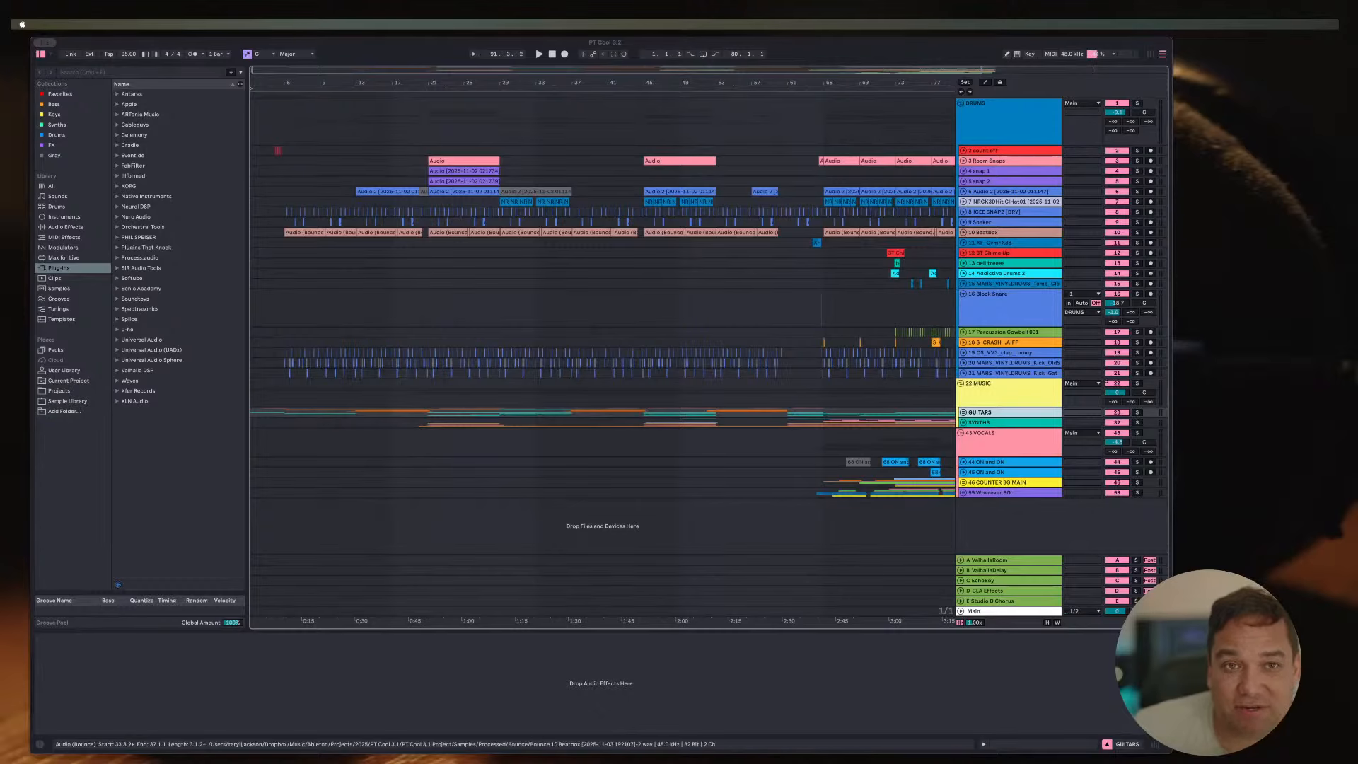
Step: Move and widen the project window to fill the screen, and zoom the timeline in on the song's opening bars
left_click_drag(605, 43, 635, 38)
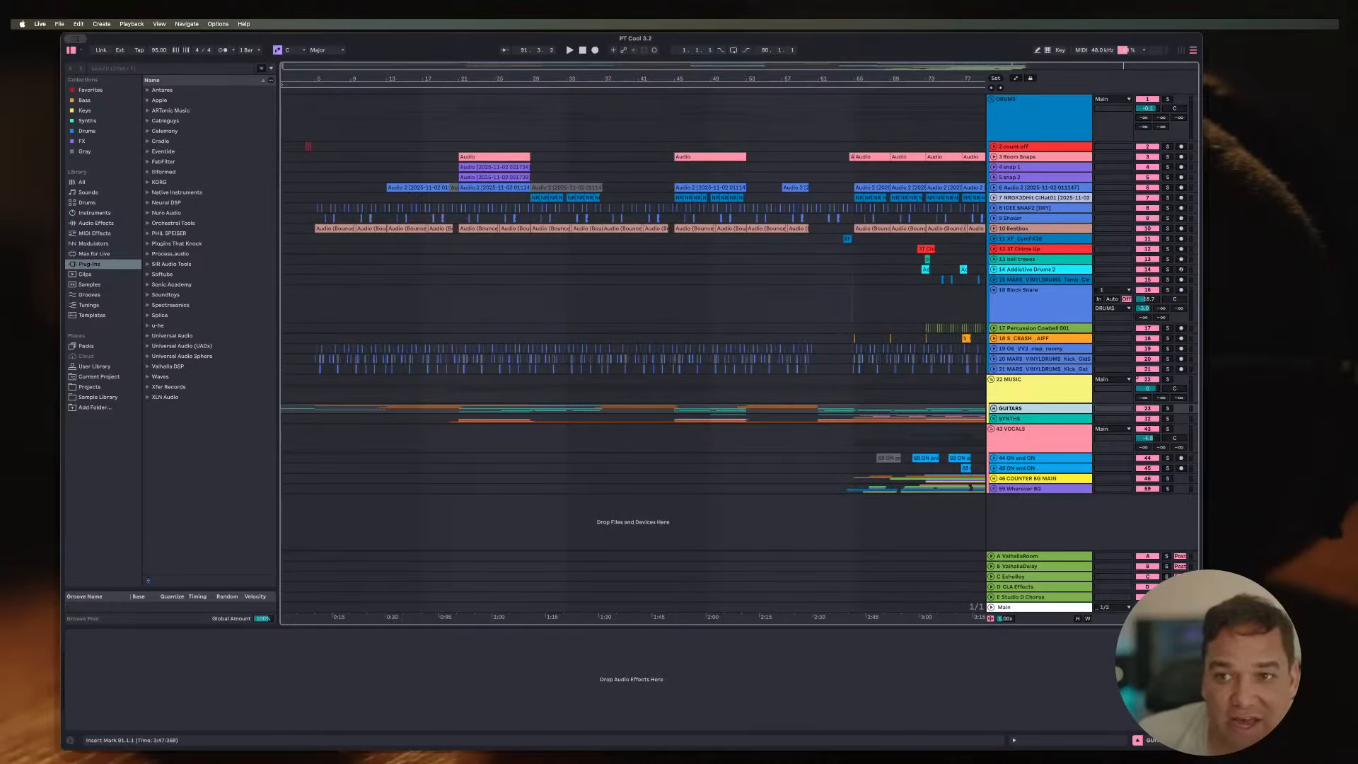
left_click_drag(294, 79, 256, 142)
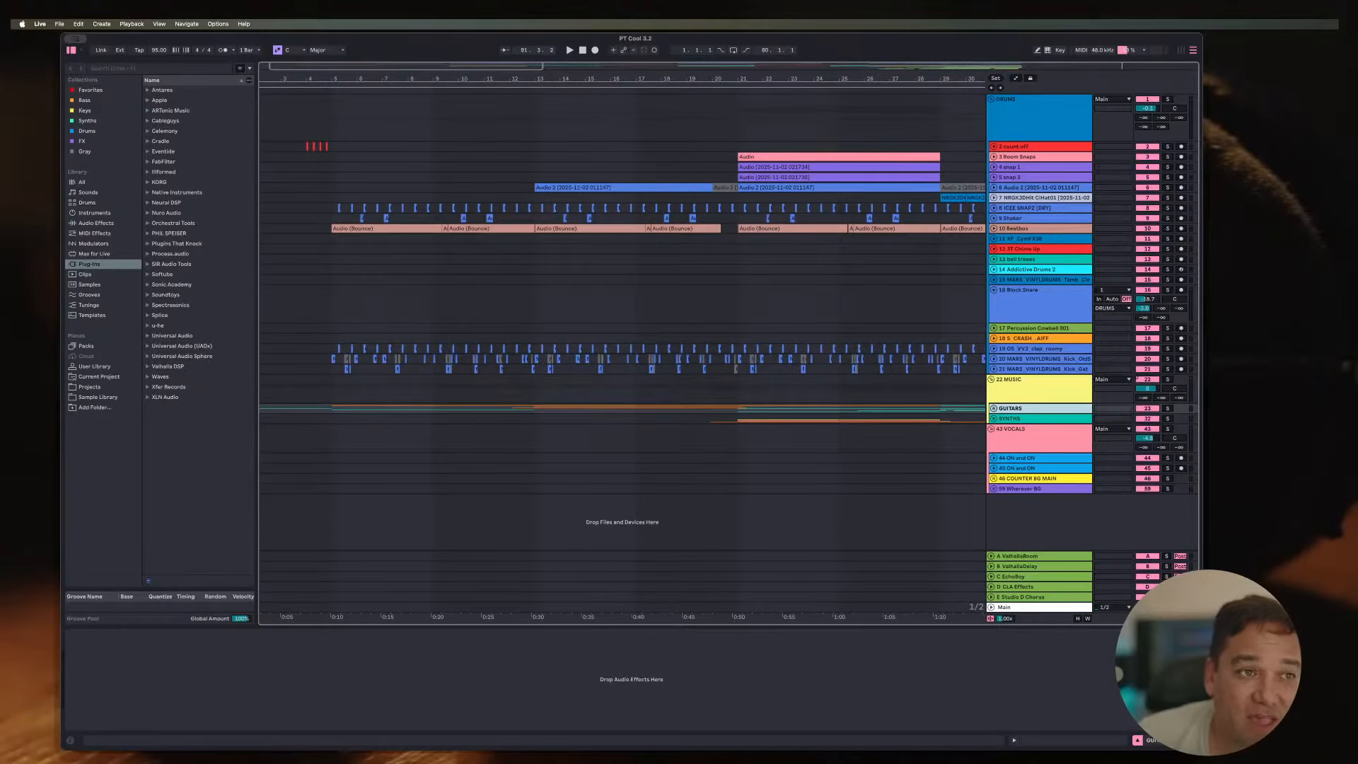
left_click_drag(61, 354, 32, 354)
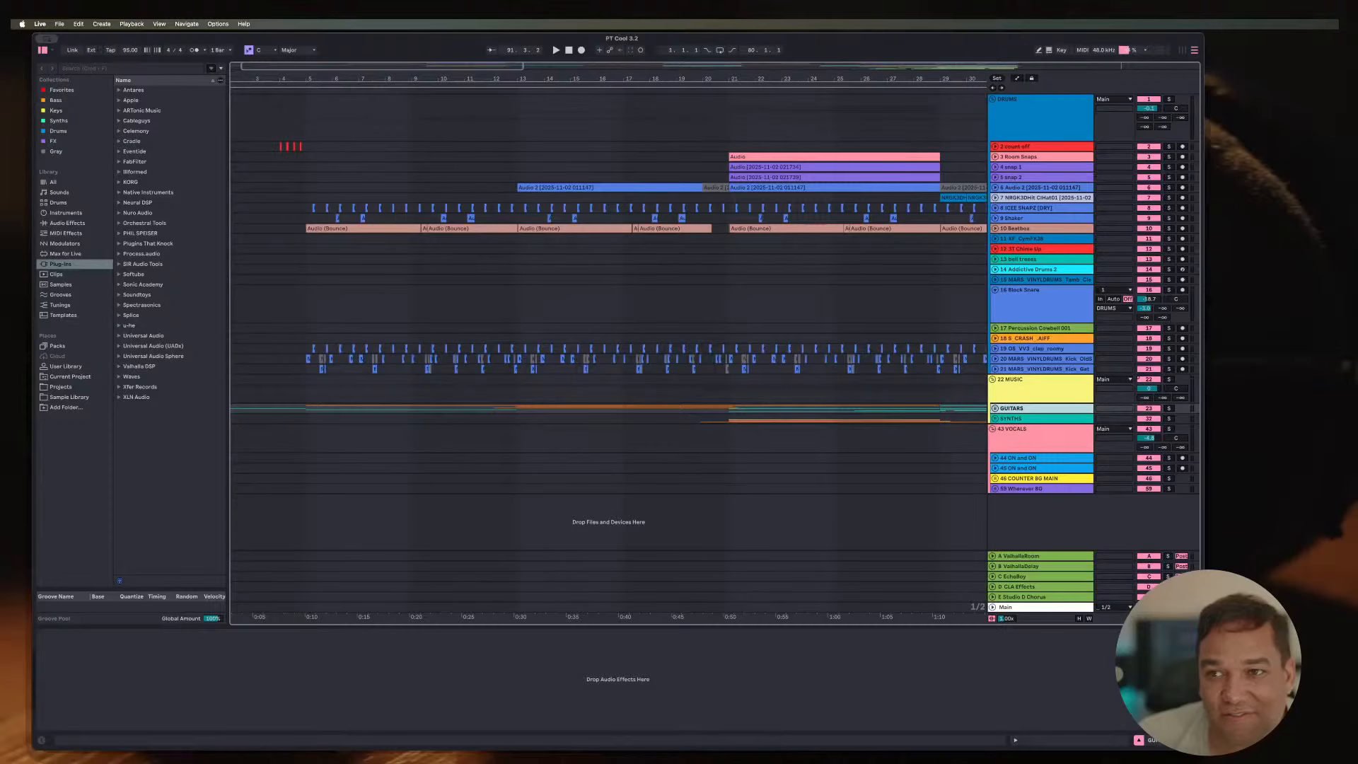
left_click_drag(1204, 34, 1327, 32)
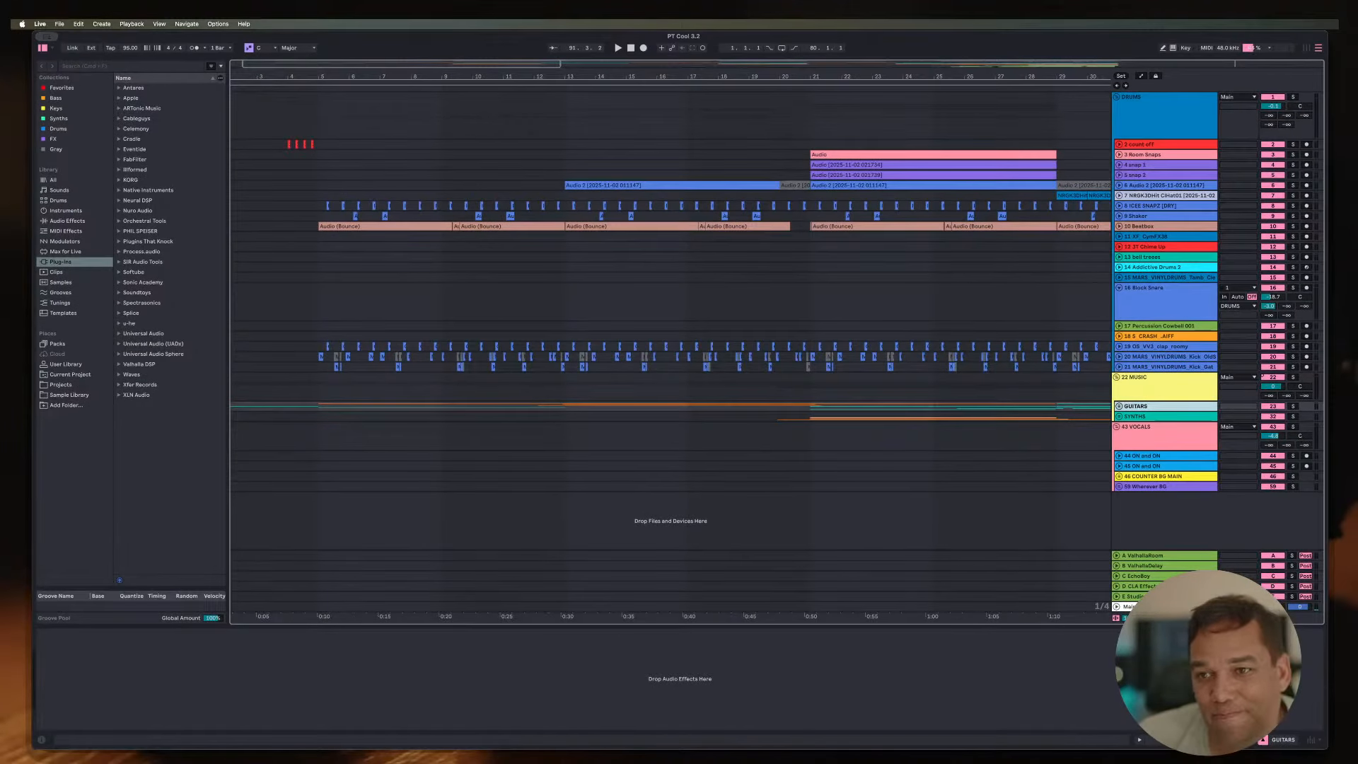
Step: Expand the Room Snaps track in the DRUMS group, and fold the whole group closed and open again
left_click(1164, 113)
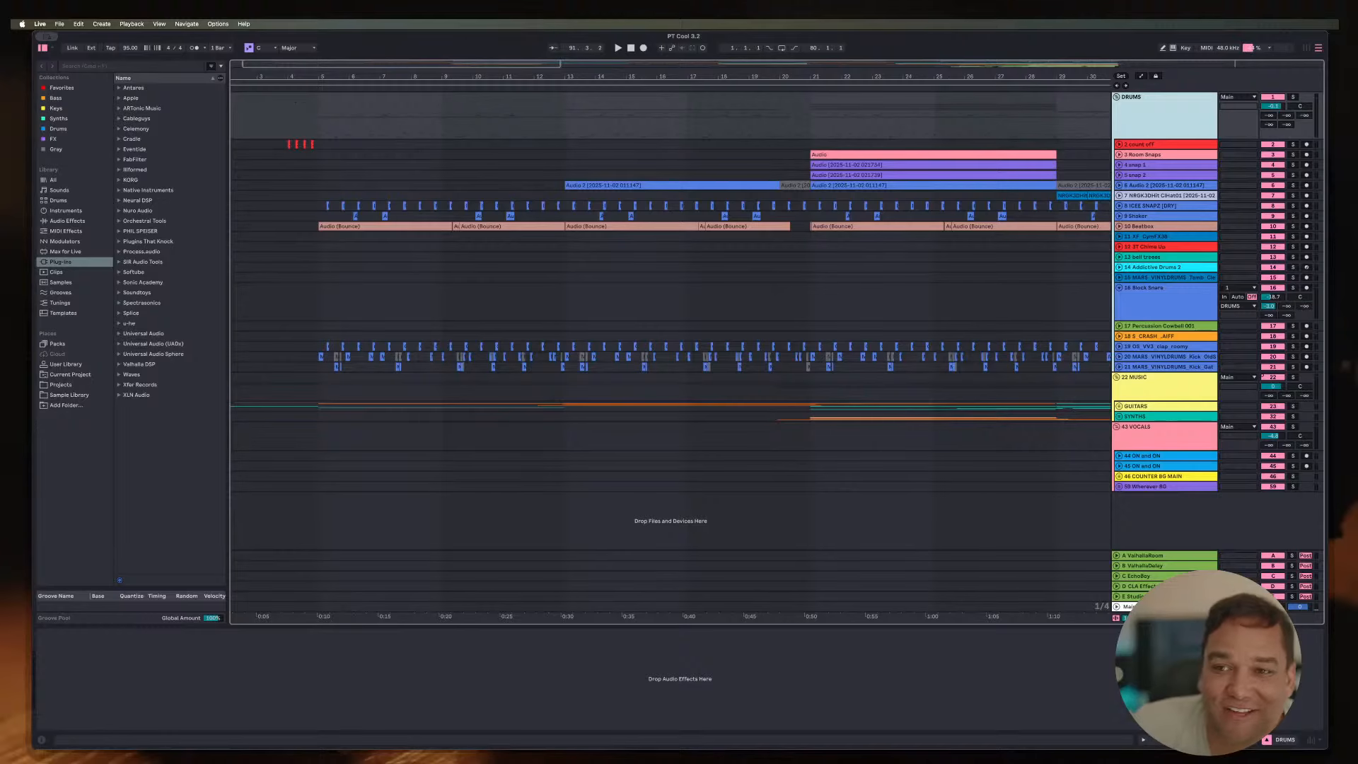
left_click(1119, 154)
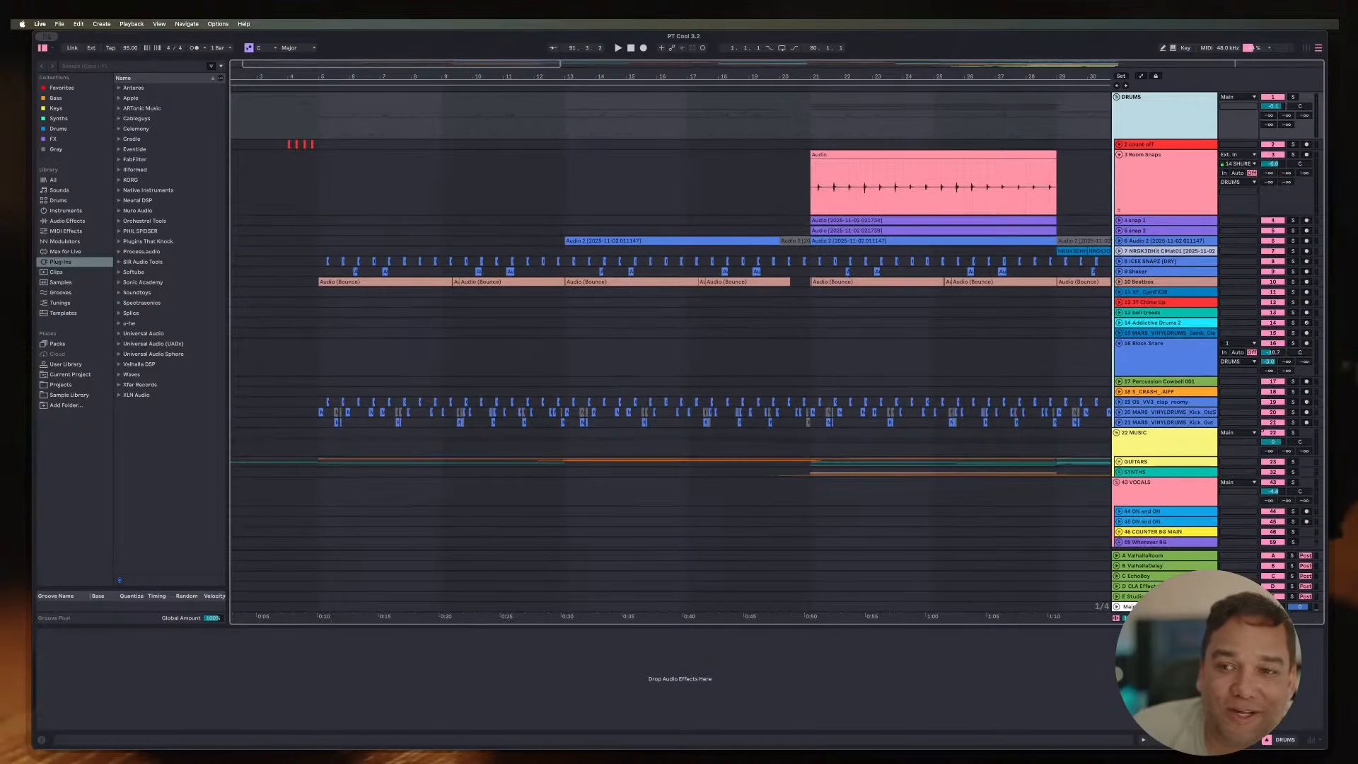
key("u")
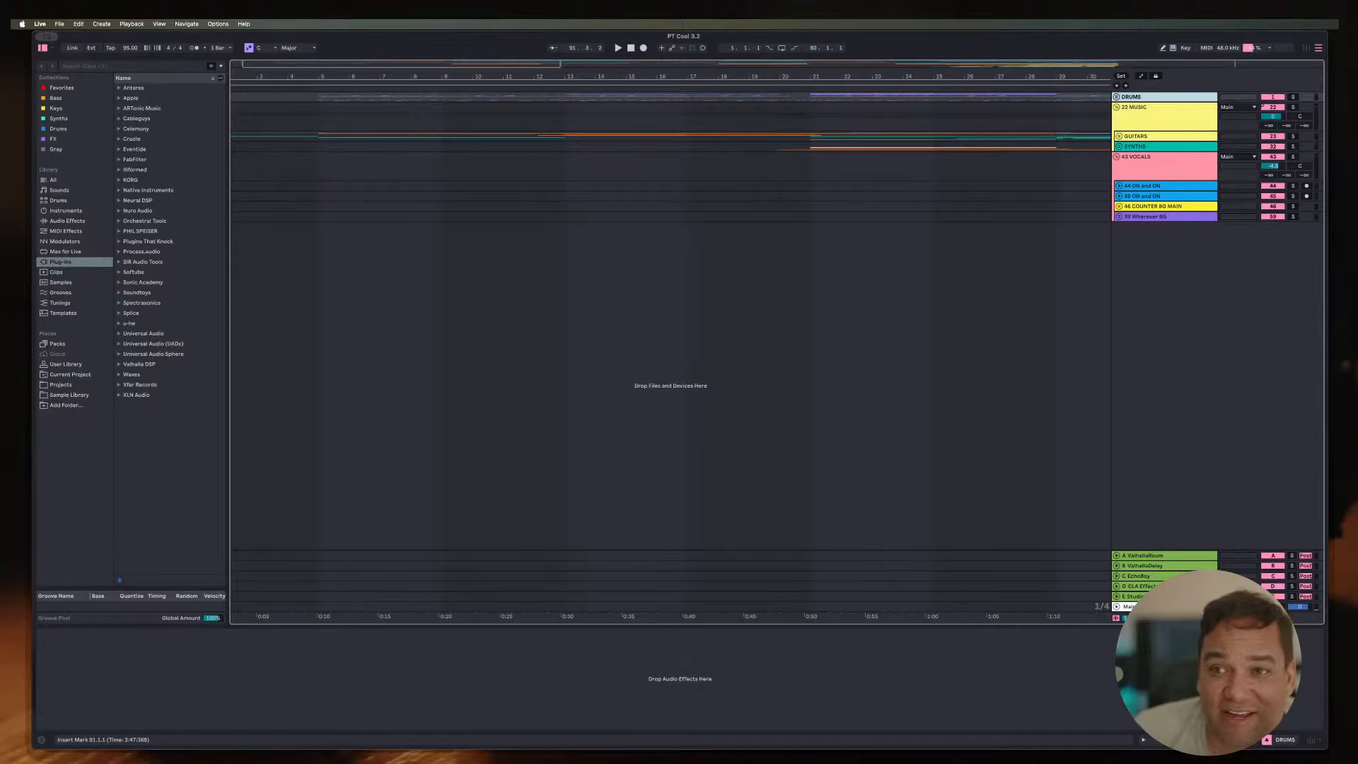
key("u")
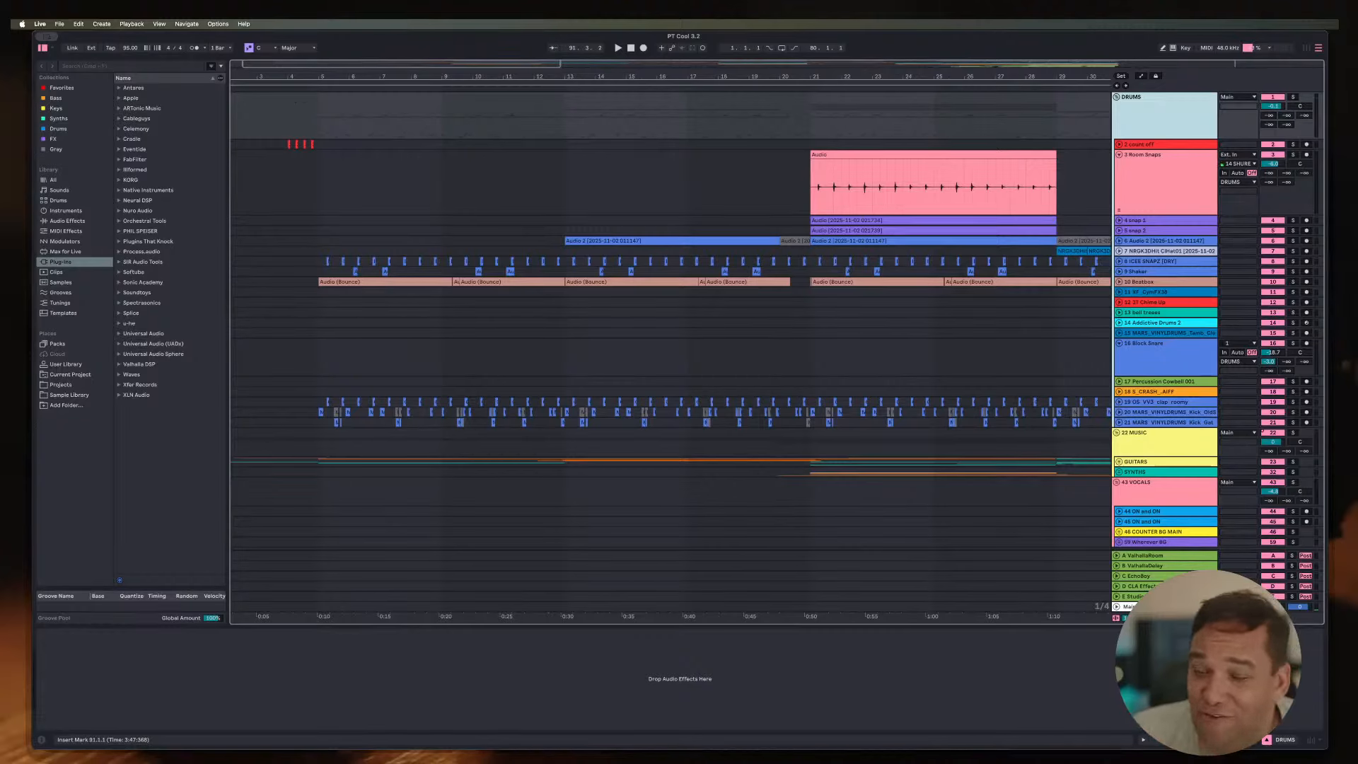
Step: Look over the Room Snaps clips across the whole arrangement, from the count-off to the final section
left_click(288, 184)
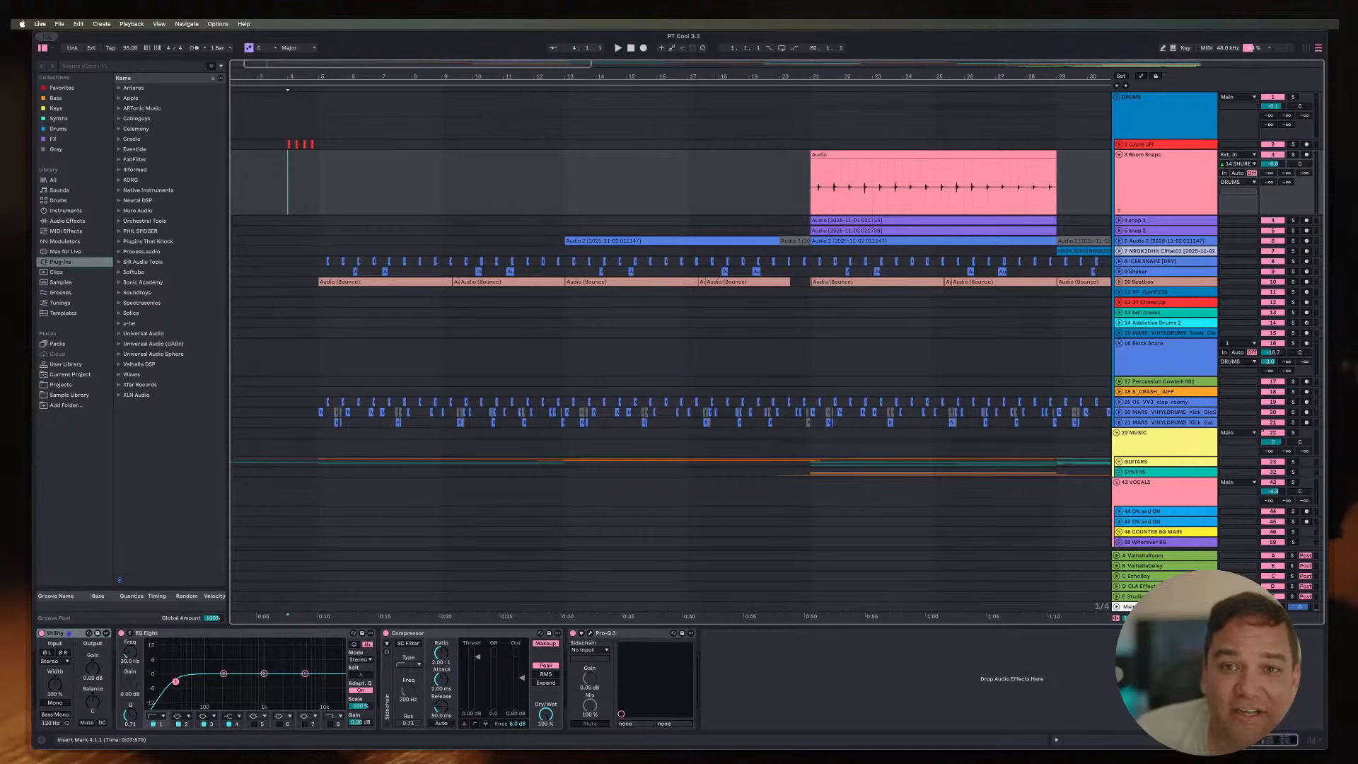
key("minus")
left_click(614, 188)
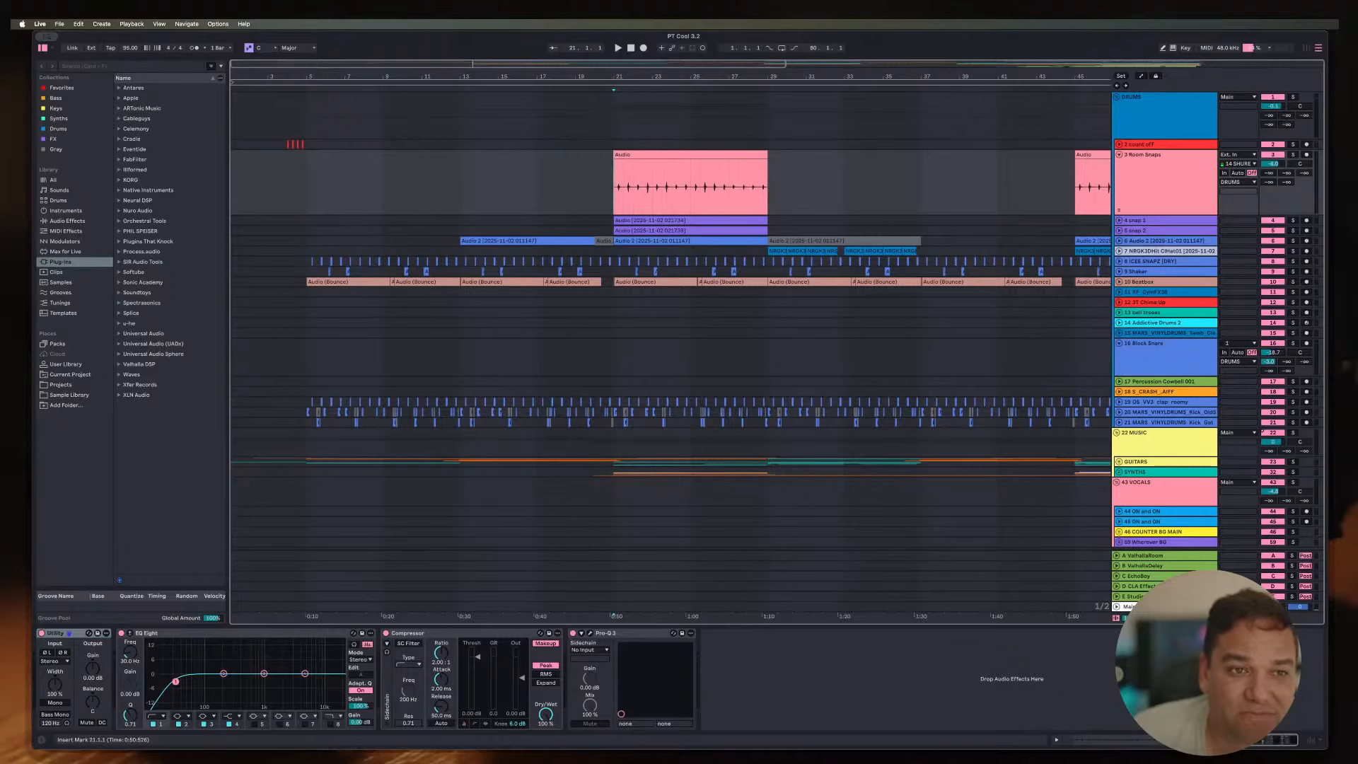
left_click(287, 185)
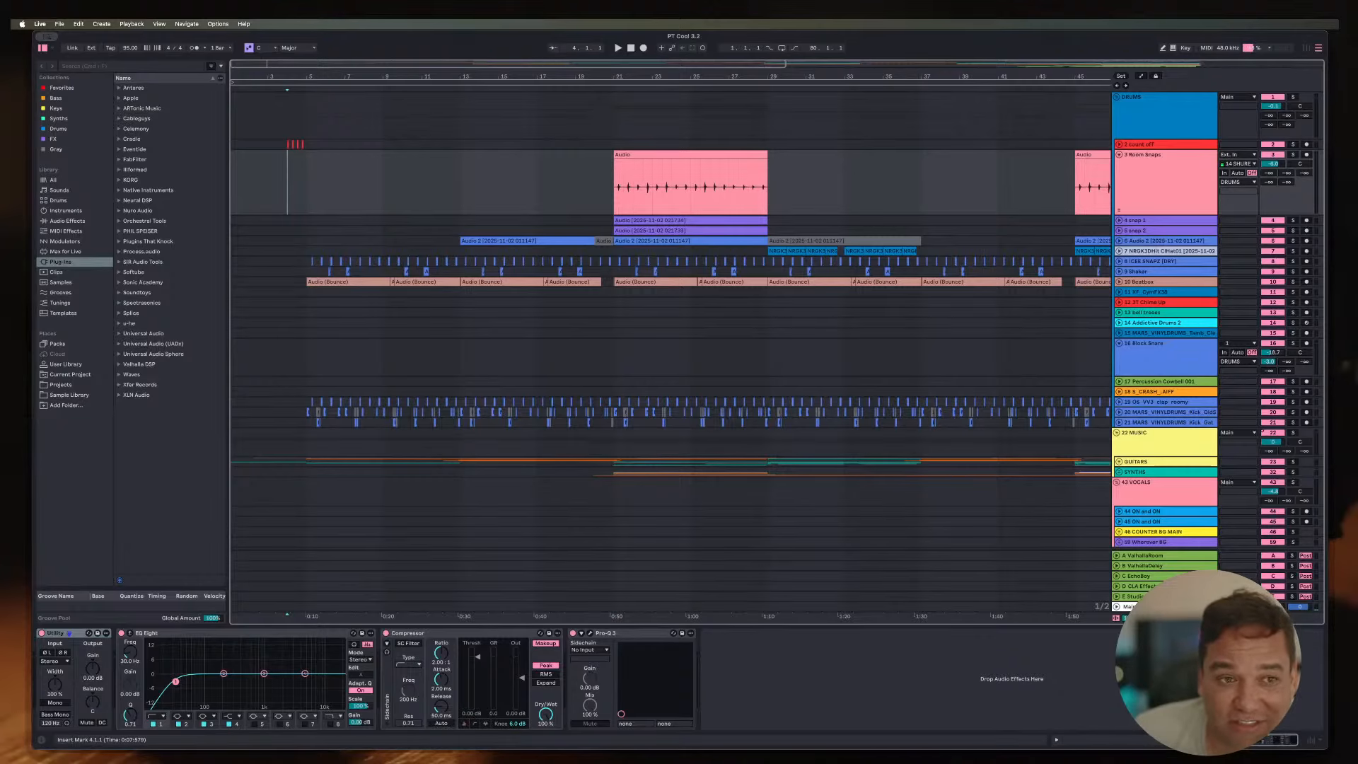
scroll(671, 340, "down", 2)
scroll(671, 339, "up", 2)
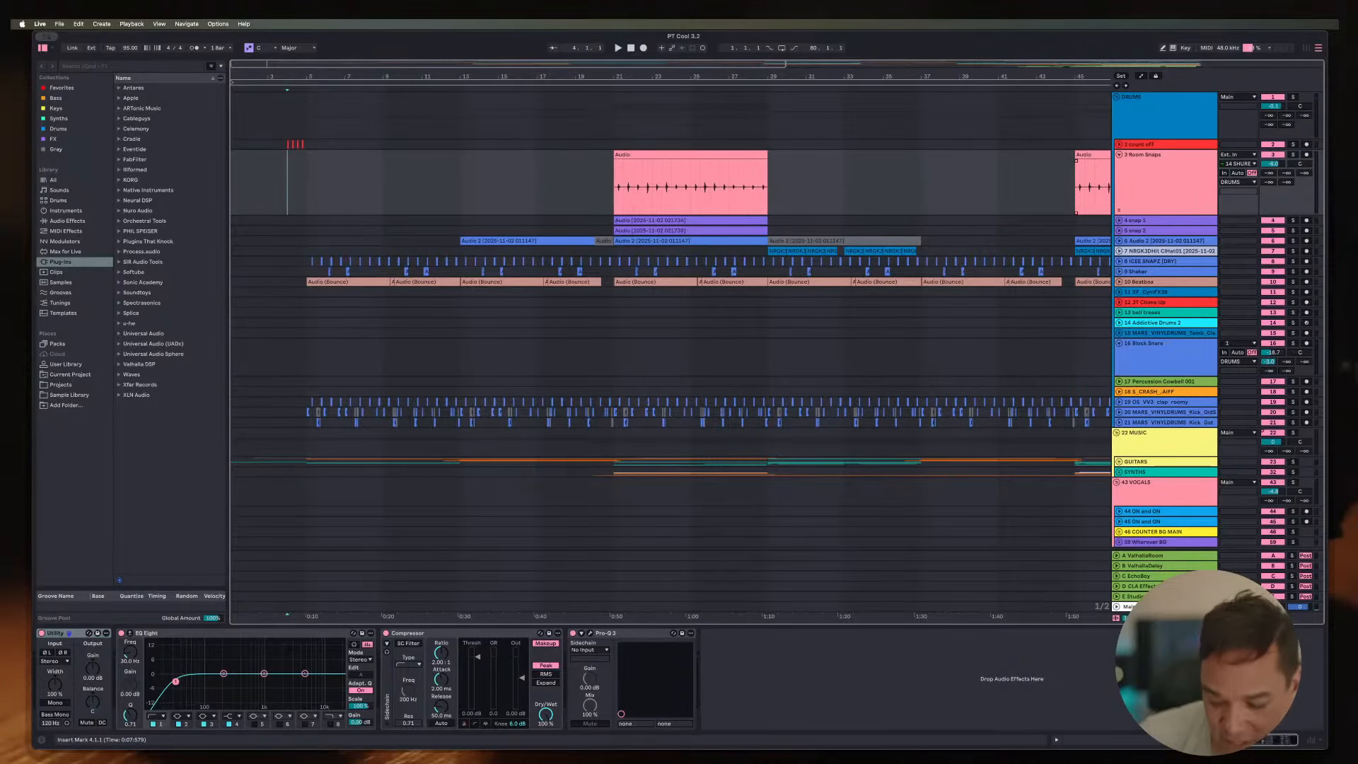
key("minus")
key("minus")
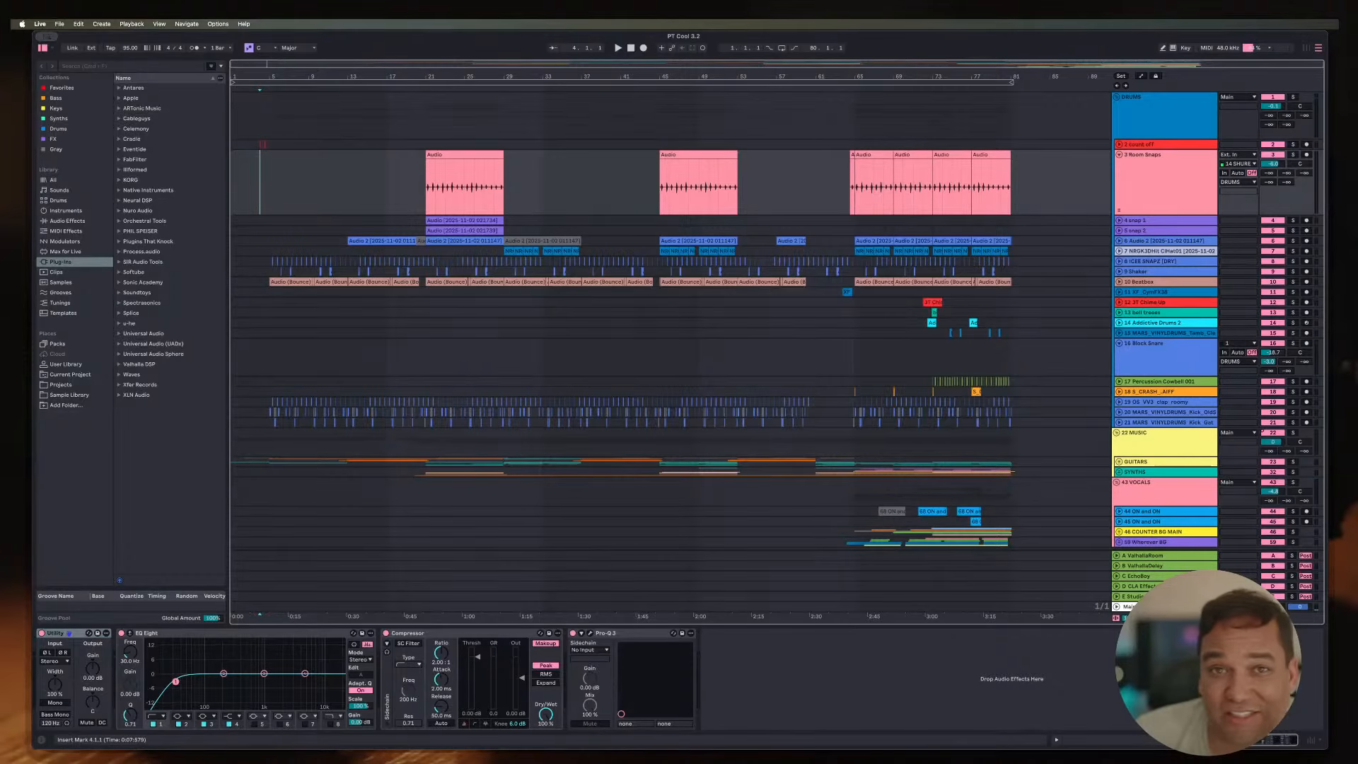
left_click(416, 185)
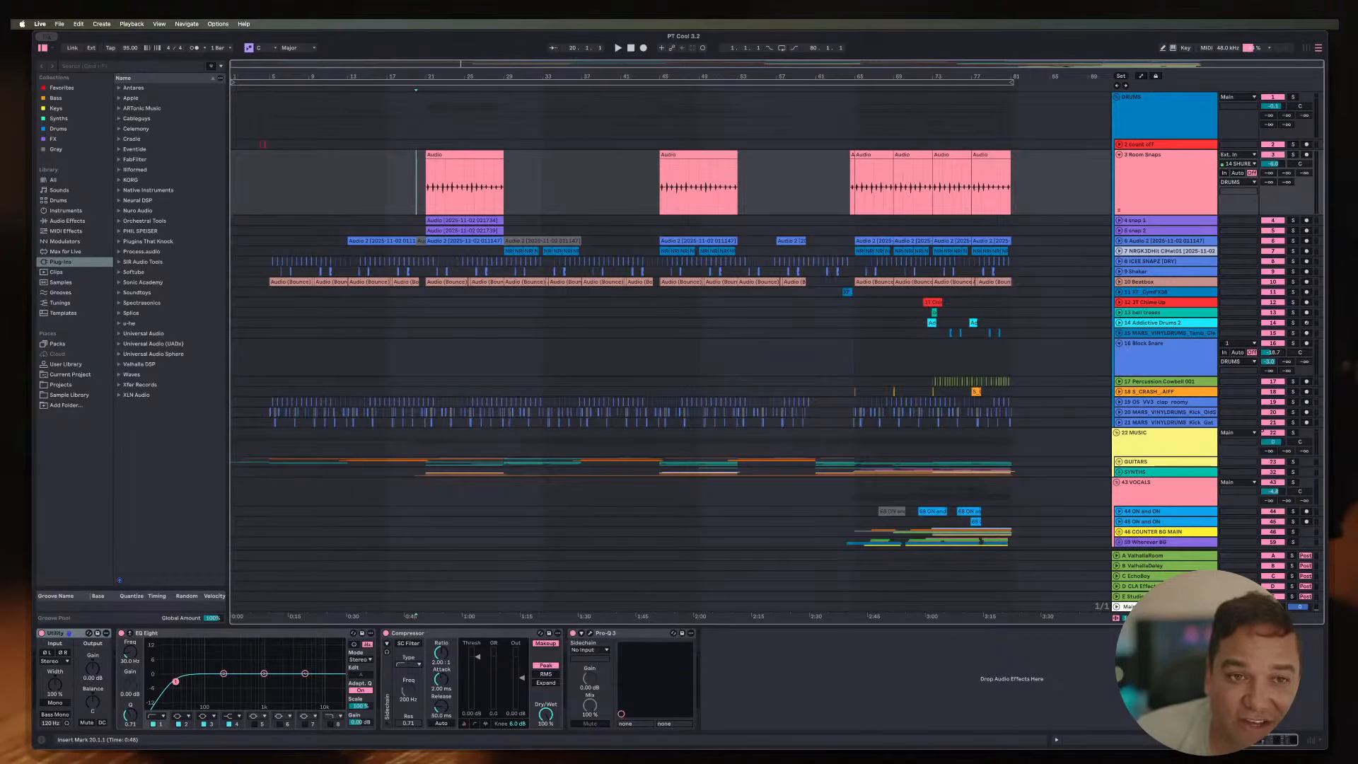
left_click(850, 185)
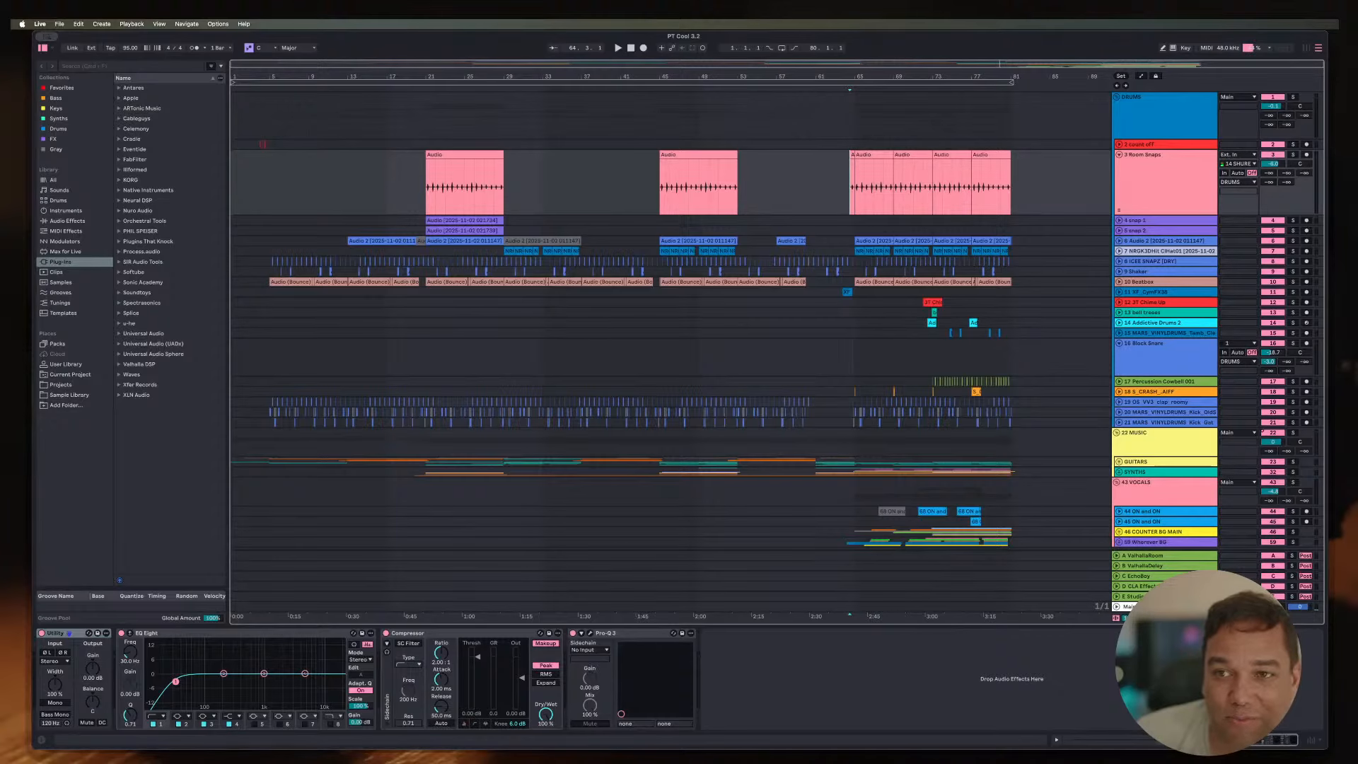
Step: Expand the count off track and play the arrangement from bar 14 into the first Room Snaps section
left_click(1119, 144)
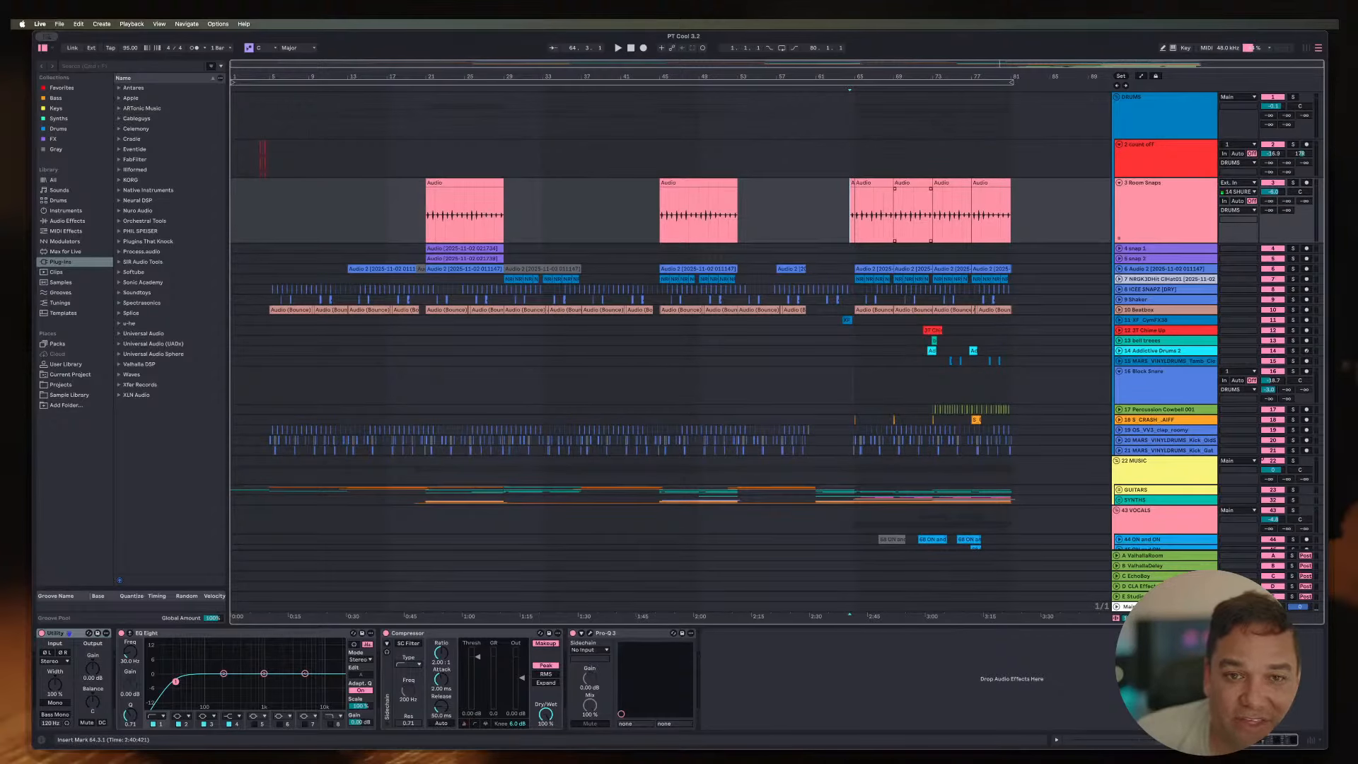
scroll(777, 321, "down", 2)
left_click(406, 222)
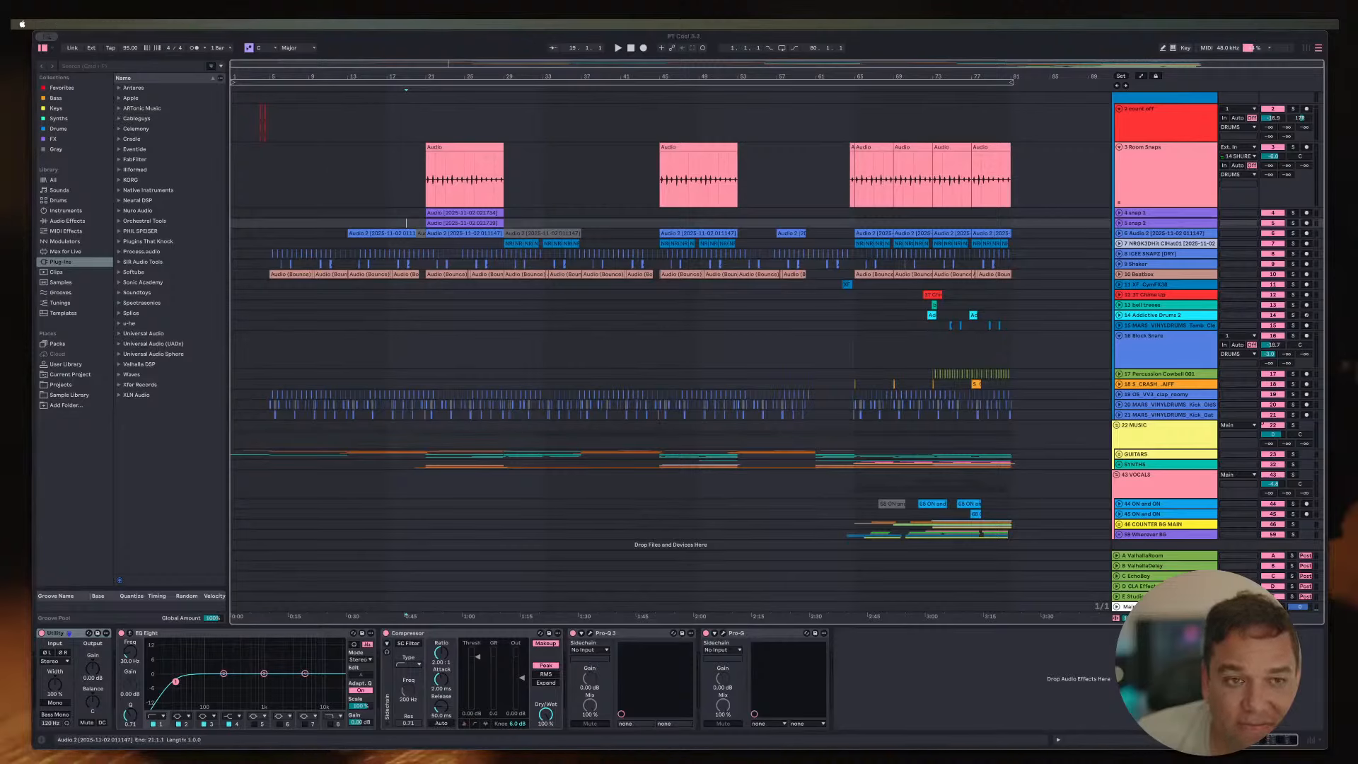
key("space")
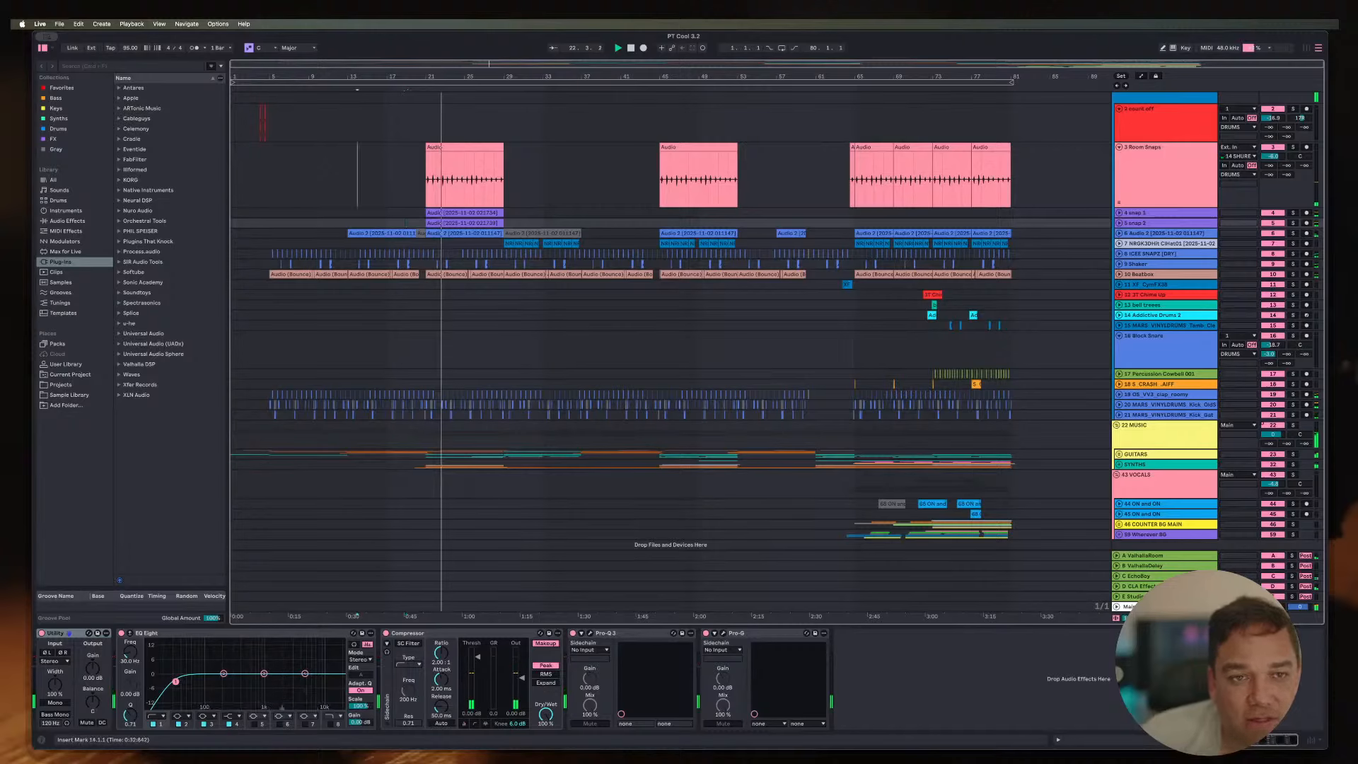
left_click(348, 175)
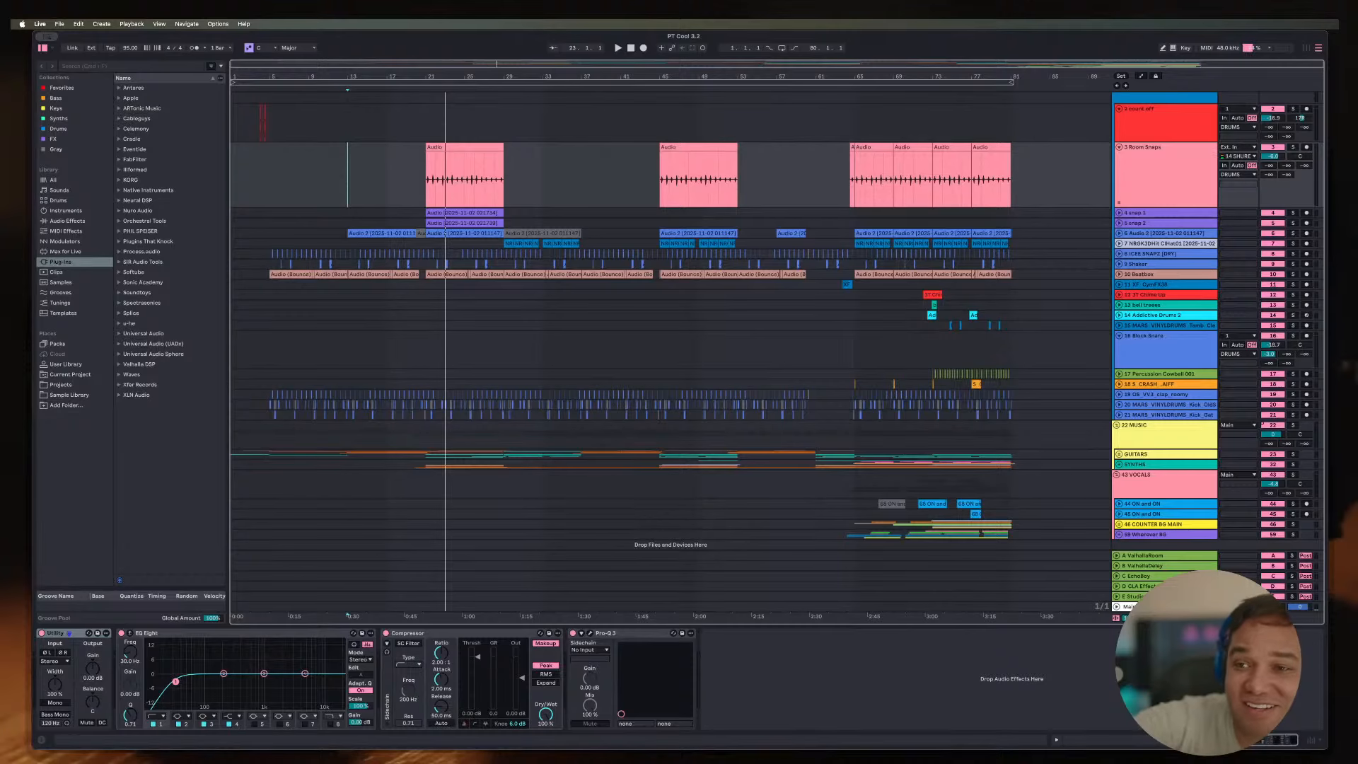
Step: Inspect the snap 1 and snap 2 tracks below Room Snaps, folding both closed again
scroll(670, 353, "up", 1)
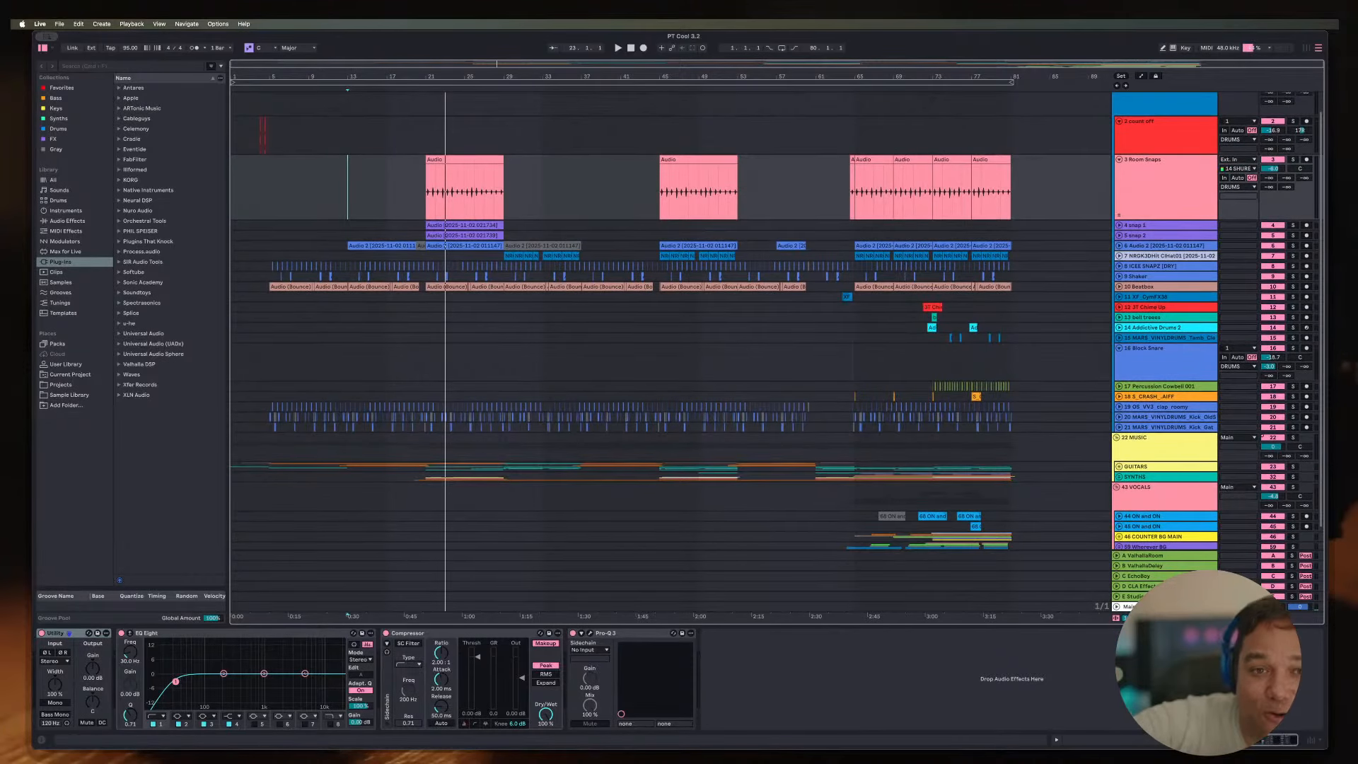
left_click(1164, 183)
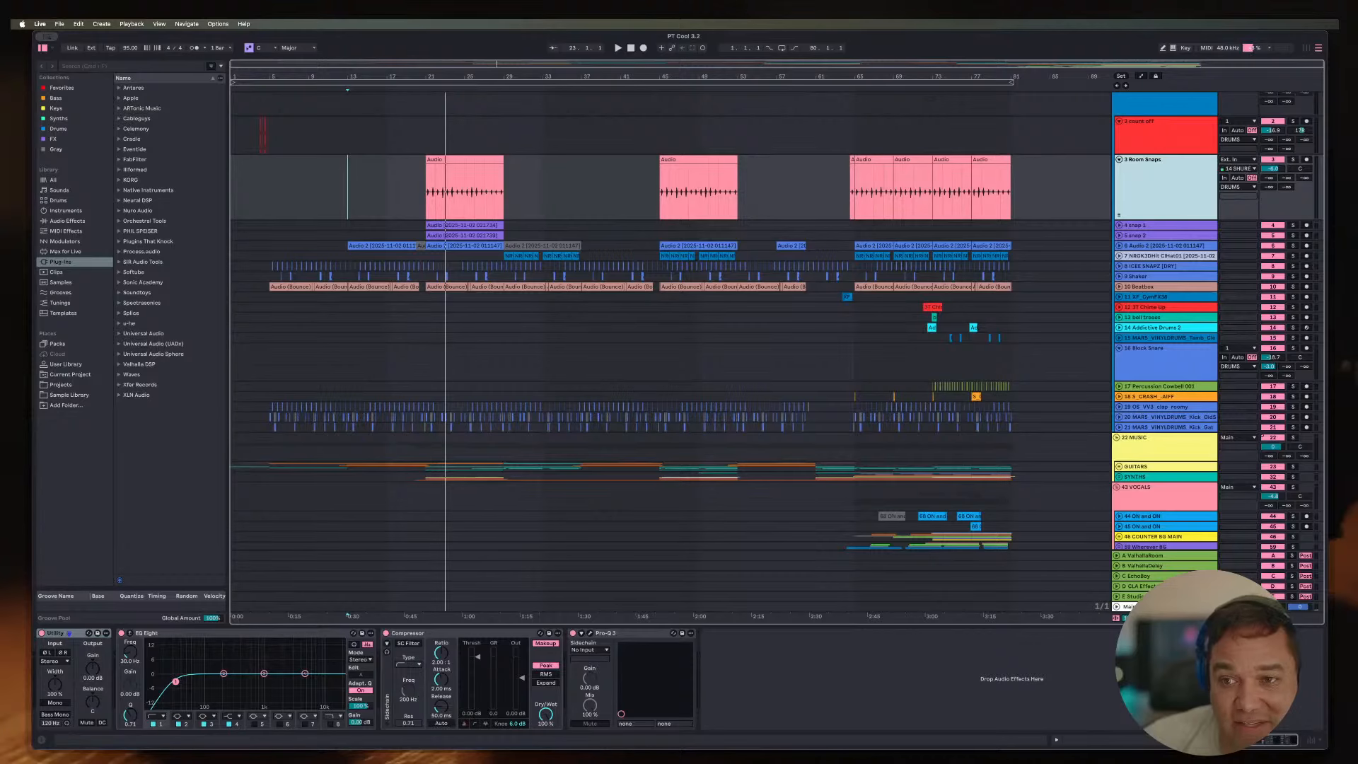
left_click(1120, 225)
left_click(1119, 225)
left_click(1119, 235)
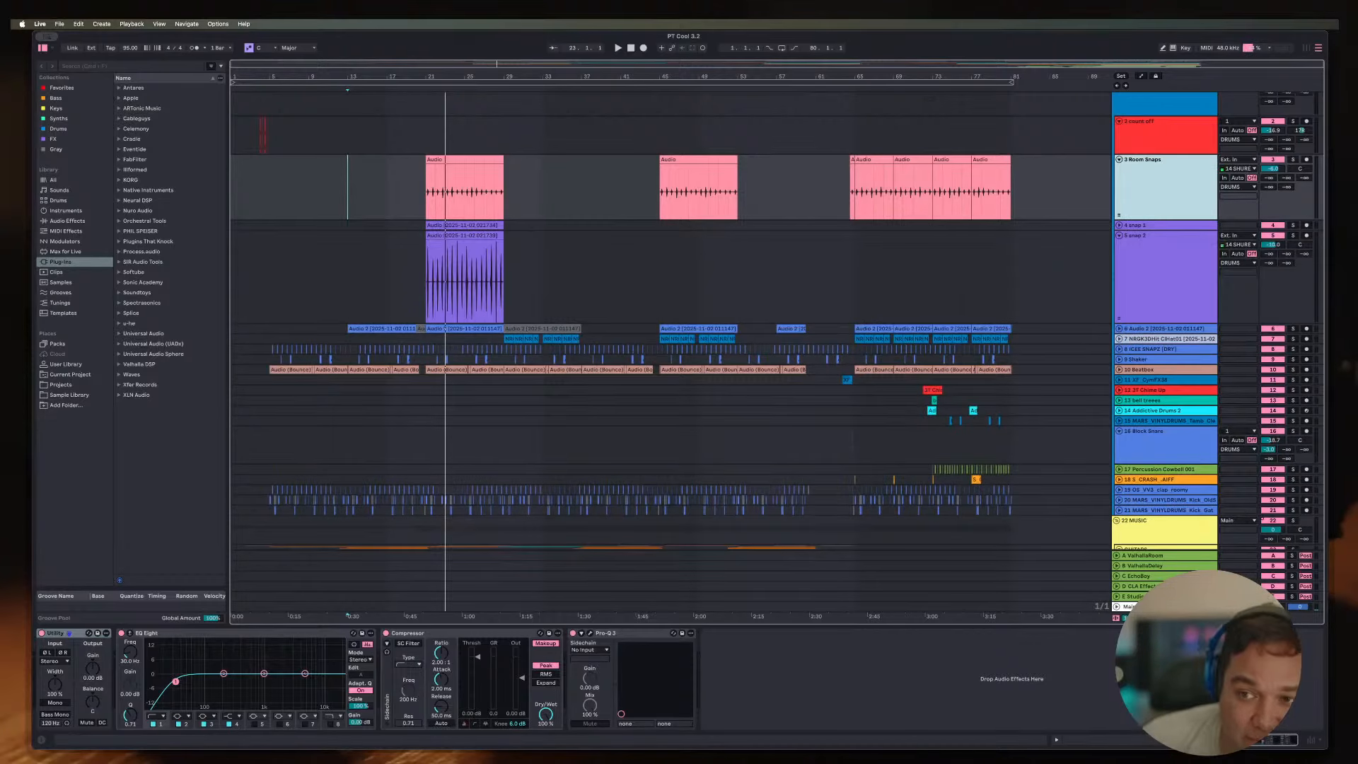
left_click(1119, 225)
left_click(1119, 225)
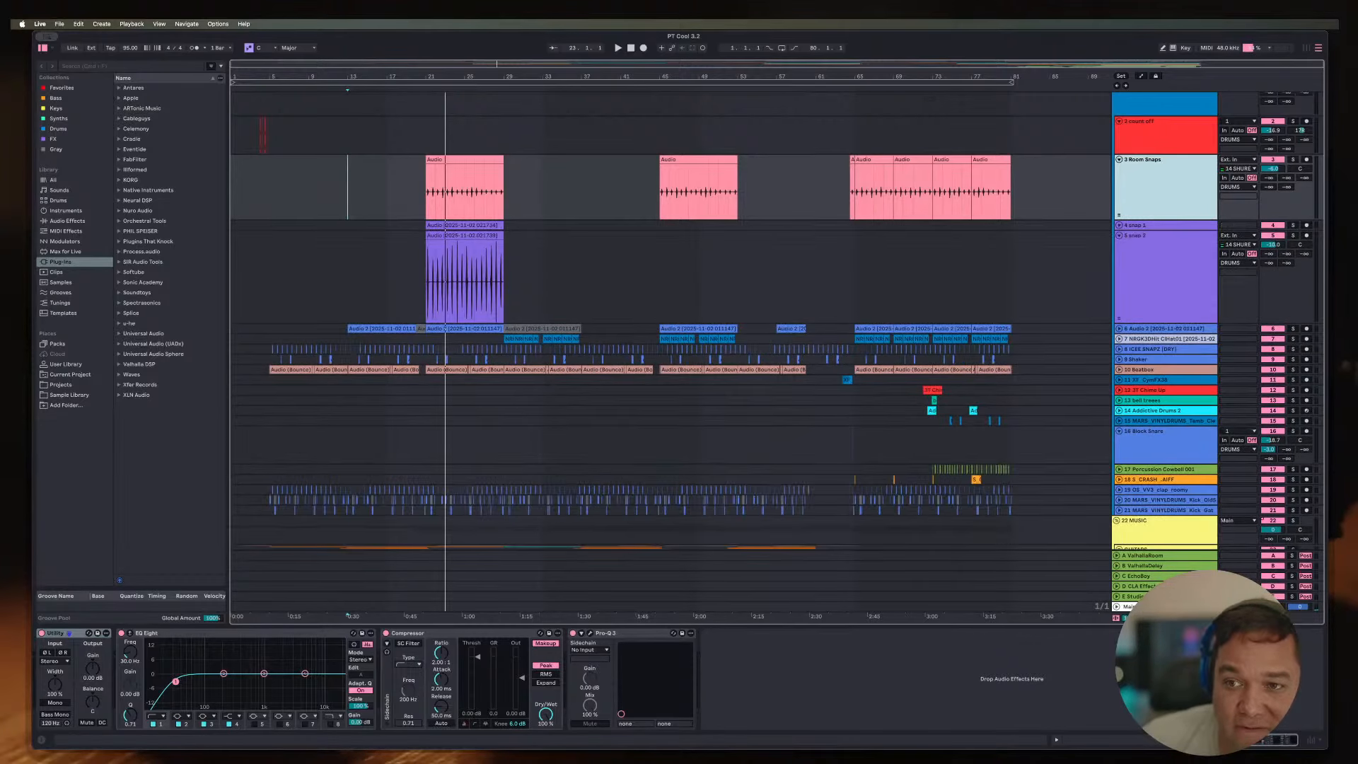
left_click(1119, 235)
Step: Expand track 6, "Audio 2", and play it soloed from bar 13
left_click(1164, 245)
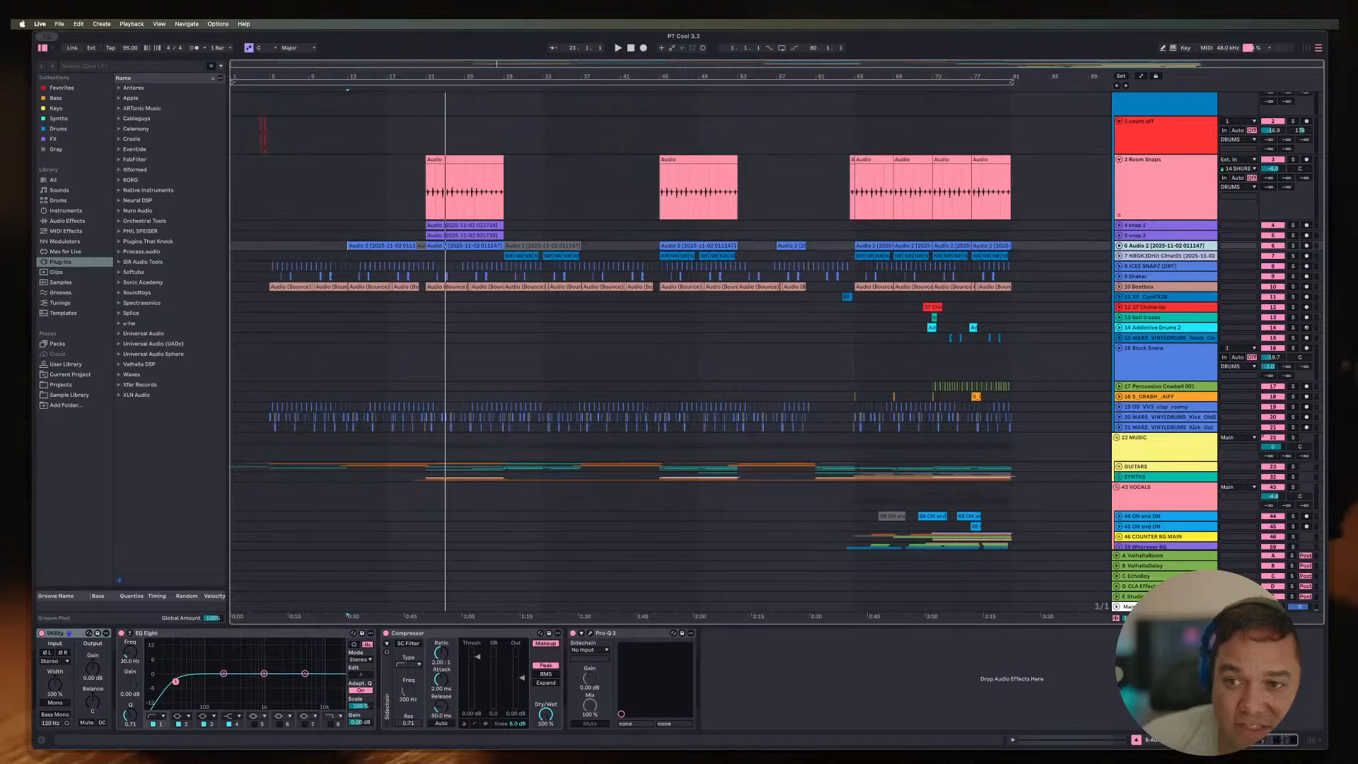
left_click(1119, 245)
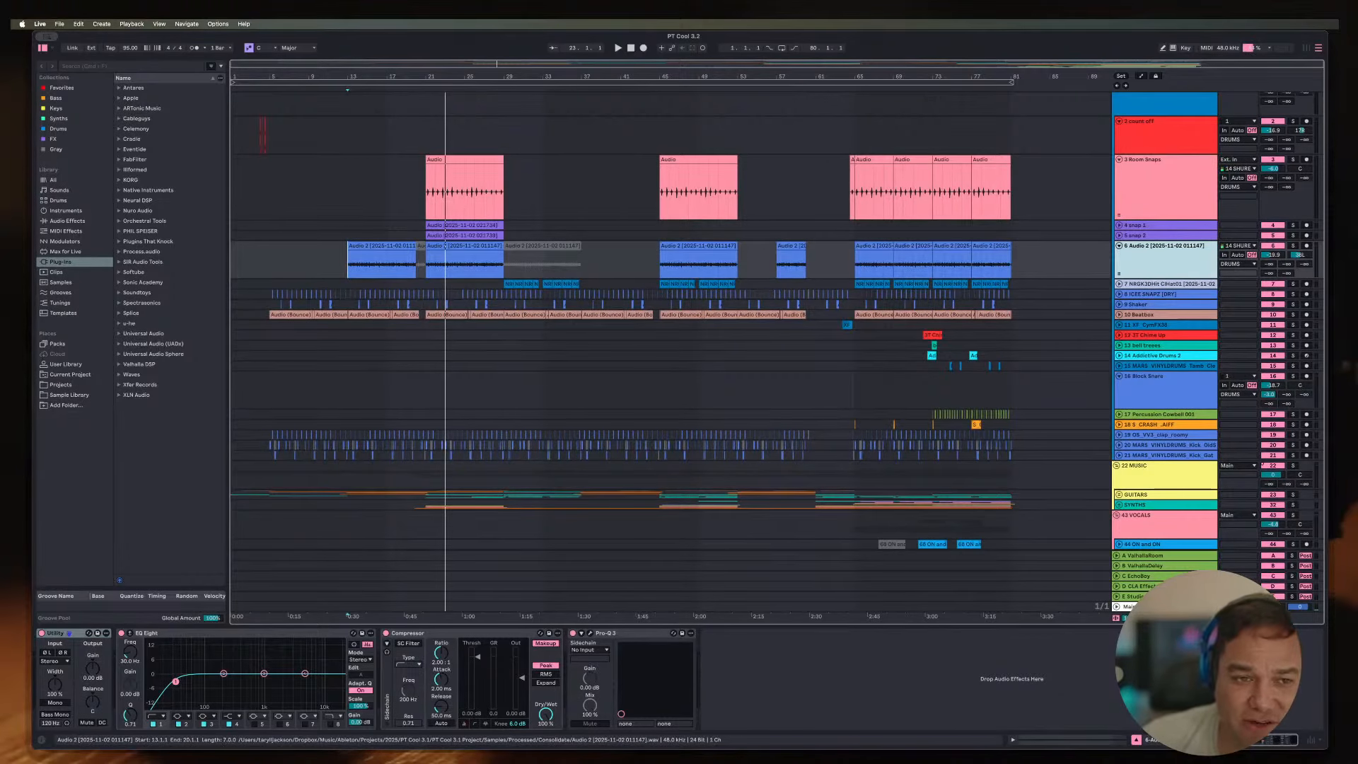
left_click(348, 265)
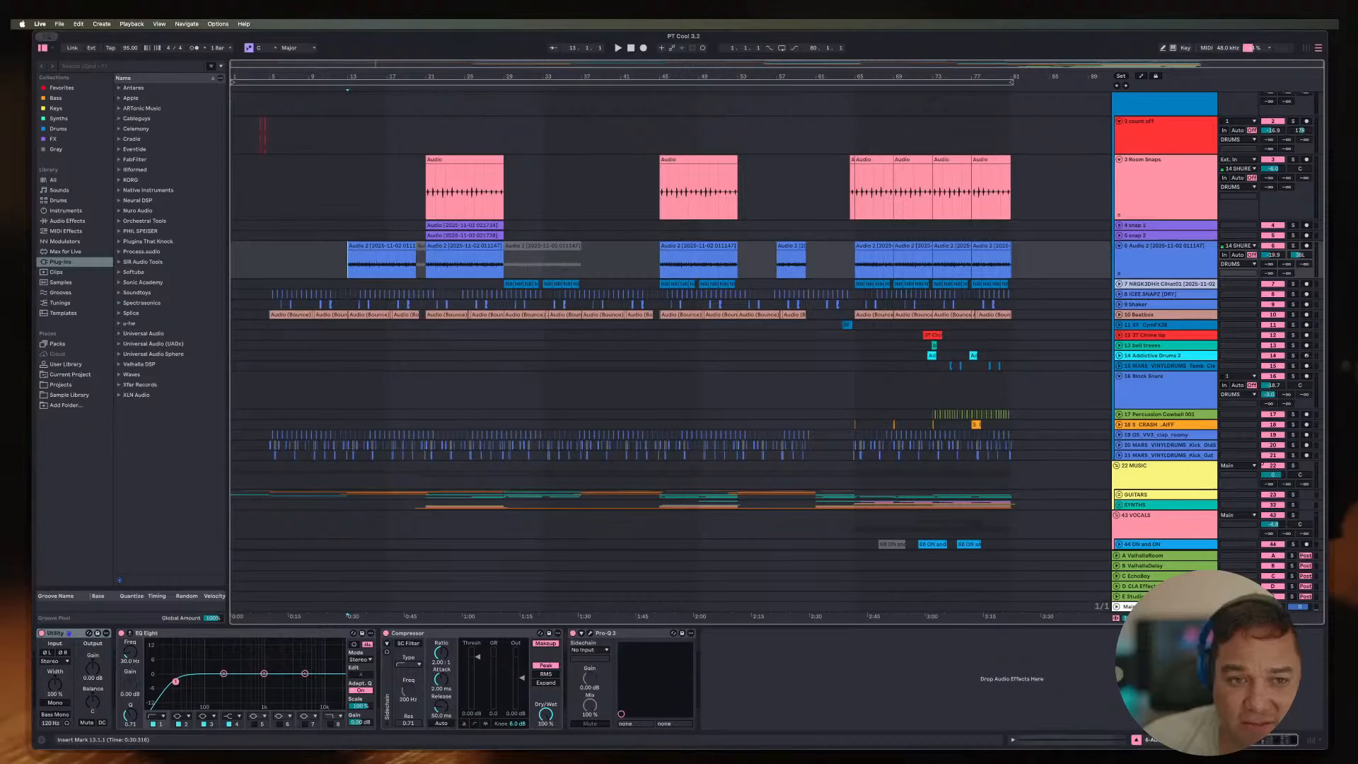
key("space")
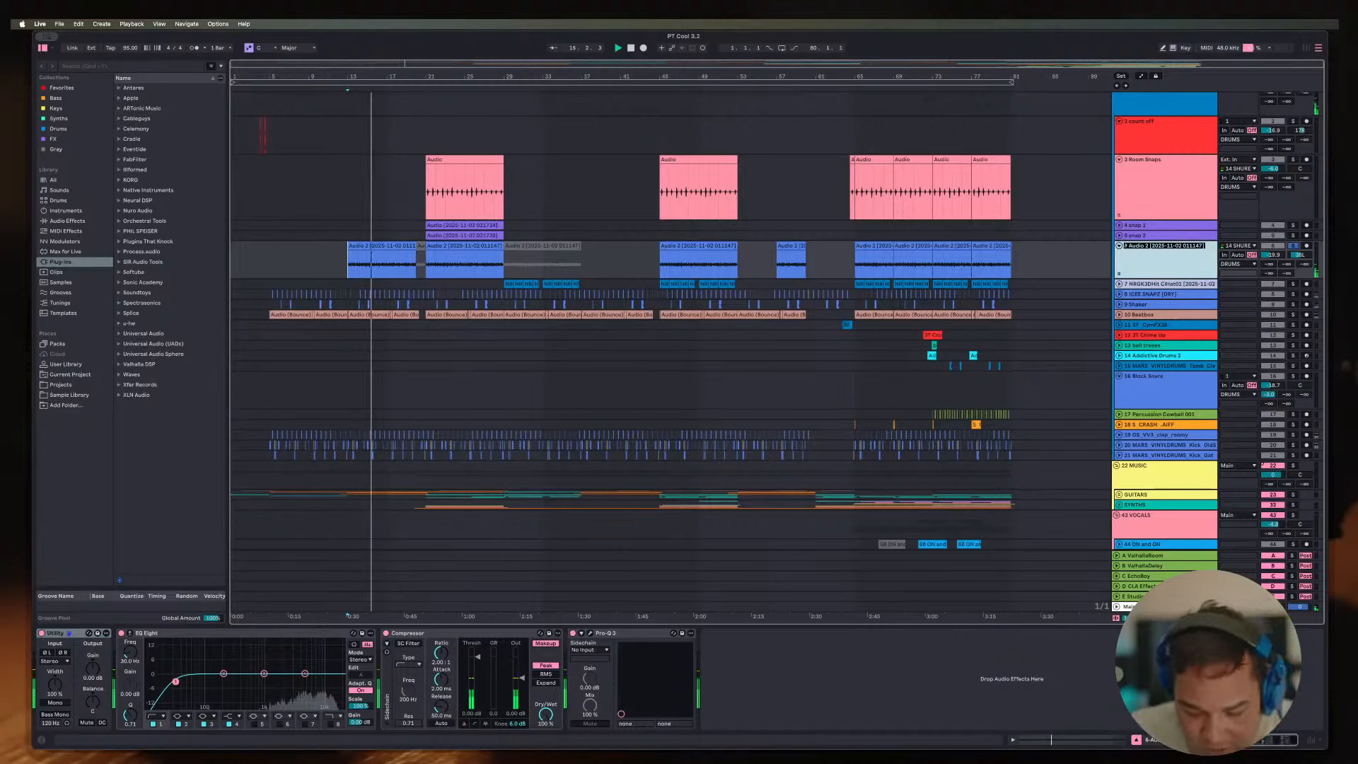
Step: Rename the soloed track 6 to "# Shaker" and take it out of solo
type("# Shaker")
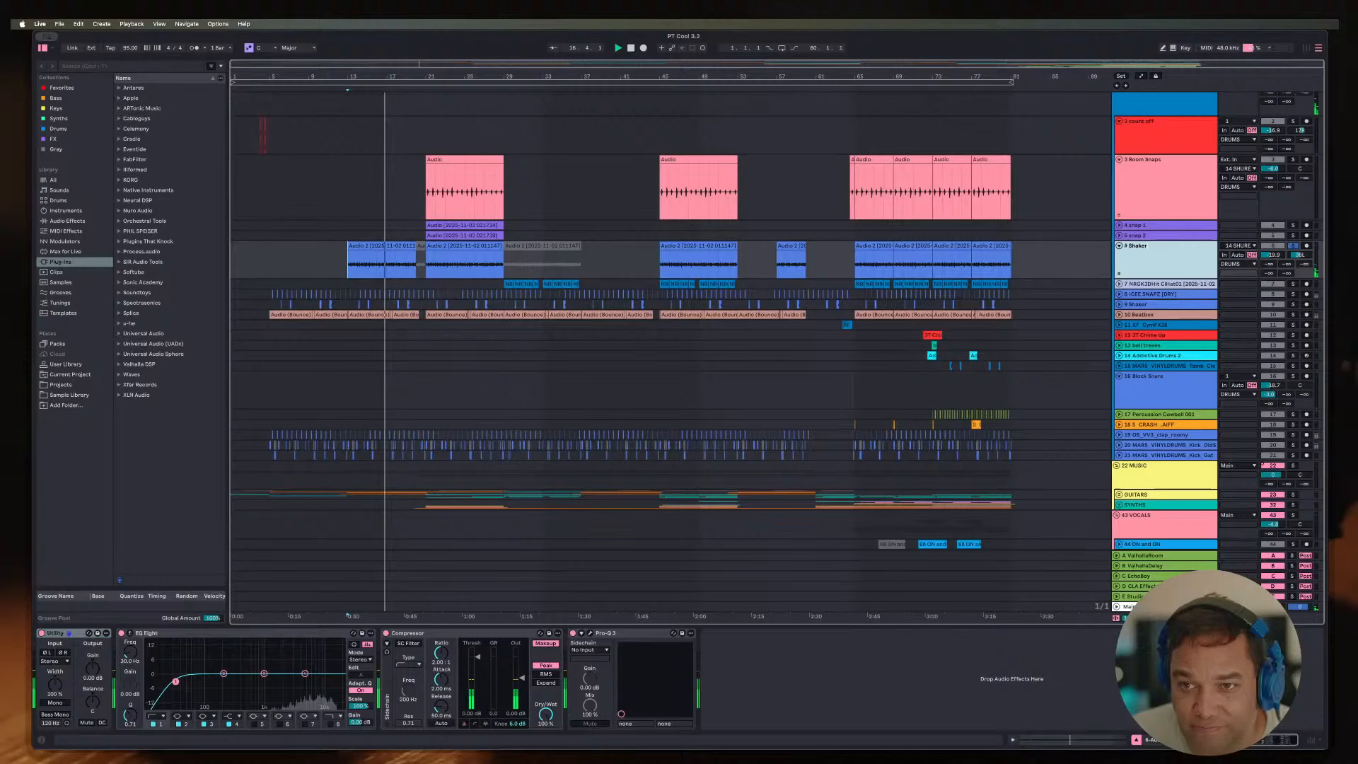
key("Return")
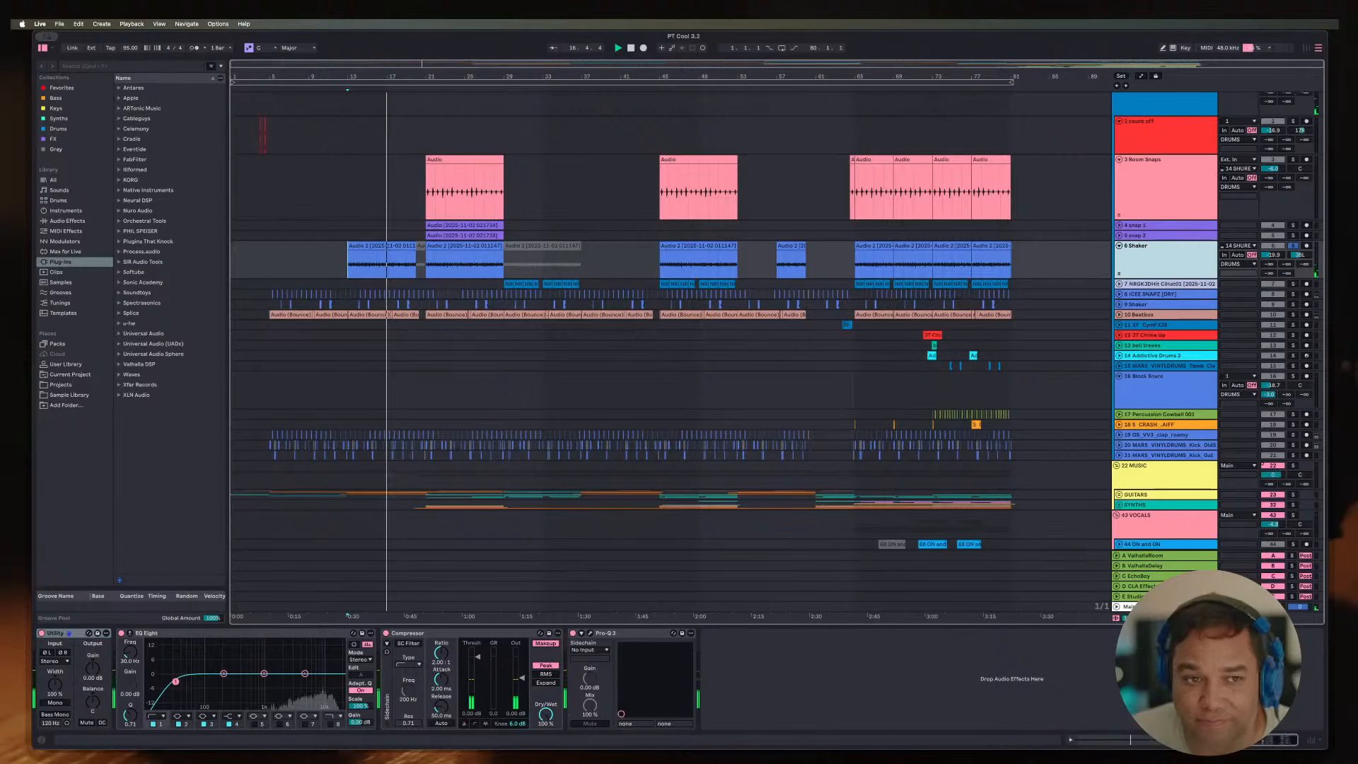
key("s")
Step: Play the full mix from bar 19 with the timeline zoomed in on the Shaker clips around bar 20
key("space")
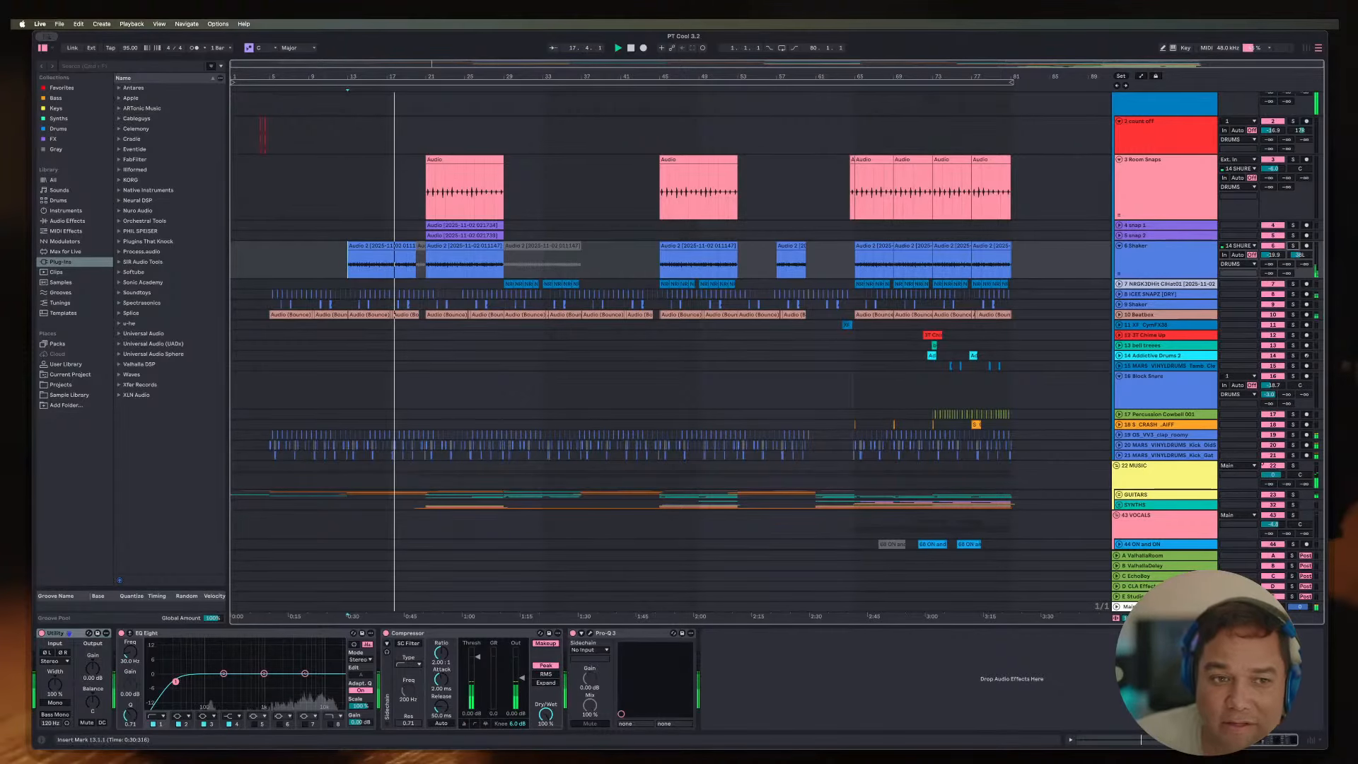
left_click(406, 225)
key("space")
key("plus")
key("plus")
key("plus")
key("plus")
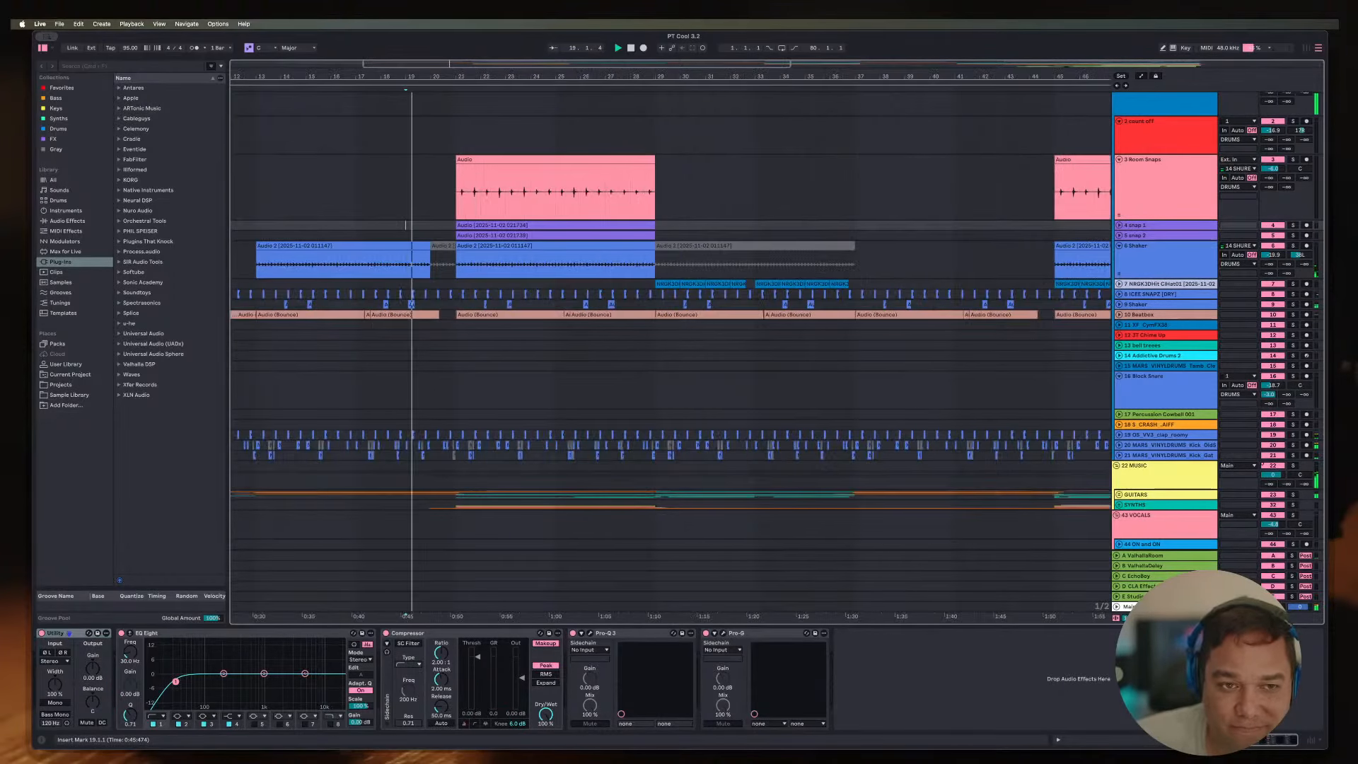
Step: Audition the passage from bar 19, and delete the deactivated one-bar clip at bar 20 on the Shaker track
left_click(501, 246)
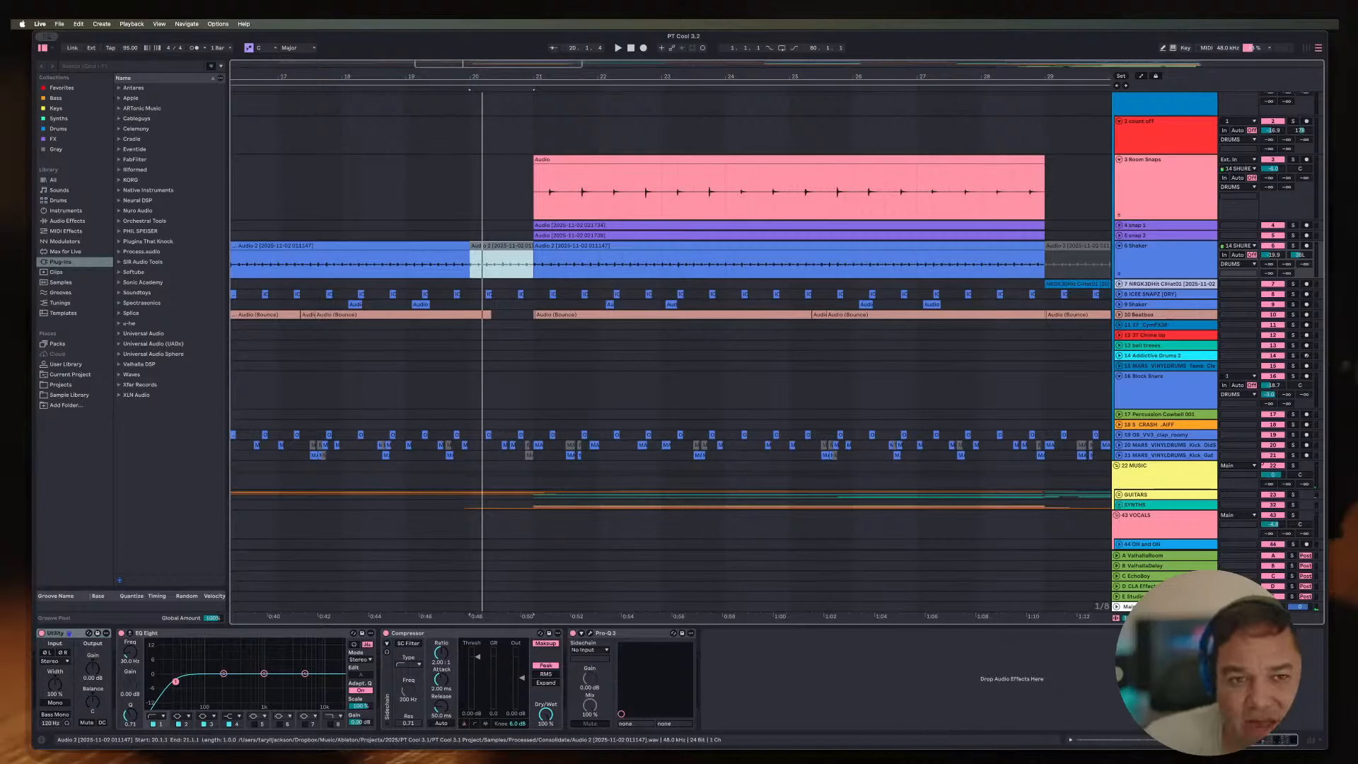
left_click(430, 235)
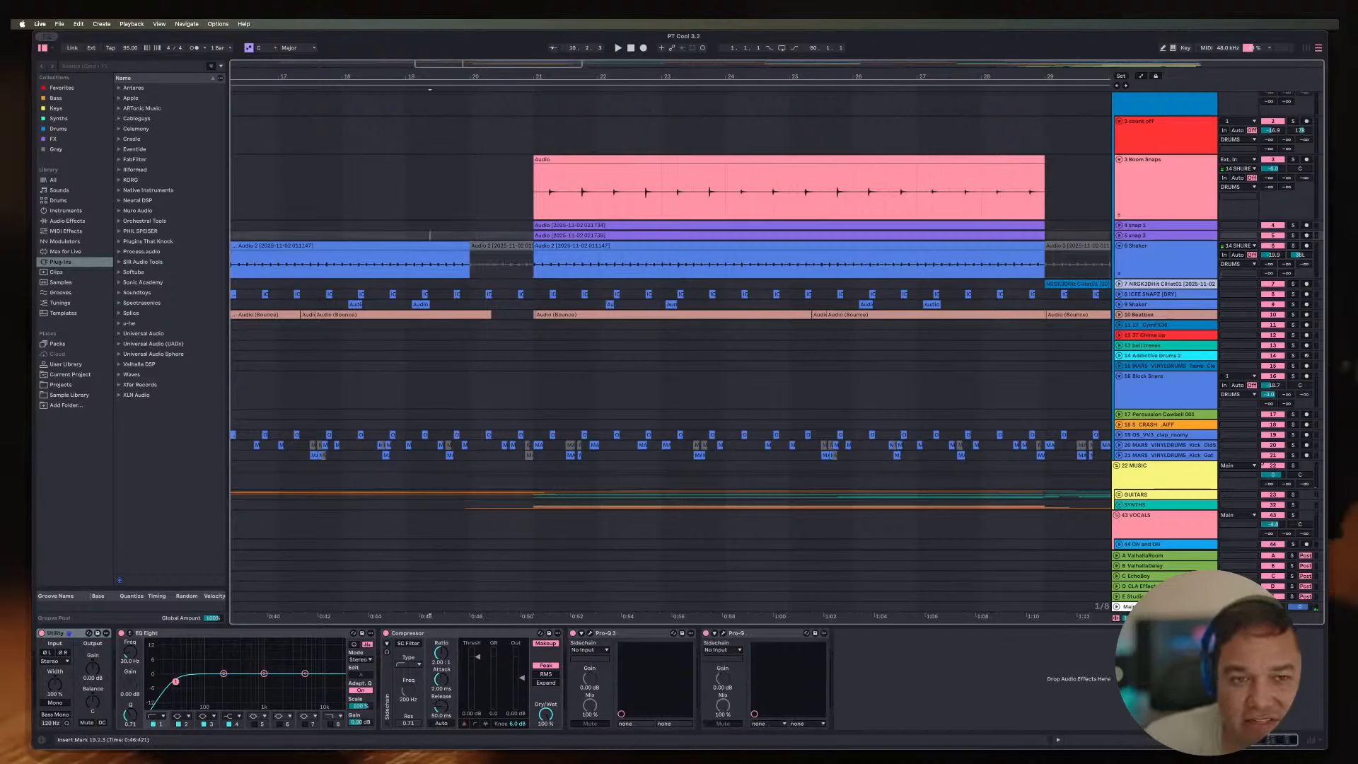
key("space")
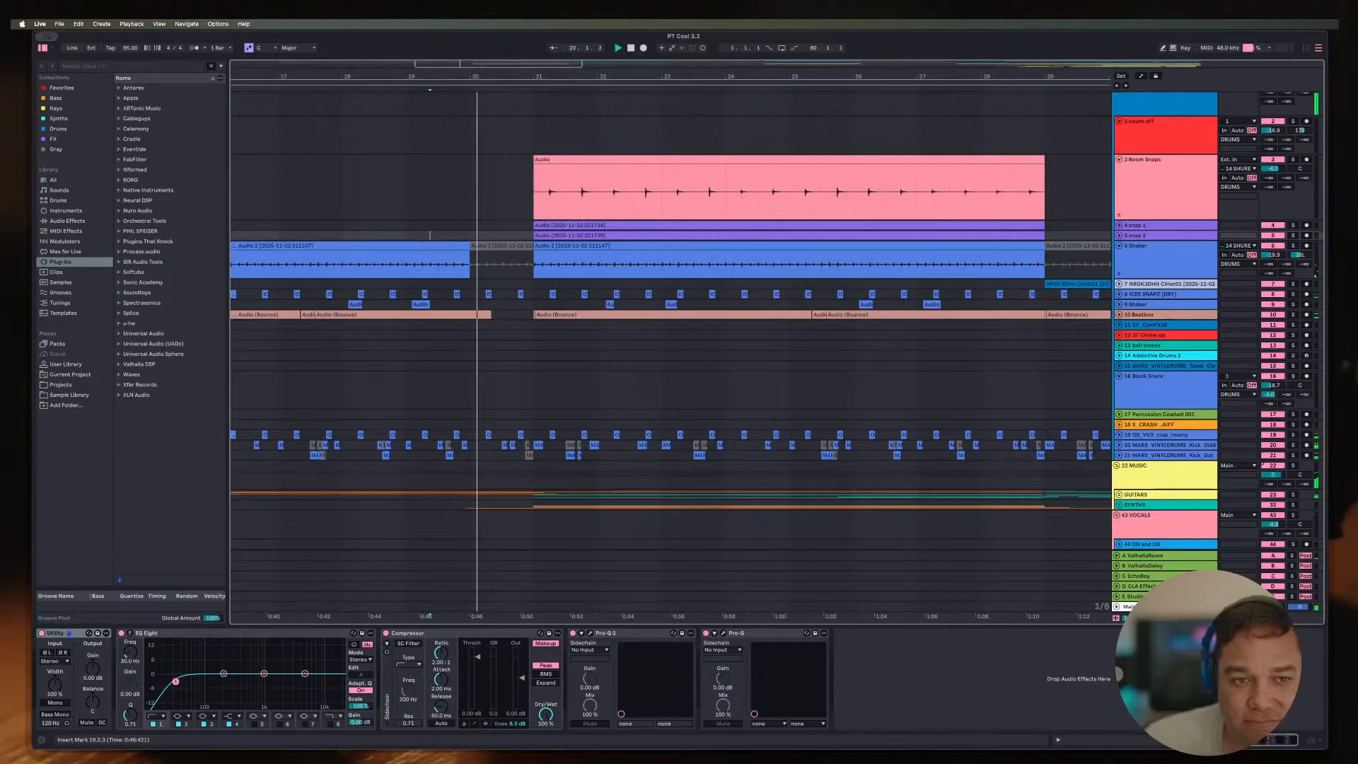
left_click(502, 245)
key("Delete")
key("minus")
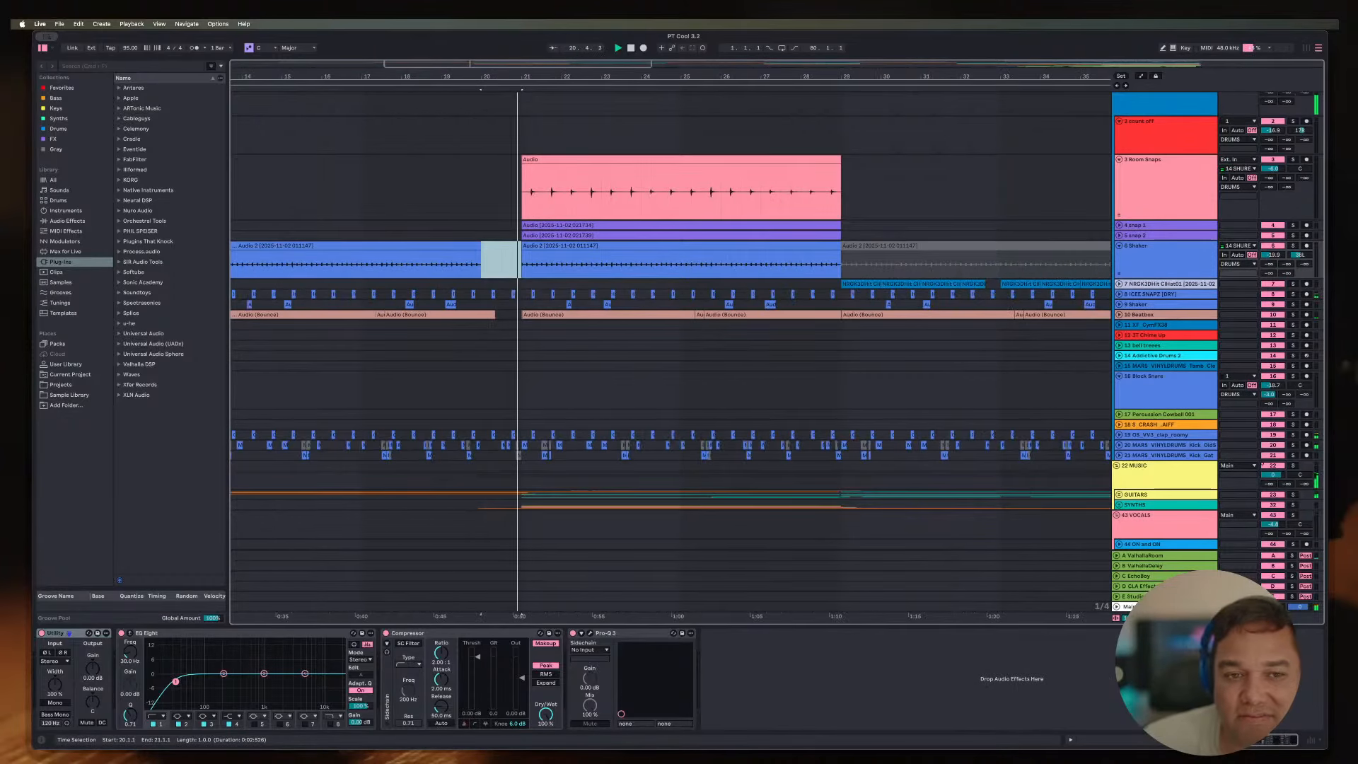
Step: Delete the deactivated clip starting at bar 29 on the Shaker track
left_click(920, 245)
key("minus")
key("minus")
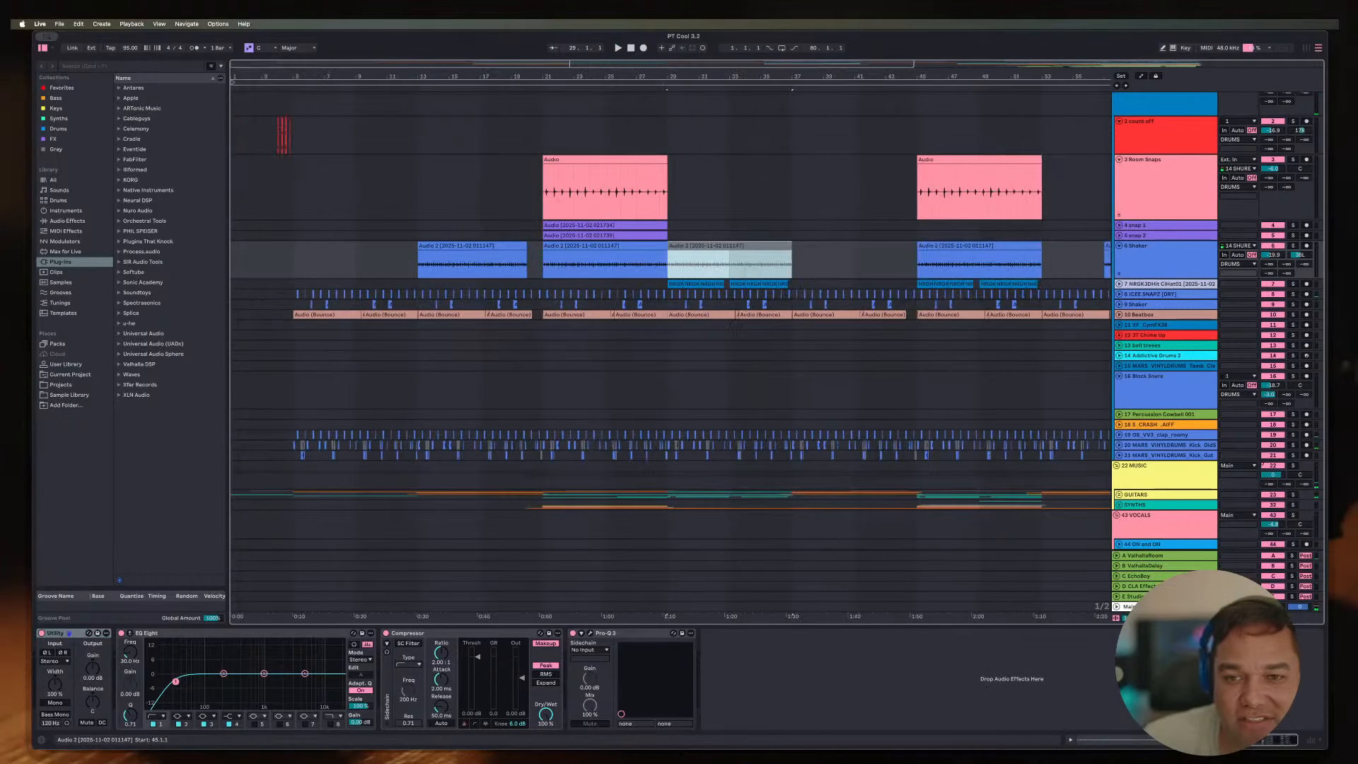
key("Delete")
Step: Play the full mix from bar 28 across the end of the Shaker clip, and select the Shaker track
left_click(651, 135)
key("space")
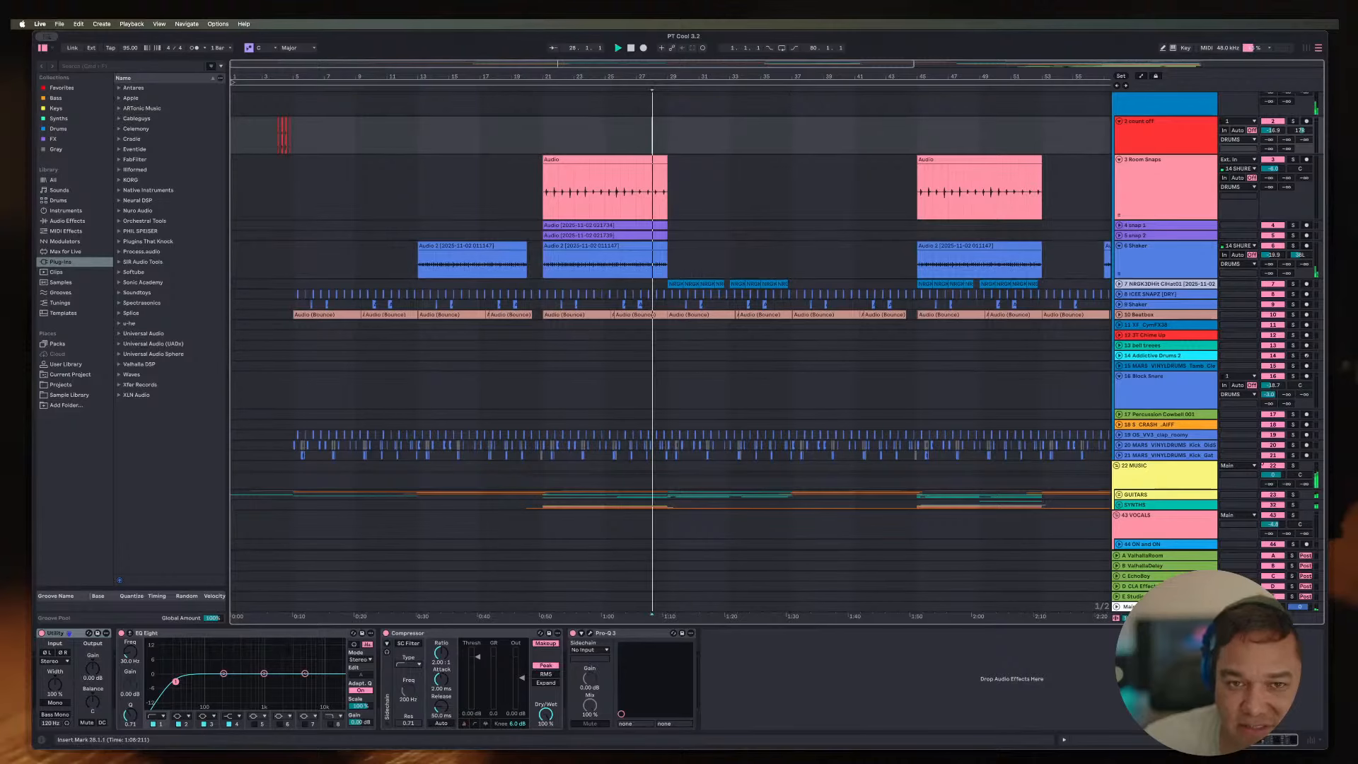
key("minus")
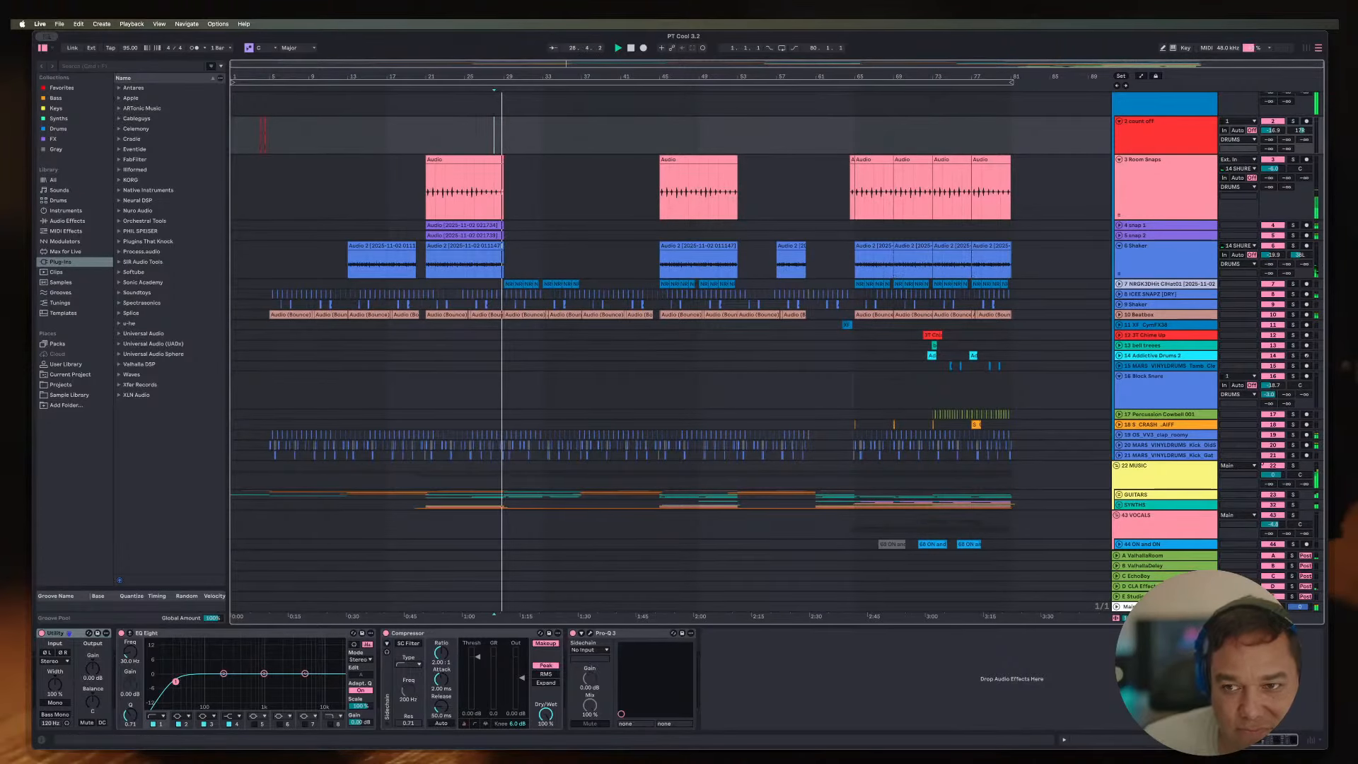
left_click(1161, 247)
key("space")
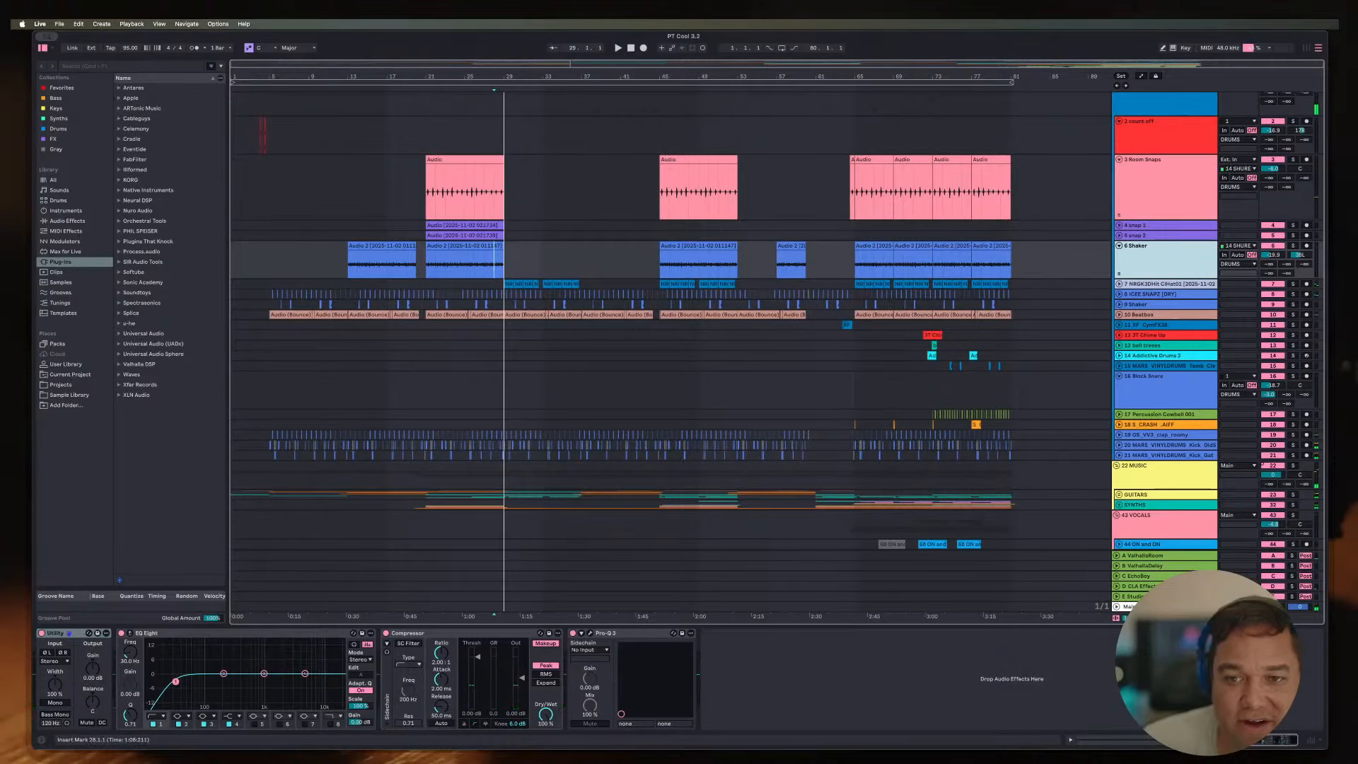
Step: Expand track 7, the closed hi-hat, and play the mix from its first clip at bar 29
left_click(1120, 283)
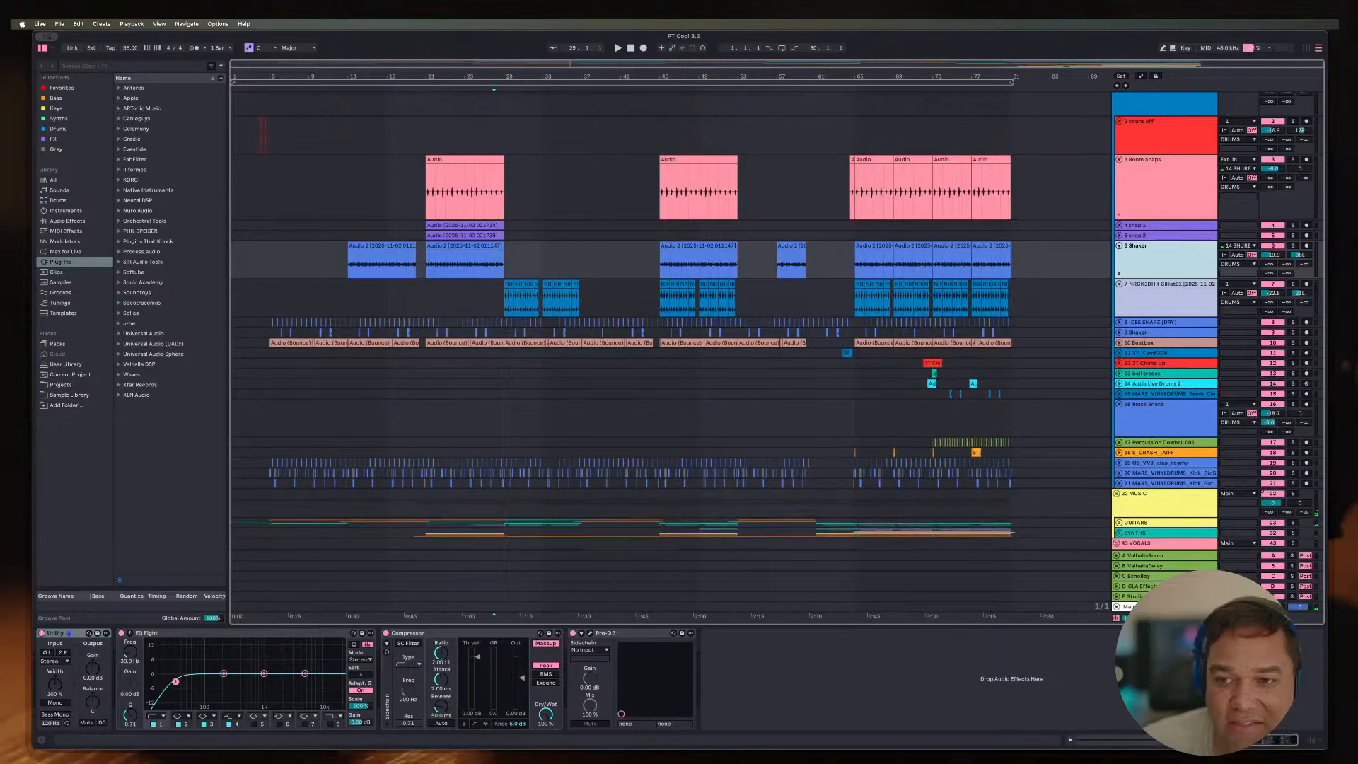
left_click(1164, 284)
key("space")
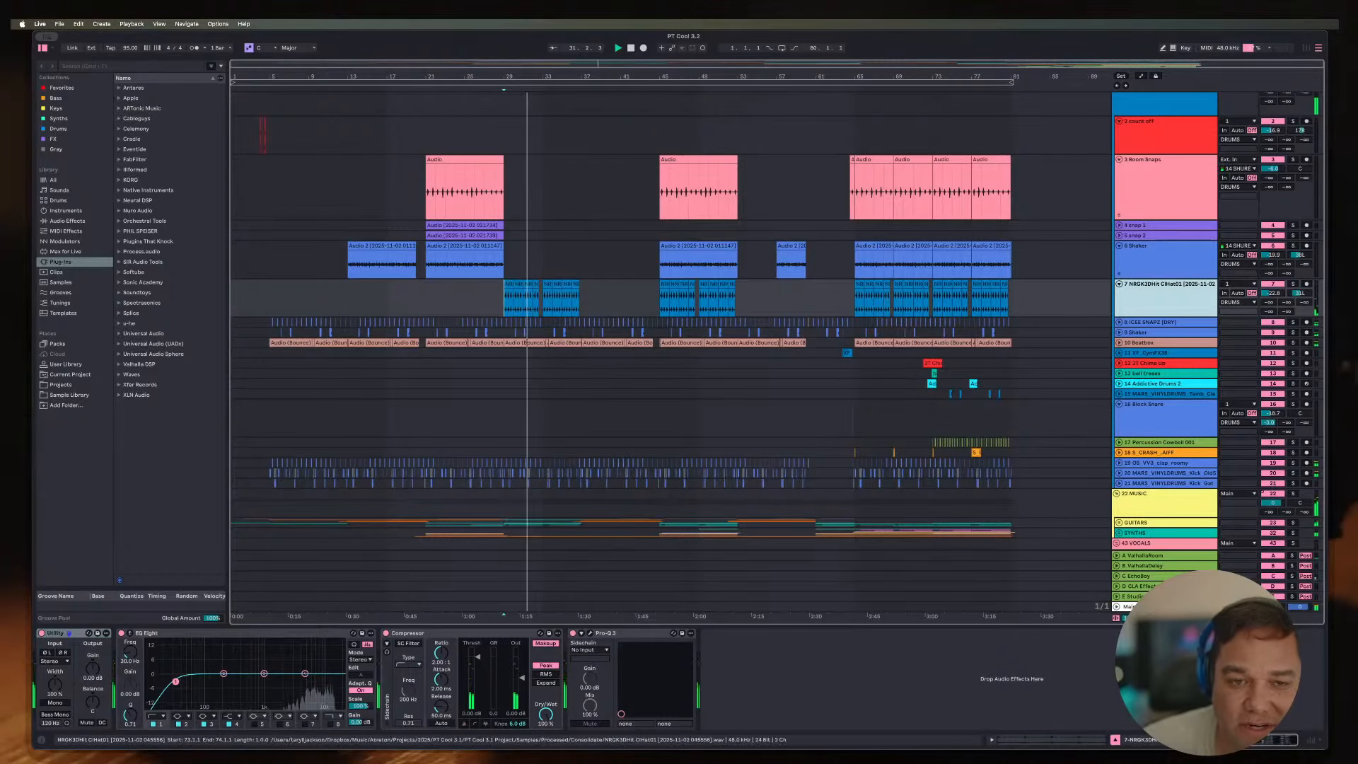
Step: Examine the closed hi-hat clips on track 7 across the arrangement while the song plays
left_click(786, 297)
scroll(786, 297, "down", 1)
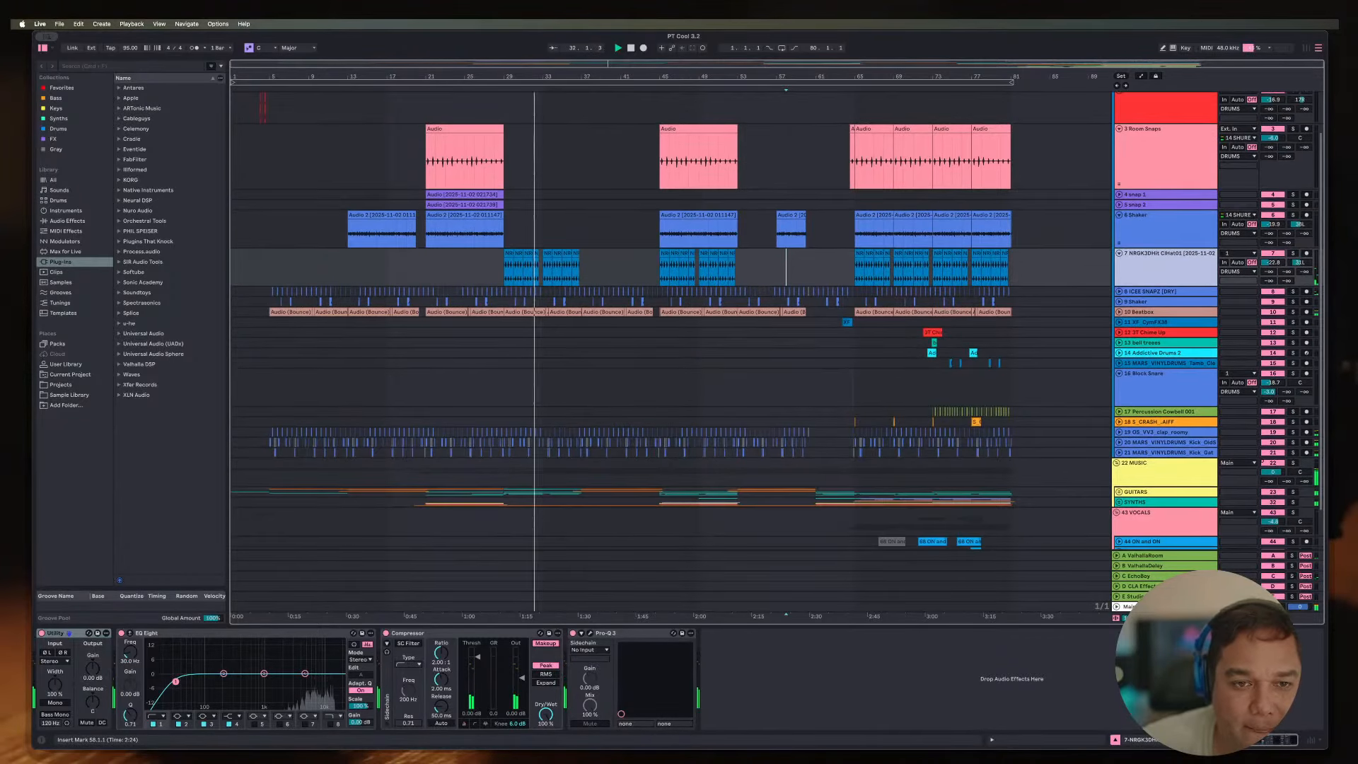
key("plus")
key("plus")
key("plus")
key("minus")
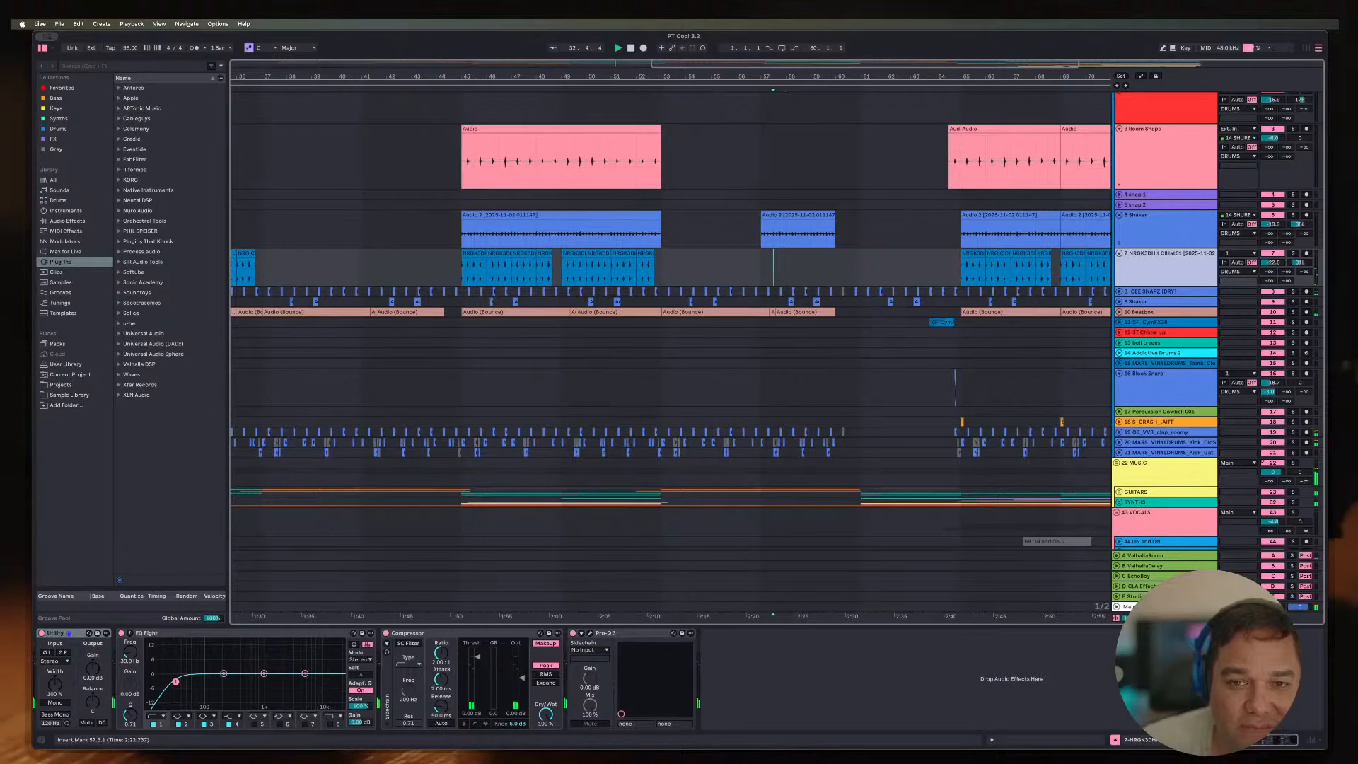
key("minus")
scroll(670, 340, "left", 4)
scroll(670, 340, "down", 2)
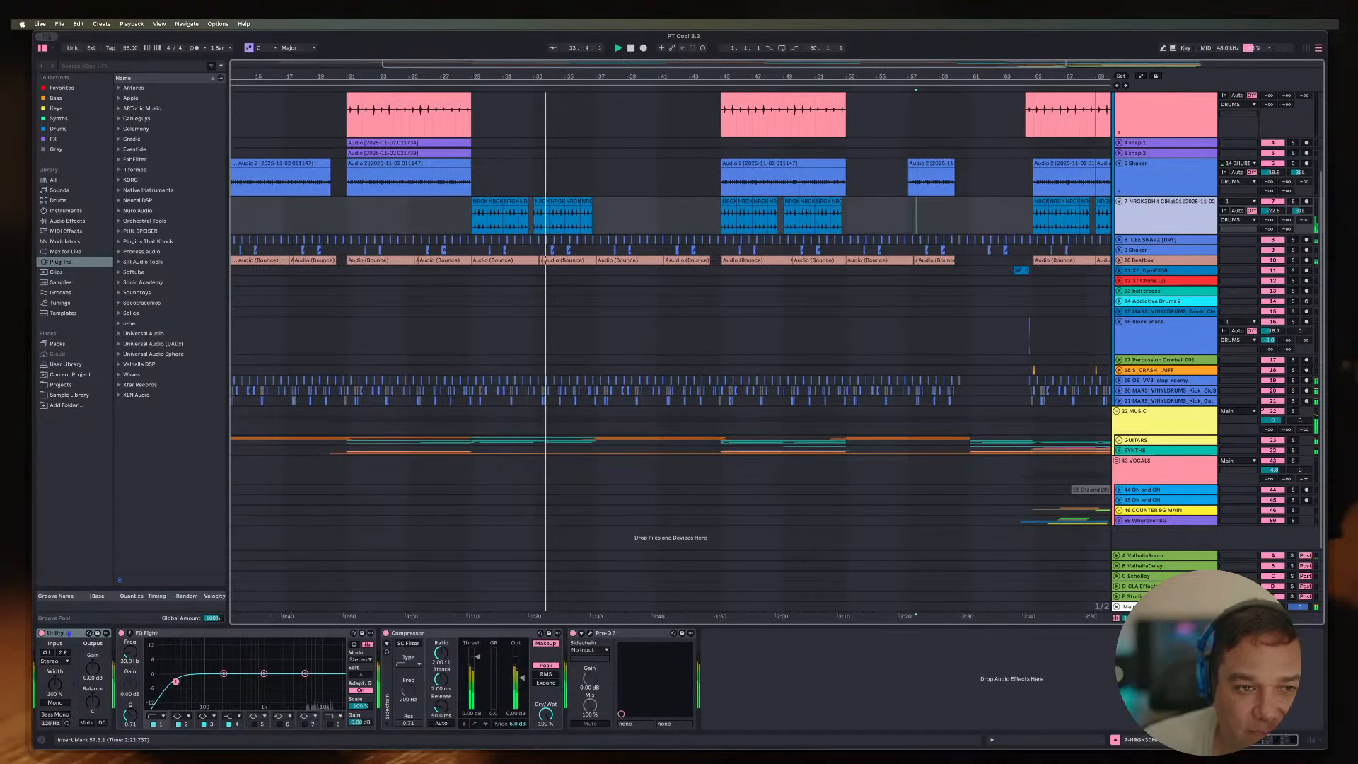
Step: Expand track 8, "ICEE SNAPZ (DRY)", and play the song from bar 5
key("minus")
left_click(269, 240)
key("space")
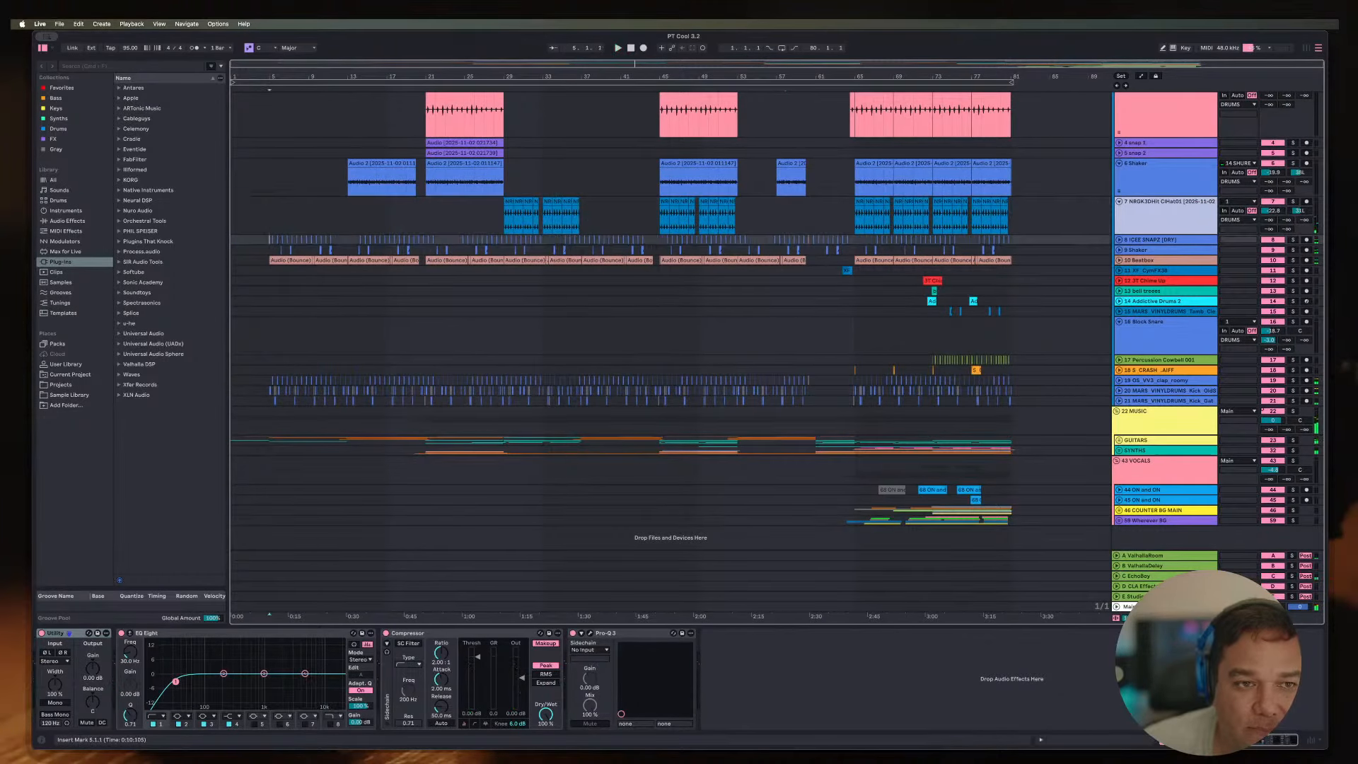
key("space")
key("u")
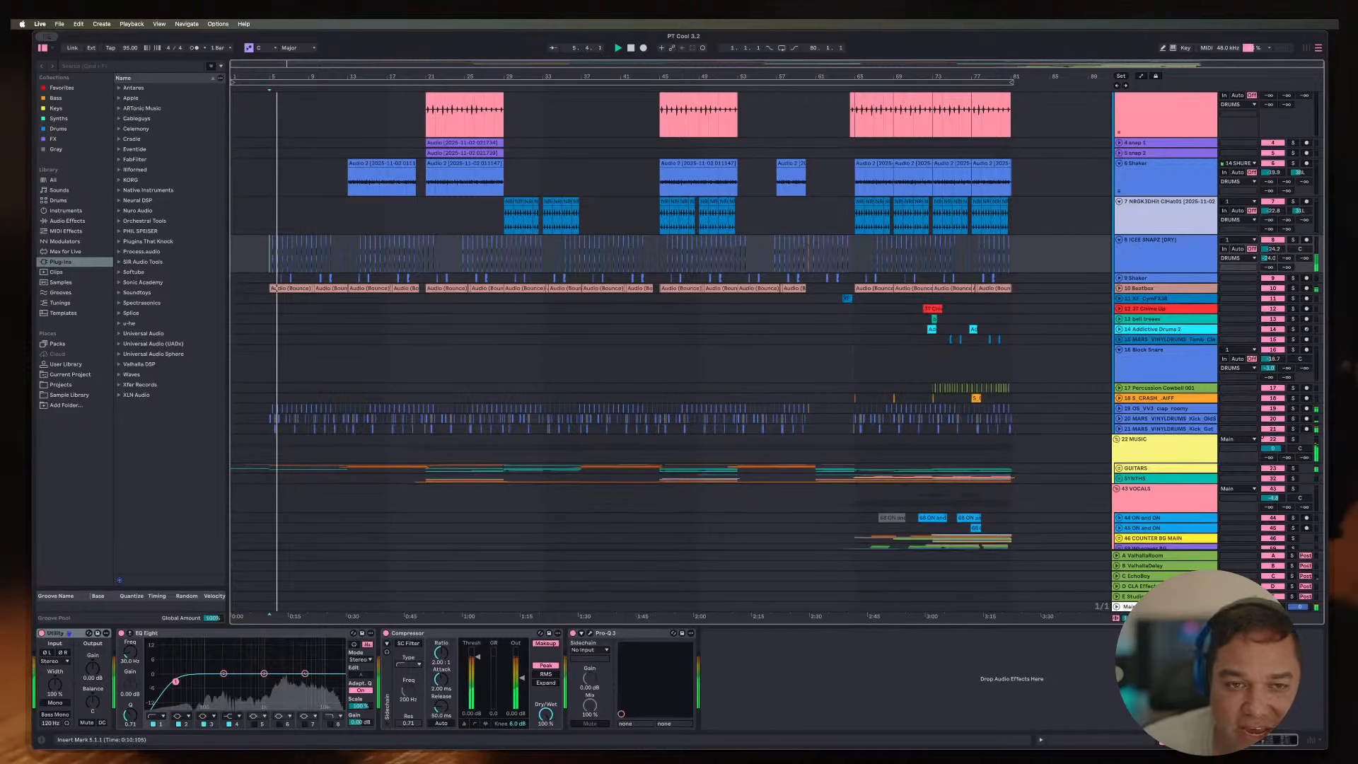
Step: Examine the snap clips on track 8 up close and across the whole arrangement during playback from bar 5
key("plus")
key("plus")
key("plus")
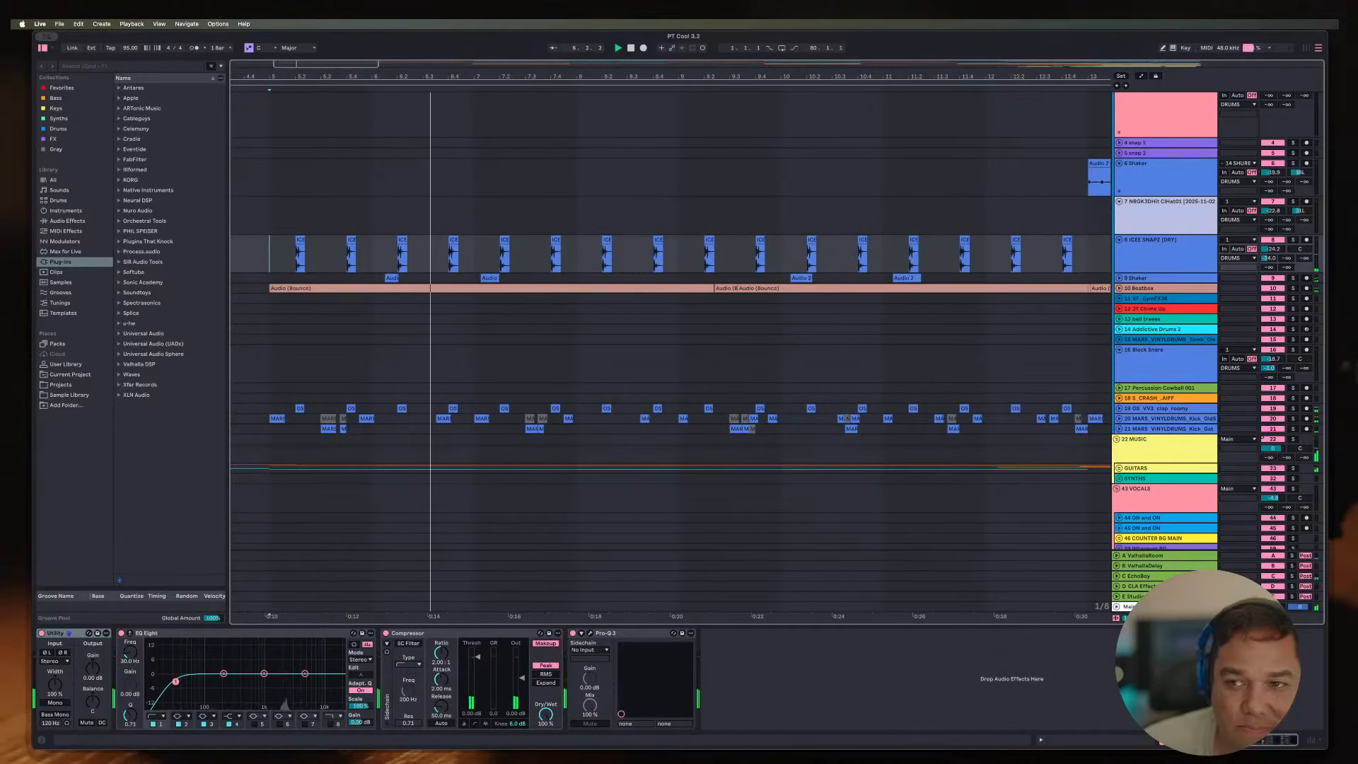
key("minus")
key("minus")
key("minus")
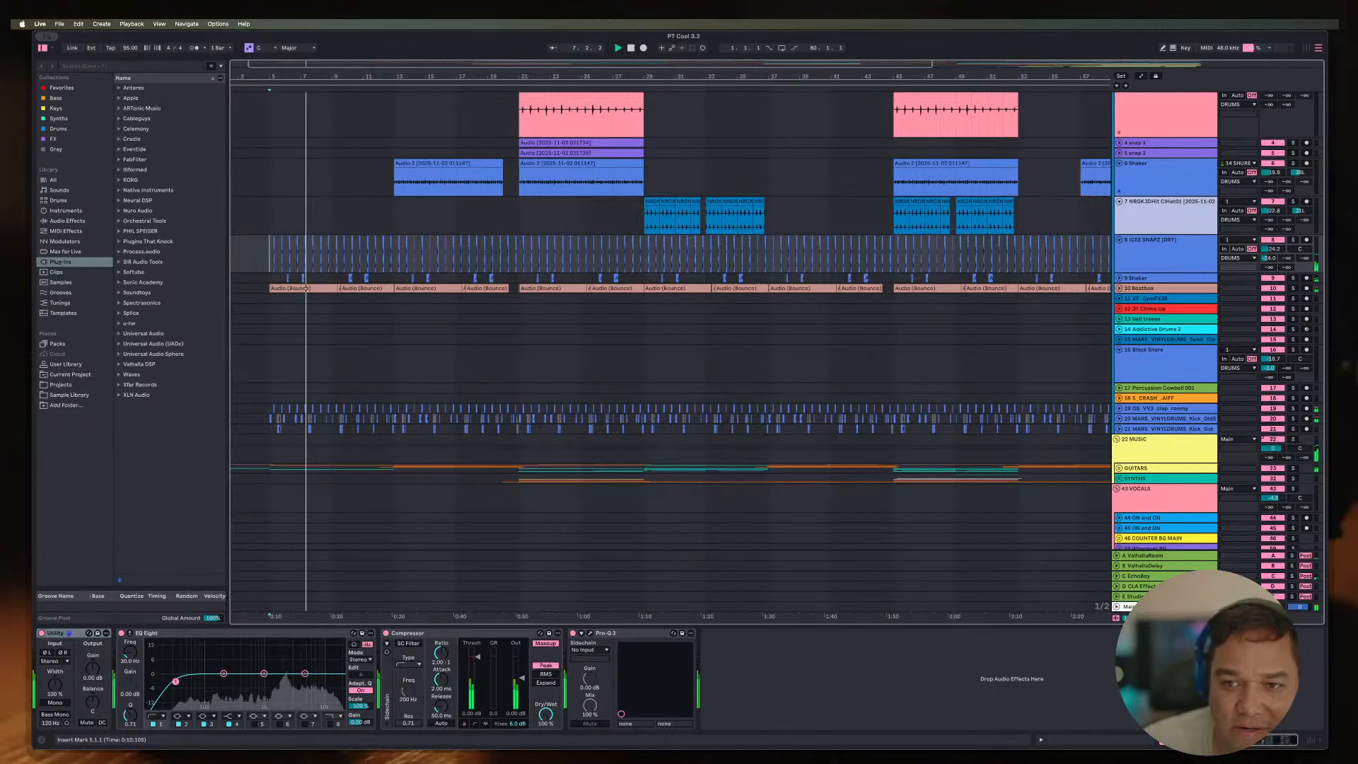
key("minus")
key("space")
Step: Play the passage from the end of bar 59 with the timeline zoomed in on the deactivated clips in bar 60
left_click(806, 216)
key("plus")
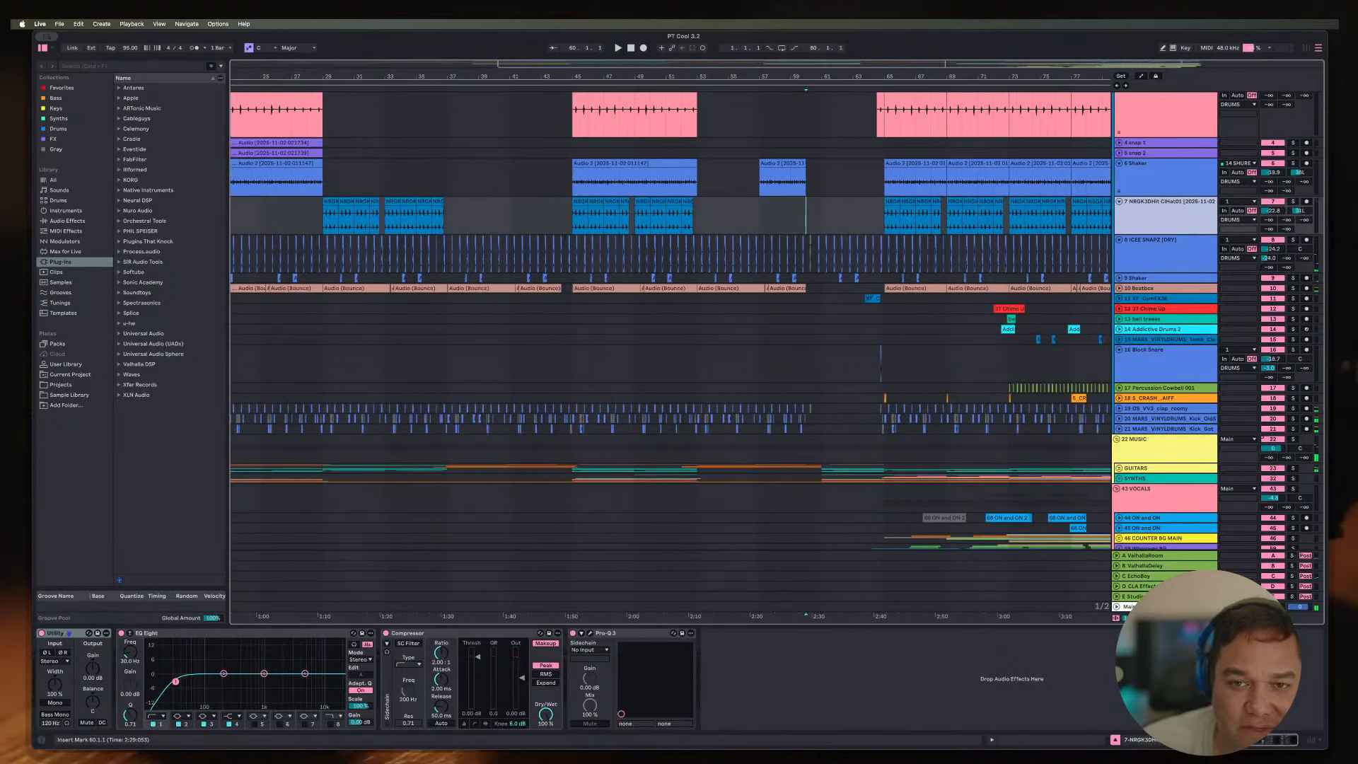
key("plus")
key("plus")
key("plus")
key("space")
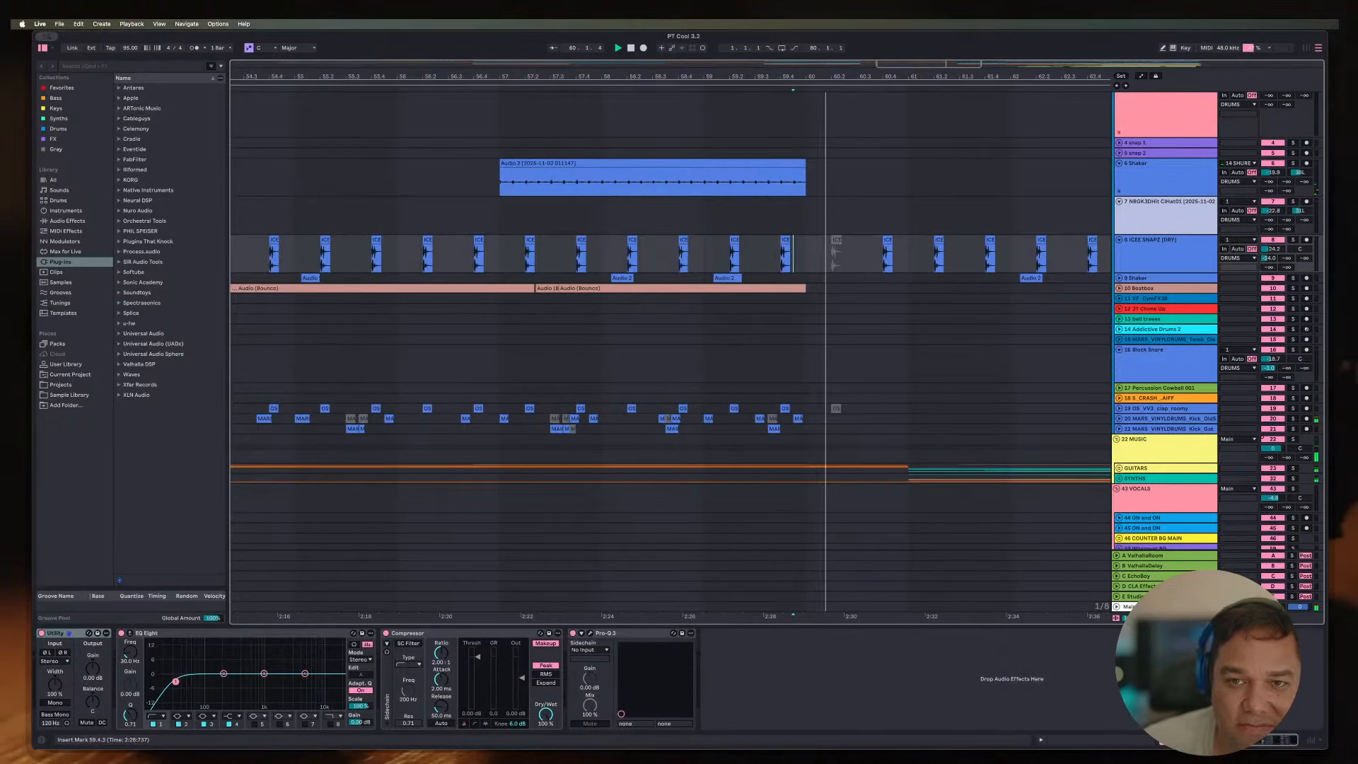
key("space")
Step: Delete the deactivated clips at 60.2 on the ICEE SNAPZ track and the clap track 19
left_click(836, 240)
key("Delete")
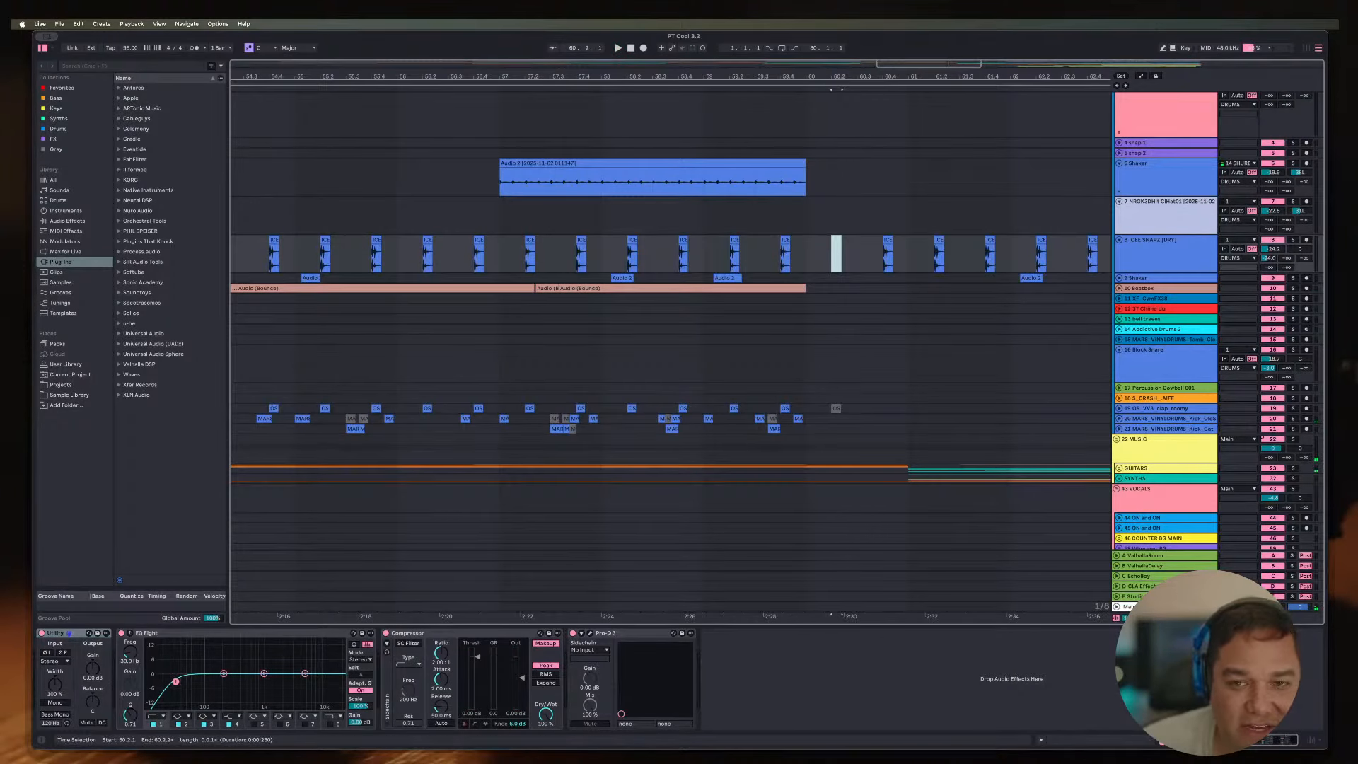
left_click(836, 408)
key("Delete")
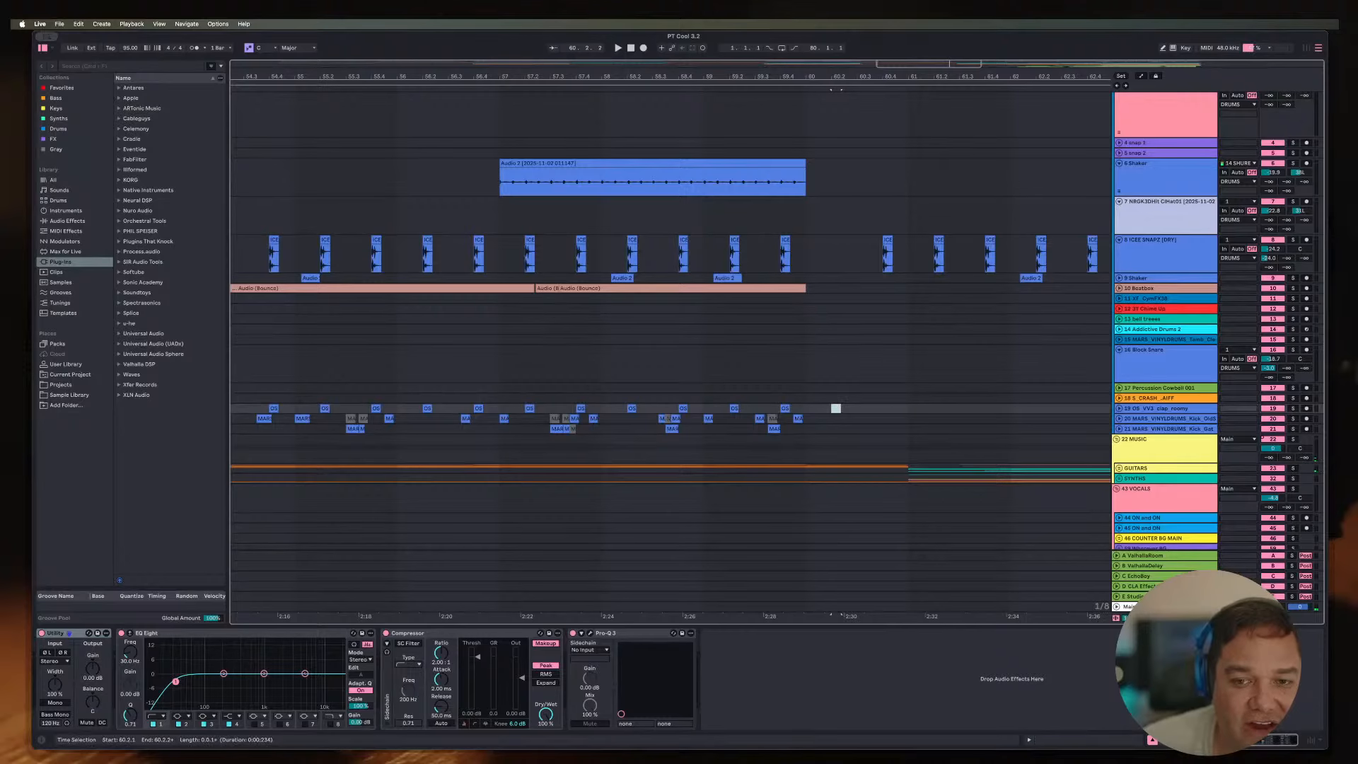
Step: Play the mix from 59.4 through the section where the deactivated clips were removed
left_click(768, 328)
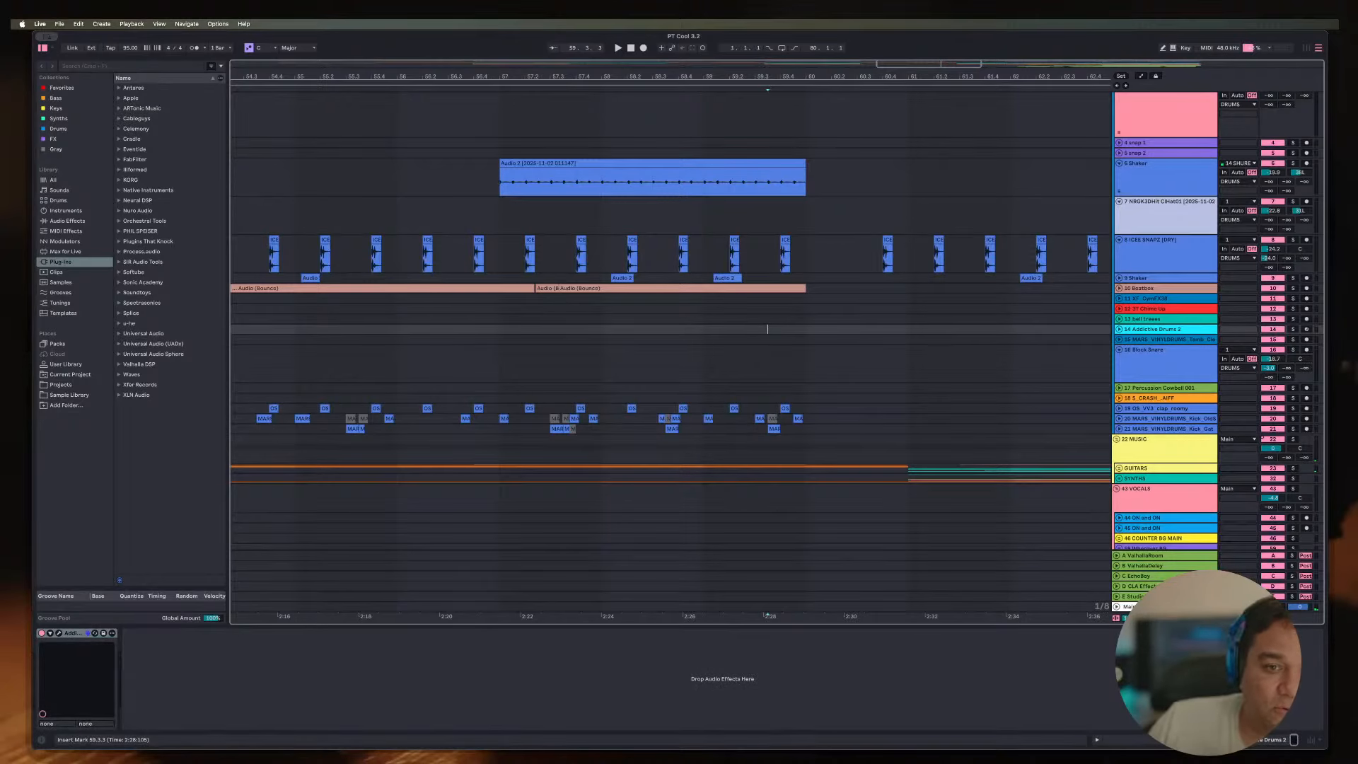
key("minus")
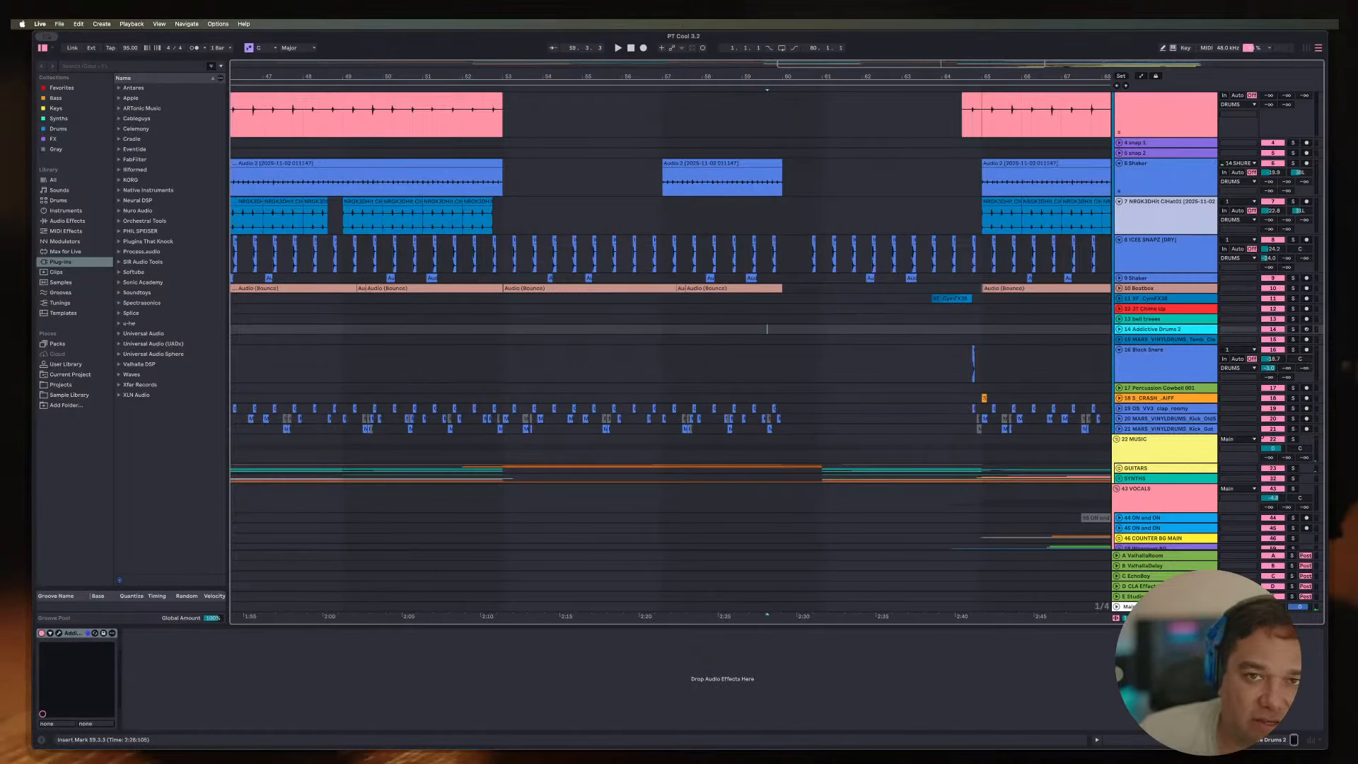
left_click(772, 216)
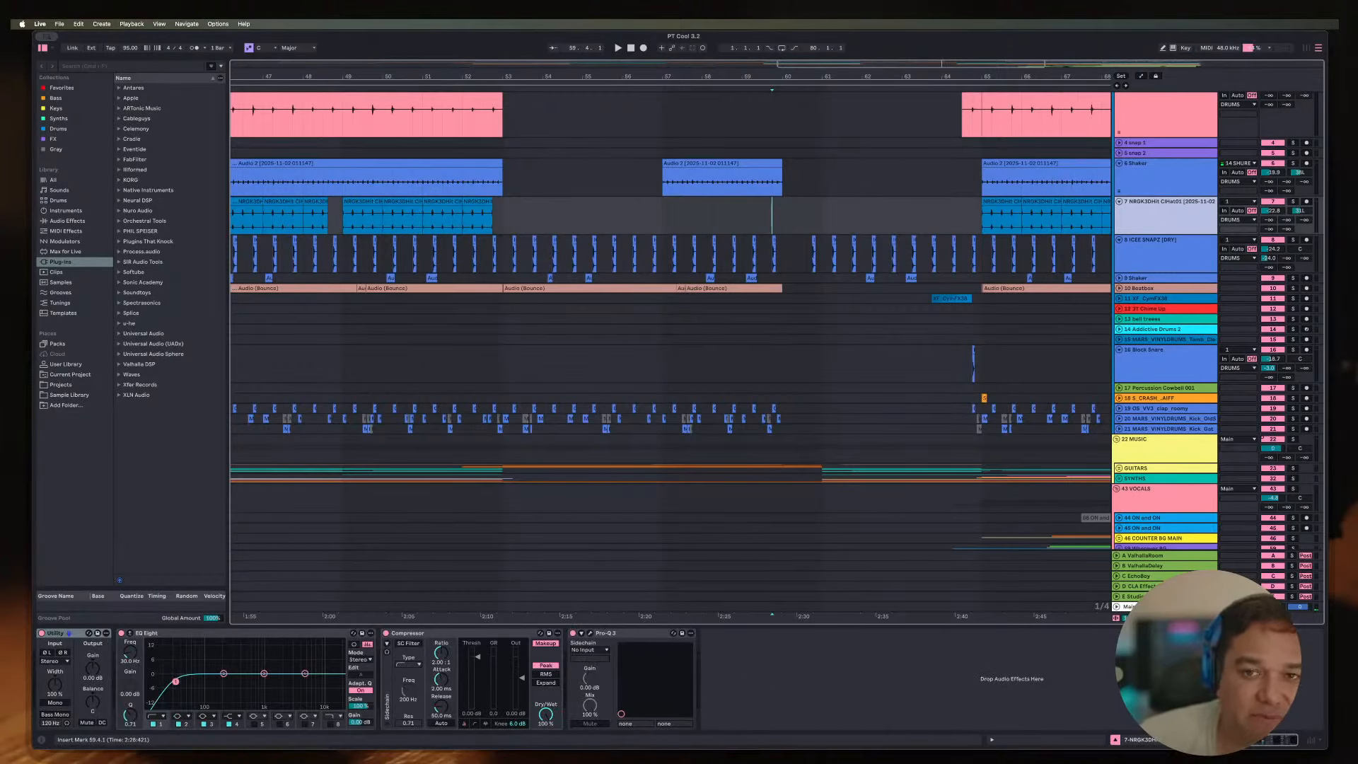
key("space")
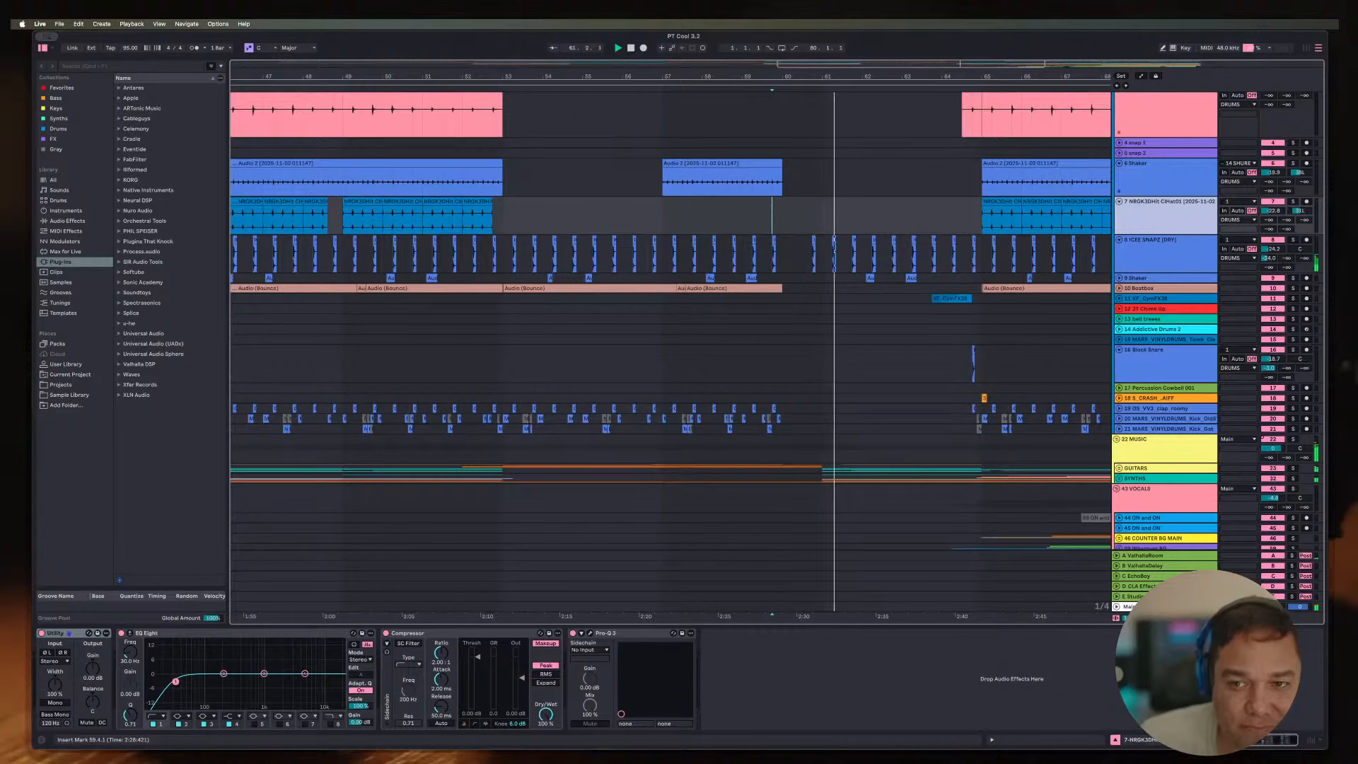
key("space")
Step: Expand the cymbal FX track 11 and place the insert marker at bar 64 on its clip
key("minus")
key("minus")
key("minus")
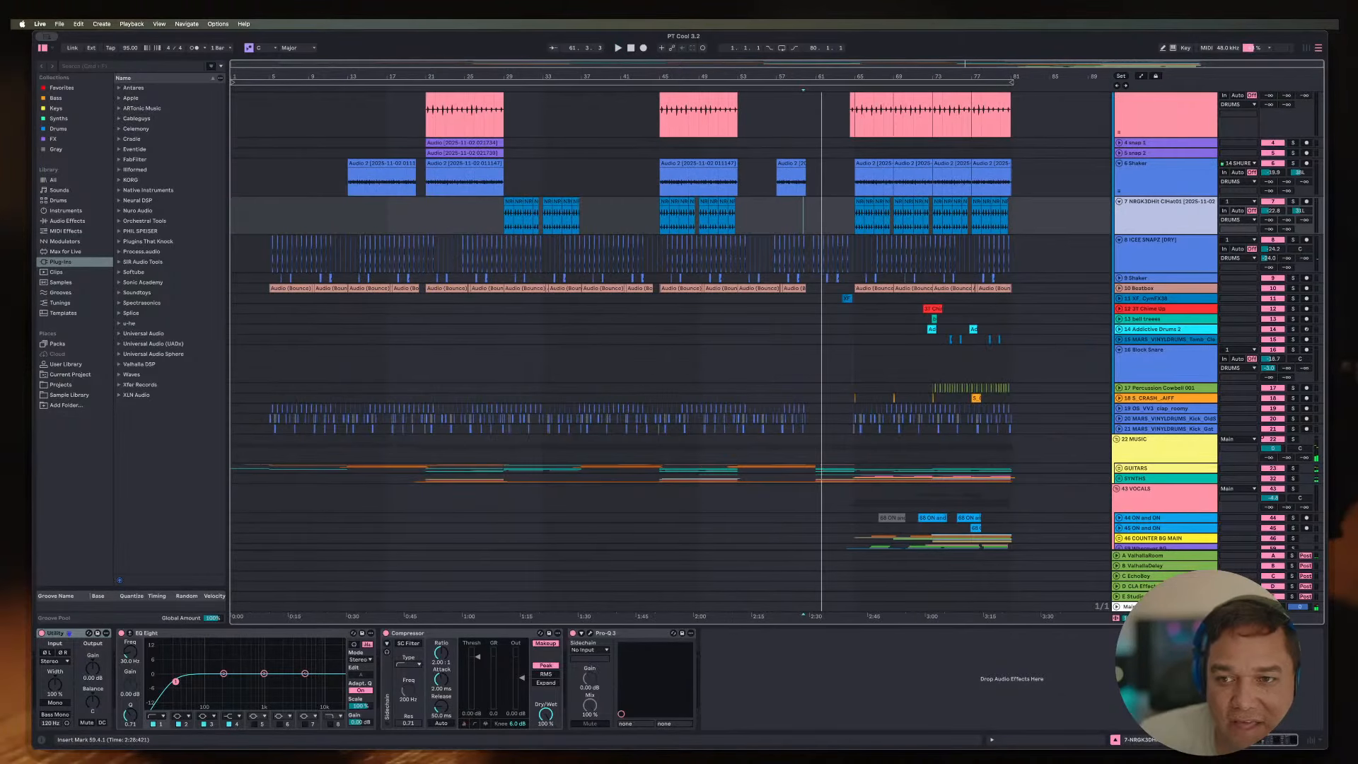
left_click(1160, 289)
key("Down")
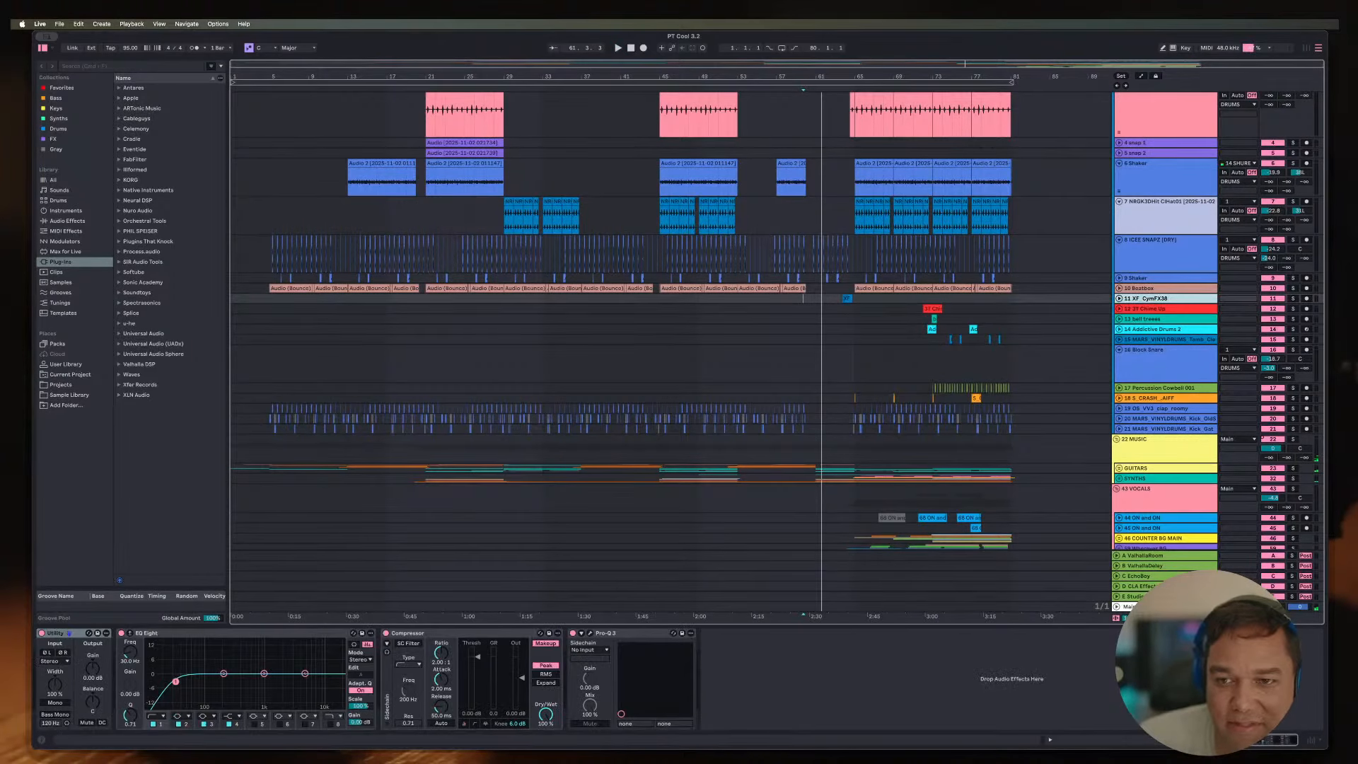
key("u")
left_click(844, 360)
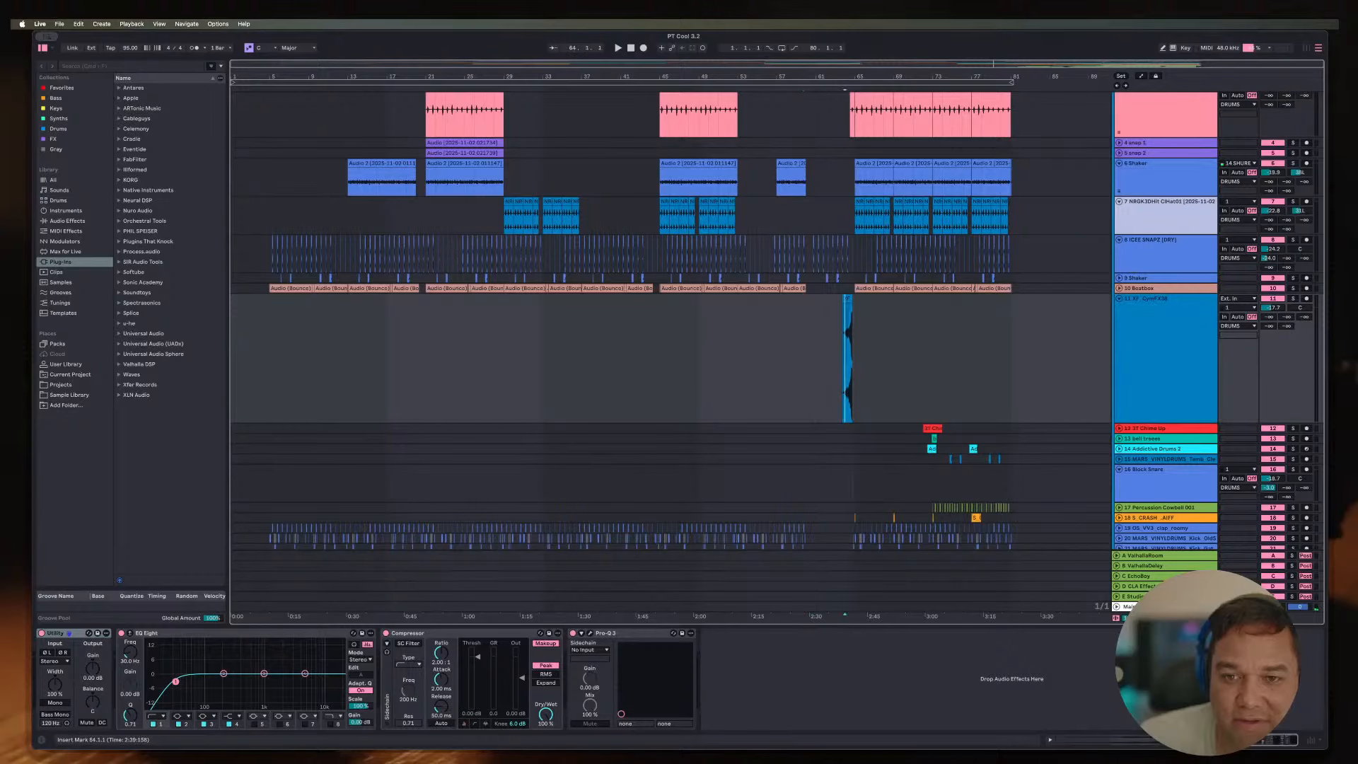
Step: Audition the cymbal FX clip on track 11 from bar 64, both in the full mix and soloed
key("space")
key("plus")
key("space")
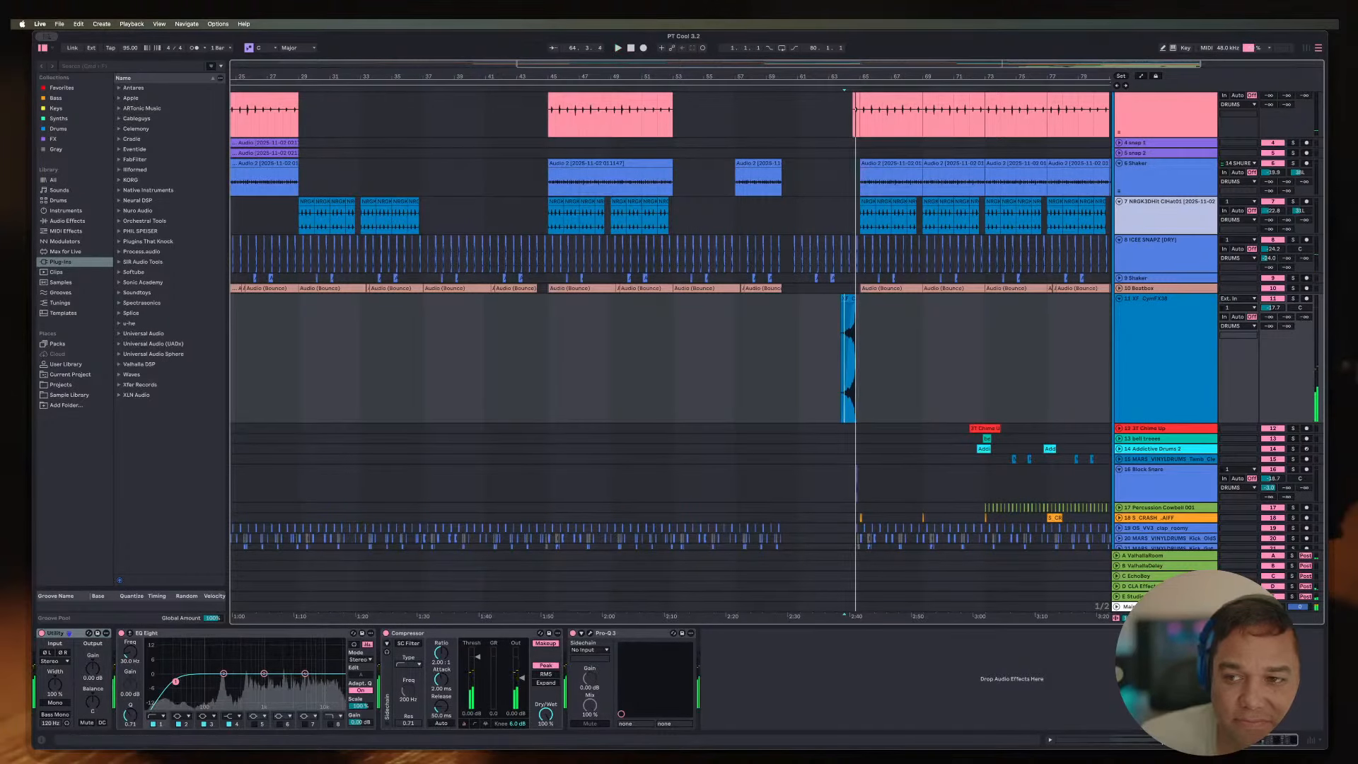
key("s")
key("space")
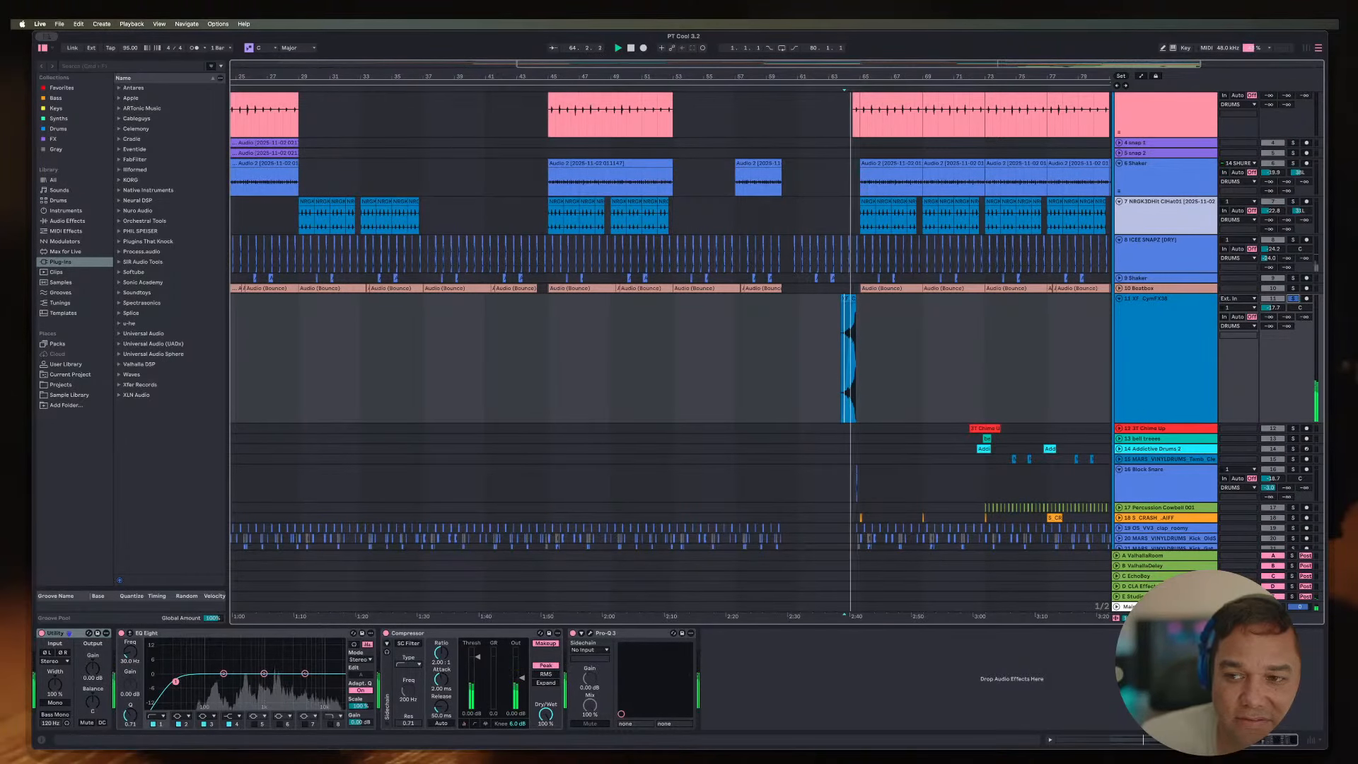
key("s")
key("space")
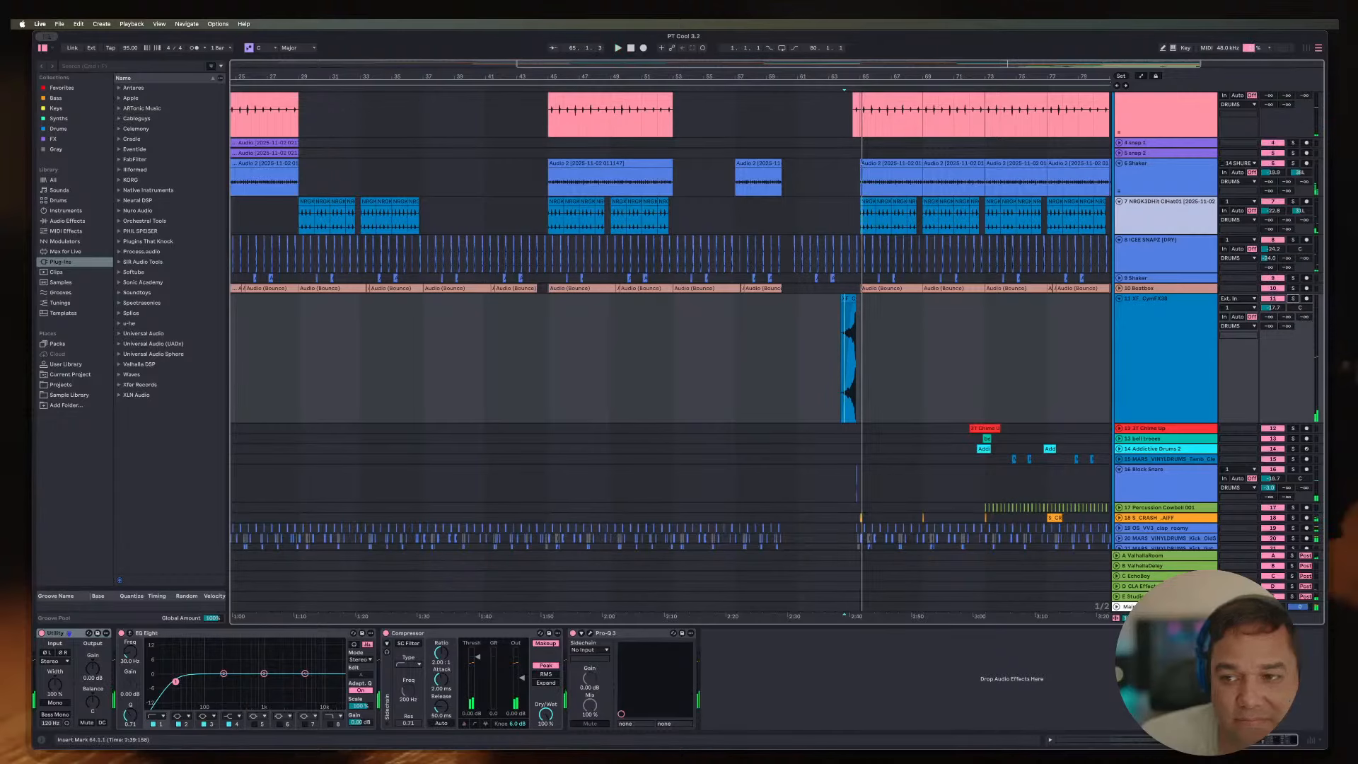
key("space")
key("space")
Step: Zoom in on the cymbal FX clip, play it soloed from 63.3, and take the track out of solo
left_click(837, 361)
key("plus")
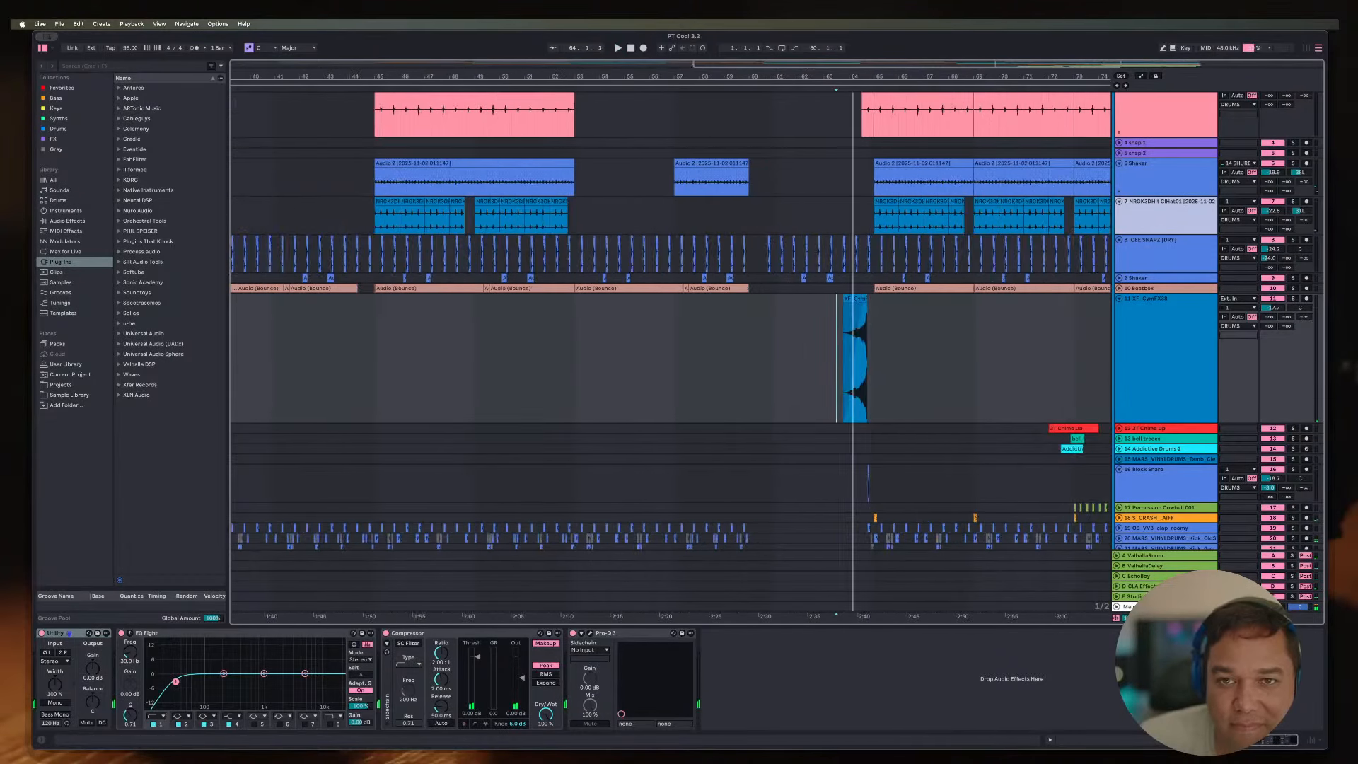
scroll(864, 361, "up", 10)
key("s")
key("space")
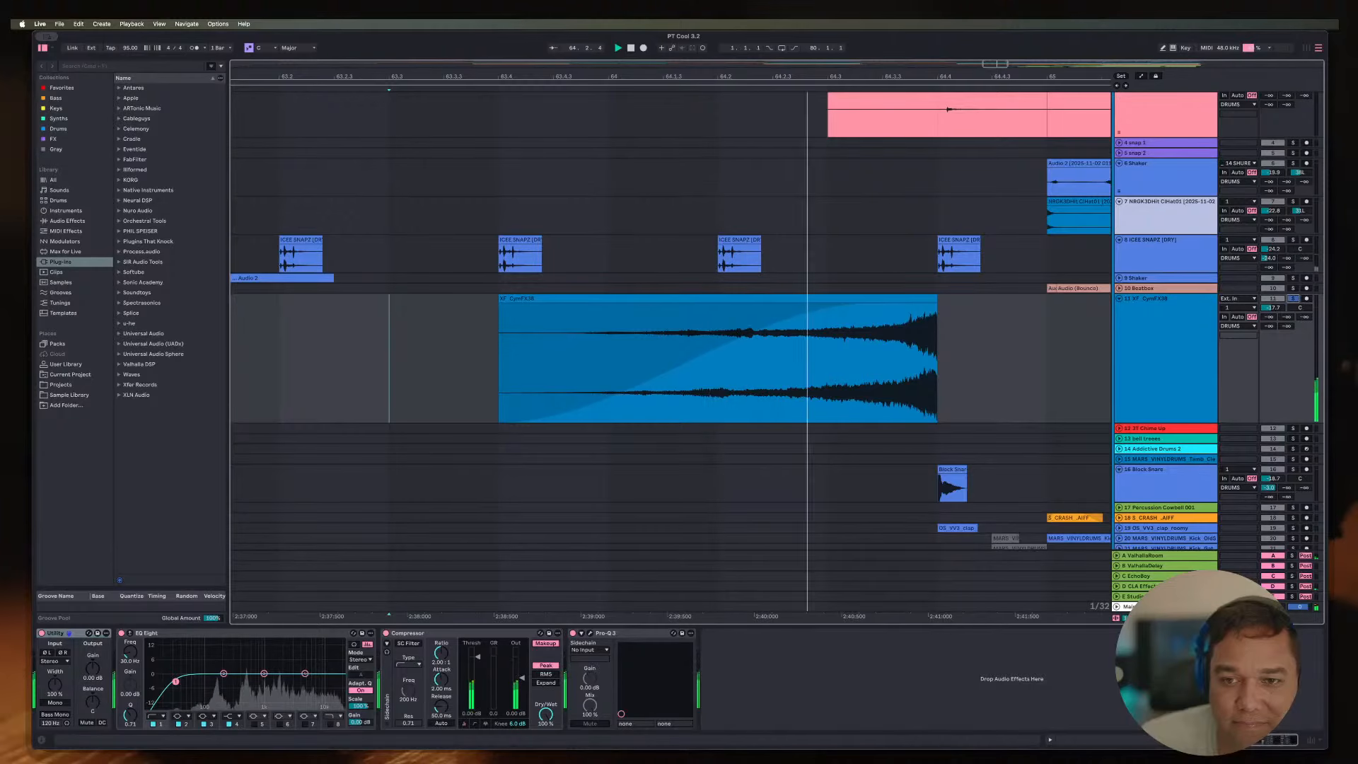
key("s")
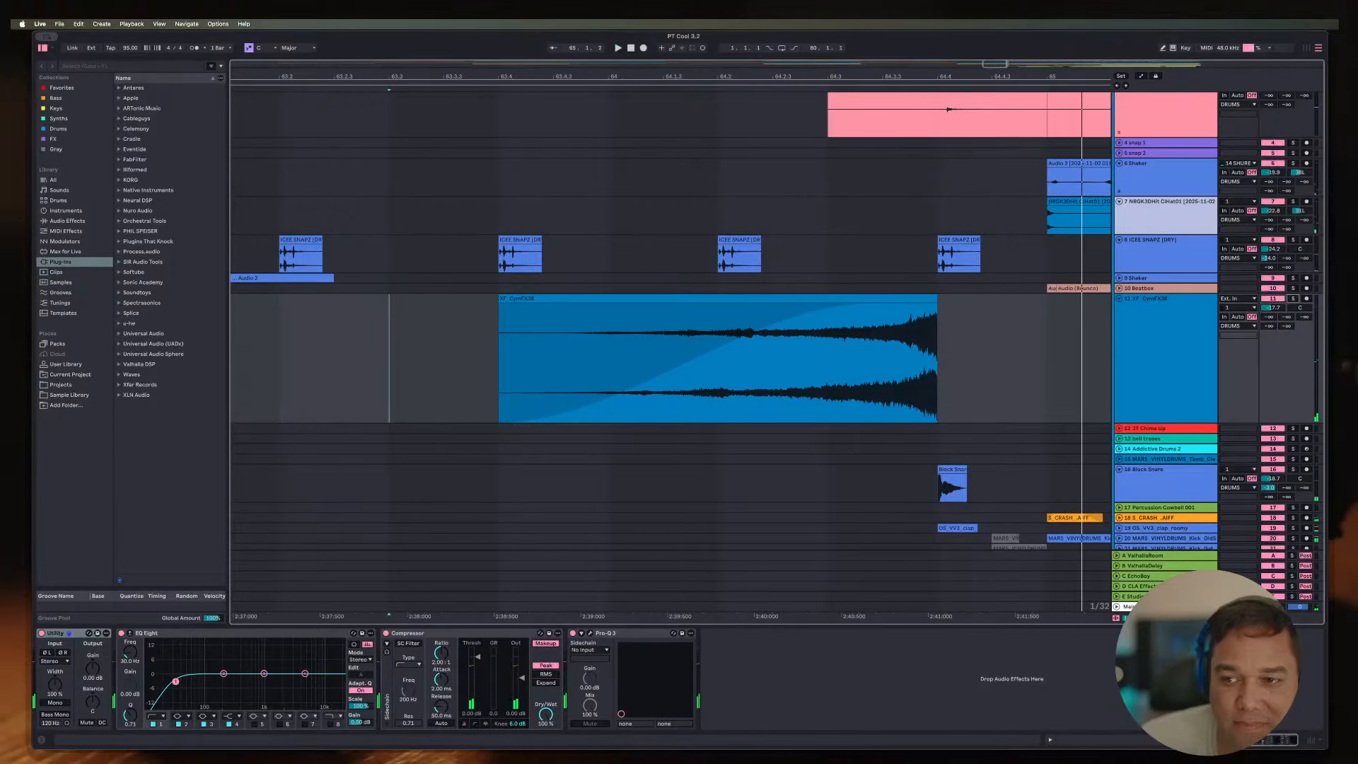
Step: Collapse the cymbal FX track 11 and bring the whole arrangement back into view
key("u")
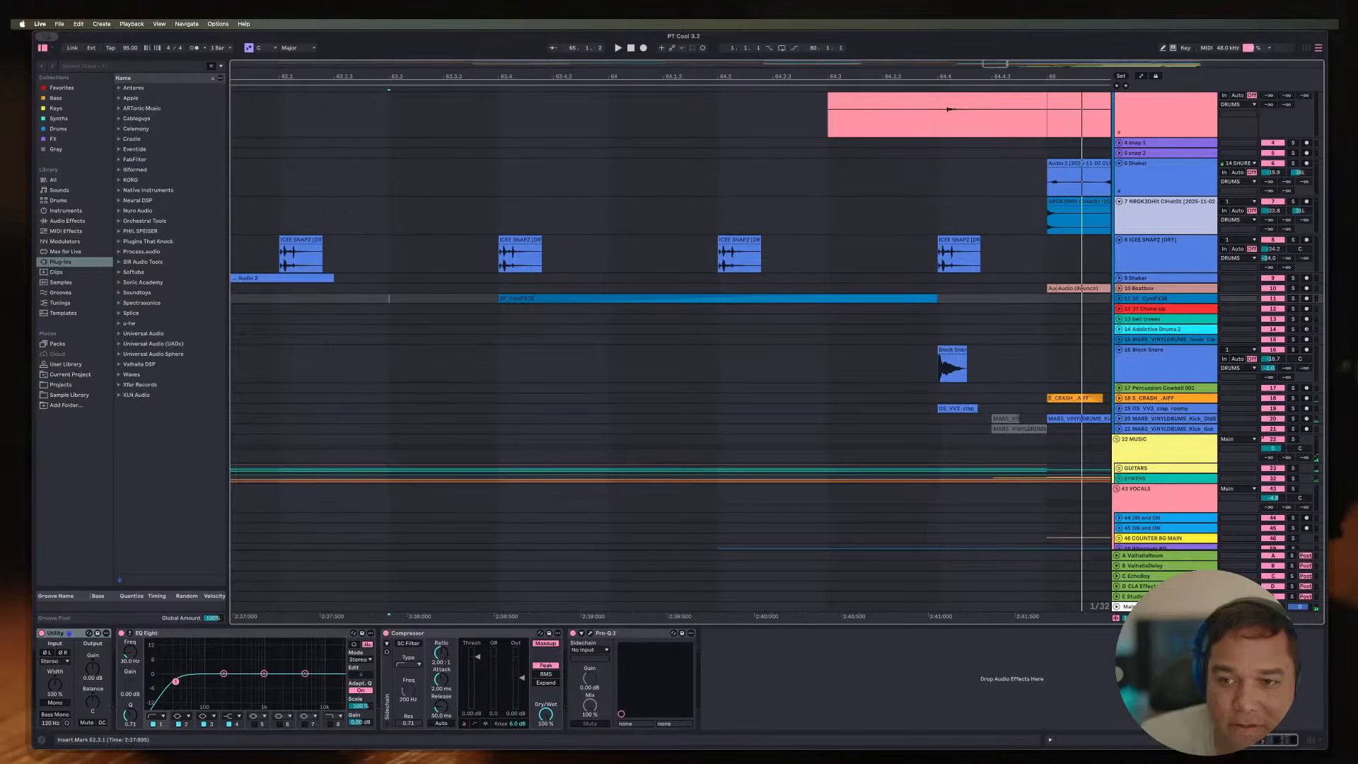
left_click(1019, 309)
scroll(1019, 309, "down", 5)
scroll(1020, 308, "down", 10)
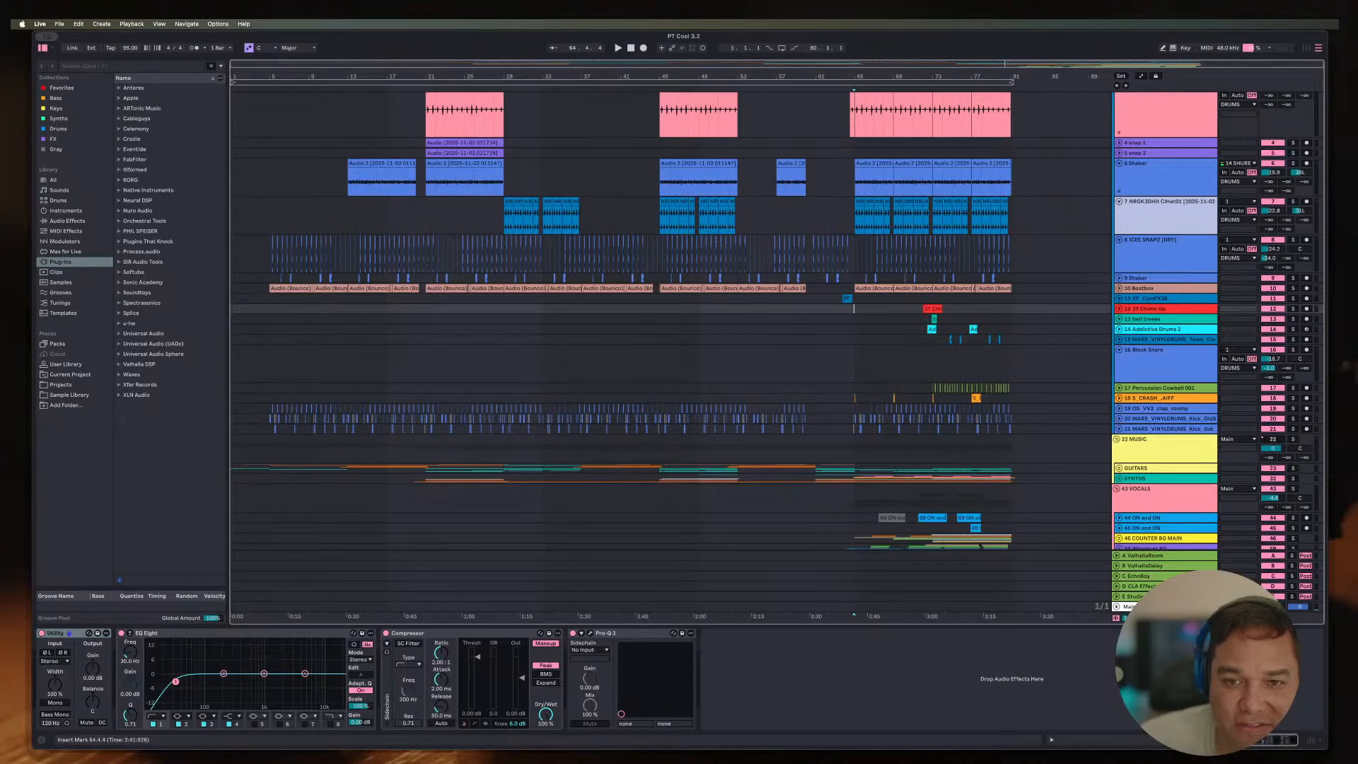
Step: View the Beatbox track's clips expanded, collapse them again, and place the insert marker at bar 67 on track 15
left_click(1120, 289)
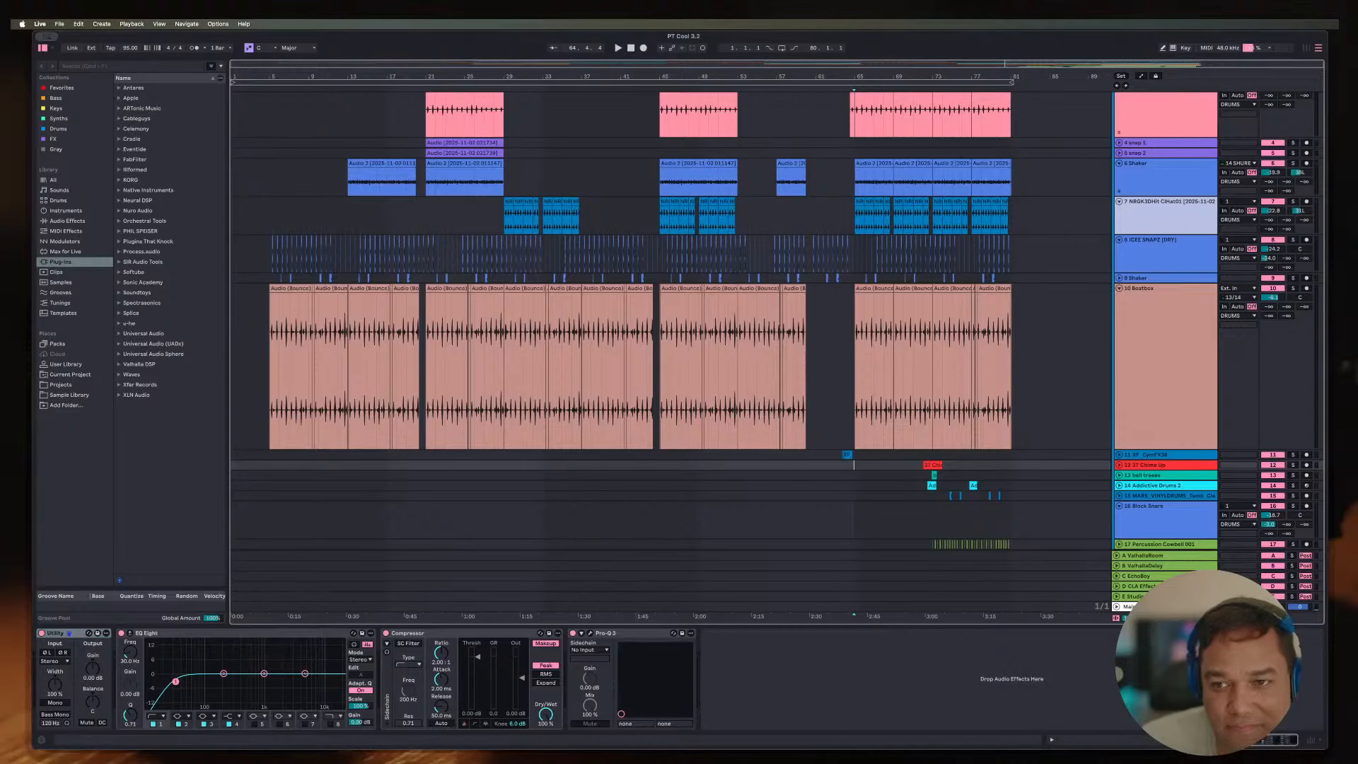
left_click(1119, 289)
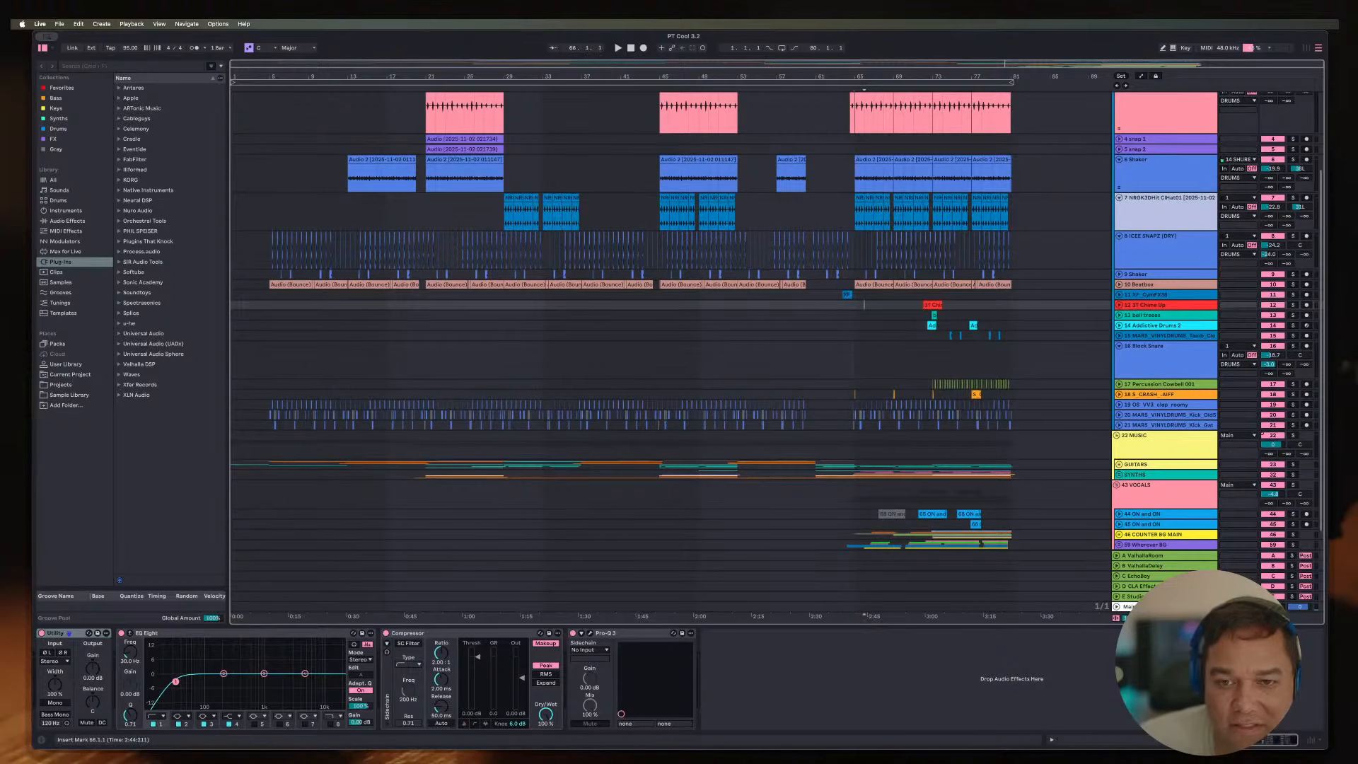
left_click(874, 334)
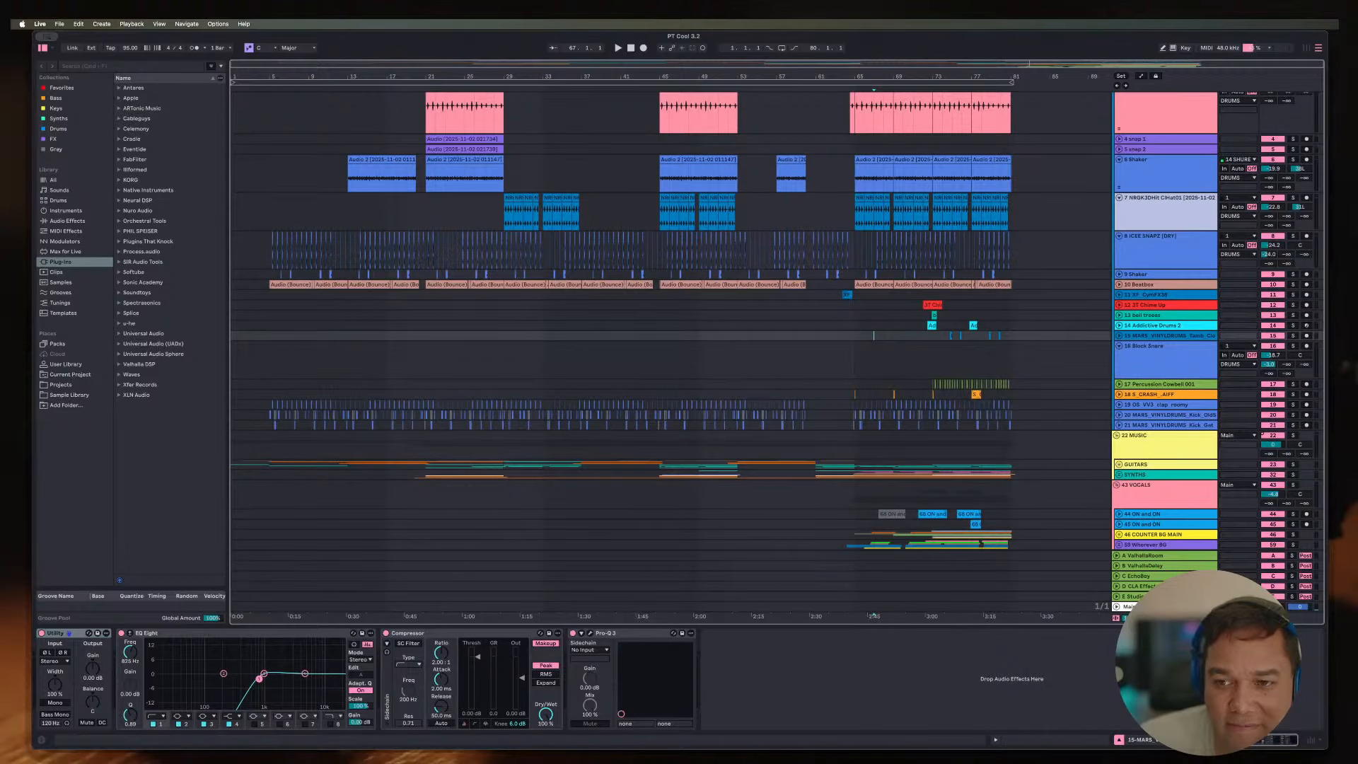
Step: Expand tracks 15 and 14 and place the insert marker at bar 64 on the snare track 16
left_click(1119, 335)
left_click(1119, 326)
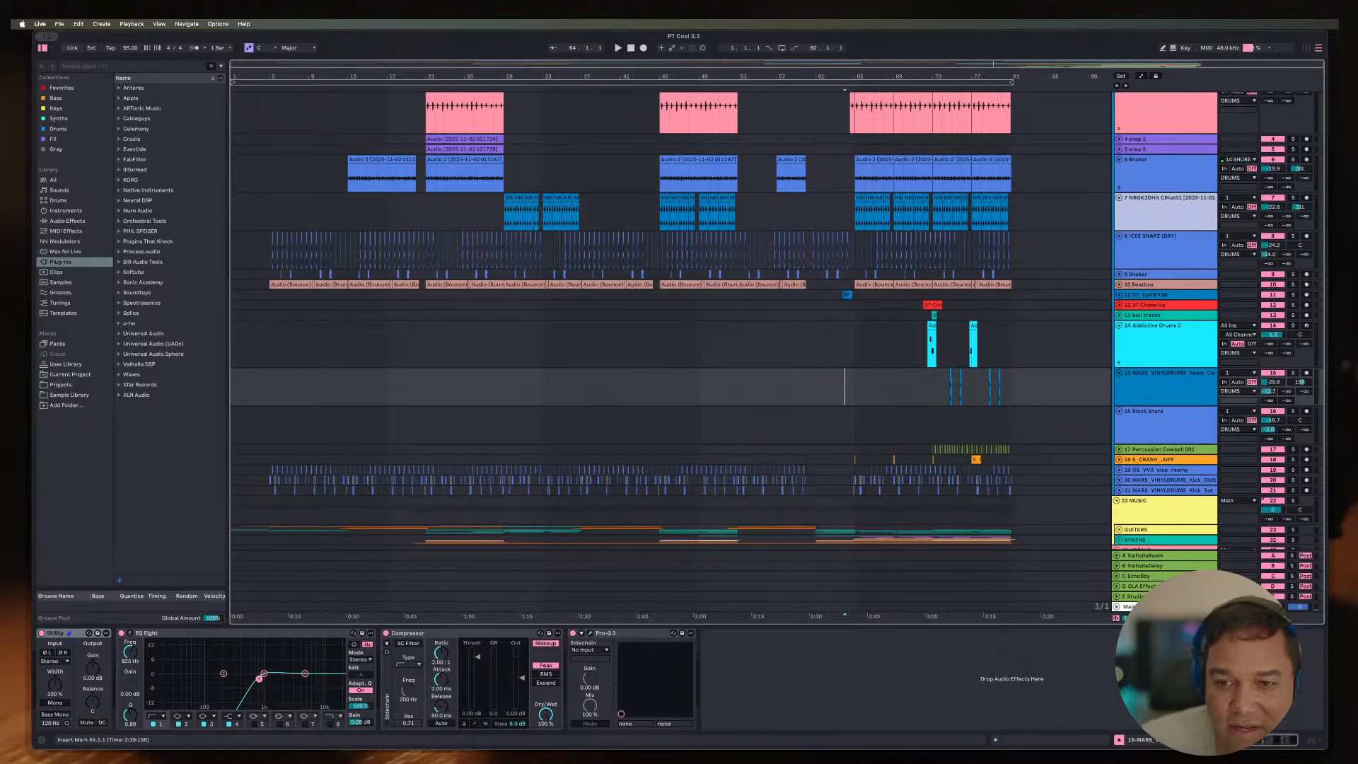
left_click(845, 426)
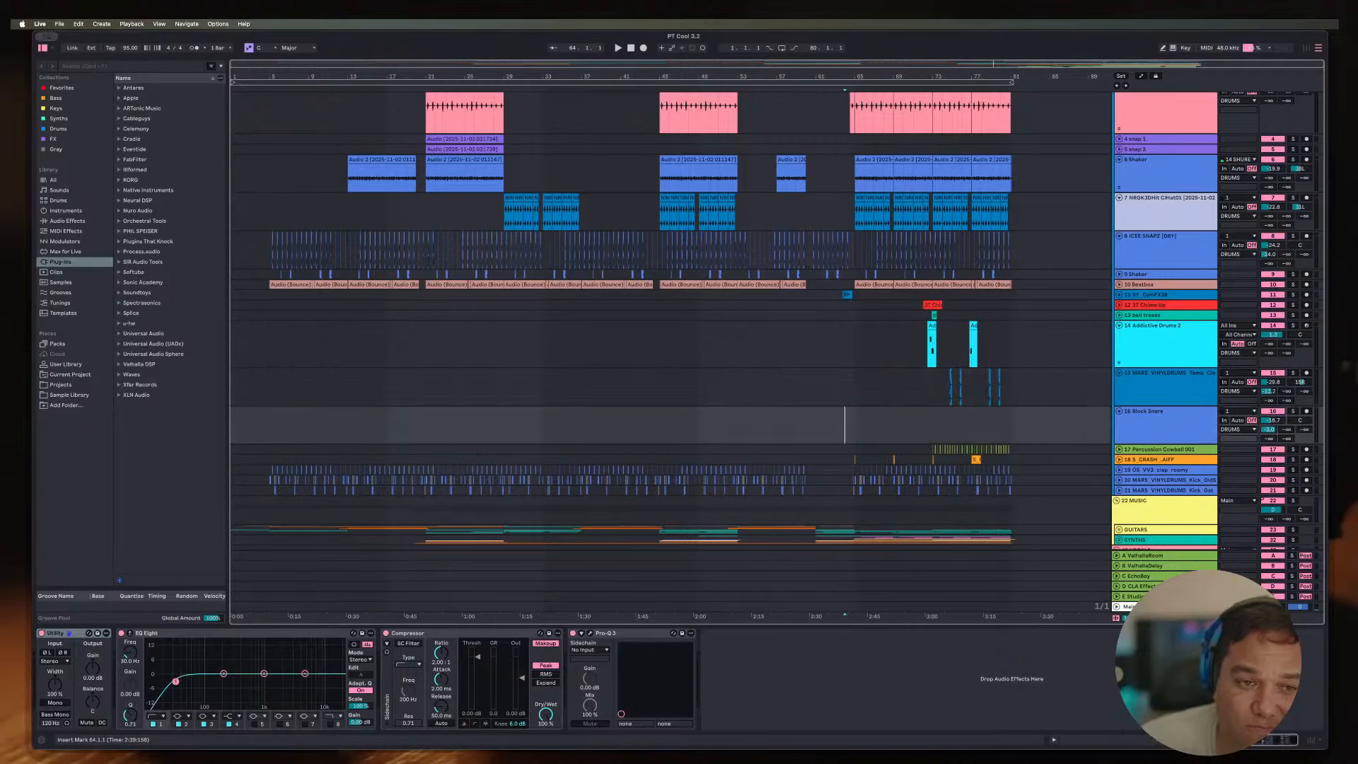
Step: Find the single snare clip just before bar 65 on track 16 and play it soloed from bar 64
key("plus")
key("plus")
key("plus")
key("plus")
key("plus")
left_click(975, 425)
key("minus")
key("minus")
key("minus")
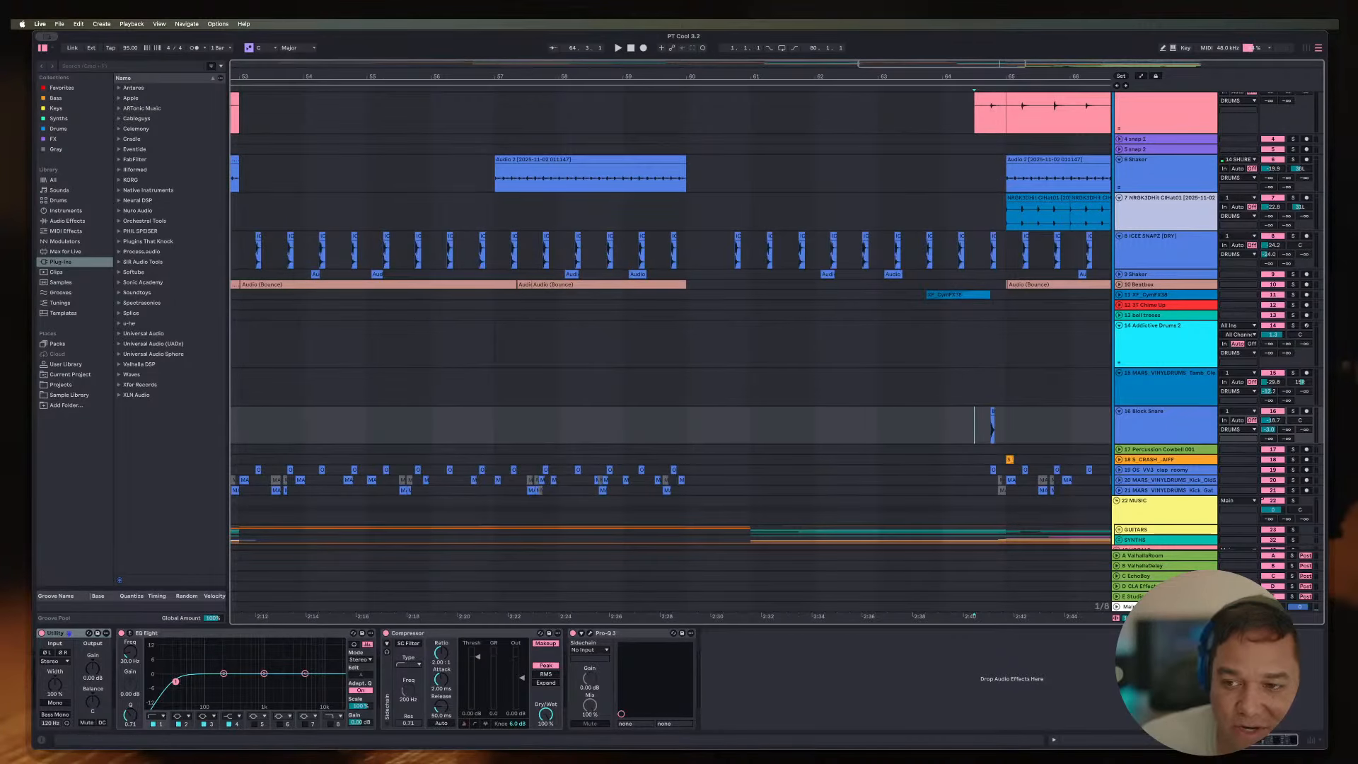
key("s")
key("space")
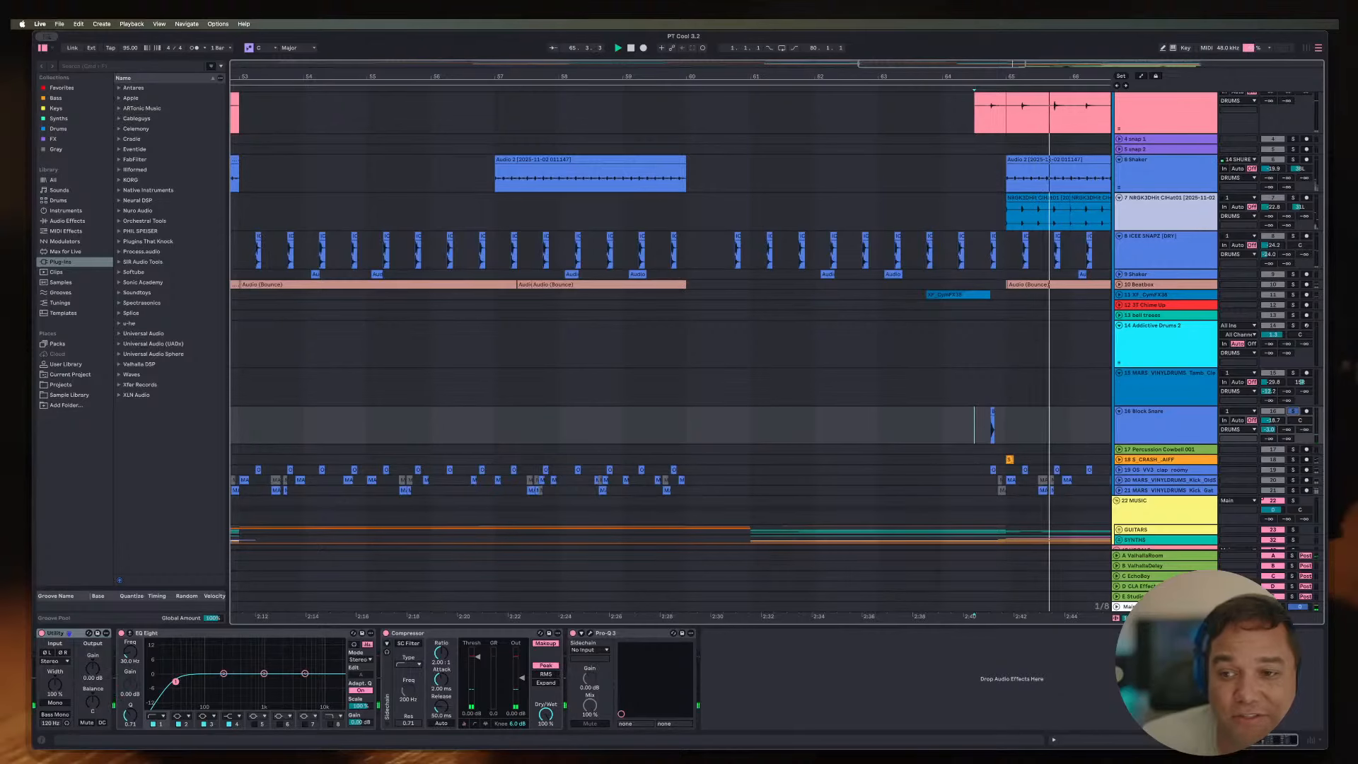
Step: Take the snare track 16 out of solo and audition the clip from bar 64 in the full mix
key("s")
key("minus")
key("minus")
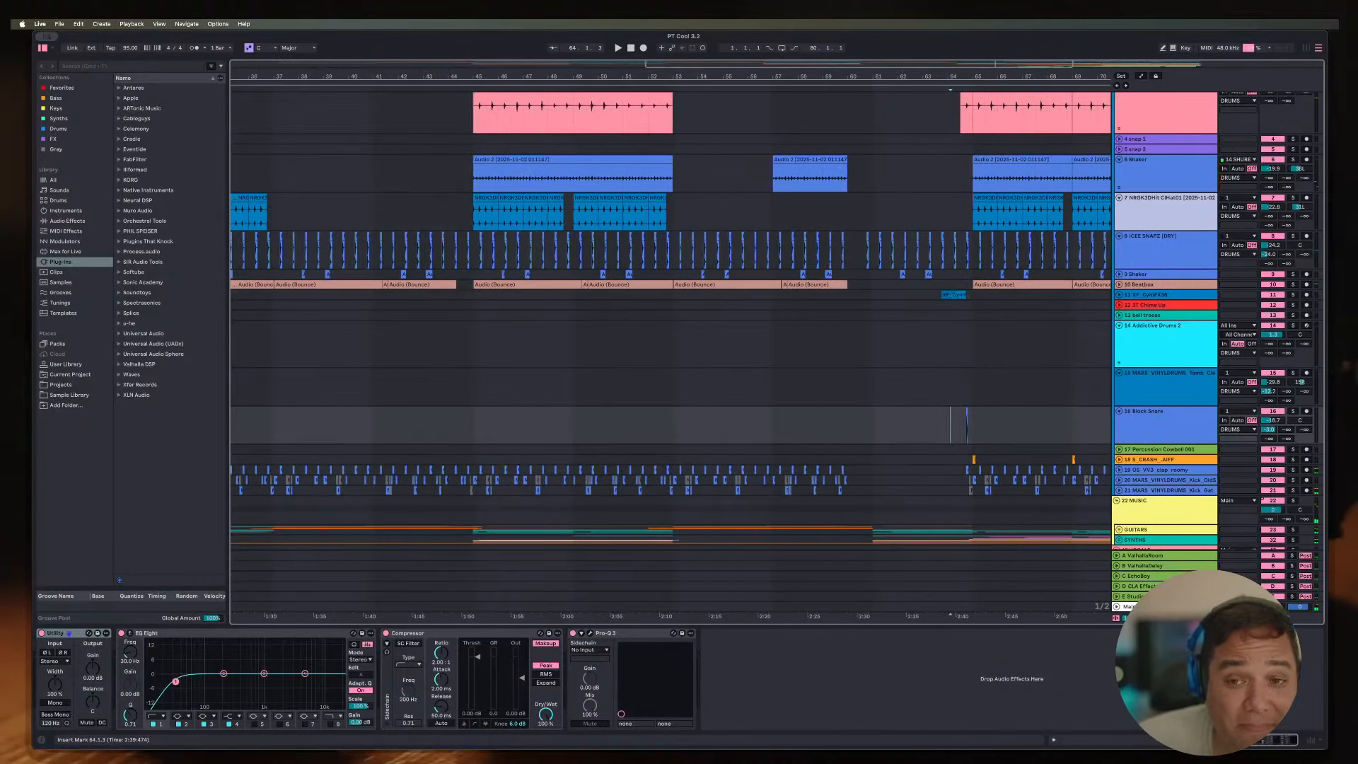
key("space")
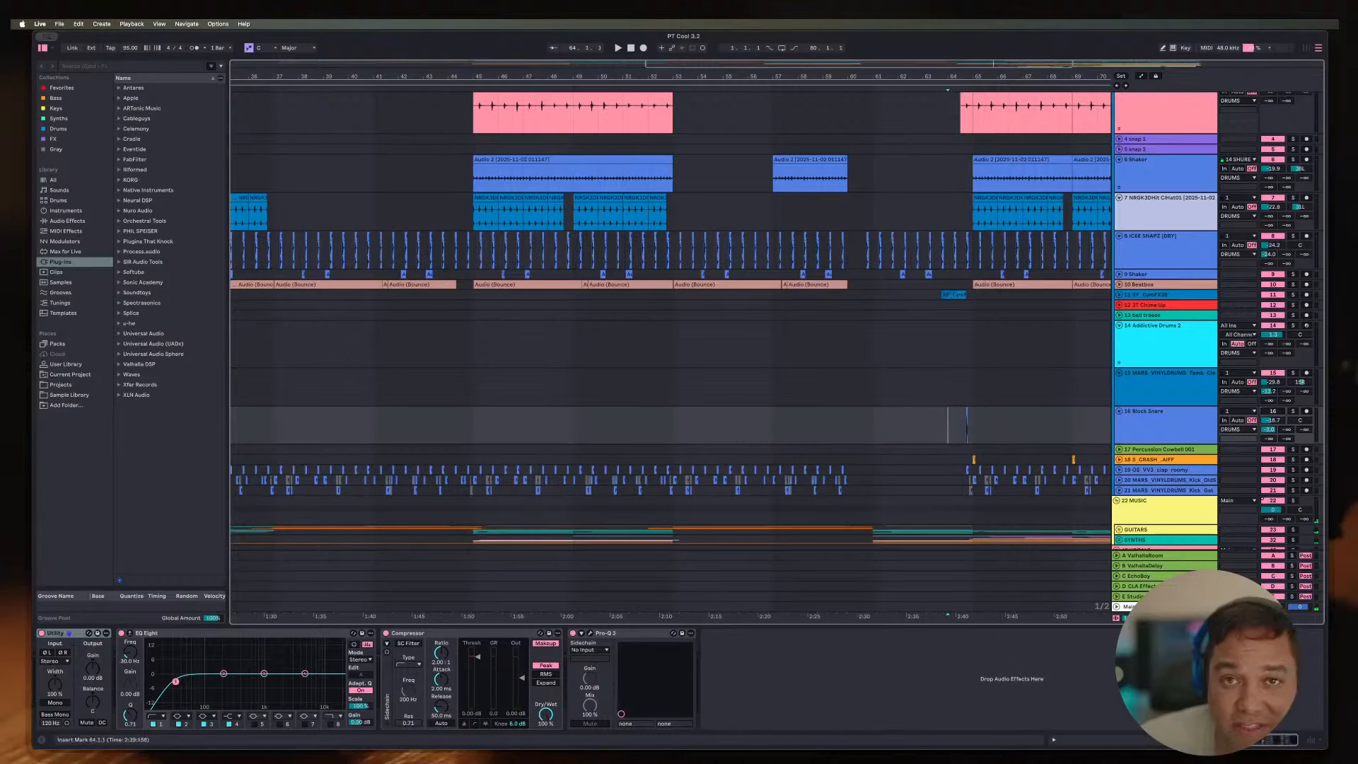
key("space")
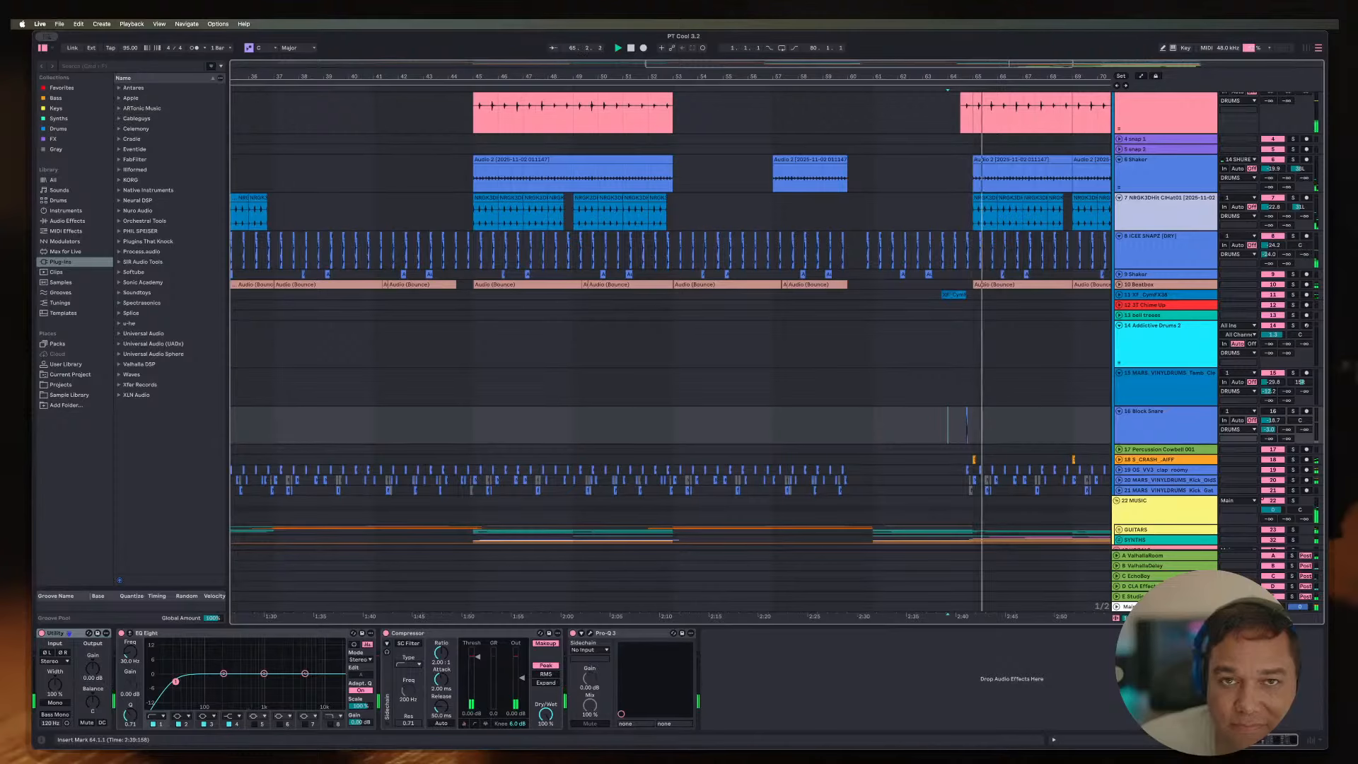
key("space")
key("space")
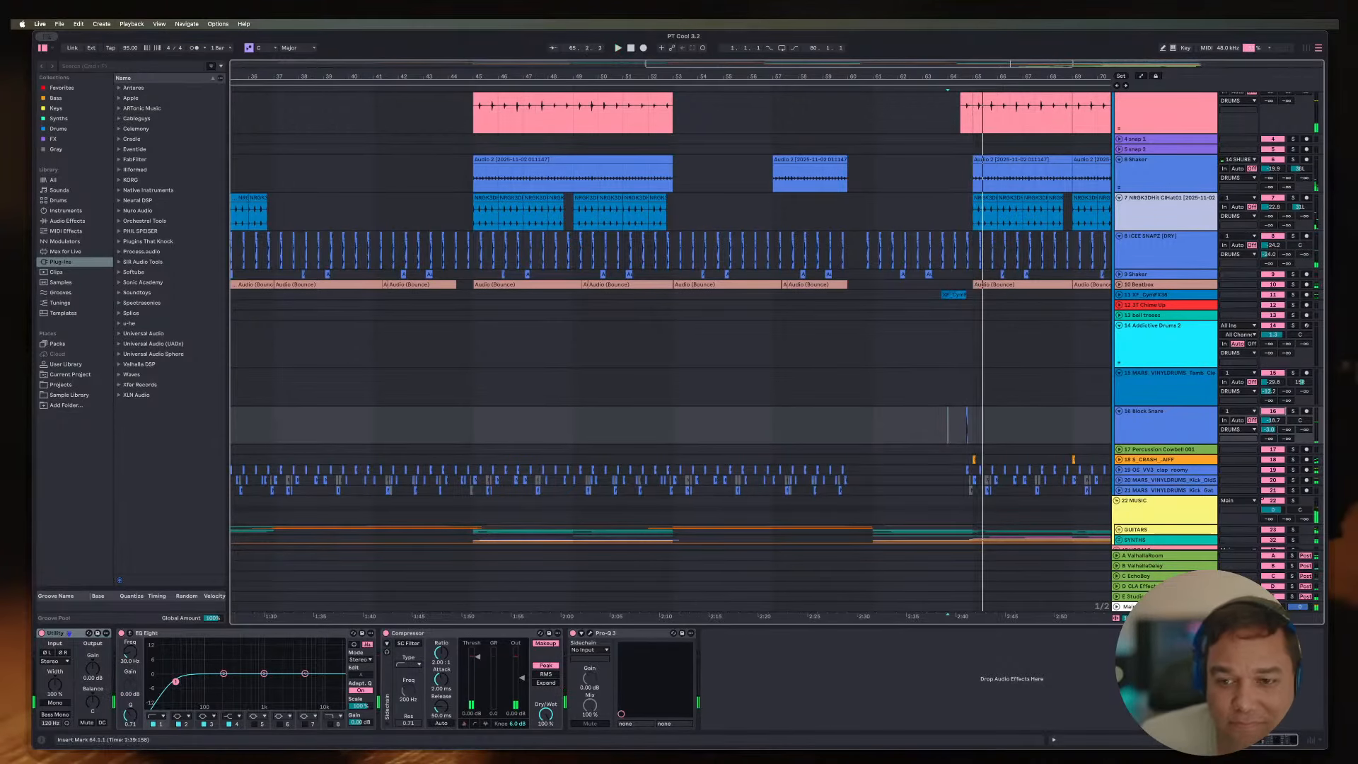
Step: Expand the Percussion Cowbell track 17 and examine its clips from bar 73
scroll(670, 354, "down", 3)
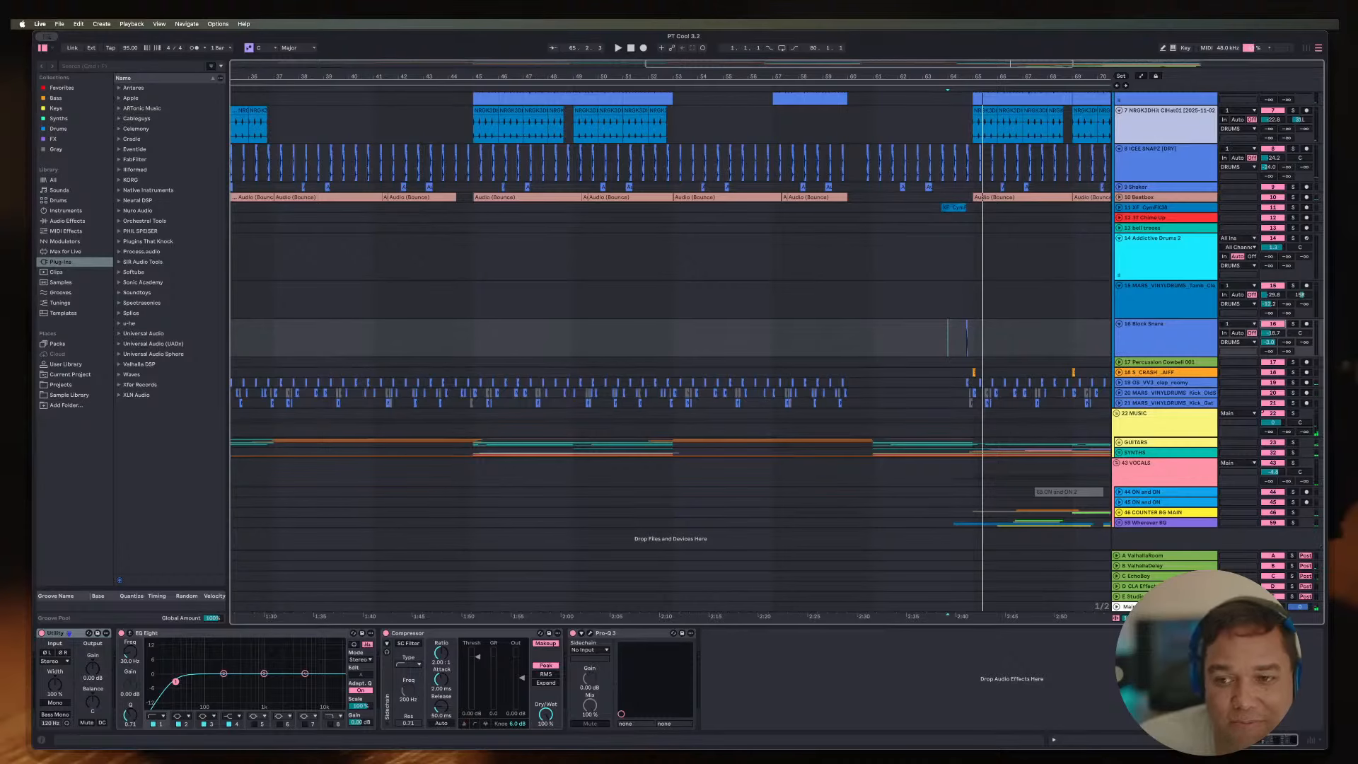
left_click(1119, 363)
left_click(1049, 376)
scroll(1047, 376, "down", 5)
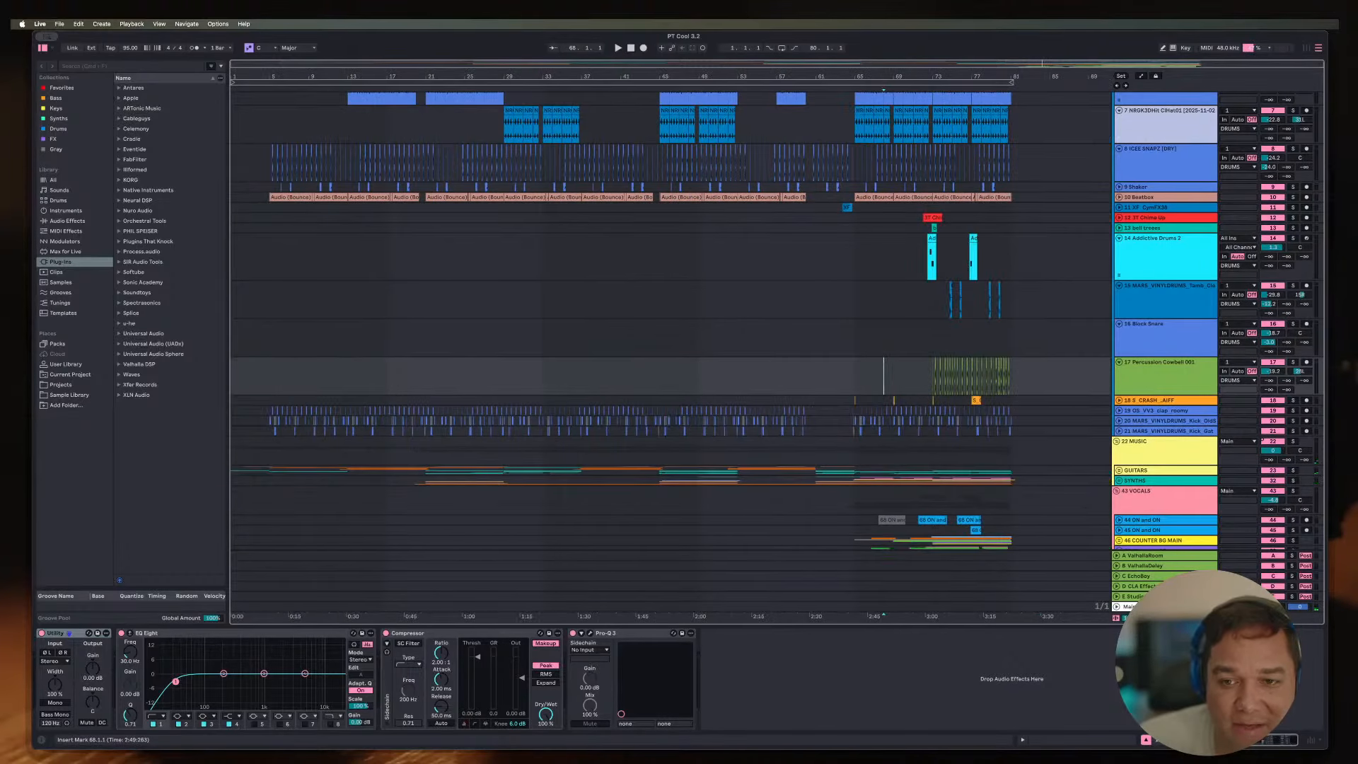
left_click(933, 378)
scroll(933, 377, "up", 10)
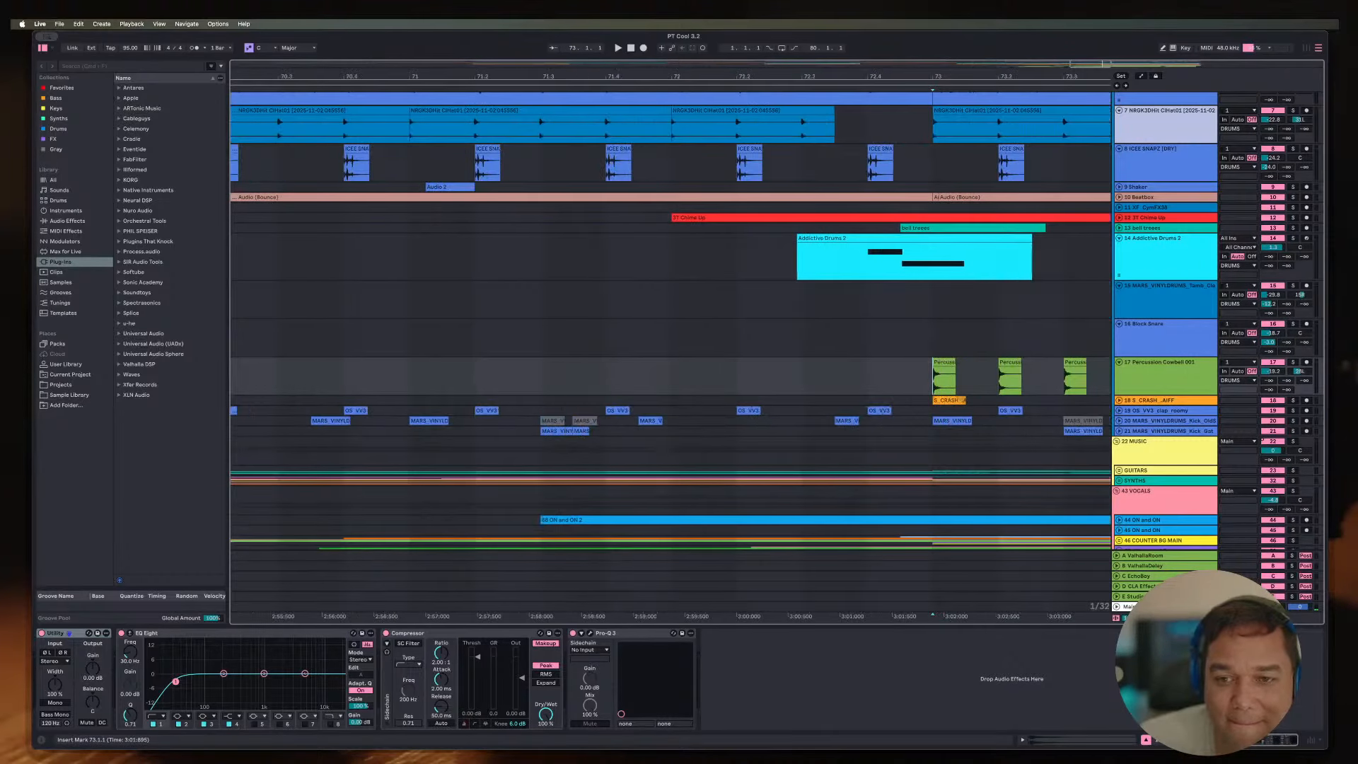
scroll(933, 378, "down", 10)
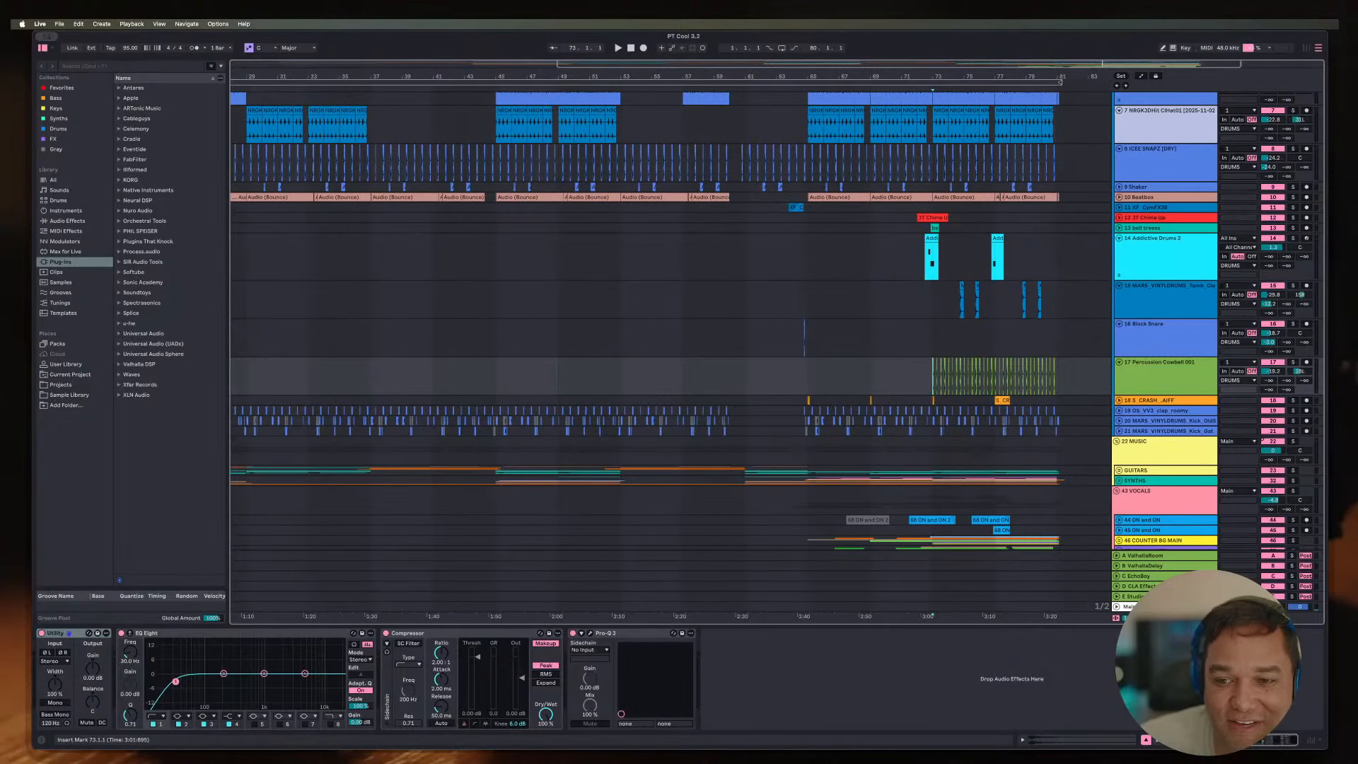
Step: Expand the crash track 18 and audition its first crash at bar 65 in the full mix
scroll(933, 378, "down", 1)
left_click(1119, 370)
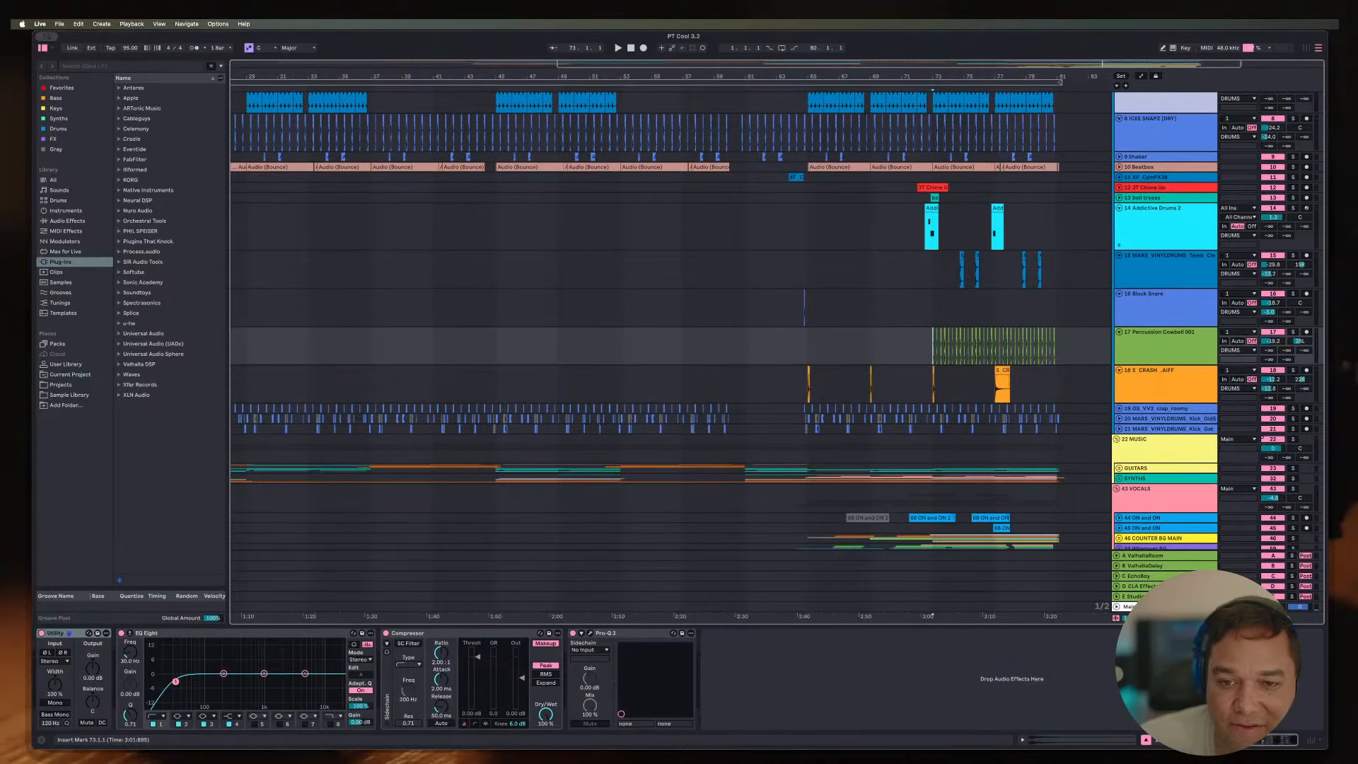
left_click(801, 384)
key("space")
scroll(800, 384, "up", 6)
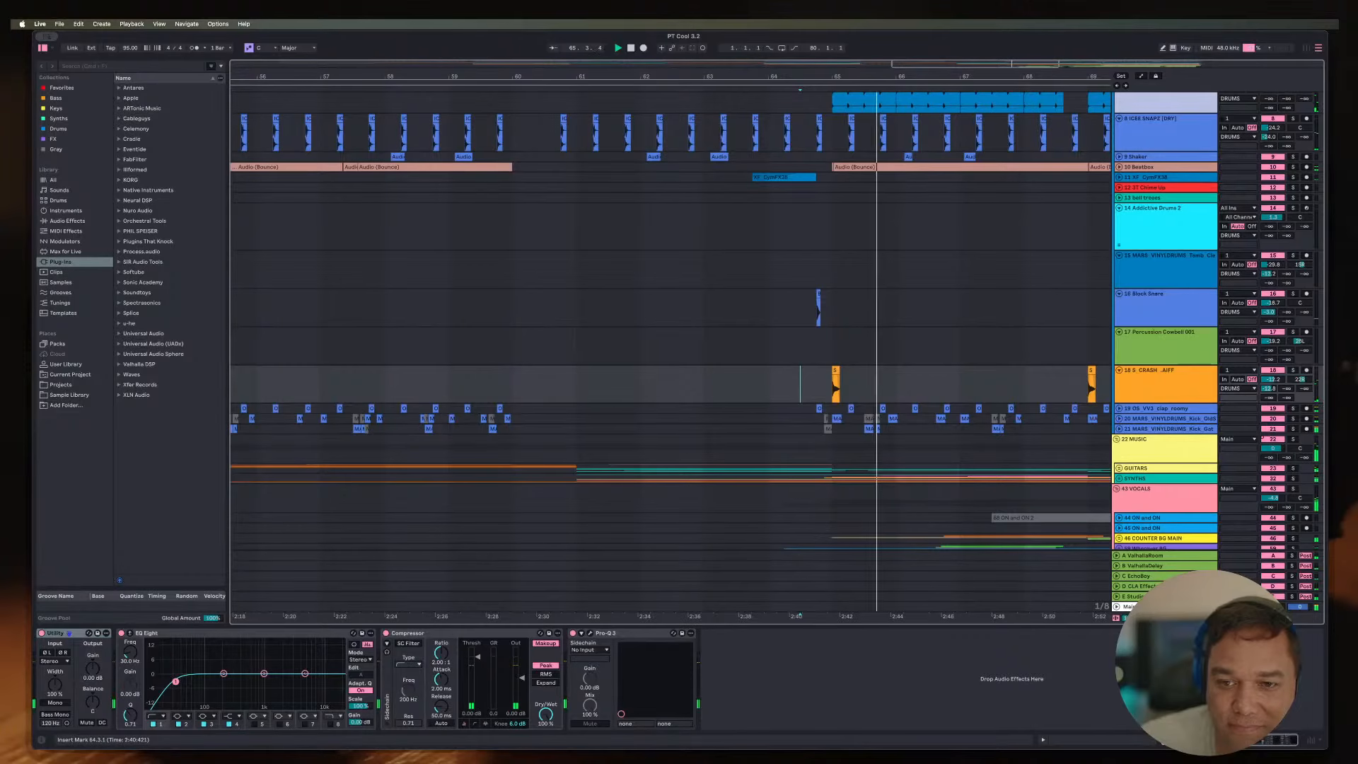
key("minus")
key("space")
left_click(820, 384)
key("space")
key("plus")
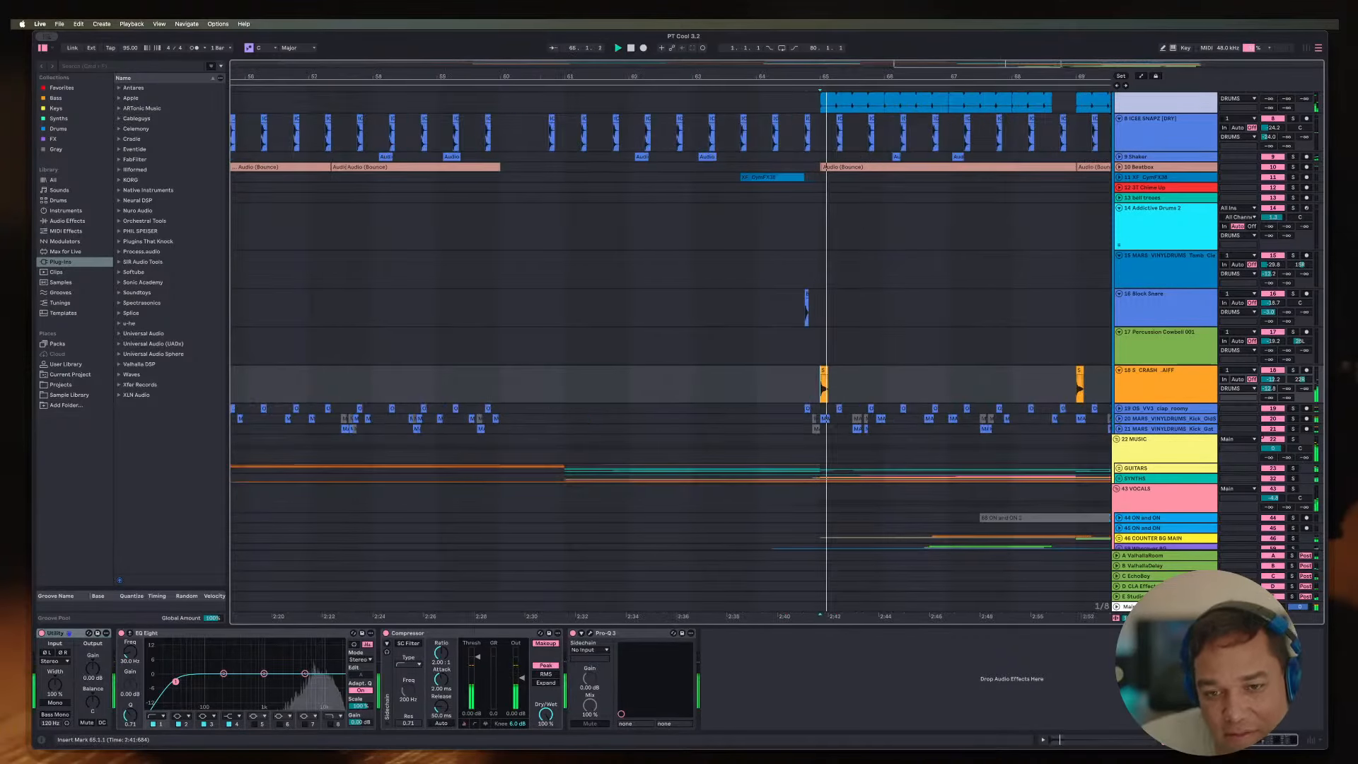
key("plus")
key("plus")
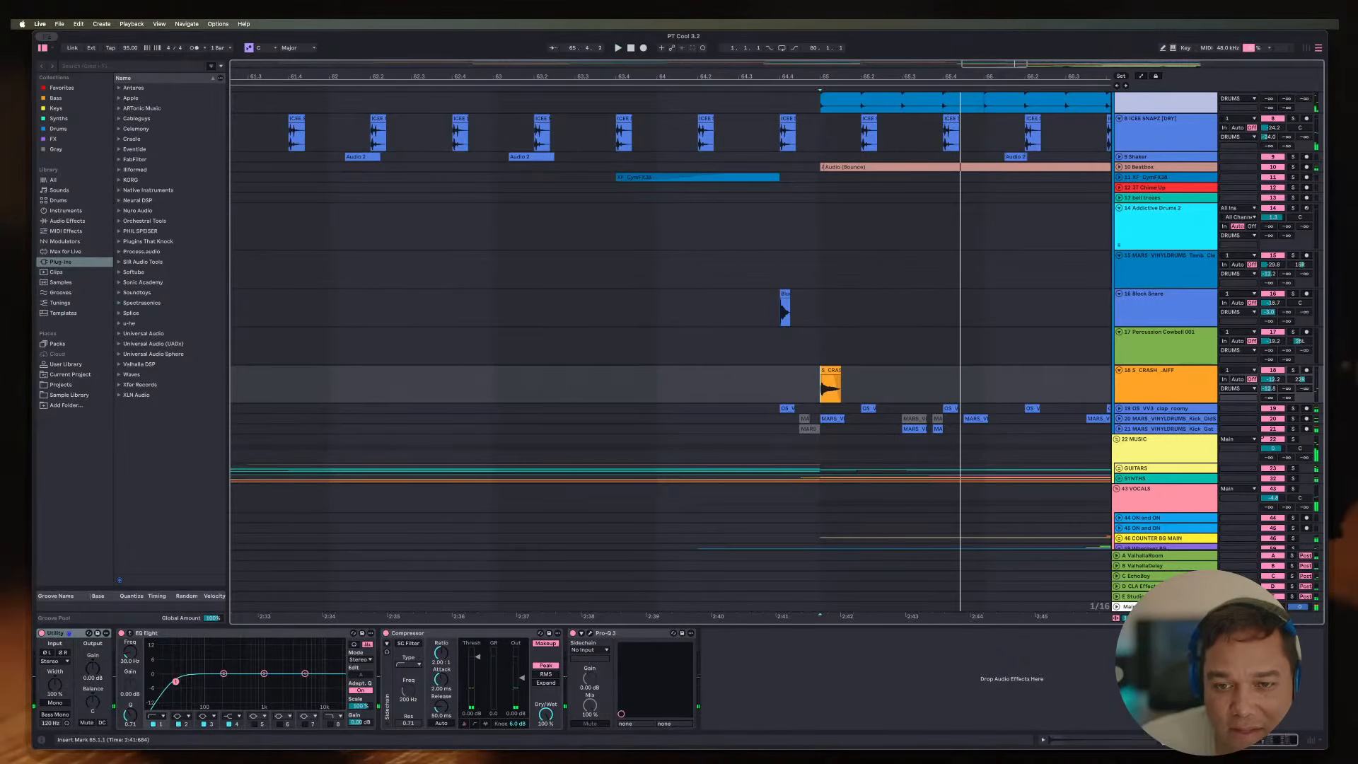
Step: Extend the end of the bar 65 crash clip slightly and play it back from 64.4.3
left_click_drag(841, 370, 846, 370)
left_click(801, 384)
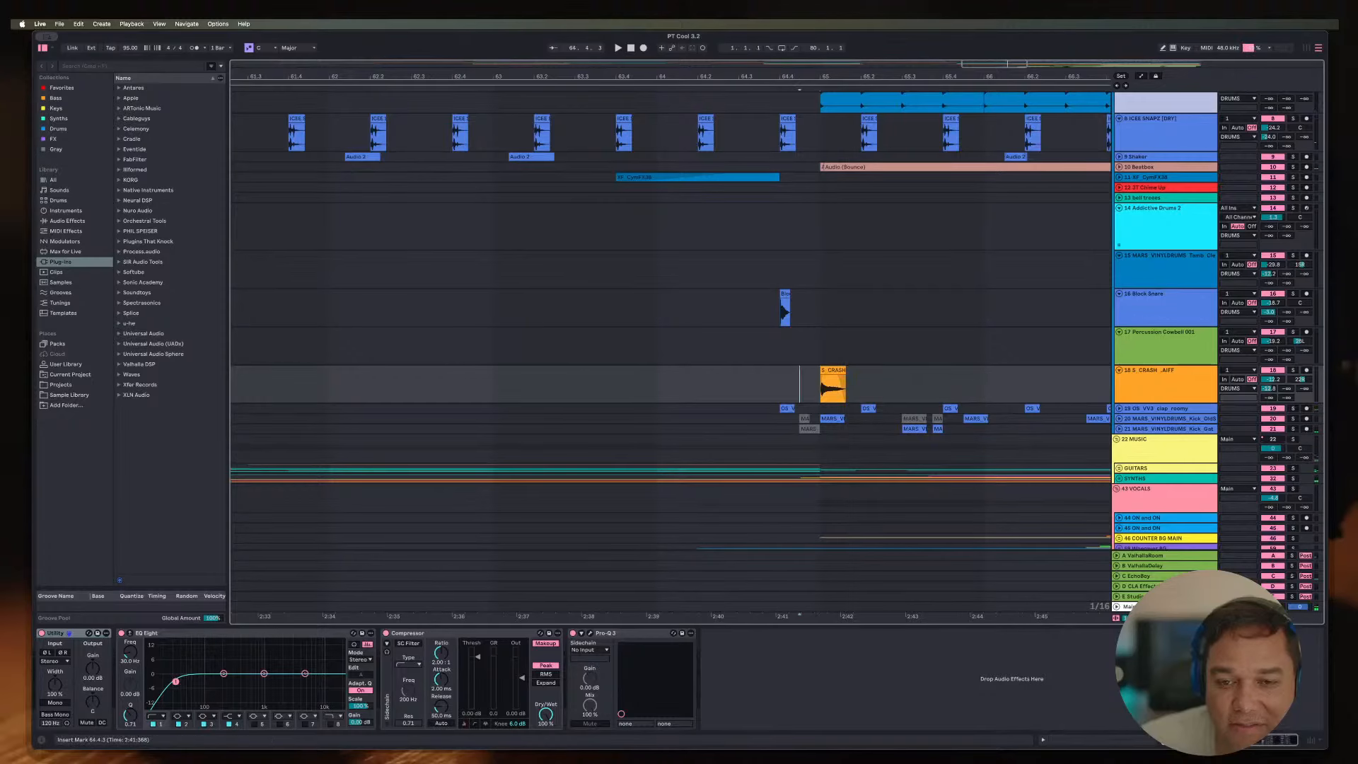
key("space")
key("minus")
key("minus")
key("minus")
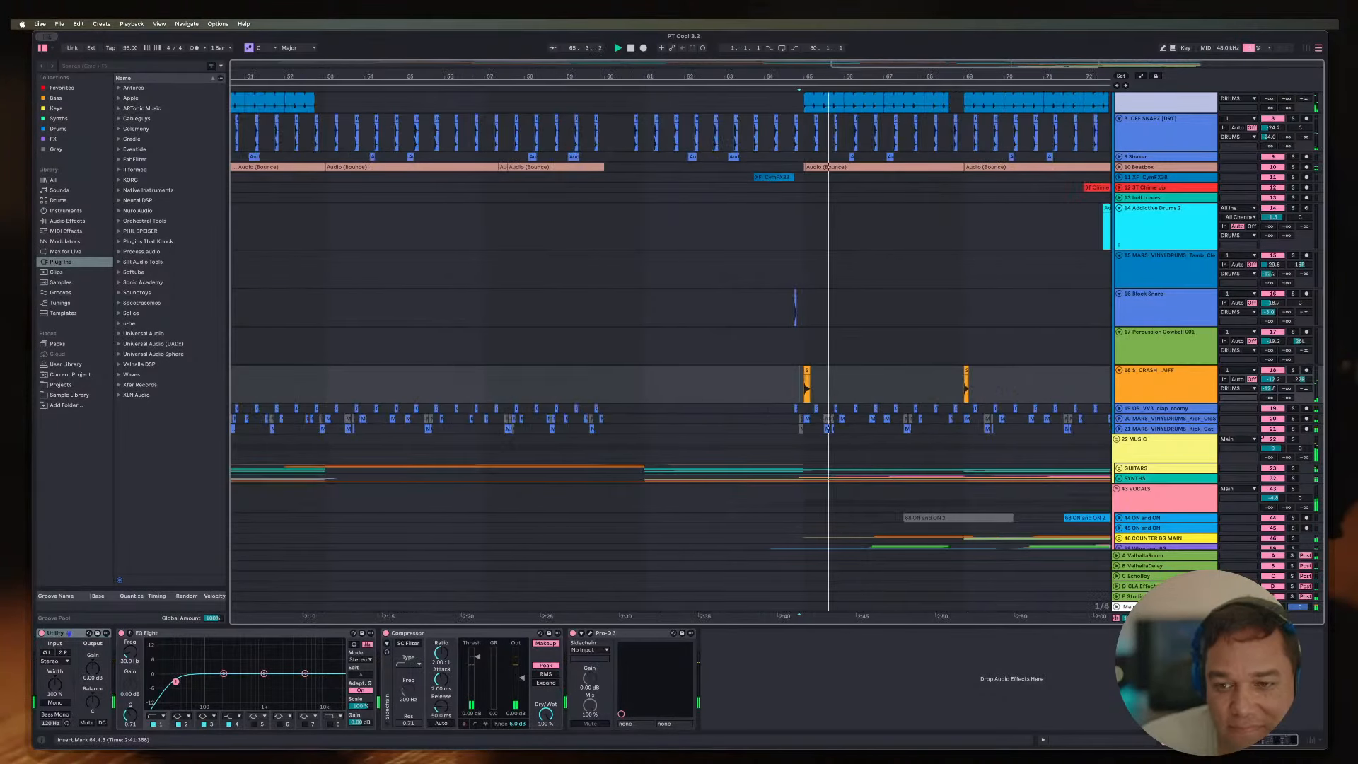
key("minus")
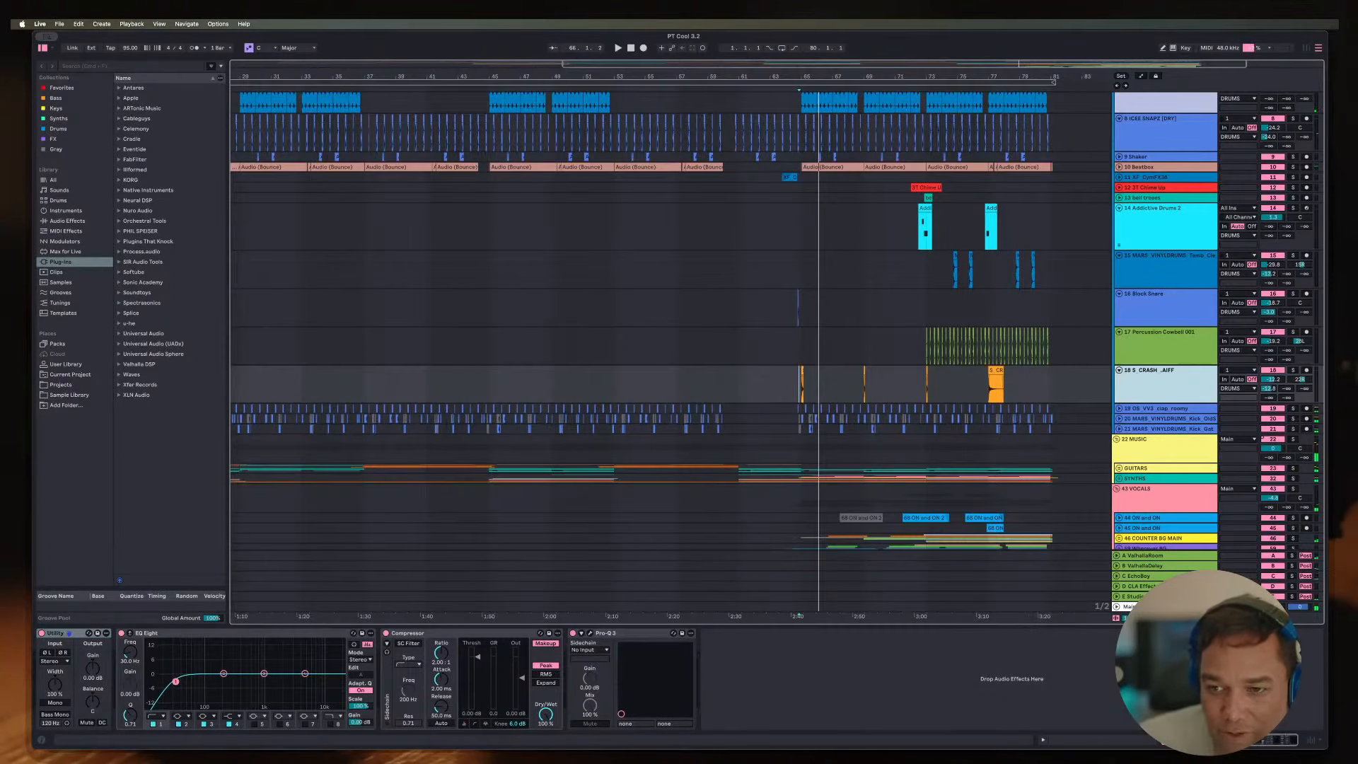
Step: Expand the clap track 19 and examine its clips around bar 56
scroll(670, 354, "down", 1)
scroll(671, 353, "left", 4)
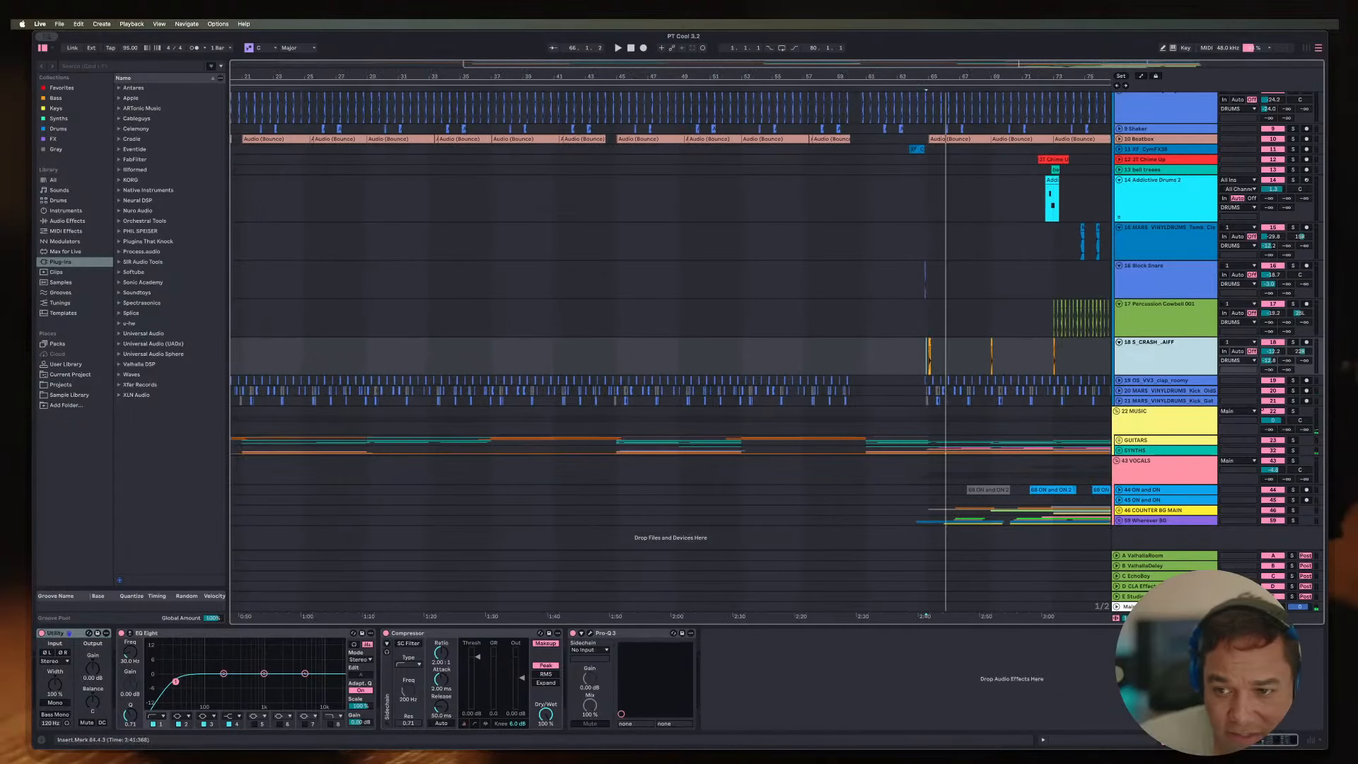
left_click(1119, 381)
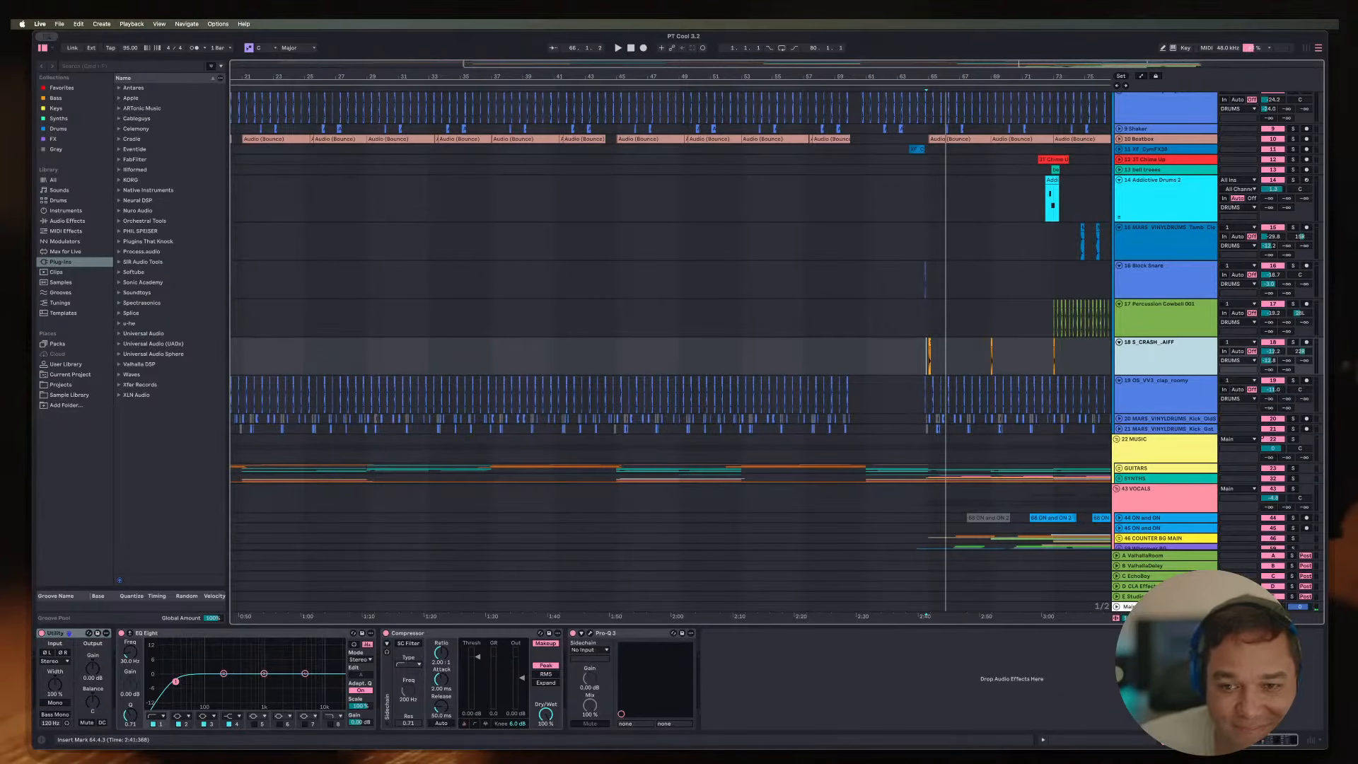
left_click(789, 396)
key("plus")
key("plus")
key("plus")
key("plus")
key("minus")
key("minus")
key("minus")
key("minus")
key("minus")
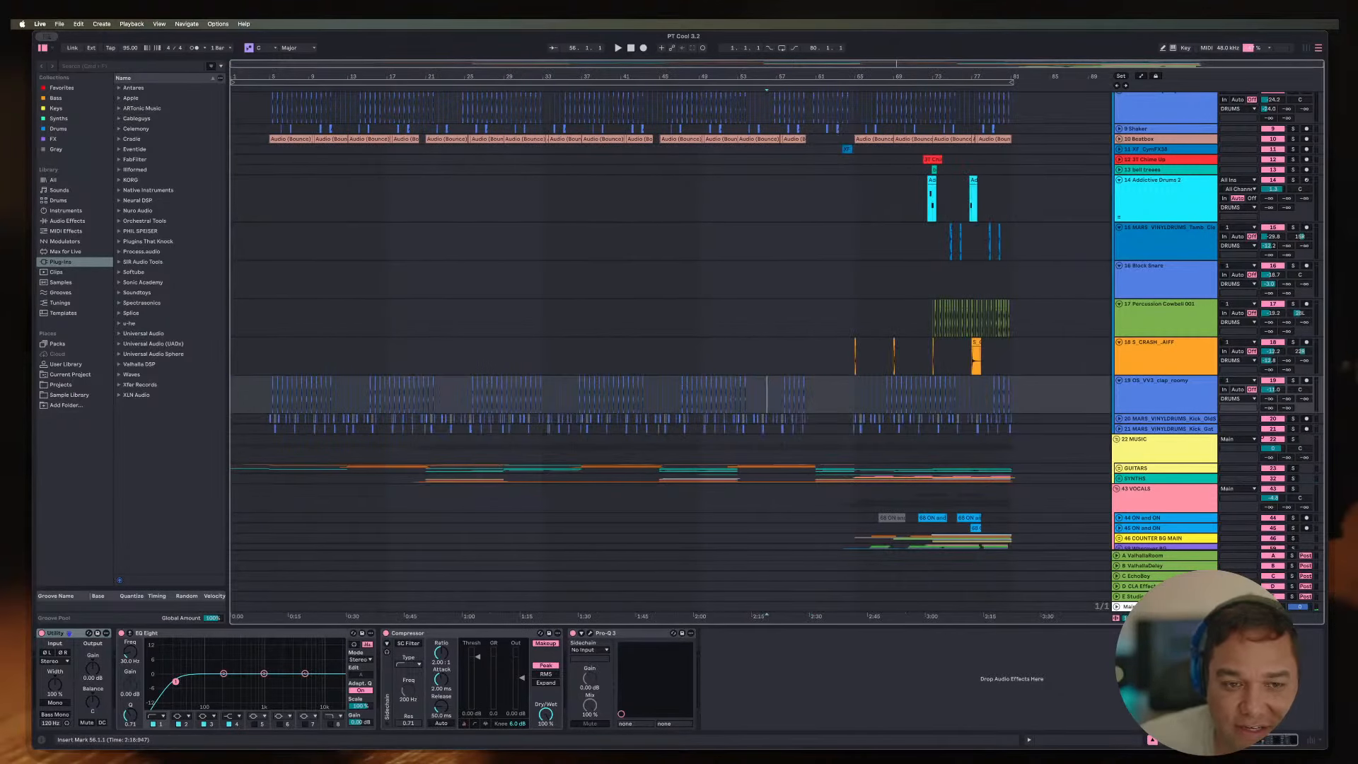
Step: Expand the kick track 20 and audition it in the full mix from bar 5
left_click(1120, 419)
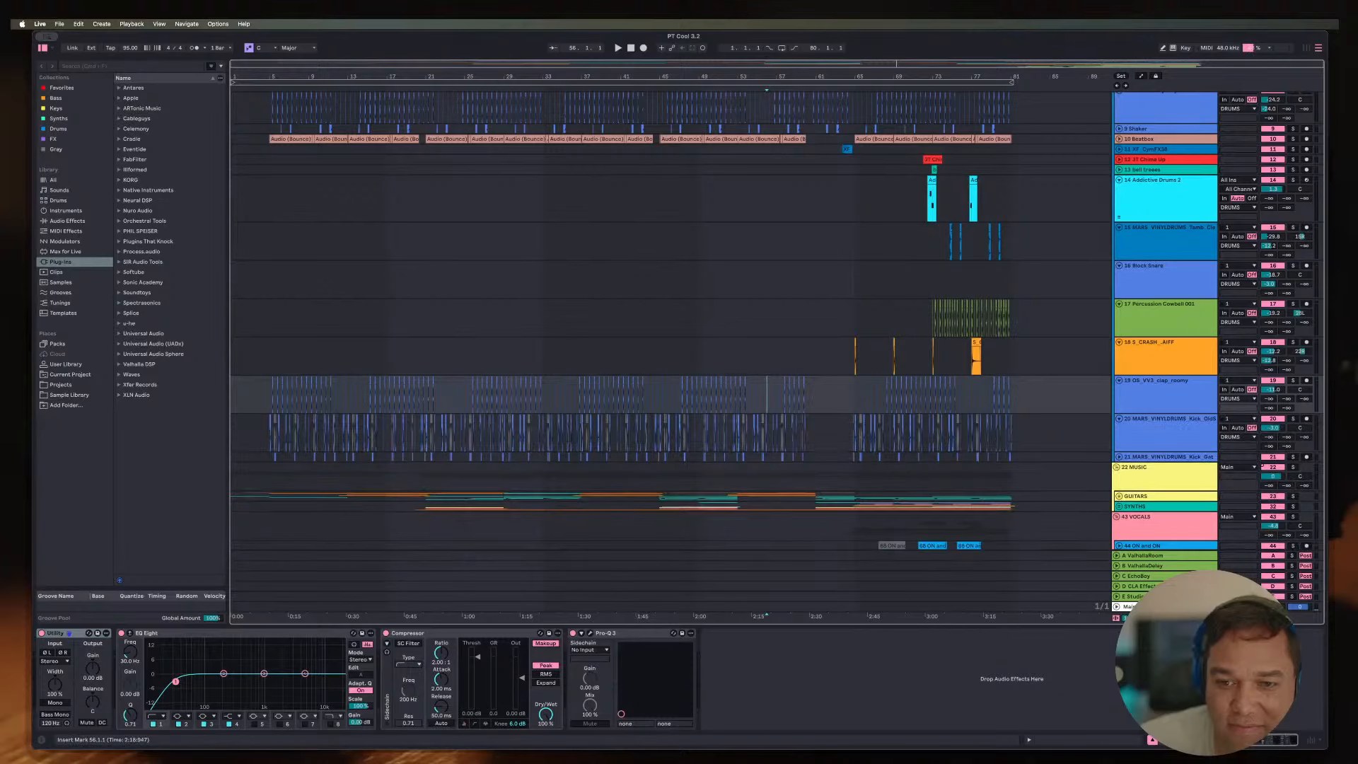
left_click(269, 433)
key("space")
key("plus")
key("plus")
key("plus")
key("plus")
key("plus")
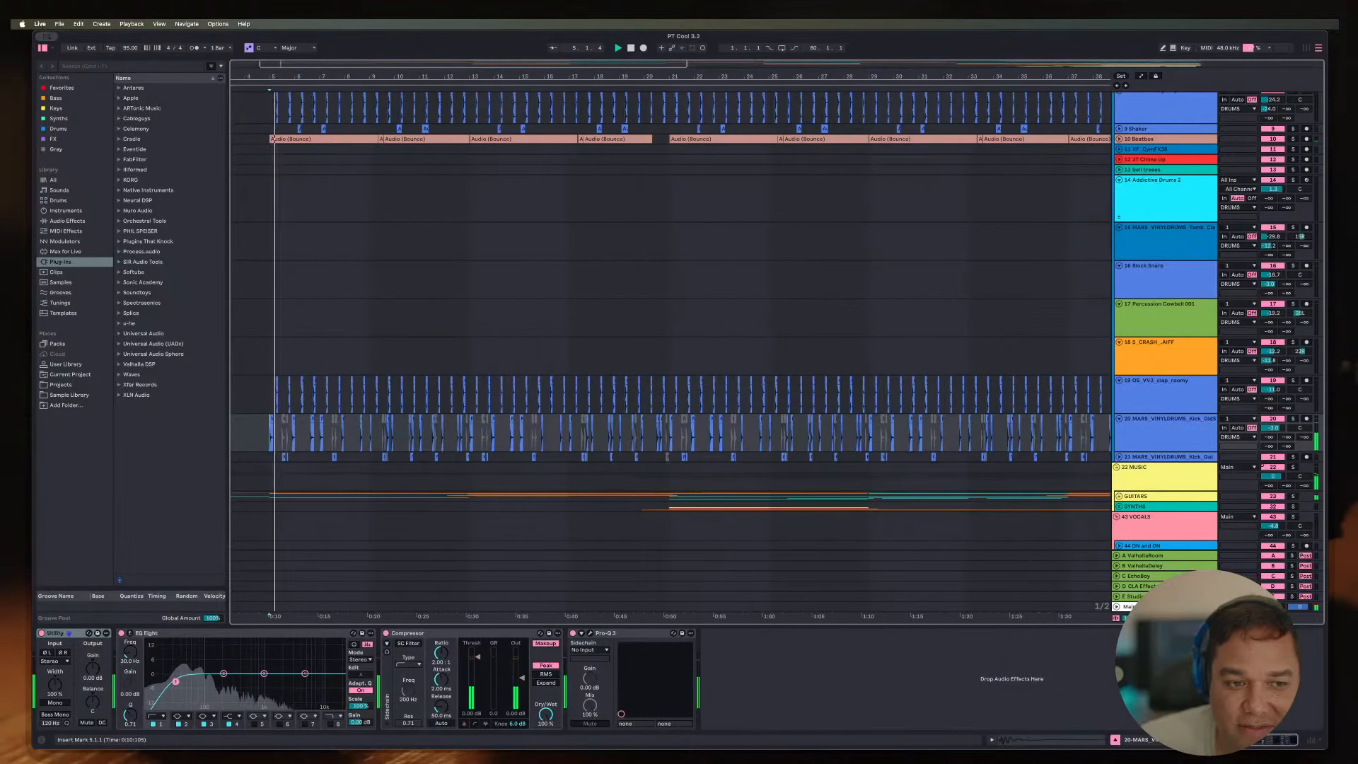
key("space")
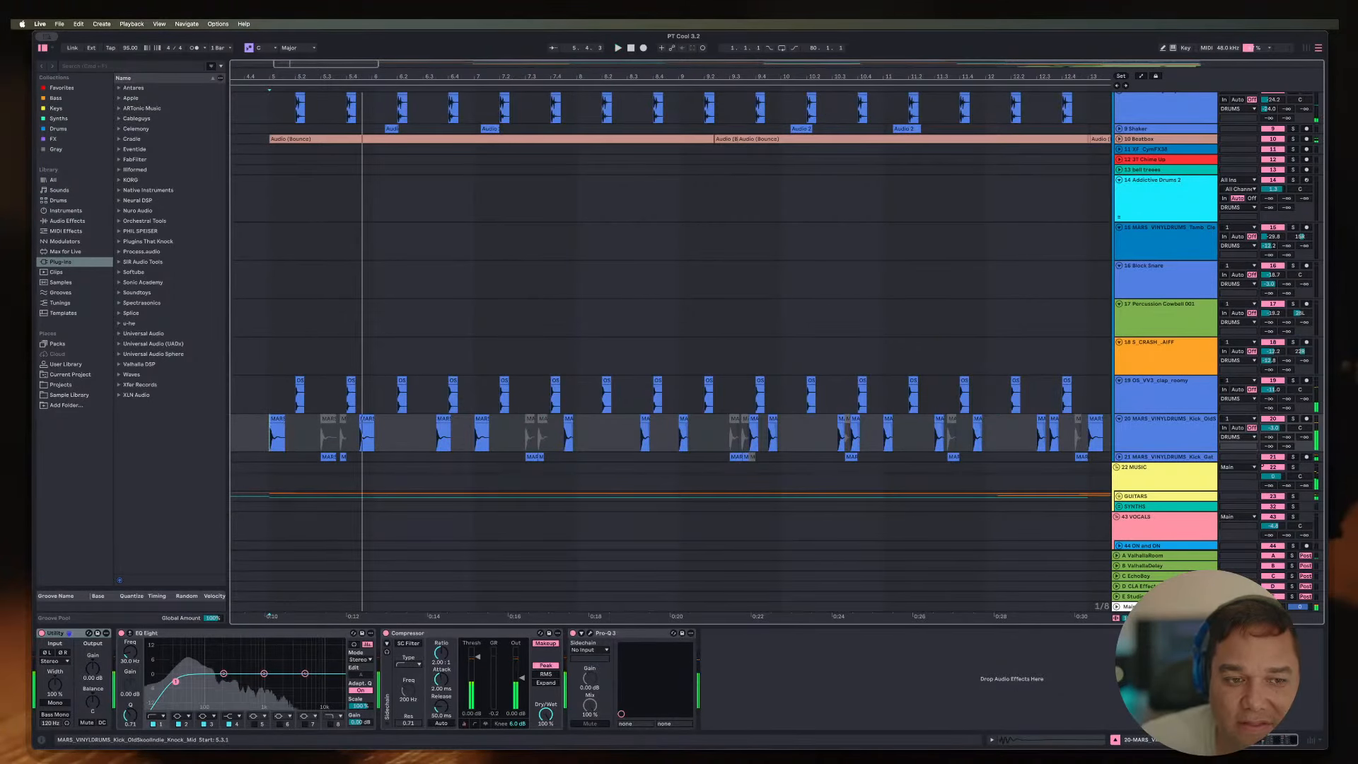
Step: Compare the deactivated kick clips at 5.3 on track 20 with the clips below them on kick track 21
left_click(328, 419)
left_click(343, 419)
left_click(329, 419)
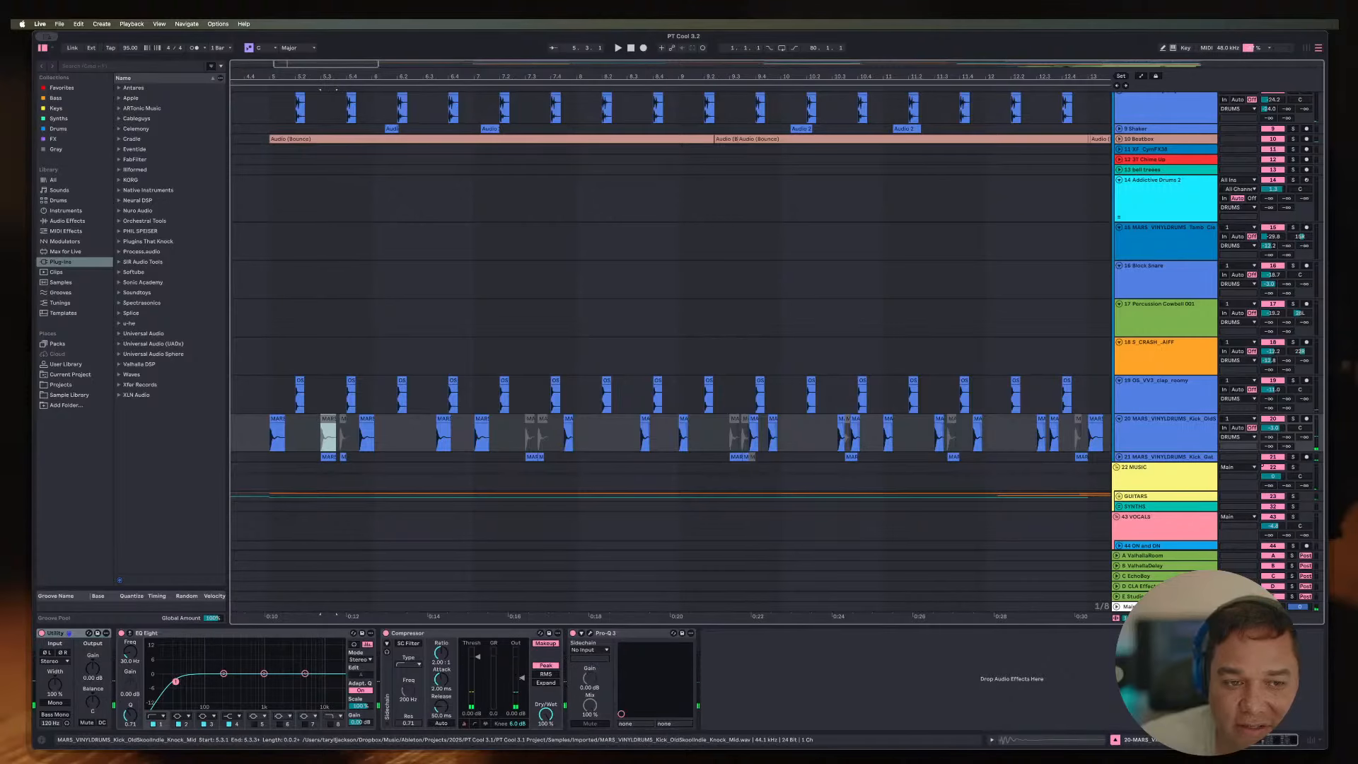
left_click(343, 419)
key("minus")
key("plus")
key("plus")
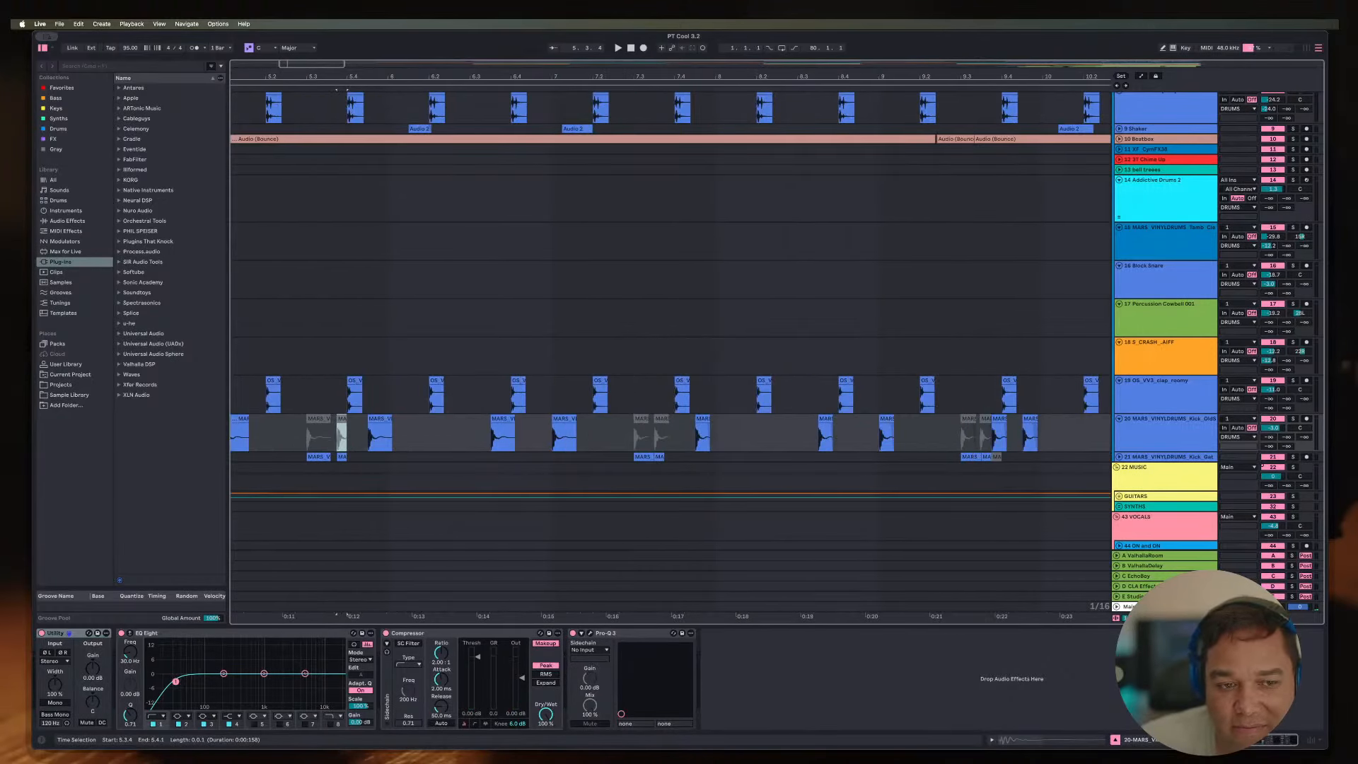
key("Down")
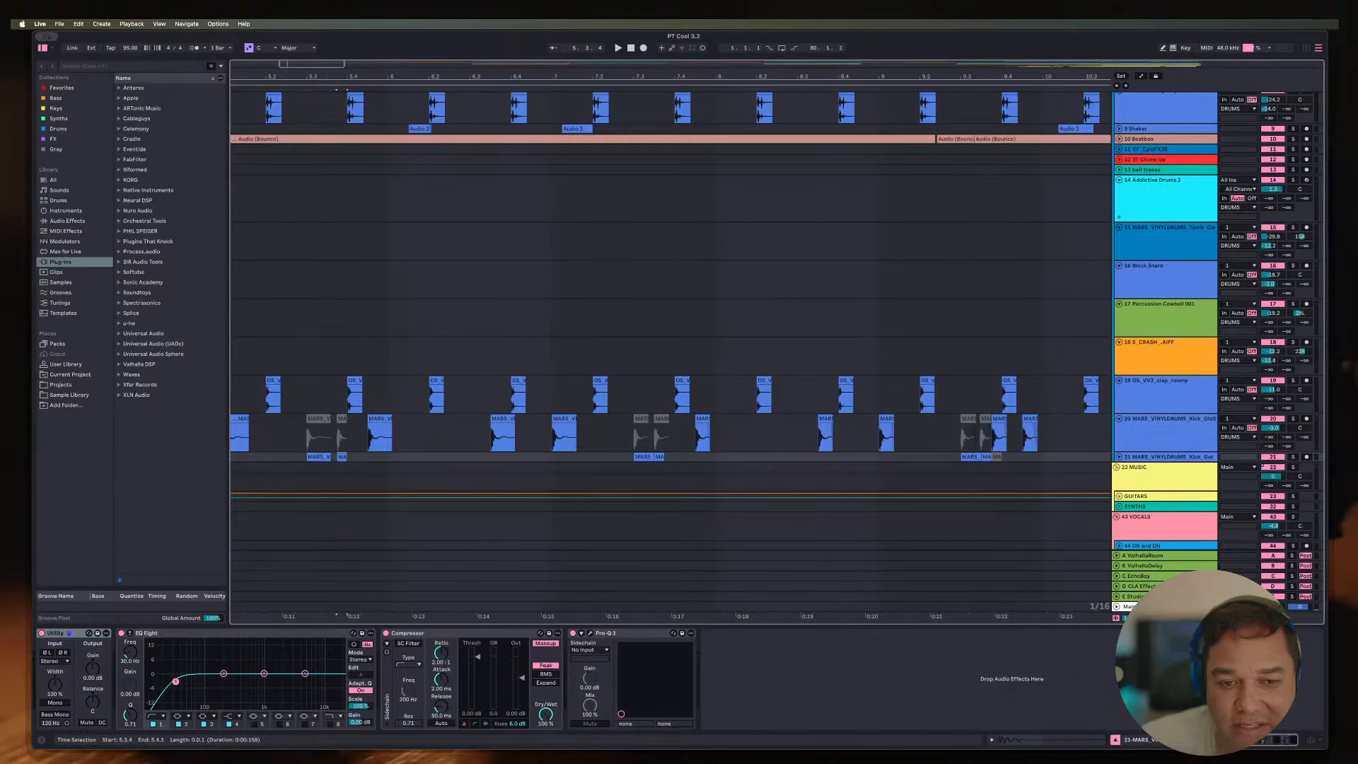
Step: Look over the clips on kick tracks 20 and 21 across the opening bars
key("minus")
key("minus")
key("minus")
key("minus")
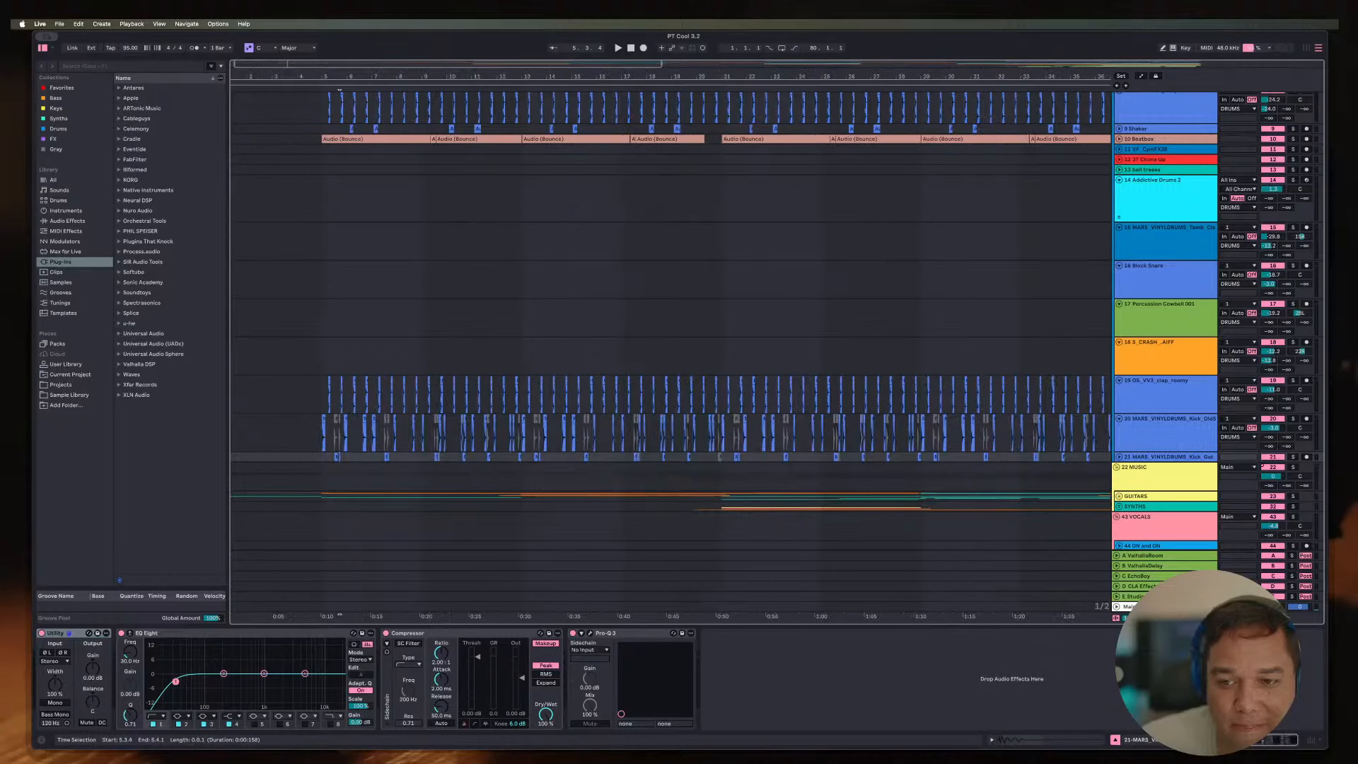
key("minus")
key("plus")
key("plus")
key("plus")
key("plus")
key("plus")
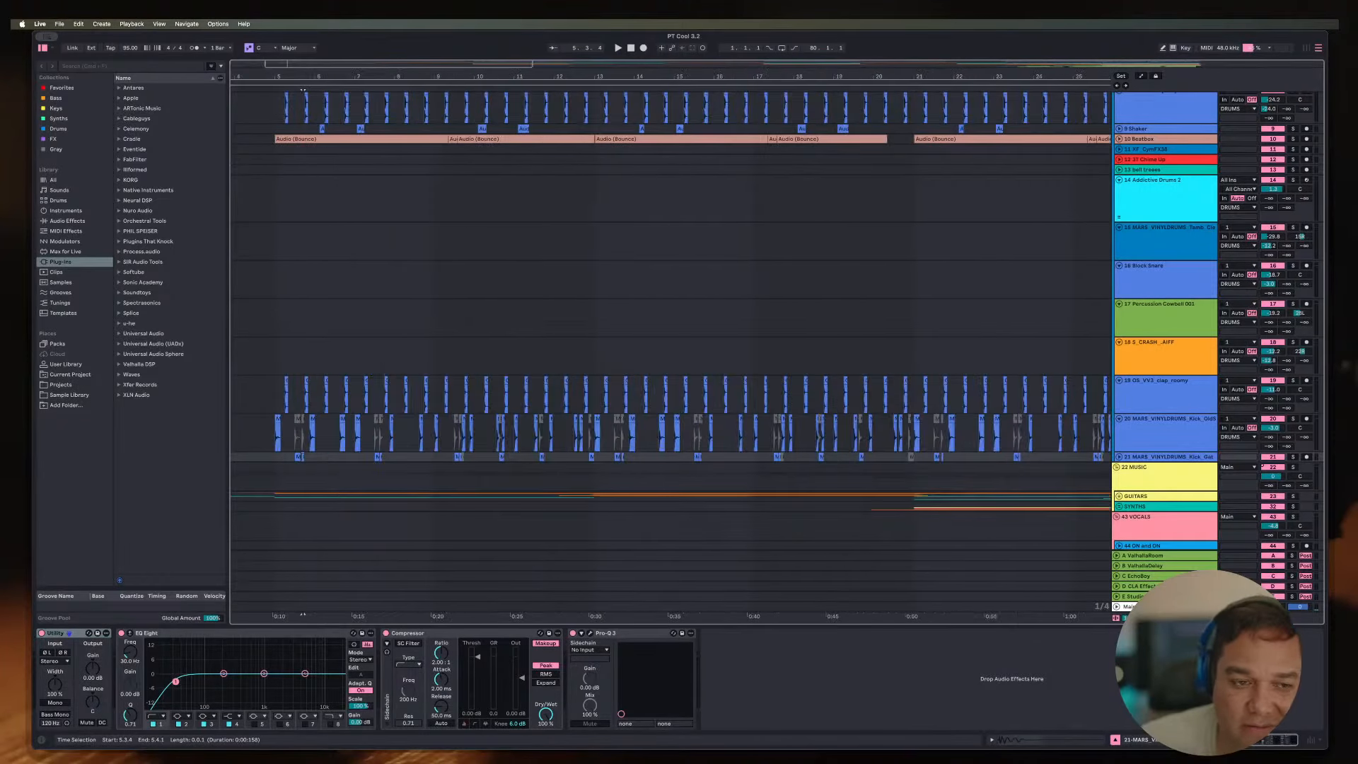
Step: Delete the four deactivated kick clips in bars 5 and 7 on track 20
key("Up")
left_click(302, 418)
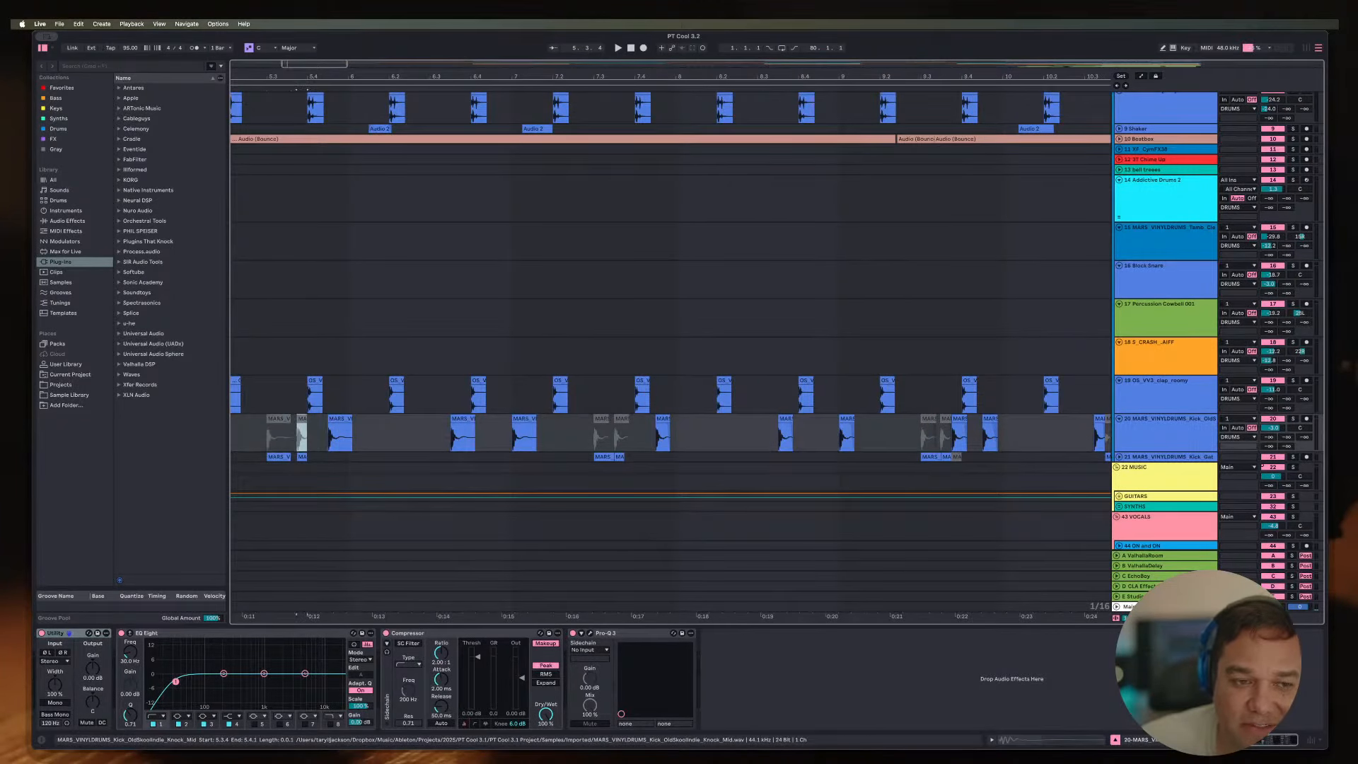
left_click(278, 418)
key("Delete")
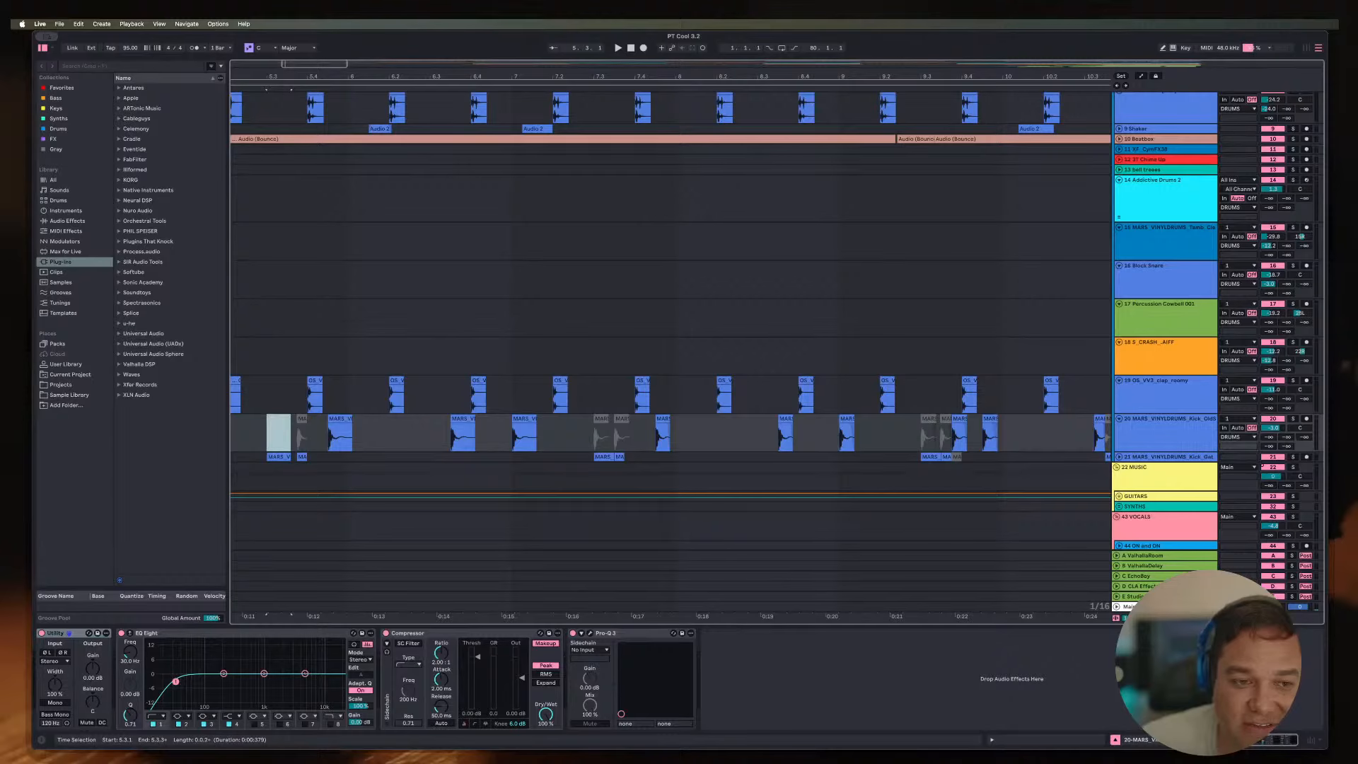
left_click(302, 419)
key("Delete")
left_click(601, 418)
key("Delete")
left_click(621, 419)
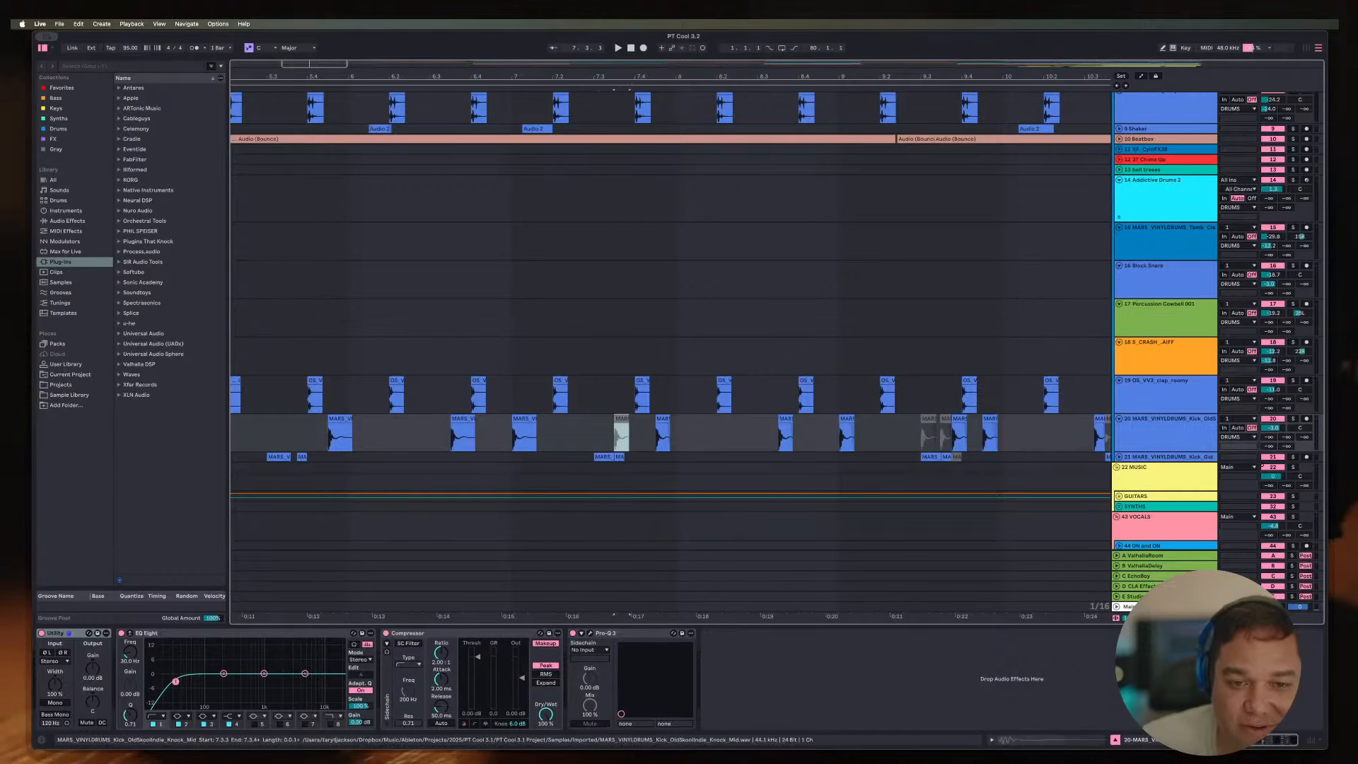
key("Delete")
Step: Bring the whole arrangement back into view and collapse the kick track 20
key("minus")
left_click(590, 433)
key("minus")
key("minus")
key("minus")
key("minus")
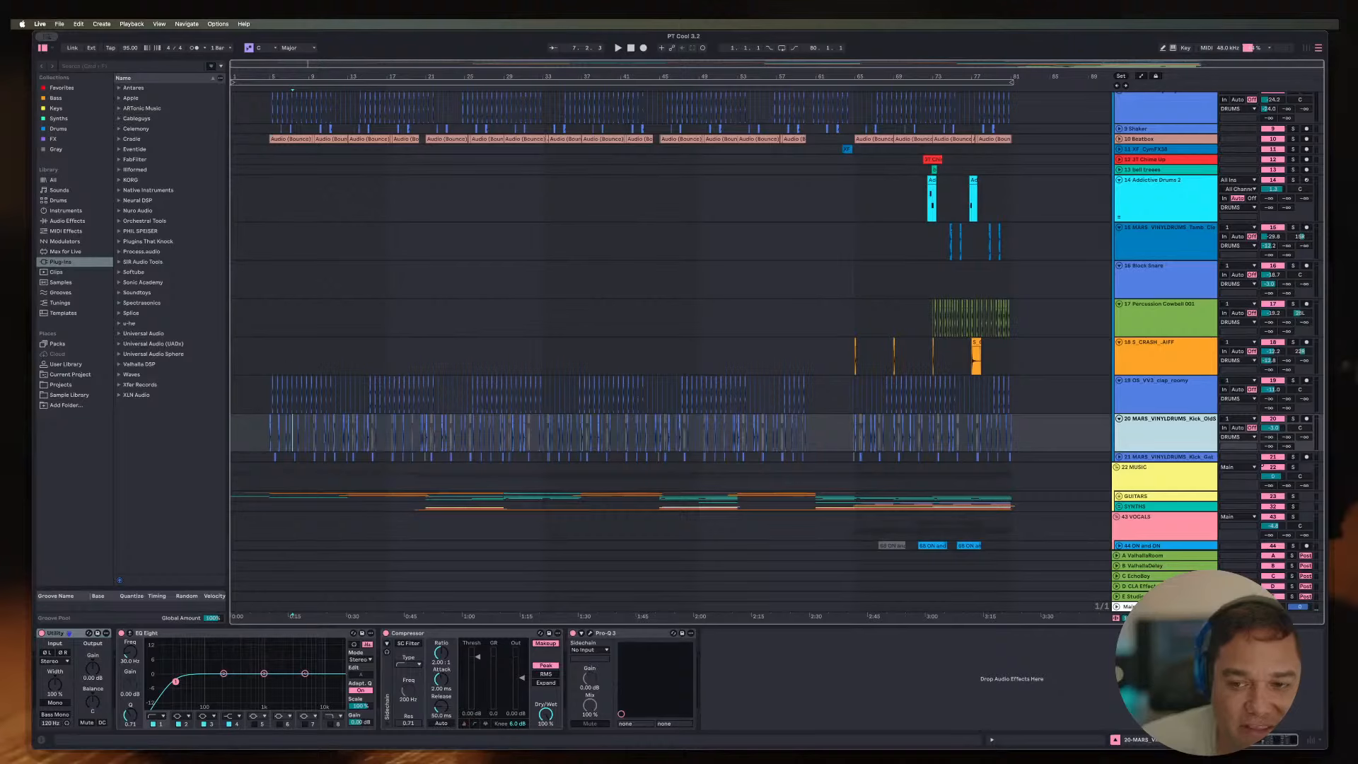
key("u")
key("u")
key("u")
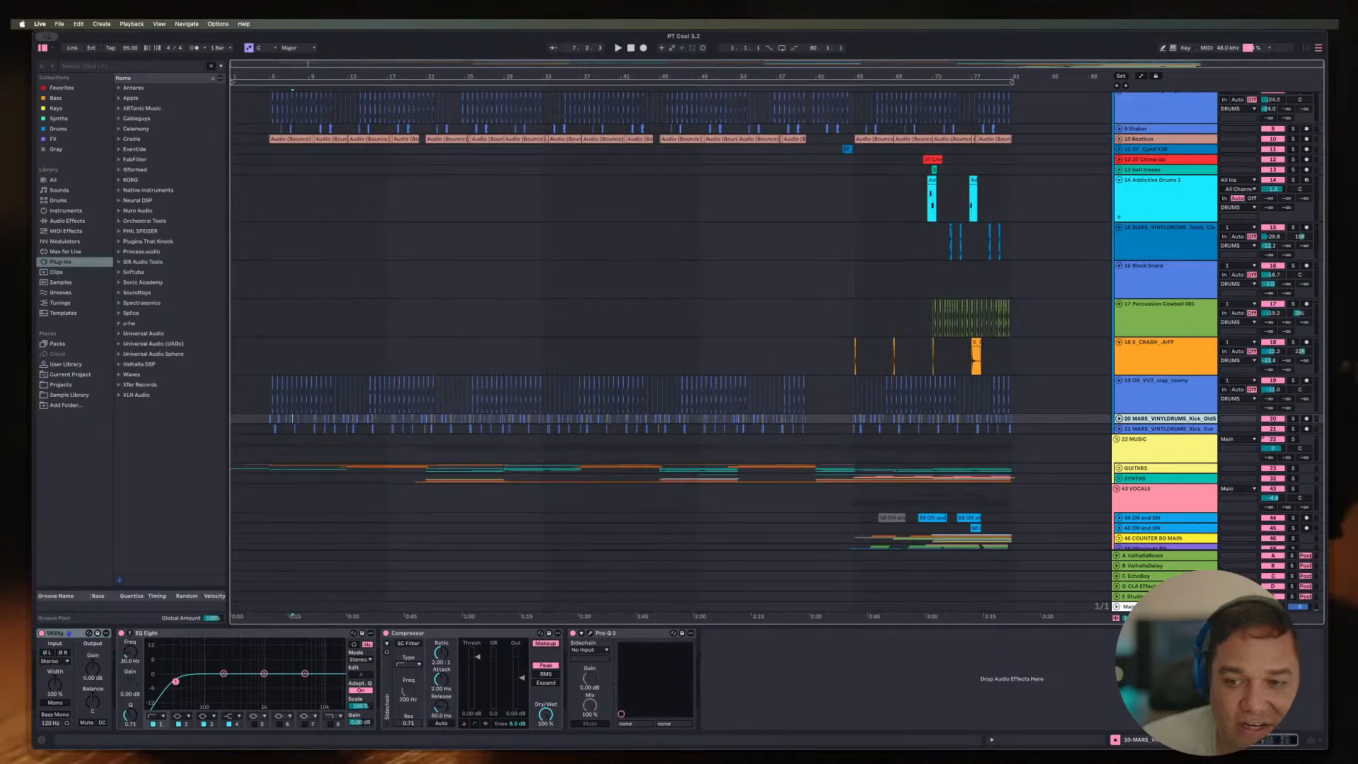
Step: Collapse the clap track 19 above the two kick tracks
key("Down")
key("Up")
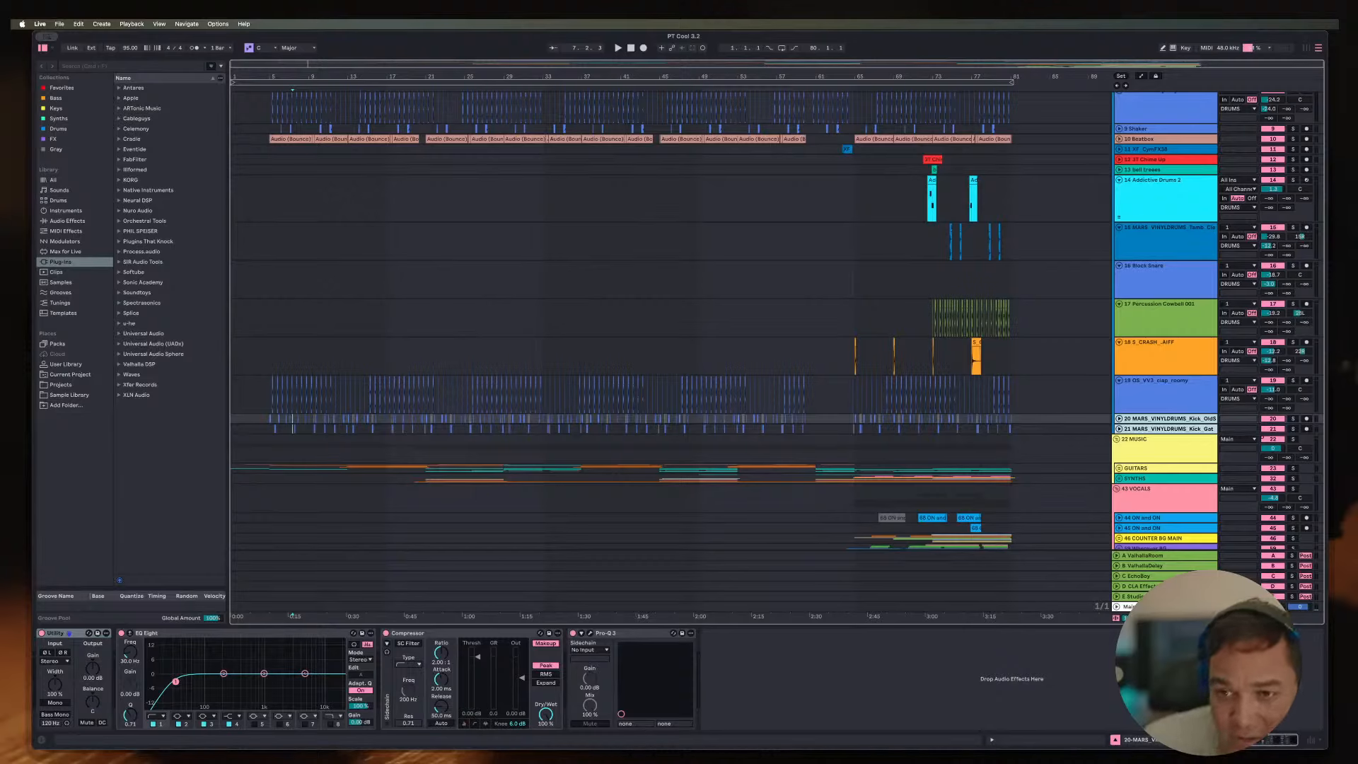
left_click(1119, 381)
left_click(1120, 380)
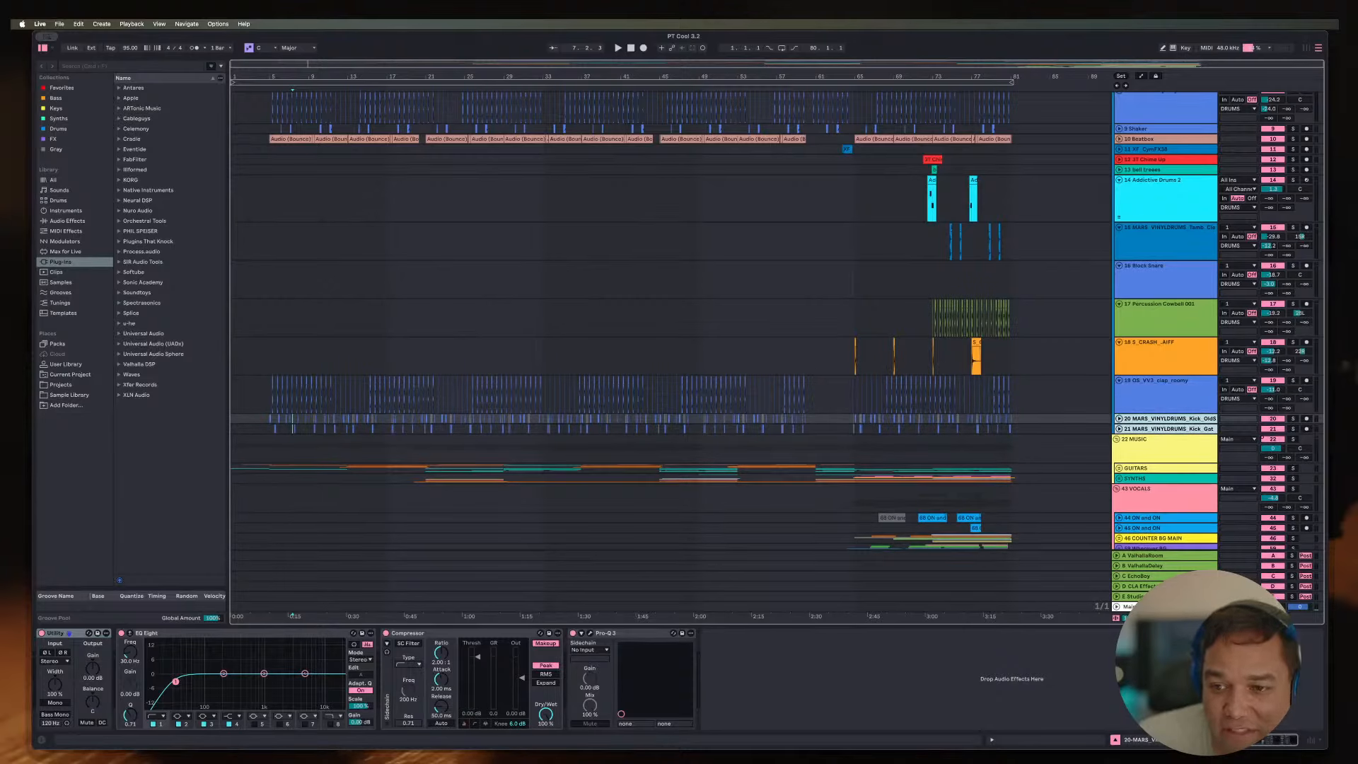
key("u")
key("u")
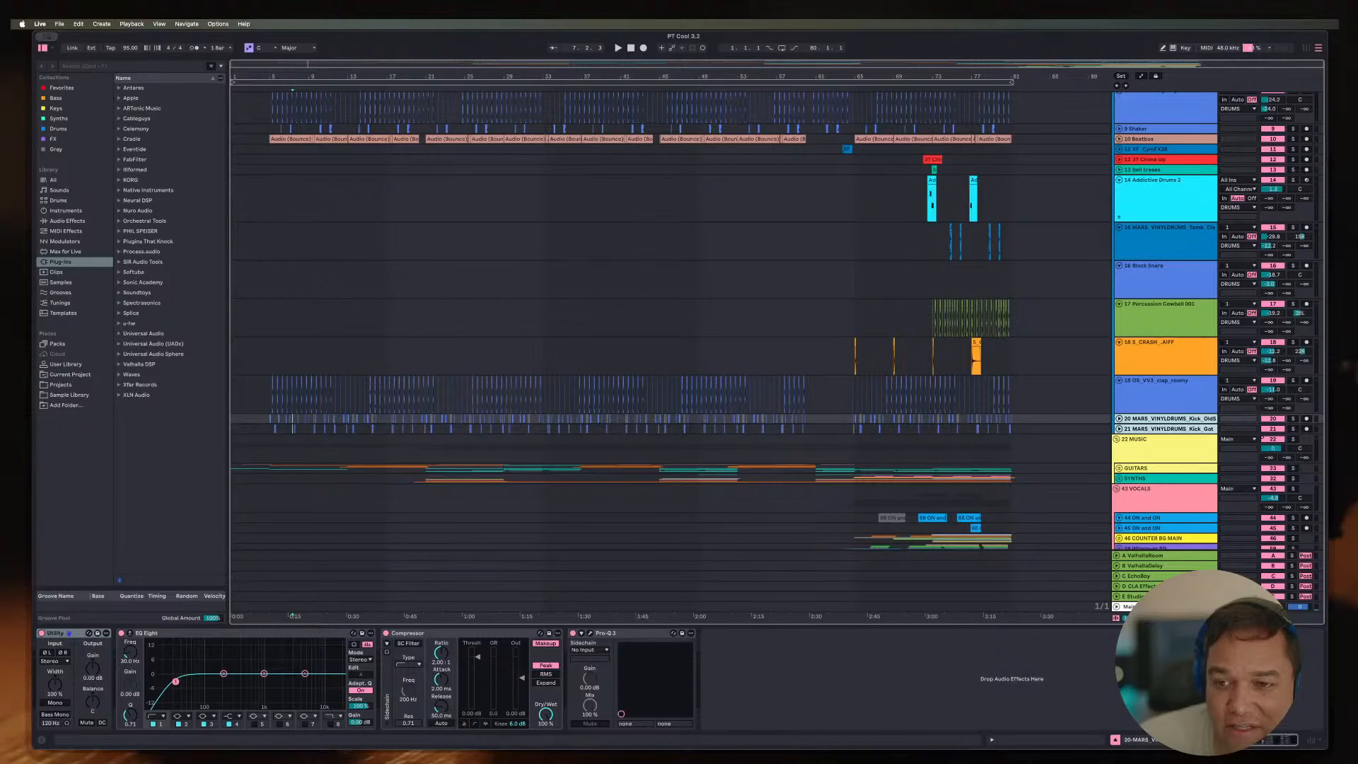
left_click(1119, 380)
scroll(671, 340, "up", 8)
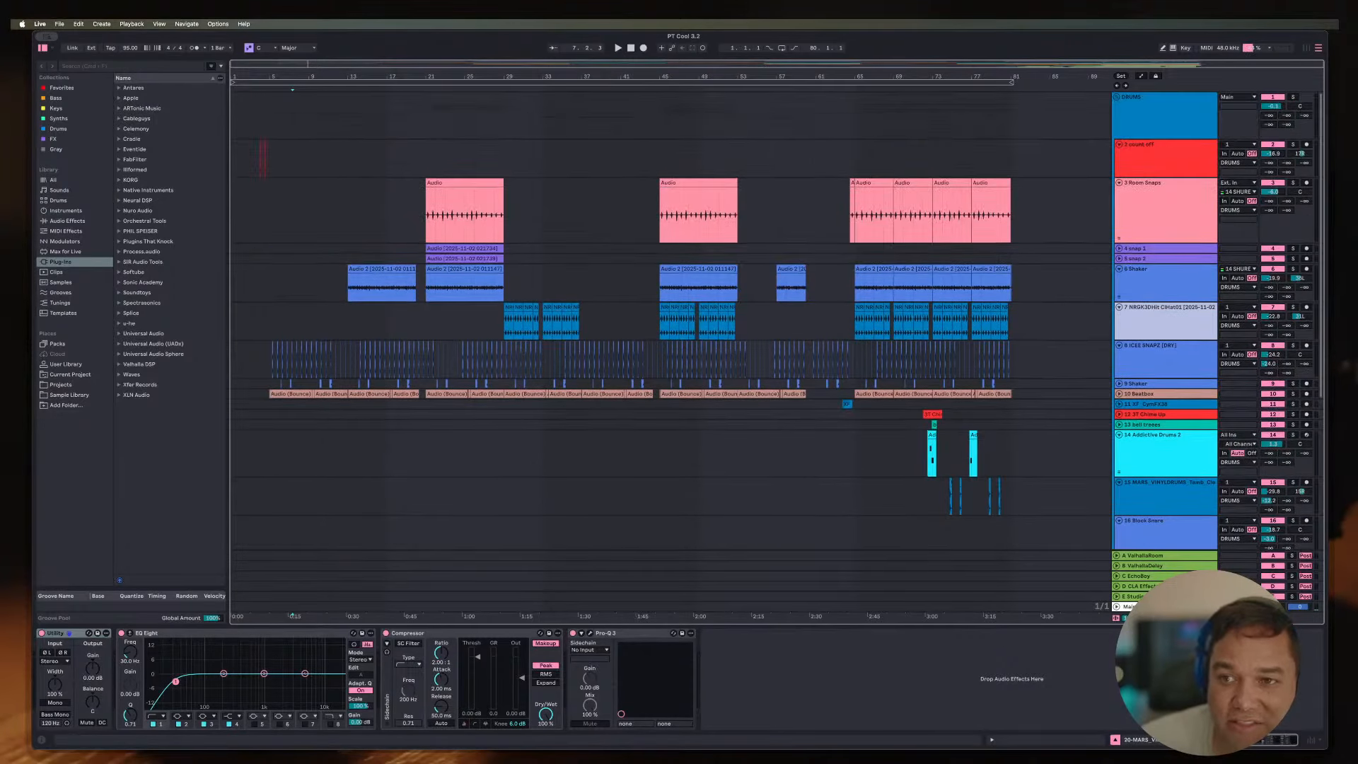
Step: Collapse all the individual tracks inside the DRUMS group and fold the group itself
left_click(1117, 97)
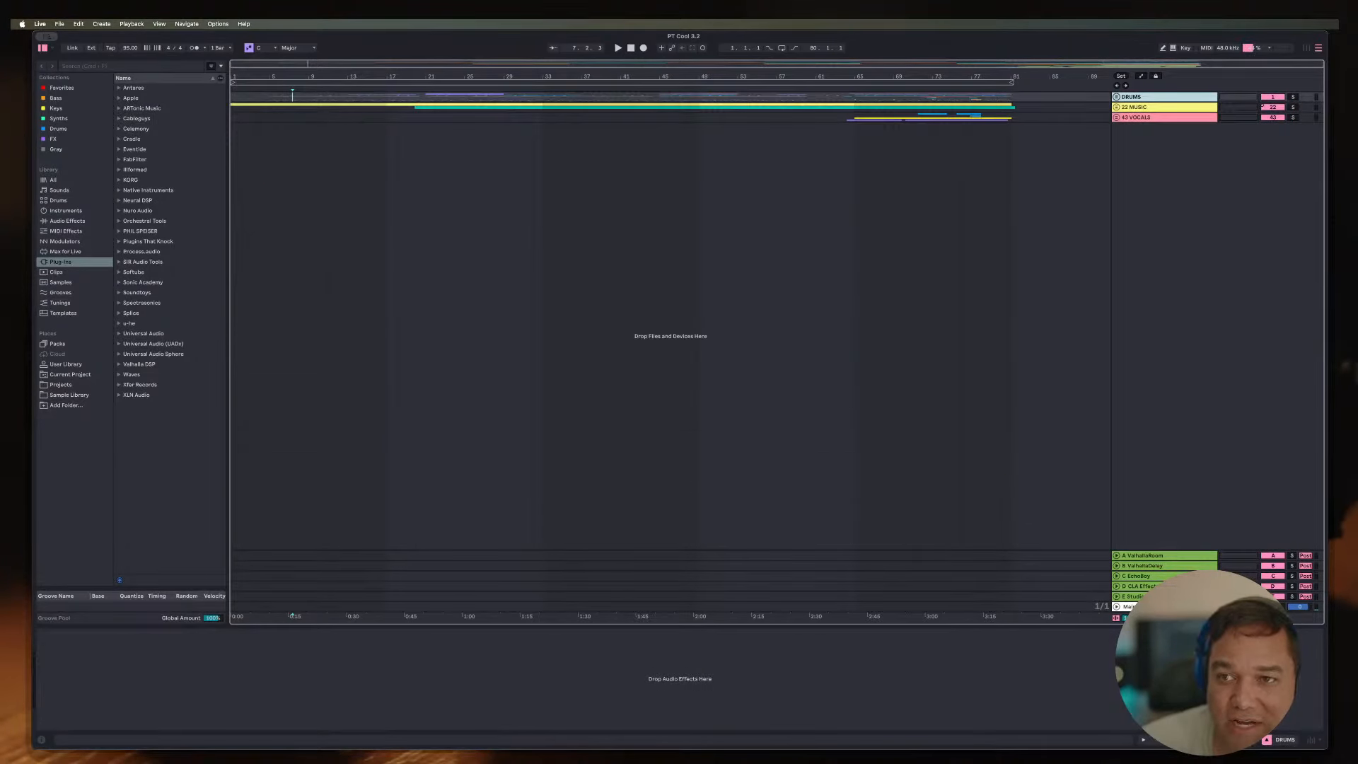
left_click(1117, 97, "alt")
scroll(670, 322, "down", 8)
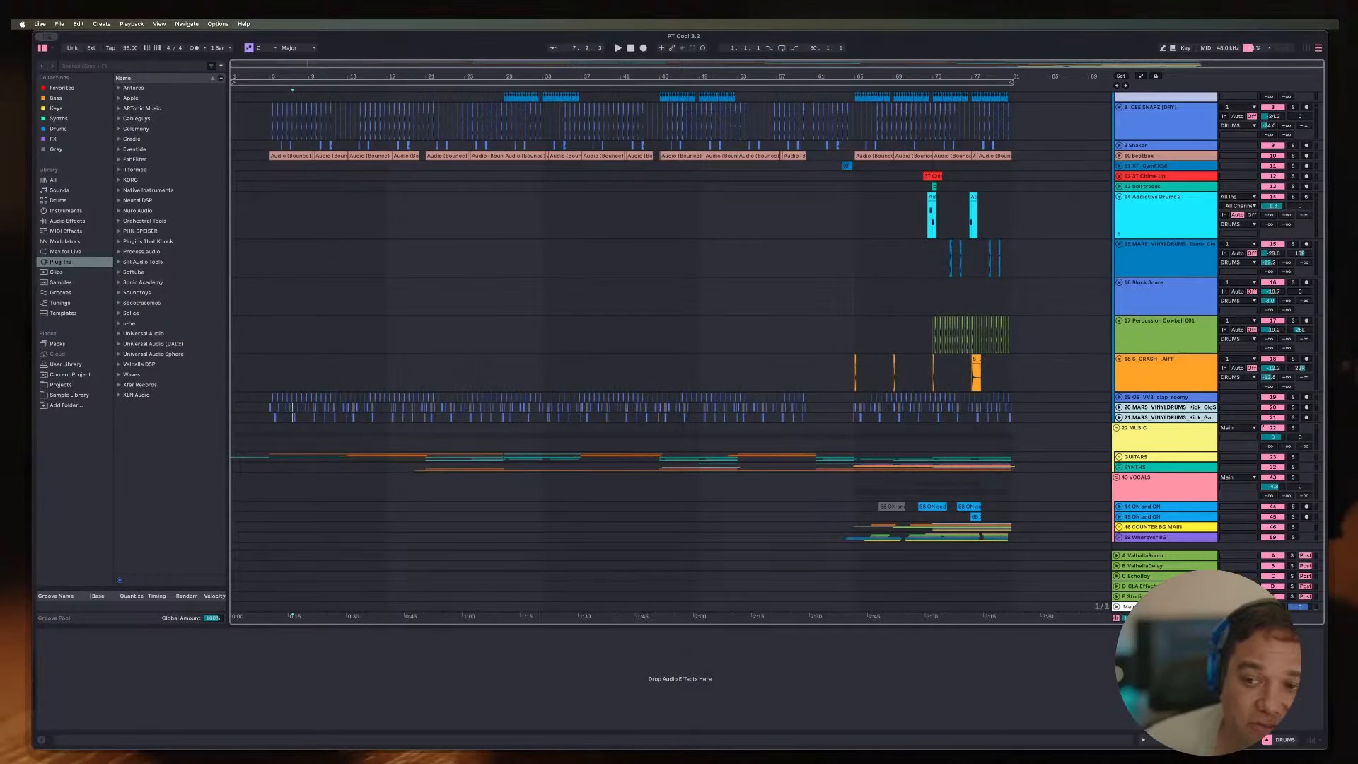
scroll(671, 339, "up", 3)
left_click(1119, 288)
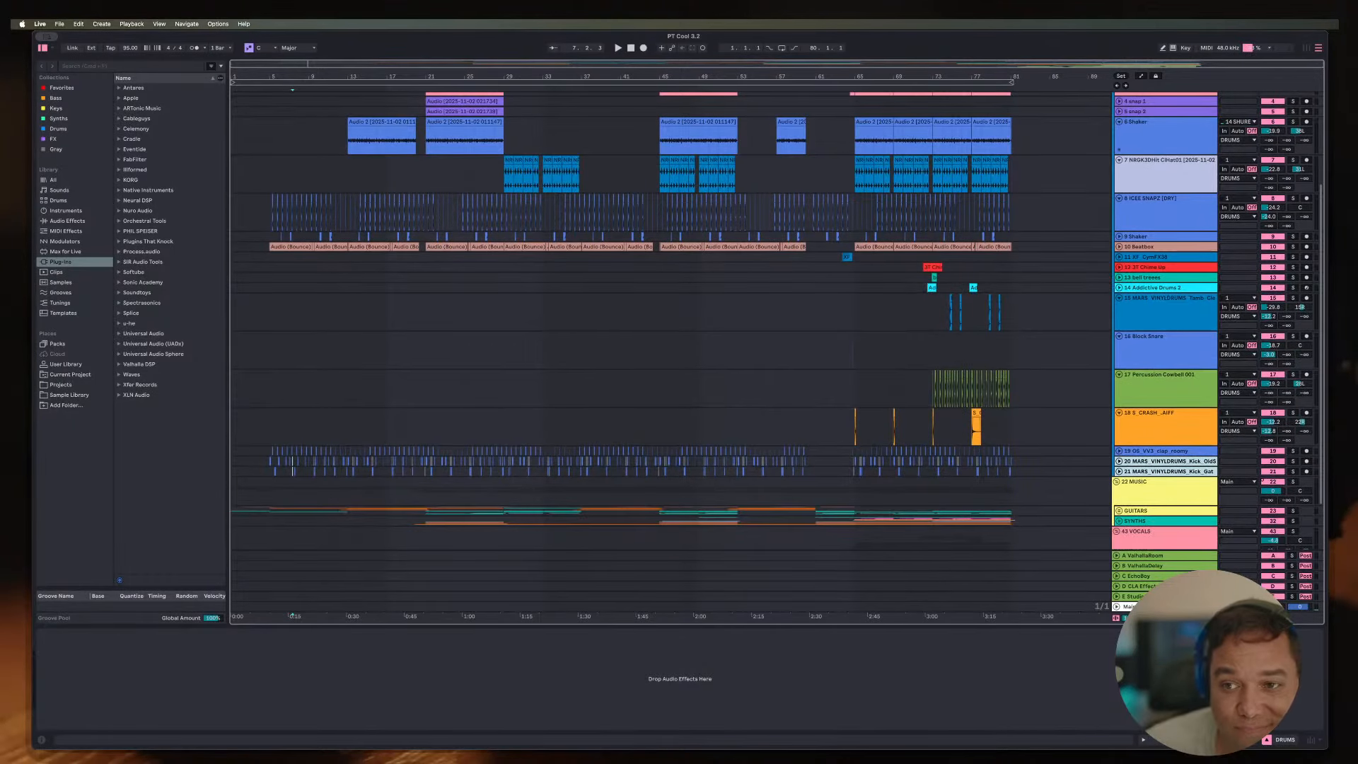
left_click(1119, 298, "alt")
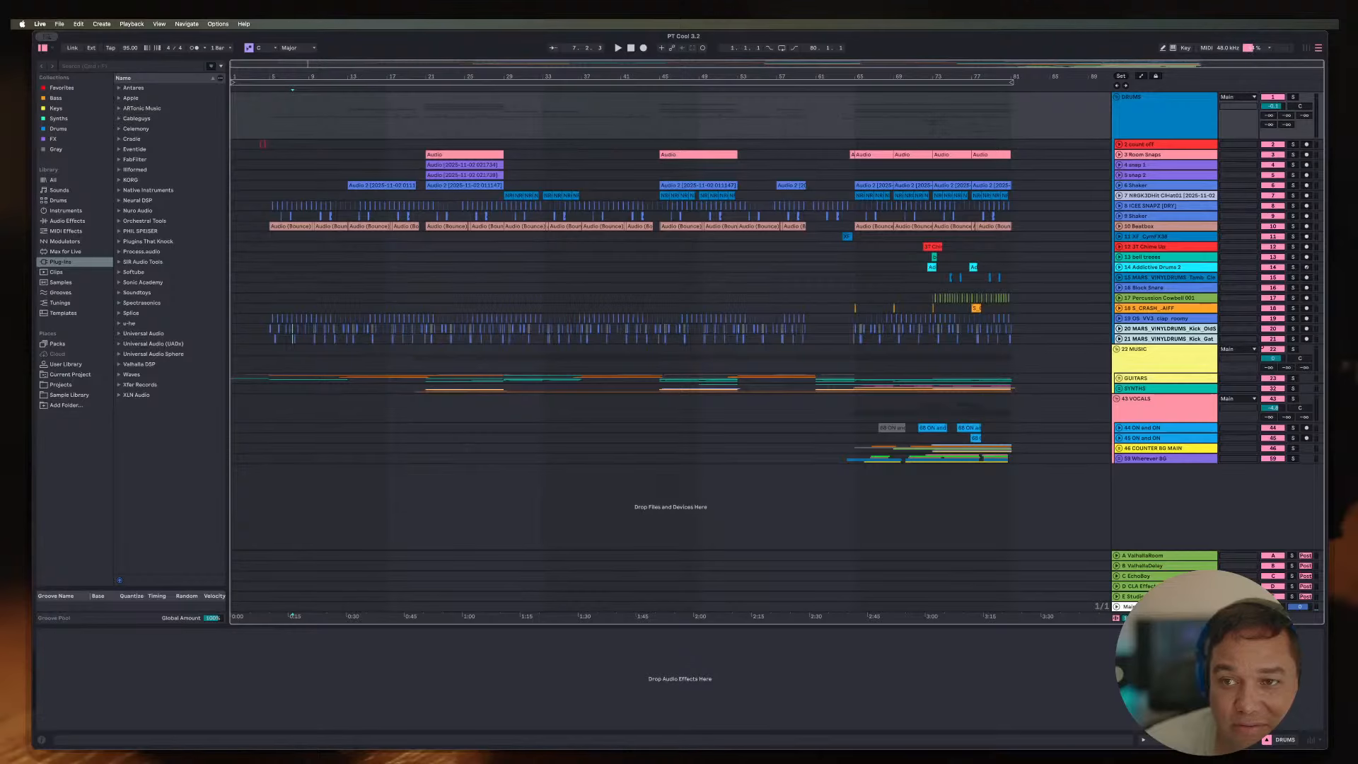
left_click(1165, 107)
left_click(1117, 97)
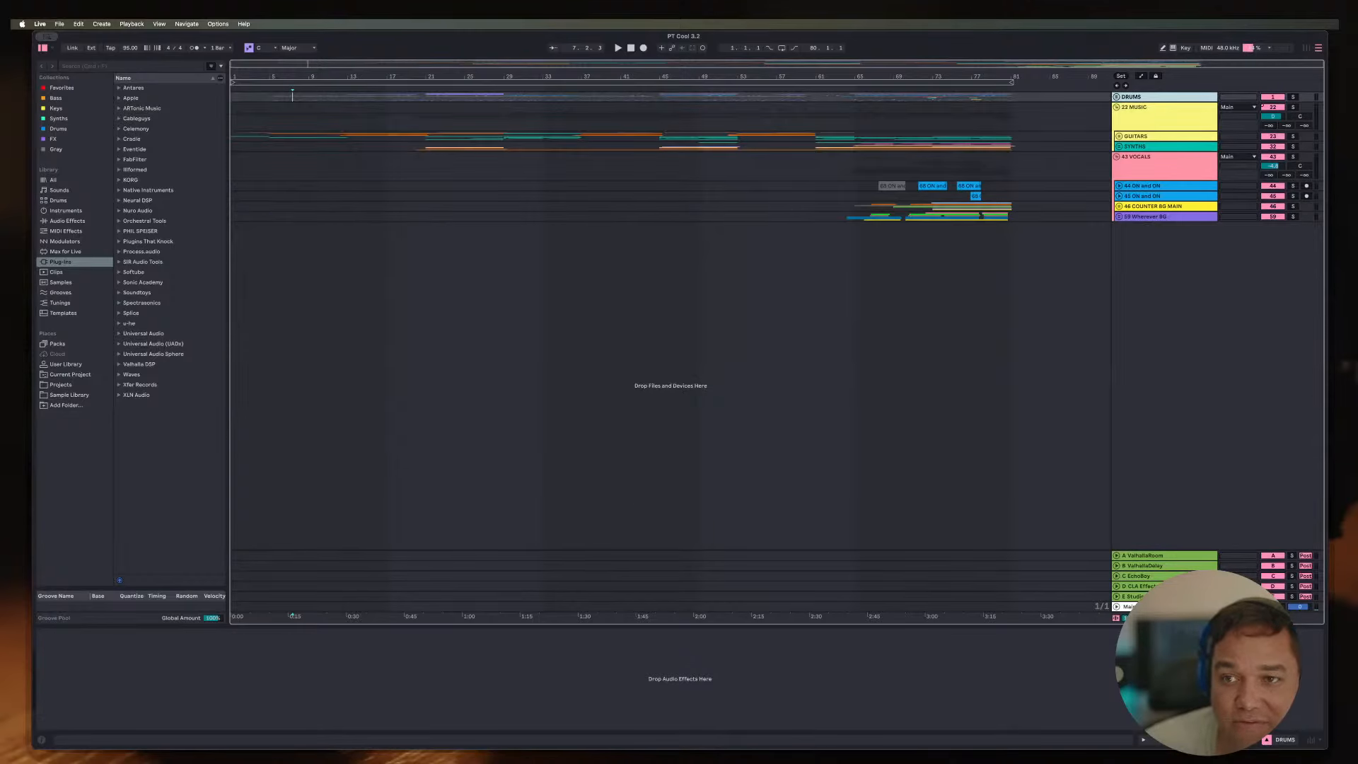
Step: Unfold the GUITARS group inside MUSIC and expand the TEL GUITAR track
left_click(1164, 108)
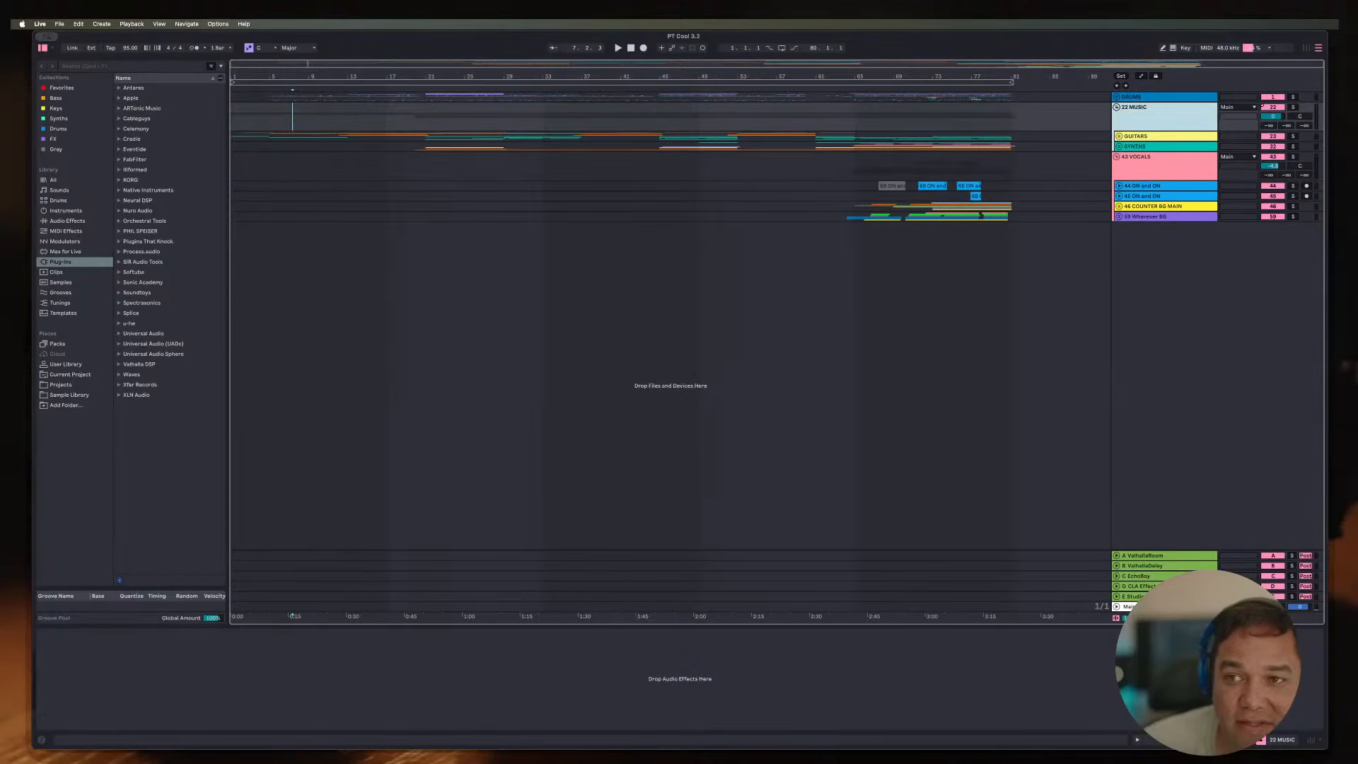
left_click(1119, 136)
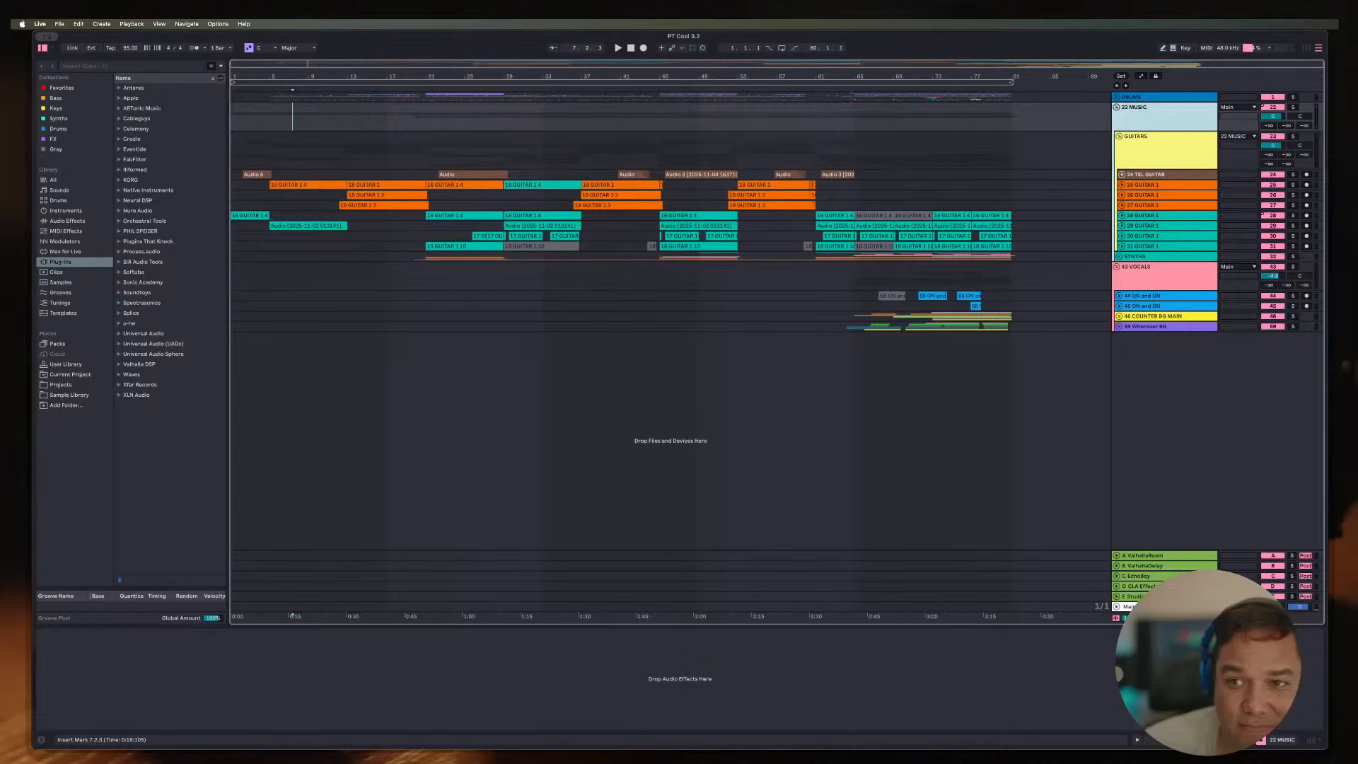
left_click(1122, 175)
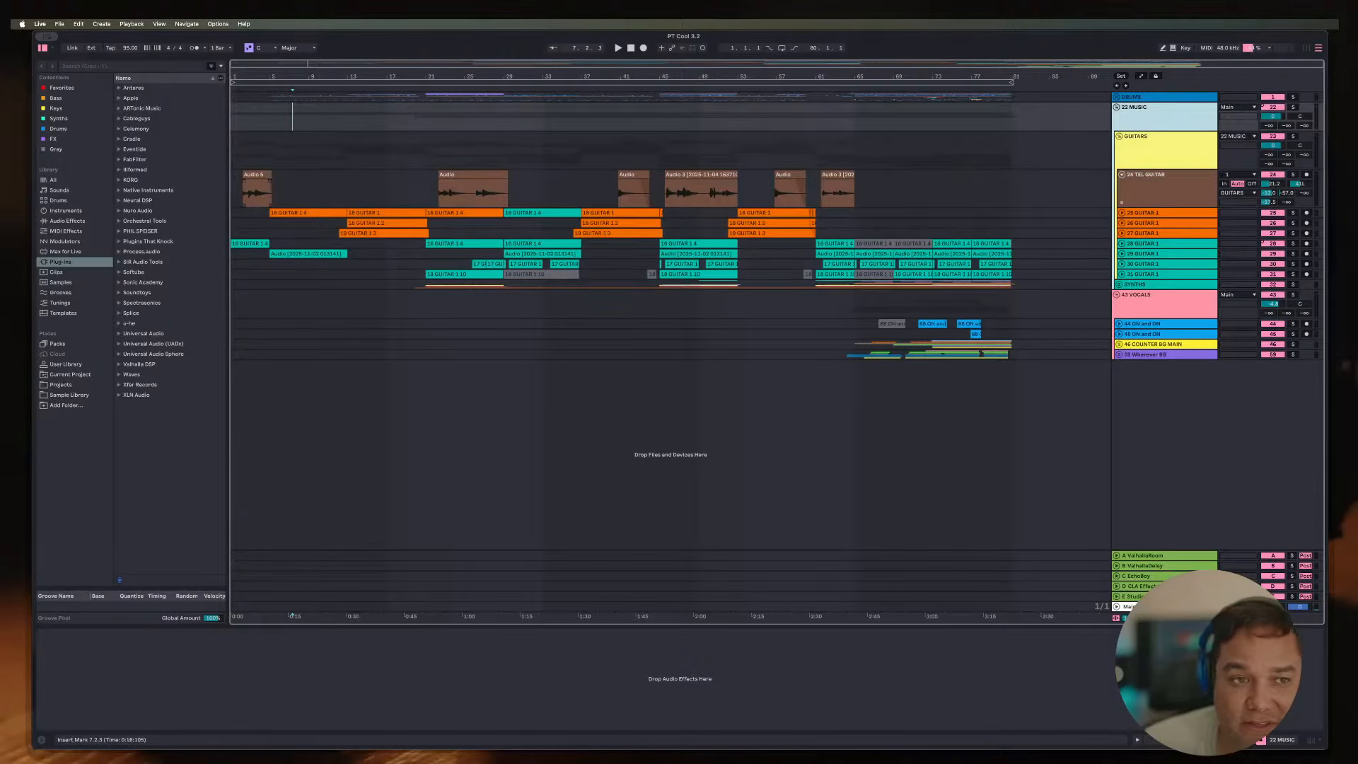
Step: Play the song from just before the first TEL GUITAR clip
left_click(240, 191)
key("space")
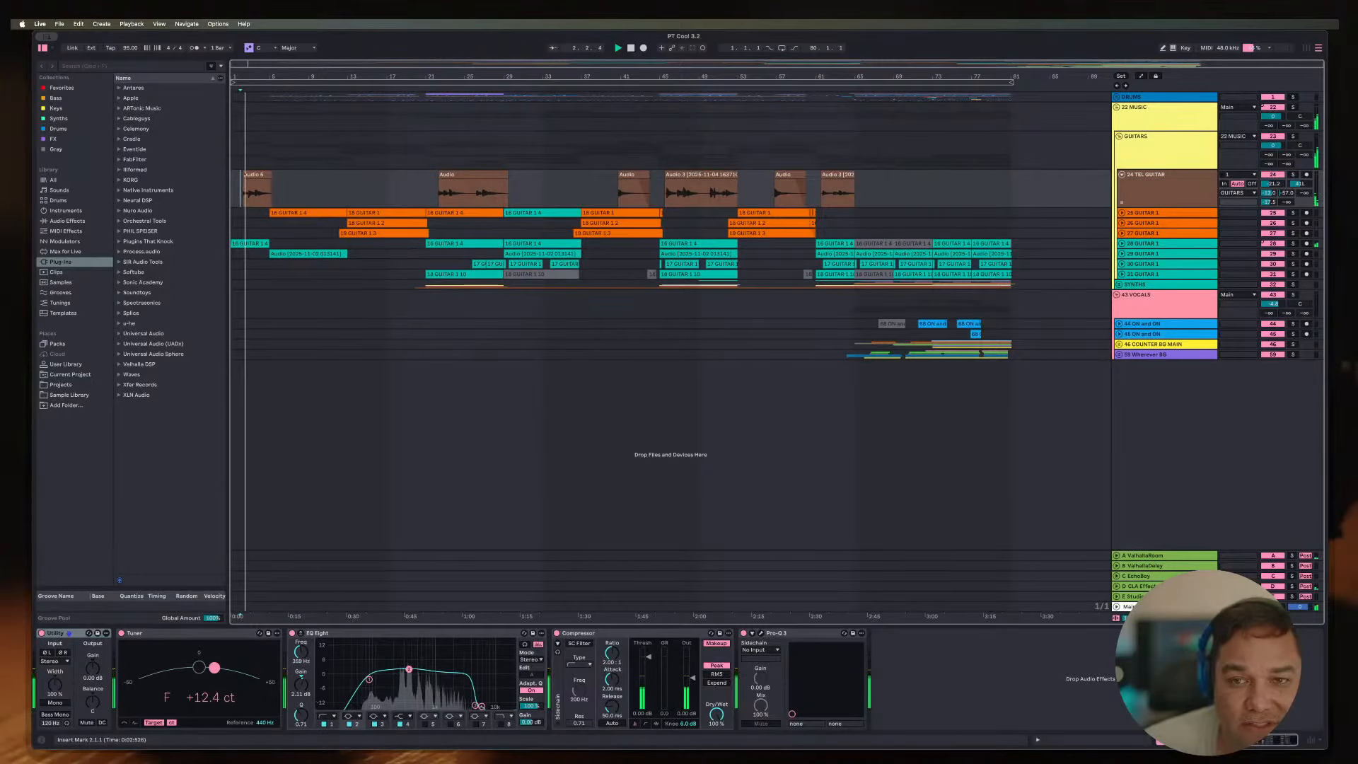
key("space")
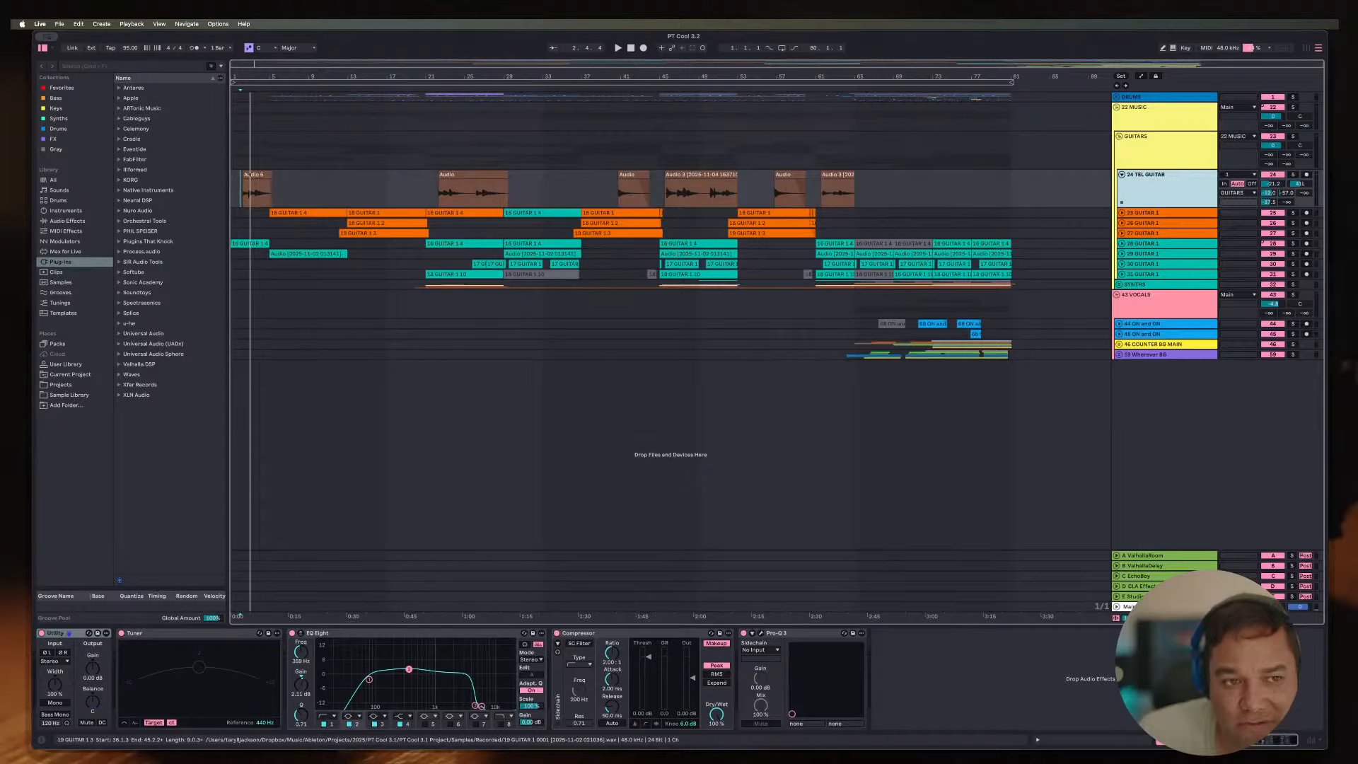
key("space")
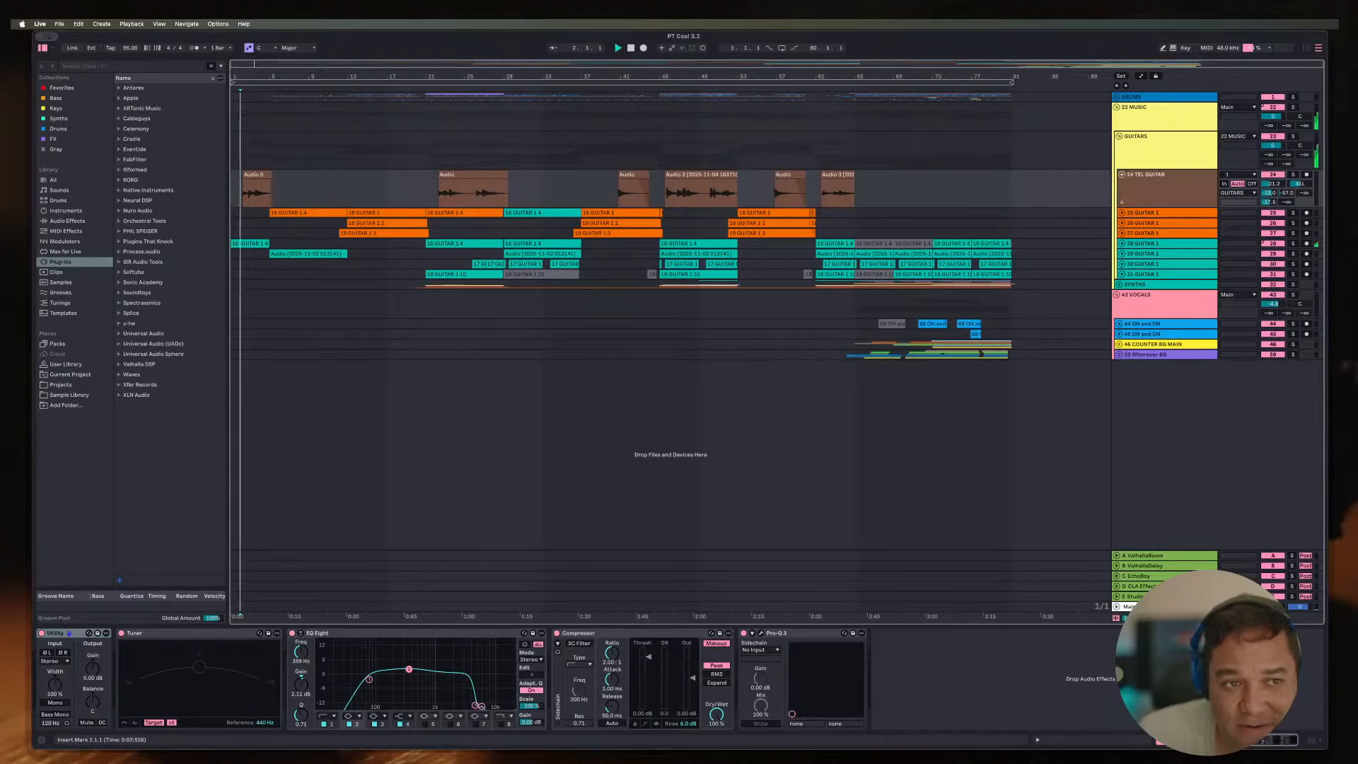
key("space")
Step: Examine the first TEL GUITAR clip closely and look over the other clips along the track
key("plus")
key("plus")
key("plus")
key("plus")
key("plus")
key("plus")
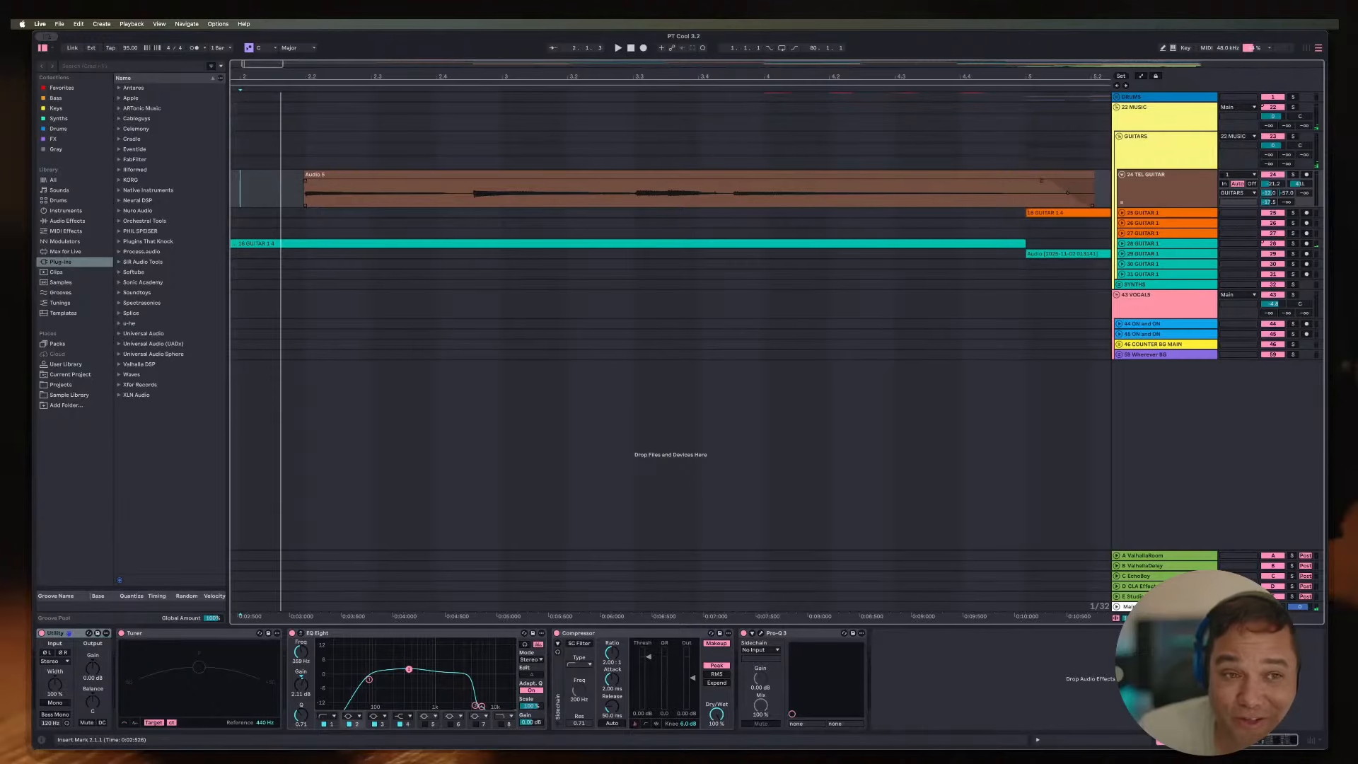
key("minus")
key("minus")
key("minus")
key("minus")
key("minus")
key("minus")
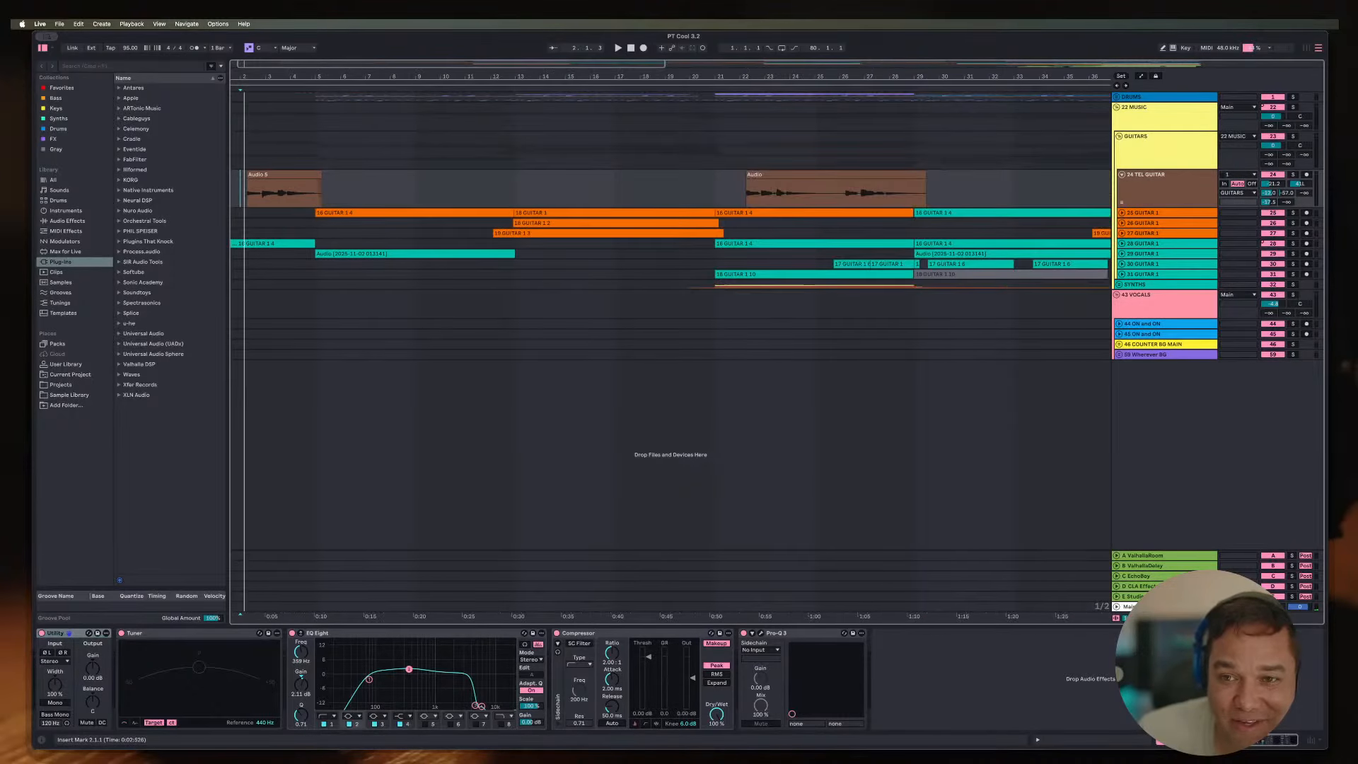
left_click(740, 191)
key("minus")
key("minus")
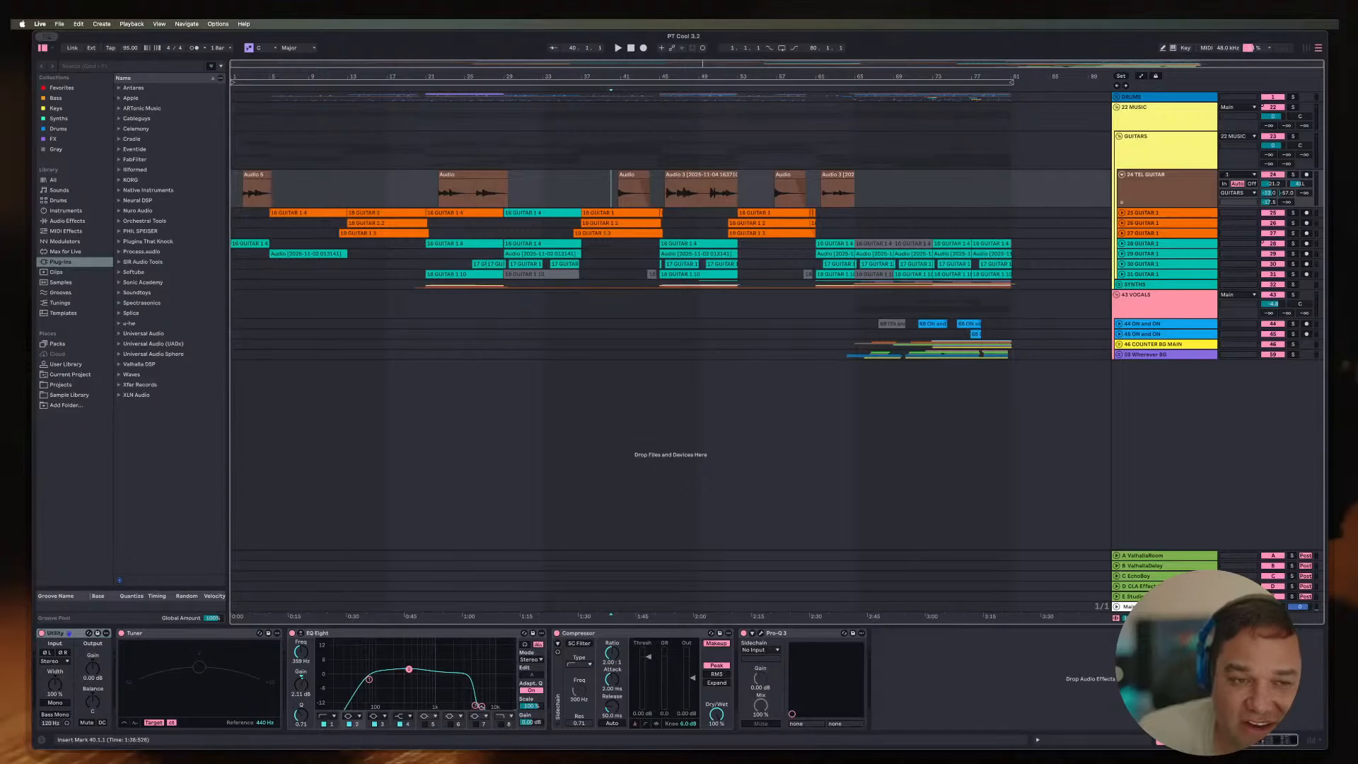
key("plus")
key("plus")
key("minus")
key("minus")
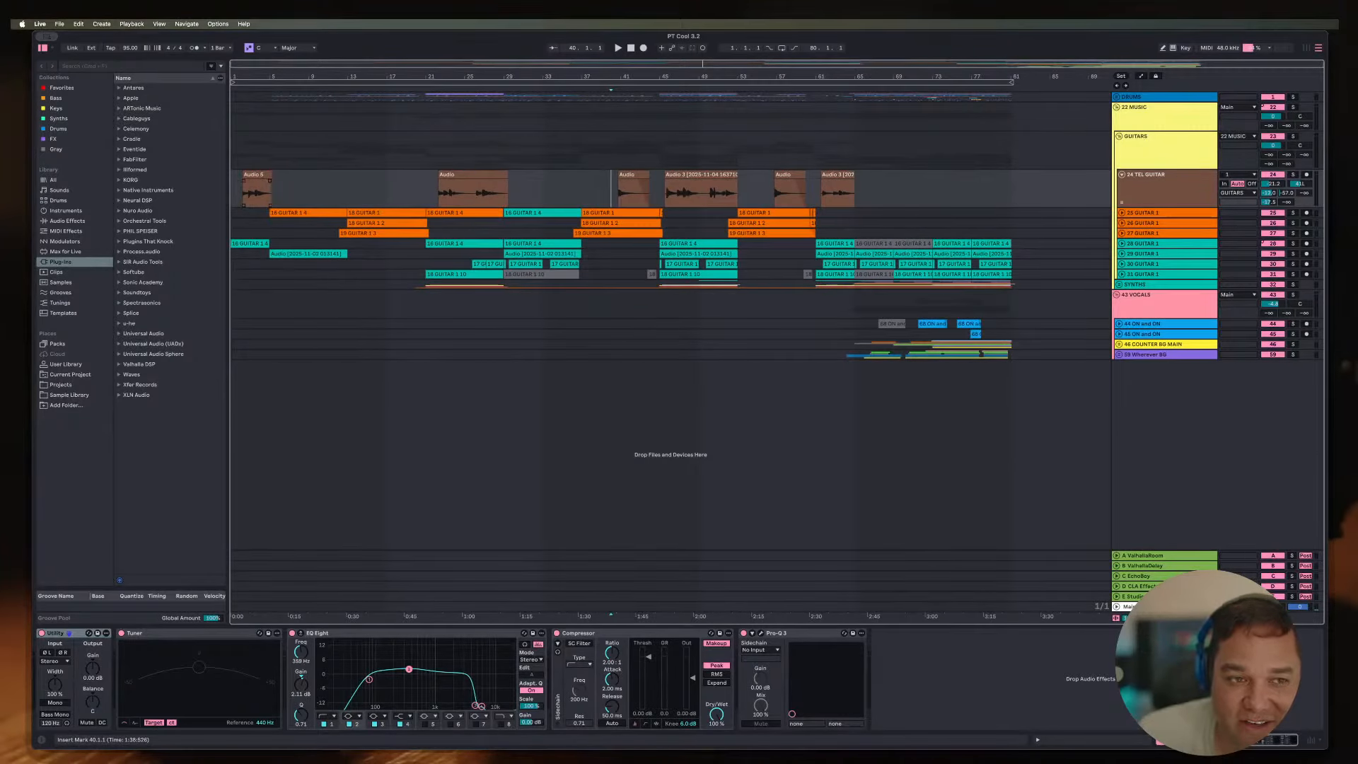
Step: Replay the opening TEL GUITAR clip to check how its start sounds
left_click(241, 190)
key("plus")
key("plus")
key("plus")
key("plus")
key("plus")
key("plus")
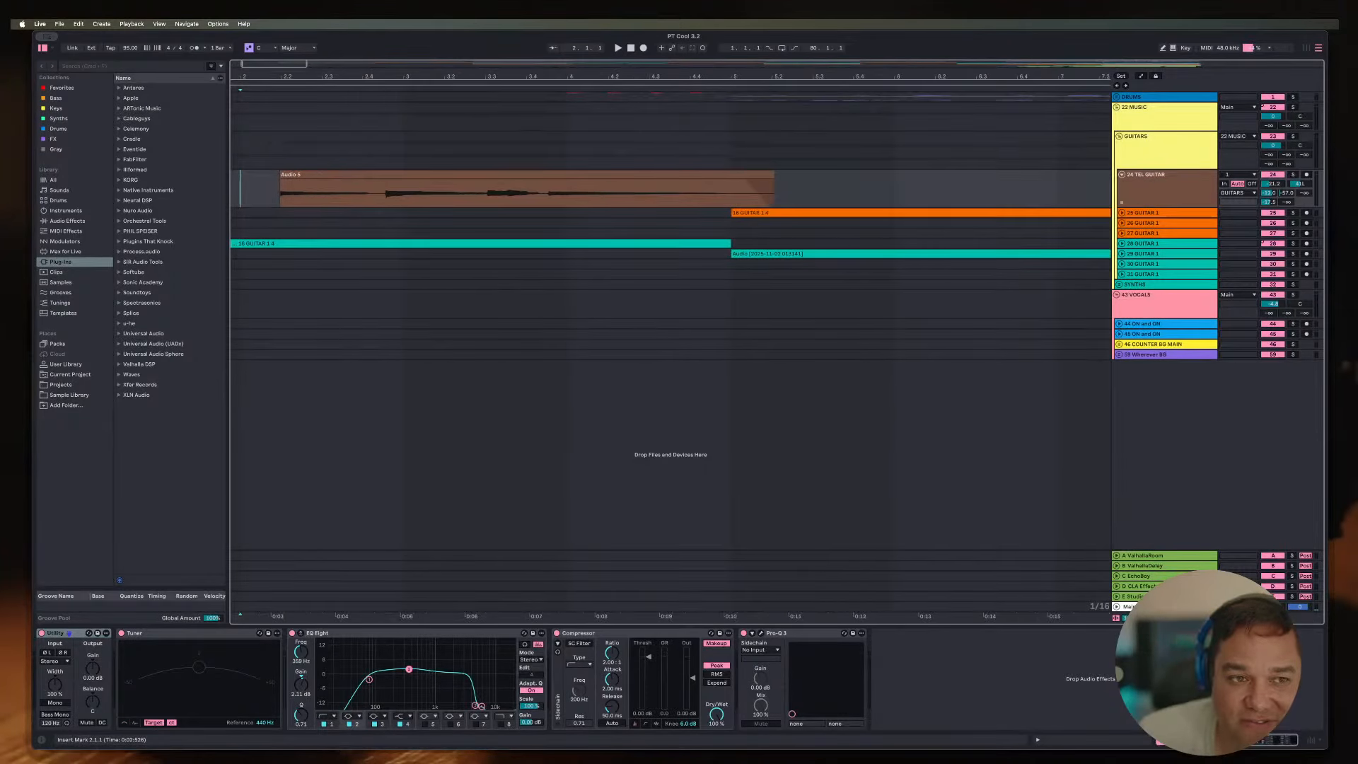
key("space")
key("minus")
key("minus")
key("minus")
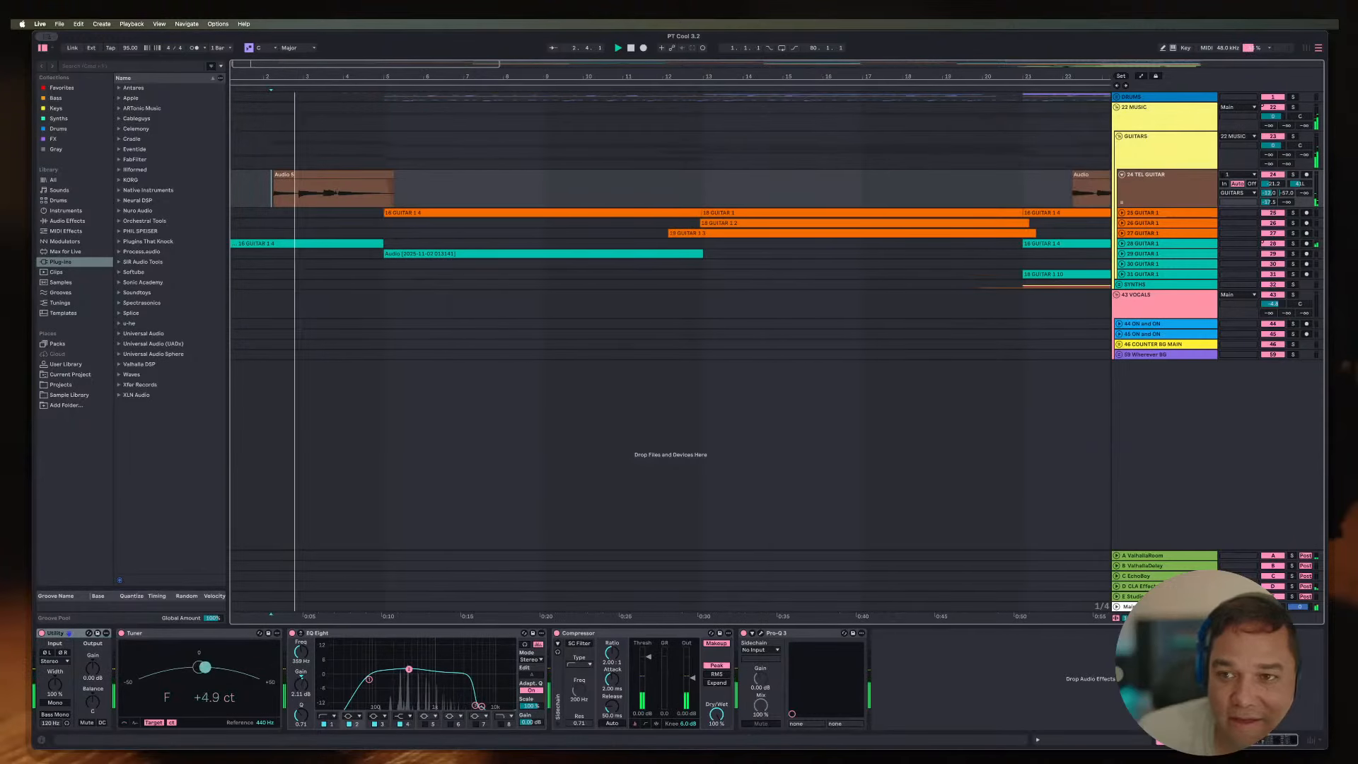
key("minus")
key("minus")
key("space")
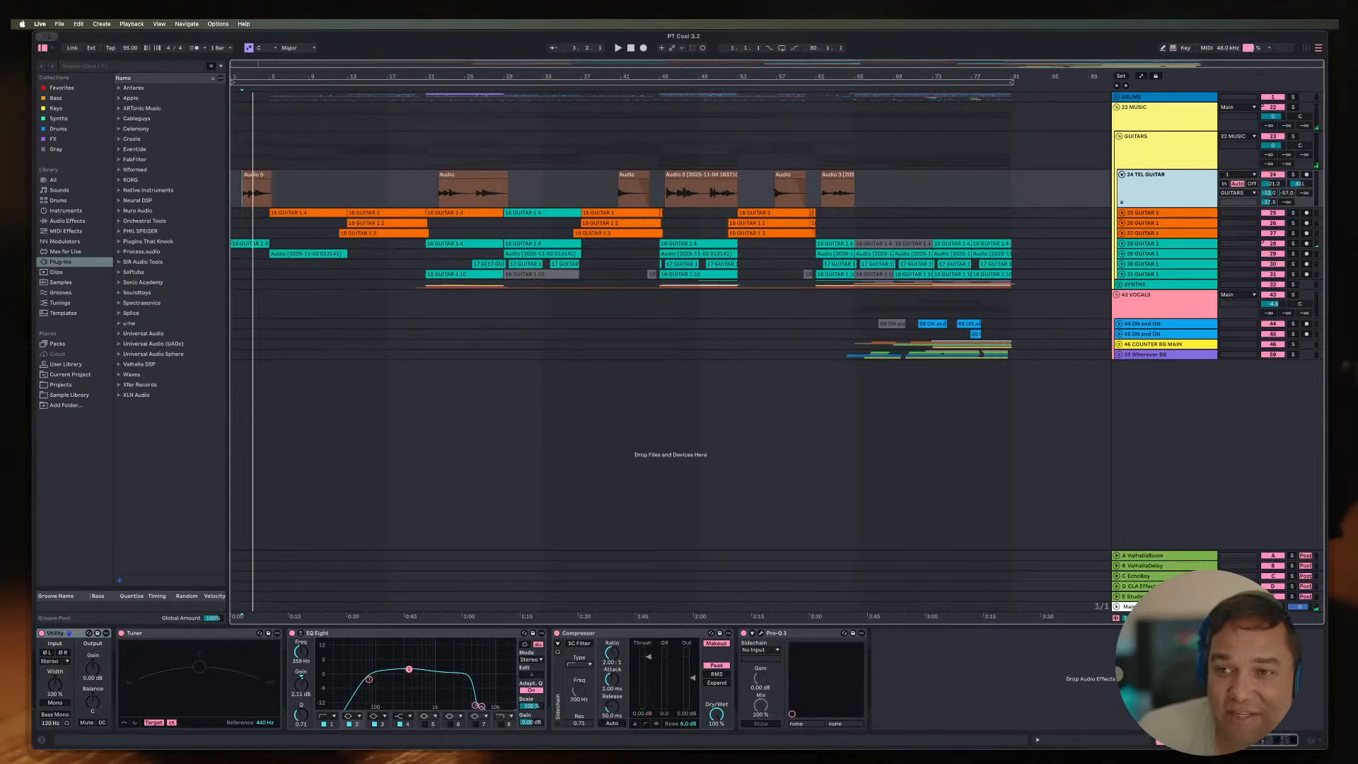
Step: Expand guitar track 25 and play it soloed from just before its first clip
left_click(1122, 213)
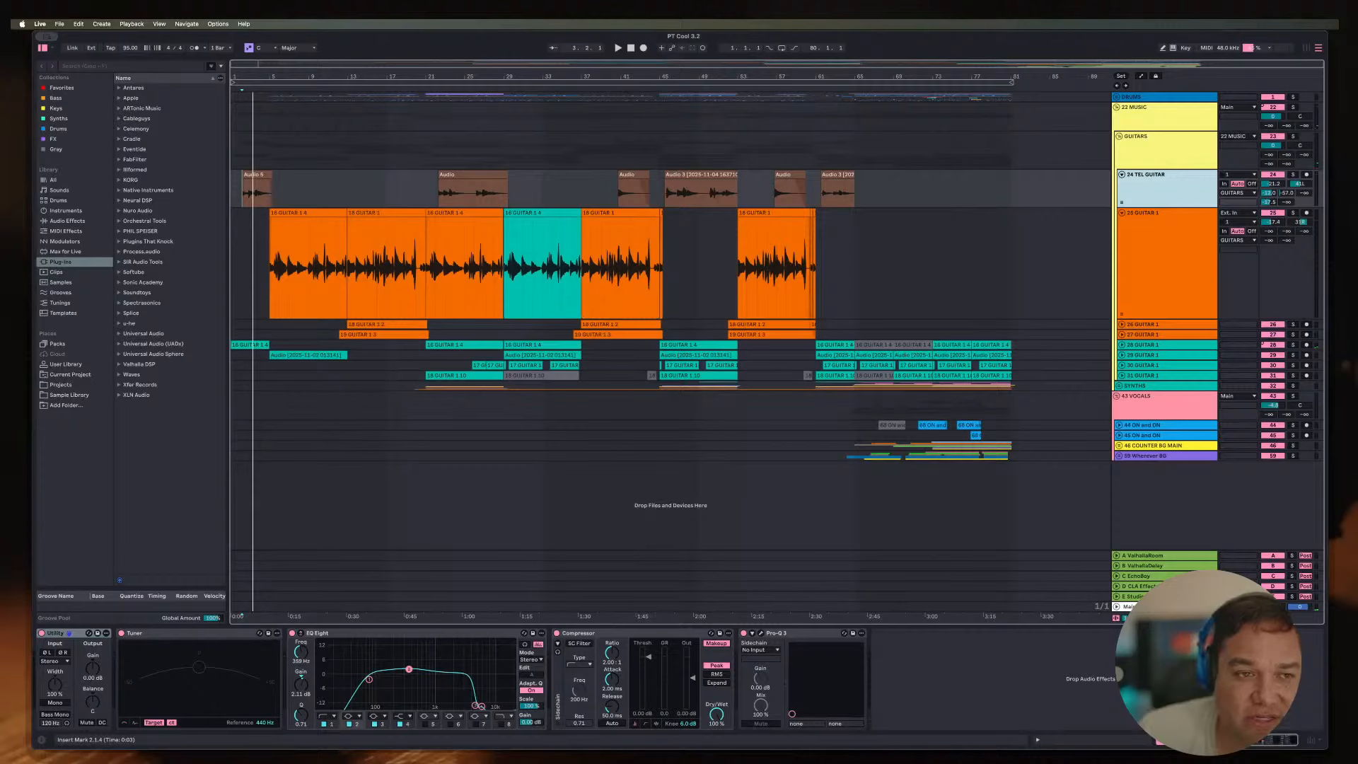
left_click(260, 265)
key("space")
key("s")
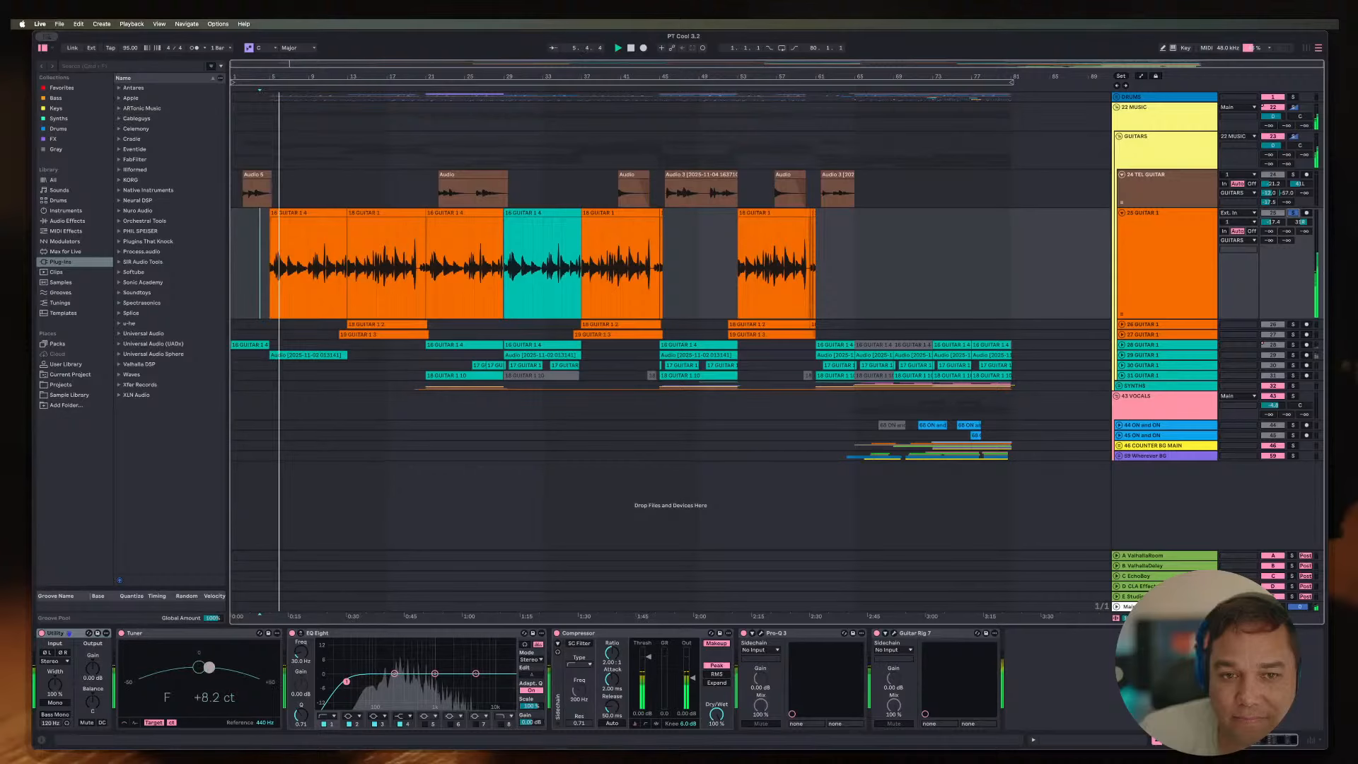
key("space")
Step: Audition guitar track 25 across the clip boundary at bar 21 and turn off its solo
left_click(416, 266)
key("space")
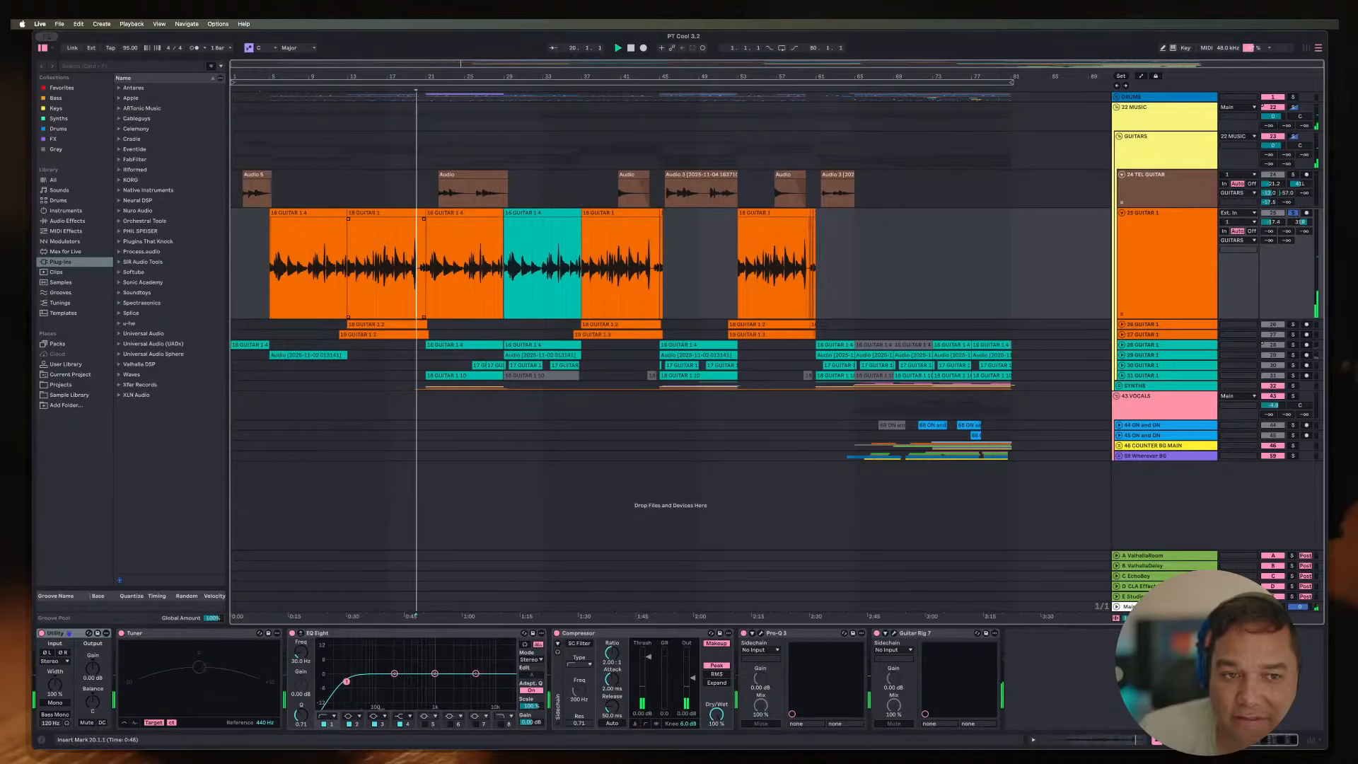
scroll(416, 266, "up", 5)
scroll(416, 266, "up", 4)
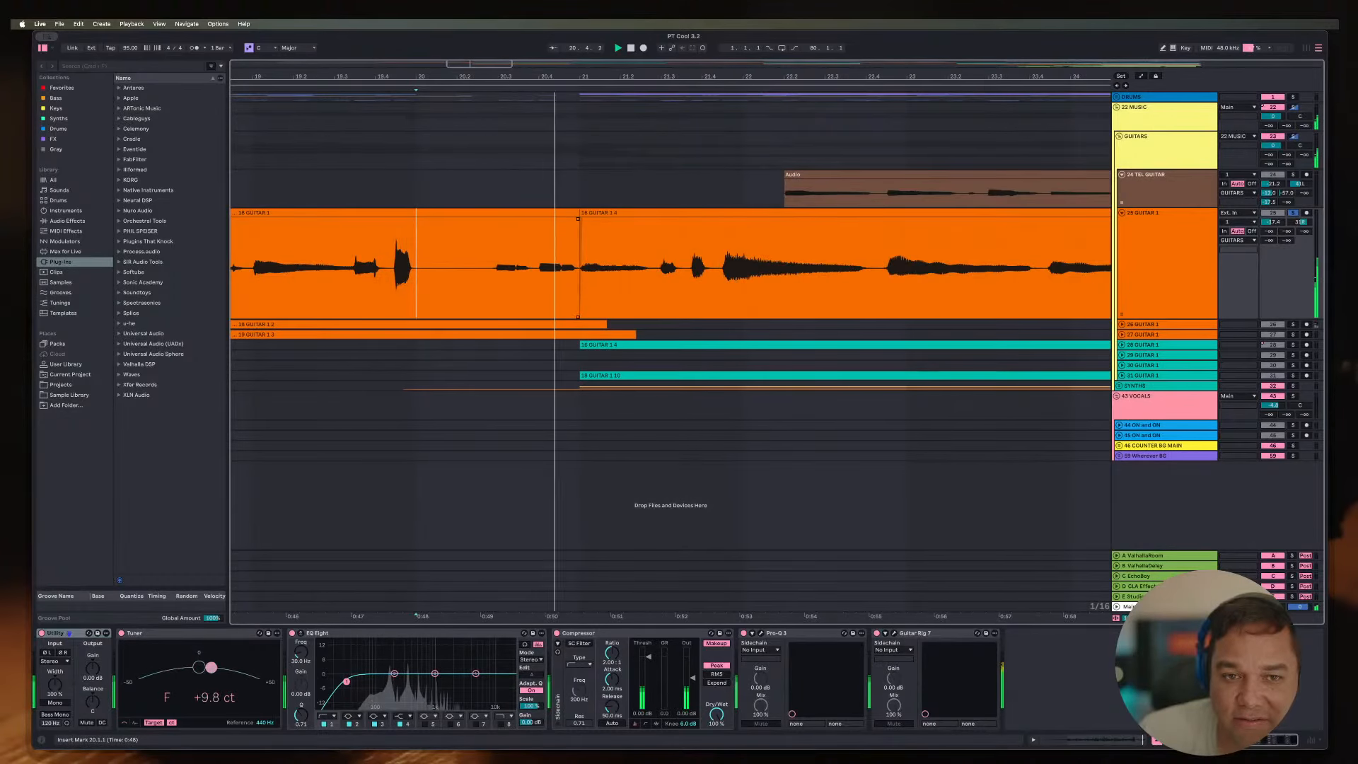
key("space")
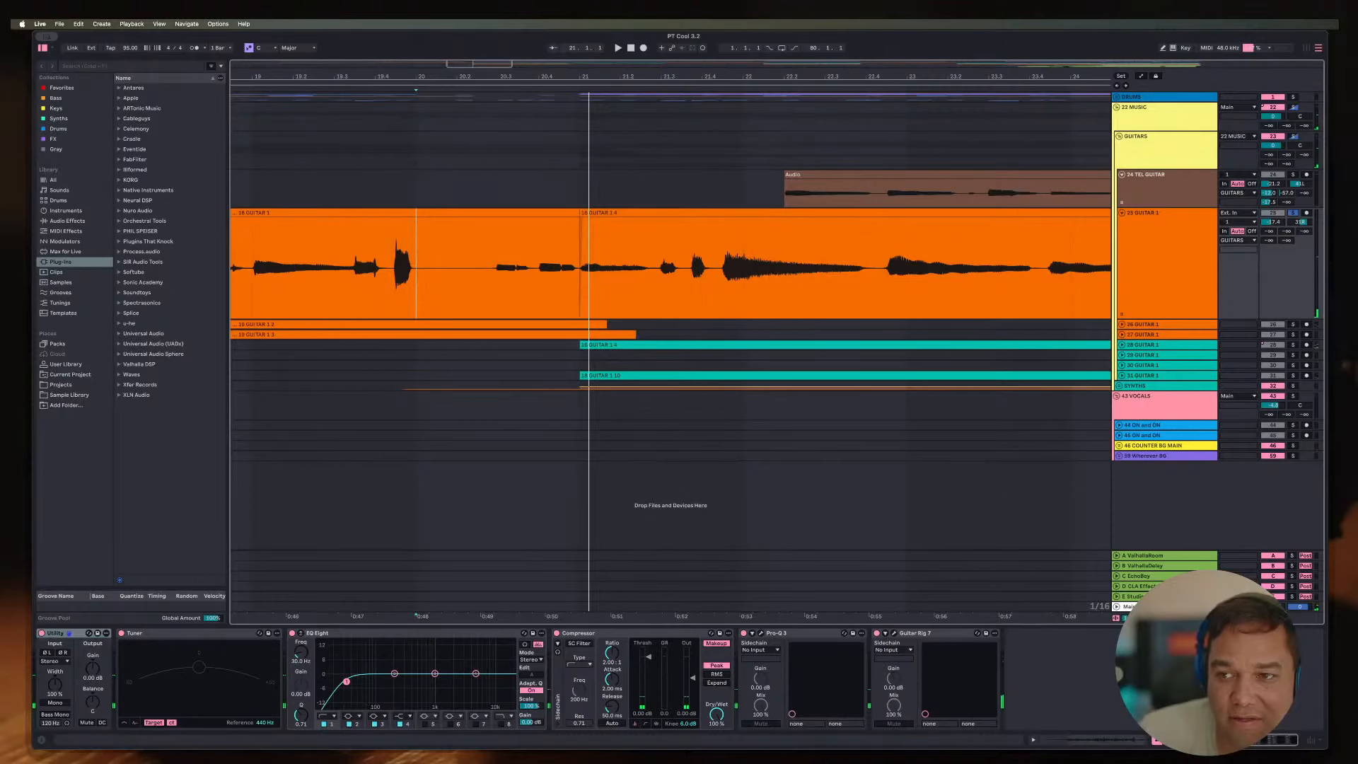
left_click(1294, 212)
Step: Play guitar track 25 with the other tracks across the clip boundary at bar 29 and examine the edit point
left_click(936, 269)
scroll(936, 269, "down", 6)
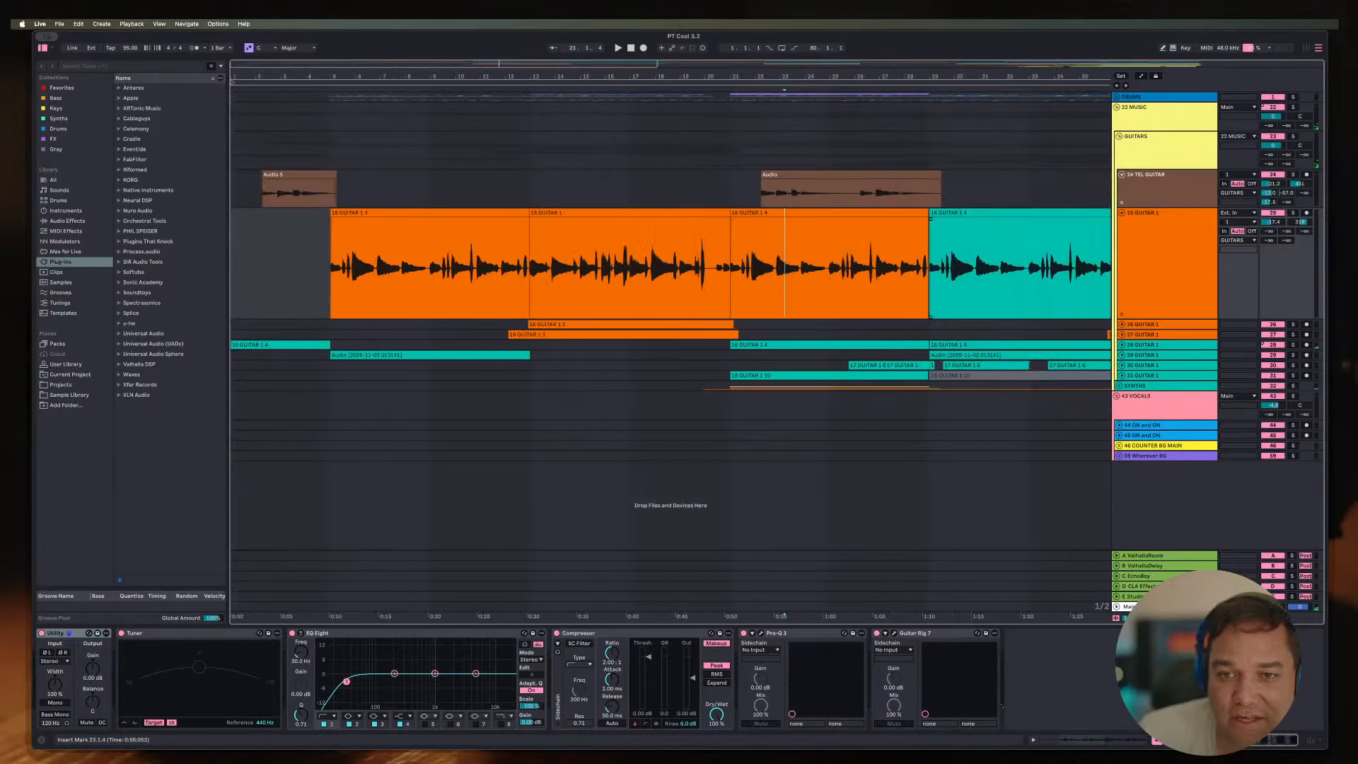
scroll(849, 268, "right", 1)
left_click(871, 268)
key("space")
scroll(872, 269, "up", 5)
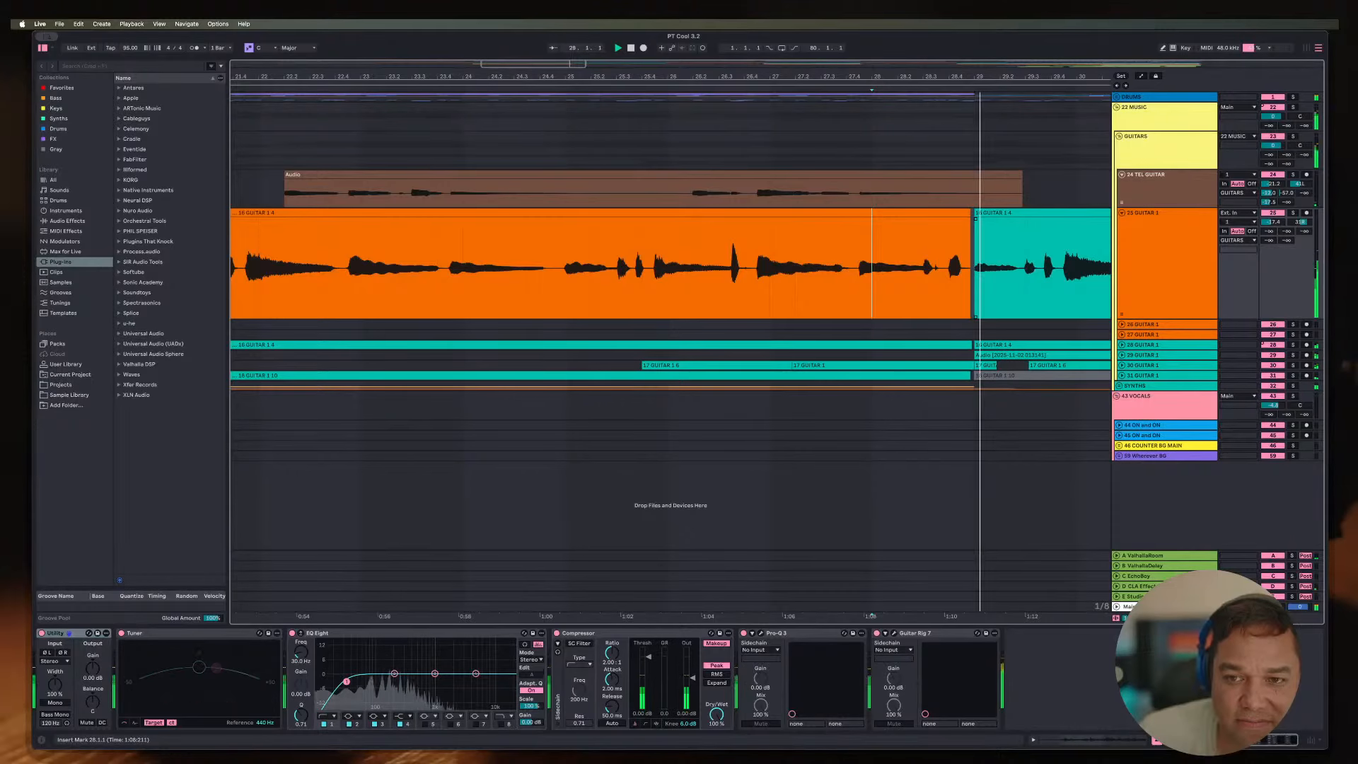
scroll(978, 268, "up", 7)
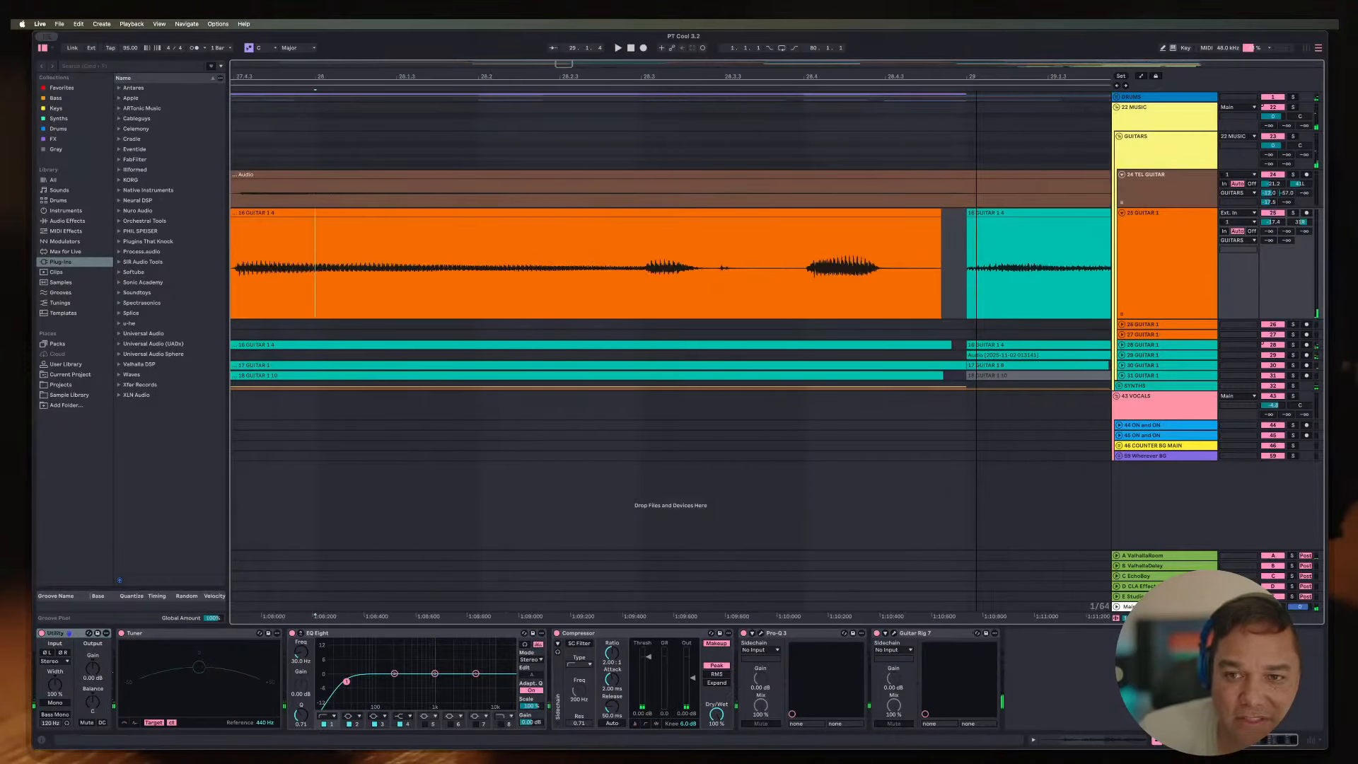
Step: Extend the teal clip at bar 29 on track 25 back to about 28.4.4 and crossfade it with the preceding orange clip up to bar 29
left_click_drag(942, 269, 889, 269)
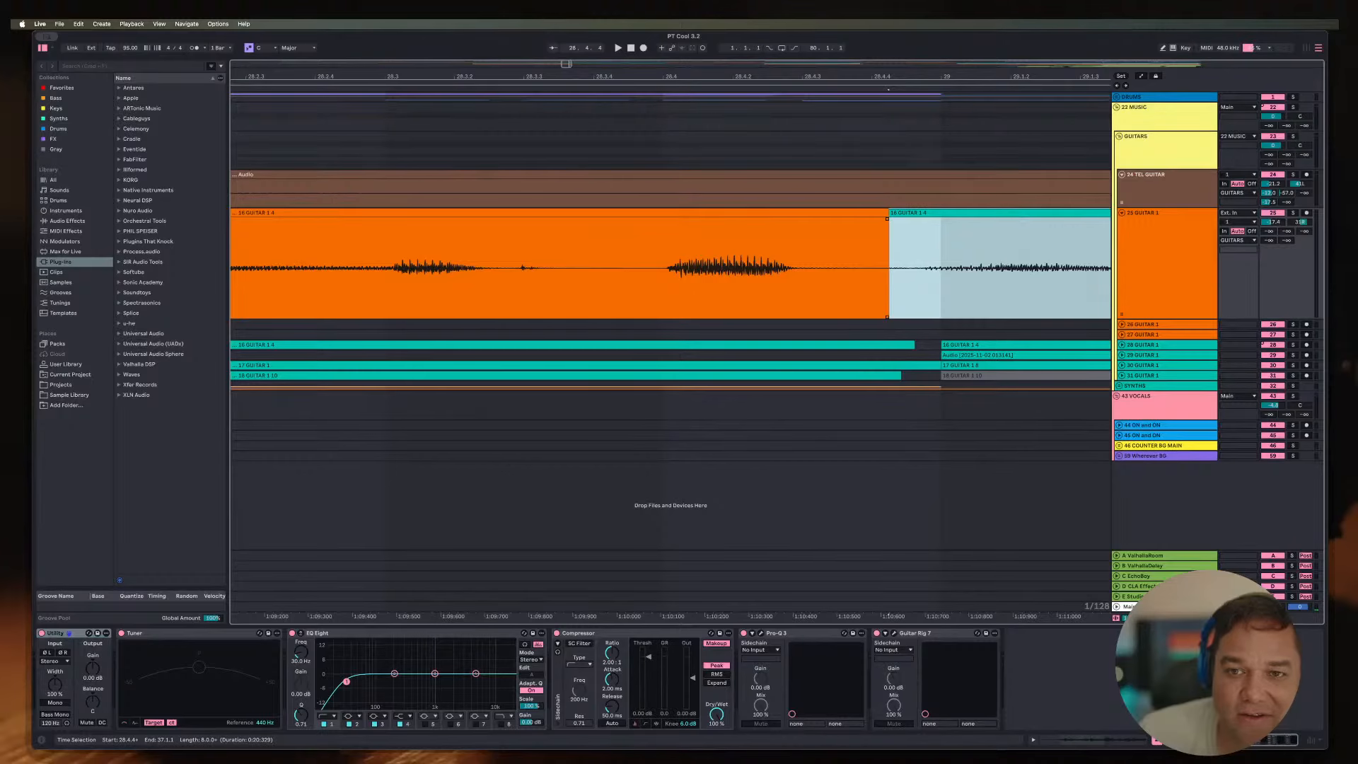
left_click_drag(888, 219, 941, 219)
key("minus")
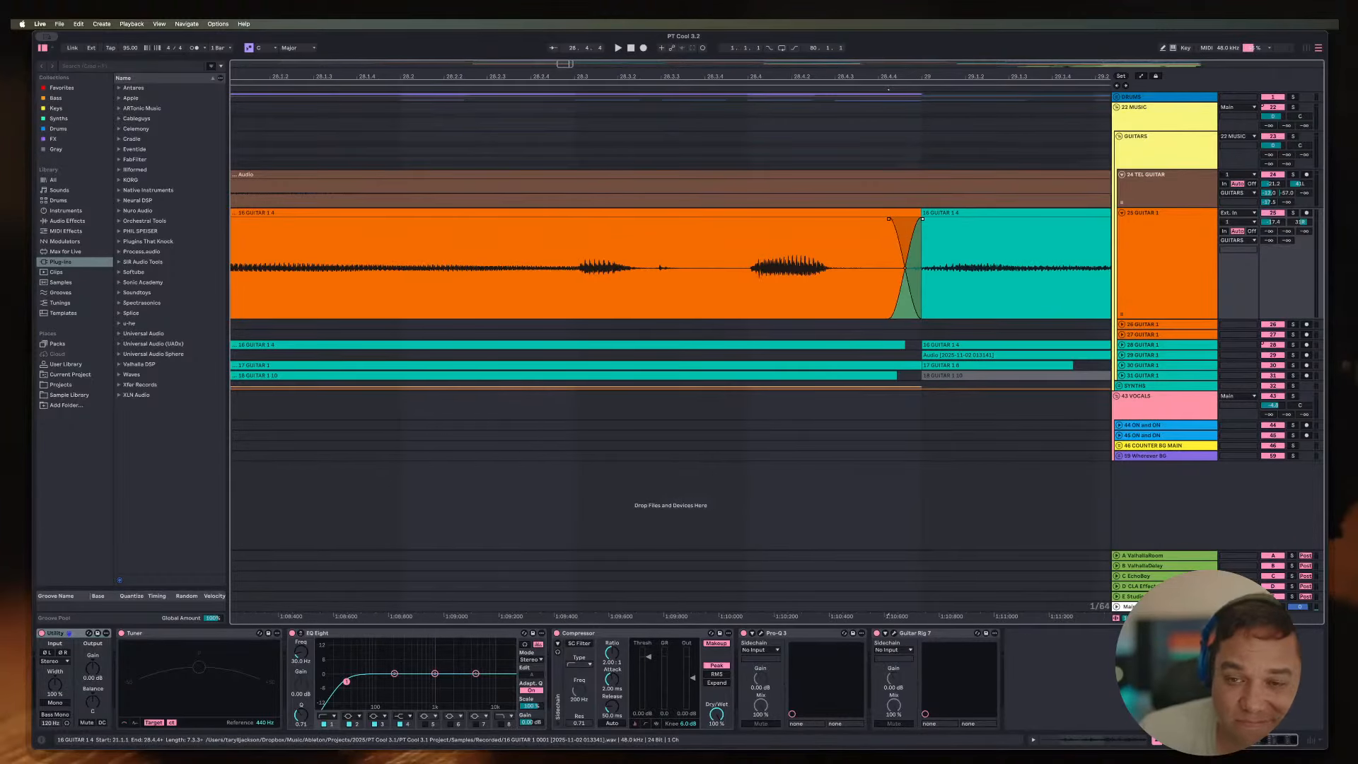
key("minus")
key("minus")
key("minus")
key("minus")
key("minus")
key("minus")
key("minus")
key("minus")
key("minus")
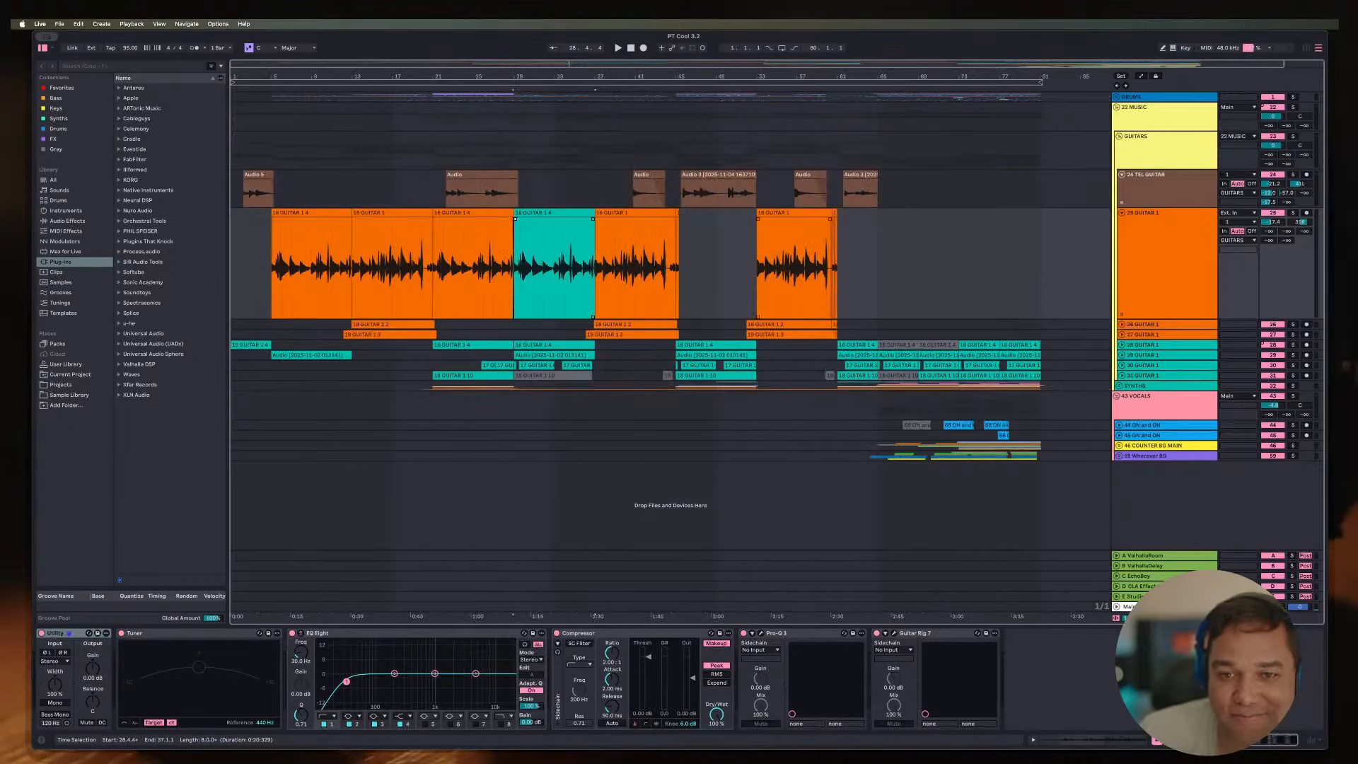
Step: Play track 25 from the clip boundary at bar 37 and examine the edit point between the teal and orange clips
key("Right")
key("space")
key("plus")
key("plus")
key("plus")
key("plus")
key("plus")
key("plus")
key("plus")
key("plus")
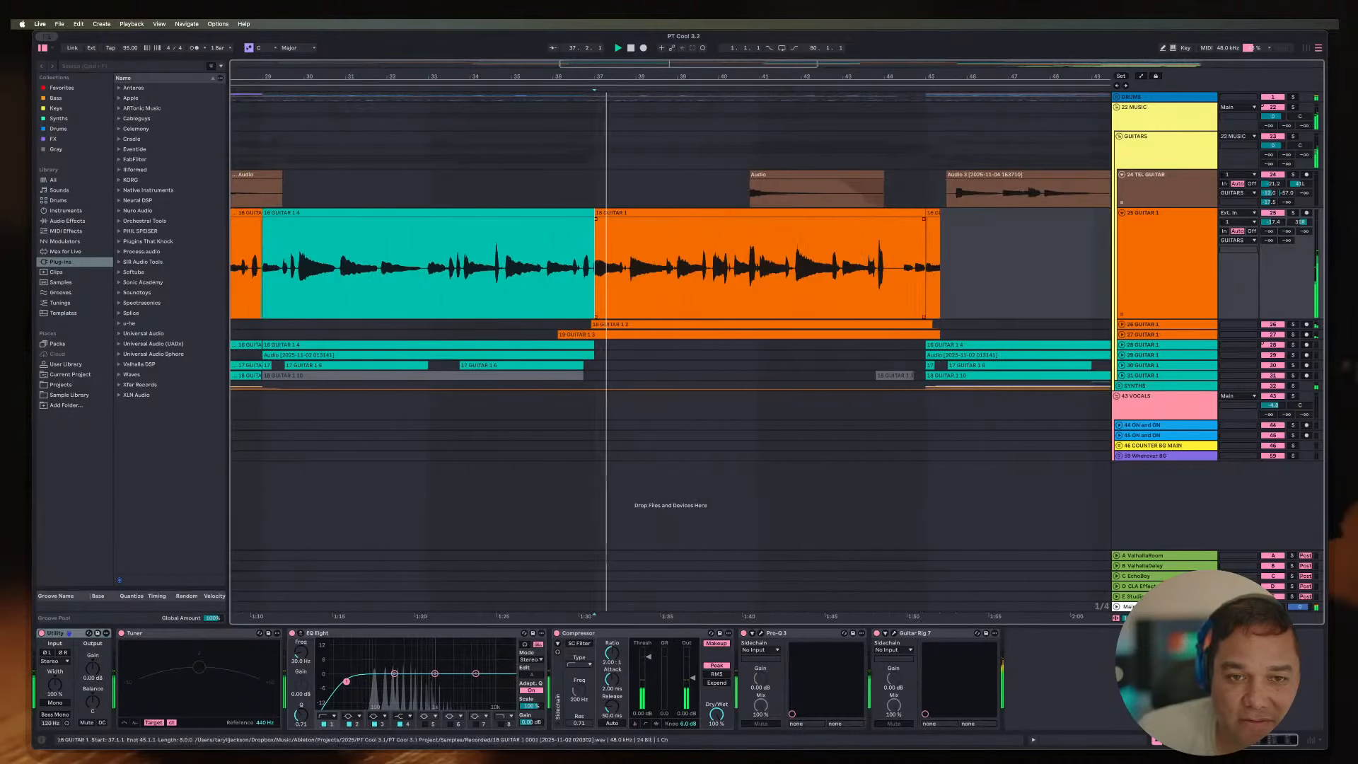
key("space")
left_click(526, 273)
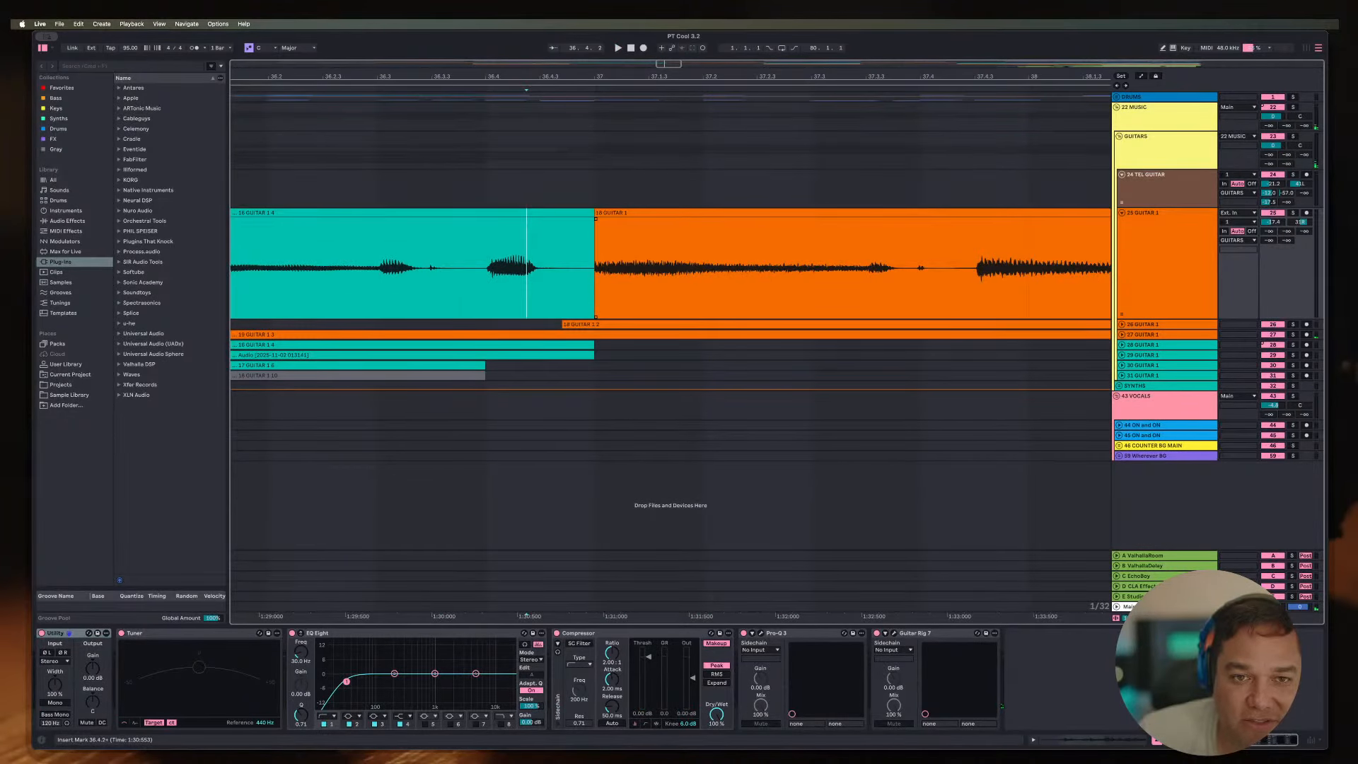
Step: Extend the orange clip at bar 37 on track 25 back to about 36.4.4, crossfade it with the teal clip, and play the transition
left_click_drag(594, 269, 567, 269)
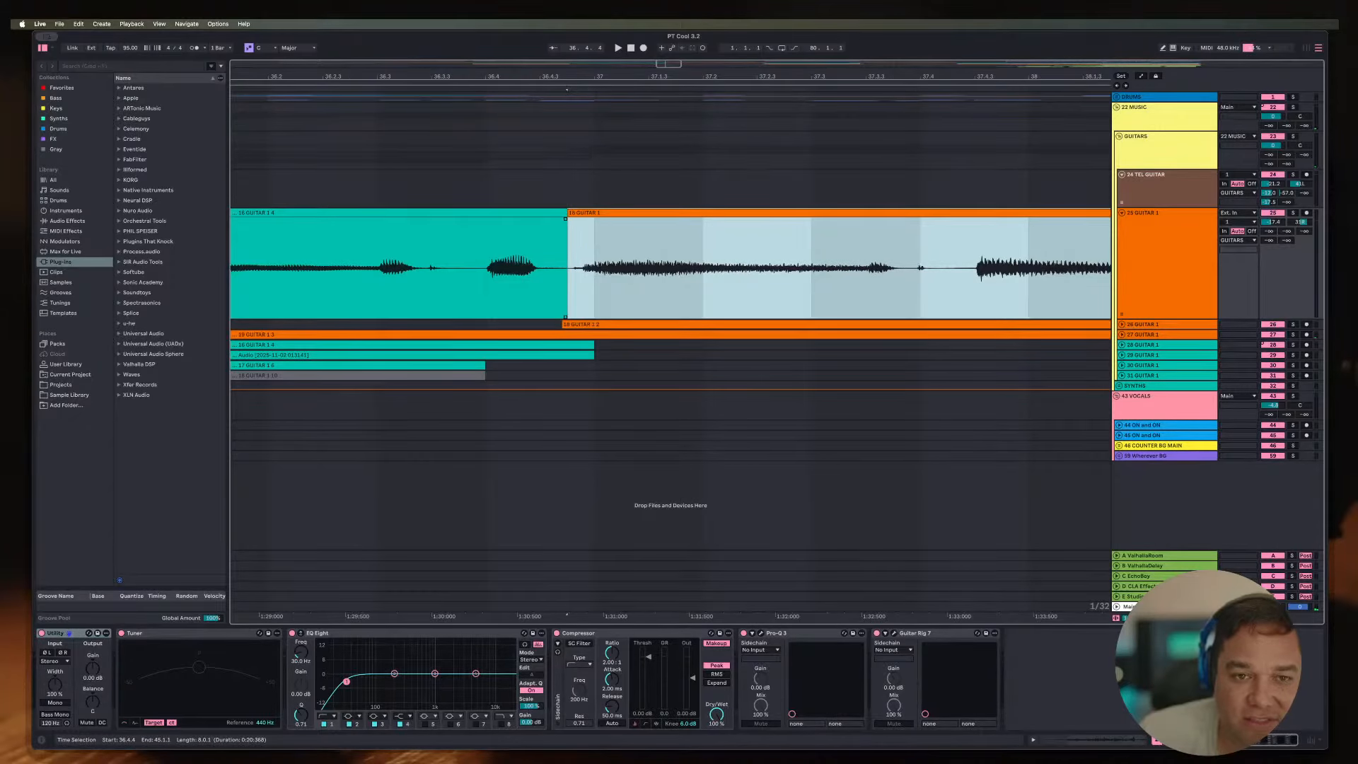
left_click_drag(566, 219, 587, 219)
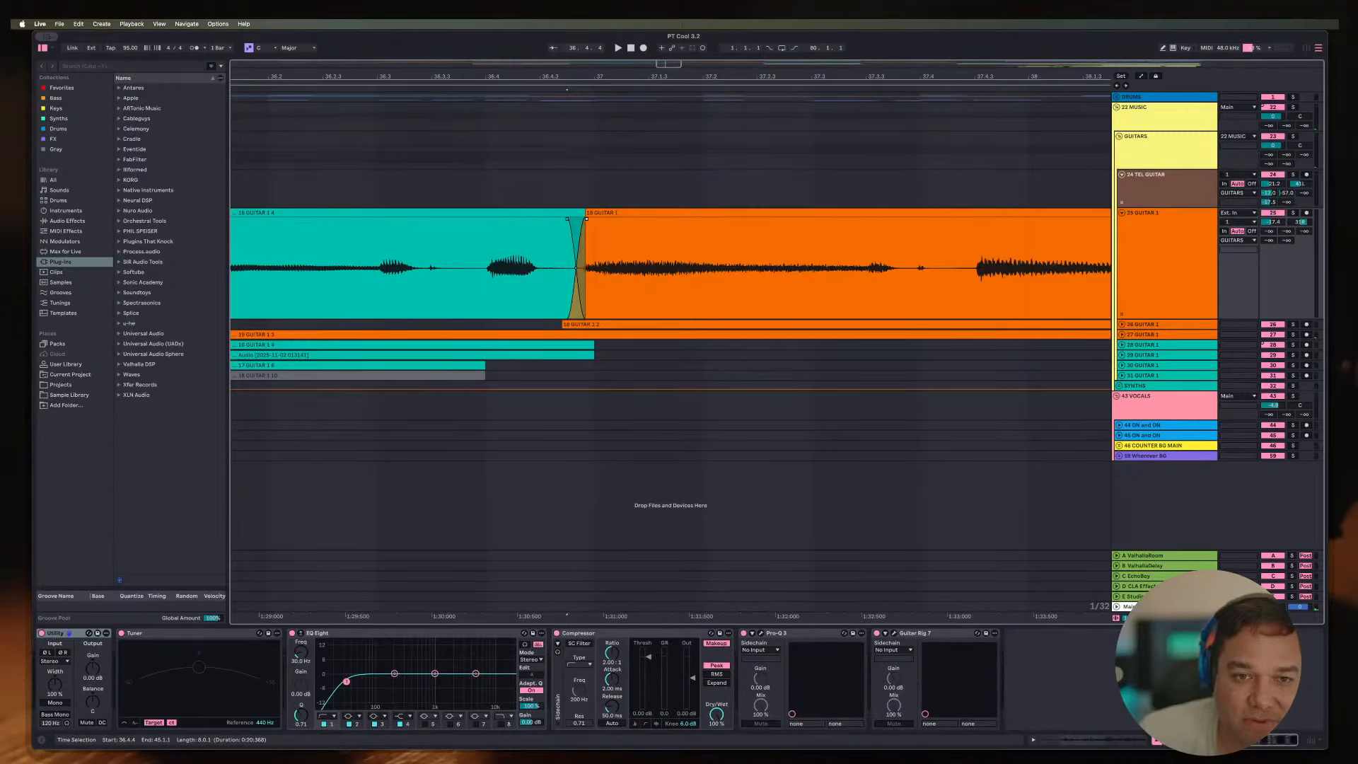
left_click(483, 269)
key("space")
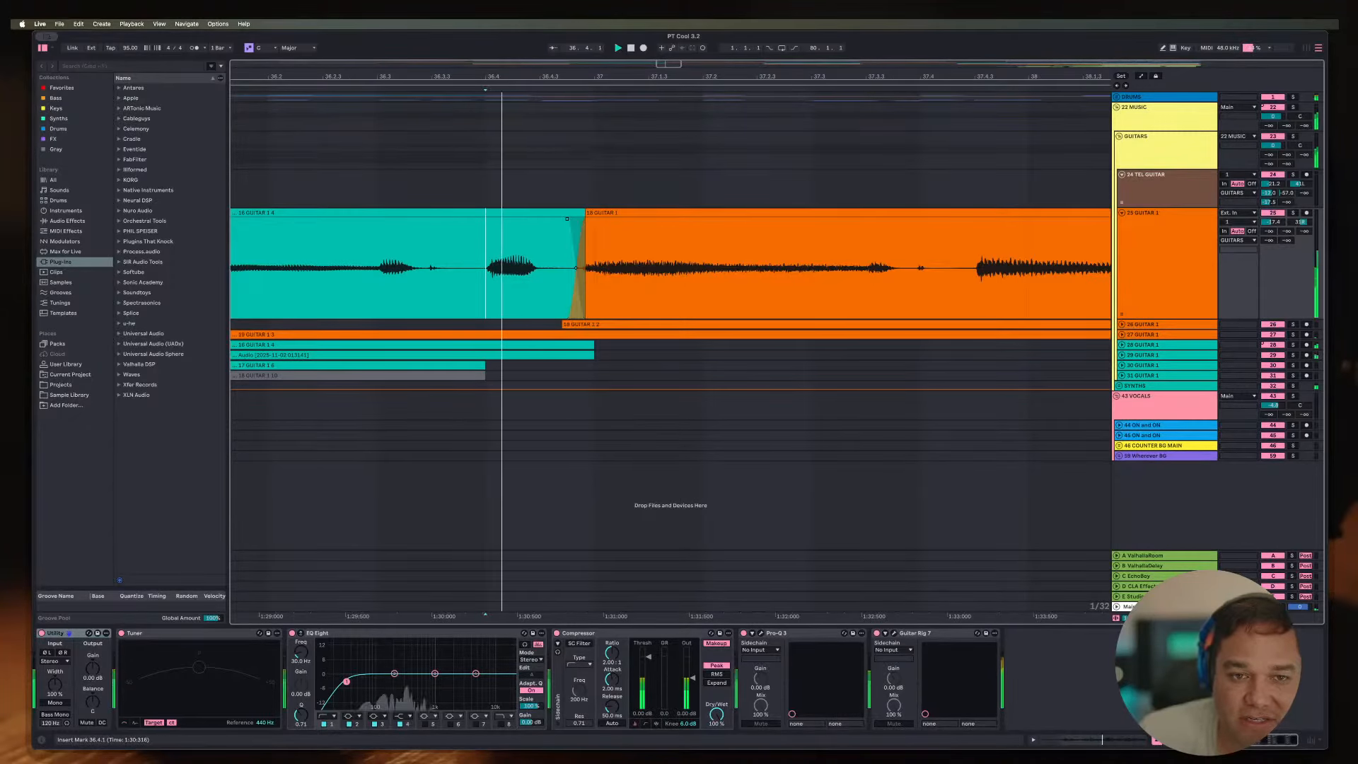
scroll(483, 269, "down", 6)
key("minus")
key("minus")
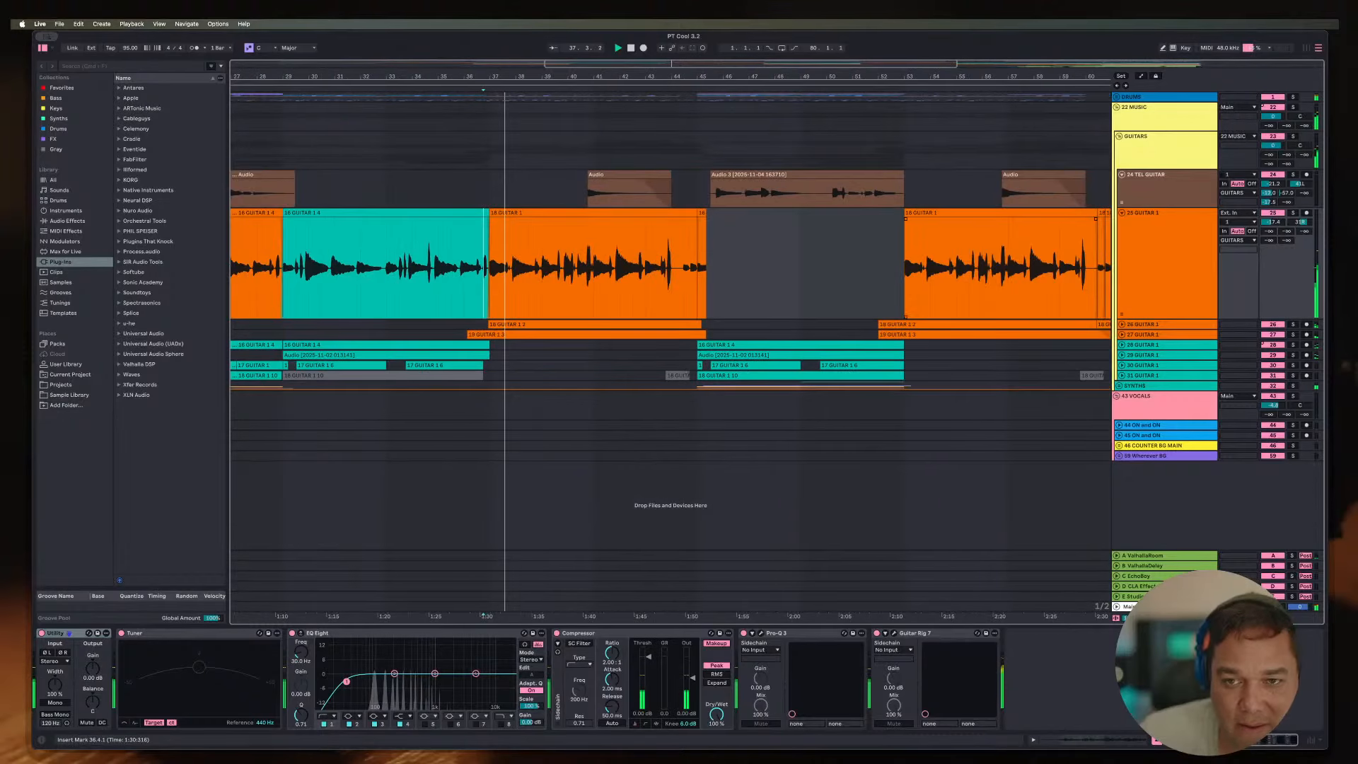
key("plus")
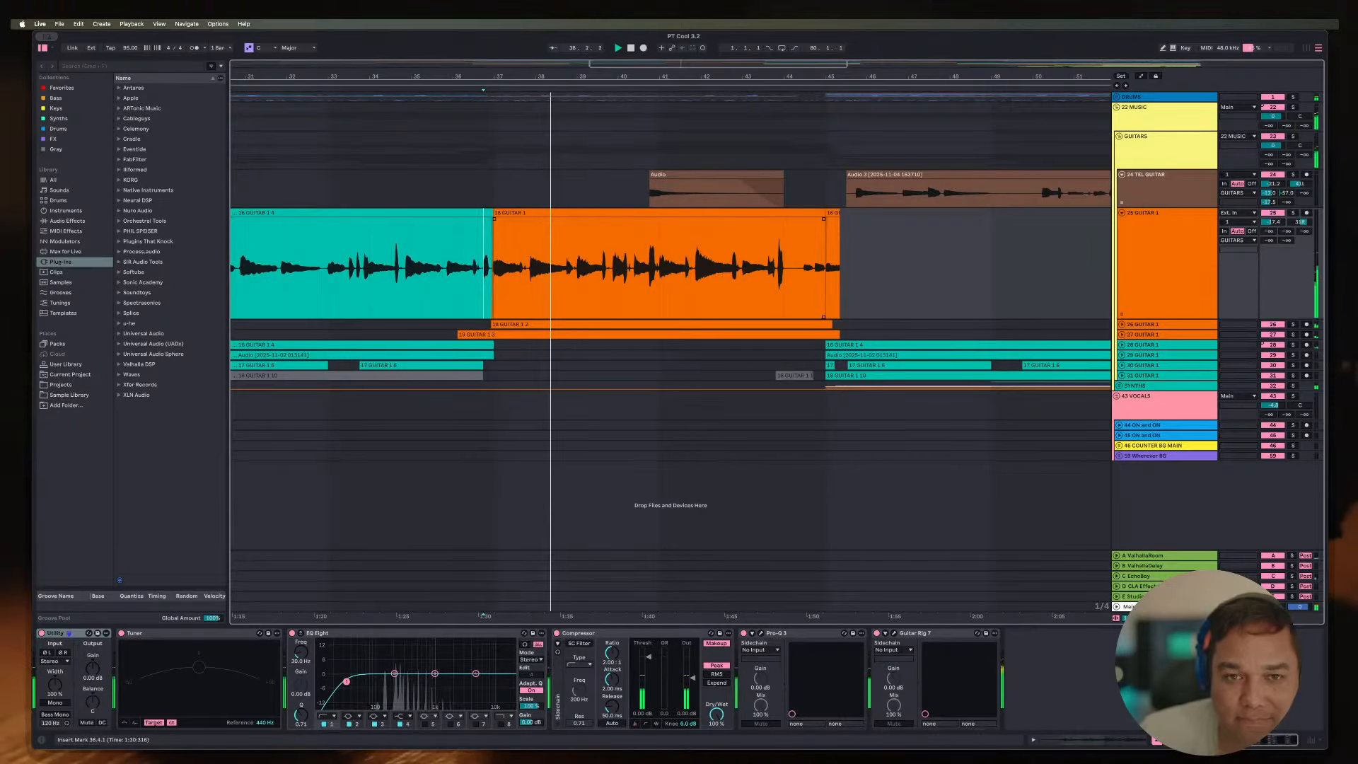
scroll(671, 269, "right", 5)
key("space")
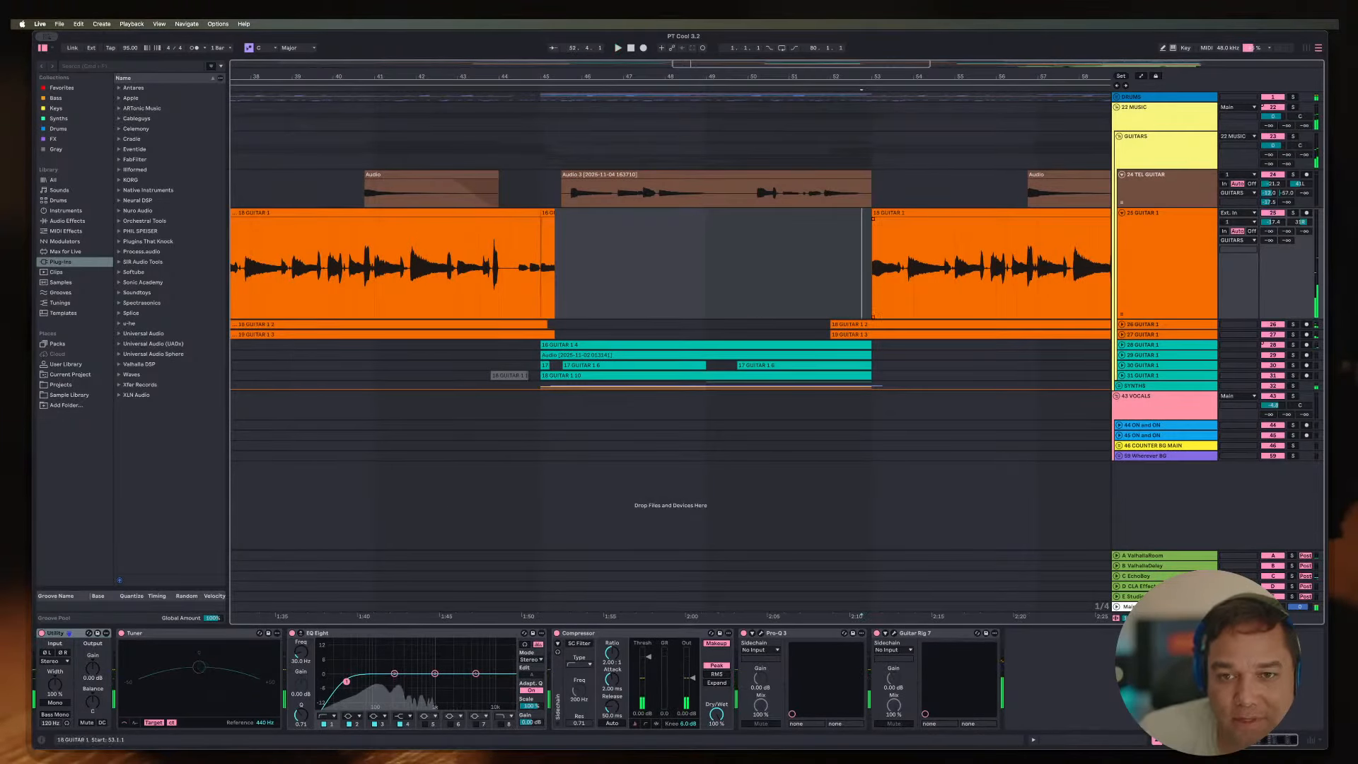
Step: Play from just before the track 25 clip at bar 53, soloing the track to check the clip's start
left_click(895, 269)
scroll(897, 269, "up", 6)
left_click(775, 269)
left_click(650, 269)
key("space")
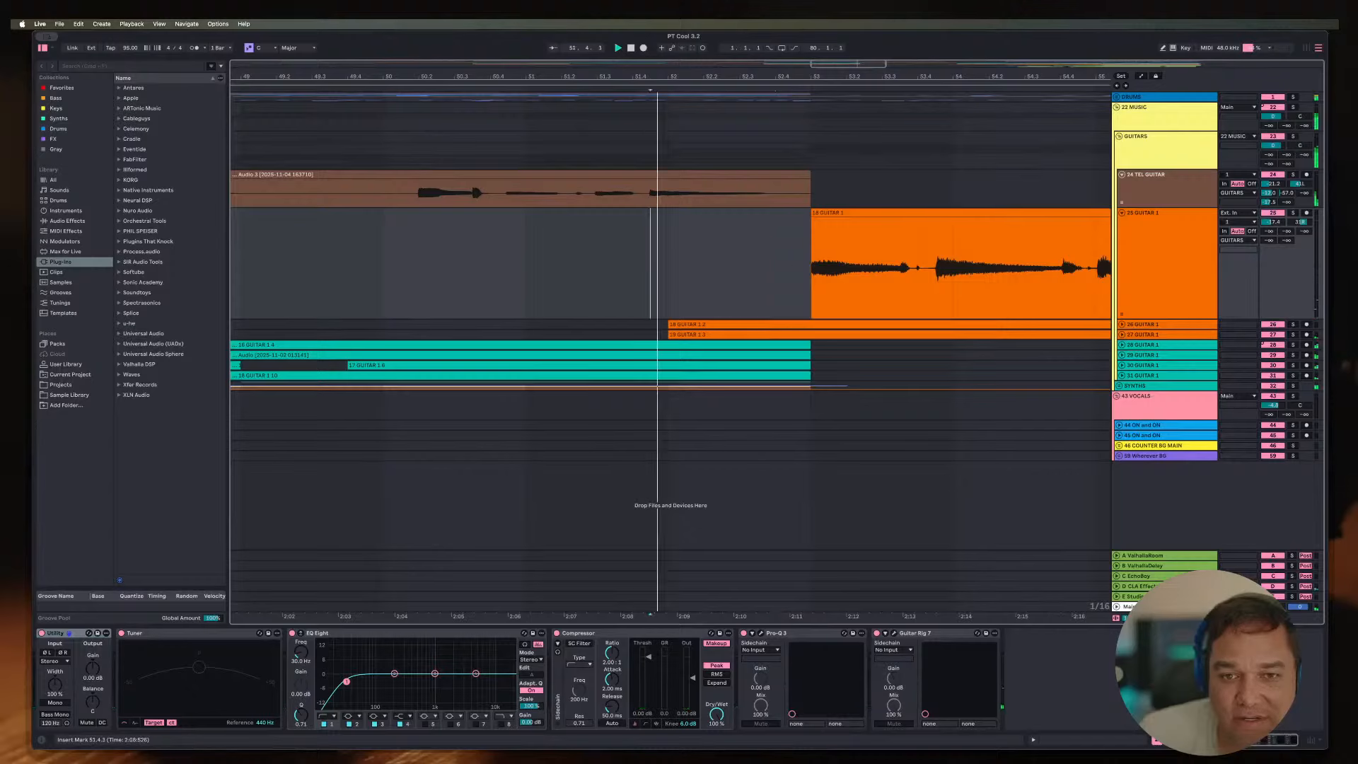
key("s")
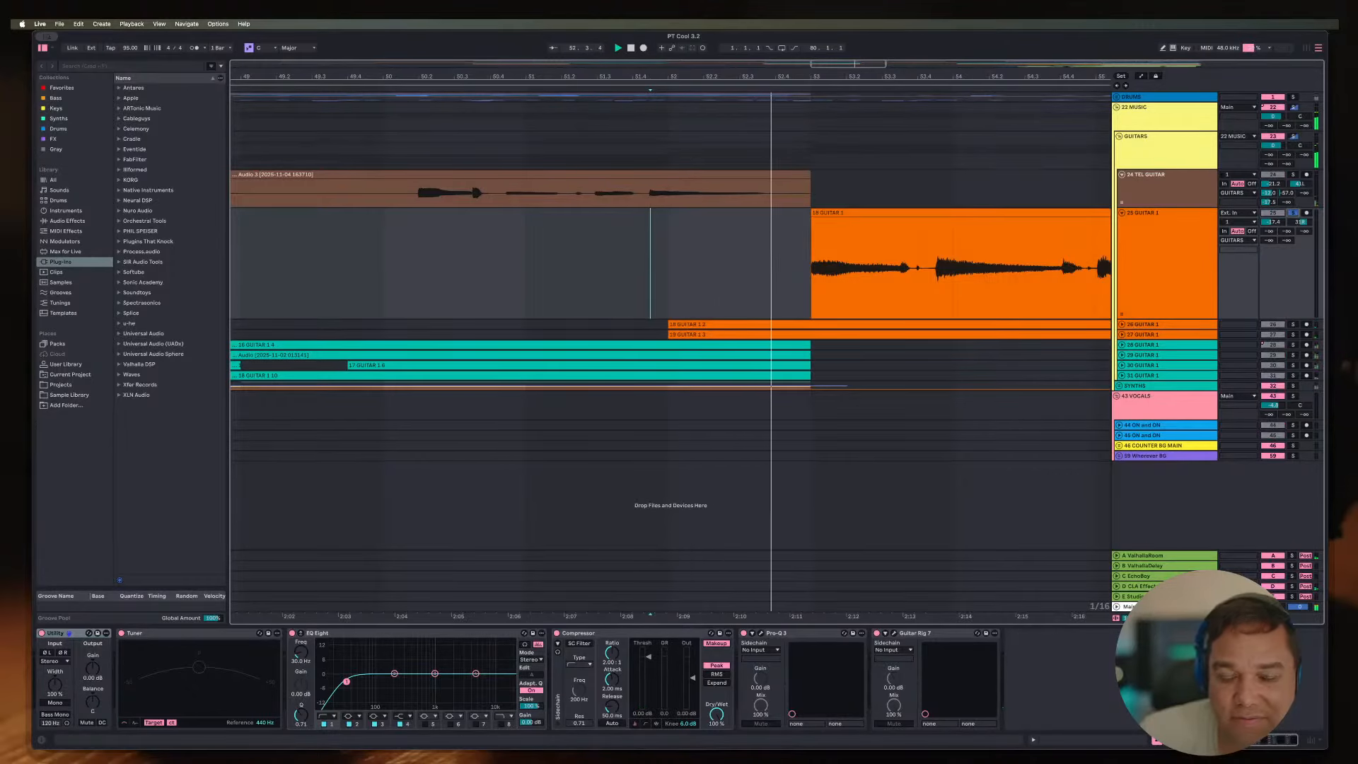
key("space")
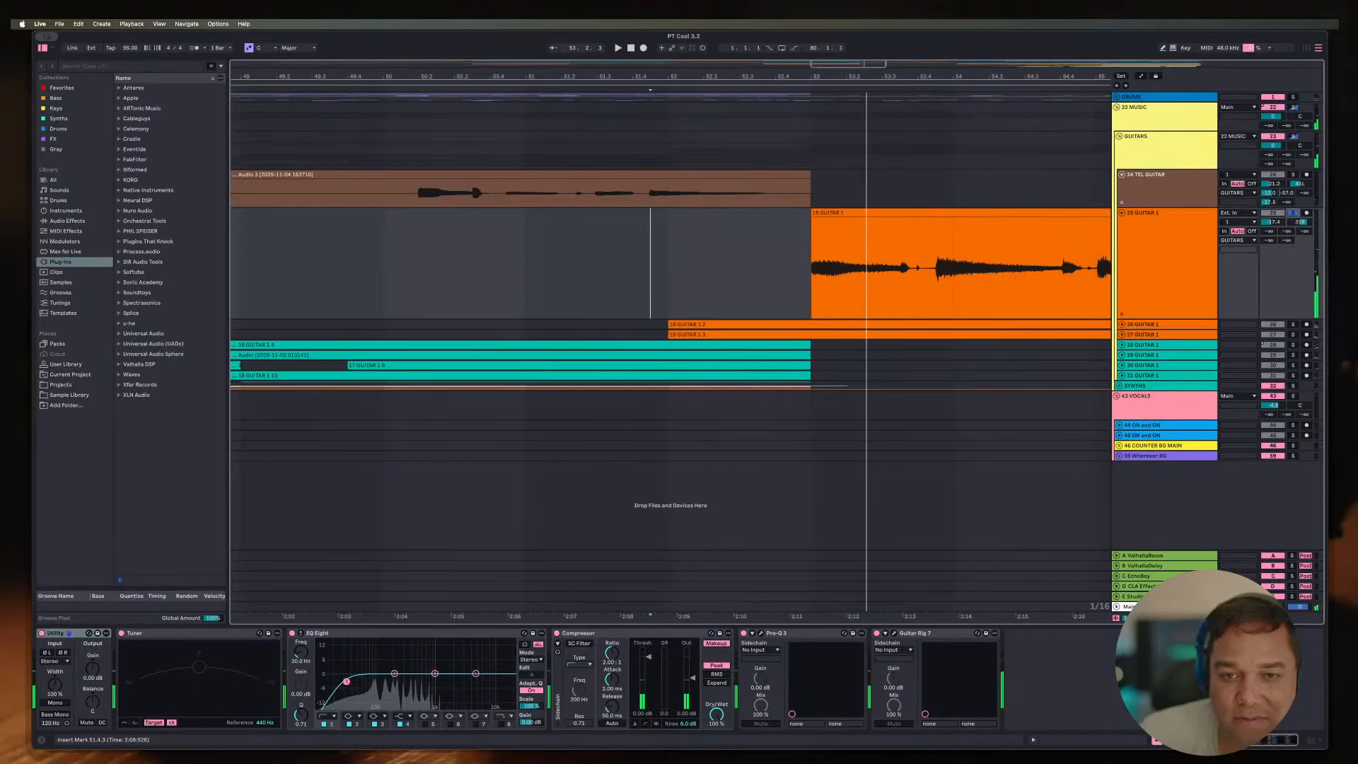
Step: Extend the start of the track 25 clip at bar 53 back to about 52.4.4 with a short fade-in and play it
left_click_drag(812, 213, 804, 219)
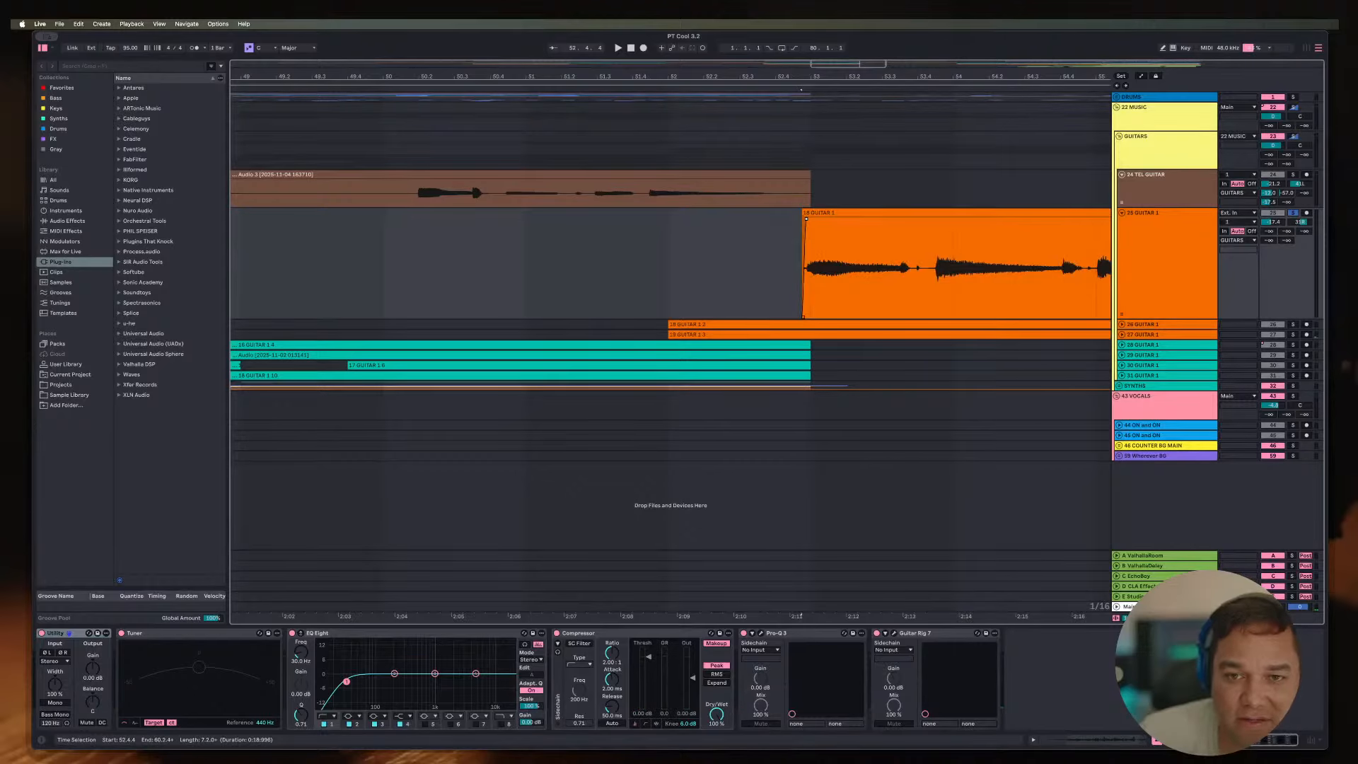
left_click(758, 254)
key("space")
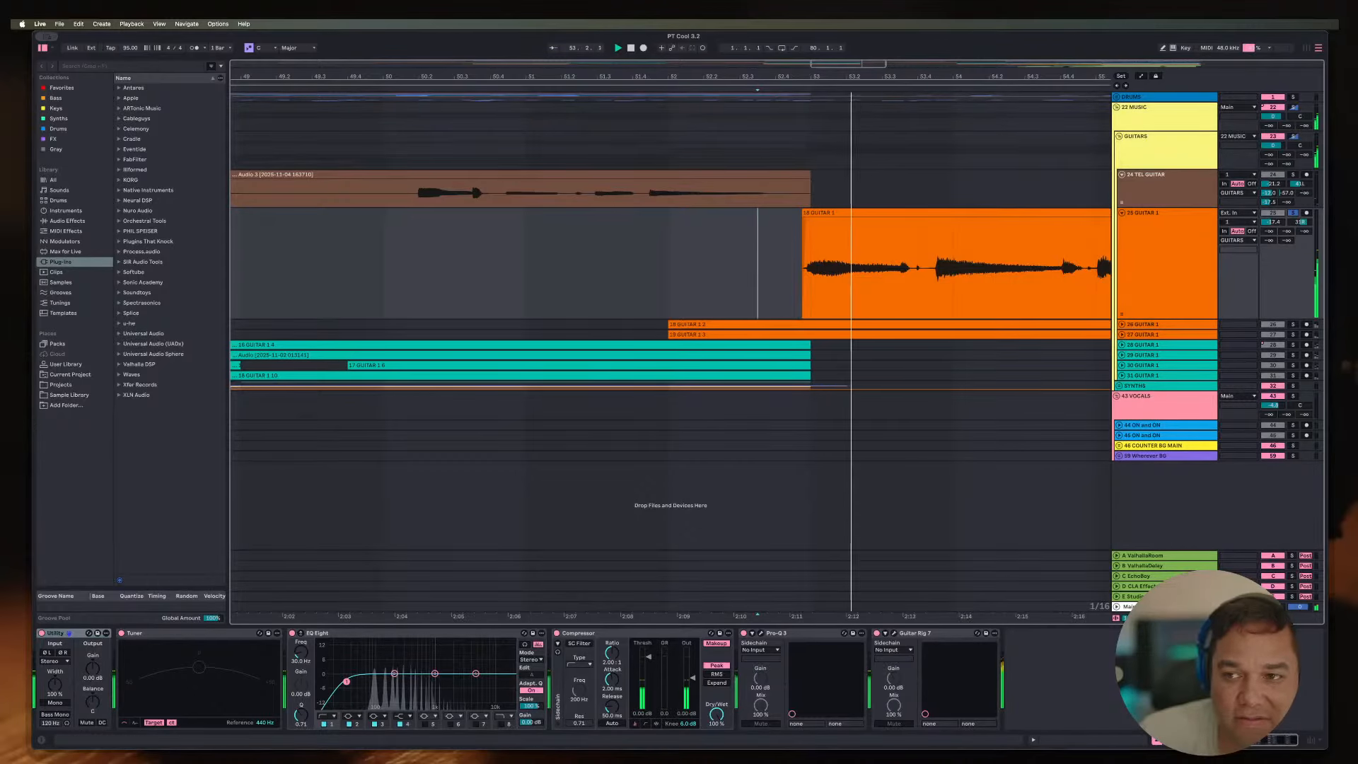
Step: Examine the crossfaded closing clips of track 25 before bar 61 during playback and turn off the track's solo
key("minus")
key("minus")
key("minus")
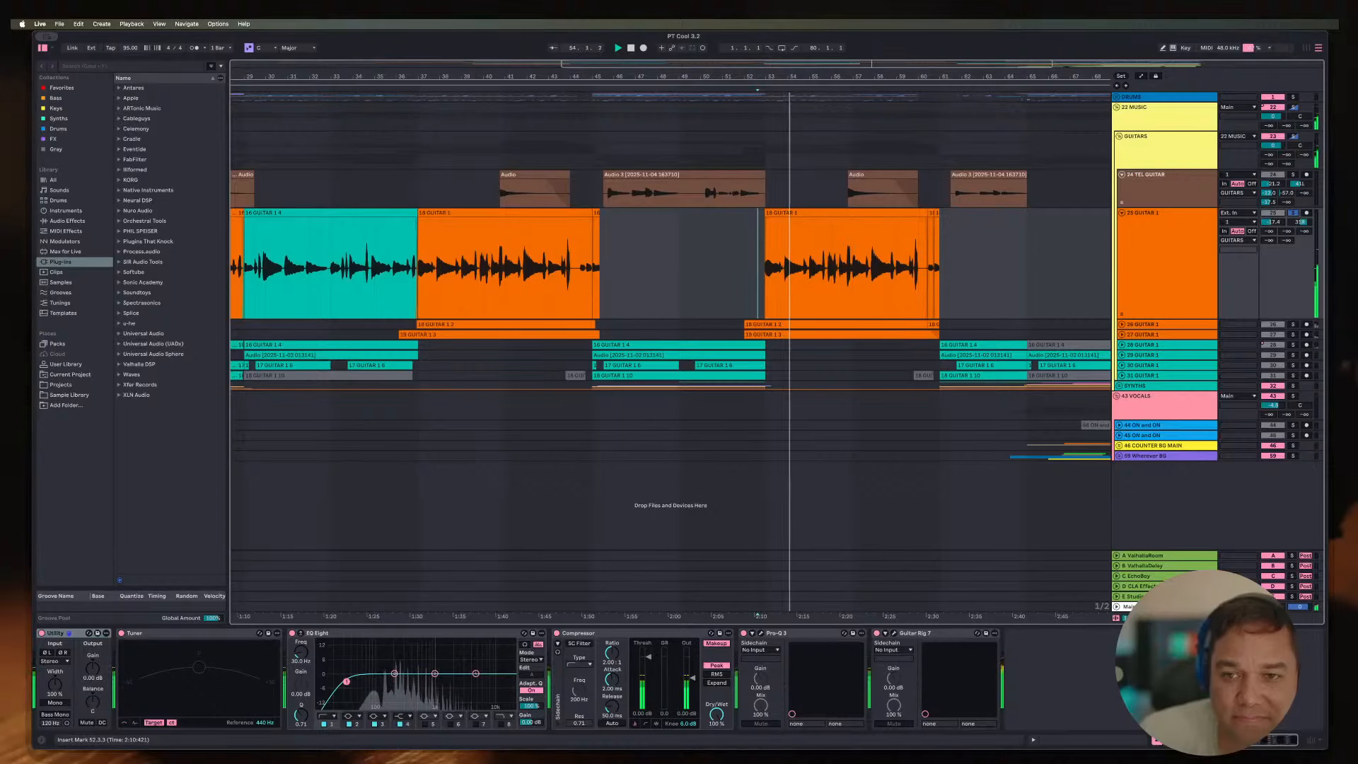
left_click_drag(953, 76, 953, 162)
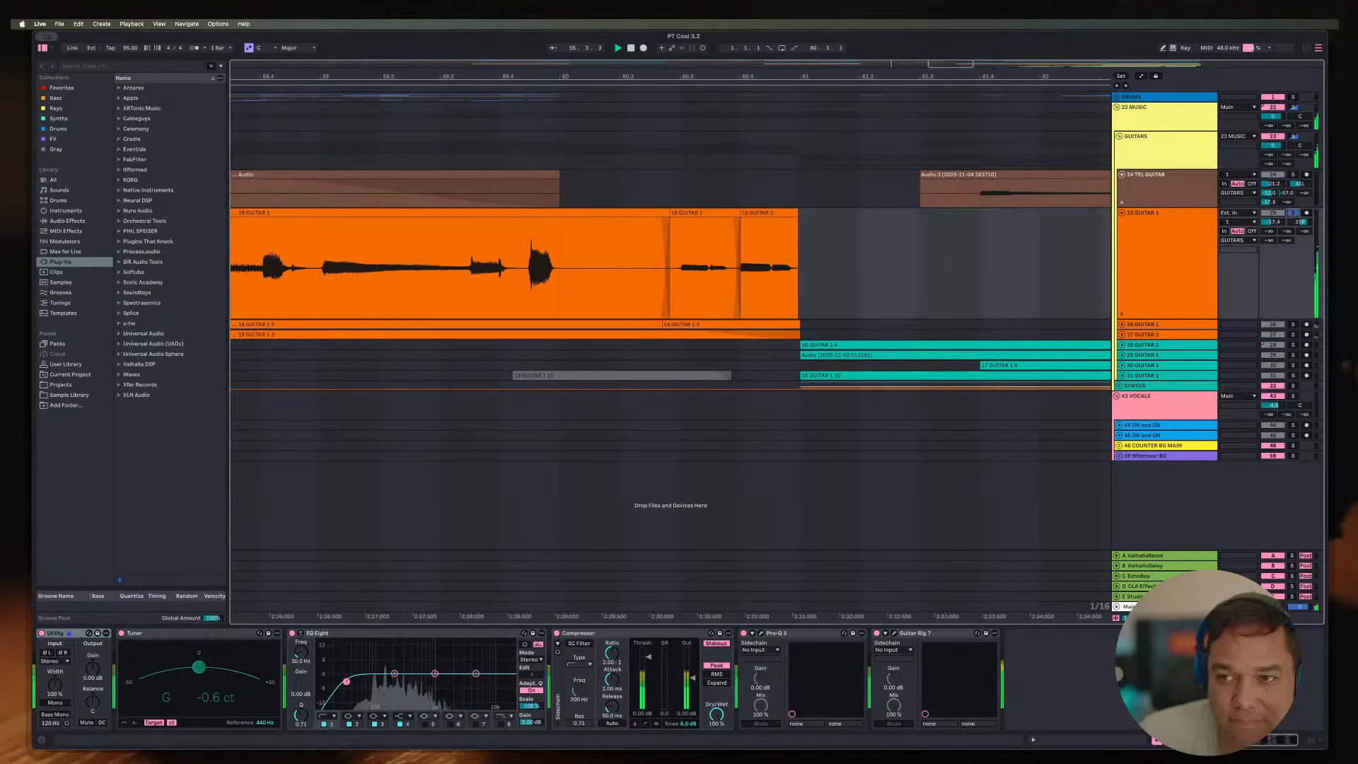
scroll(670, 283, "right", 5)
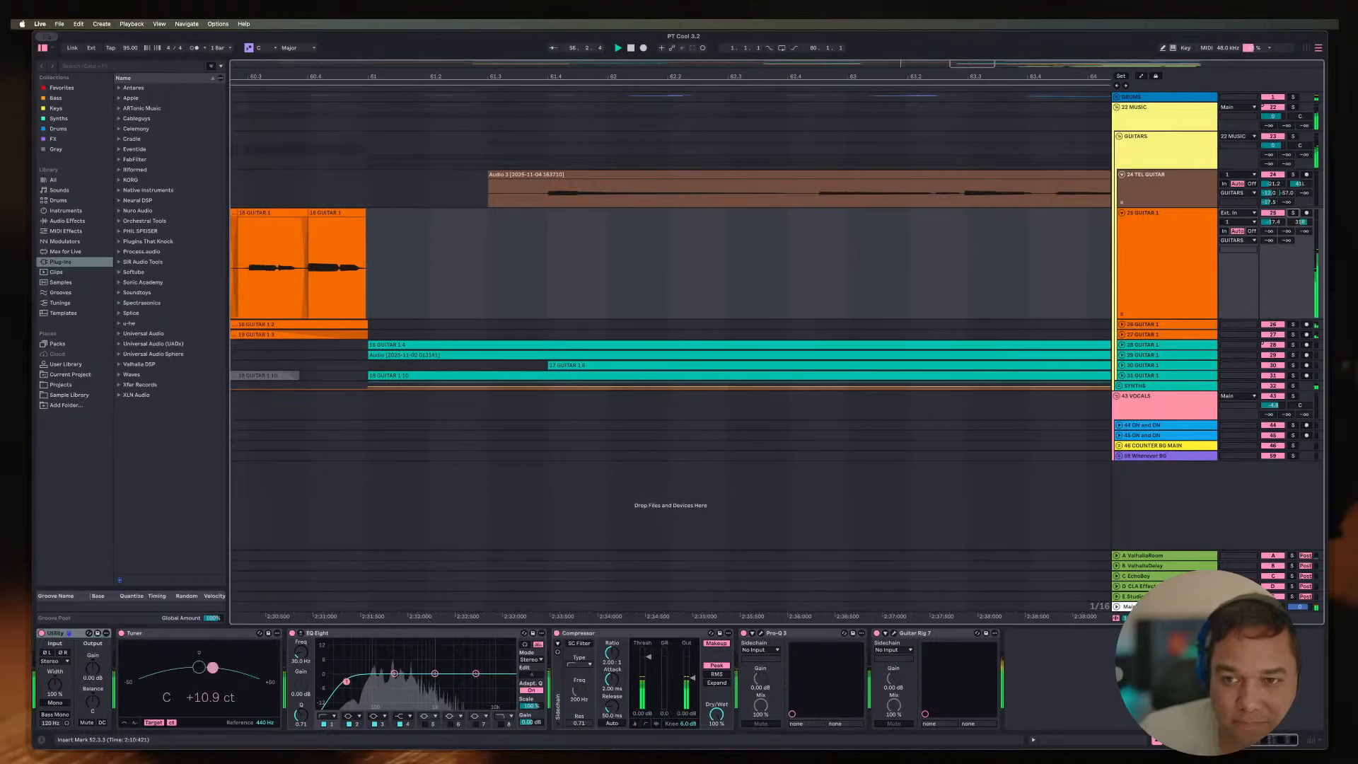
left_click(1028, 263)
scroll(1028, 263, "down", 10)
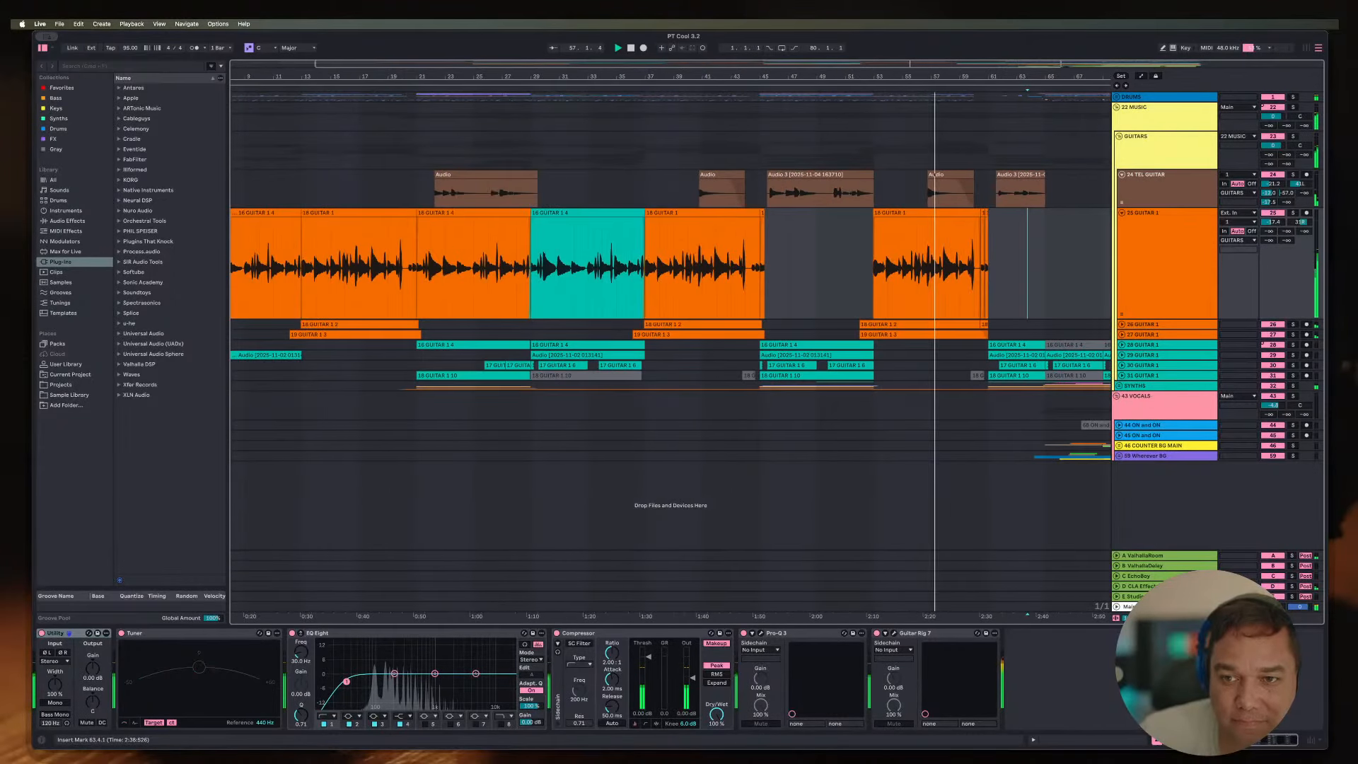
scroll(1028, 263, "down", 5)
key("space")
Step: Collapse guitar track 25, expand guitar track 26, and play from just before its first clip
left_click(1146, 213)
left_click(1122, 213)
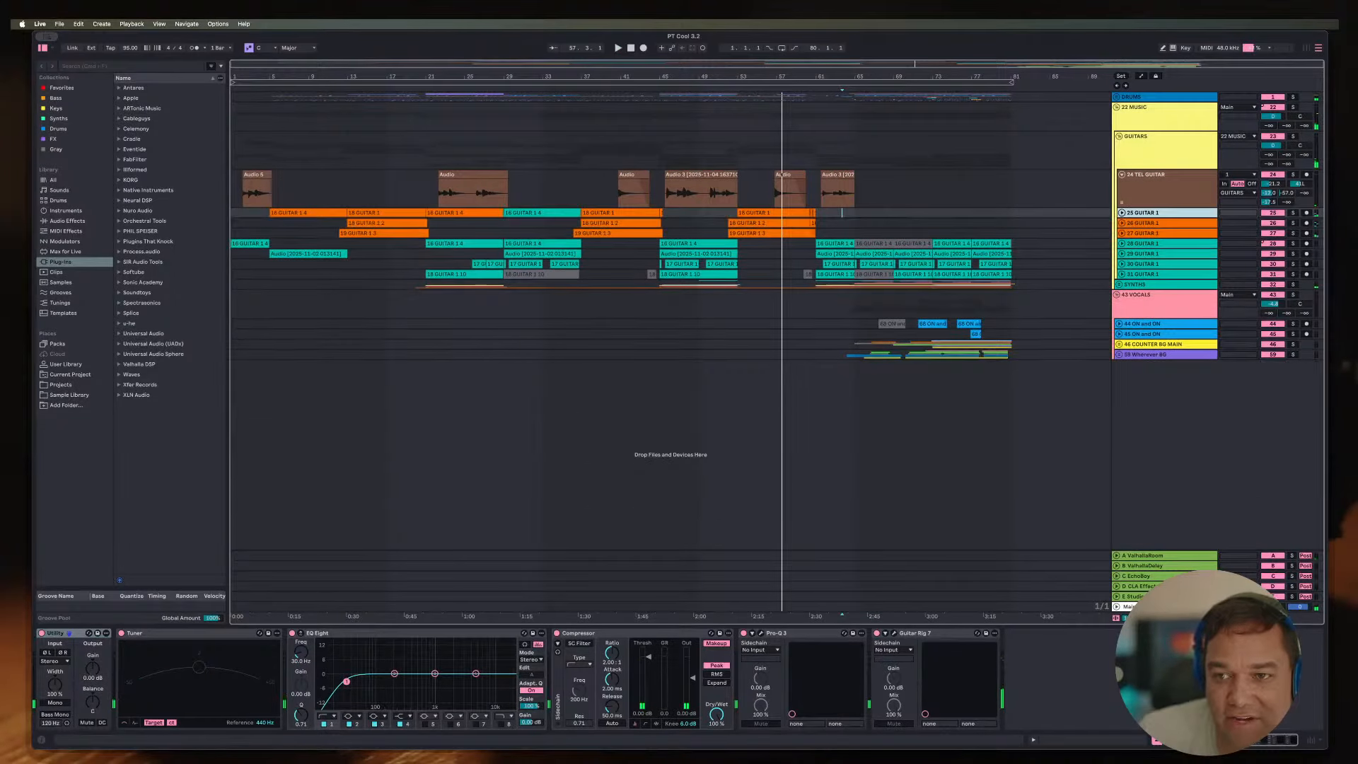
left_click(1122, 222)
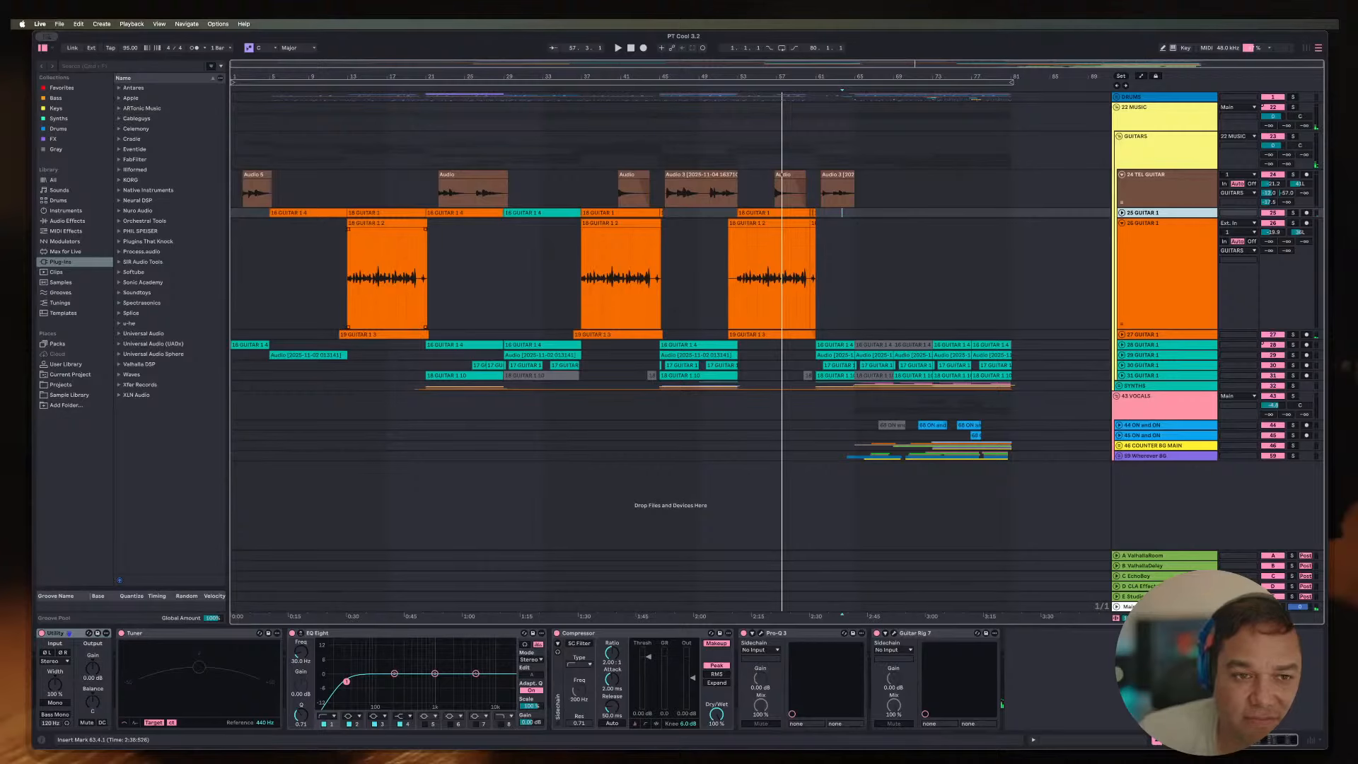
left_click(338, 276)
key("space")
scroll(339, 276, "up", 10)
scroll(339, 275, "down", 10)
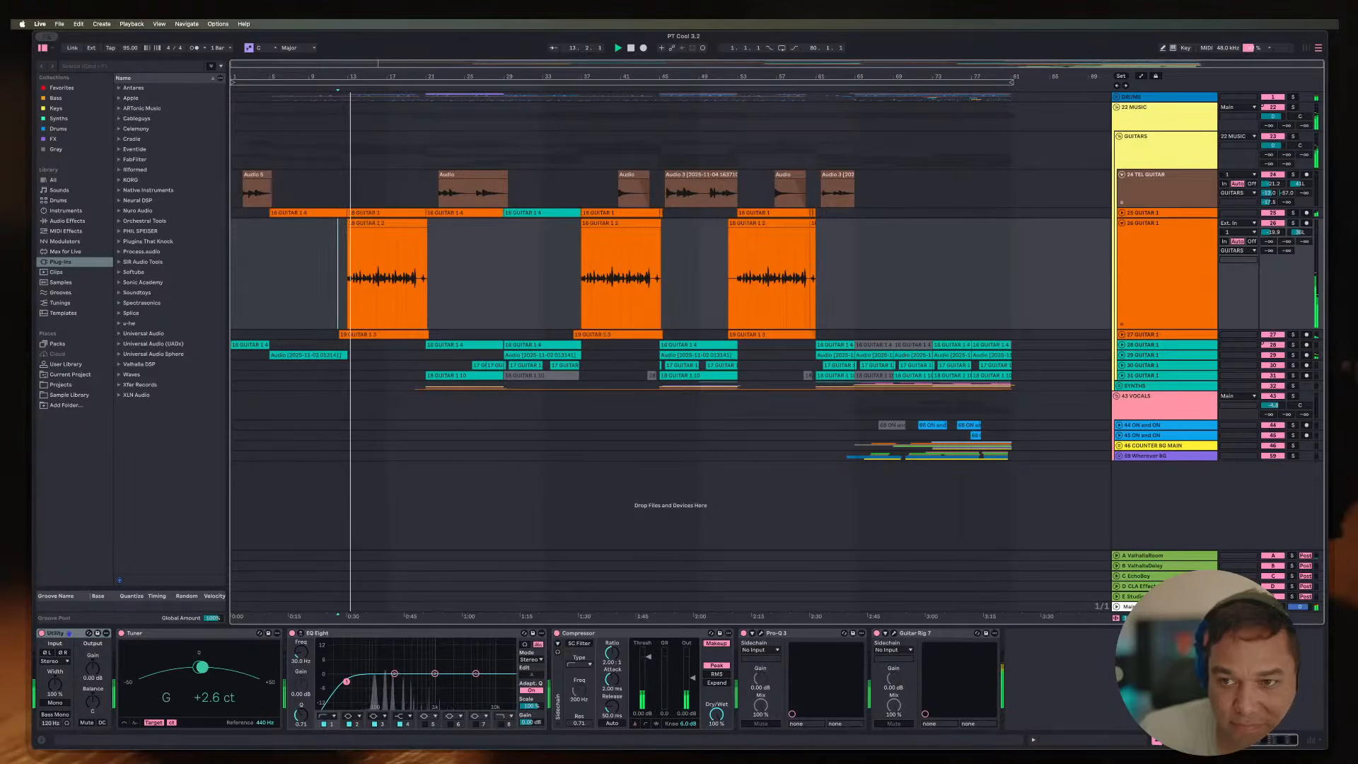
Step: Collapse guitar track 26 and expand guitar tracks 27 and 25
key("u")
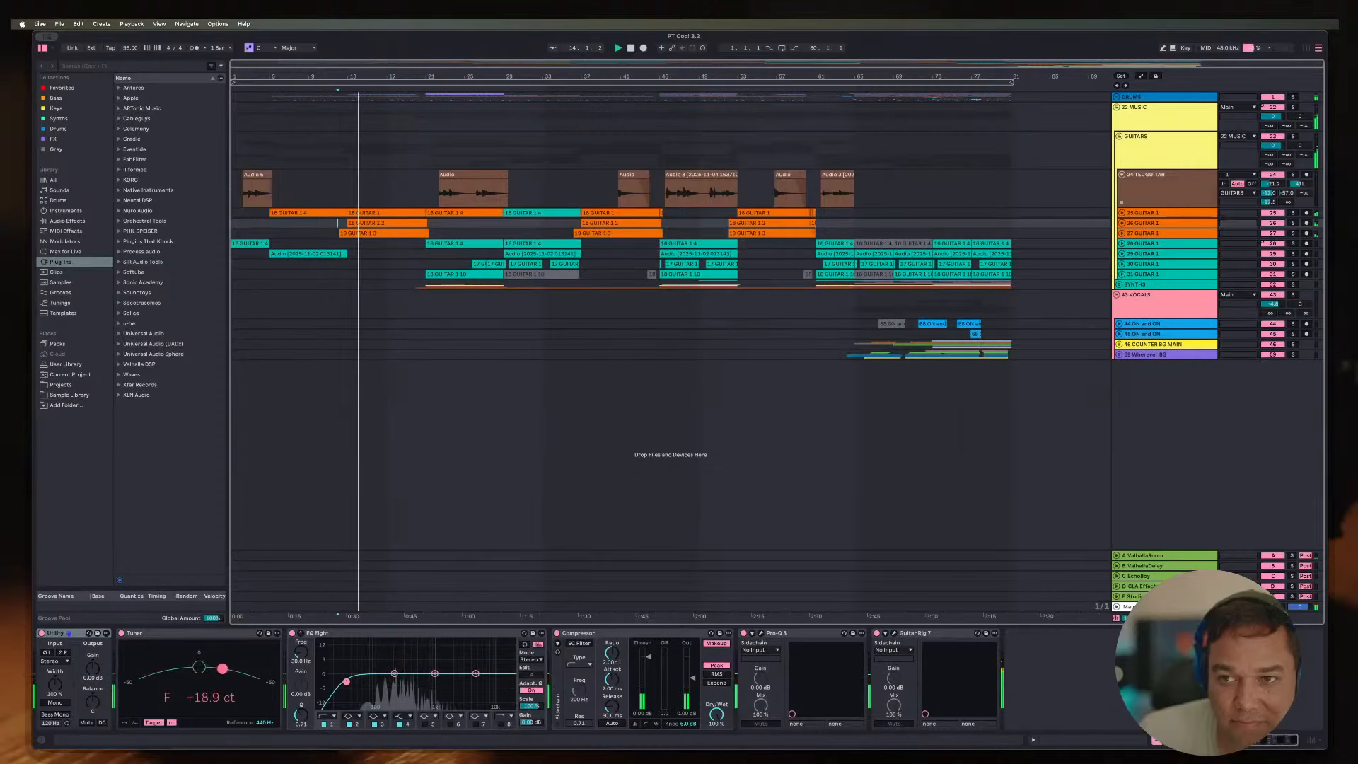
left_click(1122, 234)
key("space")
left_click(1153, 234)
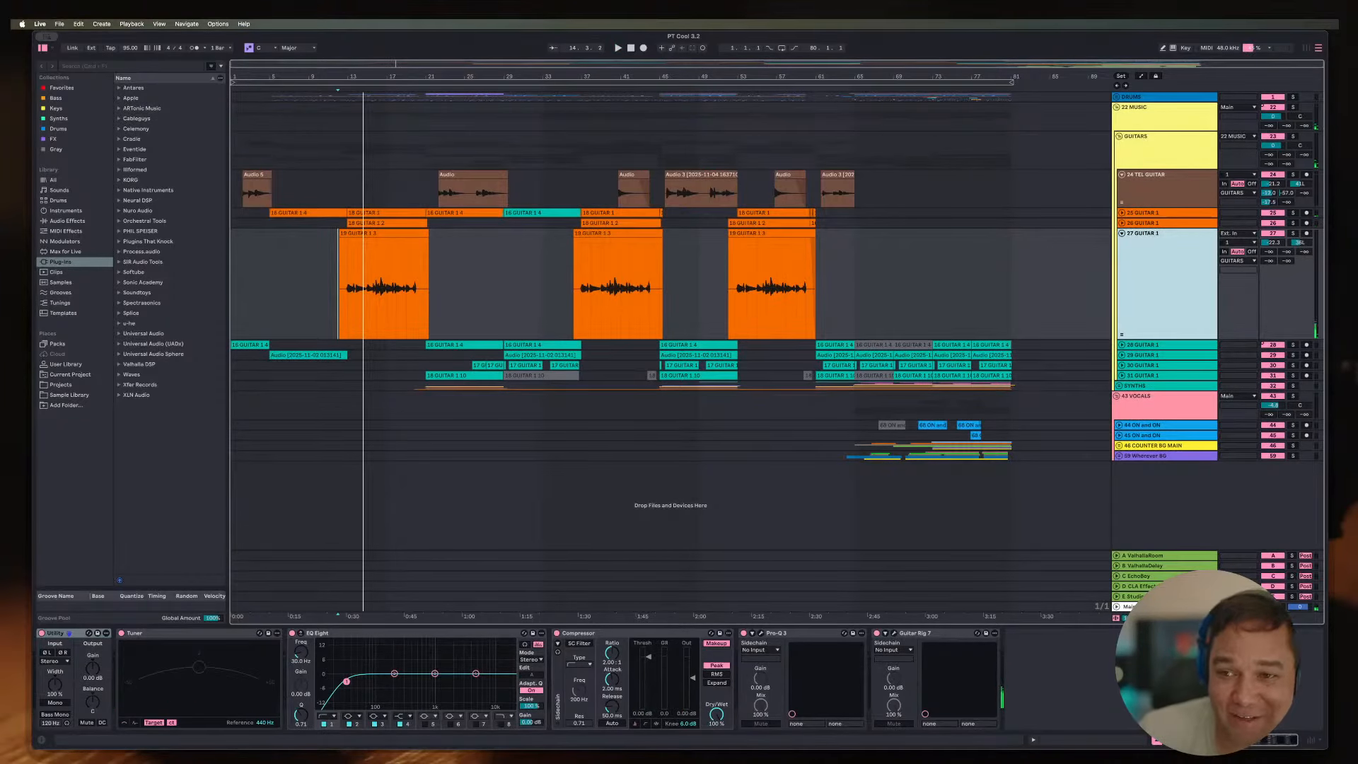
key("Up")
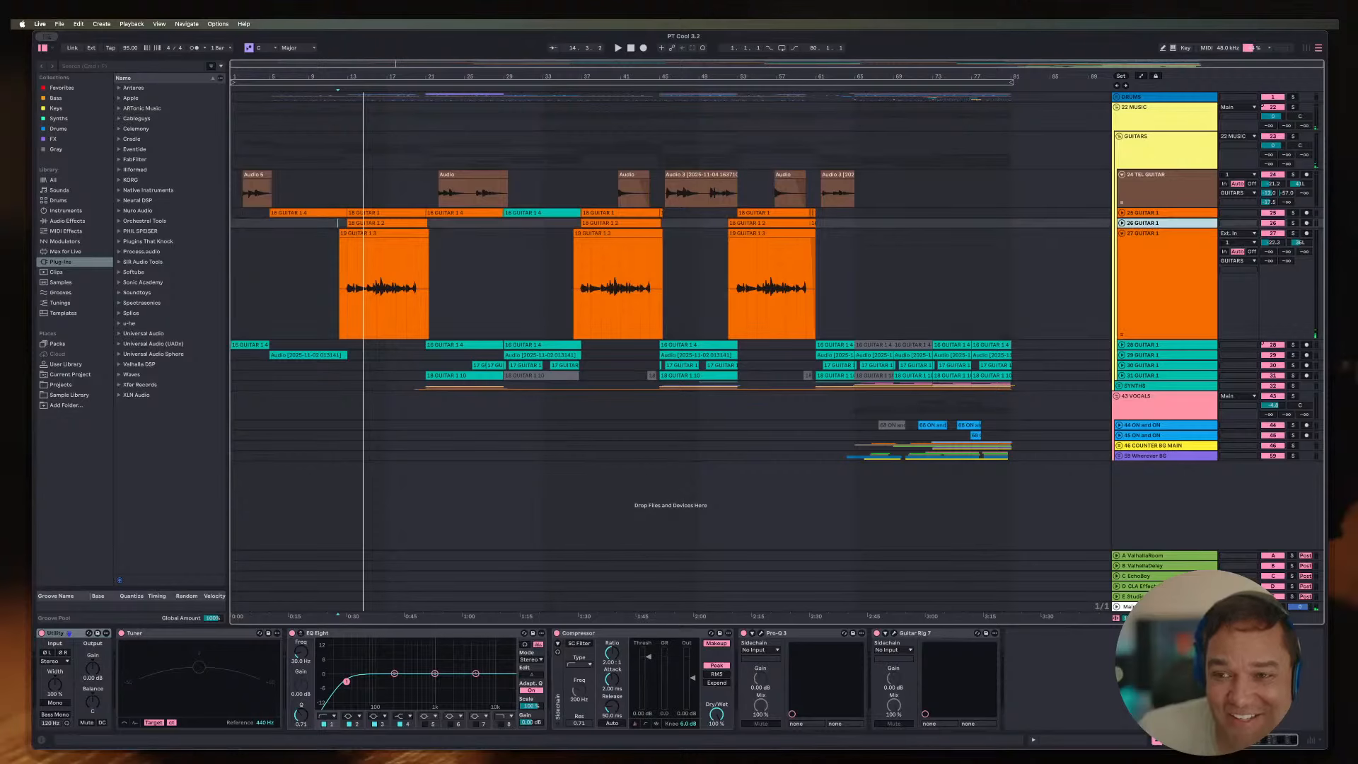
key("Up")
key("u")
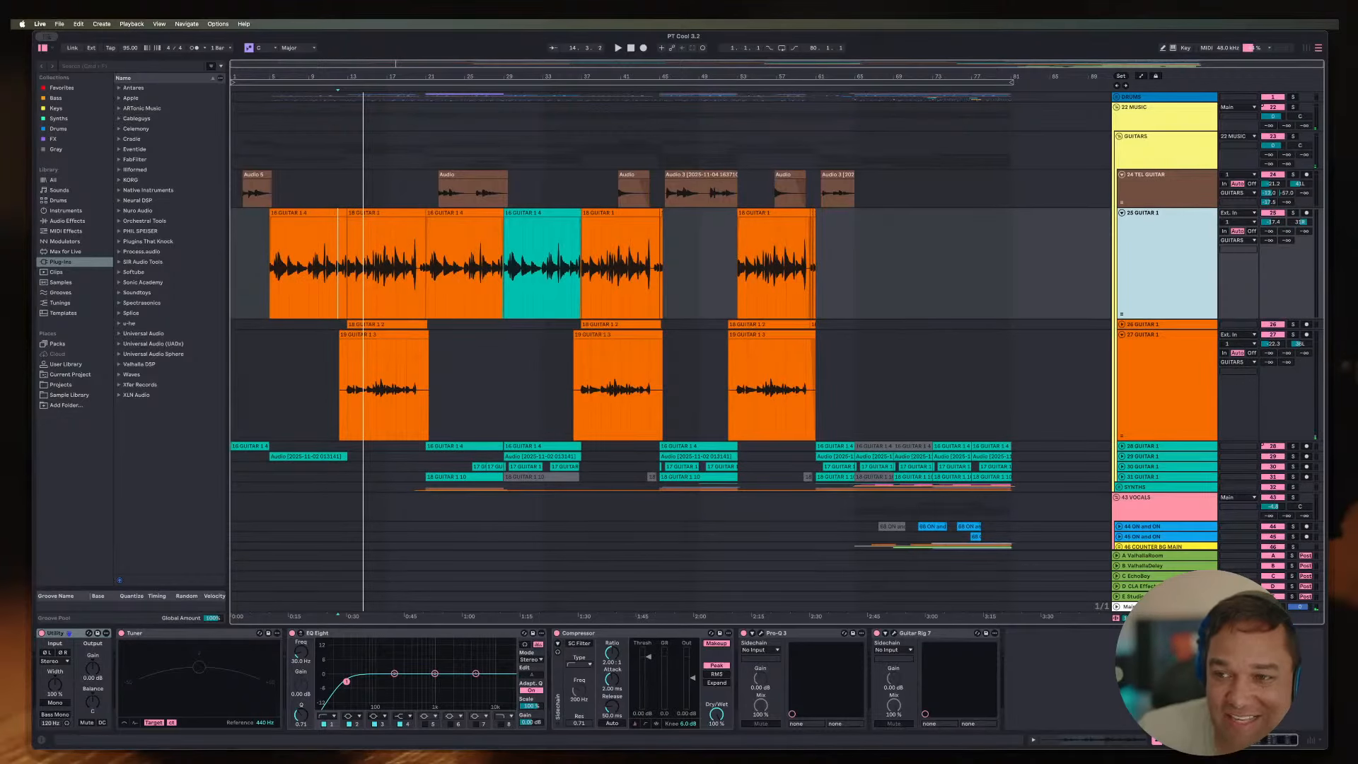
Step: Solo guitar track 25 and play its clip at bar 13
left_click(1293, 212)
left_click(382, 213)
key("space")
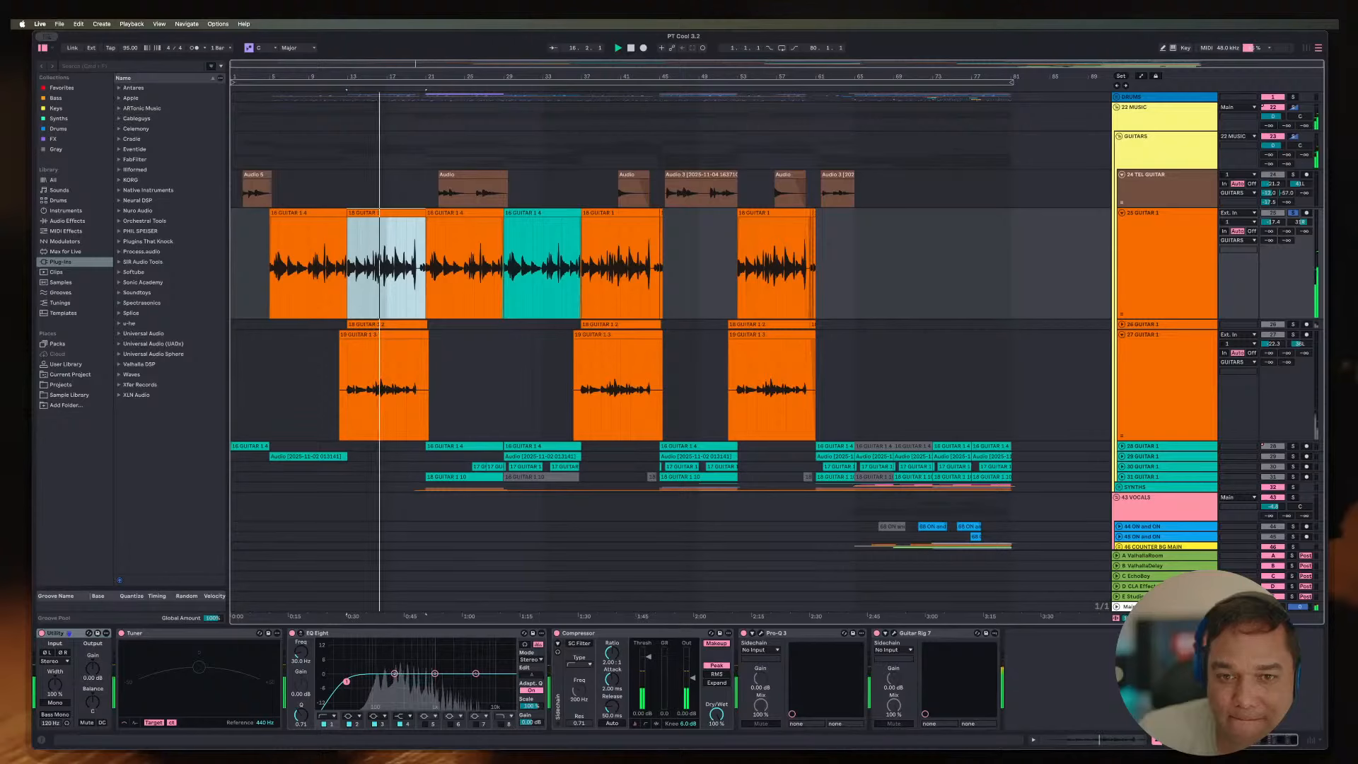
Step: Expand guitar track 26, audition it soloed from bar 13, and turn off its solo
left_click(1122, 325)
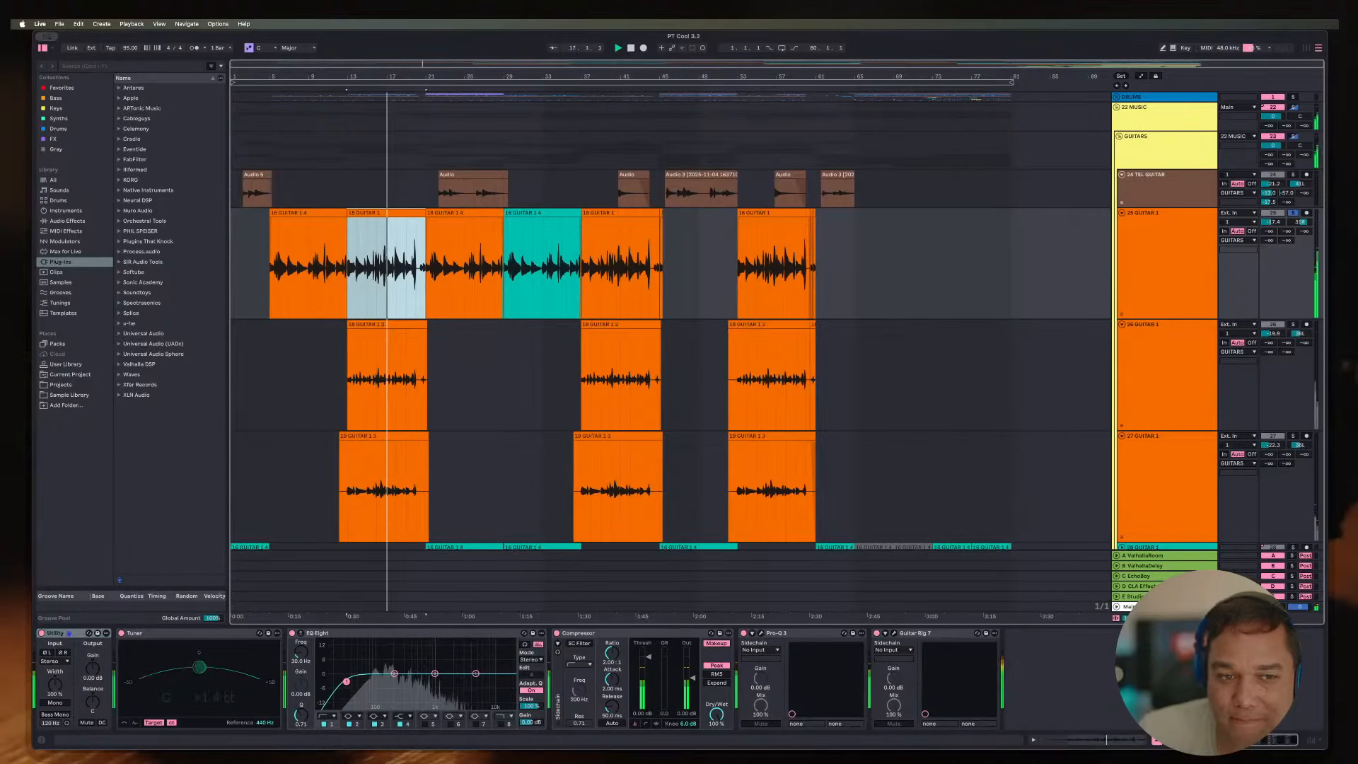
key("space")
left_click(1293, 325, "super")
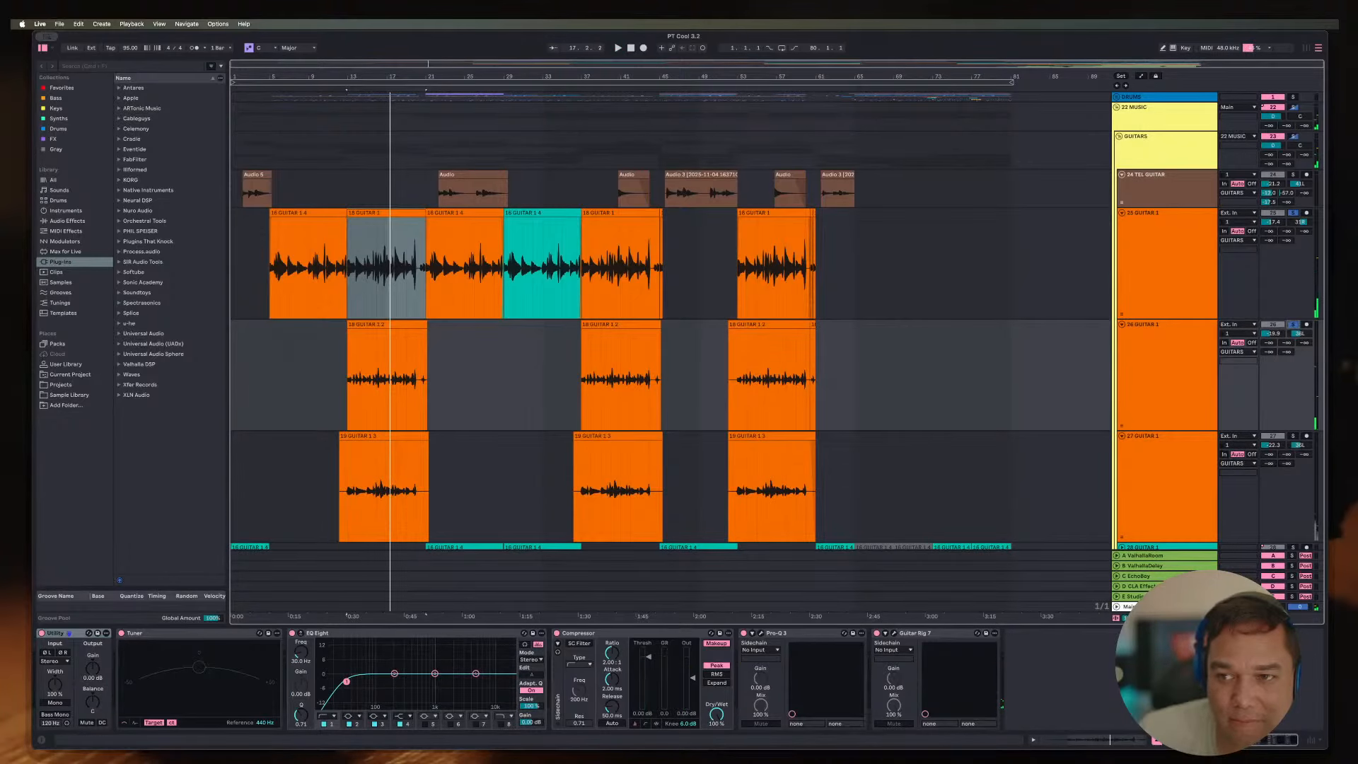
key("space")
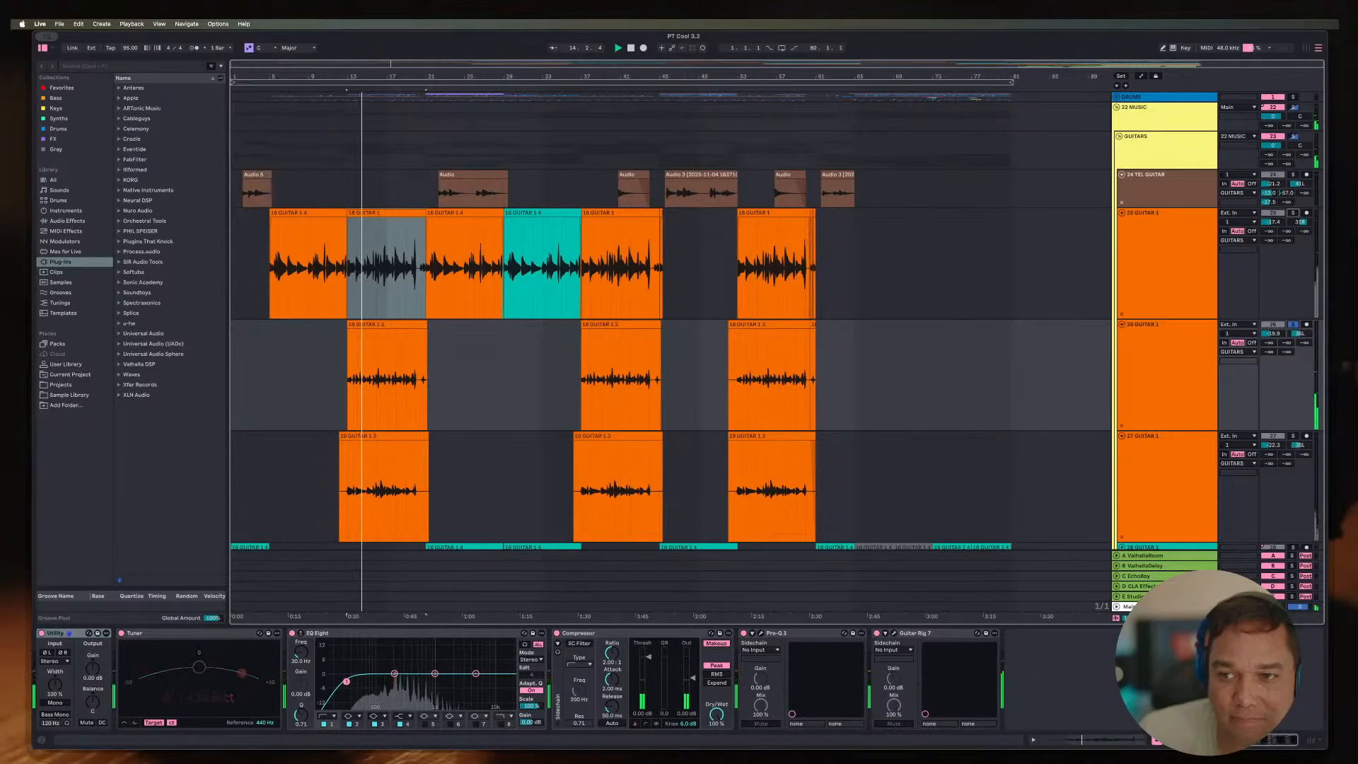
key("space")
left_click(1293, 325)
Step: Rename guitar track 25 as "# MAIN Guitar" and track 26 as "GUITAR Rhythm", keeping its track number prefix
left_click(1167, 248)
key("super+r")
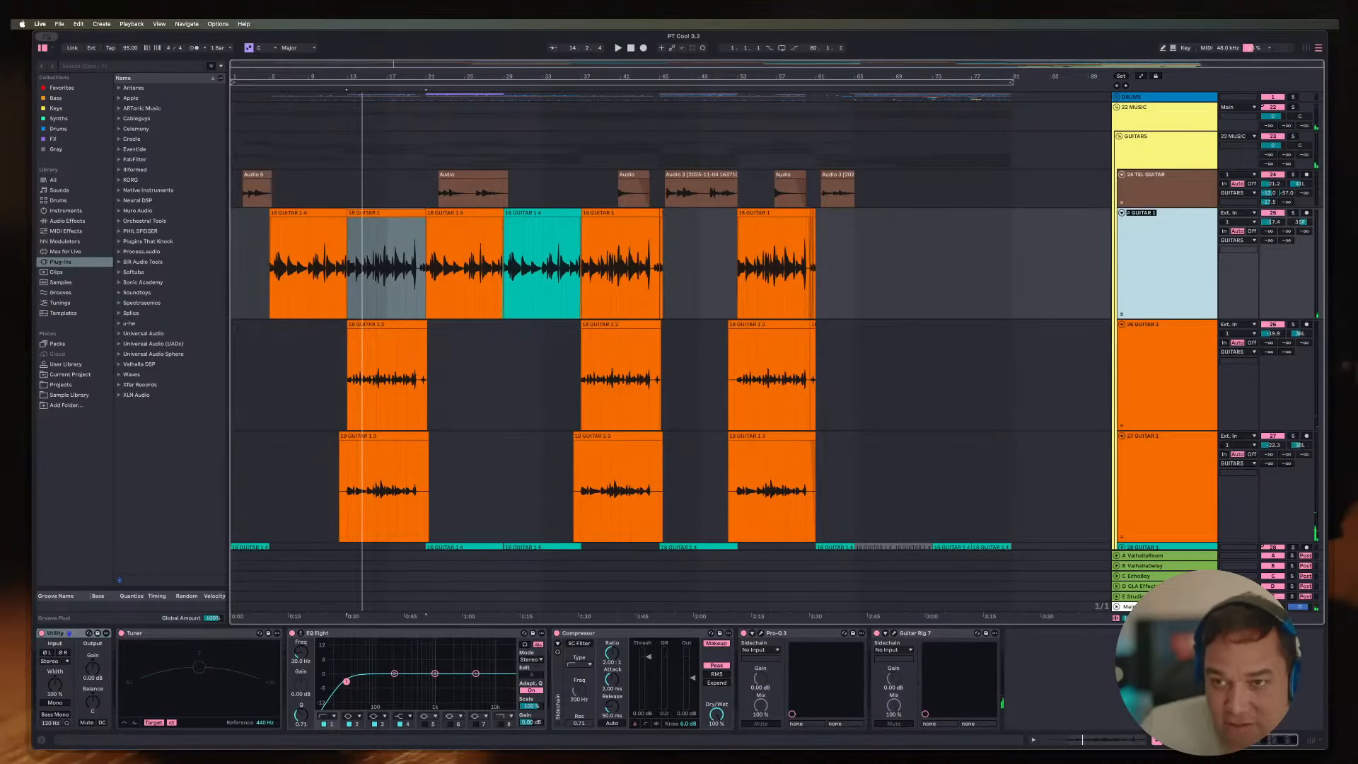
type("# MAIN")
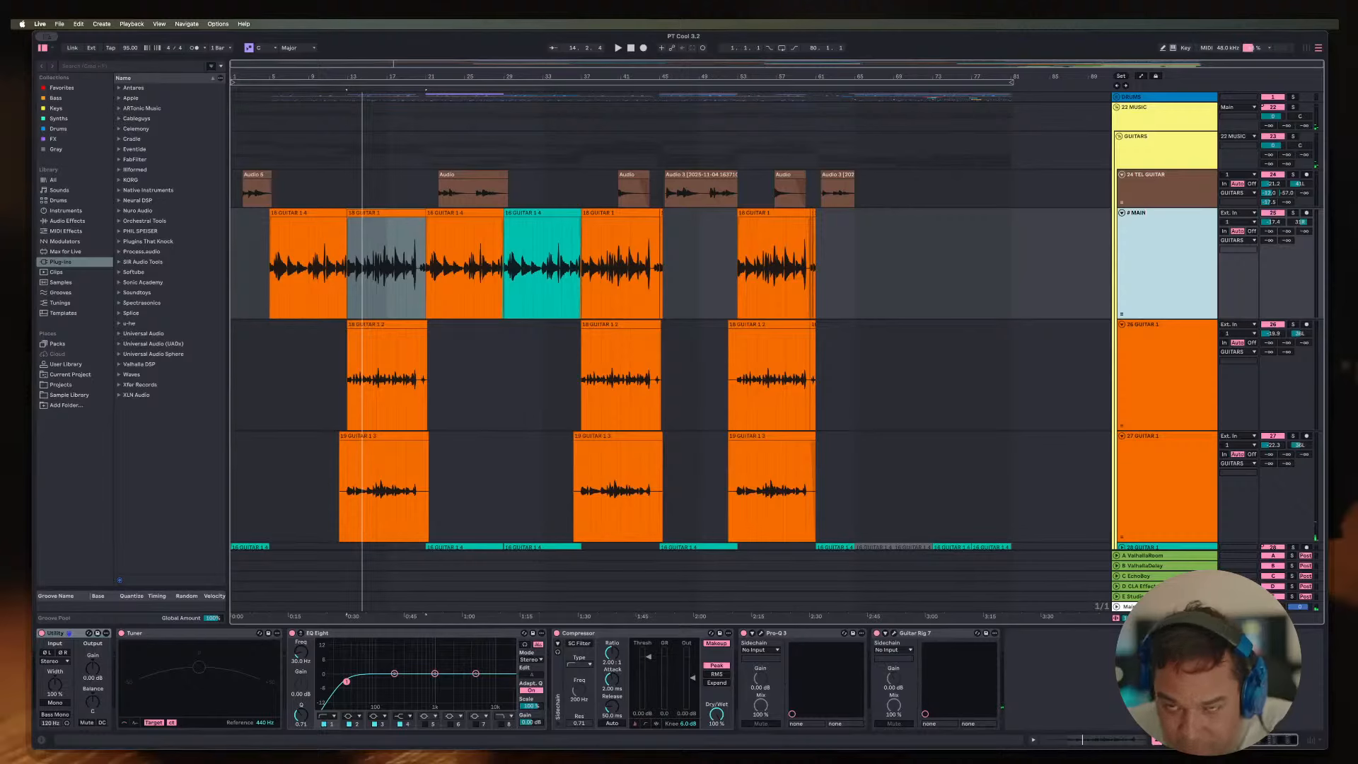
type(" Guitar")
key("Return")
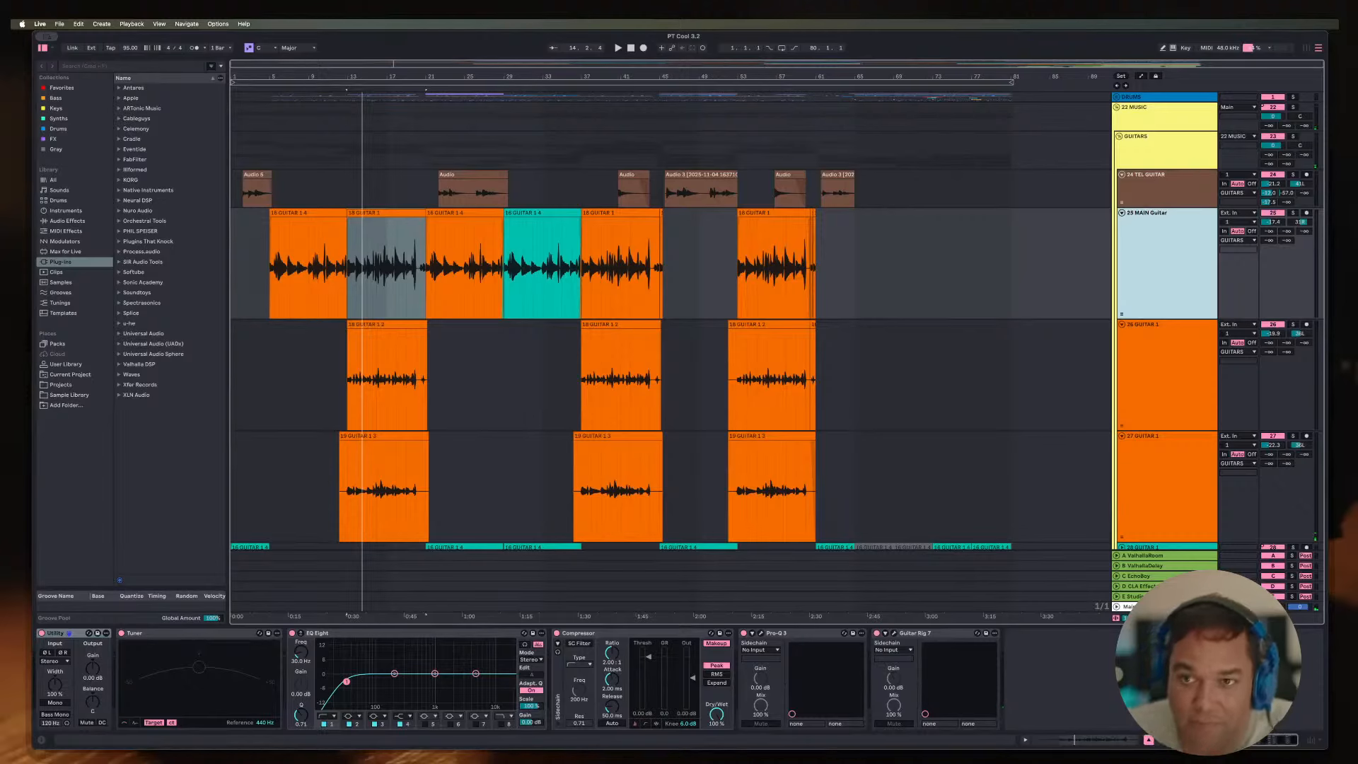
key("Down")
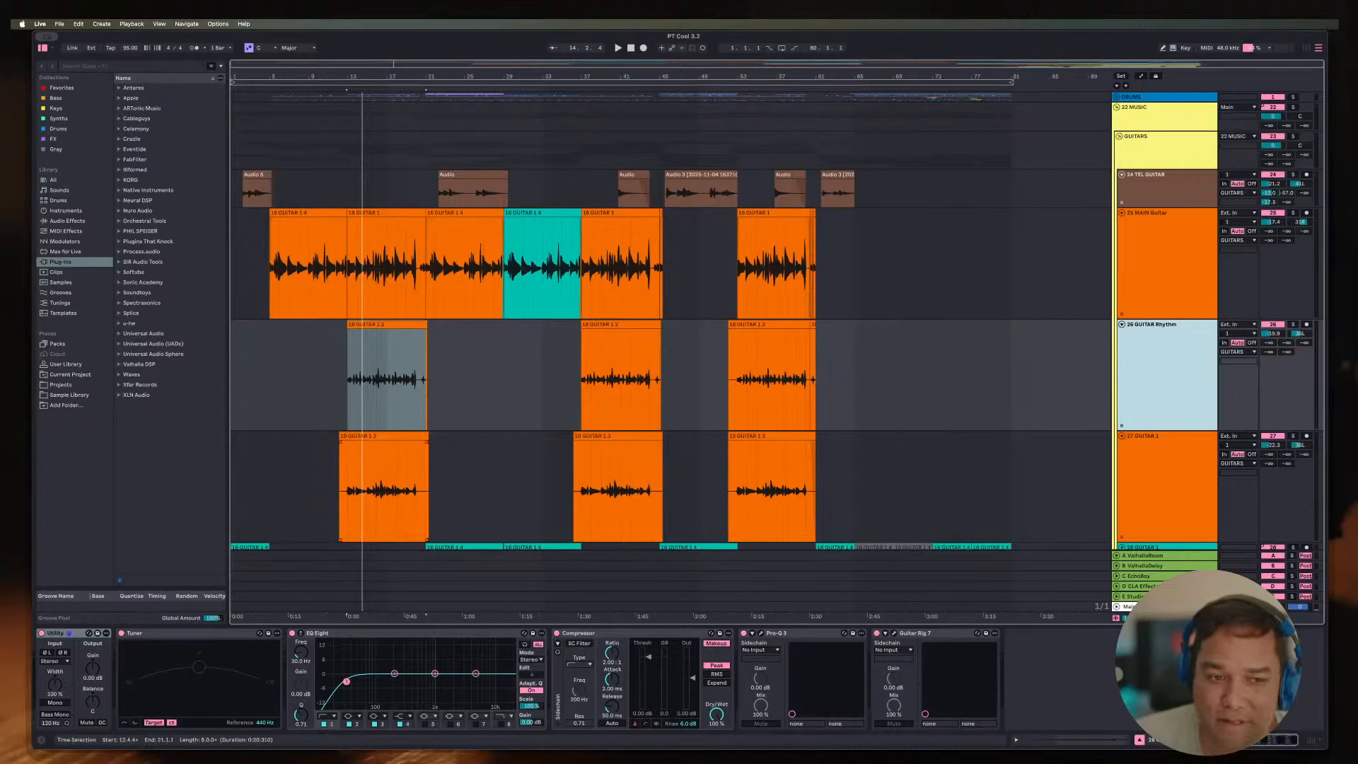
Step: Audition guitar track 27 soloed from the start of its first clip, turn off its solo, and select the track
left_click(338, 488)
key("space")
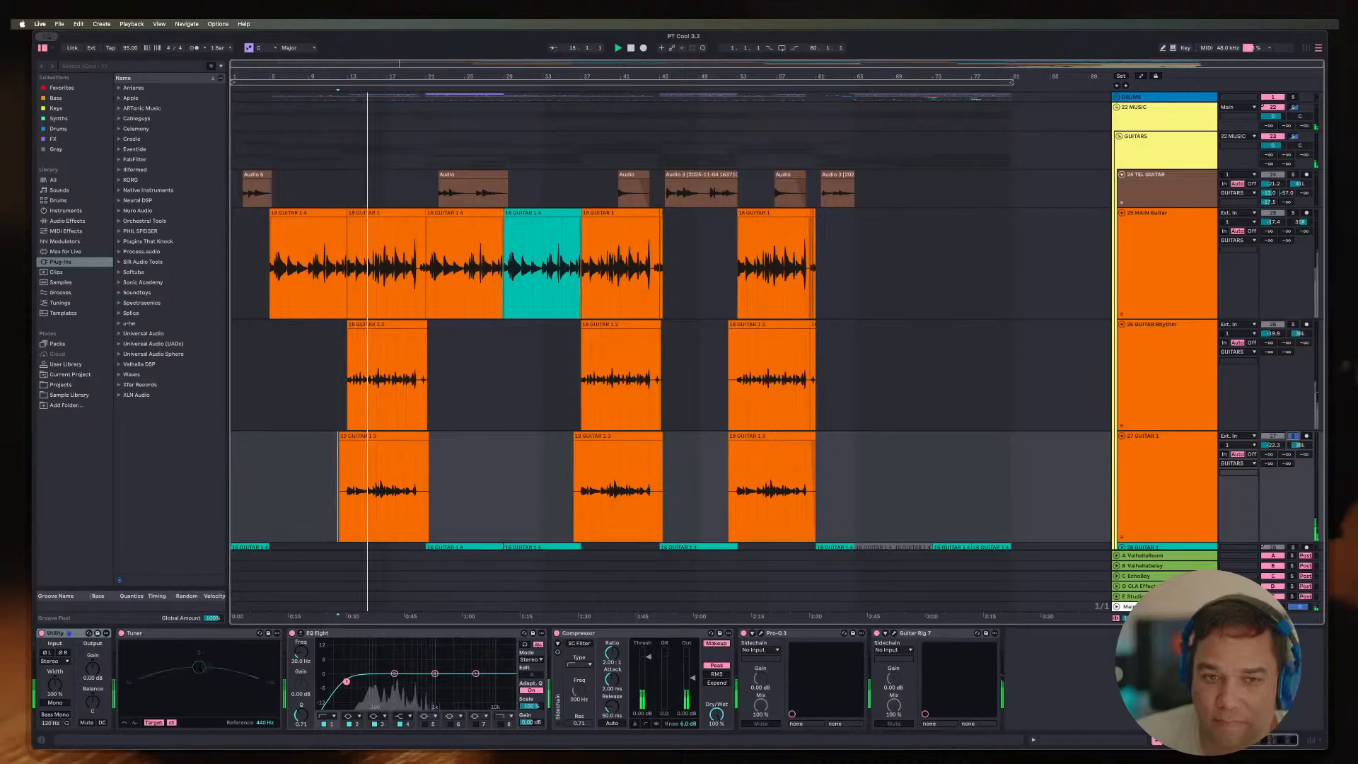
key("space")
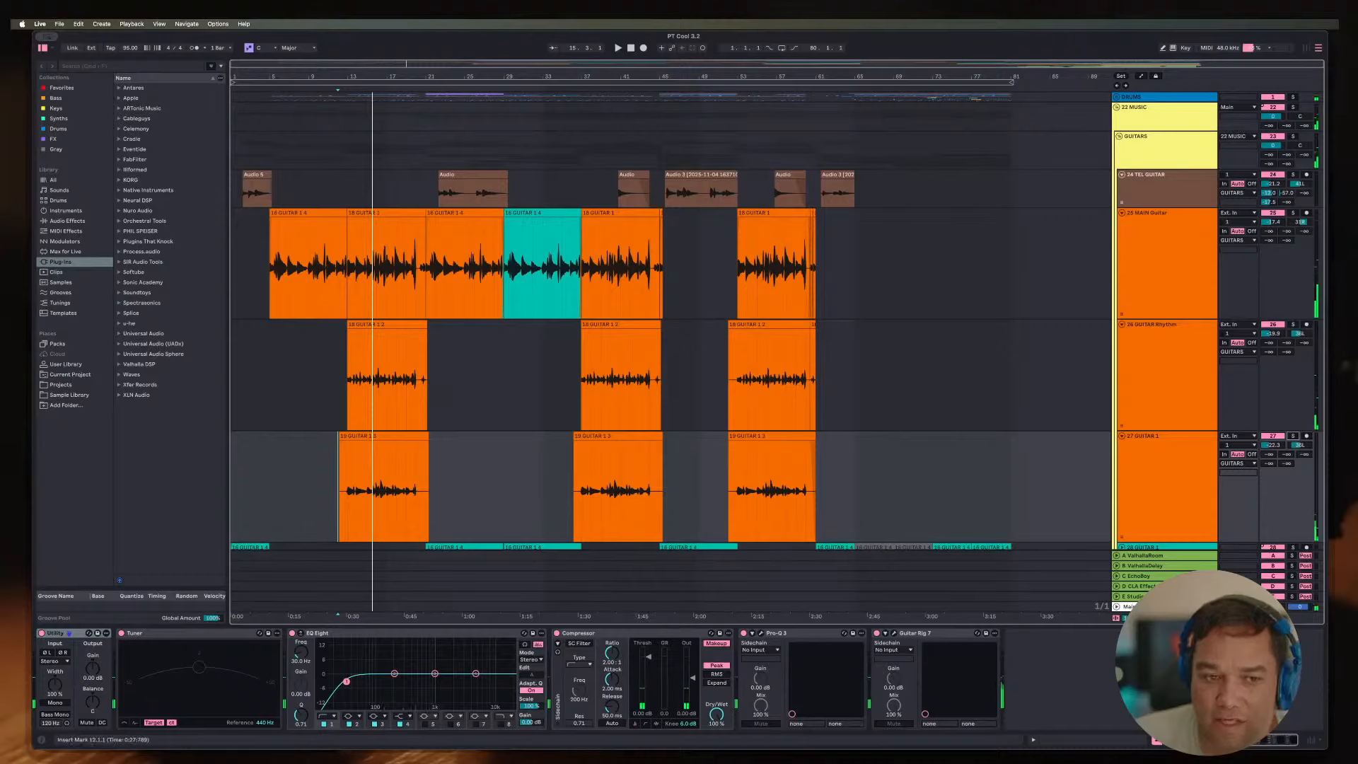
left_click(1167, 487)
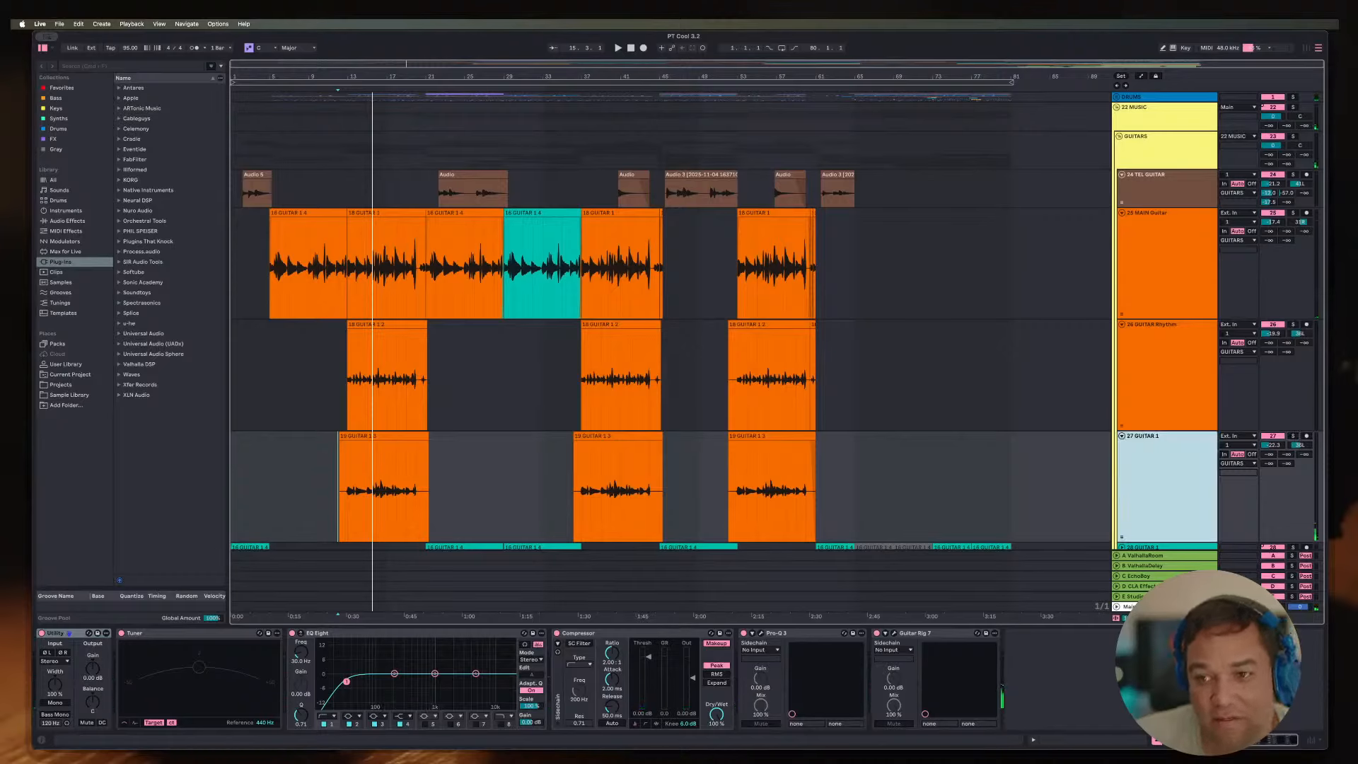
Step: Rename guitar track 27 as "# GUITAR 3", keeping its track number prefix
key("super+r")
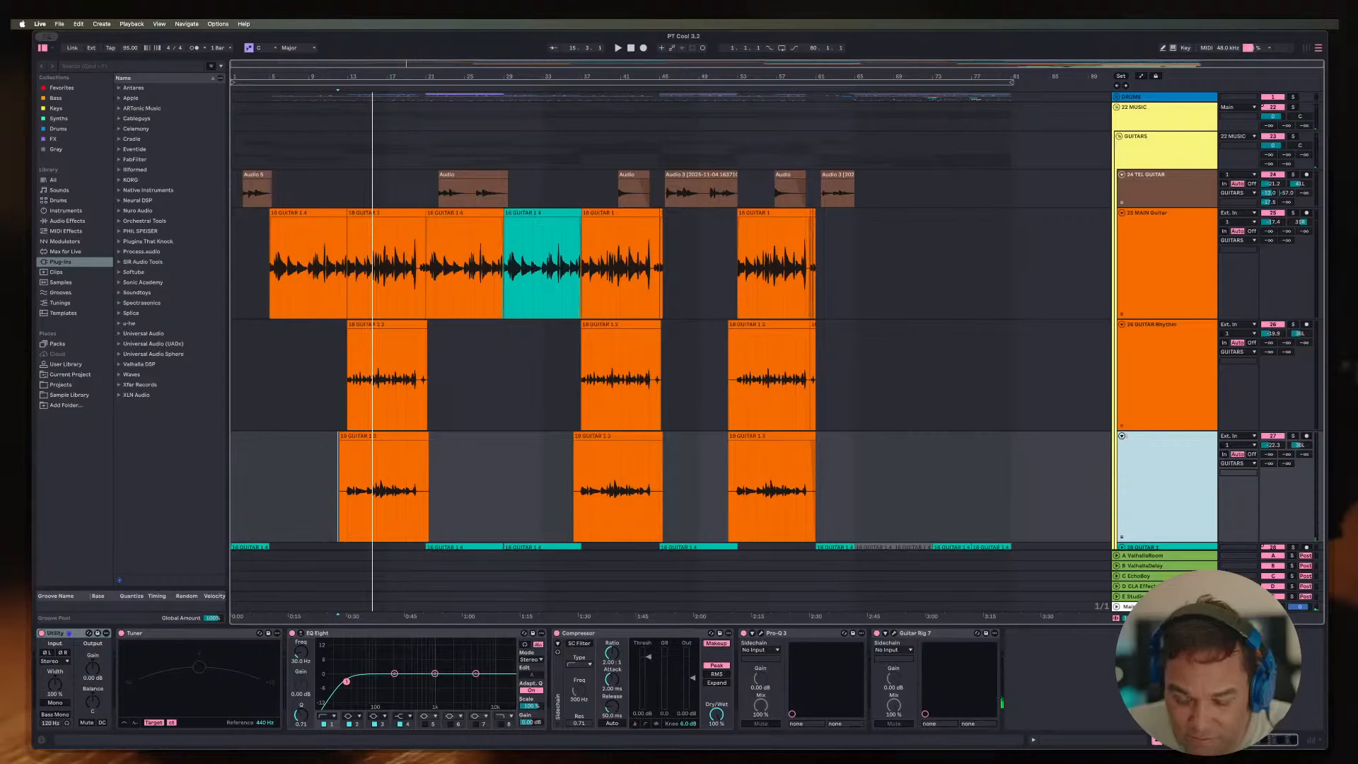
left_click(864, 382)
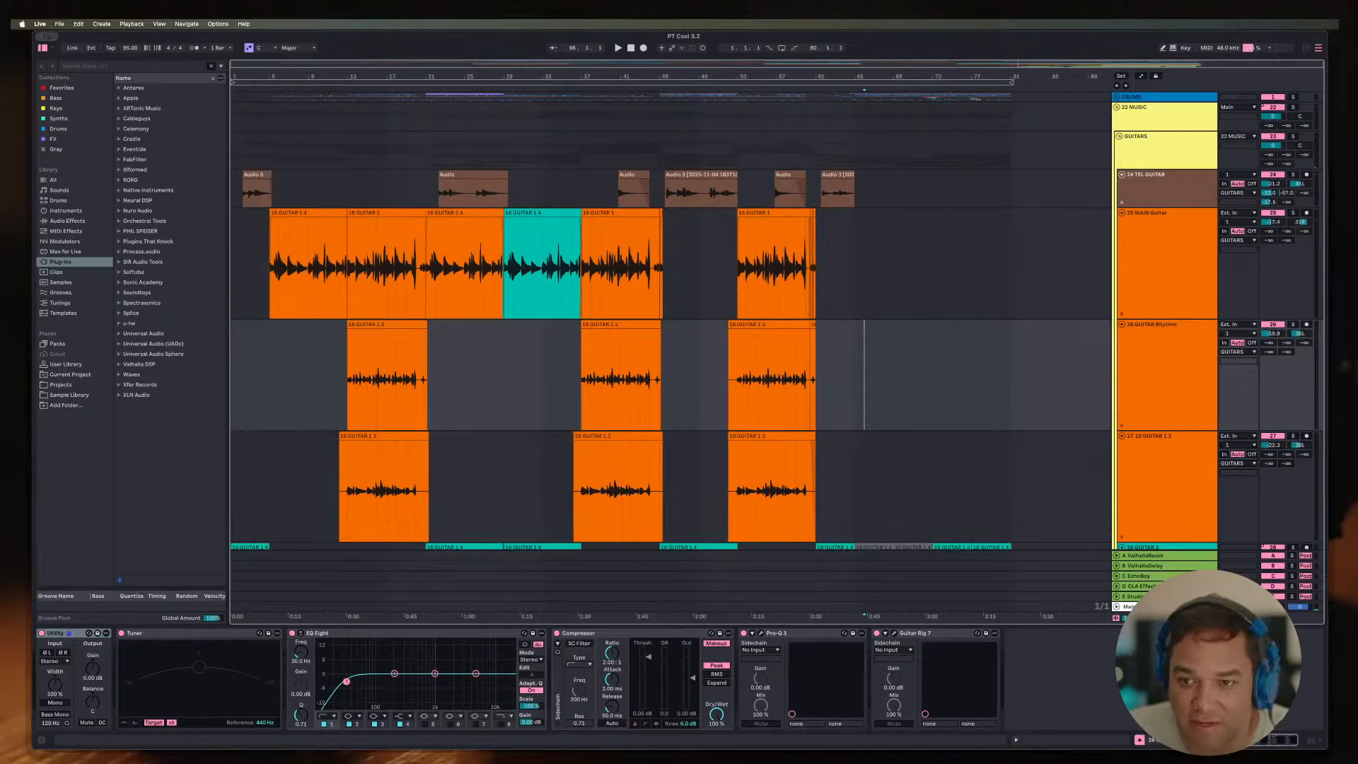
left_click(864, 488)
key("super+r")
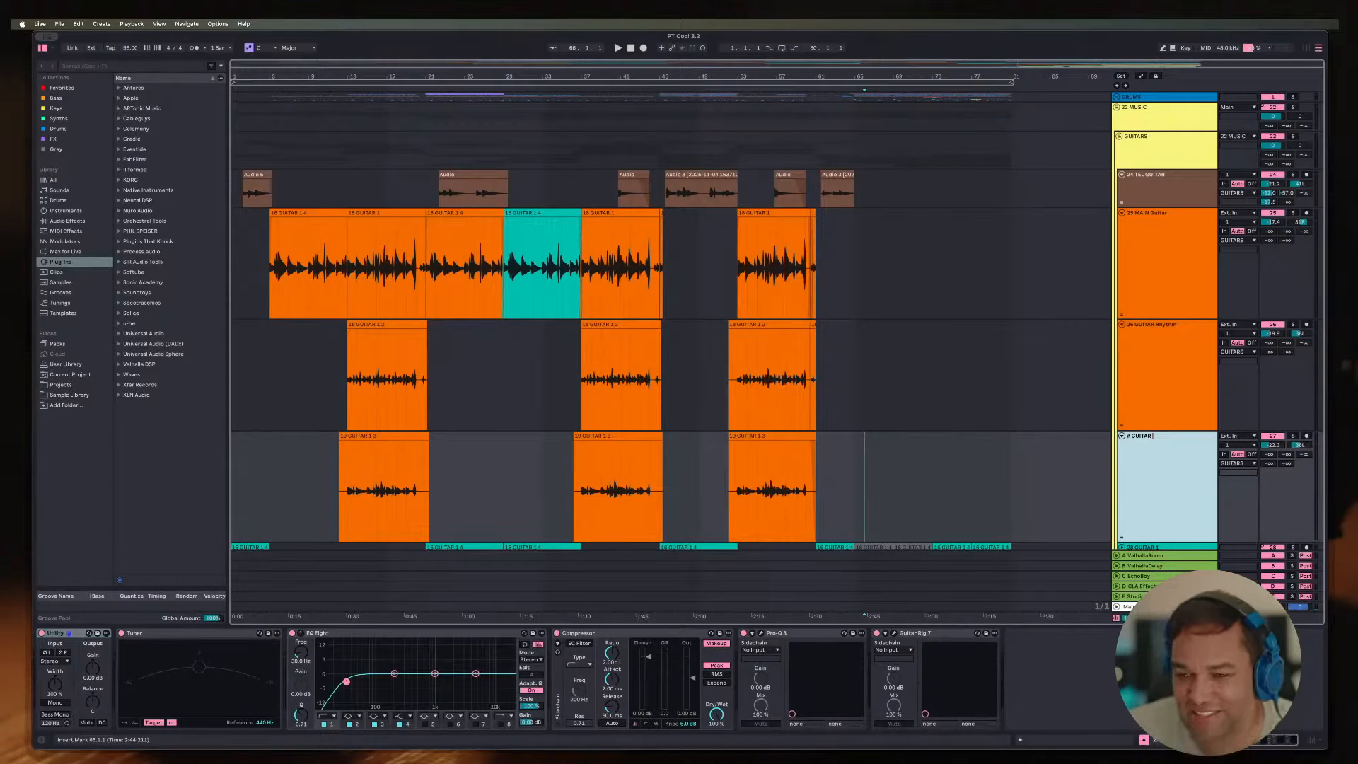
type("3")
key("Return")
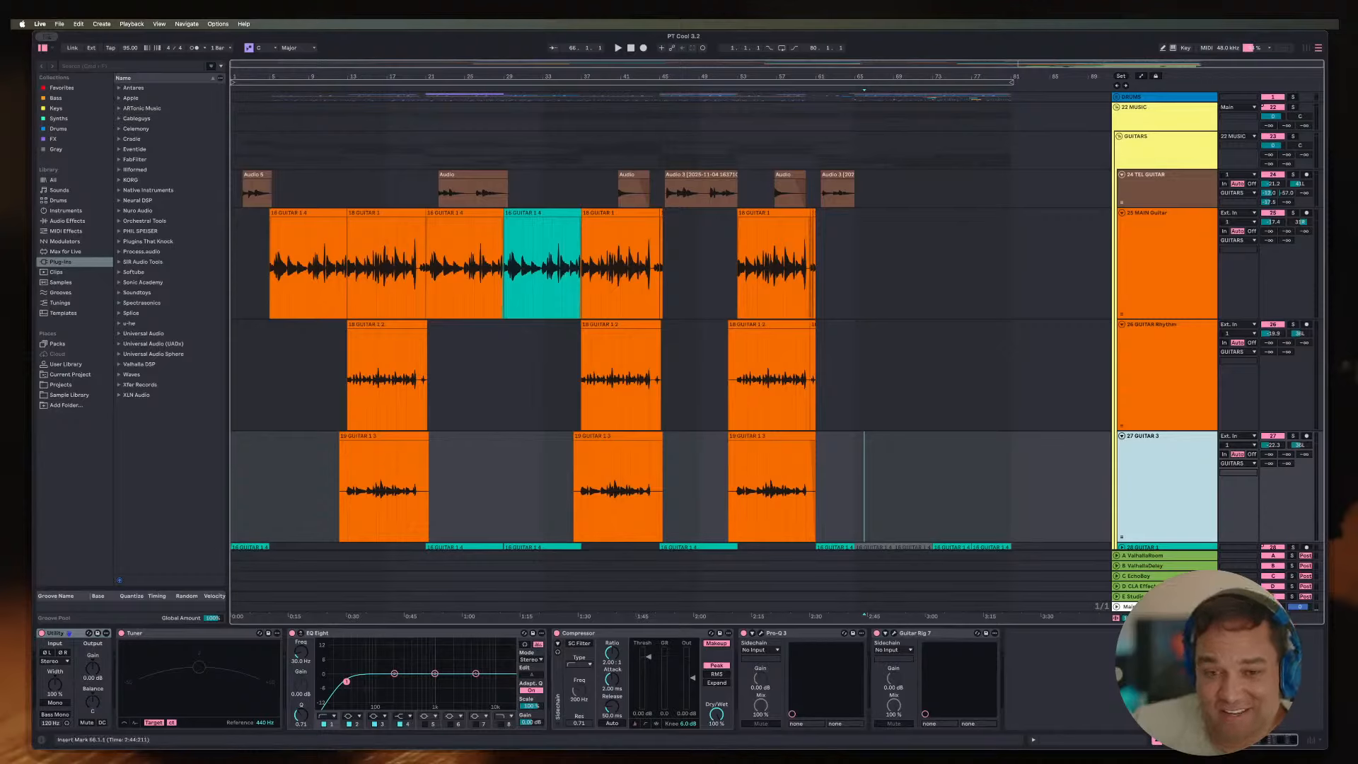
Step: Audition guitar track 27 from bar 37, soloing it during playback
left_click(582, 489)
key("space")
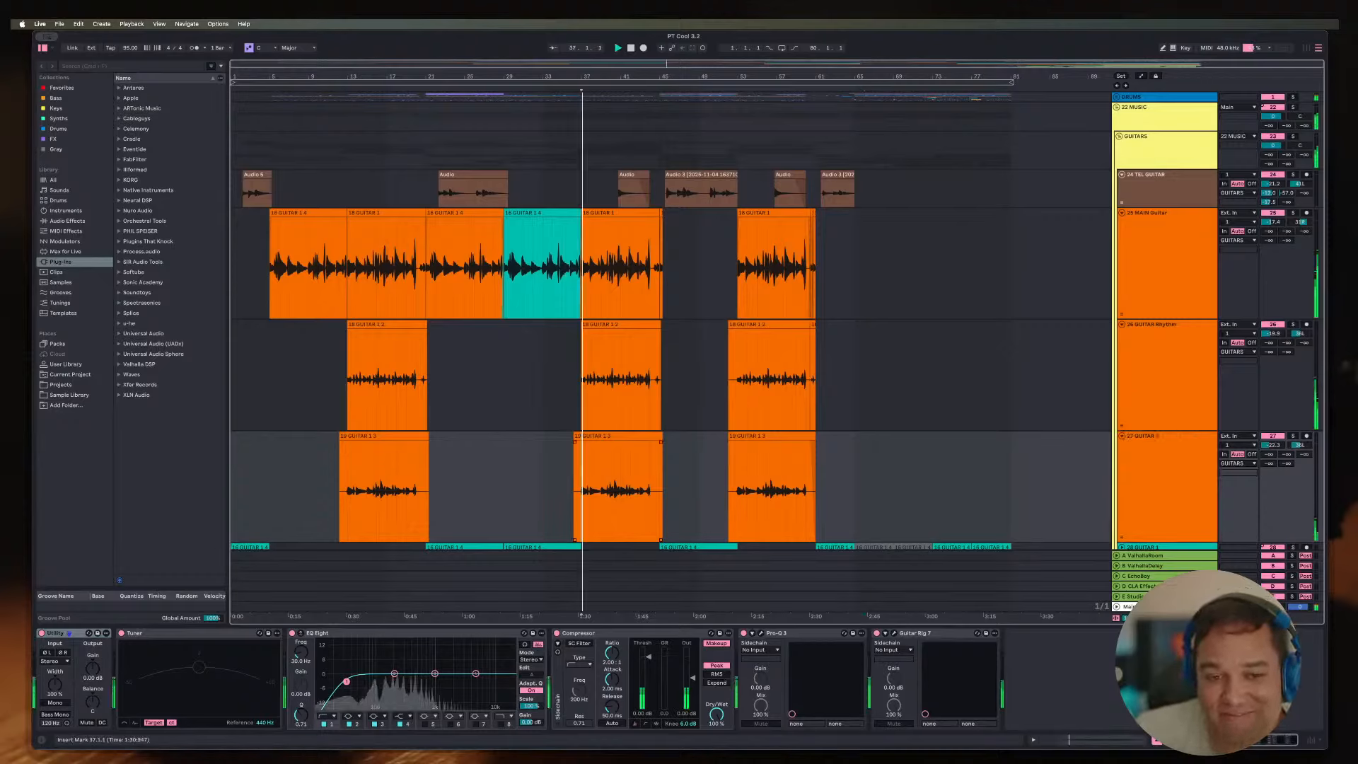
key("s")
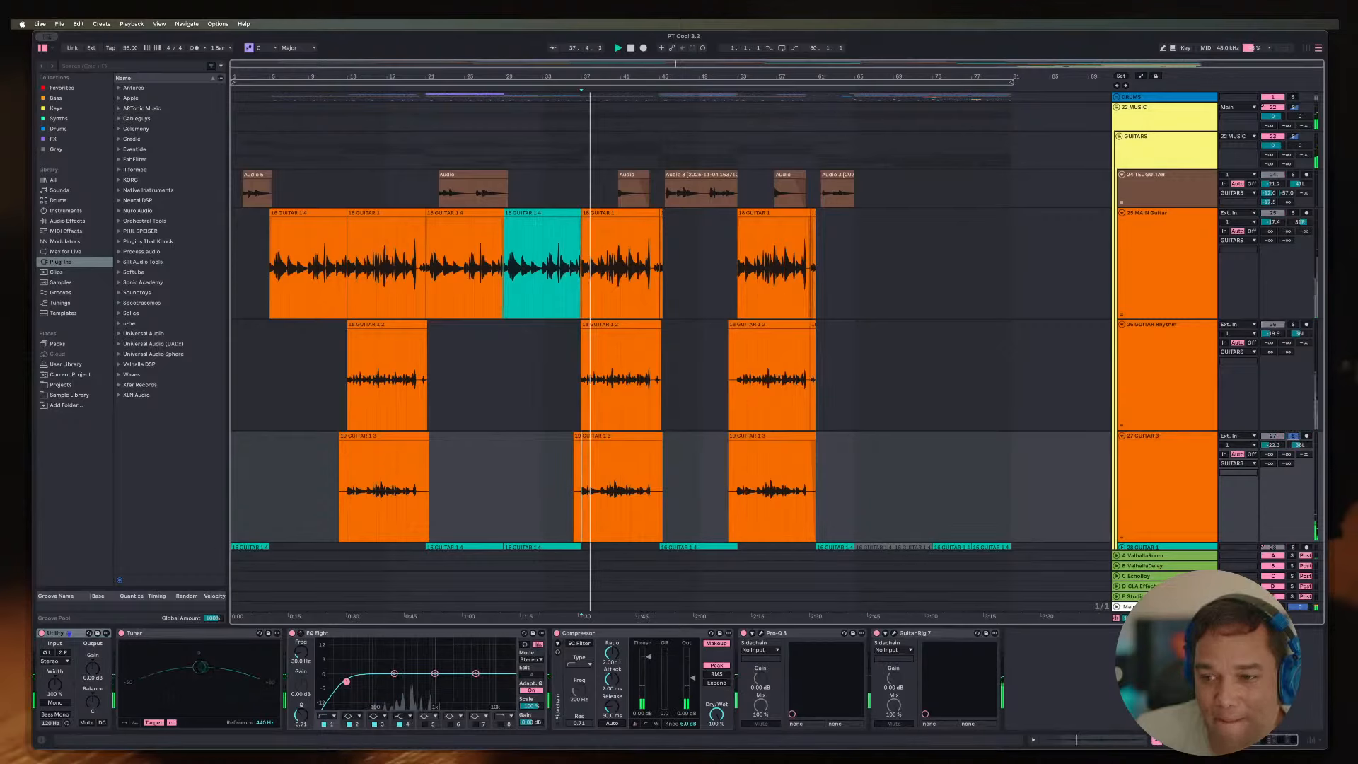
key("space")
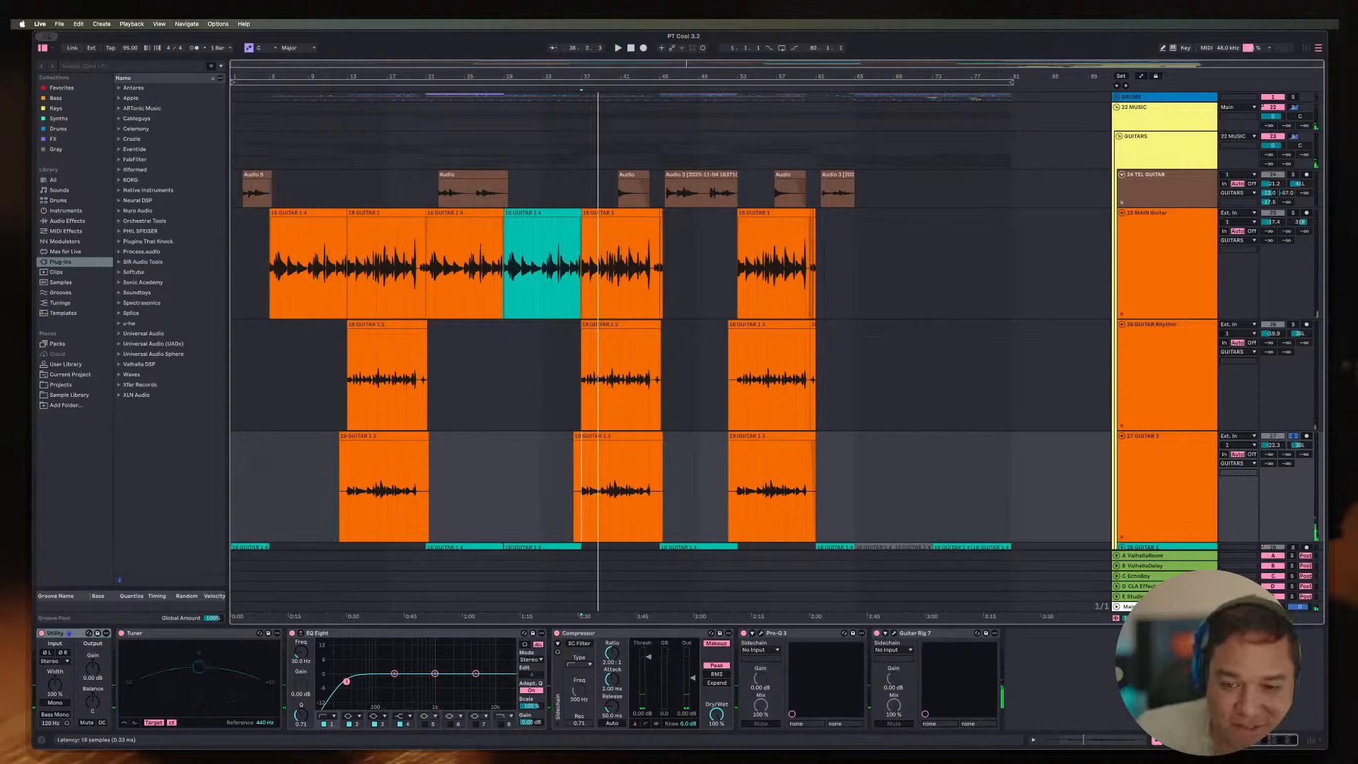
Step: Inspect the Guitar Rig 7 preset and effects chain on track 27, repositioning the plug-in window and closing it
left_click(894, 633)
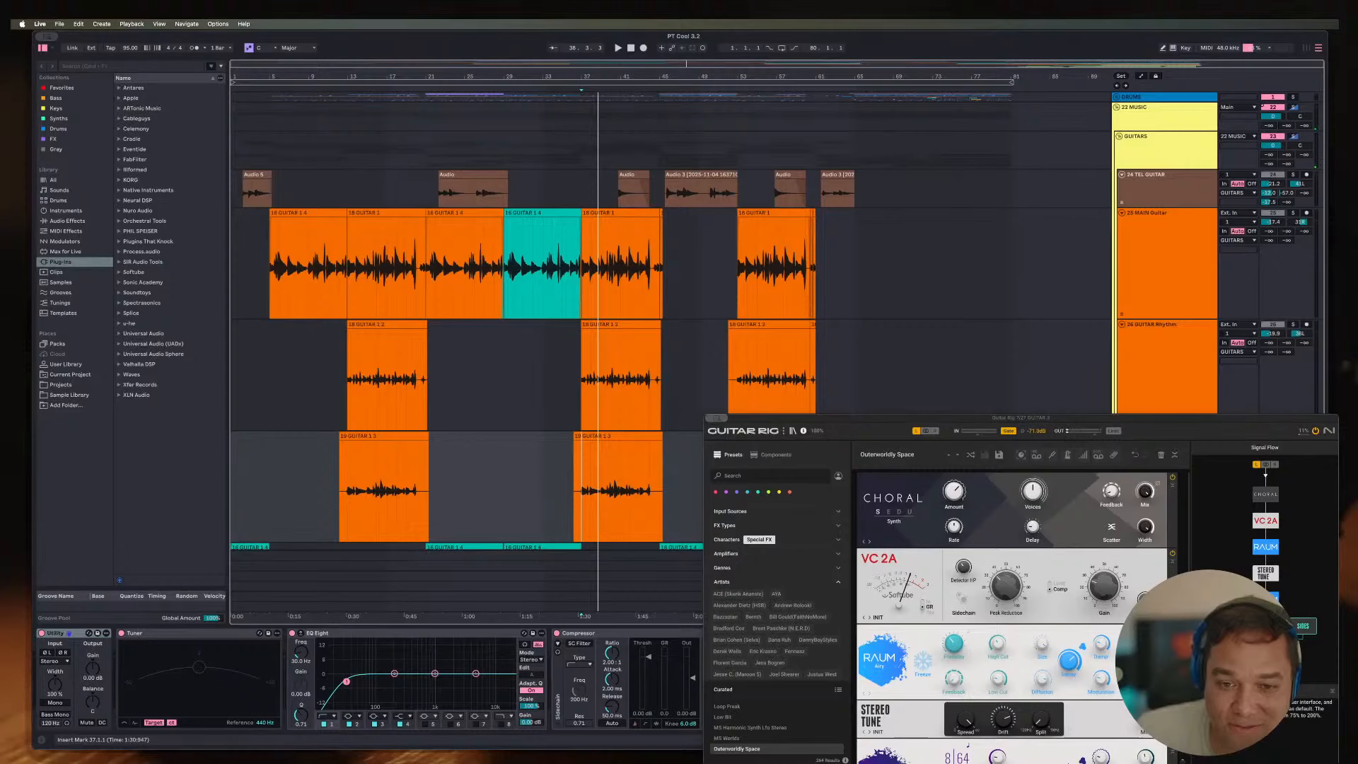
left_click_drag(920, 418, 820, 334)
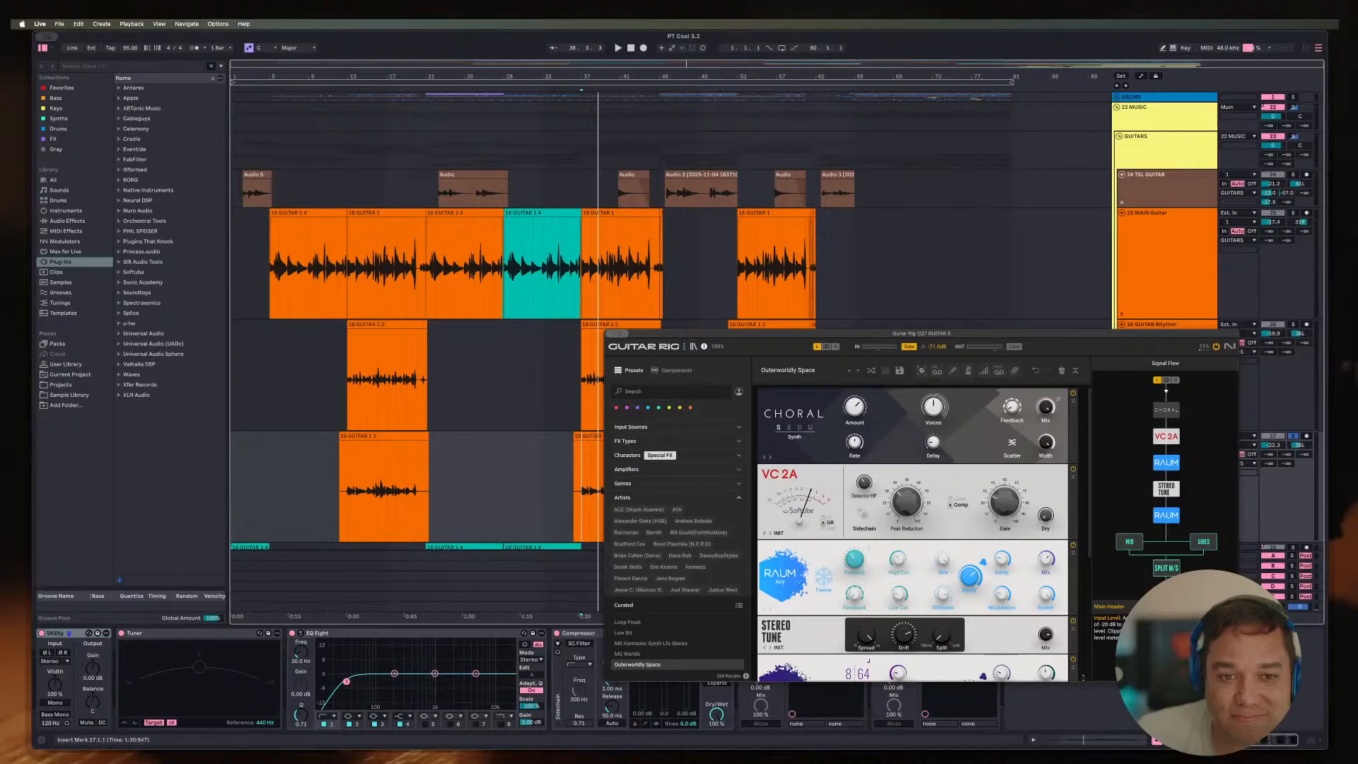
left_click_drag(877, 333, 812, 414)
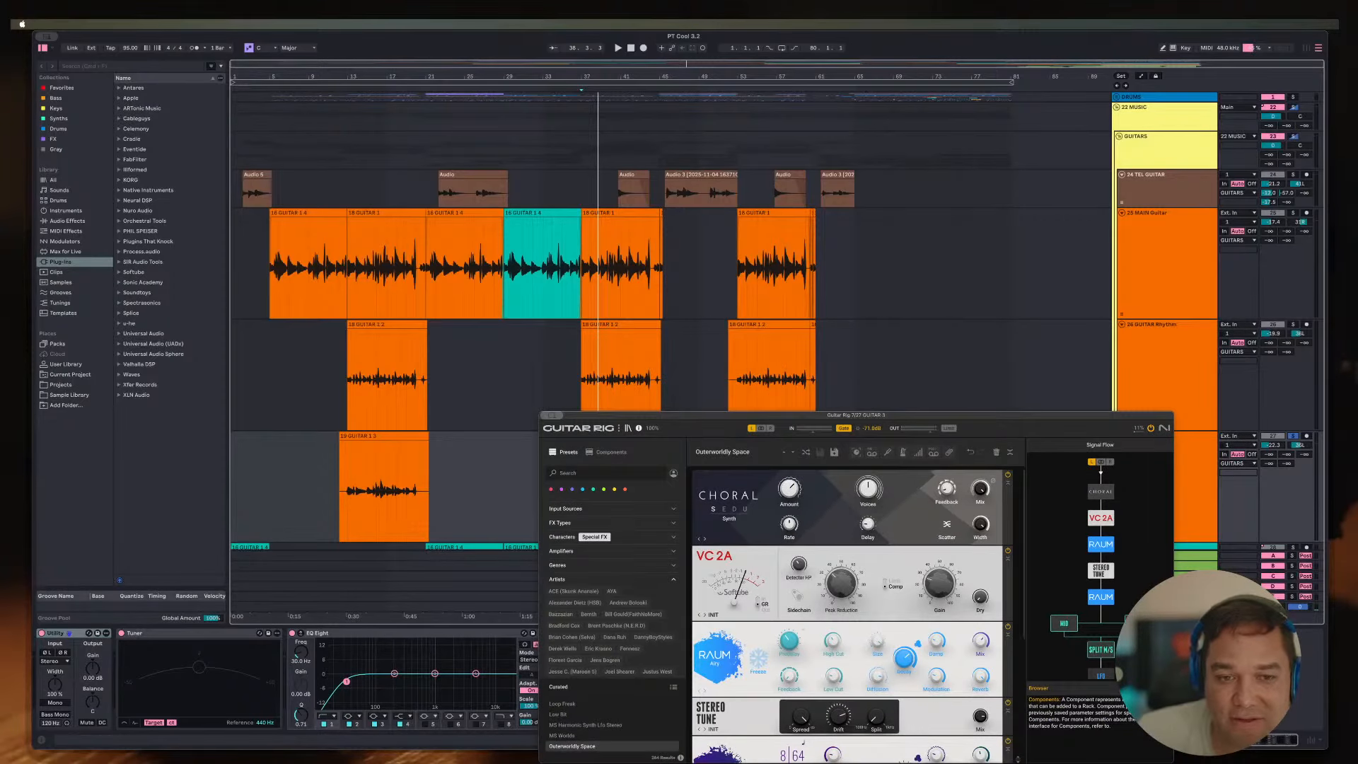
left_click(546, 415)
Step: Rename guitar track 27 as "# GUITAR Space", capitalizing only the first letter of the last word
left_click(1167, 487)
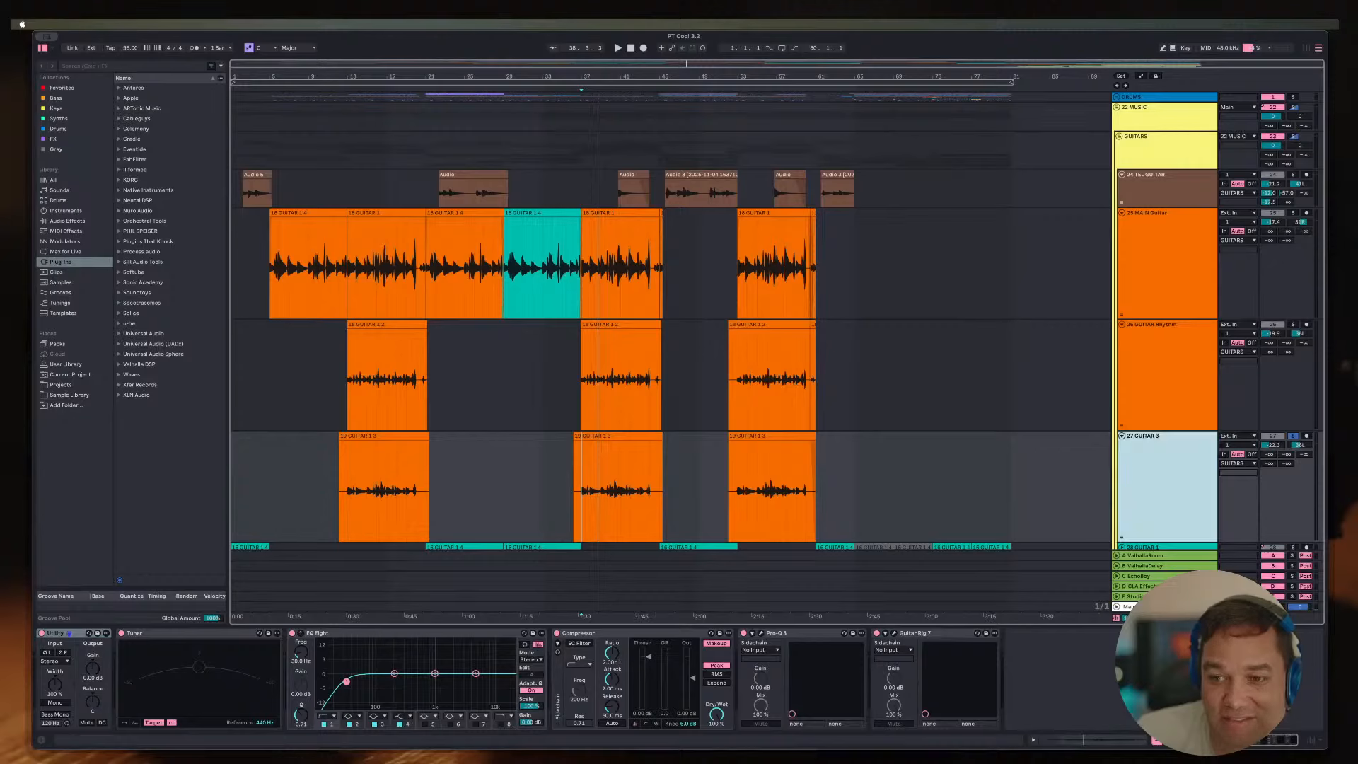
key("super+r")
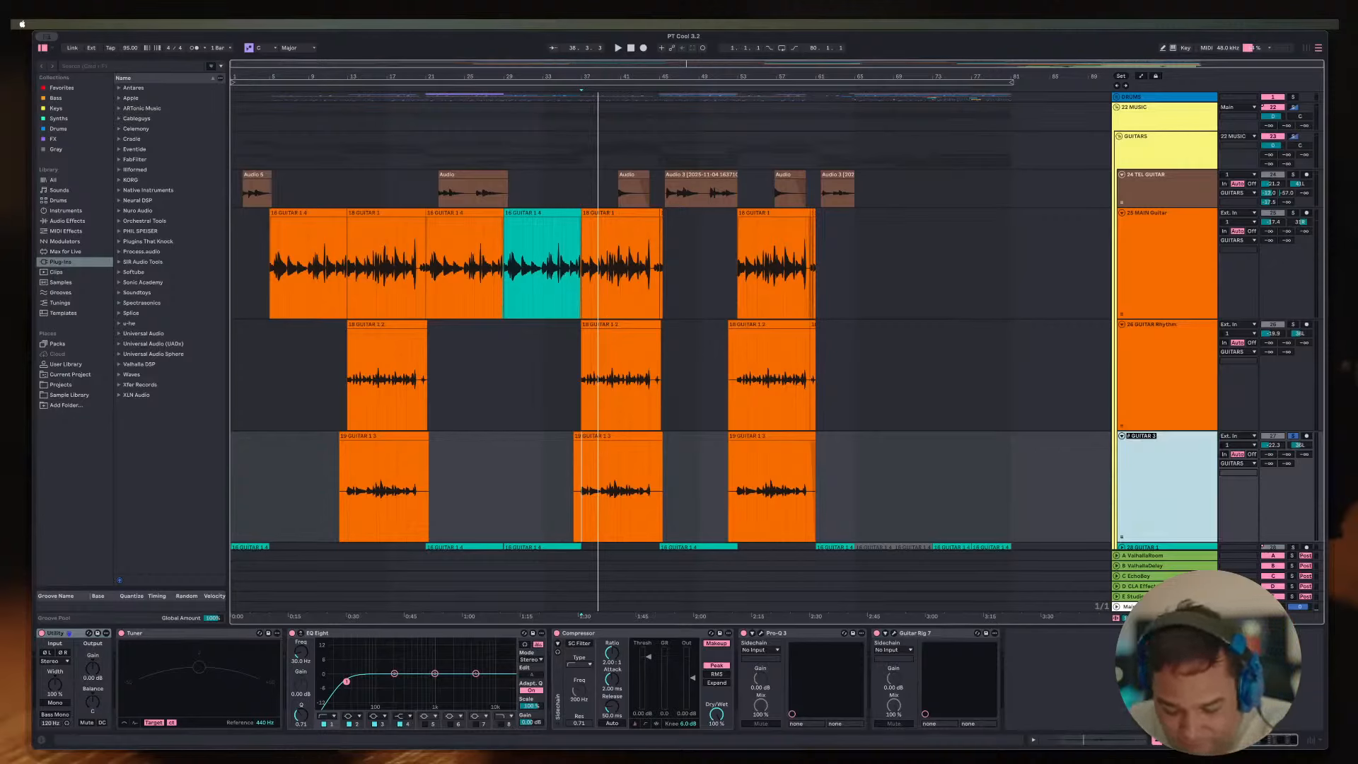
type("# GUITAR S")
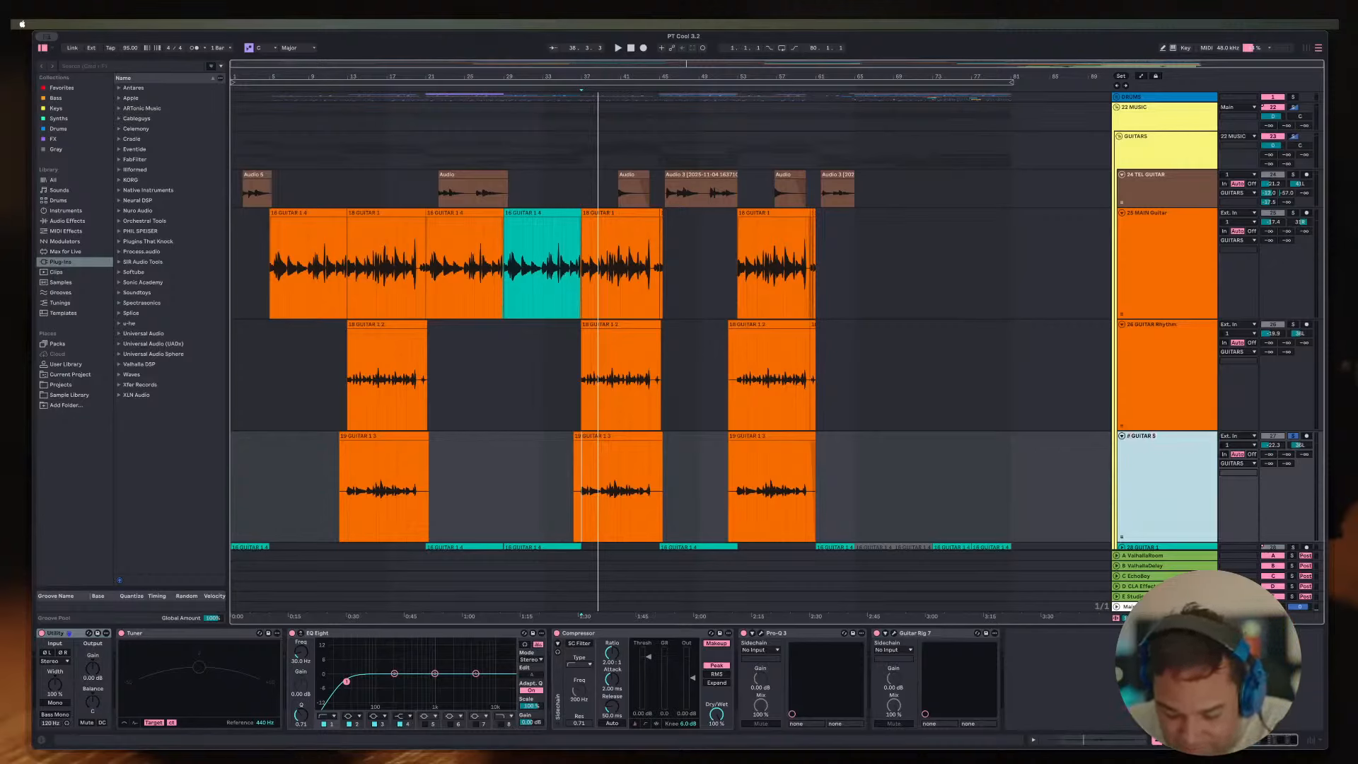
type("PACE")
key("Return")
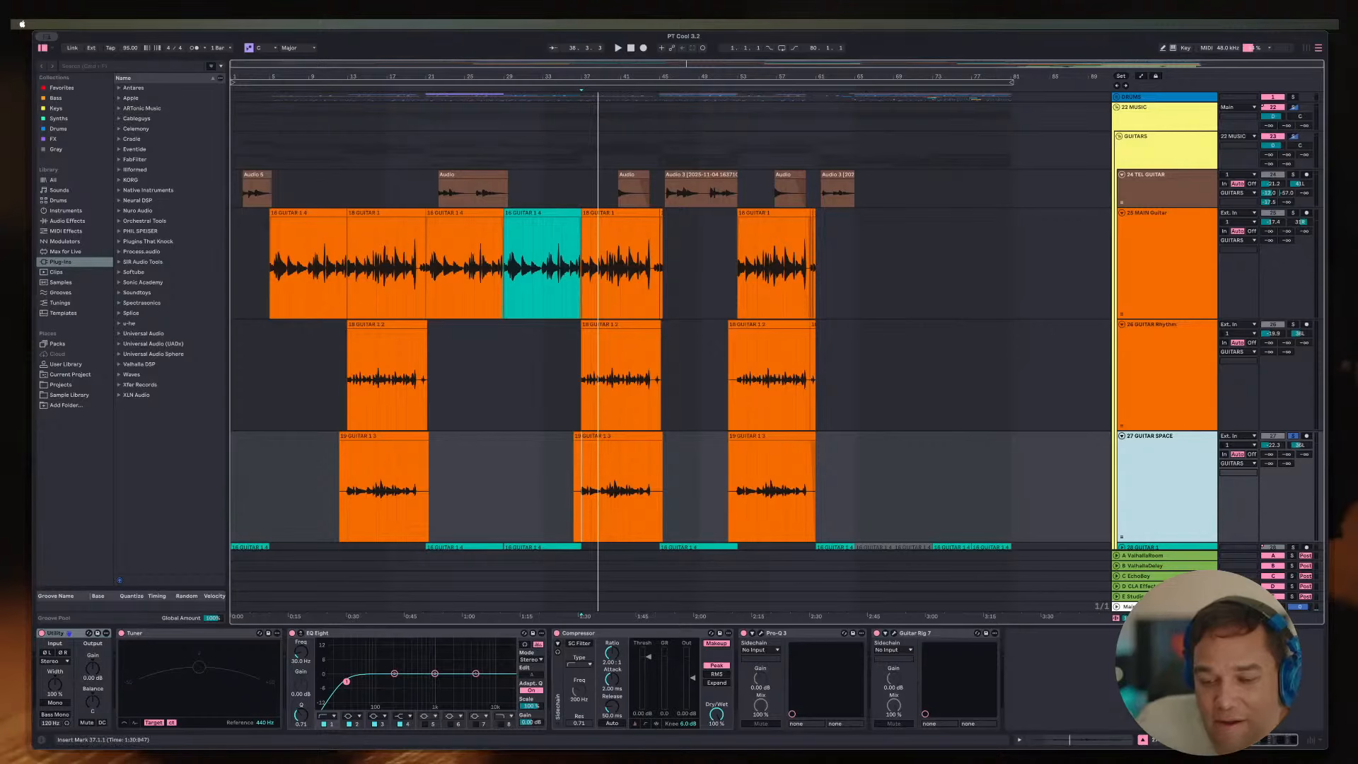
scroll(671, 318, "down", 3)
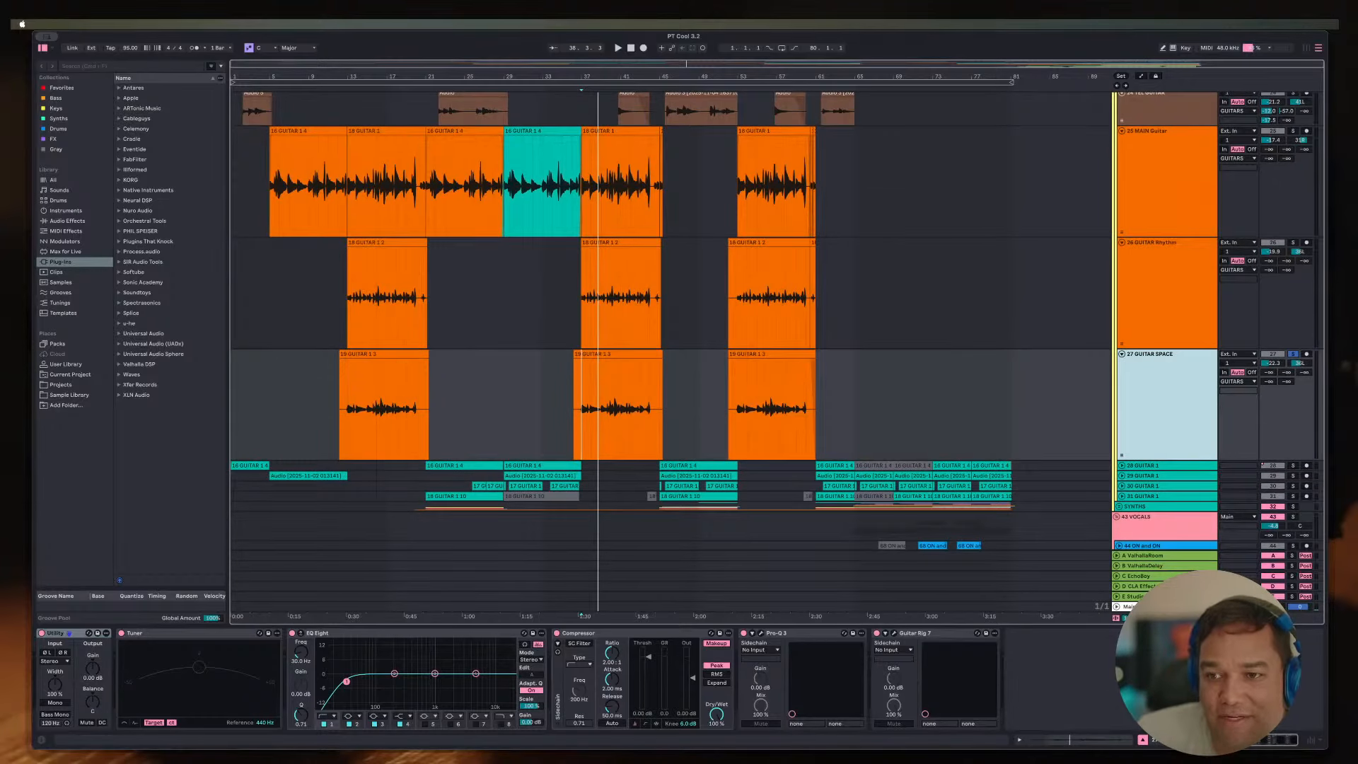
key("super+r")
key("Right")
key("BackSpace")
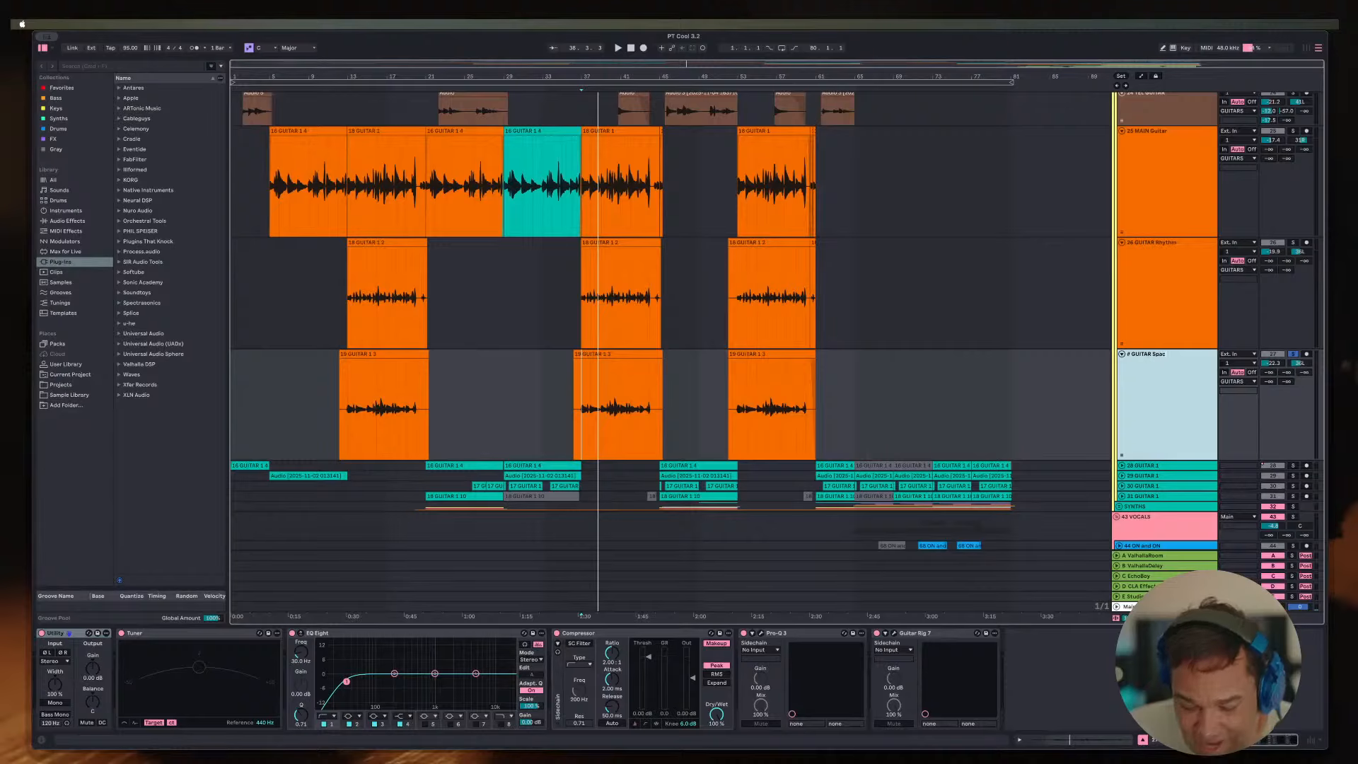
type("e")
key("Return")
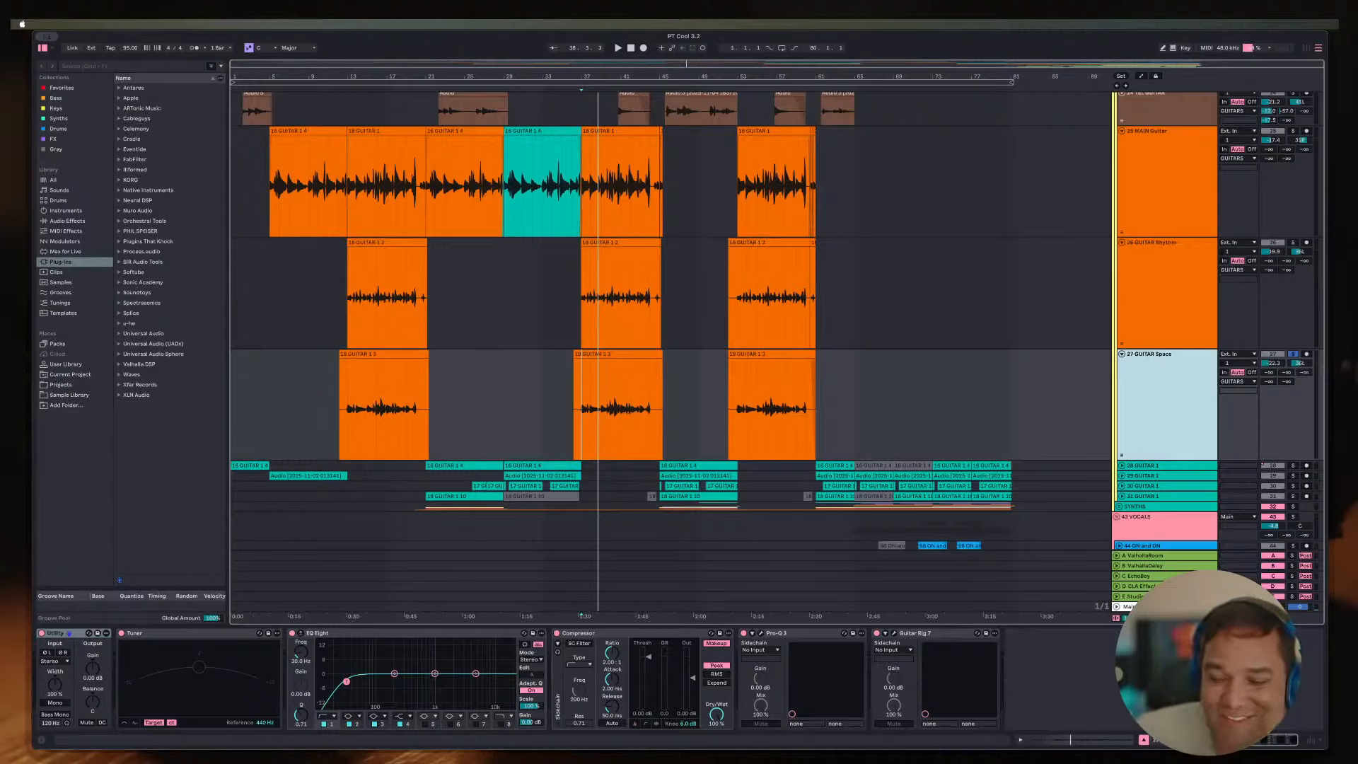
Step: Collapse guitar tracks 27, 26 and 25 in the arrangement
key("u")
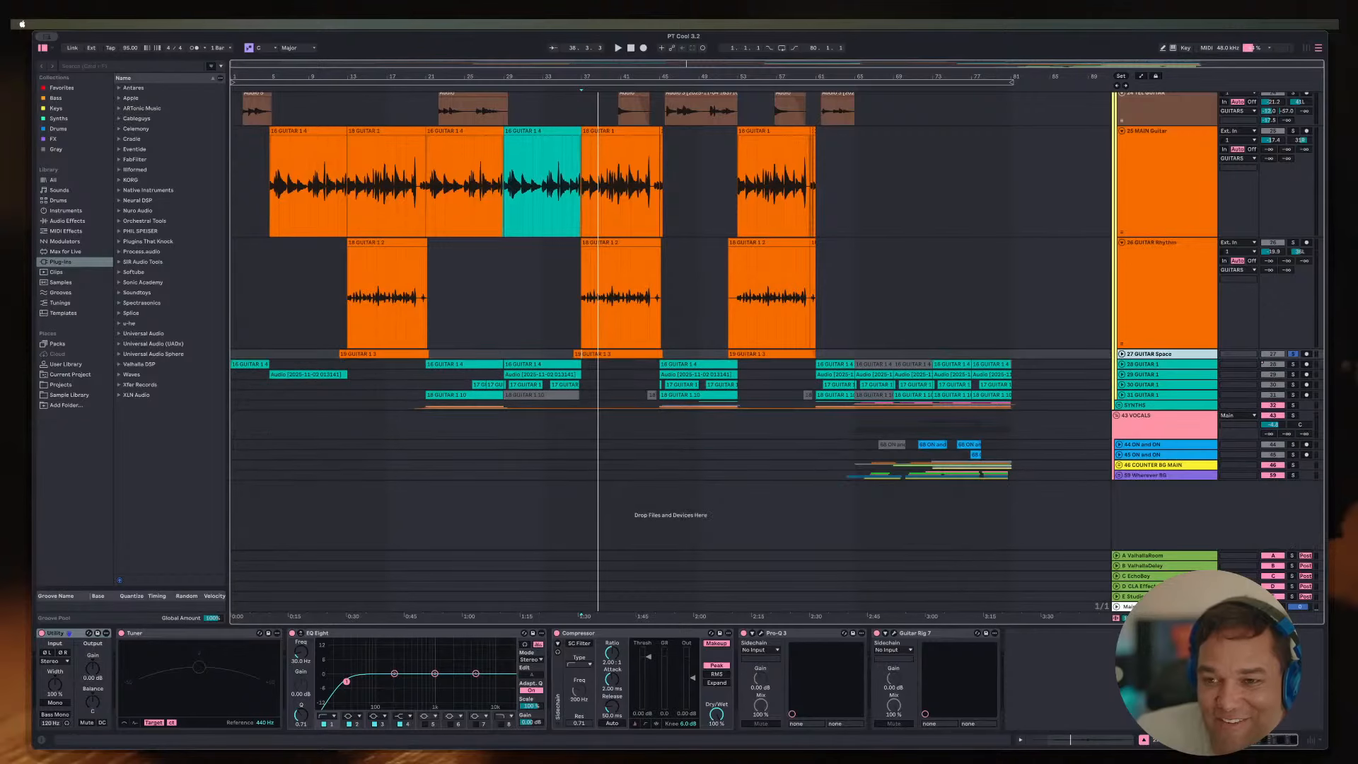
left_click(1122, 243)
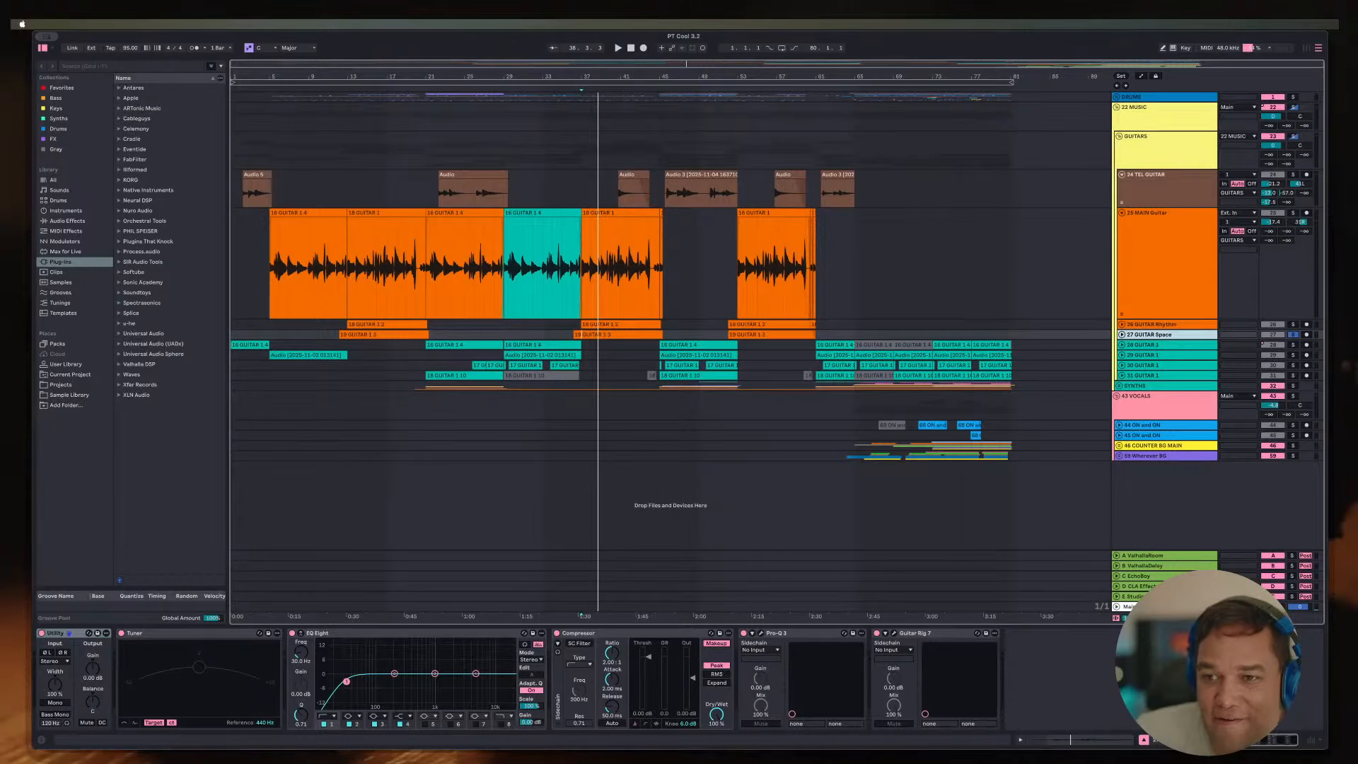
left_click(1122, 212)
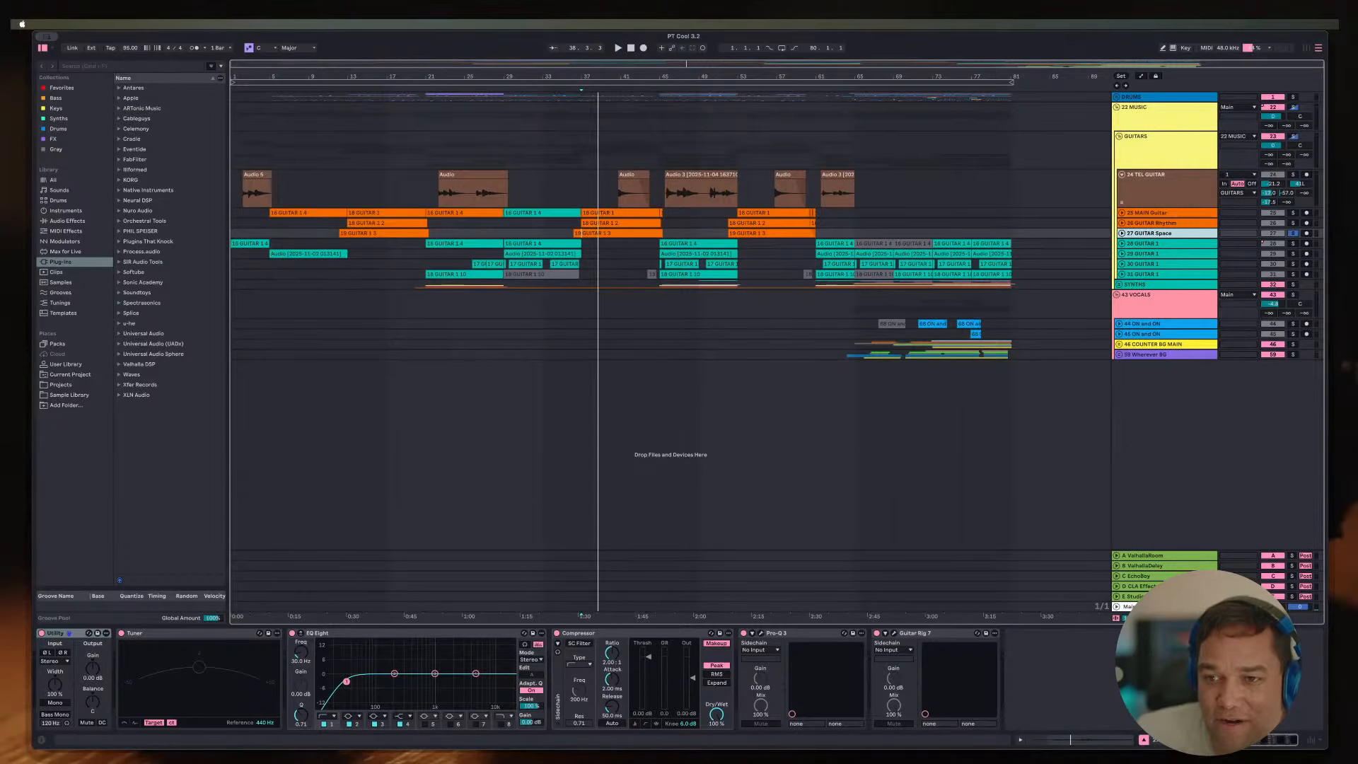
Step: Expand guitar track 28 and turn off the solo on track 27
left_click(1153, 243)
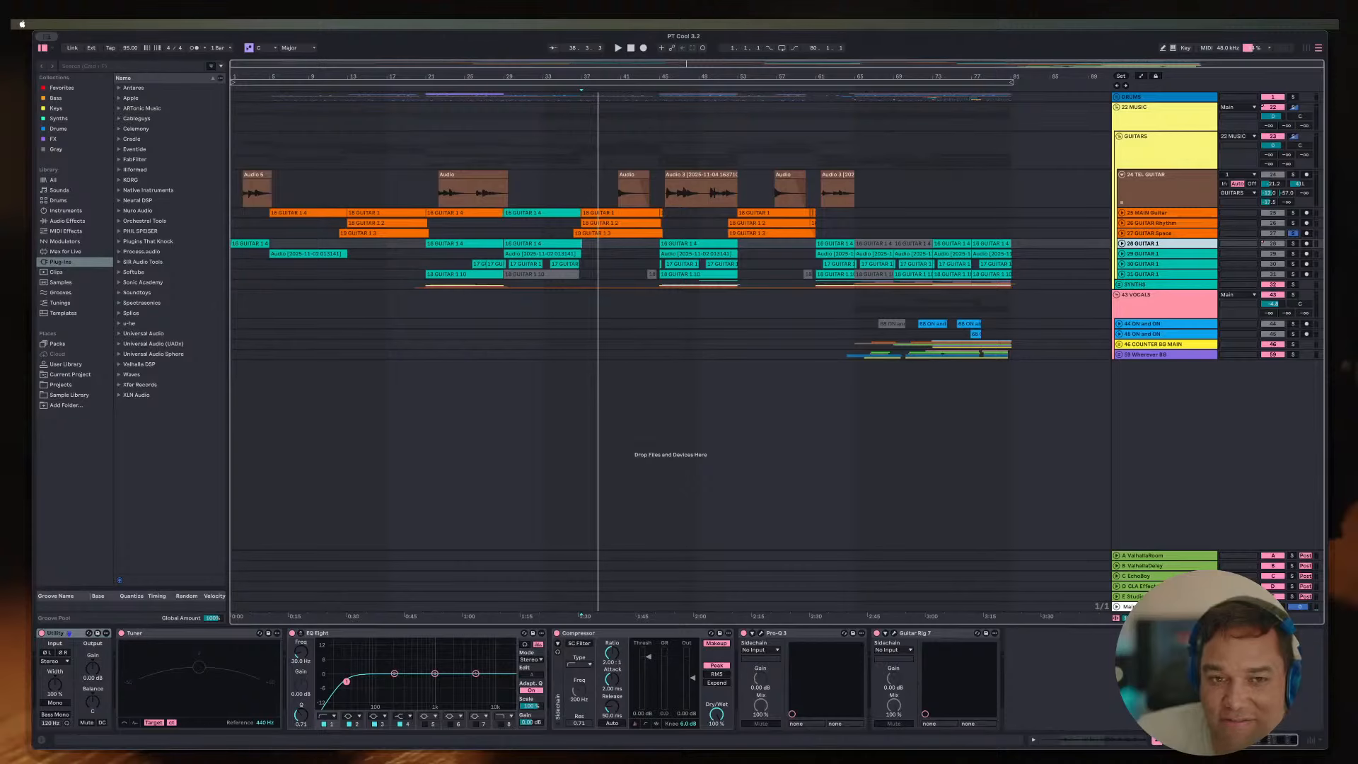
left_click(1122, 243)
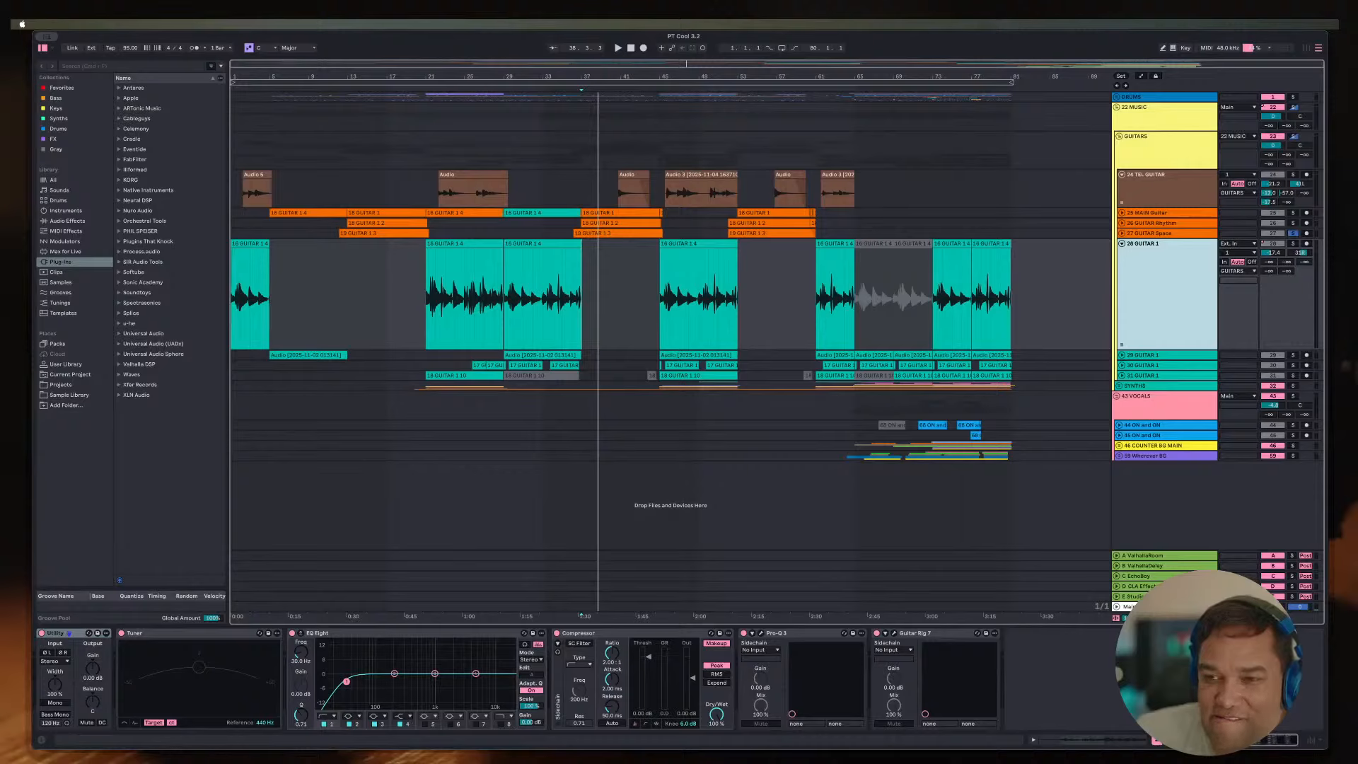
left_click(1293, 233)
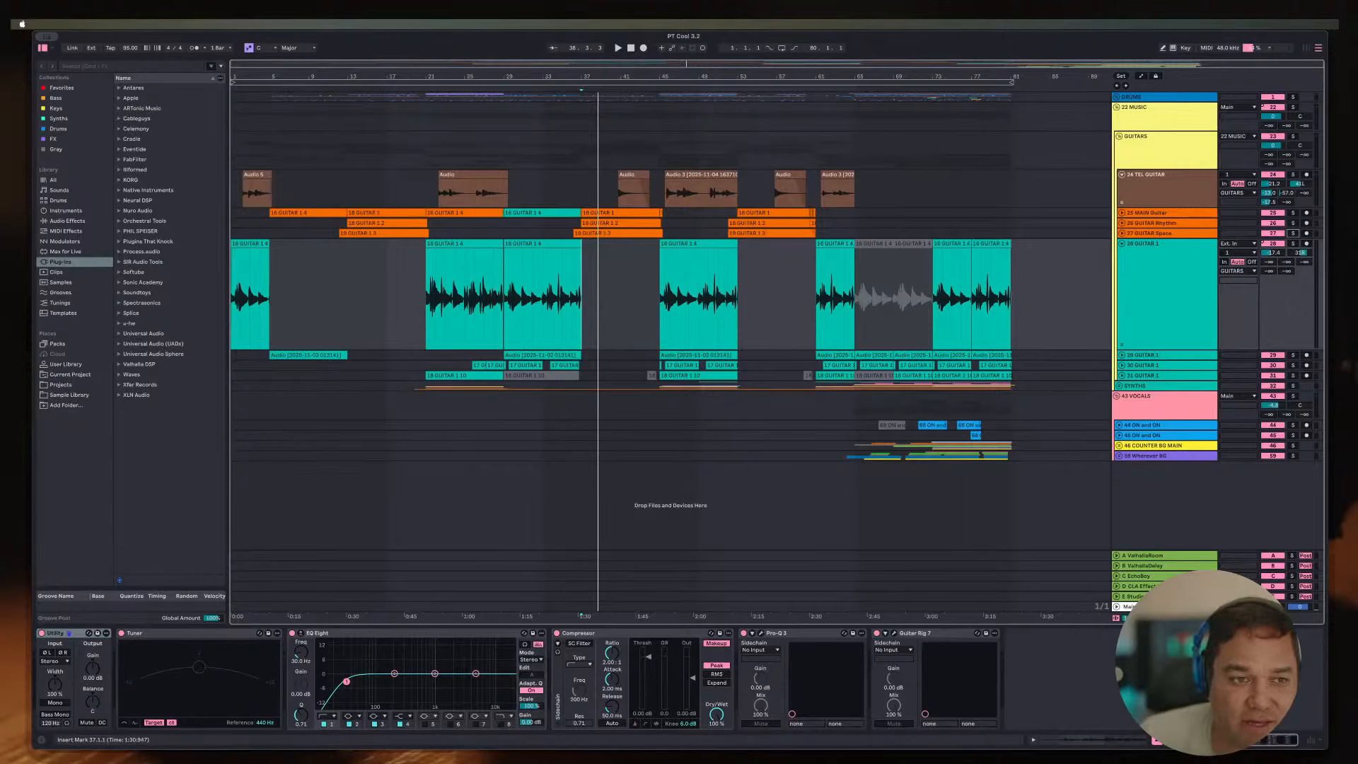
Step: Audition guitar track 28 soloed from bar 21, narrowing the program window during playback
left_click(1167, 244)
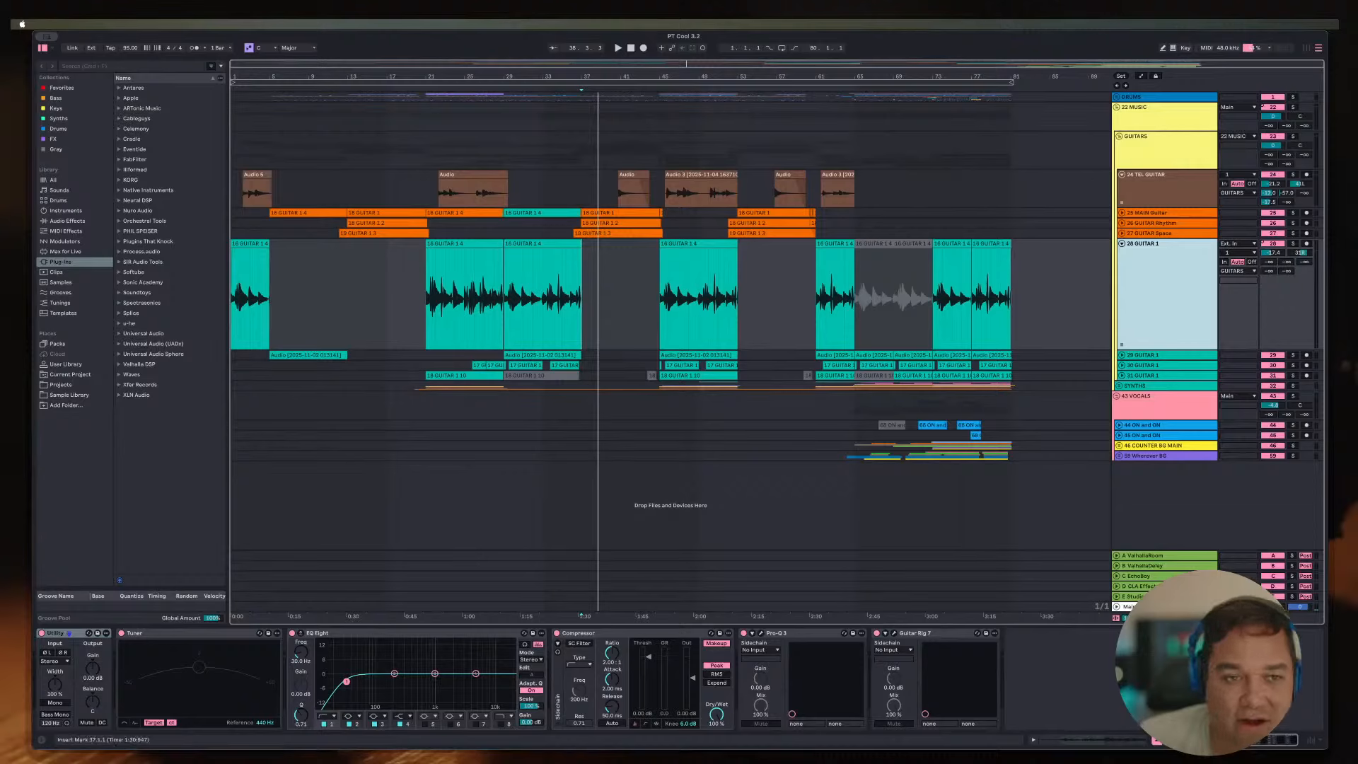
left_click(427, 301)
key("space")
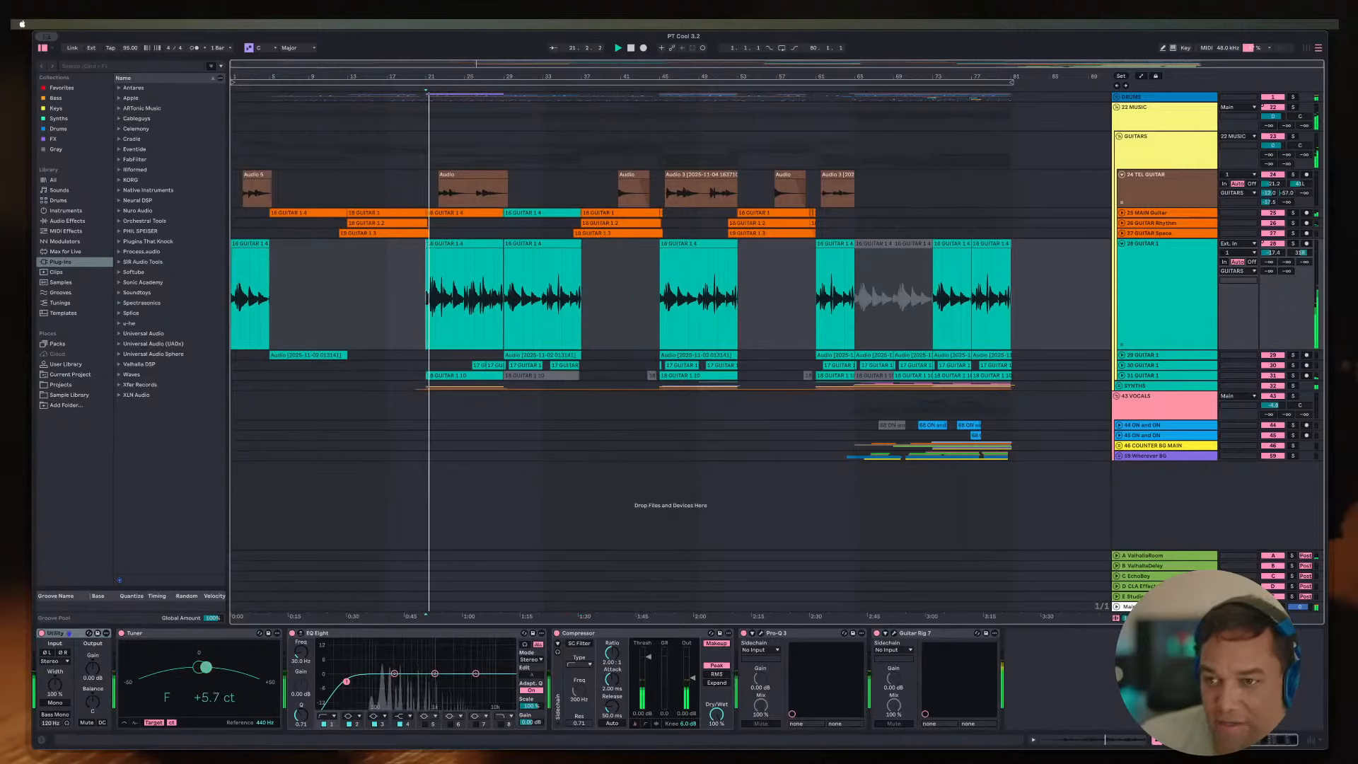
key("s")
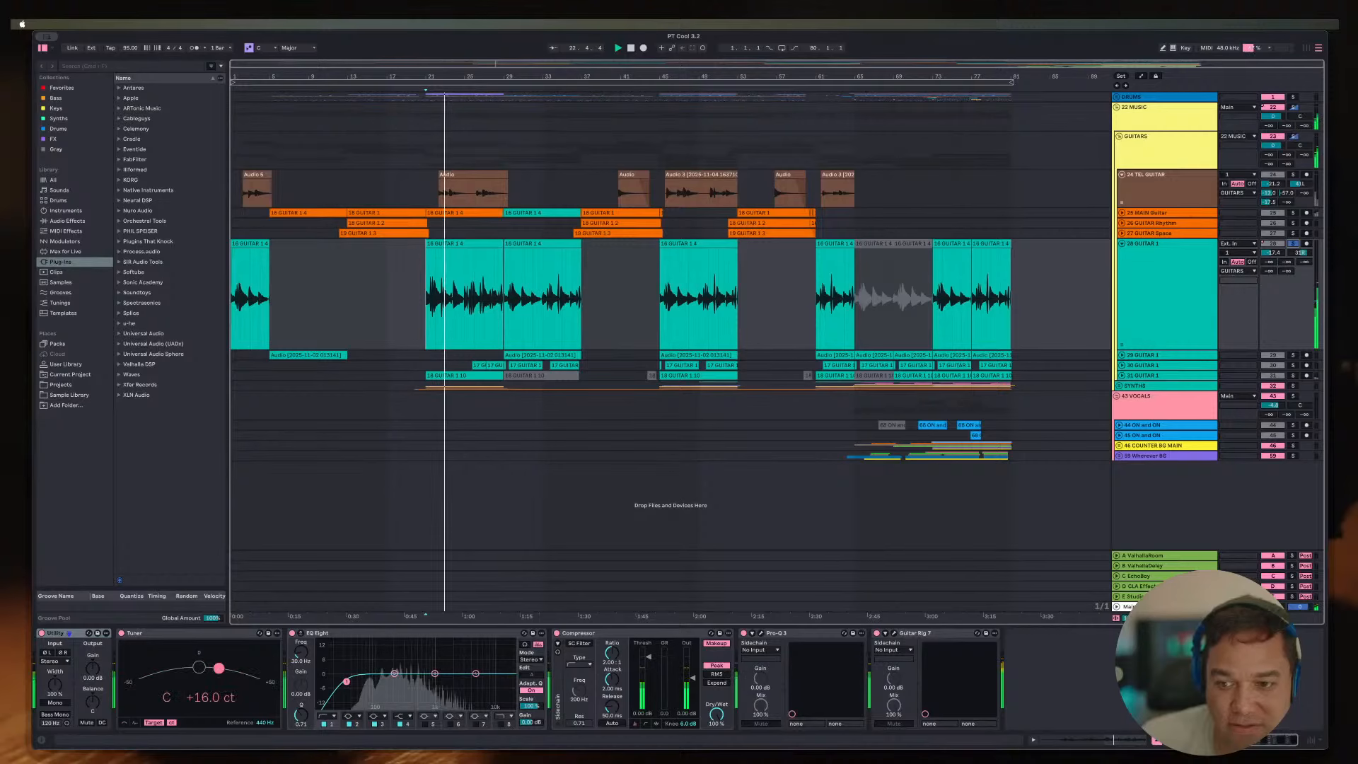
left_click_drag(1325, 749, 1212, 742)
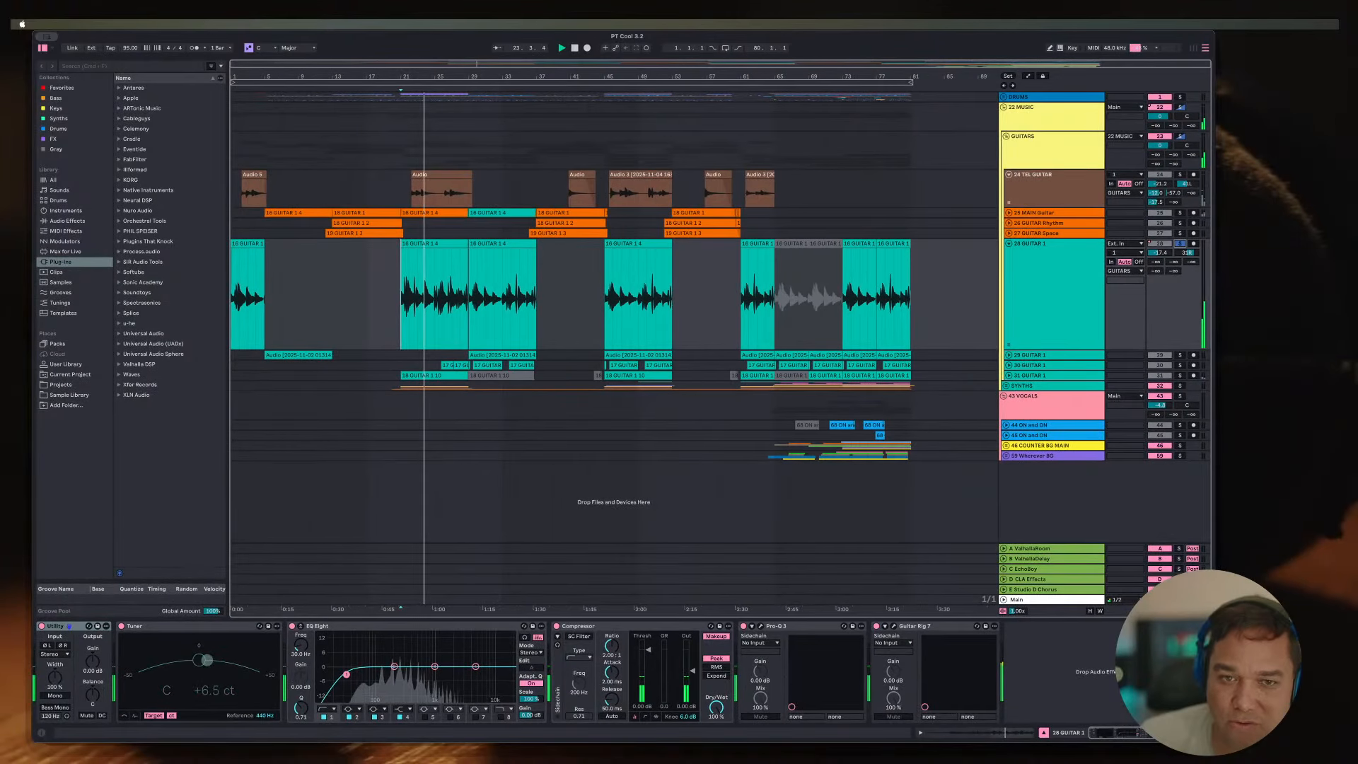
key("space")
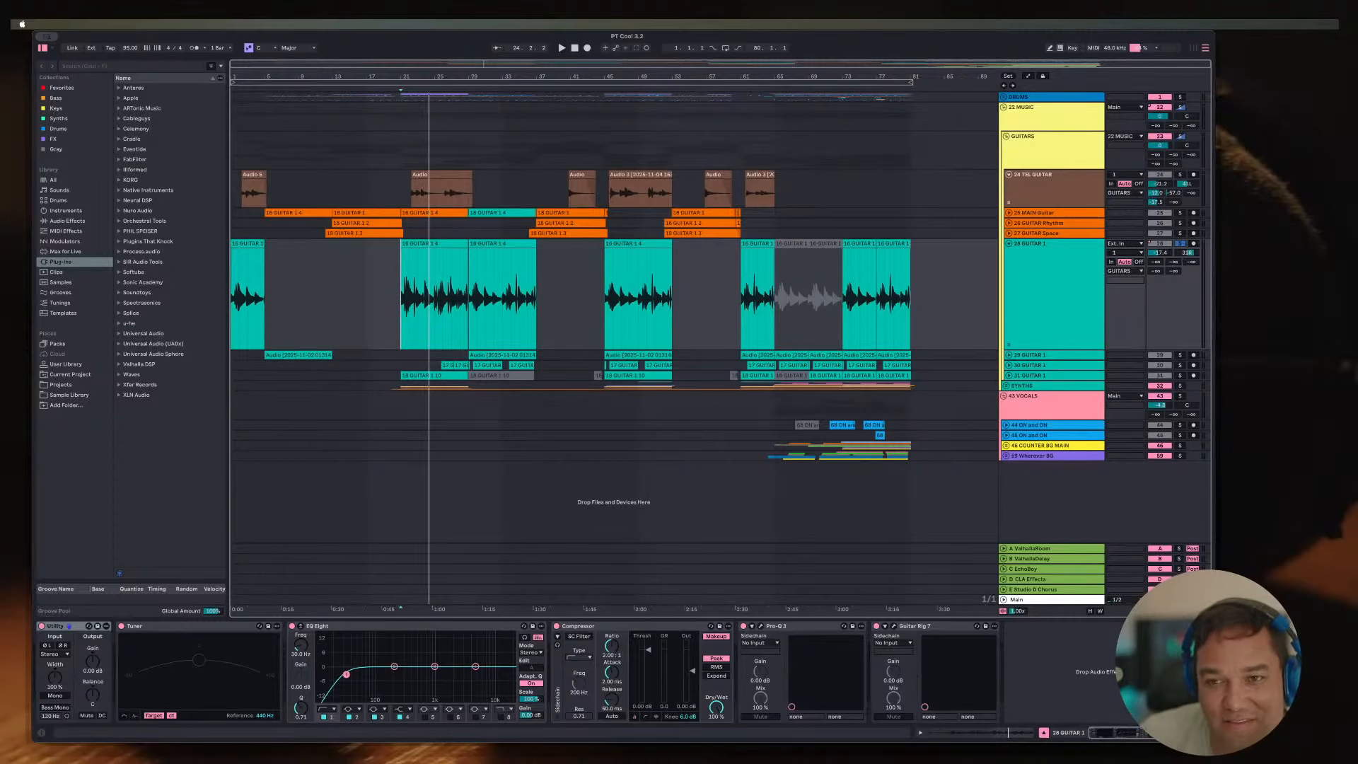
Step: Expand and rename guitar track 25 as "# Chords Guitar", and collapse guitar track 28
left_click(1008, 213)
left_click(1040, 214)
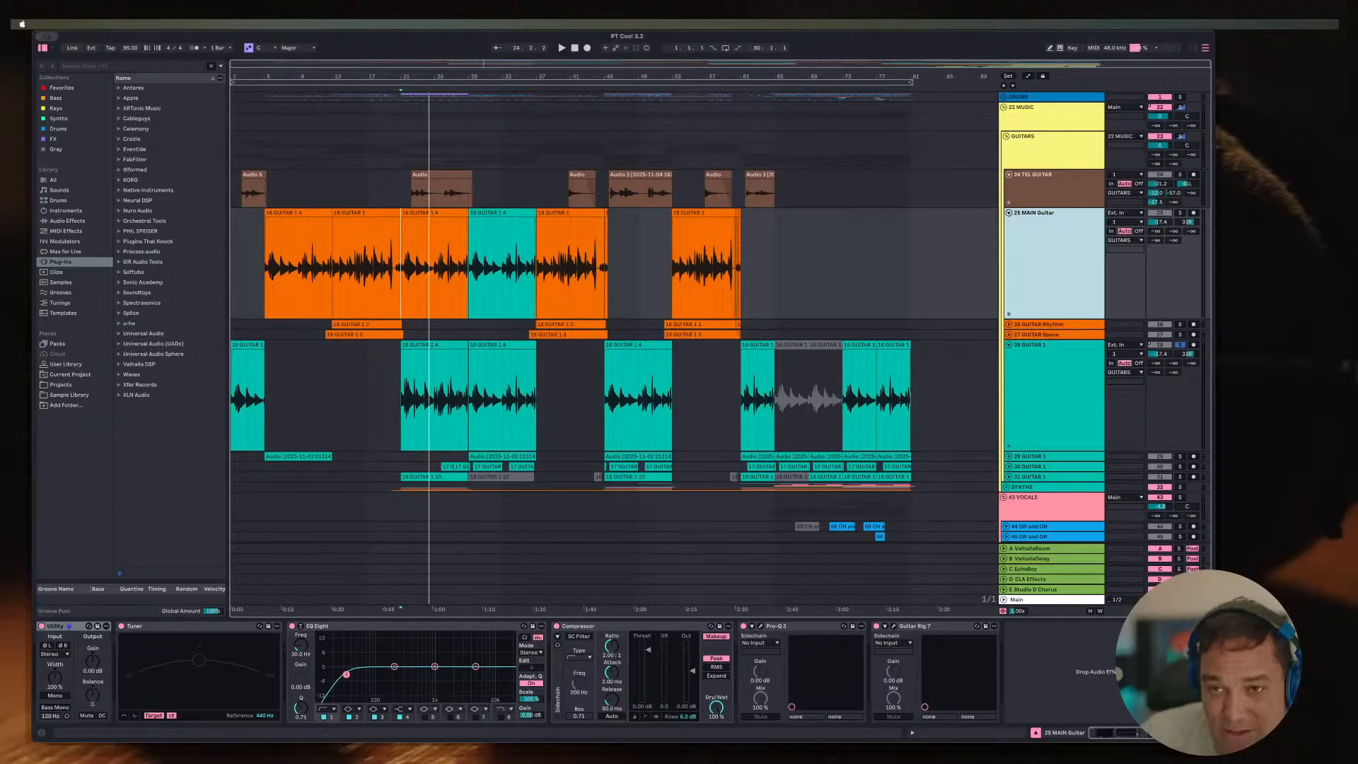
key("super+r")
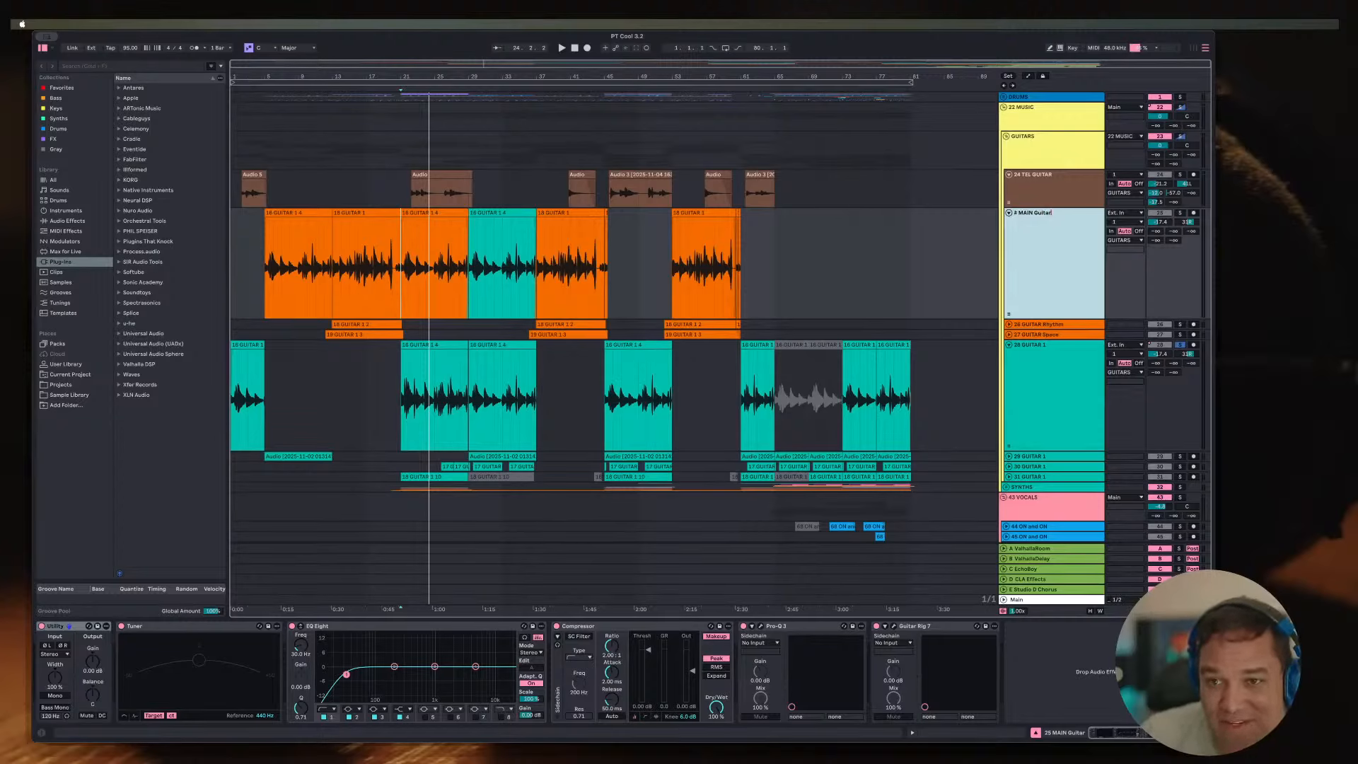
key("BackSpace")
key("BackSpace")
key("BackSpace")
key("BackSpace")
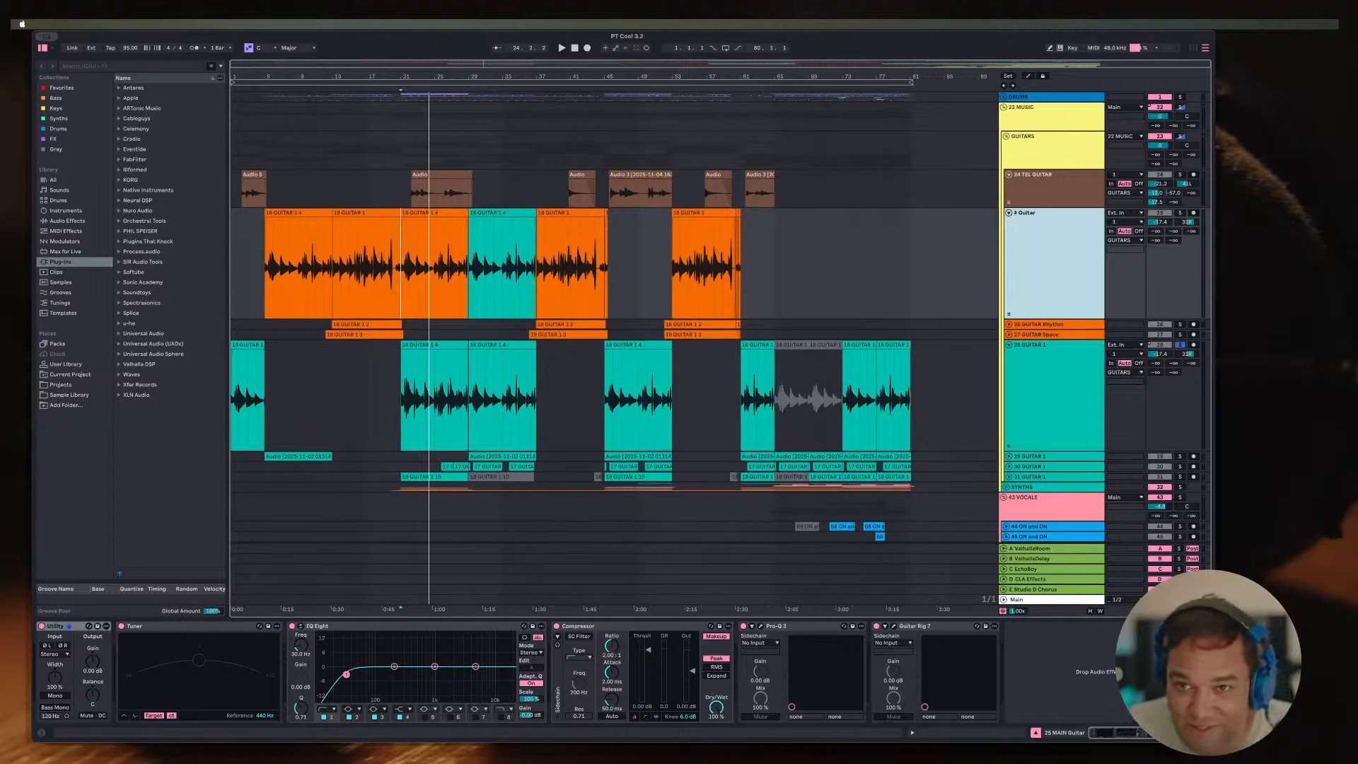
type("Chor")
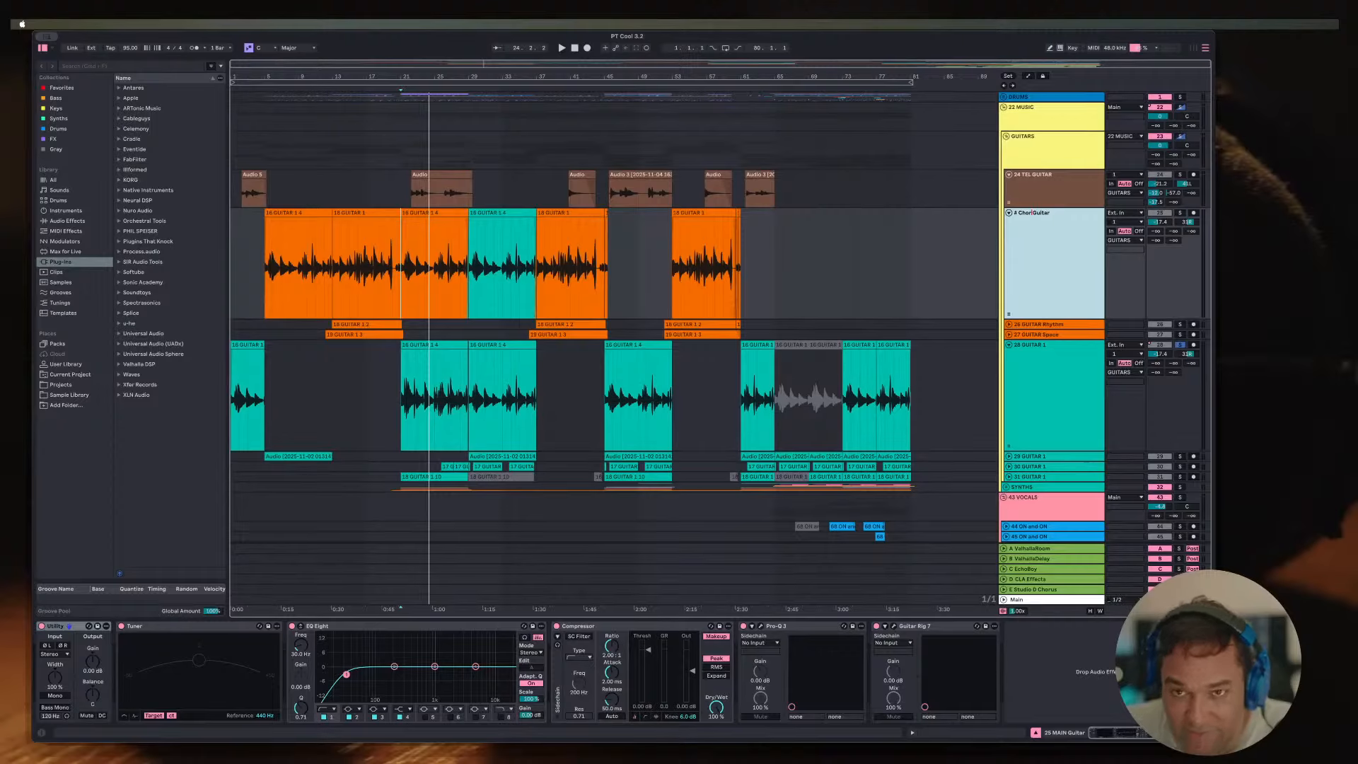
type("ds")
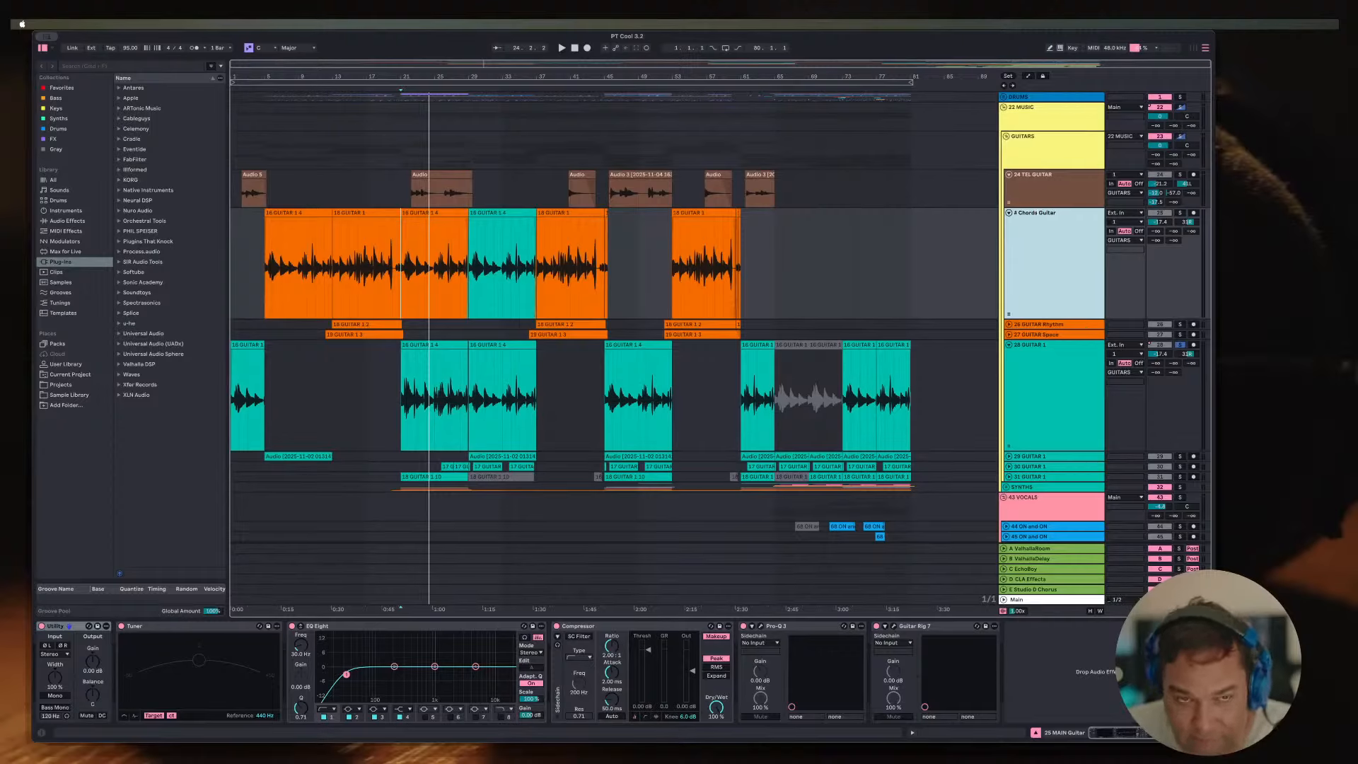
key("Return")
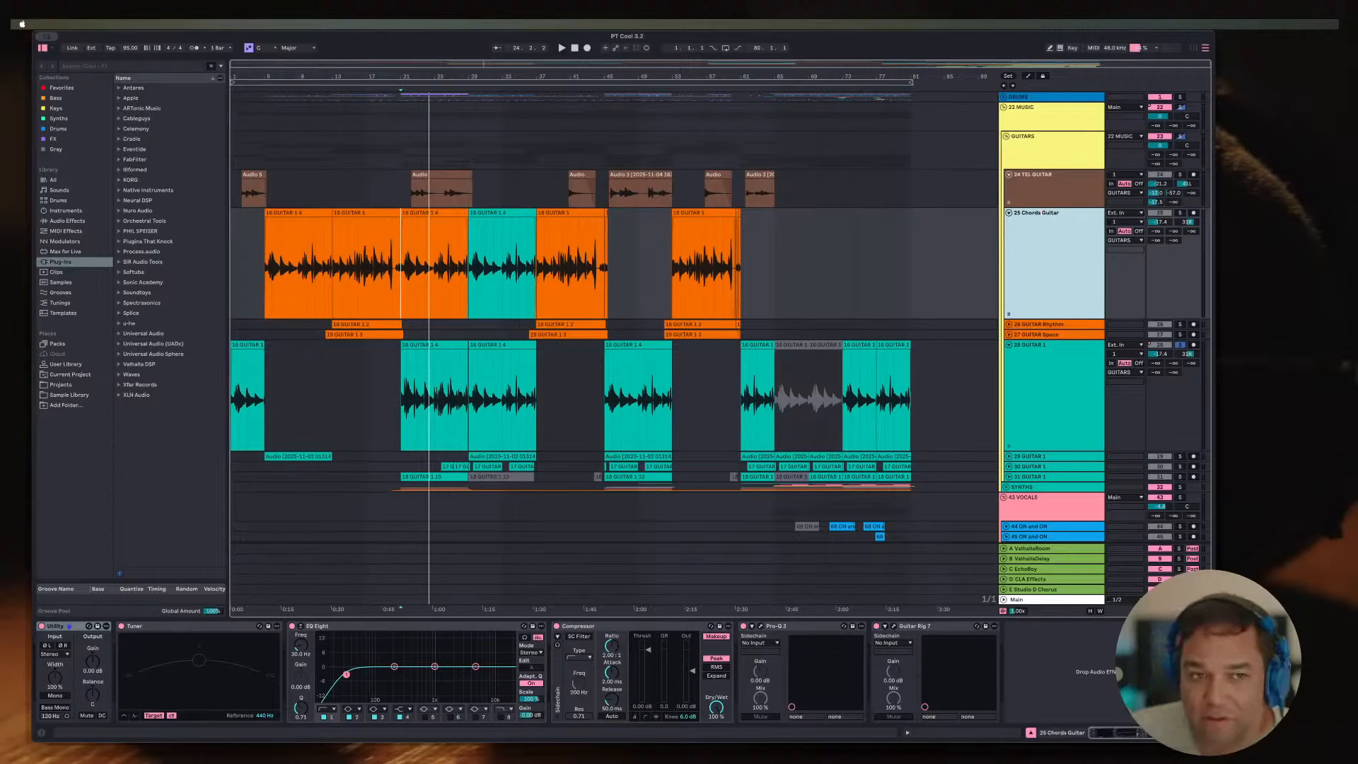
left_click(1009, 345)
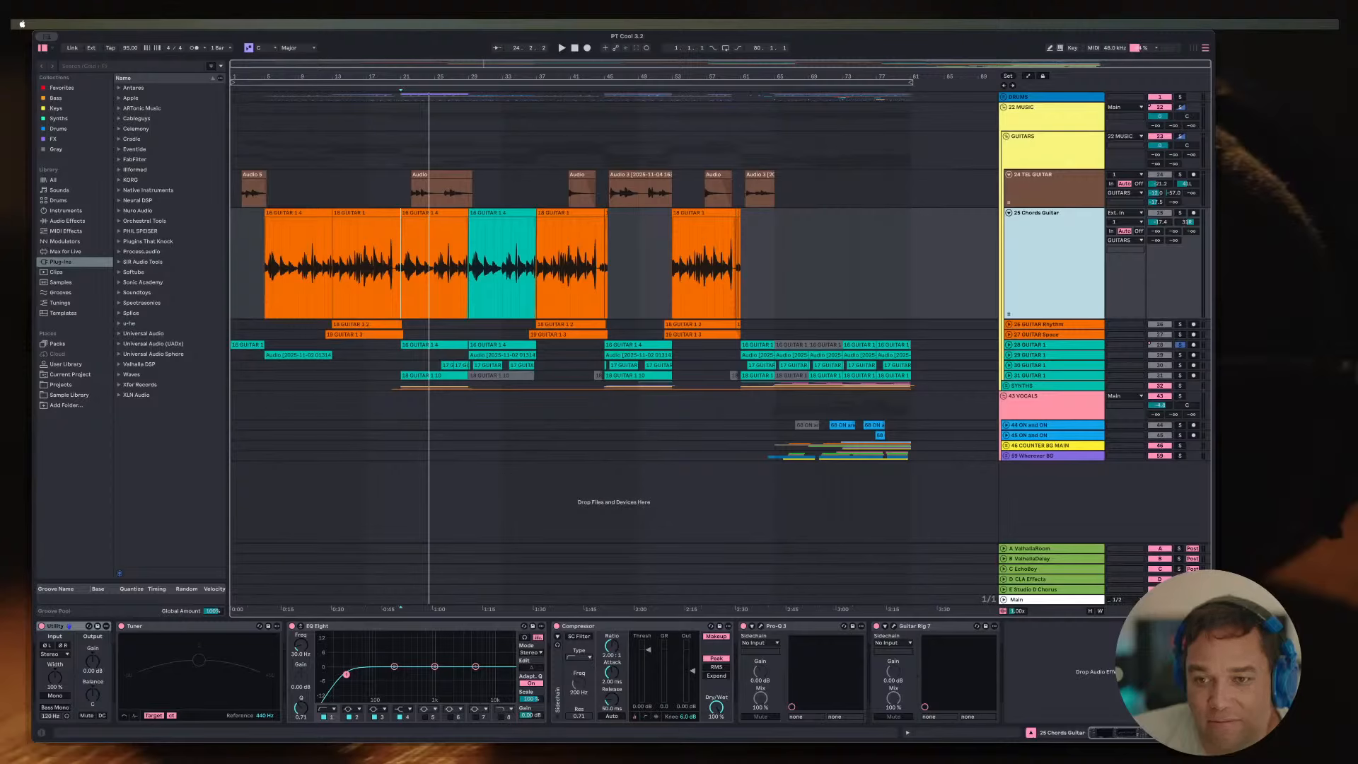
Step: Rename guitar track 28 as "# Main Guitar"
left_click(1149, 344)
key("super+r")
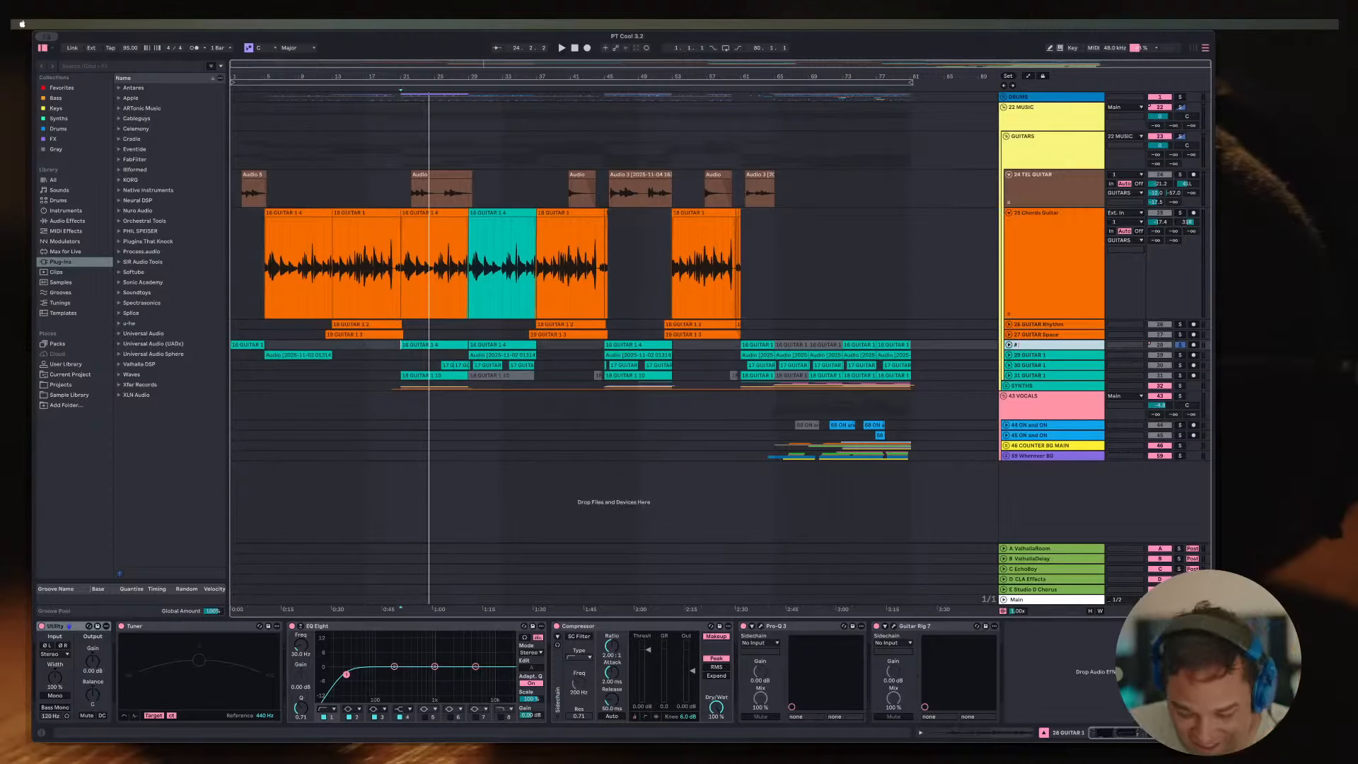
type("Main")
key("Return")
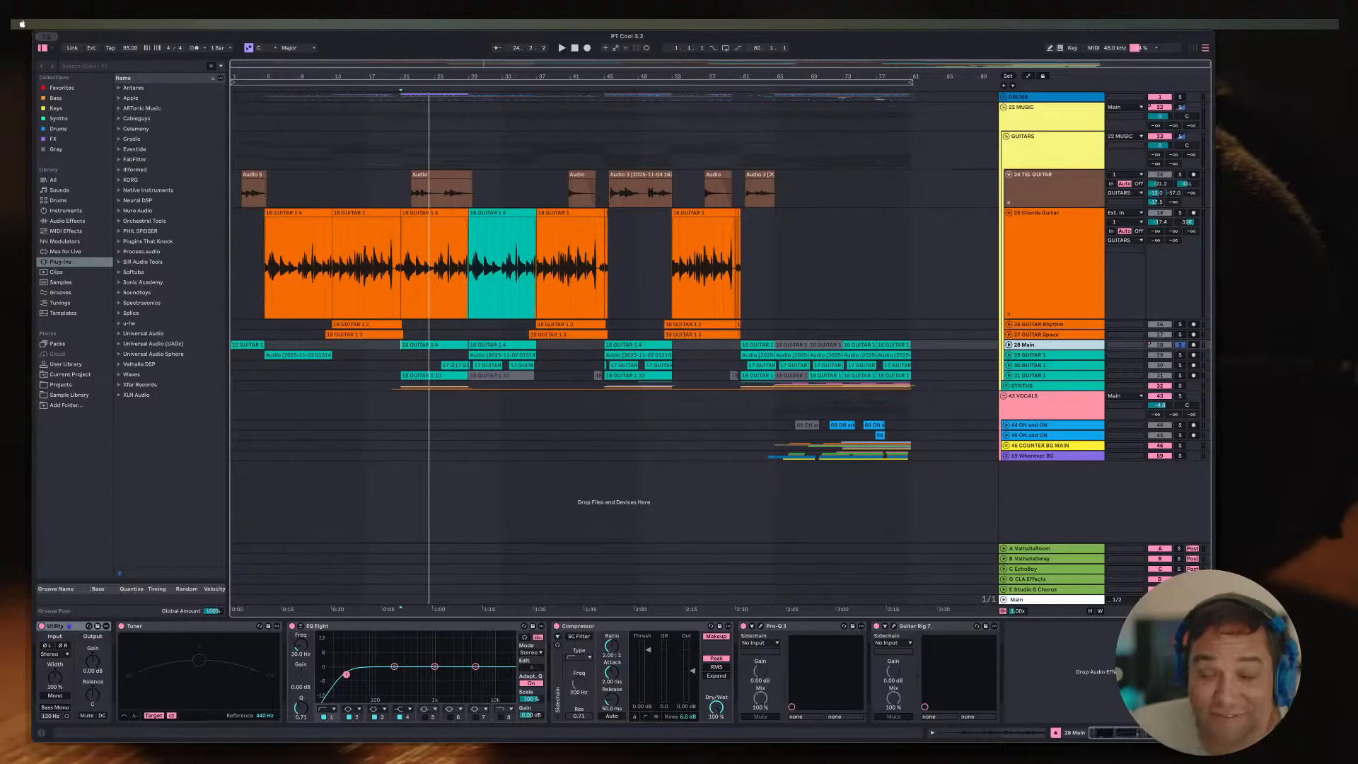
key("super+r")
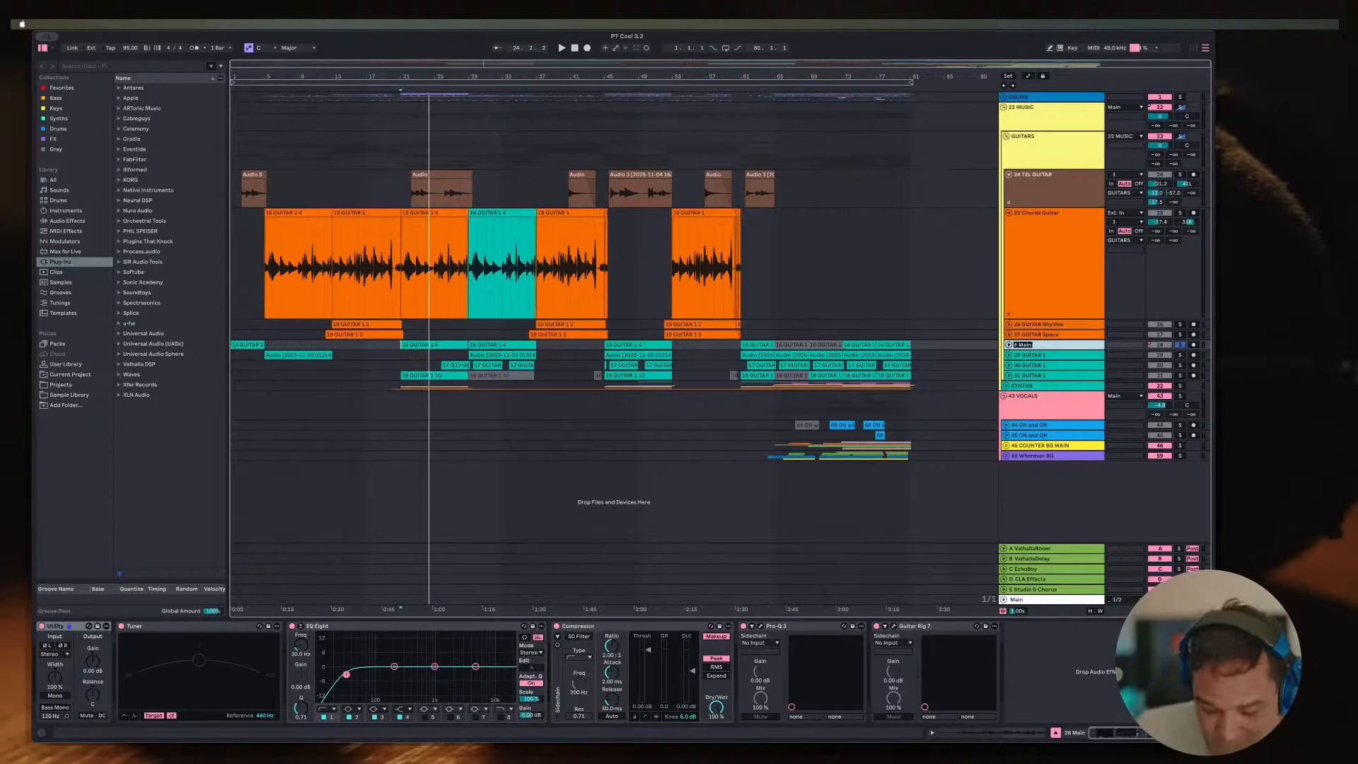
type("# Mai")
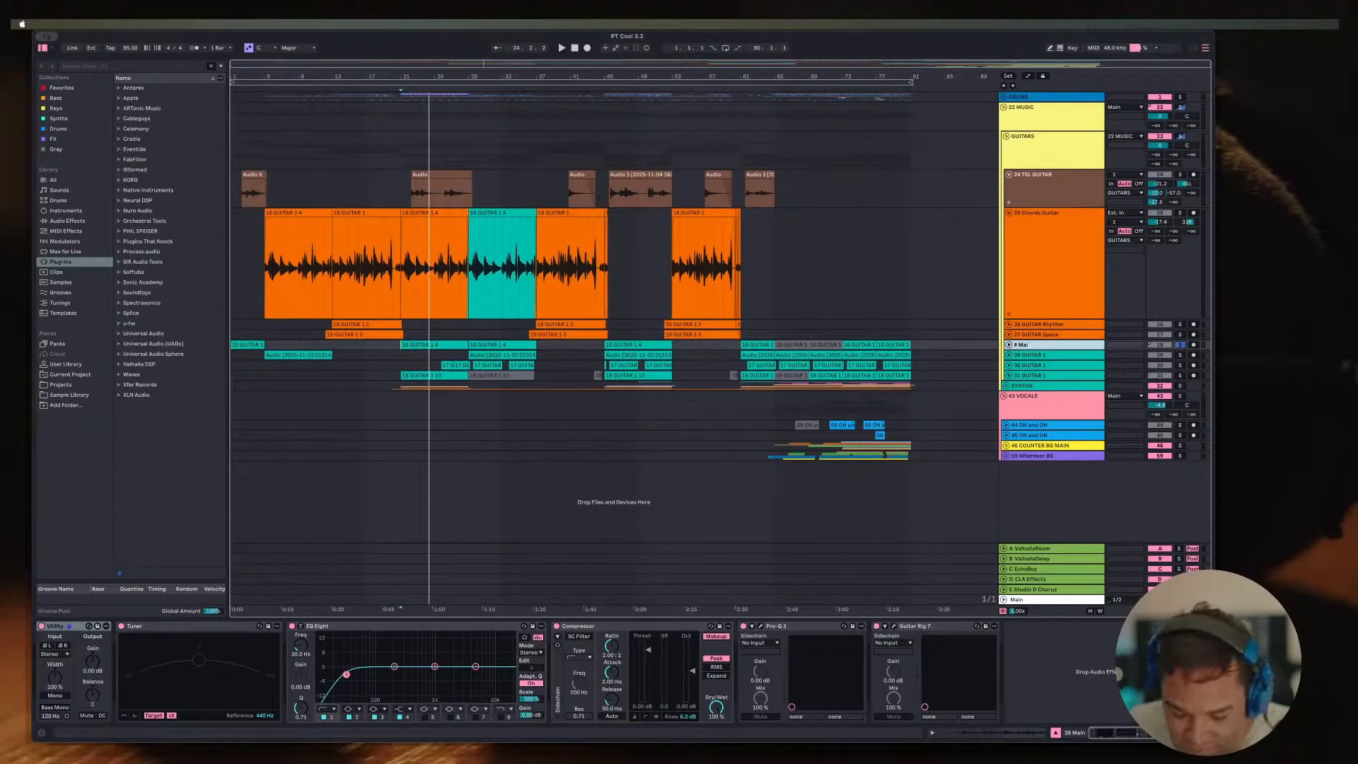
type("n Guitar")
key("Return")
Step: Expand guitar track 29 and audition it from bar 29, soloing it in place of the Main Guitar track
key("space")
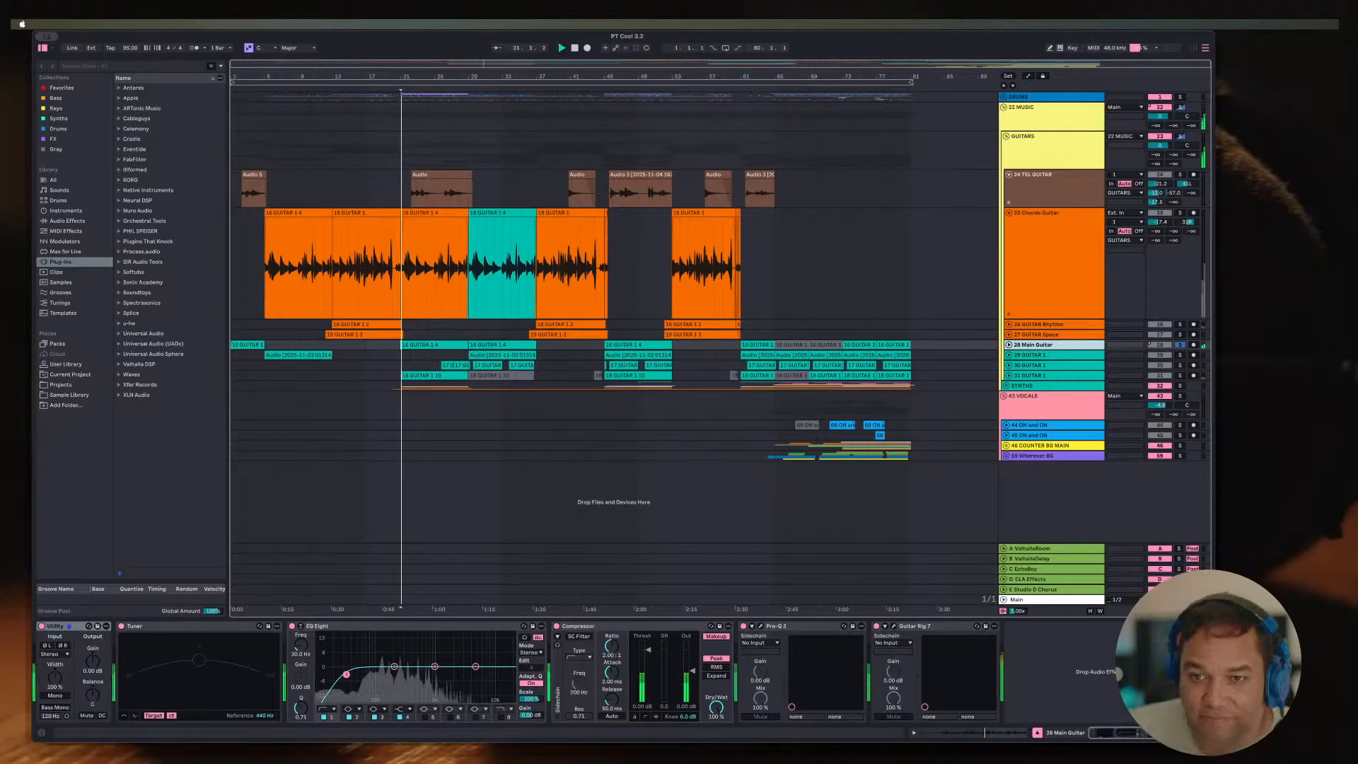
left_click(1009, 355)
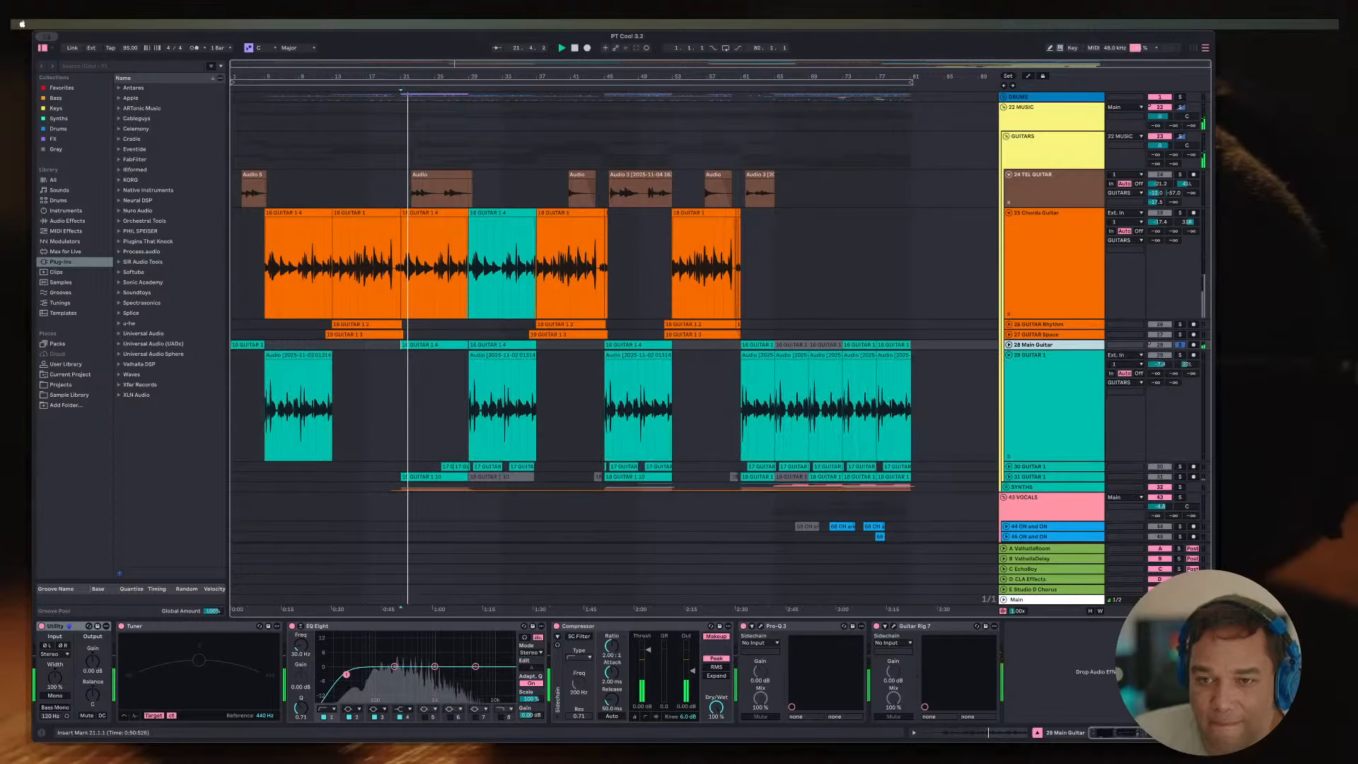
key("space")
left_click(470, 409)
key("space")
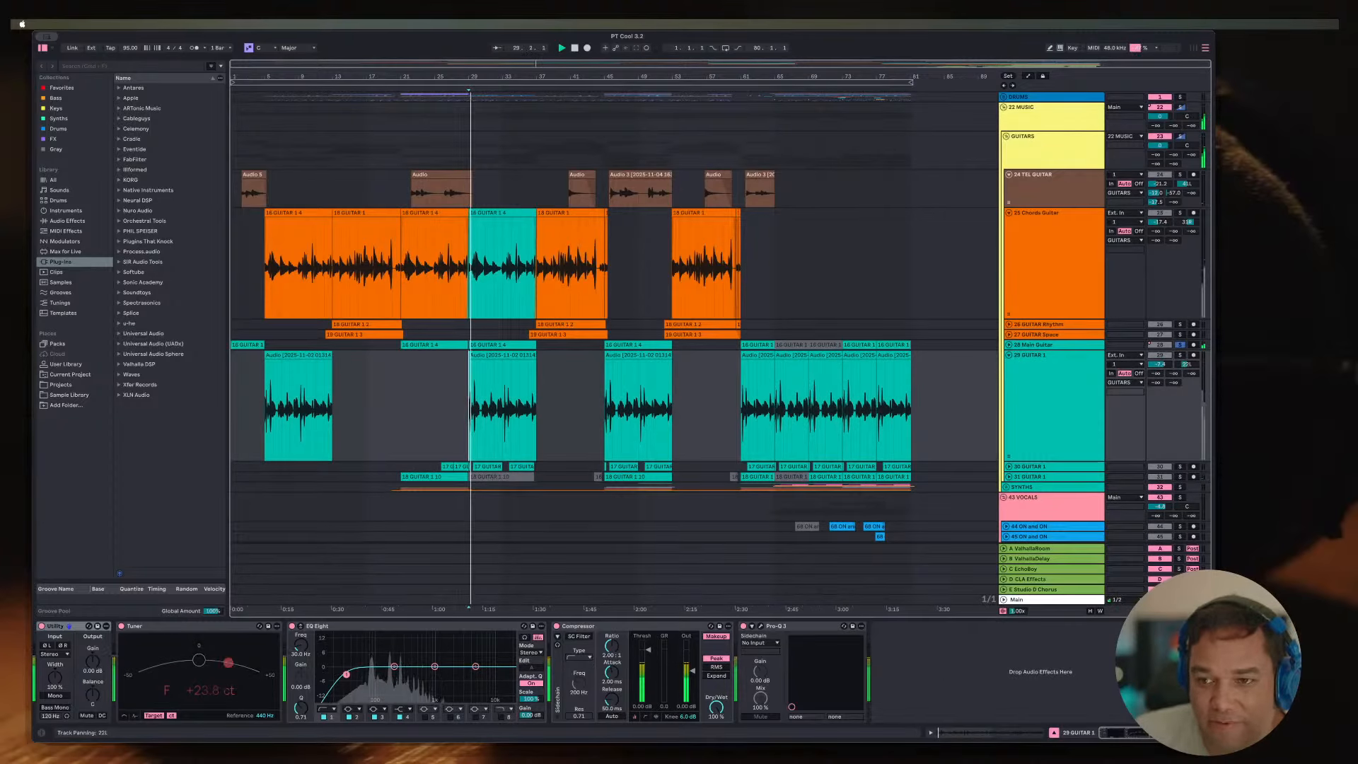
left_click(1180, 356)
left_click(1180, 345)
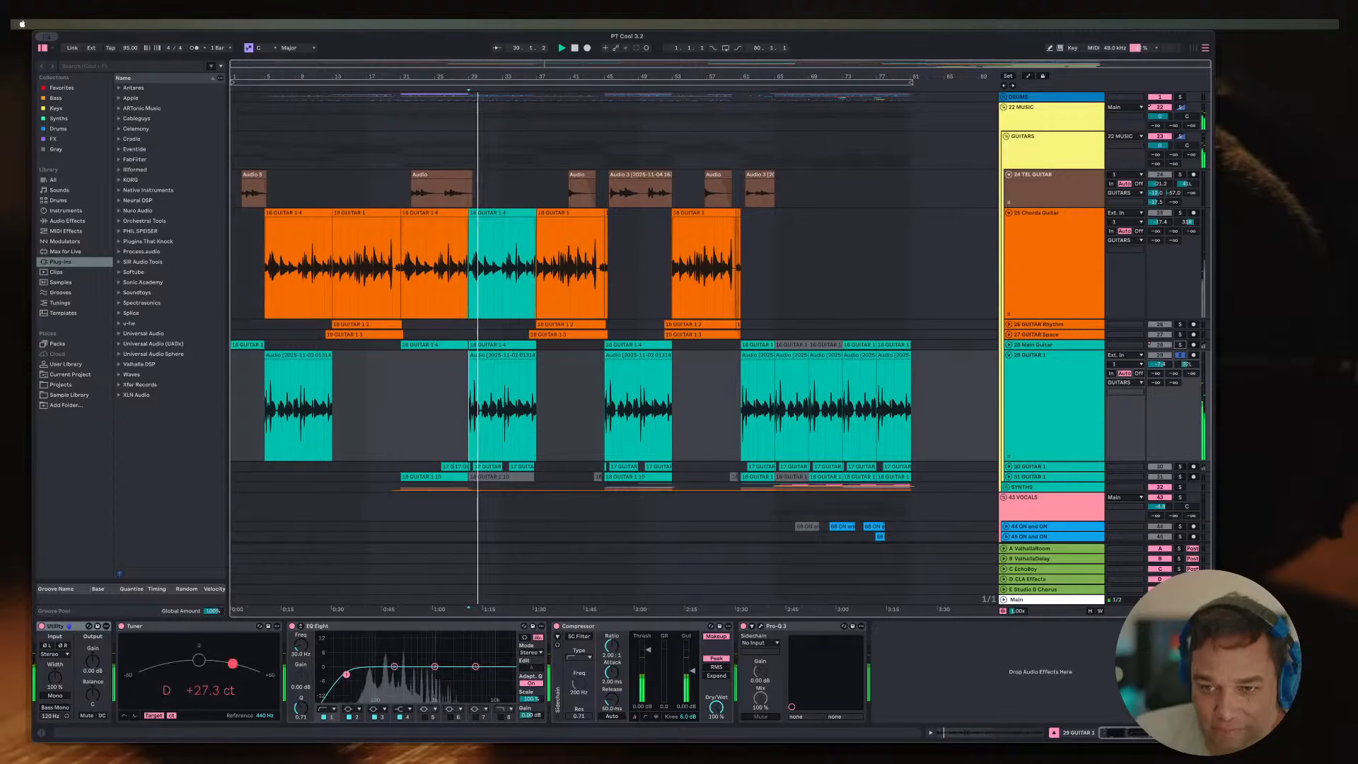
Step: Rename guitar track 29 as "# Bass Guitar"
left_click(1054, 396)
key("super+r")
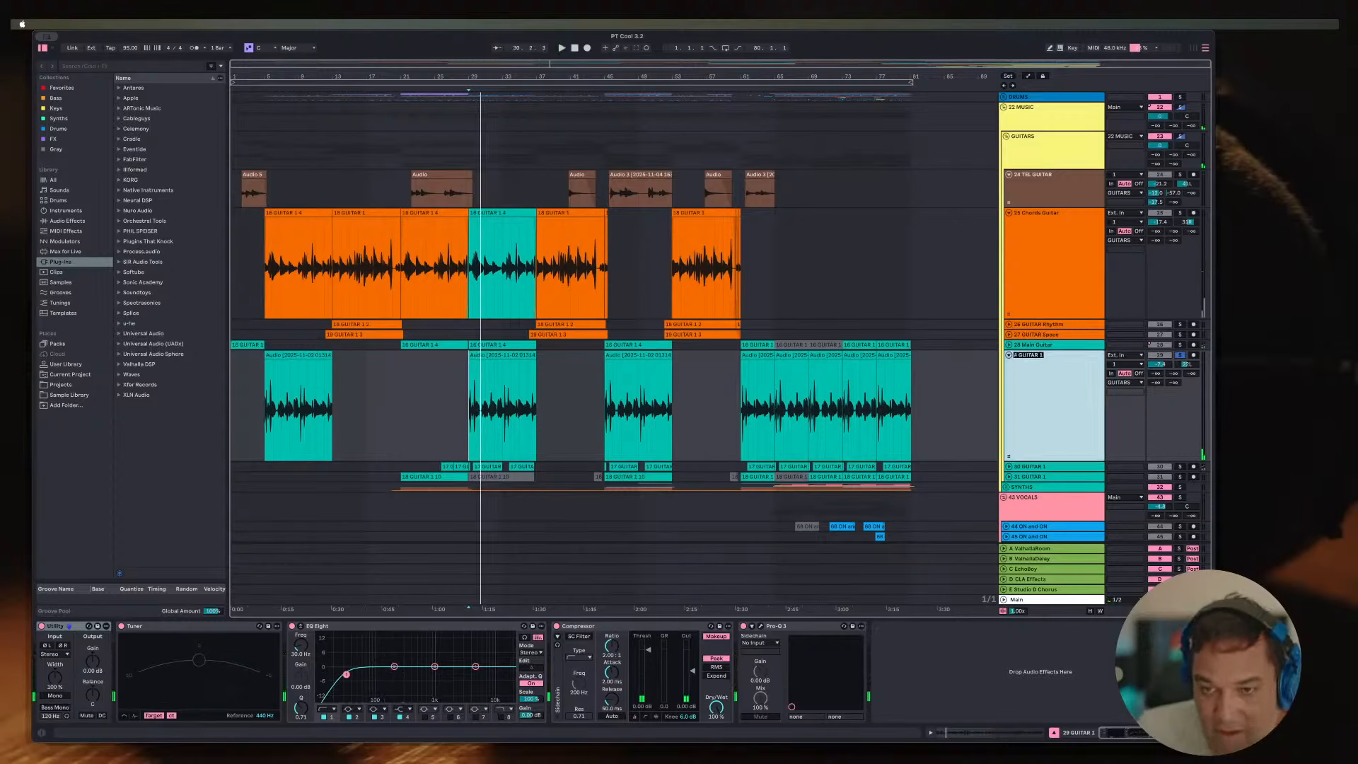
type("#")
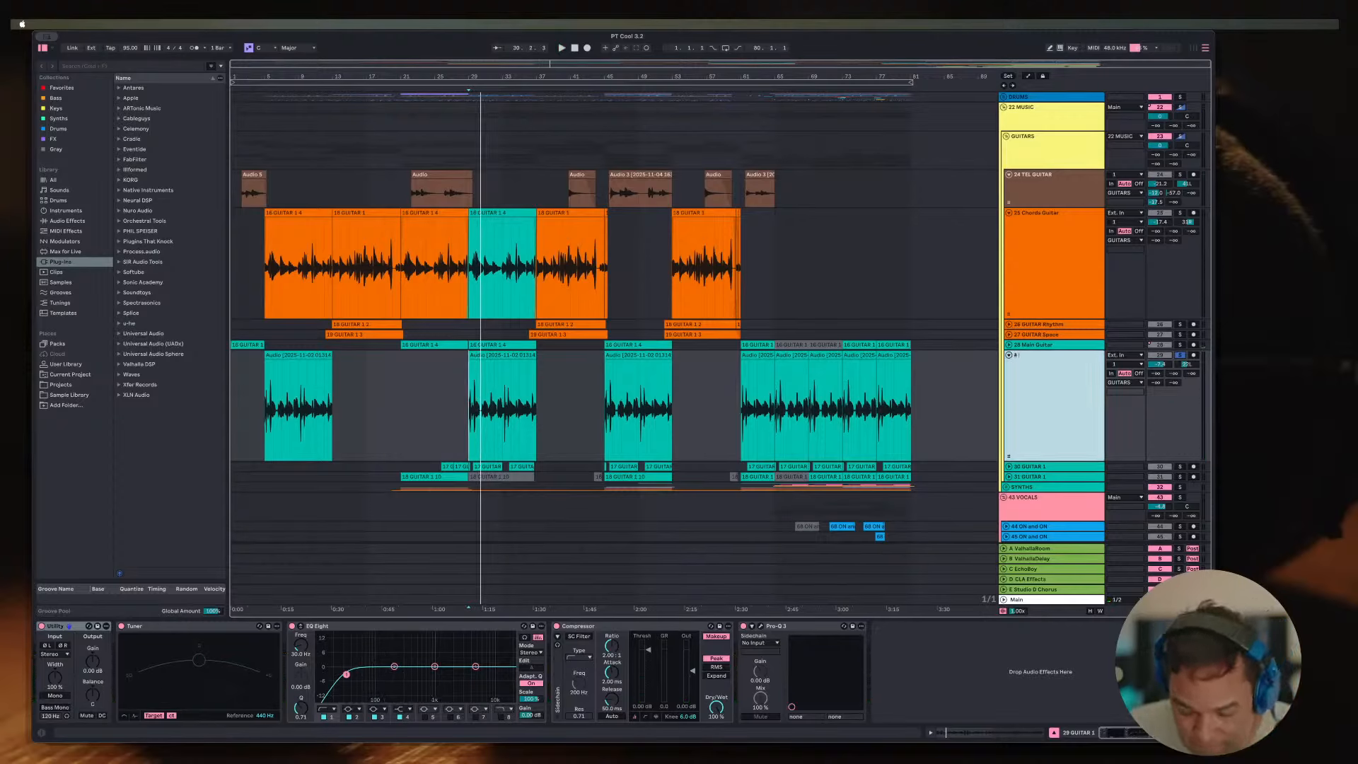
type(" Bass Guitar")
key("Return")
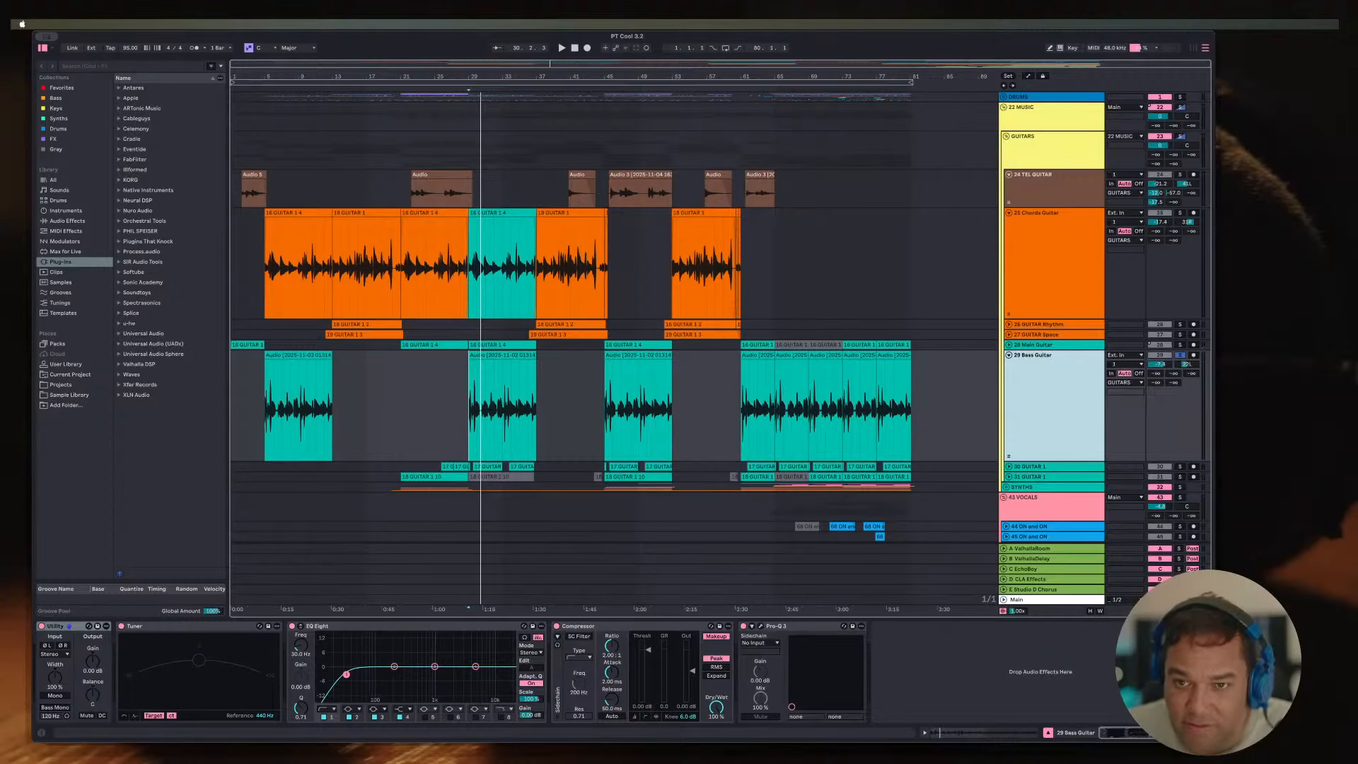
Step: Replay the Bass Guitar track briefly, then expand guitar track 30 and solo it in place of Bass Guitar
key("space")
key("space")
left_click(1009, 467)
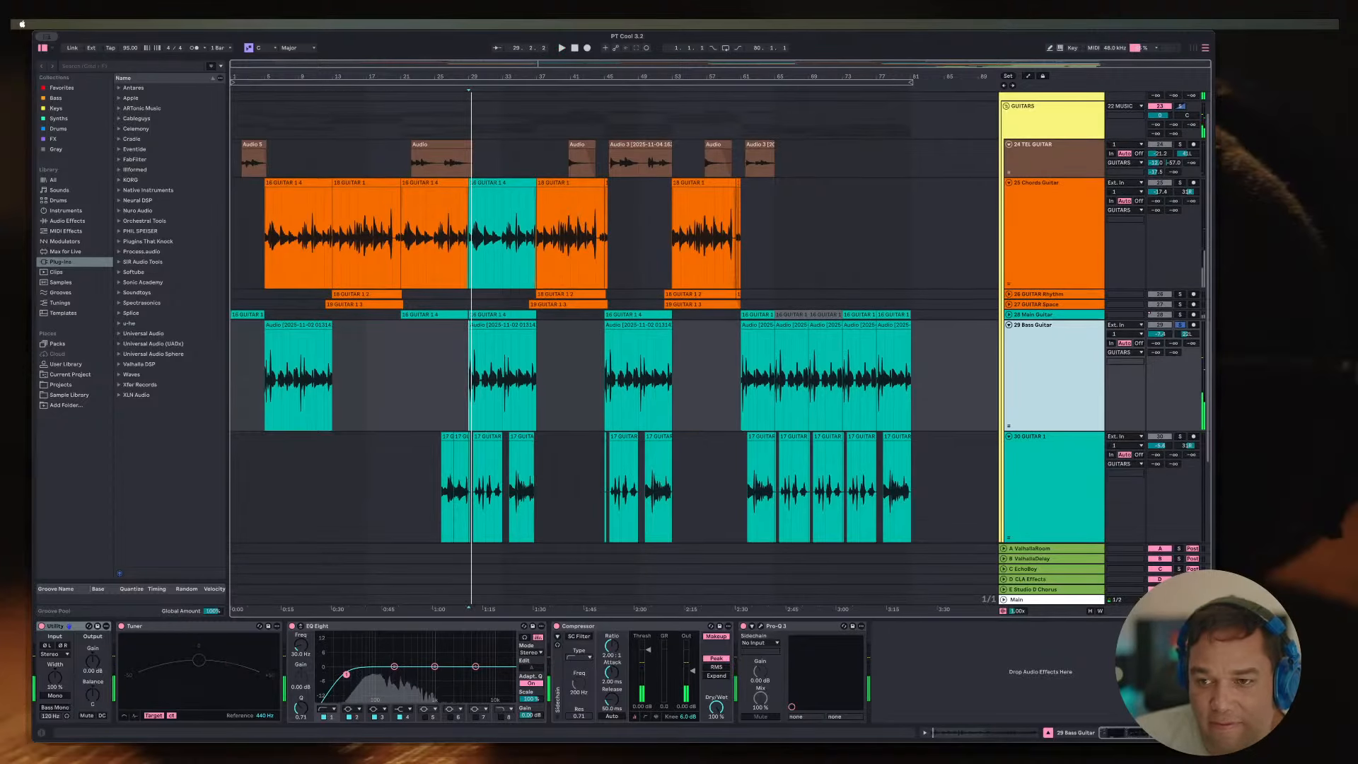
left_click(1180, 325)
left_click(1054, 436)
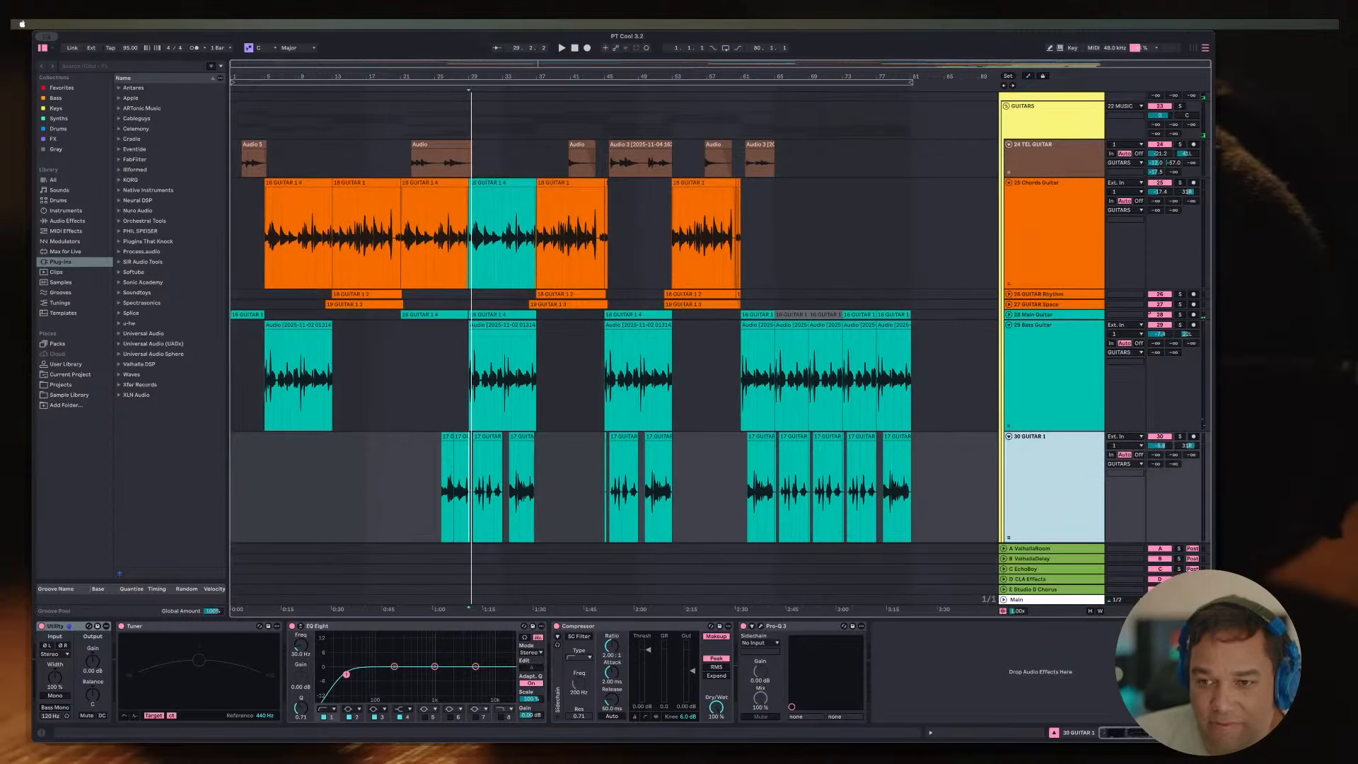
left_click(1180, 437)
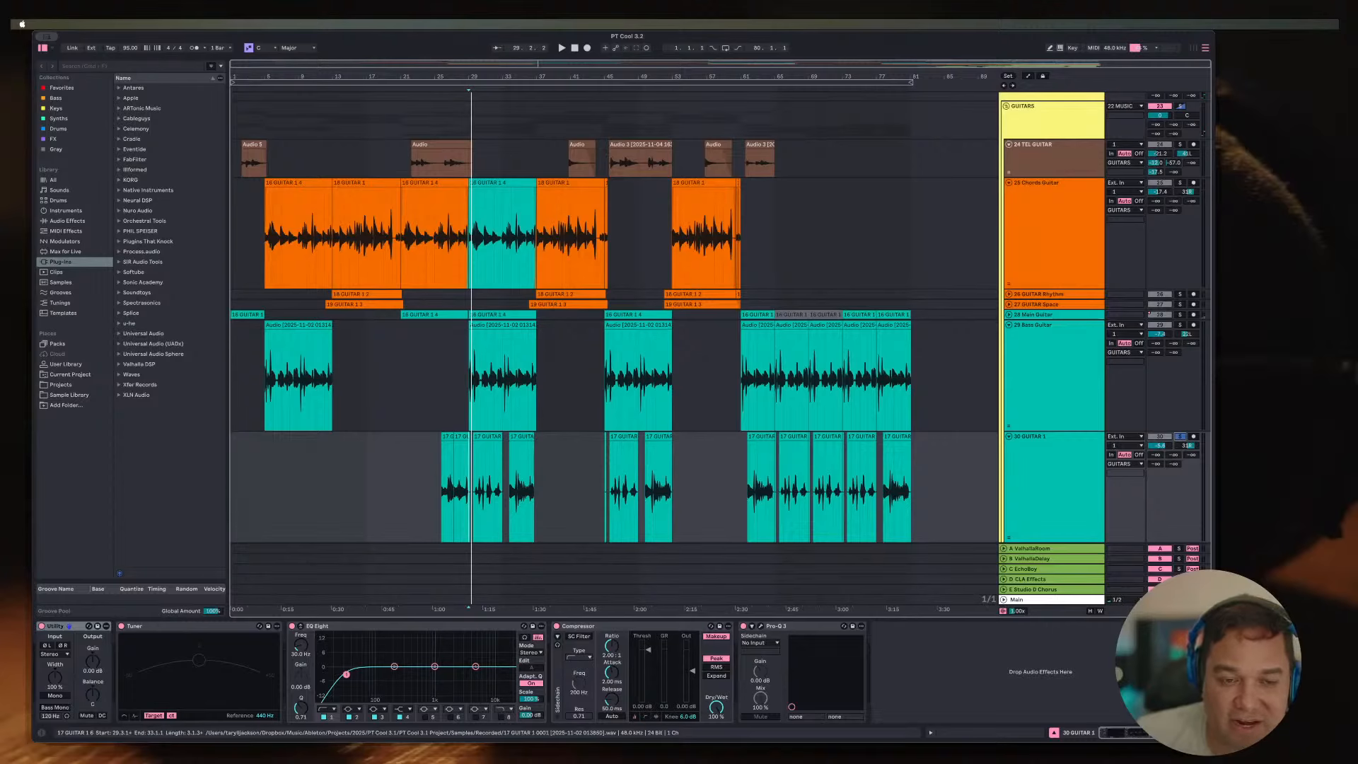
Step: Audition soloed guitar track 30 from the start of its first clip and again from bar 26.4
left_click(487, 437)
key("plus")
key("plus")
key("plus")
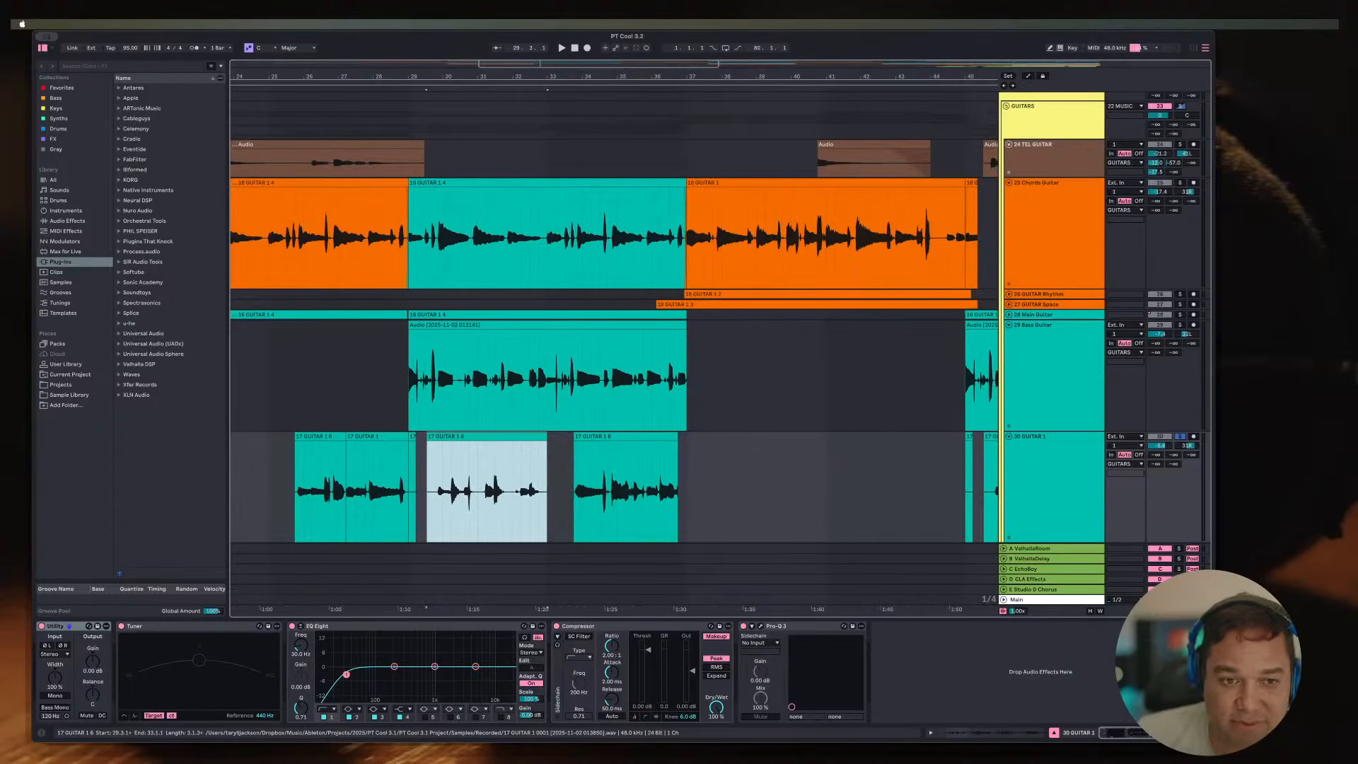
left_click(295, 492)
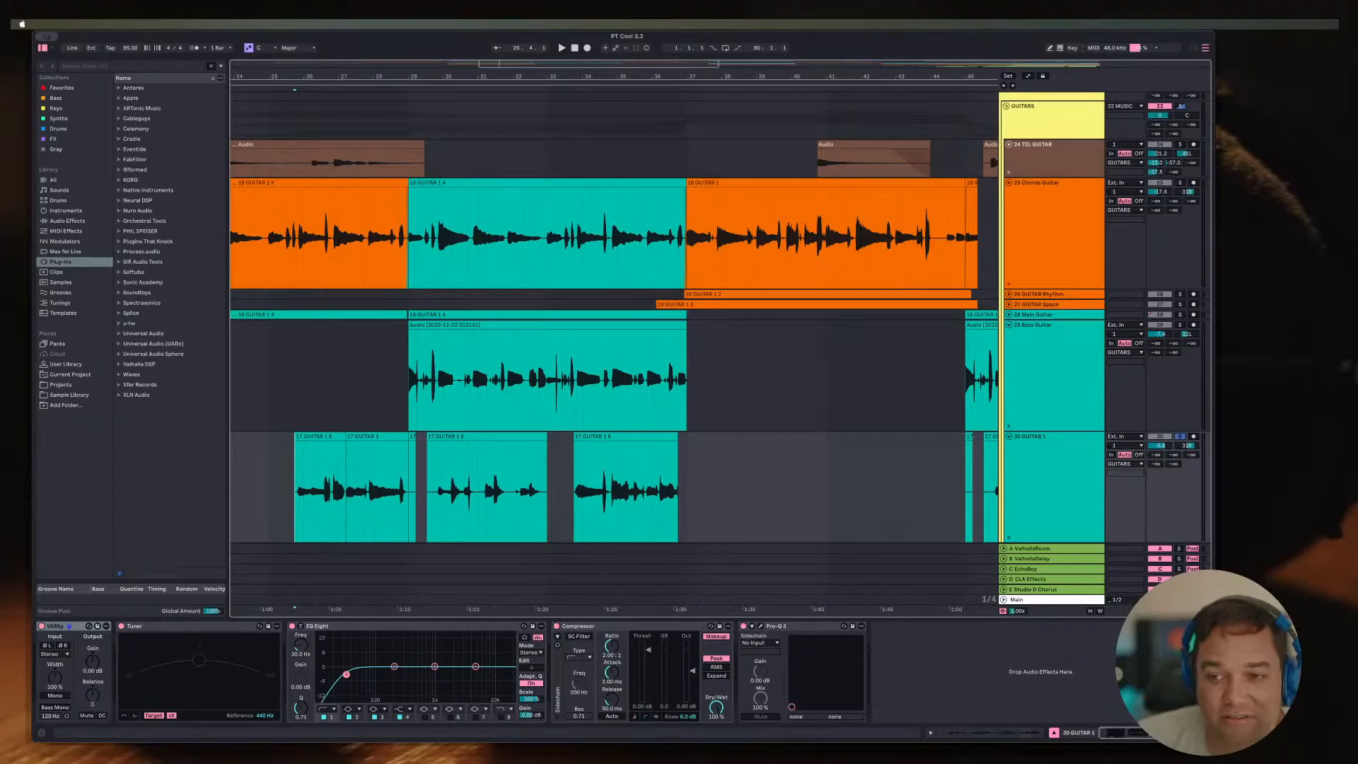
key("space")
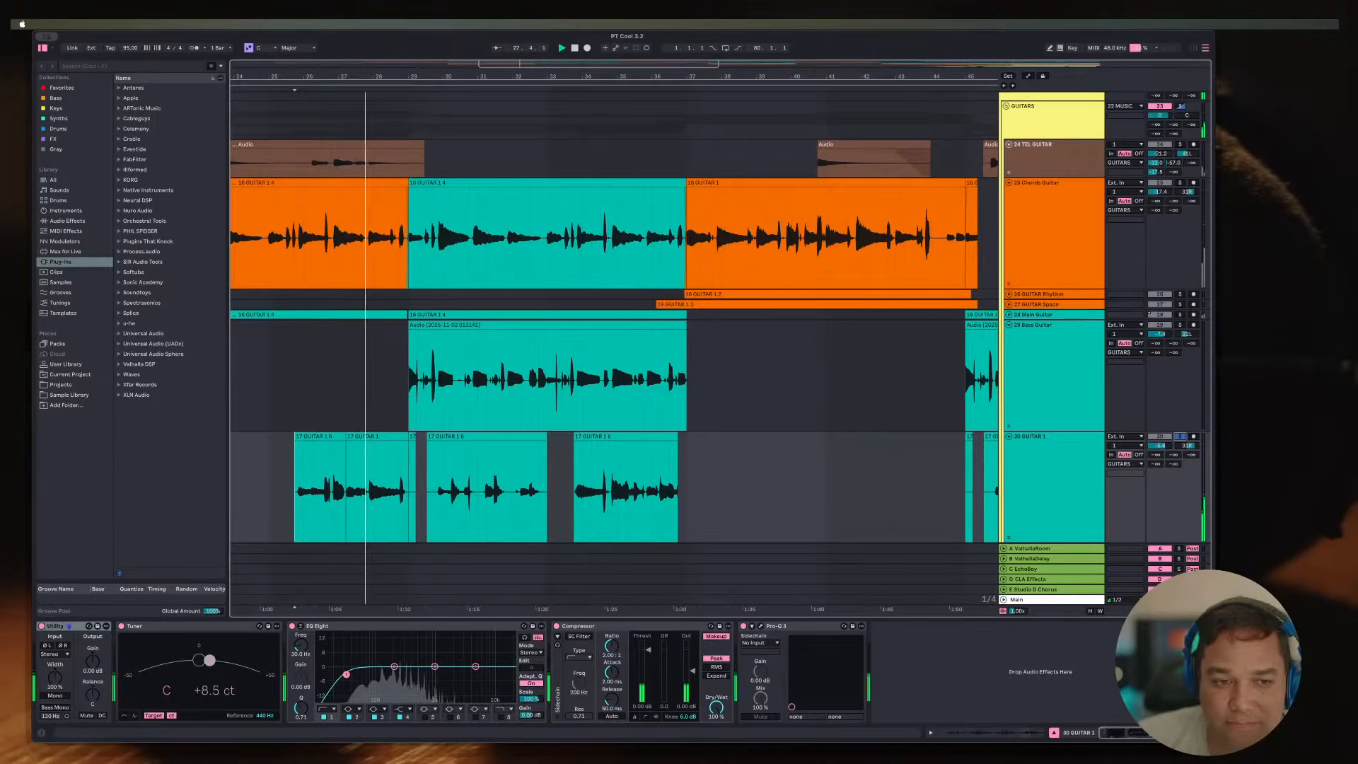
left_click(330, 489)
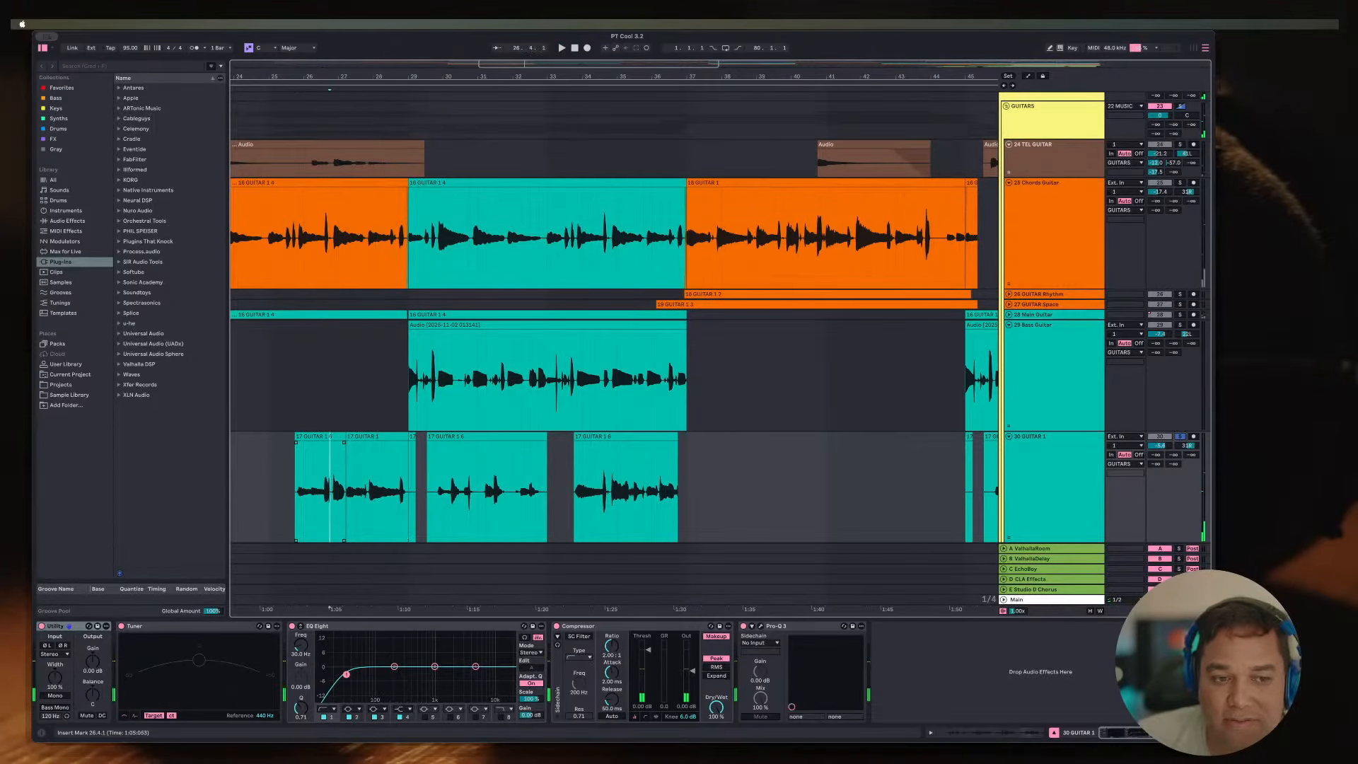
key("space")
scroll(329, 489, "up", 3)
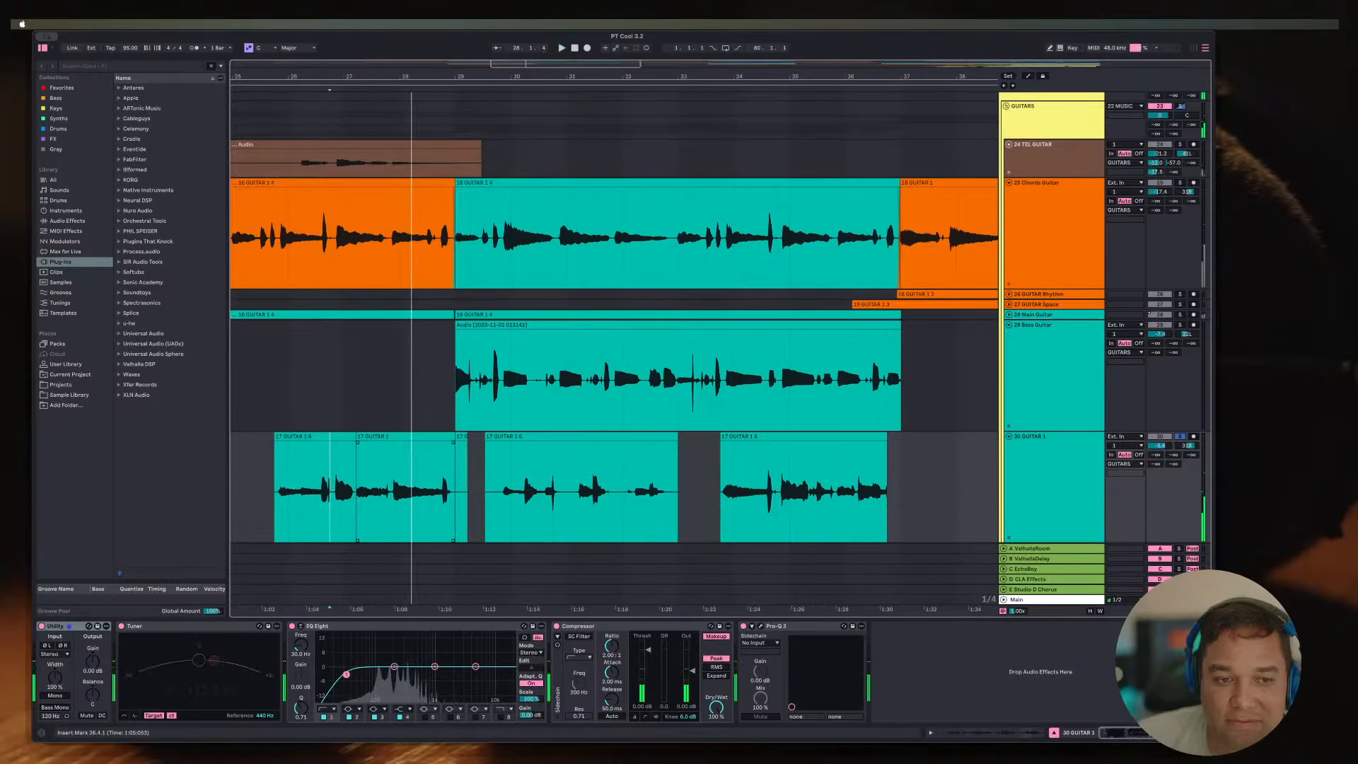
Step: Create a short crossfade between the first two clips on guitar track 30 near bar 27 and play it back
key("space")
left_click_drag(357, 442, 347, 442)
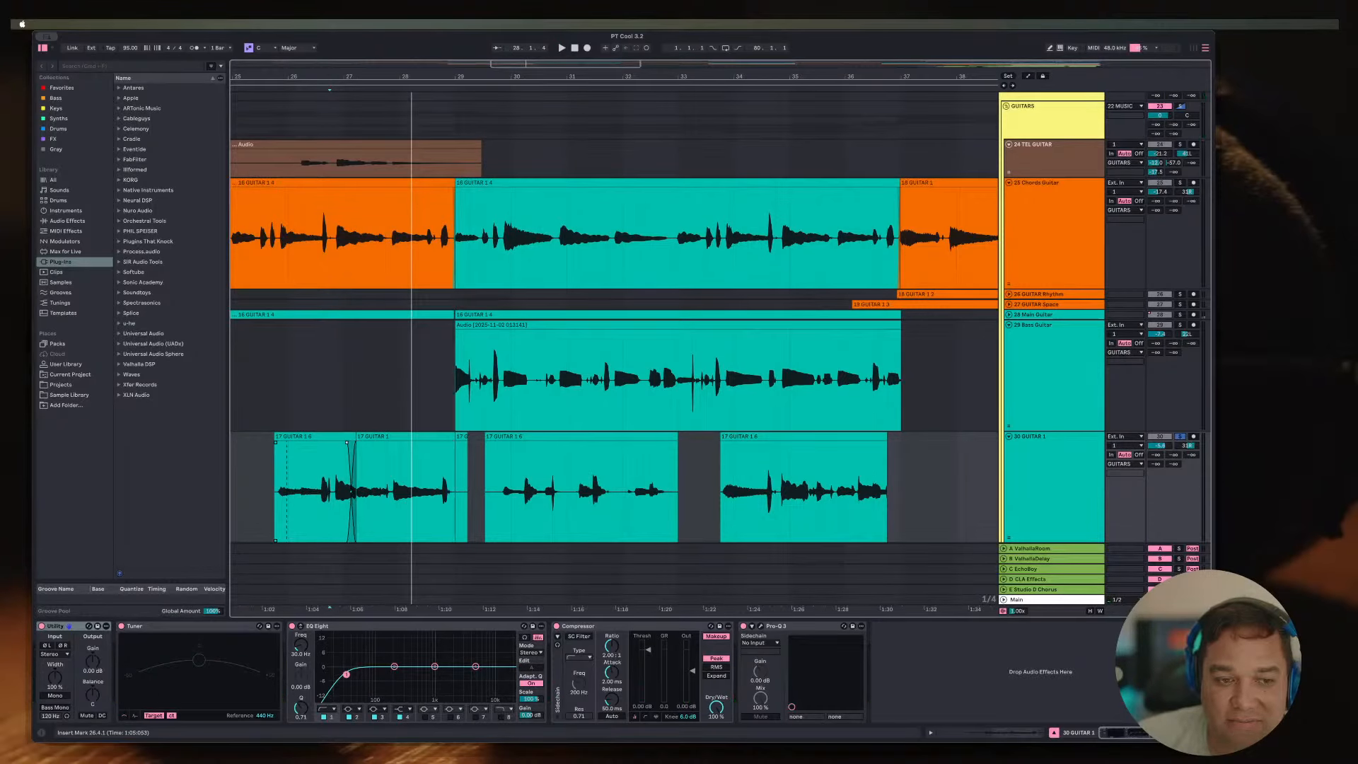
left_click(287, 492)
key("space")
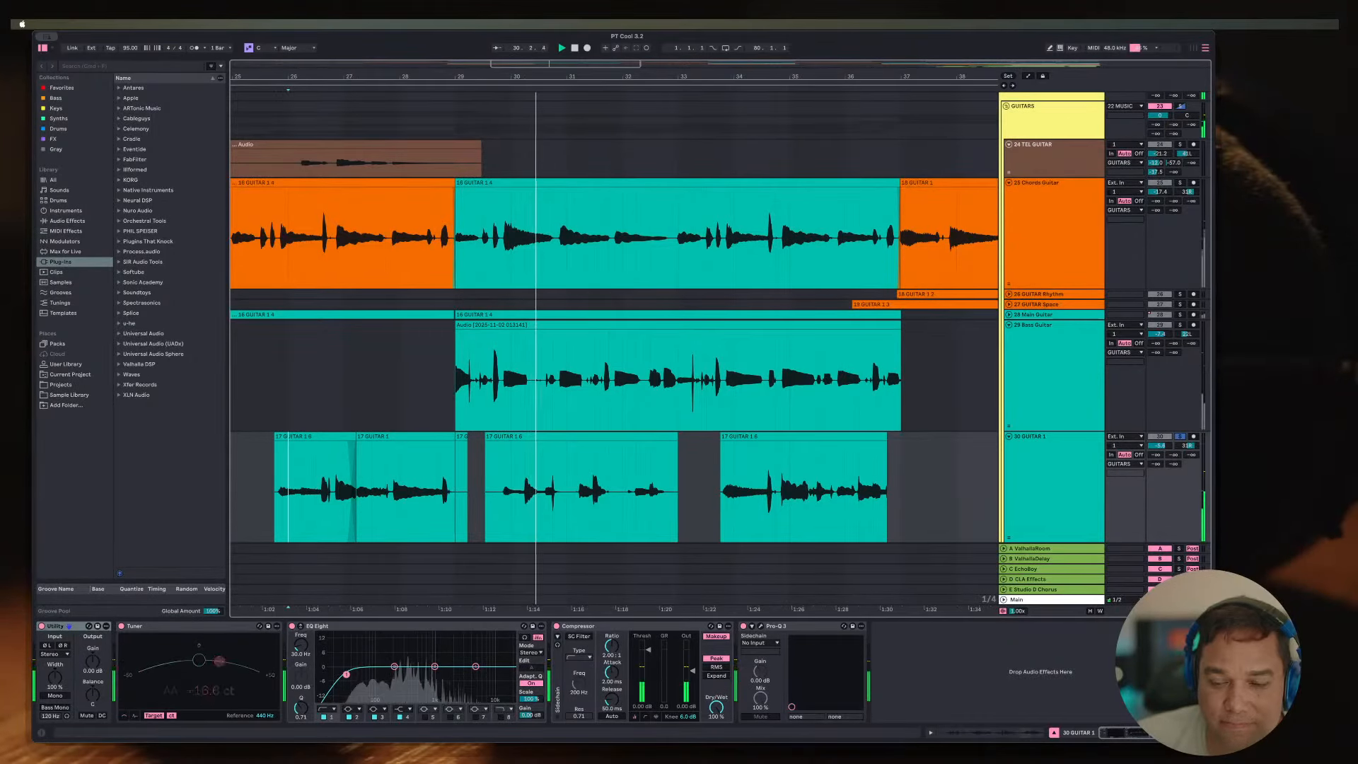
key("space")
Step: Turn off the solo on guitar track 30 and rename the track as "# Guitar Lix 1"
left_click(1180, 436)
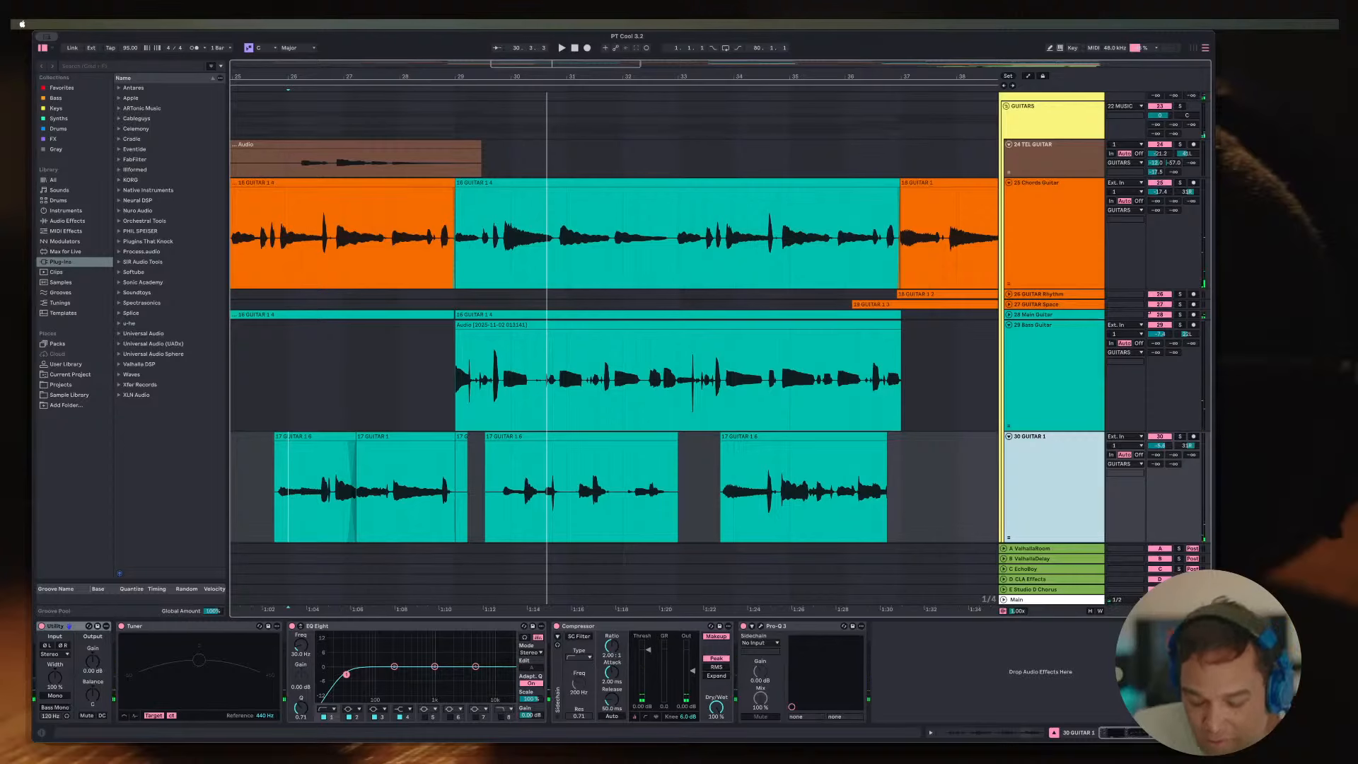
key("super+r")
type("#")
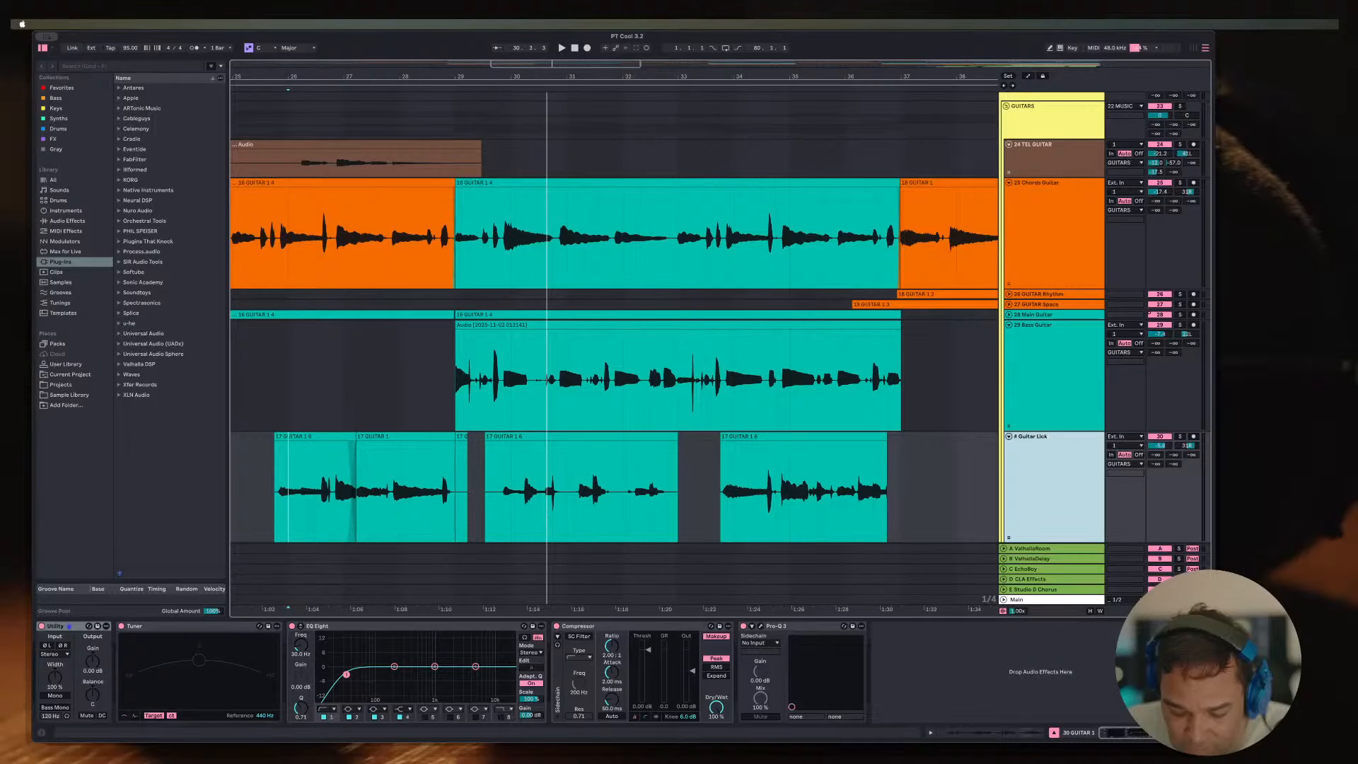
type("Guitar Lix")
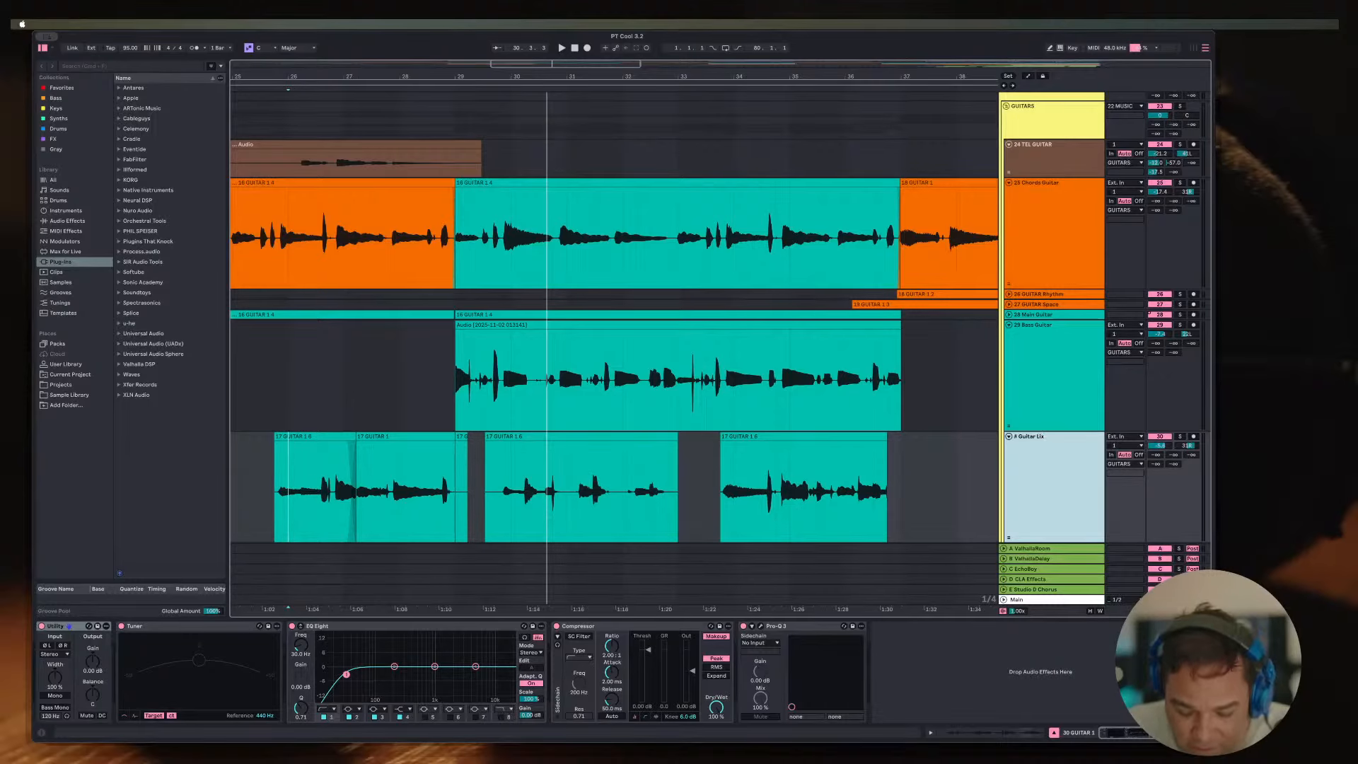
type(" 1")
key("Return")
Step: Expand guitar track 31 and select its deactivated clip starting at bar 29
scroll(567, 356, "down", 3)
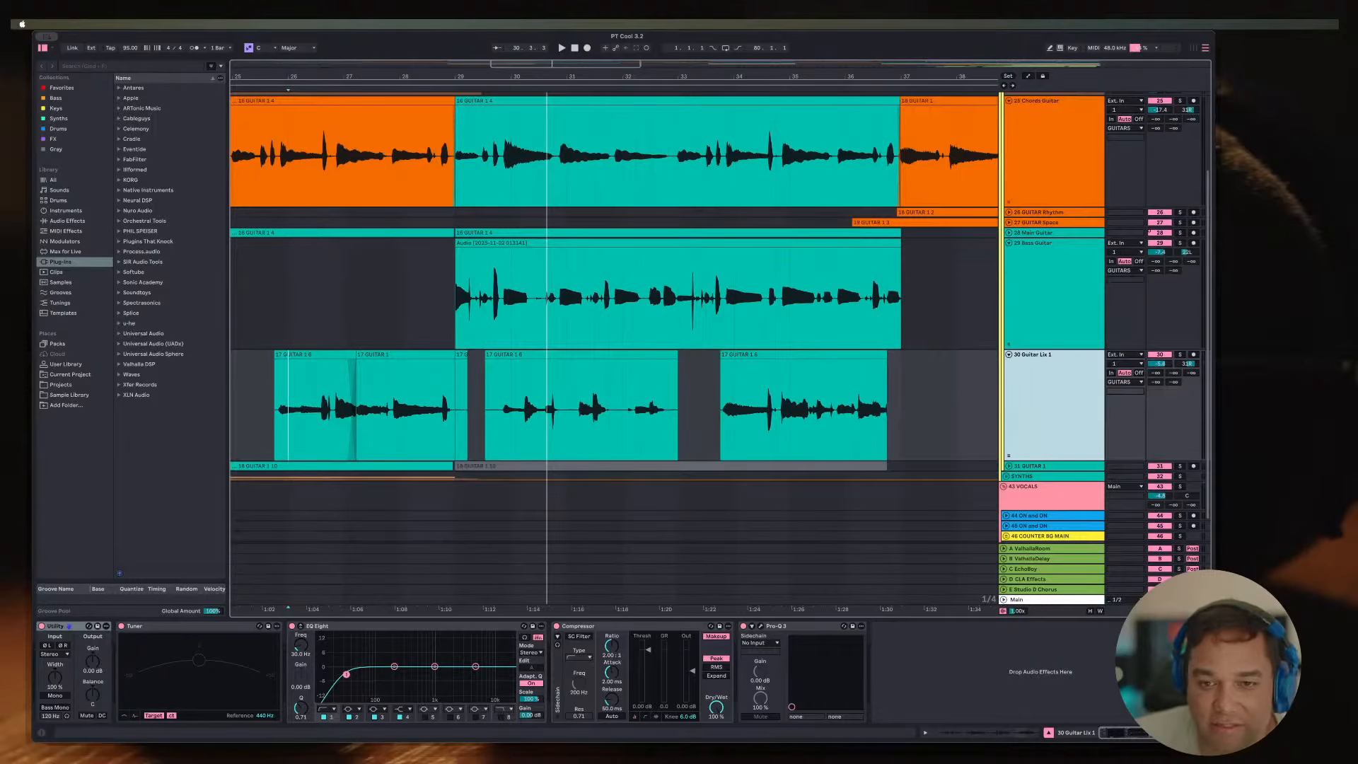
scroll(567, 274, "down", 1)
left_click(1009, 433)
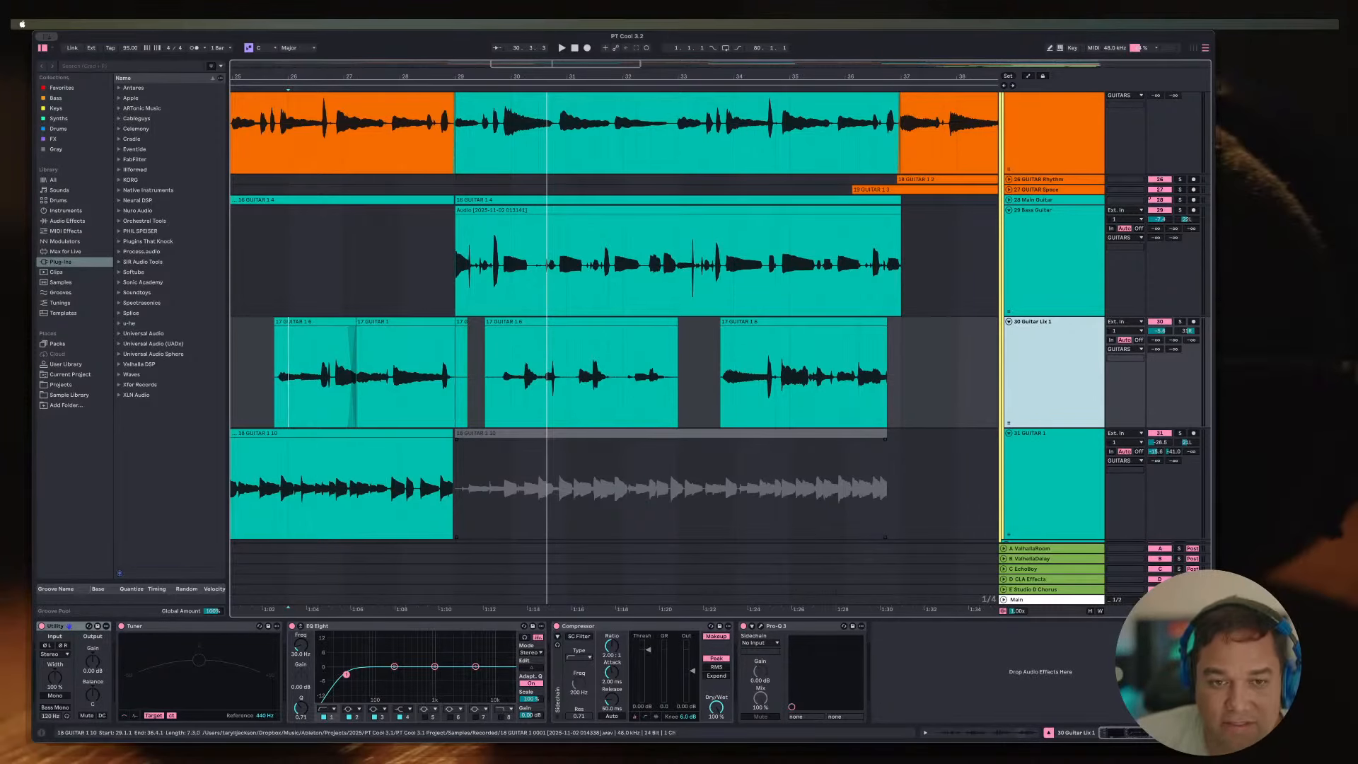
left_click(658, 433)
key("minus")
key("minus")
key("minus")
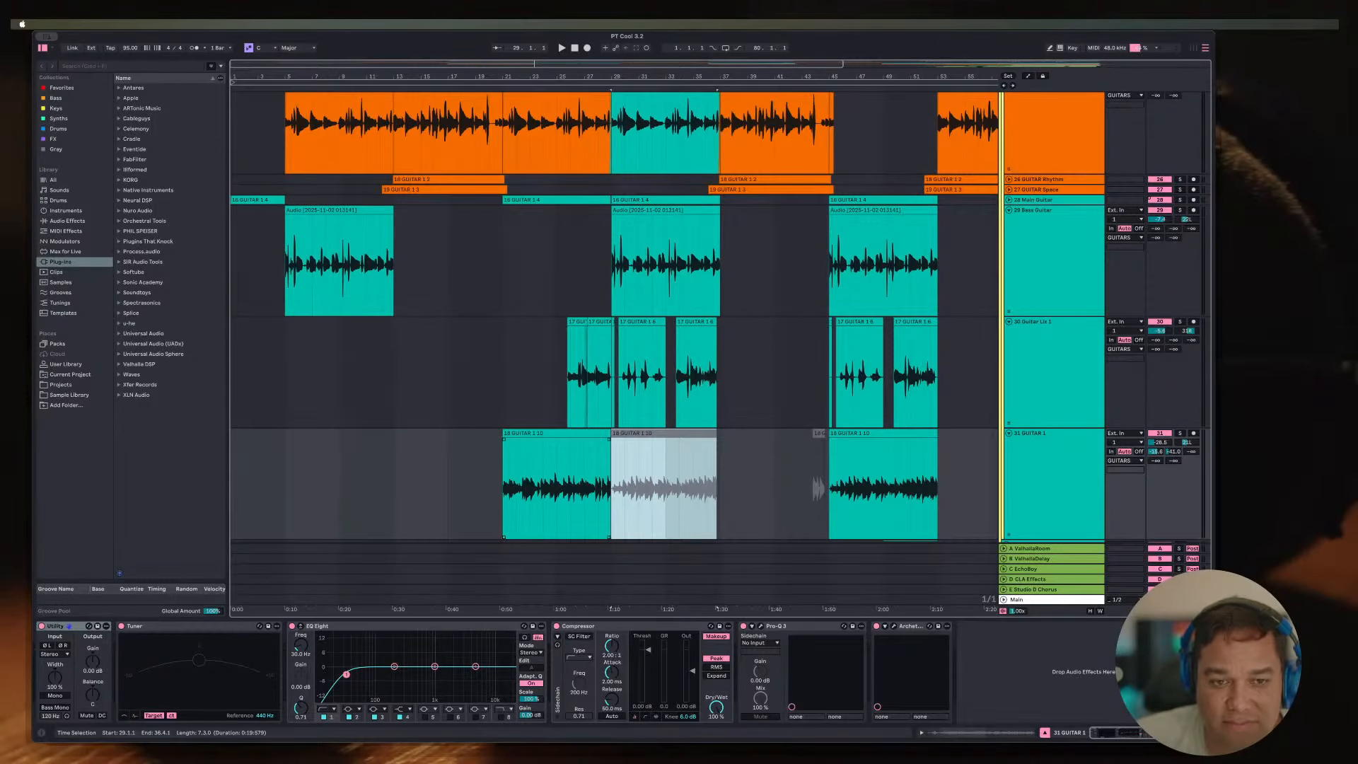
Step: Audition guitar track 31 from bar 21, soloing it for part of the playback
left_click(504, 488)
key("space")
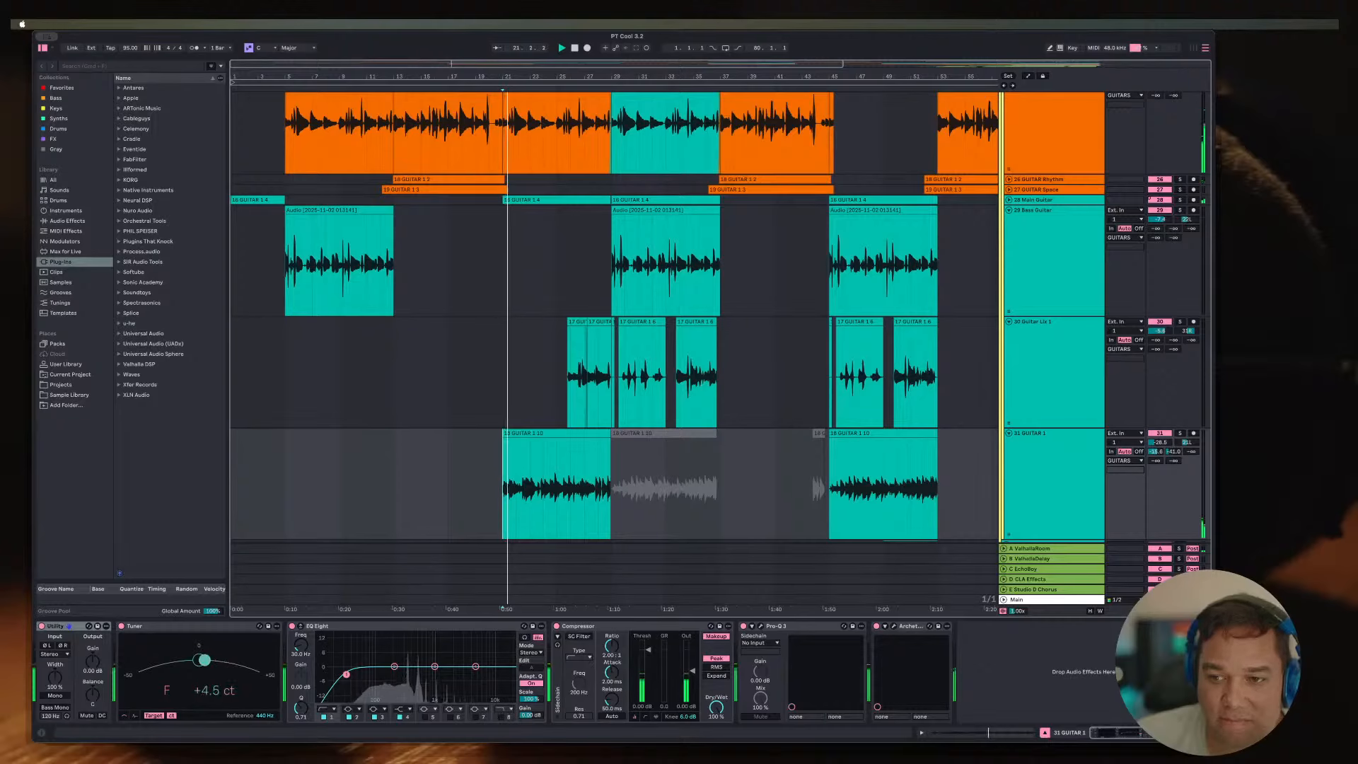
key("s")
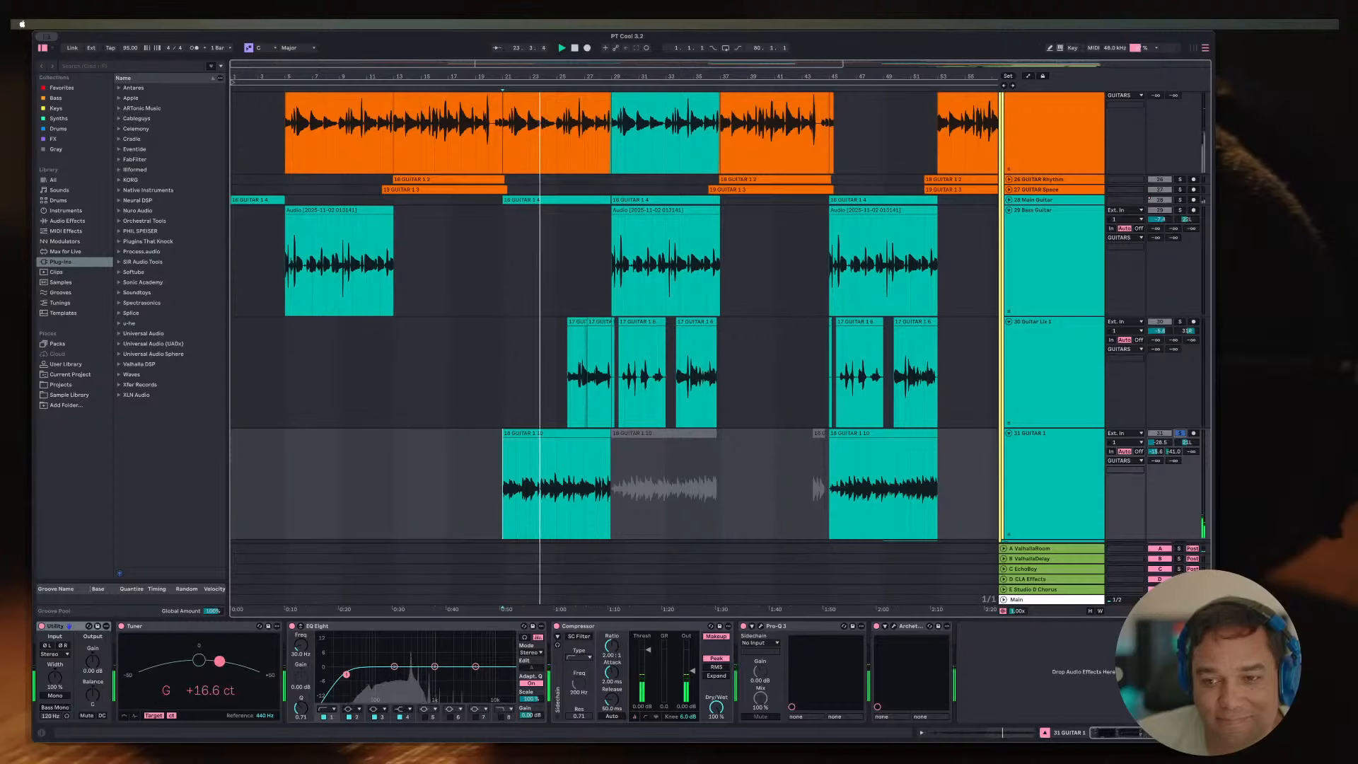
key("s")
key("space")
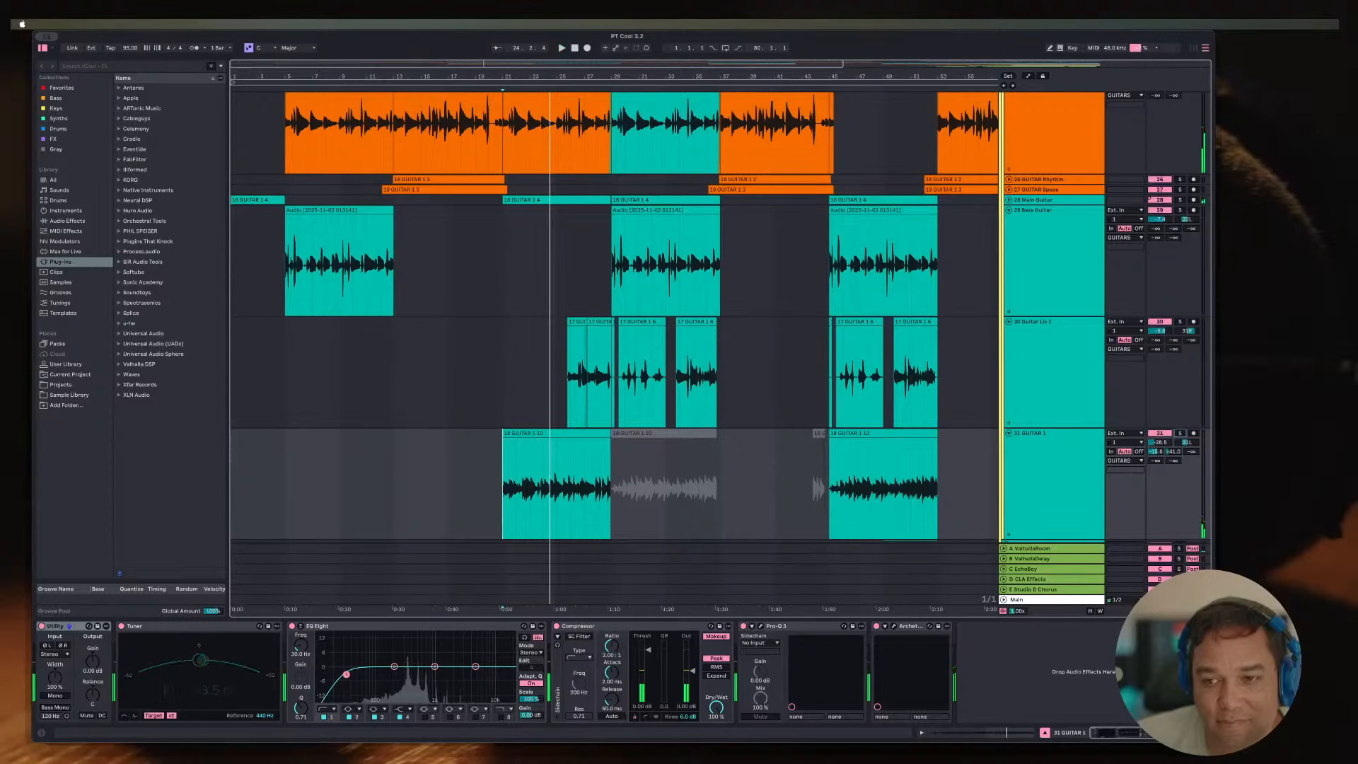
Step: Inspect the Neural DSP amp plugin on guitar track 31 and close its window
left_click(1054, 463)
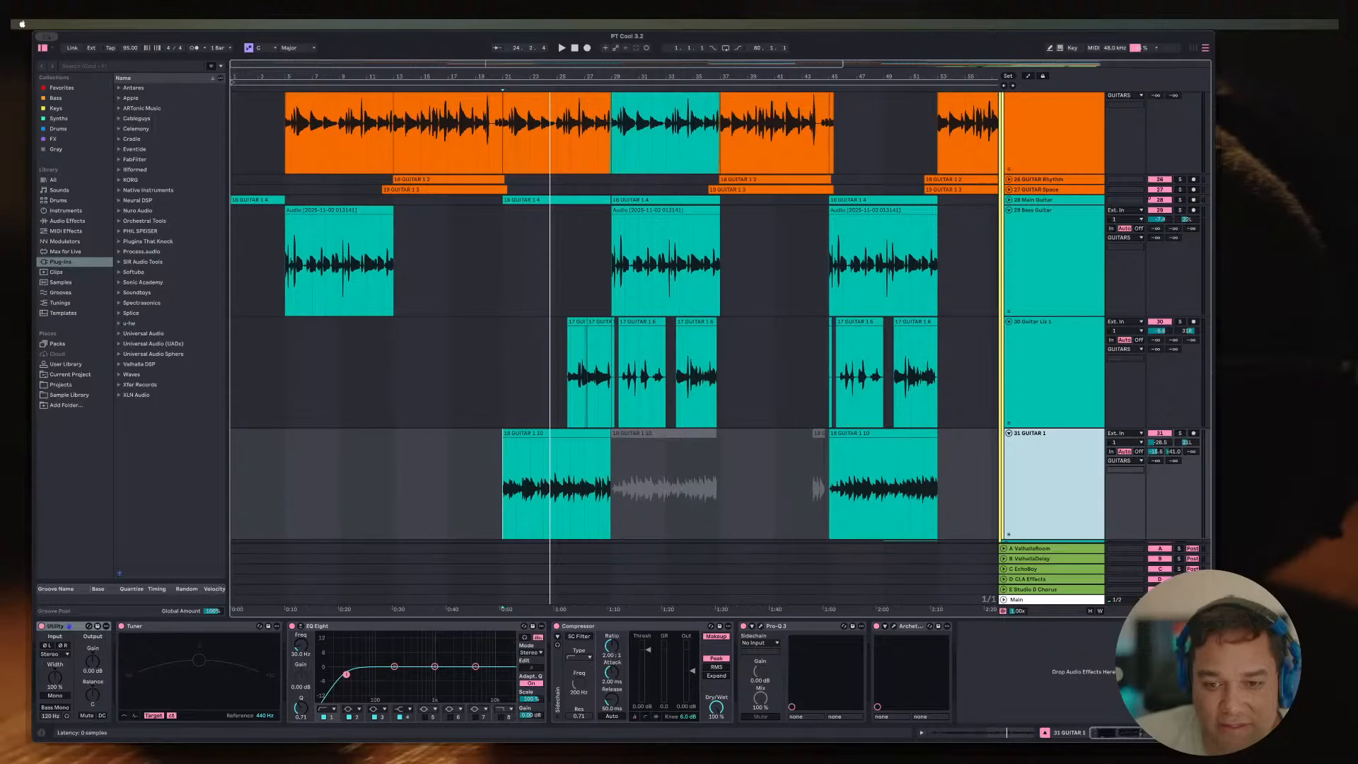
left_click(894, 626)
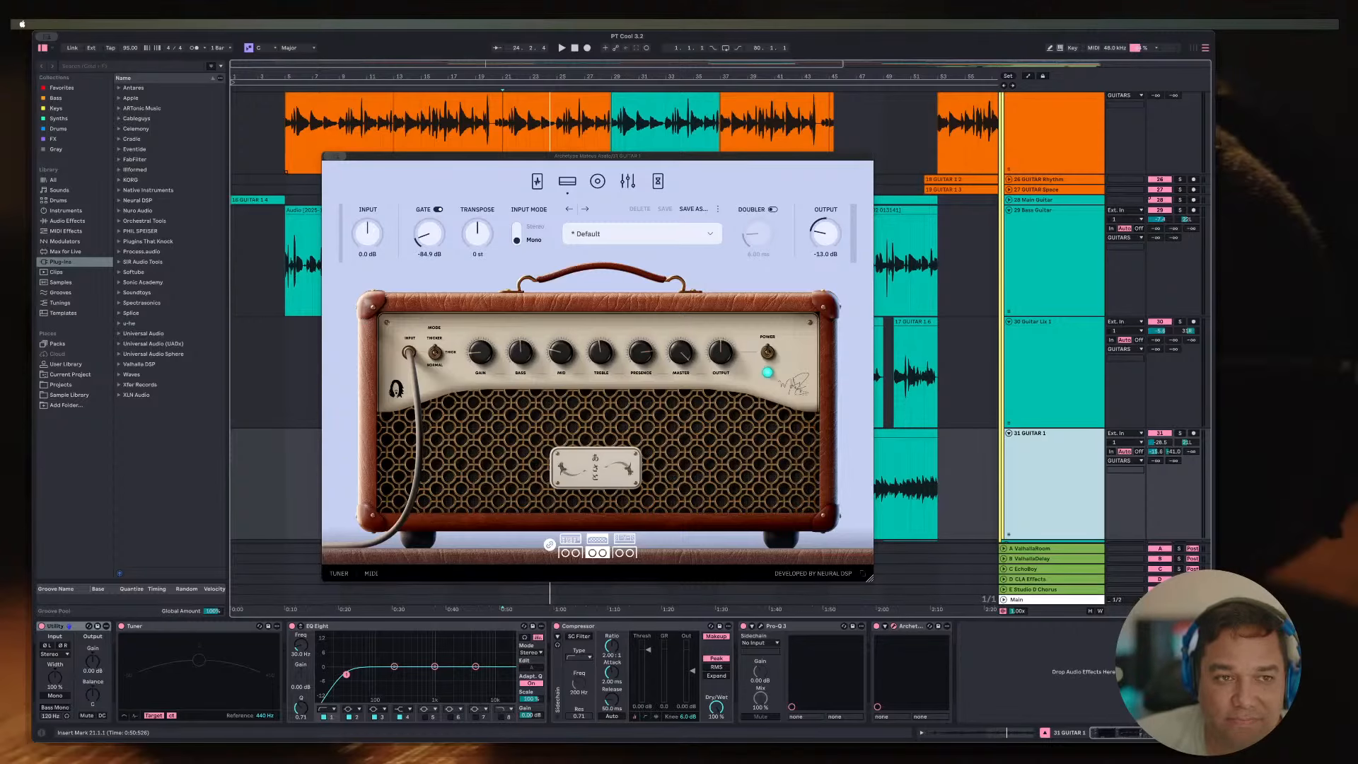
key("super+w")
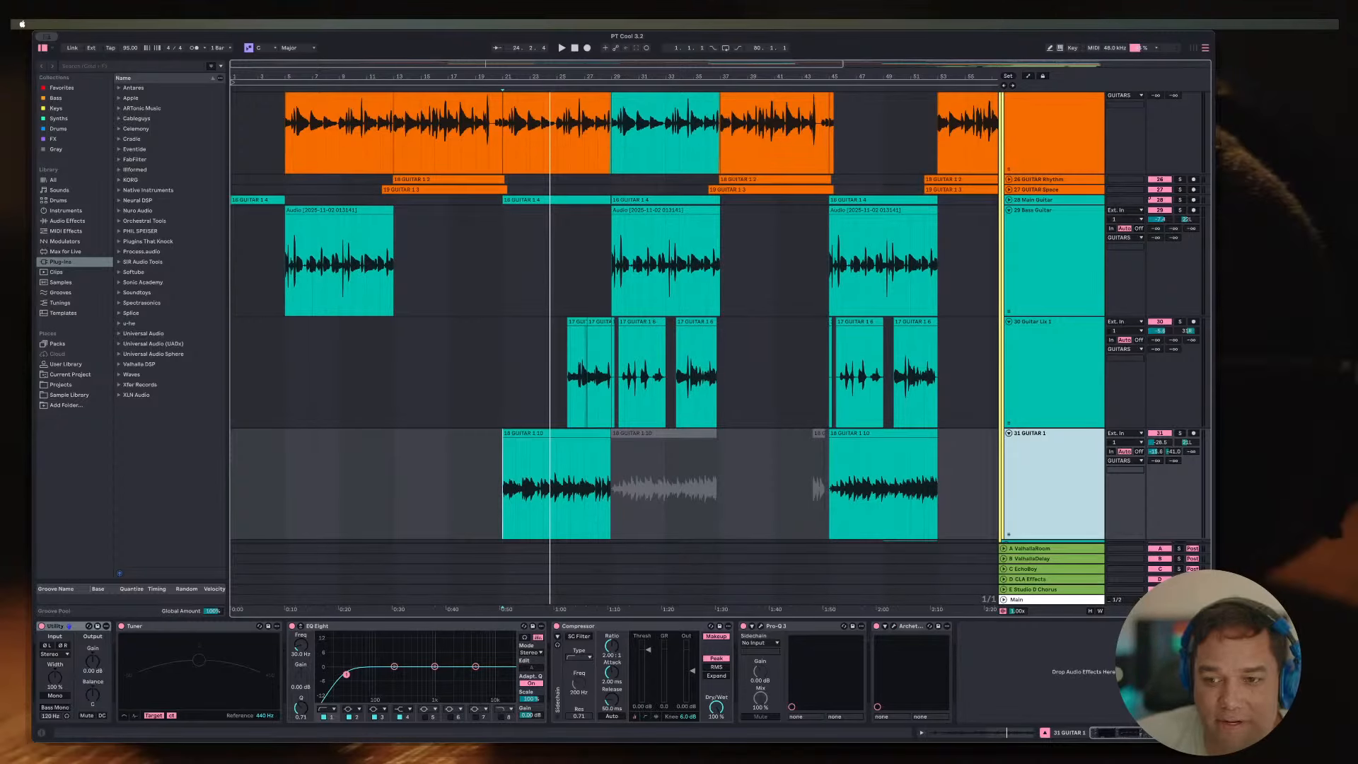
Step: Rename guitar track 31 as "# GUITAR Dist."
key("super+r")
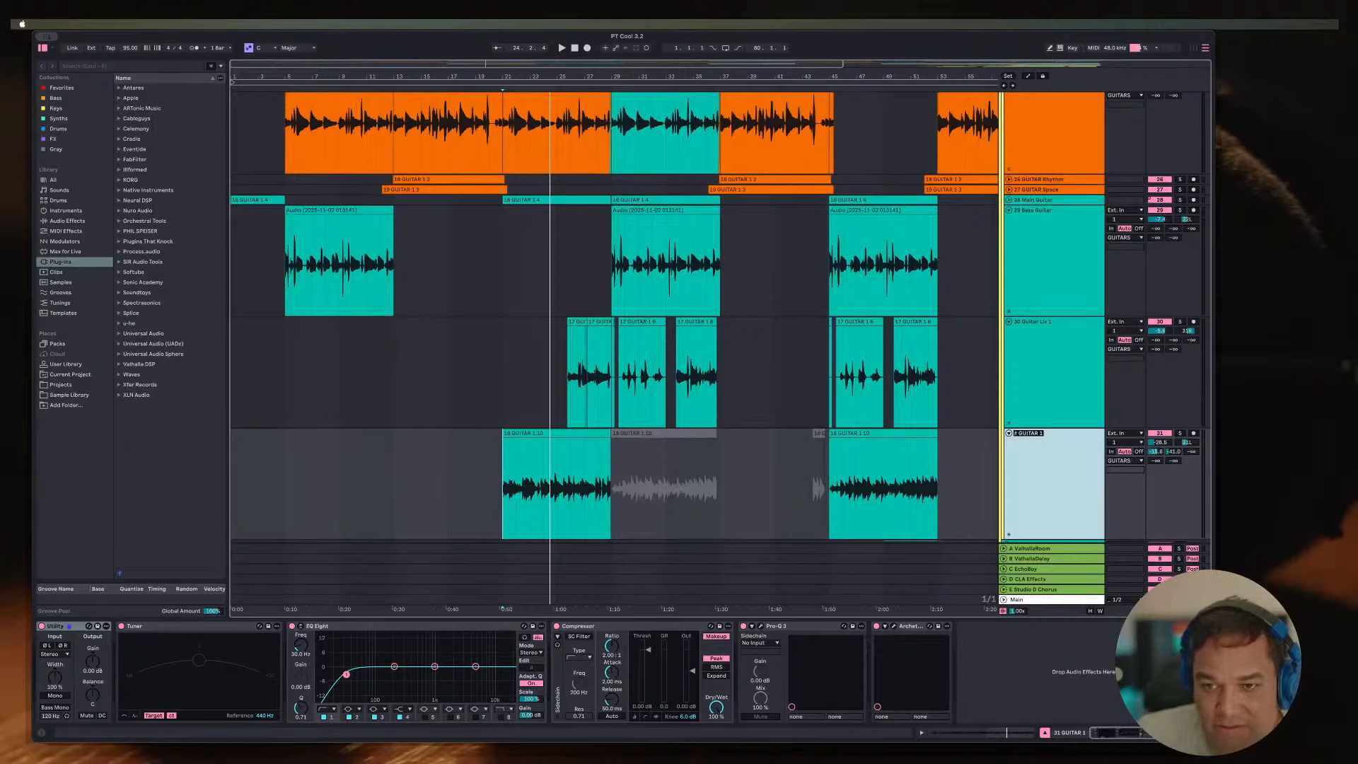
key("Right")
key("BackSpace")
key("BackSpace")
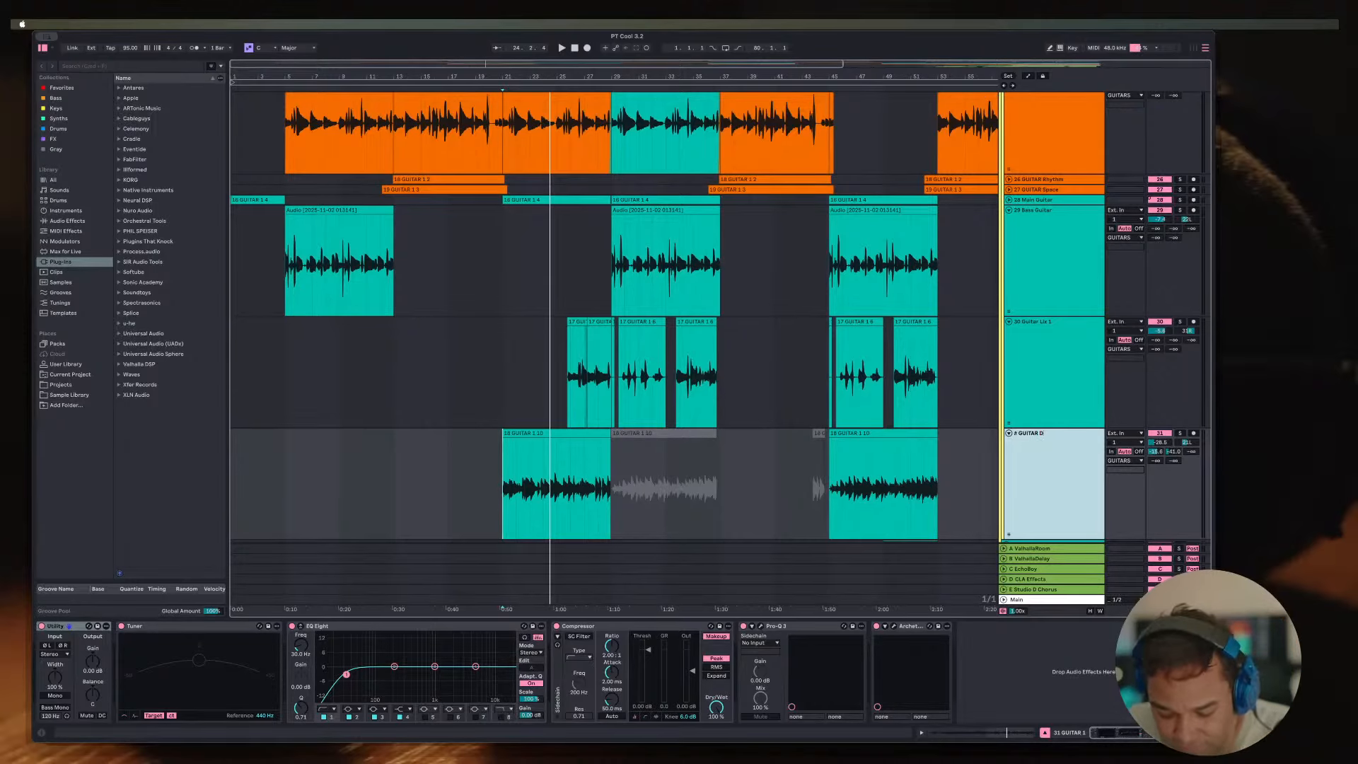
key("Return")
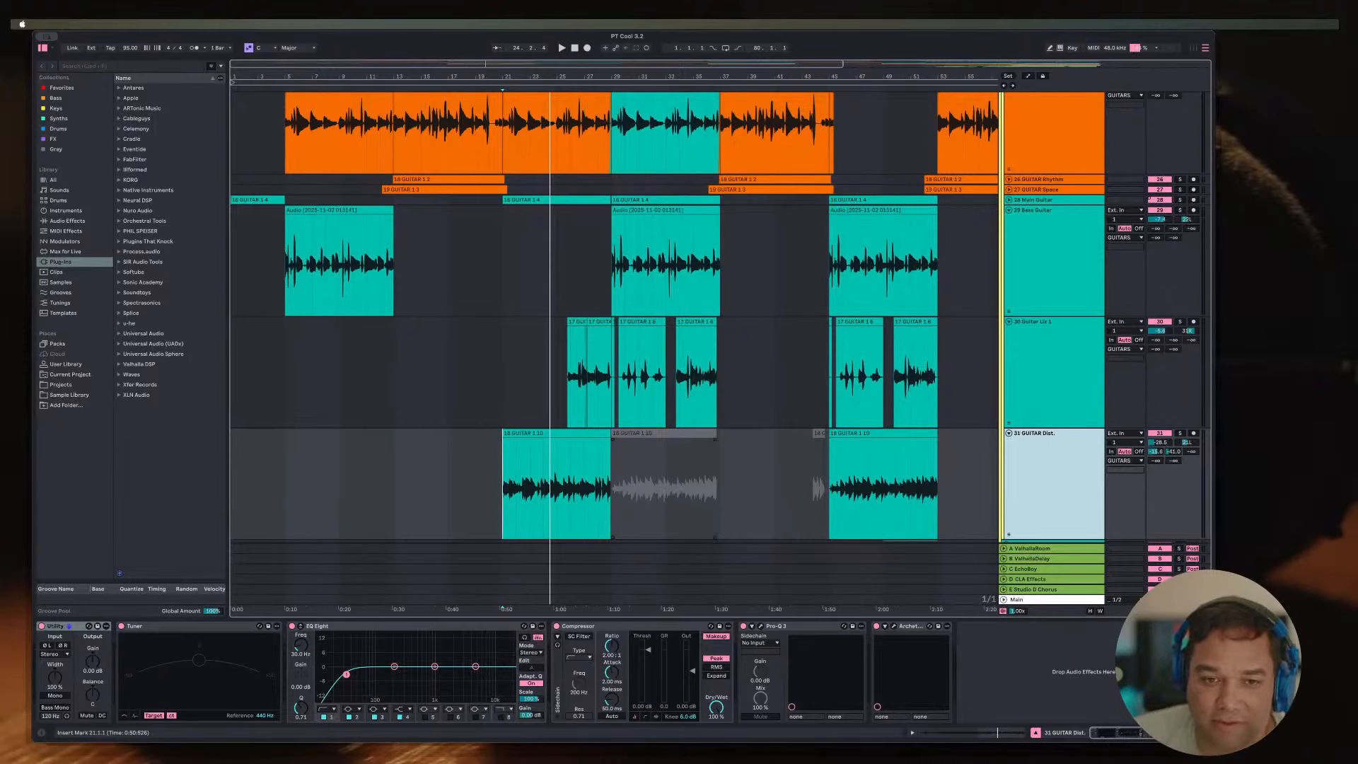
Step: Delete all the deactivated clips on the GUITAR Dist. track, including the one starting at bar 65
left_click(663, 433)
key("minus")
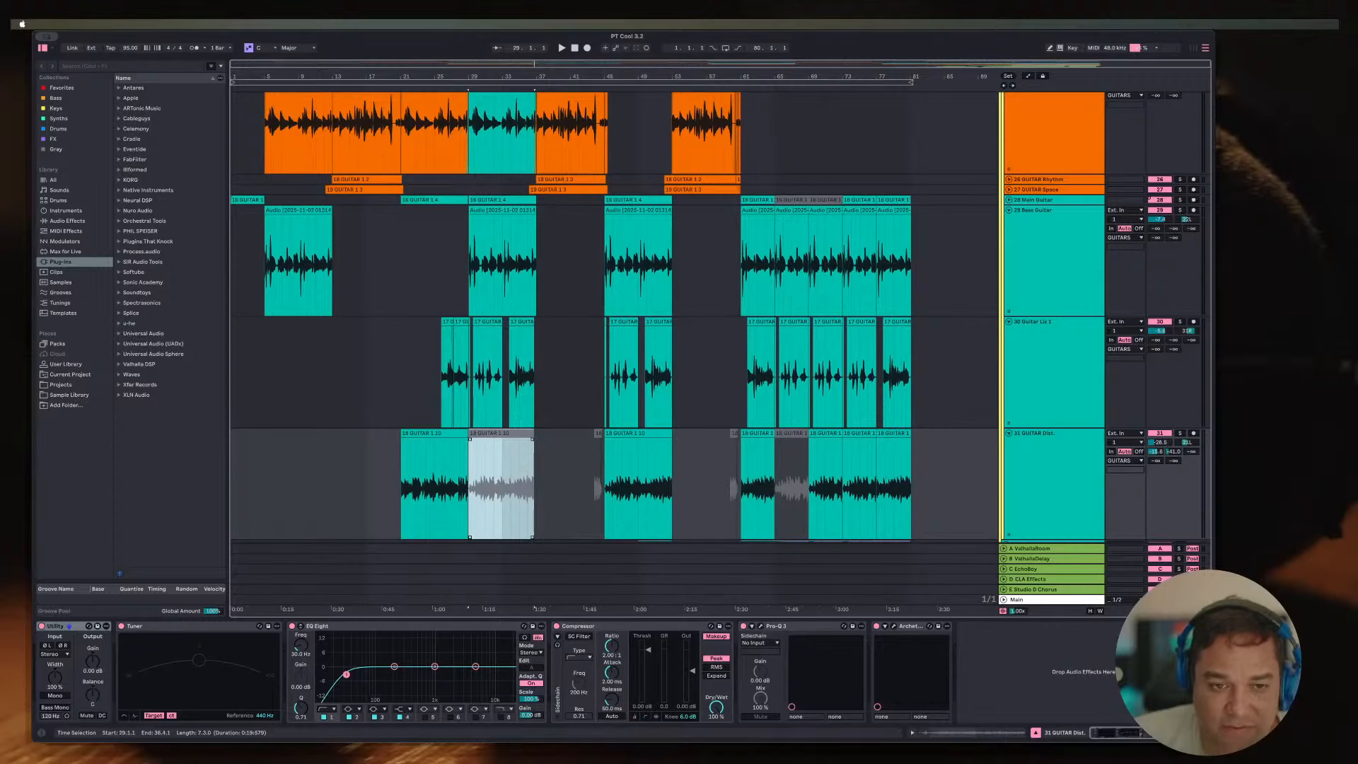
key("Delete")
left_click(598, 489)
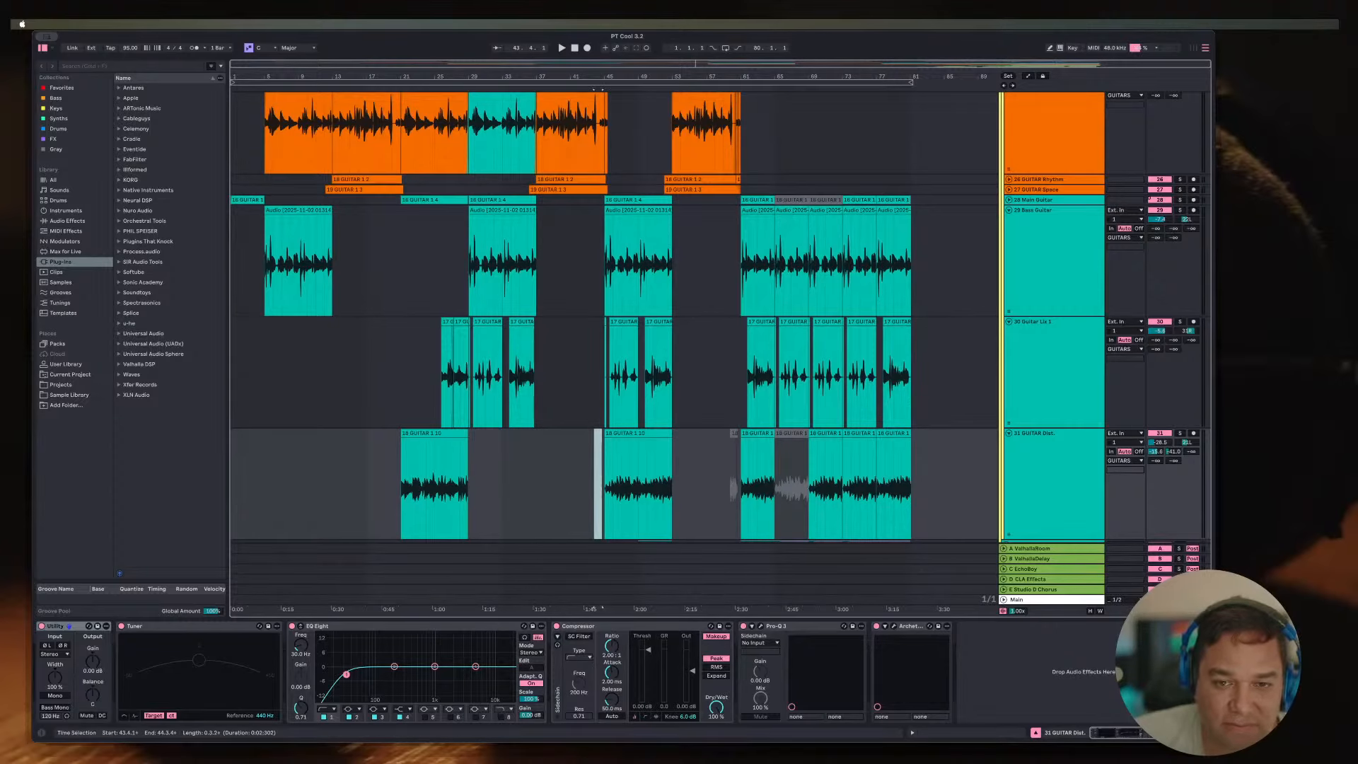
key("Delete")
left_click(733, 488)
left_click(790, 433)
key("Delete")
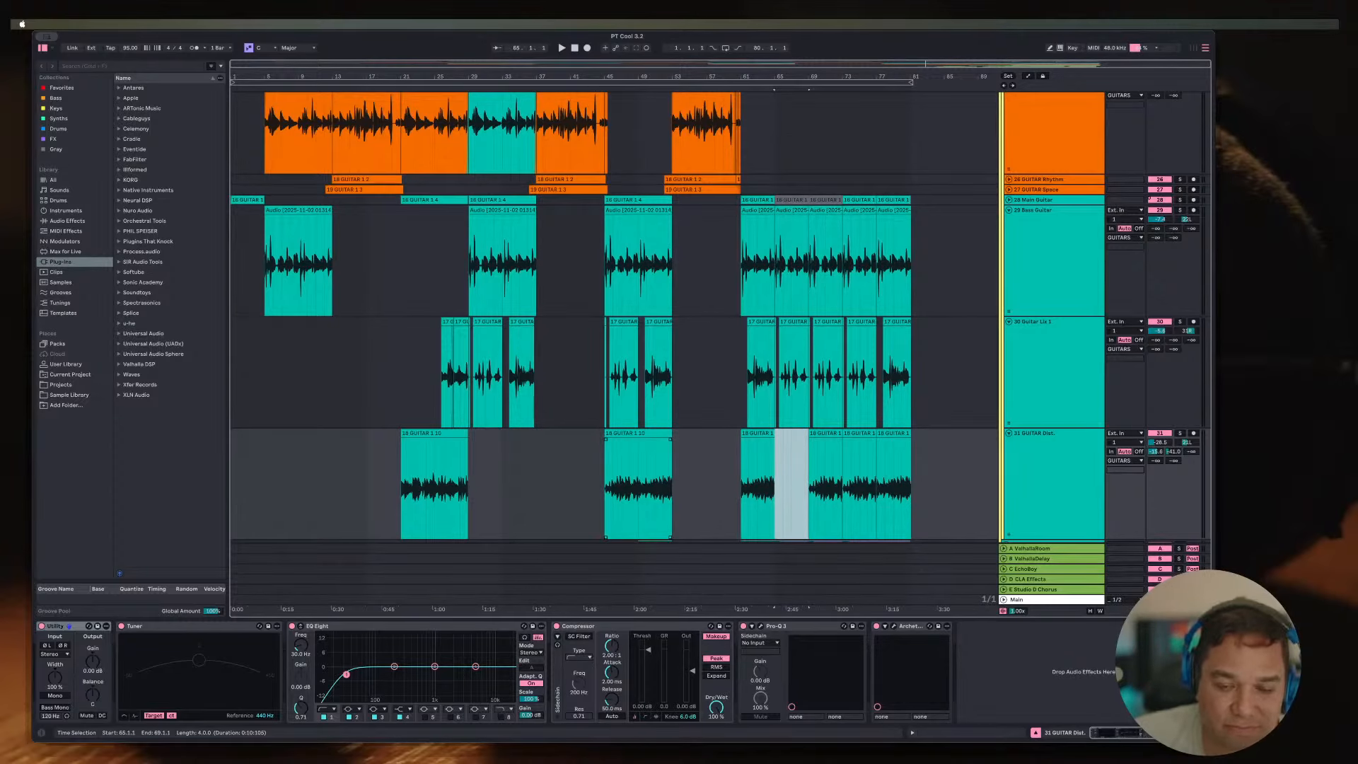
key("plus")
key("minus")
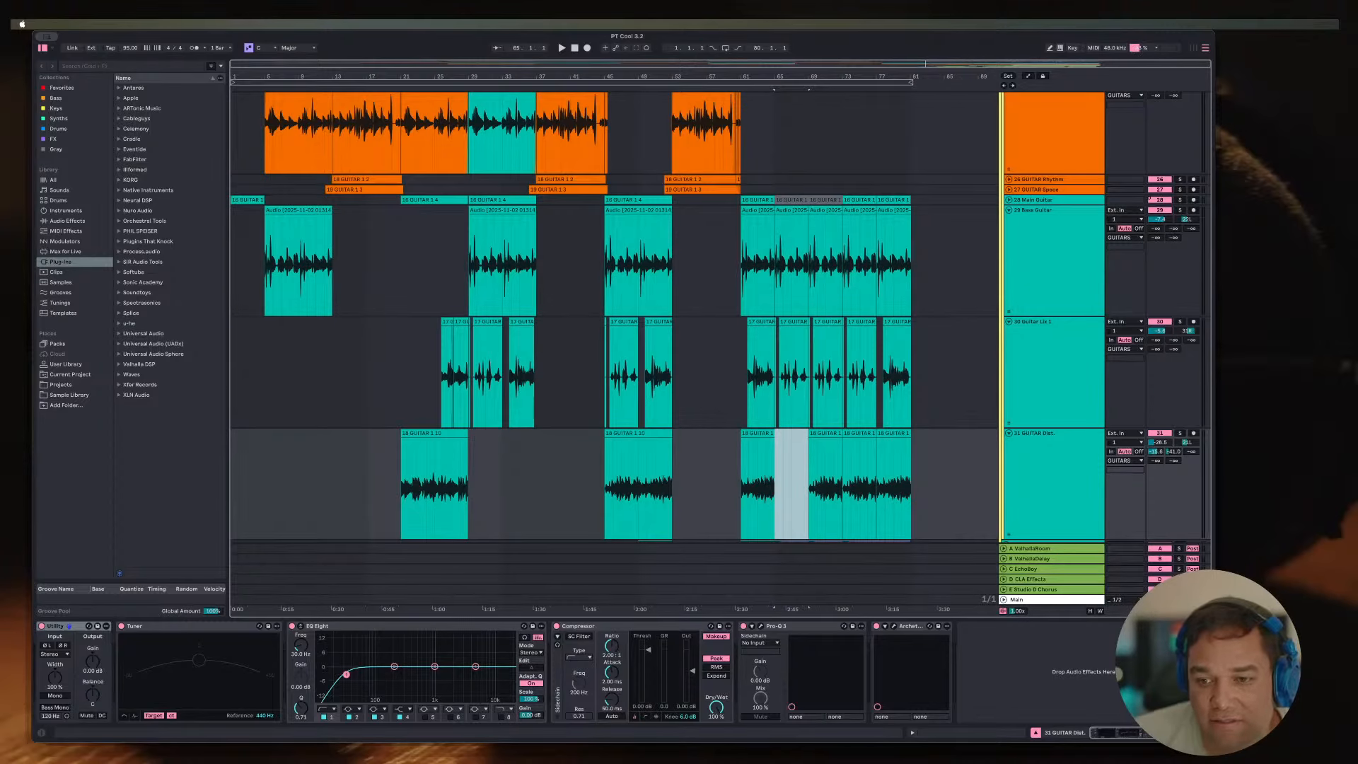
Step: Collapse the expanded tracks, fold the GUITARS group and unfold the SYNTHS group
key("alt+u")
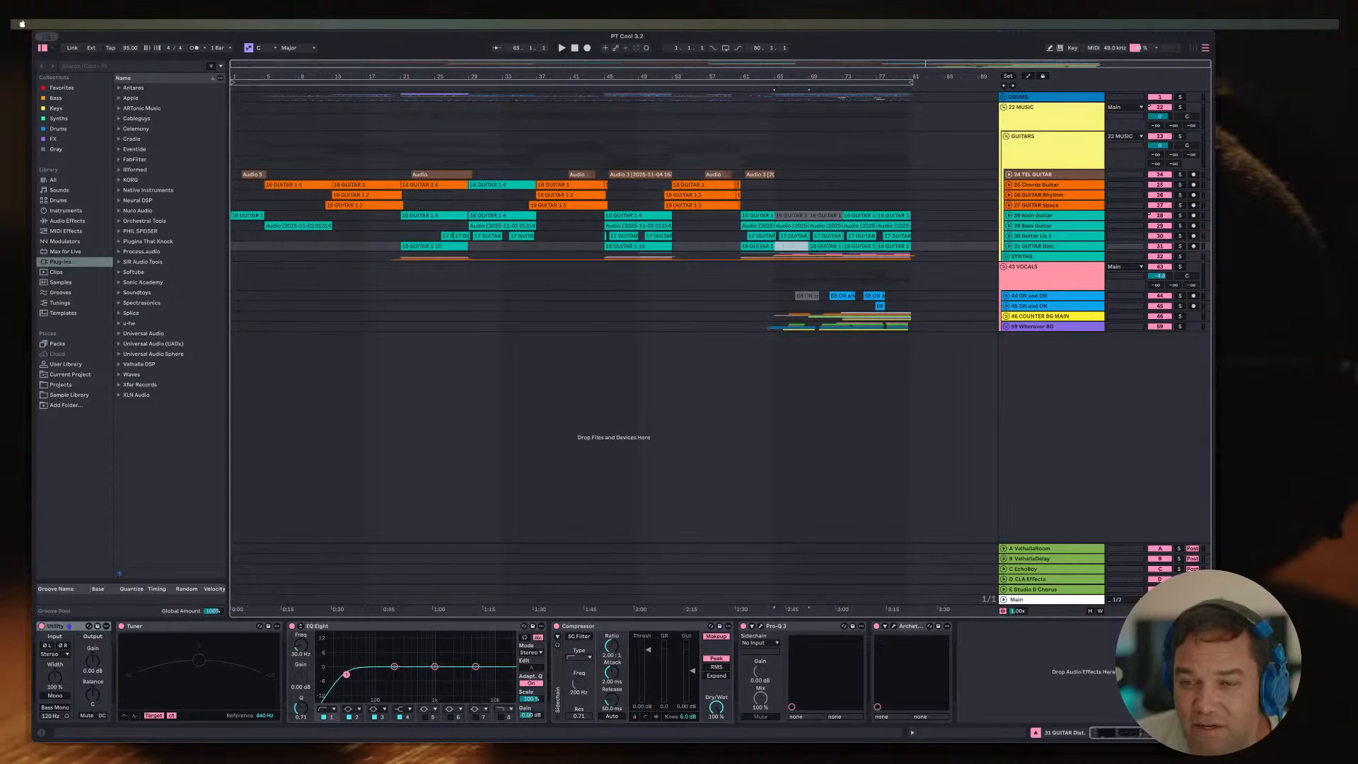
left_click(1006, 135)
left_click(1006, 146)
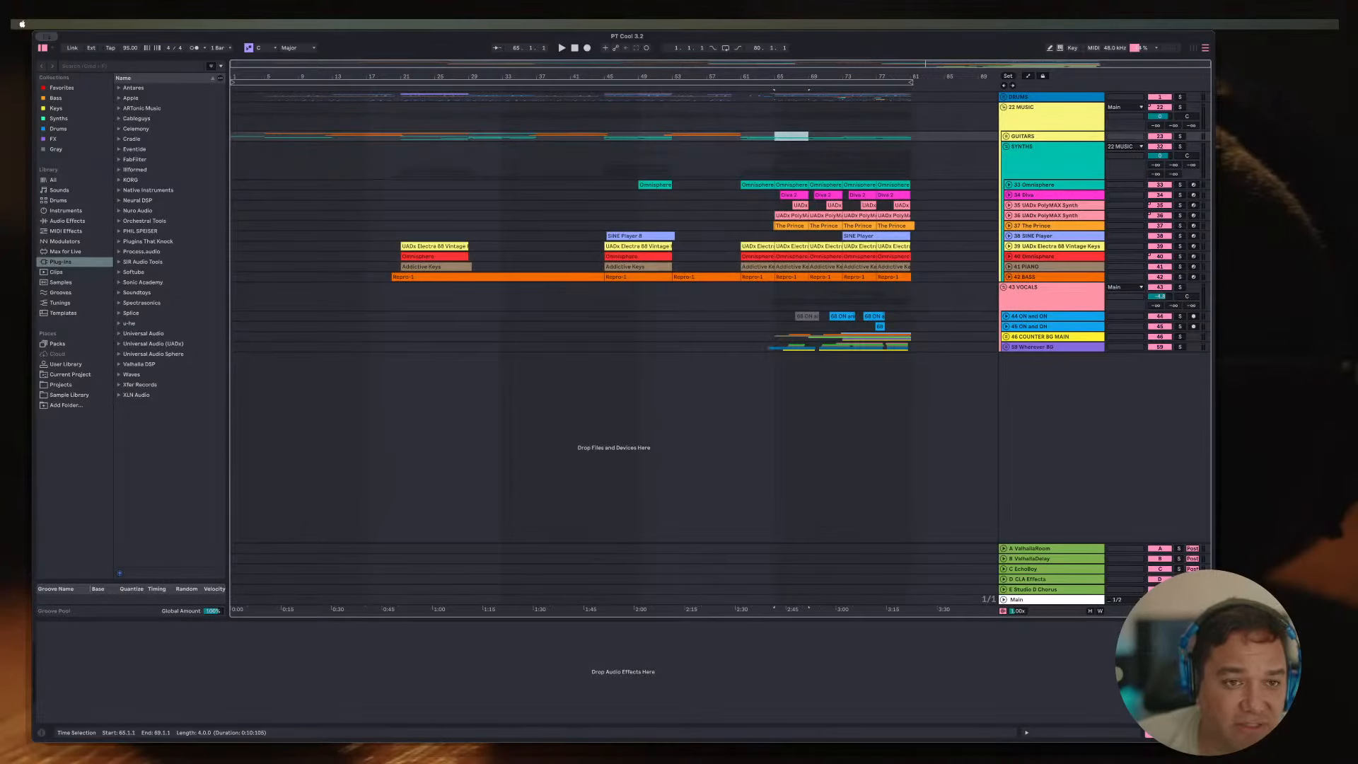
Step: Expand the BASS track and audition it from bar 20, soloing it during playback
left_click(391, 256)
key("space")
left_click(1006, 276)
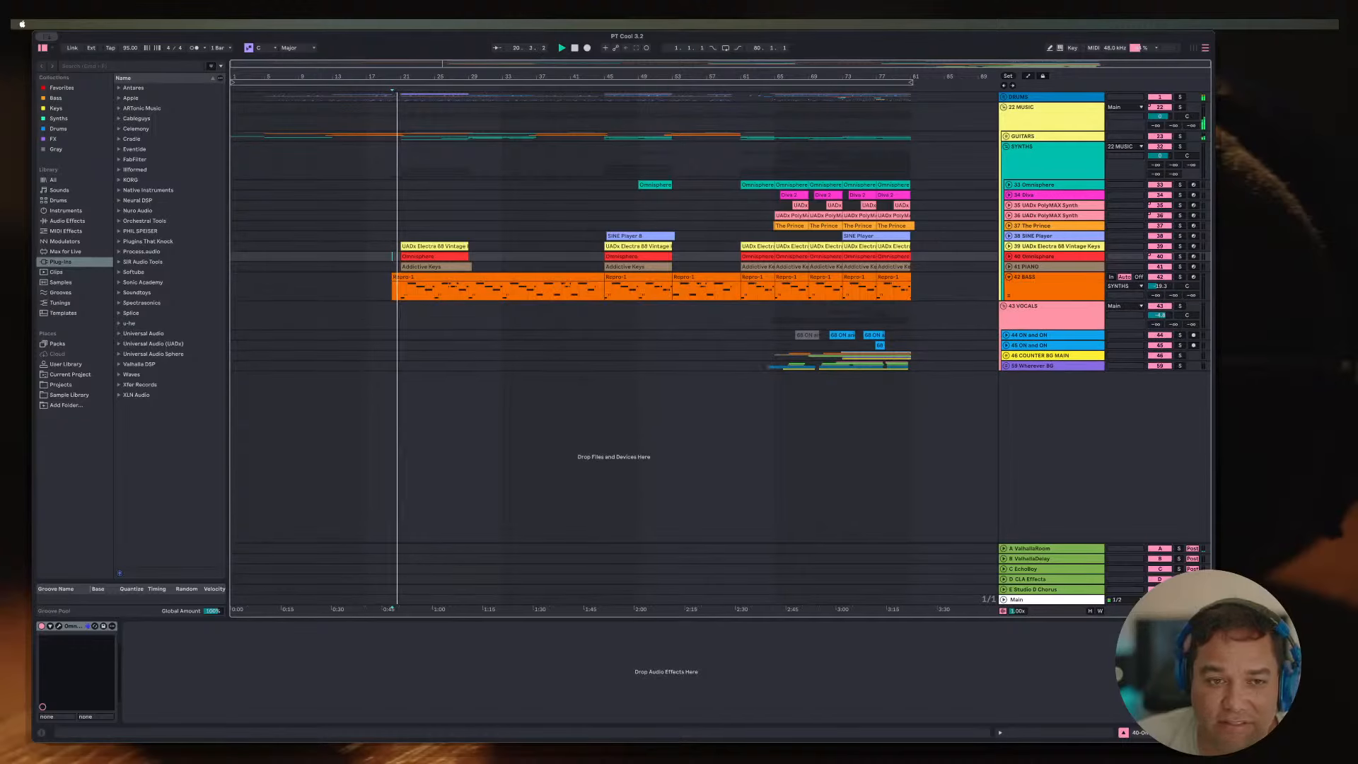
left_click(1180, 277)
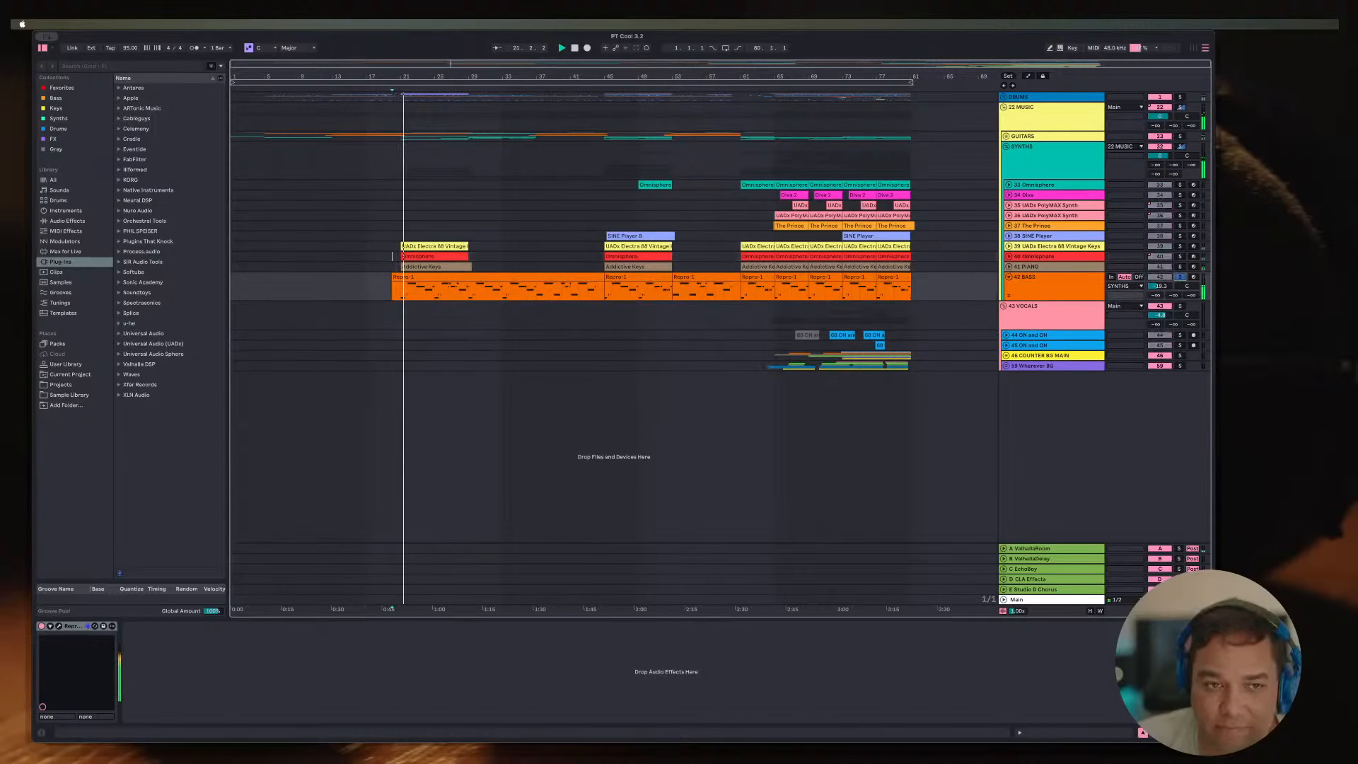
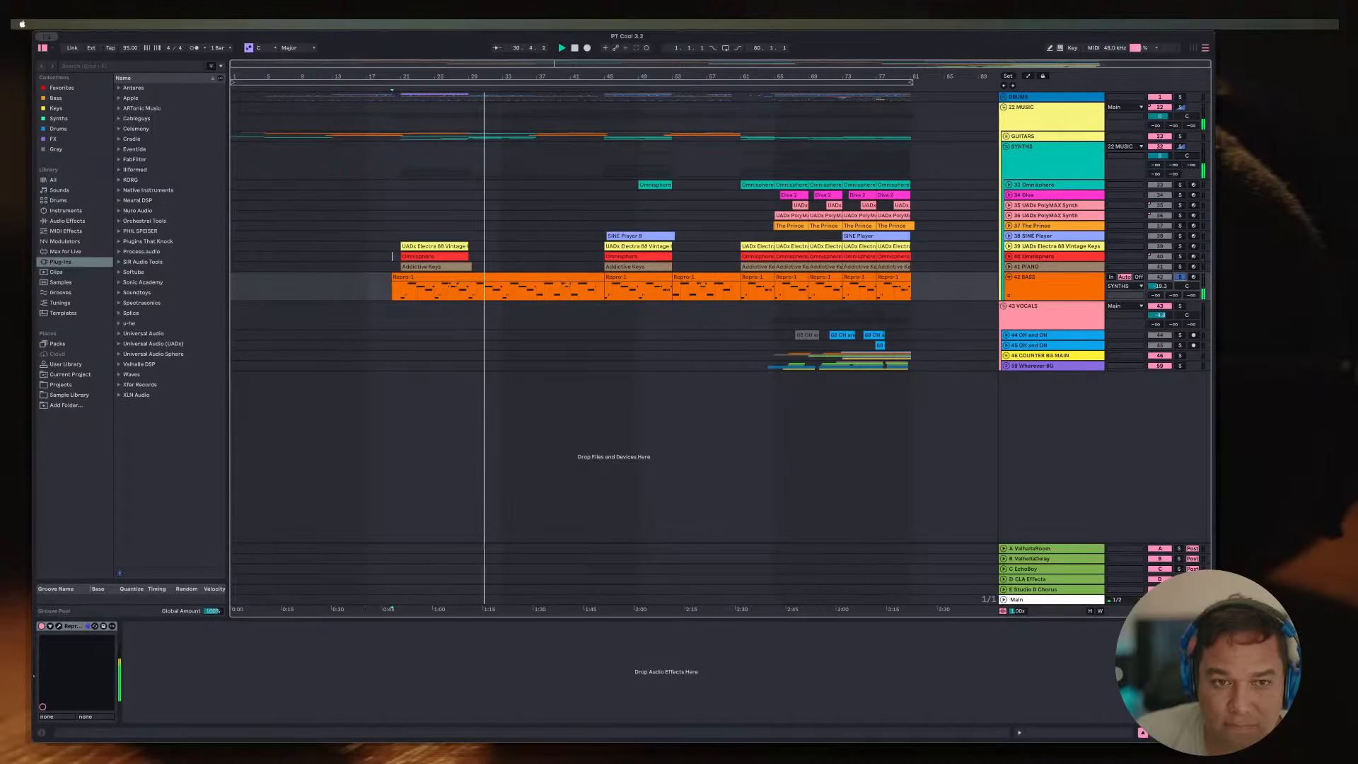
key("space")
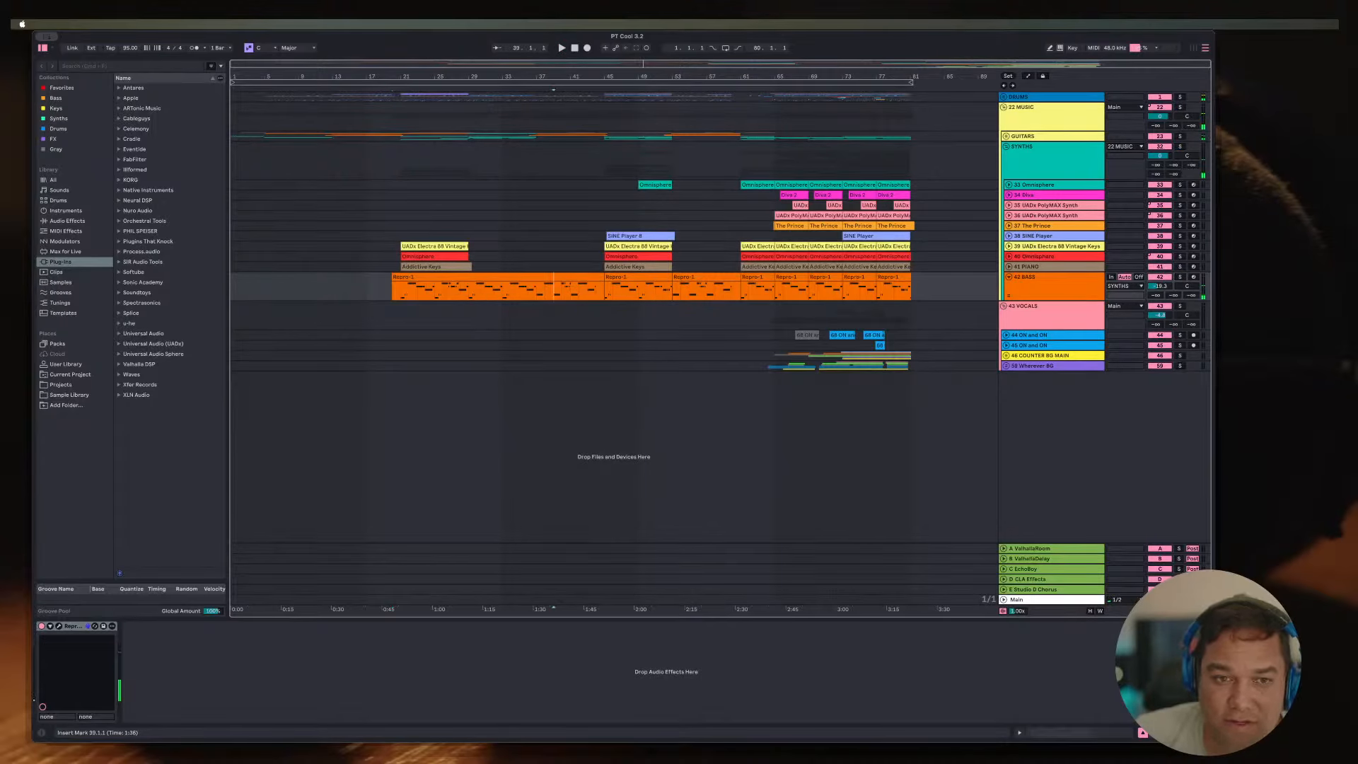
Step: Audition the bass part in the full mix from bar 40 and select the BASS track
key("plus")
key("plus")
key("plus")
key("plus")
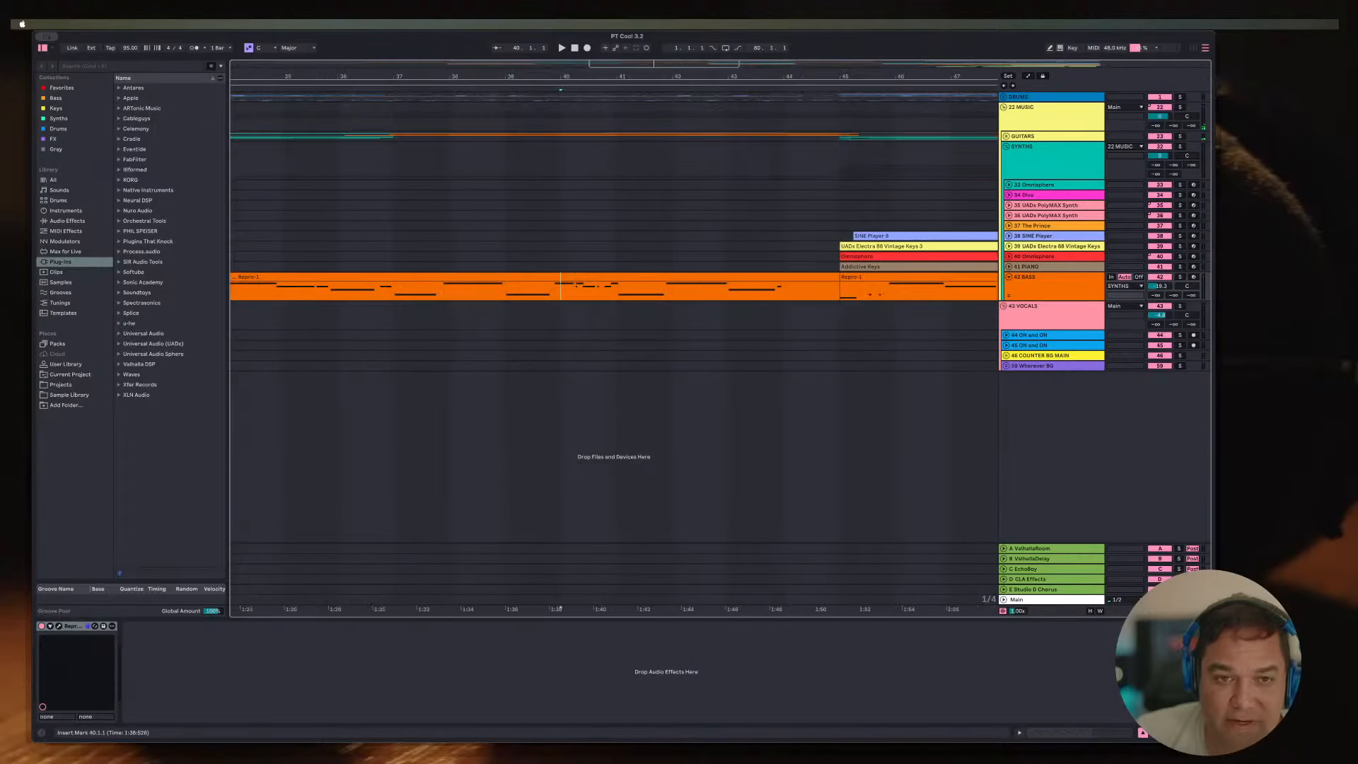
key("space")
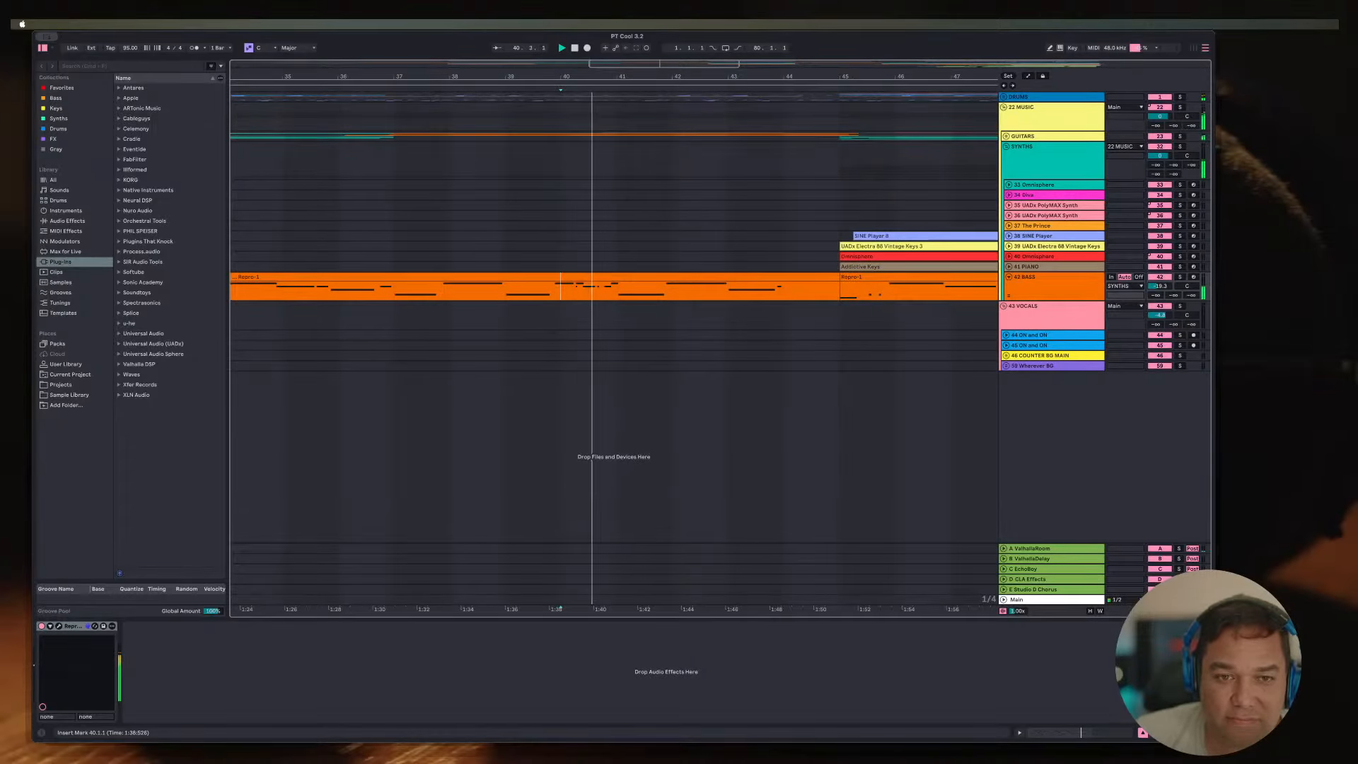
key("minus")
key("minus")
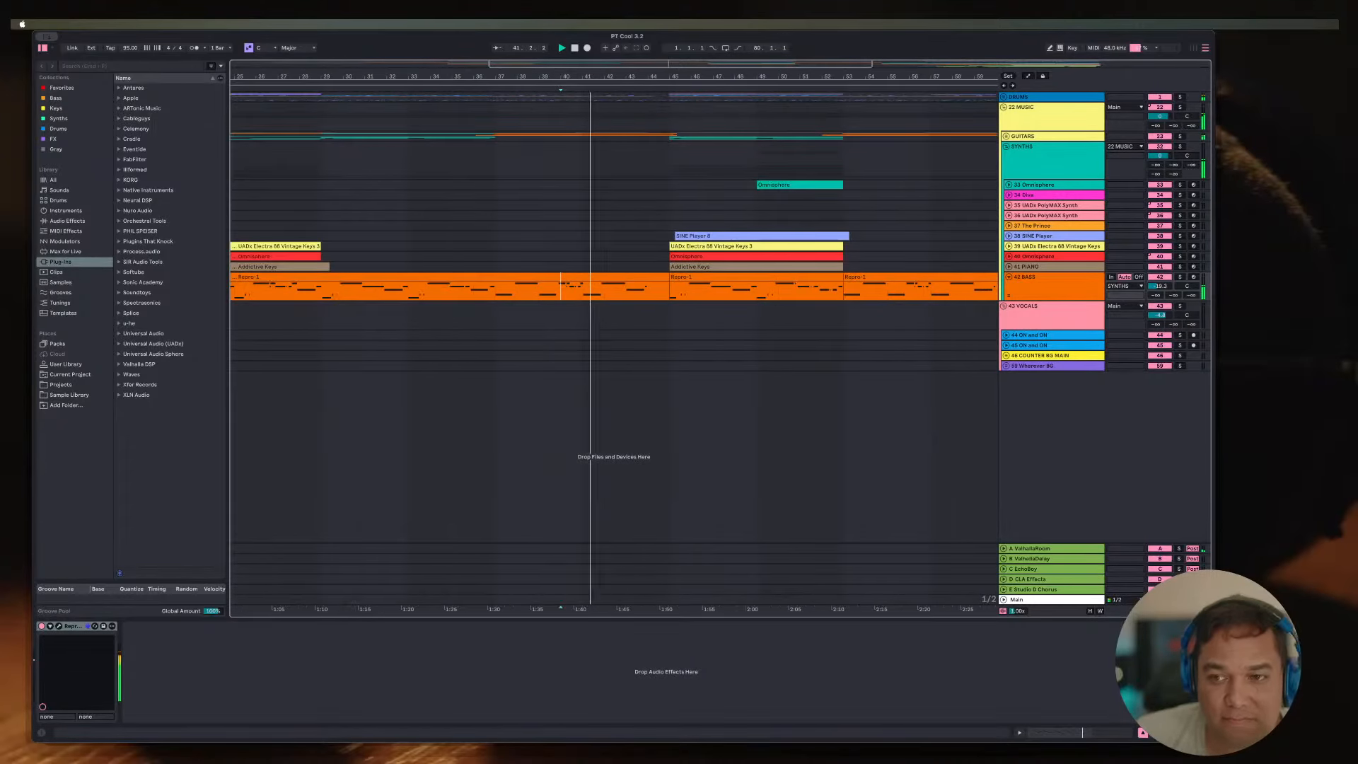
left_click(1054, 286)
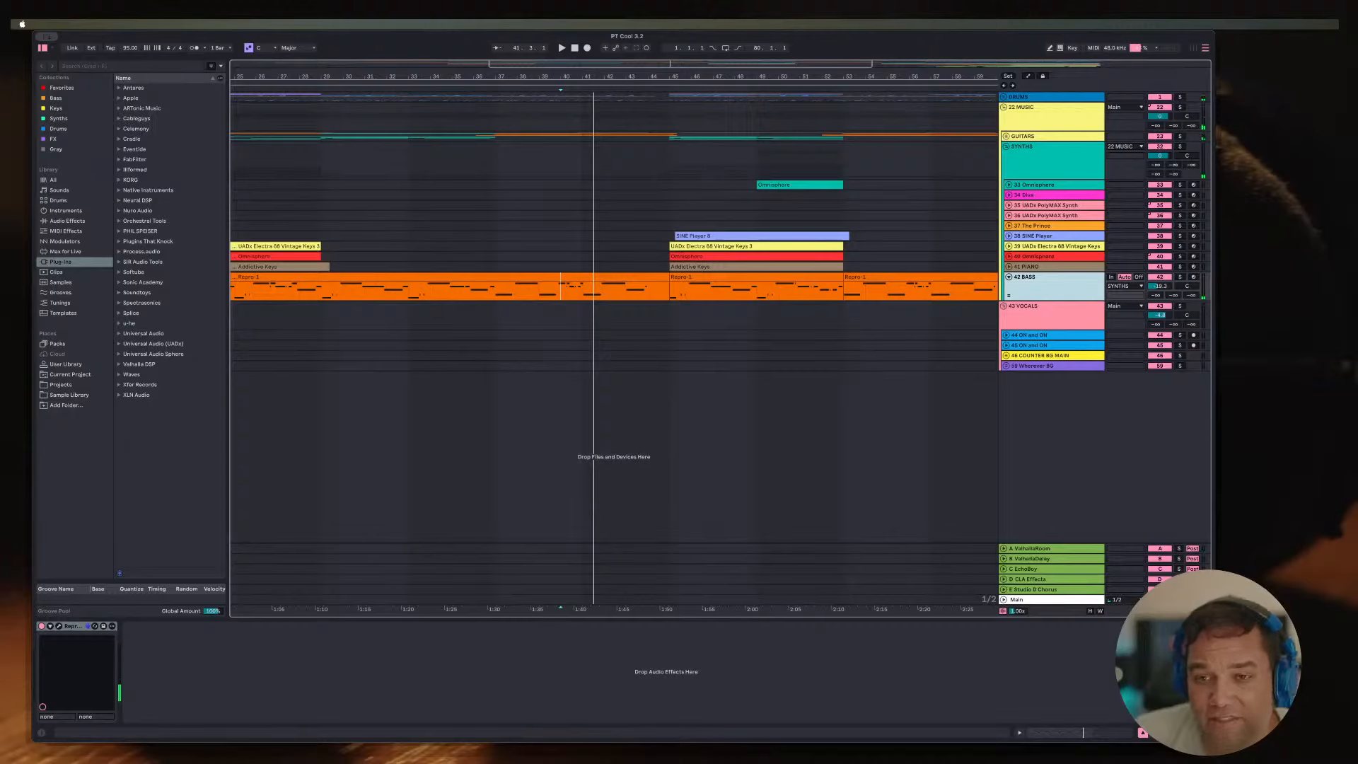
Step: Expand the PIANO track and audition it soloed from bar 45
left_click(1008, 267)
key("space")
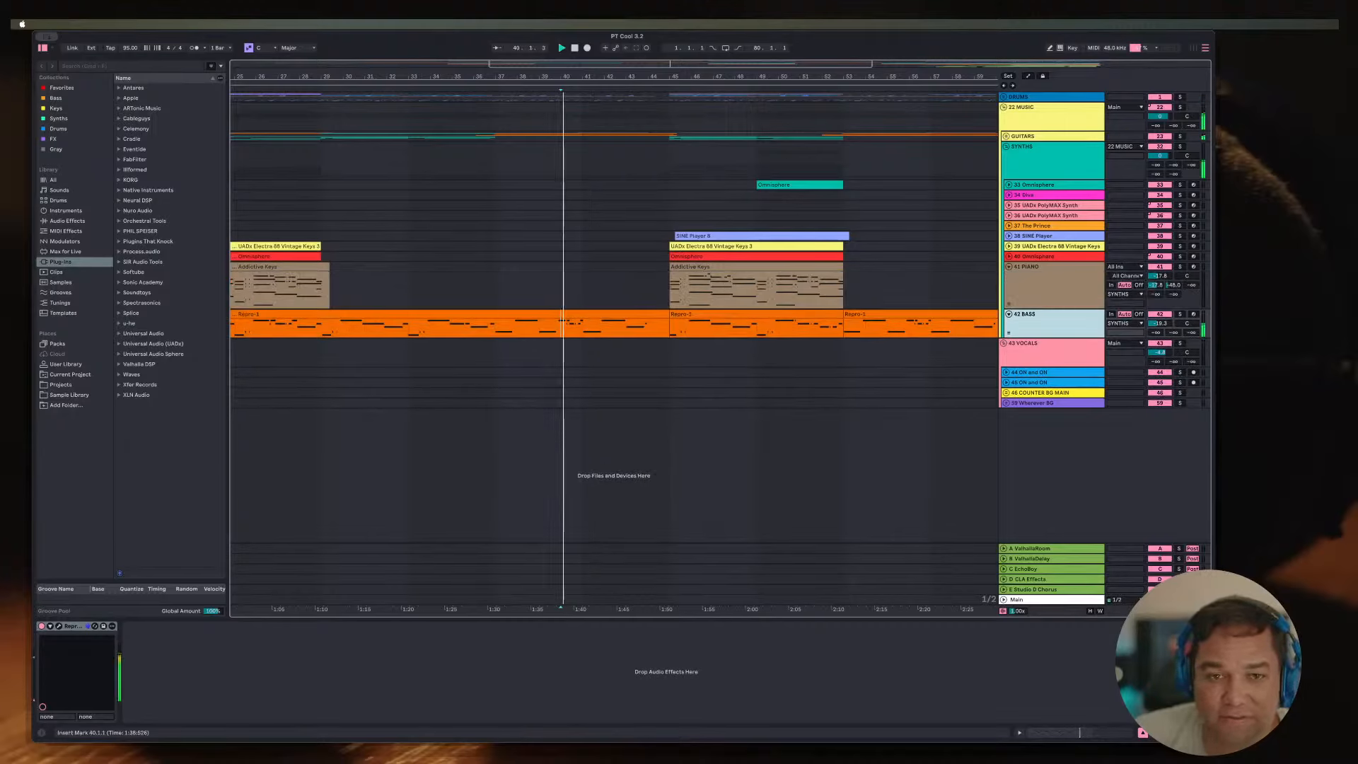
left_click(670, 290)
key("space")
key("space")
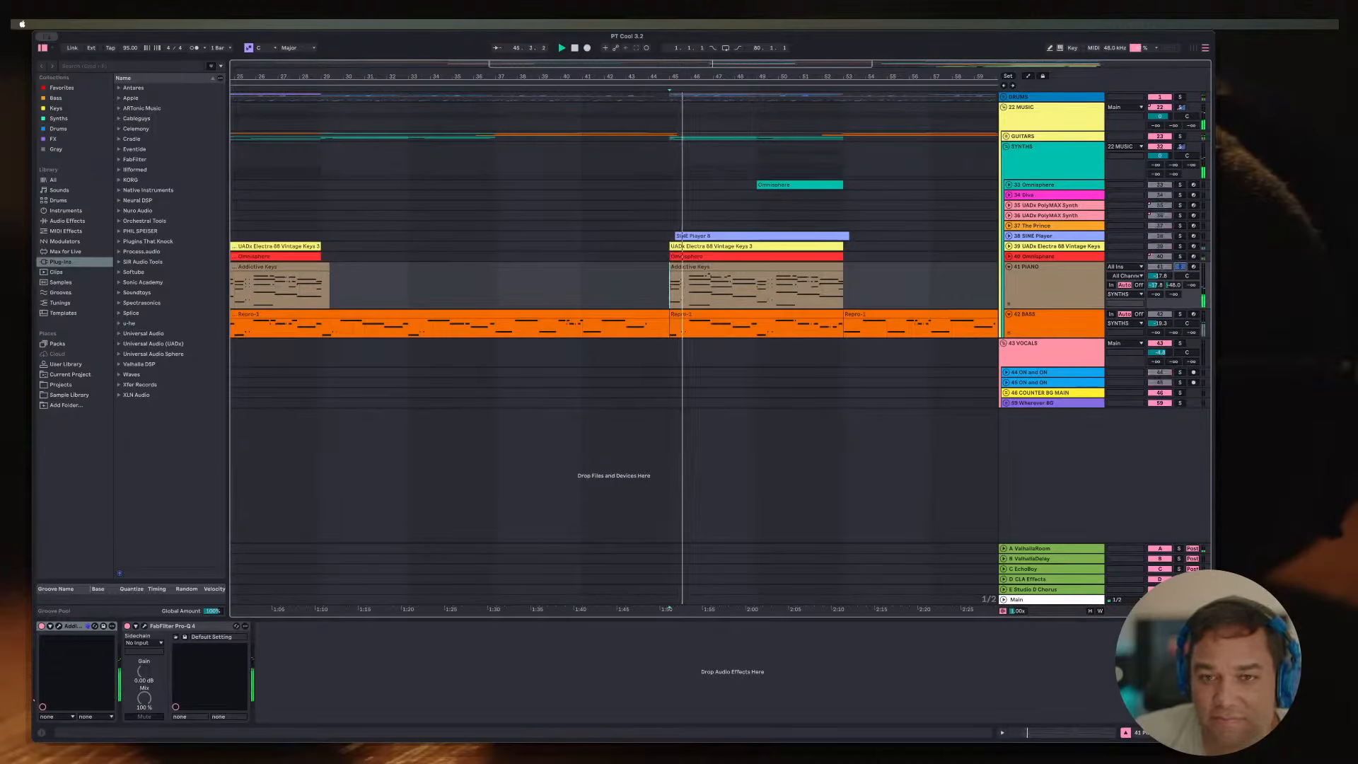
Step: Audition Omnisphere track 40 in solo, expand it and rename it as "# Pads"
key("Up")
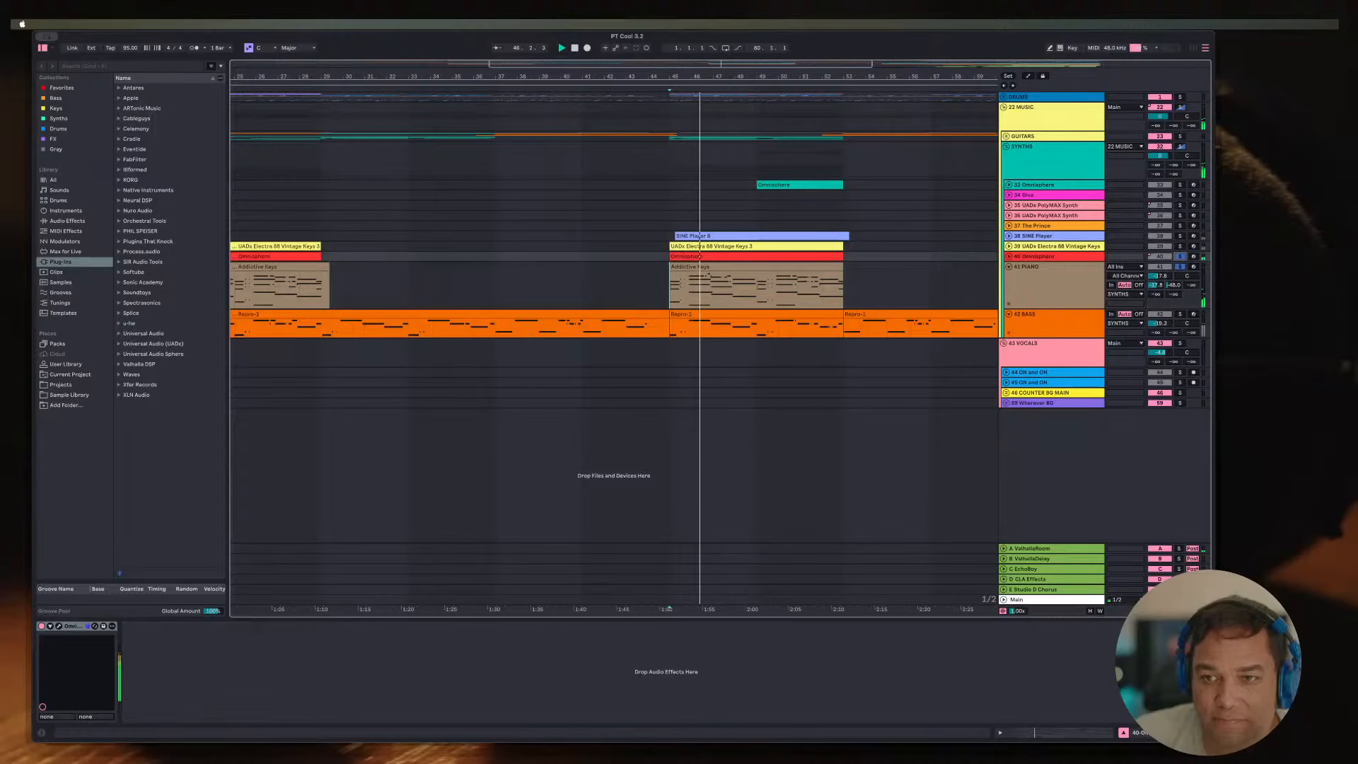
key("u")
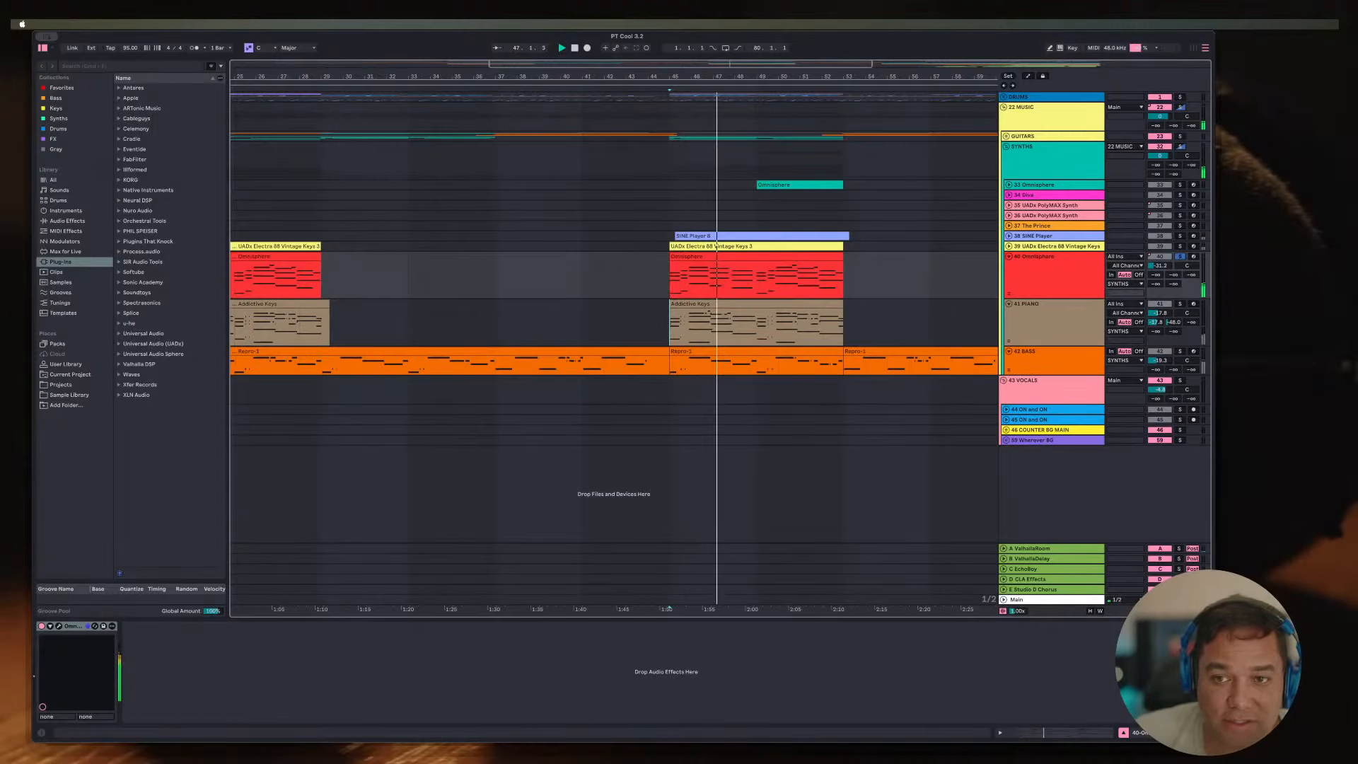
left_click(1055, 272)
key("space")
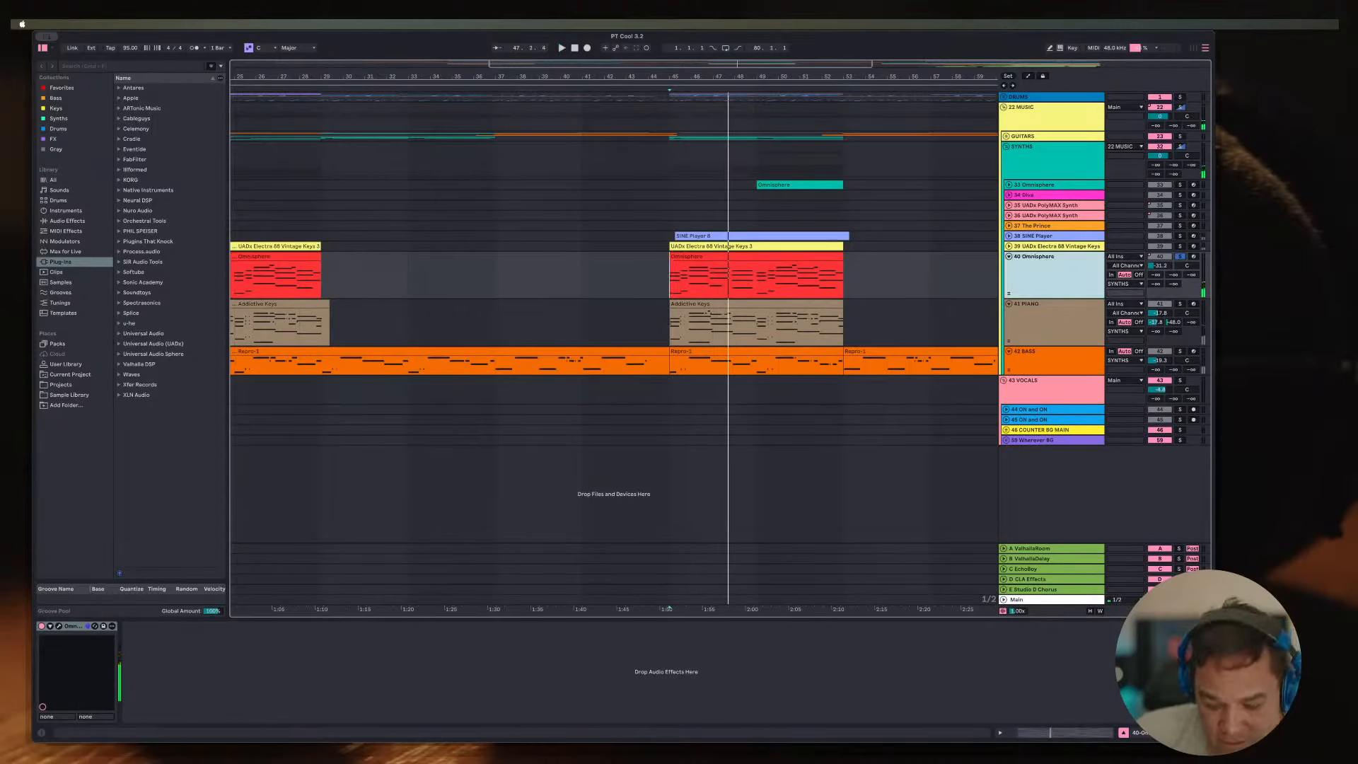
key("super+r")
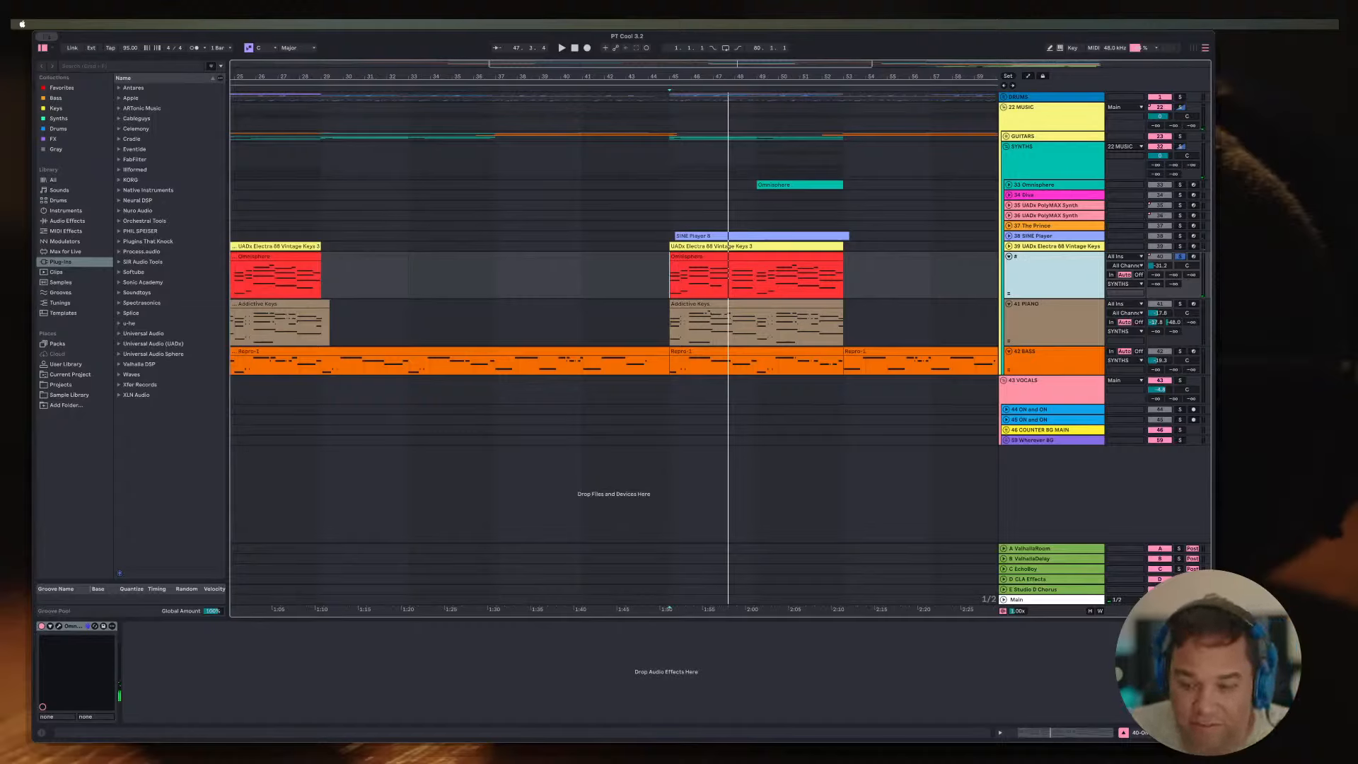
type("# Pads")
key("Return")
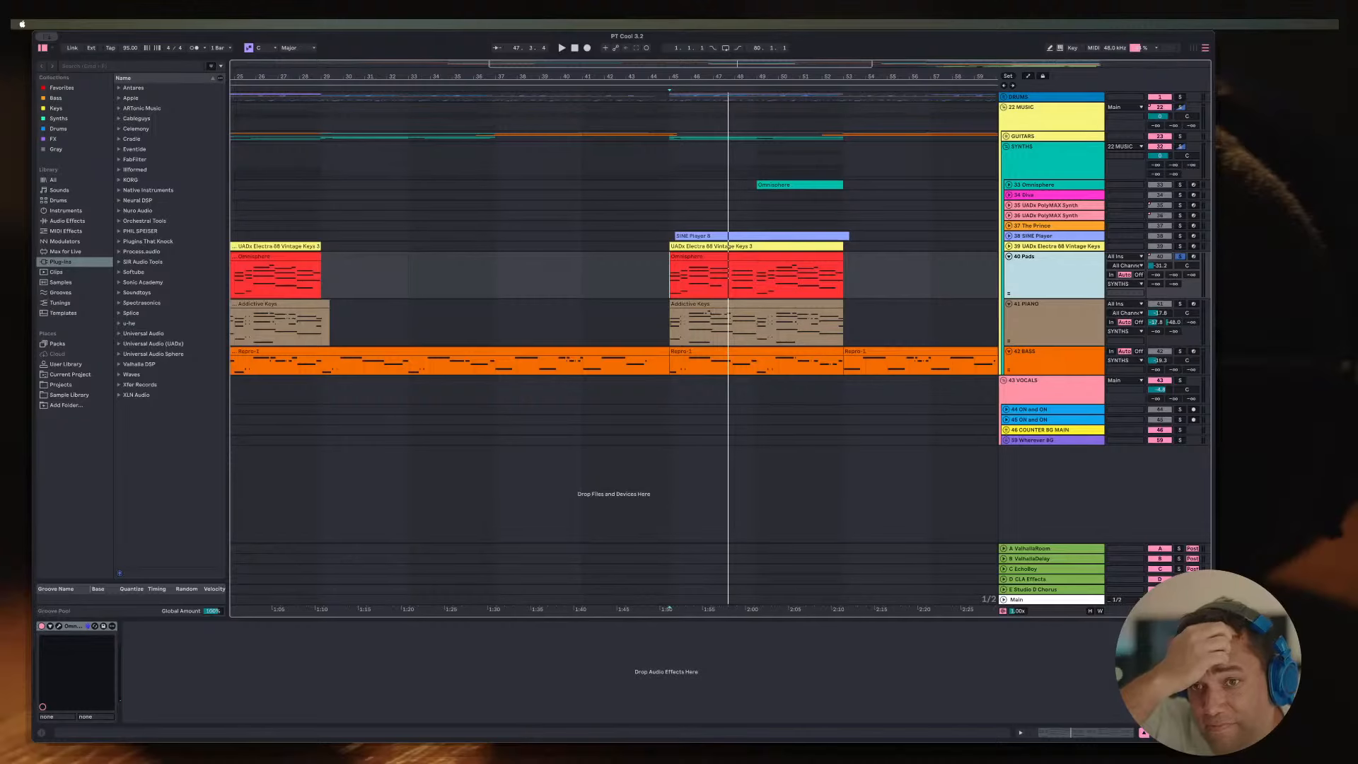
Step: Expand UADx Electra 88 Vintage Keys track 39 and audition it soloed from bar 45
key("Up")
key("u")
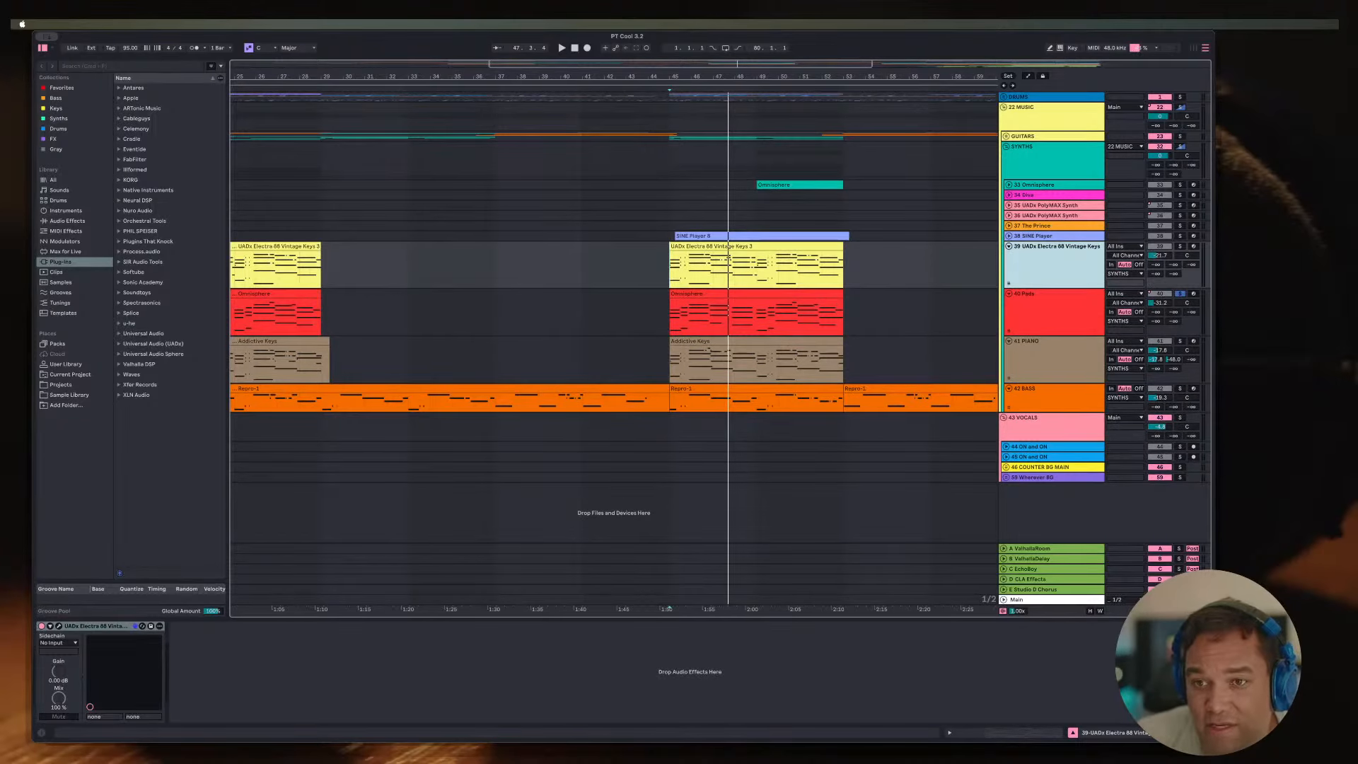
key("s")
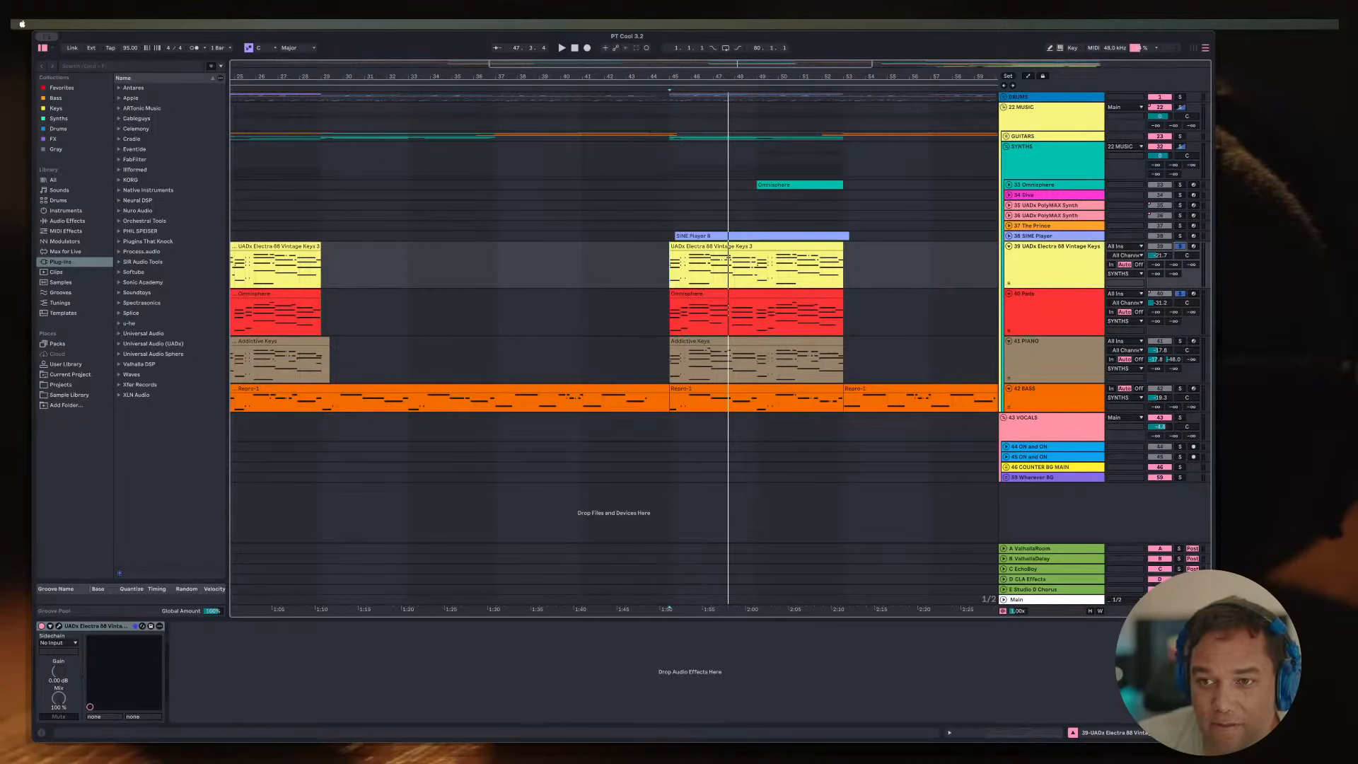
key("space")
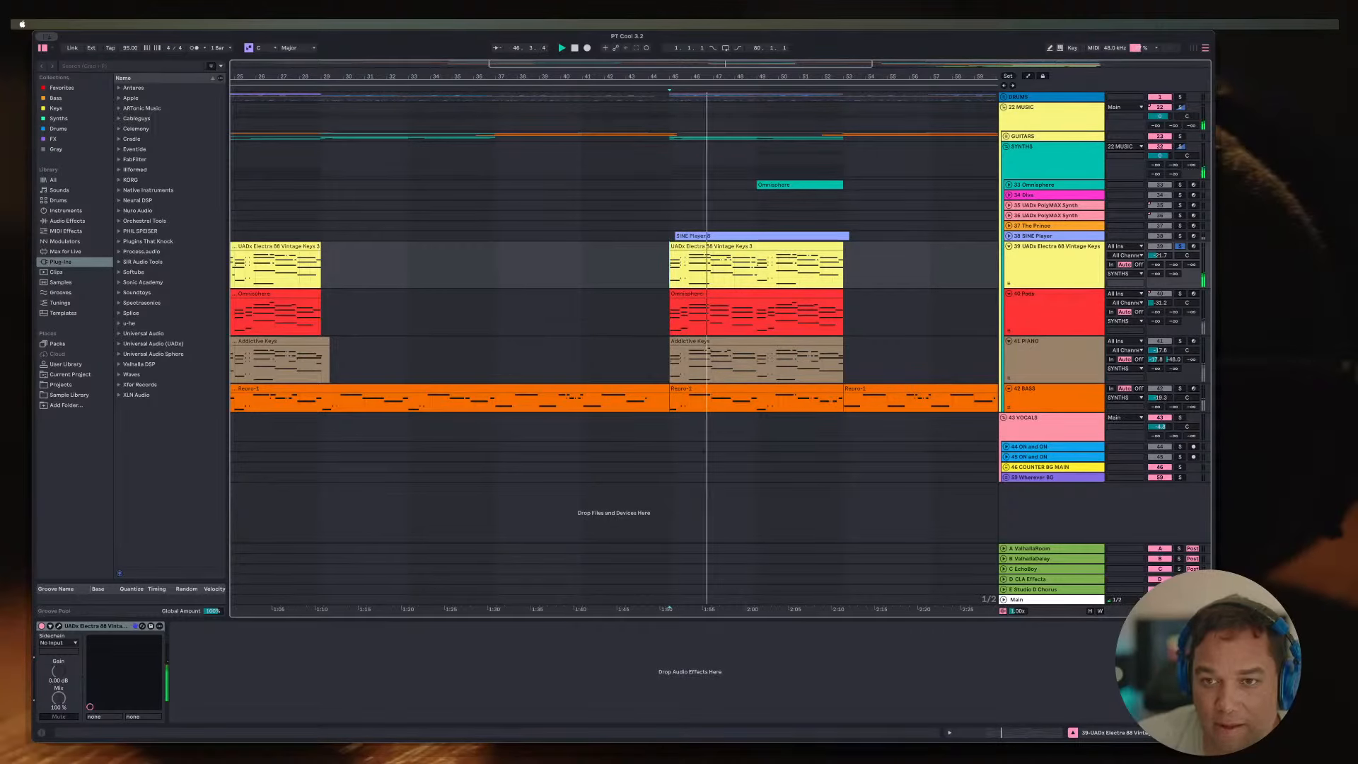
Step: Expand and solo SINE Player track 38 during playback and rename it as "# String Line"
left_click(1009, 235)
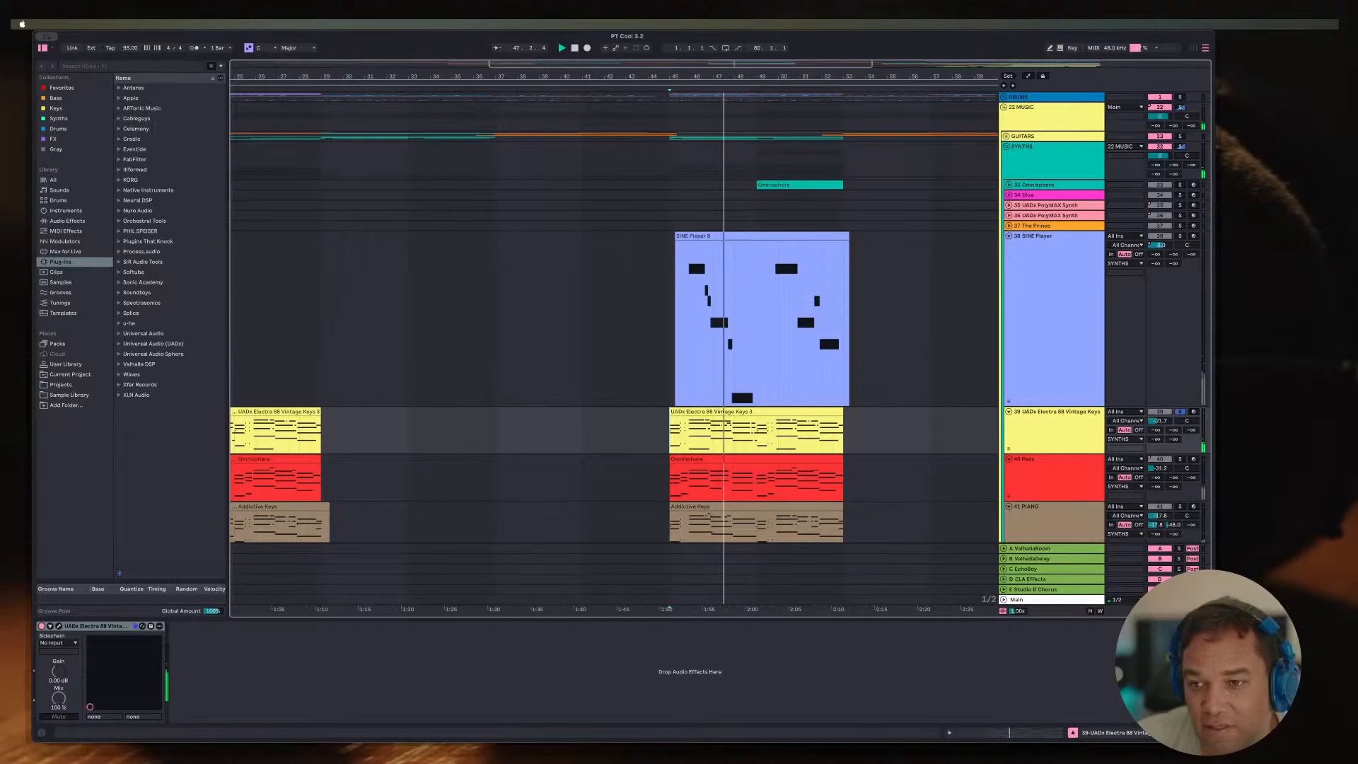
left_click(1180, 236)
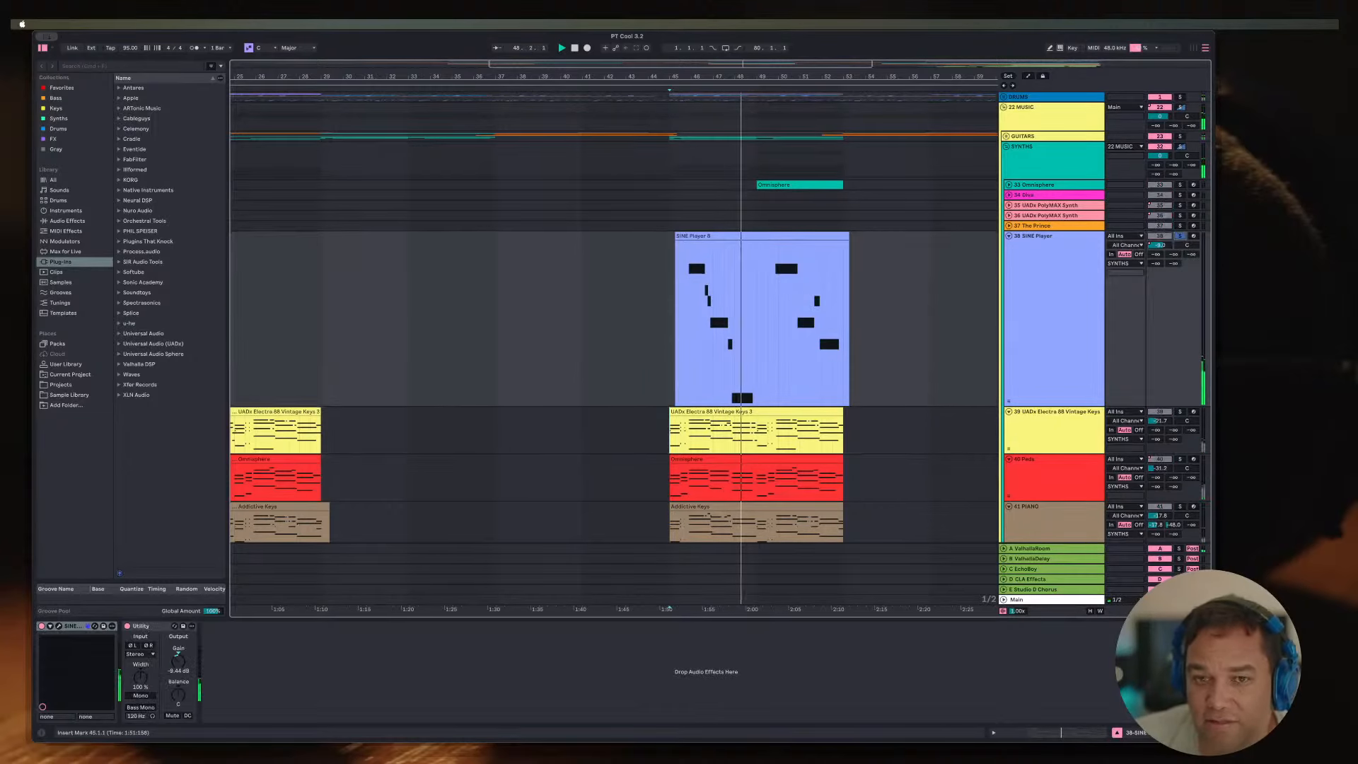
key("super+r")
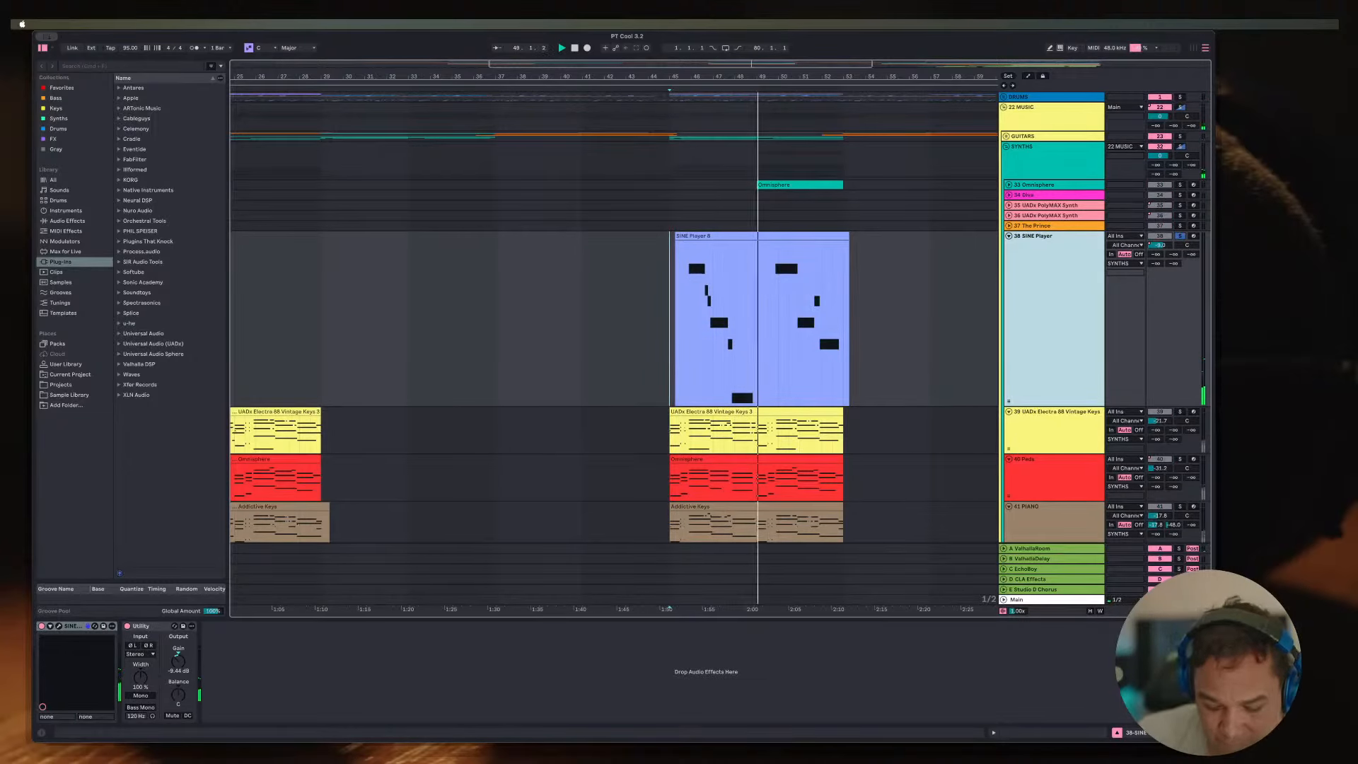
type("Str")
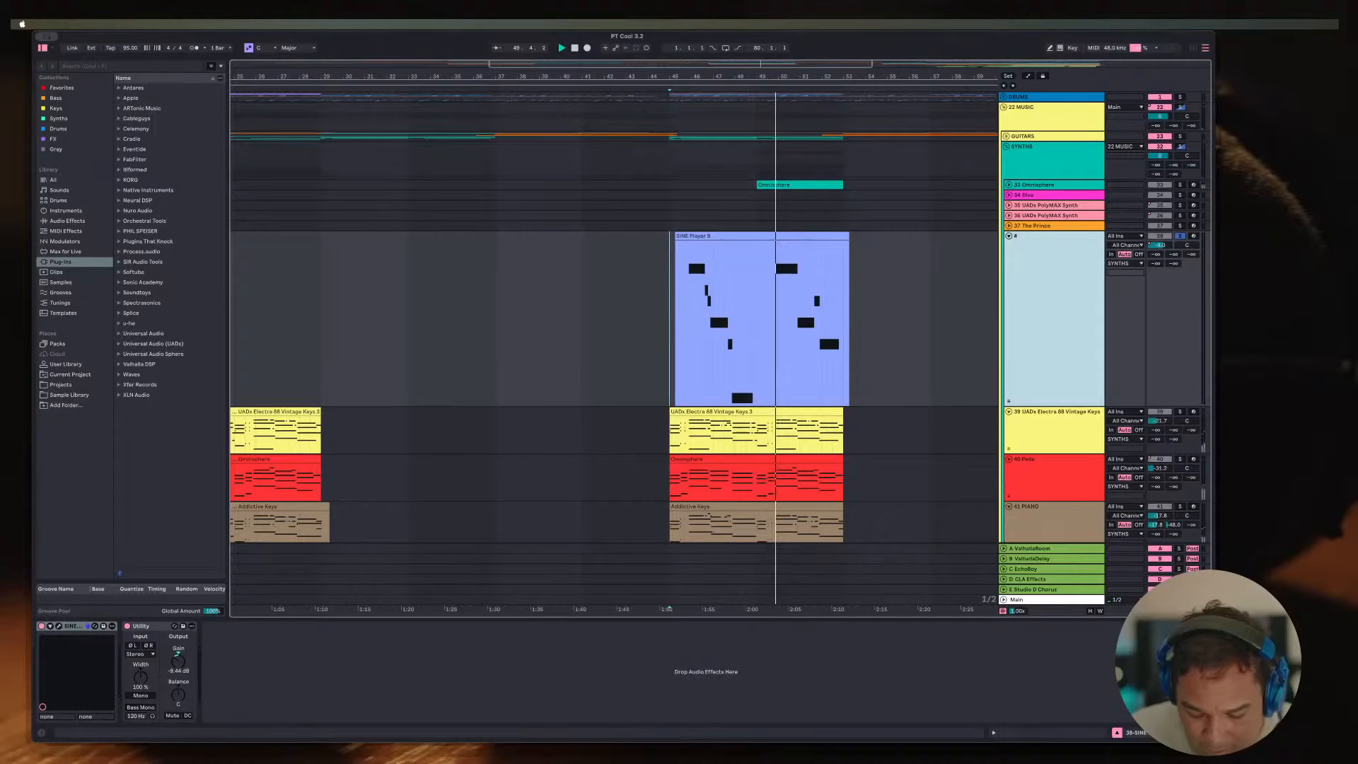
type("ing Line")
key("Return")
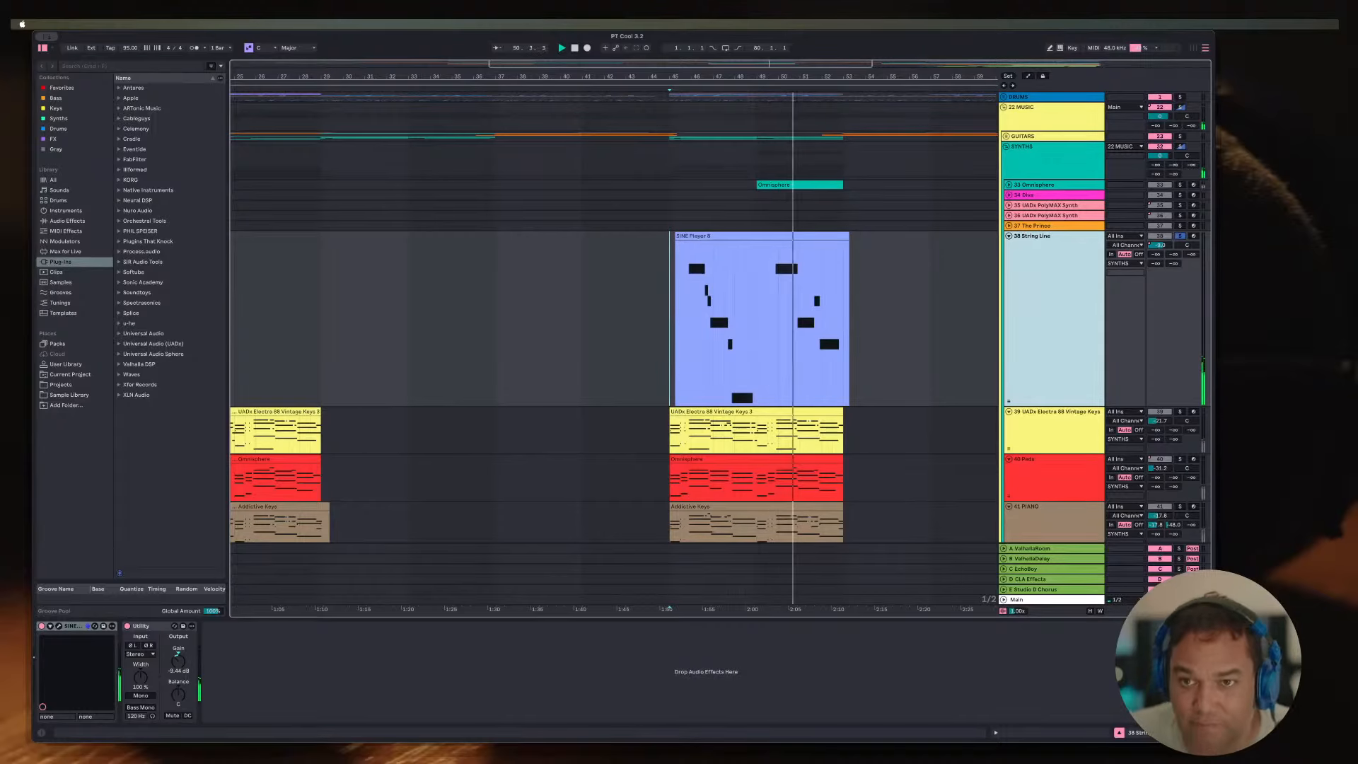
Step: Unsolo and collapse the String Line track, and expand and select The Prince track 37 with playback stopped
left_click(1180, 237)
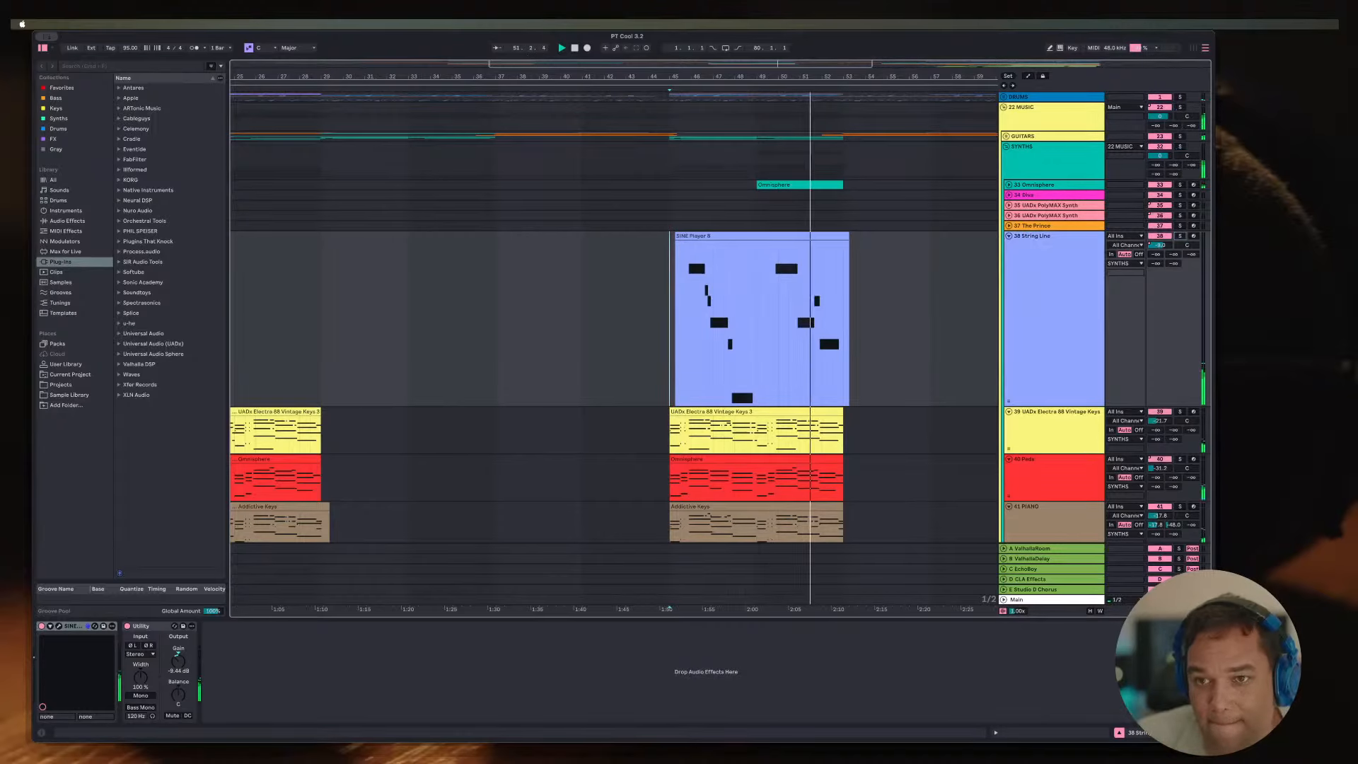
left_click(1008, 236)
left_click(1009, 226)
key("space")
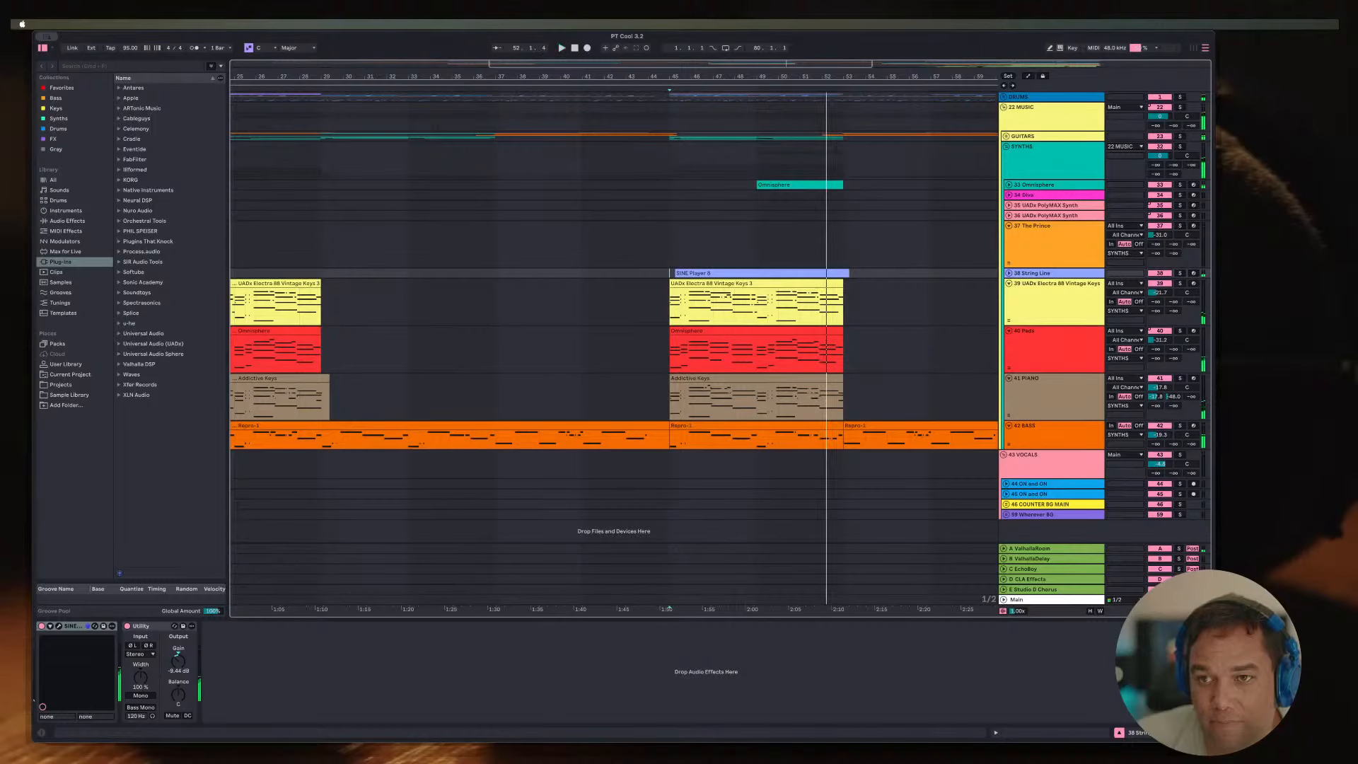
left_click(1034, 227)
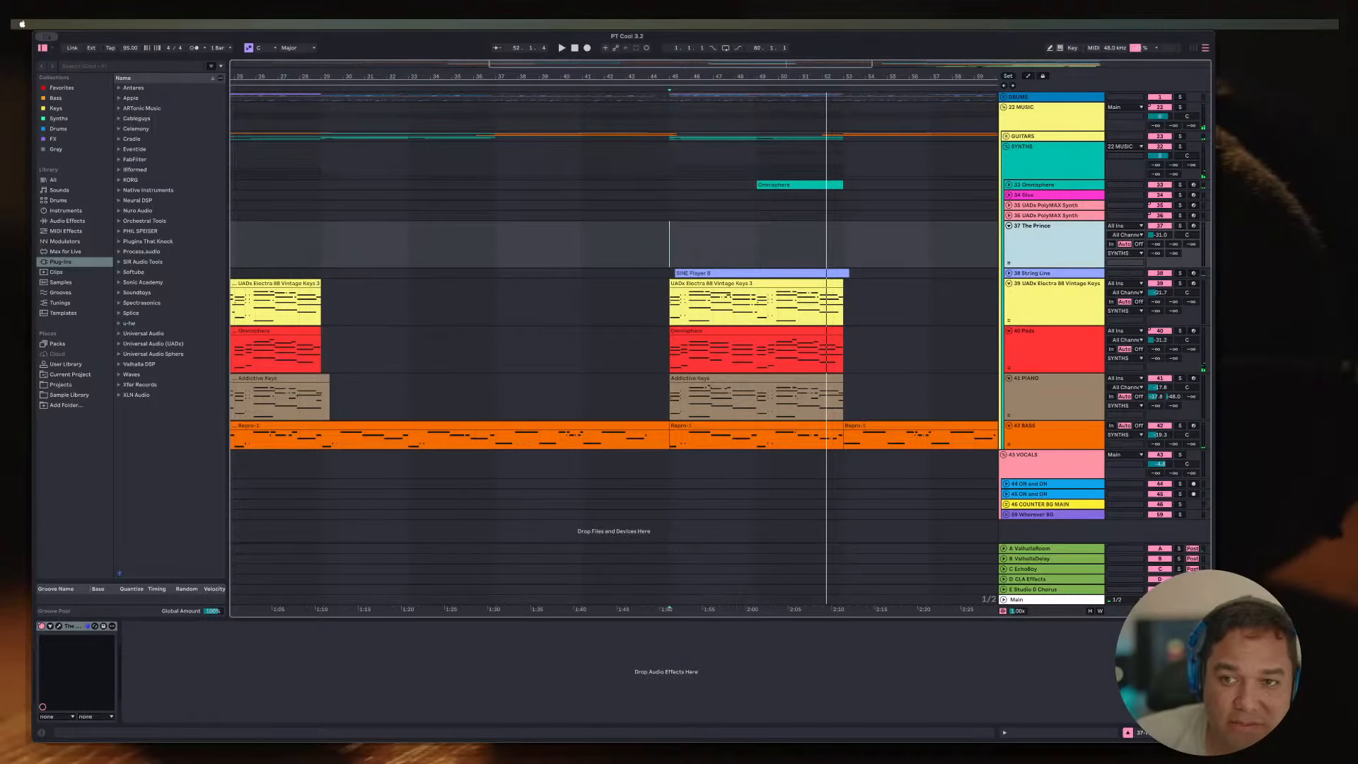
Step: Locate The Prince track's clips starting at bar 65 and open its plug-in window, positioned clear of those clips
double_click(73, 626)
left_click(811, 244)
key("minus")
key("minus")
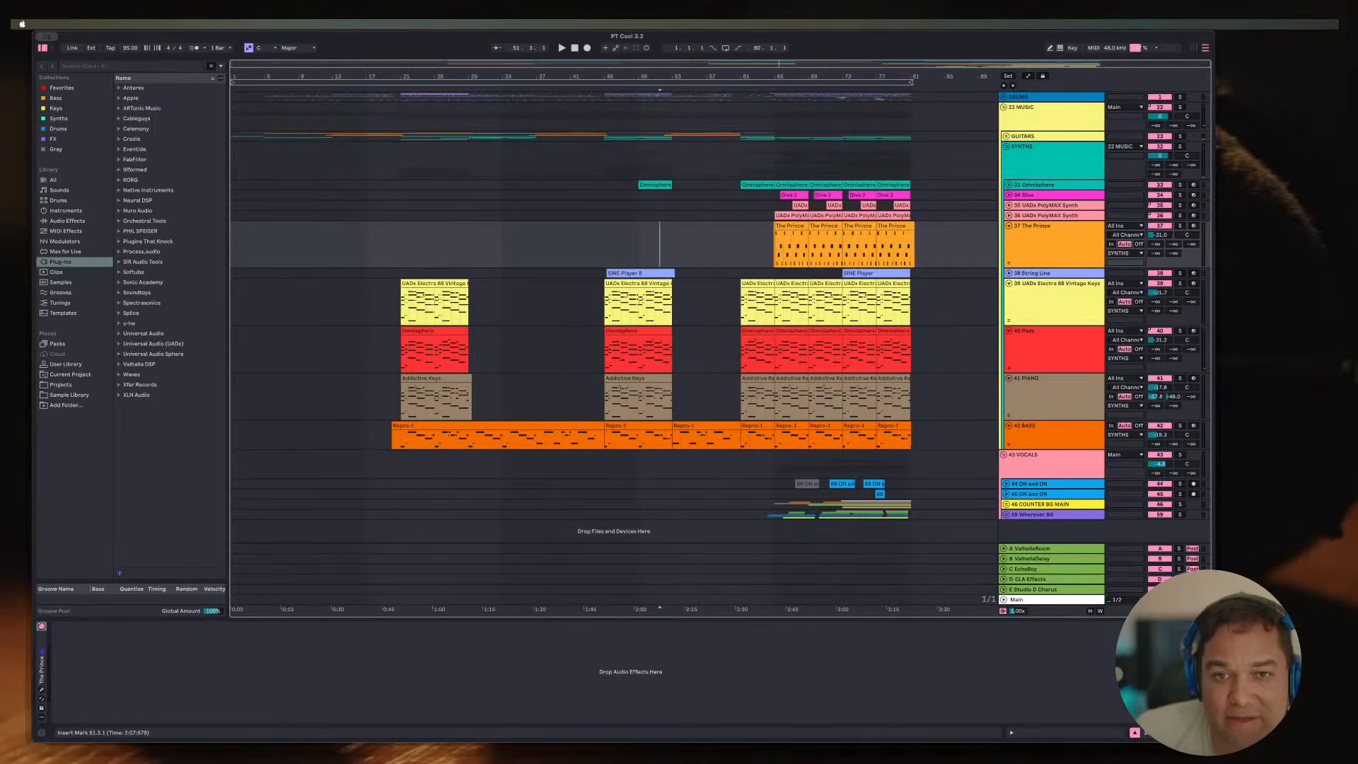
left_click(775, 244)
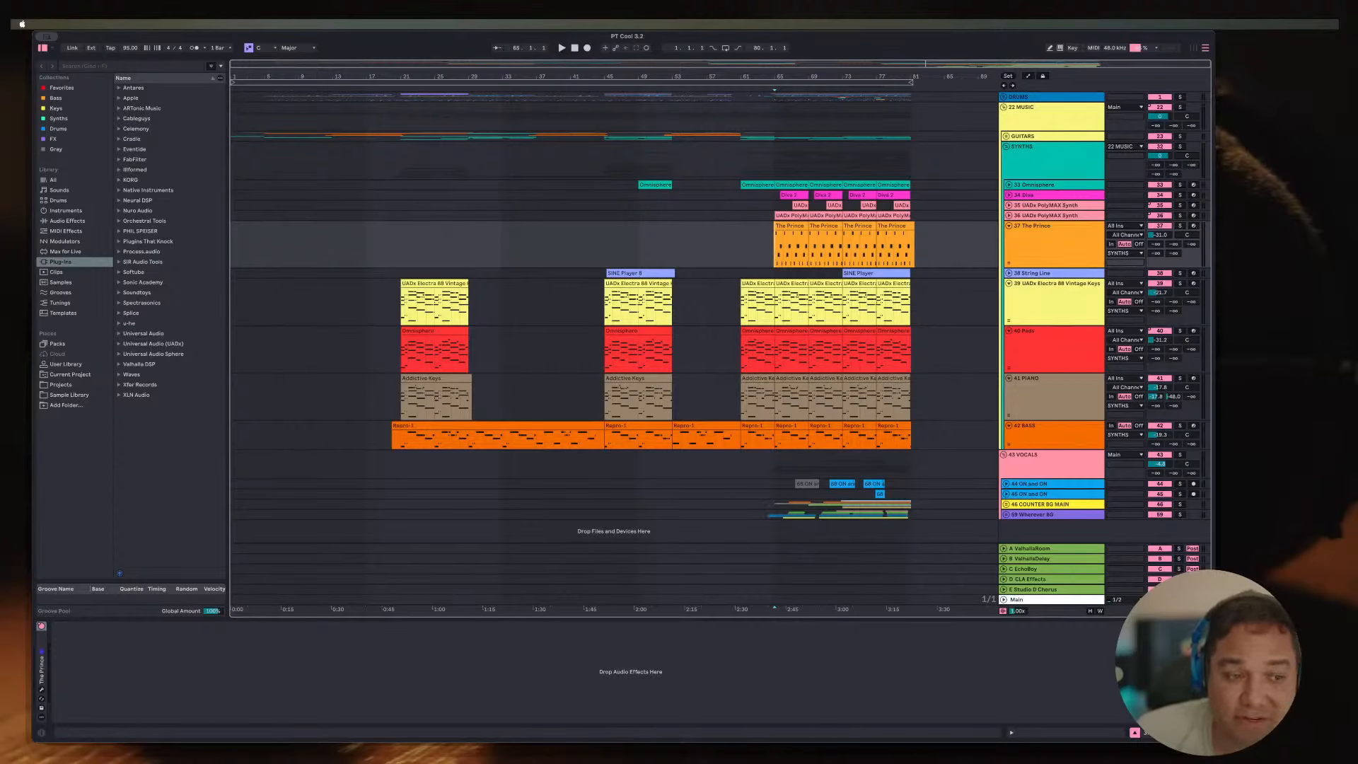
double_click(42, 668)
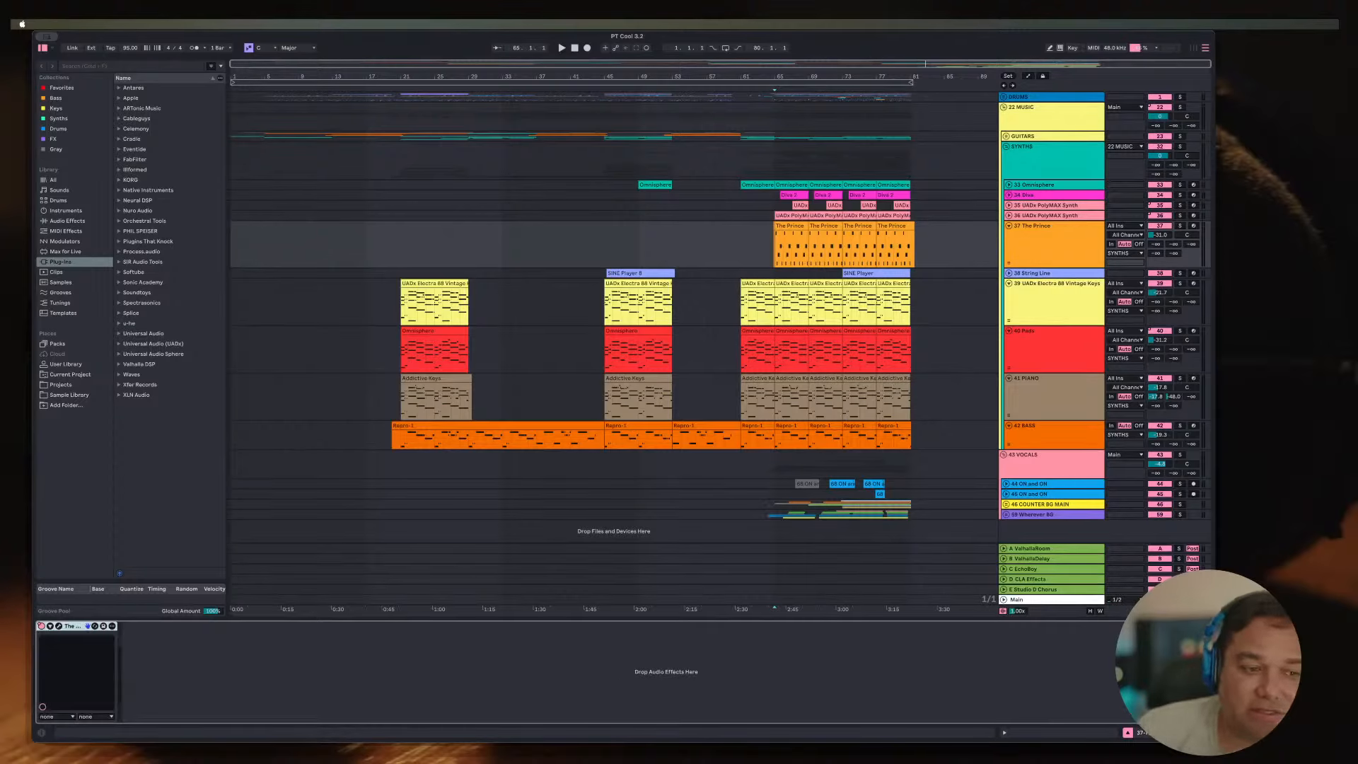
left_click(58, 626)
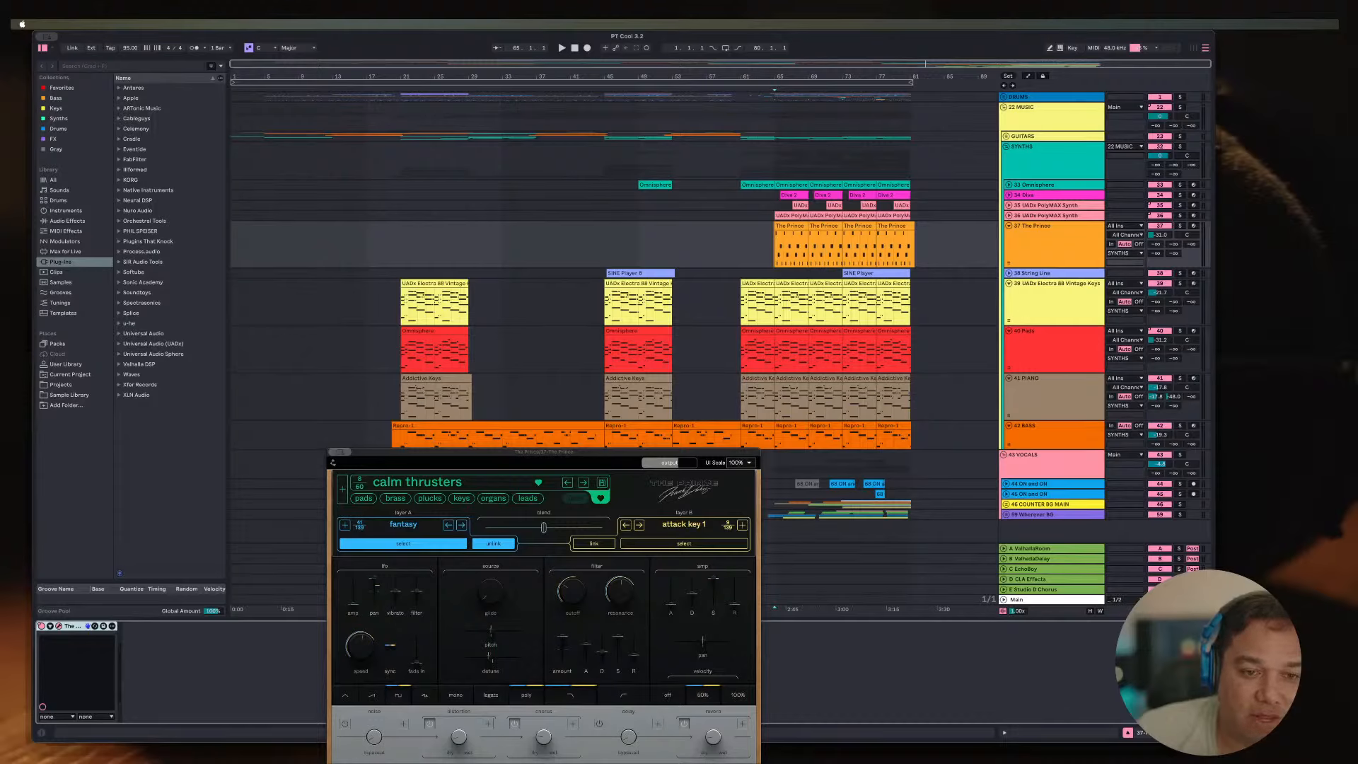
left_click_drag(544, 452, 519, 274)
left_click(1054, 245)
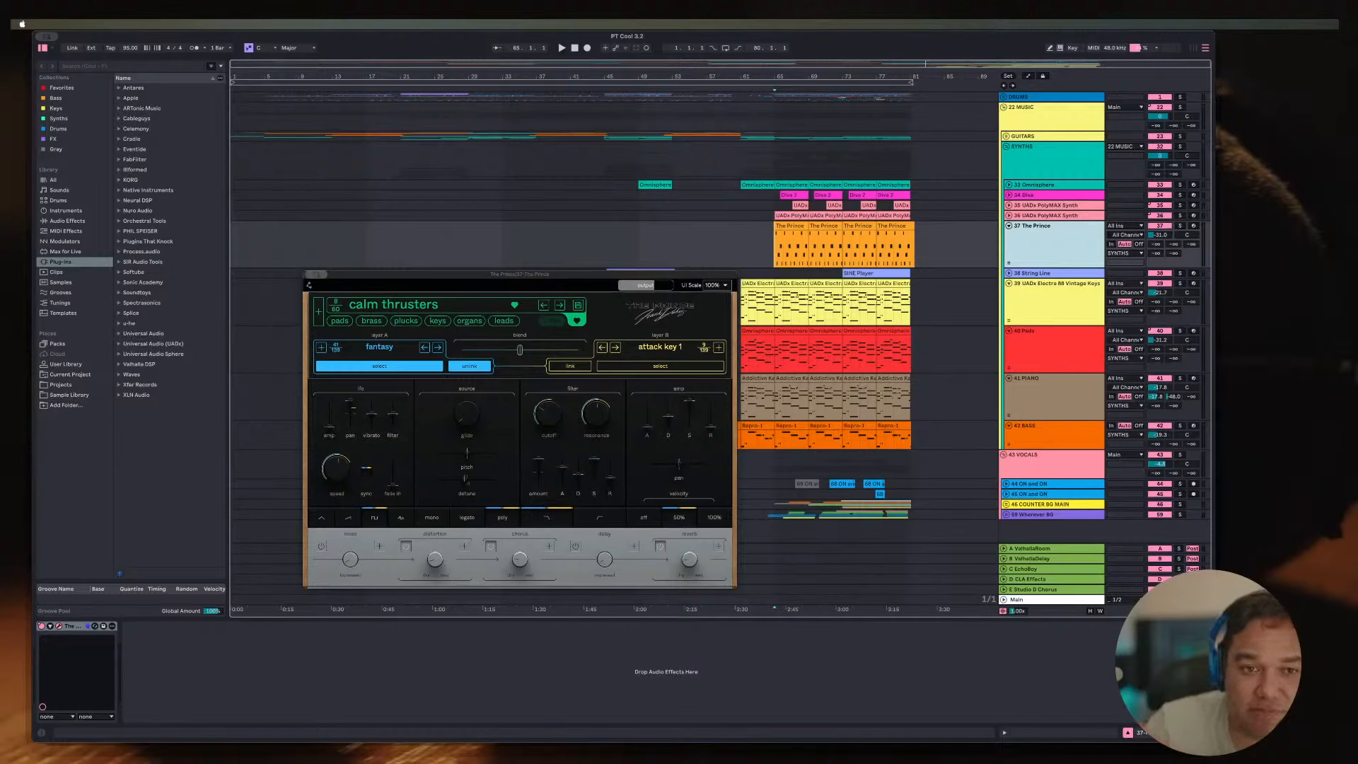
mouse_move(519, 275)
left_mouse_down()
mouse_move(504, 355)
mouse_move(512, 275)
left_mouse_up()
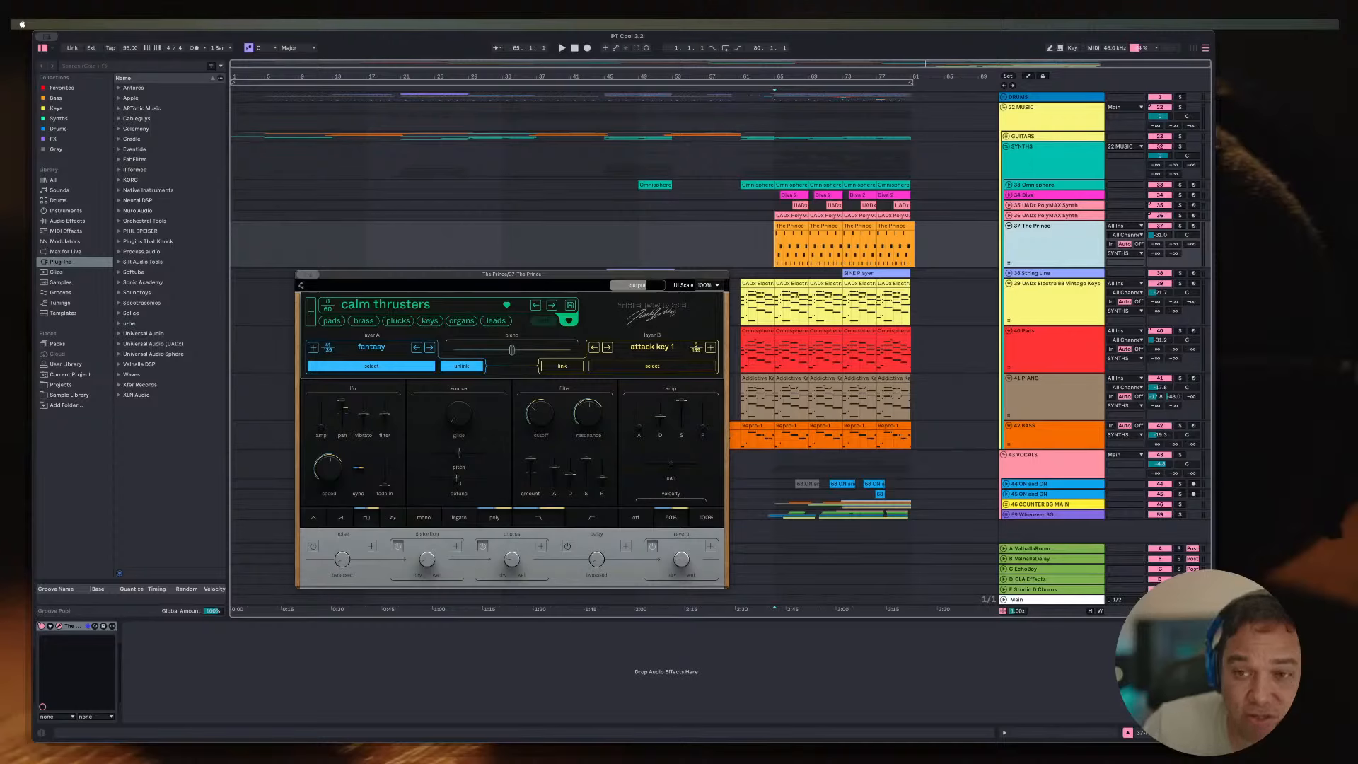
left_click_drag(511, 275, 484, 255)
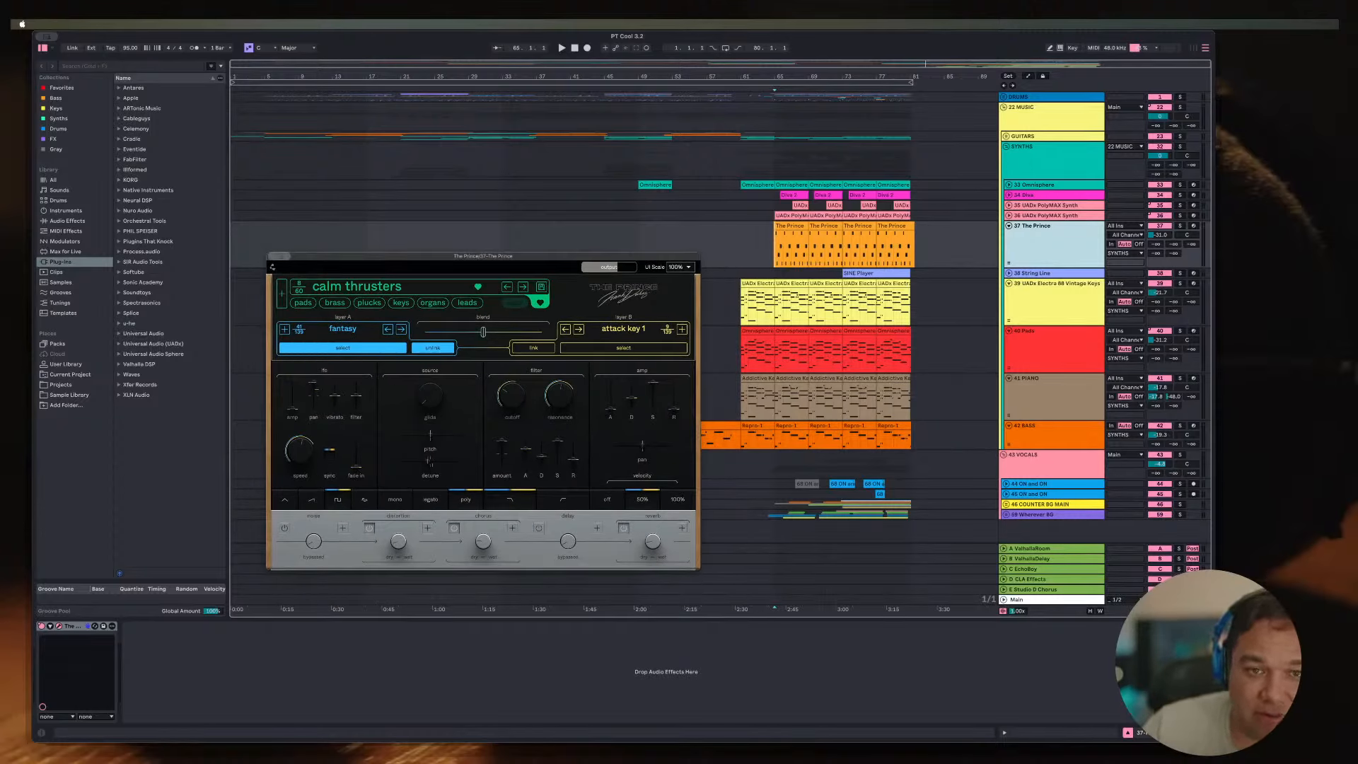
Step: Solo The Prince track 37 and play its first clip from bar 65
left_click_drag(809, 247, 776, 248)
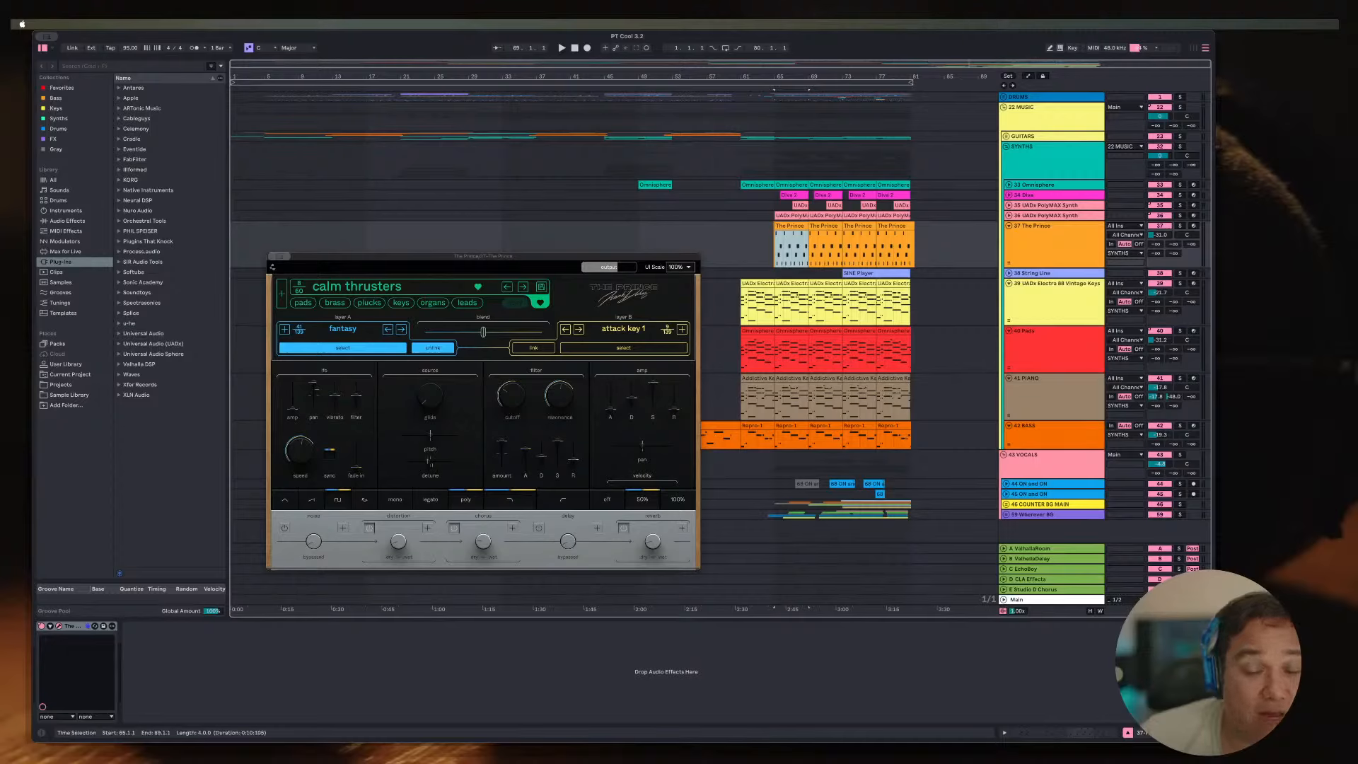
left_click(1054, 239)
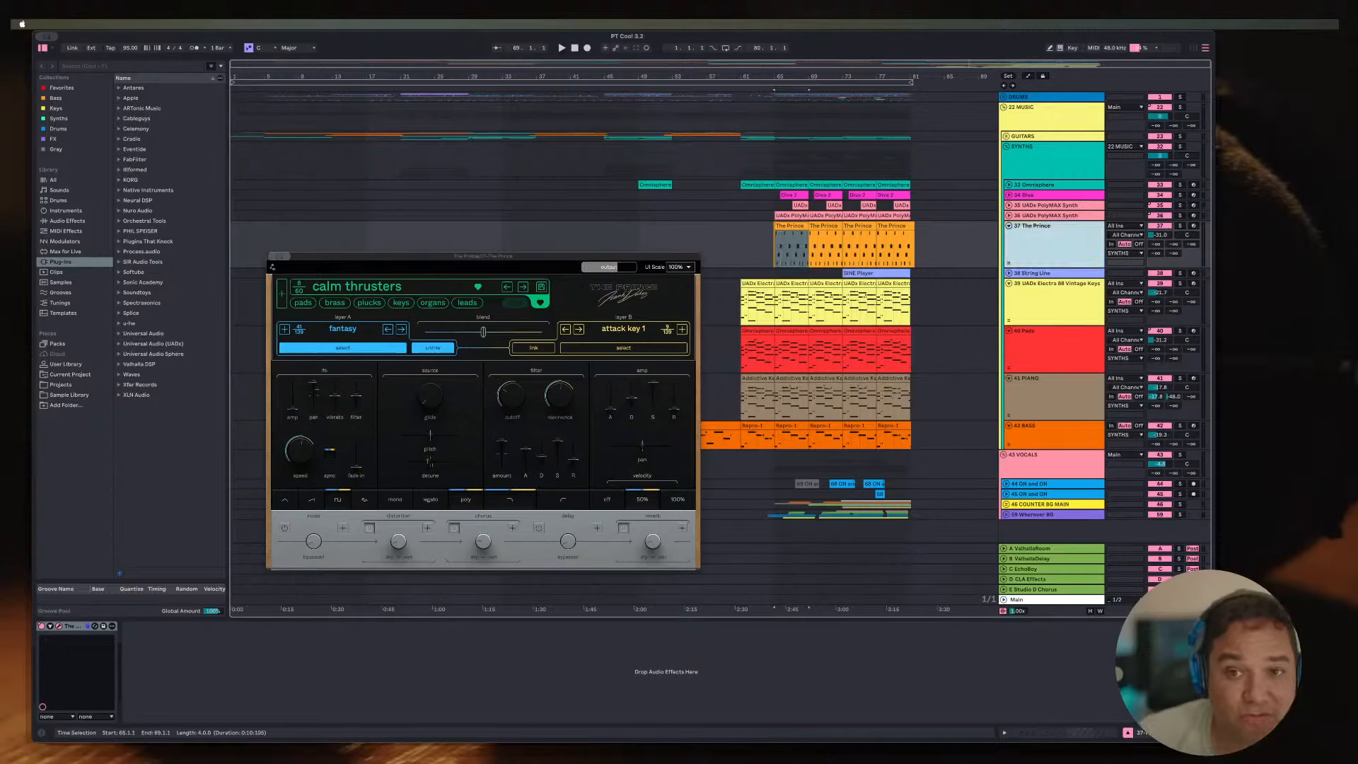
left_click(1180, 225)
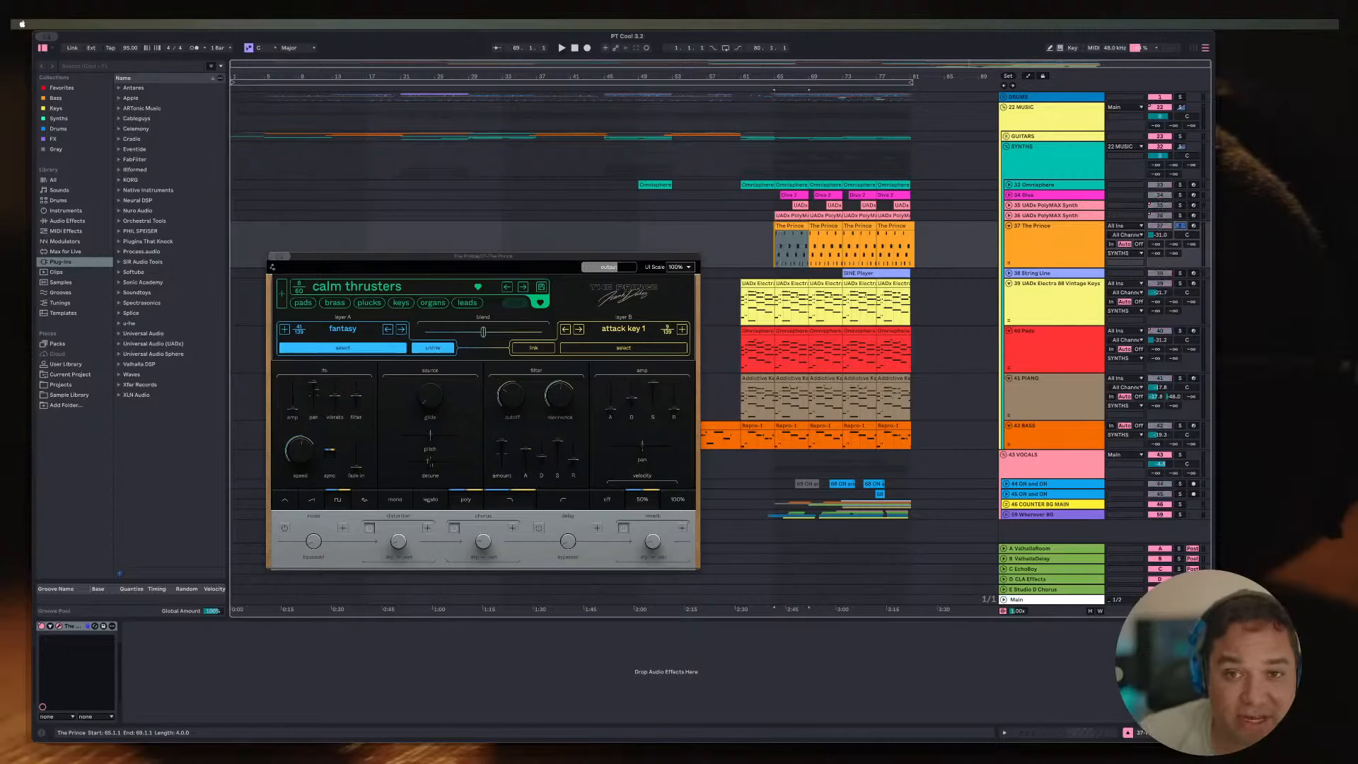
left_click(791, 225)
key("space")
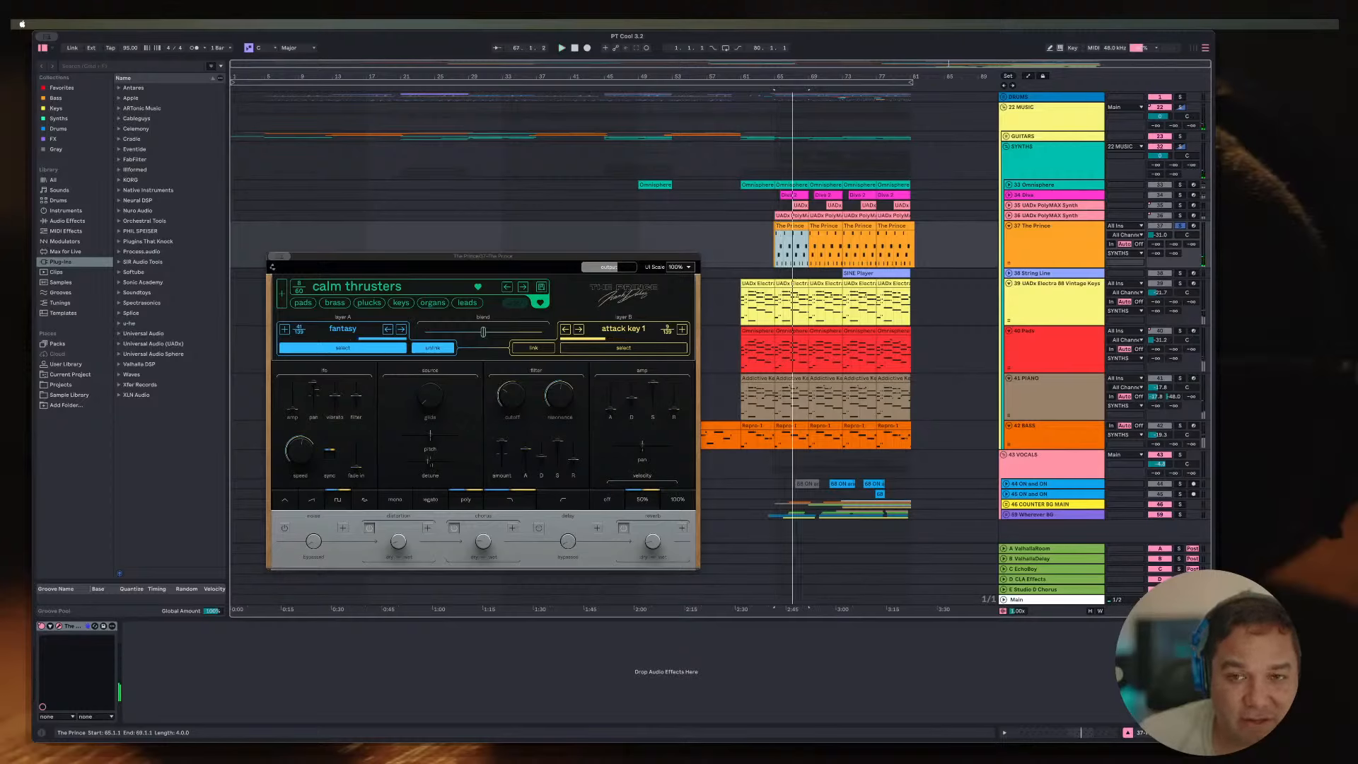
Step: Stop playback, select track 37 and browse the preset list in The Prince
left_click(1054, 244)
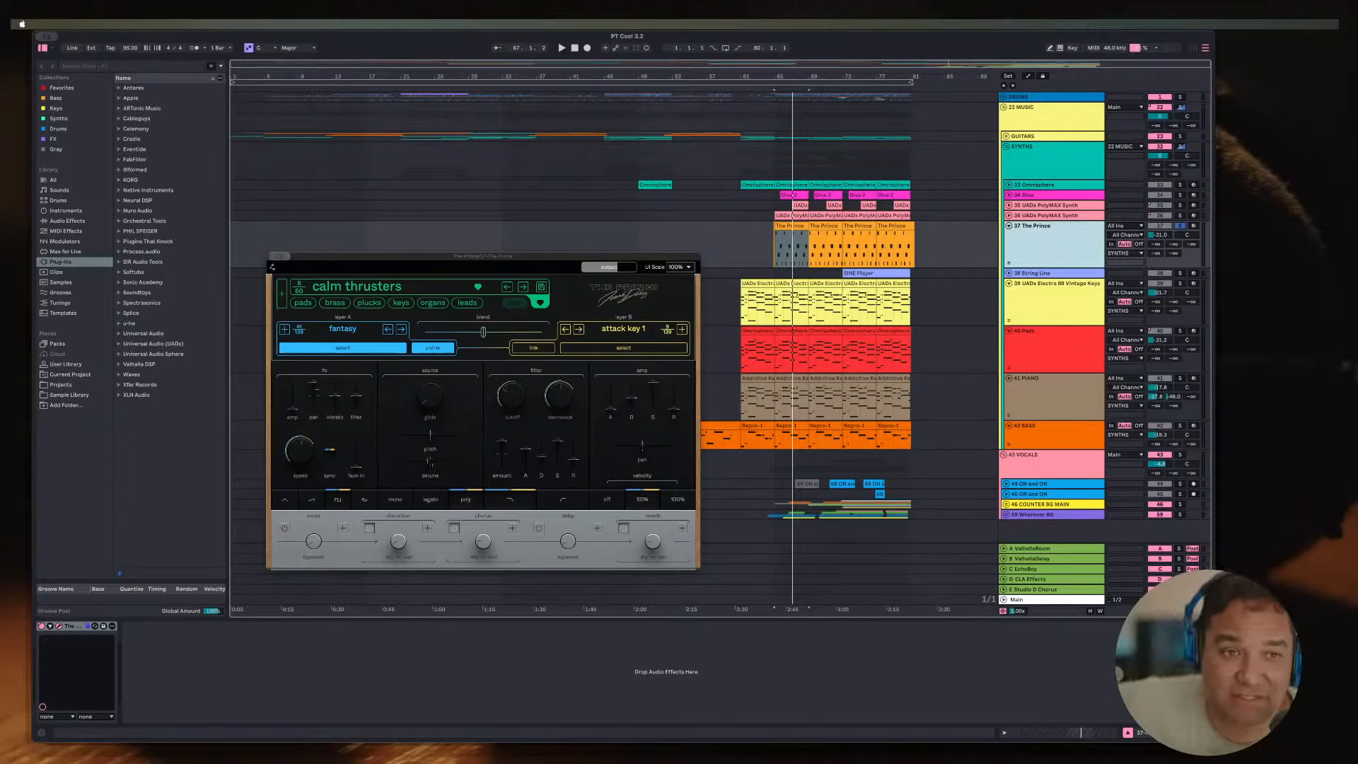
left_click(281, 294)
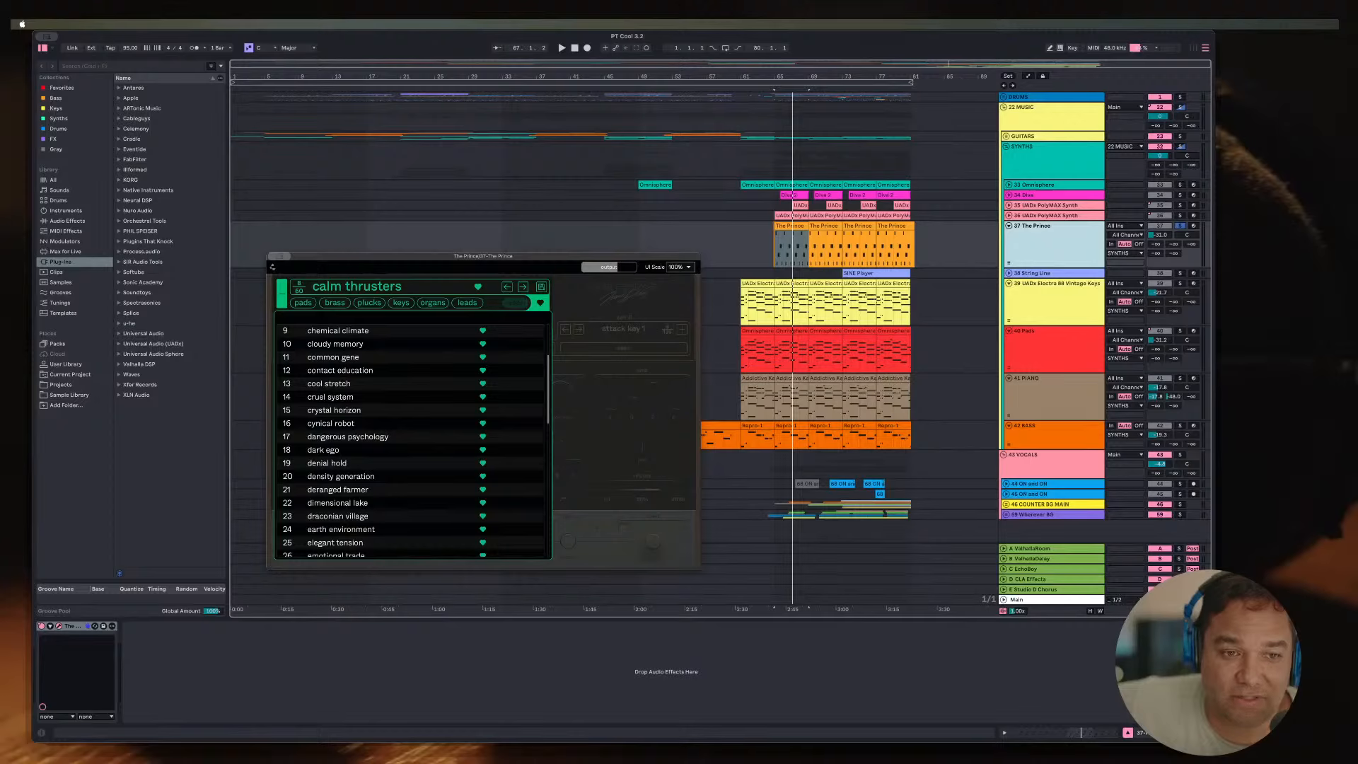
scroll(332, 417, "down", 10)
scroll(333, 417, "up", 12)
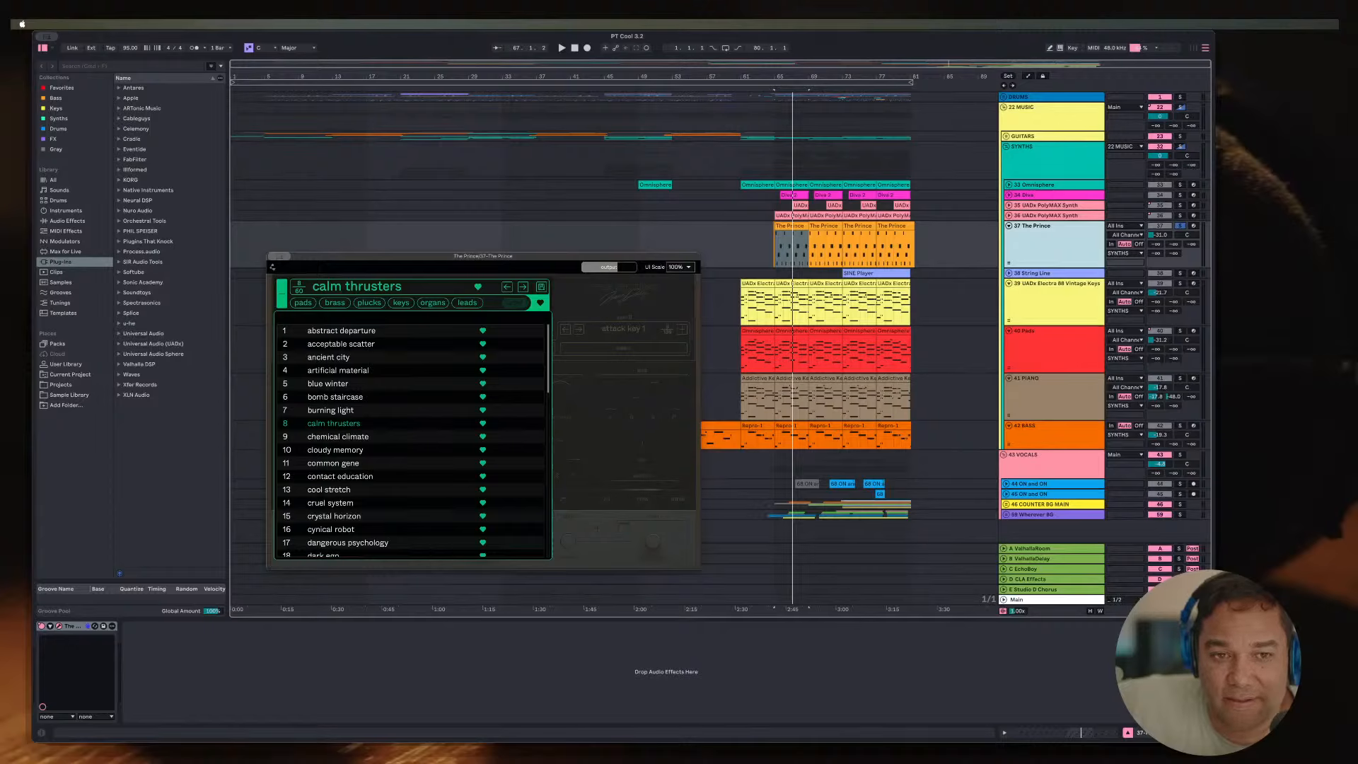
Step: Rename The Prince track as "# Calm Thrusters" and hide its plug-in window
key("super+r")
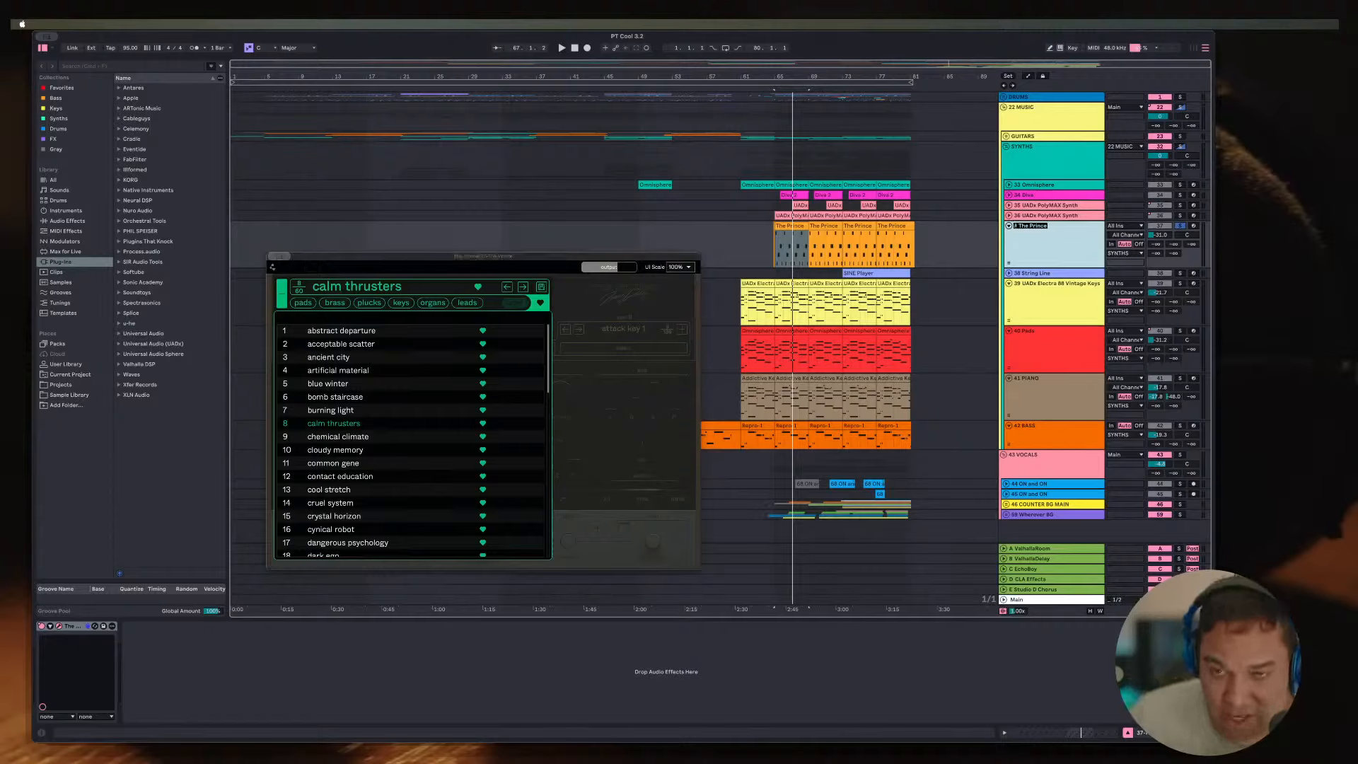
type("# Calm")
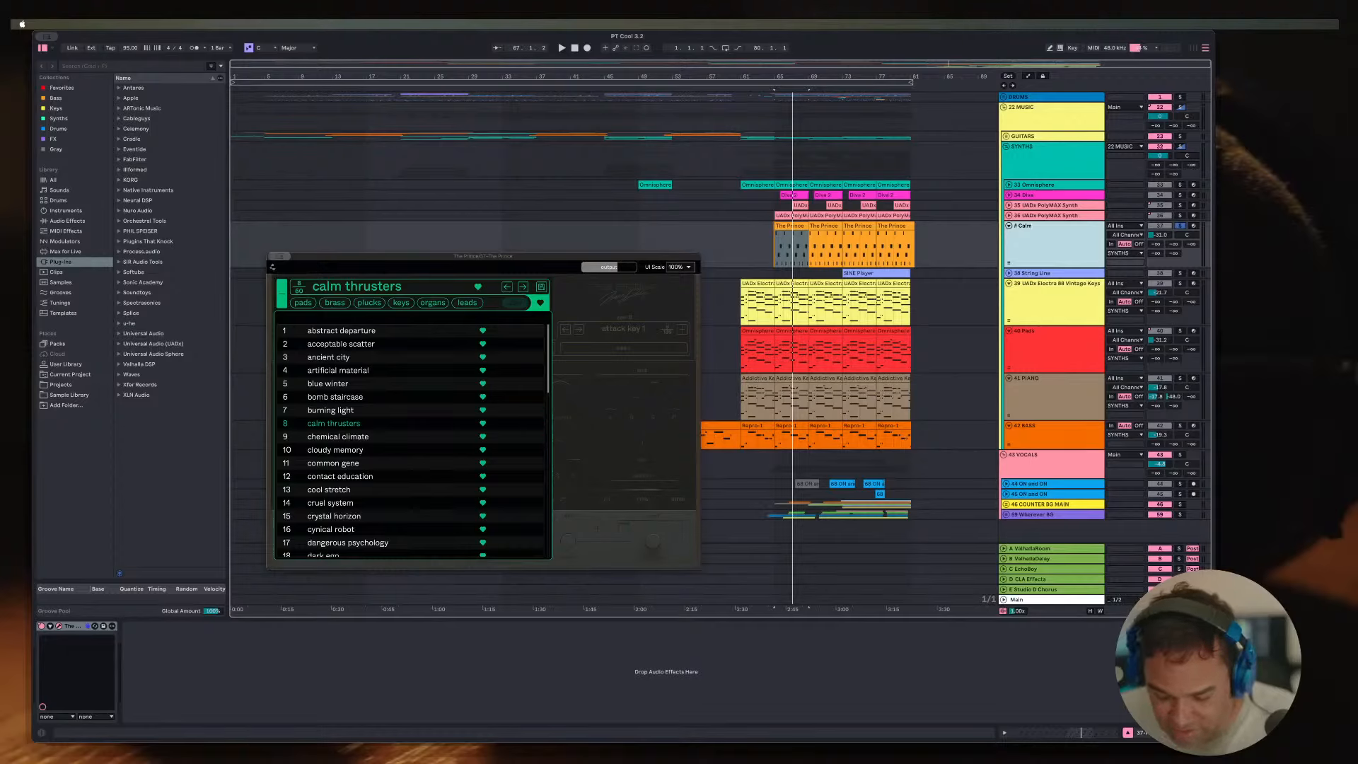
type(" Thrusters")
key("Return")
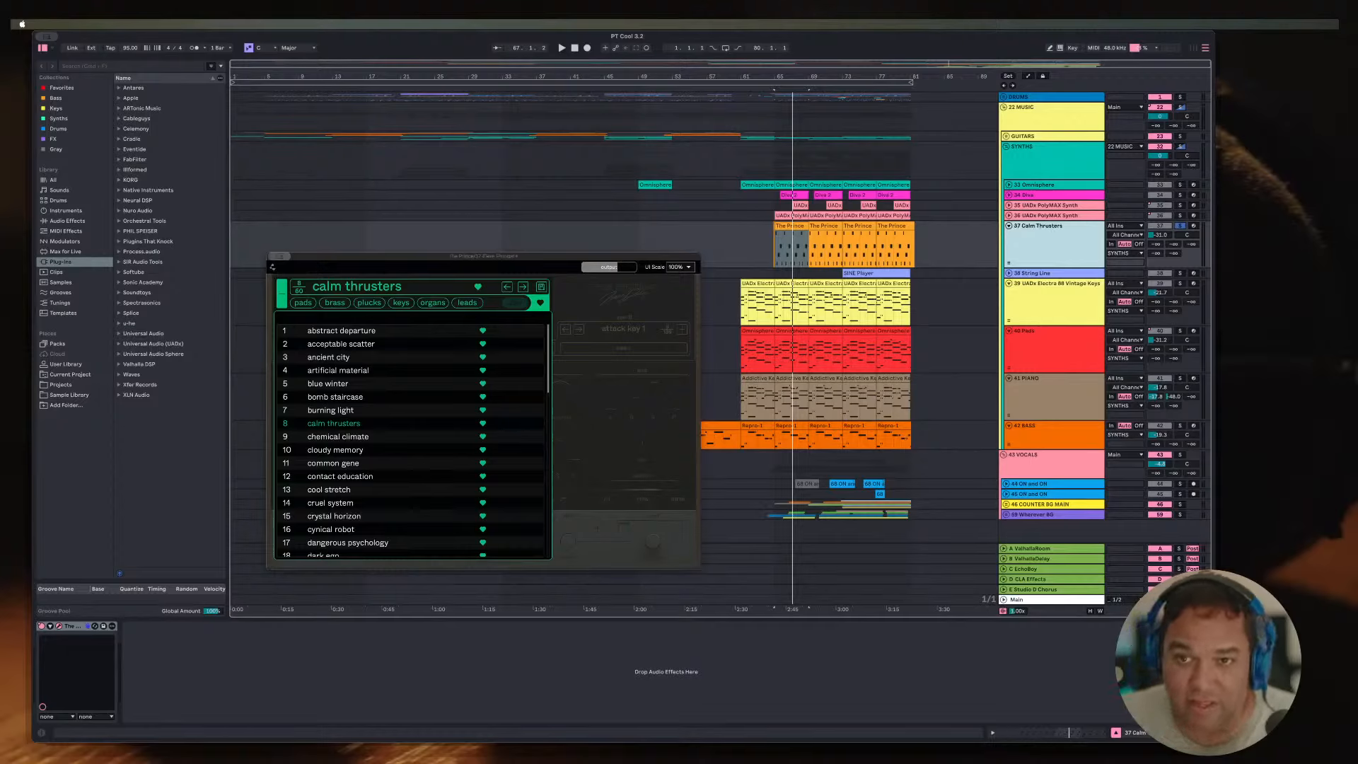
left_click(961, 244)
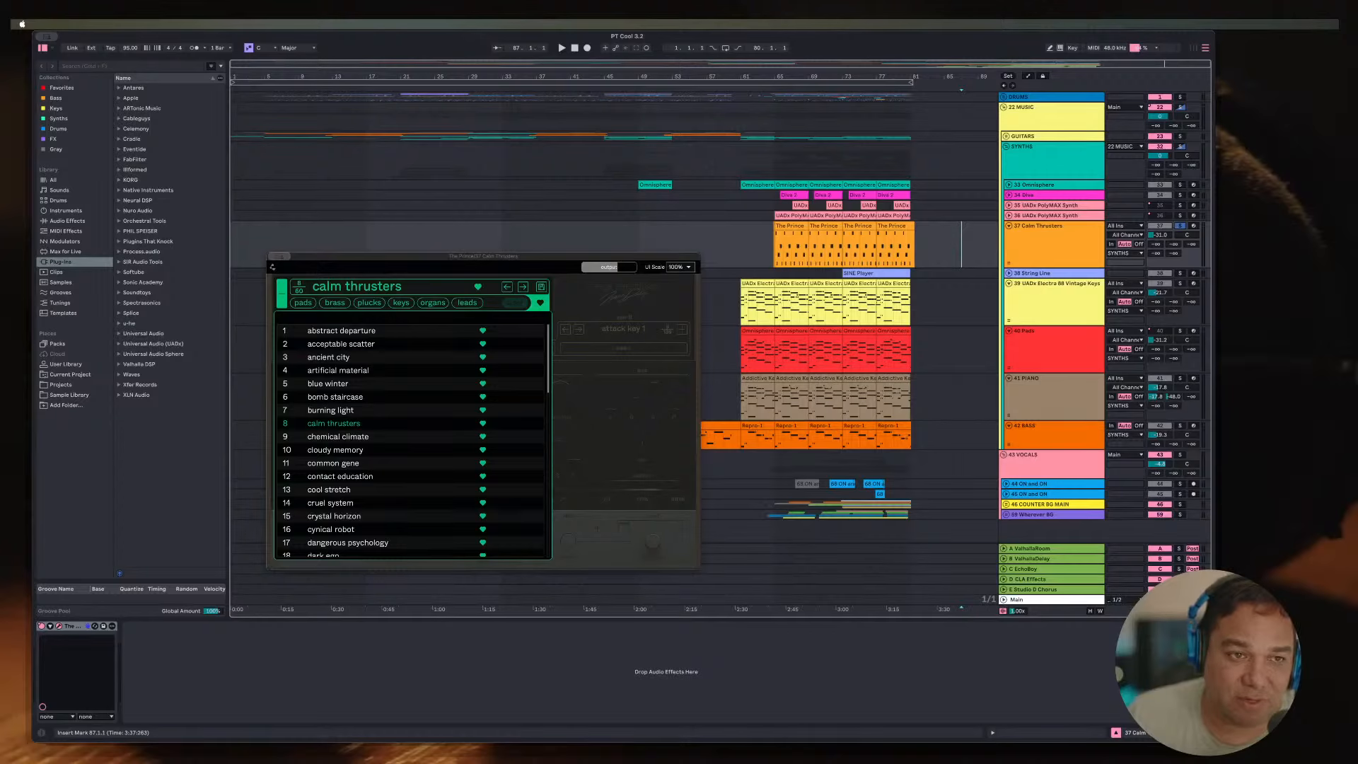
key("super+alt+p")
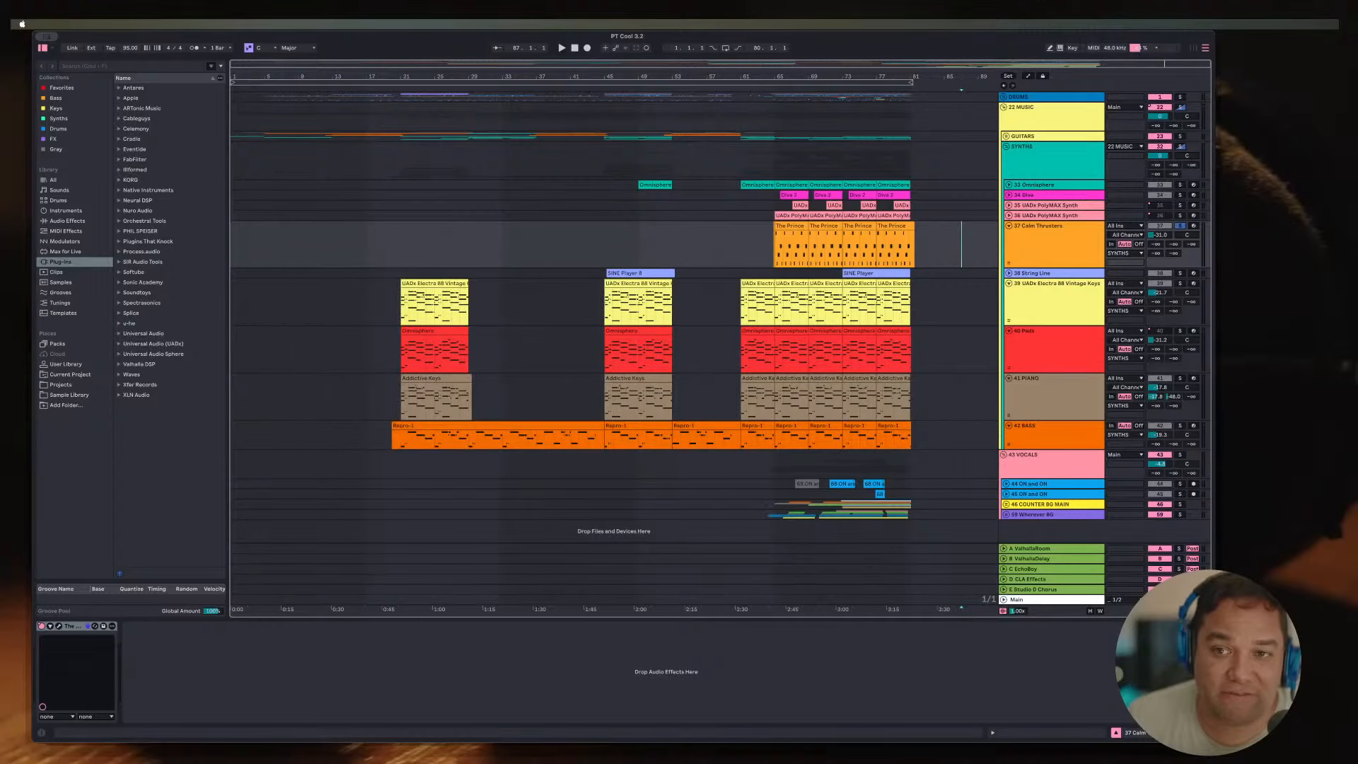
Step: Expand UADx PolyMAX Synth track 36 and audition its first clip in solo, with Calm Thrusters unsoloed
left_click(1009, 215)
left_click(1008, 216)
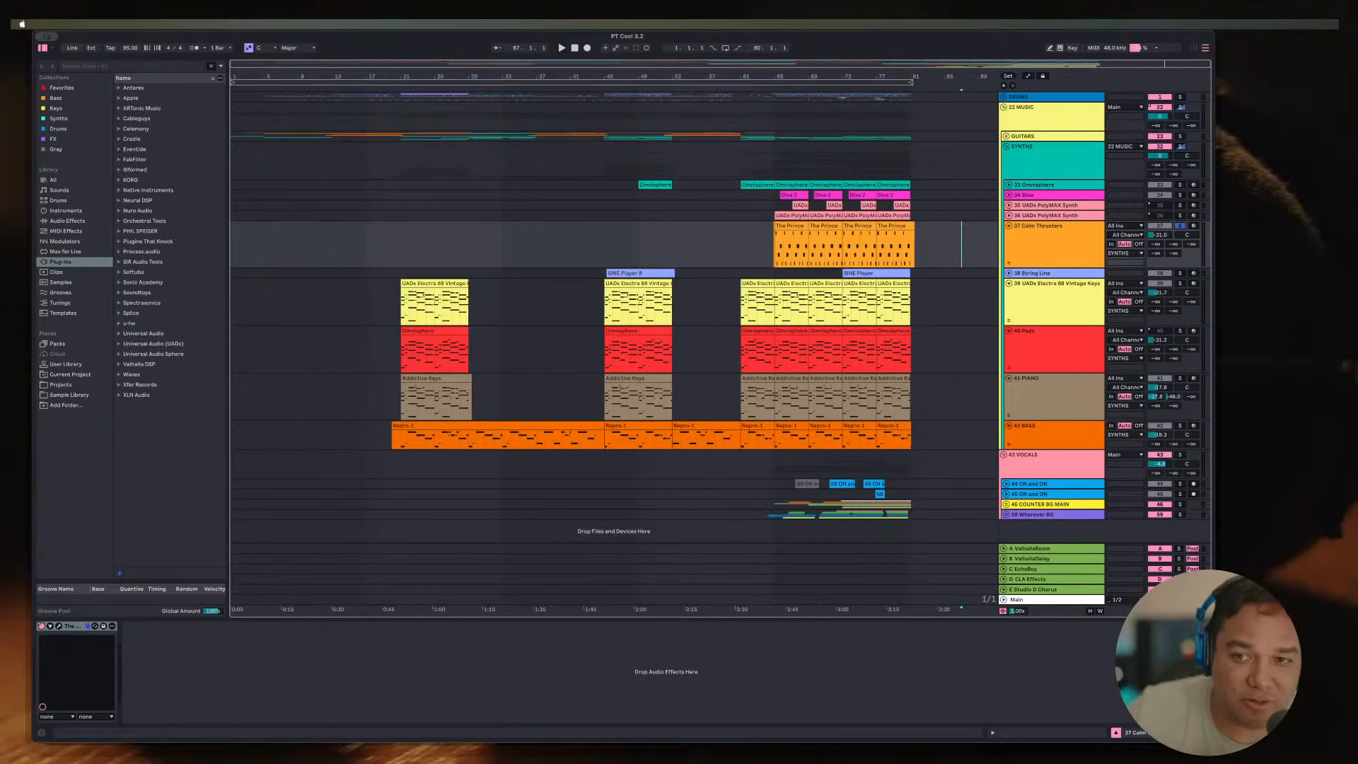
left_click(1009, 216)
left_click(1046, 216)
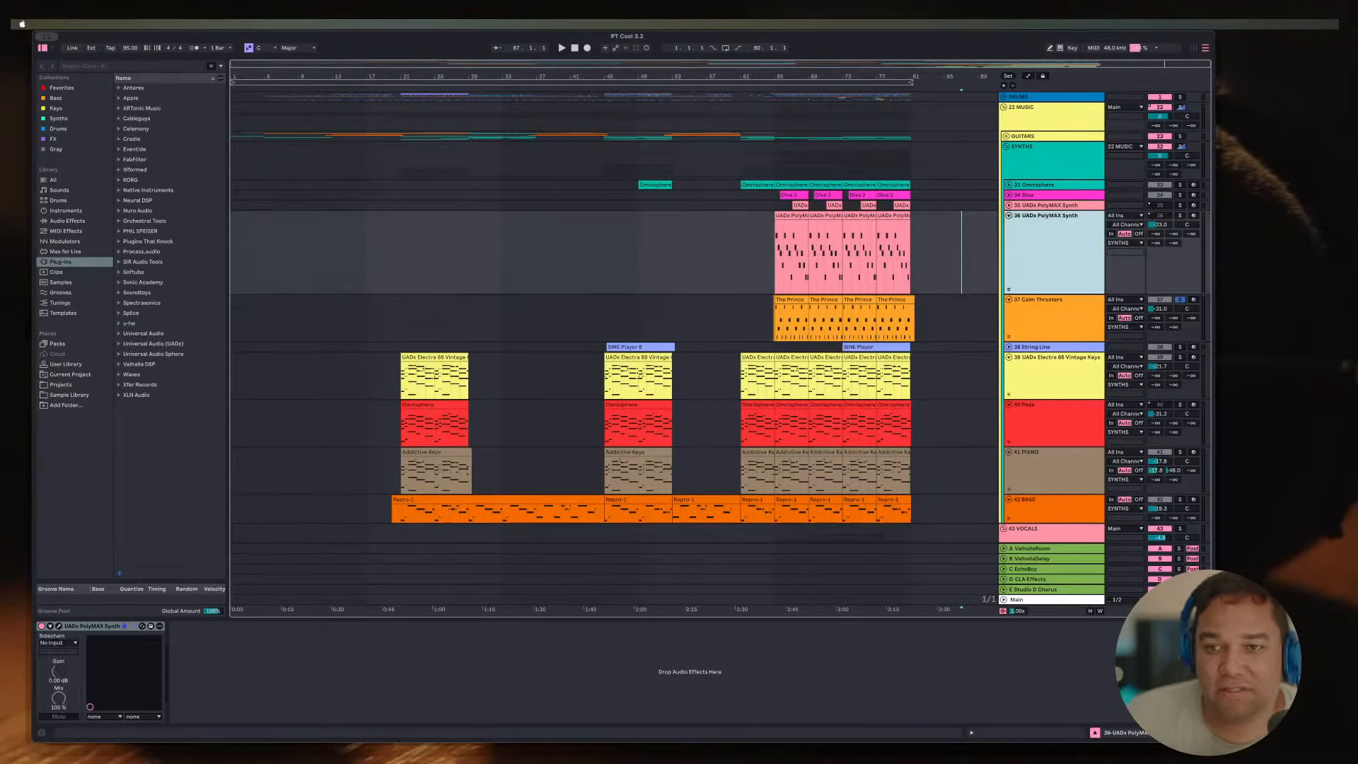
left_click(791, 216)
key("space")
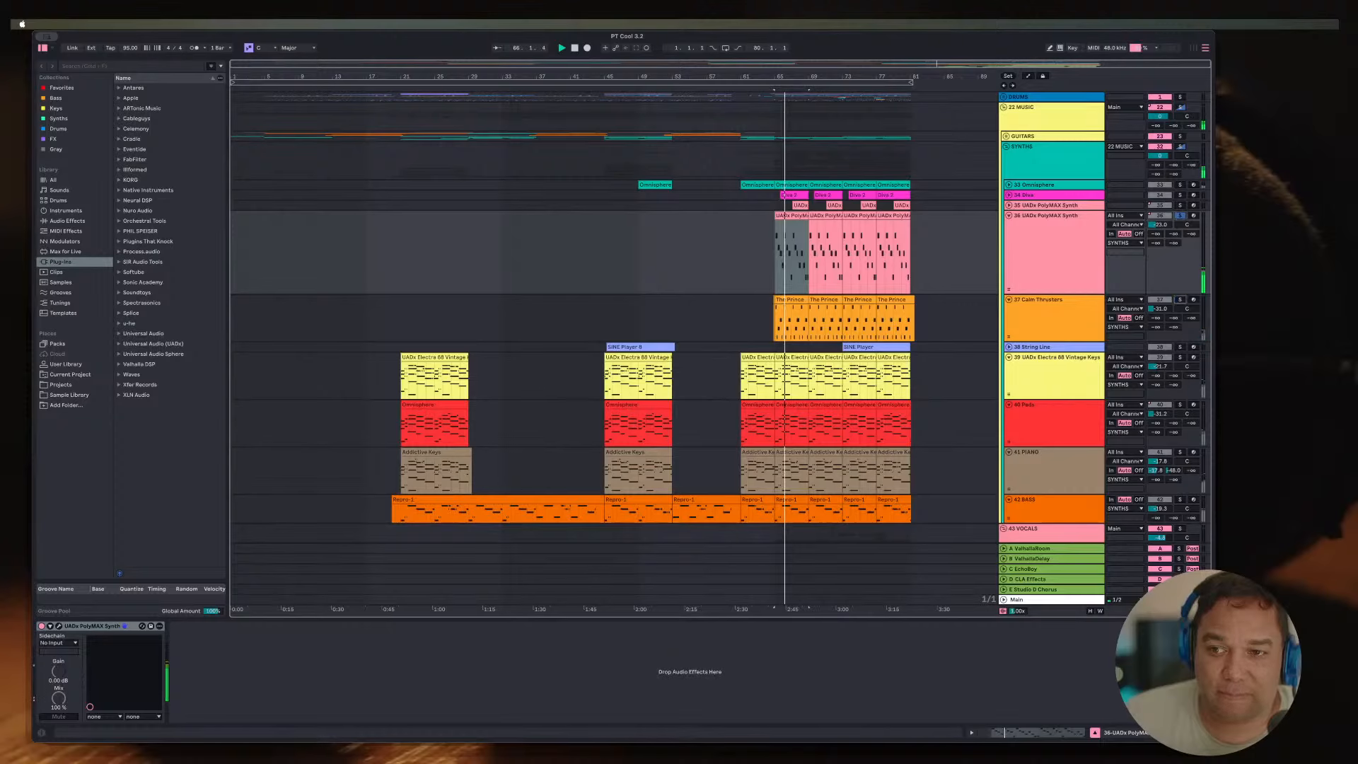
left_click(1180, 300)
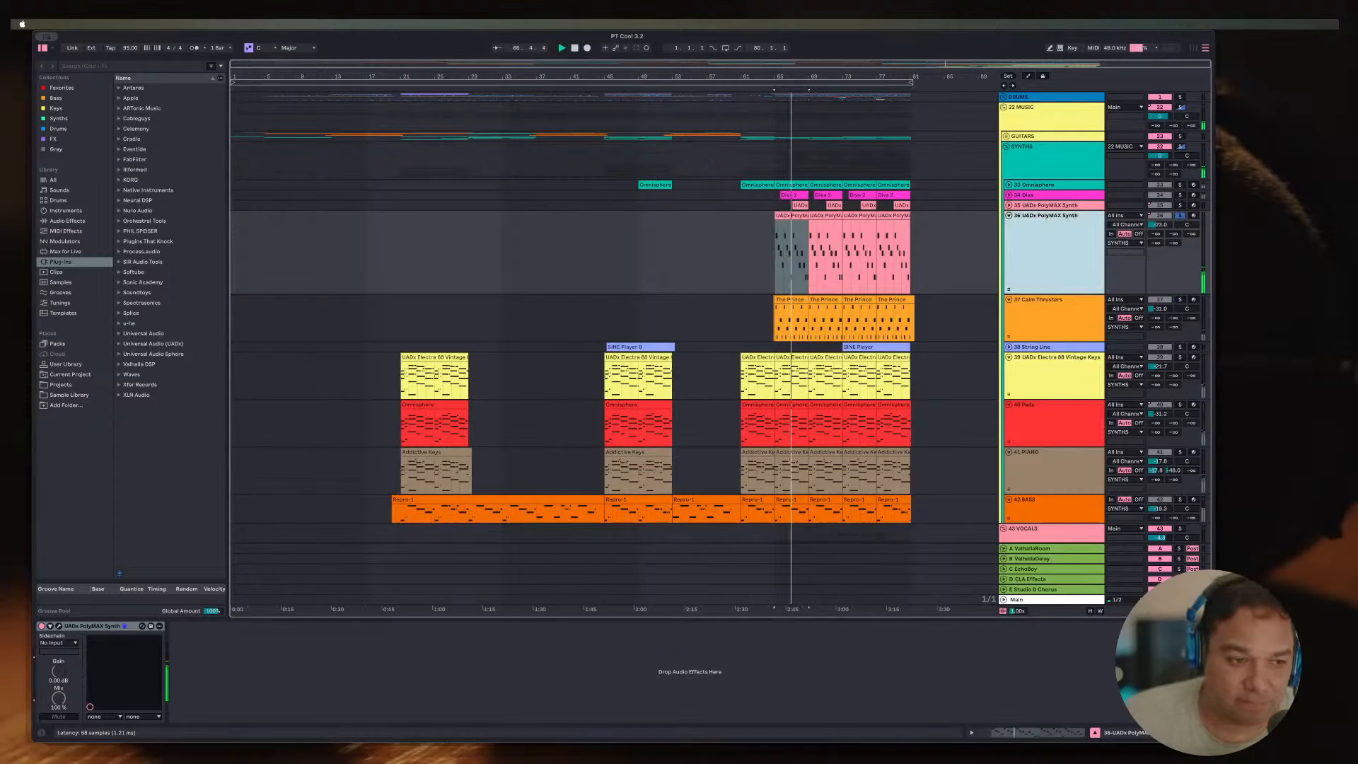
Step: Check the preset in track 36's PolyMAX plug-in, close it and rename the track as "# And Again synth"
left_click(59, 627)
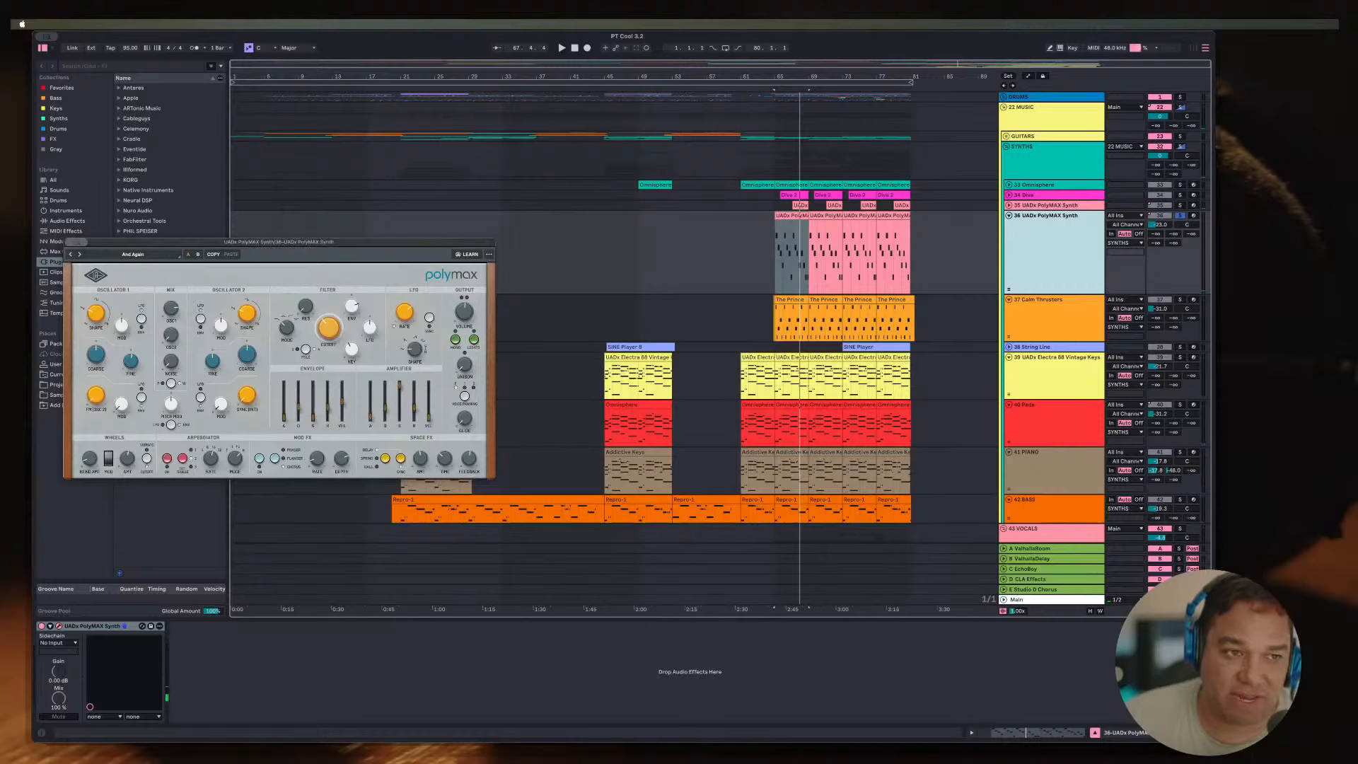
key("super+w")
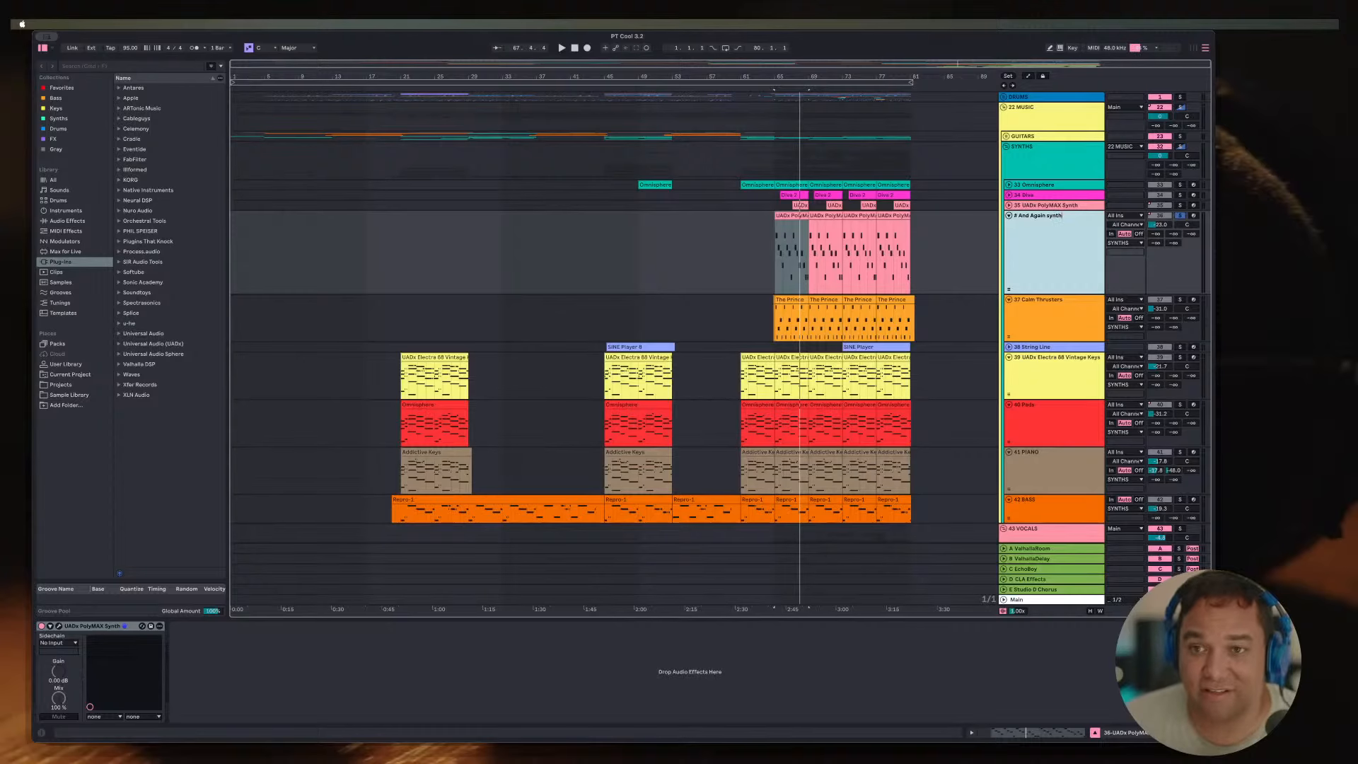
key("Return")
Step: Expand and solo UADx PolyMAX Synth track 35, unsolo And Again synth, and play track 35's clip at bar 71
left_click(1009, 206)
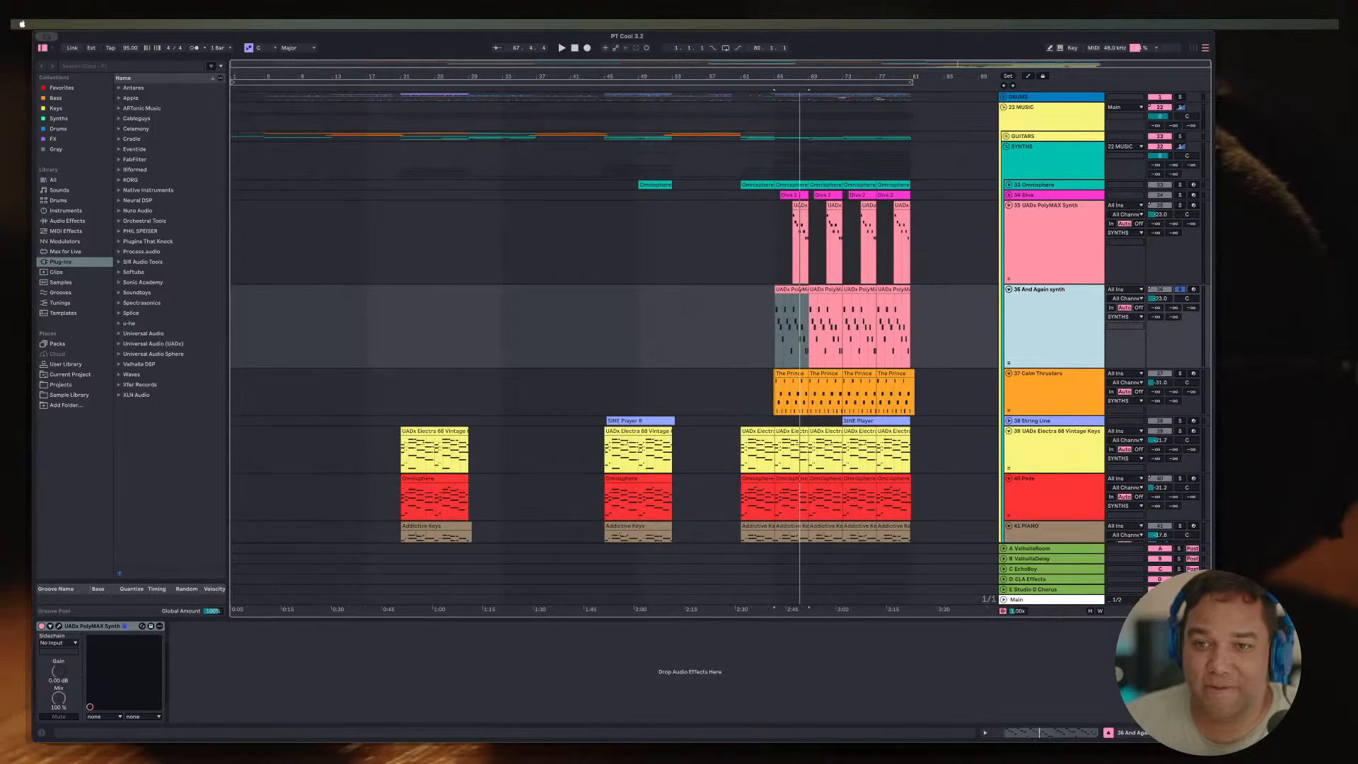
left_click(1047, 205)
left_click(1181, 205, "super")
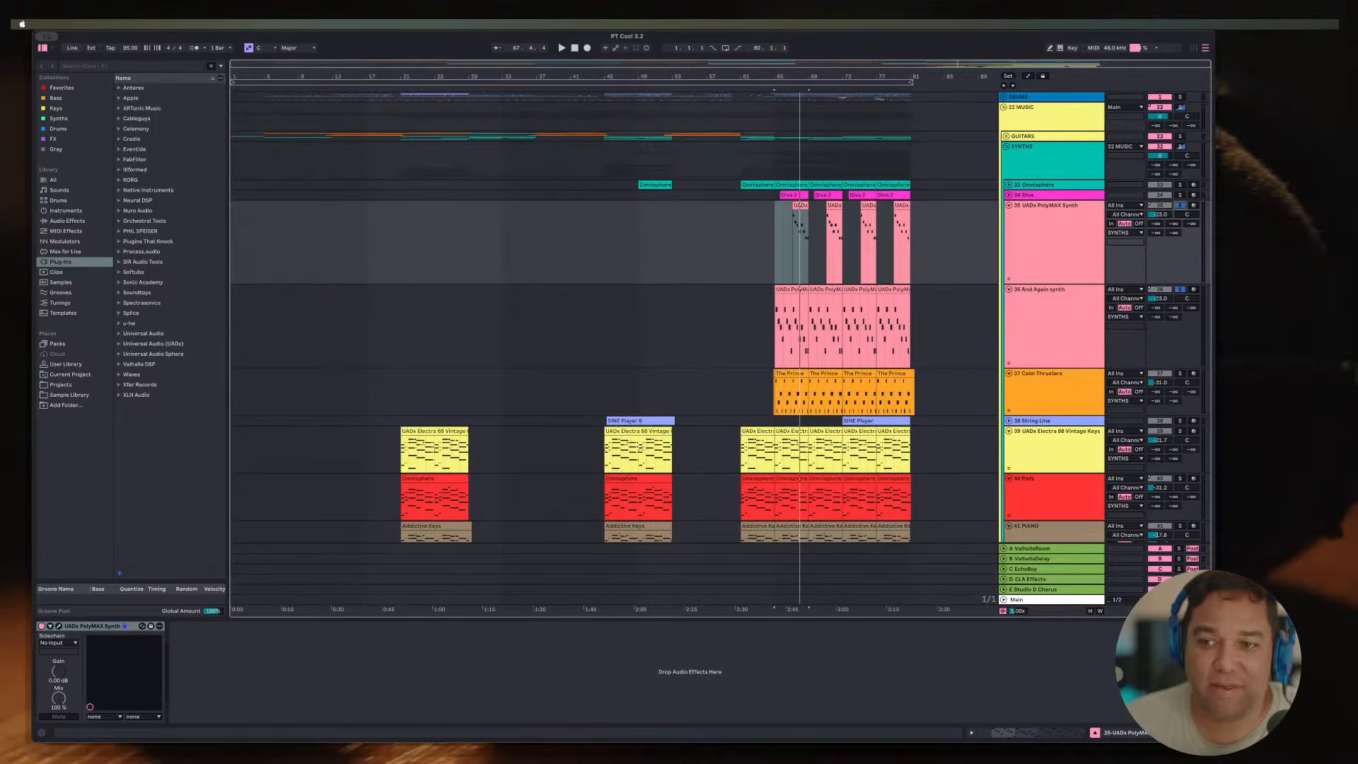
left_click(1181, 289)
key("space")
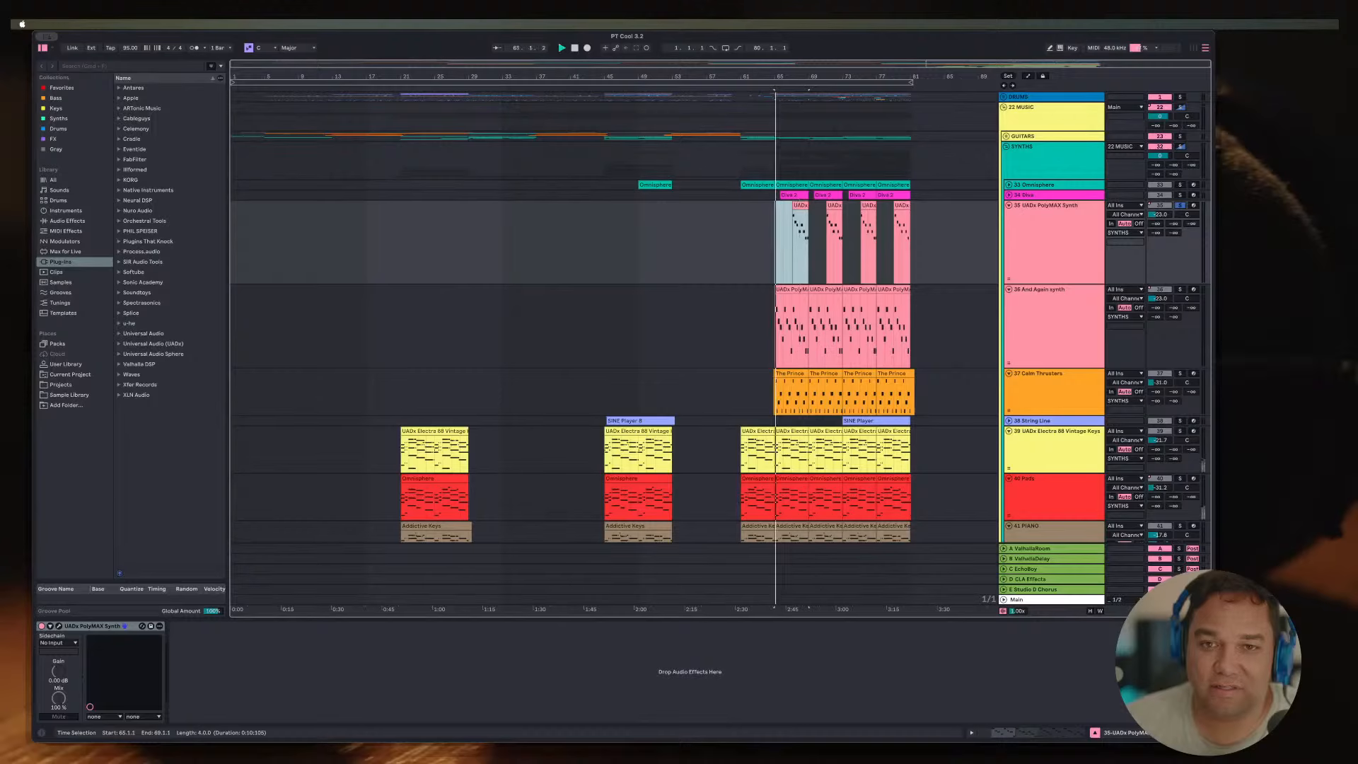
key("space")
left_click(834, 205)
key("space")
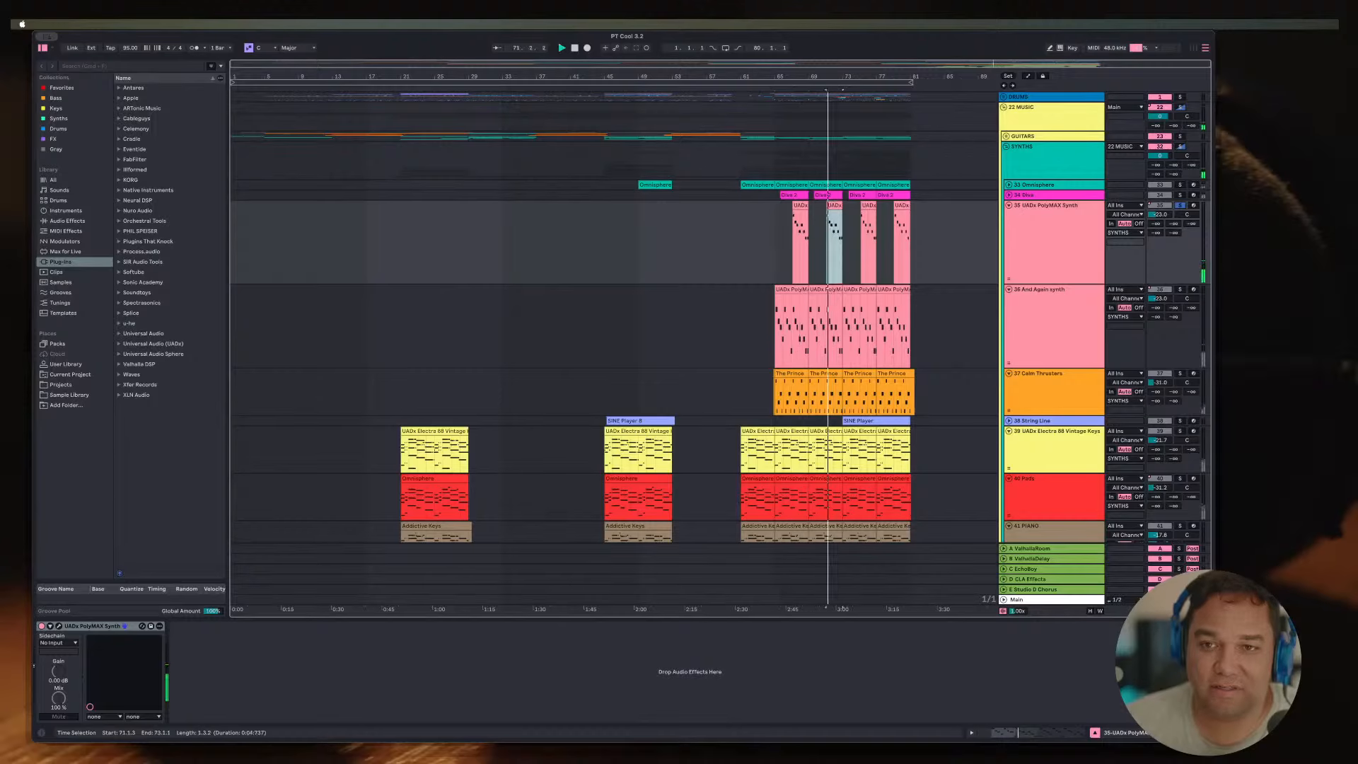
Step: Check the preset in track 35's PolyMAX plug-in, close its window and stop playback
left_click(1054, 212)
right_click(1056, 212)
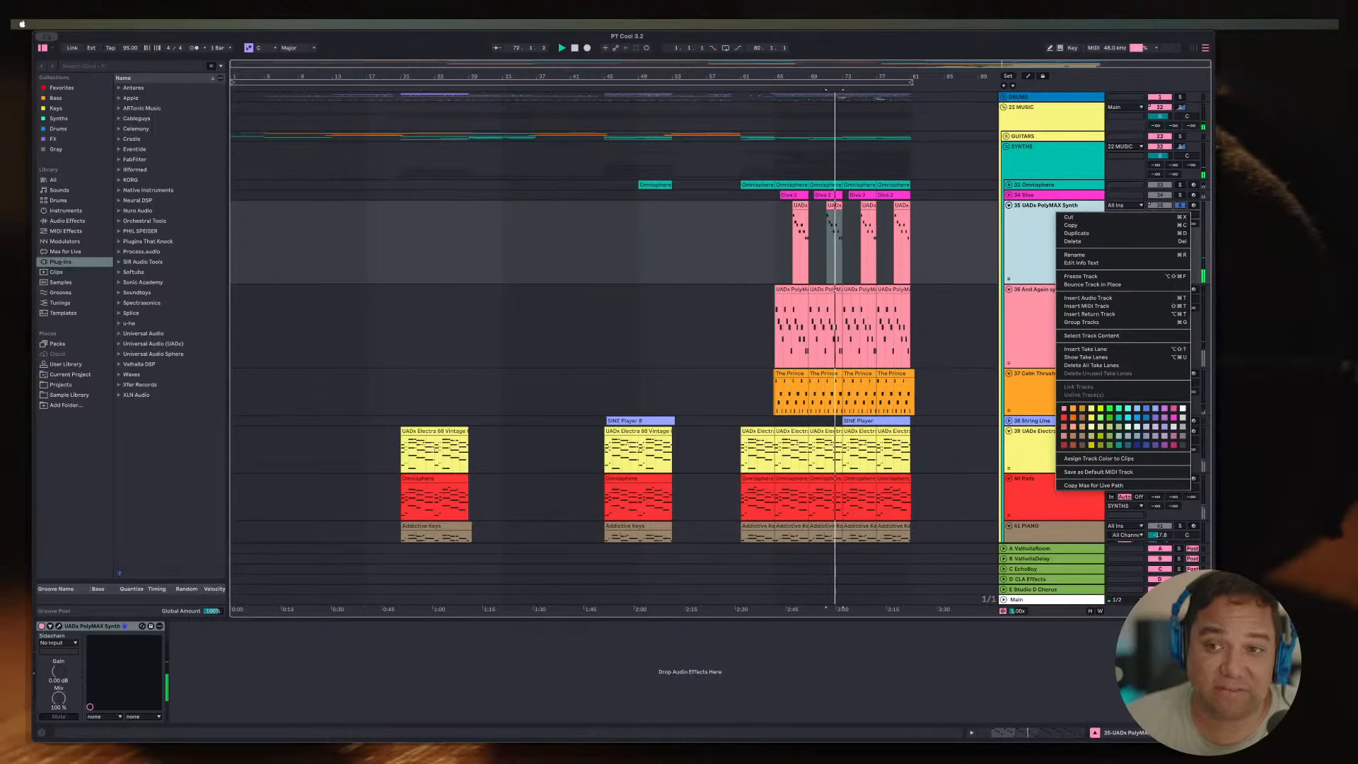
key("Escape")
left_click(58, 626)
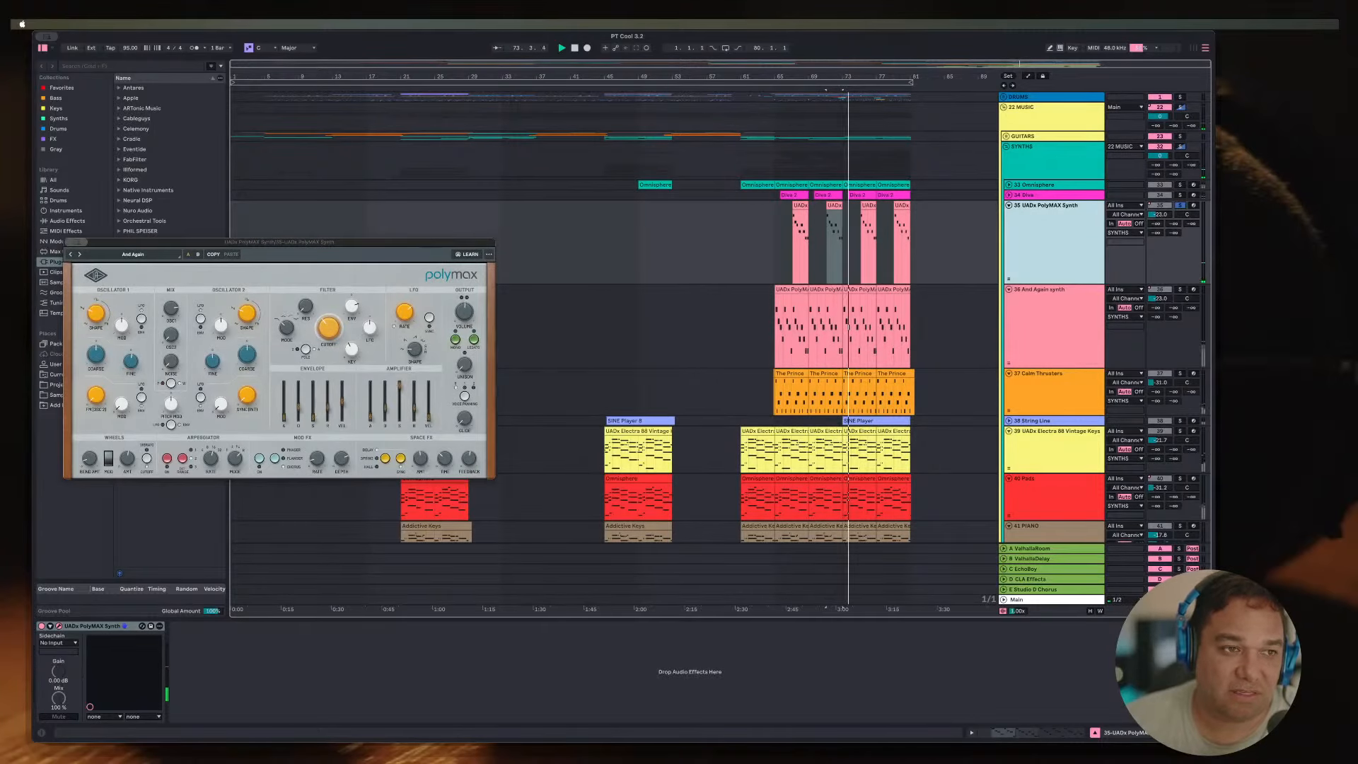
key("super+w")
left_click(970, 242)
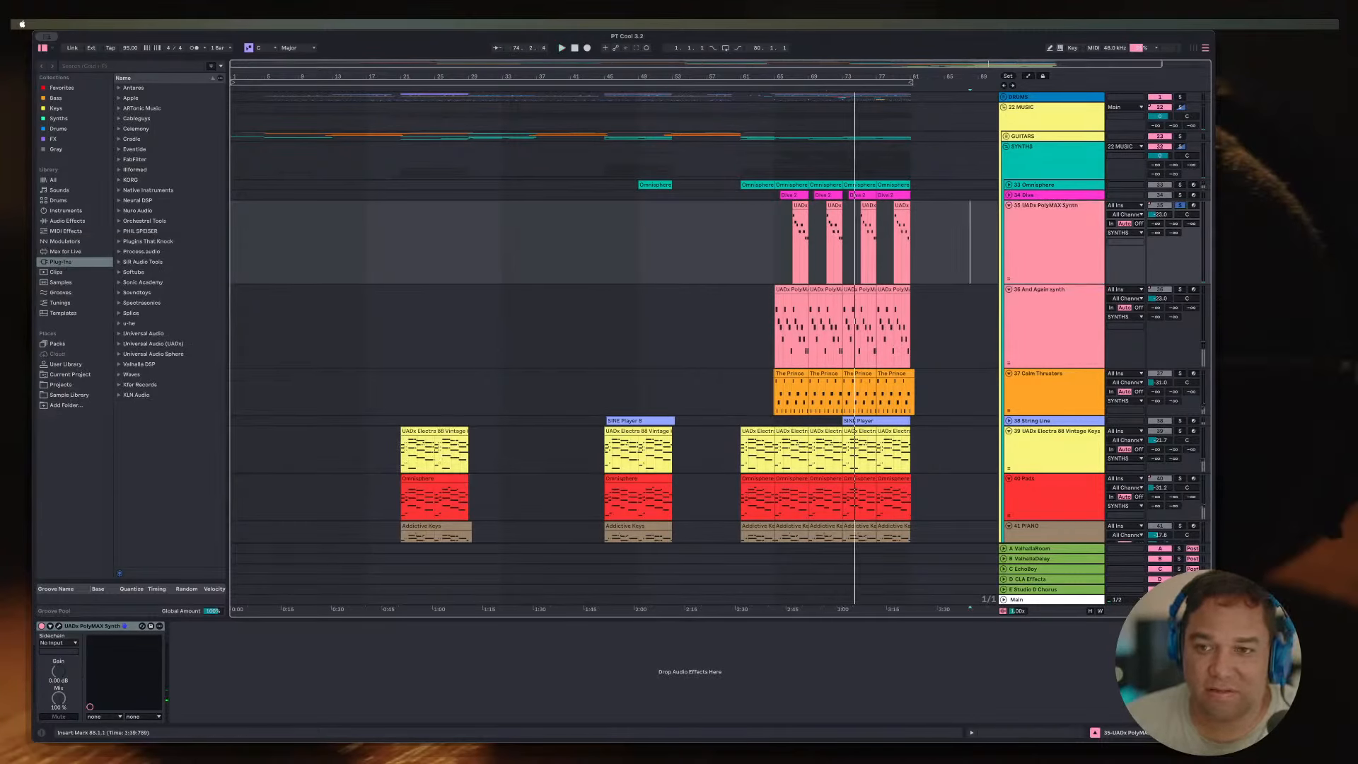
key("space")
Step: Play track 35 soloed from bar 67 and bring And Again synth track 36 into the solo to compare them
left_click(1054, 242)
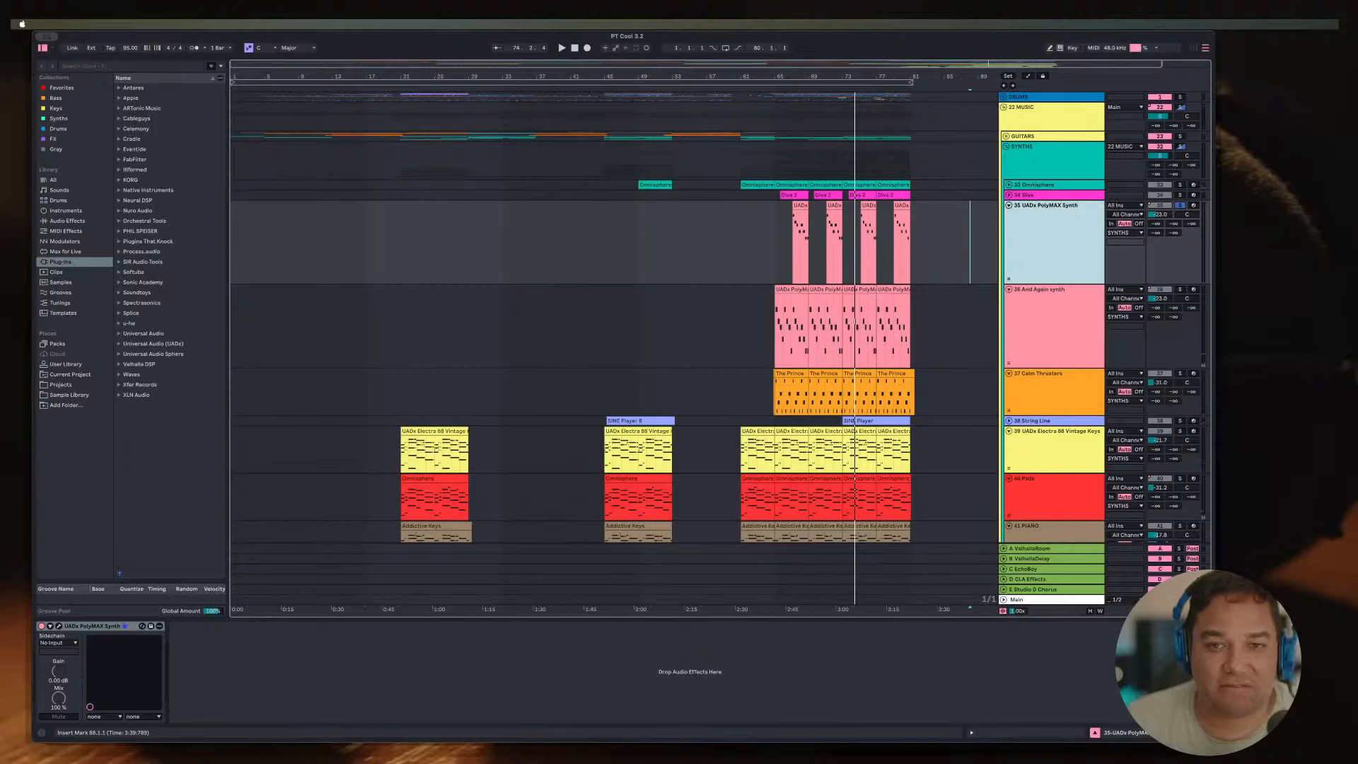
left_click(792, 248)
key("space")
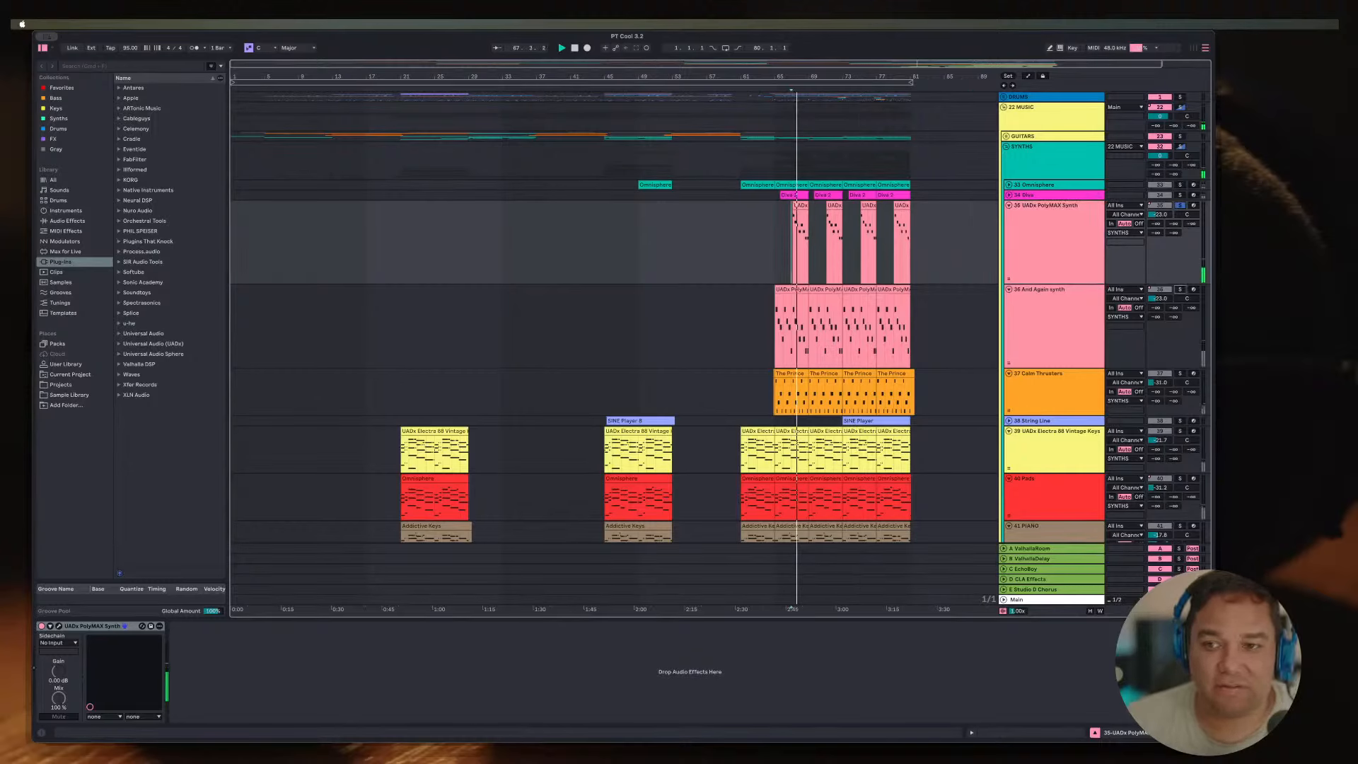
key("Down")
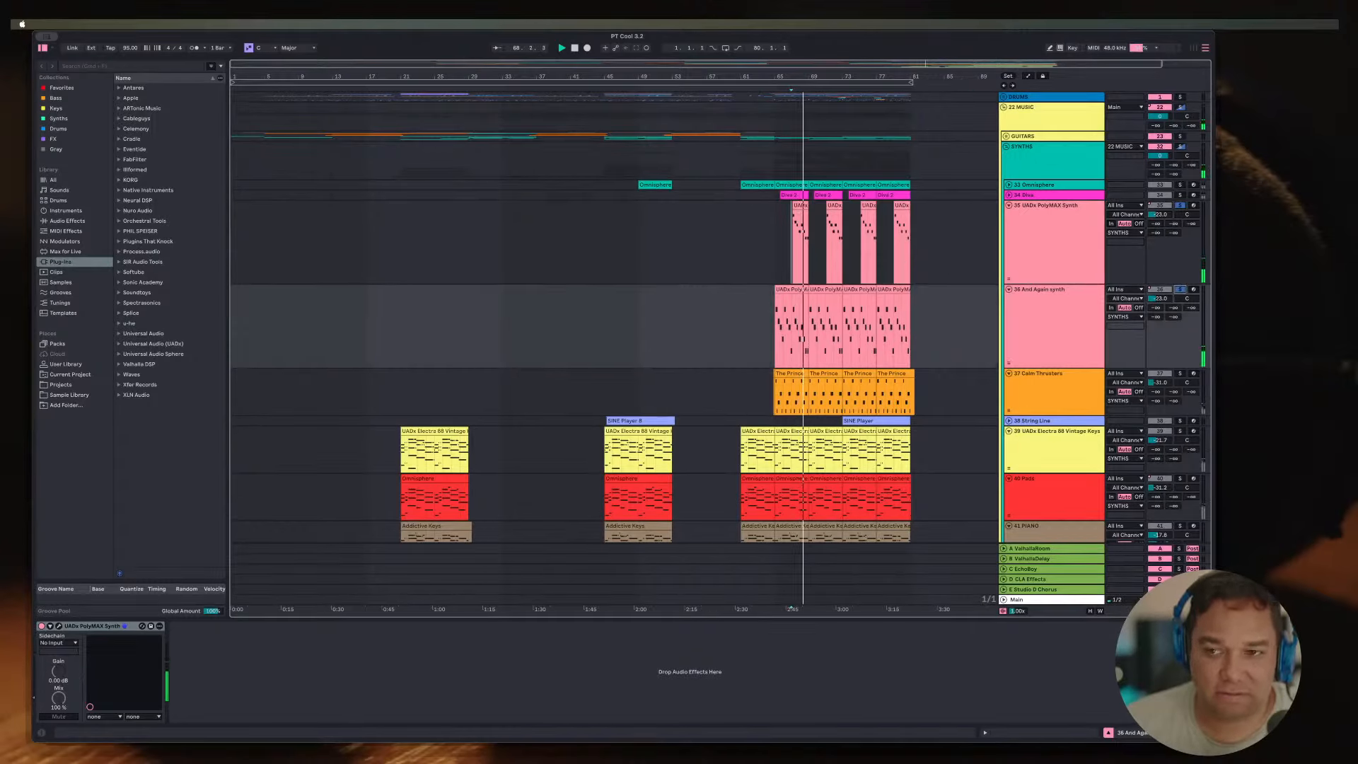
Step: Rename UADx PolyMAX Synth track 35 as "# And again synth hi"
key("Up")
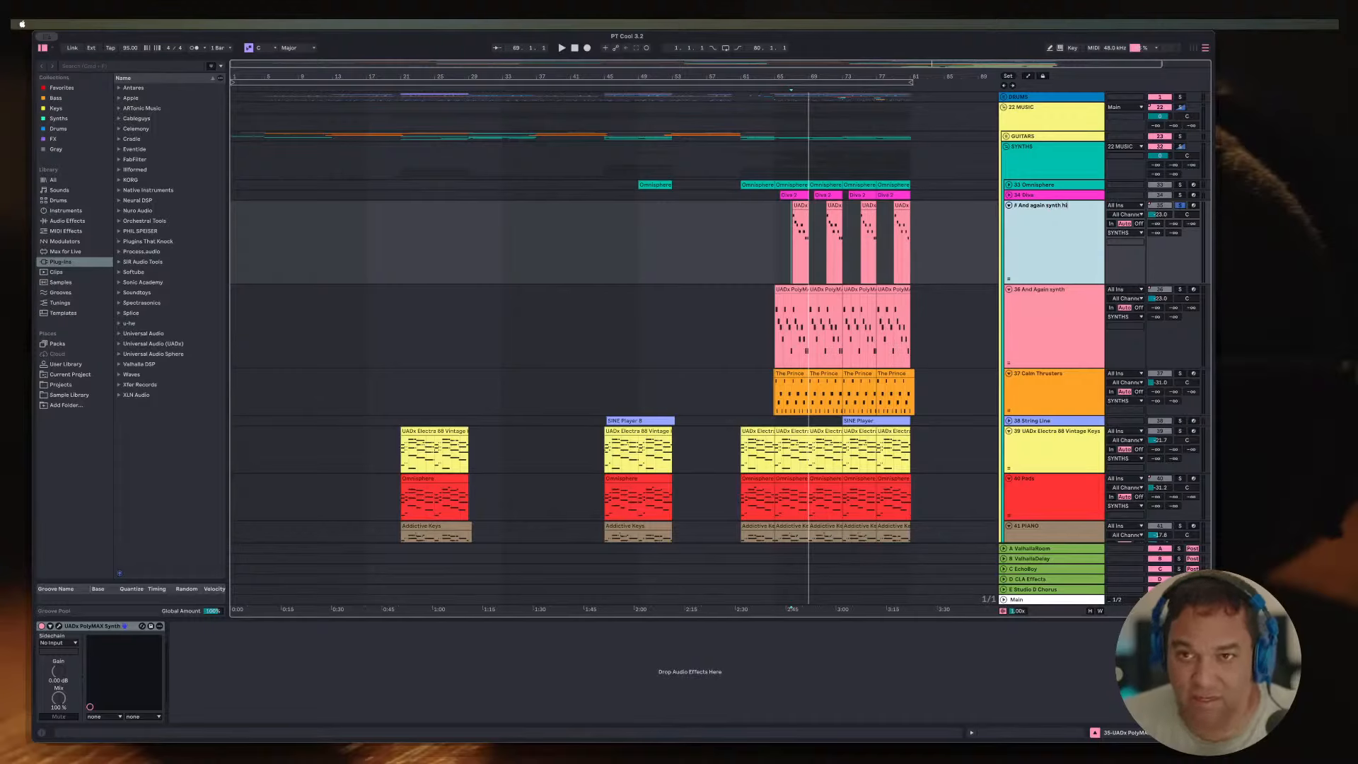
key("Return")
key("Down")
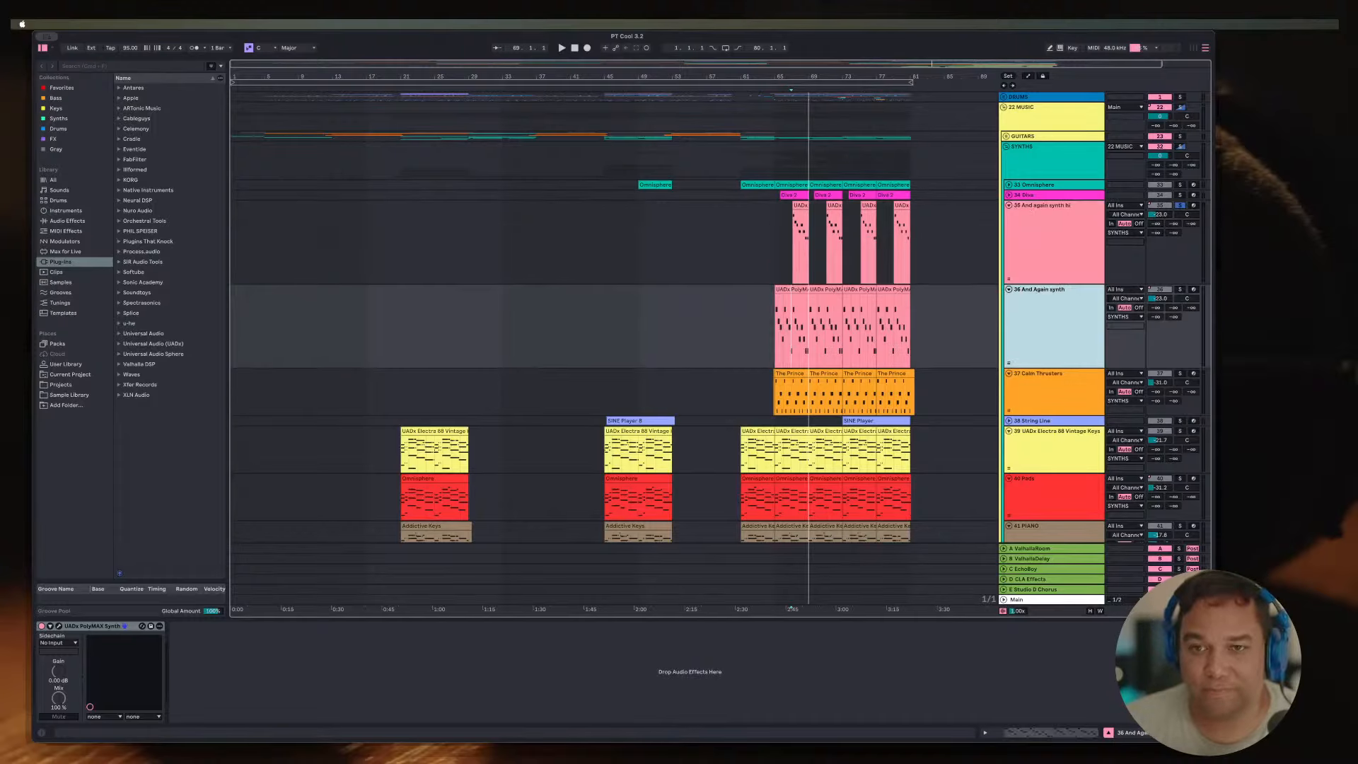
Step: Expand Diva track 34 and play the song from its first clip
left_click(1009, 195)
left_click(1039, 196)
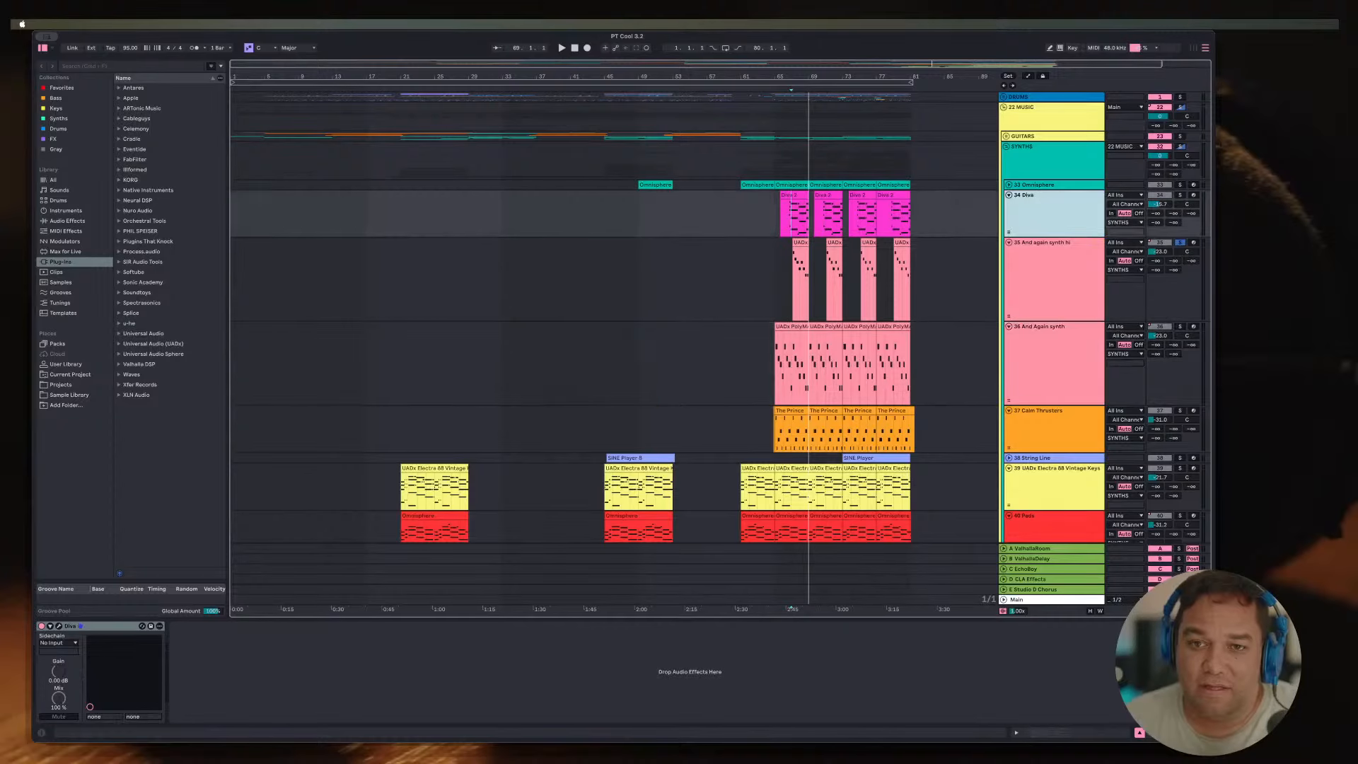
left_click(789, 195)
key("space")
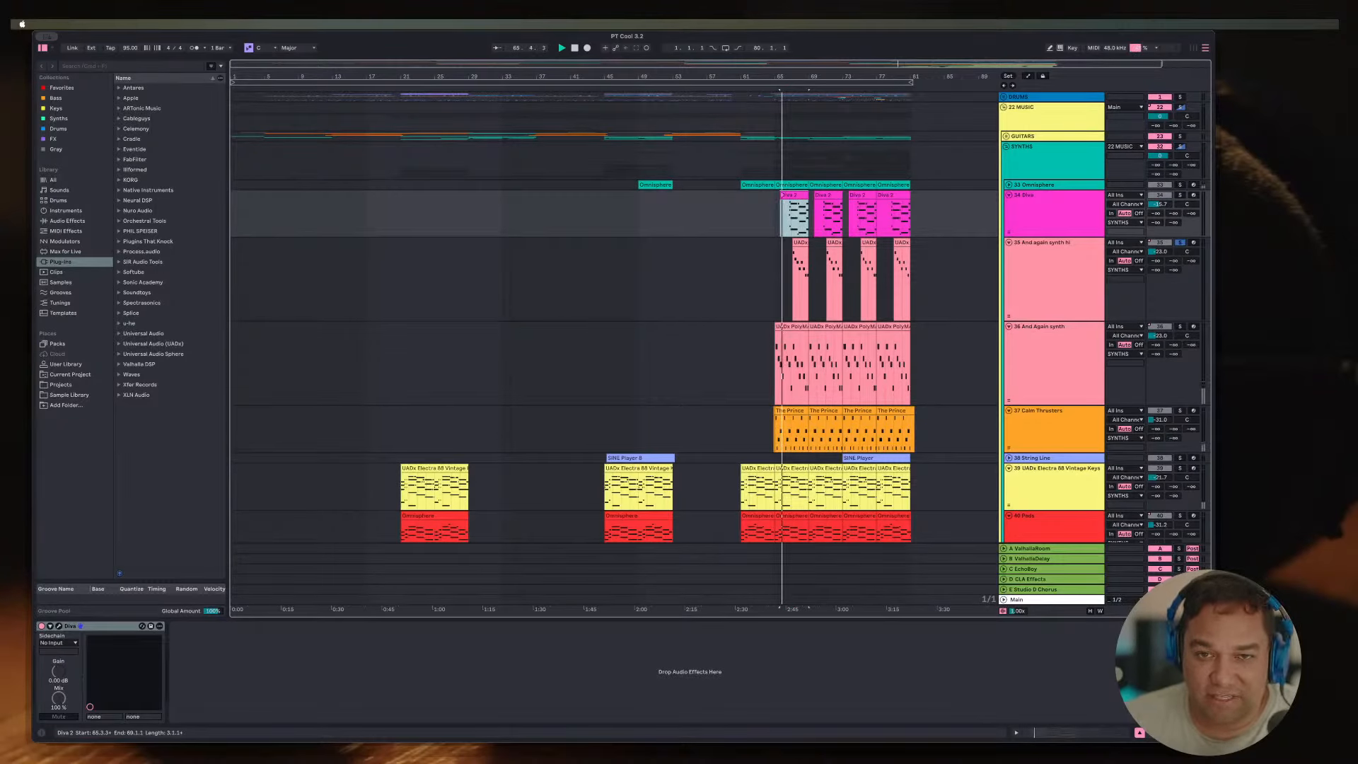
Step: Trim the empty start of the first Diva clip to about the middle of bar 66
key("plus")
key("plus")
key("plus")
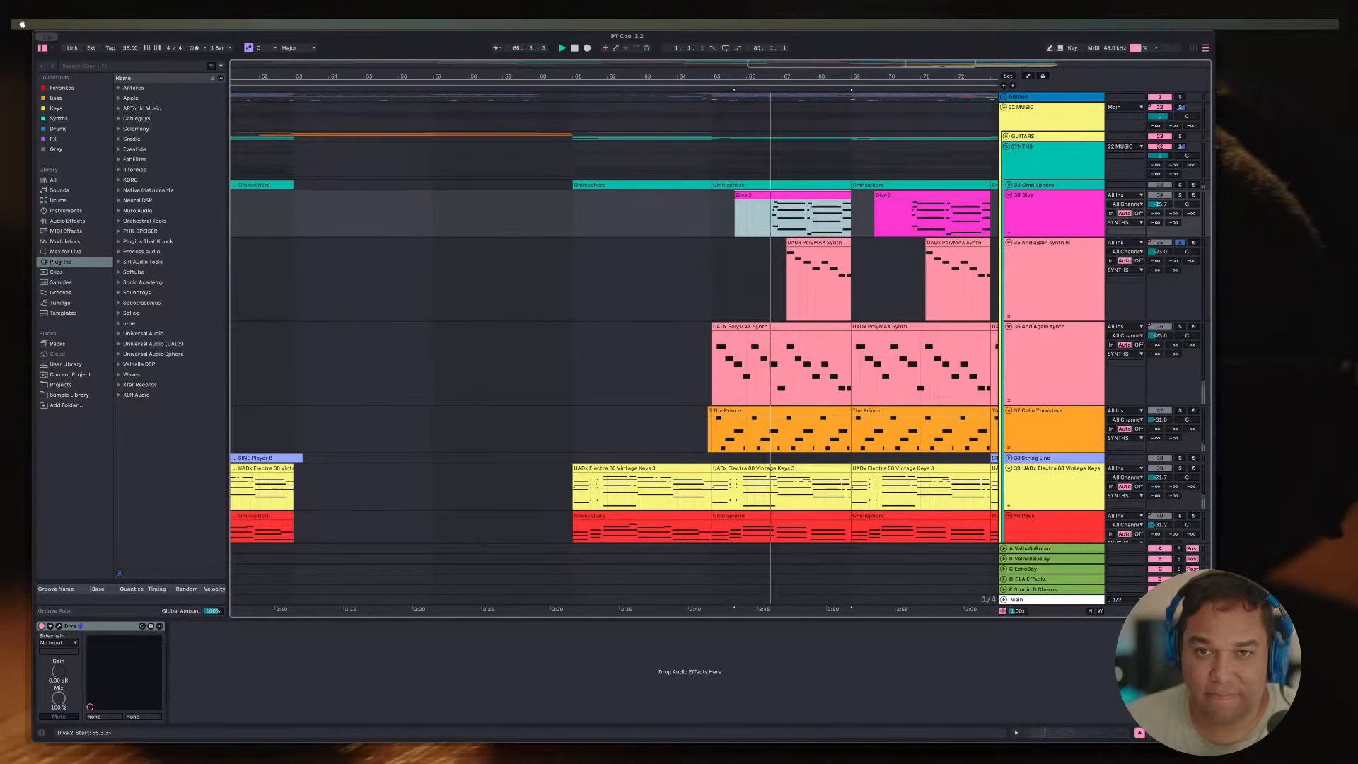
left_click_drag(735, 195, 762, 195)
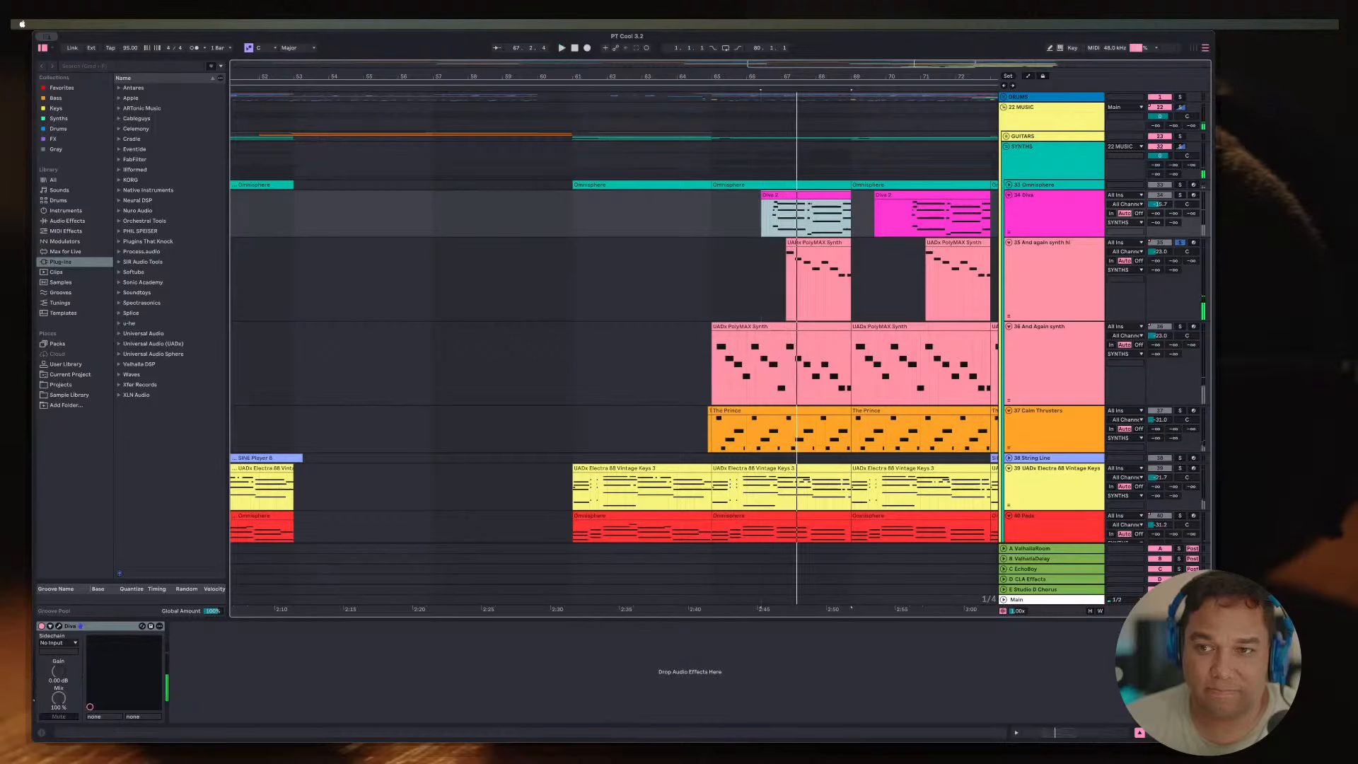
Step: Unsolo track 35, solo Diva track 34 instead and play it from the start of the trimmed clip
left_click(1180, 243)
left_click(1180, 195)
key("space")
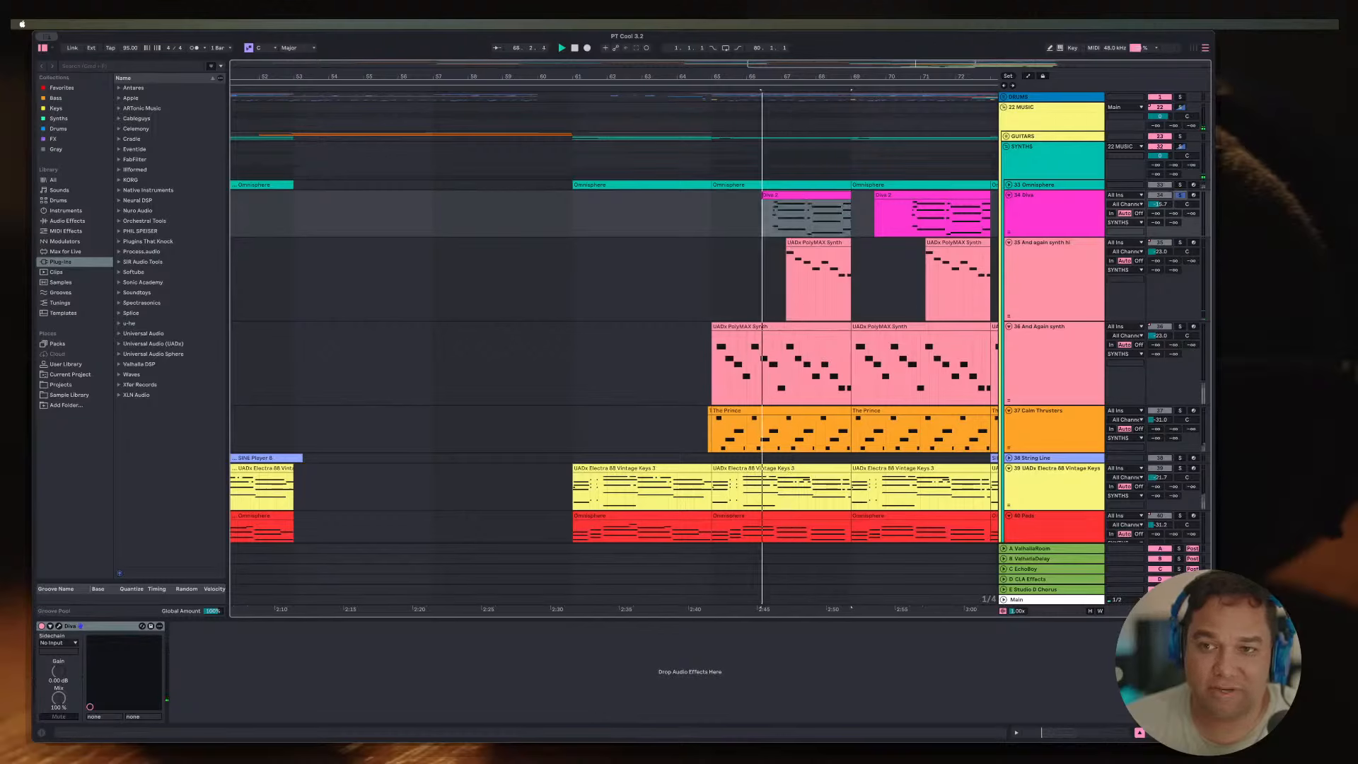
Step: Open track 34's Diva plug-in, check its preset name and preset browser, and stop playback
left_click(1053, 196)
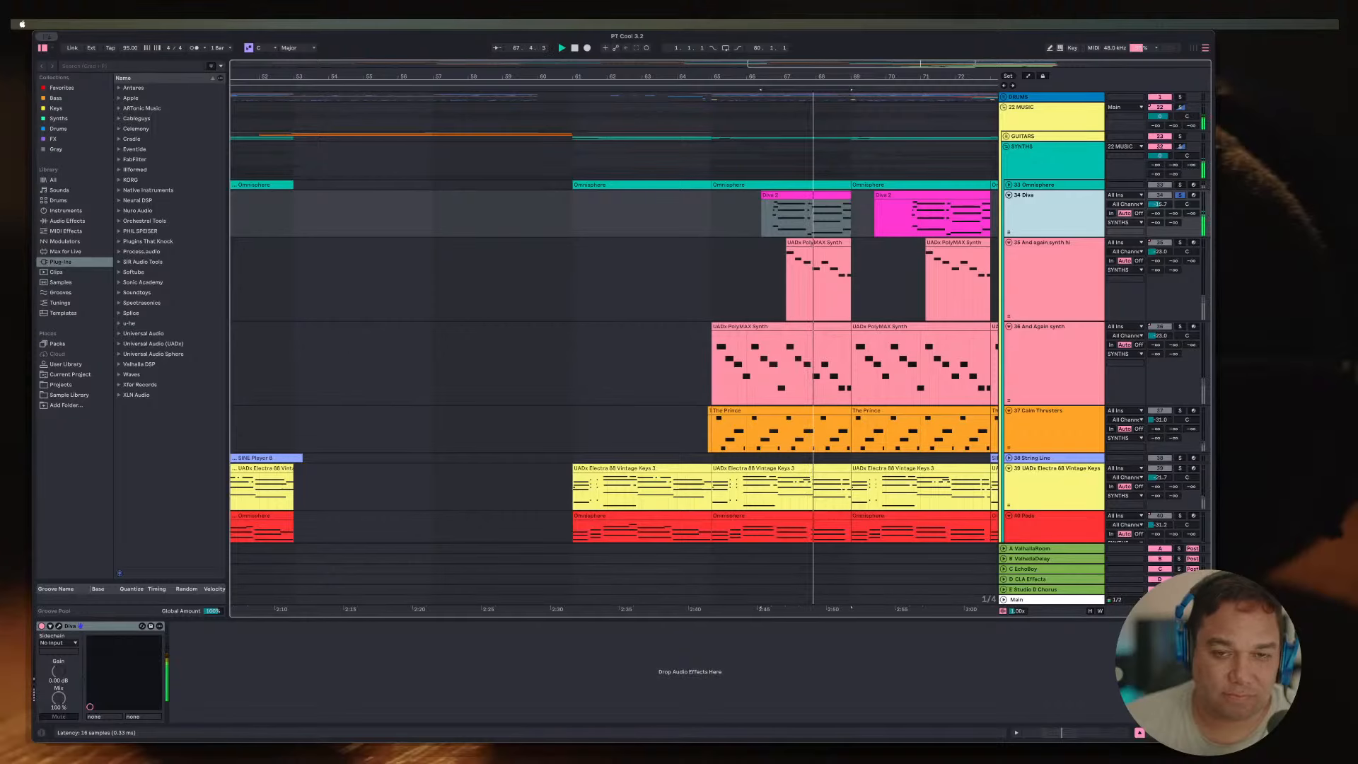
left_click(58, 626)
left_click_drag(275, 403, 467, 332)
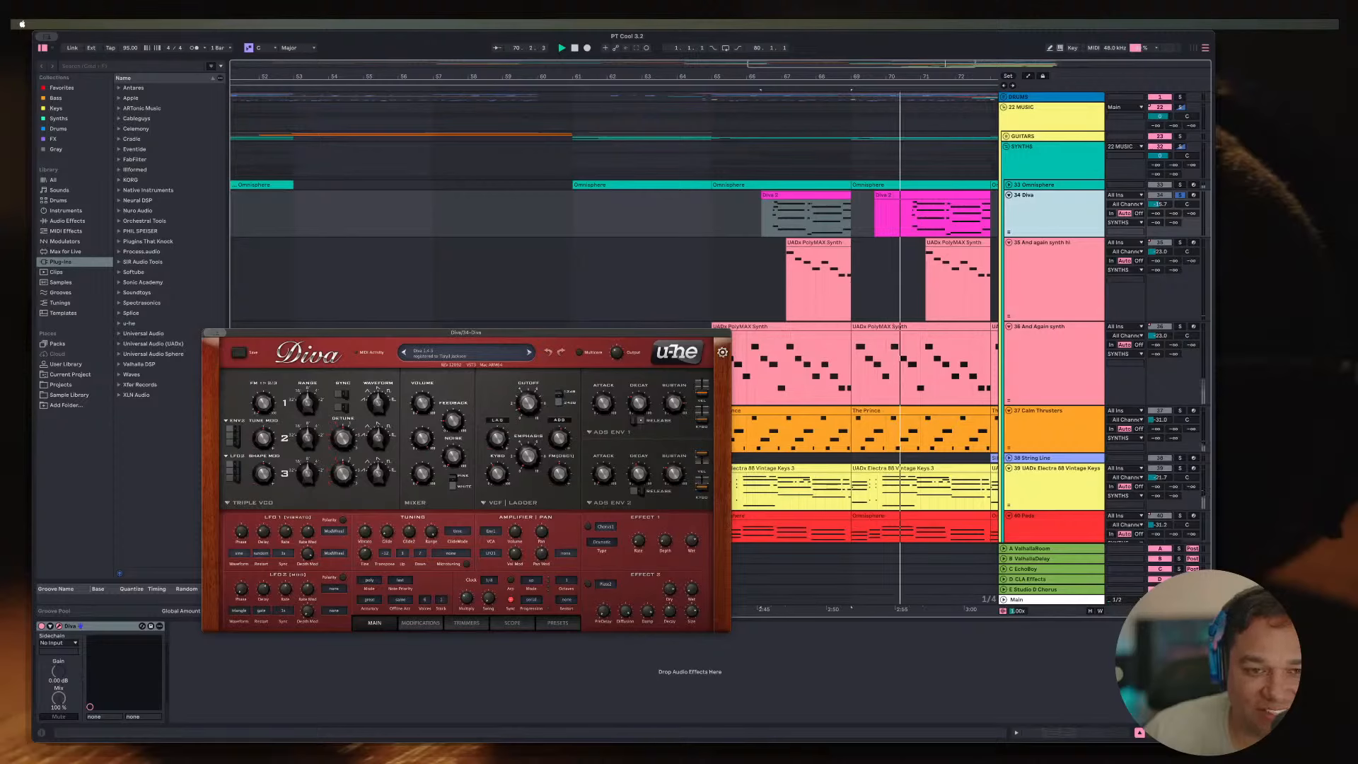
left_click(558, 623)
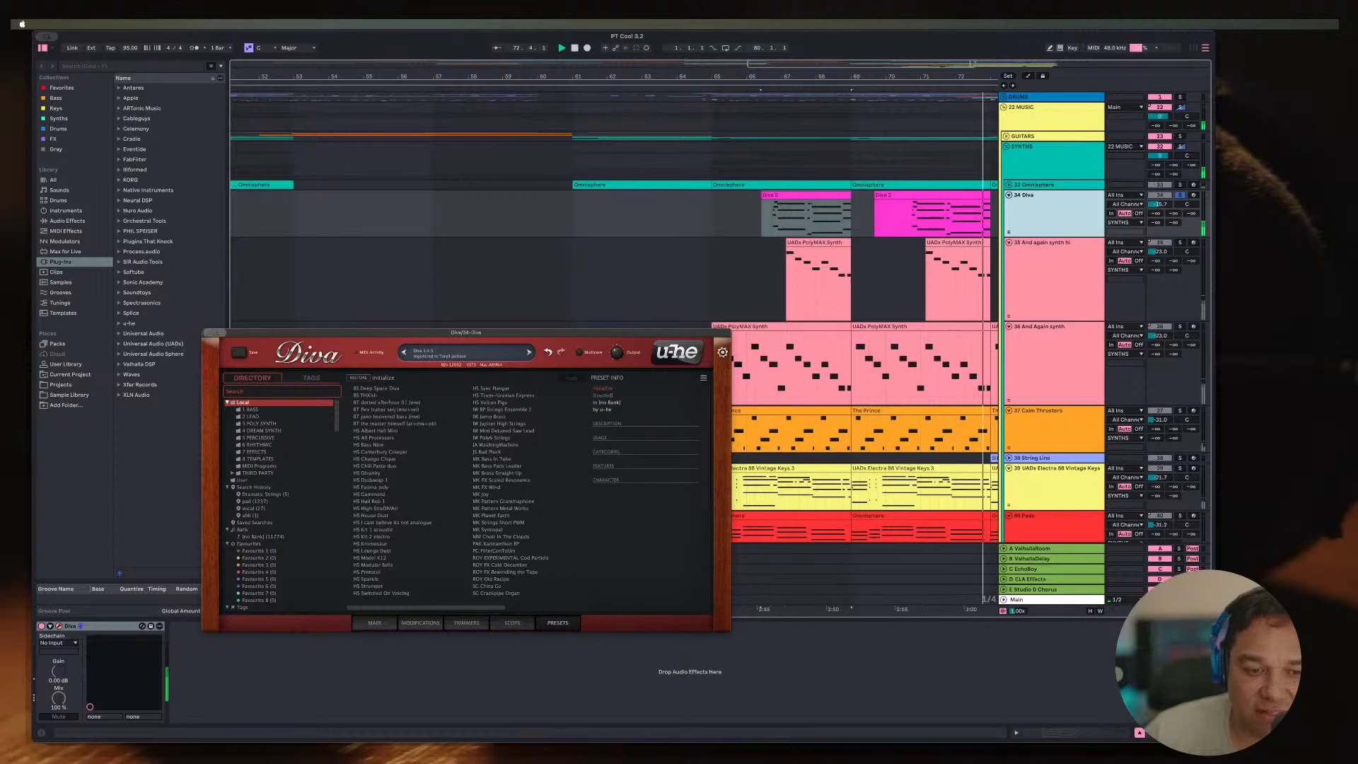
left_click(374, 623)
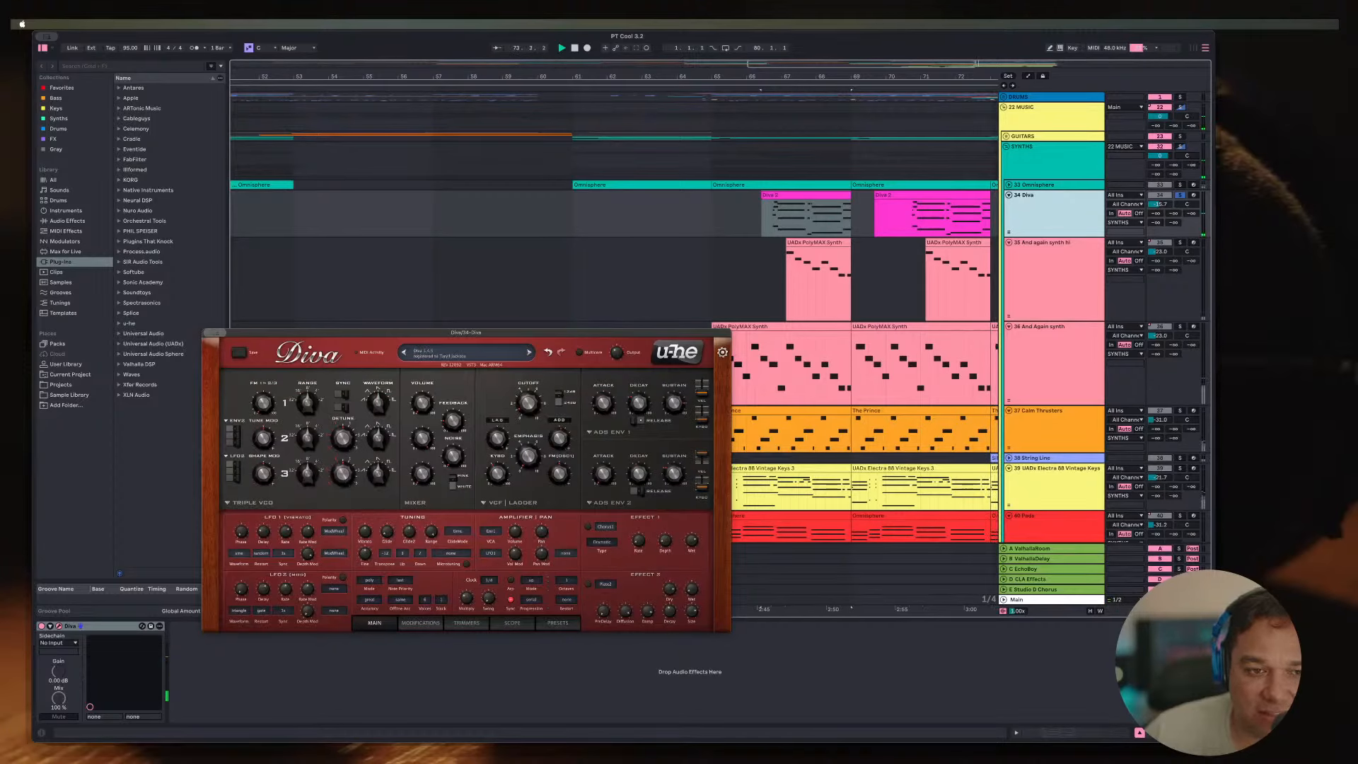
left_click(447, 352)
key("Escape")
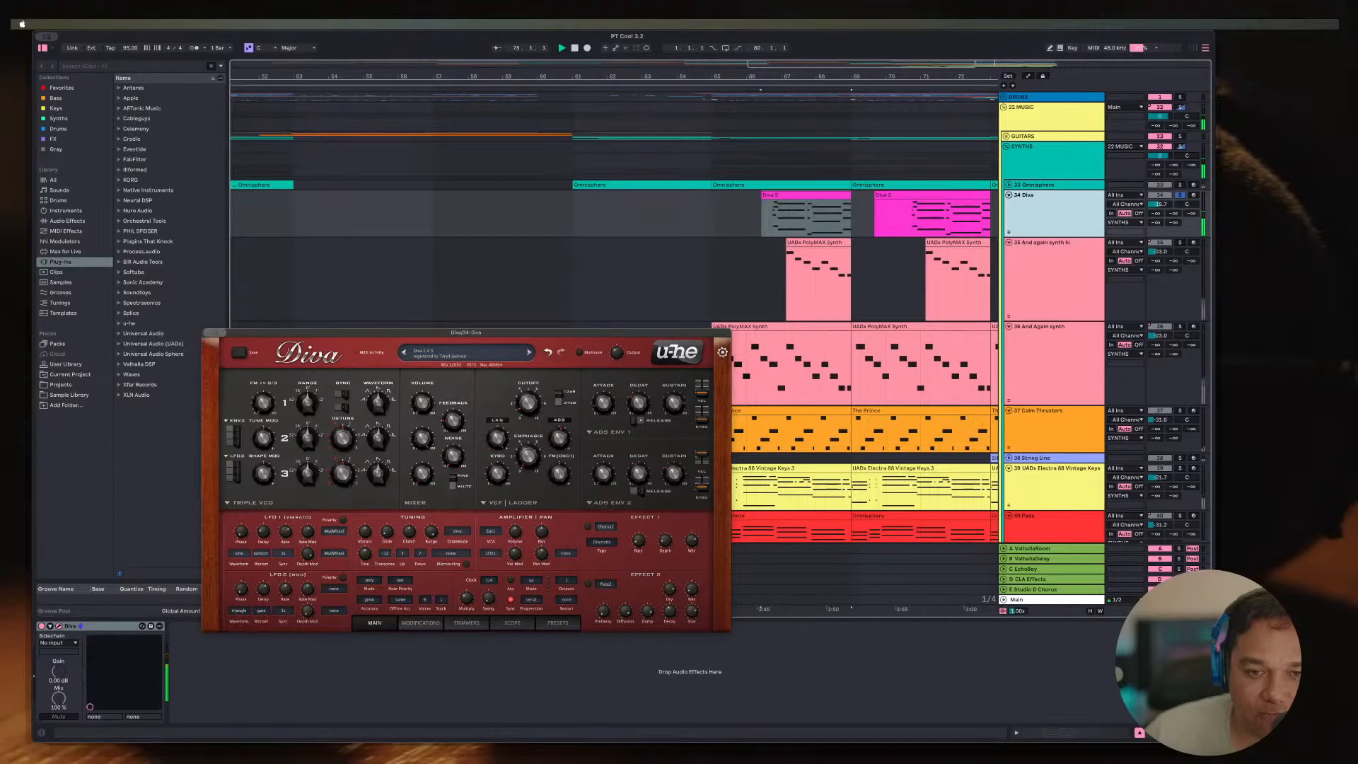
key("space")
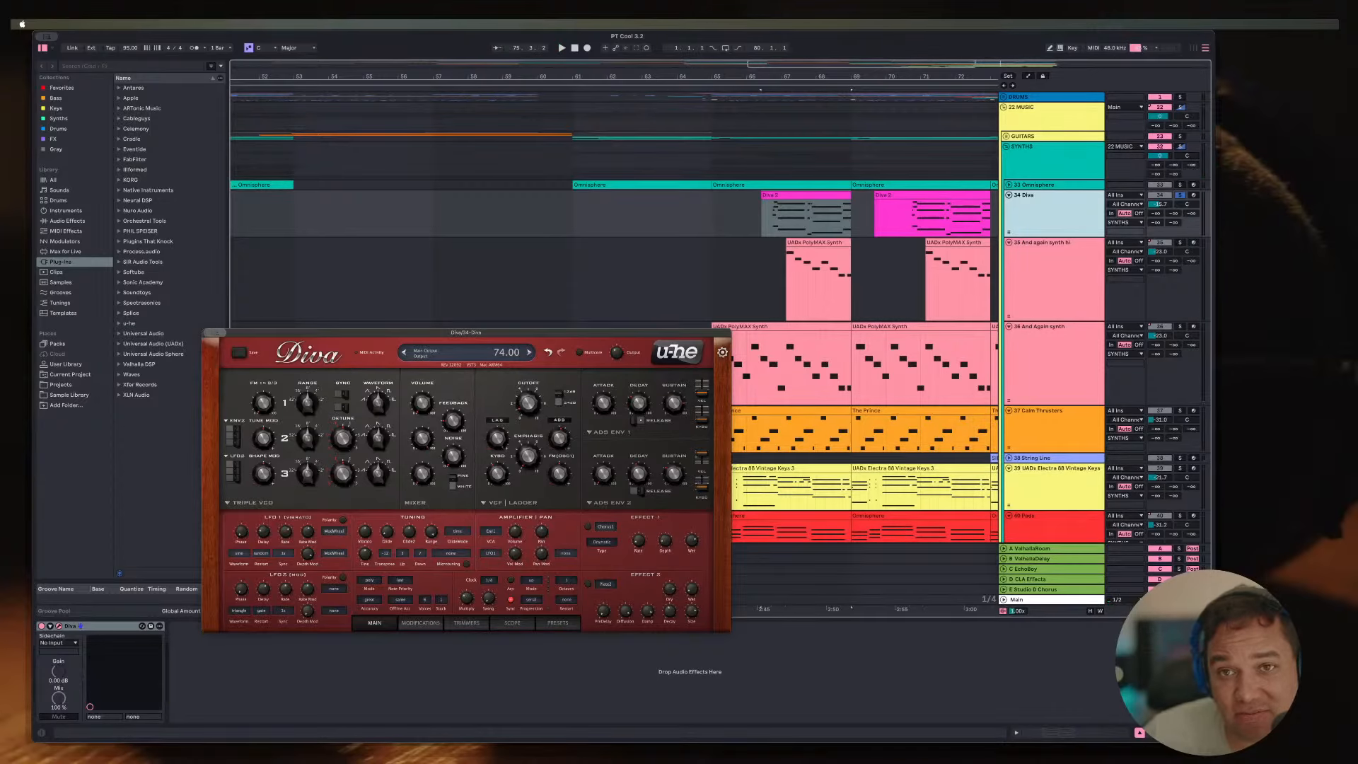
Step: Name track 34 "# Diva" and collapse the track
scroll(778, 283, "down", 5)
scroll(778, 283, "right", 3)
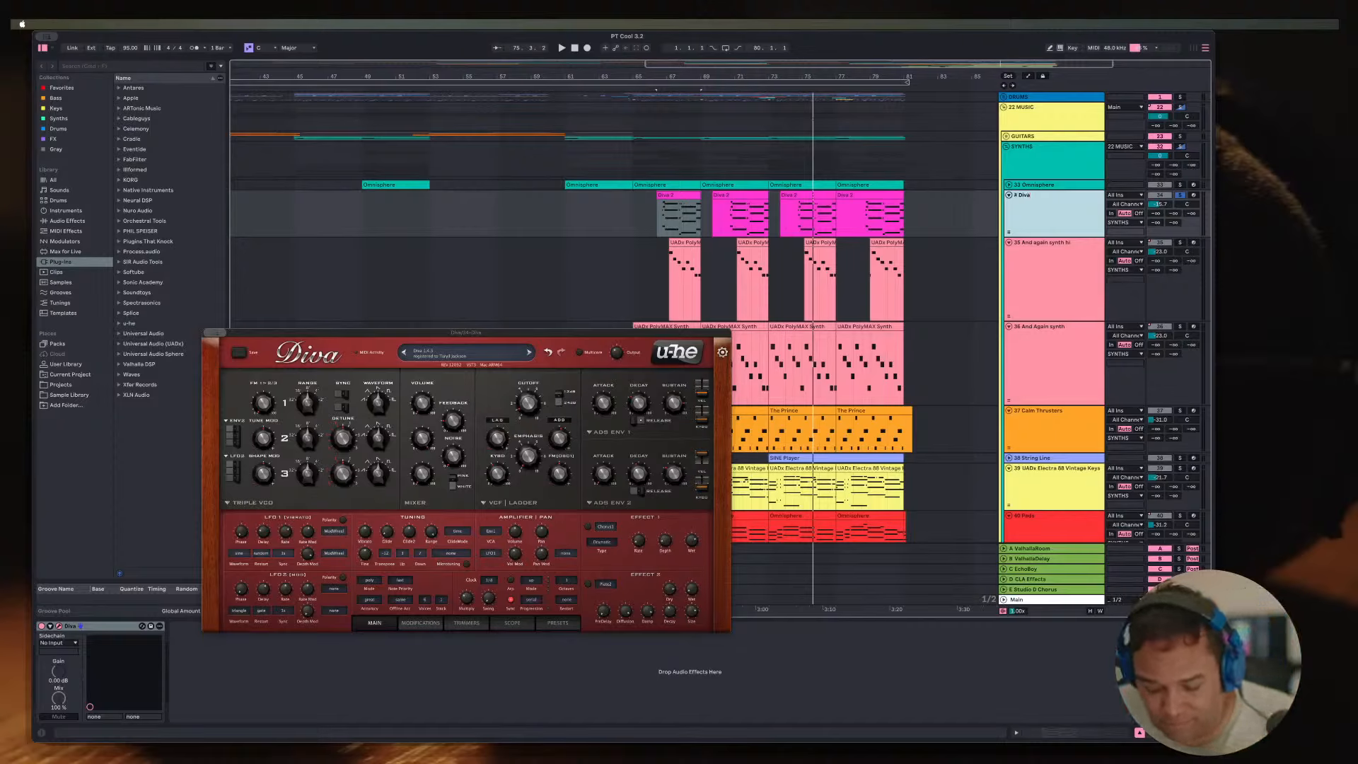
key("BackSpace")
key("BackSpace")
key("BackSpace")
type("D")
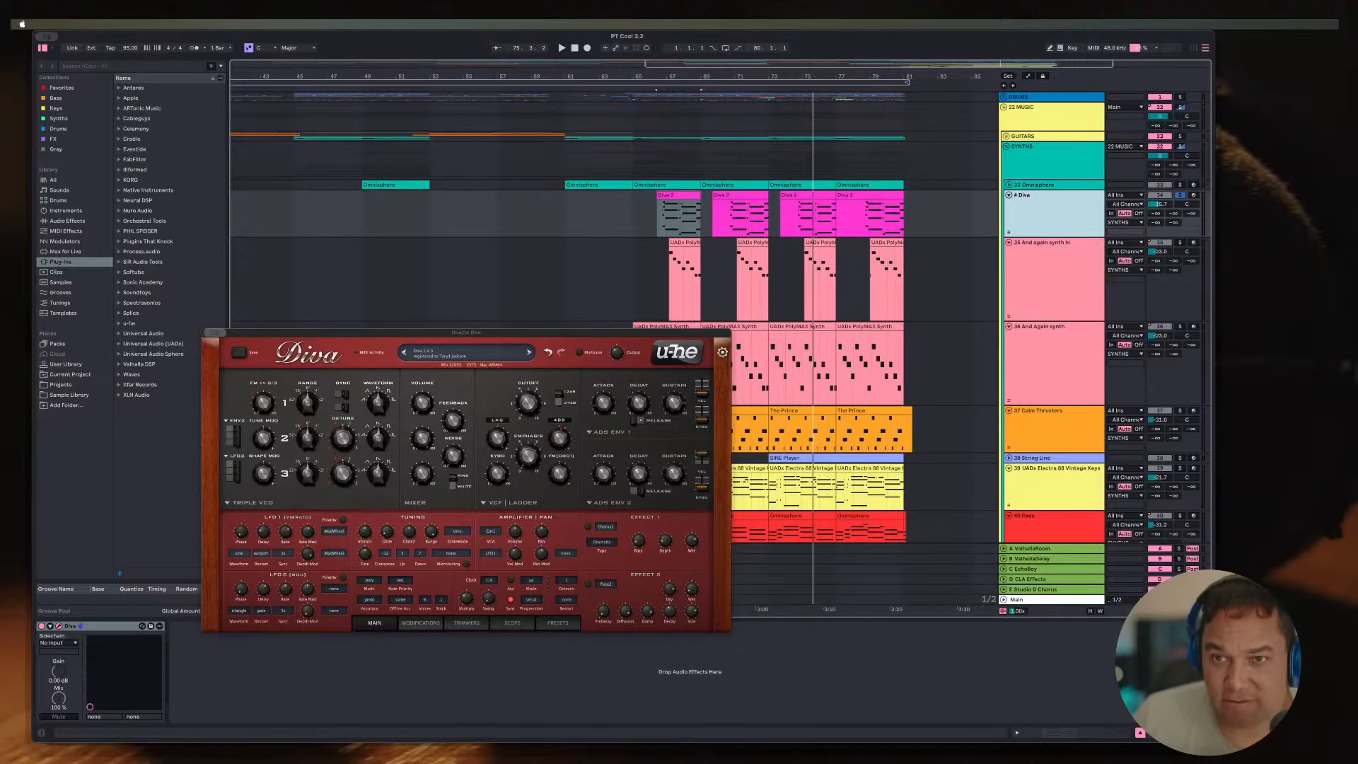
left_click(1008, 196)
Step: Expand Omnisphere track 33, look over its clips, then solo the track and play it from bar 61
left_click(1009, 185)
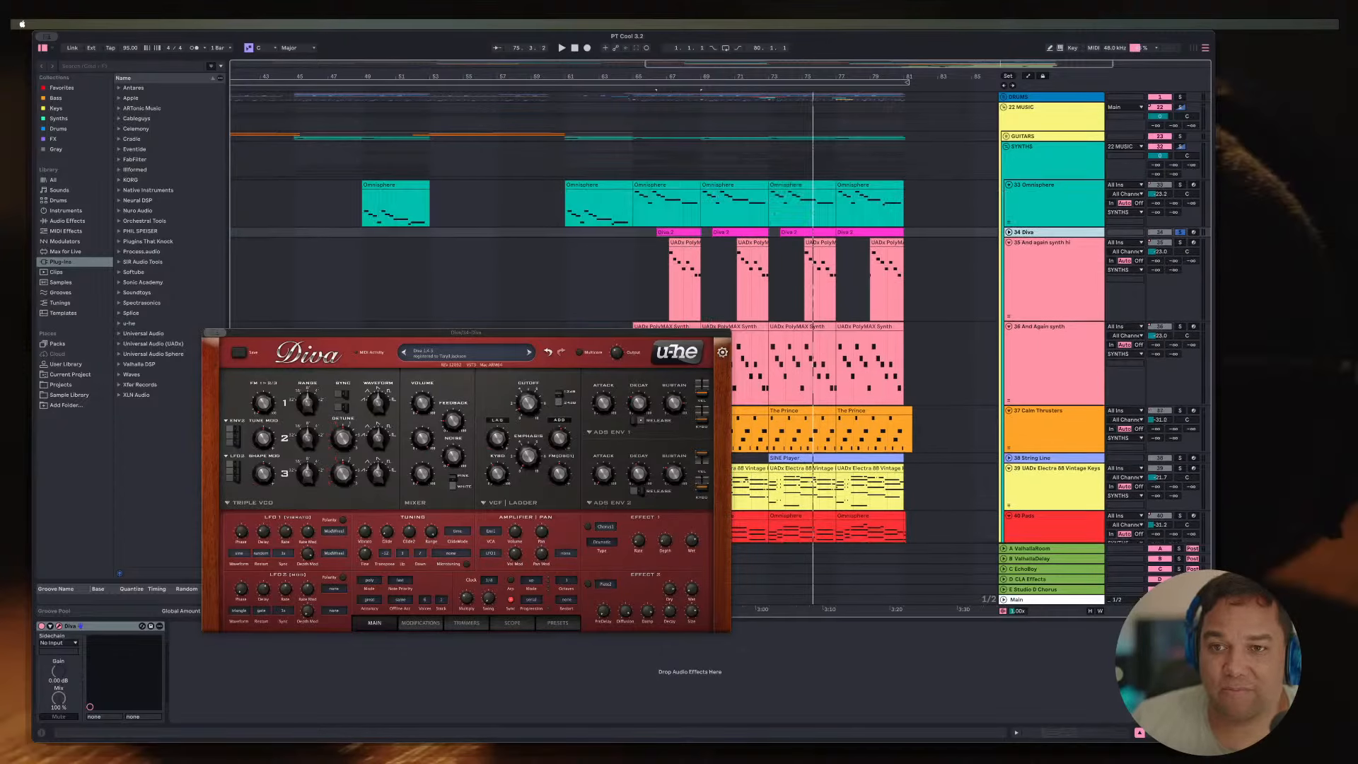
left_click(1037, 186)
left_click(598, 185)
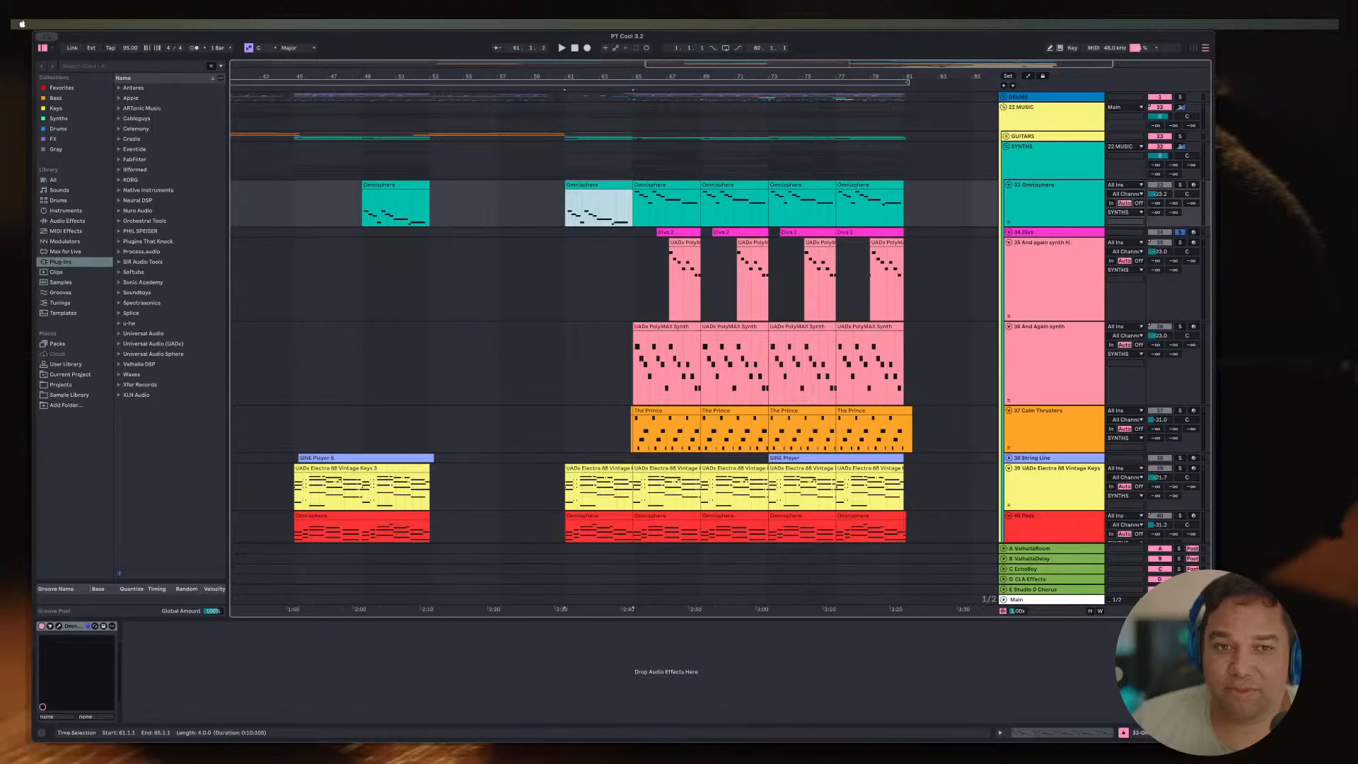
left_click(395, 185)
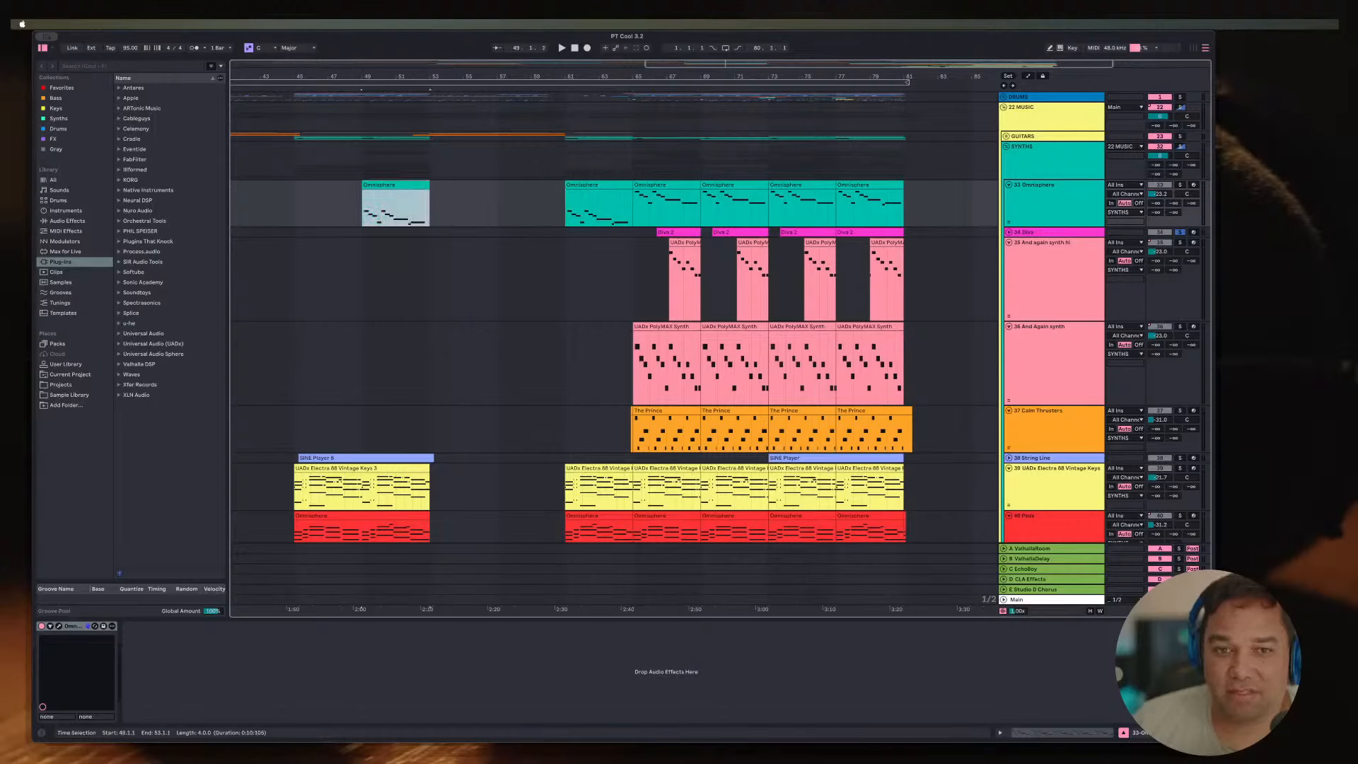
left_click(566, 206)
key("s")
key("space")
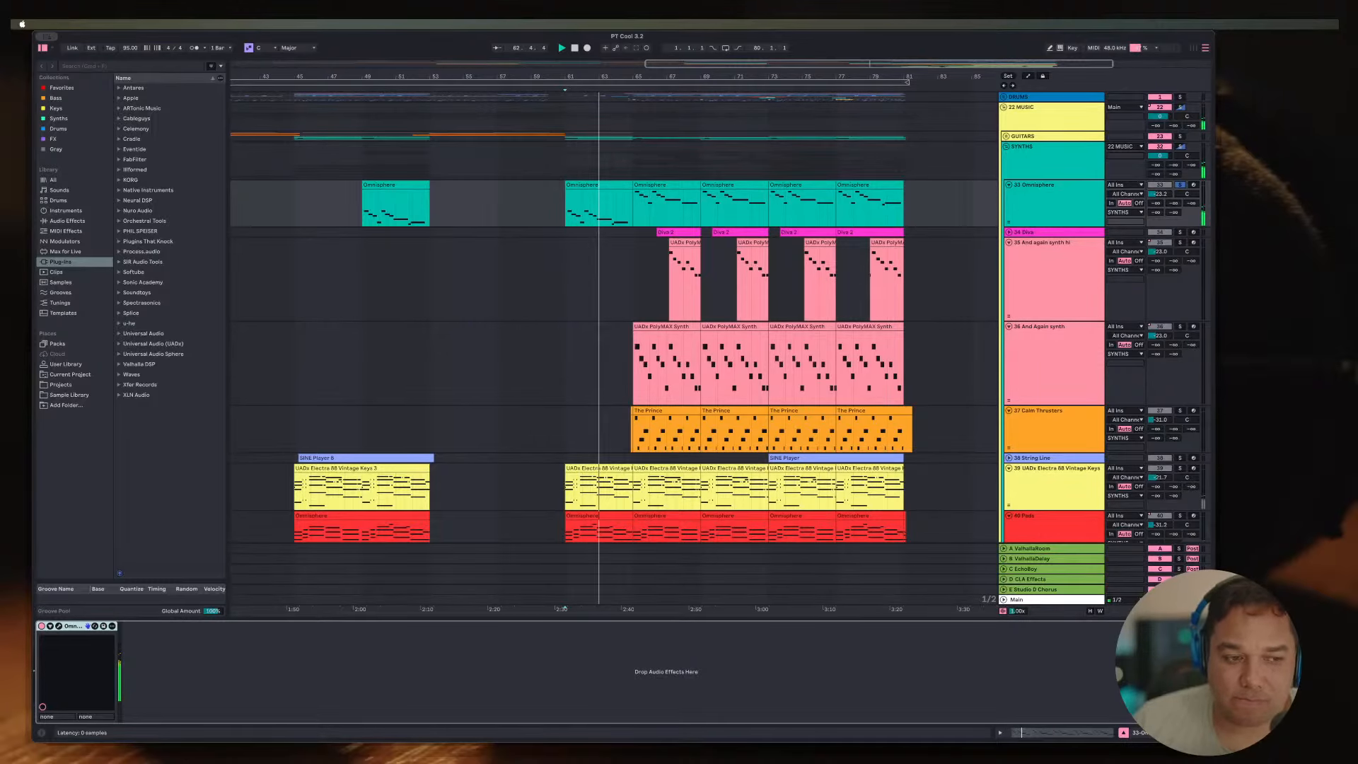
Step: Check the patch in track 33's Omnisphere plug-in, close it and start renaming the track with "# Omni"
left_click(59, 626)
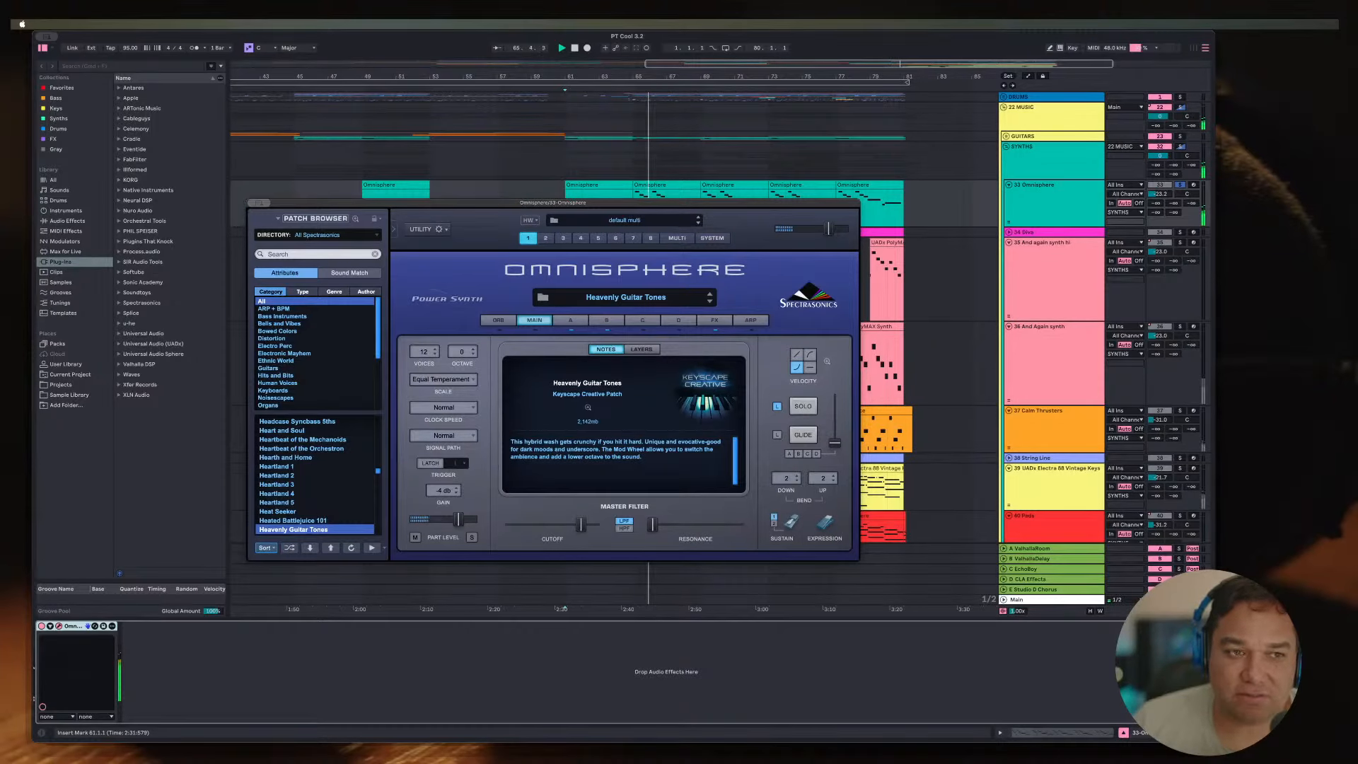
left_click(59, 626)
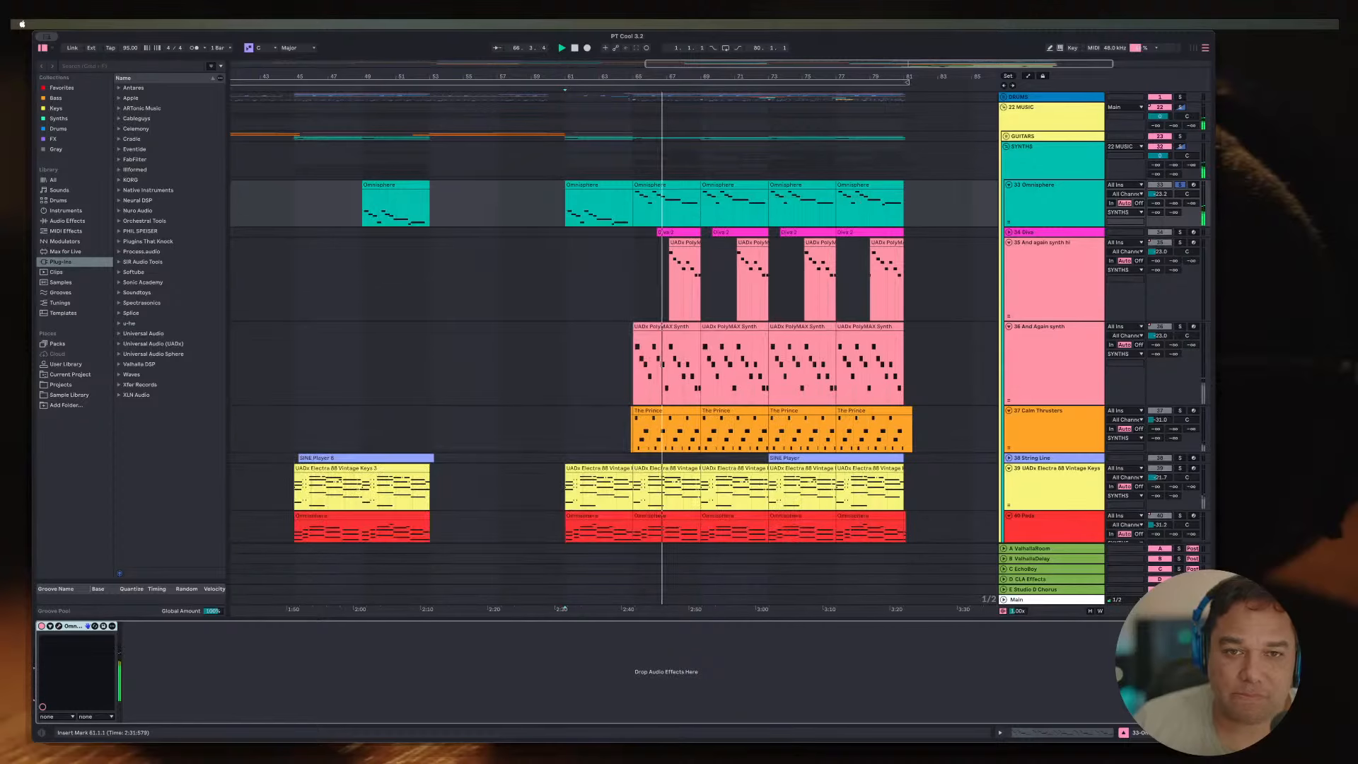
left_click(1044, 185)
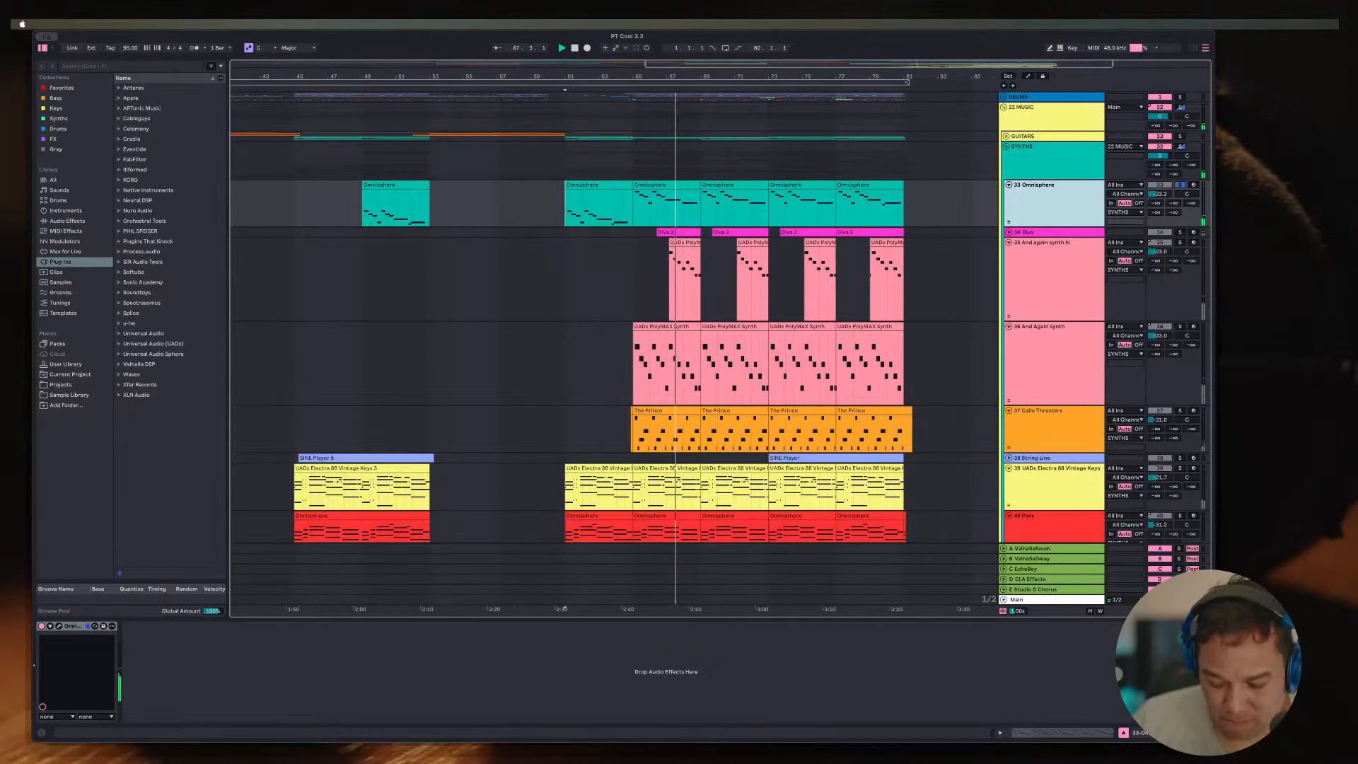
key("super+r")
type("# Omni")
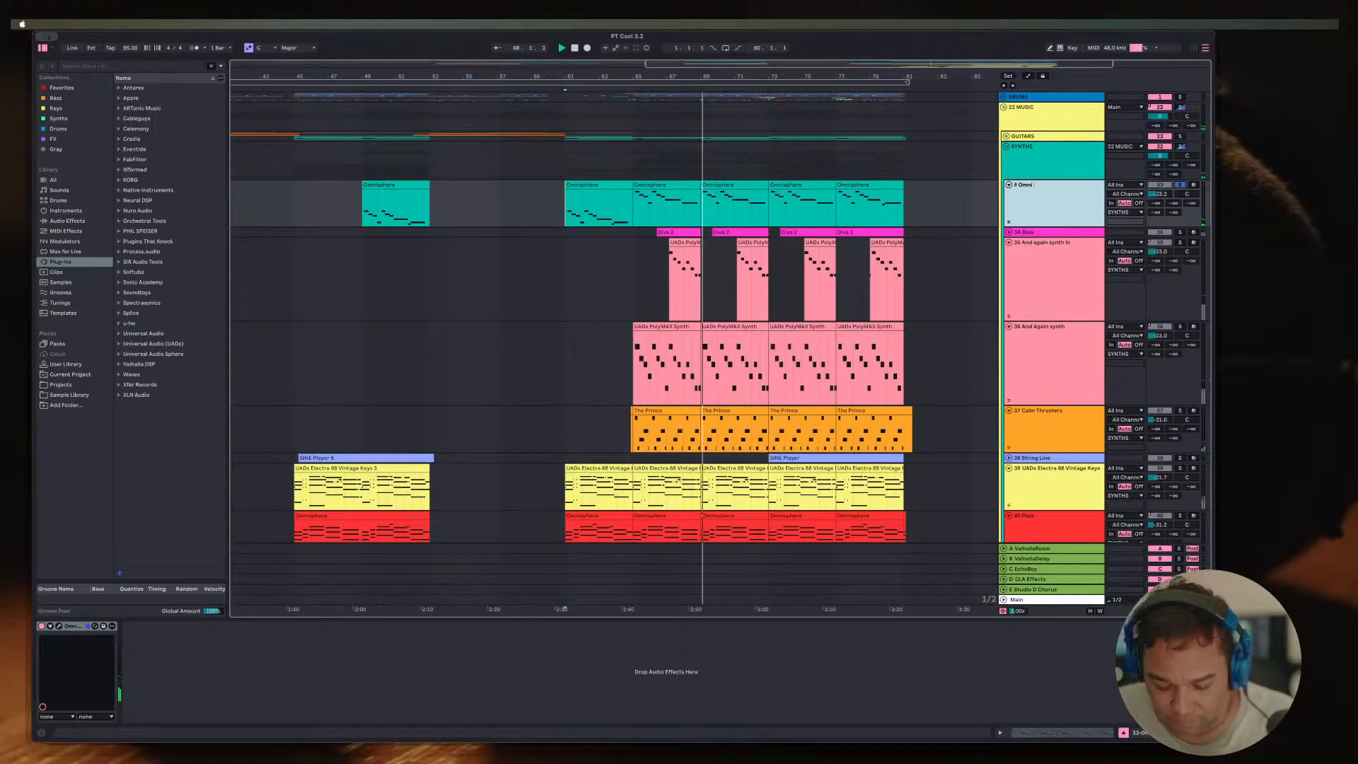
Step: Rename the selected Omnisphere track 33 as Heavy Gtr Tones
type(" Heavcy")
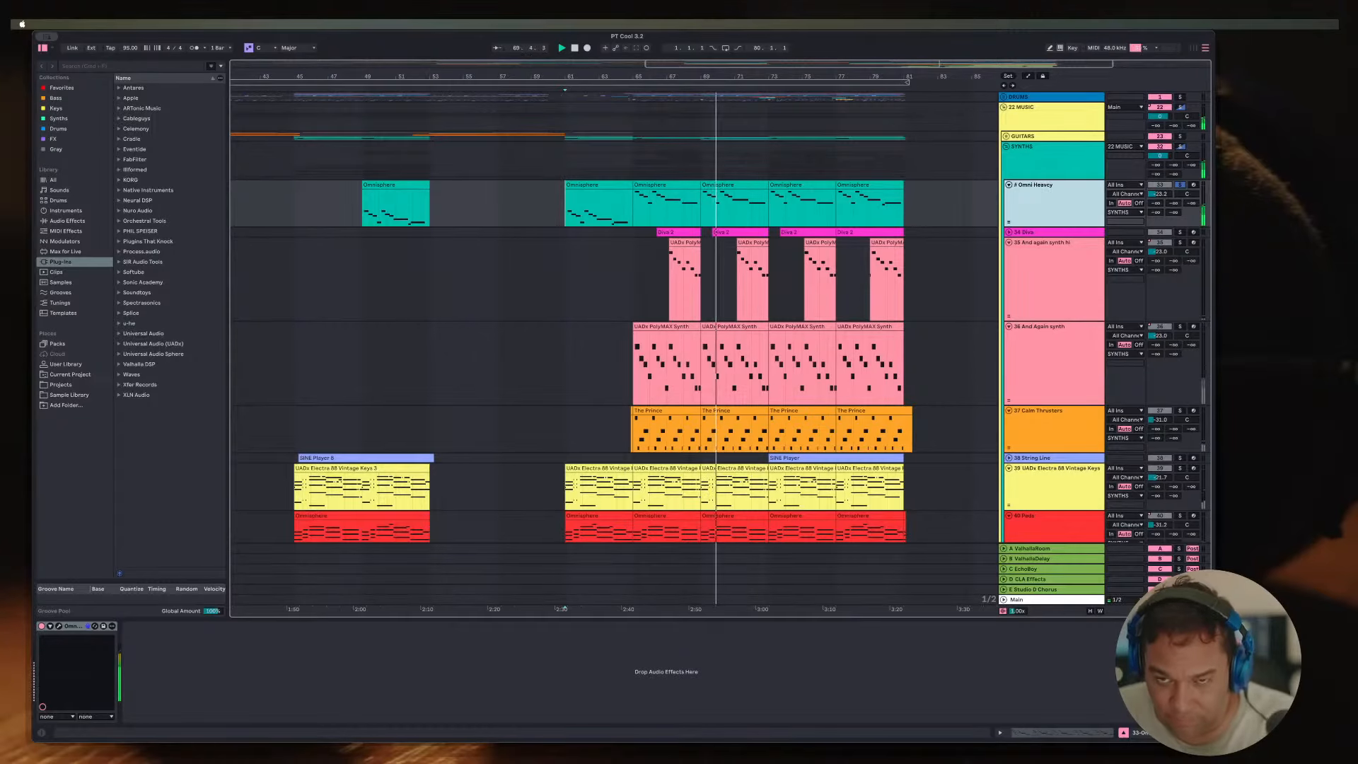
key("BackSpace")
key("BackSpace")
key("BackSpace")
key("BackSpace")
key("BackSpace")
key("BackSpace")
key("BackSpace")
key("BackSpace")
key("BackSpace")
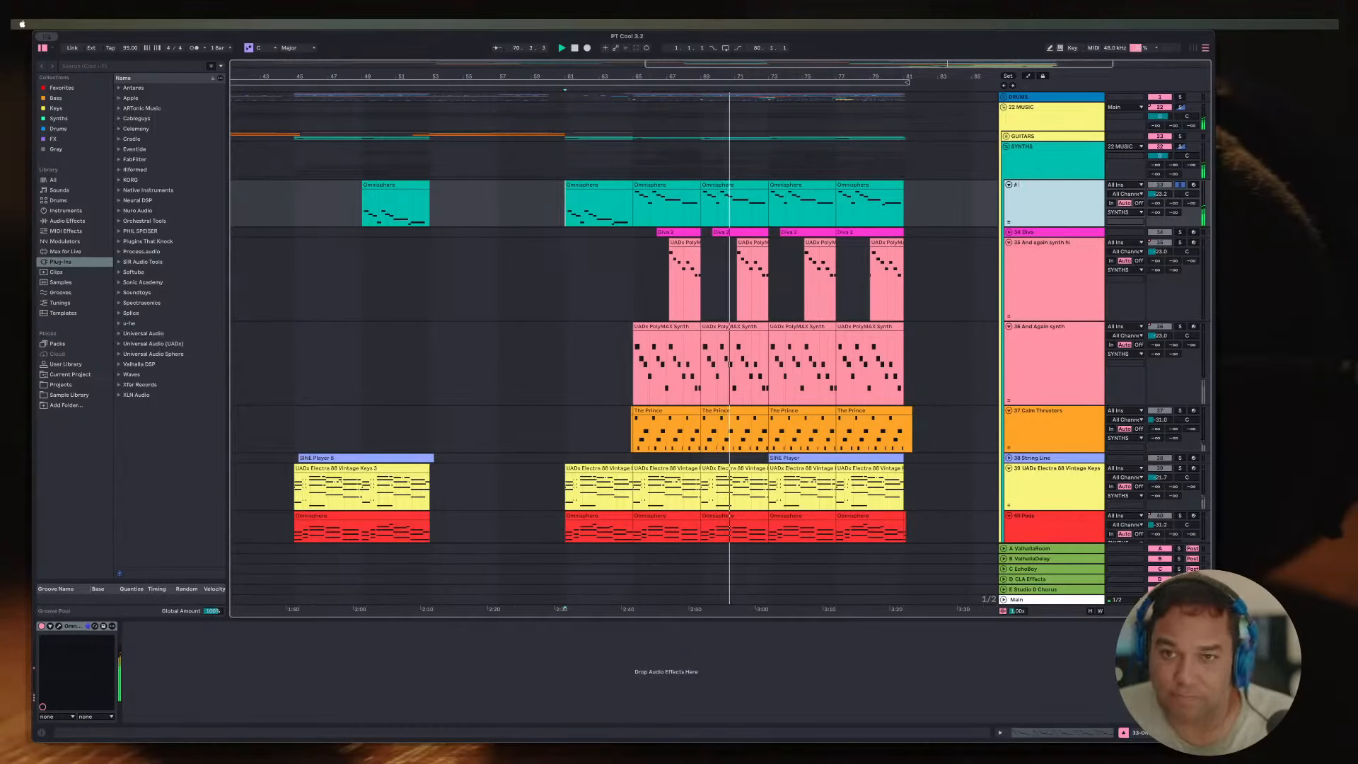
type("Heavy G")
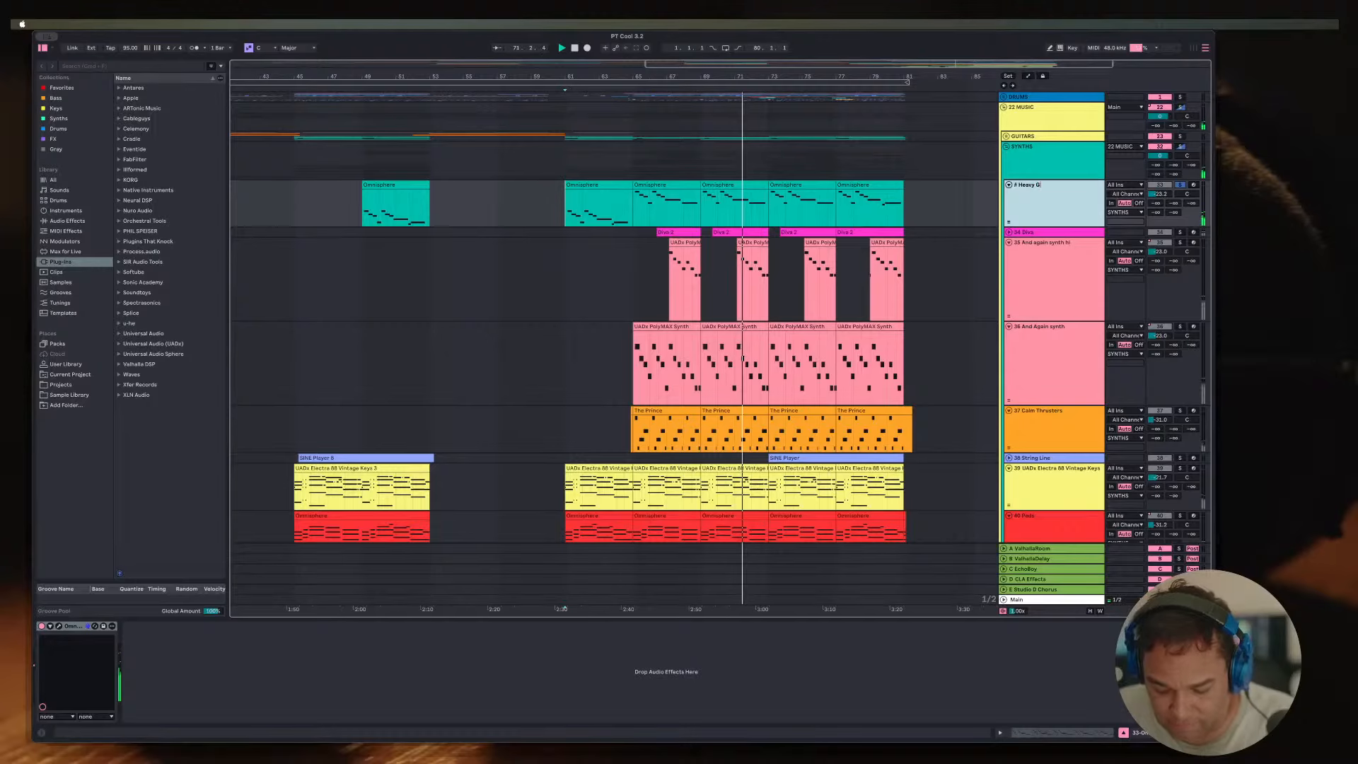
type("tr Tones")
key("Return")
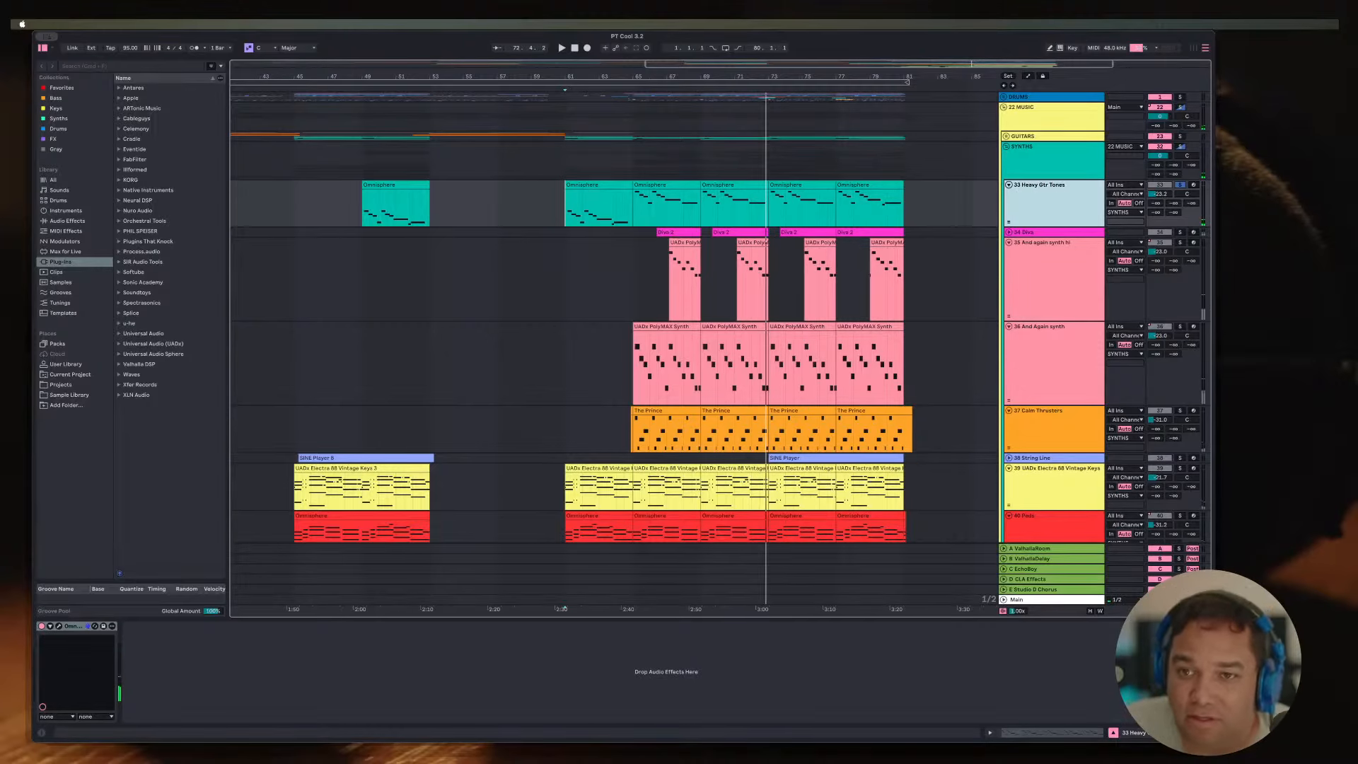
Step: Fold all the individual tracks in the arrangement to their minimum height
key("alt+u")
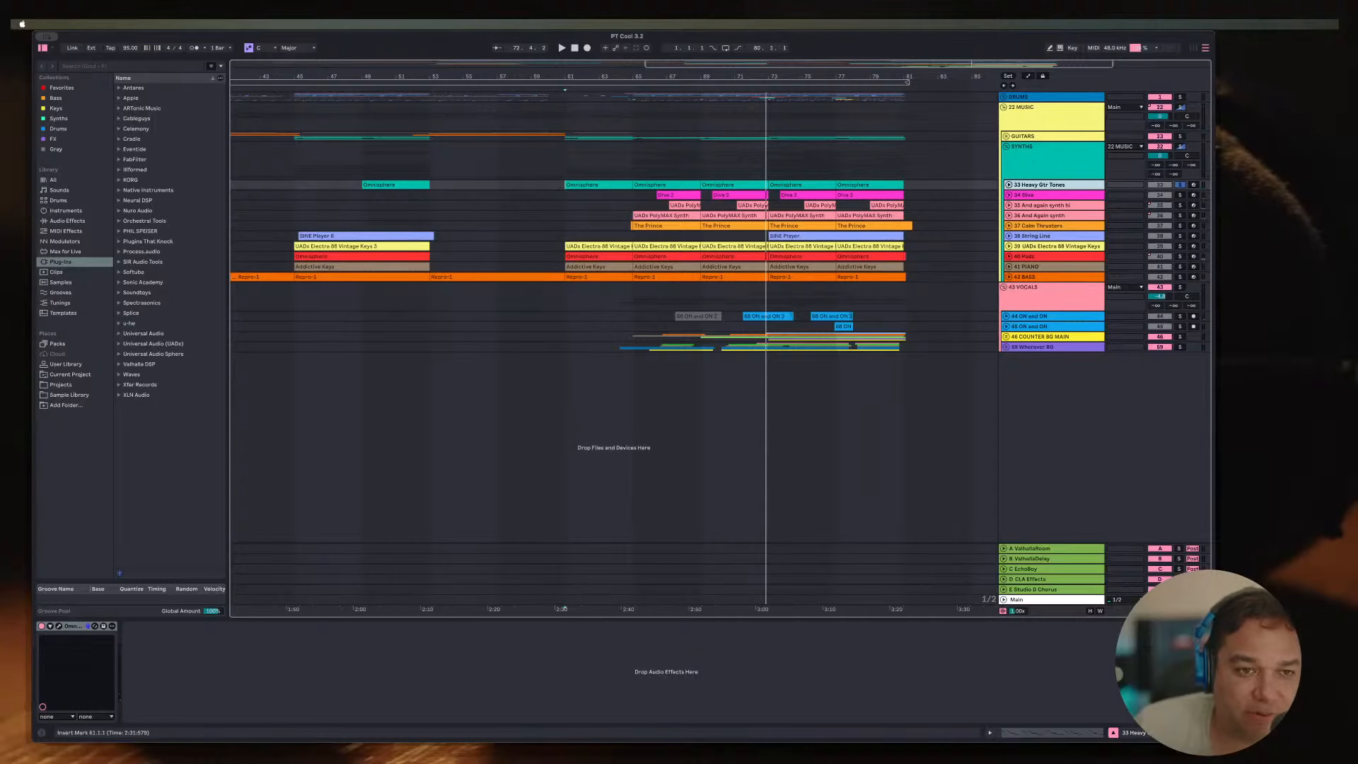
left_click(285, 215)
key("space")
key("space")
key("w")
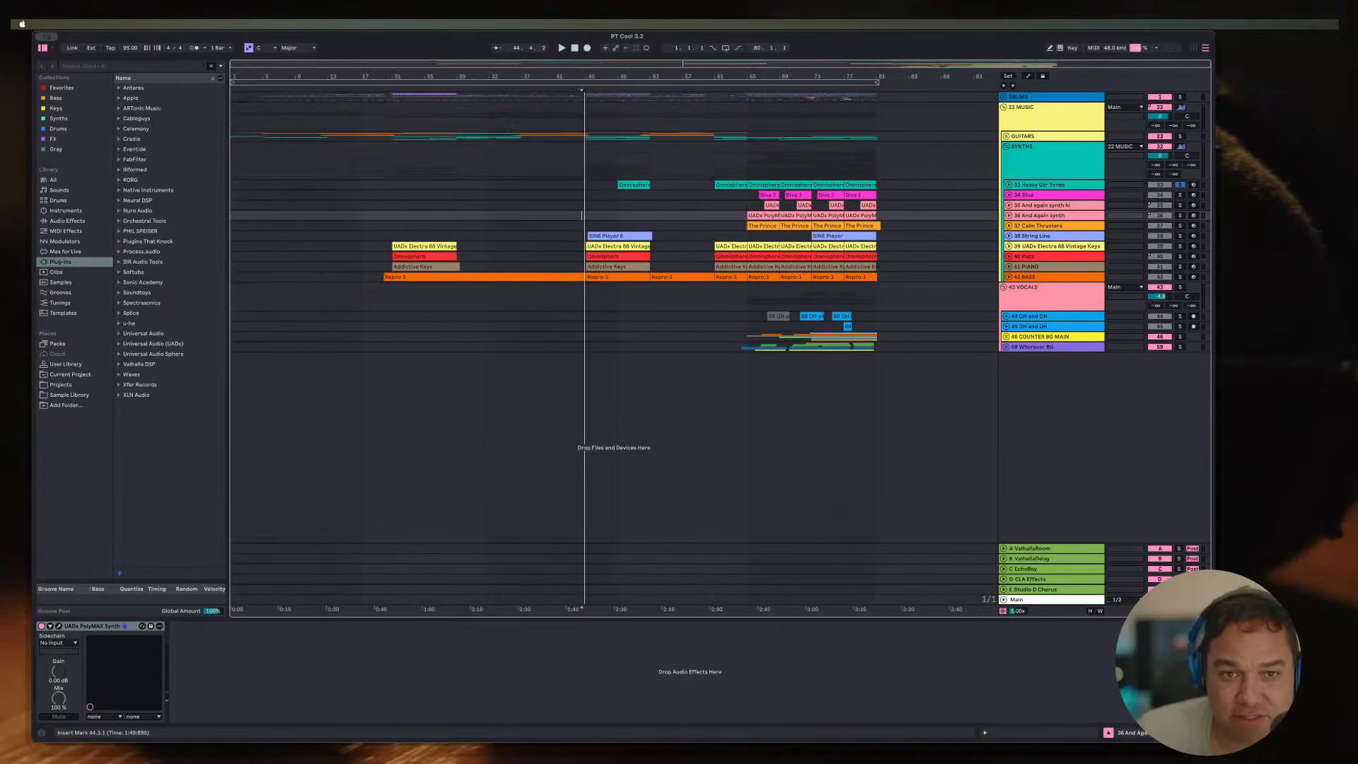
Step: Examine where the vintage keys, pads and piano clips sit, from the first section at bar 21 through the final section
left_click(384, 266)
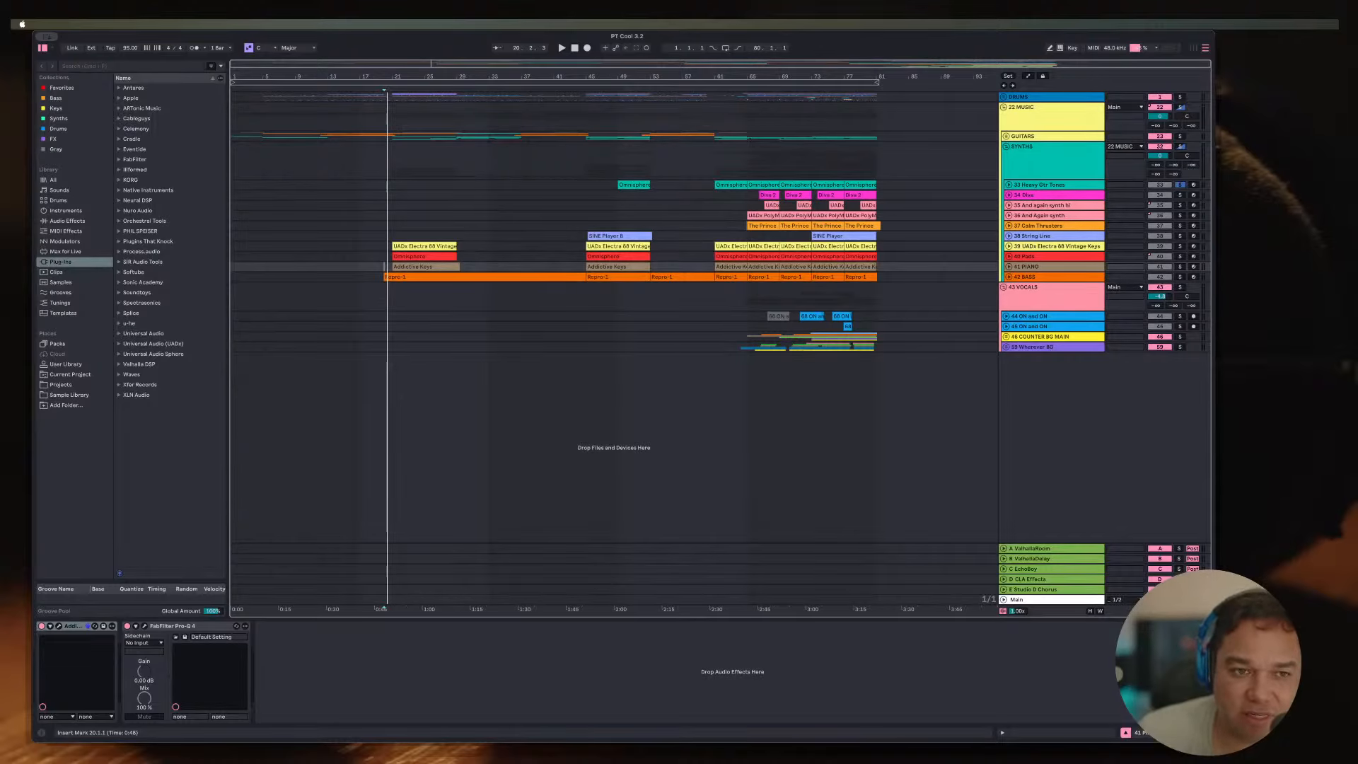
left_click(392, 226)
key("plus")
key("plus")
key("plus")
key("plus")
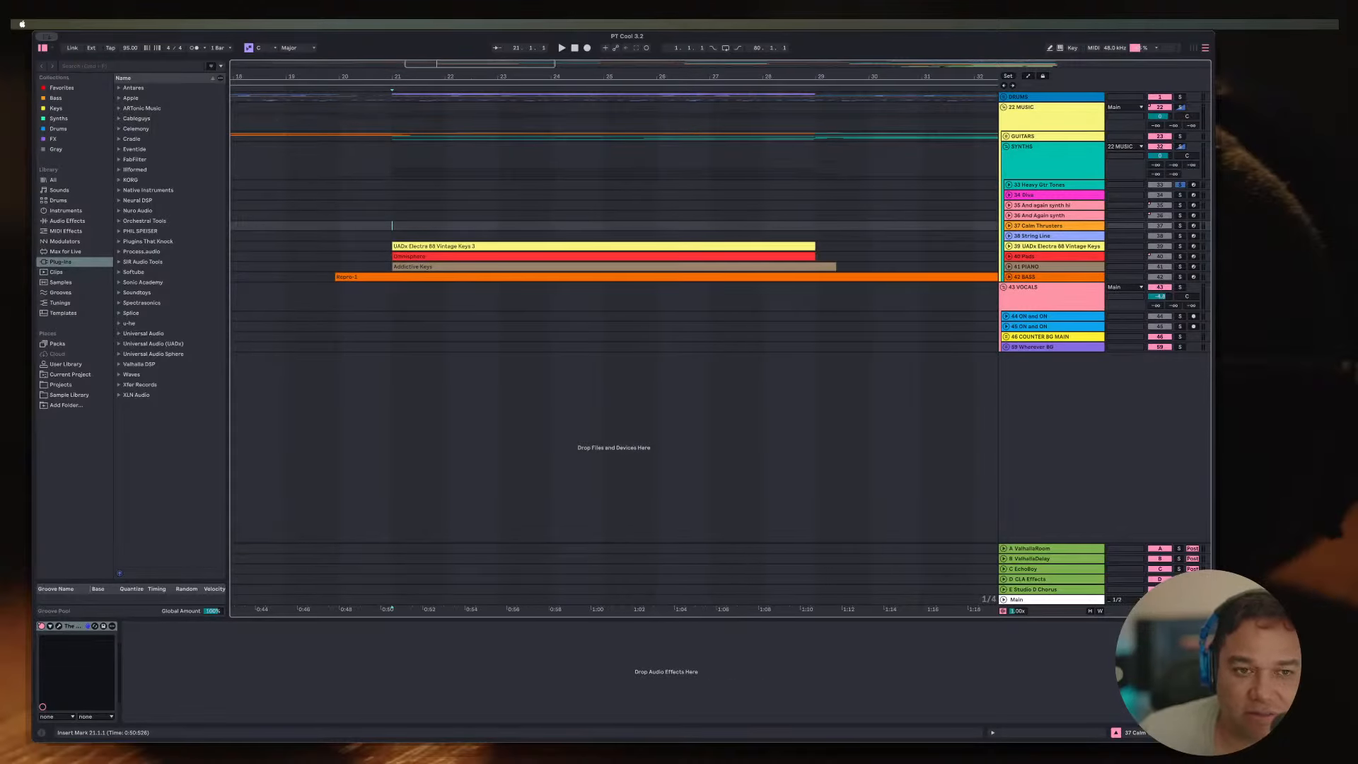
left_click_drag(392, 225, 816, 266)
left_click(842, 267)
key("minus")
key("minus")
key("minus")
key("minus")
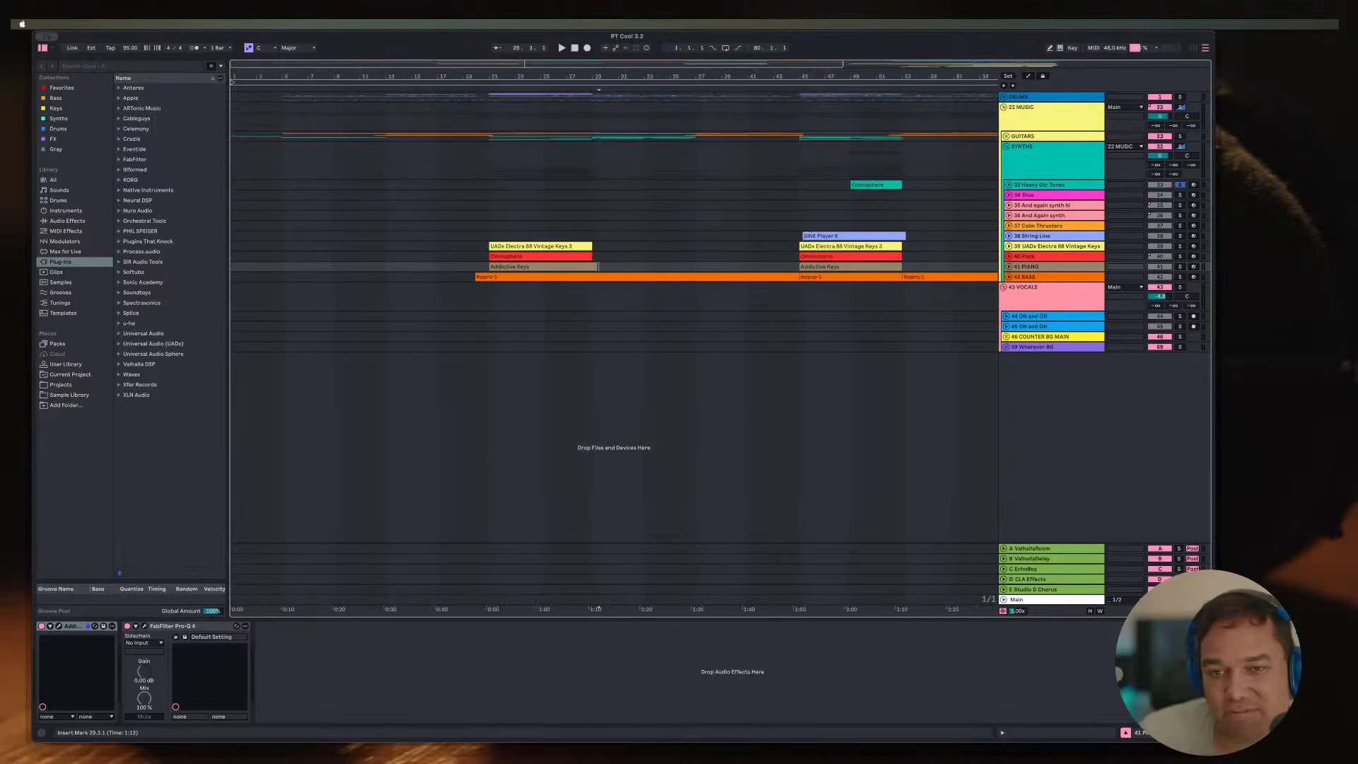
key("minus")
left_click(732, 246)
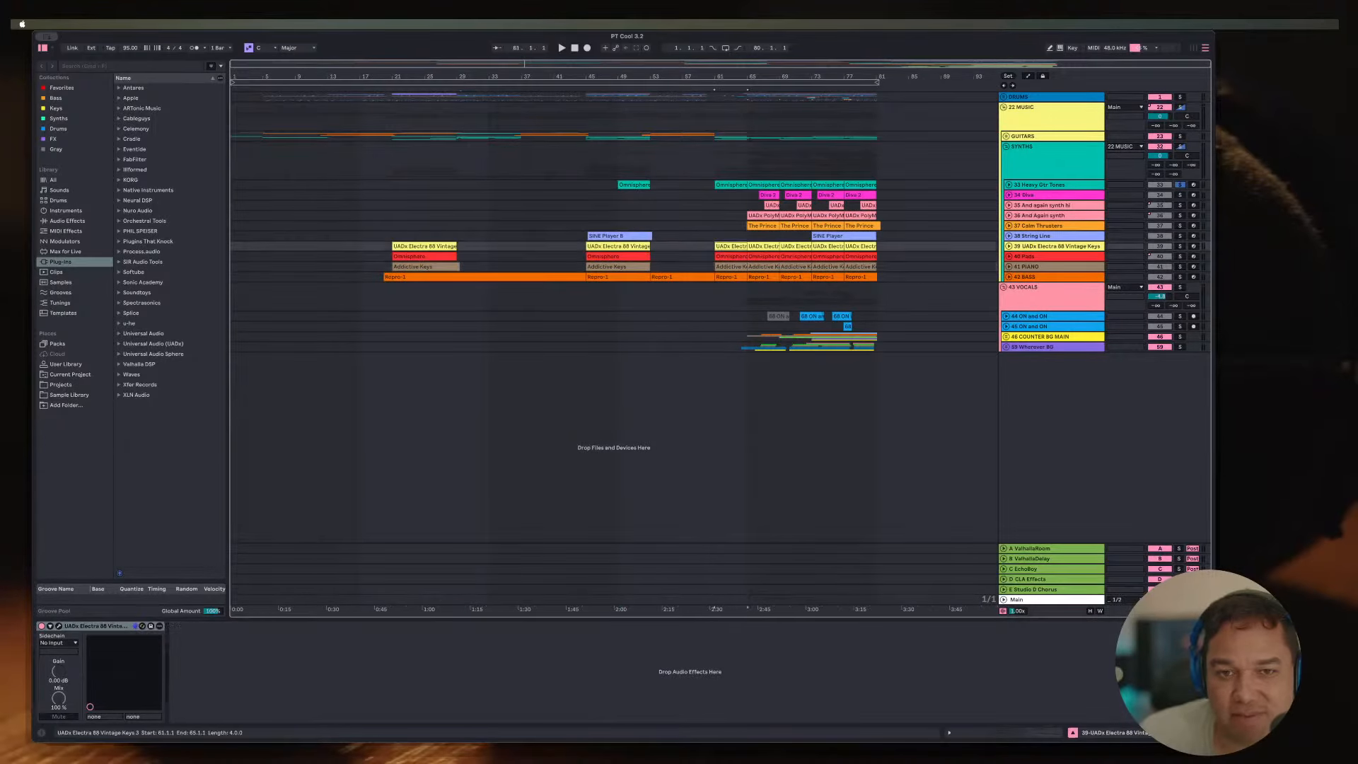
left_click(763, 246)
left_click(795, 256)
left_click(861, 256)
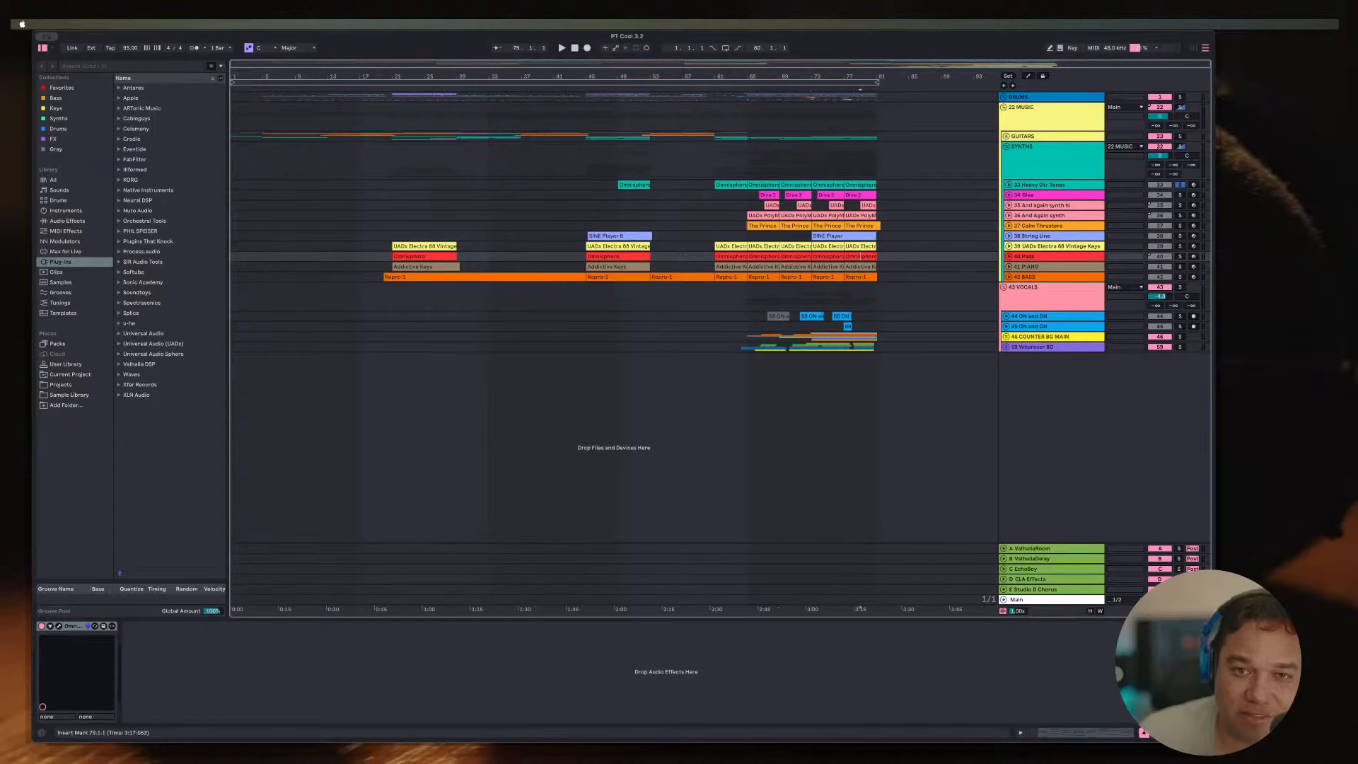
left_click(739, 298)
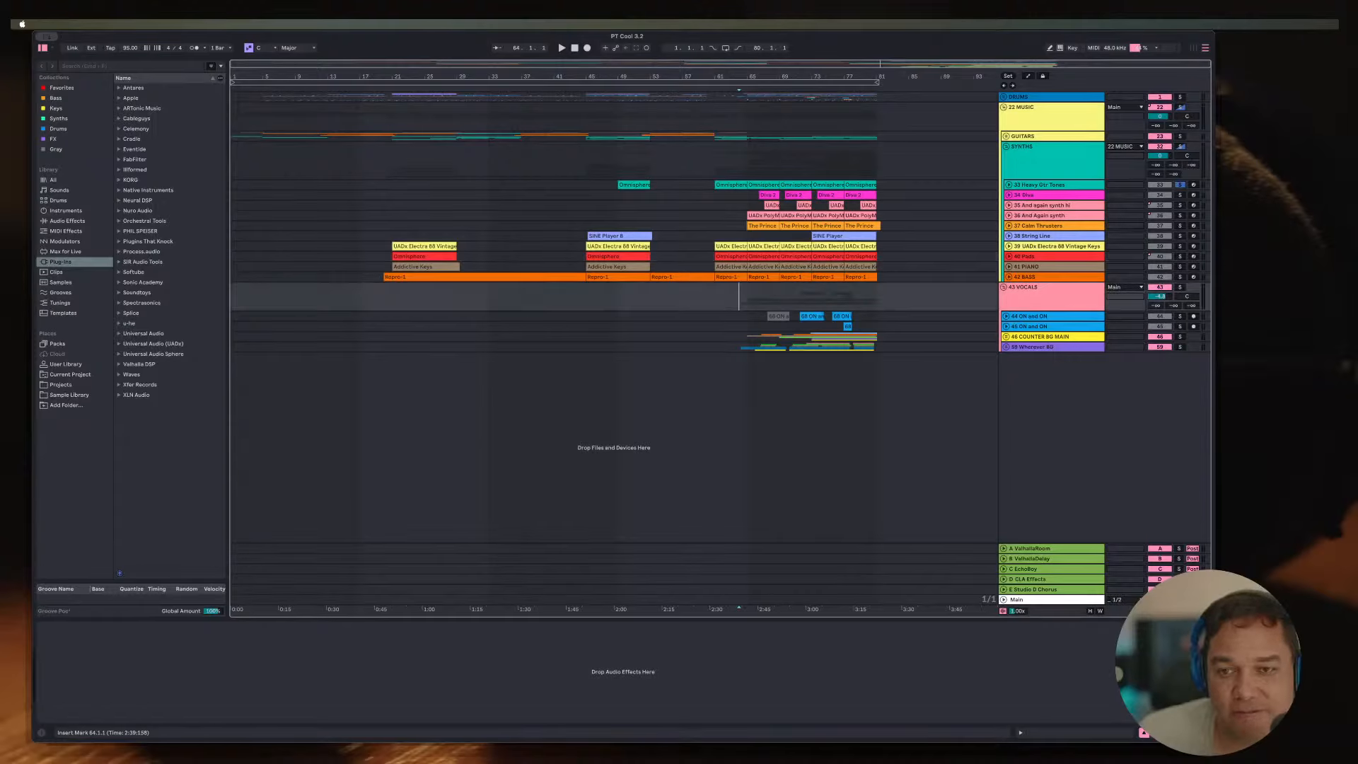
Step: Turn off solo on the Heavy Gtr Tones track and enlarge the first ON and ON vocal track to show its waveforms
left_click(1180, 185)
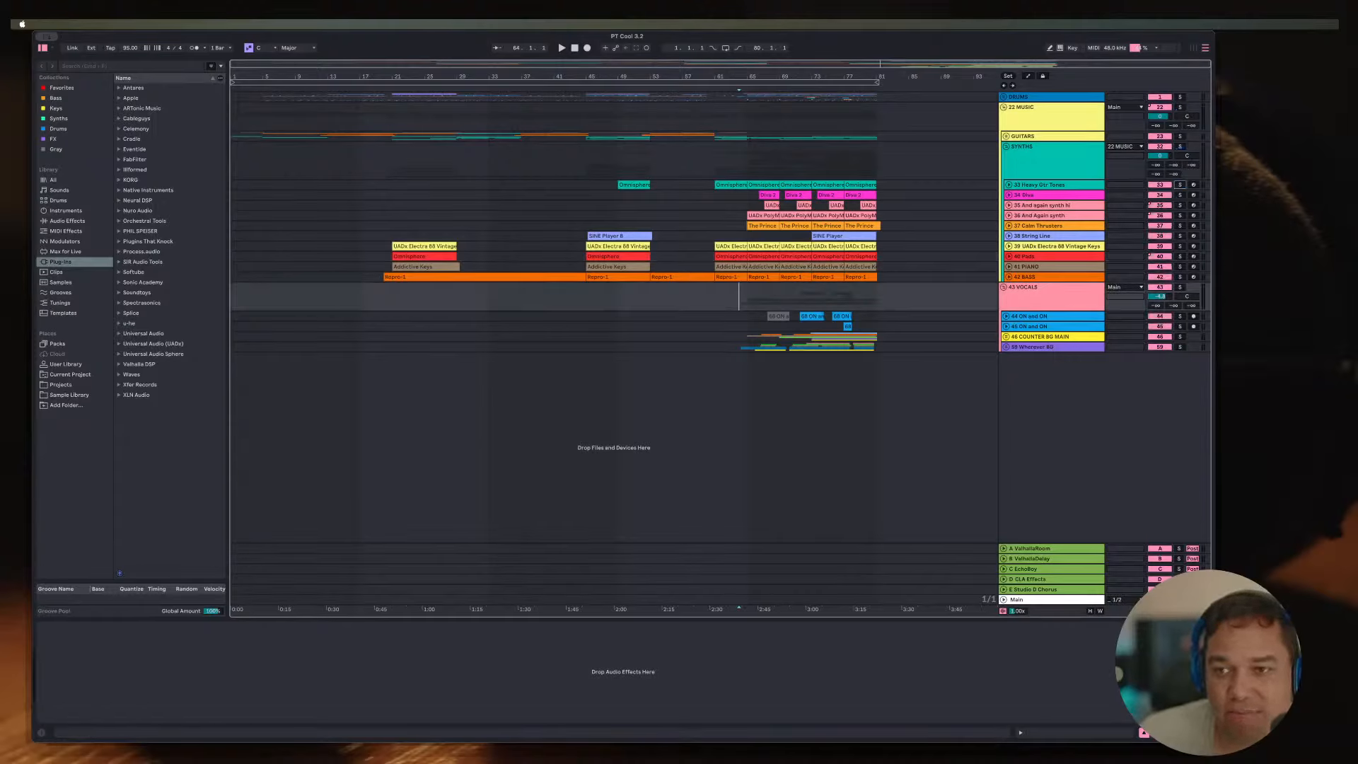
left_click(1051, 297)
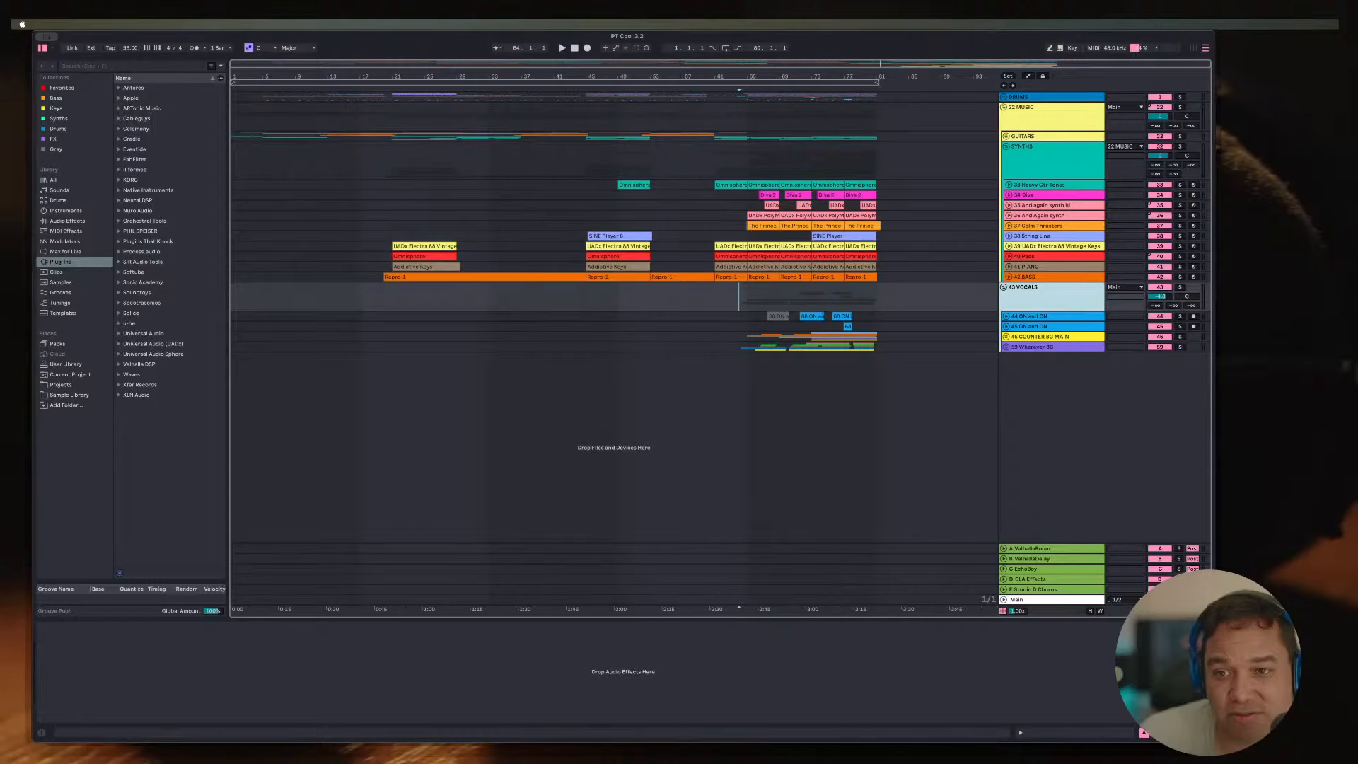
left_click_drag(1050, 321, 1050, 413)
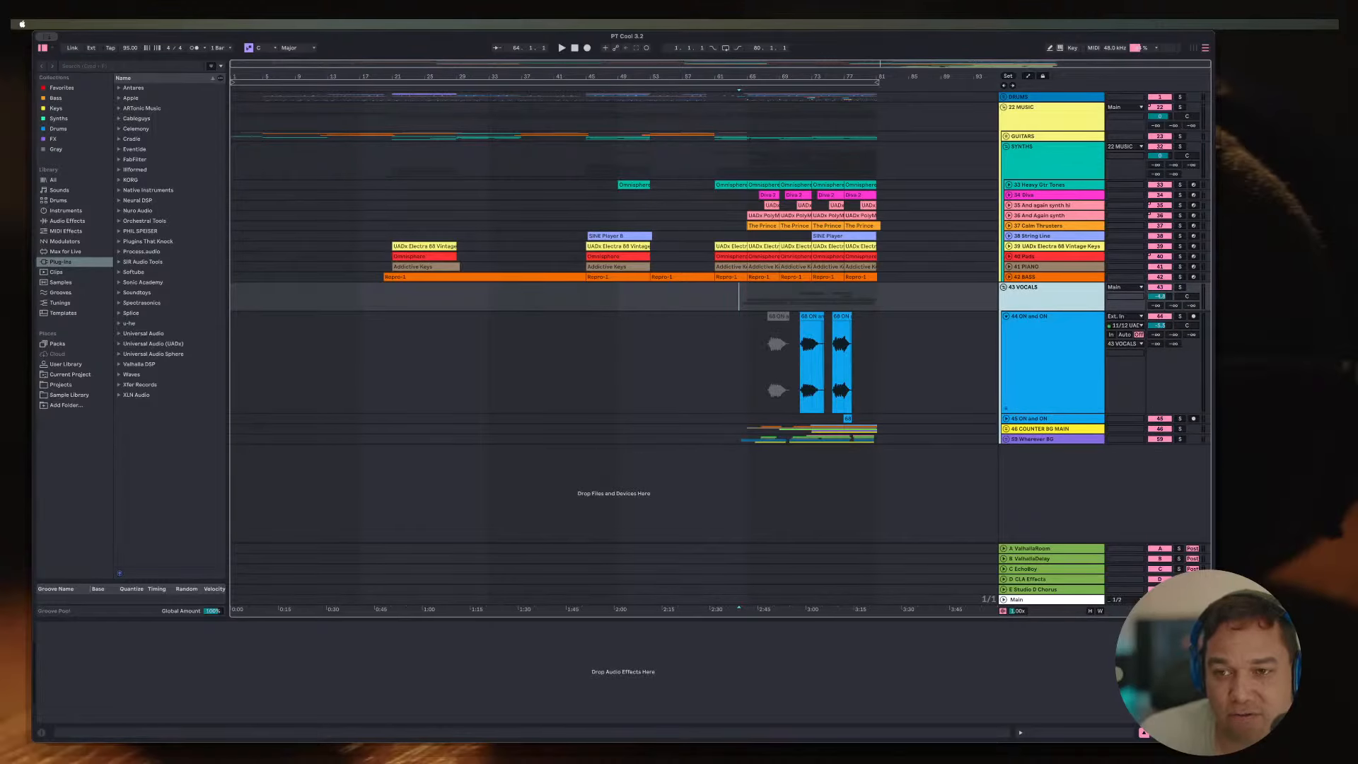
Step: Fold the SYNTHS and 22 MUSIC groups, and unfold the second ON and ON track and the COUNTER BG MAIN group
left_click(1006, 146)
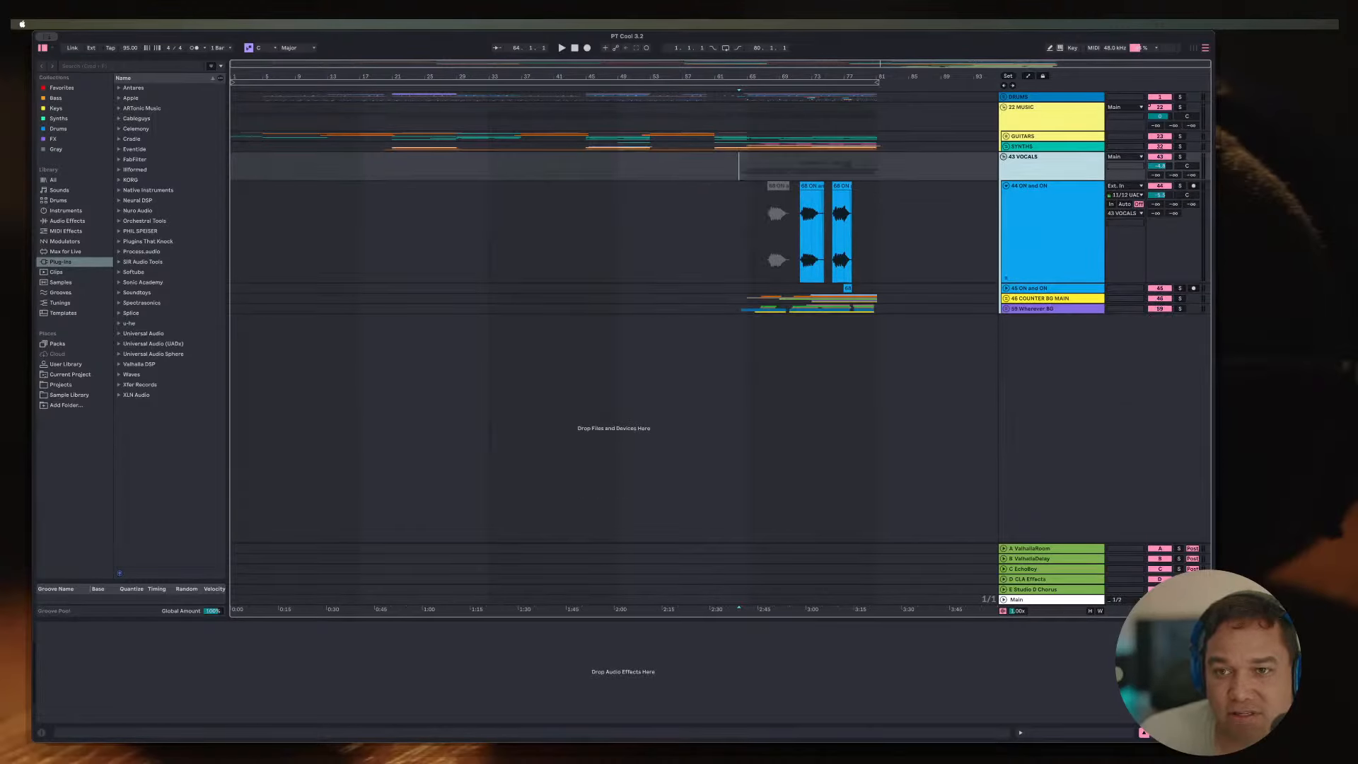
left_click(1004, 108)
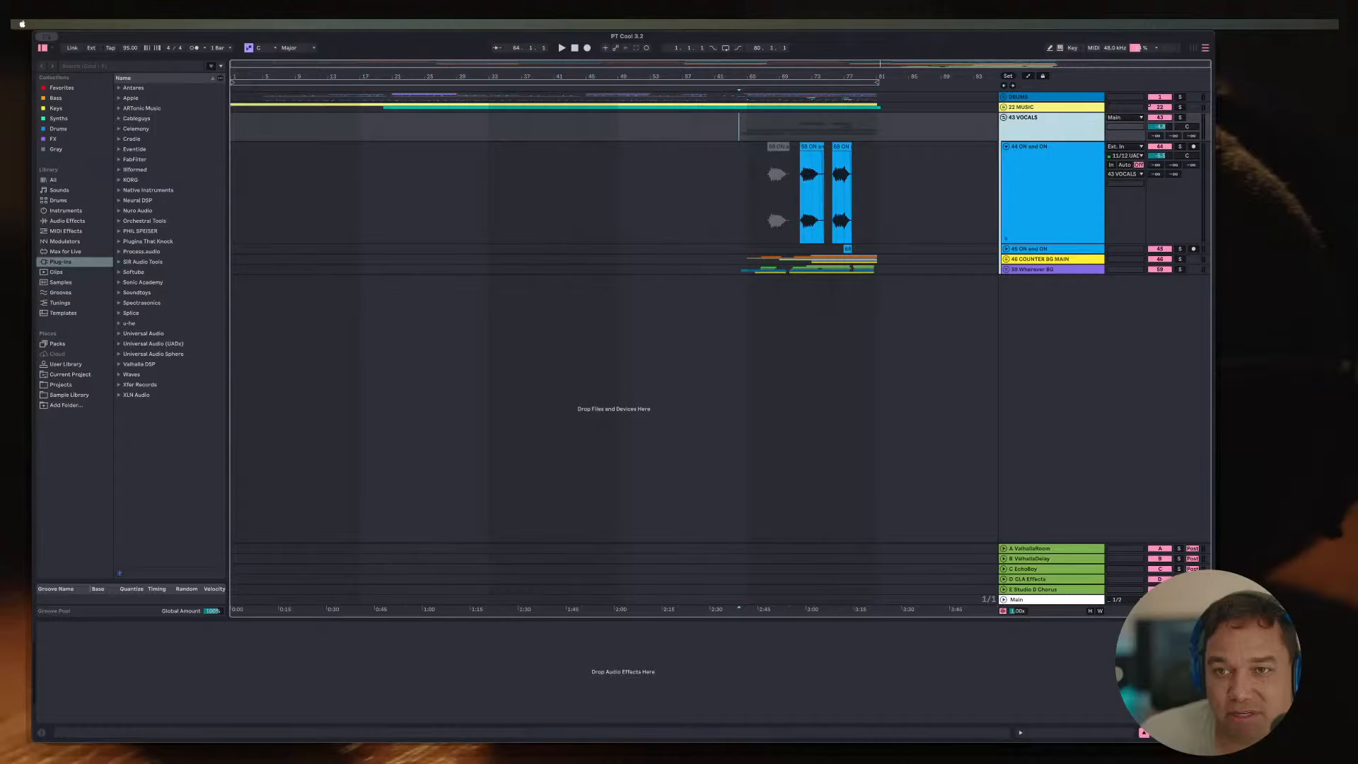
left_click(1050, 148)
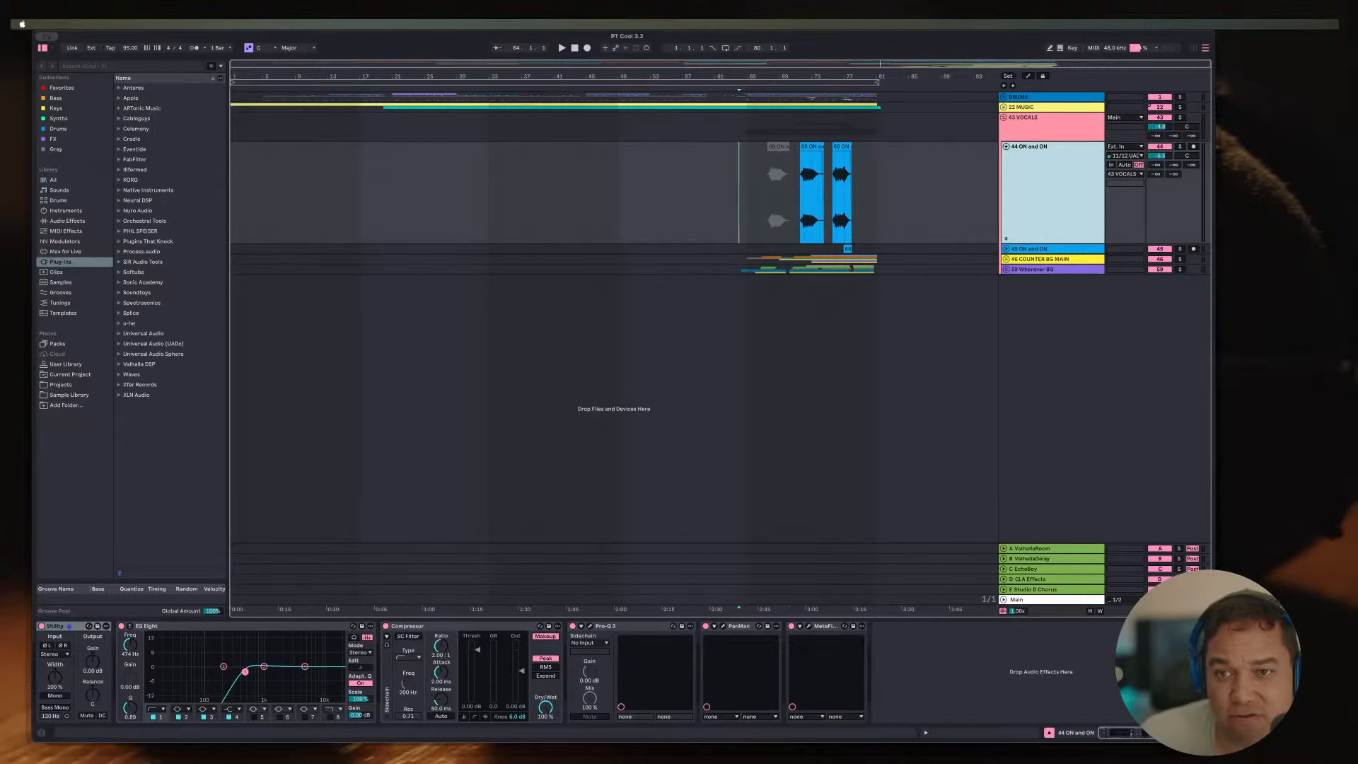
left_click(1006, 249)
left_click(1005, 287)
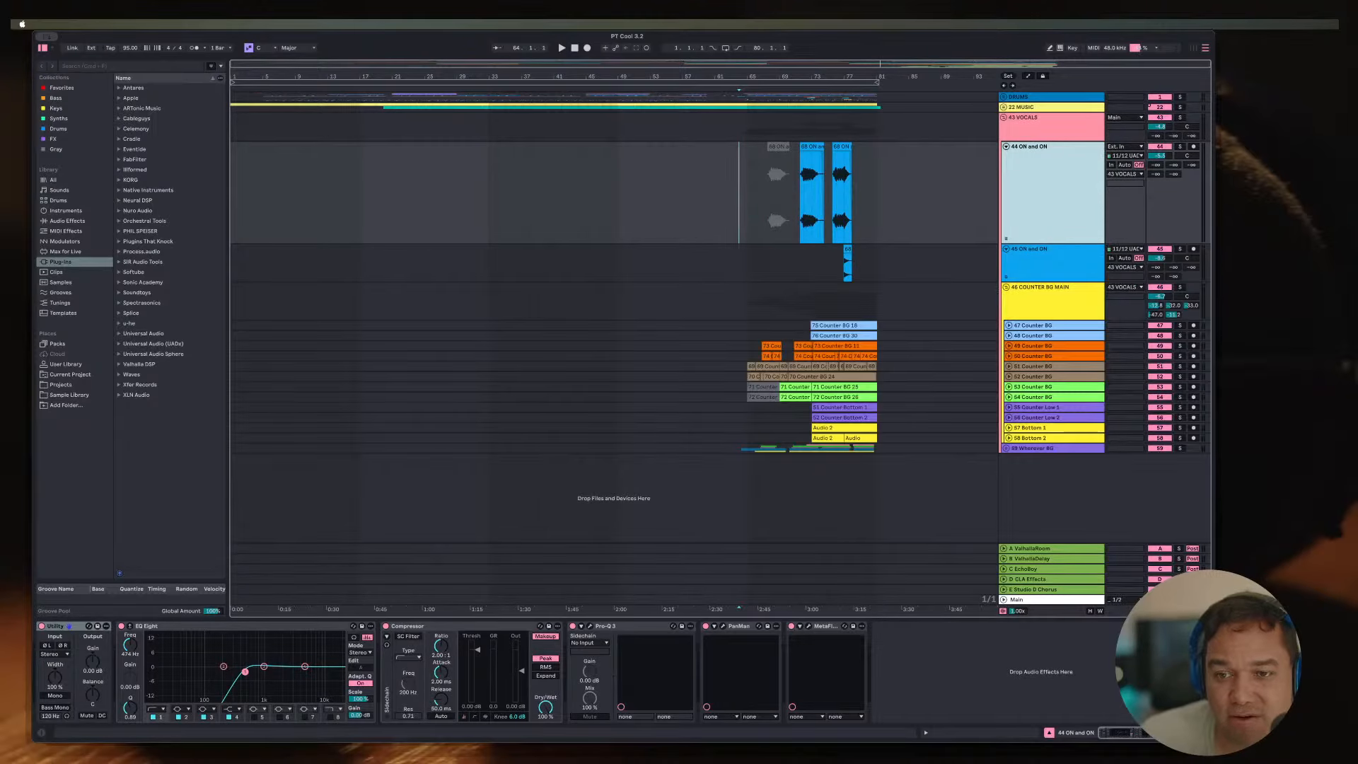
Step: Examine the deactivated clip at bar 67 on the first ON and ON vocal track
left_click(768, 191)
scroll(769, 191, "up", 10)
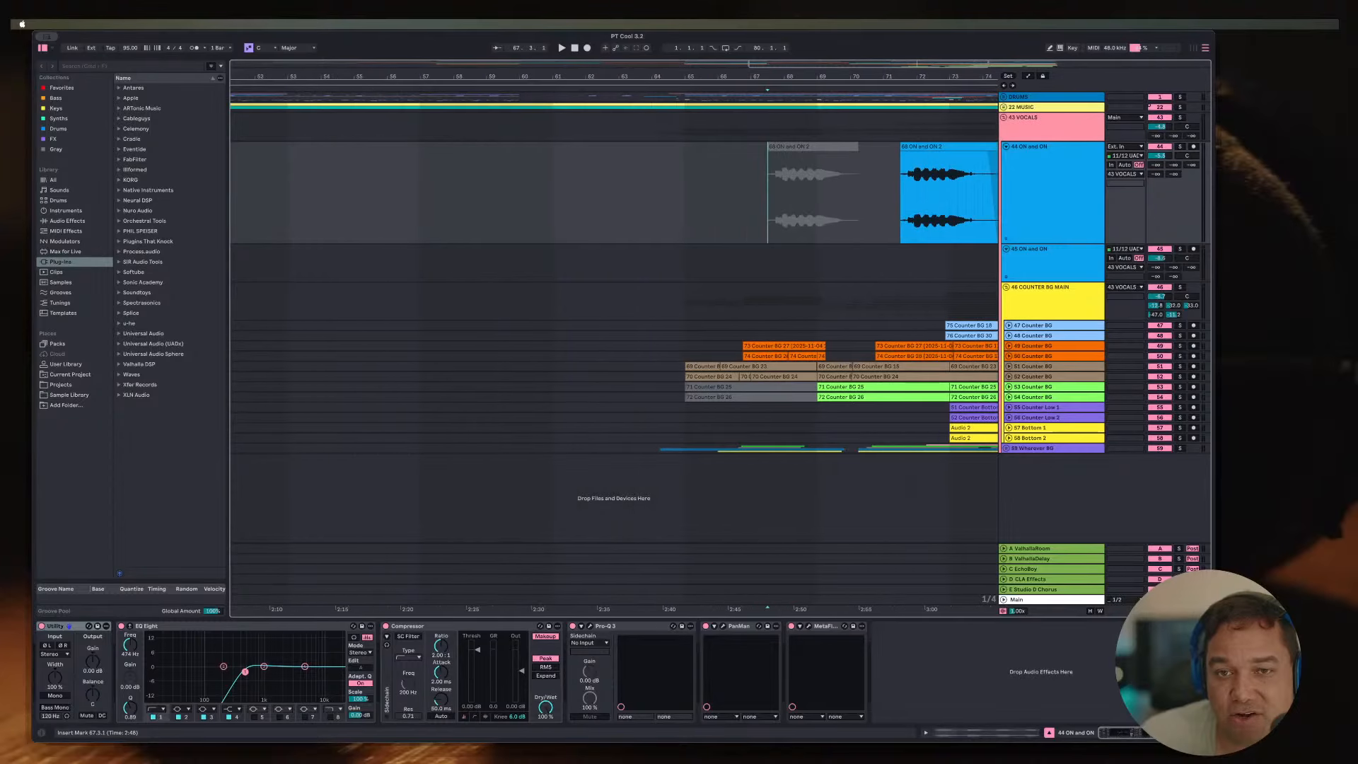
scroll(768, 191, "down", 5)
scroll(768, 191, "down", 4)
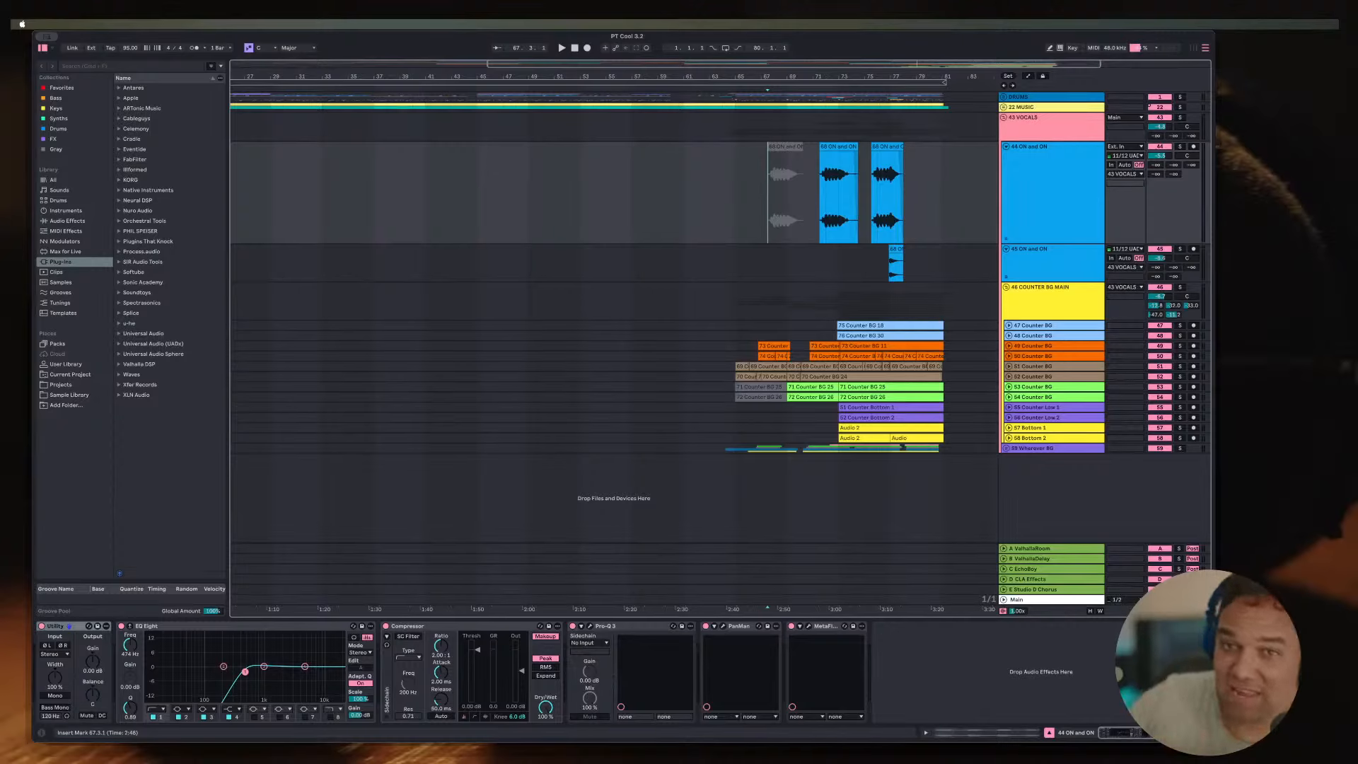
left_click(785, 147)
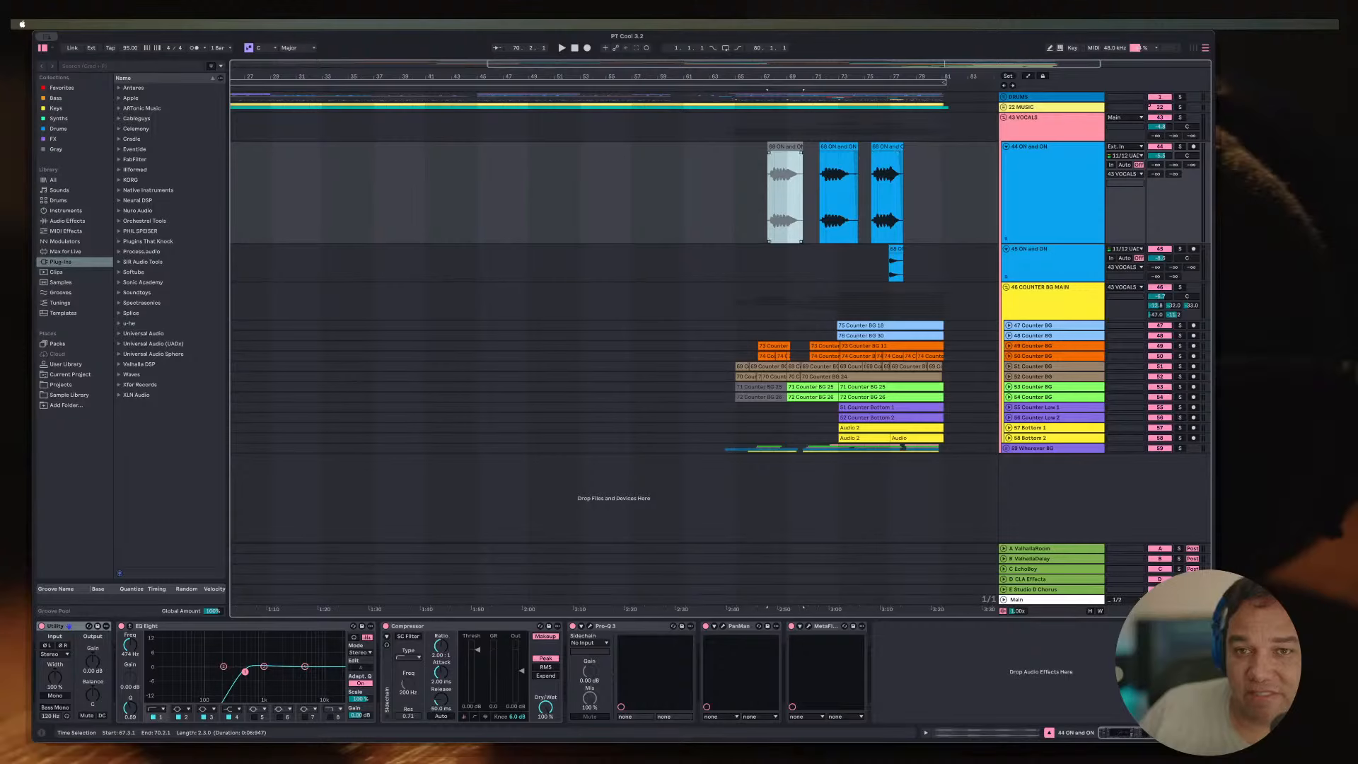
left_click(762, 191)
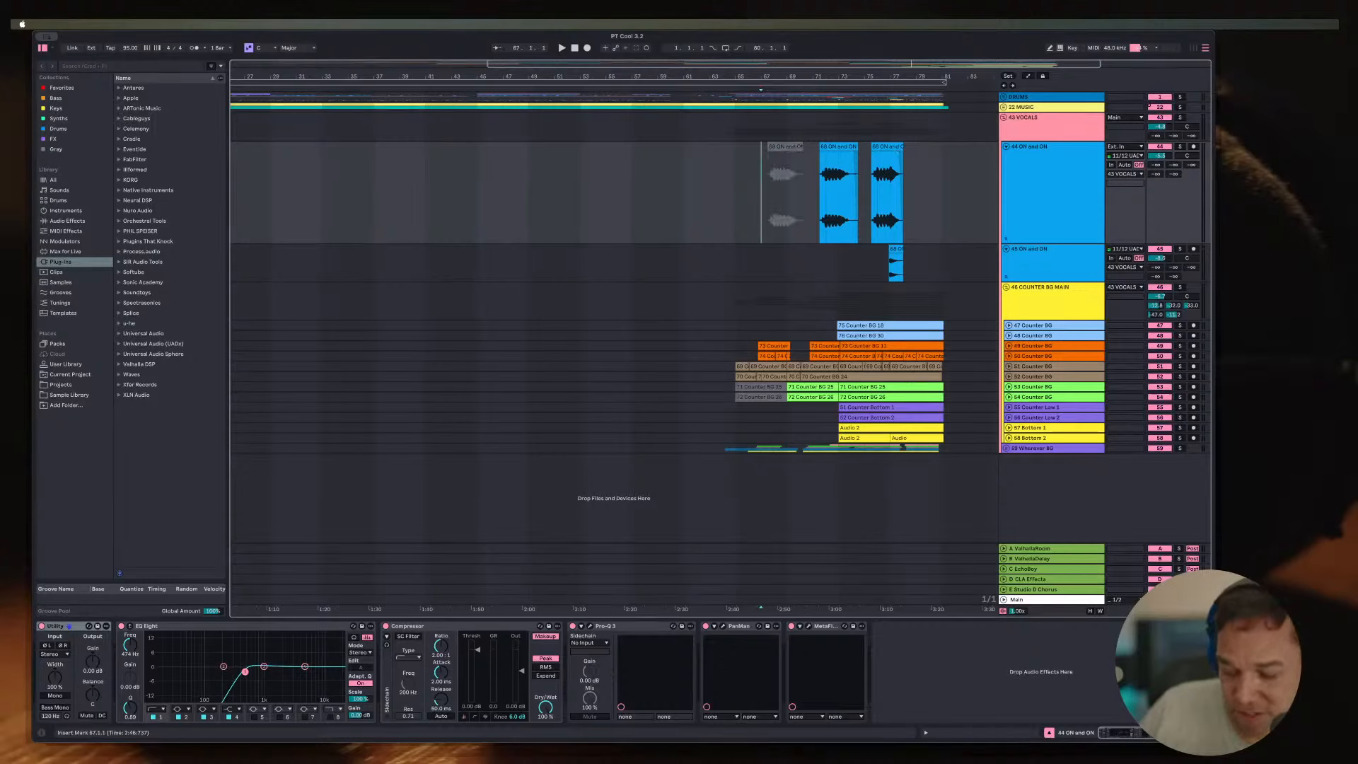
left_click(785, 147)
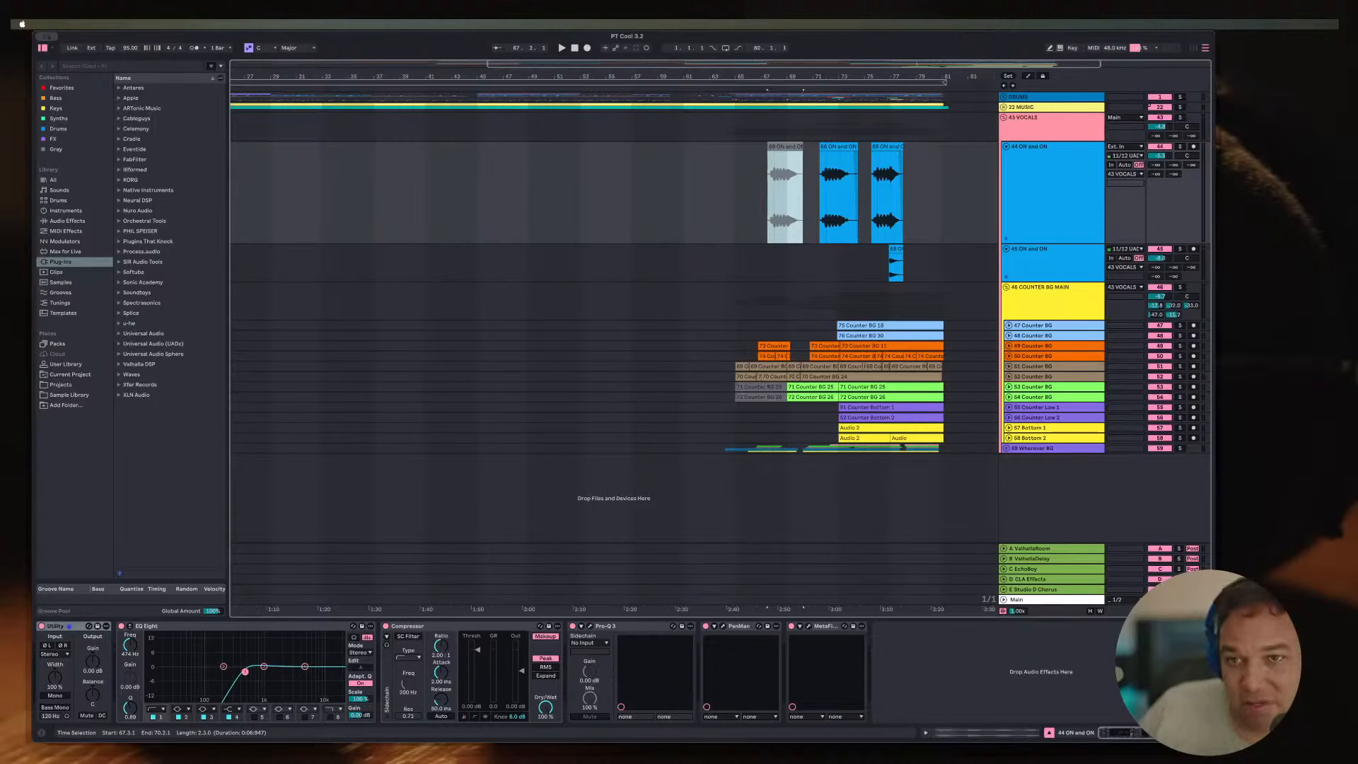
left_click(748, 191)
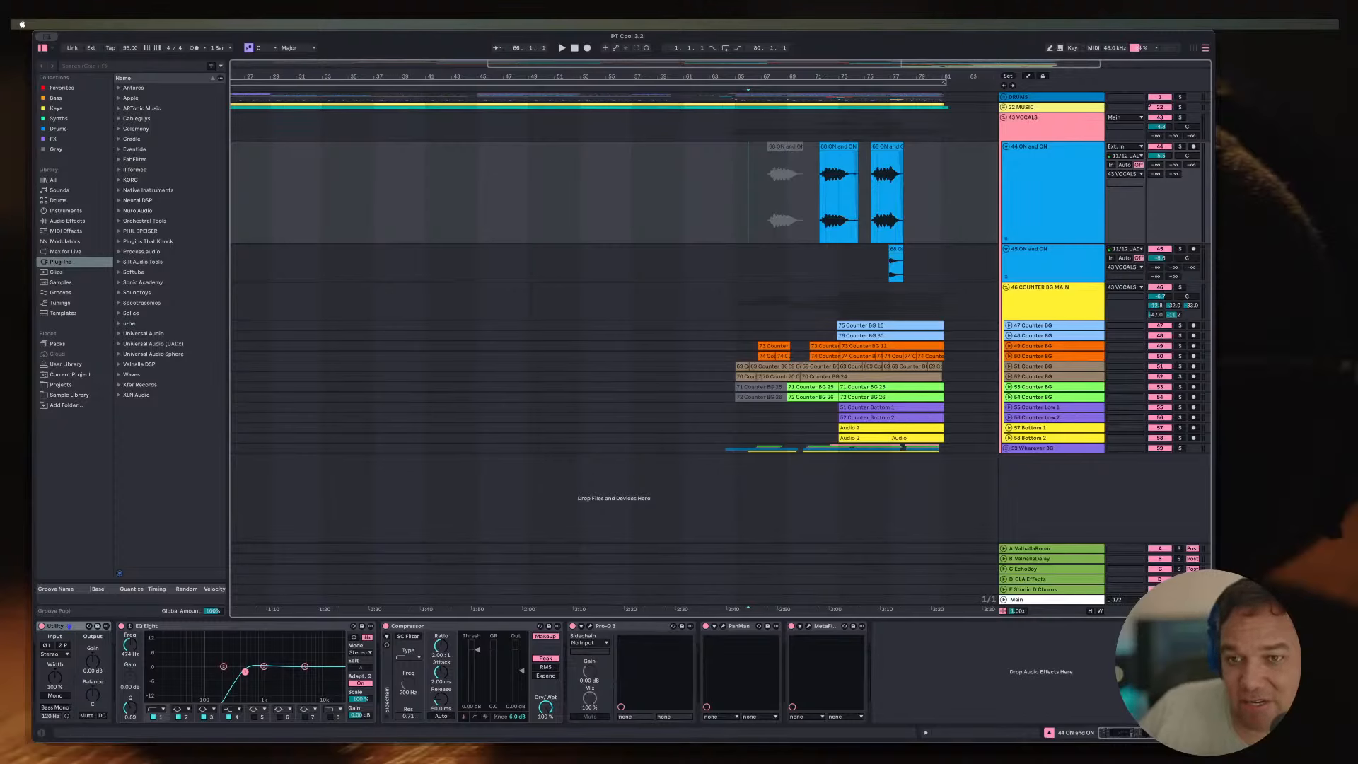
Step: Audition the clip on the second ON and ON track in solo from bar 76
left_click(890, 265)
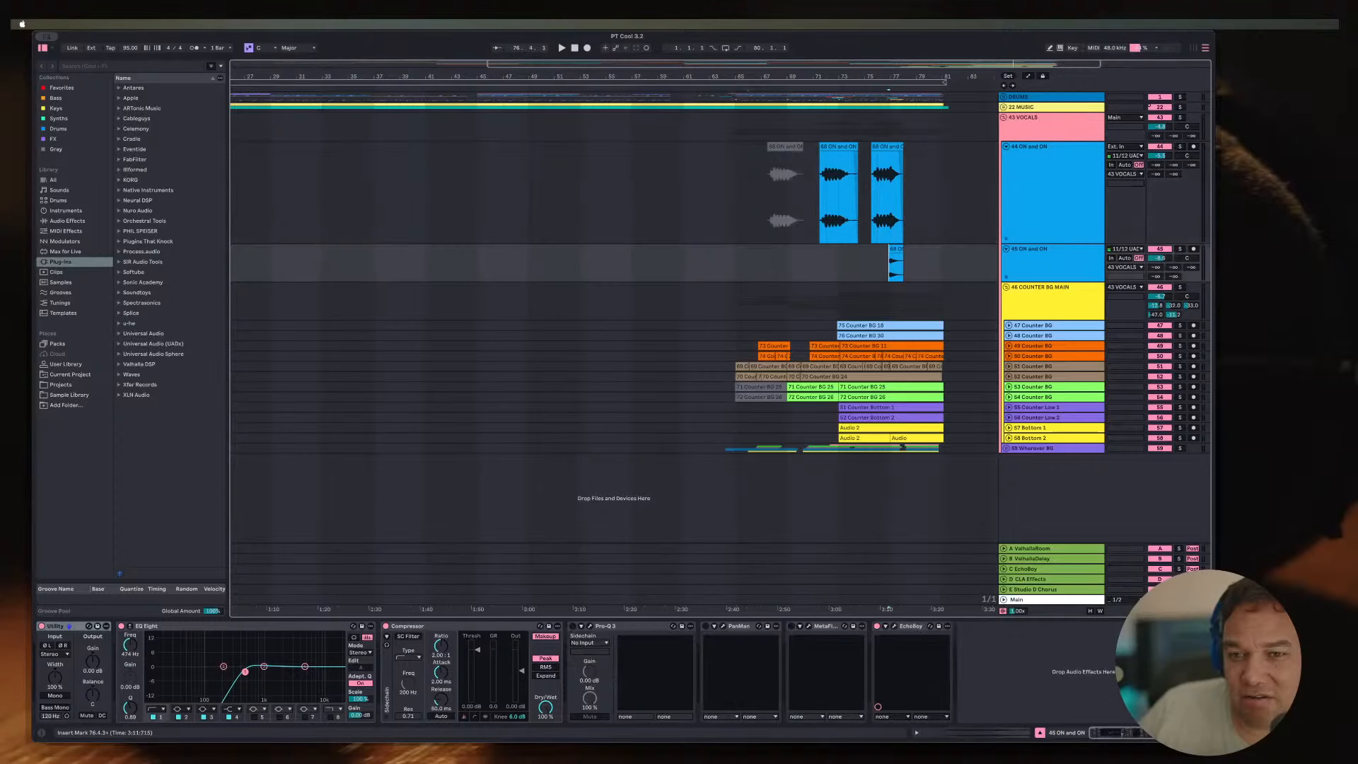
left_click(1180, 249)
key("space")
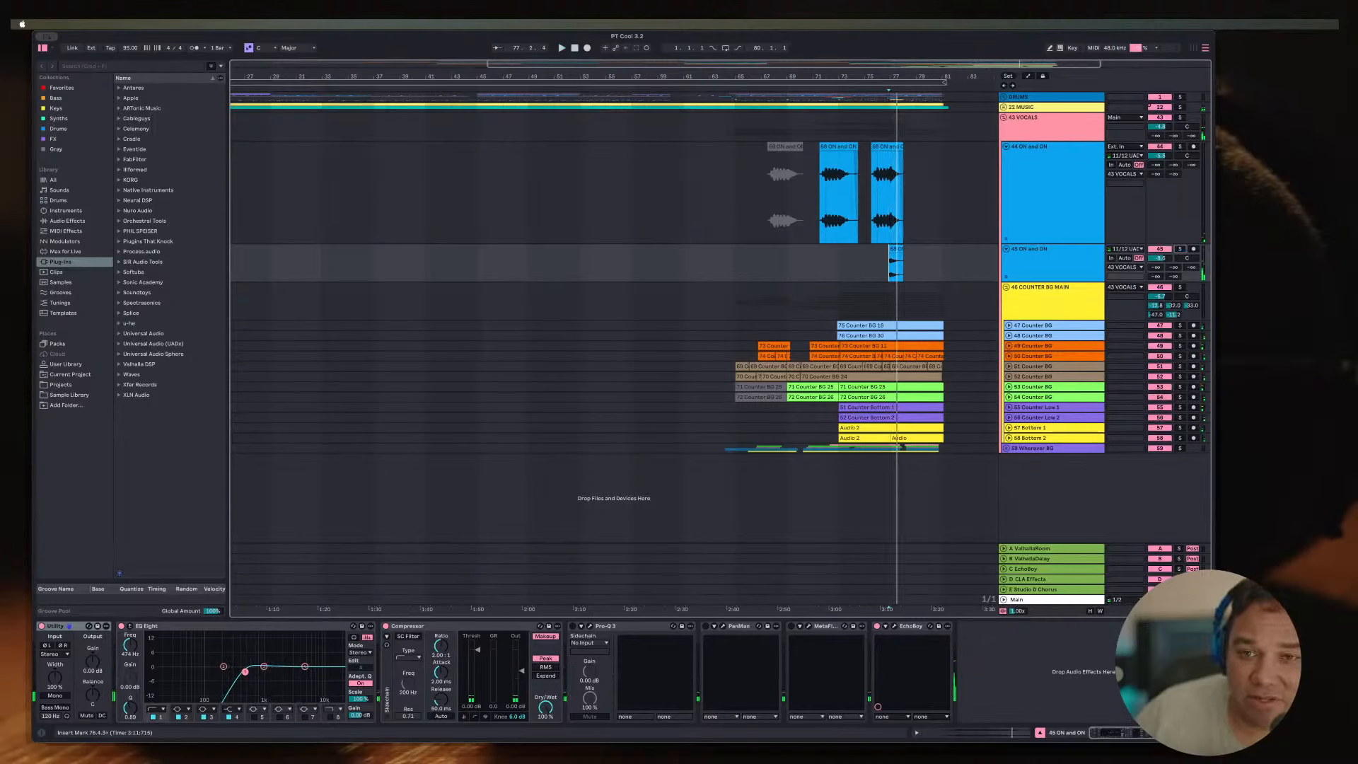
left_click(1180, 249)
Step: Rename the second ON and ON track as ON and ON Delay
key("super+r")
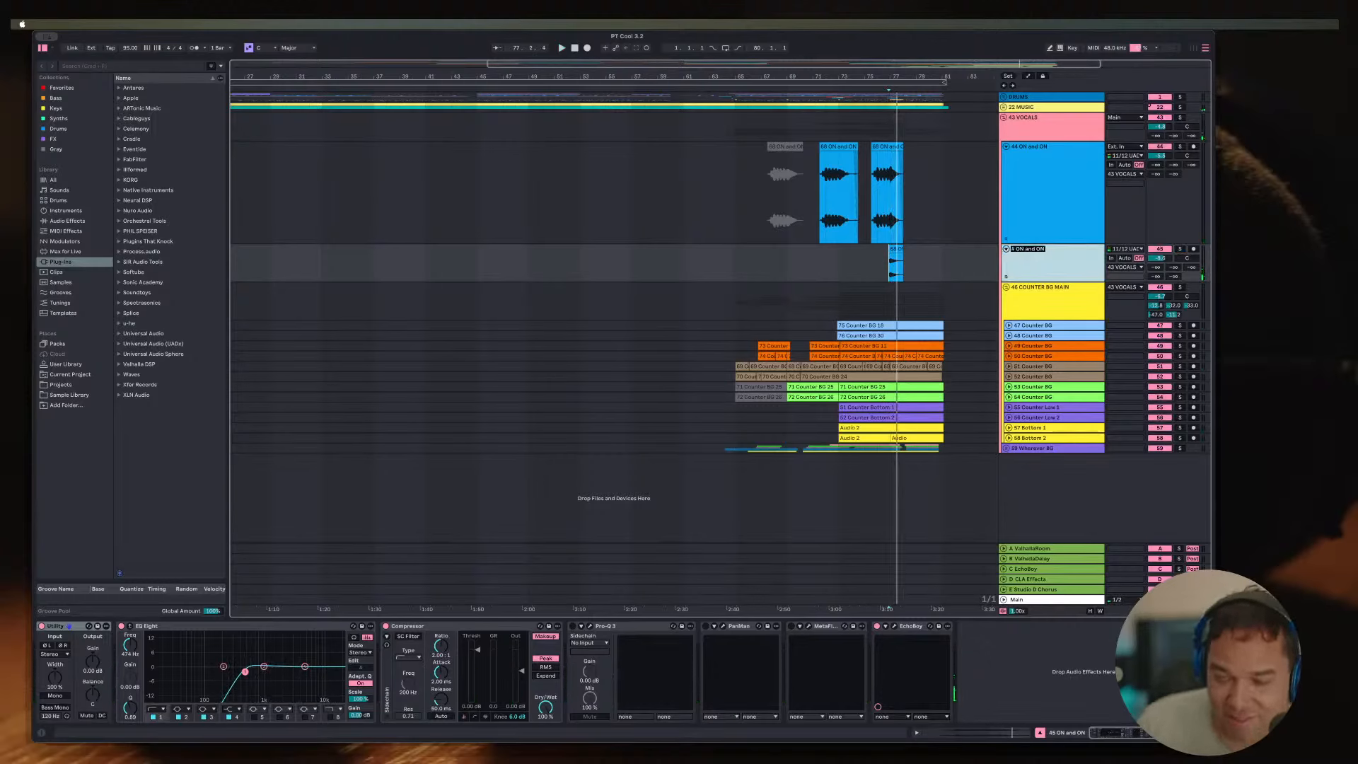
key("Return")
type("Delay")
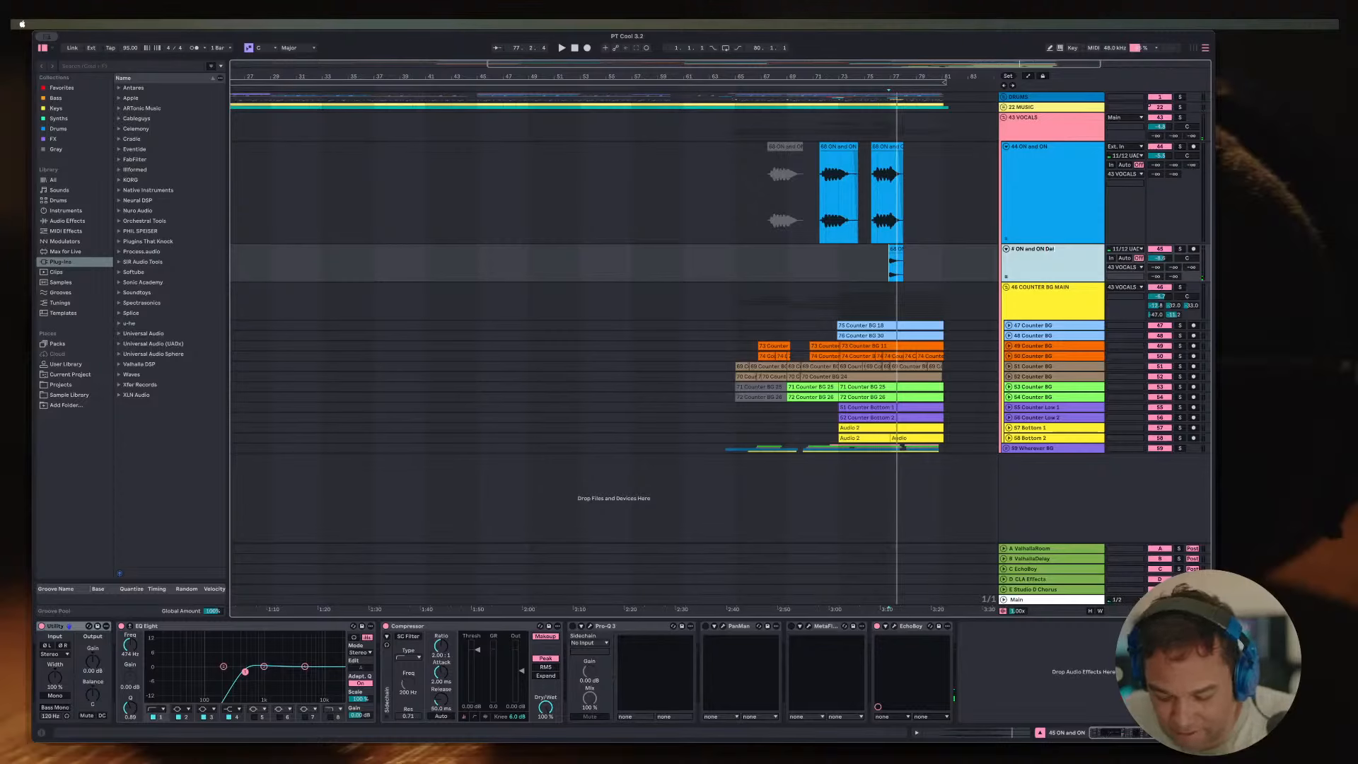
key("Return")
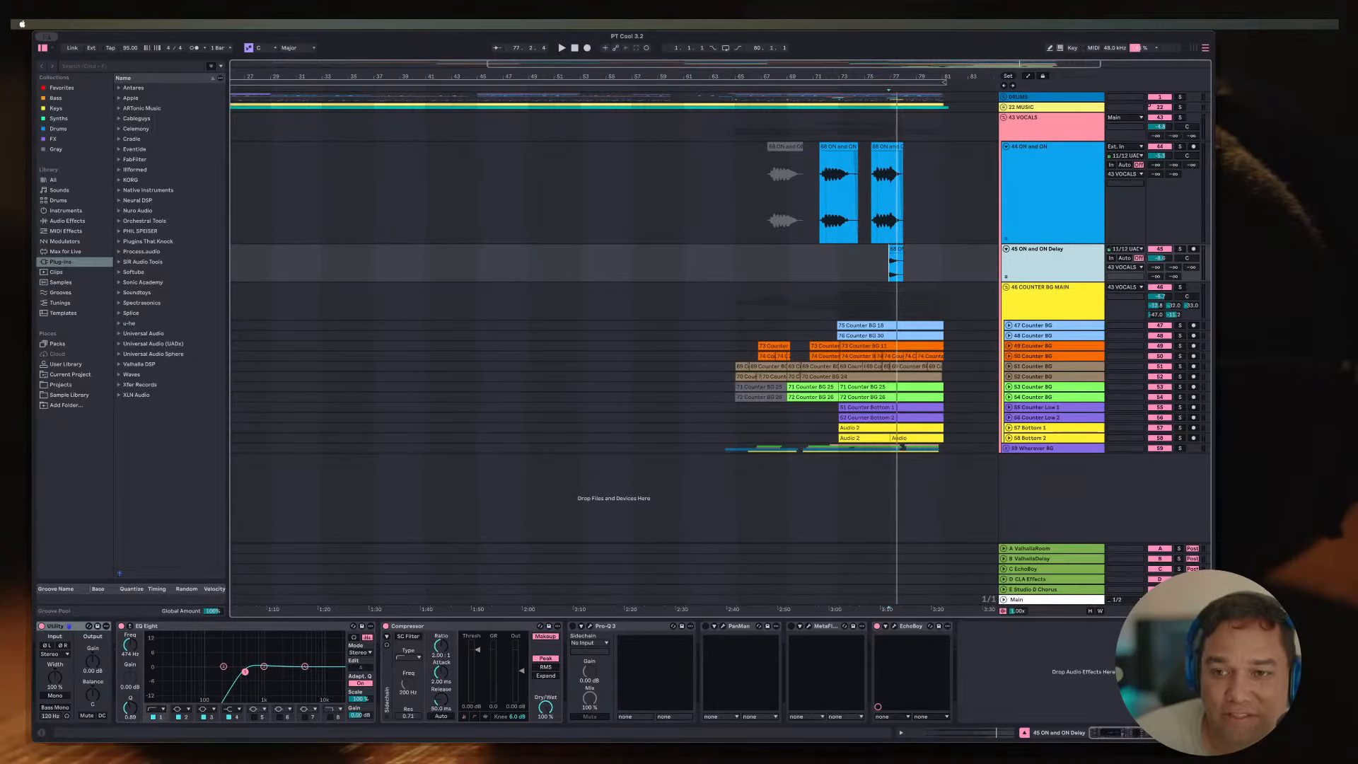
Step: Fold the ON and ON and the ON and ON Delay tracks, and select the COUNTER BG MAIN group
left_click(1006, 146)
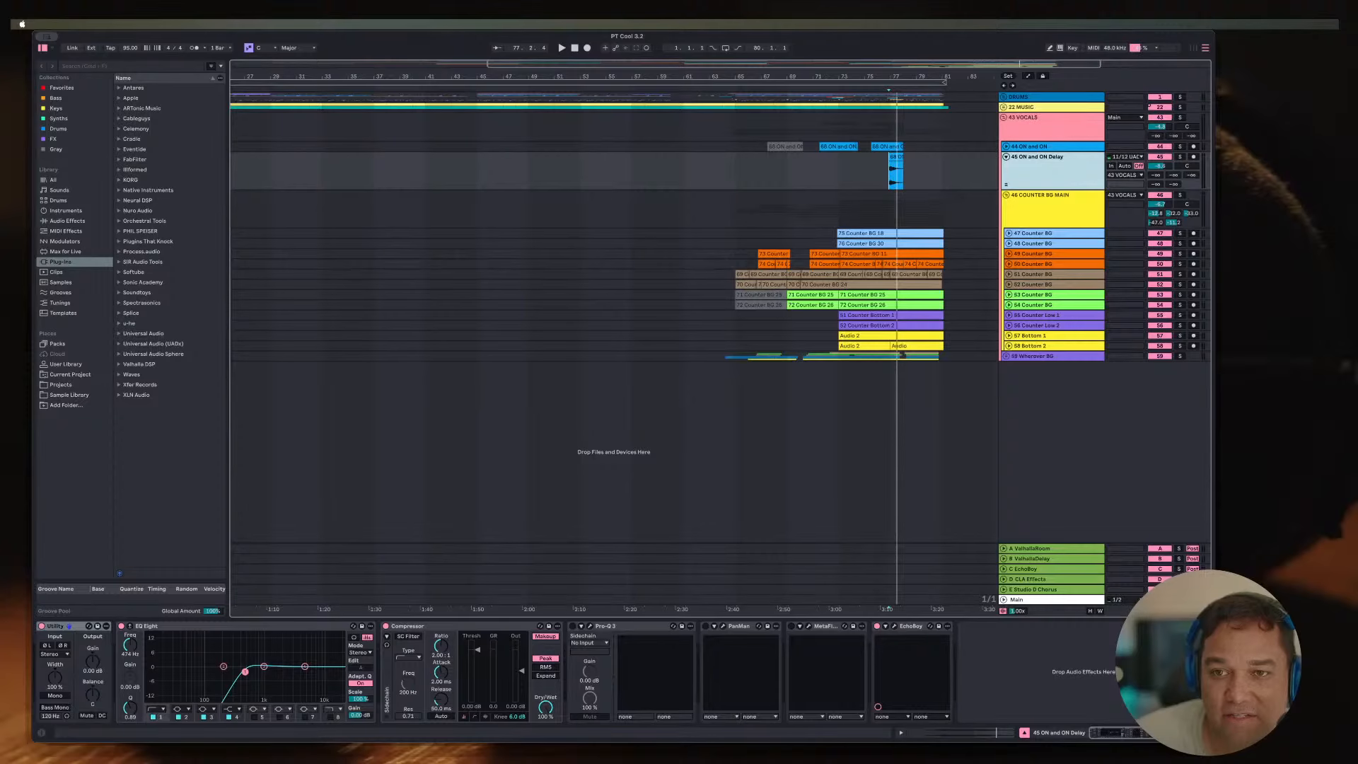
left_click(1006, 157)
left_click(1040, 167)
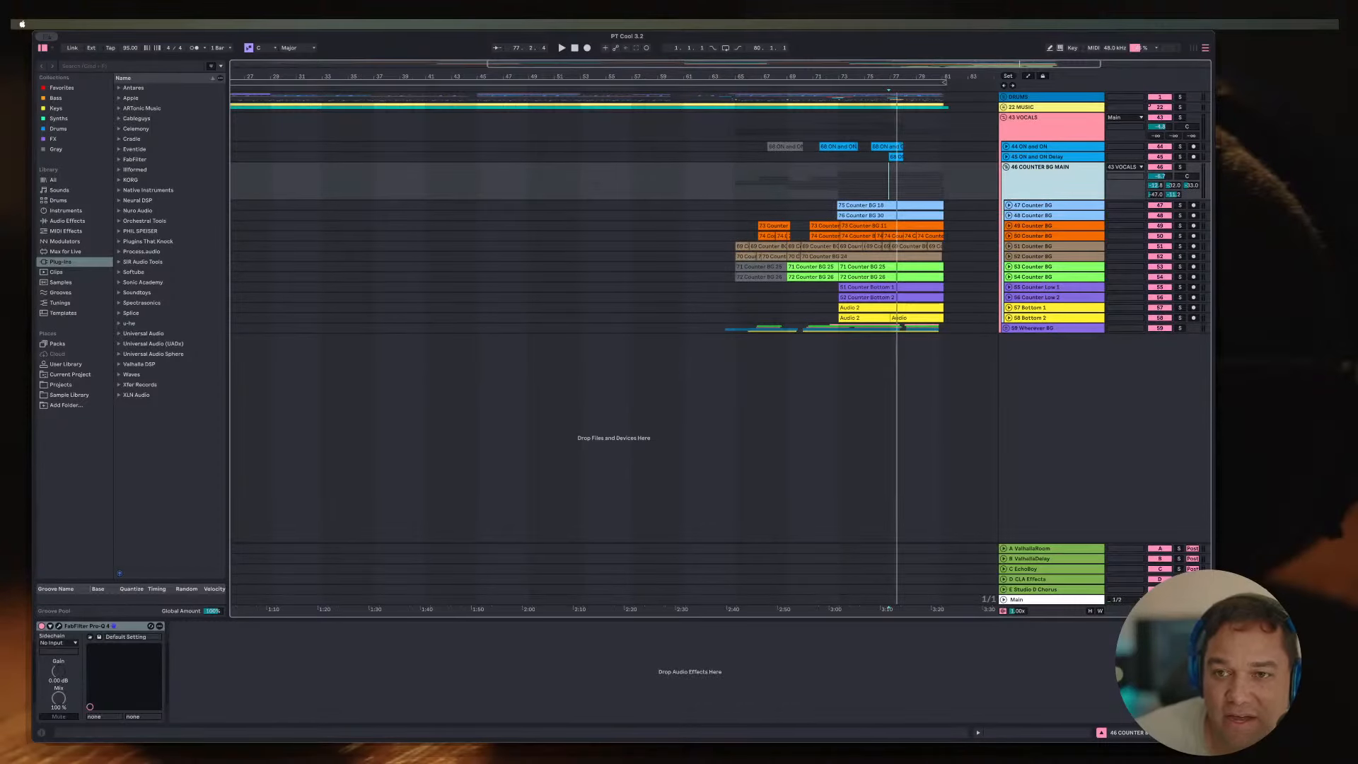
left_click(1009, 206)
left_click(1009, 206)
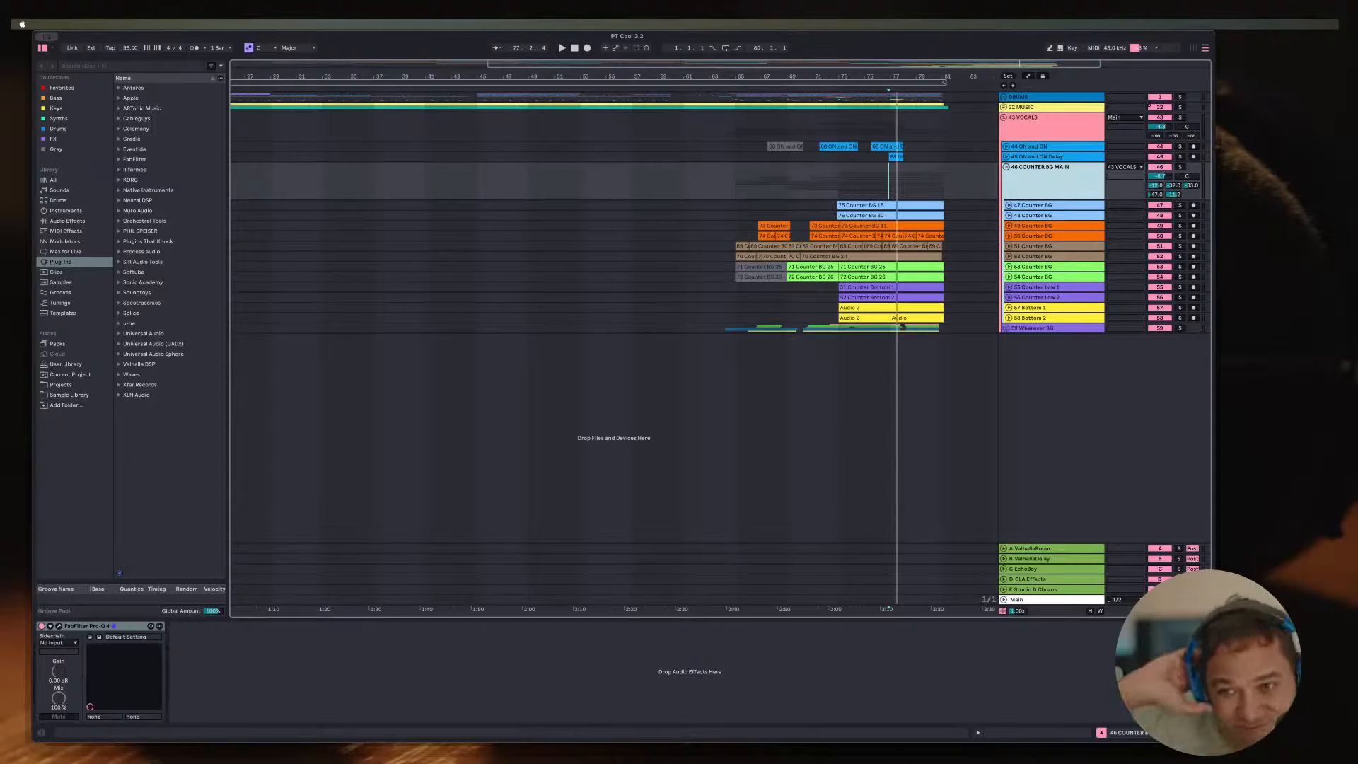
key("super+r")
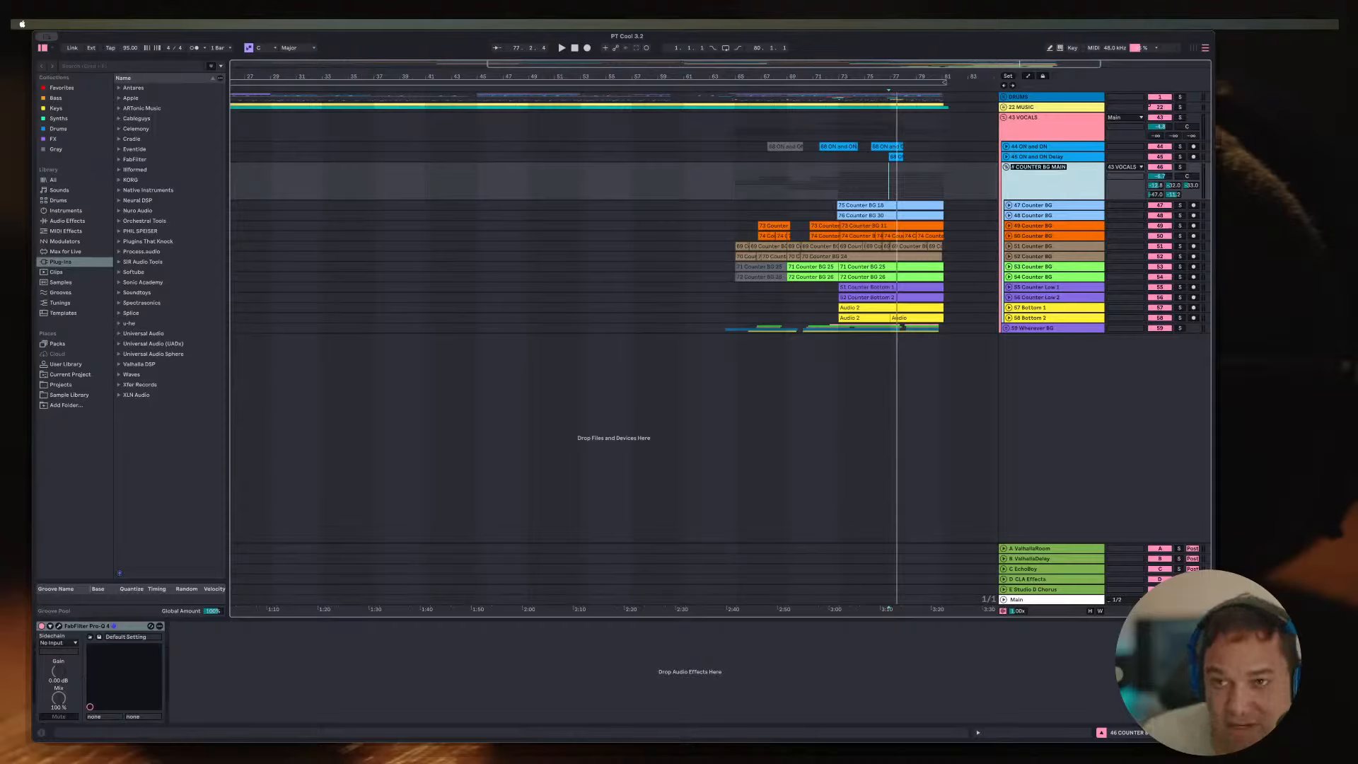
Step: Mute the Wherever BG group and briefly unfold it to inspect its tracks
left_click(901, 326)
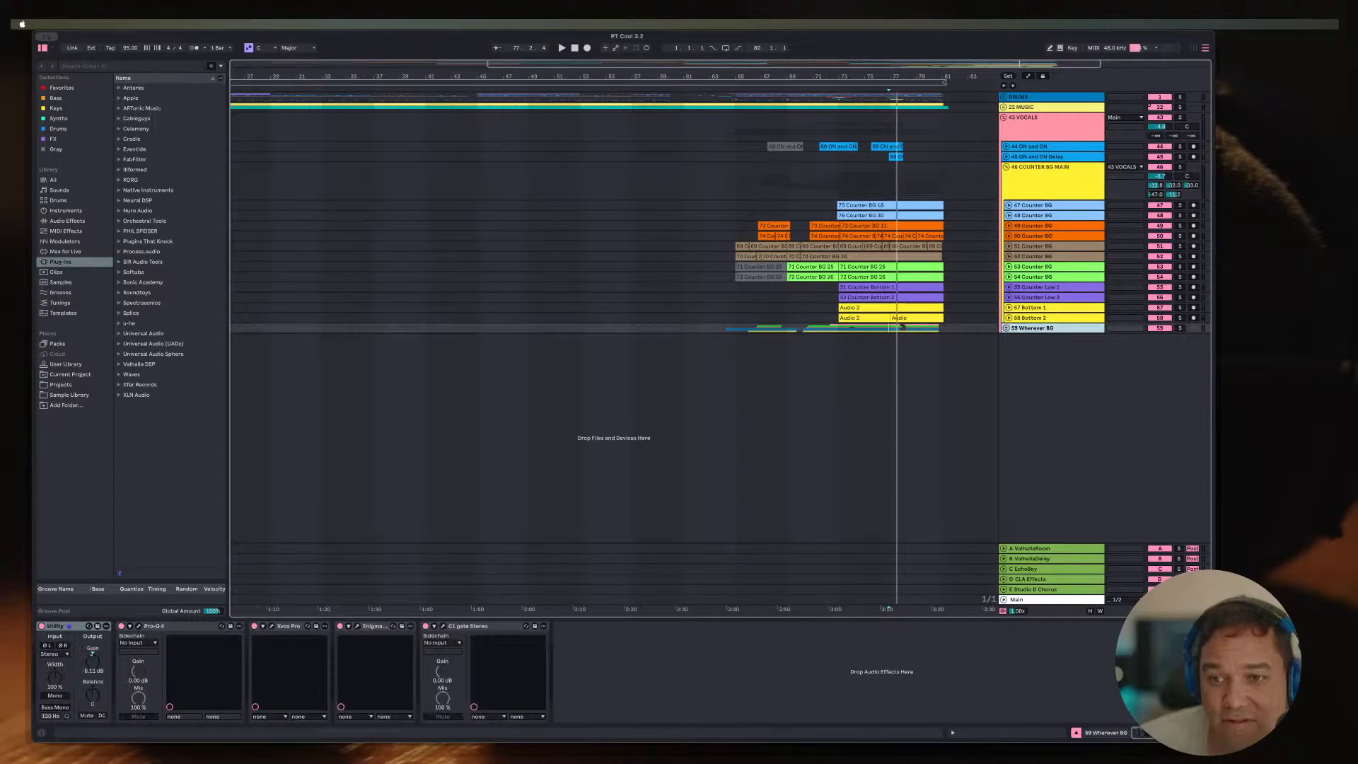
left_click(1049, 172)
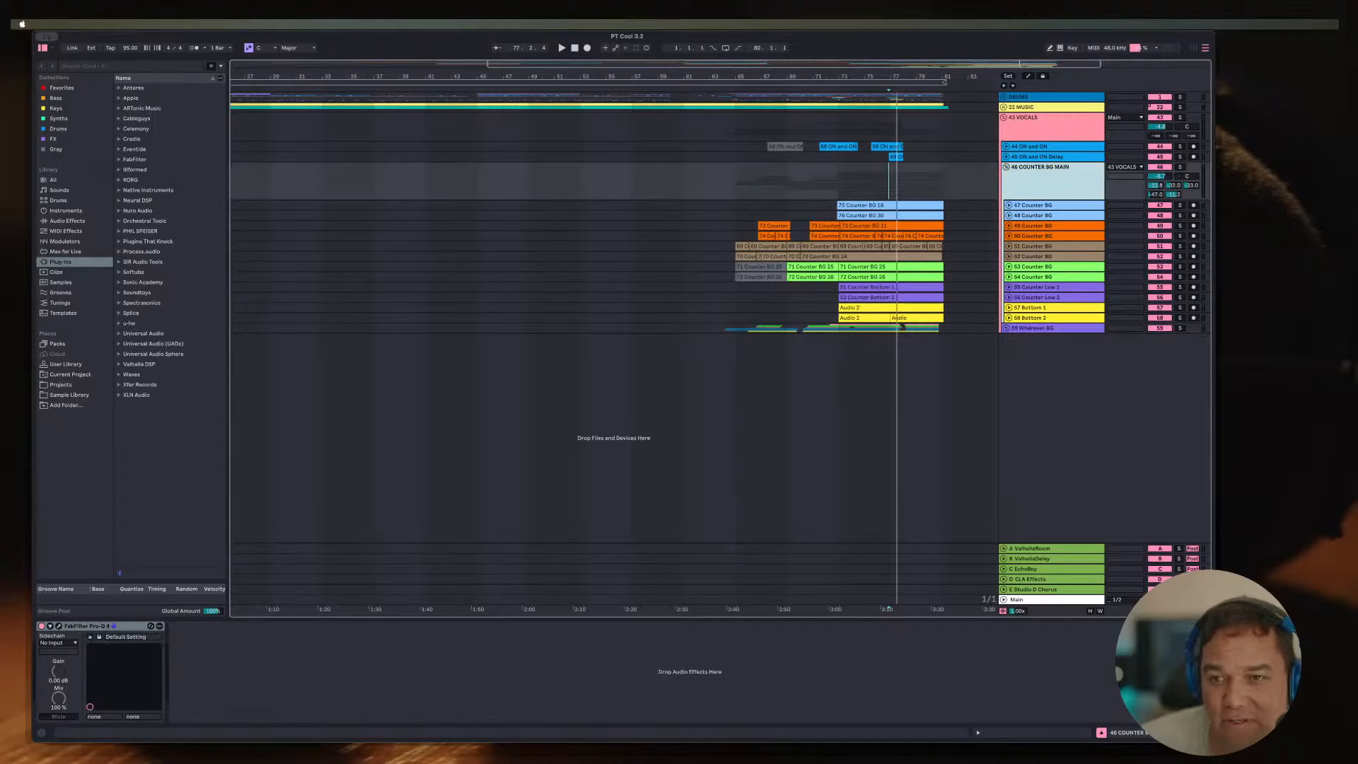
left_click(1159, 328)
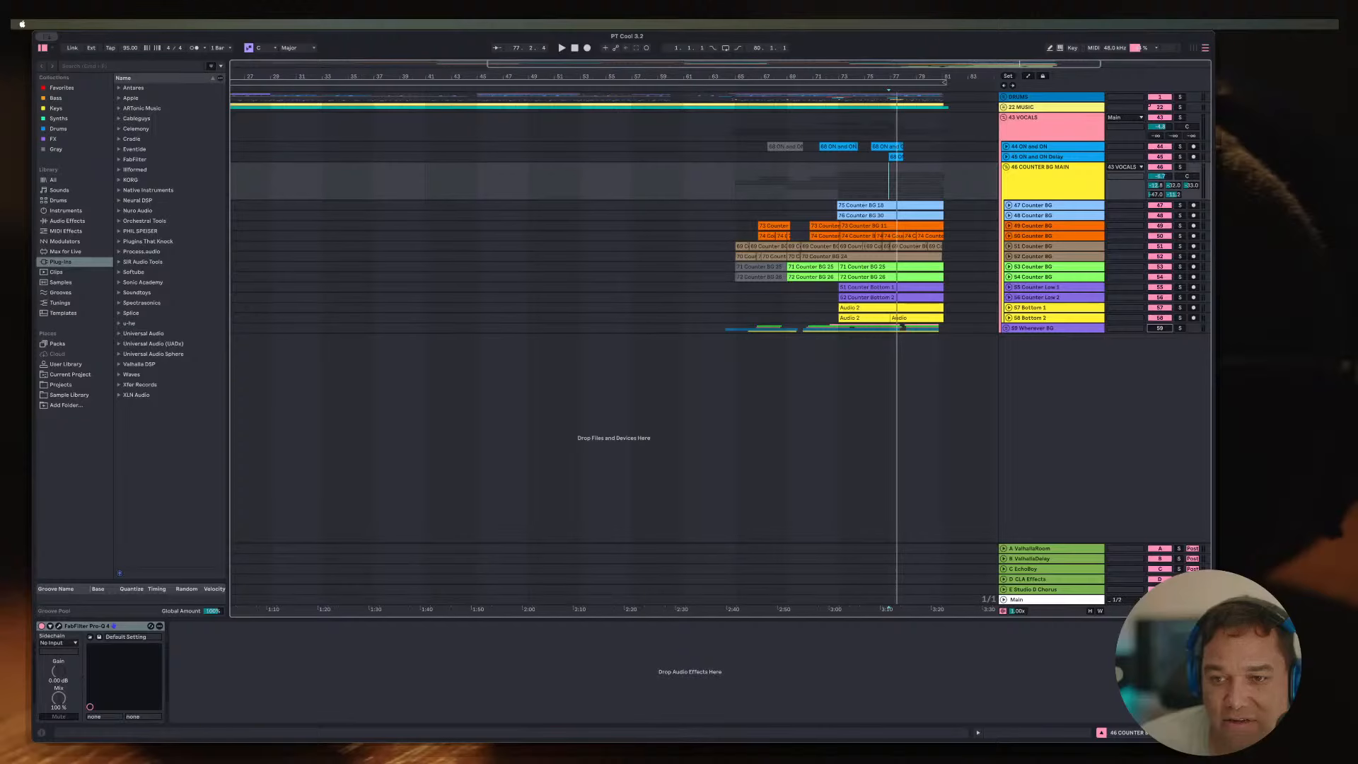
left_click(1006, 328)
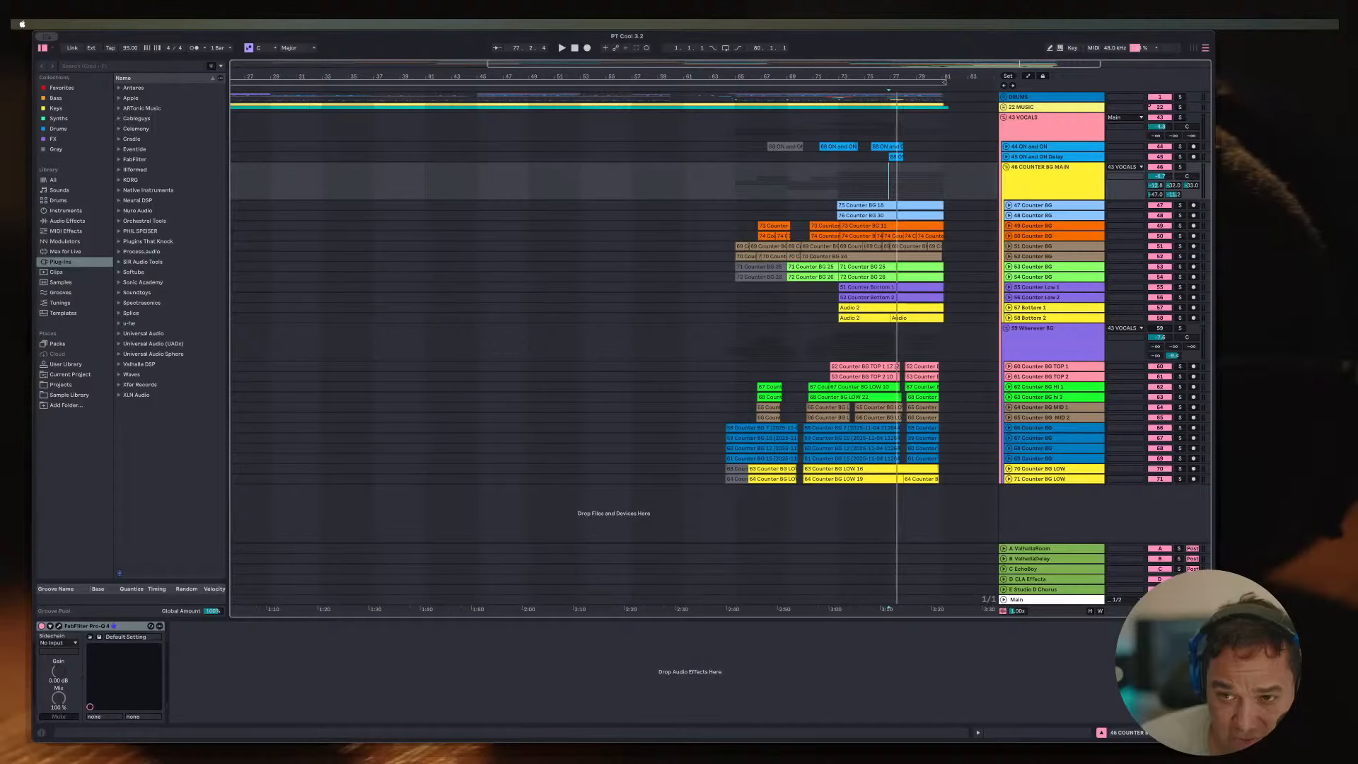
left_click(1006, 328)
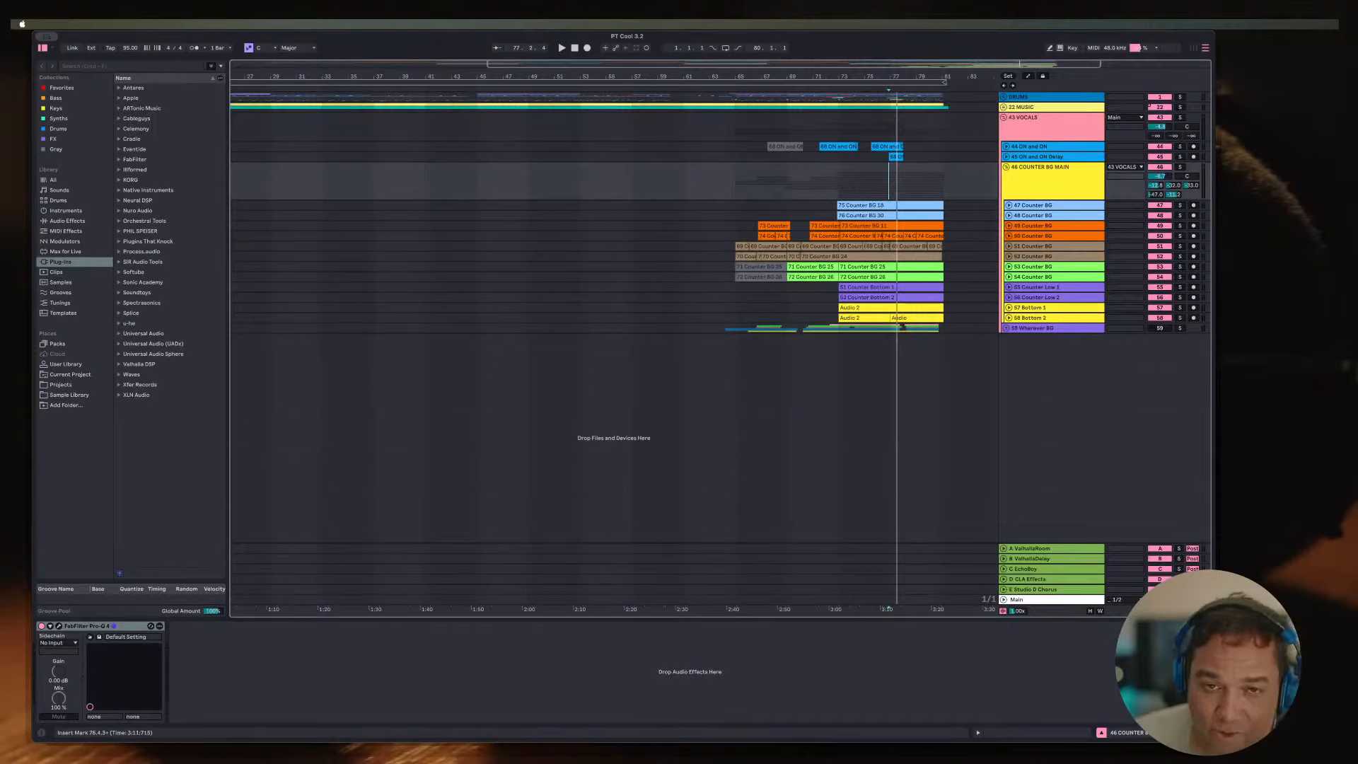
Step: Audition the COUNTER BG MAIN group from bar 65
left_click(736, 181)
key("space")
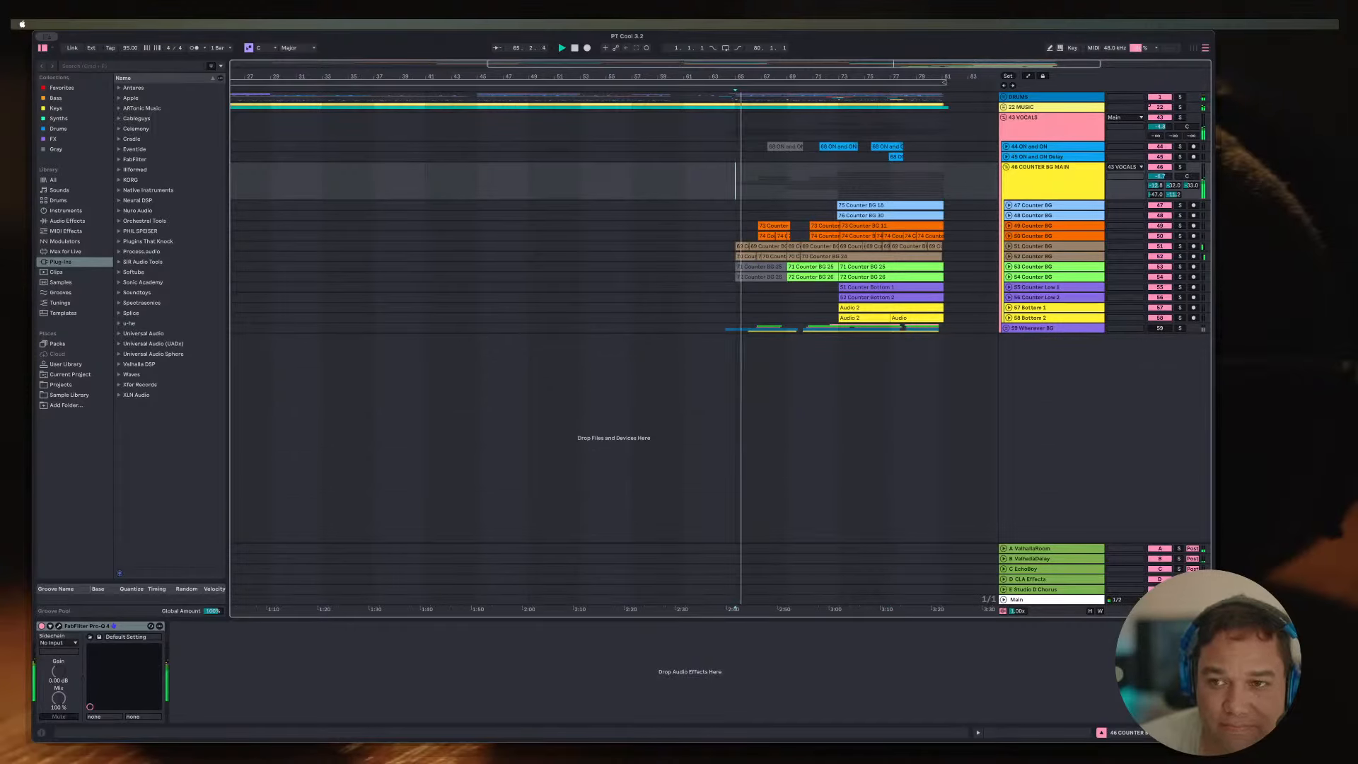
key("space")
Step: Rename the COUNTER BG MAIN group as No Matter BG
left_click(1053, 182)
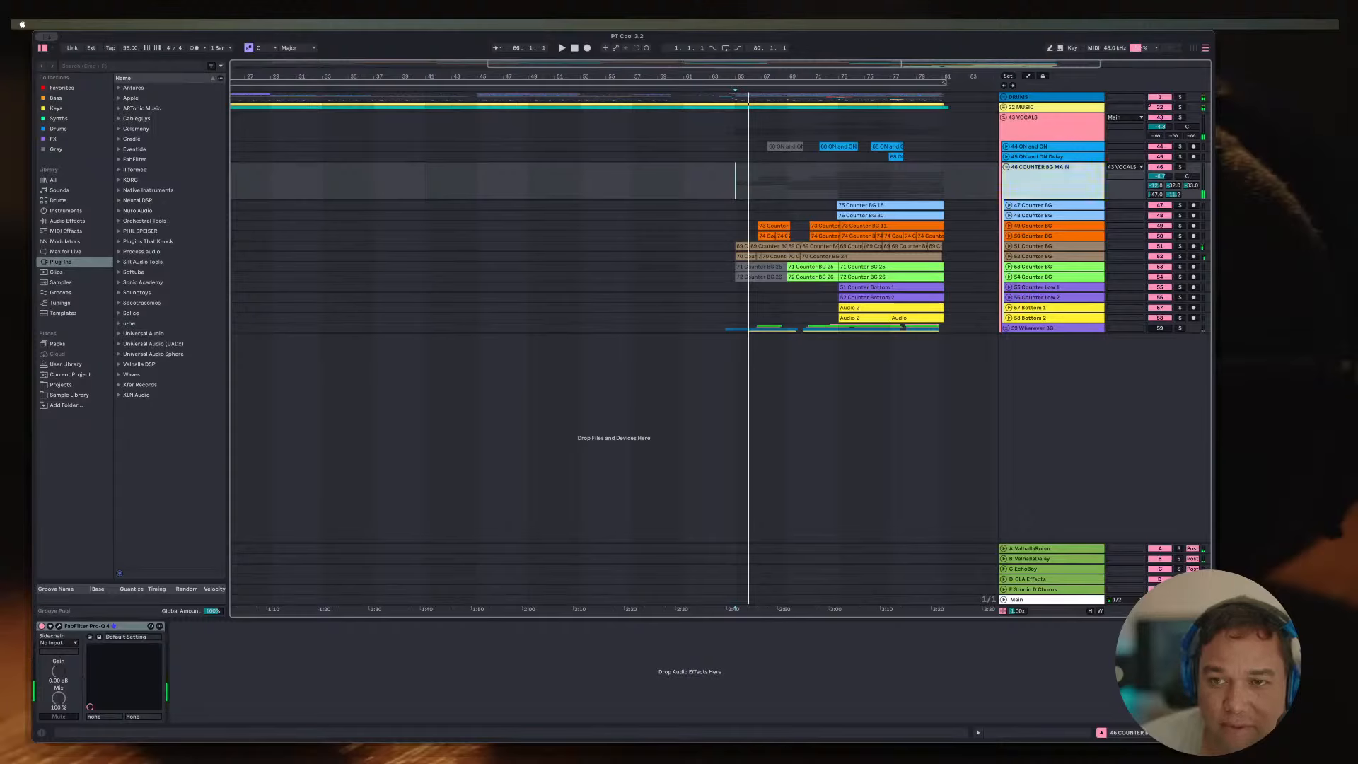
key("super+r")
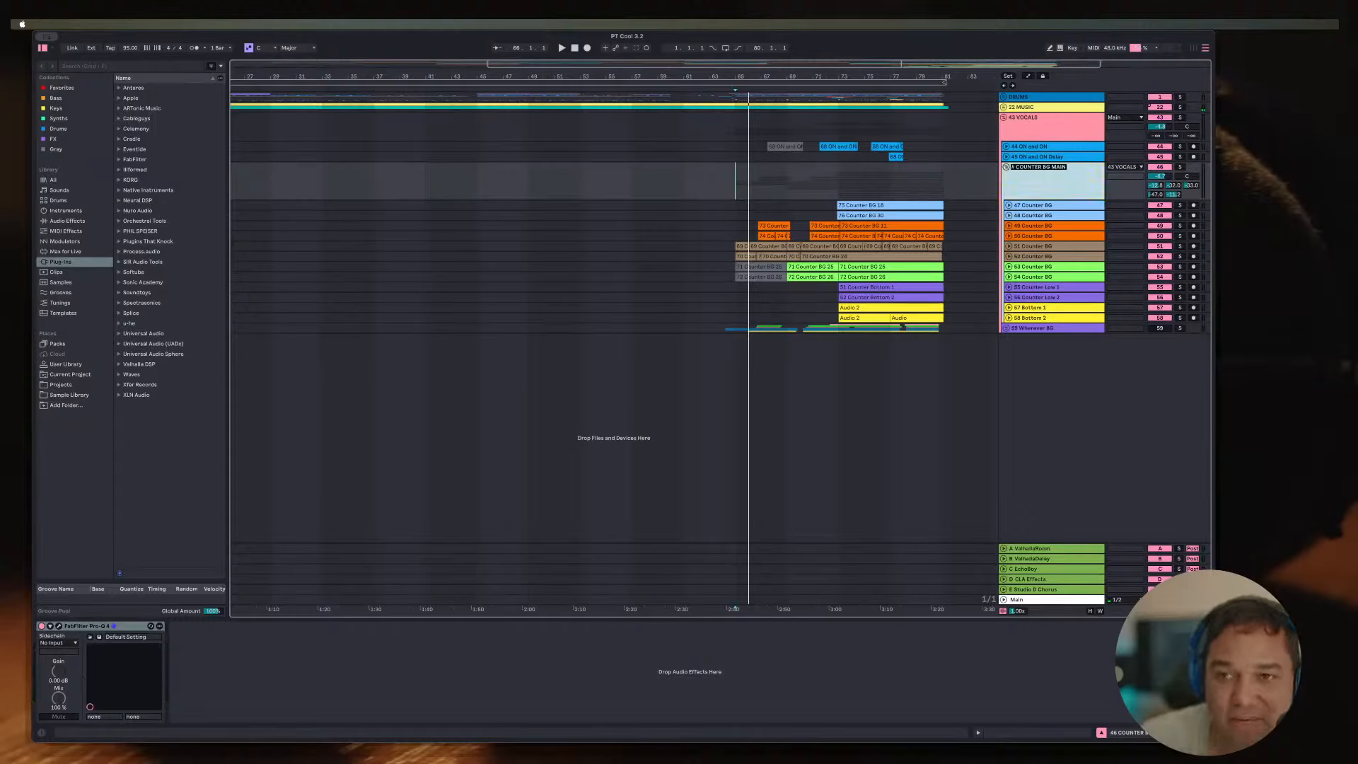
left_click(1043, 167)
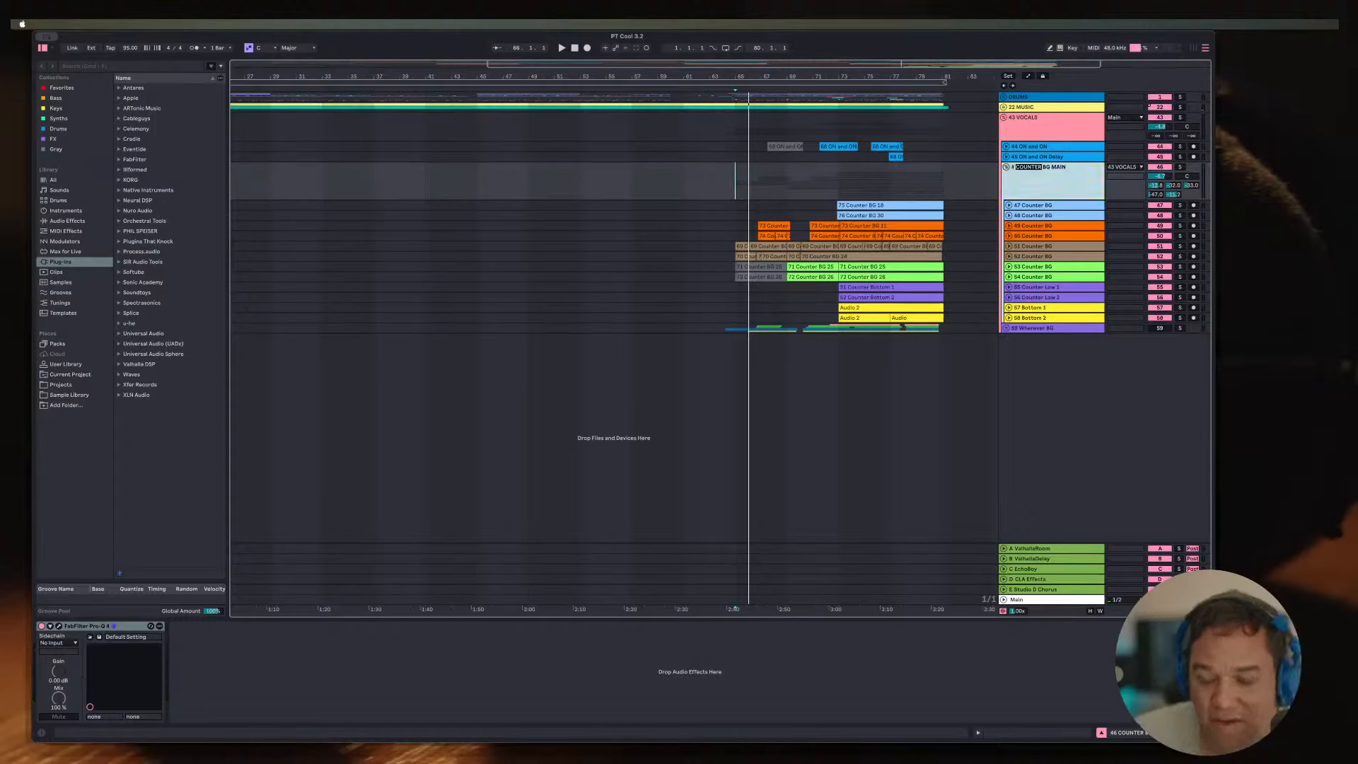
type("No Matter")
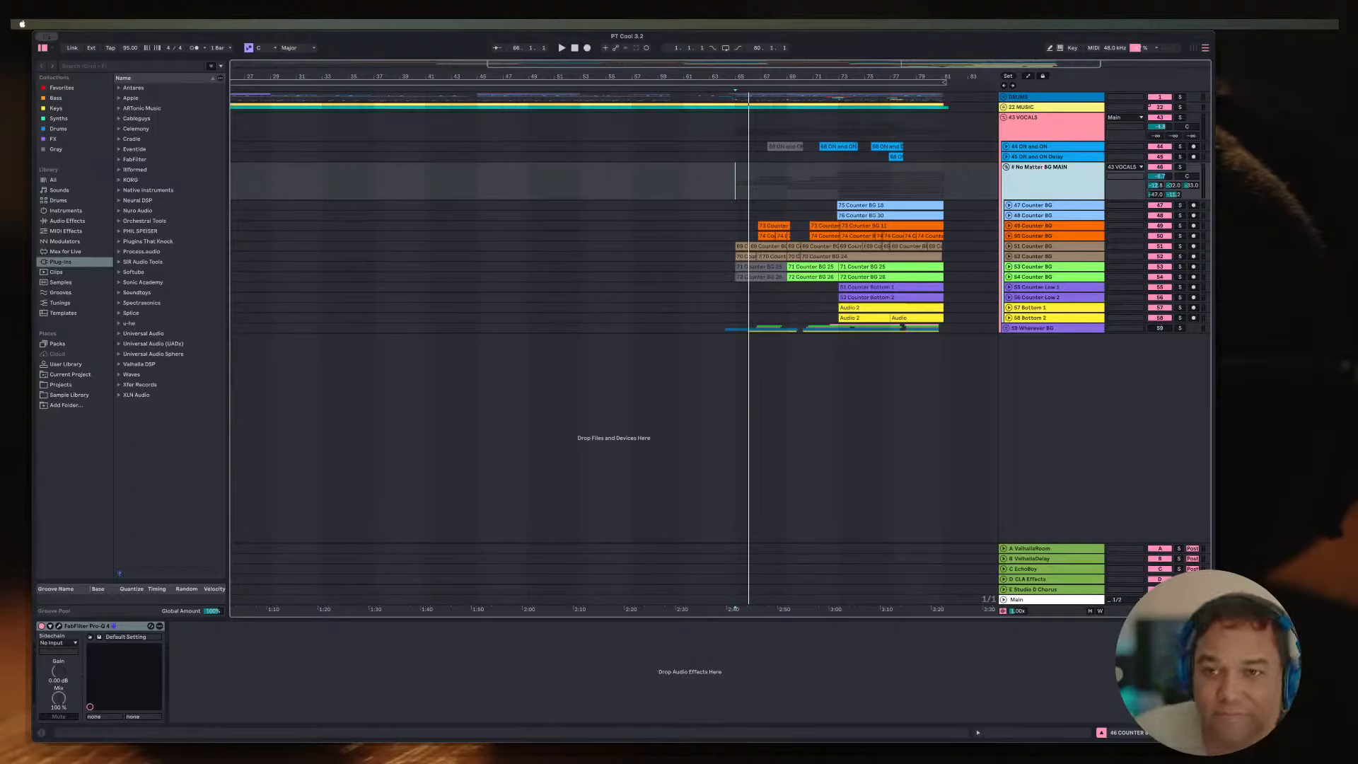
key("Return")
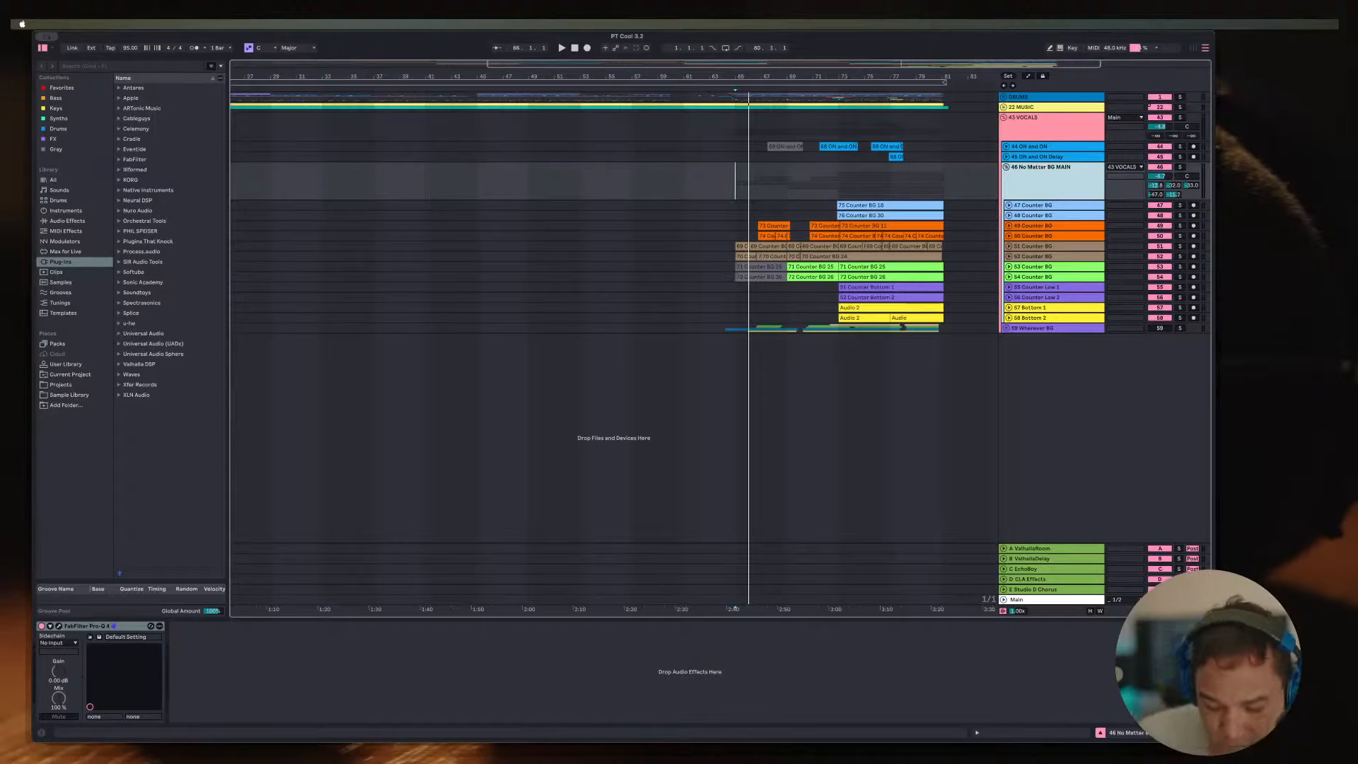
key("super+r")
key("Right")
key("BackSpace")
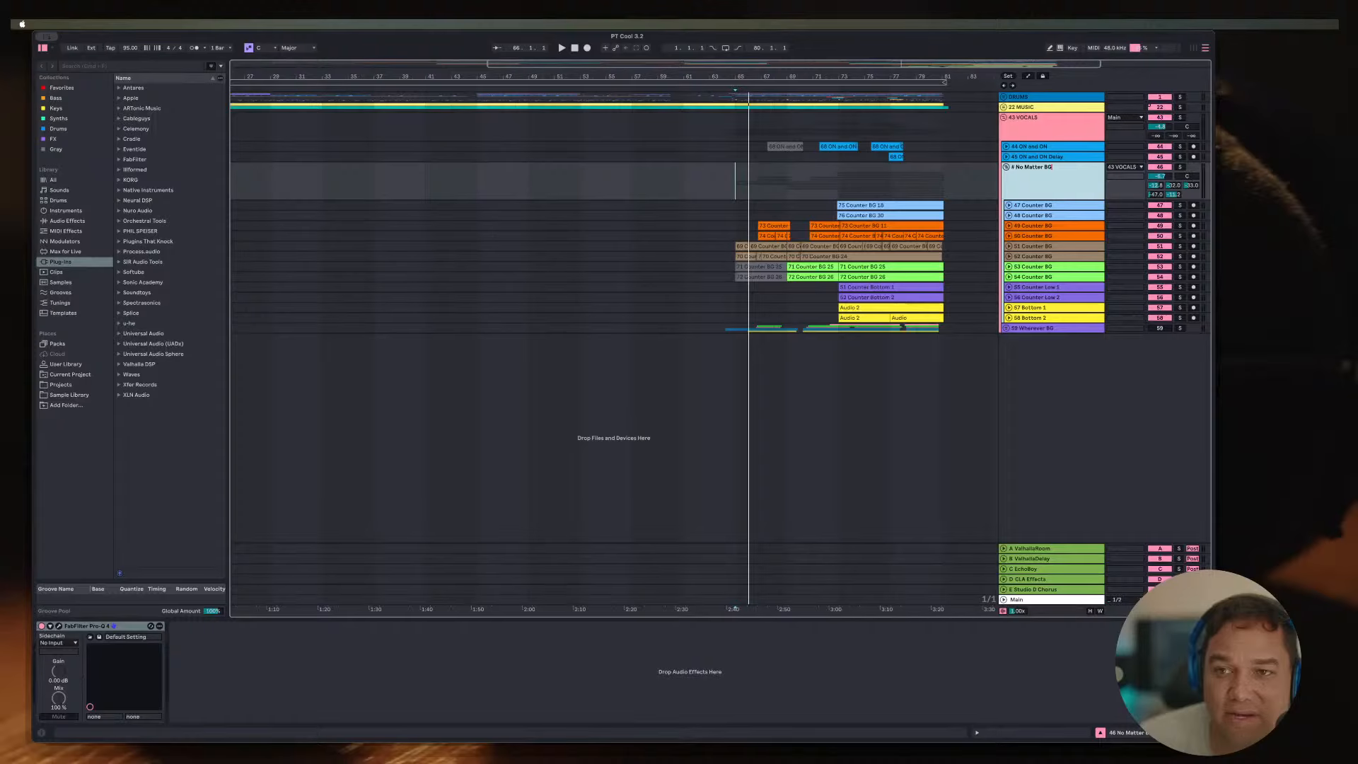
key("Return")
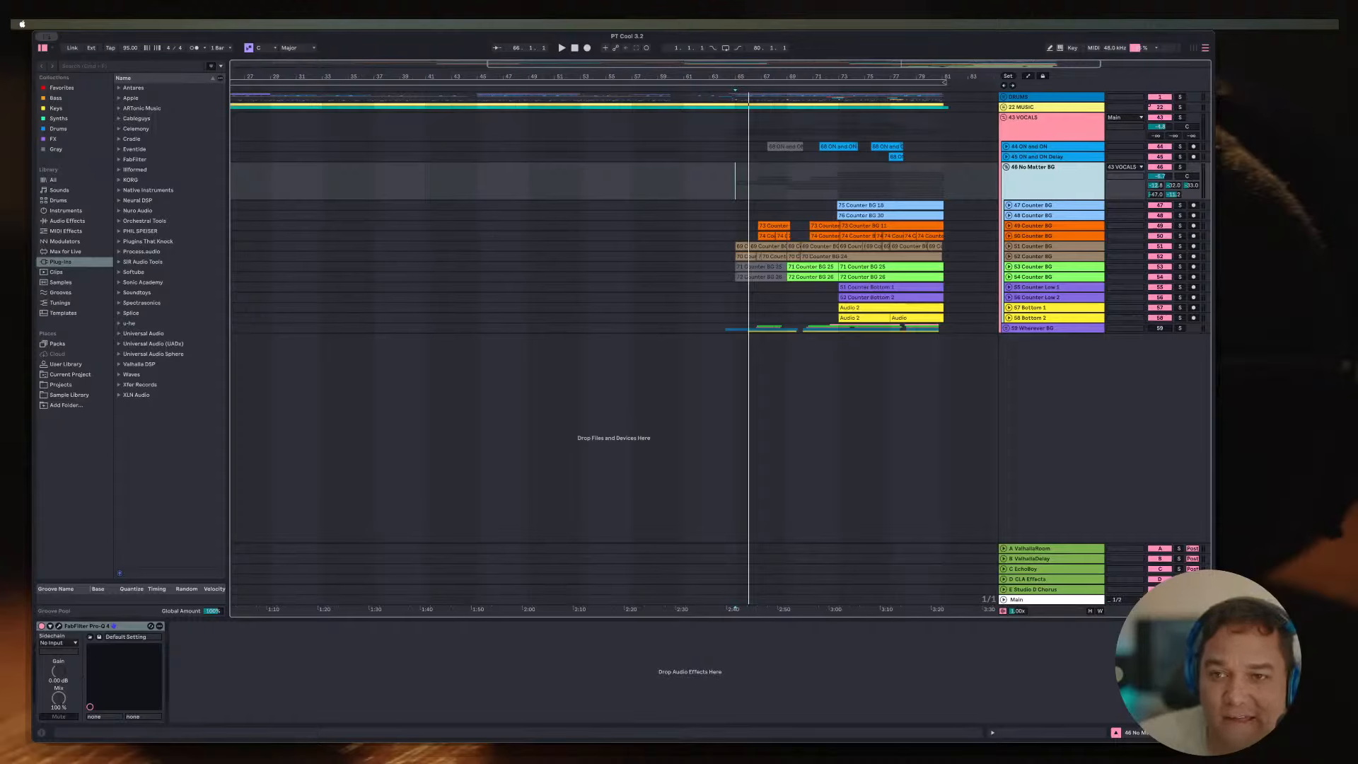
Step: Play on through the No Matter BG group and activate the greyed-out bar 65 clips on its two green Counter BG tracks
key("space")
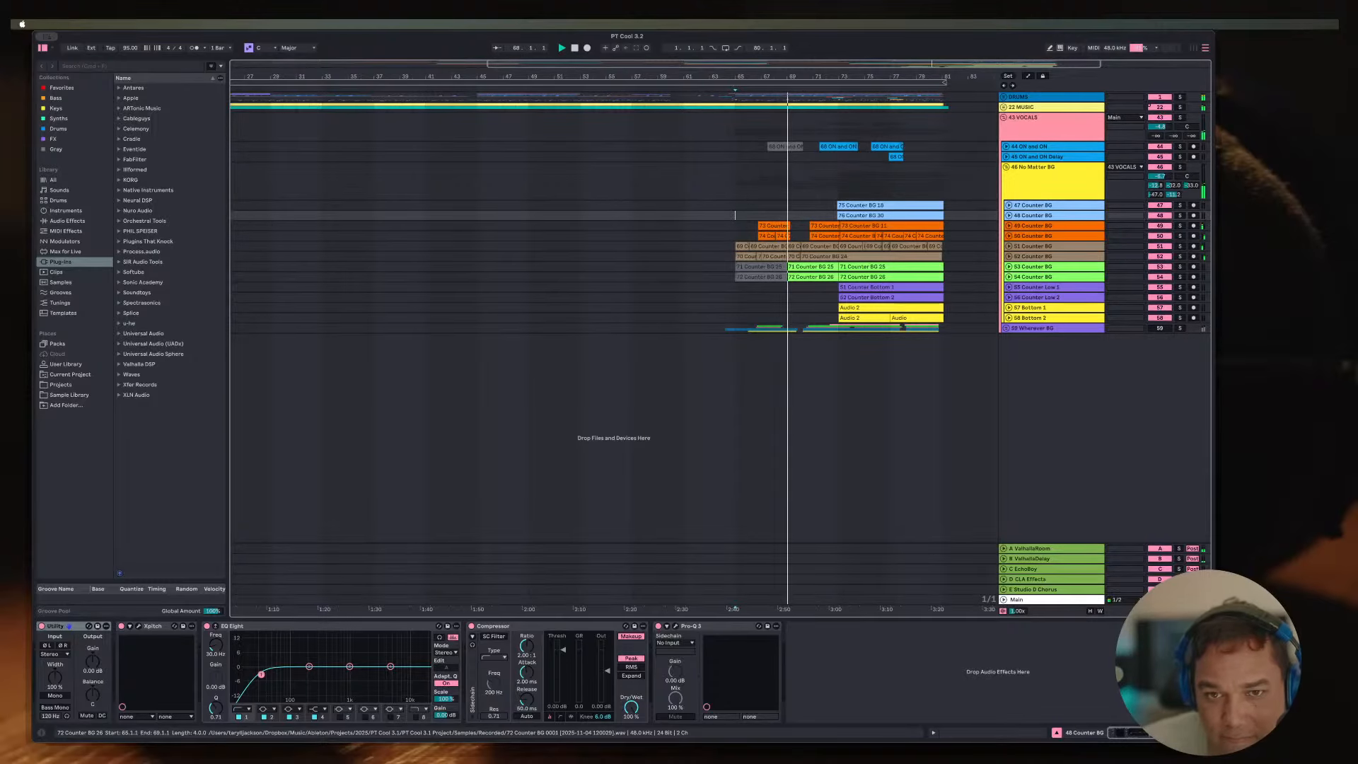
key("space")
left_click(760, 266)
key("0")
left_click(759, 277)
key("0")
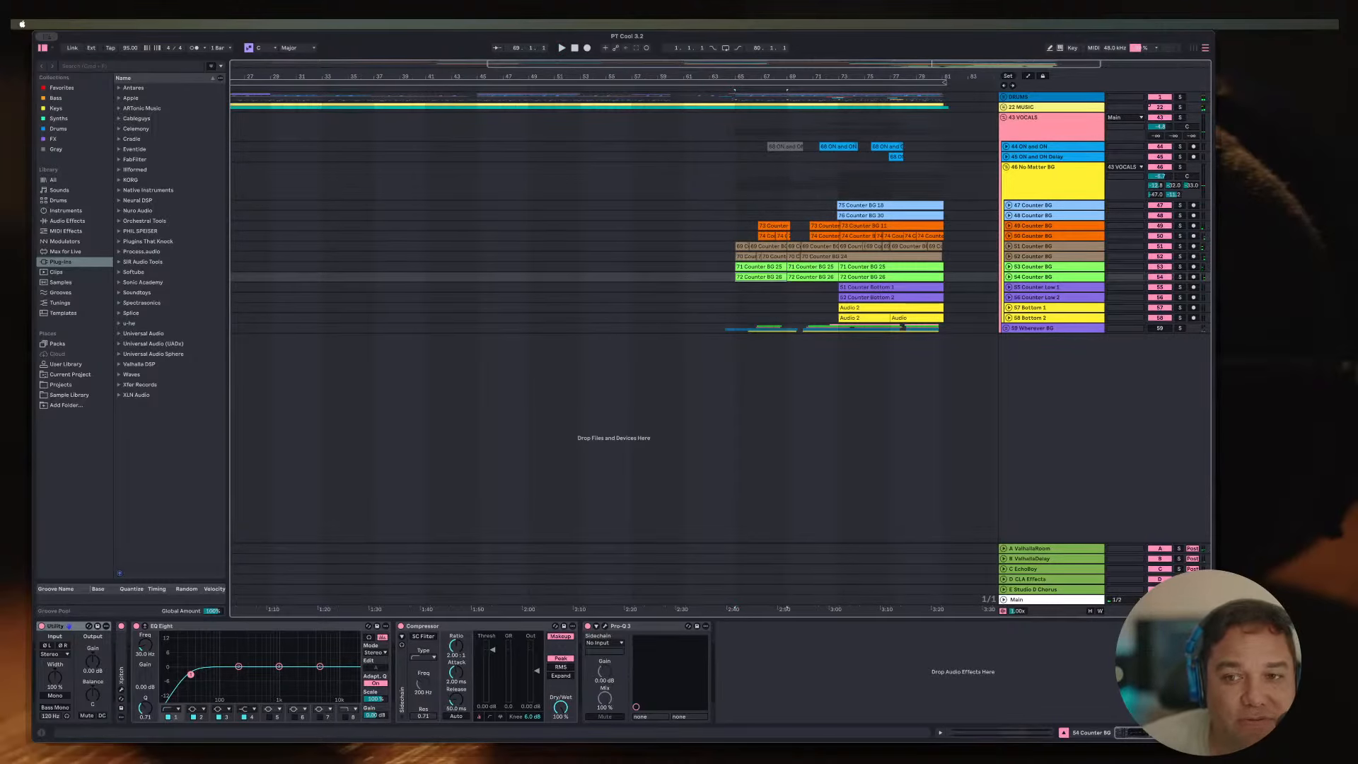
Step: Unfold the two green Counter BG tracks and audition them from bar 65
left_click(1008, 277)
left_click(1009, 267)
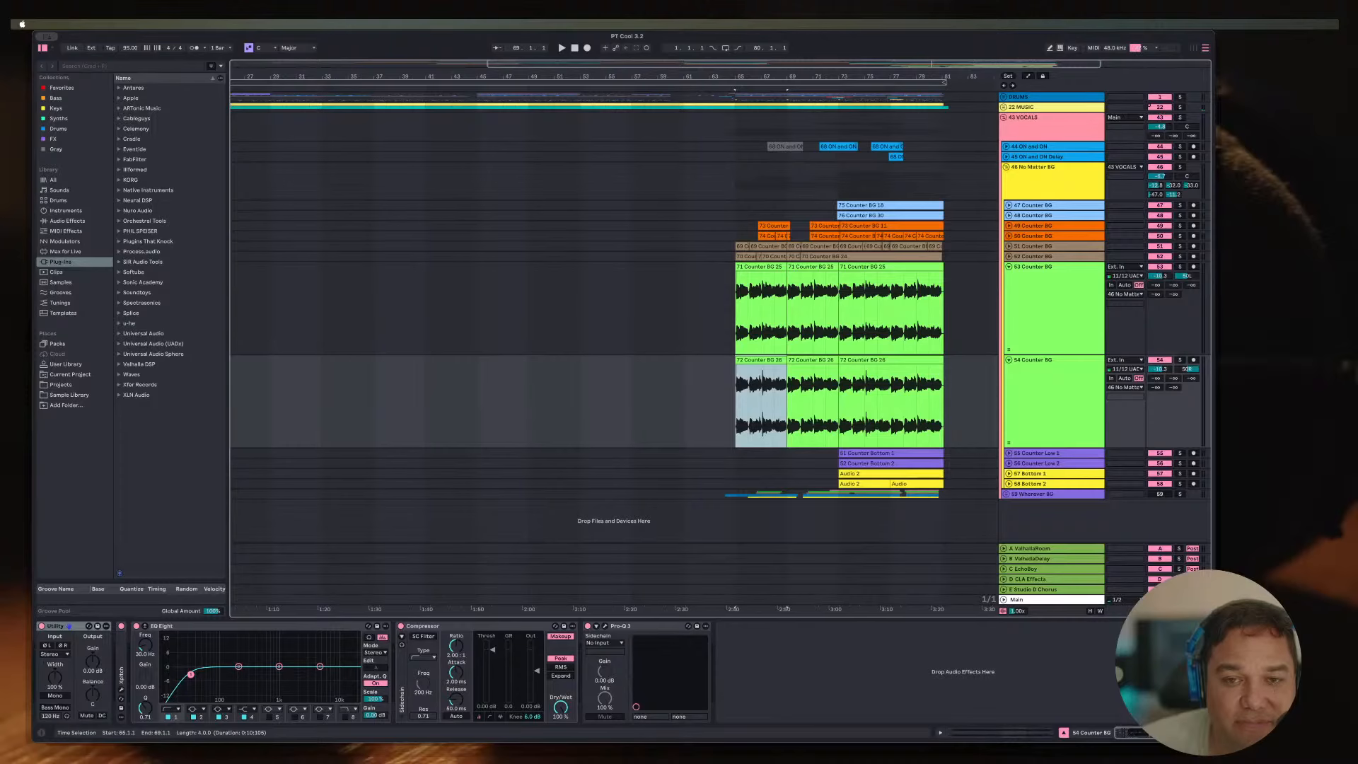
left_click(736, 311)
key("minus")
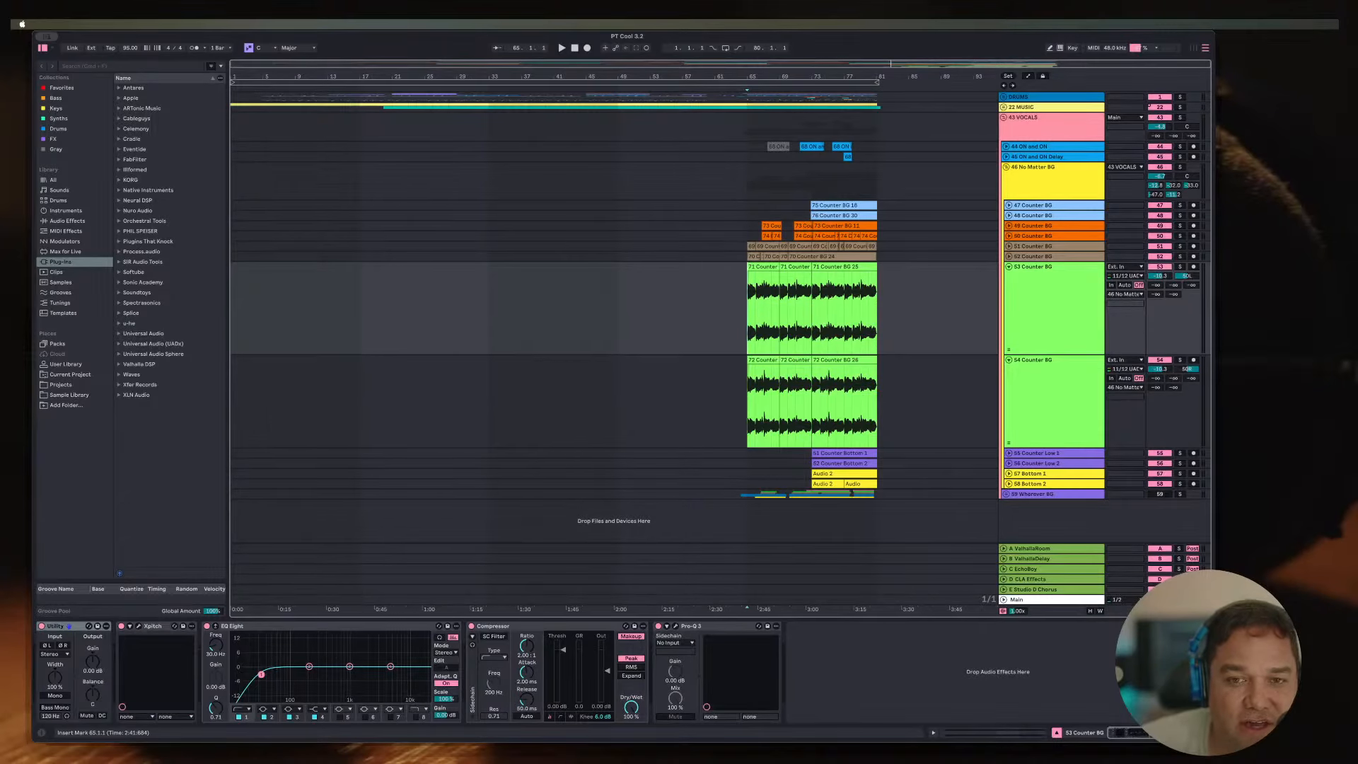
key("plus")
key("plus")
key("space")
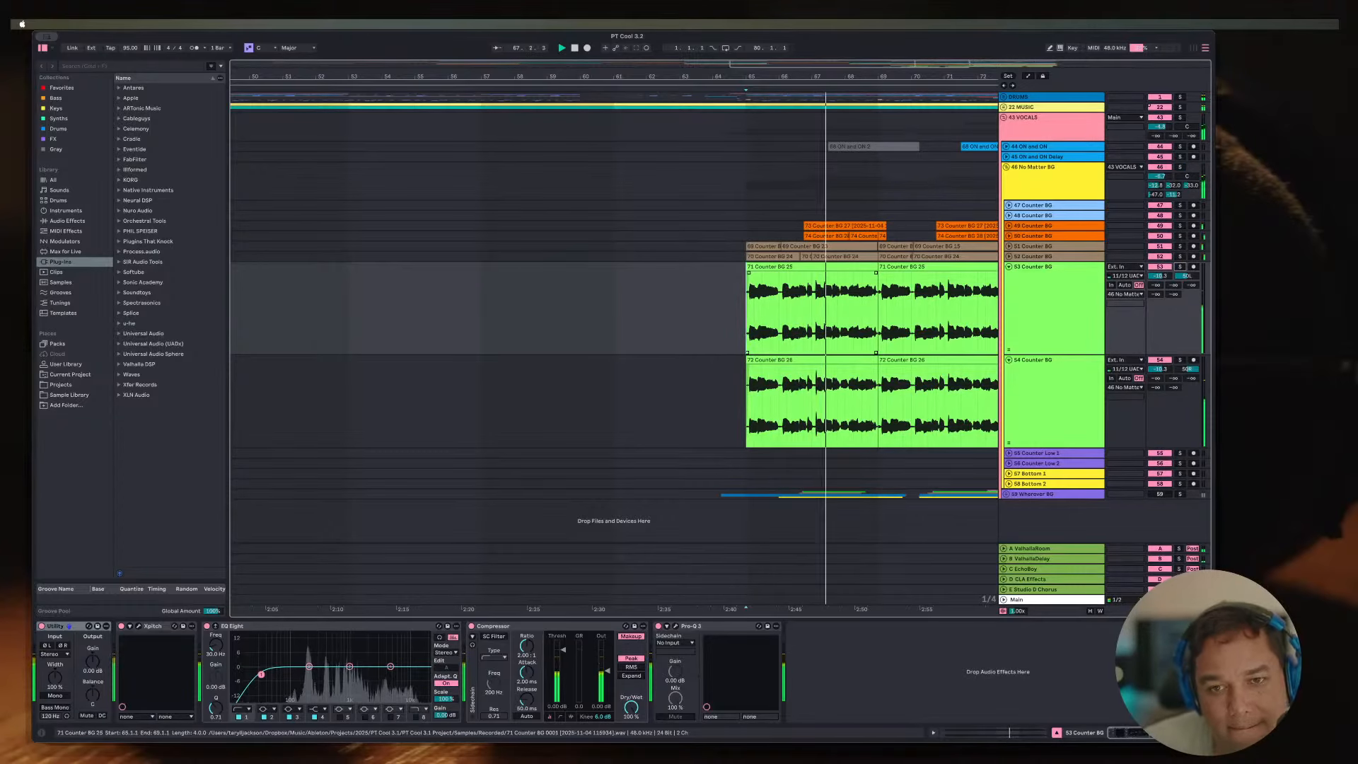
scroll(779, 312, "right", 4)
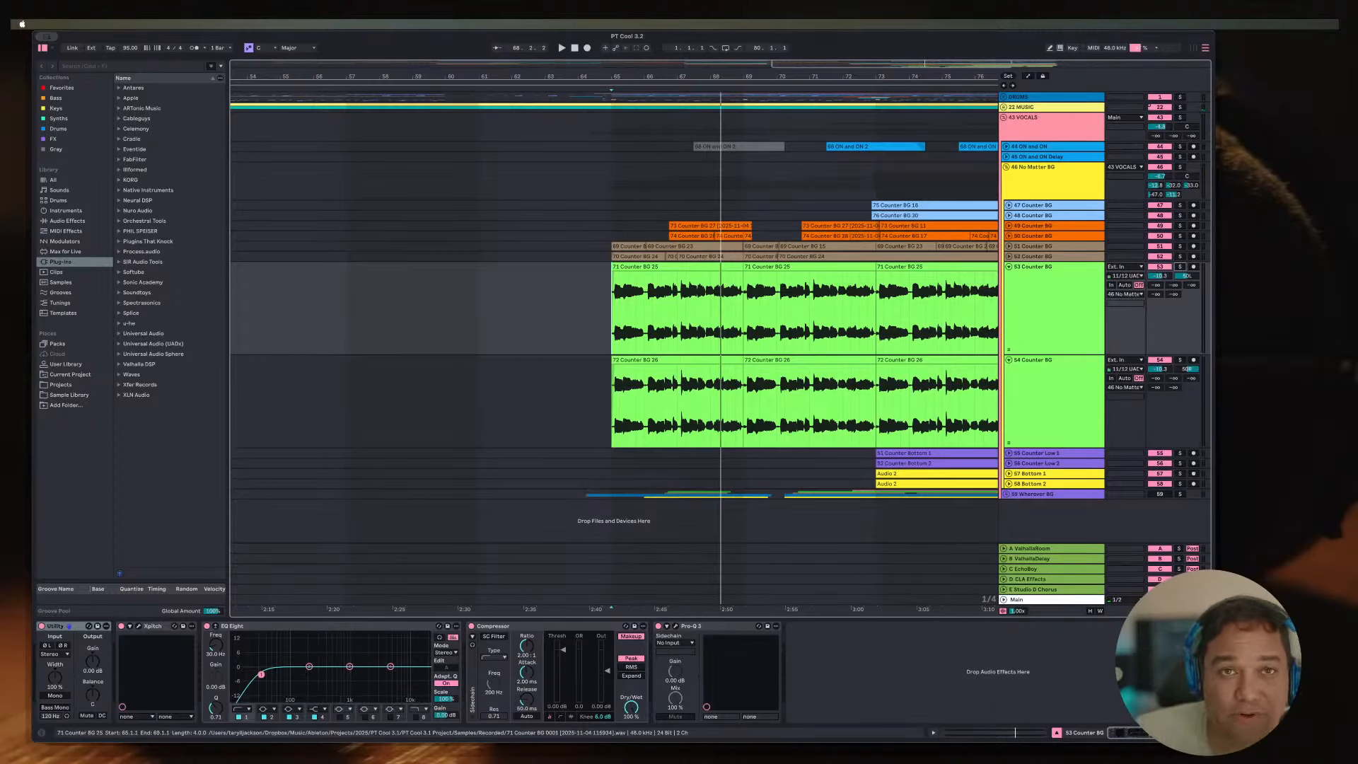
Step: Deactivate the first clip, starting at bar 65, on both green Counter BG tracks
left_click(677, 267)
key("0")
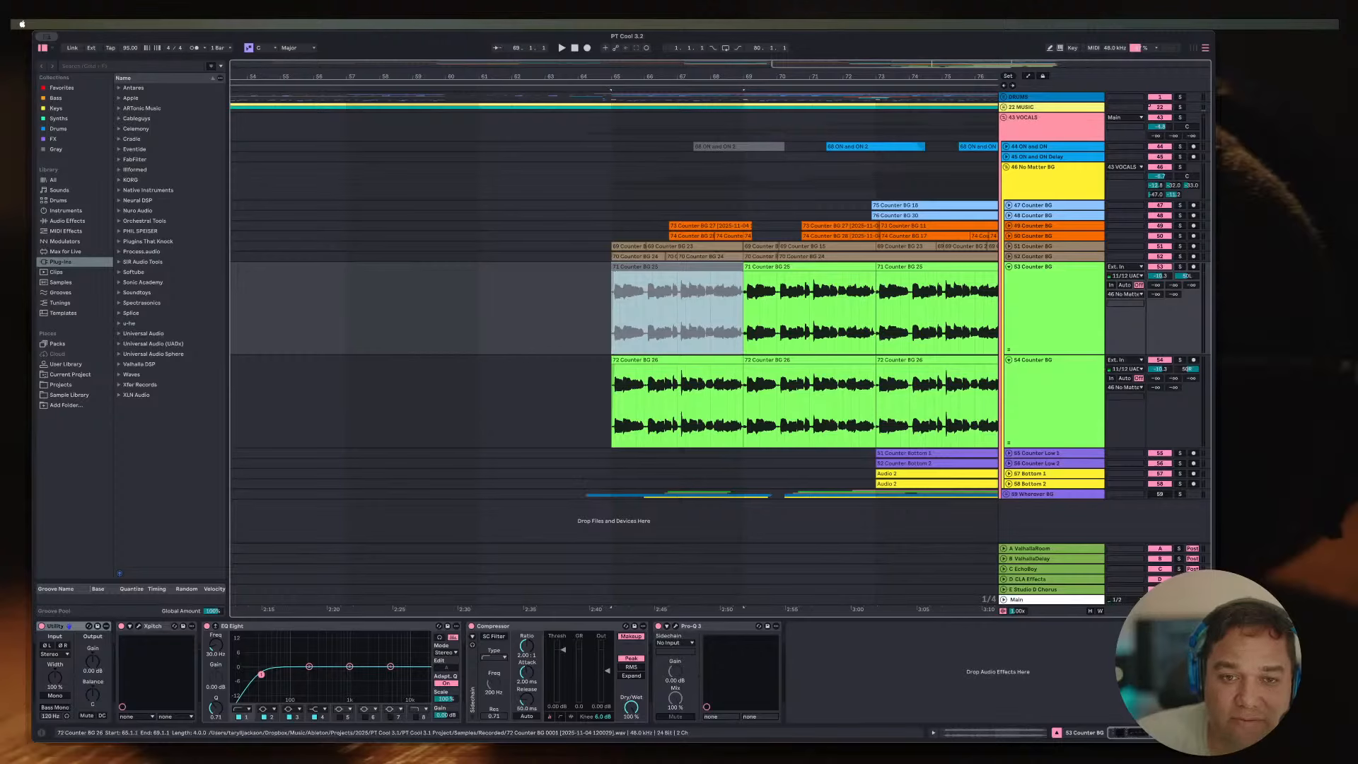
left_click(677, 360)
key("0")
Step: Audition the No Matter BG group from bar 65 with the first green clips off
left_click(612, 236)
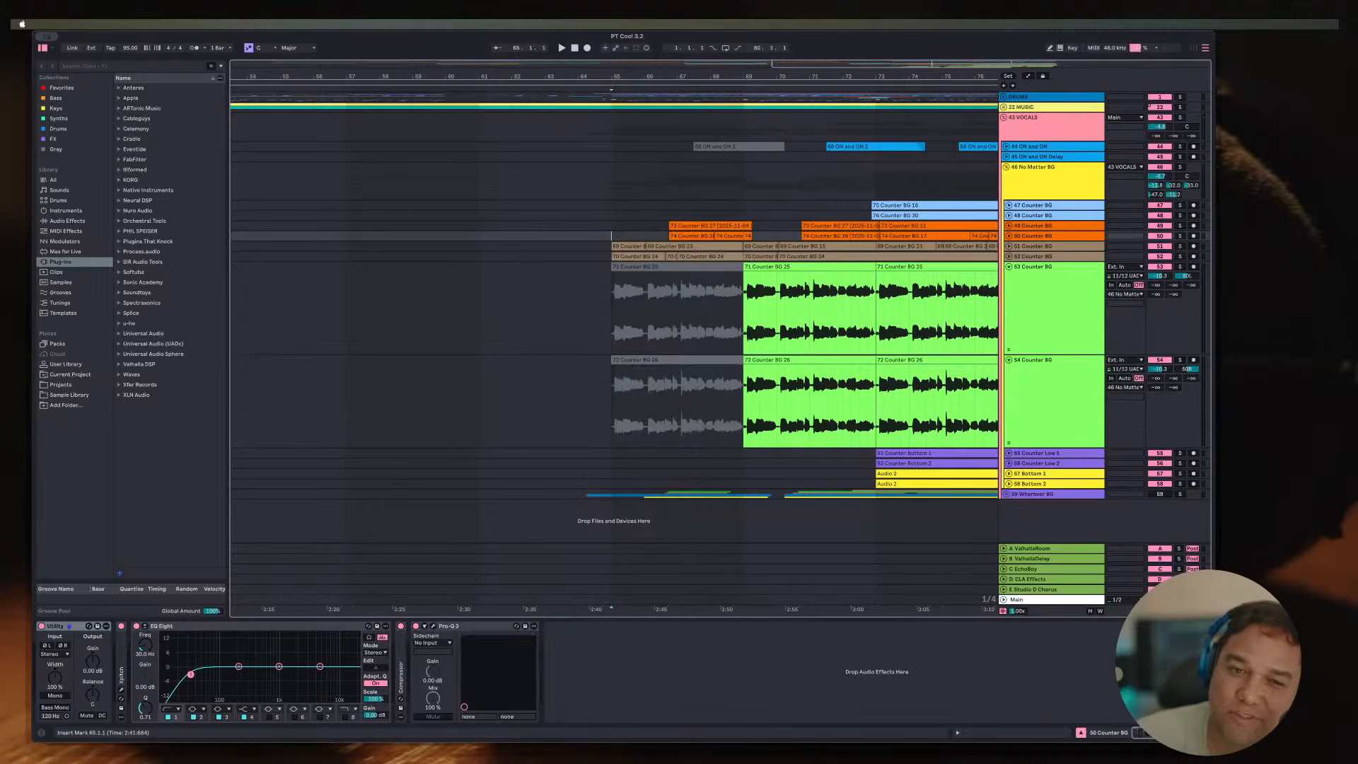
key("space")
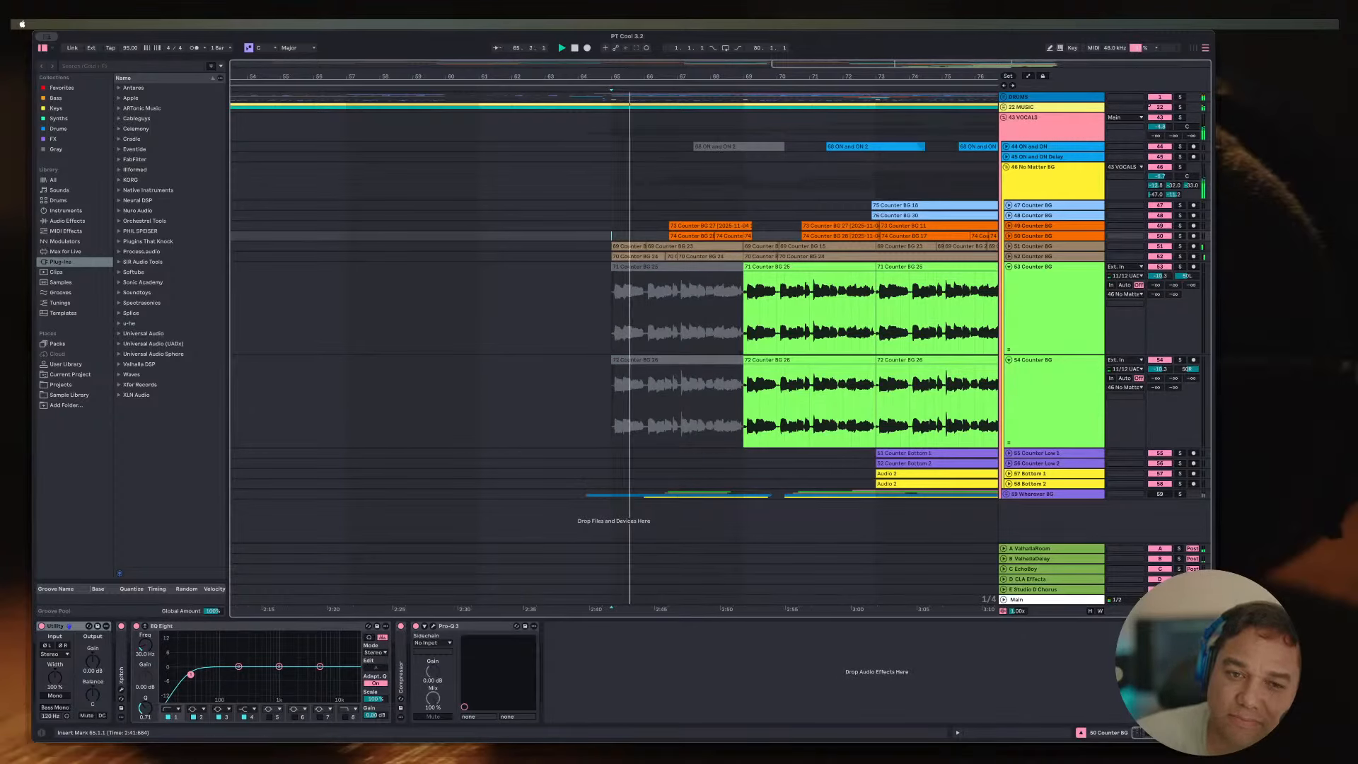
key("space")
left_click(546, 309)
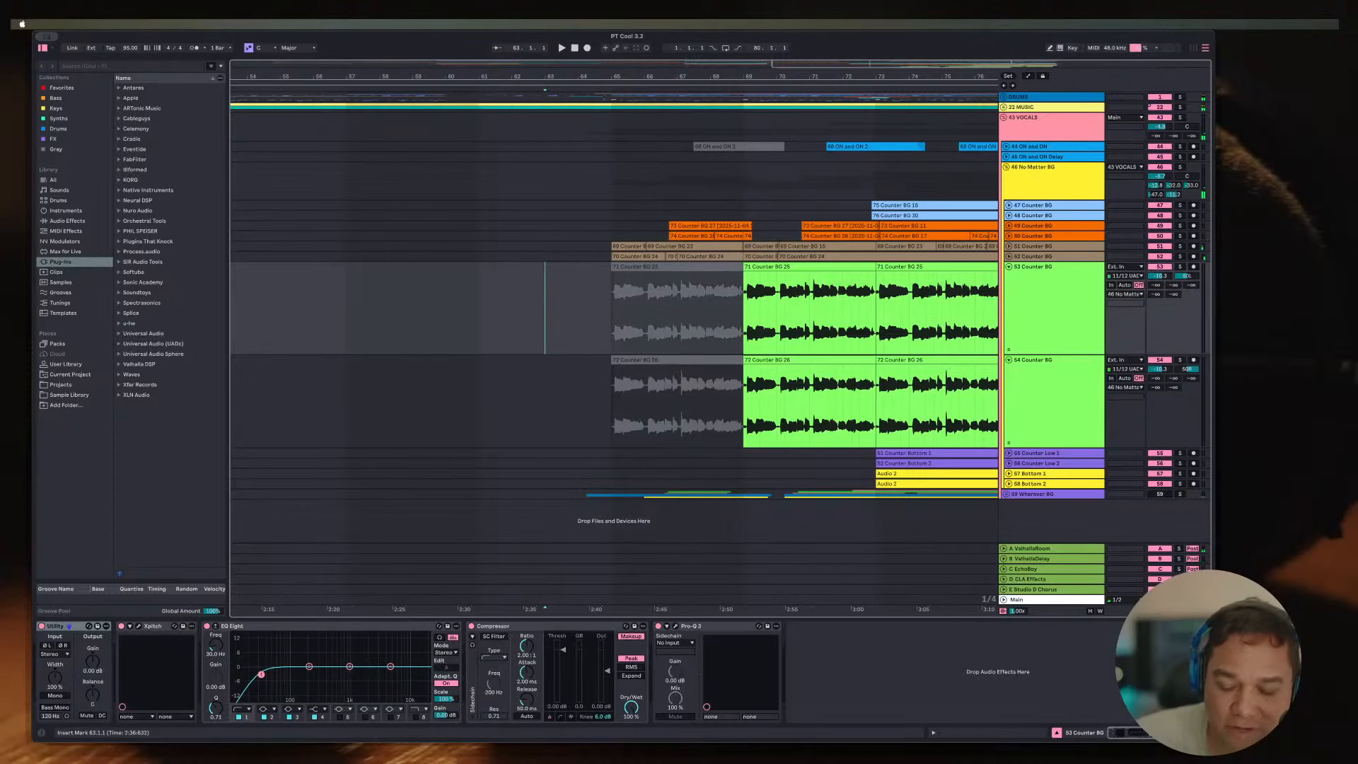
key("minus")
left_click(555, 226)
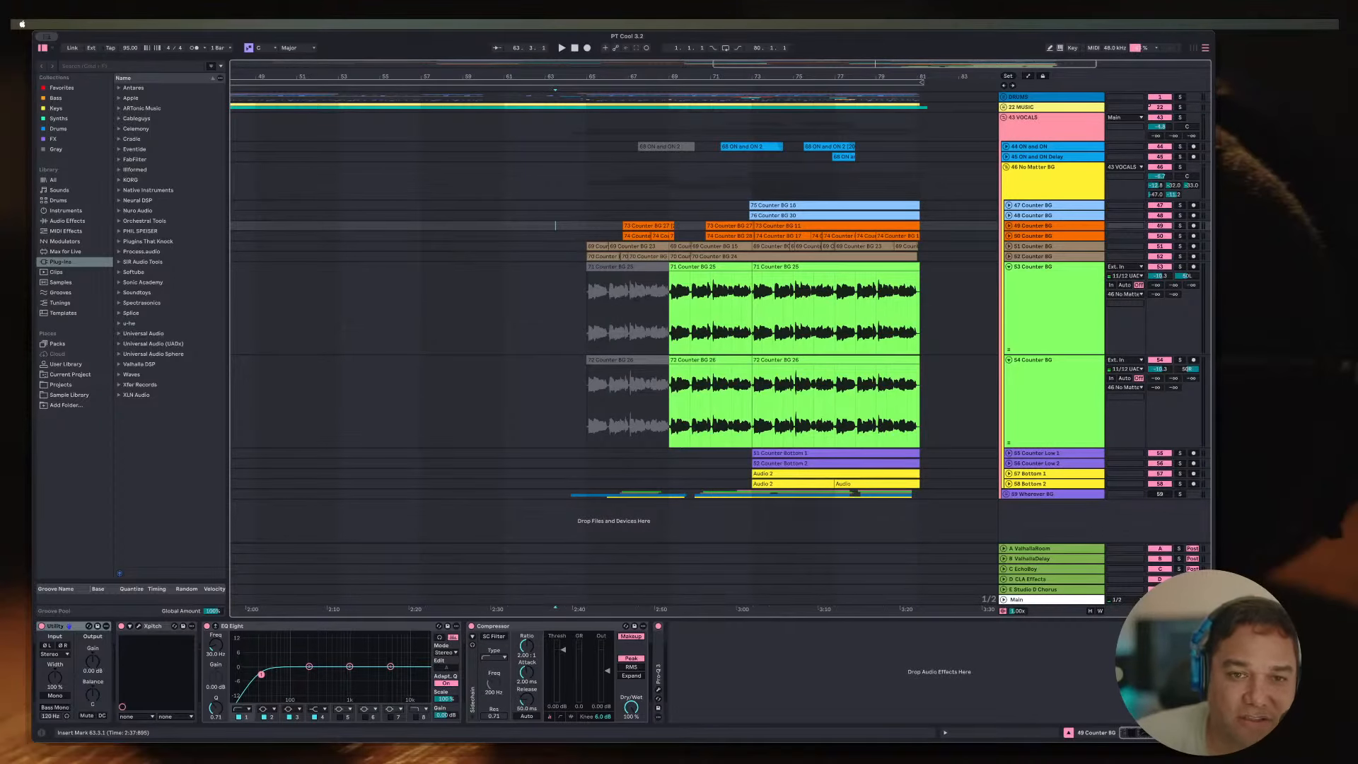
Step: Unfold the upper brown Counter BG track and audition the section from just before bar 65
left_click(1009, 246)
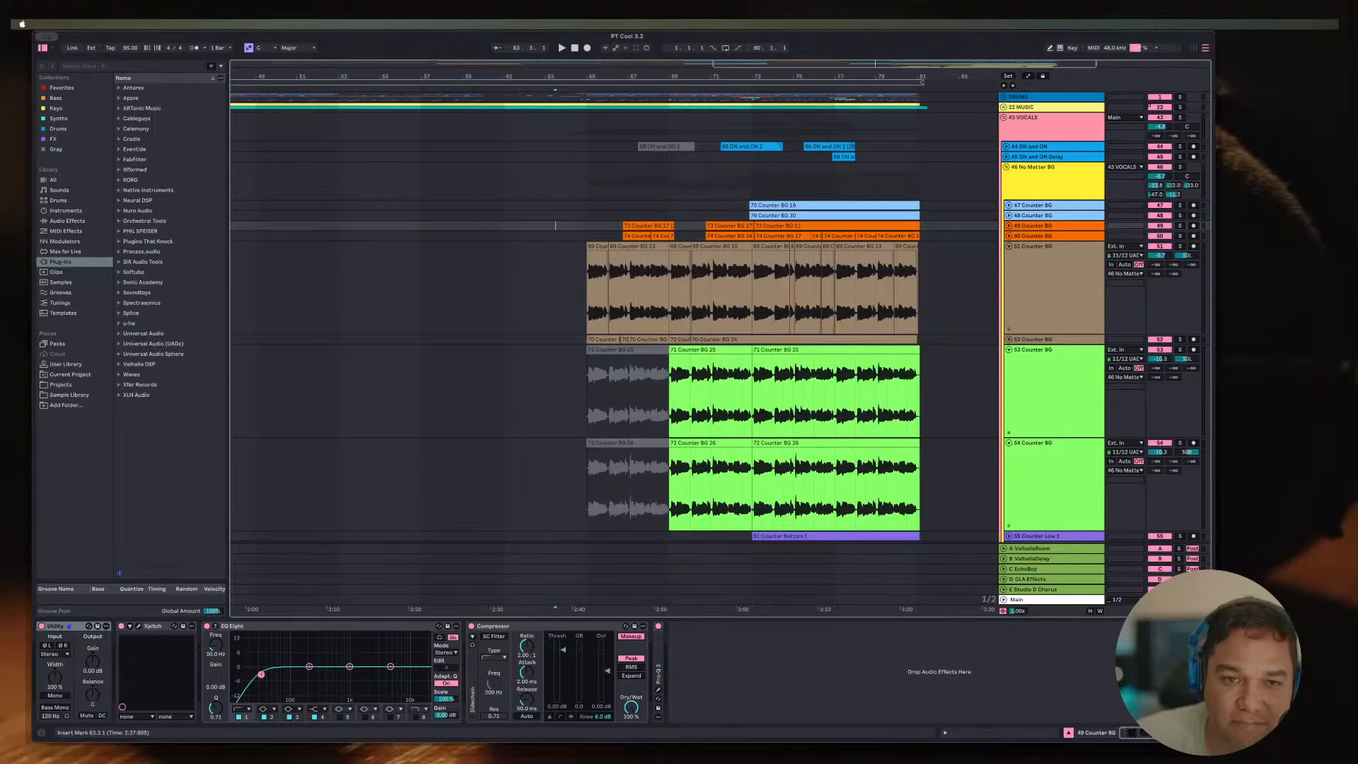
left_click(577, 288)
key("space")
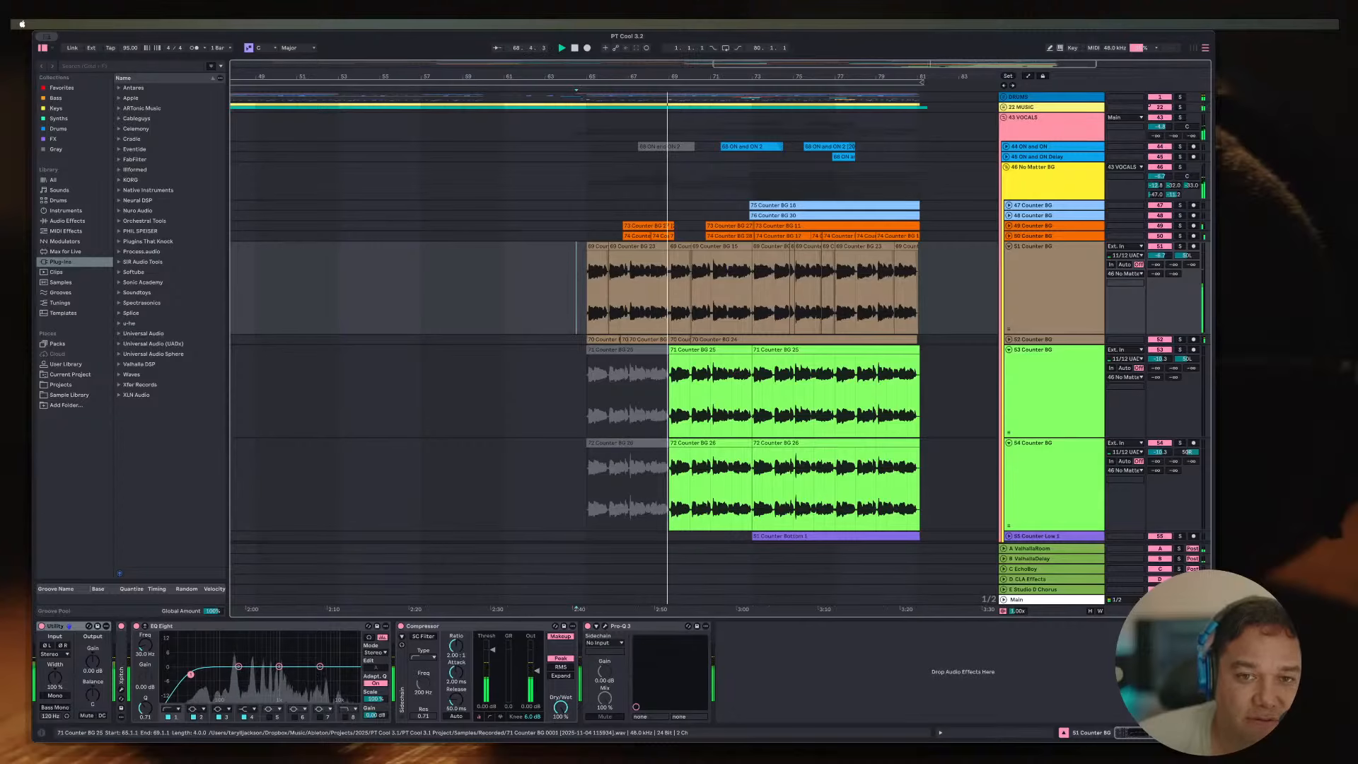
key("space")
Step: Examine the first two clips of the upper brown track and the empty range from 66.4 to 69.1 on track 47
left_click(598, 246)
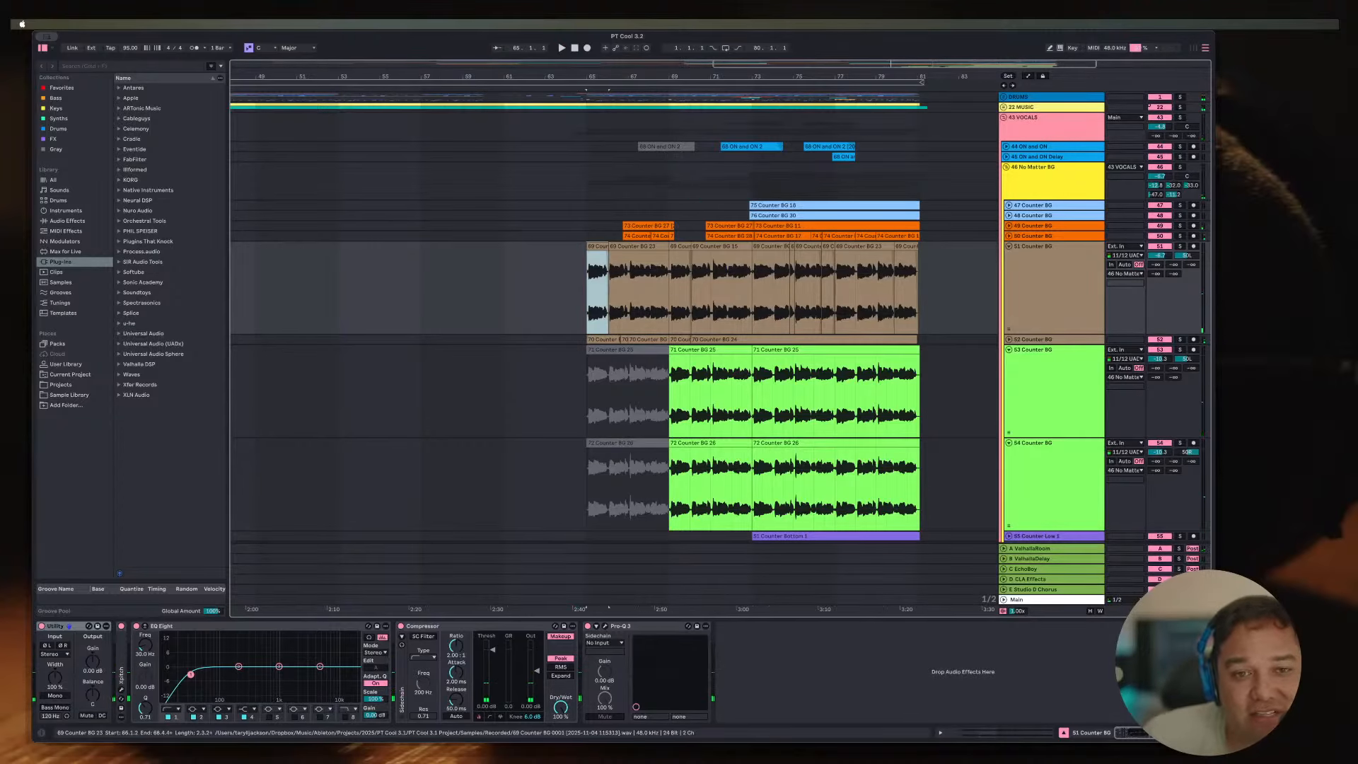
left_click(633, 246)
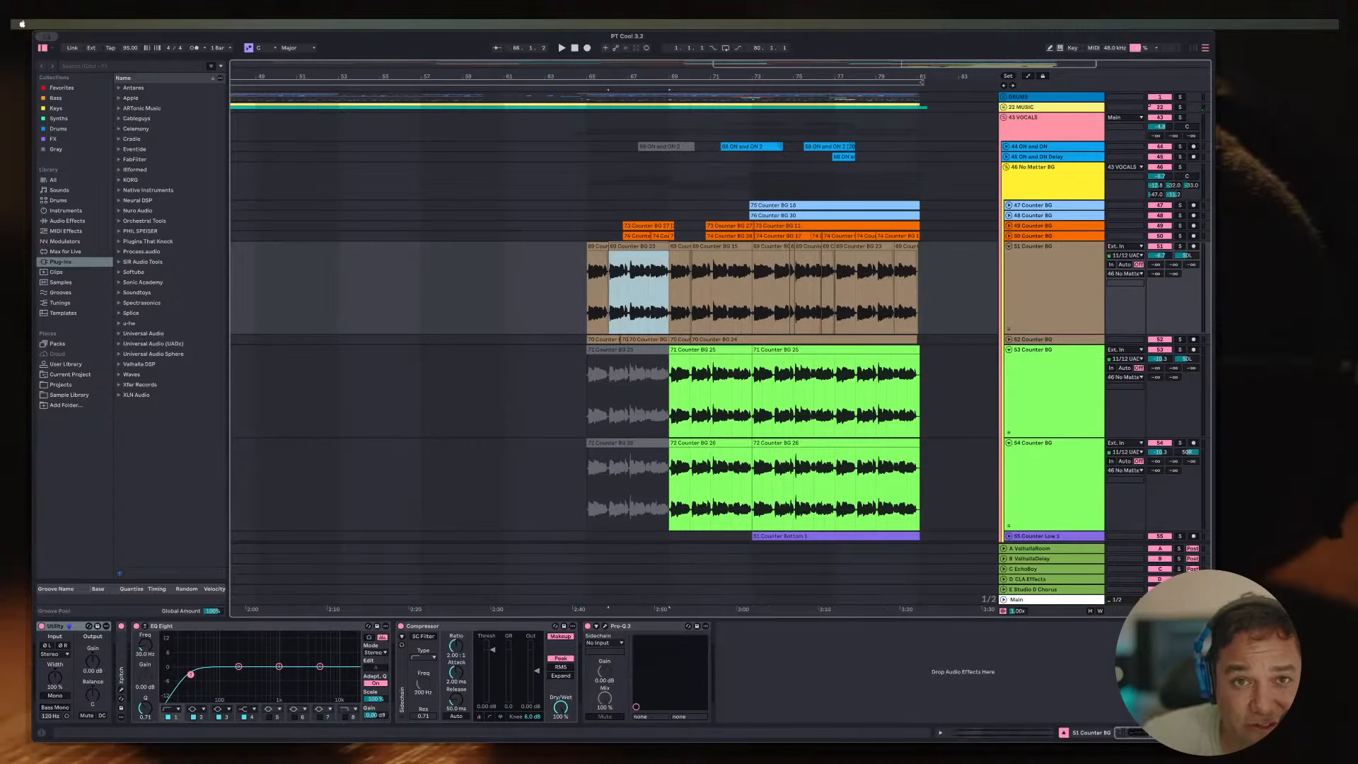
scroll(612, 247, "up", 5)
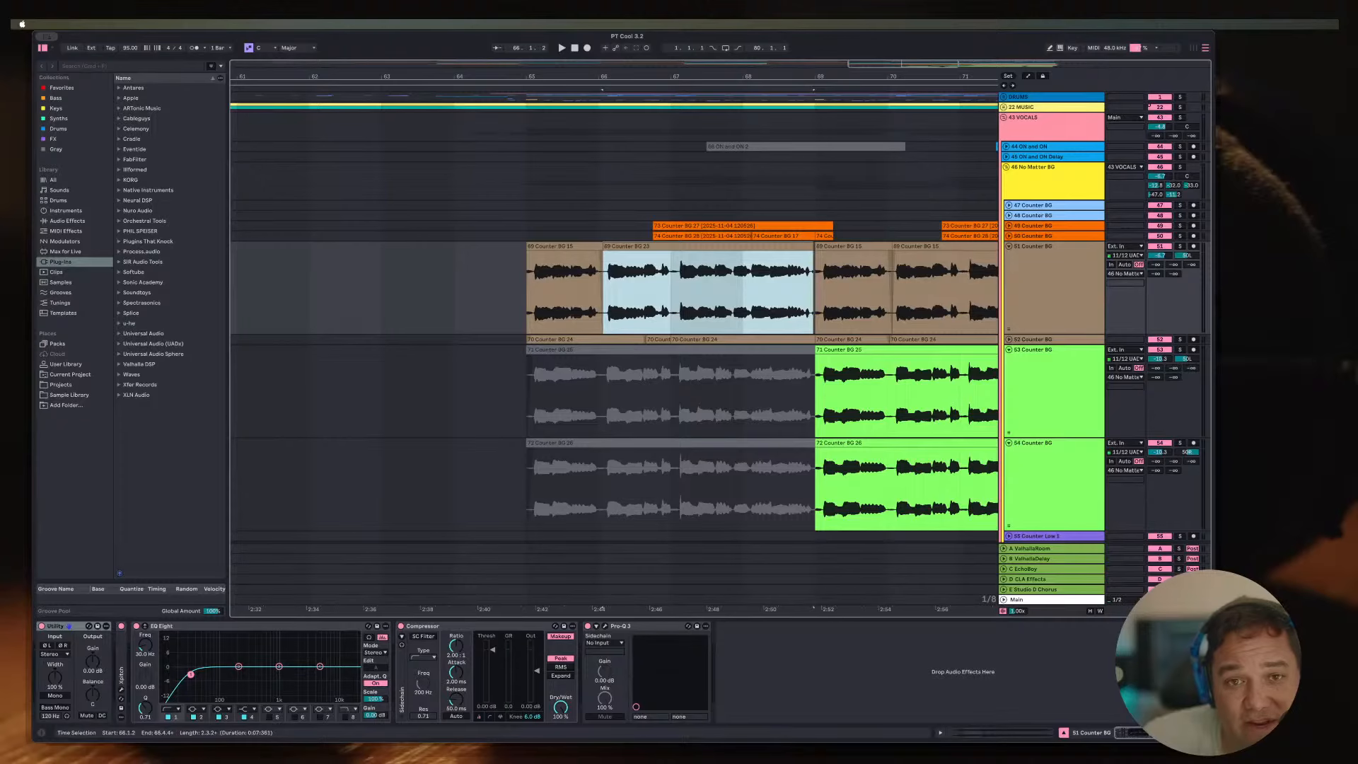
left_click_drag(653, 205, 815, 205)
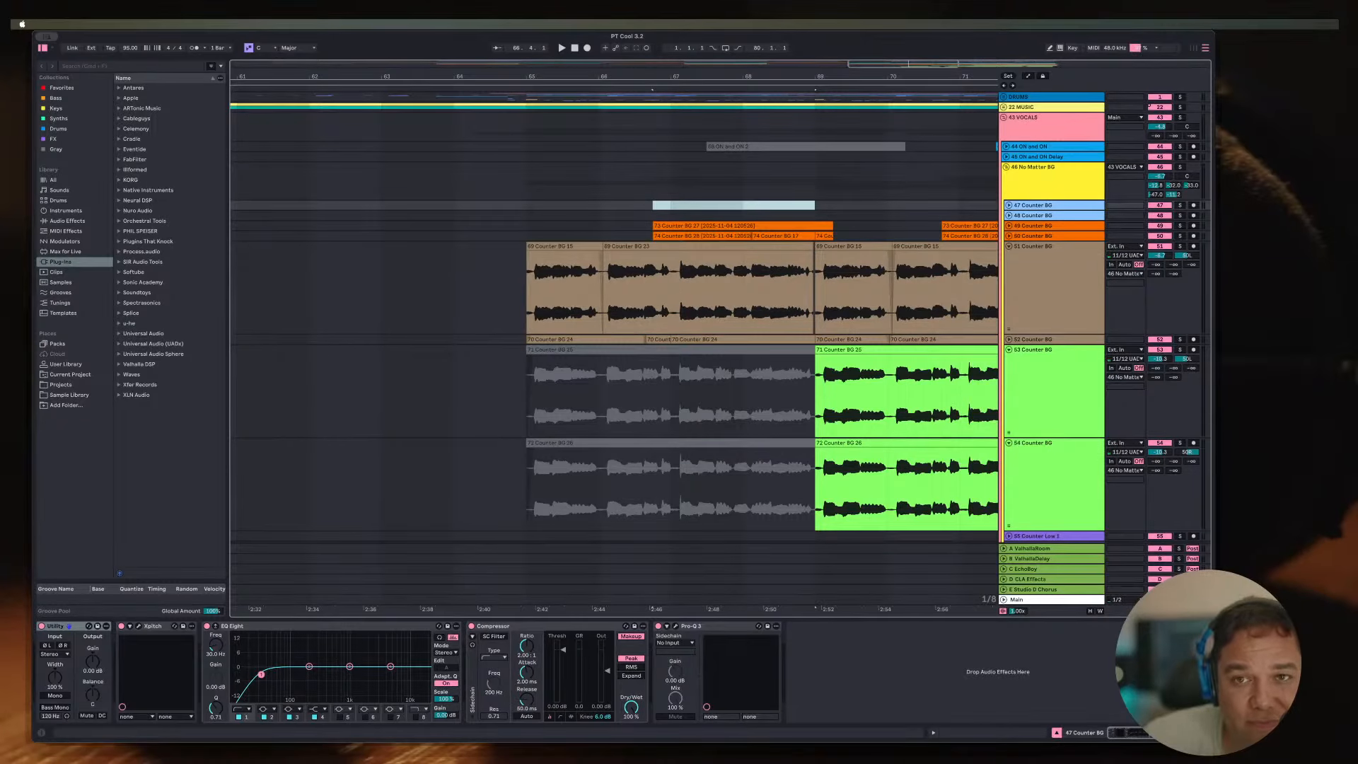
scroll(840, 146, "down", 4)
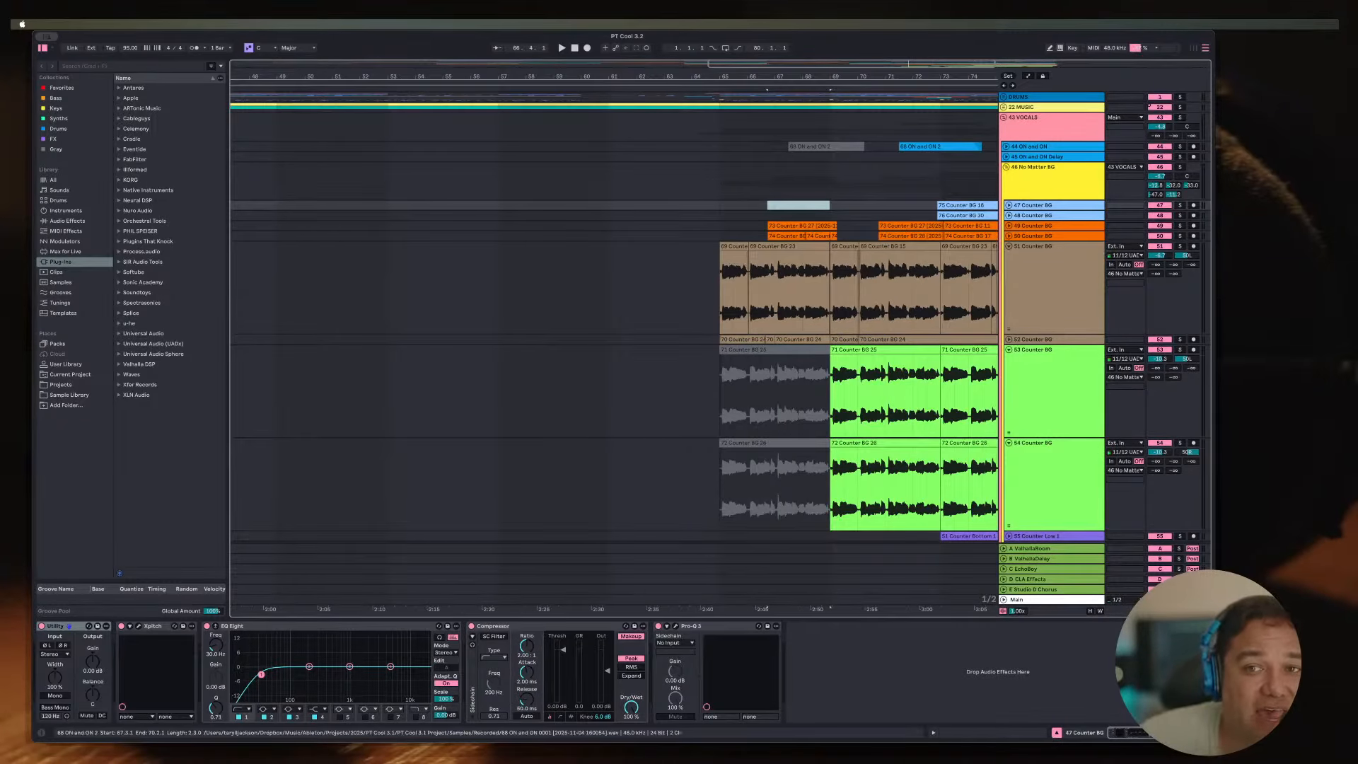
scroll(920, 177, "up", 3)
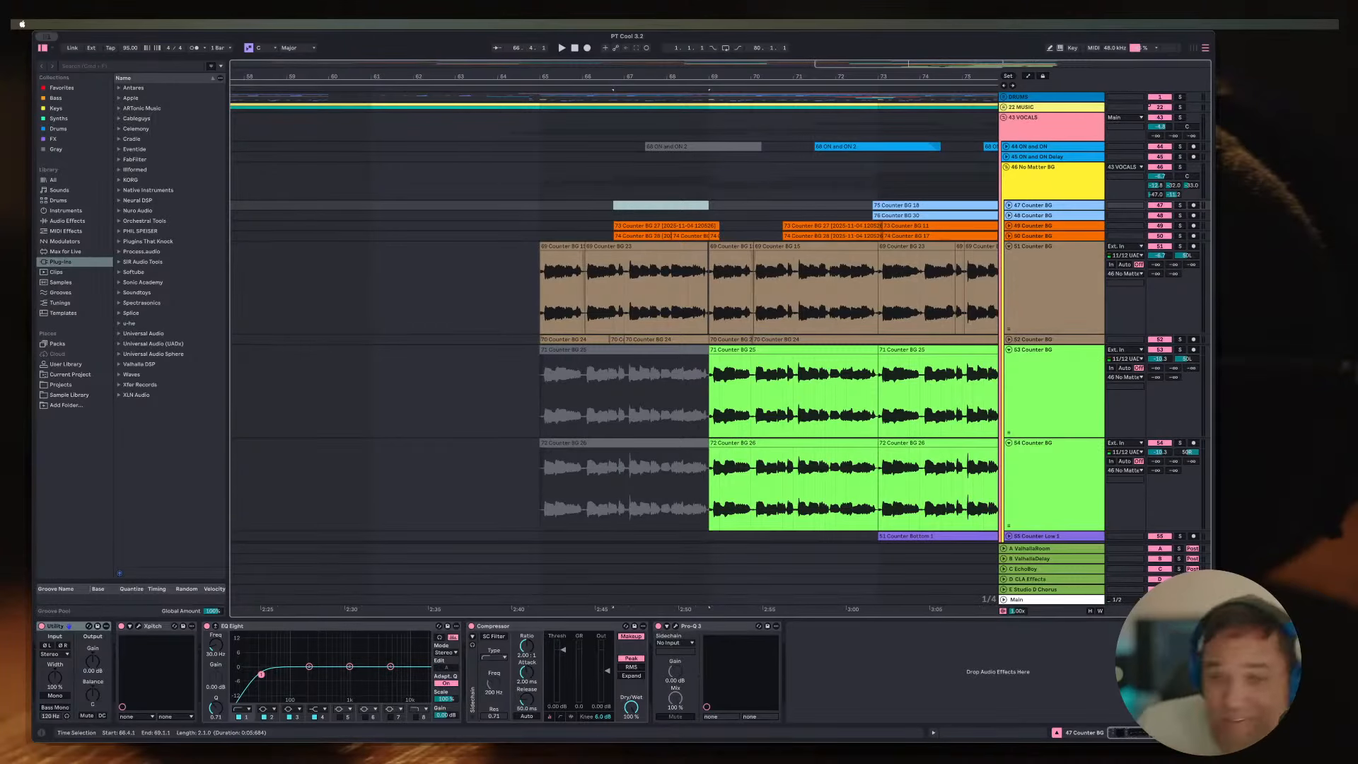
Step: Play the whole No Matter BG section from bar 65 to hear how its layers build up
left_click(709, 180)
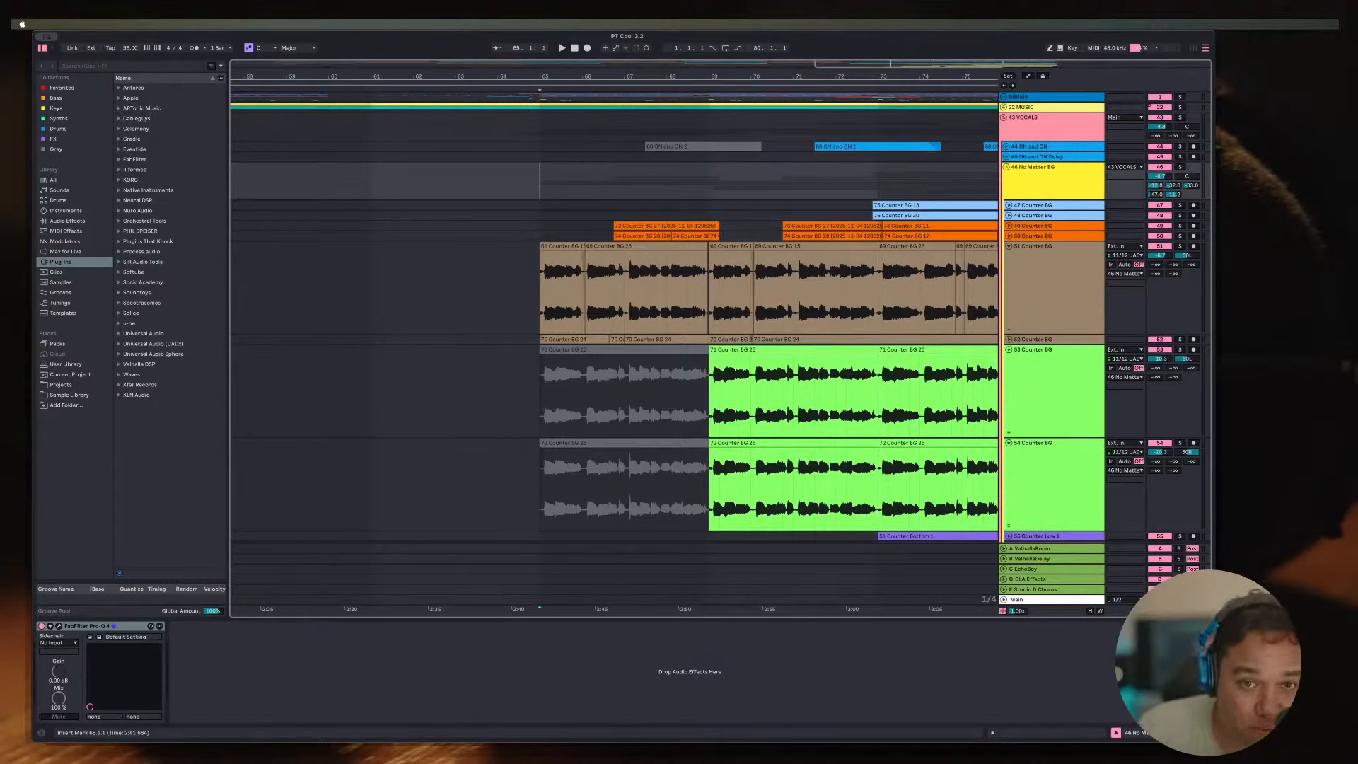
key("space")
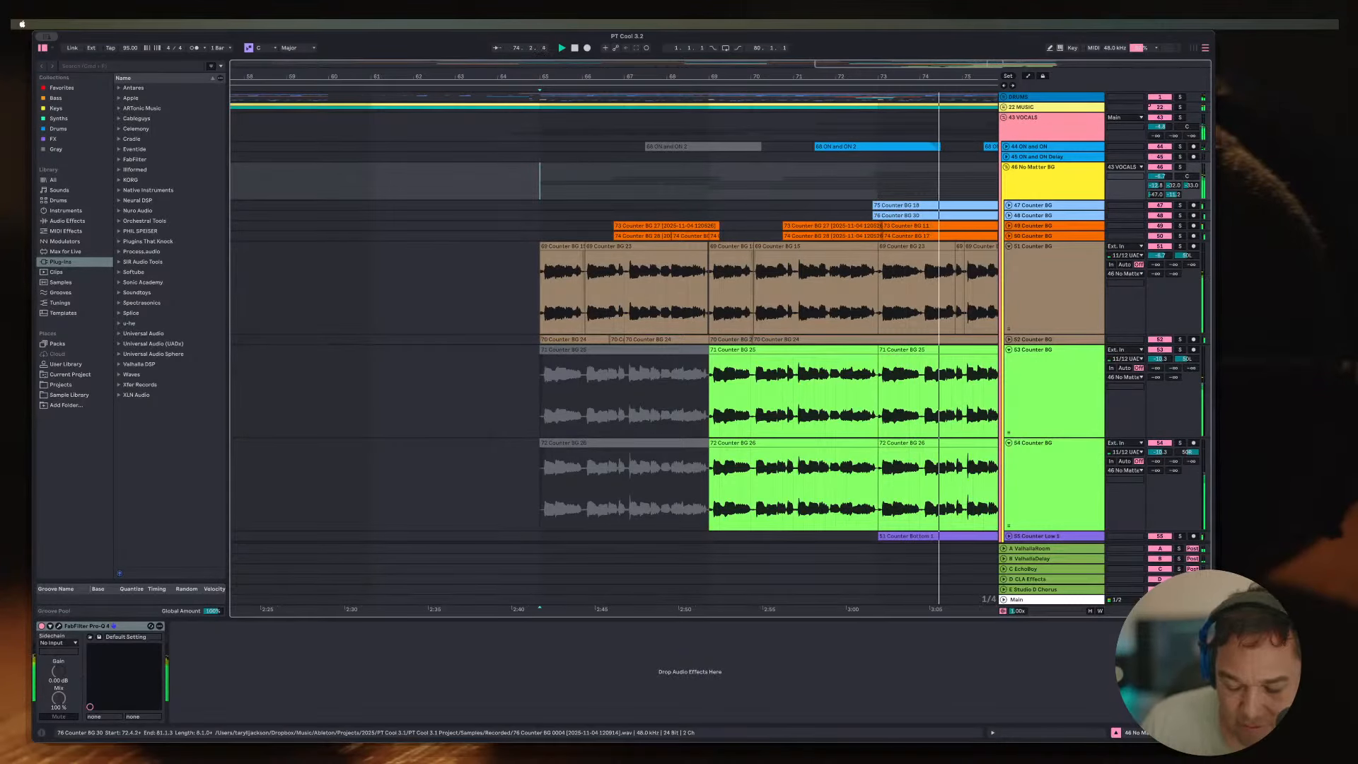
key("minus")
key("minus")
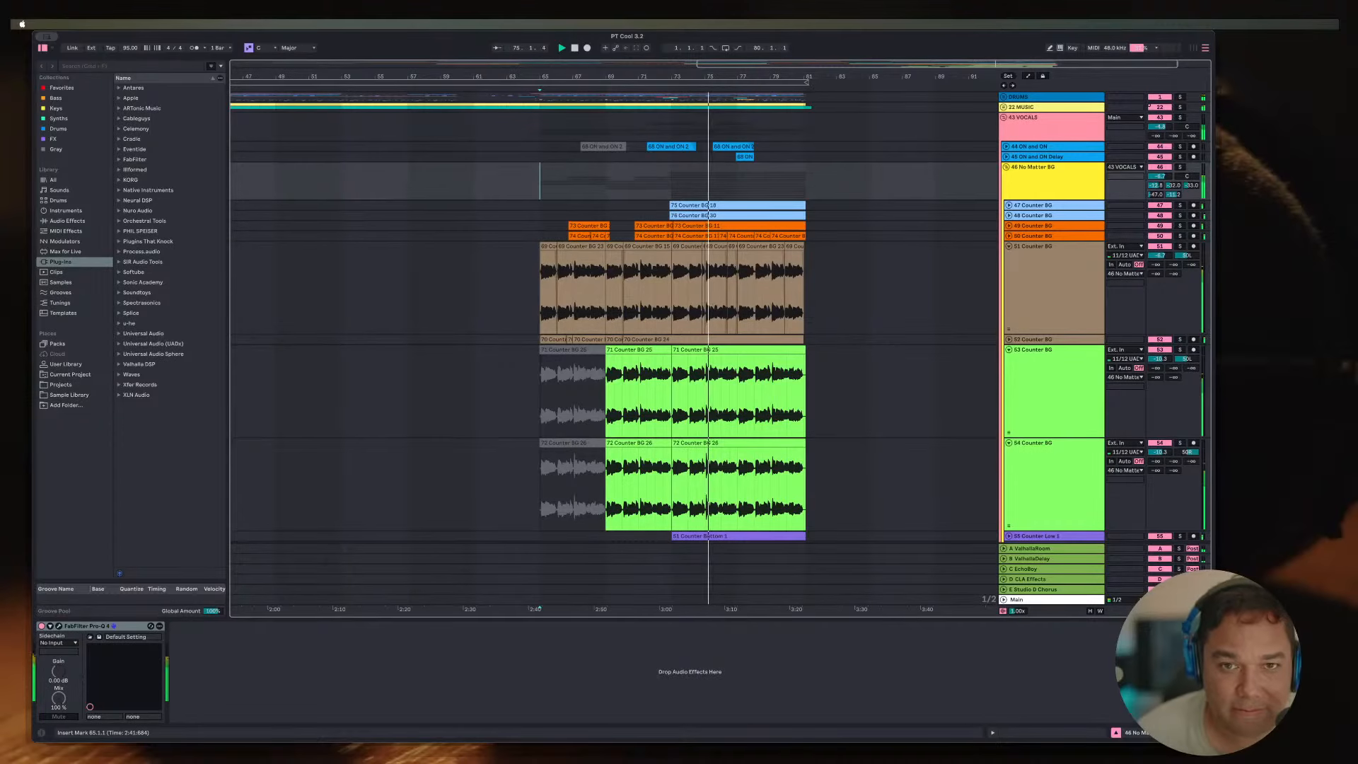
Step: Delete the two deactivated green clips starting at bar 65 from Counter BG tracks 53 and 54
scroll(720, 348, "down", 2)
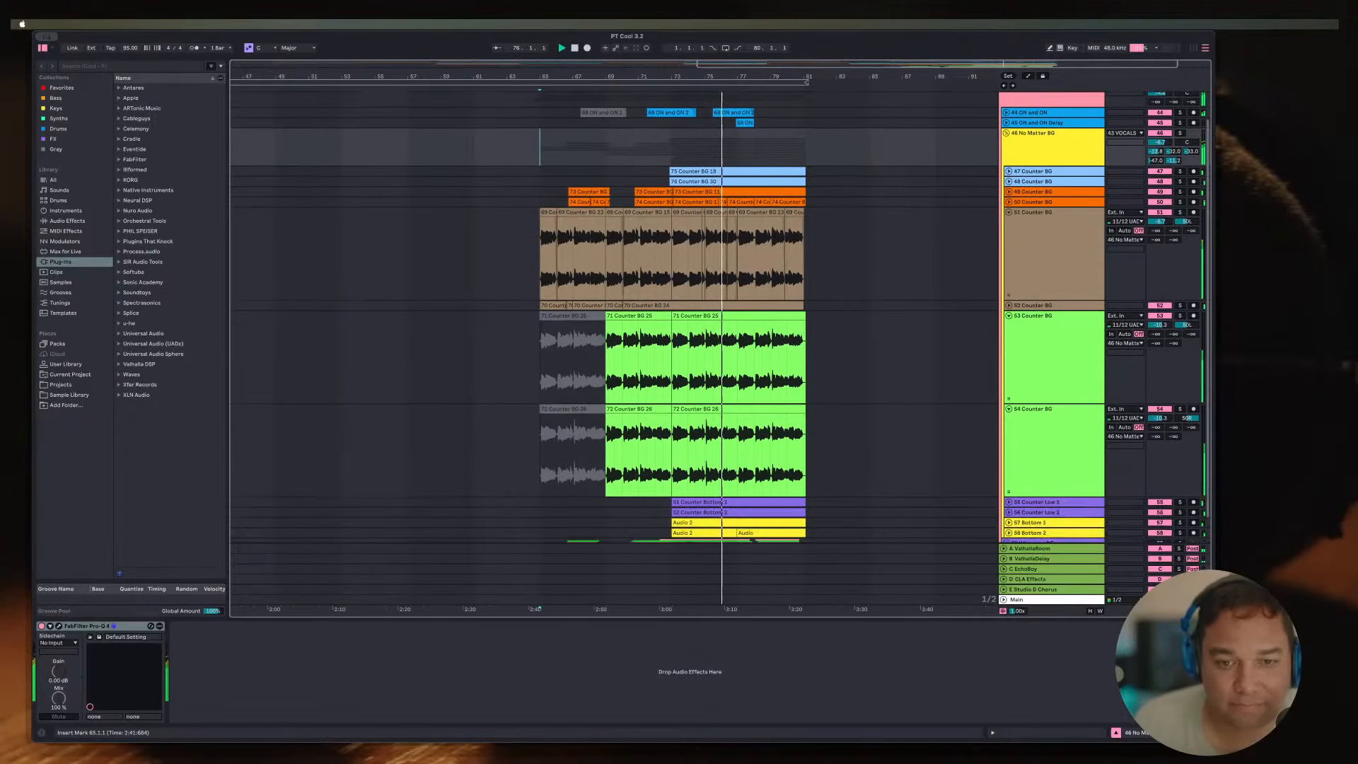
scroll(720, 348, "down", 2)
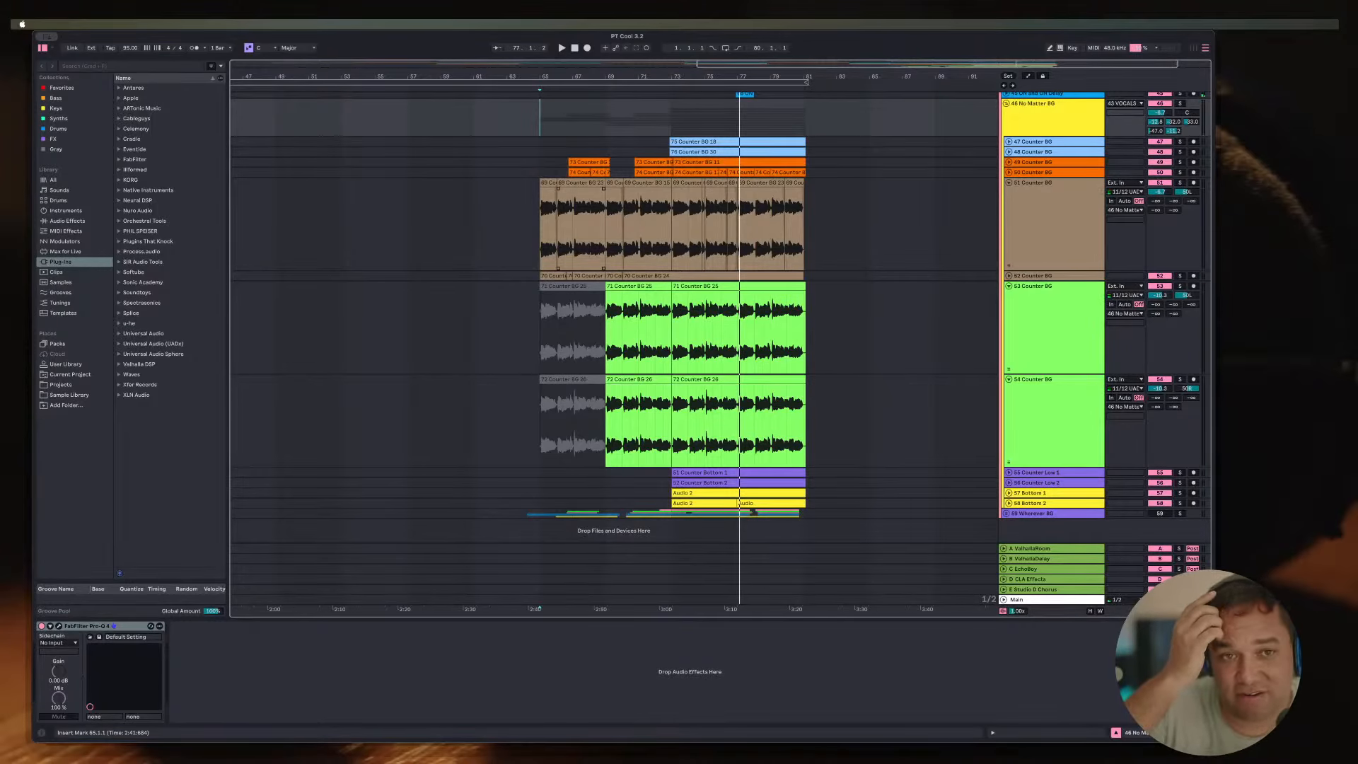
key("plus")
key("minus")
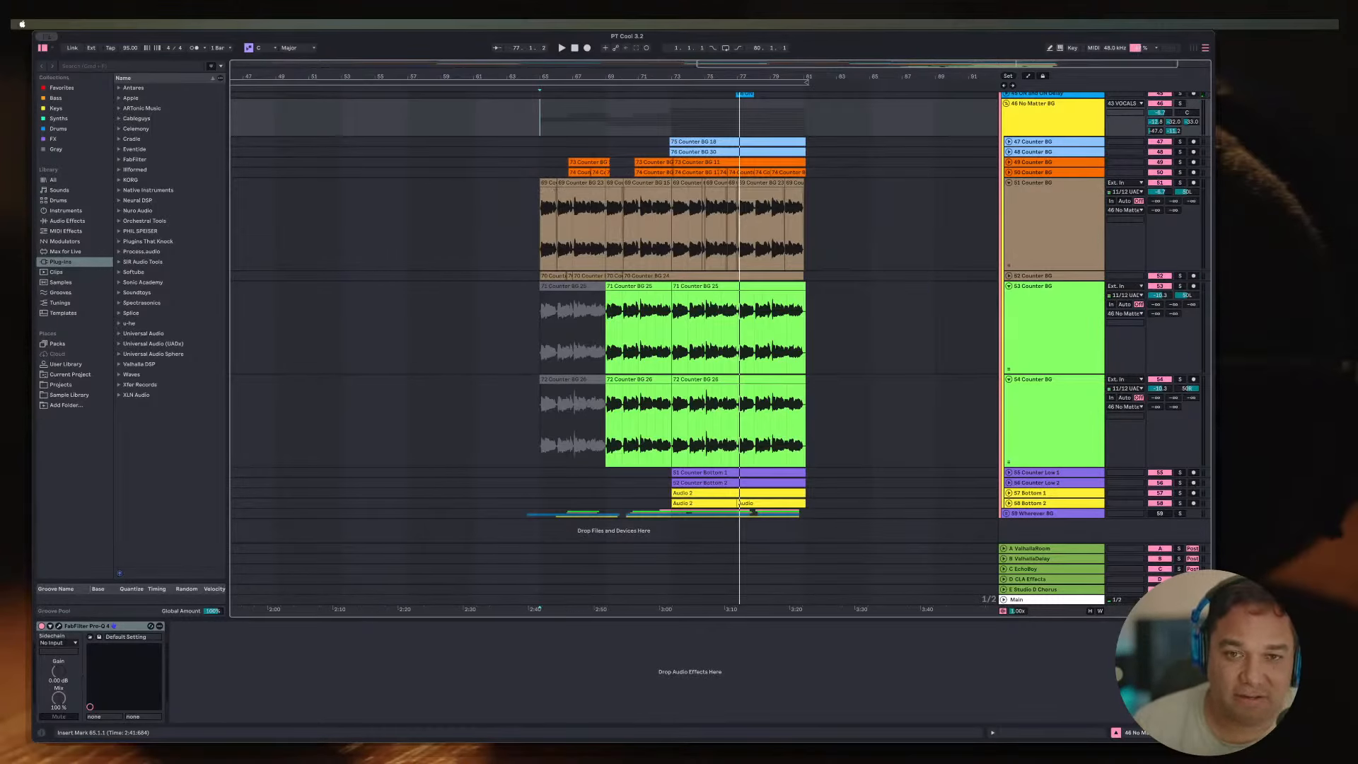
left_click_drag(785, 75, 845, 113)
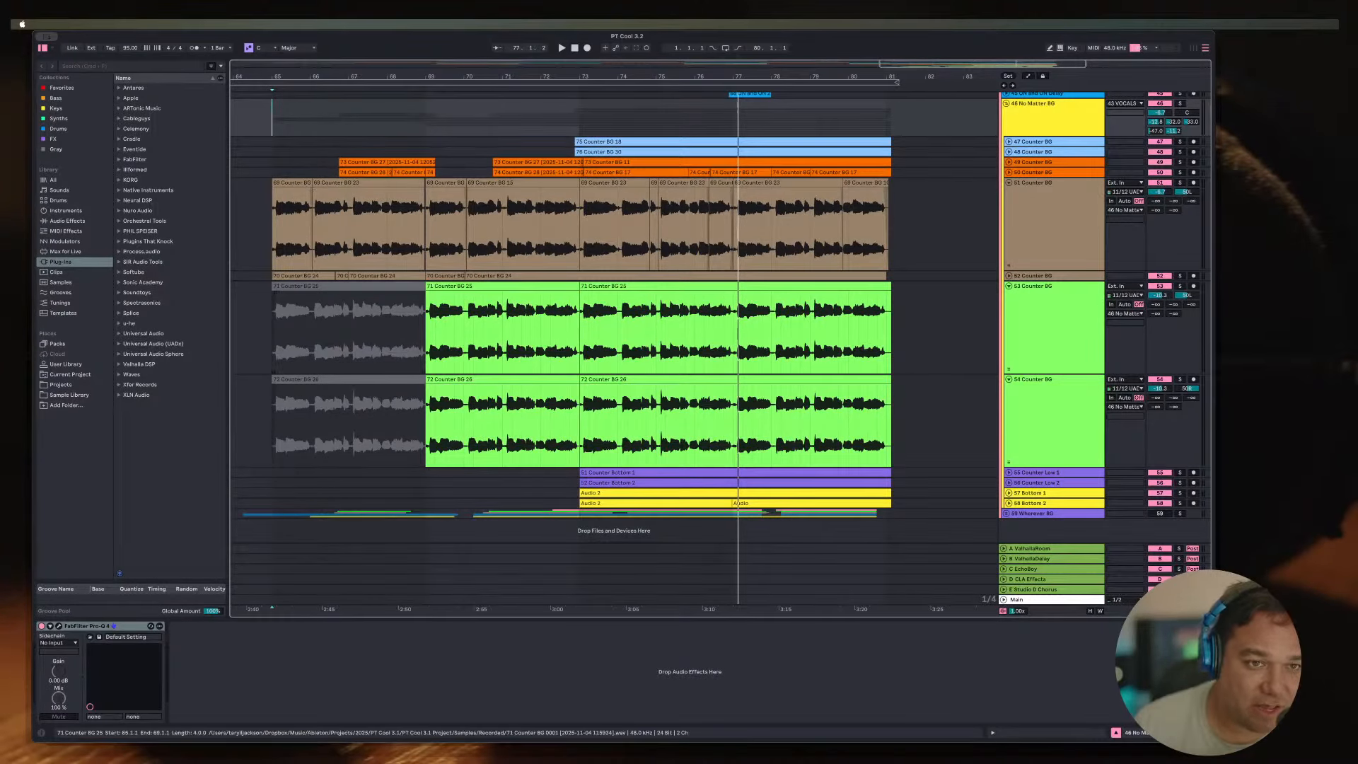
left_click(348, 287)
key("Delete")
left_click(348, 379)
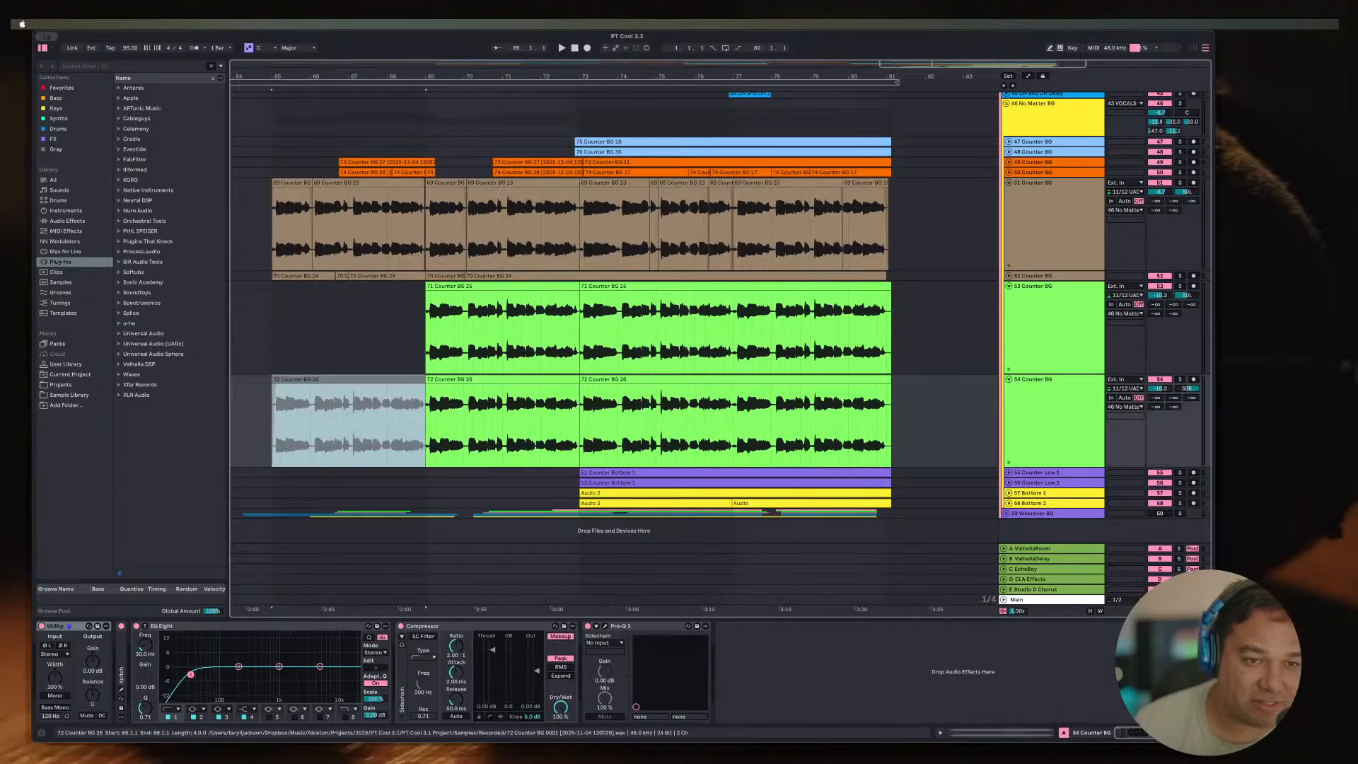
key("Delete")
left_click(358, 327)
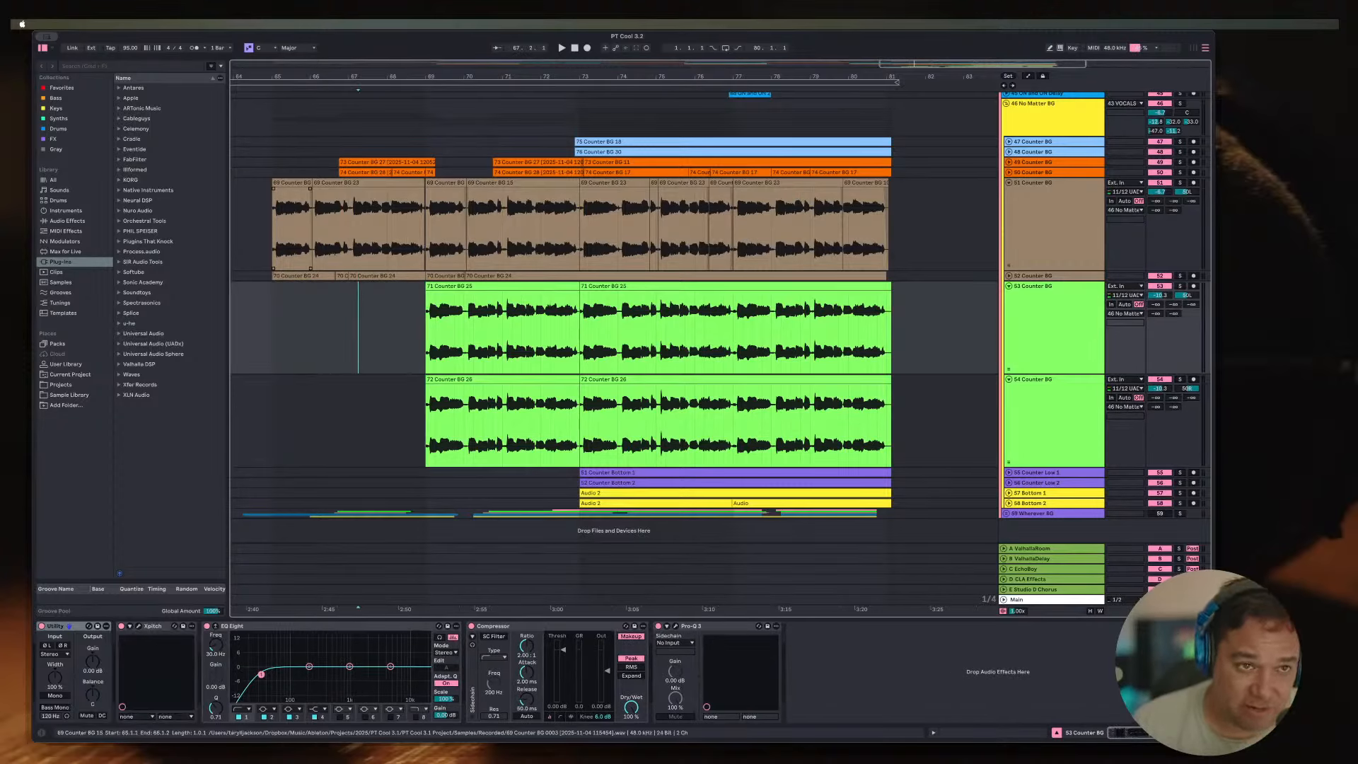
Step: Check the first clip of the upper brown track and audition the layers from bar 69, where the green clips start
left_click(292, 184)
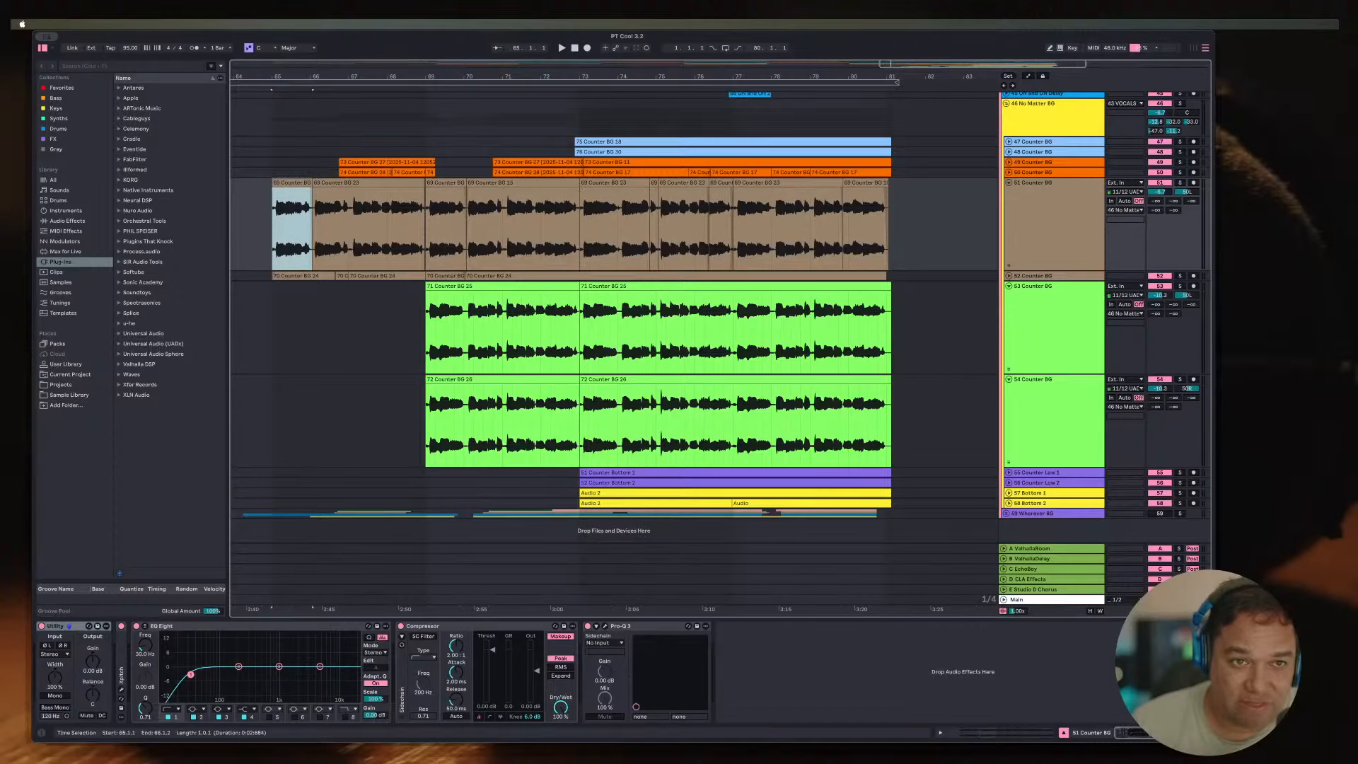
left_click(339, 118)
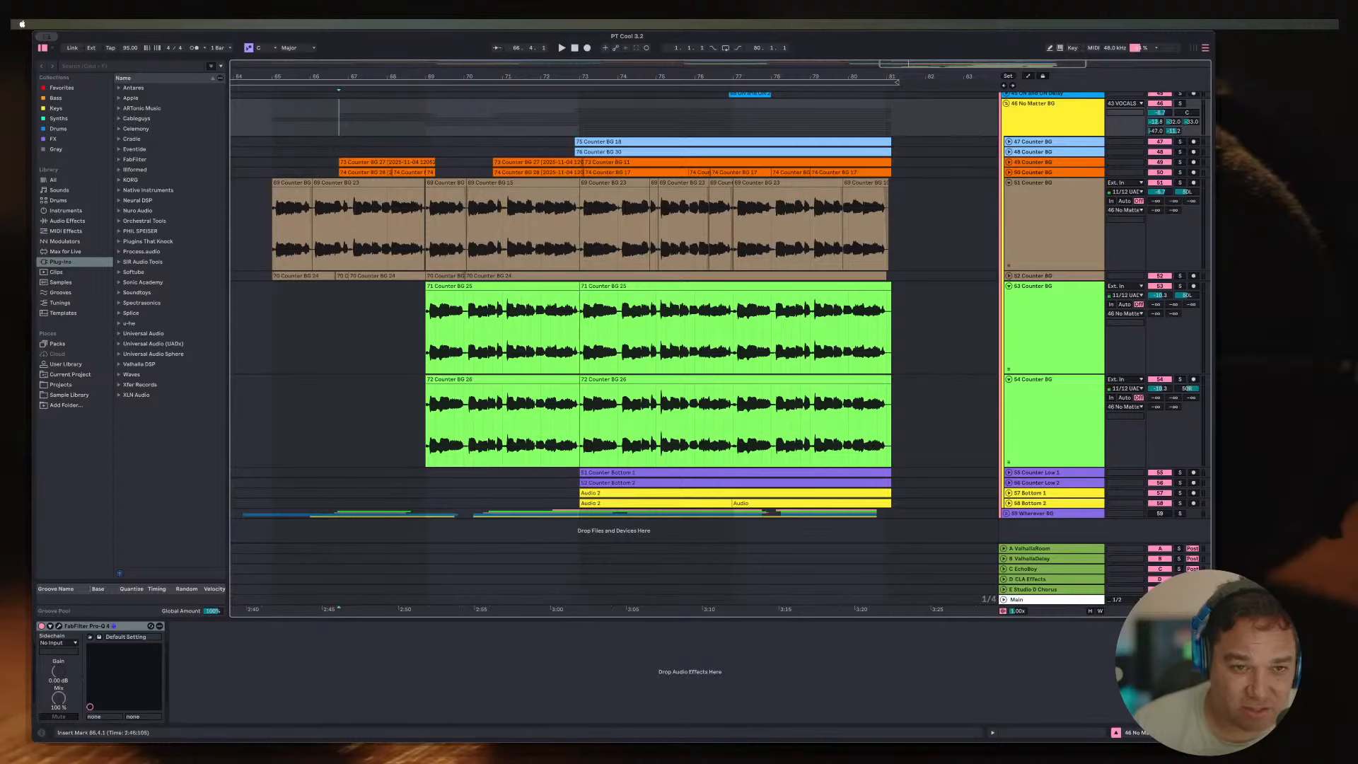
left_click(425, 330)
key("space")
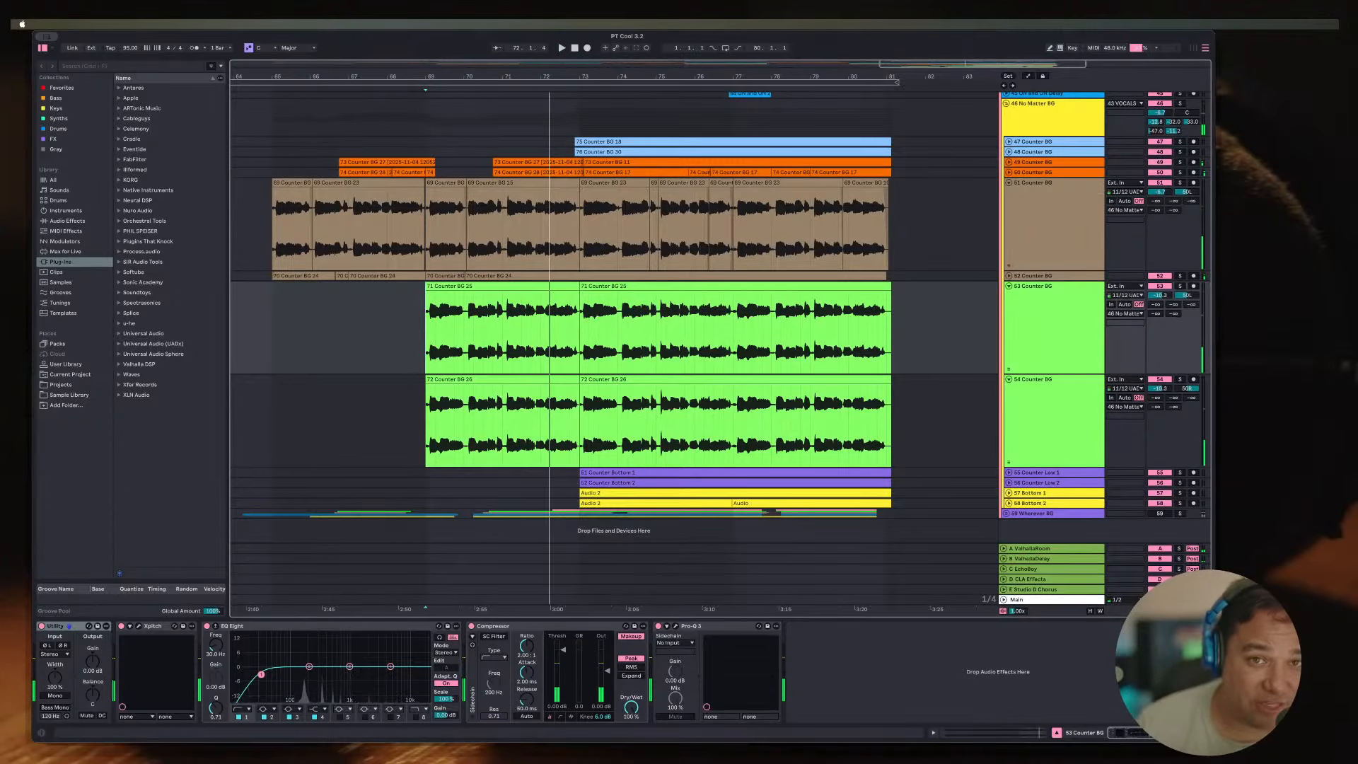
Step: Audition the No Matter BG group from 72.4.3, where the light blue clips come in, through to the end at bar 81
left_click_drag(584, 76, 585, 106)
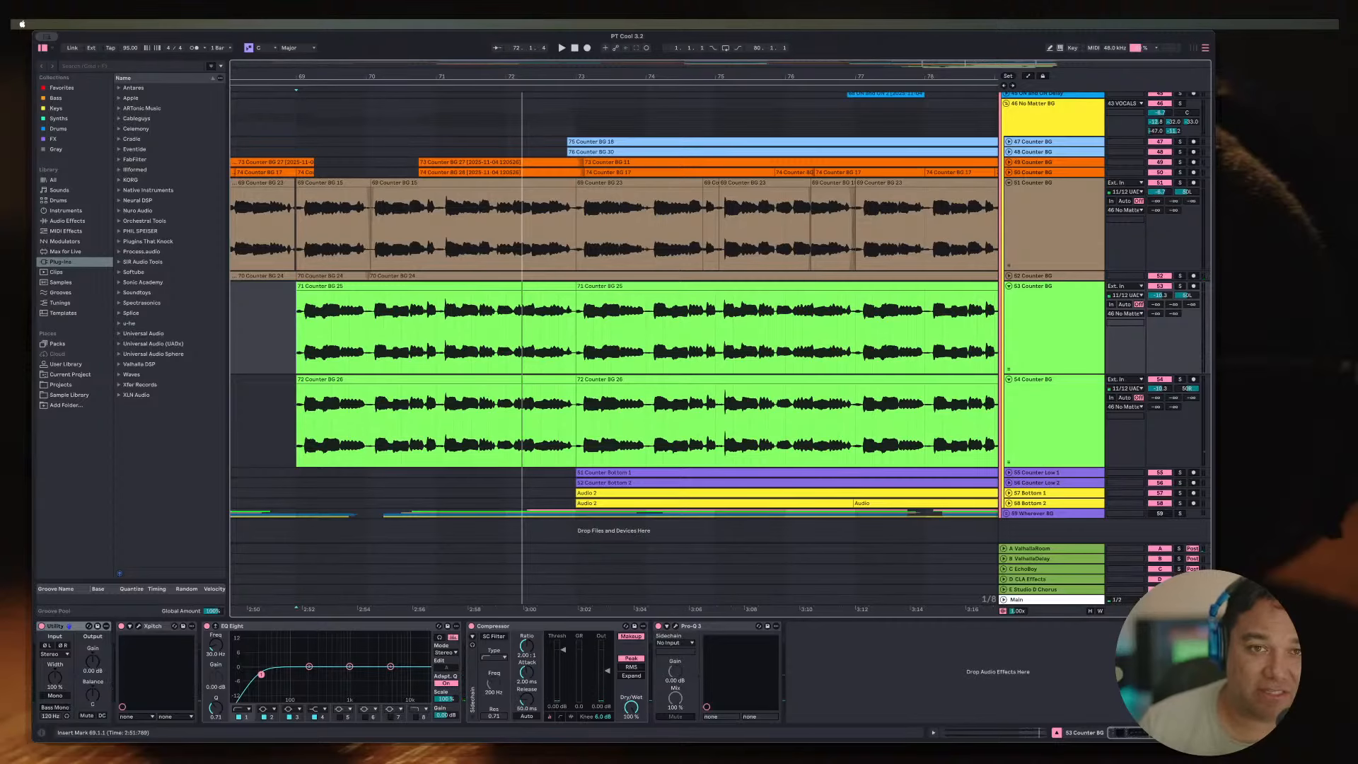
left_click(567, 118)
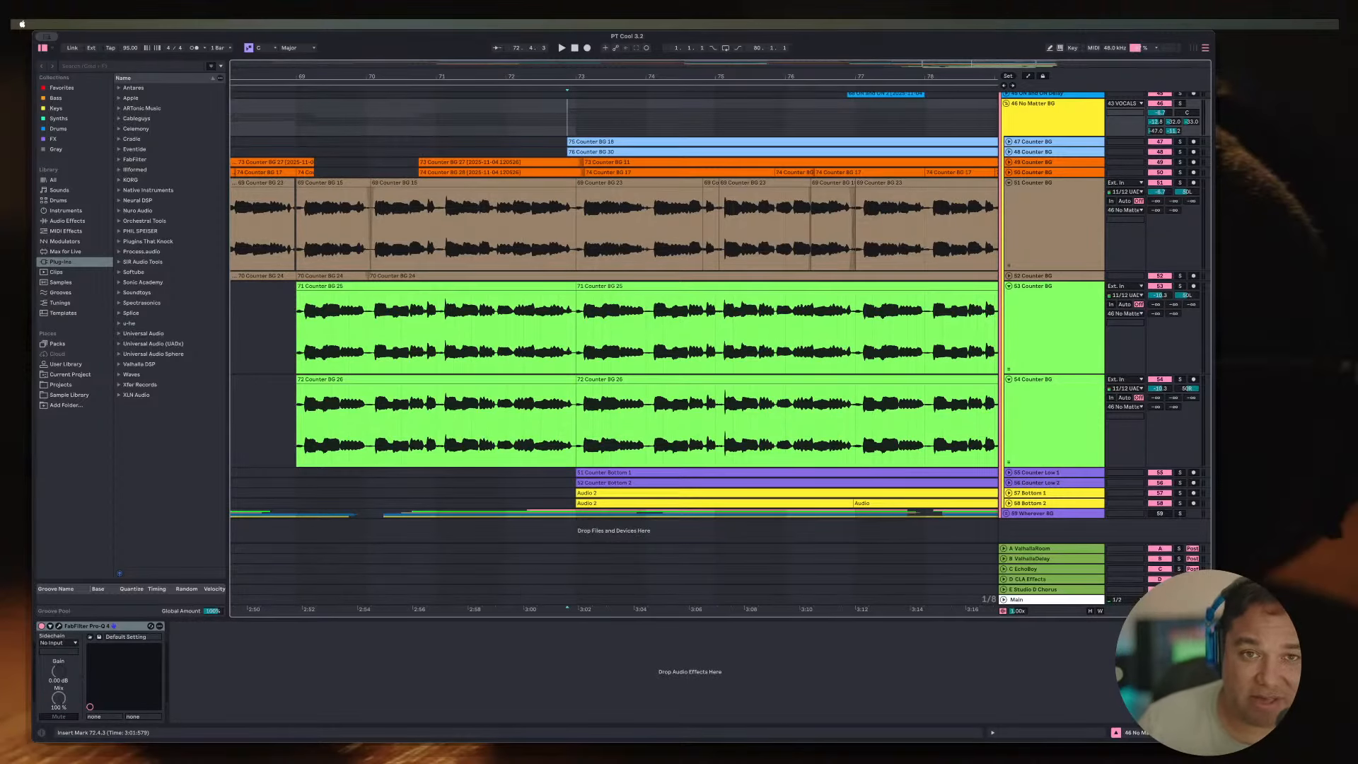
key("minus")
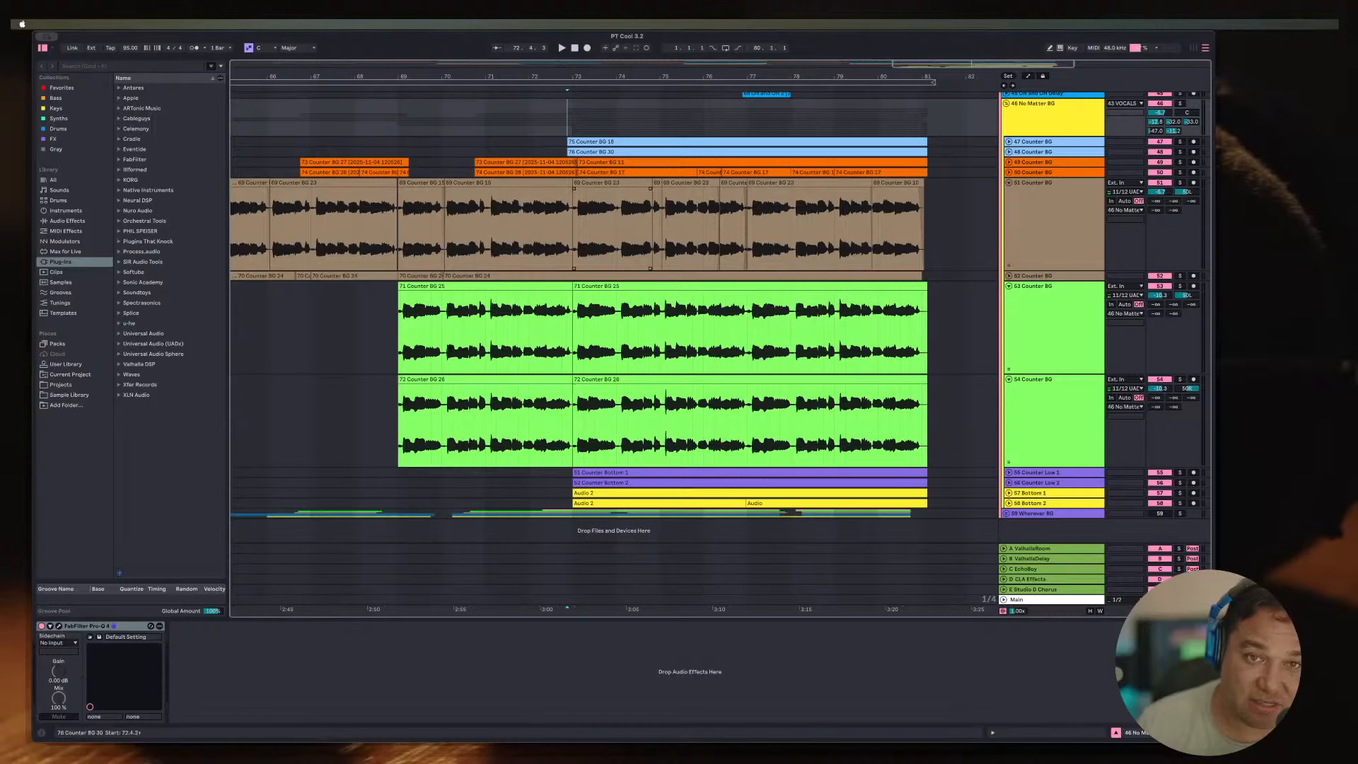
key("space")
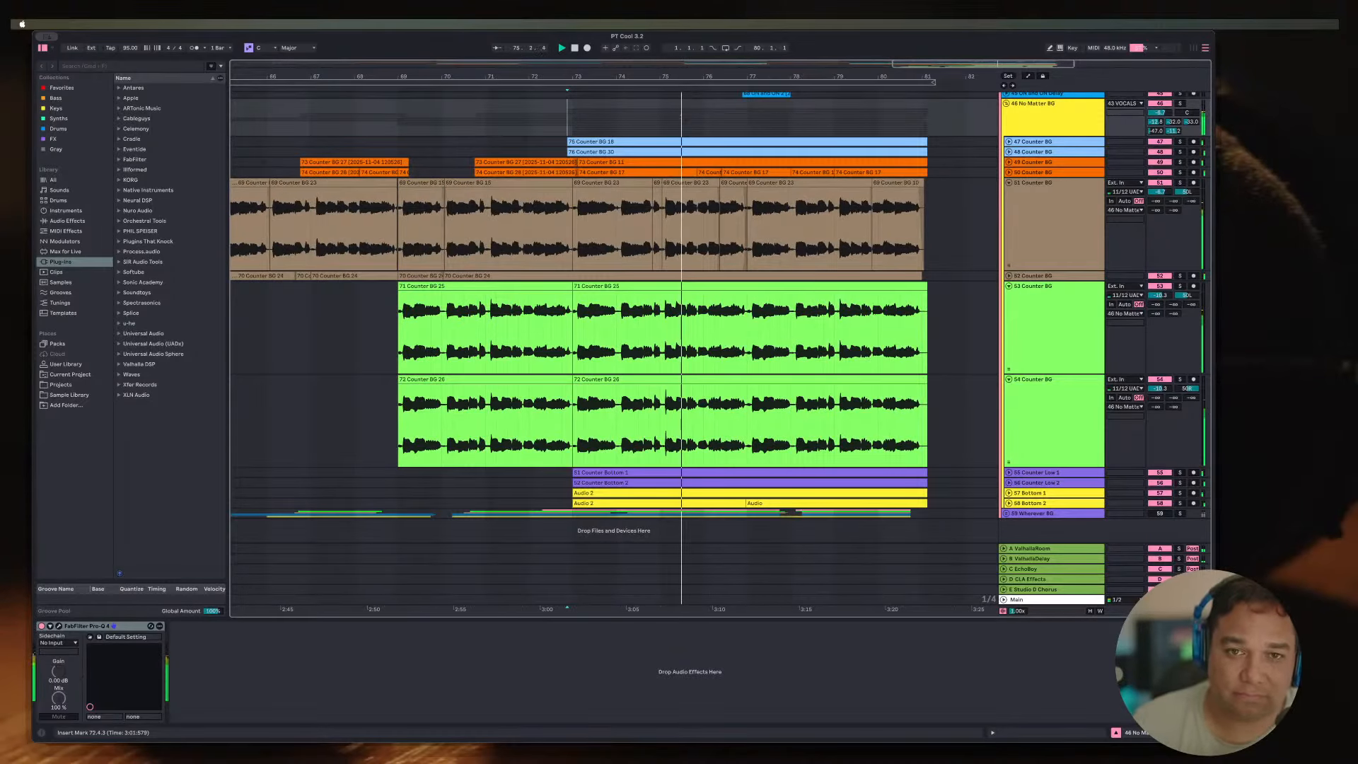
key("minus")
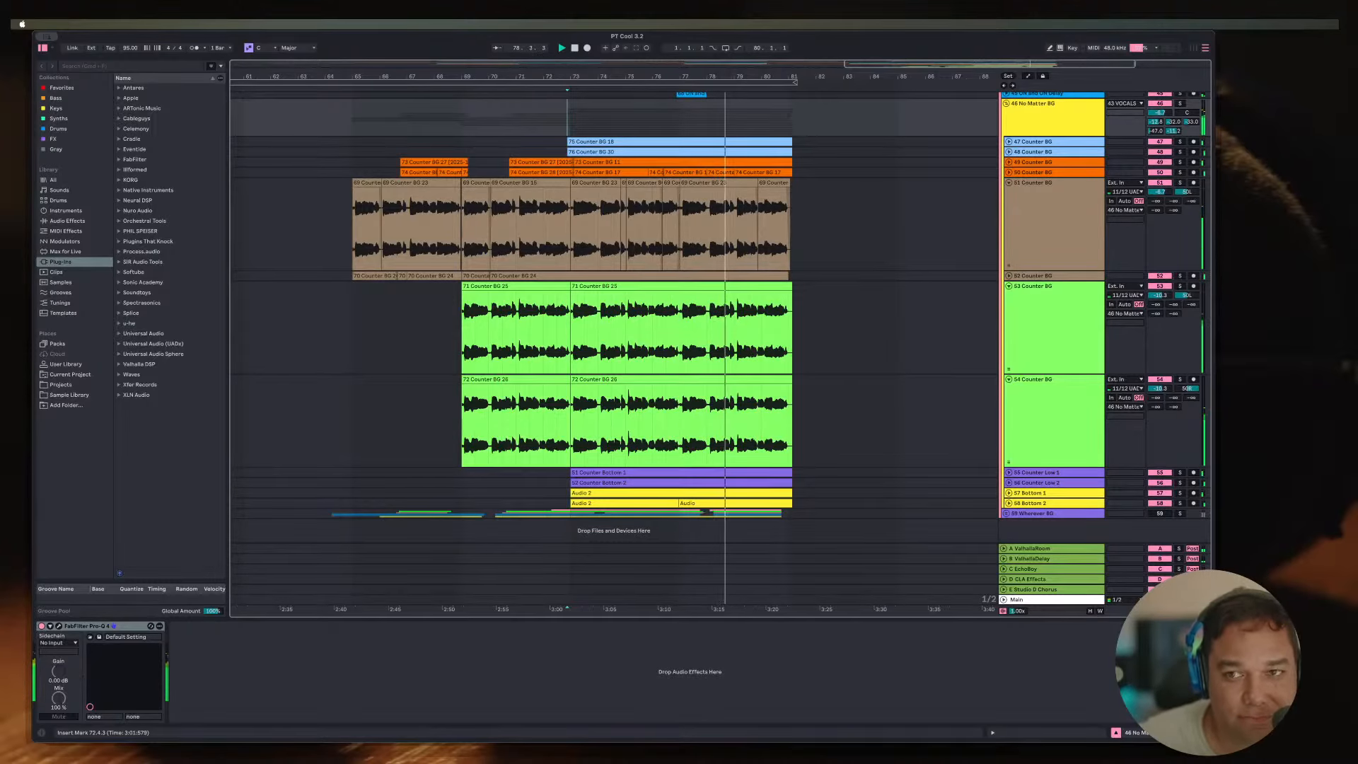
key("minus")
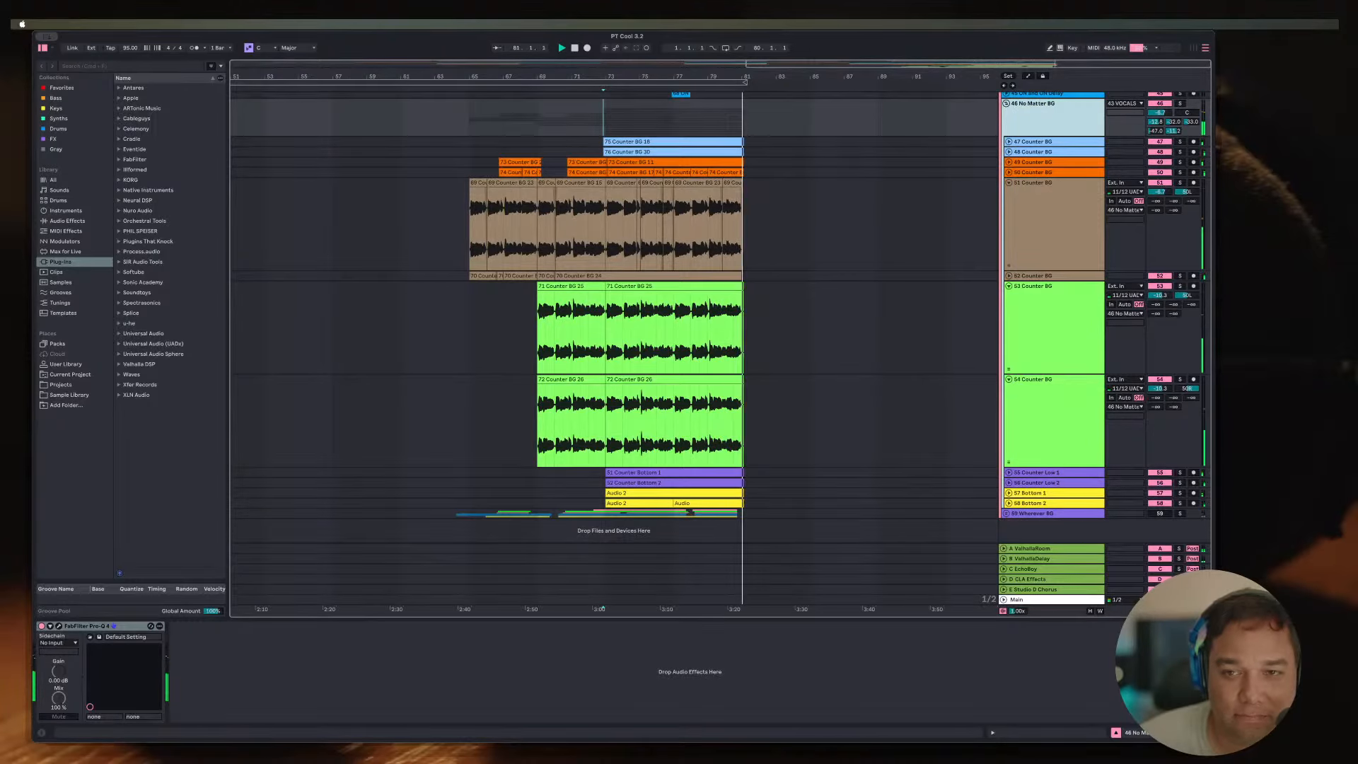
Step: Turn off the DRUMS, MUSIC and both On and On tracks, keeping the No Matter BG group unfolded for isolated listening
key("u")
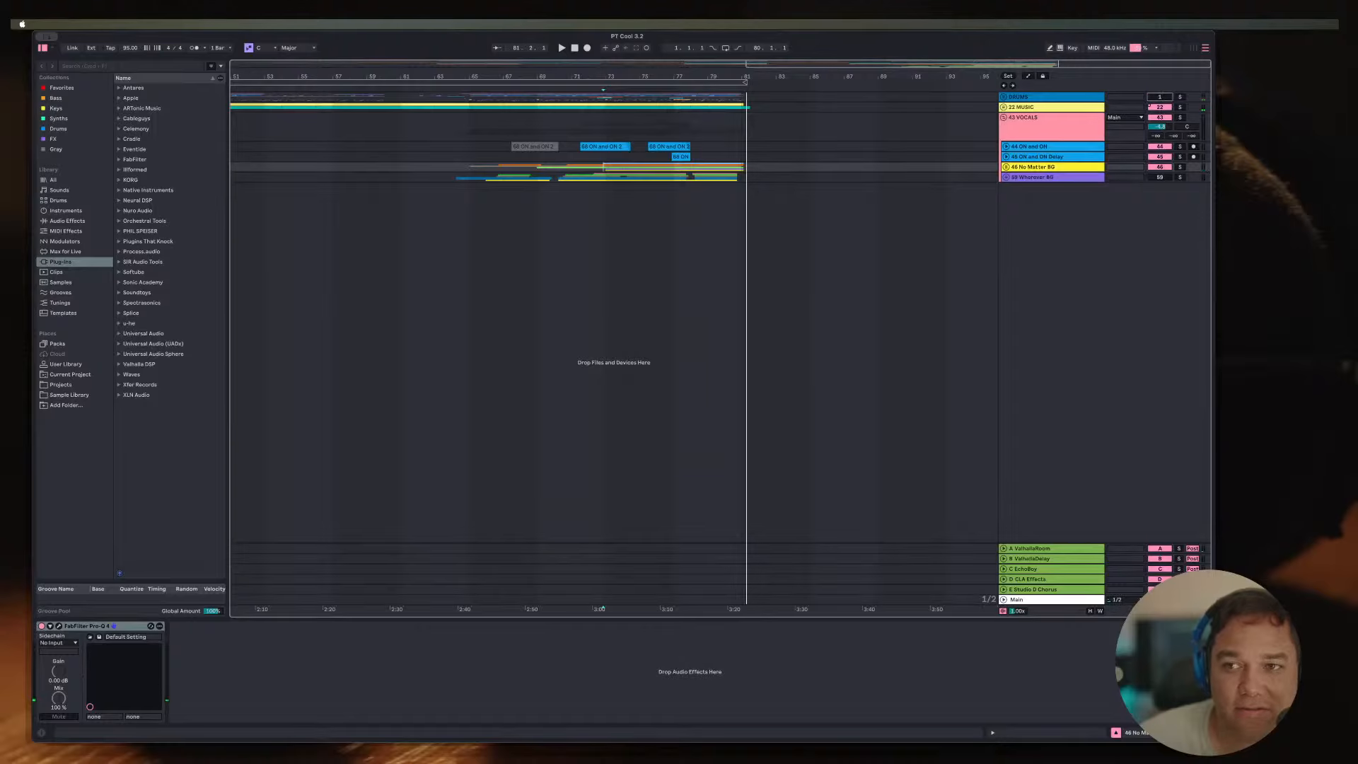
left_click(1050, 121)
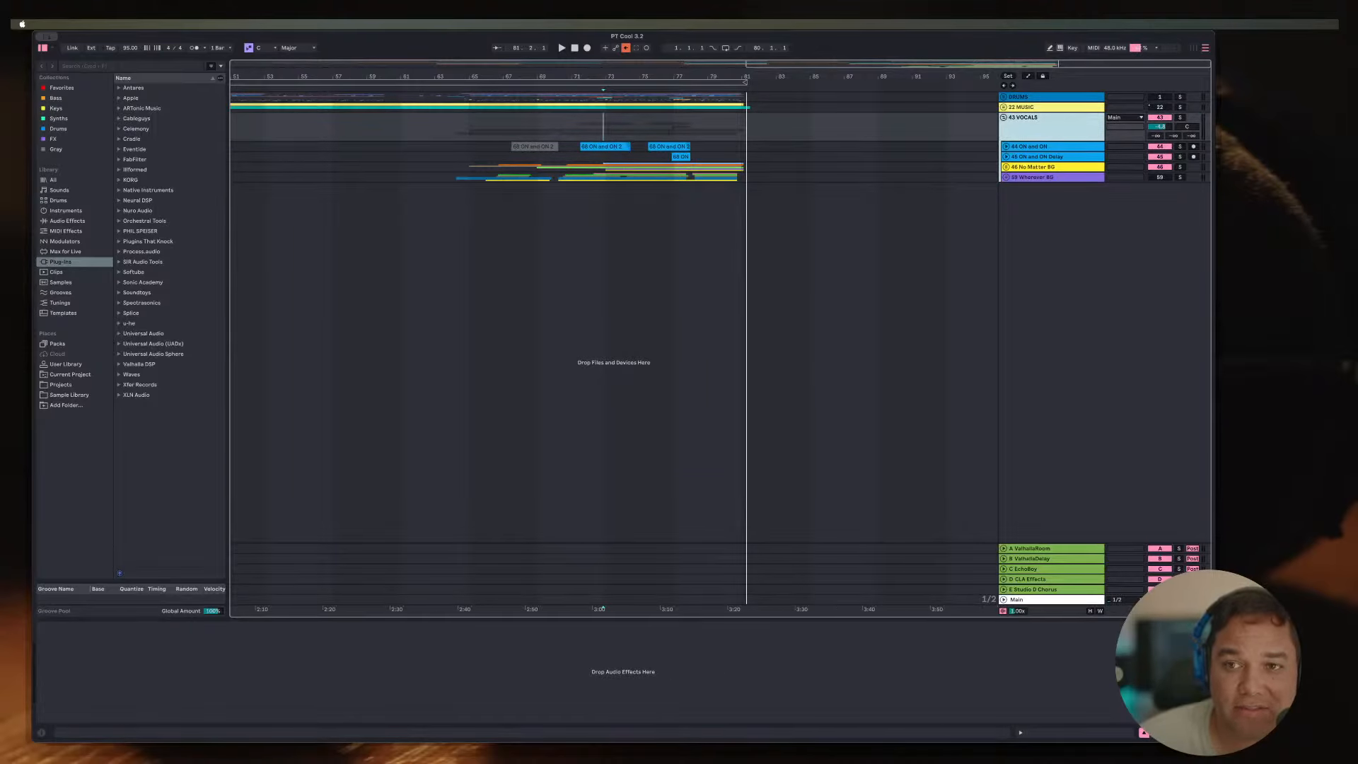
left_click(1006, 167)
left_click(1160, 146)
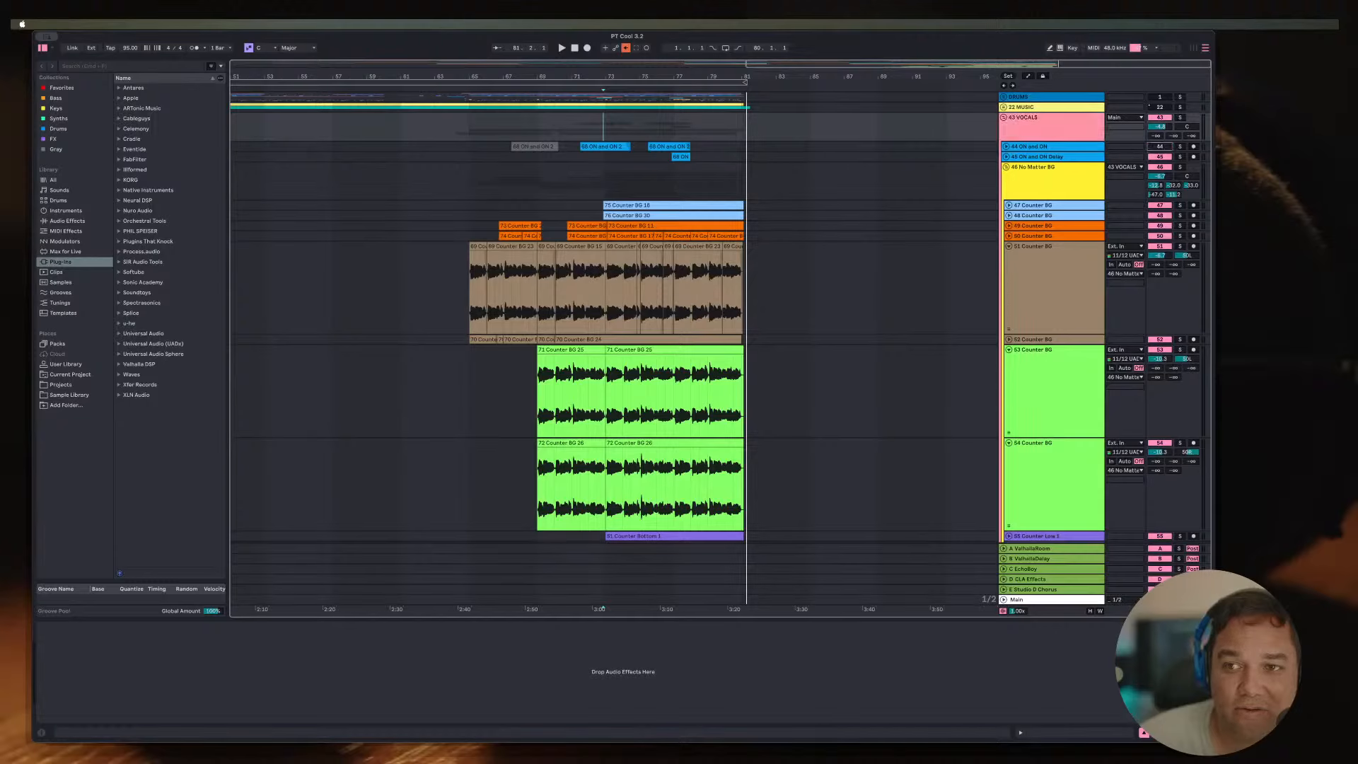
Step: Play the isolated No Matter BG vocals from bar 65, restarting once from the same position
left_click(1053, 177)
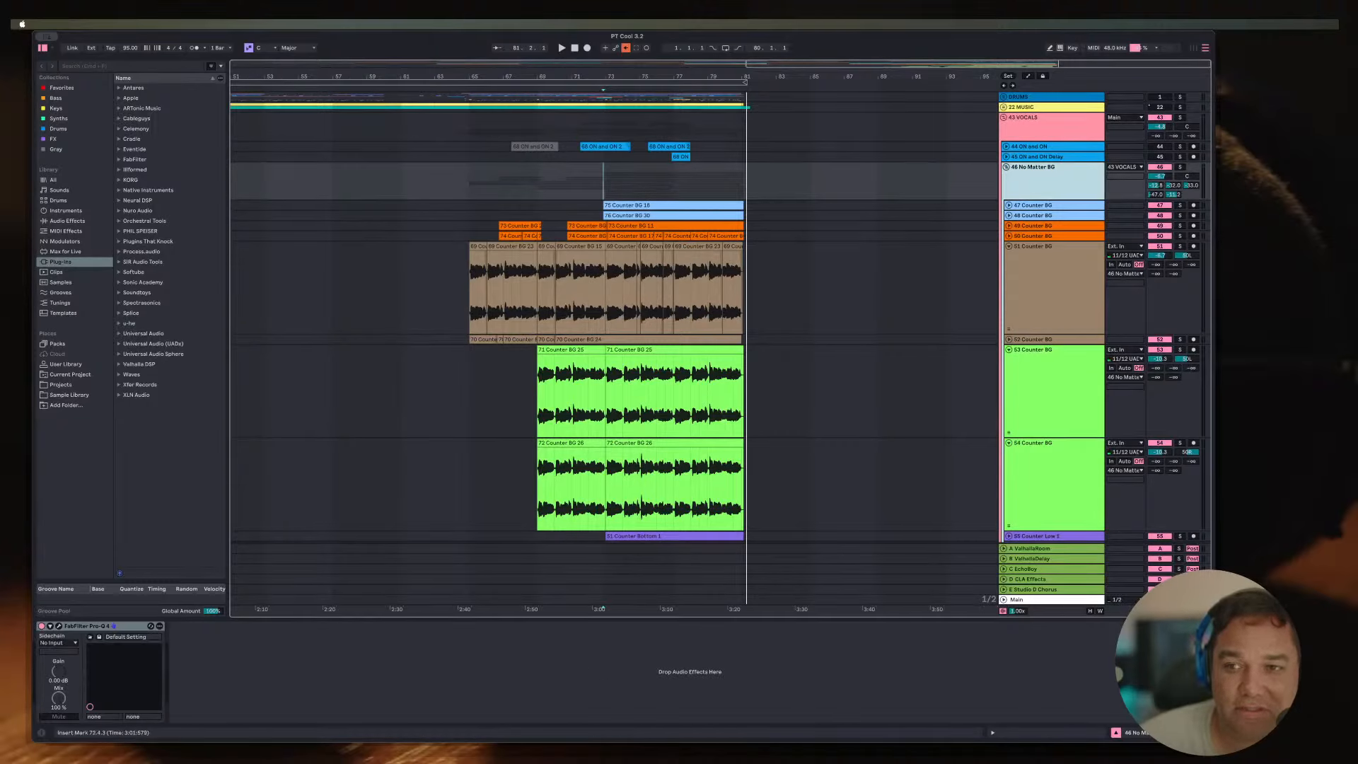
key("space")
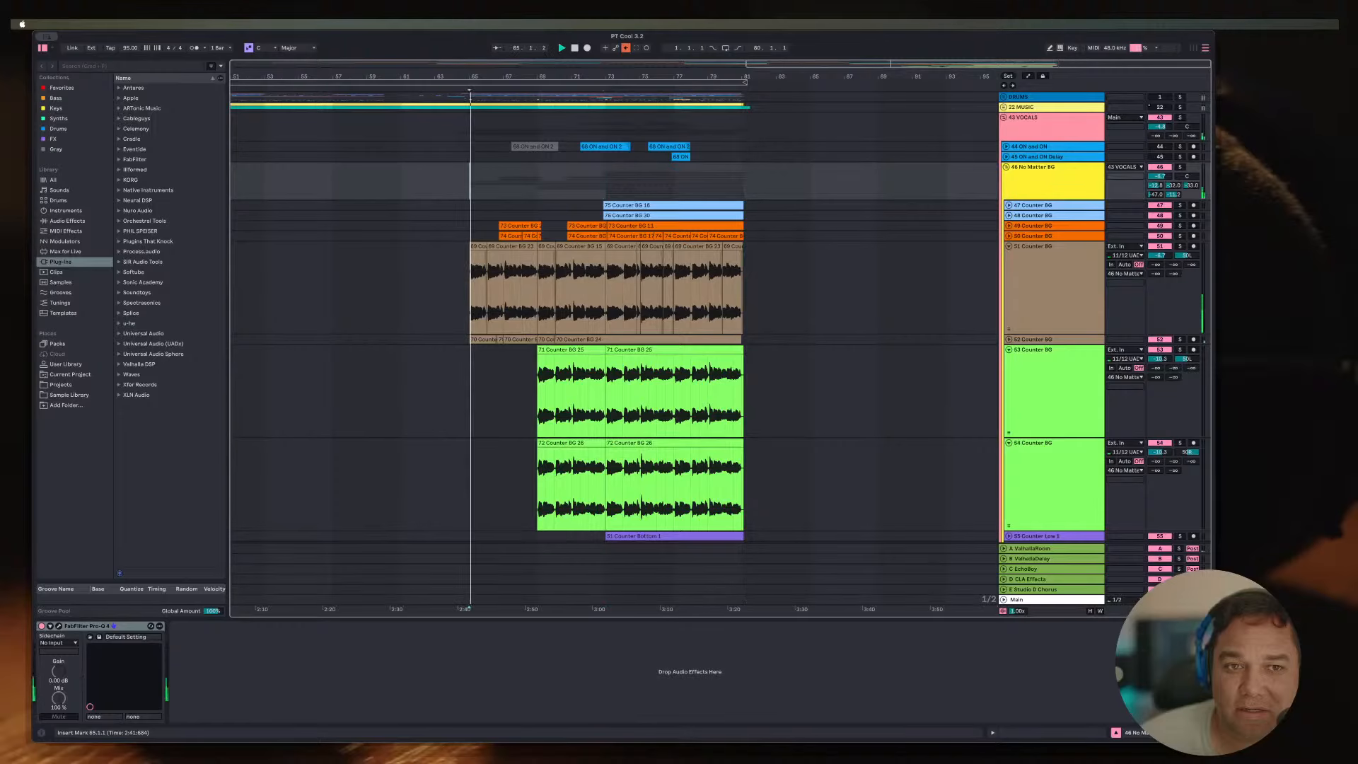
key("plus")
key("minus")
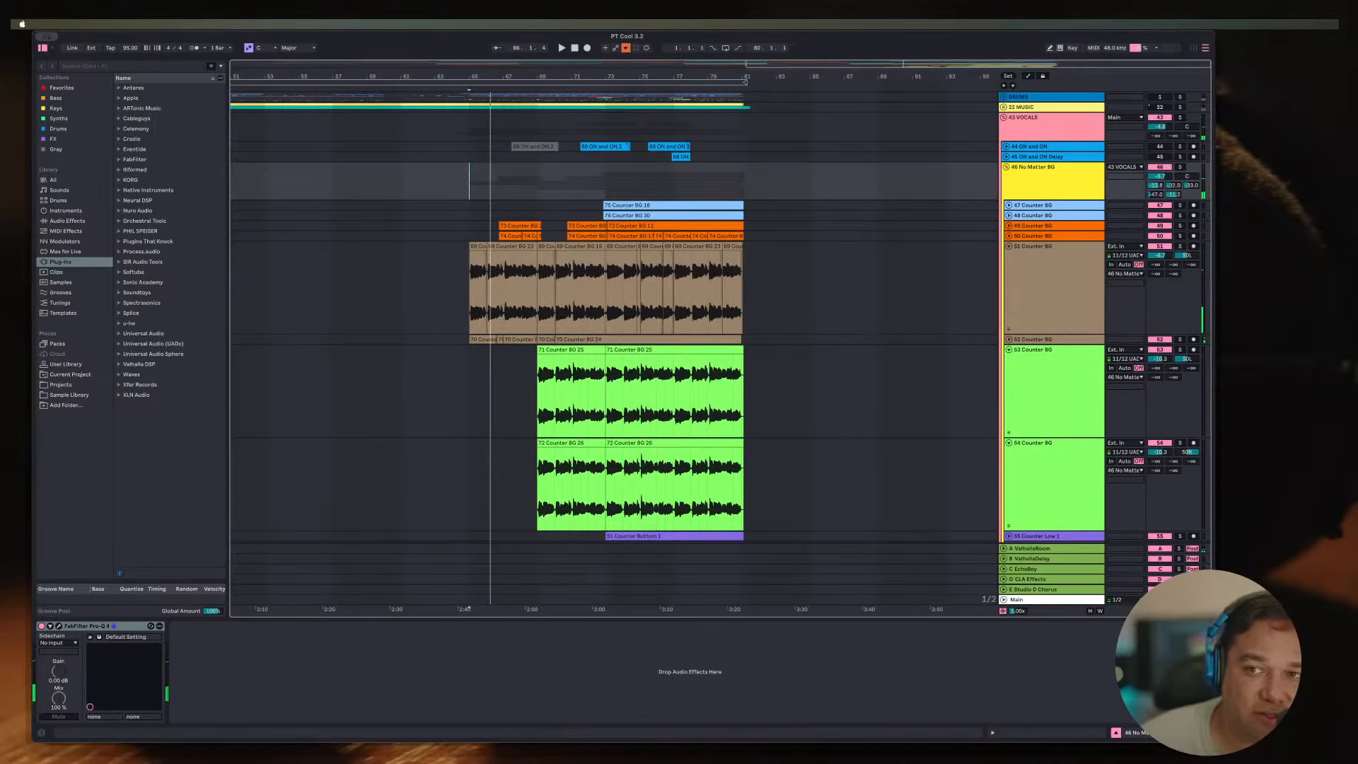
left_click(470, 236)
key("space")
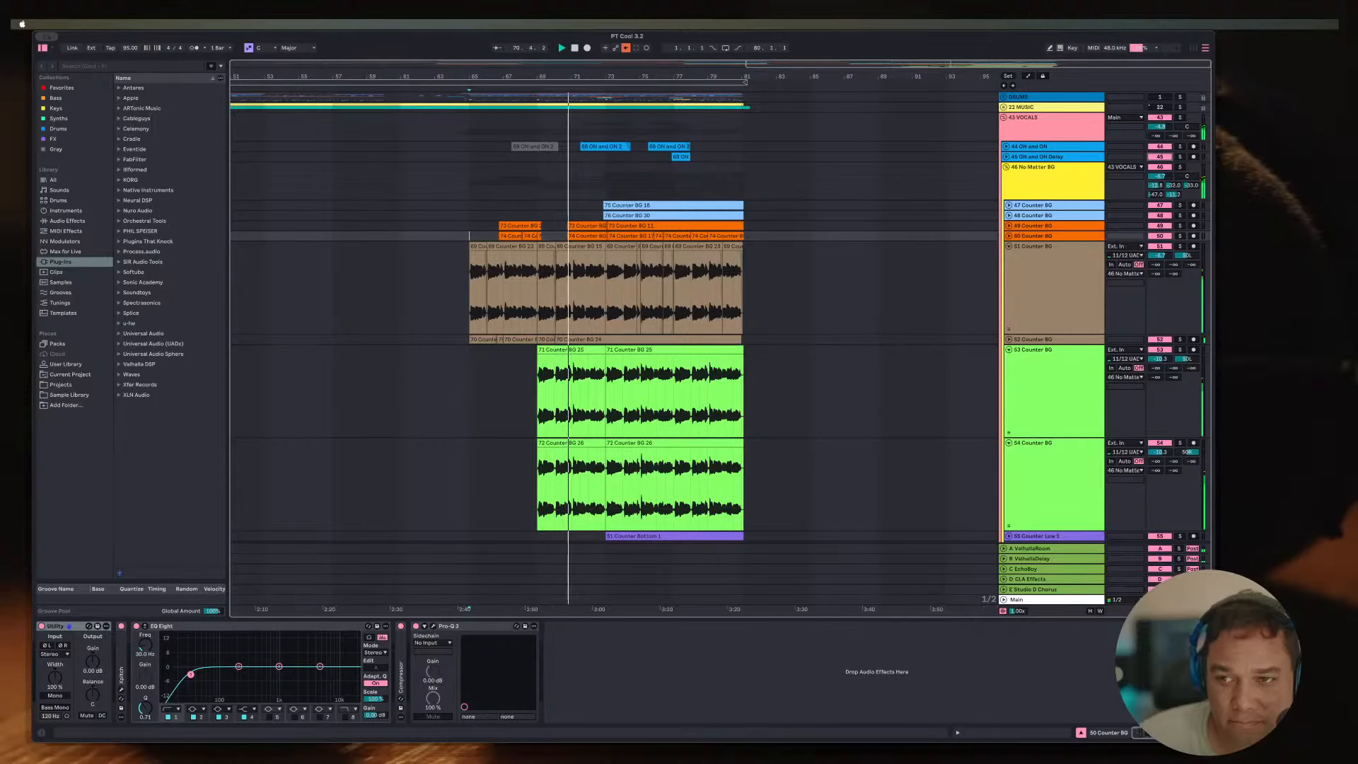
left_click(1052, 272)
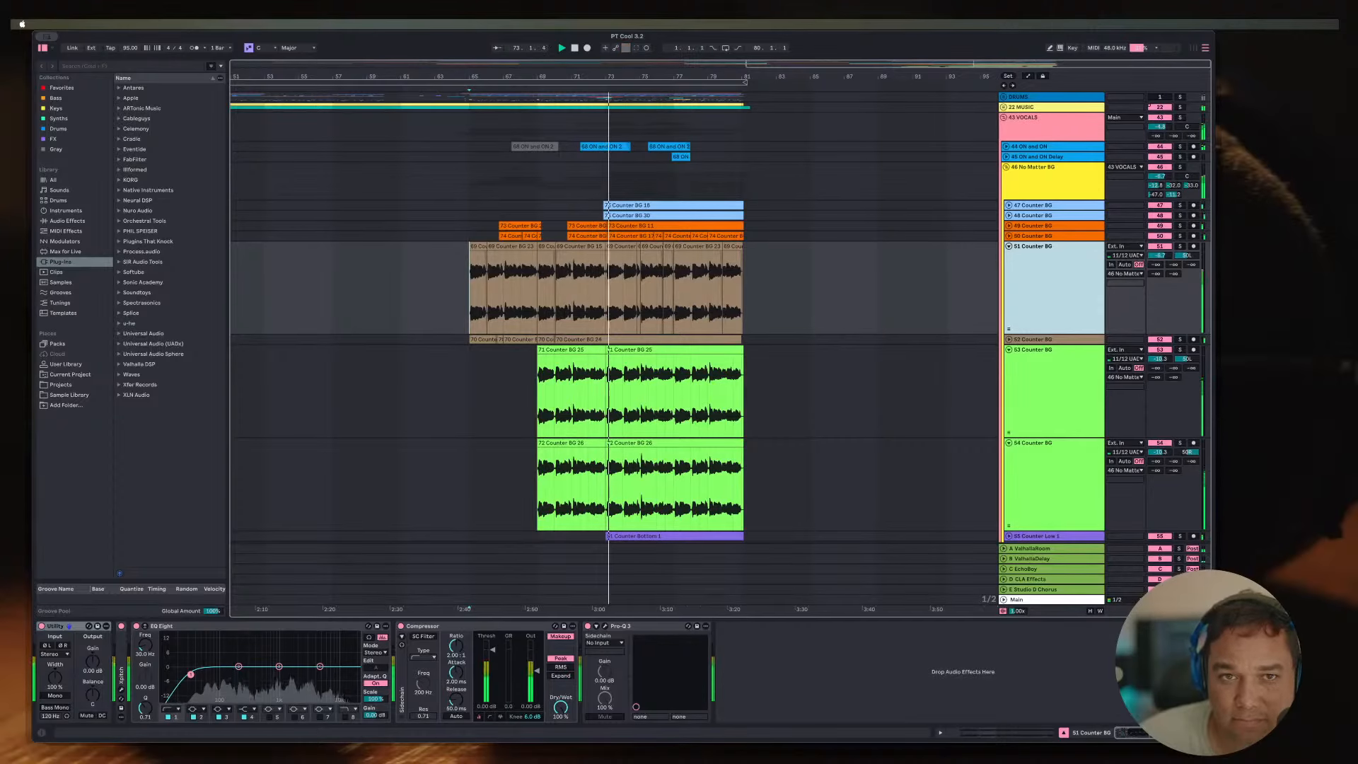
Step: Turn off the MUSIC group and both On and On tracks again and hear No Matter BG through to bar 81
left_click(1160, 108)
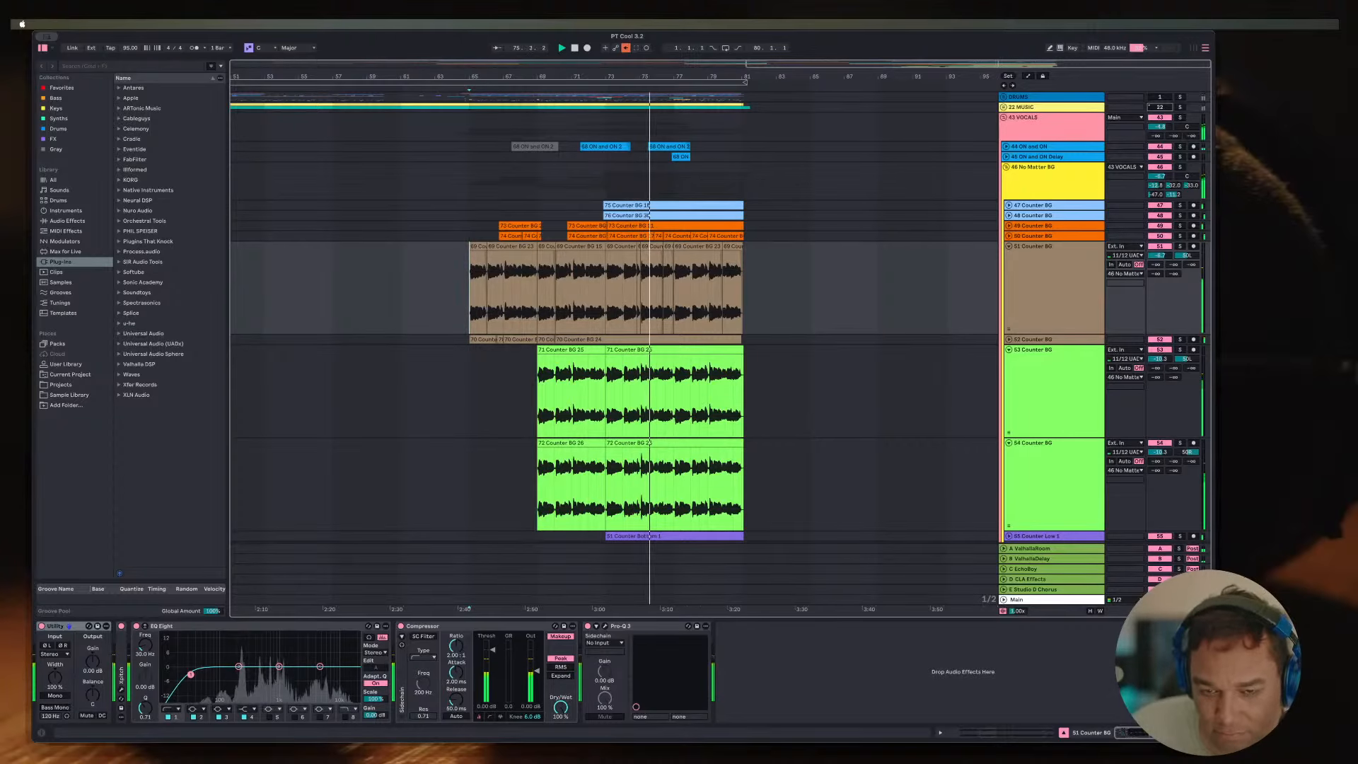
left_click(1050, 172)
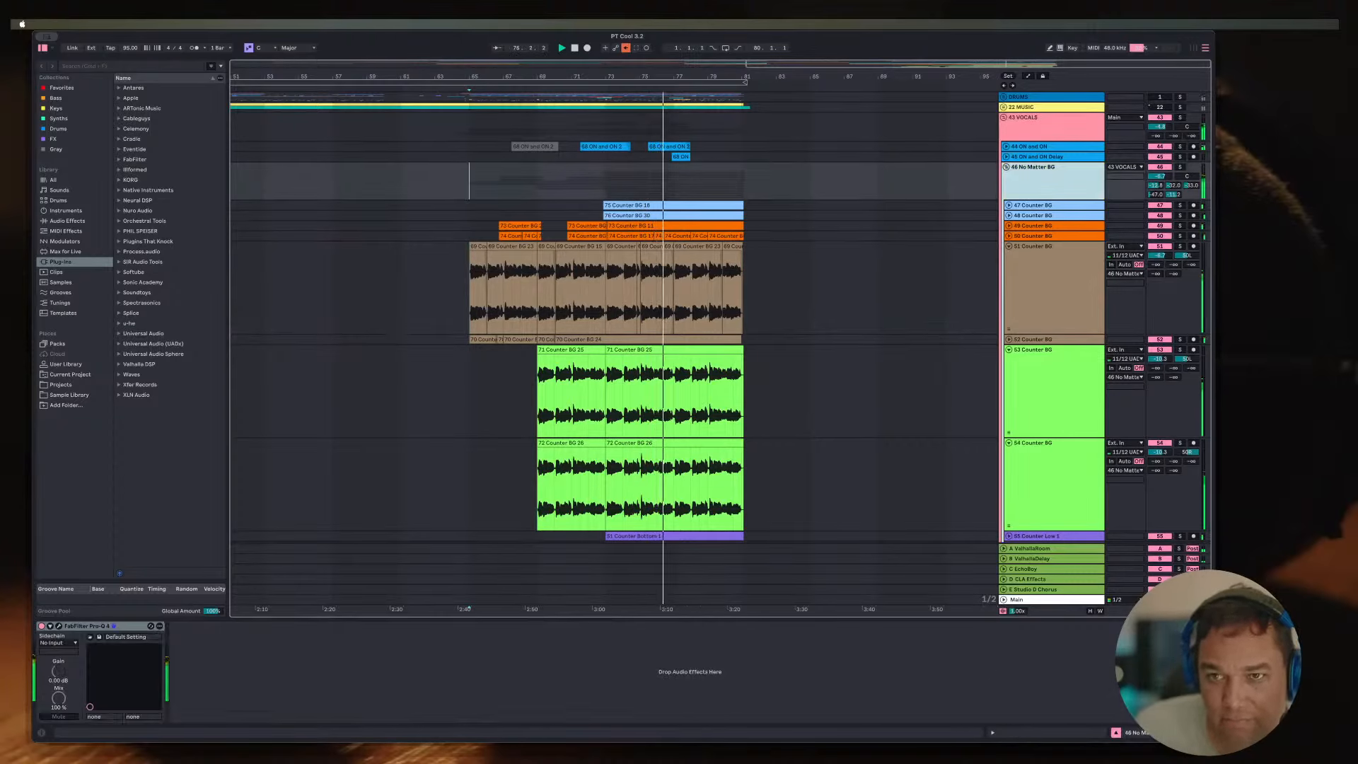
left_click(1160, 146)
left_click(1159, 157)
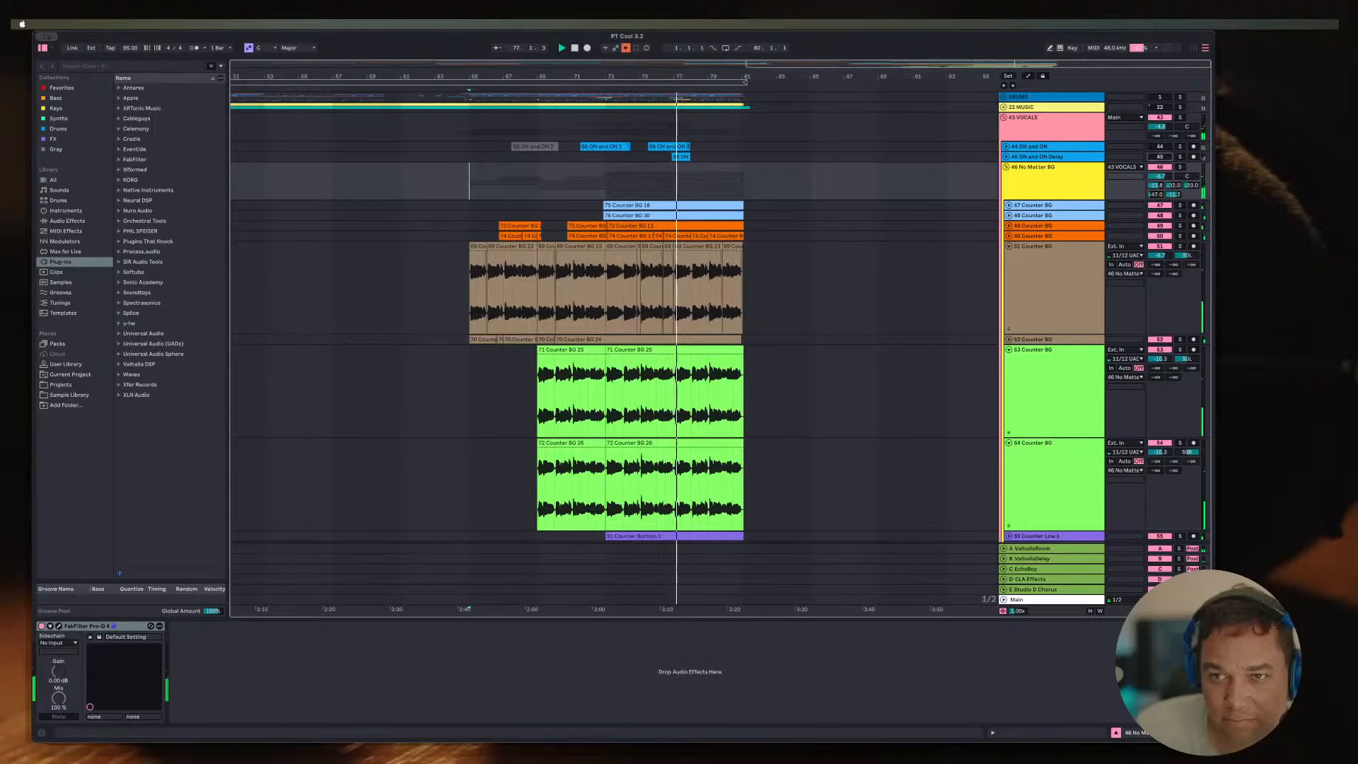
left_click(1050, 172)
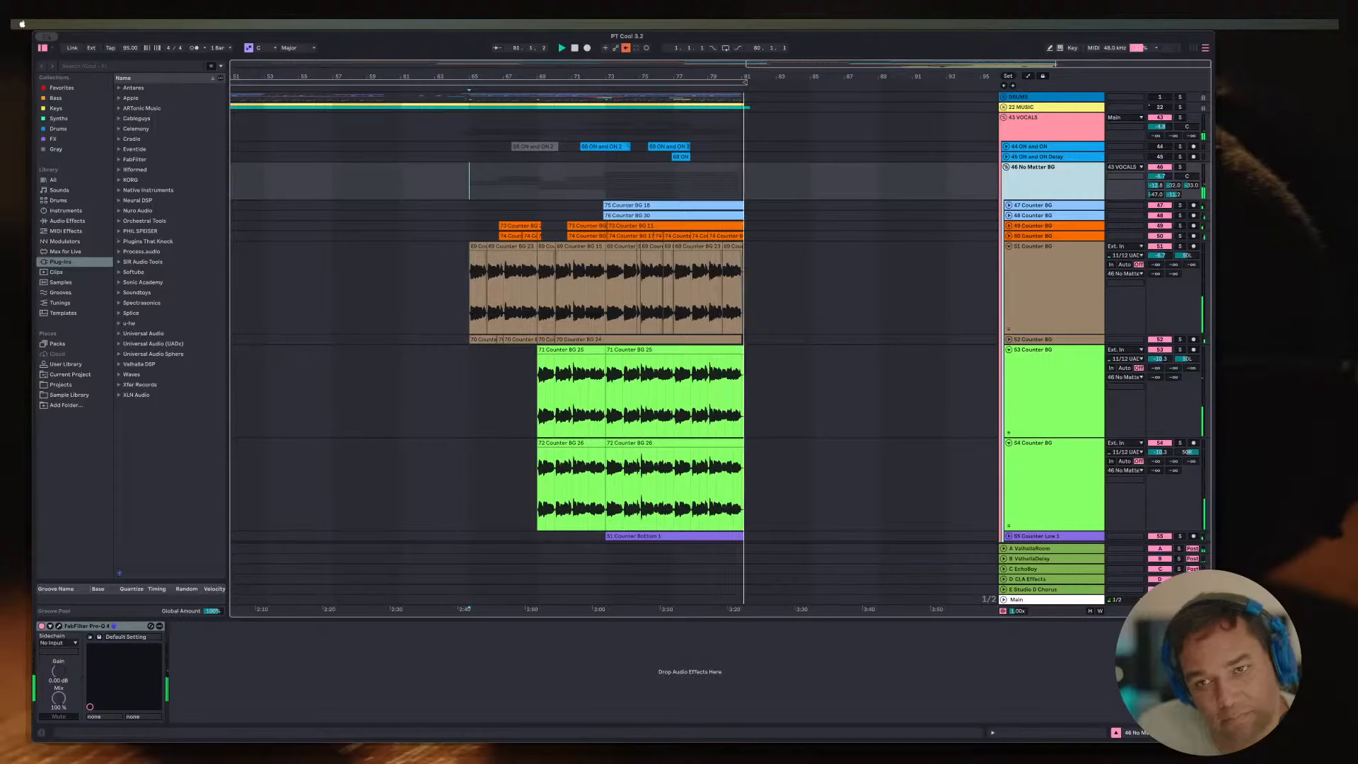
key("space")
Step: Fold the upper brown Counter BG track 51 and unfold the lower one, track 52, while playing from bar 65
left_click(1053, 283)
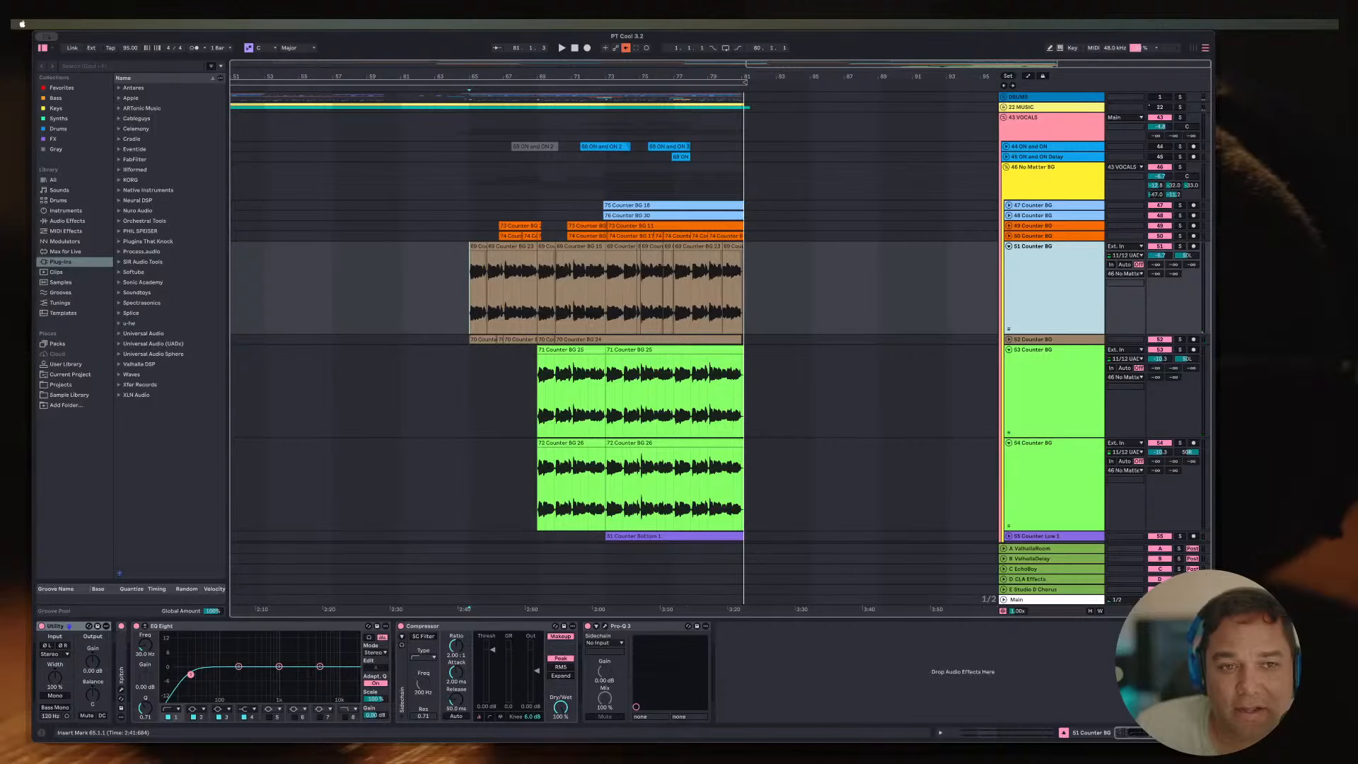
left_click(469, 289)
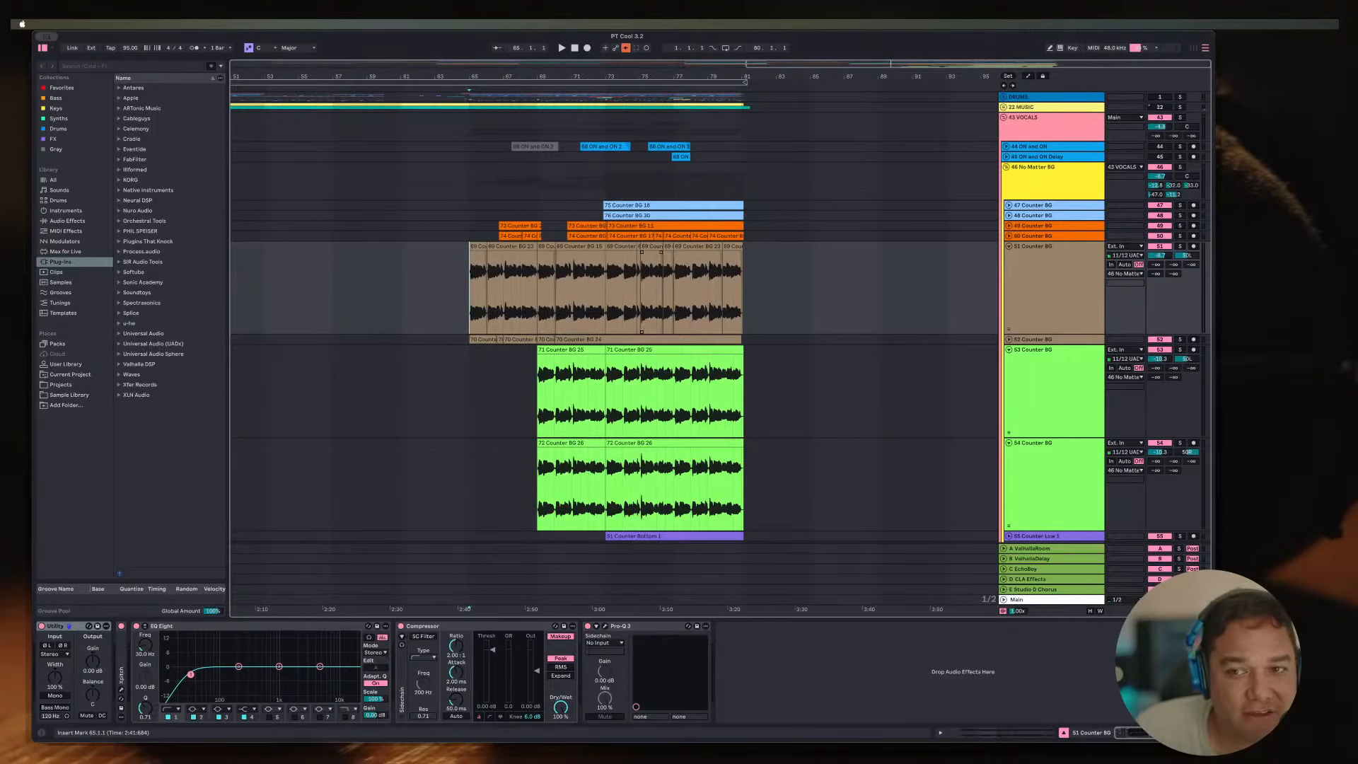
left_click(1009, 246)
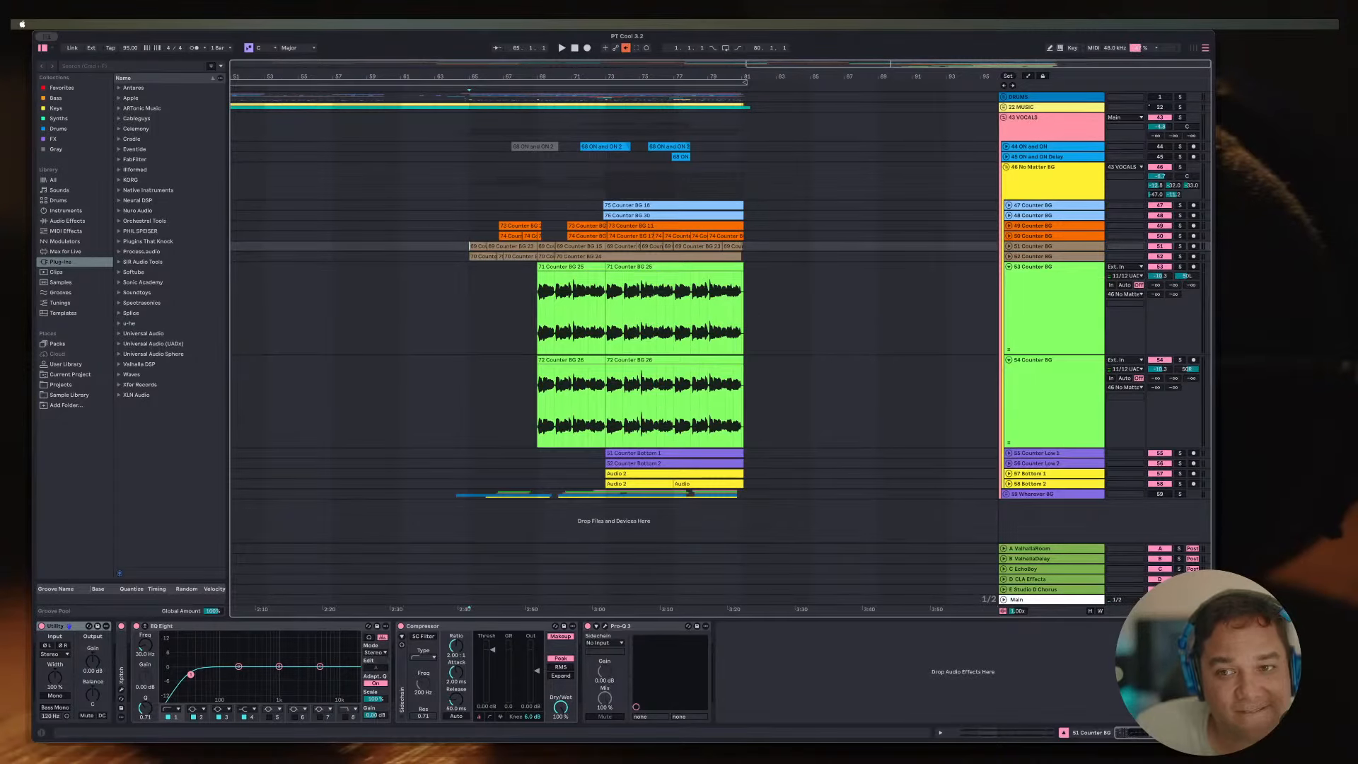
key("space")
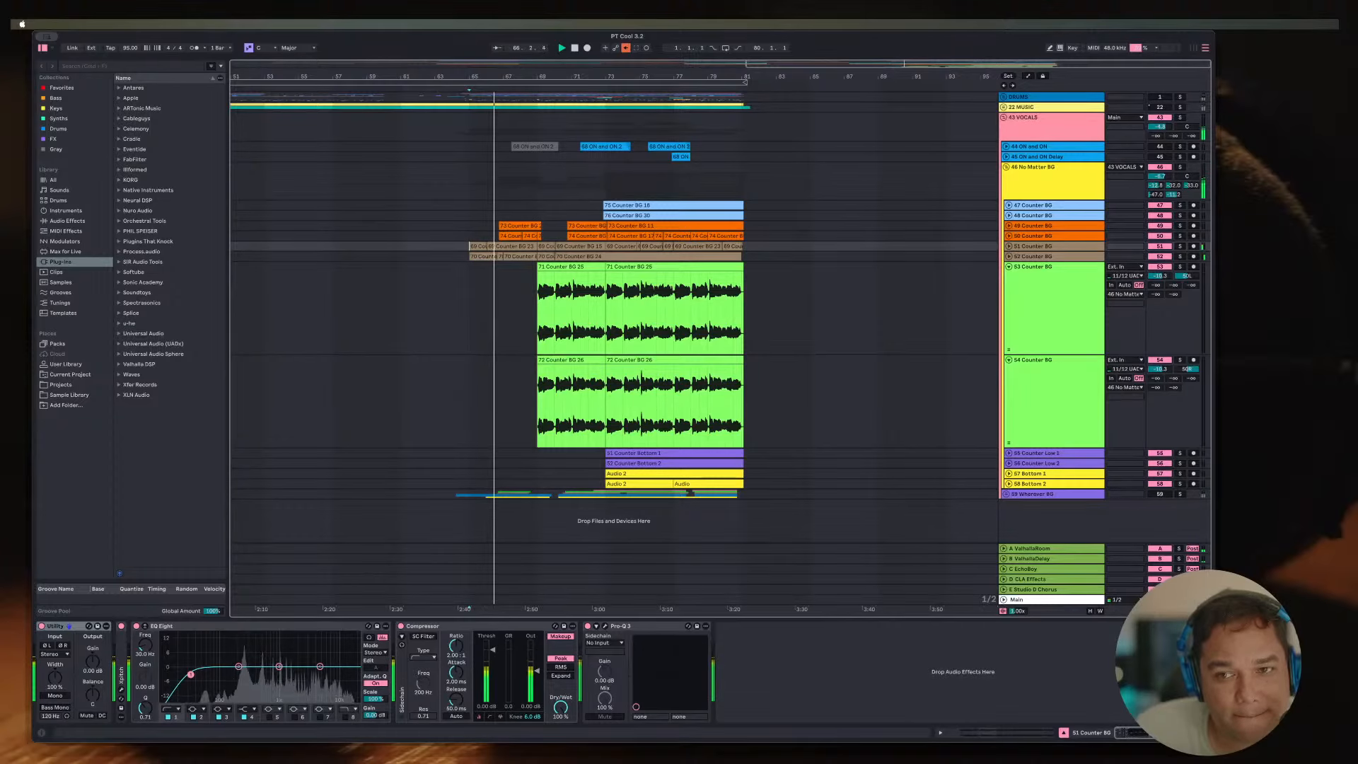
left_click(1009, 256)
key("plus")
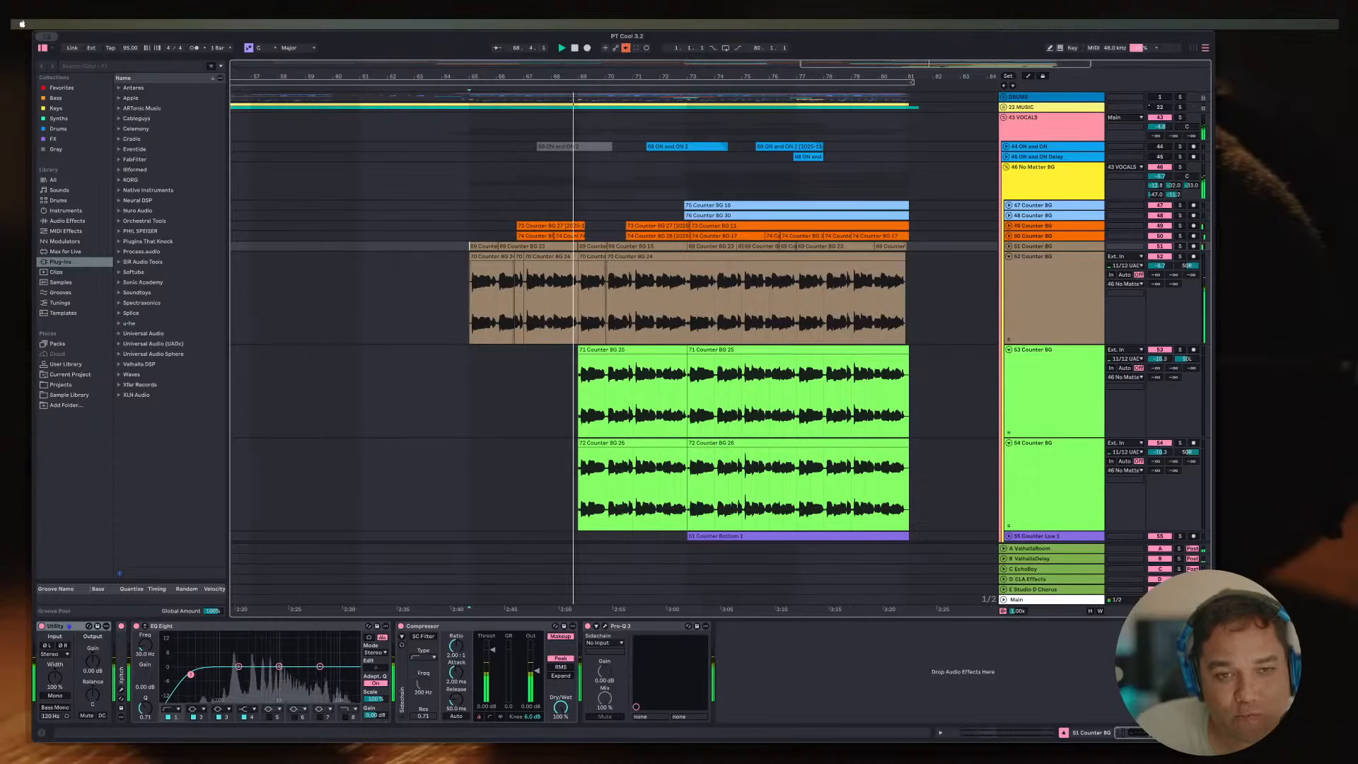
Step: Stop playback, return the insert mark to bar 65 and fold the upper green Counter BG track 53
key("space")
left_click(1053, 283)
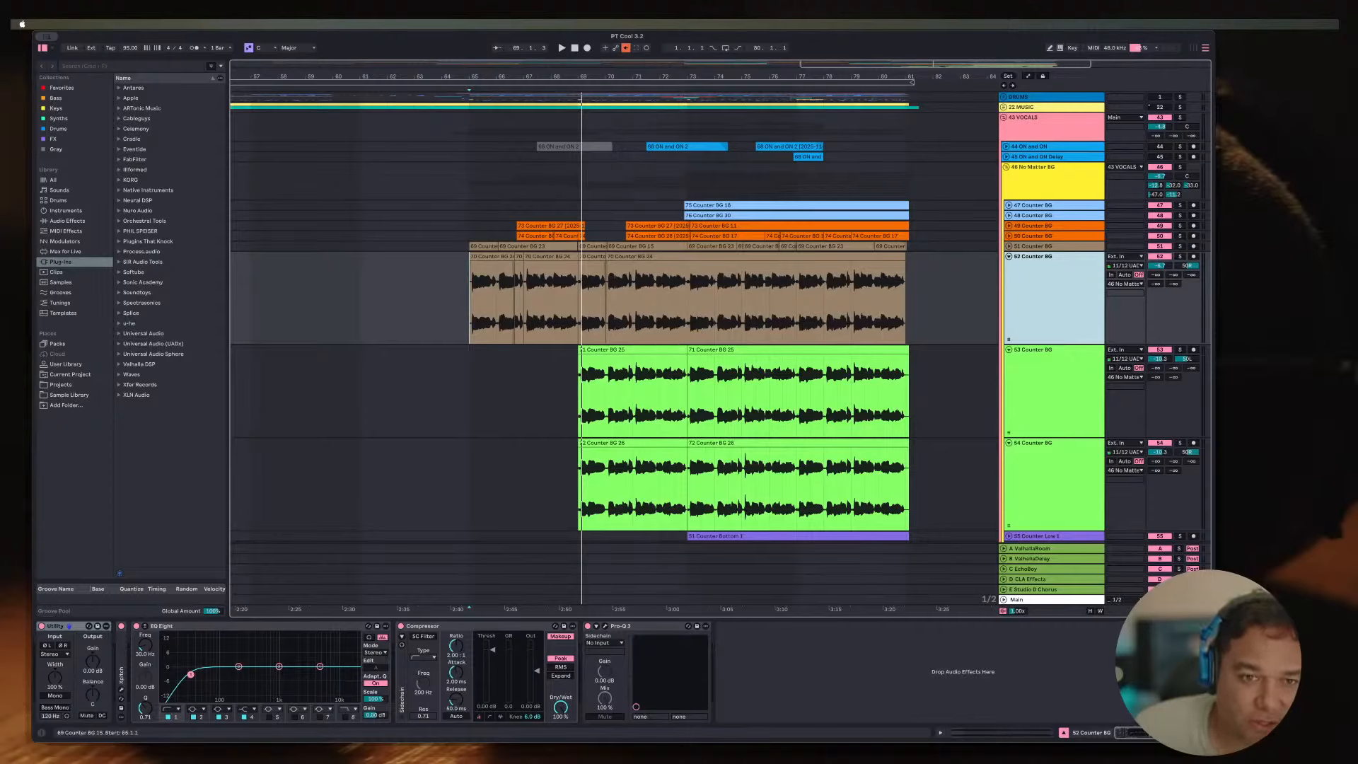
left_click(484, 246)
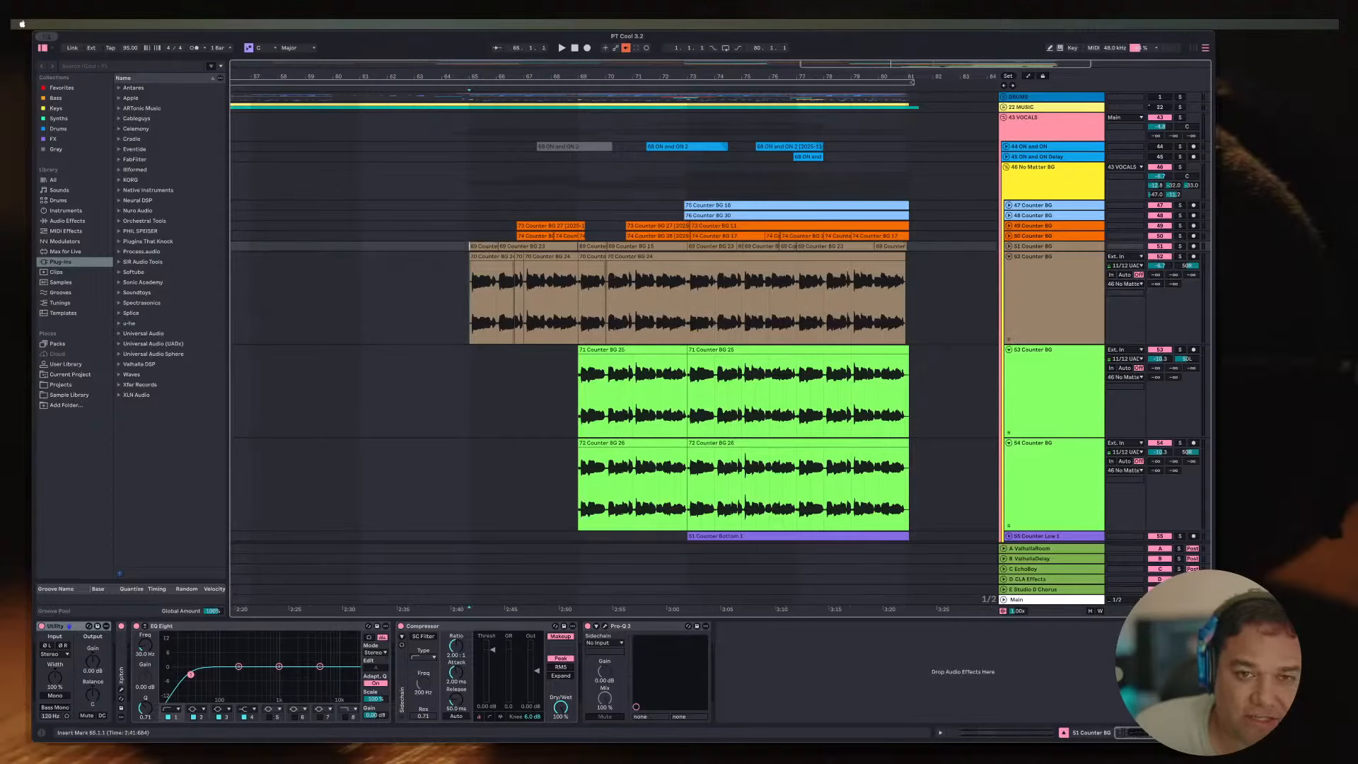
left_click(1009, 349)
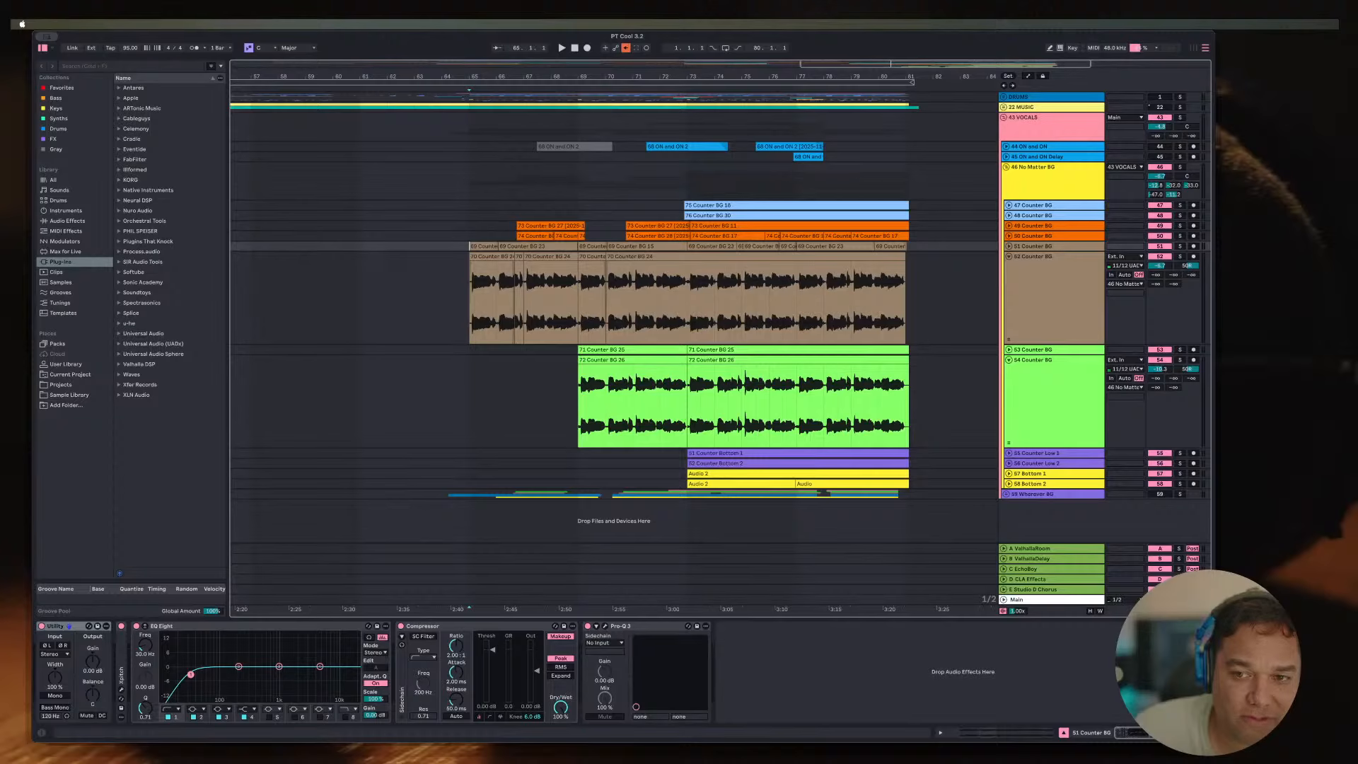
Step: Fold the lower green Counter BG track 54 and duplicate the unfolded brown Counter BG track 52
left_click(1009, 360)
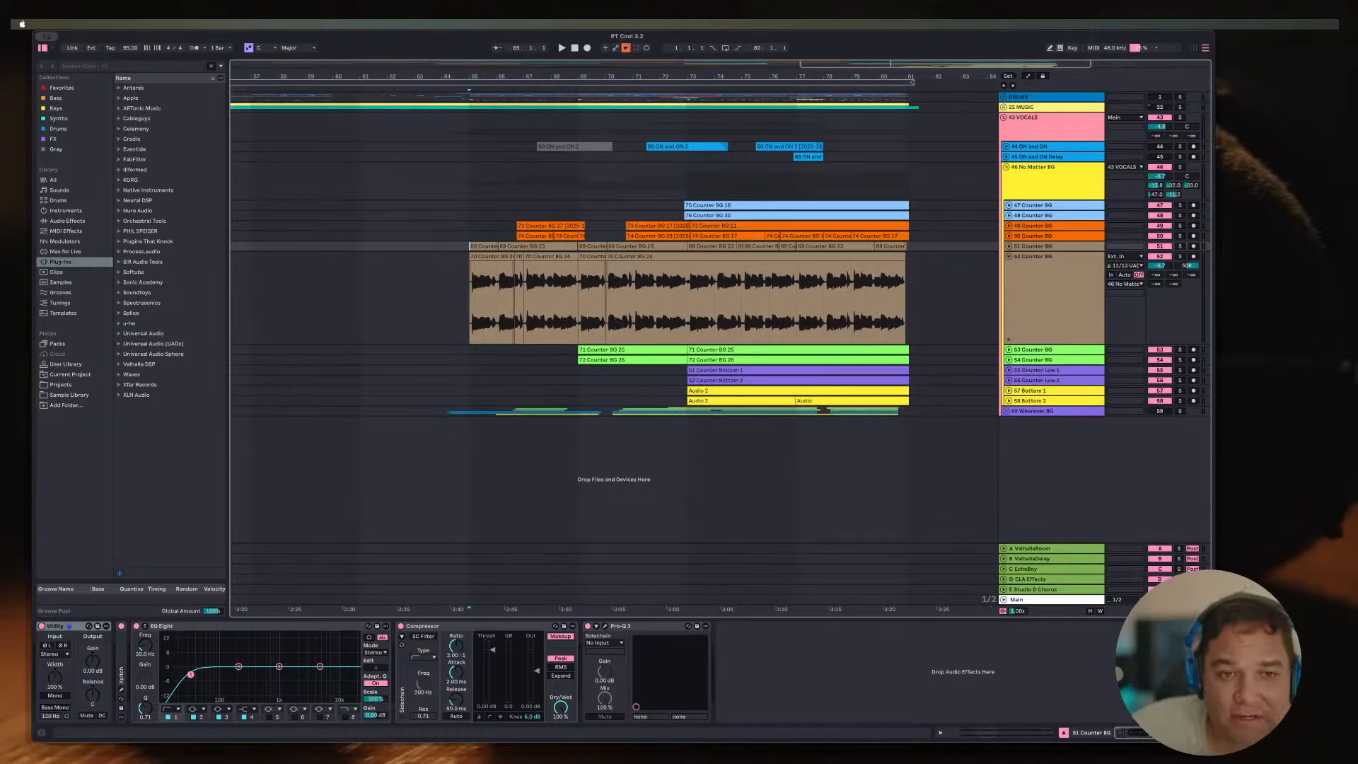
left_click(1052, 290)
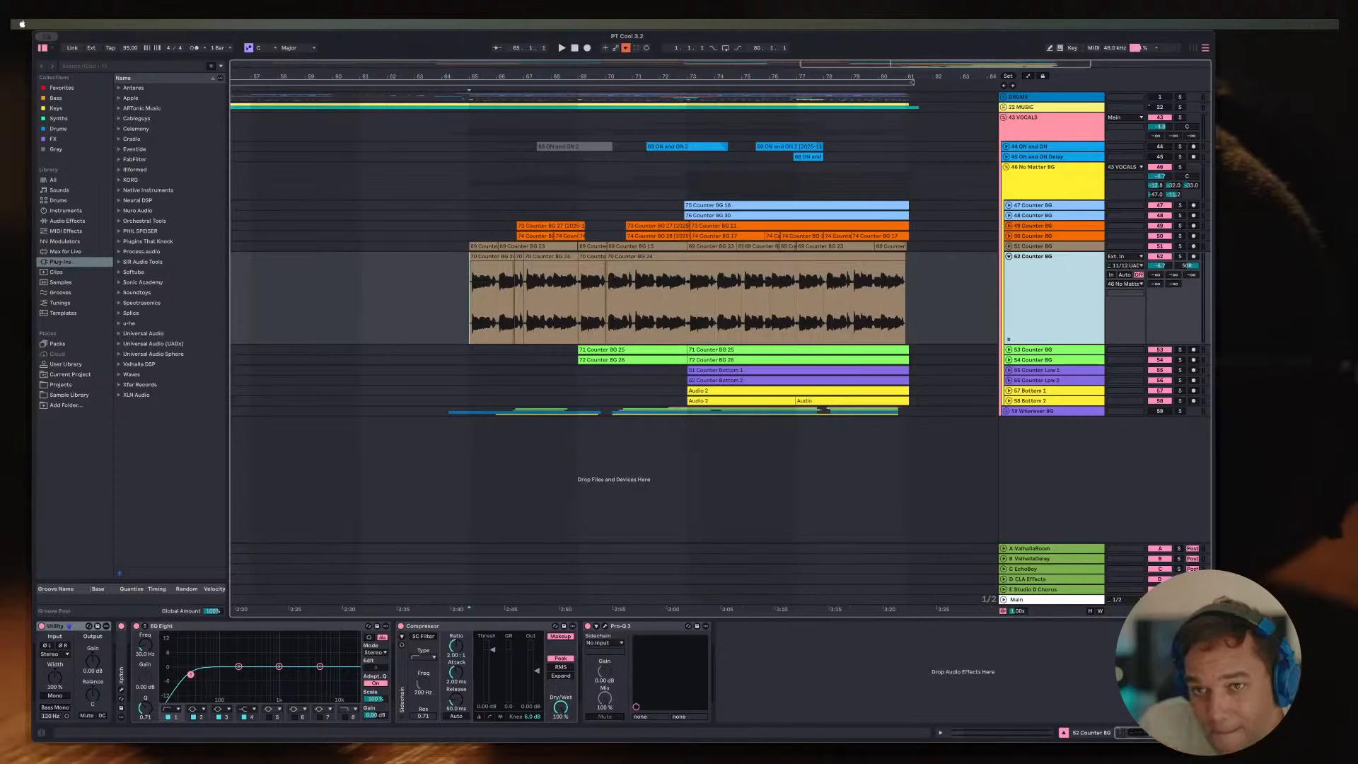
right_click(1053, 292)
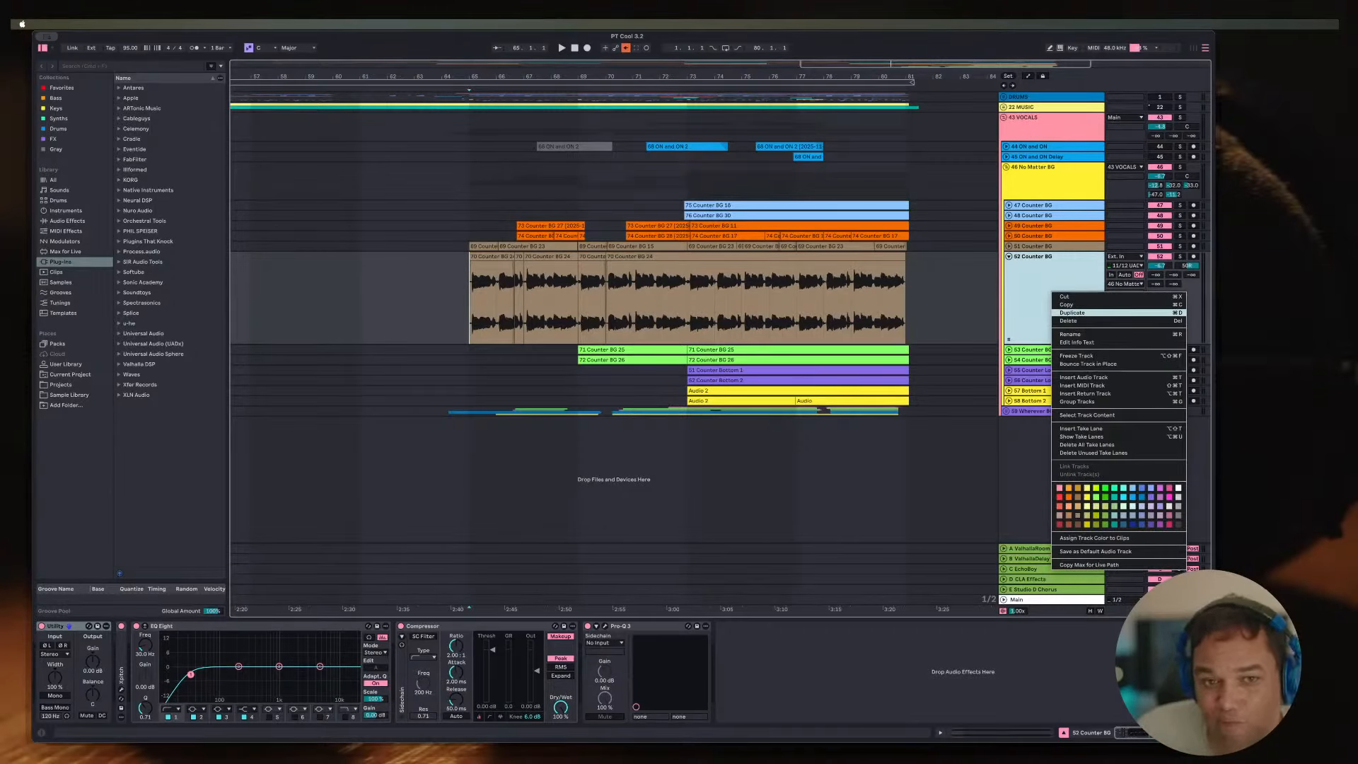
left_click(1072, 313)
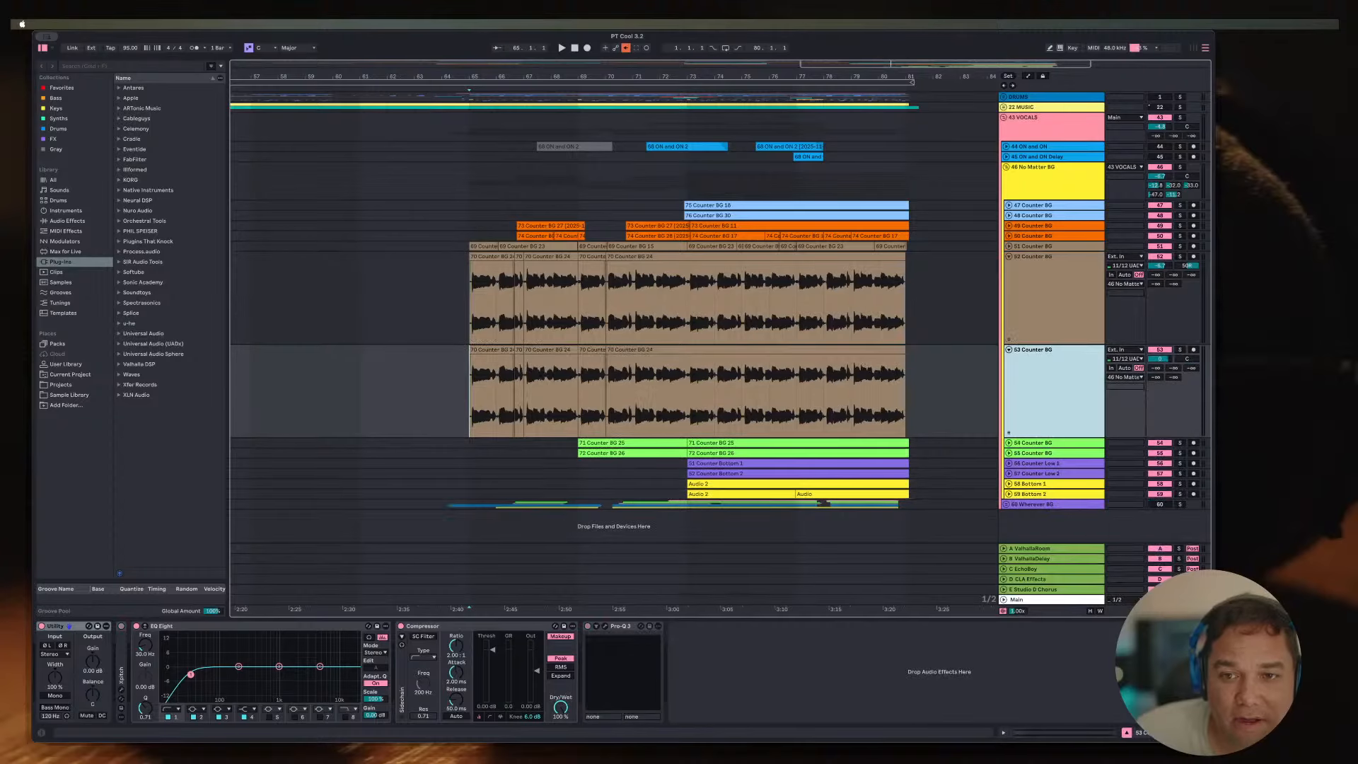
Step: Delete all clips on the duplicated Counter BG track 53 and arm it for recording from bar 65
left_click_drag(947, 393, 414, 393)
key("Delete")
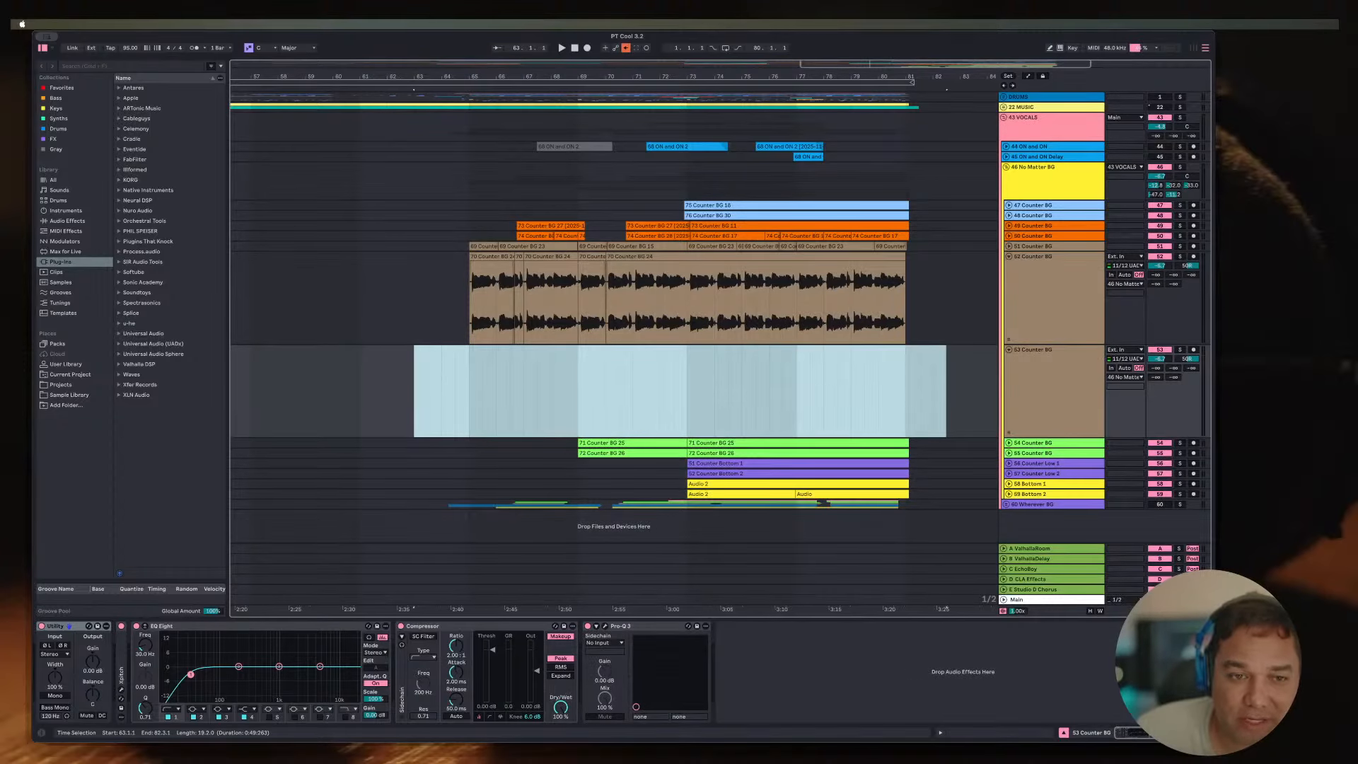
left_click(469, 390)
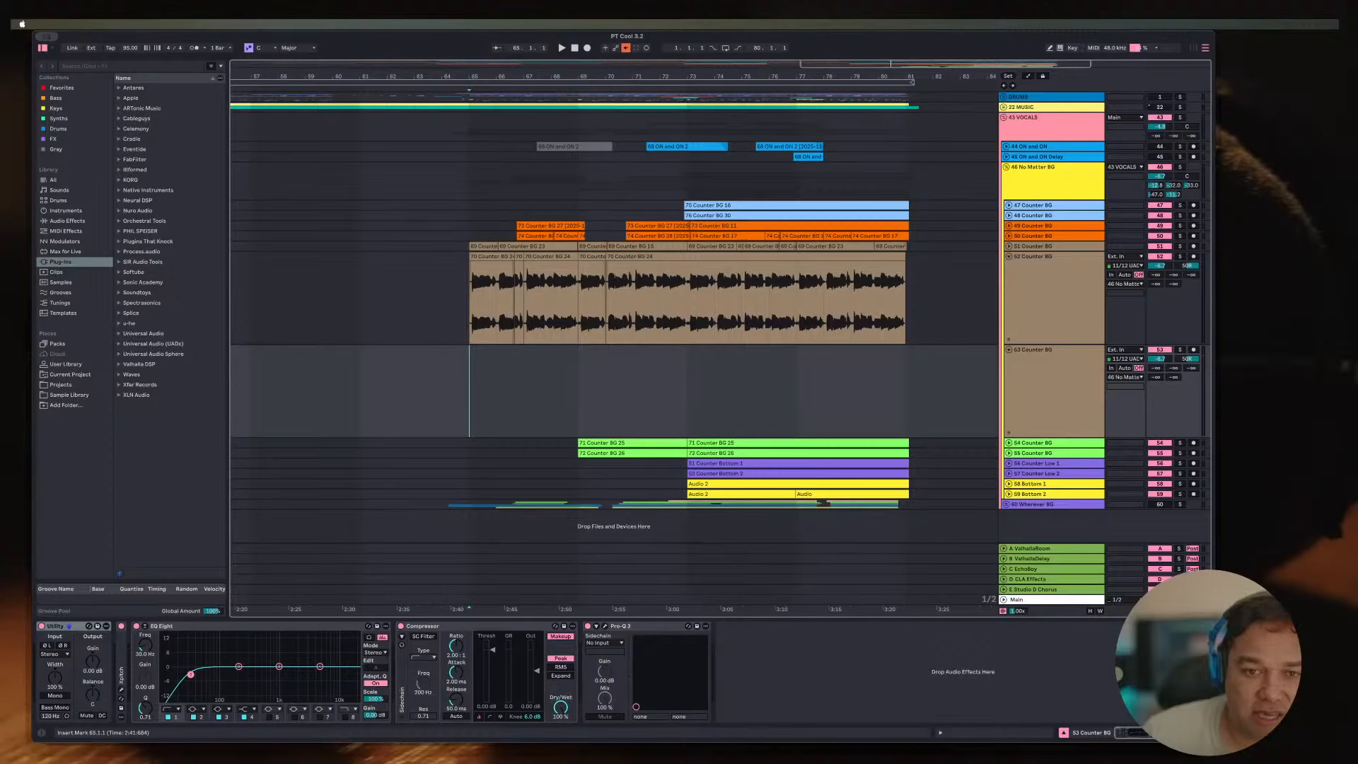
left_click(1061, 390)
left_click(1194, 349)
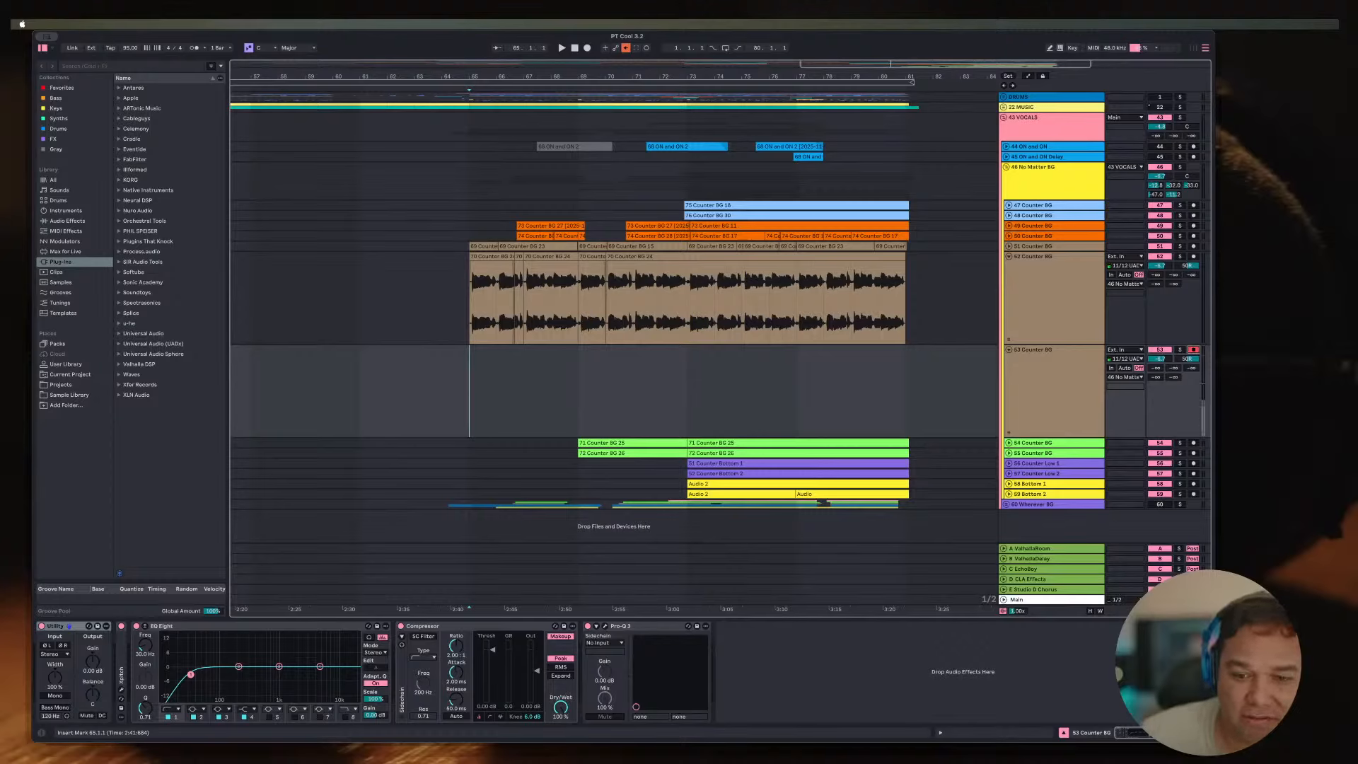
Step: Turn off the Pro-L 2, OTT and Spectrum devices on the Main track
left_click(1052, 600)
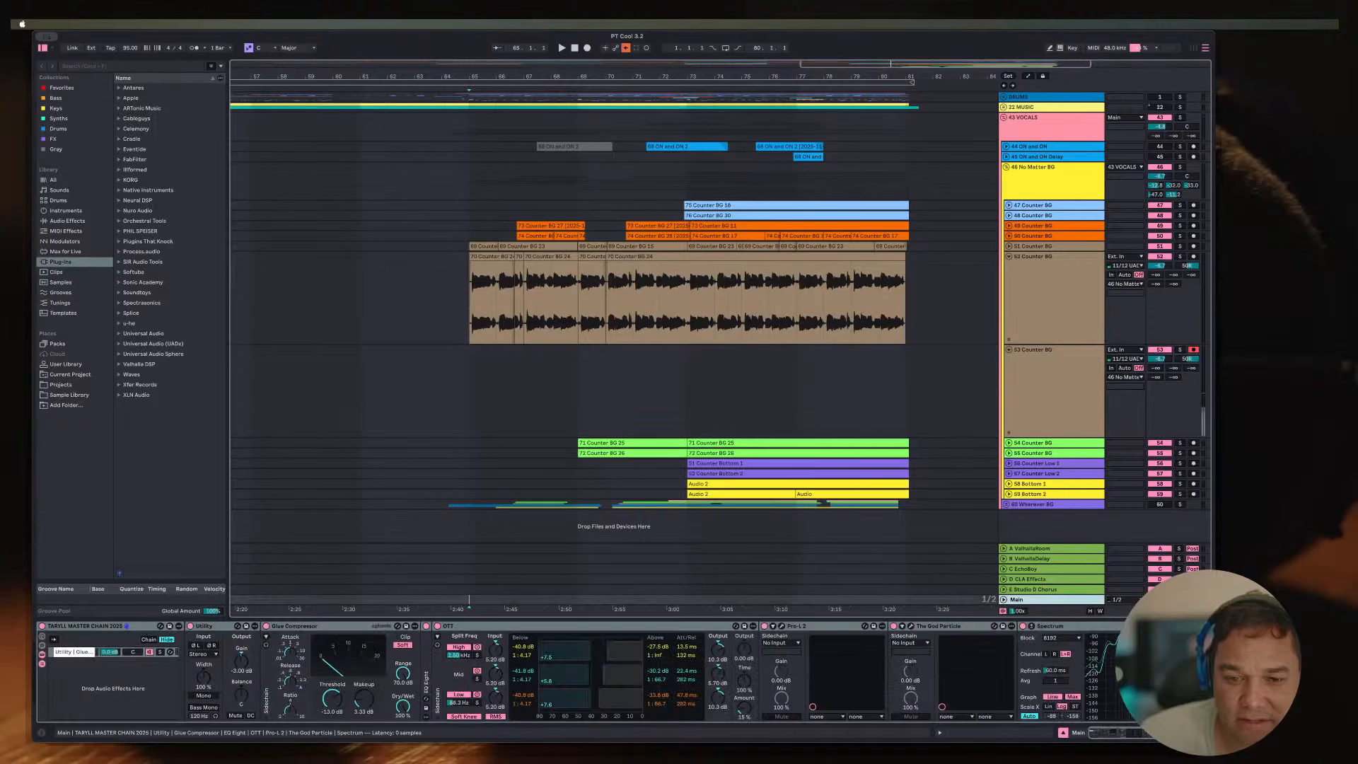
left_click(764, 626)
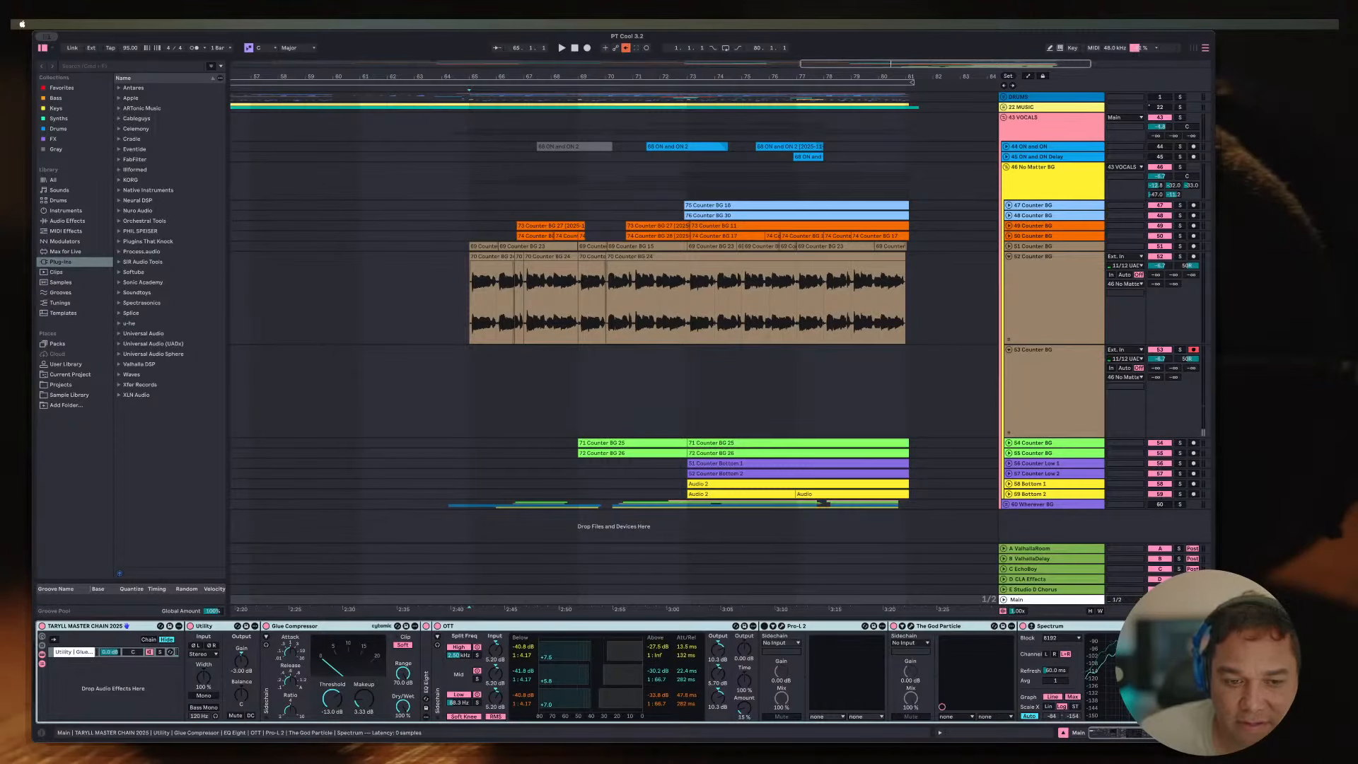
left_click(437, 626)
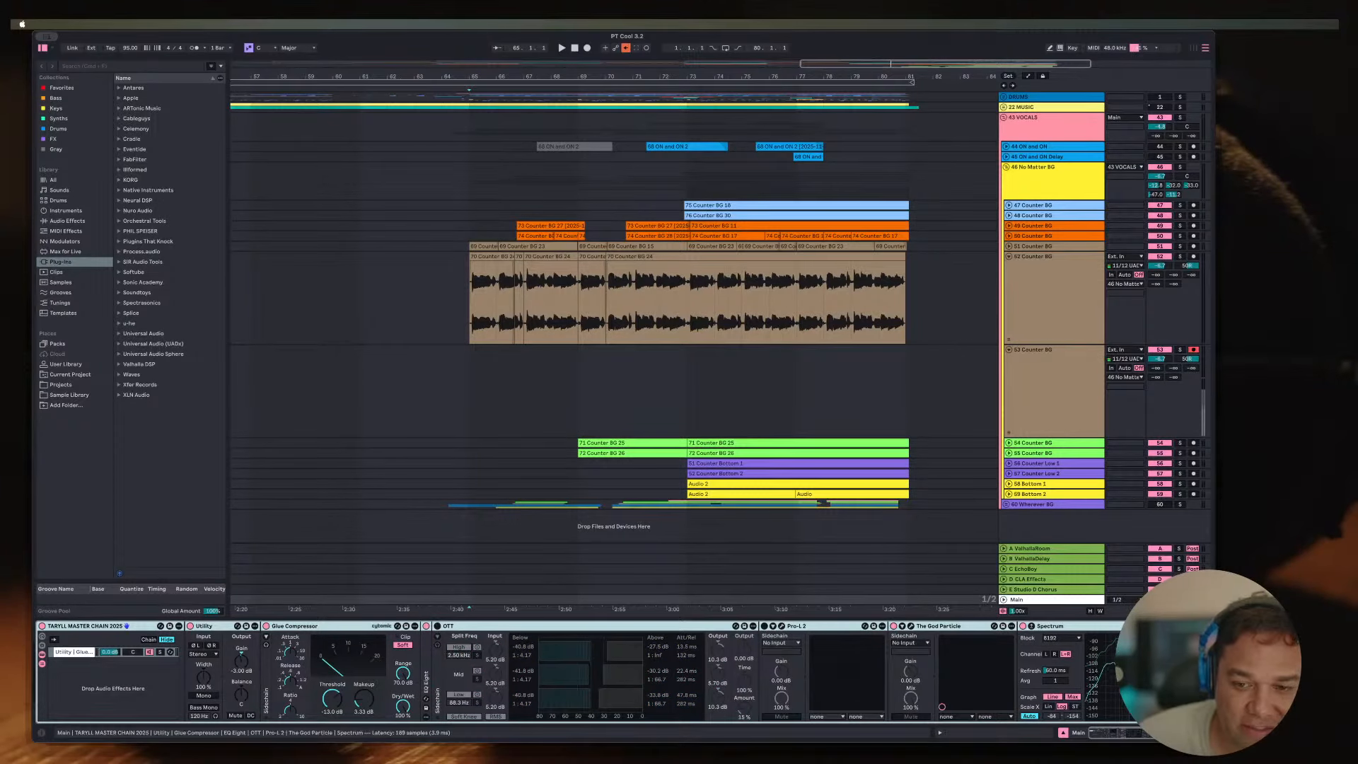
left_click(1023, 626)
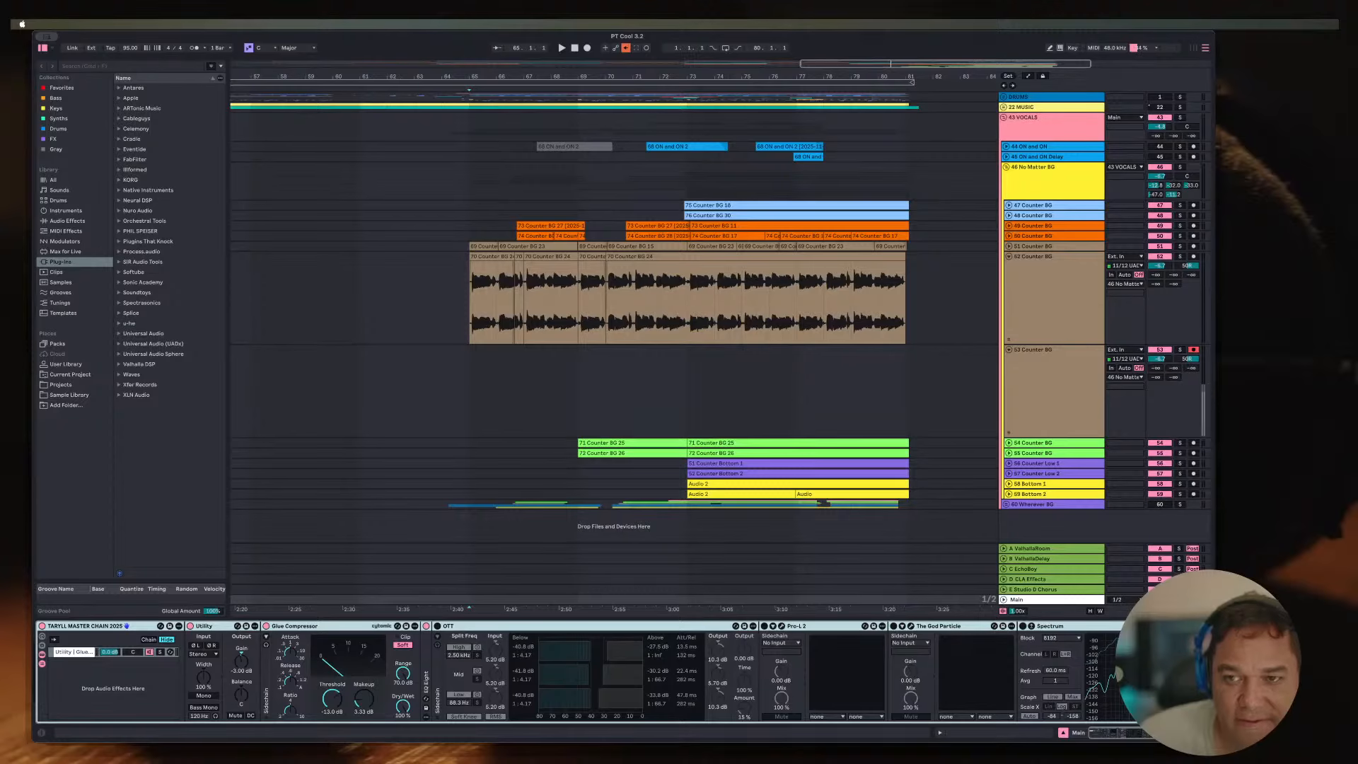
Step: Center the panning of the armed Counter BG track 53 and disable automation arm
left_click(469, 389)
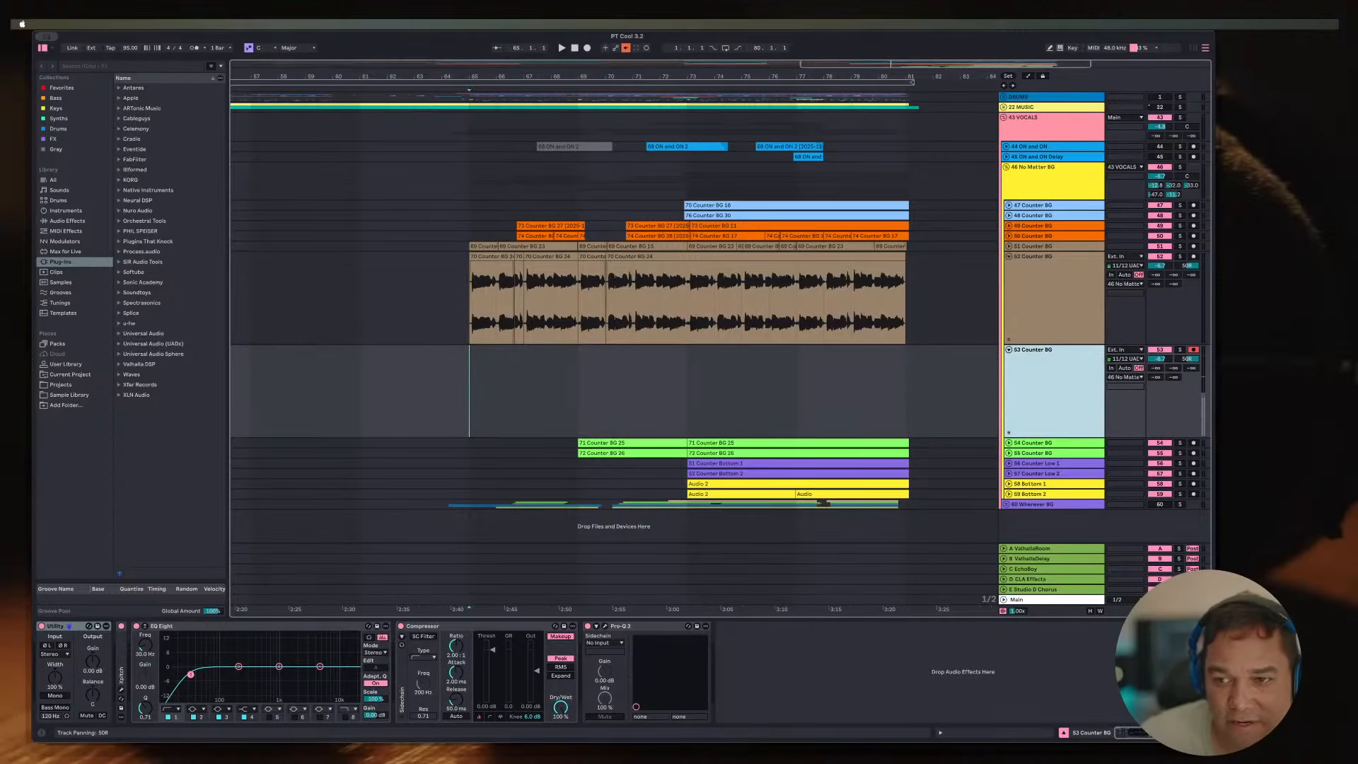
left_click(1187, 359)
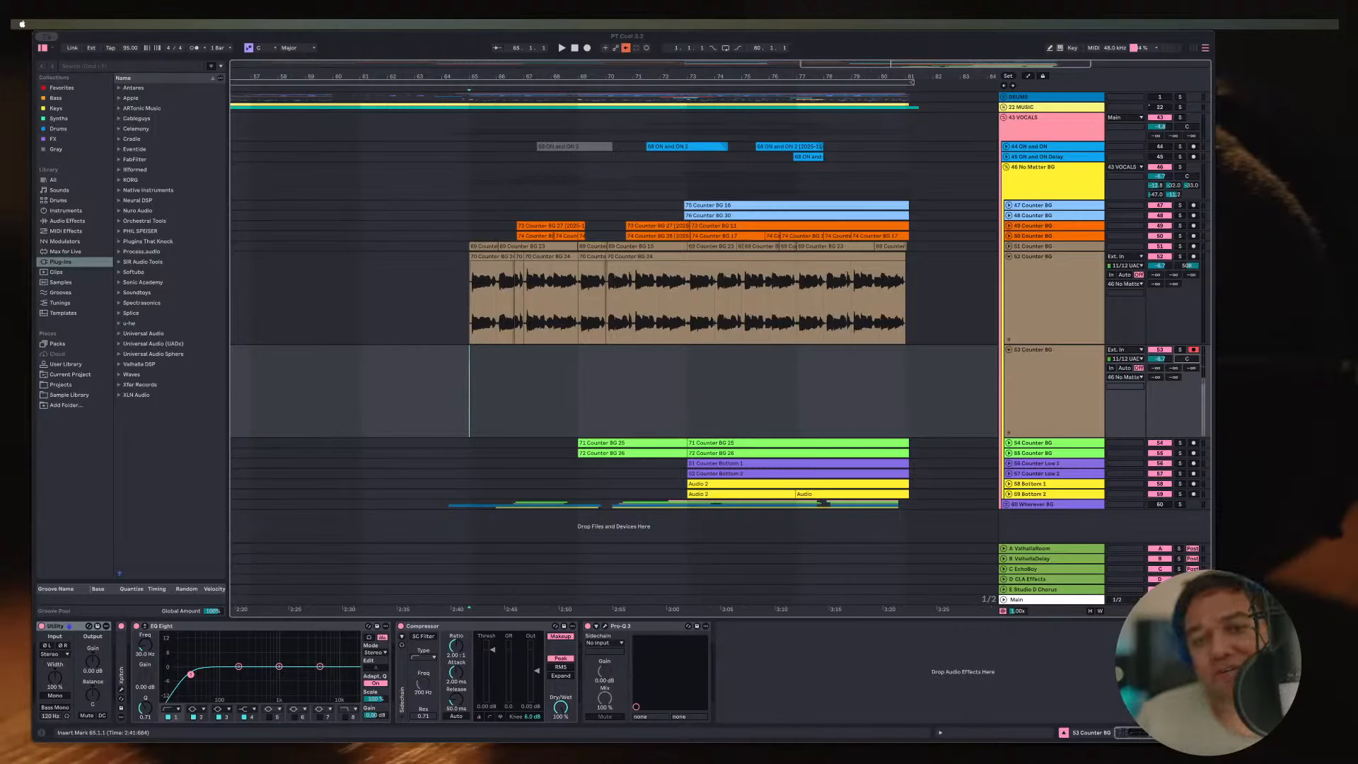
key("super+Tab")
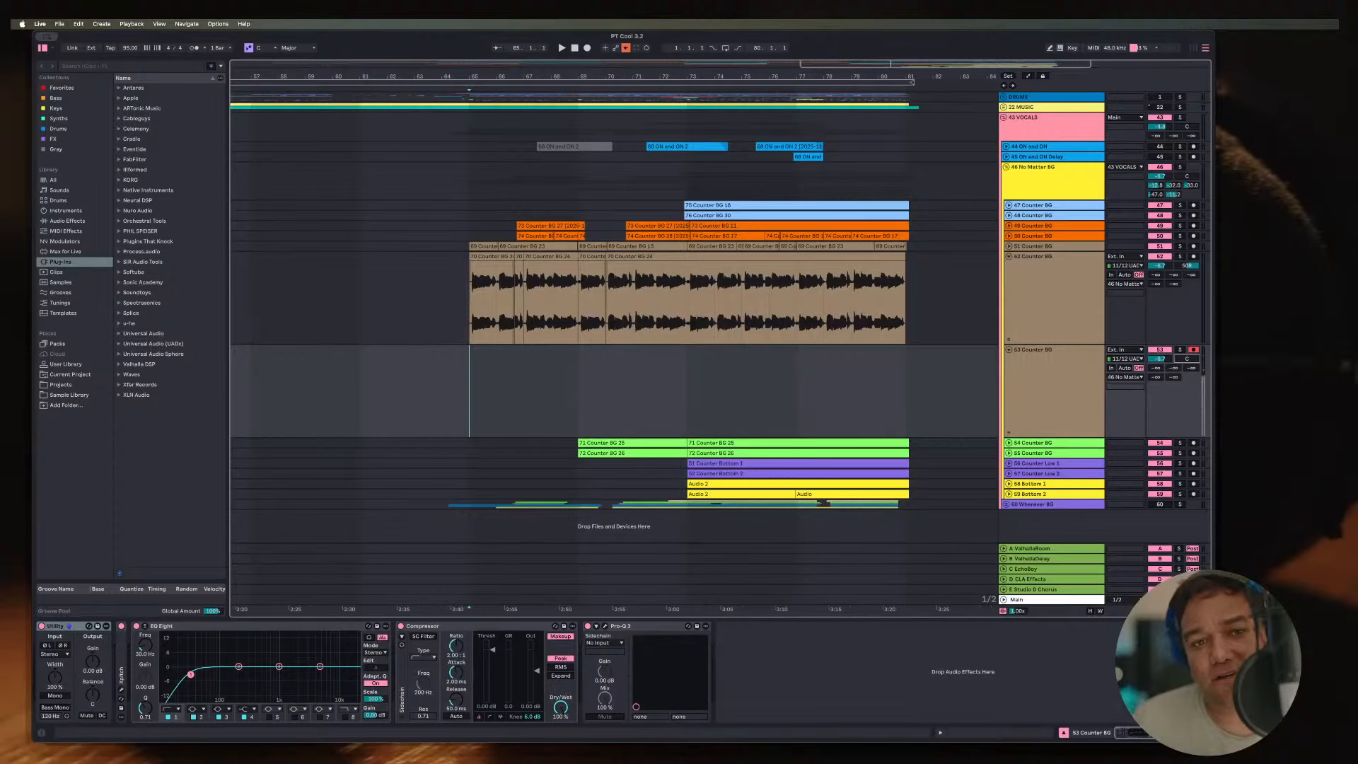
left_click(626, 48)
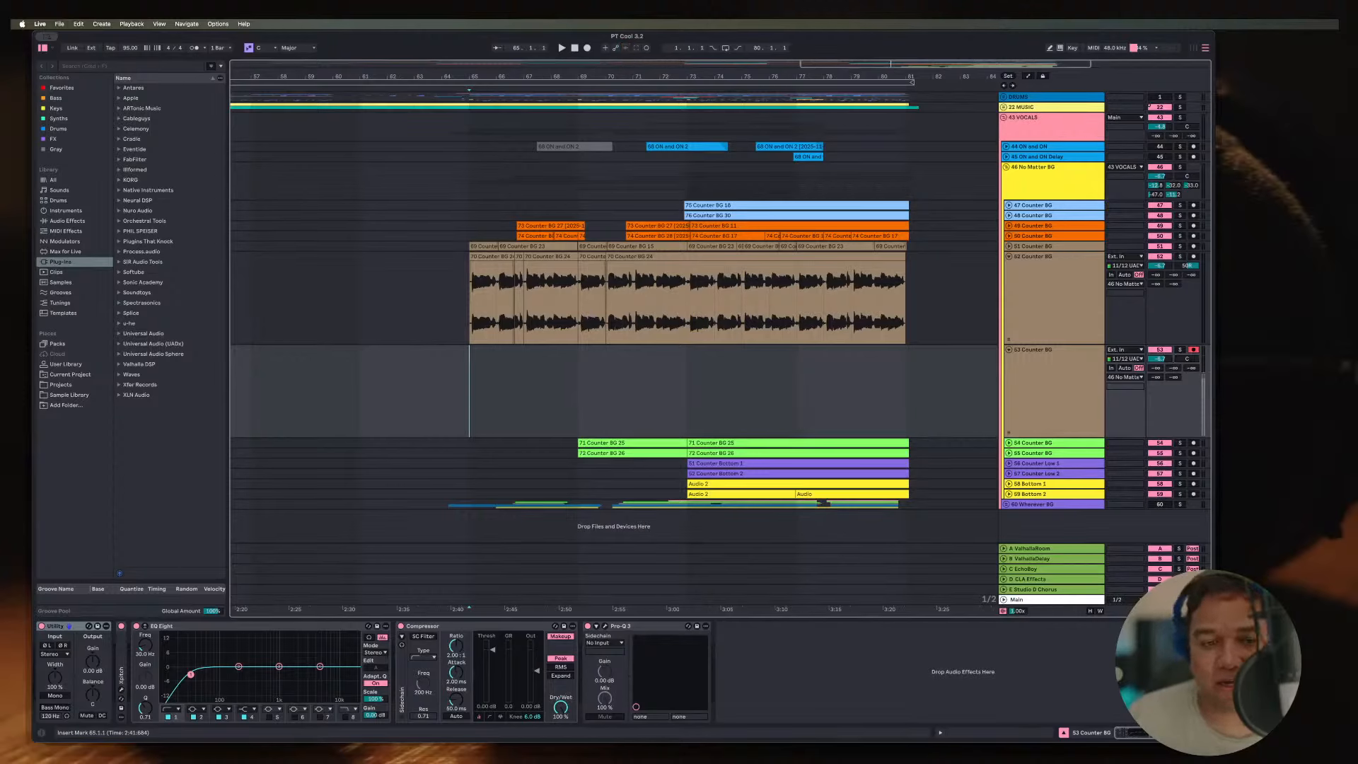
Step: Play the arrangement from bar 65, then briefly from bar 64.3, with Counter BG track 53 armed
key("space")
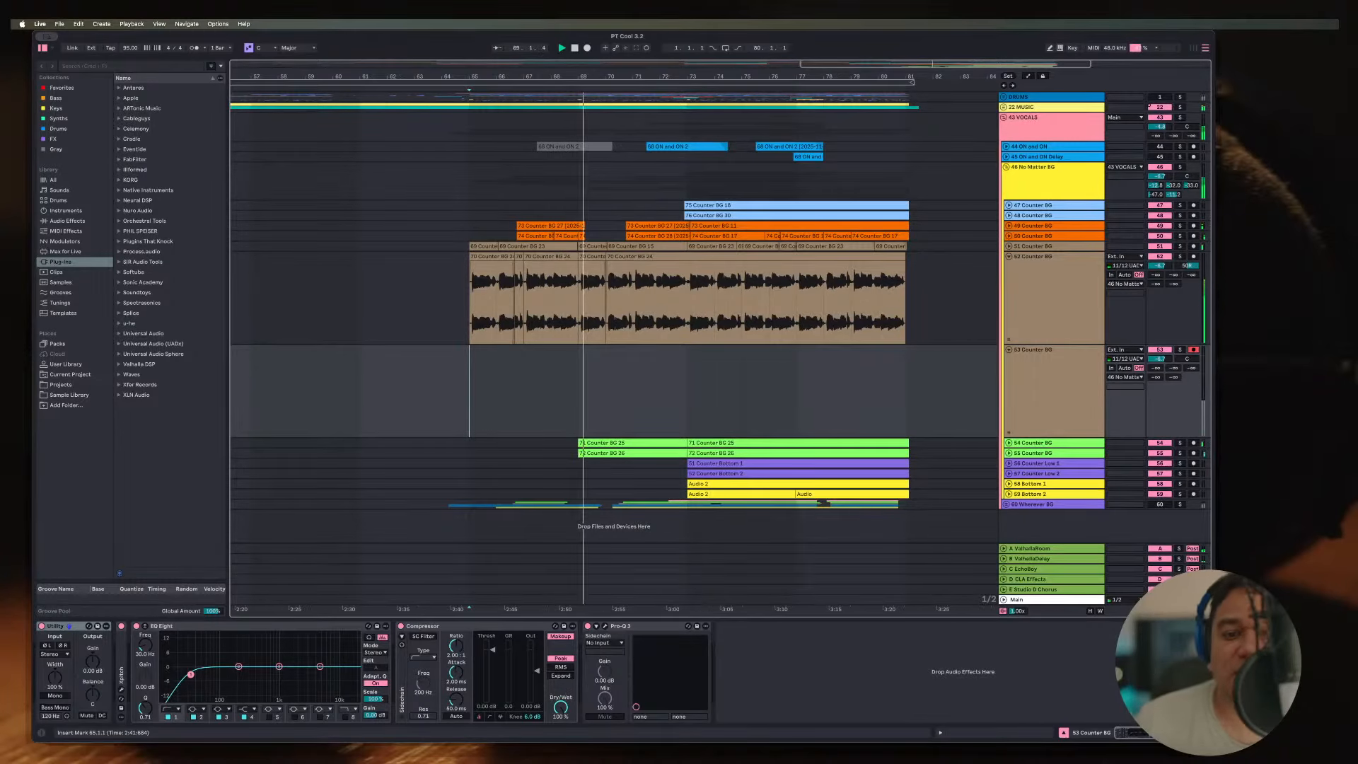
key("space")
left_click(455, 391)
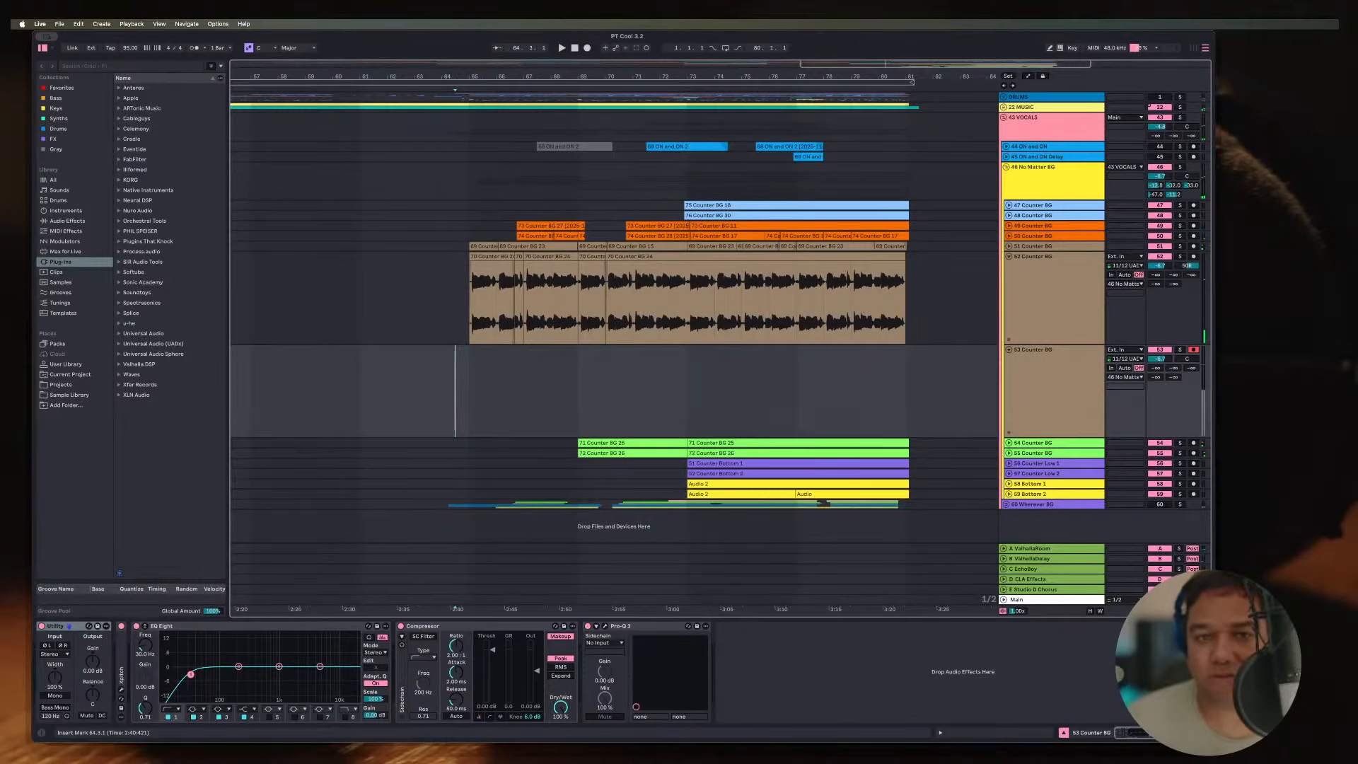
key("space")
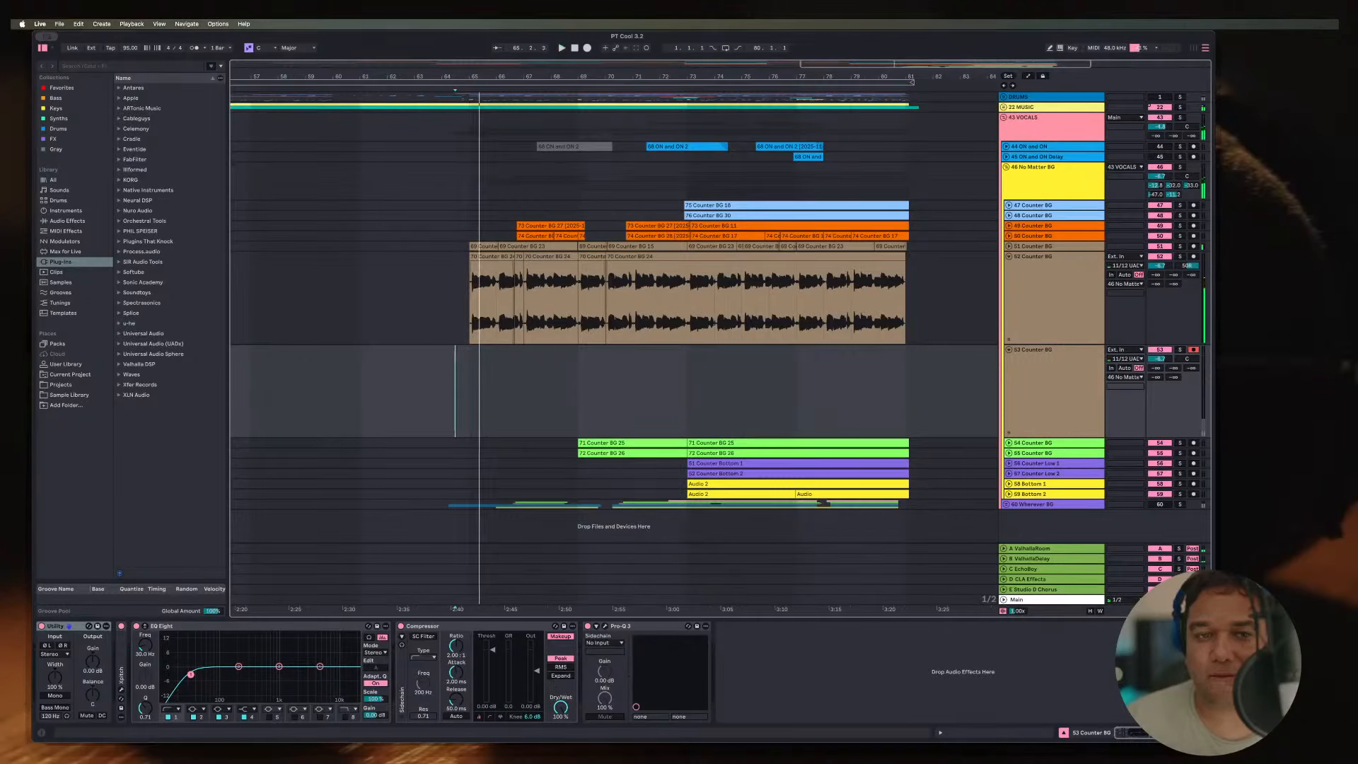
key("space")
Step: Start playback at bar 63.3 and record a new vocal take on Counter BG track 53 until just past bar 81
left_click(428, 205)
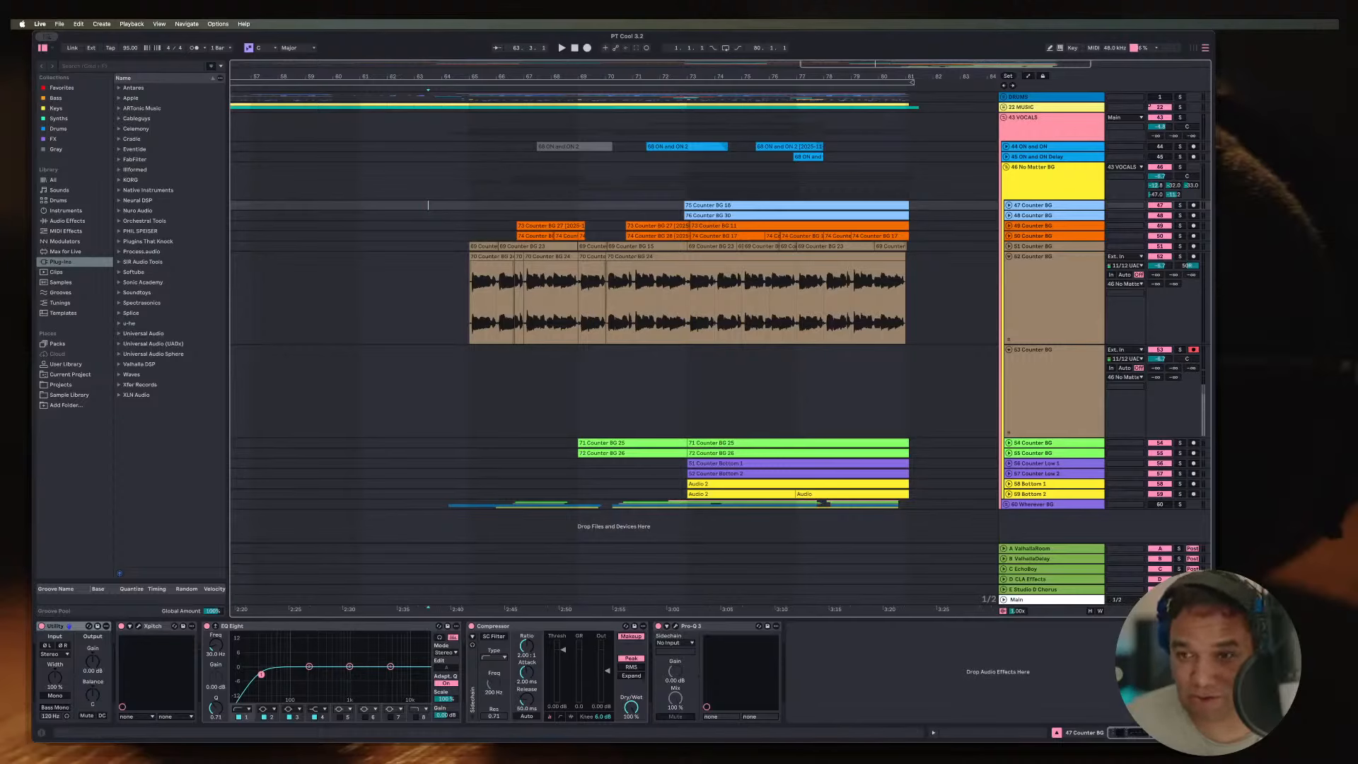
key("space")
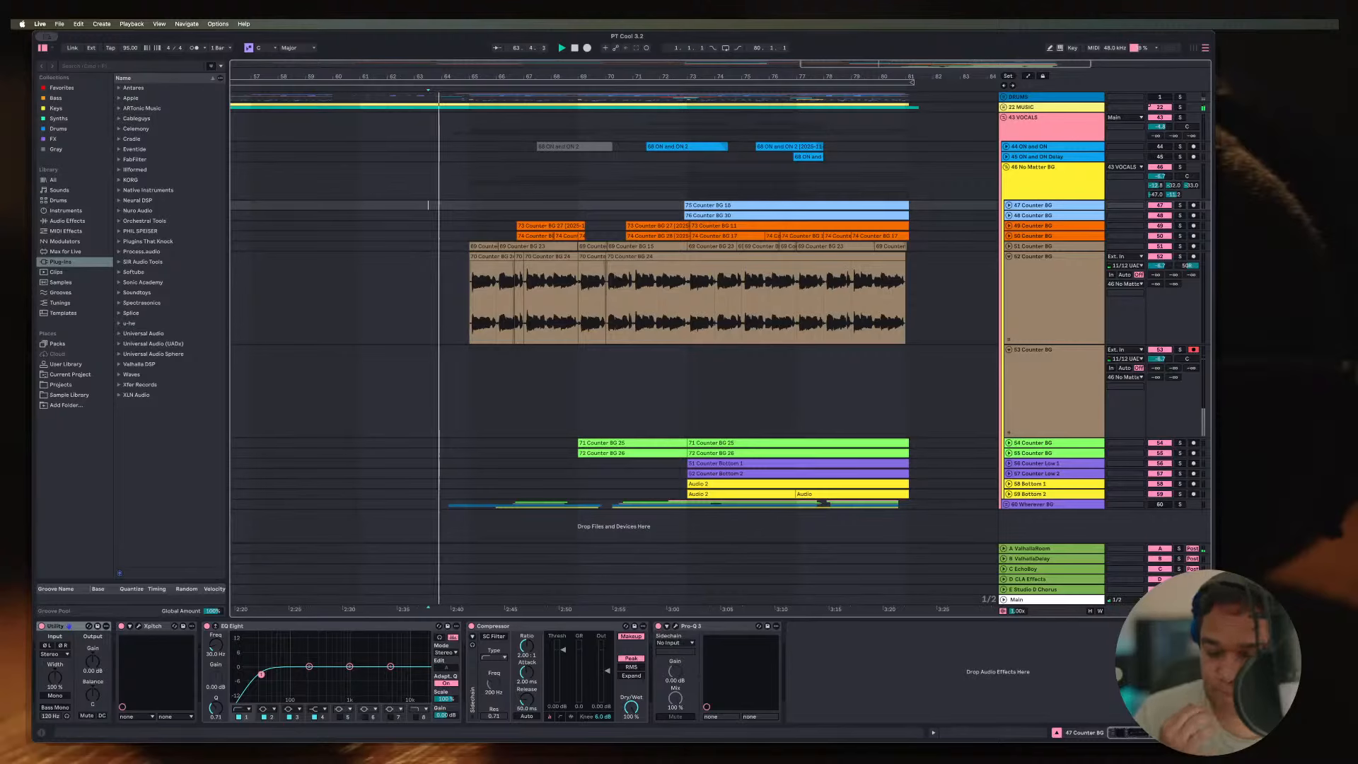
key("F9")
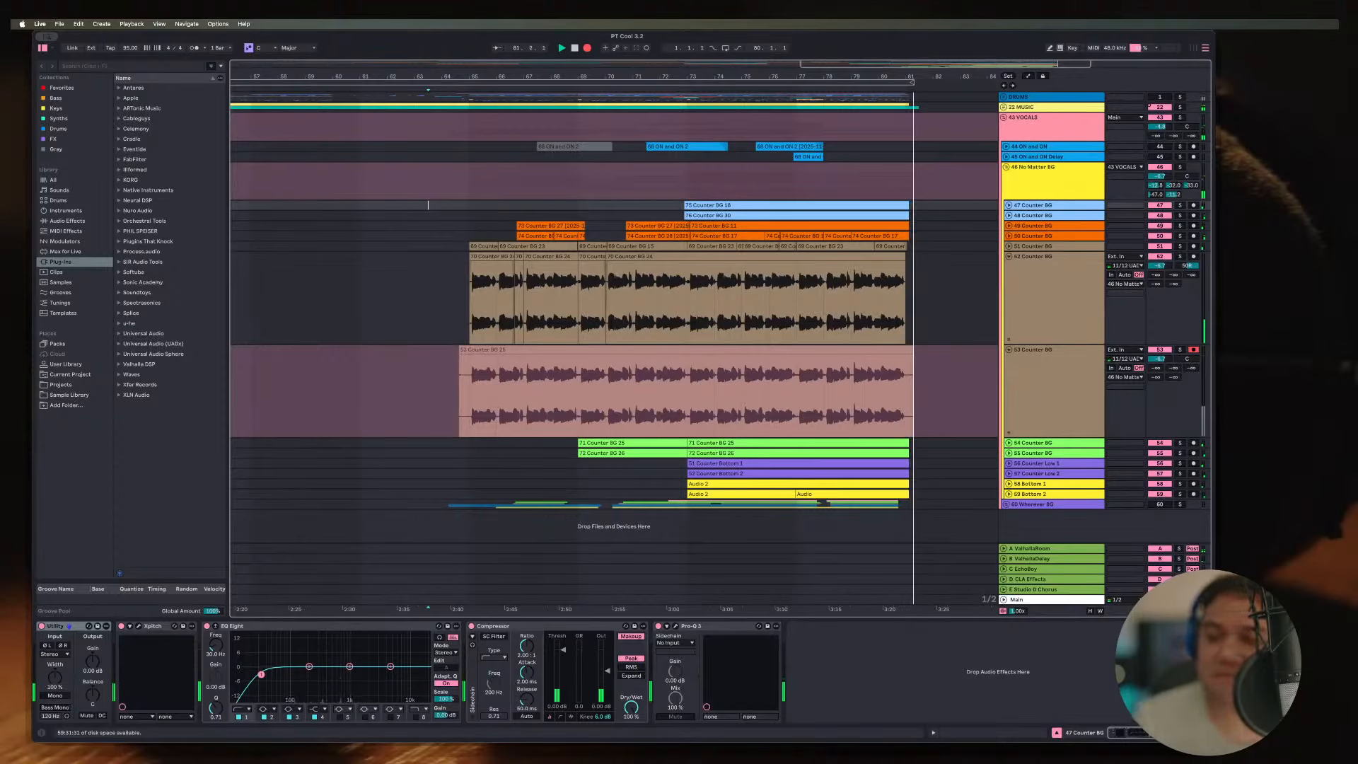
key("space")
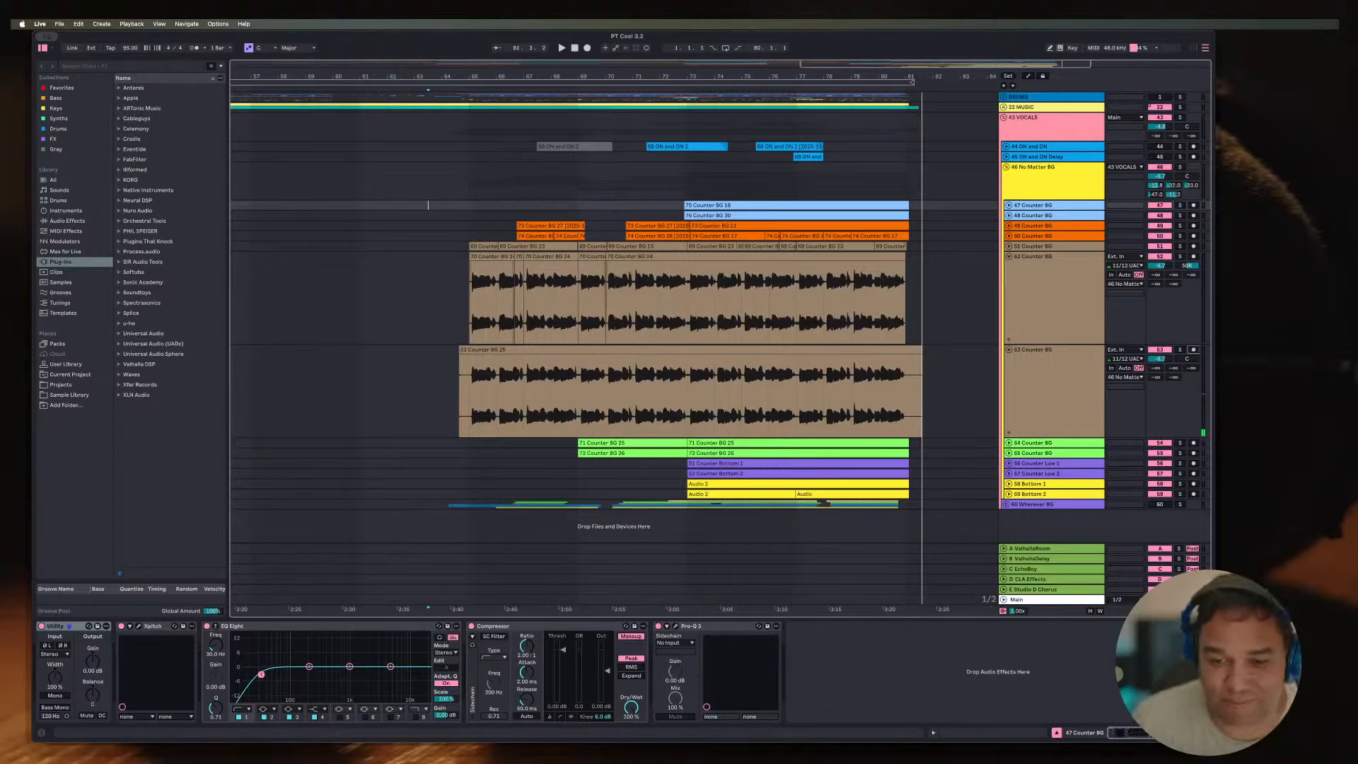
Step: Play the new take on Counter BG track 53 from bar 65 and examine its timing against track 52
key("super+Tab")
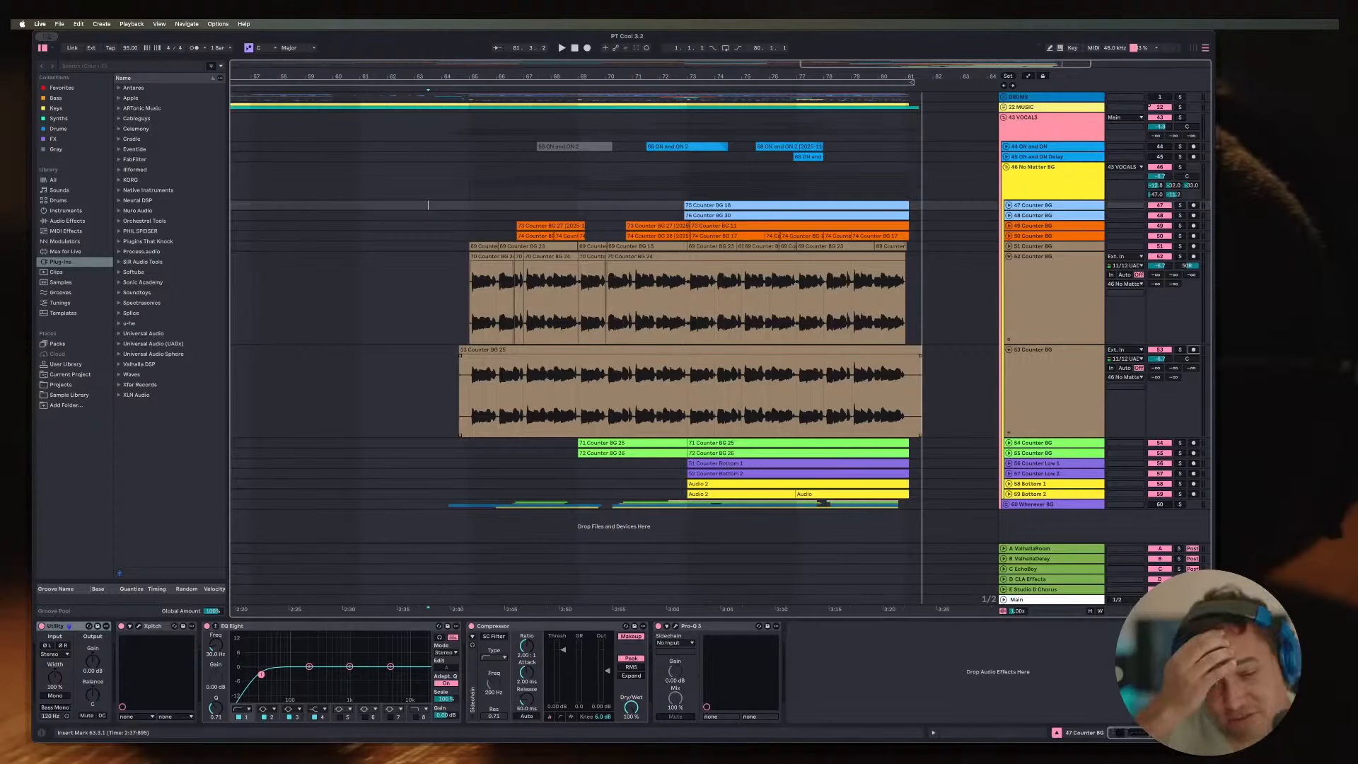
right_click(1035, 369)
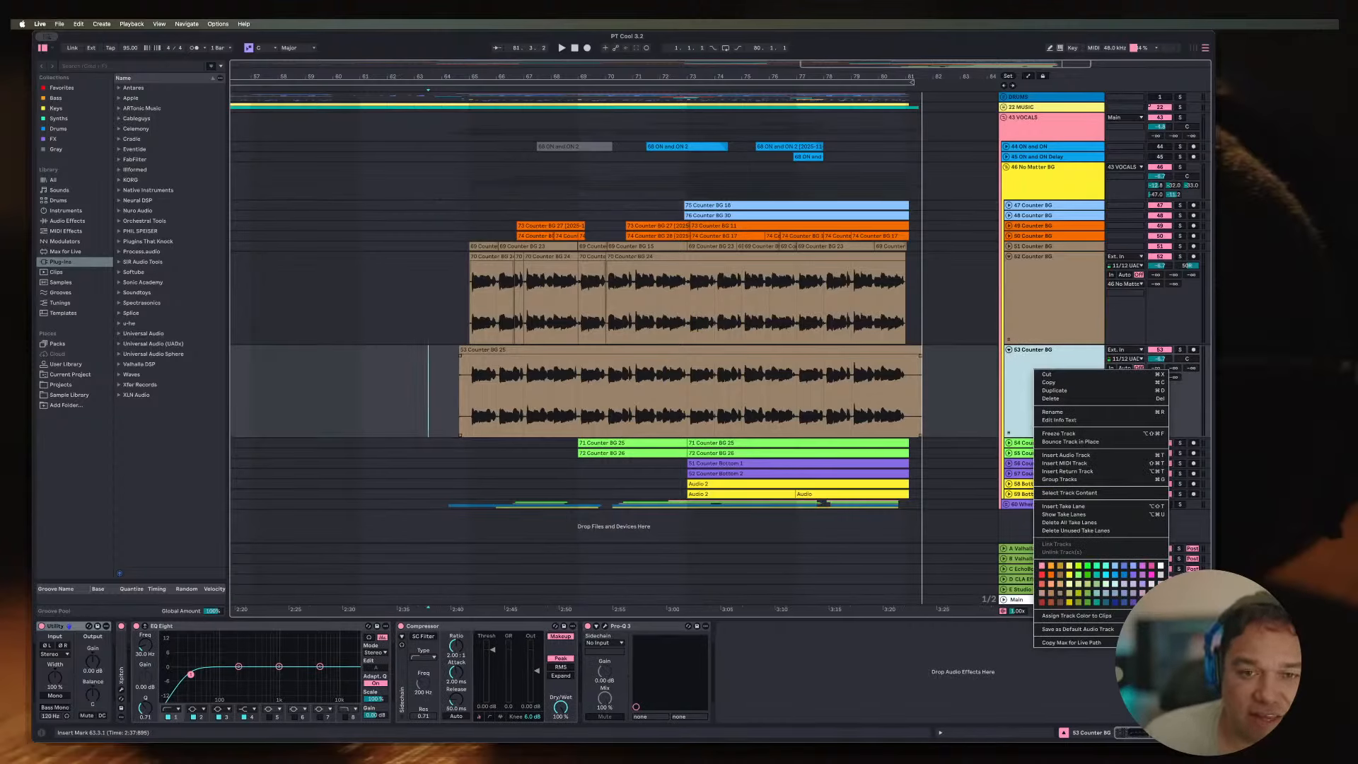
key("Escape")
left_click(470, 393)
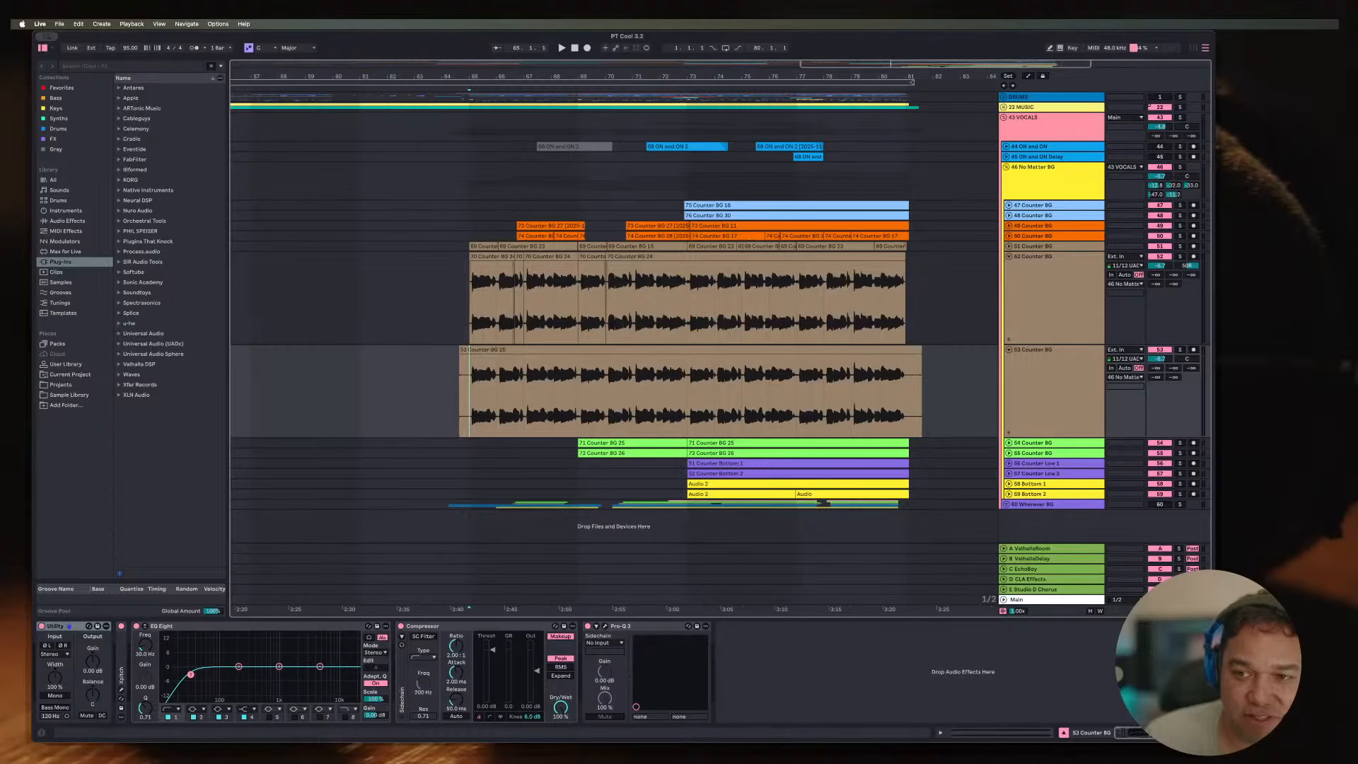
key("space")
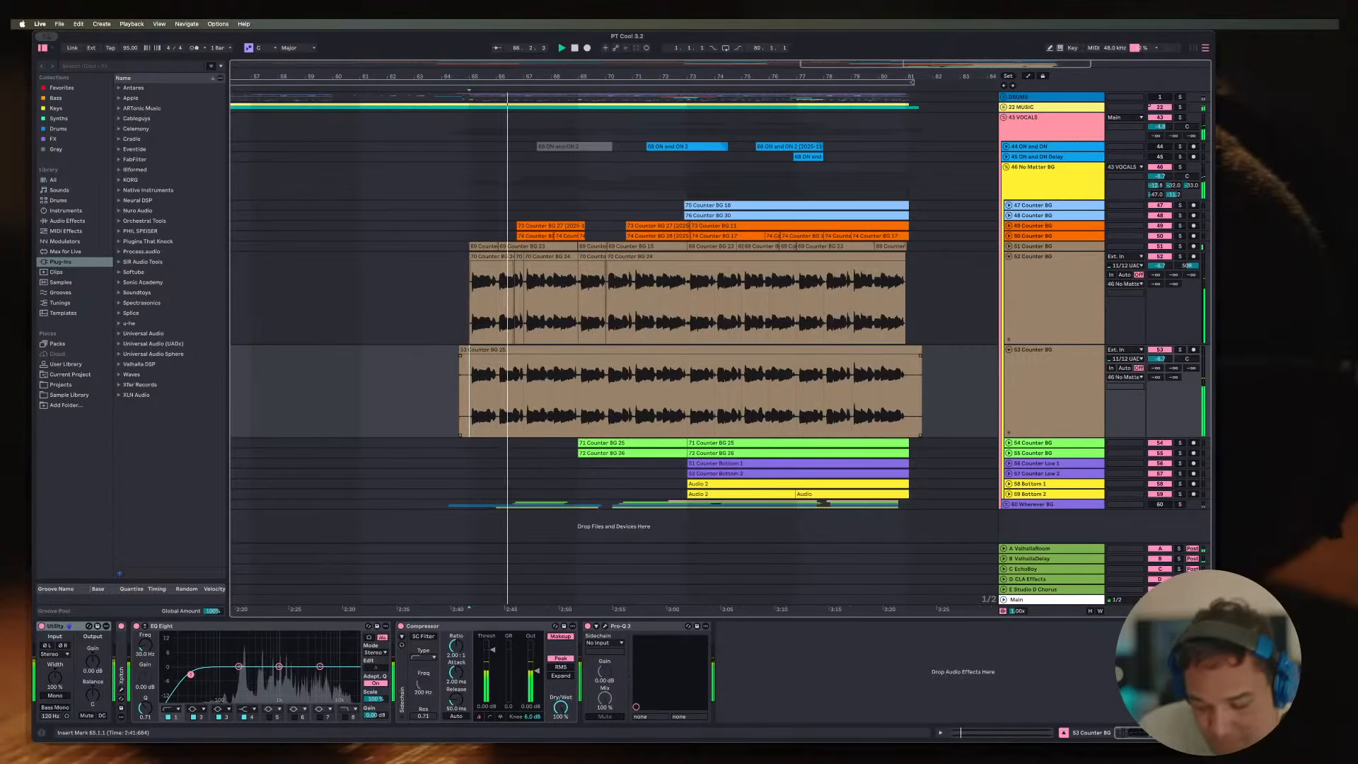
key("plus")
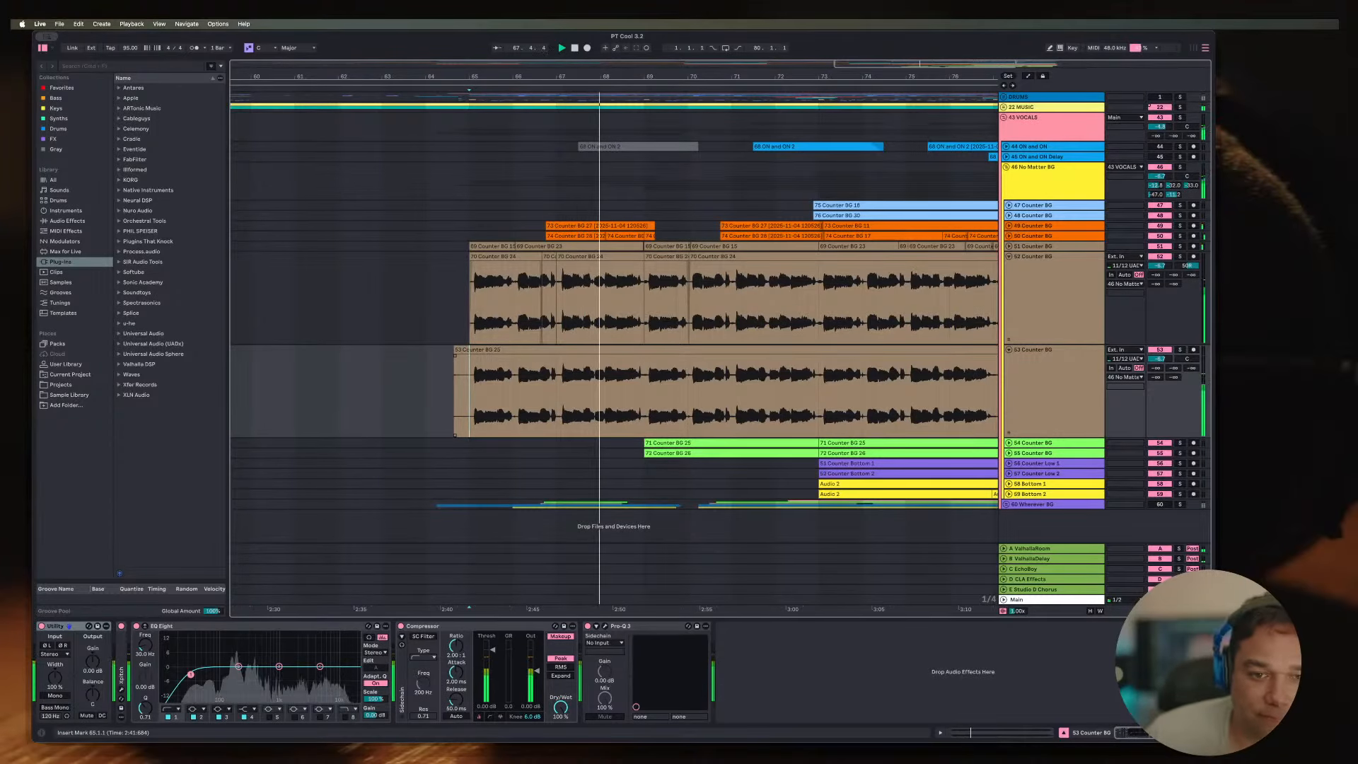
key("plus")
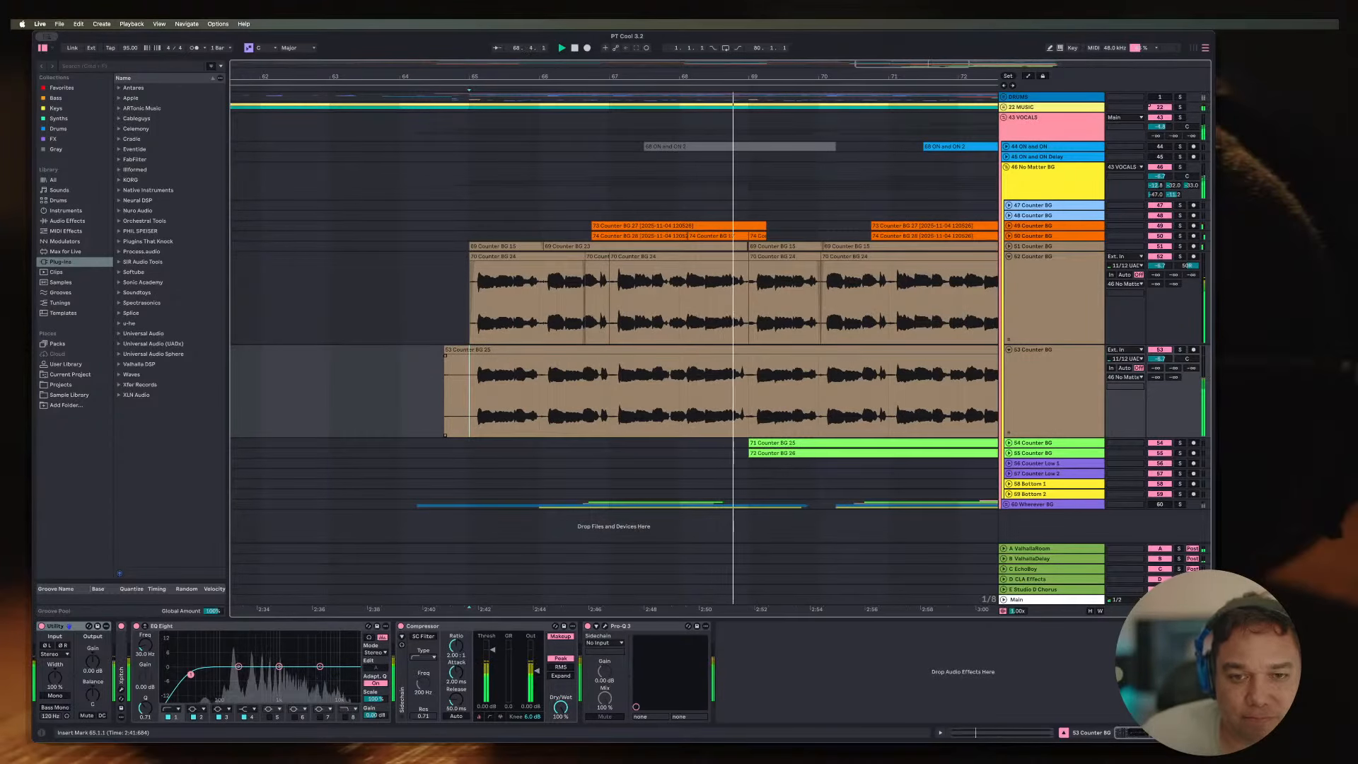
Step: Stop playback and split the new take on Counter BG track 53 at bar 69
left_click(749, 394)
key("space")
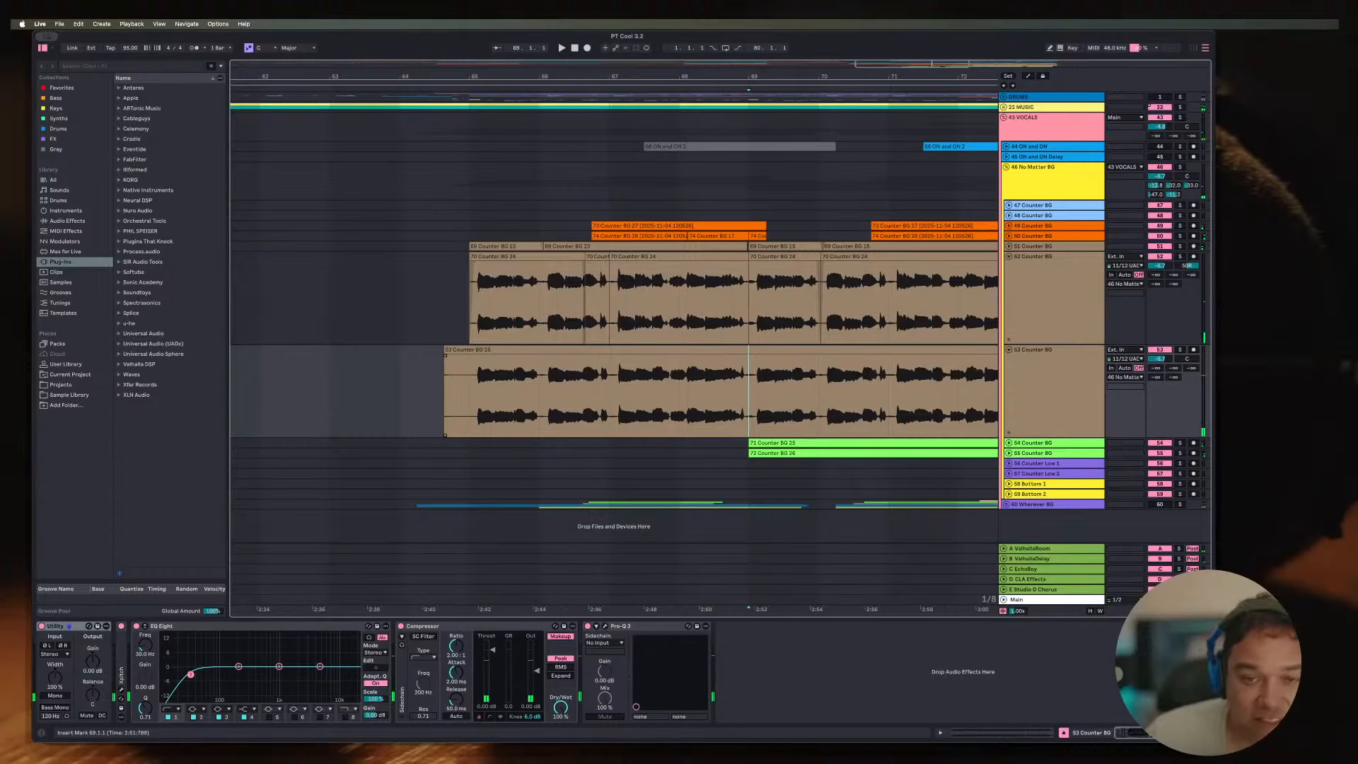
key("super+e")
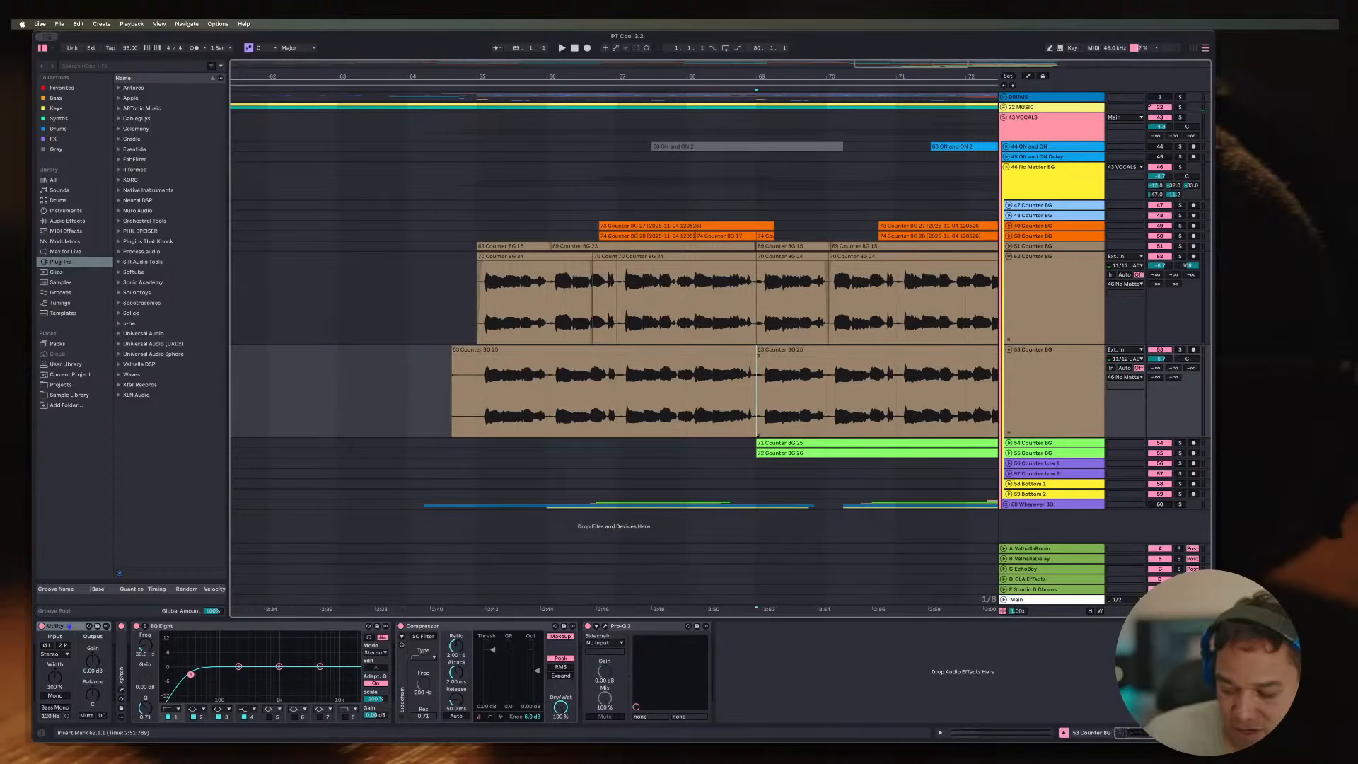
Step: Duplicate Counter BG track 53 and delete all clips on the duplicate track 54
key("minus")
key("minus")
key("minus")
left_click(814, 350)
right_click(1048, 377)
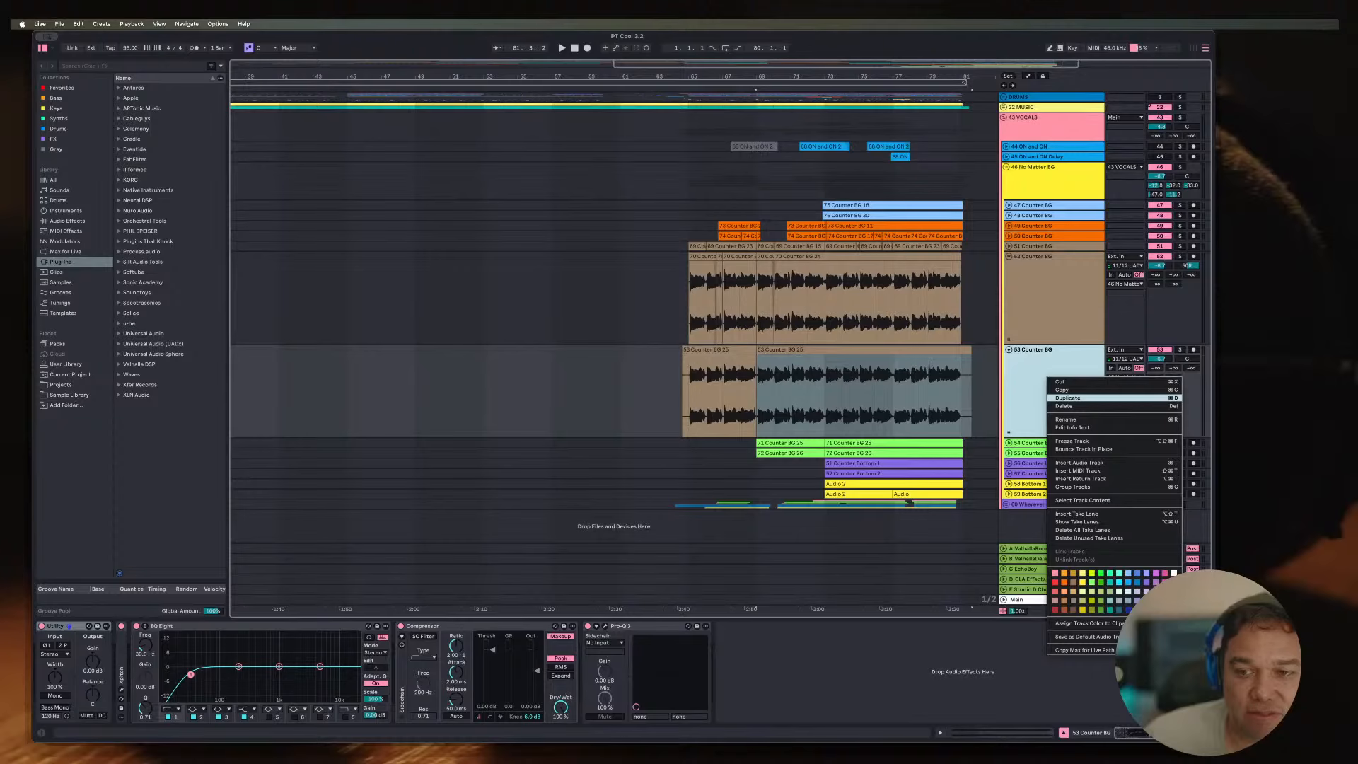
left_click(1072, 397)
left_click_drag(646, 488, 876, 488)
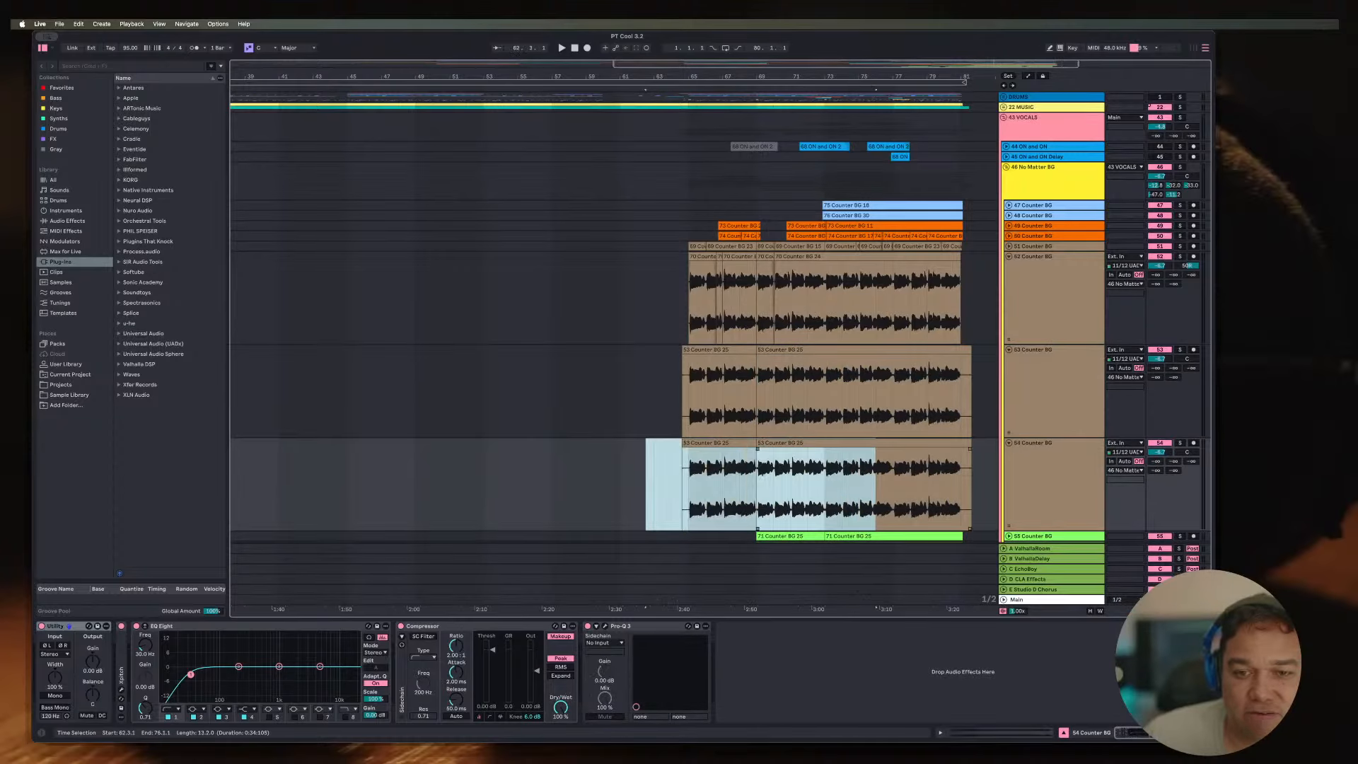
key("Delete")
left_click(920, 443)
key("Delete")
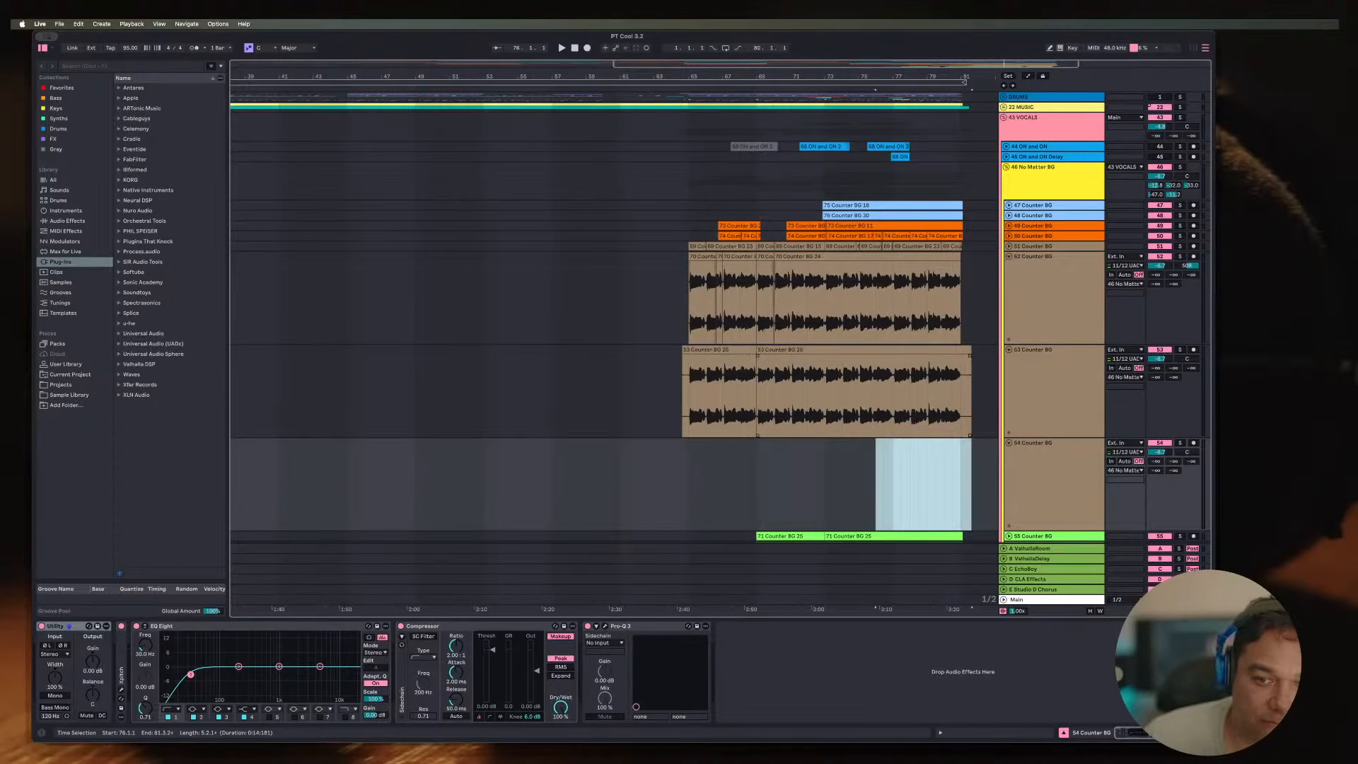
Step: Move the take's second part from Counter BG track 53 to track 54, starting at bar 65
left_click(893, 350)
left_click_drag(893, 350, 826, 443)
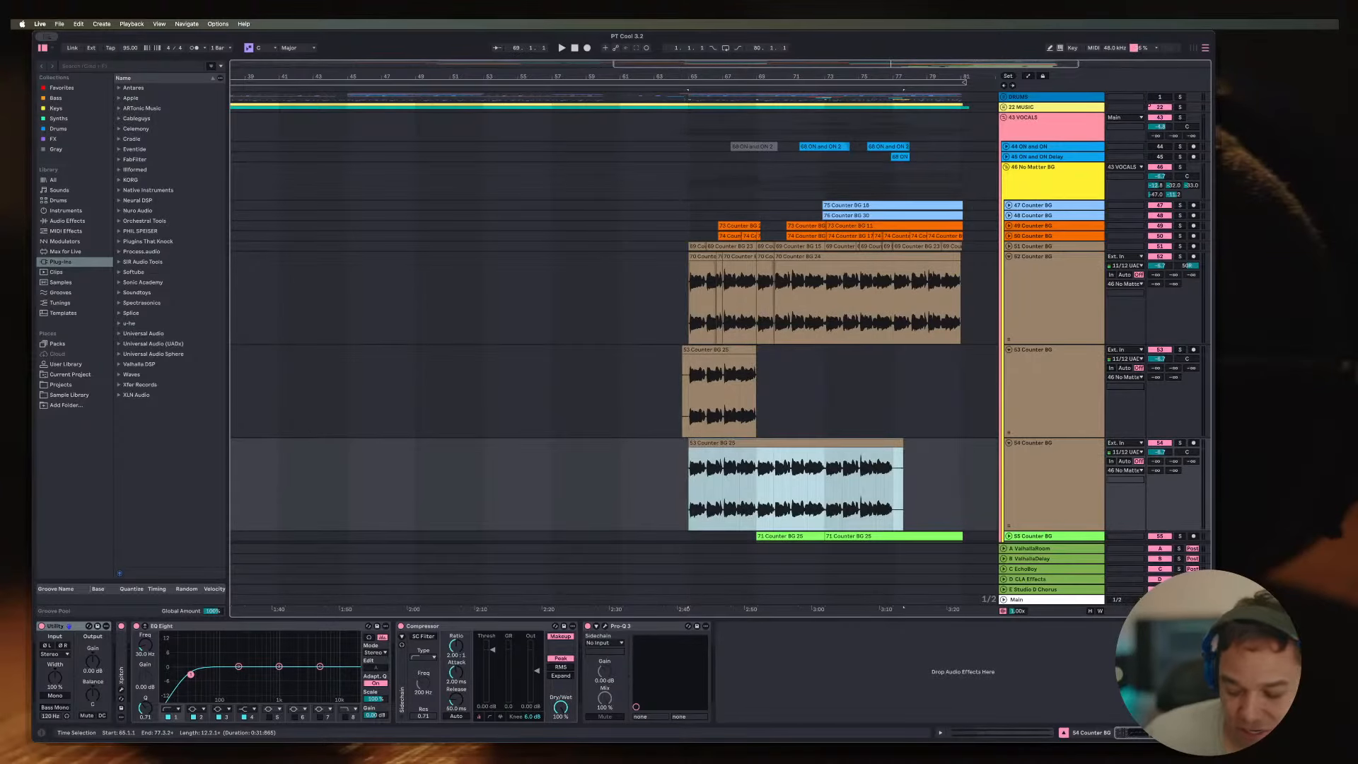
key("plus")
key("plus")
key("plus")
key("plus")
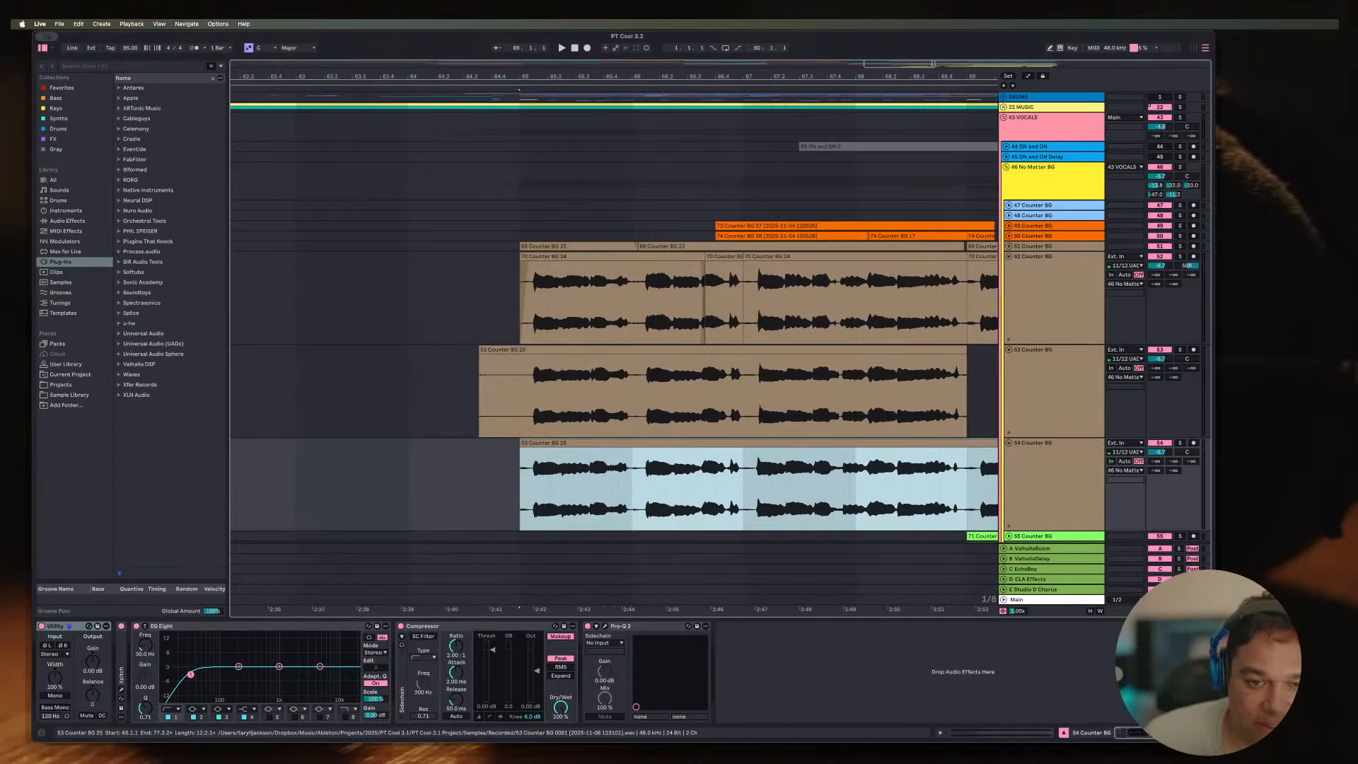
Step: Play the two take parts on Counter BG tracks 53 and 54 from bar 65 and examine their timing
key("plus")
key("space")
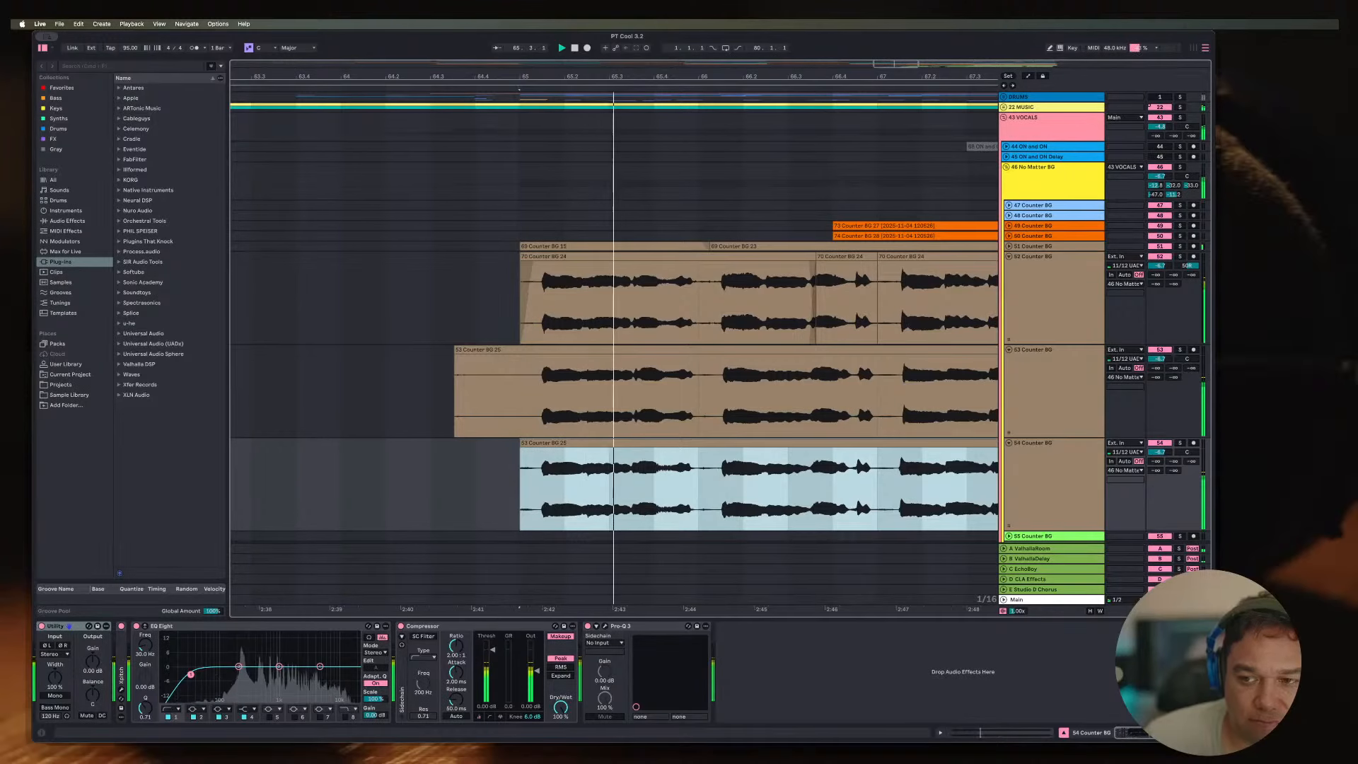
key("minus")
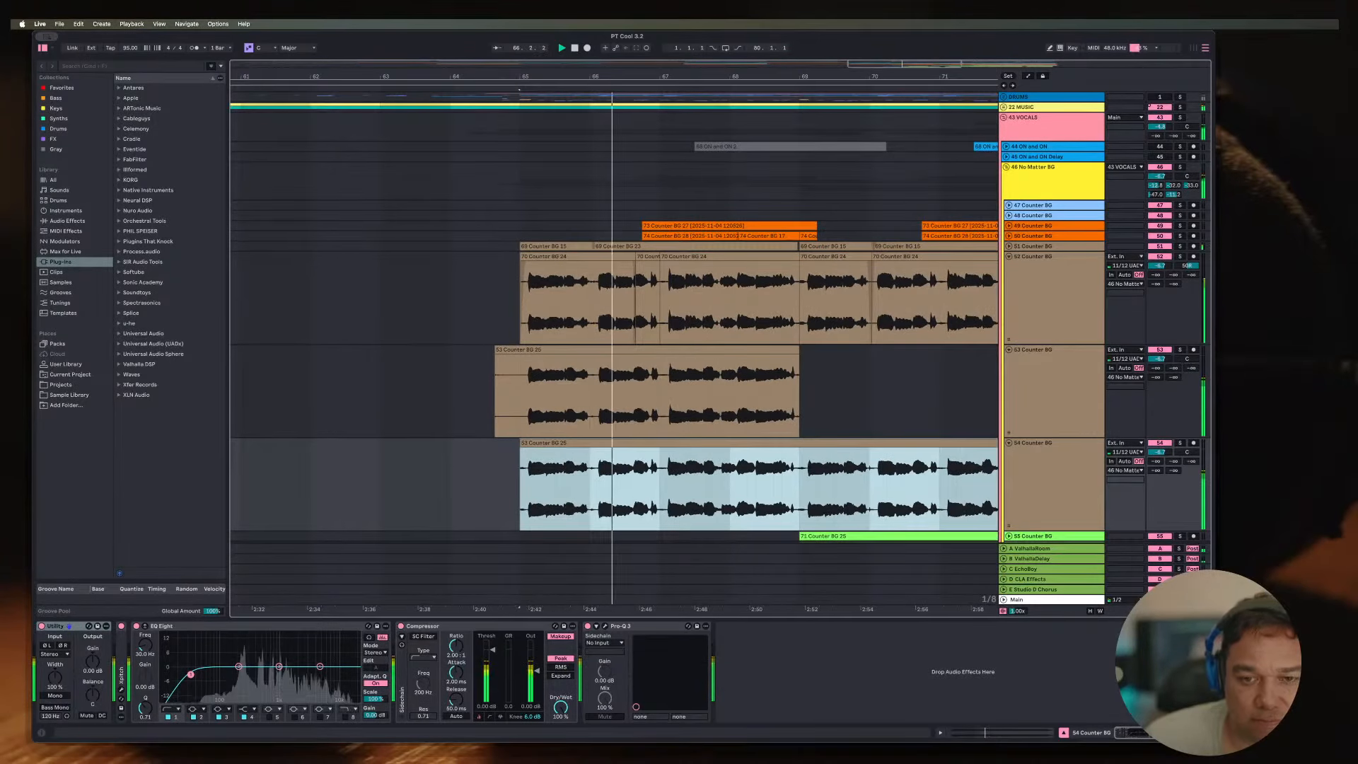
key("minus")
key("minus")
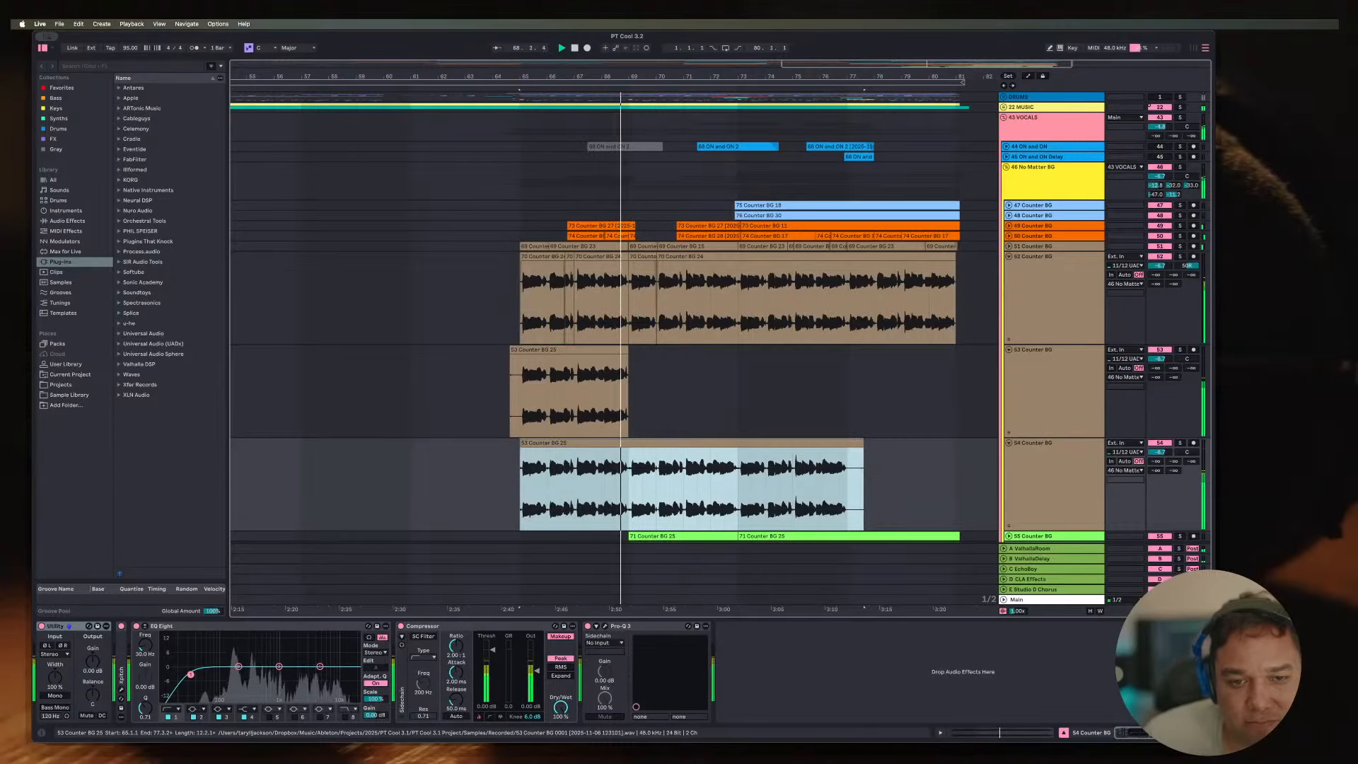
key("space")
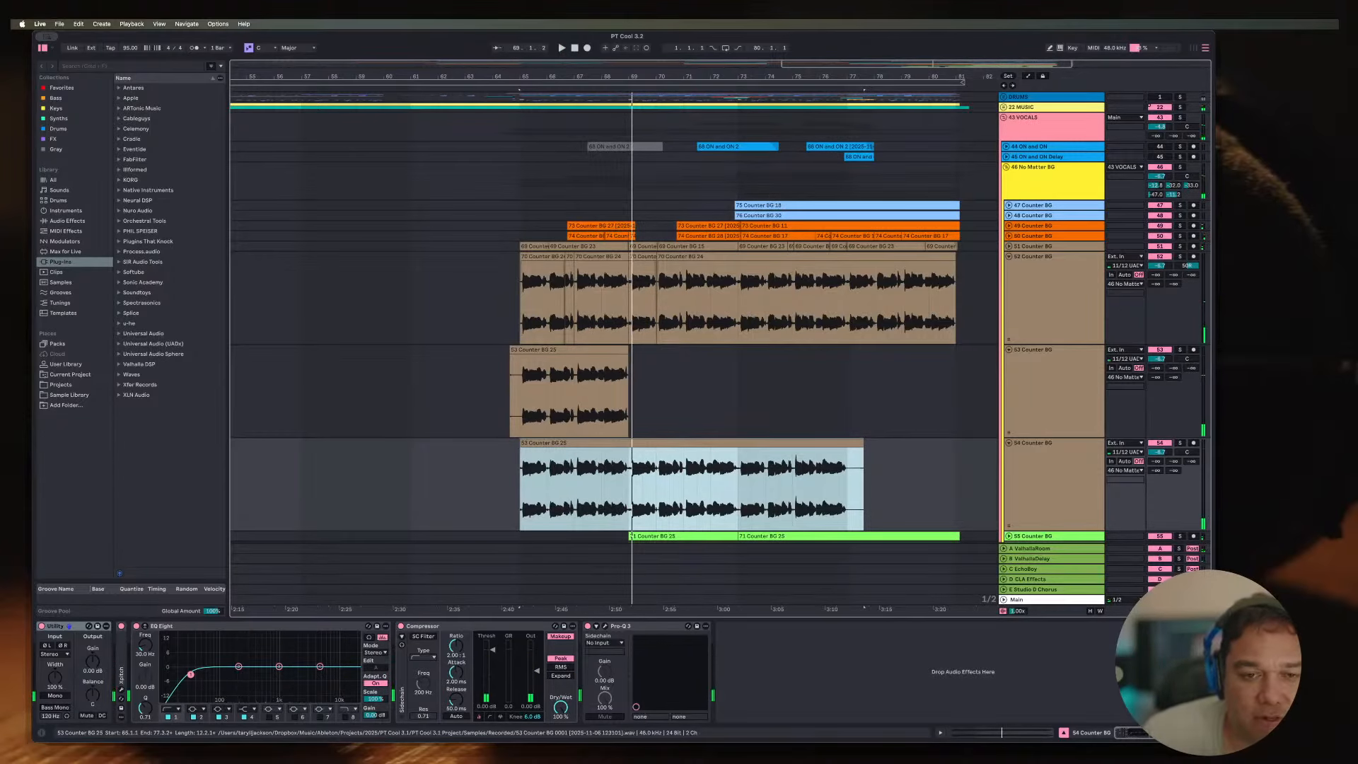
Step: Split the clip on Counter BG track 54 at bar 69 and delete the portion before it
left_click(629, 488)
key("plus")
key("plus")
key("plus")
key("plus")
key("plus")
key("plus")
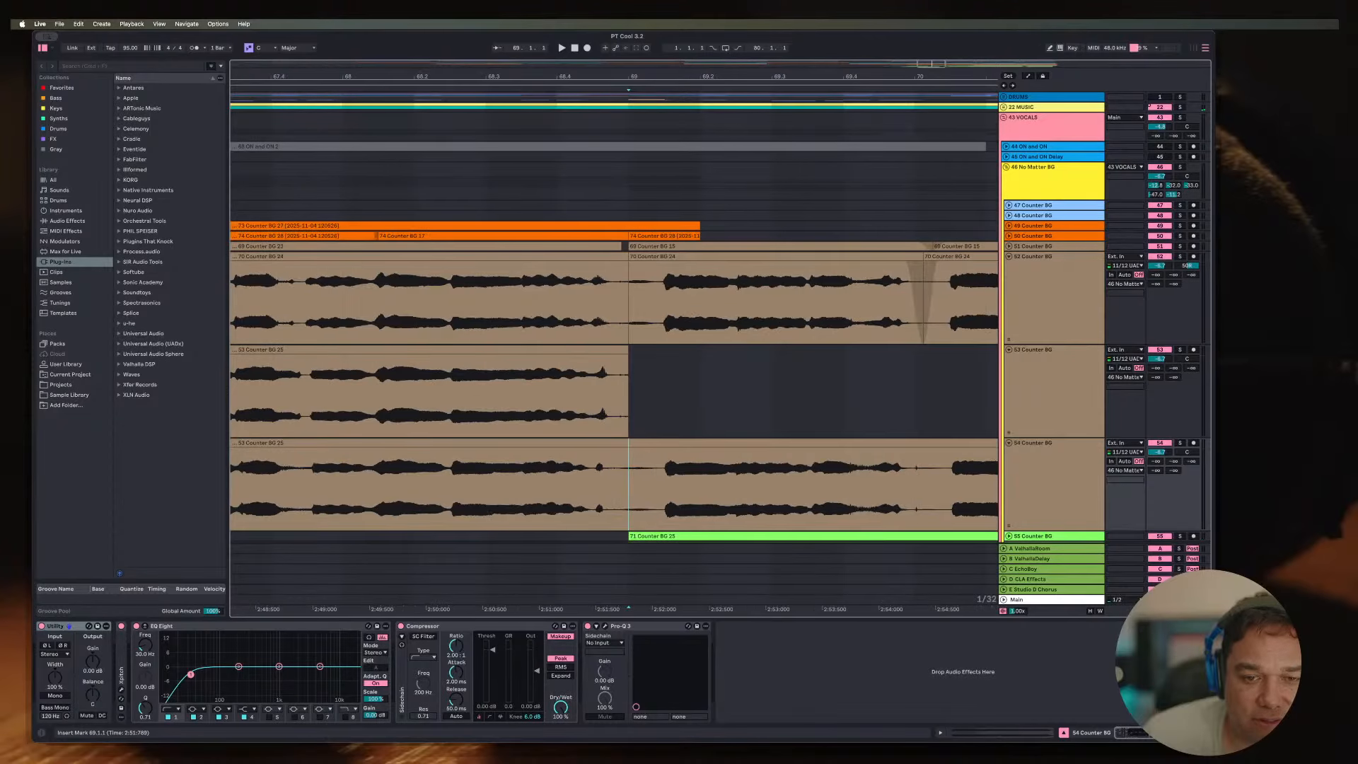
key("super+e")
left_click(599, 442)
key("Delete")
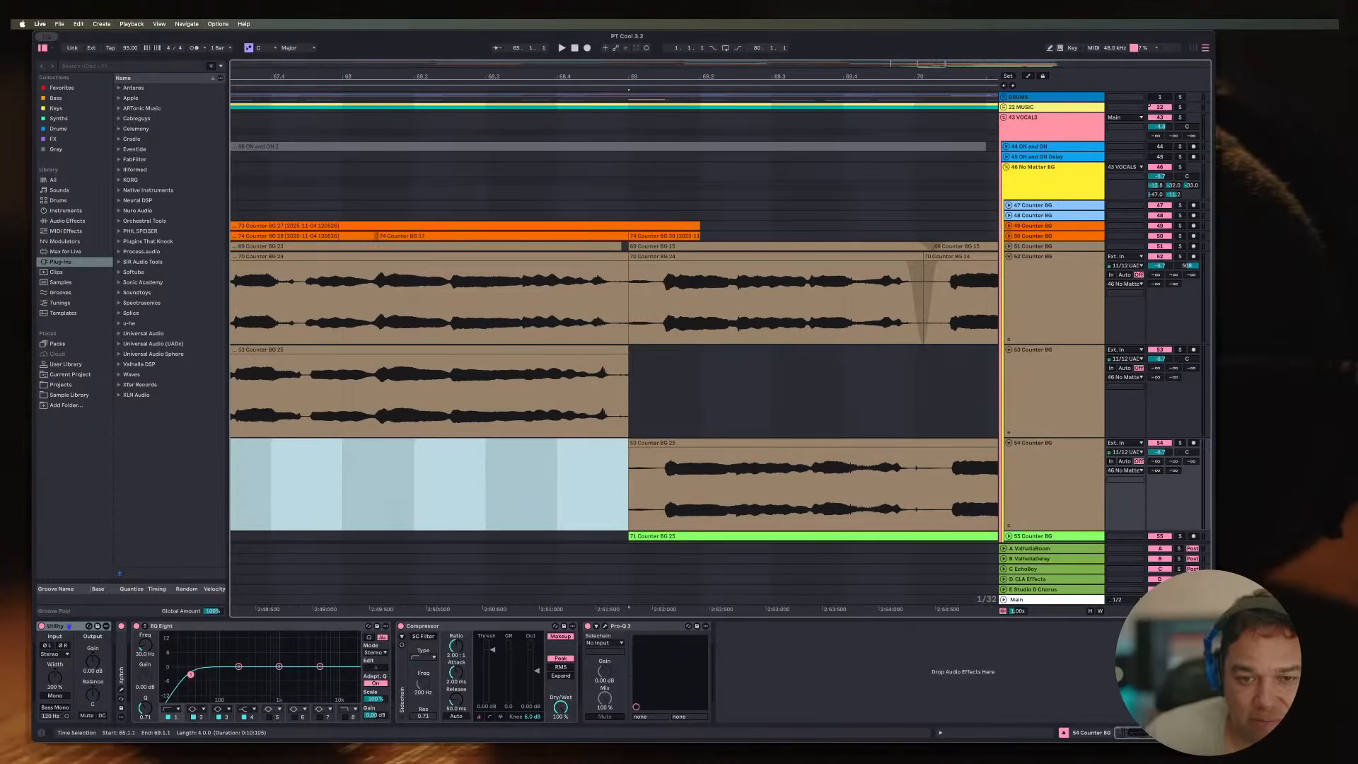
Step: Extend the end of the take's clip on Counter BG track 53 to bar 81
key("minus")
key("minus")
key("minus")
key("minus")
key("minus")
key("minus")
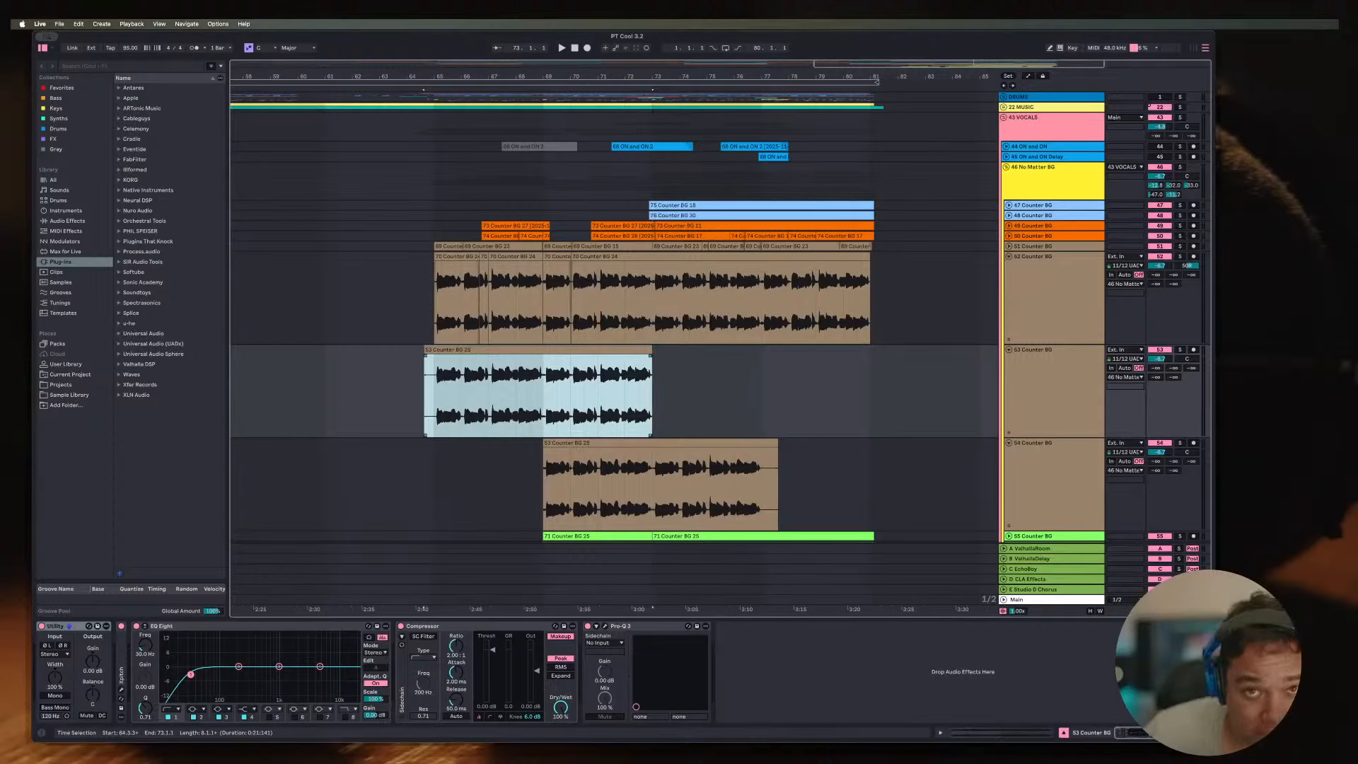
left_click_drag(653, 349, 871, 350)
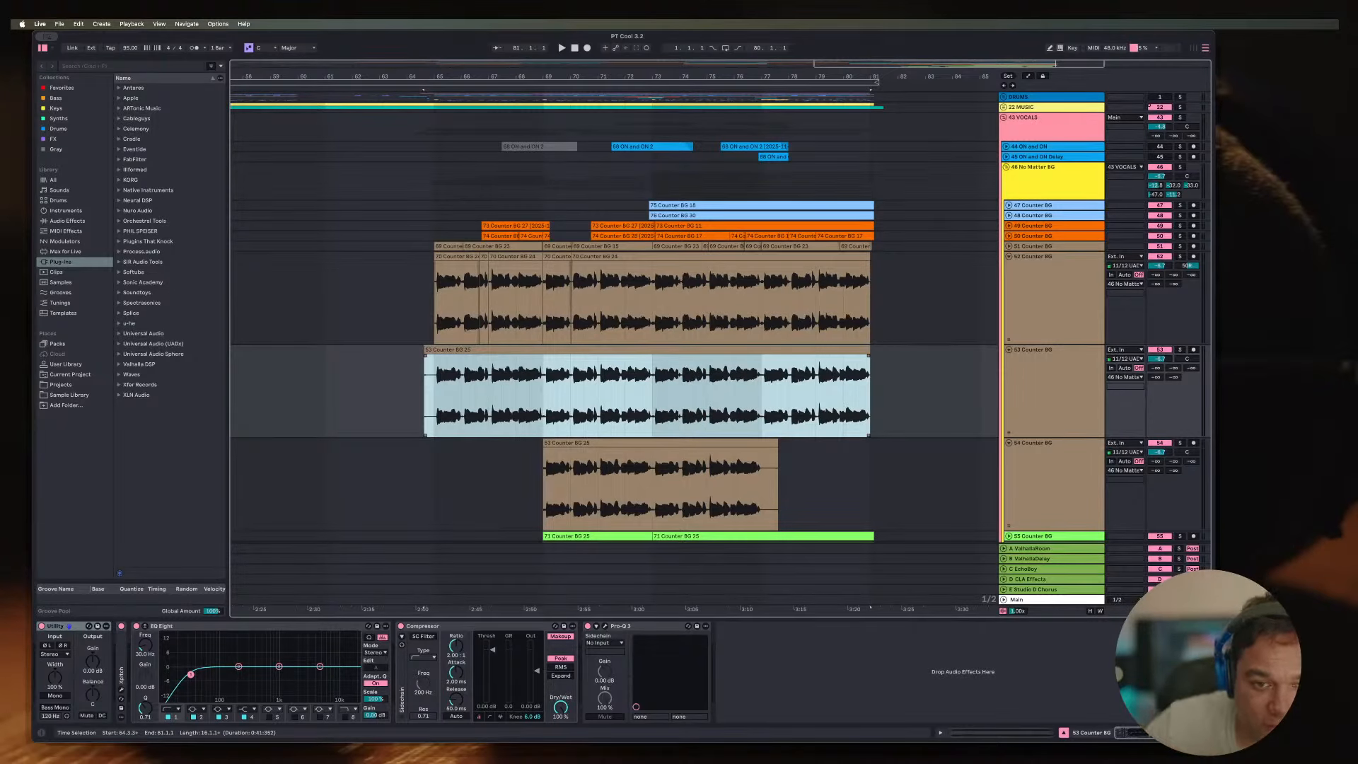
Step: Split the extended clip on Counter BG track 53 at bar 73 and select its second part
left_click(652, 396)
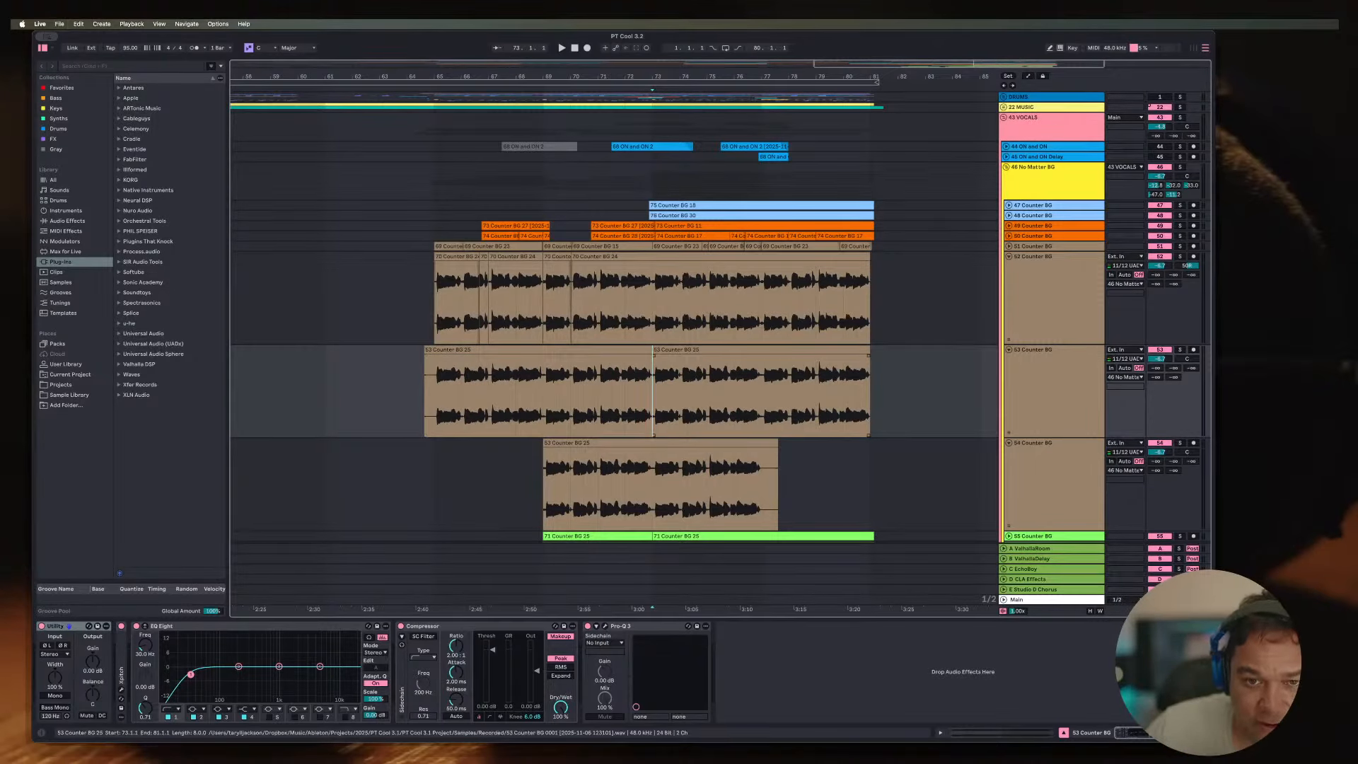
left_click(697, 349)
left_click(608, 350)
left_click(697, 349)
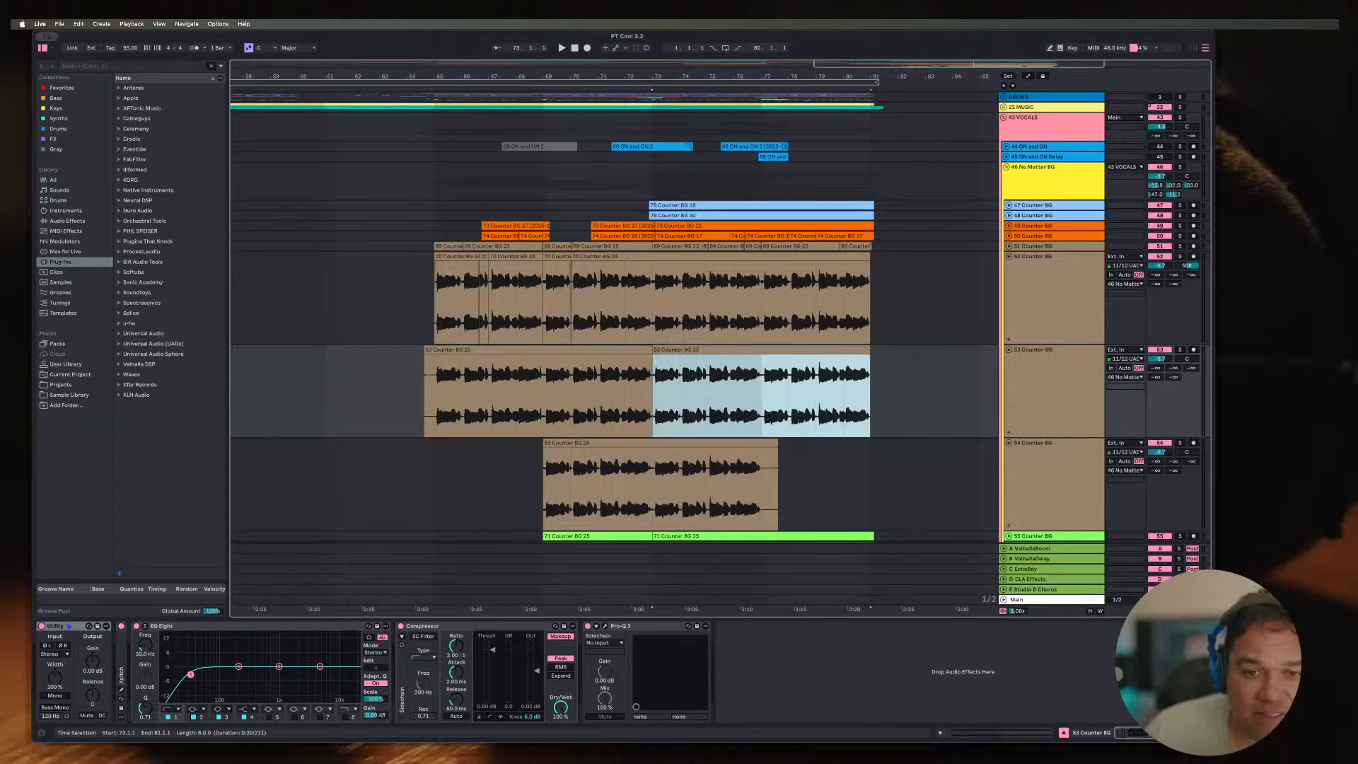
Step: Delete the clip on Counter BG track 54 and move track 53's second part there, starting at bar 65
left_click(672, 443)
left_click_drag(672, 443, 781, 443)
left_click(761, 349)
key("super+c")
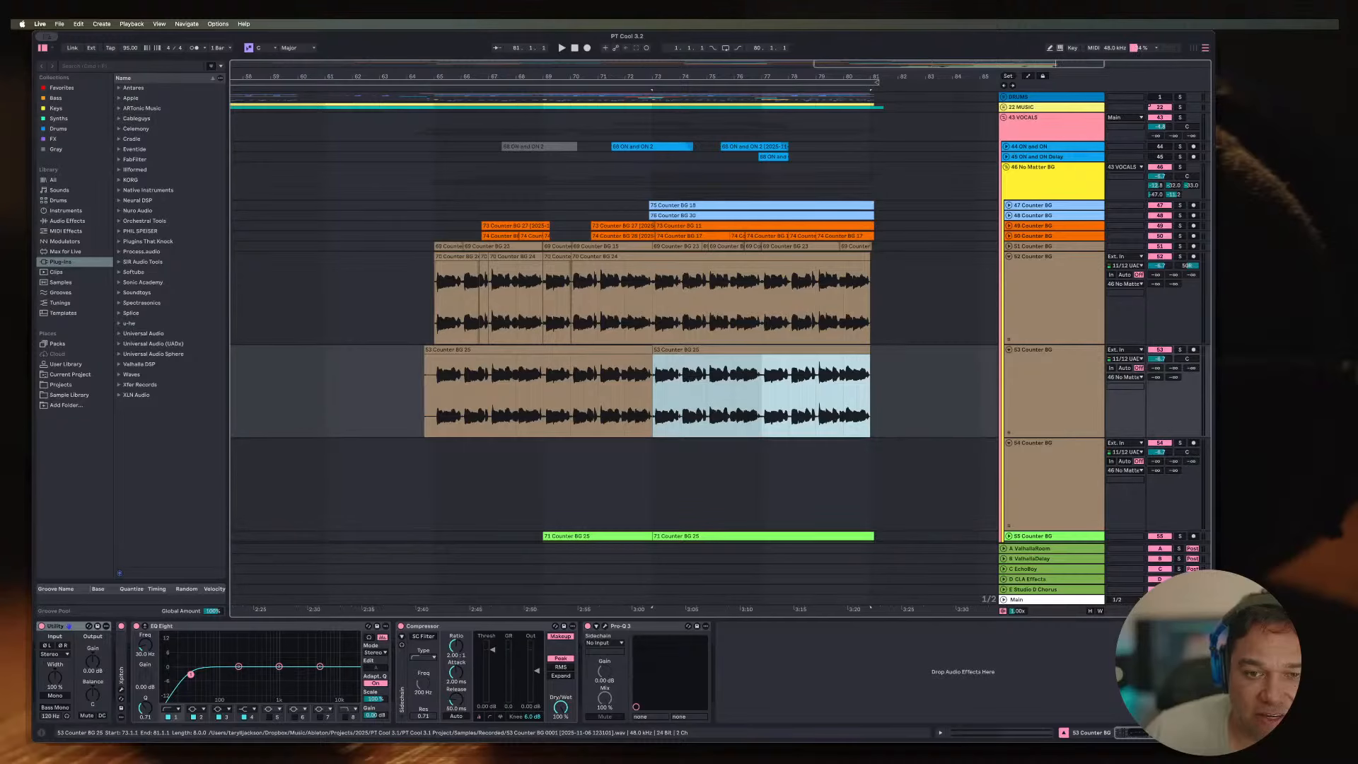
left_click_drag(761, 349, 543, 442)
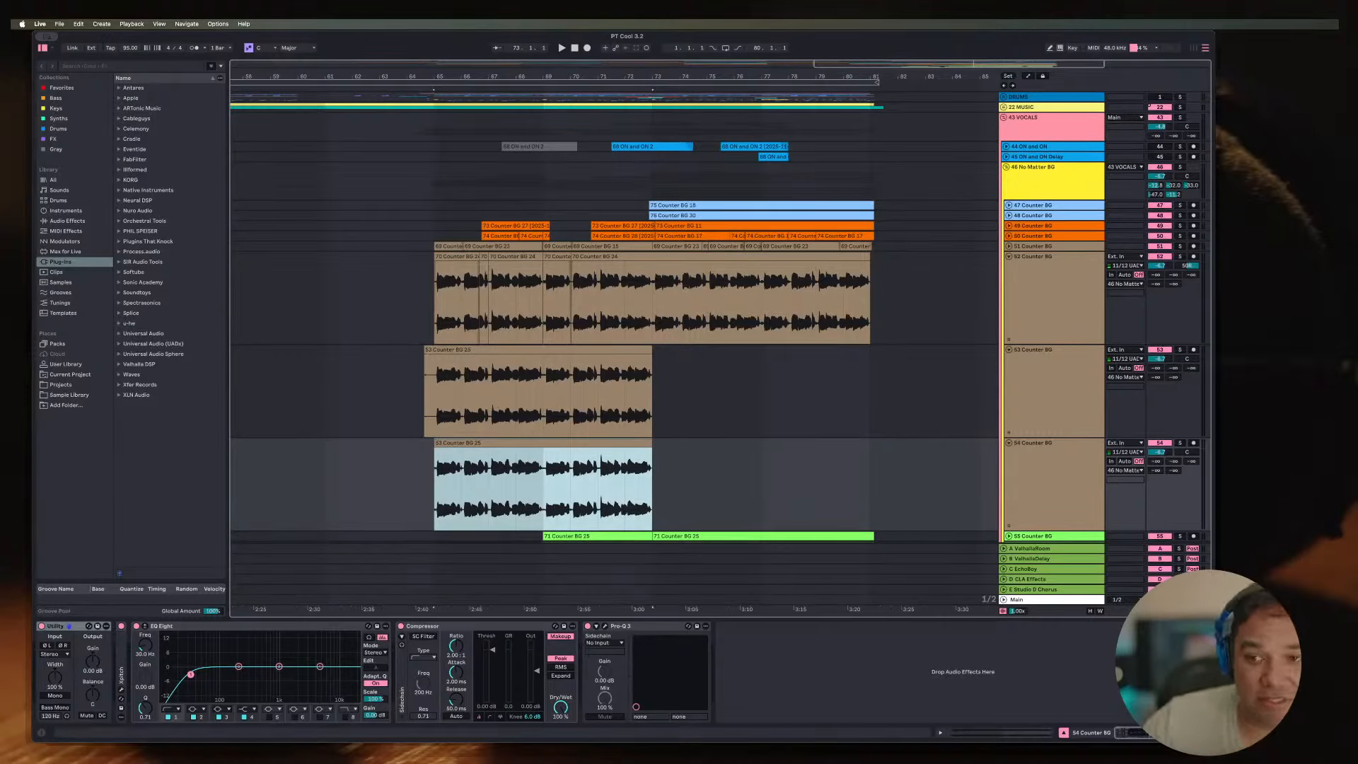
Step: Pan Counter BG tracks 53 and 54 to opposite sides and play them from bar 65
left_click(1187, 358)
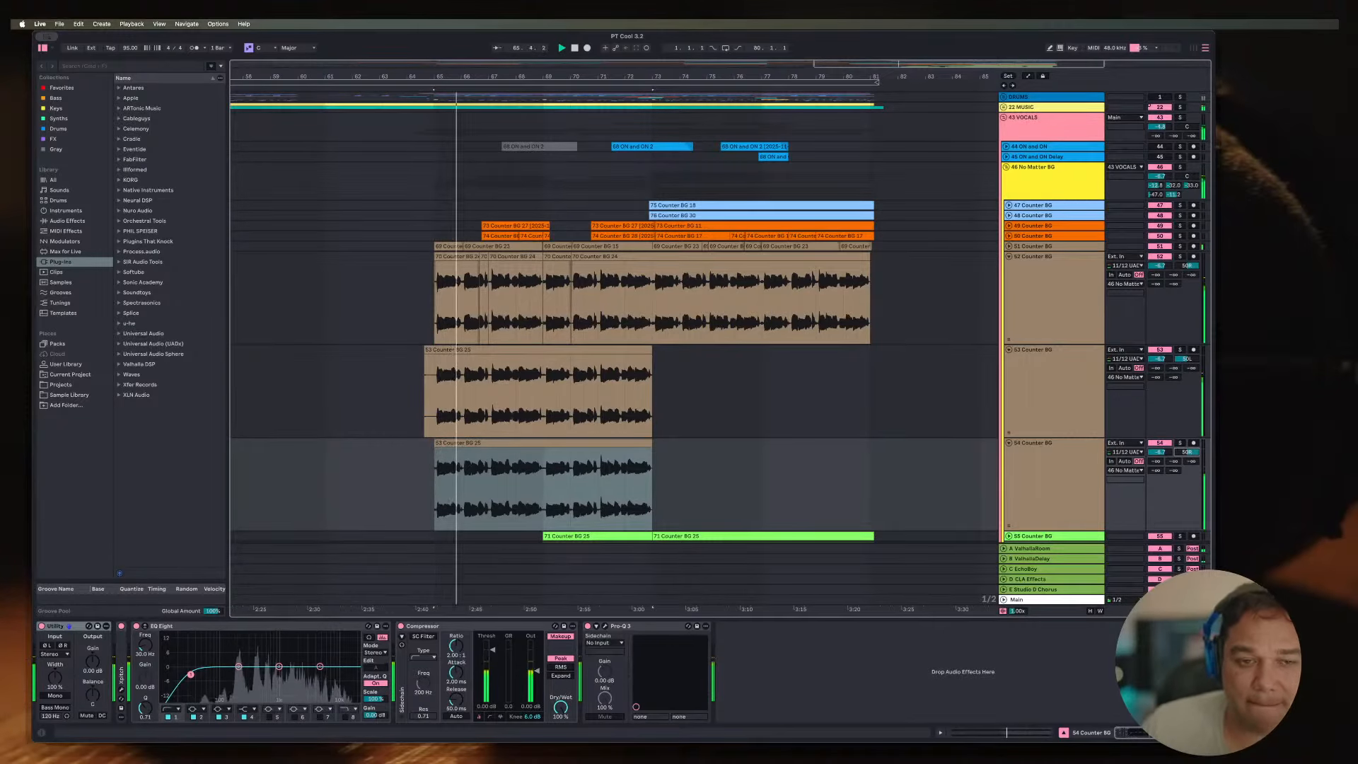
scroll(614, 347, "down", 3)
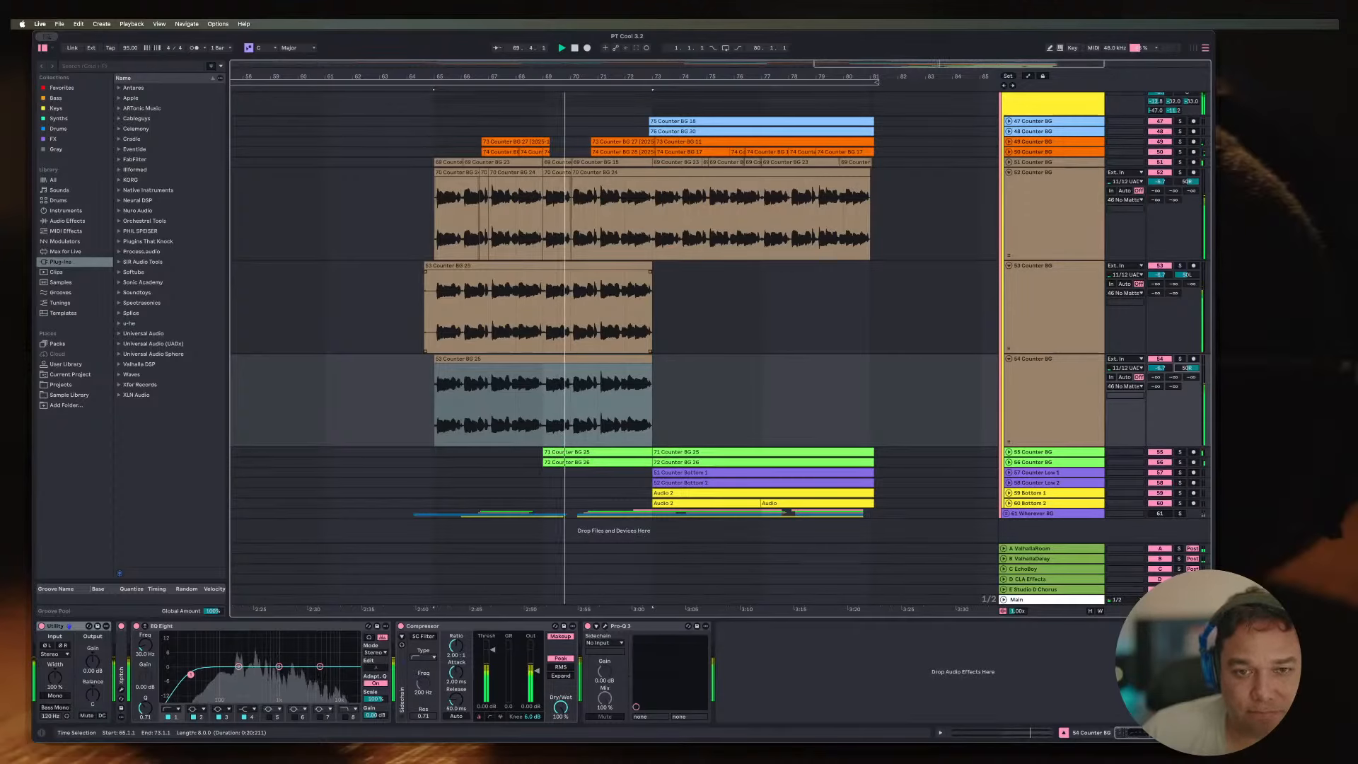
Step: Delete the take's lead-in before bar 65 on Counter BG track 53 and stop playback
left_click_drag(434, 312, 409, 398)
key("Delete")
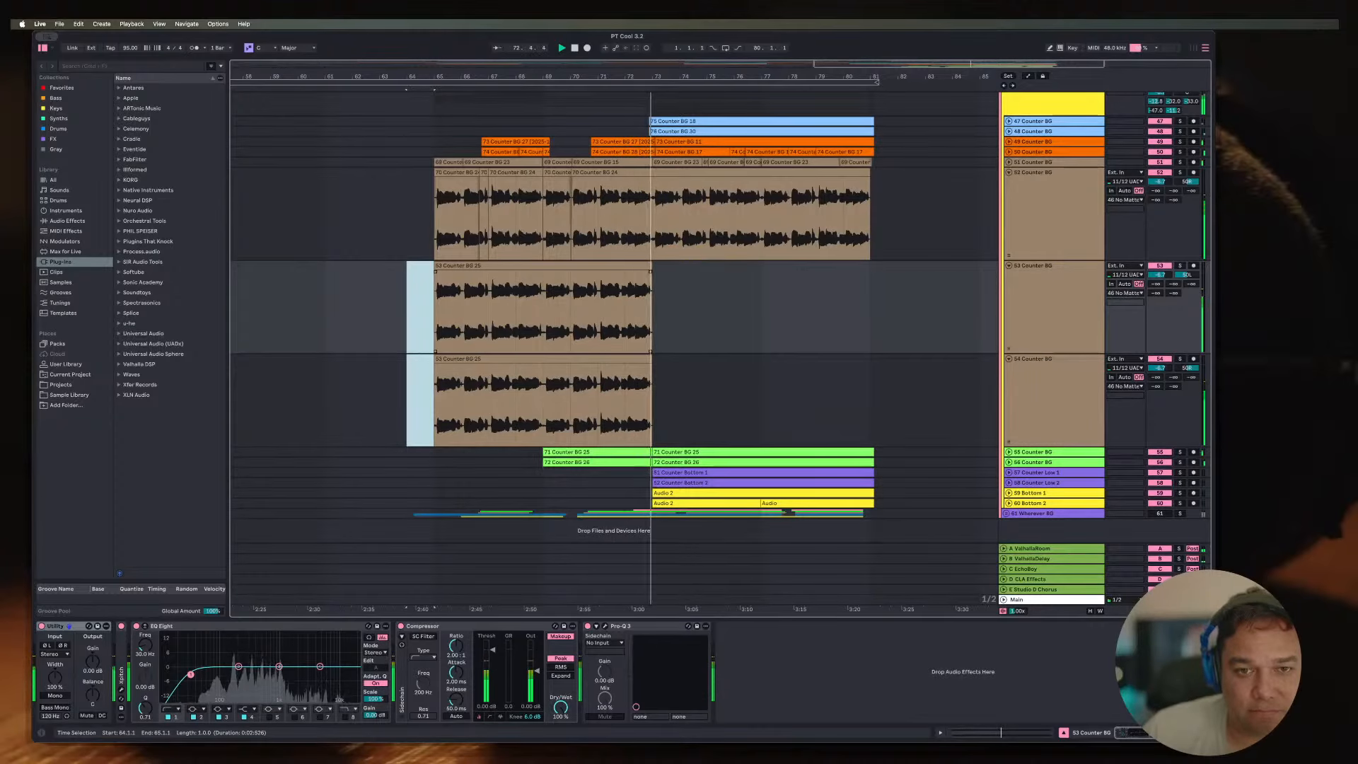
key("space")
left_click(571, 312)
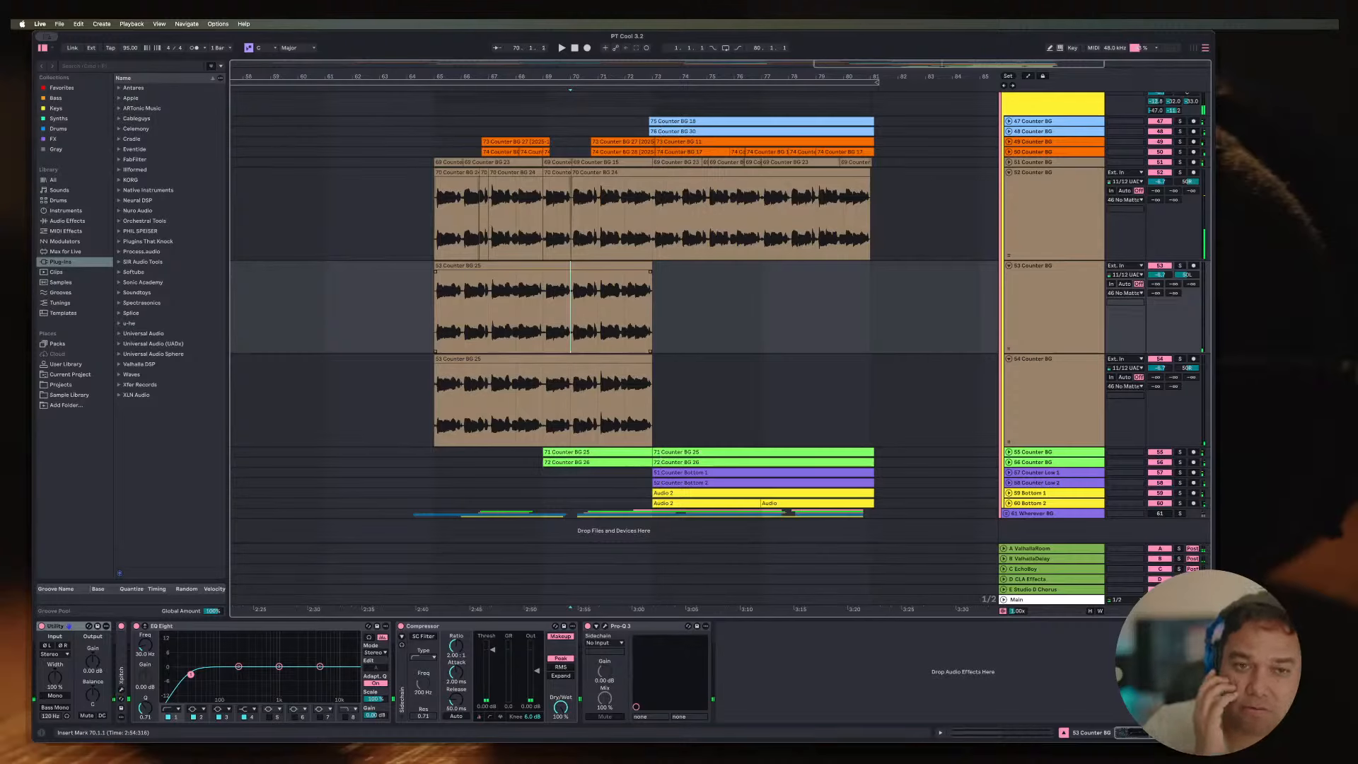
left_click(680, 312)
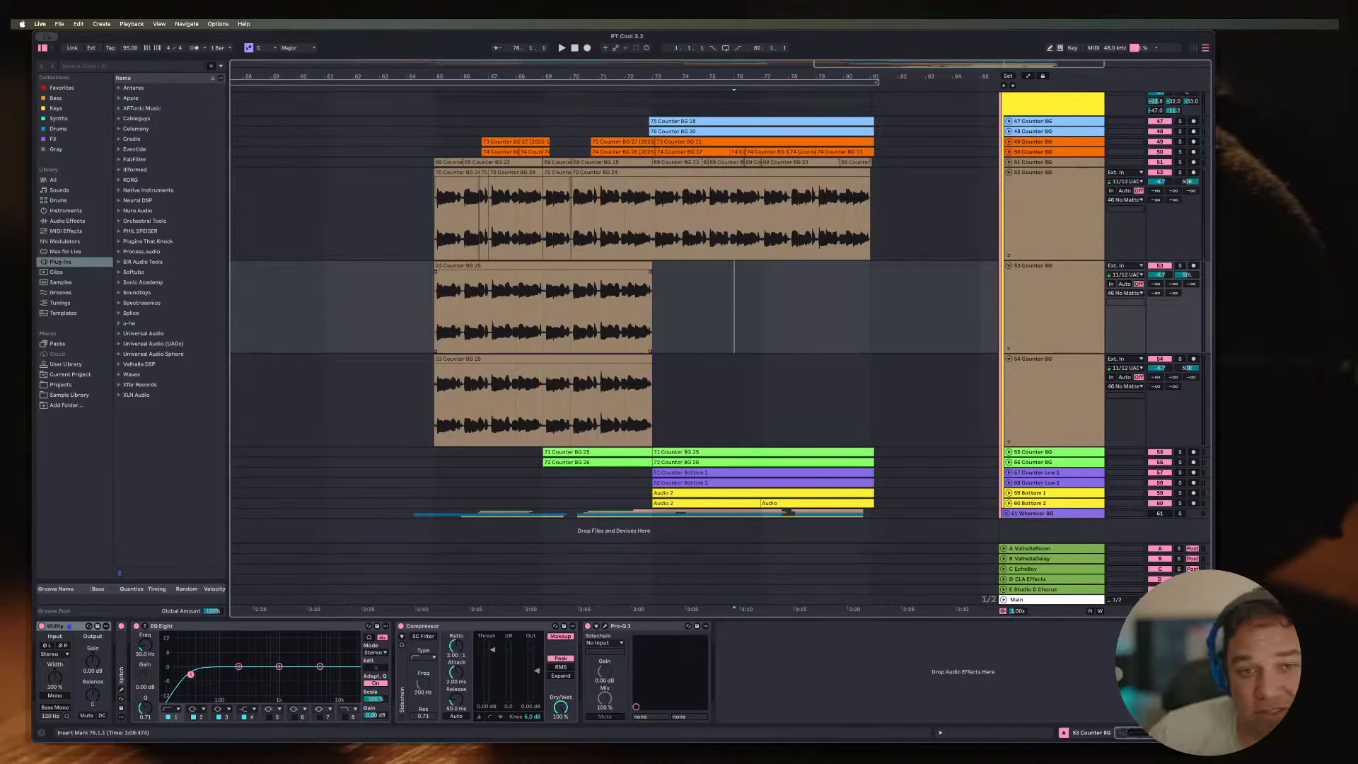
left_click(580, 266)
left_click(580, 359, "shift")
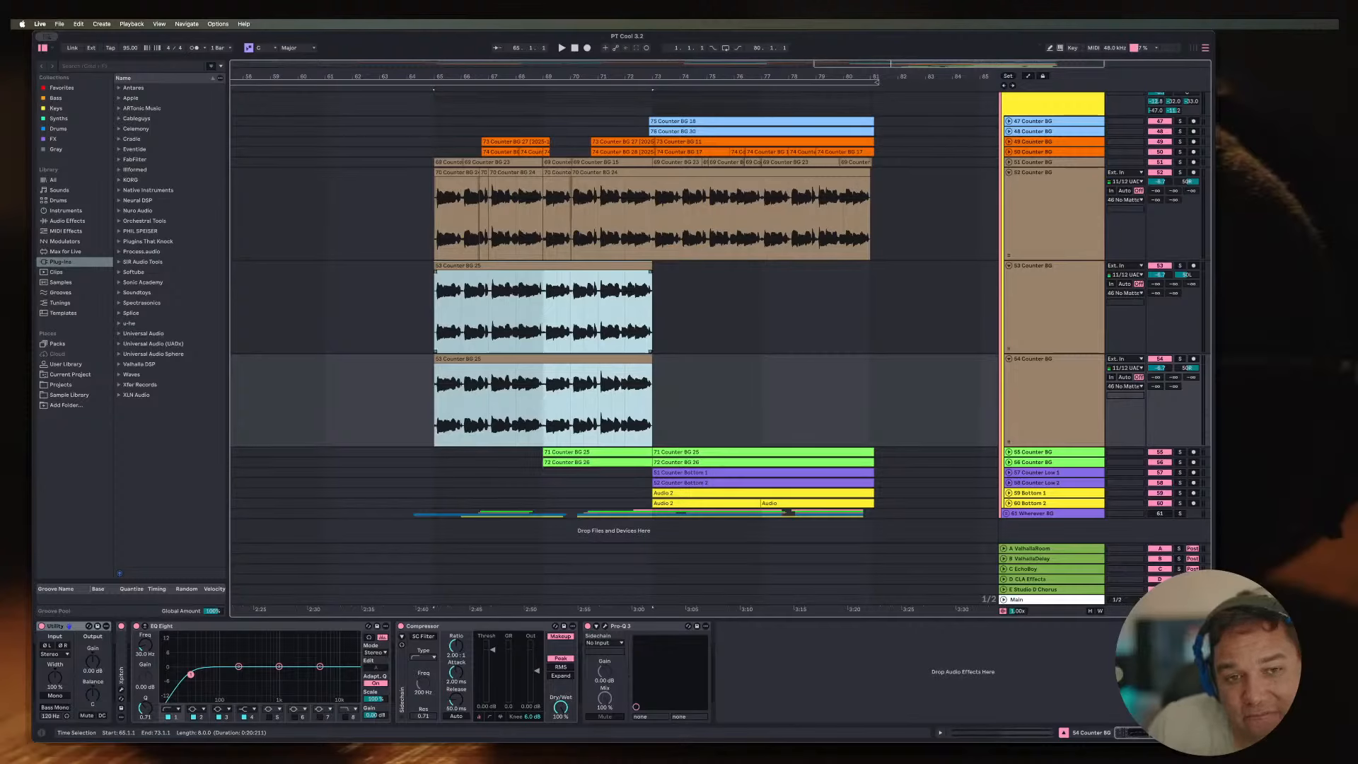
left_click(575, 266)
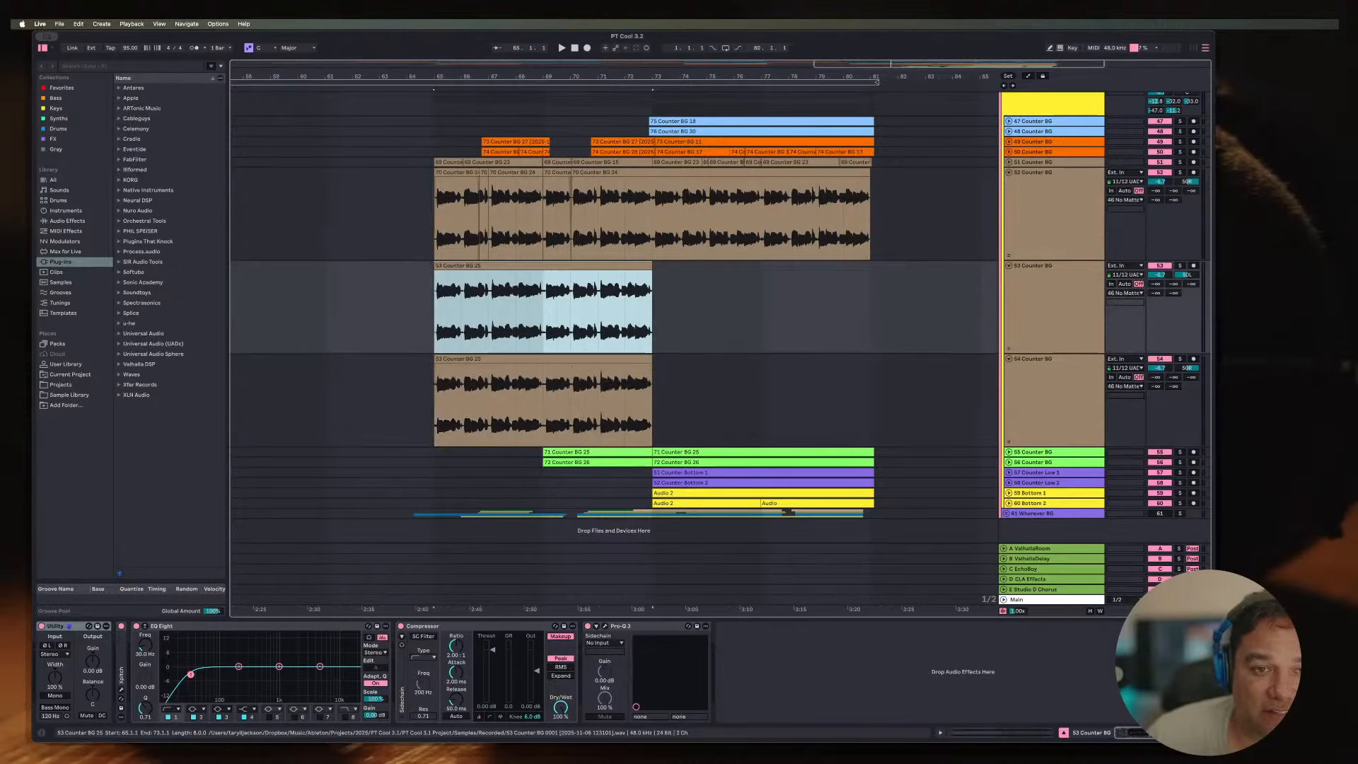
left_click(543, 312)
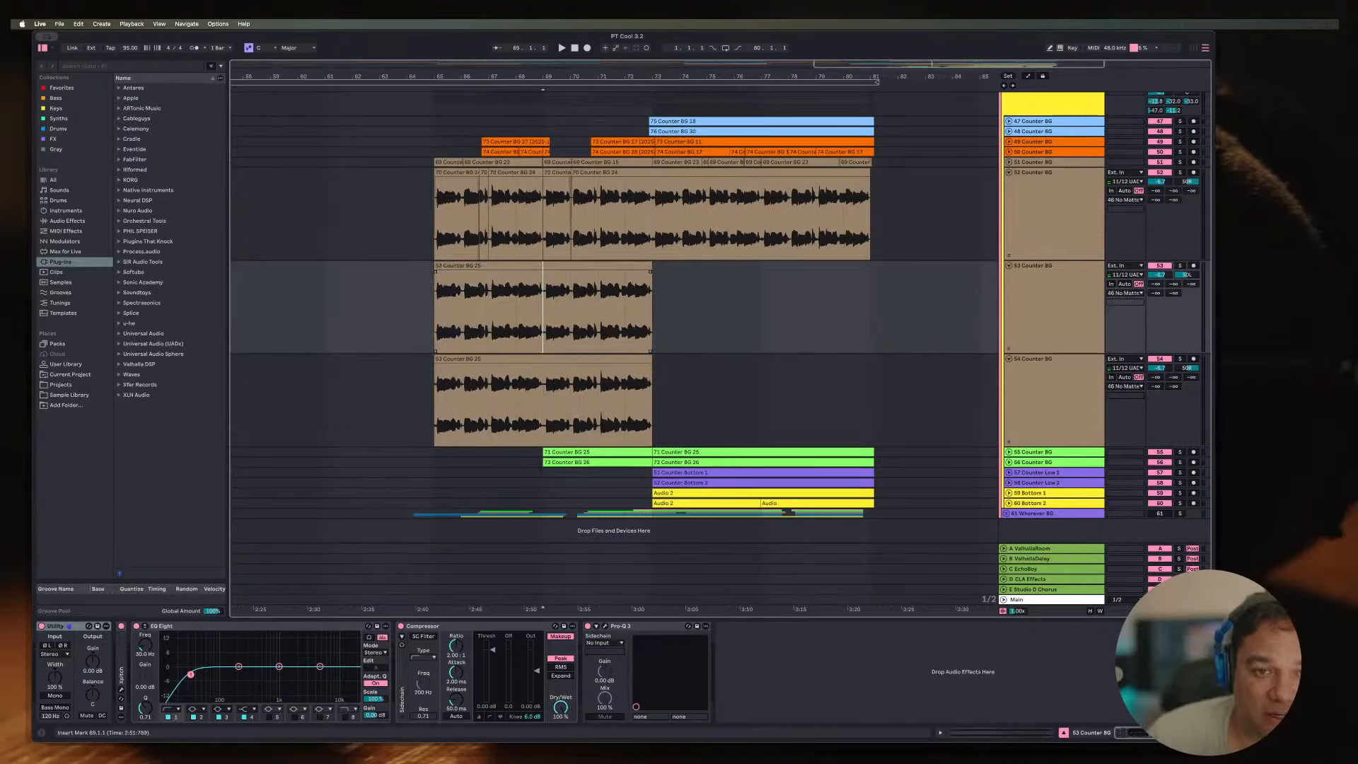
left_click_drag(544, 311, 639, 311)
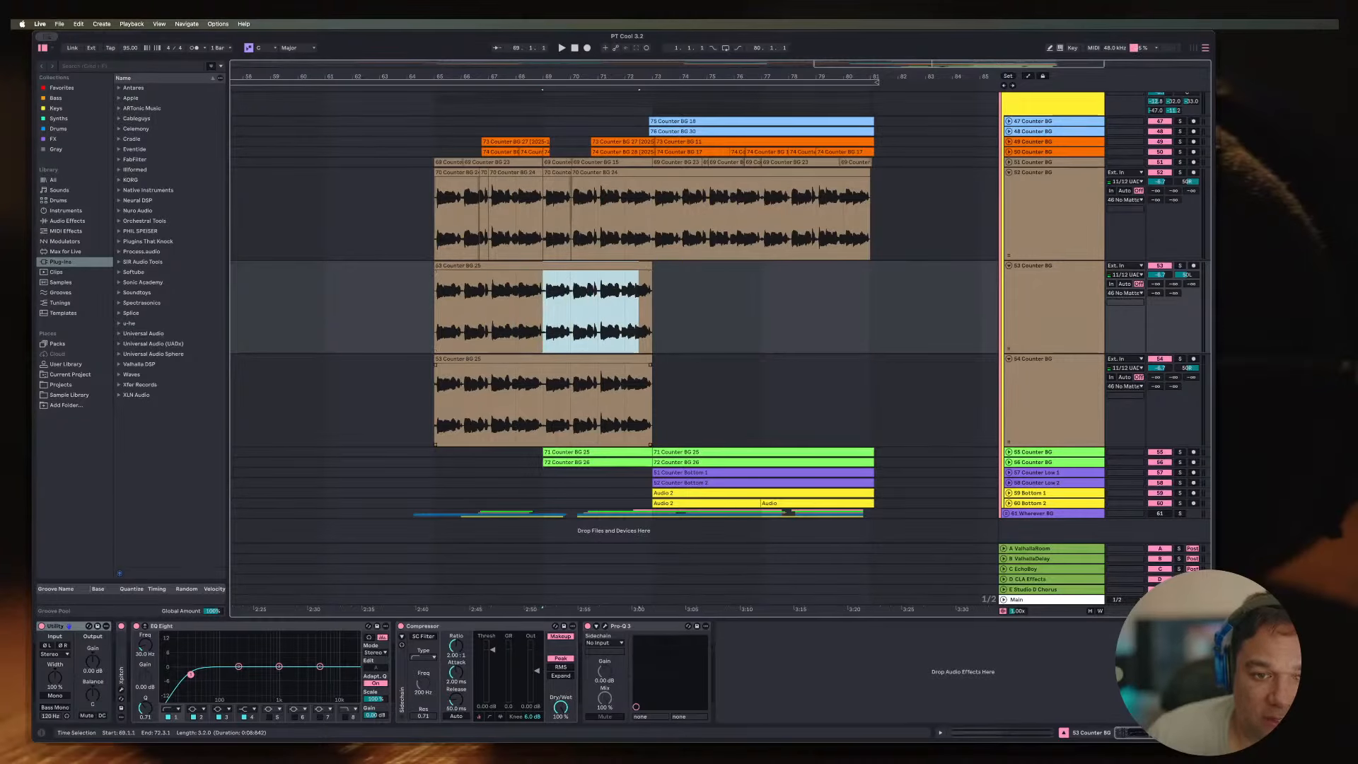
left_click_drag(543, 399, 639, 399)
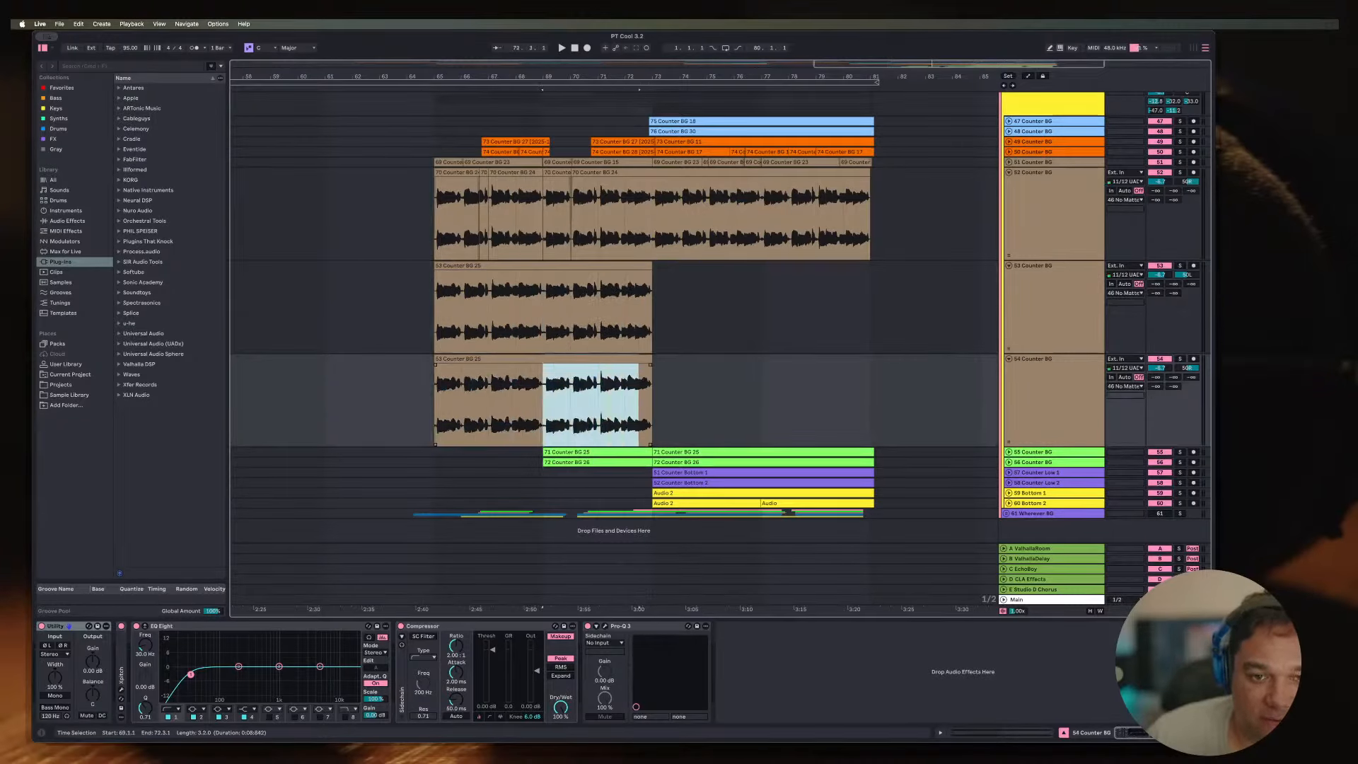
Step: Try splitting the clip on Counter BG track 53 at bar 69 and undo the split
left_click(543, 311)
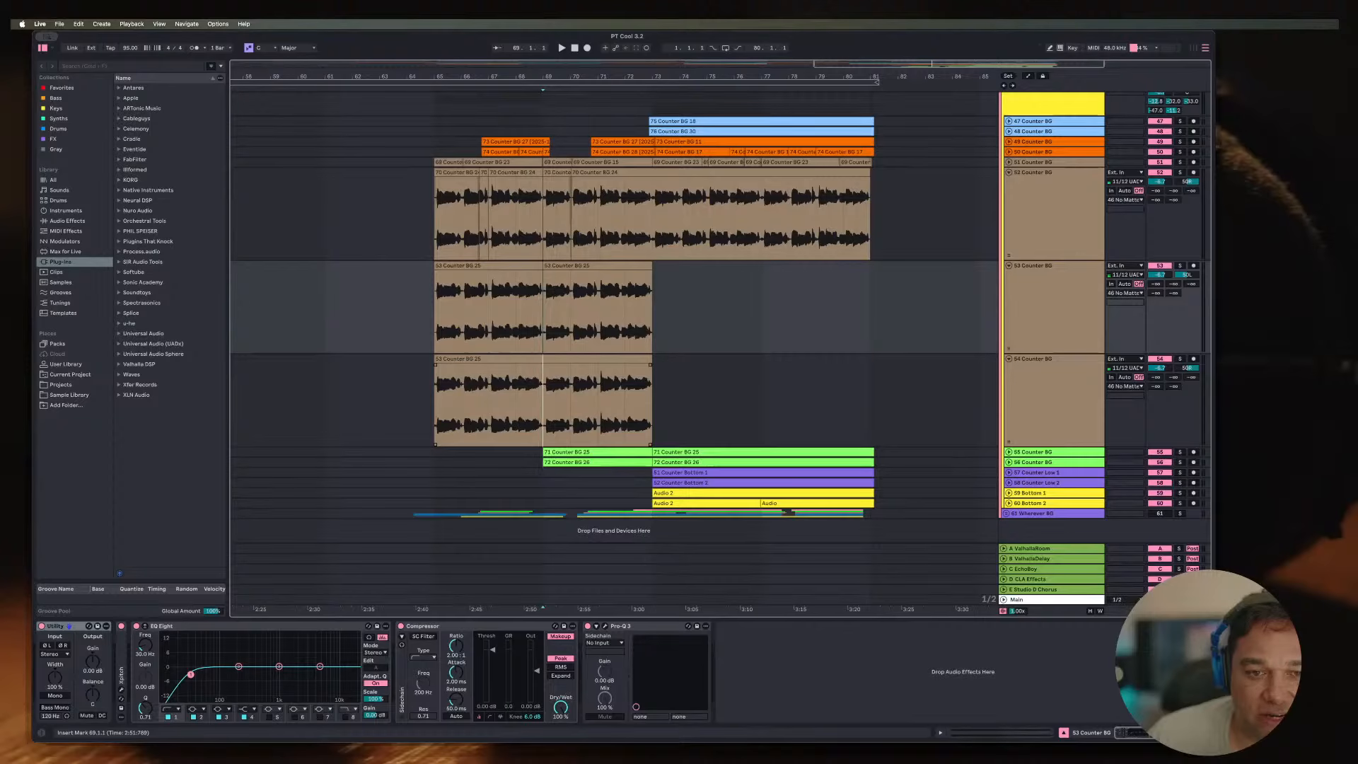
key("Down")
left_click_drag(436, 311, 547, 311)
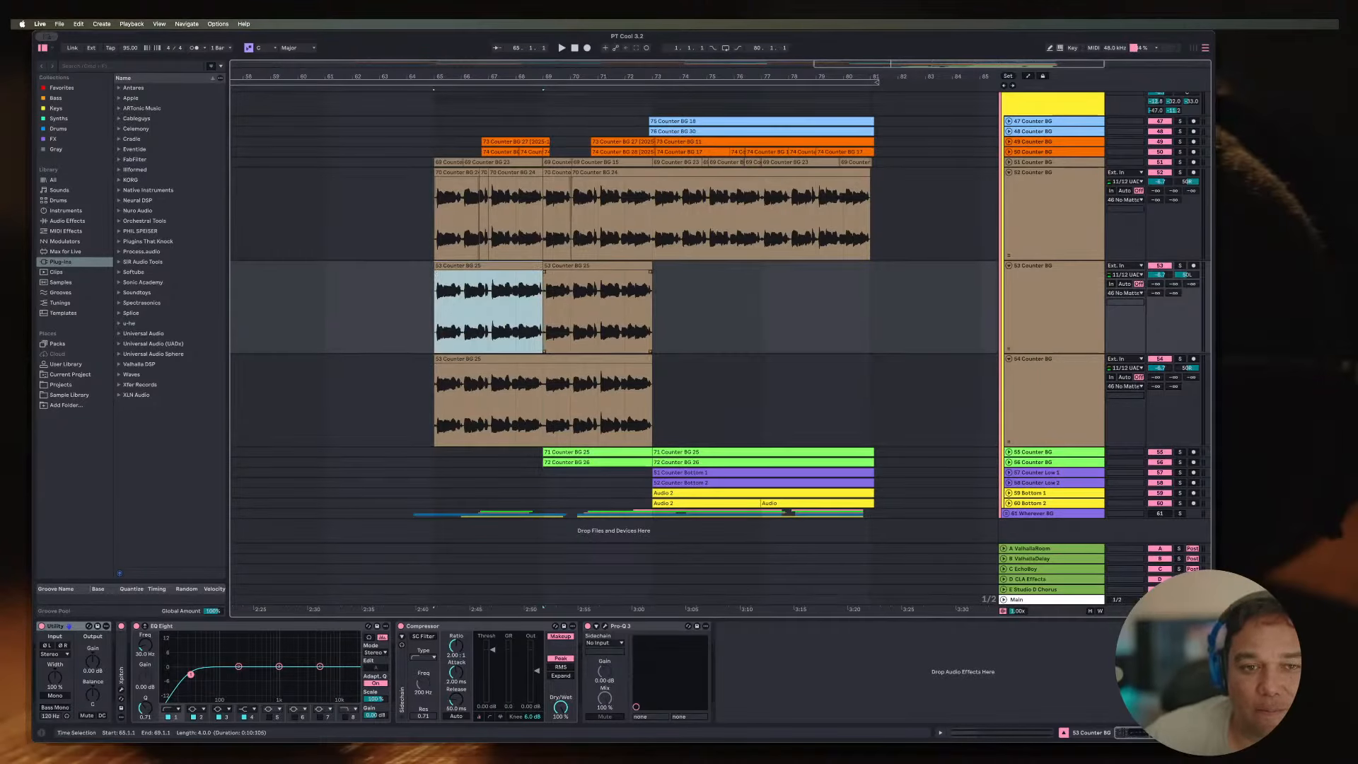
left_click(594, 266)
key("super+z")
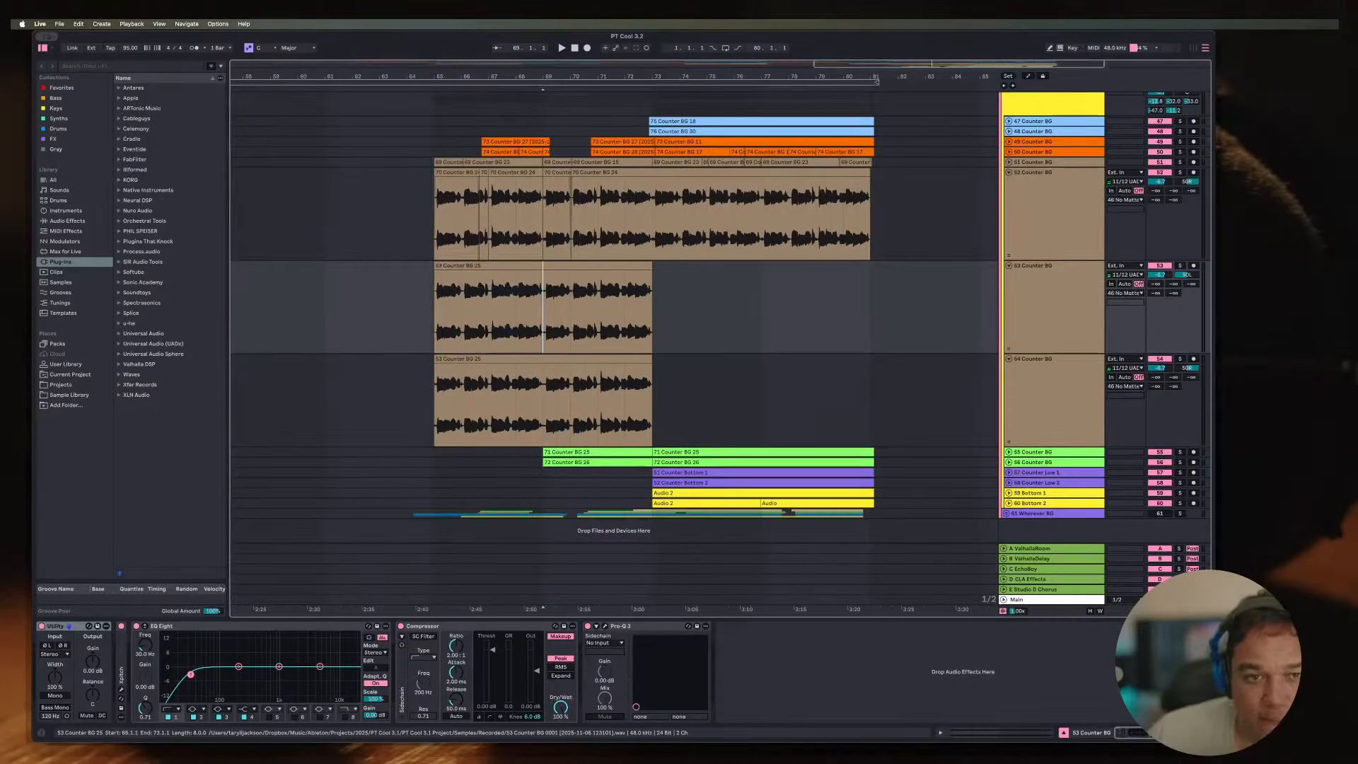
Step: Duplicate the clips on Counter BG tracks 53 and 54 so the copies start at bar 73
left_click(516, 266)
left_click(517, 359, "shift")
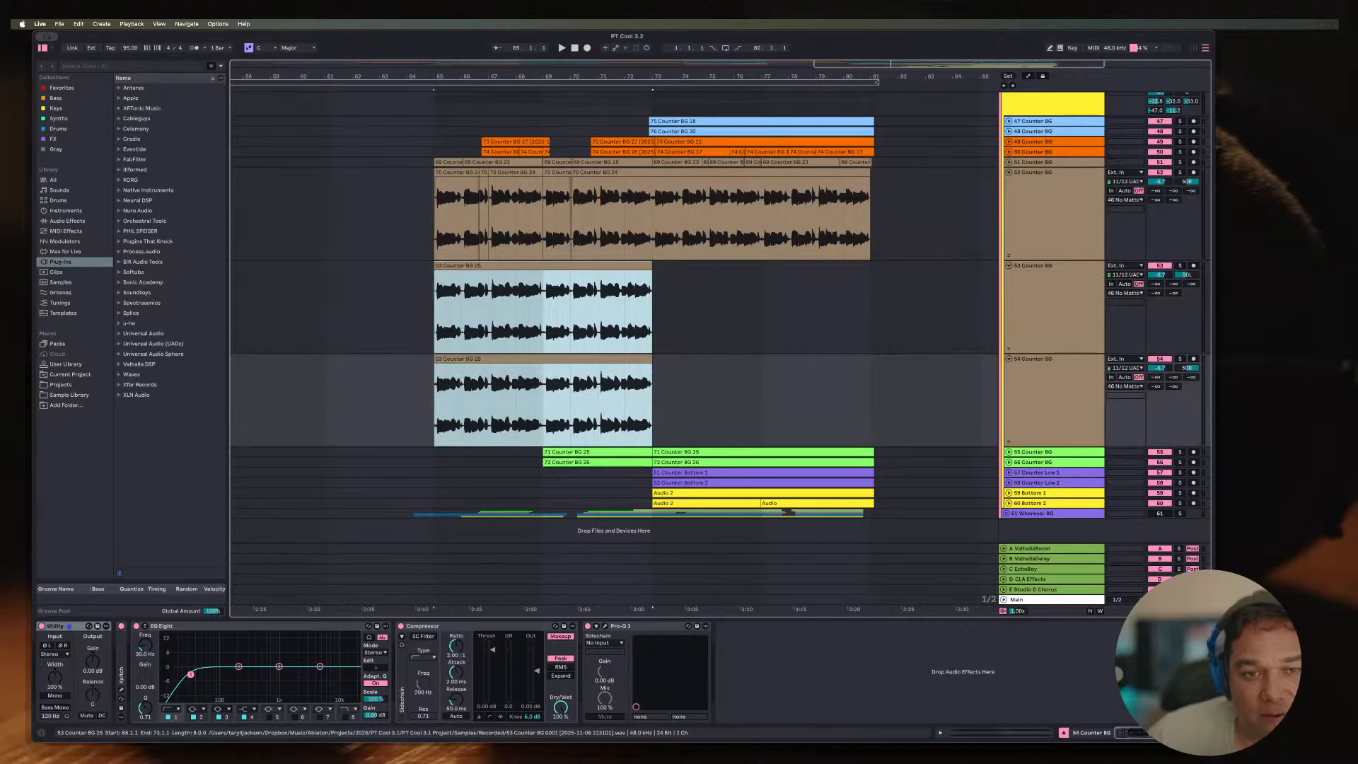
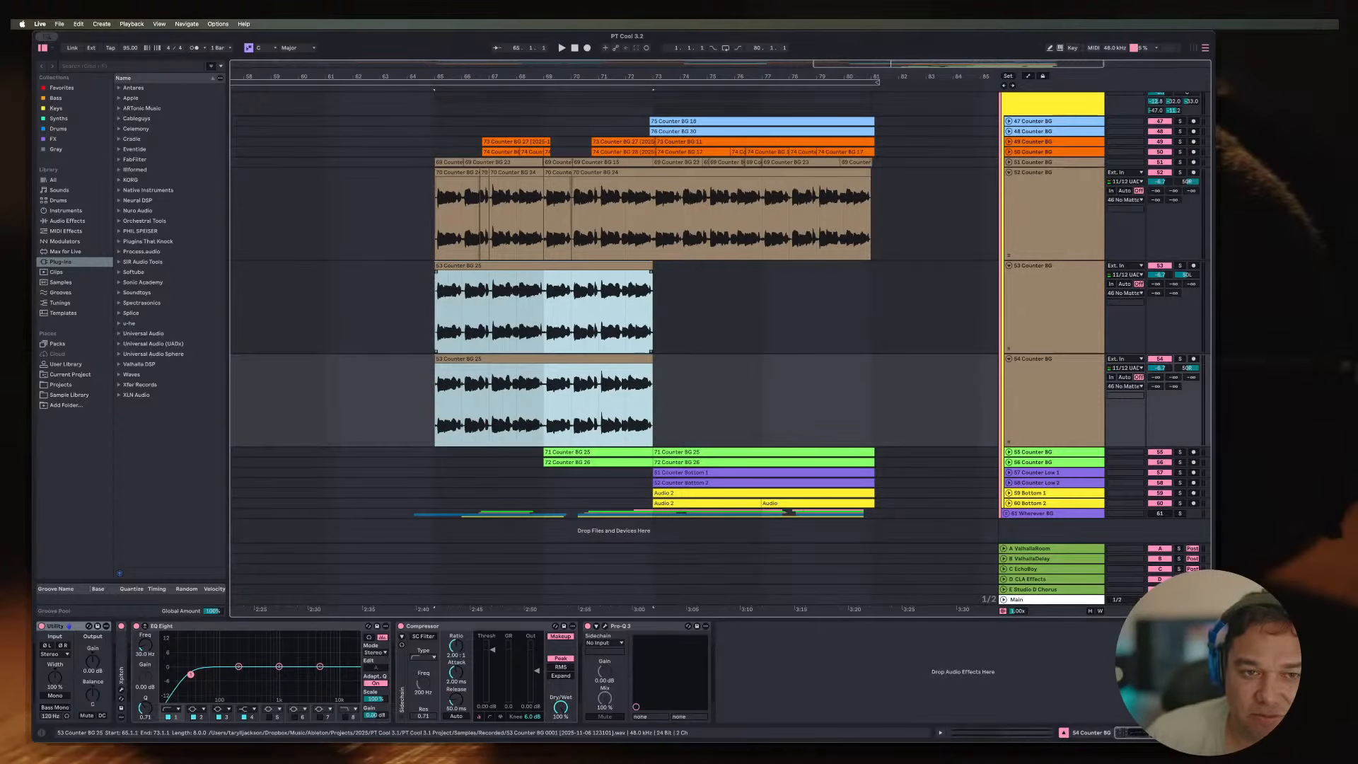
key("super+d")
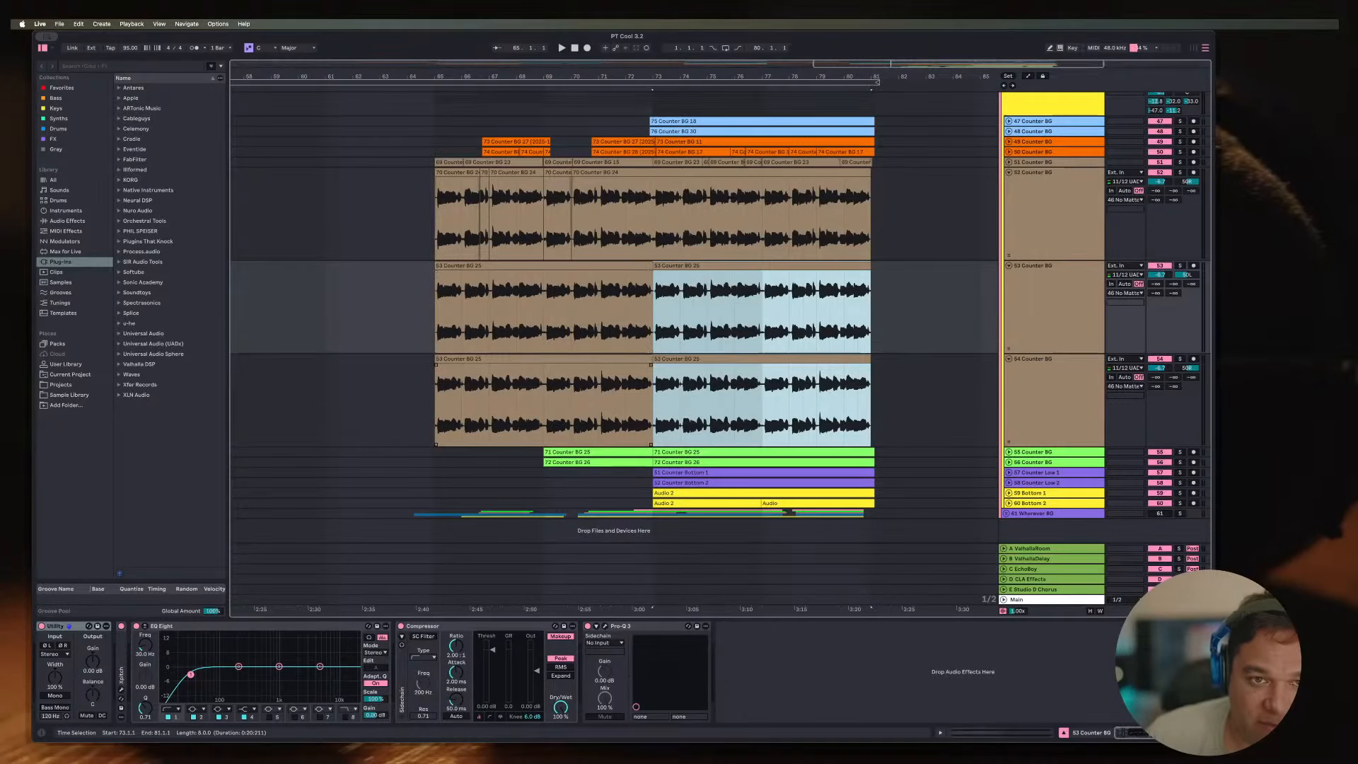
left_click(450, 163)
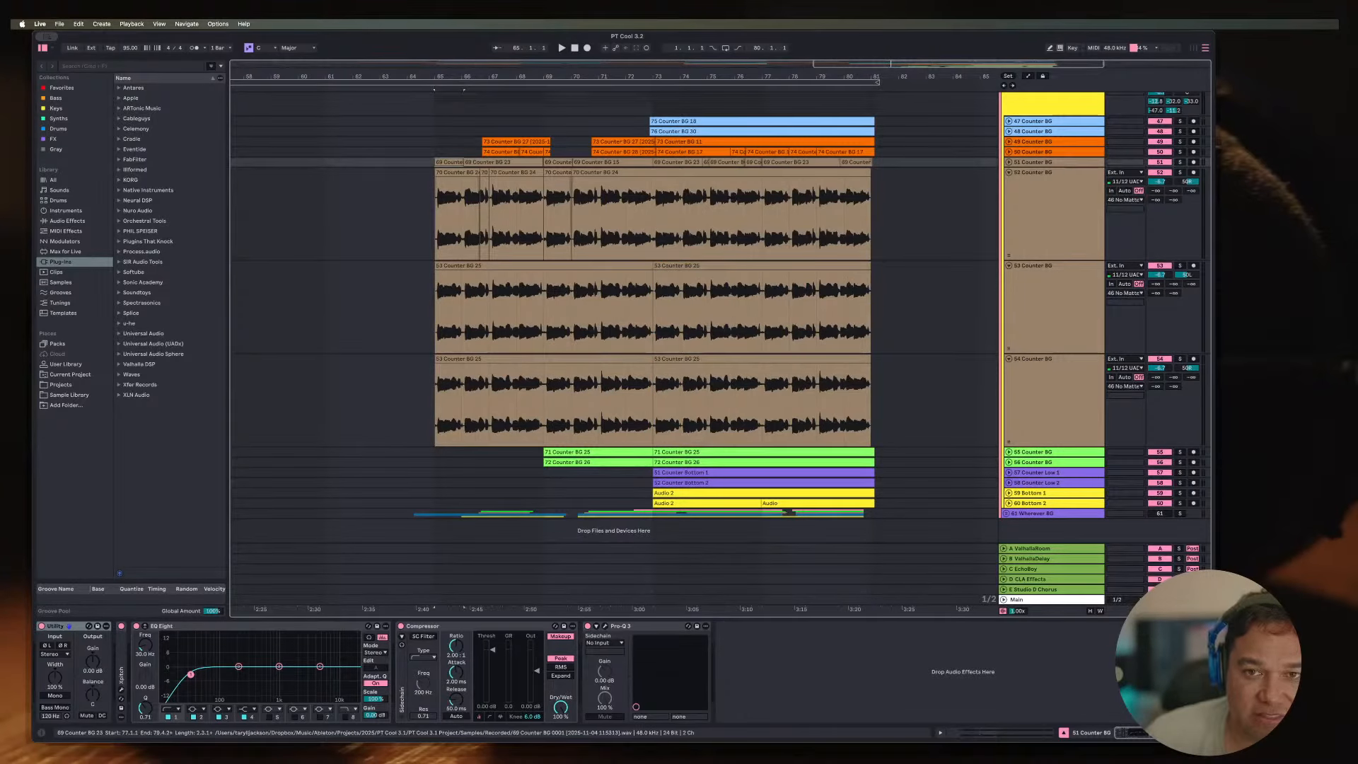
left_click(858, 212)
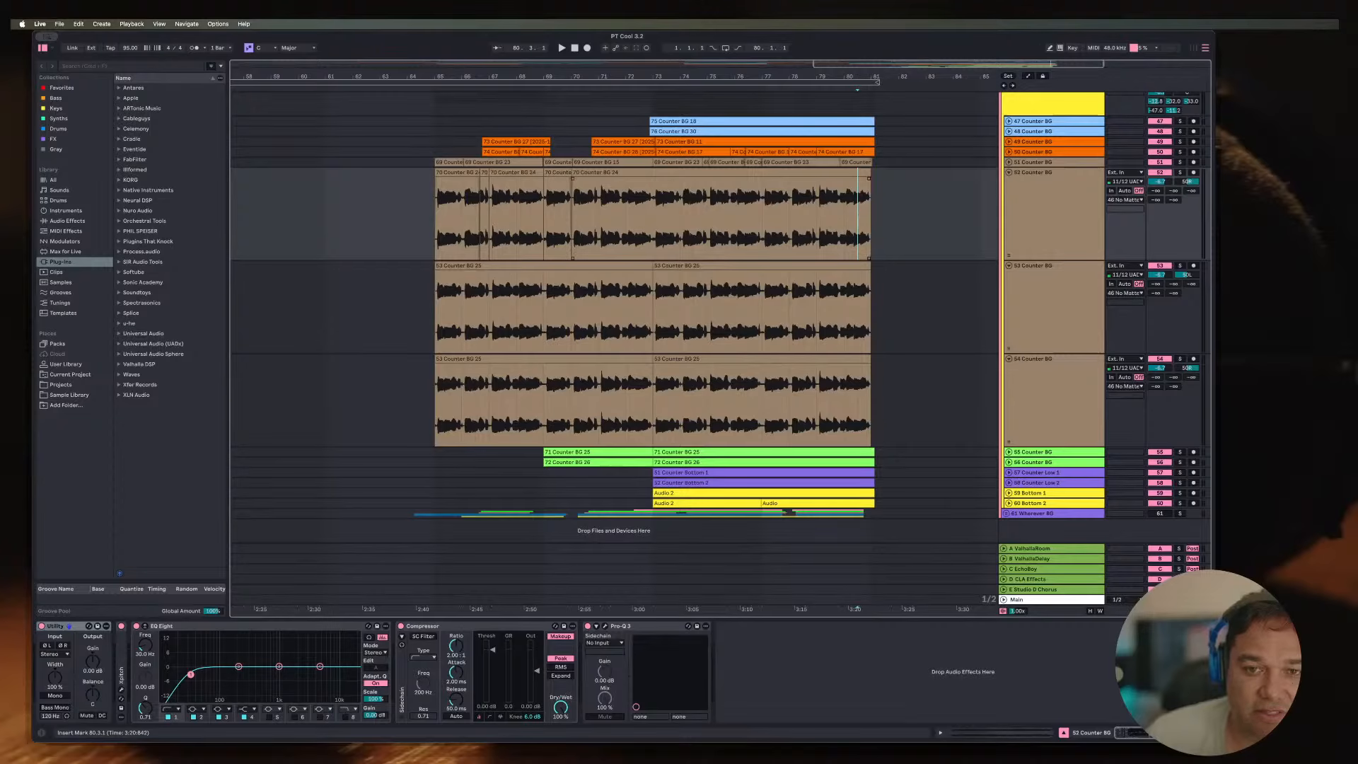
left_click(437, 309)
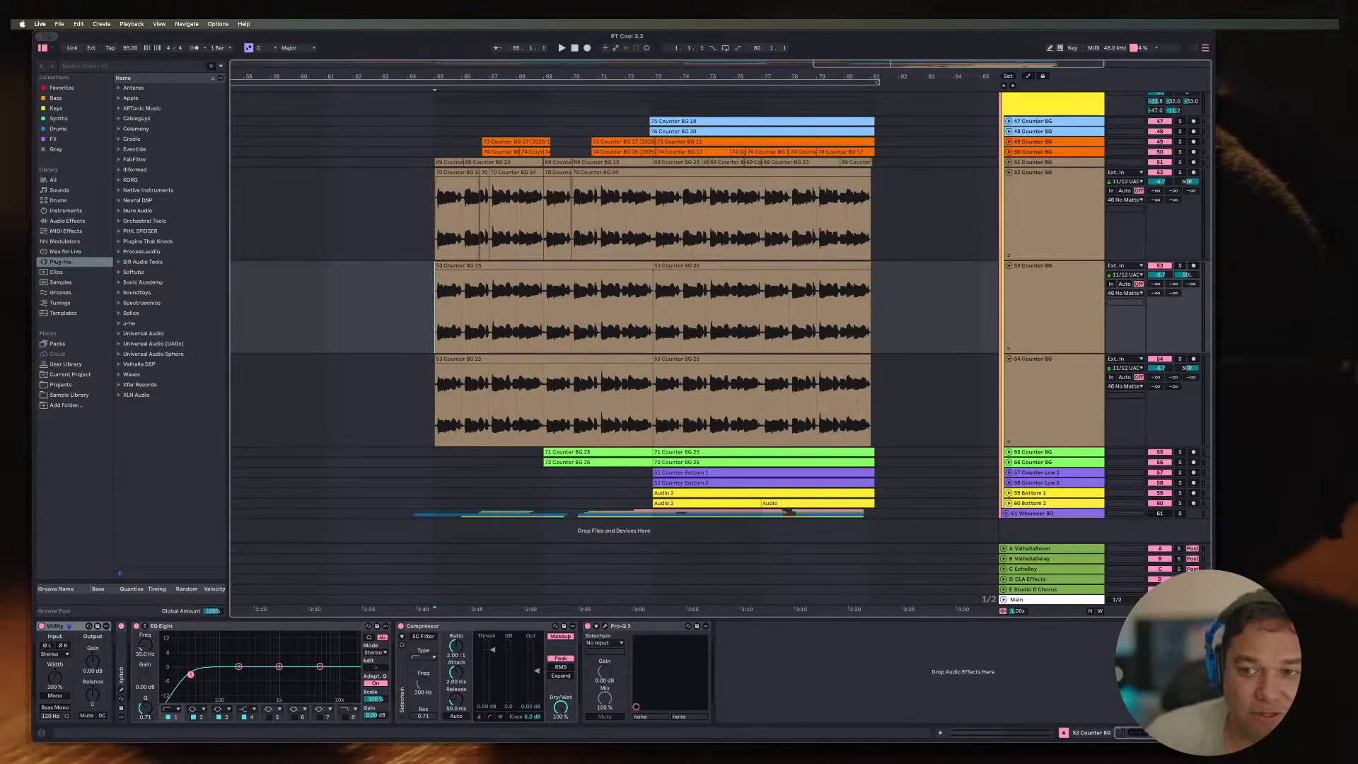
Step: Collapse Counter BG tracks 52, 53 and 54 and select the first clip on track 51
left_click(1054, 305)
key("u")
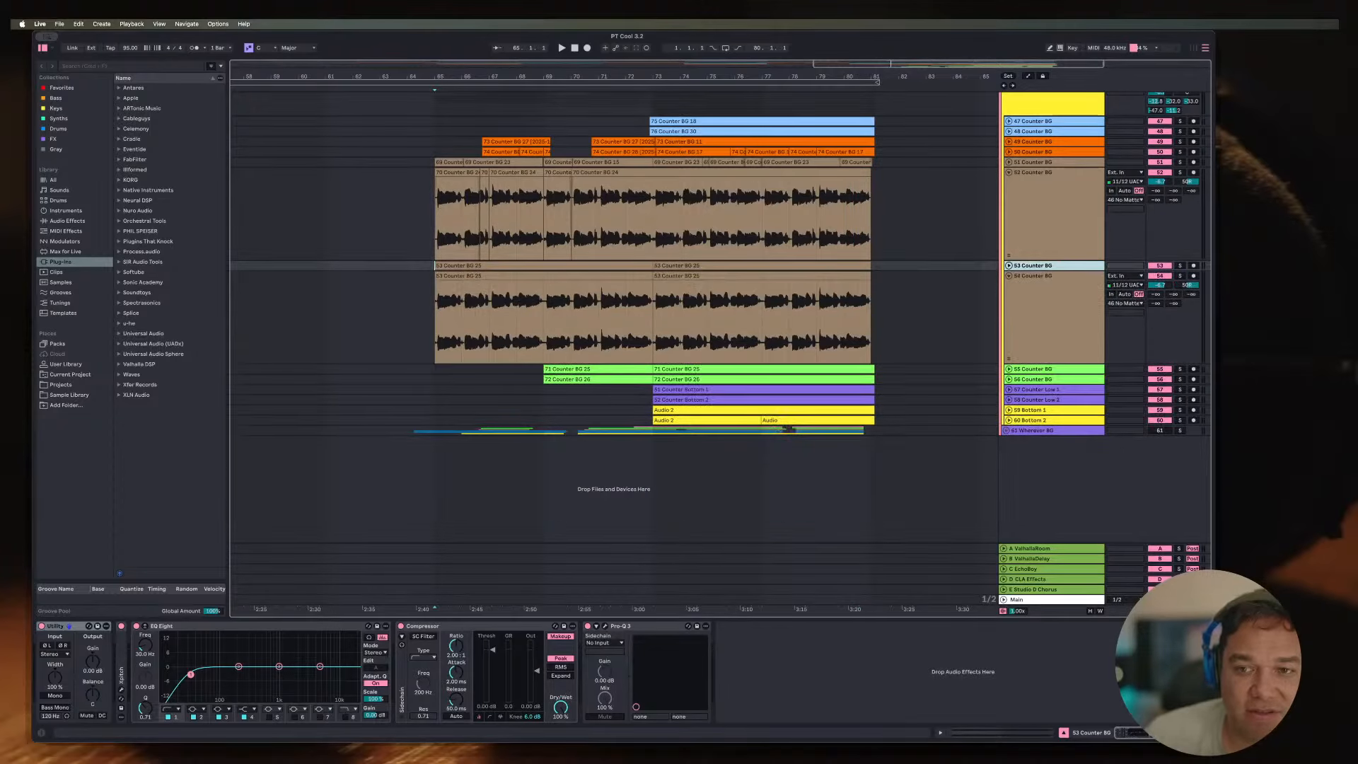
left_click(1009, 276)
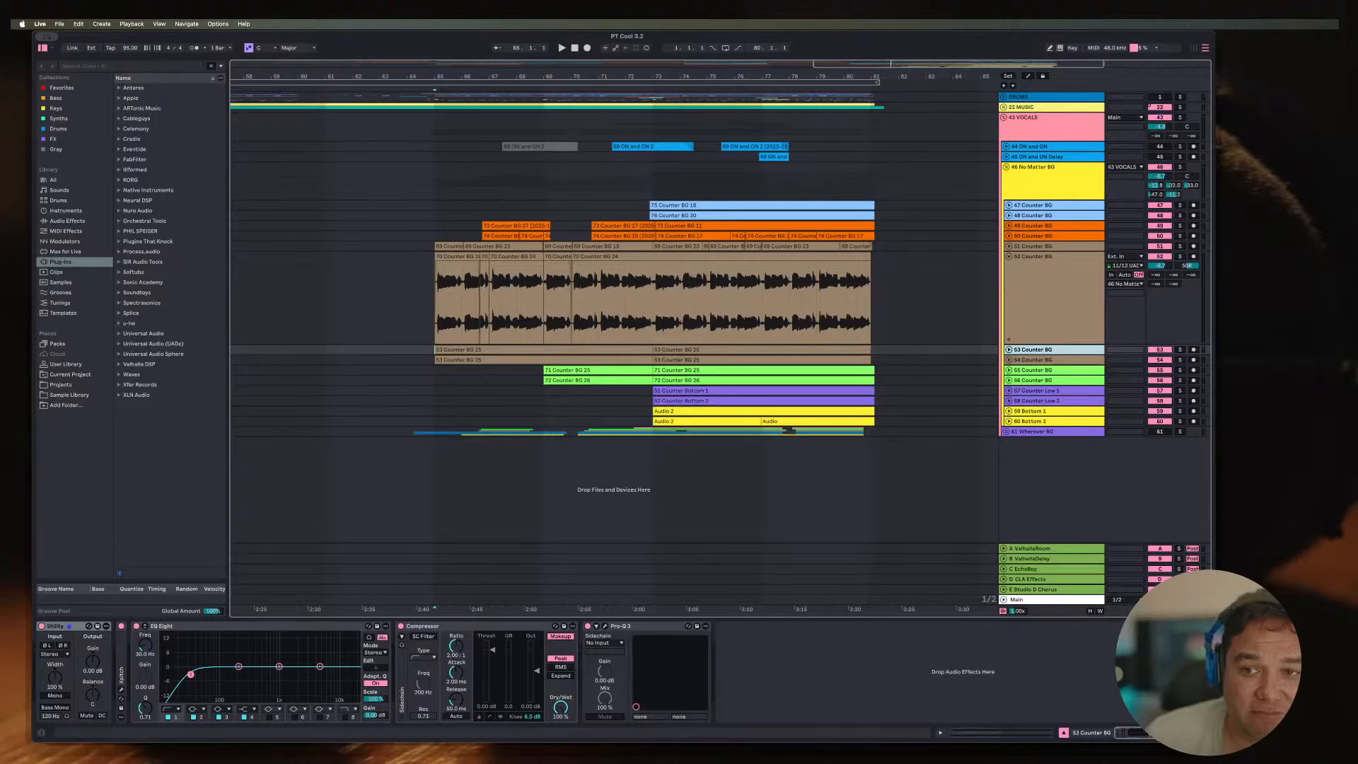
left_click(1009, 256)
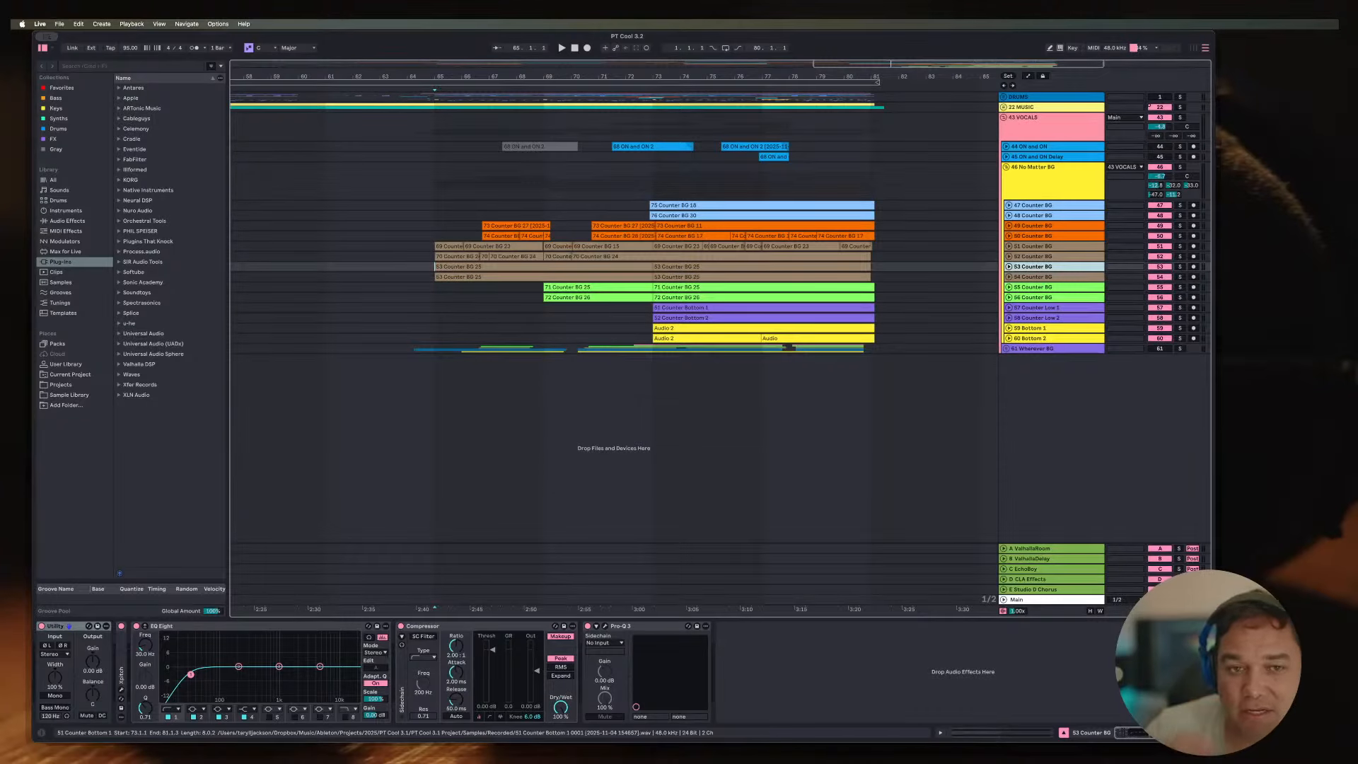
left_click(448, 246)
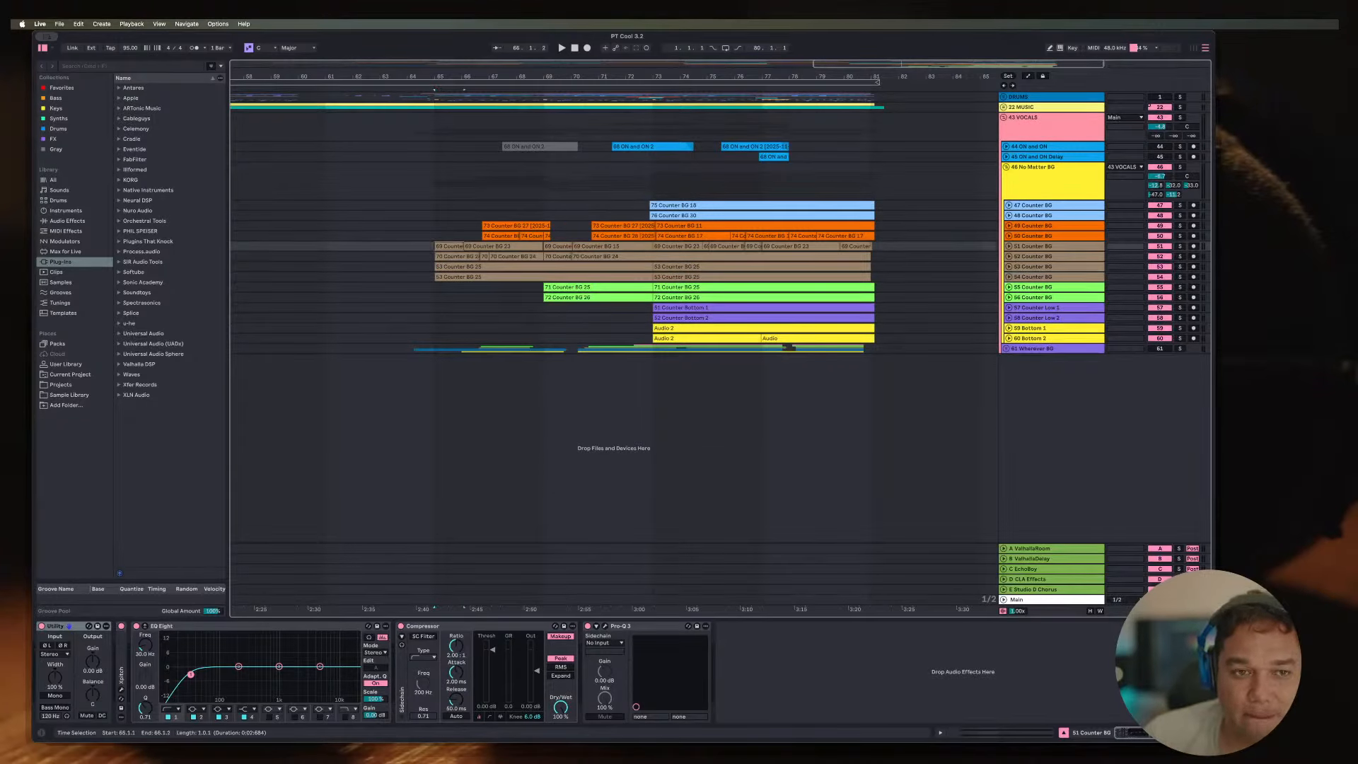
Step: Play the No Matter background vocals from bar 65 with Counter BG tracks 51 to 54 expanded, and stop around bar 71
key("space")
left_click(1009, 276)
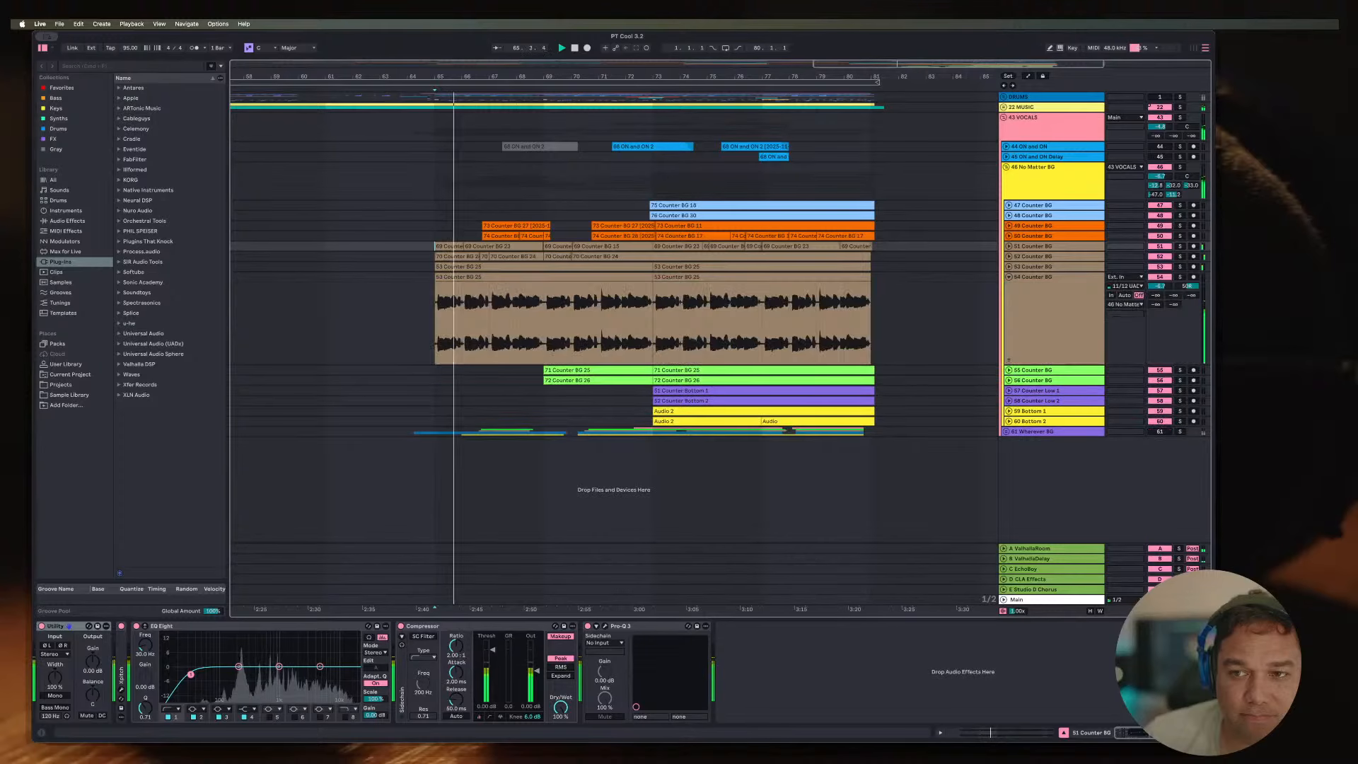
left_click(1009, 267)
left_click(1009, 256)
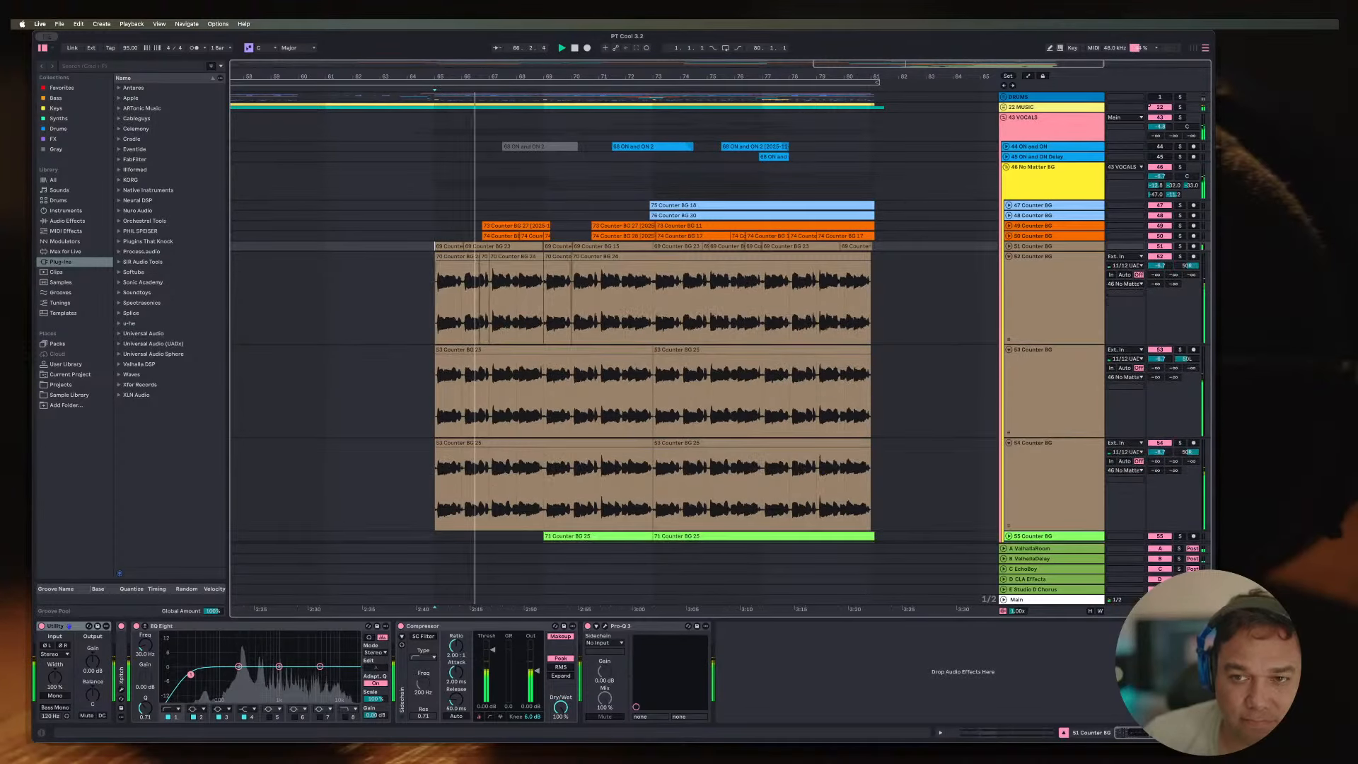
left_click(1008, 246)
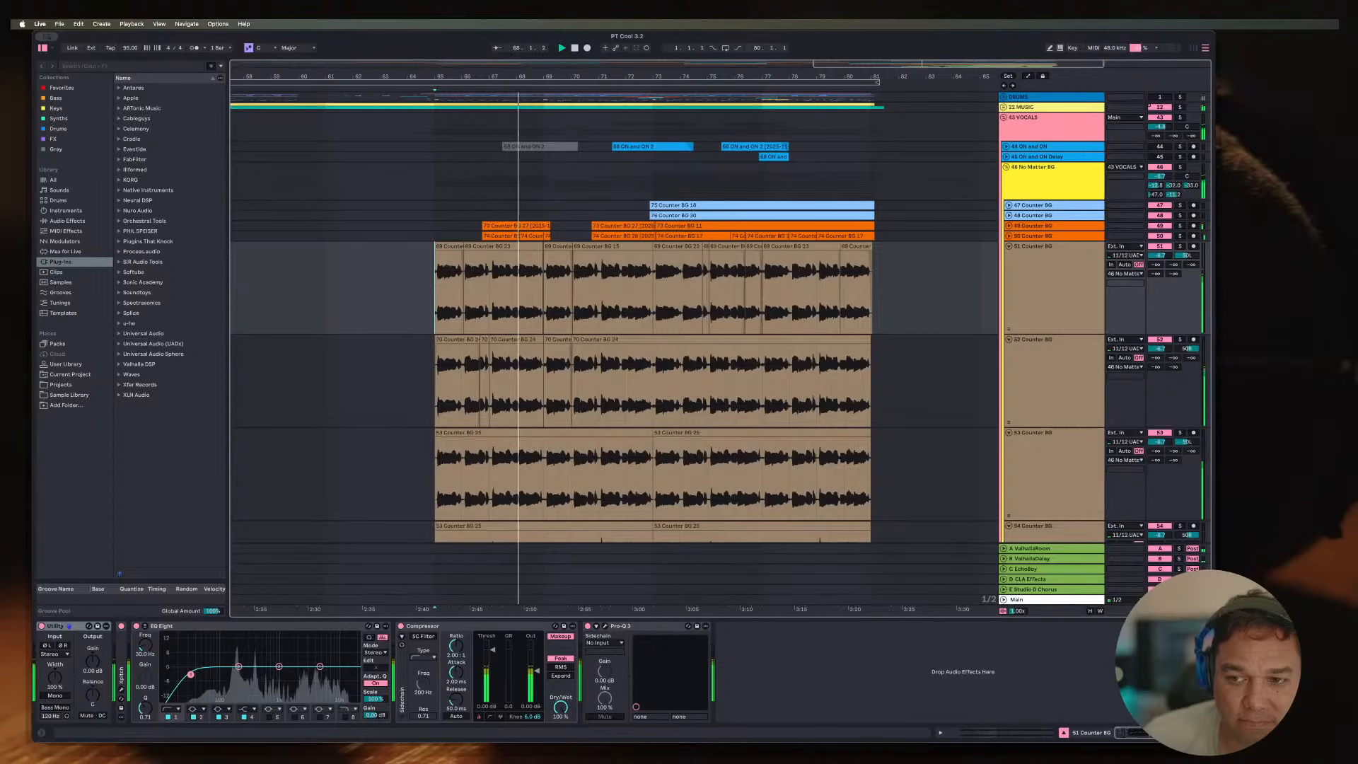
scroll(614, 348, "down", 3)
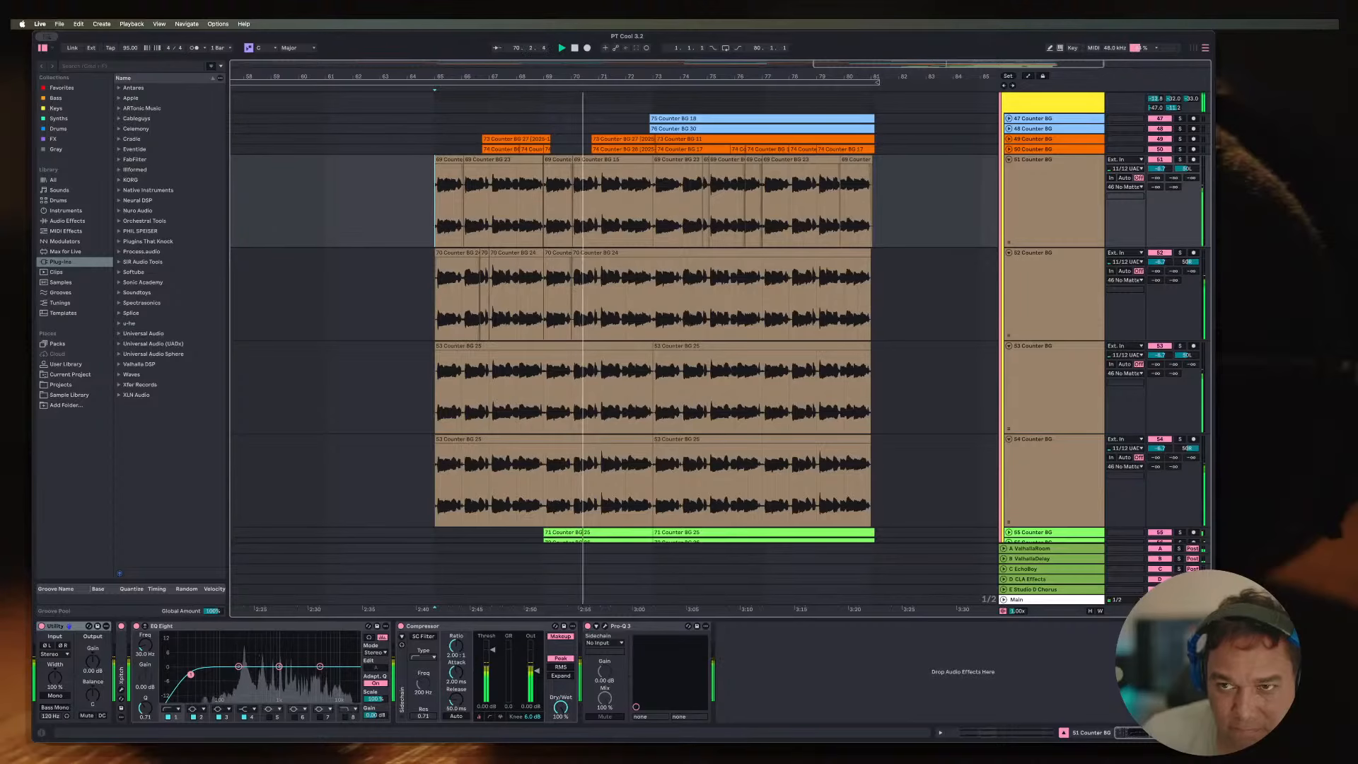
scroll(613, 348, "up", 3)
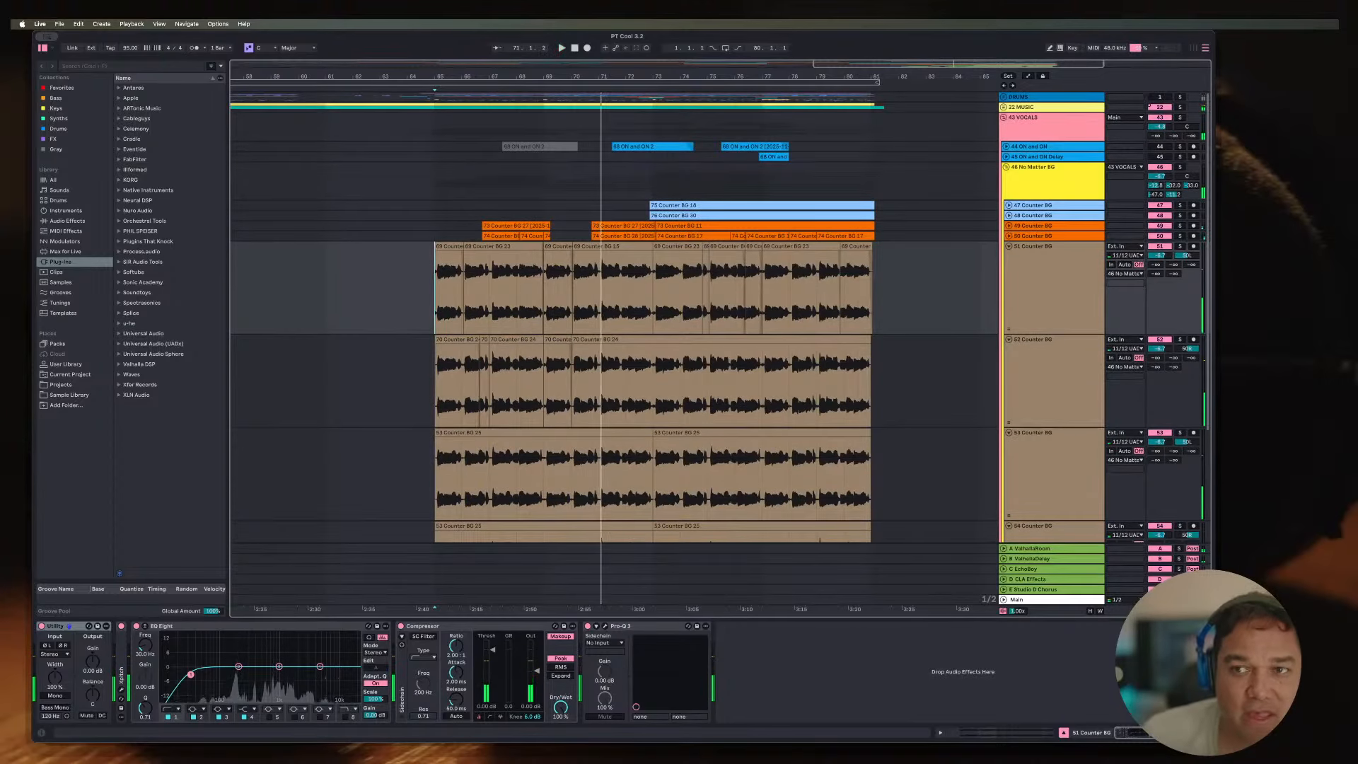
key("space")
Step: Mute the 22 MUSIC group and play the vocals alone from bar 65, with Counter BG tracks 51 to 54 in view
left_click(1160, 107)
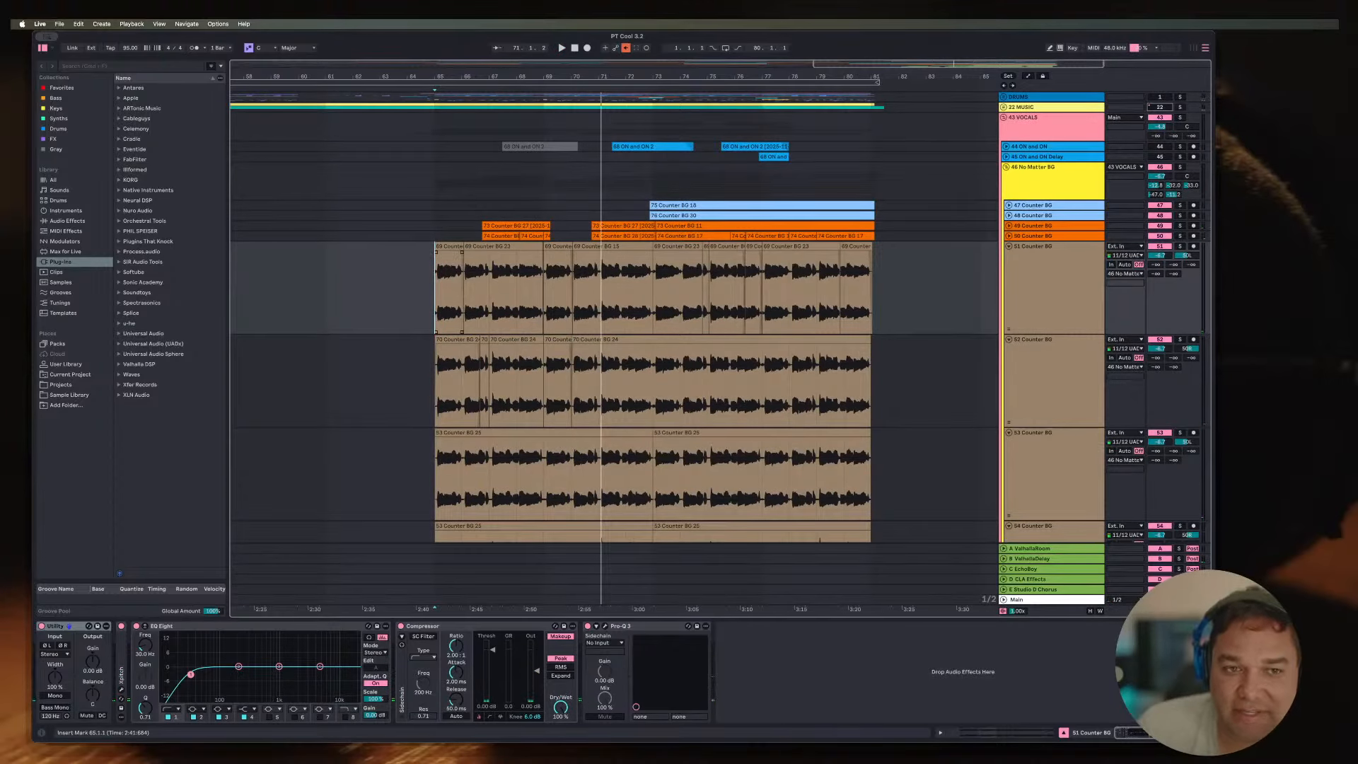
left_click(436, 290)
key("plus")
key("plus")
key("plus")
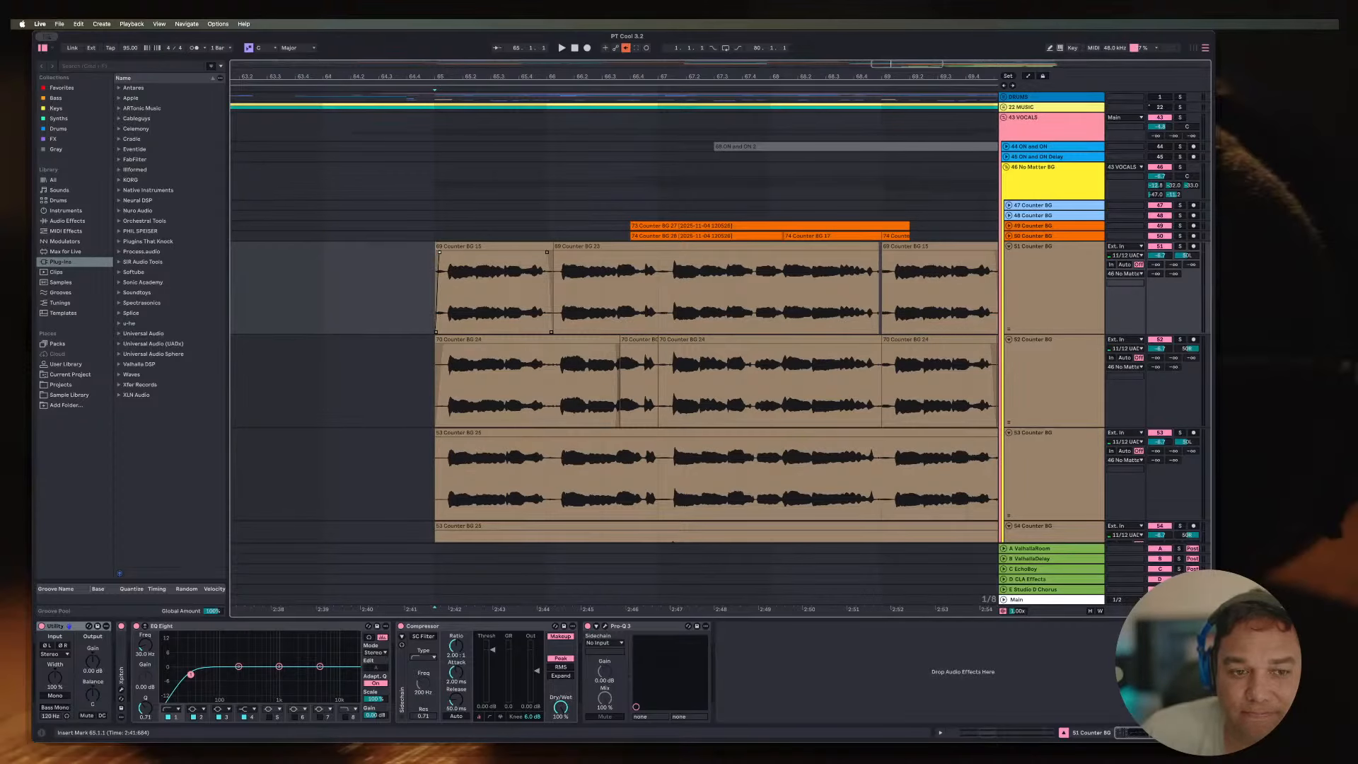
key("space")
scroll(614, 348, "down", 3)
key("minus")
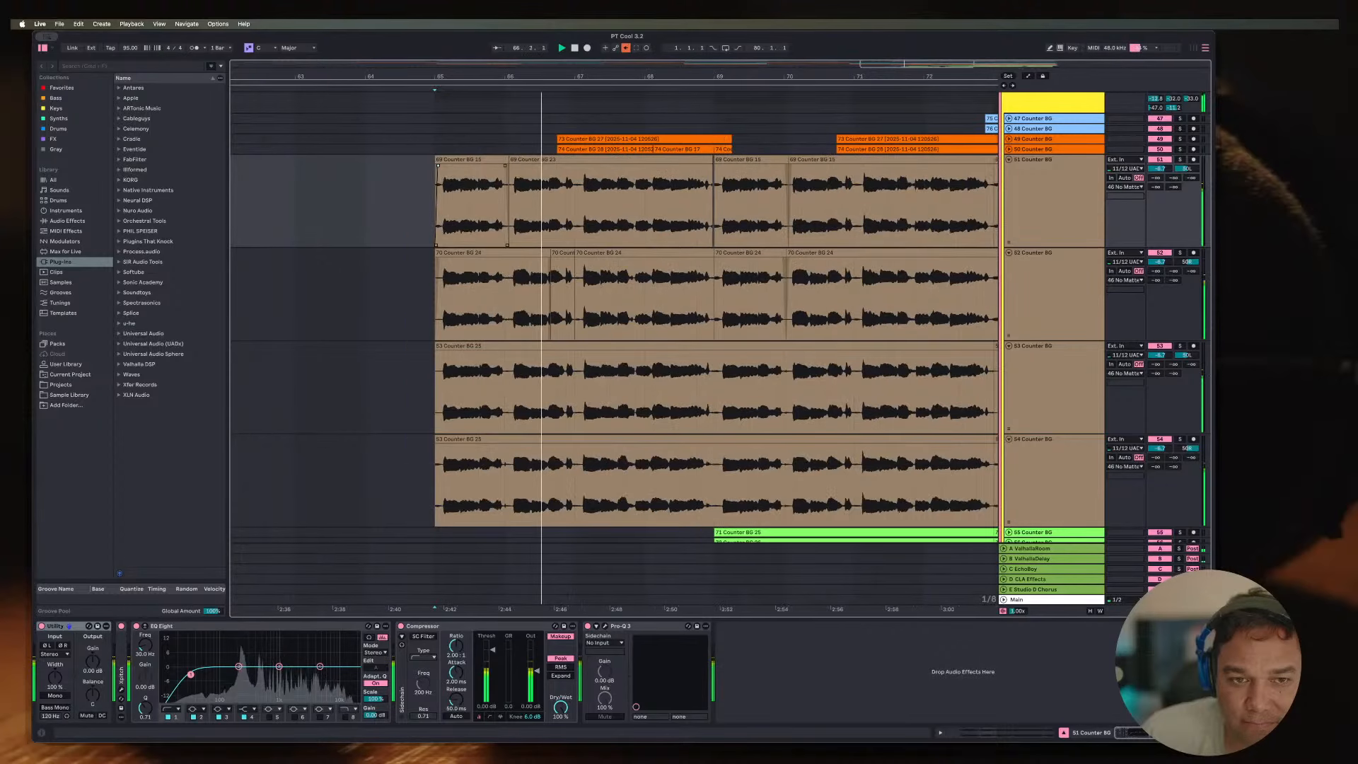
key("plus")
key("minus")
key("minus")
key("minus")
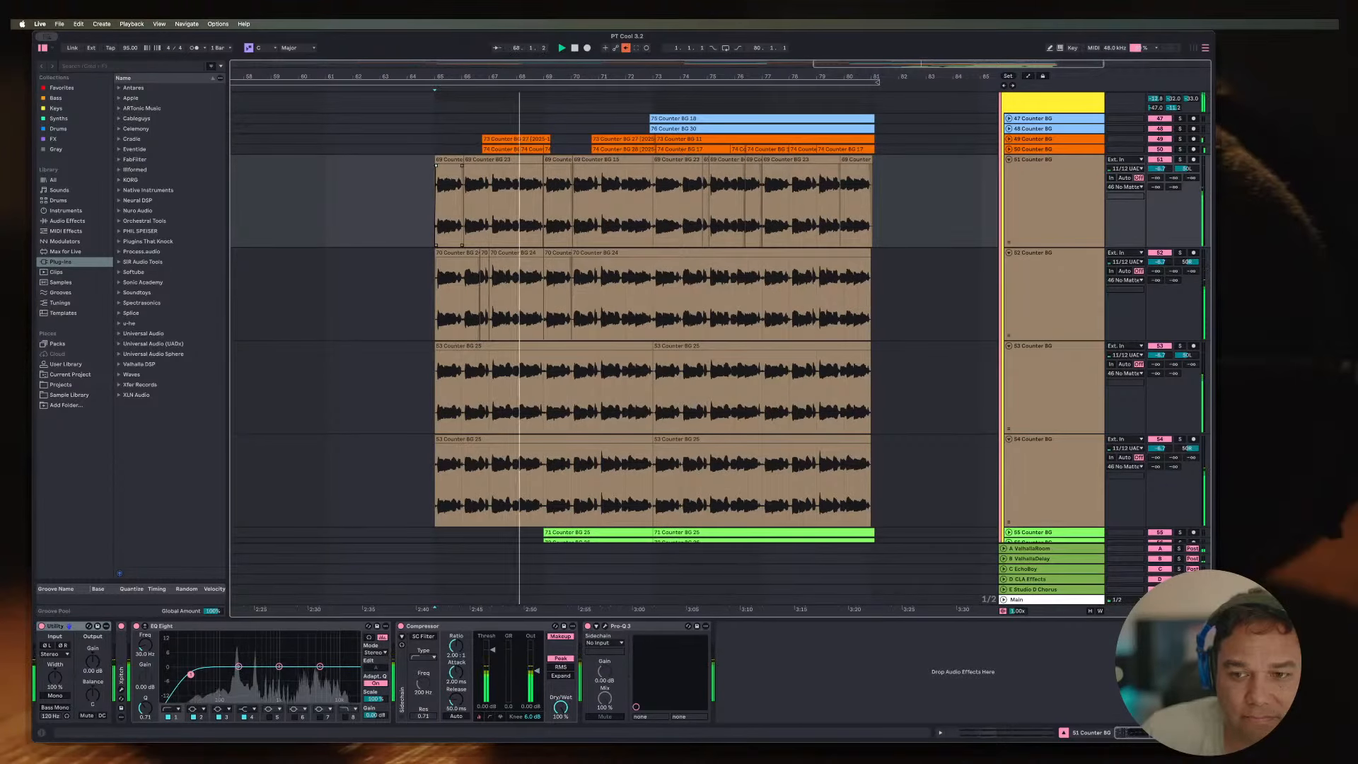
Step: Collapse the vocal tracks, expand only Counter BG tracks 53 and 54, and adjust their volume together
key("u")
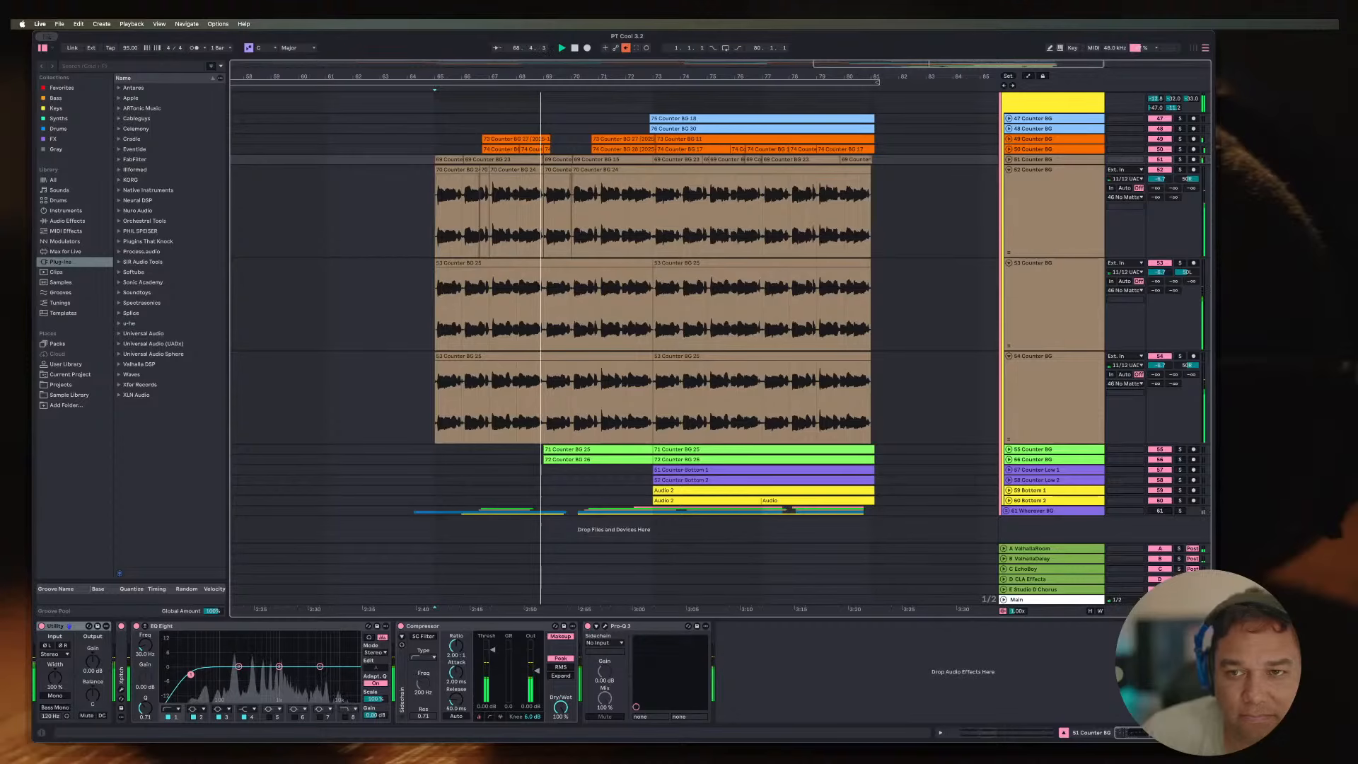
key("alt+u")
left_click(1052, 177)
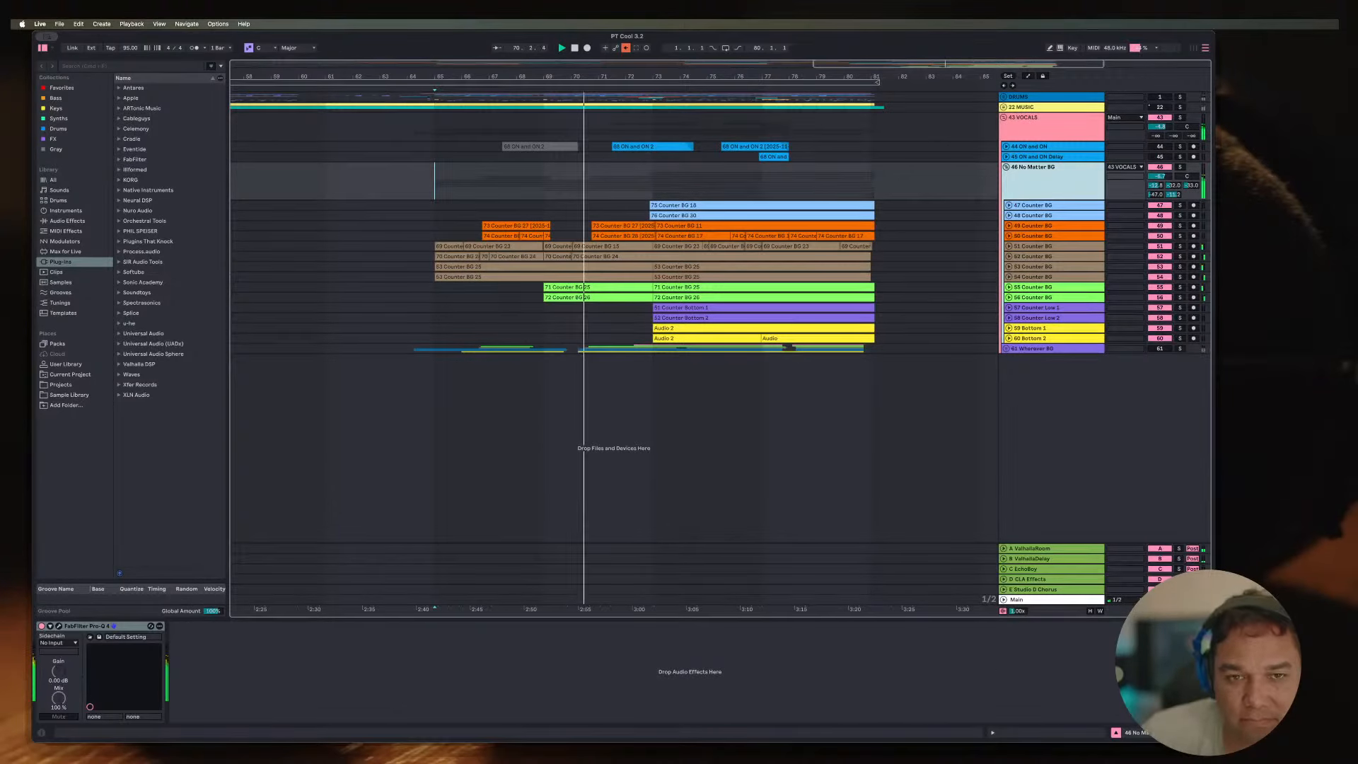
left_click(1052, 266)
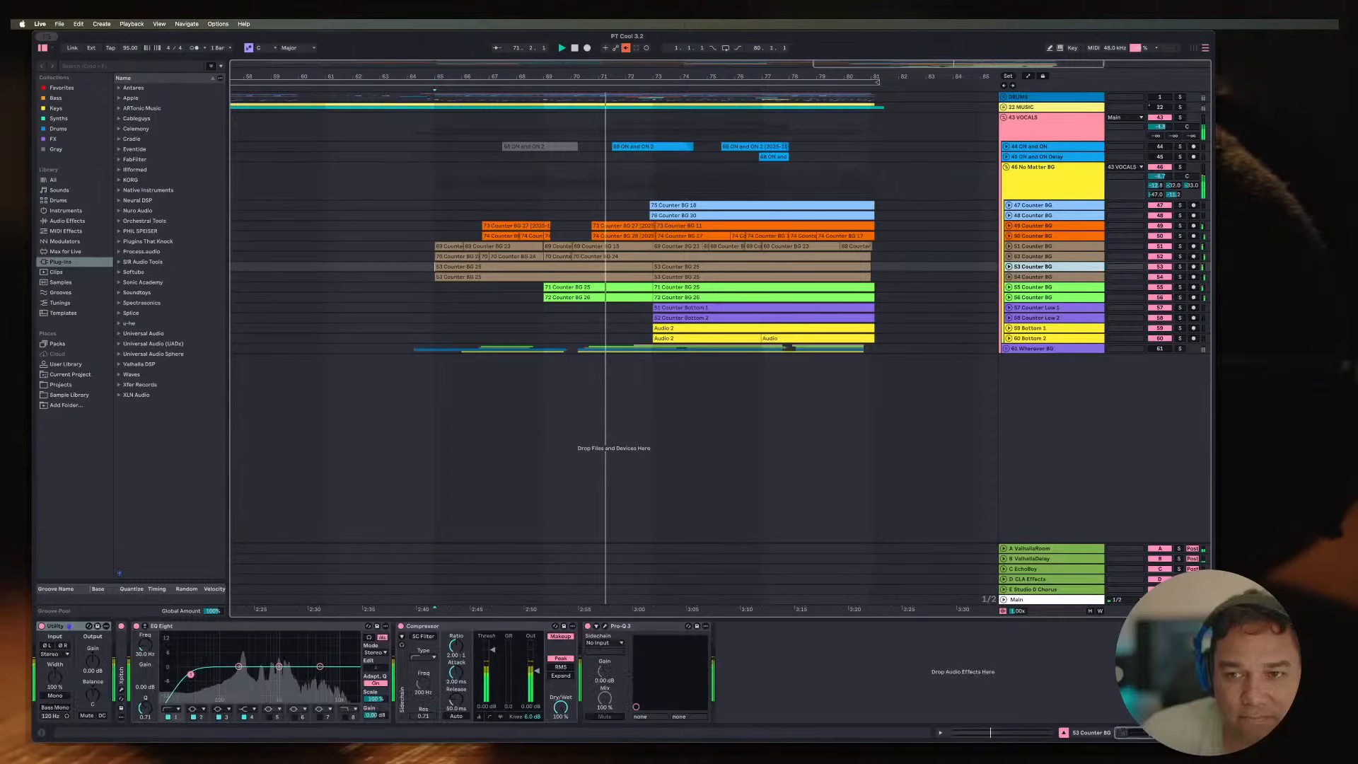
left_click(1052, 277, "shift")
key("u")
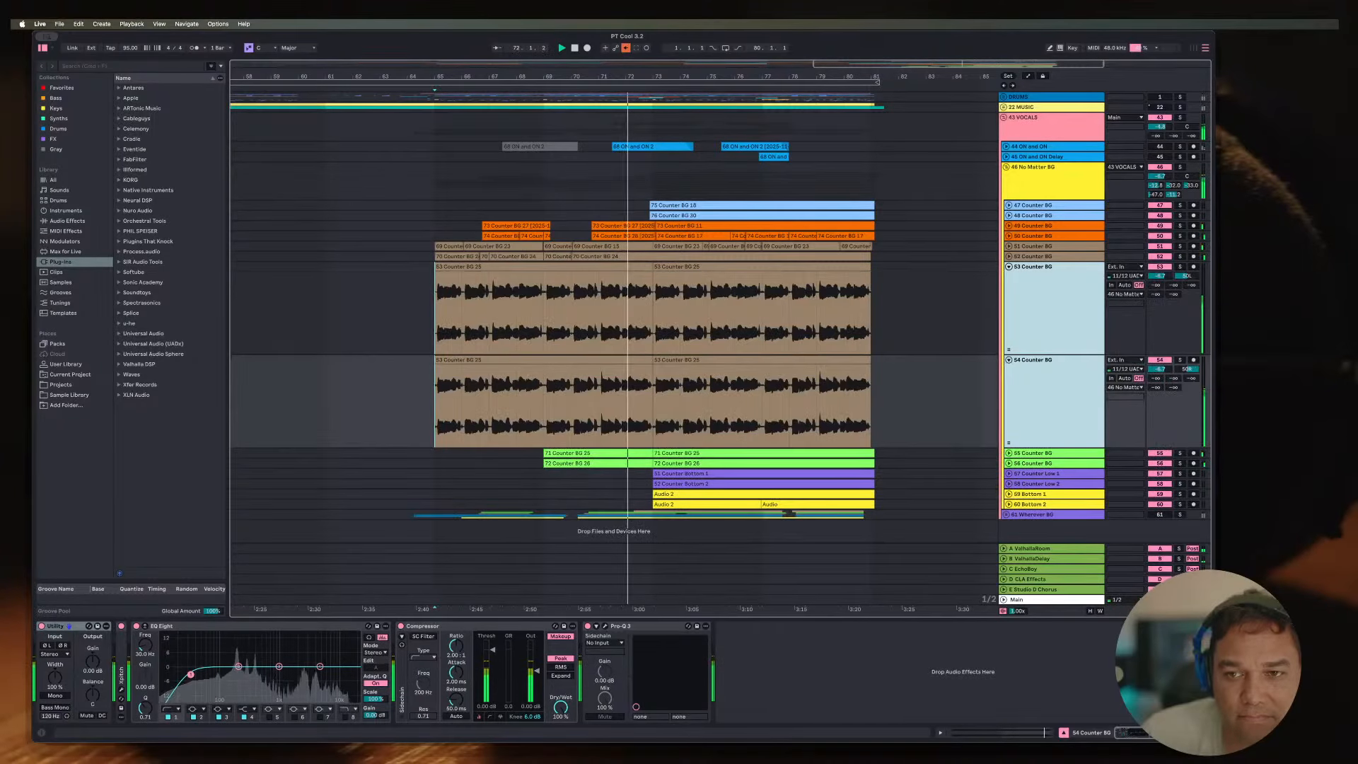
left_click(1160, 369)
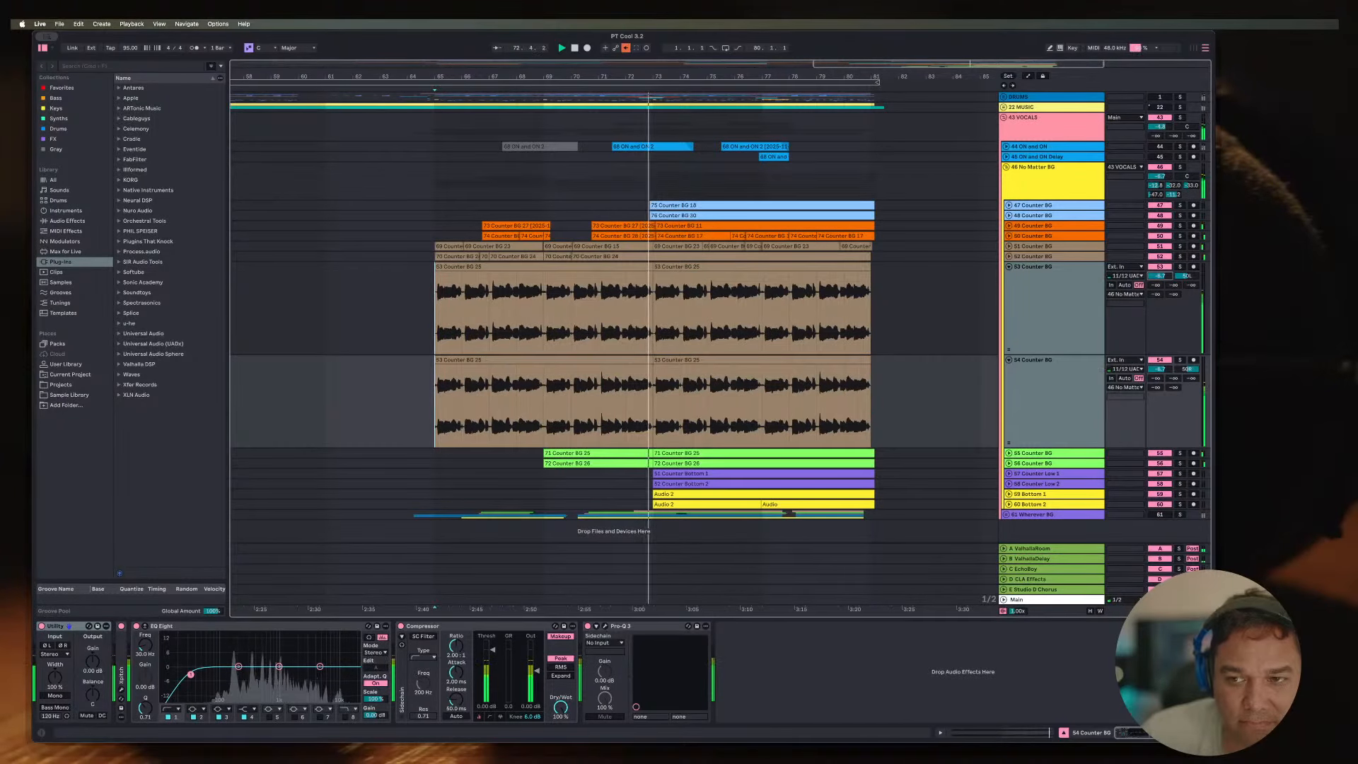
left_click(1052, 267)
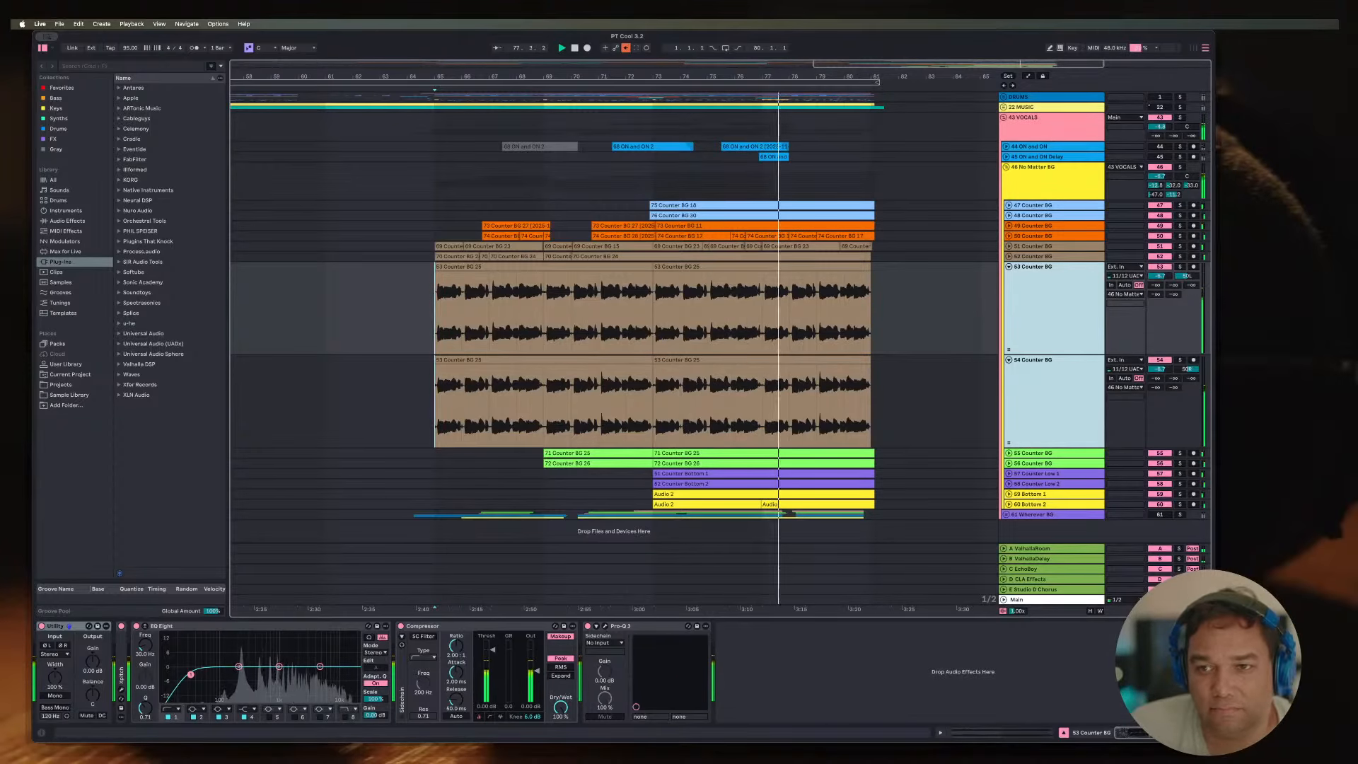
Step: Briefly solo Counter BG tracks 47 and 49, and adjust the volume of tracks 49 and 50 together with playback stopped
left_click(1180, 205)
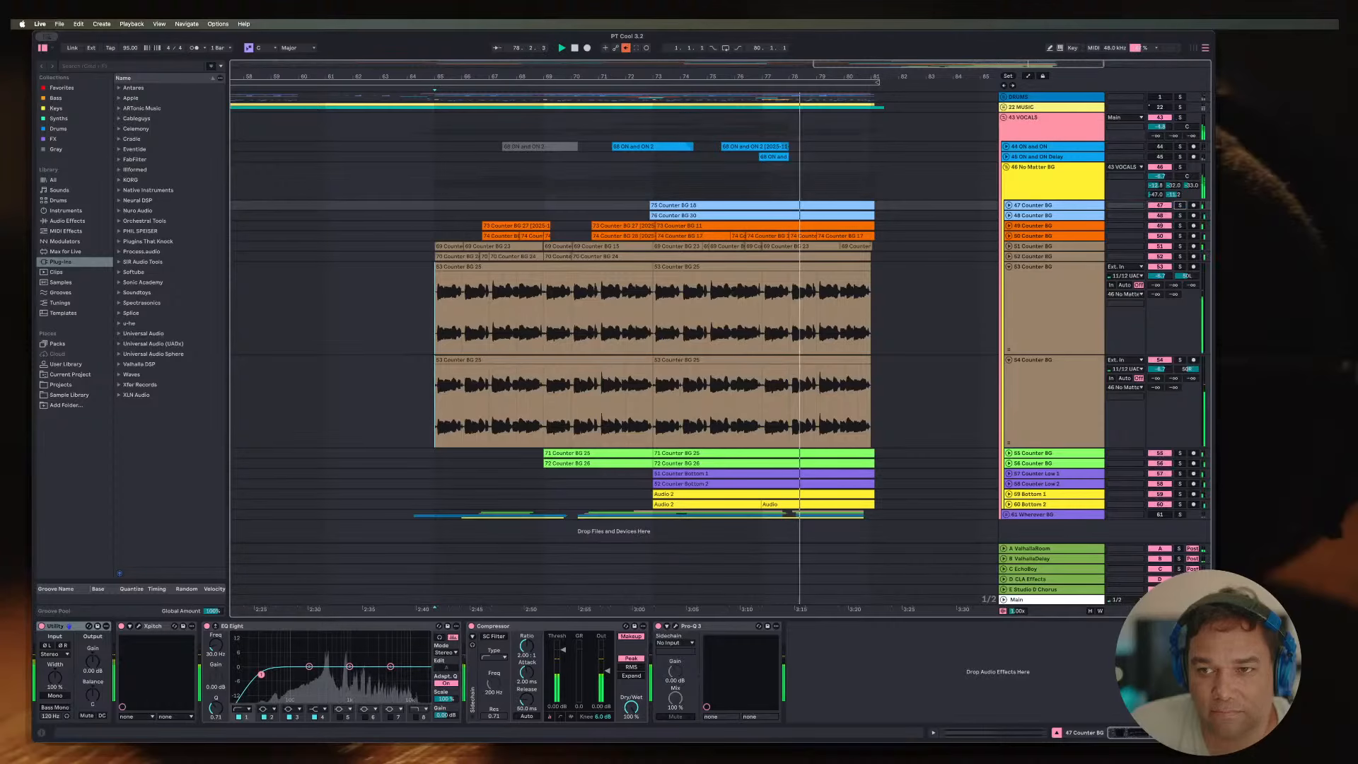
left_click(1180, 226)
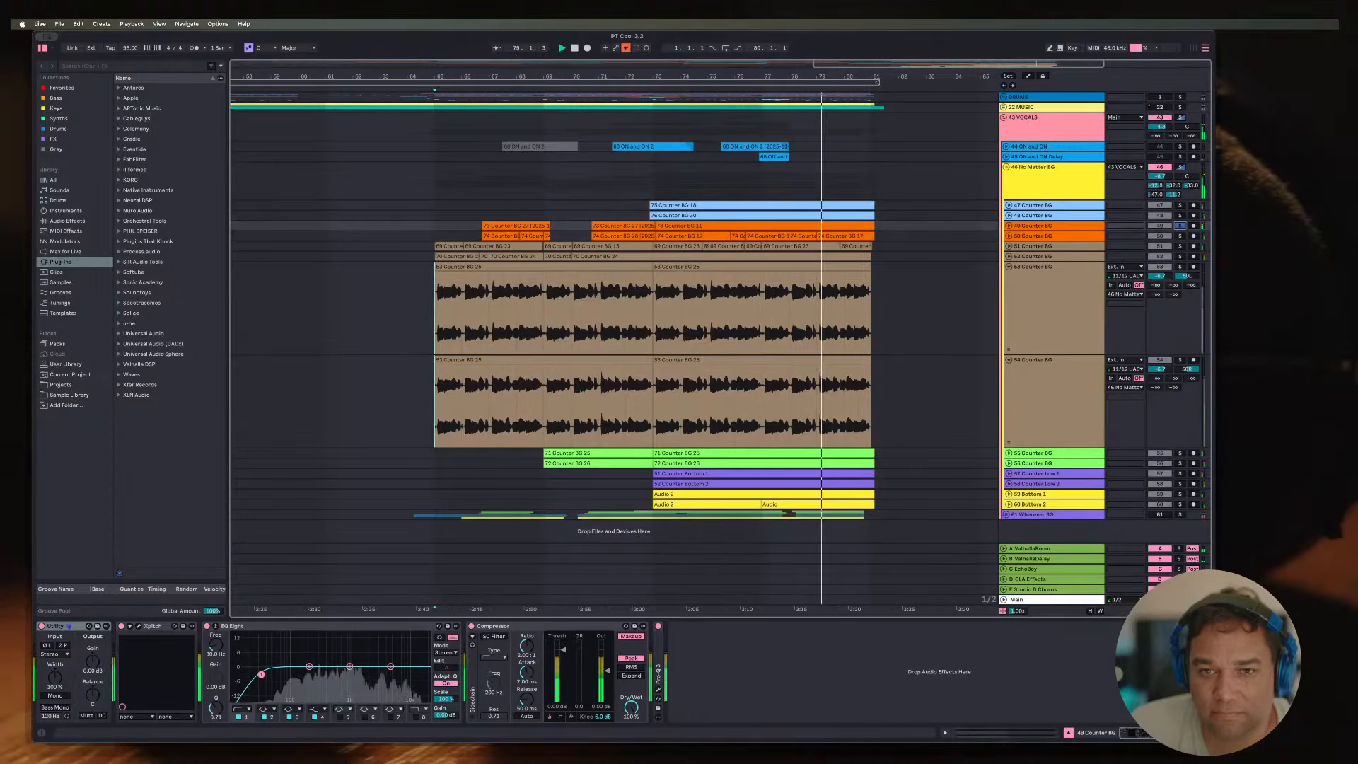
left_click(1040, 226)
left_click(1040, 236)
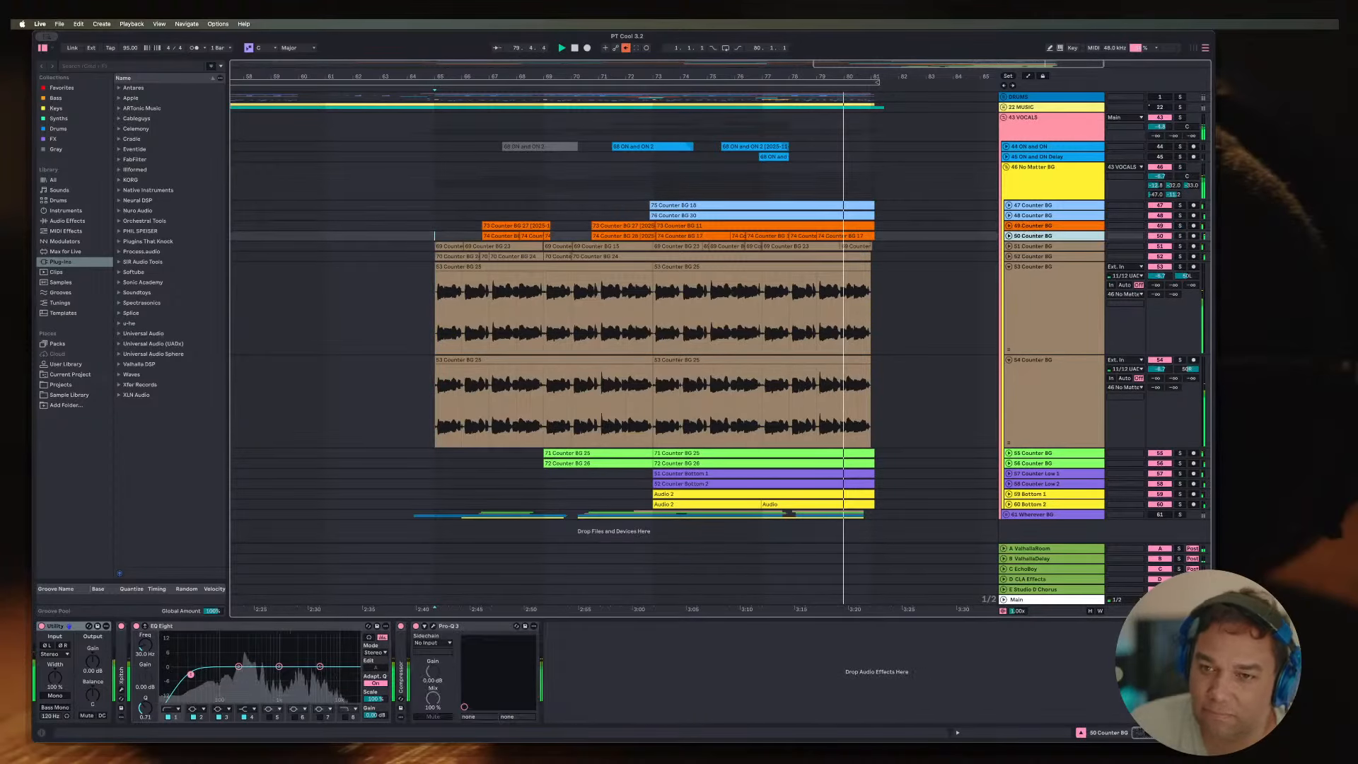
left_click(1009, 226)
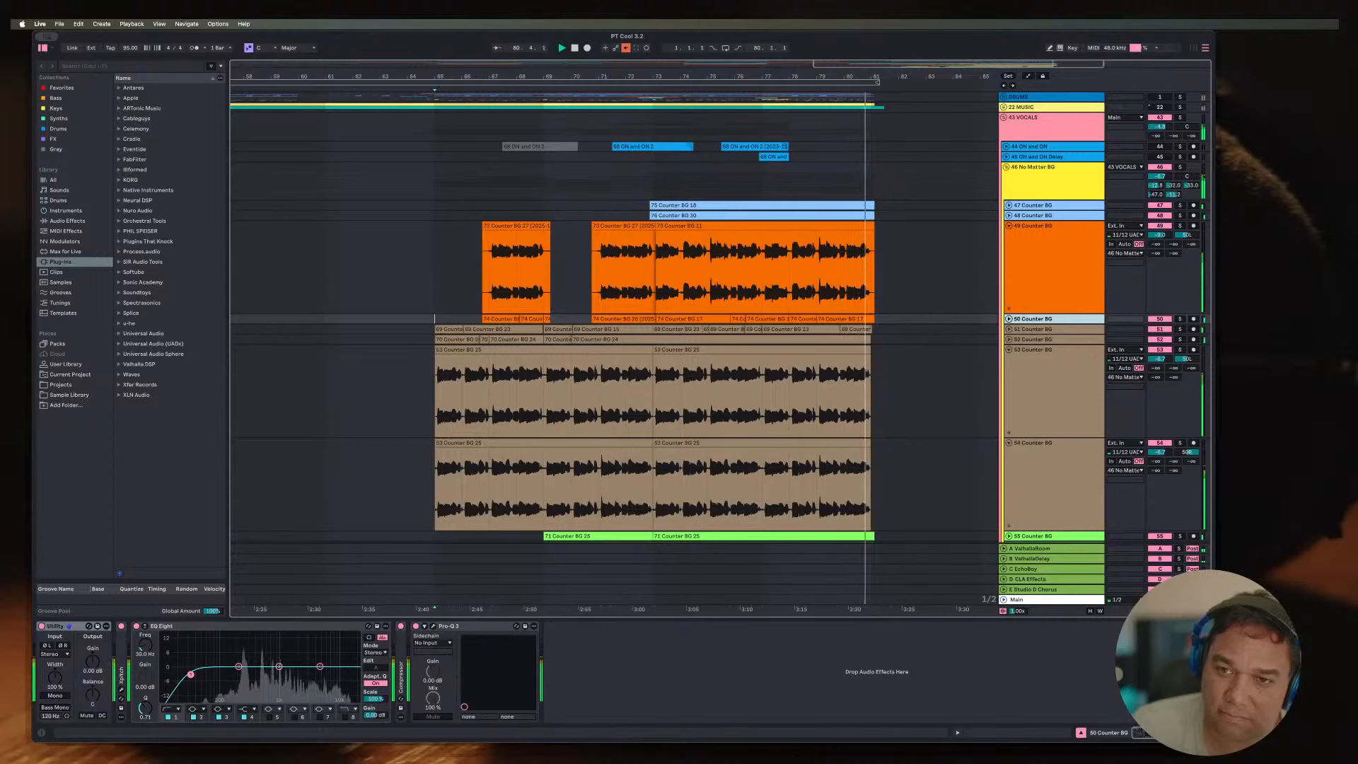
left_click(1009, 319)
key("space")
left_click(1040, 226)
left_click(1040, 319, "shift")
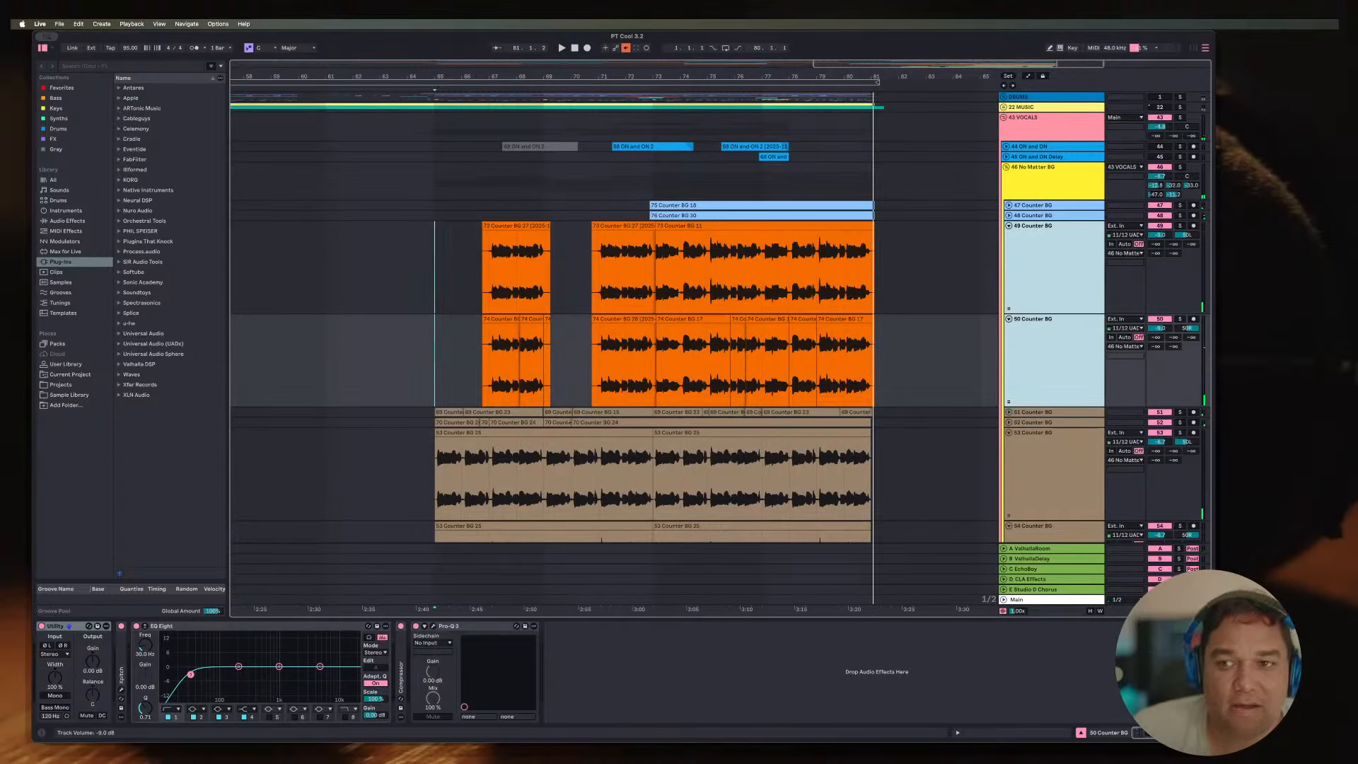
left_click(1160, 234)
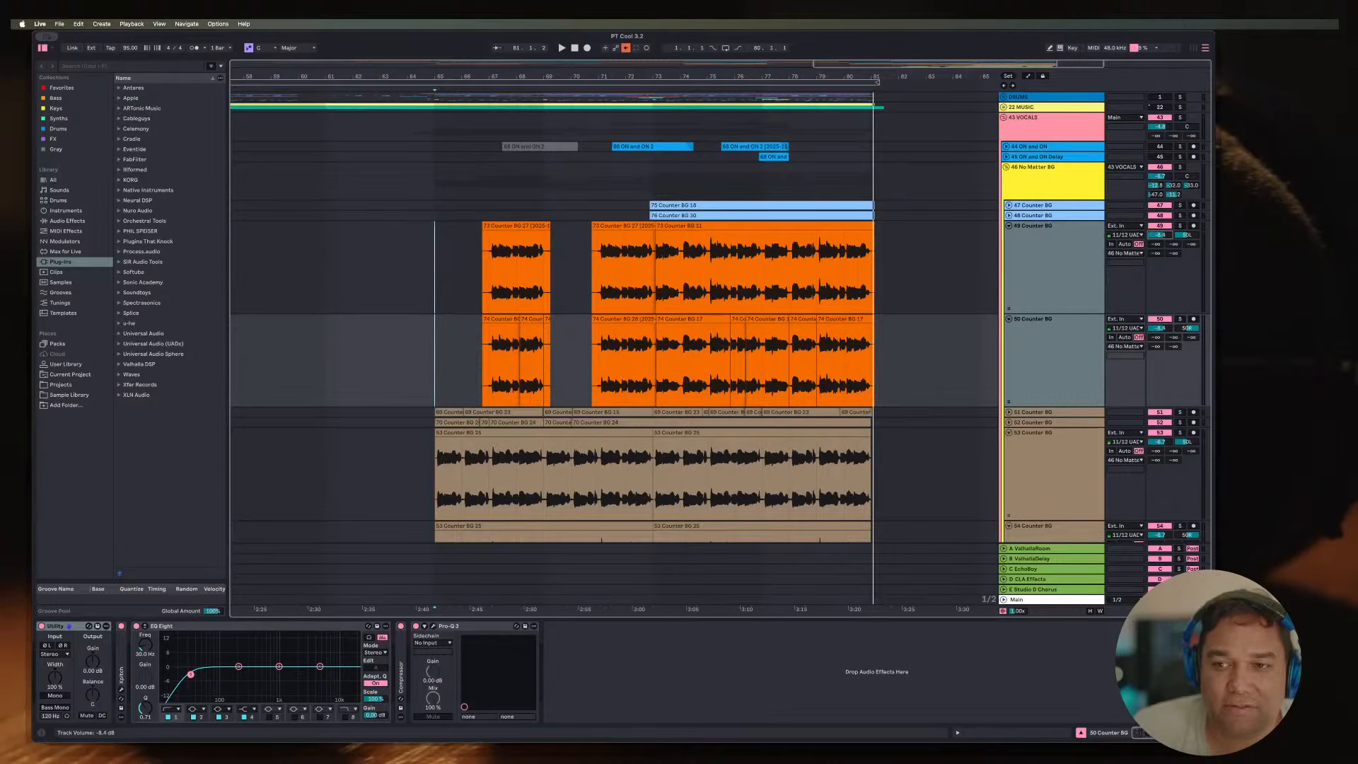
Step: Compare Counter BG tracks 49 and 50 by selecting each in turn, and play them back from bar 70.4
left_click(1047, 247)
left_click(1046, 339)
left_click(1047, 247)
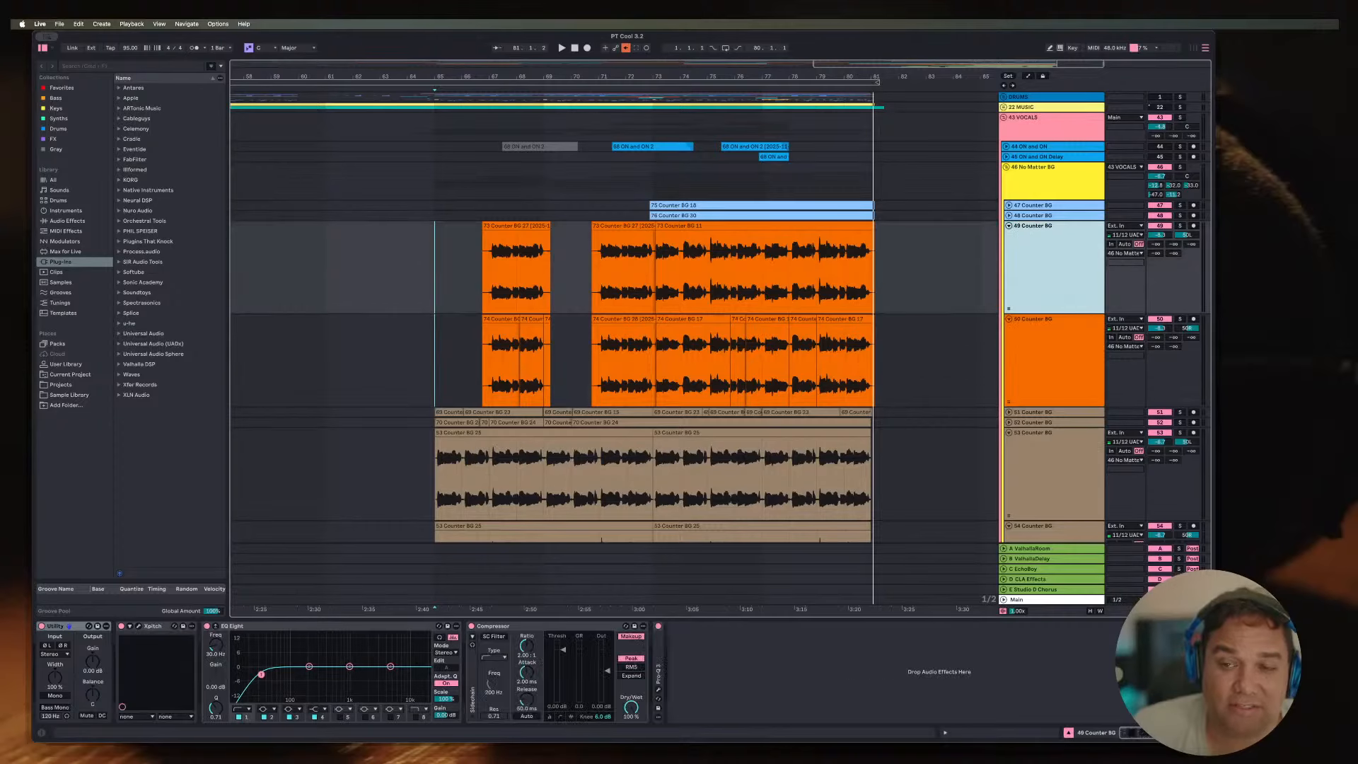
left_click(1047, 339)
left_click(1047, 248)
left_click(1047, 339)
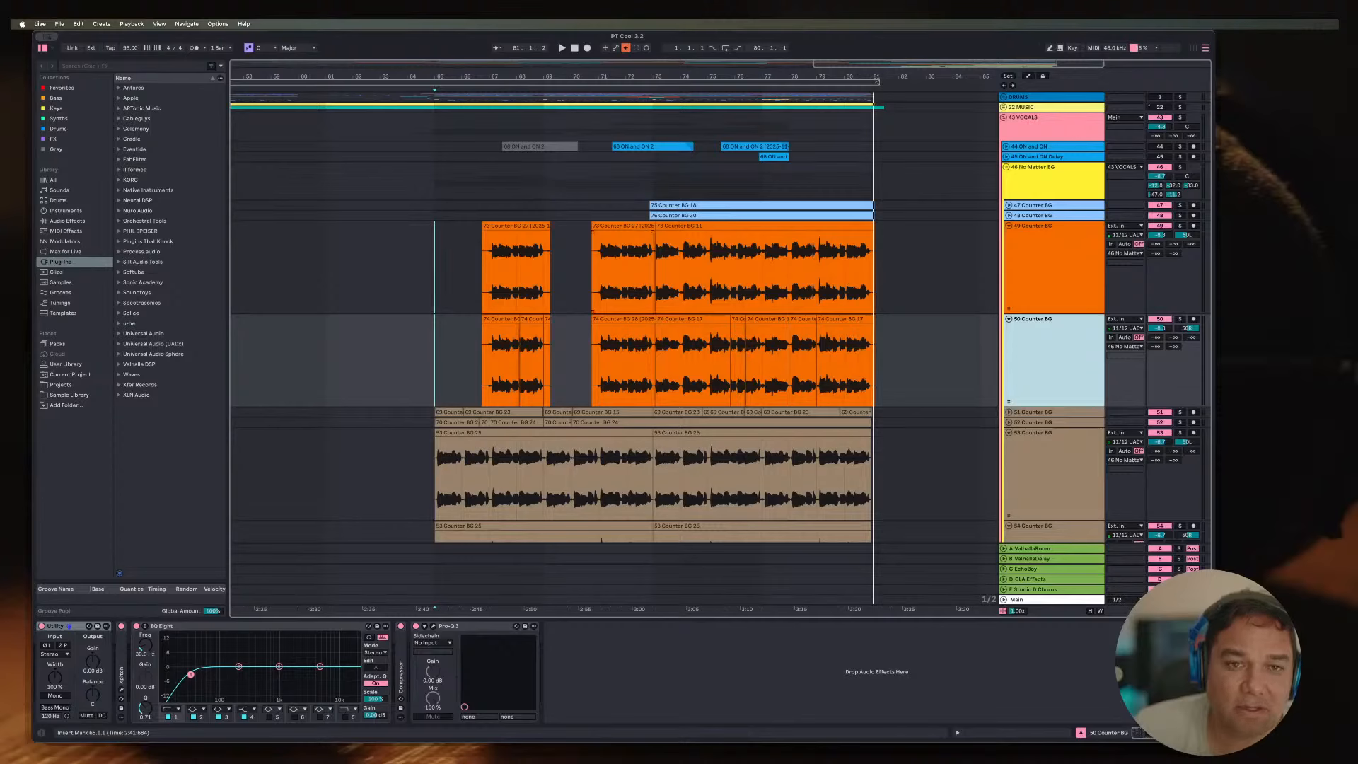
left_click(594, 270)
key("space")
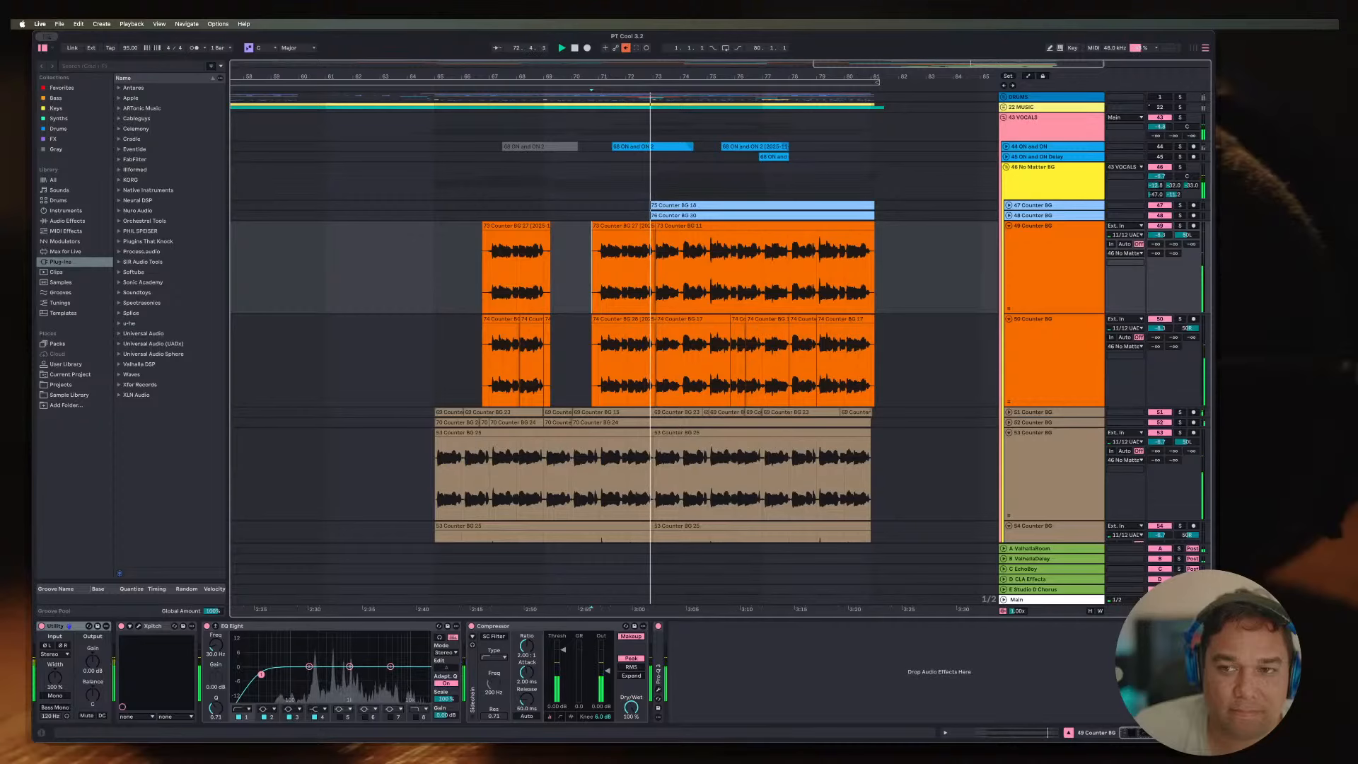
Step: Adjust the volume of Counter BG tracks 47 and 48 together, and leave all vocal tracks collapsed
key("alt+u")
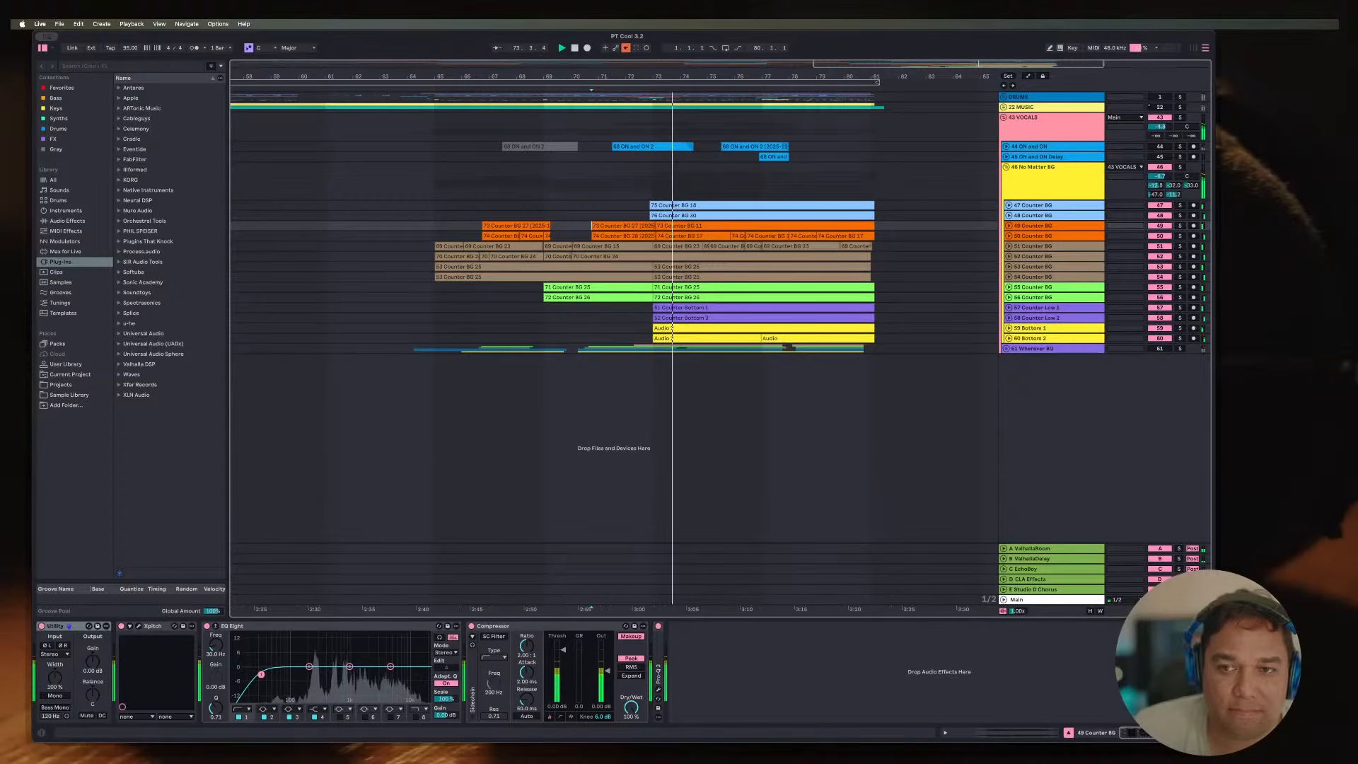
left_click(1047, 205)
left_click(1047, 215, "shift")
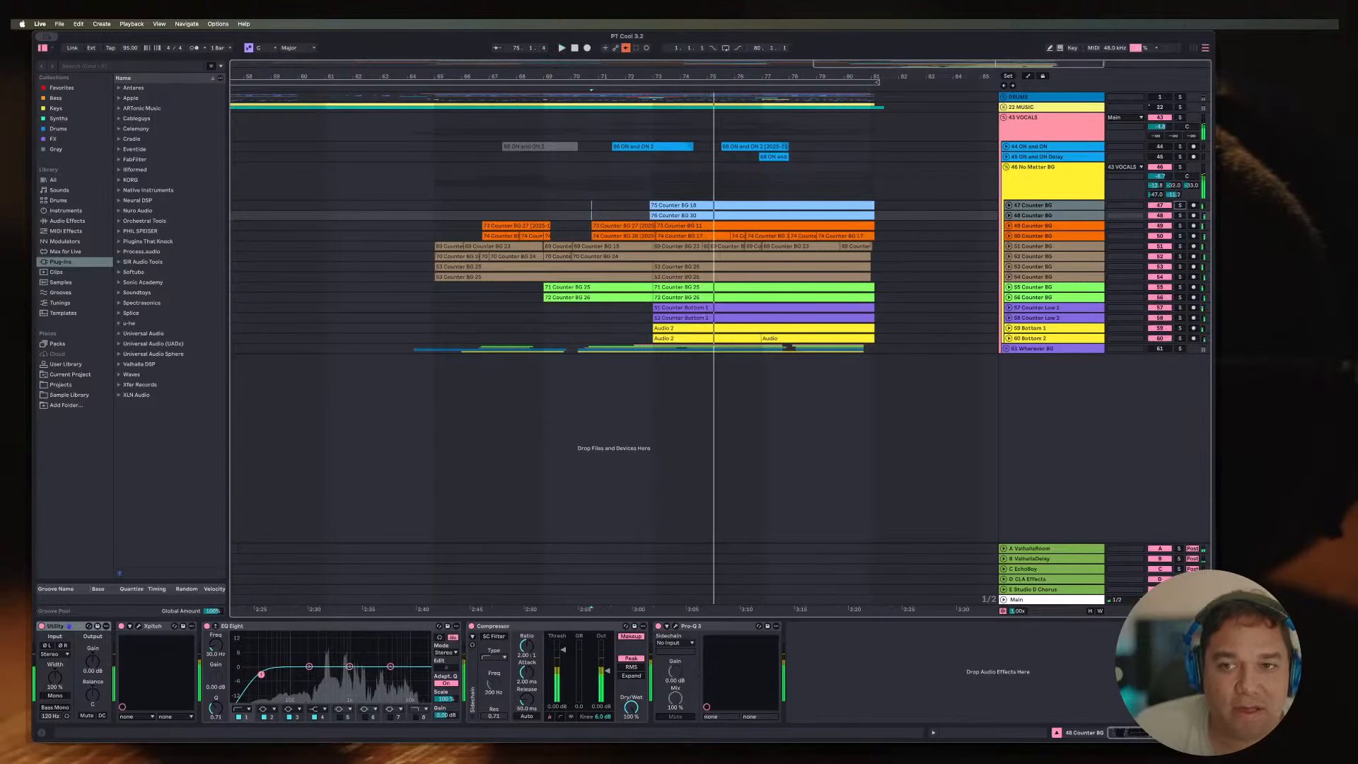
key("alt+u")
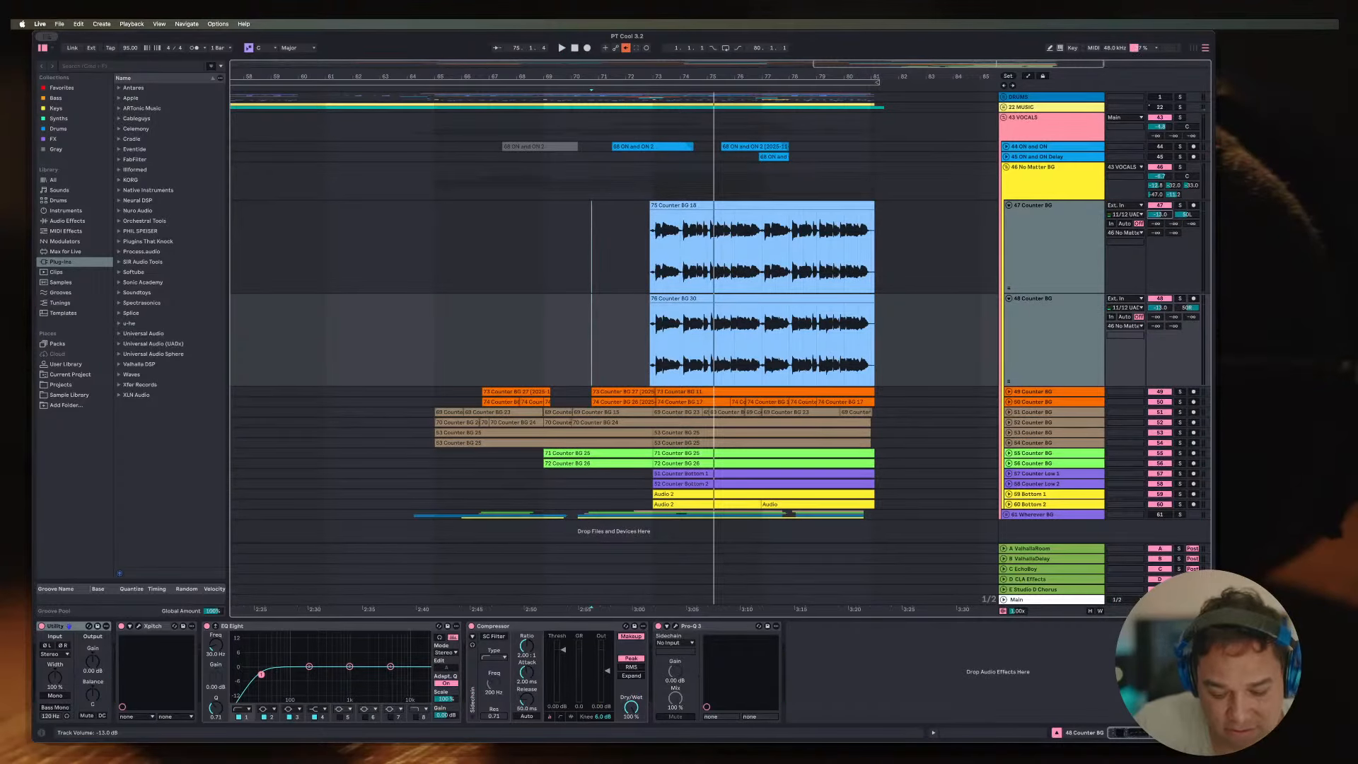
left_click(1047, 205)
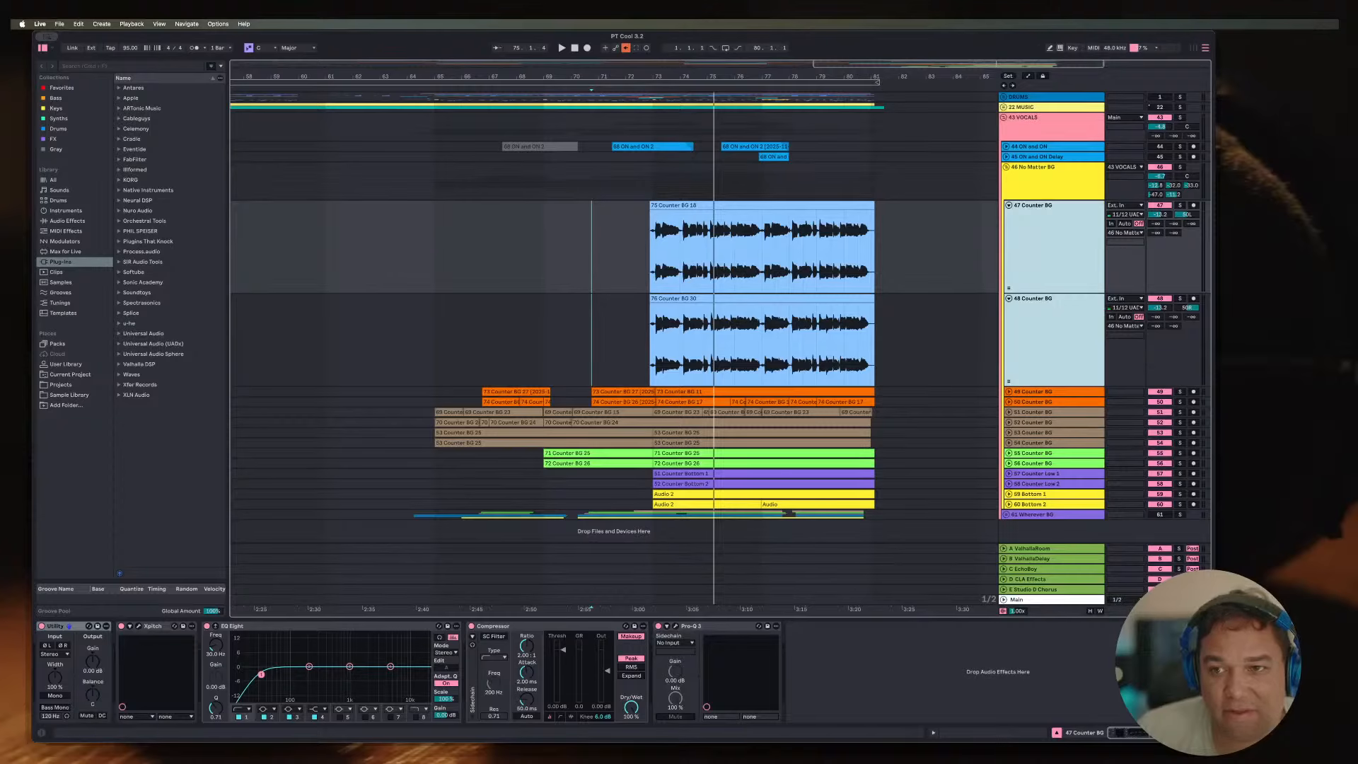
left_click_drag(1160, 215, 1160, 212)
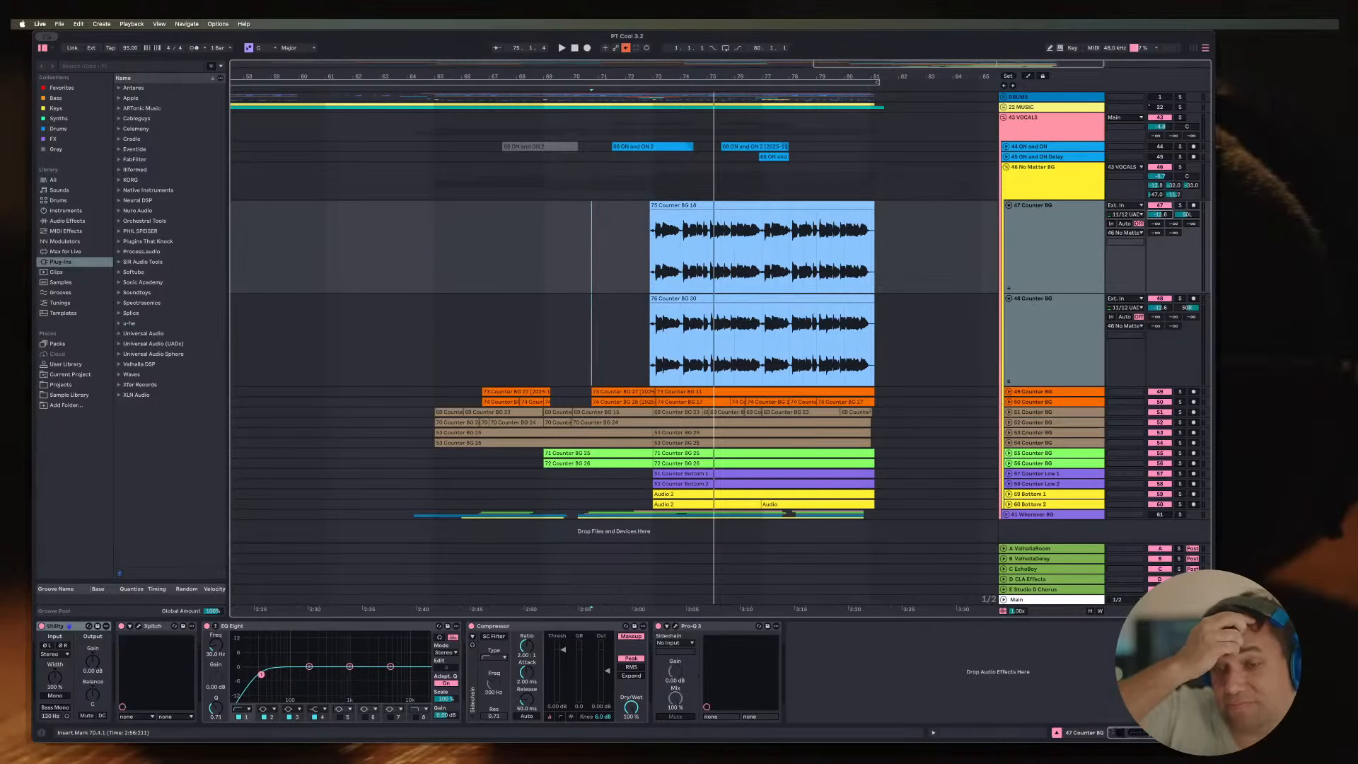
key("u")
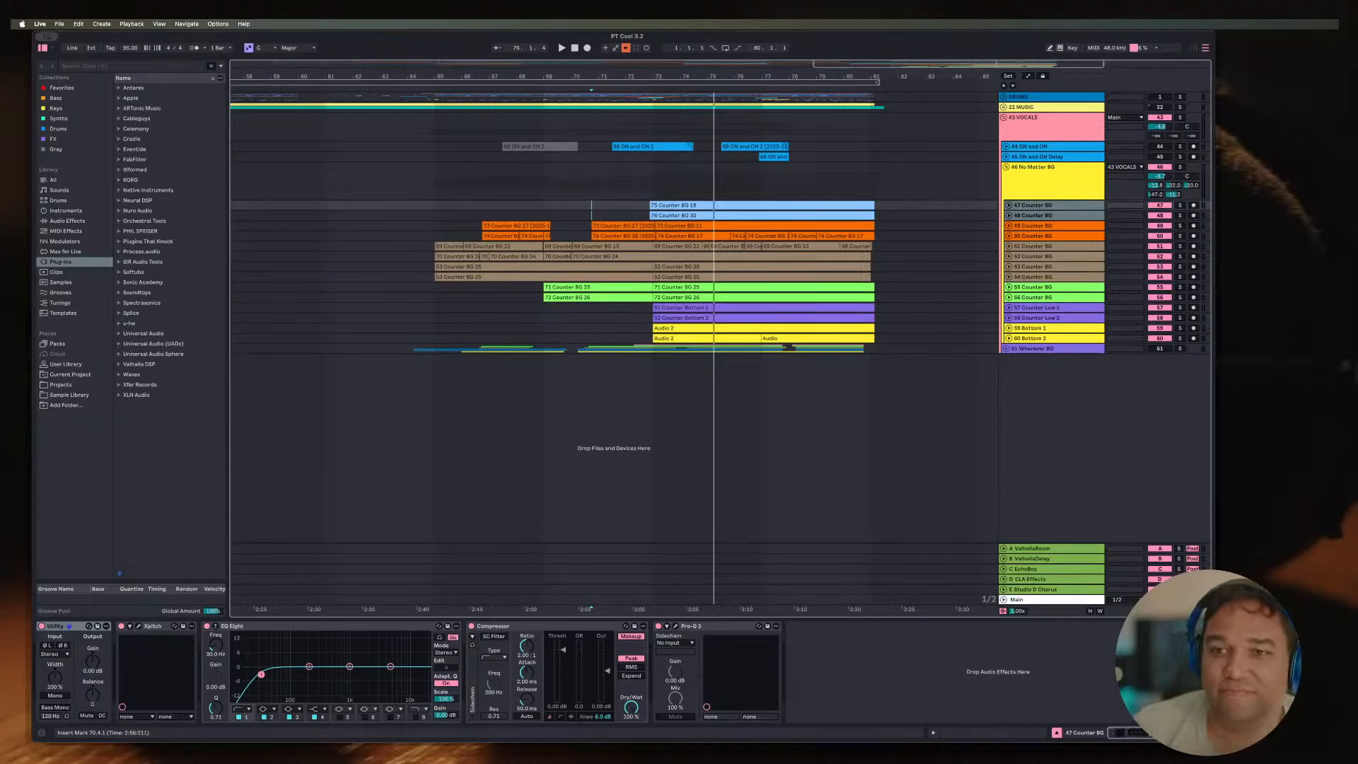
Step: Solo the No Matter BG group and listen to the full vocal stack from bar 70.4 up to bar 81
left_click(1180, 167)
key("space")
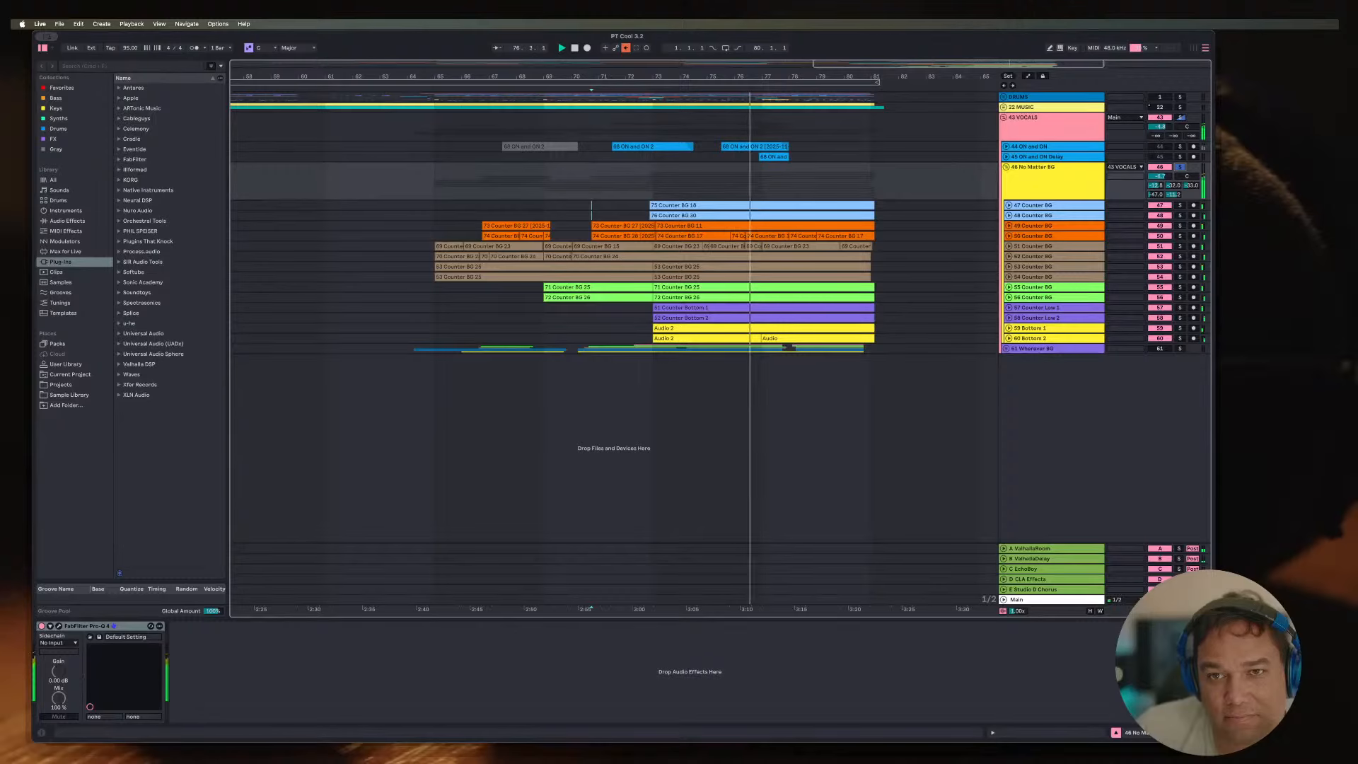
left_click_drag(908, 76, 908, 141)
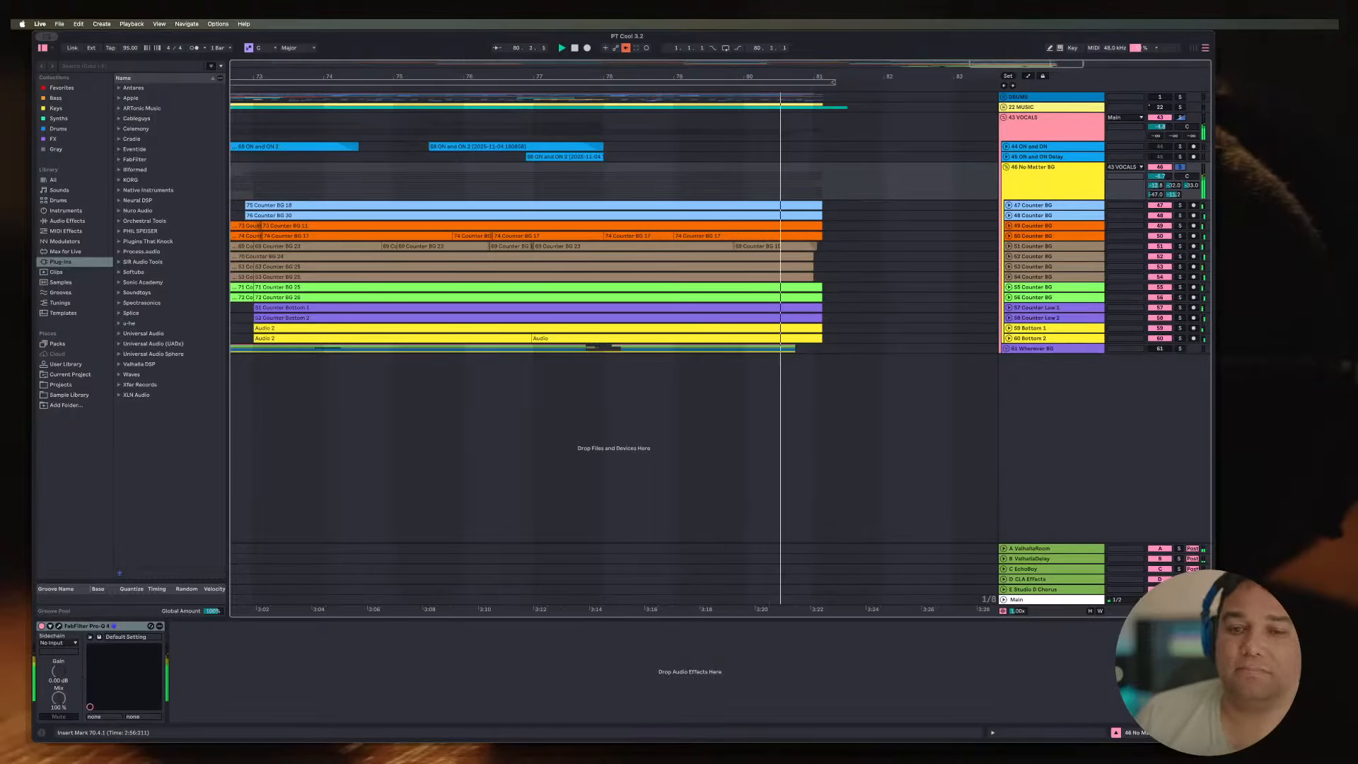
Step: Fold the No Matter BG group so its Counter BG tracks are hidden
key("u")
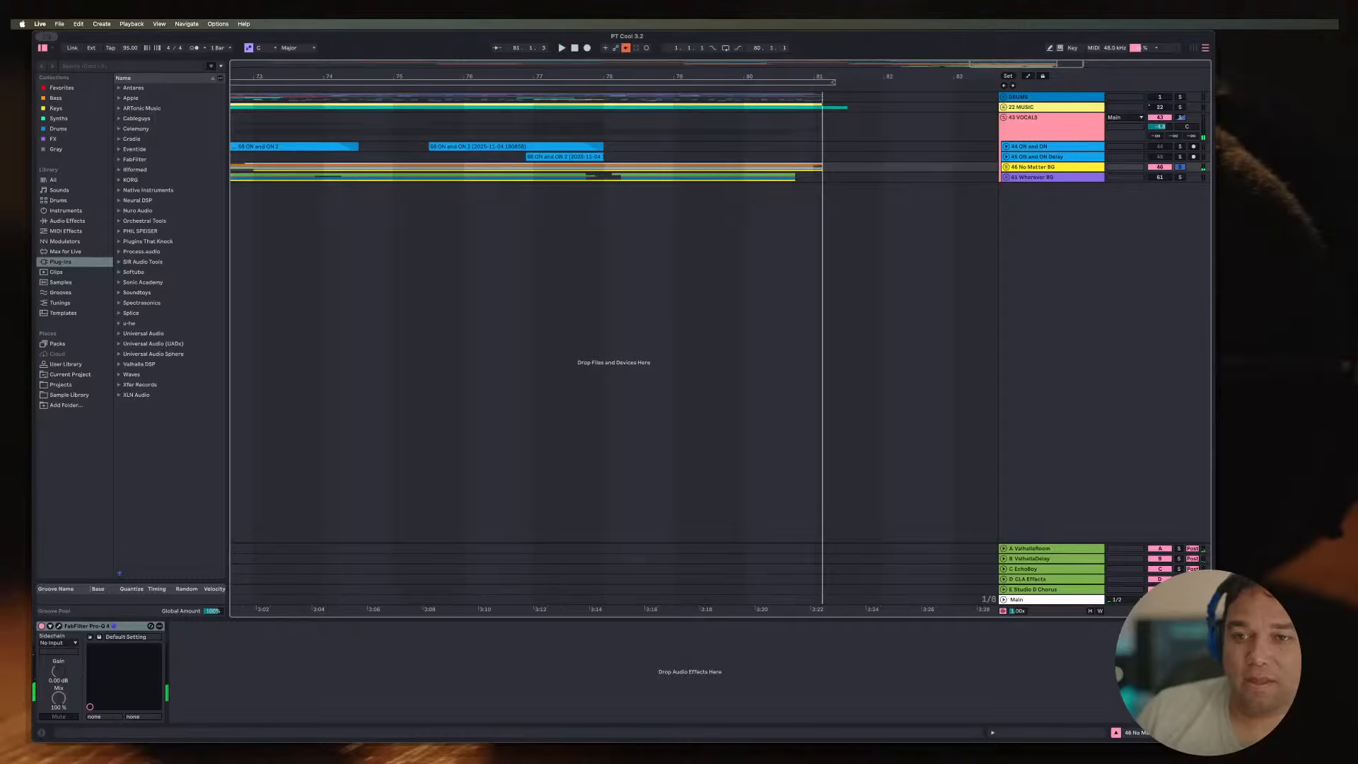
key("u")
scroll(614, 340, "left", 5)
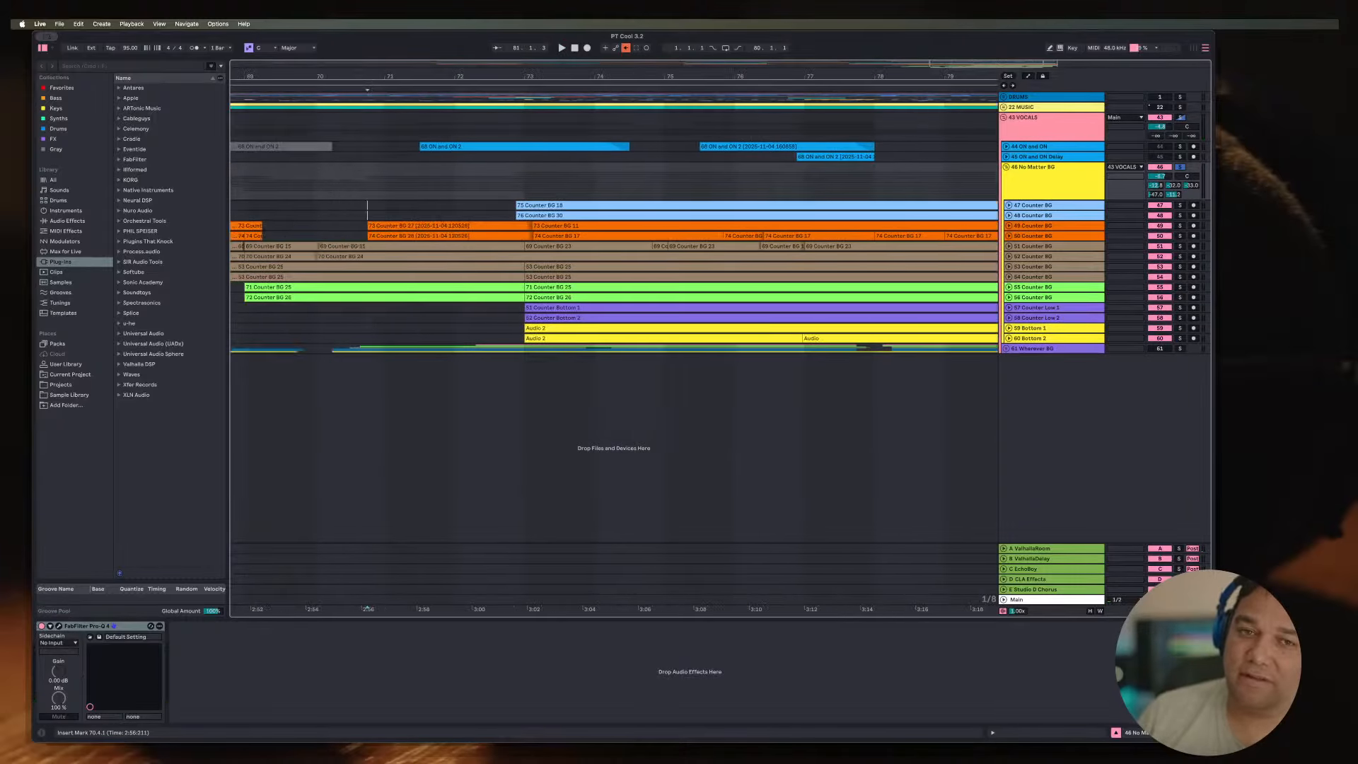
key("u")
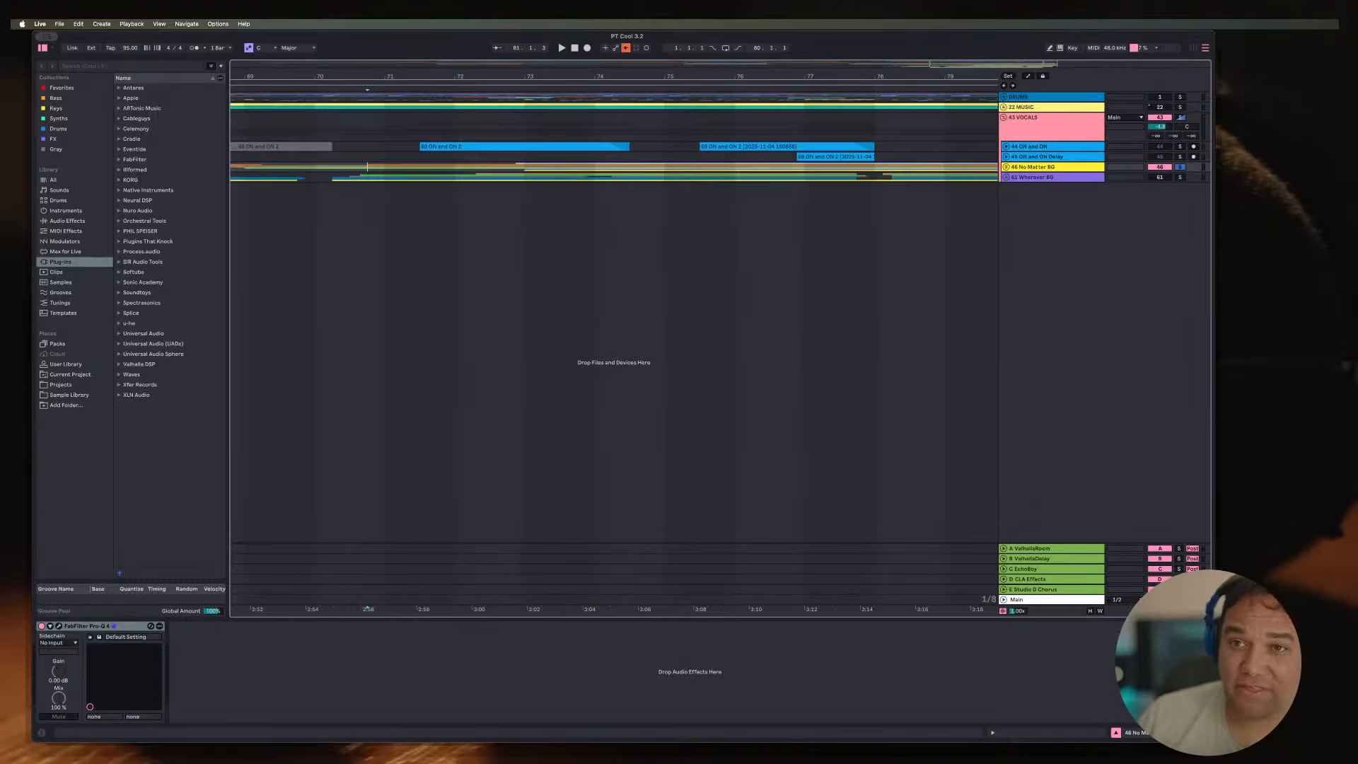
Step: Unfold the No Matter BG group and Counter BG track 51, then close the clip gap just before bar 69 with a crossfade
key("u")
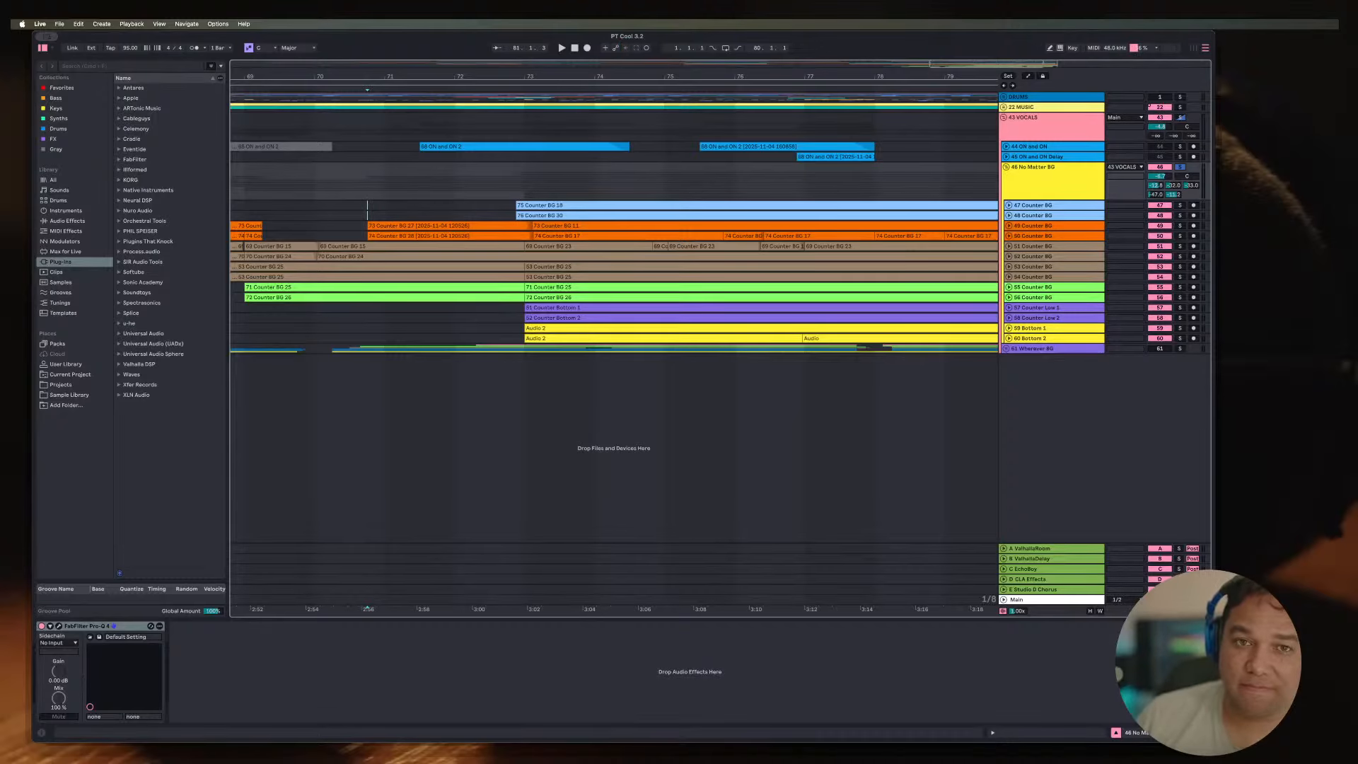
left_click_drag(637, 77, 637, 34)
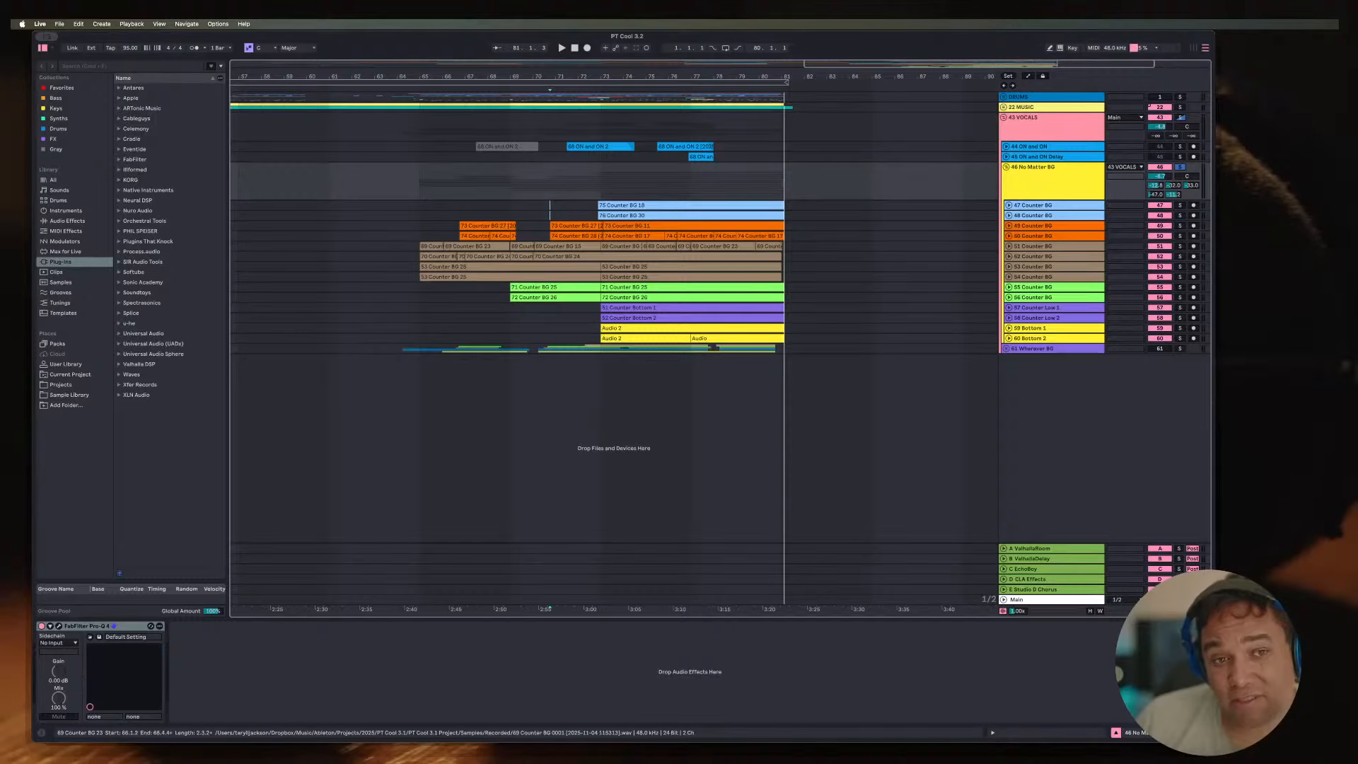
left_click(419, 246)
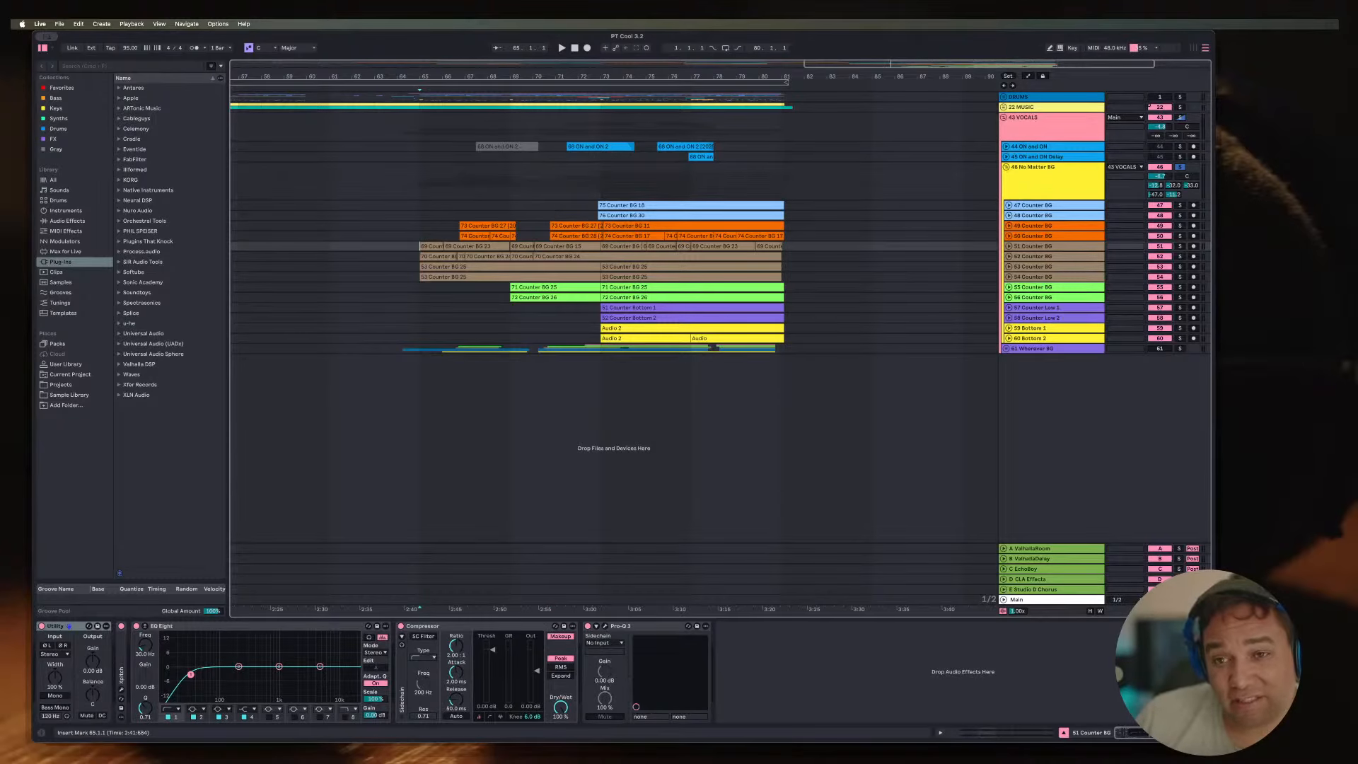
key("u")
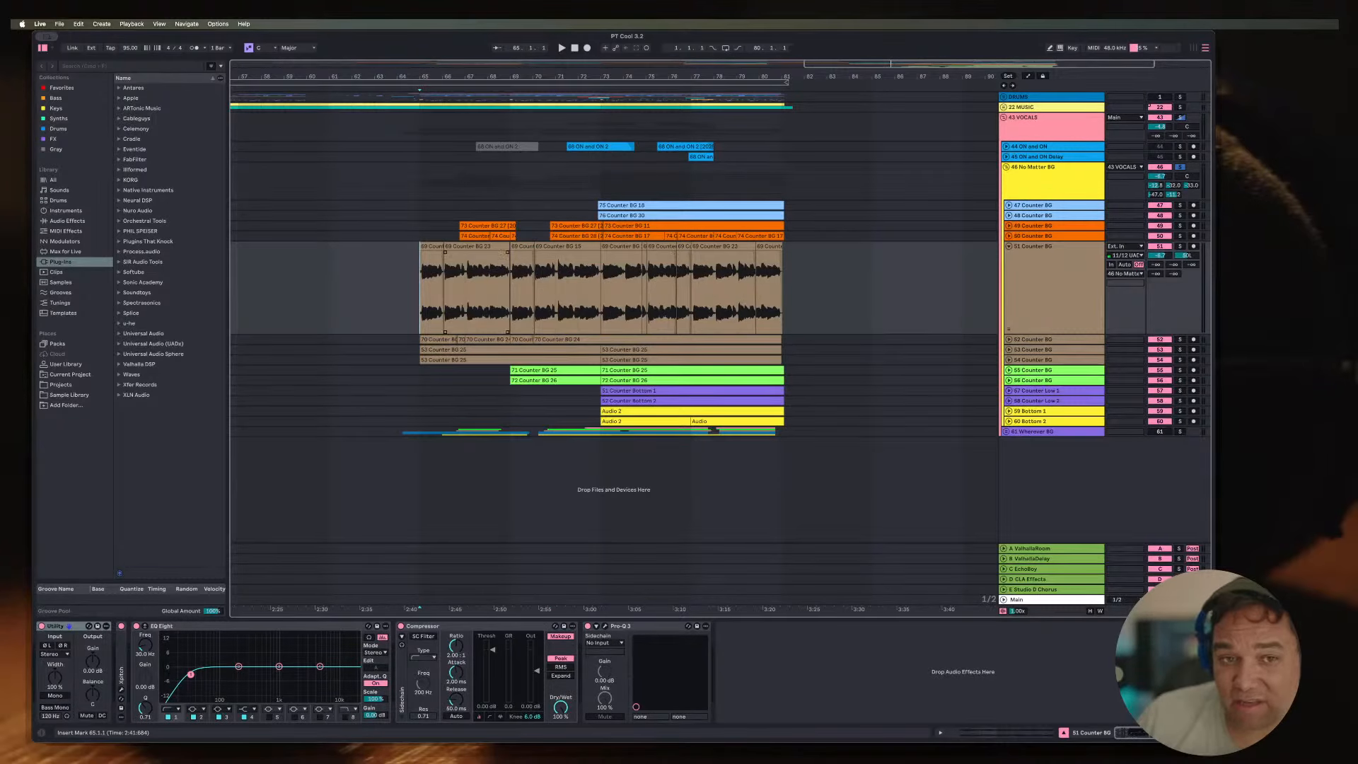
left_click_drag(513, 77, 513, 149)
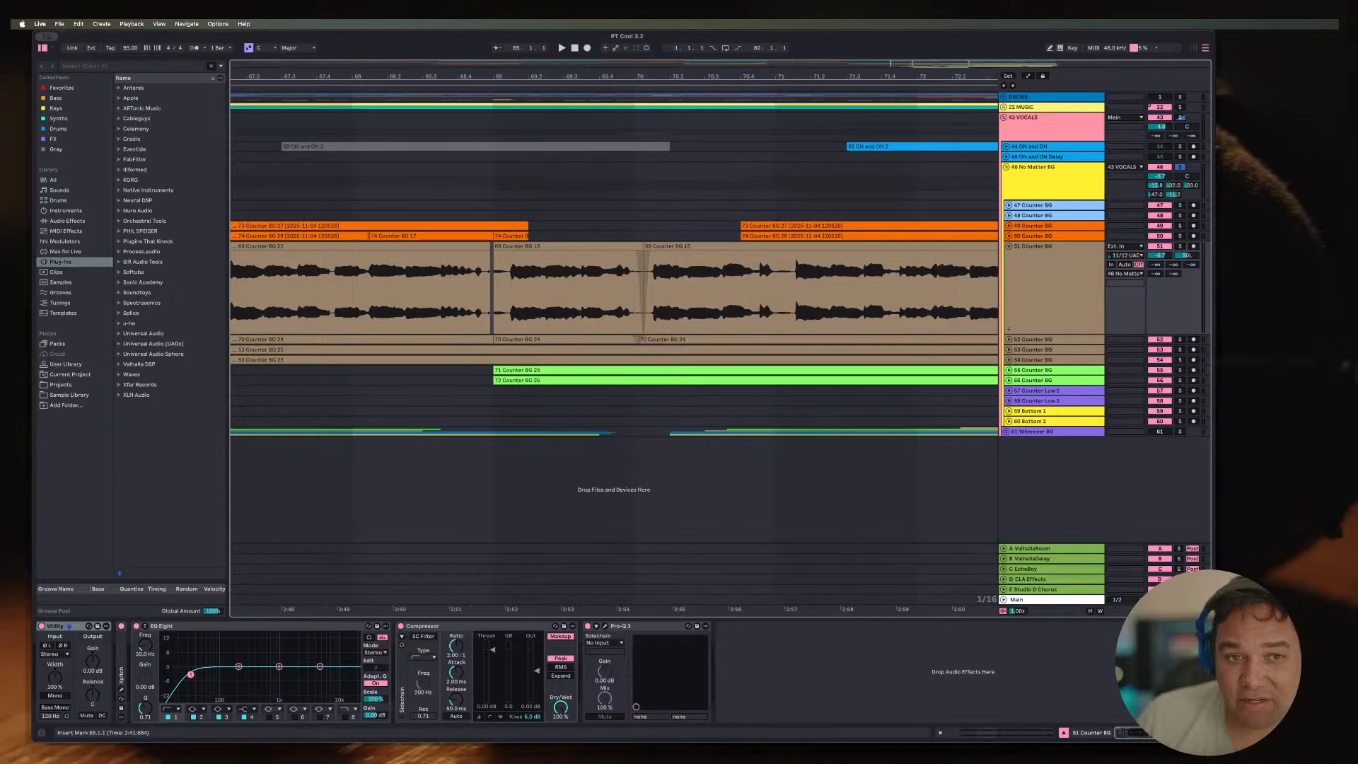
left_click_drag(477, 77, 476, 157)
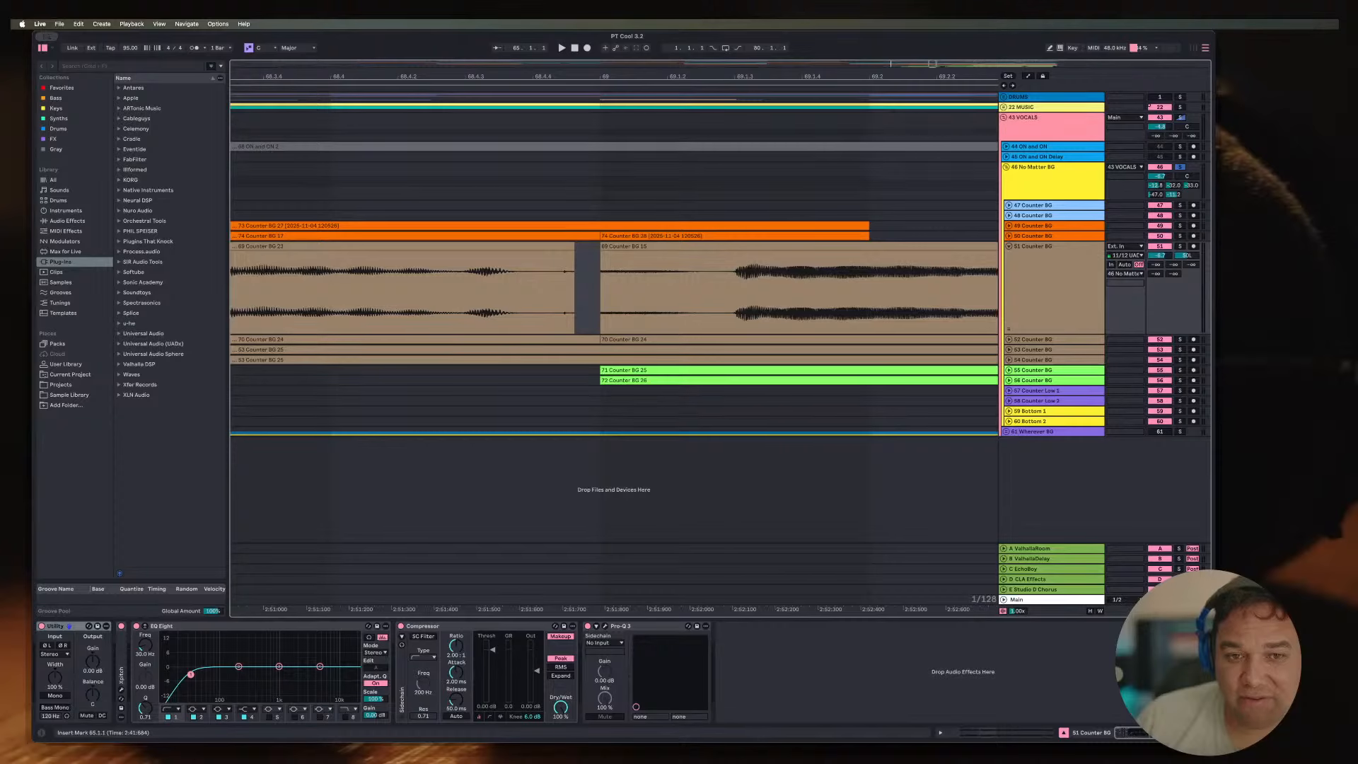
left_click_drag(601, 290, 537, 253)
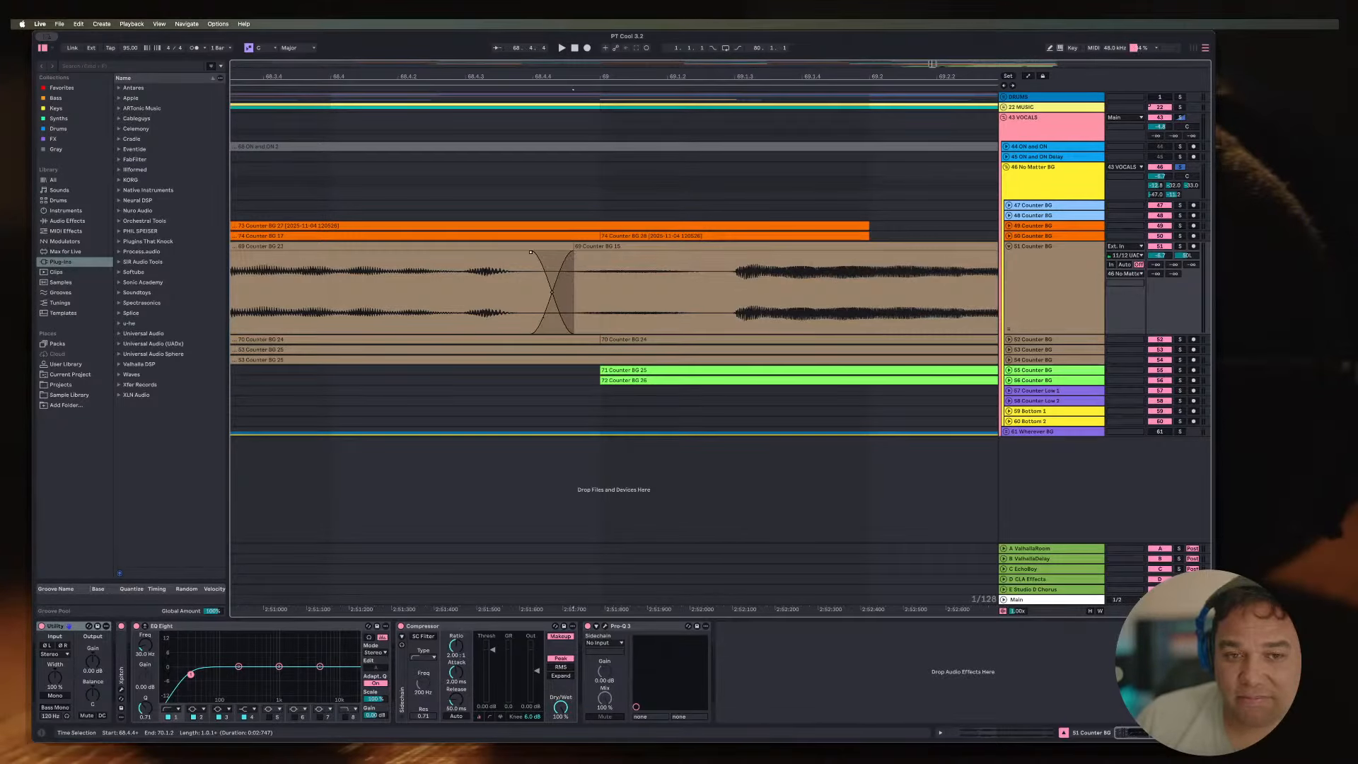
key("minus")
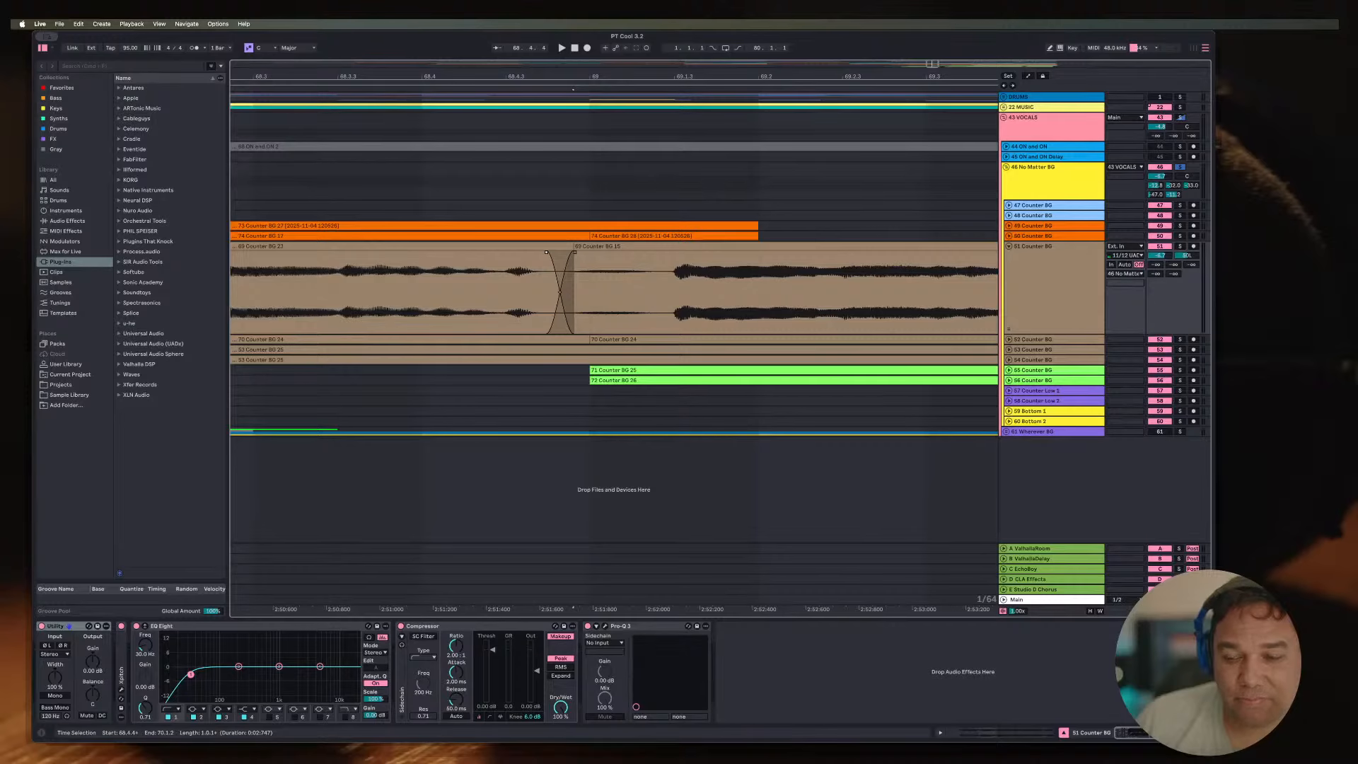
Step: Unfold Counter BG track 52 and crossfade its two clips just before bar 69, matching the join on track 51
left_click(1009, 339)
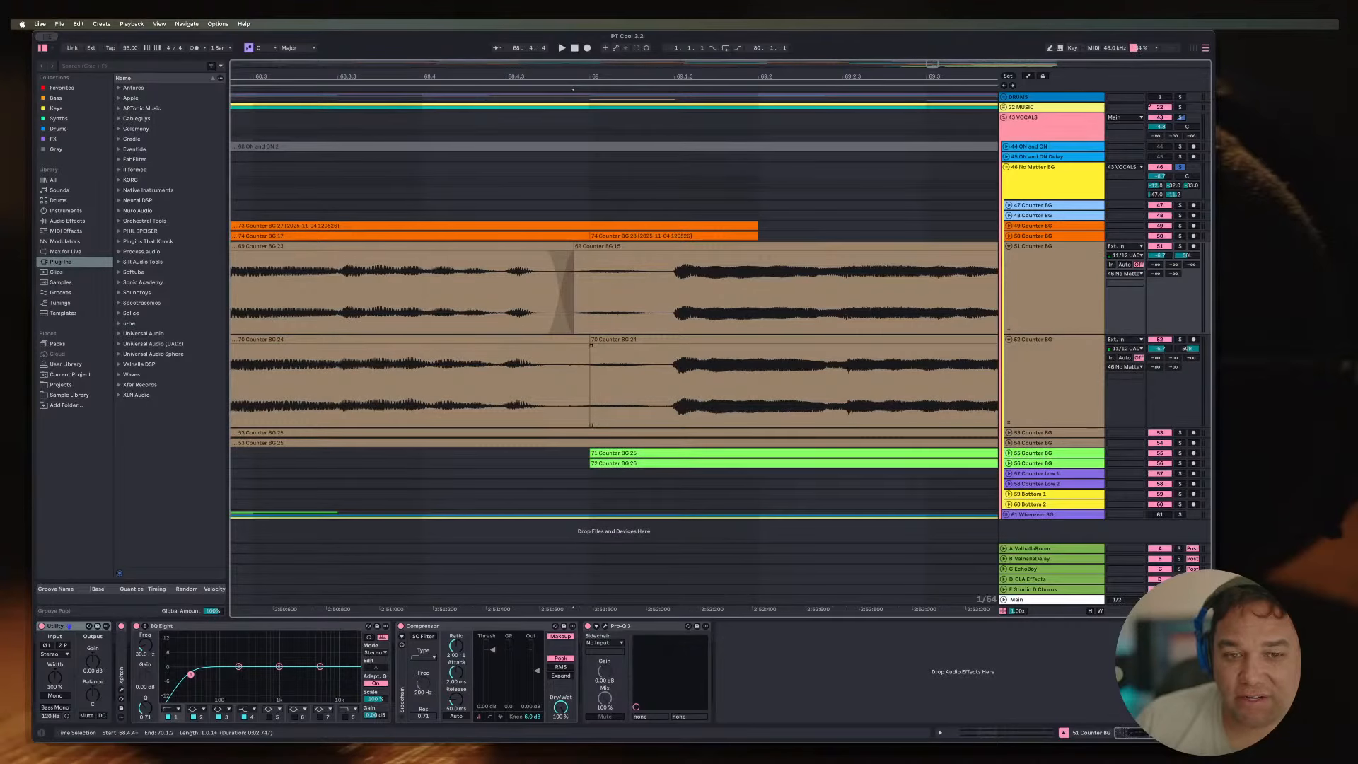
left_click_drag(590, 341, 561, 346)
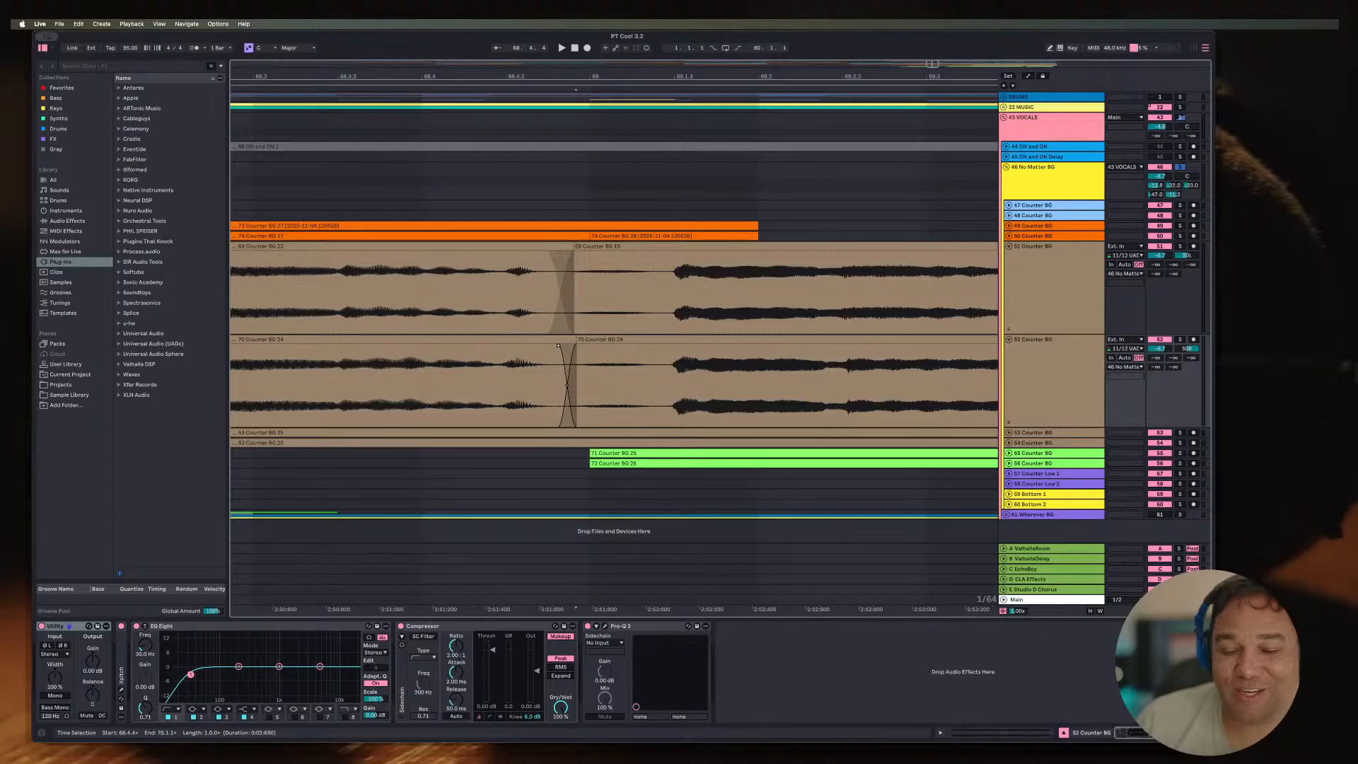
key("minus")
key("minus")
key("minus")
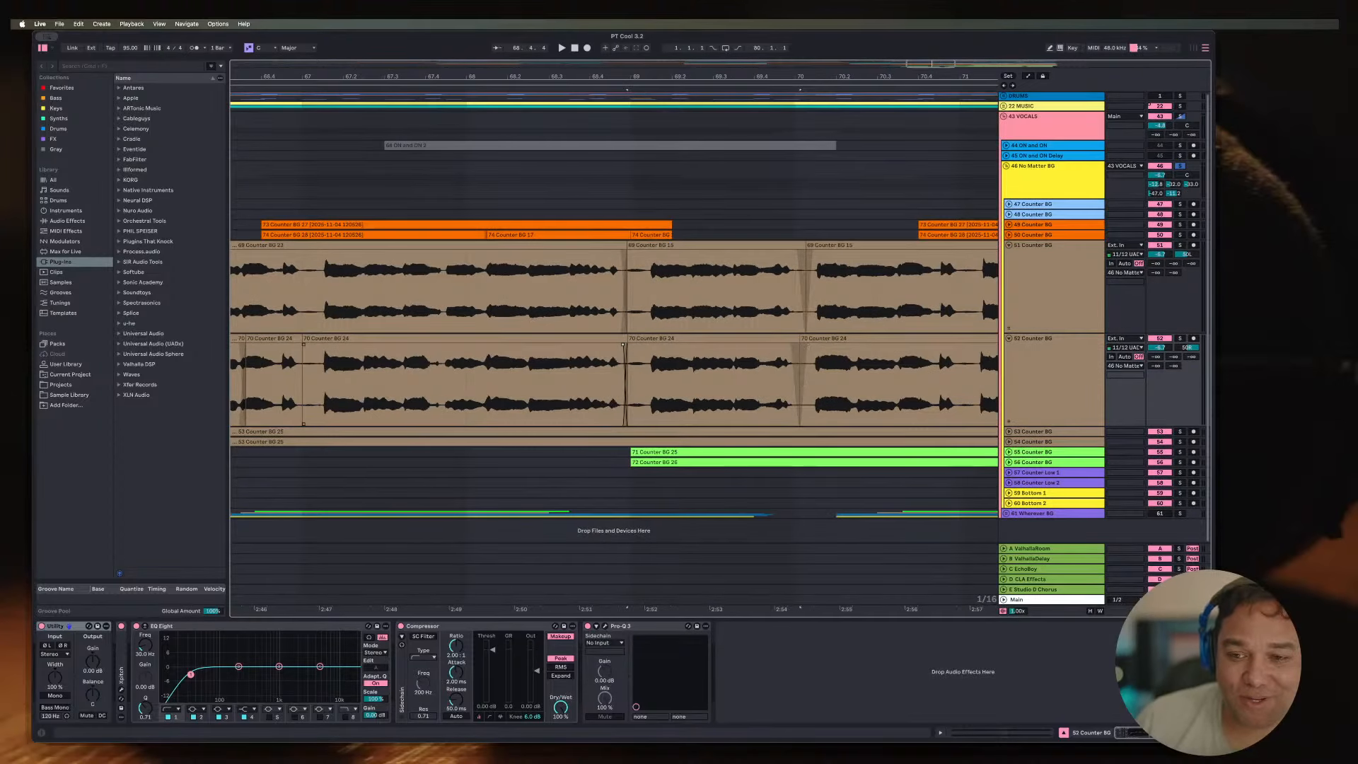
Step: Unfold Counter BG track 53 and crossfade its two clips at the join just before bar 73
left_click(1008, 432)
scroll(849, 396, "down", 3)
key("minus")
key("minus")
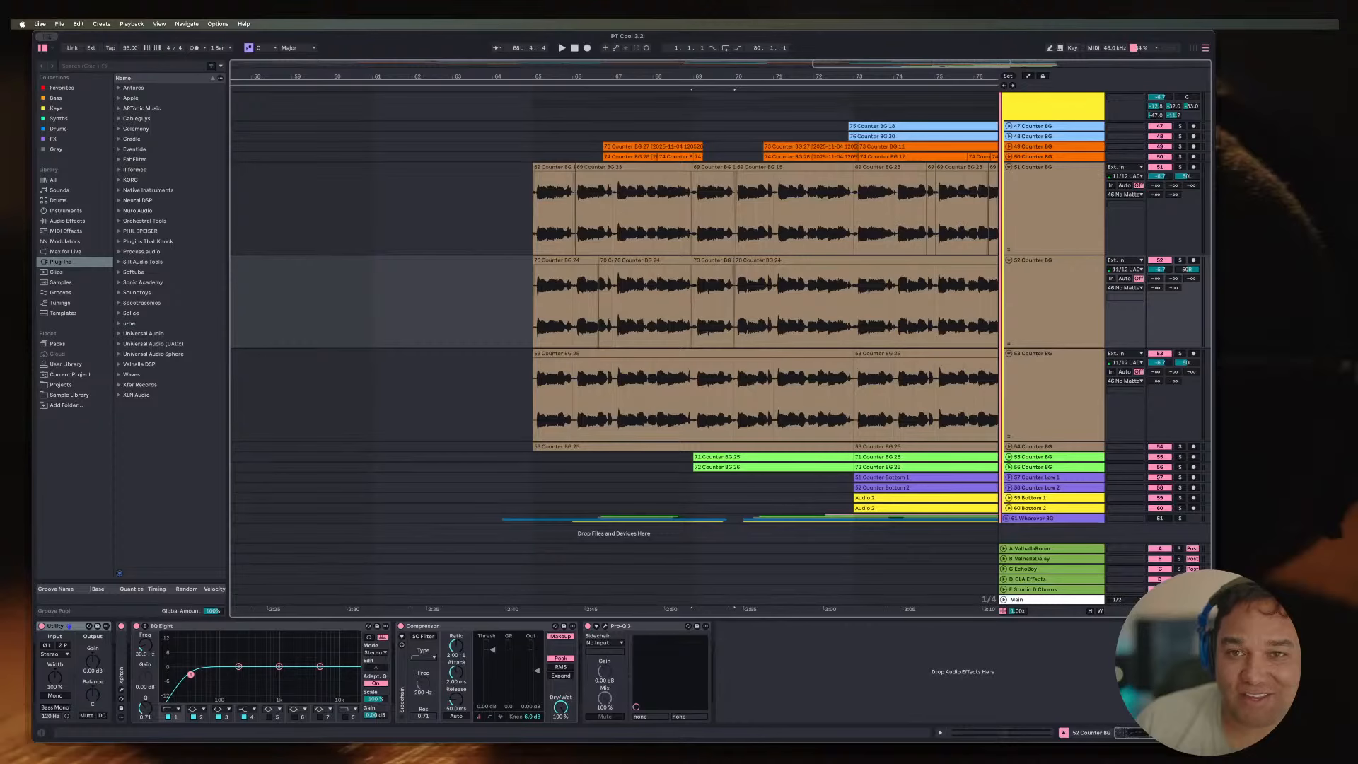
key("plus")
key("plus")
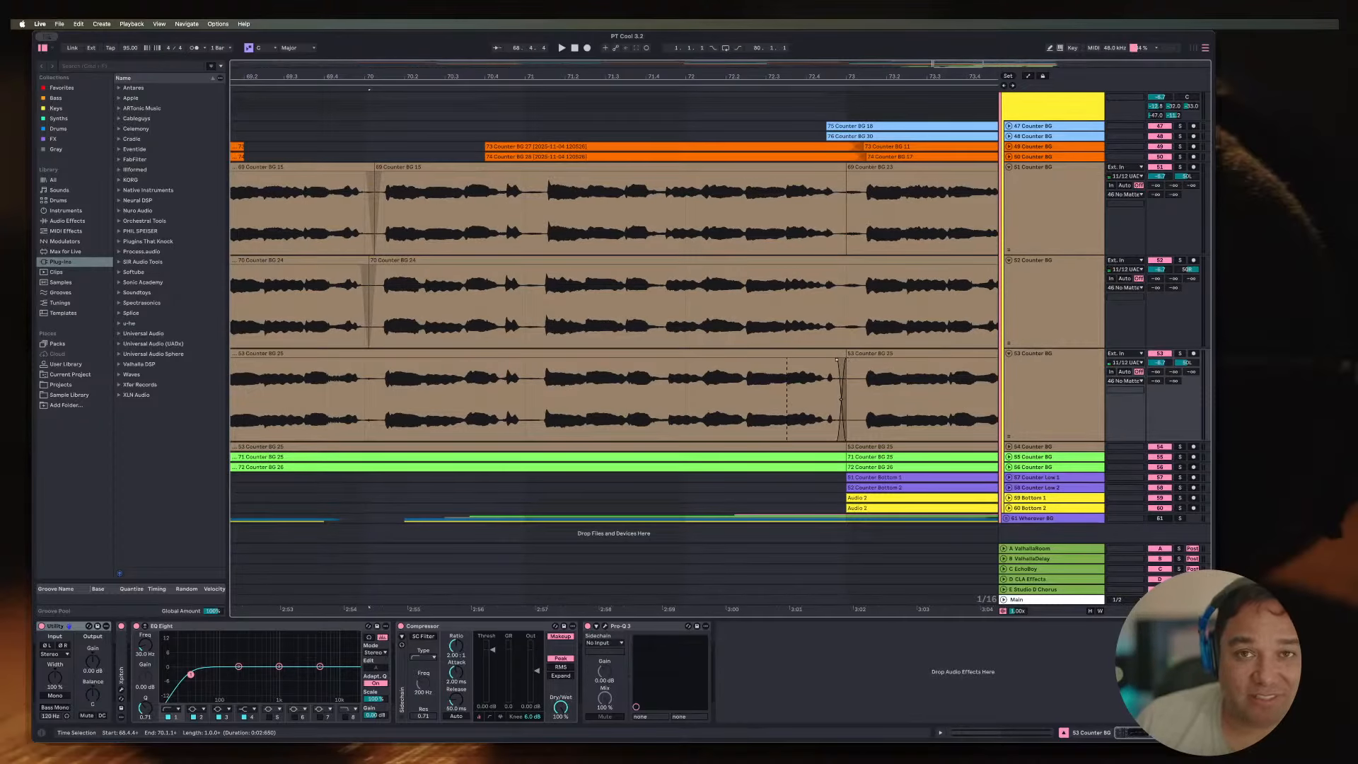
key("minus")
key("minus")
key("minus")
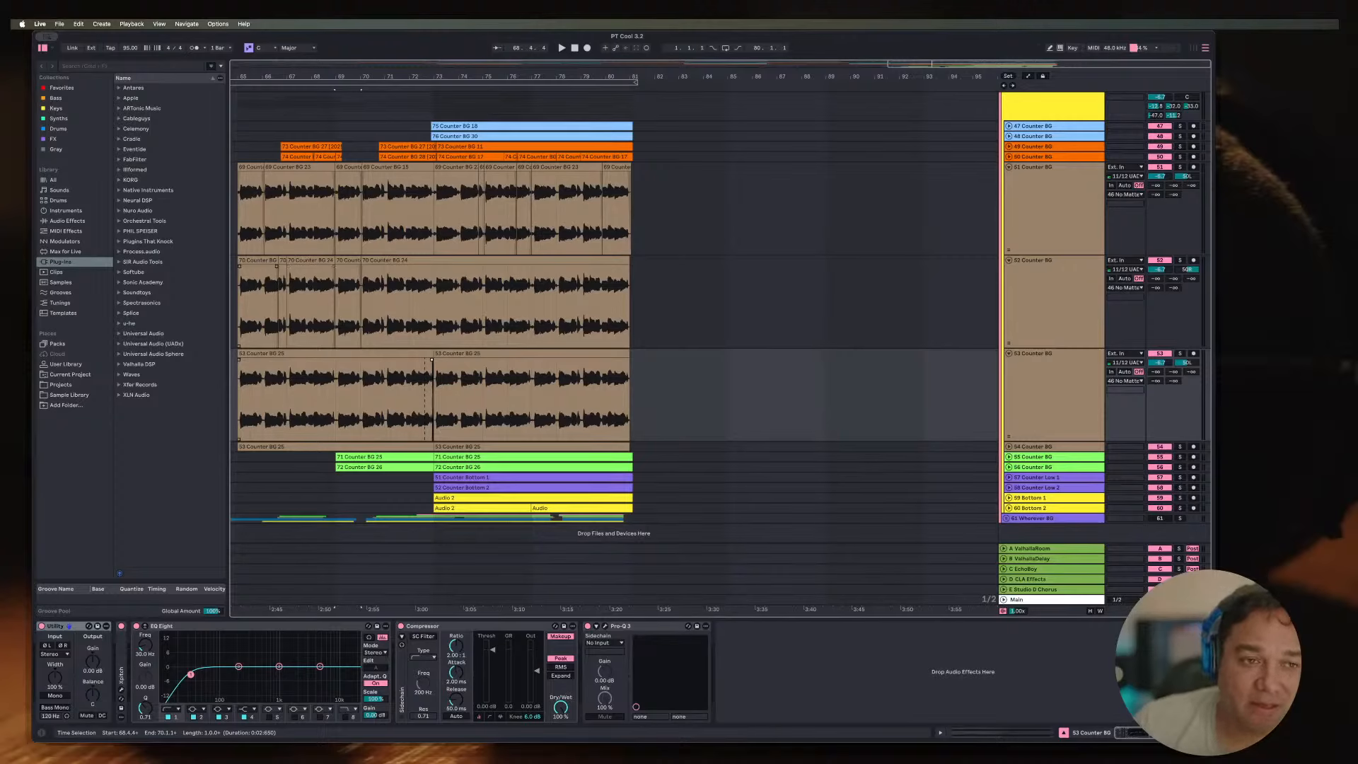
Step: Play the No Matter BG stack from bar 65 and unfold Counter BG track 54 to check its clips
left_click(241, 305)
key("space")
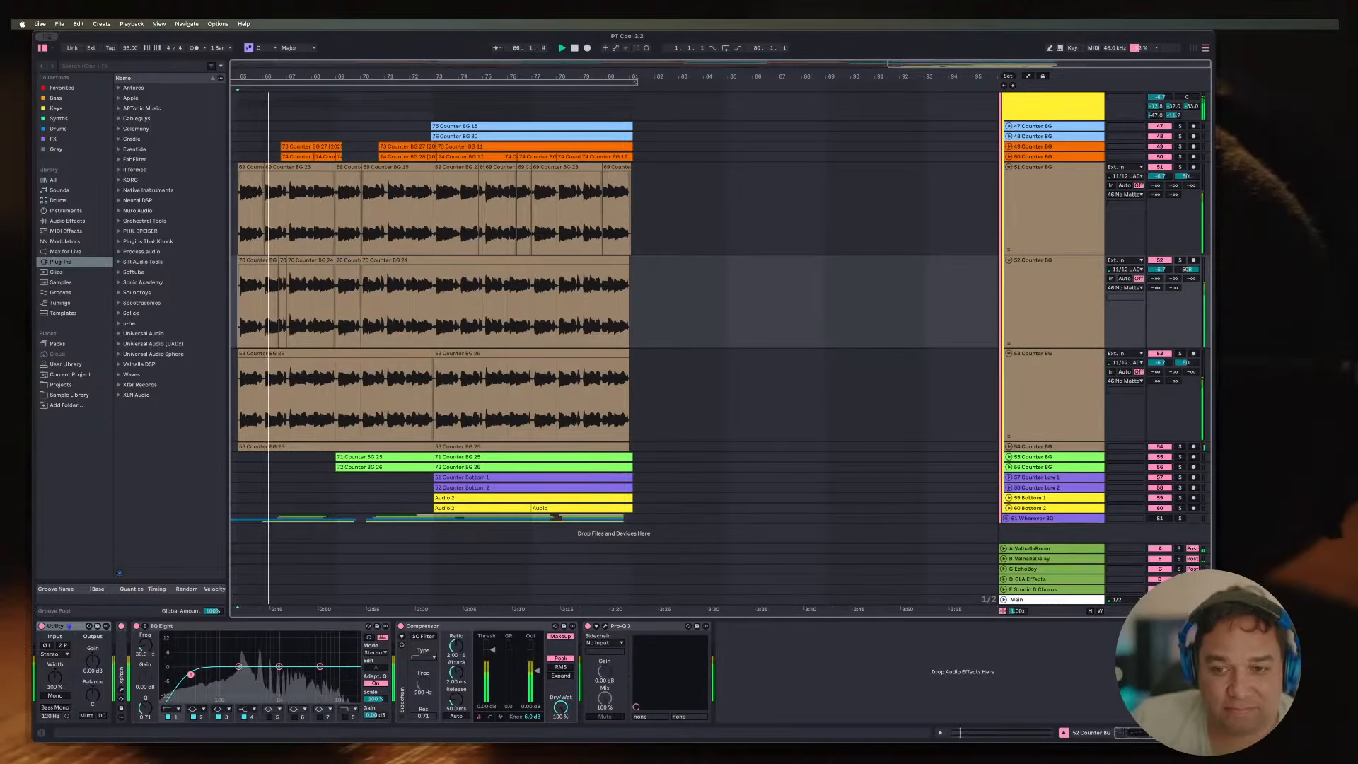
left_click(1009, 446)
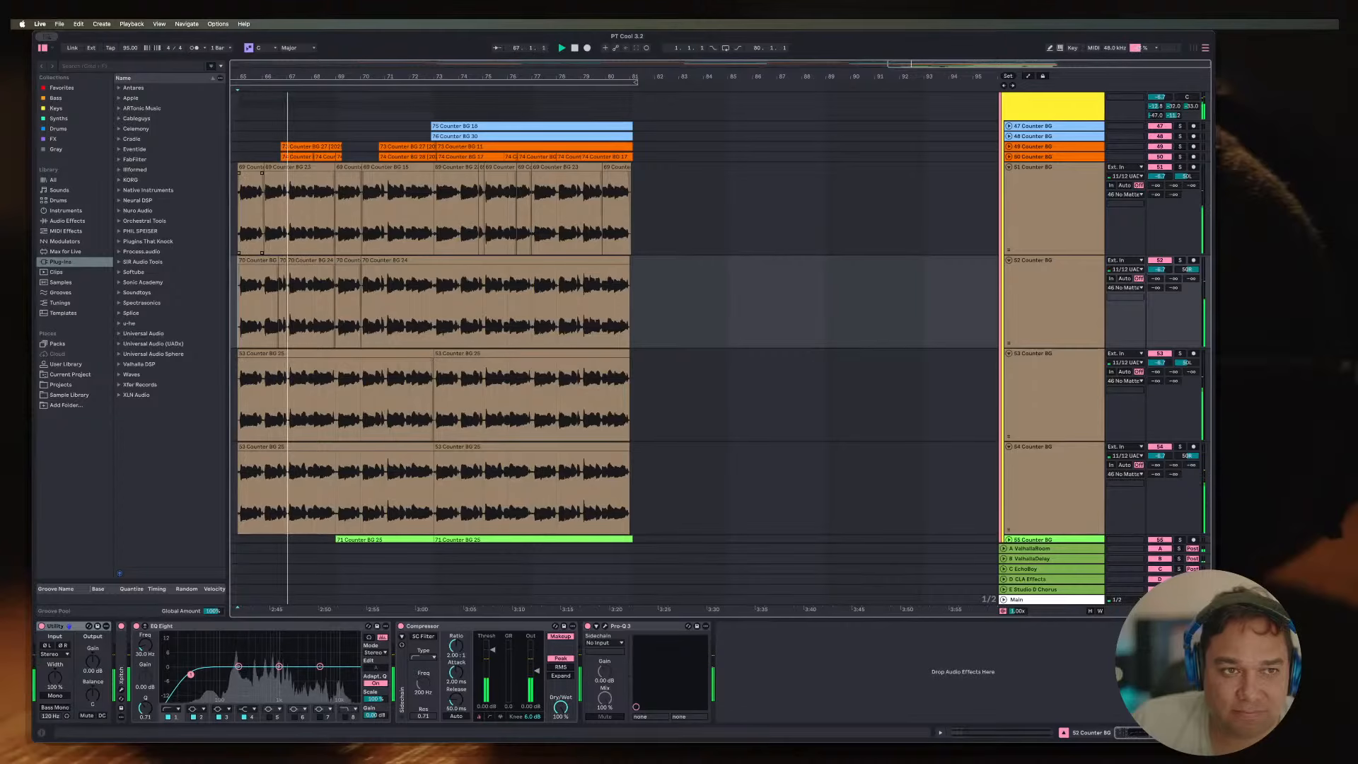
scroll(352, 304, "up", 6)
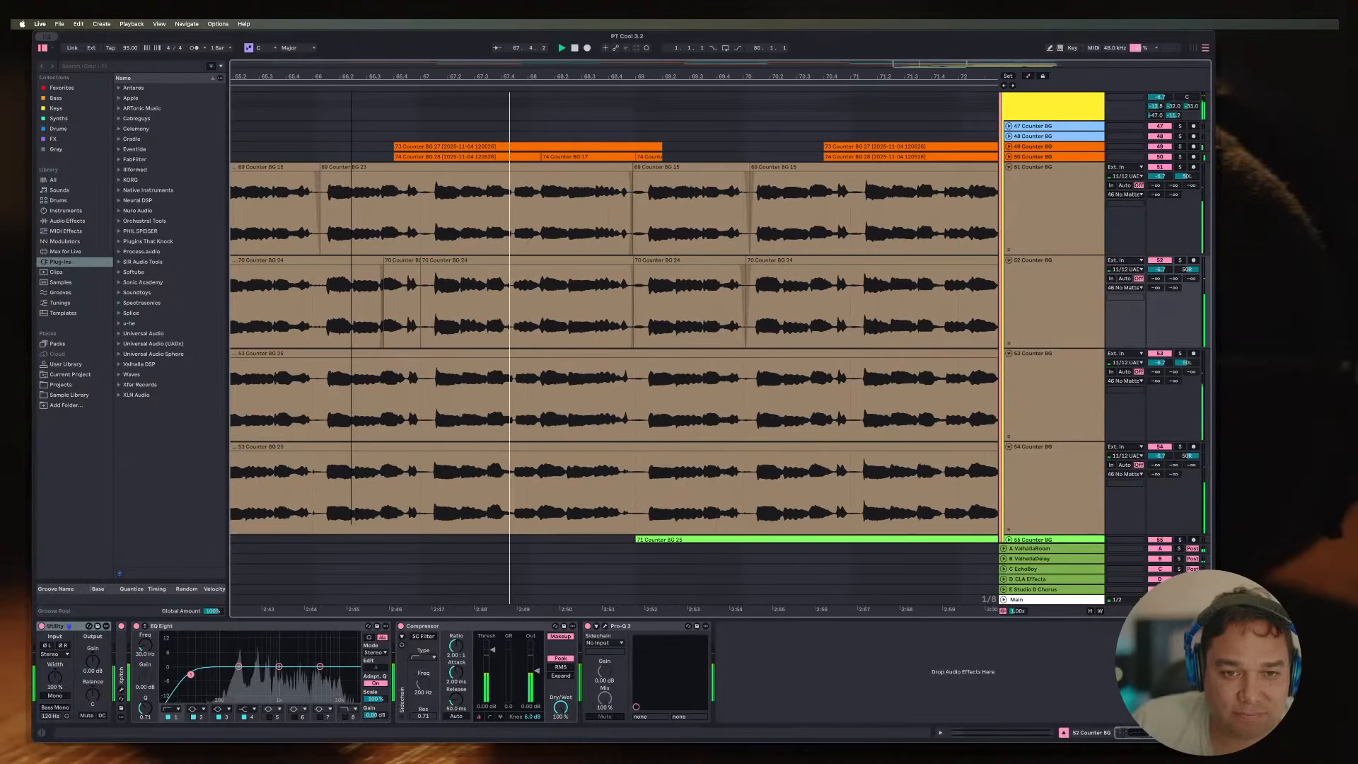
scroll(352, 304, "down", 1)
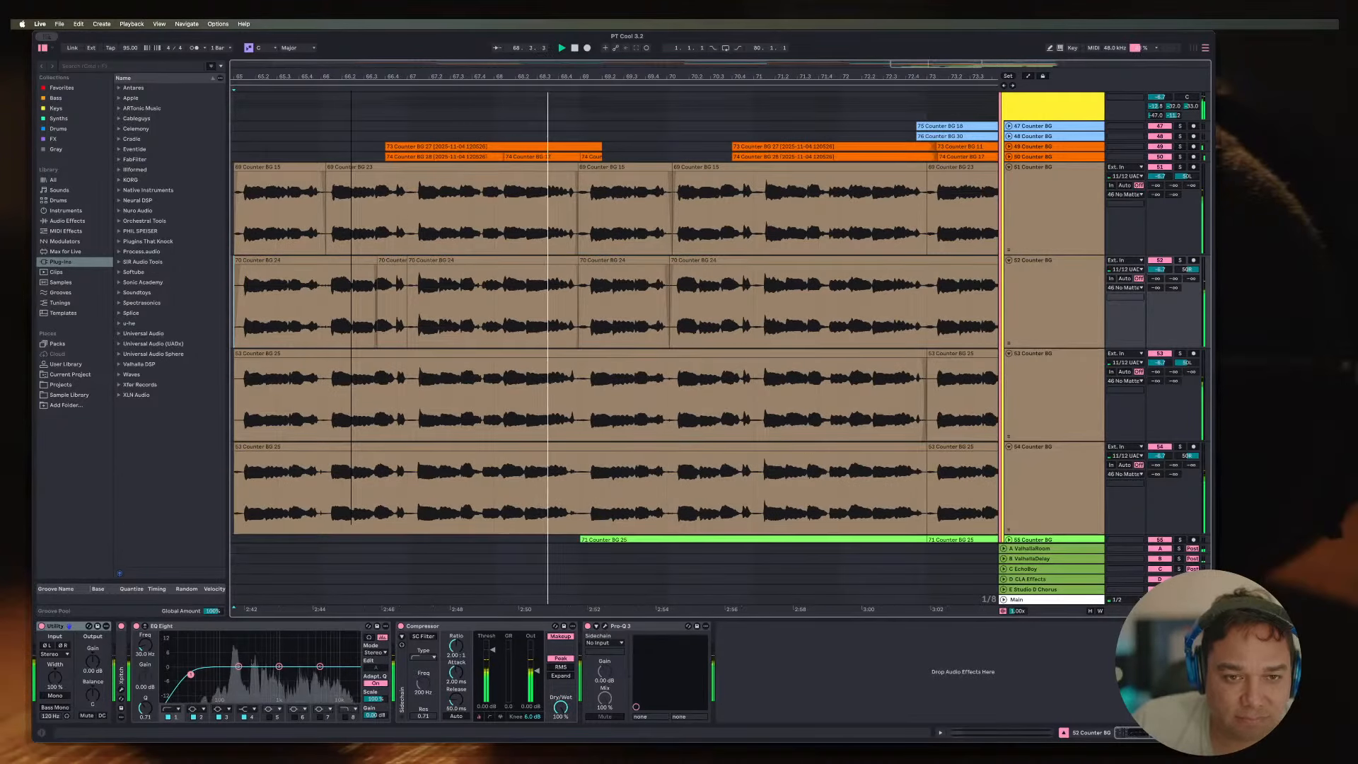
scroll(352, 304, "down", 3)
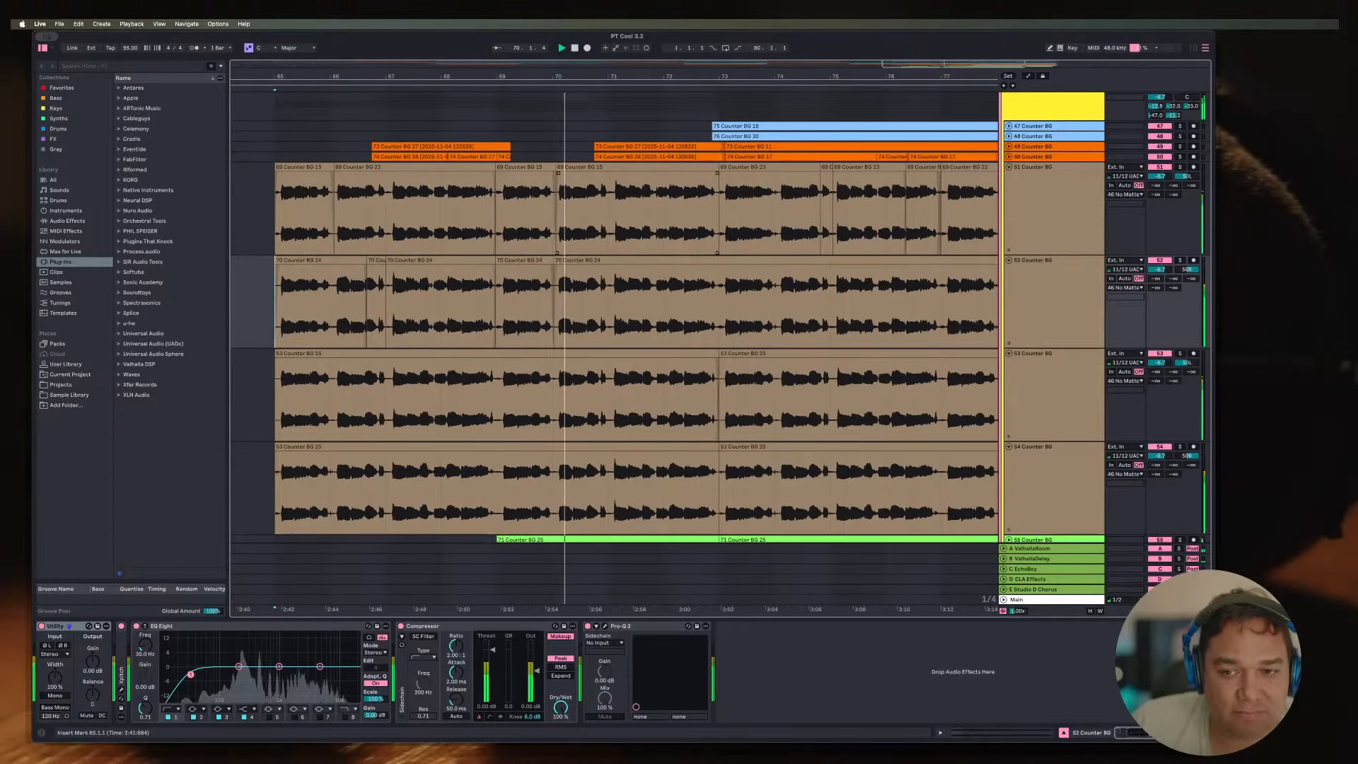
scroll(720, 271, "down", 3)
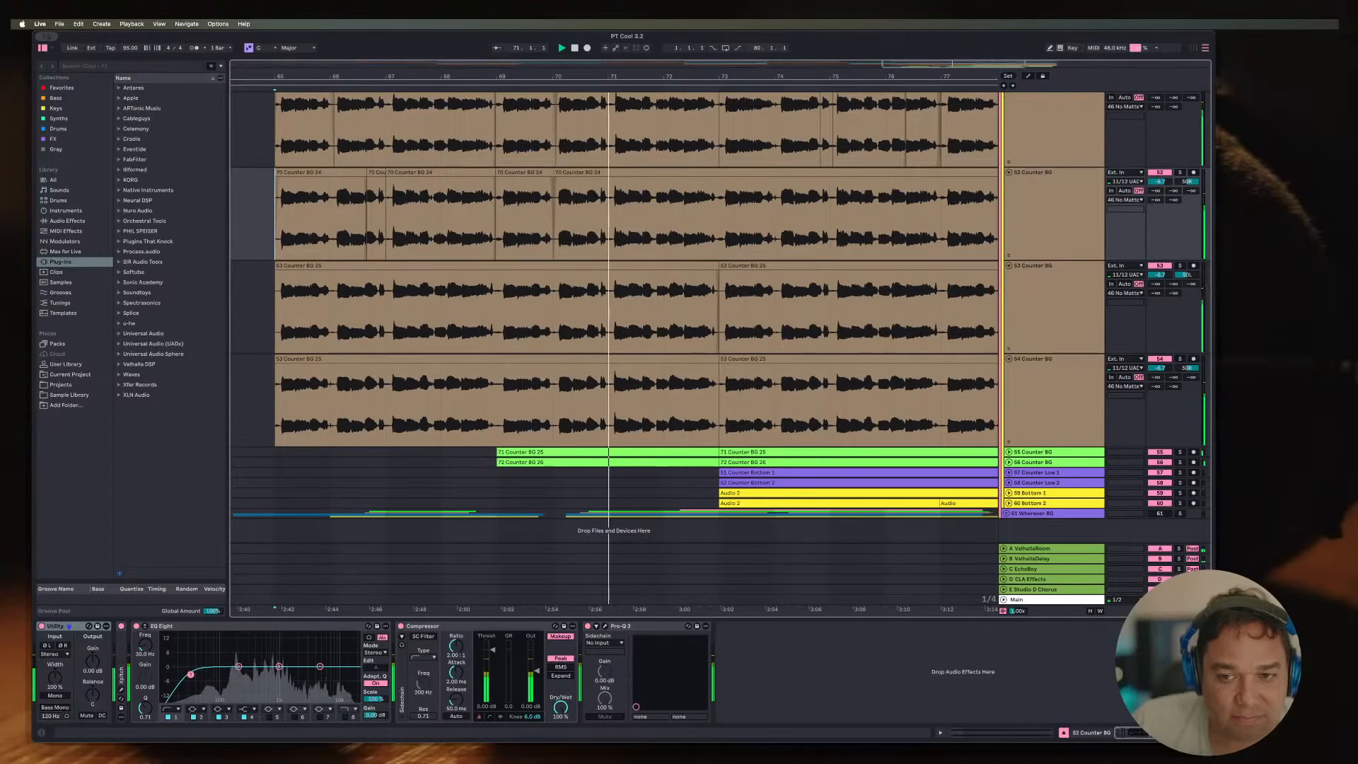
Step: Unfold Counter BG tracks 55 and 56 during playback and check the clip joins across the vocal stack
left_click(1009, 462)
scroll(614, 318, "right", 3)
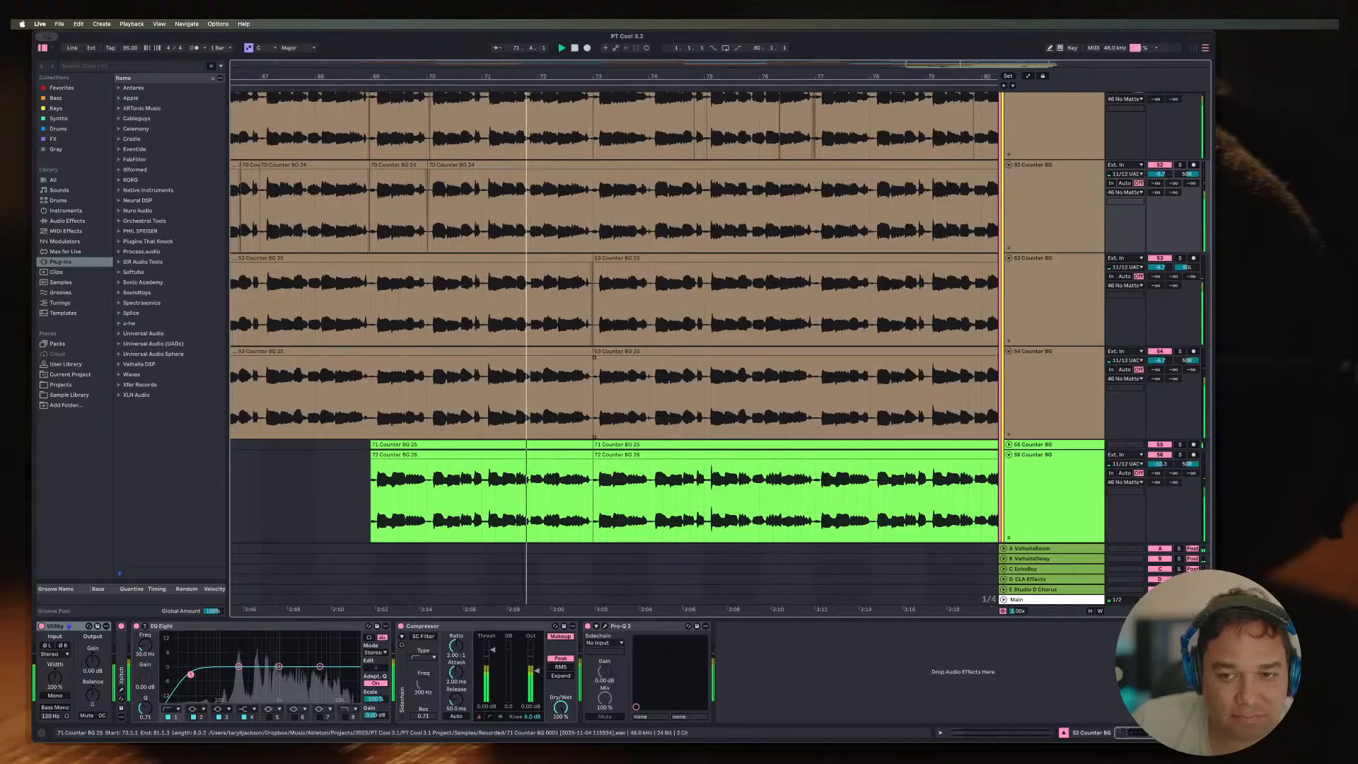
left_click(1009, 445)
scroll(720, 318, "right", 1)
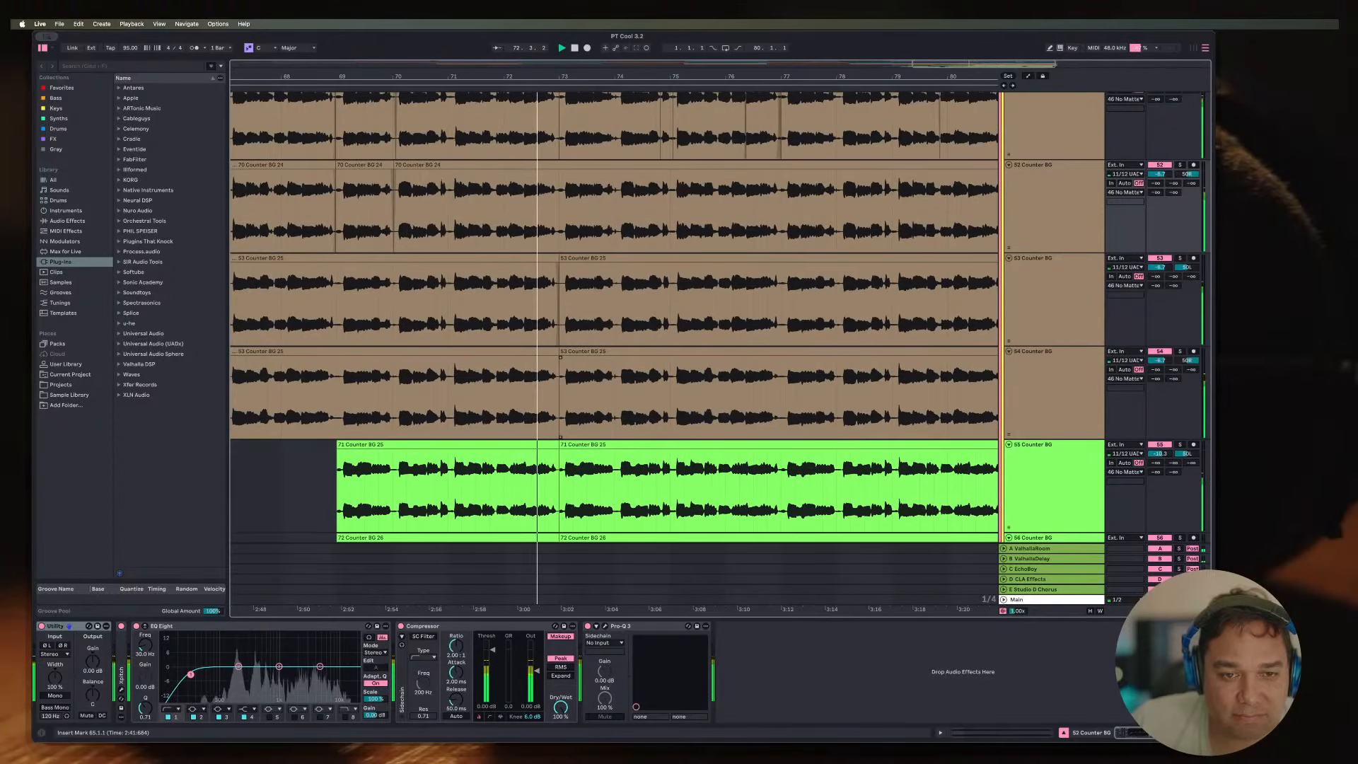
scroll(720, 318, "down", 3)
scroll(614, 316, "up", 8)
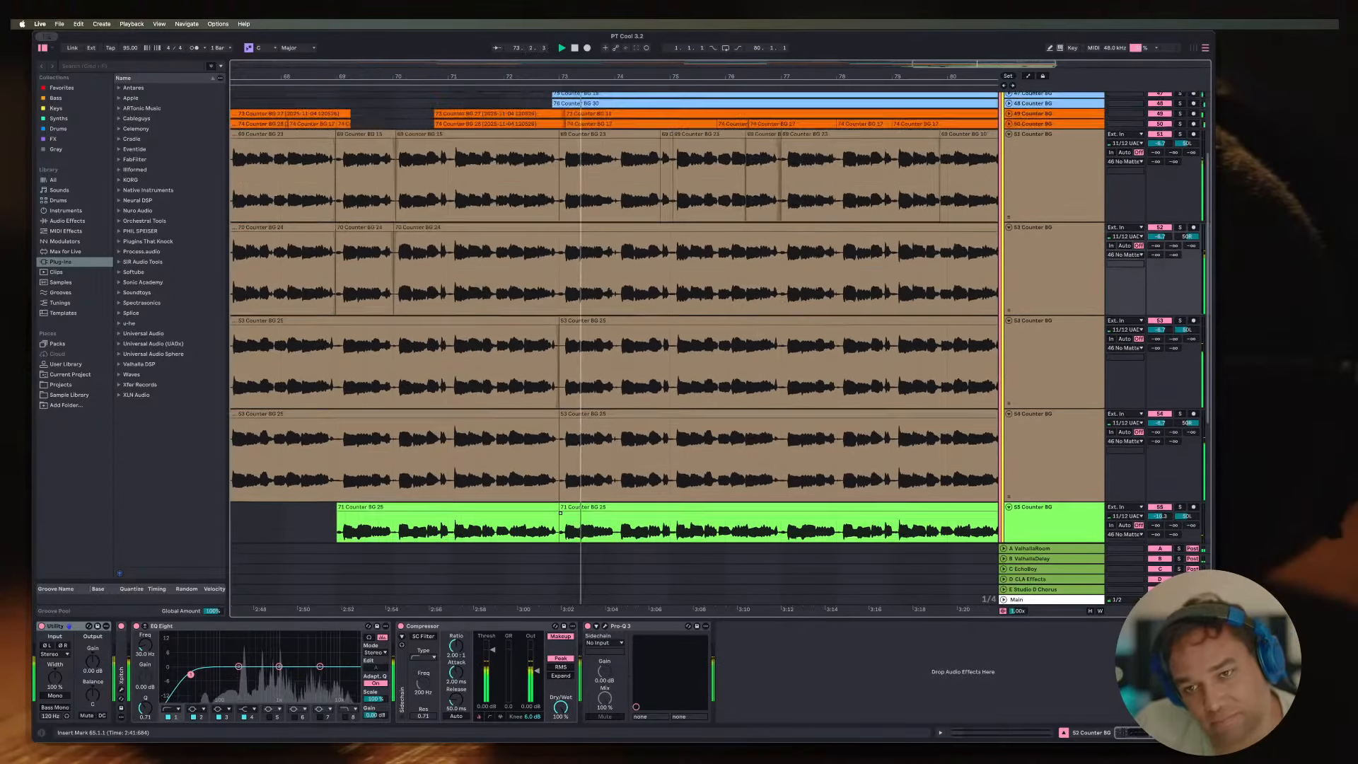
scroll(614, 347, "down", 3)
scroll(614, 346, "up", 5)
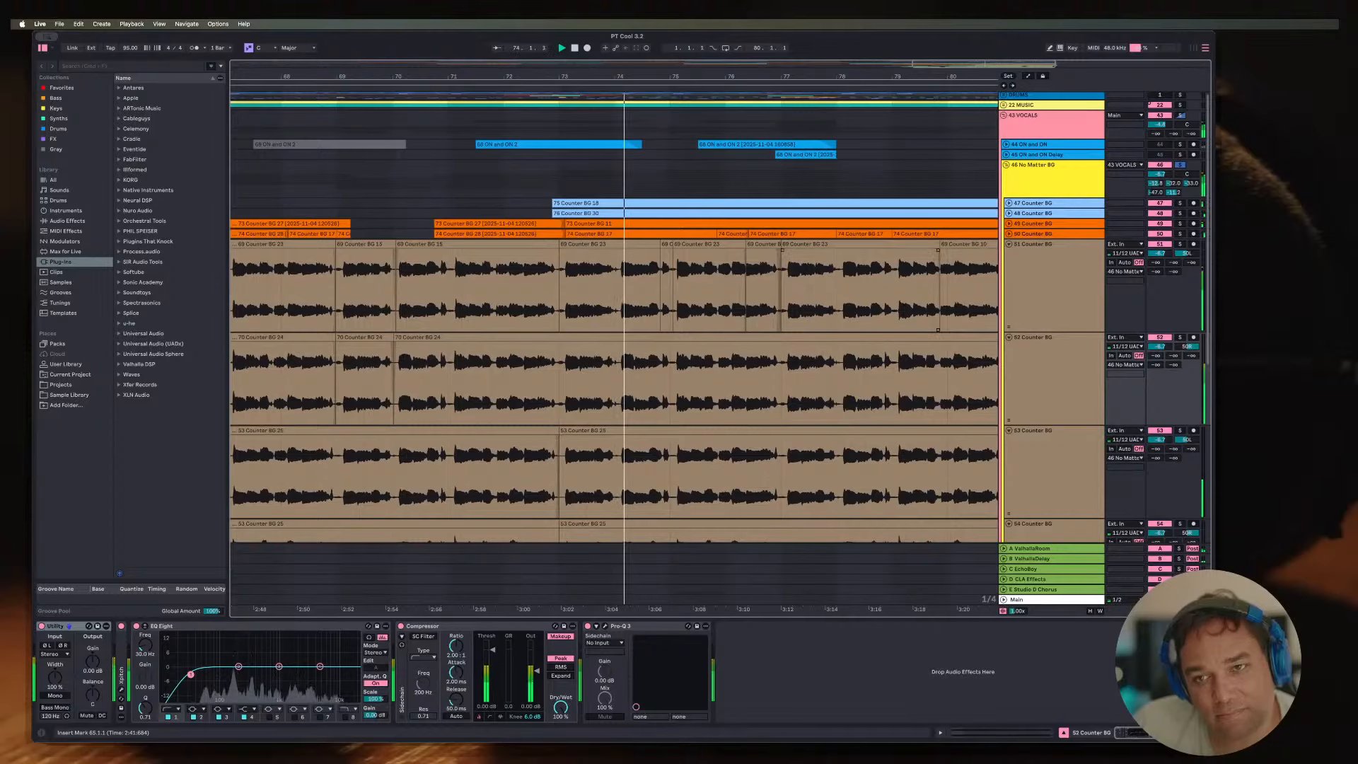
scroll(614, 347, "down", 12)
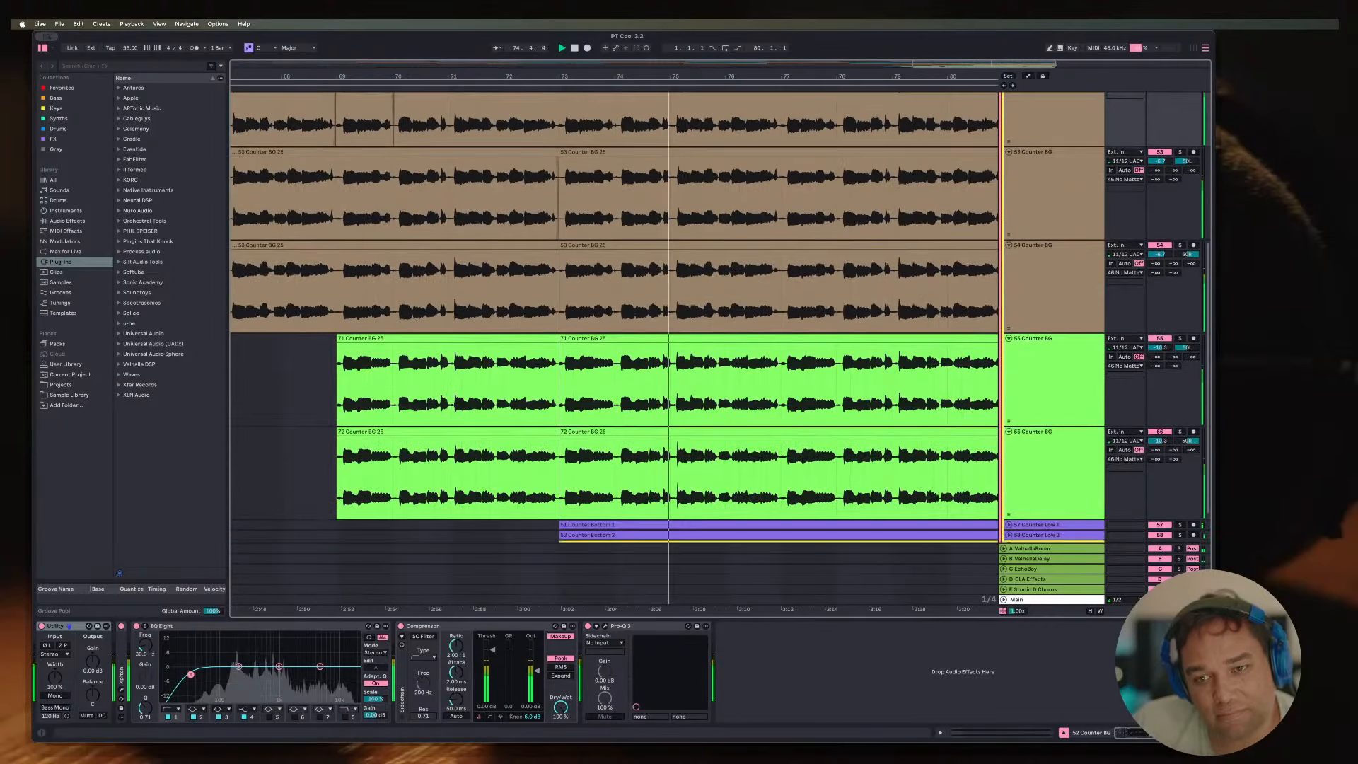
Step: Stop playback with all Counter BG tracks folded again, and take the No Matter BG group out of solo
left_click(1009, 380)
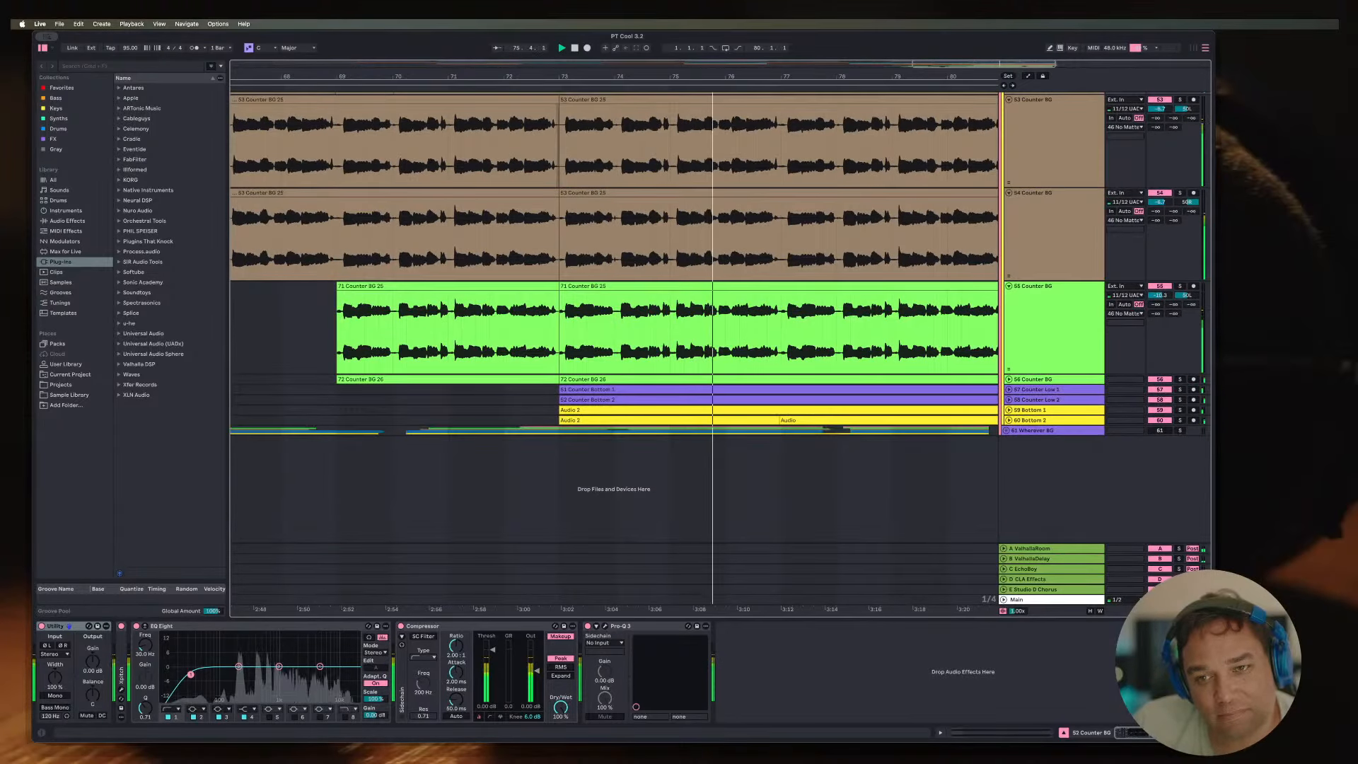
left_click(1009, 286)
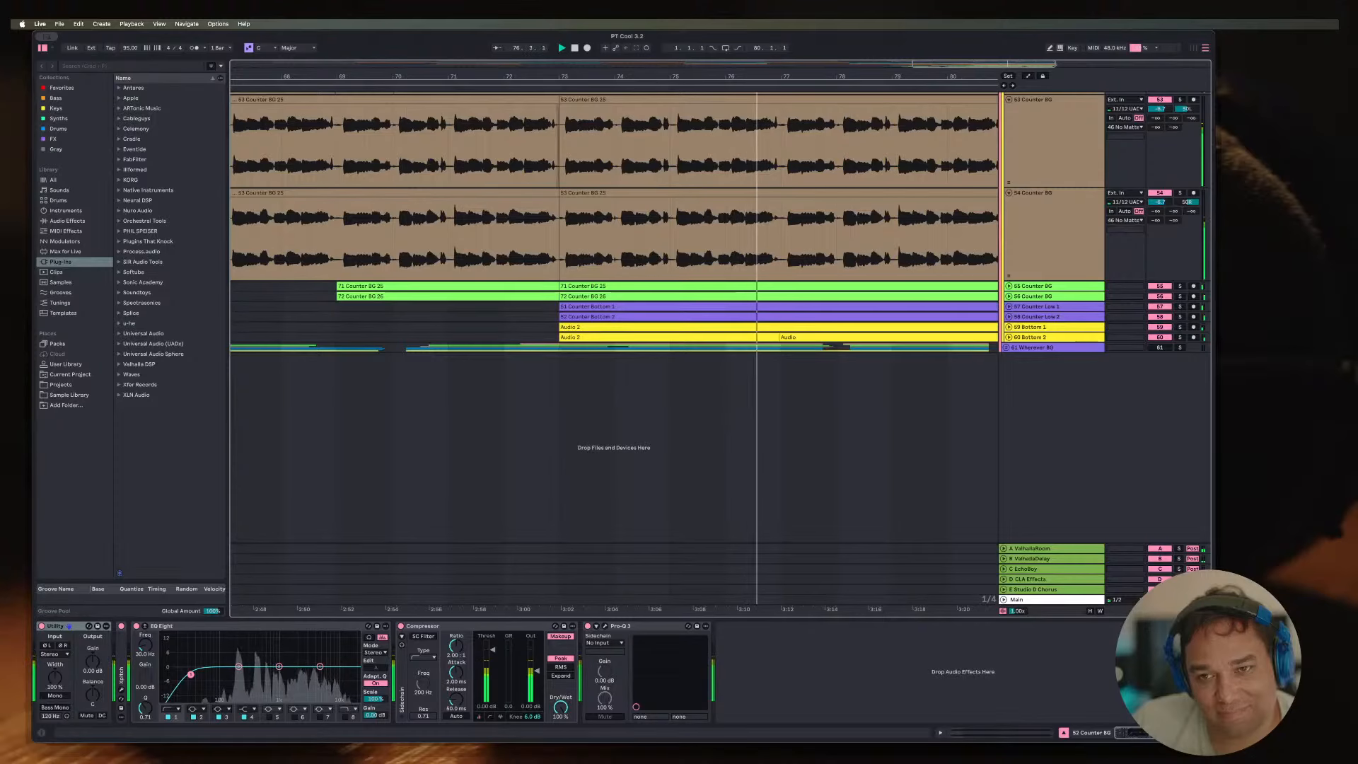
scroll(614, 346, "up", 1)
scroll(461, 347, "down", 5)
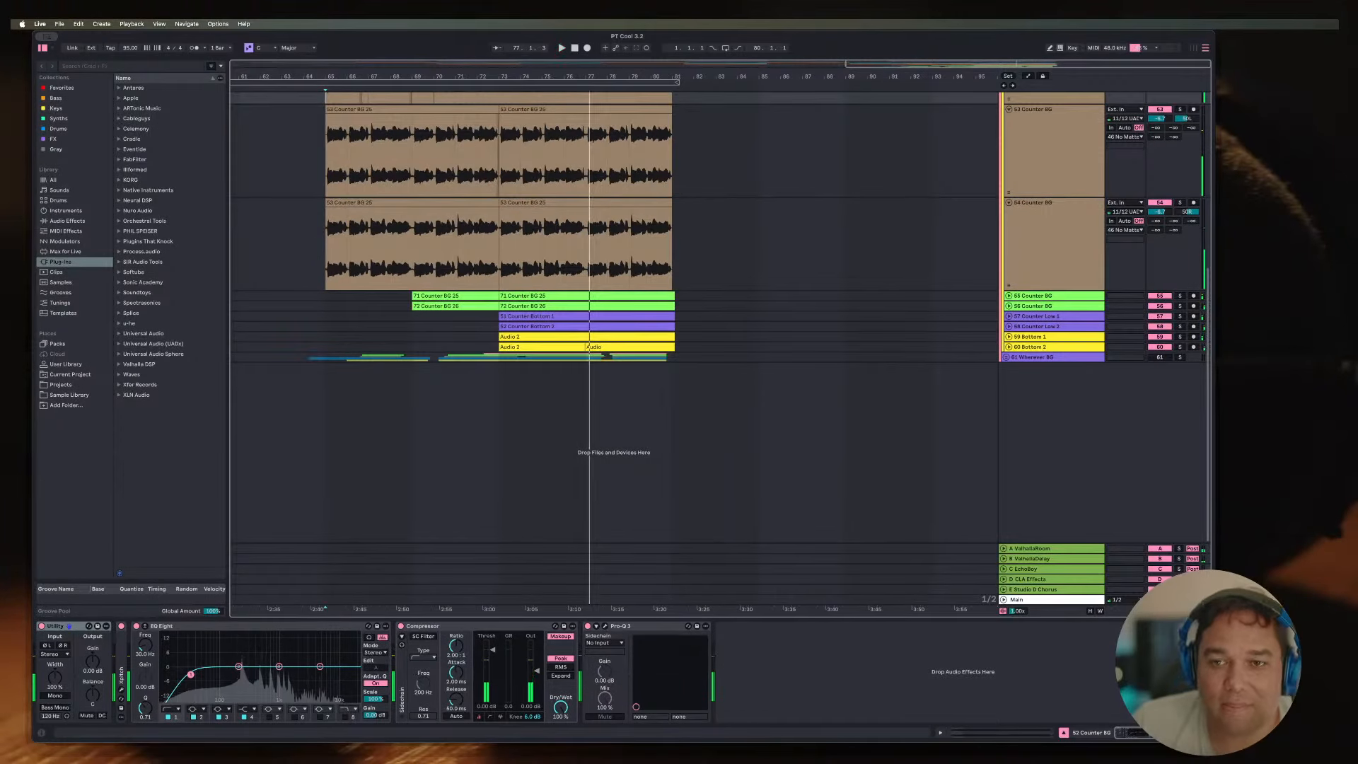
scroll(614, 319, "up", 8)
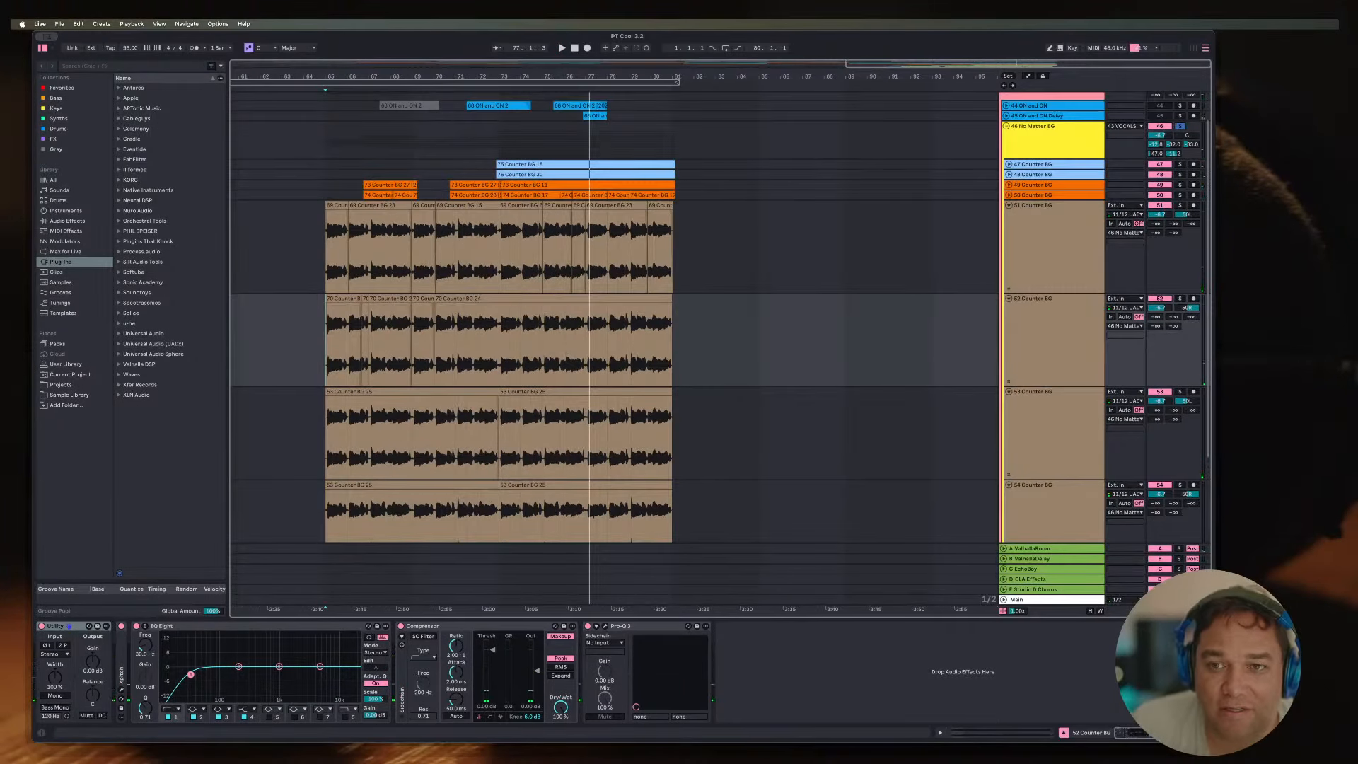
key("alt+u")
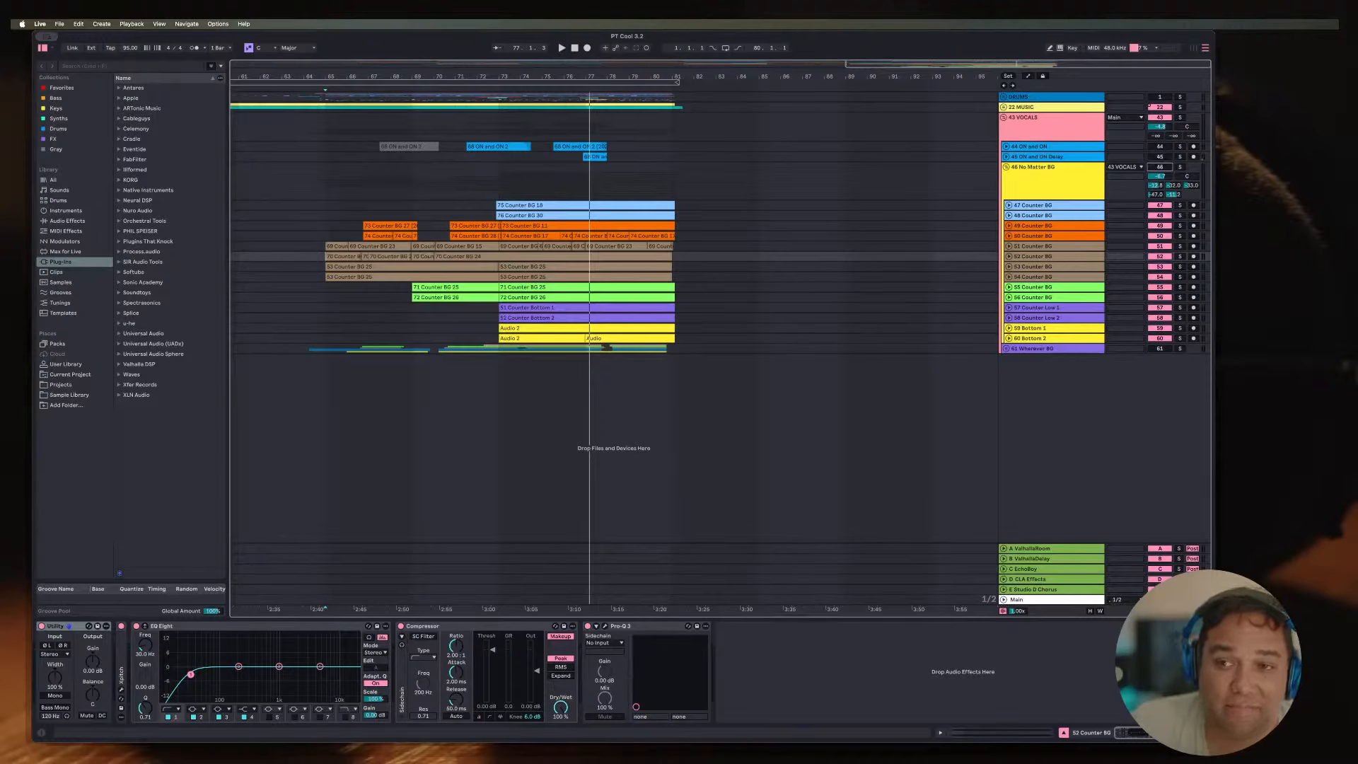
Step: Unfold the Wherever BG group and reactivate the opening clips on Counter BG LOW tracks 72 and 73, from bar 64.2
left_click(325, 348)
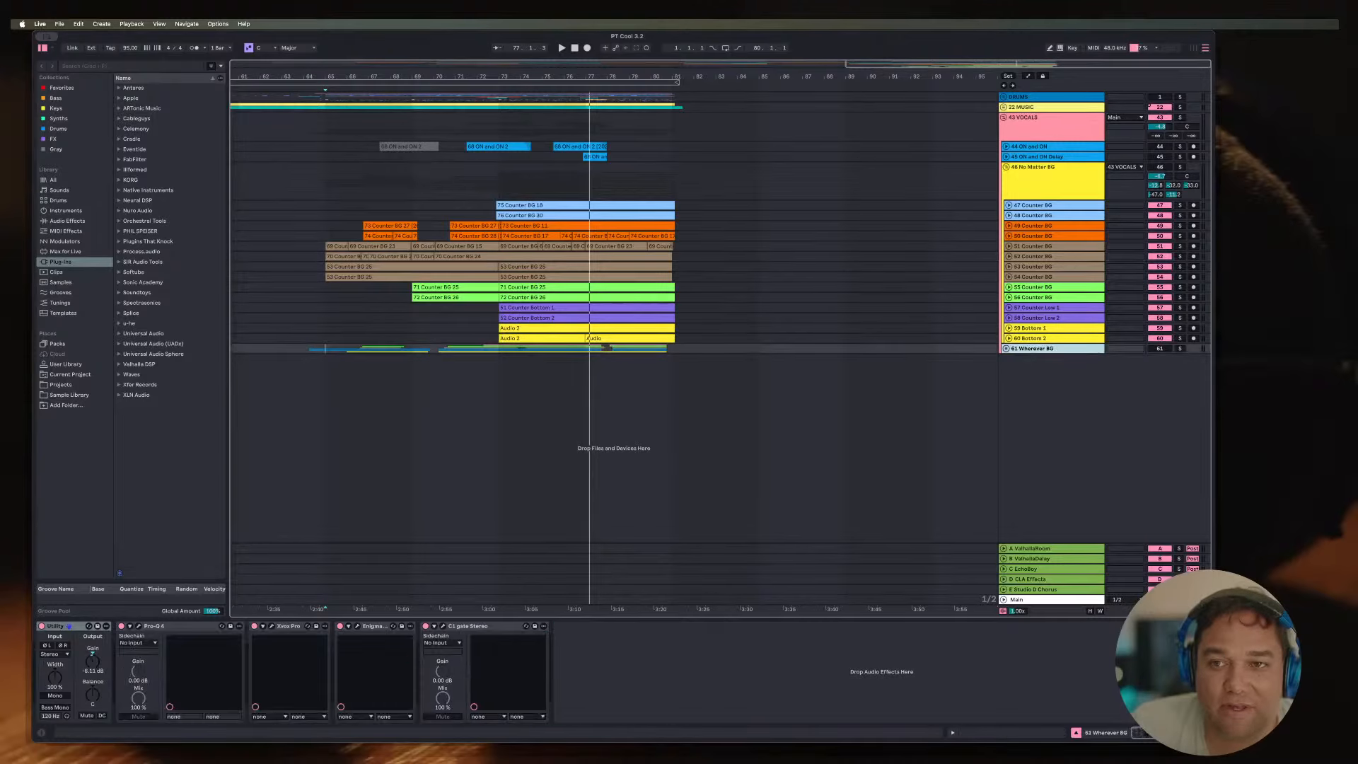
key("u")
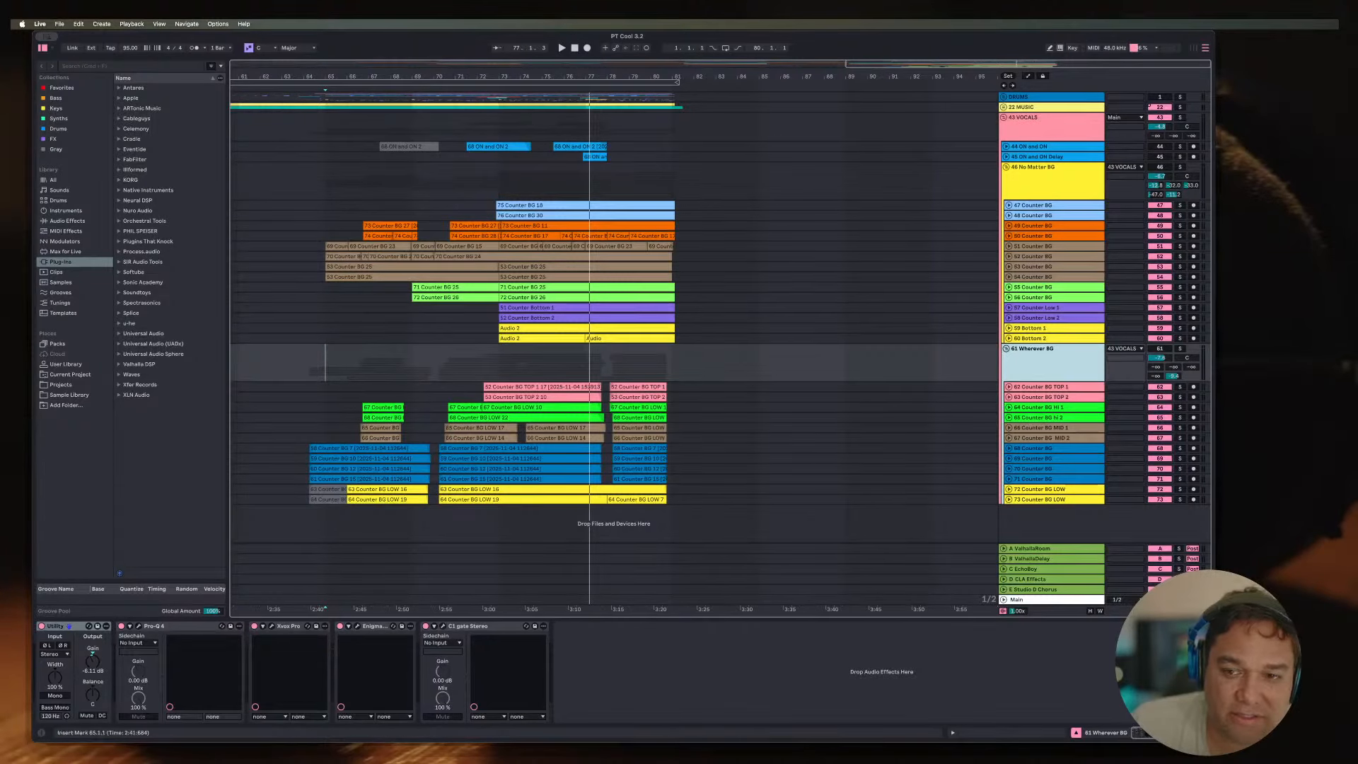
left_click(328, 490)
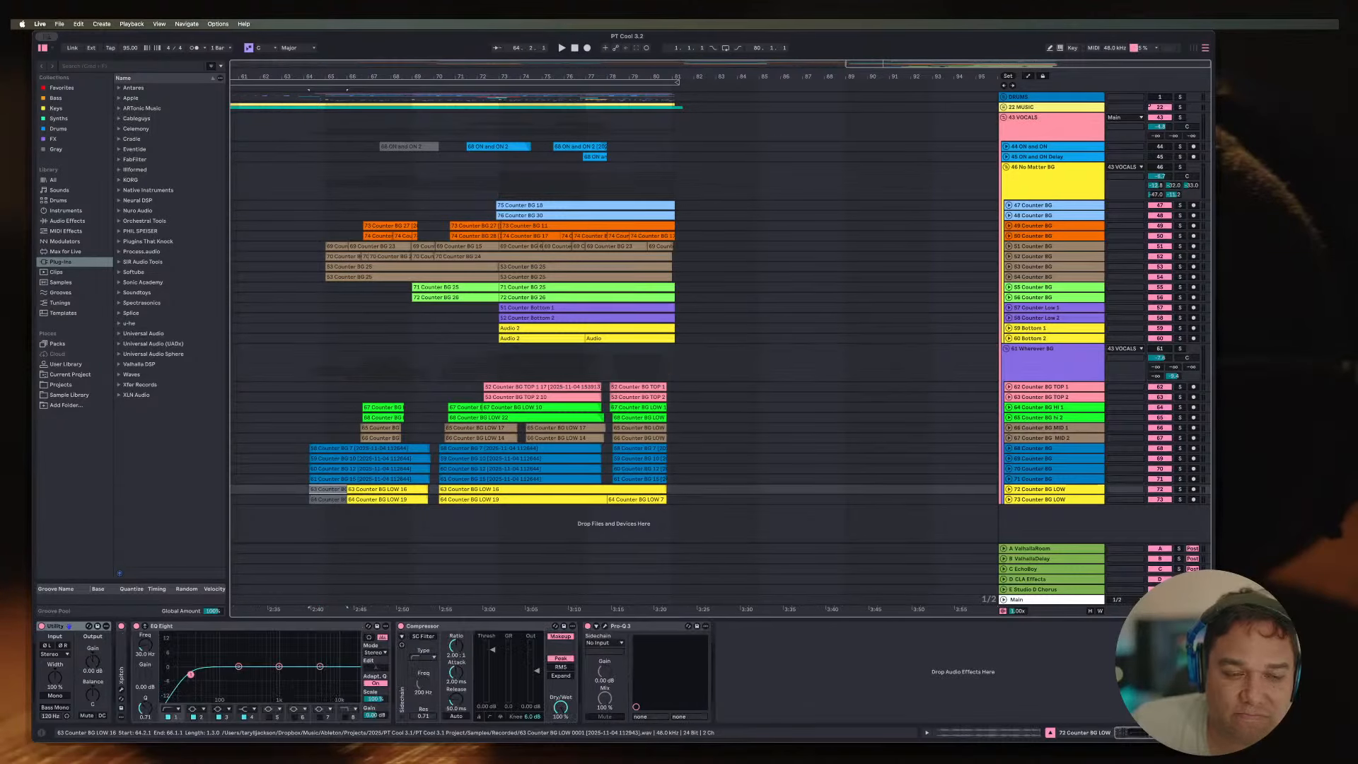
left_click(328, 499)
key("0")
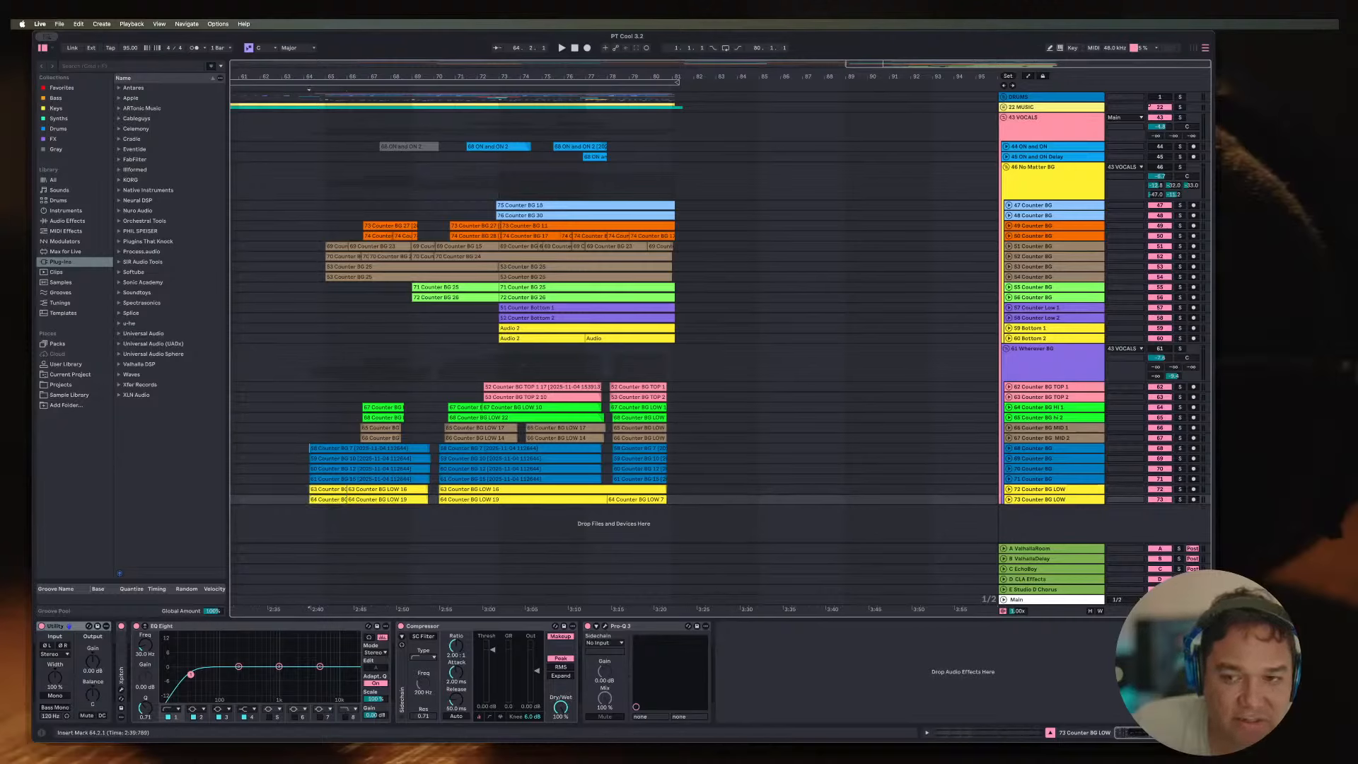
left_click(309, 362)
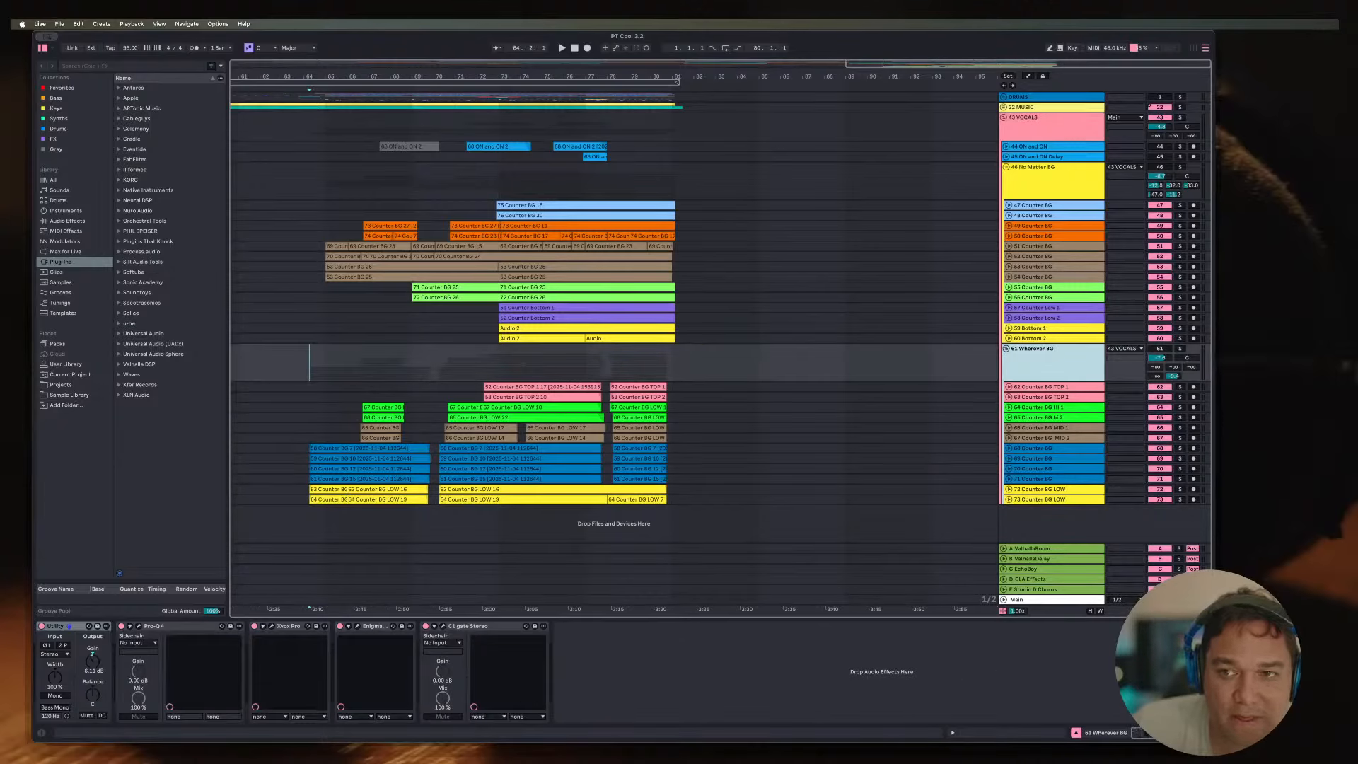
Step: Play the Wherever BG stack from just before its first clips at bar 64 through to the end
left_click(309, 363)
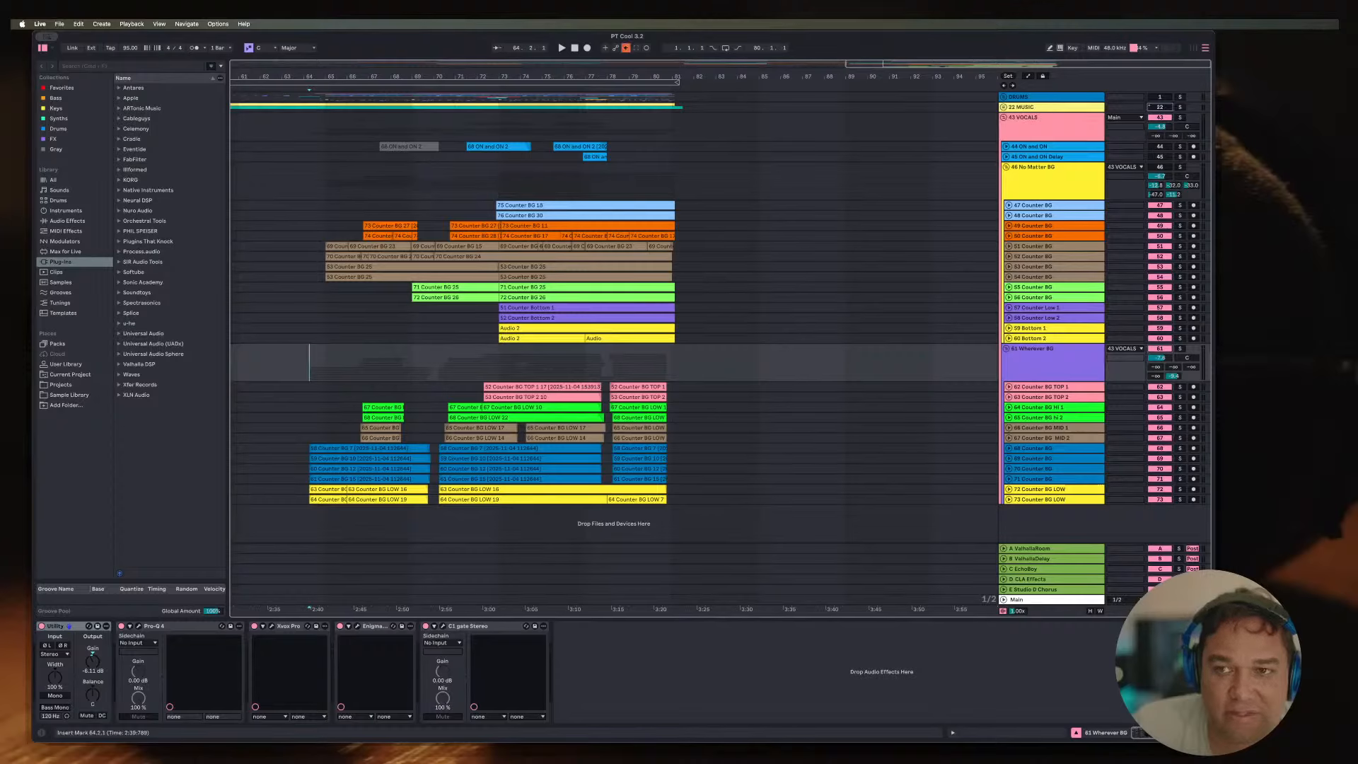
left_click(314, 417)
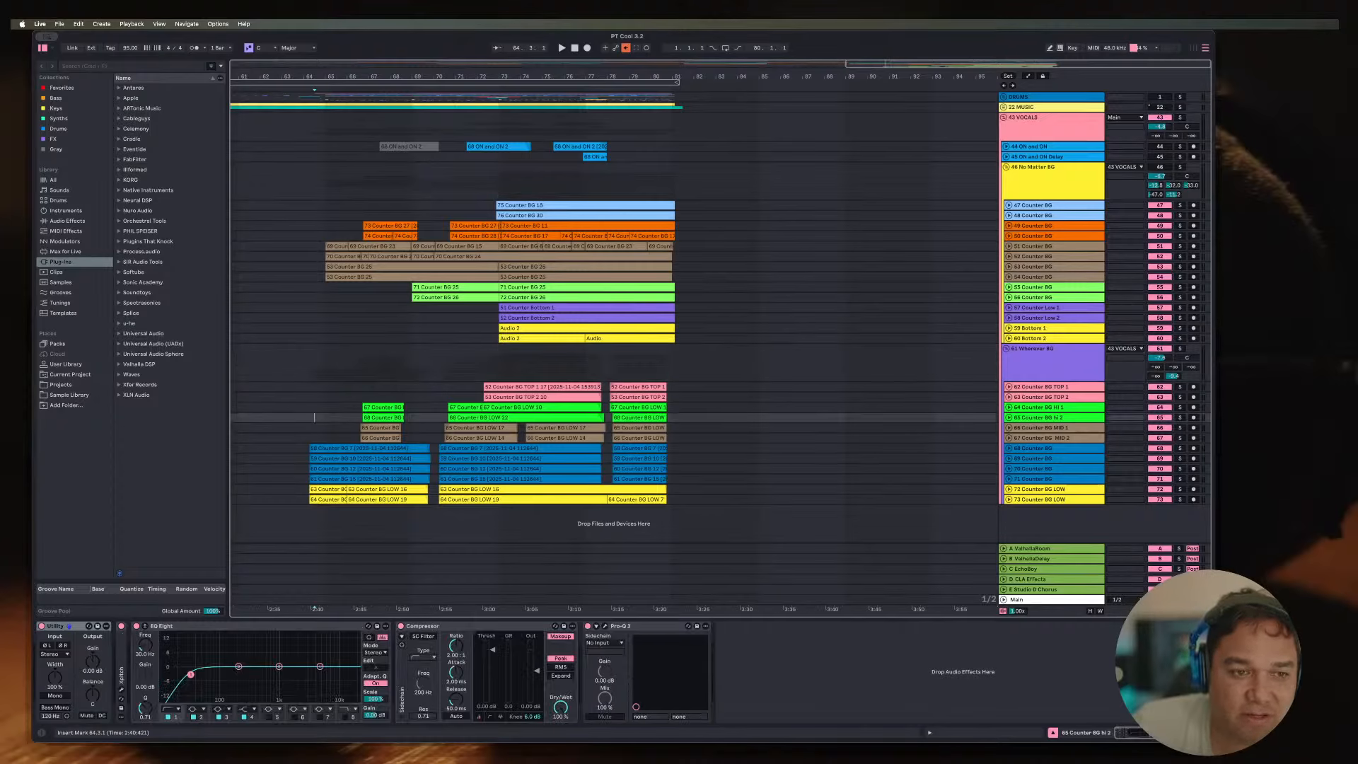
left_click(303, 427)
key("space")
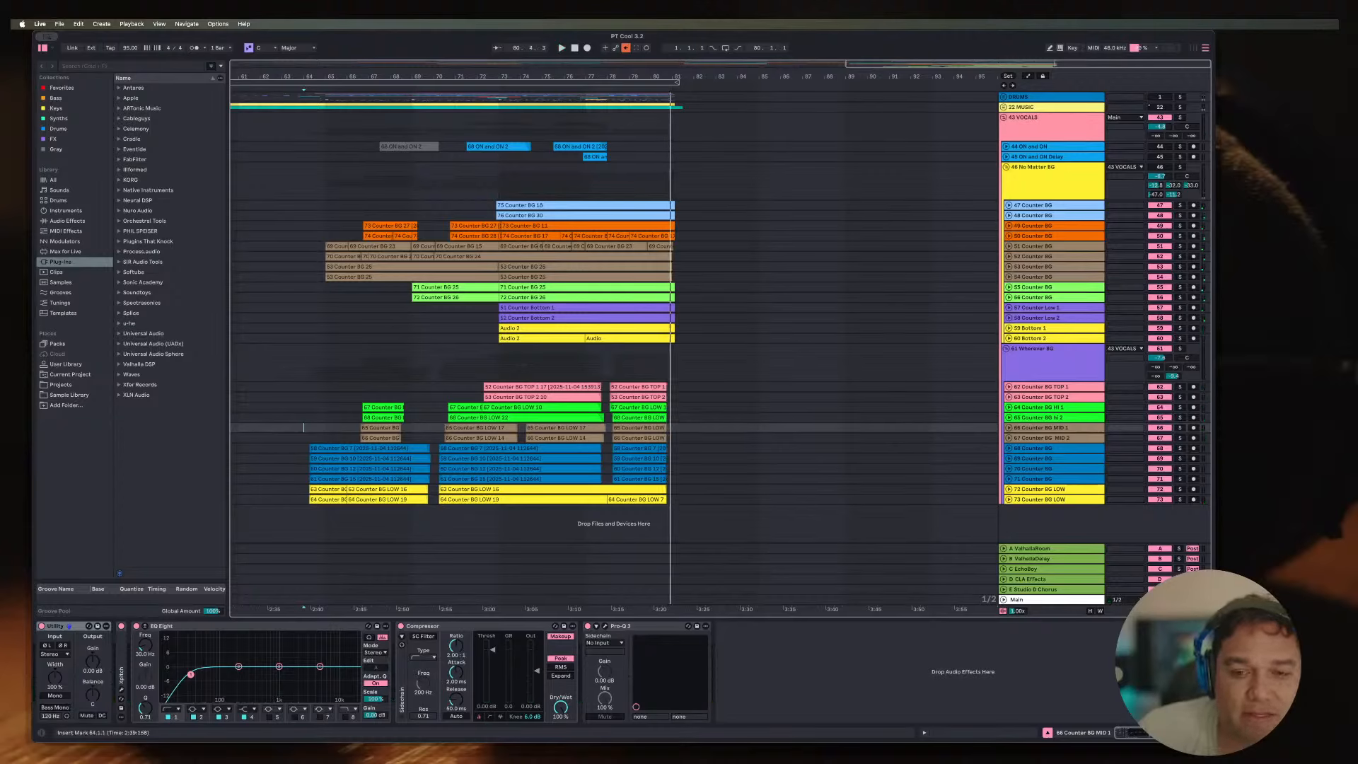
Step: Deactivate the opening clips on Counter BG LOW tracks 72 and 73, from bar 64.2
left_click(328, 489)
left_click(329, 500)
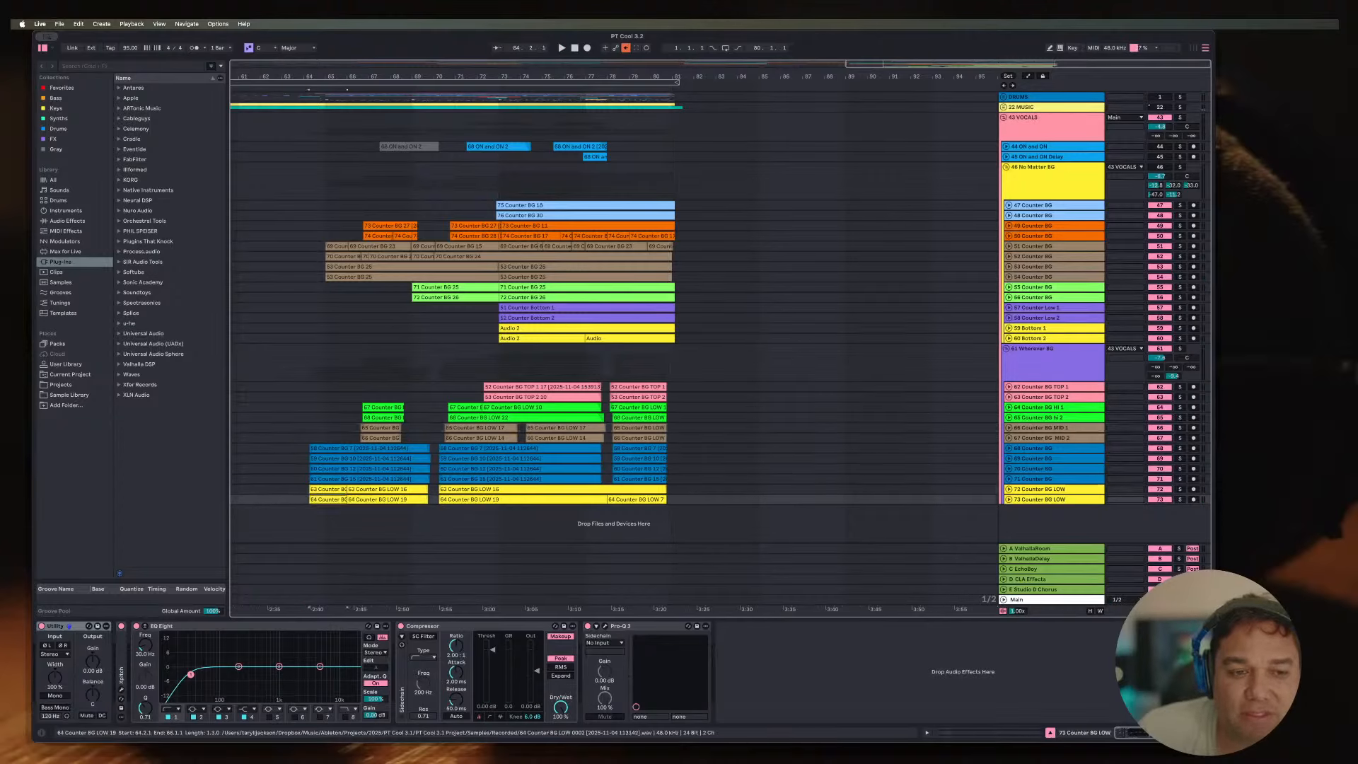
left_click(328, 489, "shift")
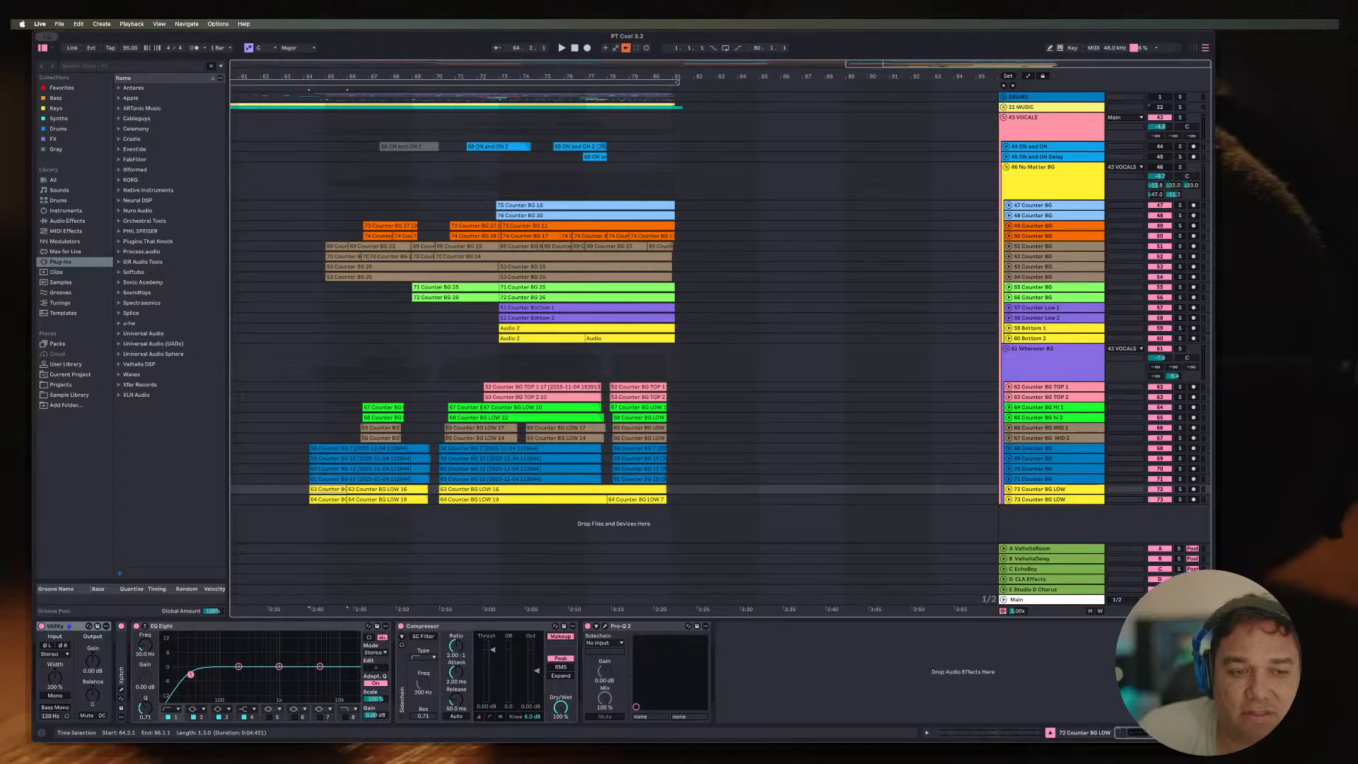
left_click(328, 500, "shift")
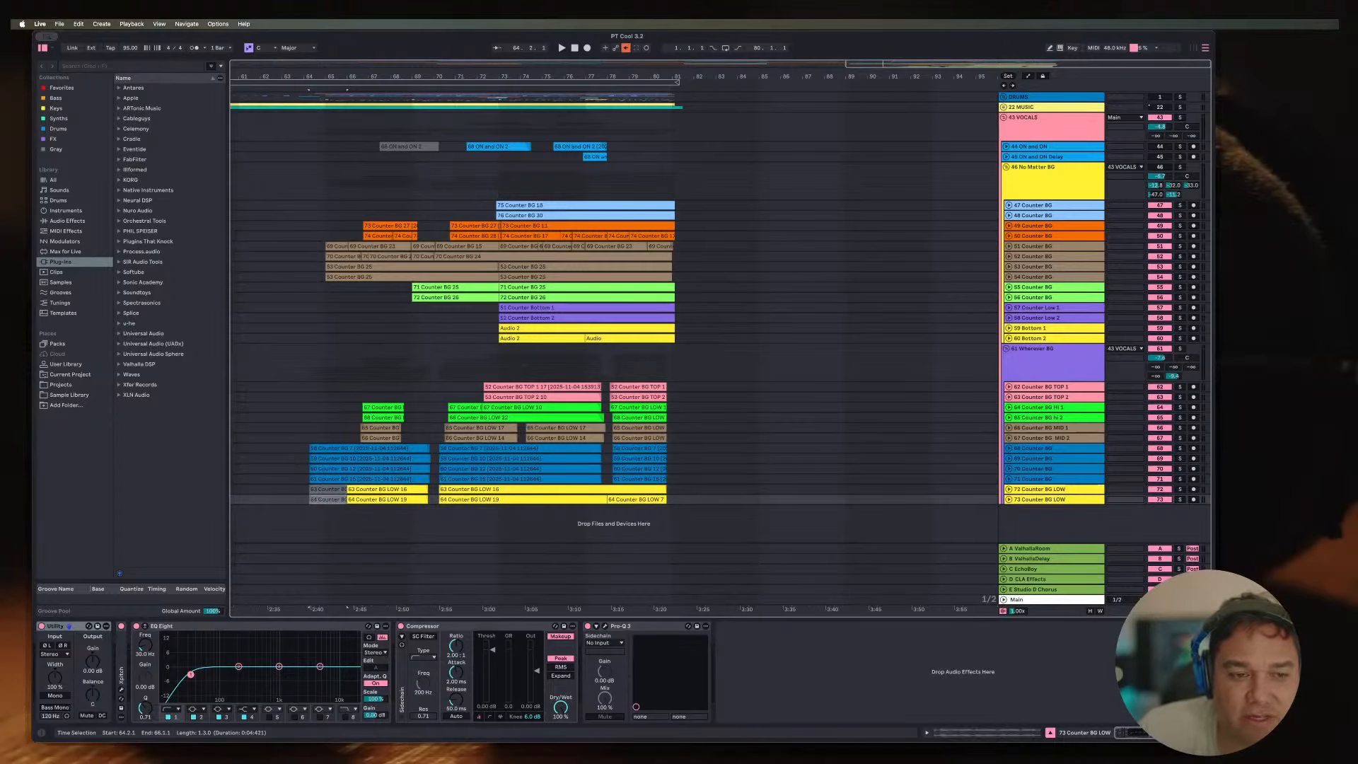
Step: Examine where the No Matter BG parts enter, marking bars 65 to about 68 across Counter BG tracks 51 to 55
left_click(315, 428)
scroll(314, 428, "up", 3)
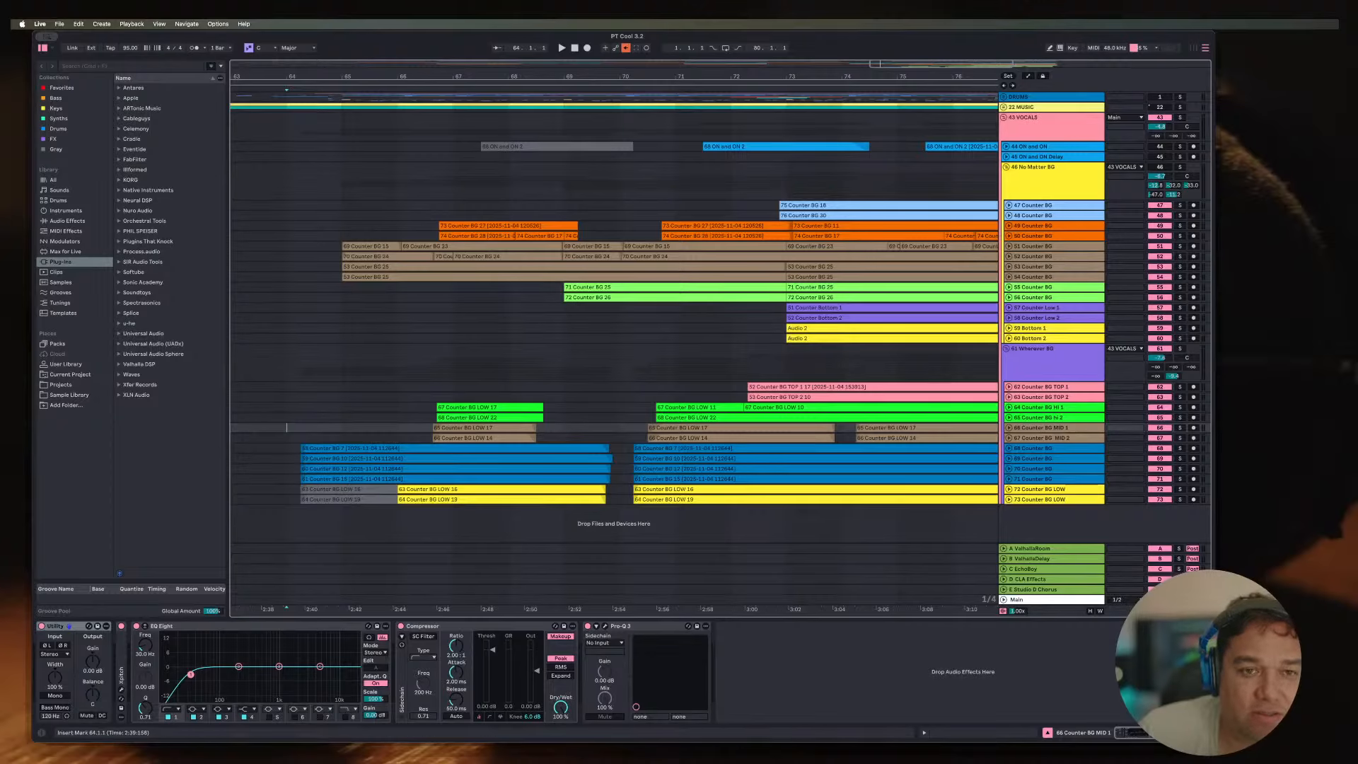
mouse_move(564, 287)
left_mouse_down()
mouse_move(342, 298)
mouse_move(564, 298)
left_mouse_up()
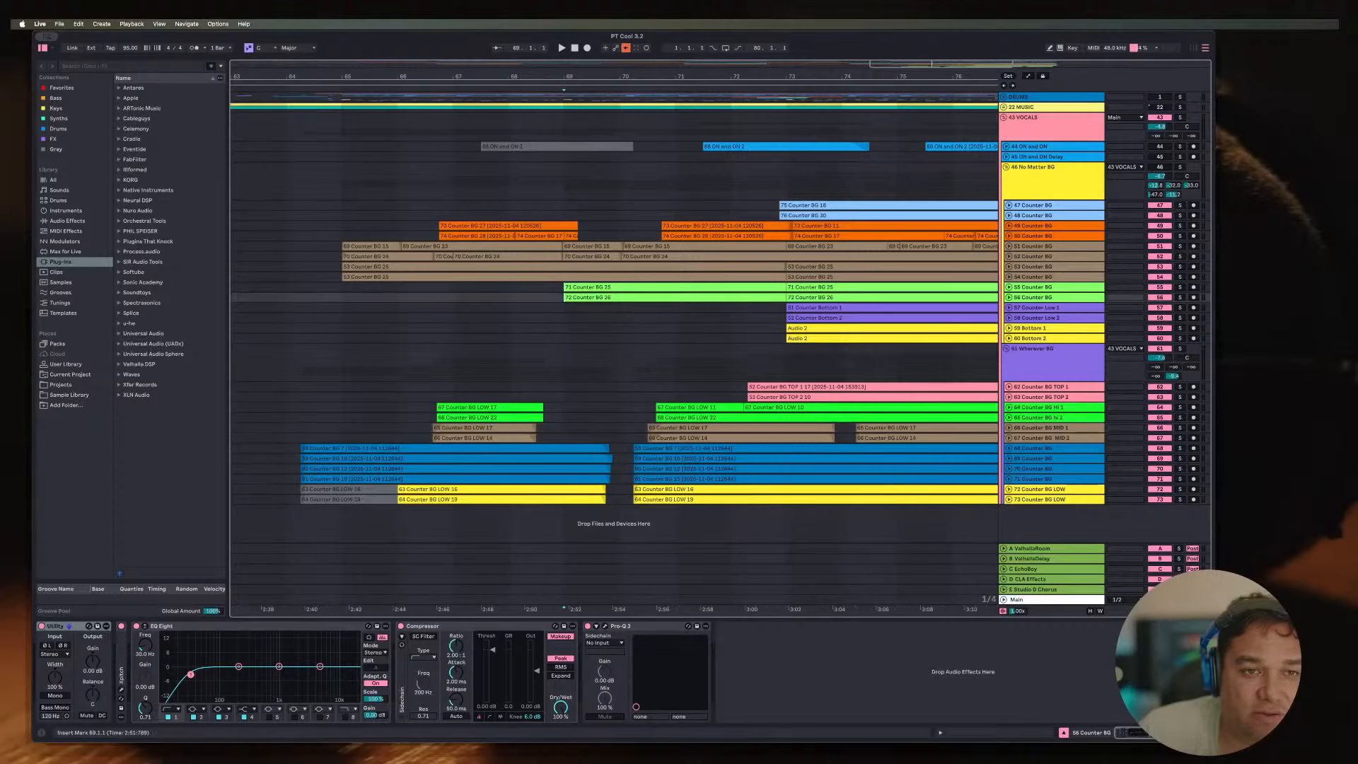
left_click_drag(342, 245, 551, 287)
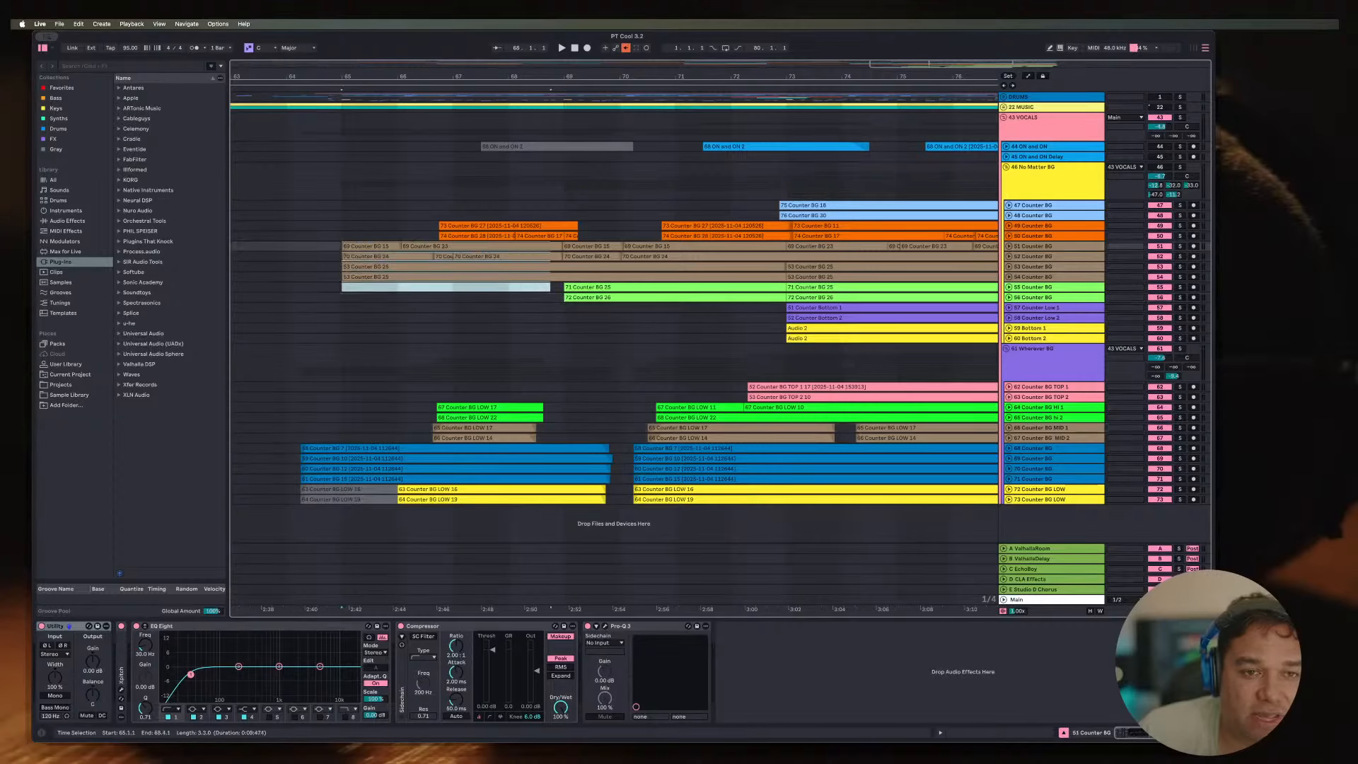
left_click(397, 428)
Step: Reactivate the opening clips on Counter BG LOW tracks 72 and 73 and play the entry from bar 64
left_click(367, 490)
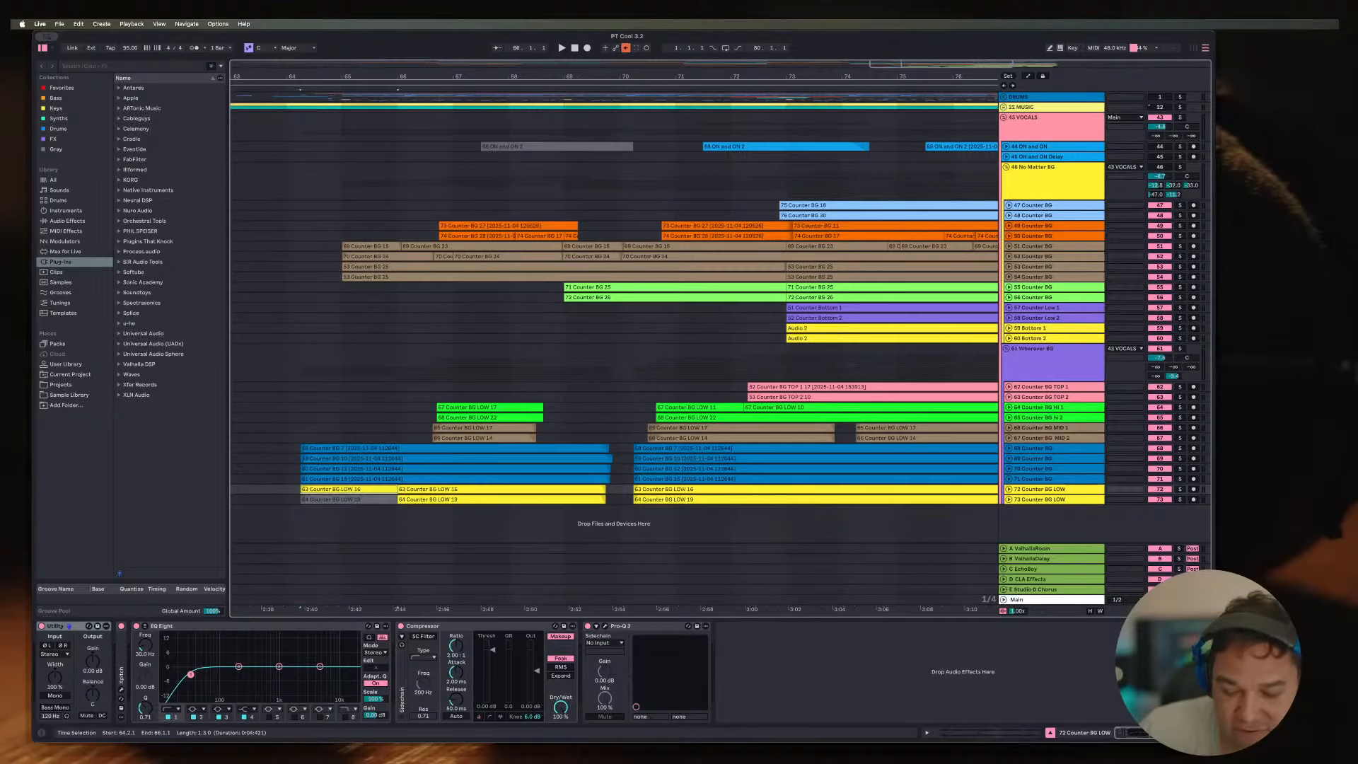
key("0")
left_click(301, 428)
key("space")
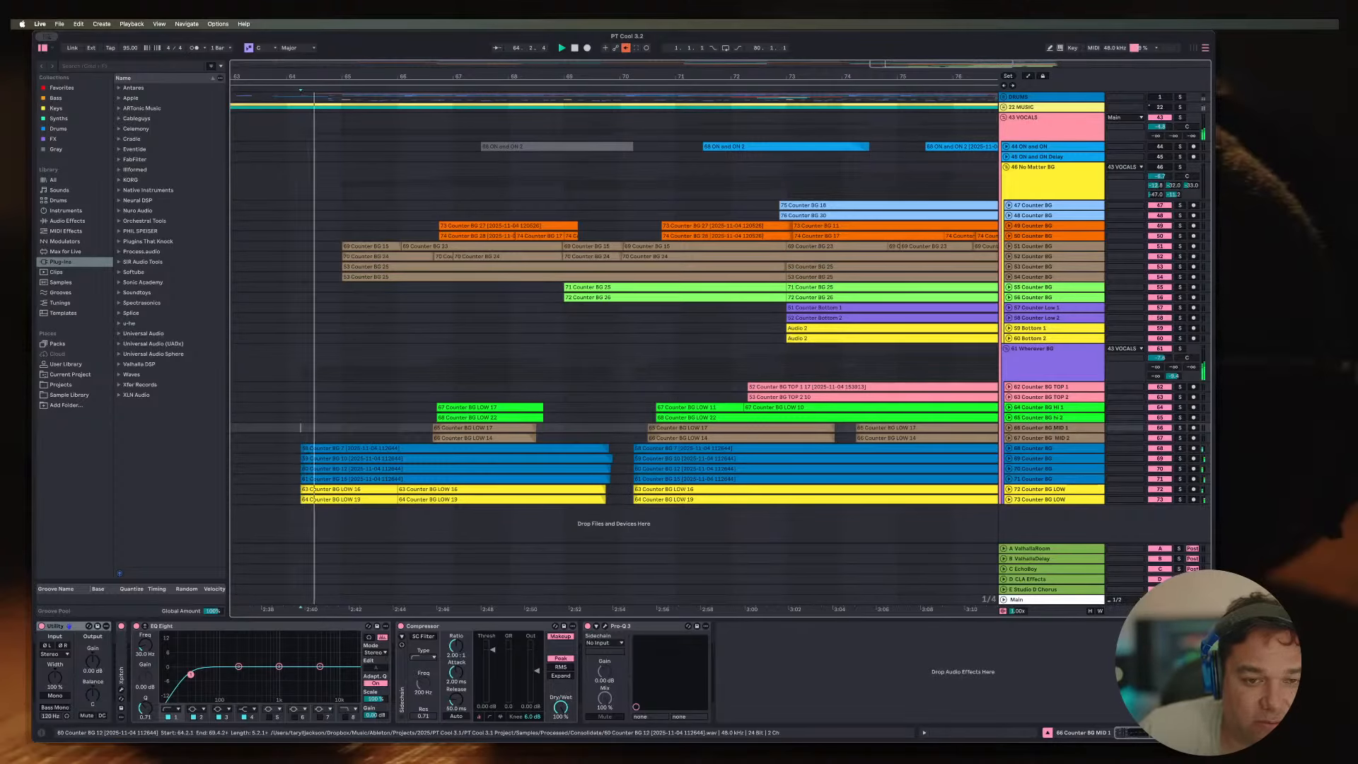
key("space")
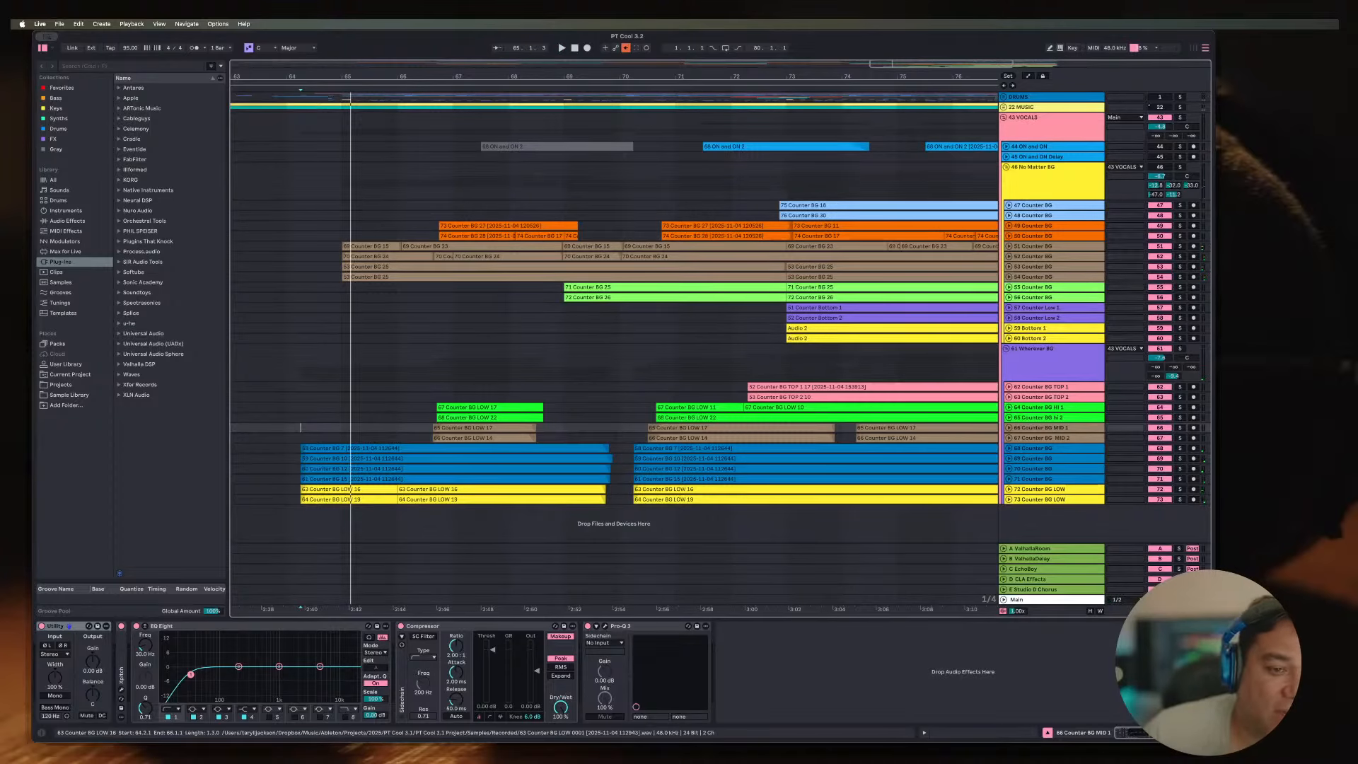
Step: Deactivate the opening clips on both Counter BG LOW tracks, 72 and 73
left_click(350, 489)
key("0")
left_click(349, 500)
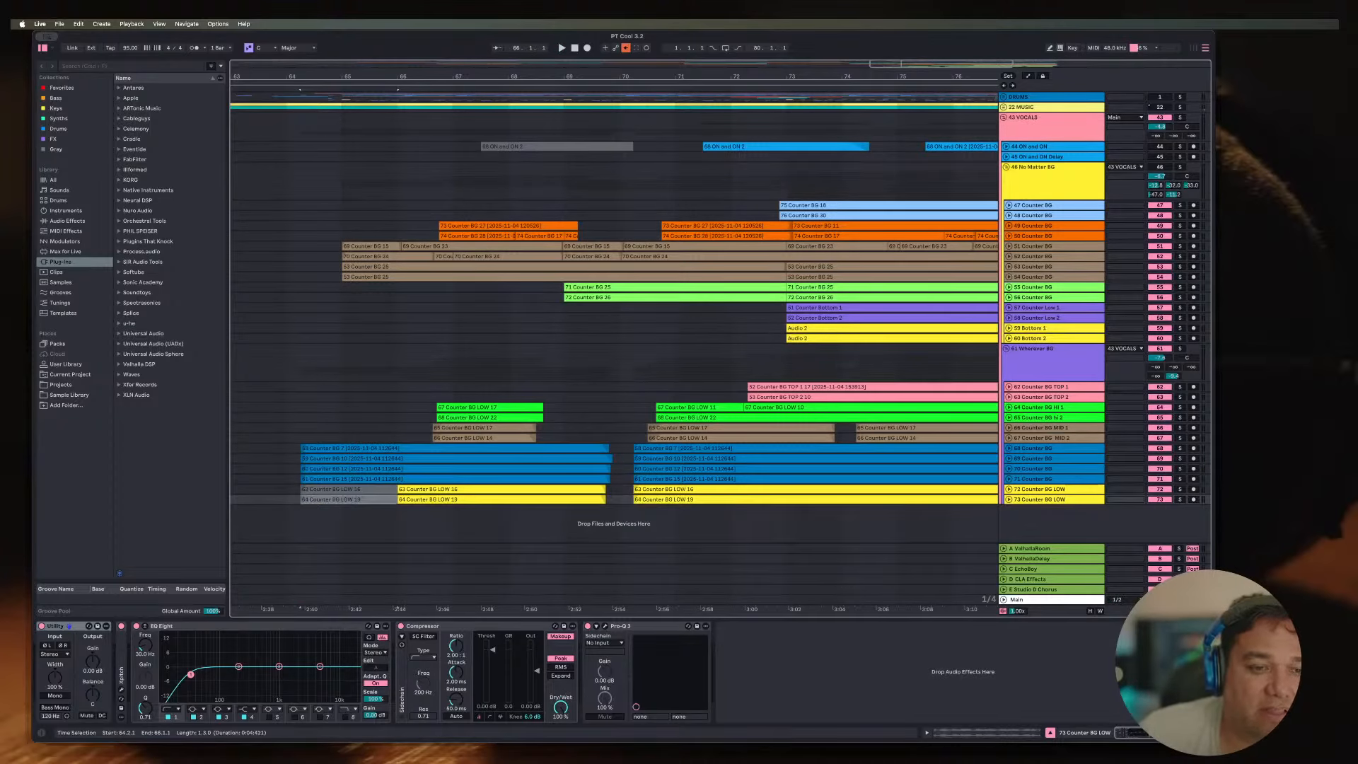
key("0")
Step: Play the background vocals from bar 64 into the TOP part's entry and restart playback from bar 72
left_click(301, 407)
left_click(301, 427)
key("space")
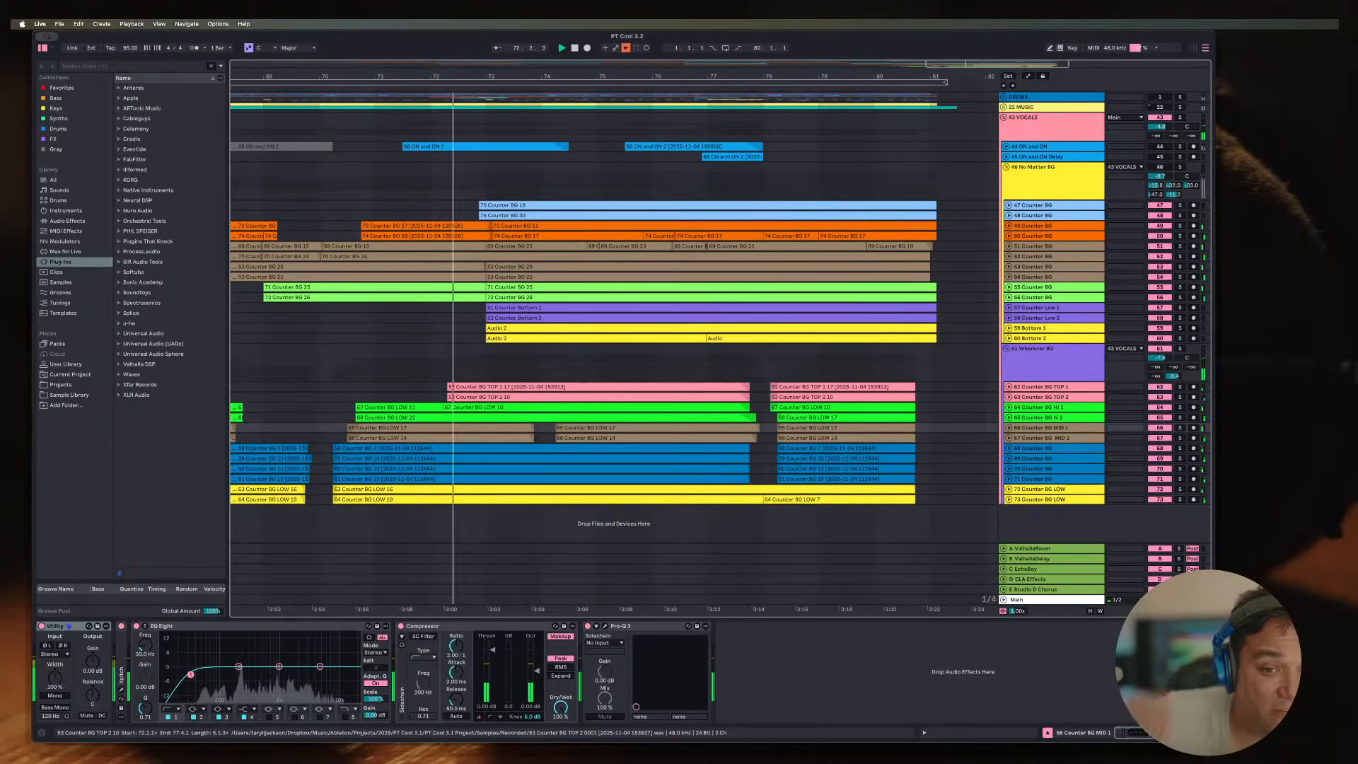
key("space")
left_click(432, 364)
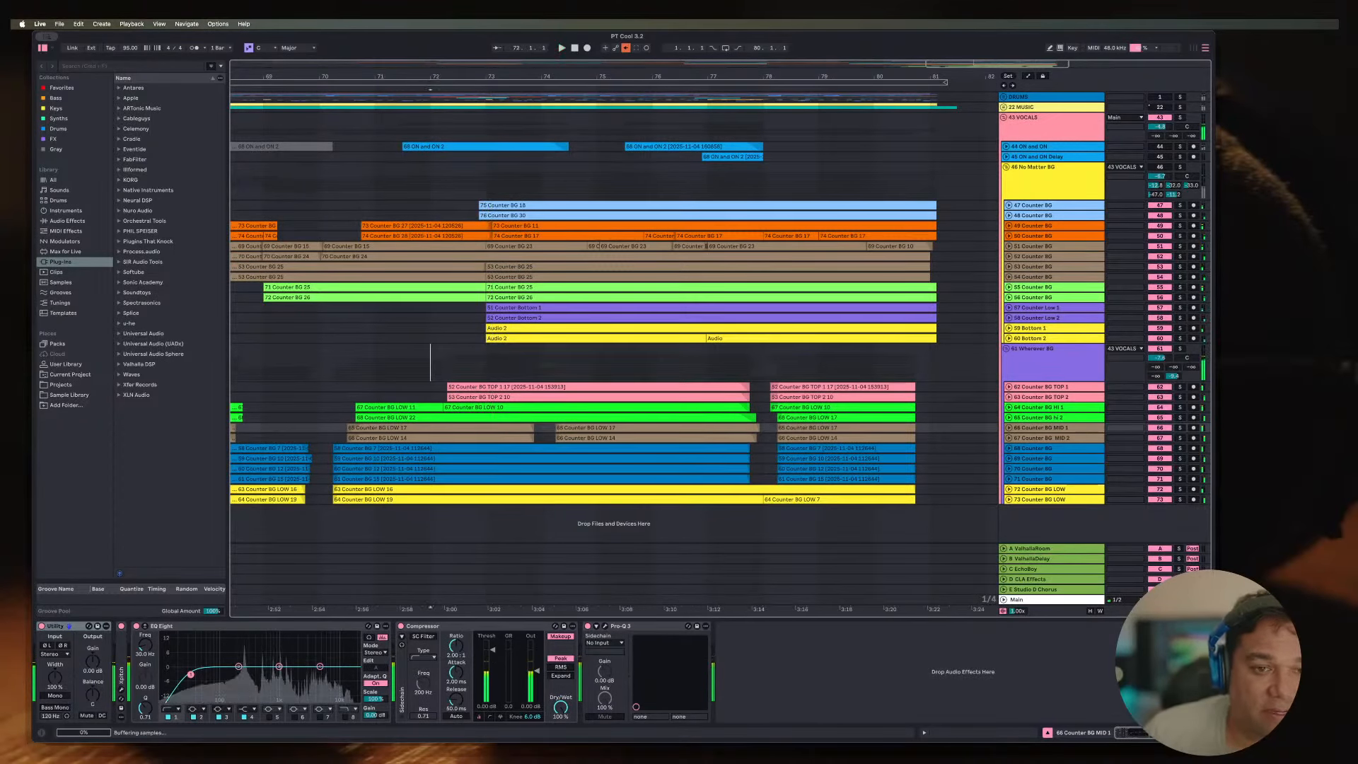
Step: Unfold Counter BG TOP 1, solo it and listen to the start of its first clip
left_click(481, 387)
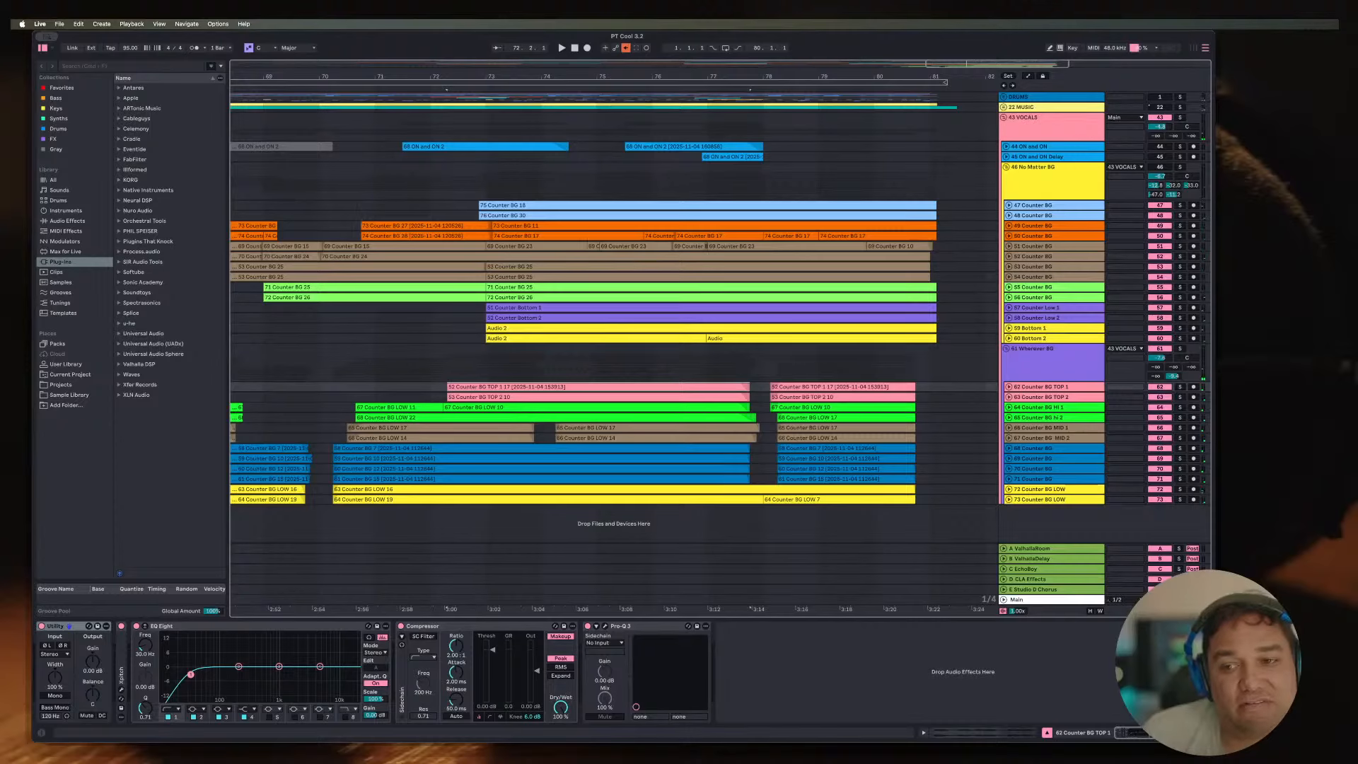
key("u")
left_click(1180, 387)
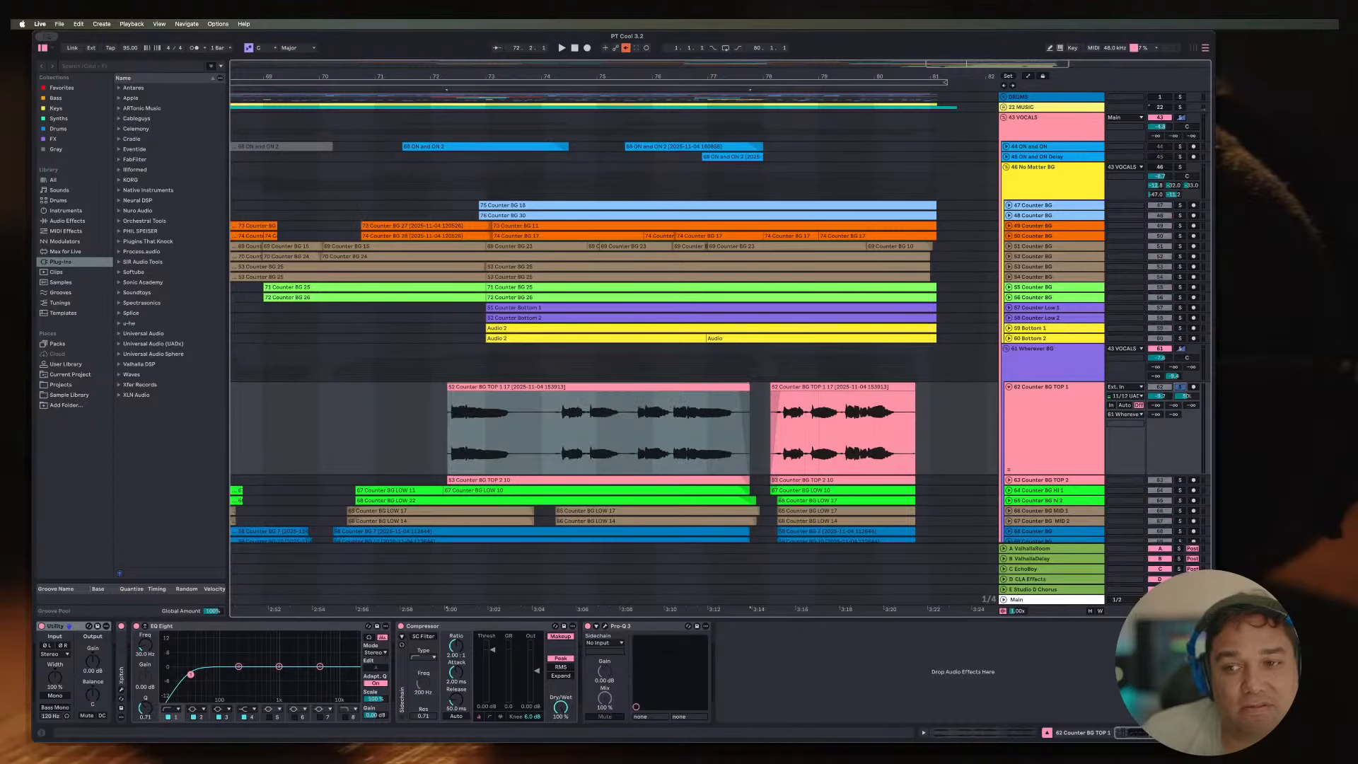
left_click(447, 432)
key("space")
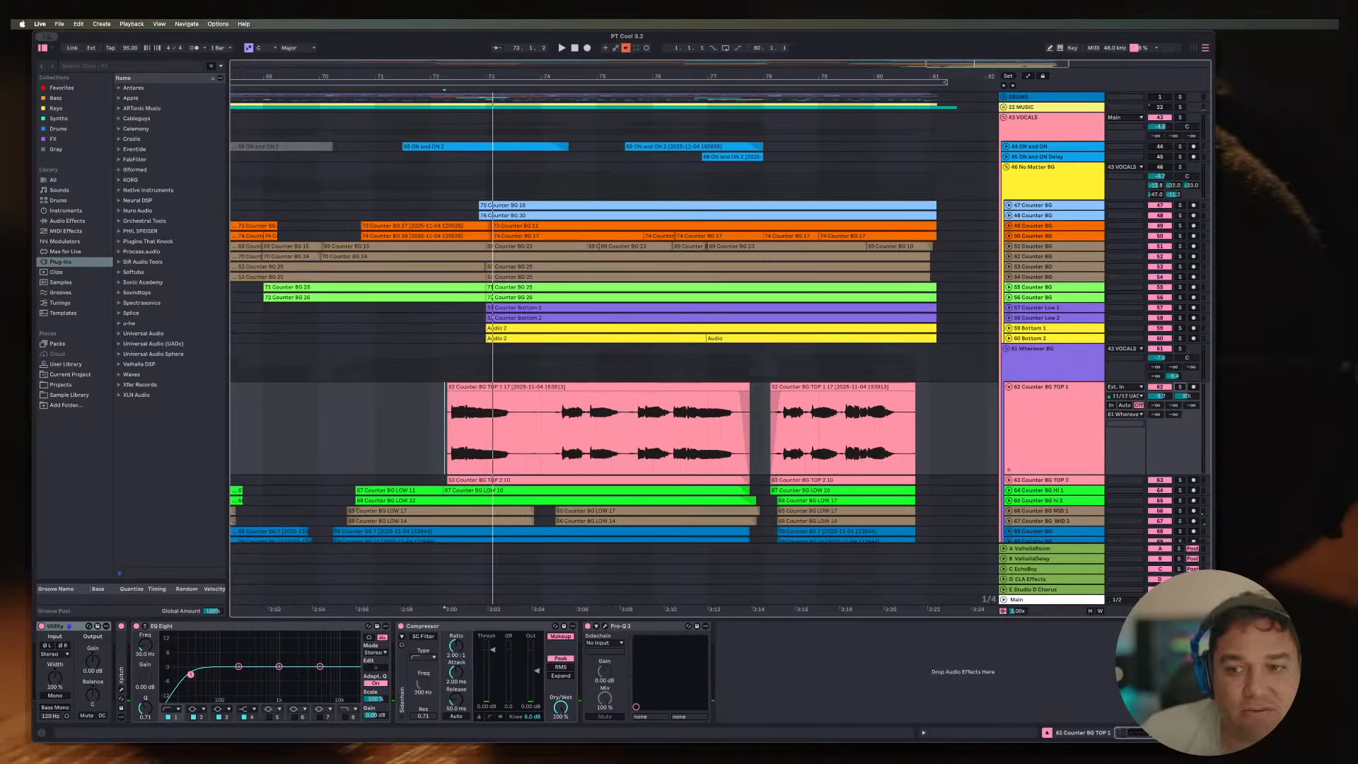
Step: Fold Counter BG TOP 1 again and play the full vocal stack from bar 72
left_click(1009, 387)
left_click(430, 387)
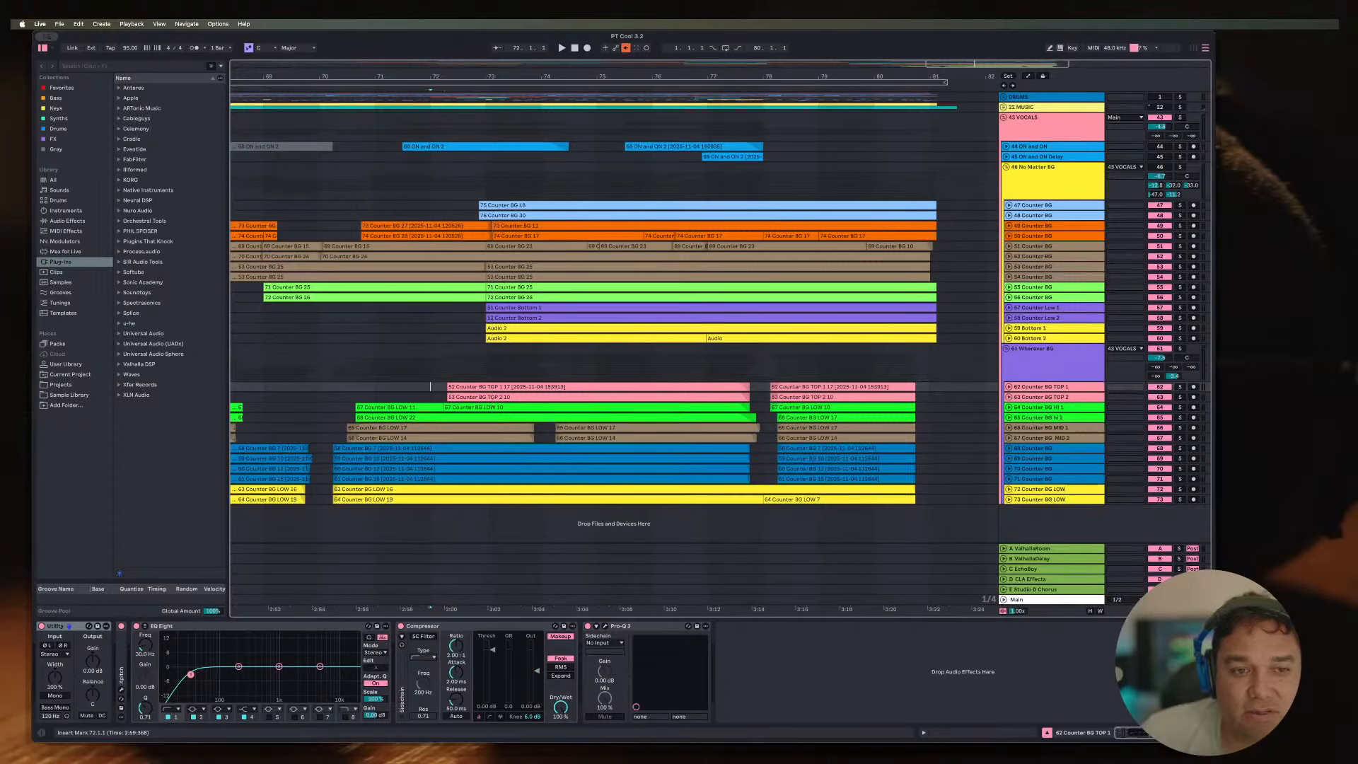
key("space")
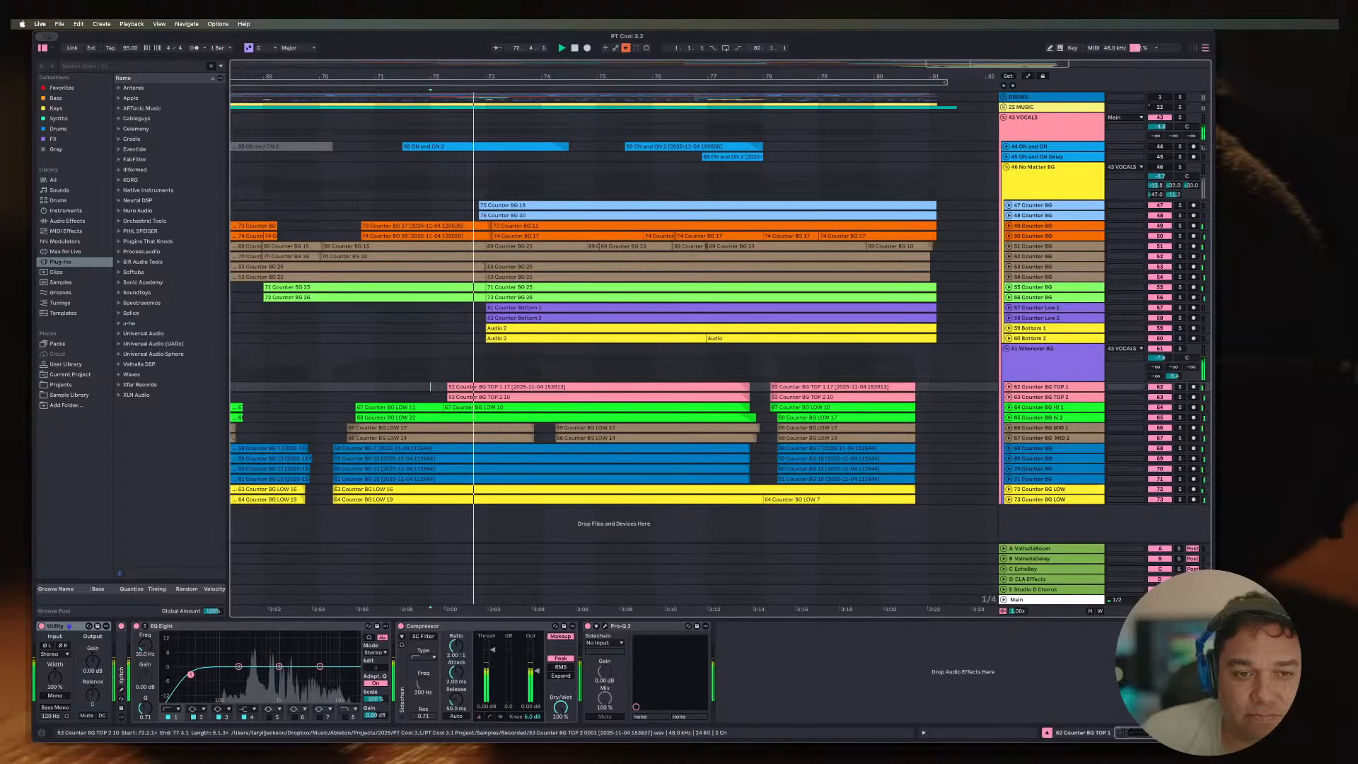
key("space")
Step: Play the background vocals from bar 70.2 through the second phrase to about bar 78
left_click(333, 387)
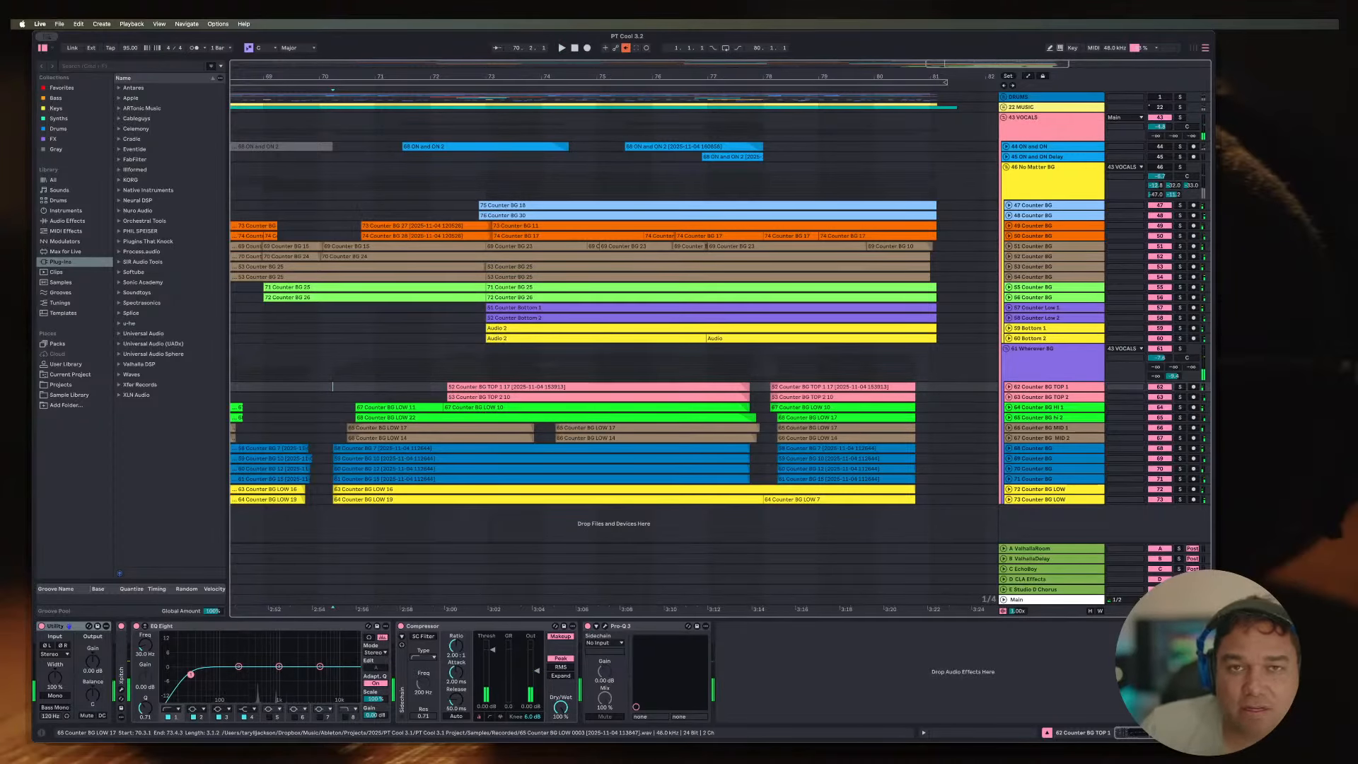
key("minus")
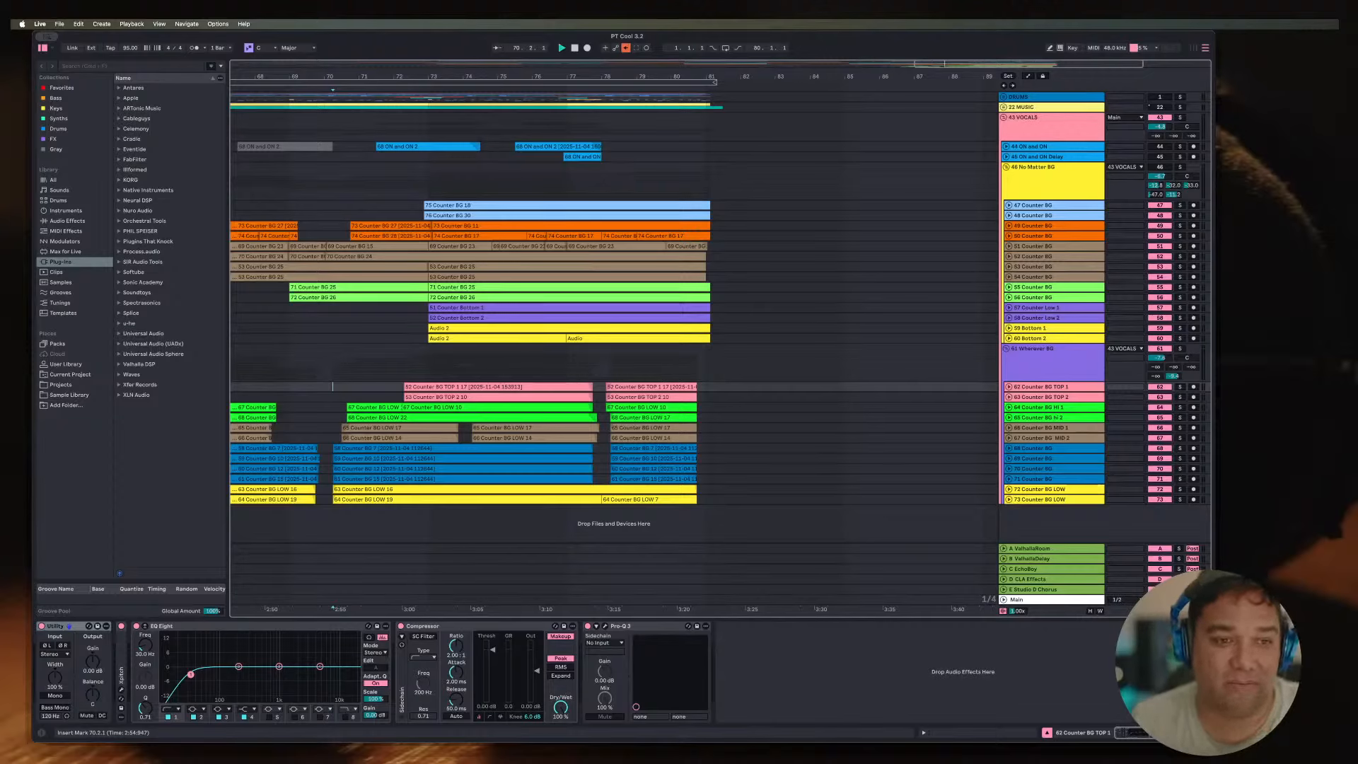
key("space")
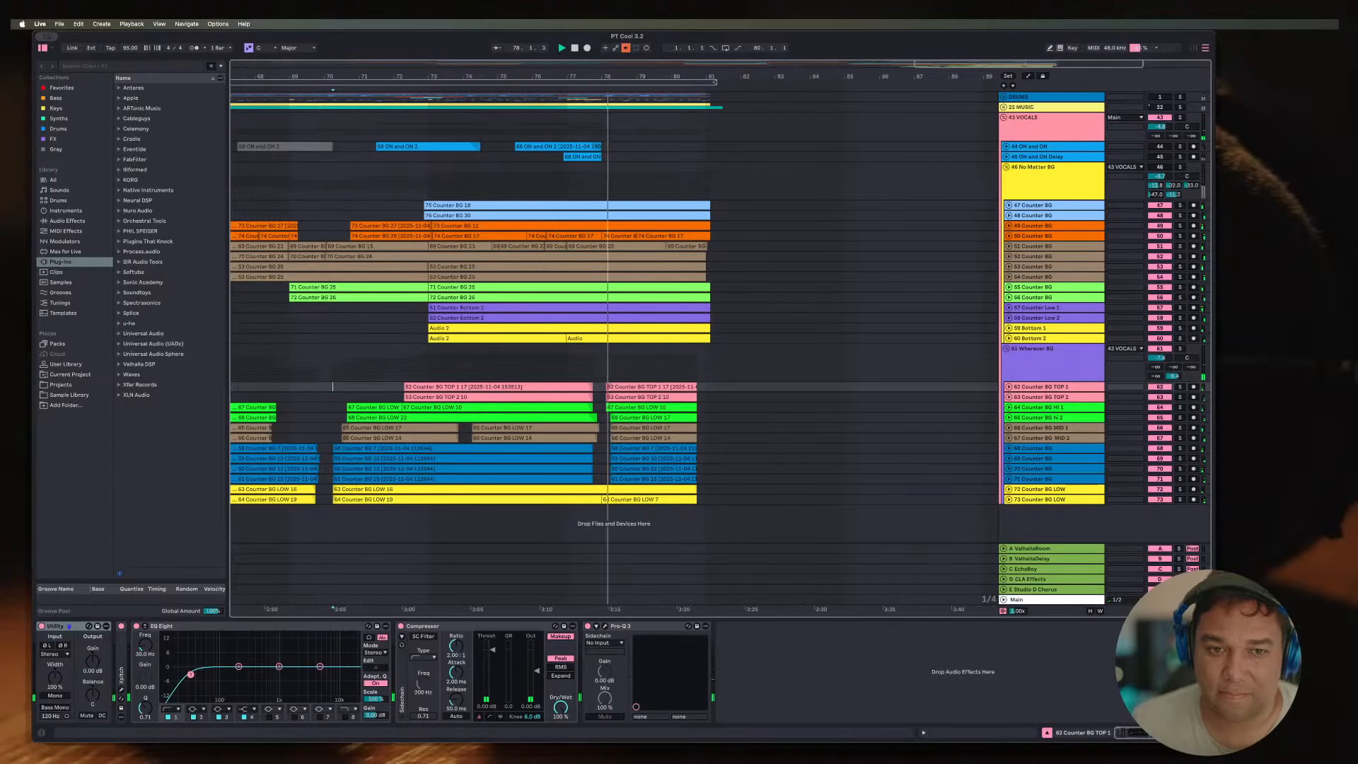
key("space")
left_click(1006, 349)
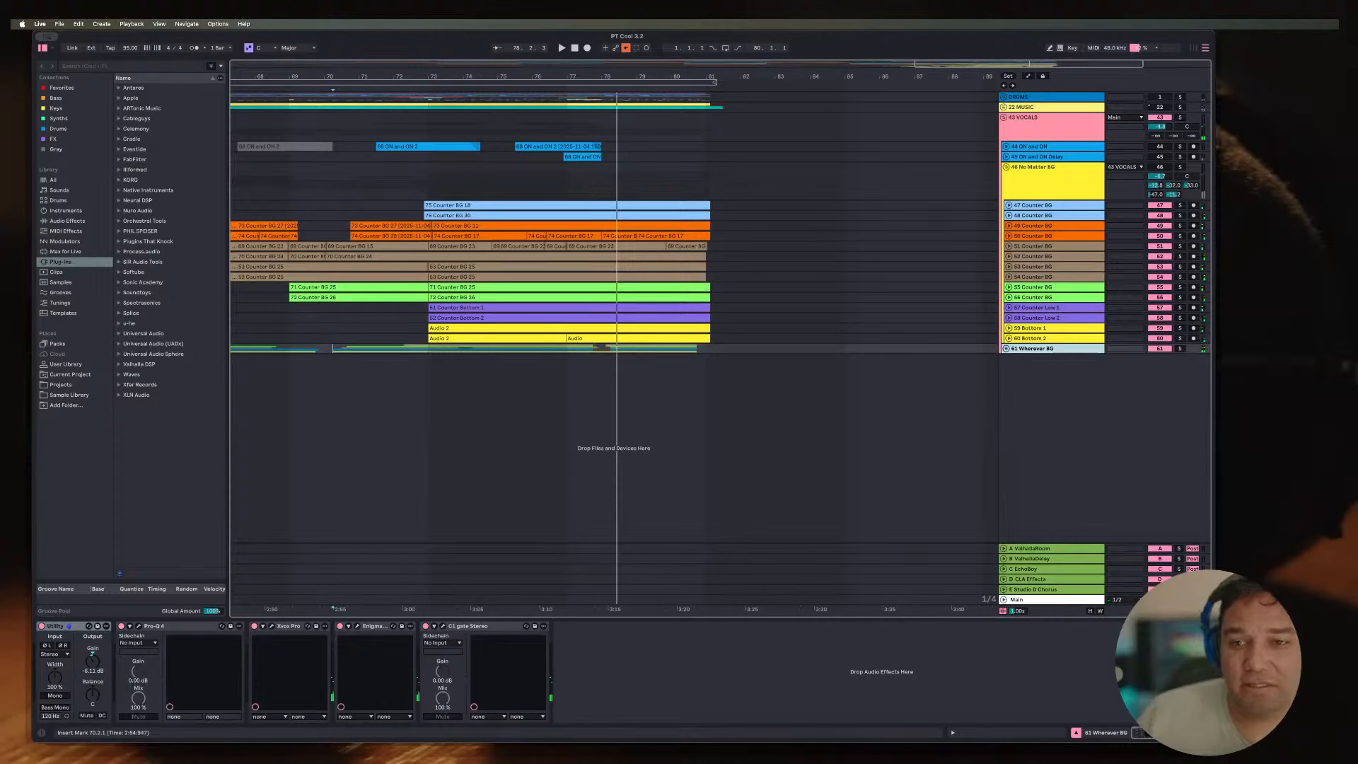
left_click(1006, 349)
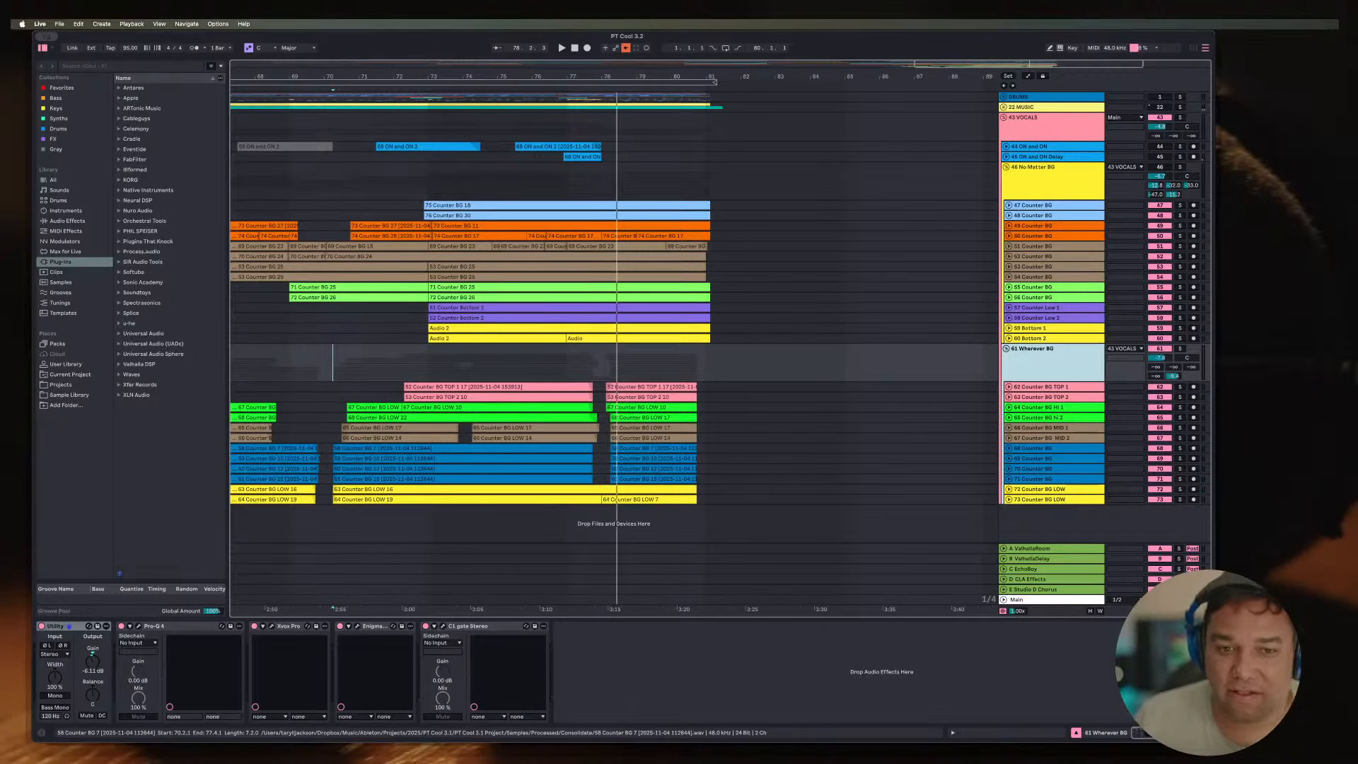
key("u")
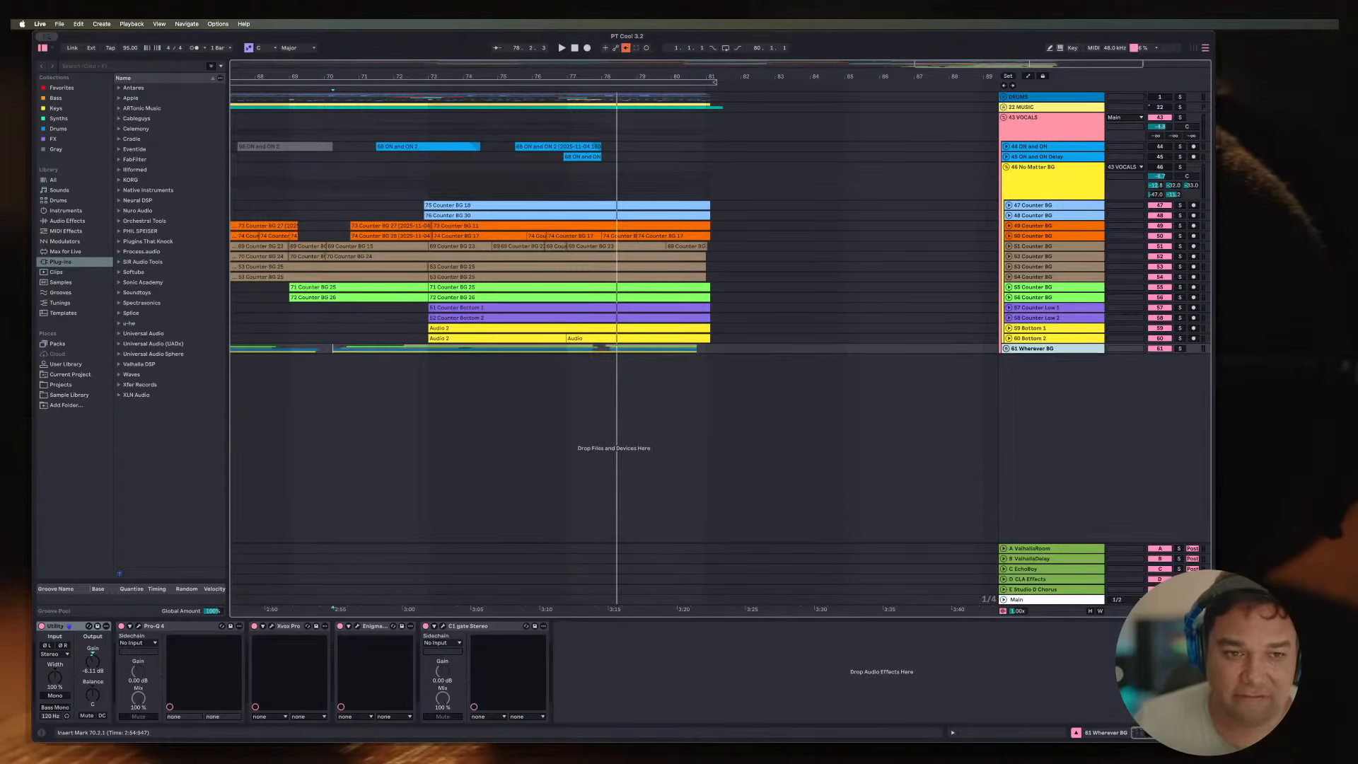
key("u")
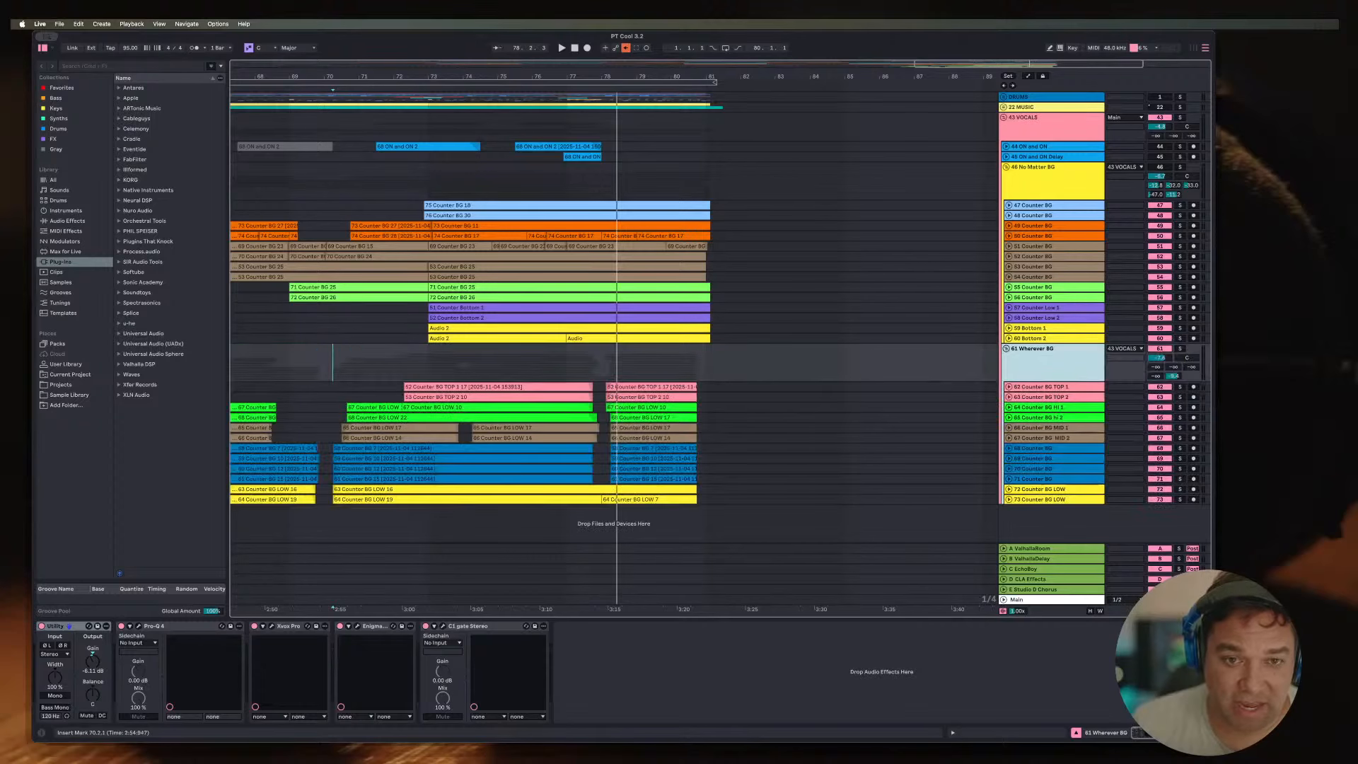
Step: Delete the deactivated opening clips at bar 64.2 on Counter BG LOW tracks 73 and 72
left_click(653, 448)
key("minus")
key("minus")
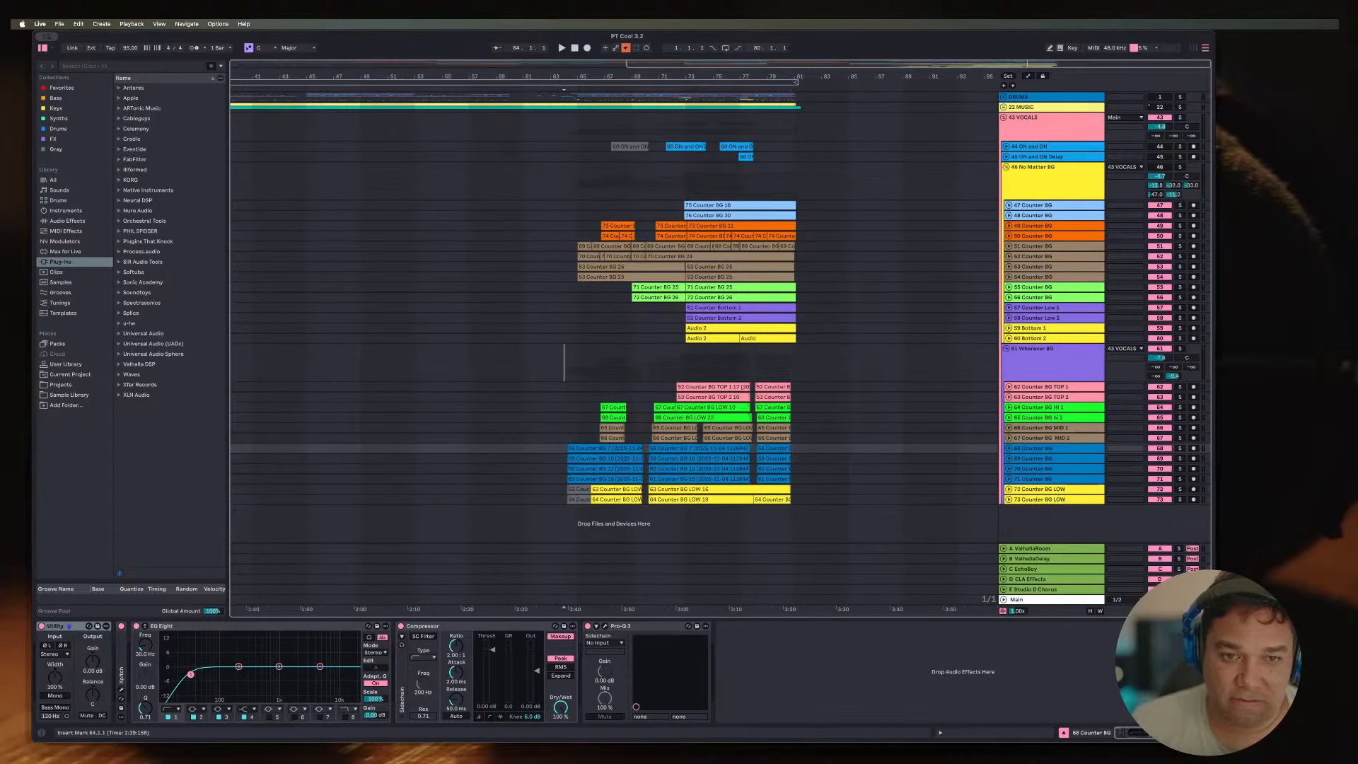
left_click(566, 363)
key("plus")
key("plus")
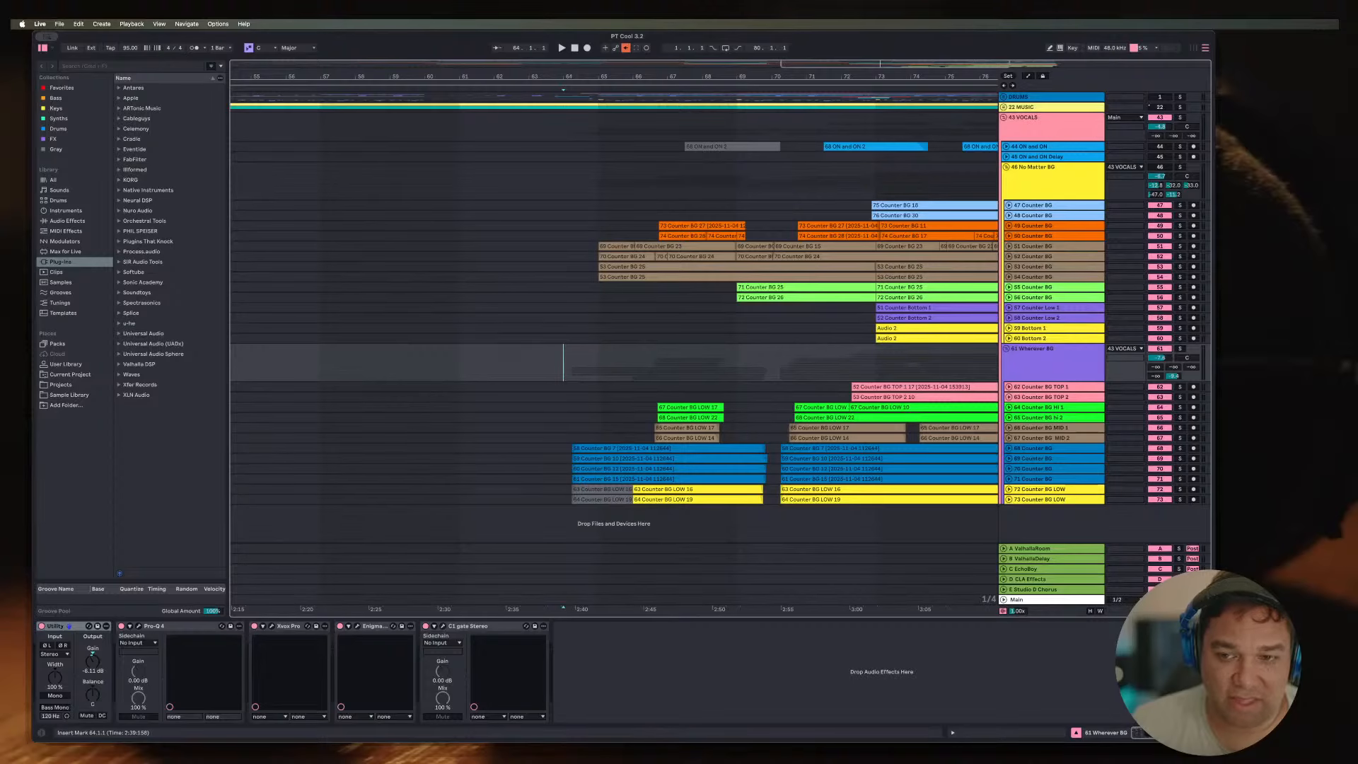
left_click(603, 499)
key("Delete")
left_click(602, 489)
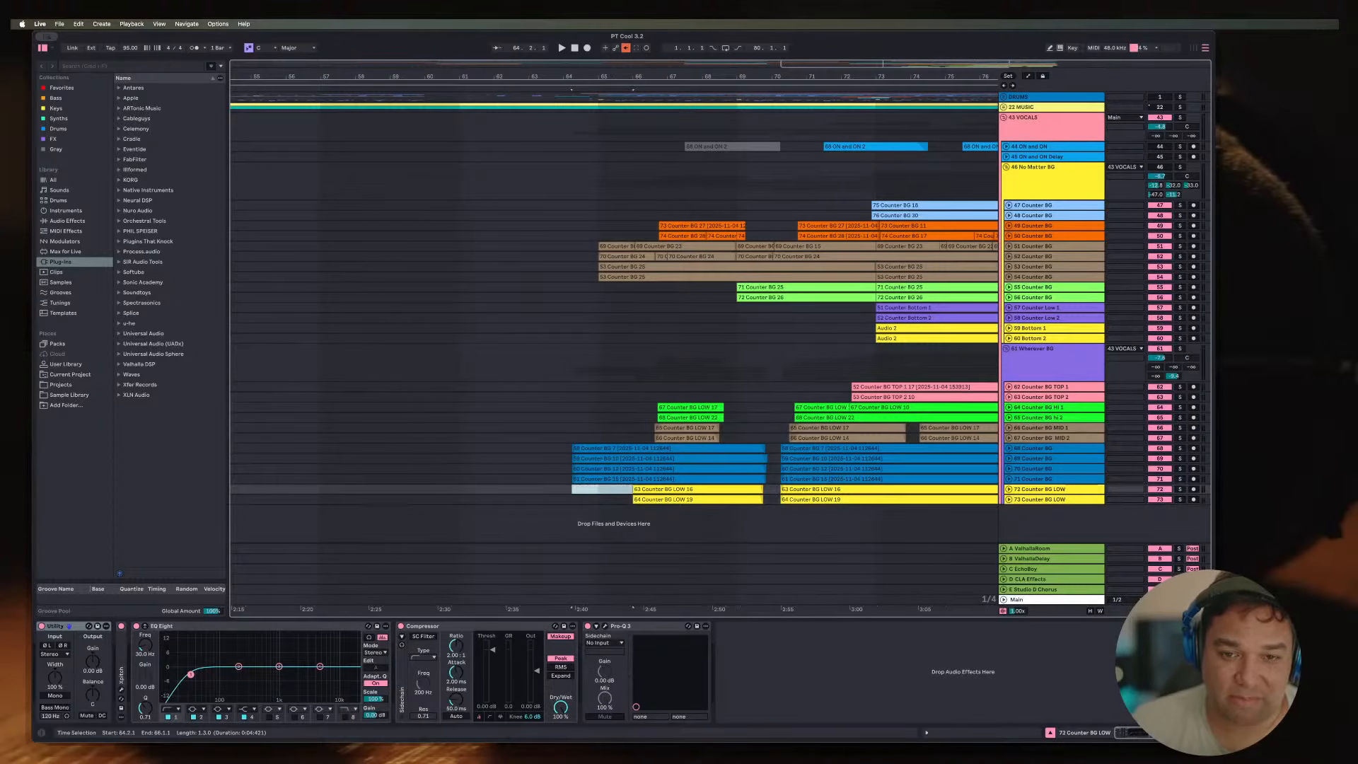
Step: Play the opening of the Wherever BG group from bar 64.1 for a short stretch
key("minus")
key("minus")
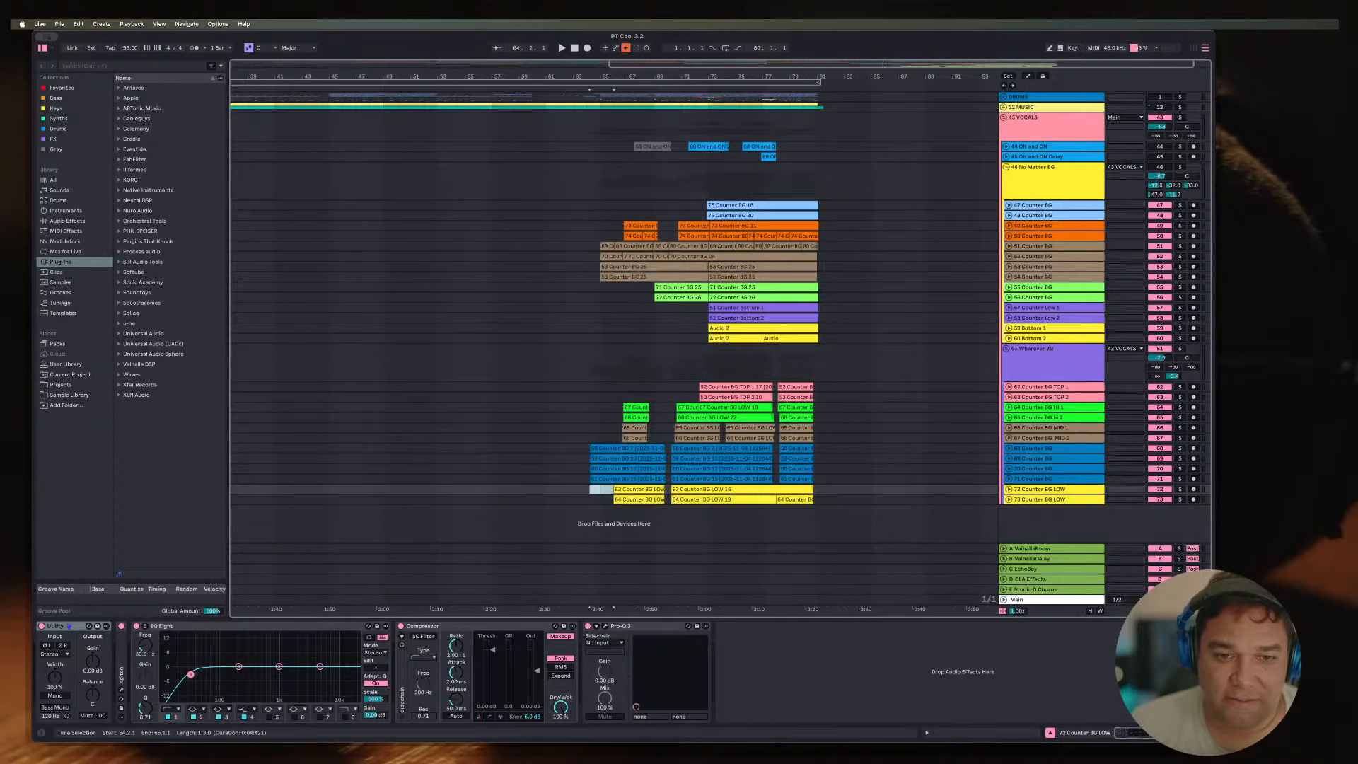
left_click(586, 387)
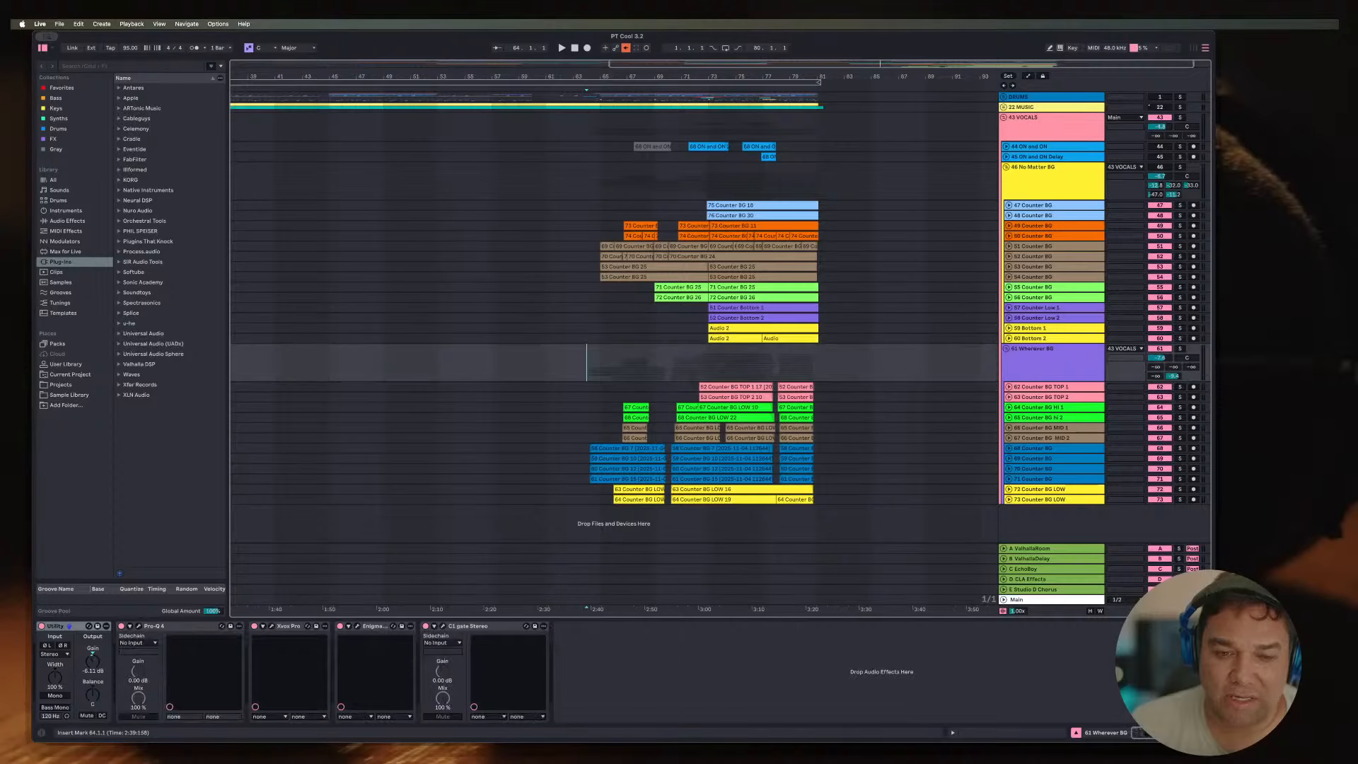
key("space")
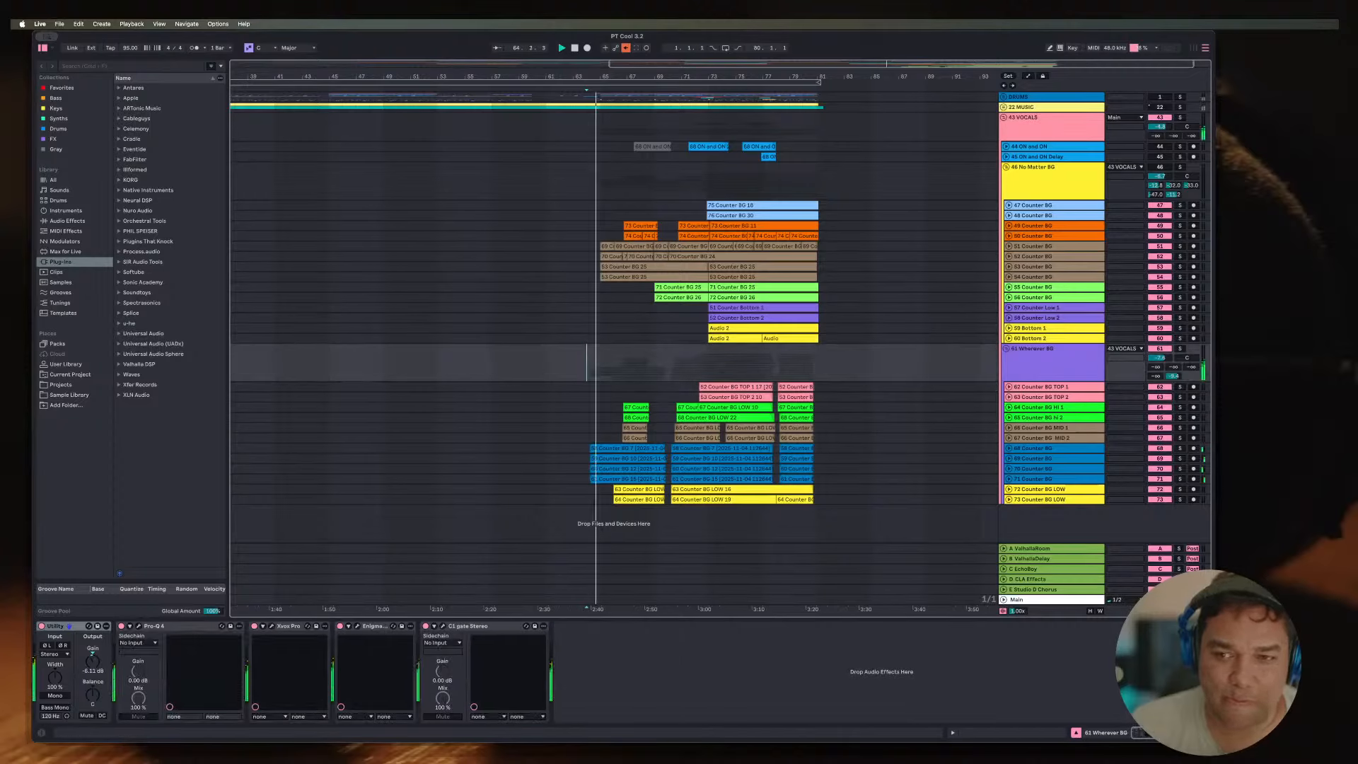
key("space")
Step: Turn off the Enigma plug-in and the plug-in directly before it on the Wherever BG group
left_click(1054, 364)
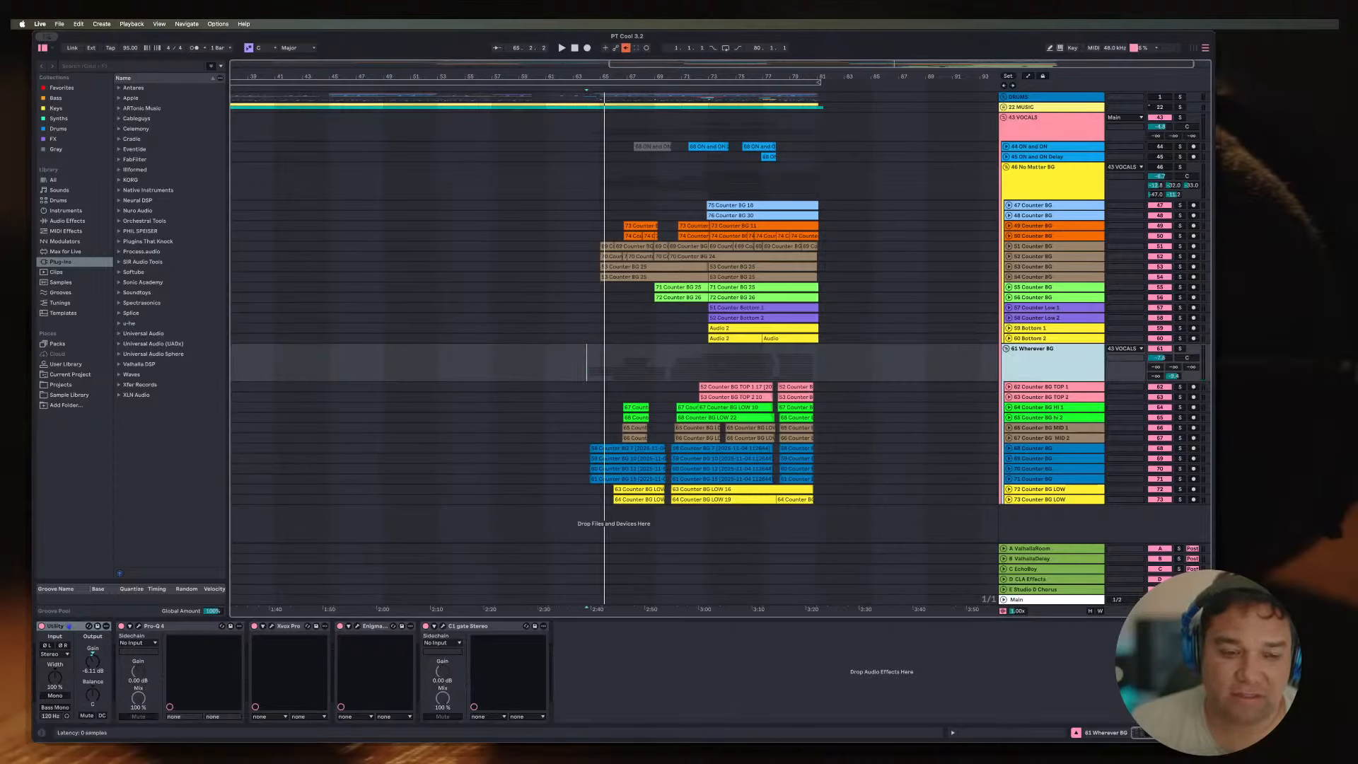
left_click(339, 626)
left_click(254, 626)
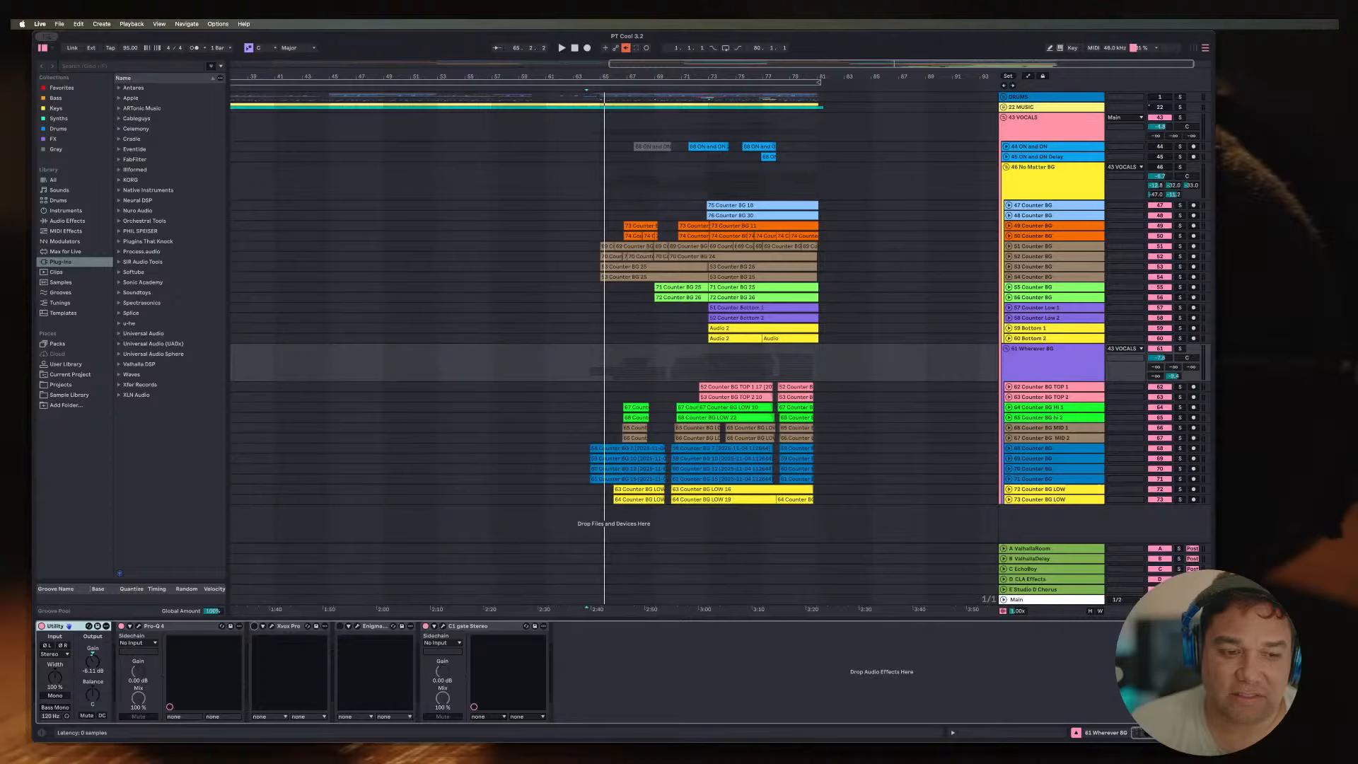
Step: Turn off the C1 gate on the Wherever BG group and play the background vocals from bar 64.1
left_click(425, 626)
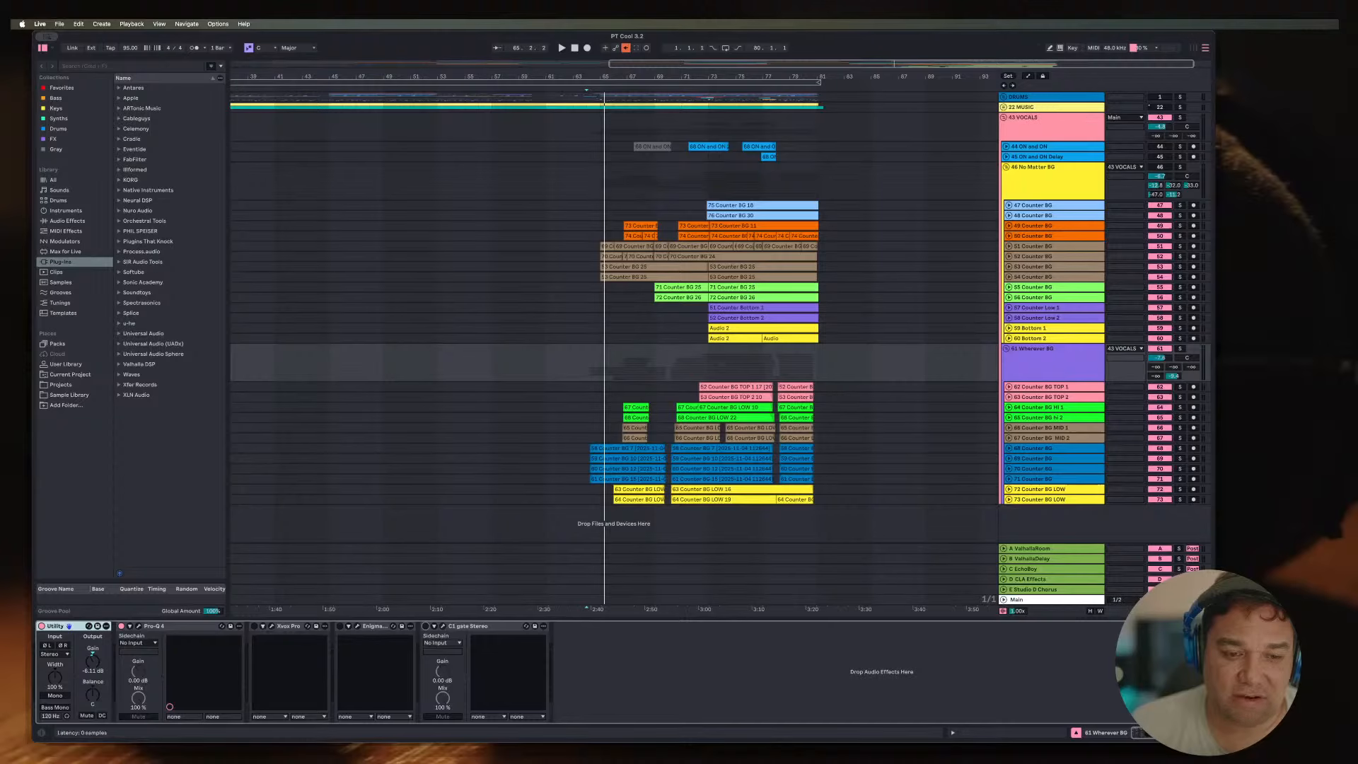
left_click(586, 387)
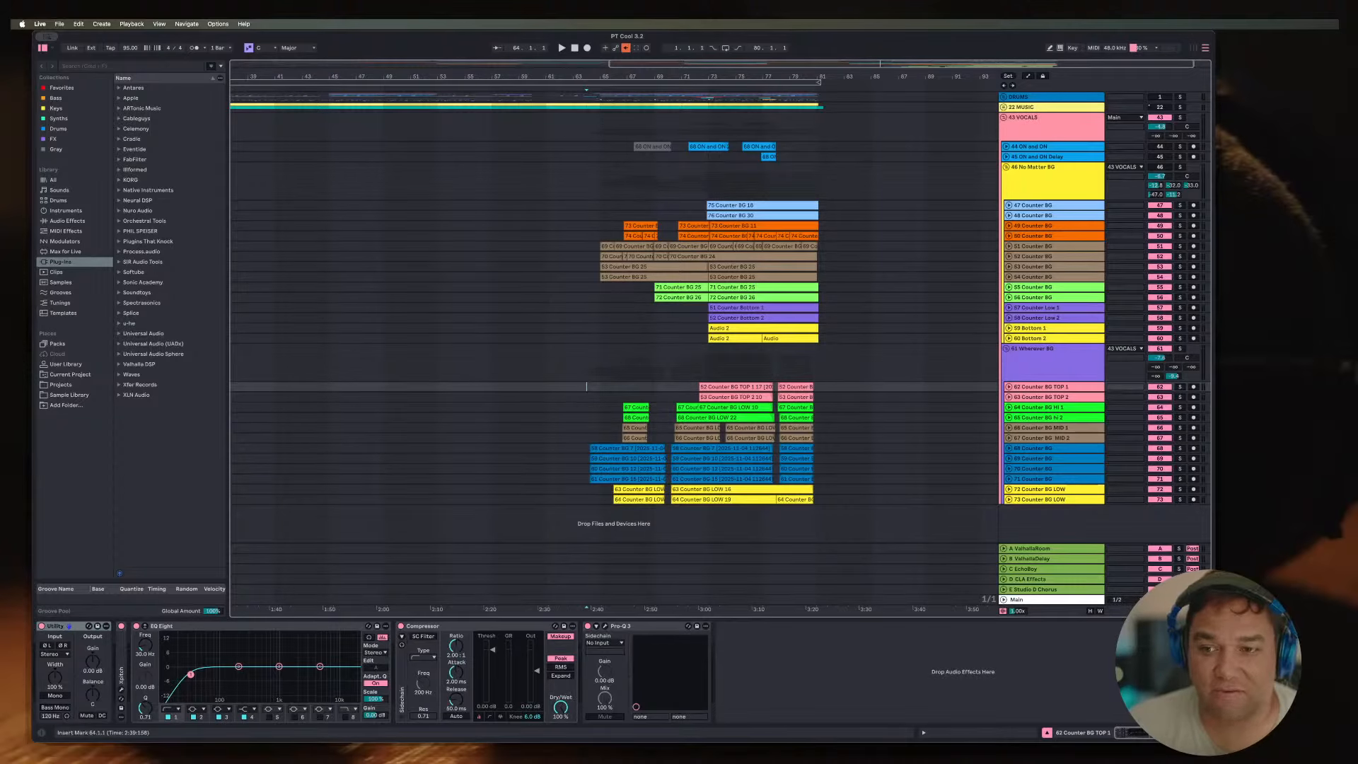
left_click(1043, 349)
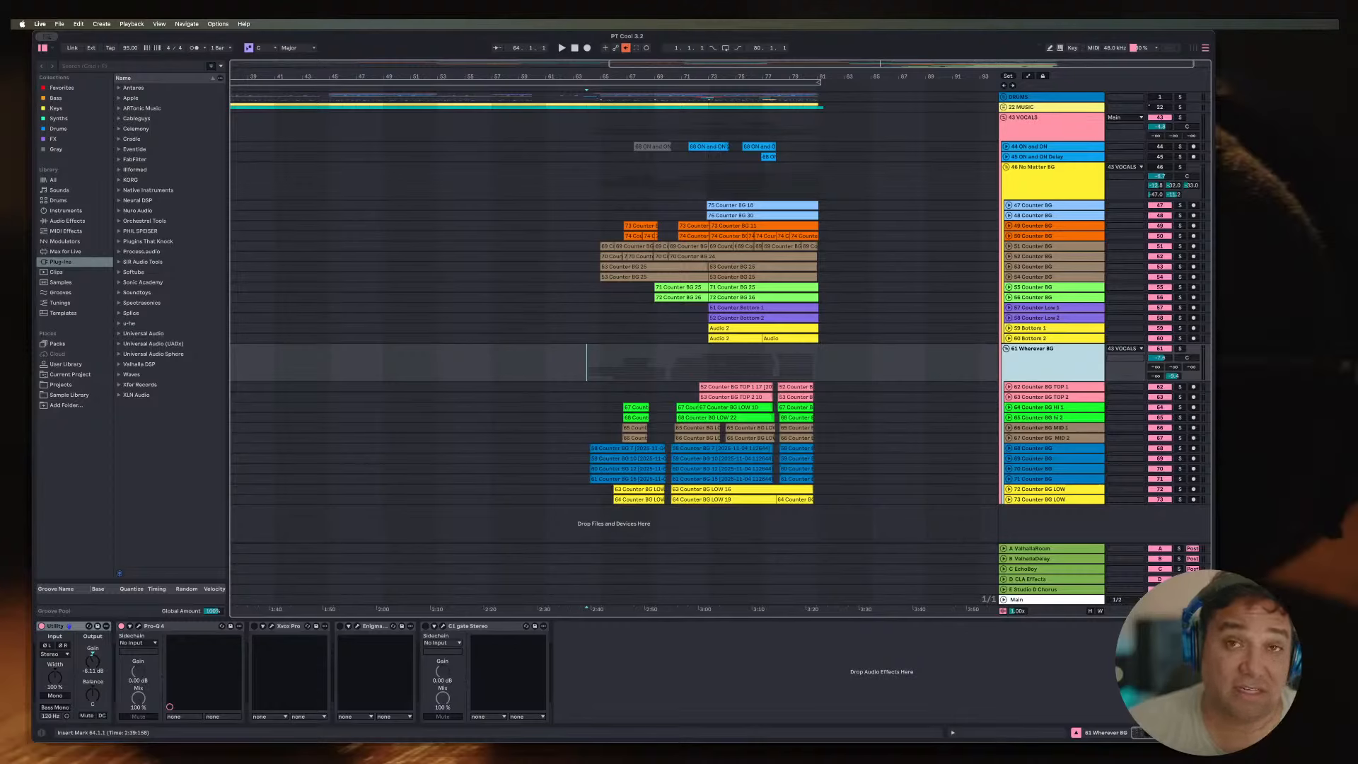
key("space")
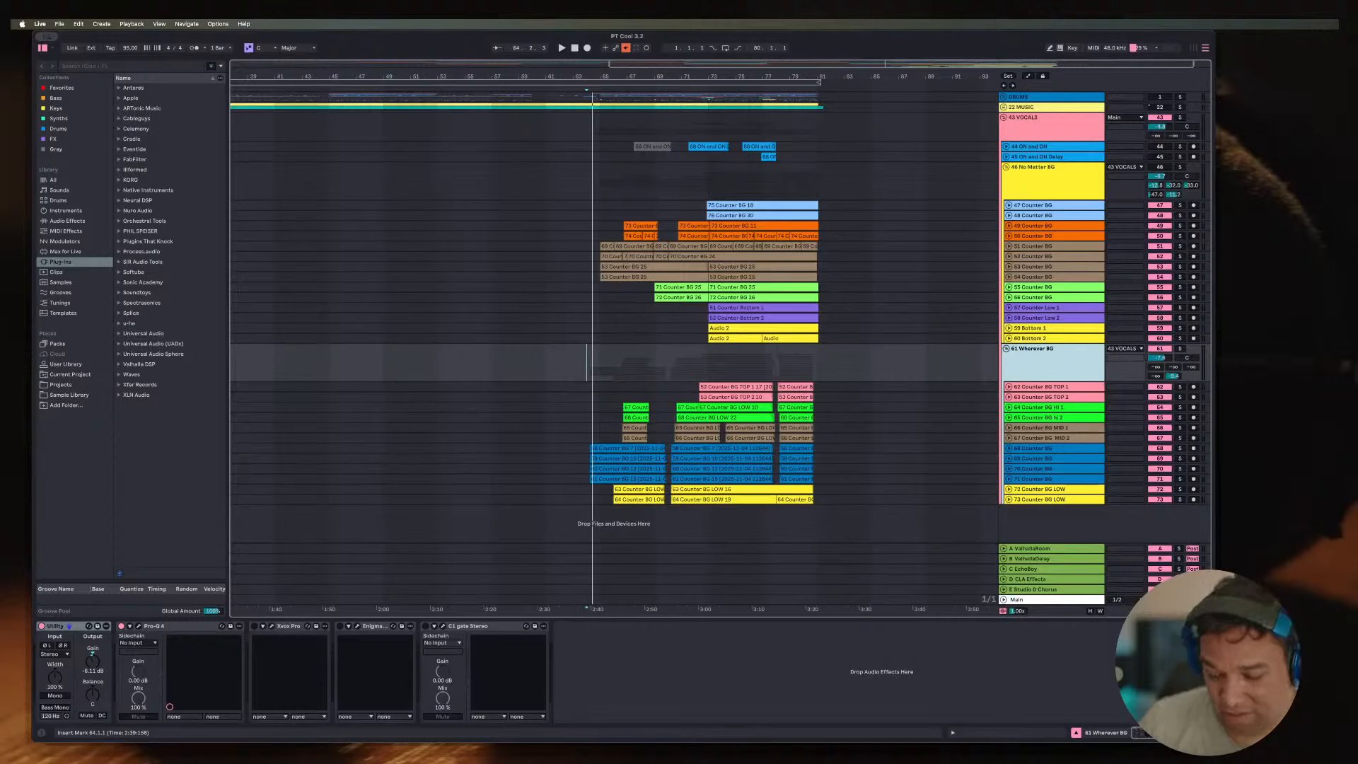
left_click(586, 362)
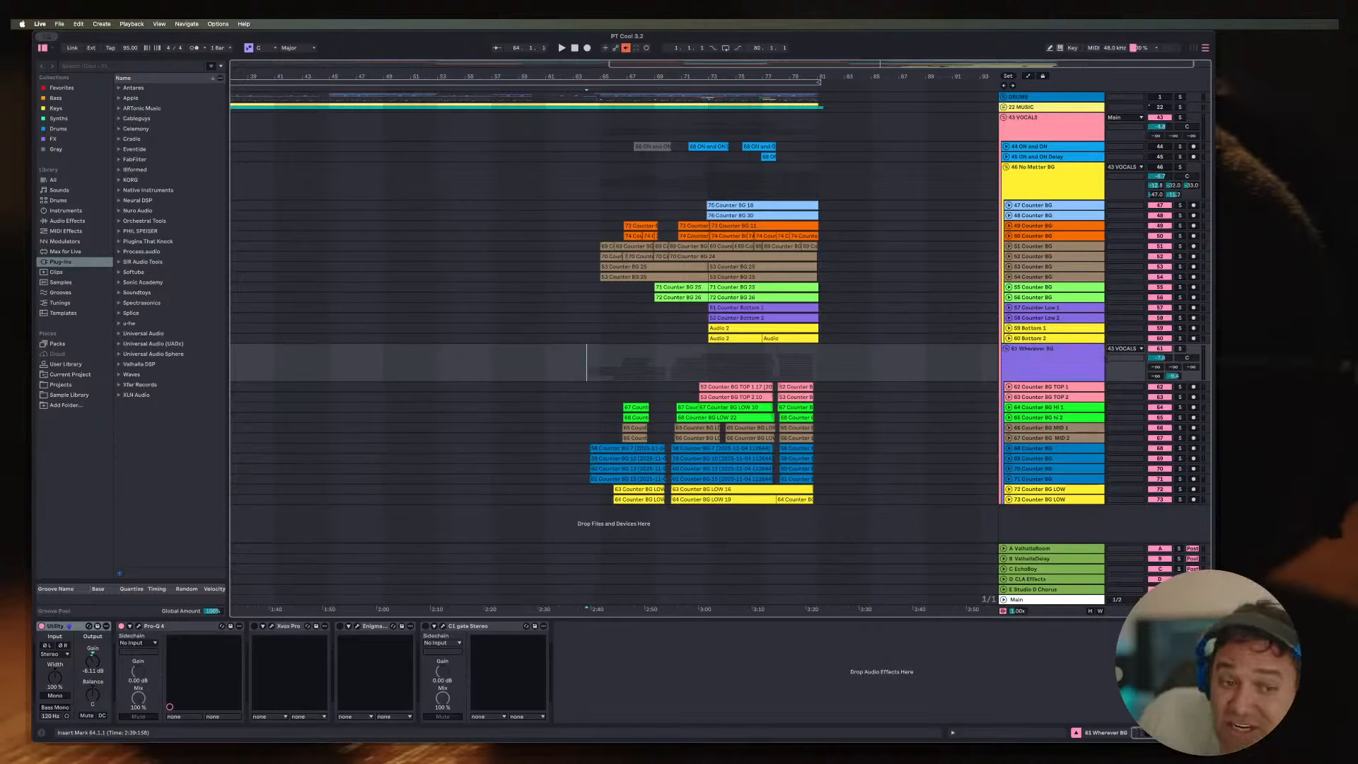
key("space")
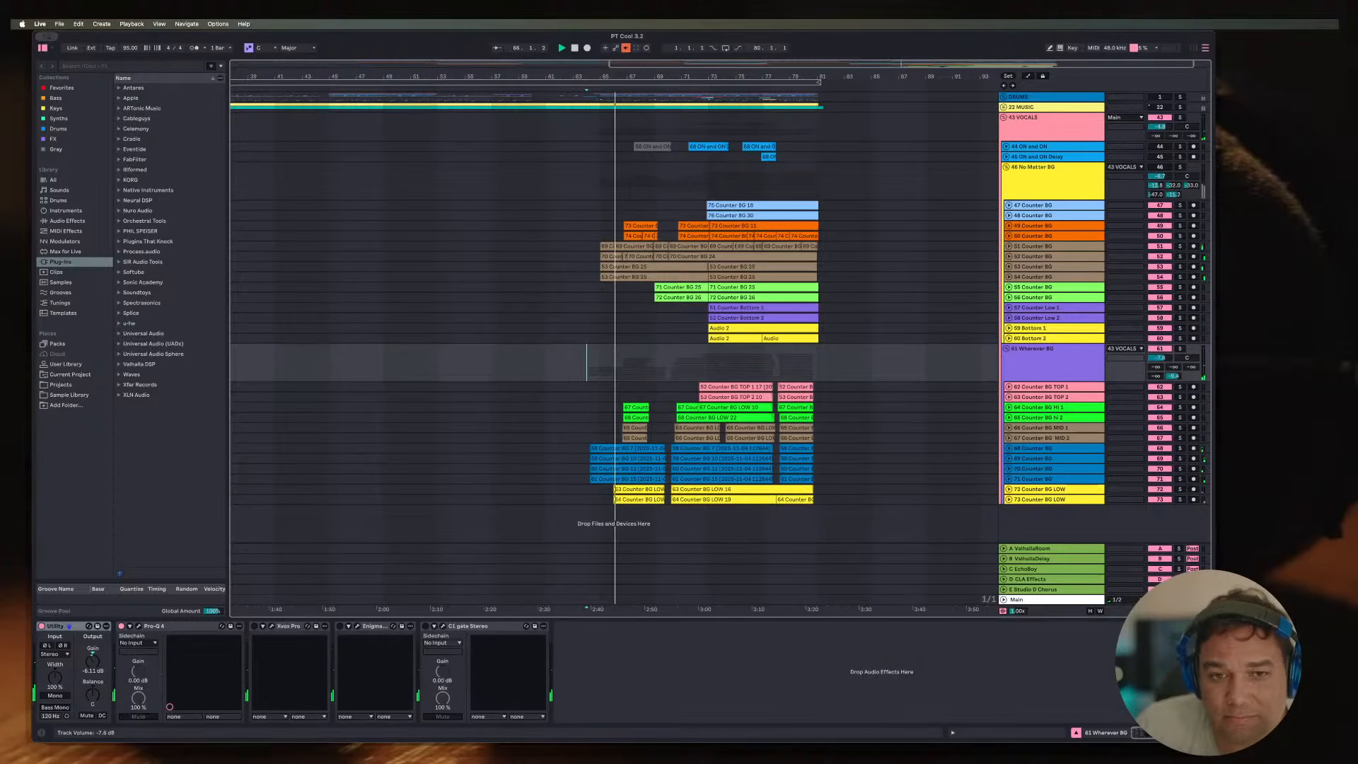
Step: Play the background vocals briefly from bar 73.3
key("plus")
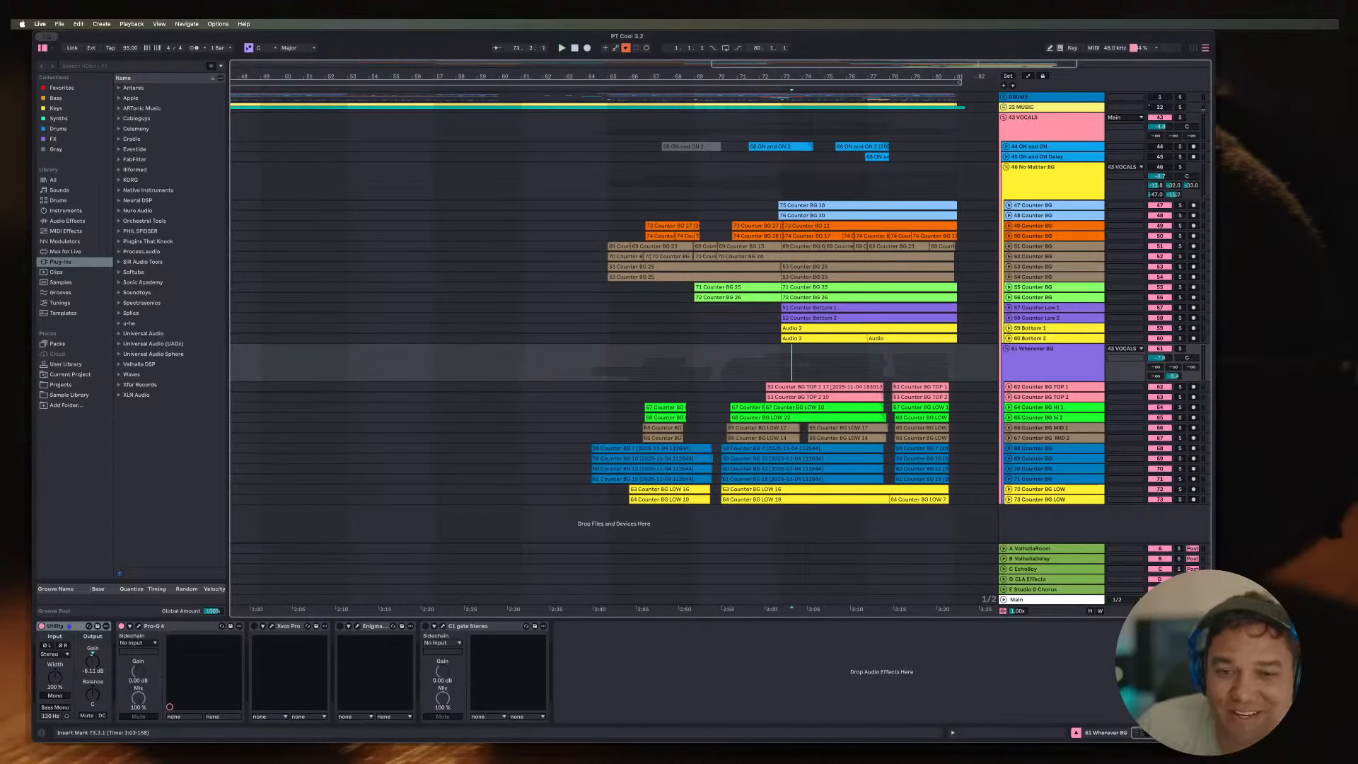
key("plus")
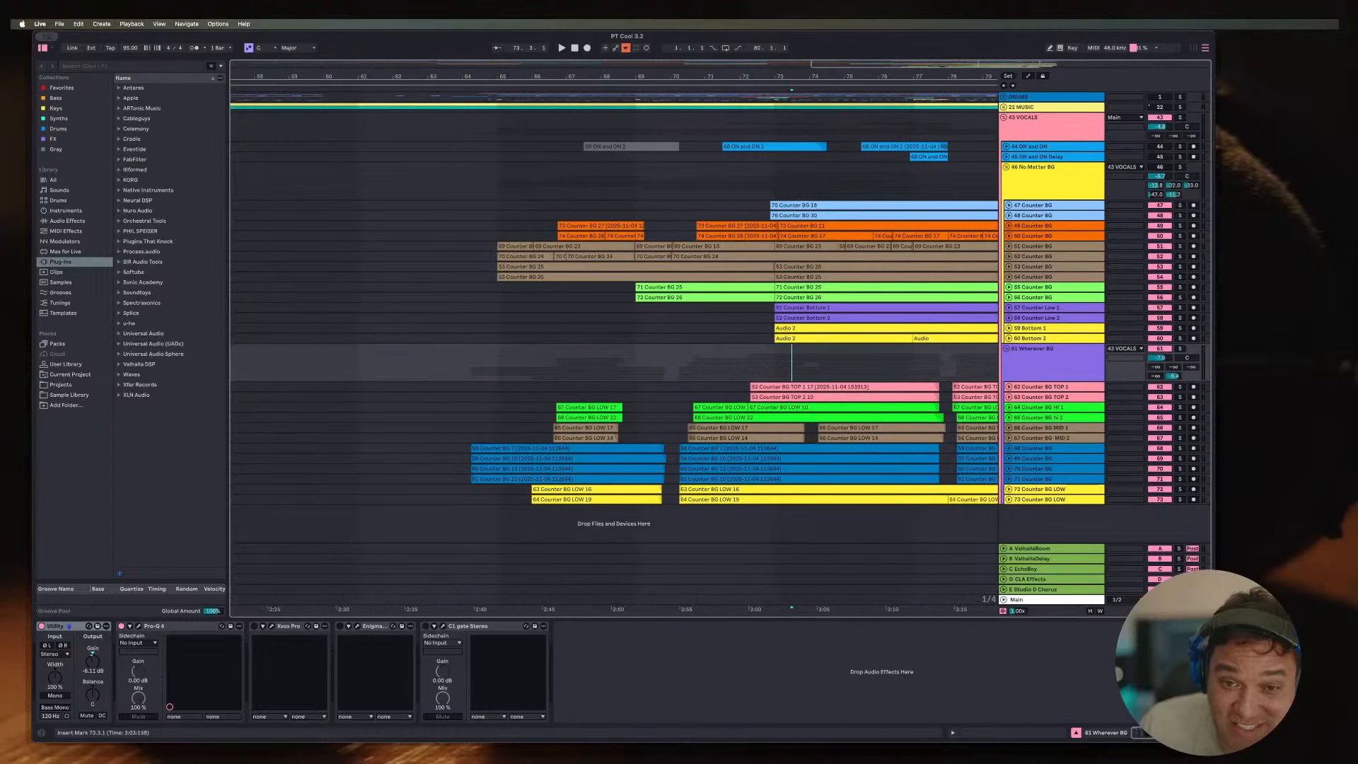
key("space")
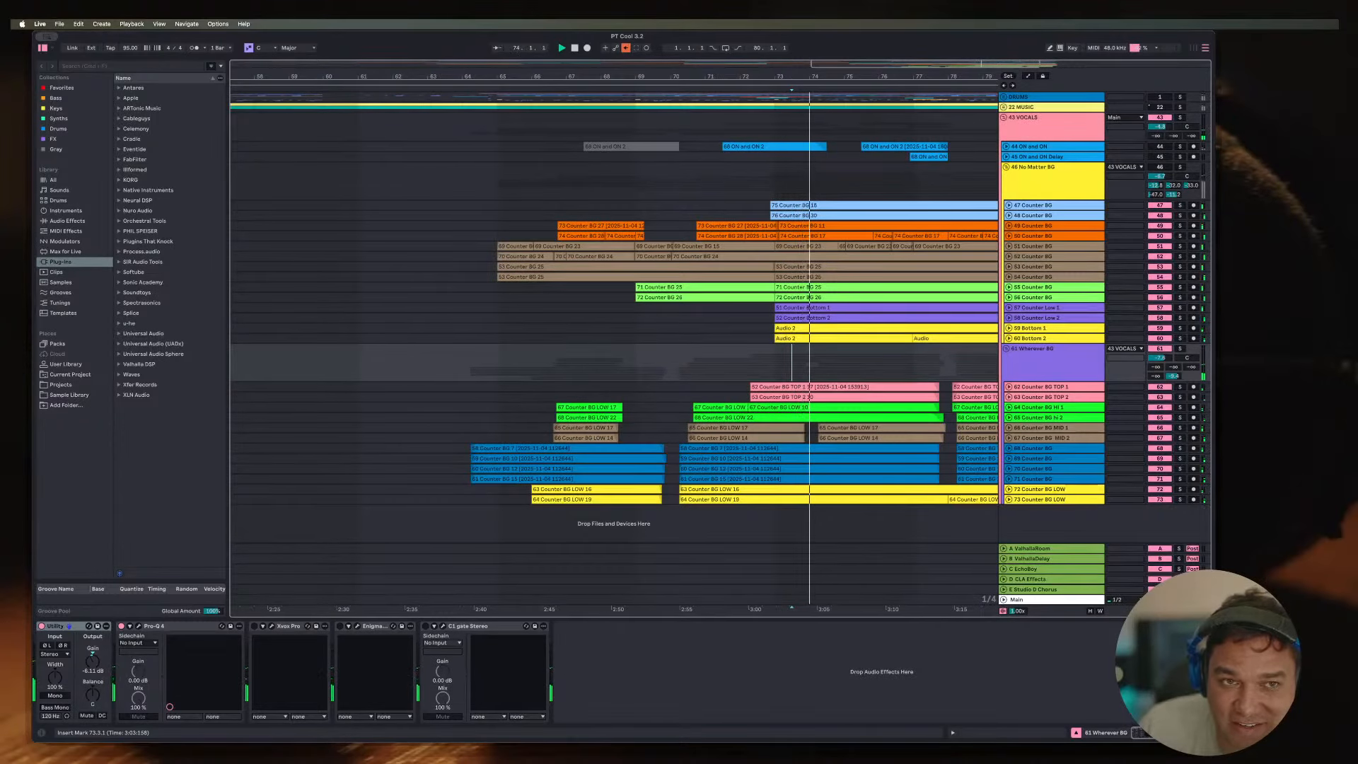
key("space")
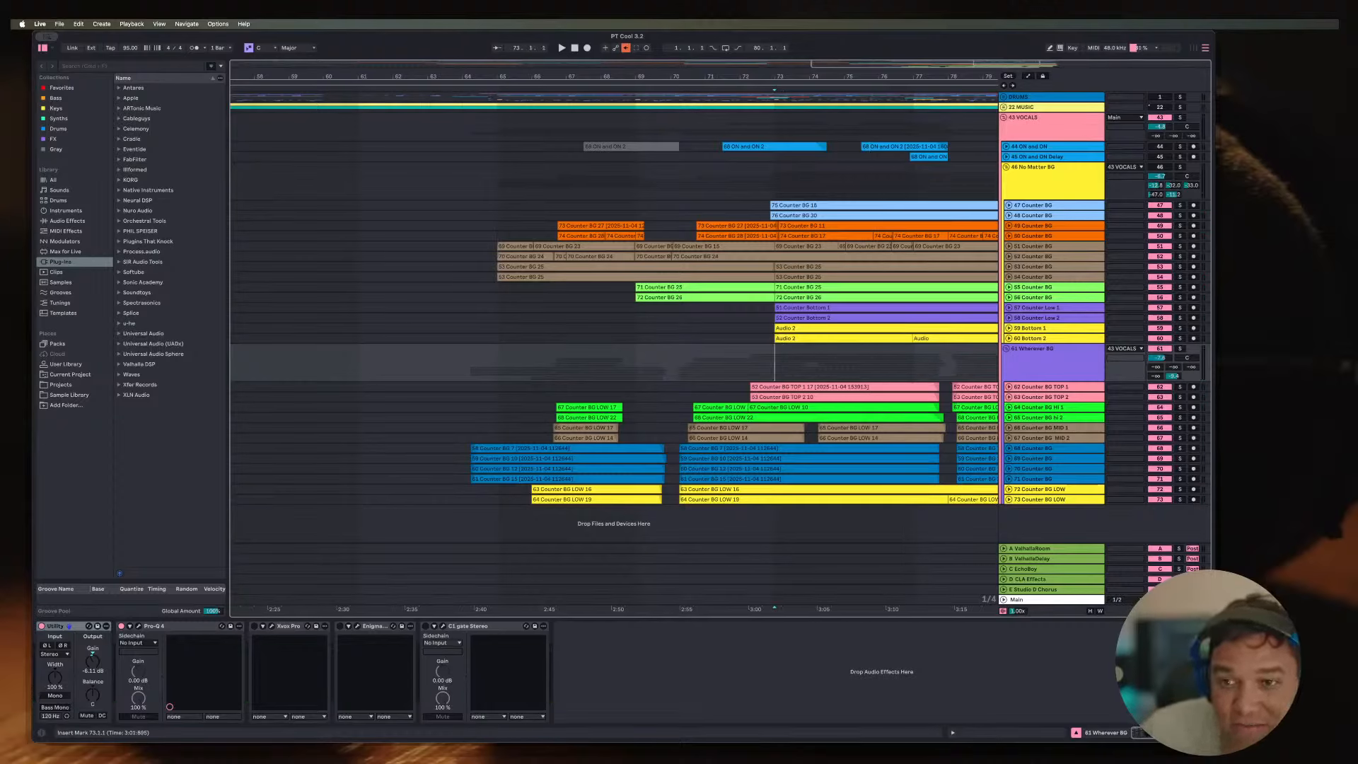
Step: Play the background vocals from bar 69.1 to about bar 74
key("space")
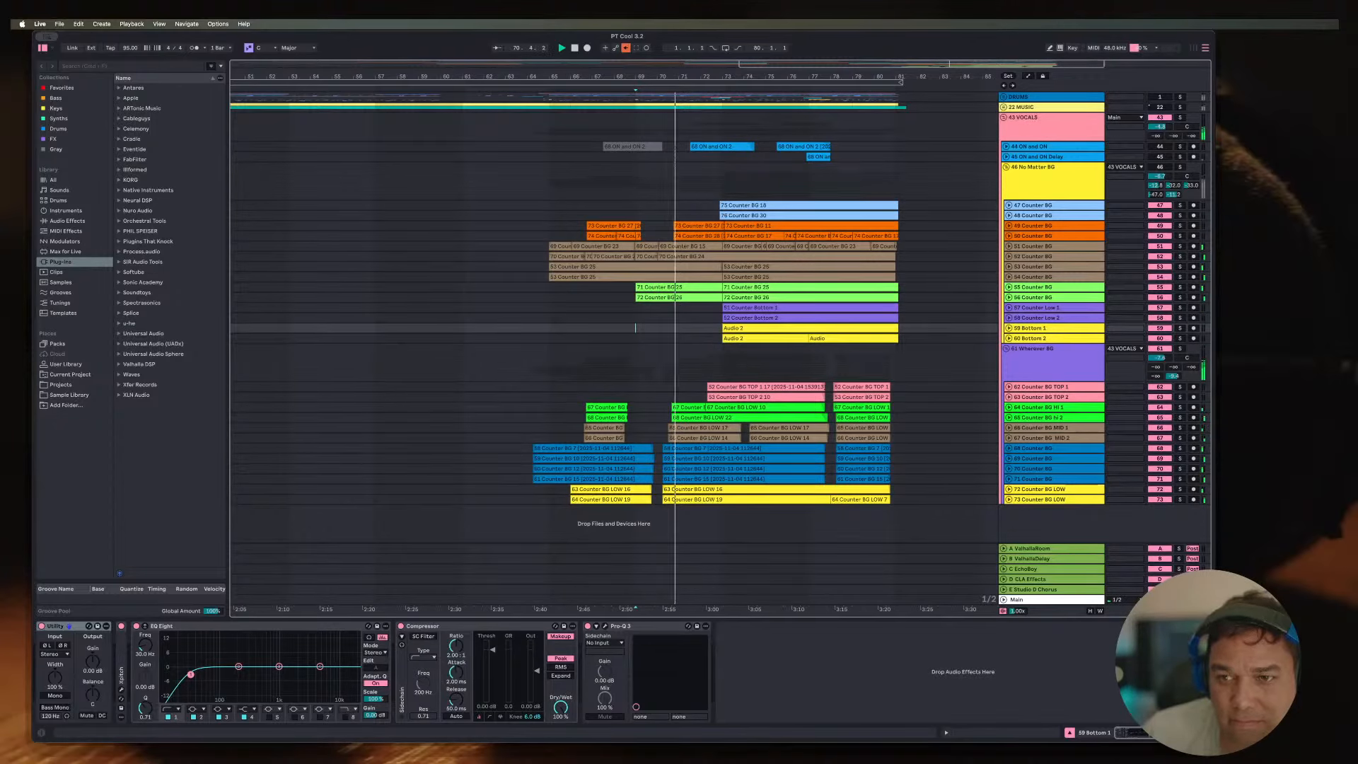
key("minus")
key("minus")
key("plus")
key("plus")
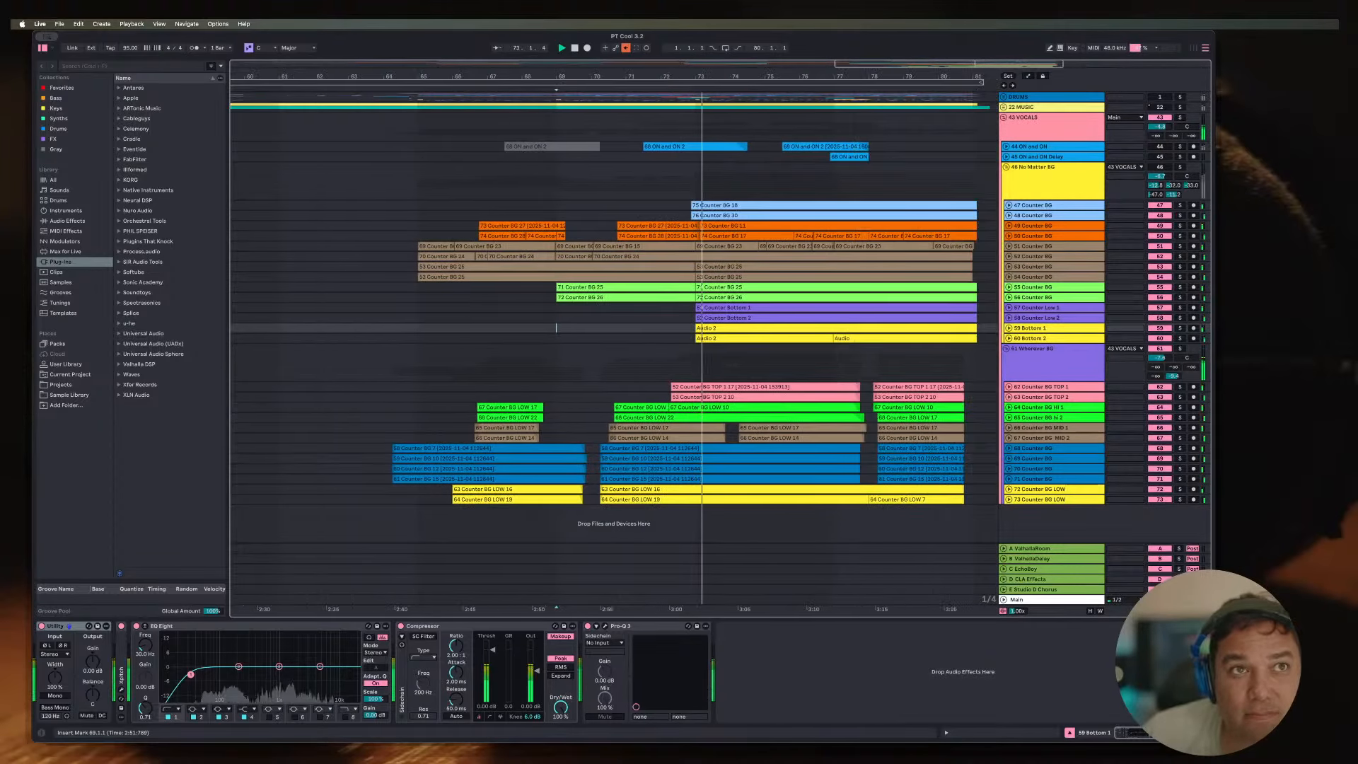
key("minus")
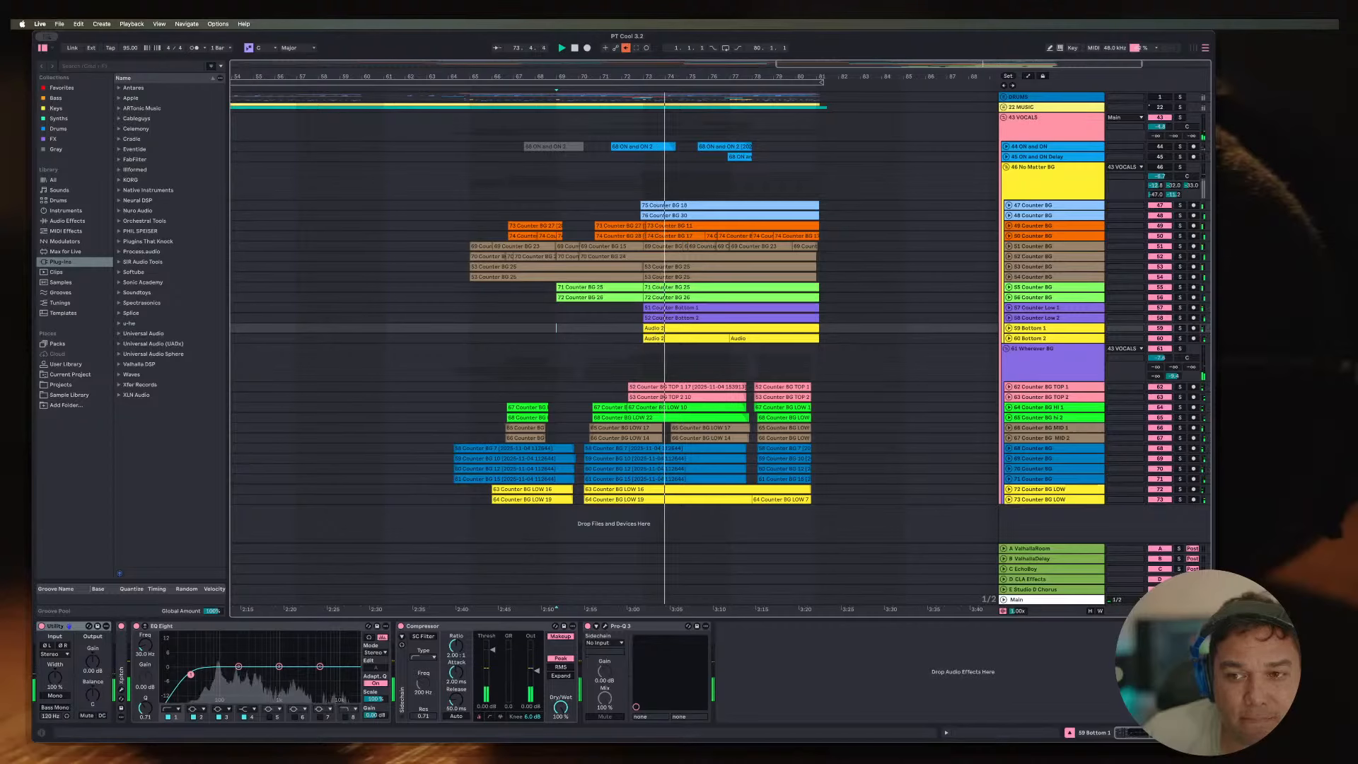
key("space")
Step: Turn on the Enigma plug-in, the plug-in directly before it and the C1 gate on the Wherever BG group
left_click(1053, 349)
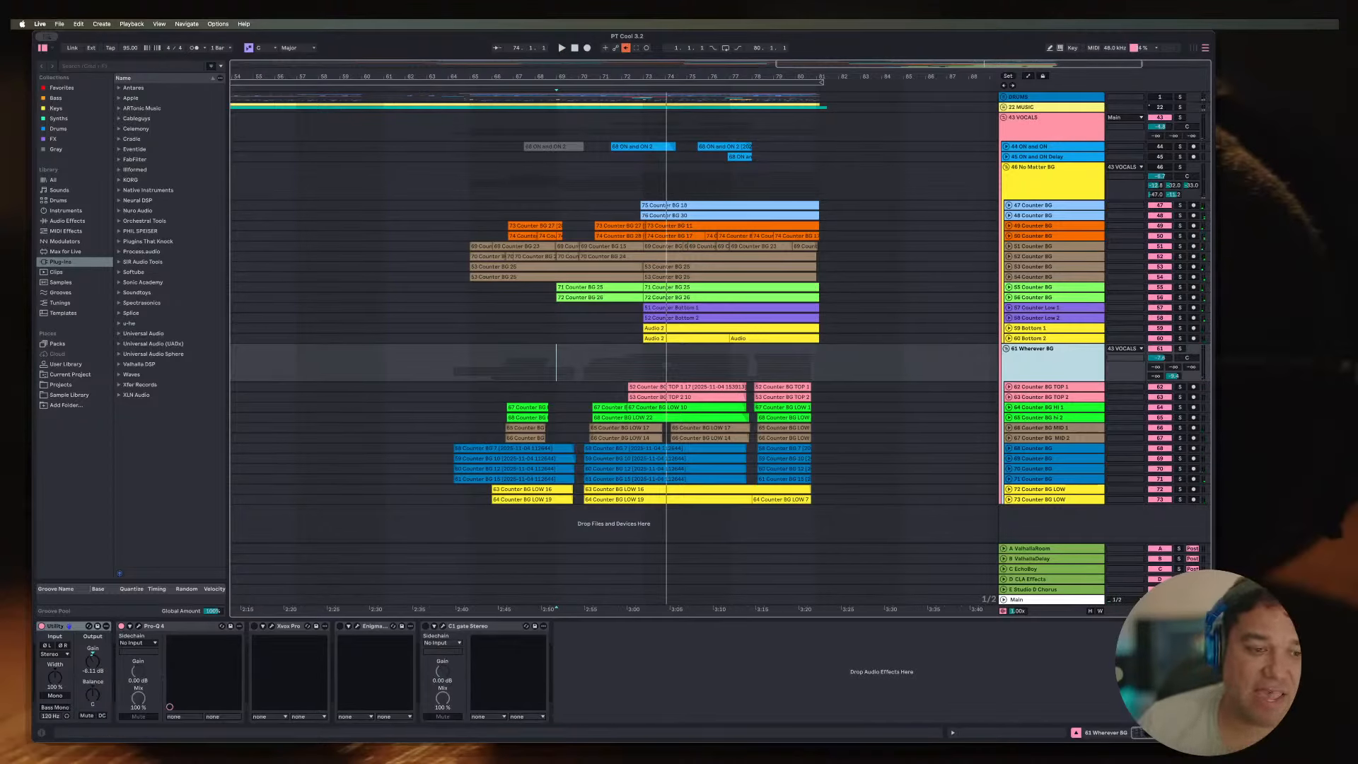
left_click(255, 626)
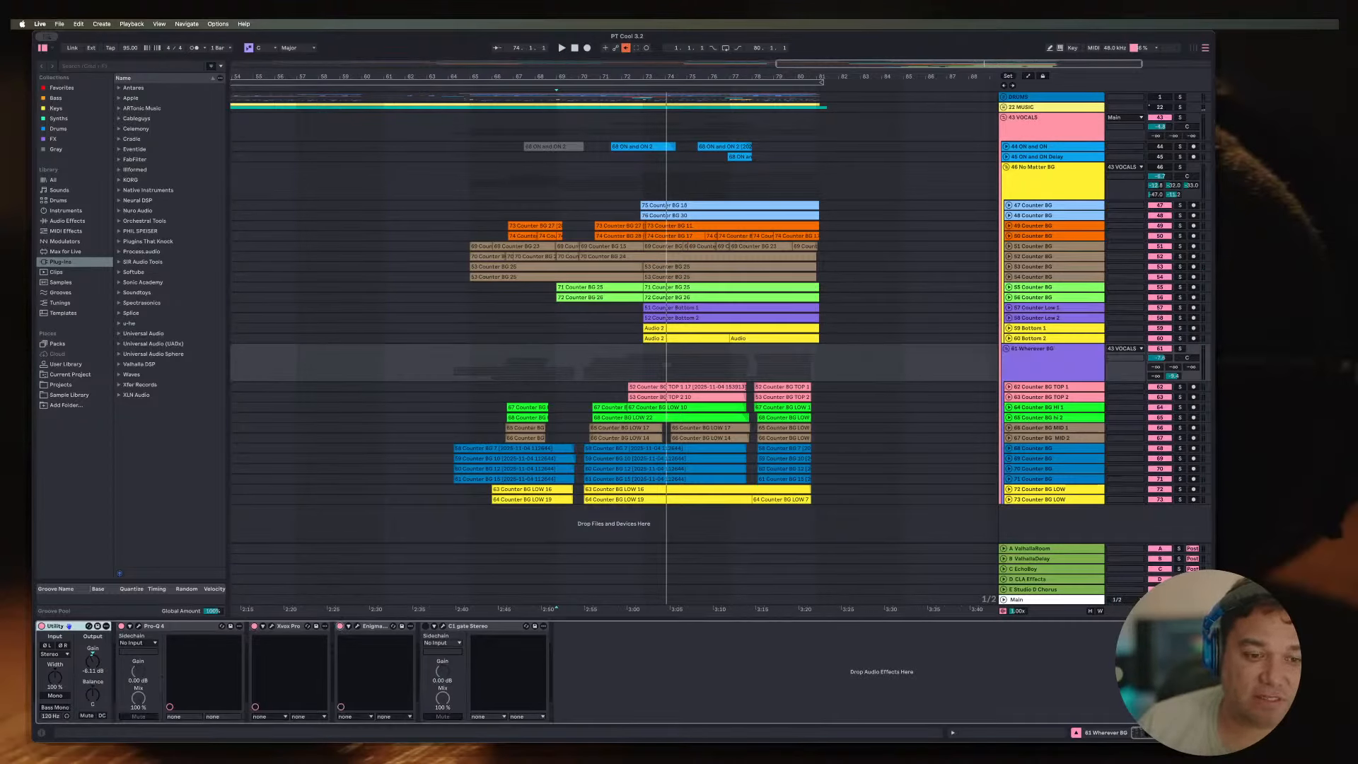
left_click(556, 362)
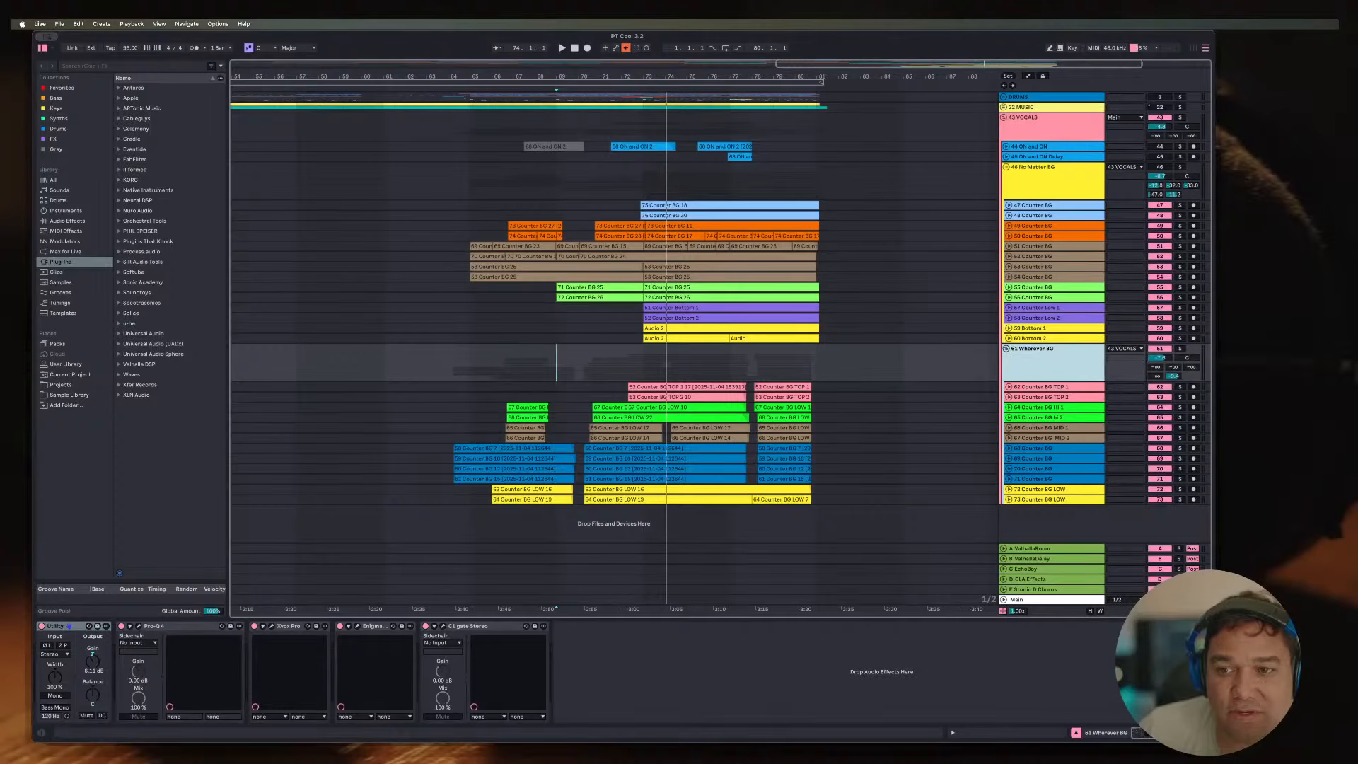
Step: Solo the Wherever BG group and play its section selected from bar 64.1 to bar 81.1
left_click(1180, 348)
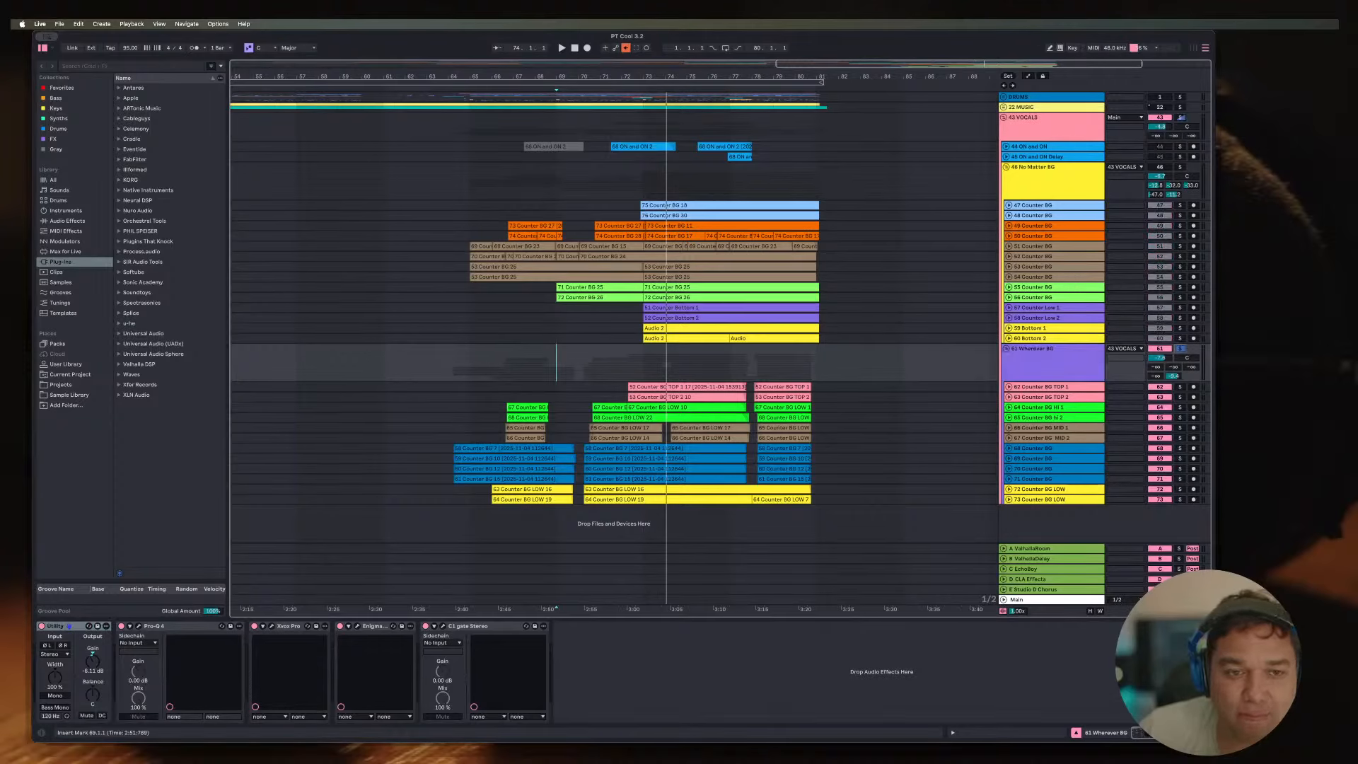
left_click_drag(449, 365, 816, 387)
key("space")
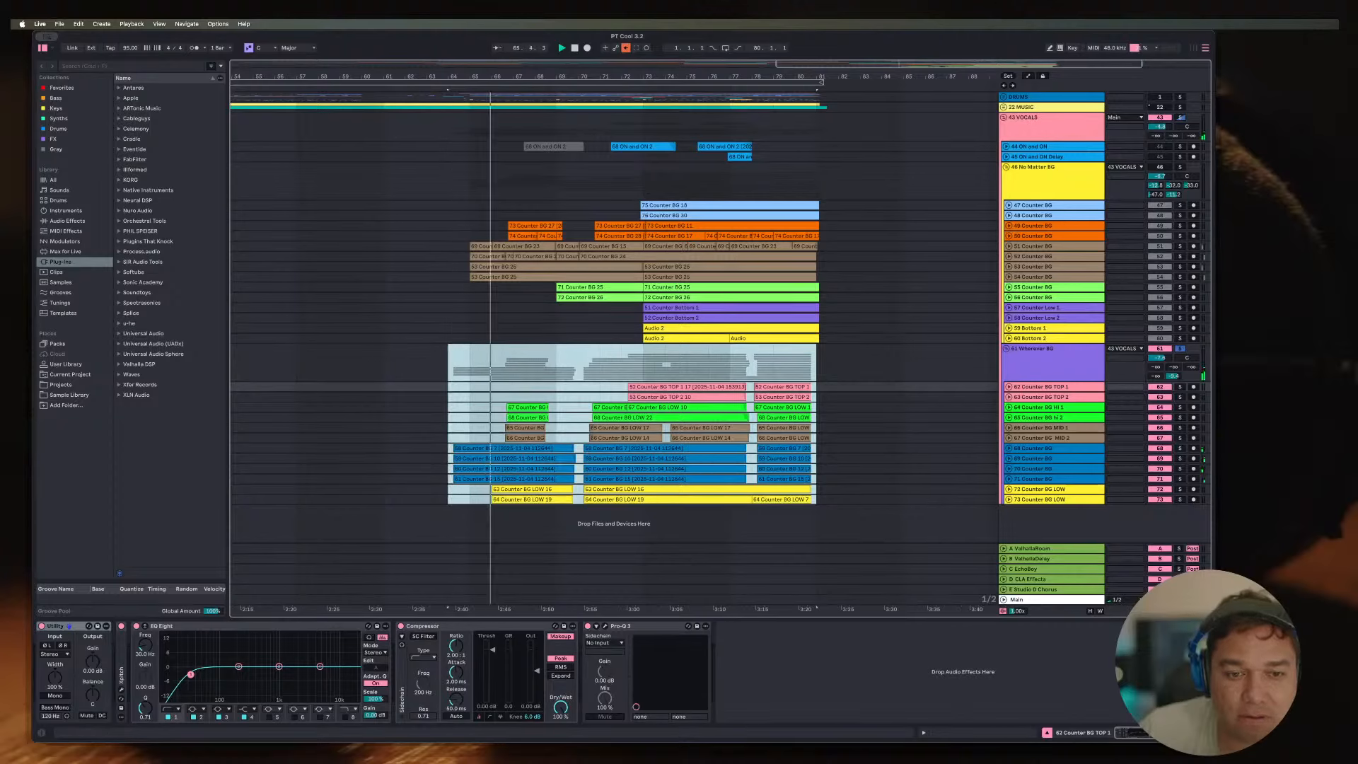
left_click(1051, 361)
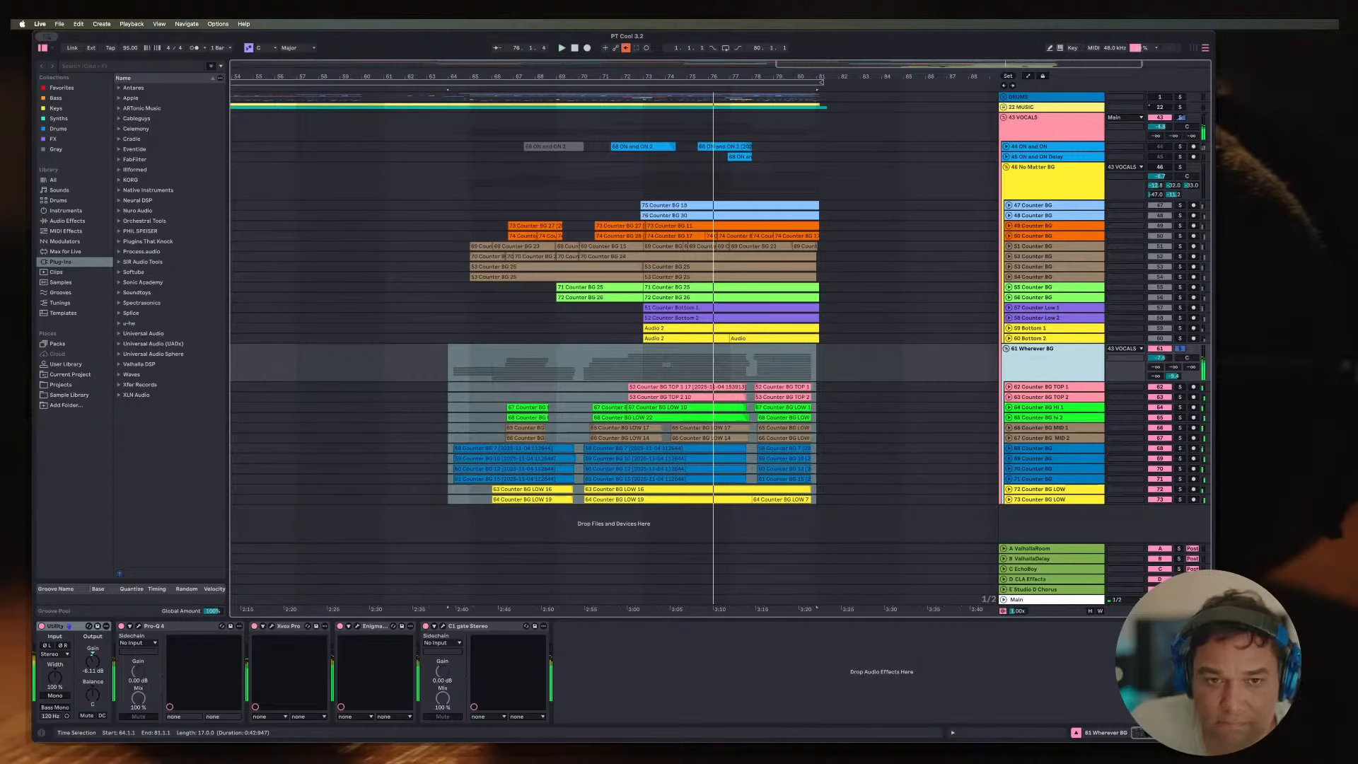
Step: Replay the soloed Wherever BG group from bar 73.3 and again from bar 73.1
left_click(662, 365)
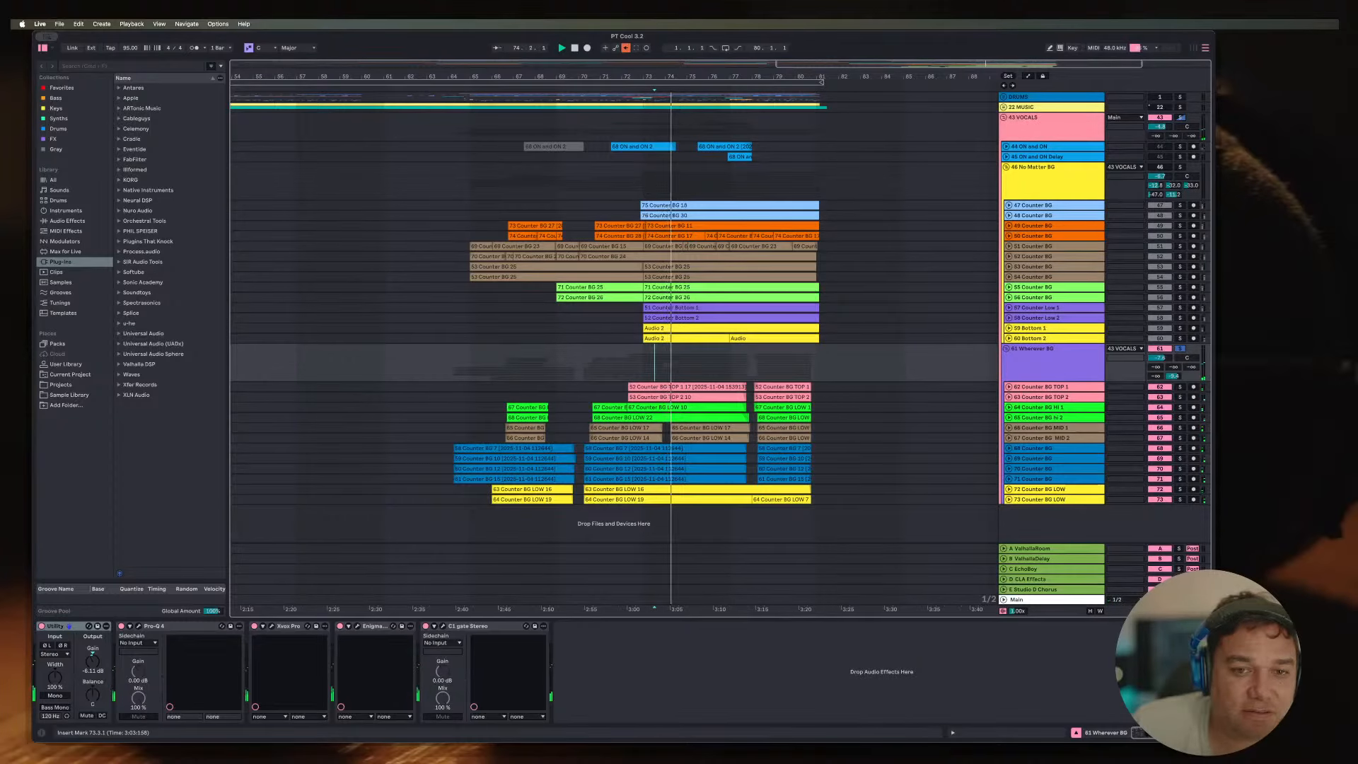
key("space")
key("plus")
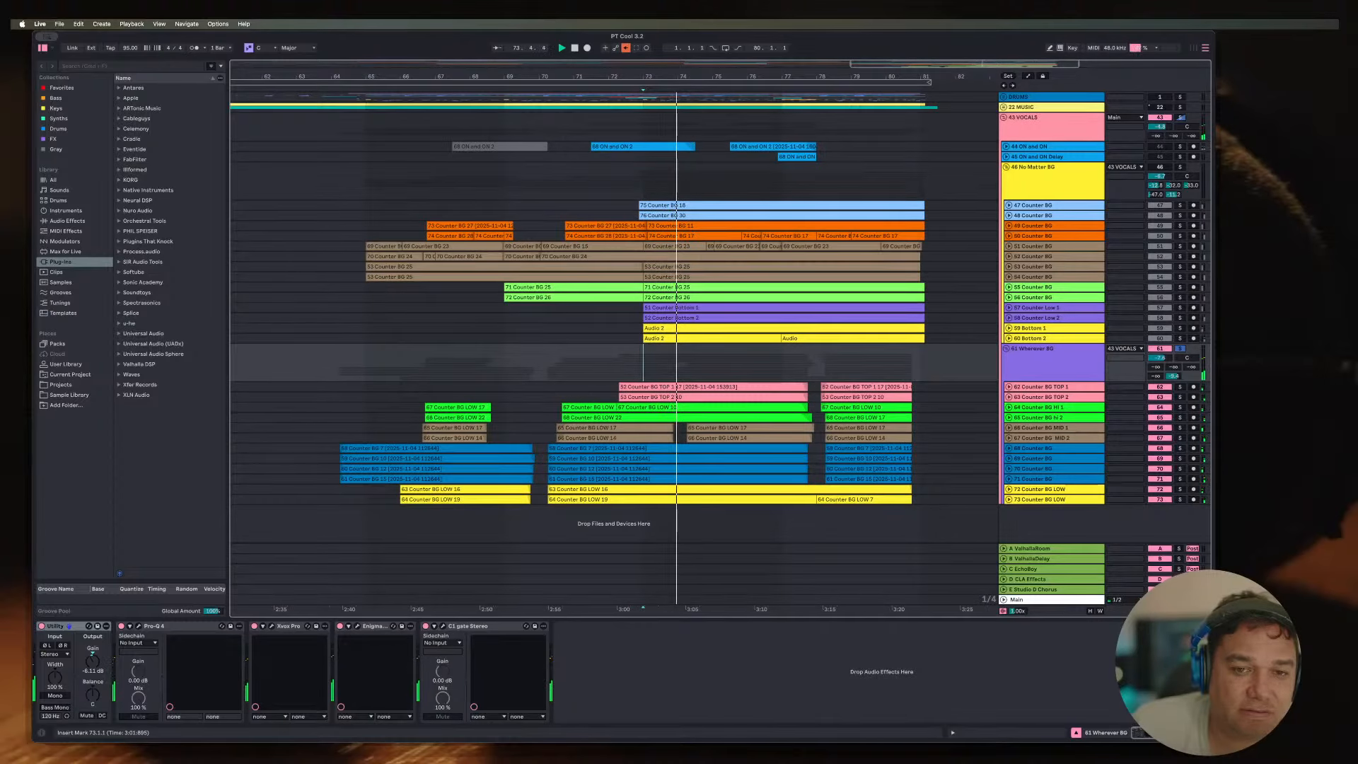
key("space")
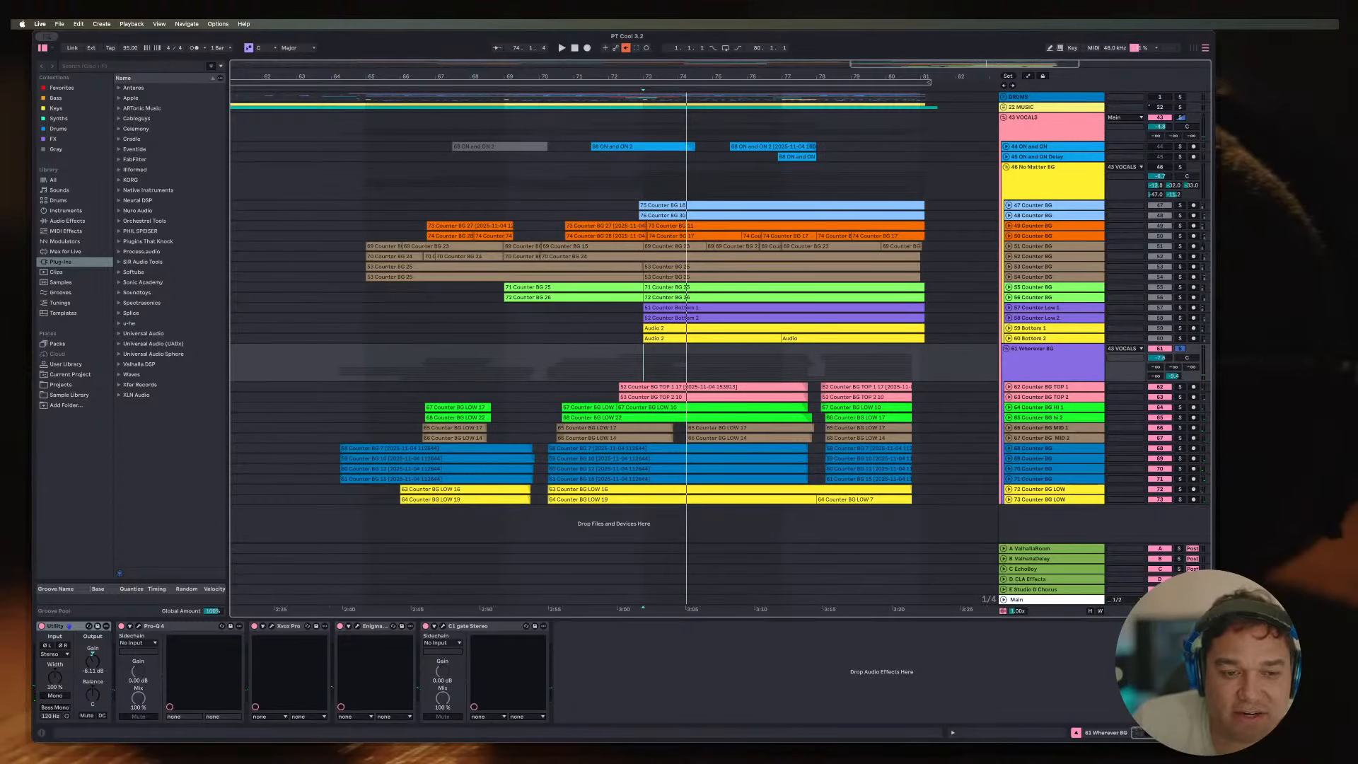
Step: Check the C1 gate's window on the Wherever BG group while playing from bar 72.2 to about bar 78, and close it
left_click(443, 626)
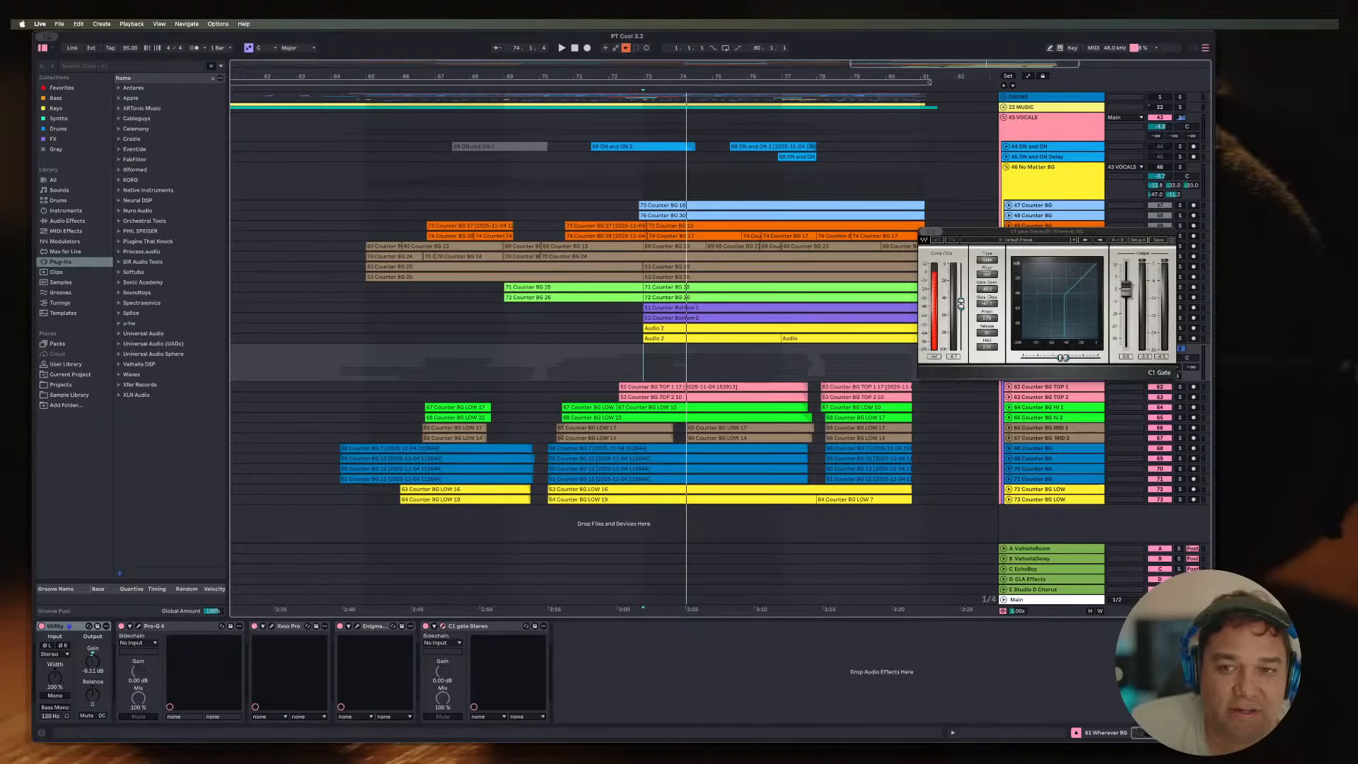
left_click_drag(1047, 231, 463, 290)
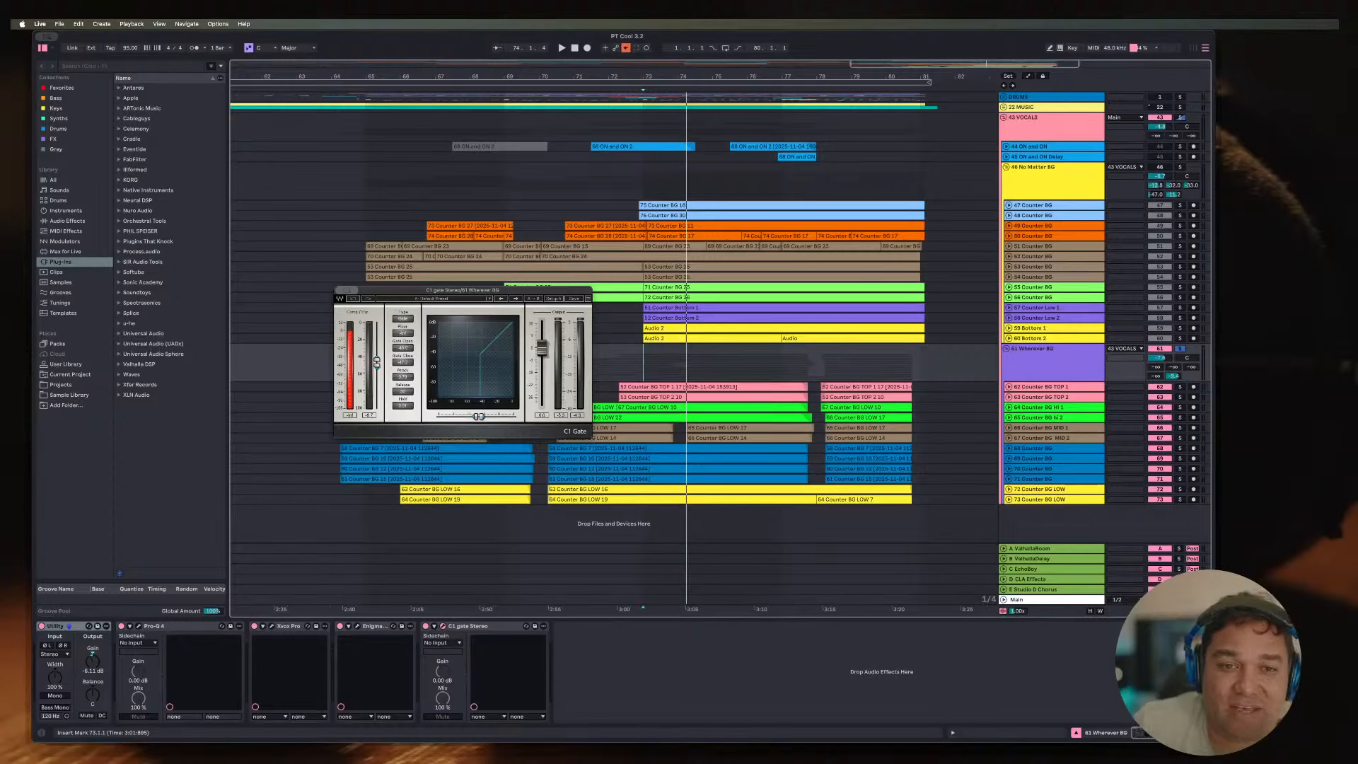
left_click(617, 364)
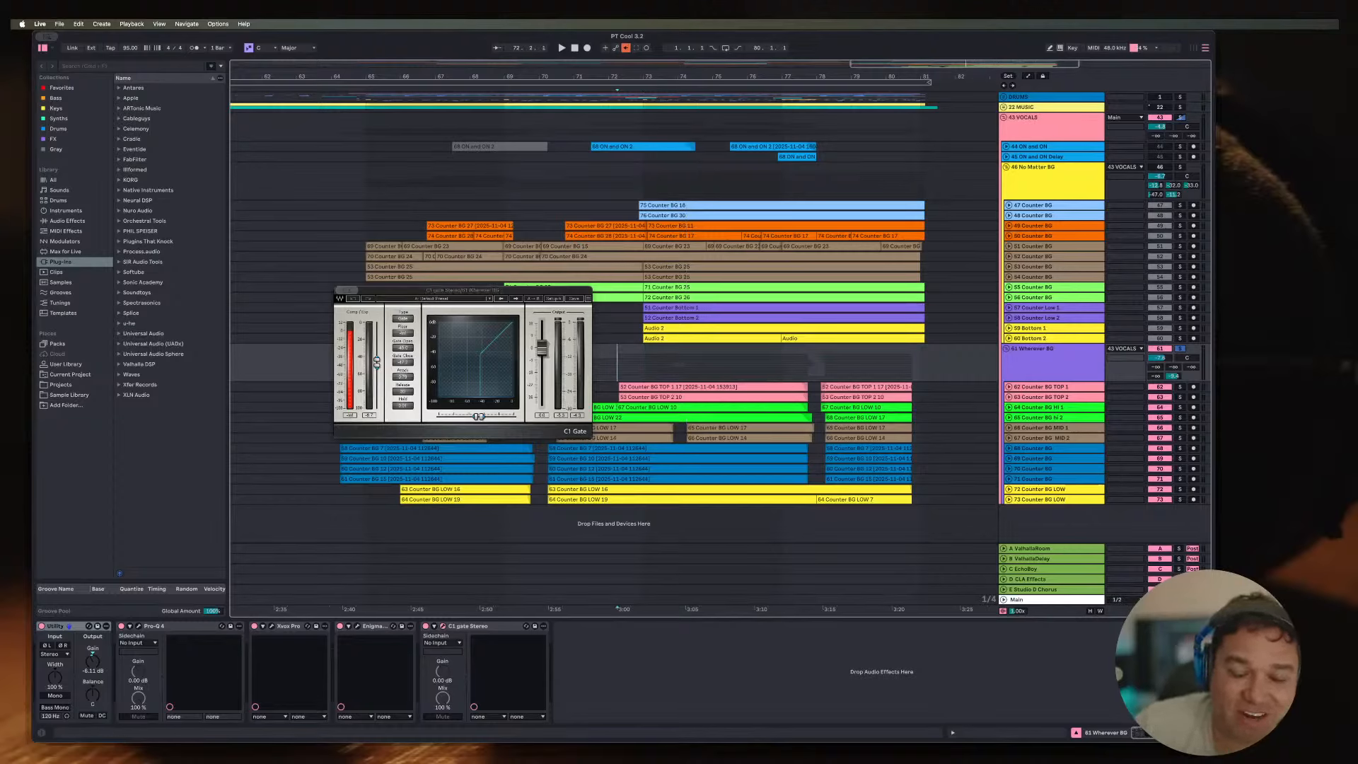
key("space")
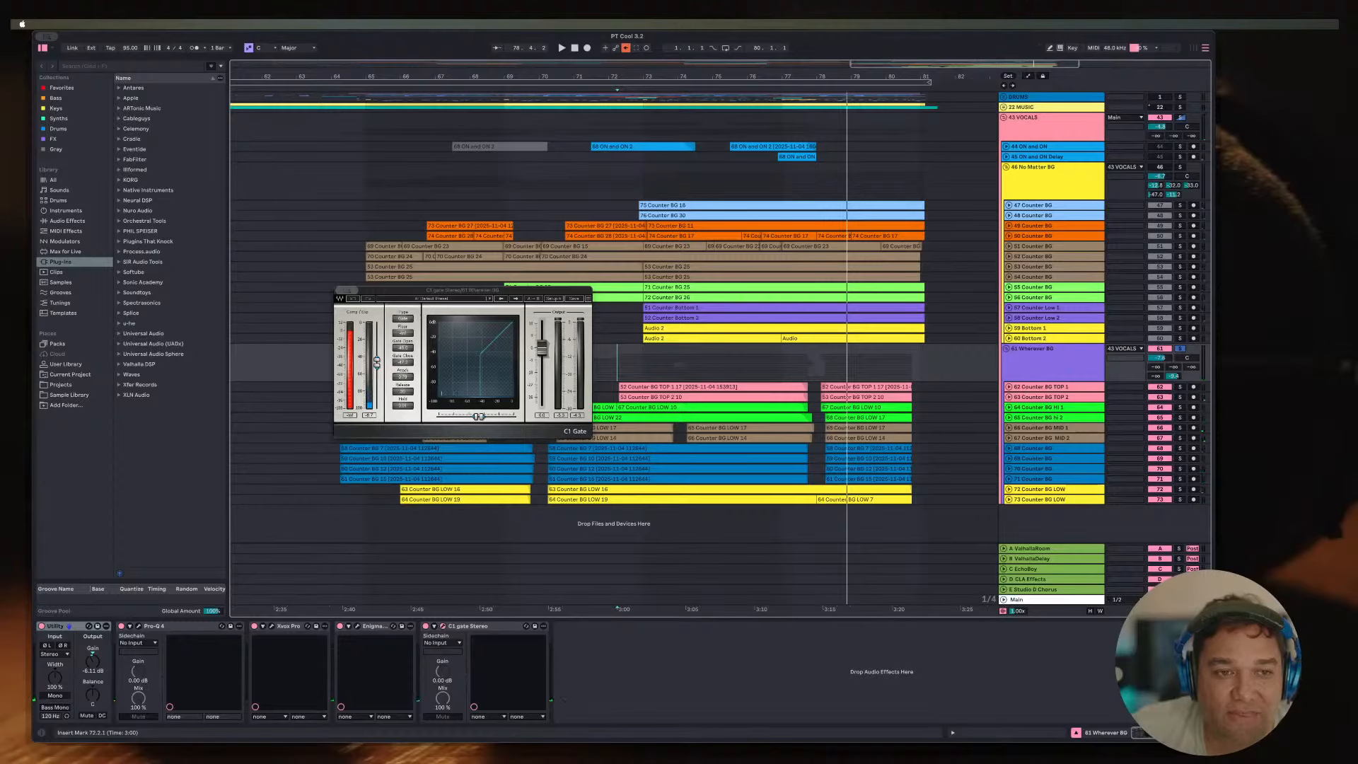
key("super+w")
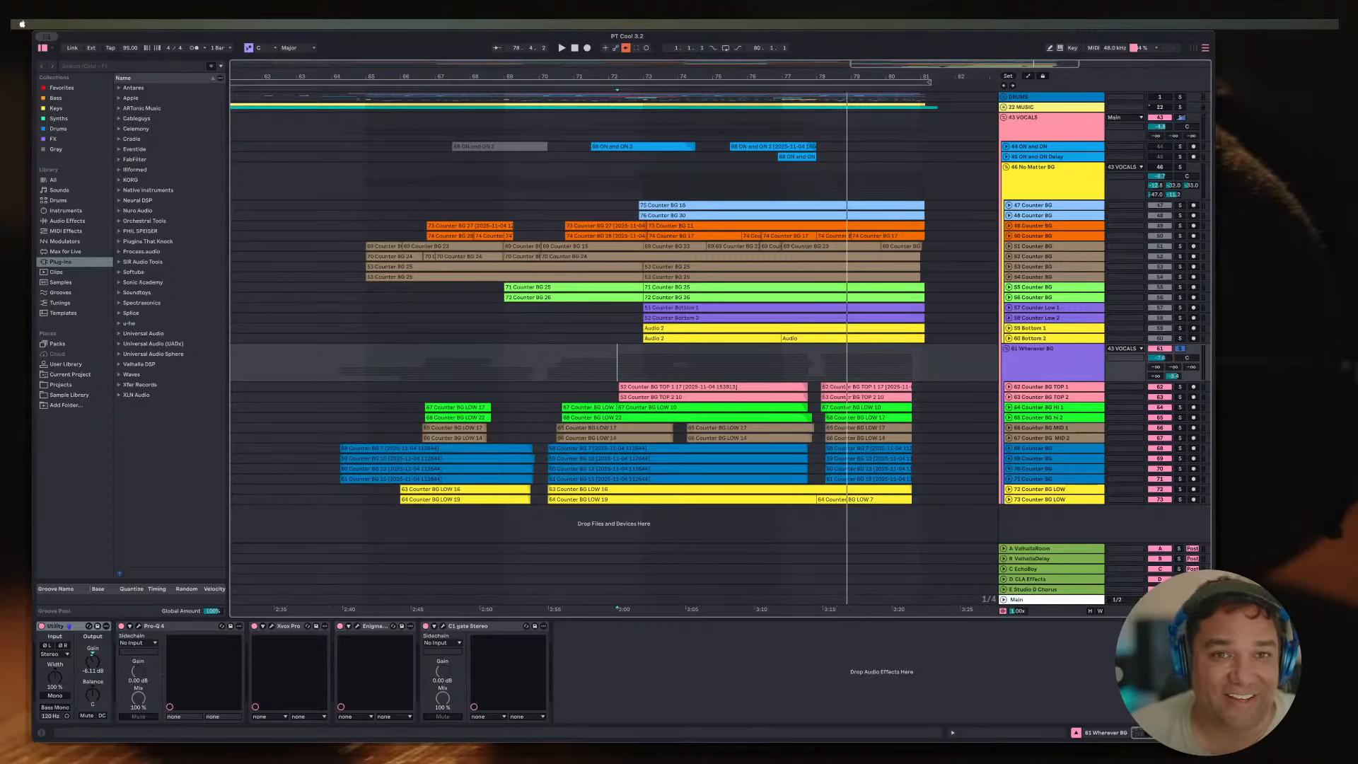
Step: Save the Live Set as a new version named PT Cool 3.3
key("super+shift+s")
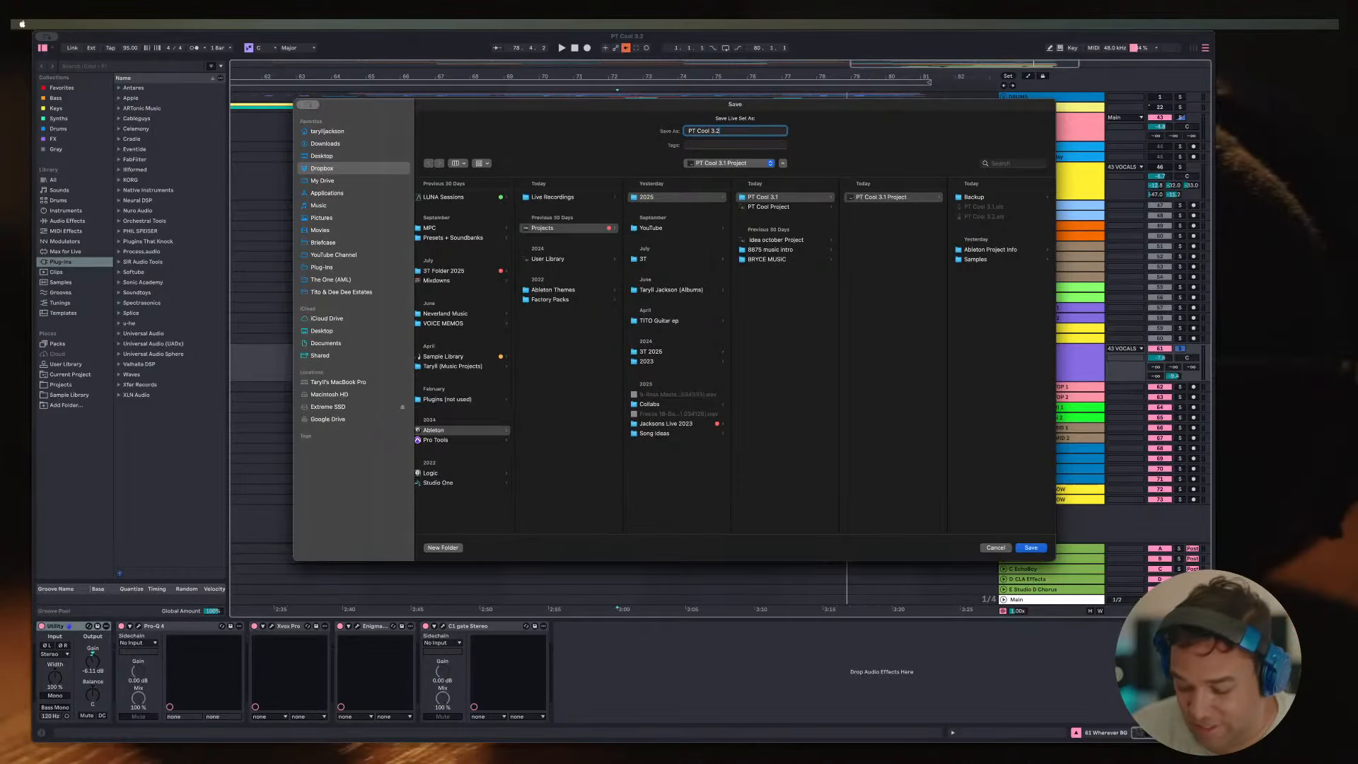
type("2")
key("Return")
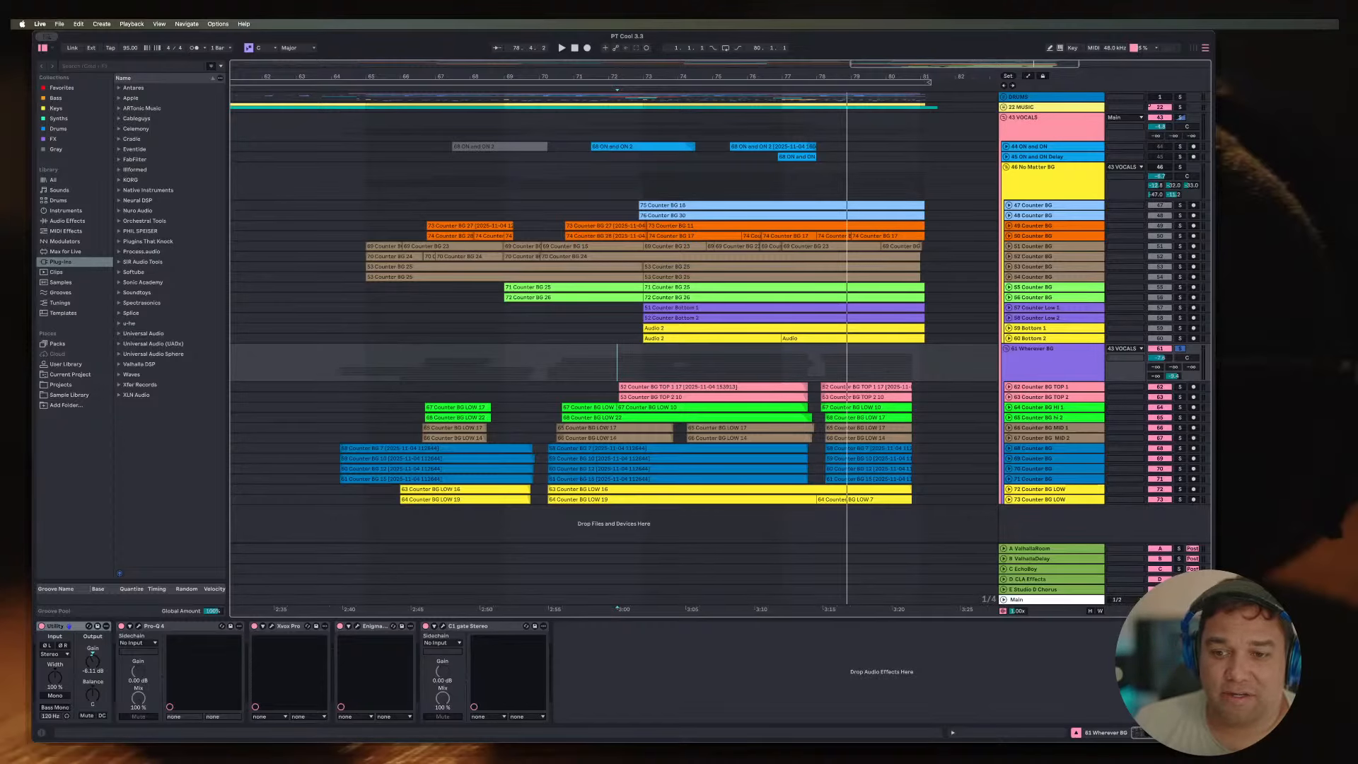
left_click(1008, 499)
left_click(1040, 455)
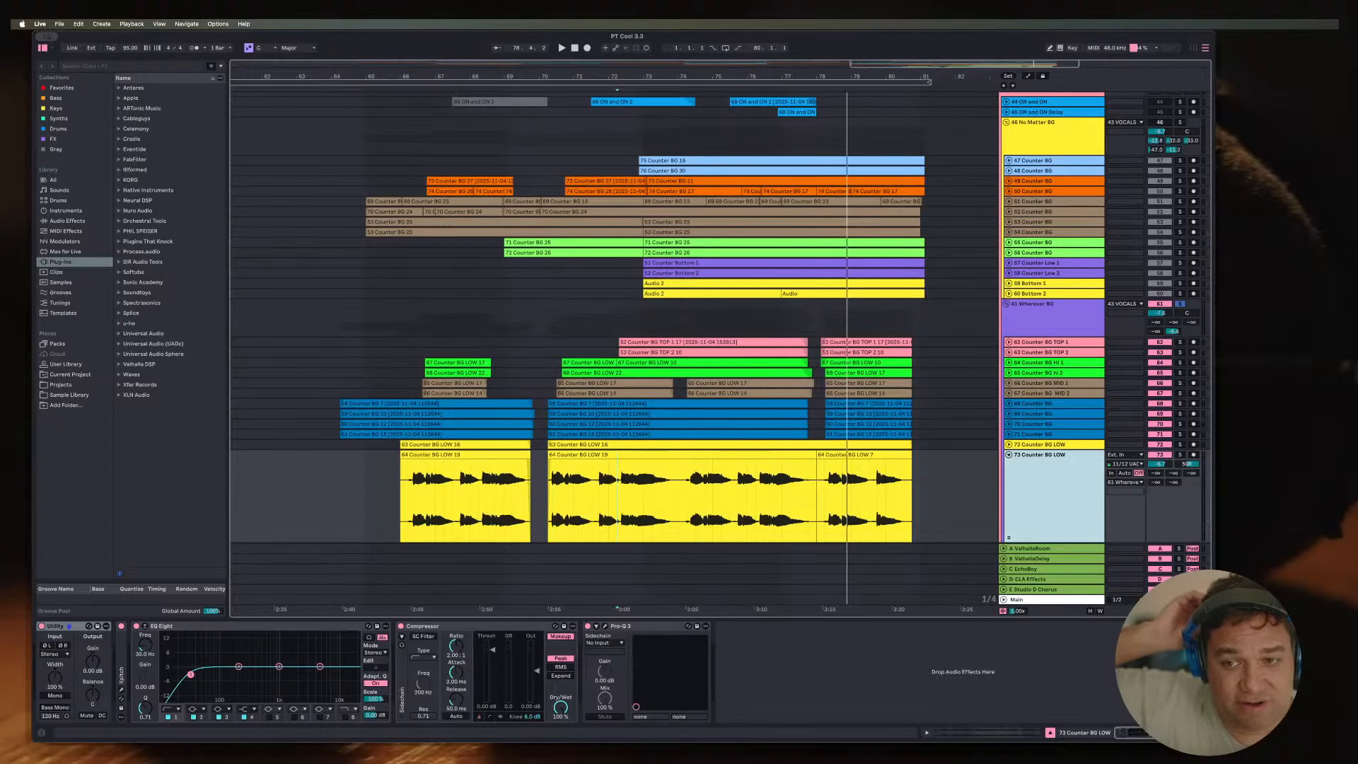
key("u")
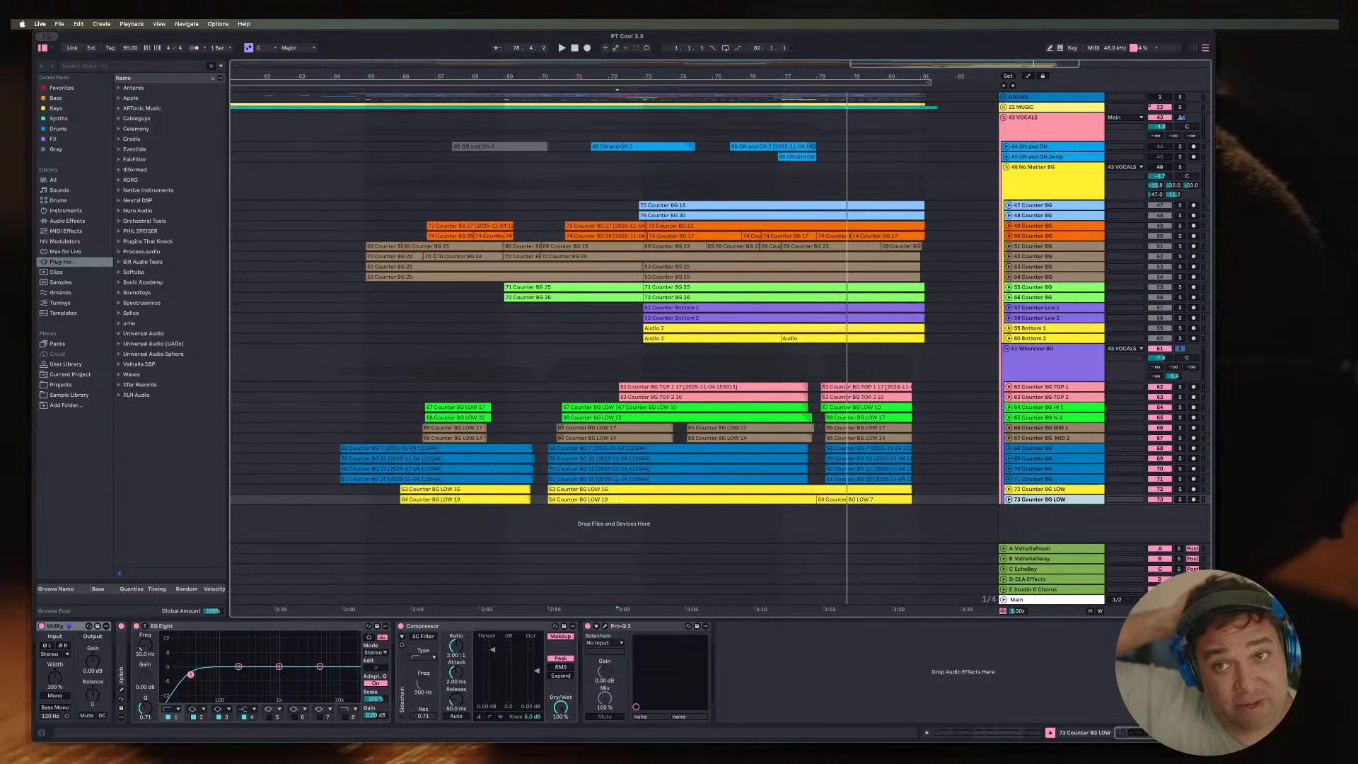
Step: Expand the DRUMS group and unfold its count off track
left_click(1004, 97)
left_click(617, 143)
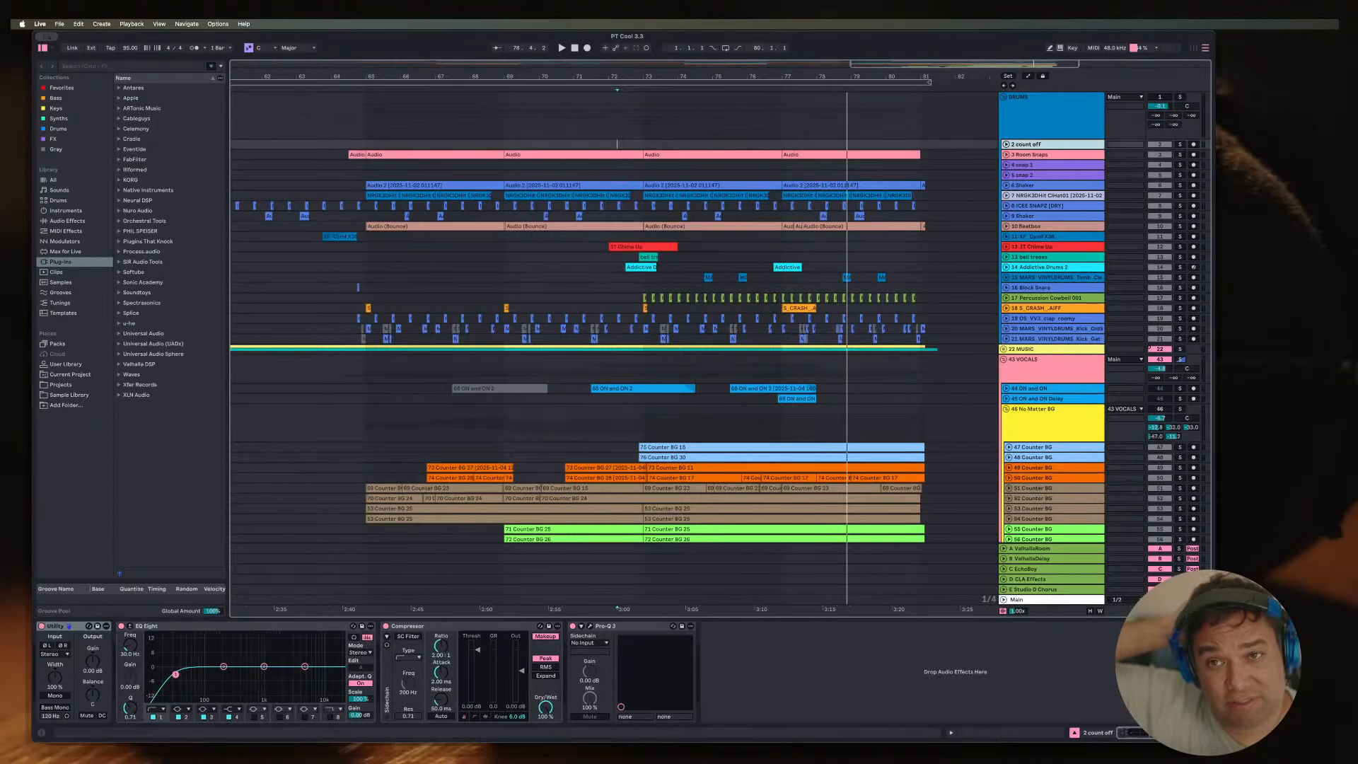
key("Up")
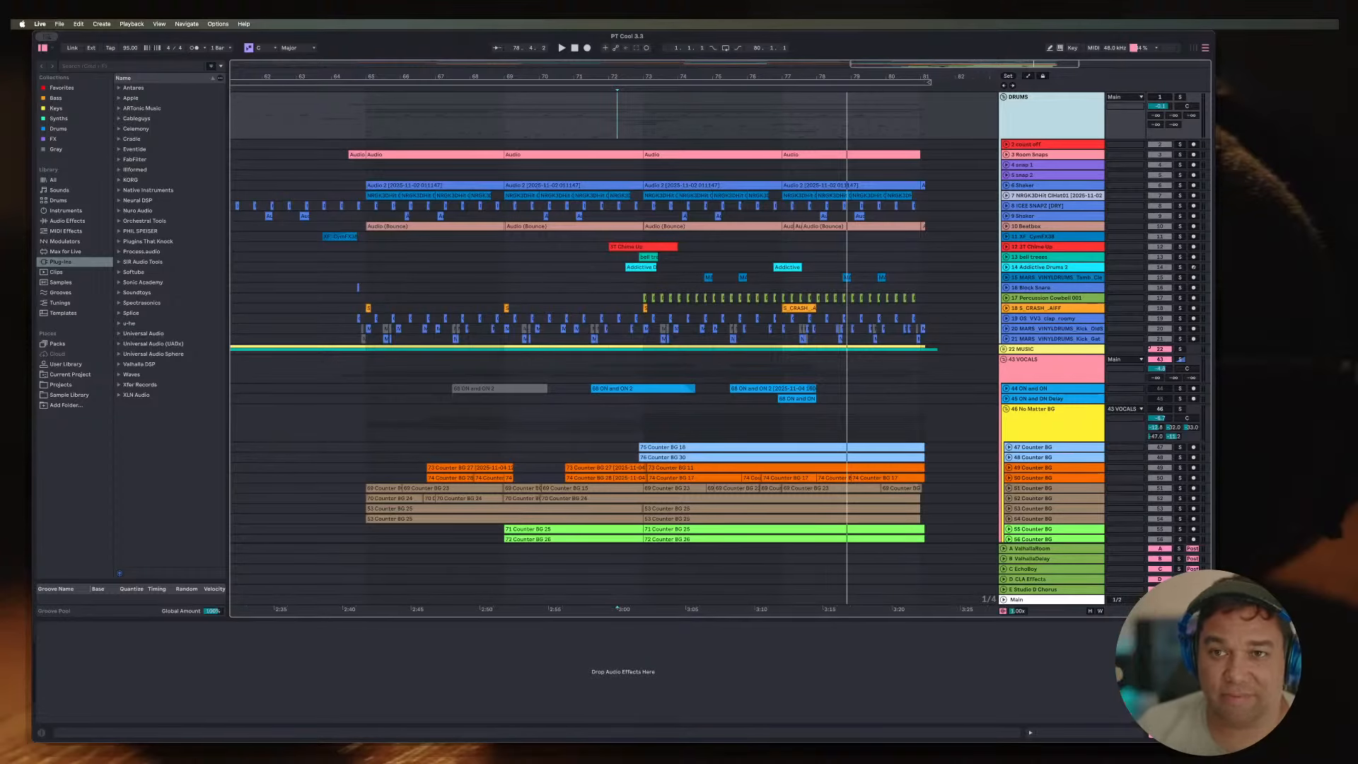
left_click(1005, 145)
left_click(1006, 144)
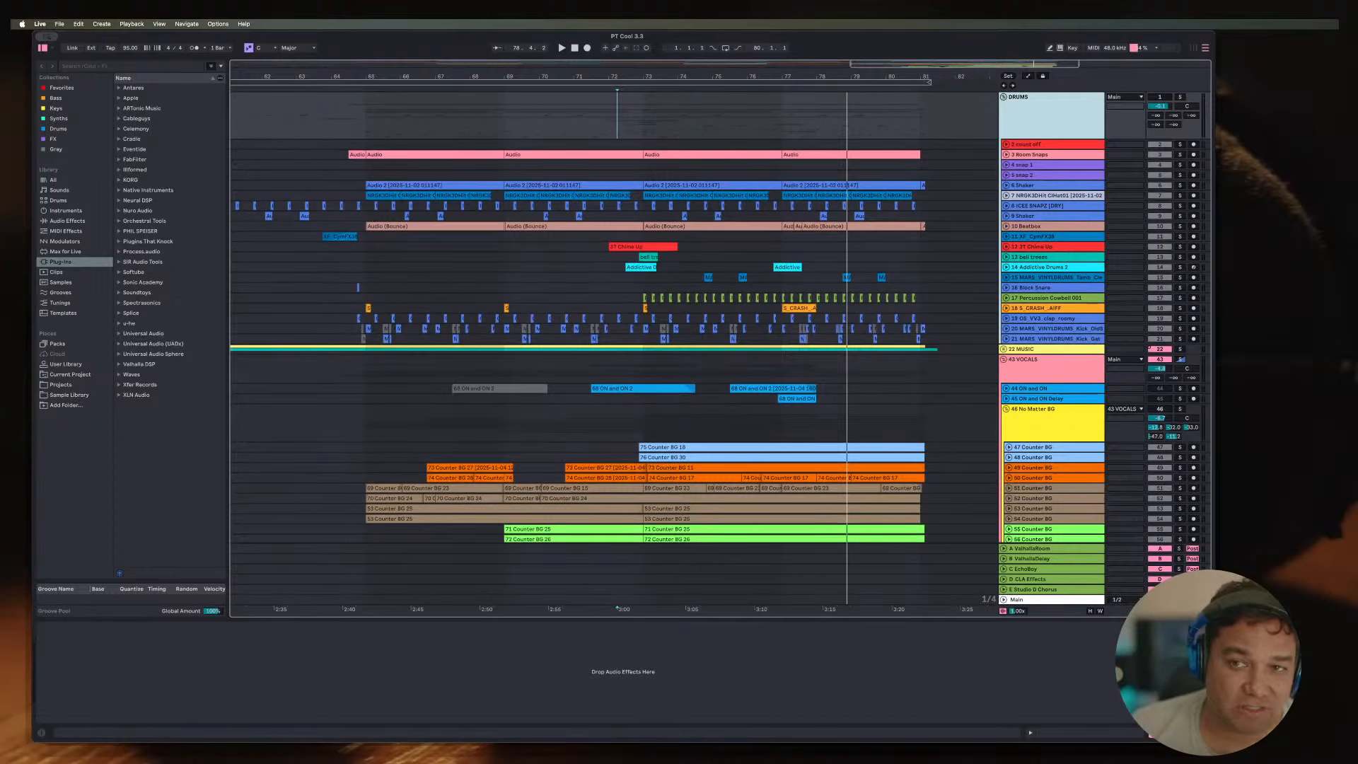
left_click(1006, 144)
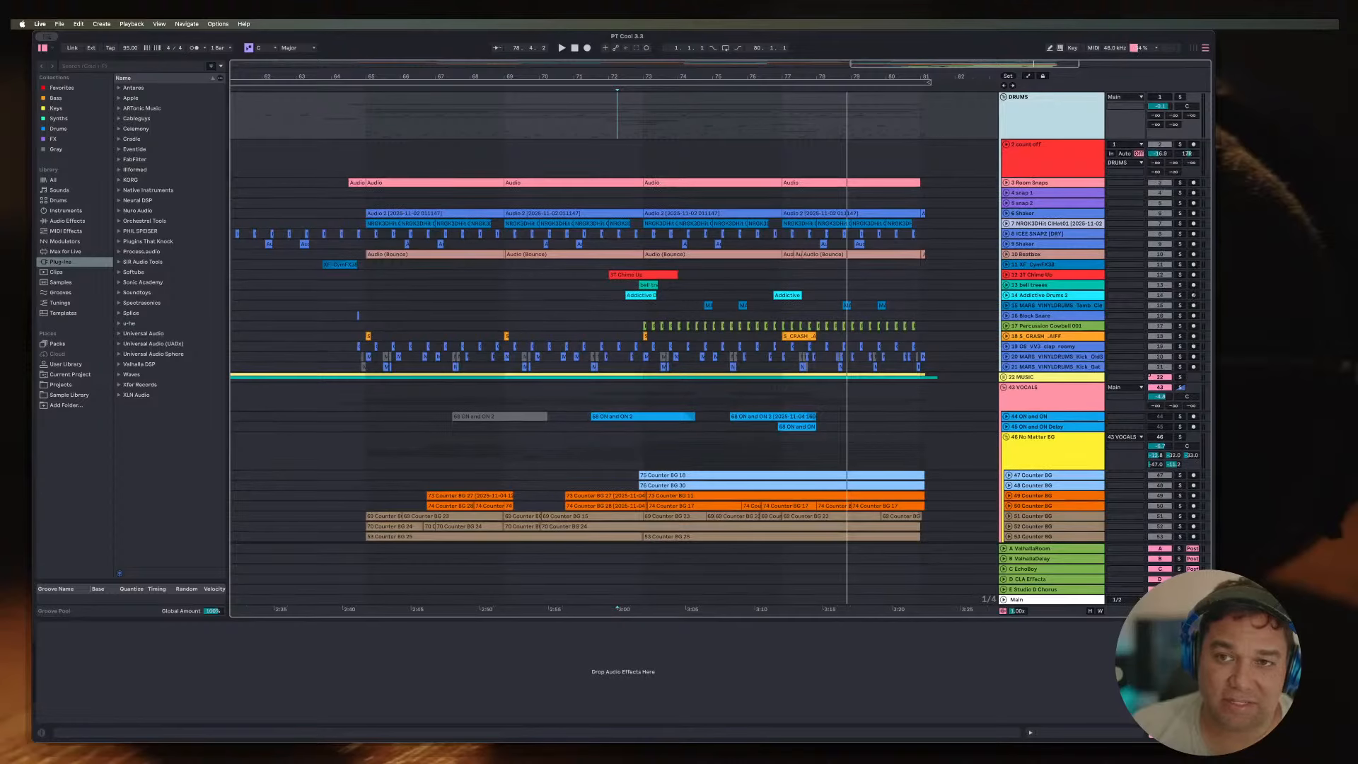
Step: Fold the count off track and collapse the DRUMS group
left_click(1006, 144)
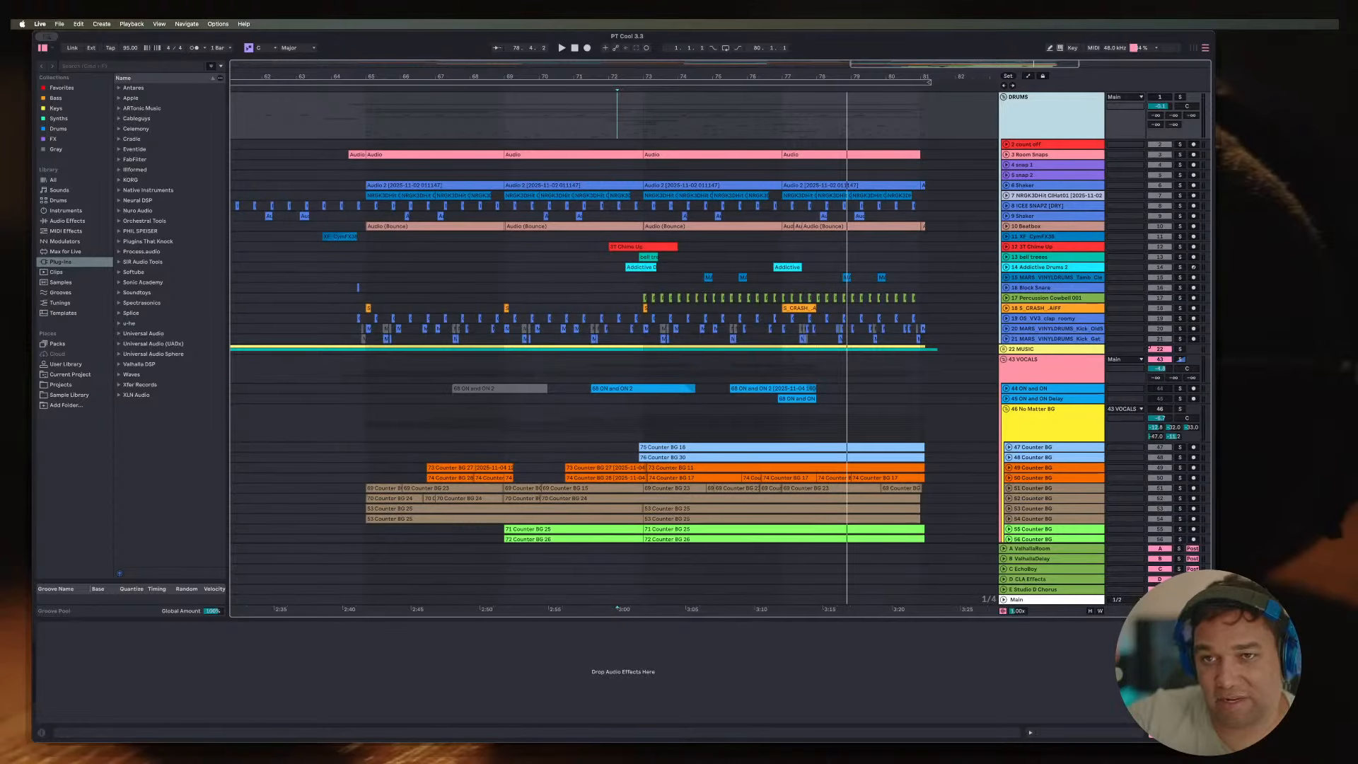
scroll(721, 317, "down", 6)
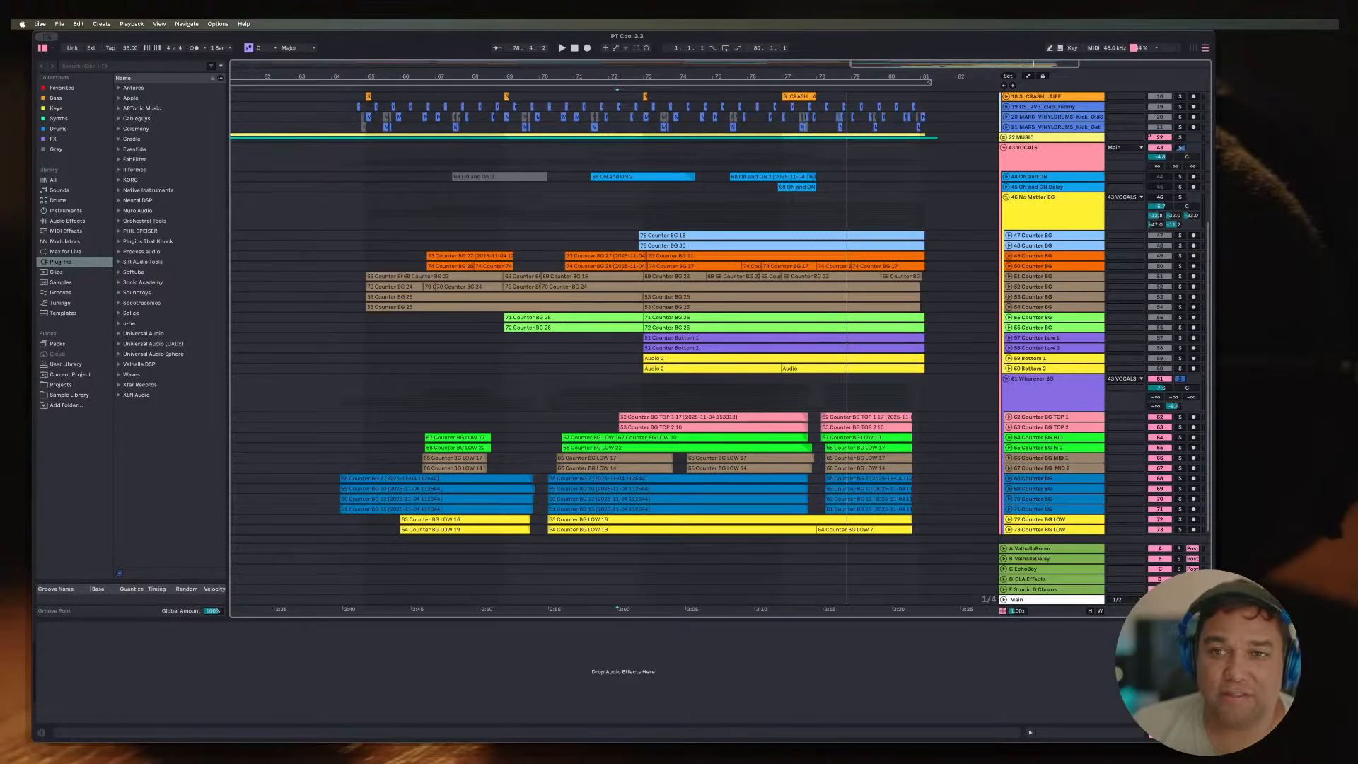
scroll(720, 317, "up", 6)
left_click(1003, 97)
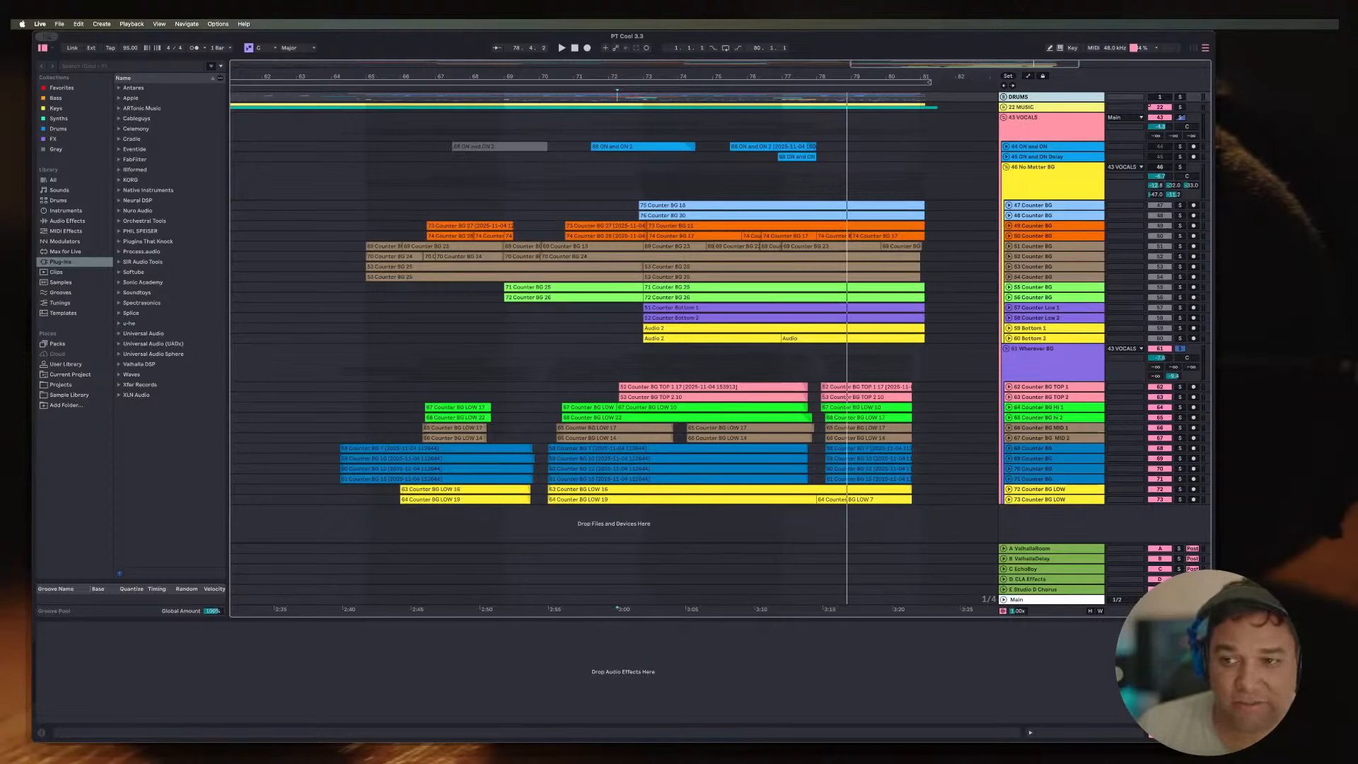
Step: Narrow the Live Set's window to roughly 70 percent of the screen width, leaving its height as is
key("super+Tab")
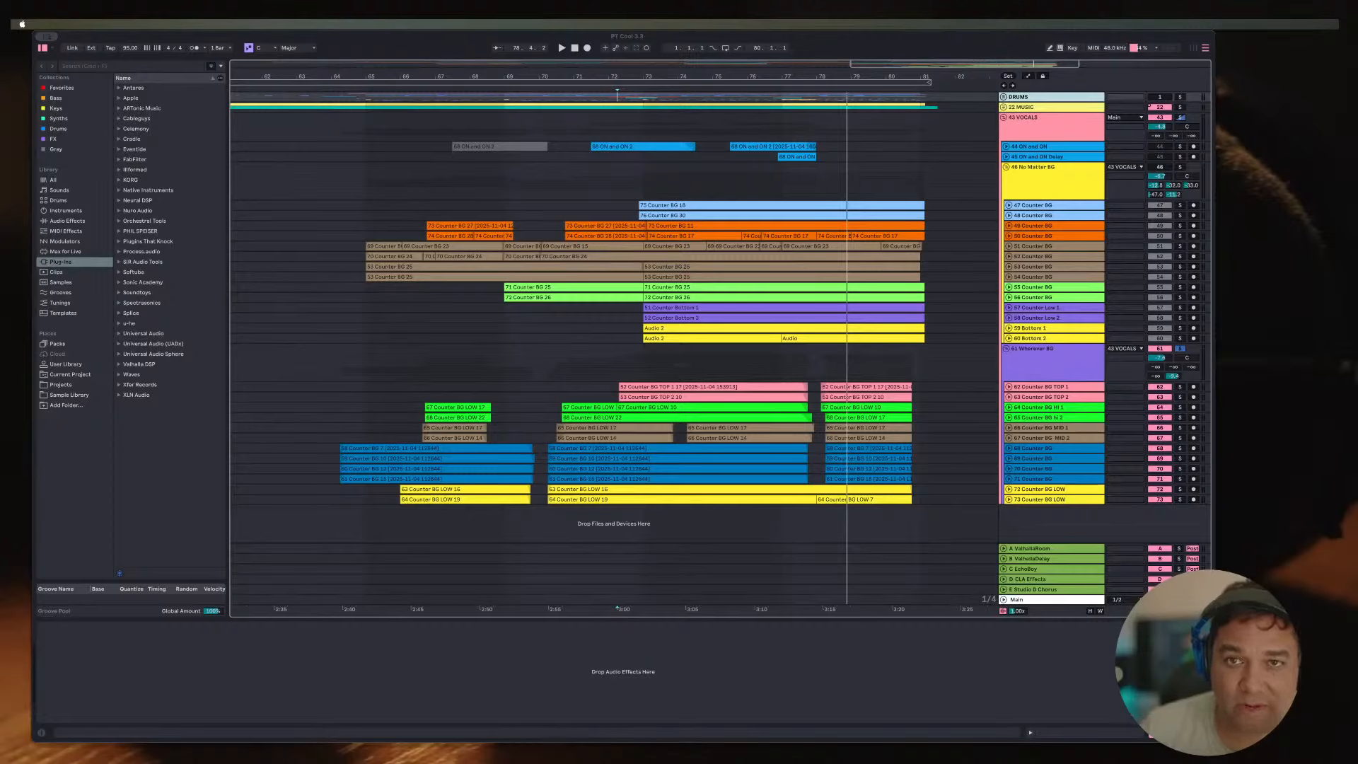
key("super+Tab")
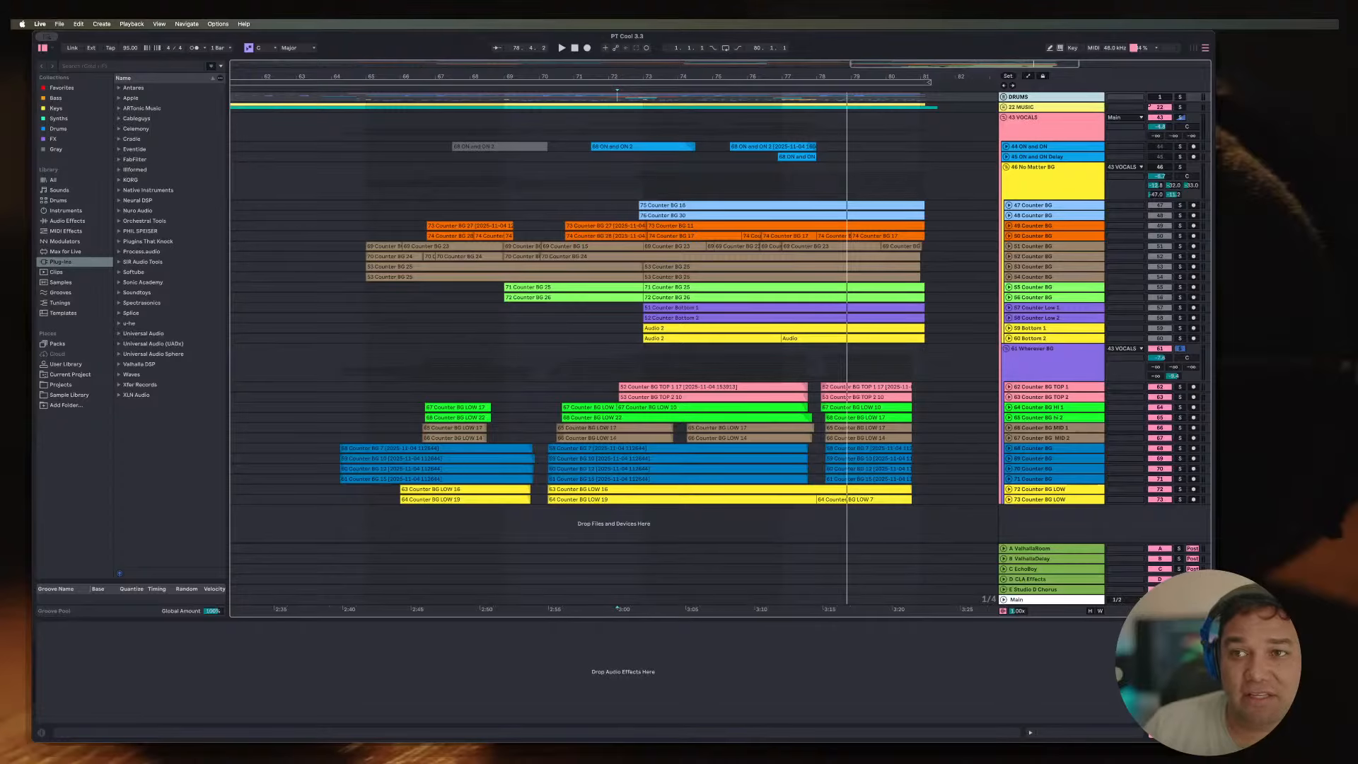
left_click_drag(1214, 31, 998, 43)
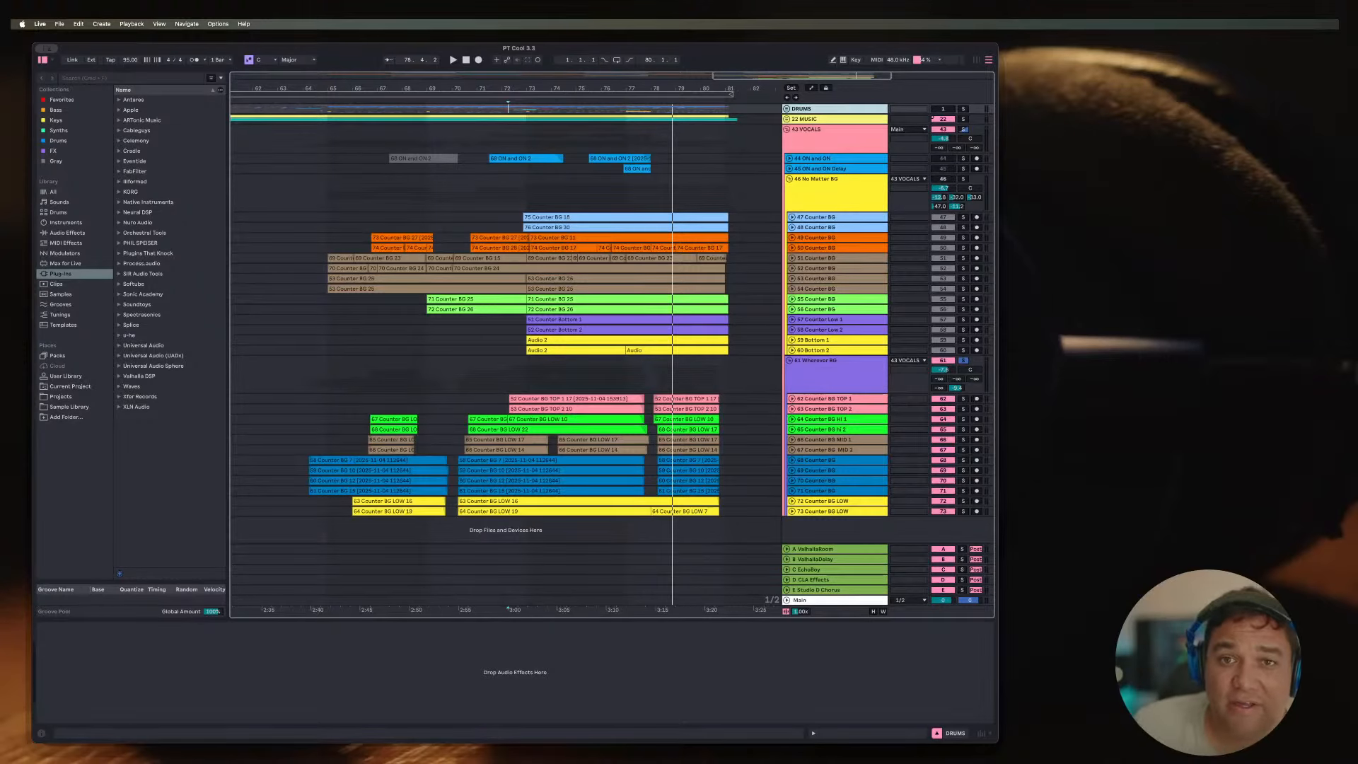
Step: Look over the tracks inside the MUSIC and DRUMS groups and the arrangement down to the Wherever BG vocals
left_click(787, 119)
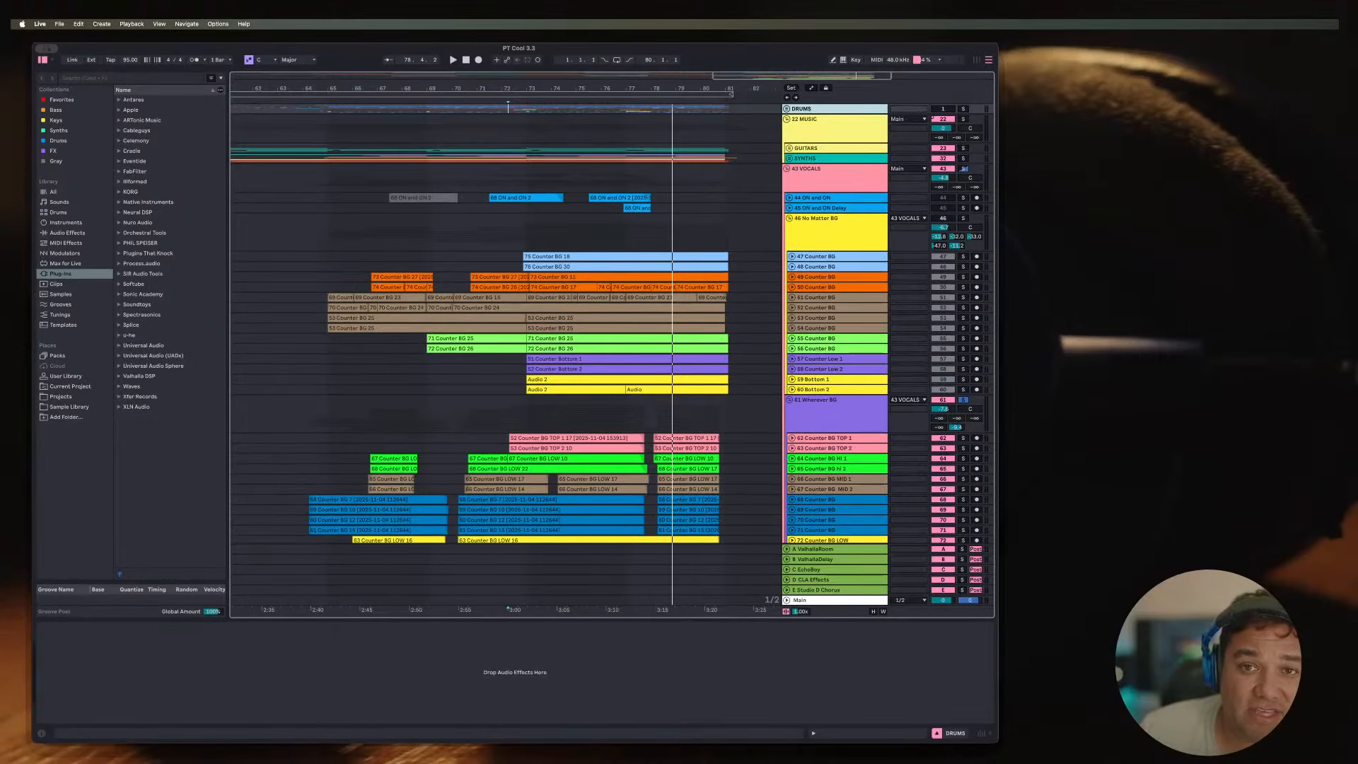
left_click(786, 119)
left_click(787, 109)
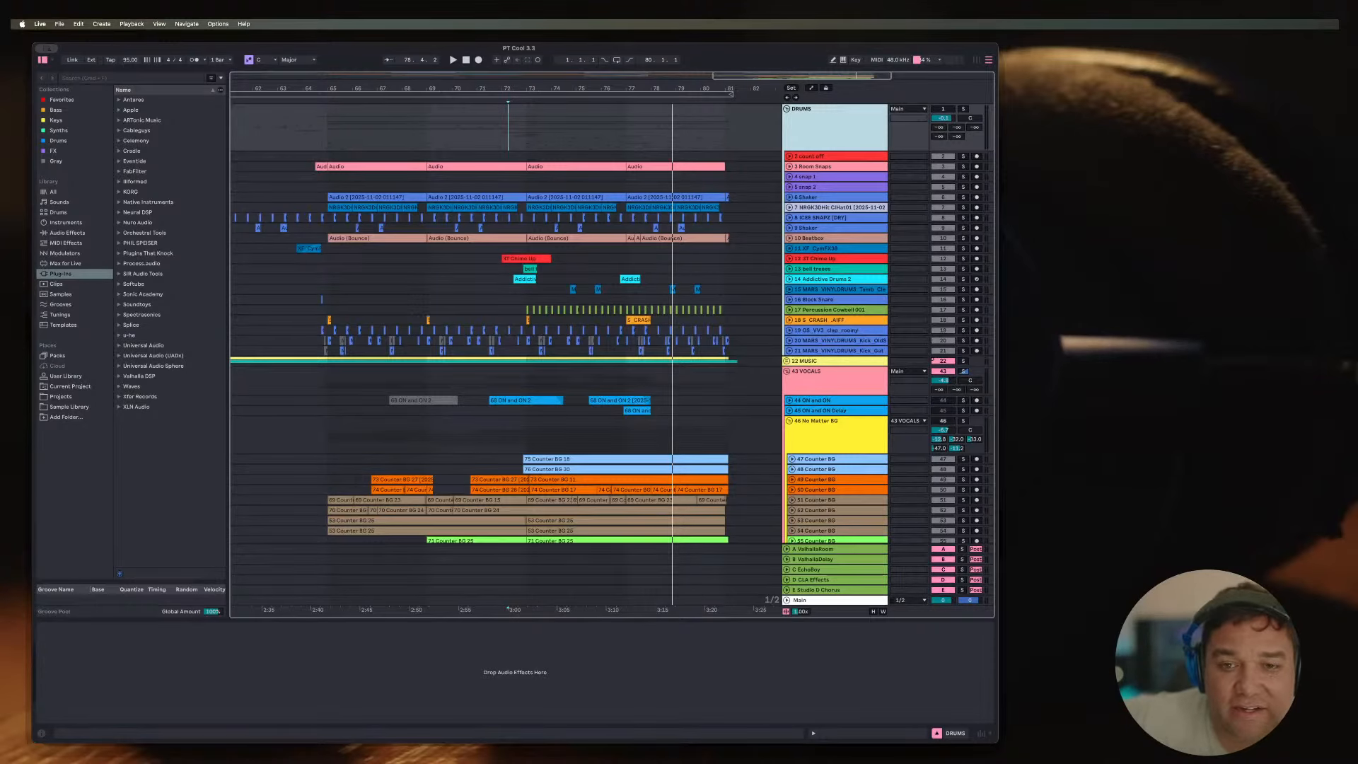
scroll(481, 339, "down", 10)
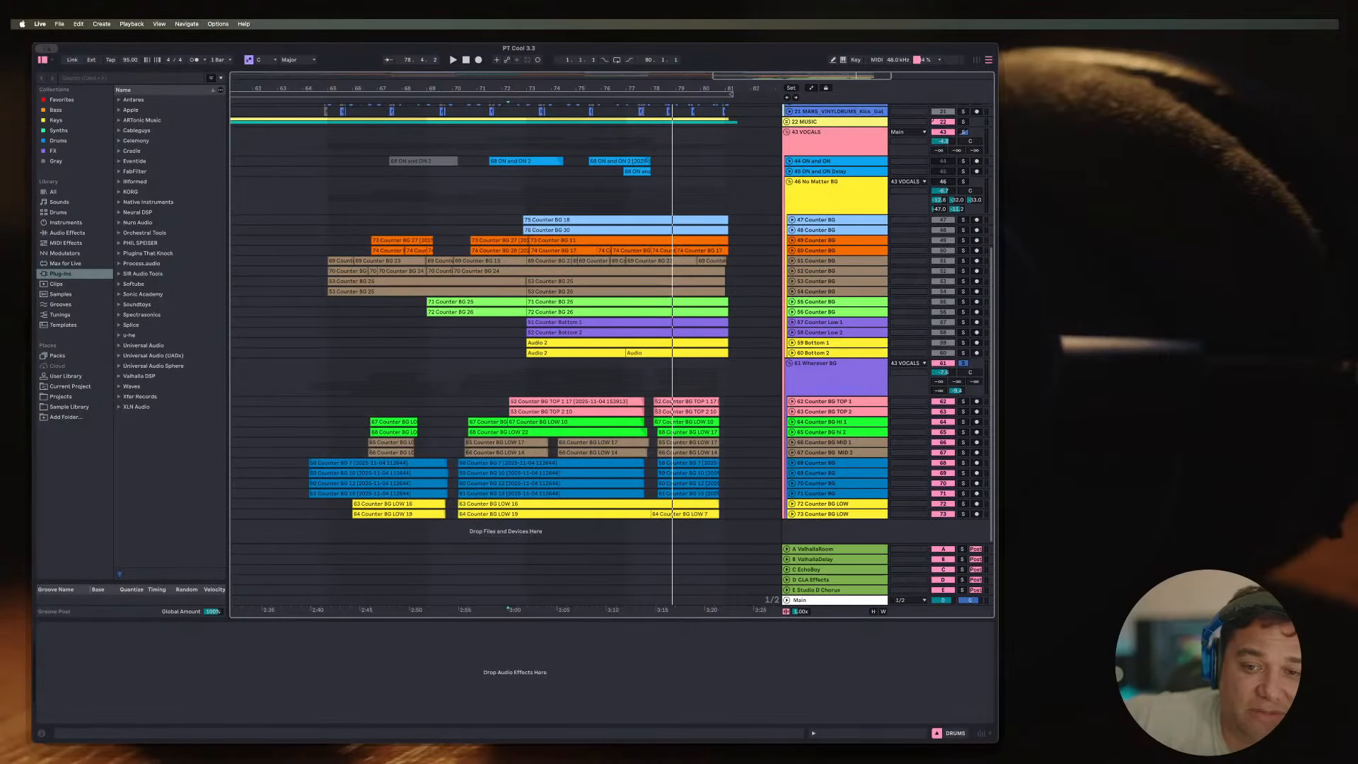
scroll(481, 318, "up", 10)
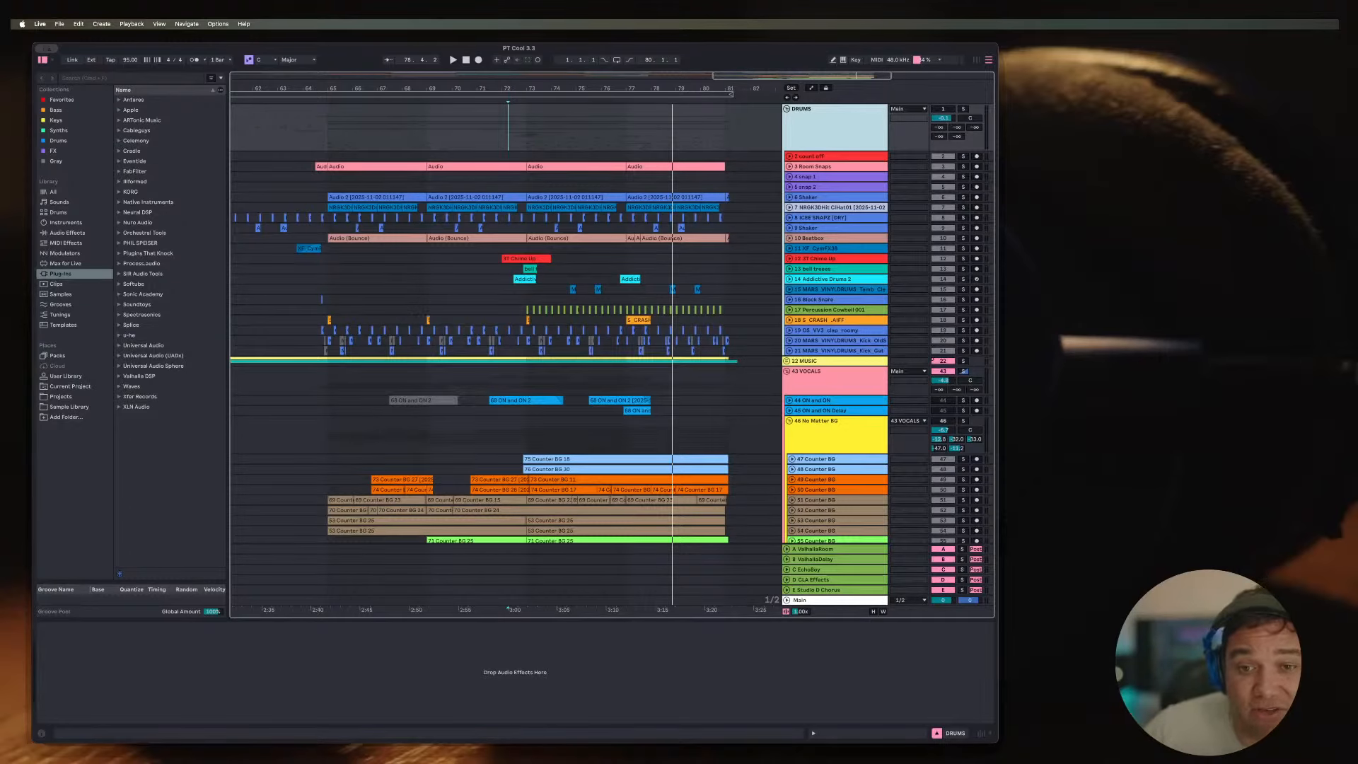
scroll(481, 339, "down", 10)
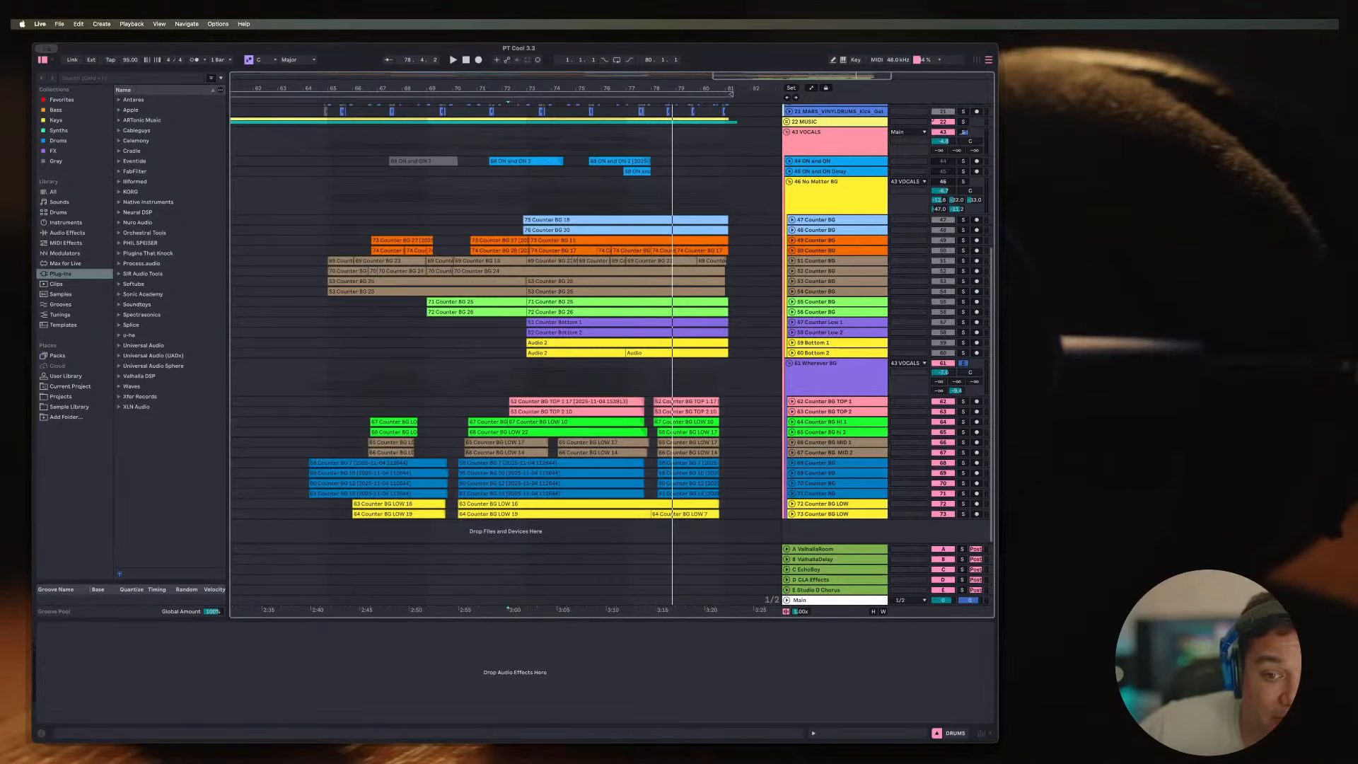
scroll(481, 339, "up", 10)
scroll(481, 339, "down", 10)
scroll(481, 340, "up", 10)
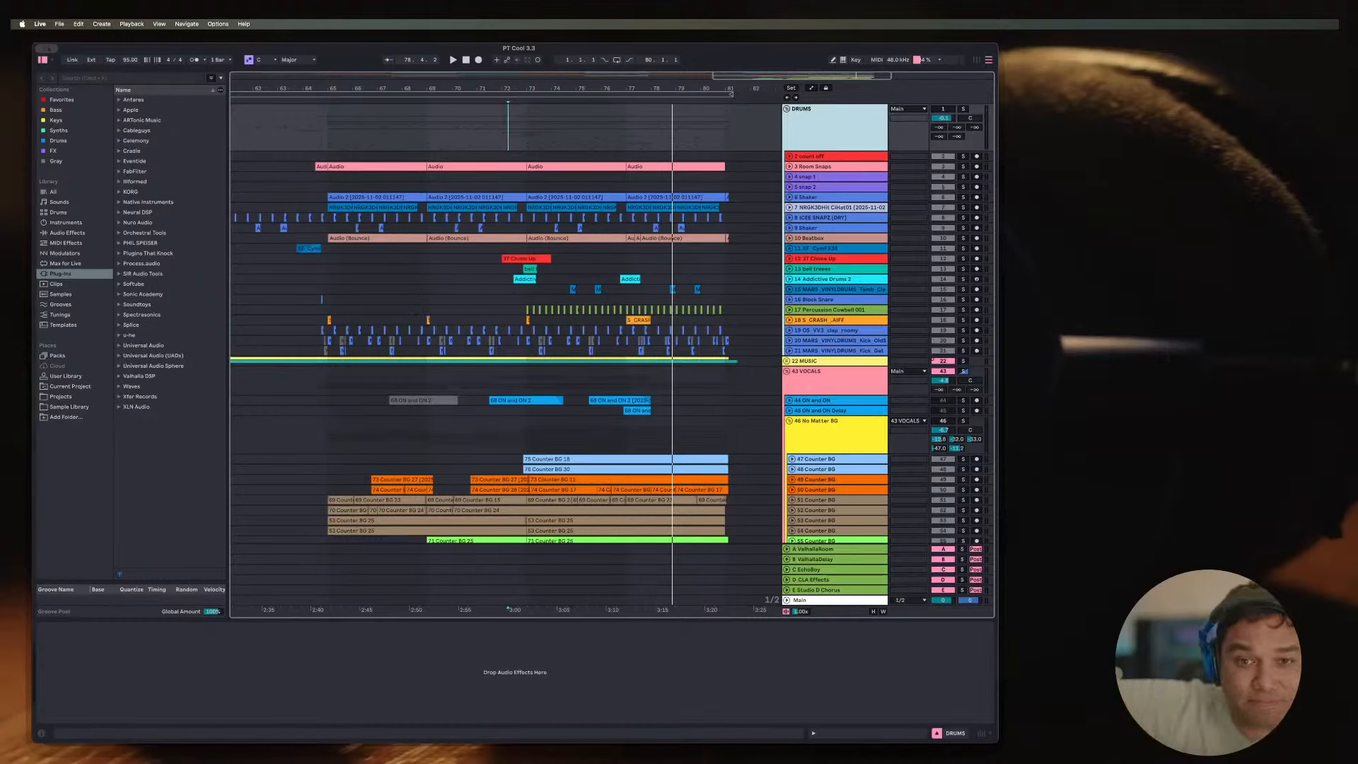
Step: View the device chain of the MARS_VINYLDRUMS_Kick track 21 and collapse the DRUMS group
left_click(508, 350)
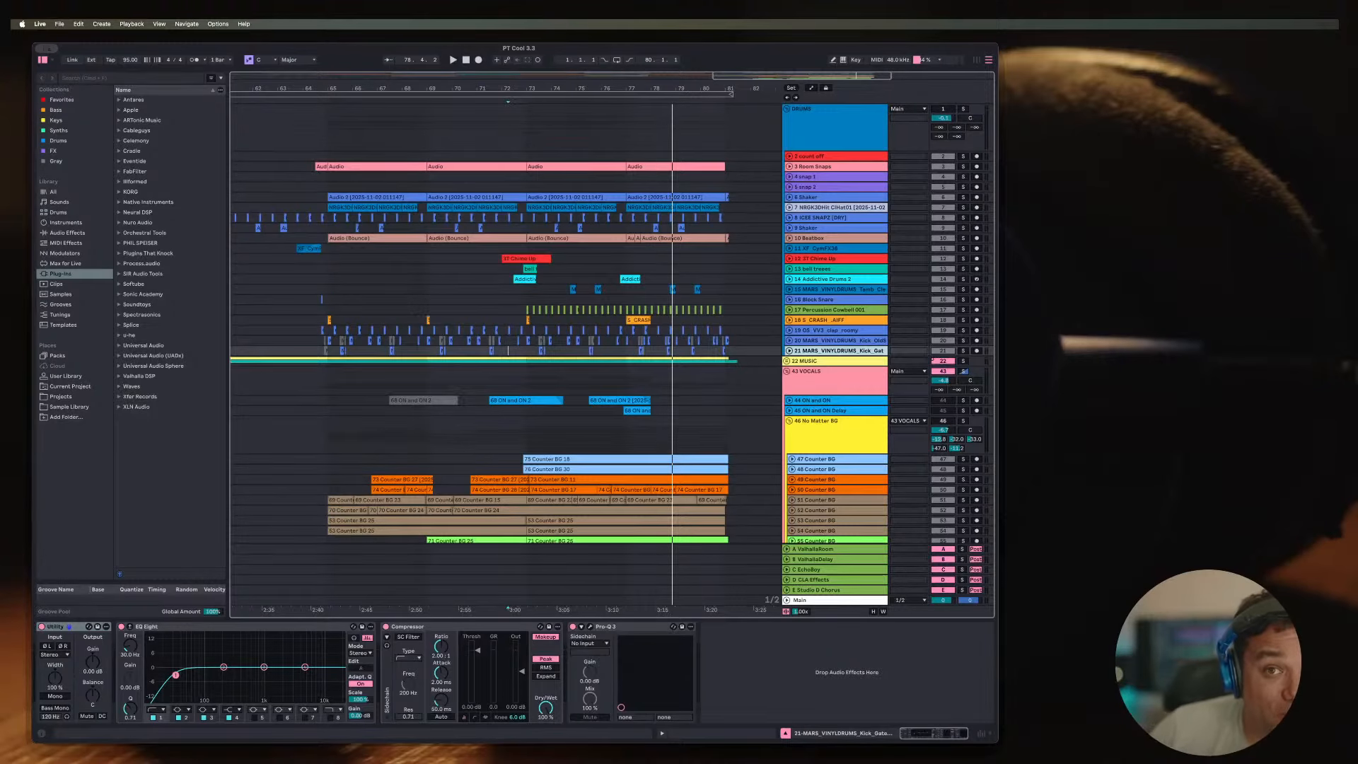
left_click(835, 126)
key("u")
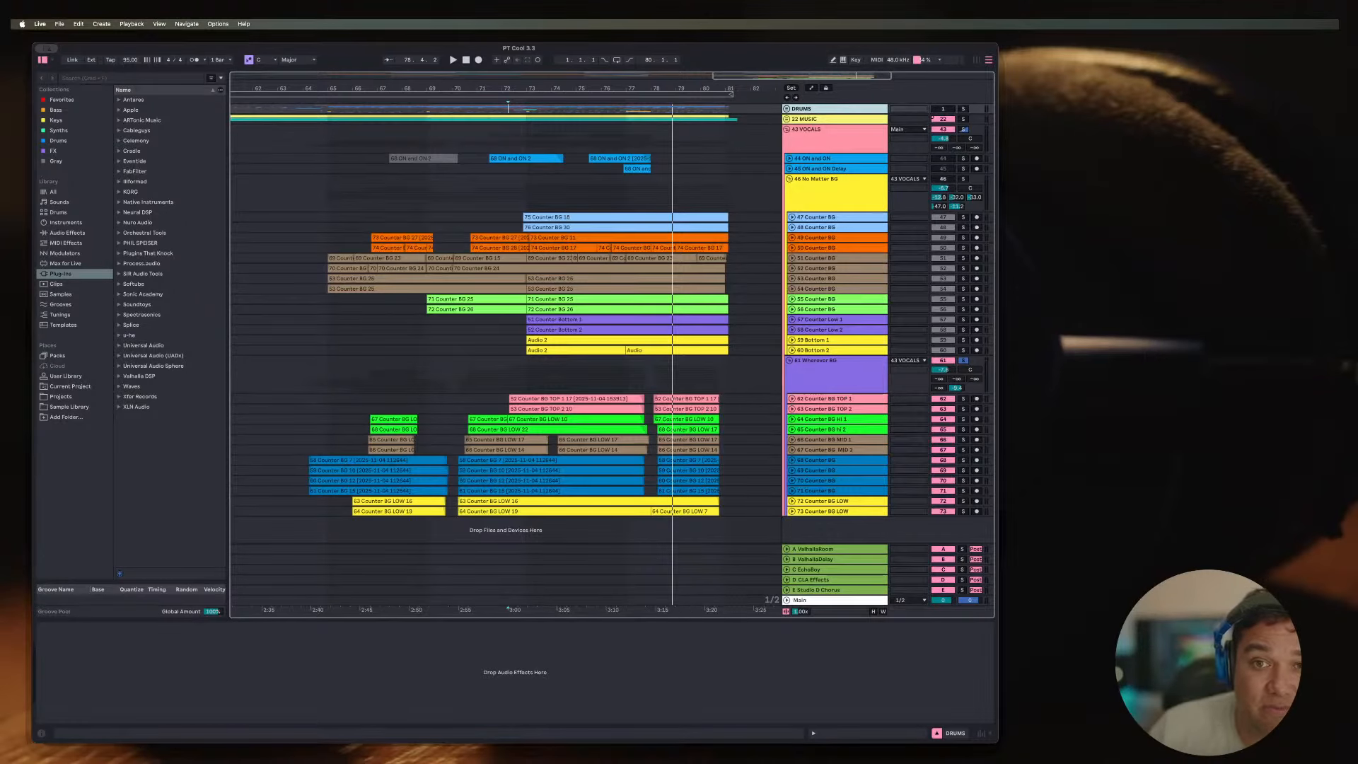
Step: Expand the MUSIC group to show GUITARS and SYNTHS, and collapse and reopen the VOCALS group
left_click(786, 119)
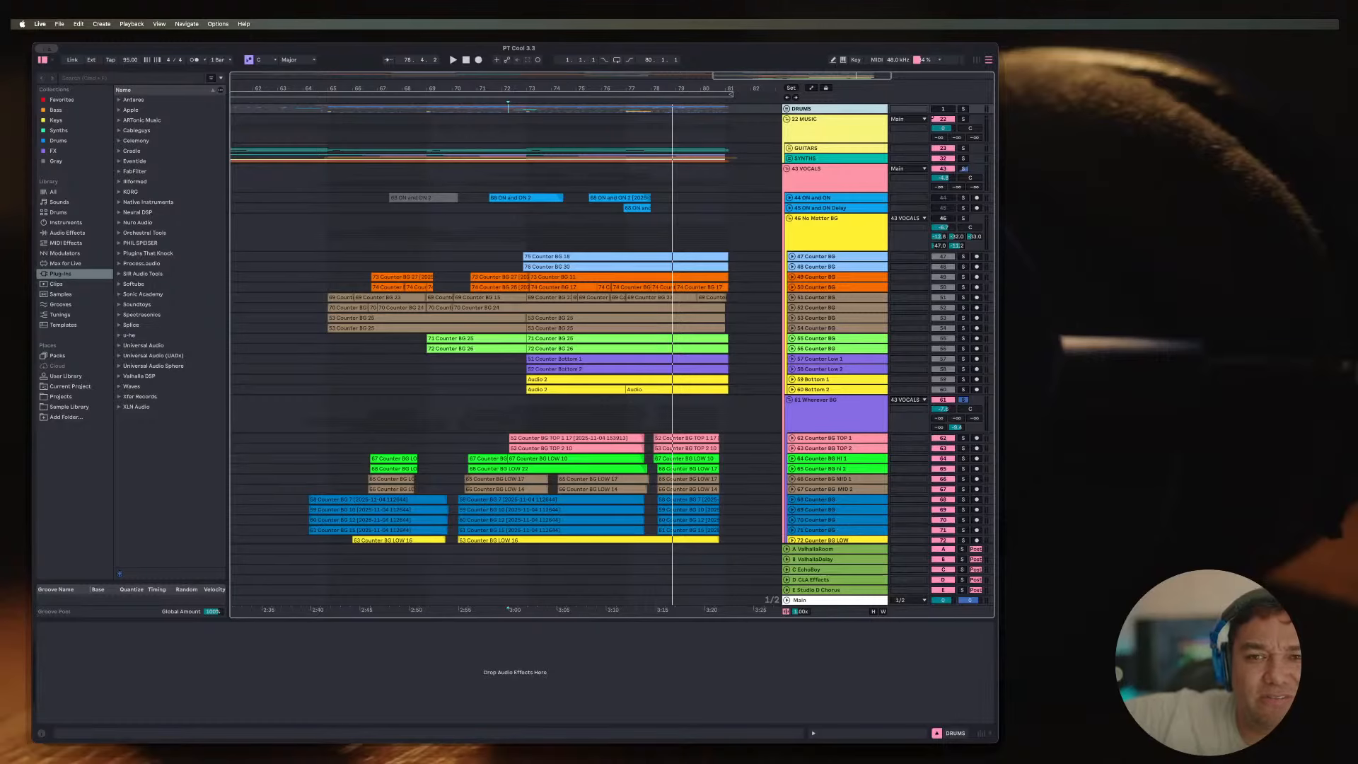
left_click(786, 119)
left_click(787, 129)
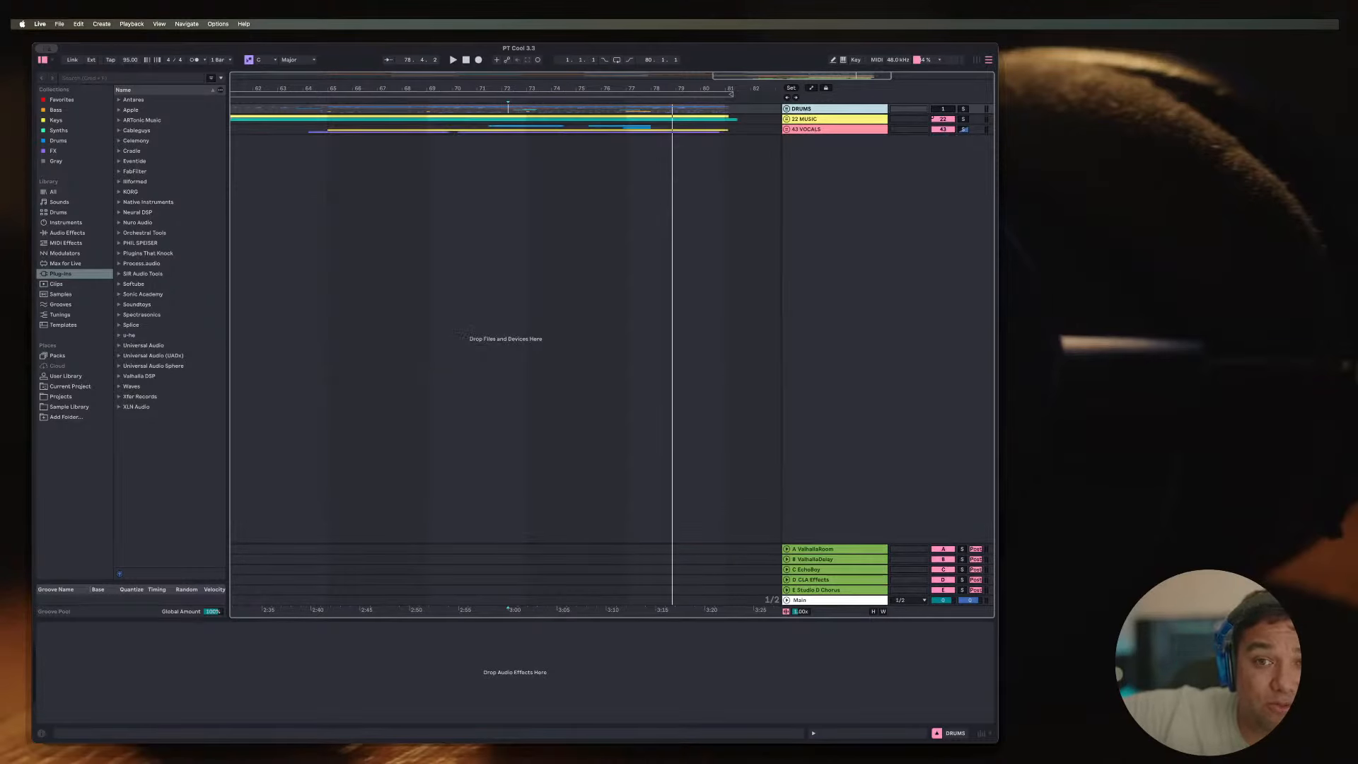
left_click(786, 119)
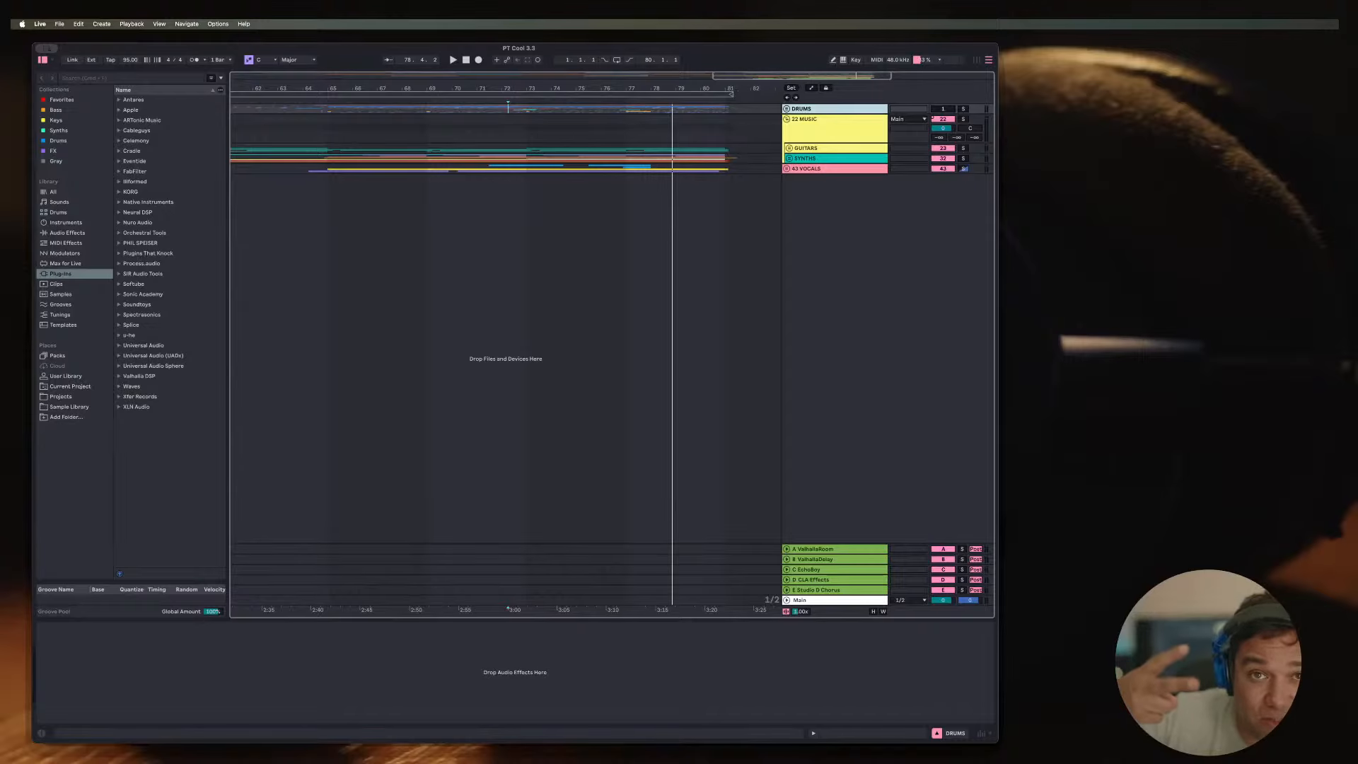
left_click(786, 168)
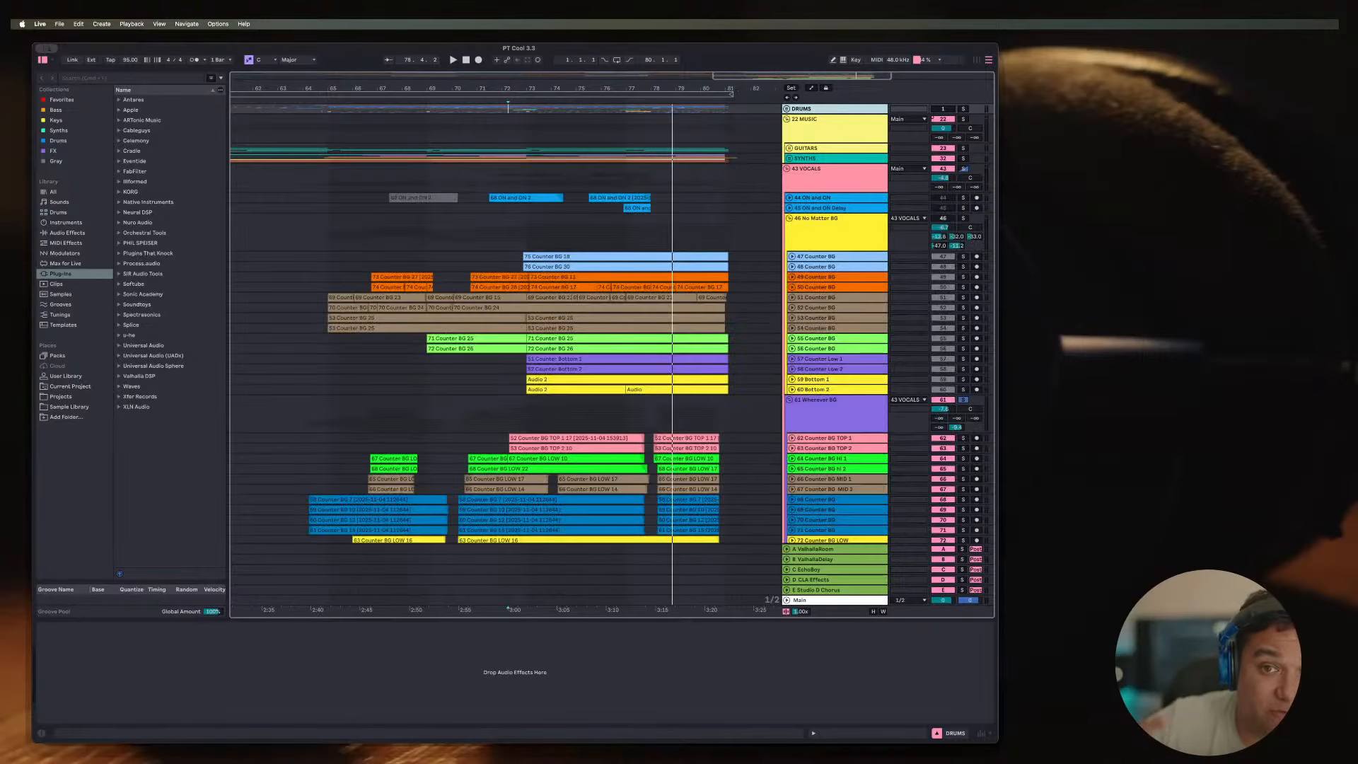
Step: Select track 73 Counter BG LOW to view its device chain
scroll(612, 322, "down", 2)
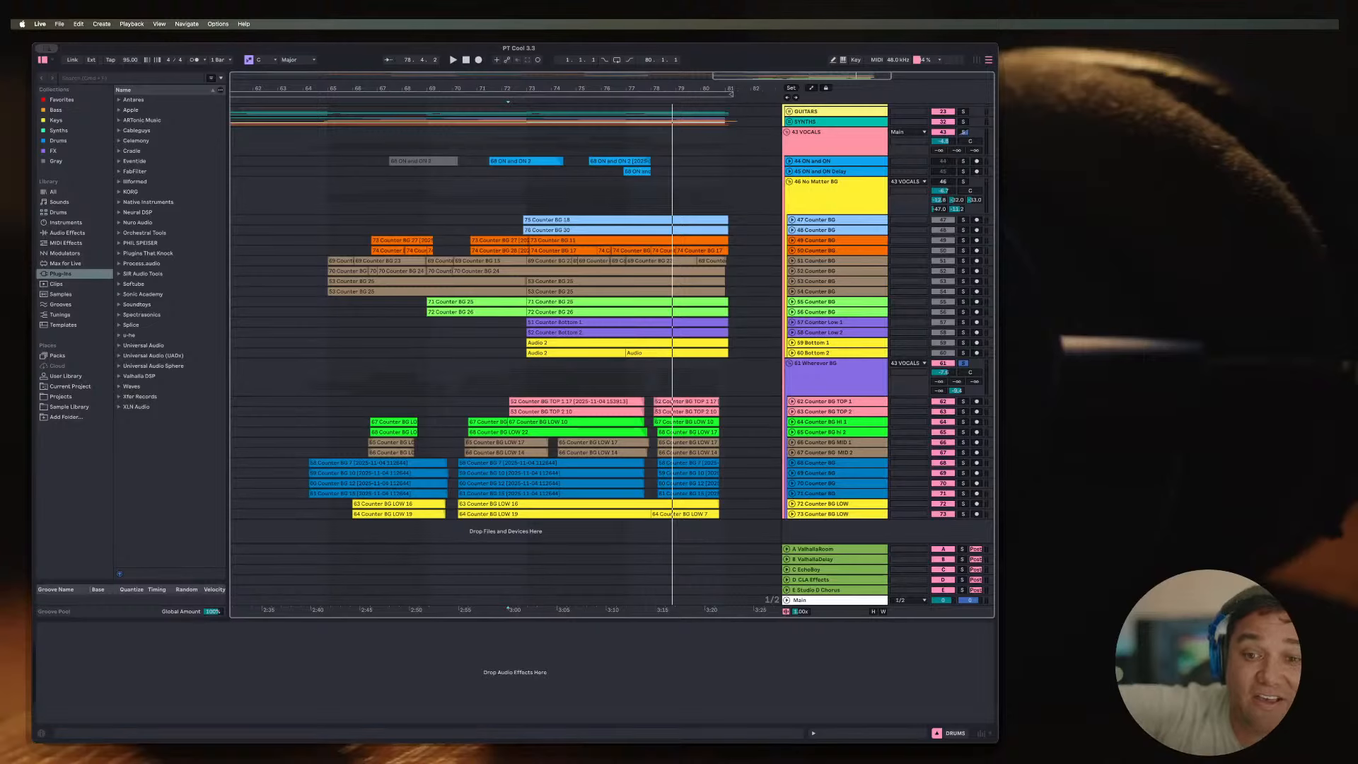
left_click(829, 514)
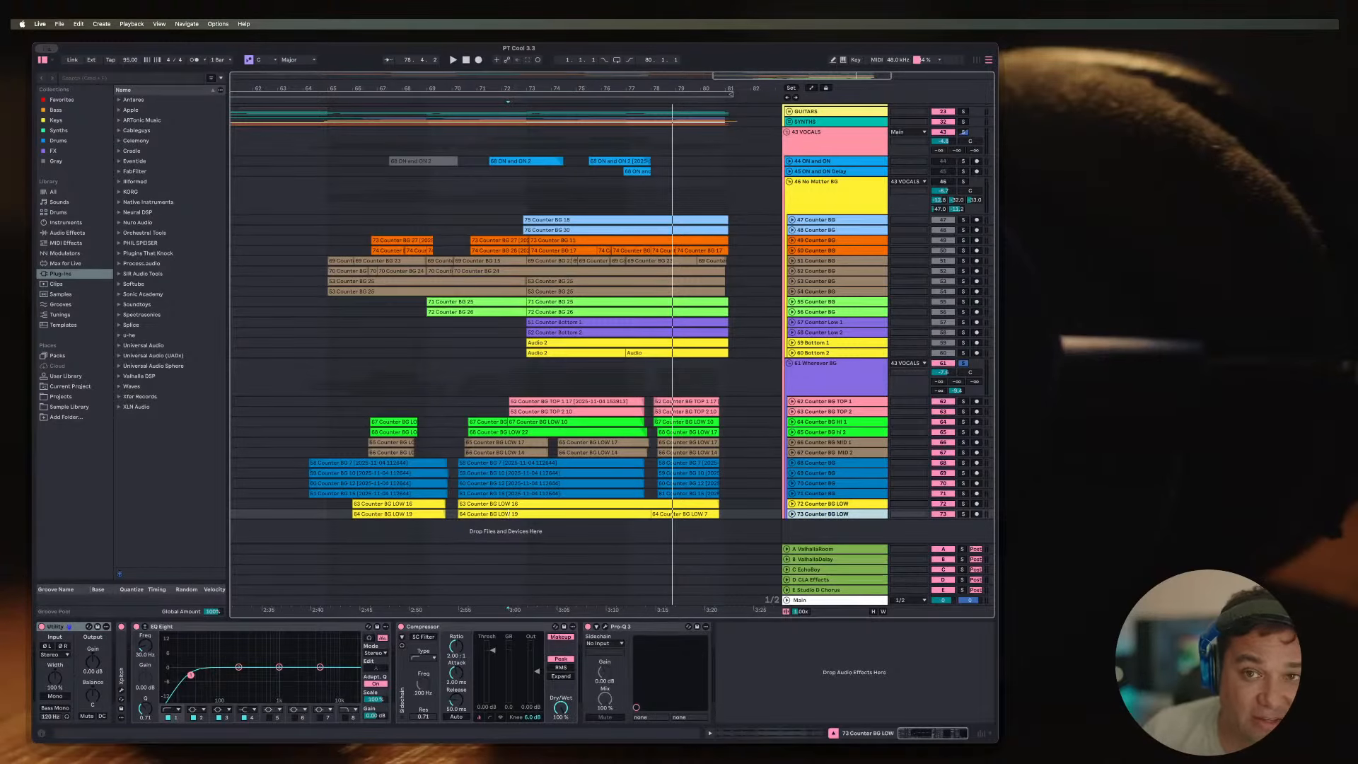
Step: Fold the VOCALS group, unfold the DRUMS group and select all the drum tracks
left_click(787, 133)
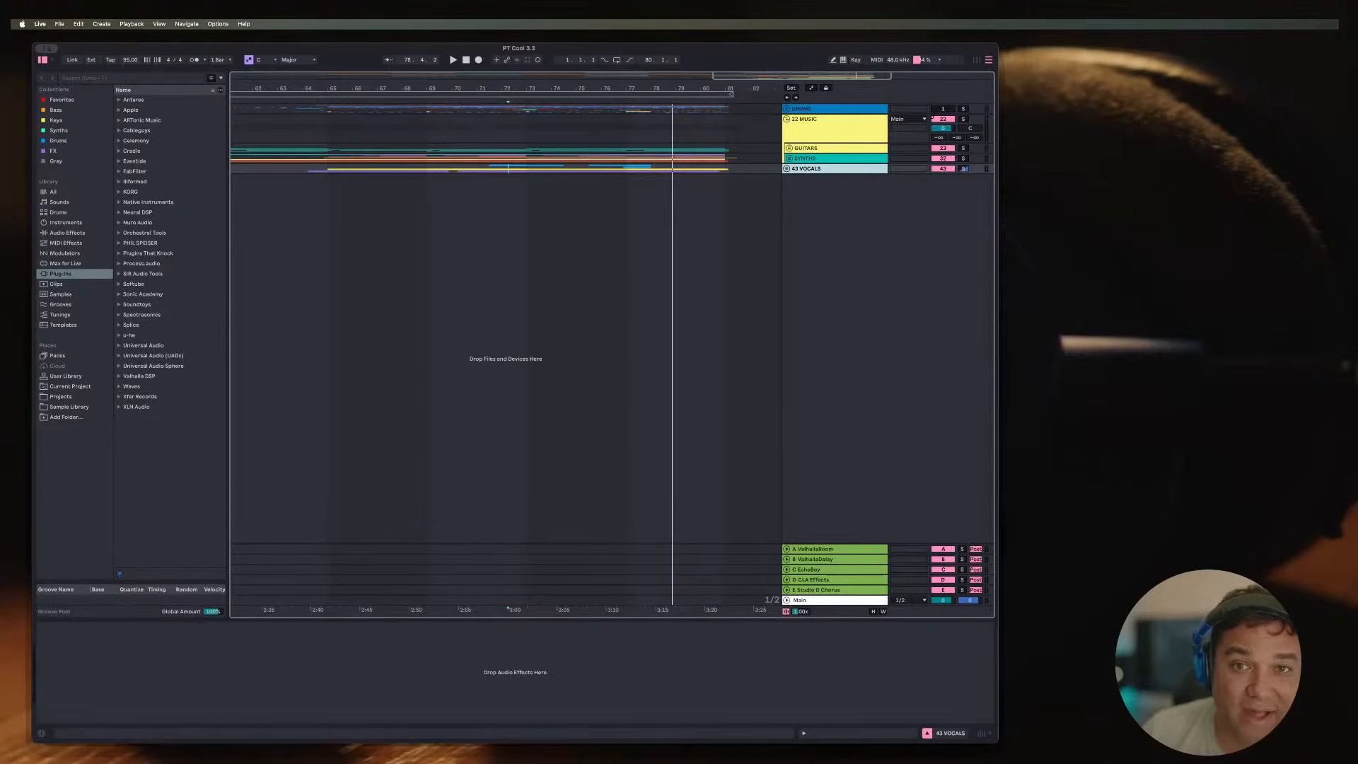
left_click(787, 109)
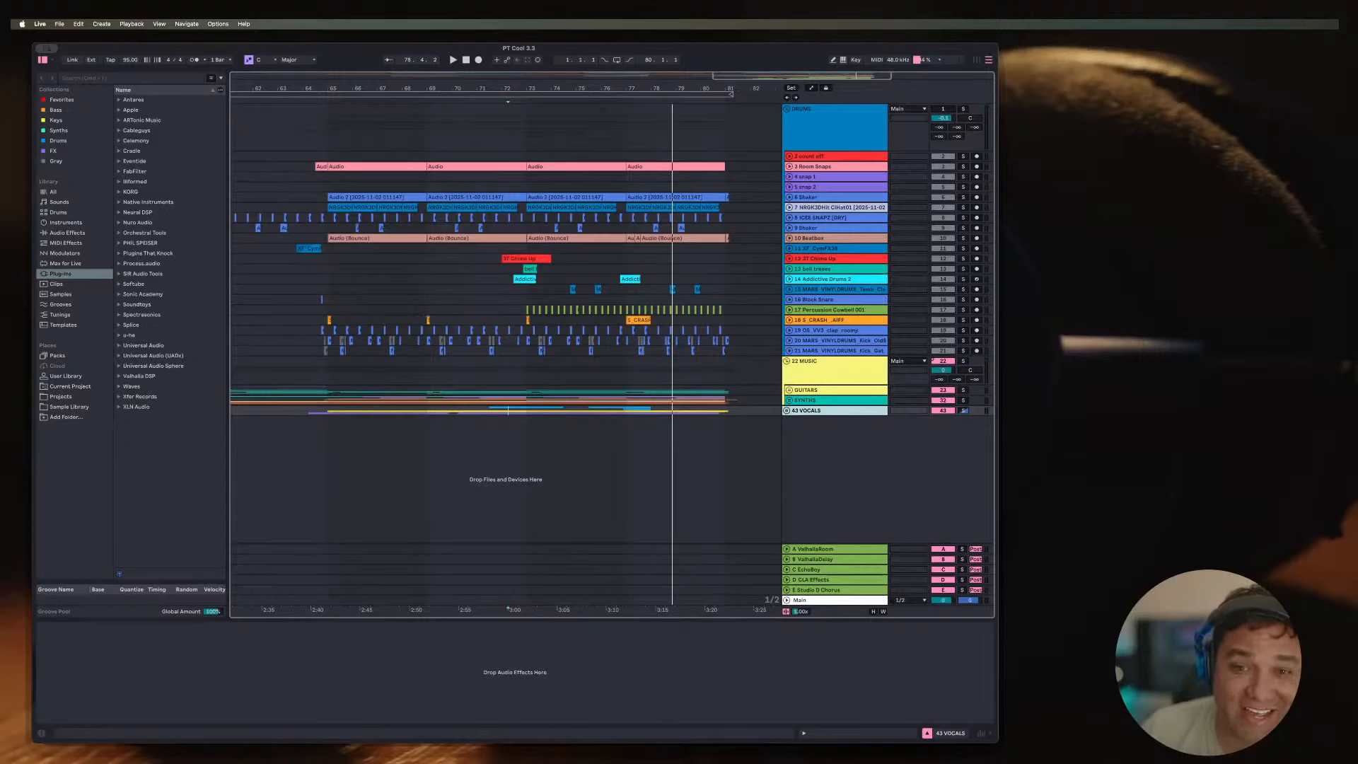
left_click(507, 350)
left_click(827, 113)
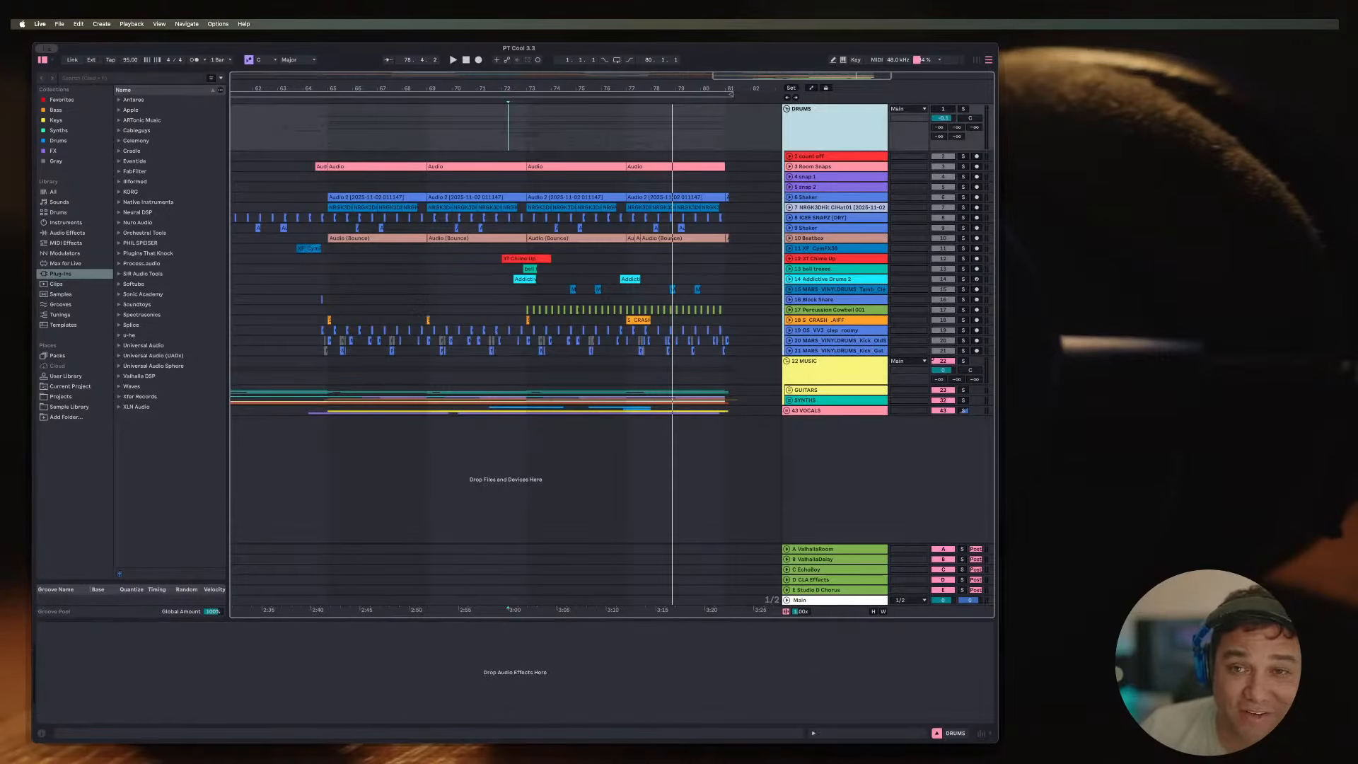
left_click(849, 167, "shift")
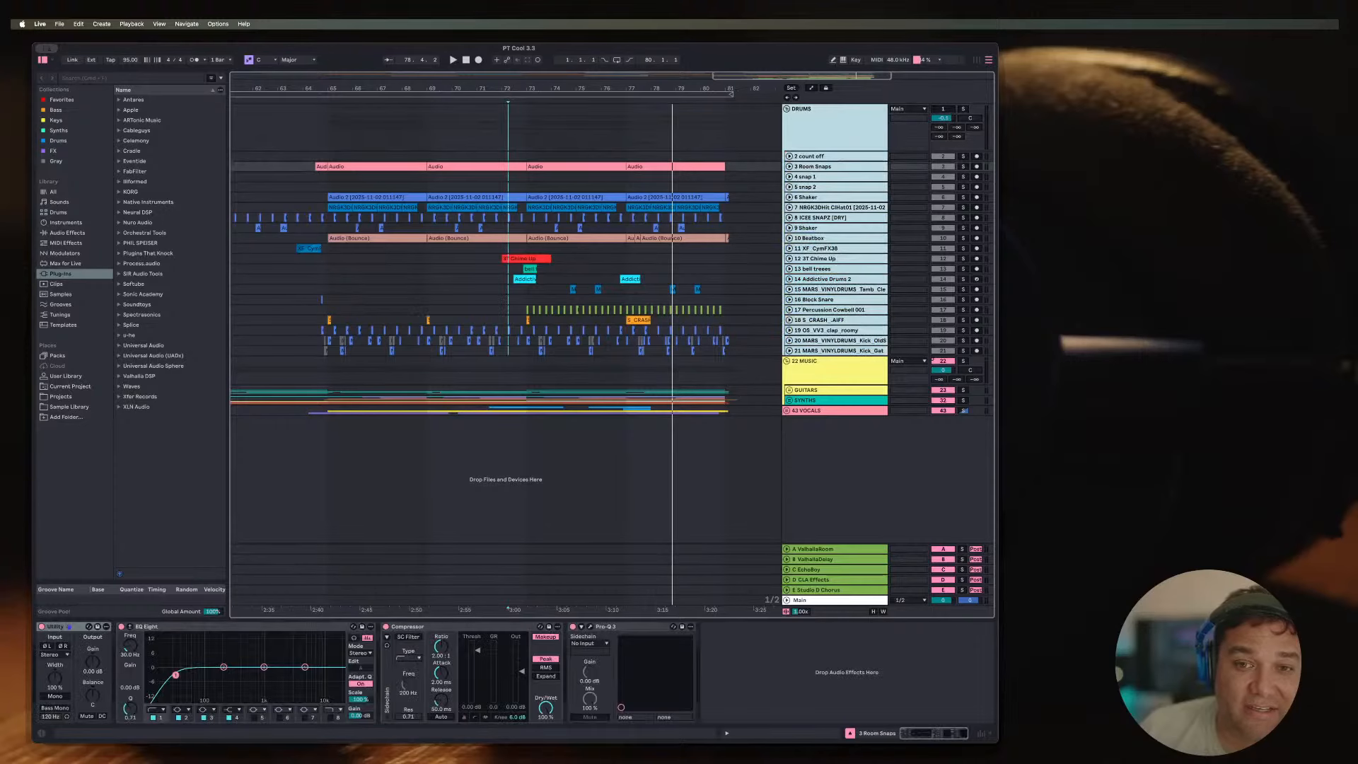
Step: Unfold the VOCALS group and select every track from DRUMS down to the last Counter BG LOW track
left_click(829, 370)
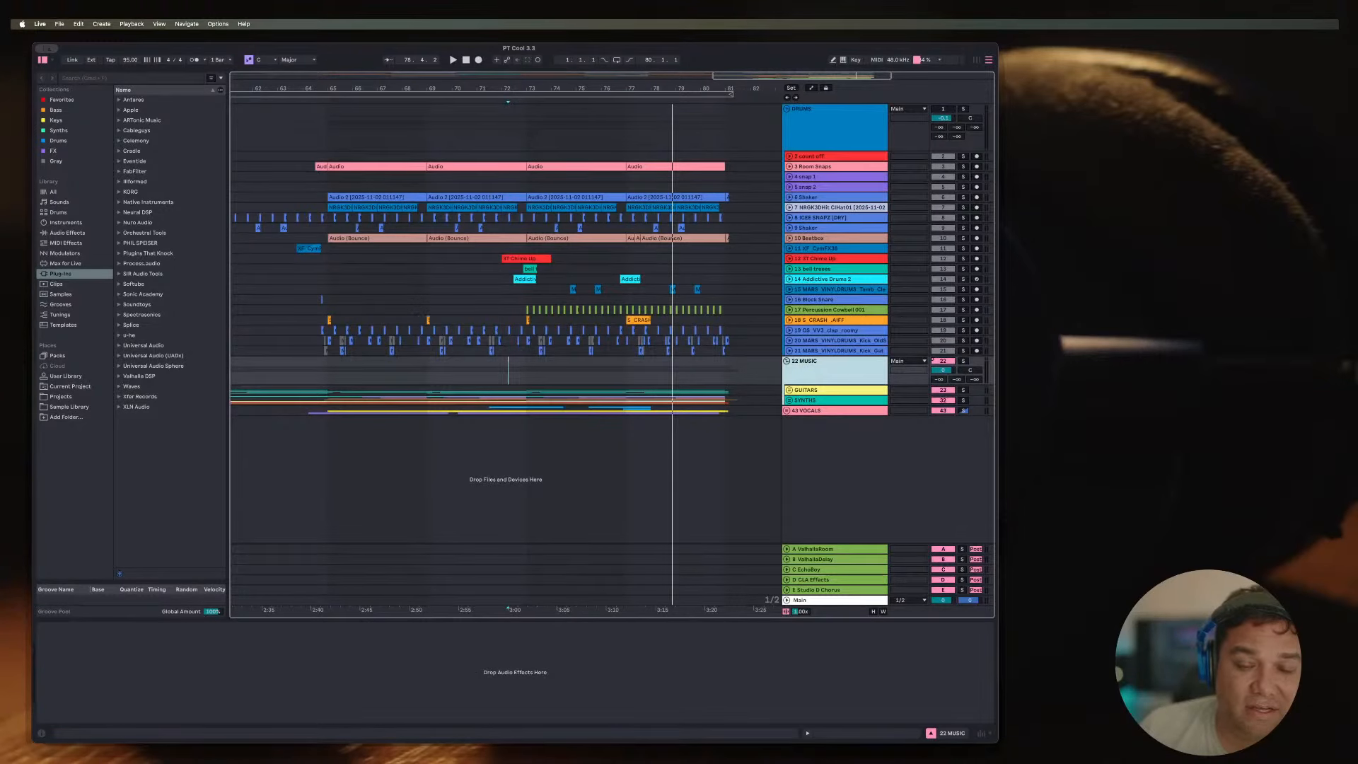
left_click(786, 410)
scroll(787, 411, "down", 2)
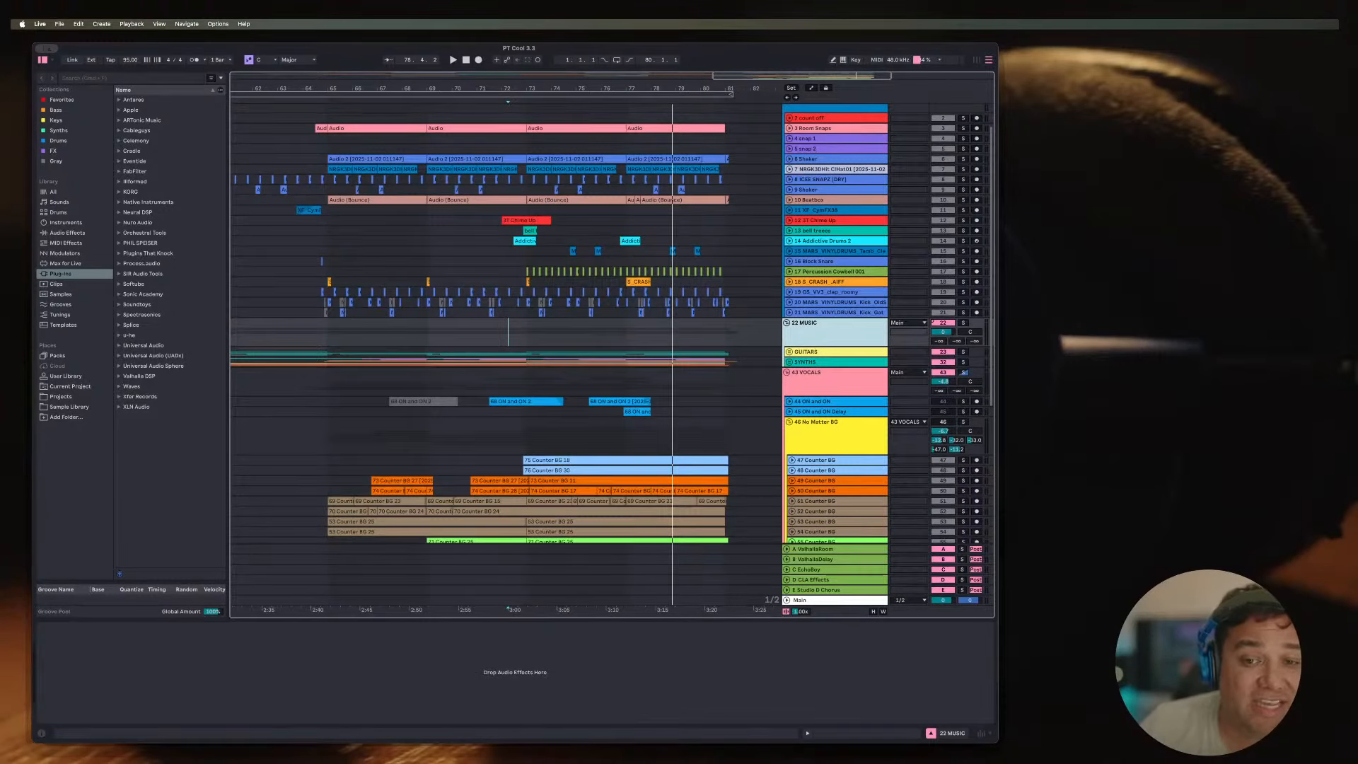
scroll(506, 322, "down", 10)
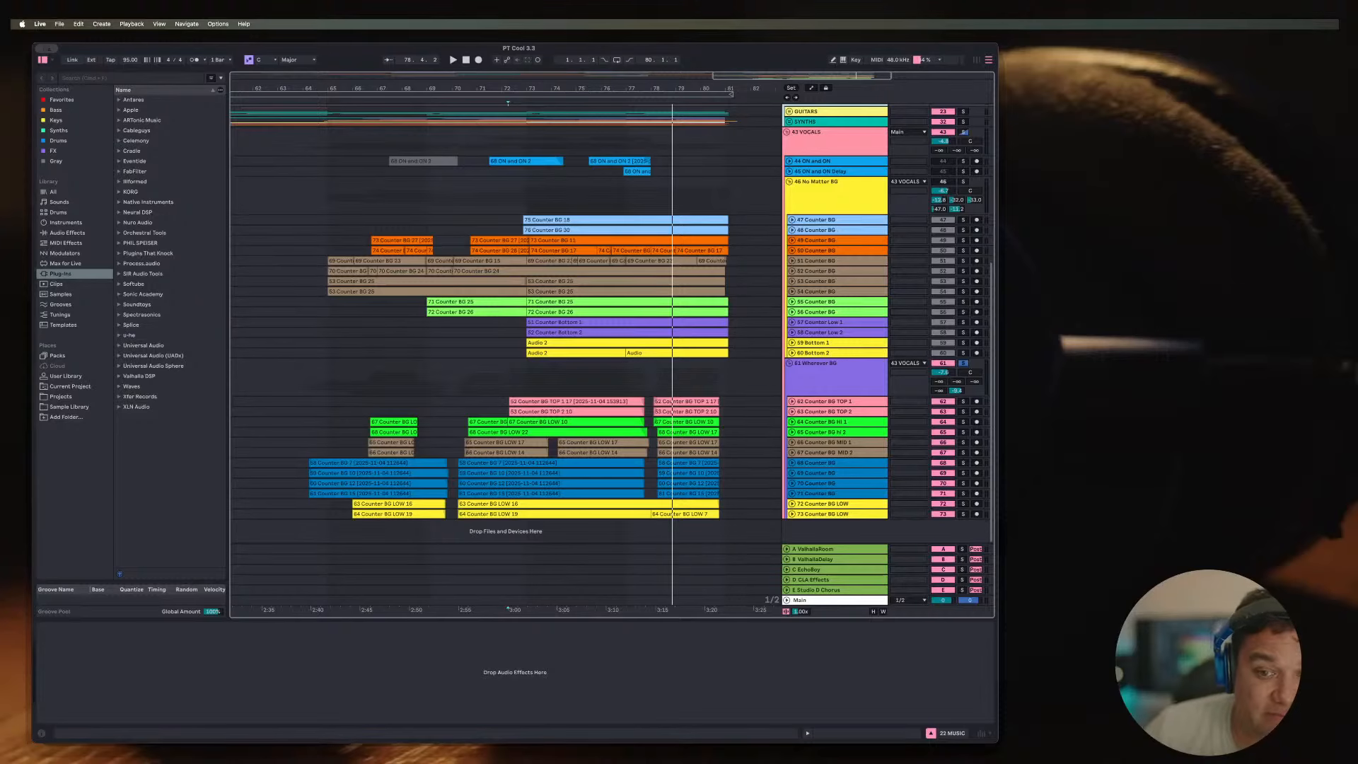
left_click(829, 515)
scroll(829, 514, "up", 10)
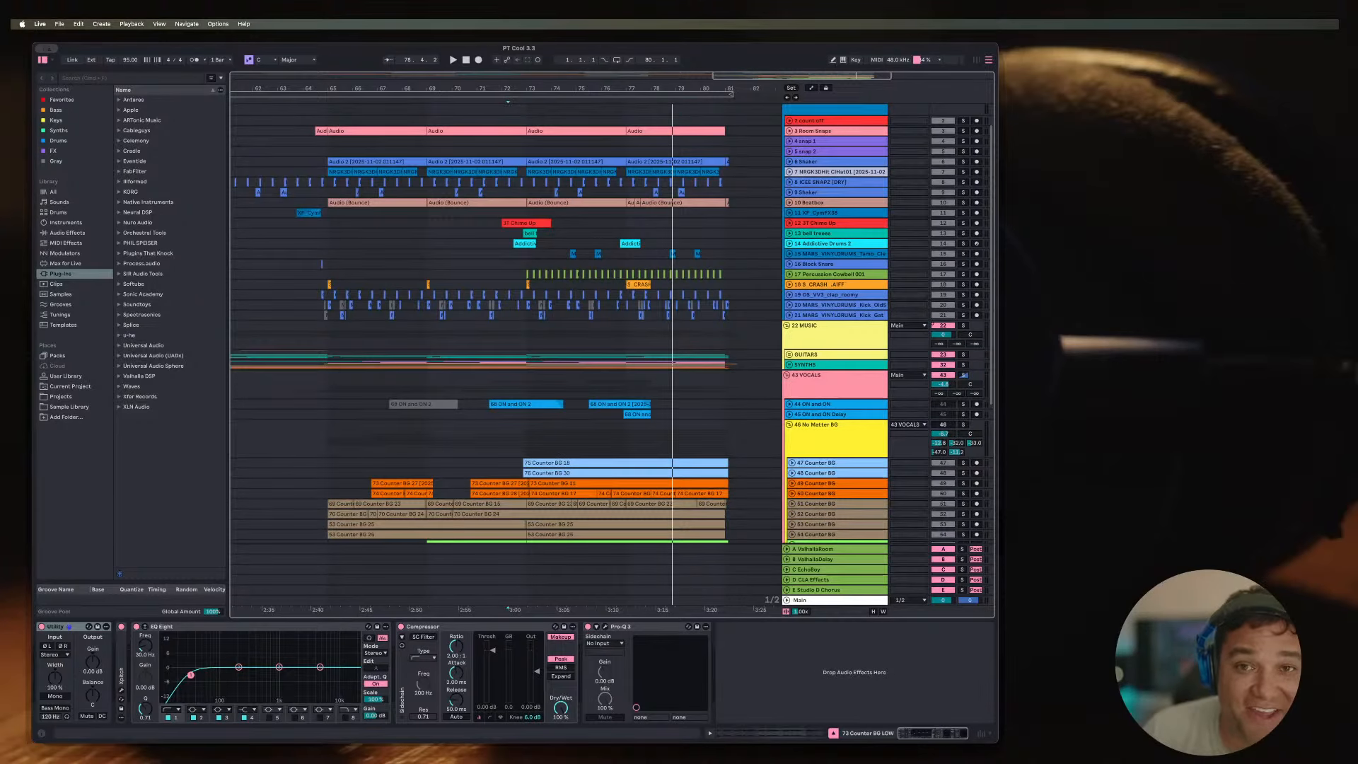
scroll(611, 323, "up", 2)
left_click(833, 114, "shift")
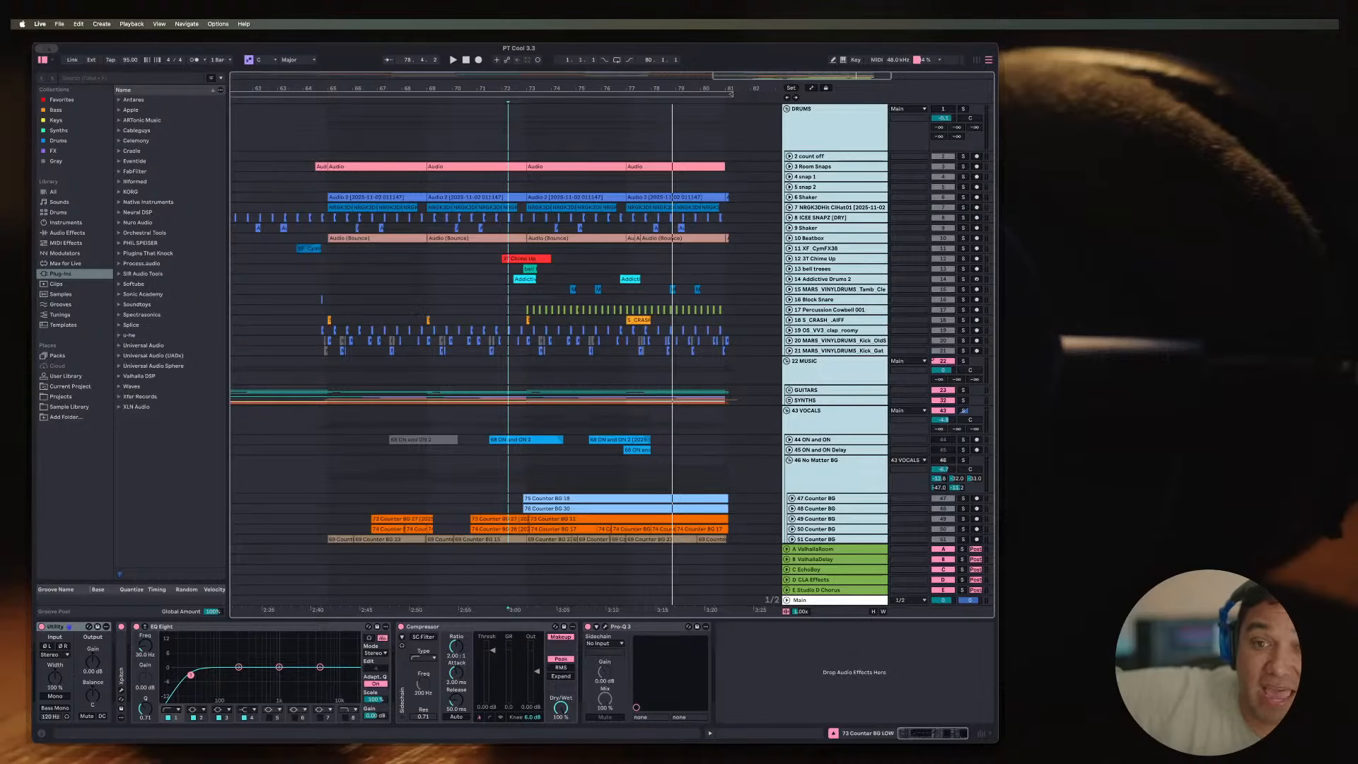
left_click(835, 259)
left_click(835, 341)
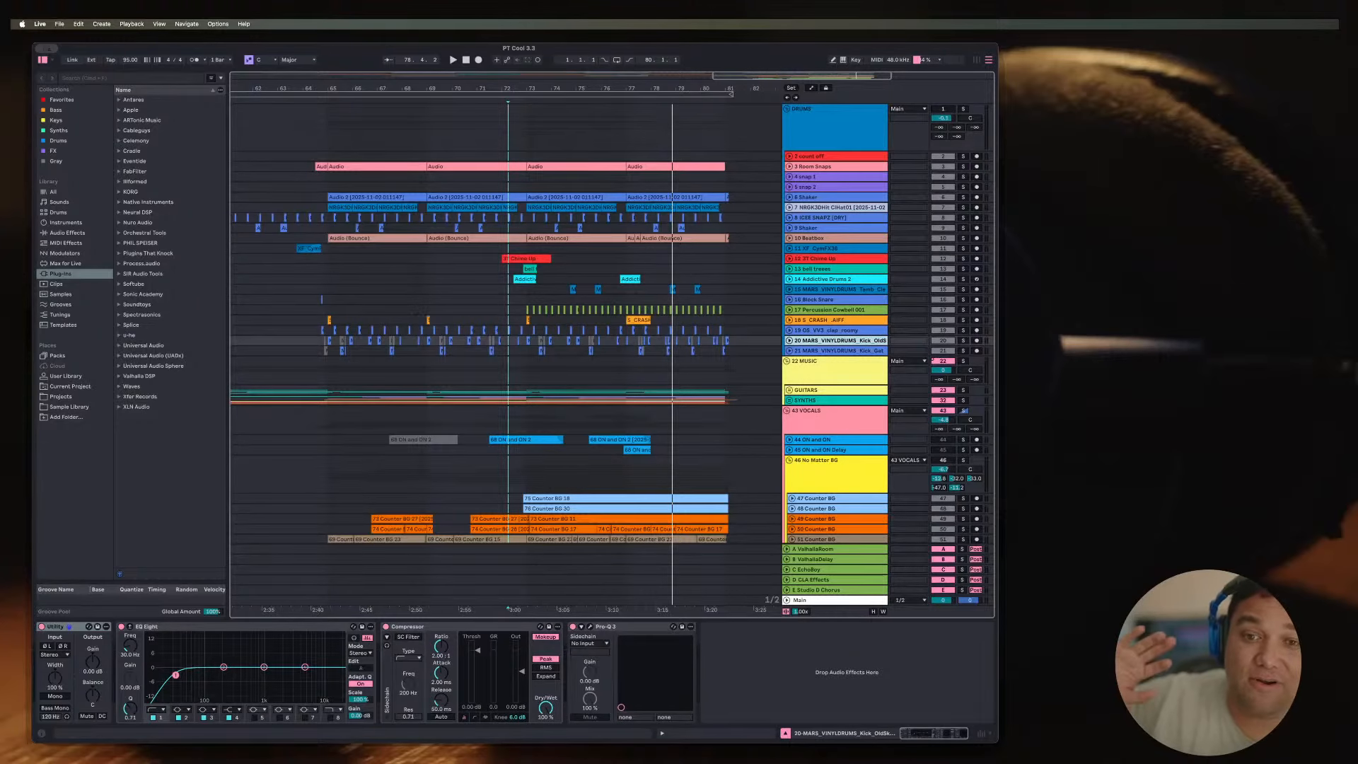
Step: Clear the solo on the Wherever BG subgroup and on the VOCALS group
scroll(834, 341, "down", 3)
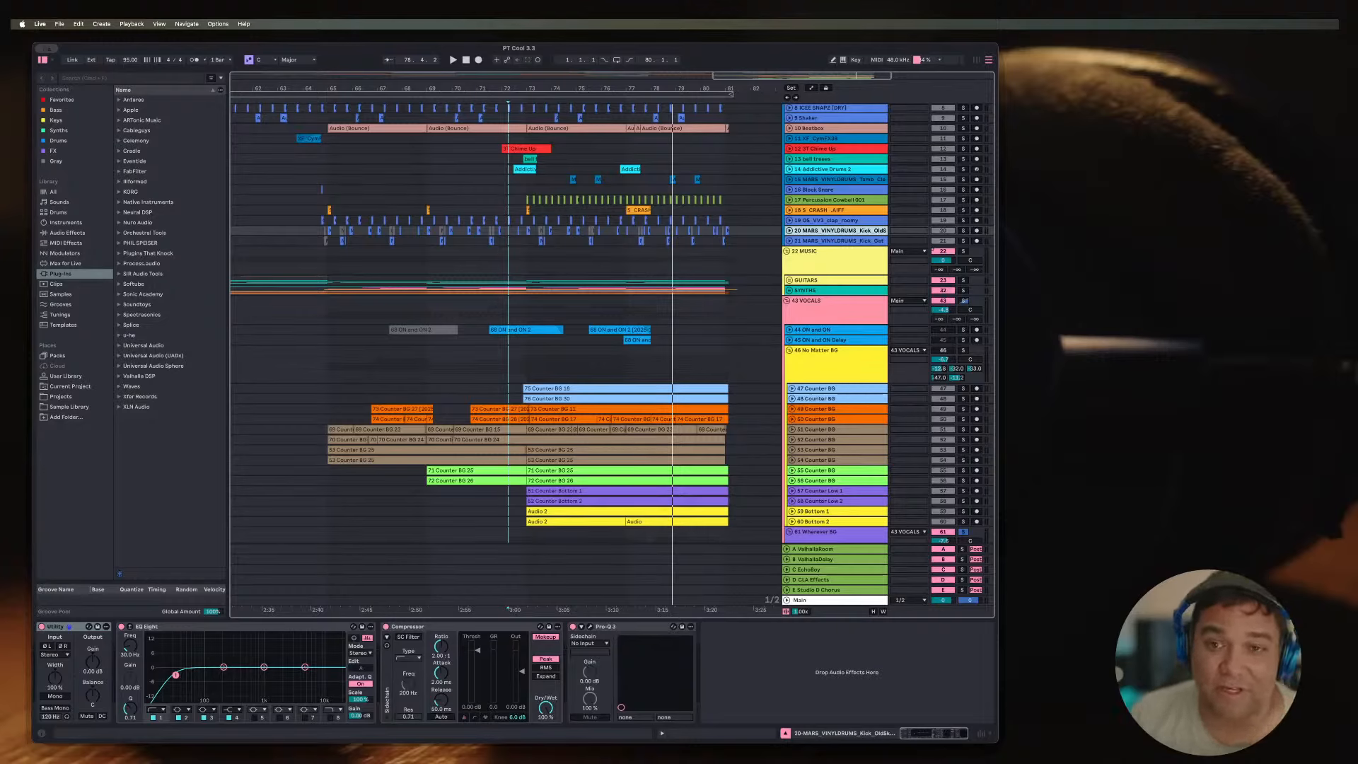
left_click(963, 301)
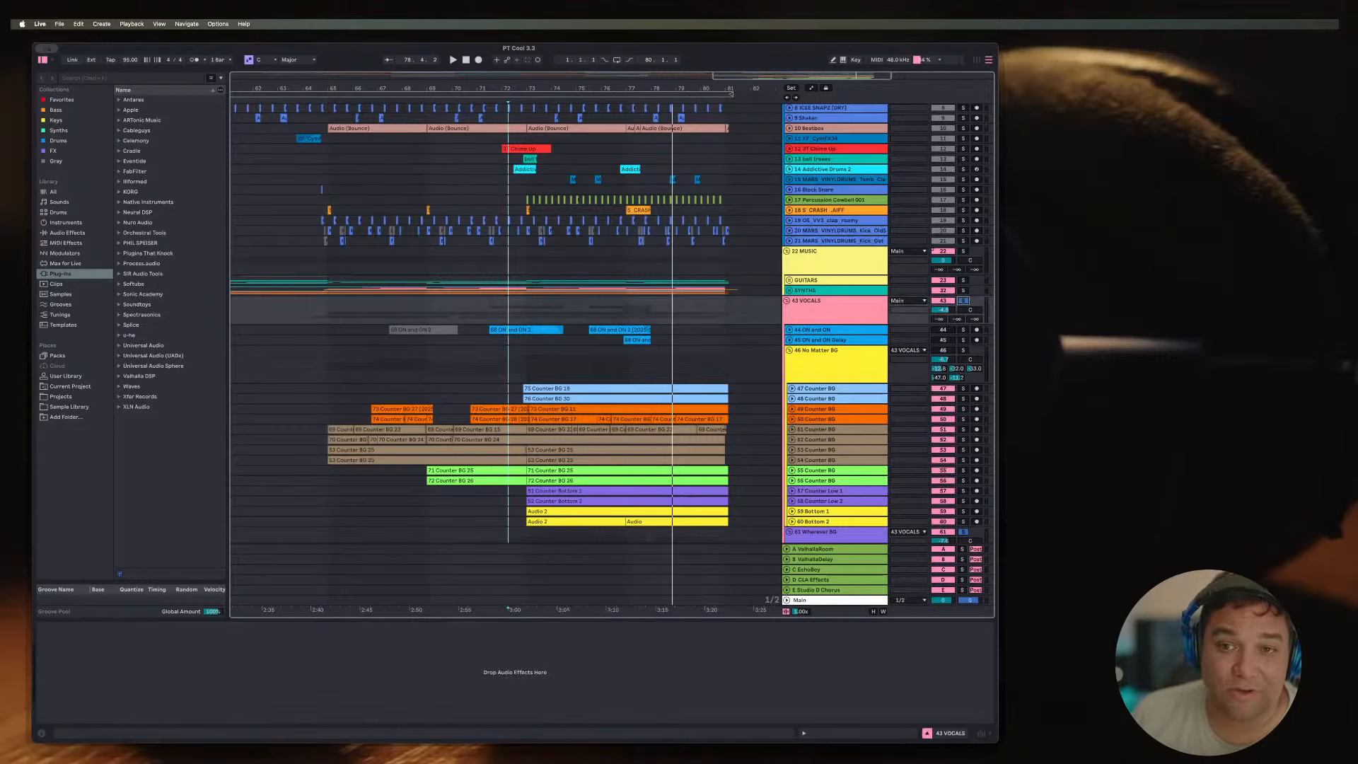
left_click(964, 532)
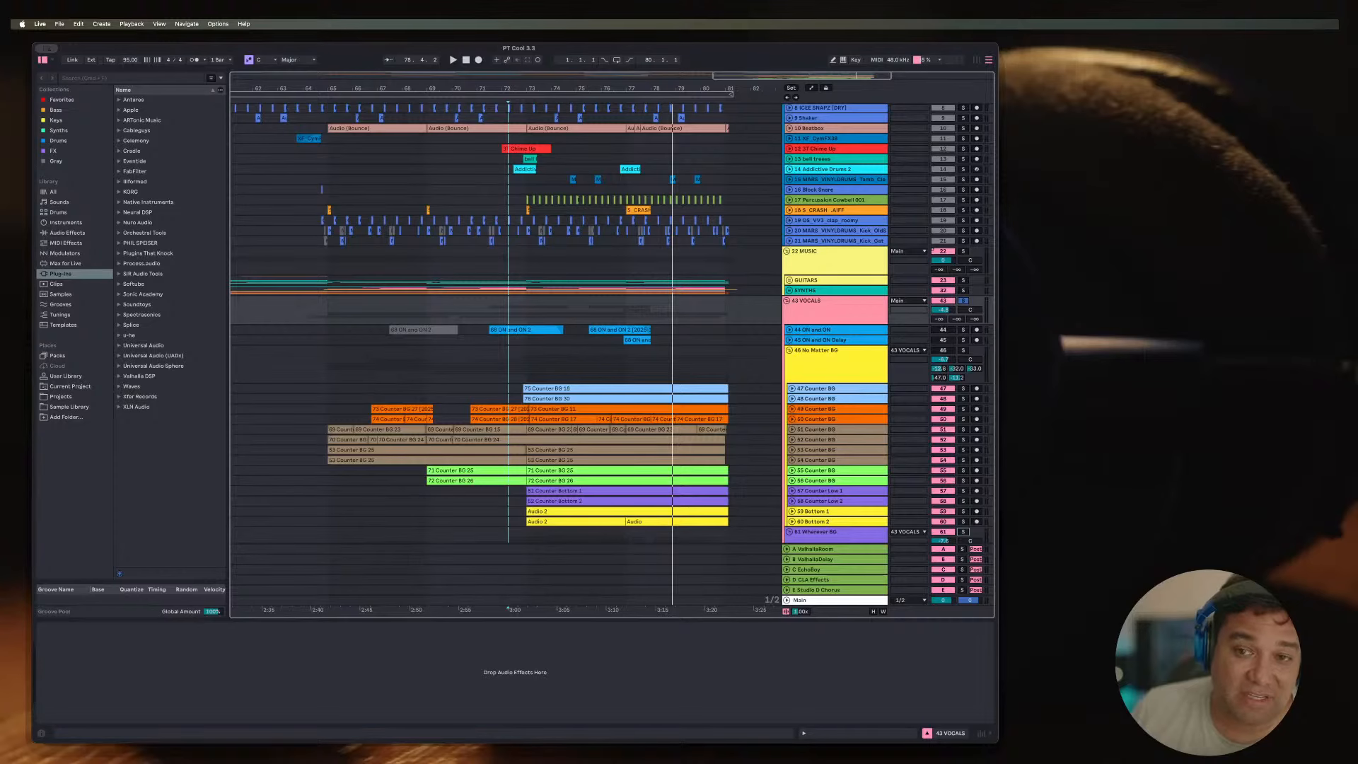
left_click(964, 301)
scroll(612, 323, "down", 5)
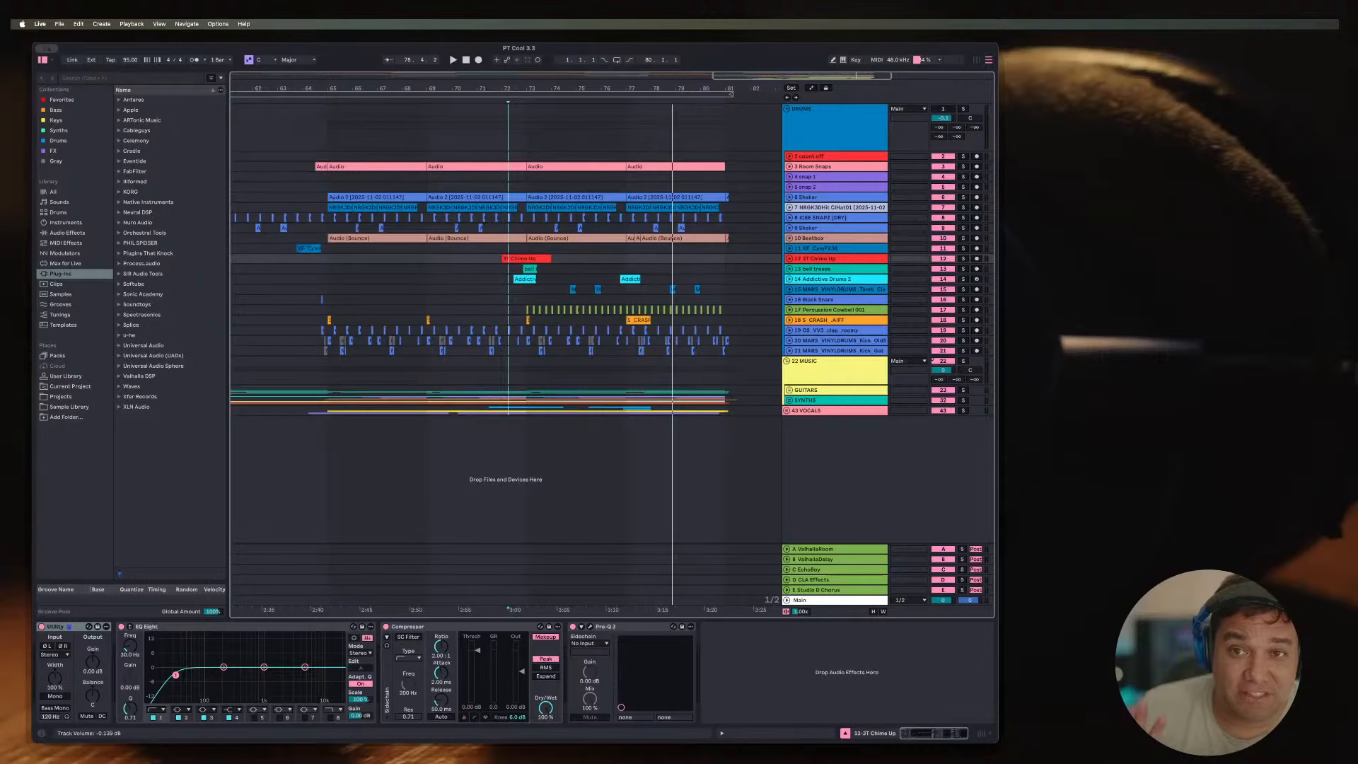
left_click(943, 109)
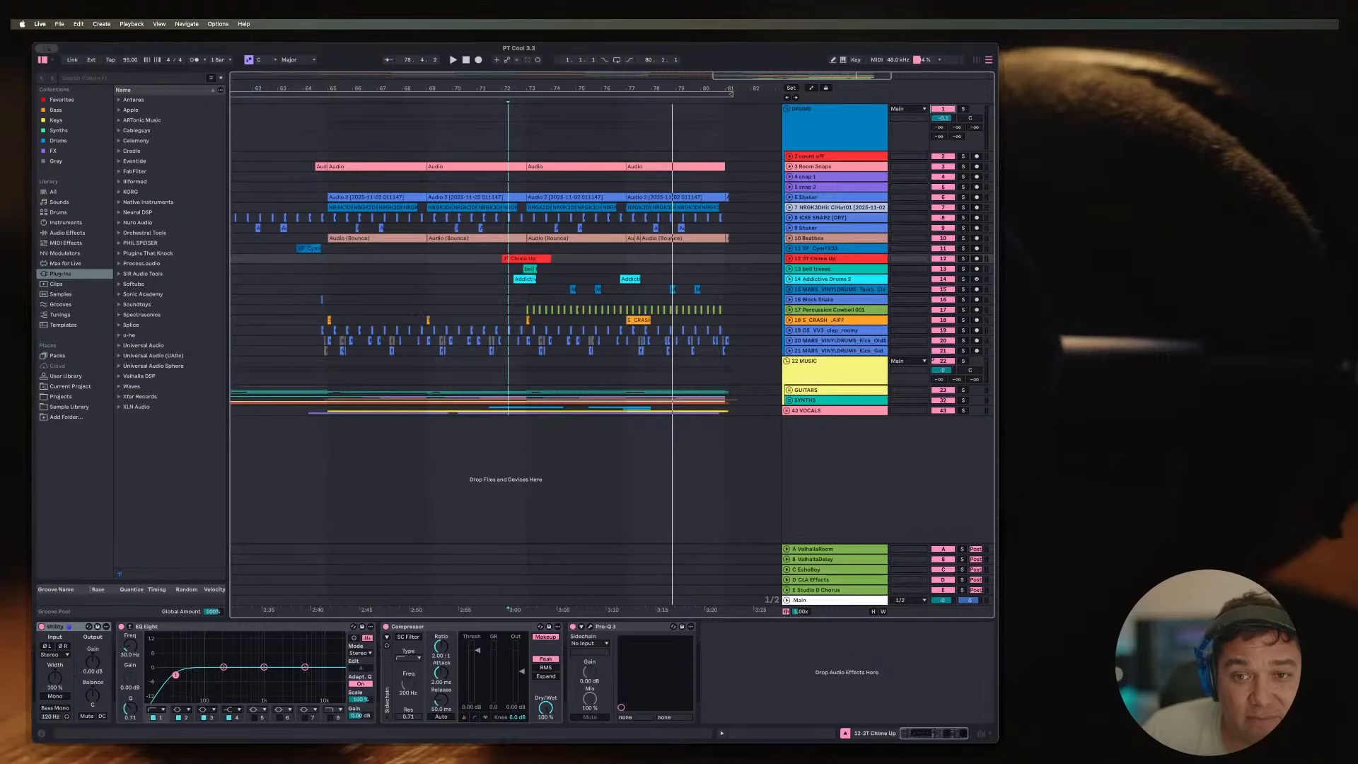
Step: Turn off the C1 gate Stereo, Xvox Pro and Enigma effects on the Wherever BG subgroup inside VOCALS
left_click(808, 410)
left_click(787, 410)
scroll(506, 318, "down", 8)
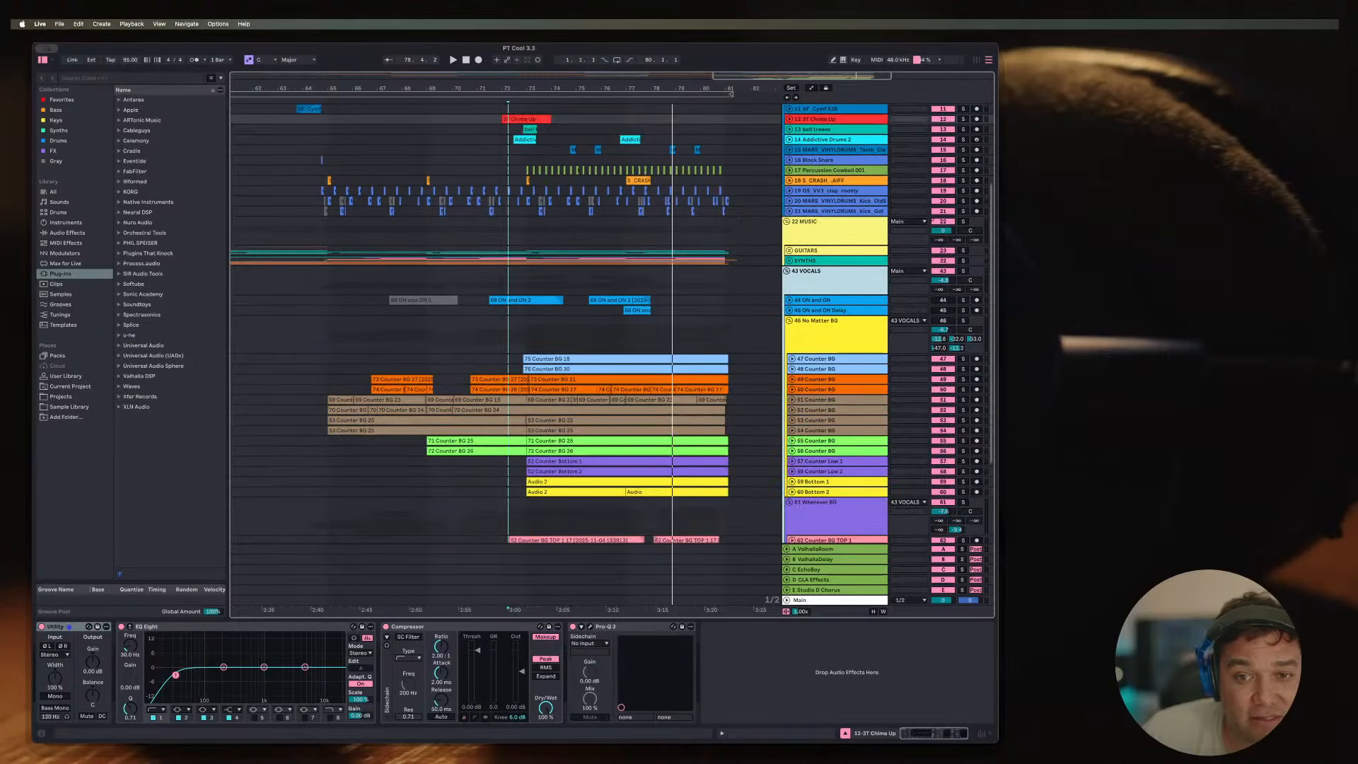
left_click(513, 376)
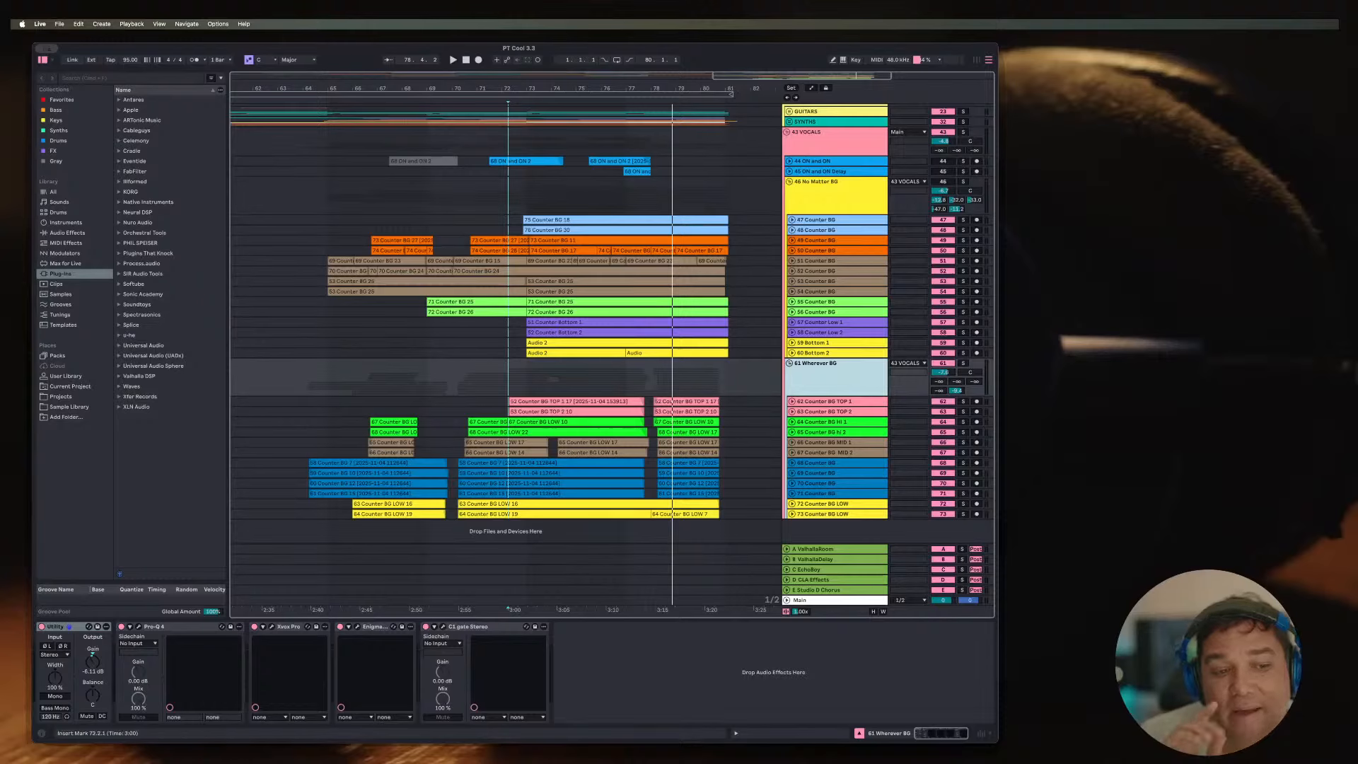
left_click(426, 626)
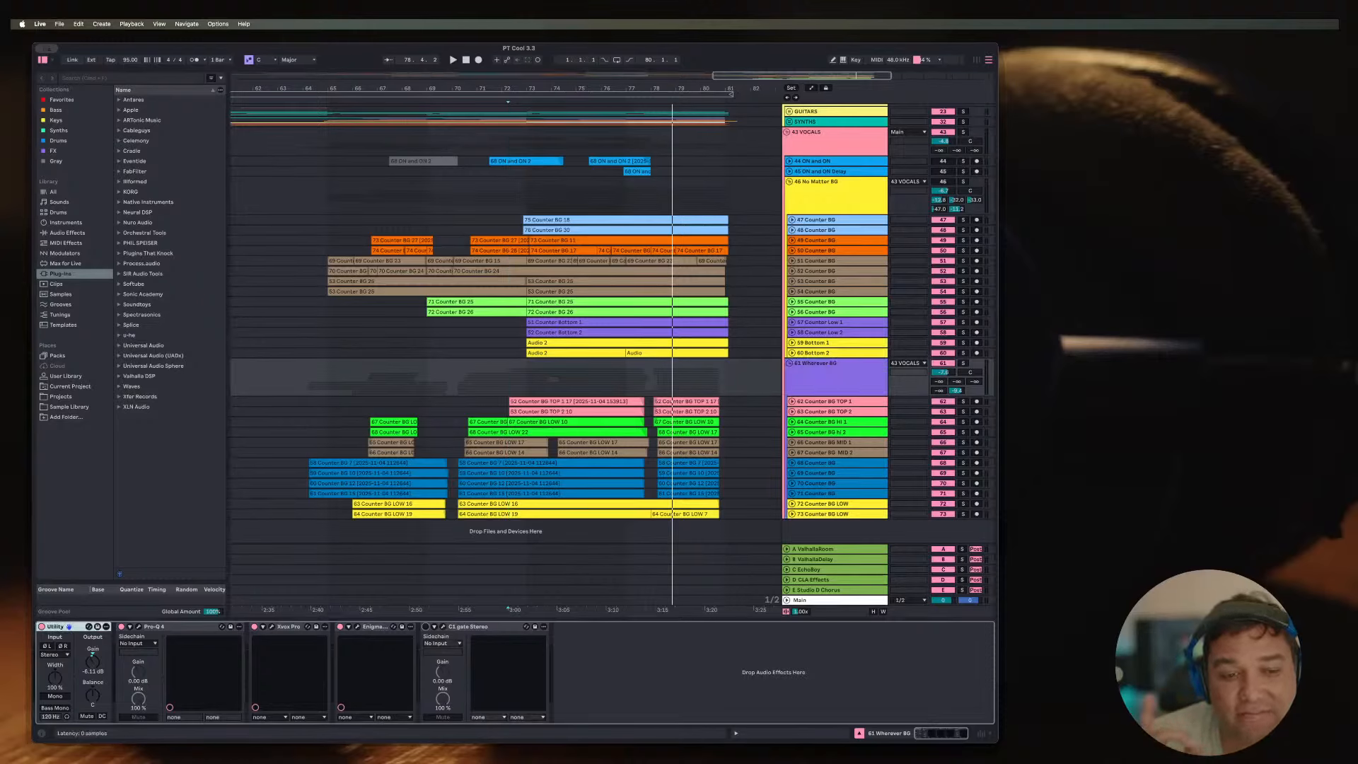
left_click(385, 627)
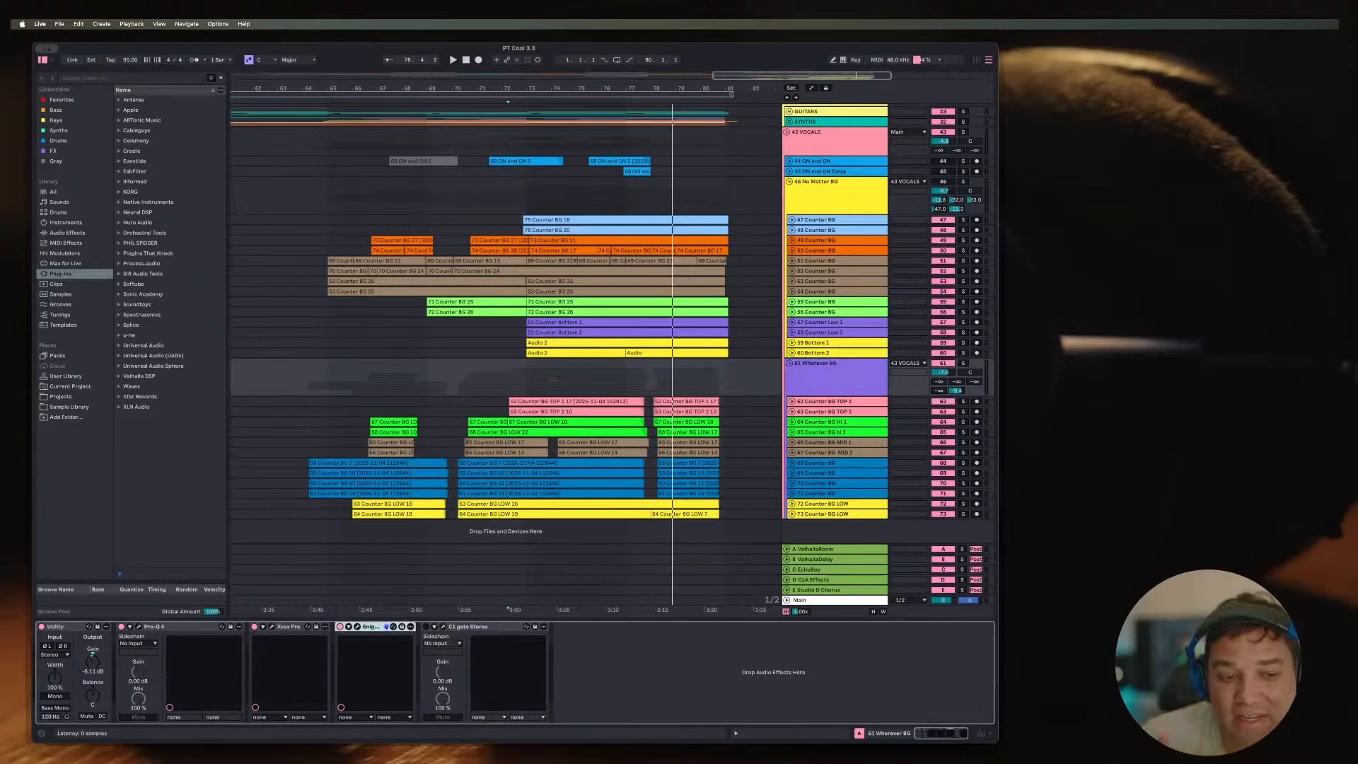
left_click(254, 627)
left_click(340, 626)
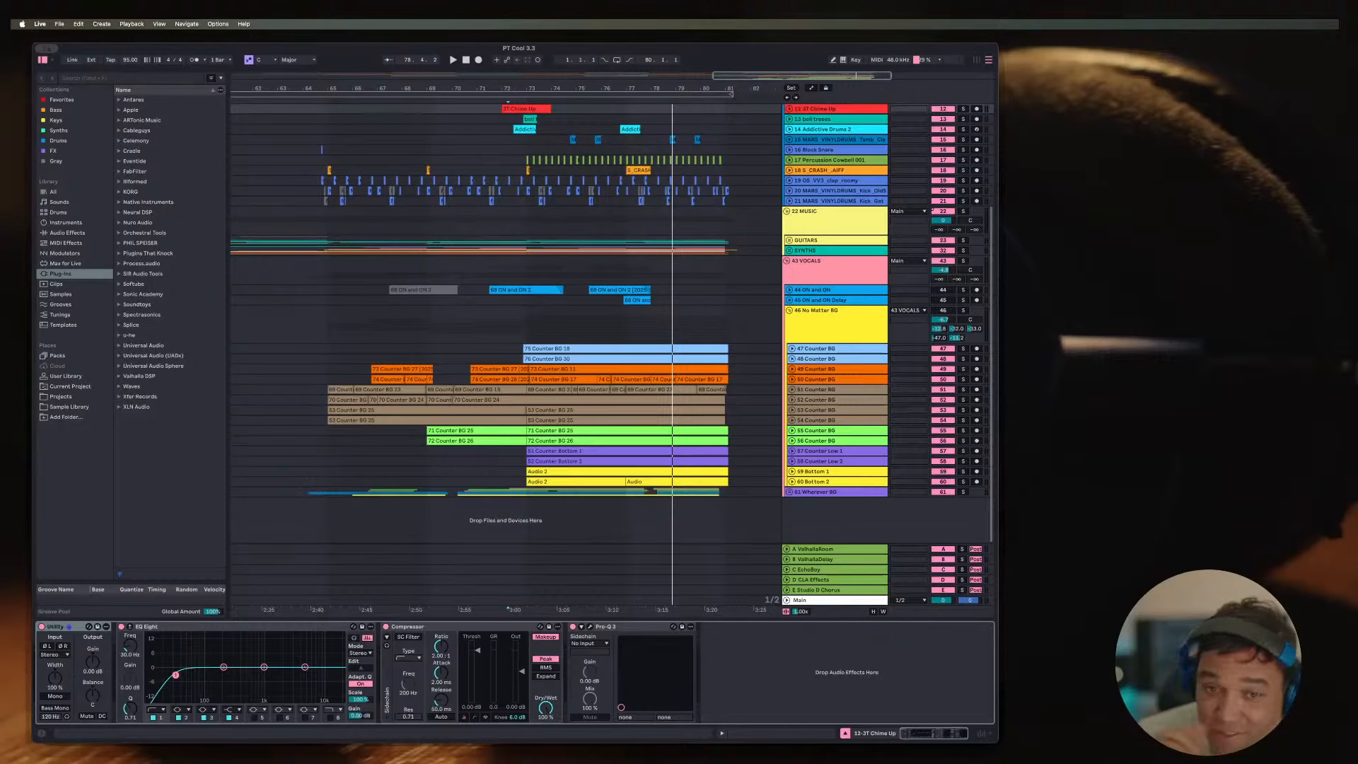
Step: Compare the effect chains of the ON and ON track and the ON and ON Delay track
left_click(835, 311)
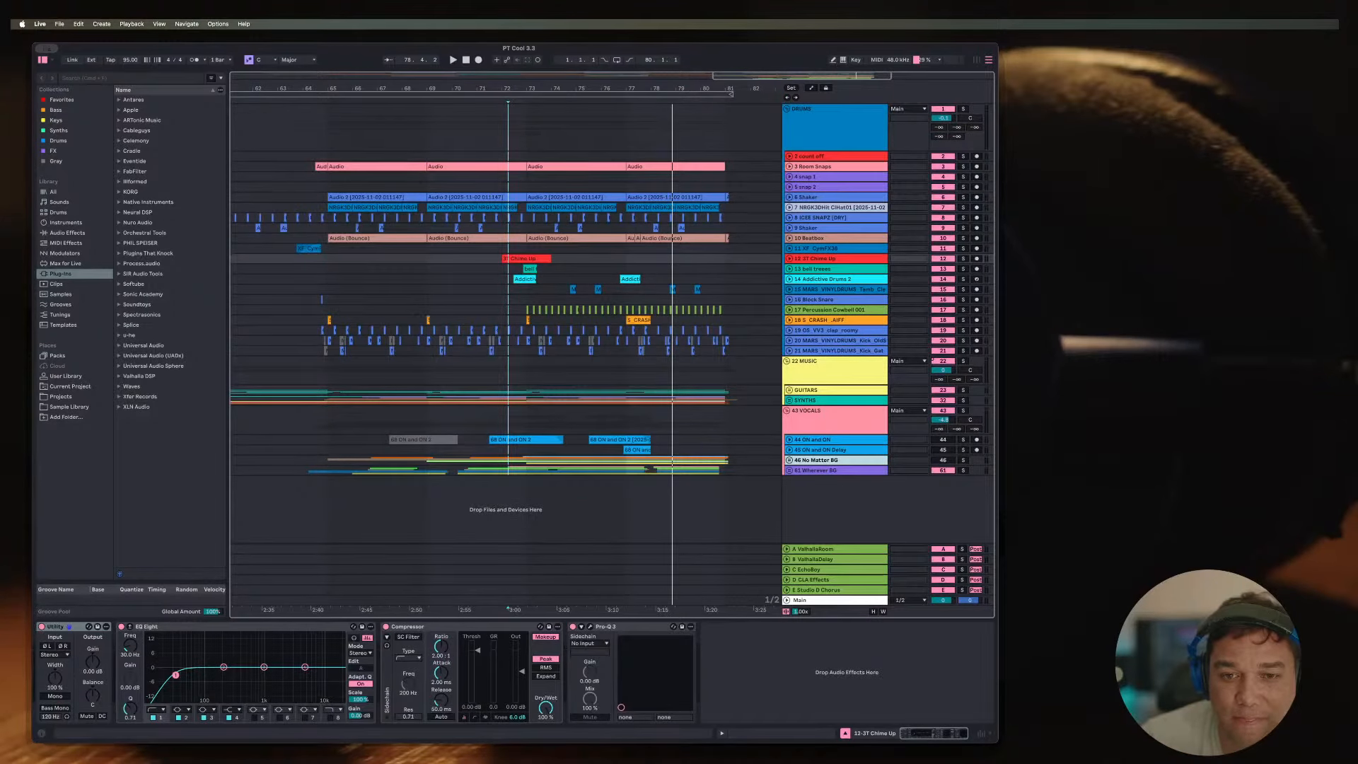
left_click(813, 440)
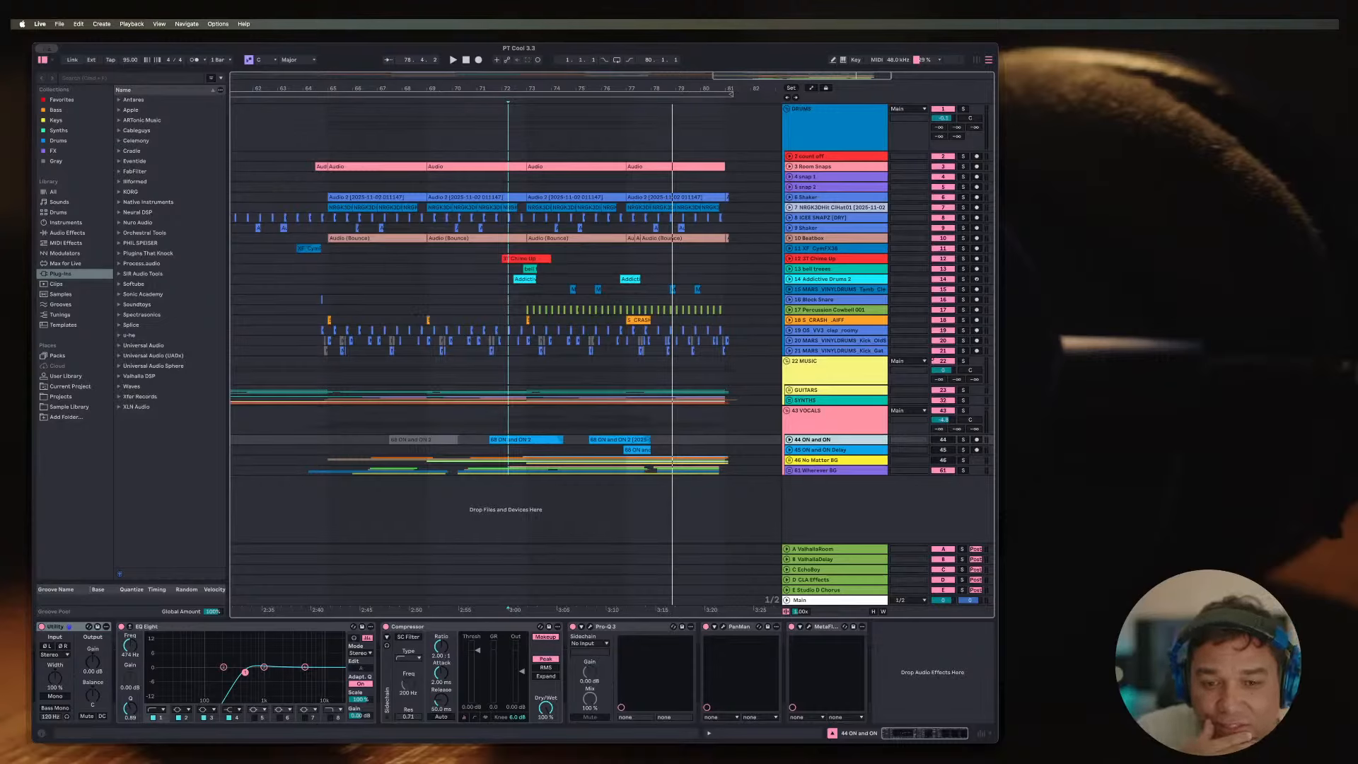
left_click(821, 450)
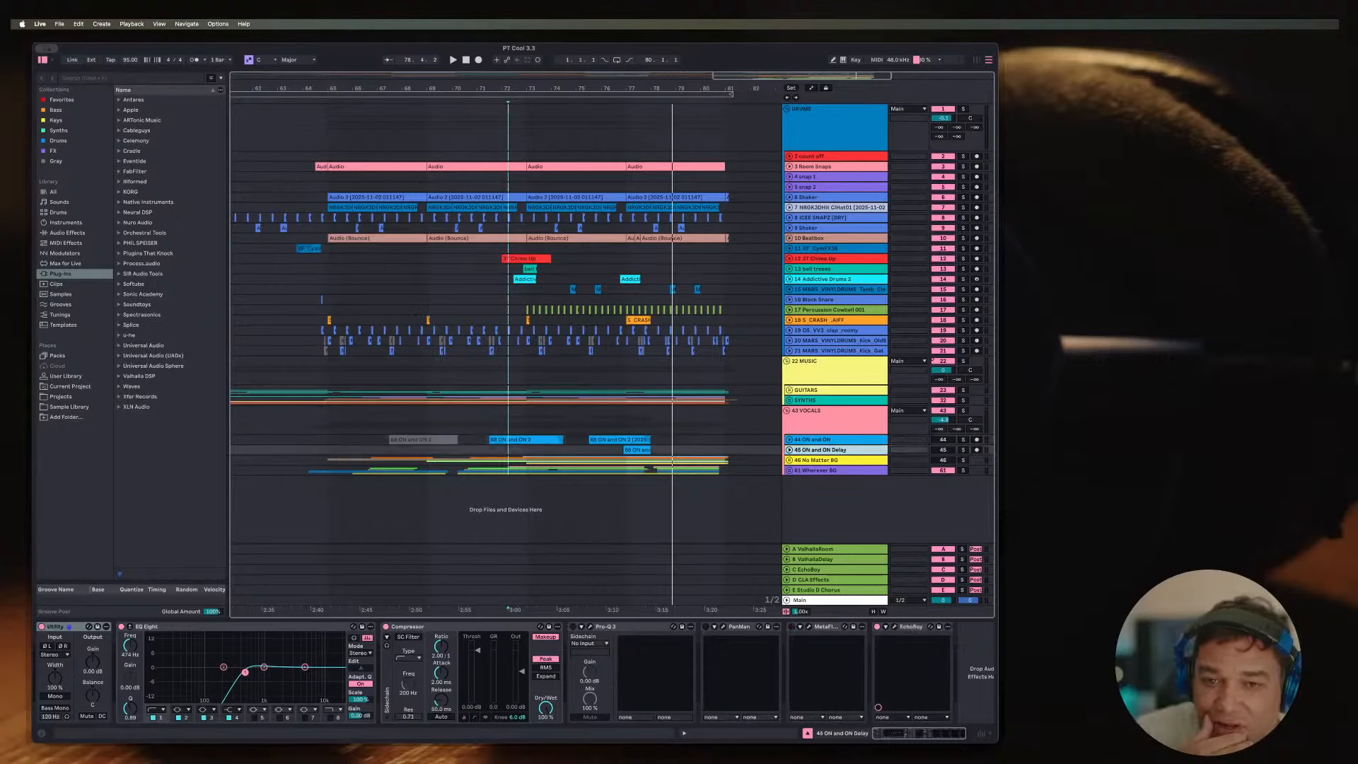
left_click(813, 440)
left_click(821, 450)
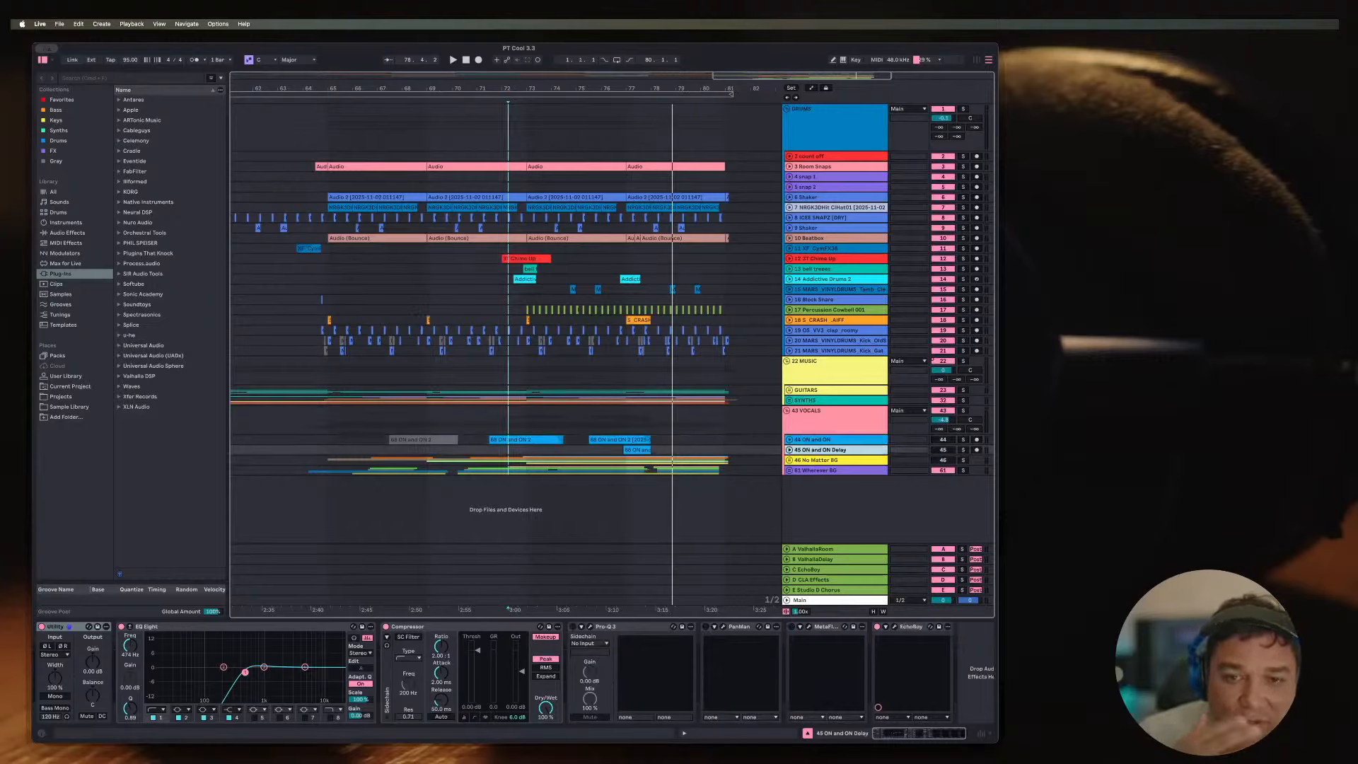
left_click(813, 440)
left_click(821, 450)
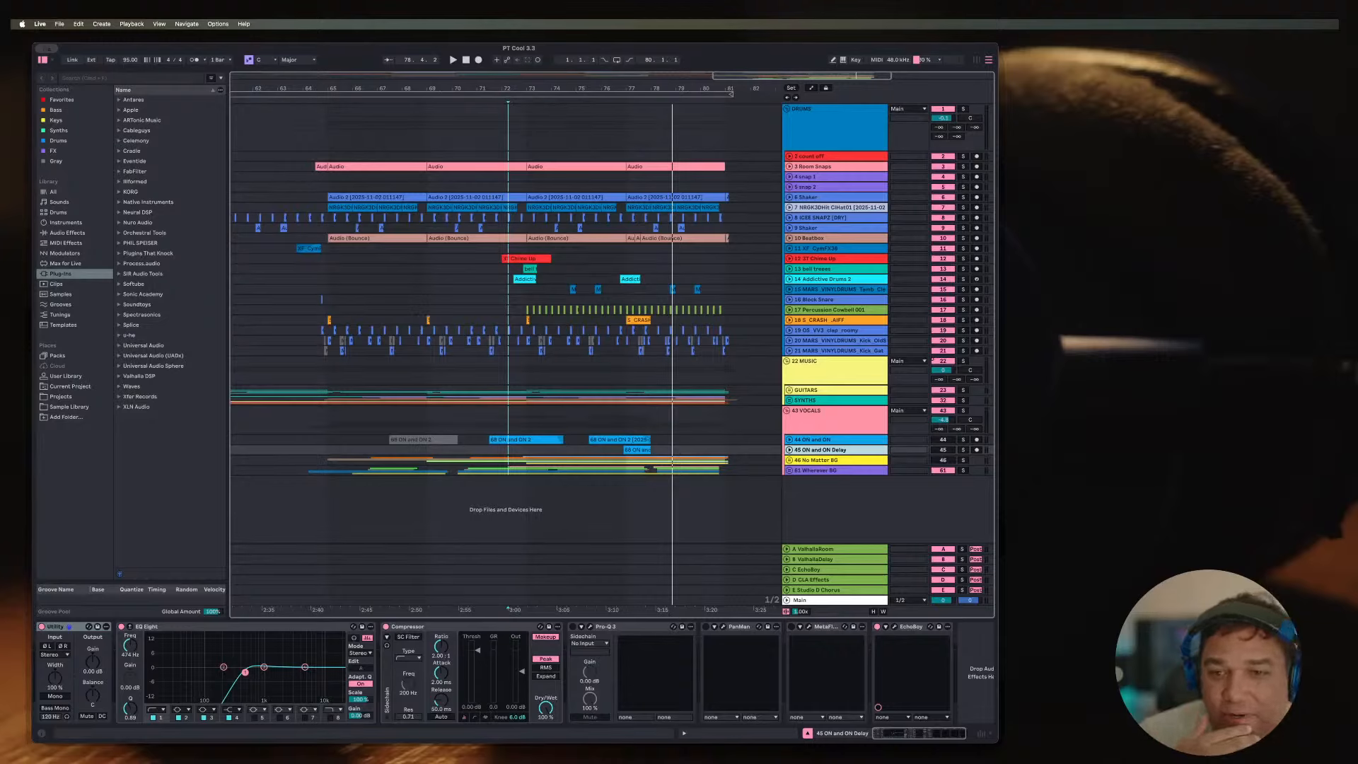
Step: Activate the No Matter BG subgroup and the ON and ON Delay and ON and ON tracks
left_click(943, 461)
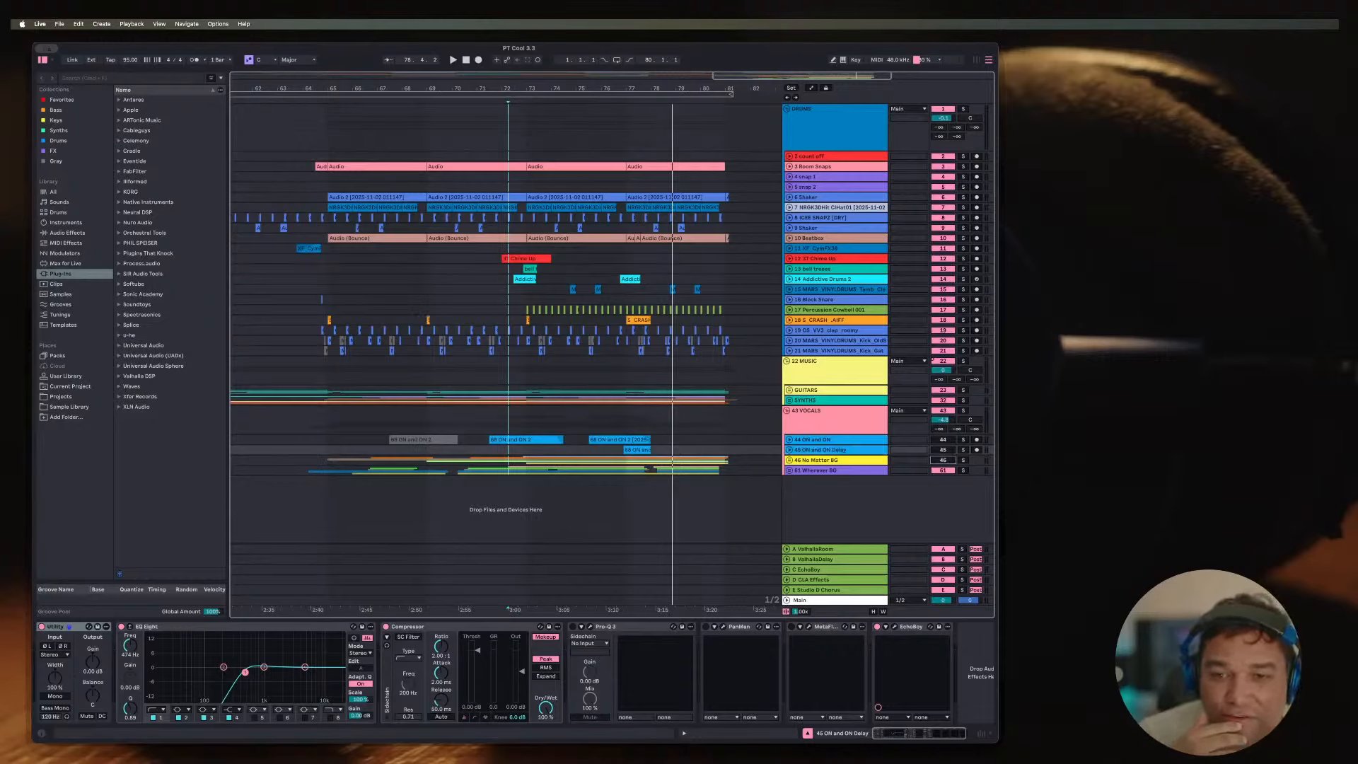
left_click(943, 450)
left_click(943, 440)
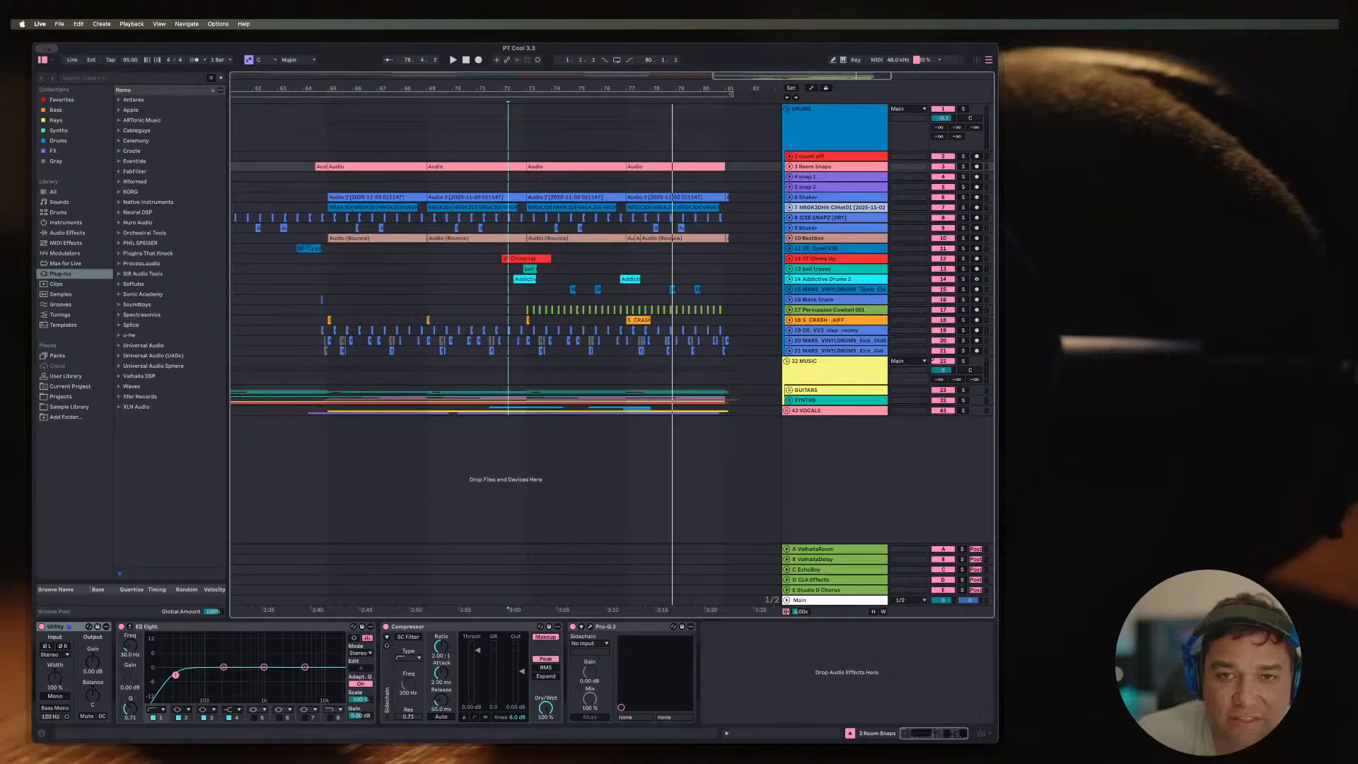
Step: Select the full song across all tracks, from the start of the arrangement to just past bar 81
left_click(826, 120)
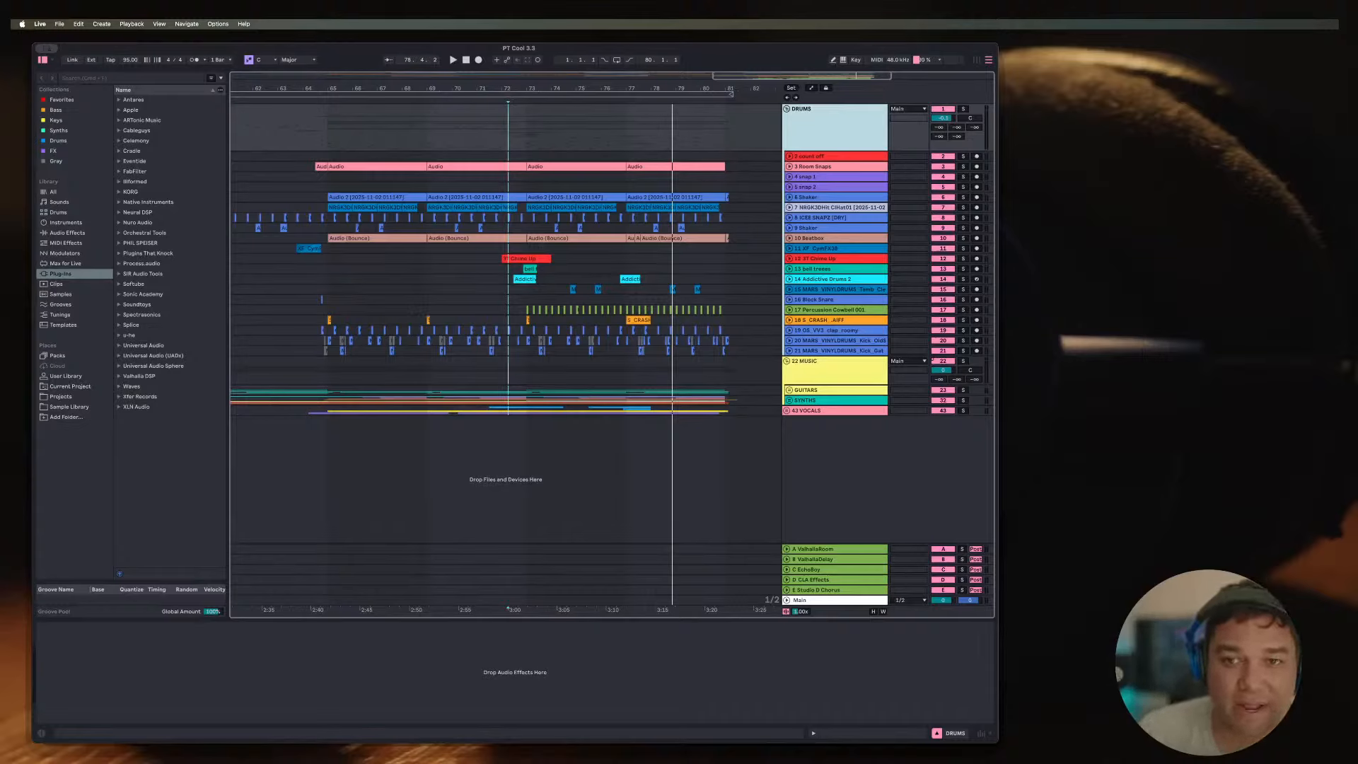
key("super+a")
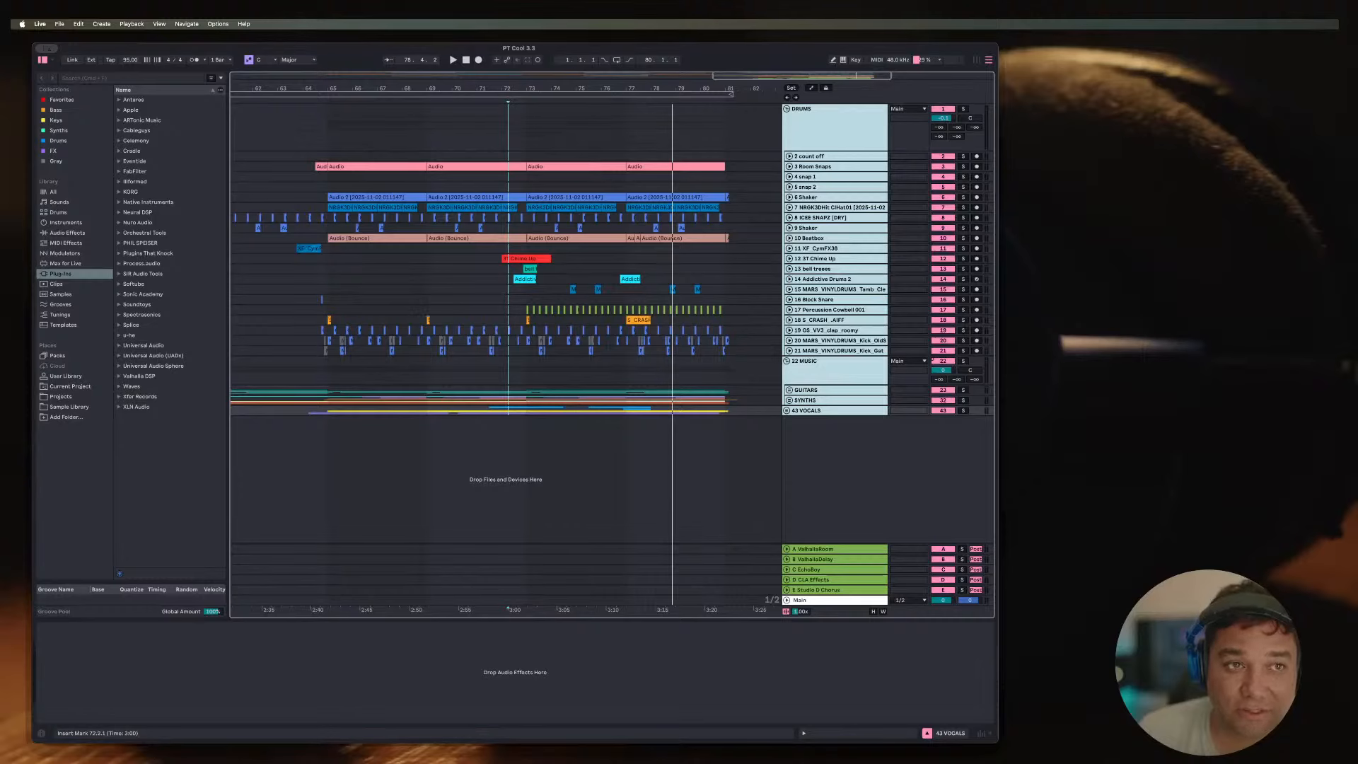
left_click_drag(738, 129, 439, 167)
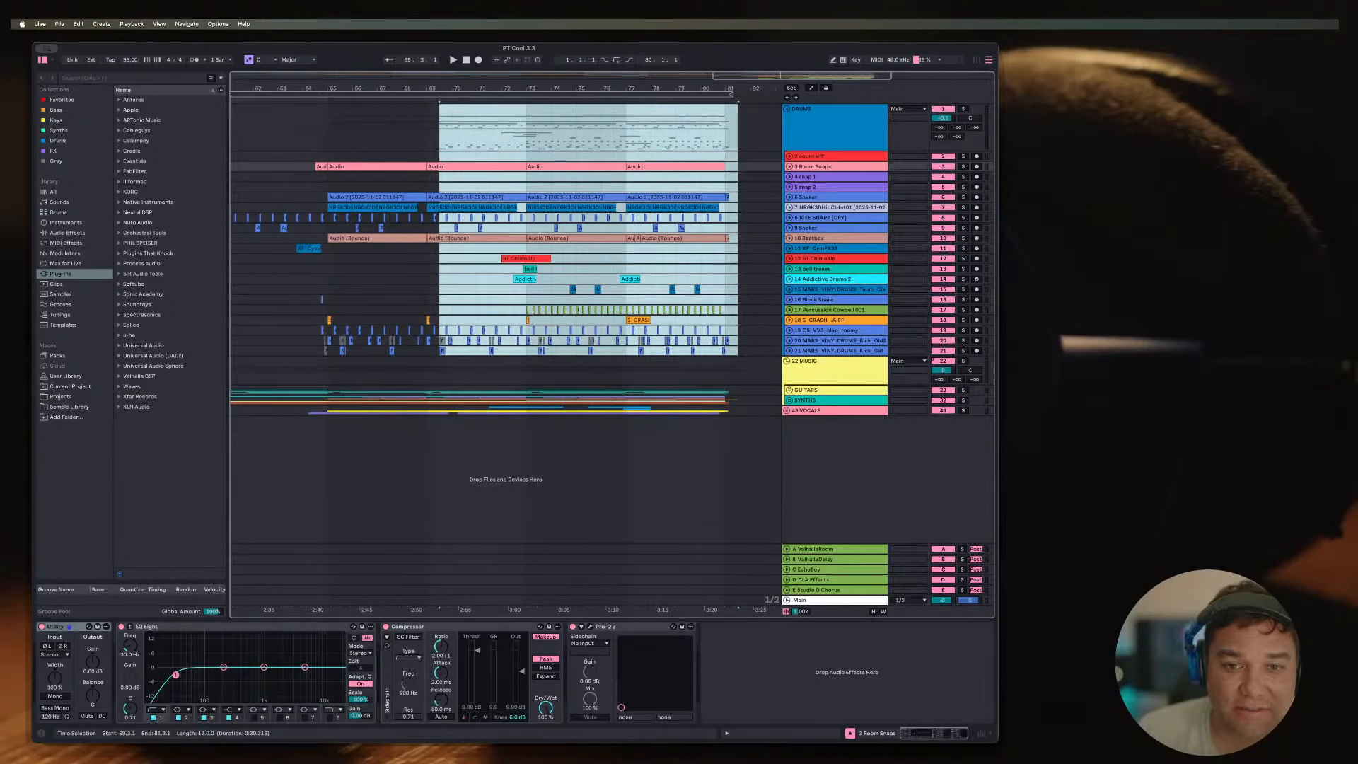
left_click_drag(738, 414, 212, 106)
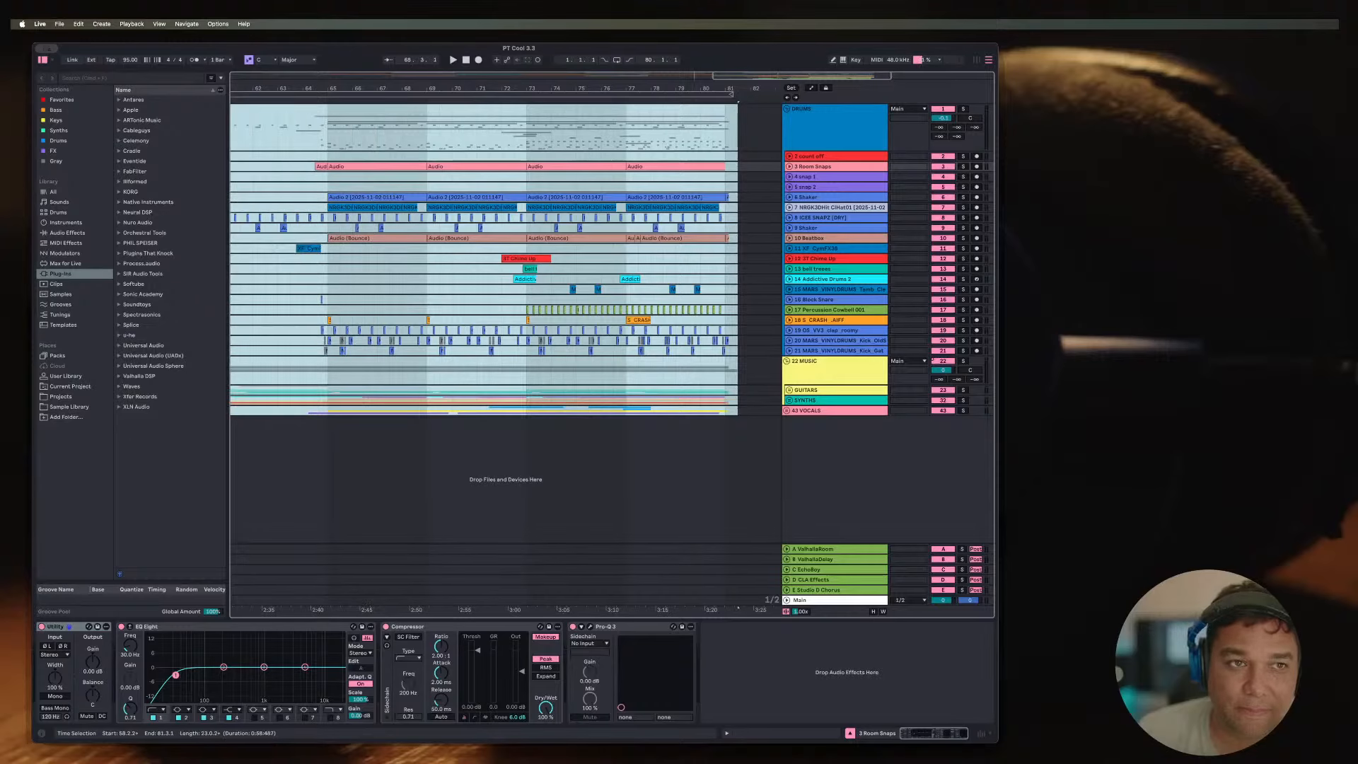
key("w")
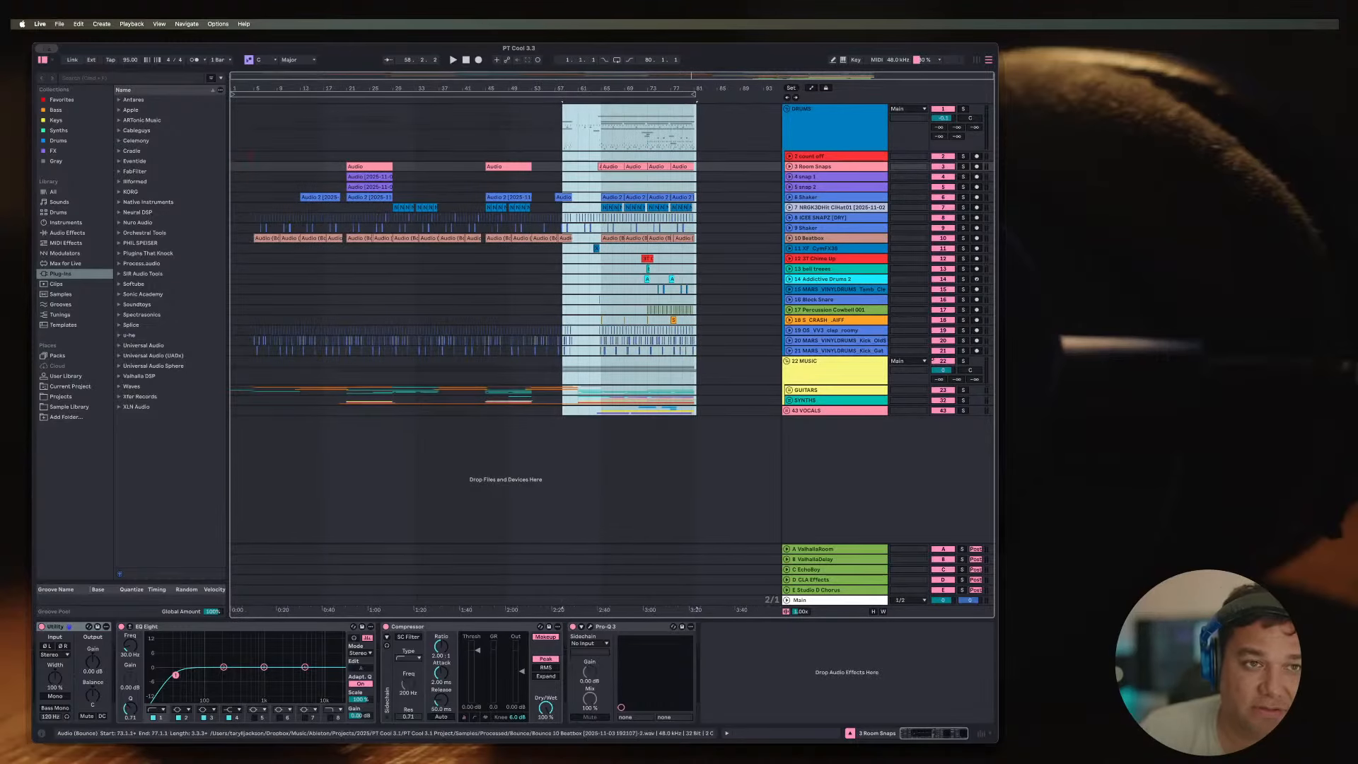
left_click(233, 126, "shift")
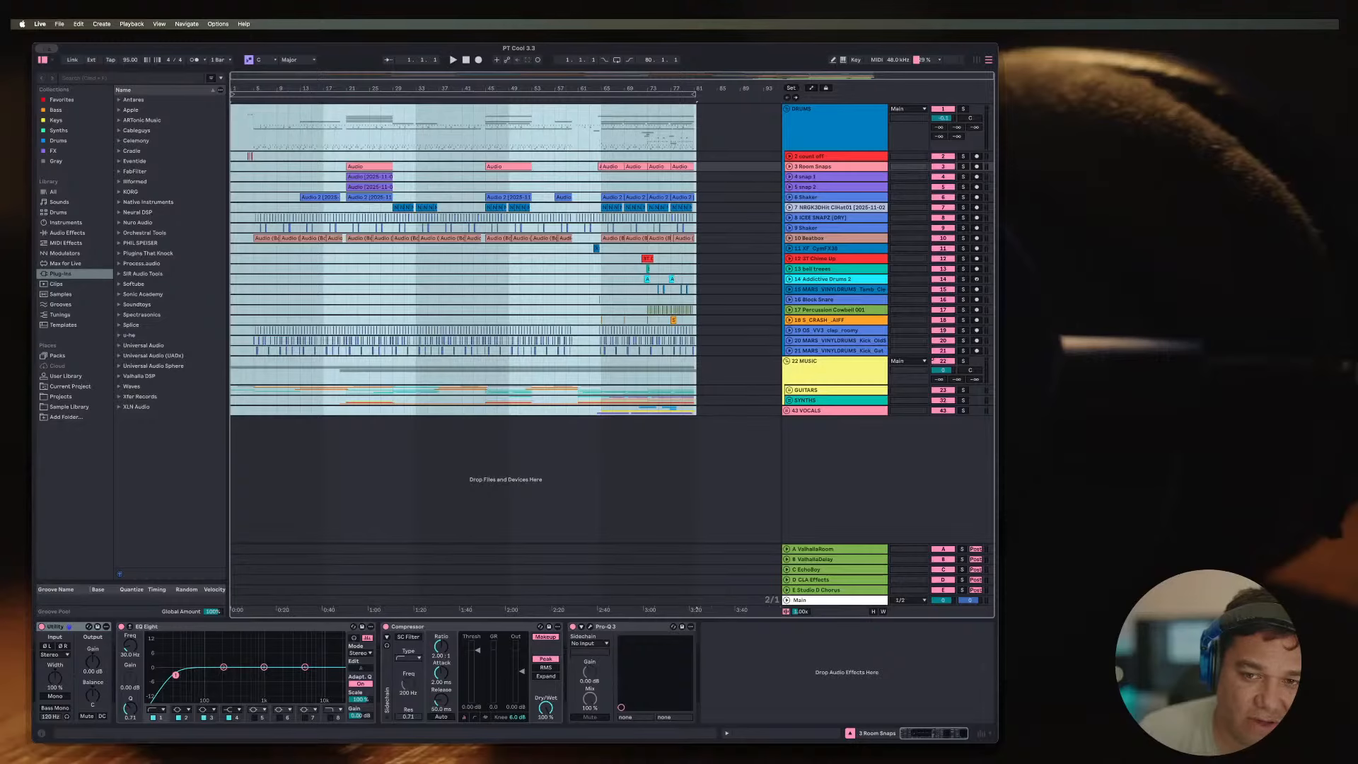
Step: Unfold the VOCALS group and its No Matter BG subgroup
left_click(787, 410)
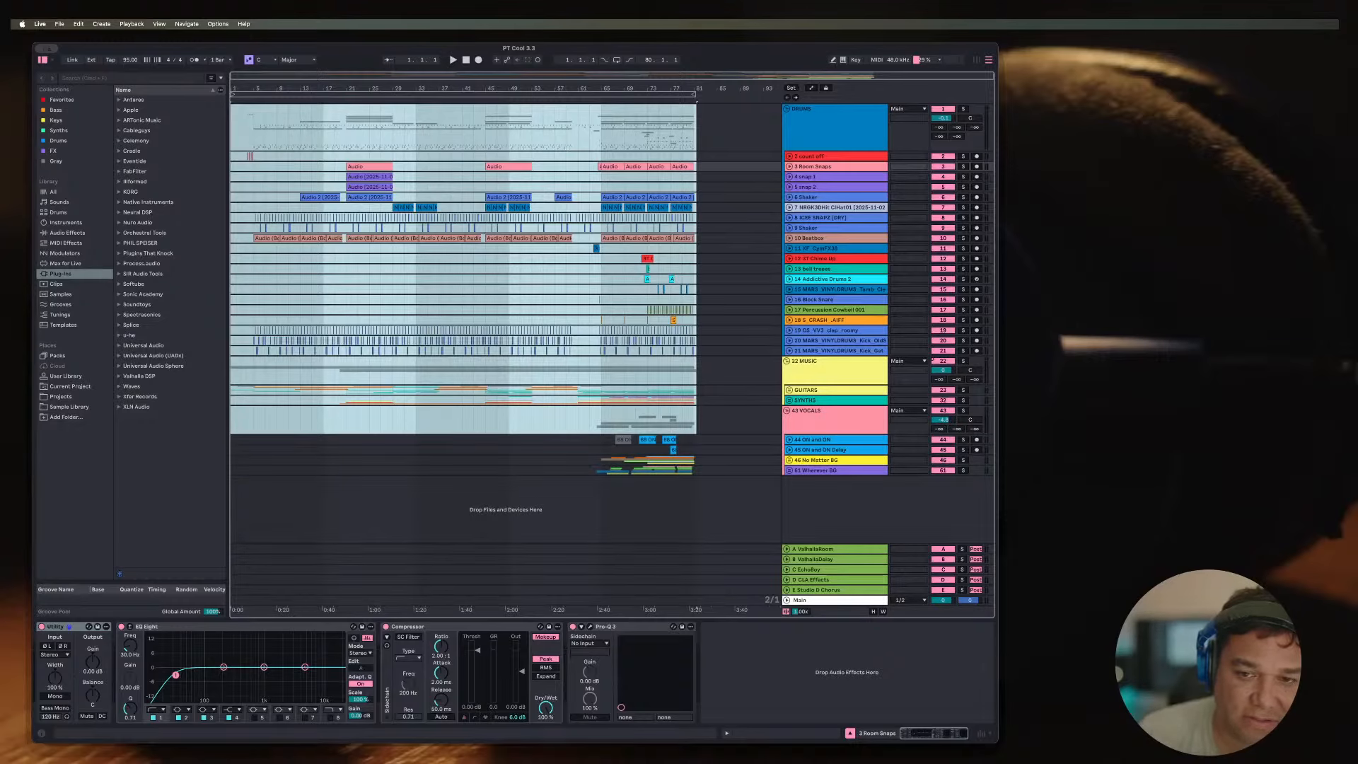
left_click(821, 460)
left_click(790, 460)
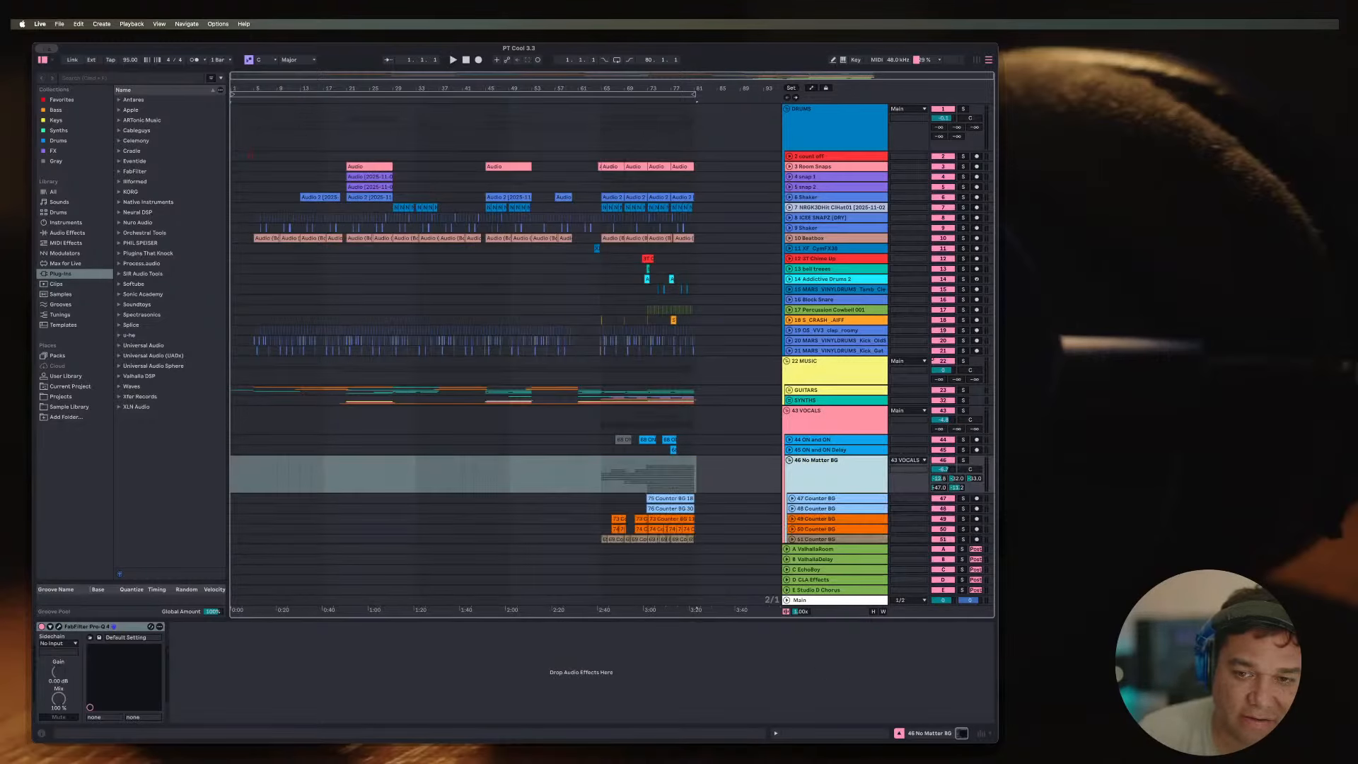
Step: Fold the No Matter BG subgroup and select the whole song across all tracks, from DRUMS to Wherever BG
scroll(612, 323, "down", 3)
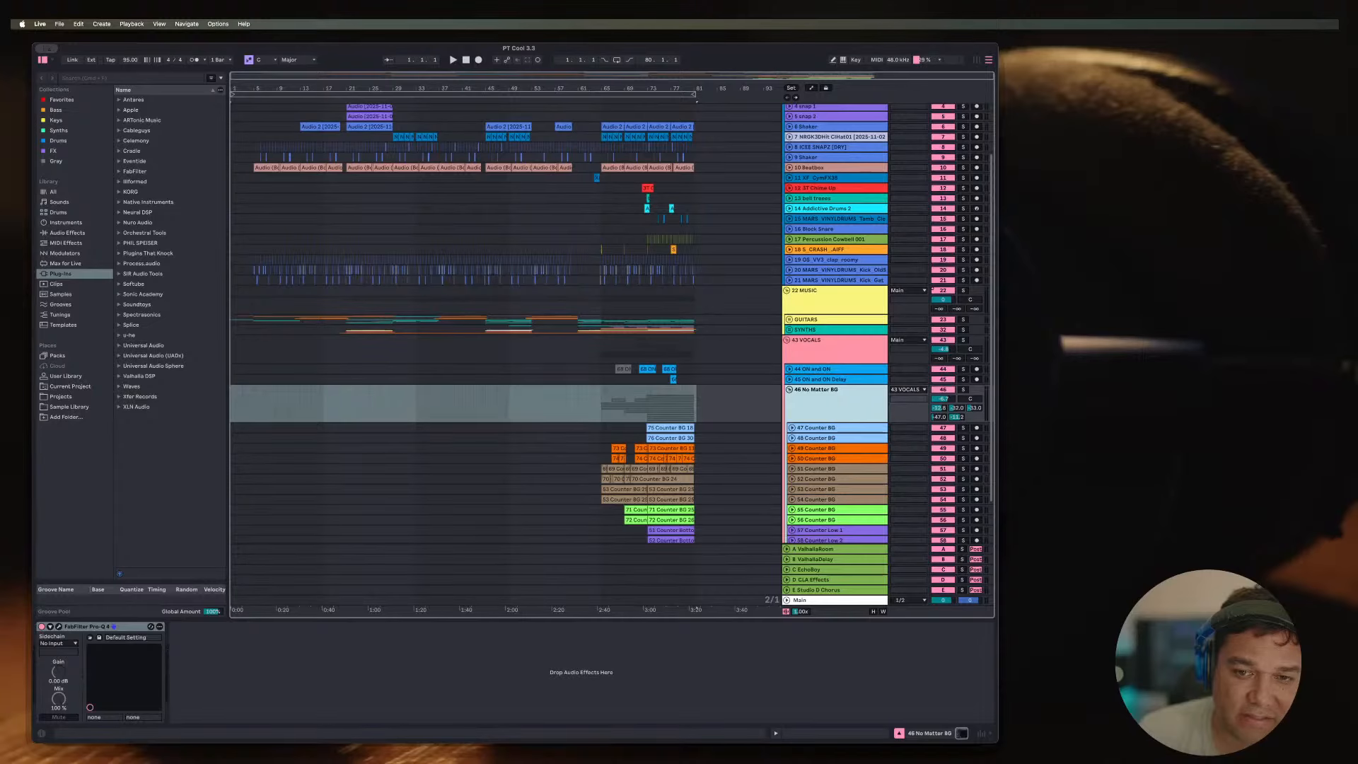
scroll(612, 323, "down", 3)
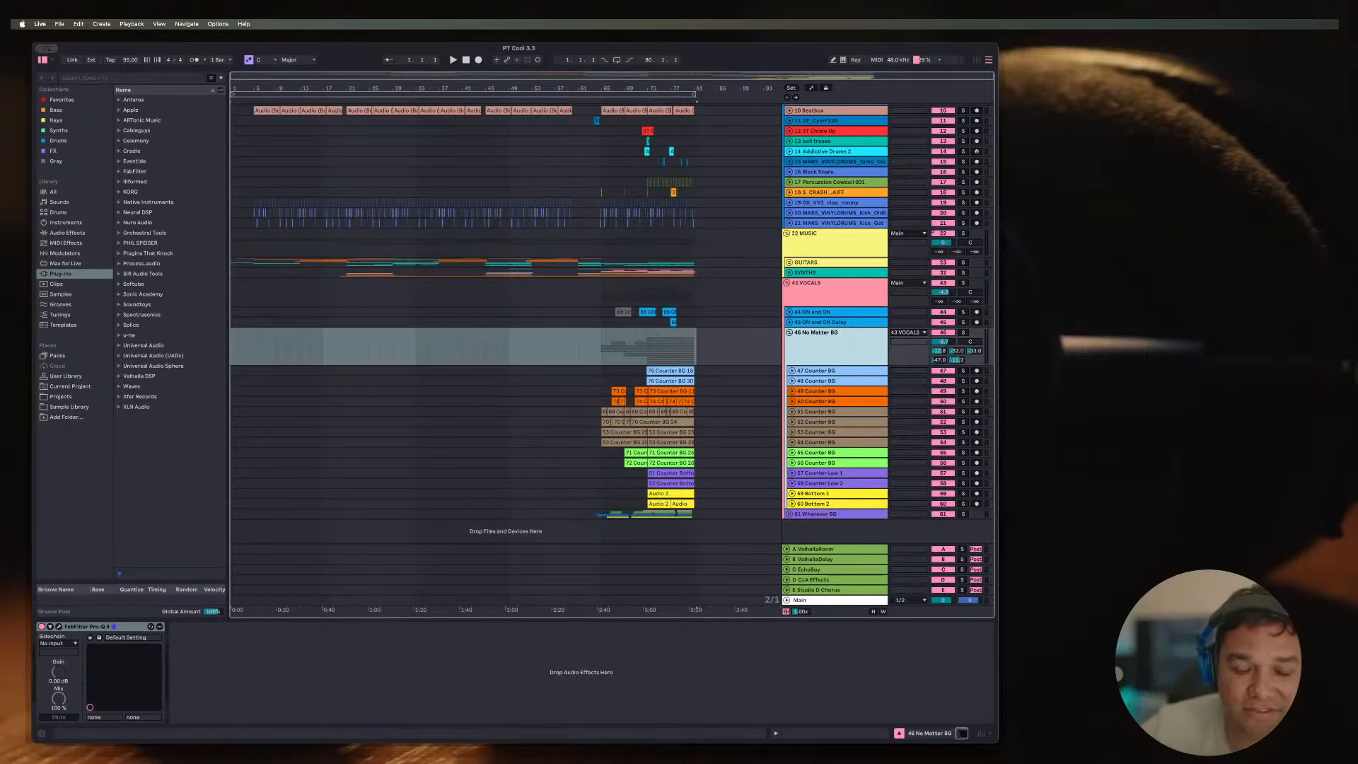
key("u")
left_click(820, 109)
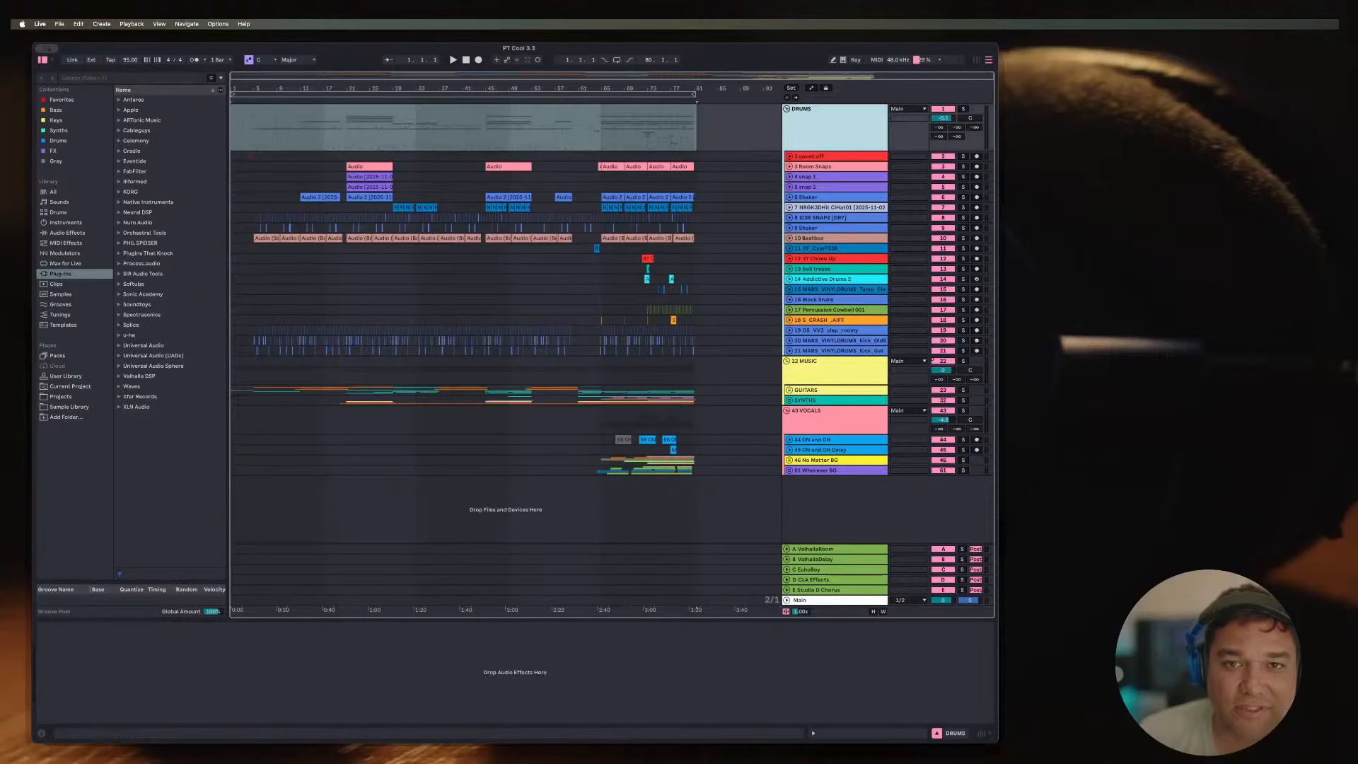
key("super+a")
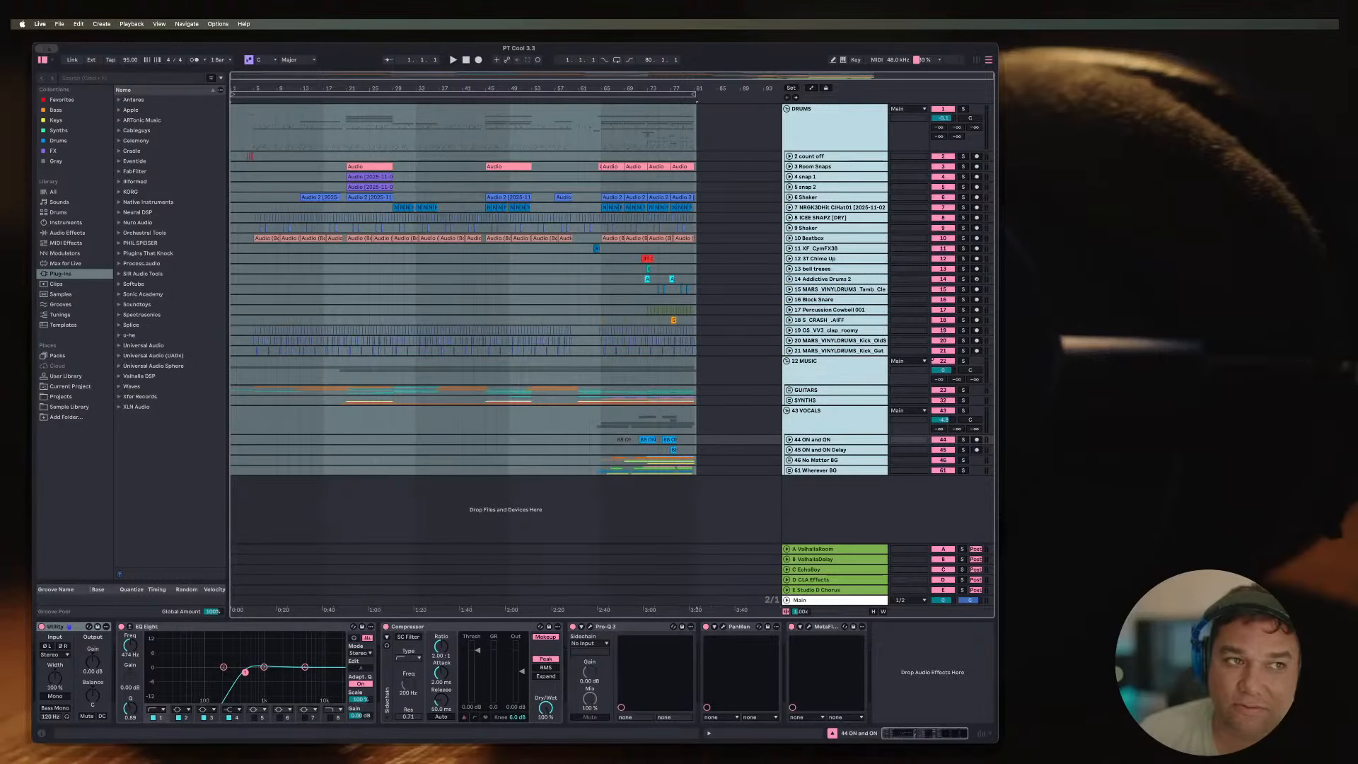
Step: Set up an audio export of the selection with All Individual Tracks as the rendered track
key("super+shift+r")
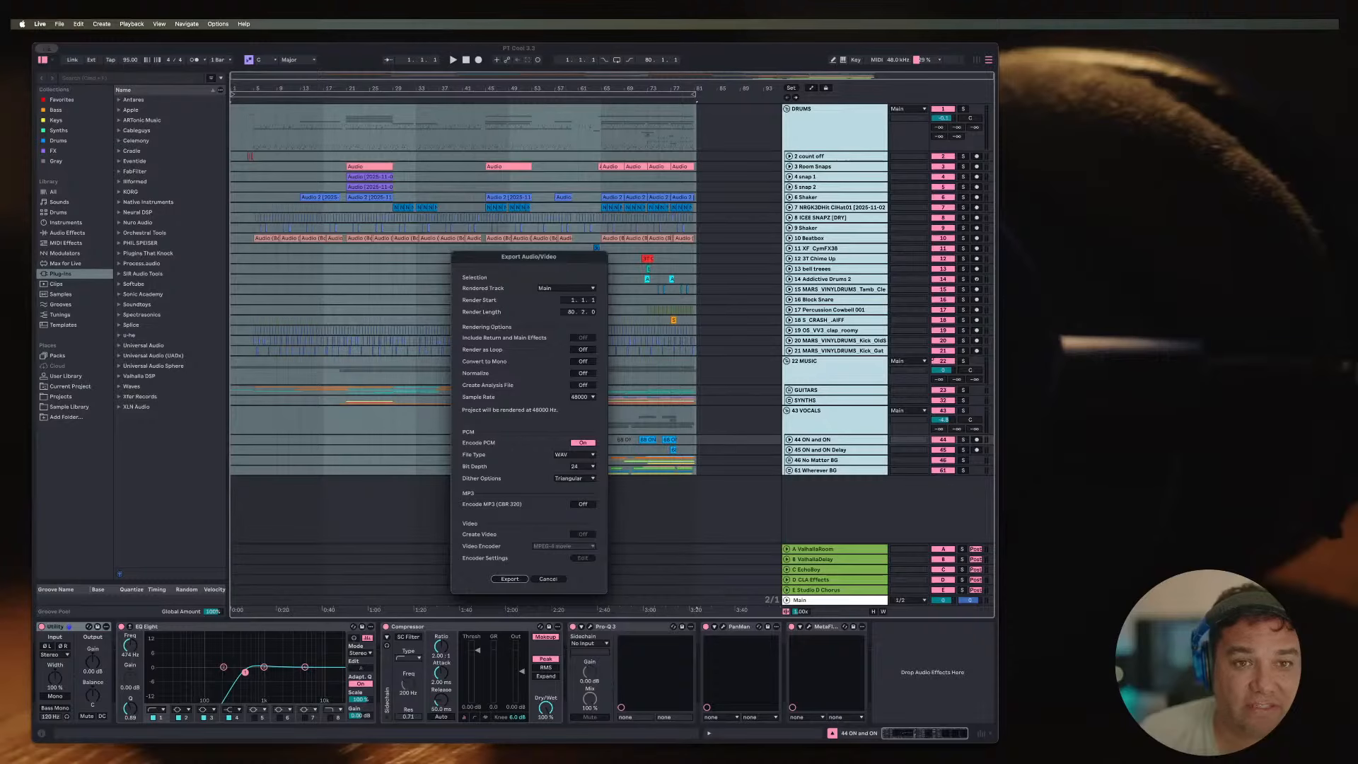
left_click_drag(529, 257, 456, 120)
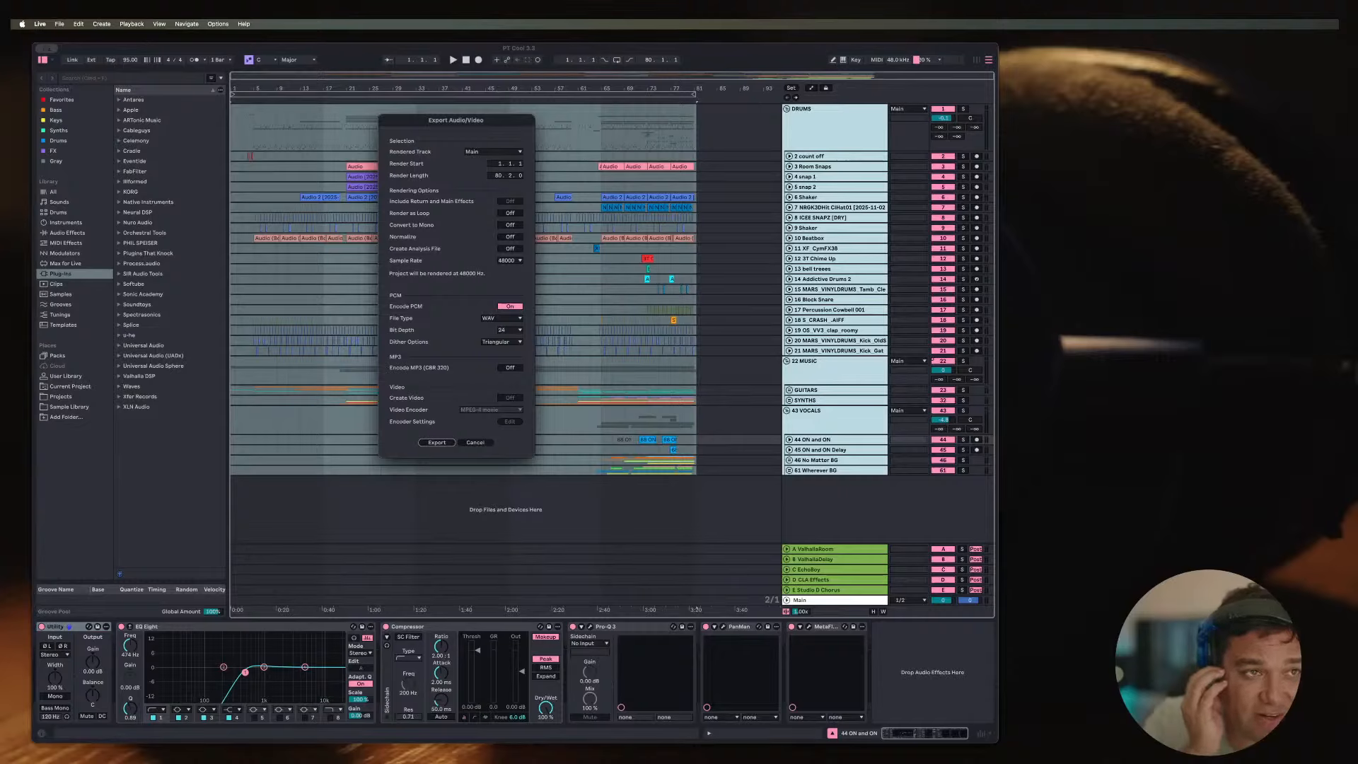
left_click(78, 24)
mouse_move(59, 24)
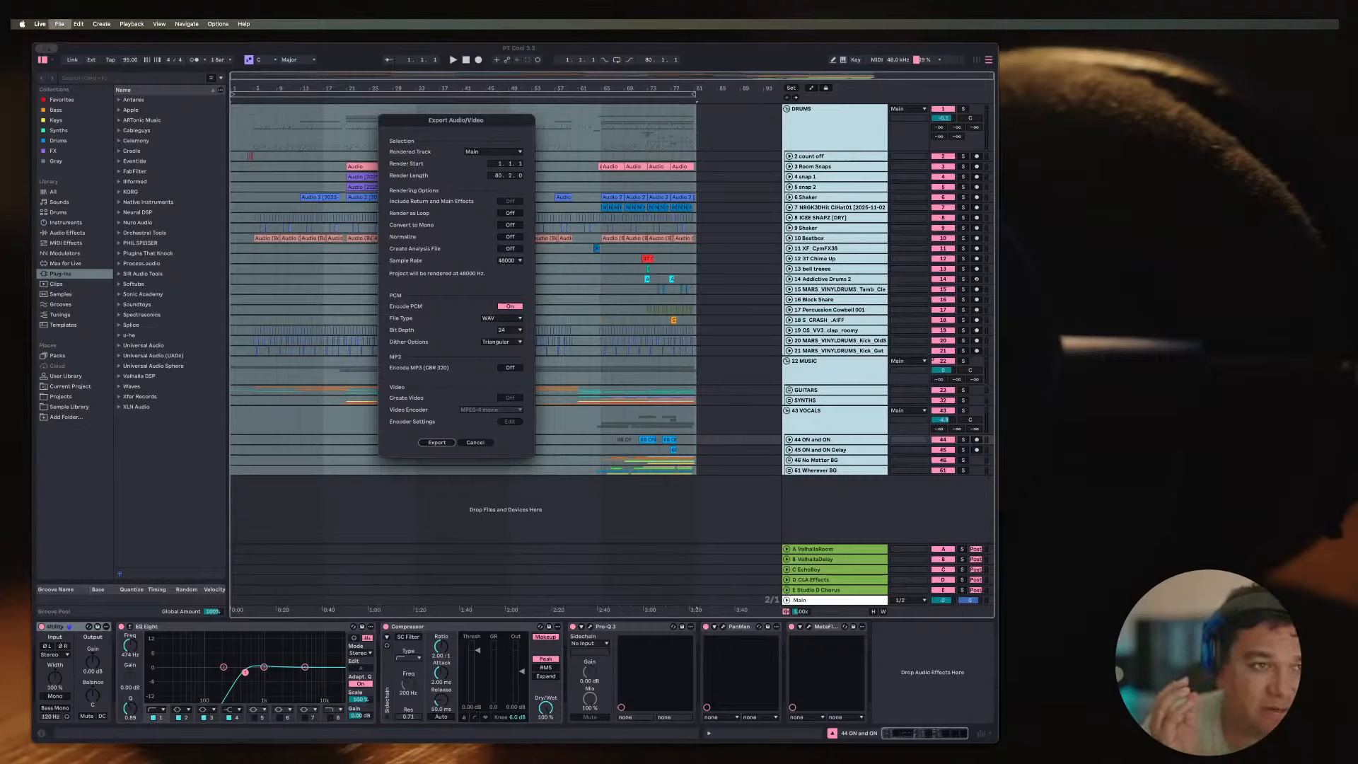
key("Escape")
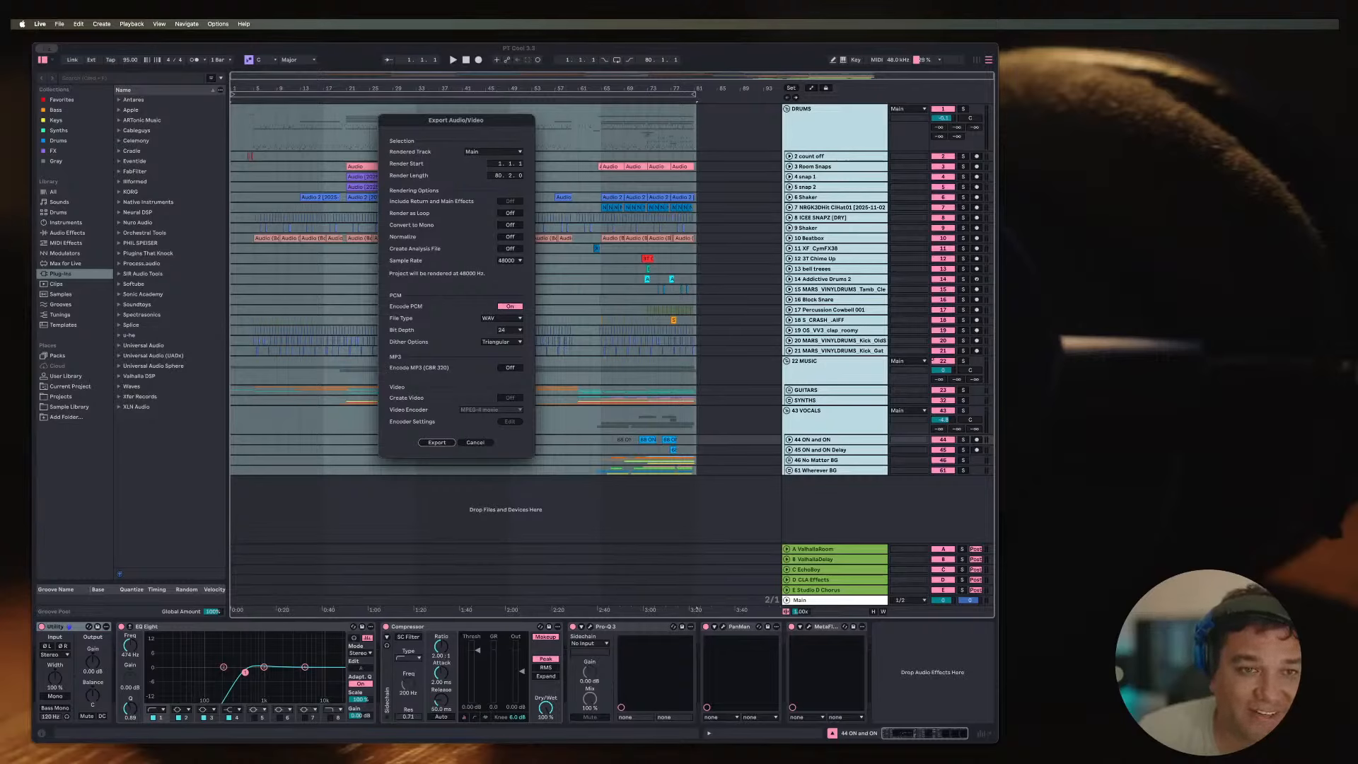
left_click(493, 151)
key("Escape")
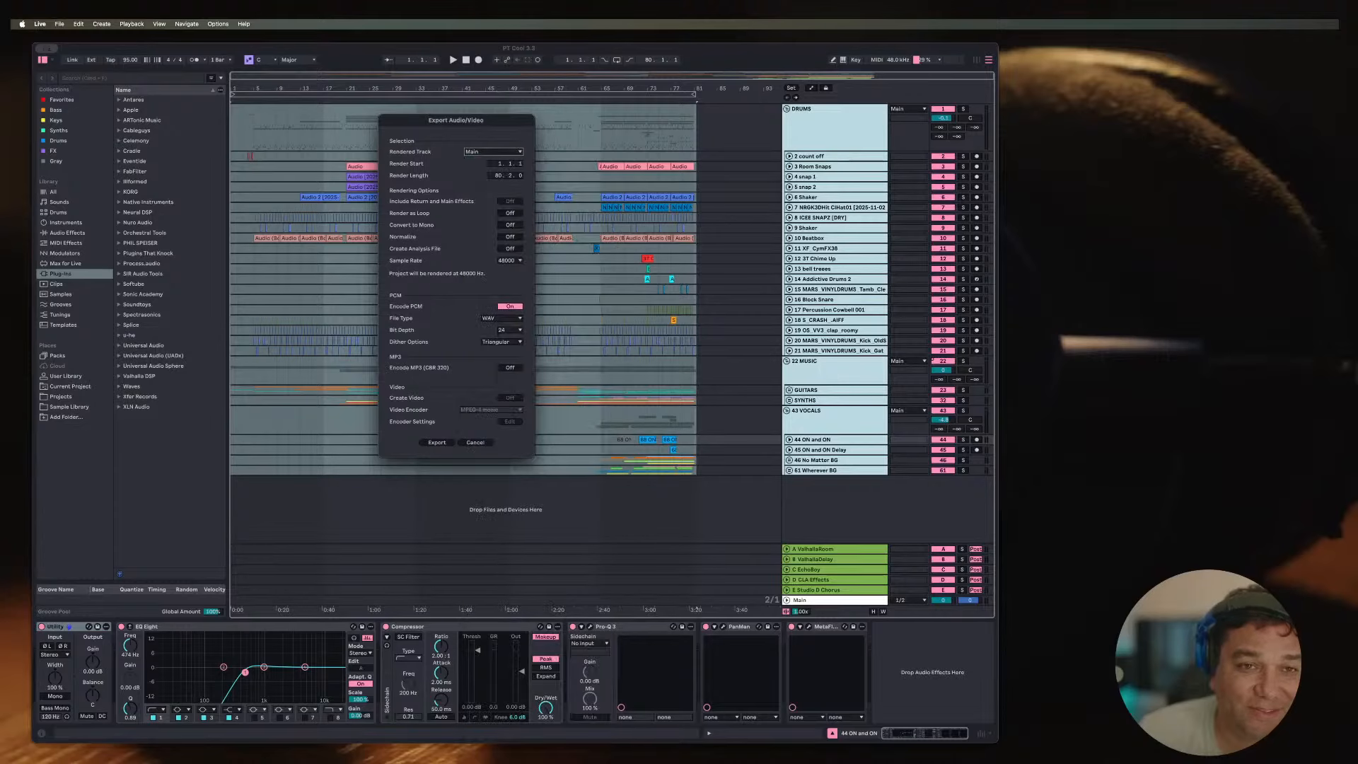
left_click(493, 152)
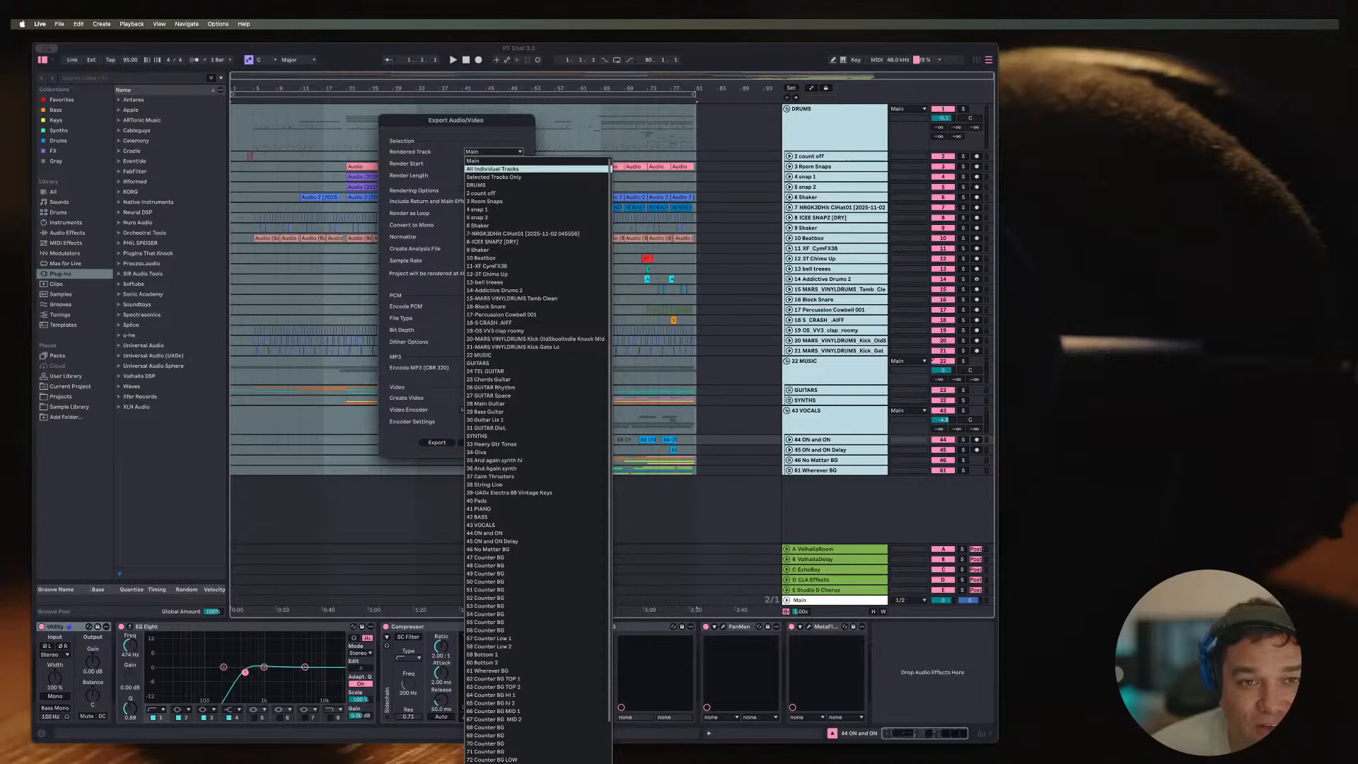
scroll(539, 460, "down", 2)
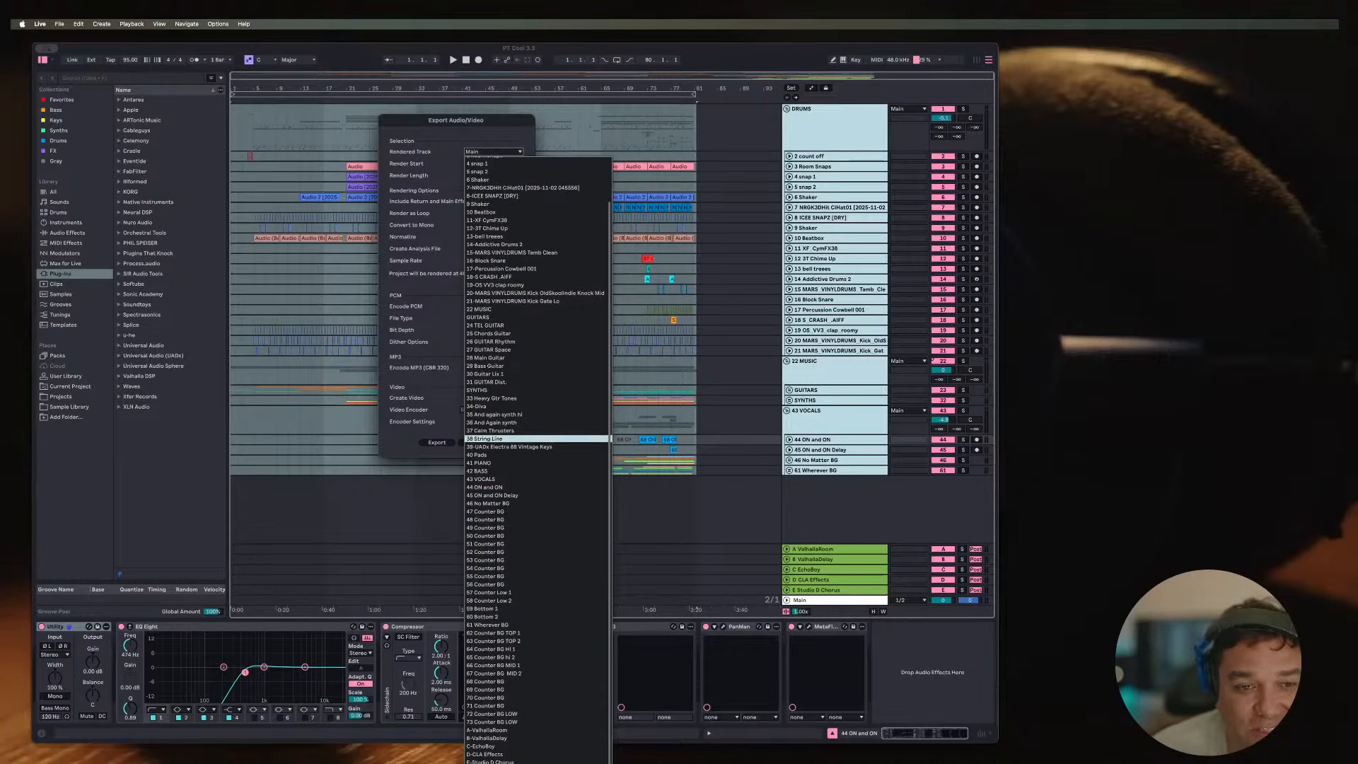
scroll(538, 382, "up", 2)
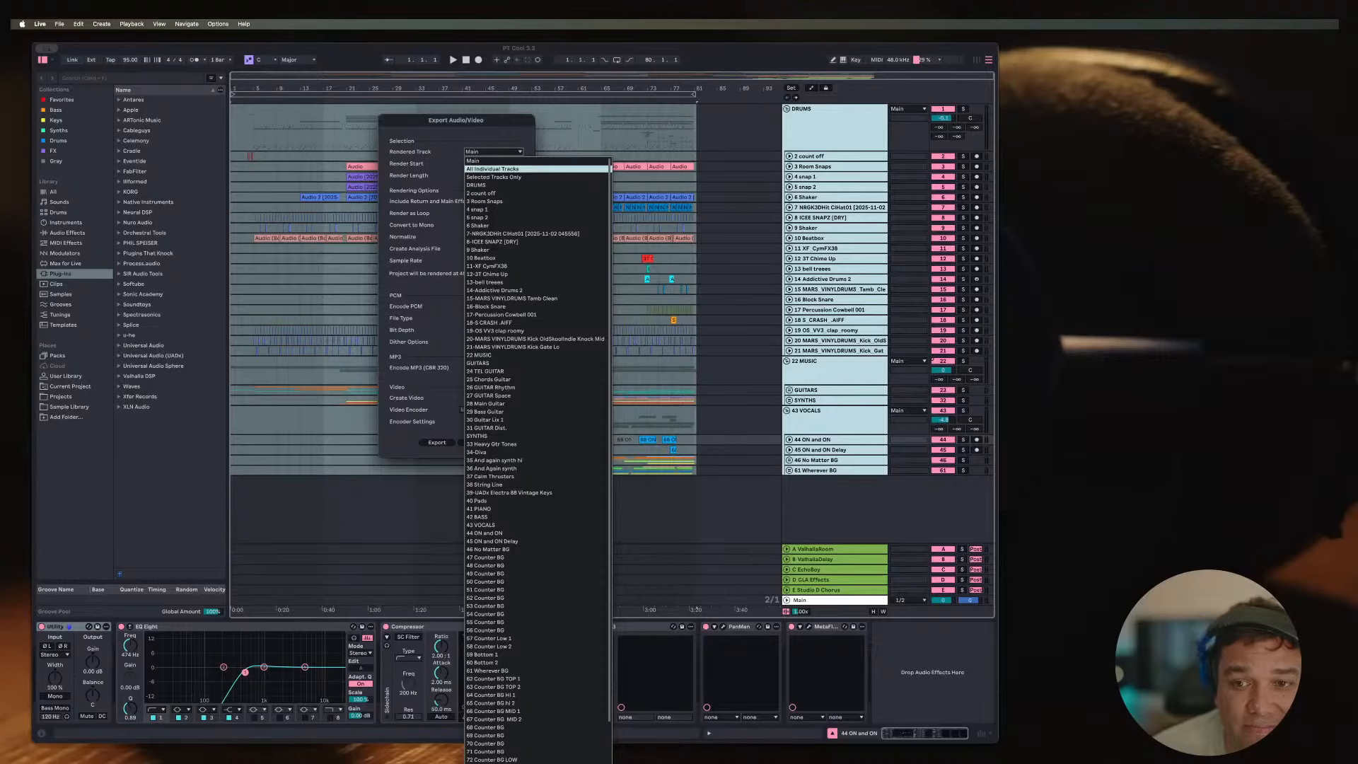
left_click(493, 169)
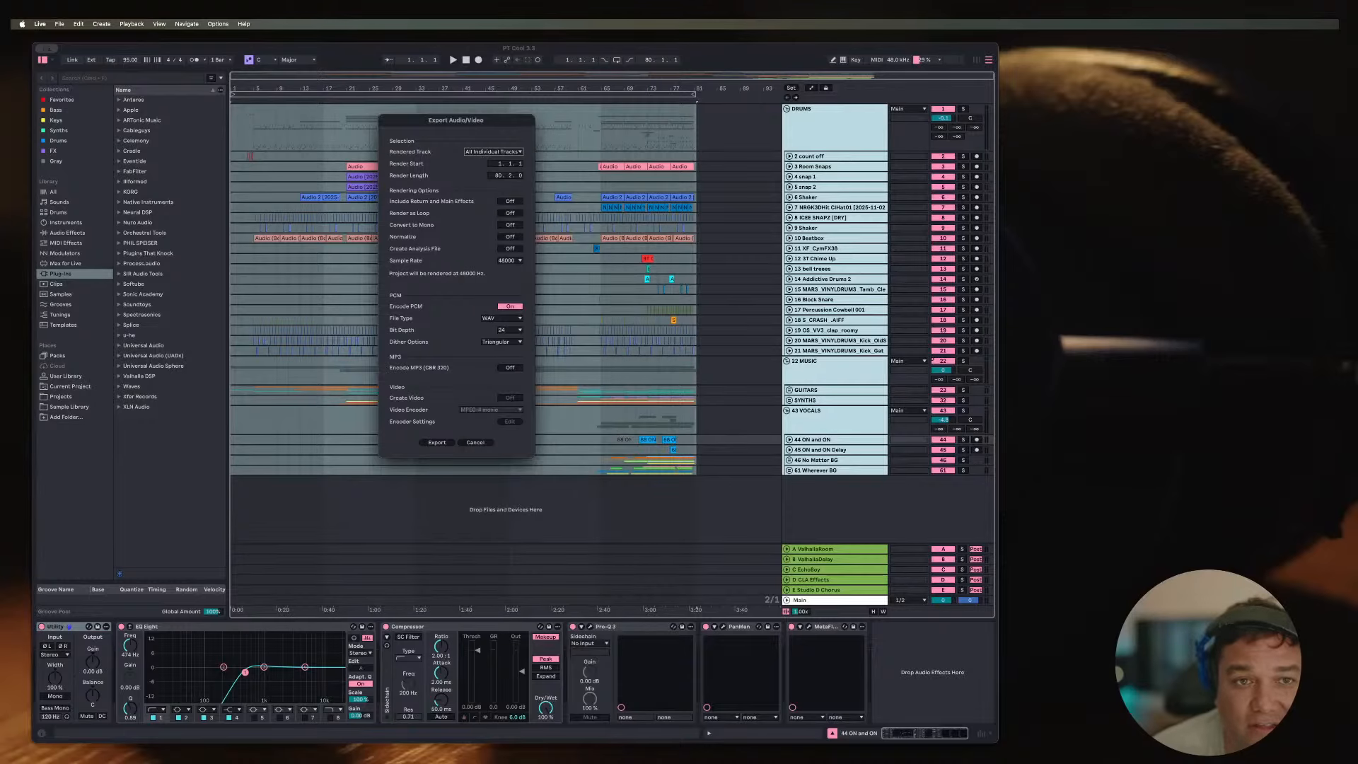
Step: Start the export and create a destination folder named PT COOL (LUNA PREP) on the Desktop
left_click(437, 443)
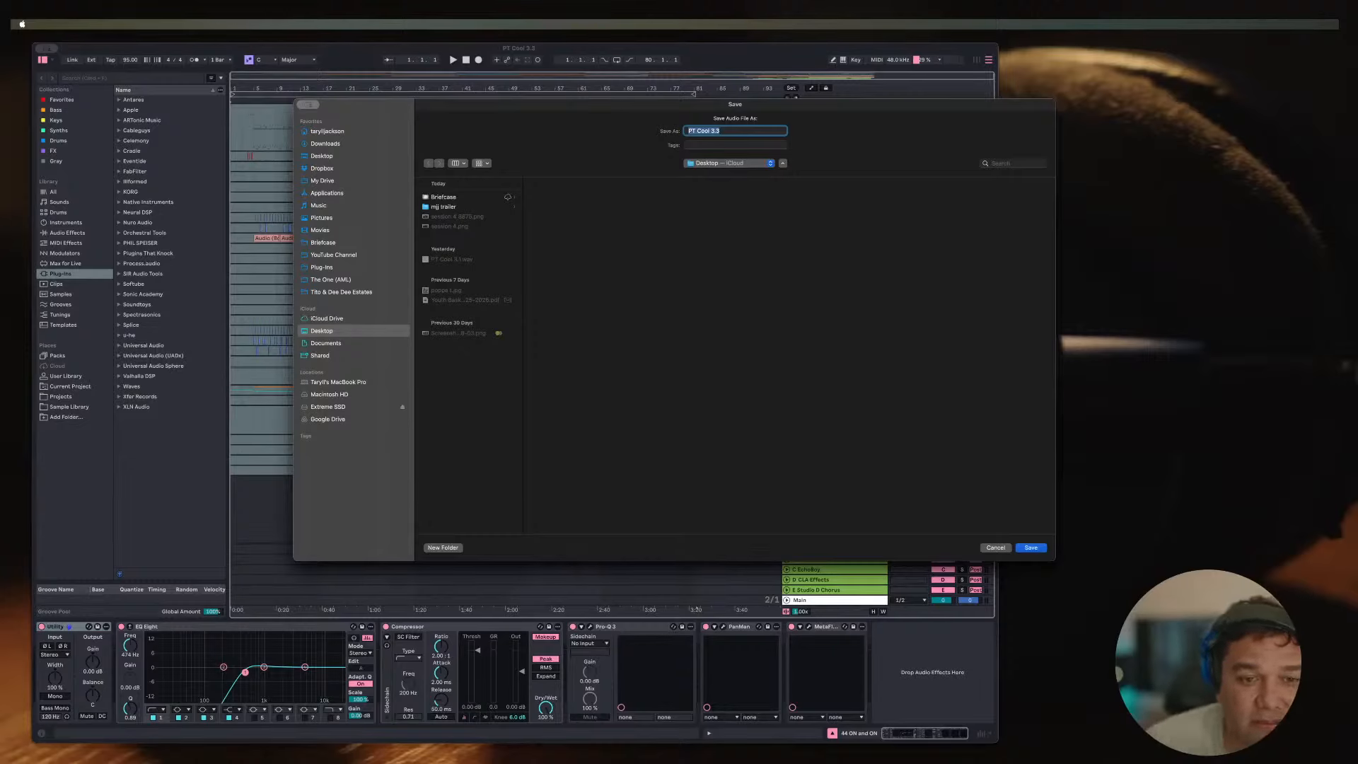
left_click(443, 547)
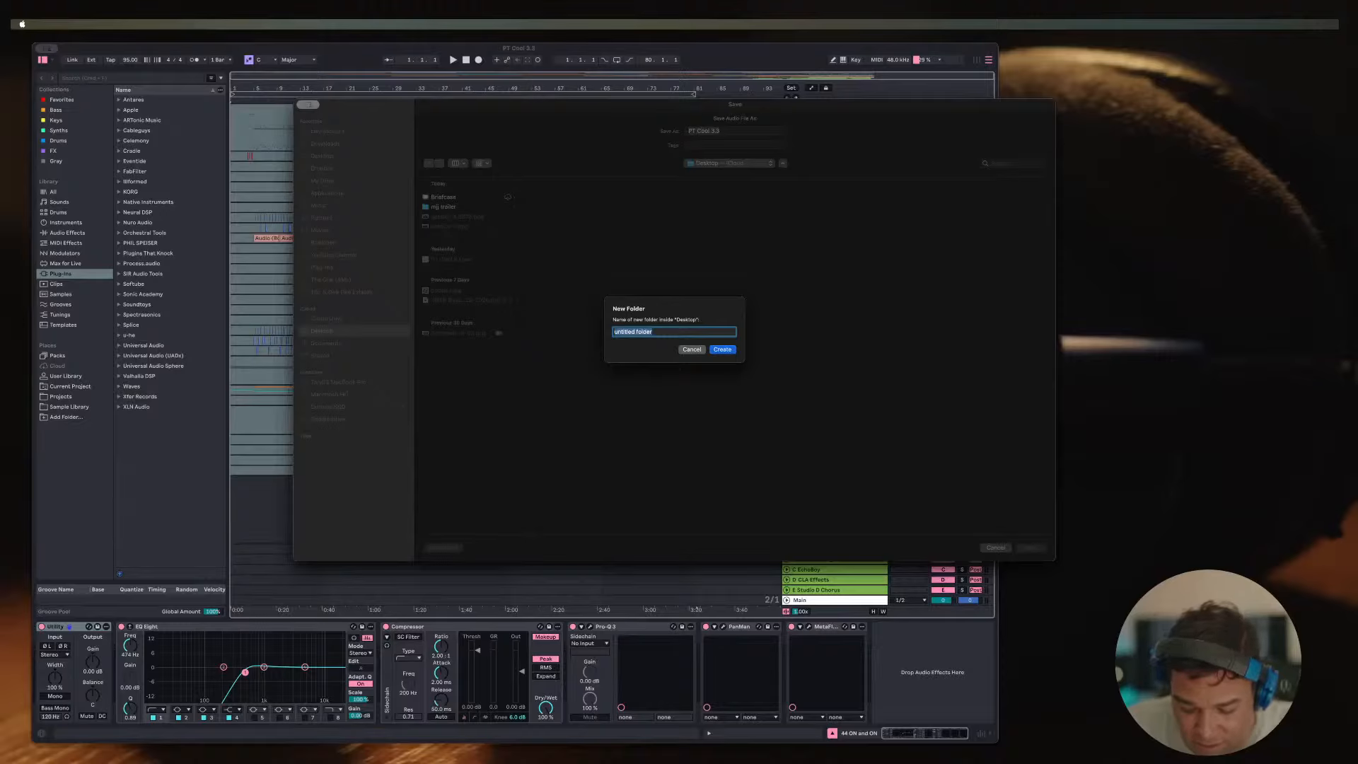
type("PT COOL (LUNA PREP")
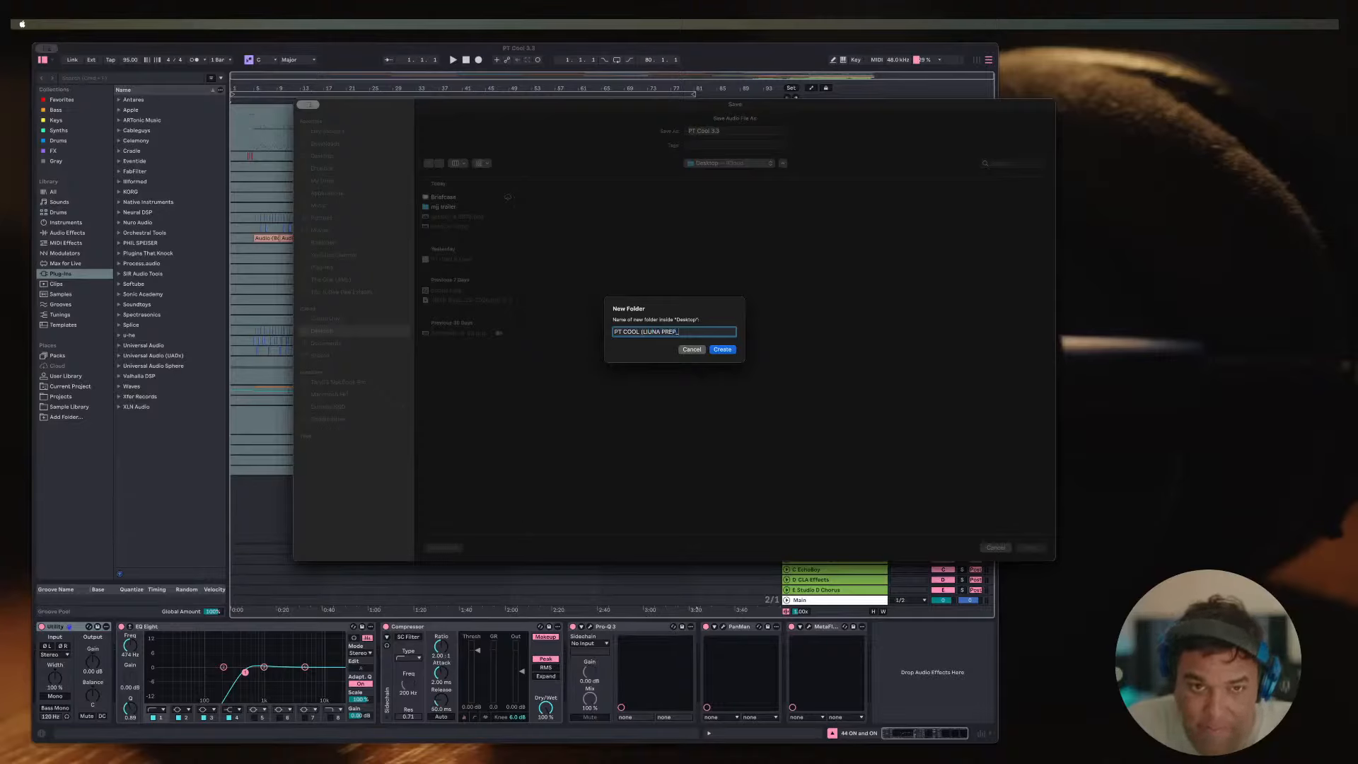
key("Return")
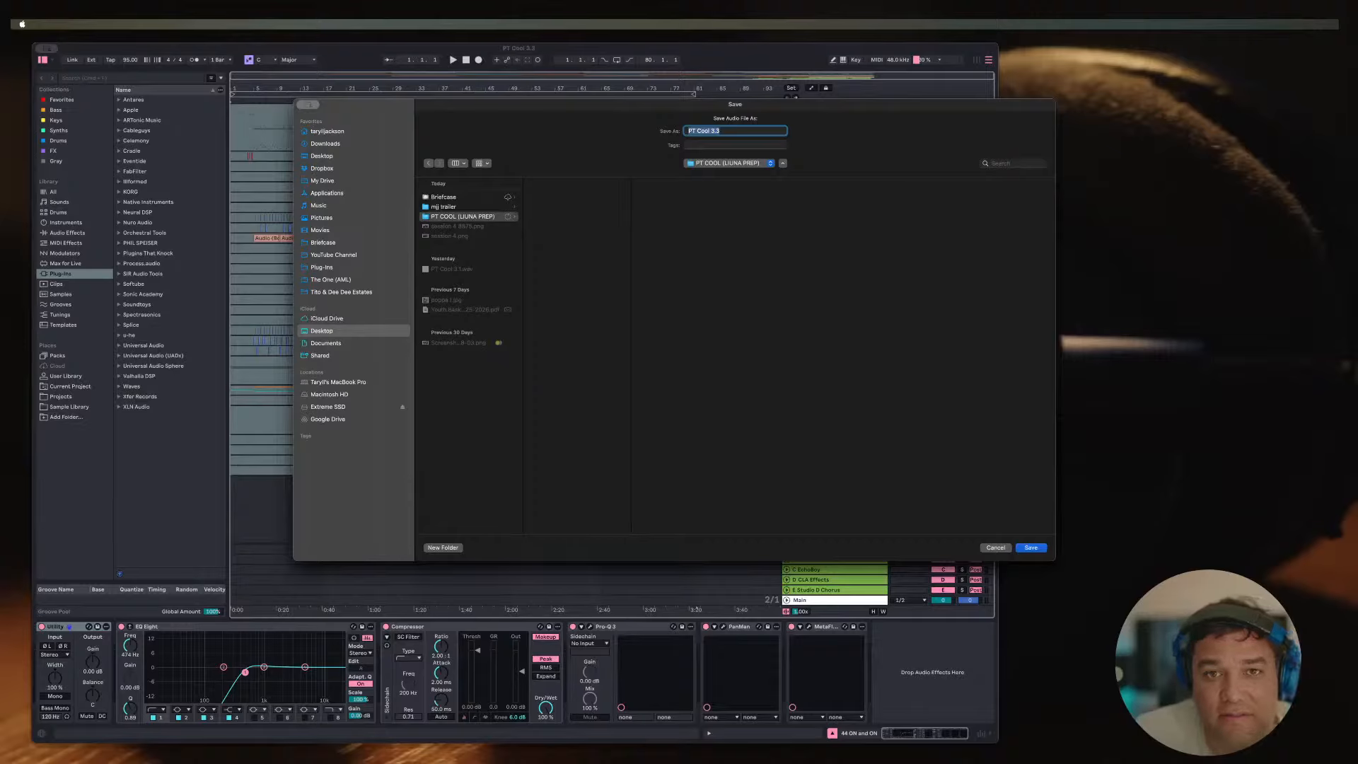
Step: Name the exported audio files PTC and render them into the new folder
key("Left")
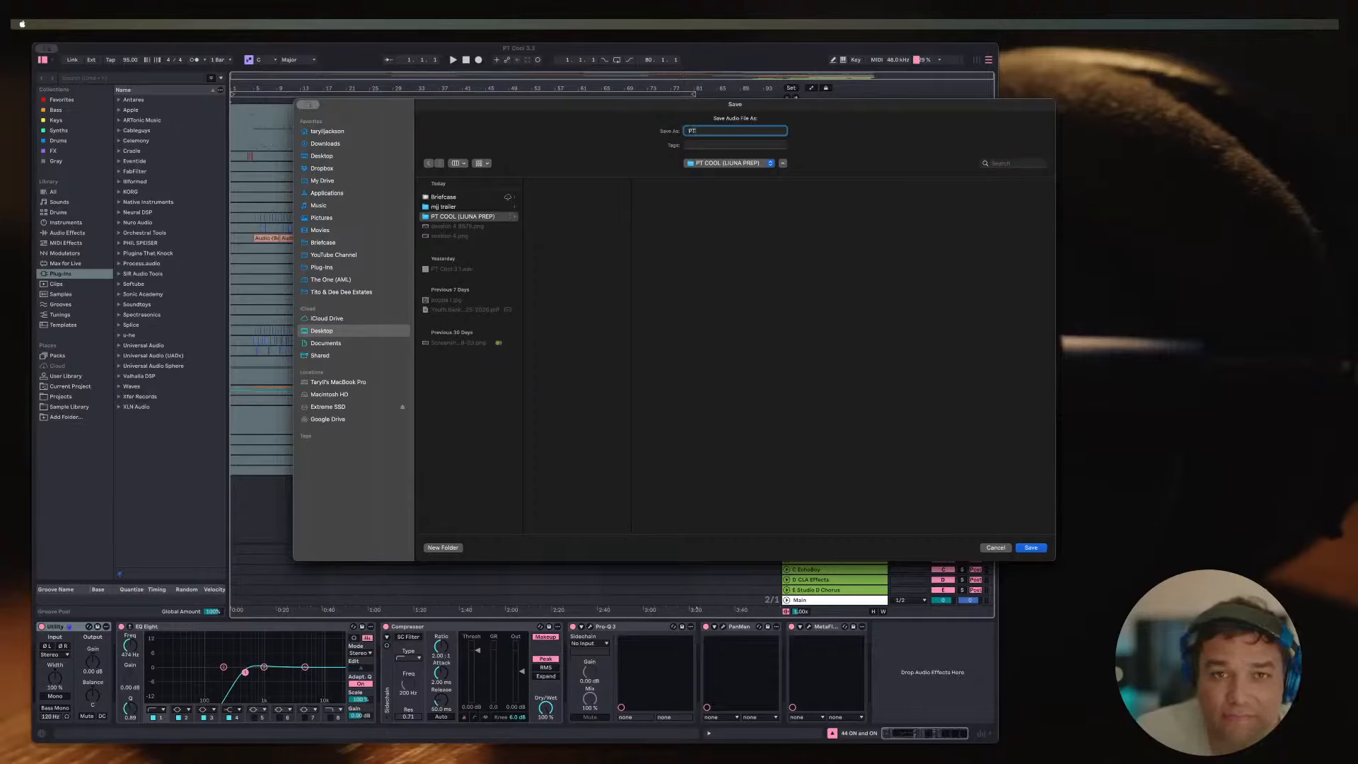
key("BackSpace")
key("BackSpace")
type("PT")
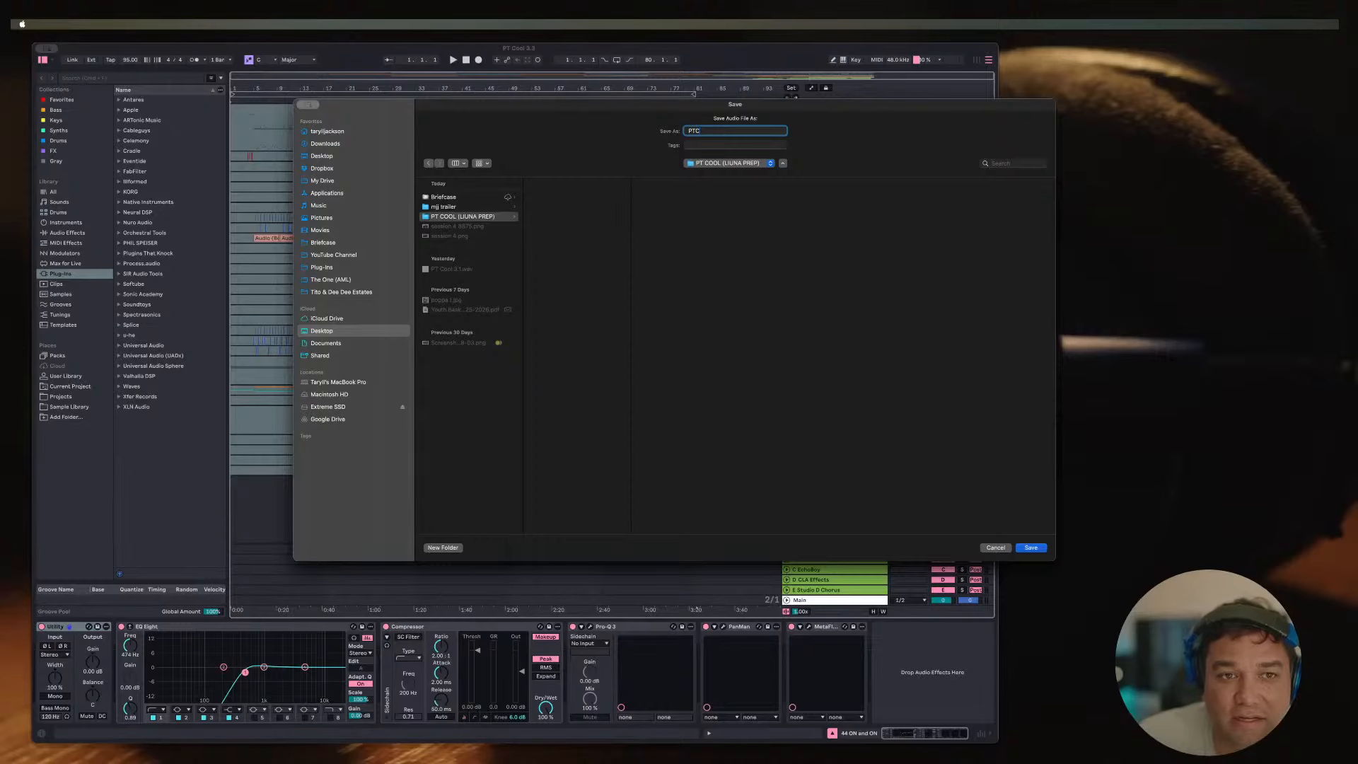
type("C")
key("Return")
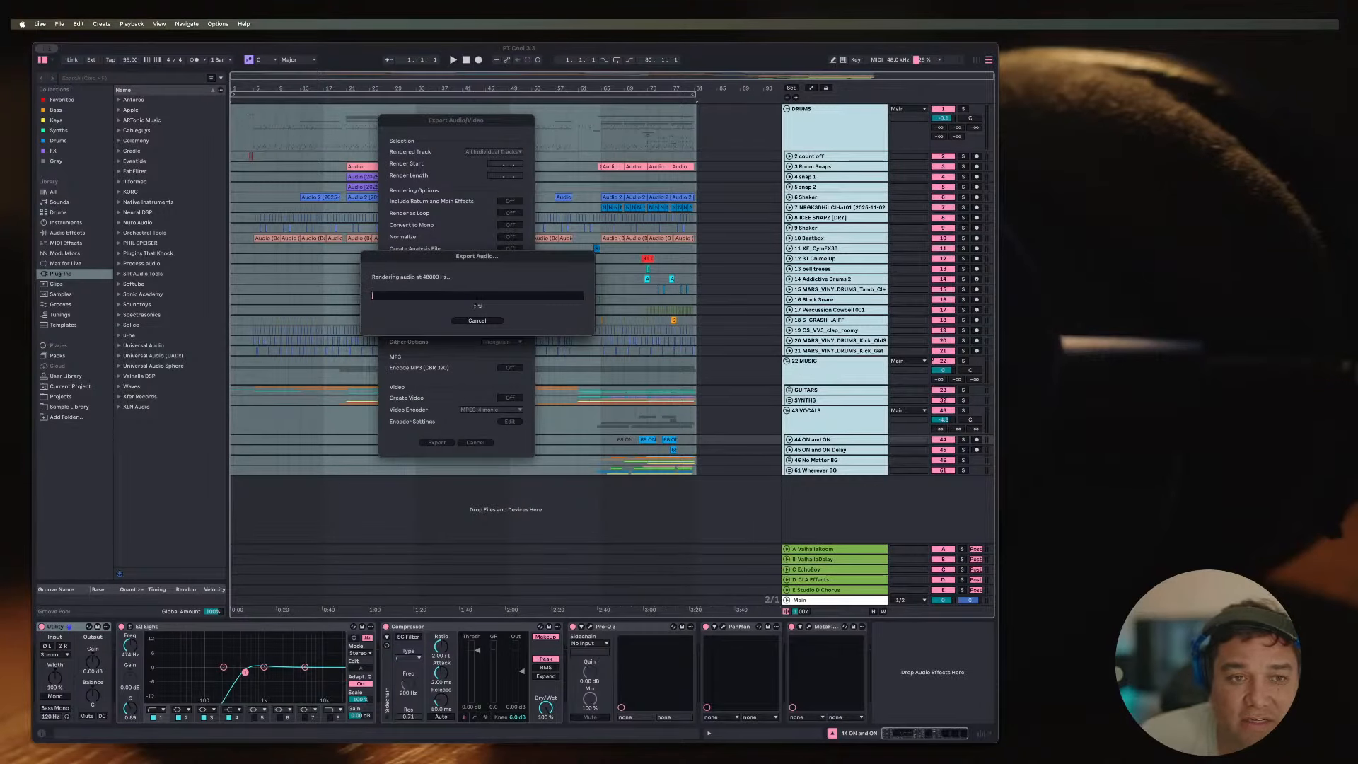
left_click_drag(477, 257, 675, 295)
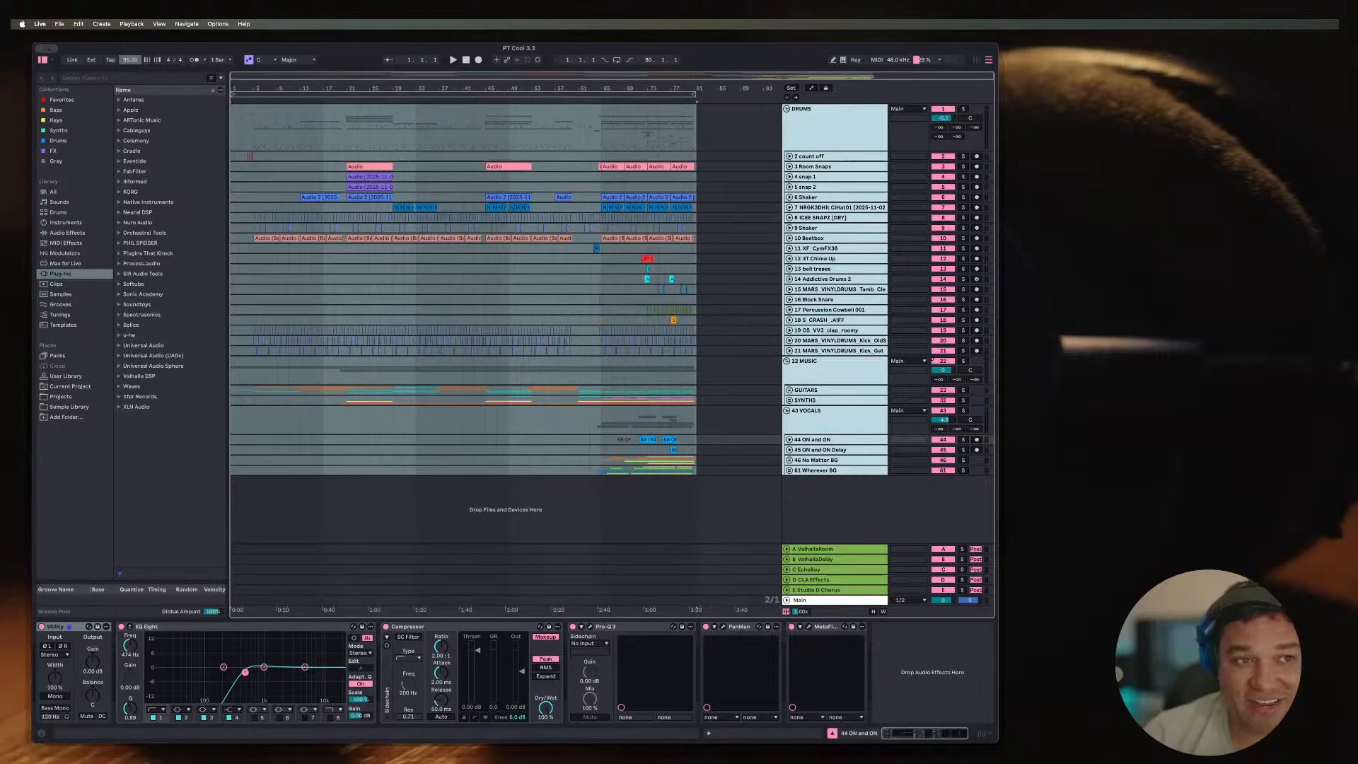
Step: Make the Live window slightly narrower and save the Live set as PT Cool 3.4
key("super+Tab")
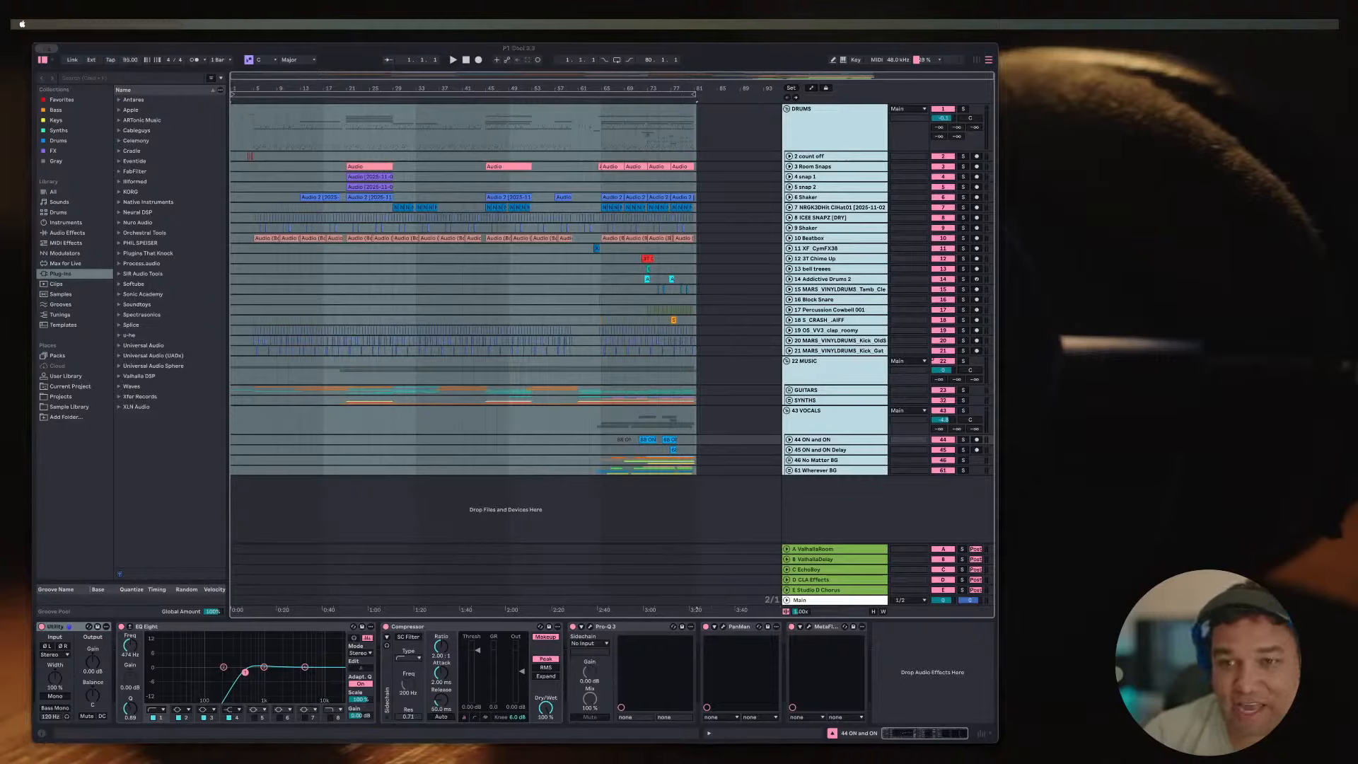
left_click_drag(997, 44, 934, 45)
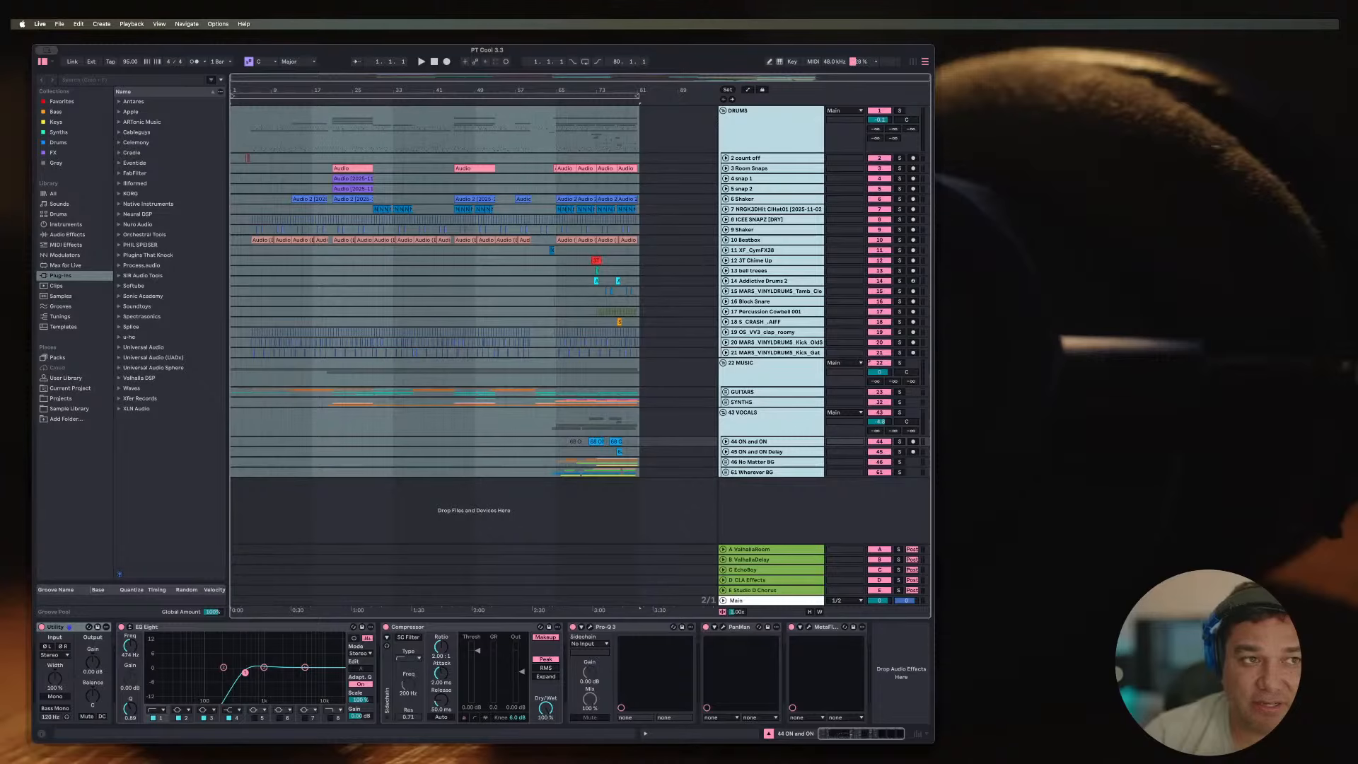
key("super+shift+r")
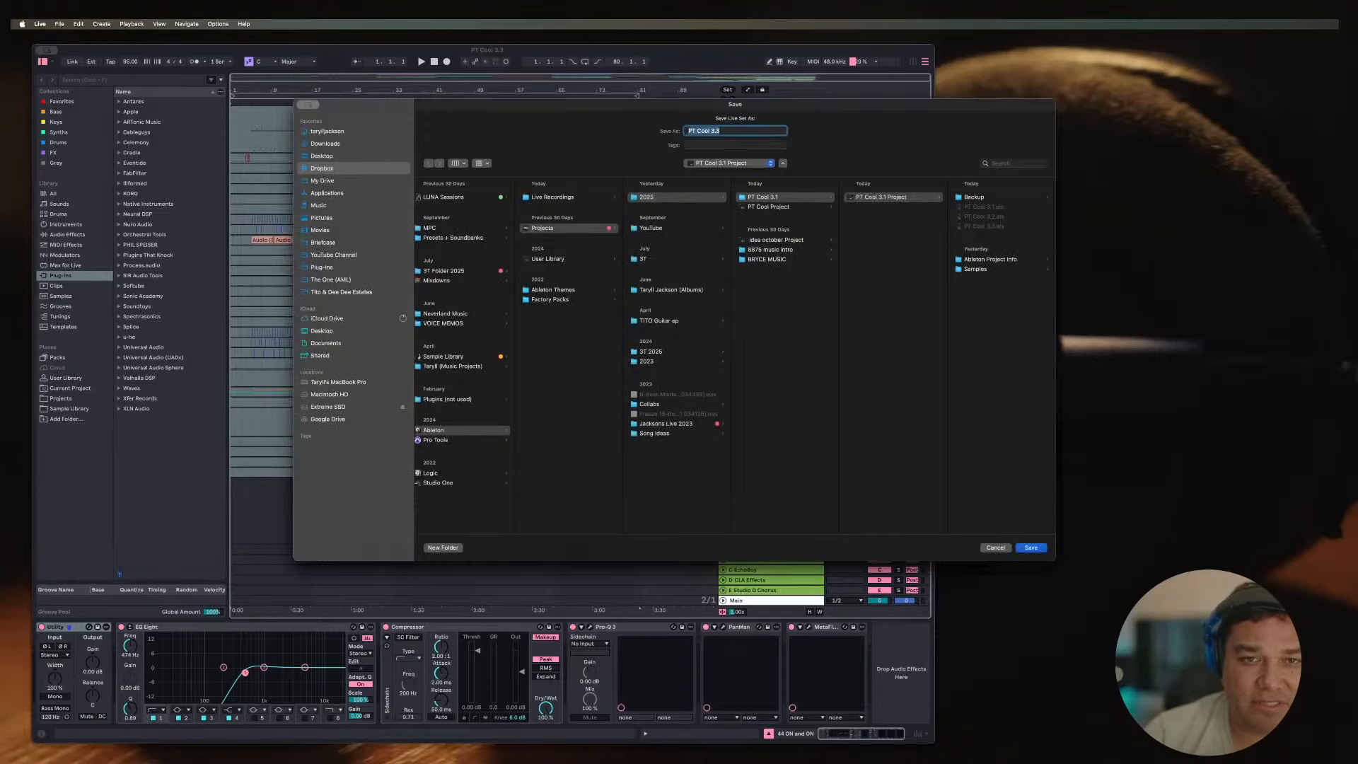
key("Right")
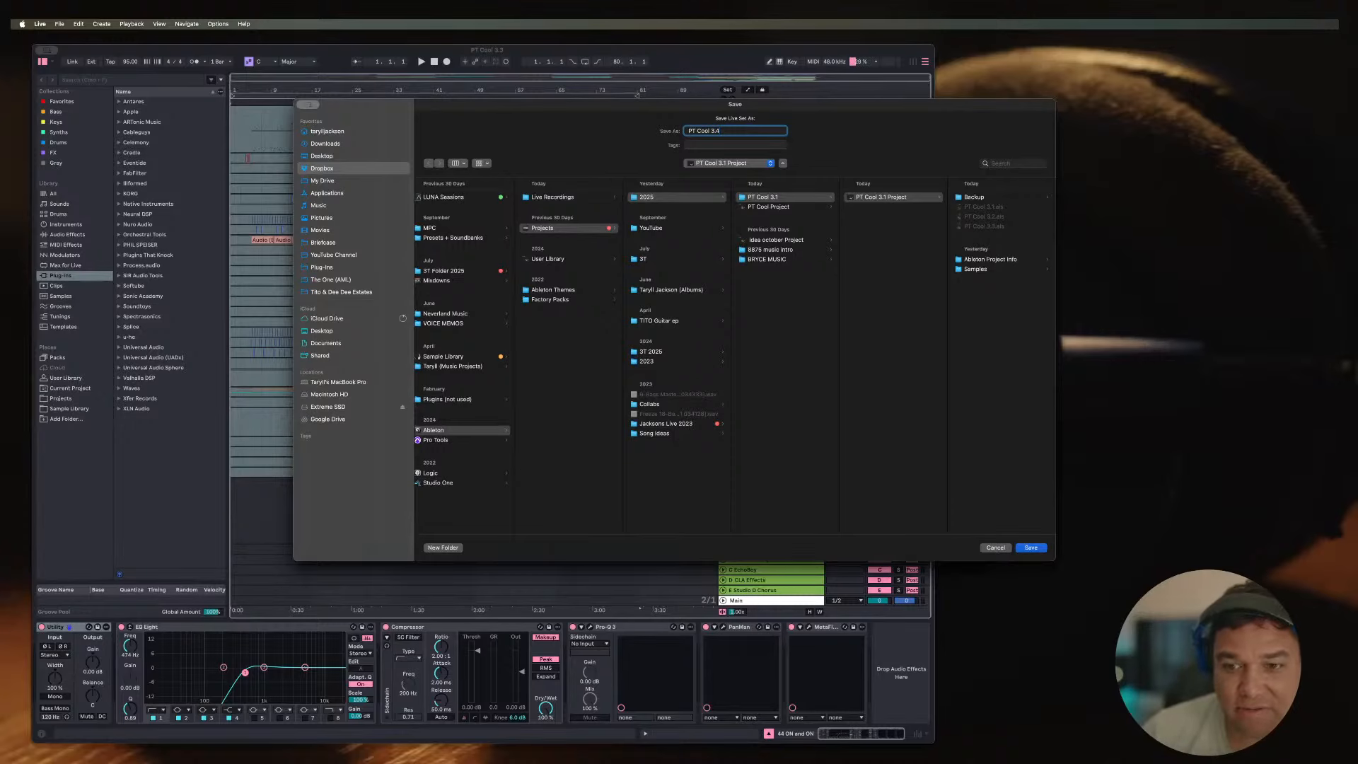
type("4")
key("Return")
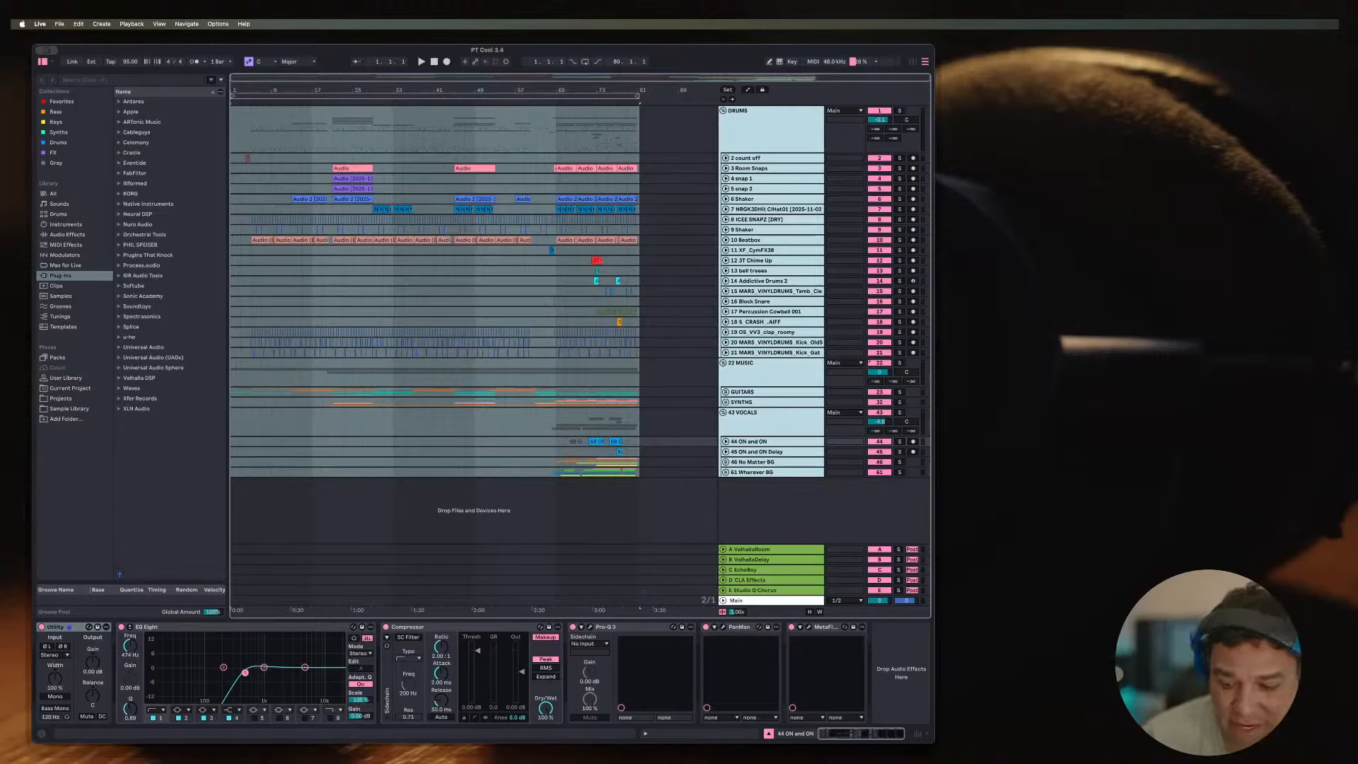
Step: Switch to LUNA, dismiss the crash feedback report and create a new session with a tempo of 95
key("super+Tab")
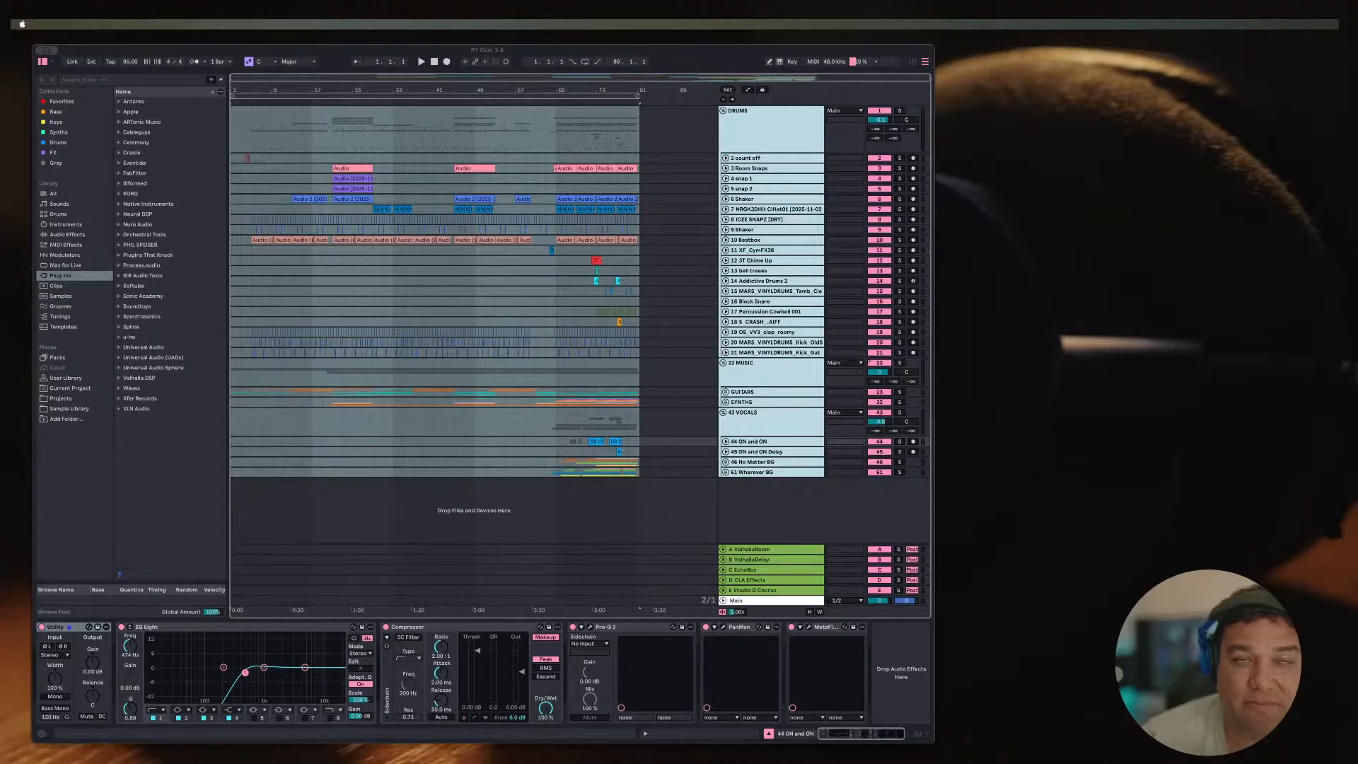
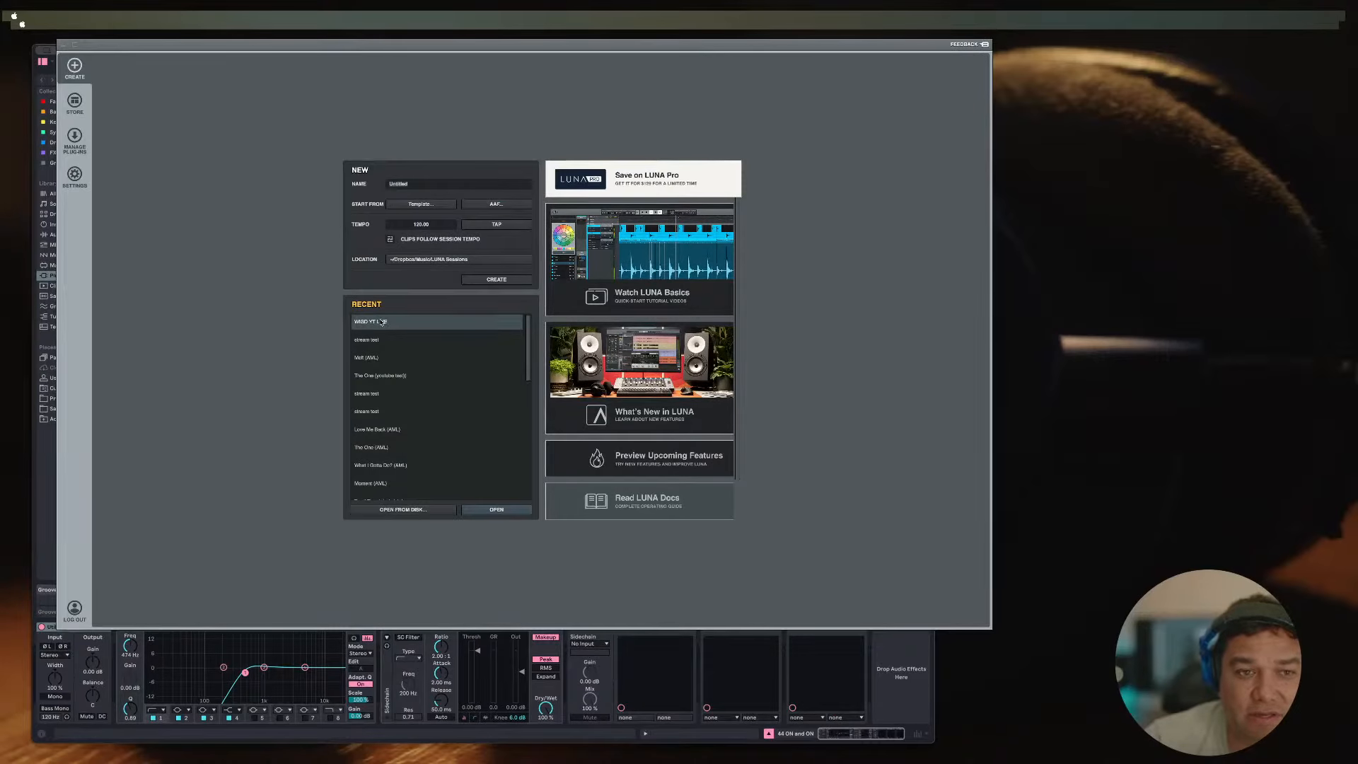
left_click(489, 278)
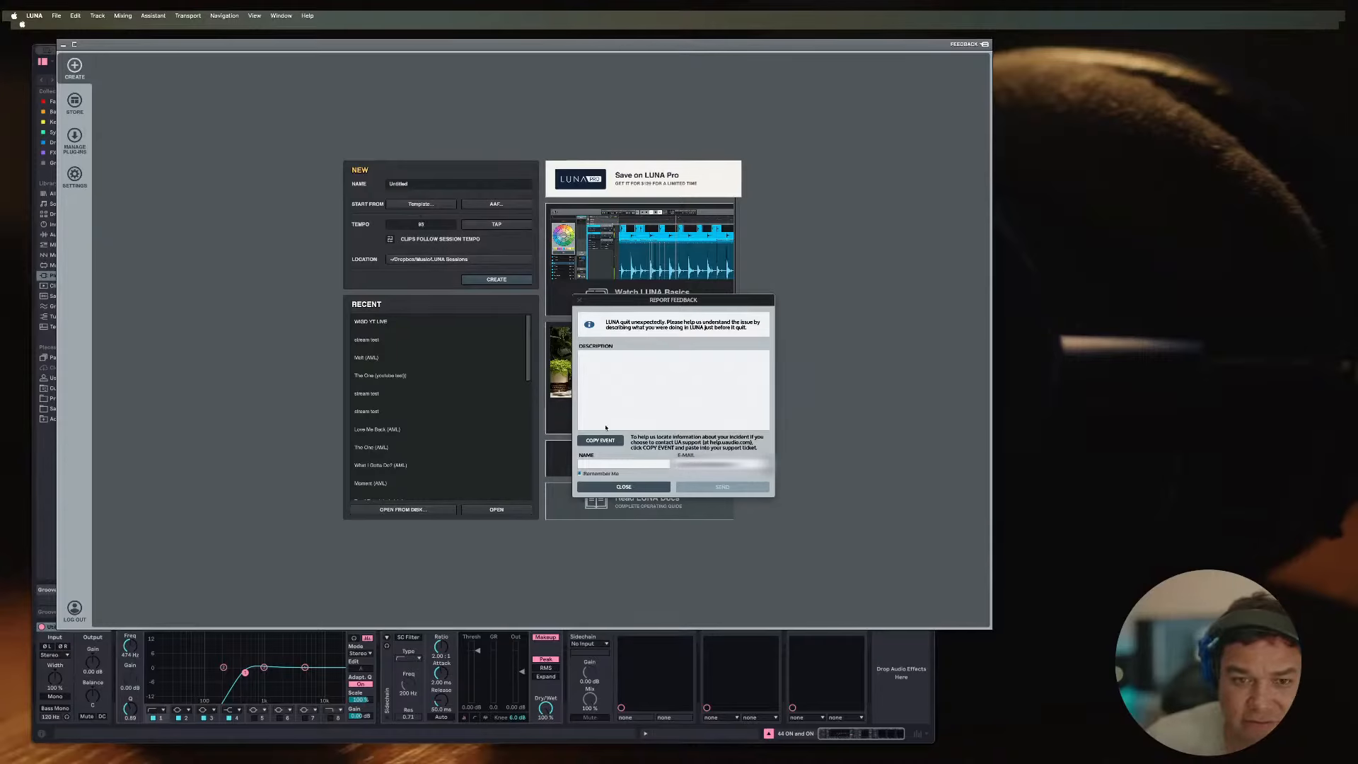
left_click(626, 486)
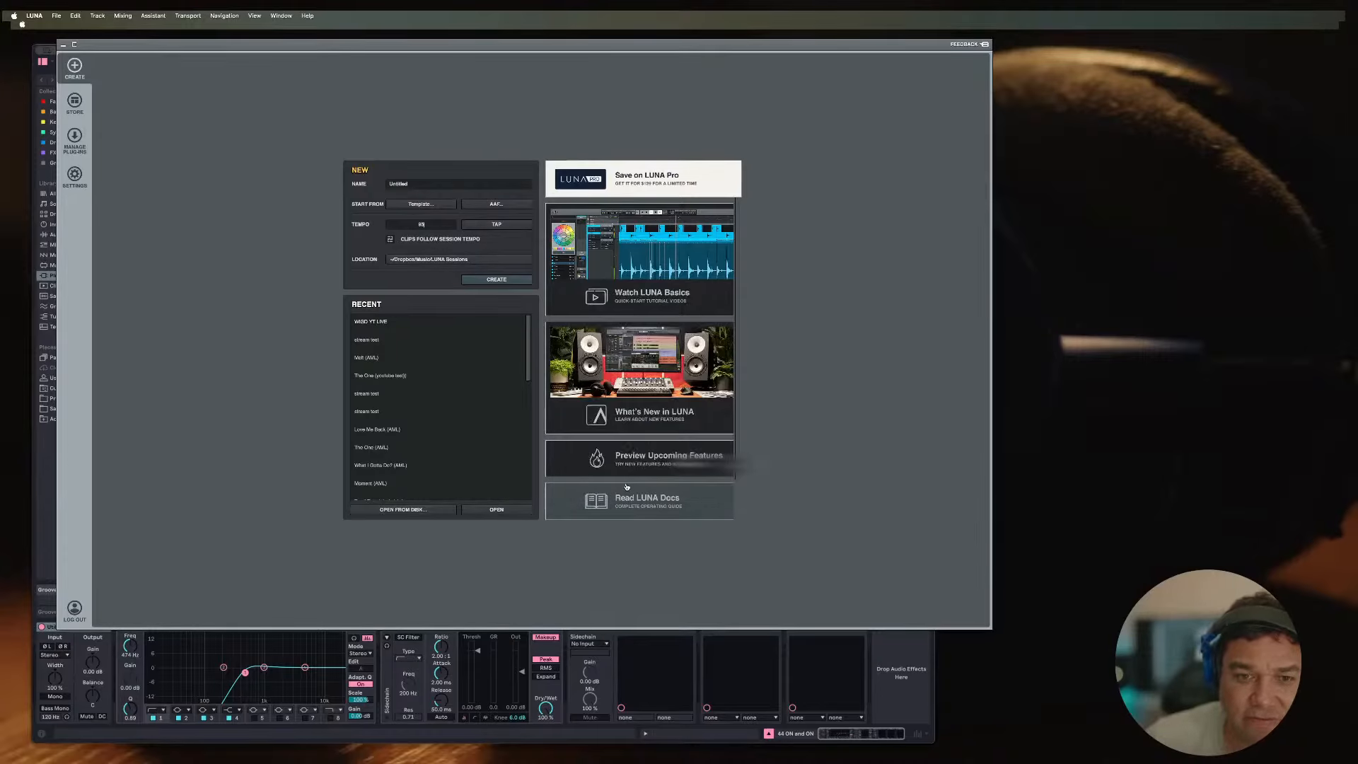
left_click(498, 280)
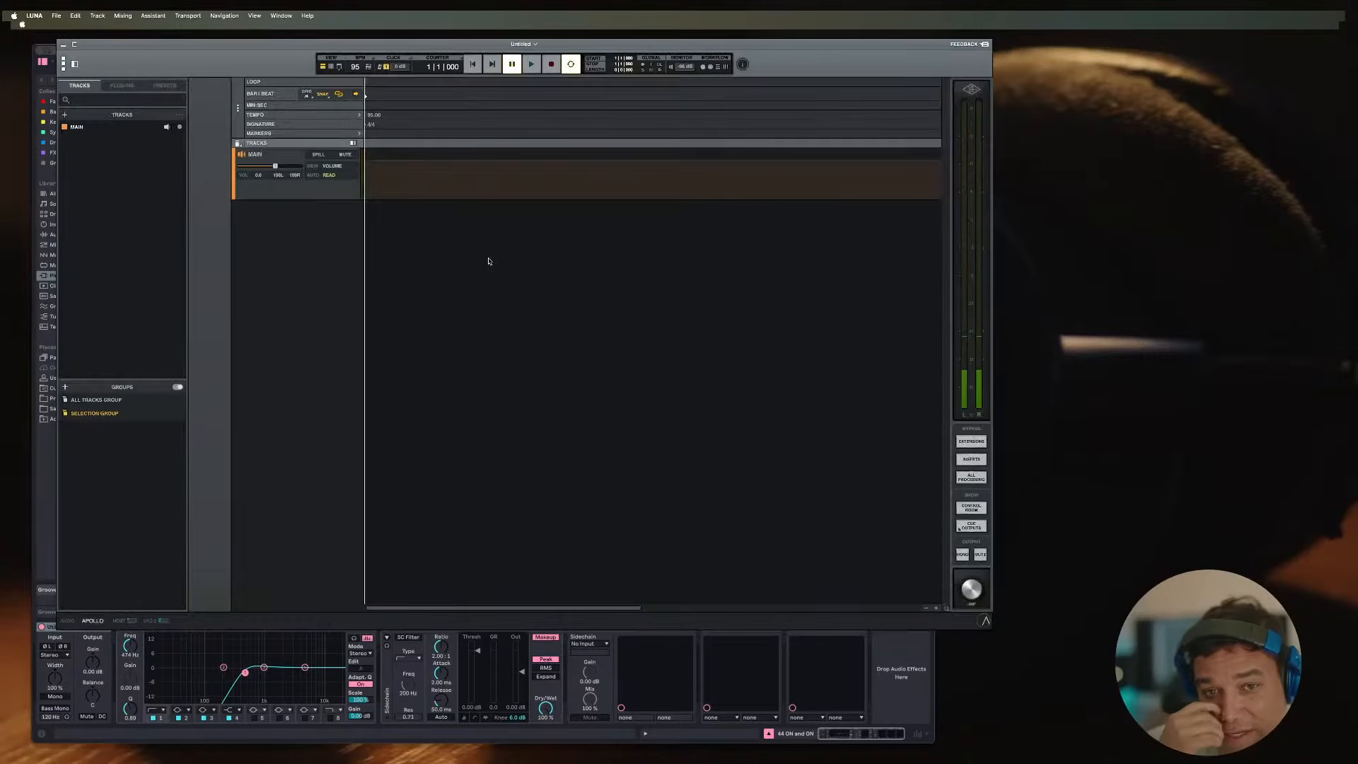
Step: Name the new session PT COOL 1.0 in the session info
left_click(523, 43)
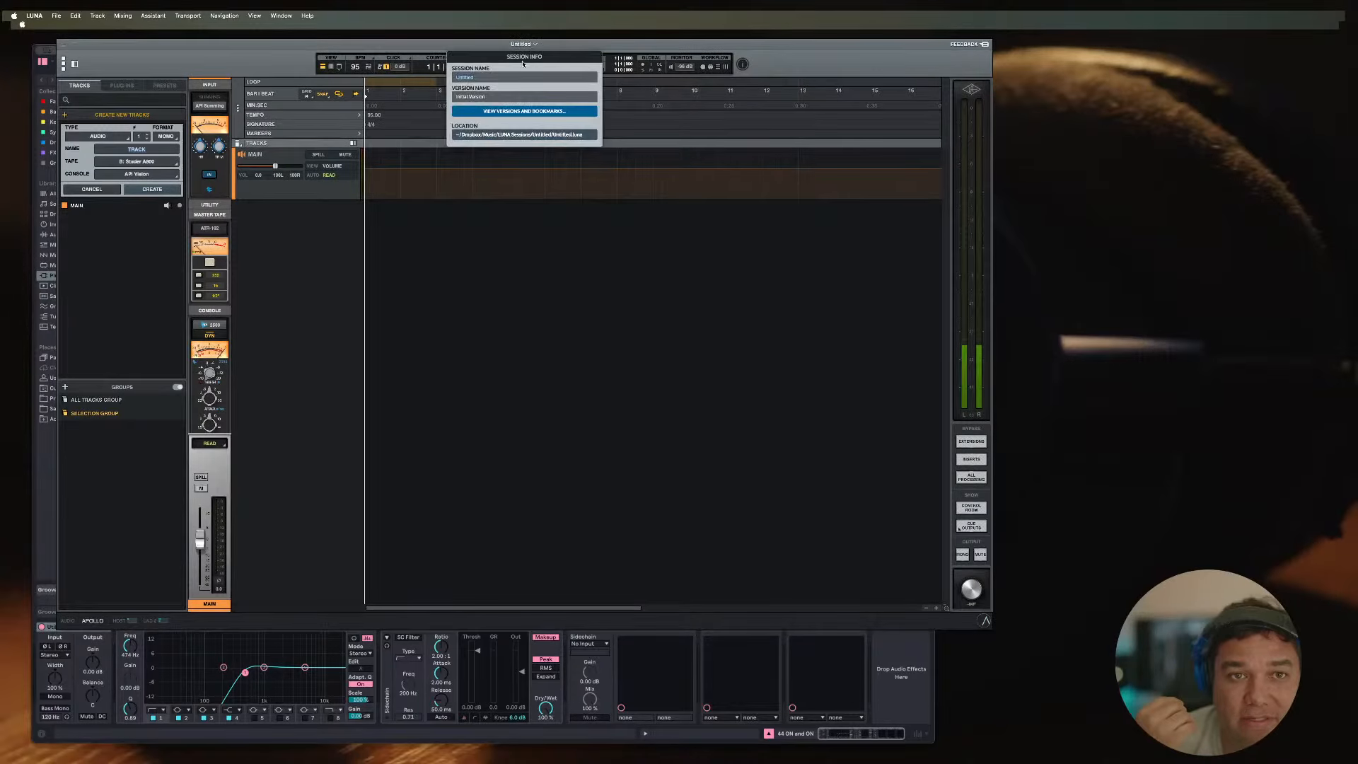
type("PT")
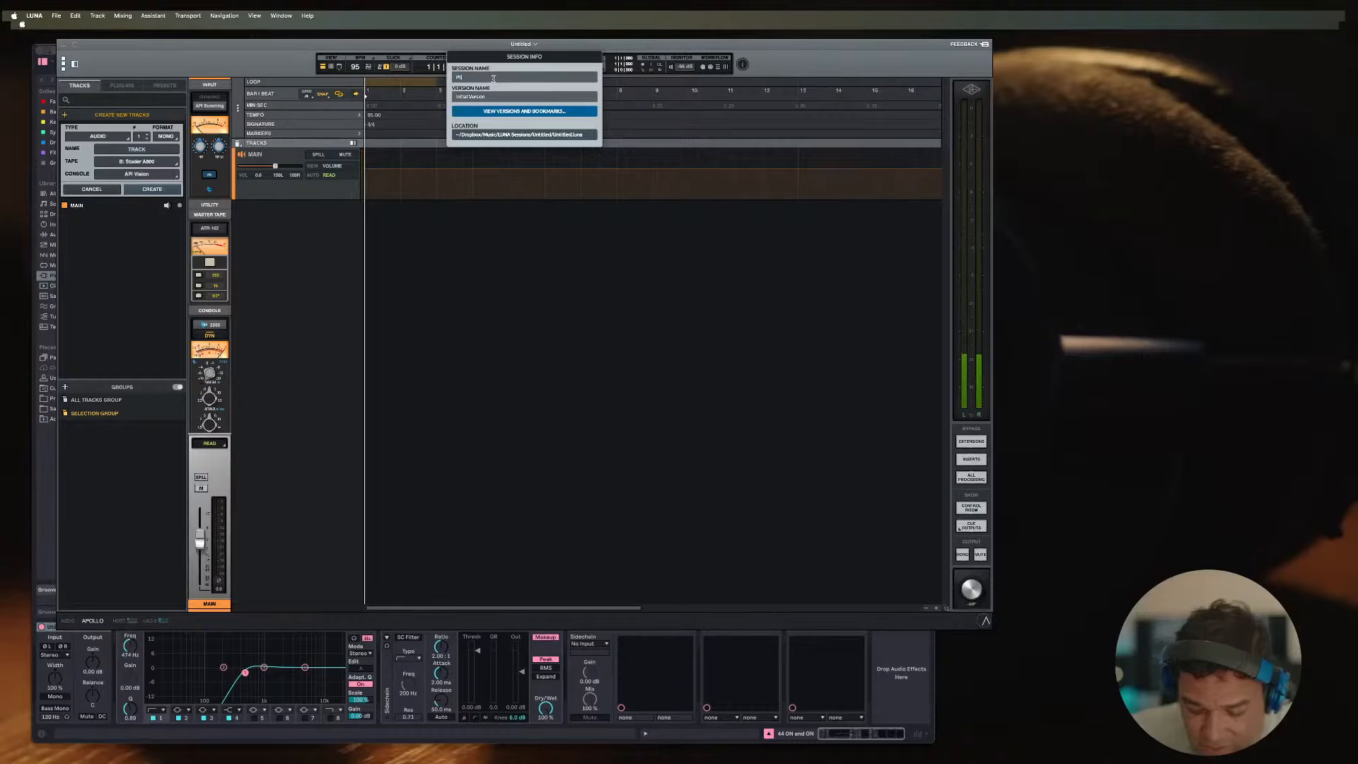
type(" COOL")
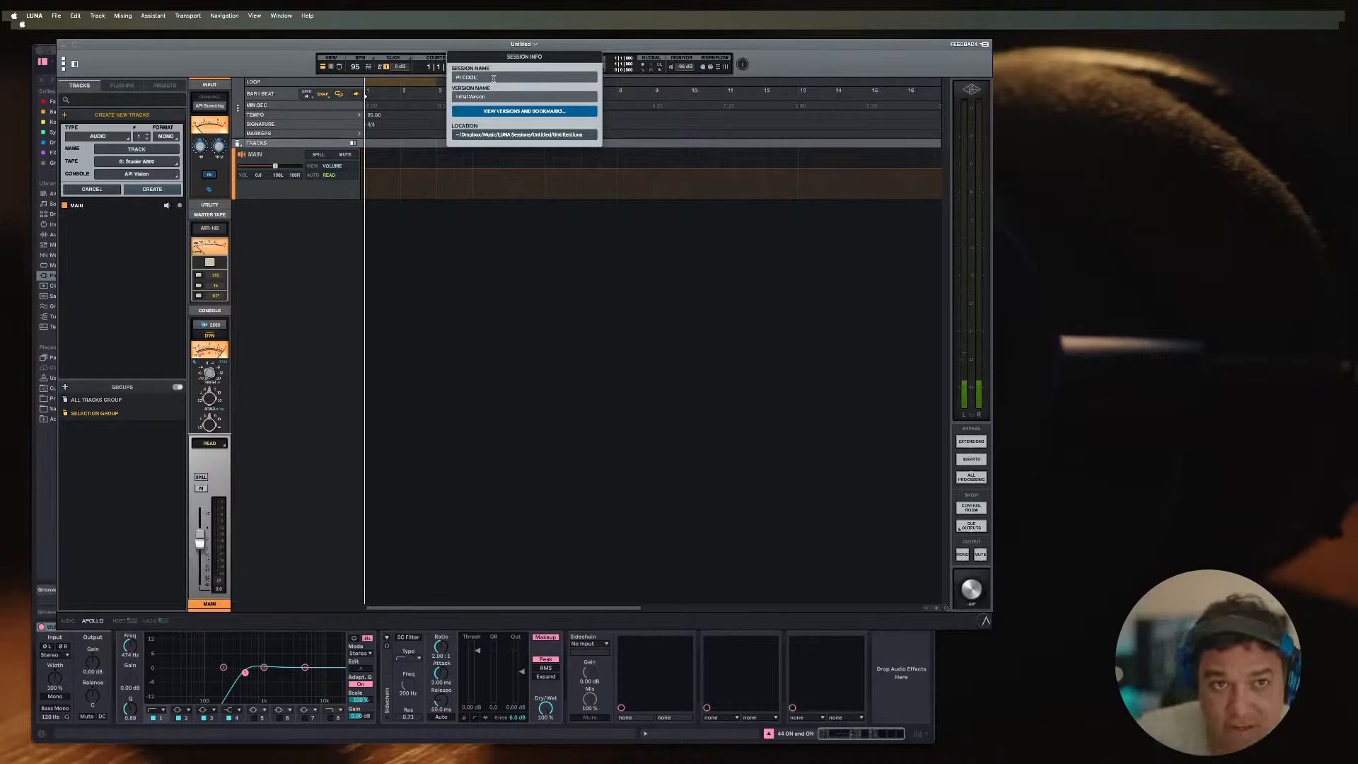
type(" 1")
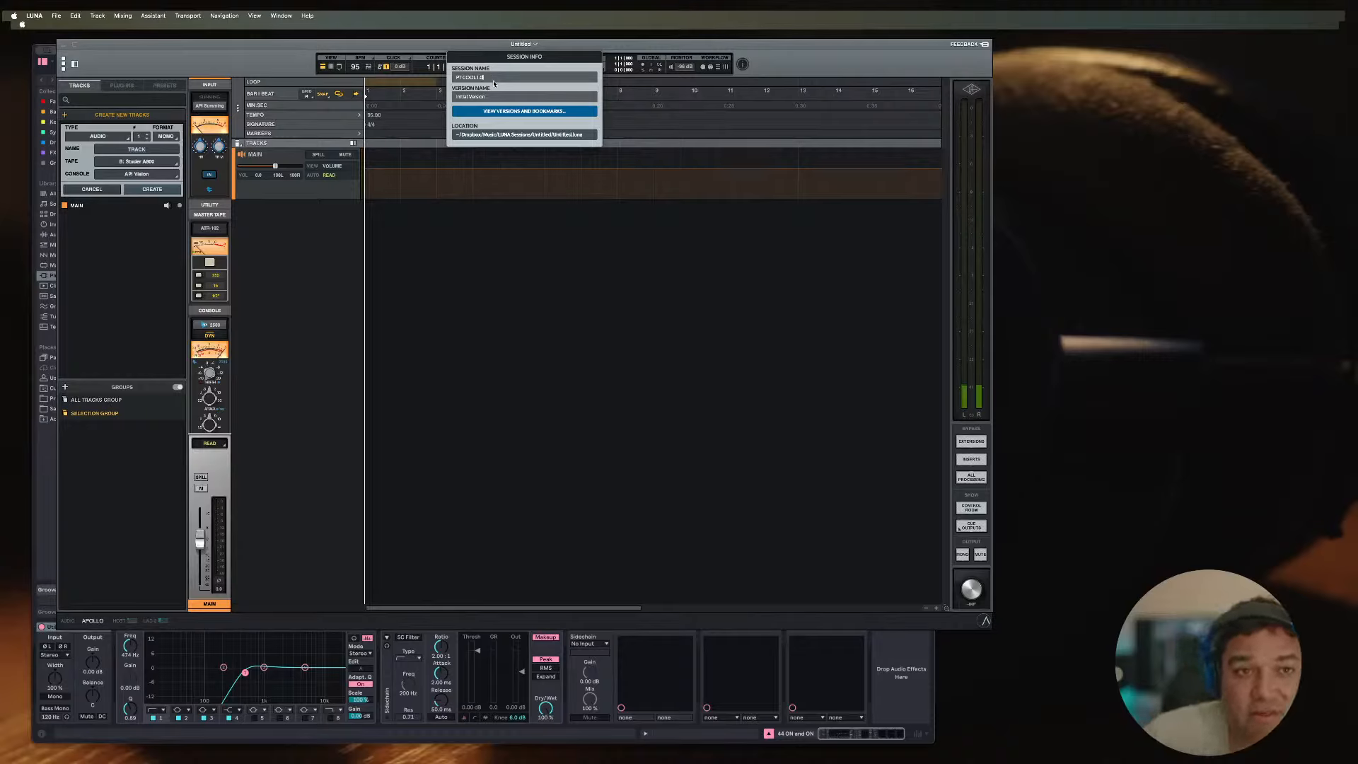
key("Return")
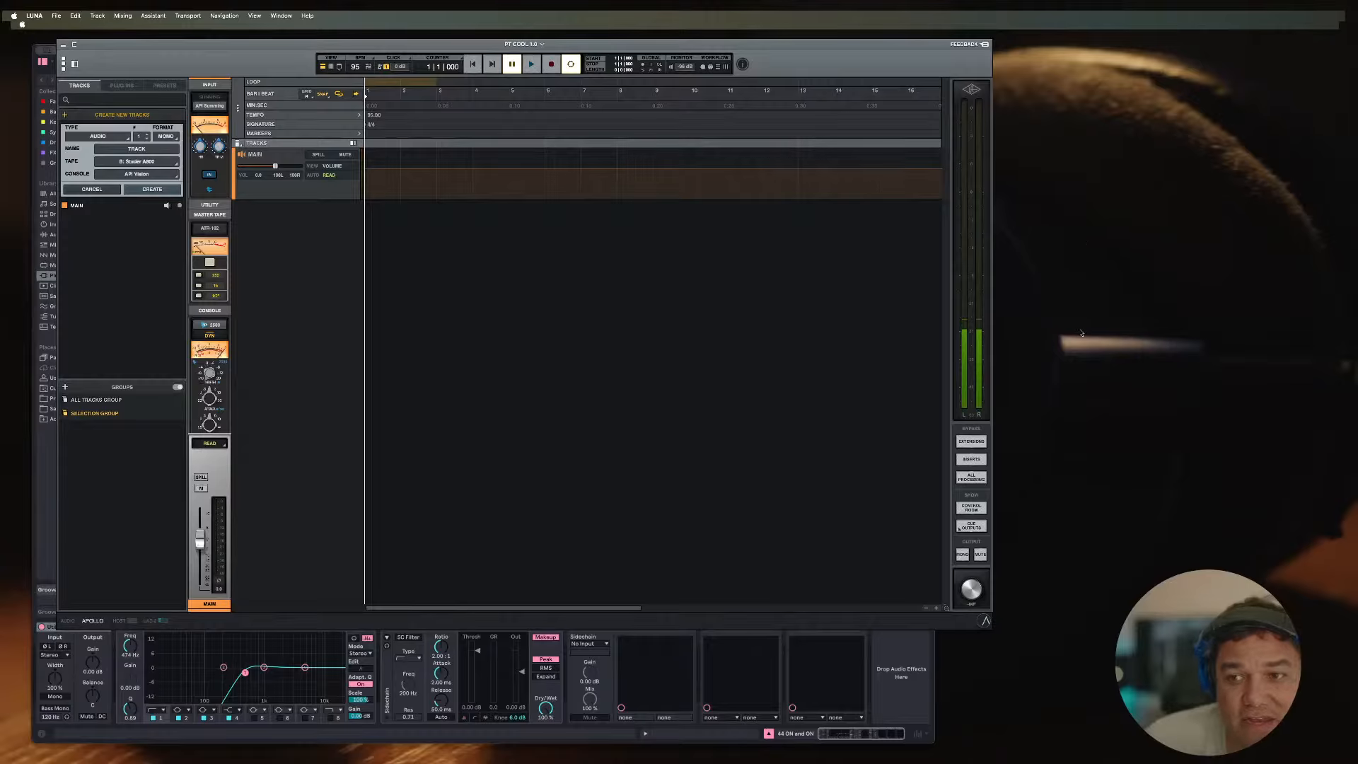
Step: Clear the Live window from the background, then reposition and enlarge the session window to cover most of the screen
left_click(998, 324)
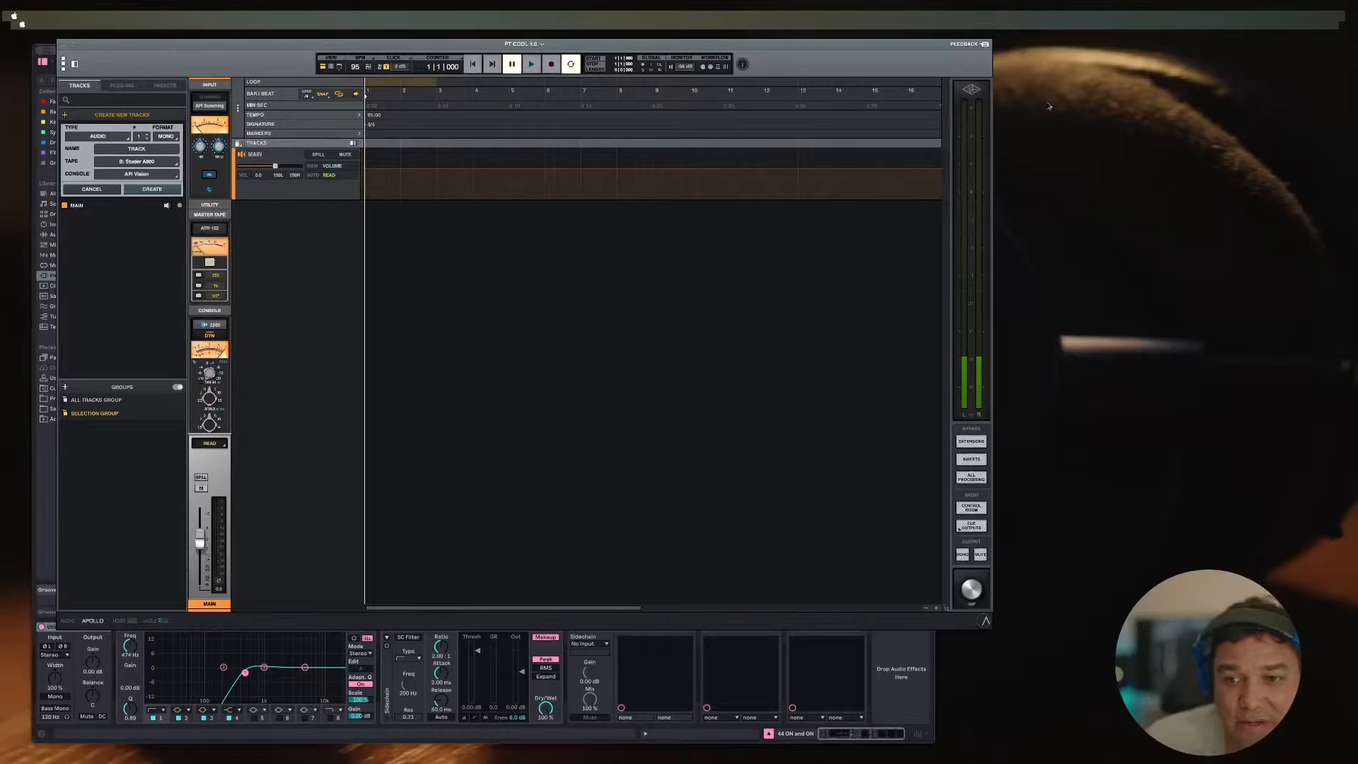
left_click_drag(936, 43, 959, 85)
left_click(119, 43)
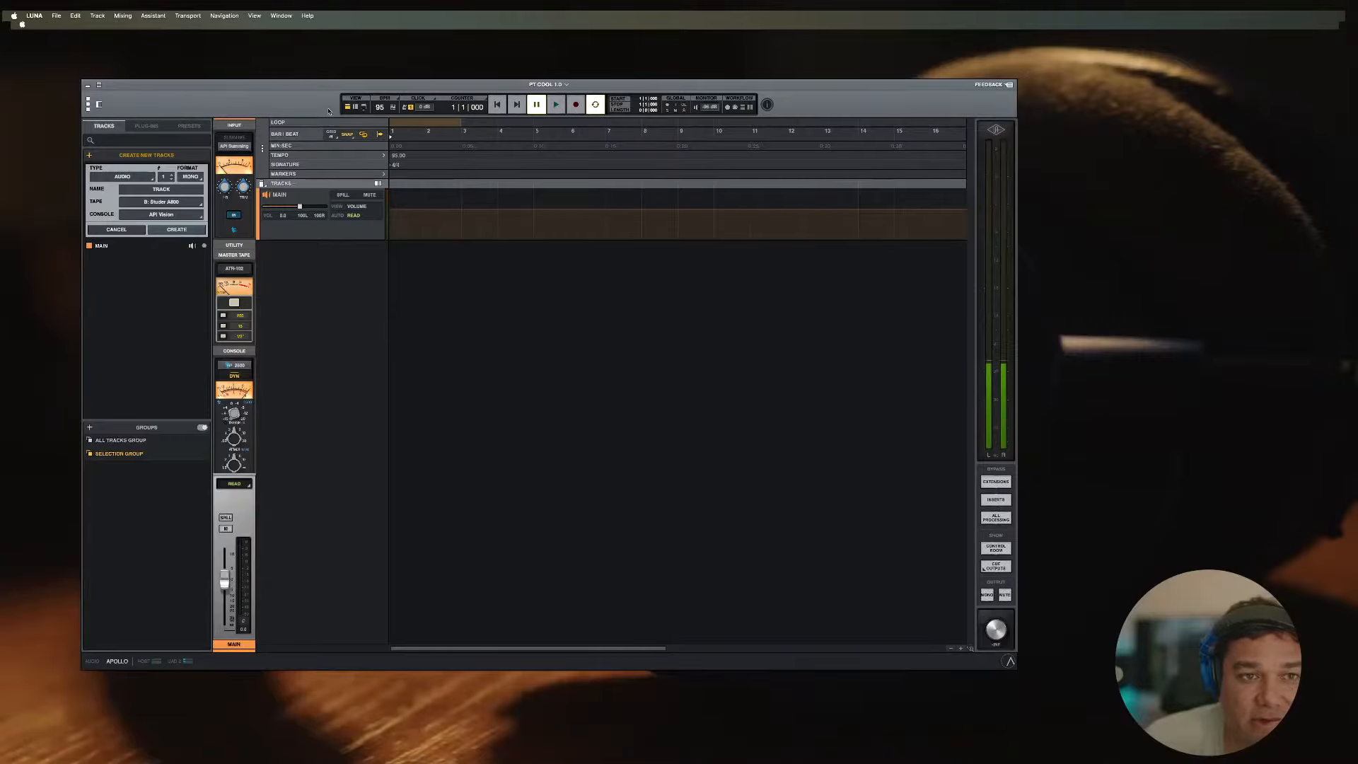
left_click_drag(314, 89, 290, 39)
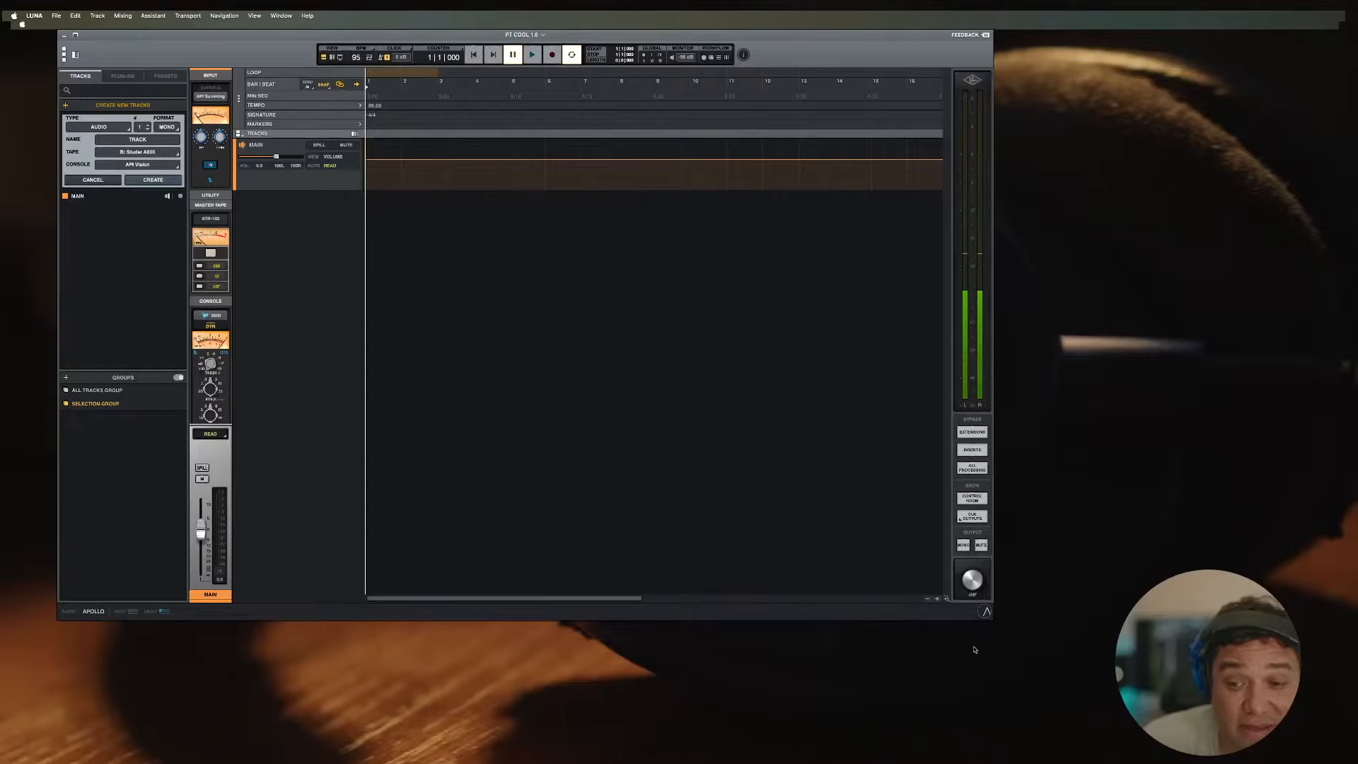
left_click_drag(994, 619, 1146, 737)
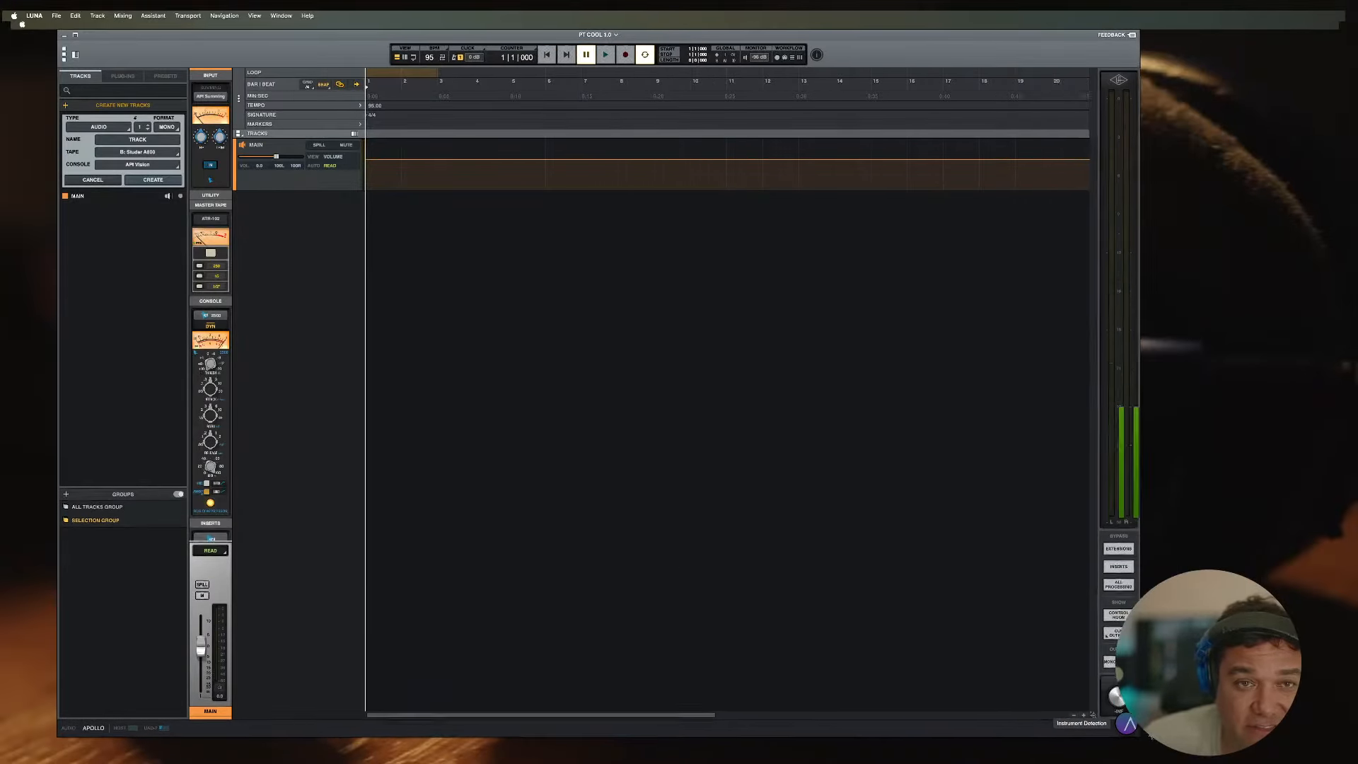
Step: Import all the exported PTC audio files as new tracks with their clips starting at bar 2
left_click(96, 15)
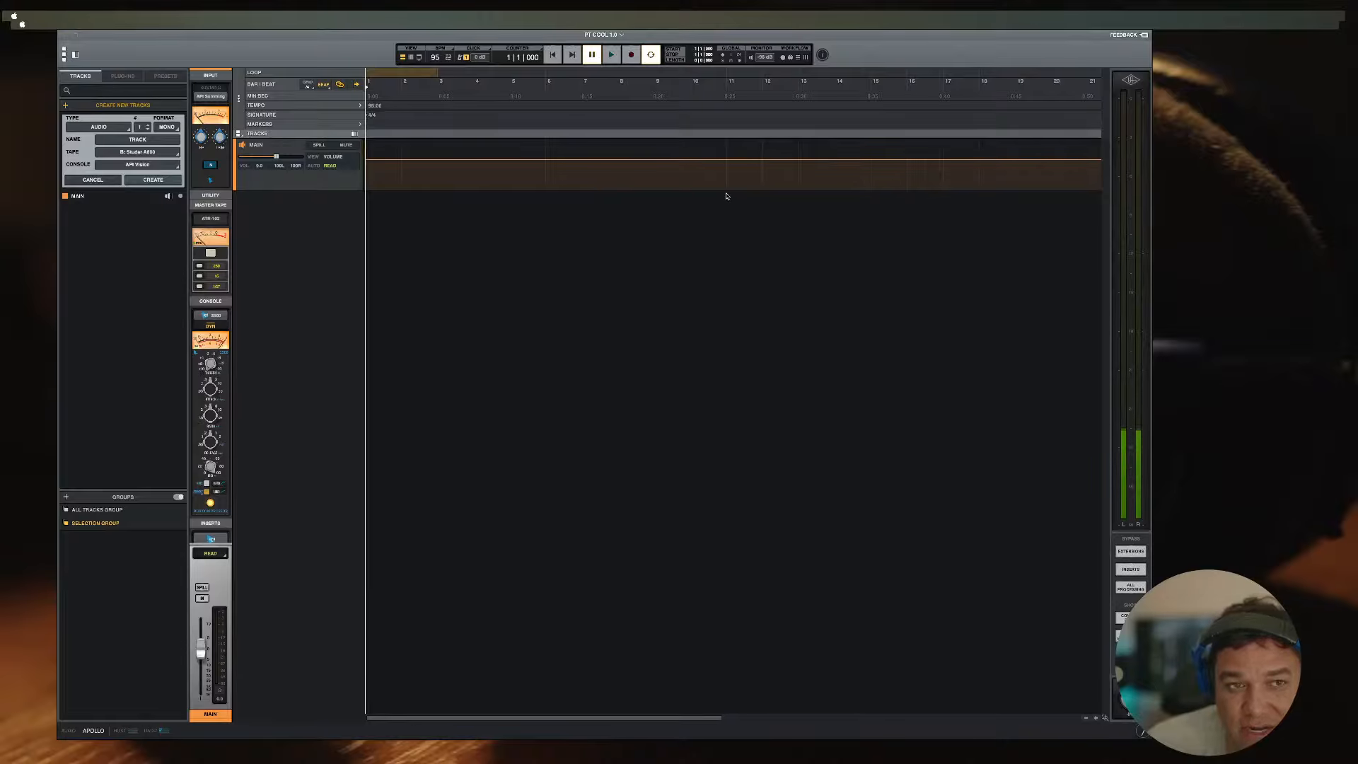
left_click_drag(371, 226, 401, 265)
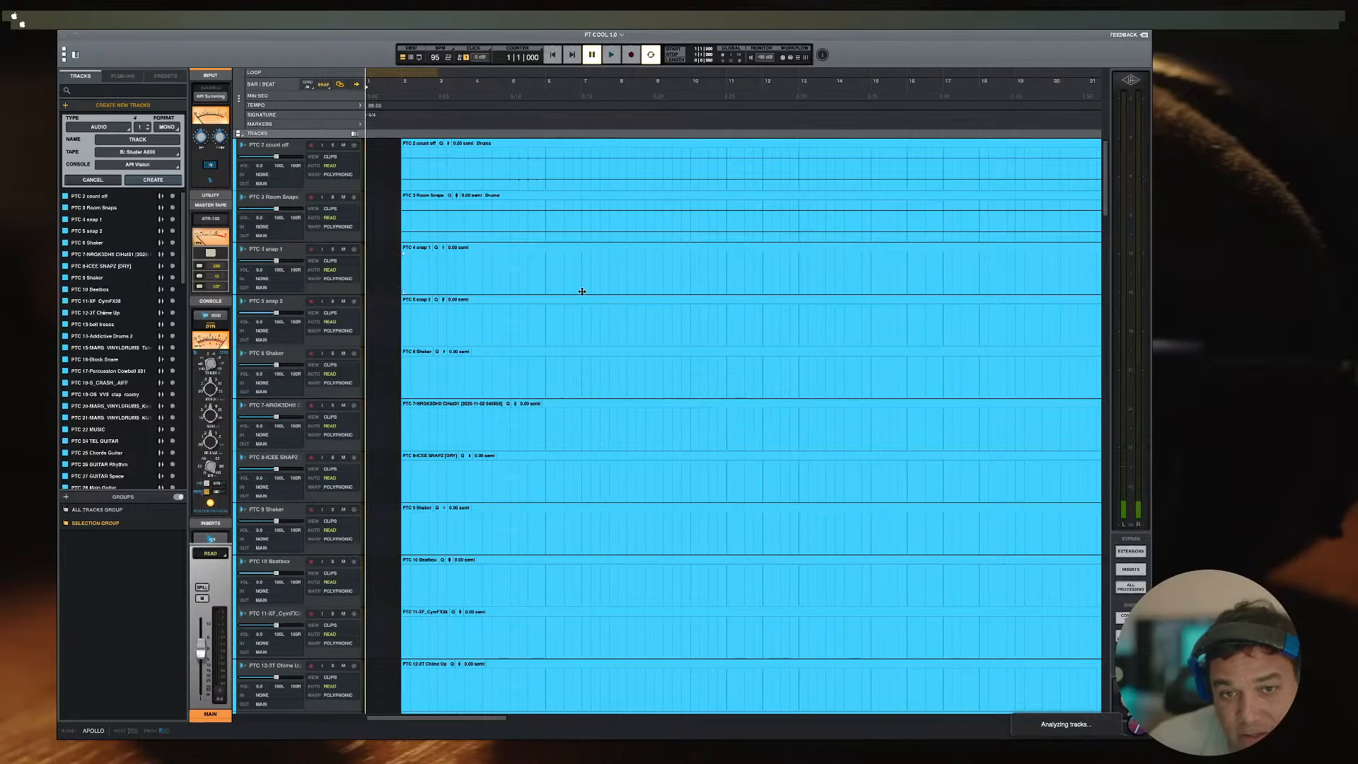
Step: Examine the imported clips' waveforms and overall length at several timeline zoom levels
scroll(581, 291, "down", 5)
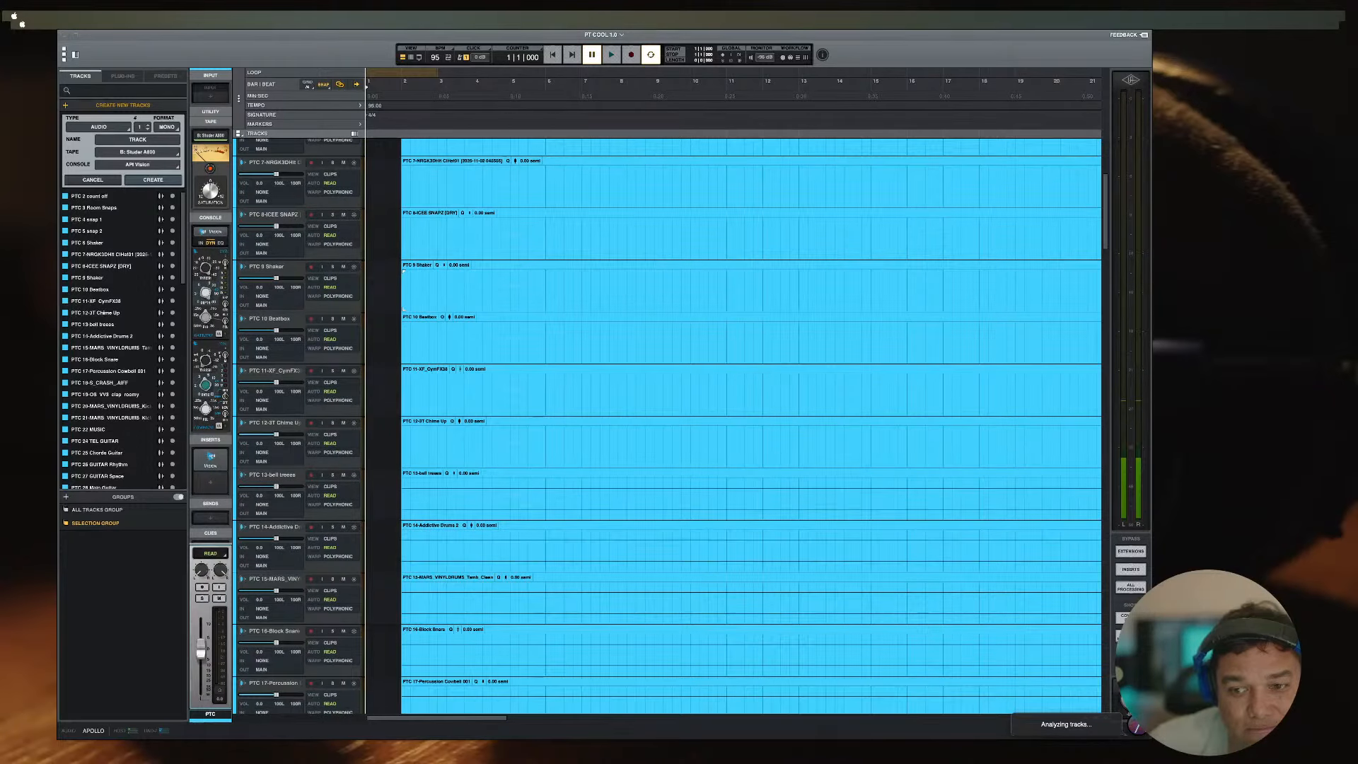
left_click(599, 283)
key("r")
key("r")
key("r")
key("r")
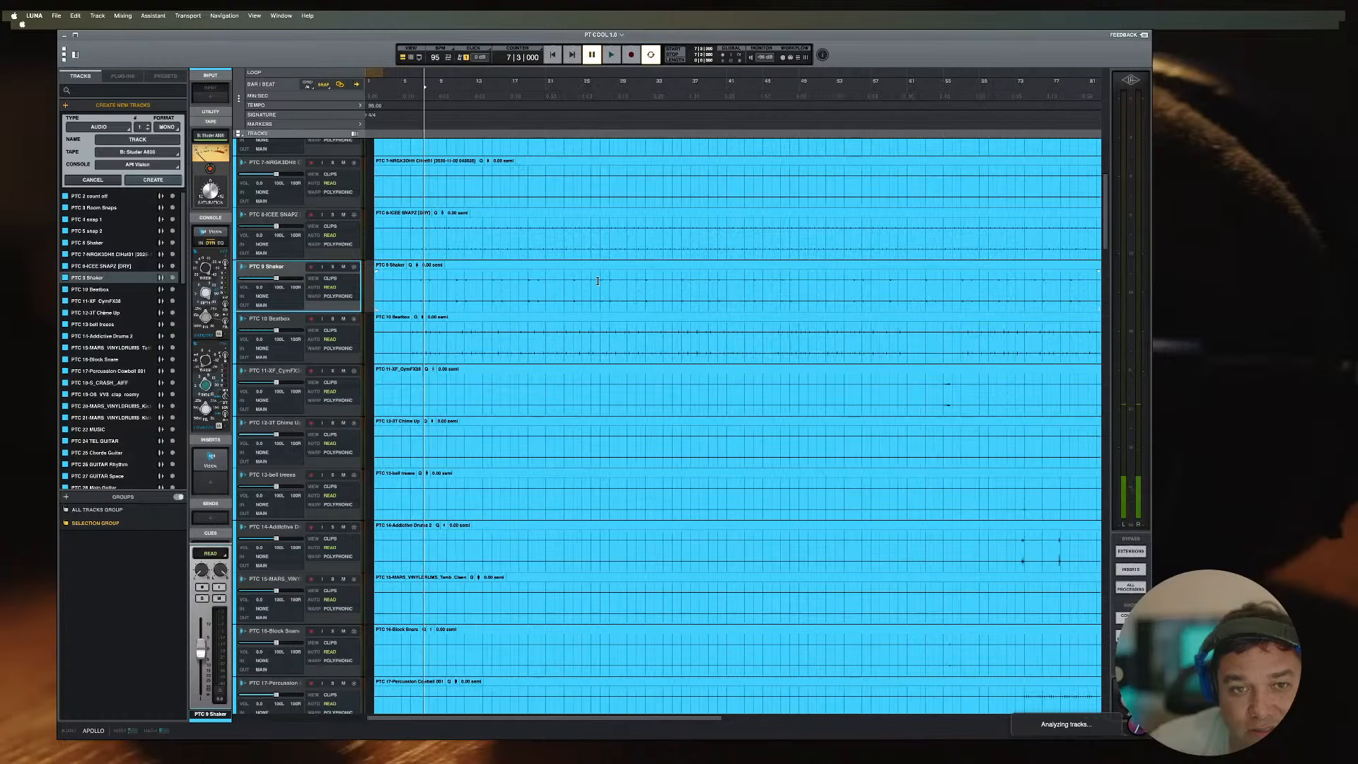
key("t")
key("t")
key("t")
key("t")
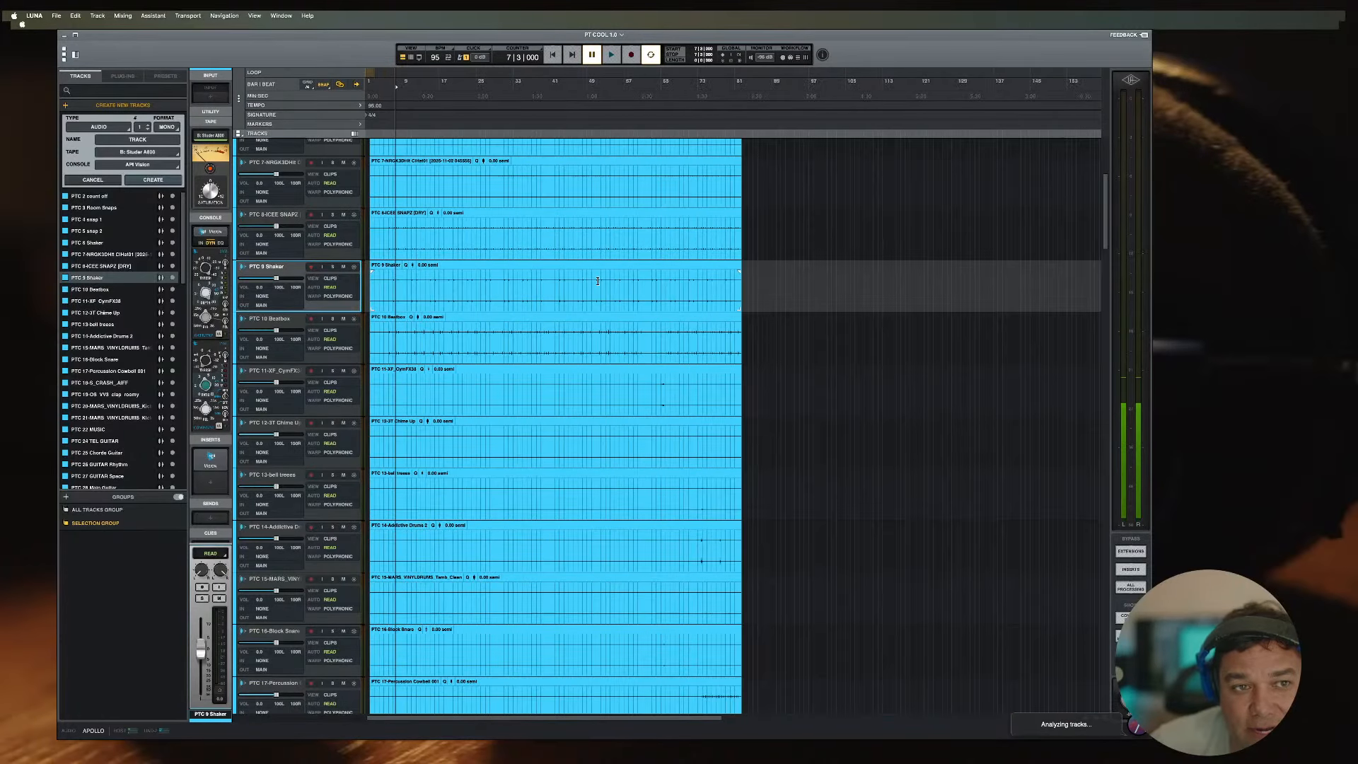
key("t")
key("t")
key("r")
key("r")
key("r")
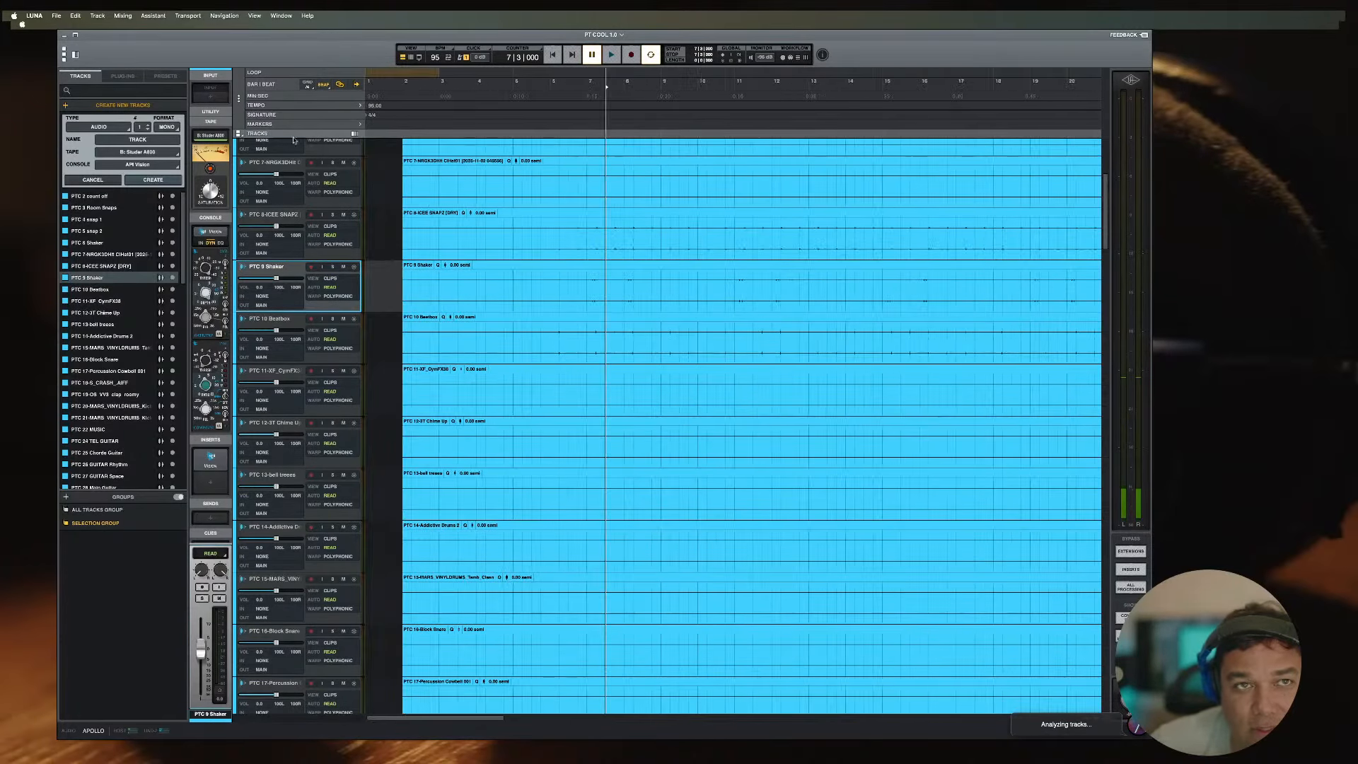
key("t")
key("t")
key("t")
key("r")
key("r")
key("r")
scroll(427, 215, "up", 5)
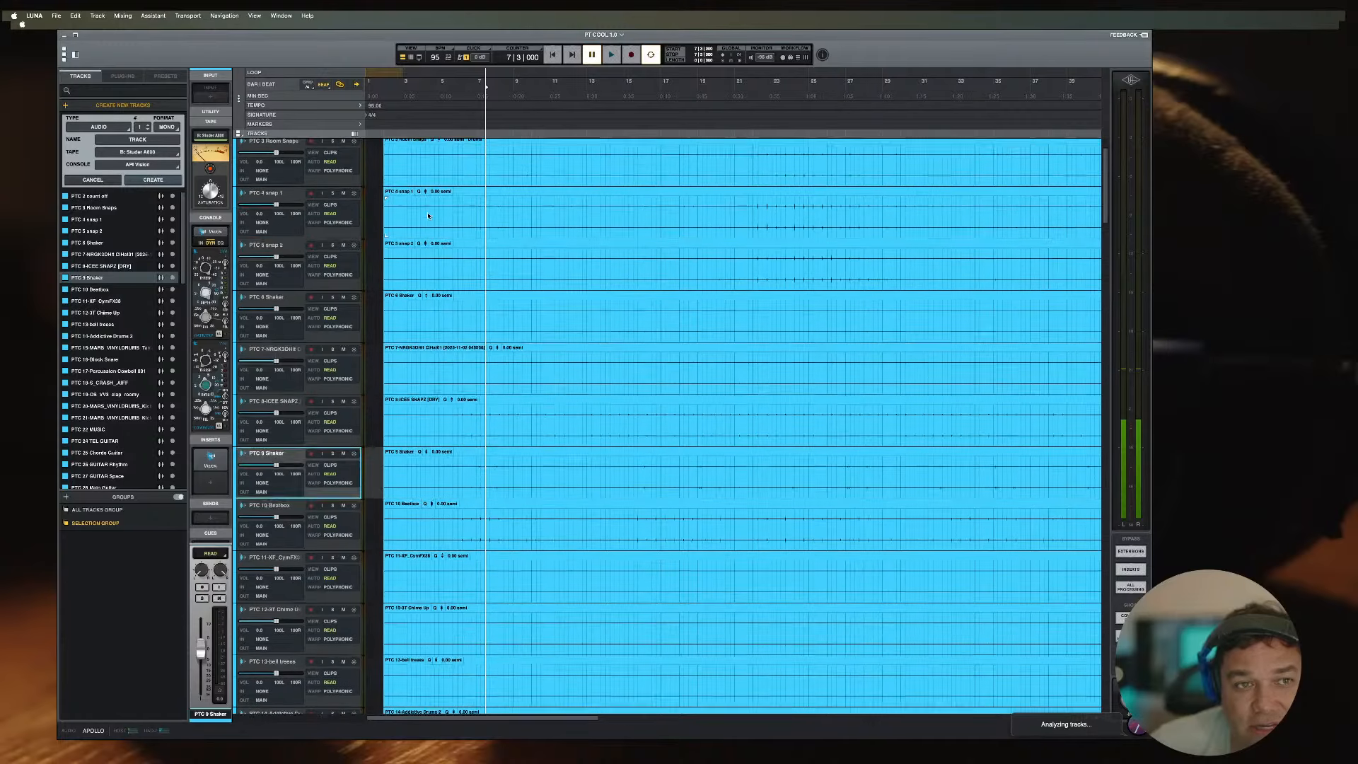
Step: Look through the imported track list and check where the count off clip starts
left_click(261, 150)
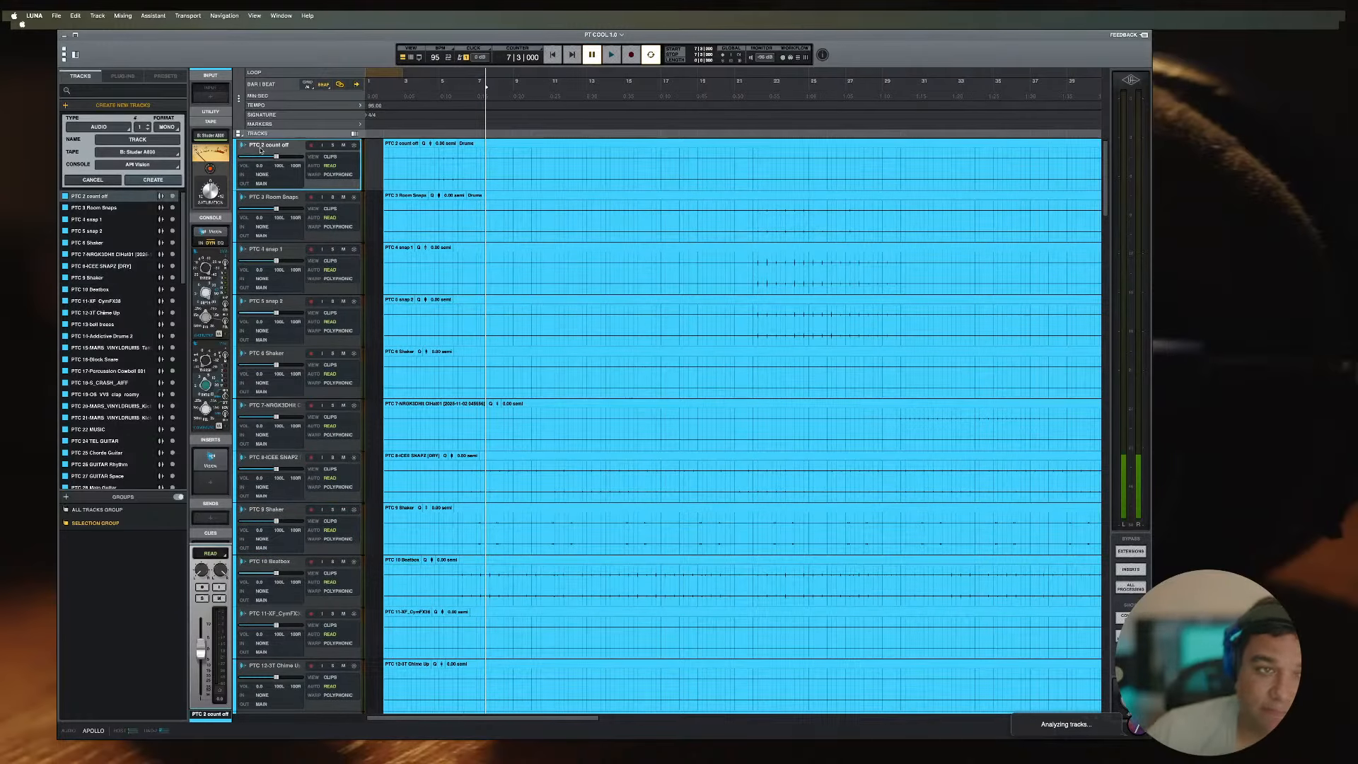
scroll(271, 260, "down", 10)
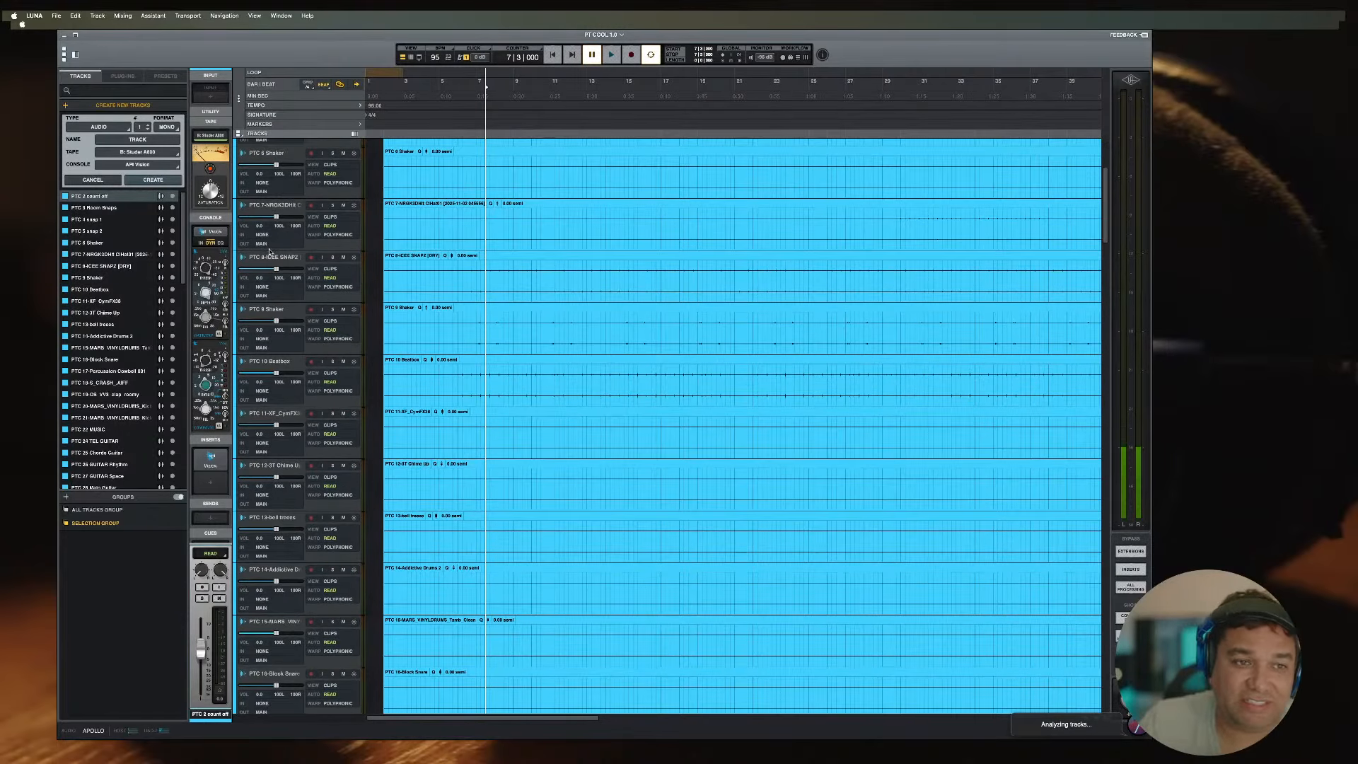
scroll(271, 261, "up", 10)
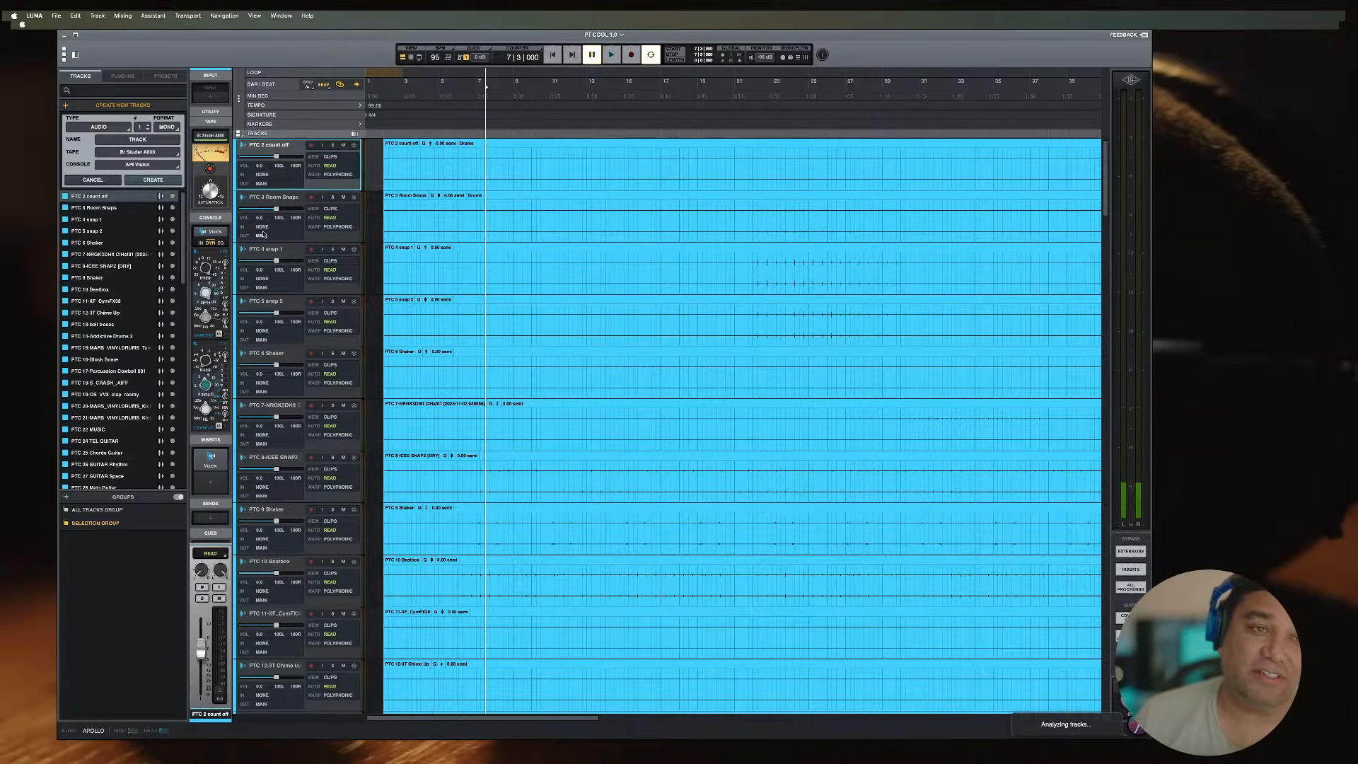
left_click(279, 212)
scroll(281, 306, "down", 3)
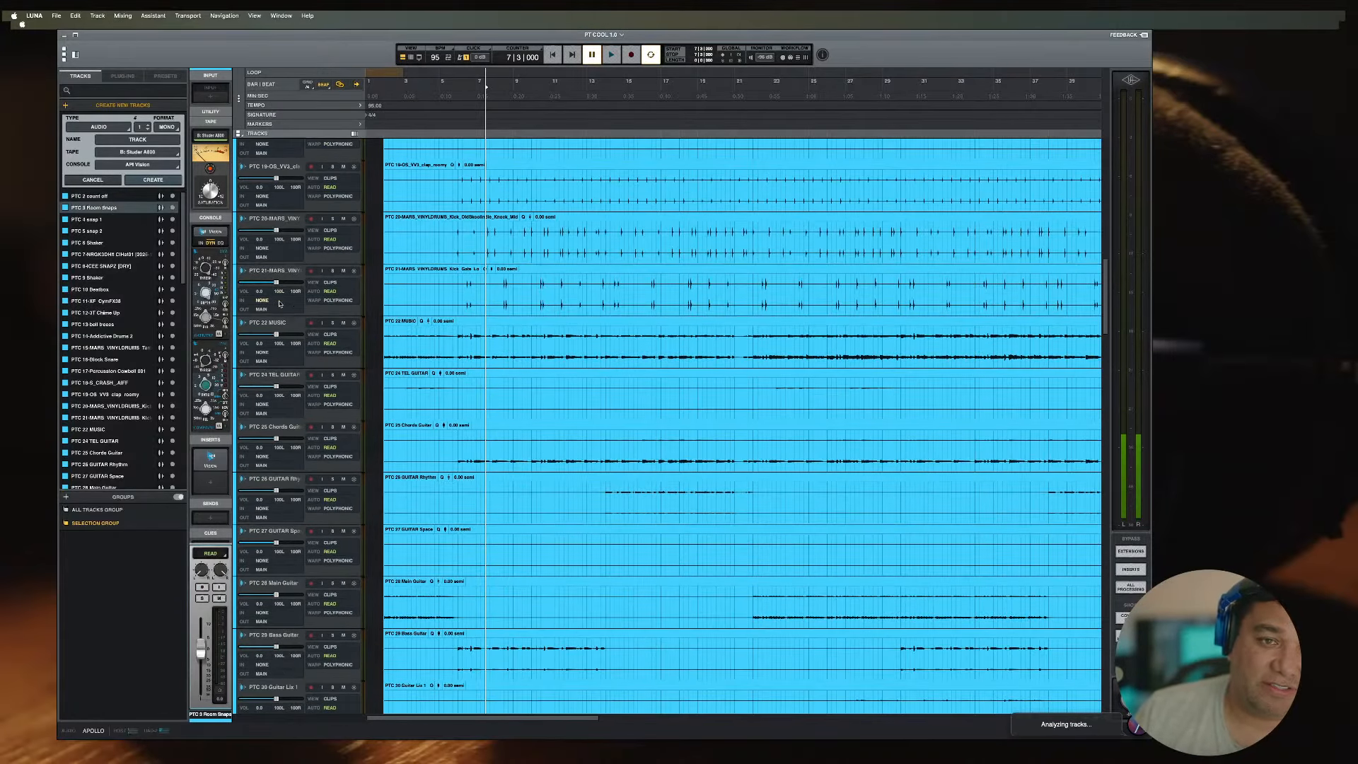
scroll(280, 305, "up", 3)
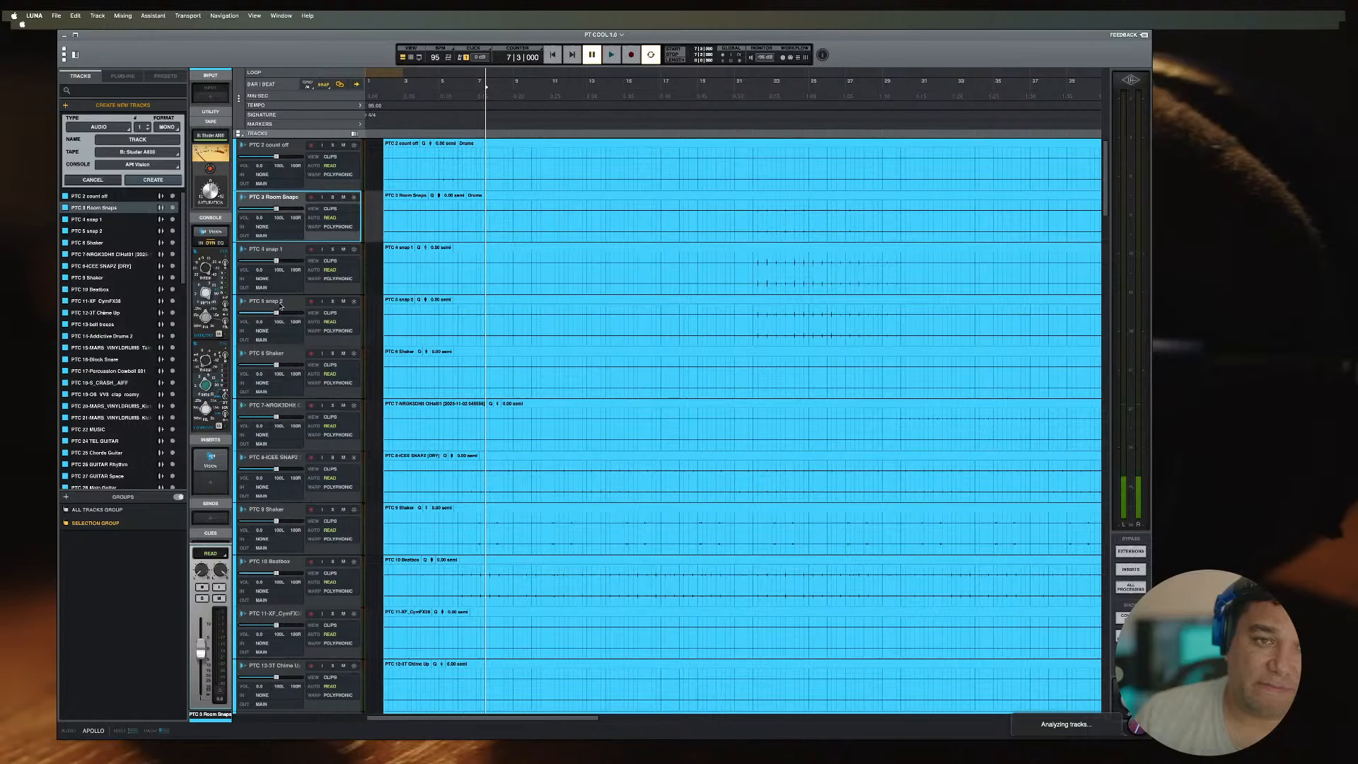
left_click(397, 152)
left_click(385, 164)
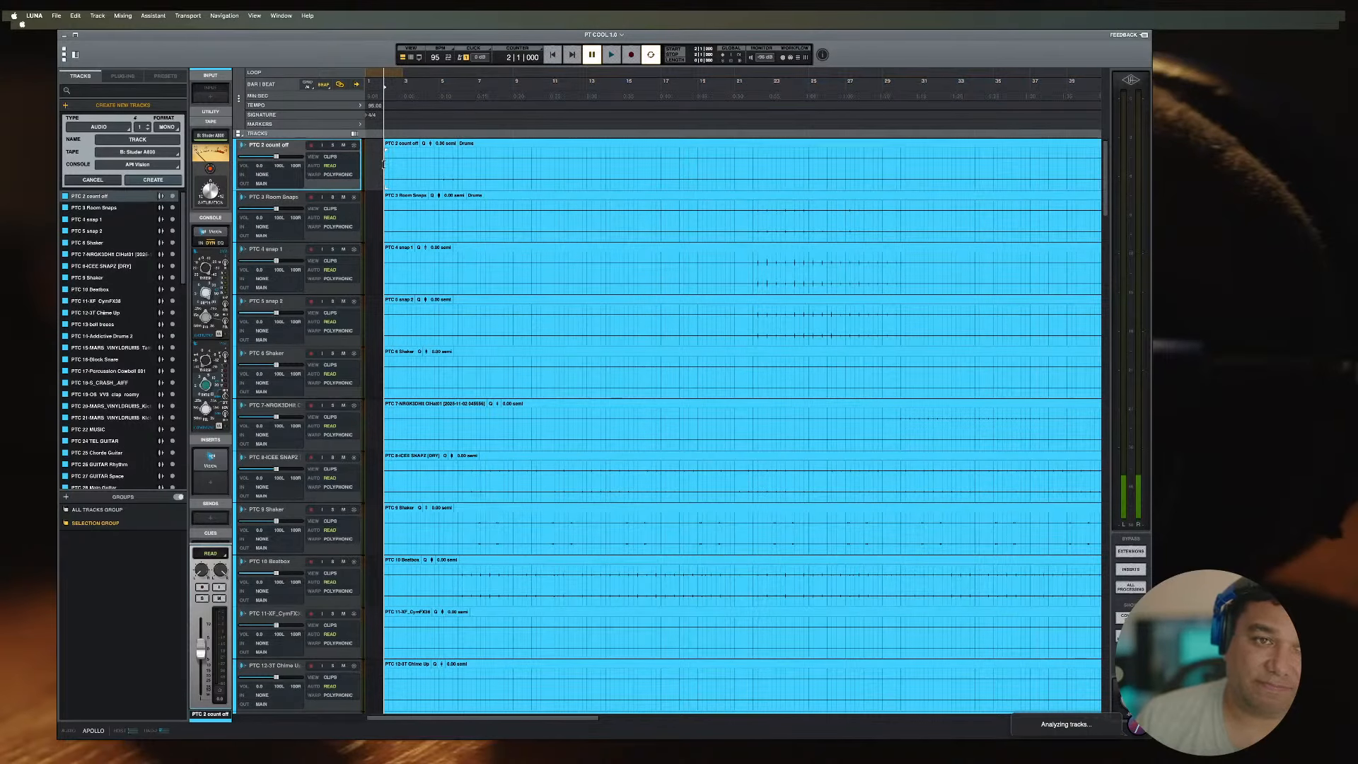
Step: View the full length of the imported clips and review the drum and percussion tracks
left_click(377, 211)
key("r")
key("r")
key("r")
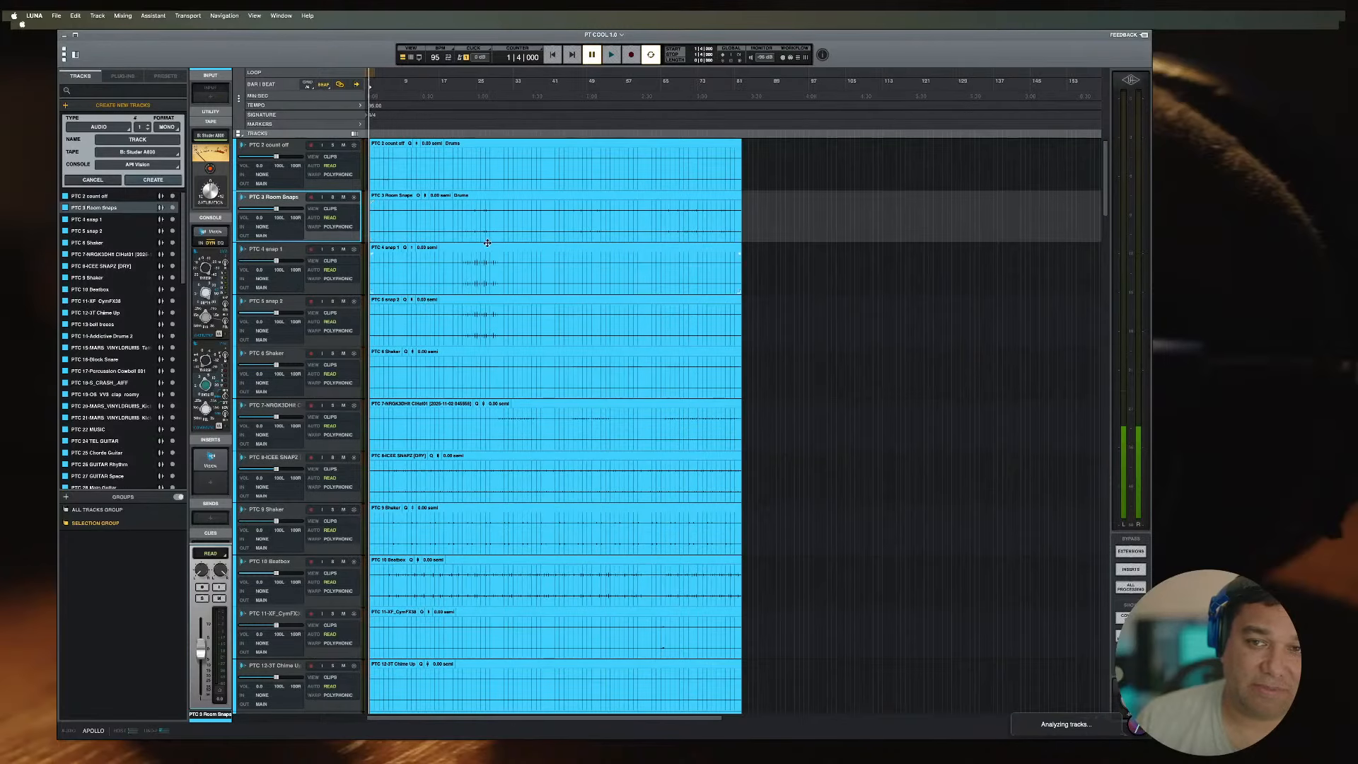
key("t")
key("t")
key("r")
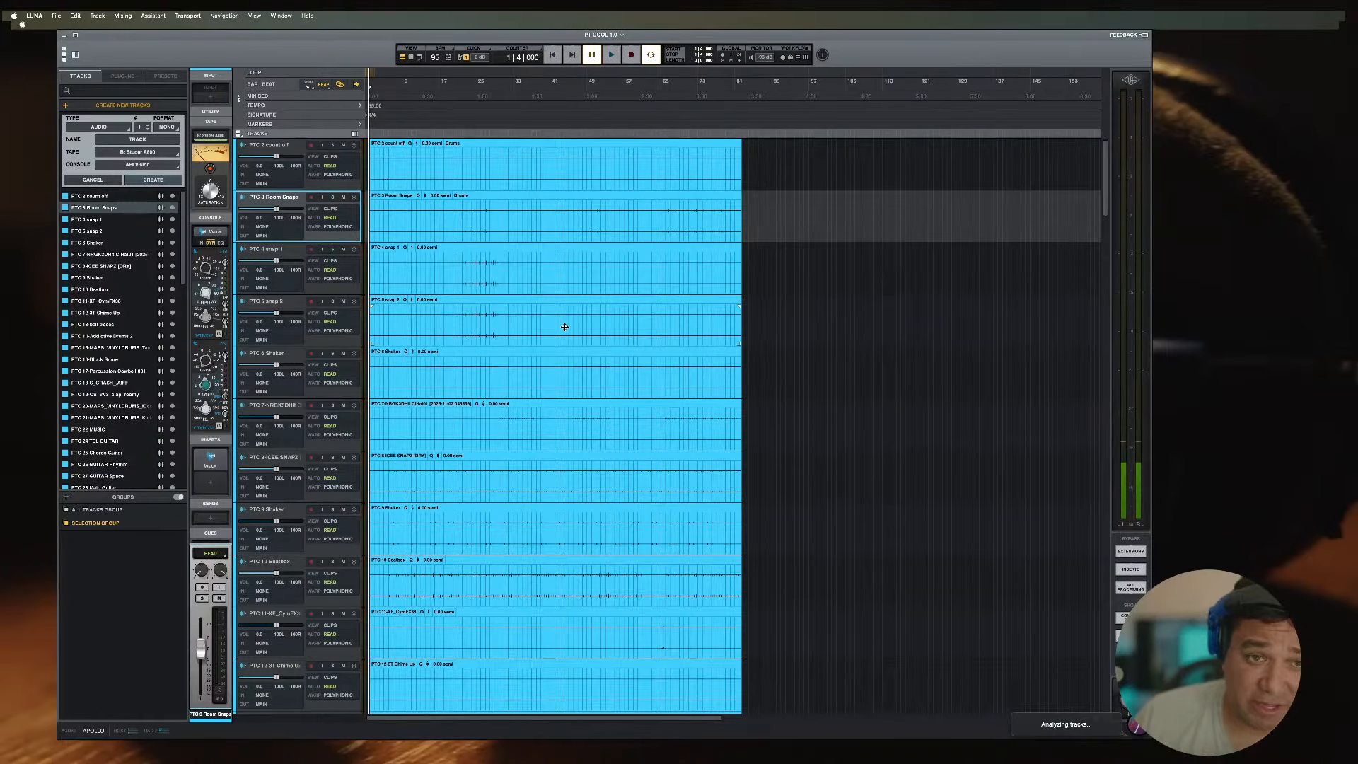
scroll(568, 330, "down", 5)
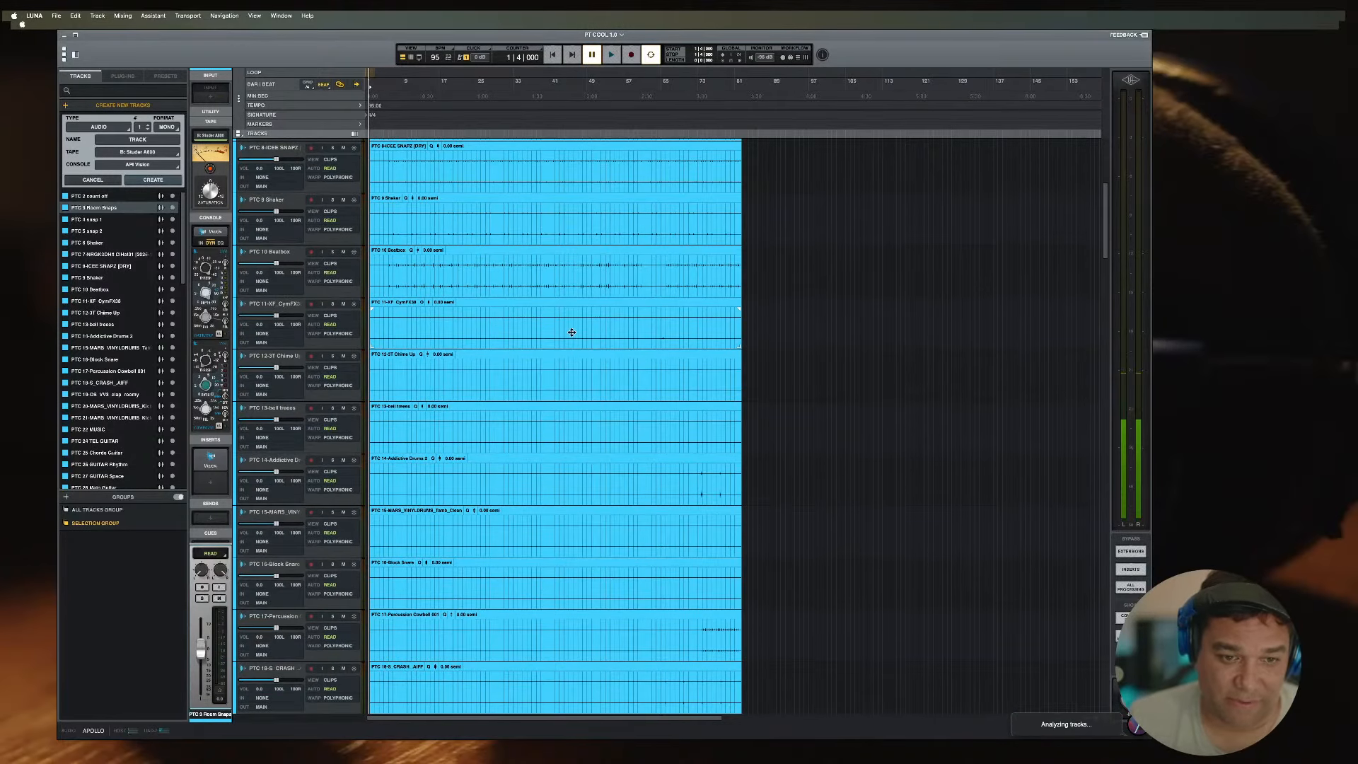
scroll(538, 620, "down", 1)
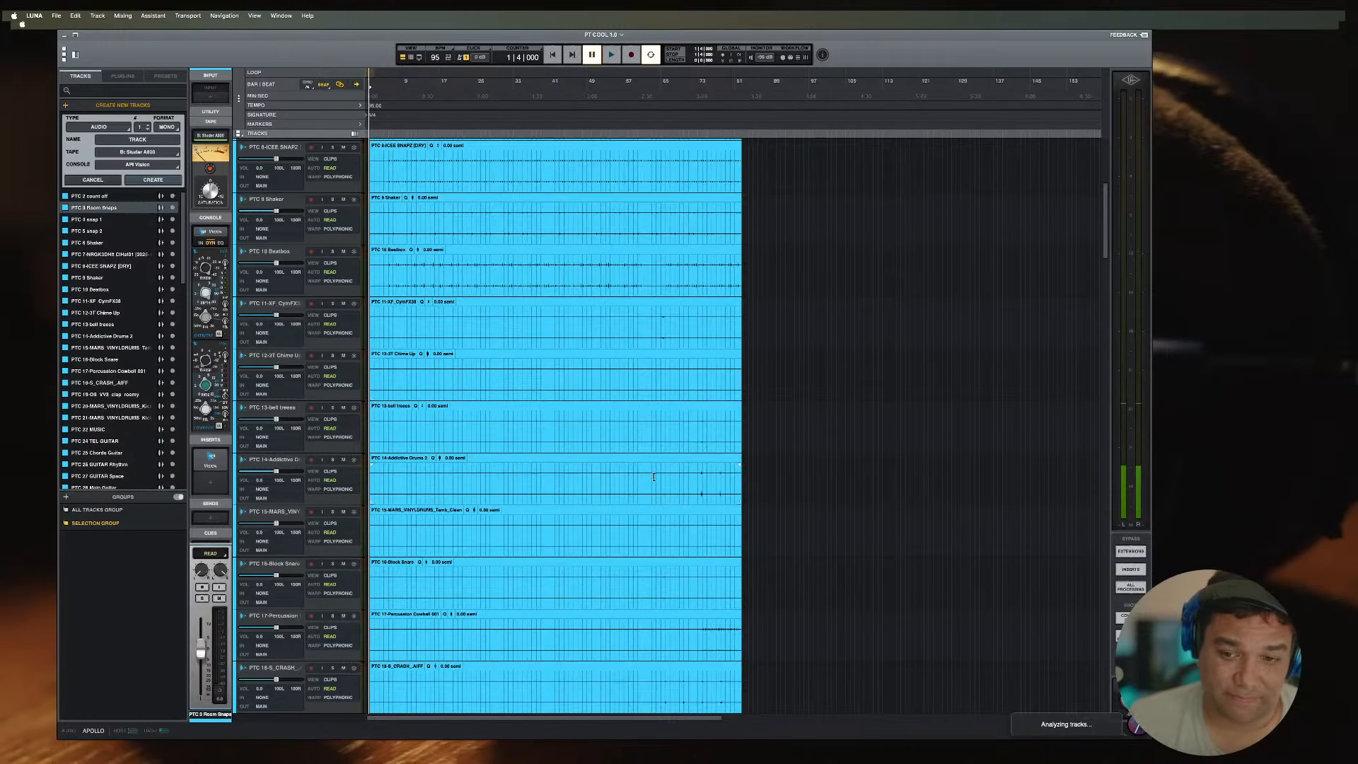
scroll(658, 549, "up", 5)
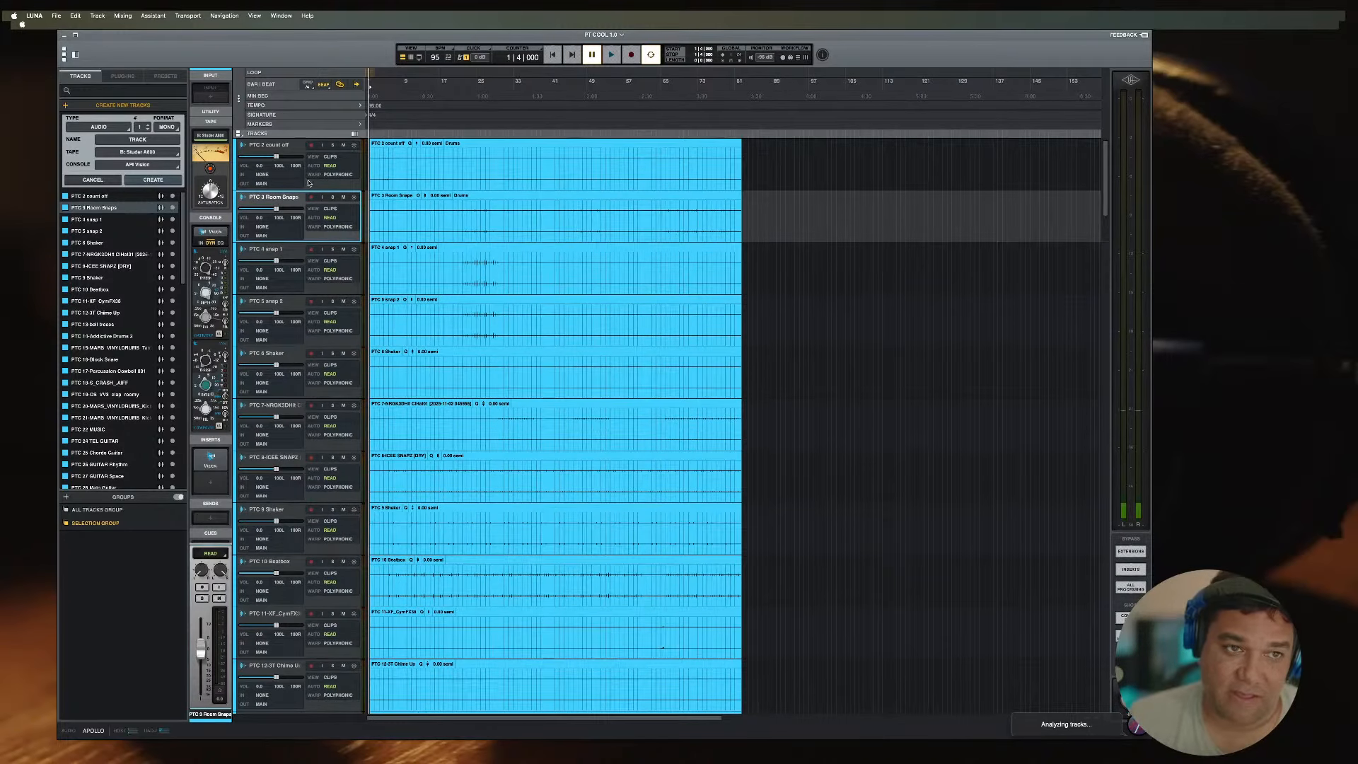
Step: Rename the PTC 2 count off track as COUNT OFF
left_click(279, 153)
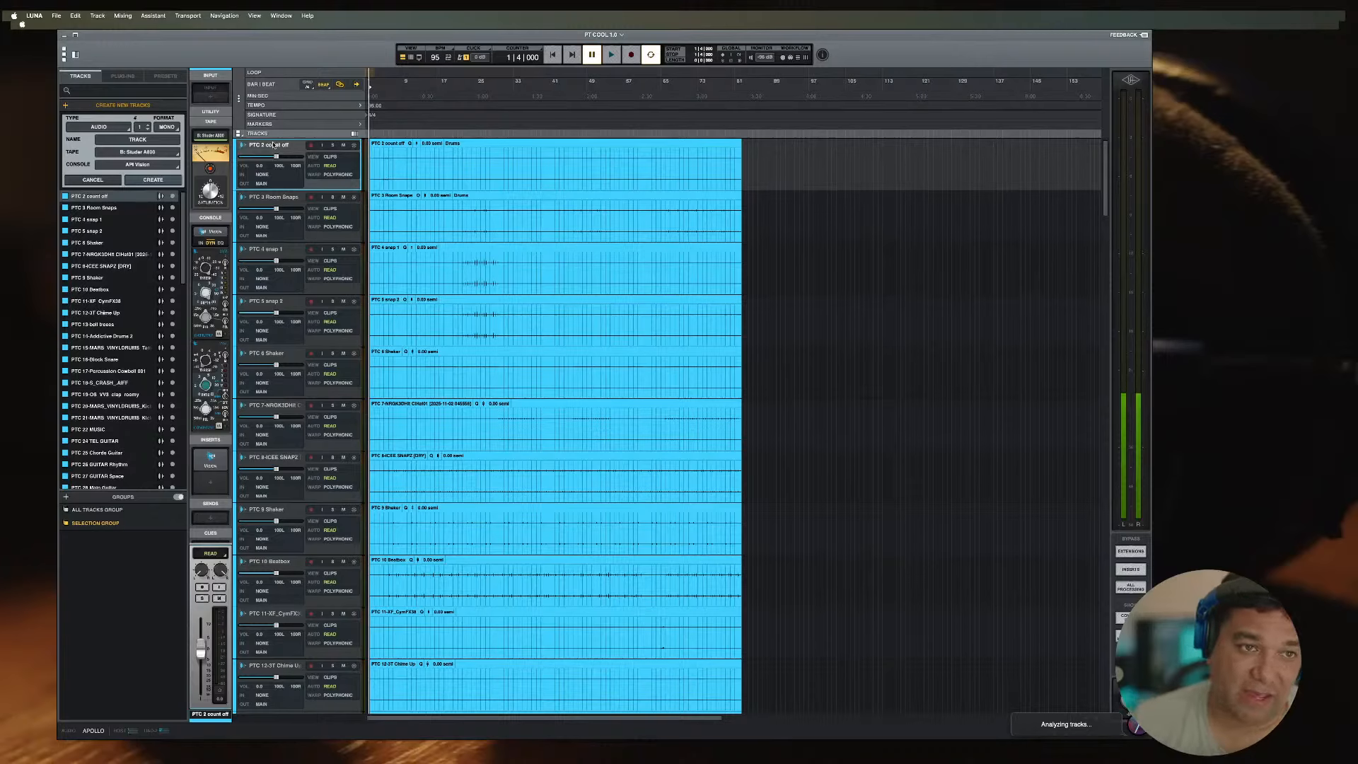
double_click(272, 147)
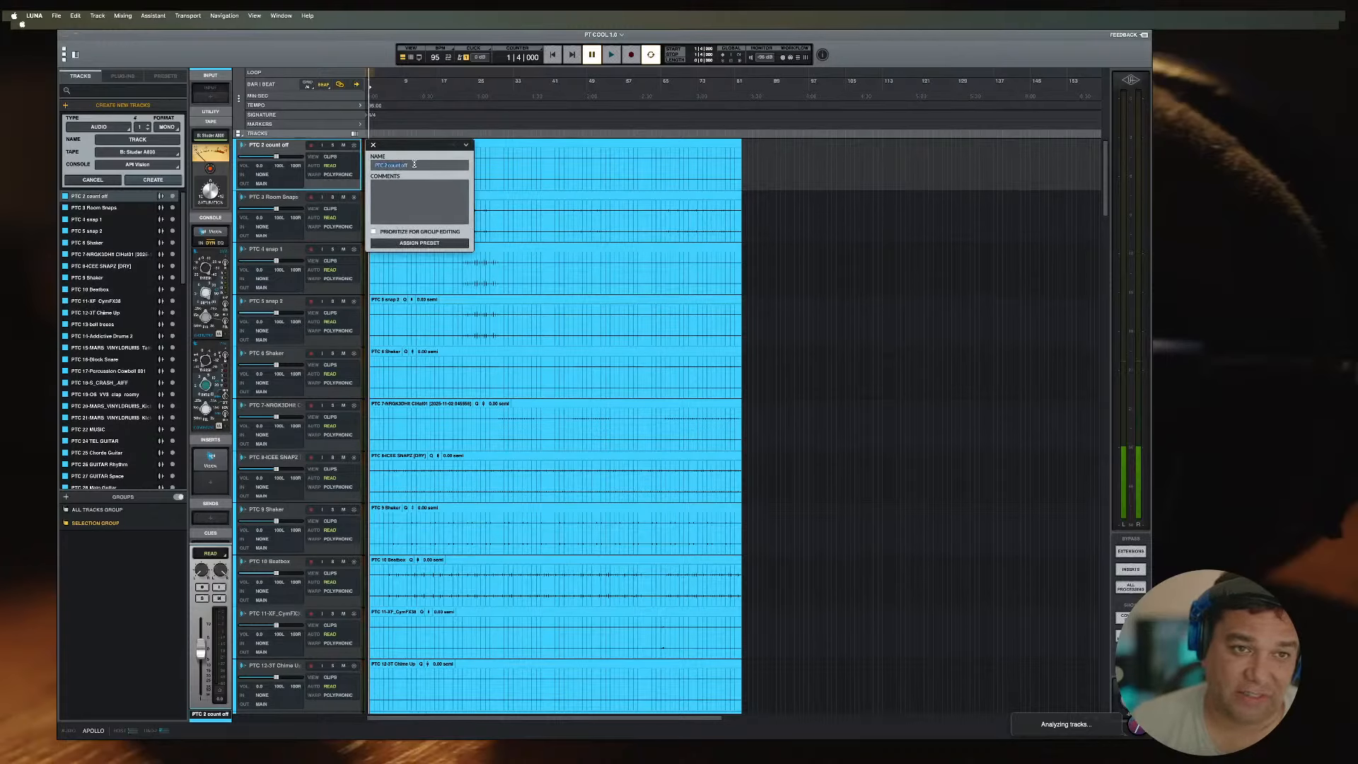
type("c")
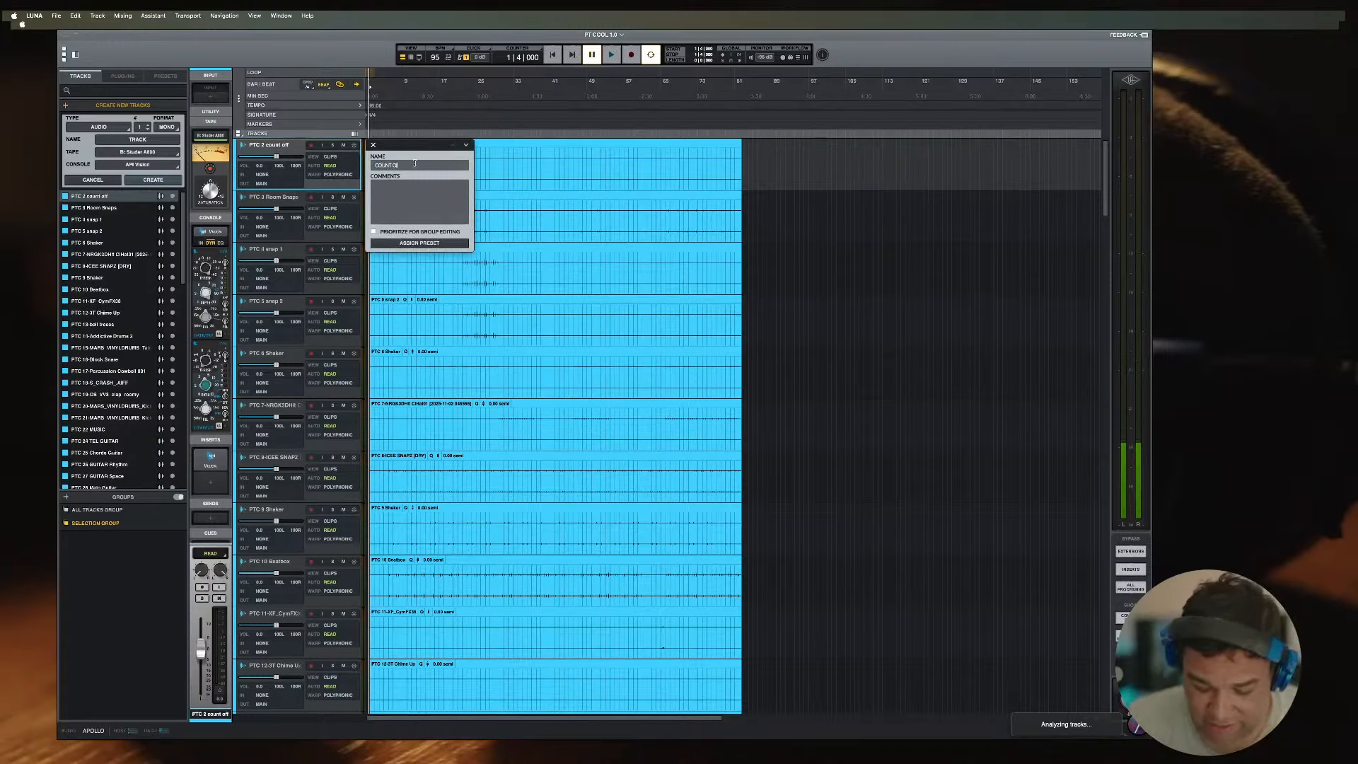
key("Return")
Step: Rename the PTC 3 Room Snaps track as Rm SNAPS
double_click(279, 199)
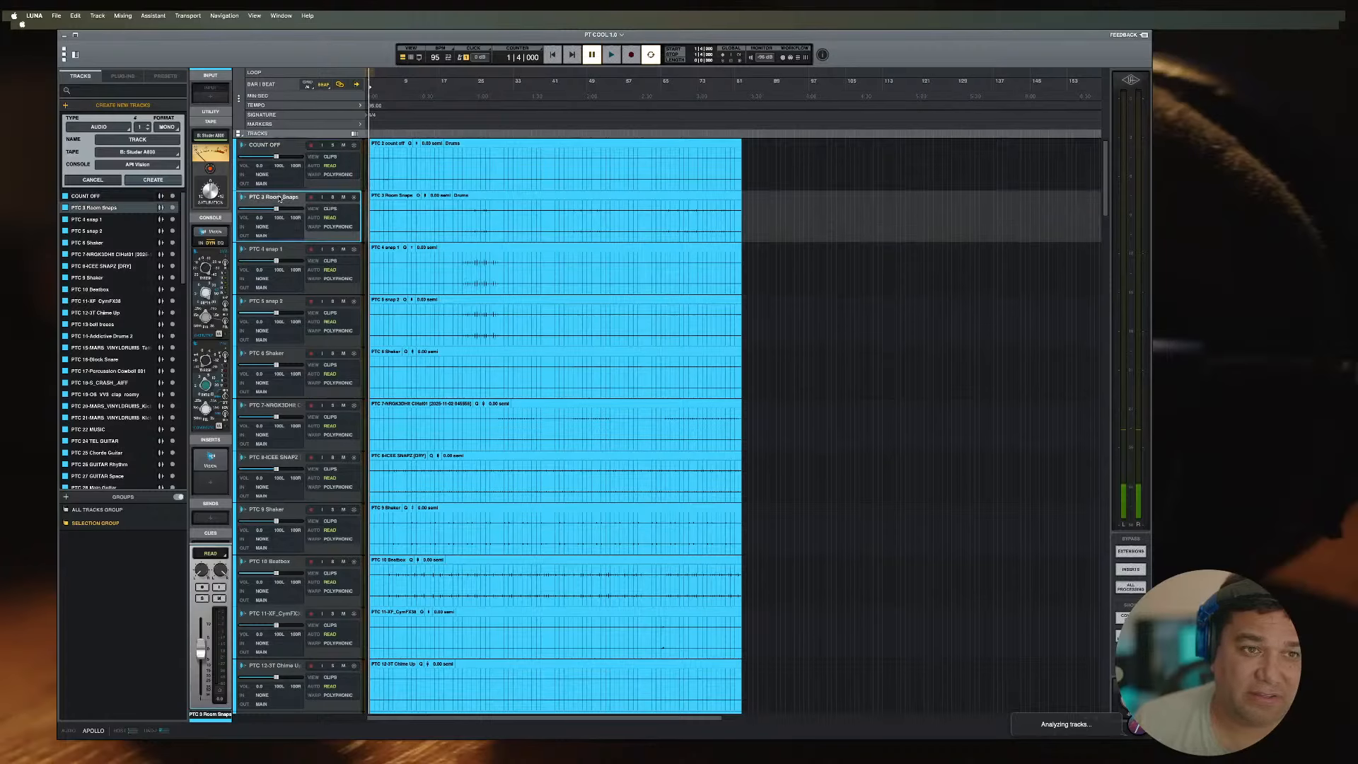
type("Rm SNAPS")
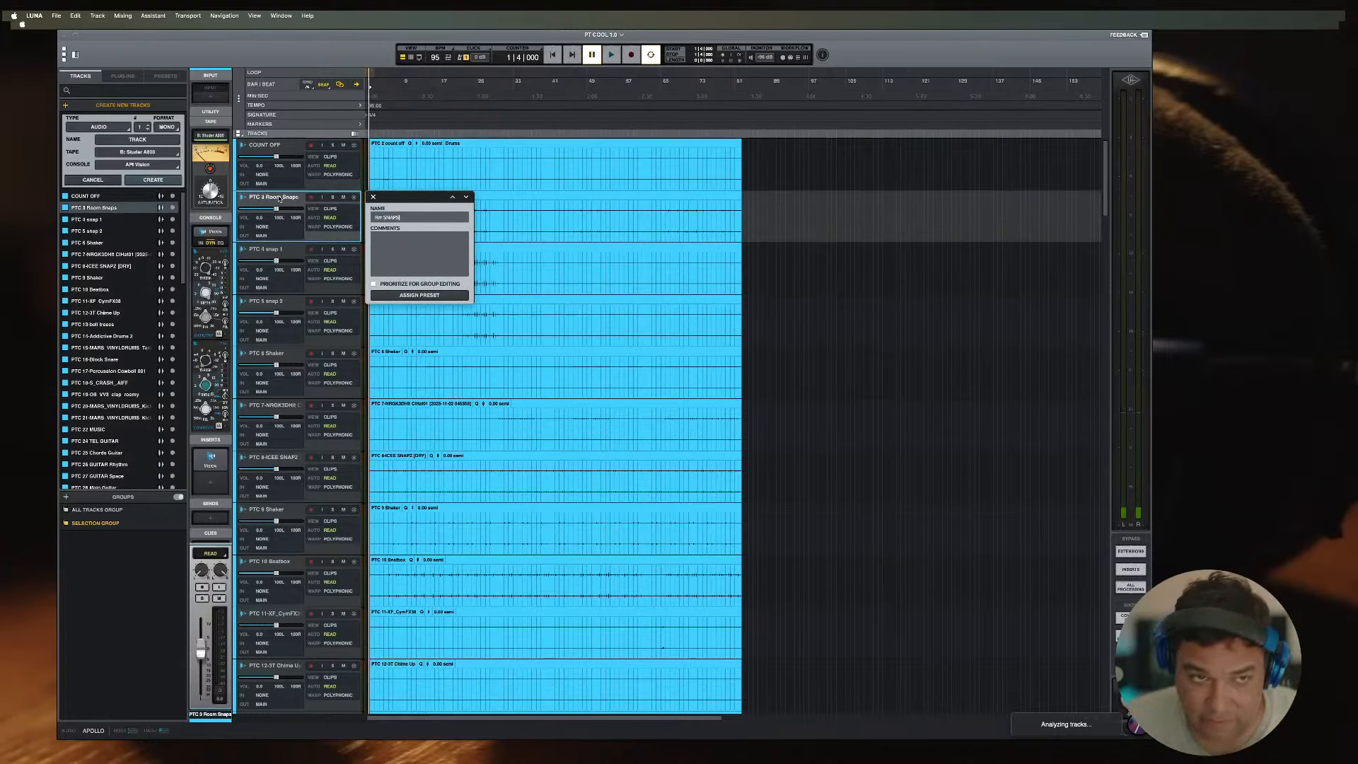
key("Return")
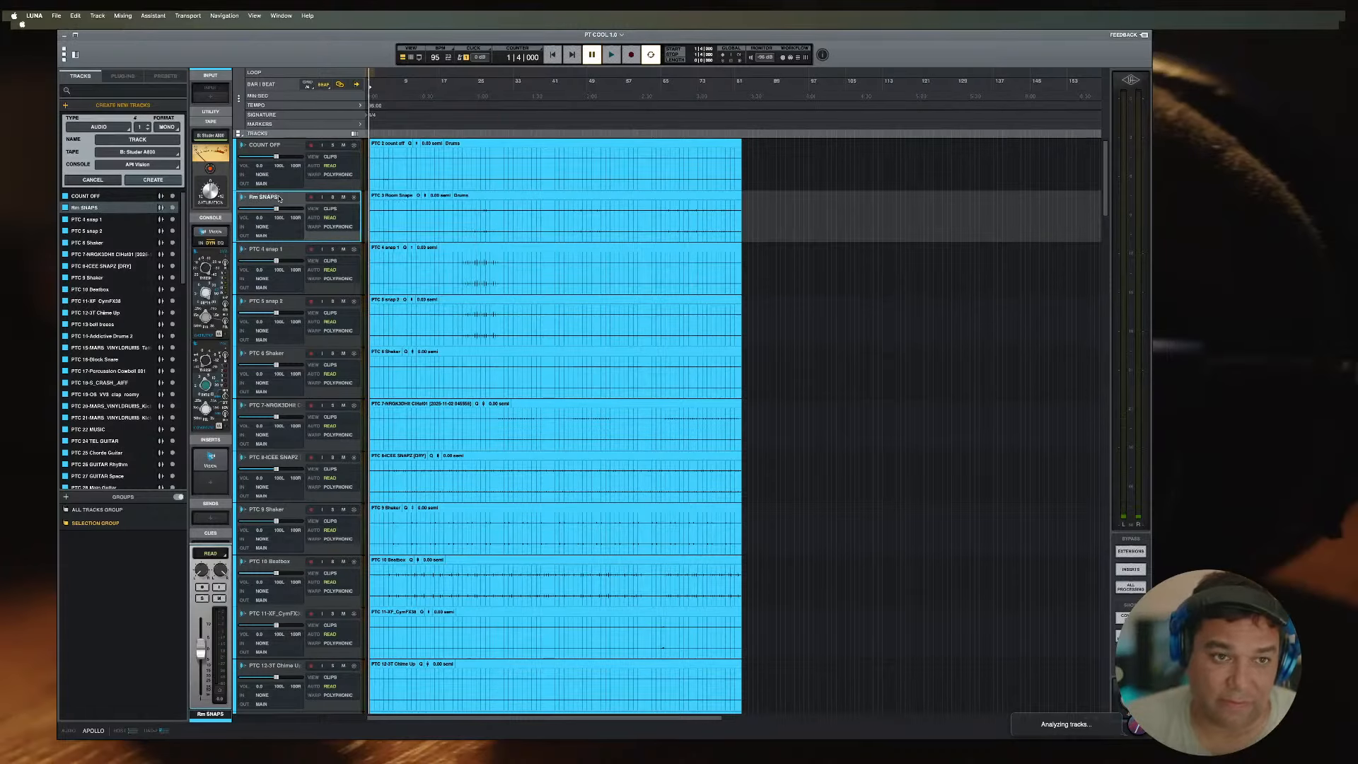
Step: Select the PTC 4 snap 1 track and make the session window slightly wider
left_click(268, 252)
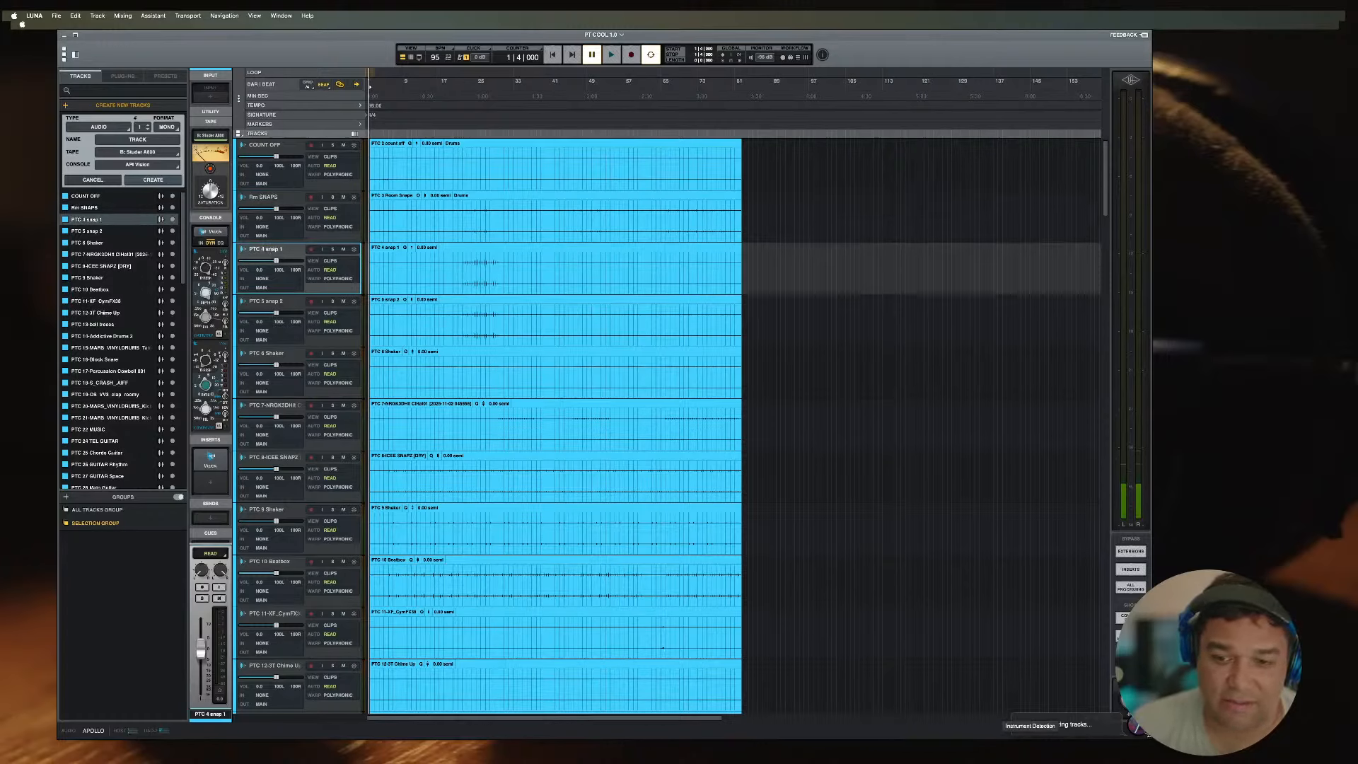
left_click_drag(1148, 735, 1207, 736)
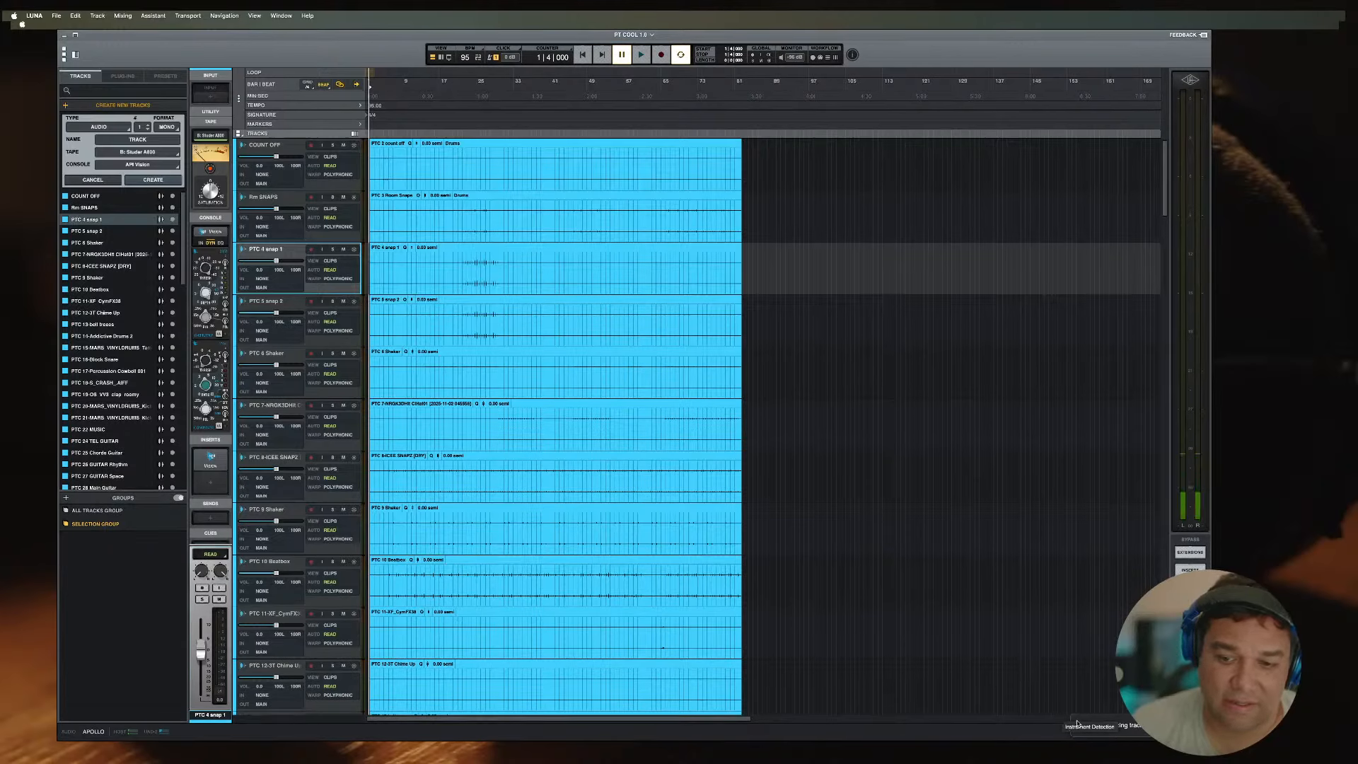
Step: Place the playhead near the start of the COUNT OFF clip and play the session briefly
left_click(1072, 674)
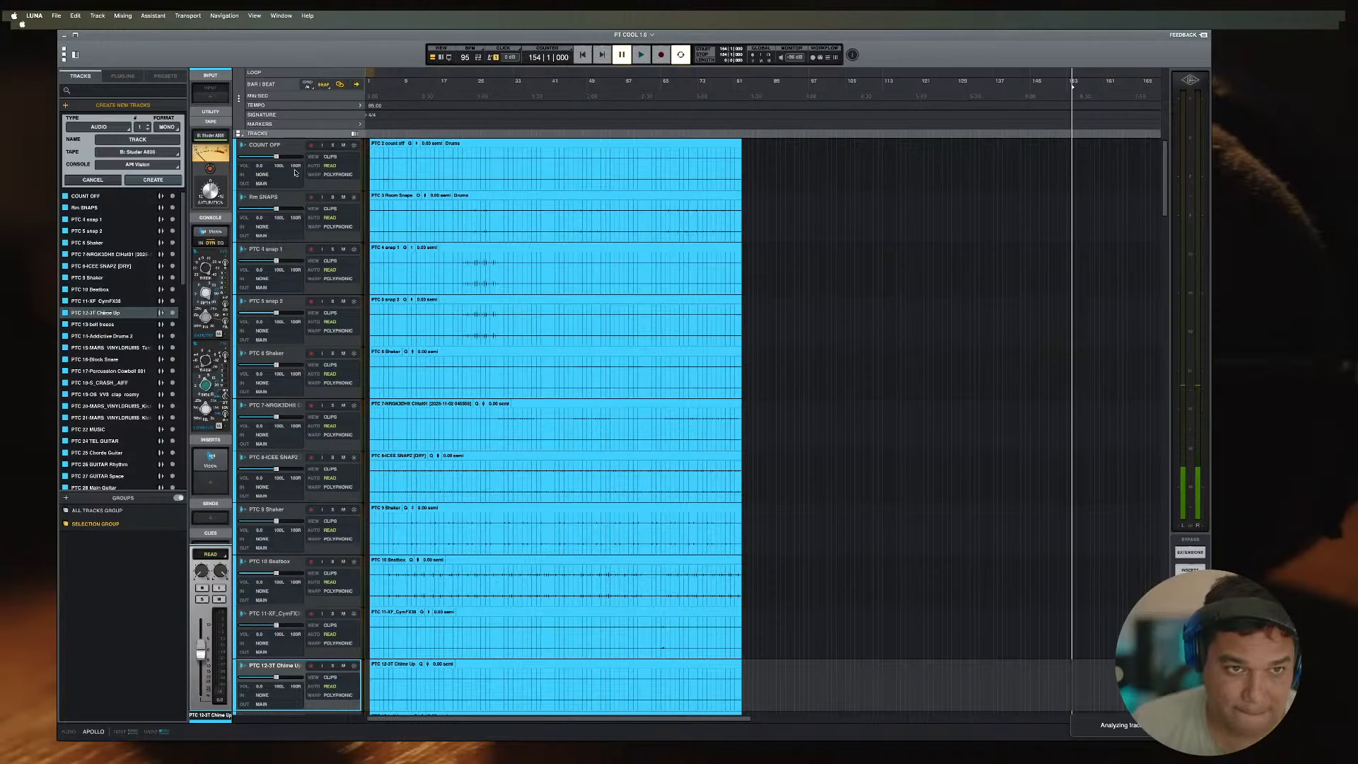
left_click(371, 162)
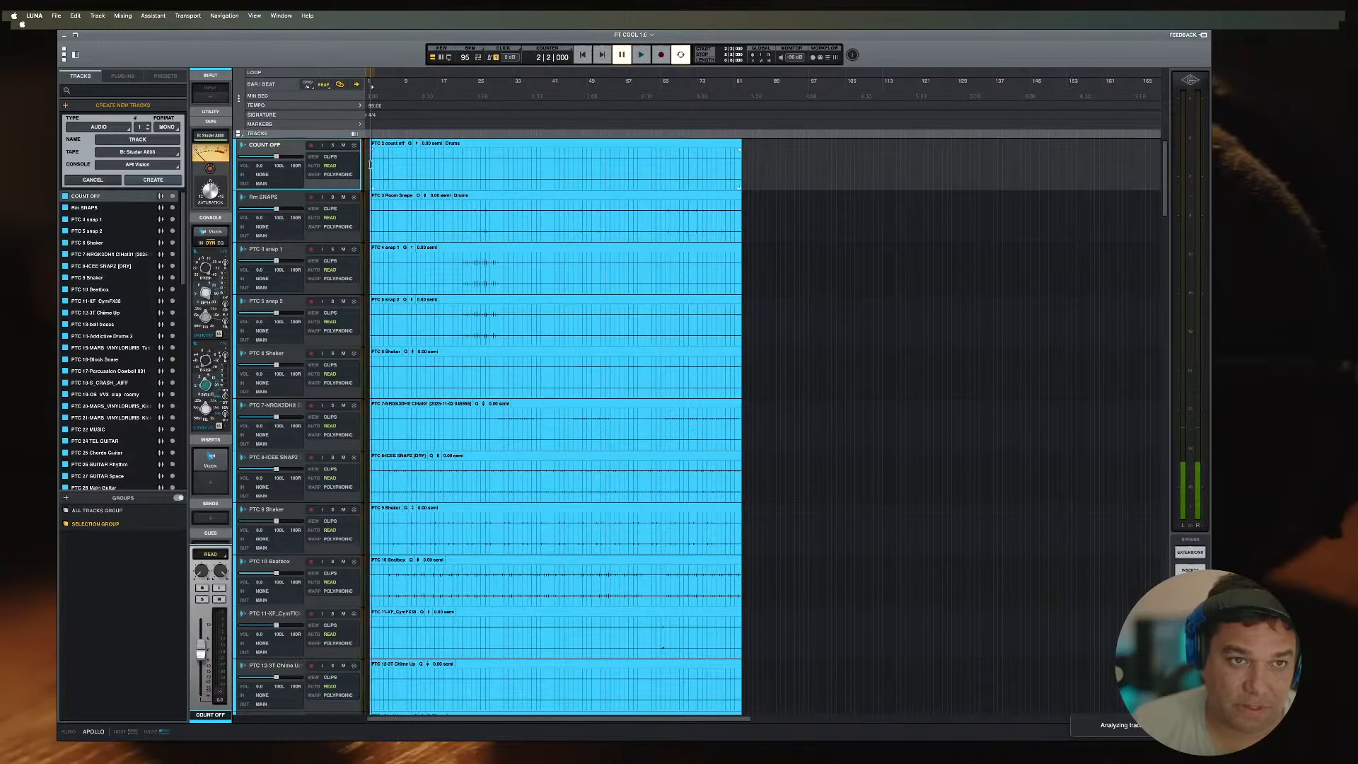
key("space")
key("space")
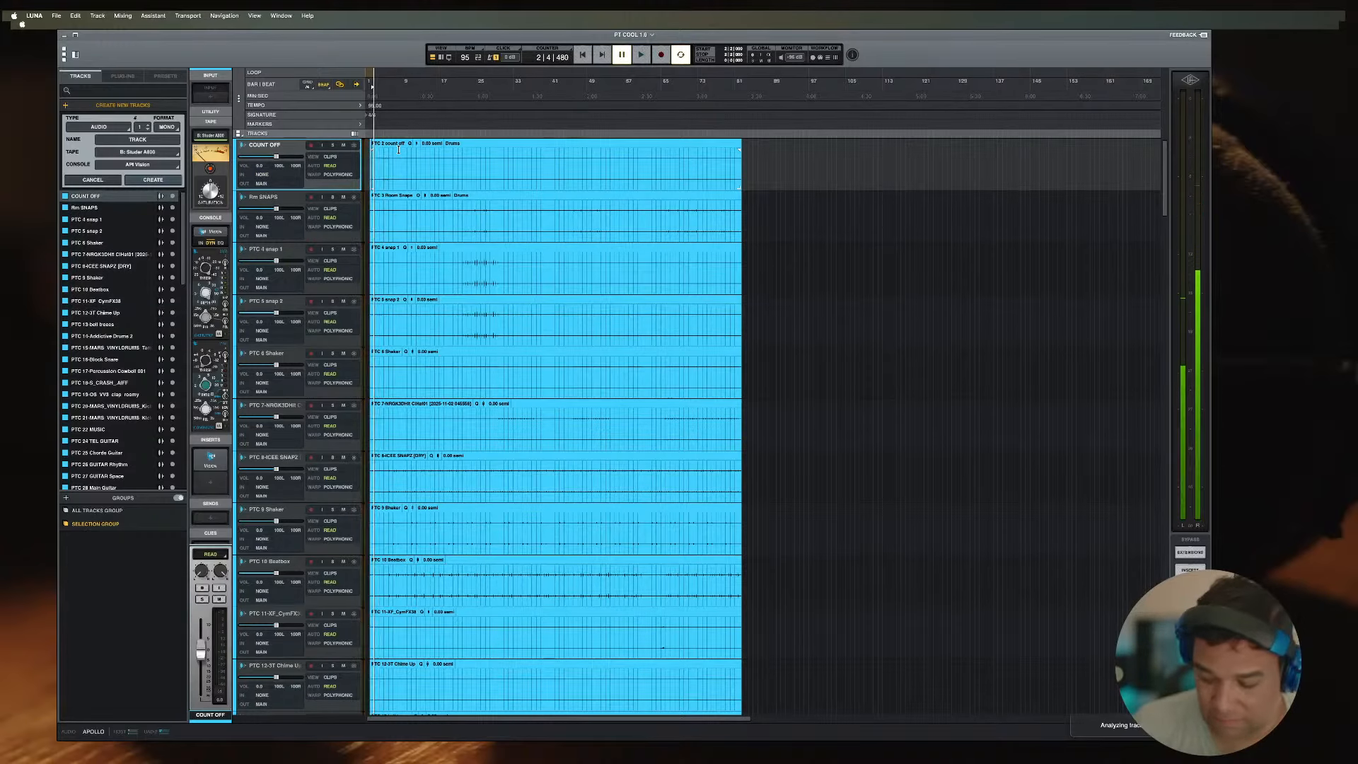
Step: Return the playhead to the session start and enlarge the timeline view around the beginning of the clips
key("t")
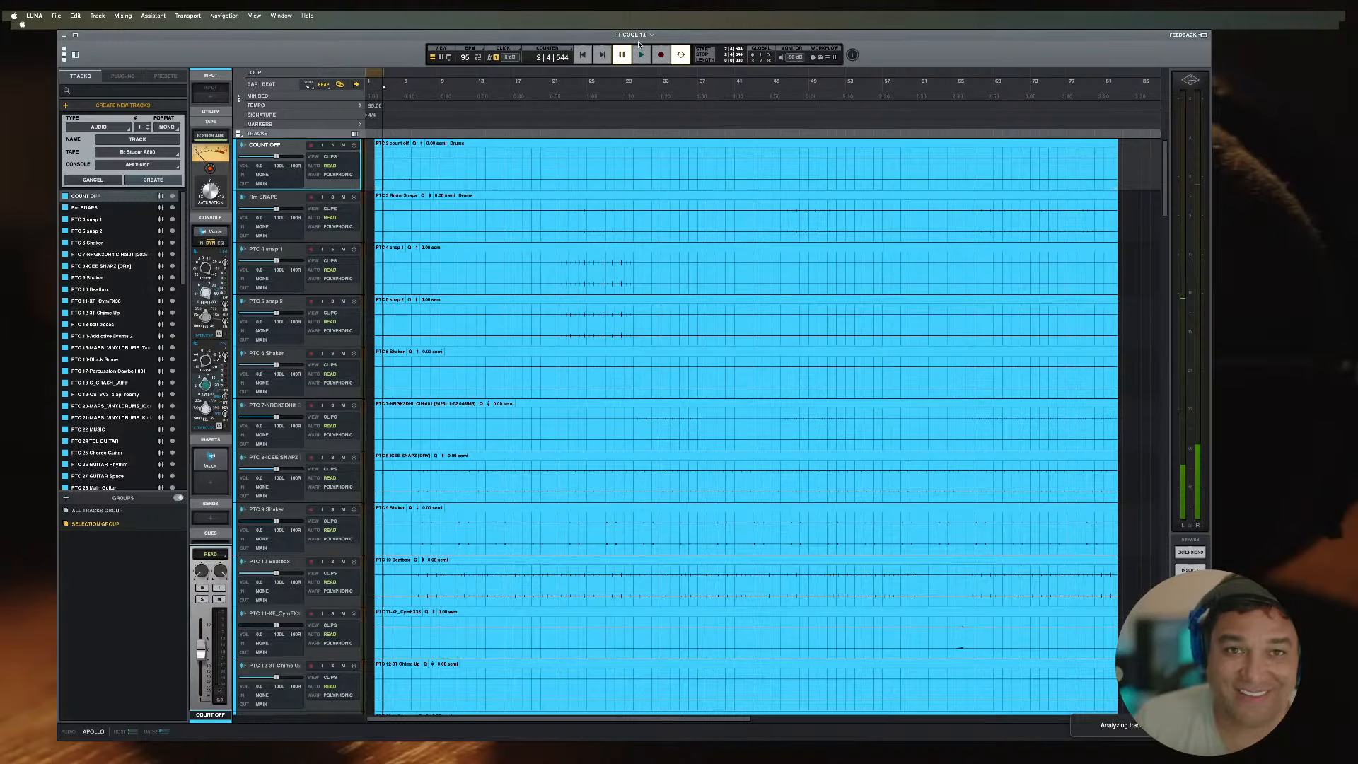
key("r")
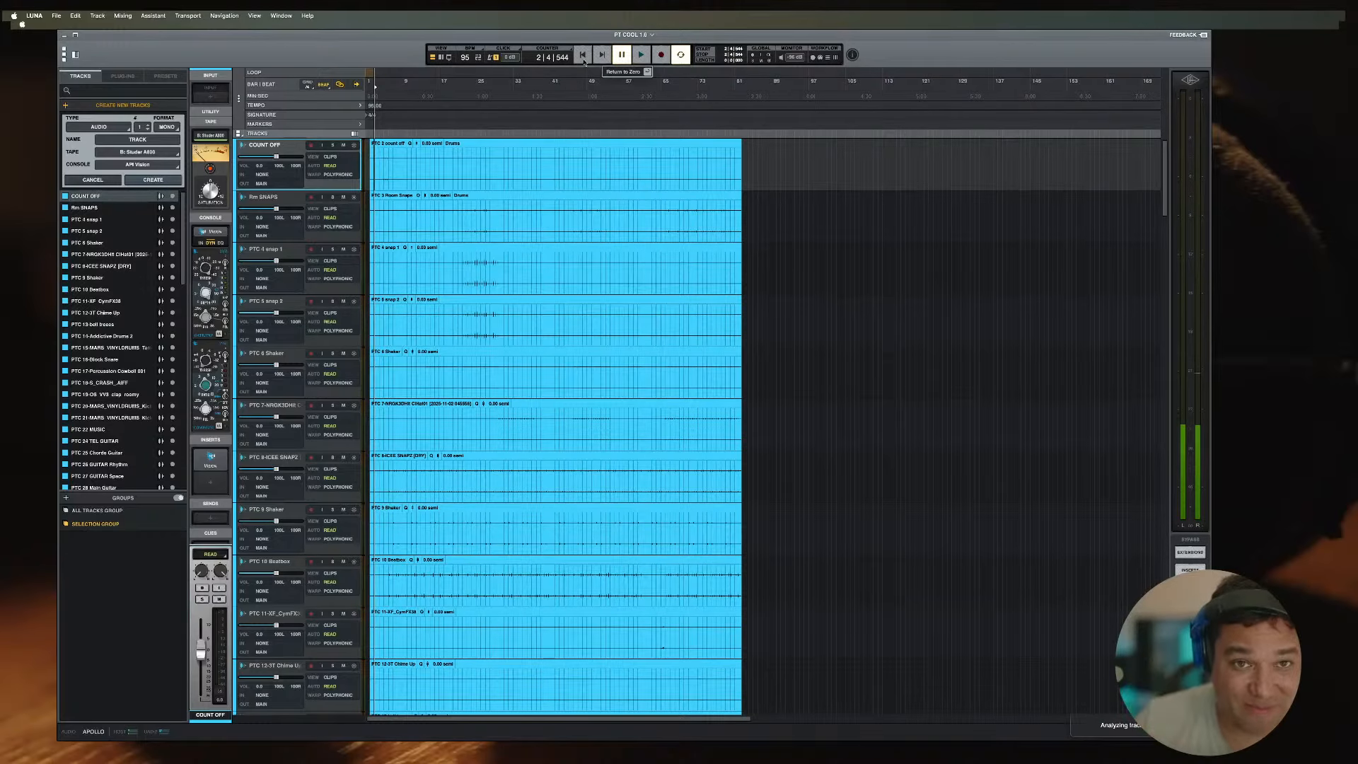
left_click(618, 59)
key("t")
key("t")
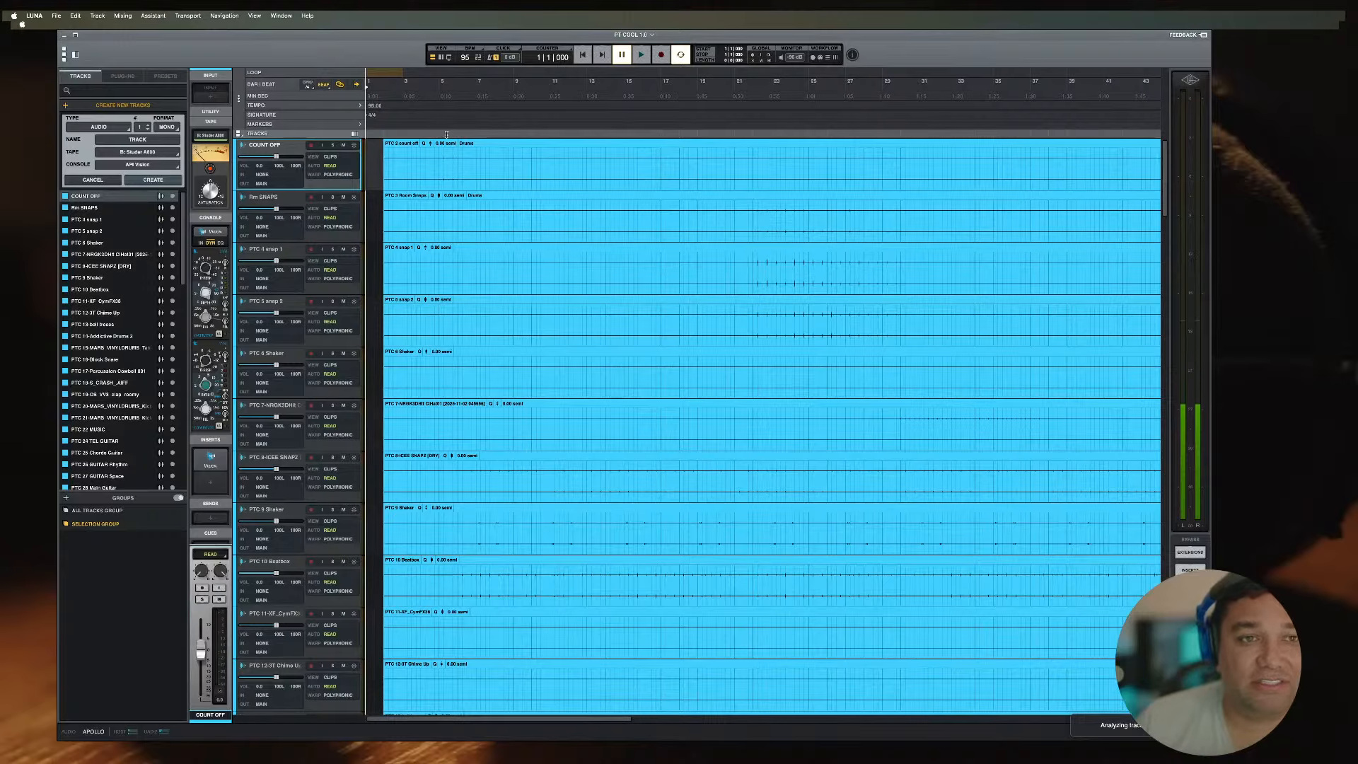
key("r")
Step: Select the COUNT OFF clip and review where the clips start on the tracks down to the PTC 57 counter vocal
left_click(504, 144)
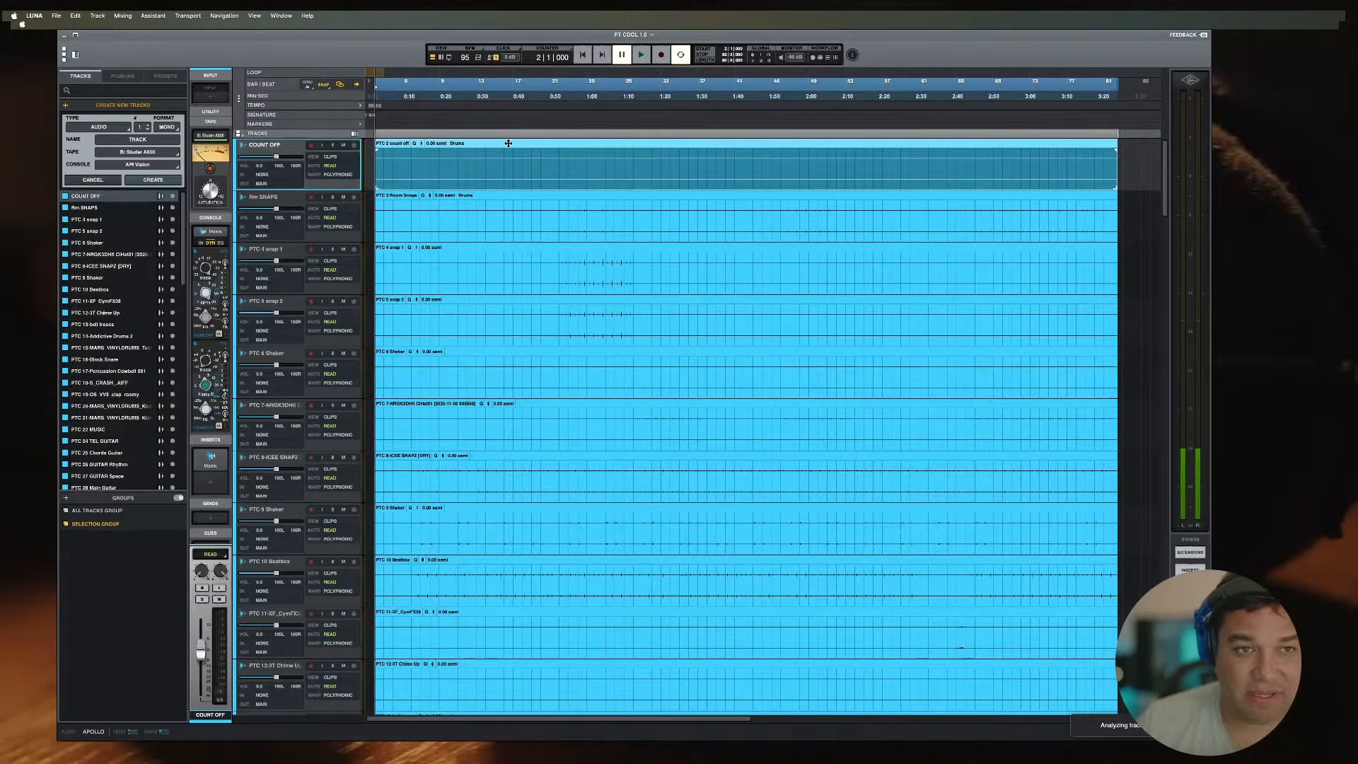
scroll(502, 275, "down", 15)
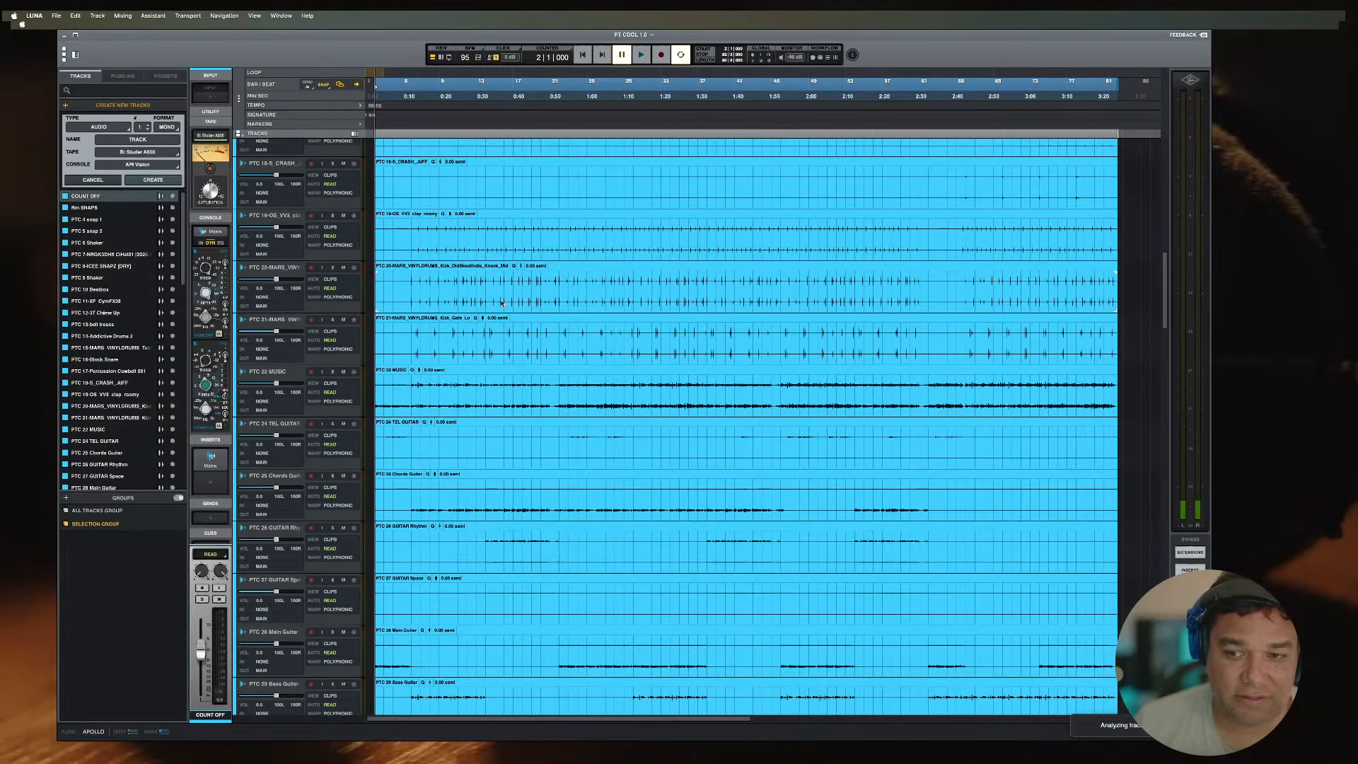
scroll(497, 277, "down", 10)
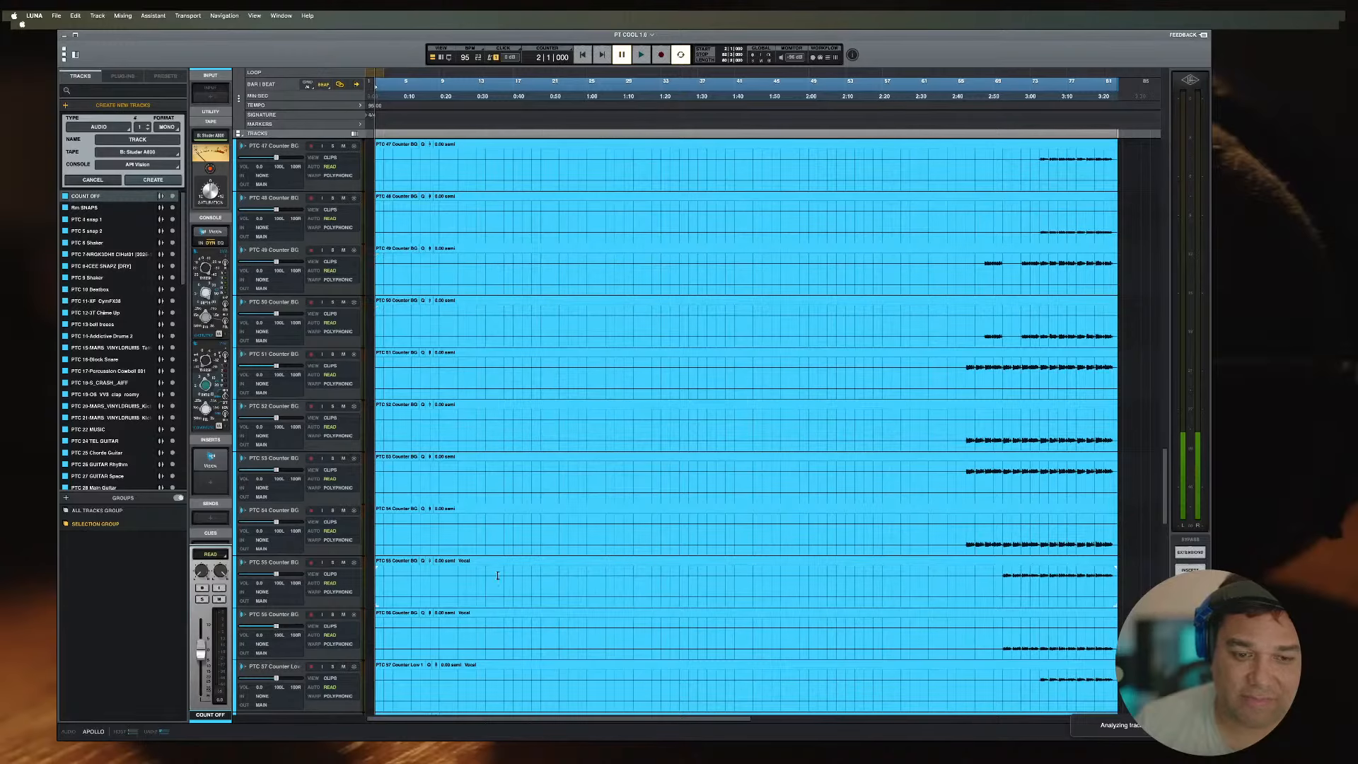
left_click(514, 672)
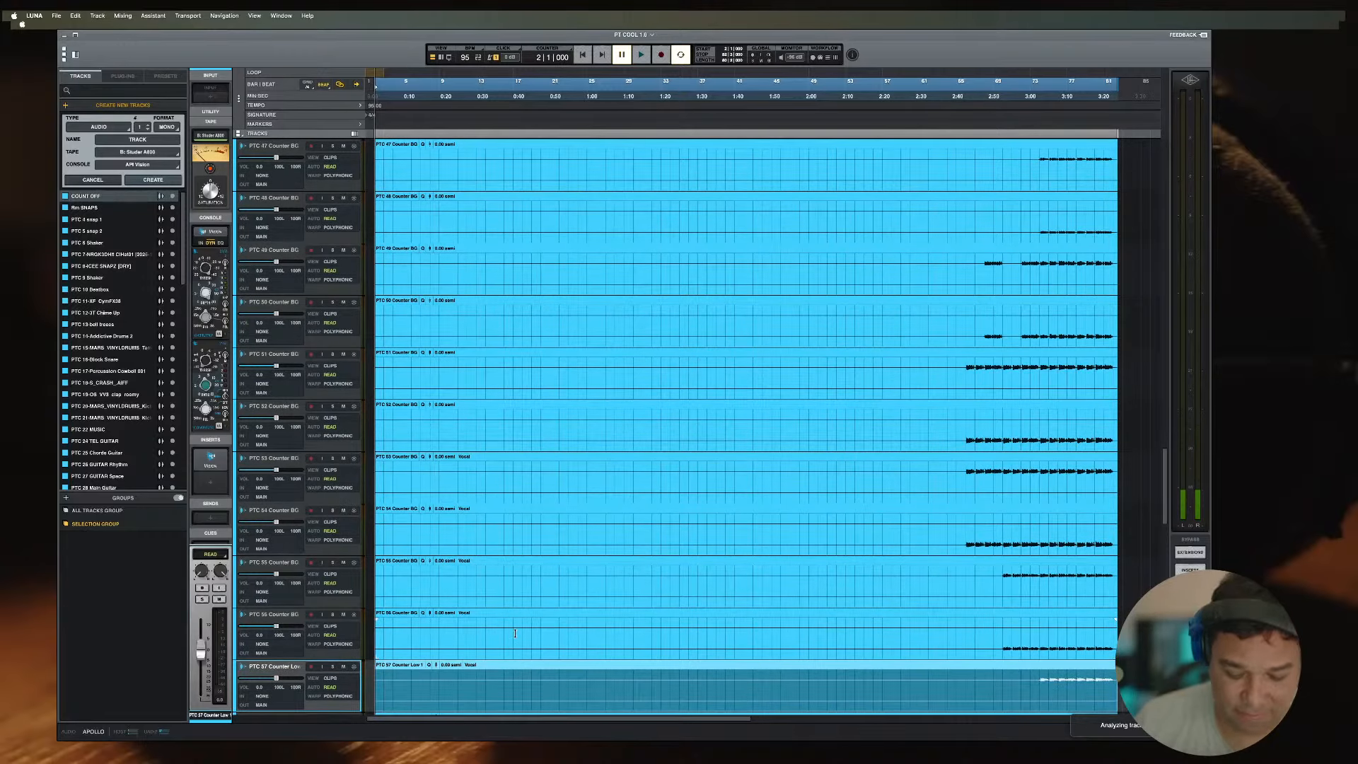
scroll(305, 369, "up", 20)
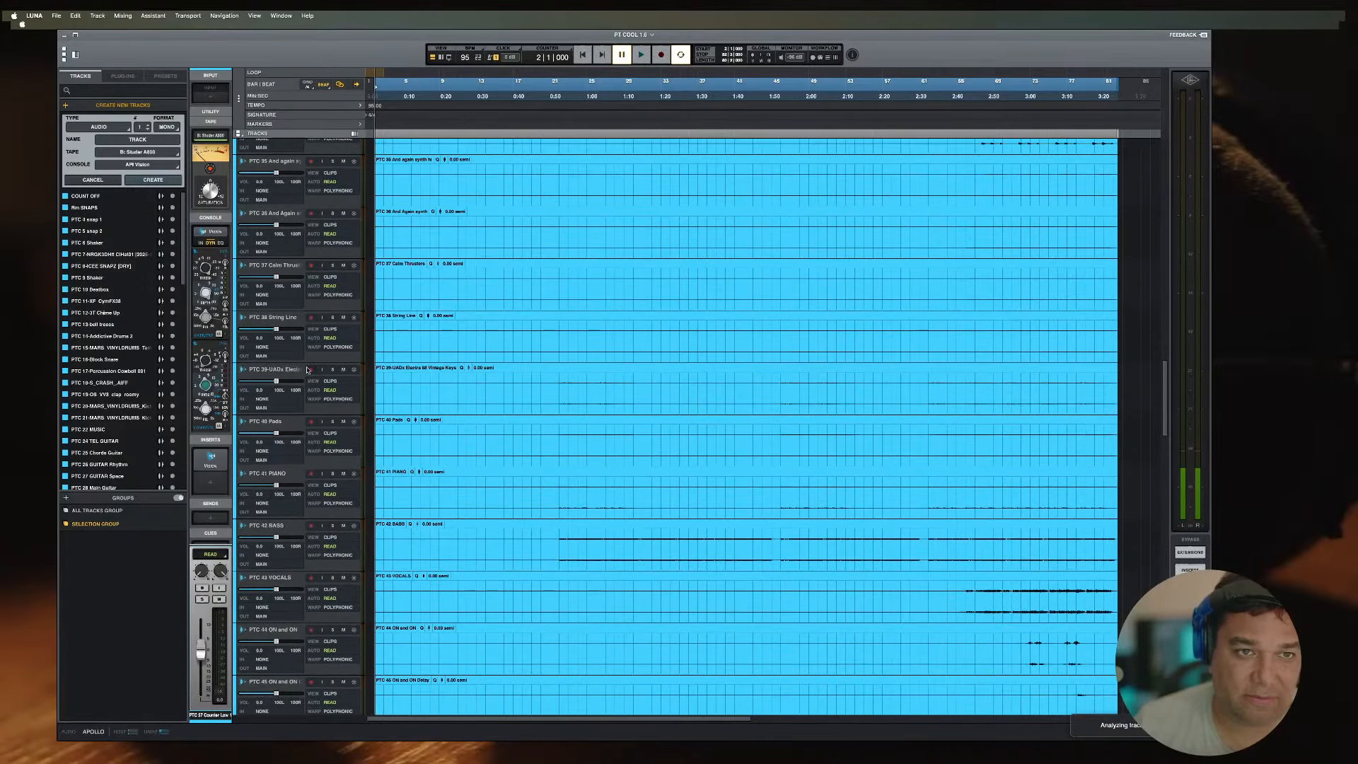
scroll(305, 369, "up", 10)
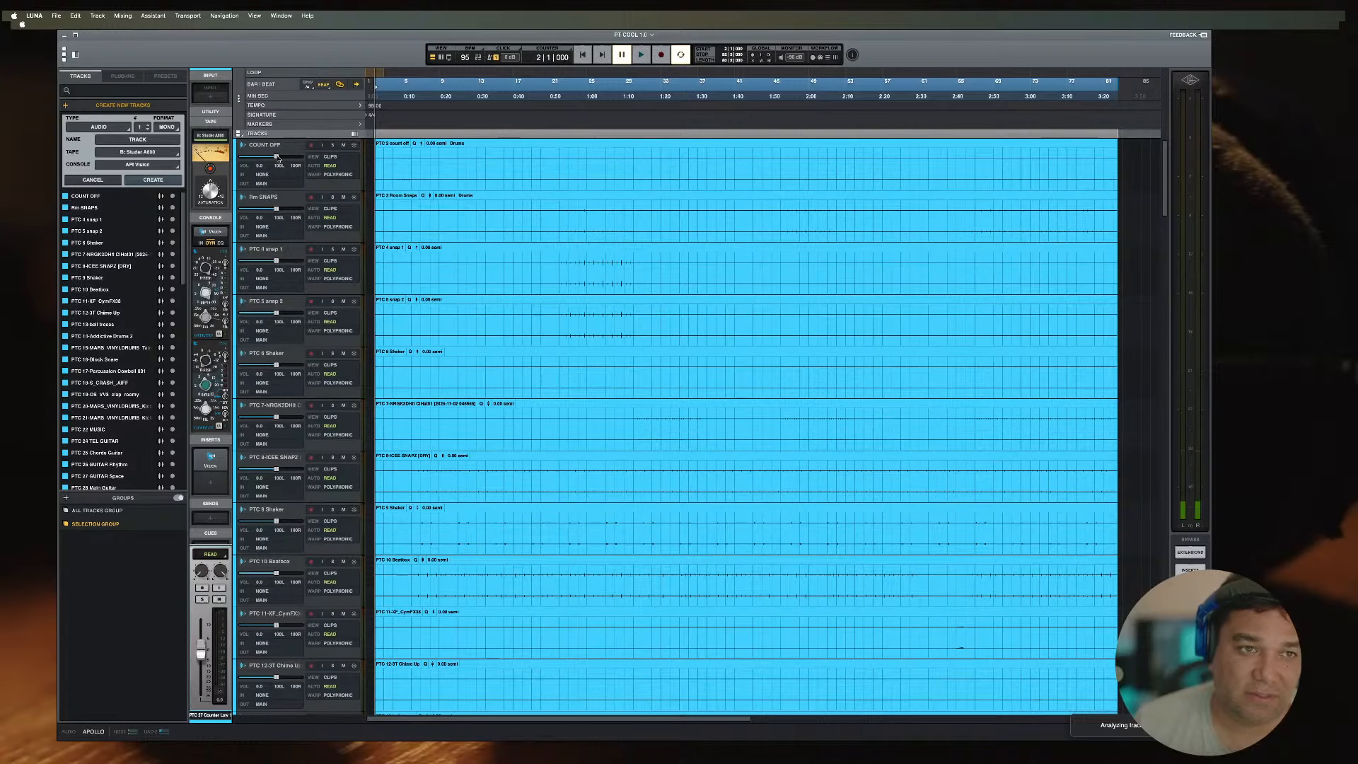
Step: Try to move all clips one bar earlier to start at bar 1, play the beginning, and undo the move
key("super+a")
left_click_drag(497, 142, 474, 142)
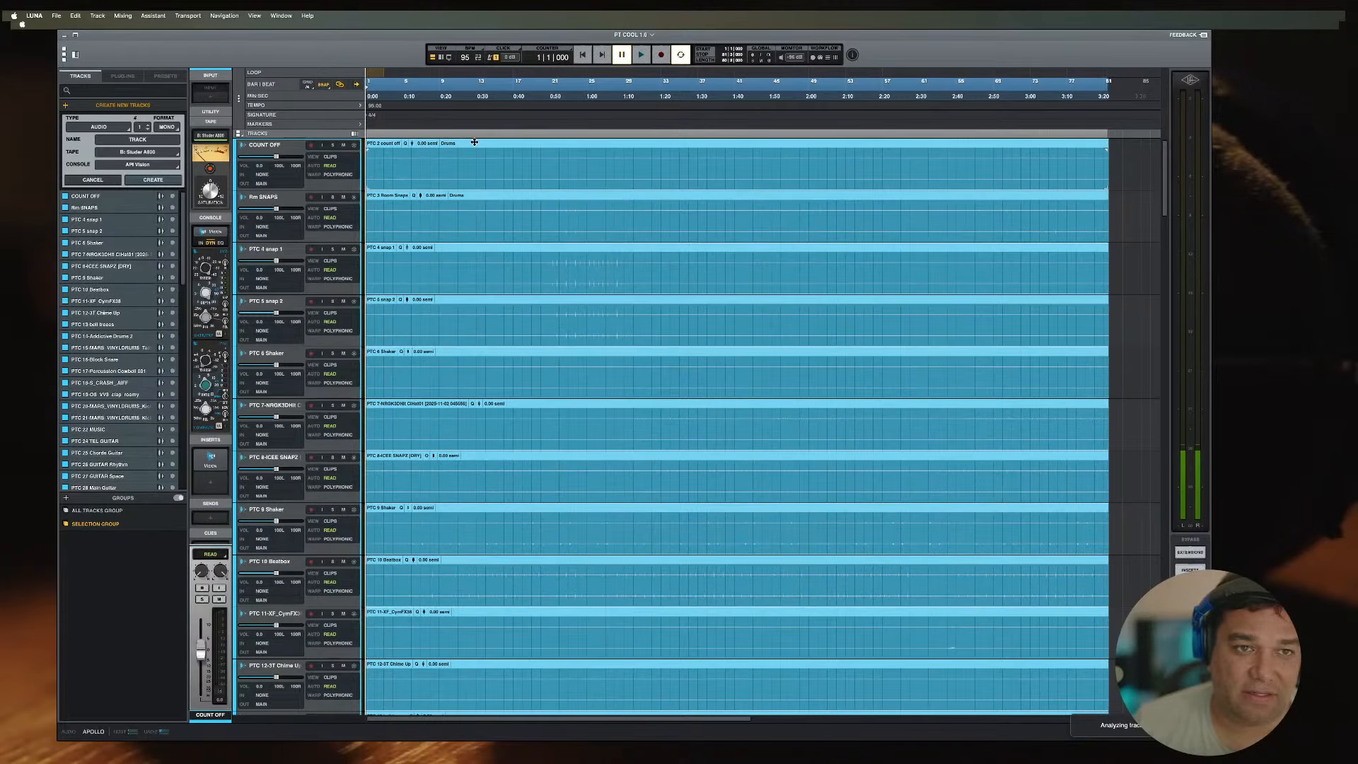
scroll(469, 142, "down", 20)
key("space")
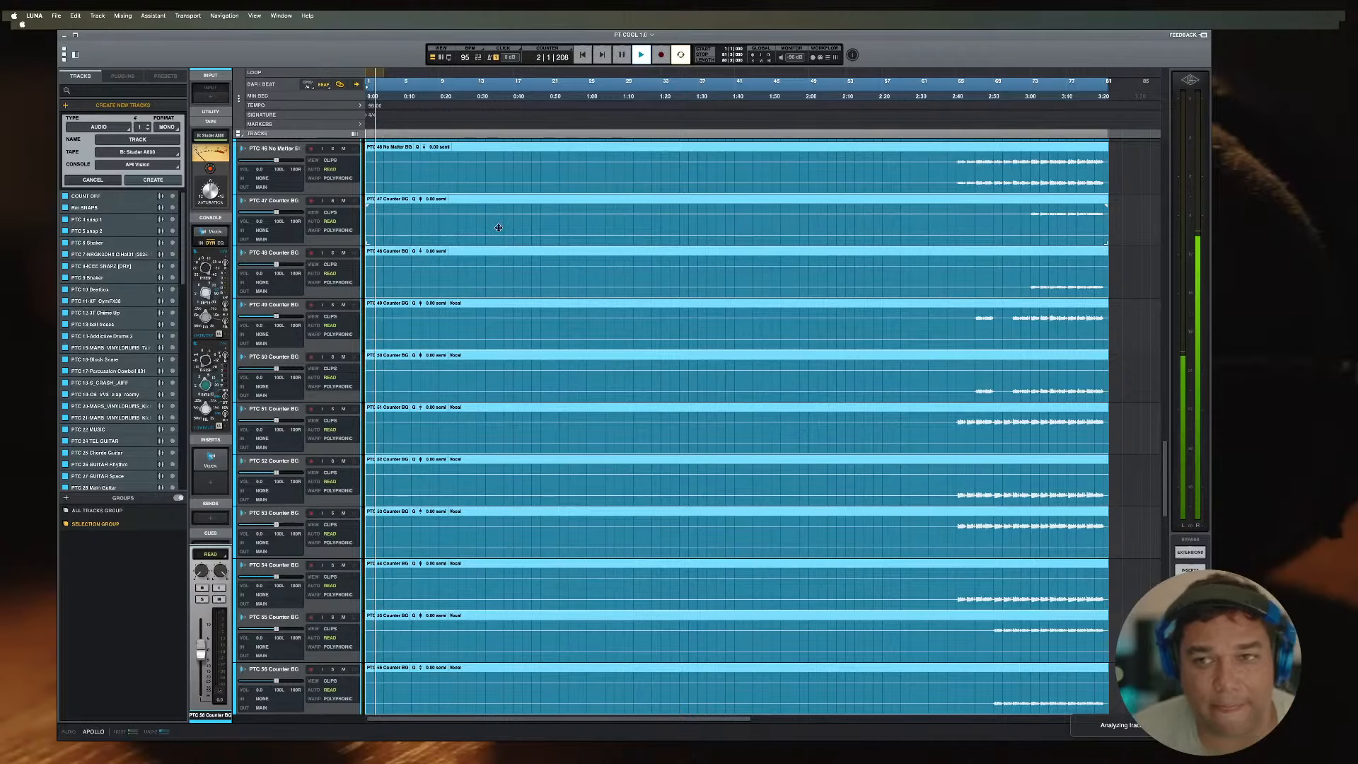
key("space")
scroll(499, 227, "up", 14)
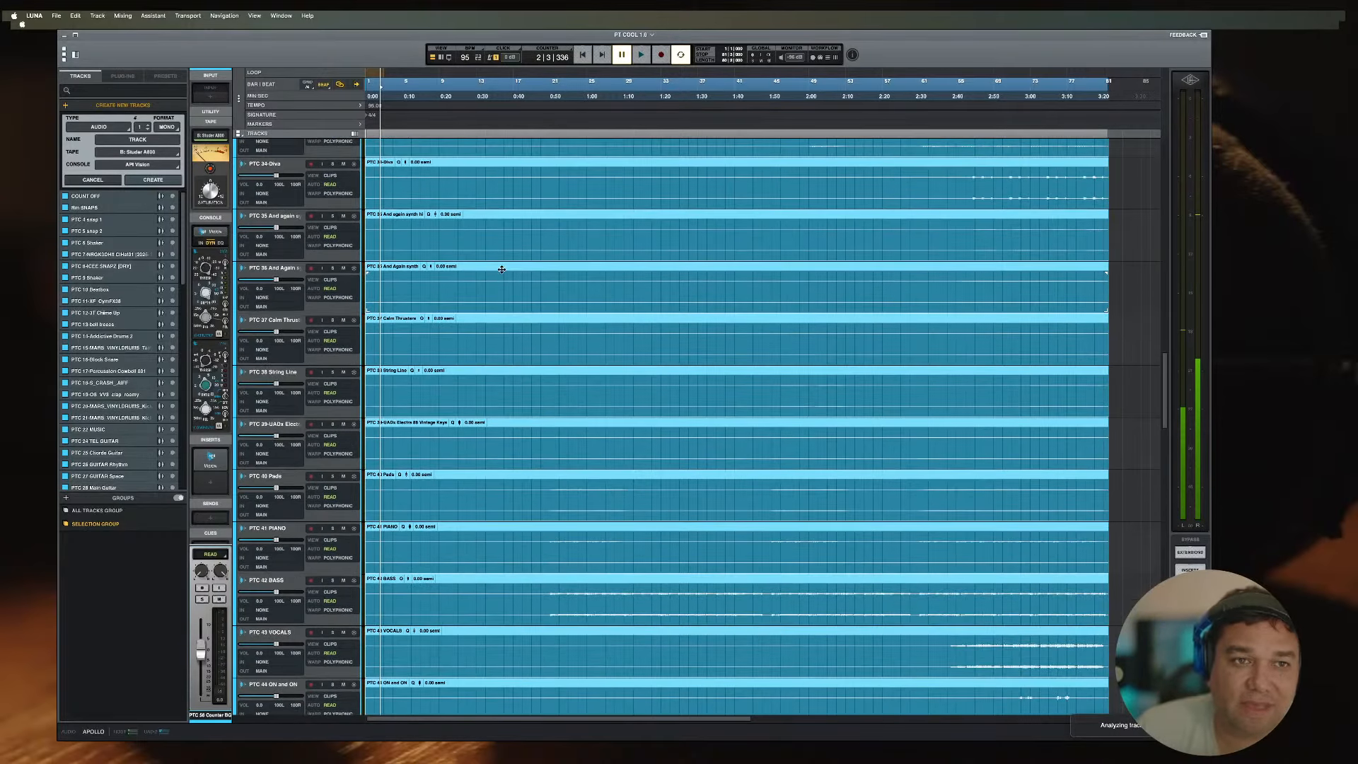
scroll(502, 273, "up", 15)
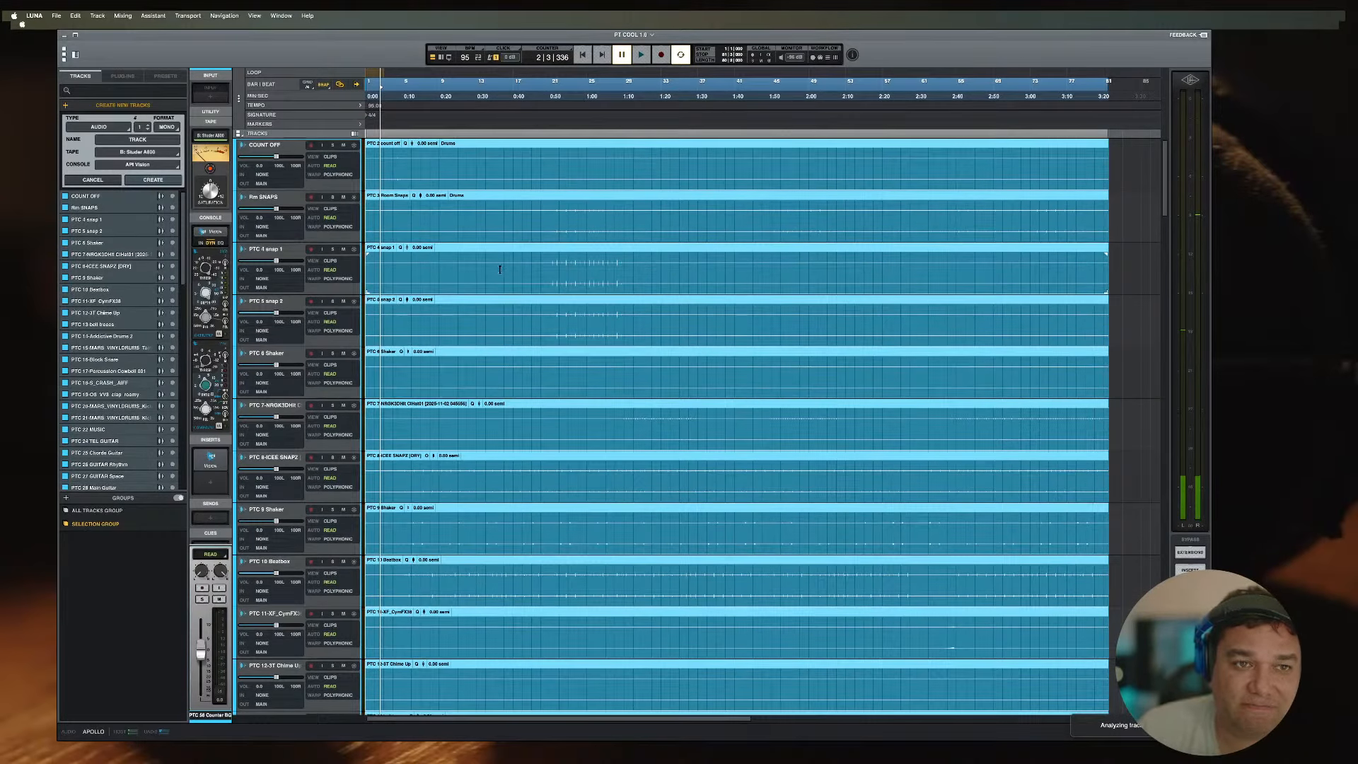
key("space")
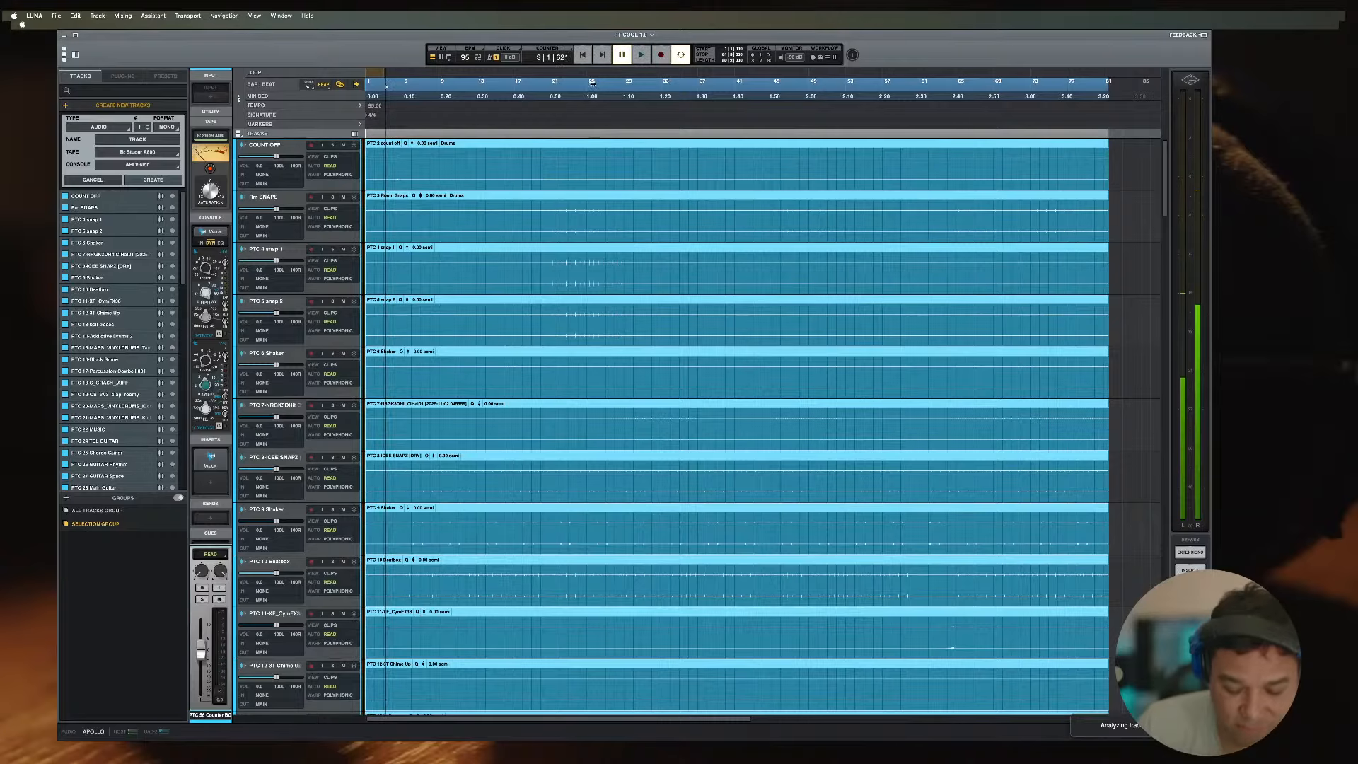
key("super+z")
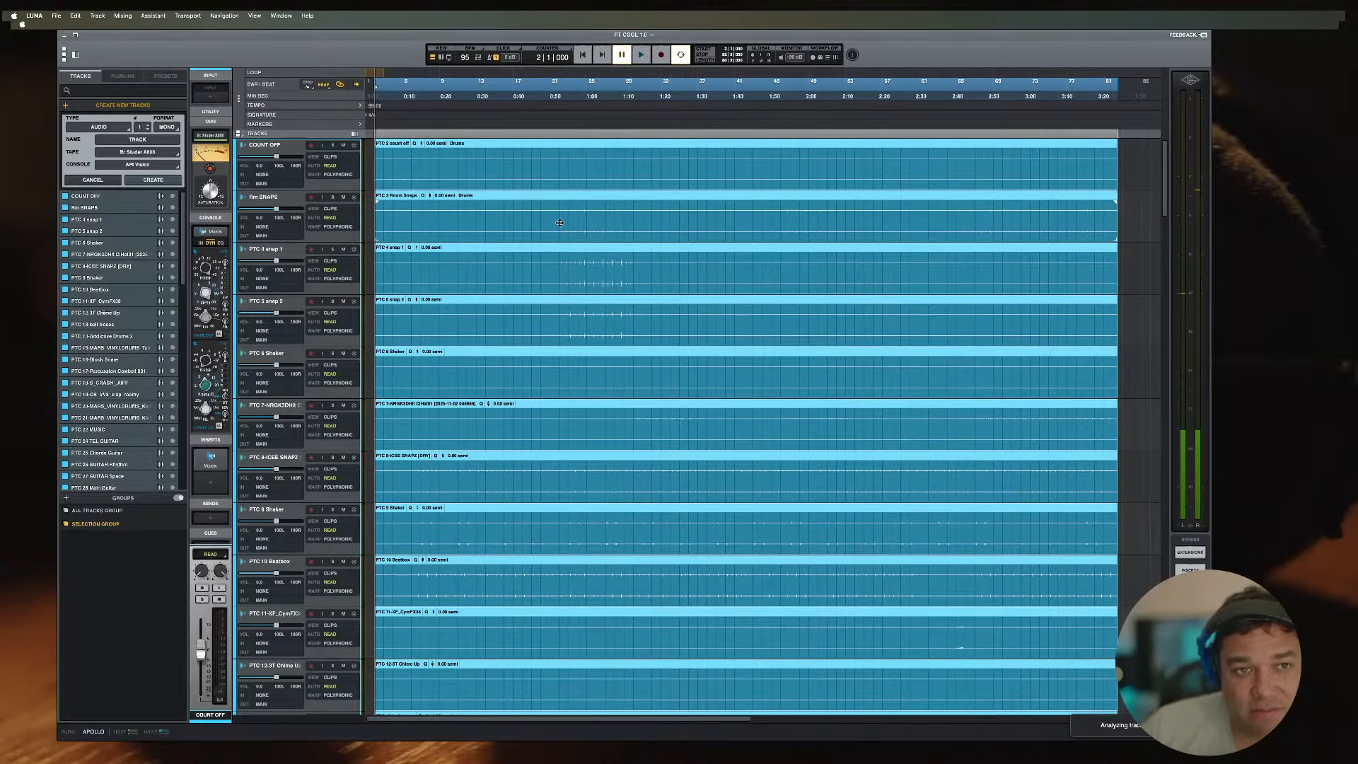
Step: Extend the selection through the last PTC track and move all selected clips one bar earlier to start at bar 1
scroll(560, 223, "down", 20)
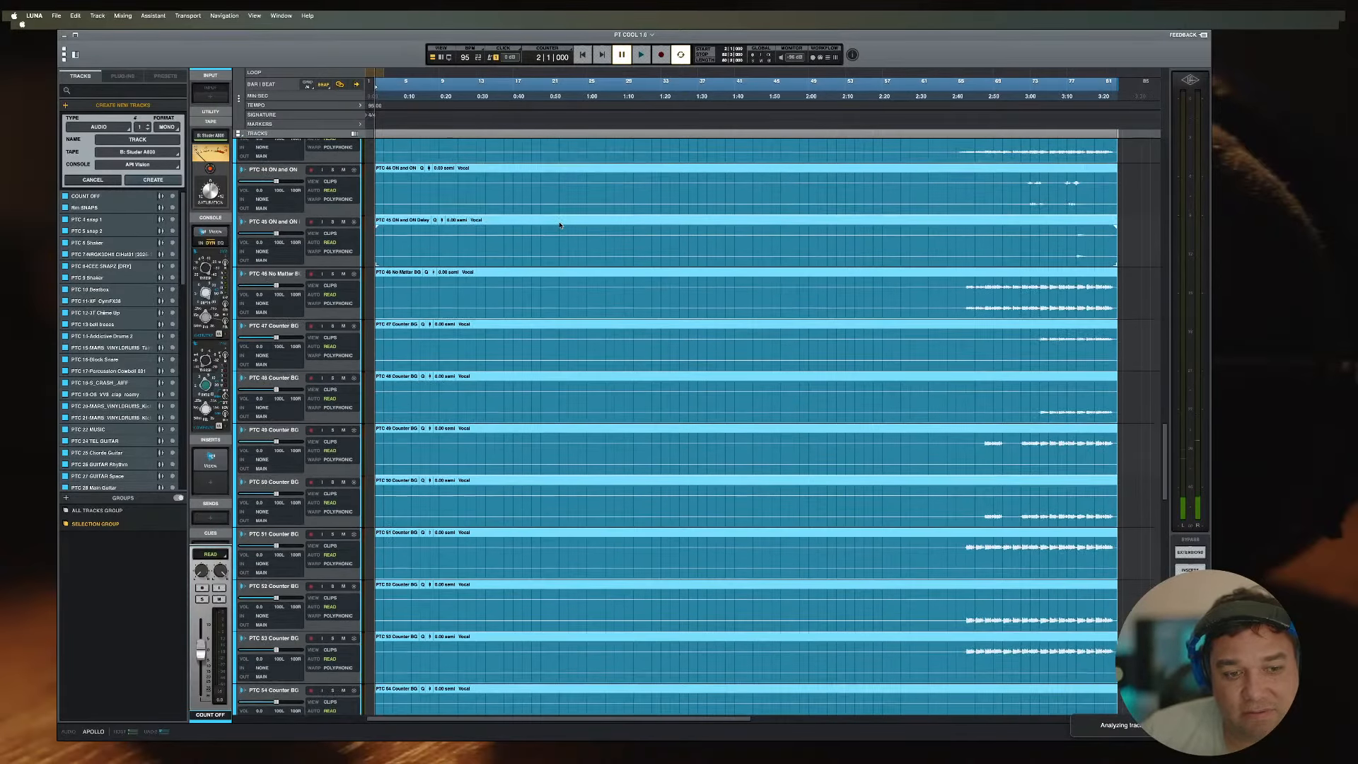
scroll(560, 225, "down", 15)
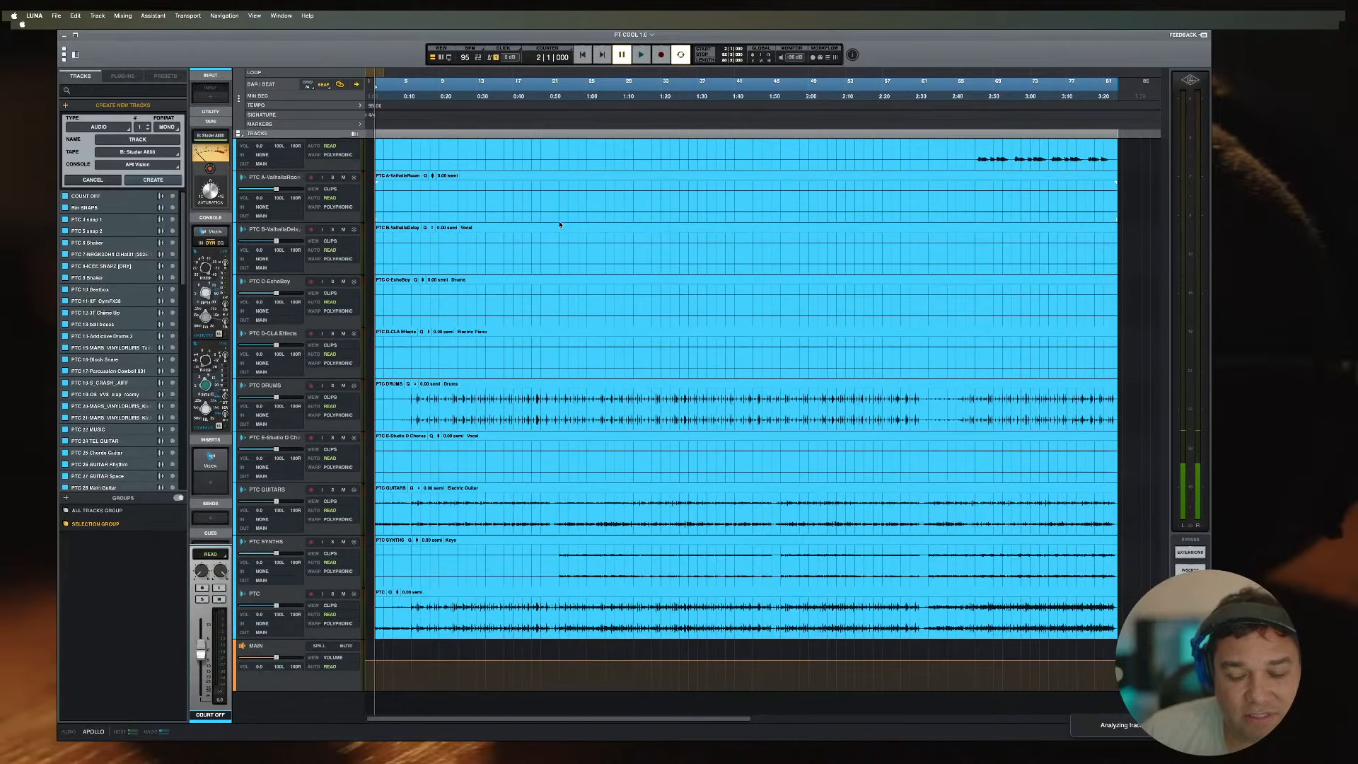
left_click(268, 597, "shift")
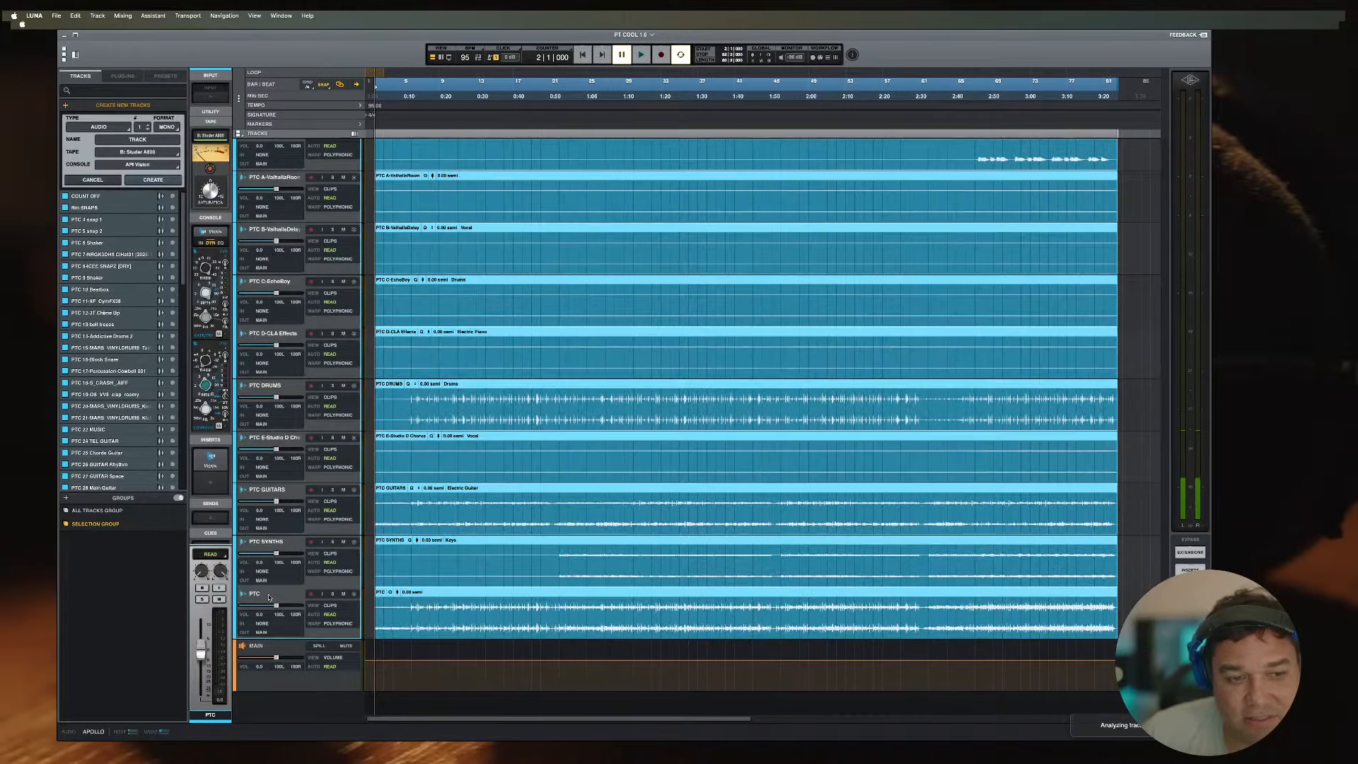
scroll(392, 579, "up", 15)
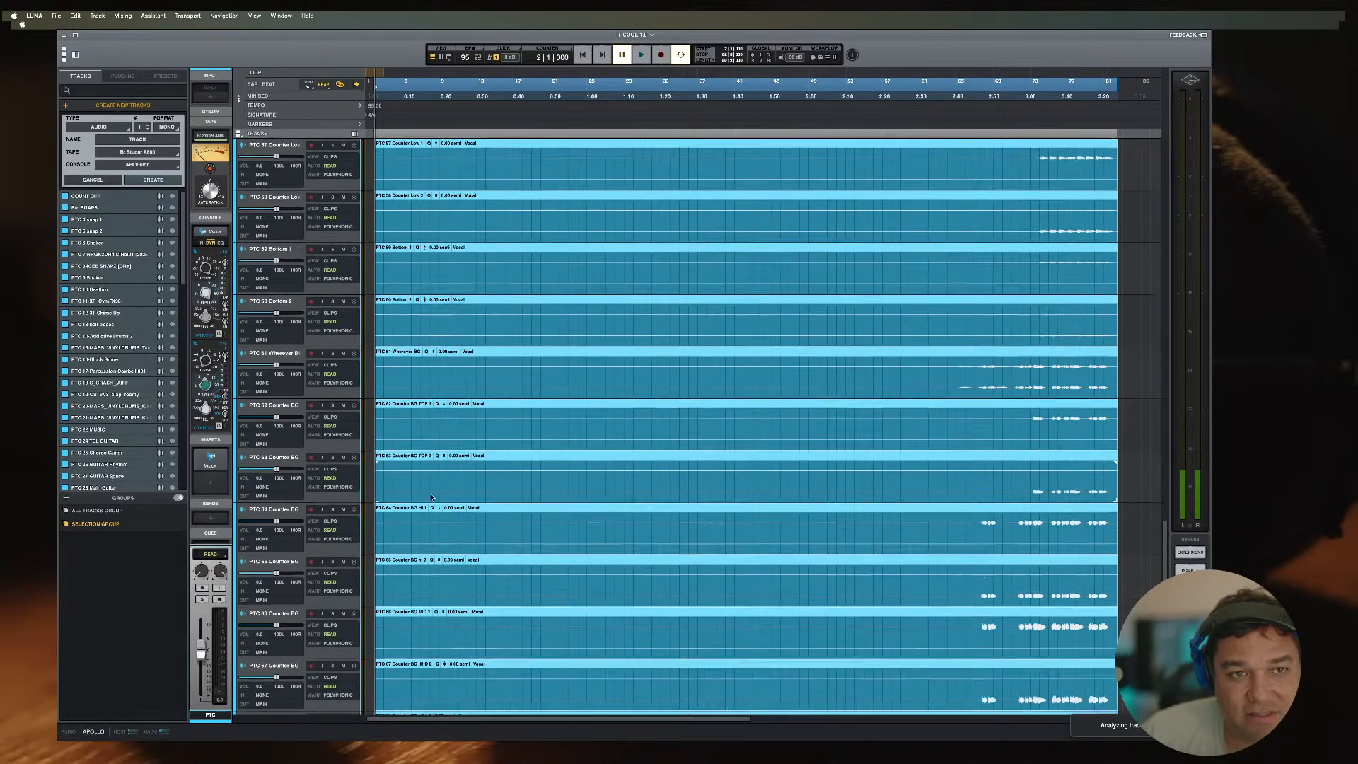
scroll(431, 496, "up", 20)
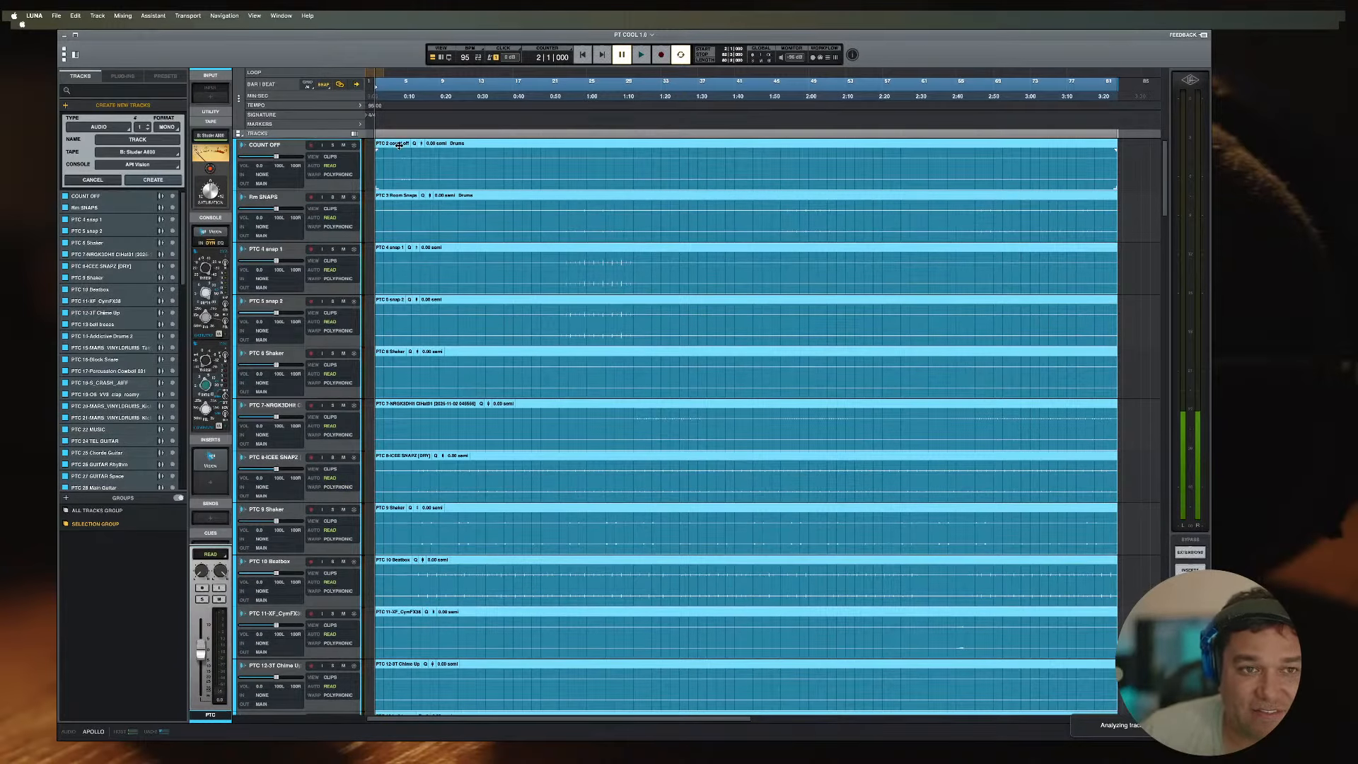
left_click_drag(398, 144, 388, 144)
Step: Play the beginning of the moved clips, select only the PTC 46 track, and review the drum and percussion tracks
key("space")
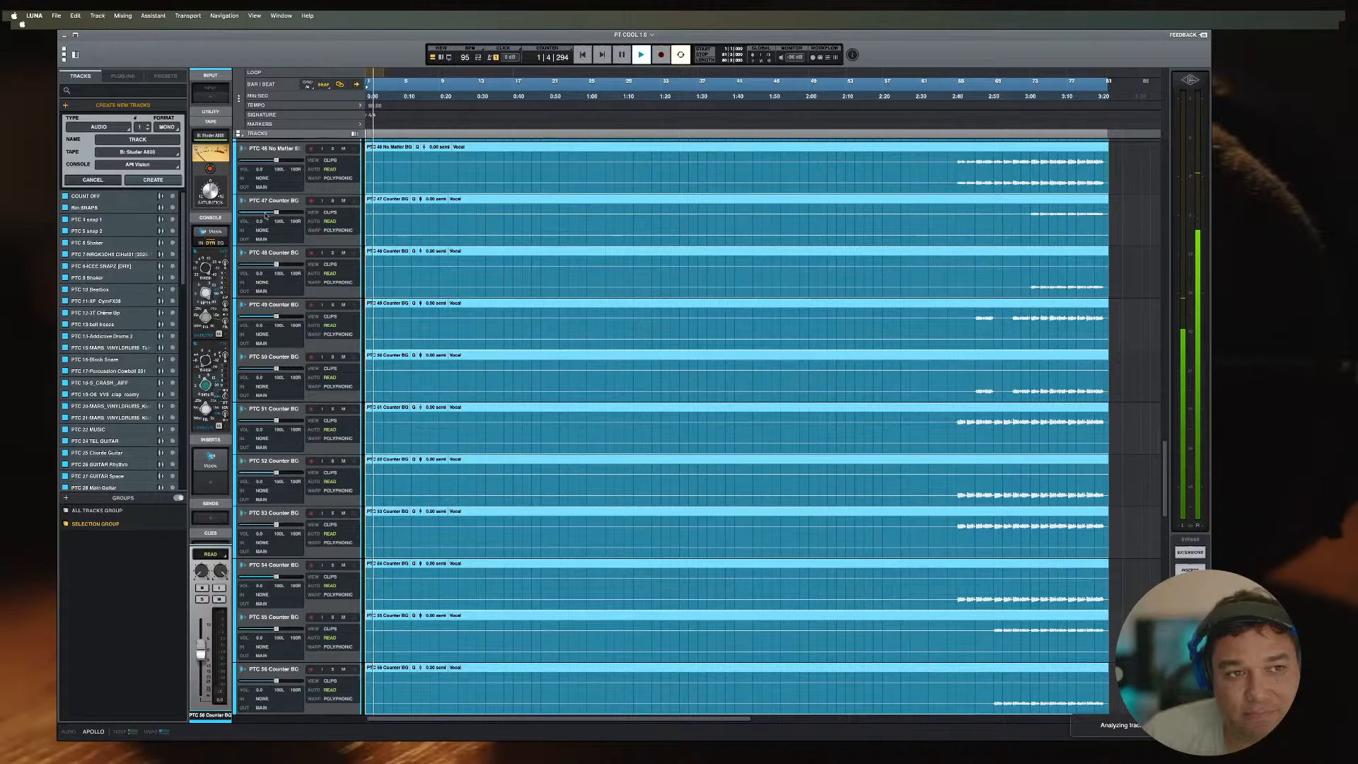
key("space")
left_click(274, 157)
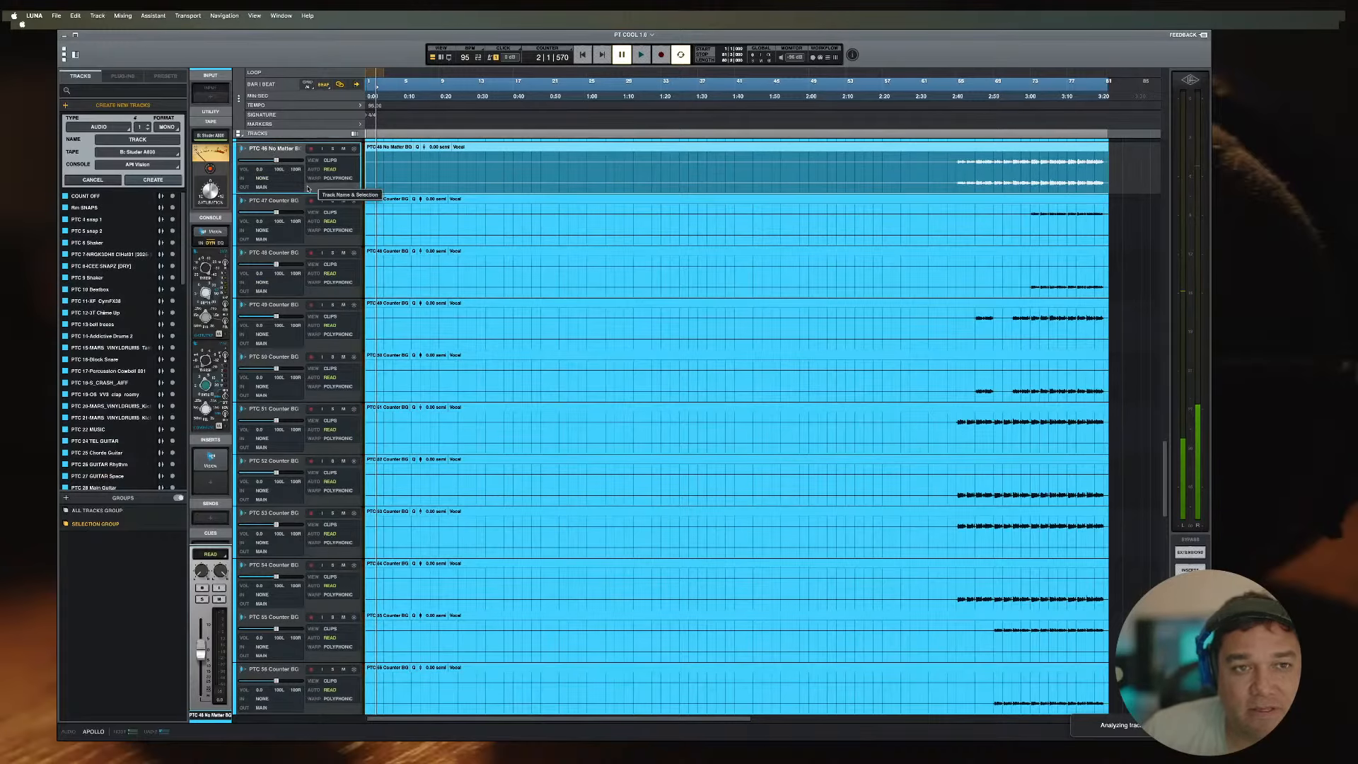
scroll(642, 401, "up", 5)
scroll(641, 401, "up", 15)
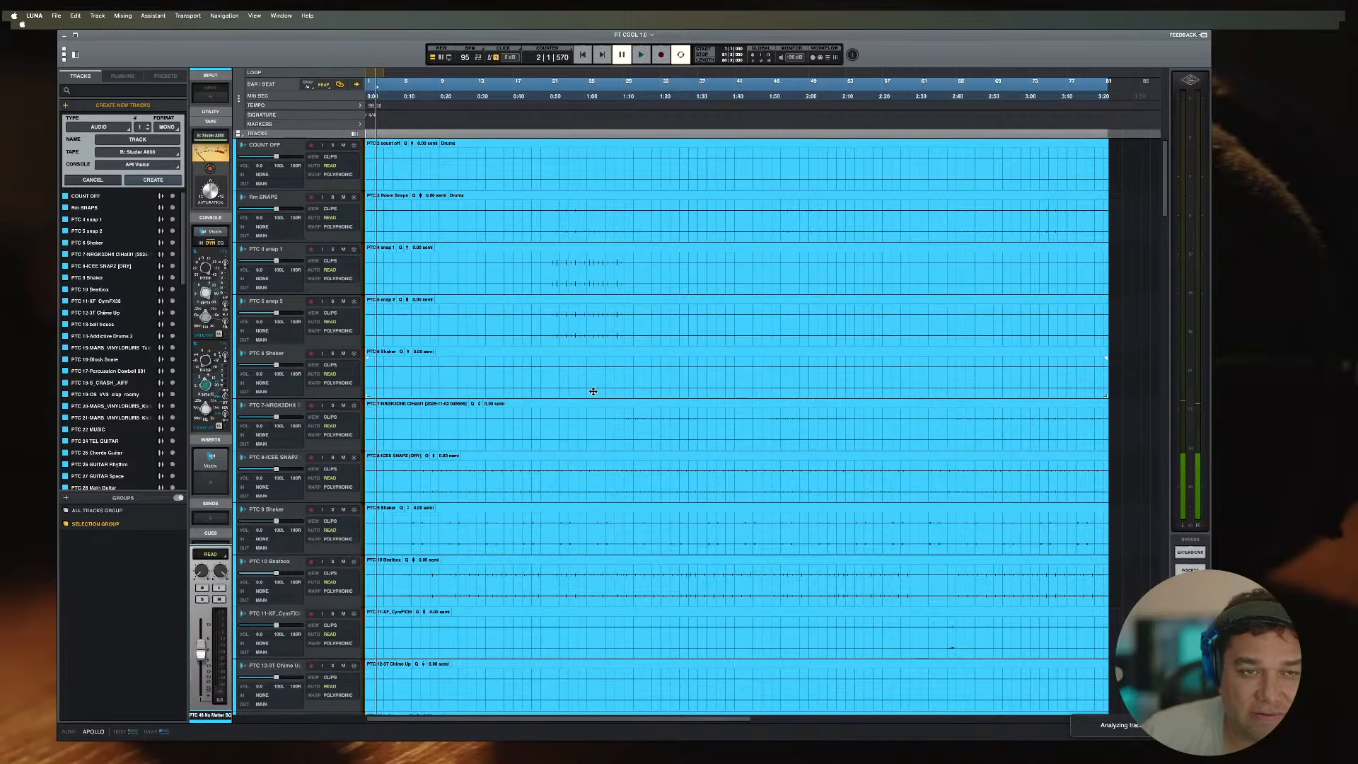
scroll(373, 409, "down", 5)
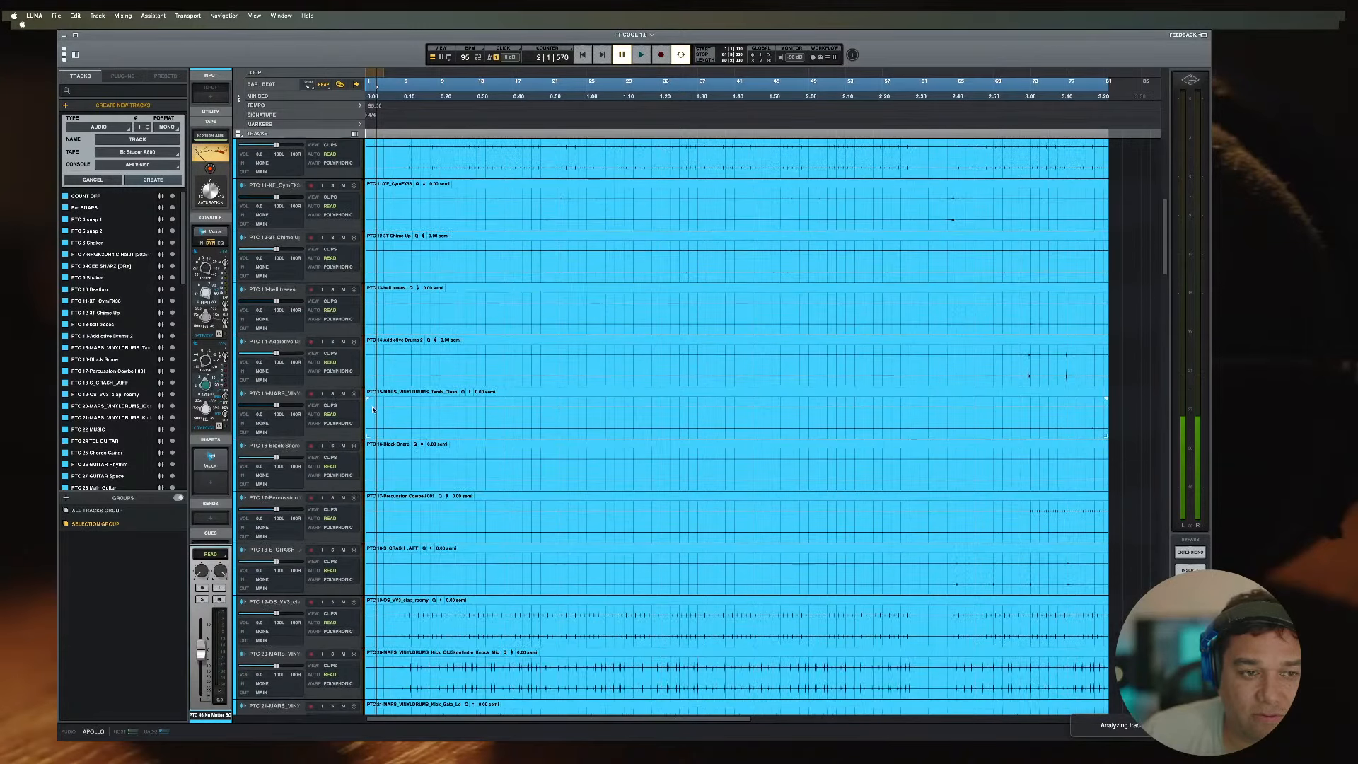
Step: Switch to the mixer view and collapse its Console and Tape sections
key("super+equal")
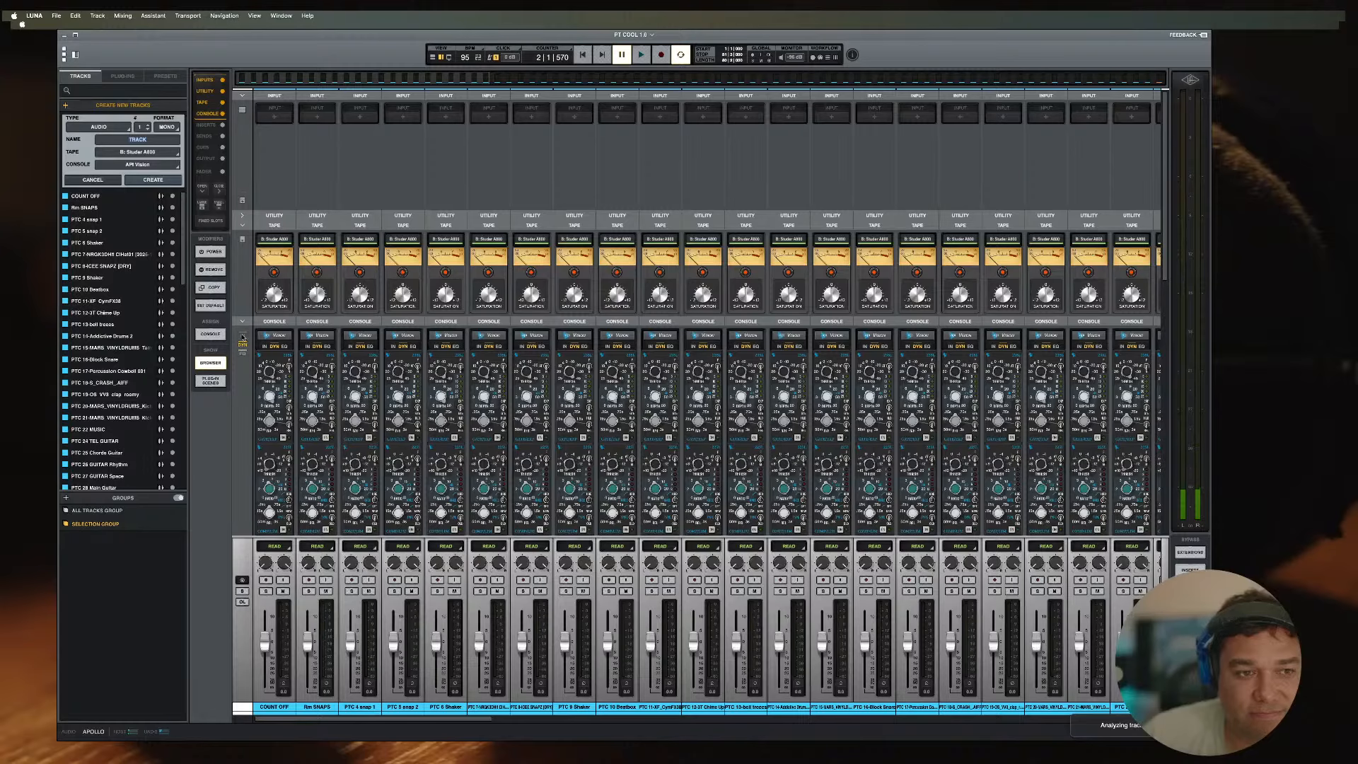
left_click(242, 338)
left_click(241, 226)
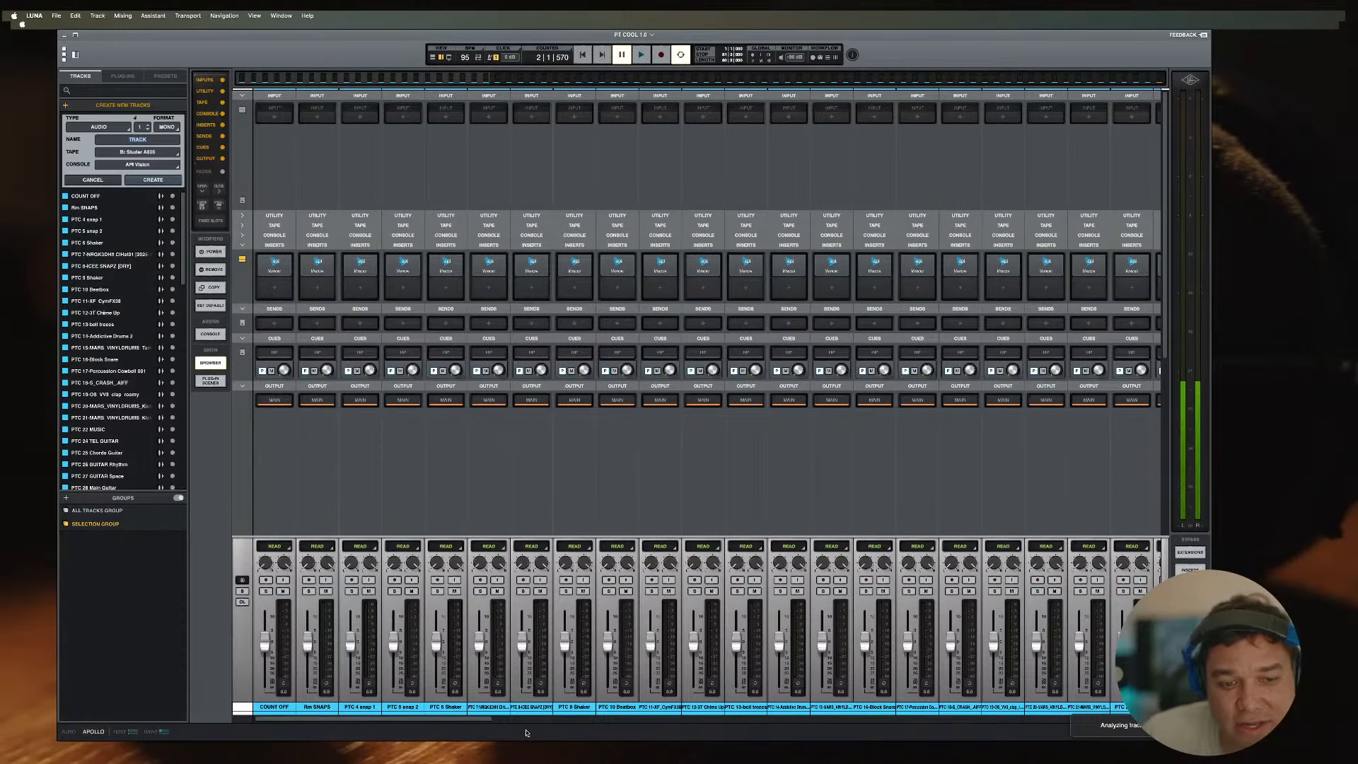
Step: Play the session while watching the mixer channel meters, inspect the channels through to the main output, and return to the timeline
left_click_drag(796, 720, 449, 723)
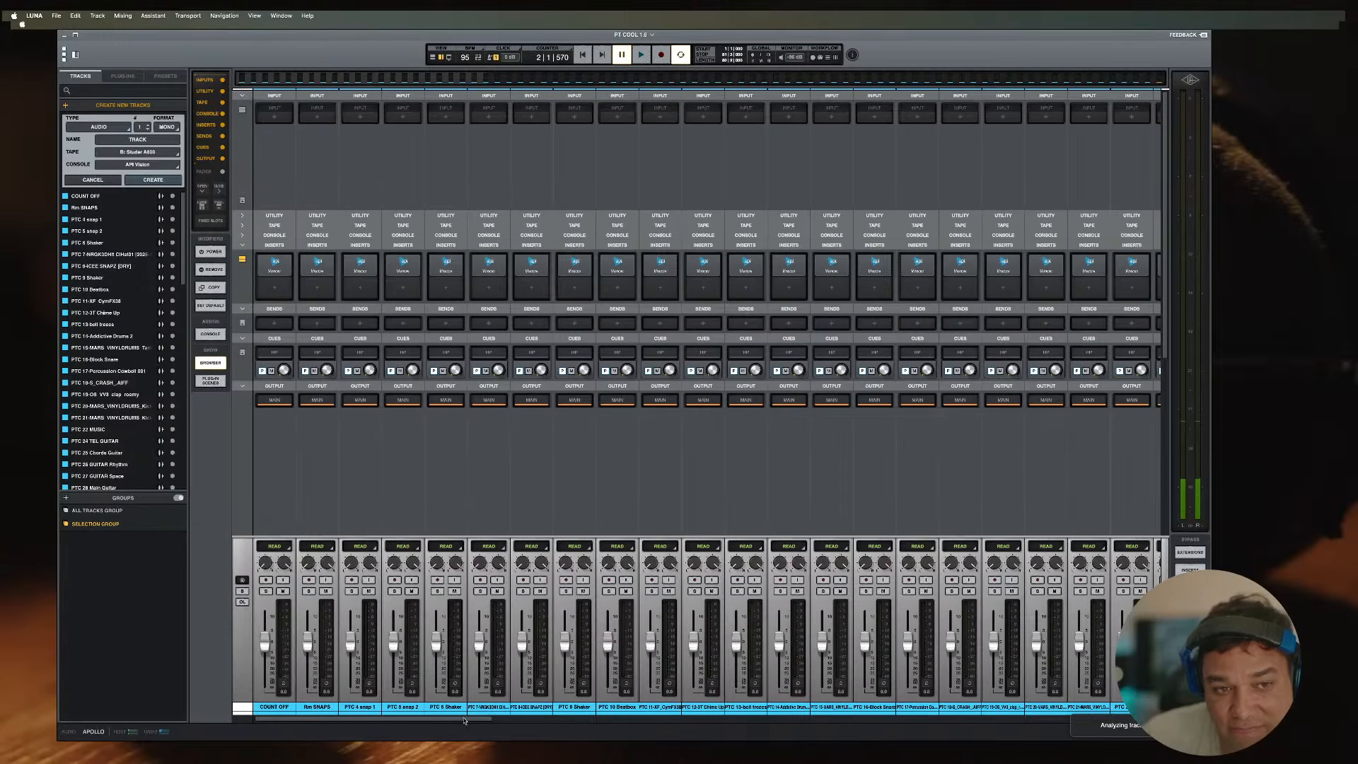
key("space")
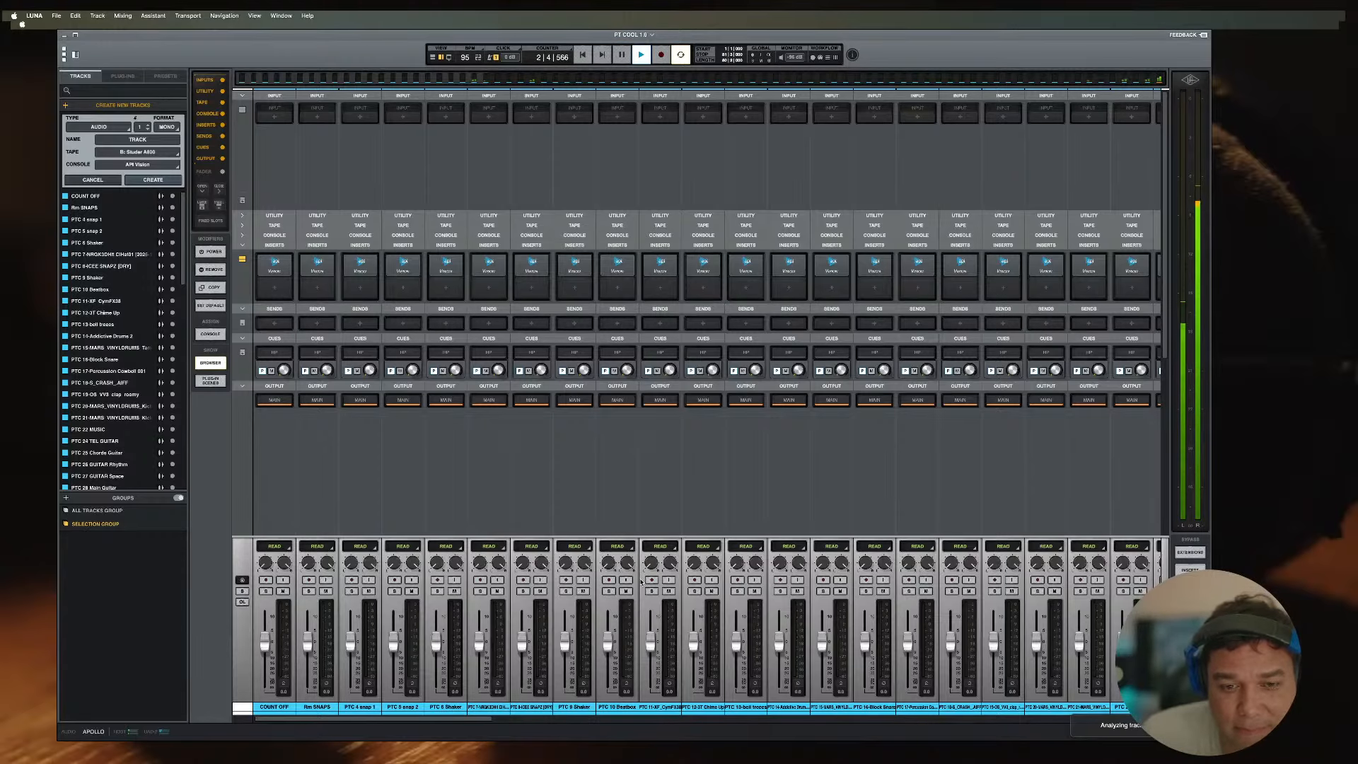
left_click_drag(362, 720, 328, 717)
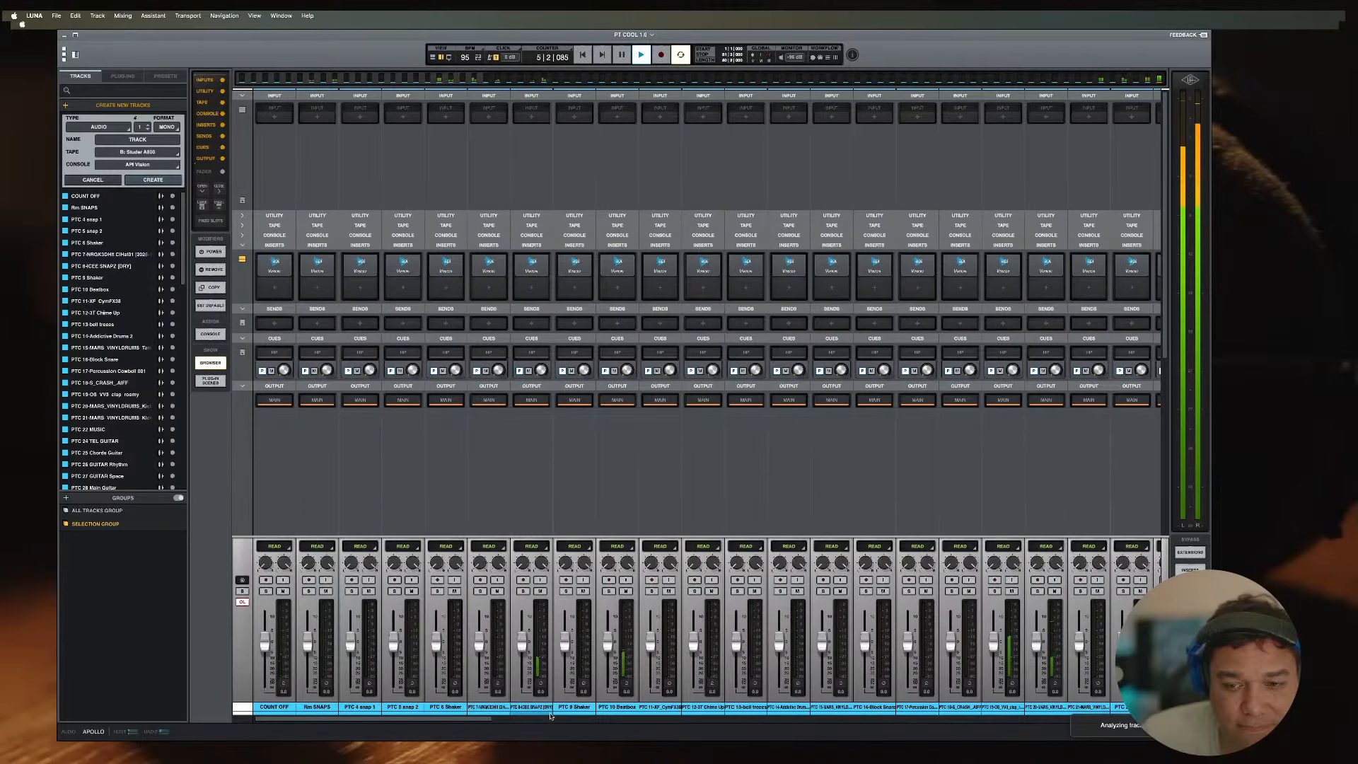
key("space")
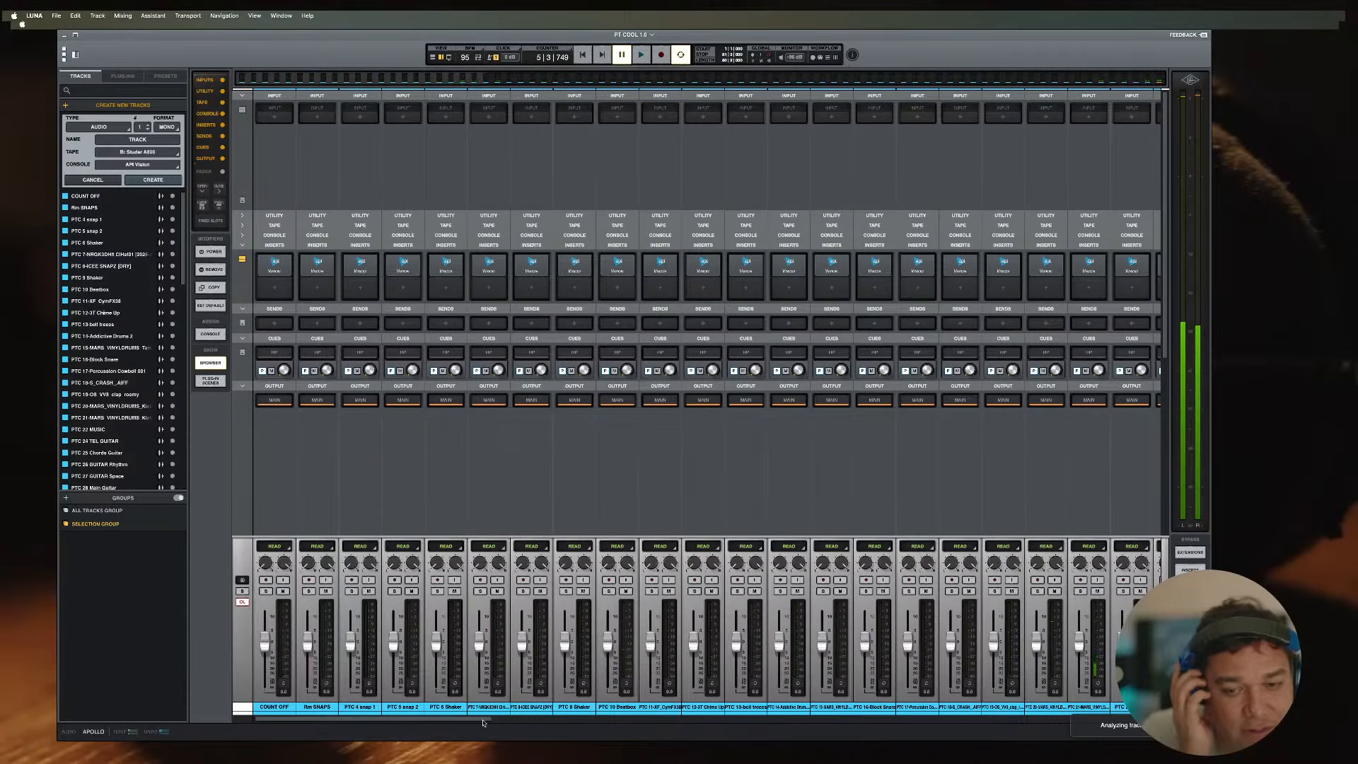
left_click_drag(484, 723, 1153, 718)
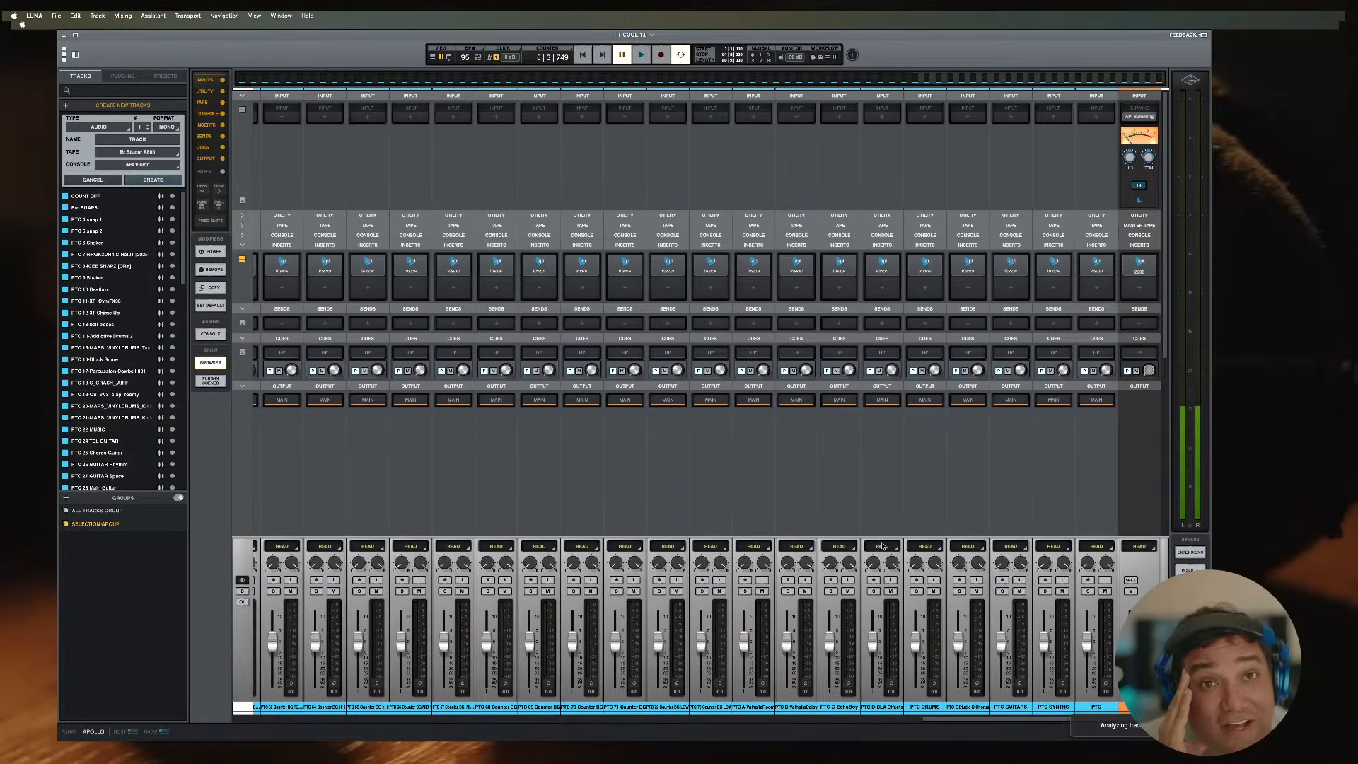
key("super+=")
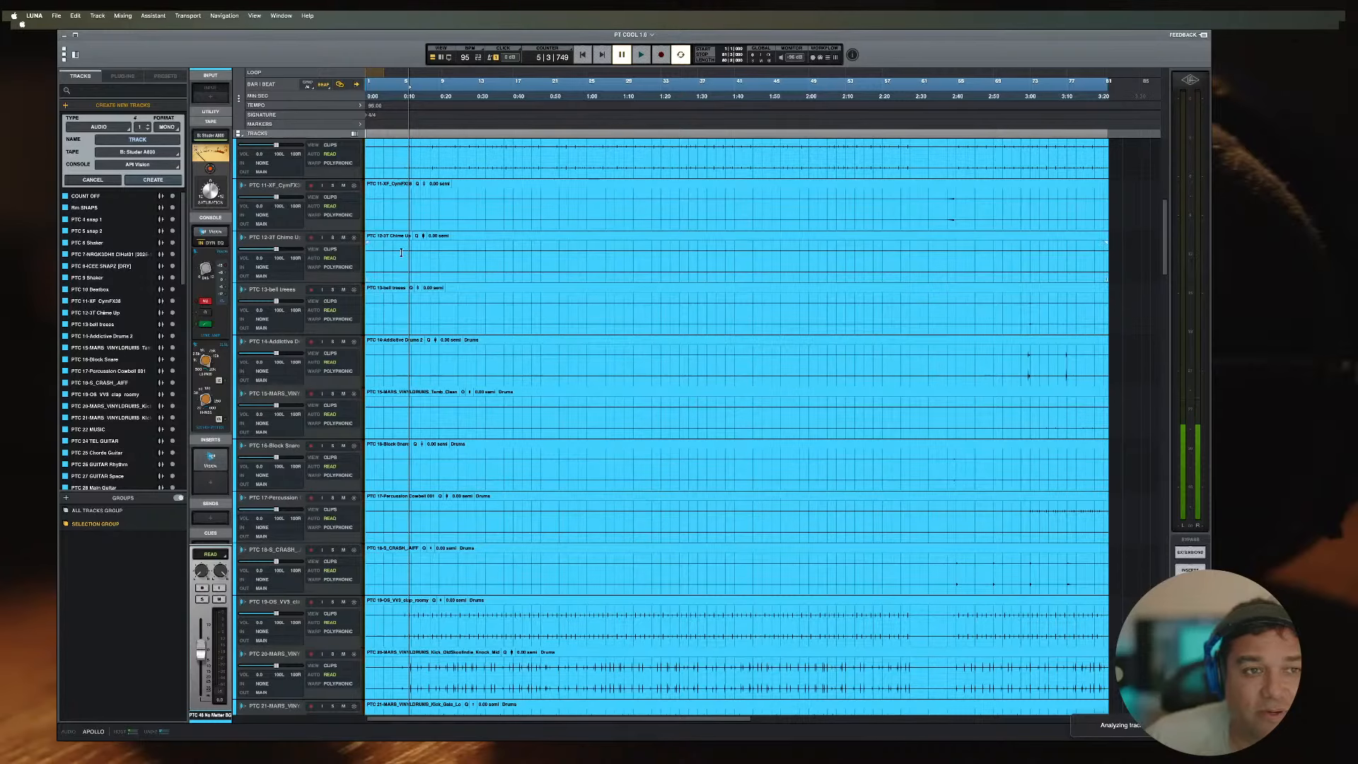
scroll(285, 174, "up", 10)
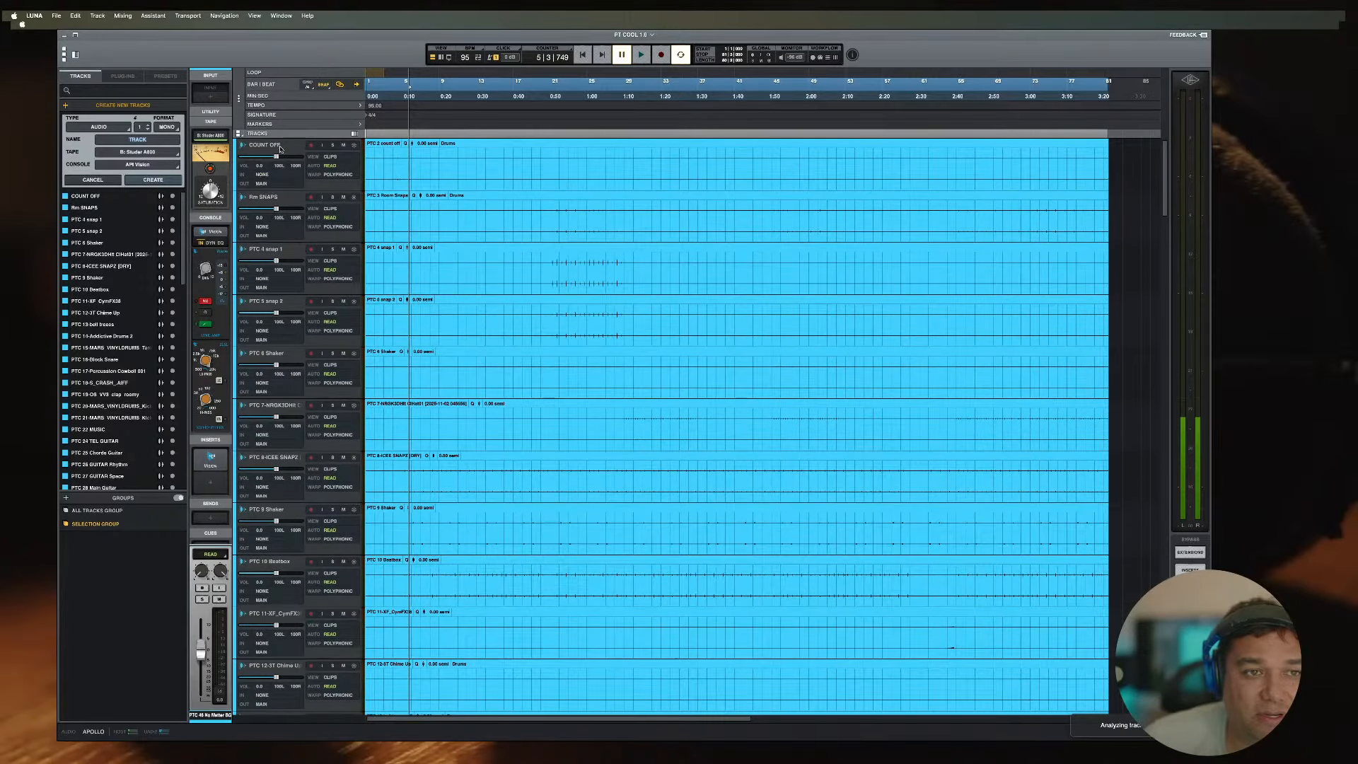
left_click(285, 176)
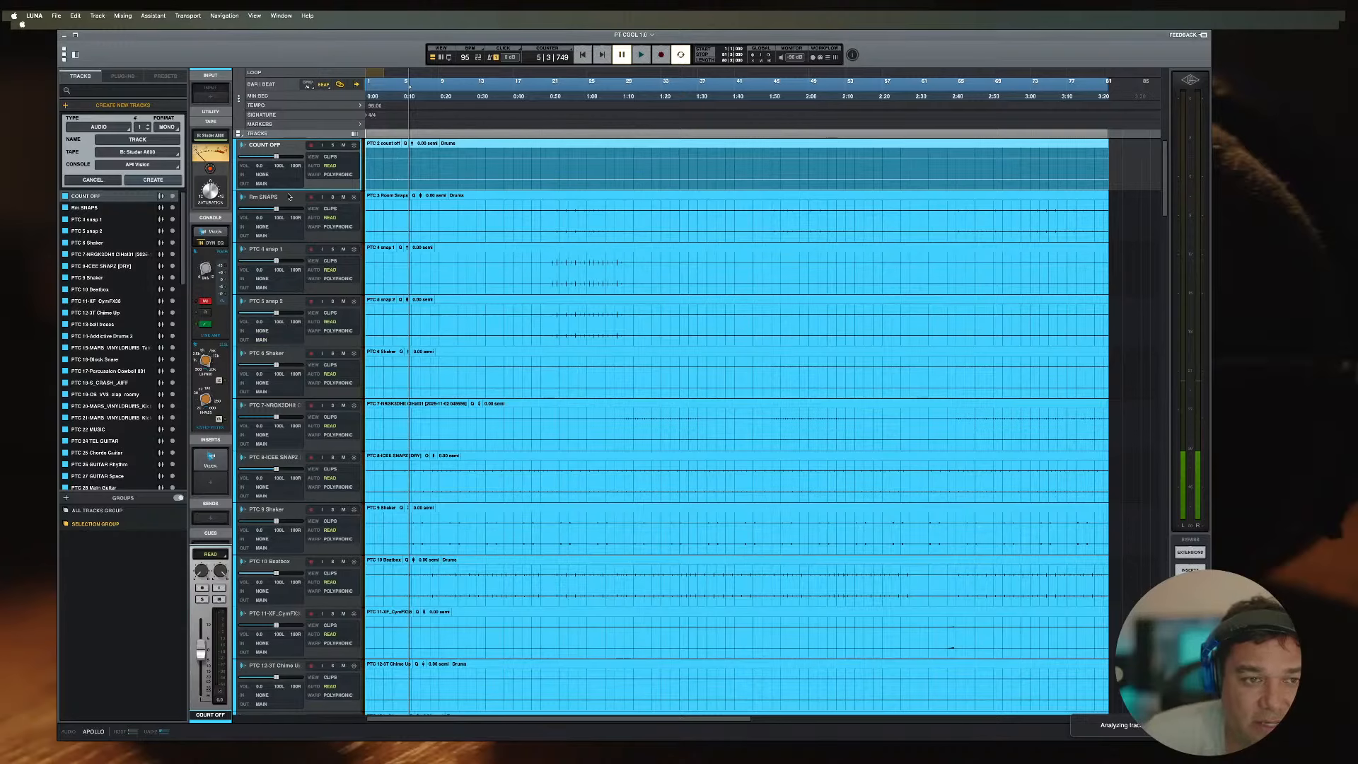
left_click(285, 408, "shift")
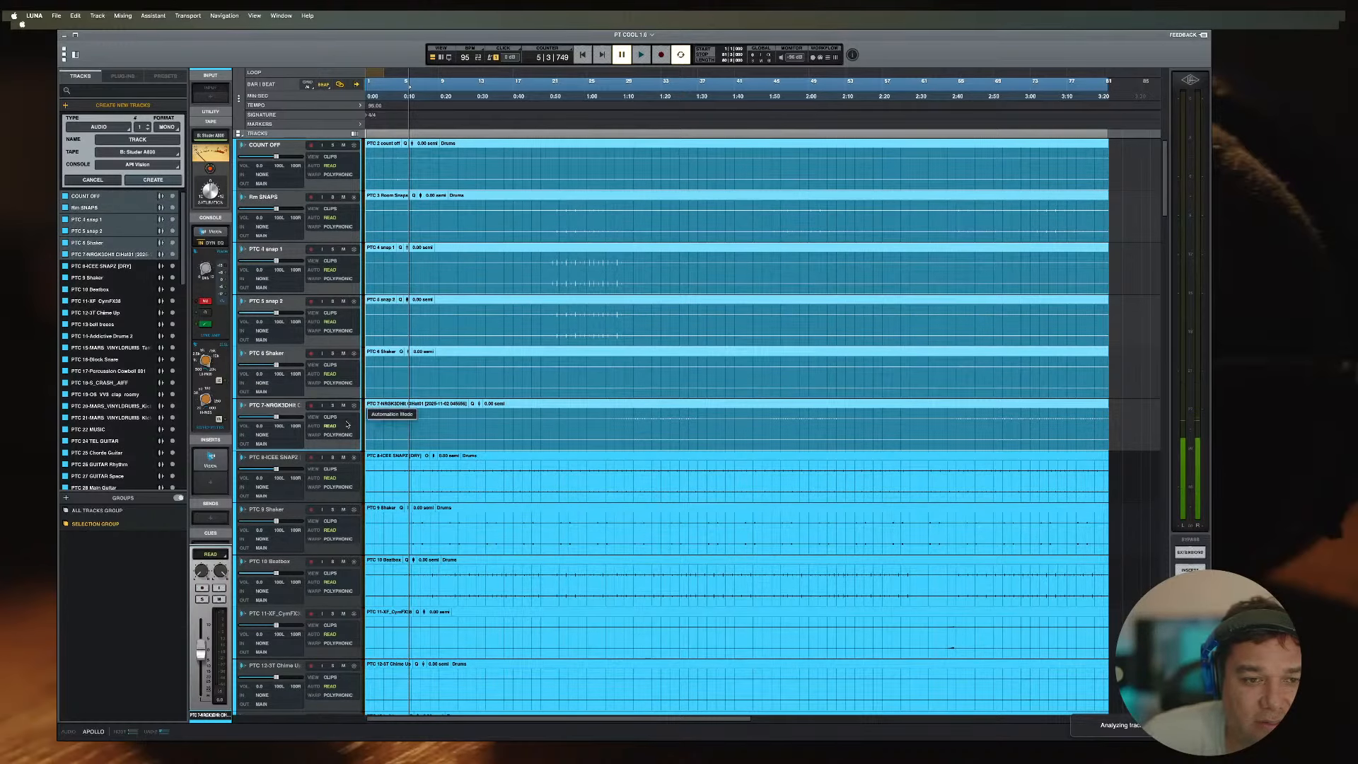
scroll(297, 467, "down", 5)
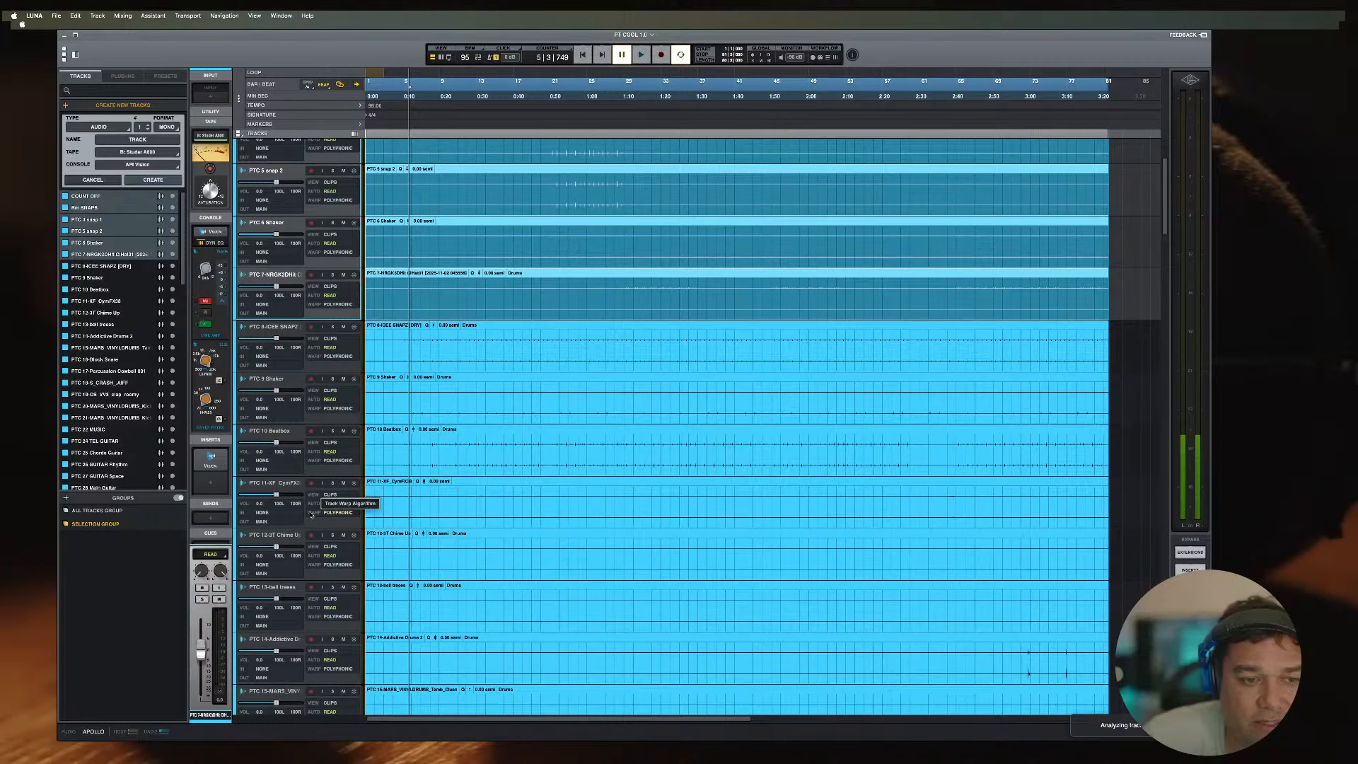
scroll(302, 524, "down", 4)
scroll(302, 549, "down", 3)
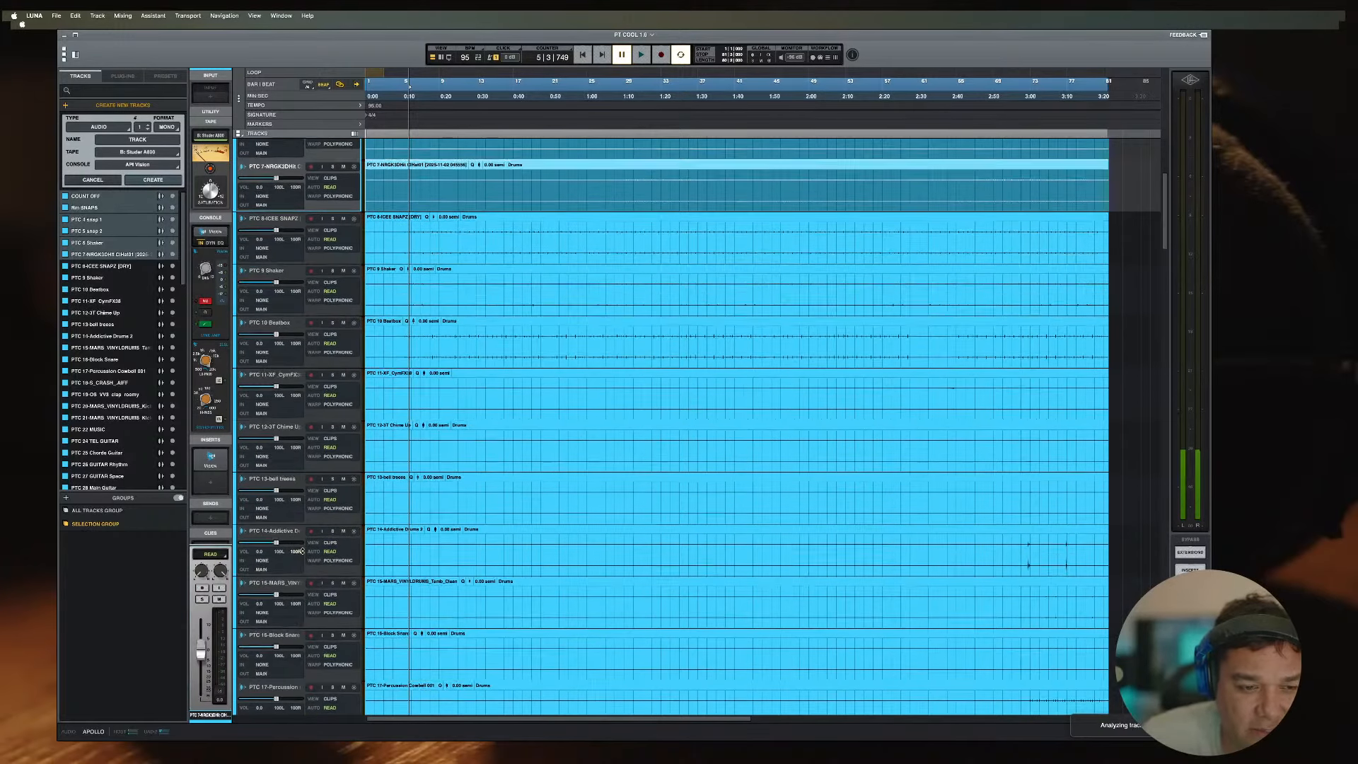
scroll(297, 582, "down", 2)
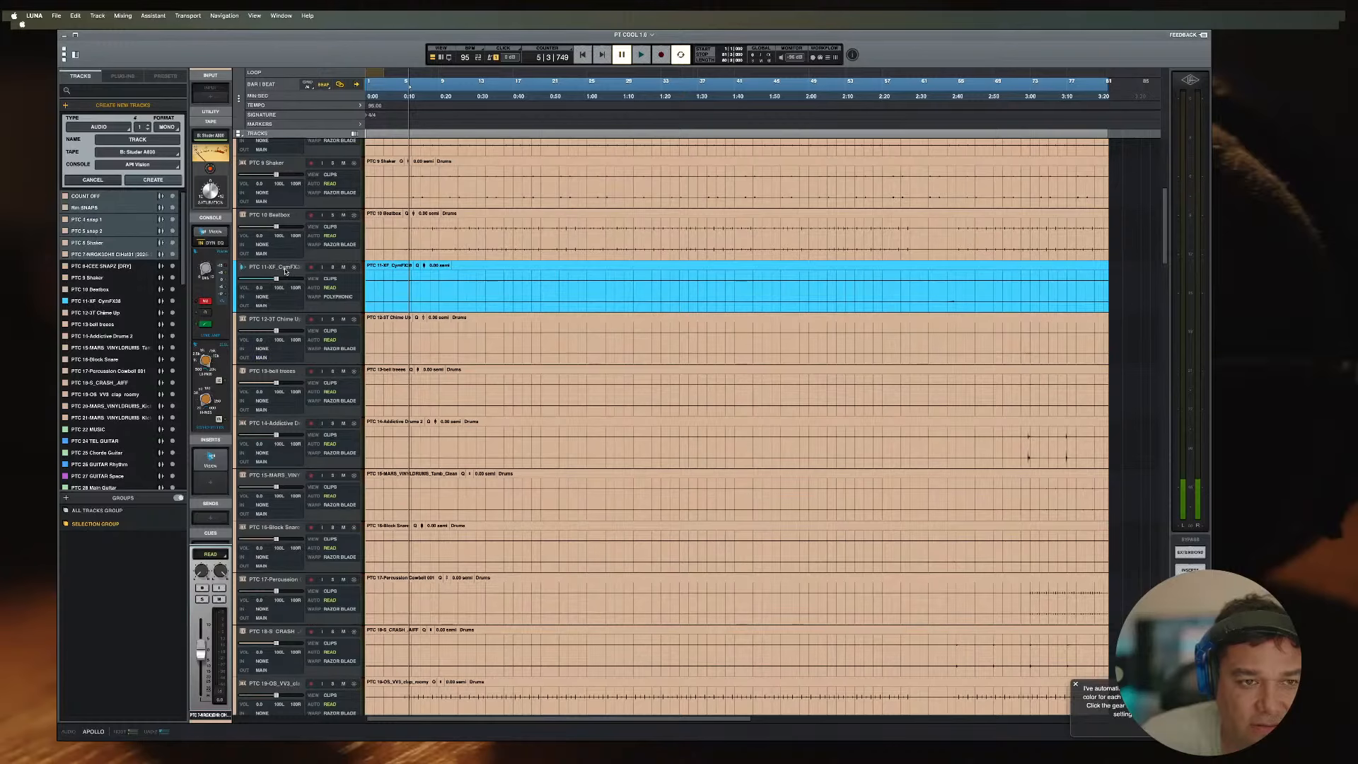
left_click(285, 271)
scroll(360, 418, "down", 10)
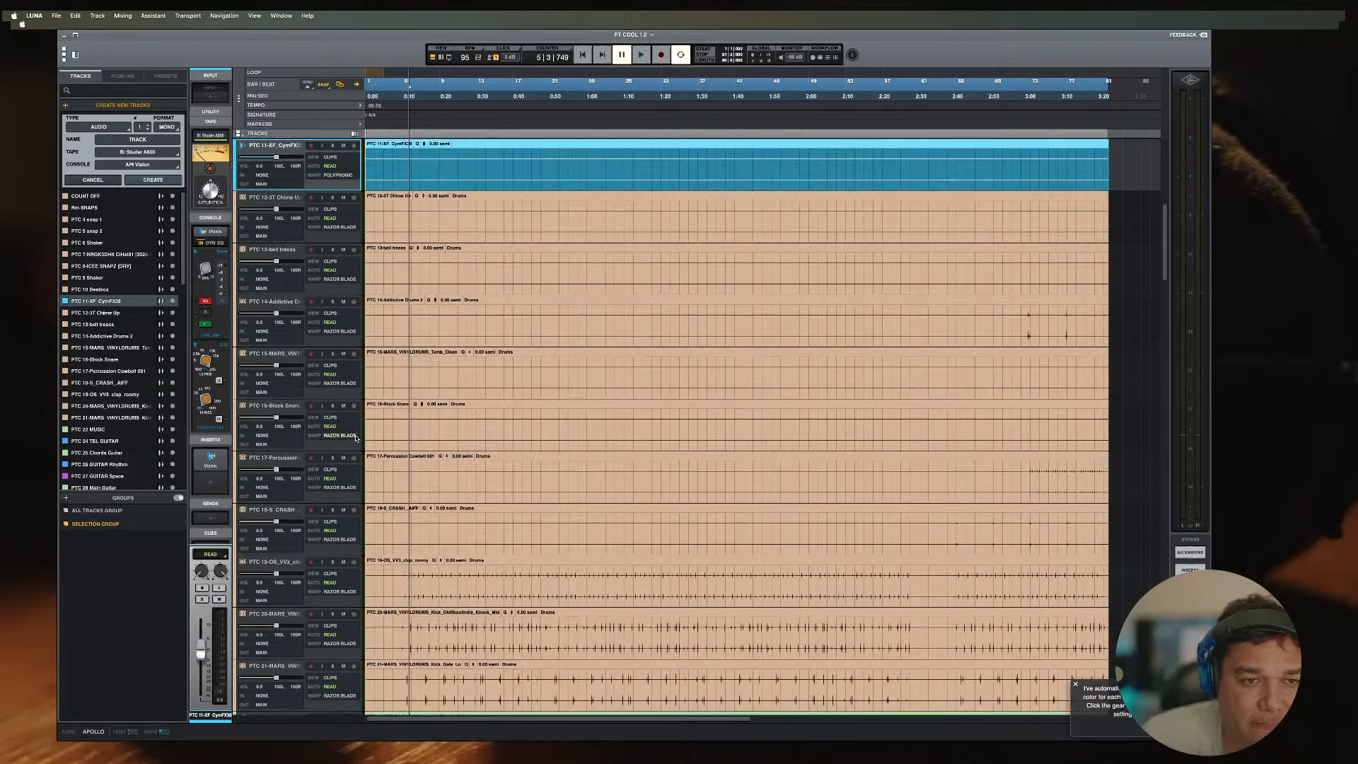
Step: Select the drum and percussion tracks from COUNT OFF through PTC 21 and colour them all blue
scroll(318, 452, "down", 3)
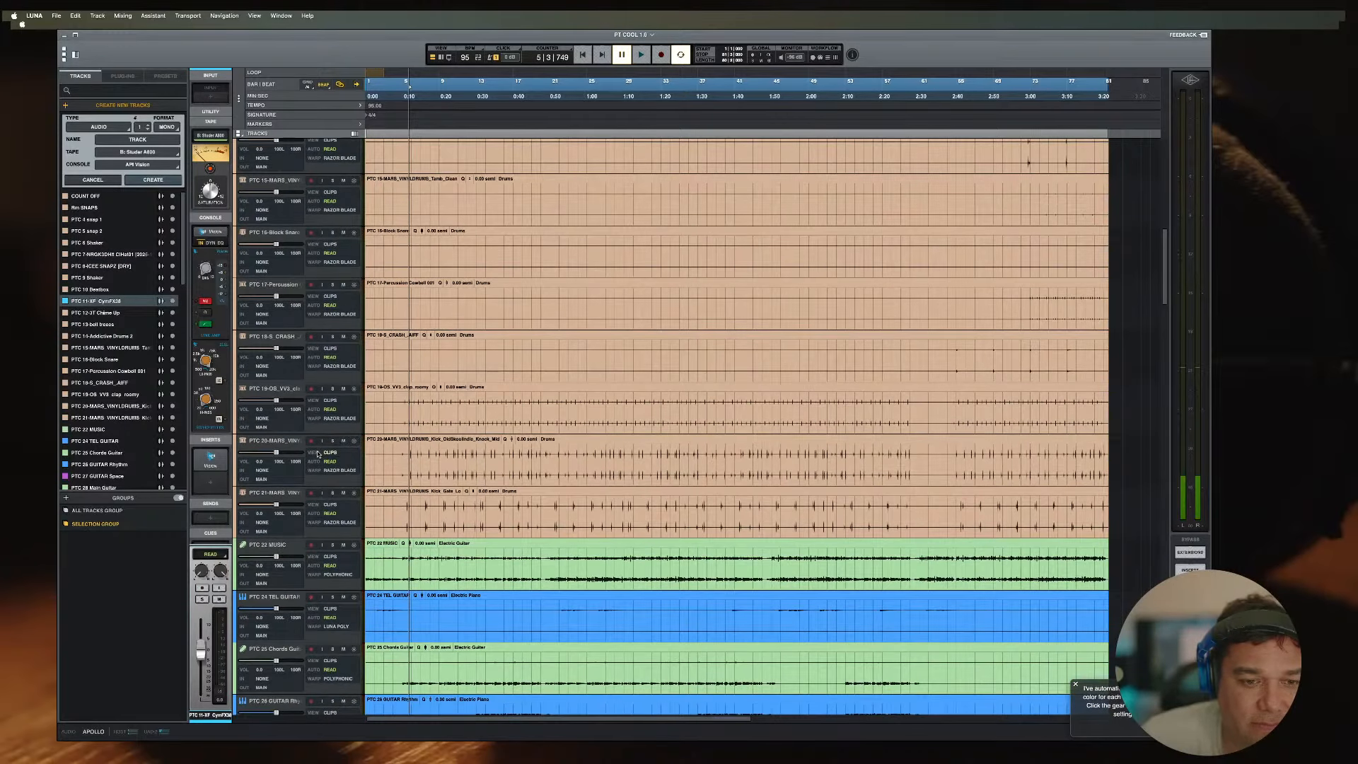
scroll(317, 454, "down", 2)
left_click(290, 447)
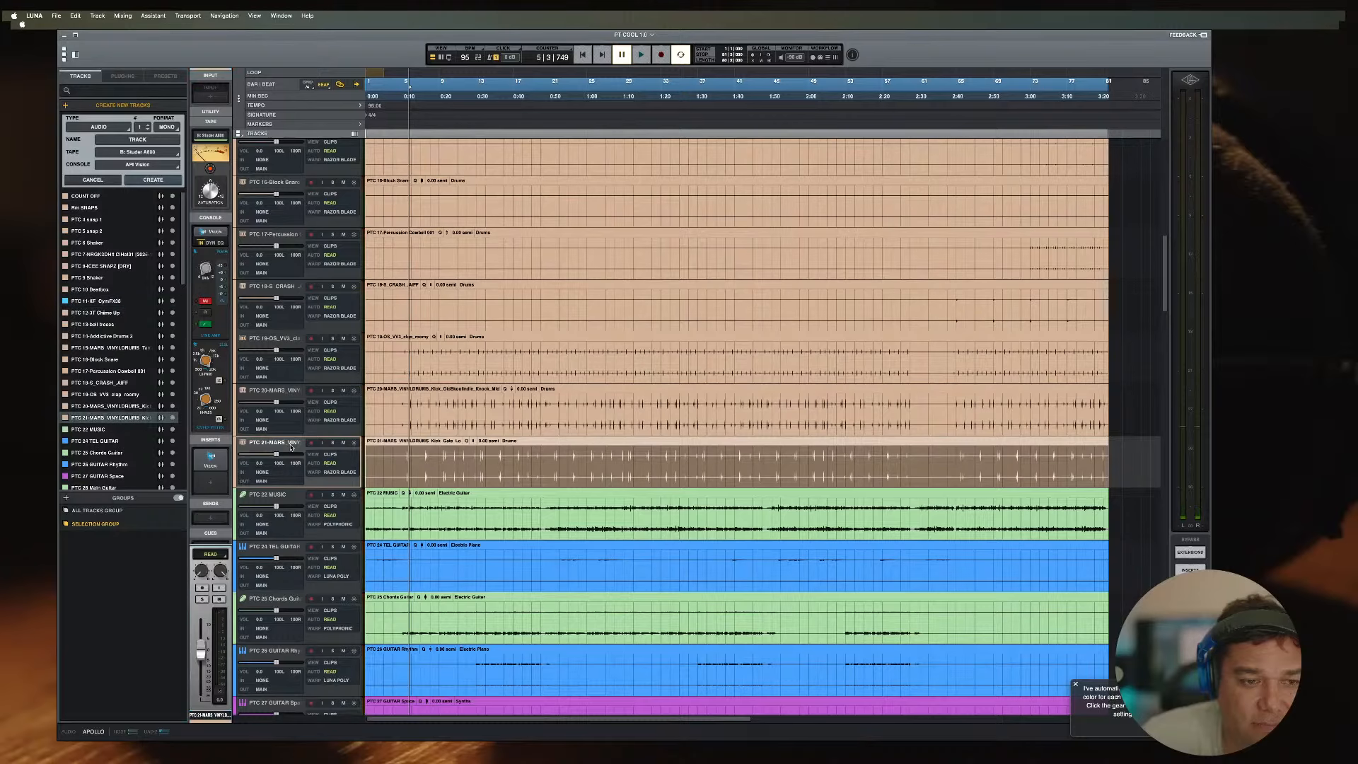
scroll(576, 401, "up", 18)
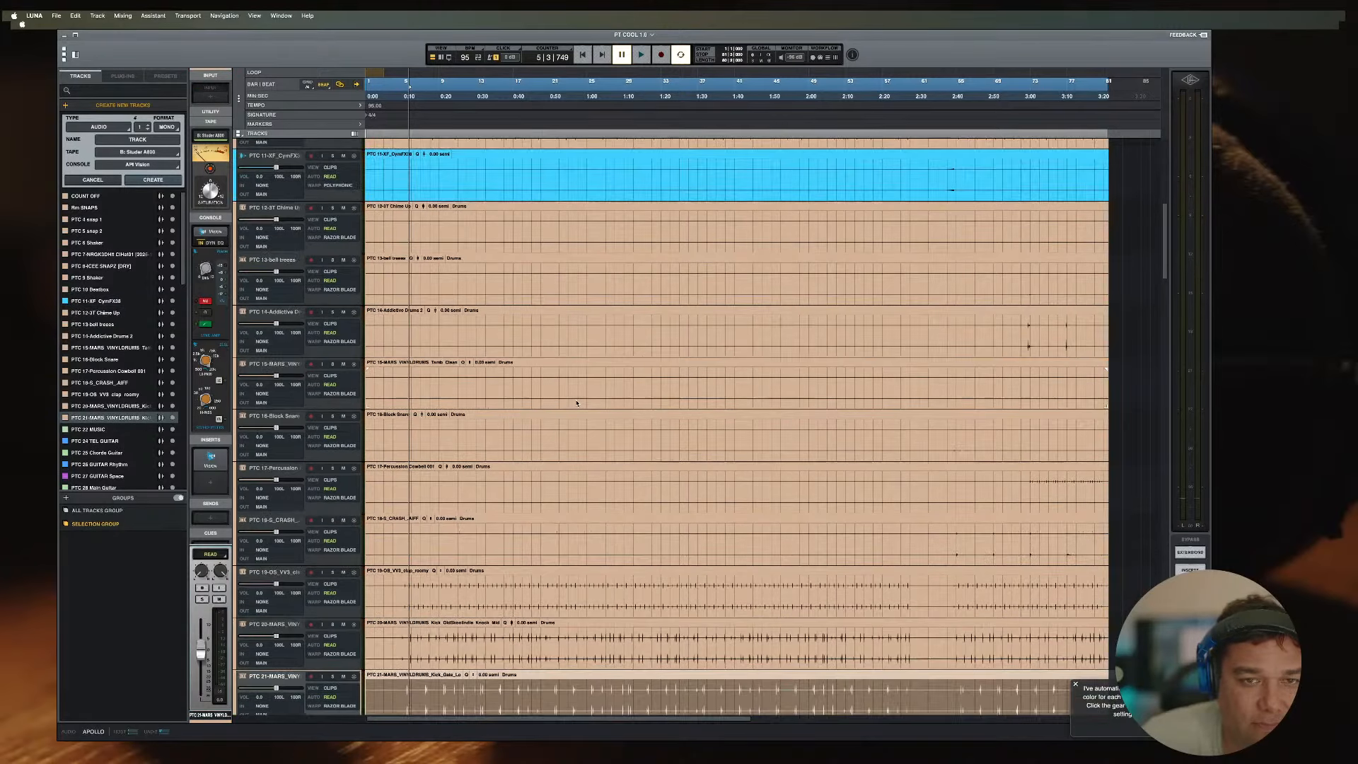
scroll(575, 400, "up", 12)
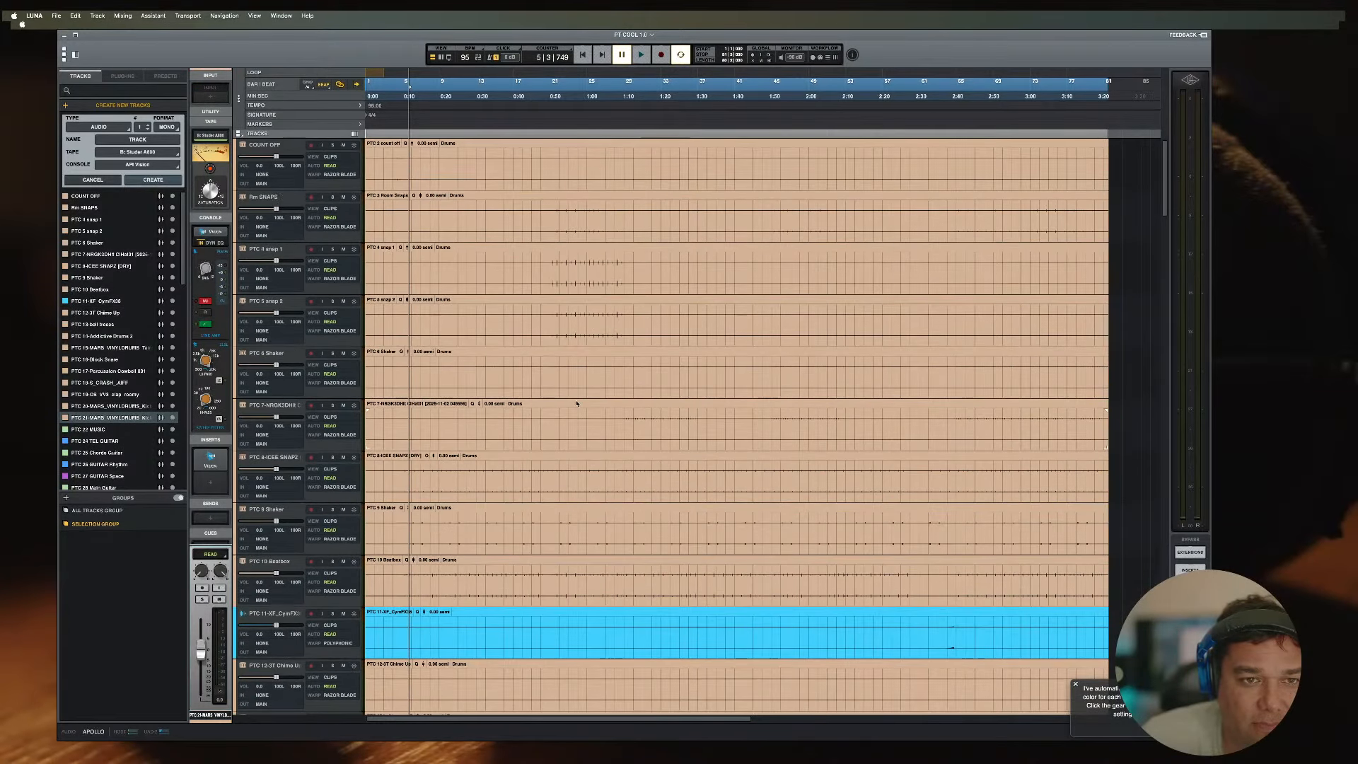
left_click(285, 145, "shift")
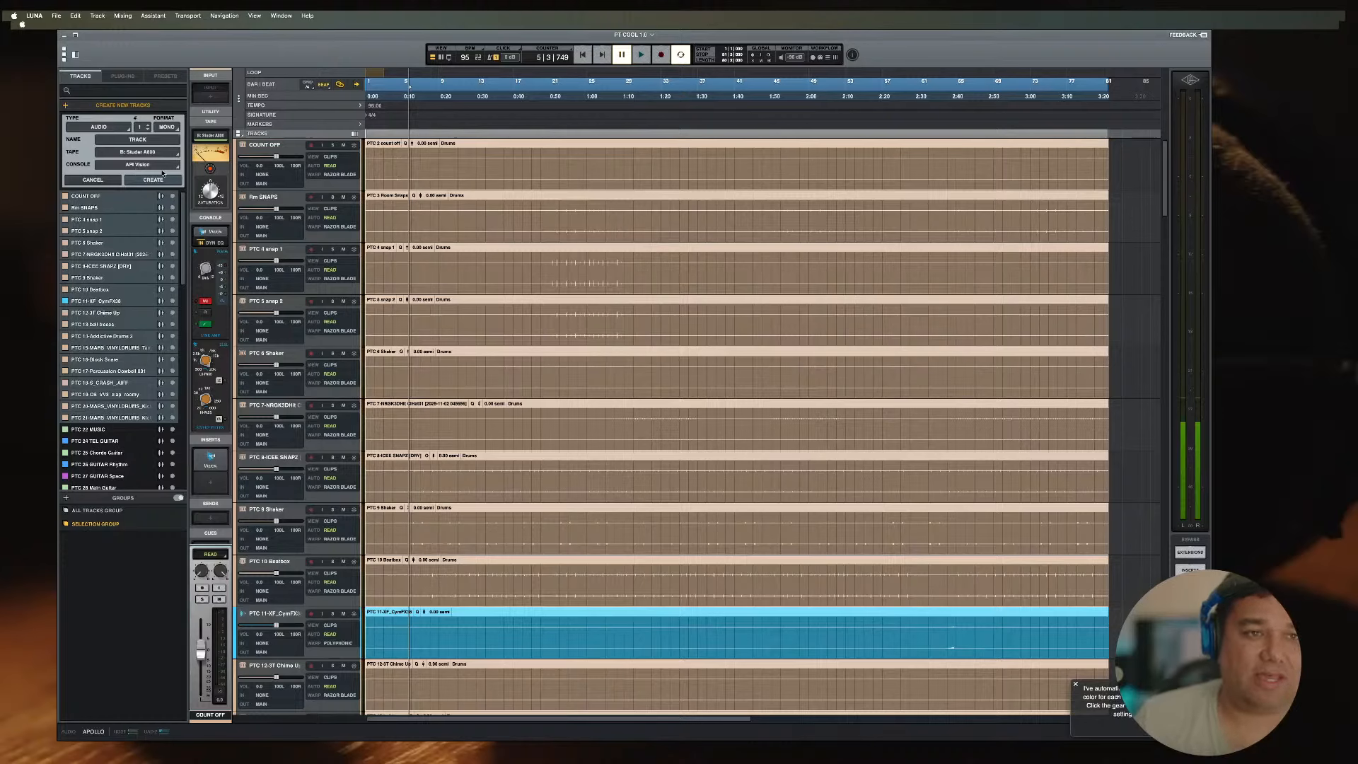
left_click(234, 168)
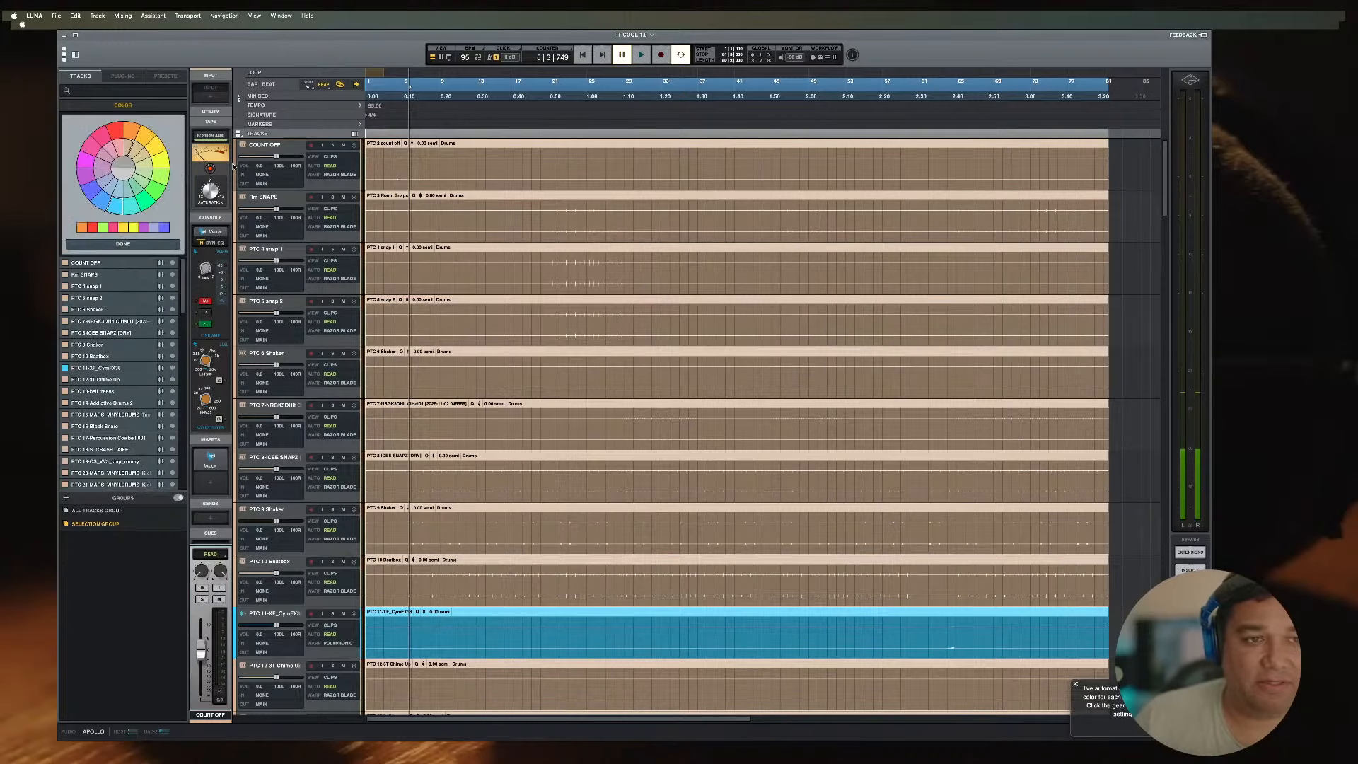
left_click(100, 203)
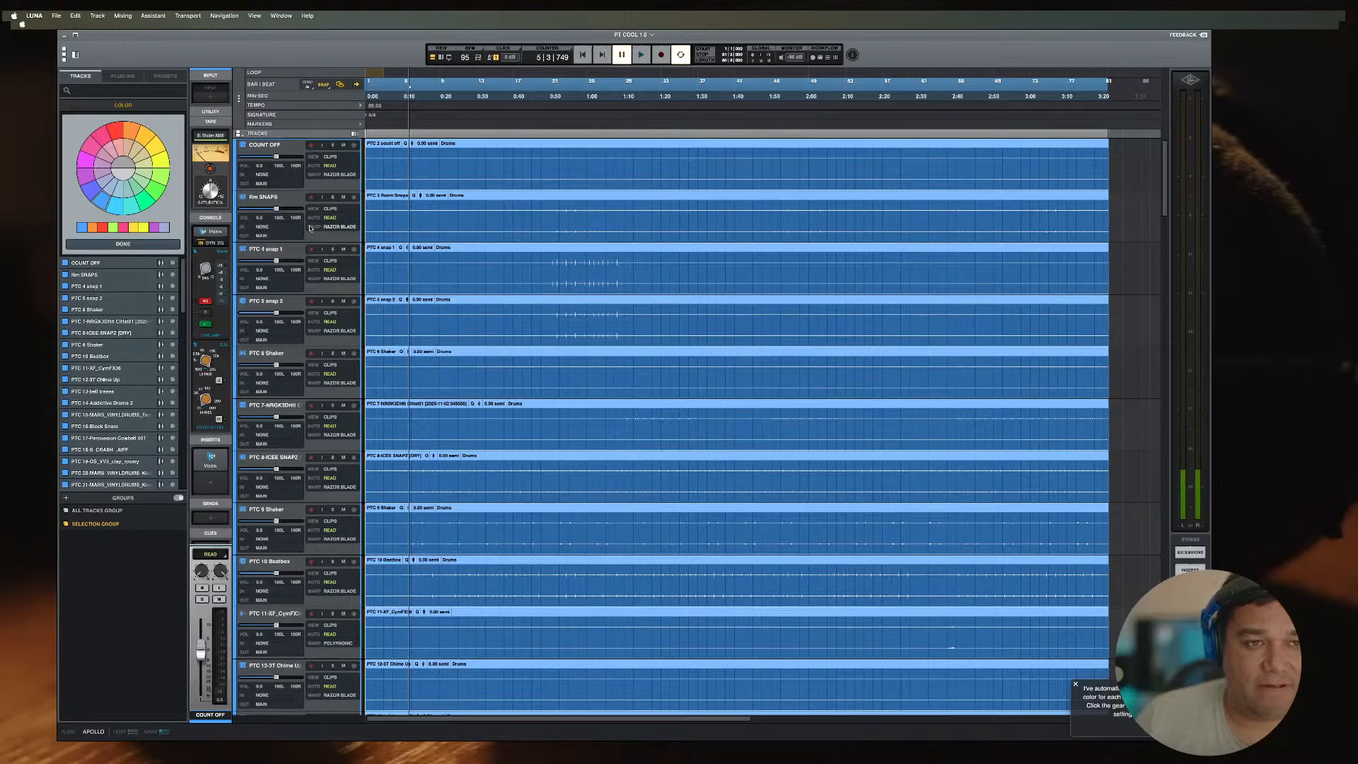
Step: Select the PTC 22 MUSIC track directly below the drum tracks and mute it
scroll(420, 491, "down", 10)
scroll(420, 492, "down", 5)
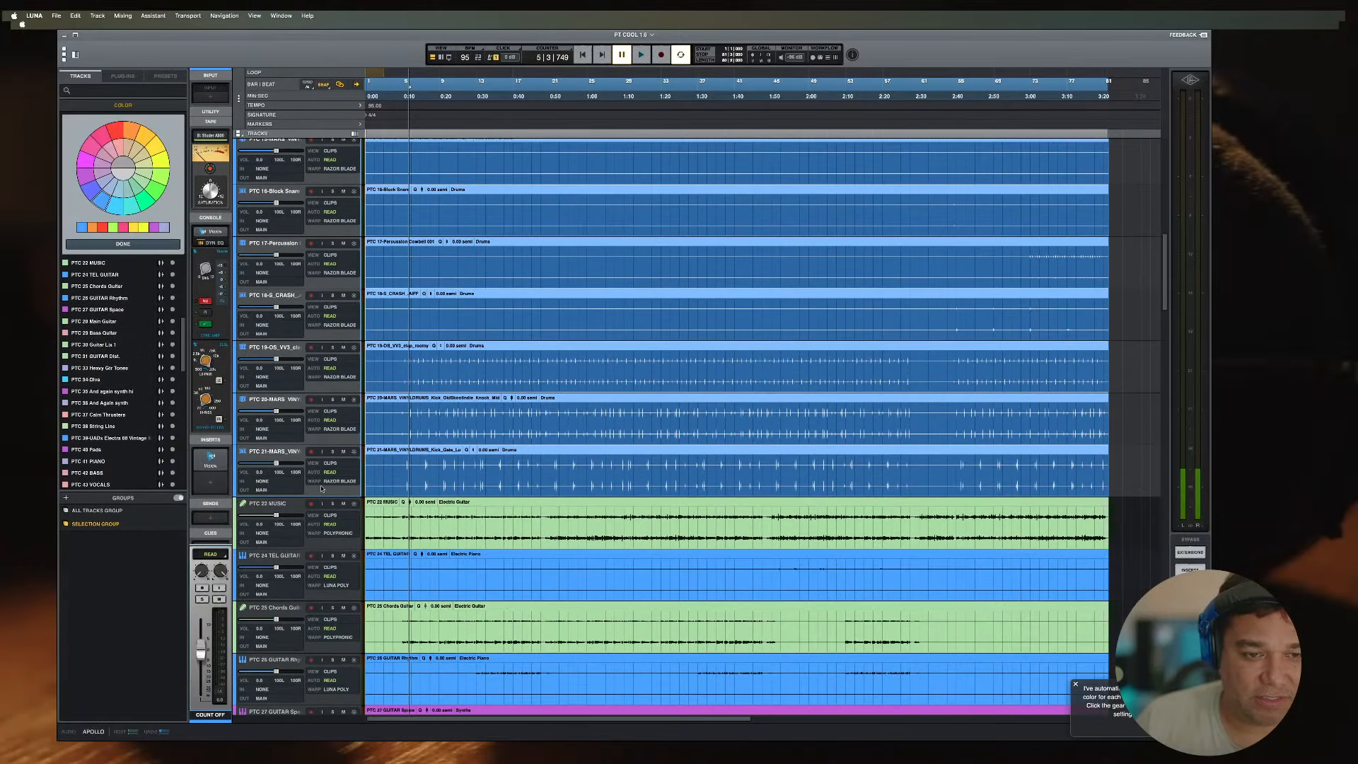
left_click(276, 487)
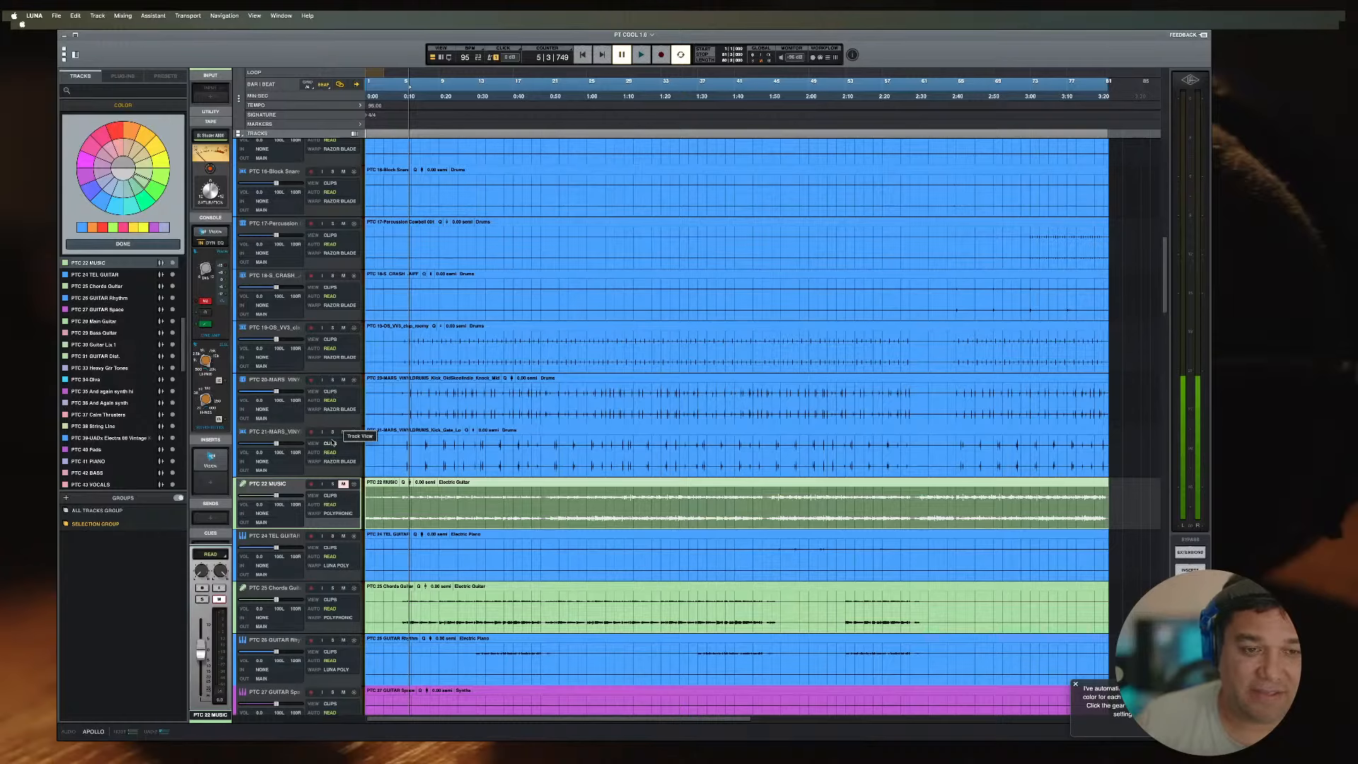
scroll(326, 428, "up", 10)
scroll(326, 428, "down", 10)
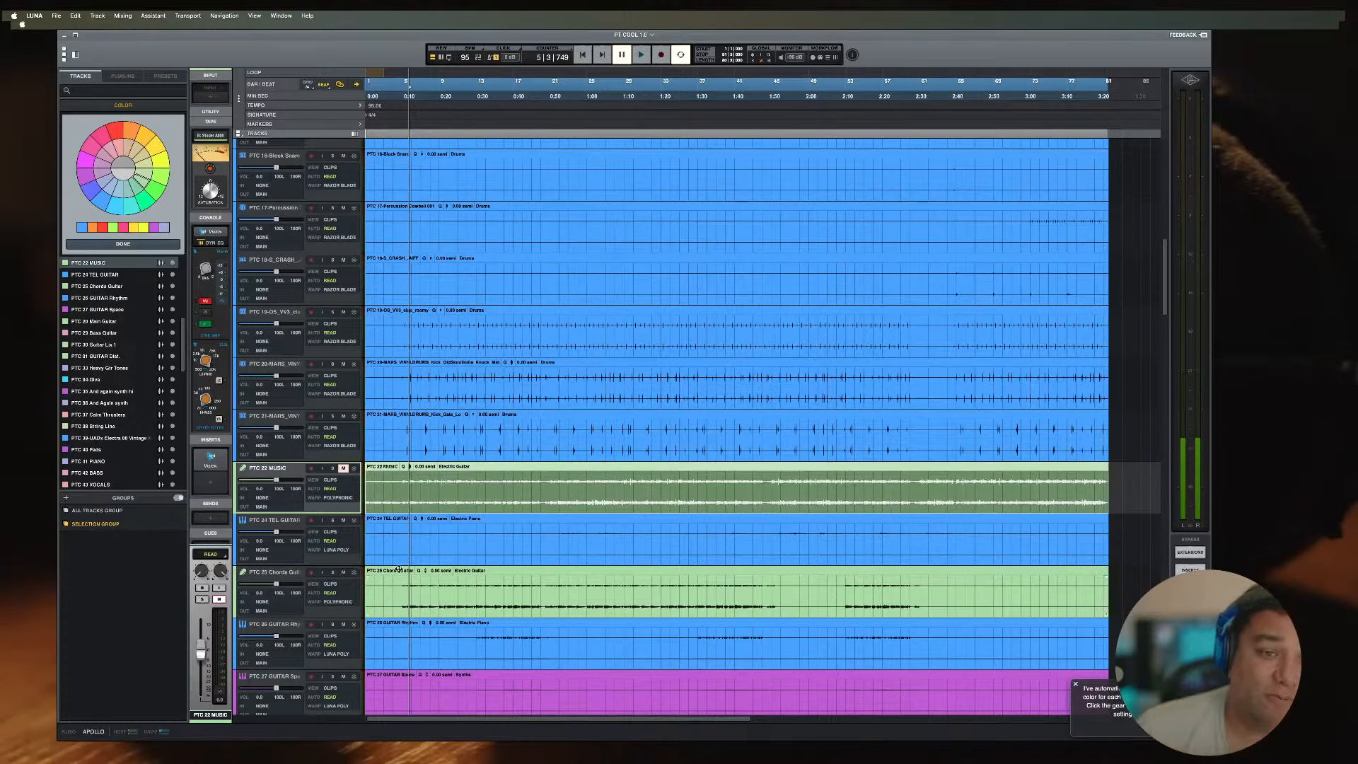
scroll(388, 539, "up", 10)
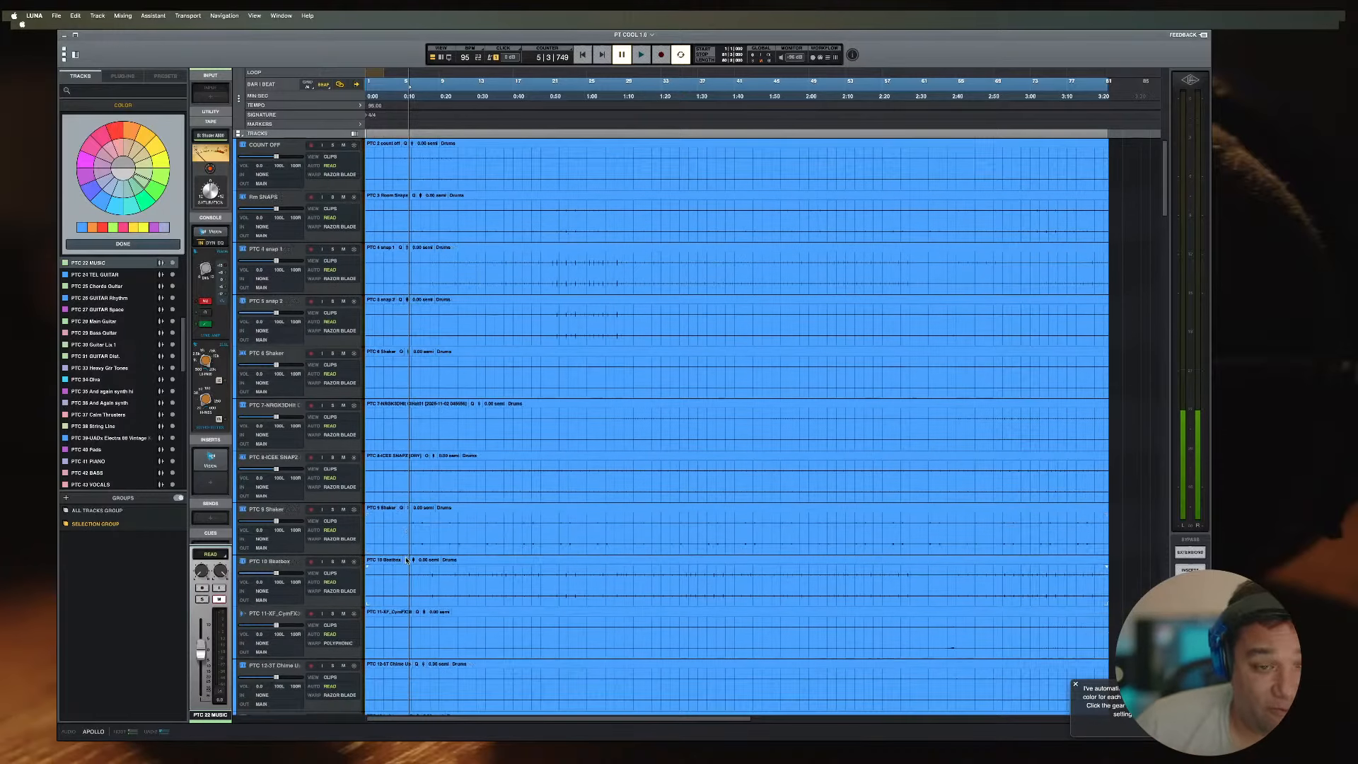
left_click(287, 147)
scroll(366, 539, "down", 8)
scroll(366, 539, "down", 7)
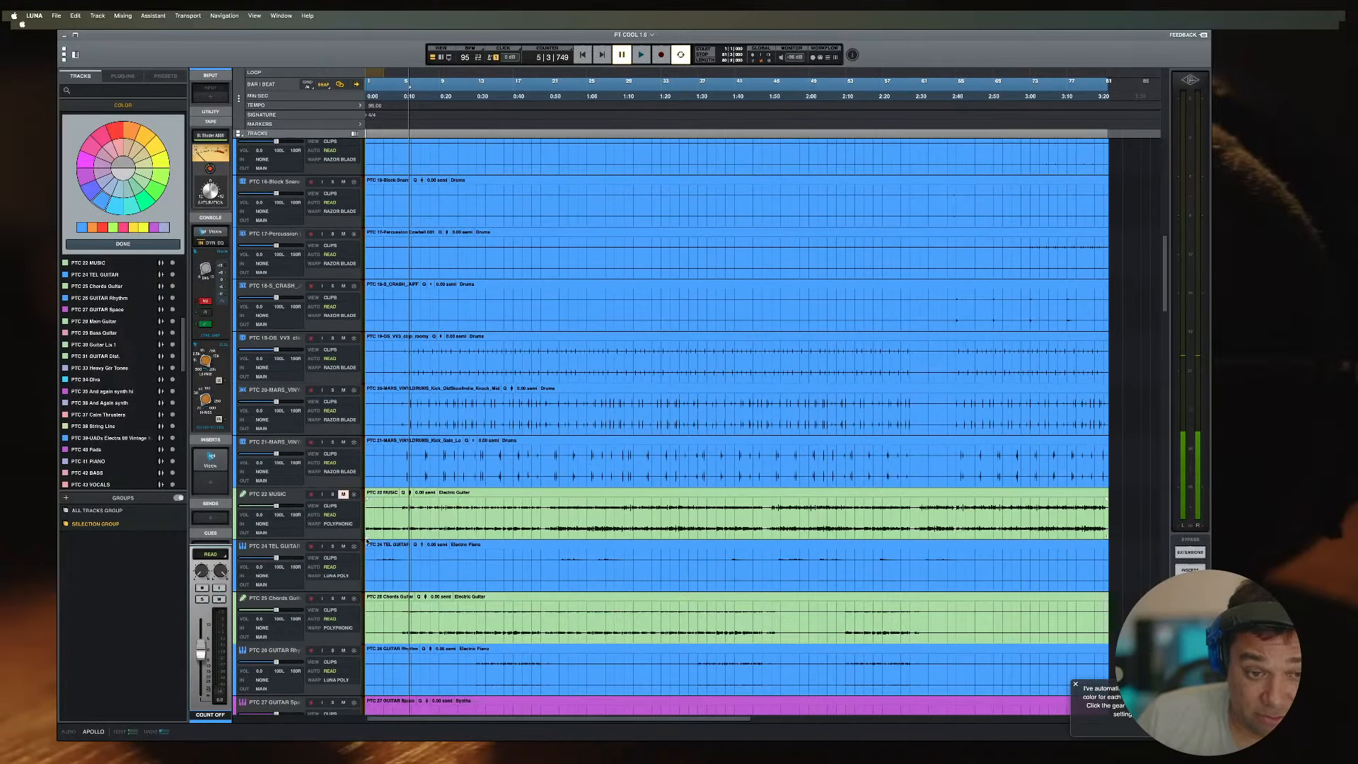
left_click(279, 350)
left_click(280, 371)
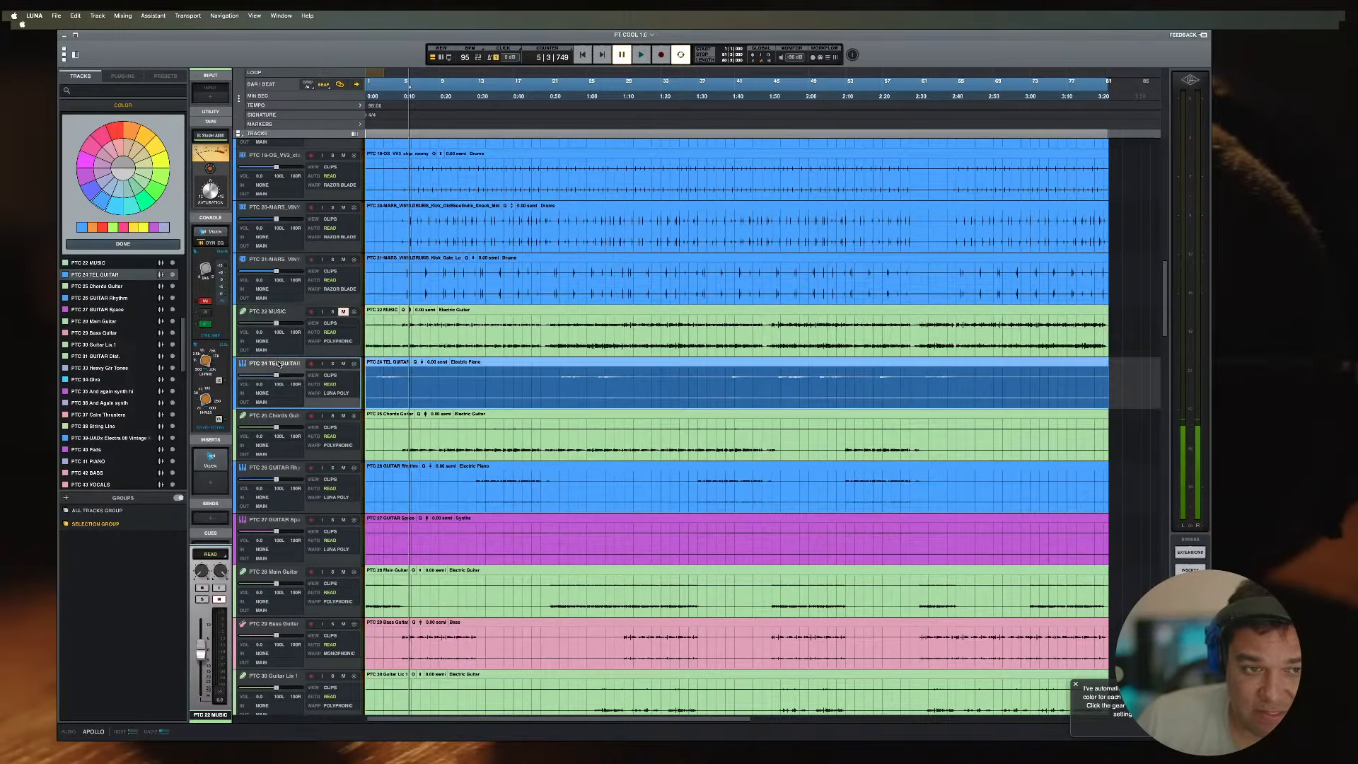
left_click(281, 418)
Step: Select every track from PTC 22 MUSIC through the final PTC track above MAIN and mute them all
left_click(280, 329)
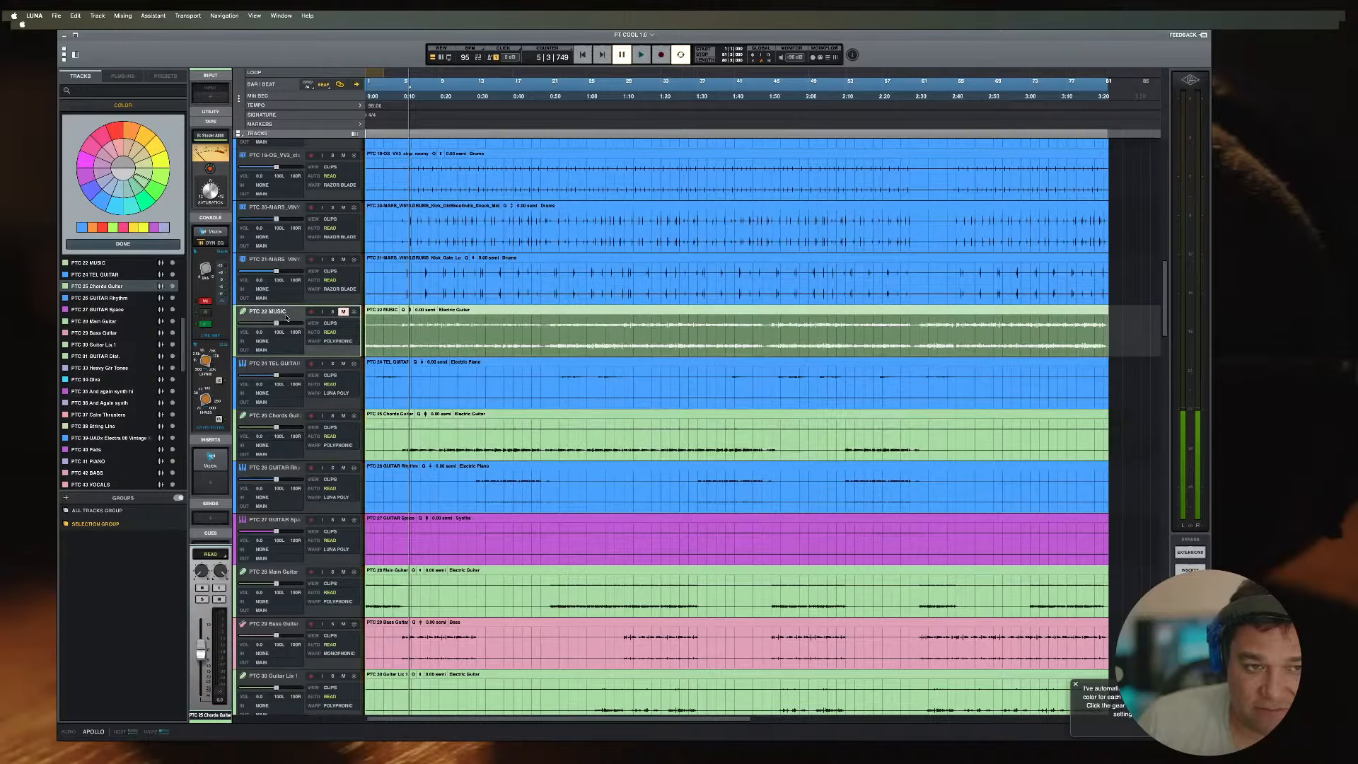
scroll(302, 550, "down", 3)
scroll(303, 550, "down", 3)
scroll(304, 495, "up", 9)
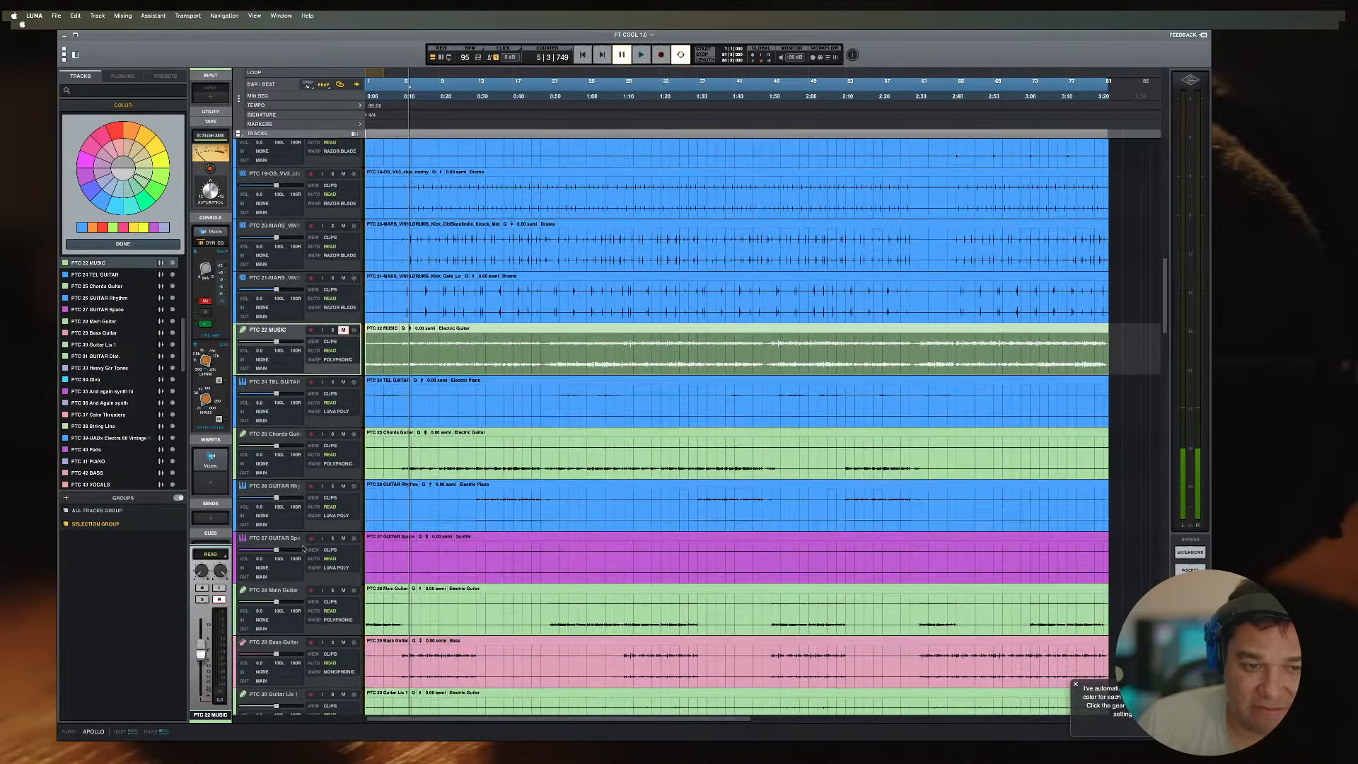
scroll(297, 483, "down", 20)
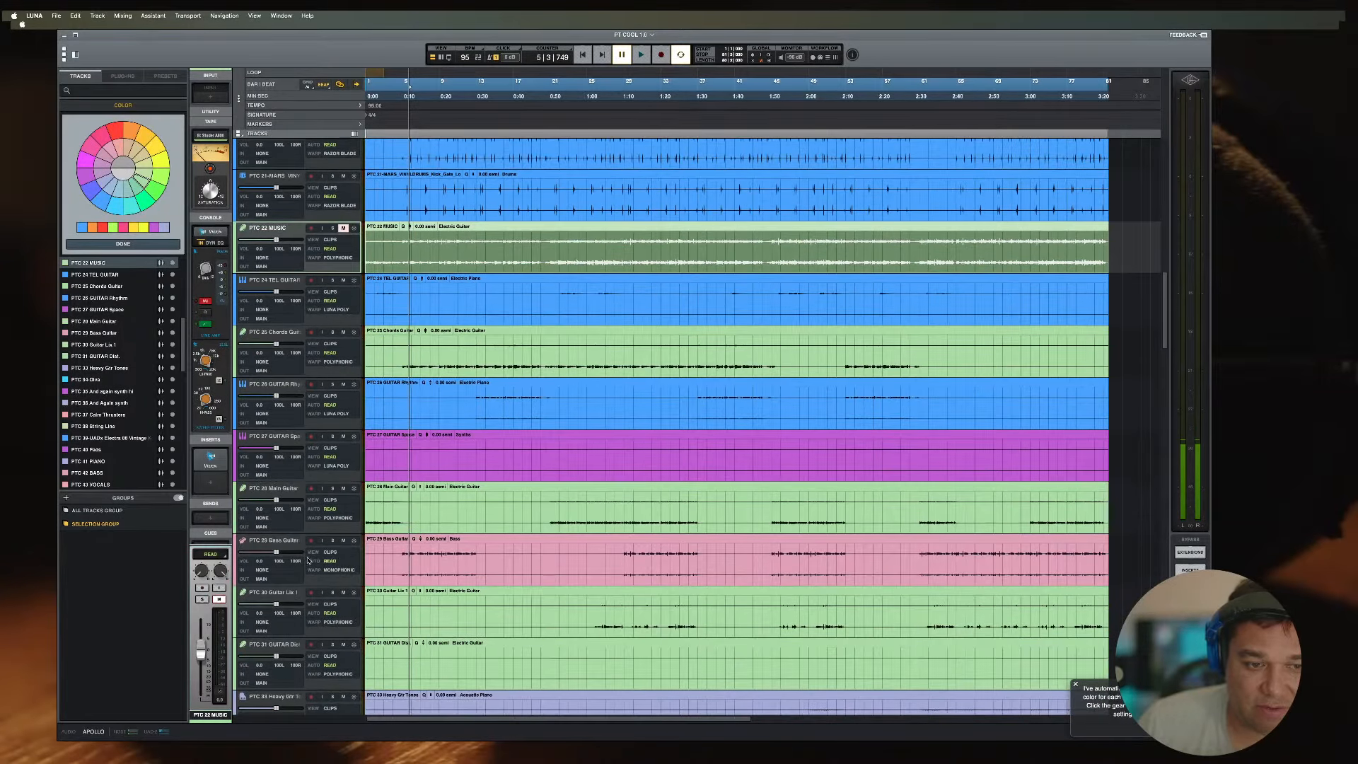
scroll(307, 545, "down", 15)
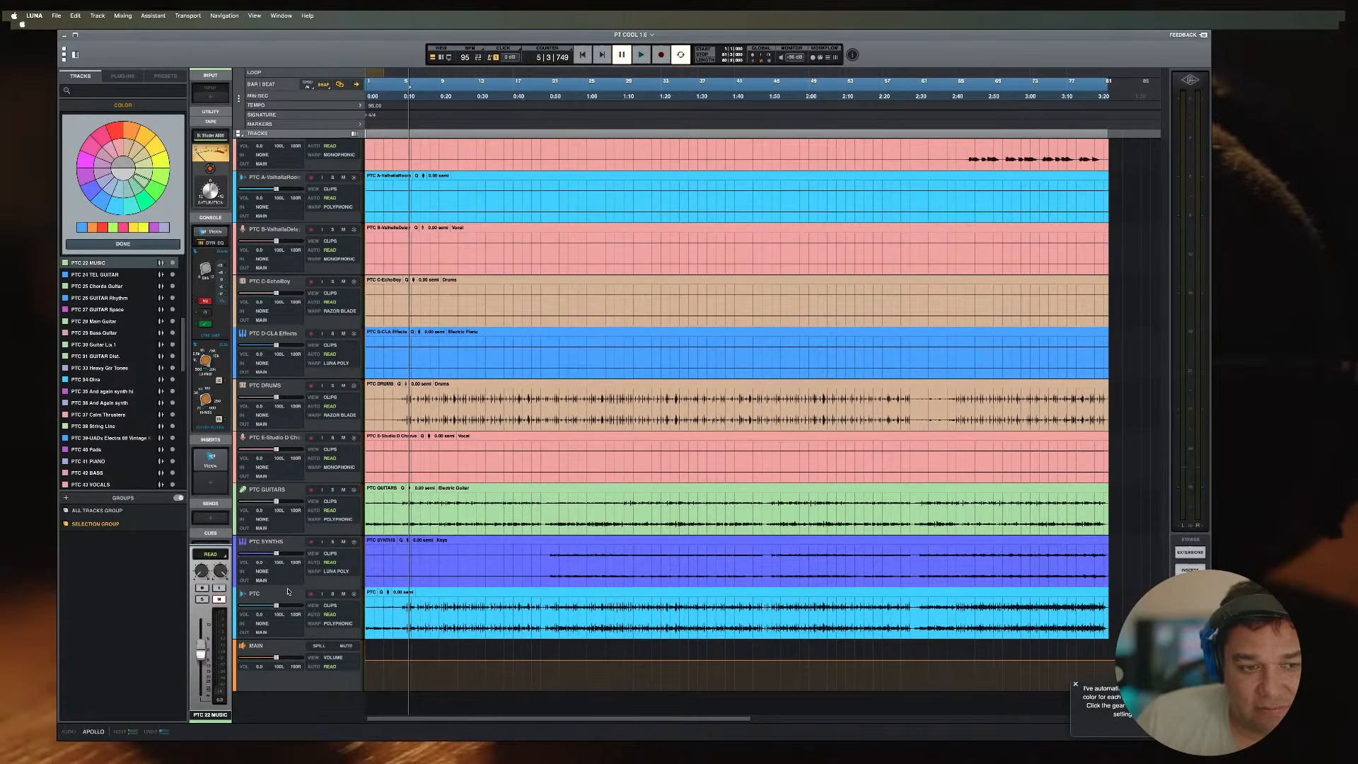
left_click(288, 598, "shift")
left_click(344, 594)
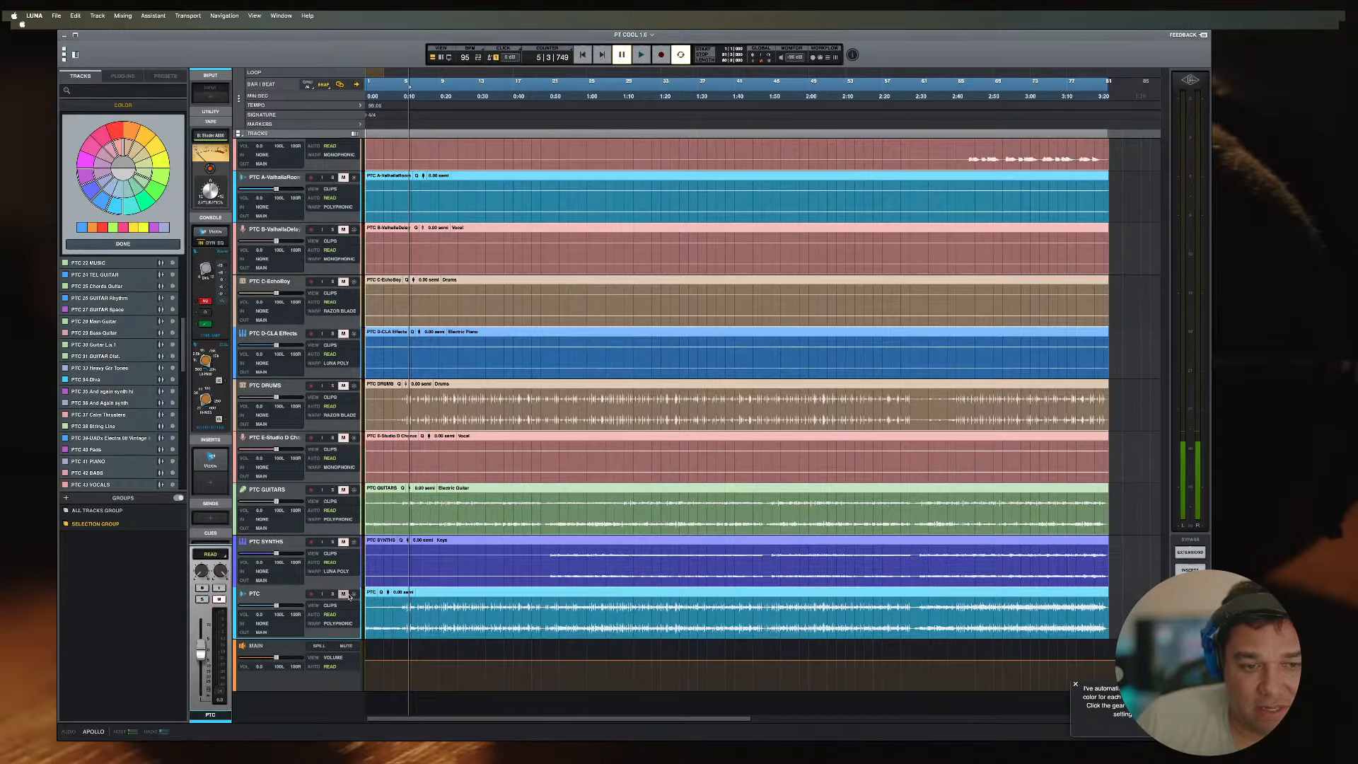
Step: Return to the start of the track list and select the blue drum tracks from COUNT OFF through PTC 21
scroll(499, 516, "up", 5)
scroll(499, 516, "up", 20)
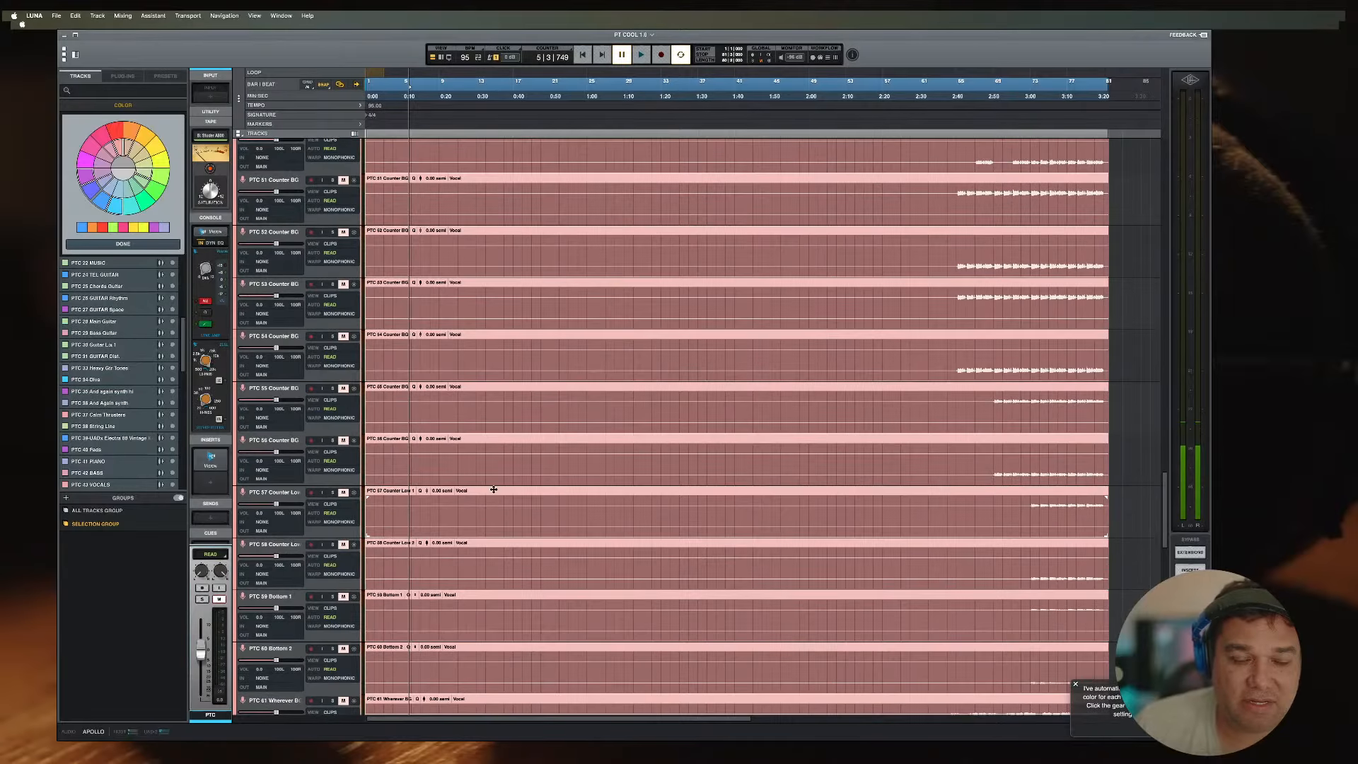
scroll(482, 468, "up", 5)
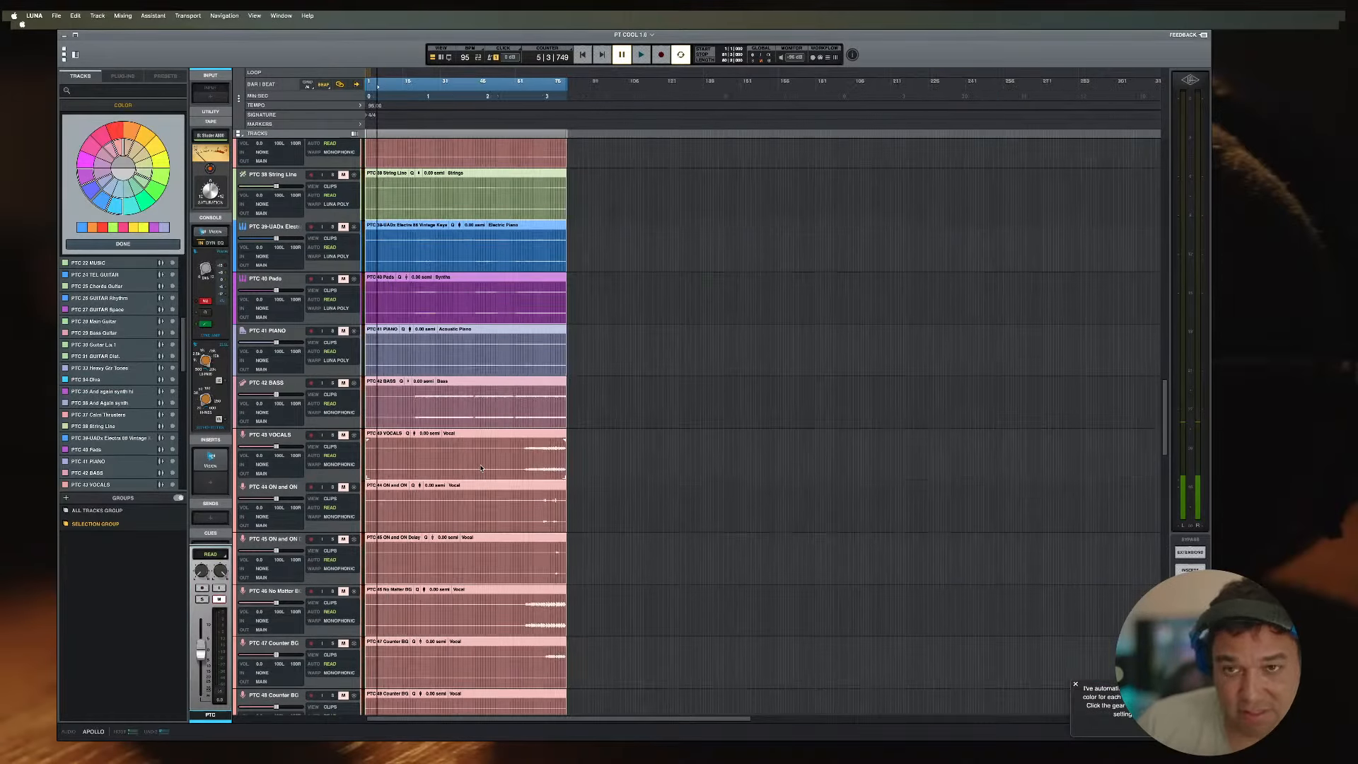
scroll(481, 469, "up", 20)
scroll(482, 473, "up", 8)
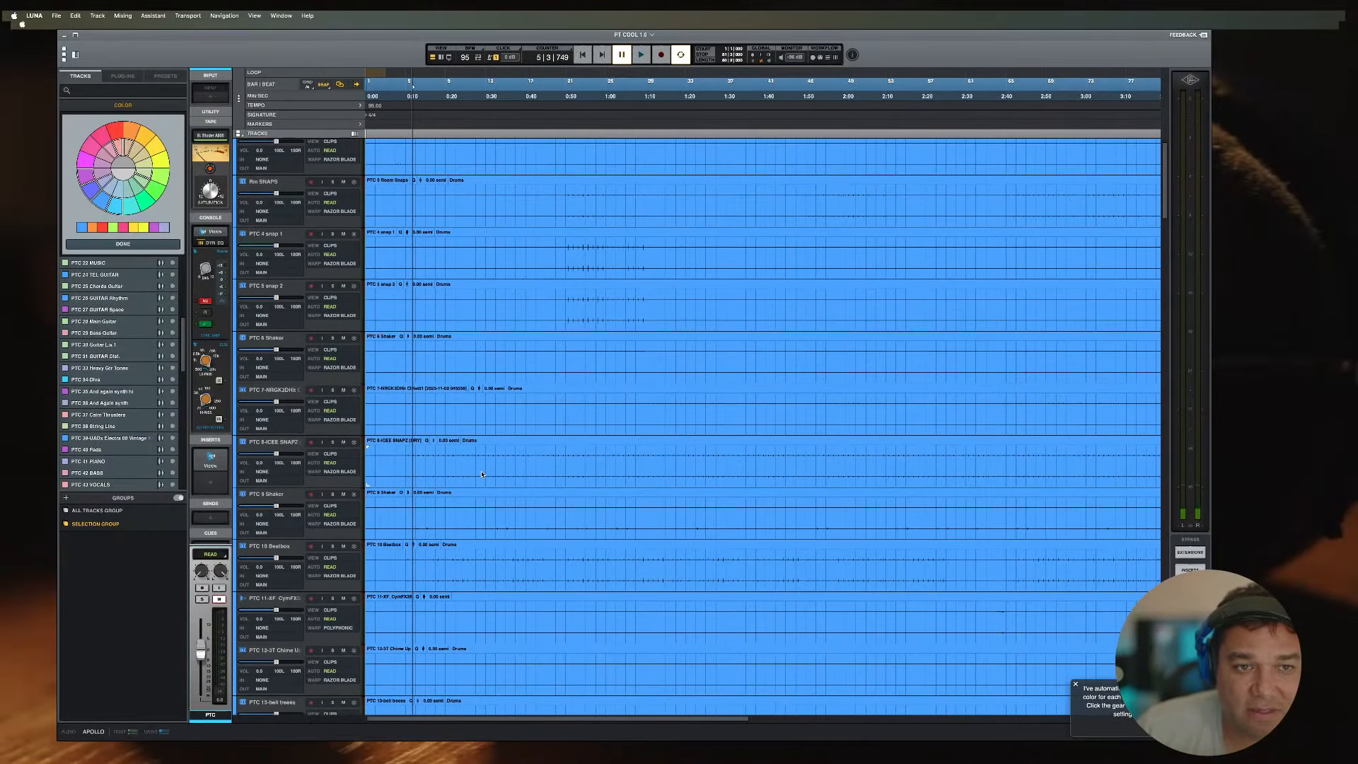
left_click(273, 148)
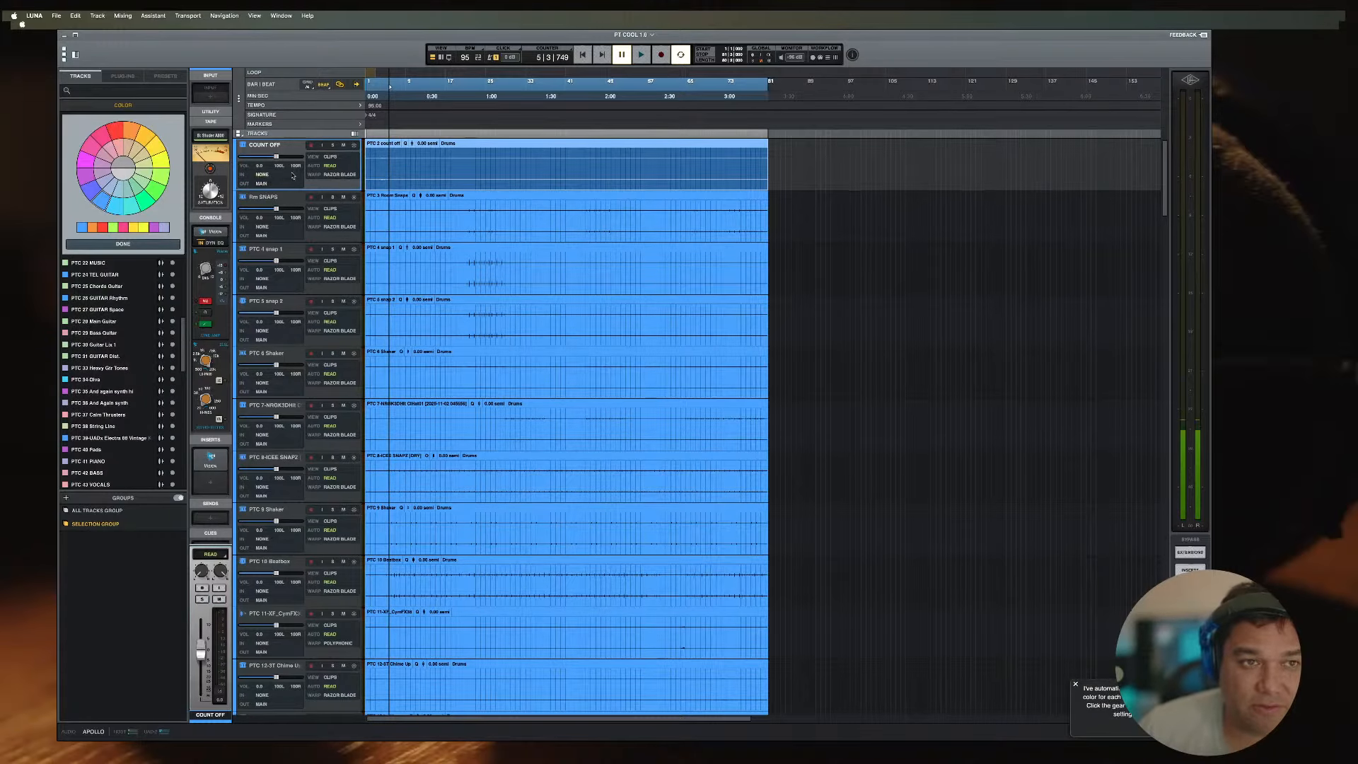
scroll(295, 150, "down", 15)
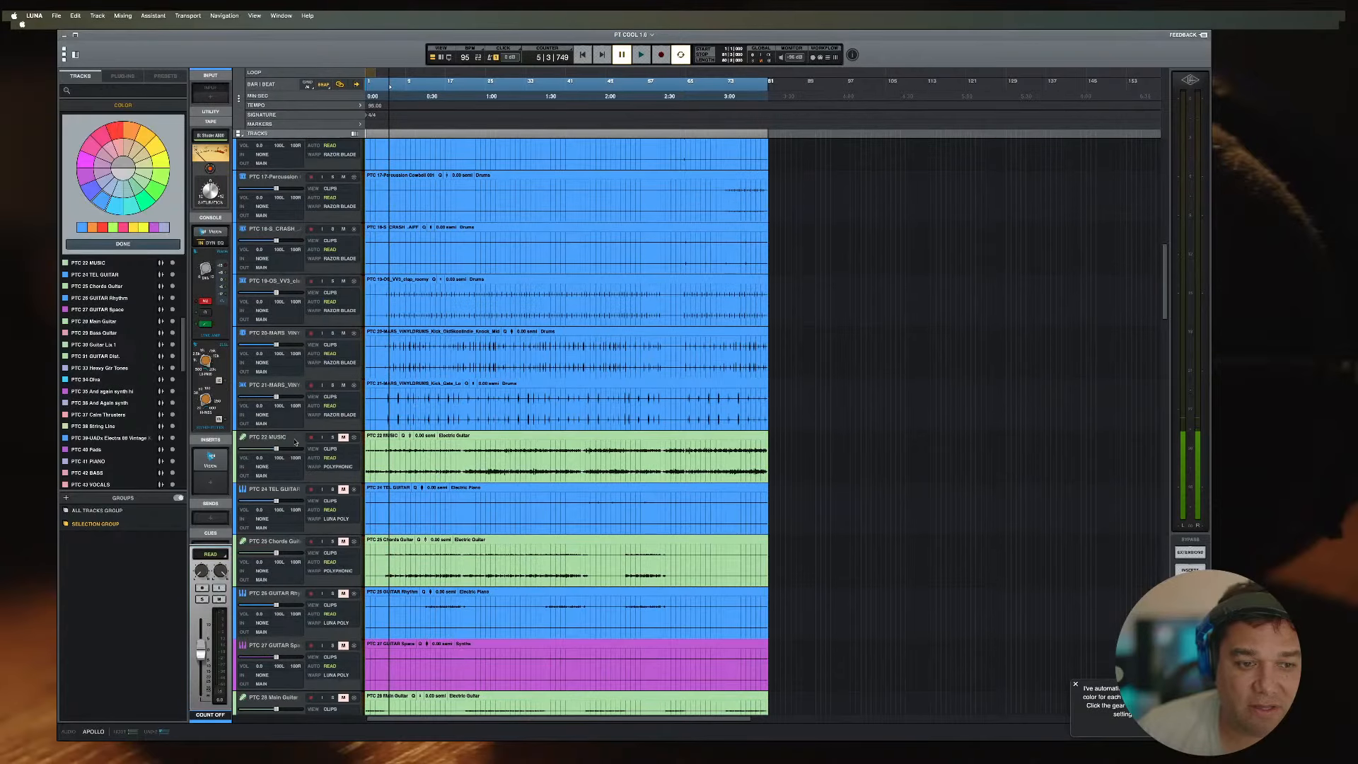
left_click(283, 386)
scroll(296, 370, "up", 15)
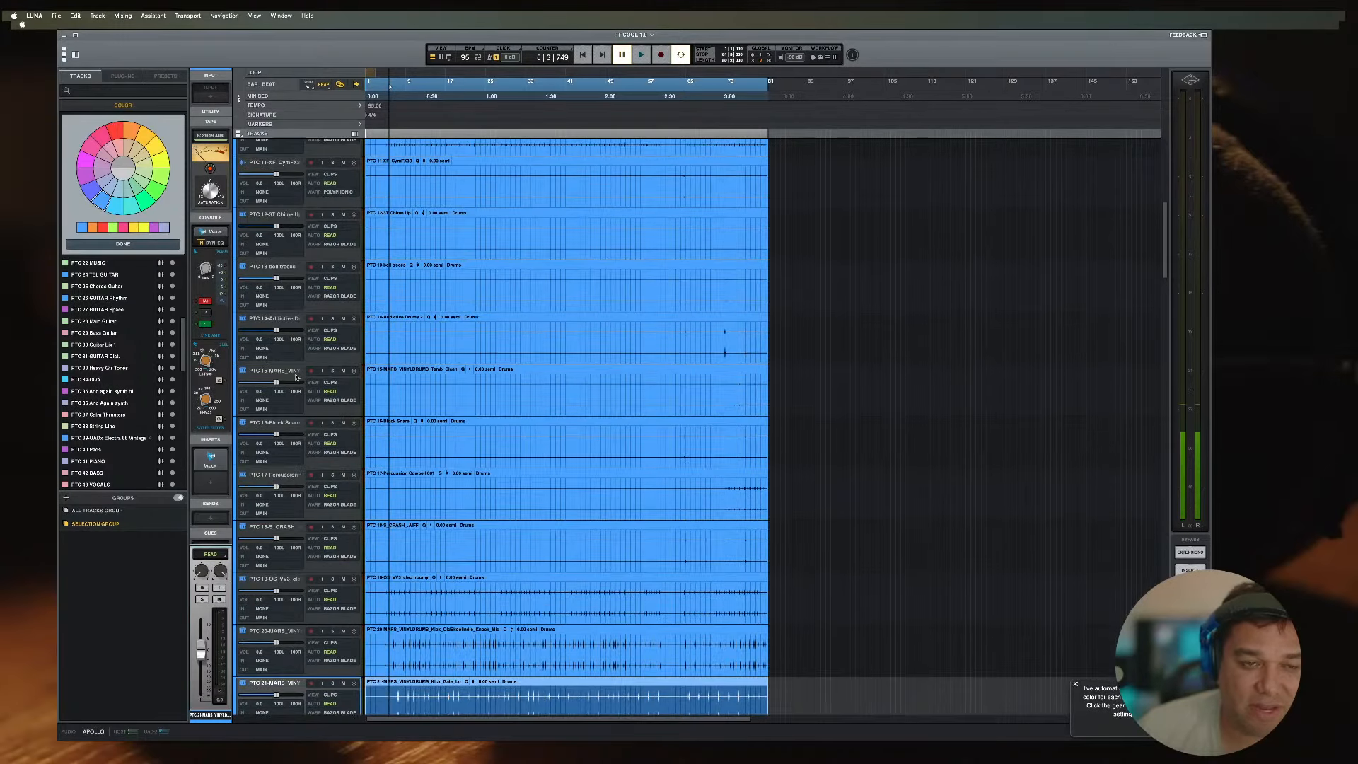
left_click(267, 149, "shift")
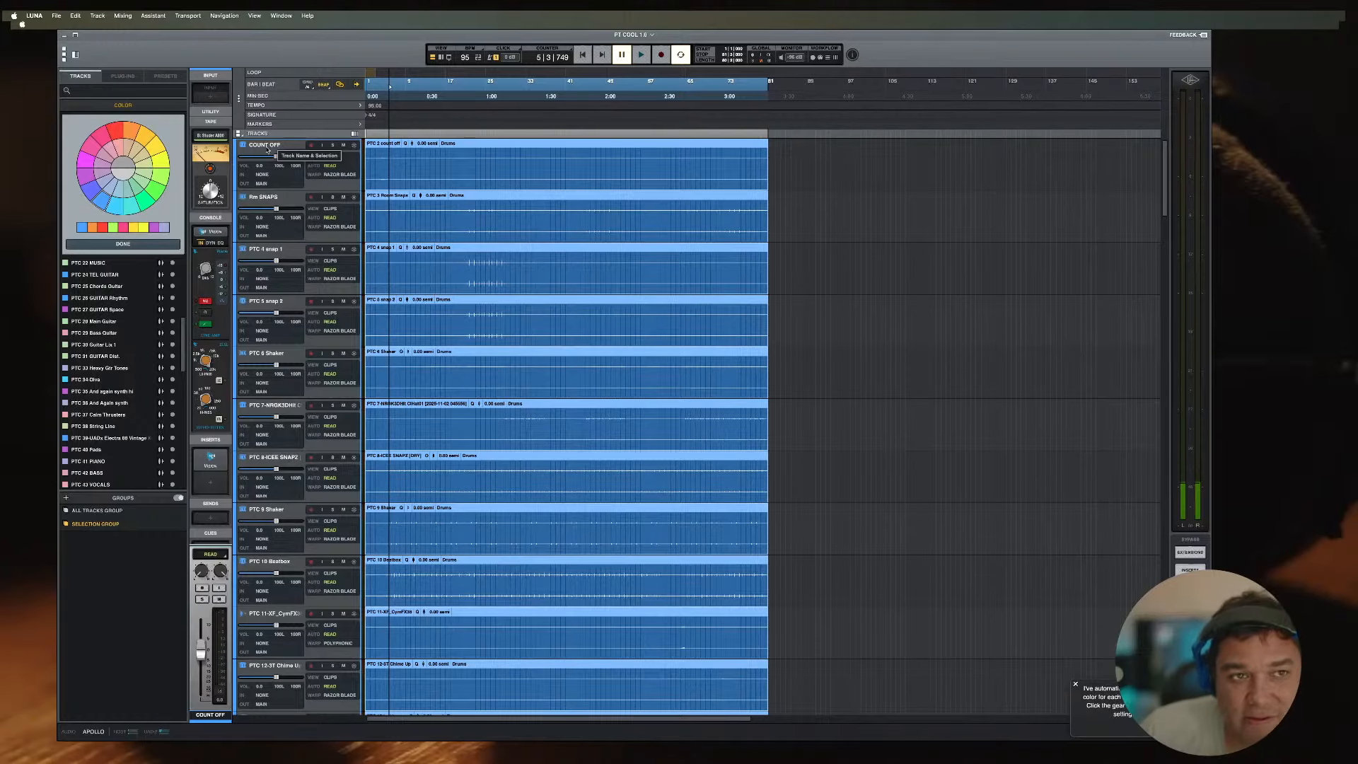
Step: Show the mixer and create a group named DRUMS from the selected drum and percussion tracks
key("super+equal")
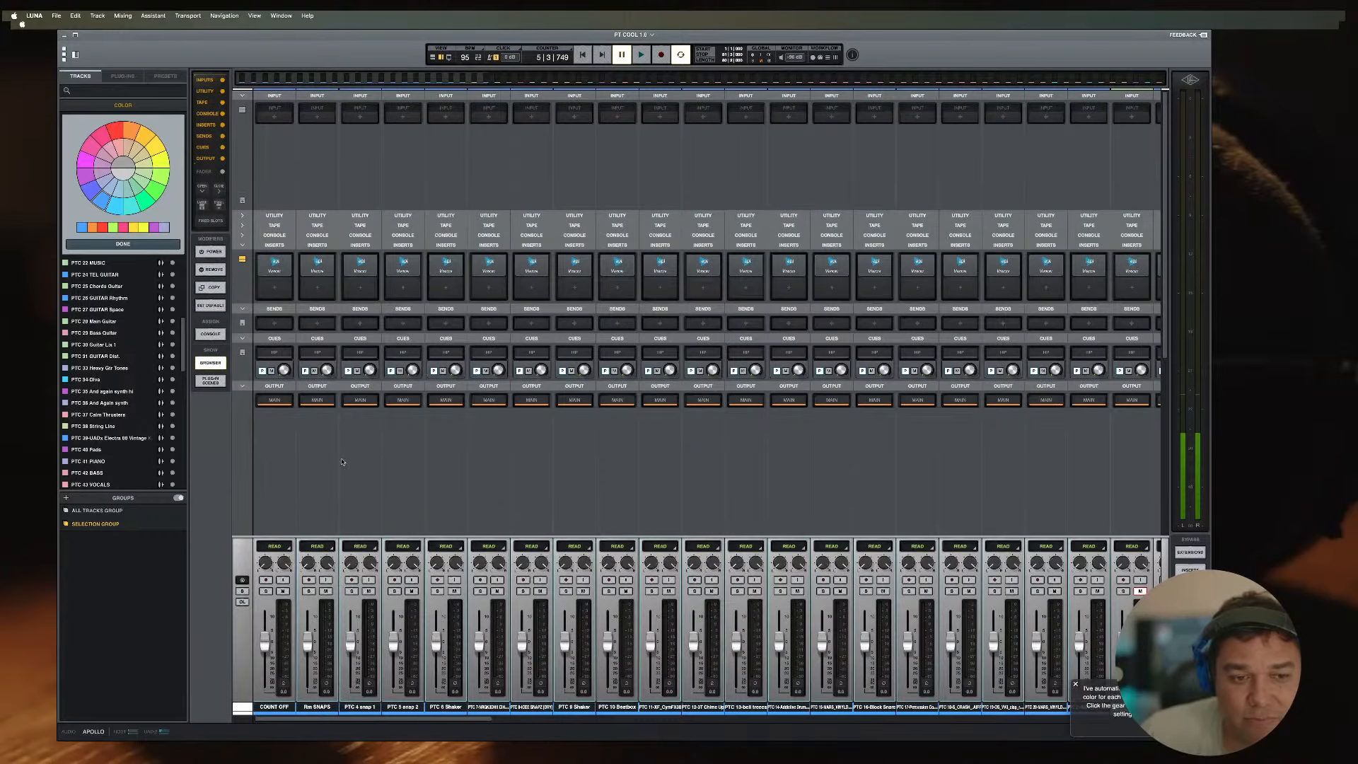
right_click(325, 707)
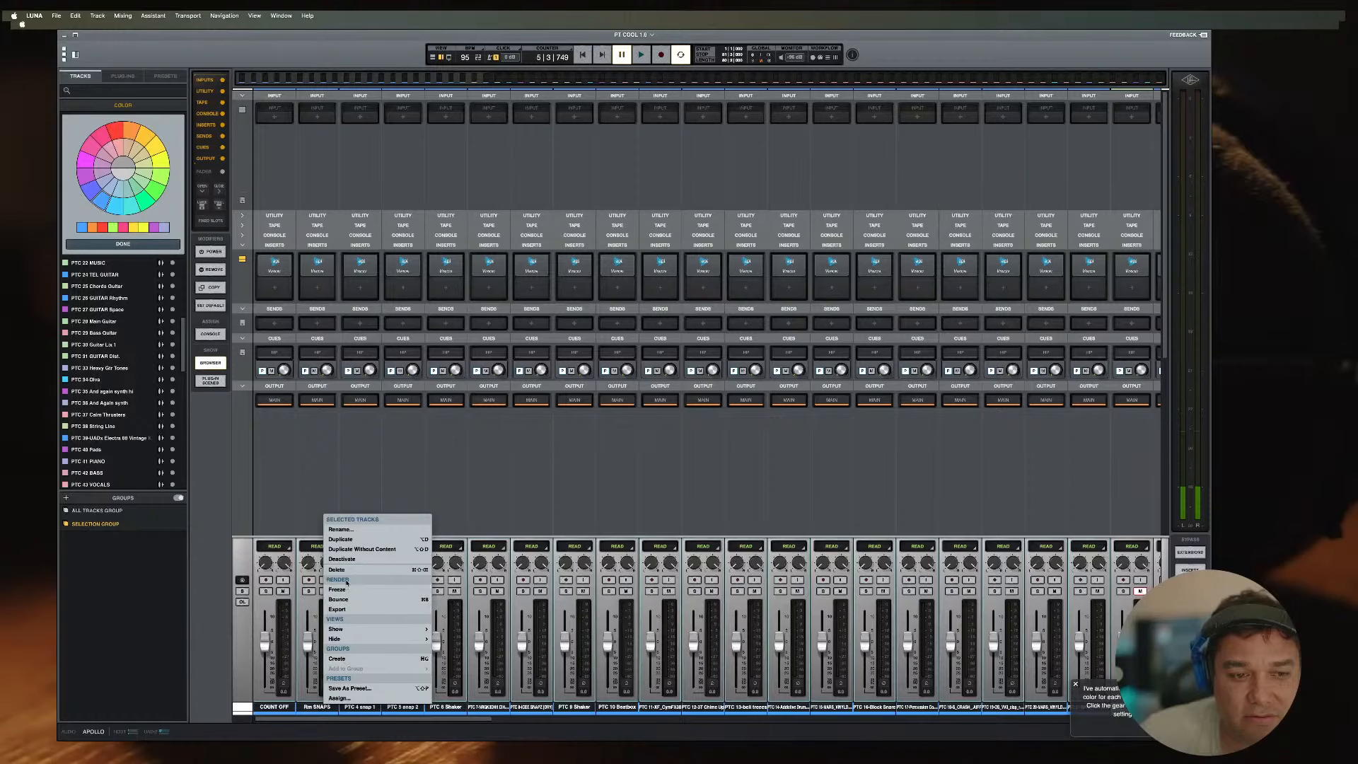
left_click(295, 493)
key("super+g")
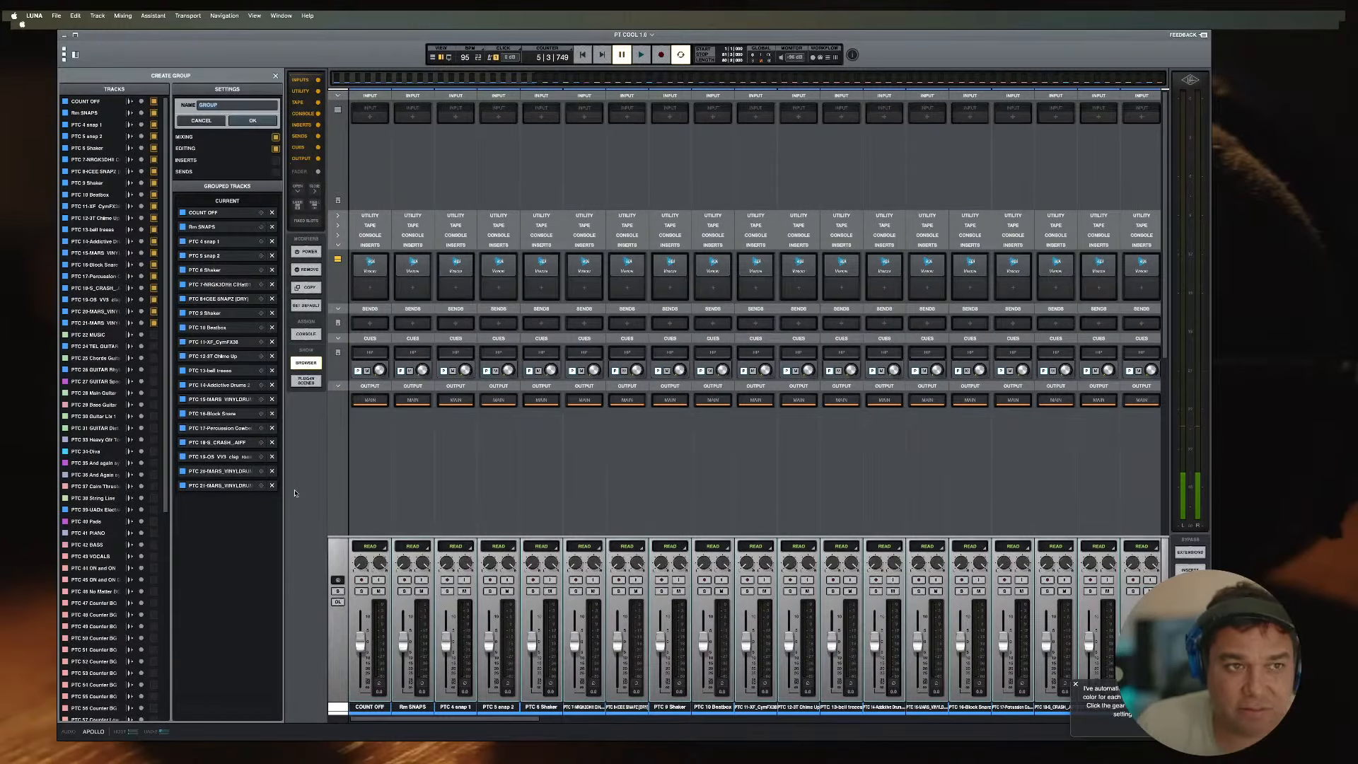
type("DRUMS")
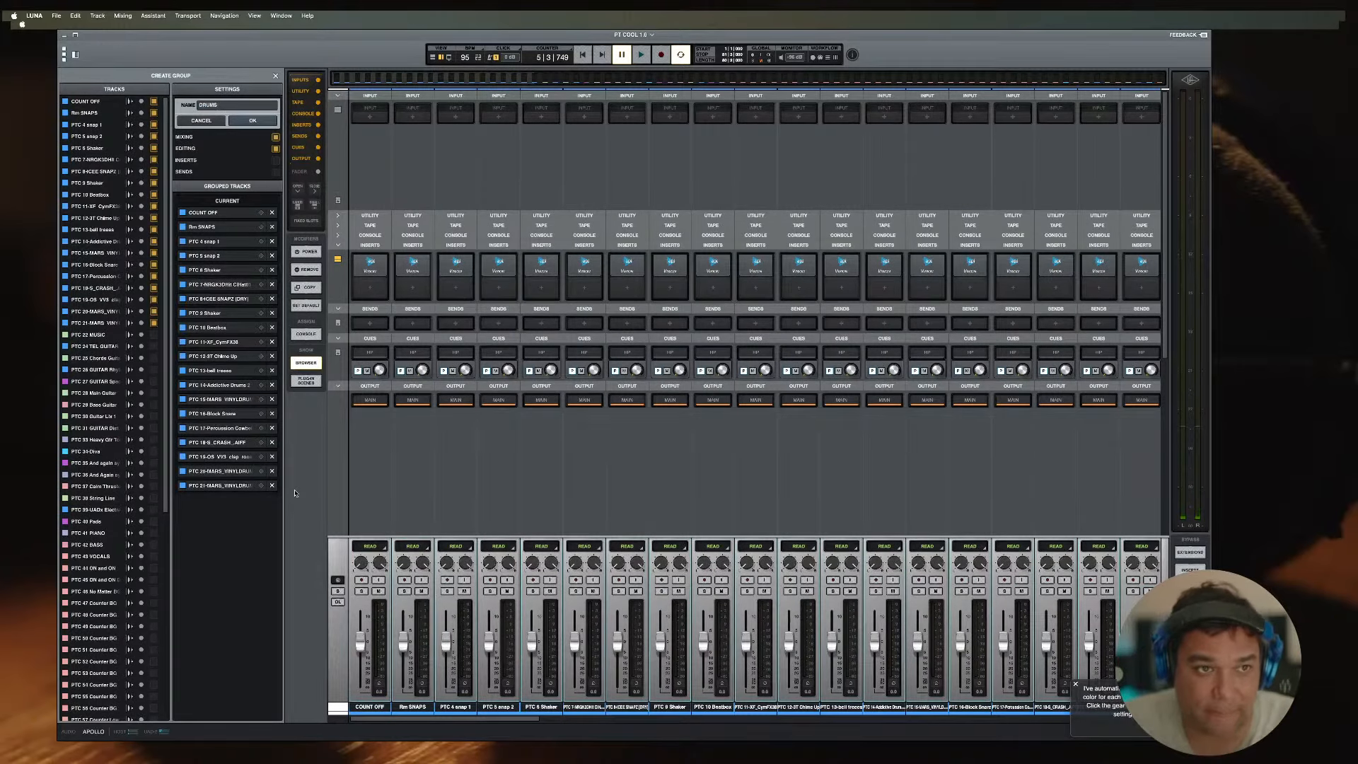
key("Return")
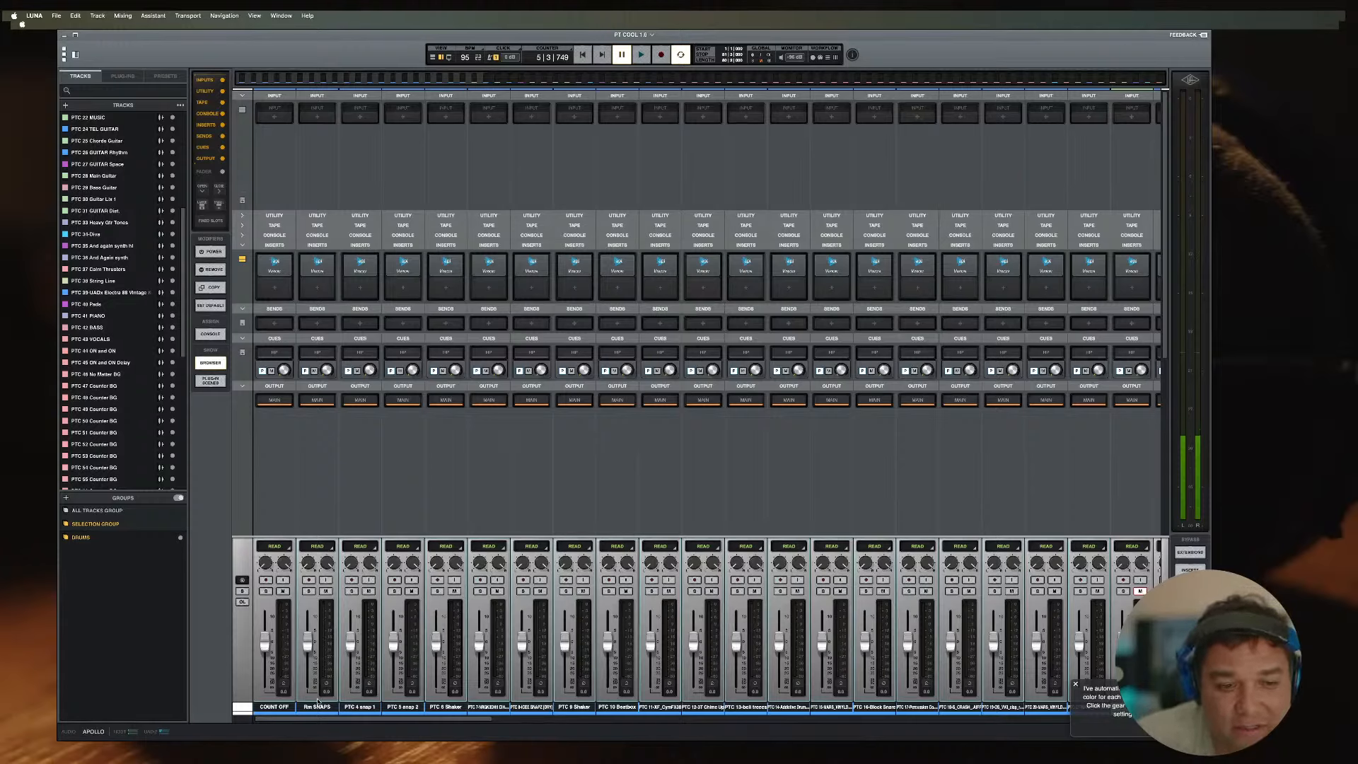
Step: Test the linked drum faders by lowering the Rm SNAPS fader slightly and resetting it to its default level
left_click_drag(307, 644, 306, 657)
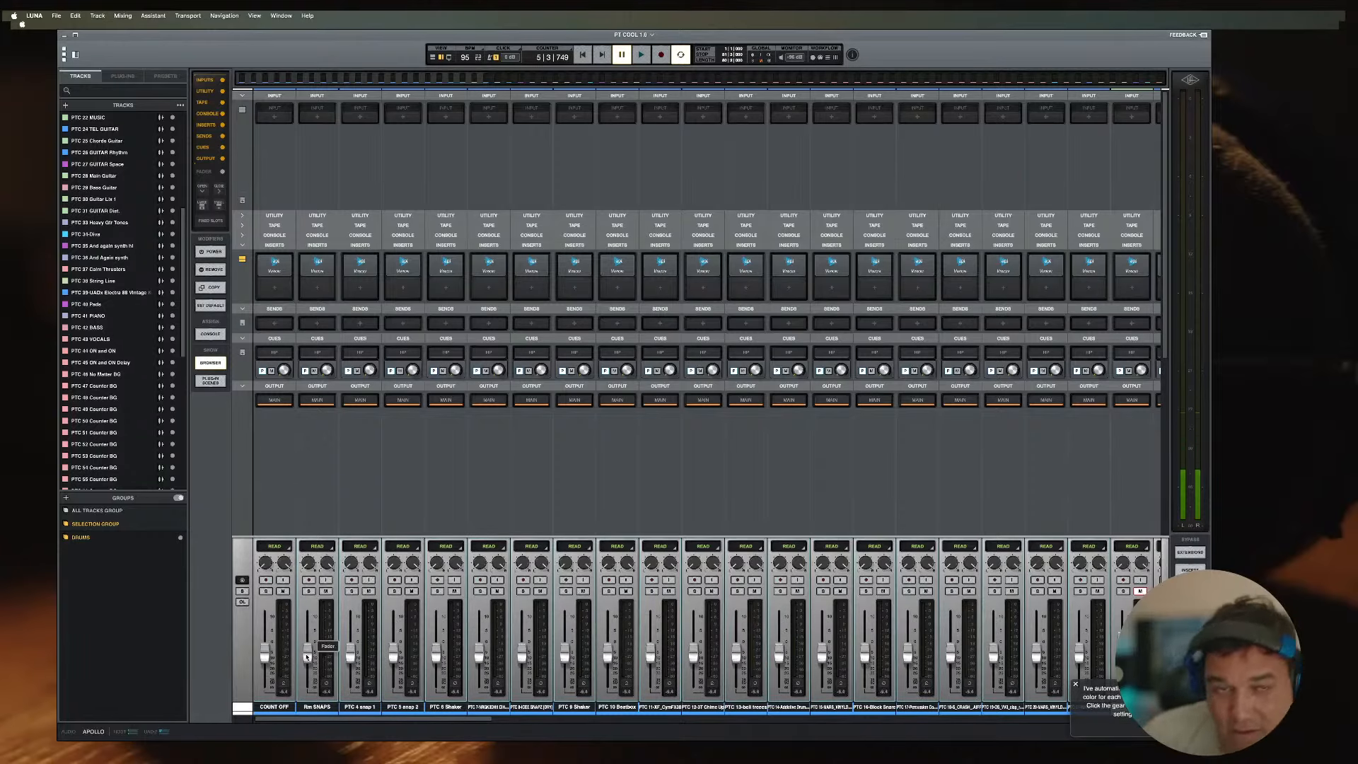
left_click(307, 656, "alt")
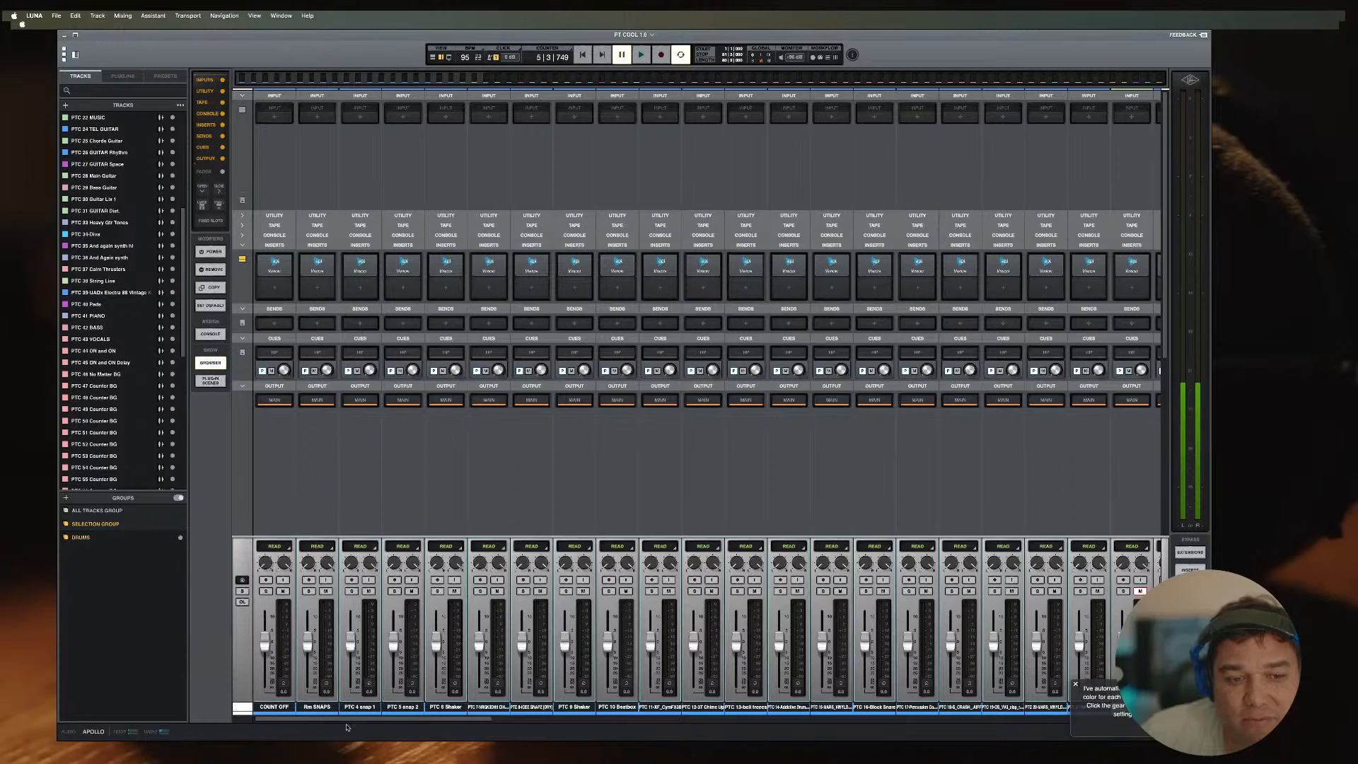
scroll(1066, 681, "right", 1)
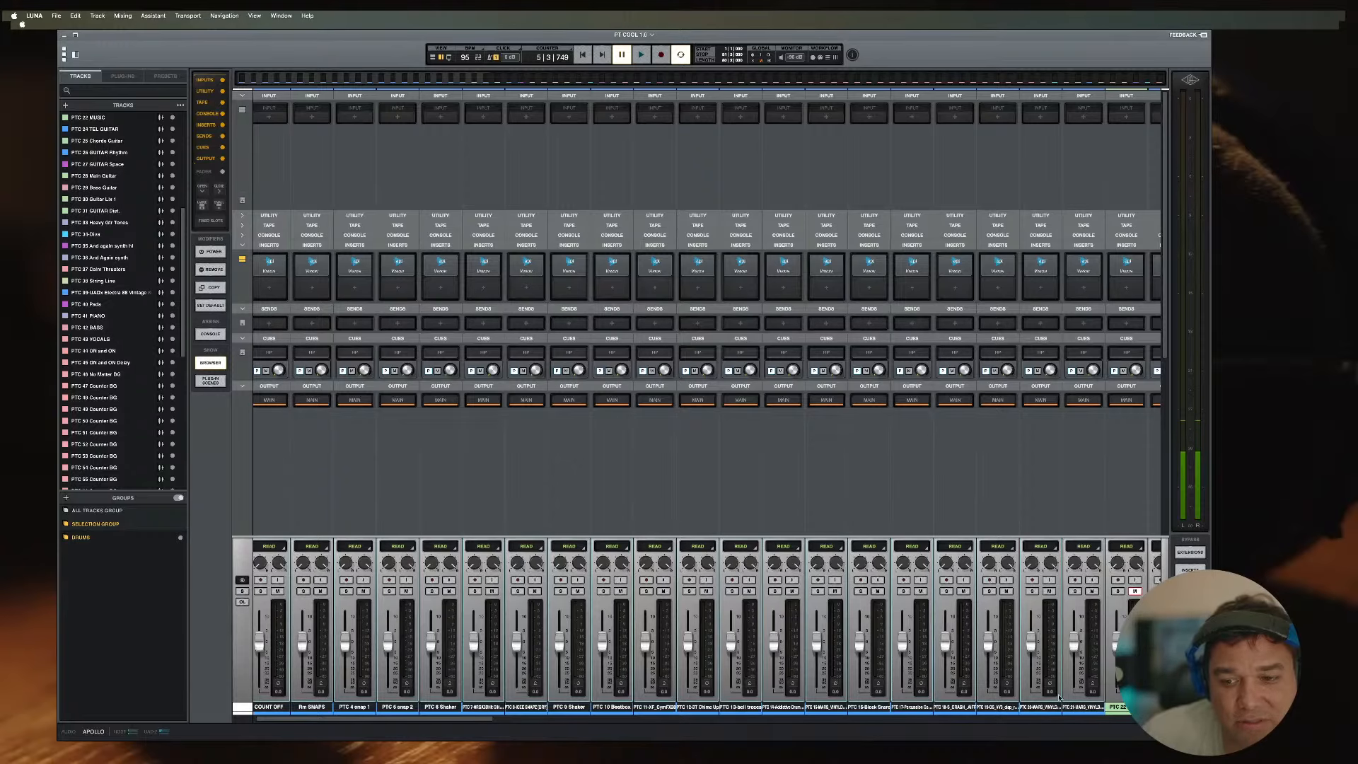
scroll(1011, 679, "right", 5)
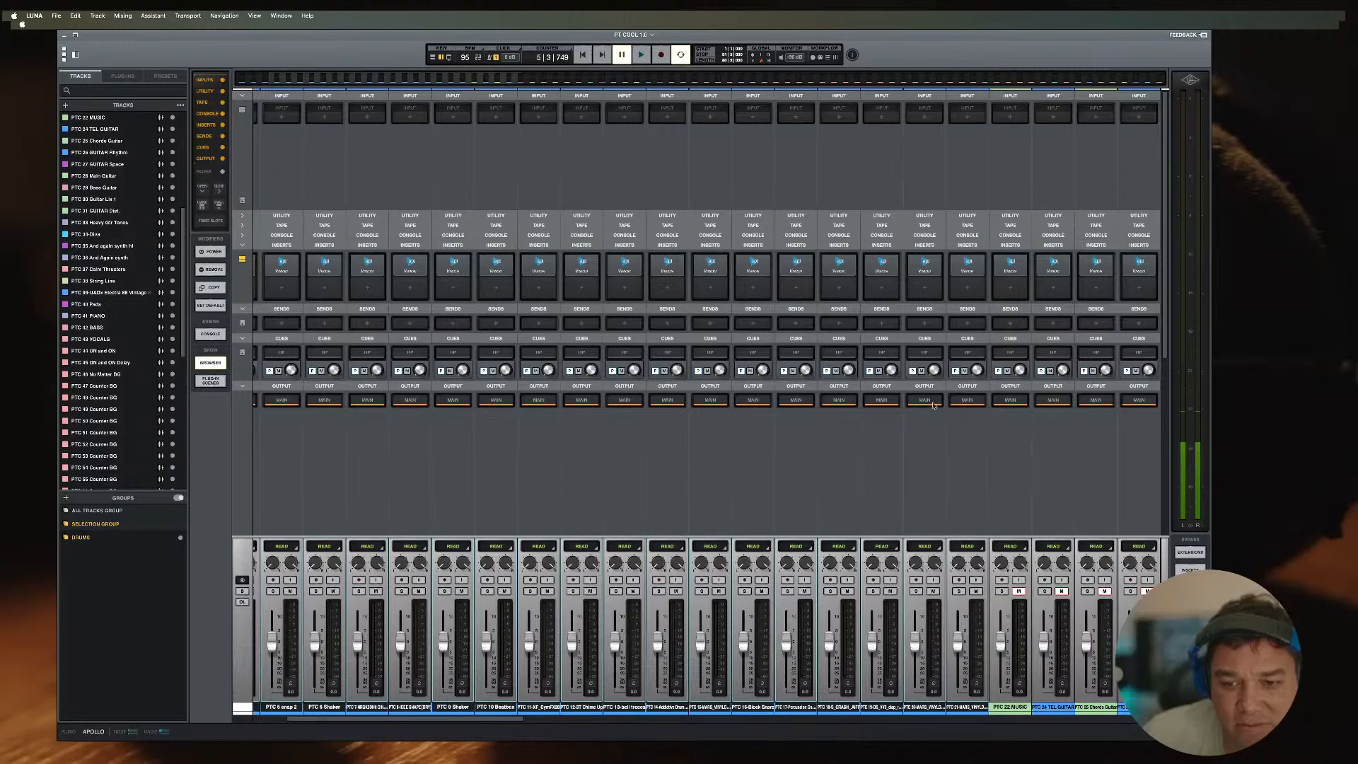
left_click(963, 401)
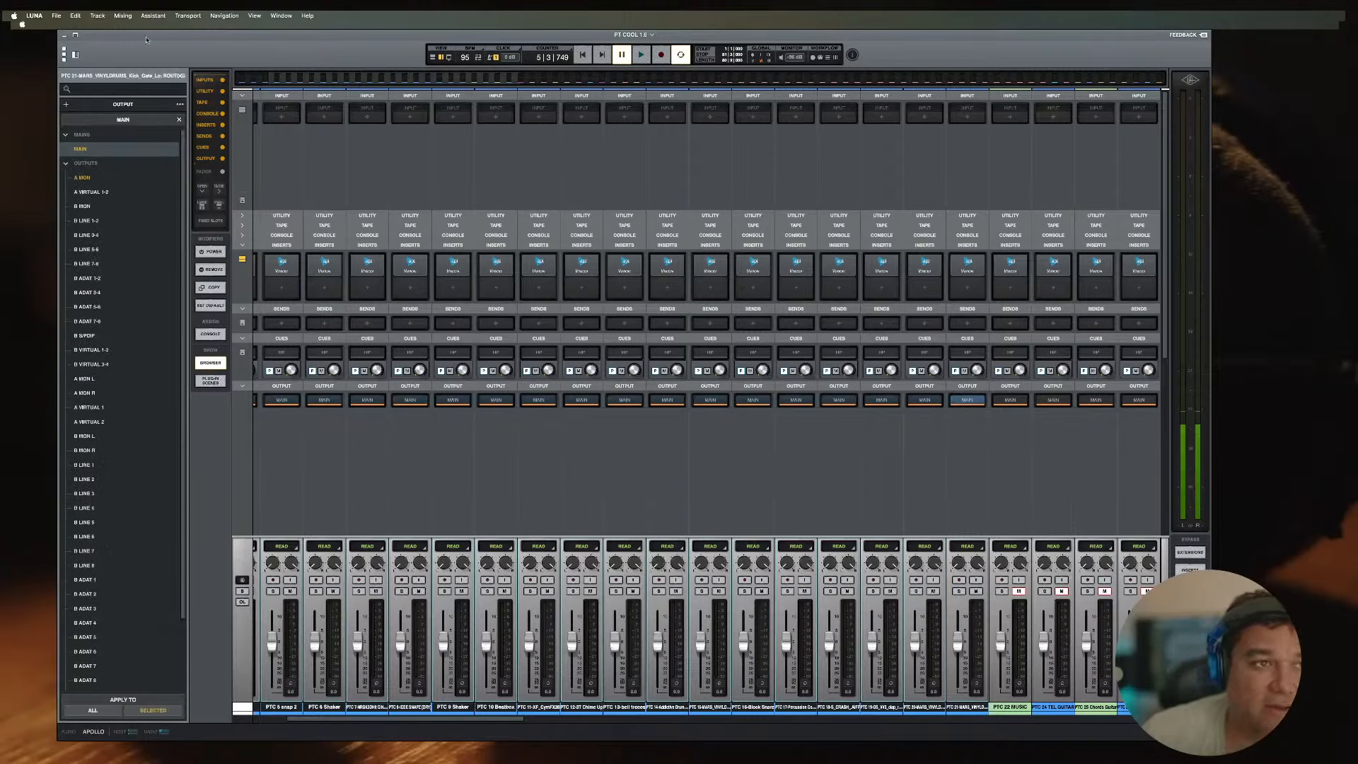
Step: Create five stereo bus tracks with summing, tape and console all set to NONE
left_click(100, 47)
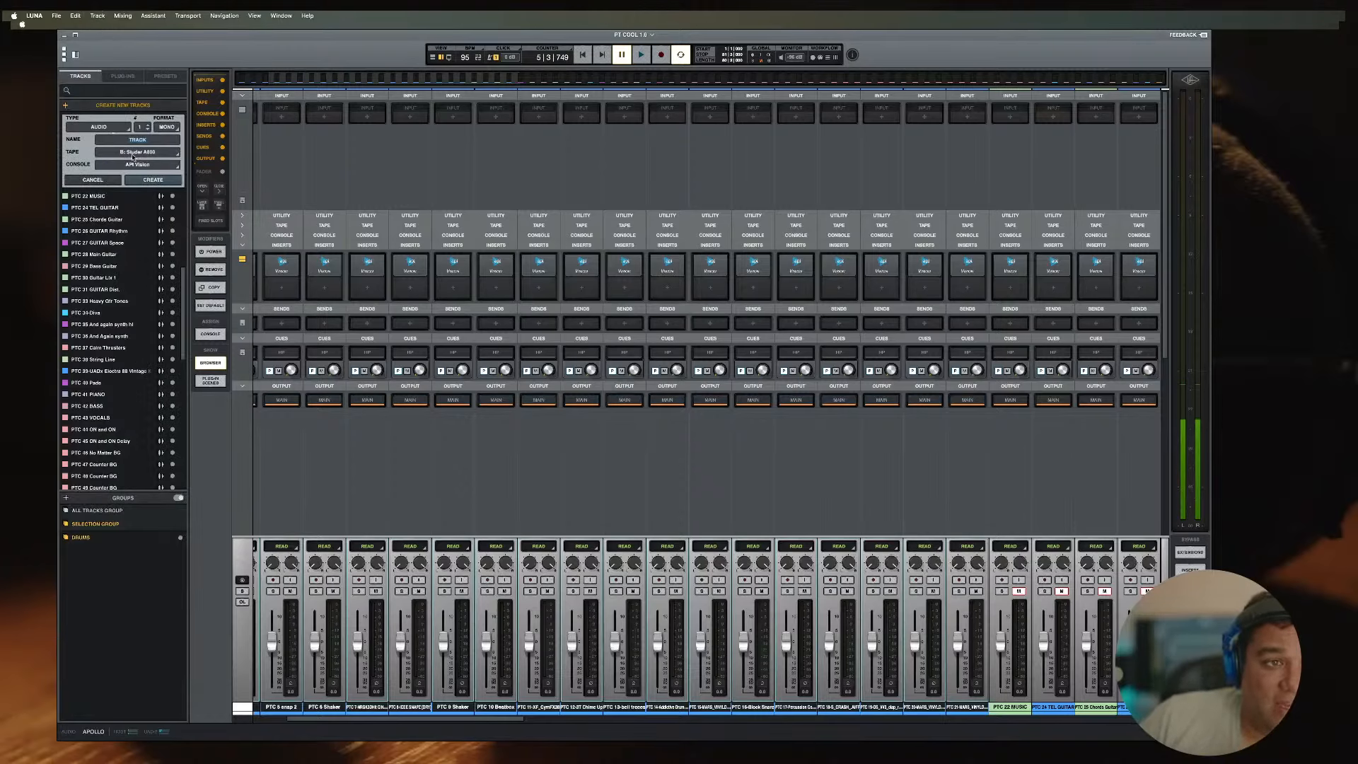
left_click(112, 129)
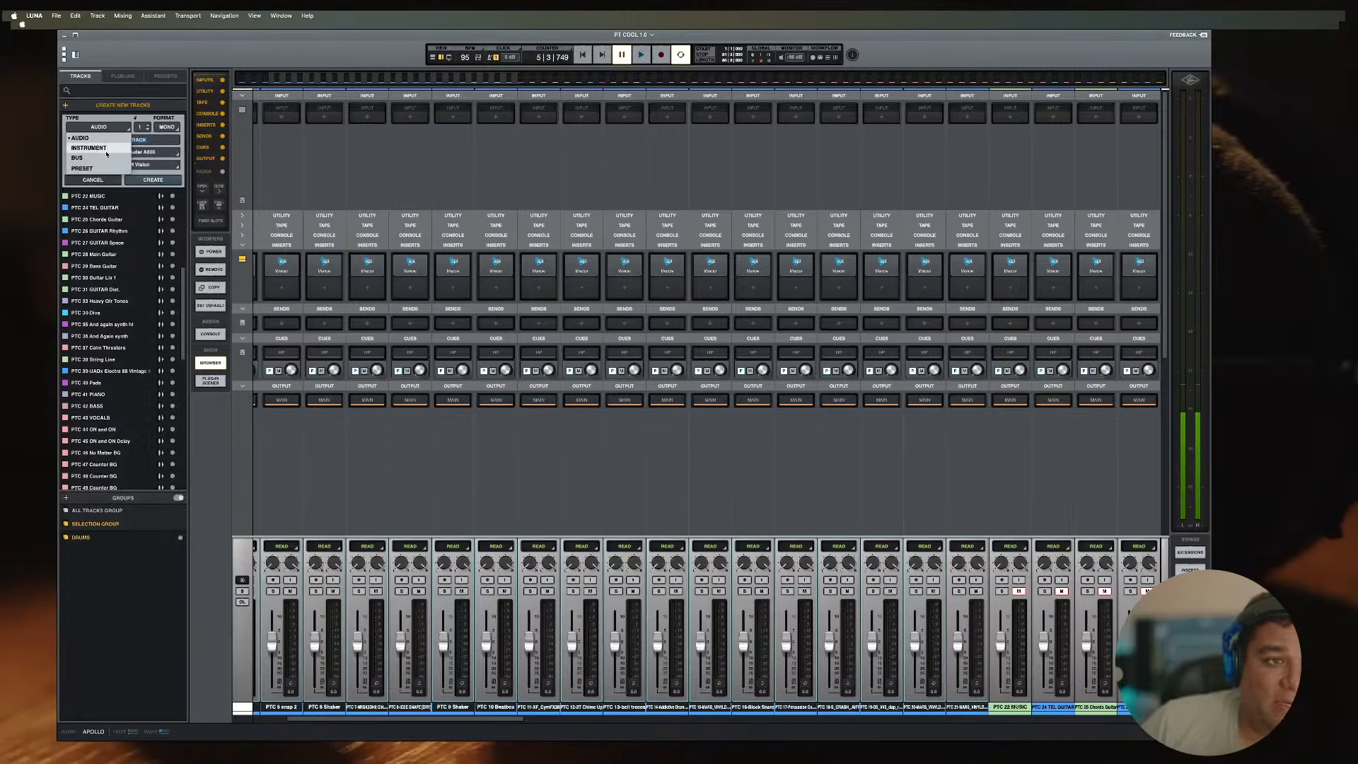
left_click(78, 157)
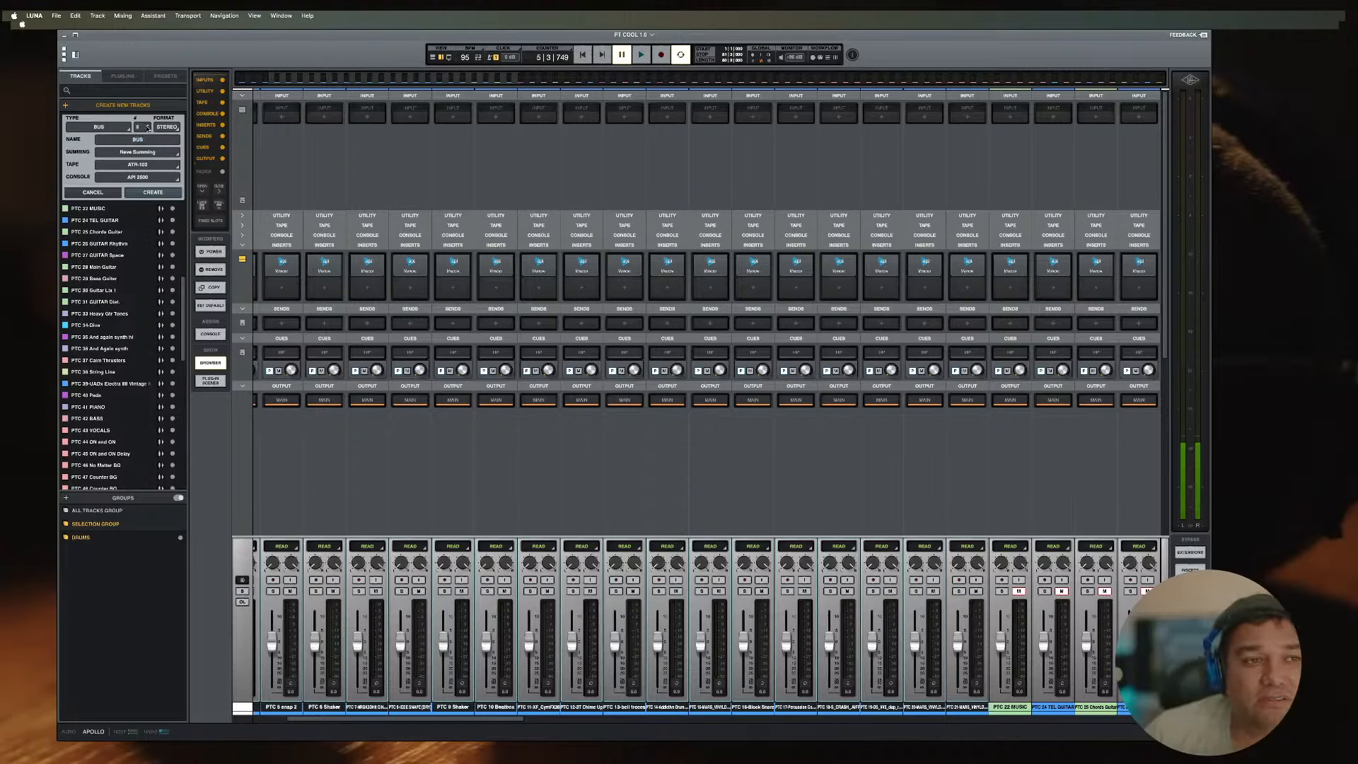
left_click(140, 155)
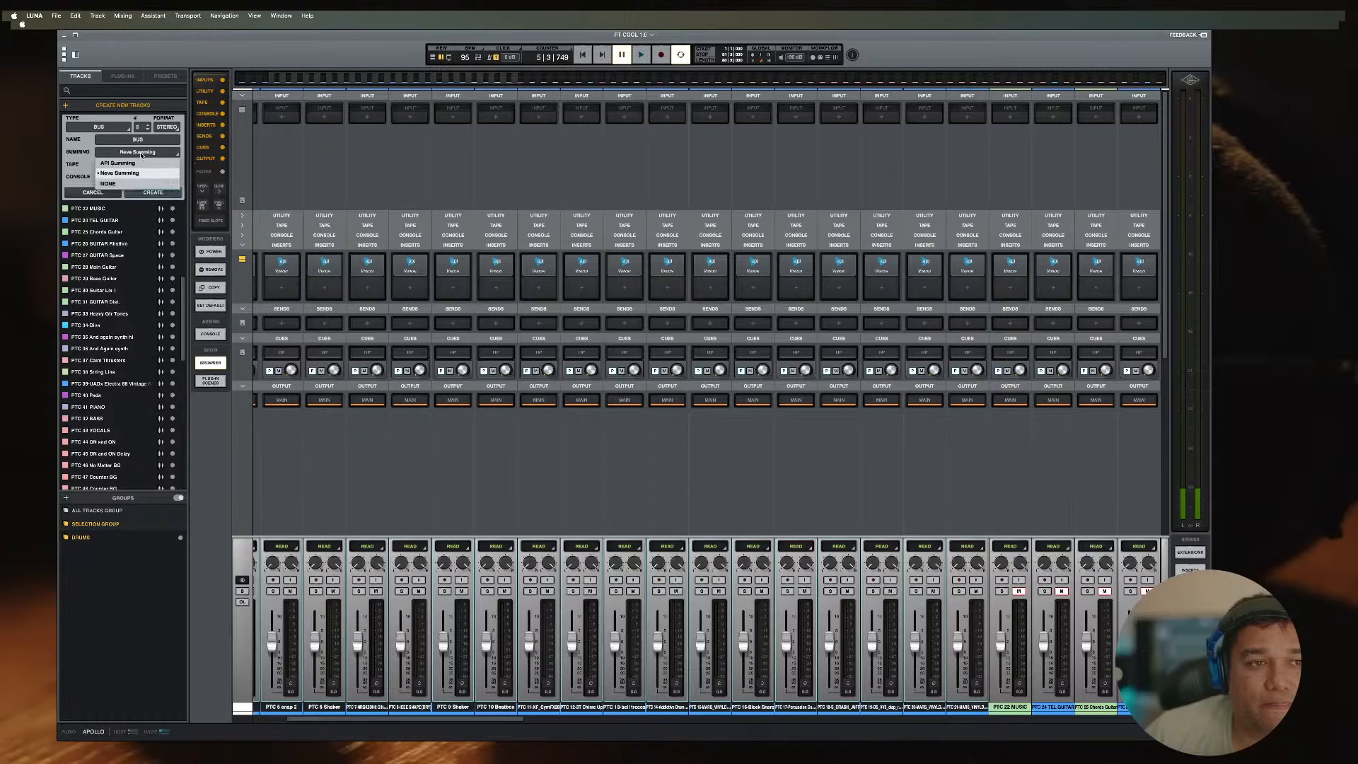
left_click(140, 174)
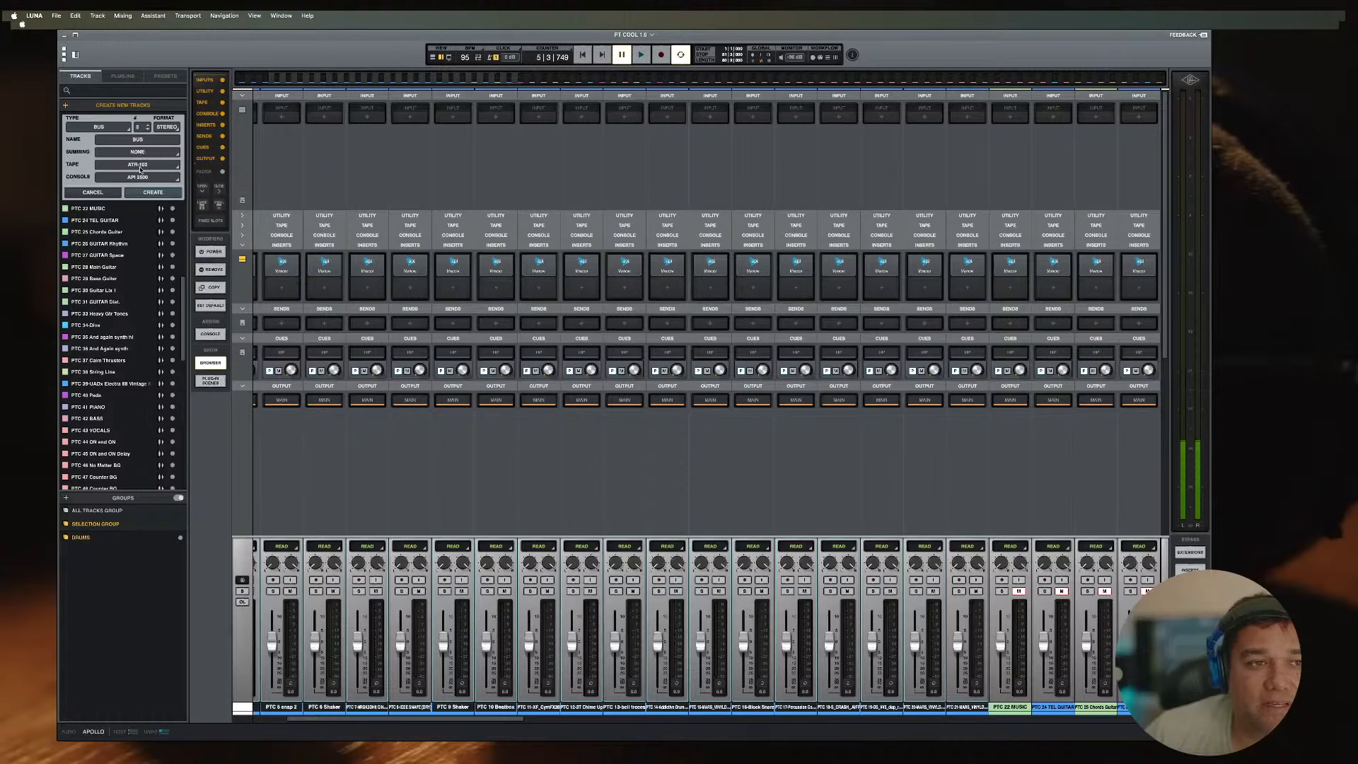
left_click(139, 164)
left_click(138, 195)
left_click(142, 176)
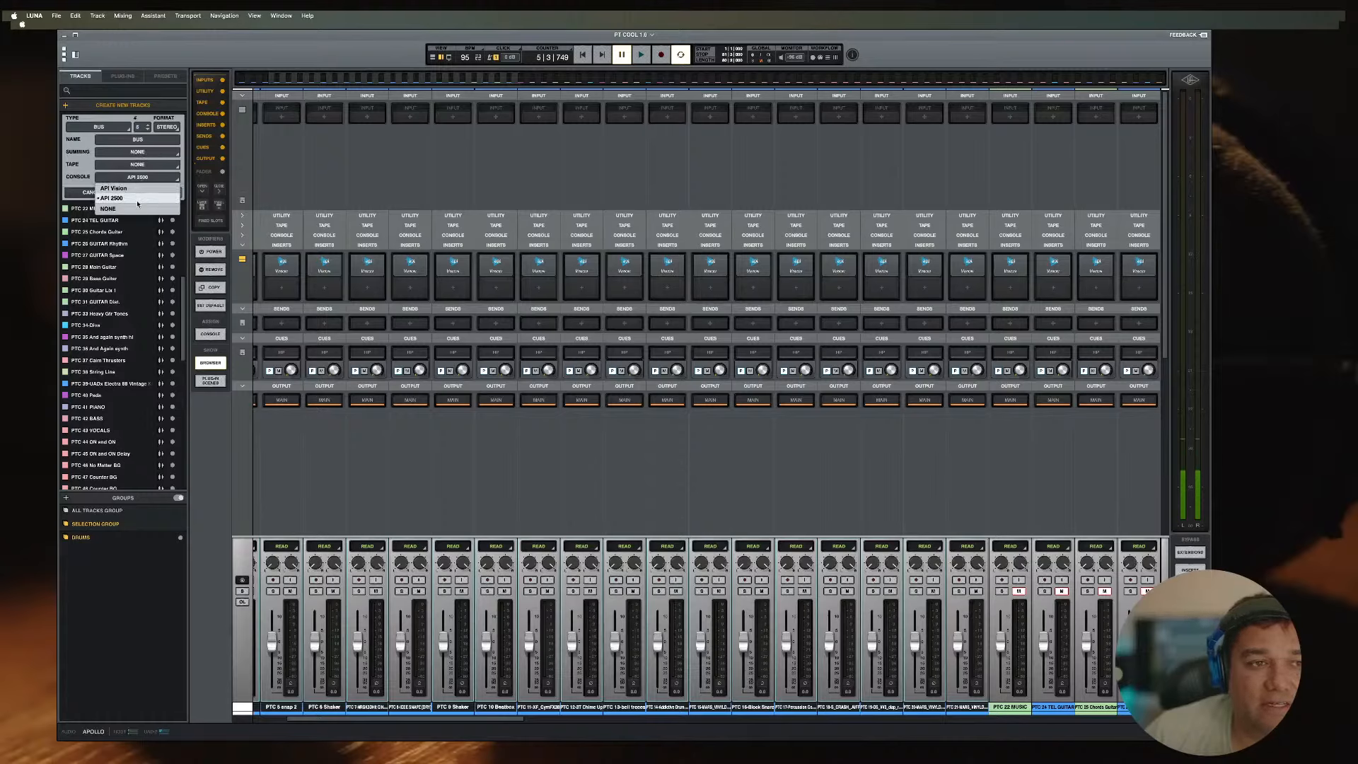
left_click(140, 209)
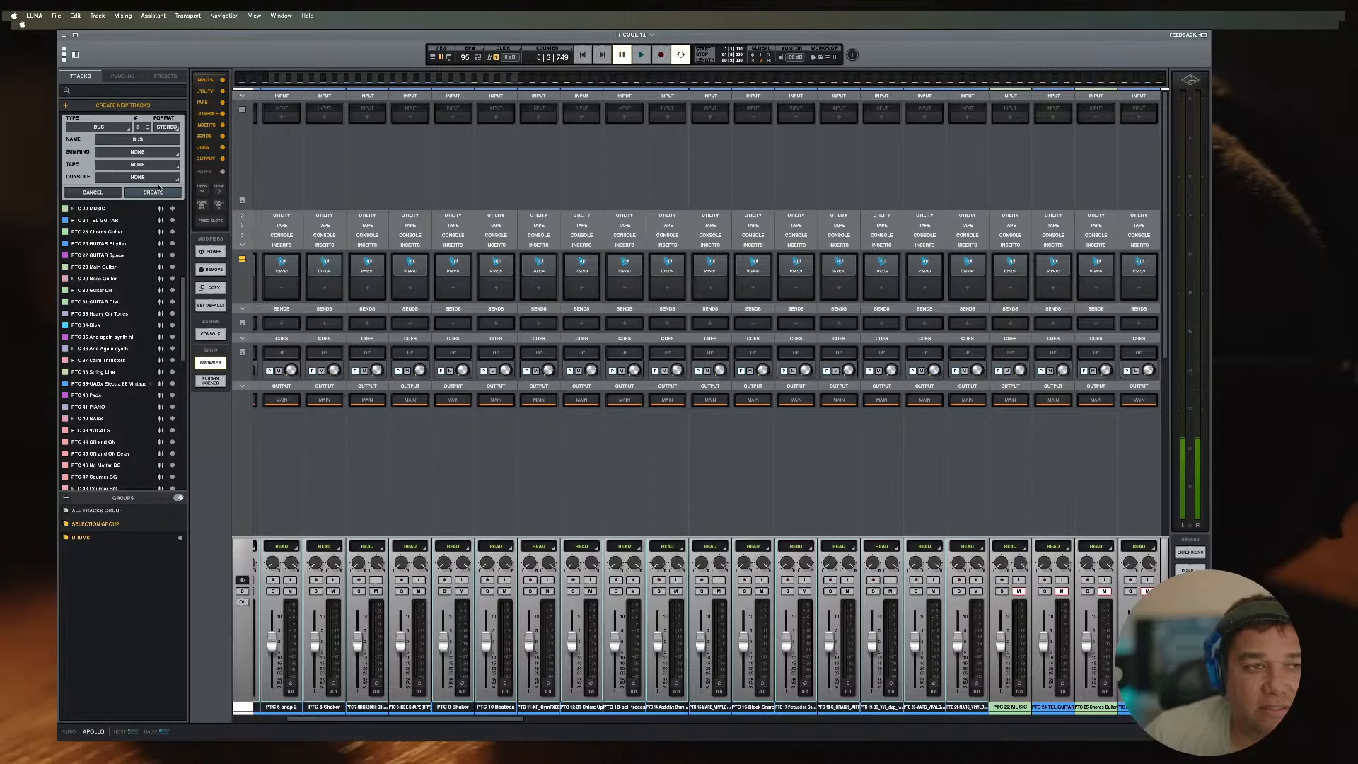
left_click(153, 193)
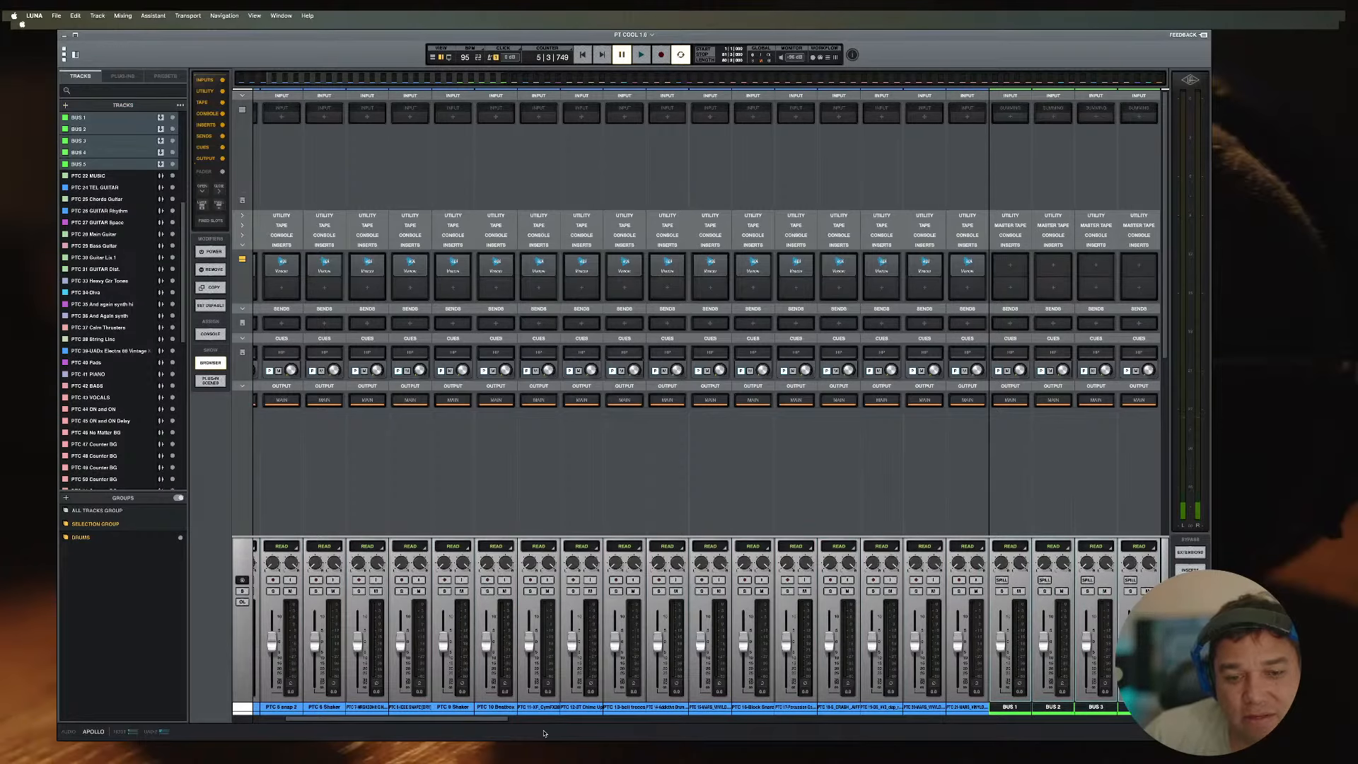
Step: Rename BUS 1, near the end of the mixer, to DRUMS
left_click_drag(506, 720, 1035, 708)
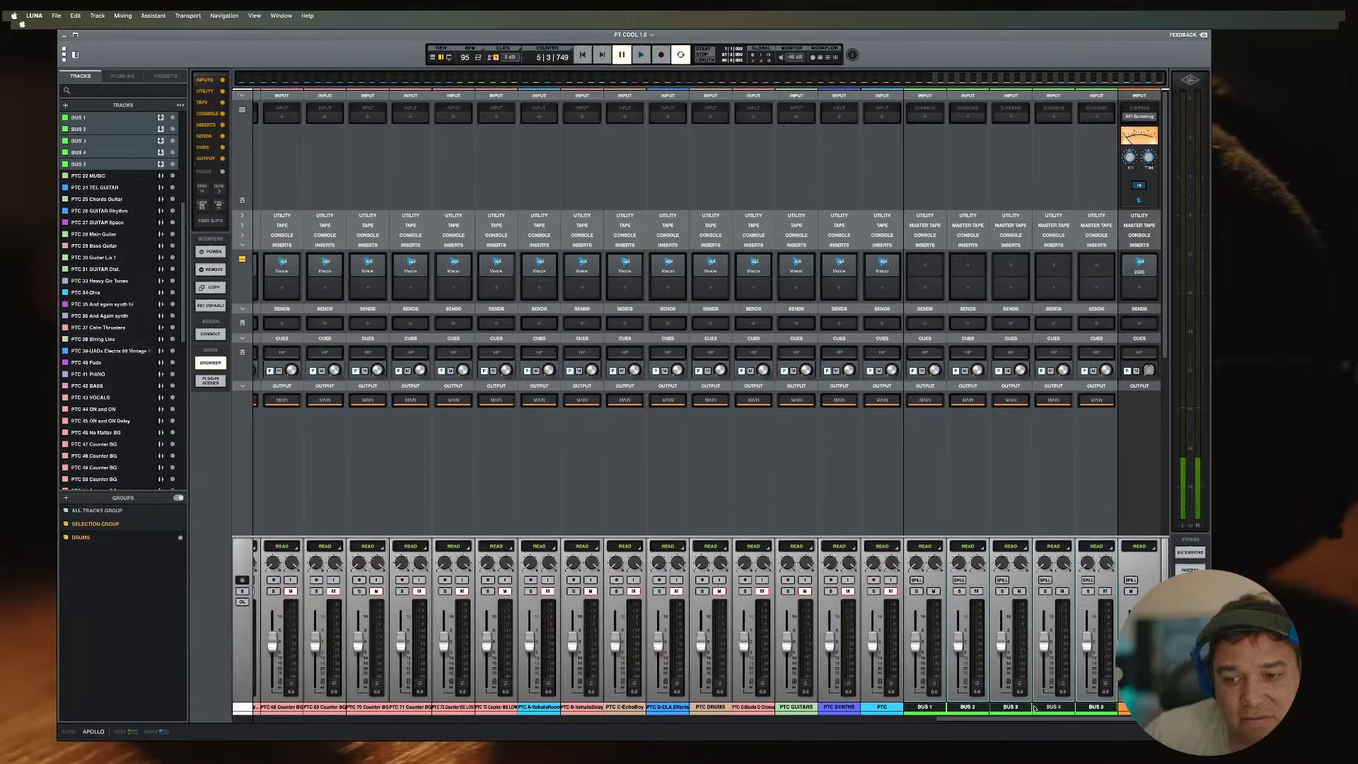
left_click(933, 707)
double_click(932, 708)
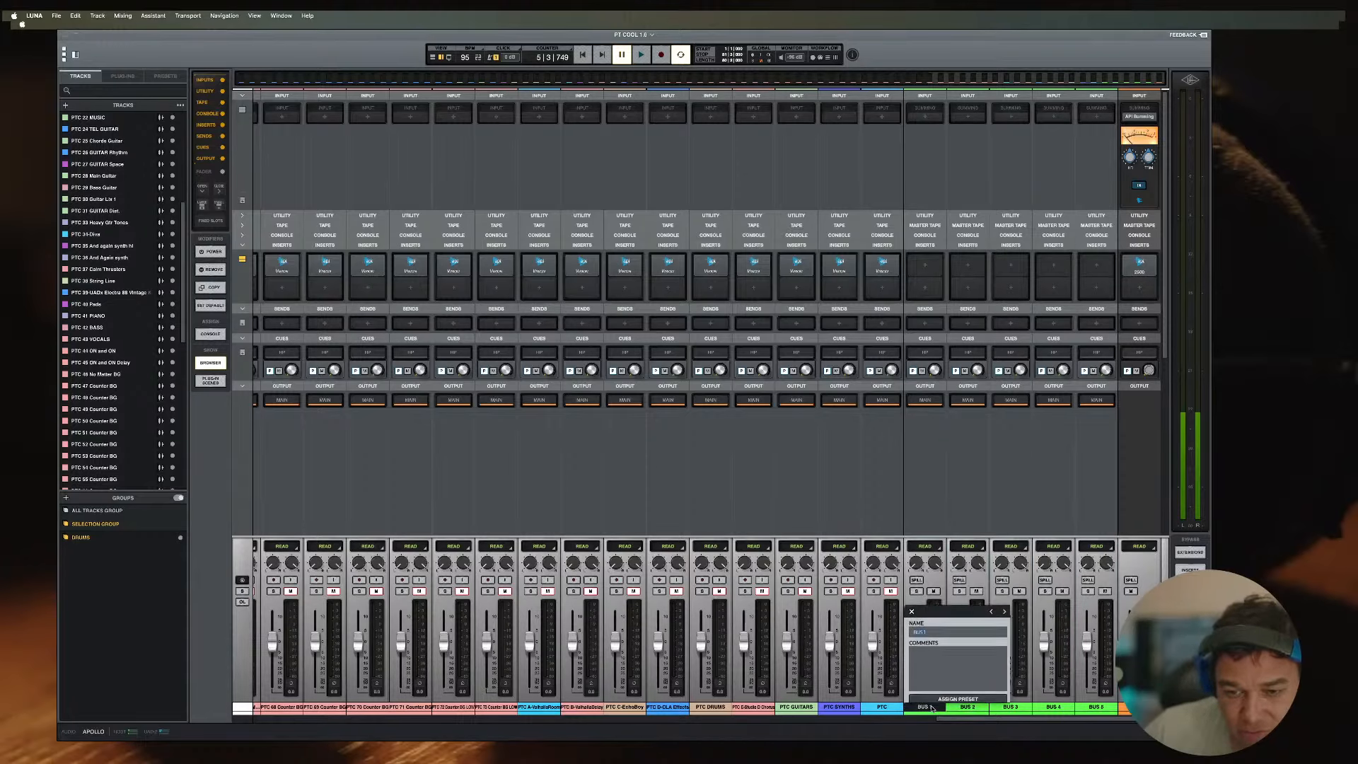
type("DRUMS")
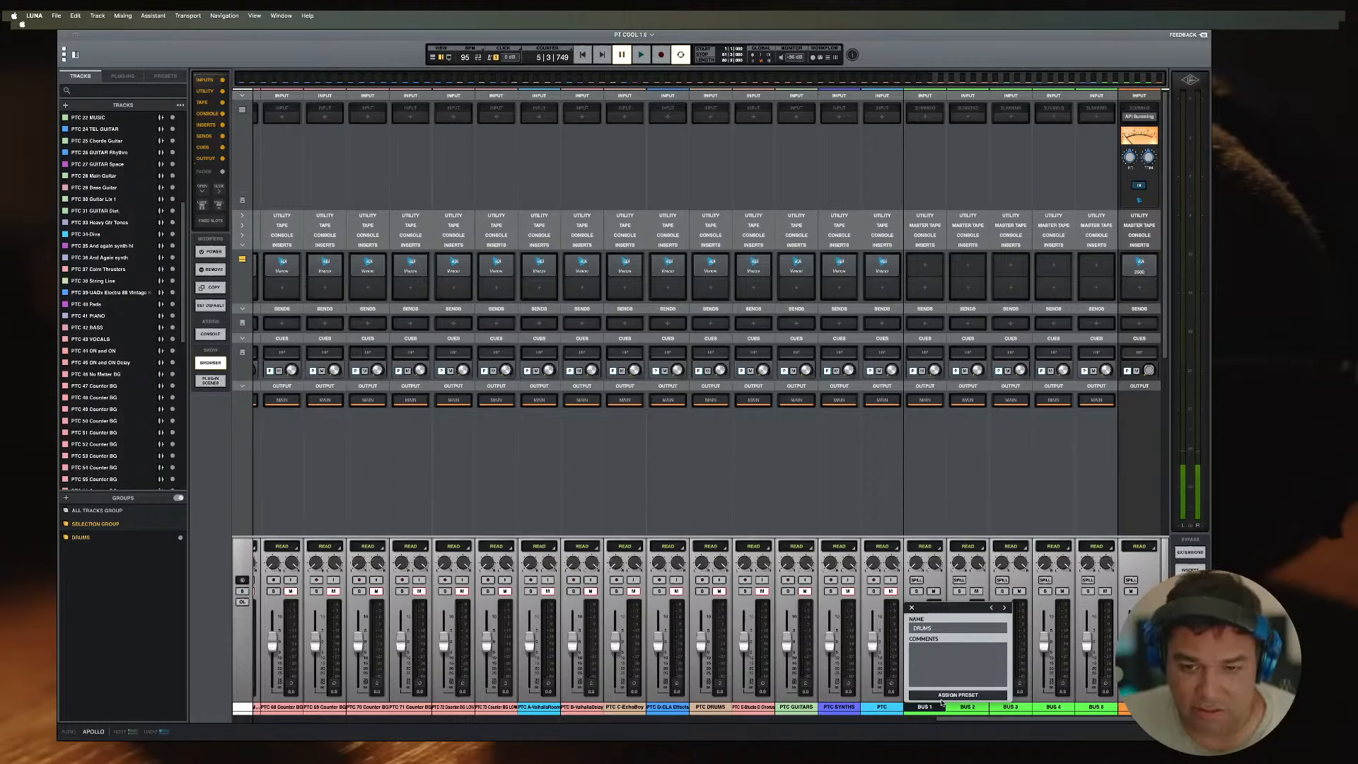
key("Return")
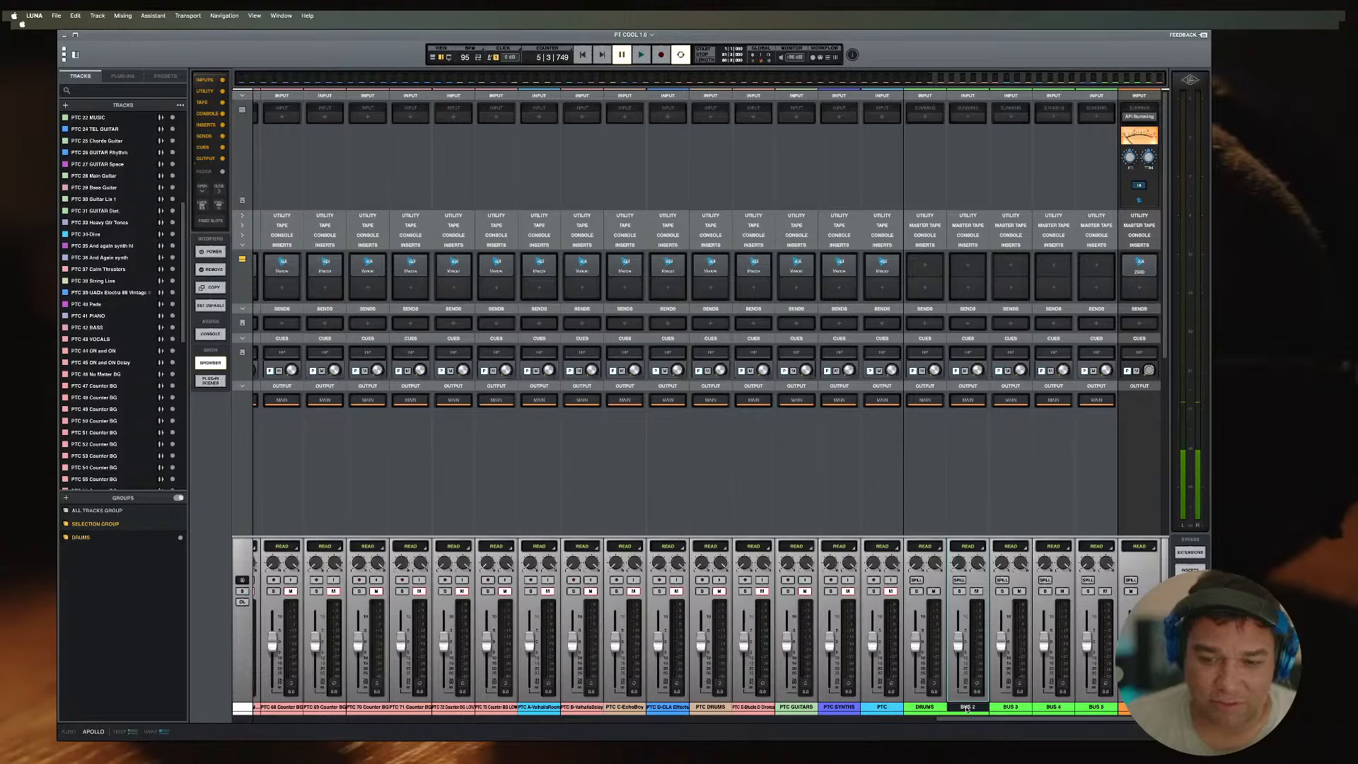
Step: Rename BUS 2 to KEYBOARDS
double_click(966, 708)
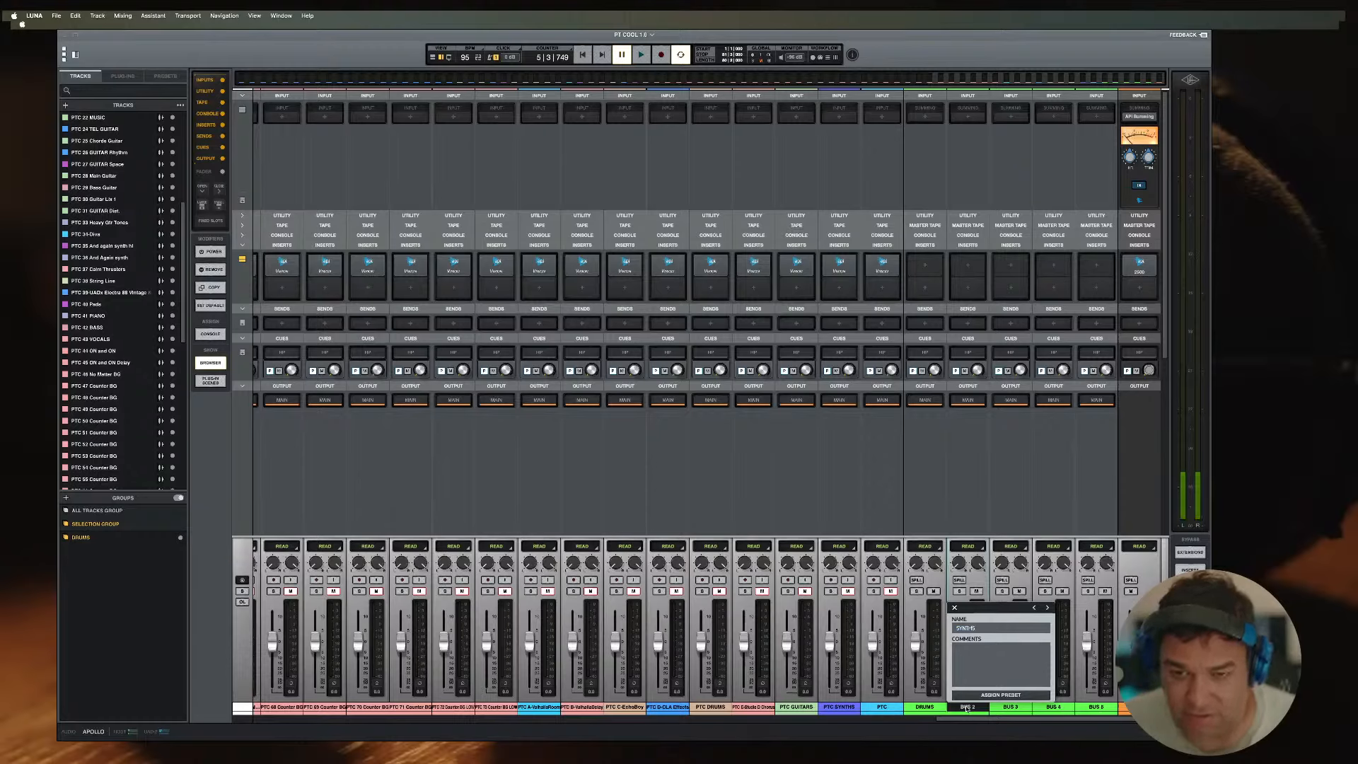
key("BackSpace")
key("BackSpace")
key("BackSpace")
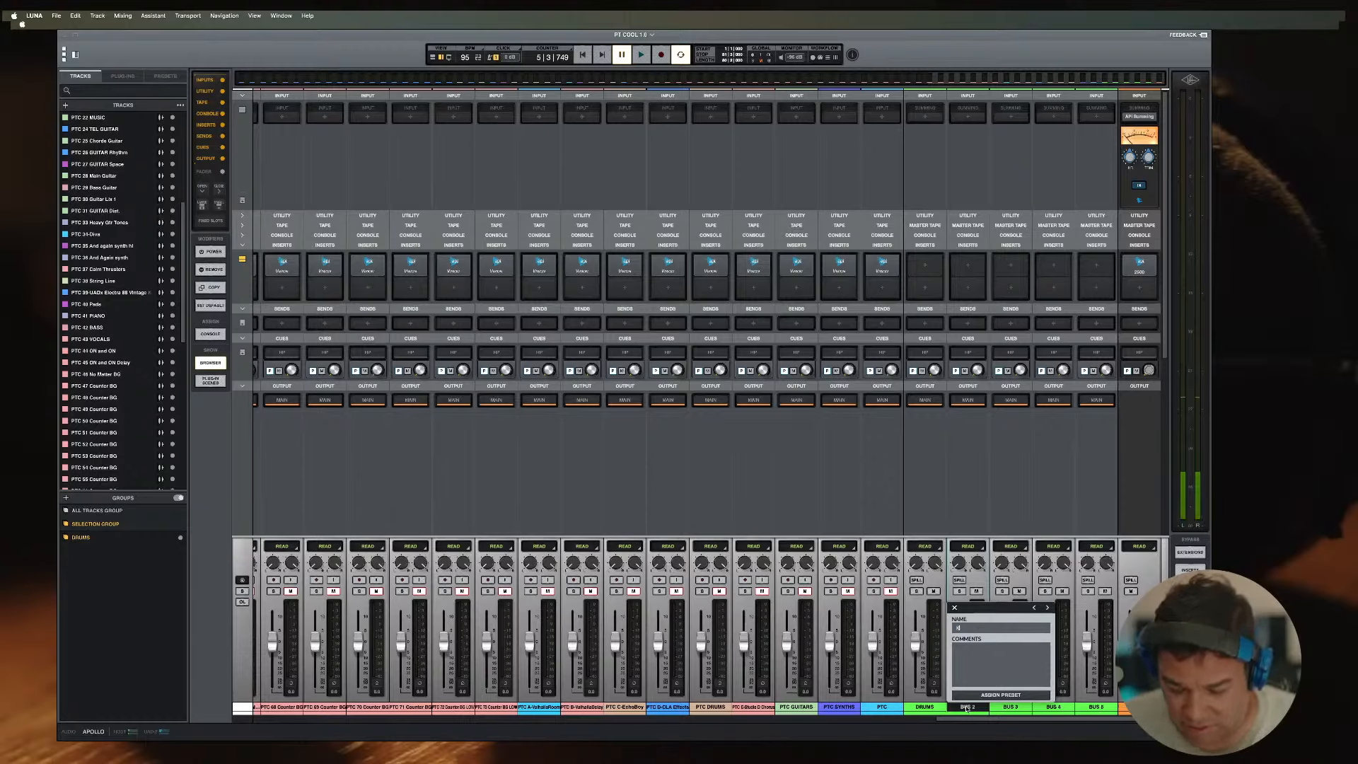
type("KEYBOARDS")
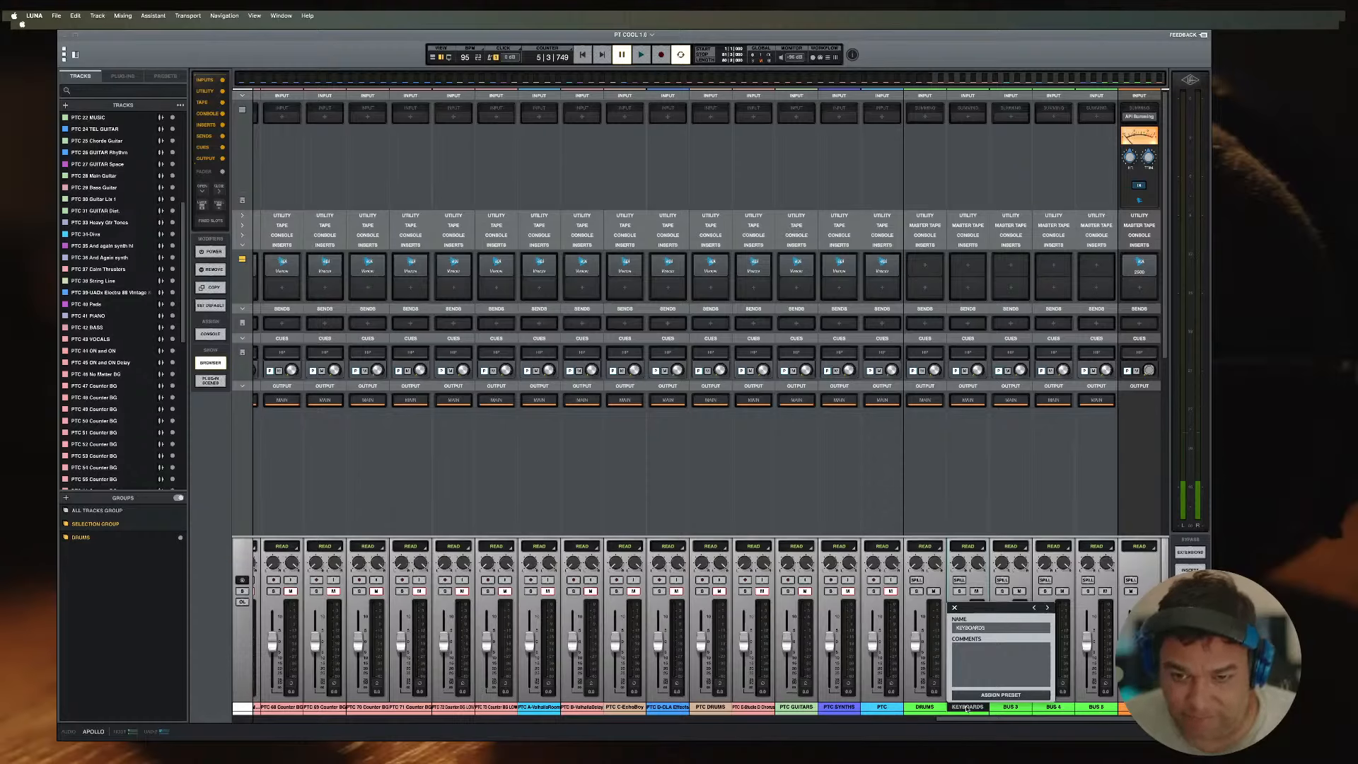
key("Return")
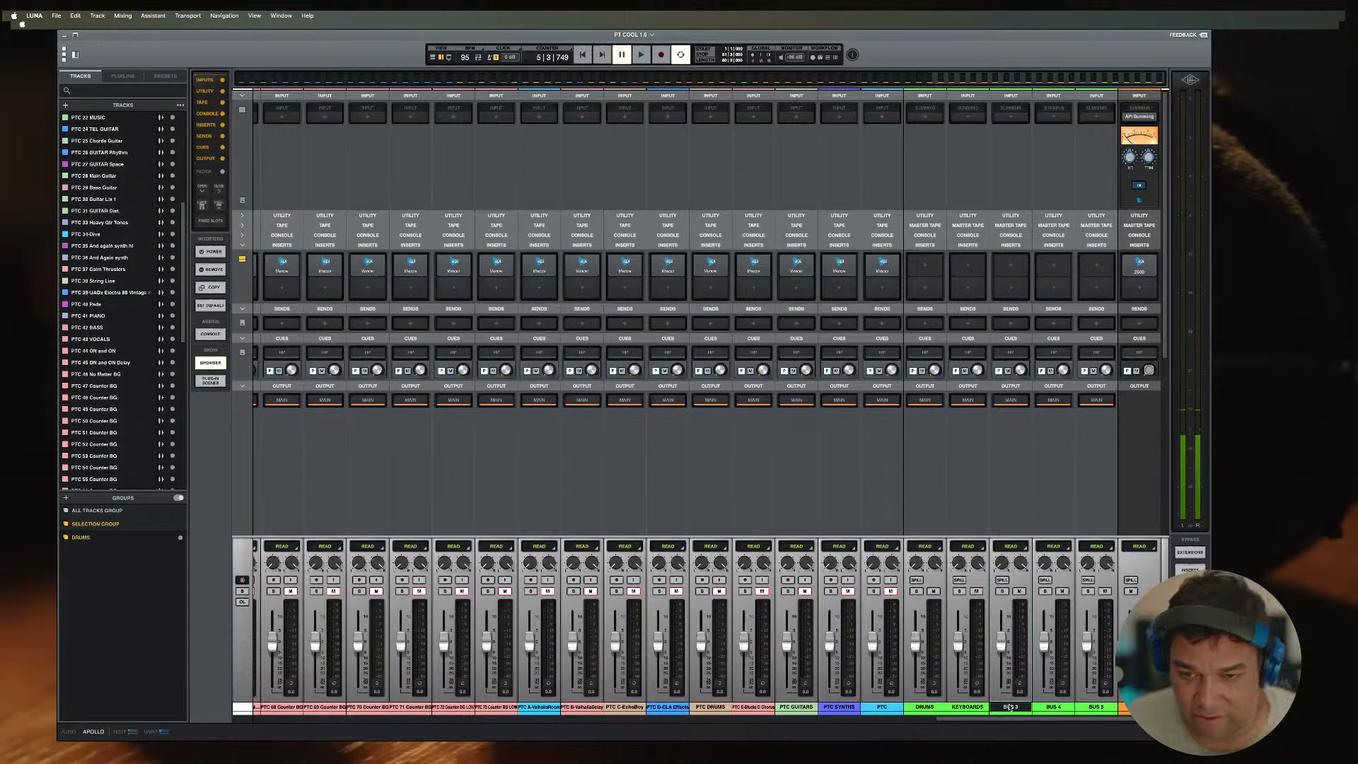
Step: Rename BUS 3 to GUITARS and BUS 4 to VOCALS
double_click(1010, 709)
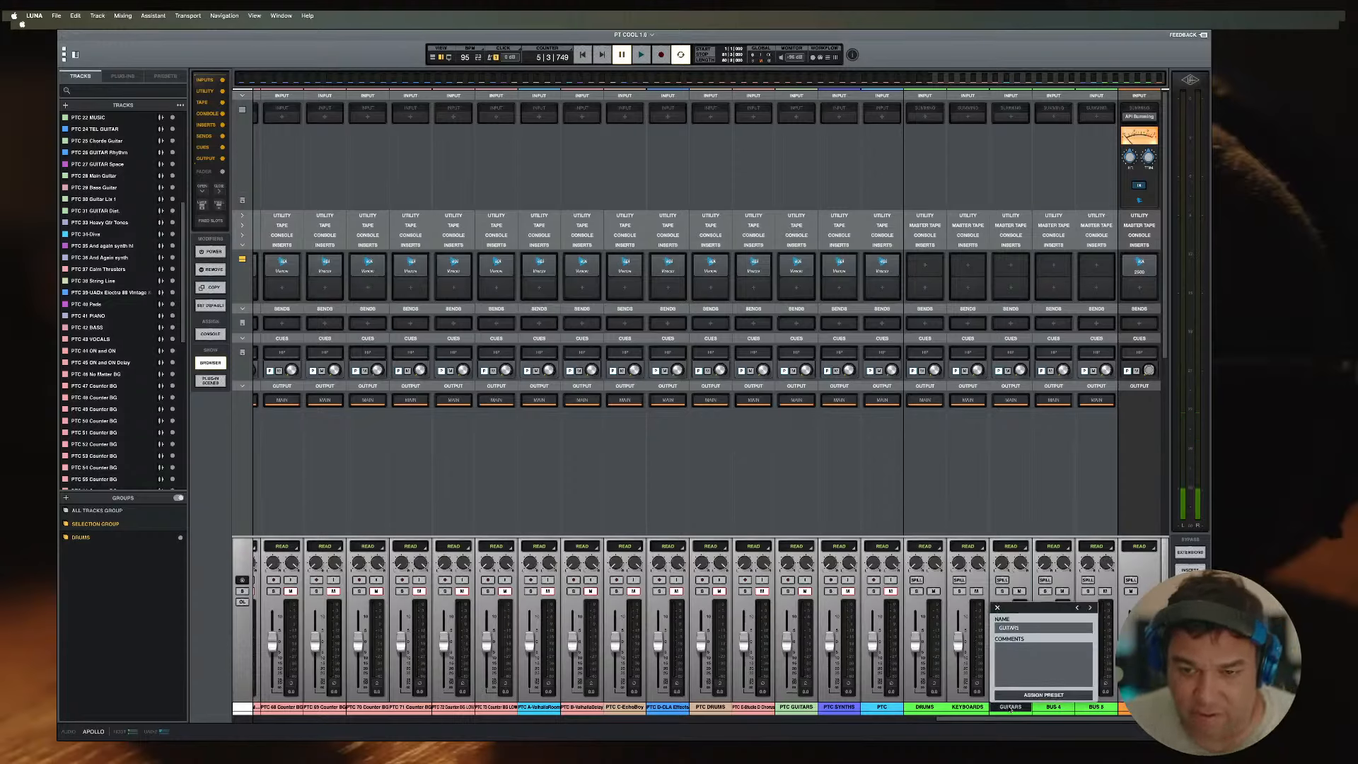
key("Return")
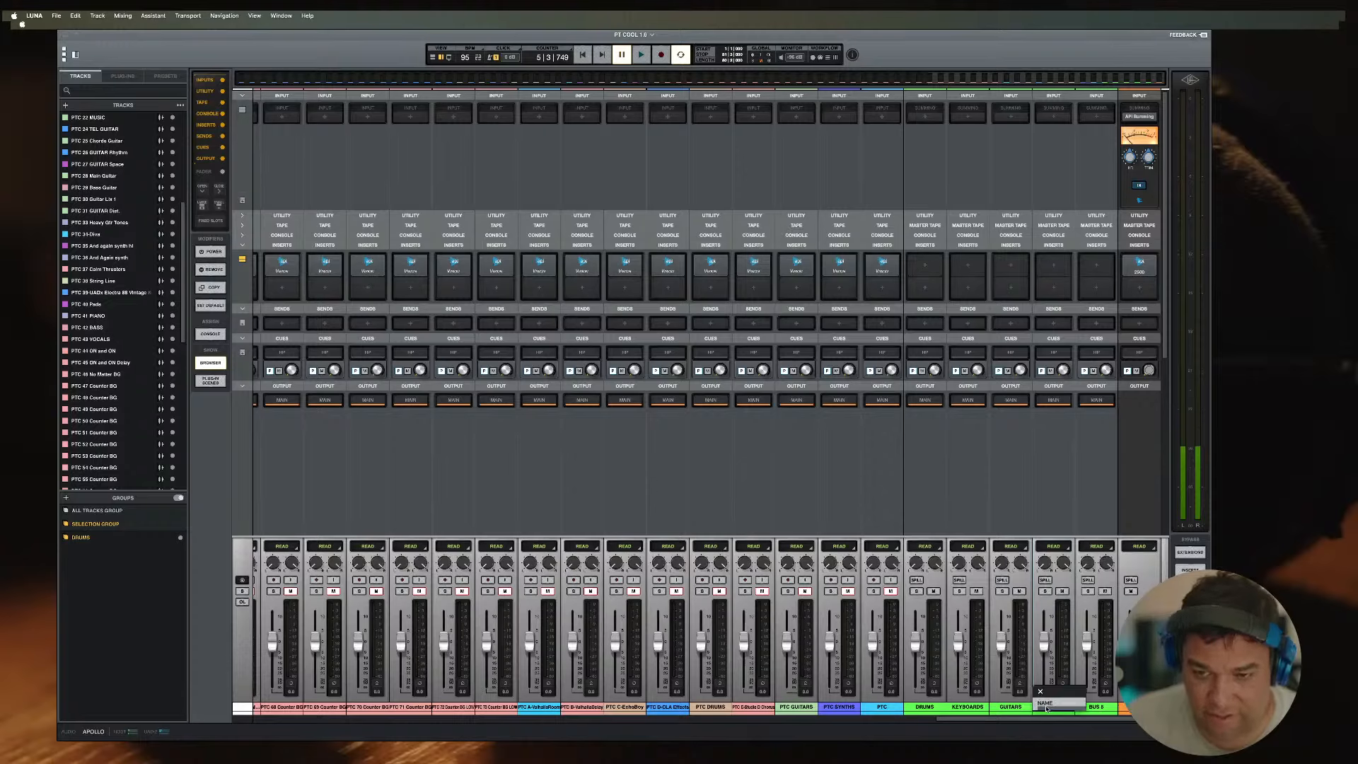
double_click(1047, 709)
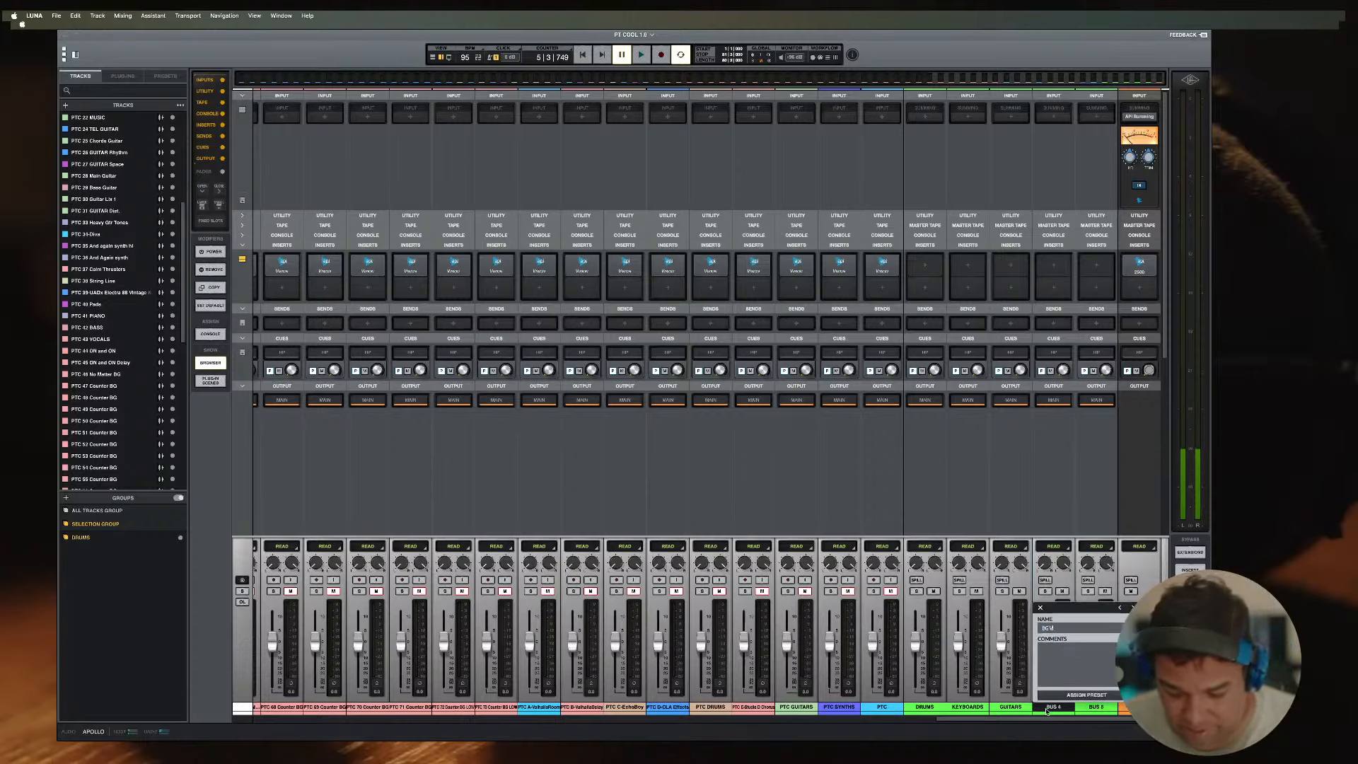
key("Return")
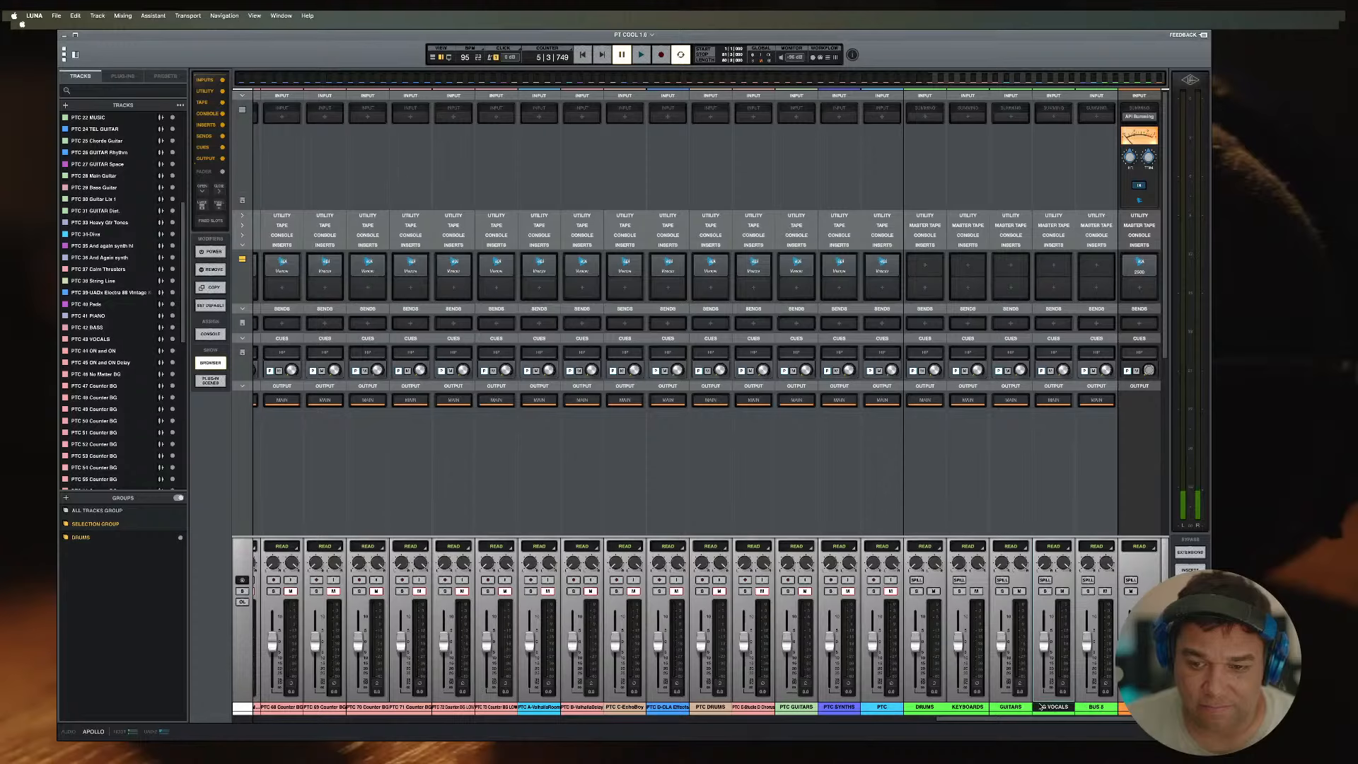
double_click(1053, 707)
left_click(1051, 627)
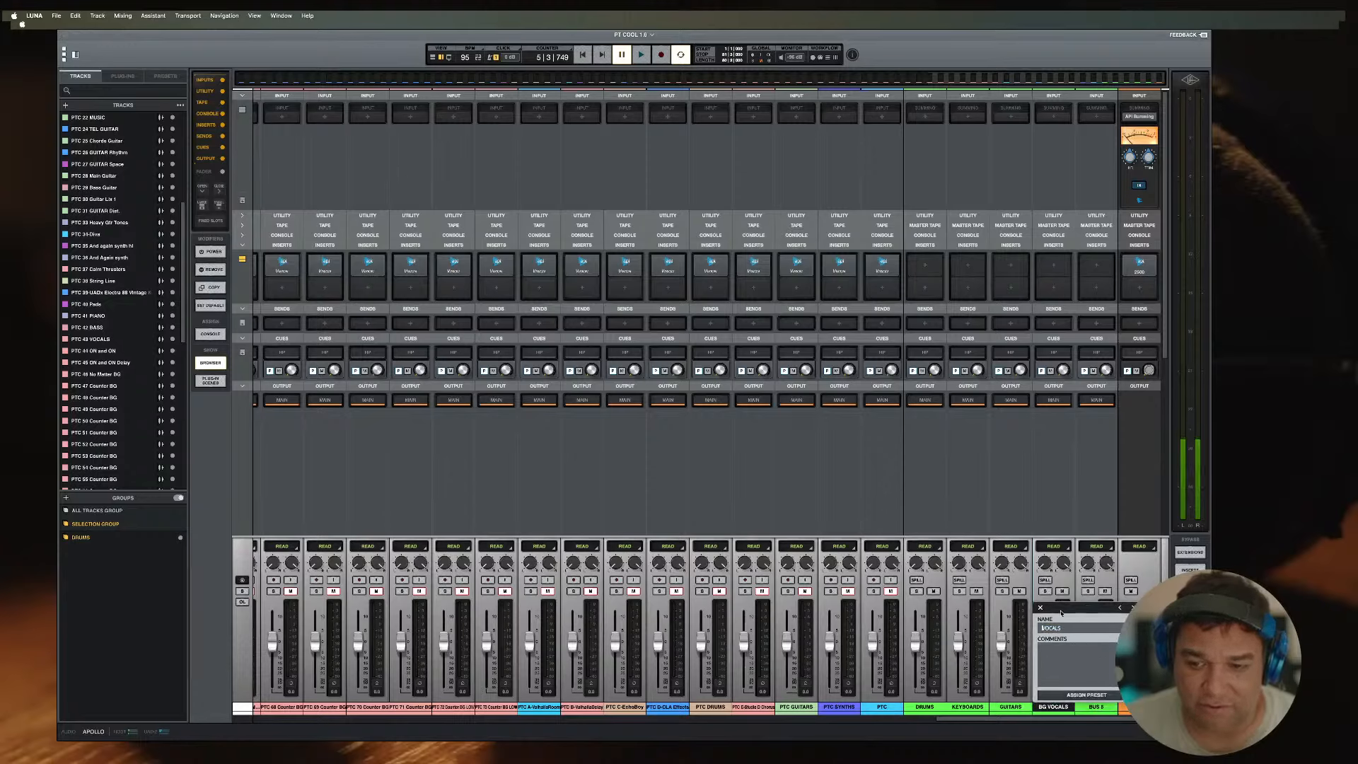
left_click(1040, 608)
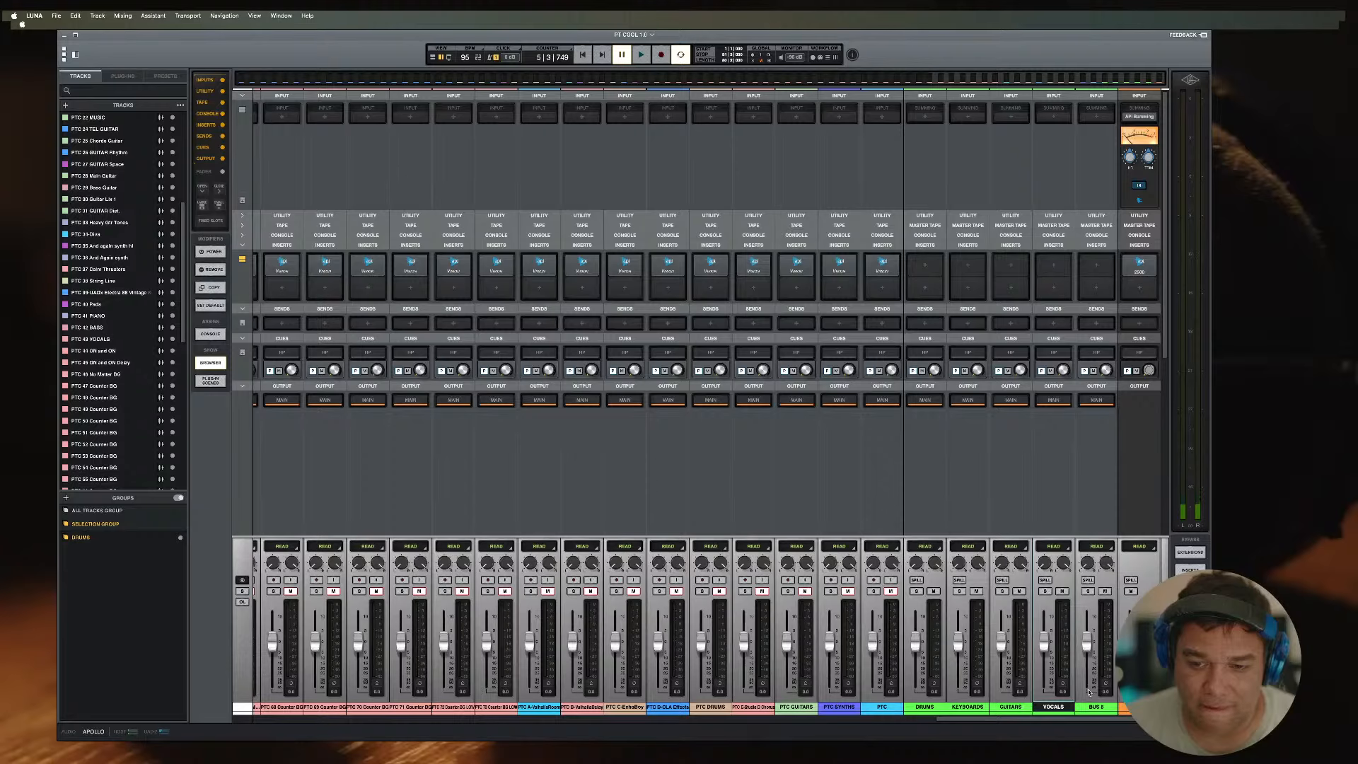
Step: Rename BUS 5 to FX and select the DRUMS bus
double_click(1095, 706)
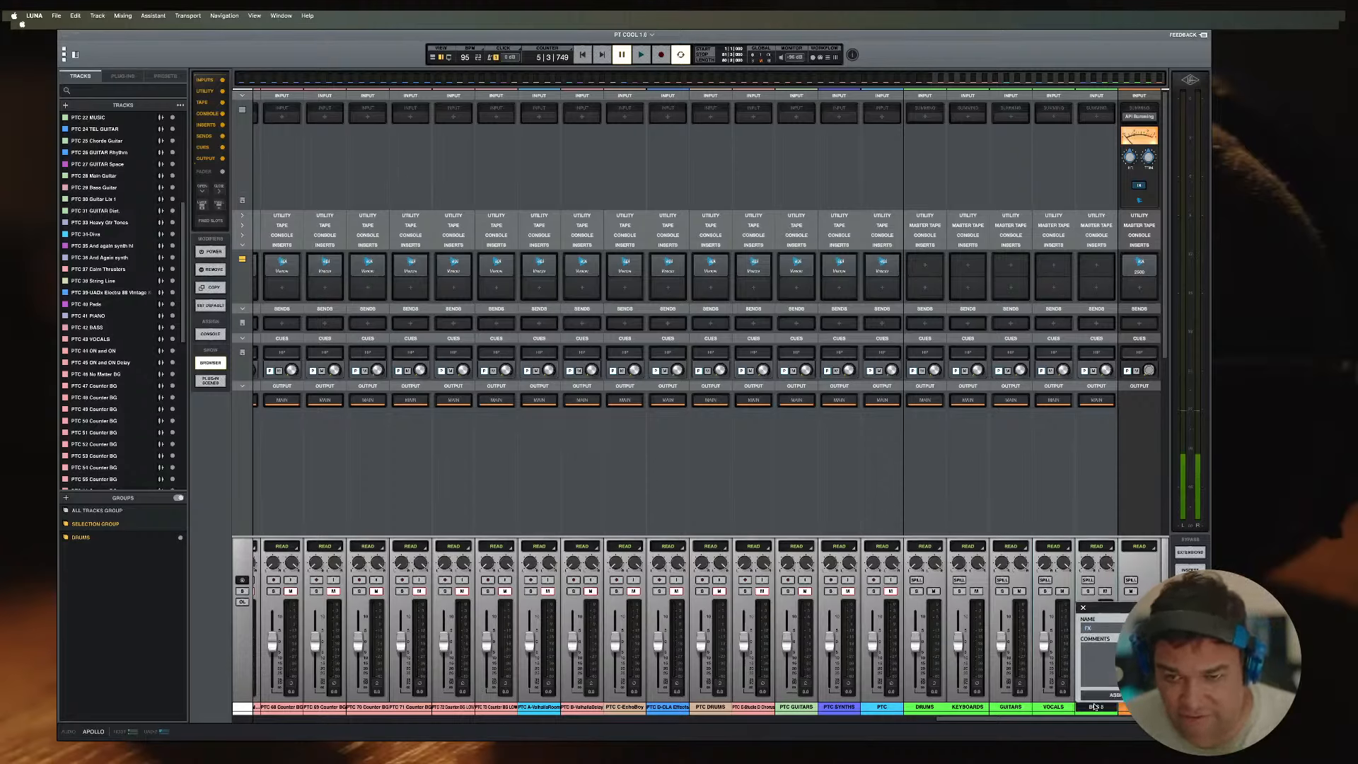
key("Return")
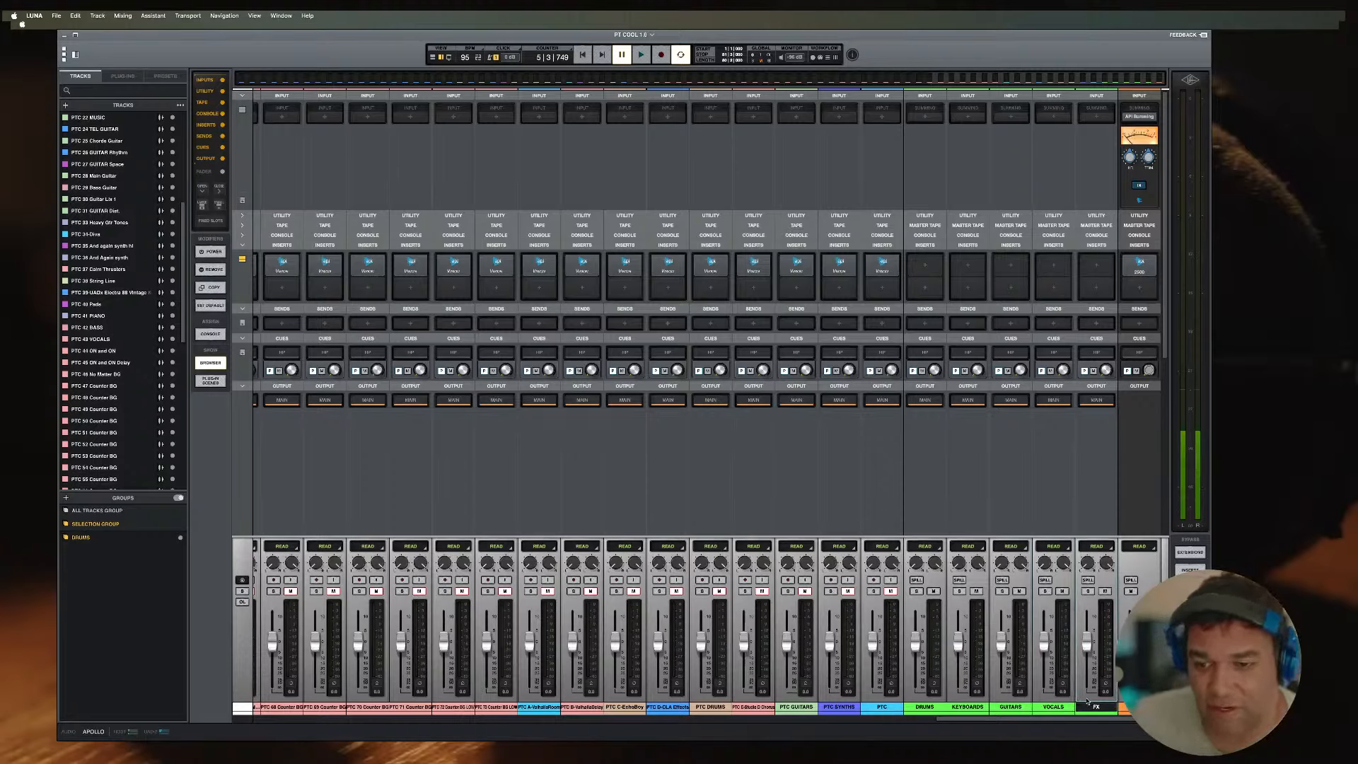
left_click(923, 708)
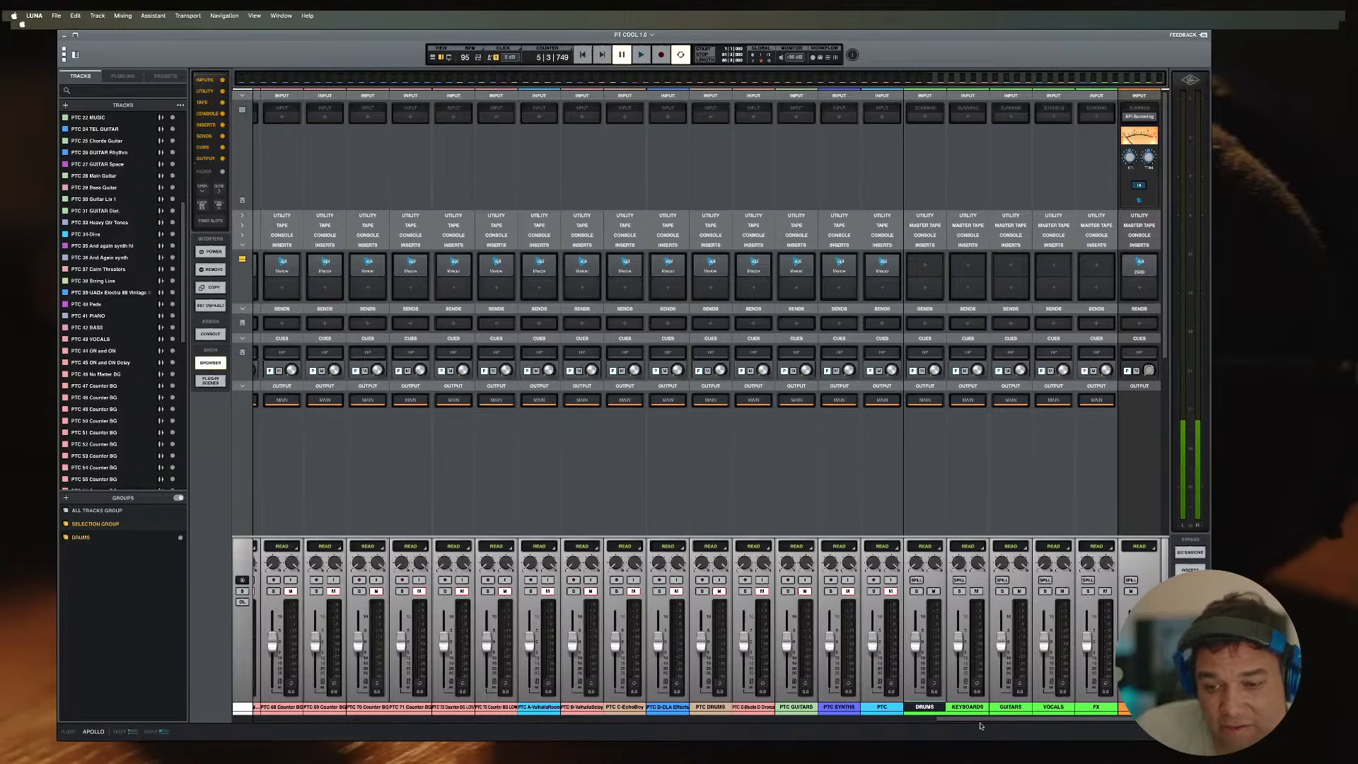
Step: Route the output of all the blue drum tracks, from COUNT OFF through the last percussion track, to the DRUMS bus
left_click_drag(981, 721, 299, 719)
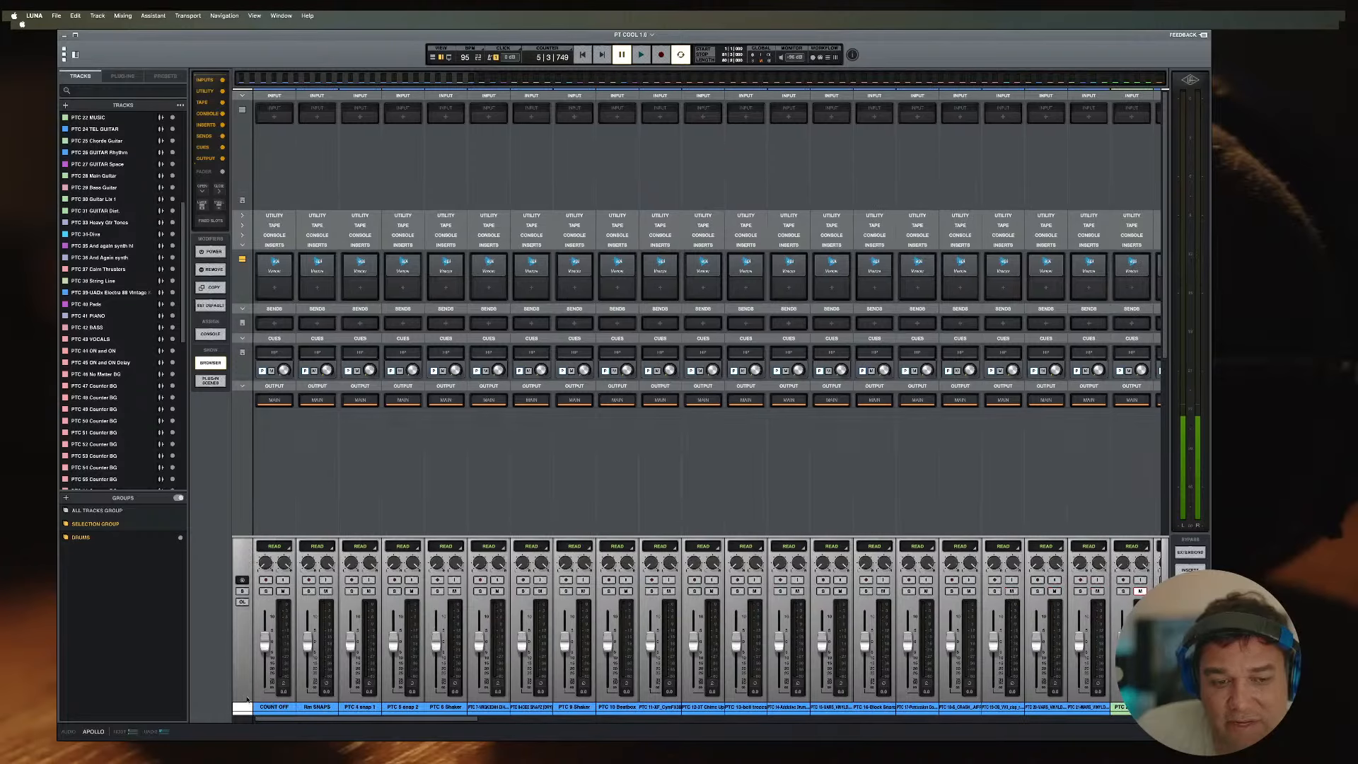
double_click(286, 708)
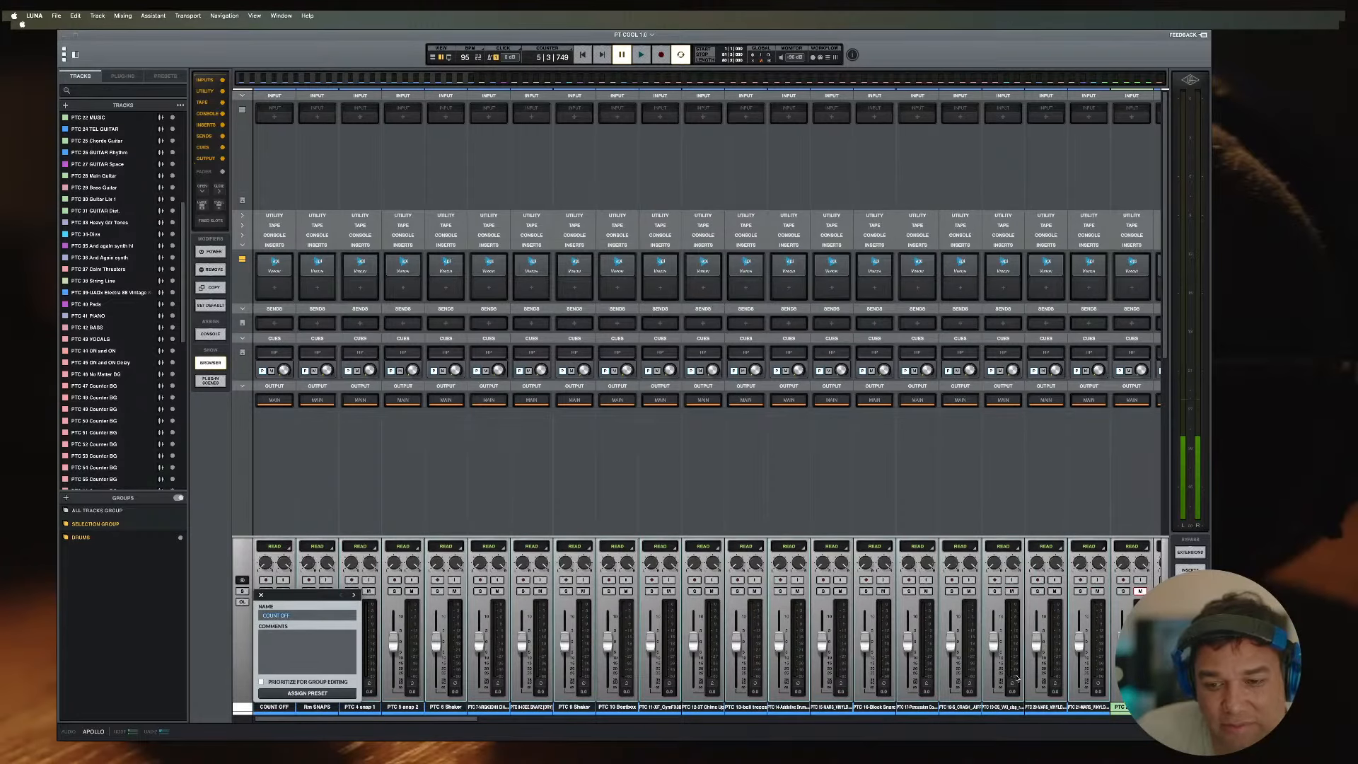
left_click(1060, 699)
left_click(1003, 400)
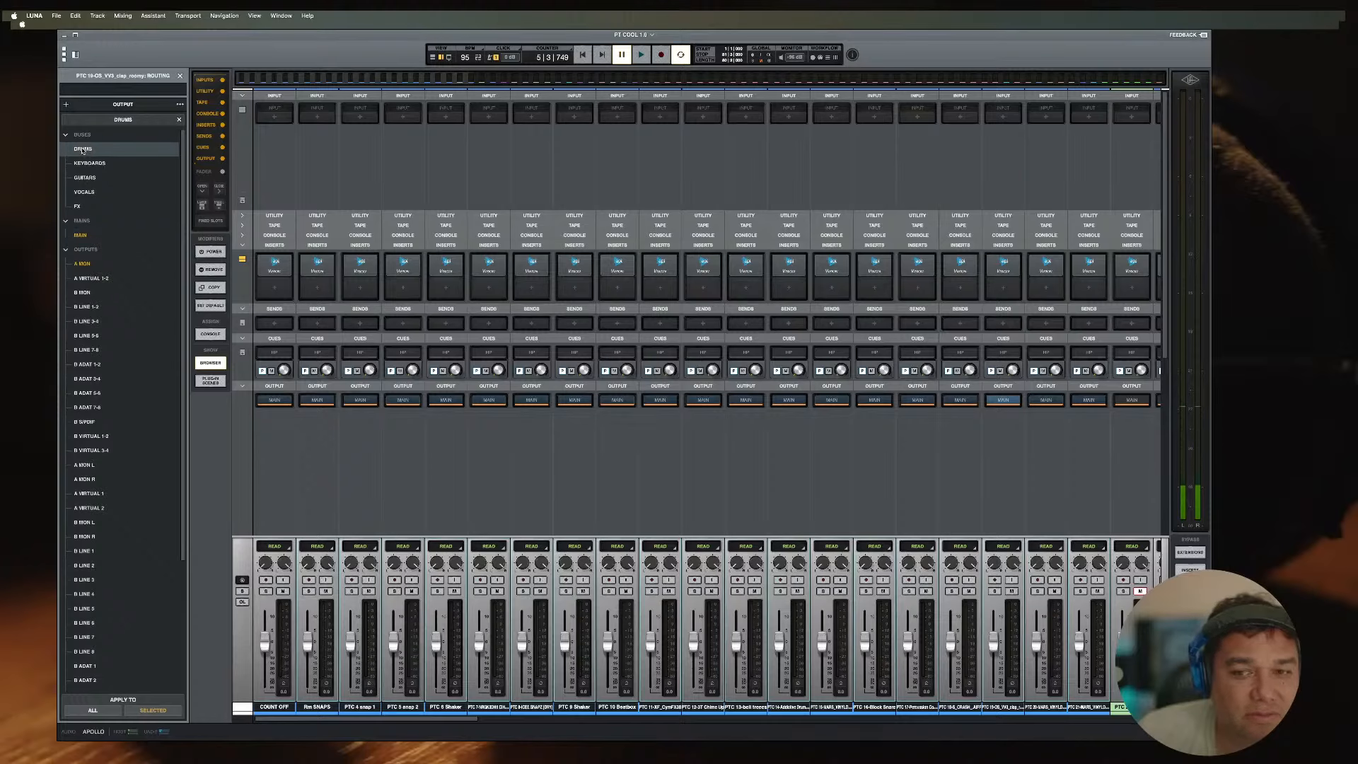
left_click(83, 149)
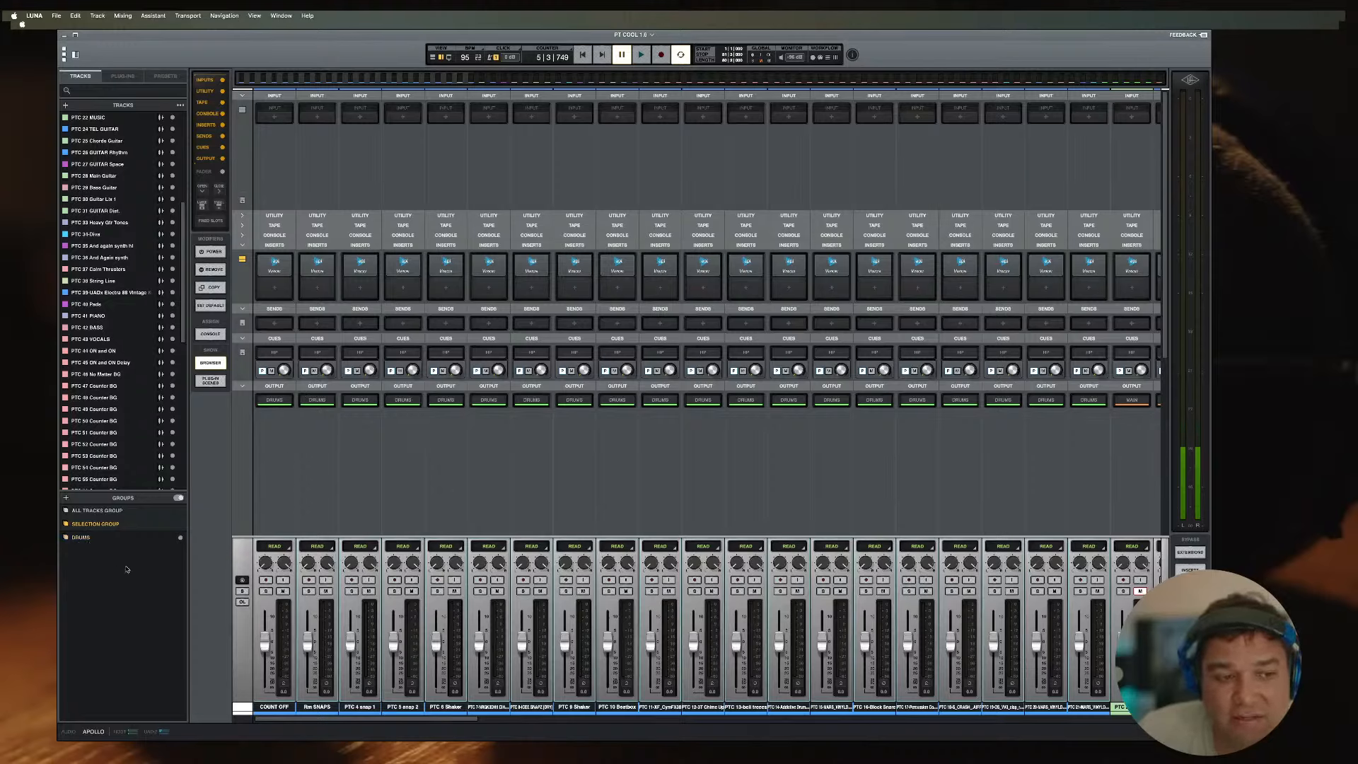
left_click(266, 710)
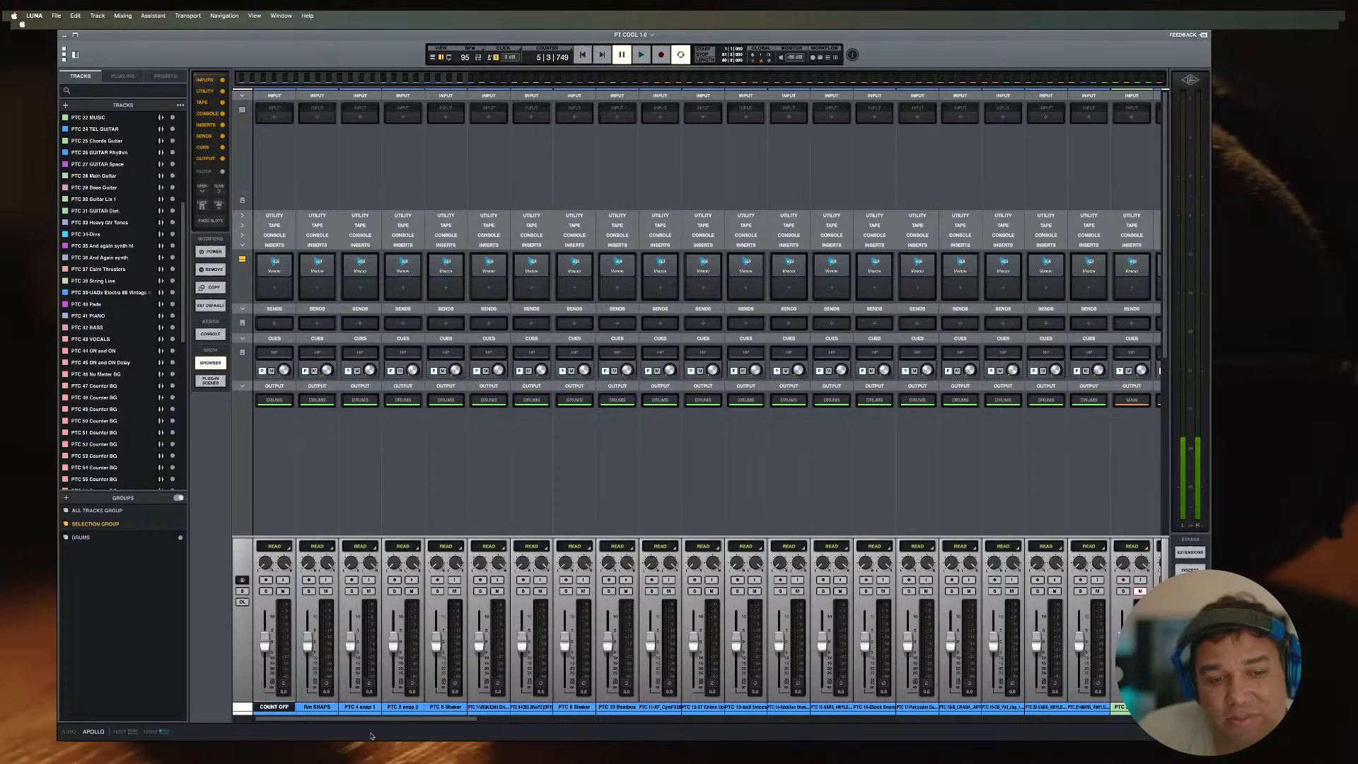
Step: Spill the DRUMS bus so the mixer shows only the tracks routed to it, toggling the spill off and on again
left_click_drag(358, 720, 1019, 719)
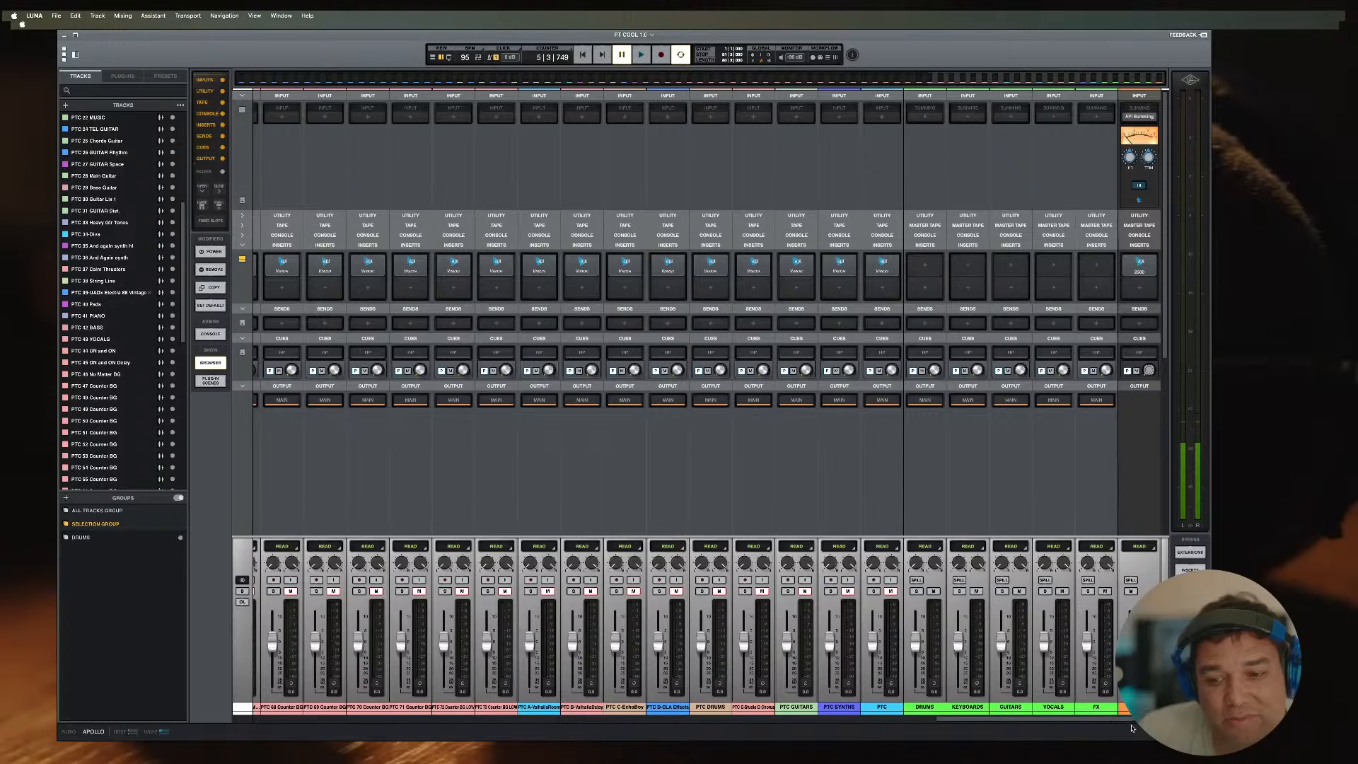
left_click(933, 706)
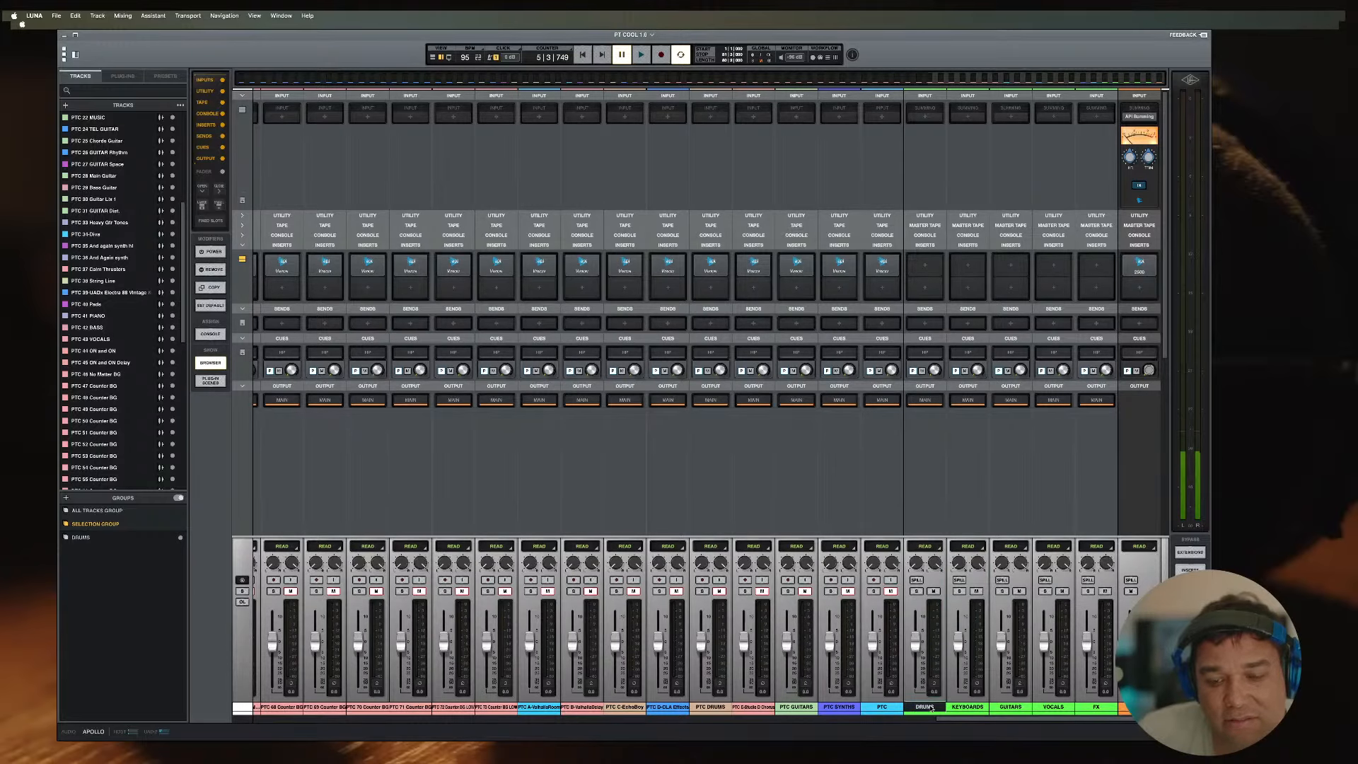
double_click(932, 707)
left_click(912, 611)
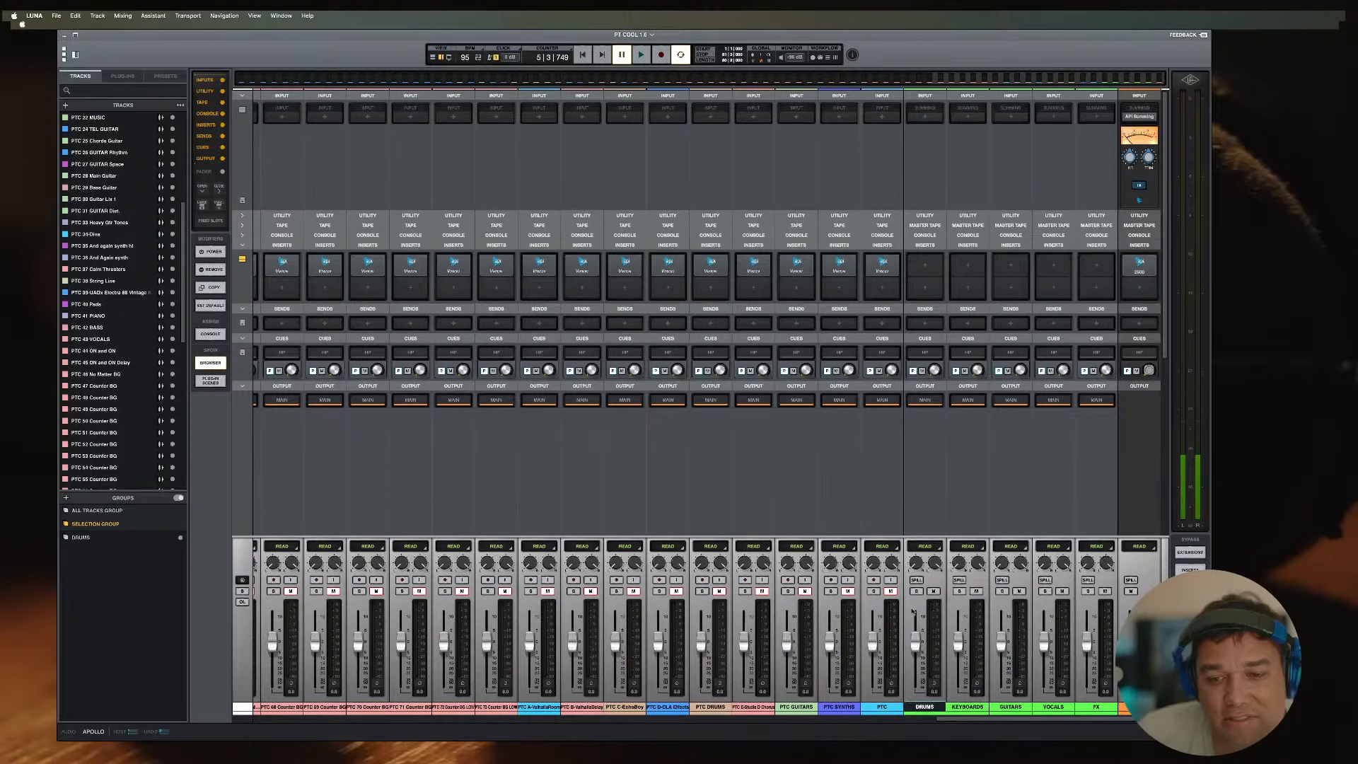
left_click(916, 579)
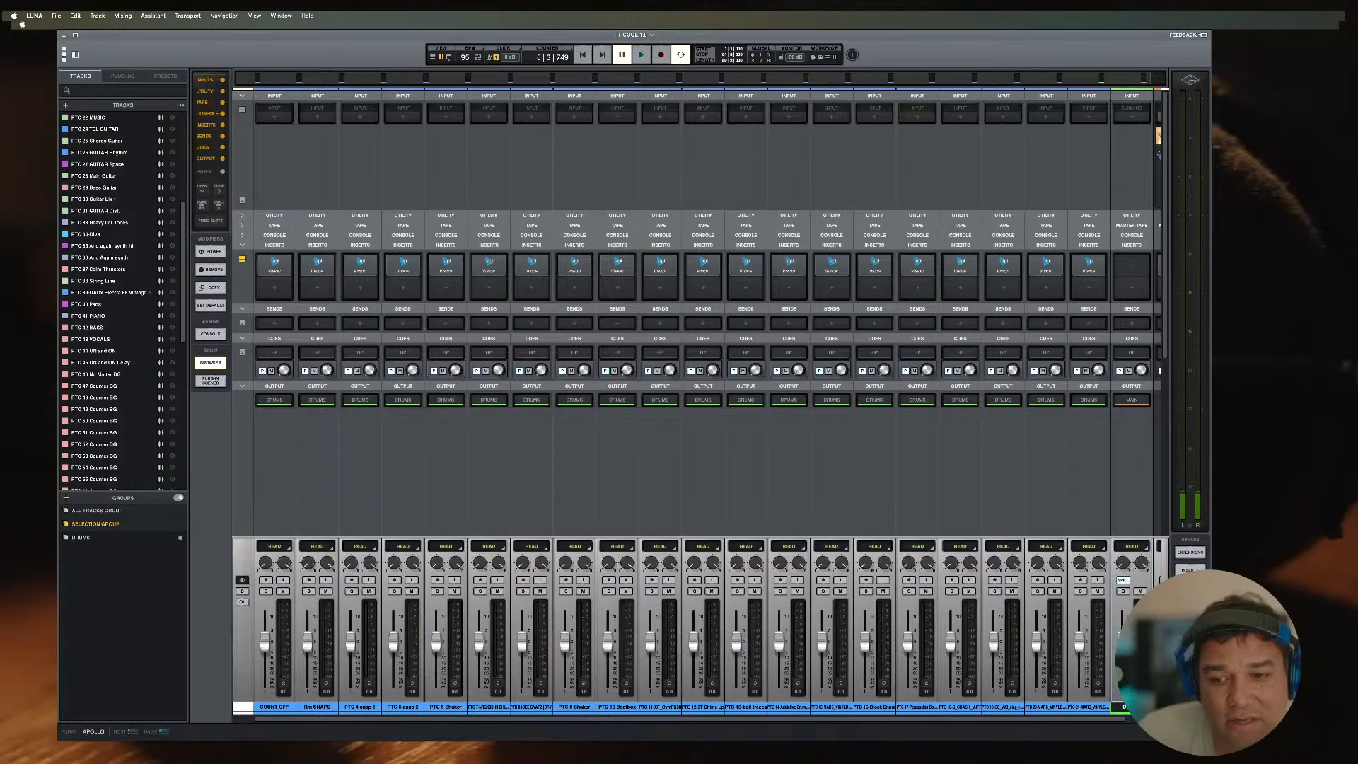
left_click(1123, 579)
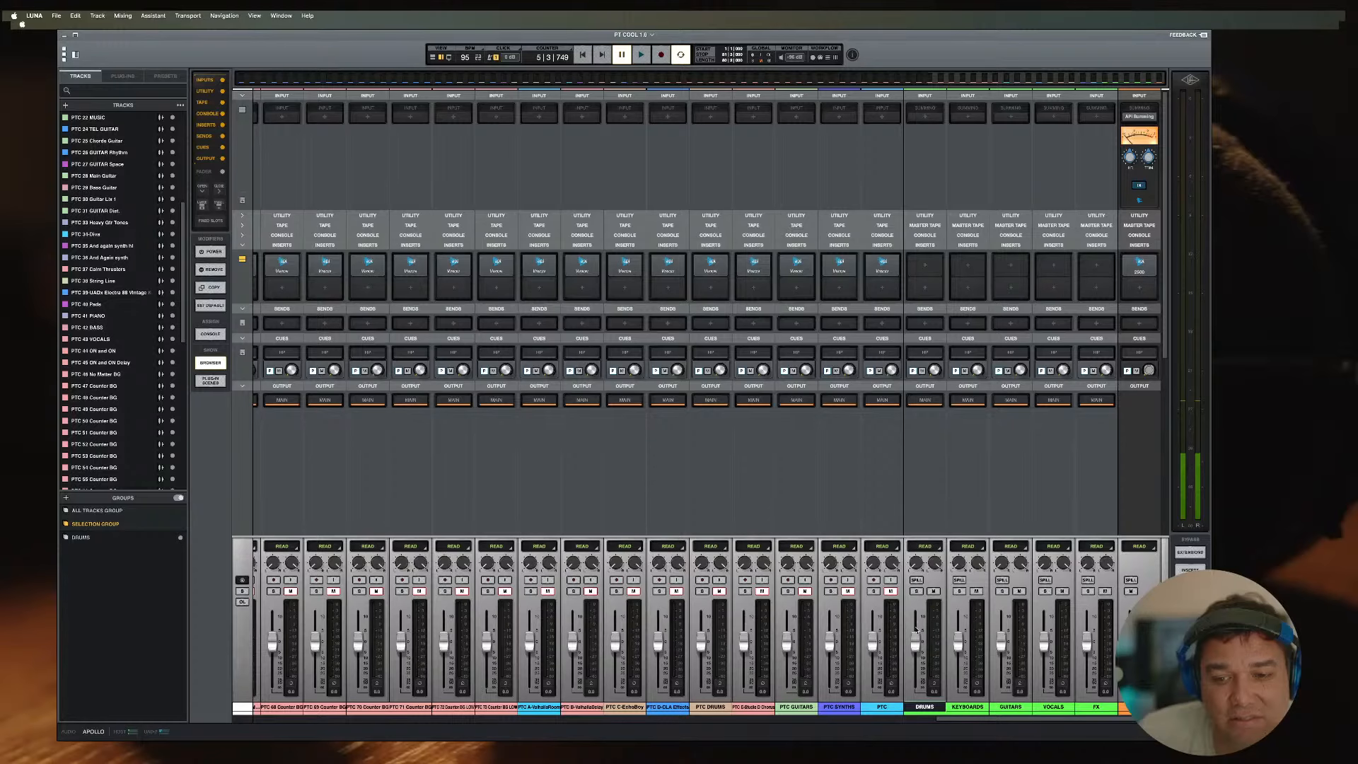
left_click(917, 580)
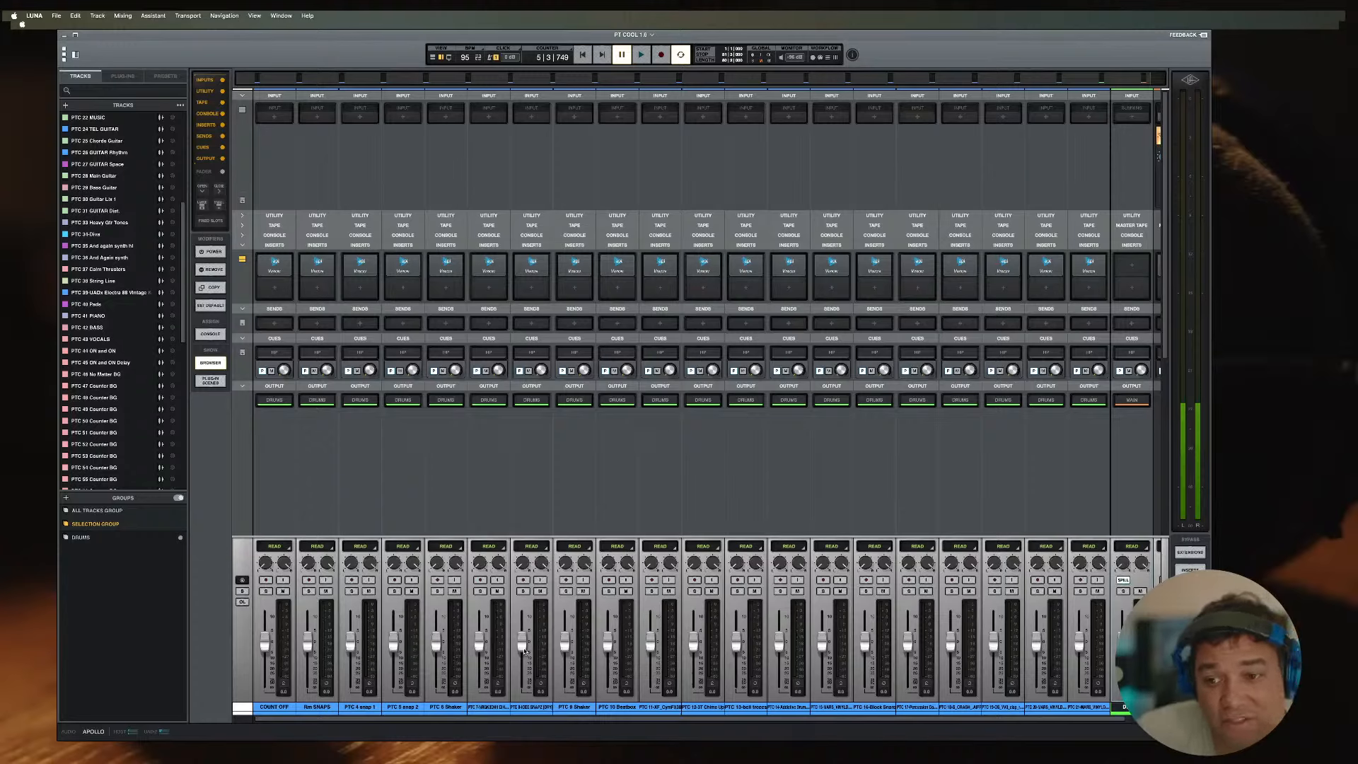
Step: Start playback and move the two MARS kick tracks, the clap and PTC 10 Beatbox to the front of the drums, directly behind COUNT OFF
key("space")
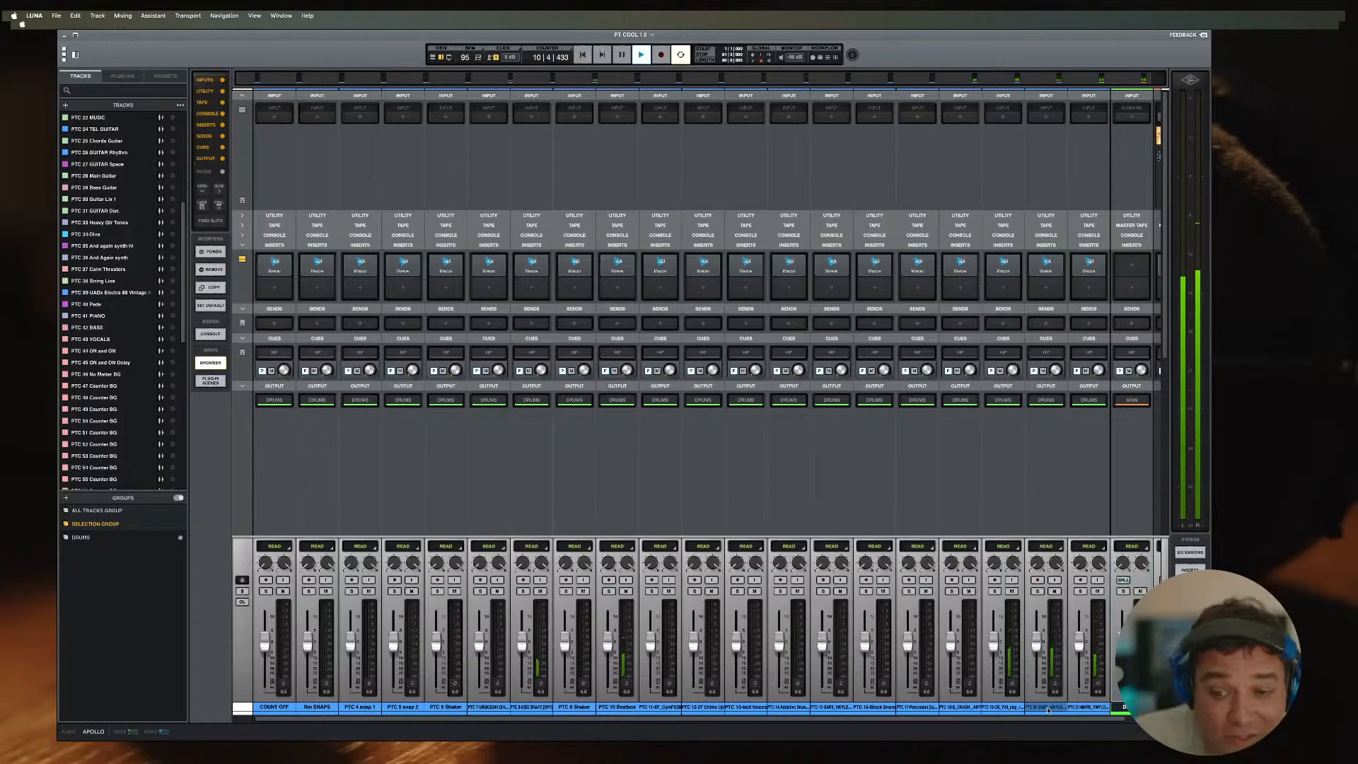
left_click(1050, 711)
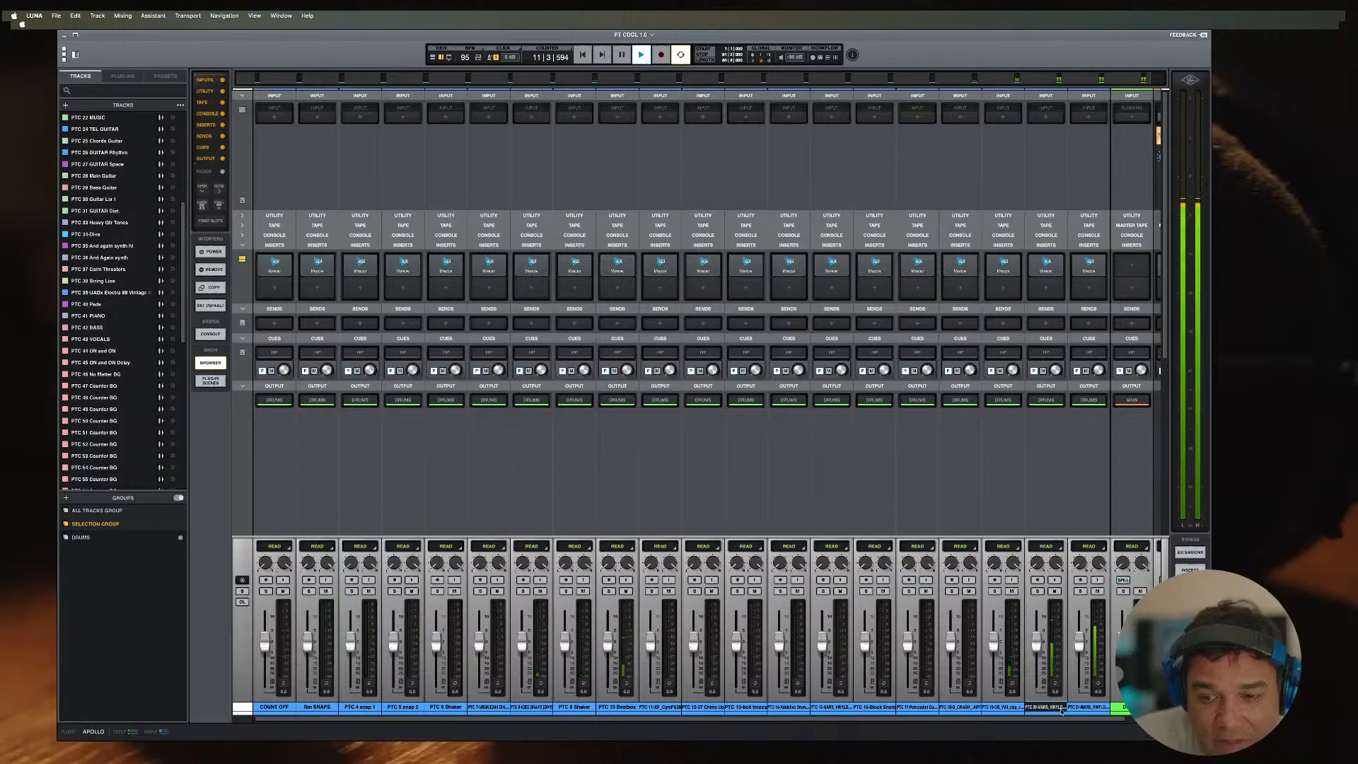
left_click_drag(1050, 711, 262, 700)
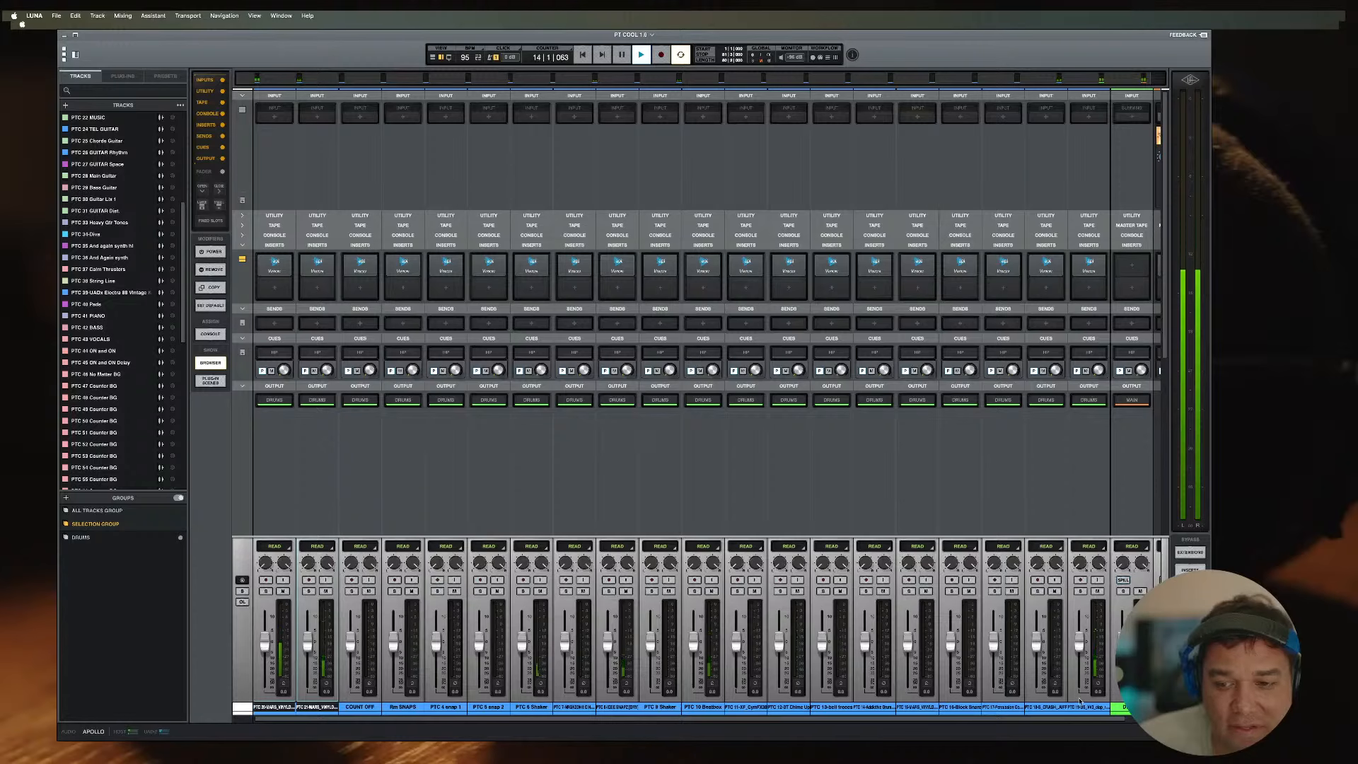
left_click_drag(1088, 707, 350, 711)
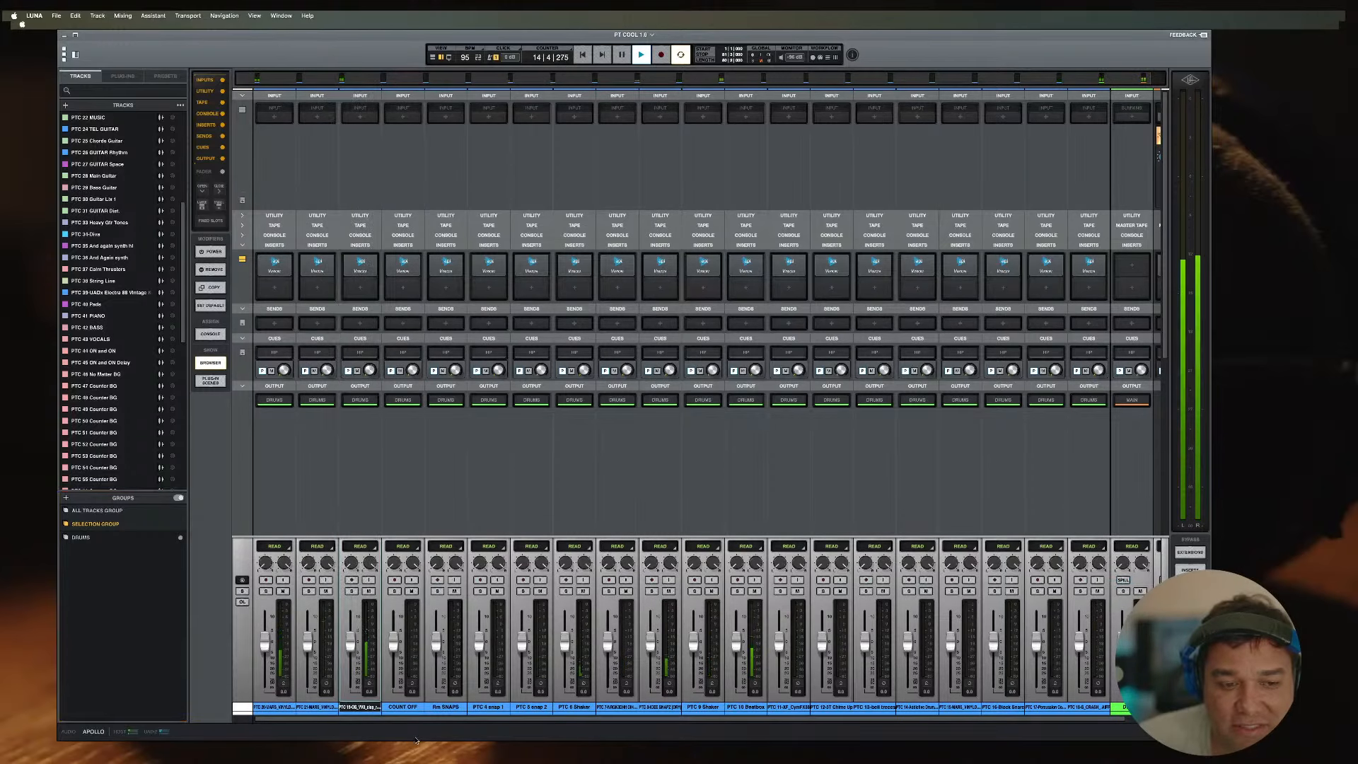
left_click_drag(735, 708, 400, 711)
left_click_drag(617, 708, 263, 718)
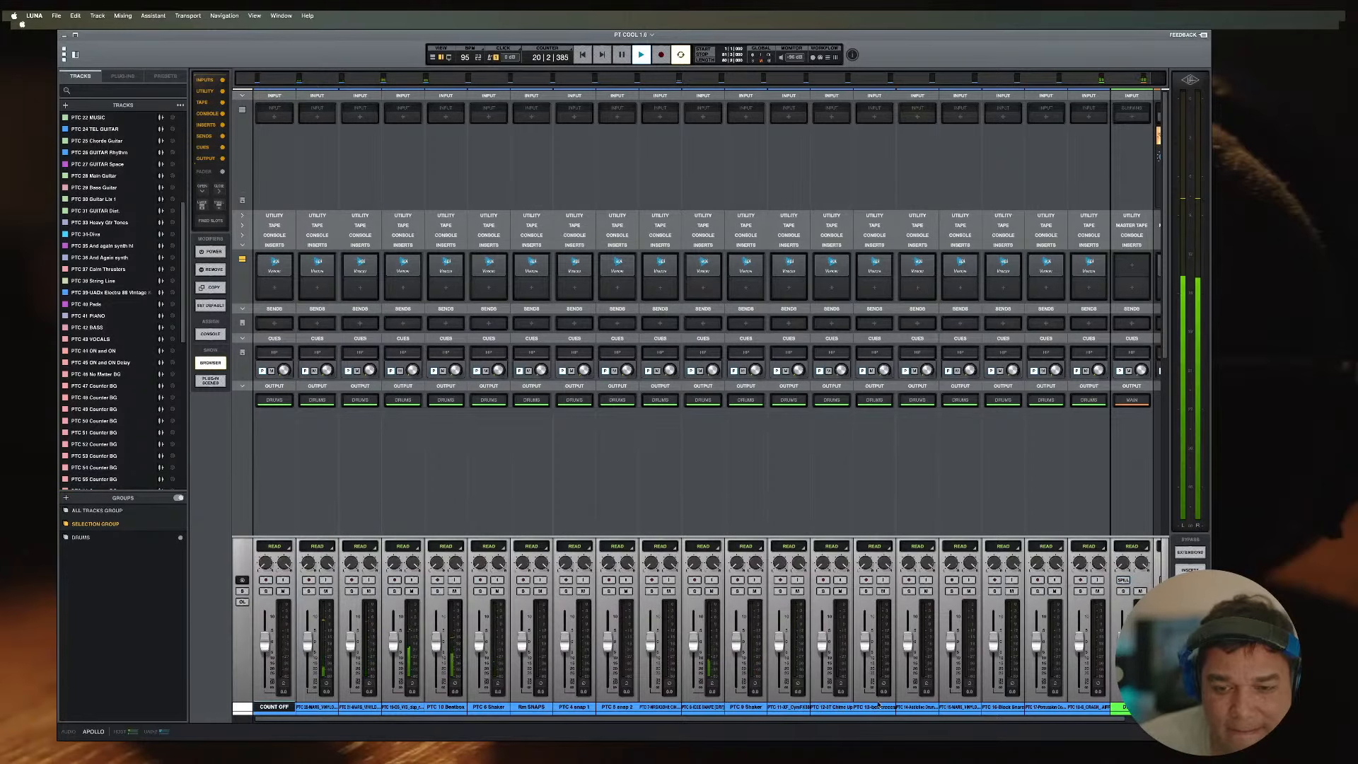
Step: Move Rim SNAPS and the two snap tracks directly after the clap, and place PTC 10 Beatbox behind PTC 9 Shaker
scroll(897, 693, "right", 1)
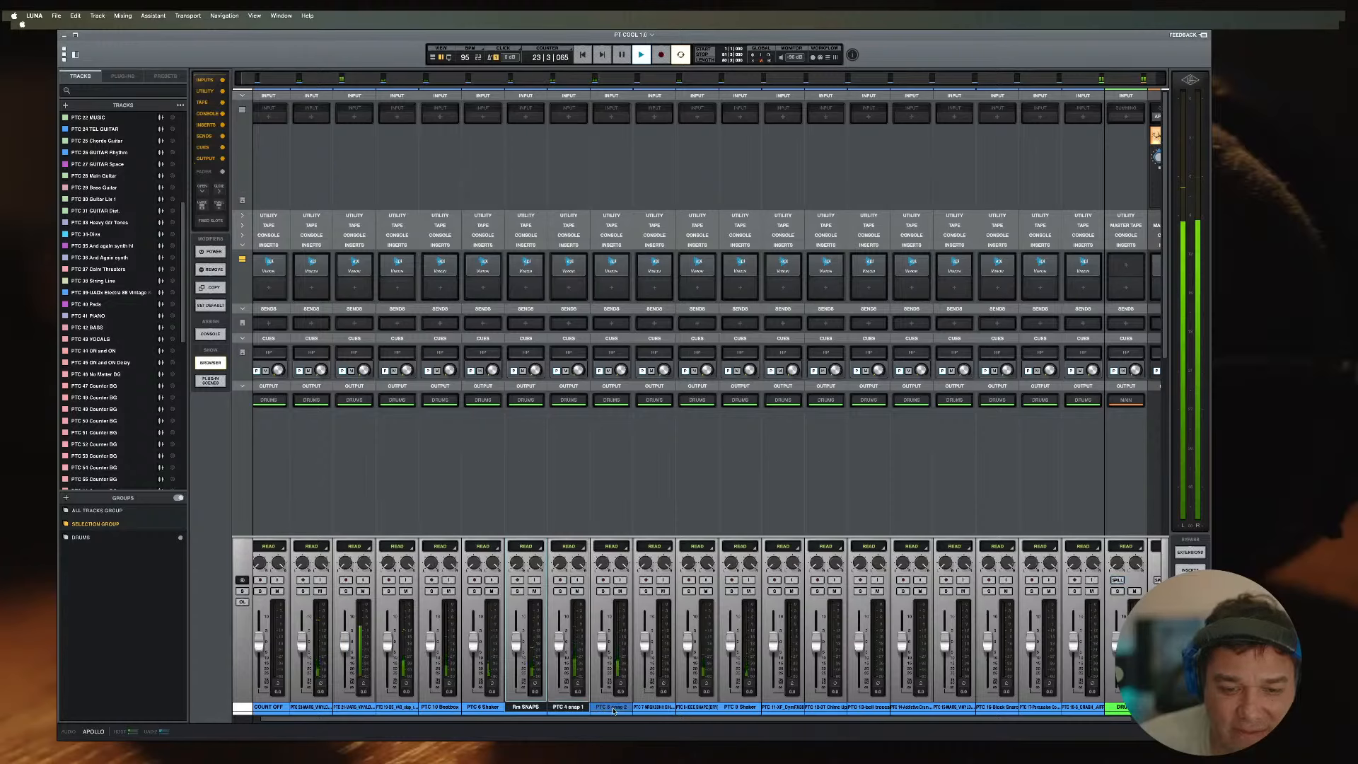
left_click_drag(535, 710, 455, 717)
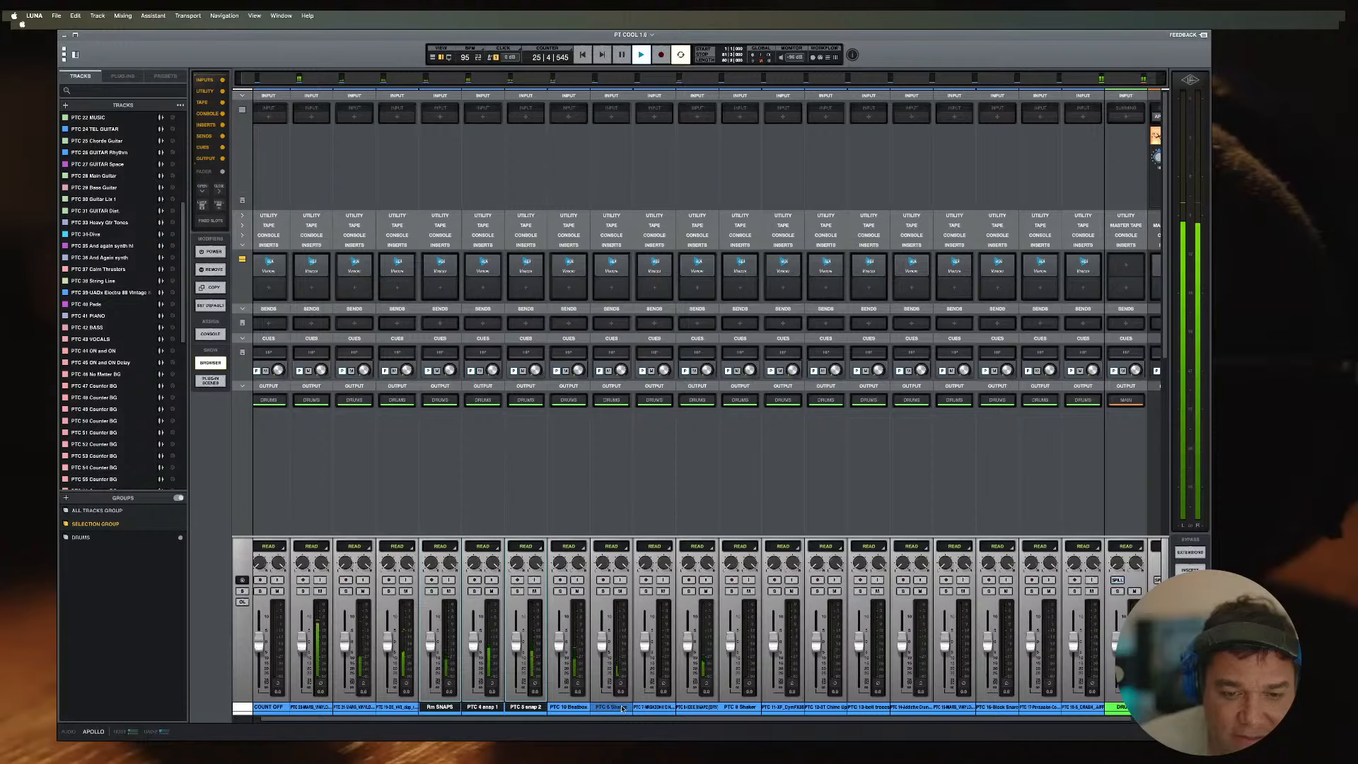
left_click_drag(569, 707, 733, 710)
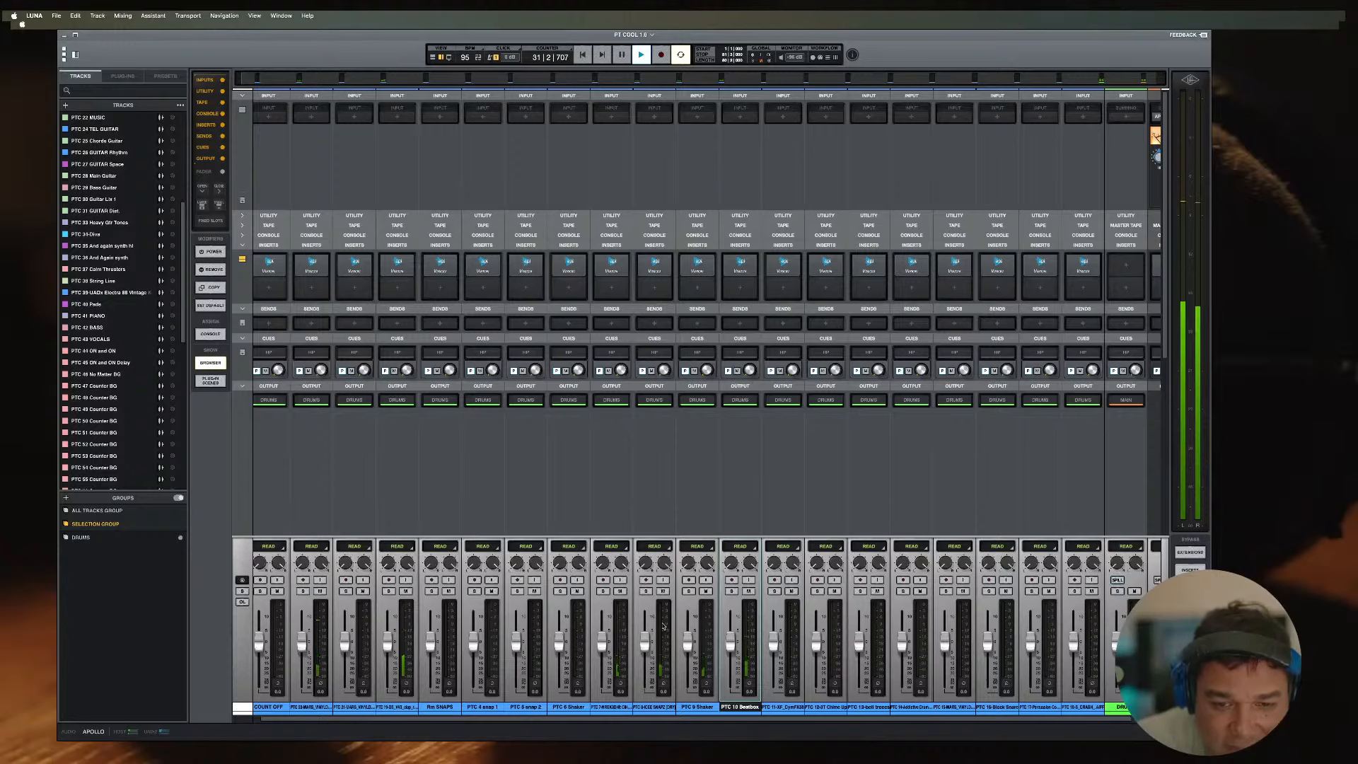
Step: Solo the PTC 8-ICEE SNAPS track briefly to hear it alone, and release the solo
left_click(646, 592)
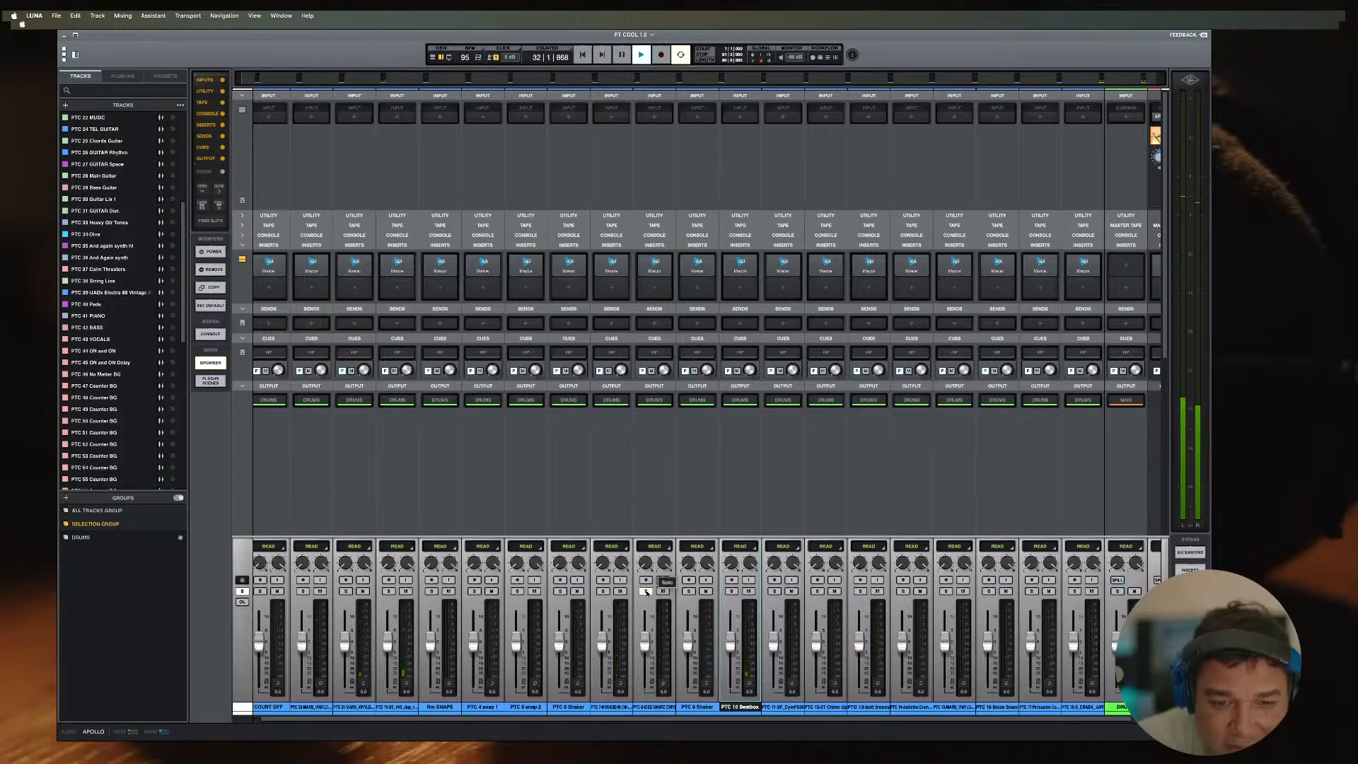
left_click(647, 592)
scroll(799, 644, "right", 3)
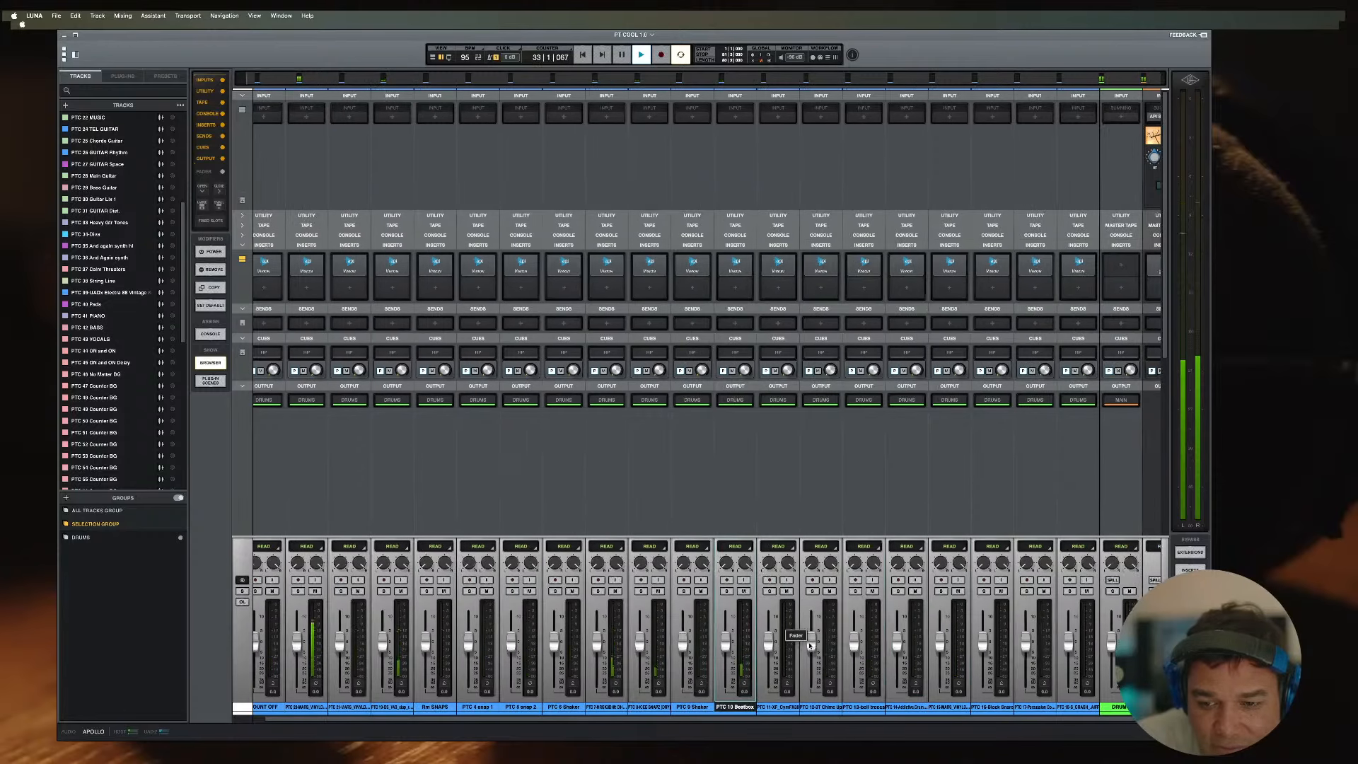
scroll(708, 642, "left", 3)
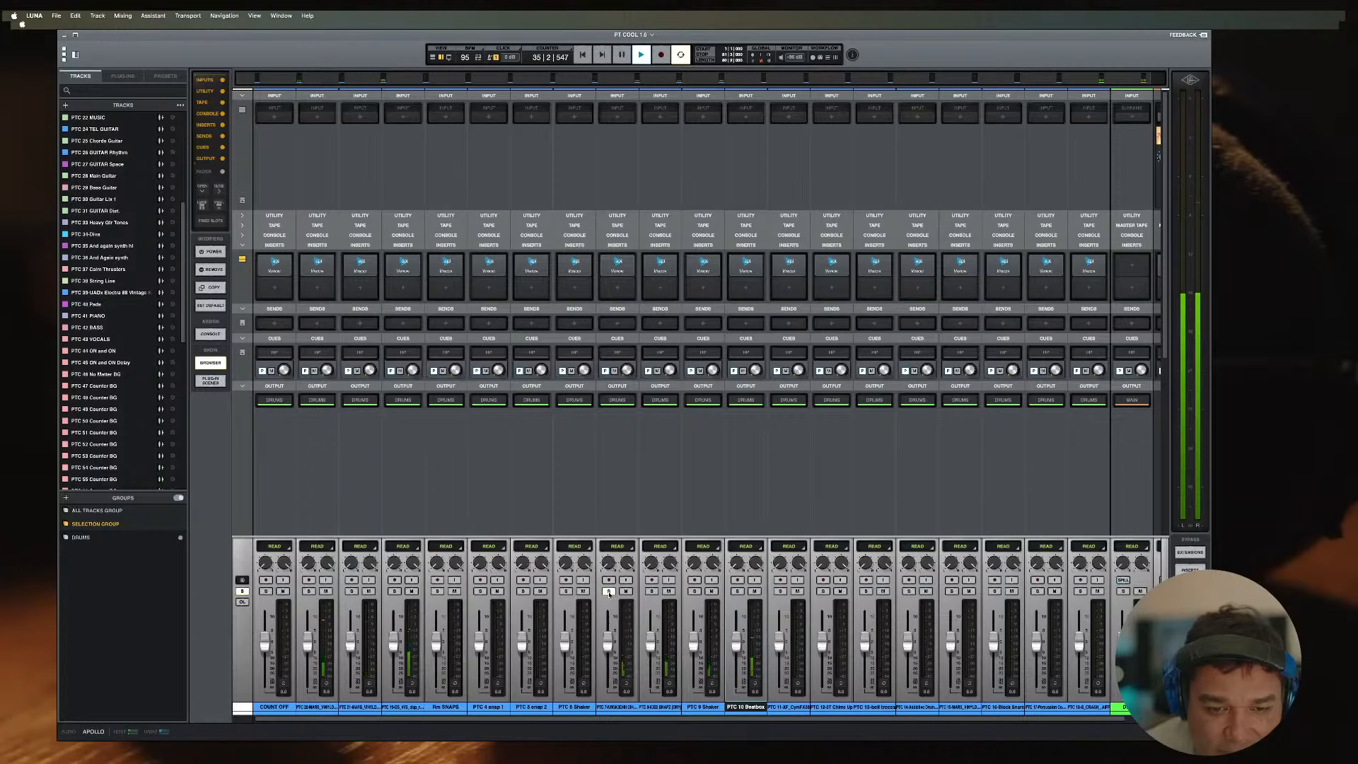
Step: Rename the PTC 7 track HAT, and arrange PTC 8-ICEE SNAPS before it and PTC 6 Shaker after it
double_click(612, 704)
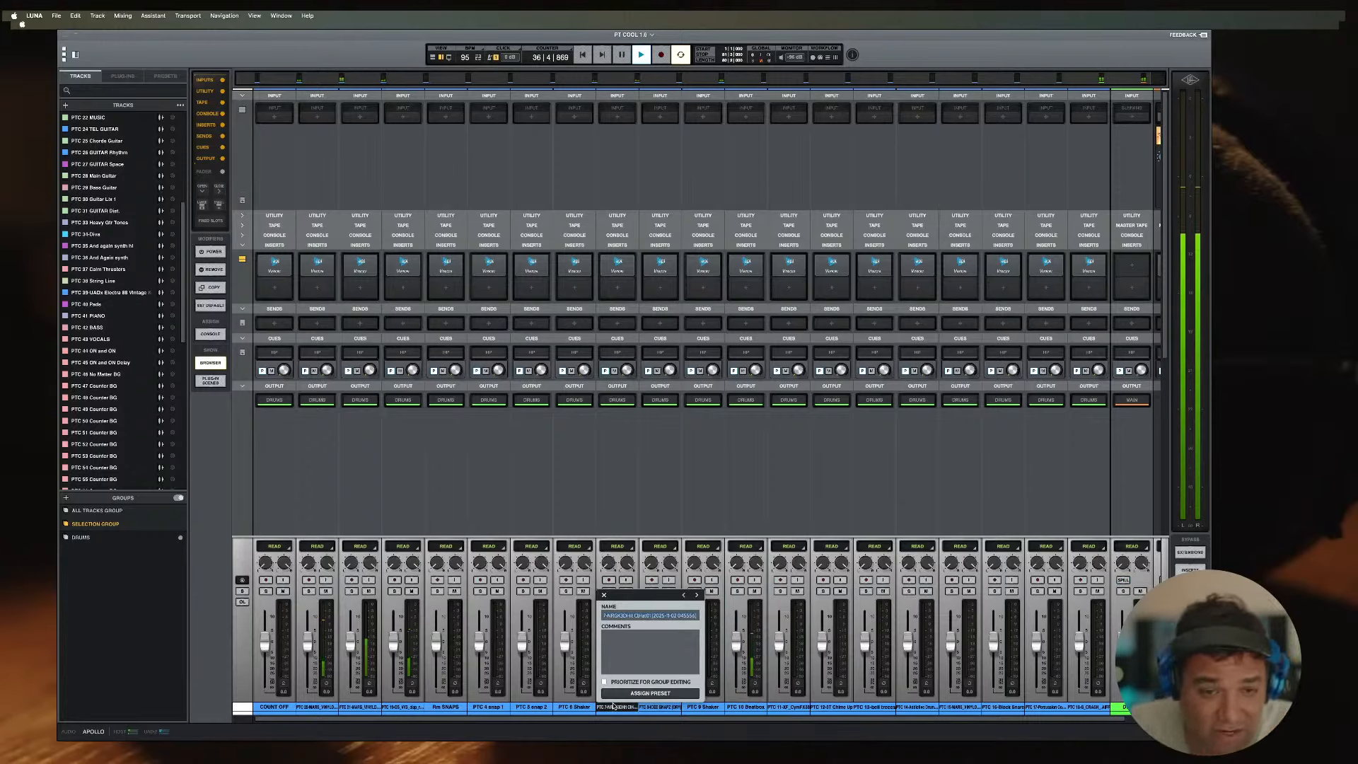
type("HAT")
key("Return")
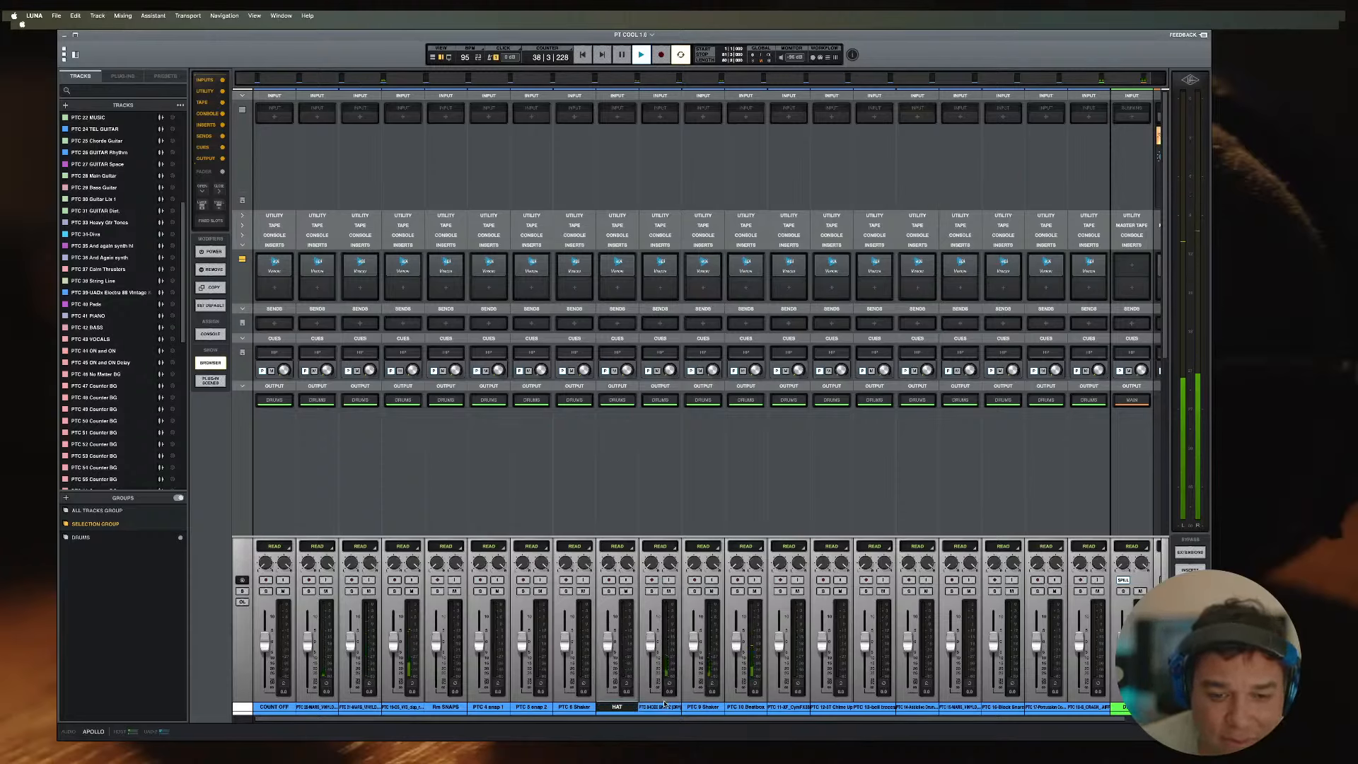
left_click_drag(664, 706, 634, 708)
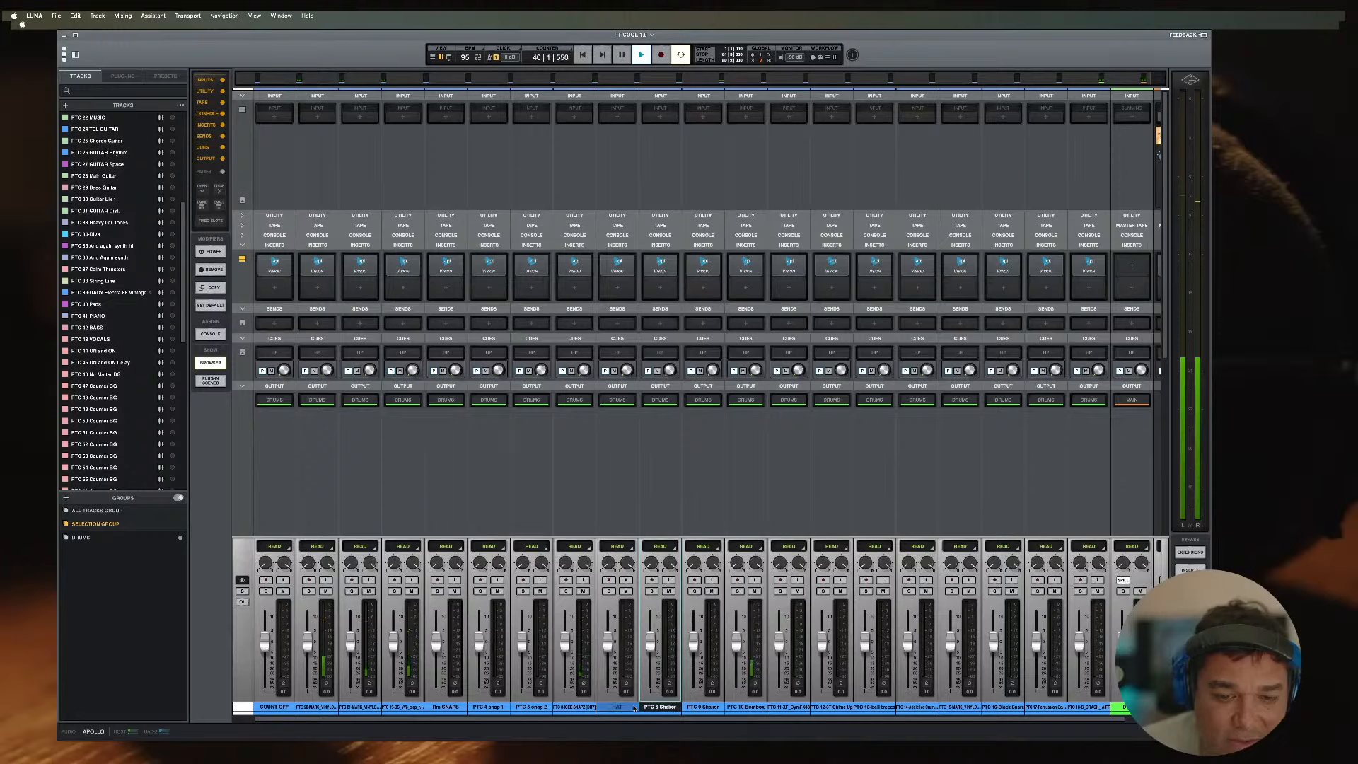
Step: Rename the two MARS kick tracks KICK and KICK 2, and the clap track beside them CLAP
double_click(325, 708)
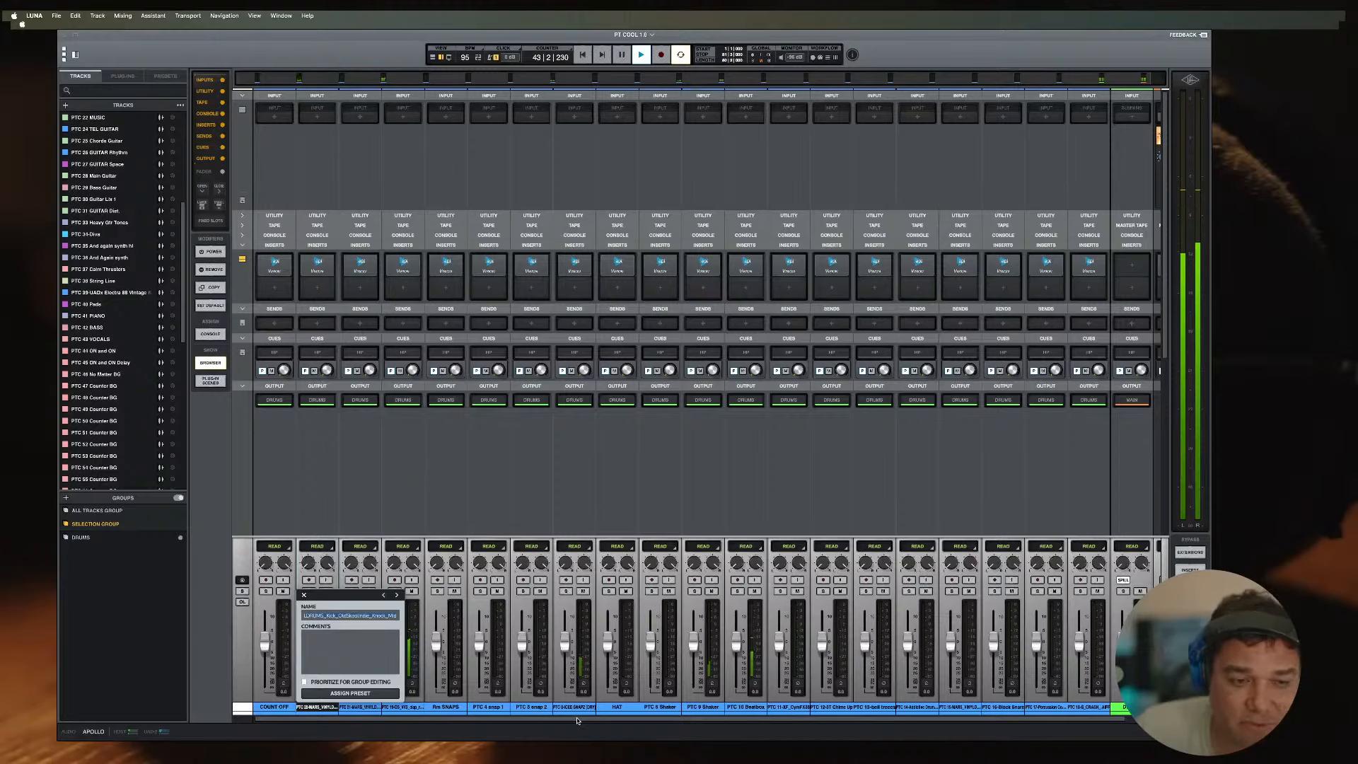
type("KICK")
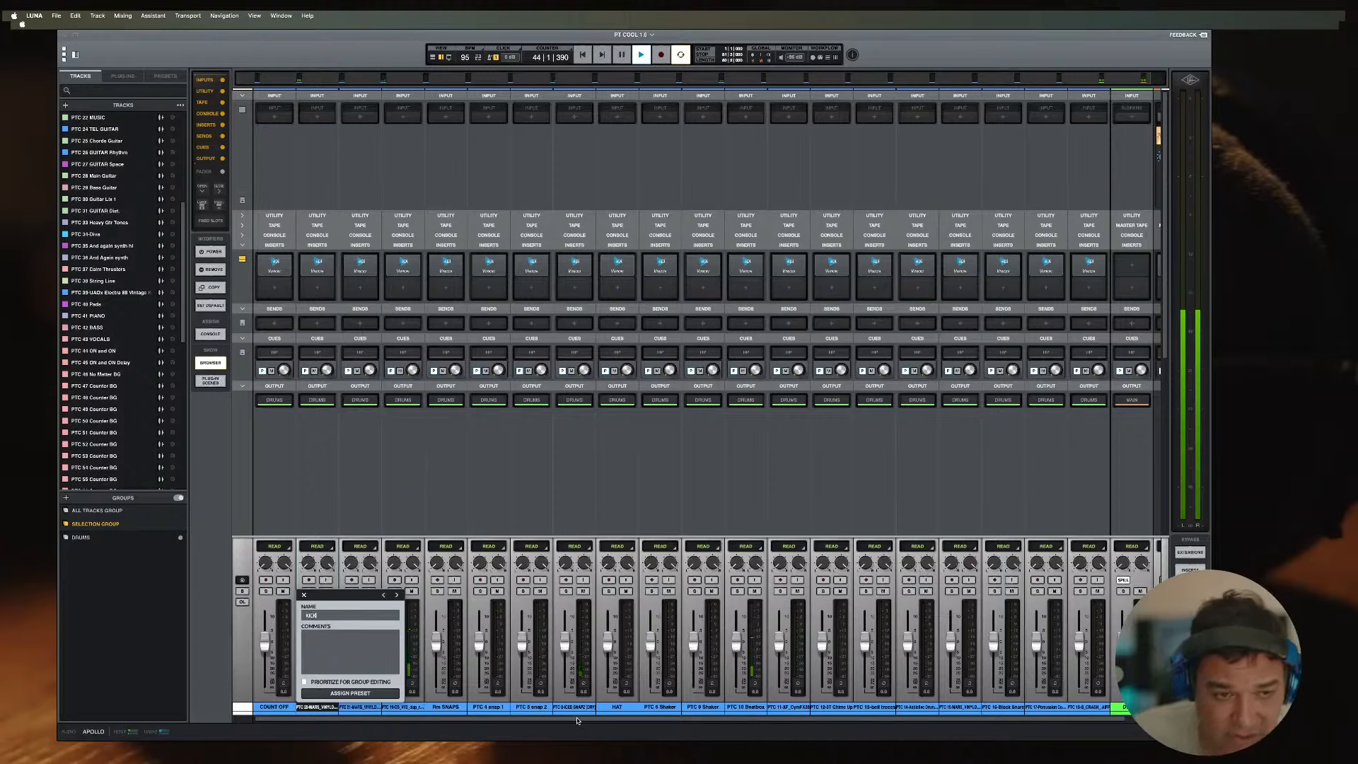
key("Return")
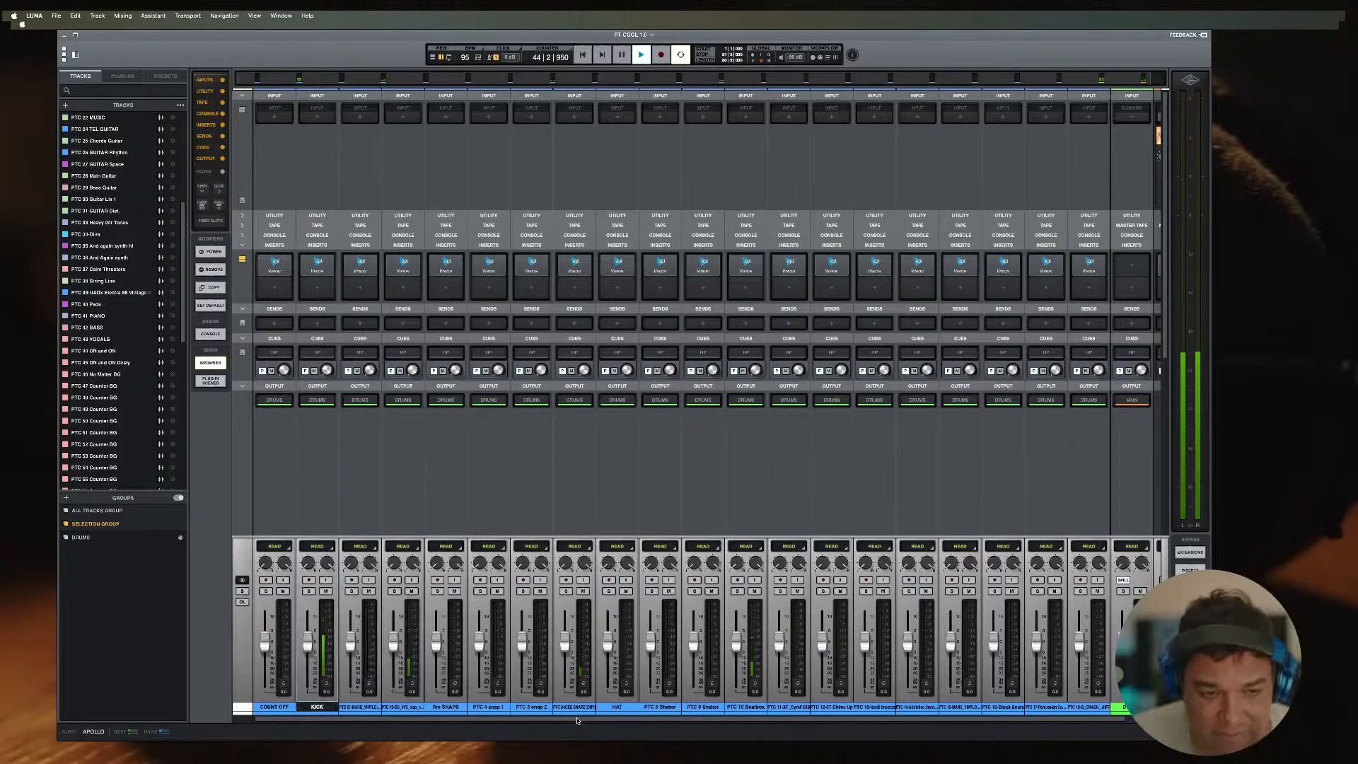
double_click(359, 707)
type("Ki")
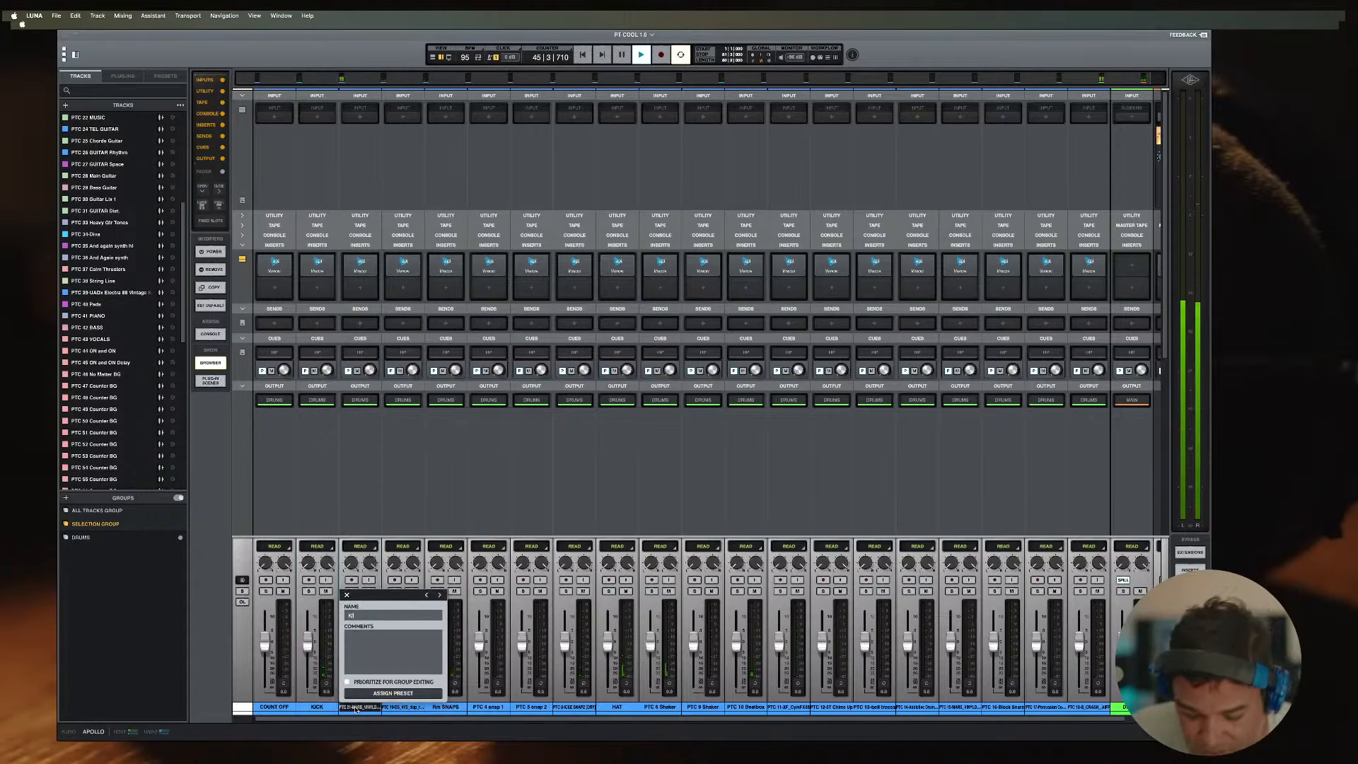
left_click(441, 595)
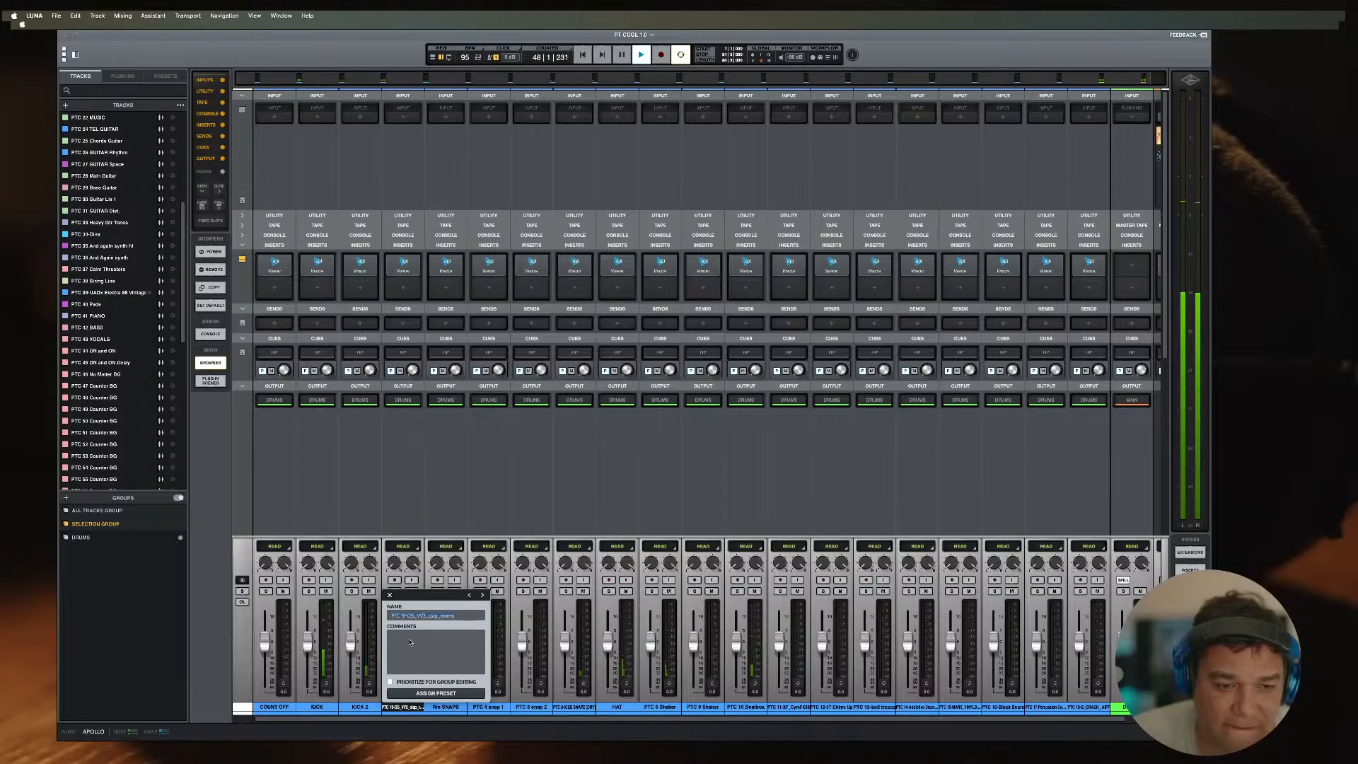
type("CLAP")
key("Return")
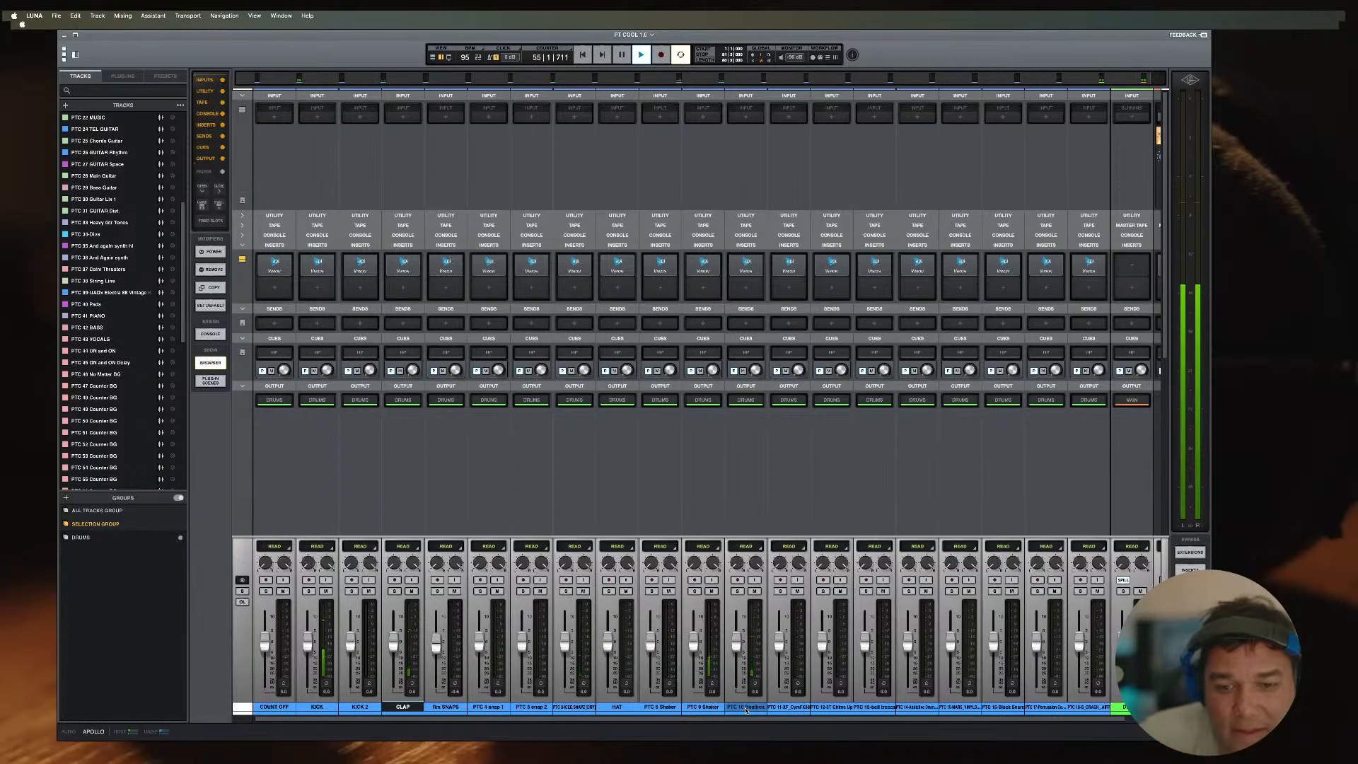
Step: Stop playback and turn off the DRUMS bus spill in the timeline view so all session tracks are shown again
scroll(746, 702, "right", 2)
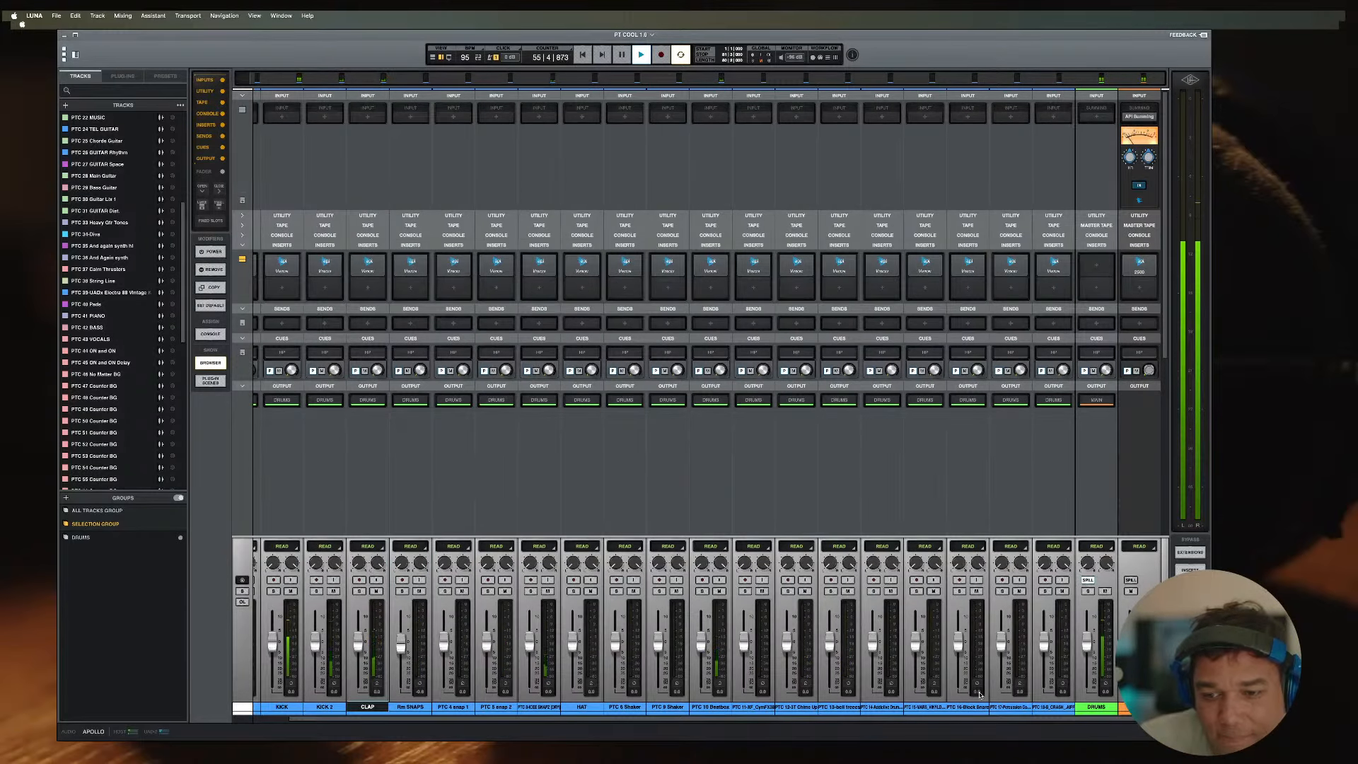
key("space")
key("super+equal")
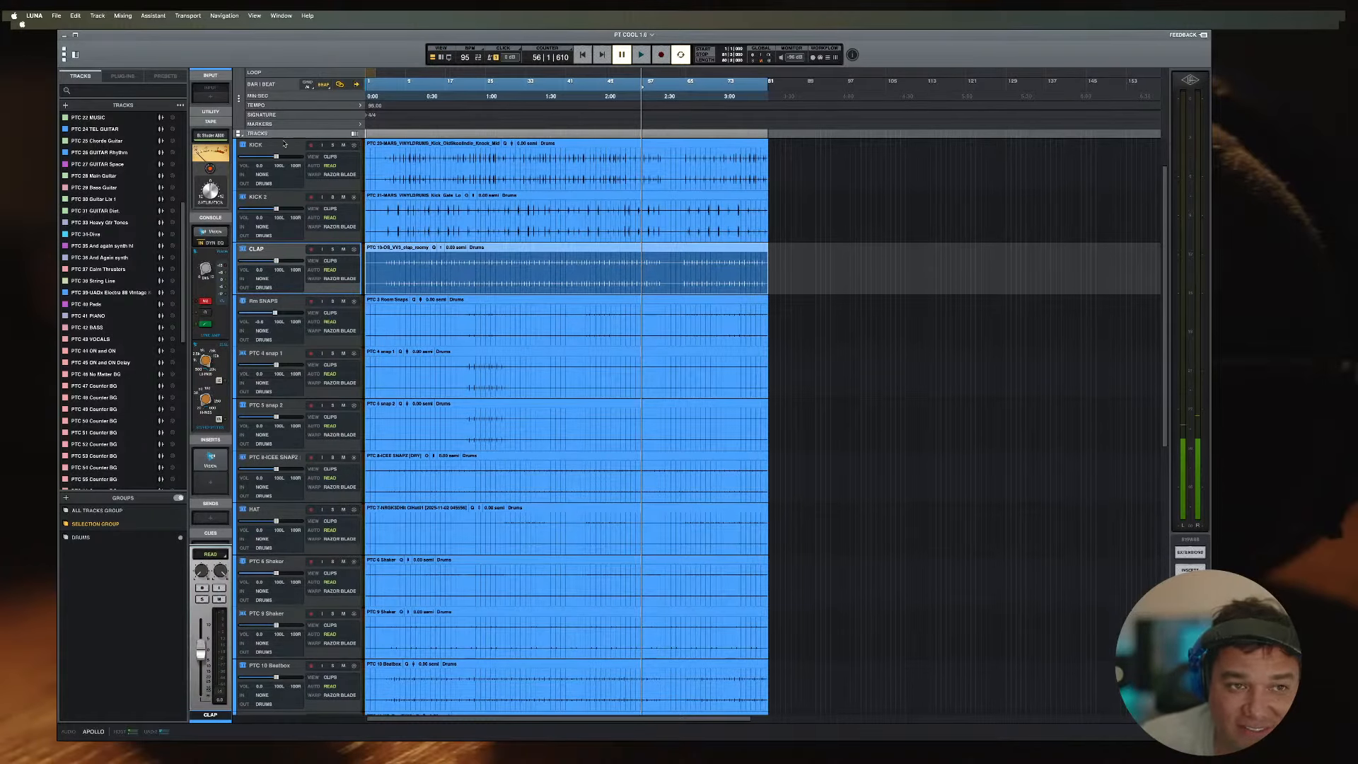
left_click(330, 184)
scroll(337, 539, "down", 5)
scroll(337, 538, "down", 6)
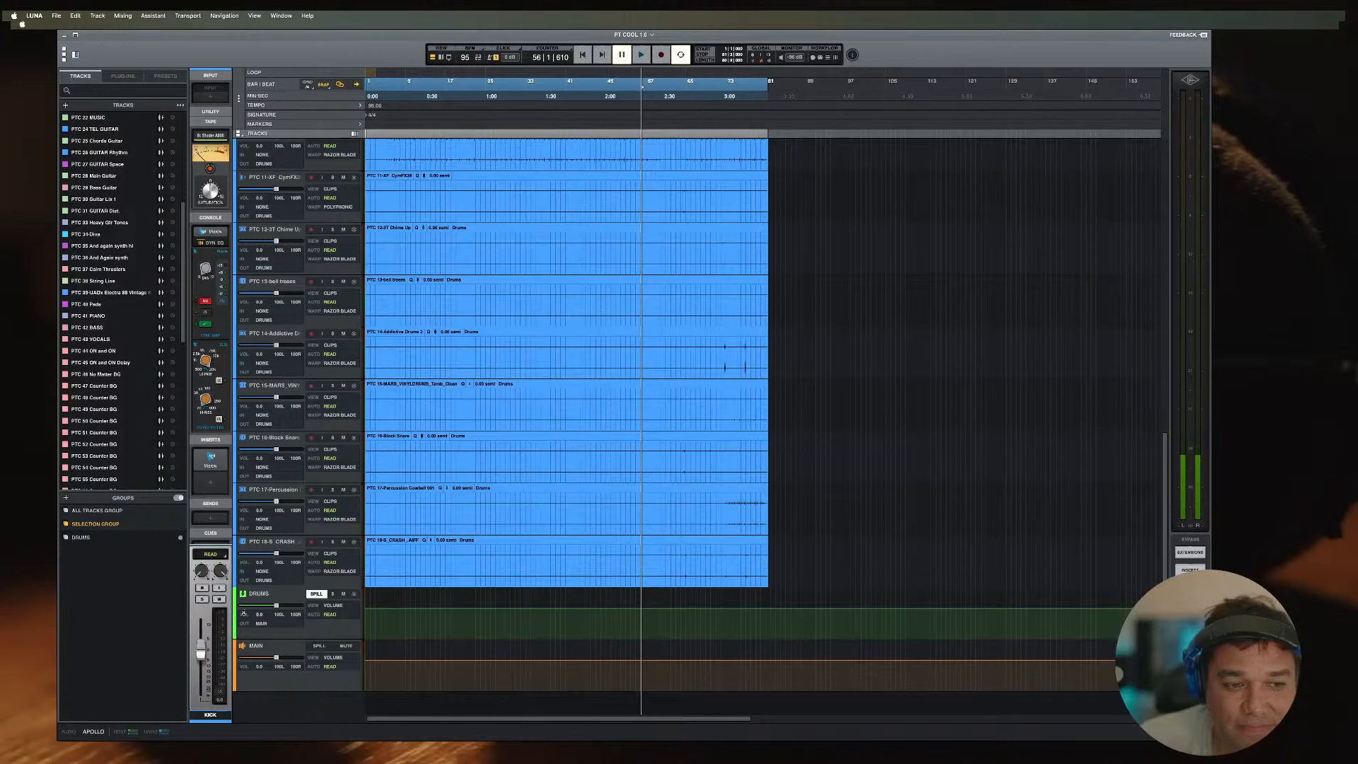
left_click(317, 594)
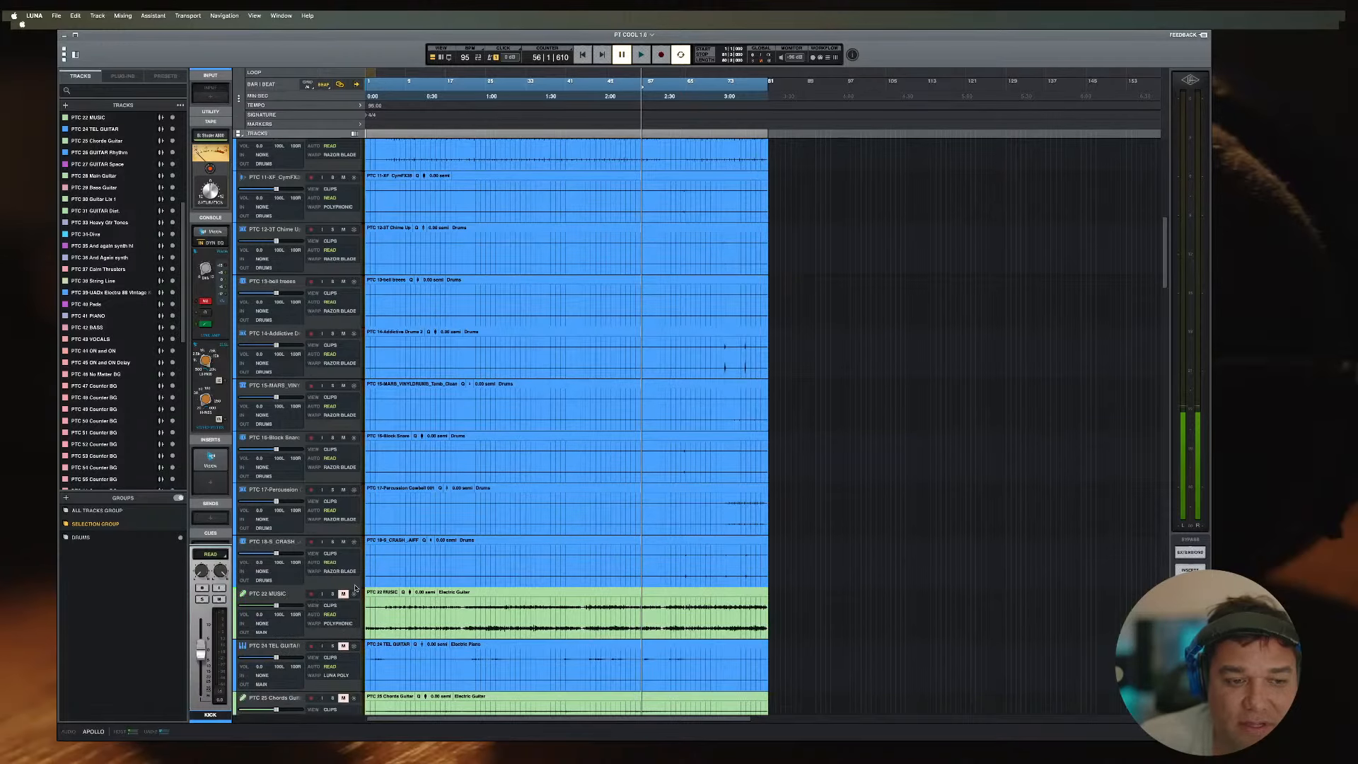
Step: Look through the drum and music tracks in the timeline and the track list down to the instrument buses
scroll(309, 496, "down", 4)
left_click(287, 408)
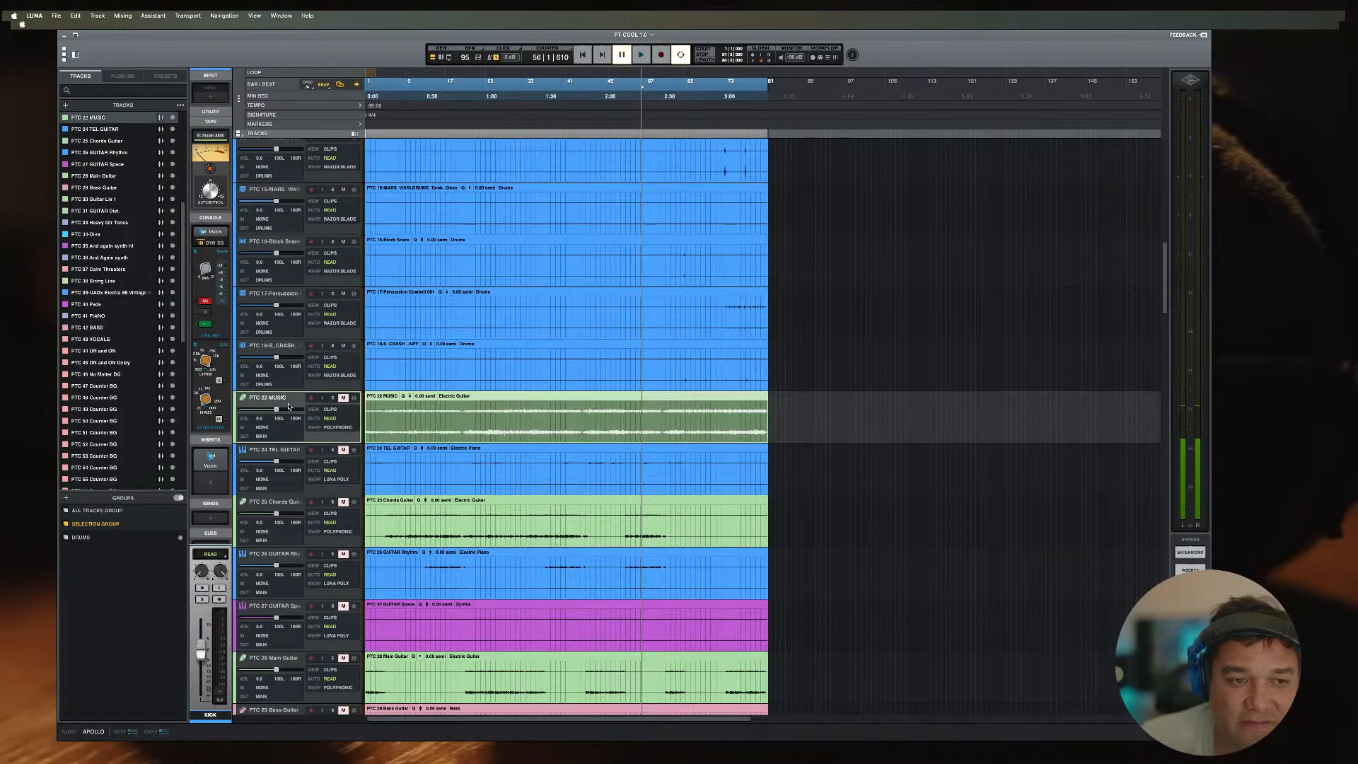
scroll(290, 362, "up", 8)
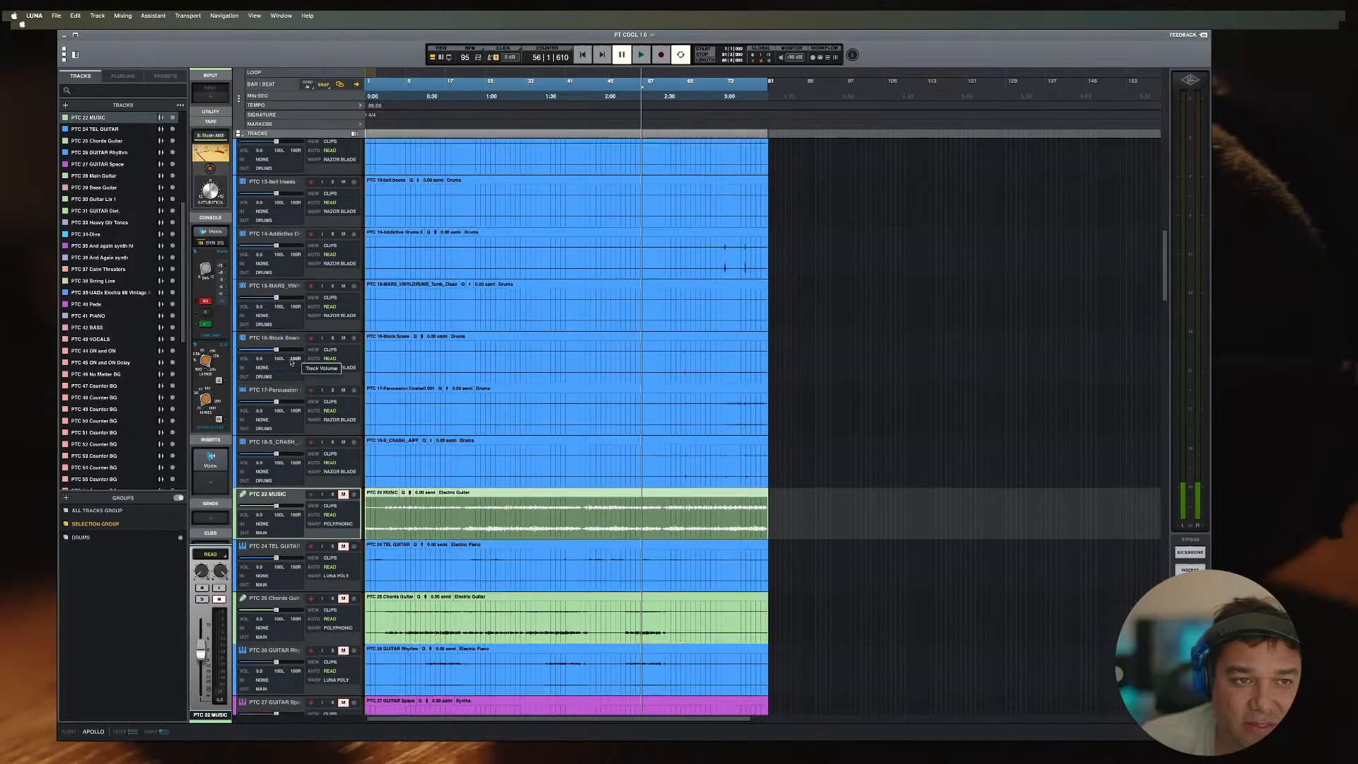
scroll(286, 343, "up", 5)
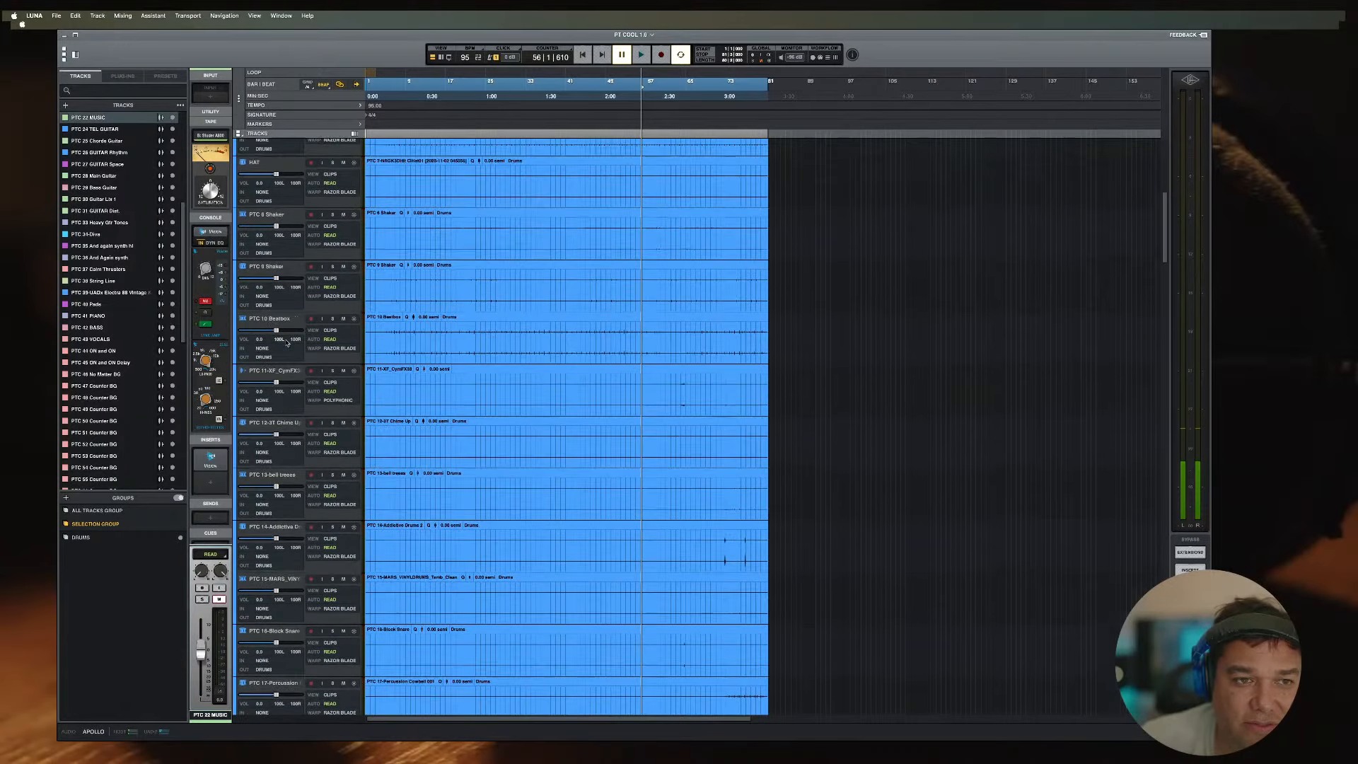
scroll(286, 340, "up", 5)
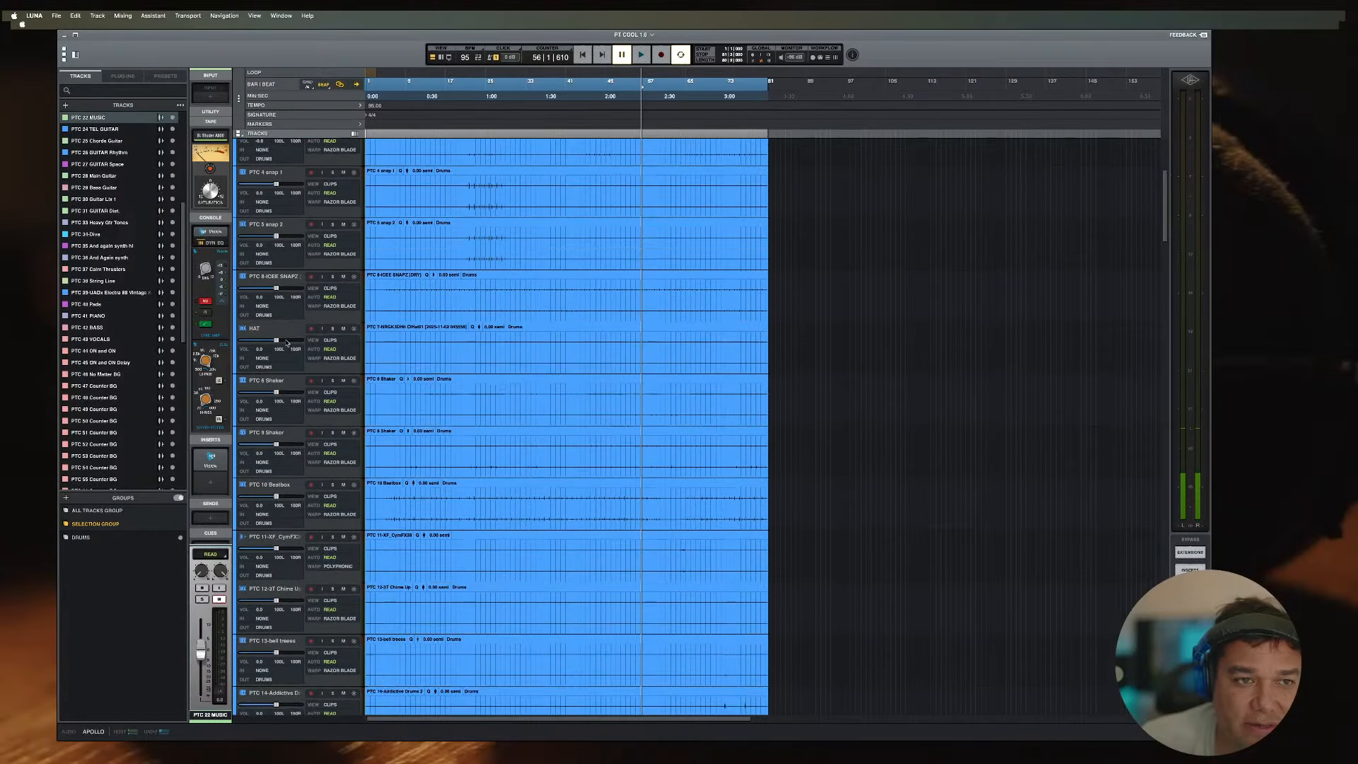
scroll(269, 209, "down", 8)
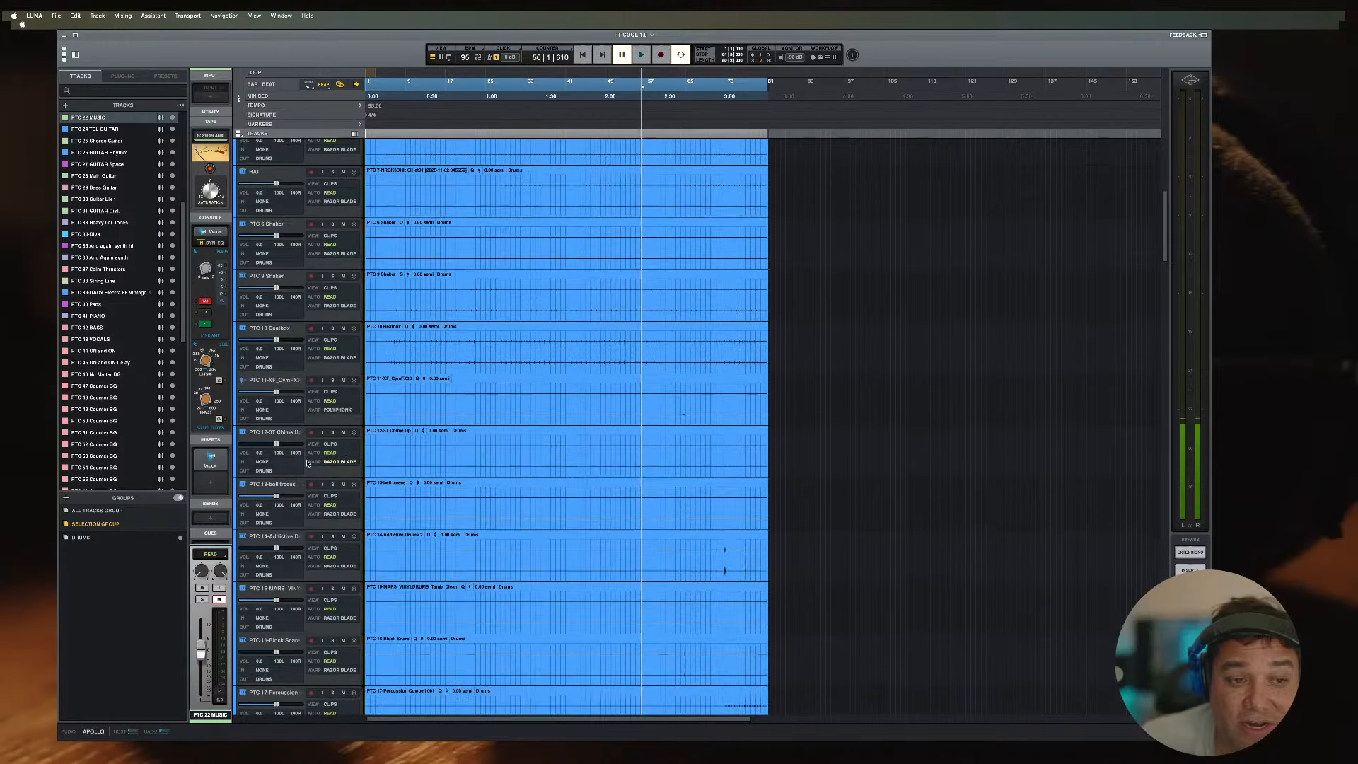
scroll(120, 368, "up", 6)
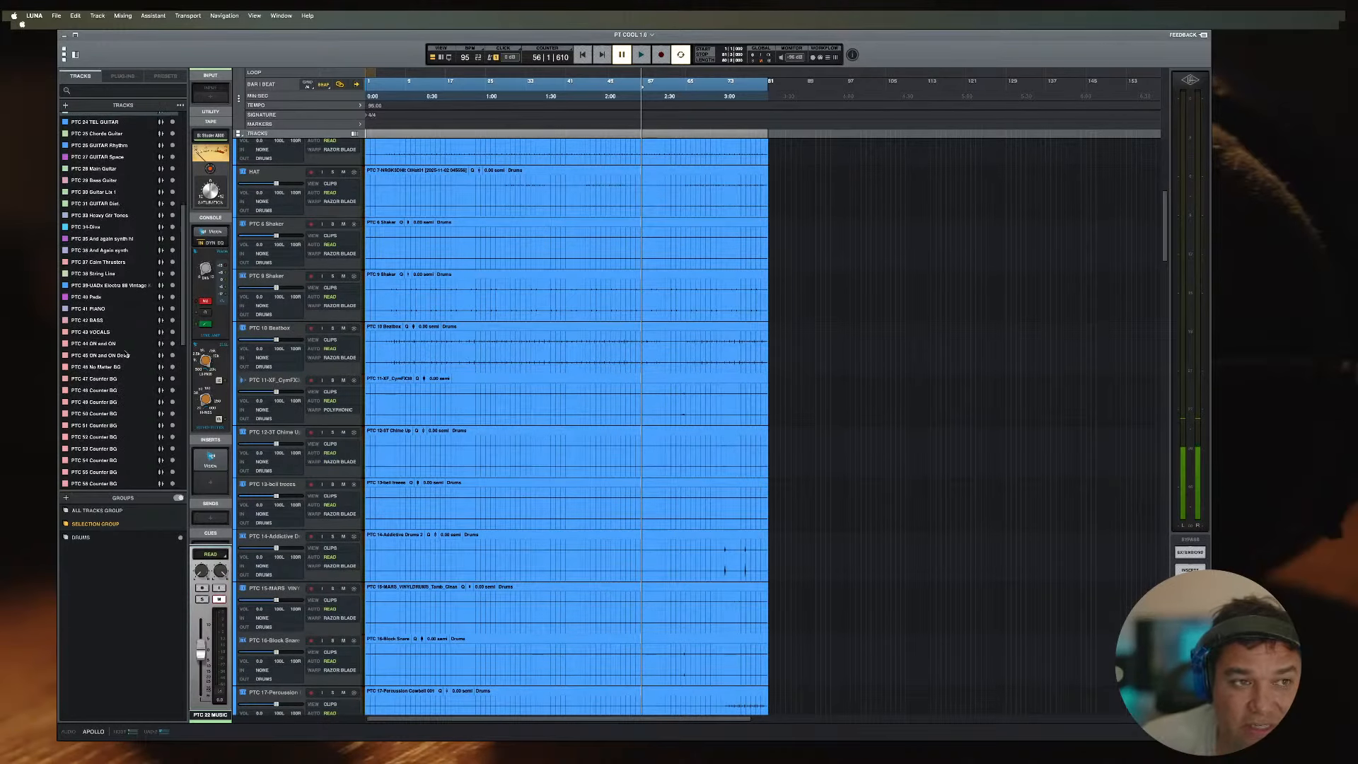
scroll(111, 283, "down", 4)
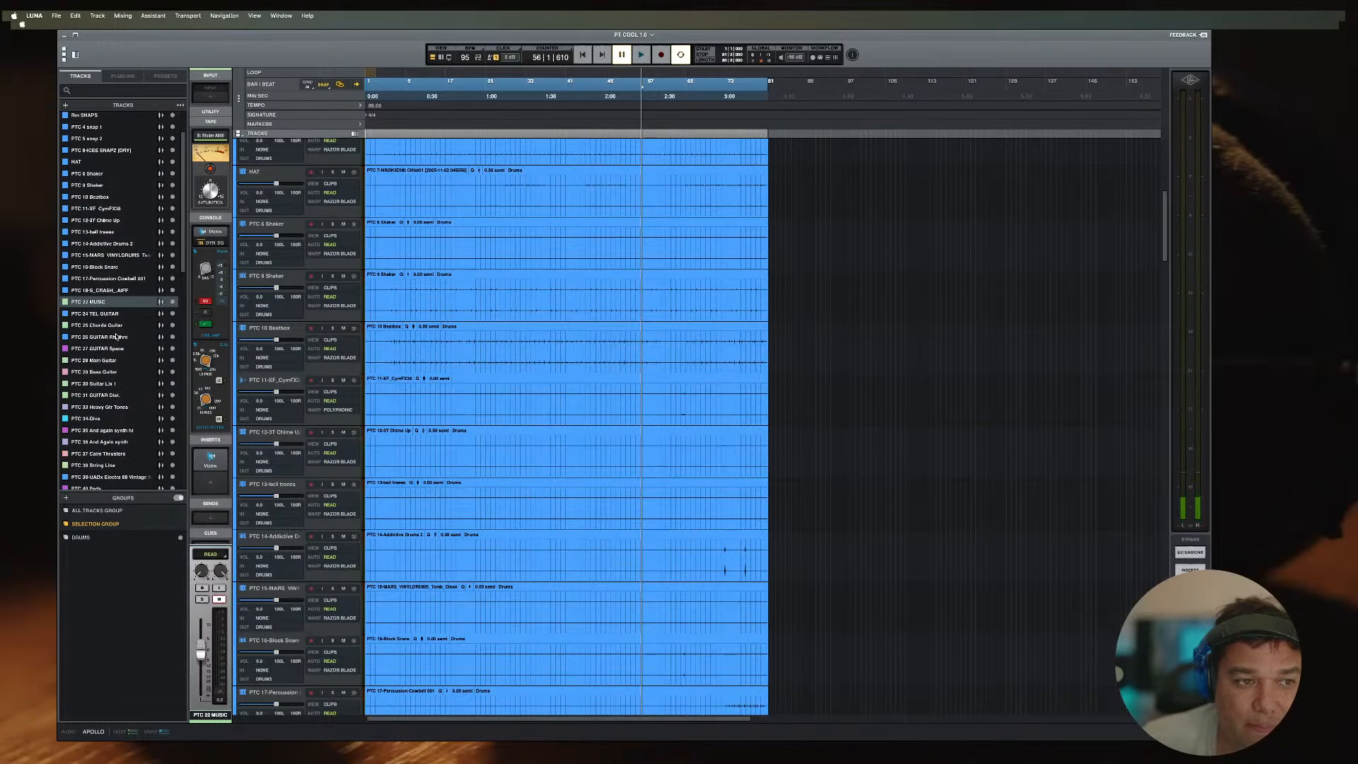
scroll(111, 407, "down", 2)
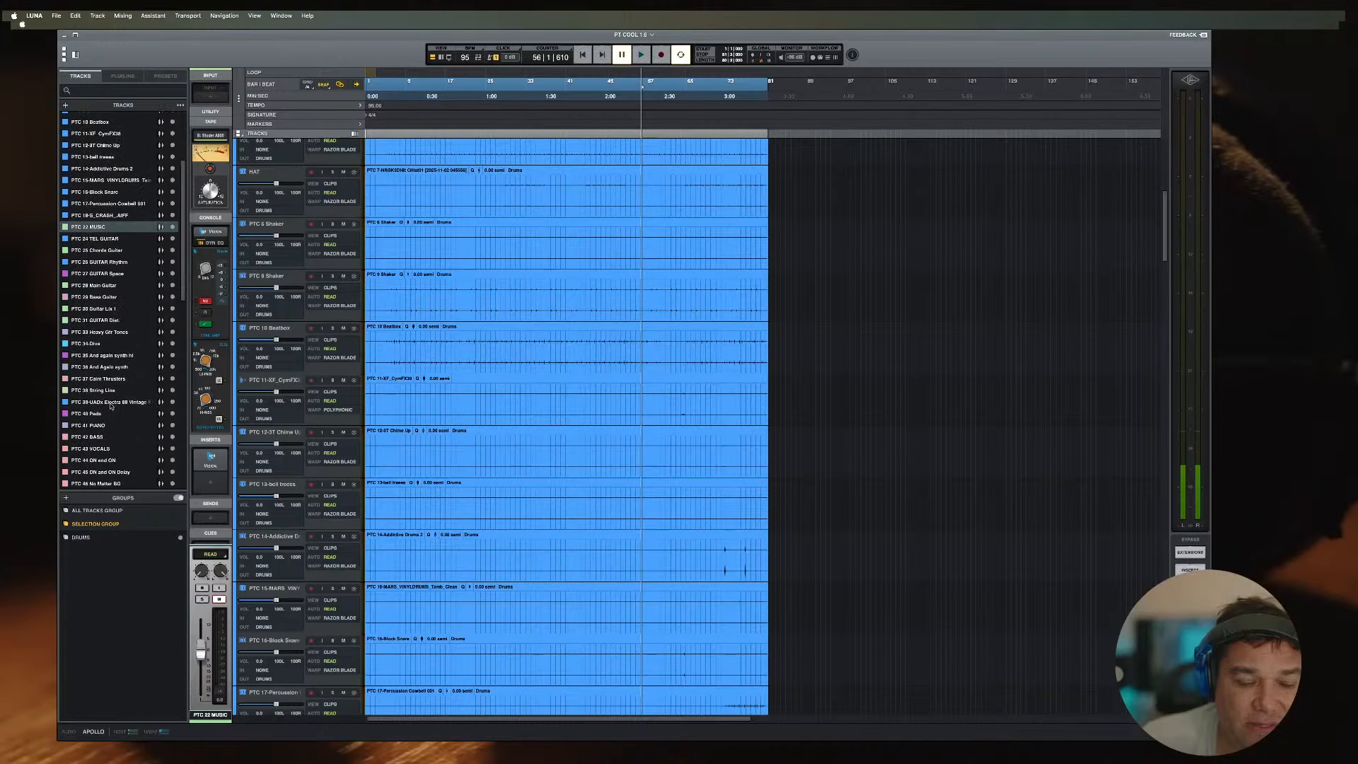
scroll(111, 293, "down", 20)
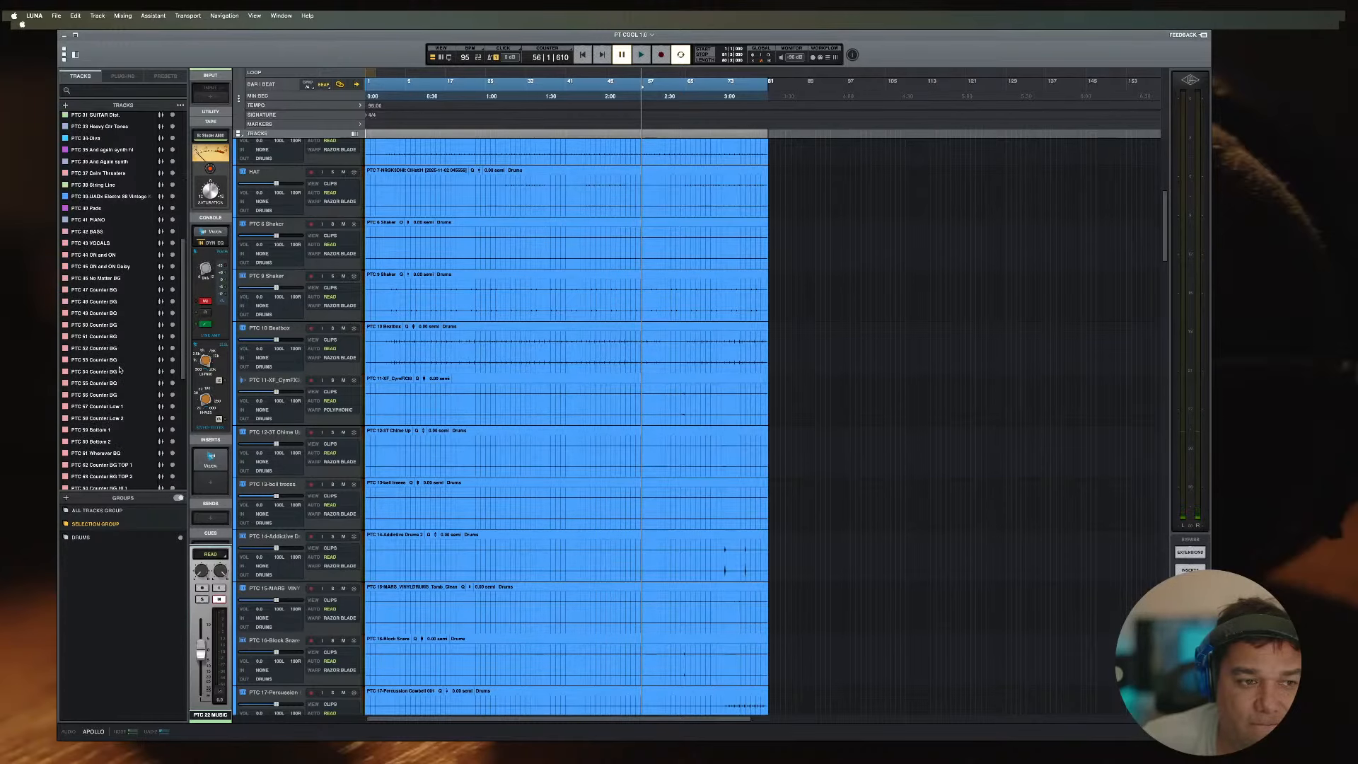
scroll(298, 382, "up", 10)
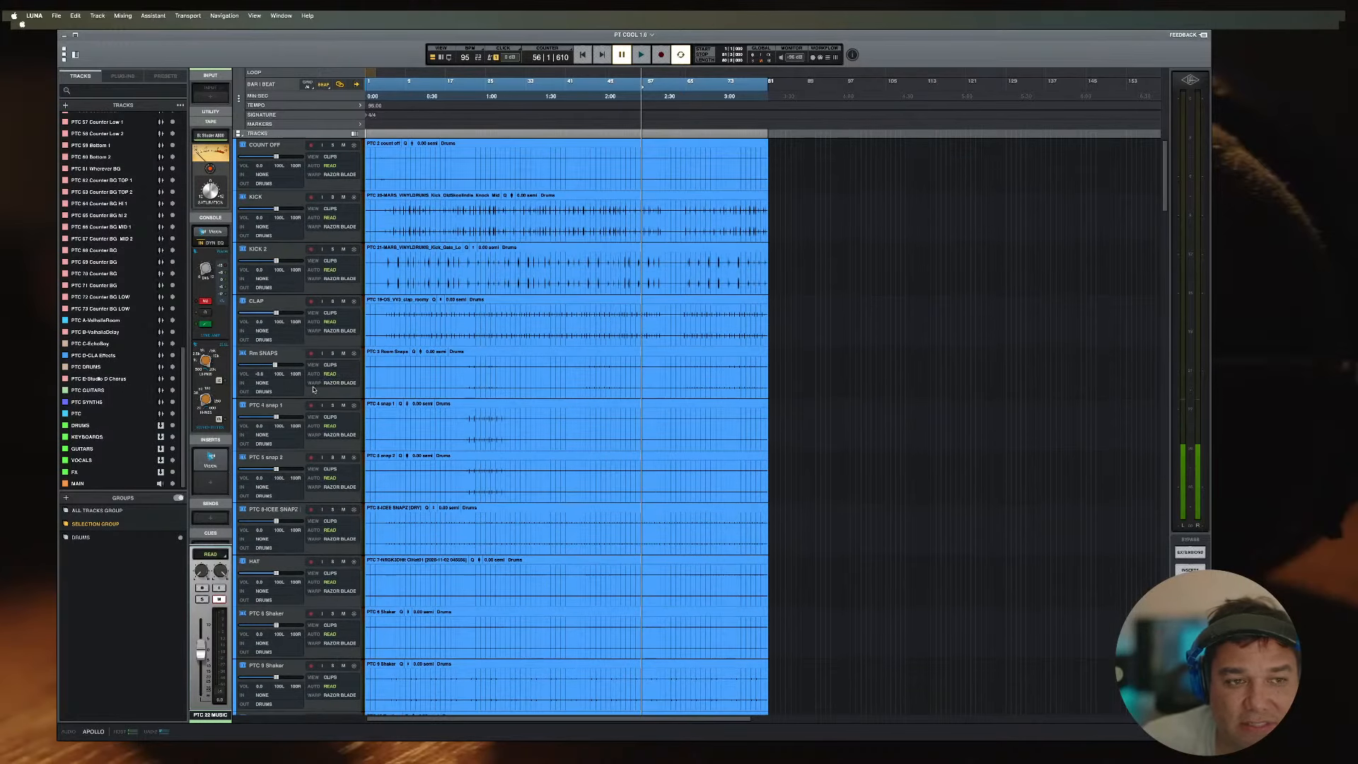
scroll(314, 389, "down", 10)
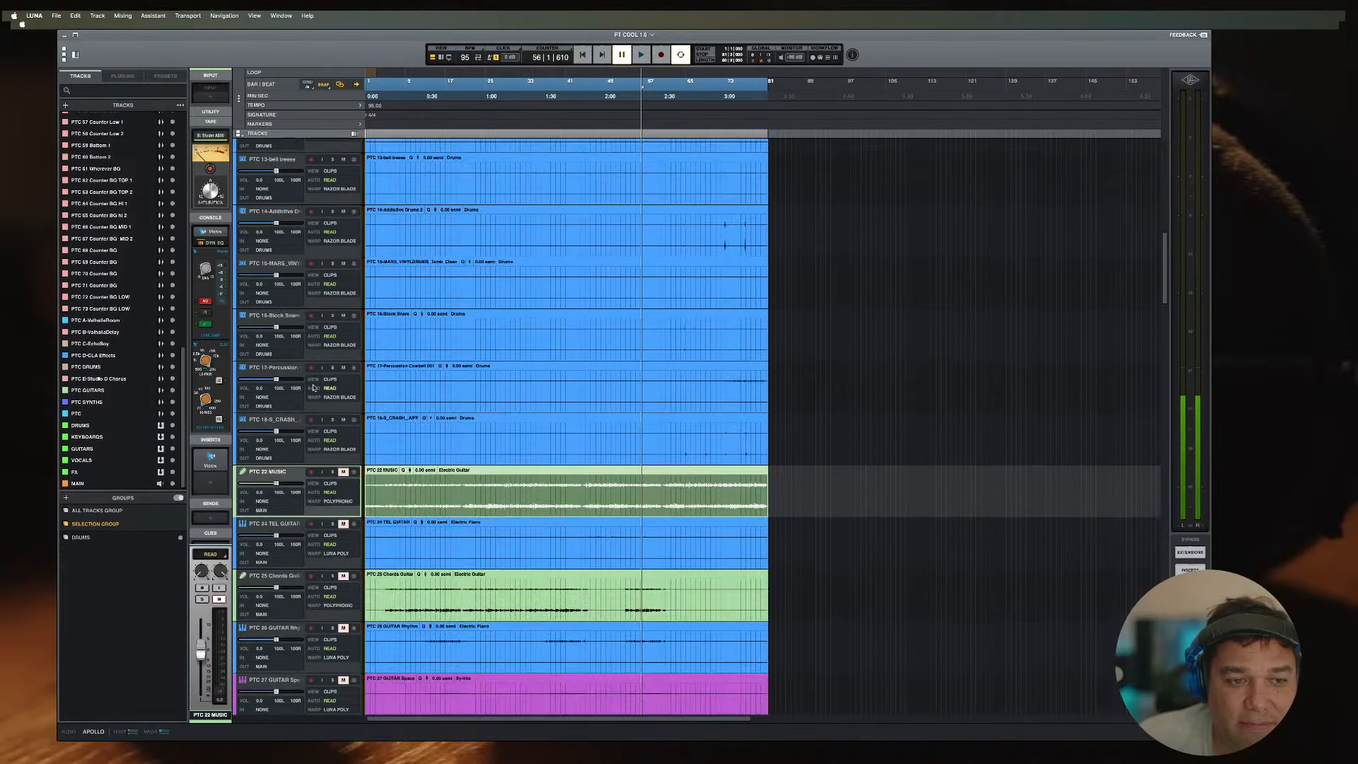
Step: Unmute the tracks from PTC 24 TEL GUITAR through PTC 35 And again synth, leaving PTC 22 MUSIC muted
left_click(344, 227)
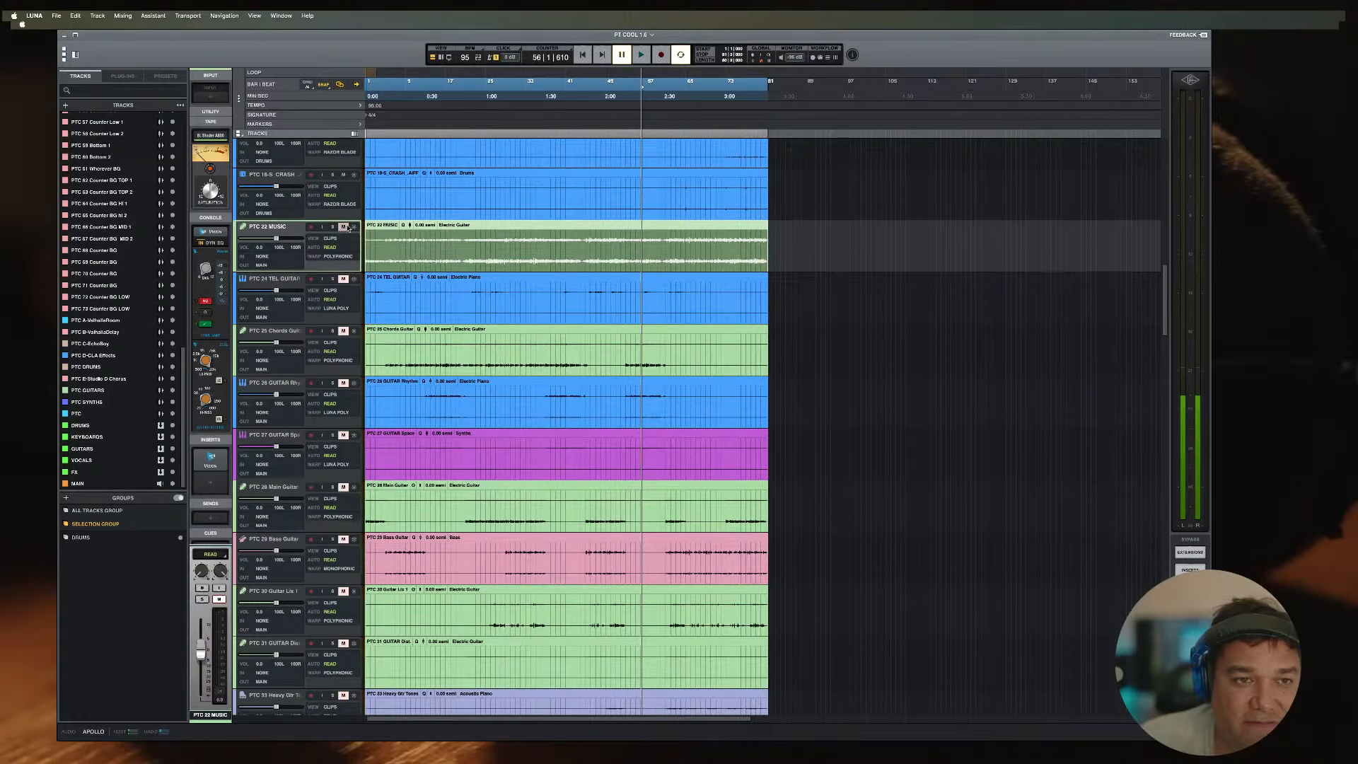
left_click(343, 227)
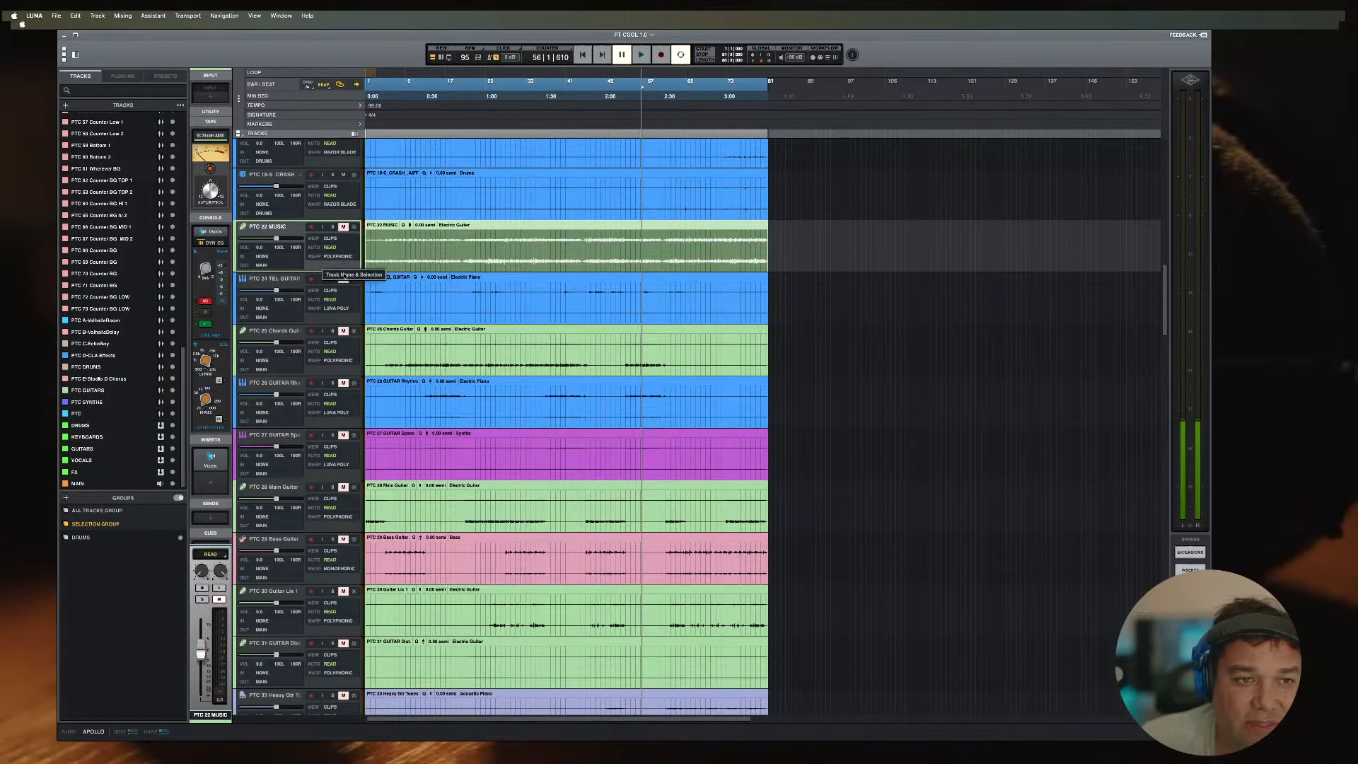
left_click(344, 279)
left_click(344, 331)
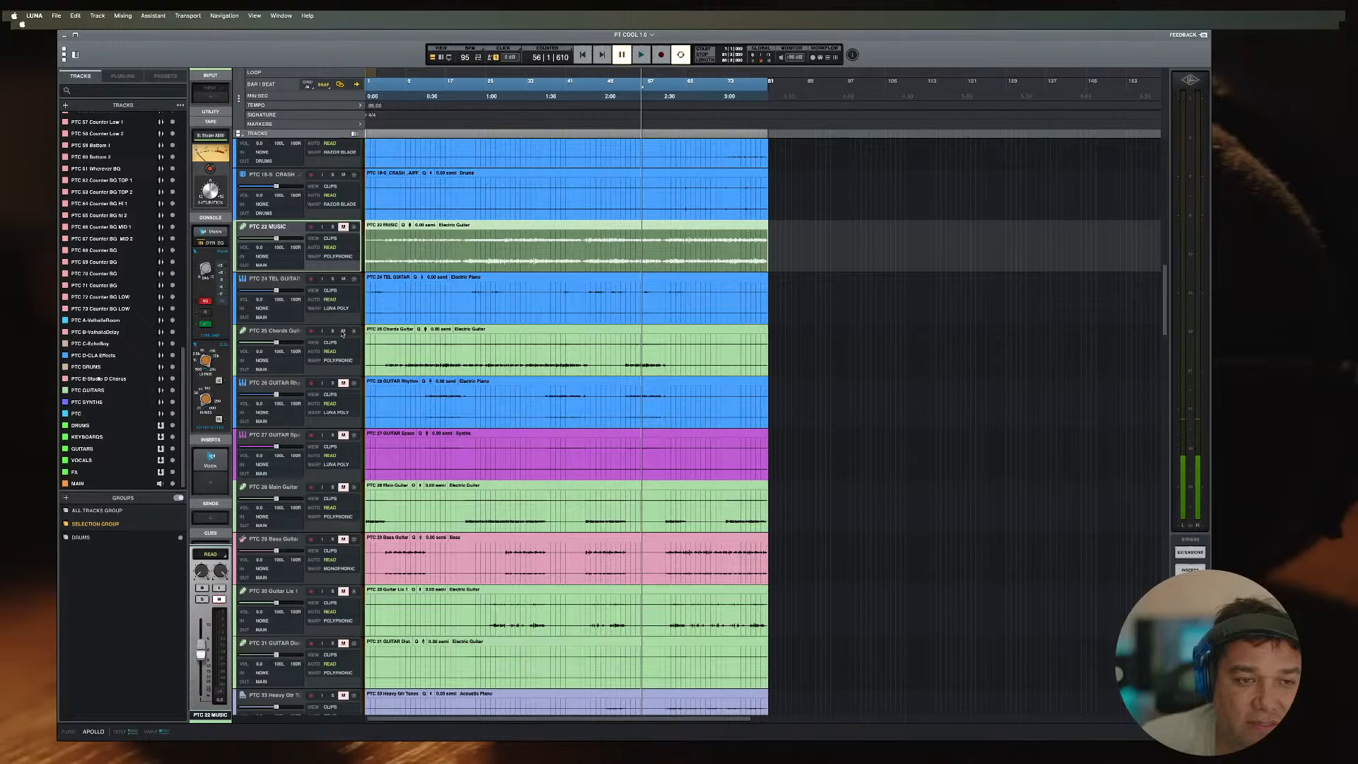
left_click_drag(344, 383, 345, 488)
scroll(358, 621, "down", 5)
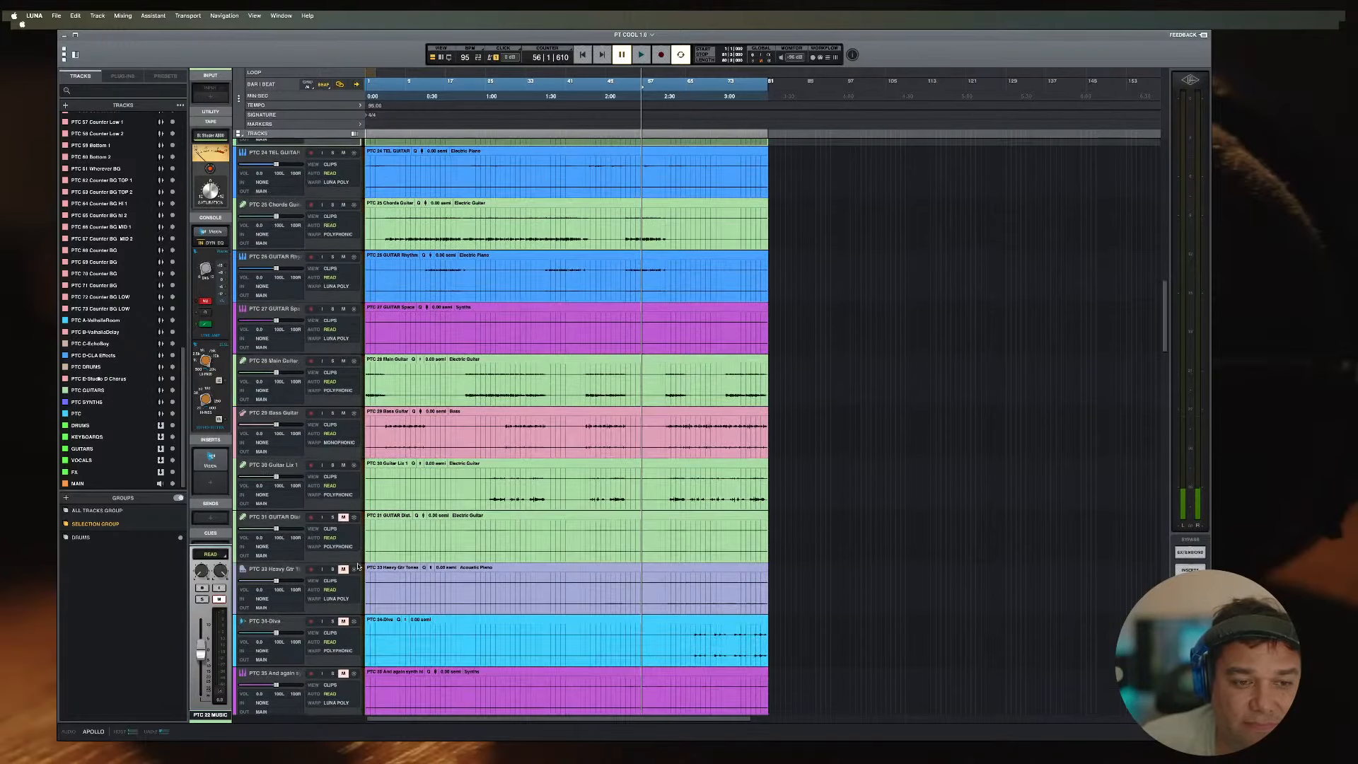
scroll(300, 248, "up", 10)
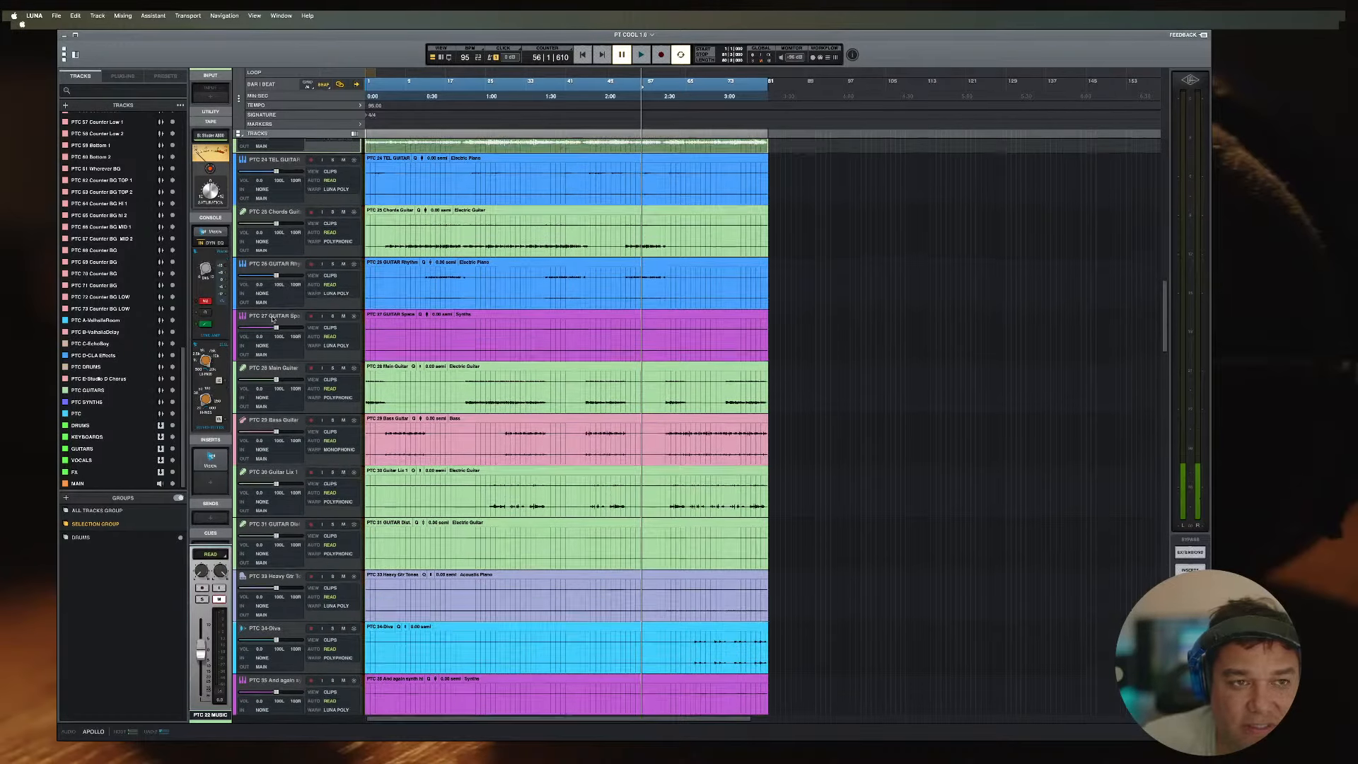
Step: Unmute the PTC 22 MUSIC track in the mixer and start playback
key("super+equal")
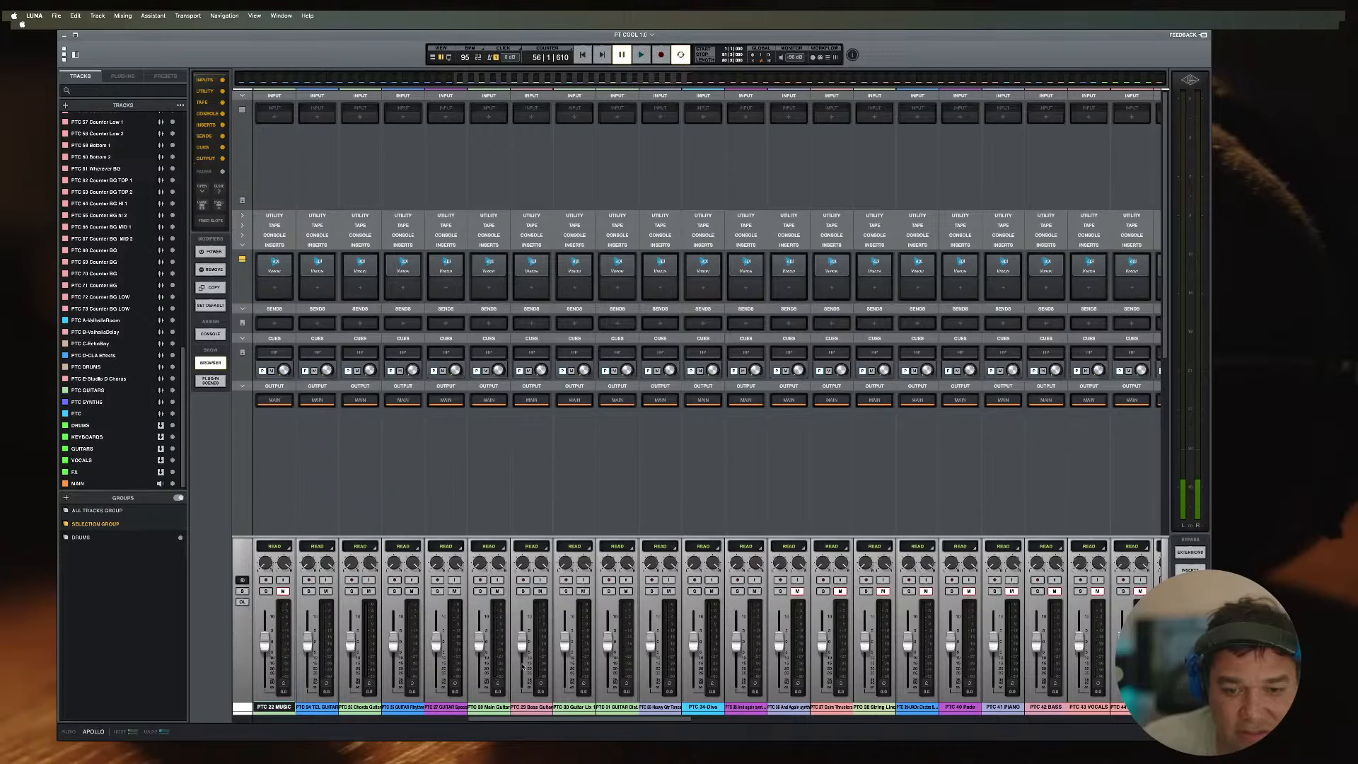
scroll(377, 640, "left", 2)
left_click(339, 591)
key("space")
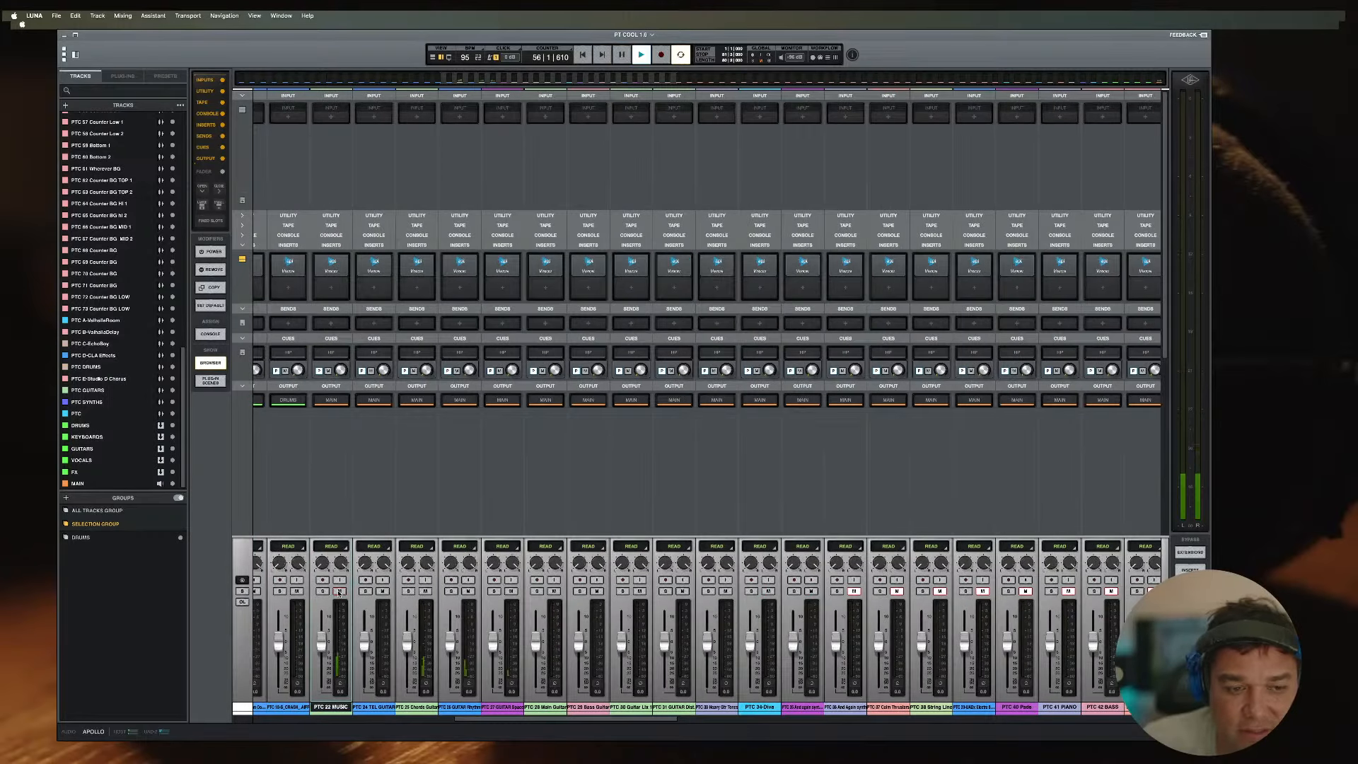
Step: Stop playback, mute all tracks of the DRUMS group in the timeline view and hide that group's tracks
key("super+equal")
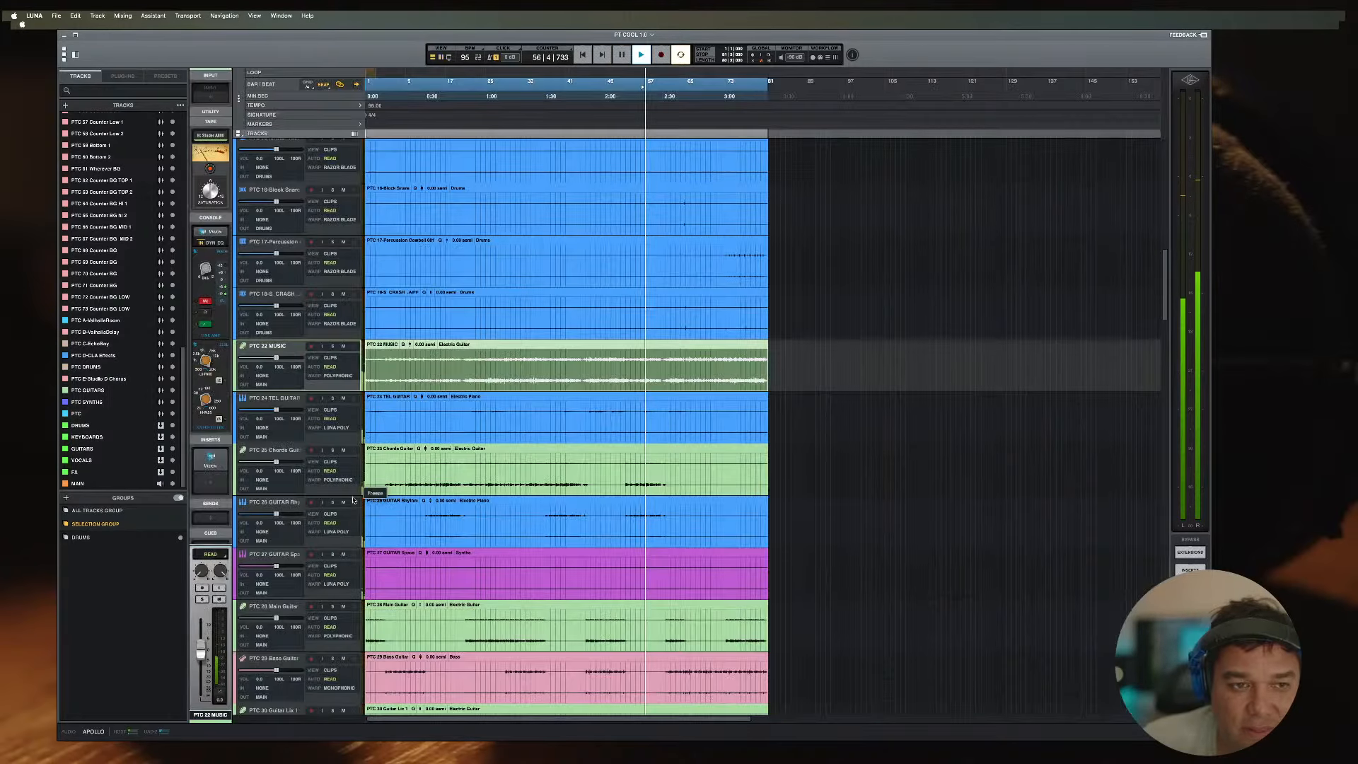
scroll(316, 335, "up", 5)
key("space")
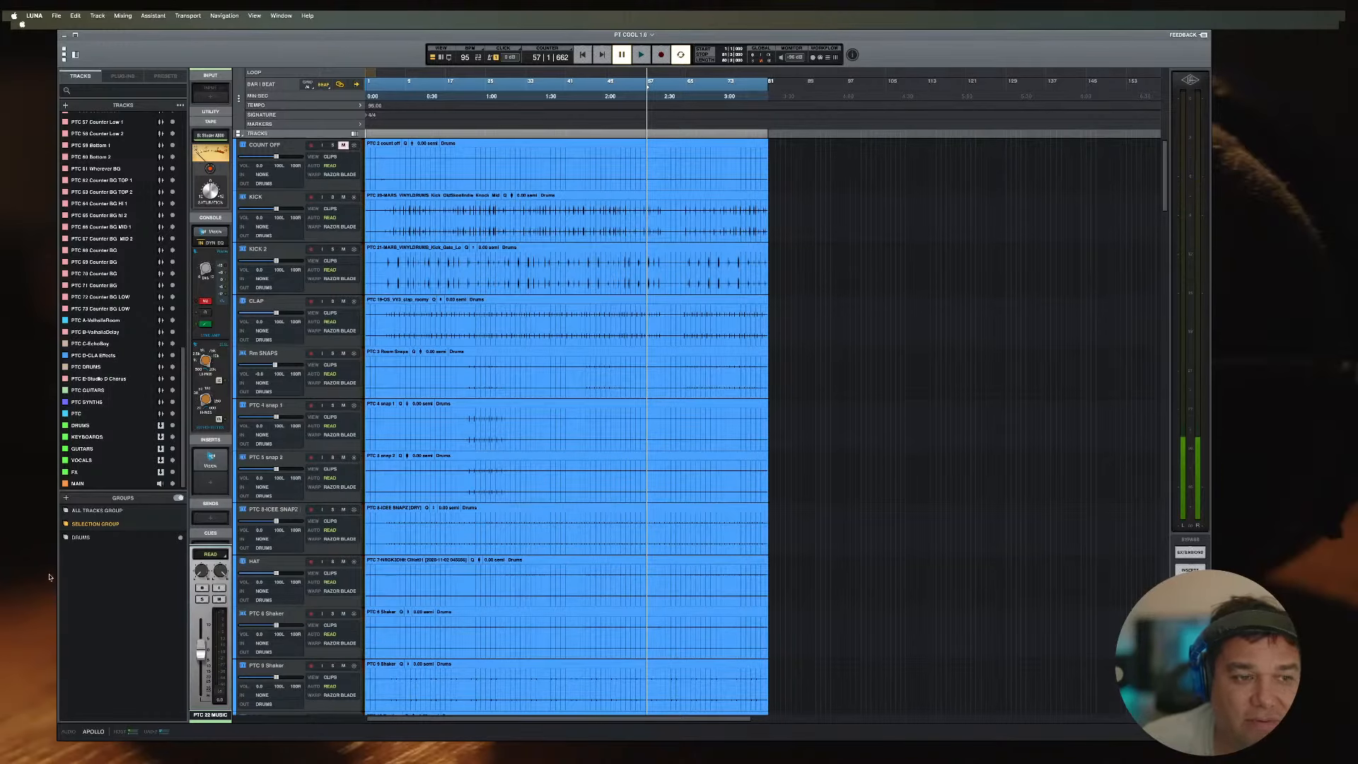
left_click(343, 252, "alt")
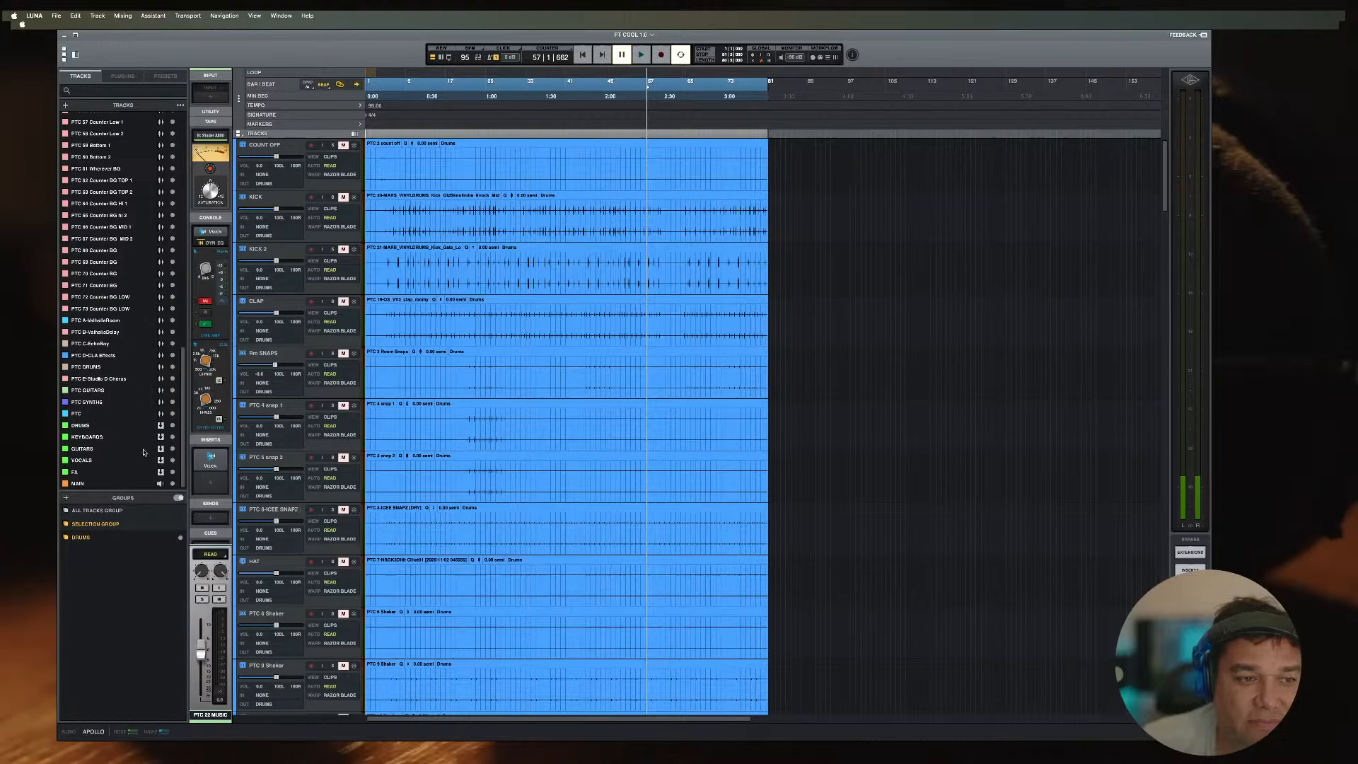
right_click(102, 539)
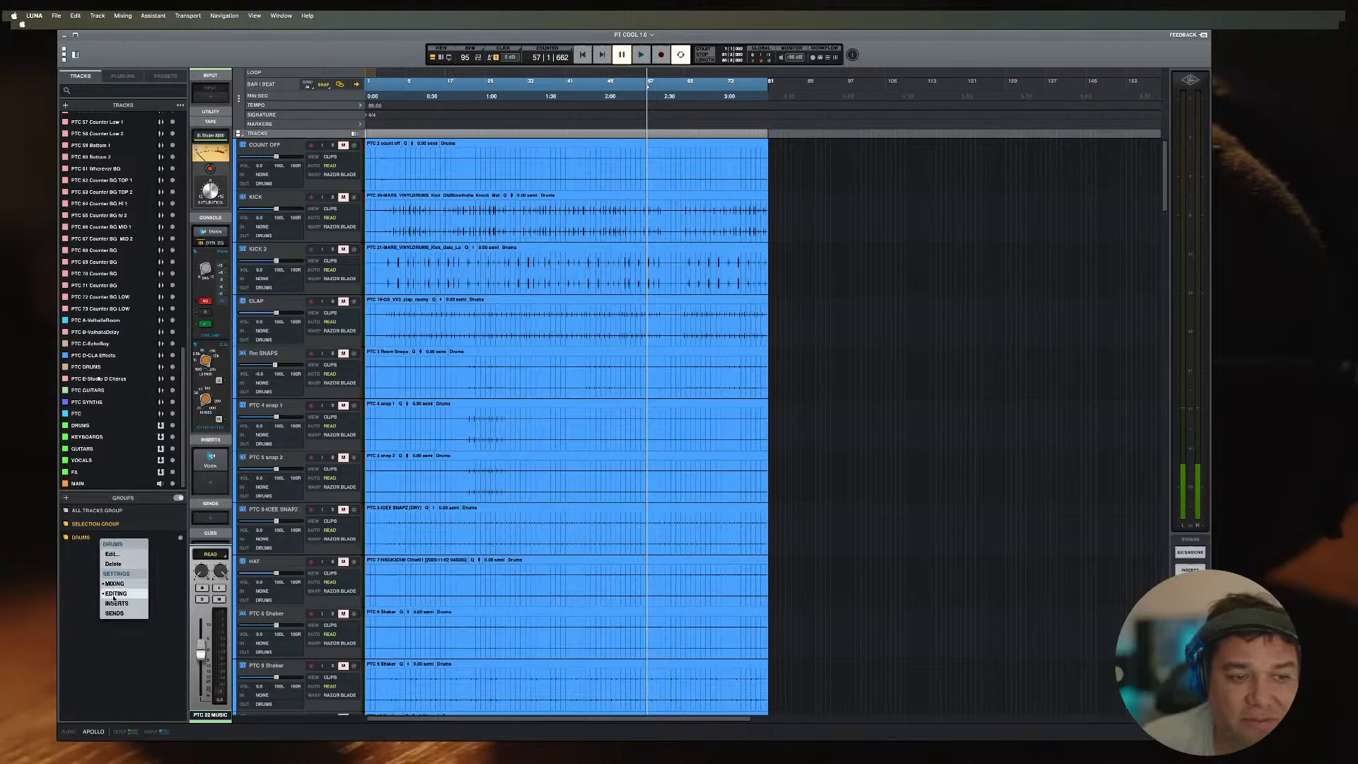
left_click(70, 584)
right_click(78, 539)
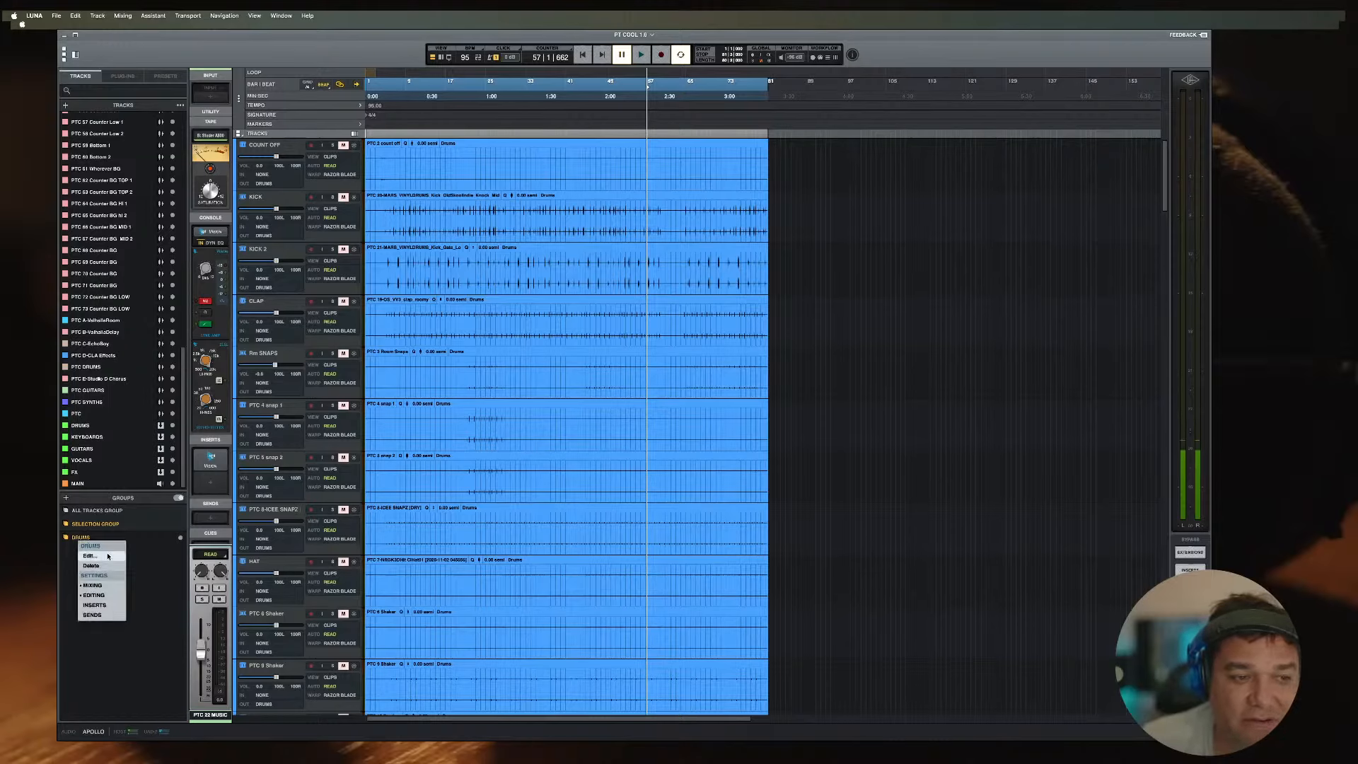
left_click(169, 577)
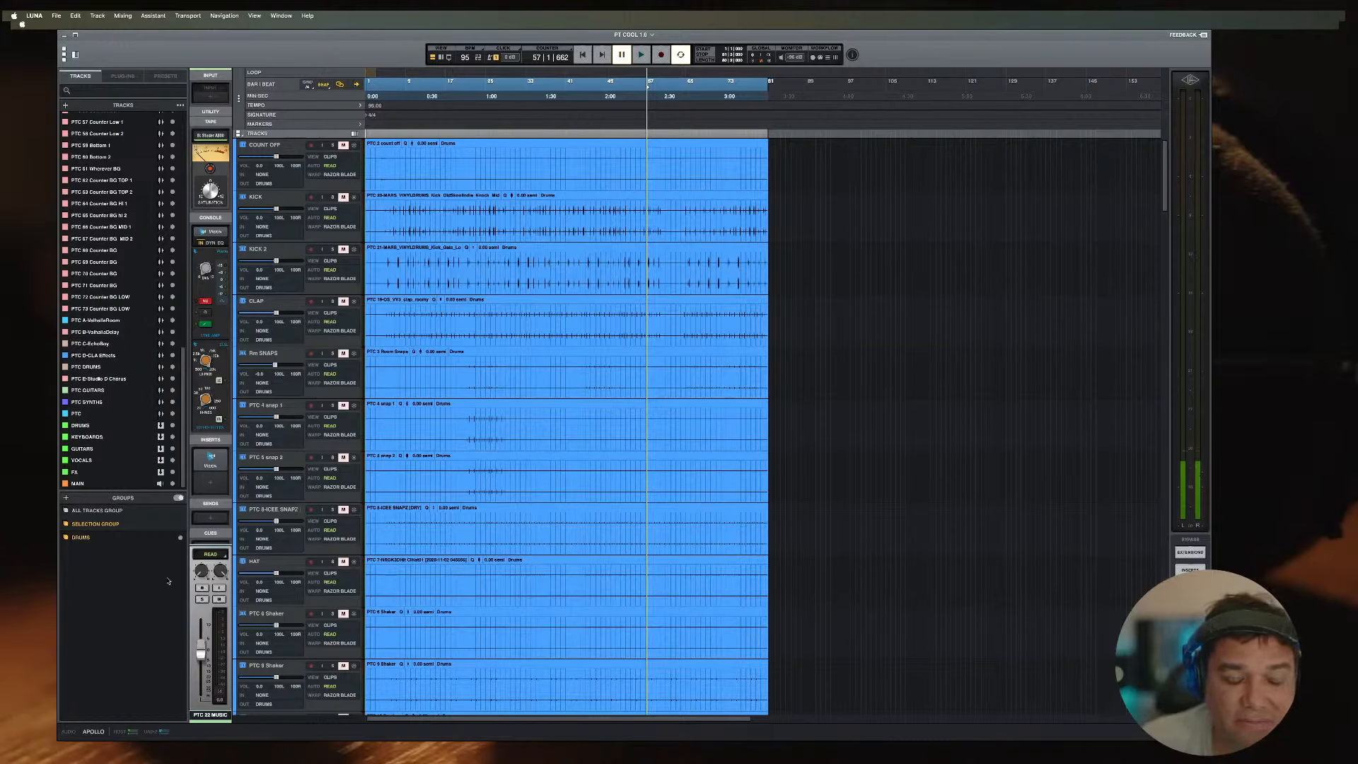
left_click(182, 538)
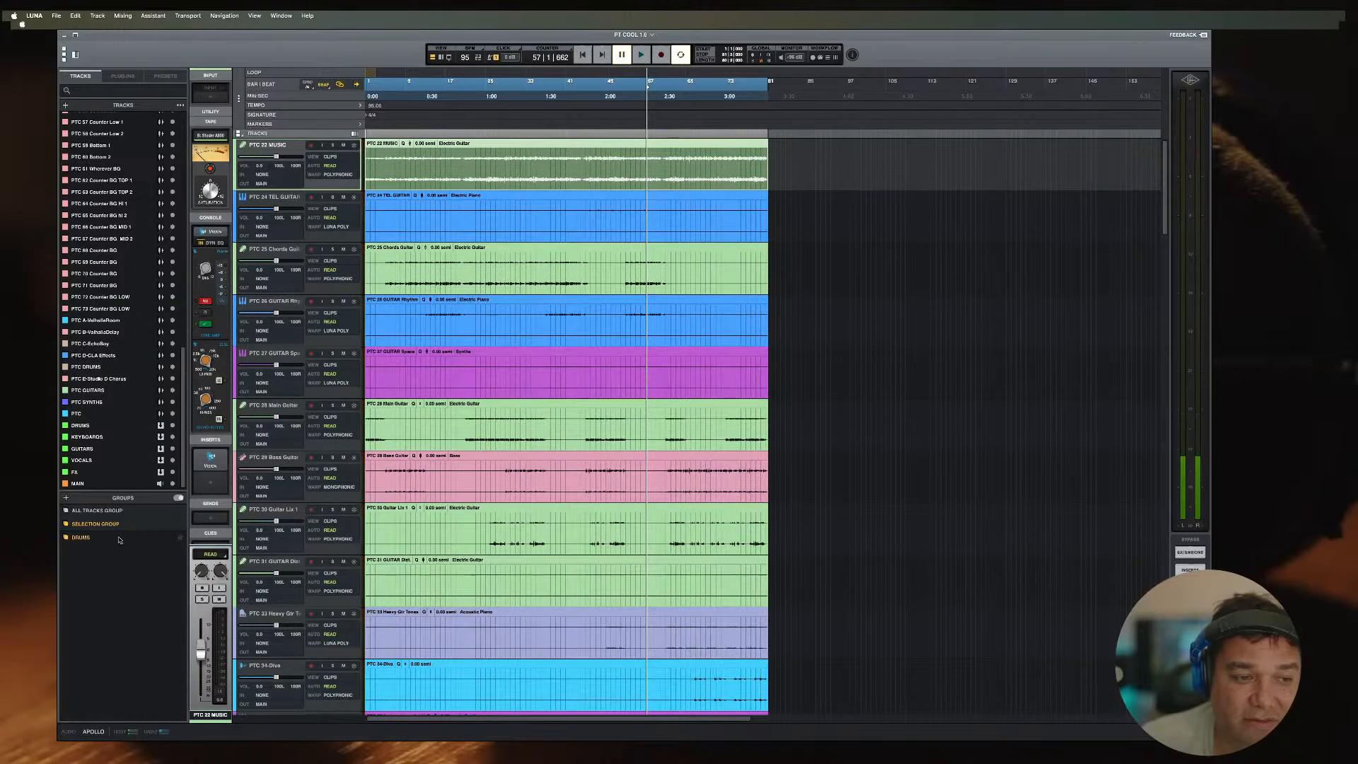
Step: Play the session from bar 2 and move the PTC 28 Main Guitar channel ahead of PTC 24 TEL GUITAR in the mixer
left_click(369, 218)
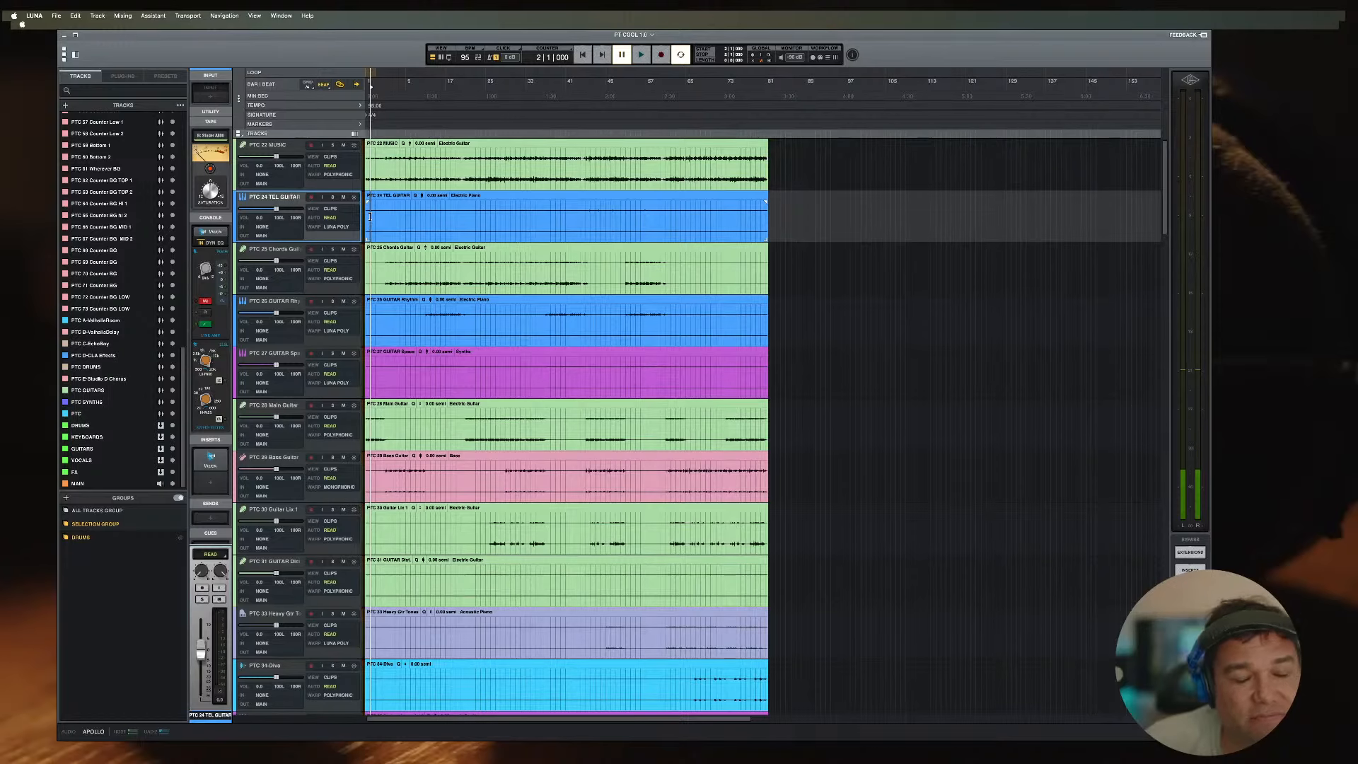
key("space")
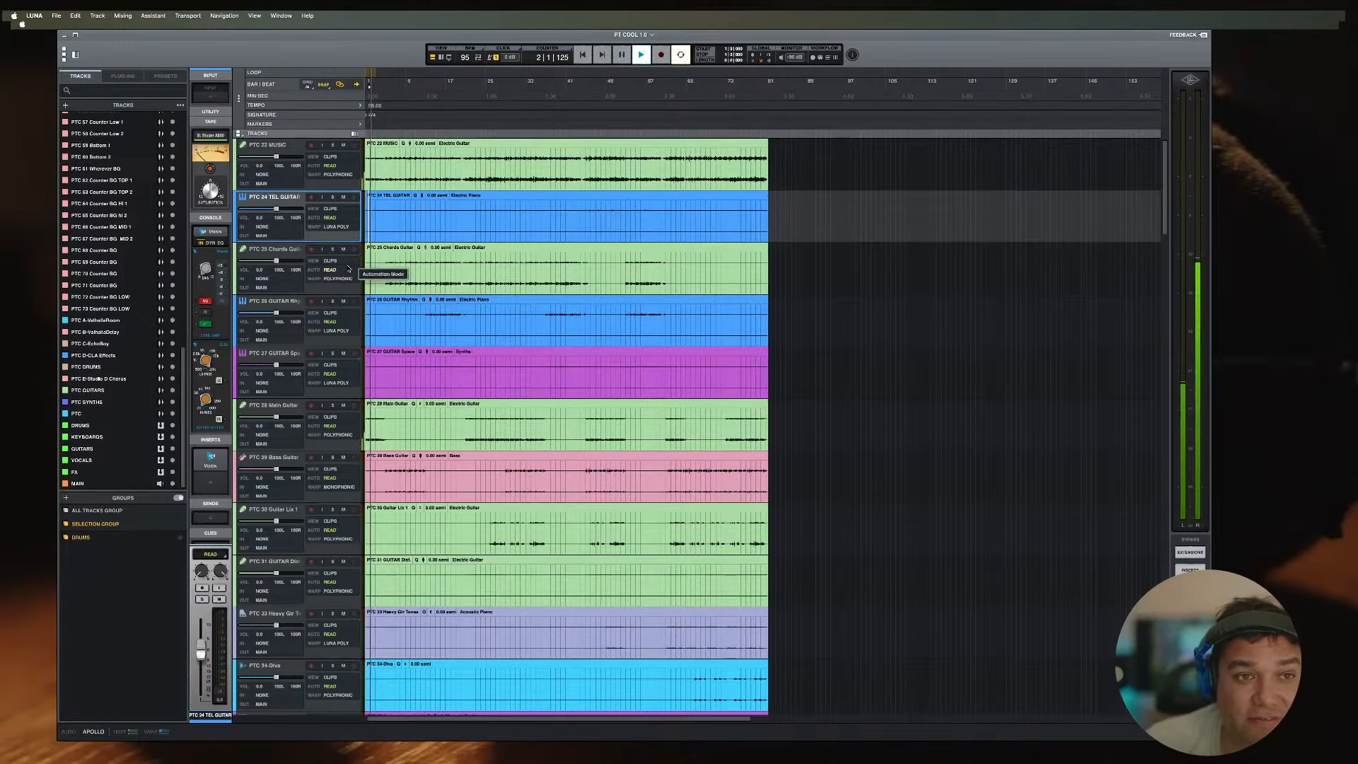
key("super+=")
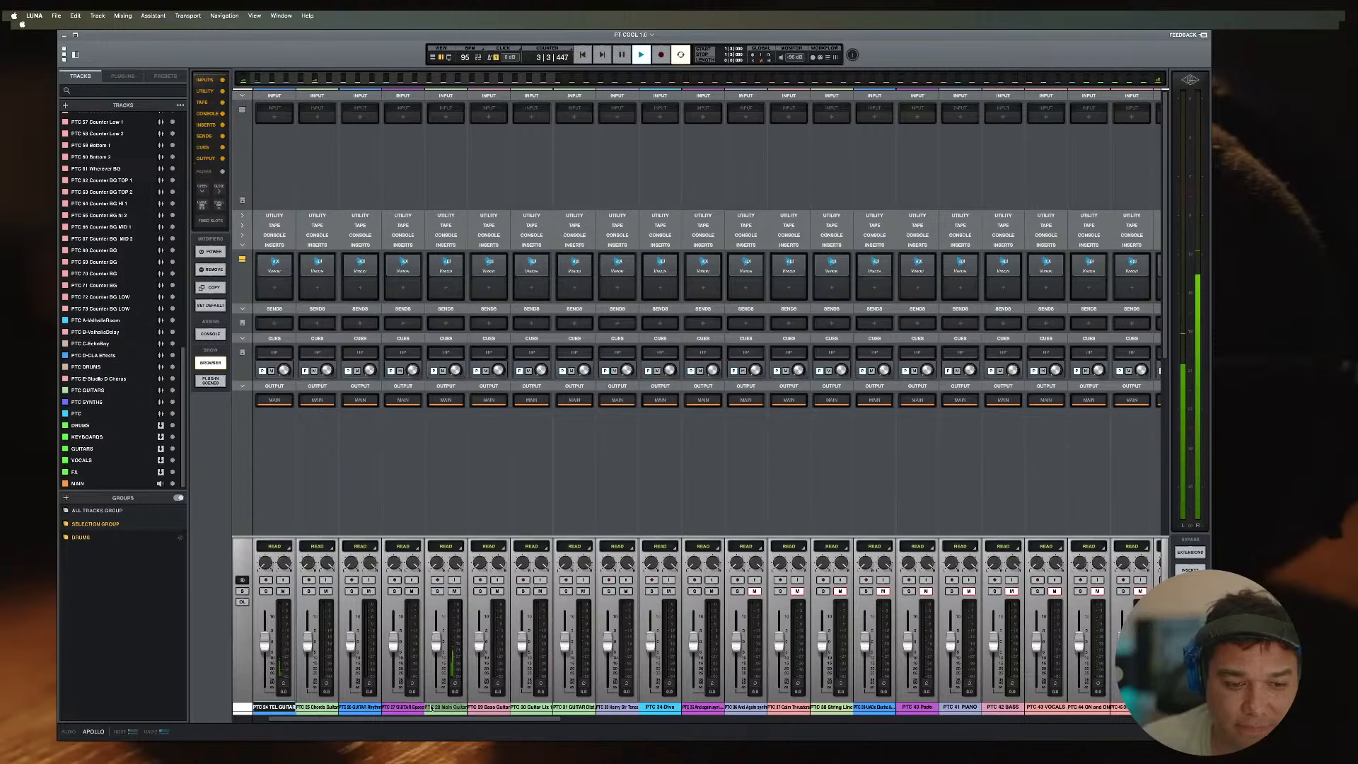
left_click_drag(439, 709, 266, 708)
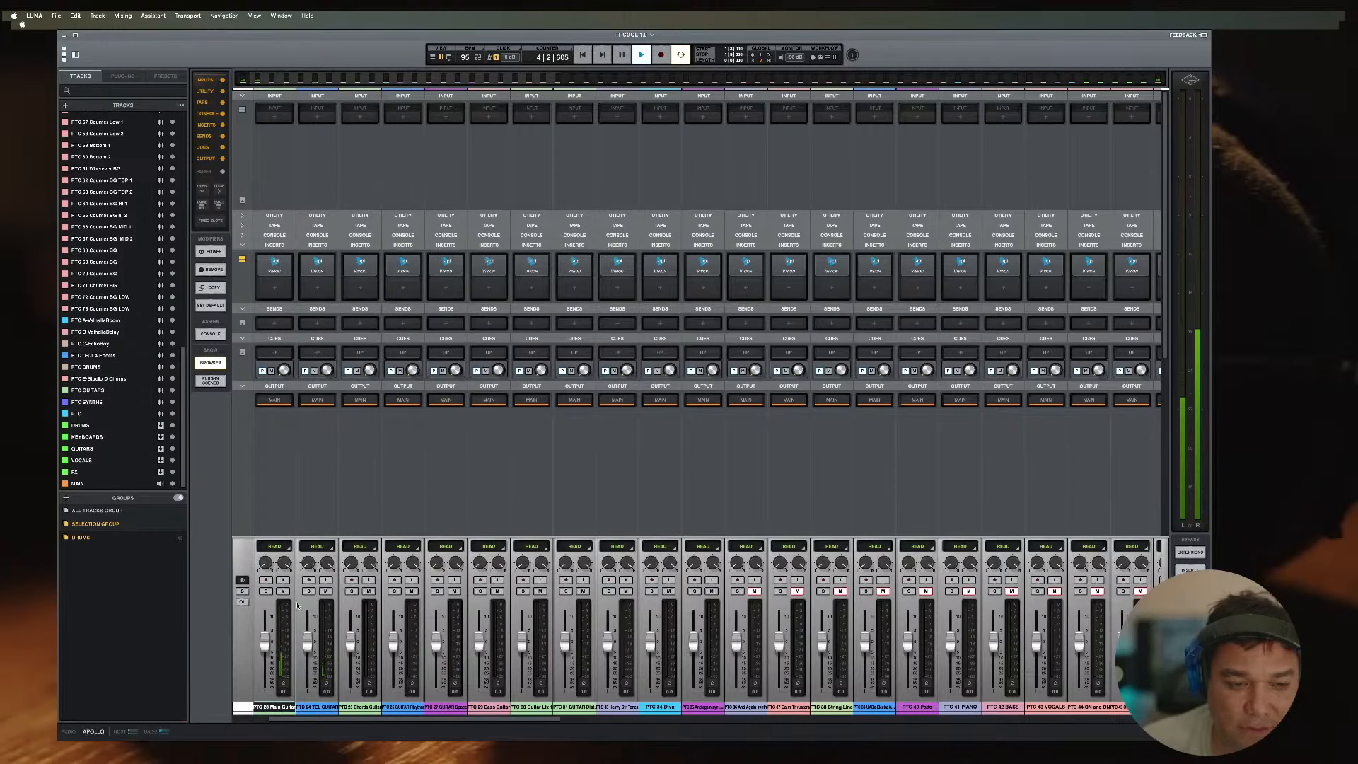
Step: Pause and resume playback, and move the PTC 29 Bass Guitar channel ahead of PTC 22 MUSIC
key("space")
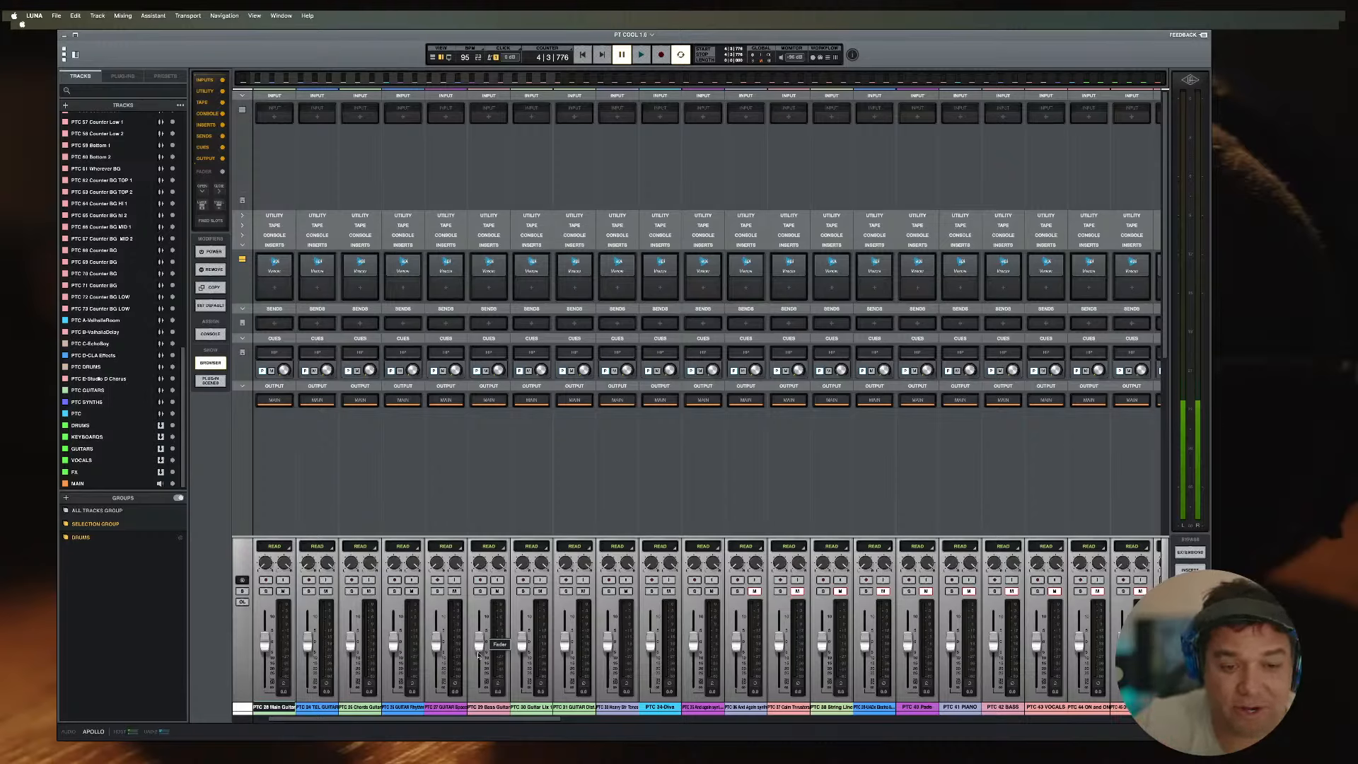
key("space")
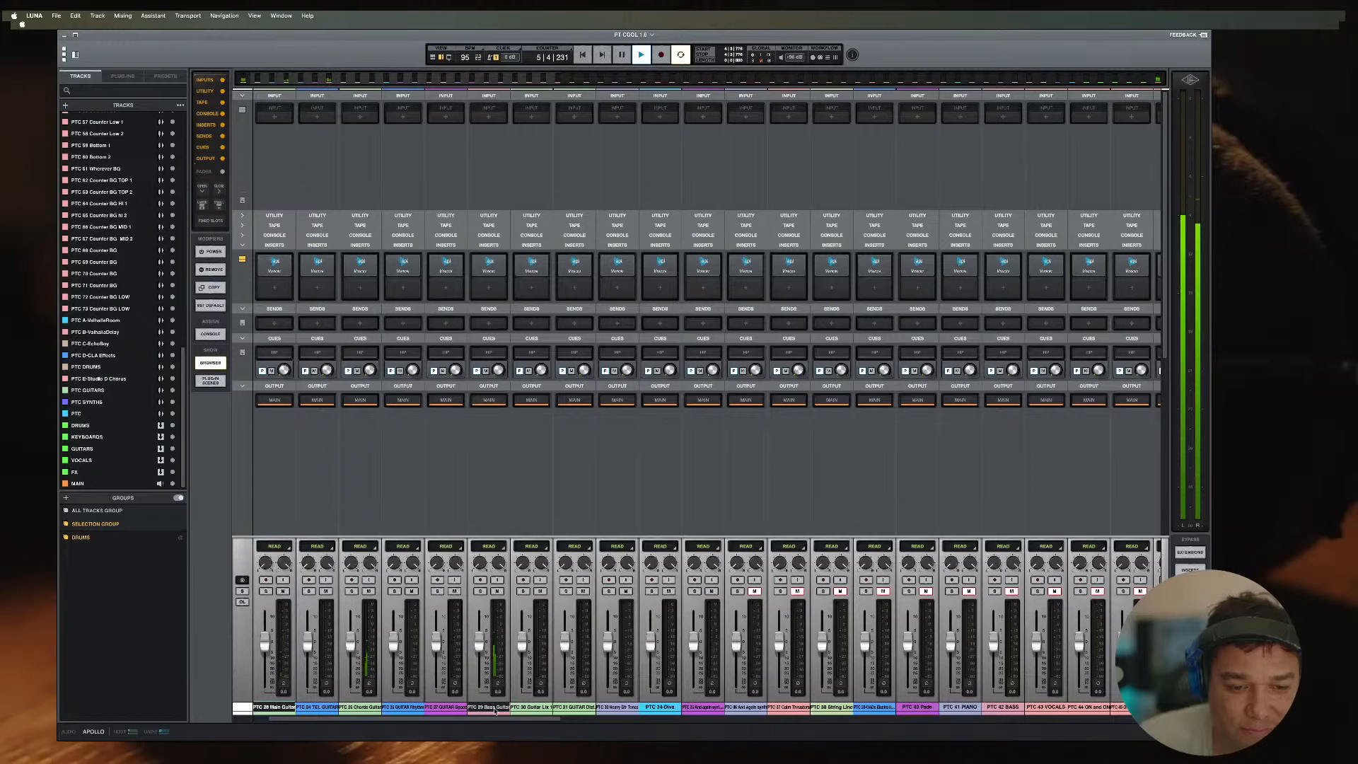
left_click_drag(488, 707, 281, 718)
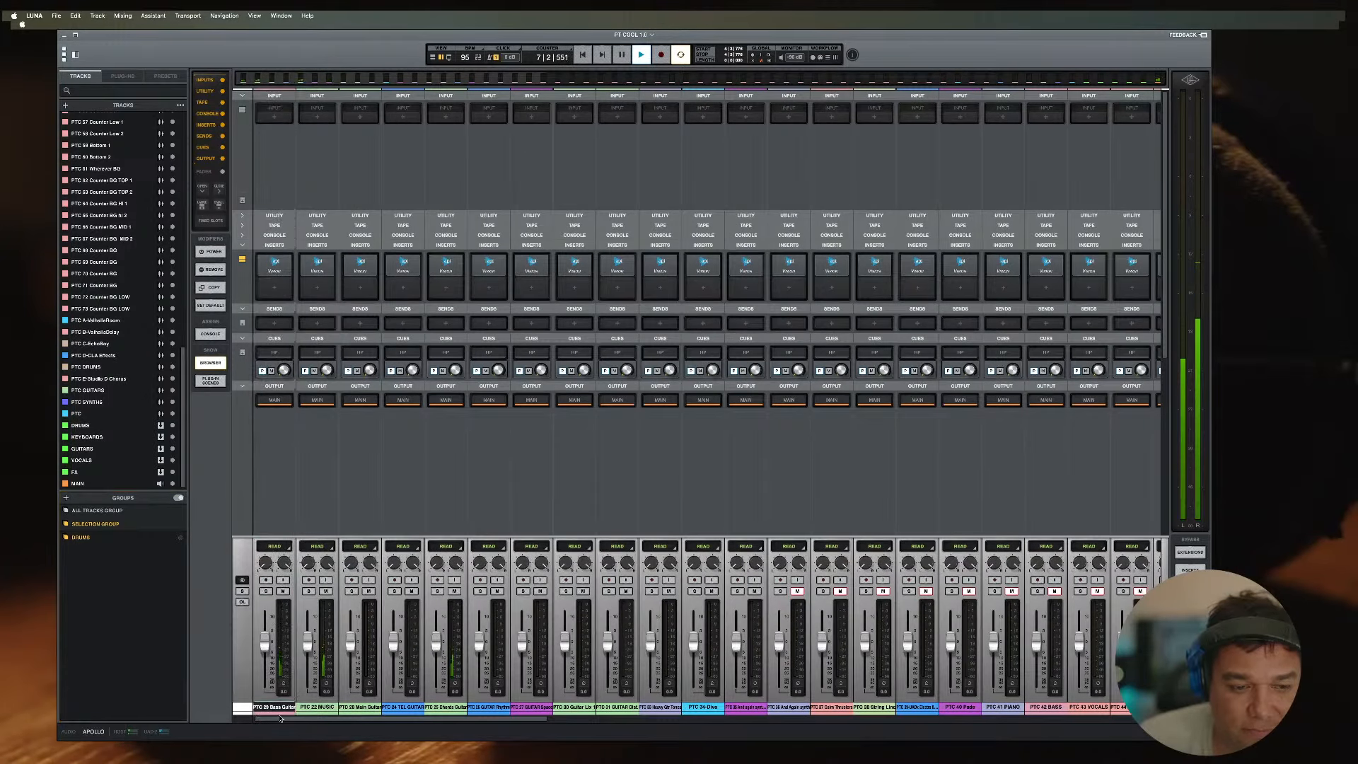
Step: Solo PTC 22 MUSIC to hear it alone, stop playback, and switch the track from soloed to muted
left_click(309, 590)
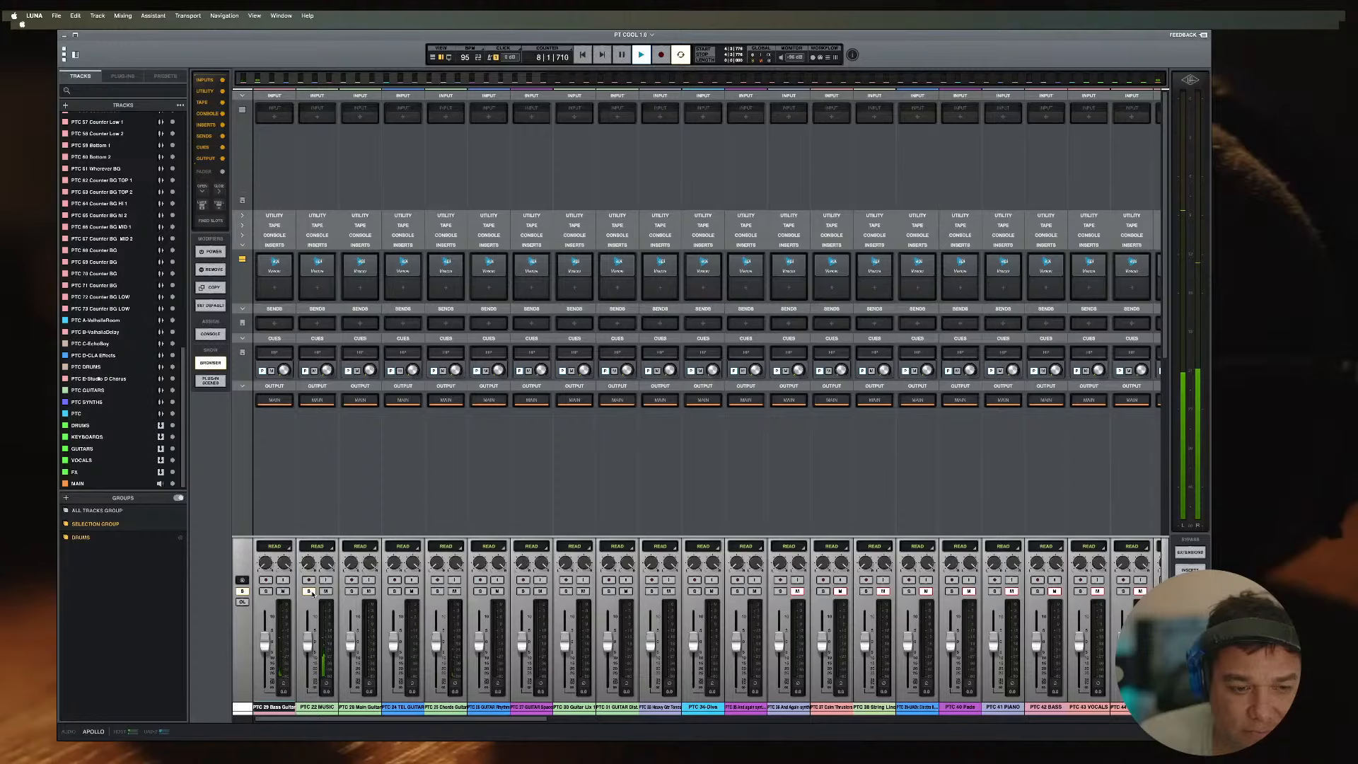
left_click(318, 707)
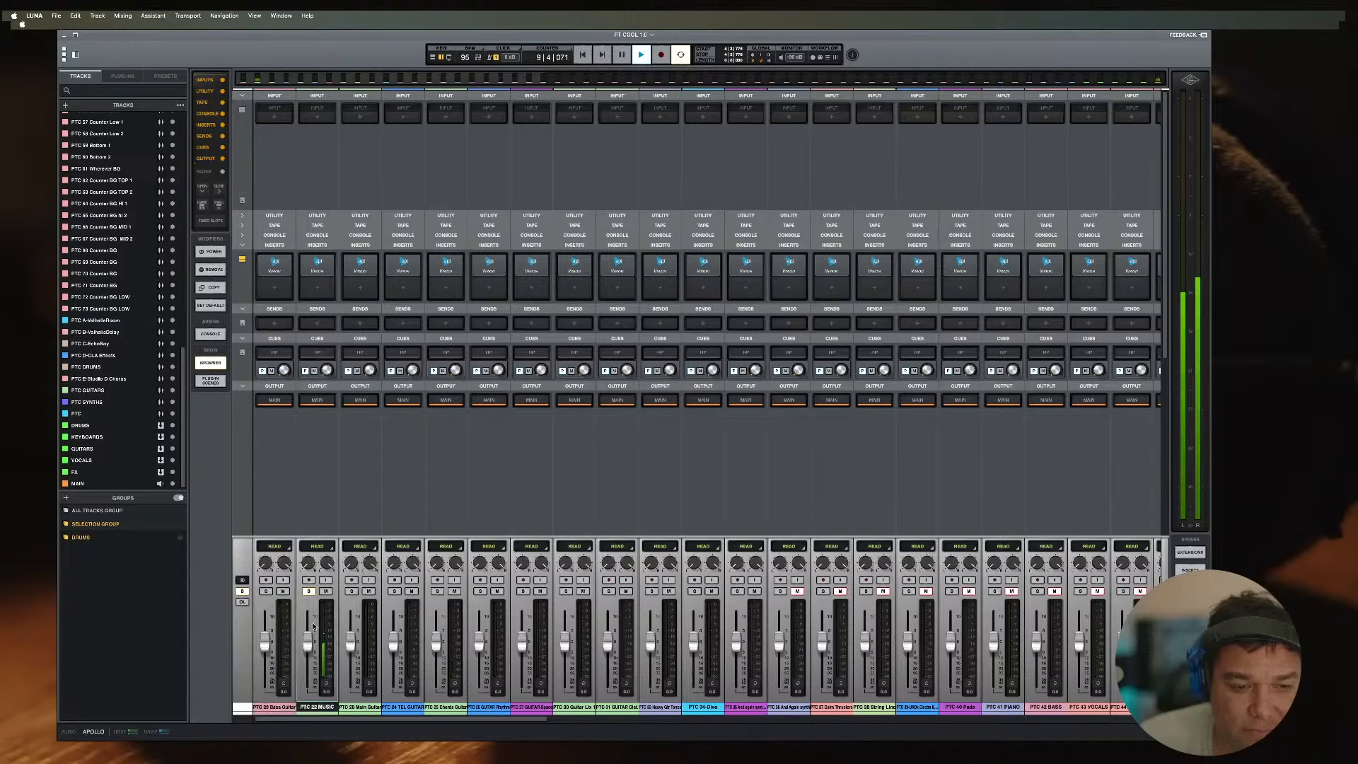
key("space")
left_click(309, 591)
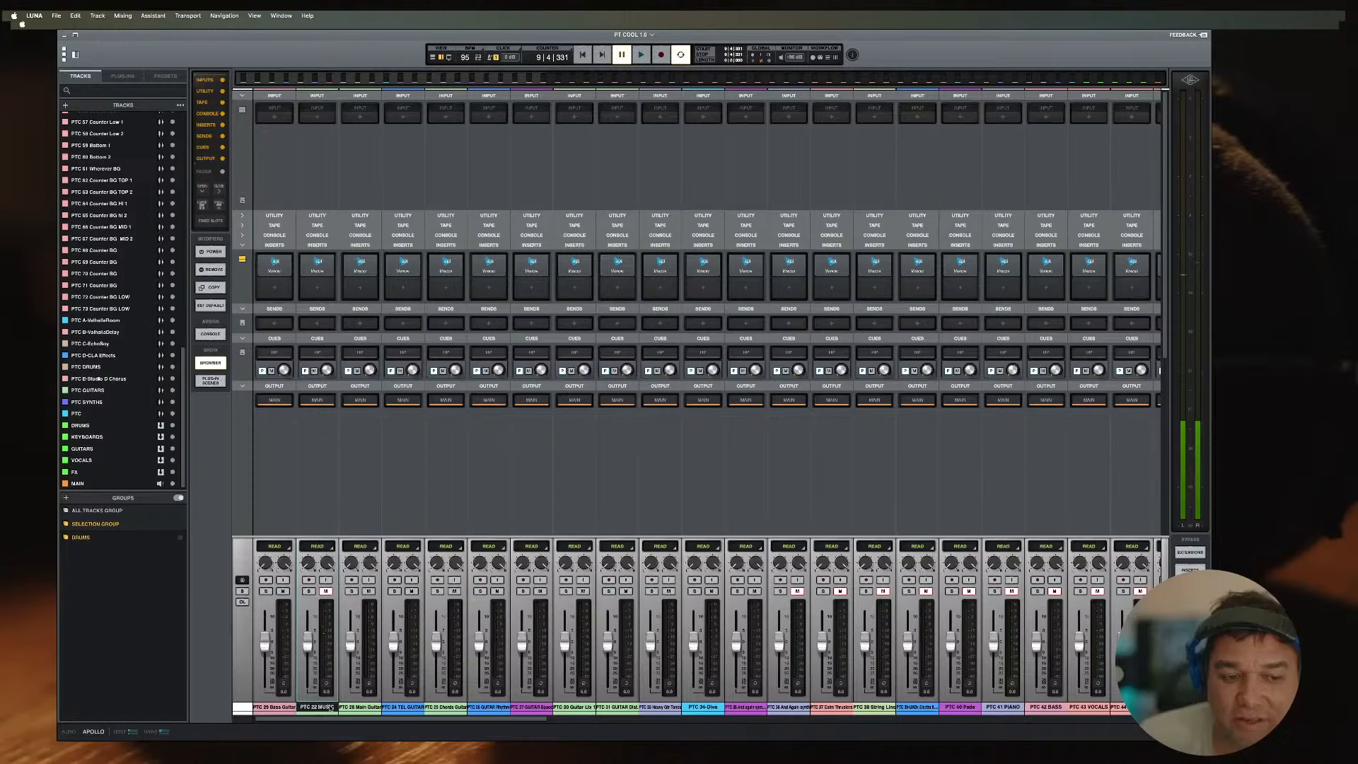
Step: Move the PTC 22 MUSIC channel ahead of PTC 29 Bass Guitar in the mixer, and play the session briefly
left_click_drag(330, 708, 269, 705)
key("space")
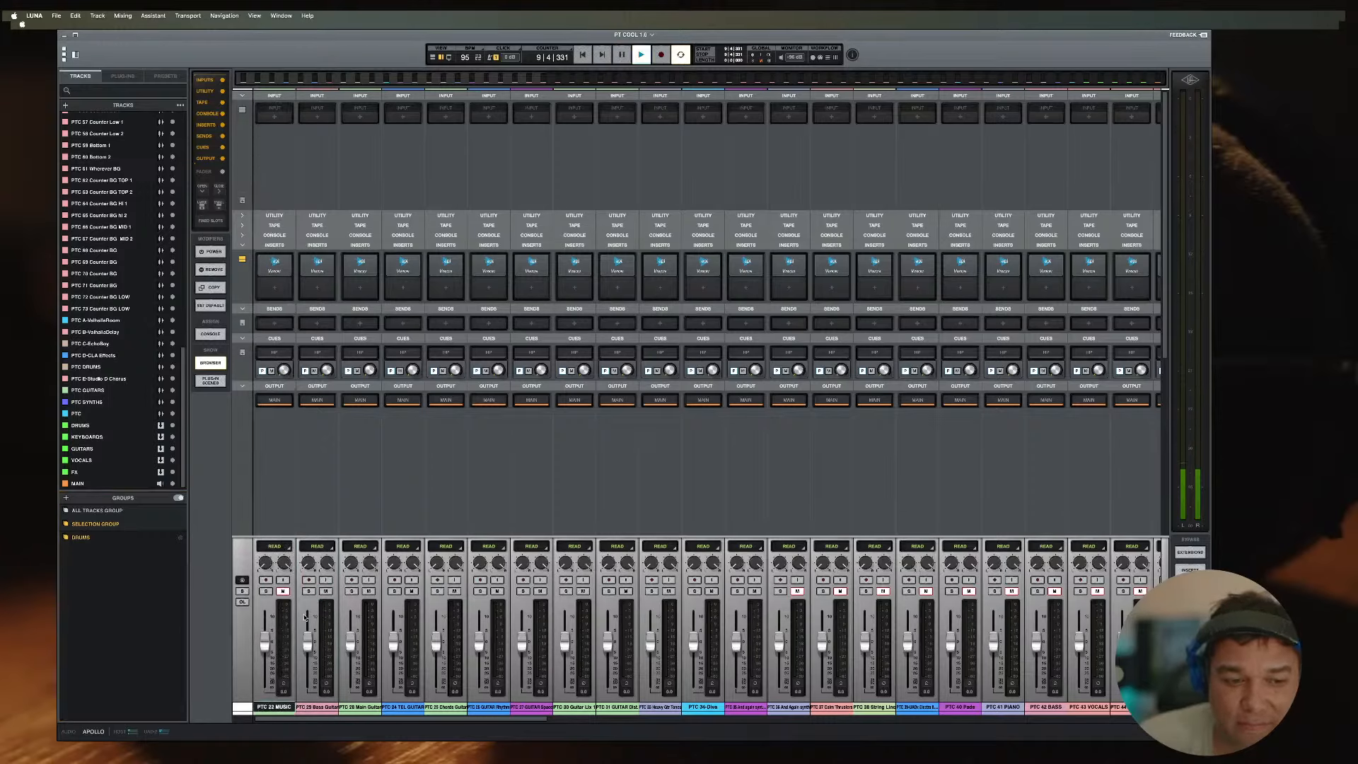
key("space")
Step: Audition PTC 29 Bass Guitar soloed, pause playback, and switch the solo to PTC 25 Chords Guitar
left_click(309, 592)
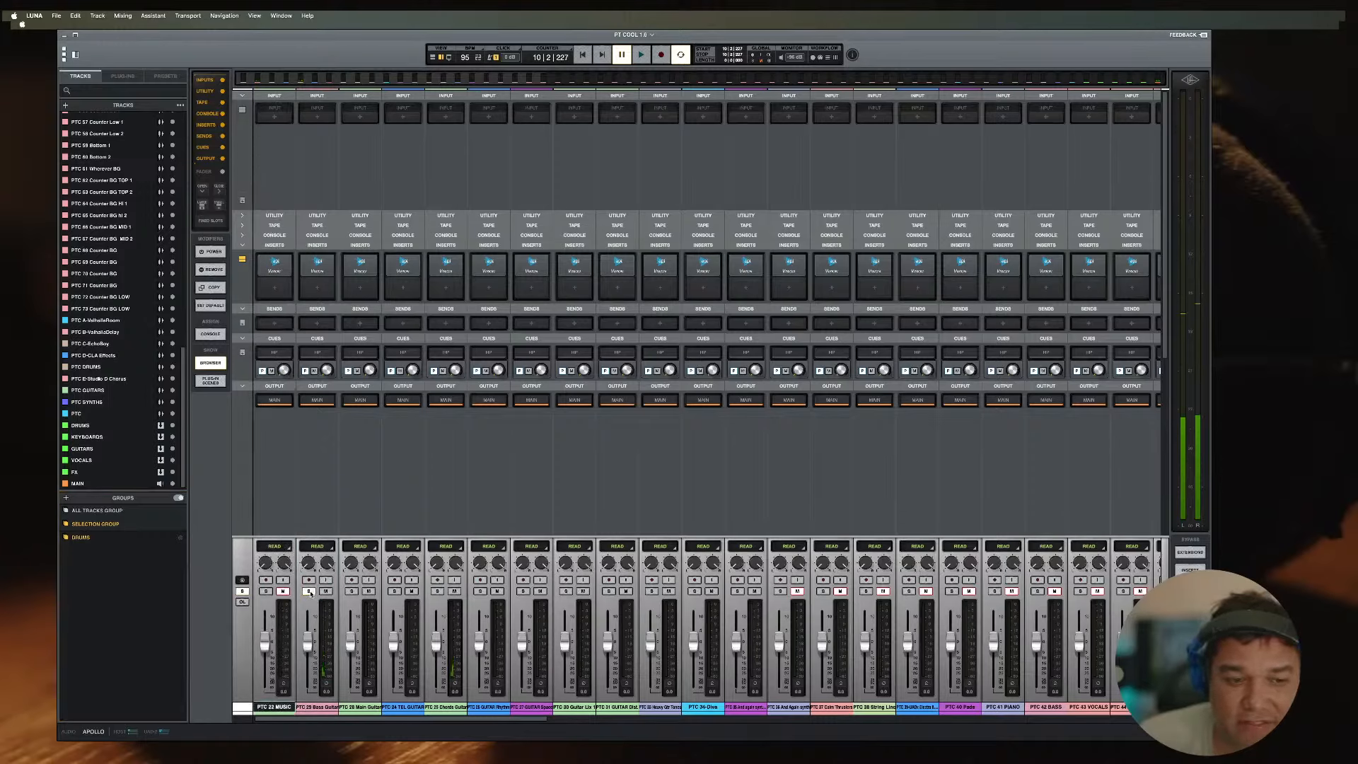
key("space")
left_click(310, 592)
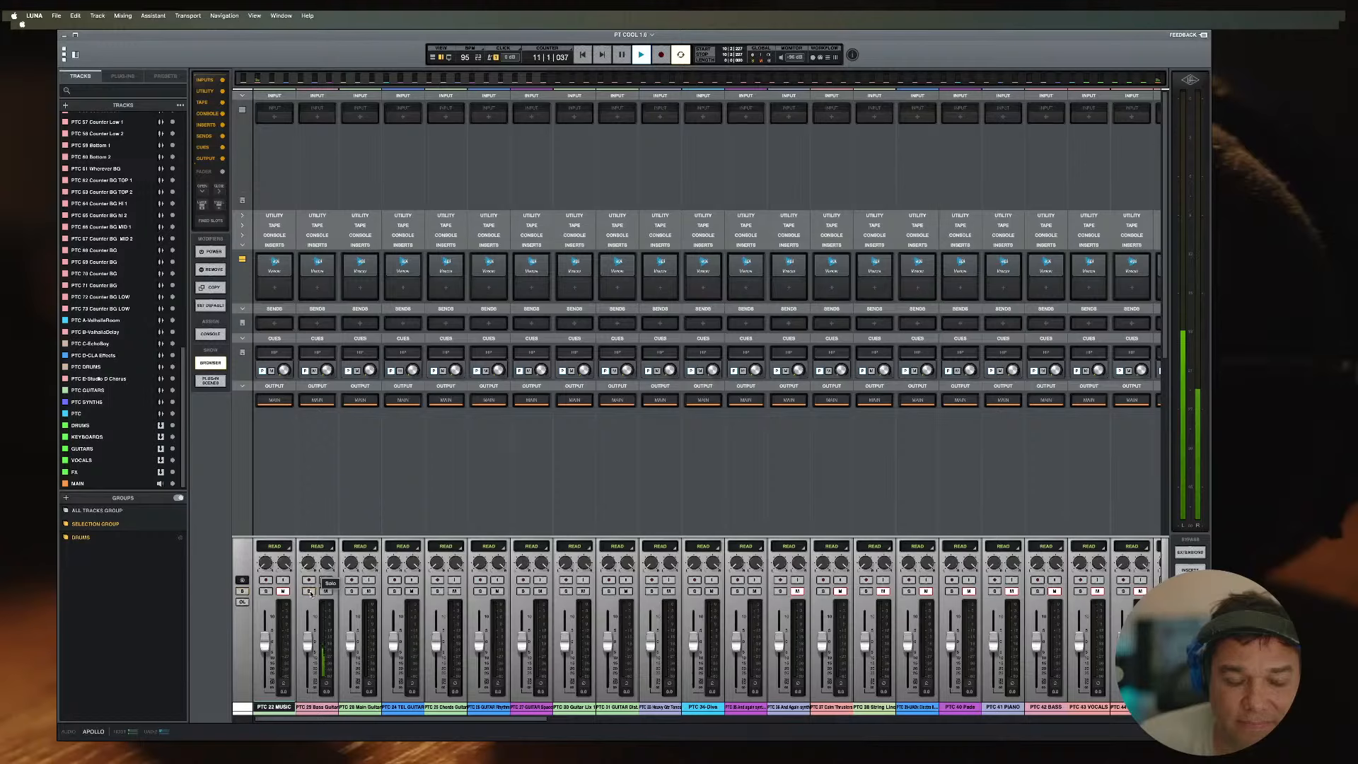
key("space")
left_click(437, 592)
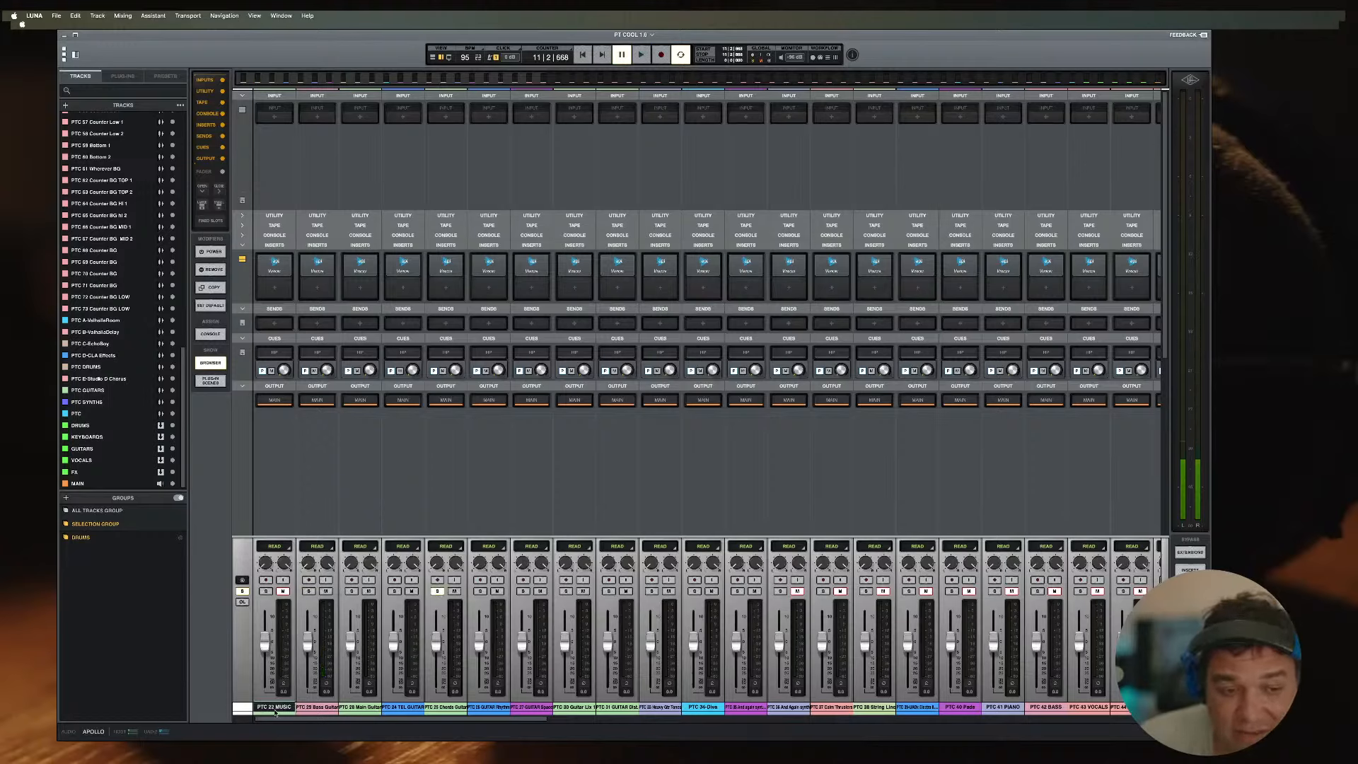
Step: Deactivate the PTC 22 MUSIC track and play the session briefly
right_click(276, 708)
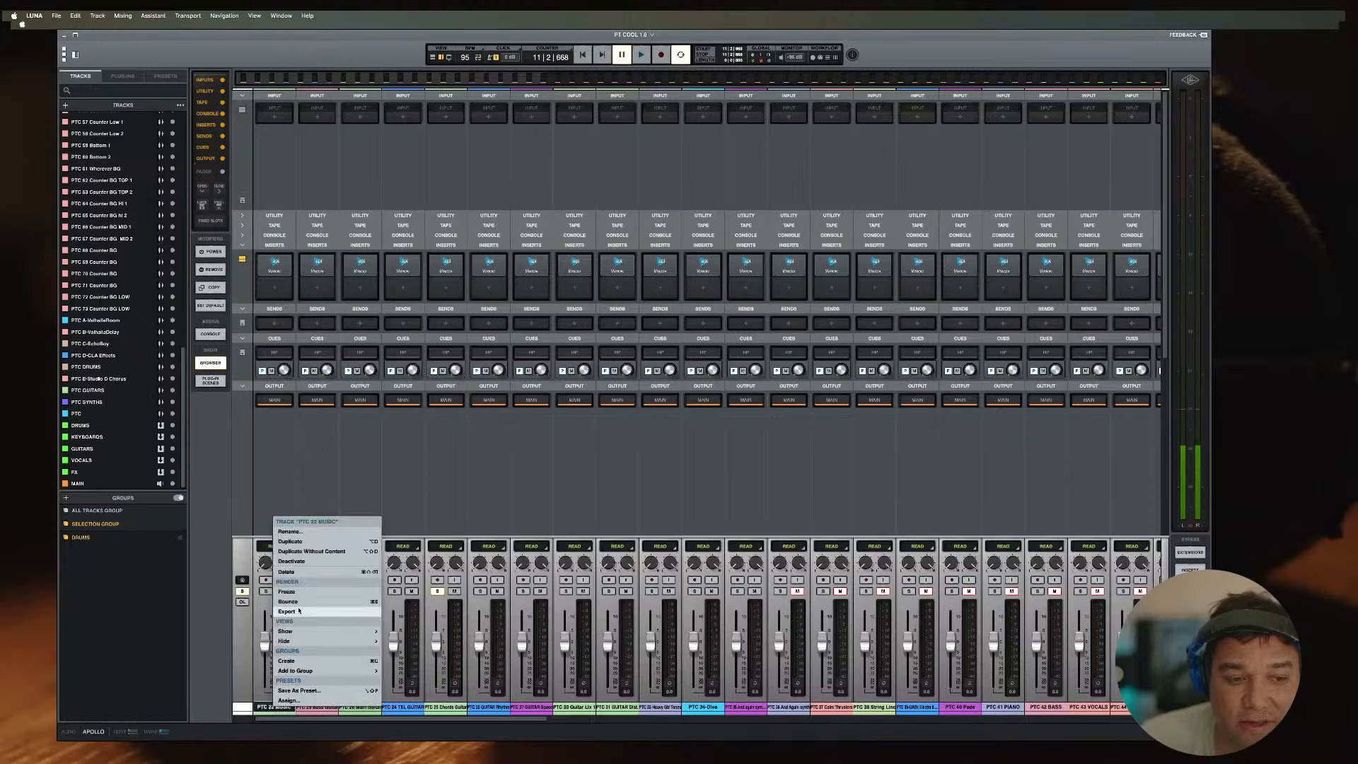
left_click(296, 562)
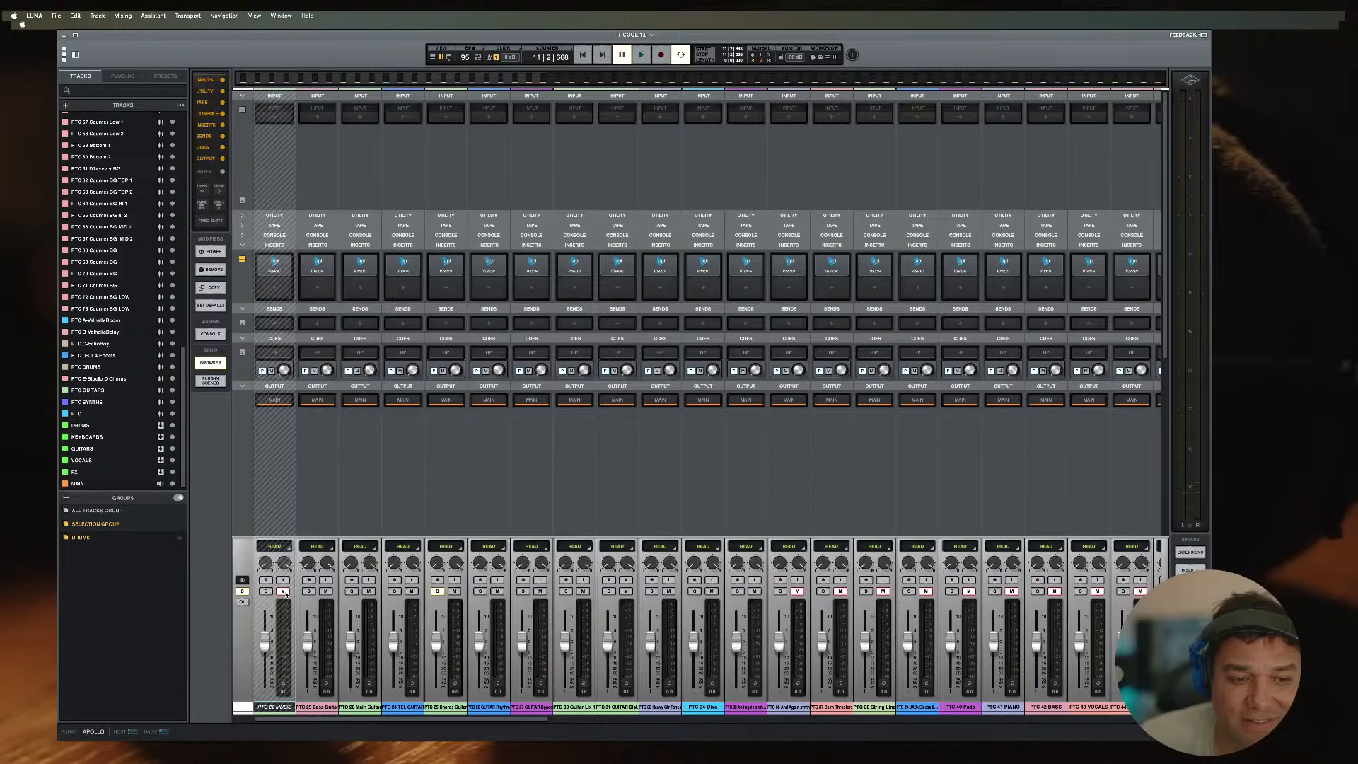
key("space")
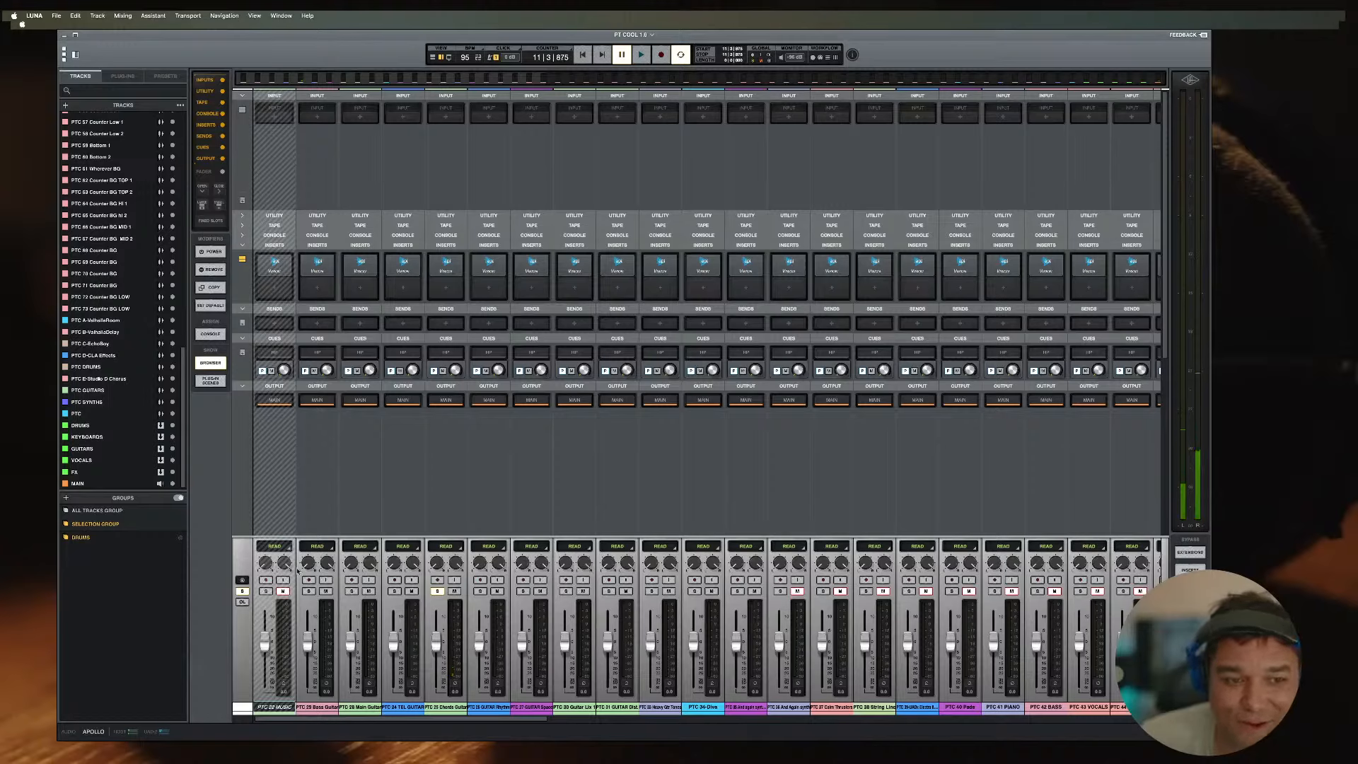
right_click(275, 708)
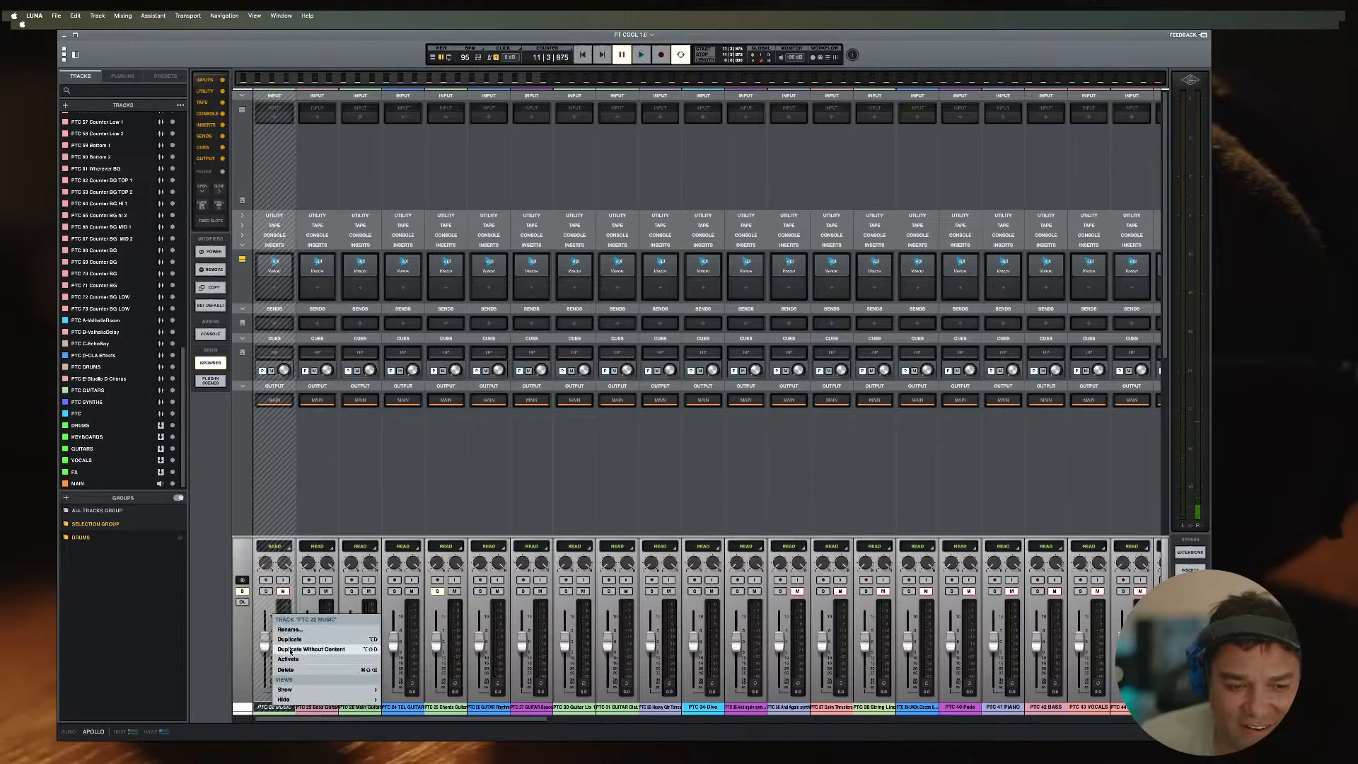
left_click(394, 486)
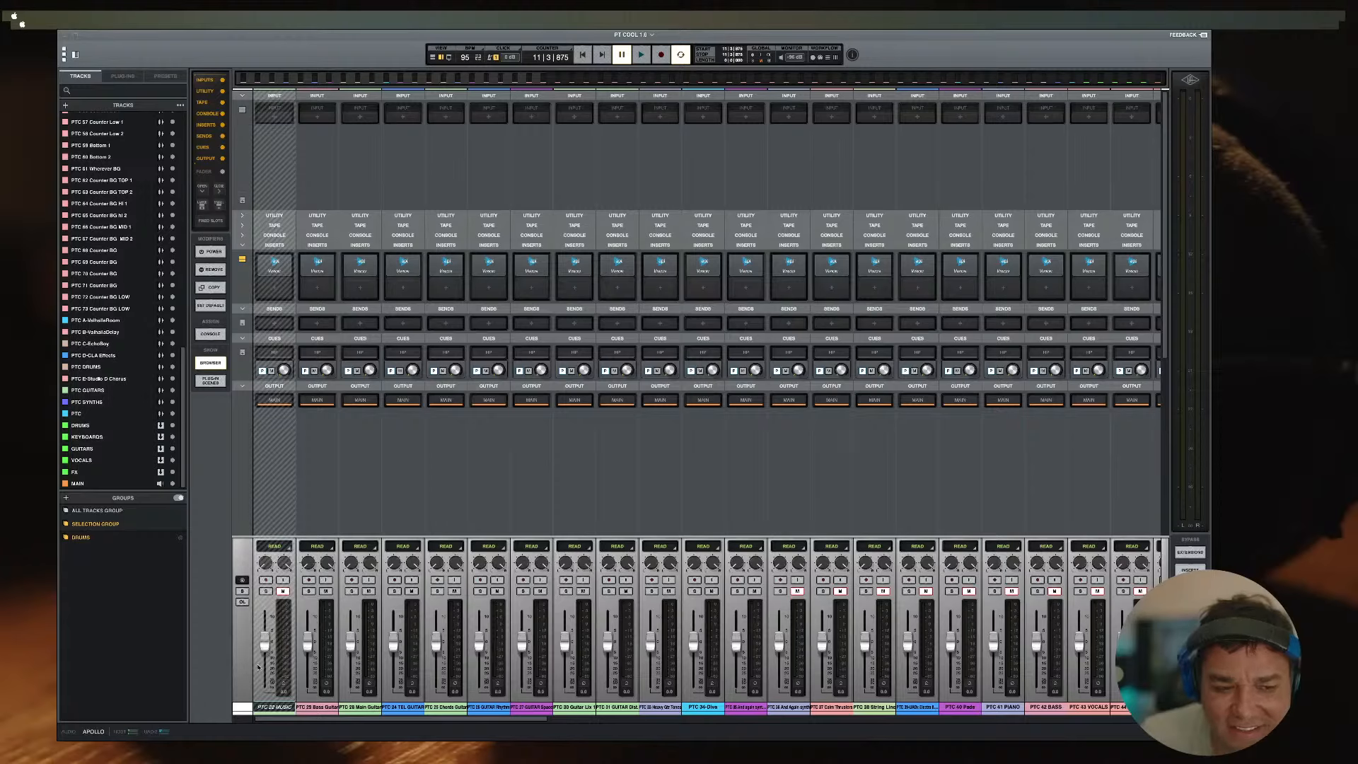
Step: Reactivate the PTC 22 MUSIC track and deactivate it again
right_click(271, 707)
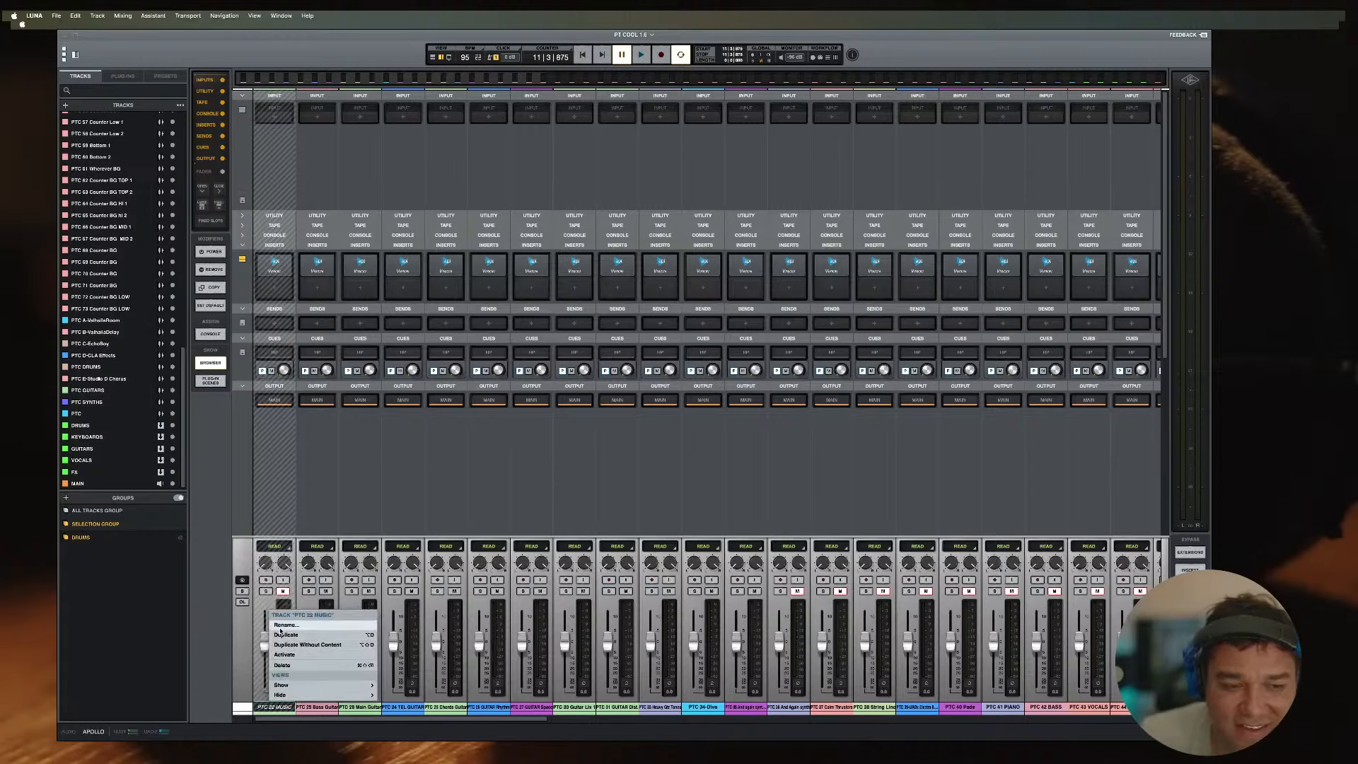
left_click(283, 656)
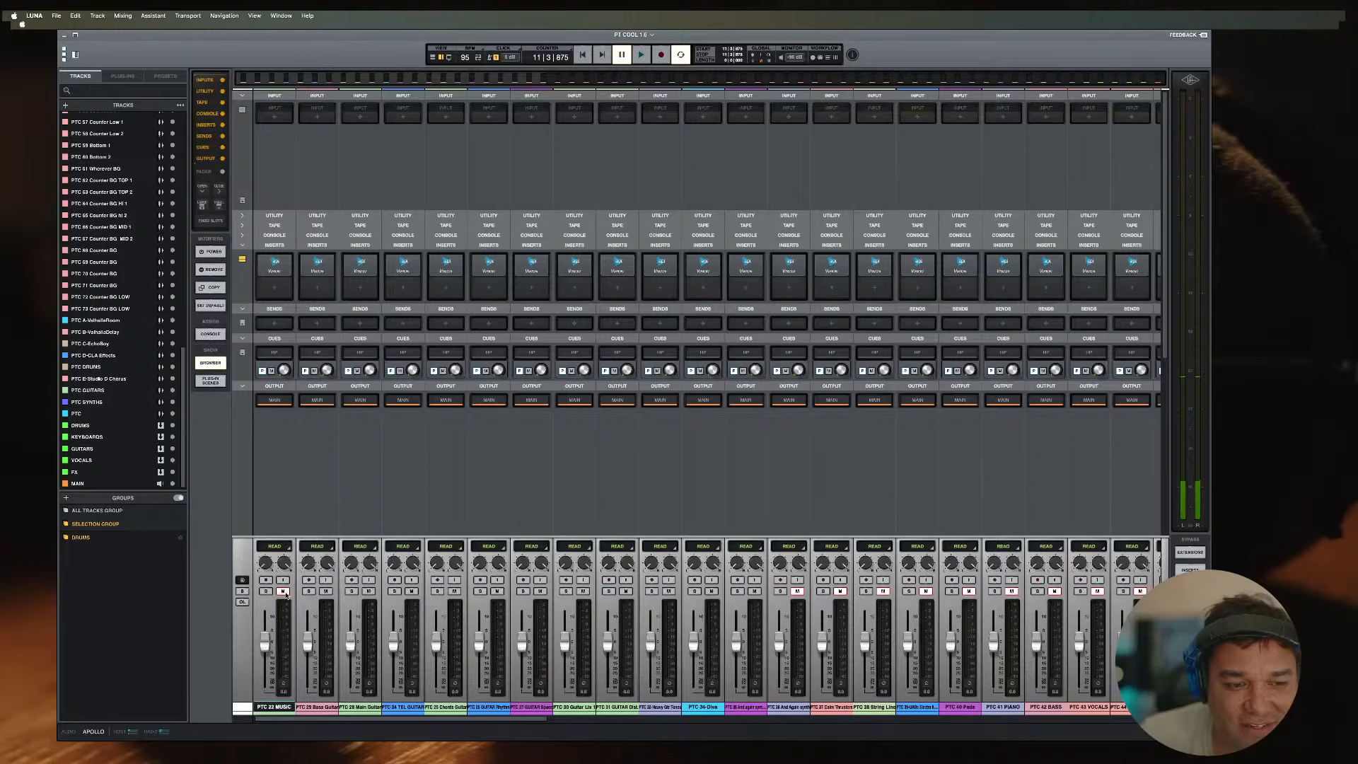
right_click(276, 710)
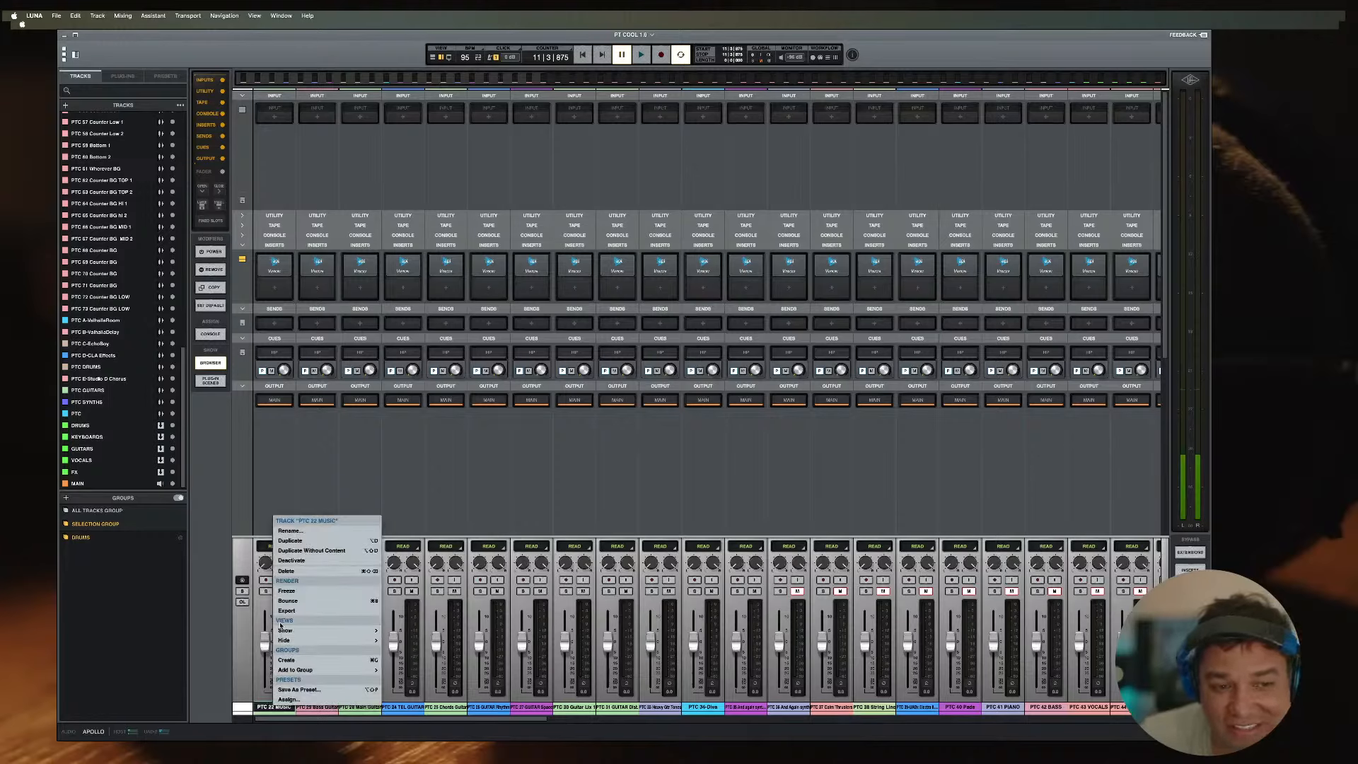
left_click(290, 561)
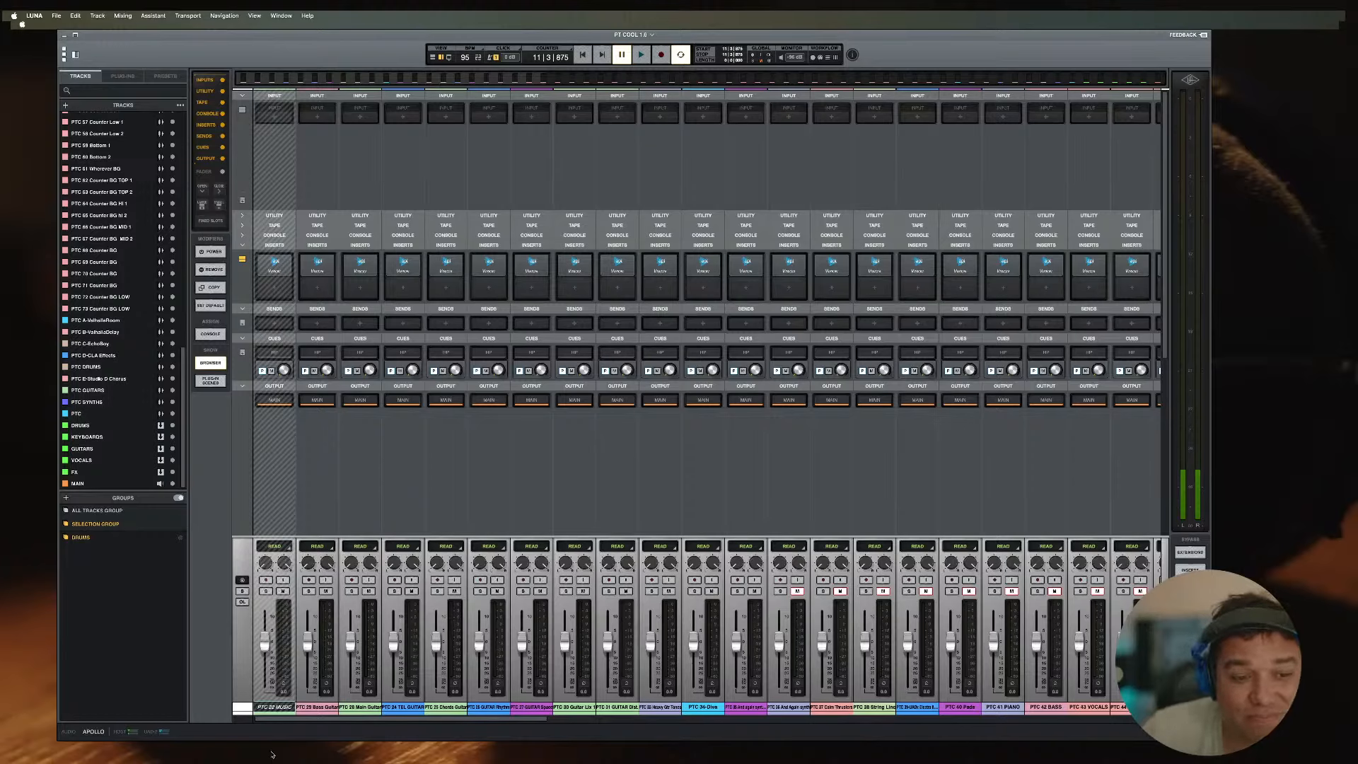
Step: Hide the deactivated PTC 22 MUSIC track from the mixer
right_click(276, 707)
mouse_move(280, 699)
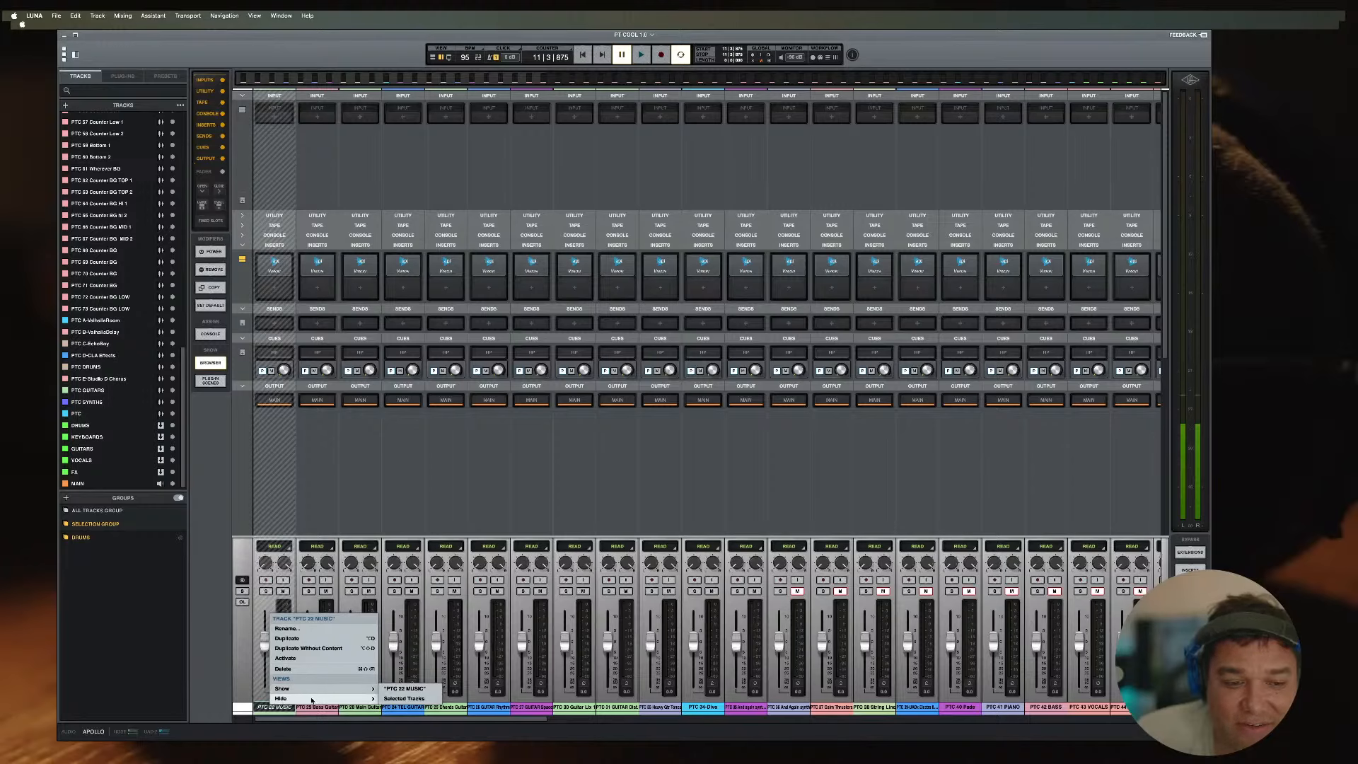
left_click(404, 698)
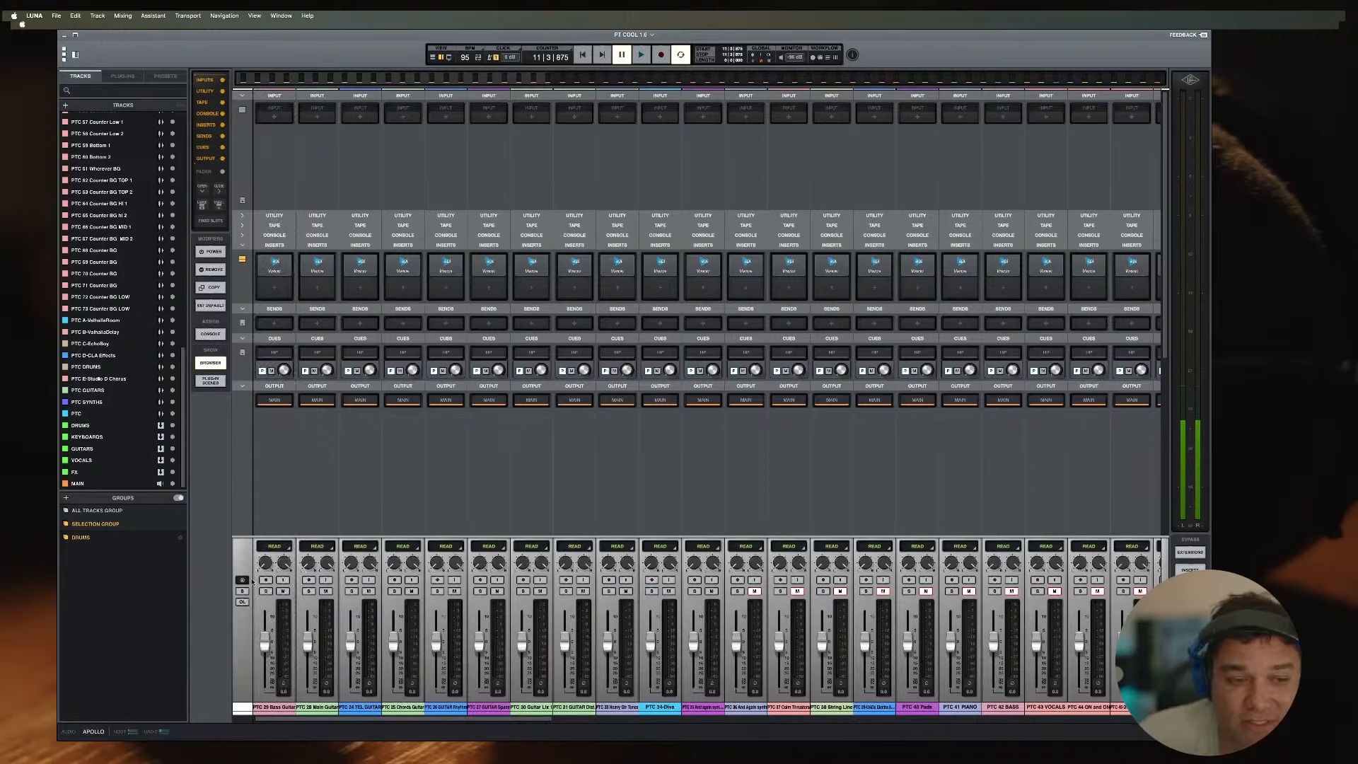
Step: Play the session briefly and group the channels from PTC 29 Bass Guitar through PTC 33 Heavy Gtr Tones as GUITARS
key("space")
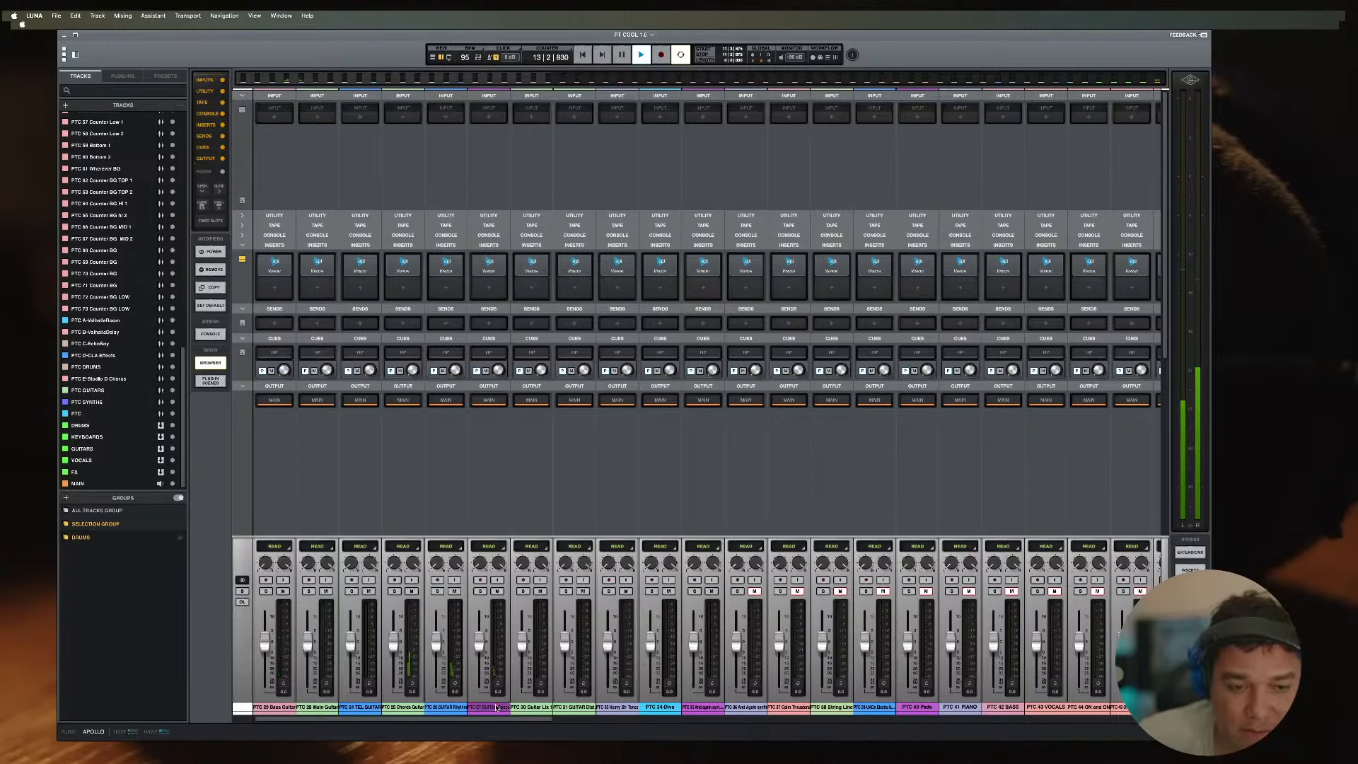
key("space")
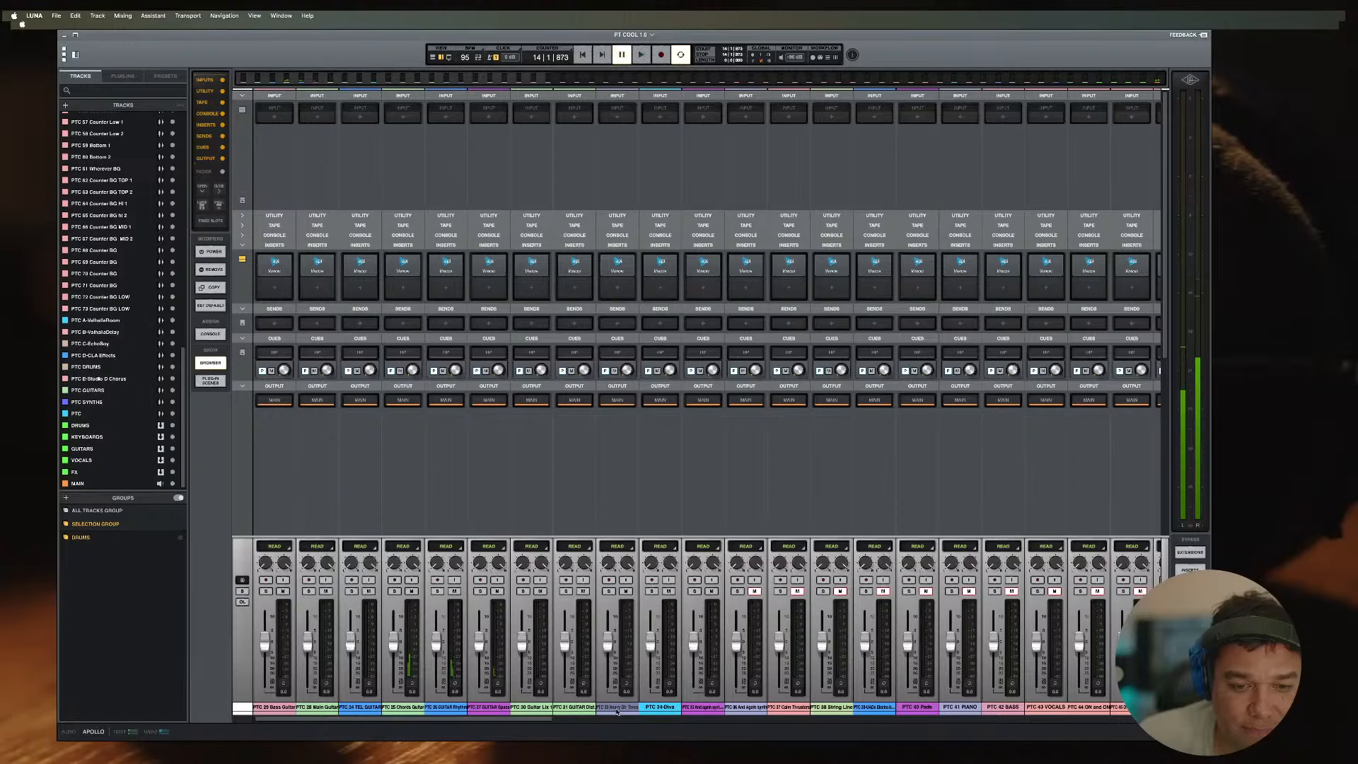
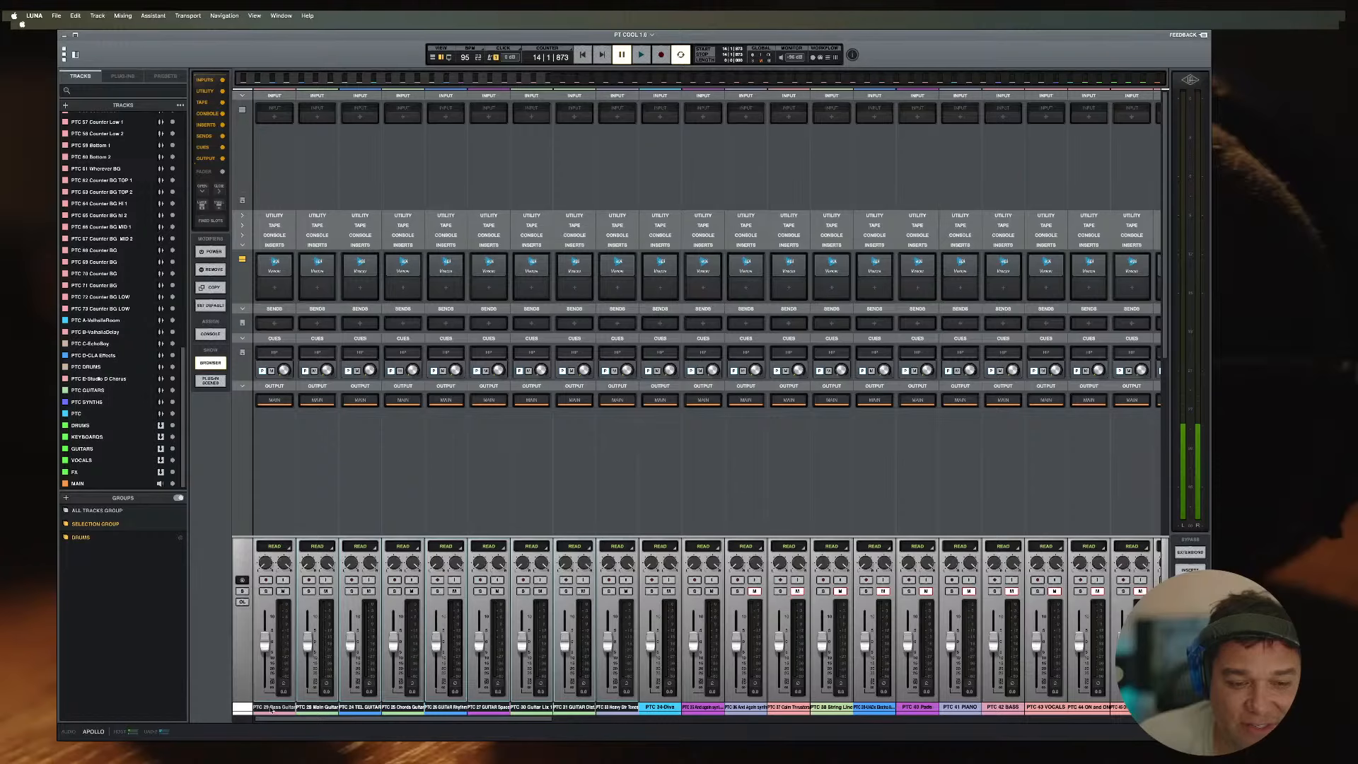
right_click(272, 710)
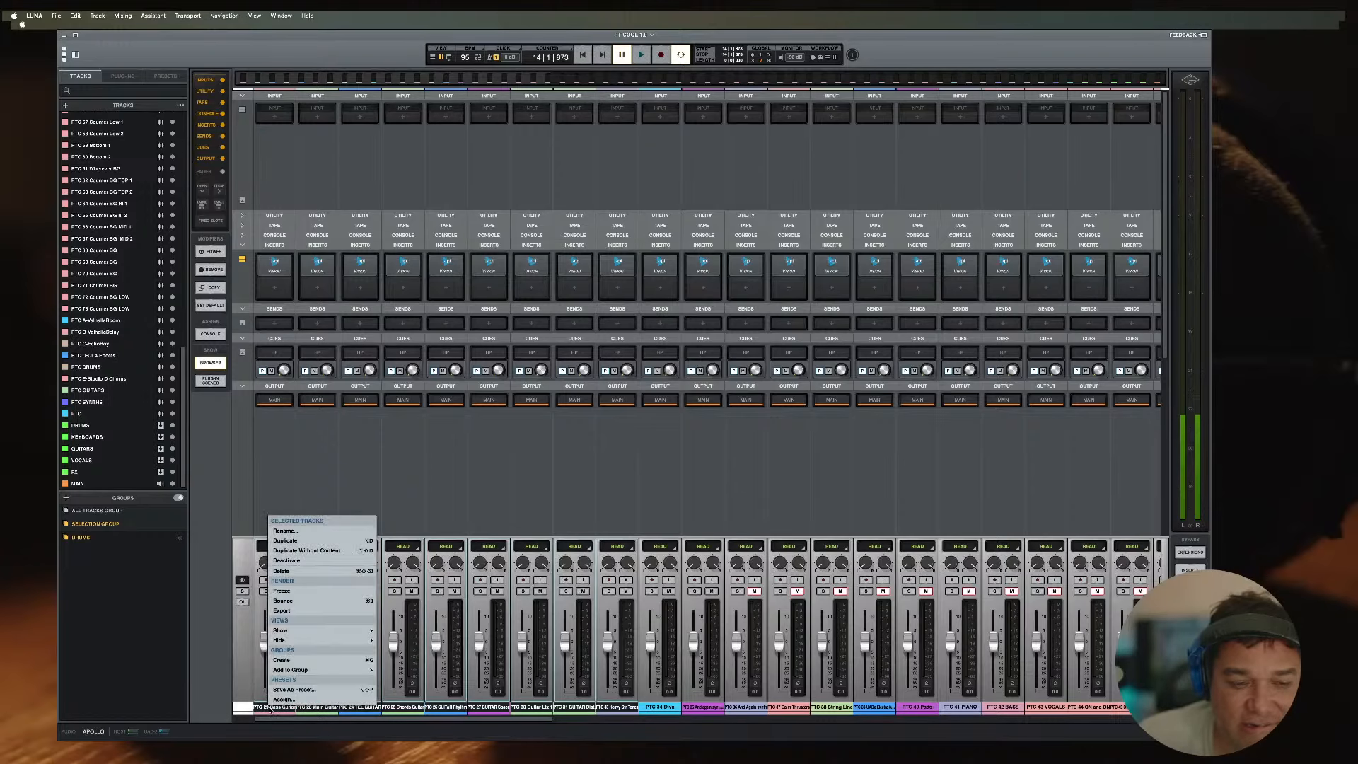
left_click(281, 660)
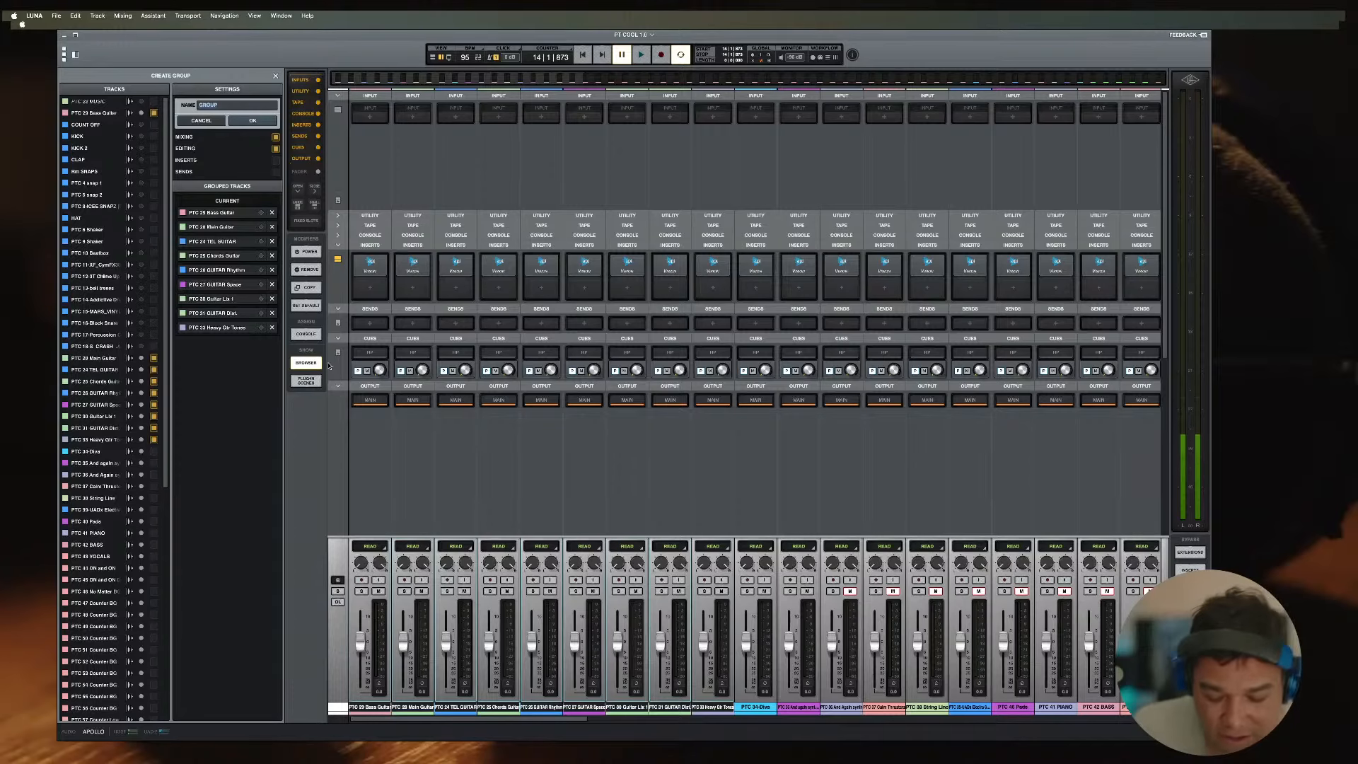
type("GUITAR")
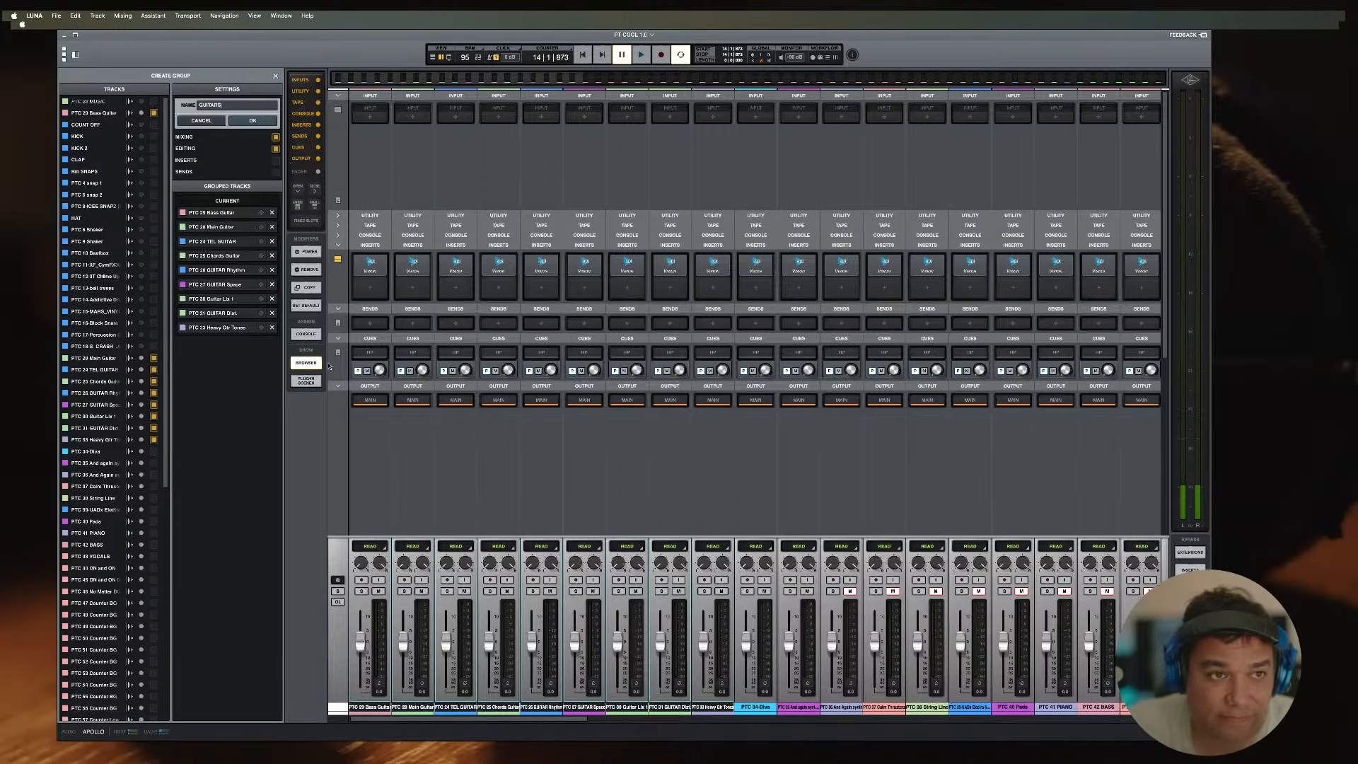
type("S")
key("Return")
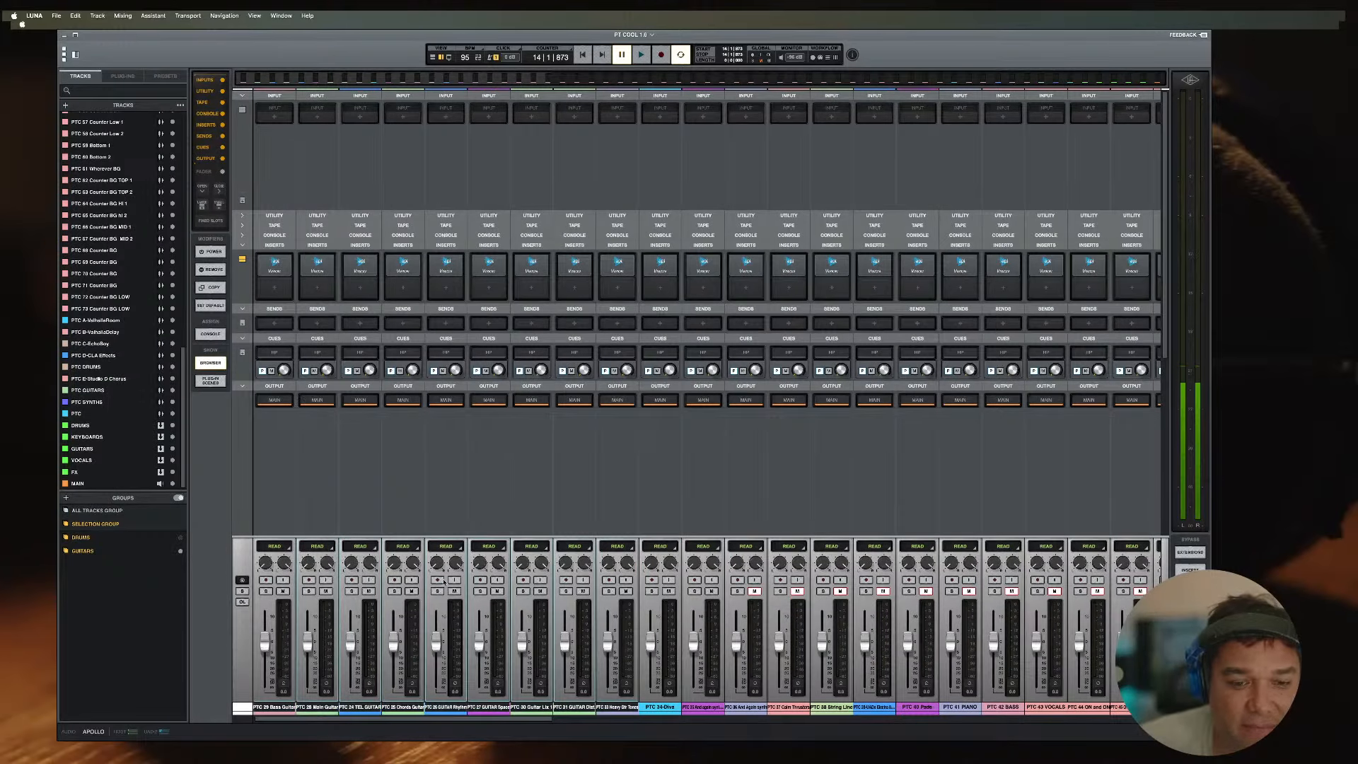
Step: Route the output of the selected guitar channels to the GUITARS bus, and hide the GUITARS group's tracks
left_click(281, 400)
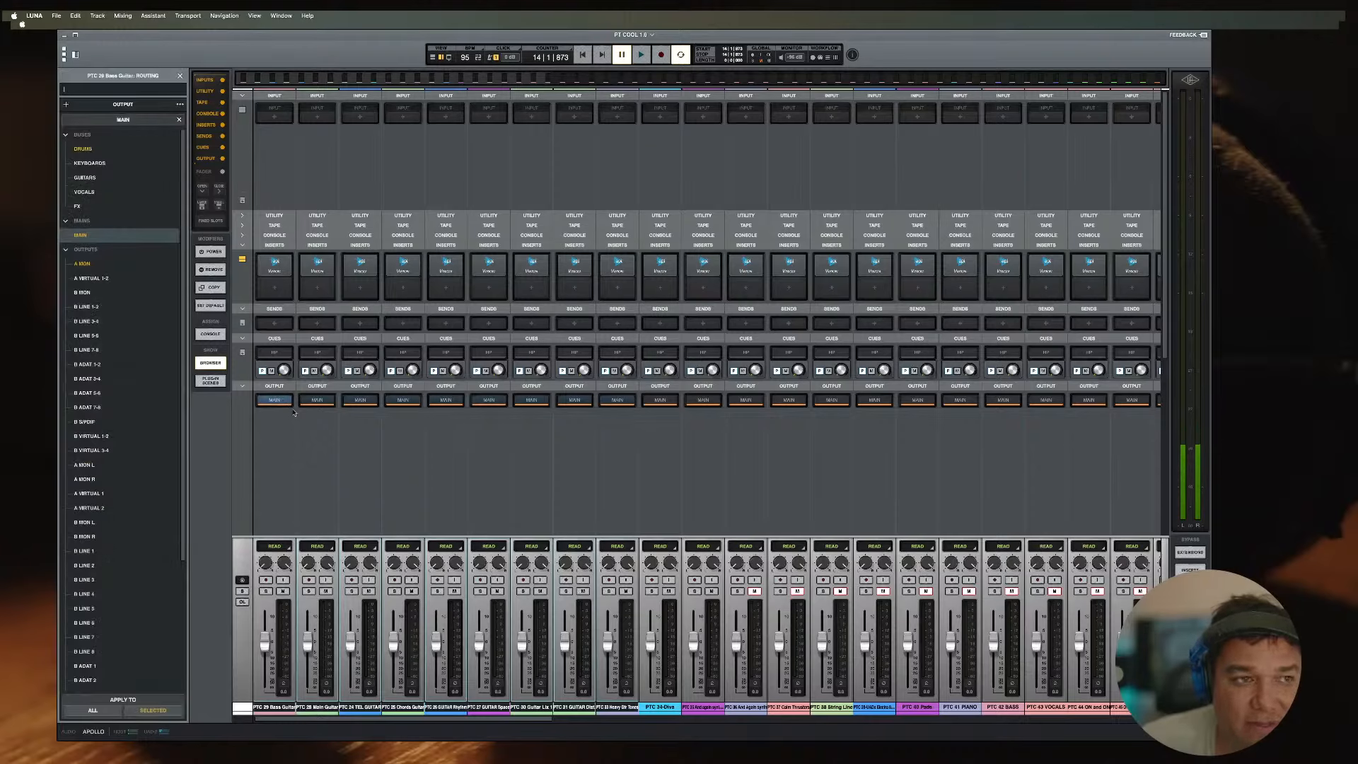
left_click(83, 179)
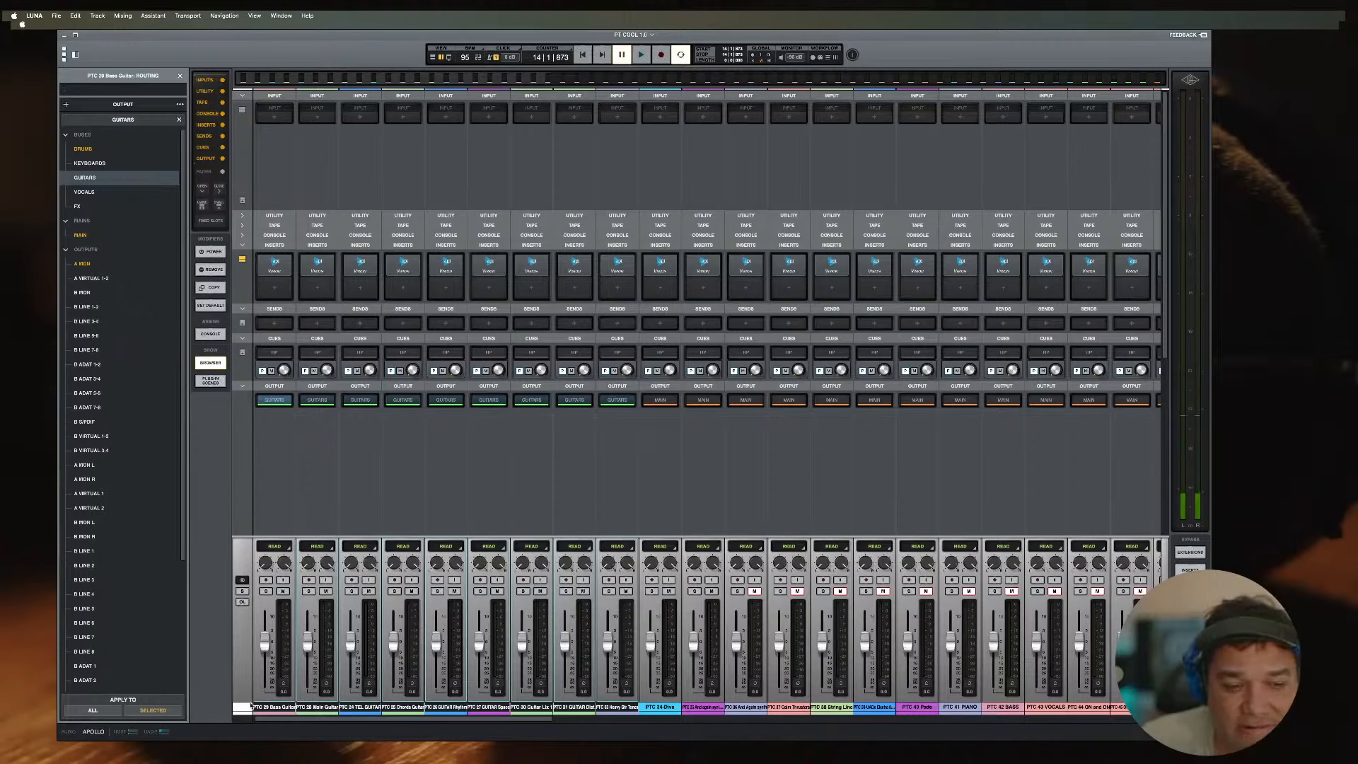
key("space")
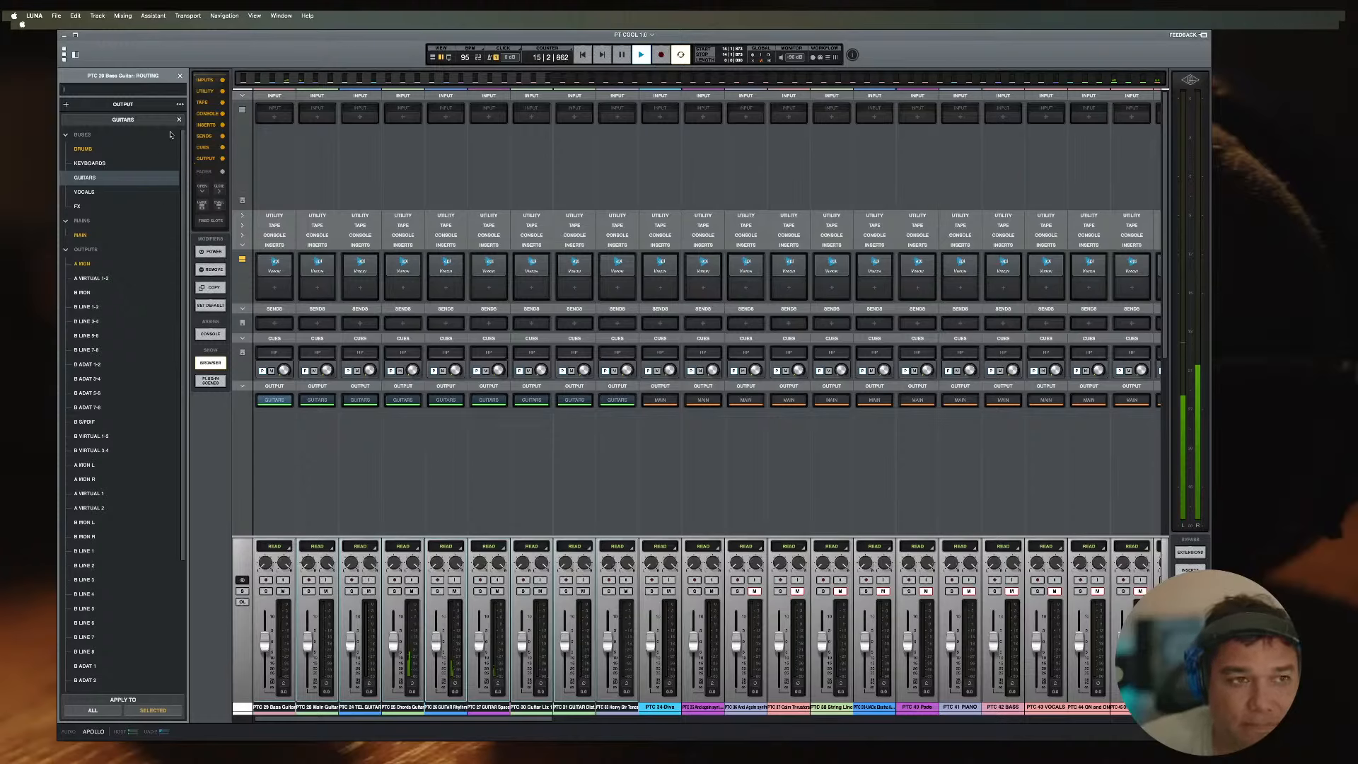
left_click(180, 77)
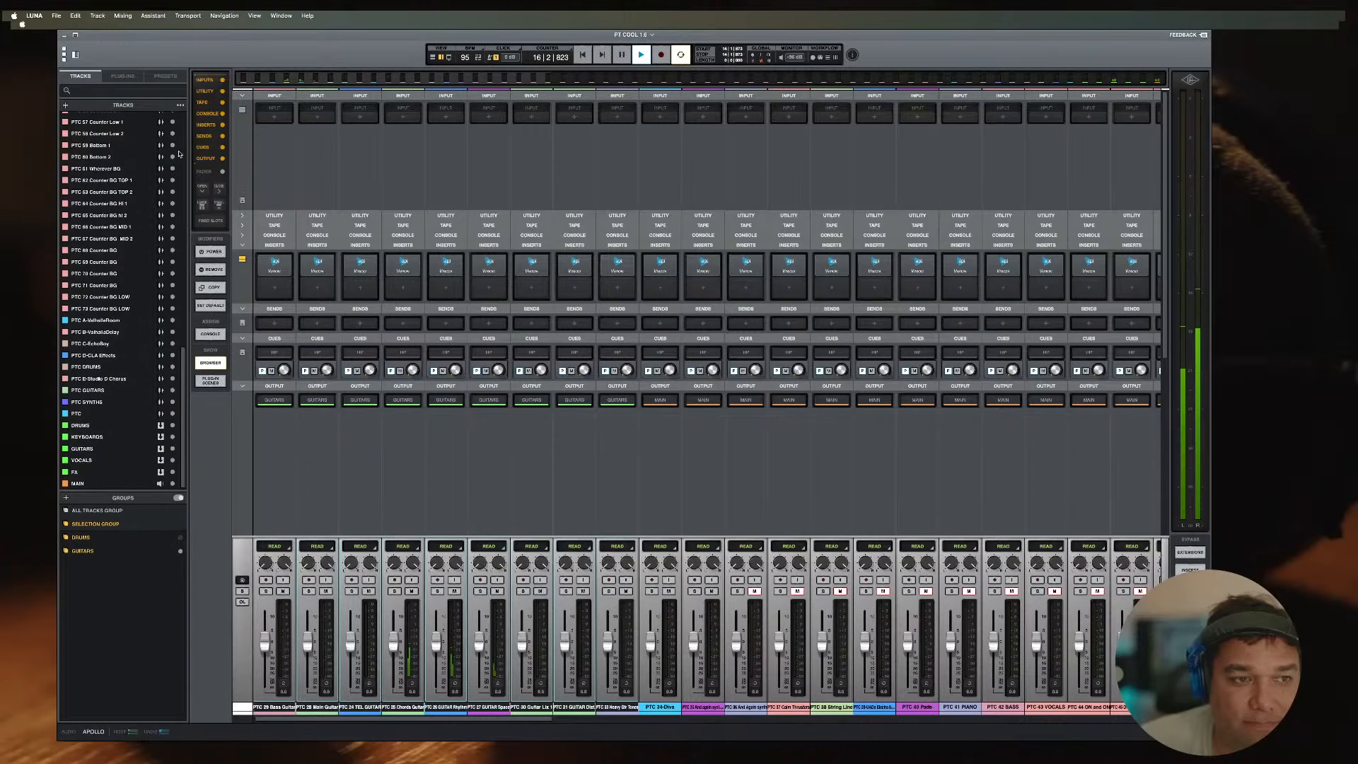
left_click(180, 551)
key("space")
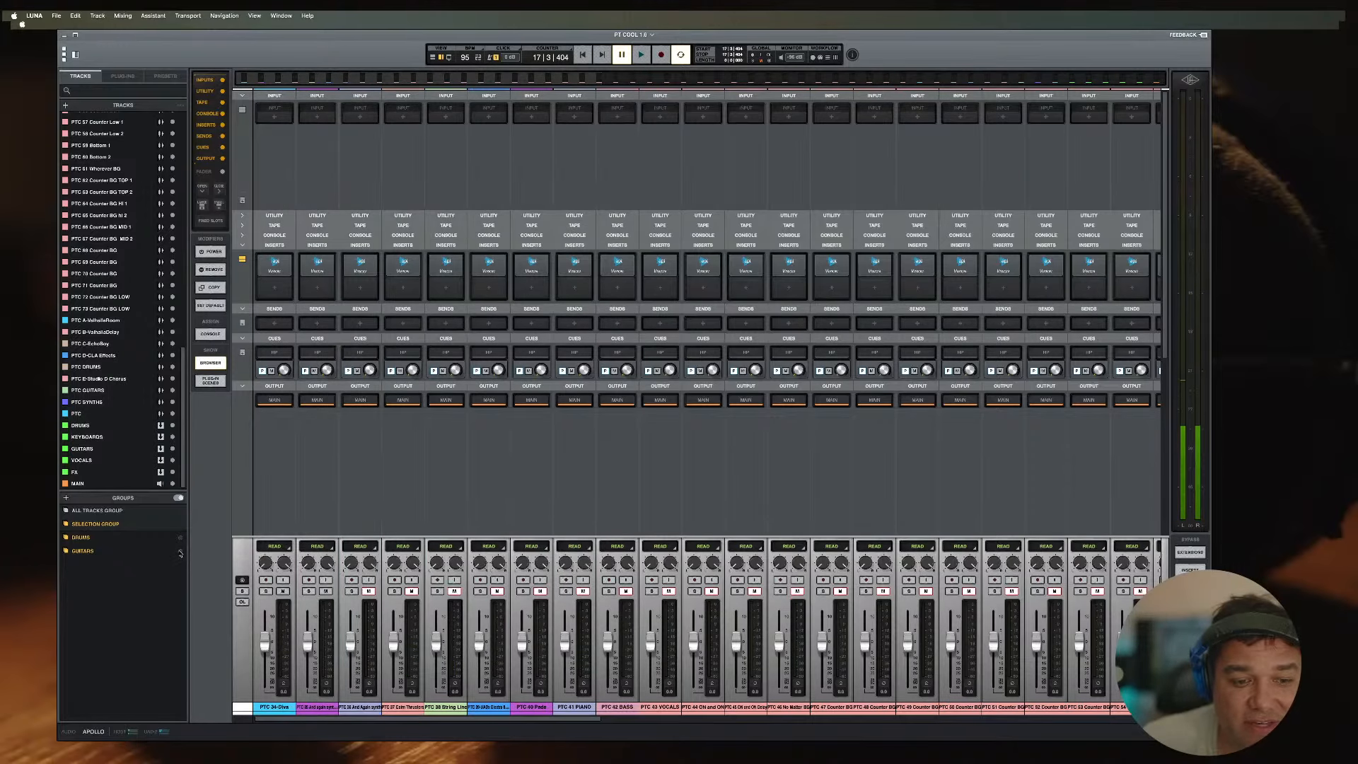
Step: Play the session while examining the remaining tracks in the timeline view, select PTC 42 BASS, and pause back in the mixer
left_click(280, 707)
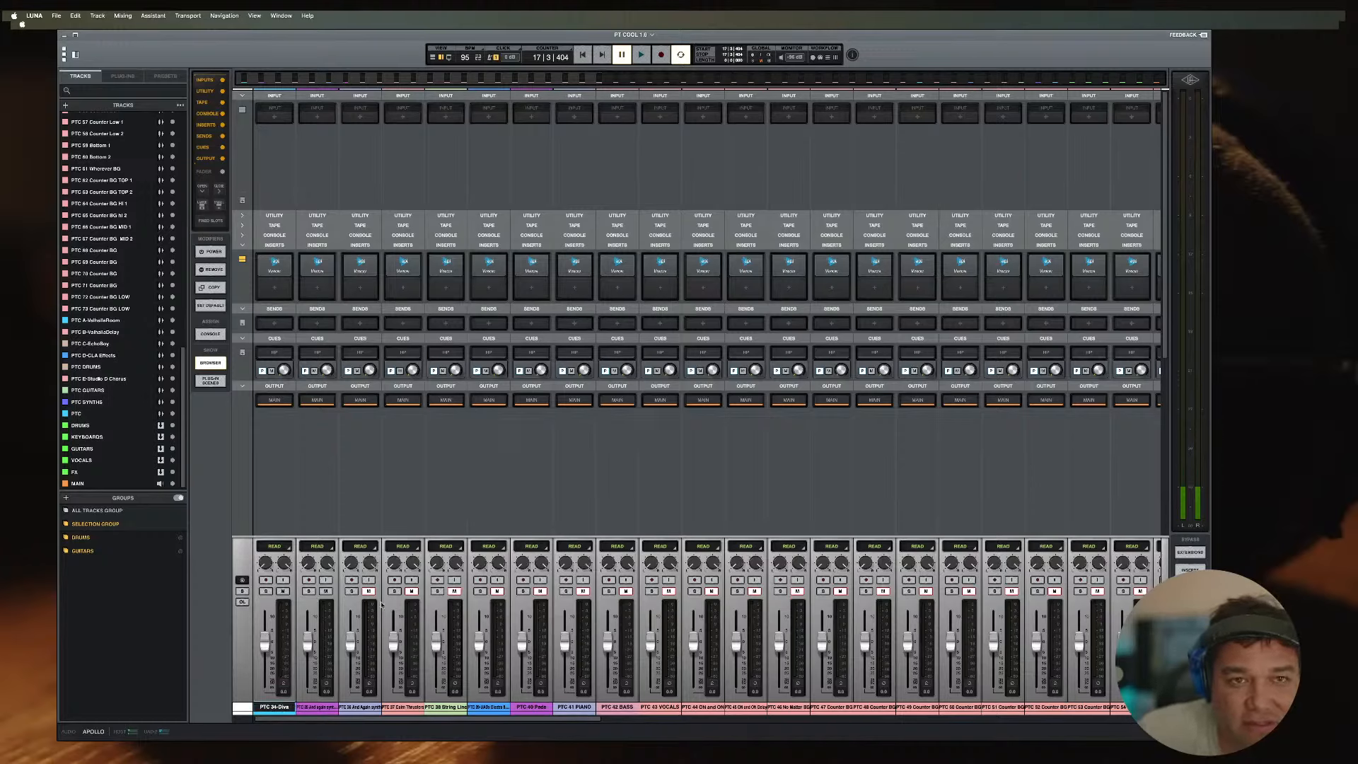
key("space")
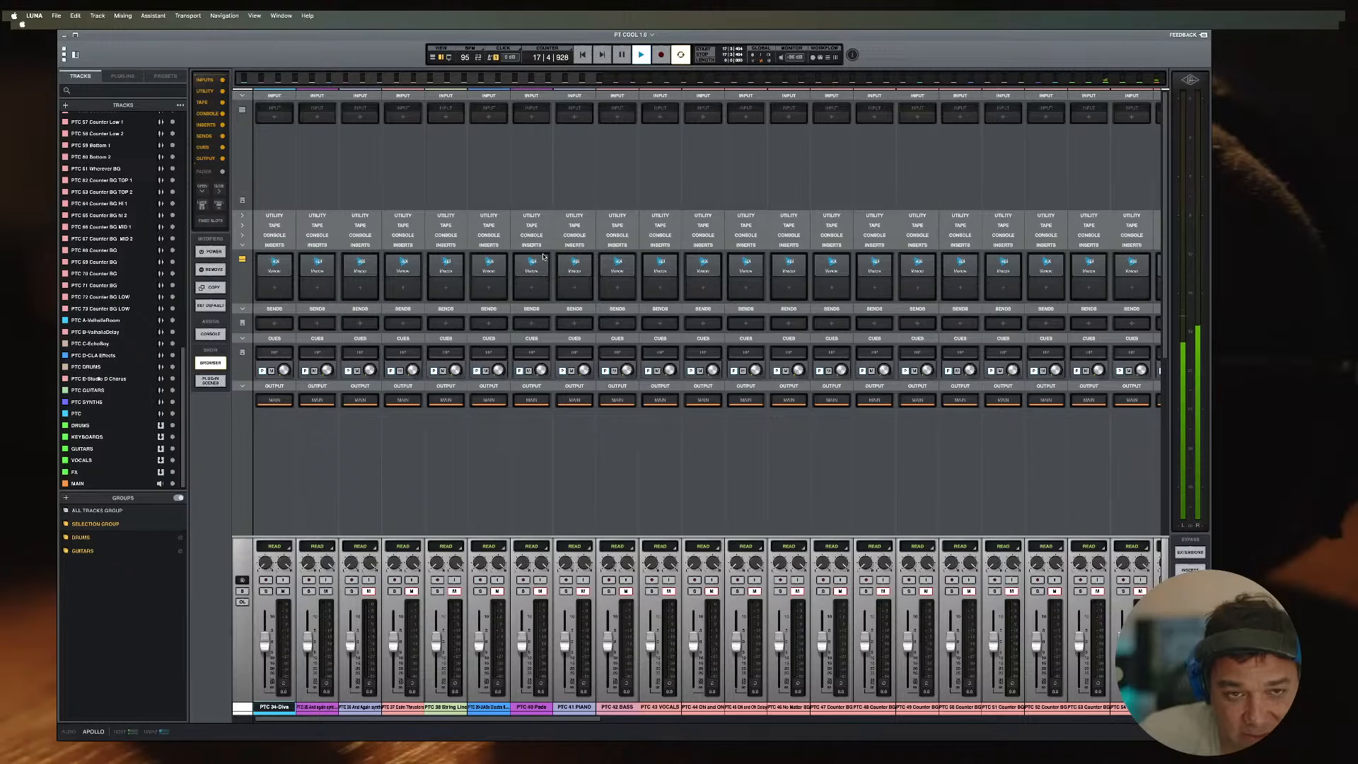
key("super+equal")
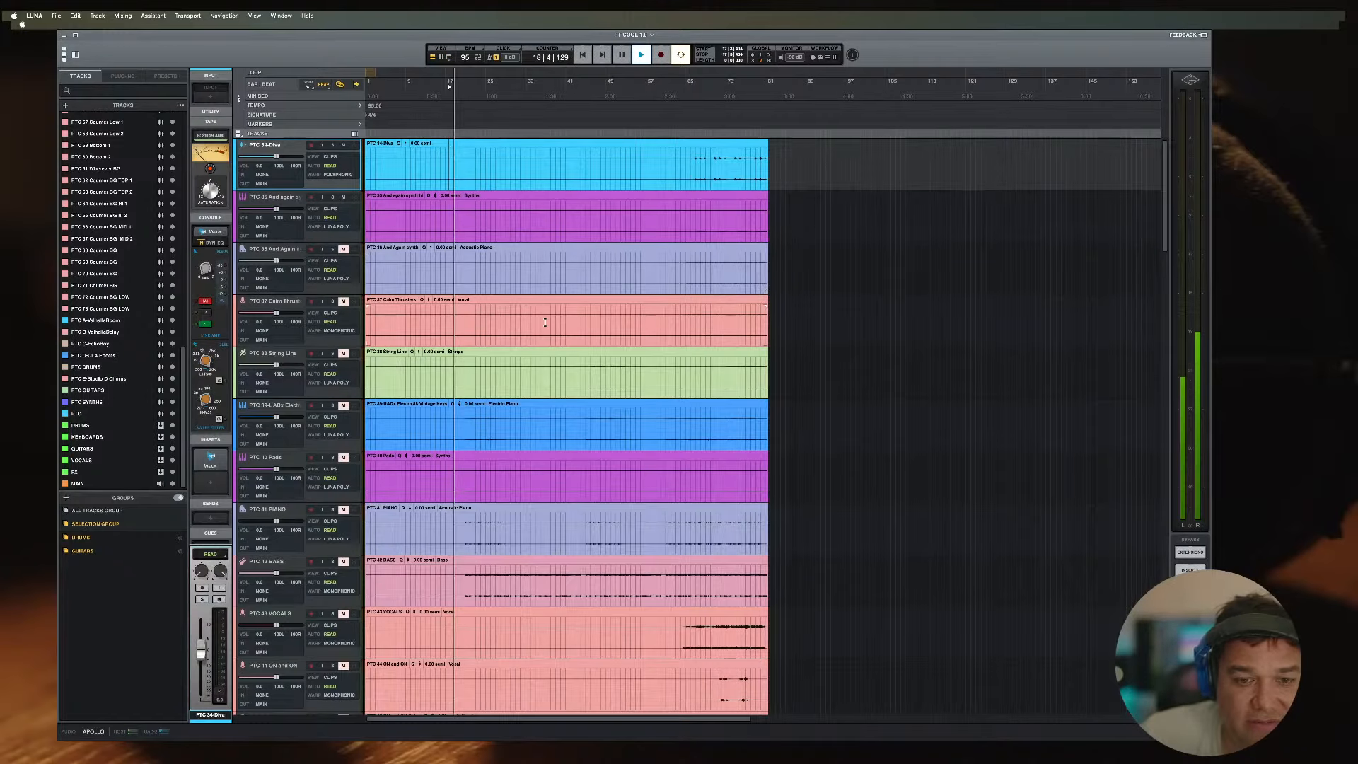
scroll(547, 320, "down", 3)
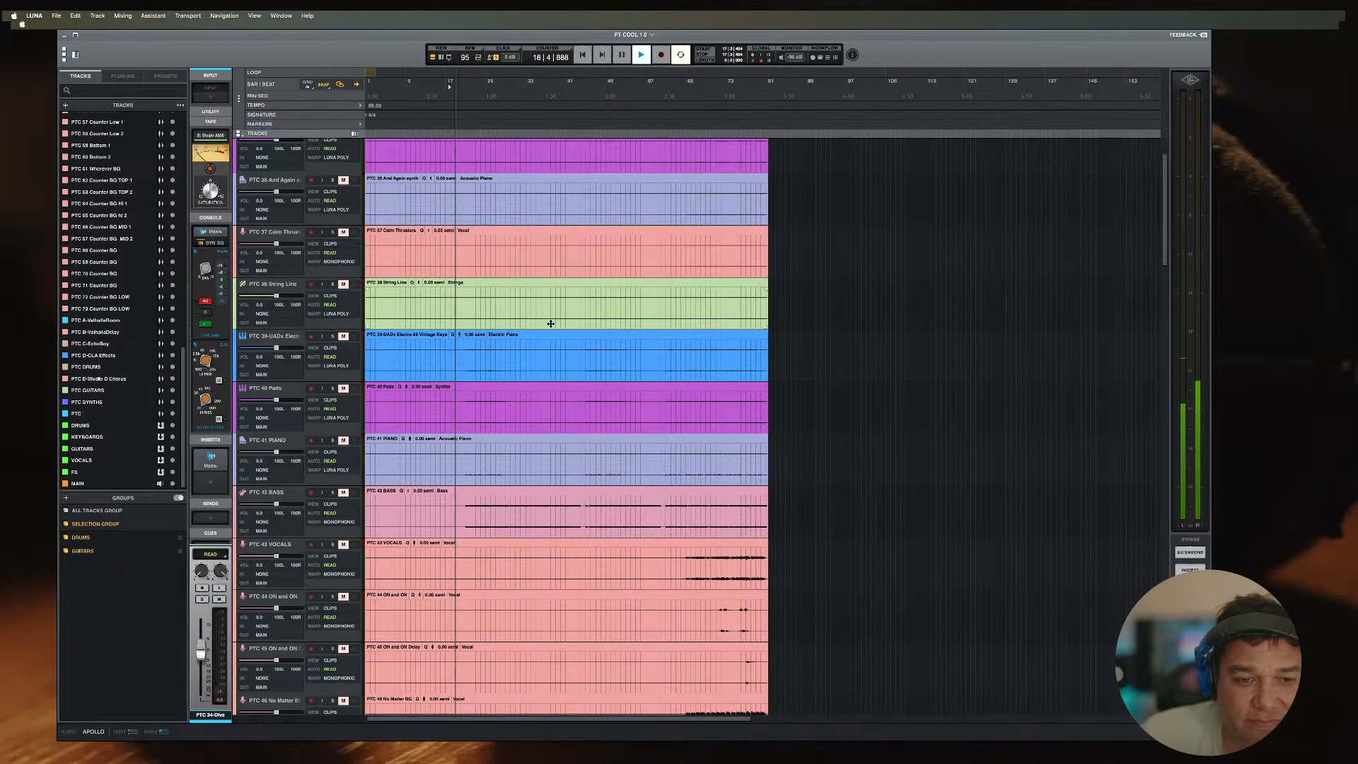
left_click(465, 497)
key("super+equal")
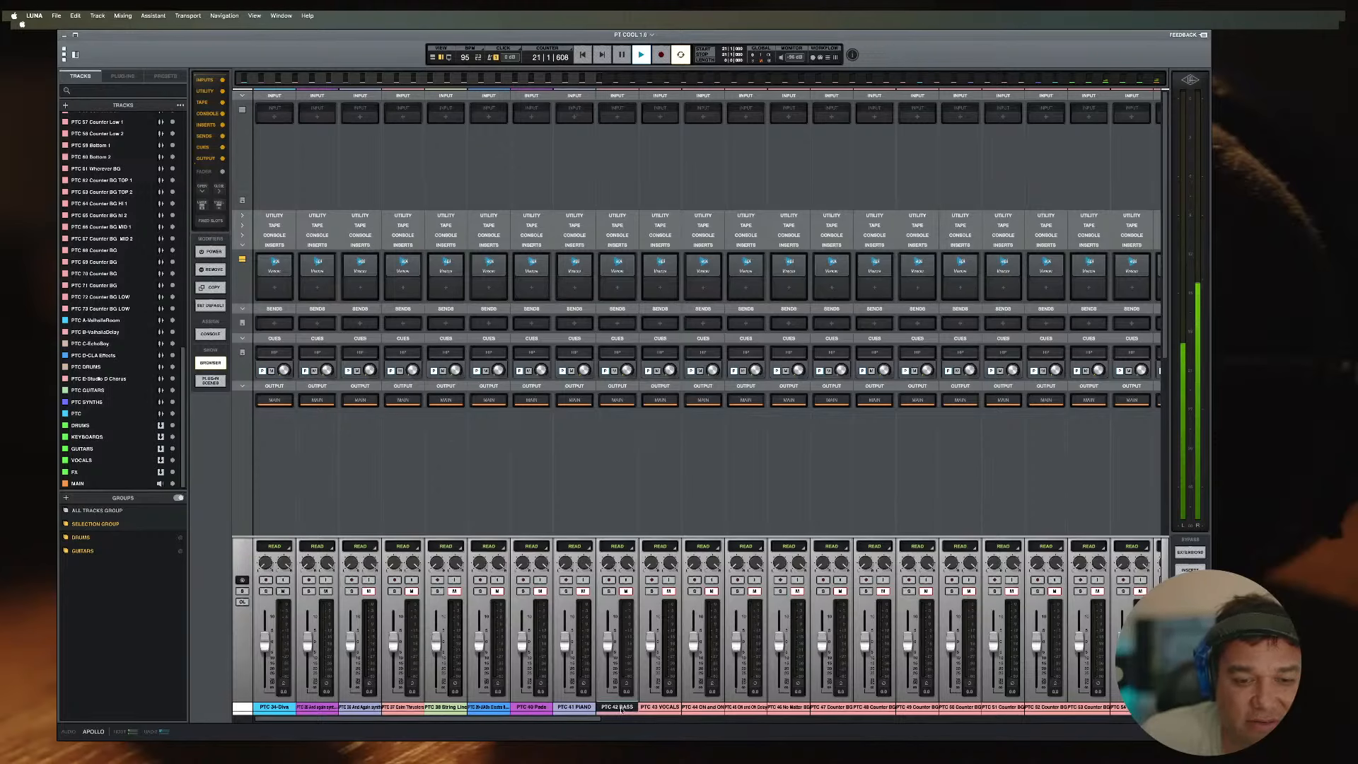
key("space")
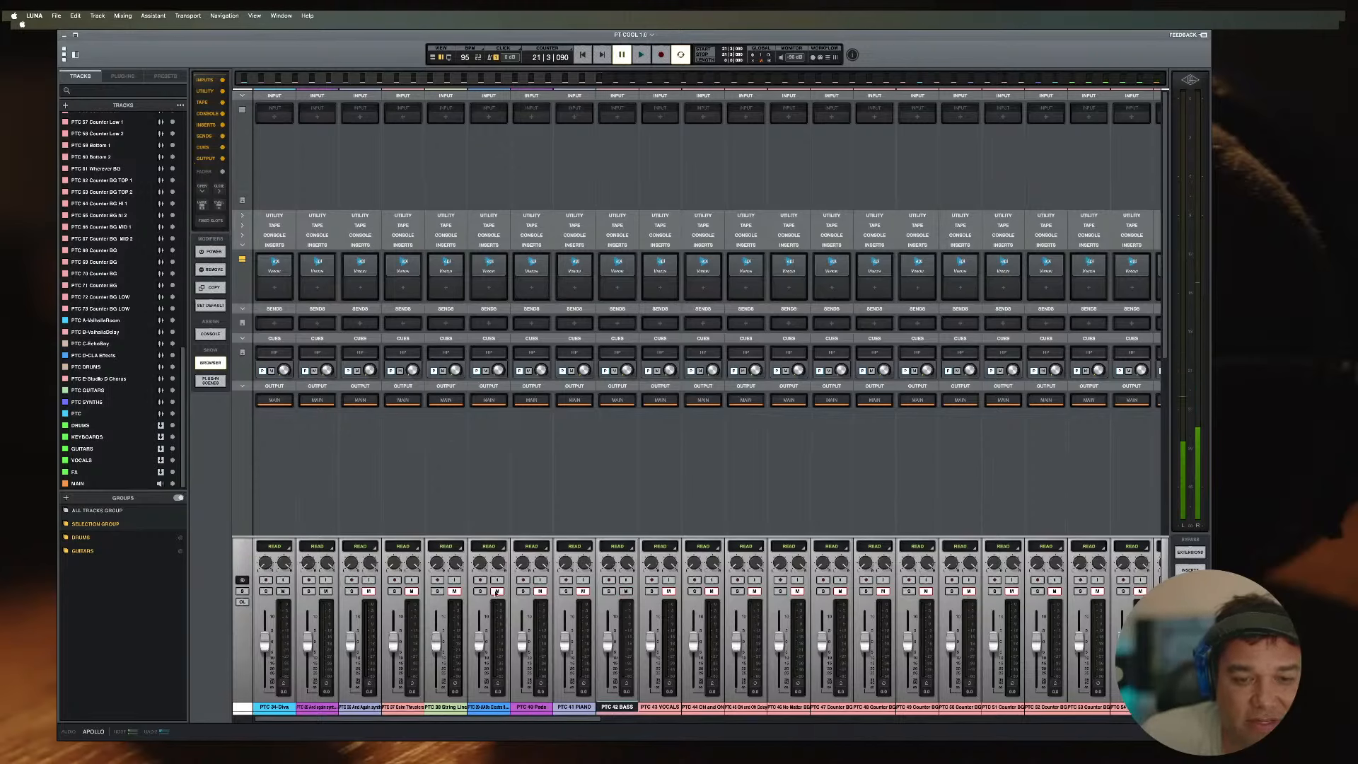
Step: Unmute all muted channels from PTC 36 And Again synth onward and play the session briefly
left_click_drag(372, 592, 1117, 603)
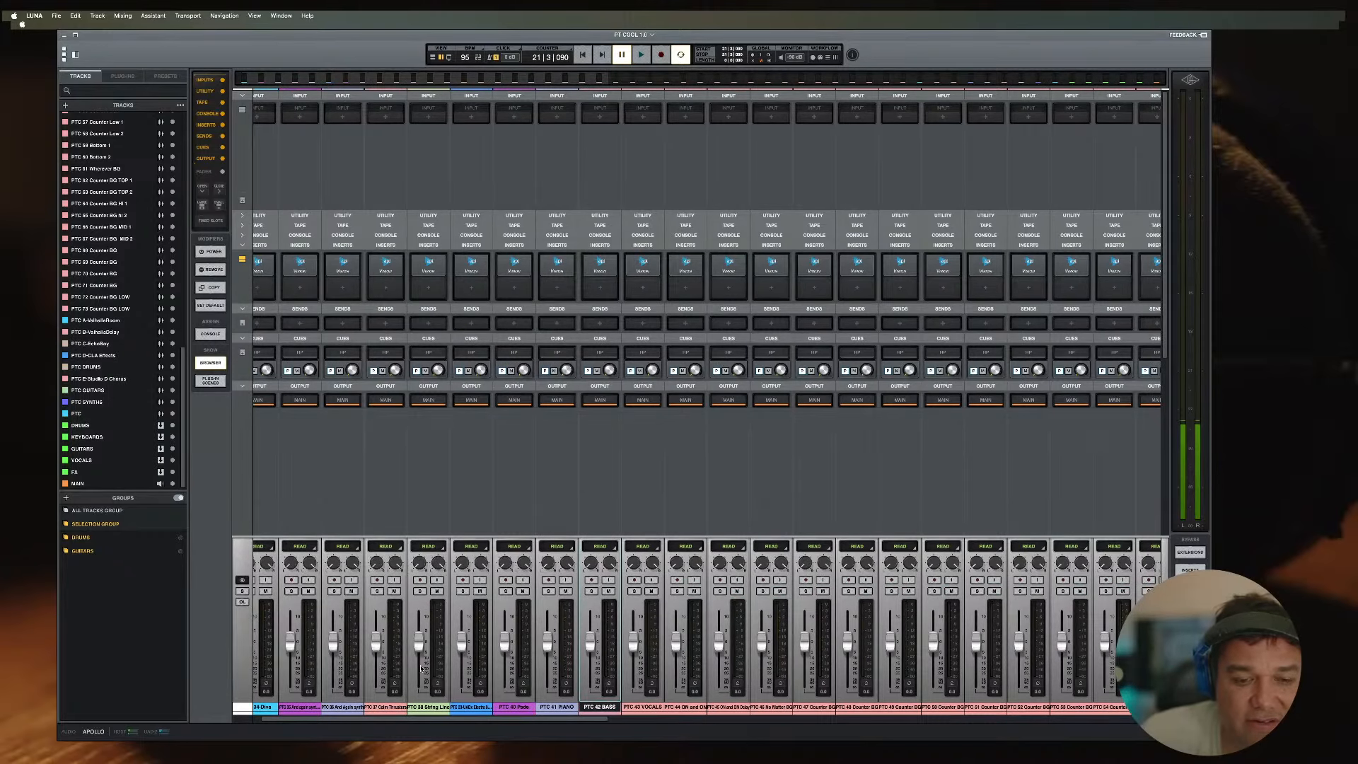
key("space")
key("space")
scroll(564, 584, "left", 1)
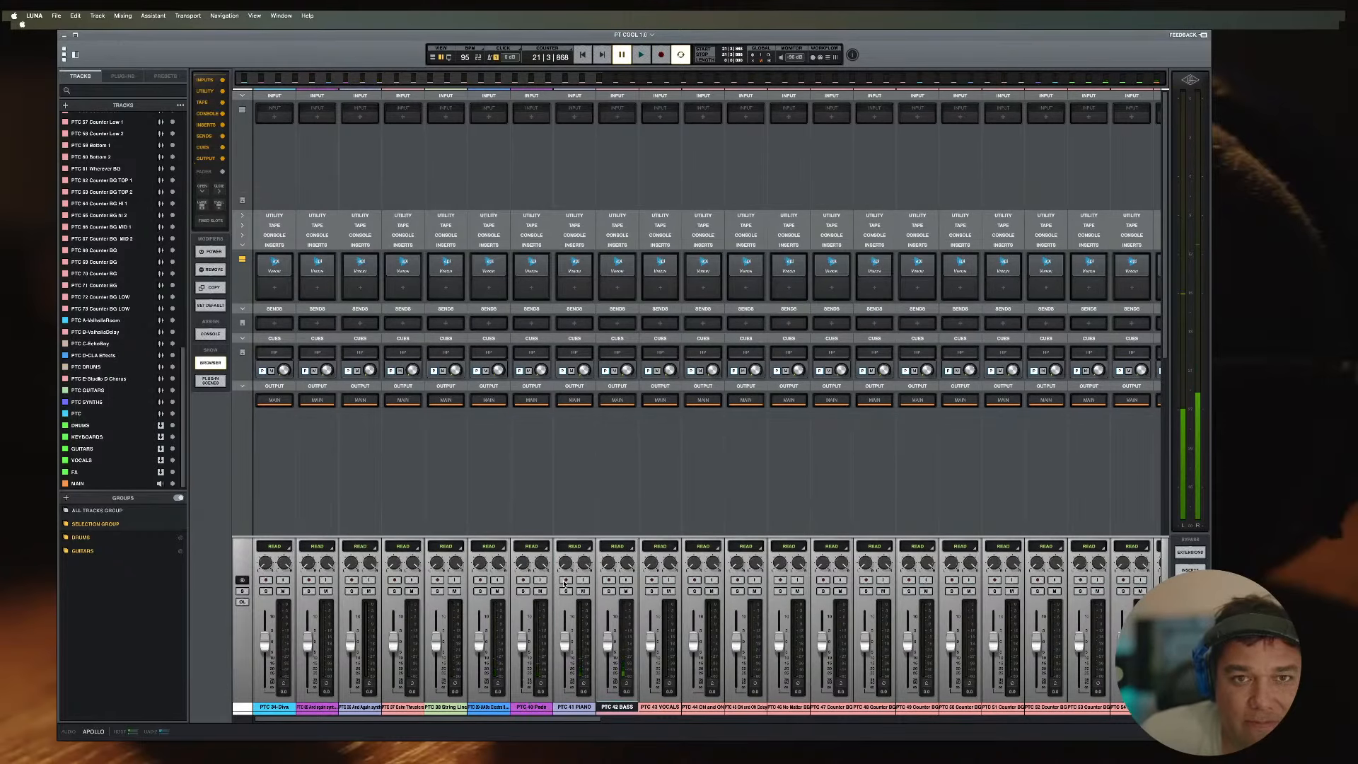
Step: Play from bar 20, beat 4, where the PTC 42 BASS part starts, and move PTC 42 BASS ahead of PTC 34-Diva in the mixer
key("super+equal")
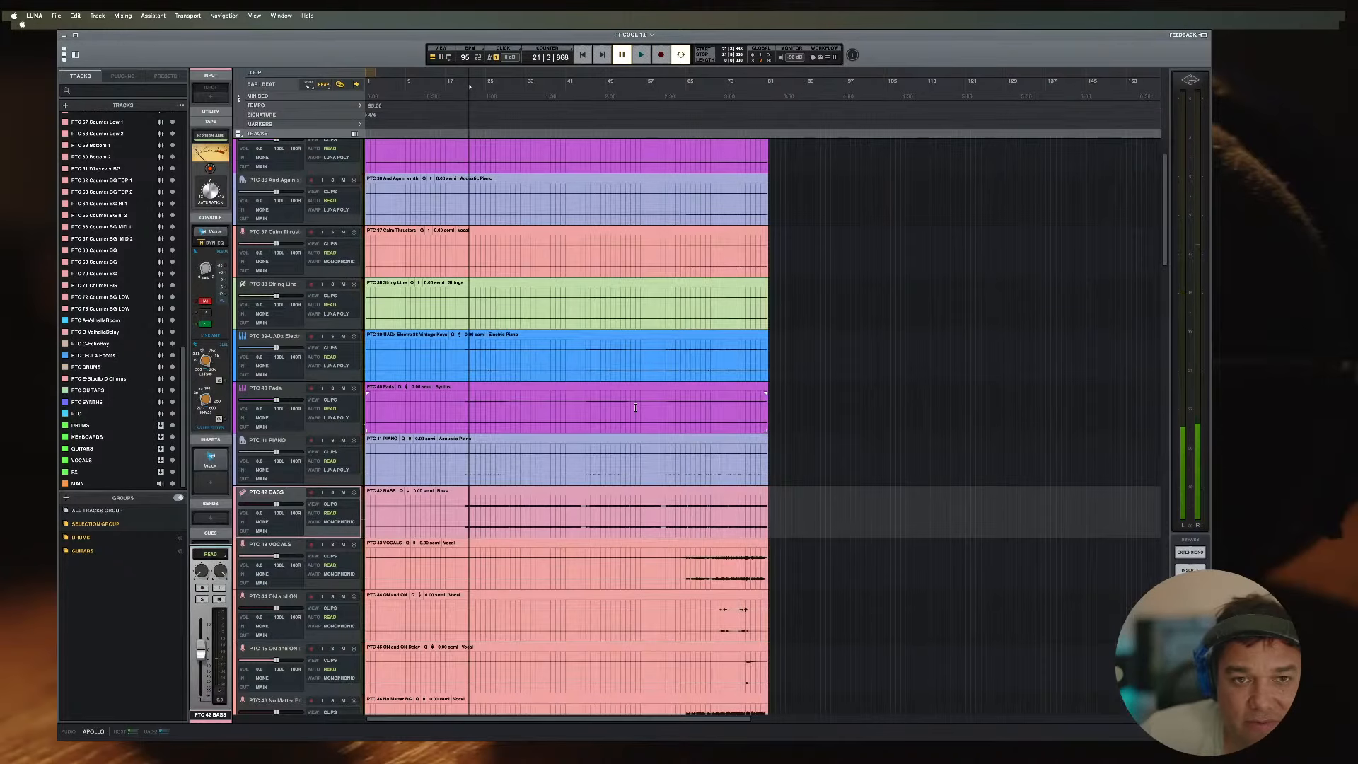
left_click(465, 506)
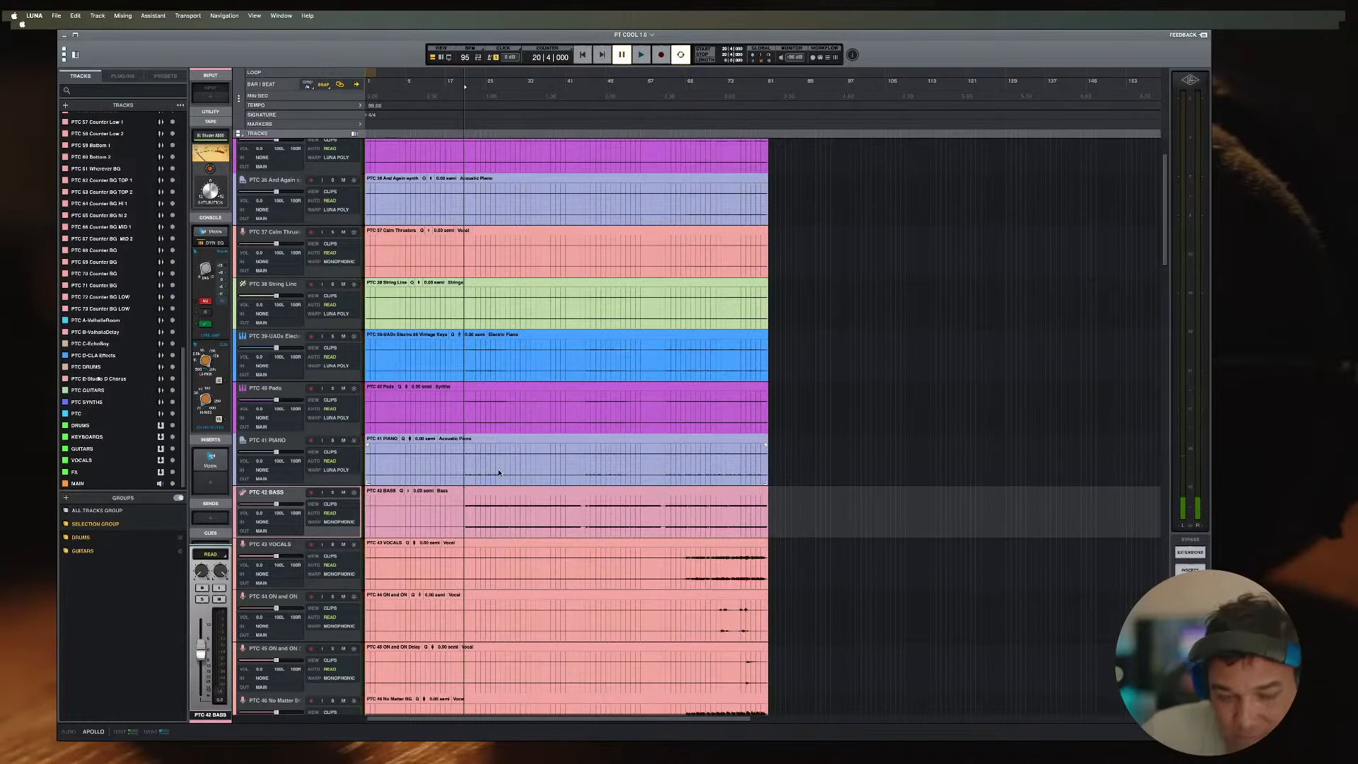
key("super+equal")
key("space")
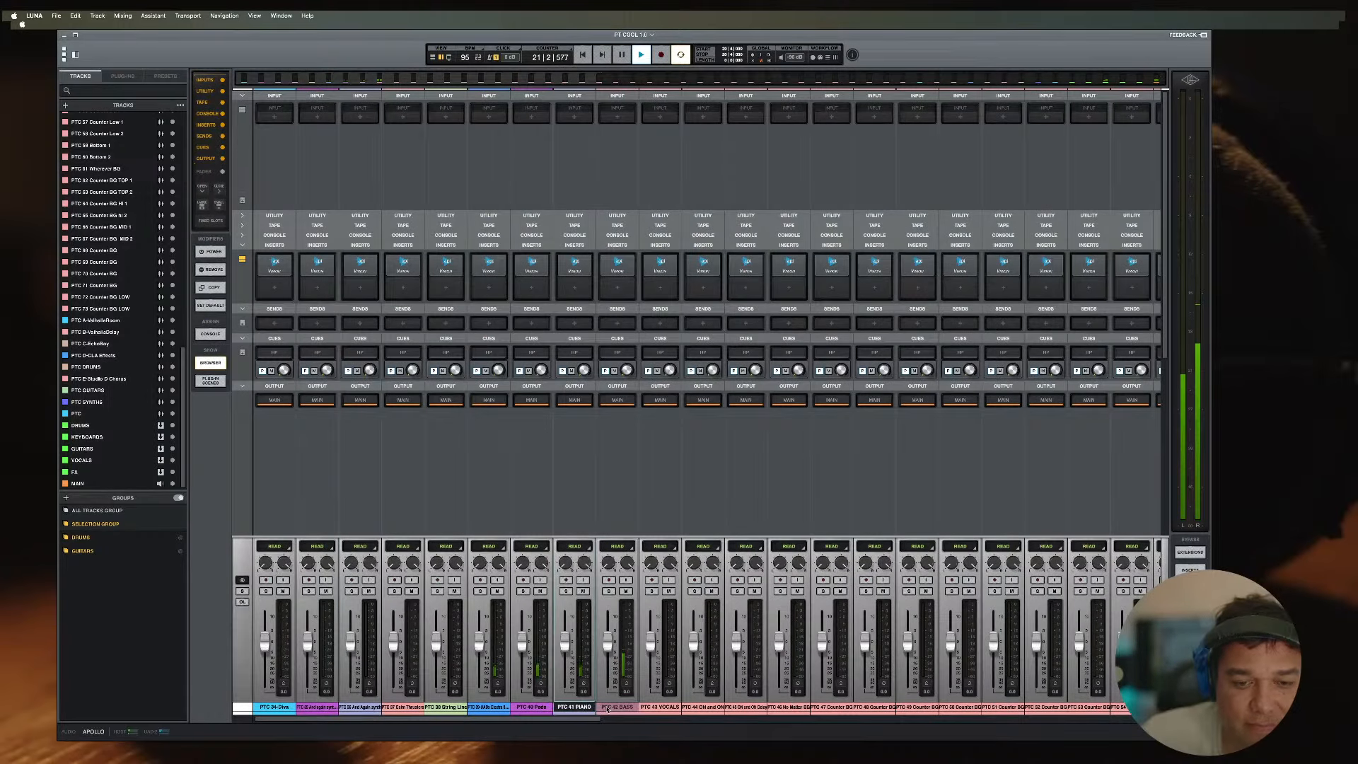
left_click_drag(615, 707, 272, 707)
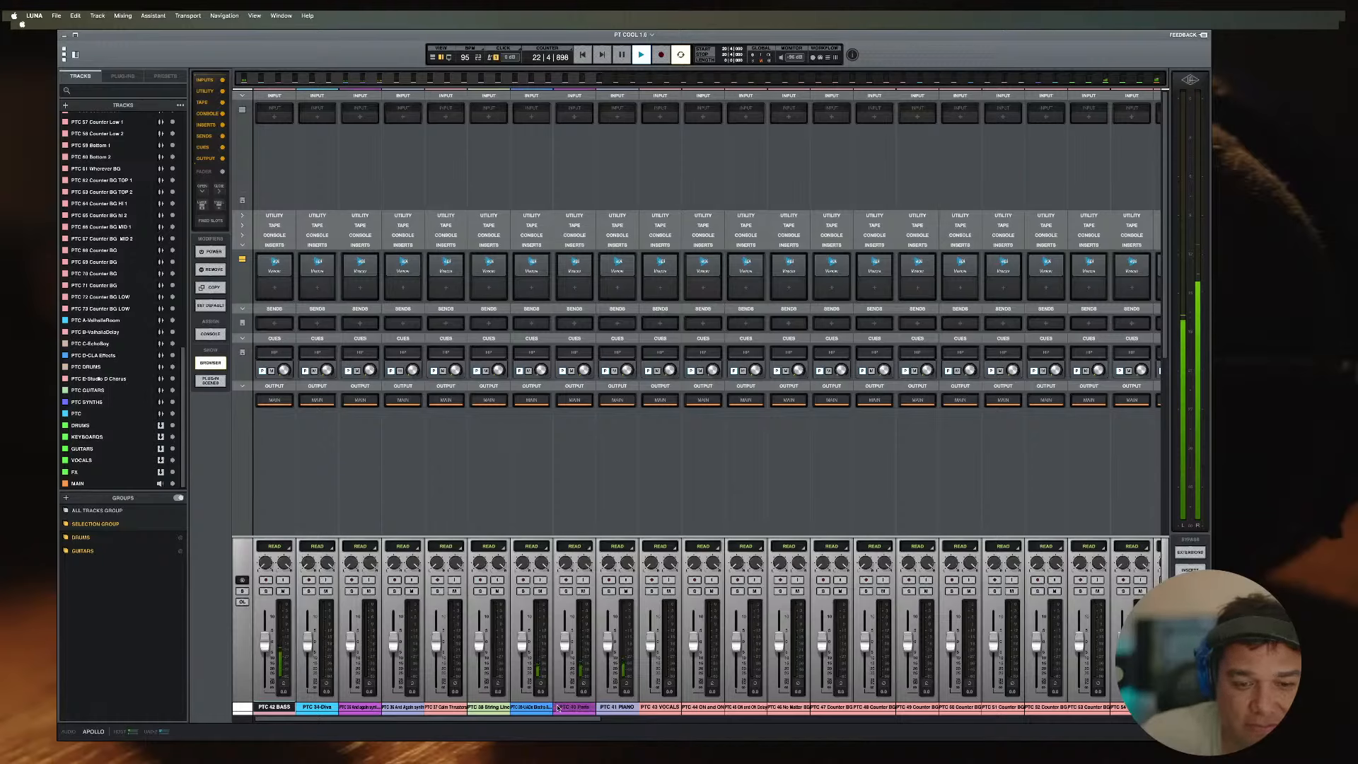
Step: Briefly solo the PTC 39 electric piano channel, and move it and PTC 40 Pads directly after PTC 34-Diva
left_click(525, 590)
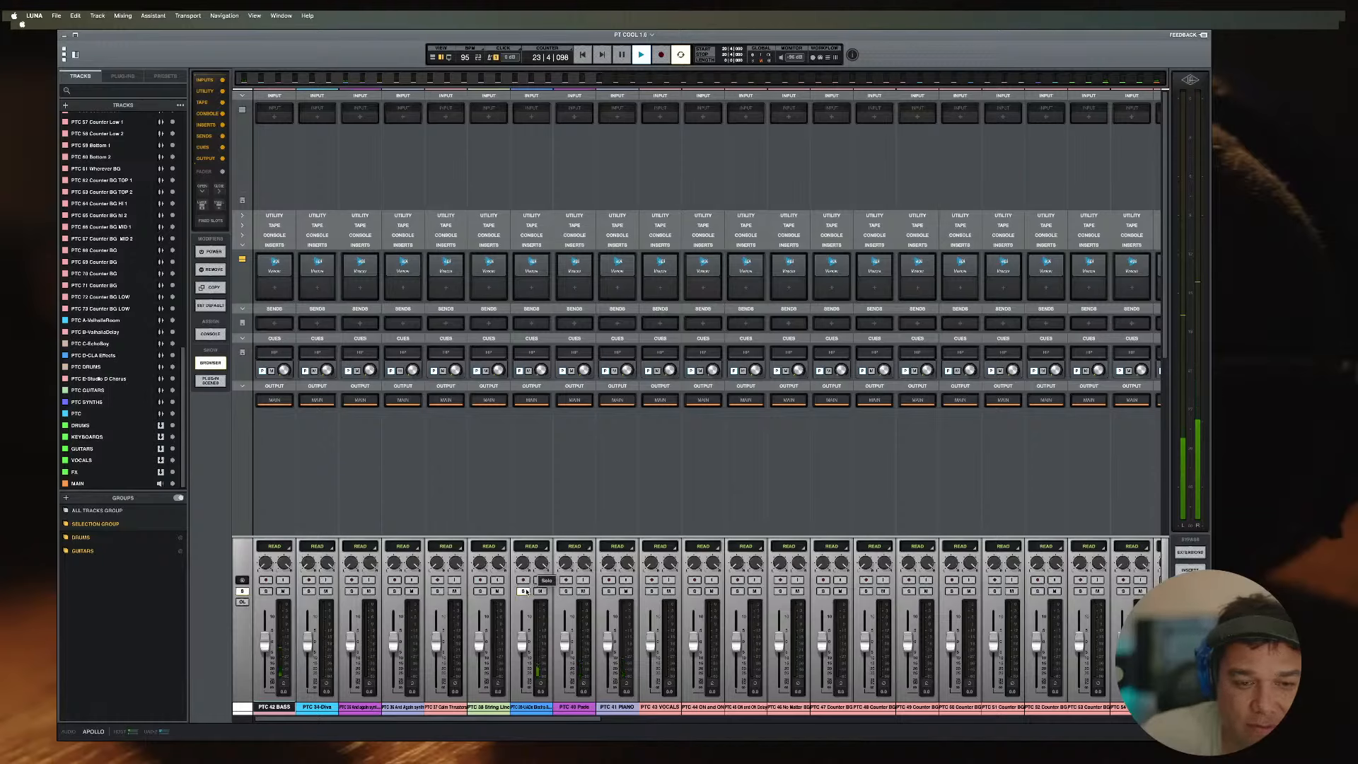
left_click(526, 590)
left_click_drag(533, 701, 360, 703)
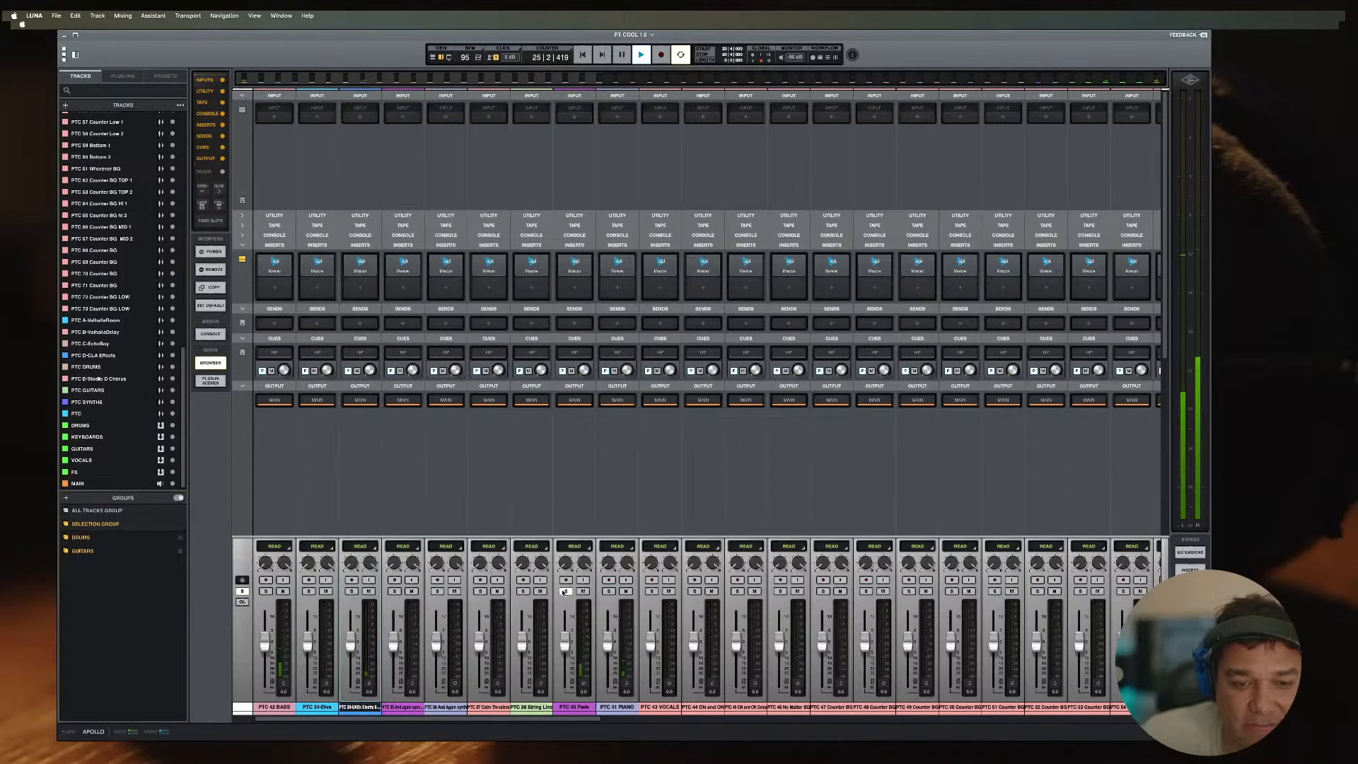
left_click_drag(575, 706, 423, 722)
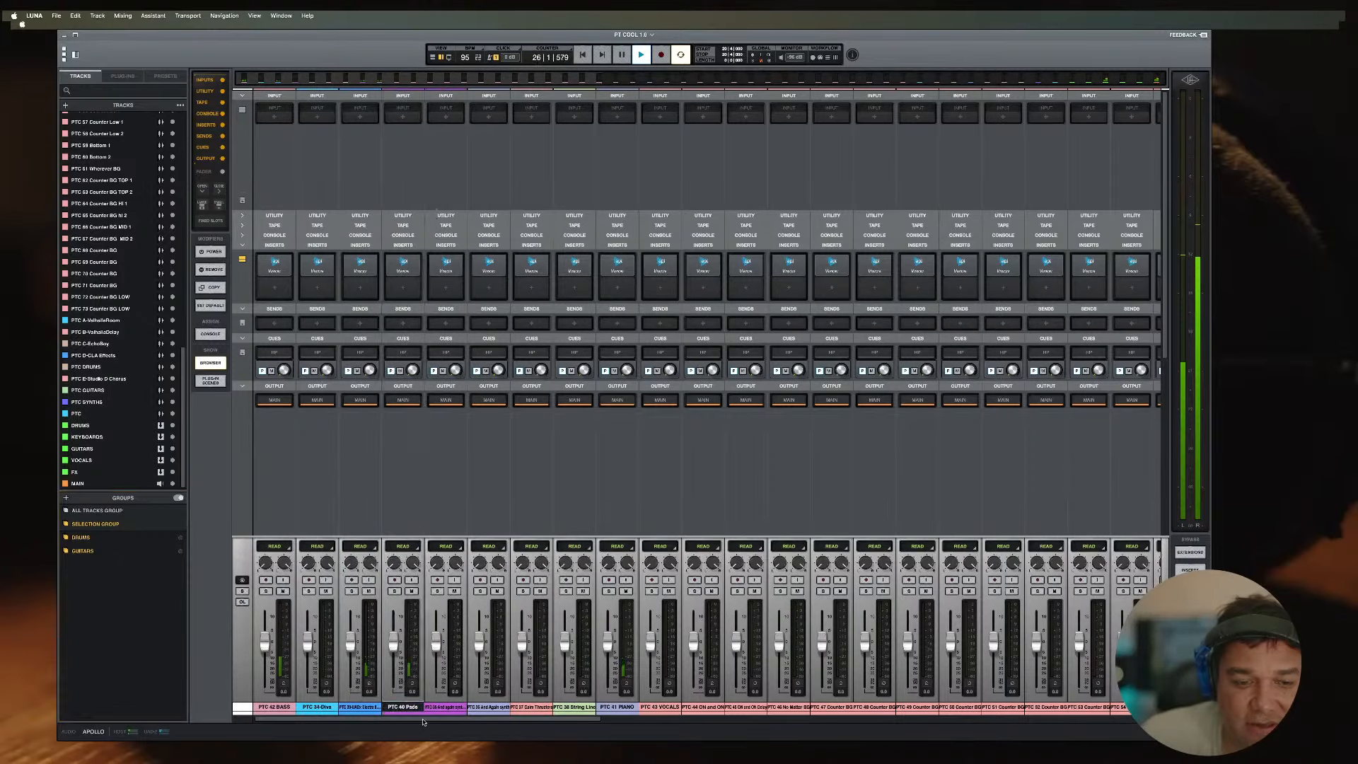
Step: Check PTC 41 PIANO and PTC 40 Pads in solo, place PTC 41 PIANO before PTC 39, and move PTC 34-Diva after PTC 36
left_click(609, 592)
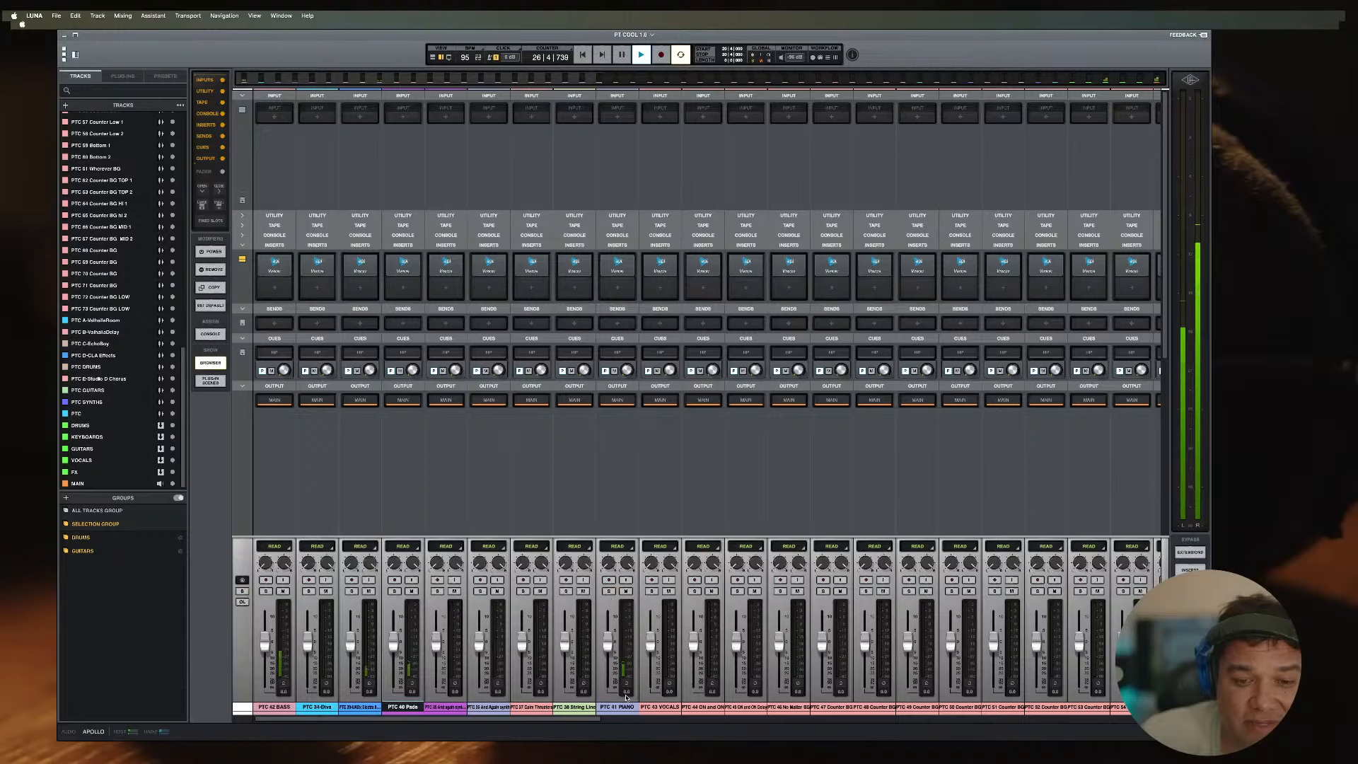
left_click_drag(616, 707, 359, 720)
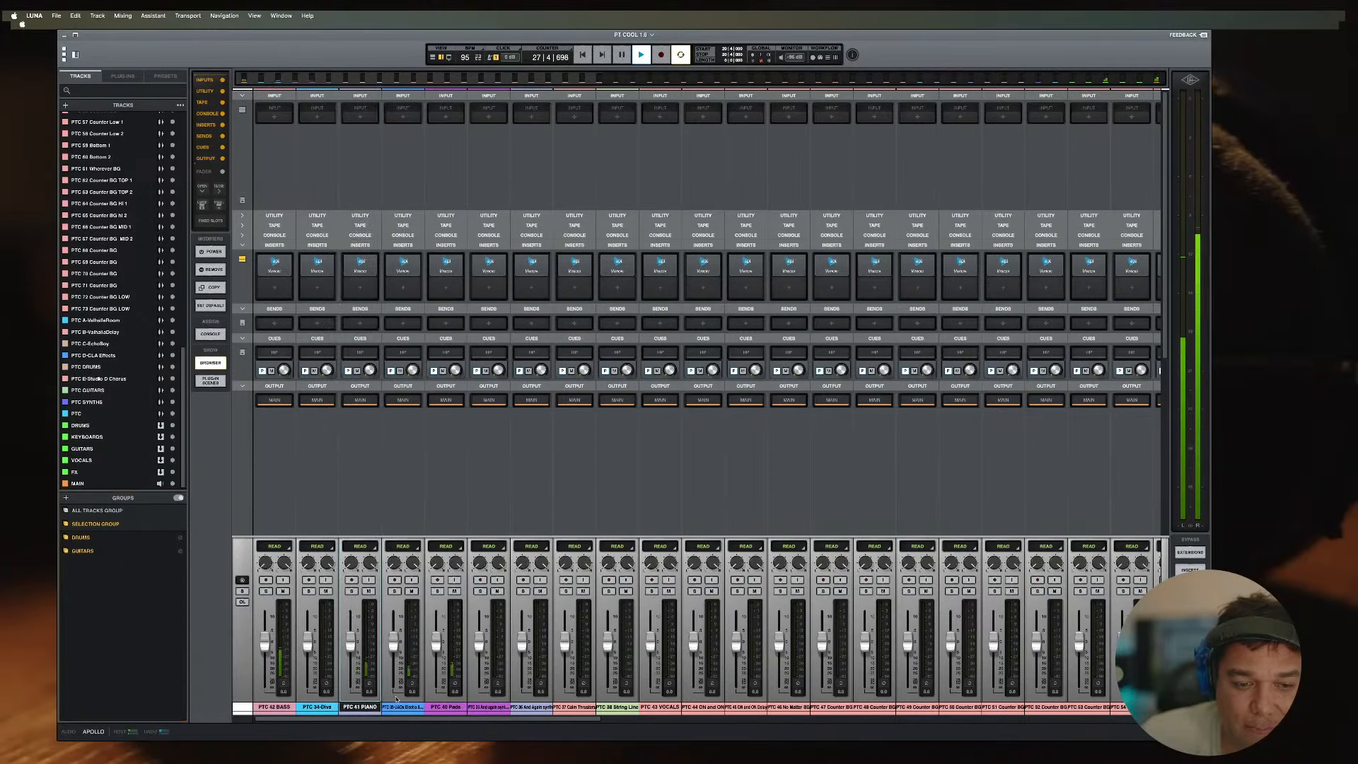
left_click(438, 592)
left_click(438, 592)
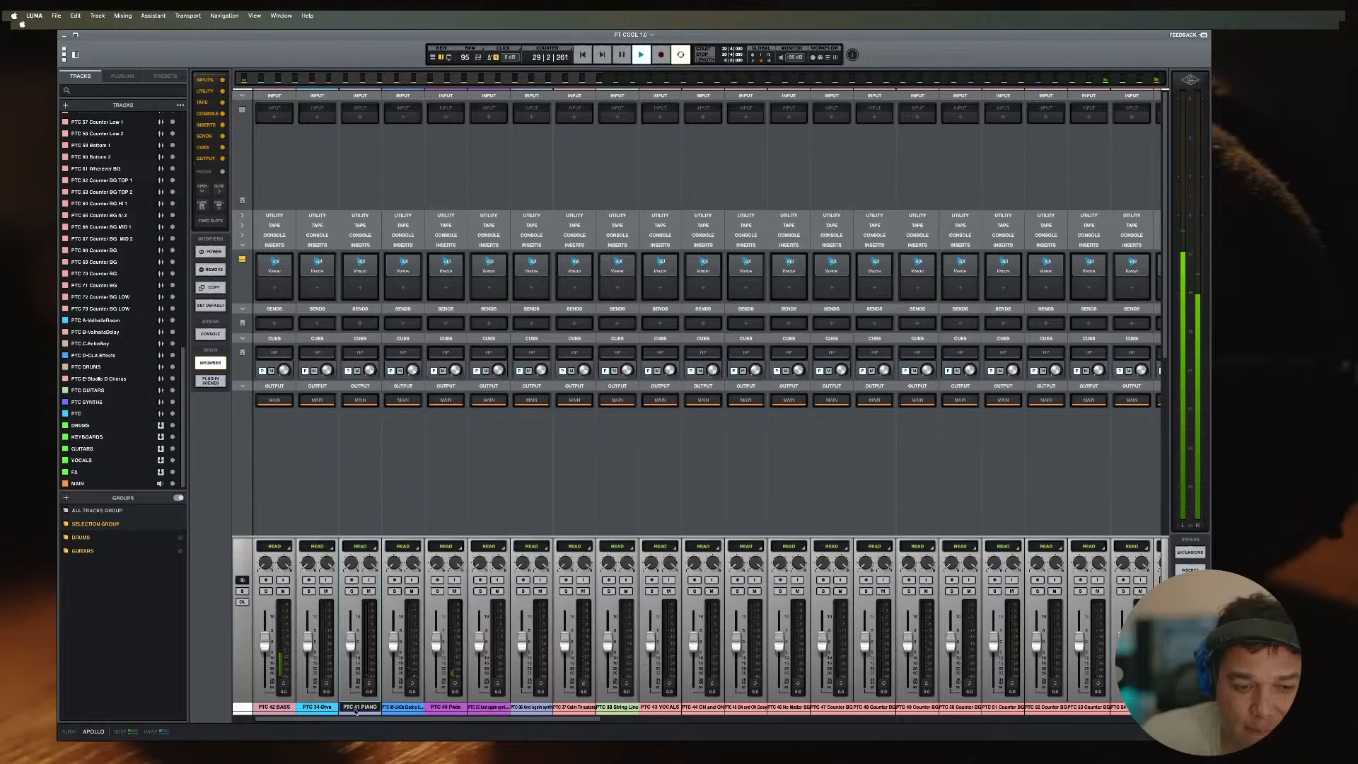
left_click_drag(329, 709, 531, 709)
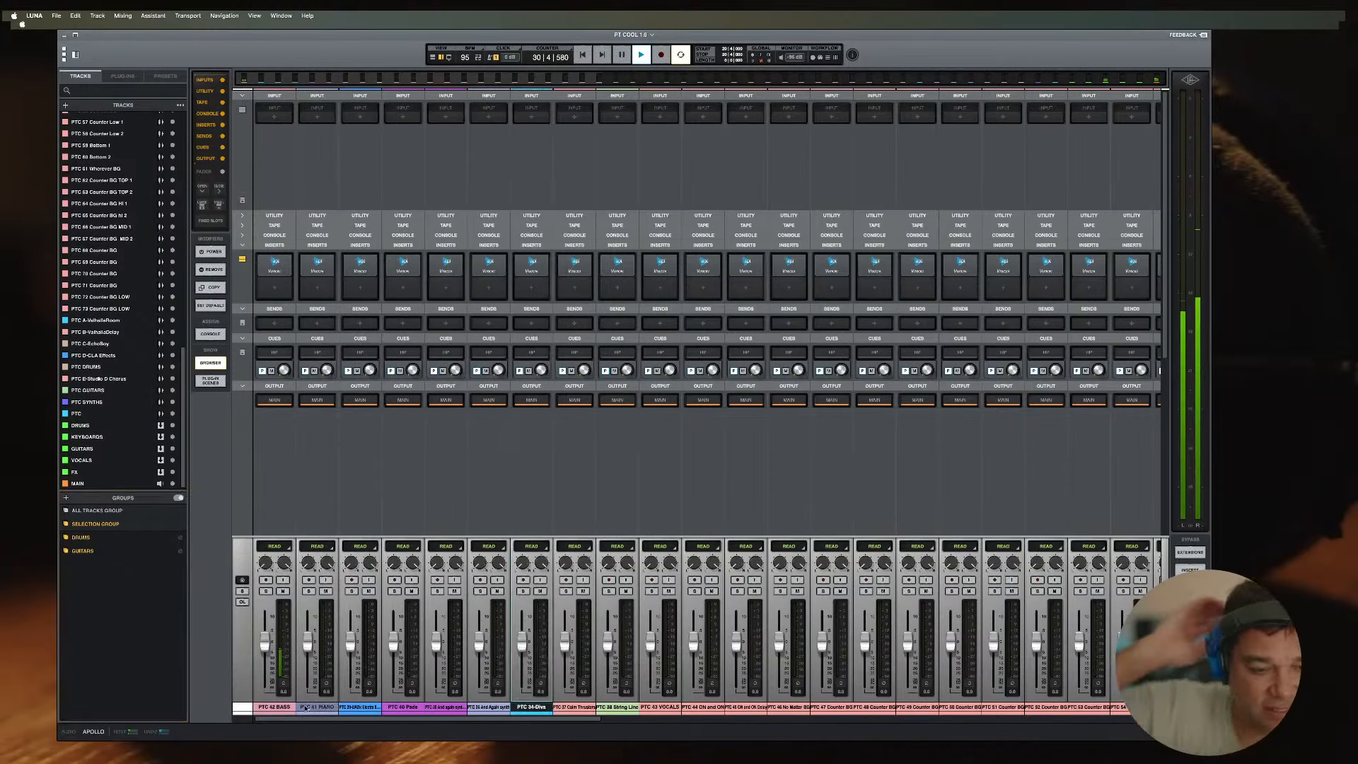
Step: Pause playback, show the GUITARS group to mute its channels, hide the group again, and resume playback
key("space")
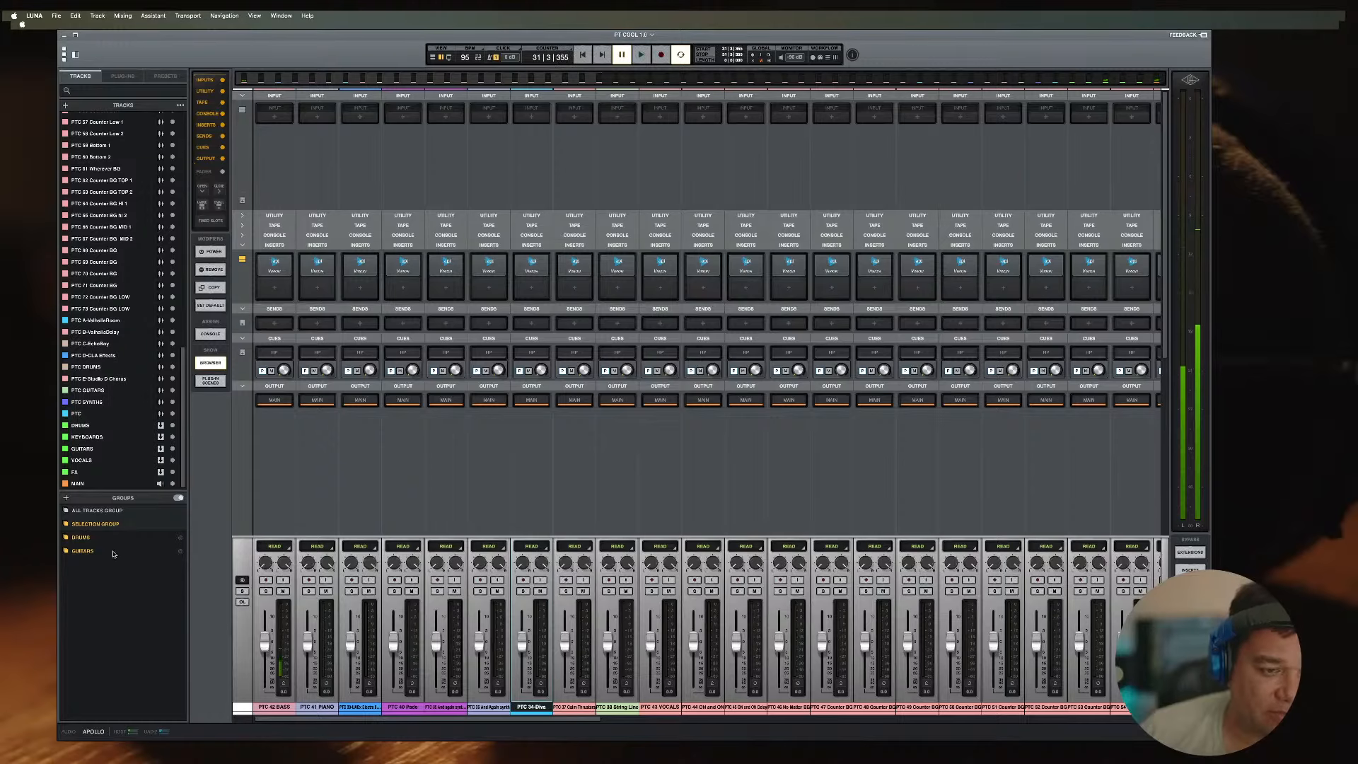
left_click(176, 553)
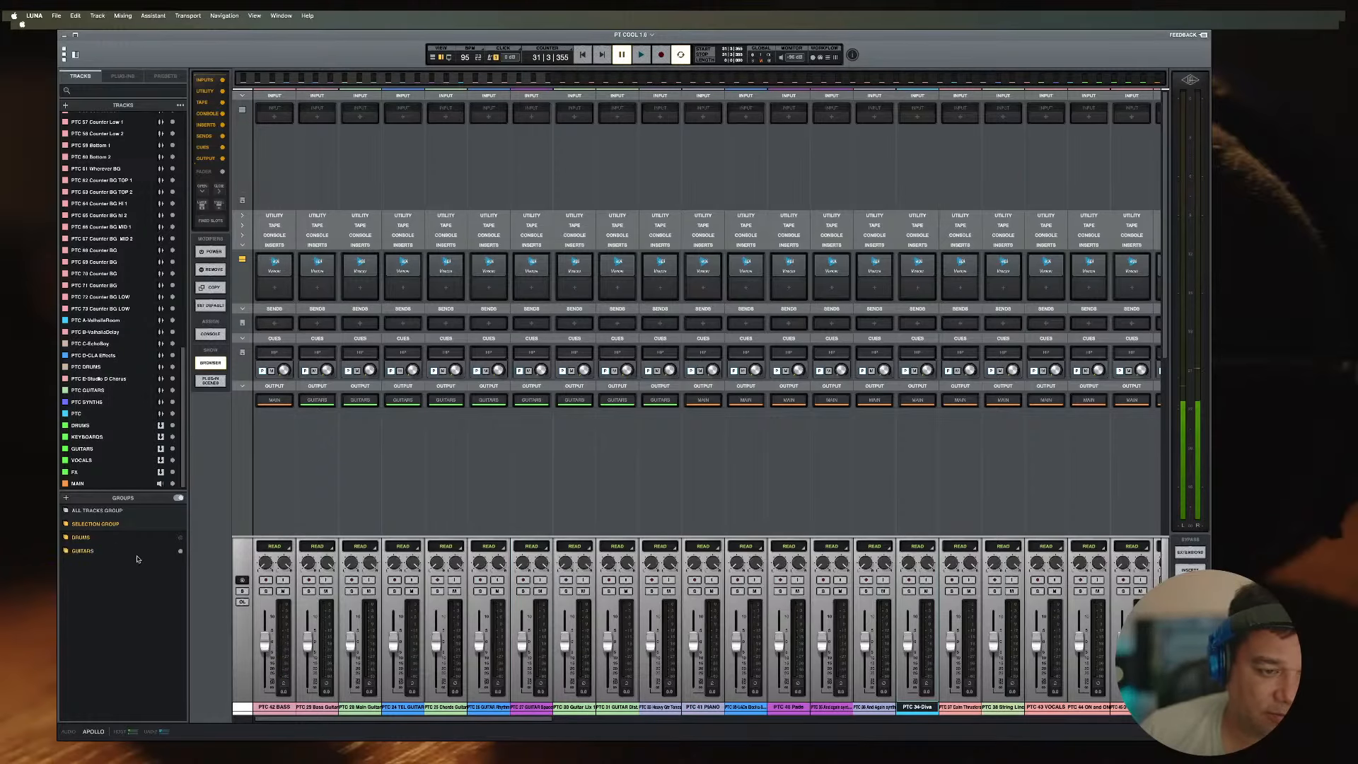
left_click(368, 591)
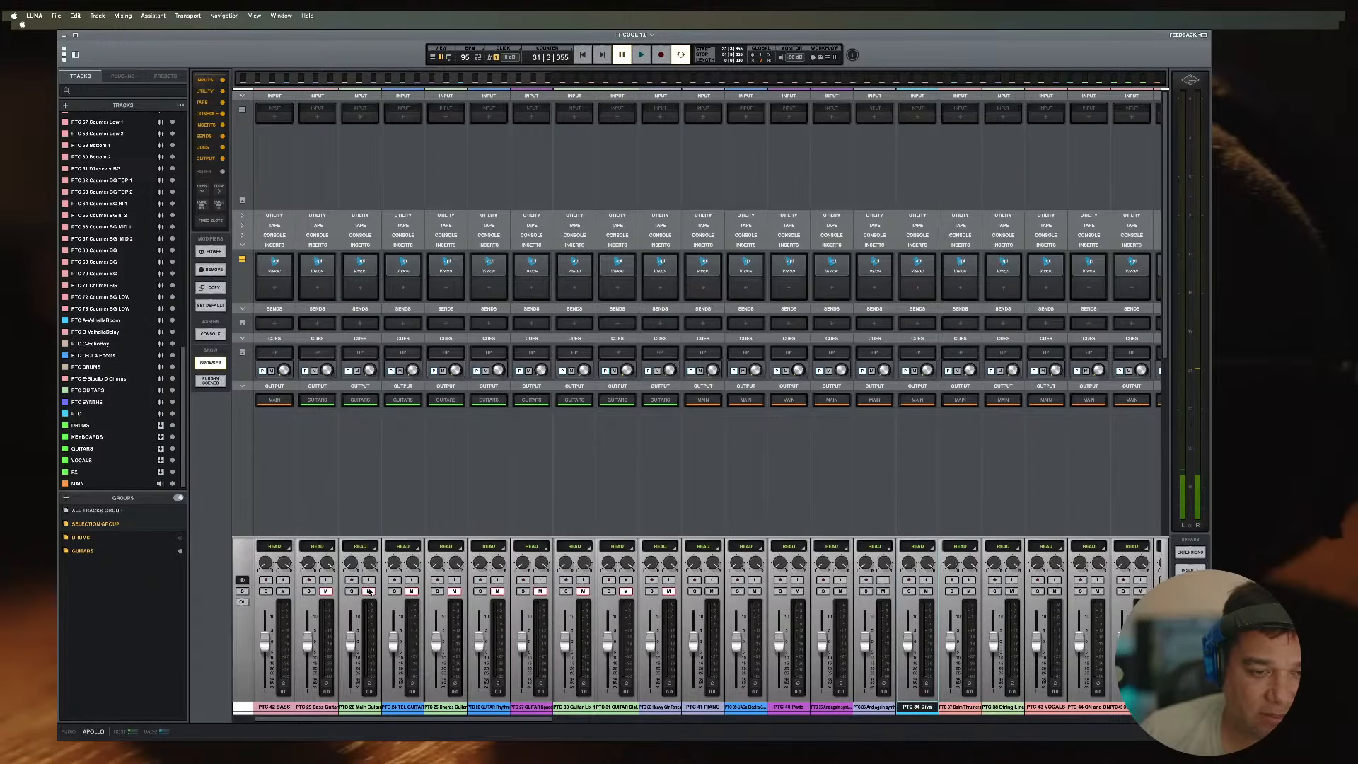
left_click(180, 552)
key("space")
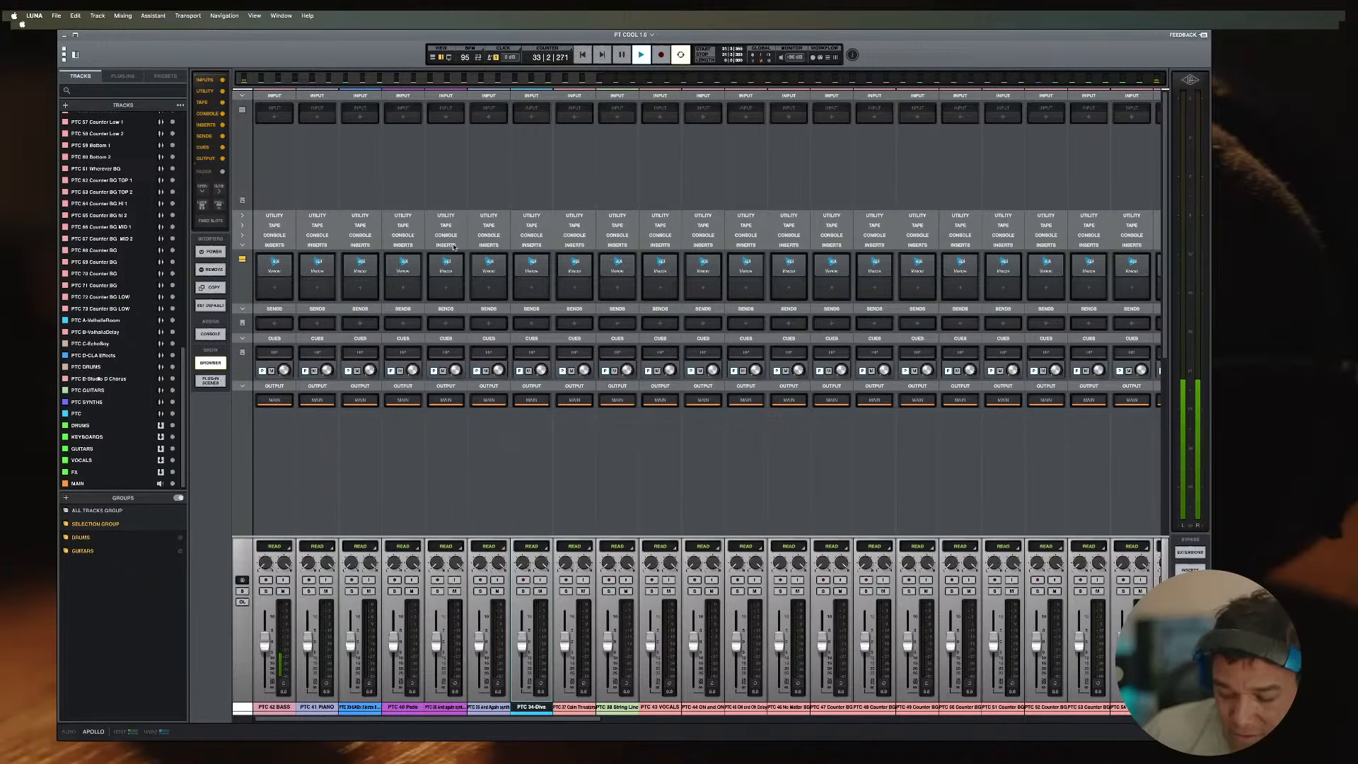
Step: Stop playback and examine the PTC 38 String Line clip in the timeline for audible content
key("super+equal")
key("space")
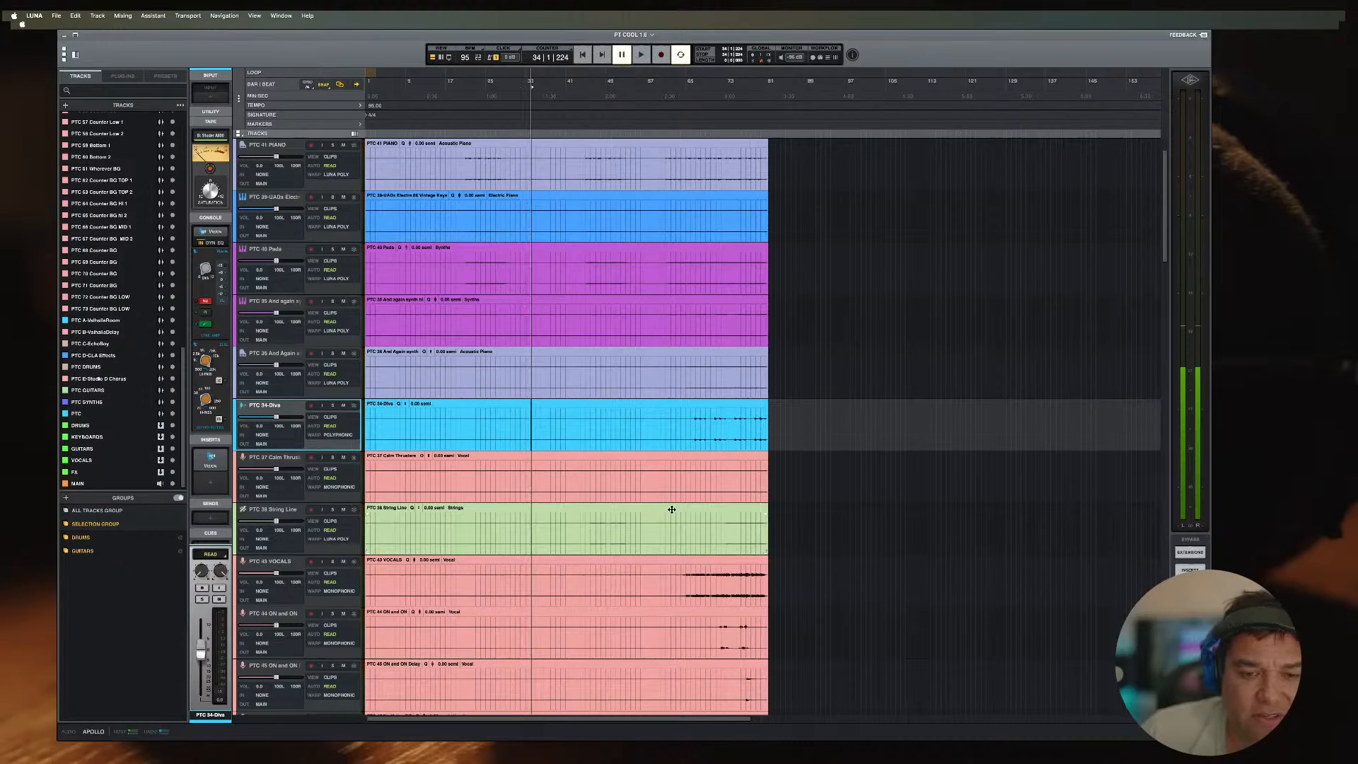
left_click(673, 524)
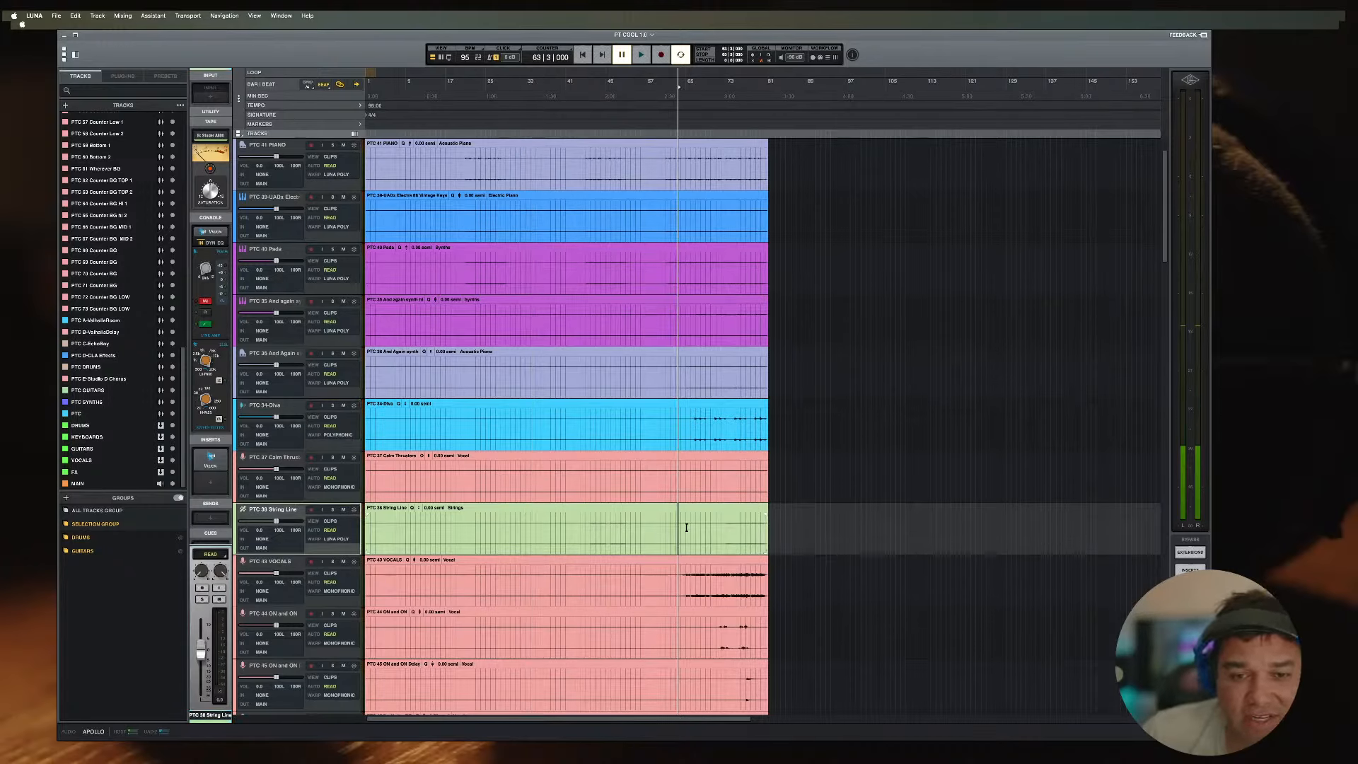
left_click_drag(686, 527, 750, 544)
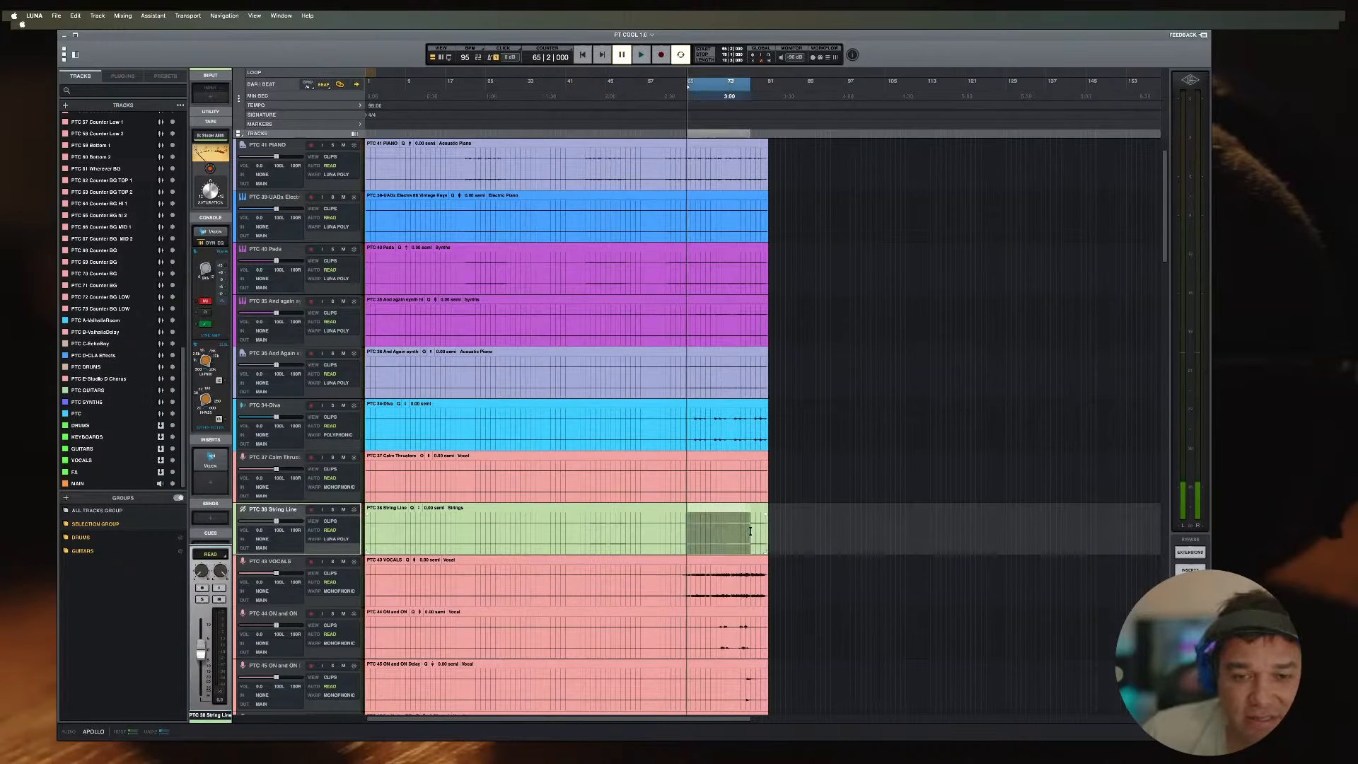
double_click(675, 541)
scroll(442, 539, "down", 1)
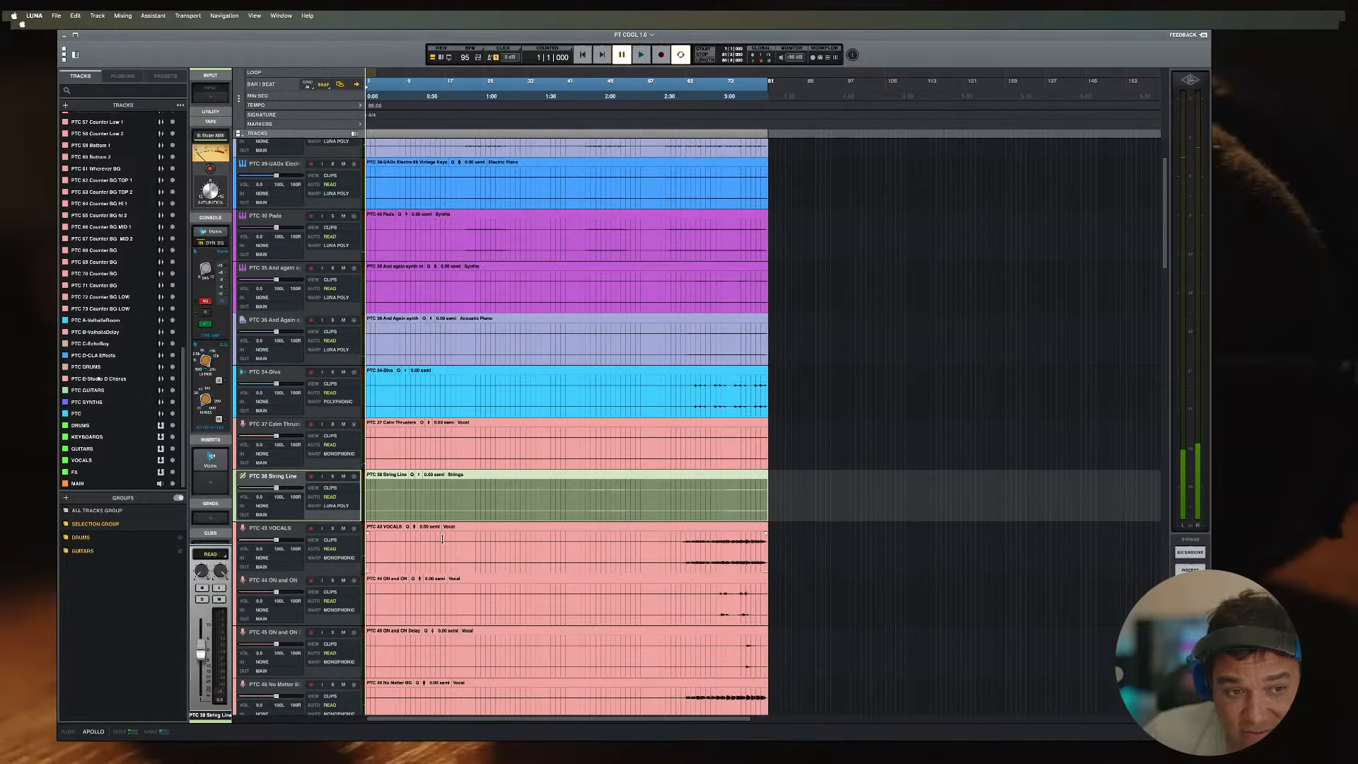
Step: Mute all timeline tracks from PTC 43 VOCALS down through PTC, keeping the DRUMS through MAIN buses unmuted
scroll(442, 540, "down", 10)
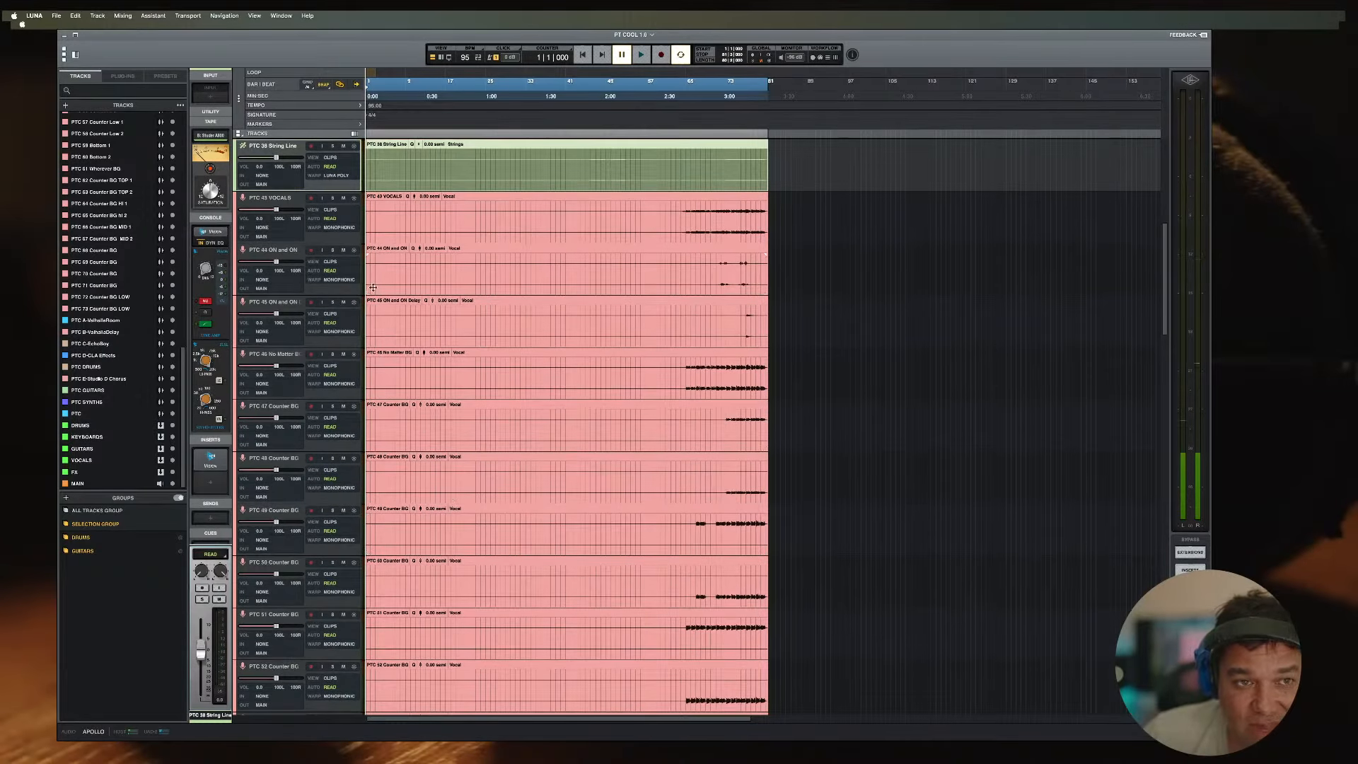
left_click_drag(344, 201, 344, 715)
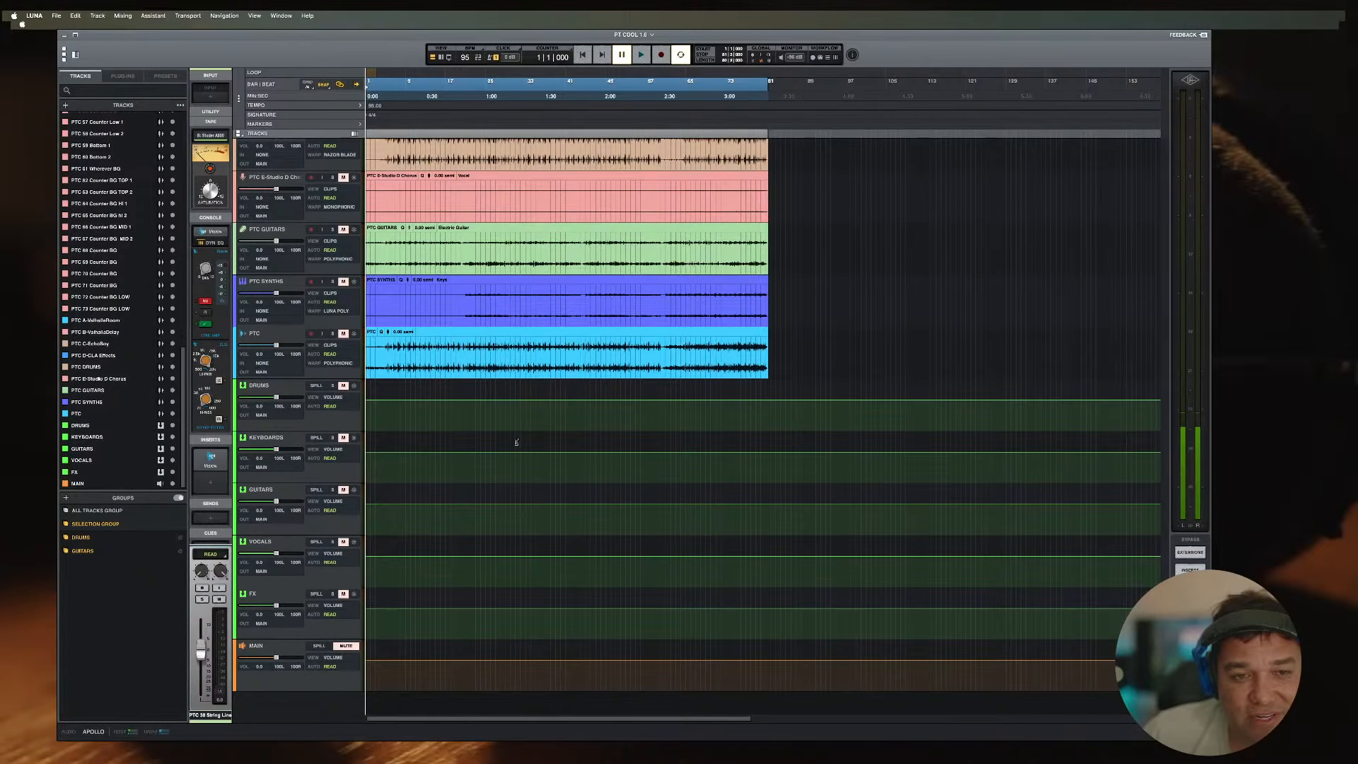
left_click_drag(342, 469, 345, 647)
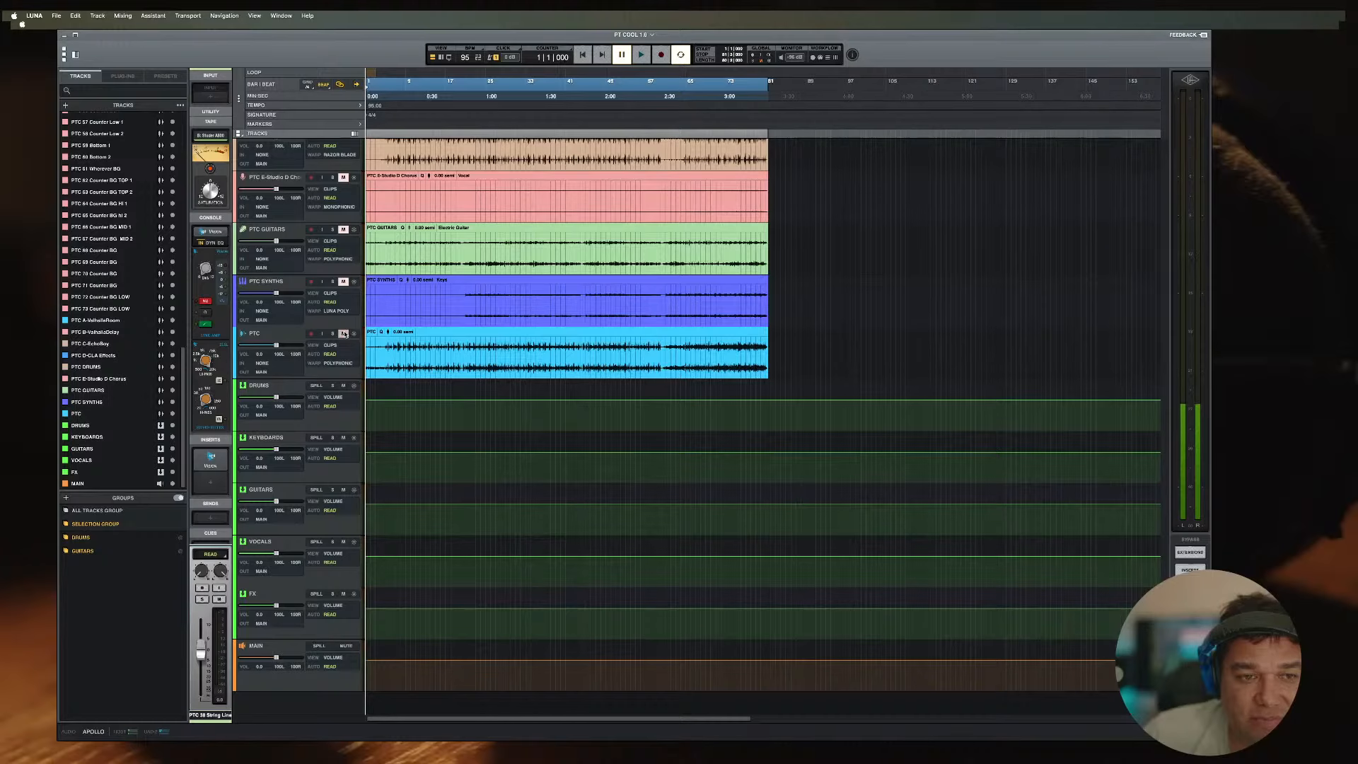
Step: Solo and unmute the PTC track and audition it briefly from the start of the session
left_click(450, 338)
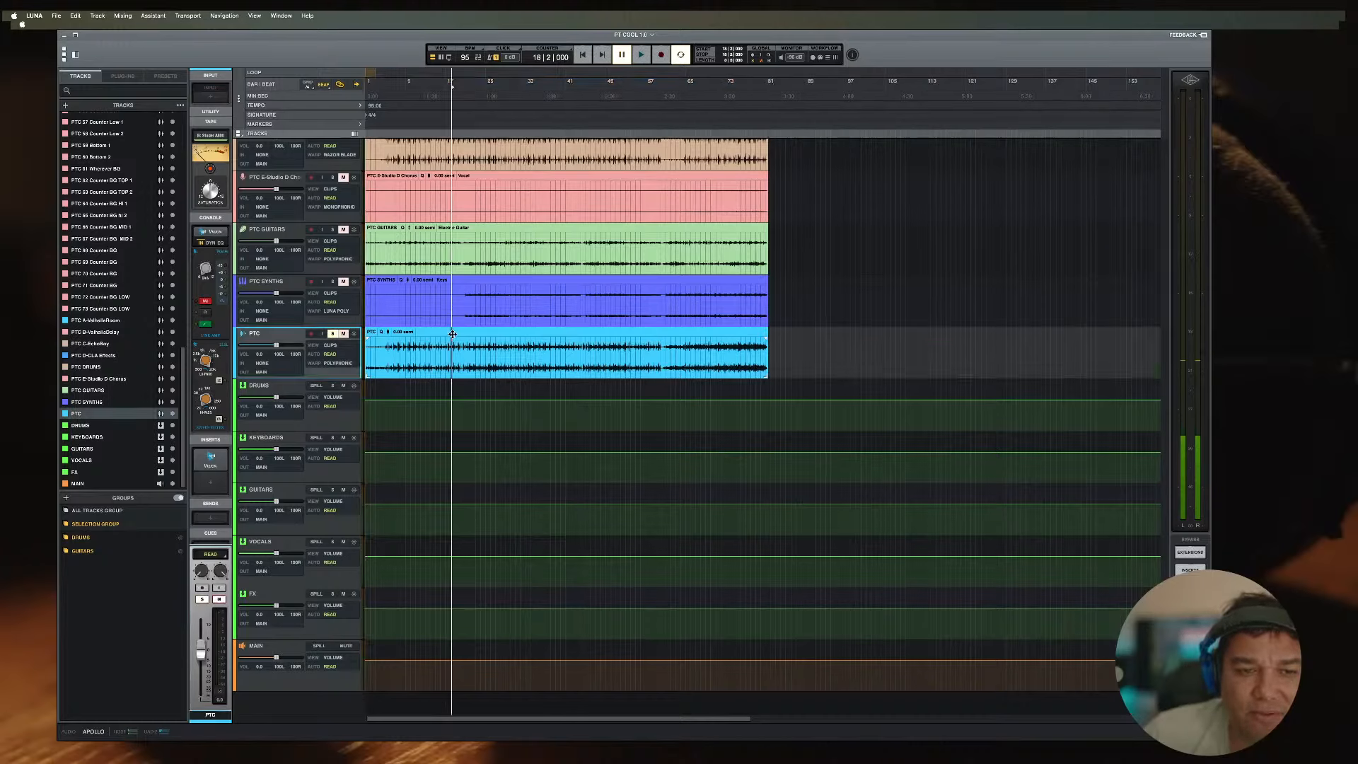
left_click(344, 334)
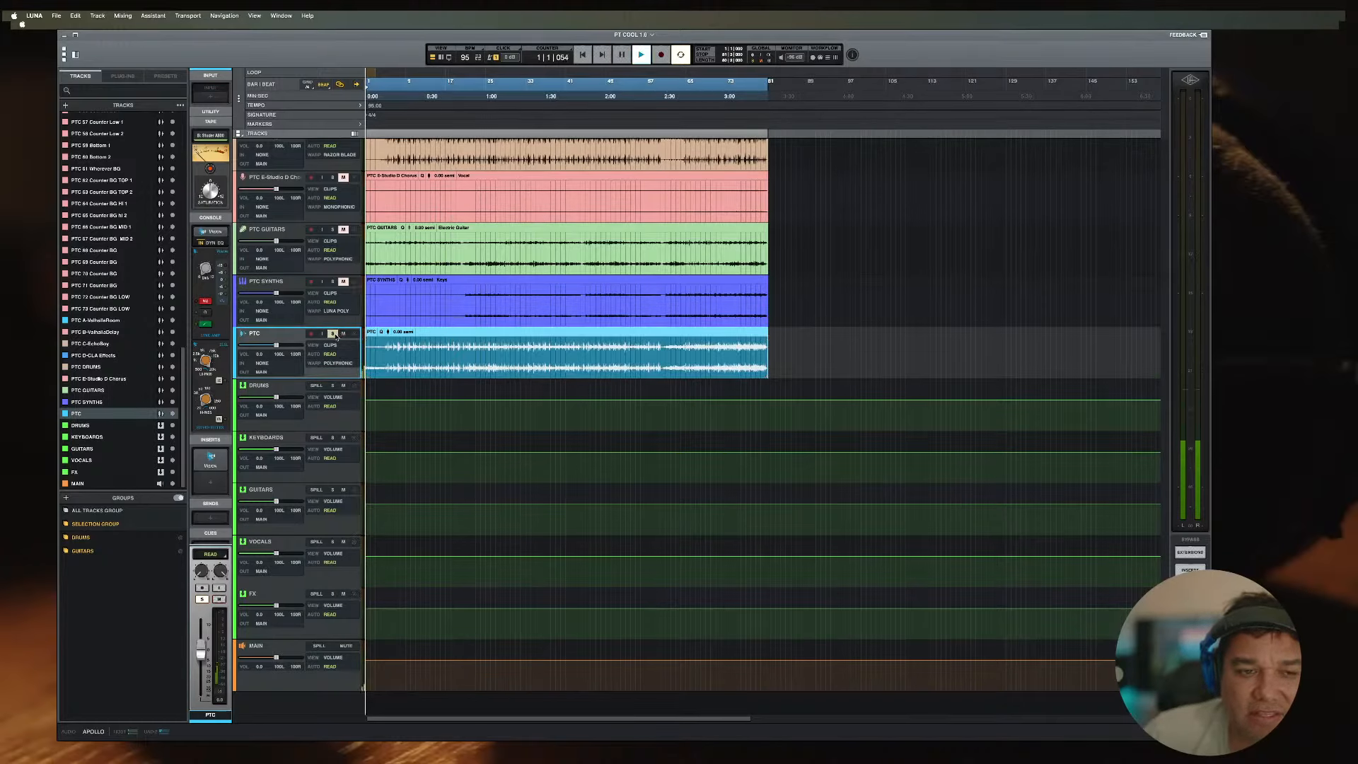
key("space")
key("space")
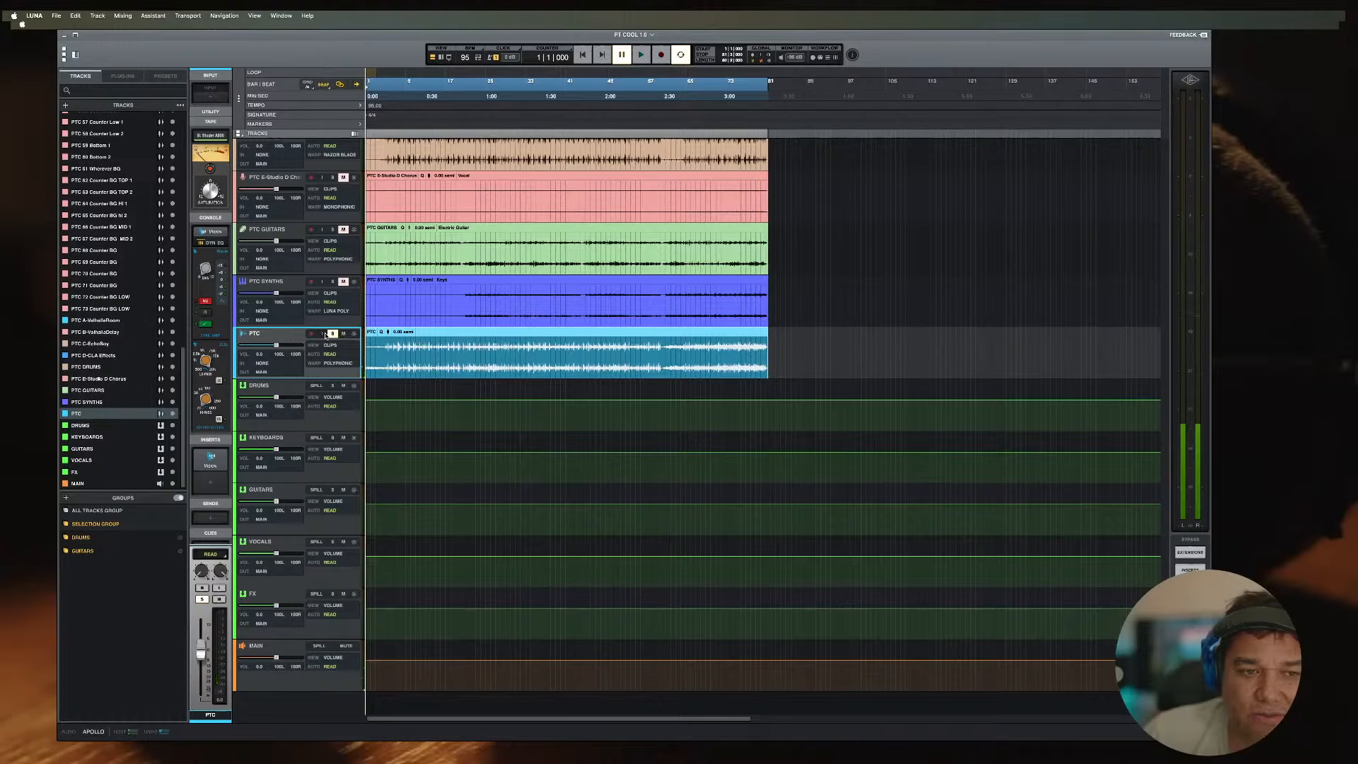
Step: Deactivate the PTC track and open its track options again
right_click(268, 335)
left_click(286, 372)
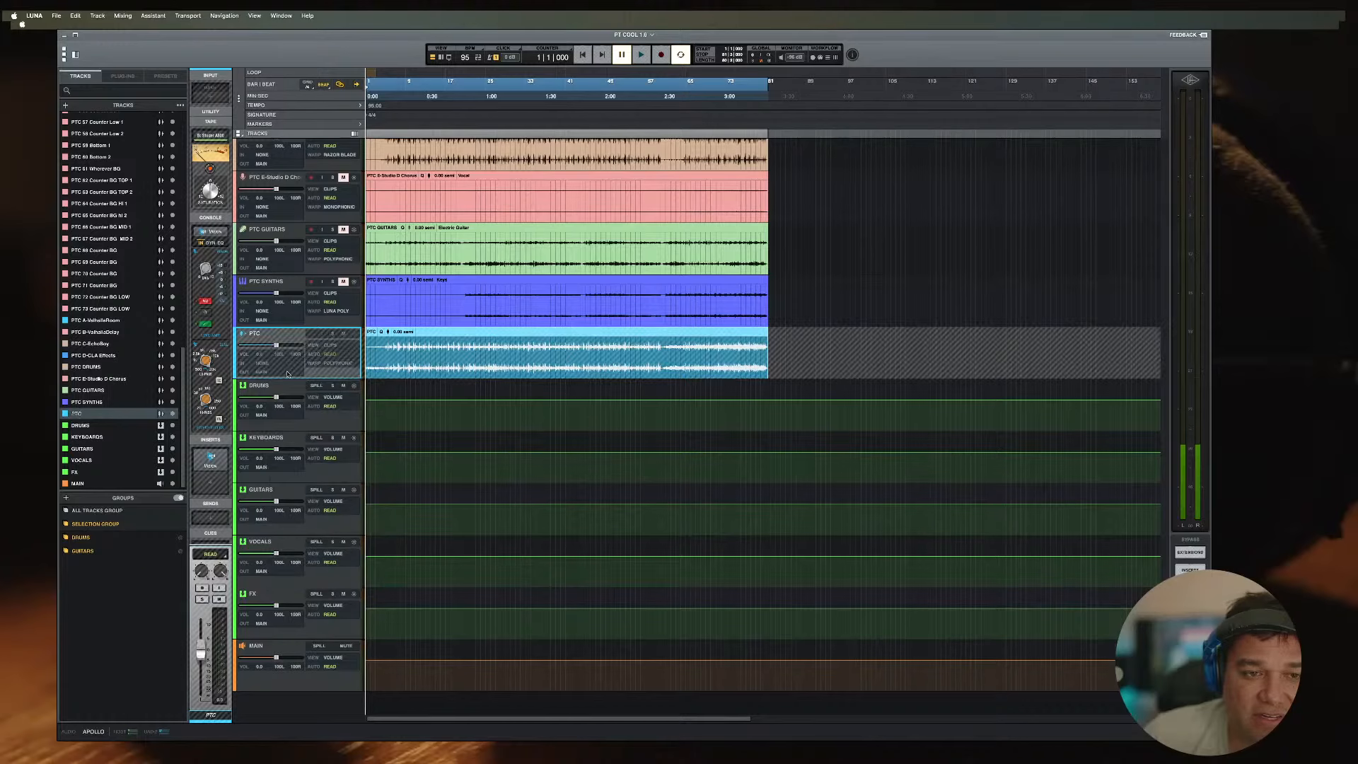
right_click(282, 338)
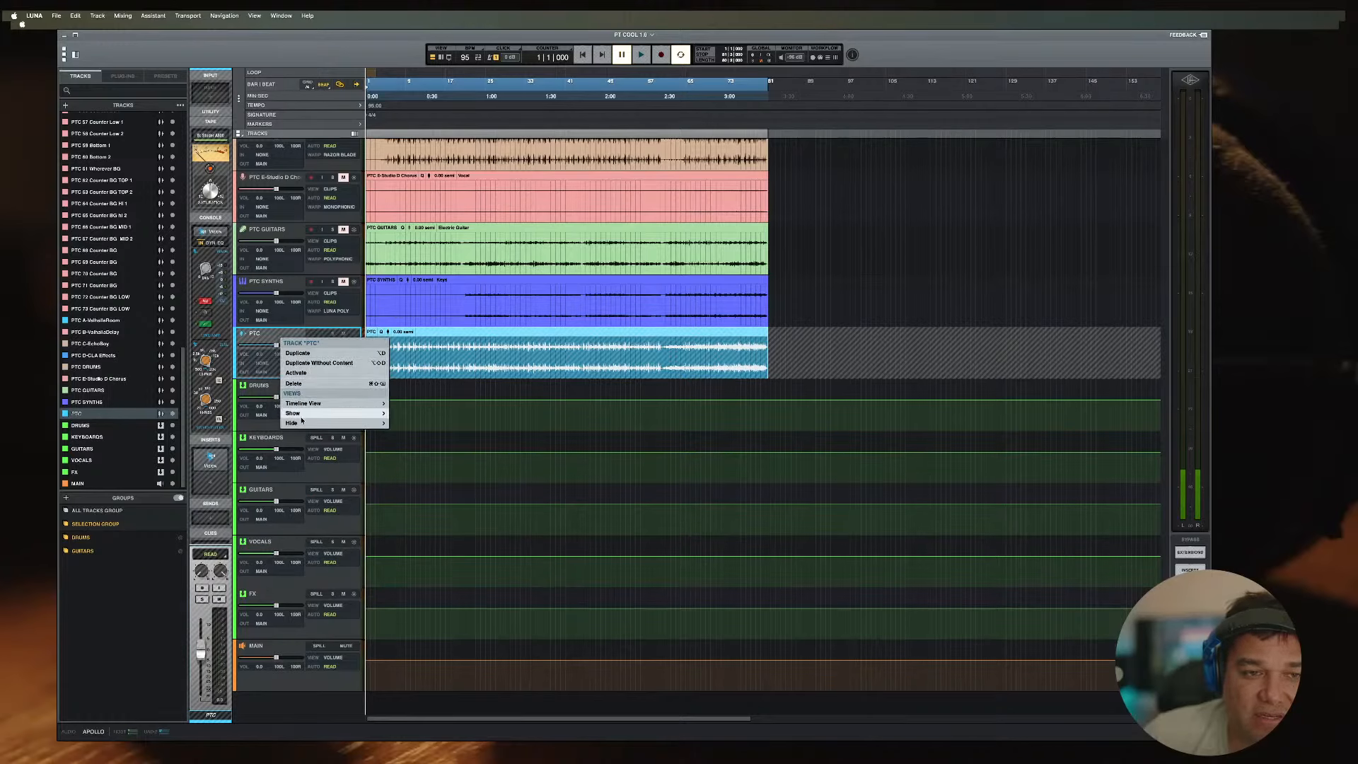
Step: Hide the deactivated PTC track from the timeline
mouse_move(301, 423)
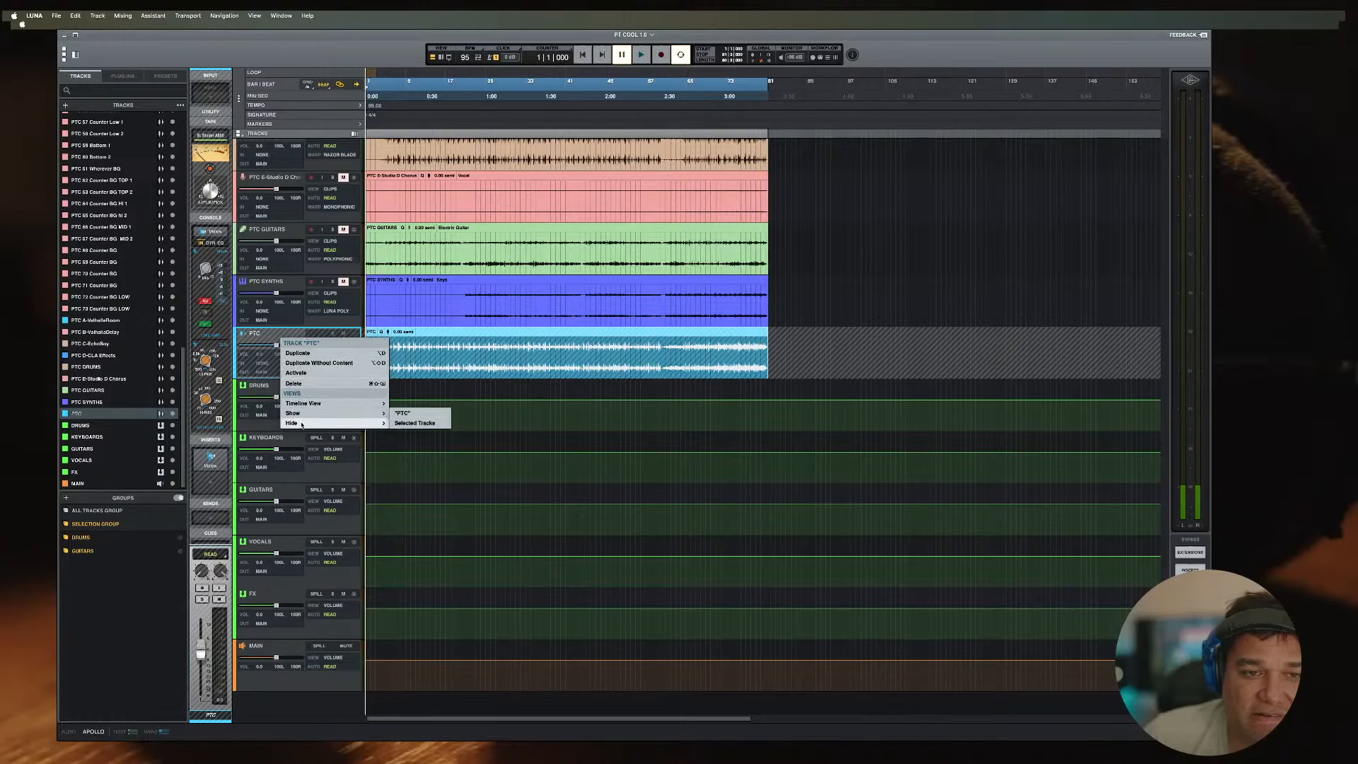
left_click(415, 423)
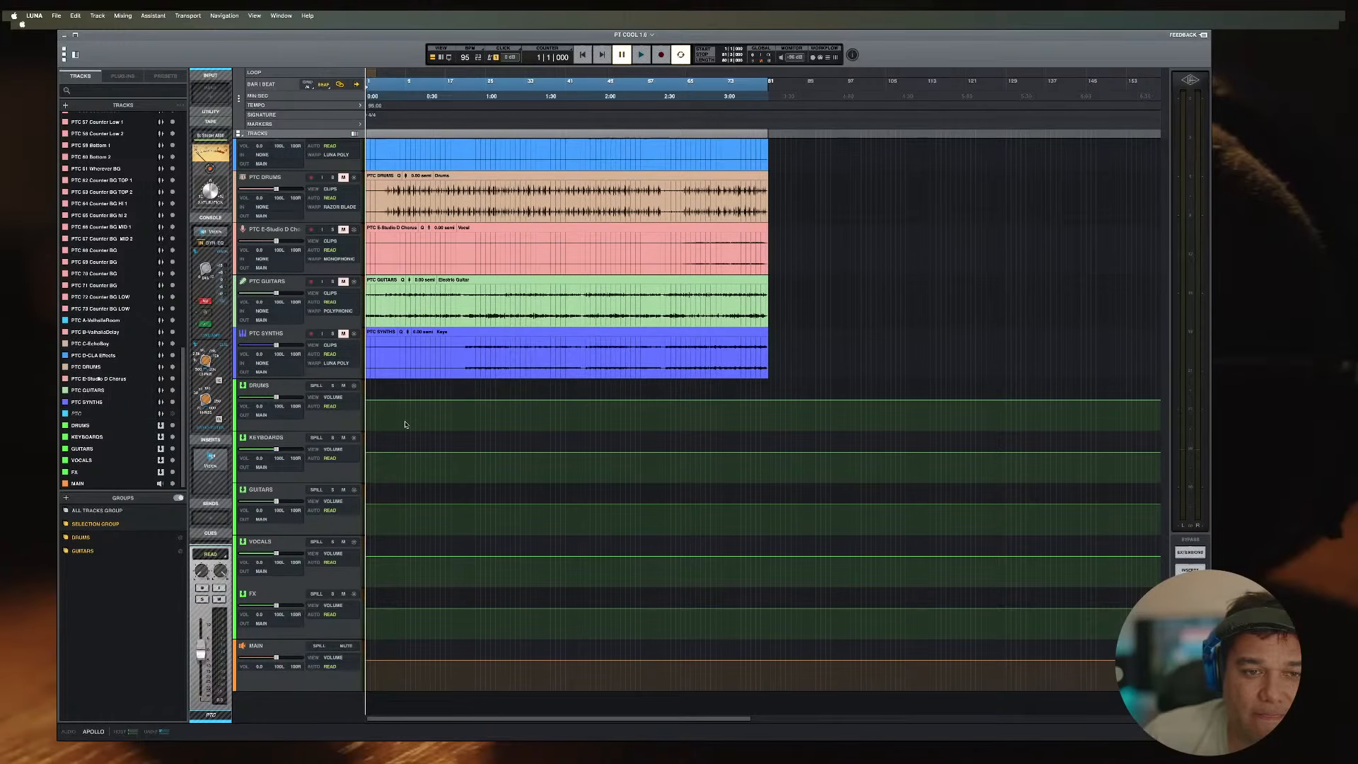
Step: Deactivate and hide the PTC GUITARS and PTC SYNTHS tracks together
left_click(282, 335)
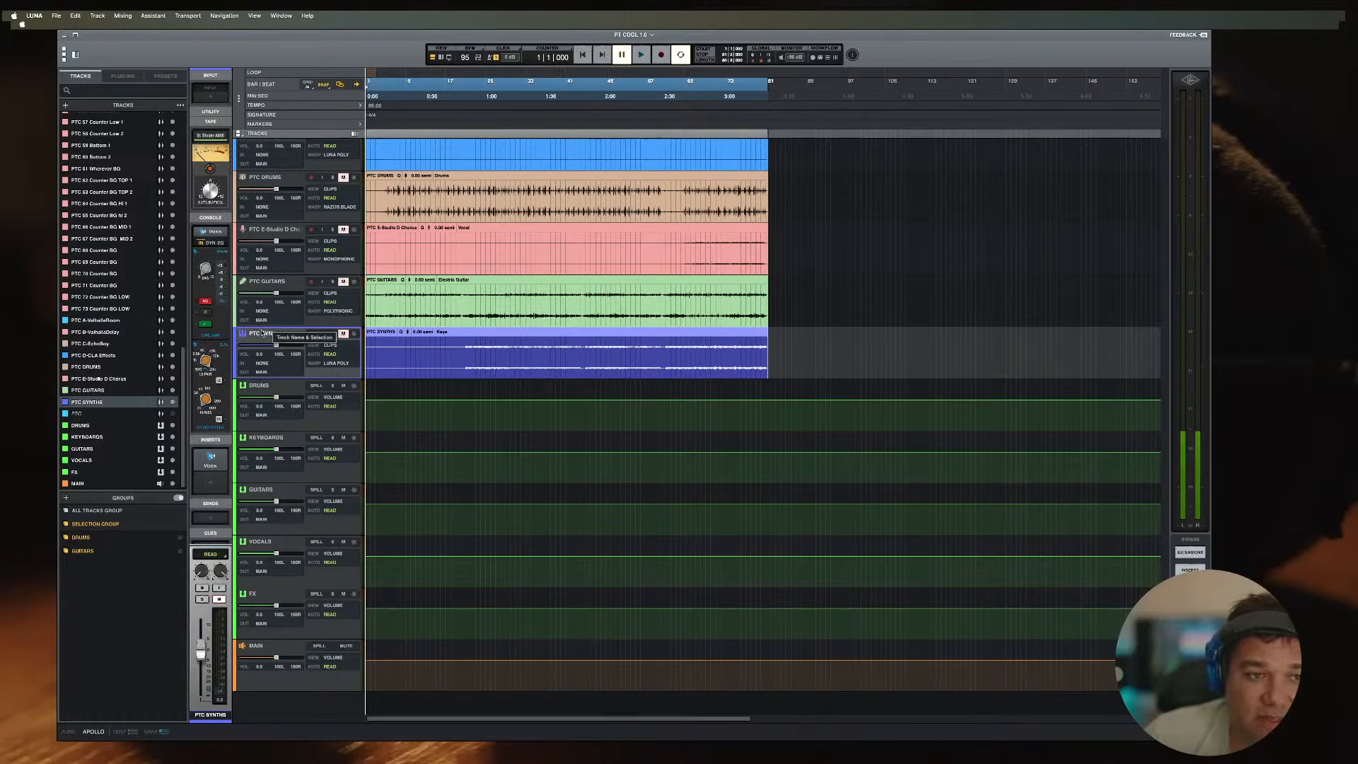
left_click(271, 283, "shift")
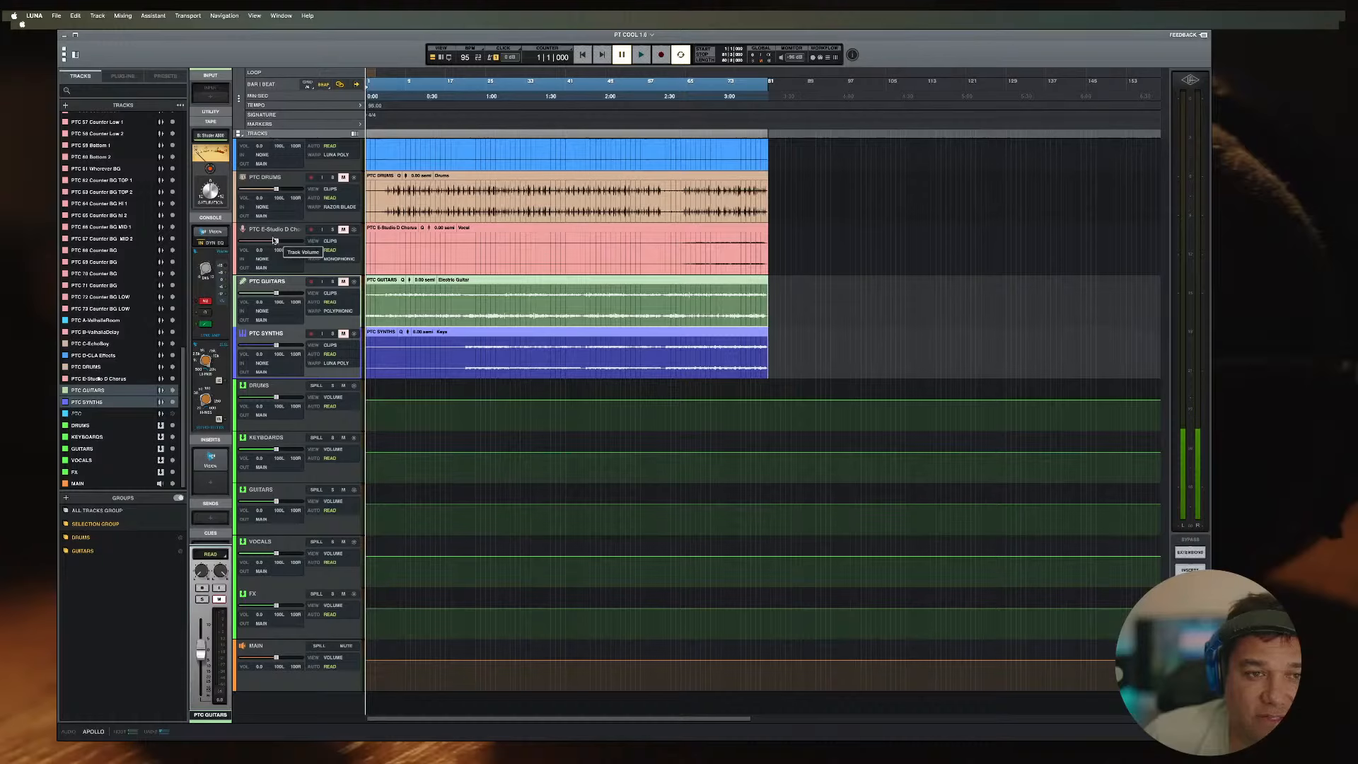
right_click(272, 282)
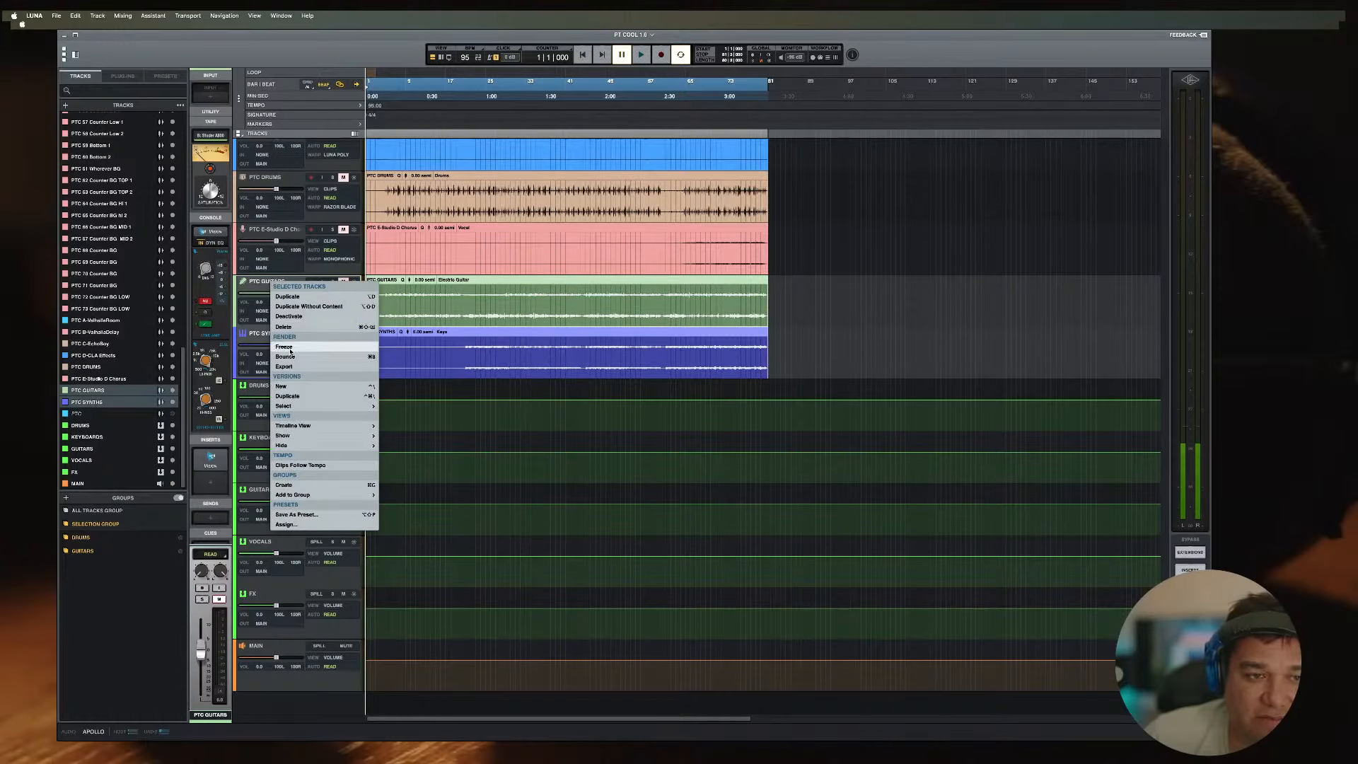
left_click(292, 317)
right_click(279, 290)
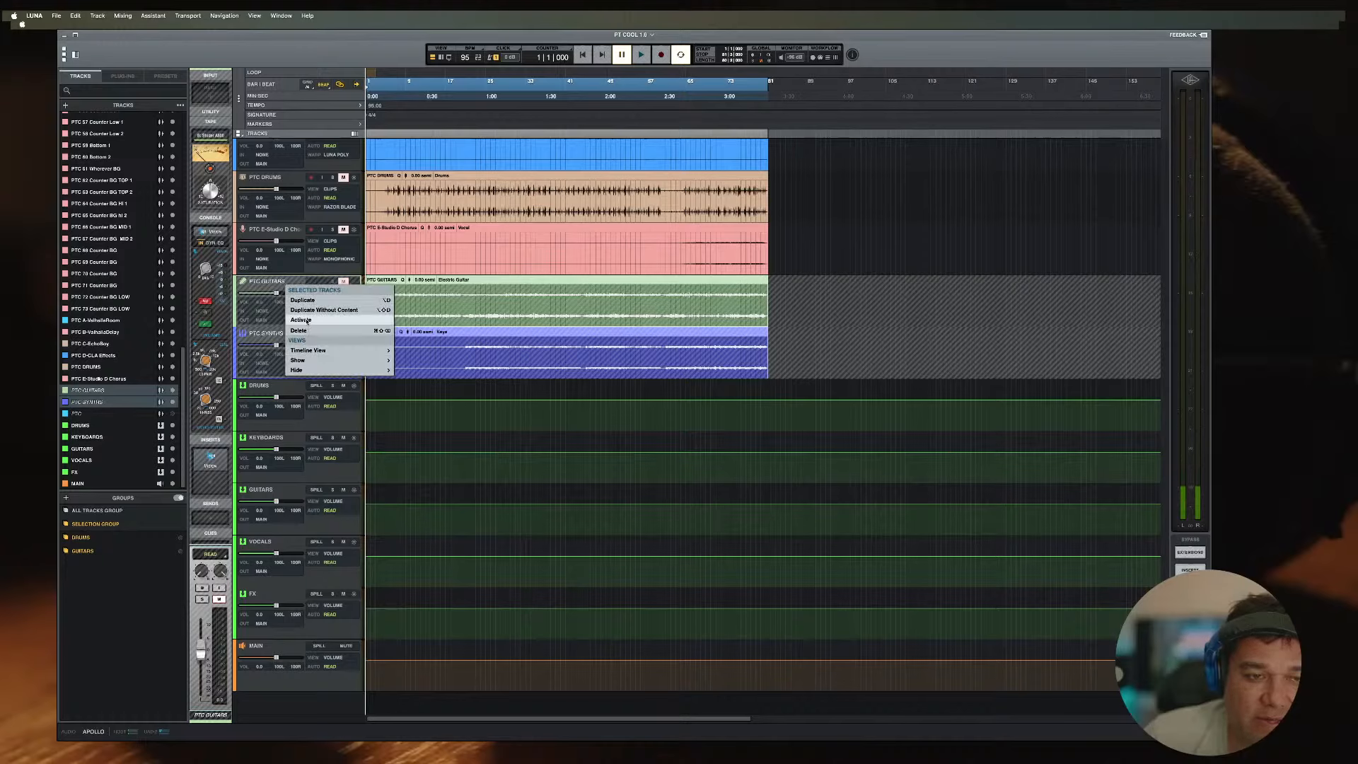
mouse_move(304, 370)
left_click(419, 380)
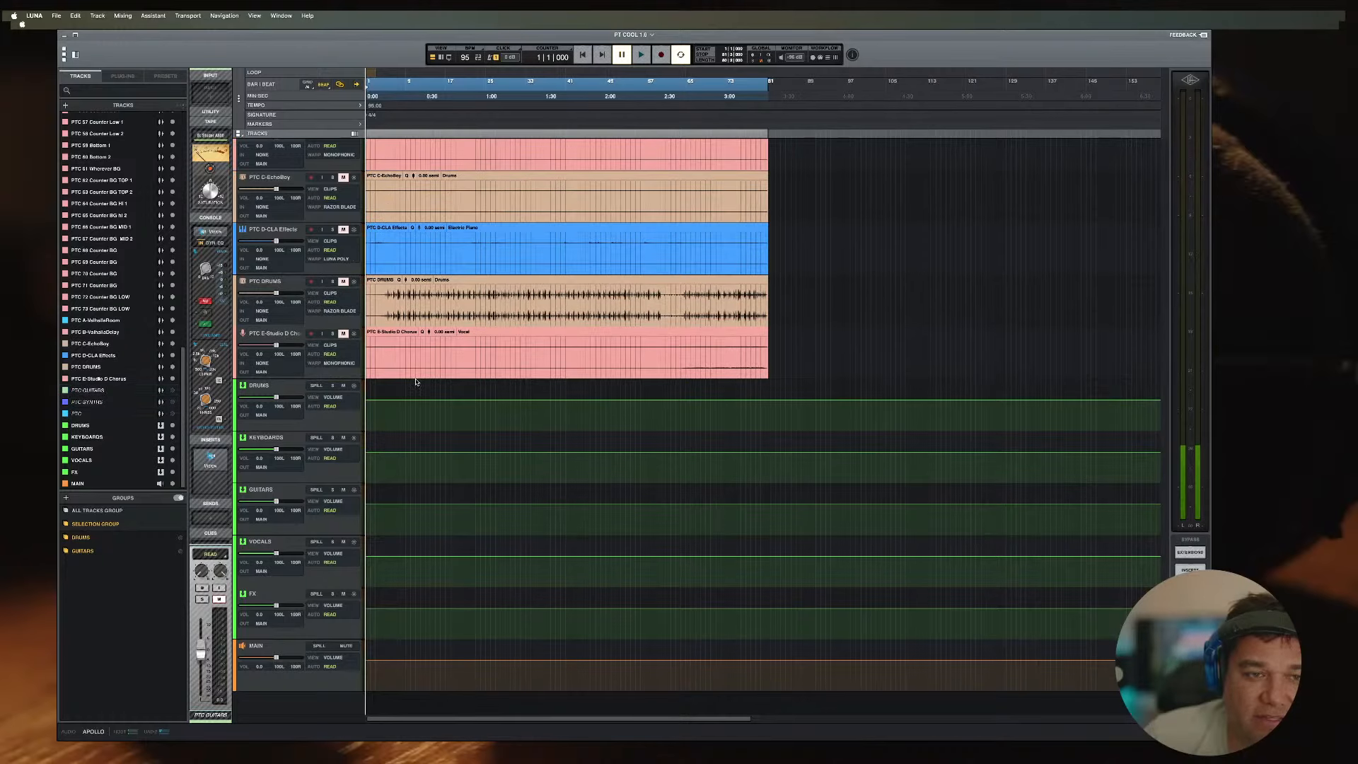
Step: Deactivate all six tracks from PTC A-ValhallaRoom through PTC E-Studio D Chorus, including the effect returns and PTC DRUMS
left_click(288, 341)
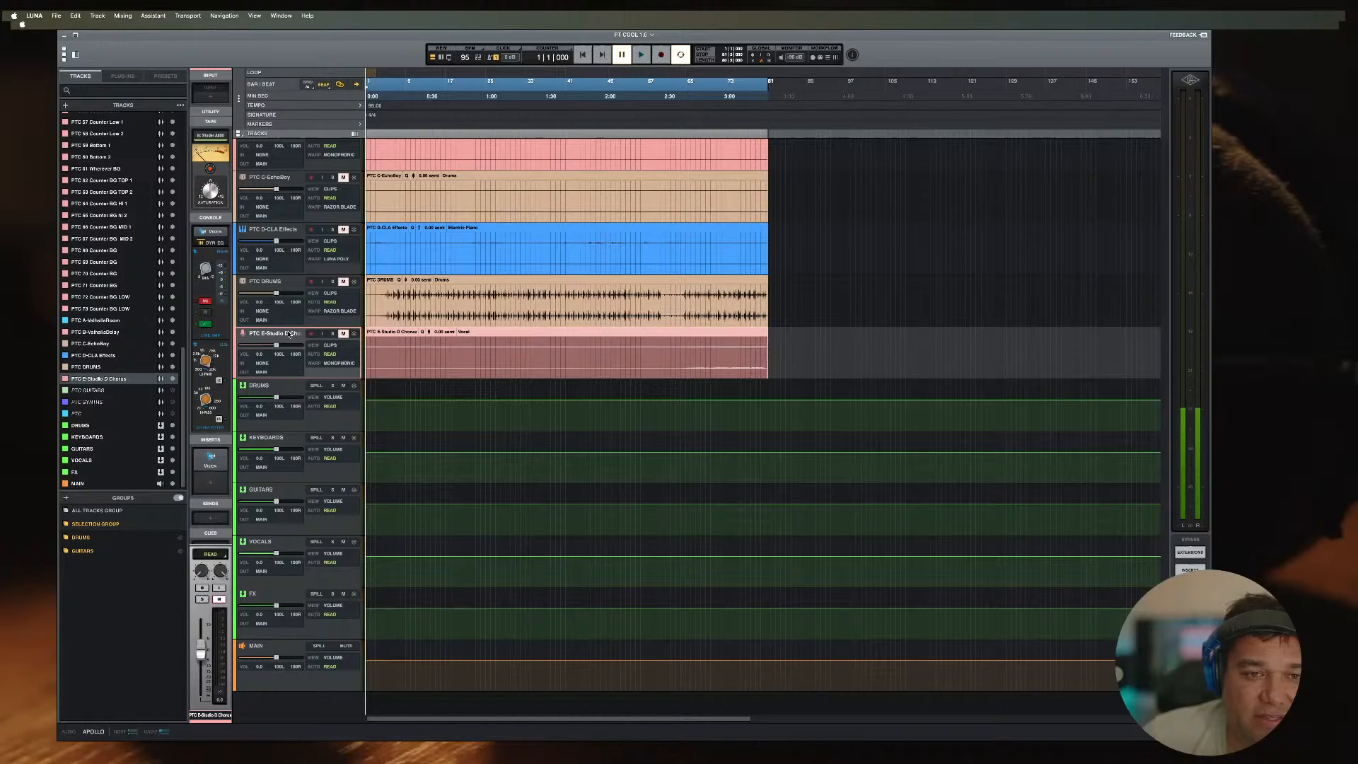
left_click(288, 286, "shift")
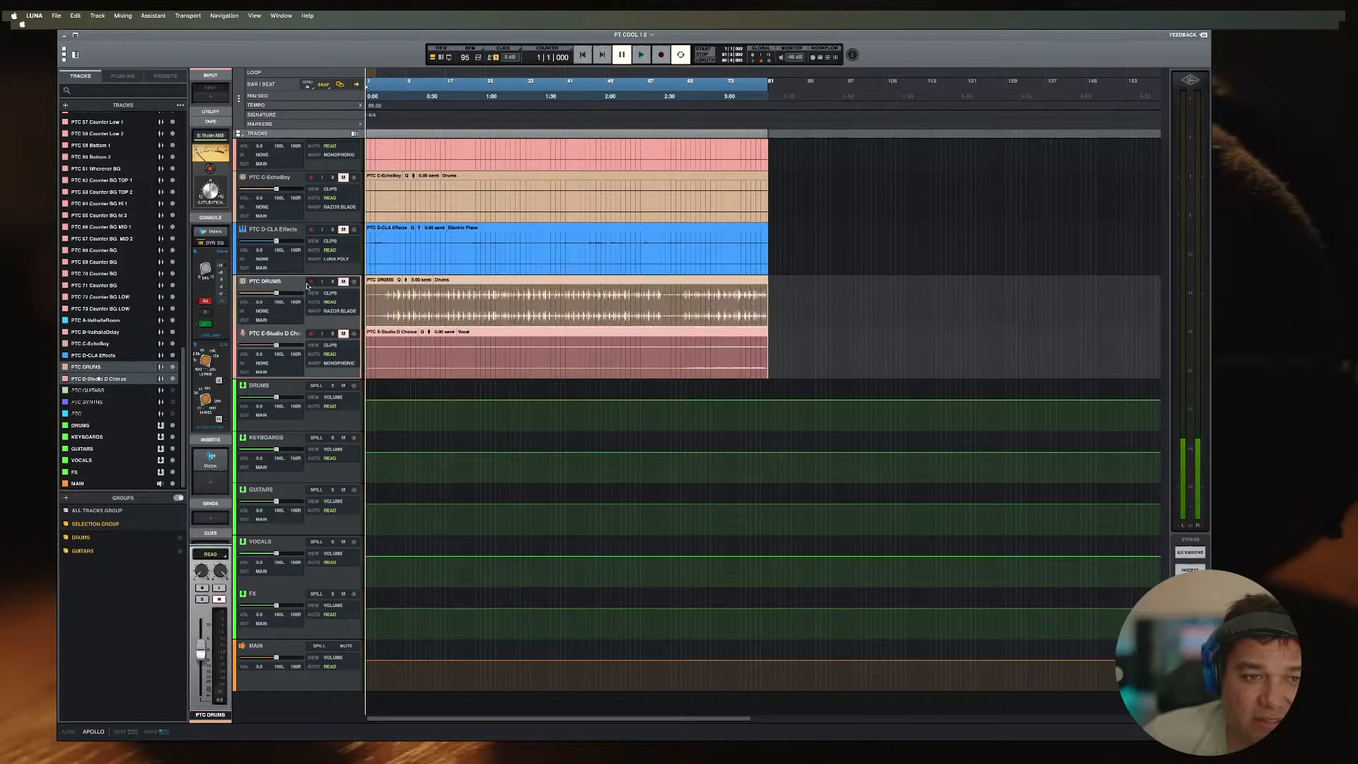
left_click(271, 284)
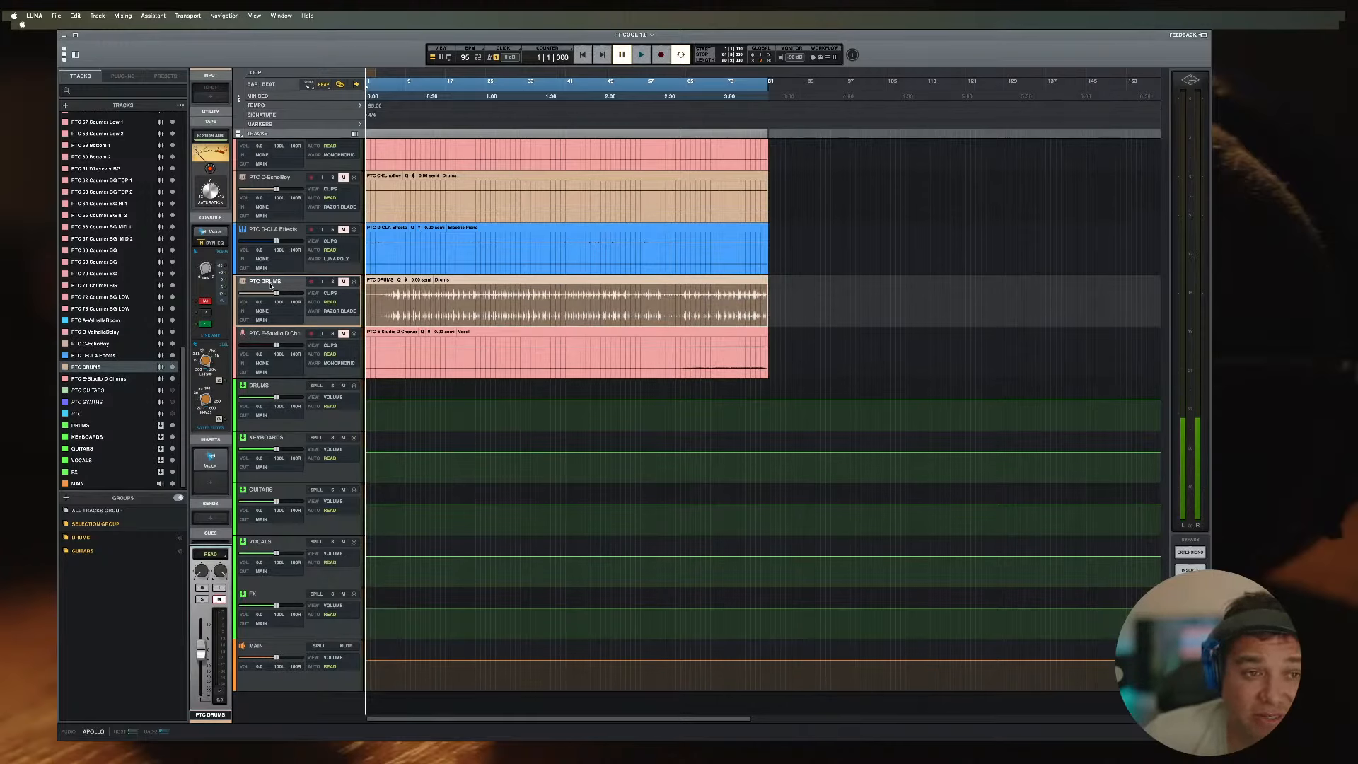
left_click(293, 331)
left_click(286, 281, "shift")
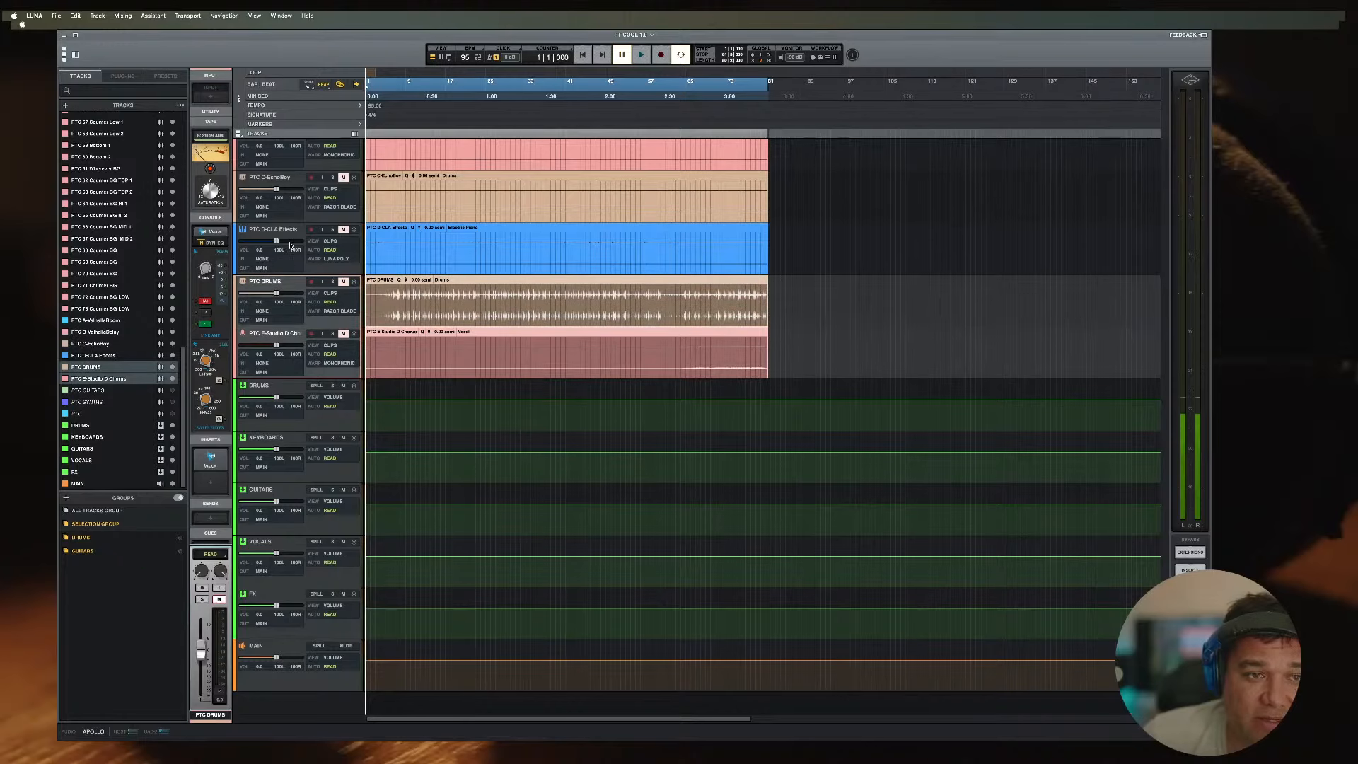
left_click(290, 238, "shift")
left_click(290, 198, "shift")
scroll(290, 198, "up", 1)
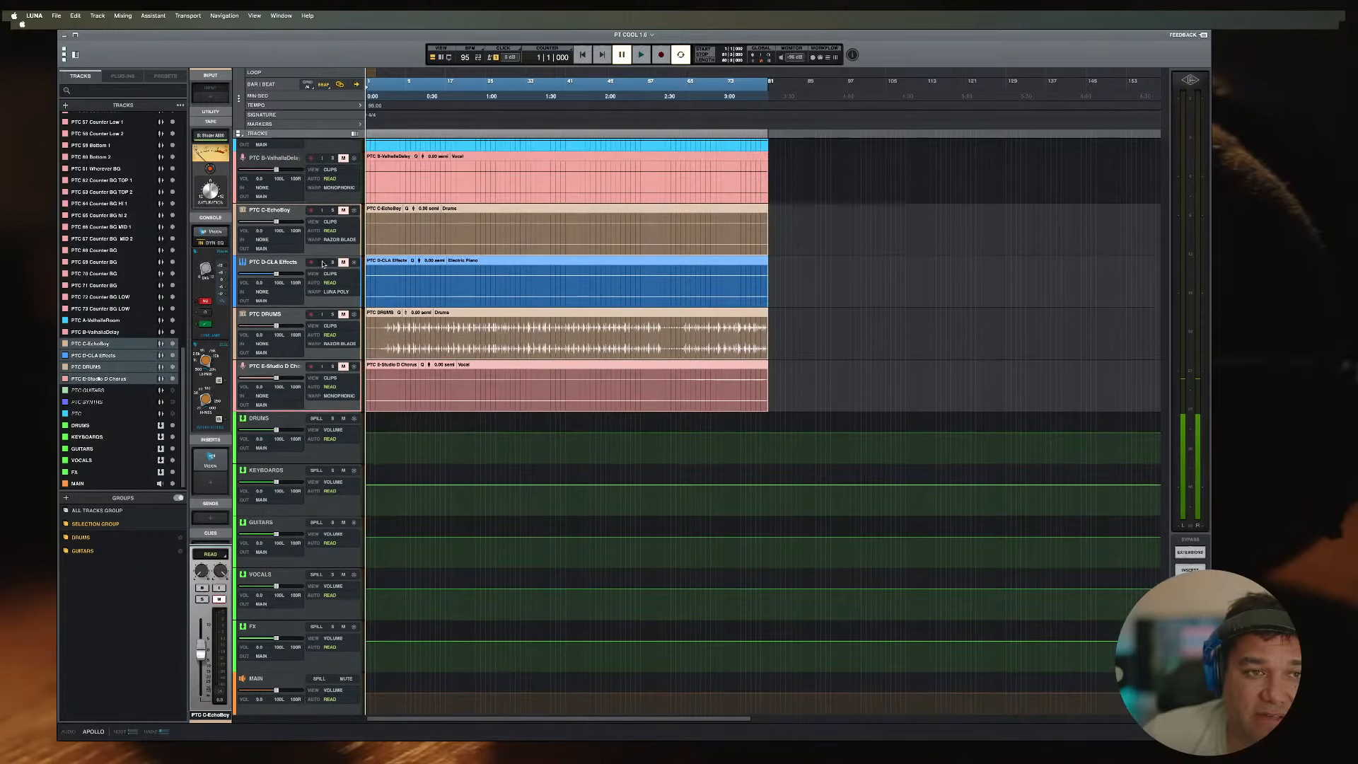
left_click(290, 198, "shift")
scroll(327, 274, "up", 3)
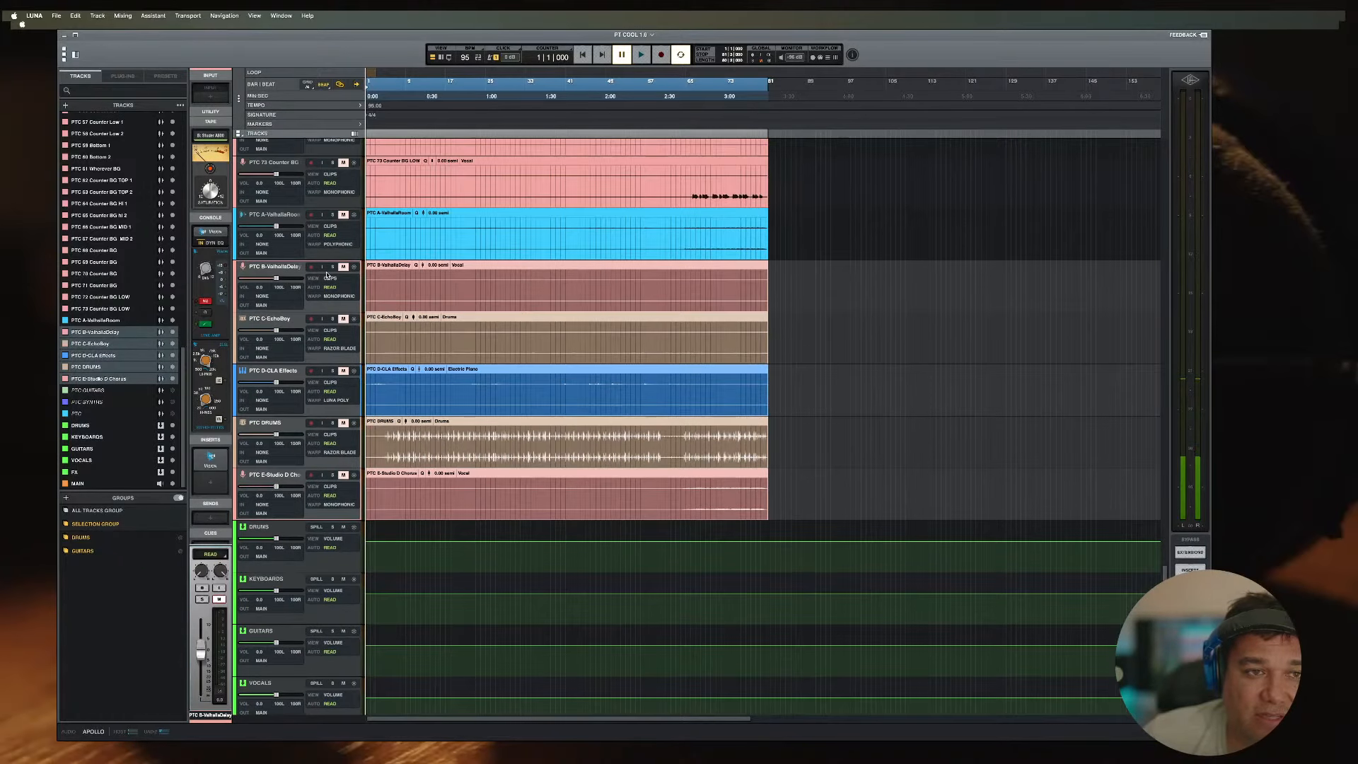
left_click(292, 219, "shift")
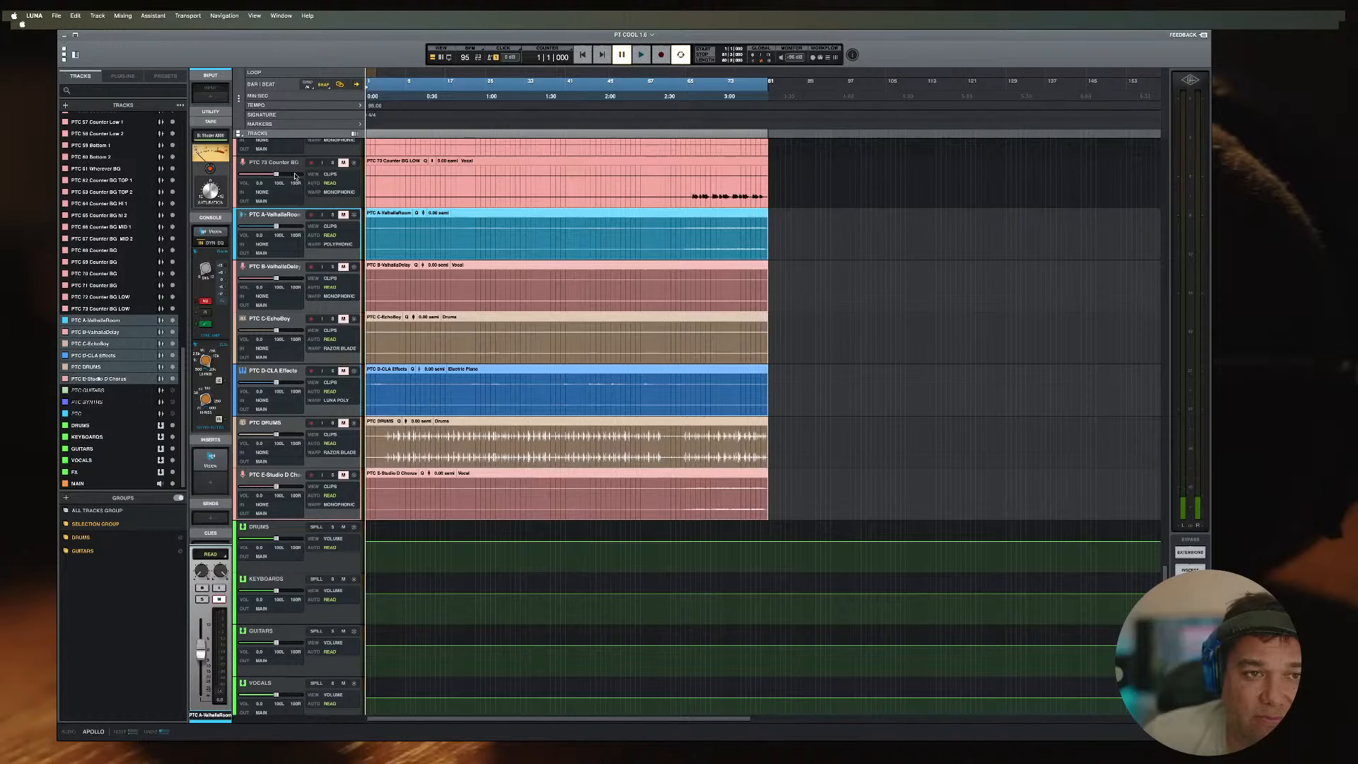
right_click(297, 219)
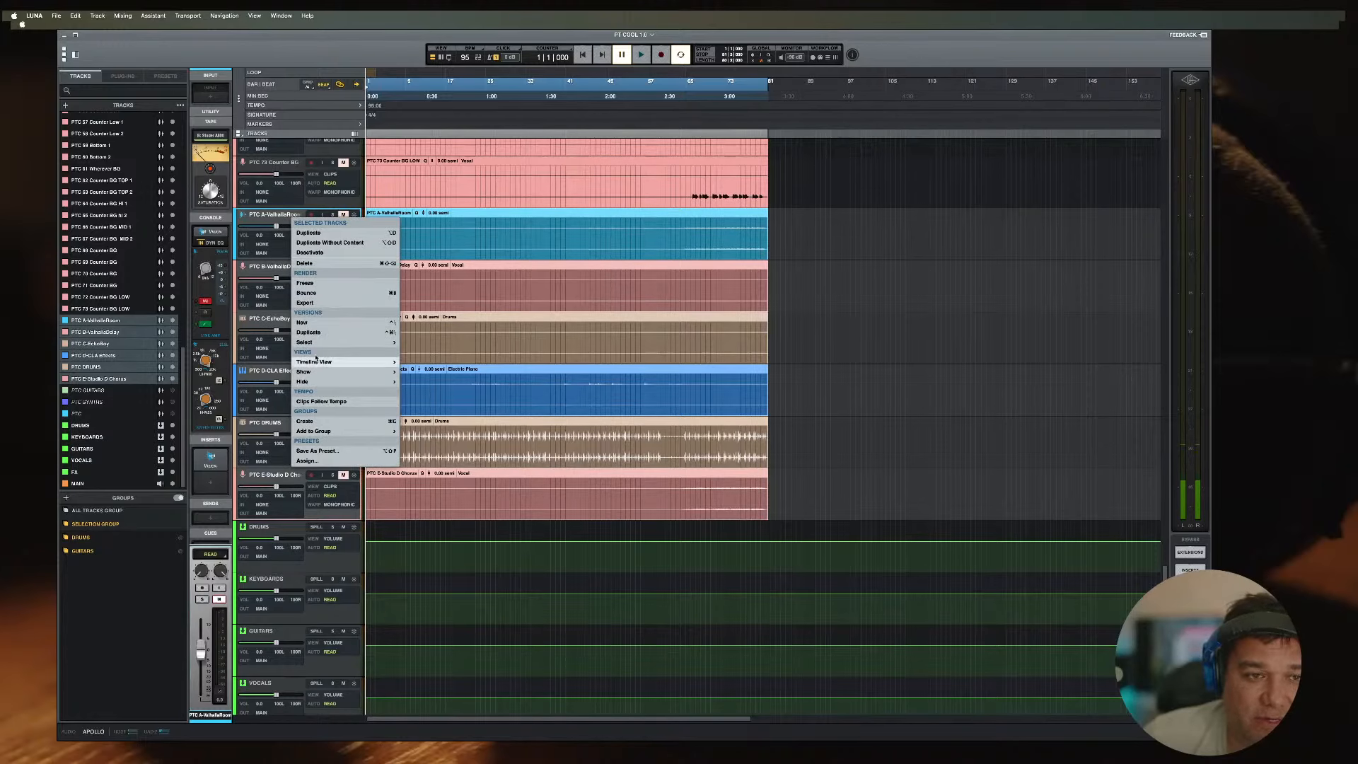
left_click(309, 253)
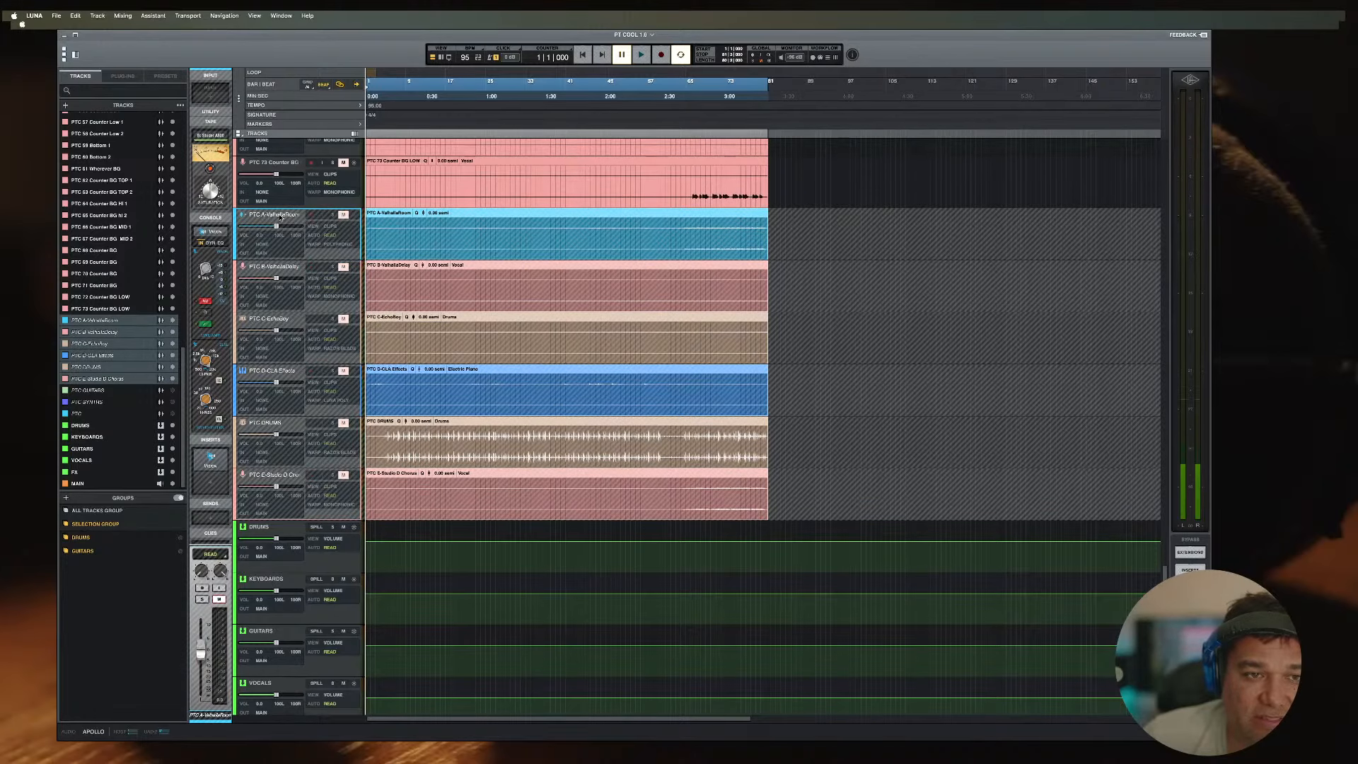
Step: Hide the selected deactivated tracks from PTC A-ValhallaRoom through PTC E-Studio D Chorus
right_click(283, 217)
right_click(282, 217)
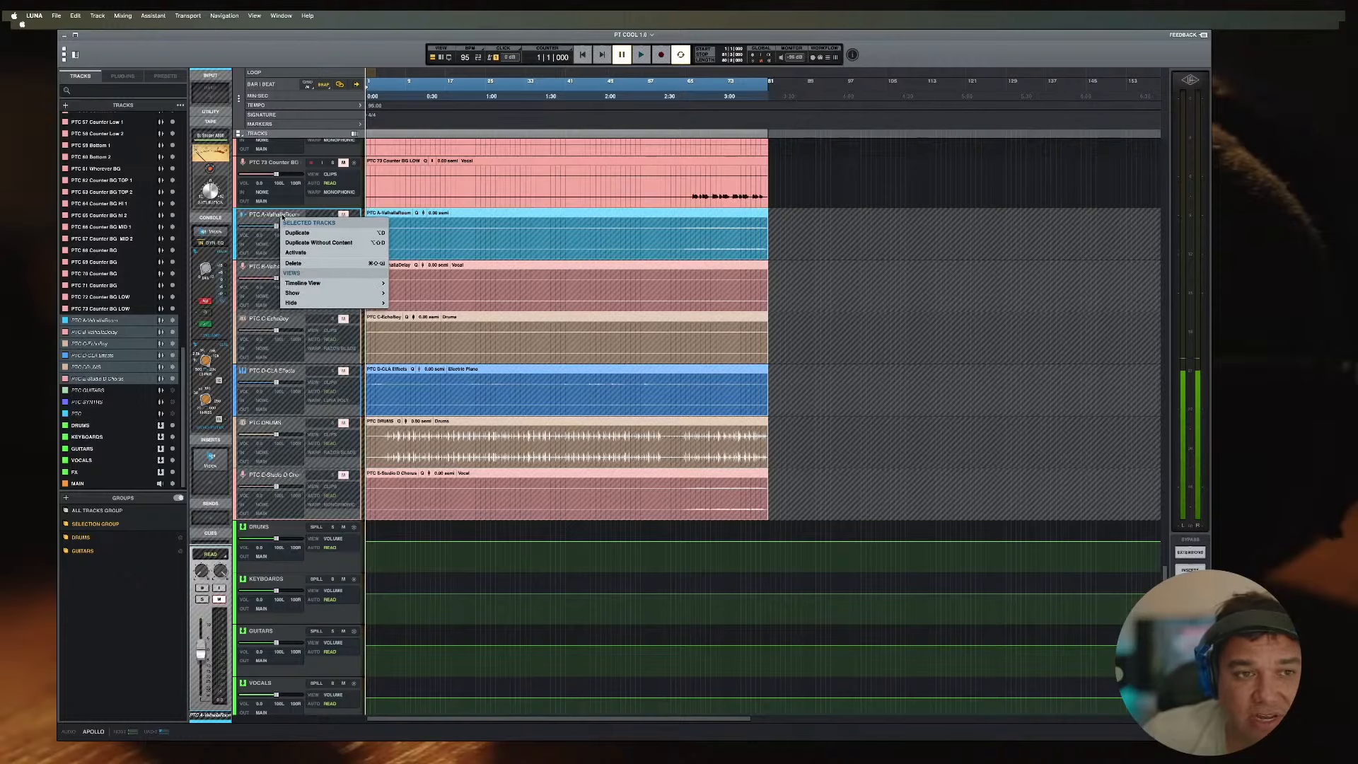
mouse_move(311, 303)
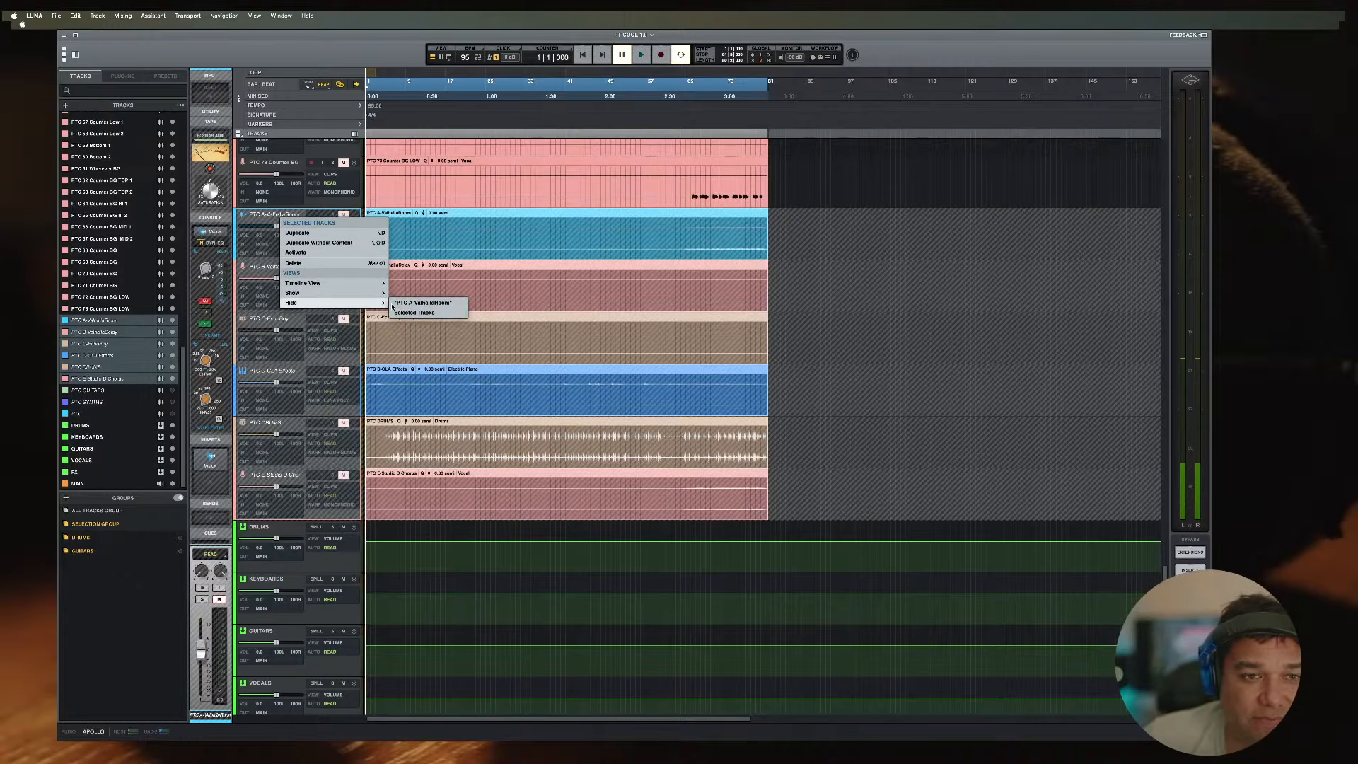
left_click(433, 312)
Step: Mark a short time range starting at bar 58 on the PTC 61 Wherever BG track, just before its vocals begin
left_click(281, 334)
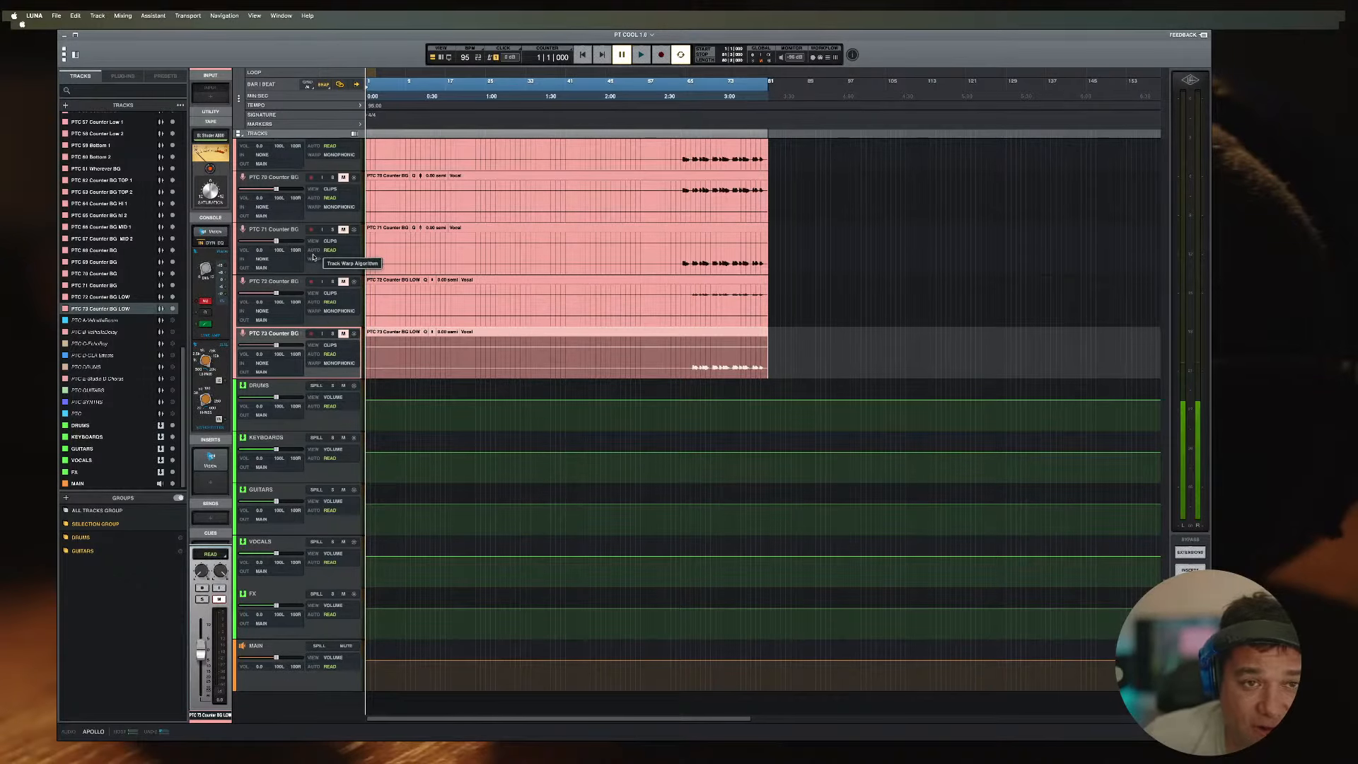
scroll(427, 273, "up", 10)
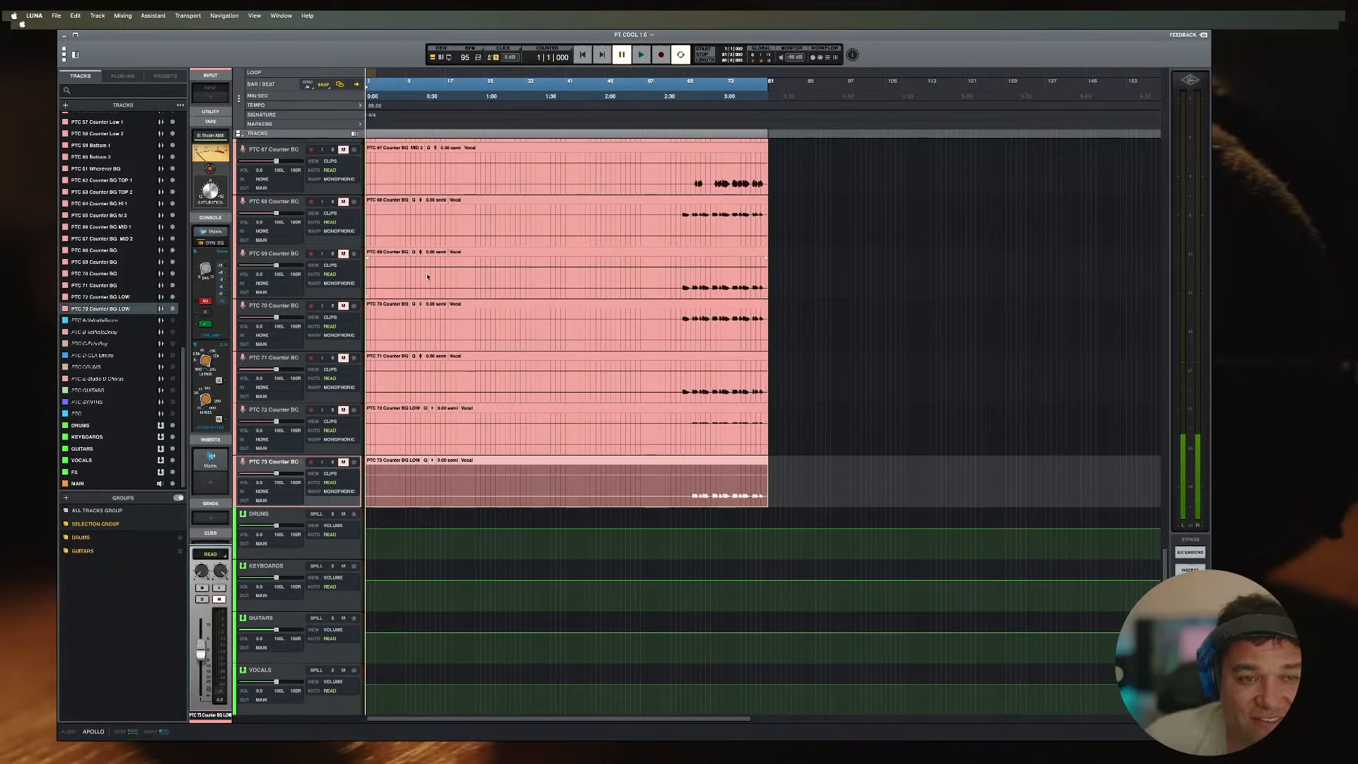
scroll(427, 274, "up", 10)
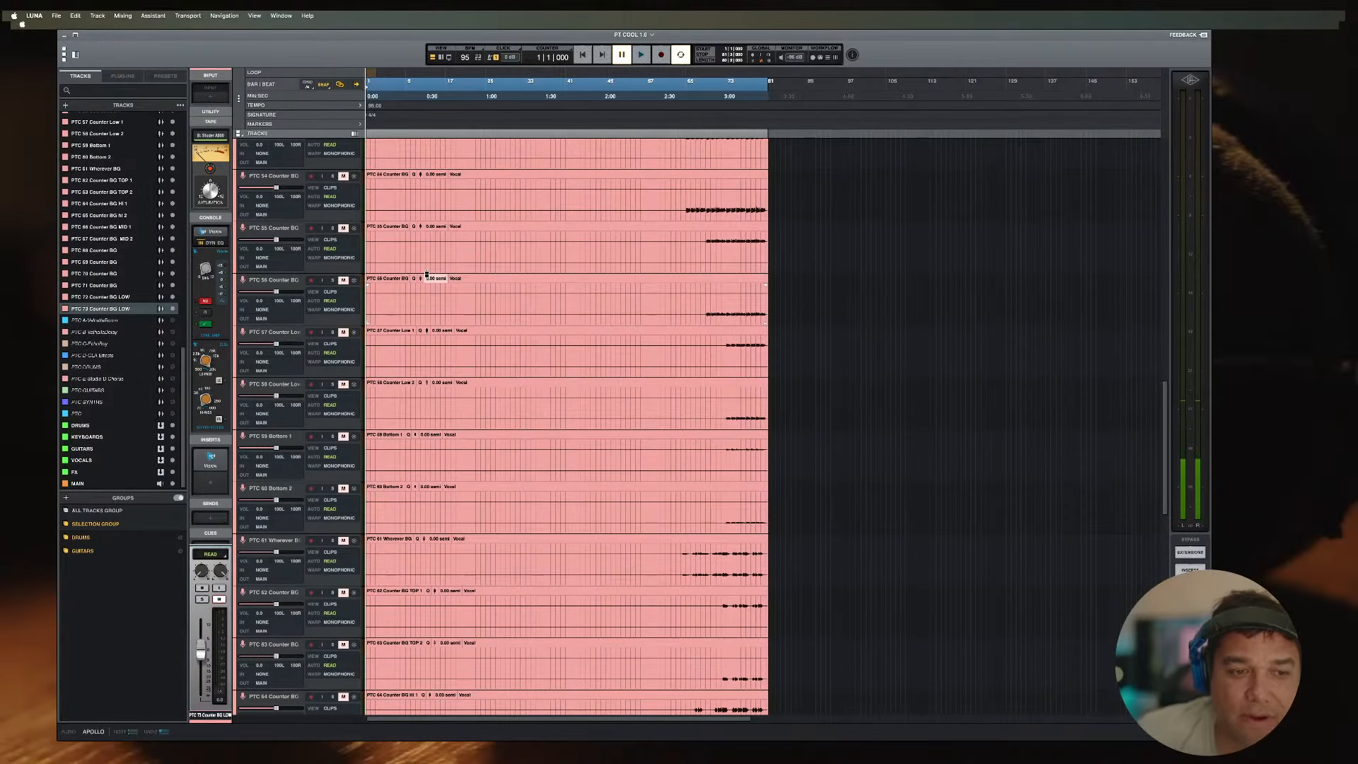
left_click(285, 539)
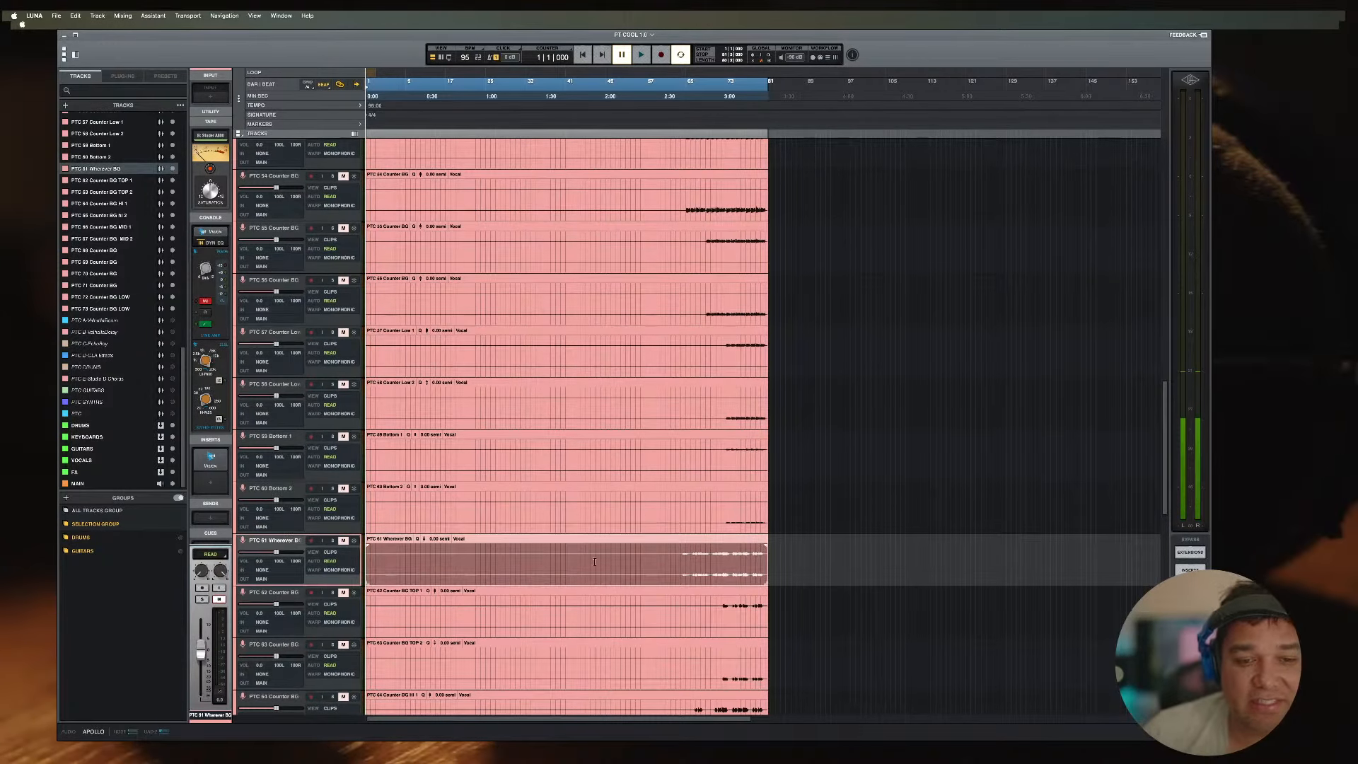
left_click_drag(677, 552, 640, 554)
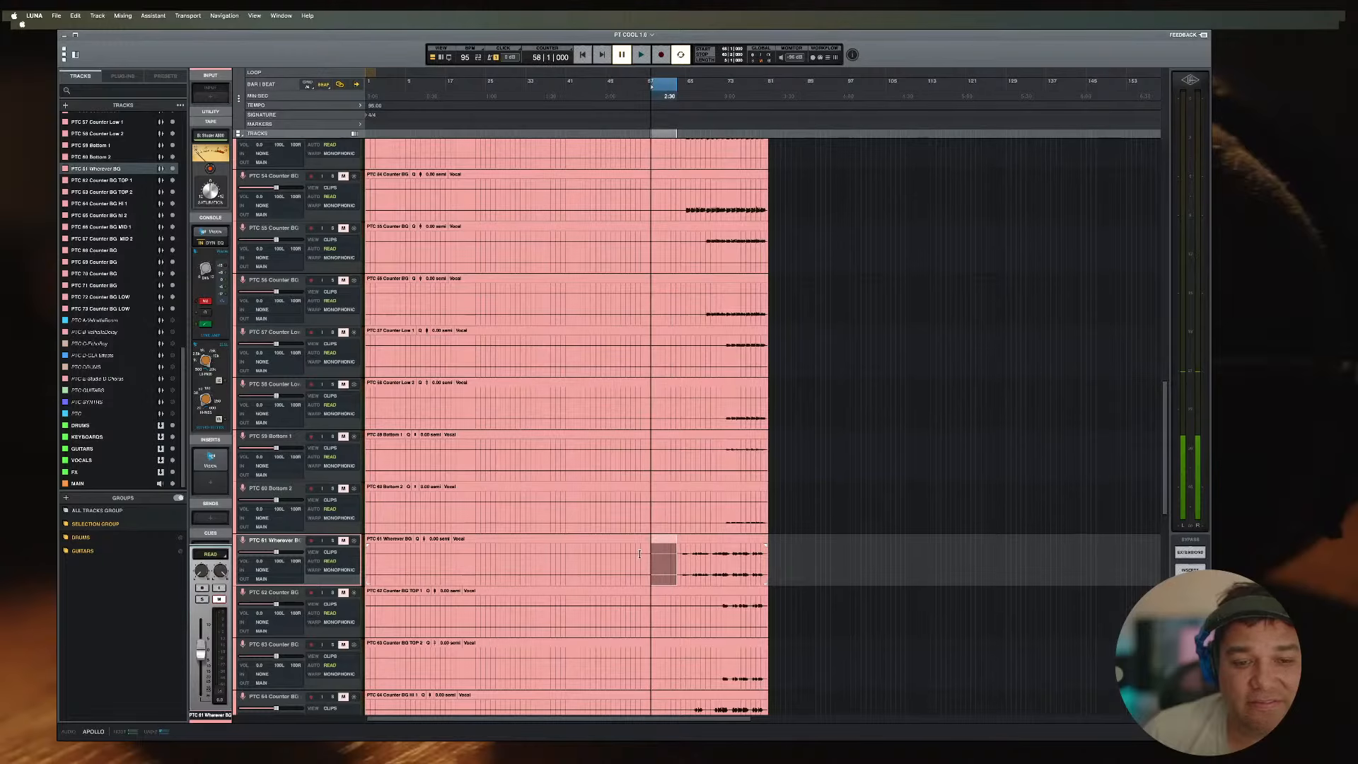
Step: Select the PTC 38 String Line track above the vocal tracks and switch to the mixer view
scroll(376, 566, "up", 9)
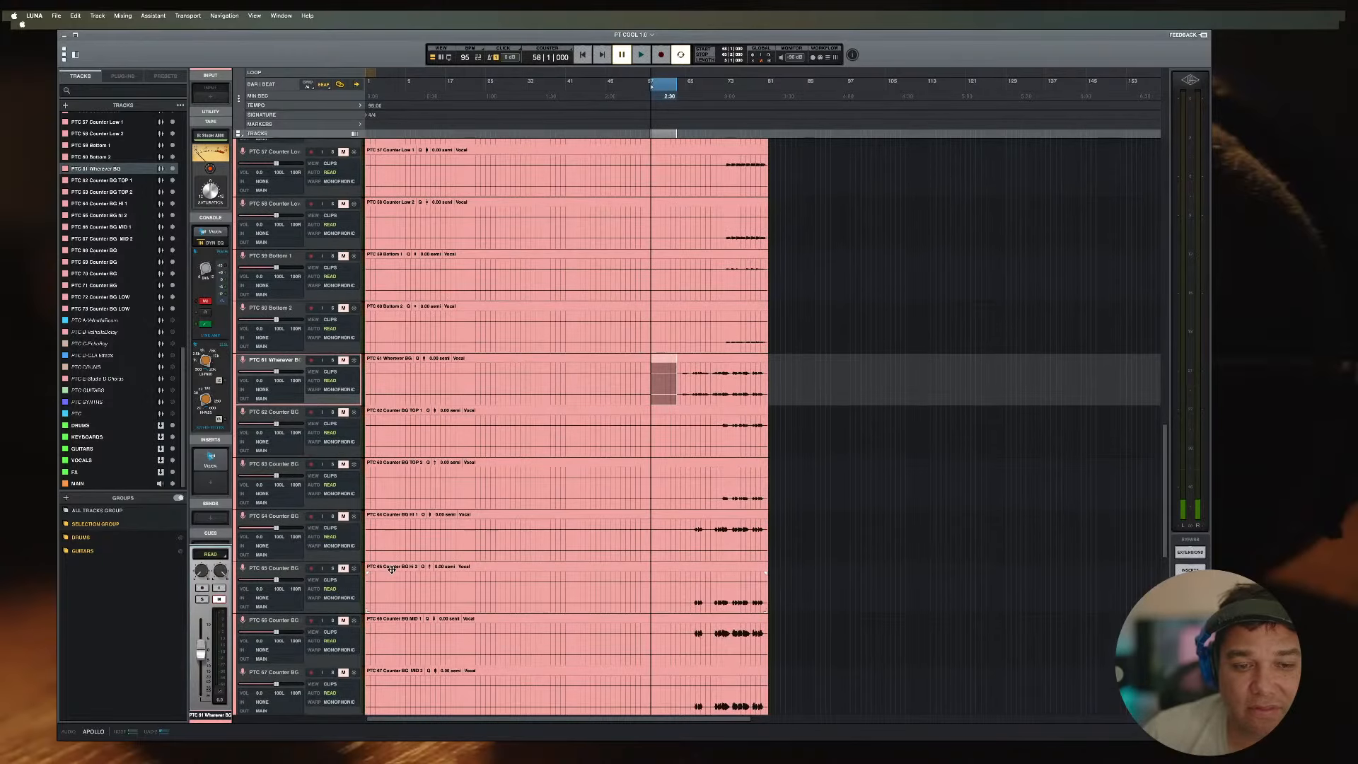
scroll(485, 549, "up", 8)
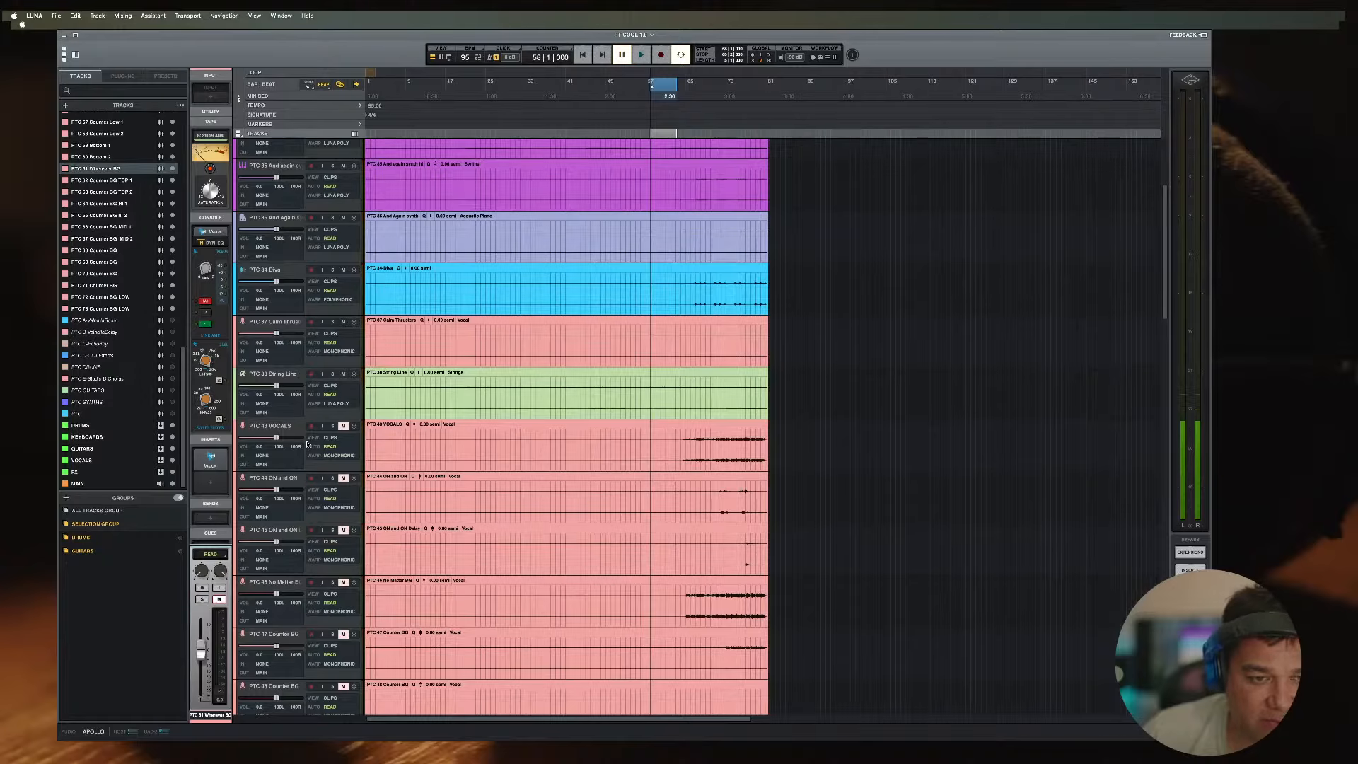
scroll(408, 541, "down", 20)
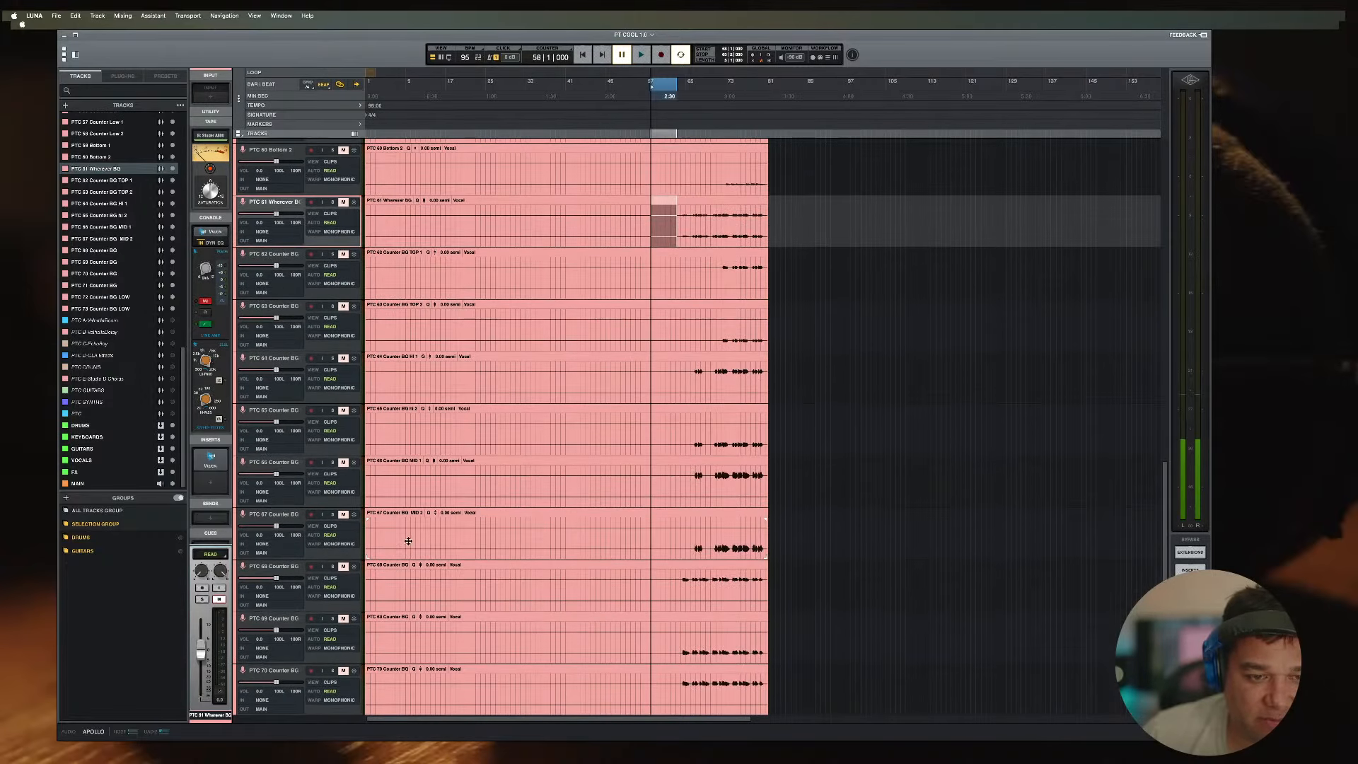
scroll(408, 541, "up", 20)
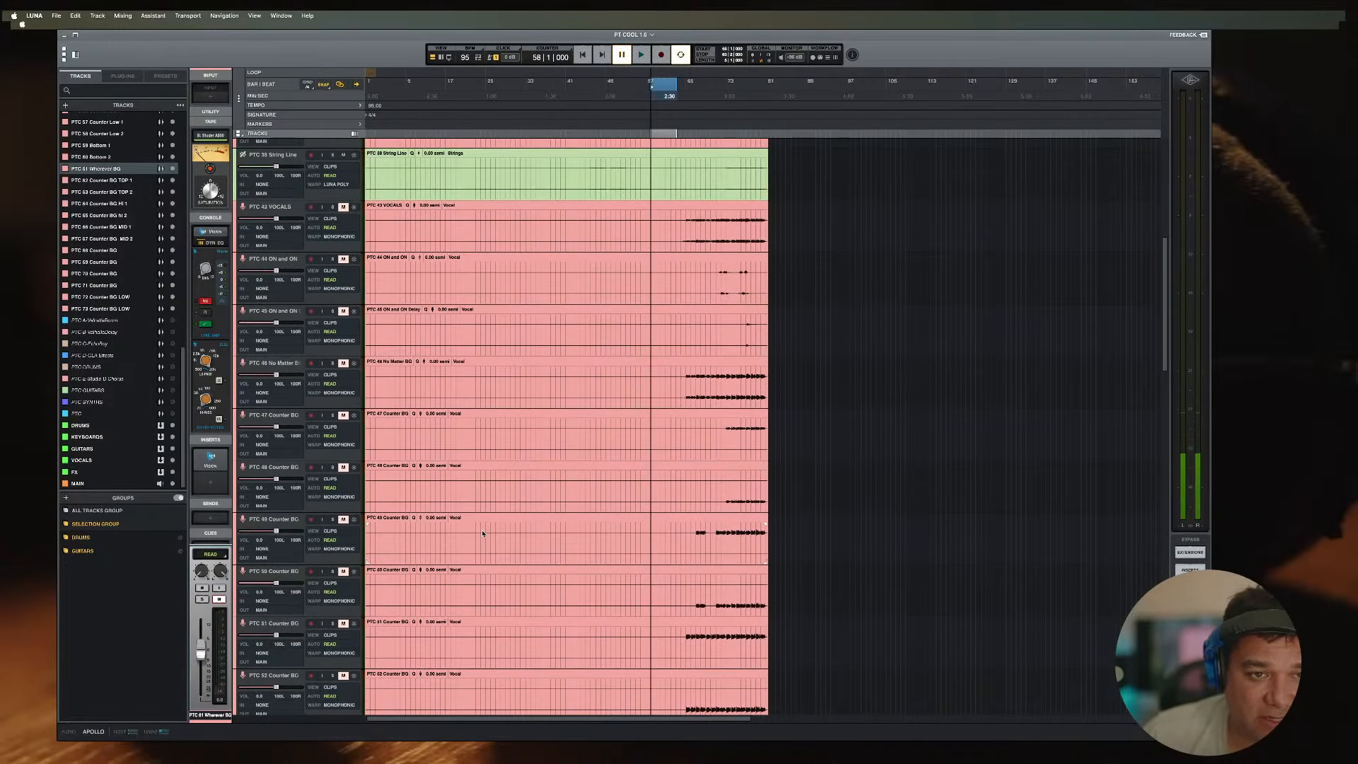
scroll(482, 532, "up", 8)
left_click(254, 563)
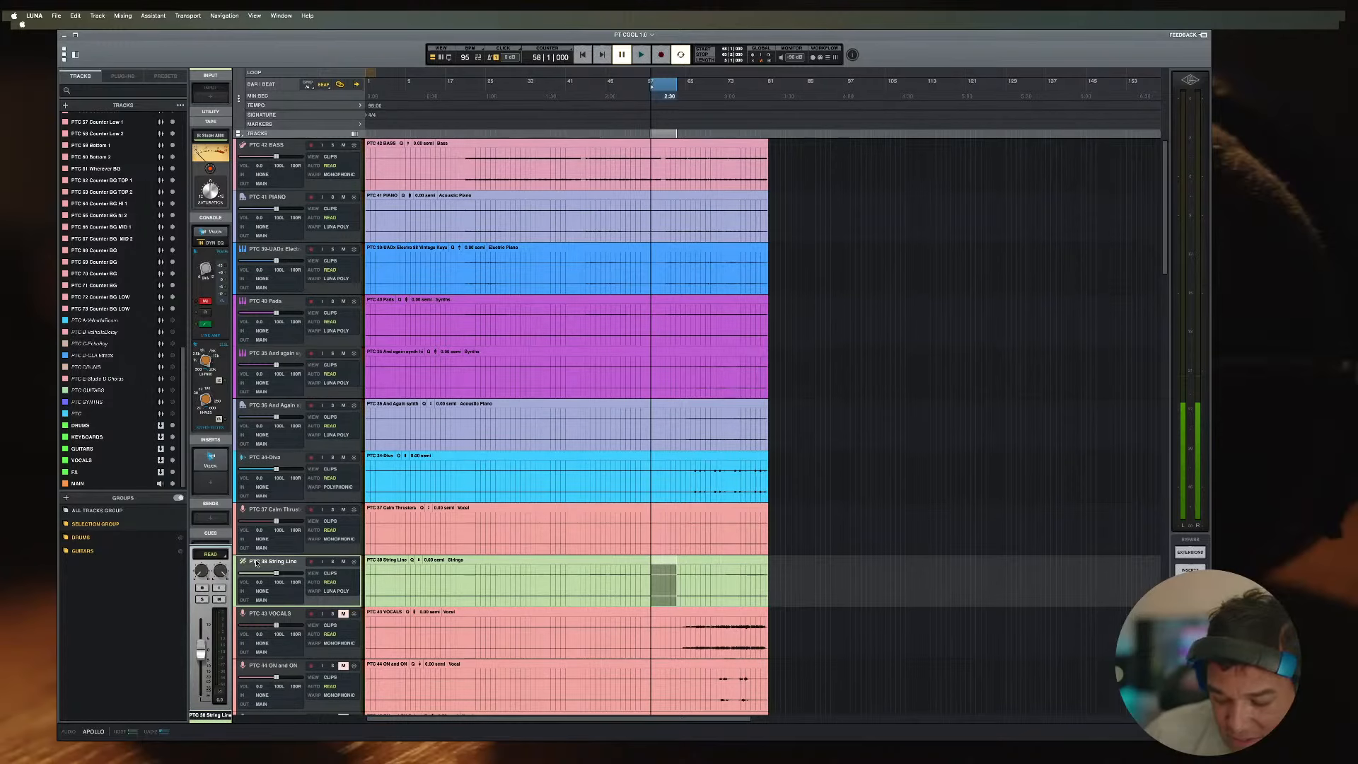
key("super+equal")
scroll(489, 517, "right", 1)
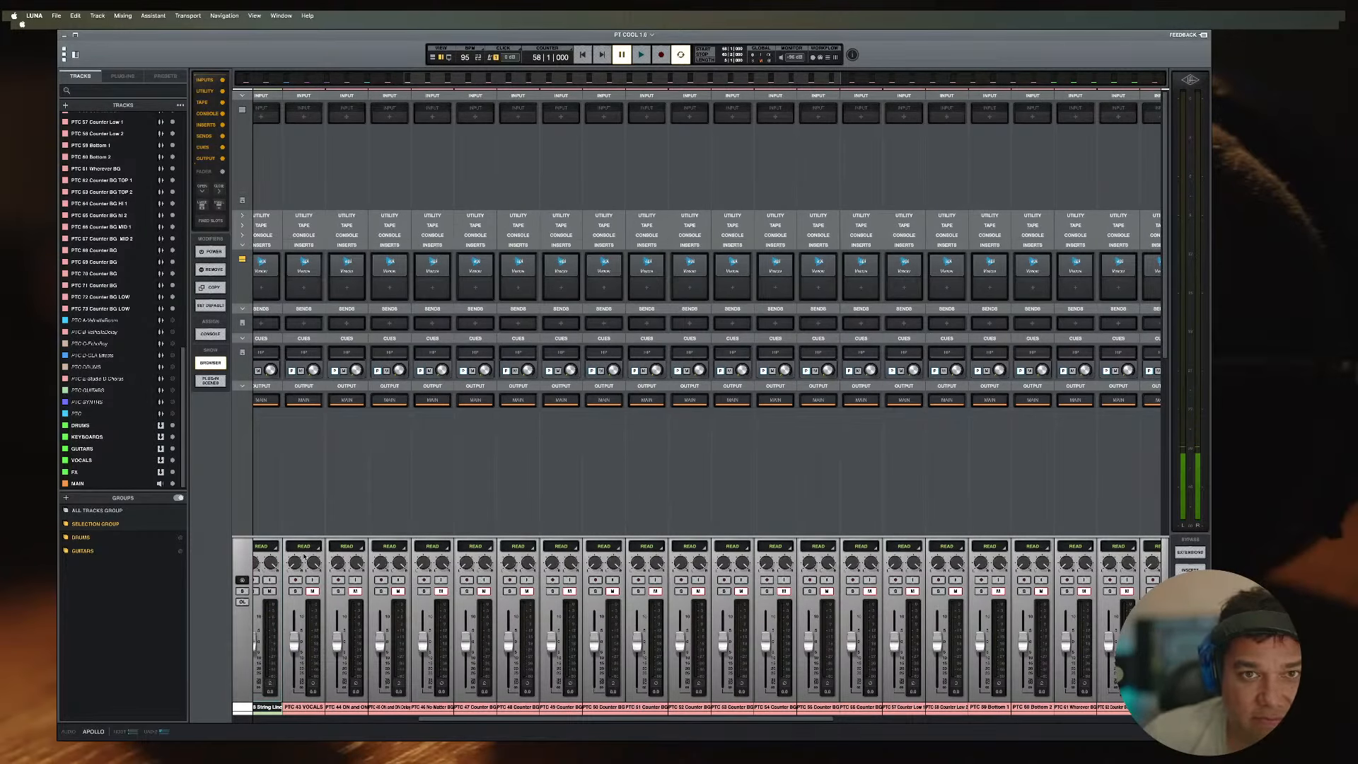
Step: Play the session briefly from bar 58 and stop, bringing the first mixer channels starting at PTC 42 BASS into view
key("space")
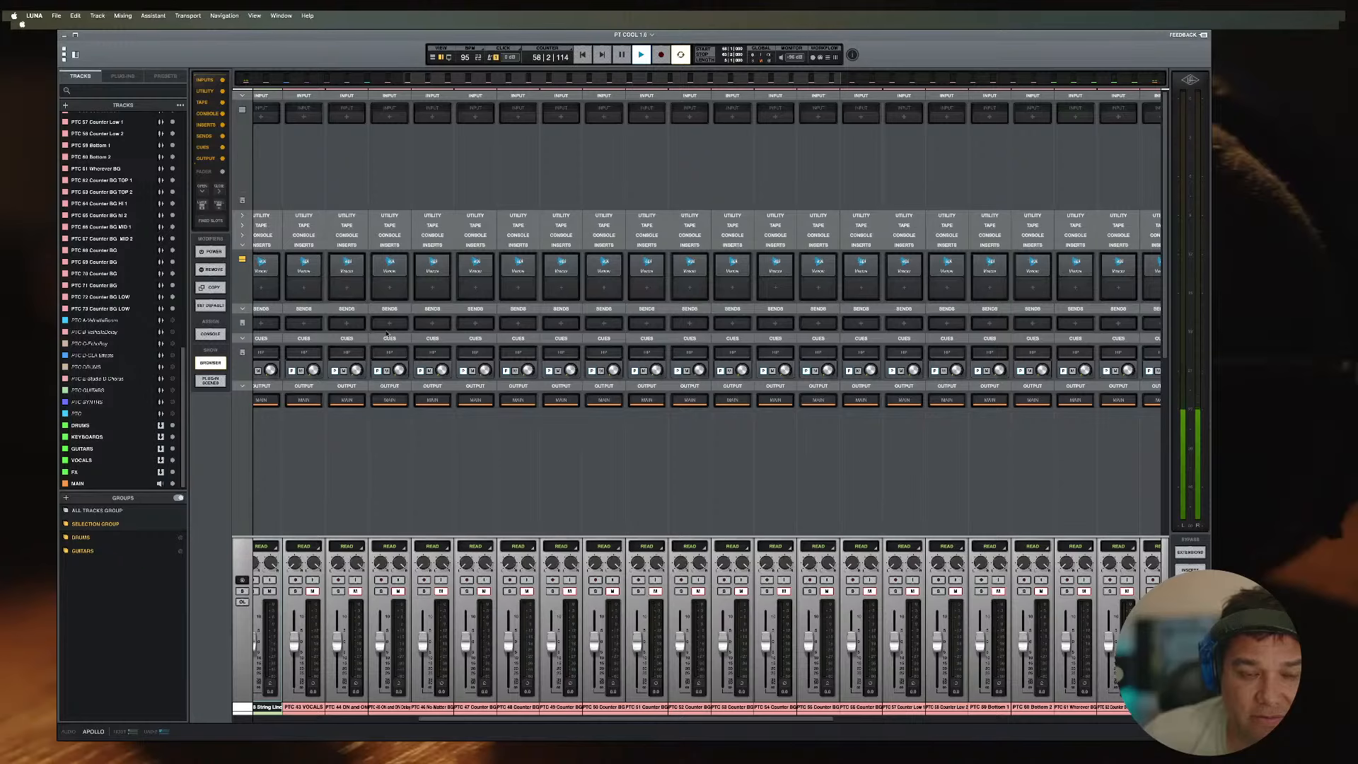
scroll(362, 521, "left", 10)
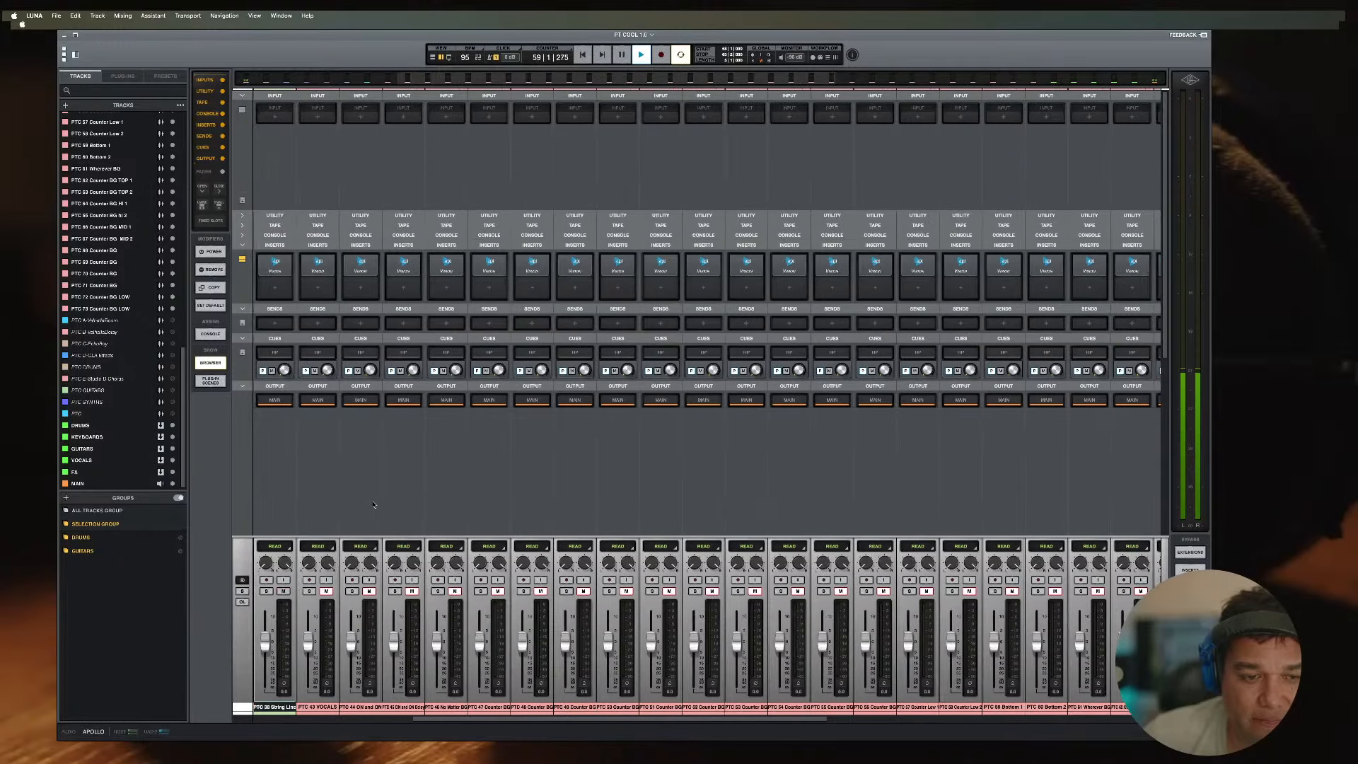
key("space")
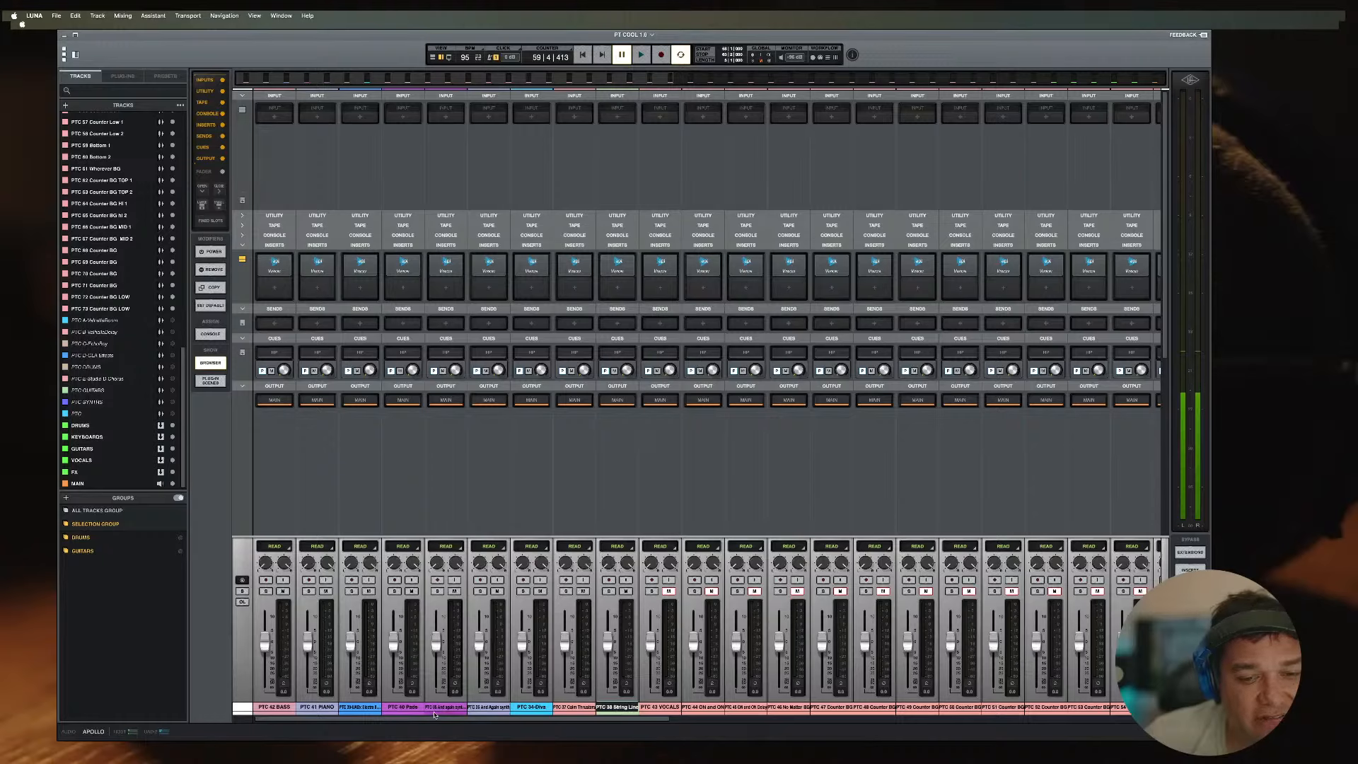
Step: Look through the mixer channels from PTC 42 BASS to PTC 38 String Line, selecting the whole range and each channel in turn
left_click(274, 708)
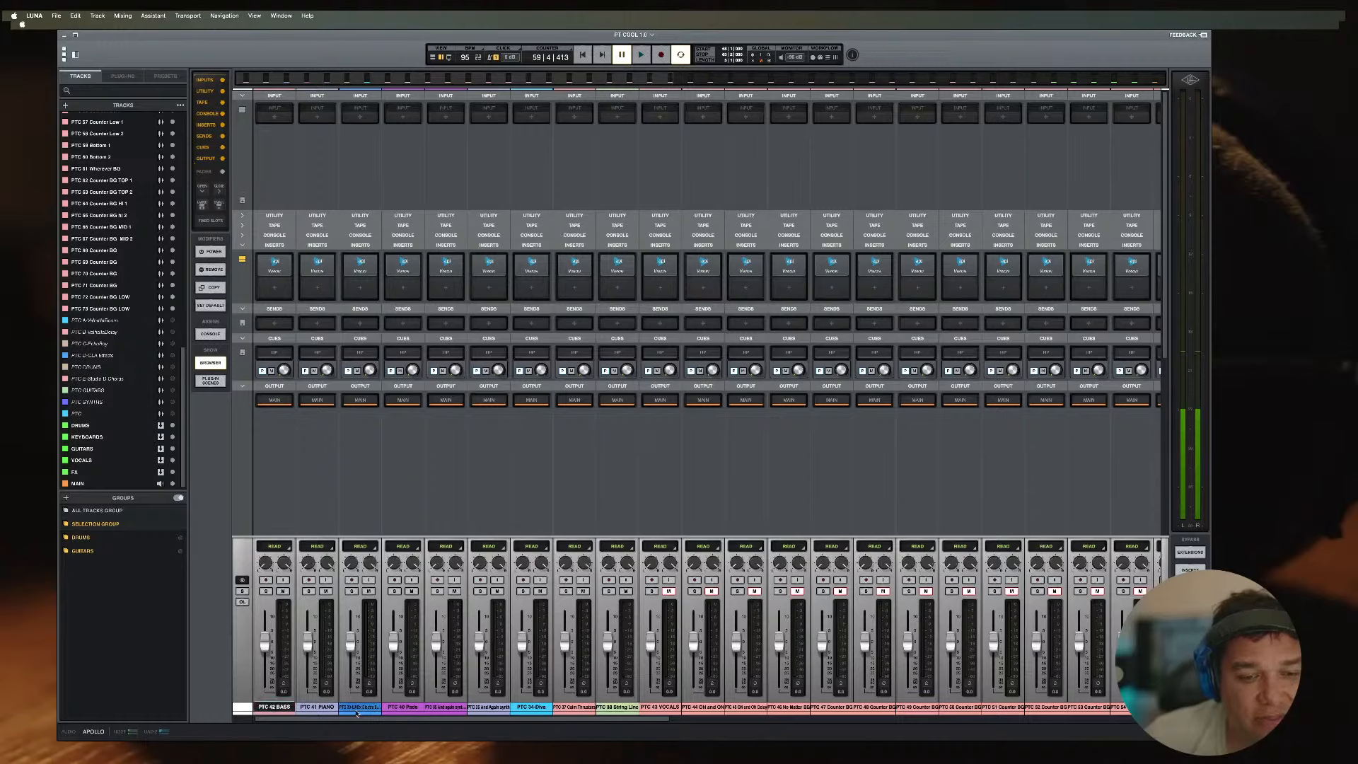
left_click(614, 708, "shift")
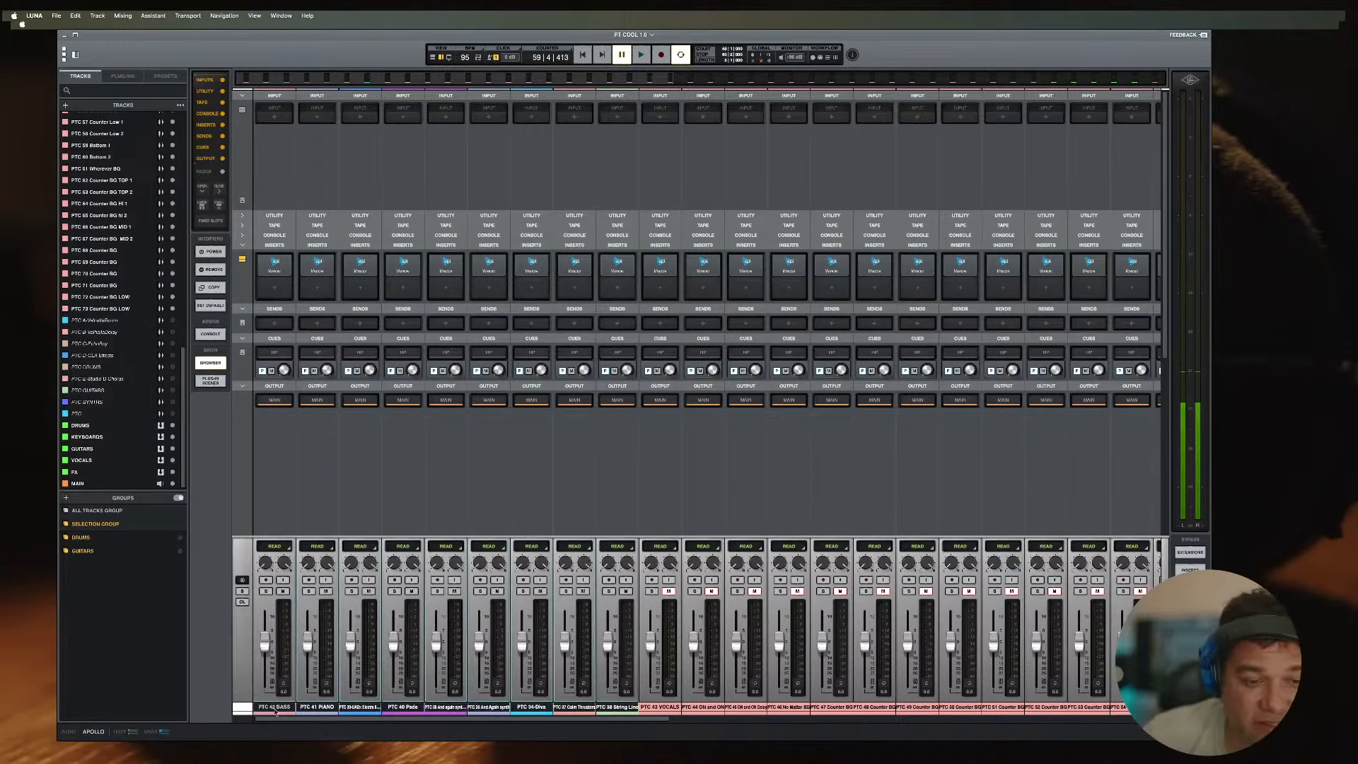
left_click(276, 713)
left_click(322, 712)
left_click(361, 713)
left_click(403, 713)
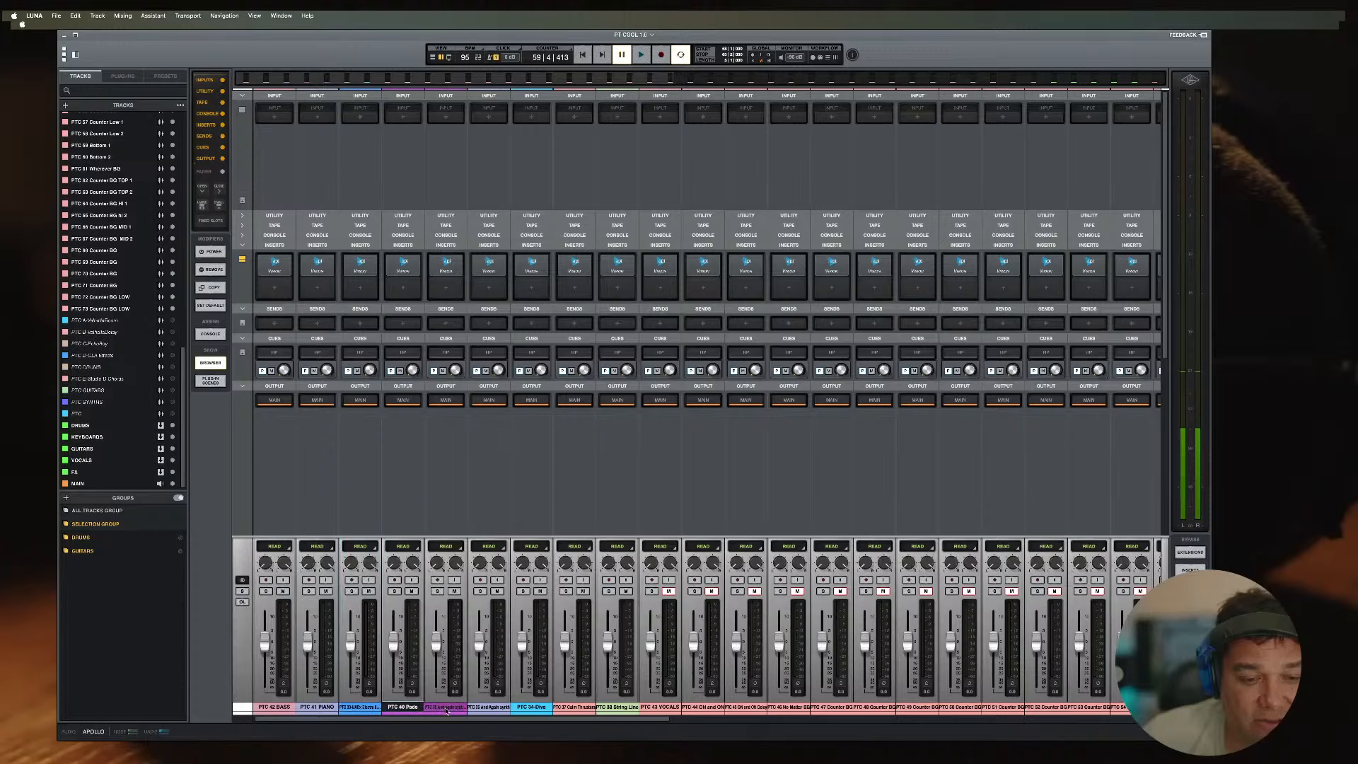
left_click(449, 711)
left_click(491, 712)
left_click(535, 710)
left_click(583, 710)
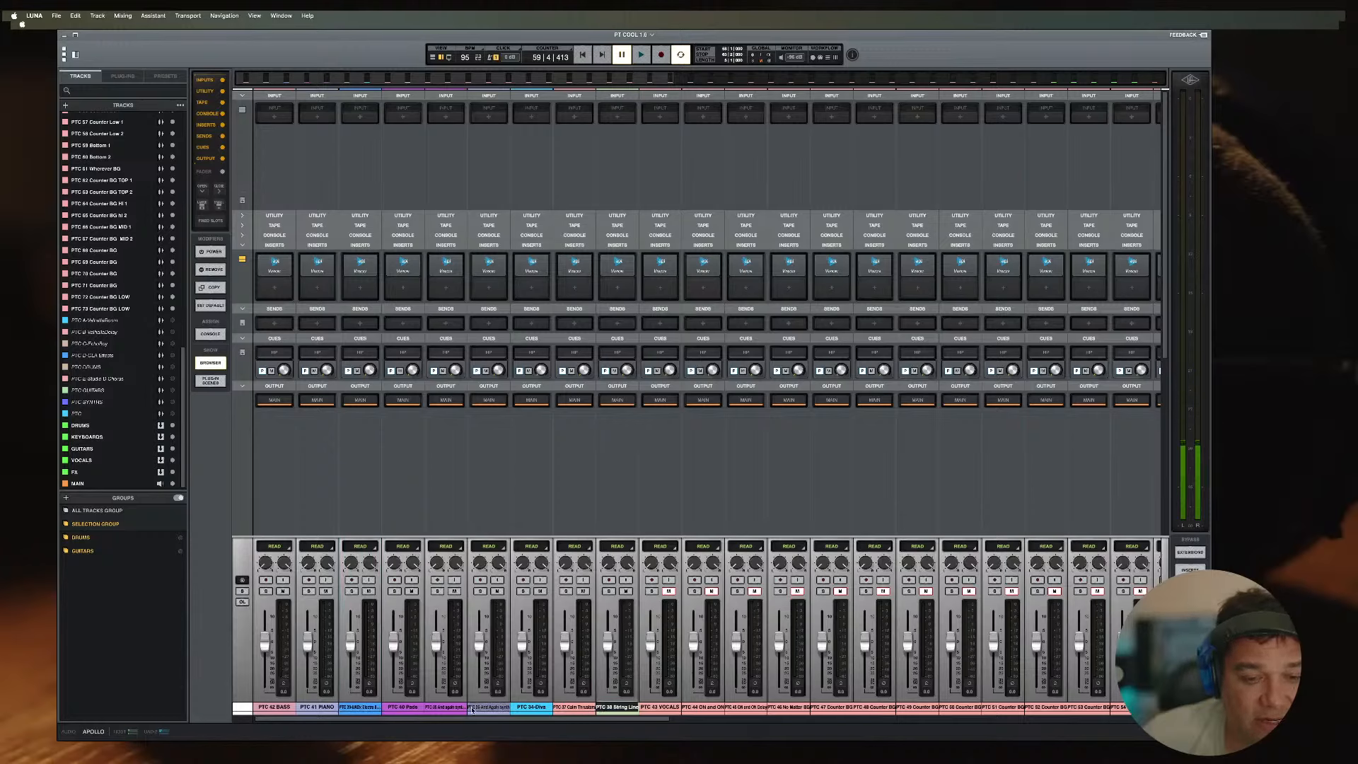
Step: Start playback and rename the PTC 42 BASS channel as BASS
left_click(256, 710)
key("space")
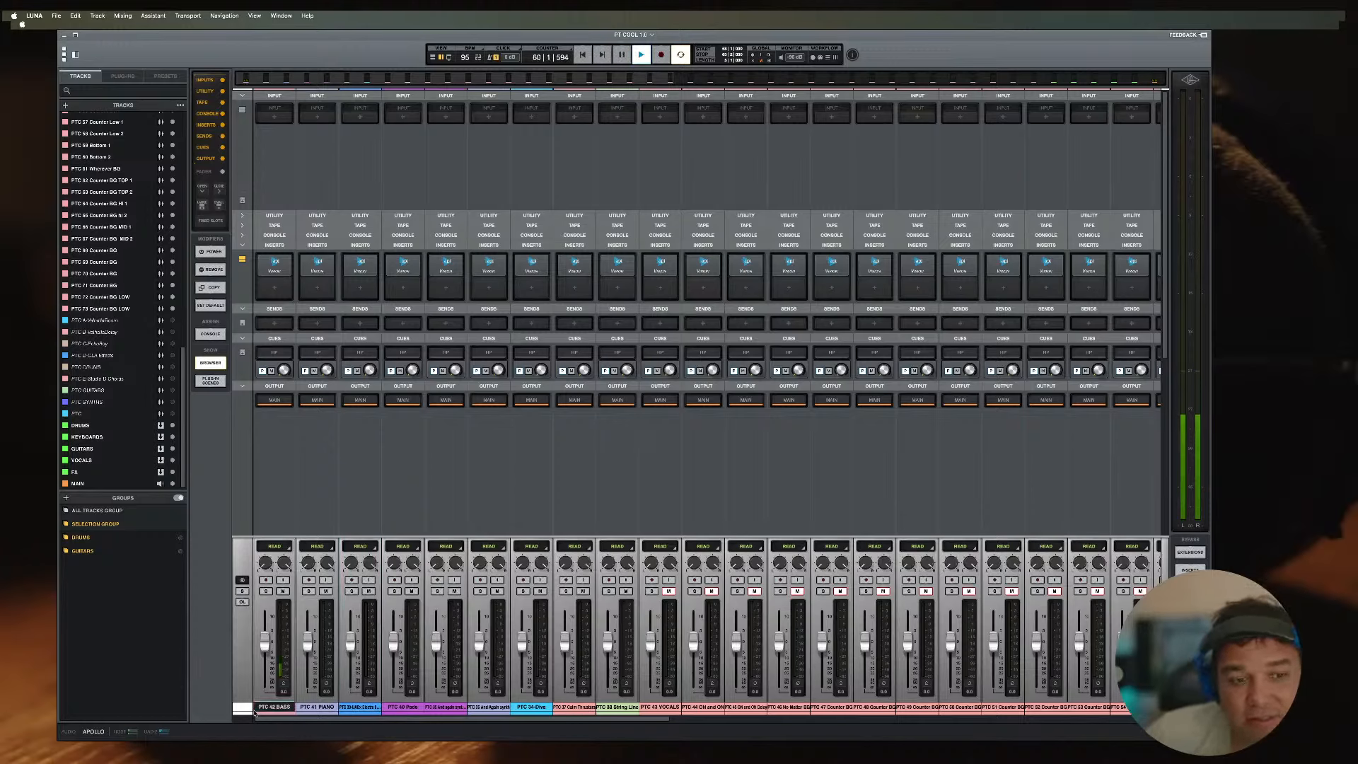
double_click(271, 708)
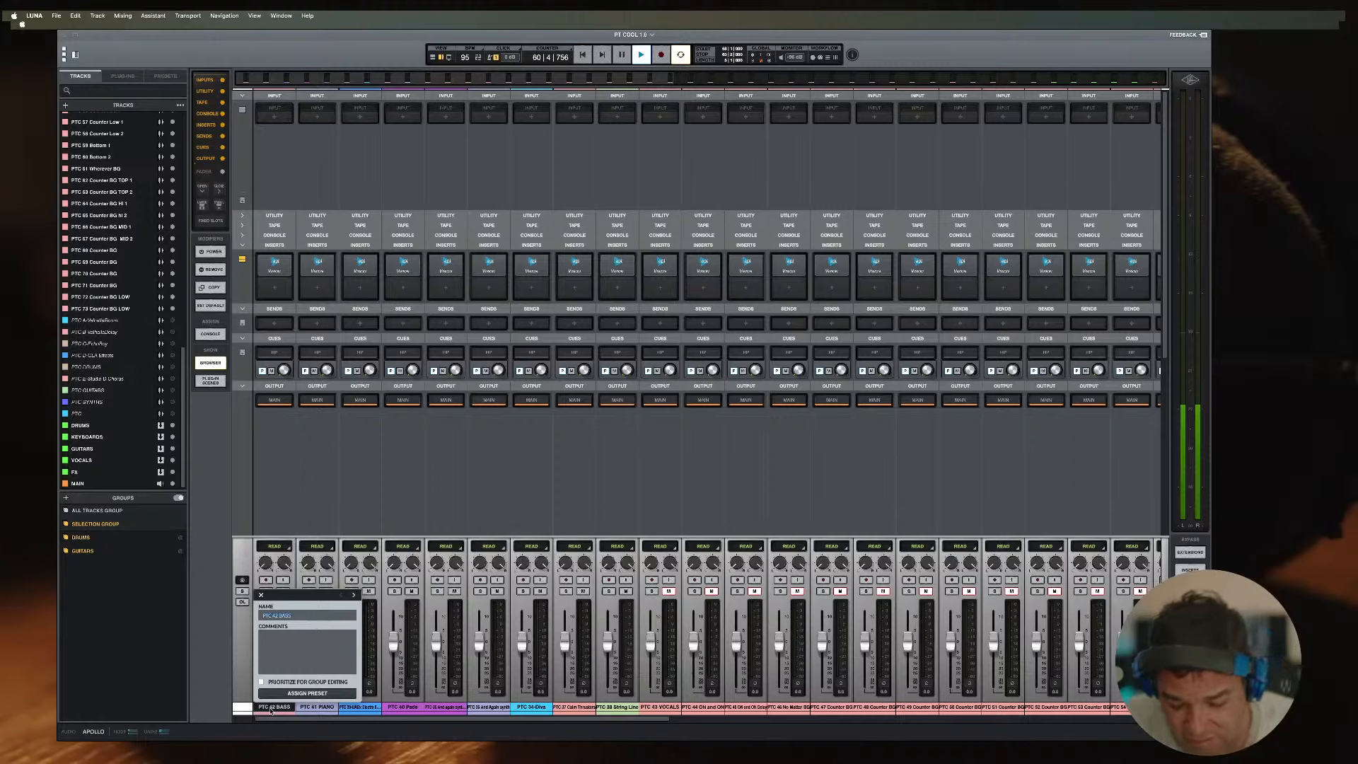
type("BASS")
key("Return")
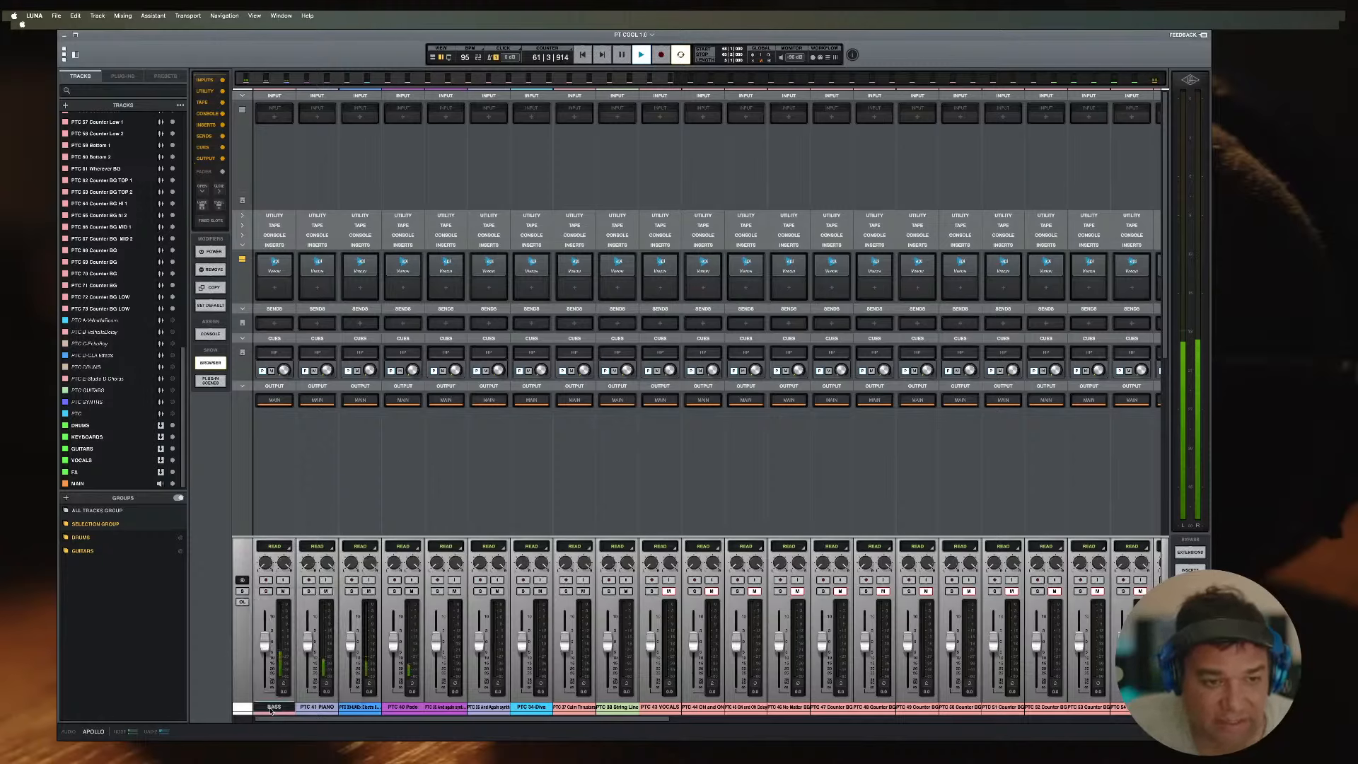
Step: Rename the PTC 41 PIANO channel as PIANO
double_click(310, 708)
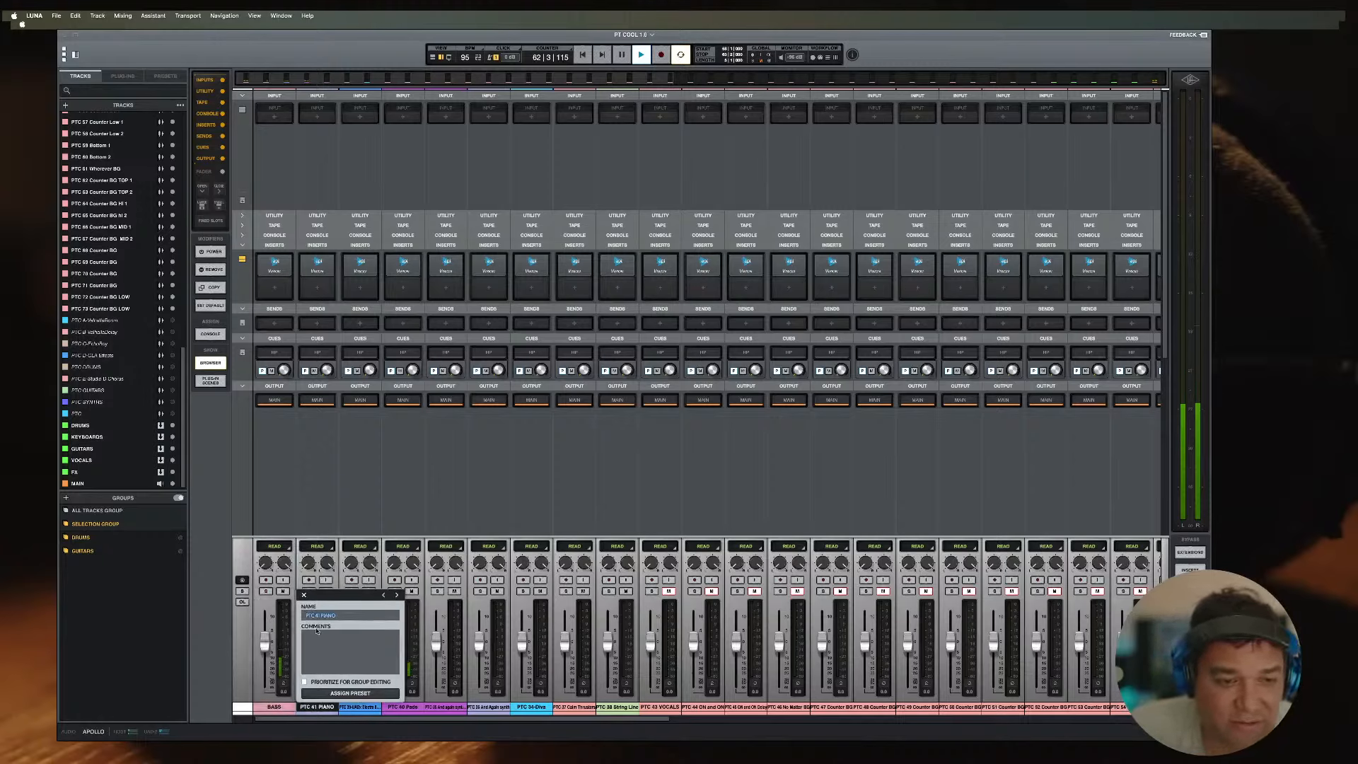
key("BackSpace")
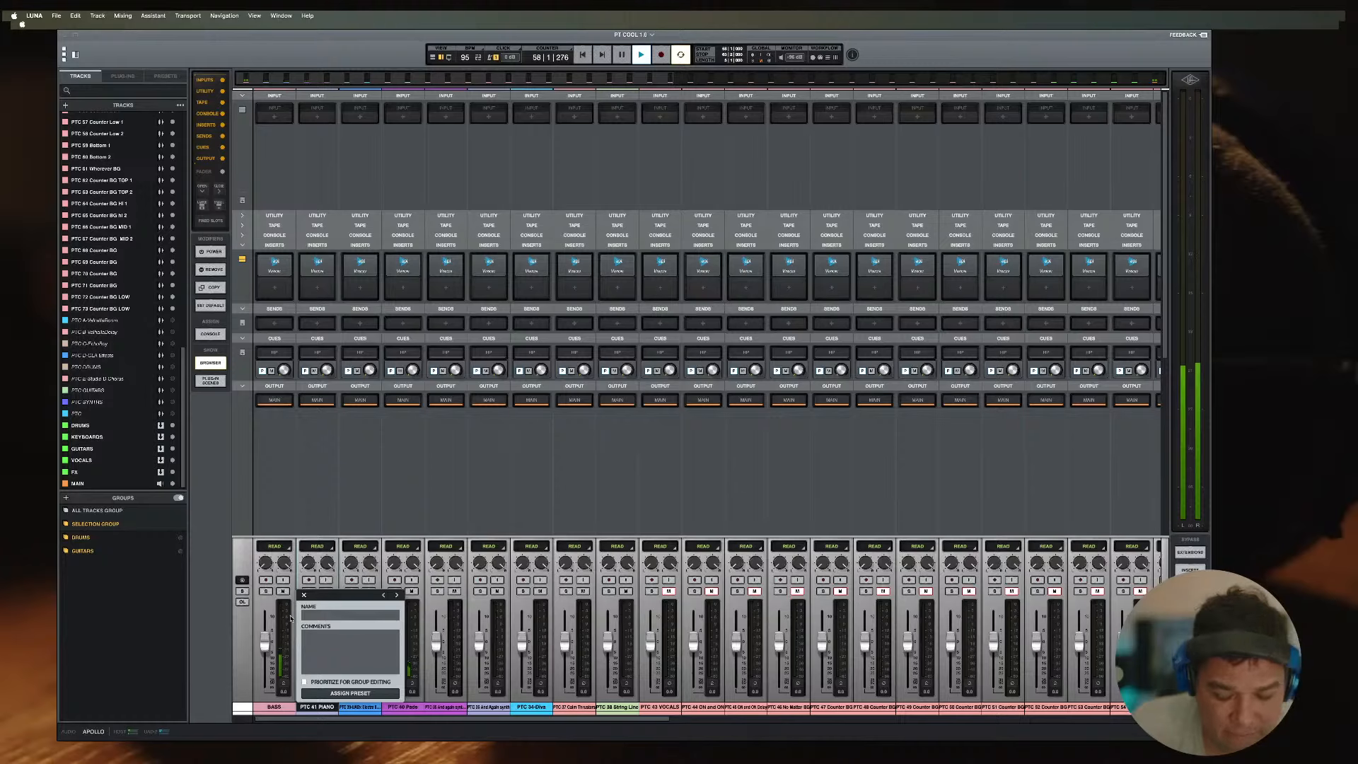
key("Return")
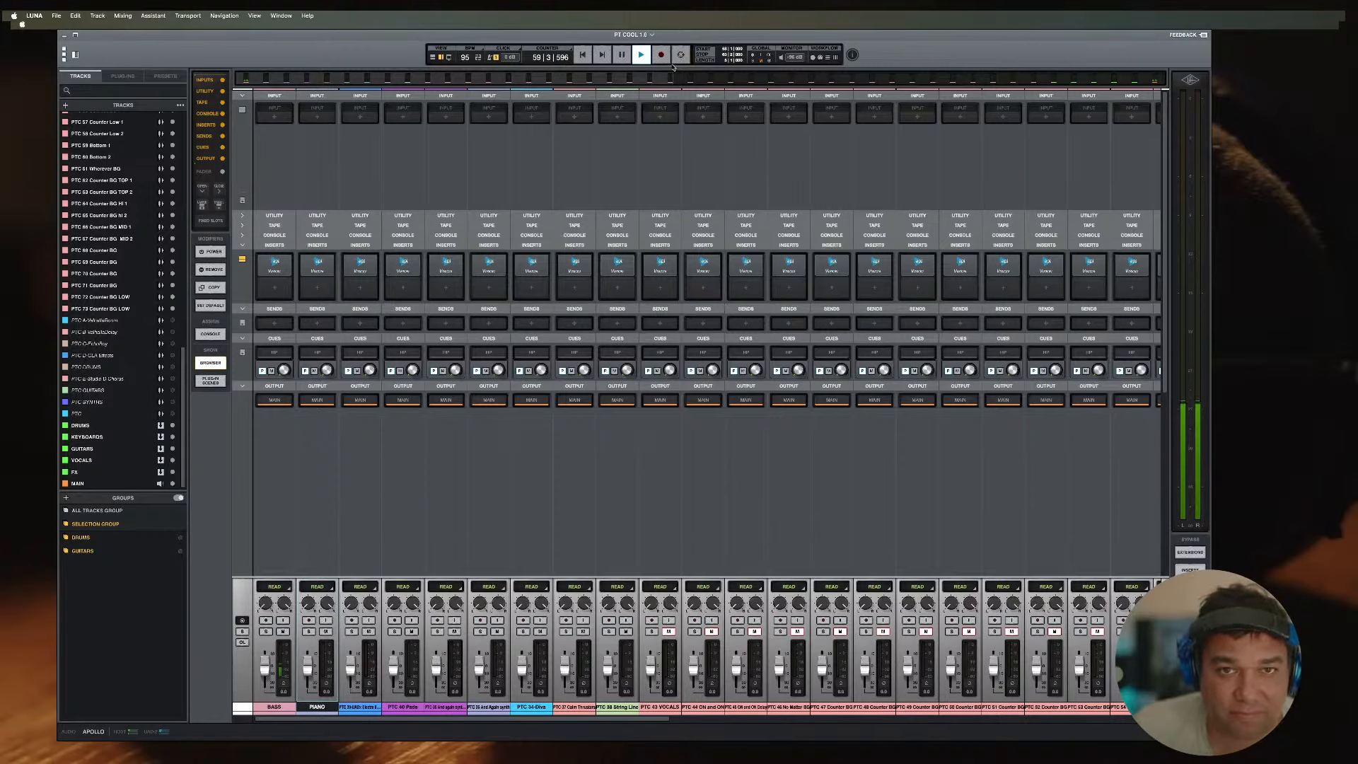
Step: Rename the Vintage Keys channel beside PIANO as RHODES and the PTC 40 Pads channel as PADS
left_click(348, 704)
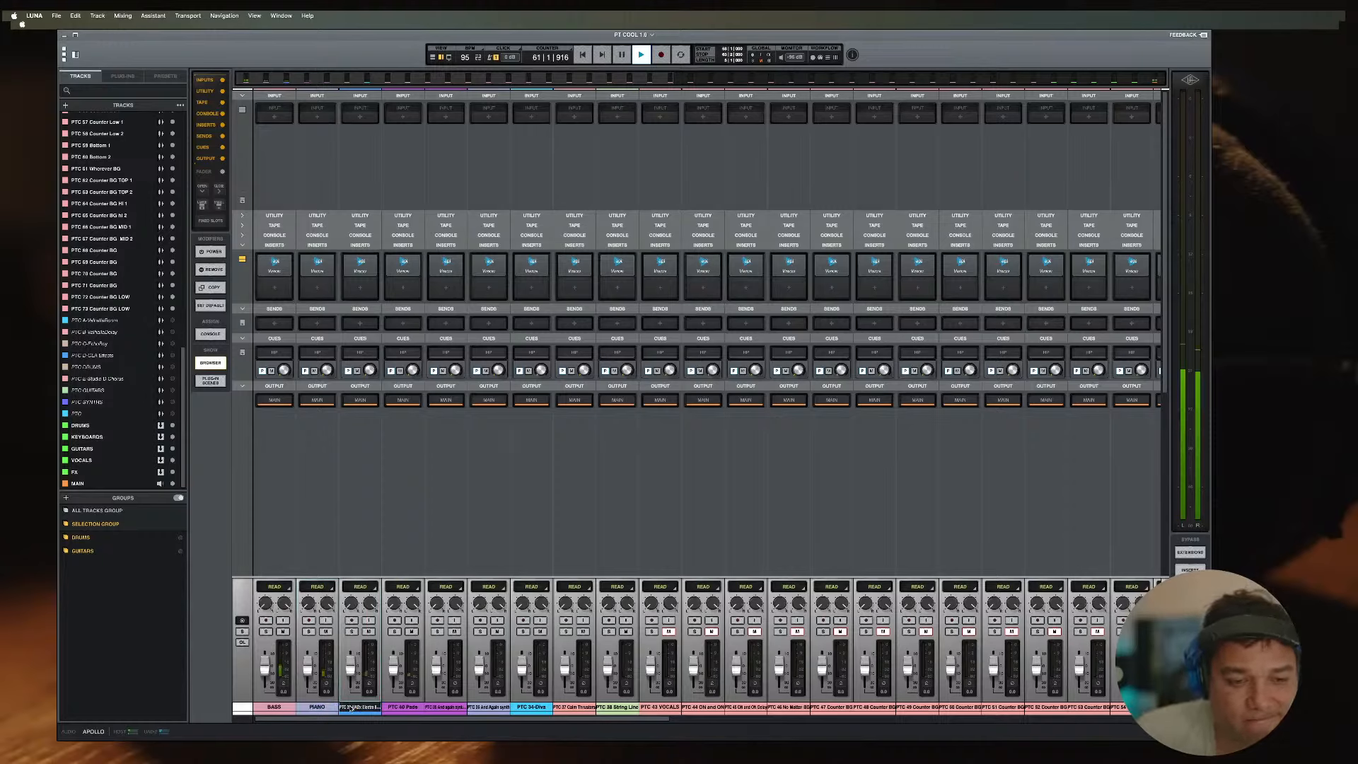
double_click(349, 706)
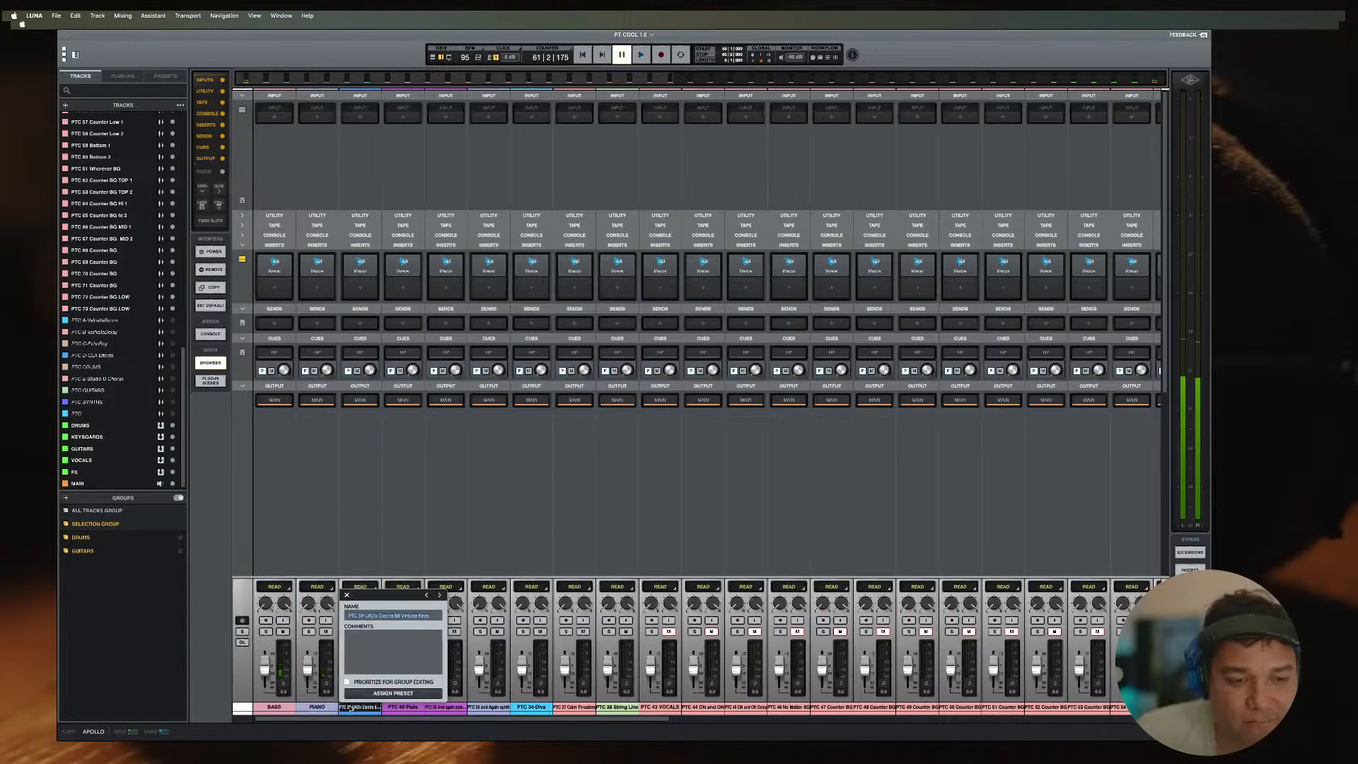
left_click(351, 615)
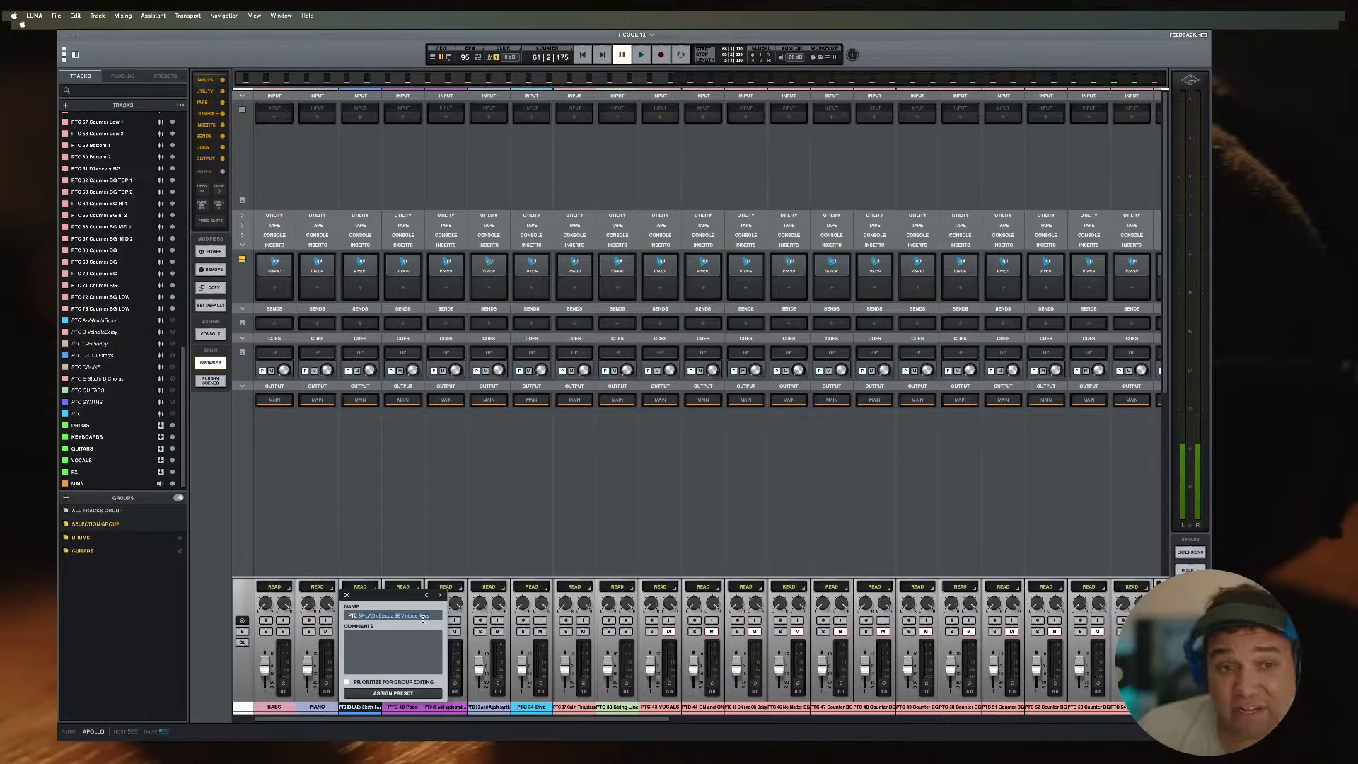
left_click_drag(423, 619, 349, 616)
key("BackSpace")
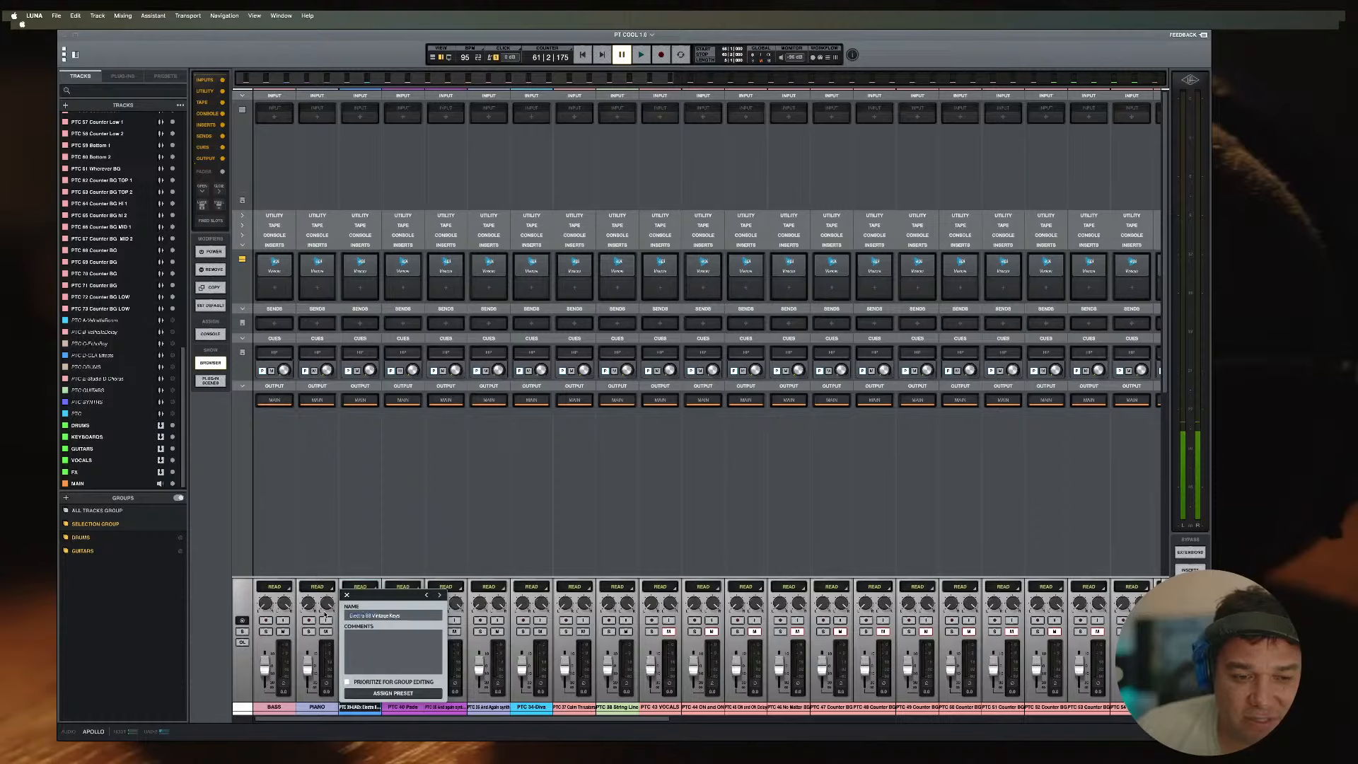
key("BackSpace")
key("BackSpace")
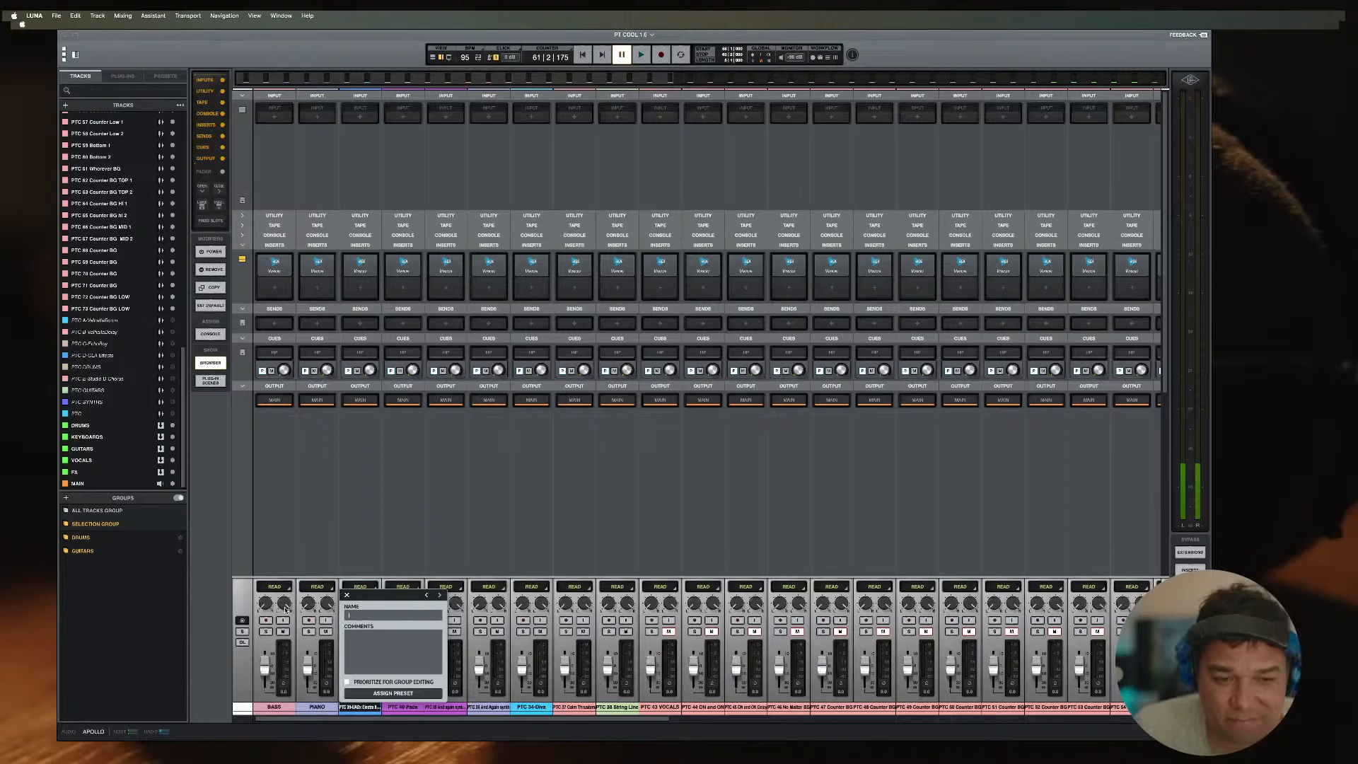
key("Return")
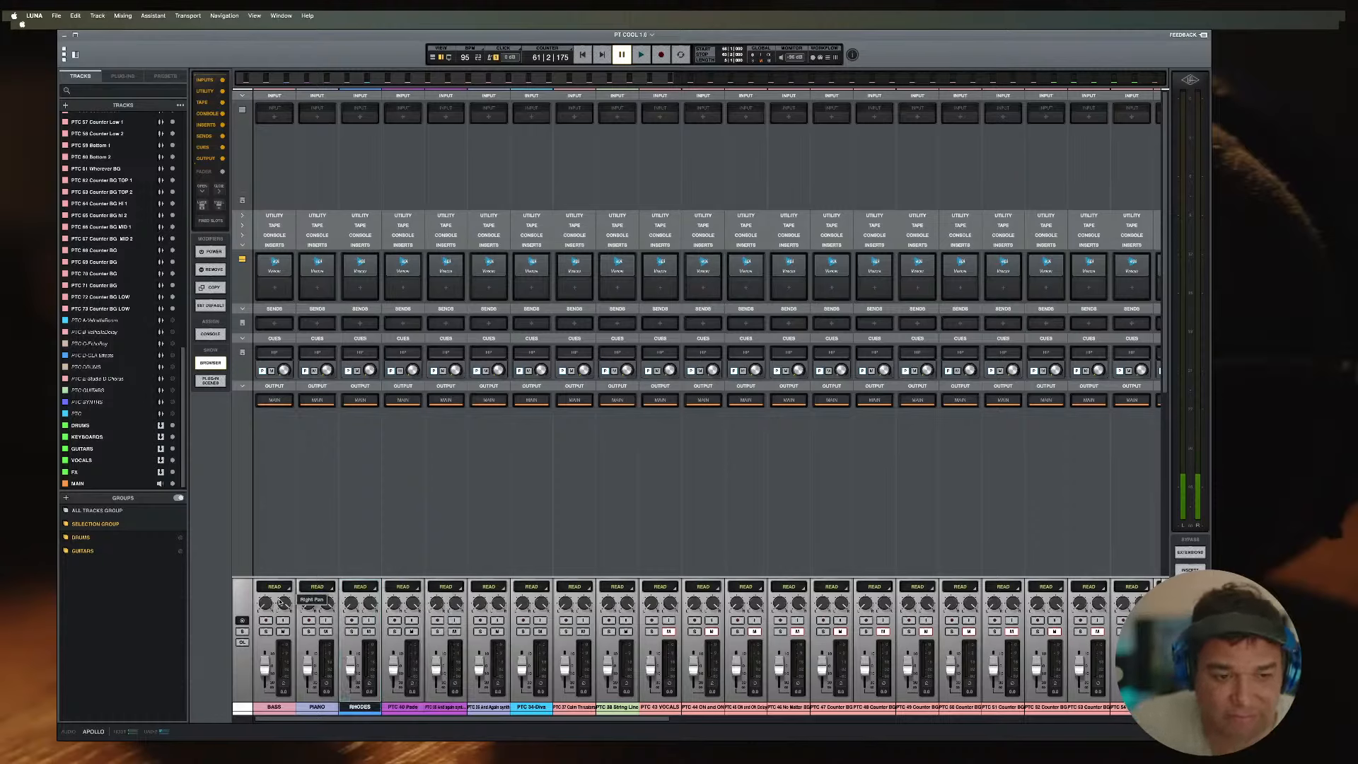
double_click(408, 708)
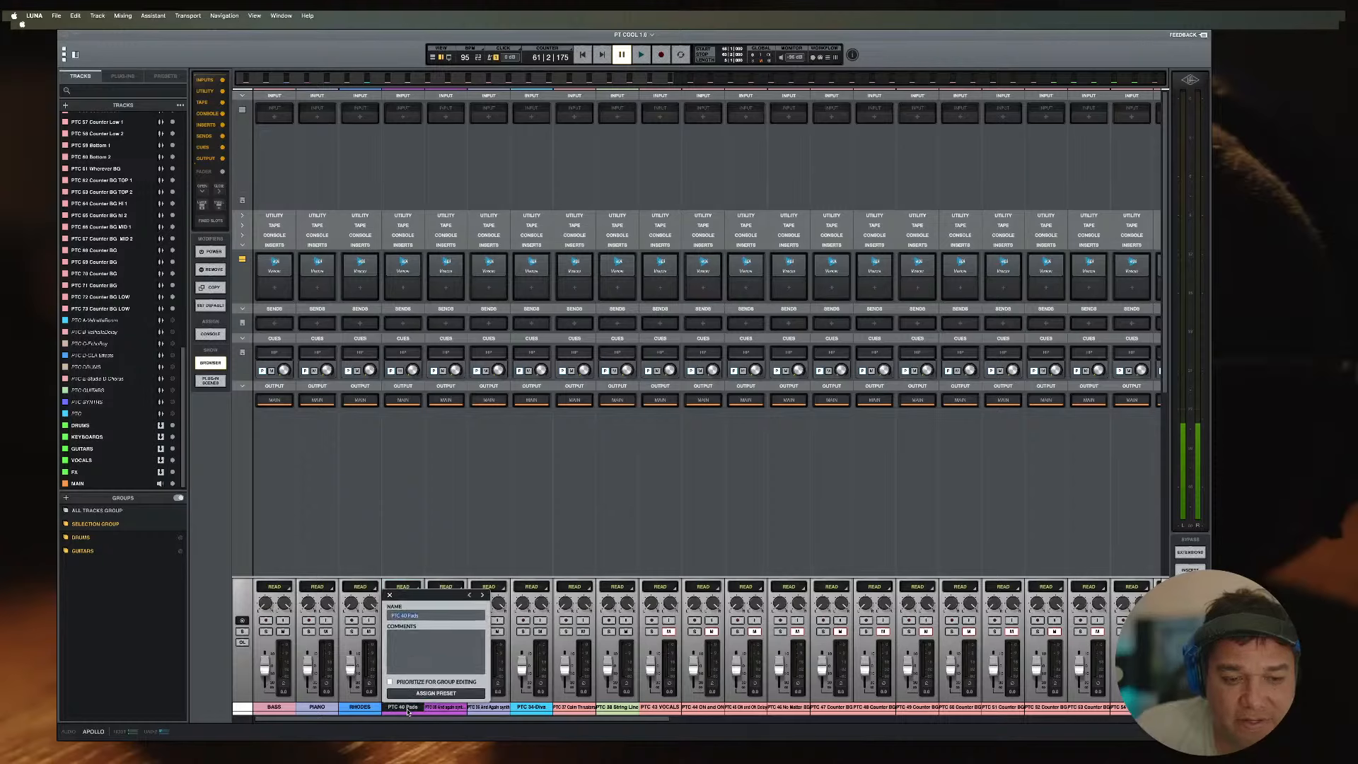
key("Return")
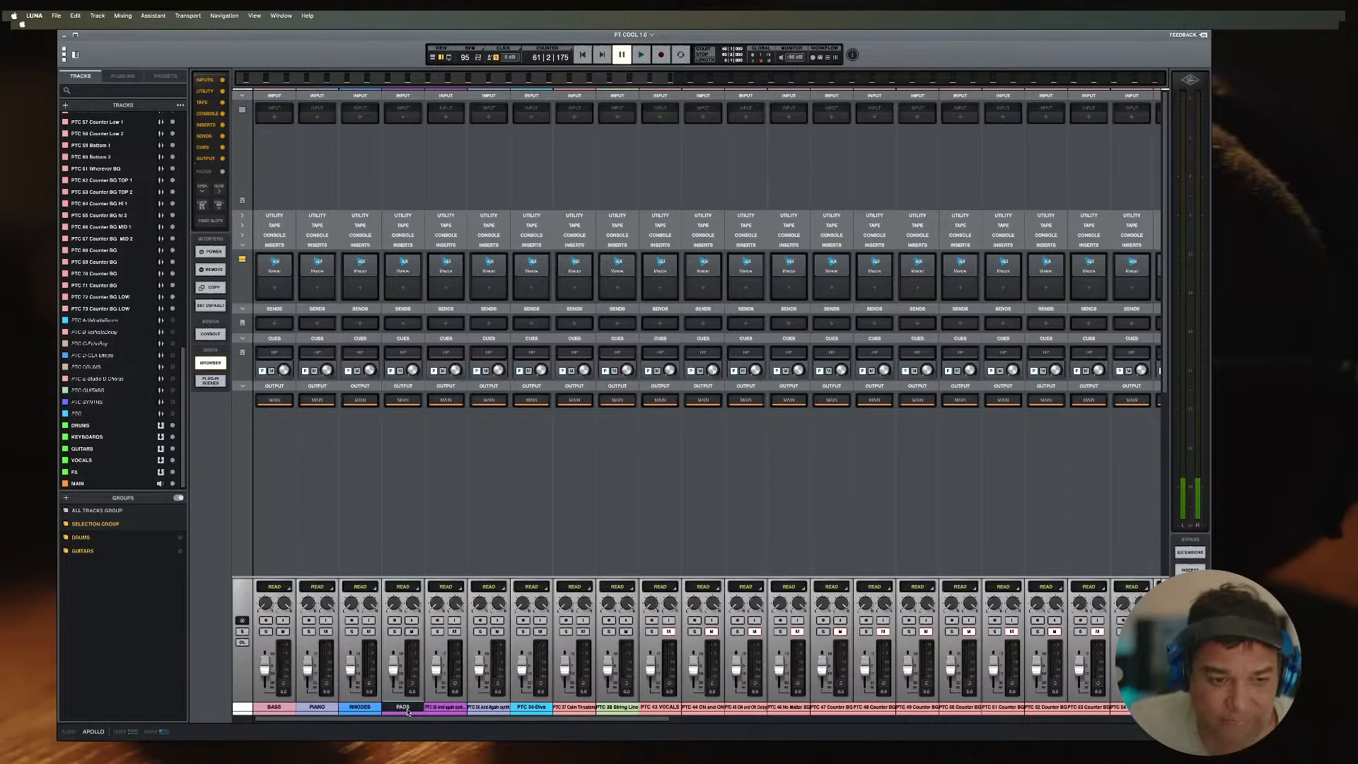
Step: Select the first And again synth channel, play the session briefly, and examine the track in both the timeline and the mixer
left_click(445, 709)
key("space")
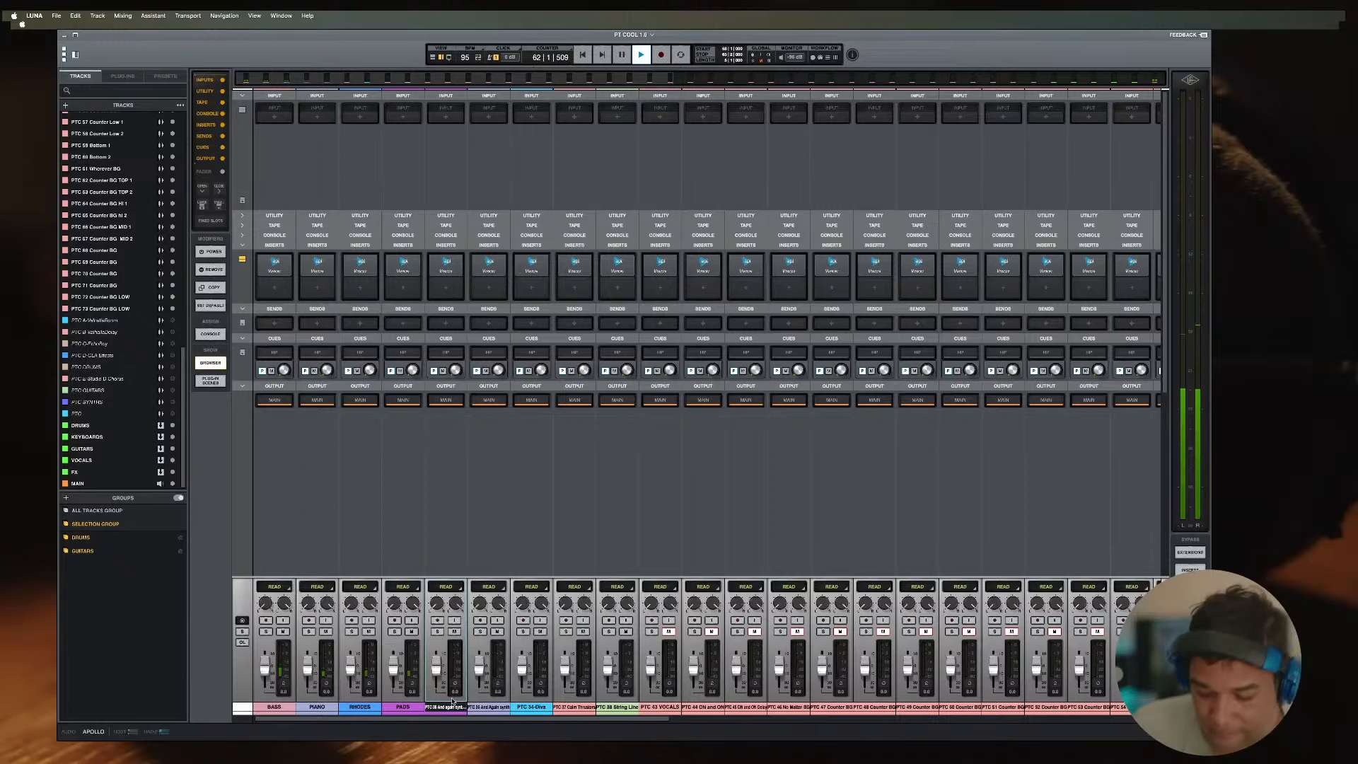
key("super+equal")
key("space")
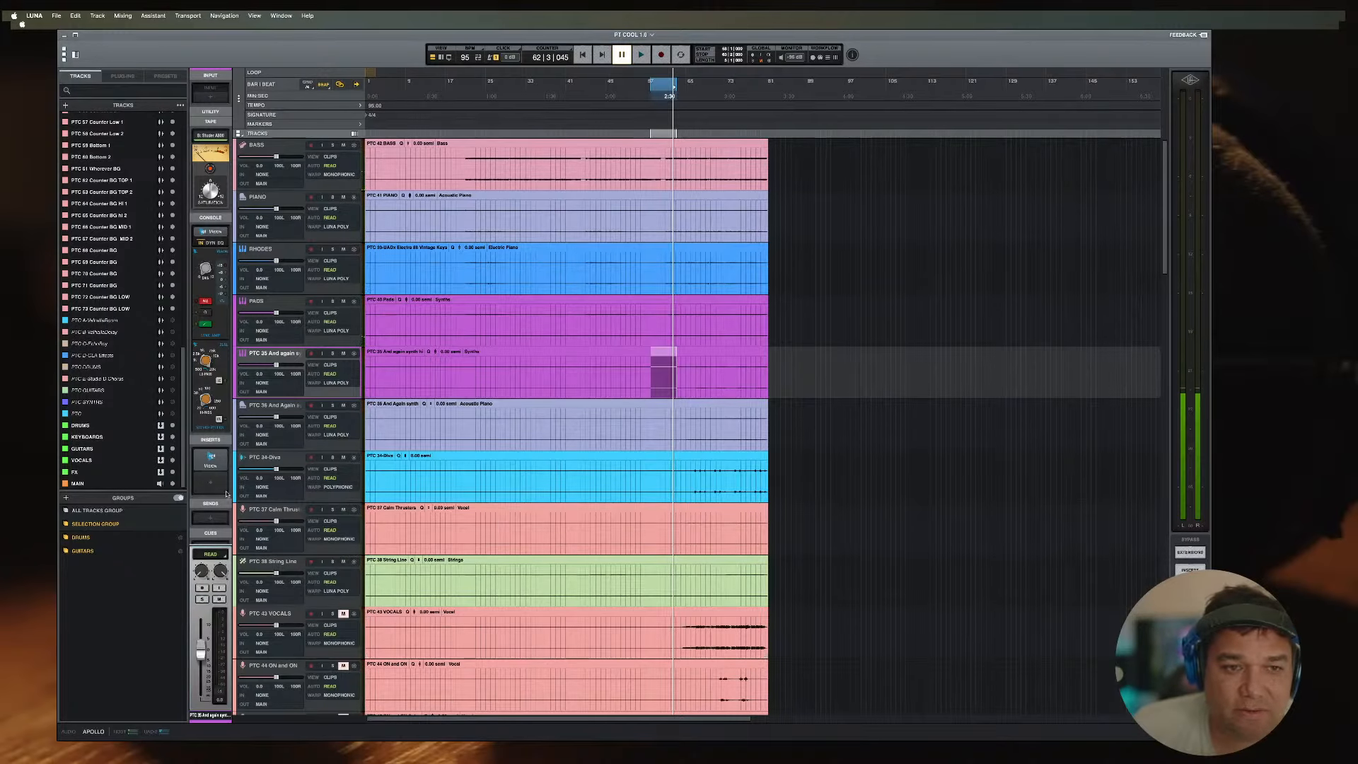
key("super+equal")
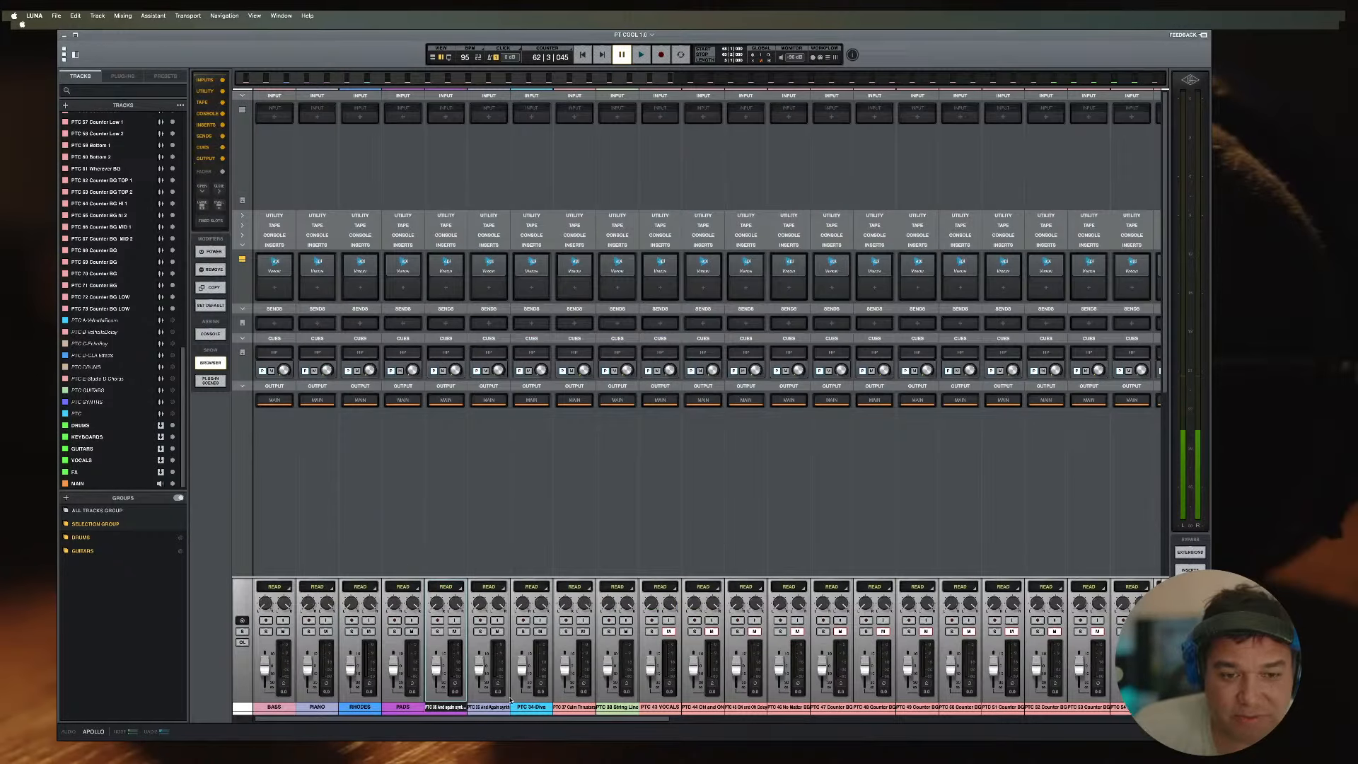
key("super+equal")
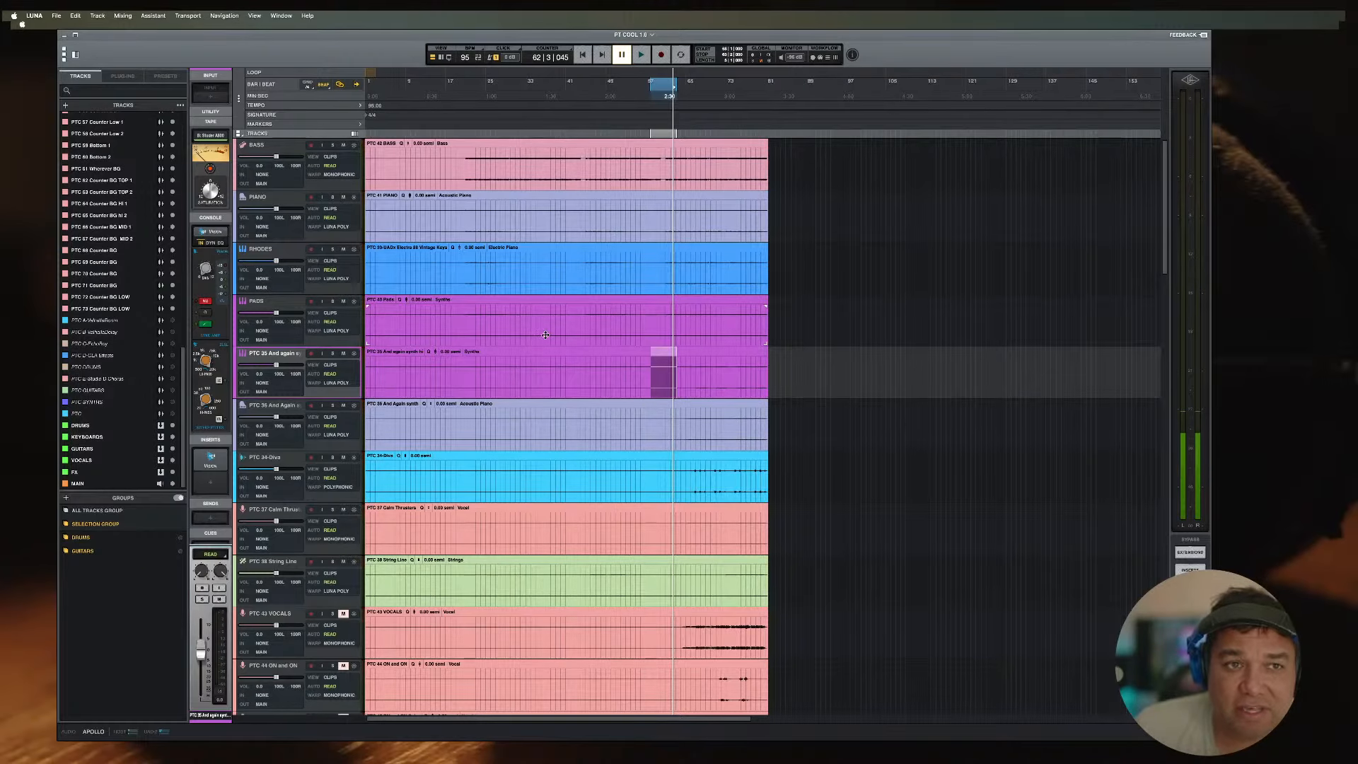
key("super+equal")
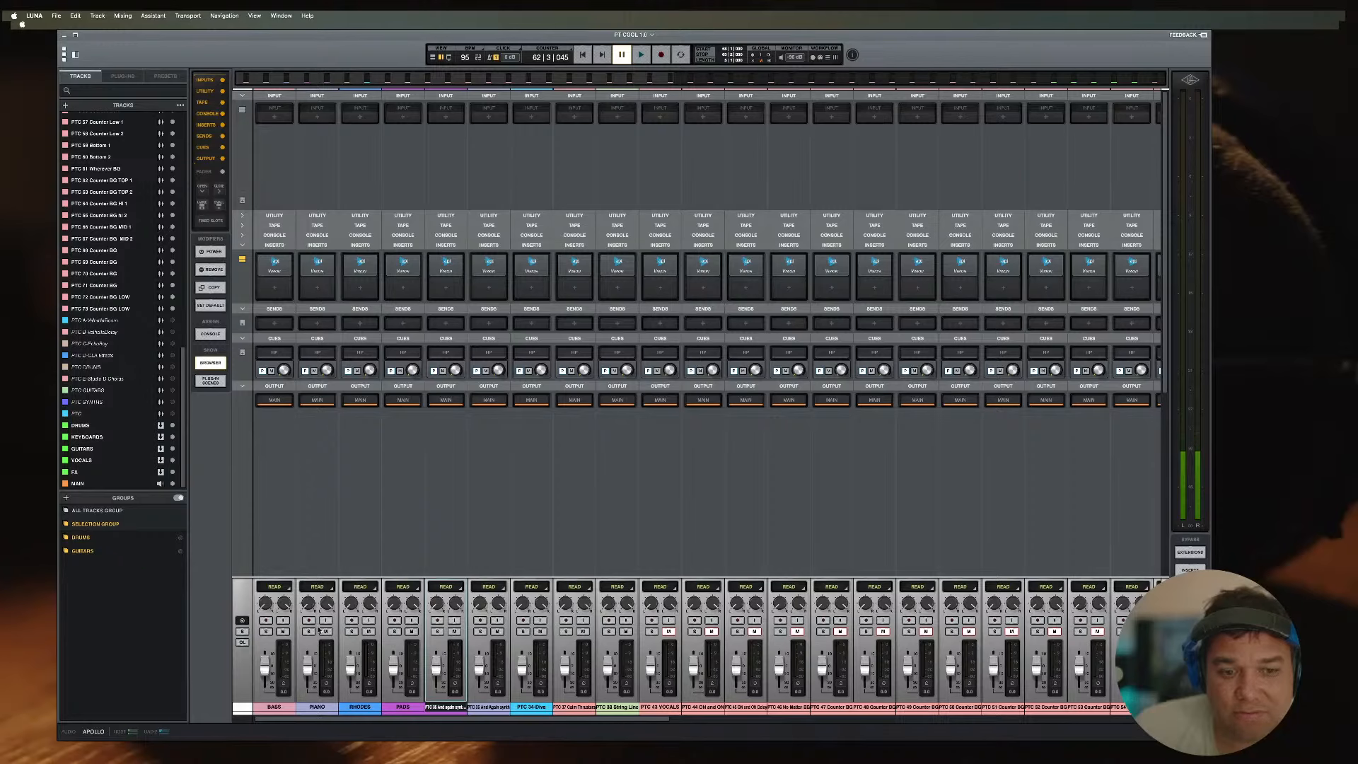
Step: Enlarge the mixer's fader section and keep the first And again synth channel selected in the mixer view
left_click_drag(490, 578, 493, 460)
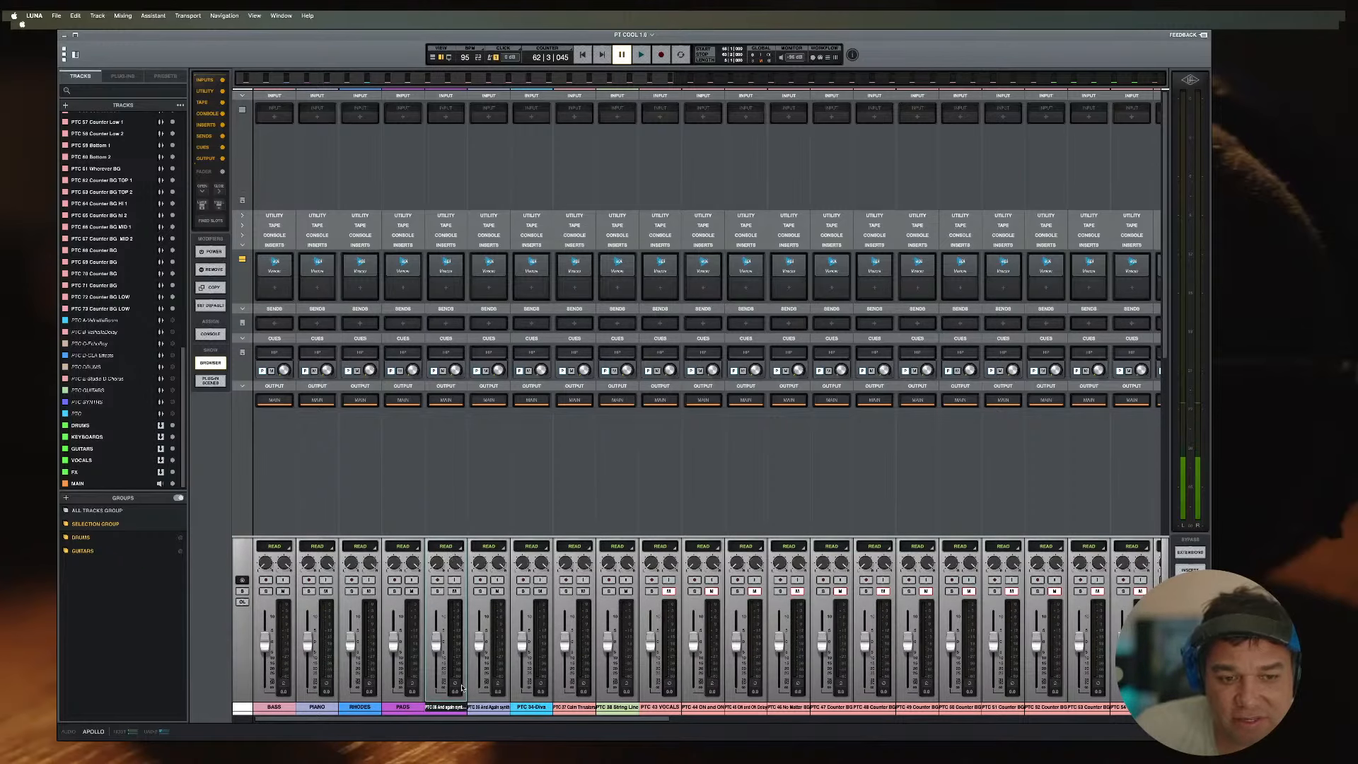
key("super+equal")
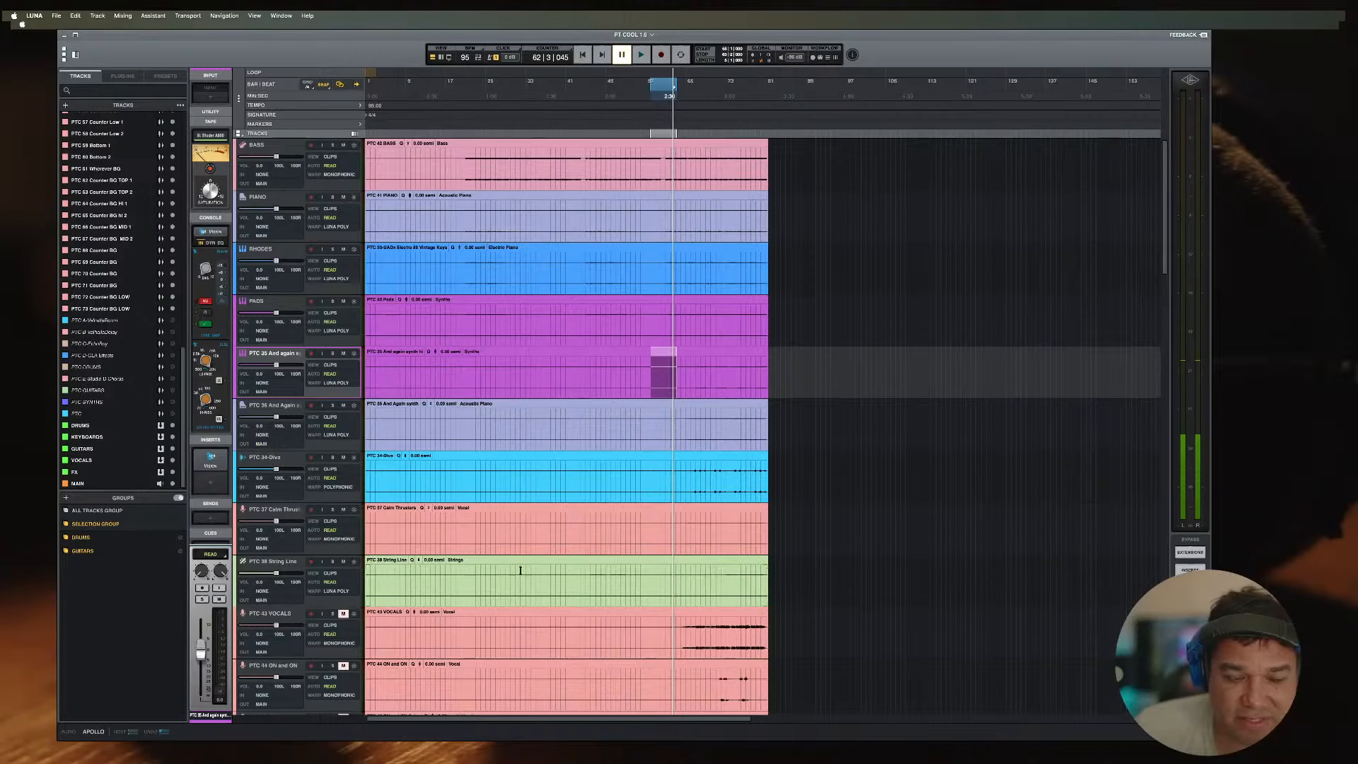
key("super+equal")
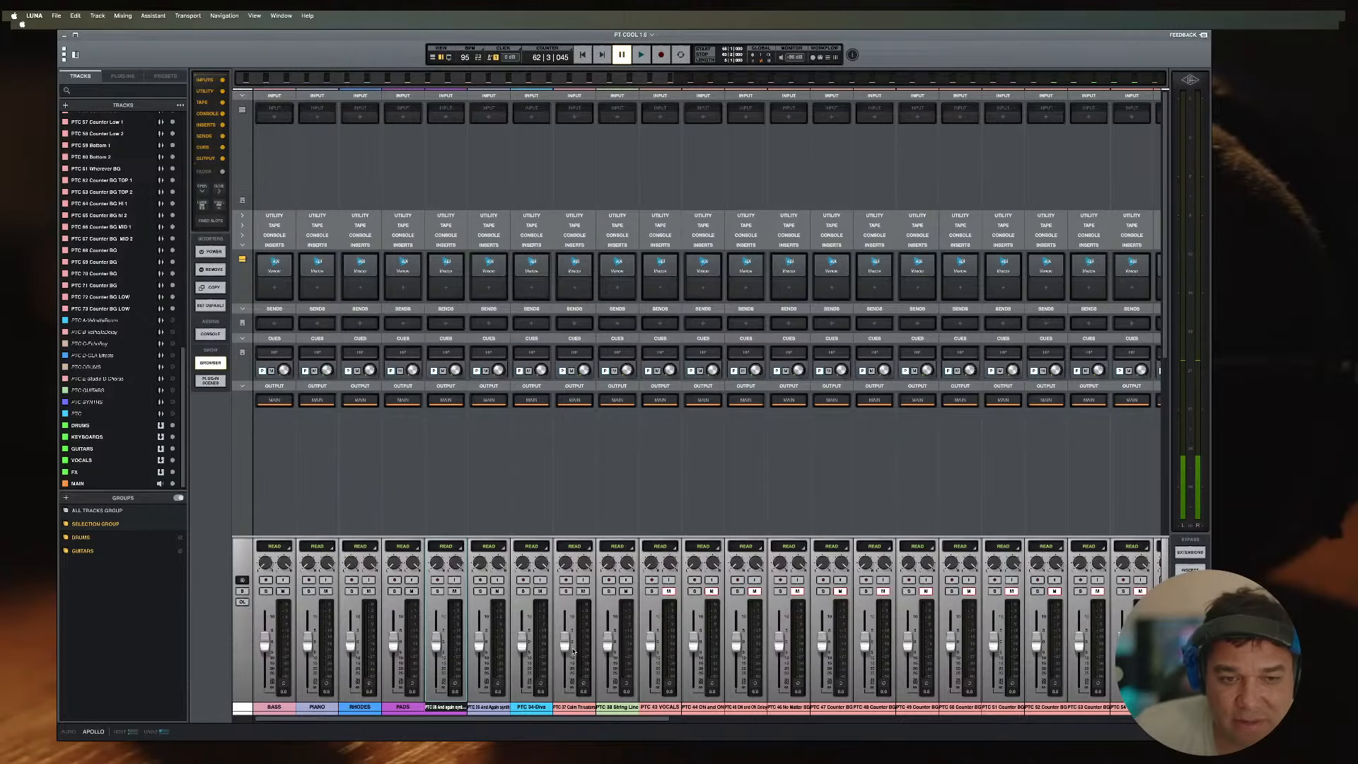
left_click(452, 709)
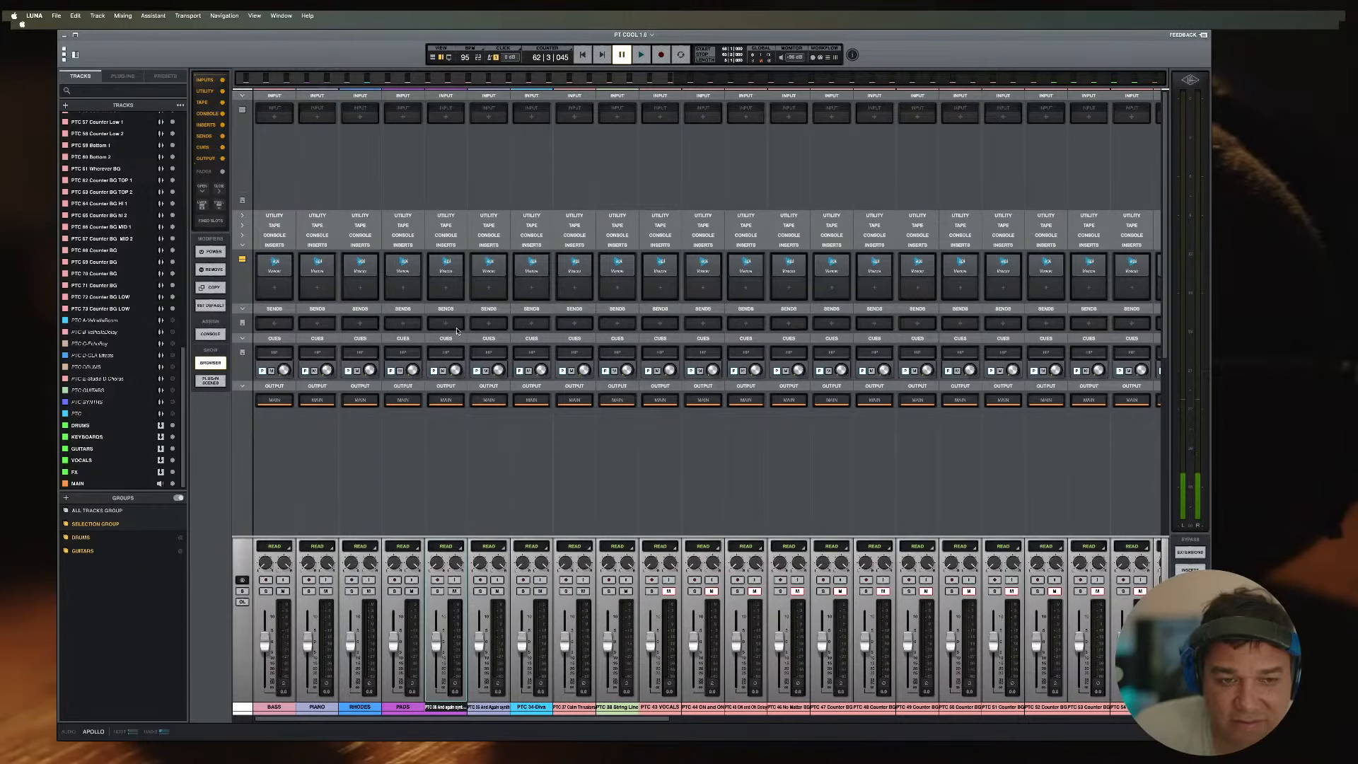
key("super+equal")
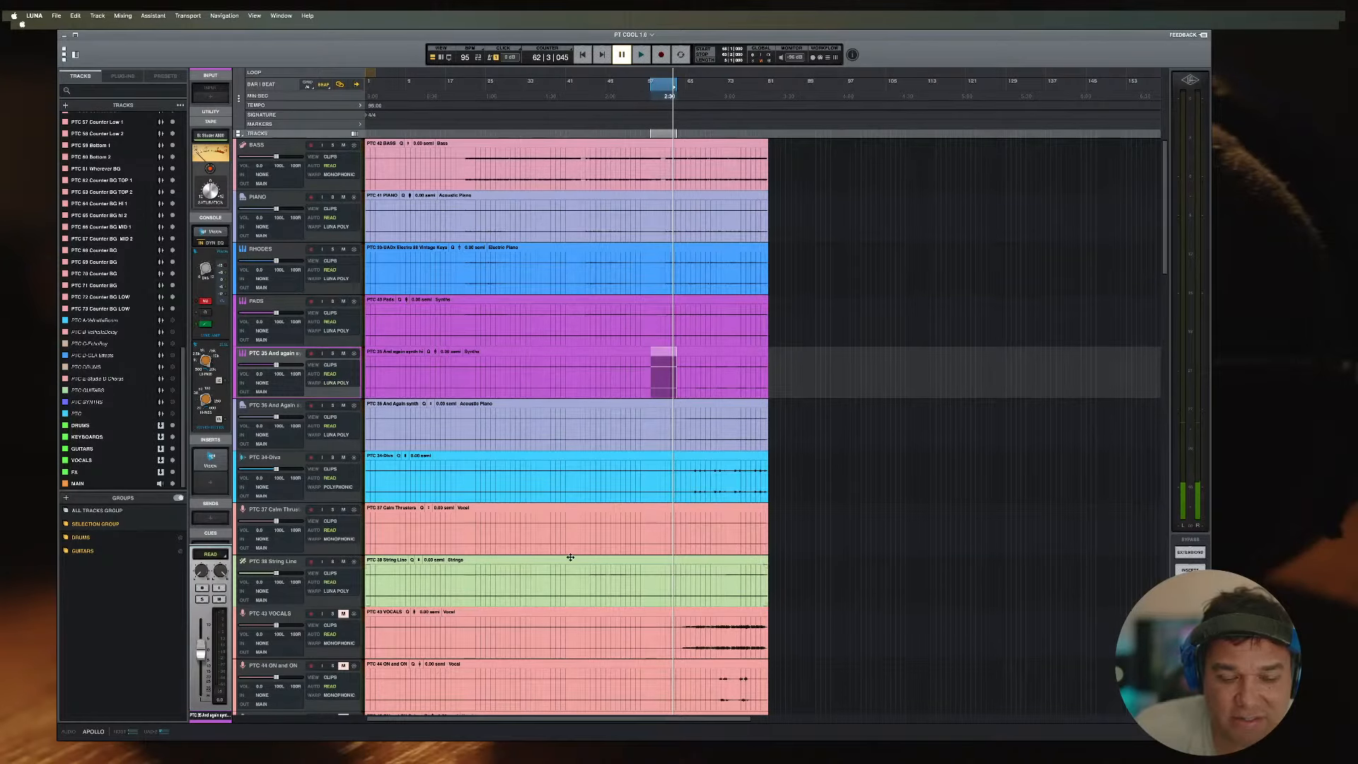
key("super+equal")
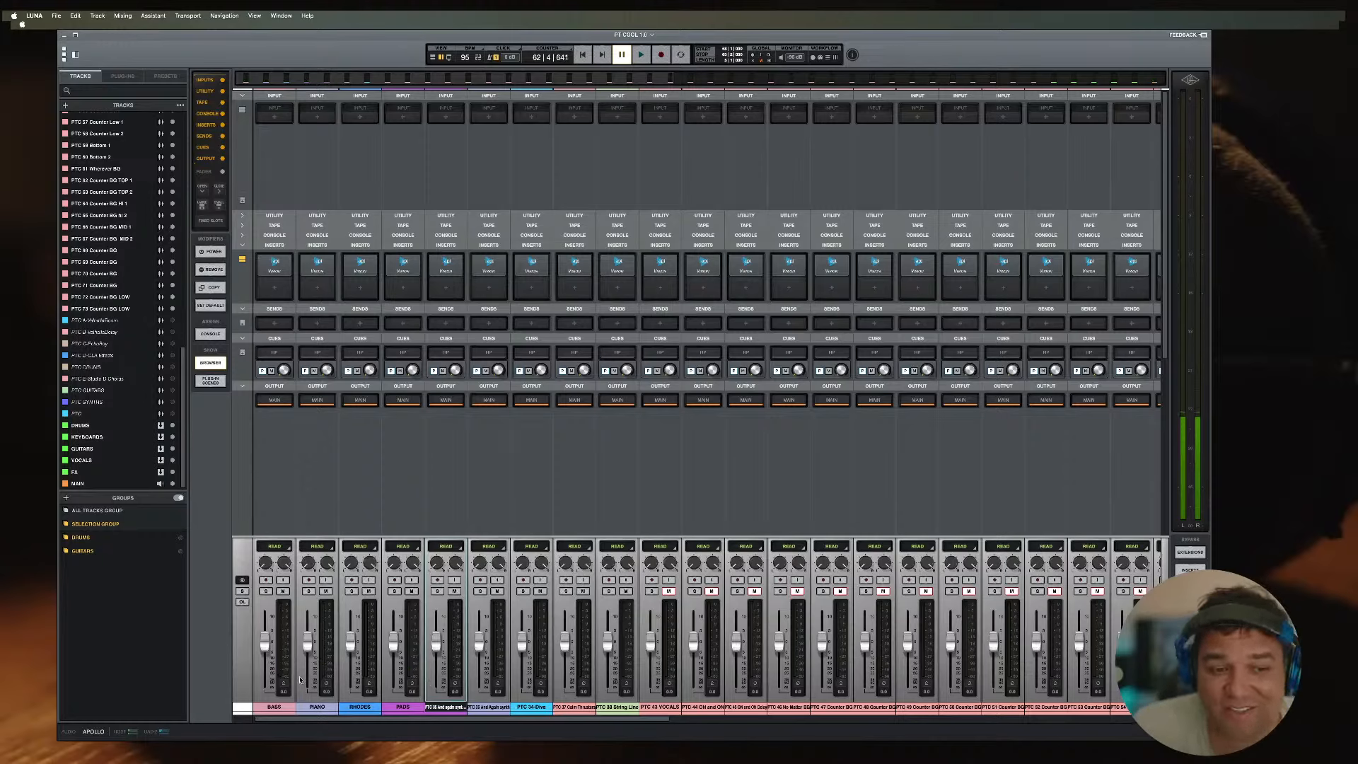
Step: Play the session from bar 58, stop, and bring up the timeline view to locate the And again synth part
key("space")
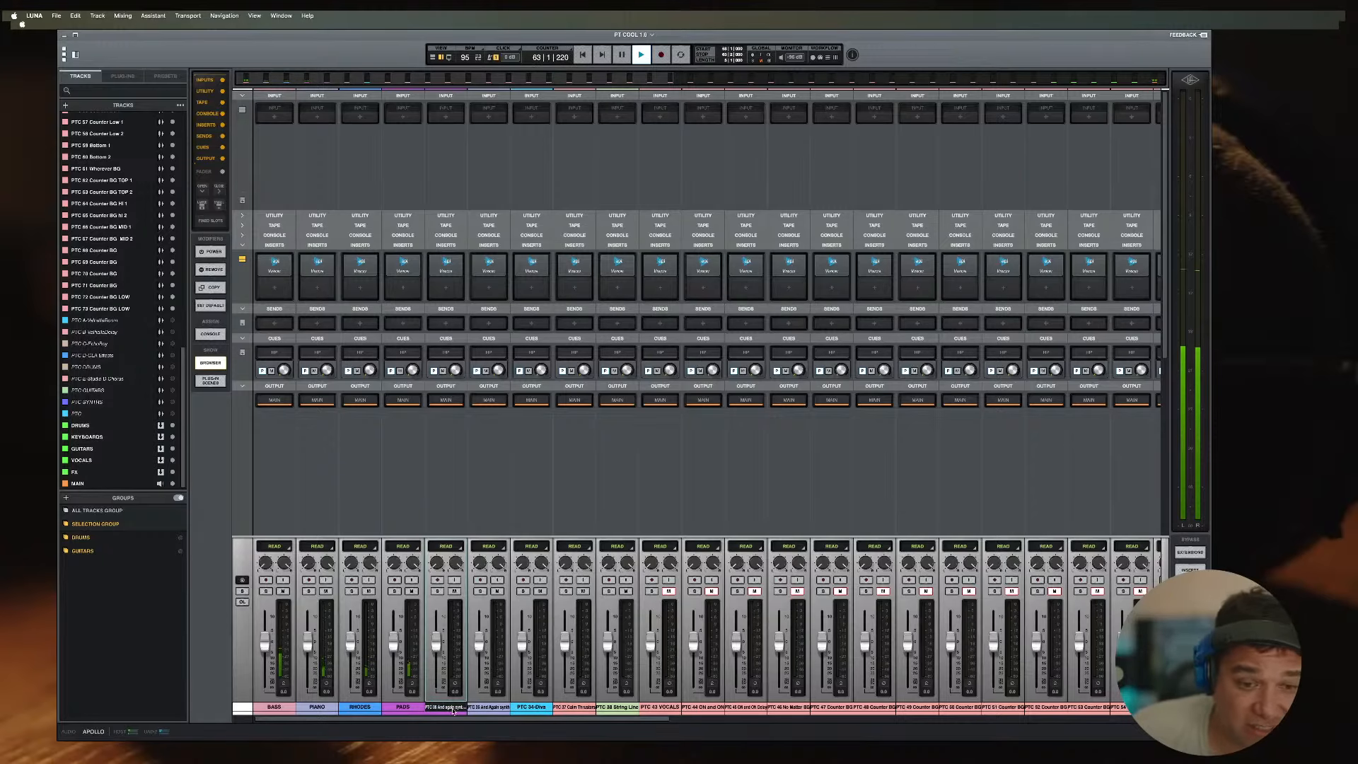
key("space")
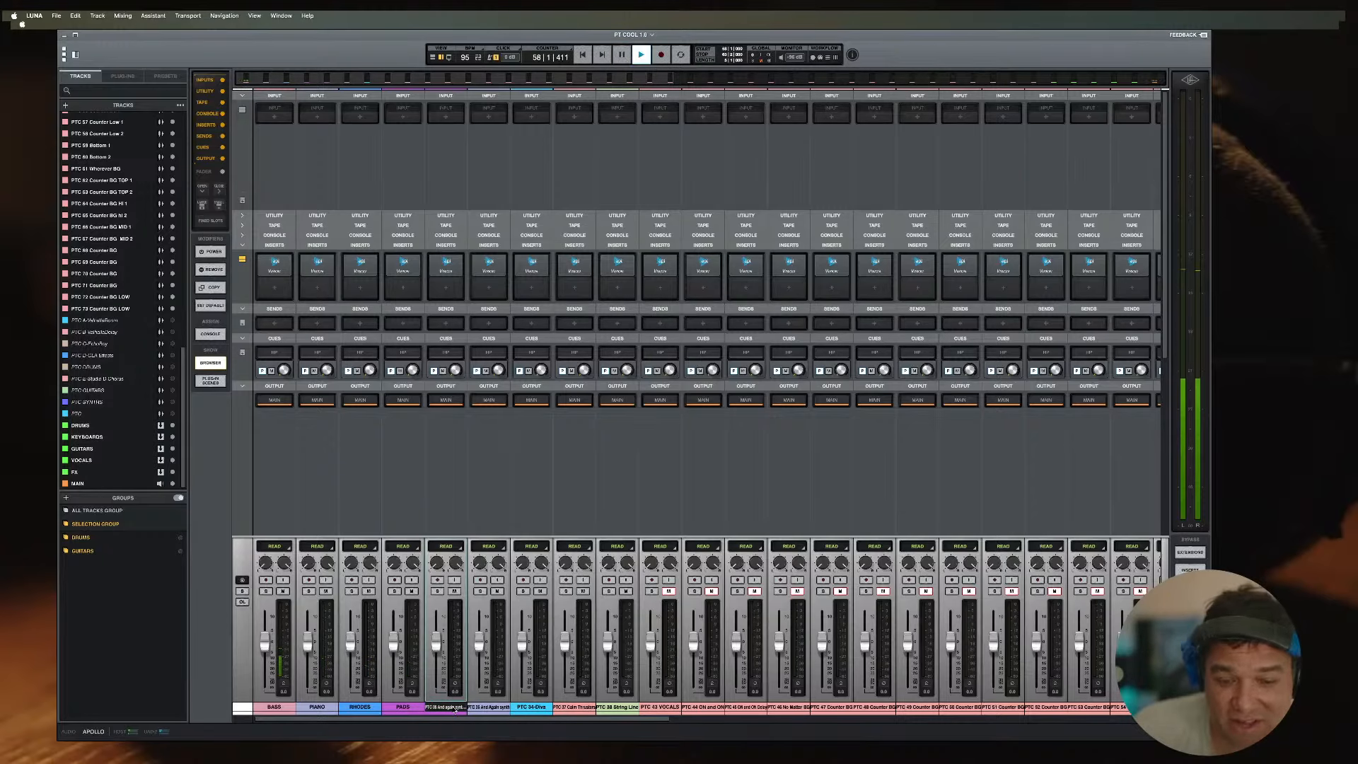
key("super+equal")
key("space")
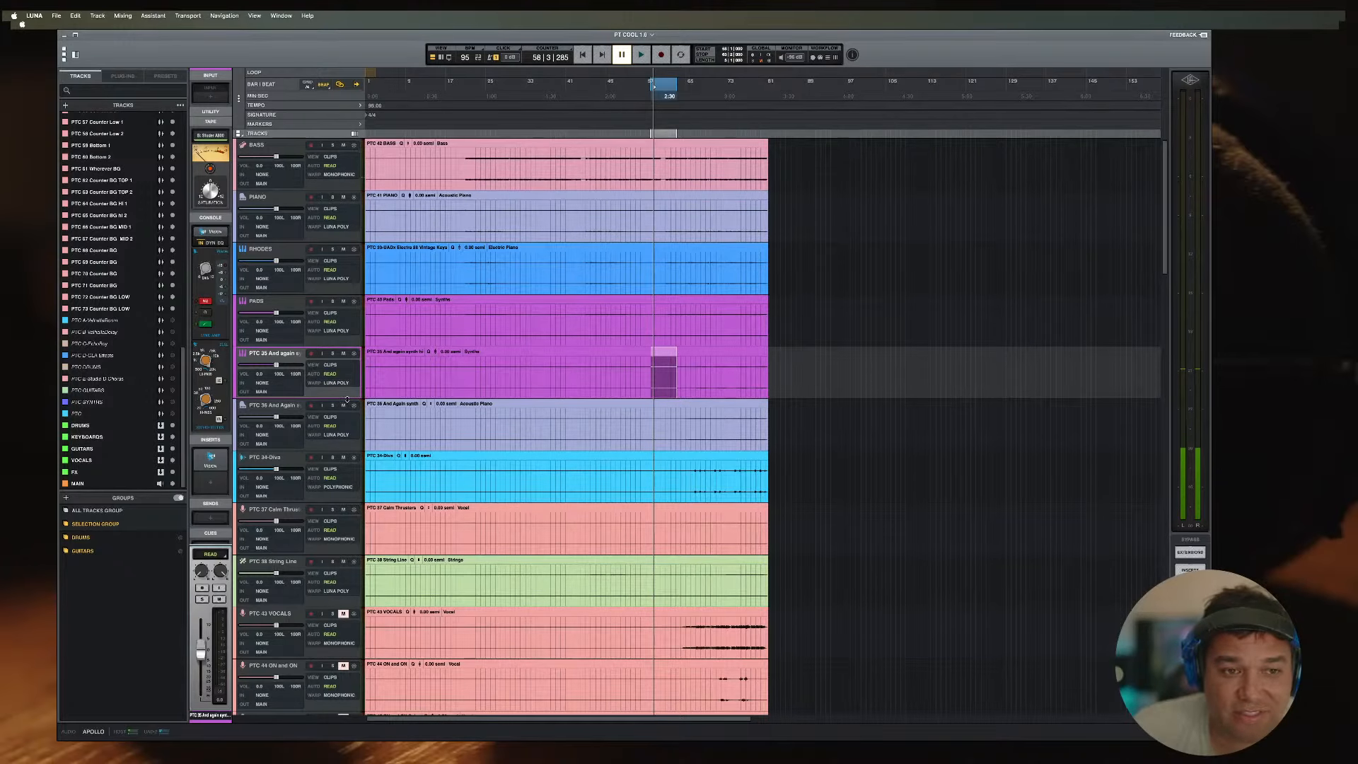
Step: Make the first And again synth track taller and audition the session from bar 66, returning to the mixer
left_click_drag(347, 400, 349, 493)
left_click(694, 406)
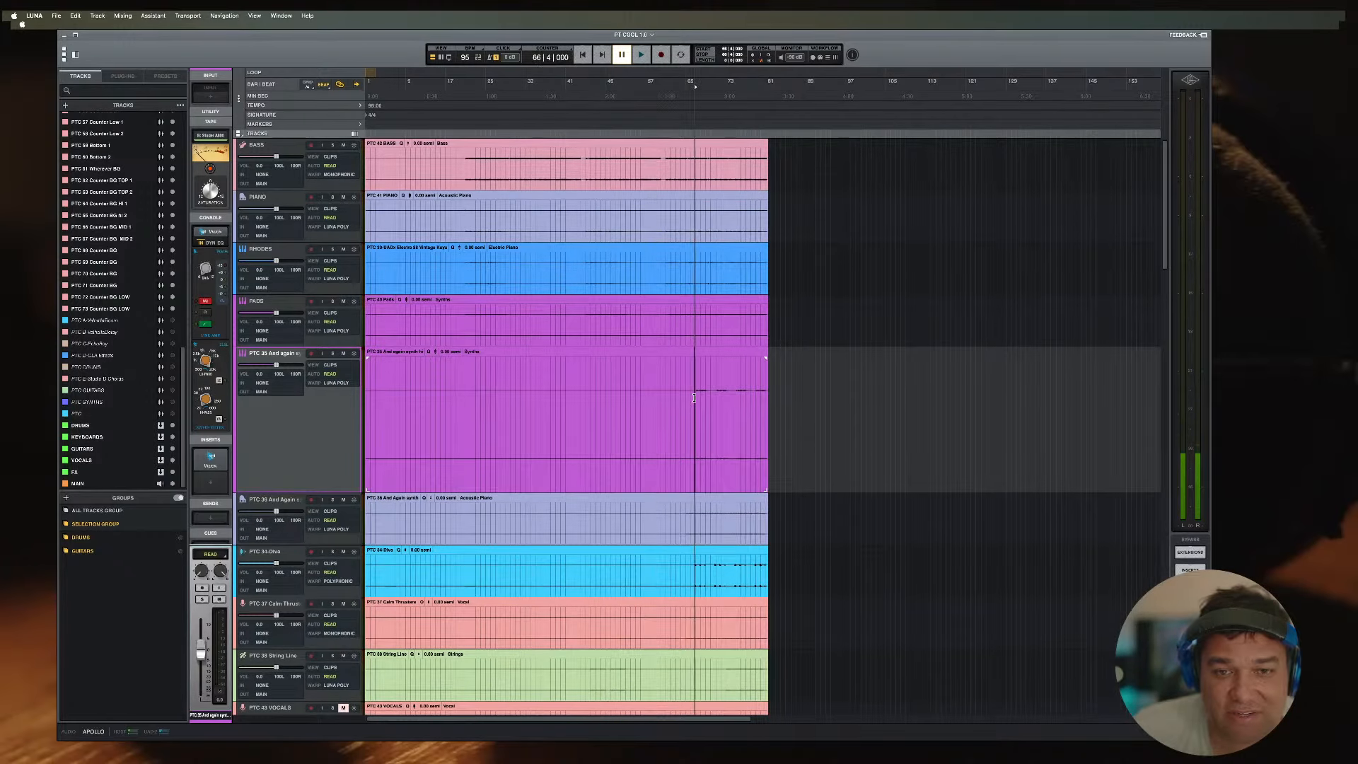
key("space")
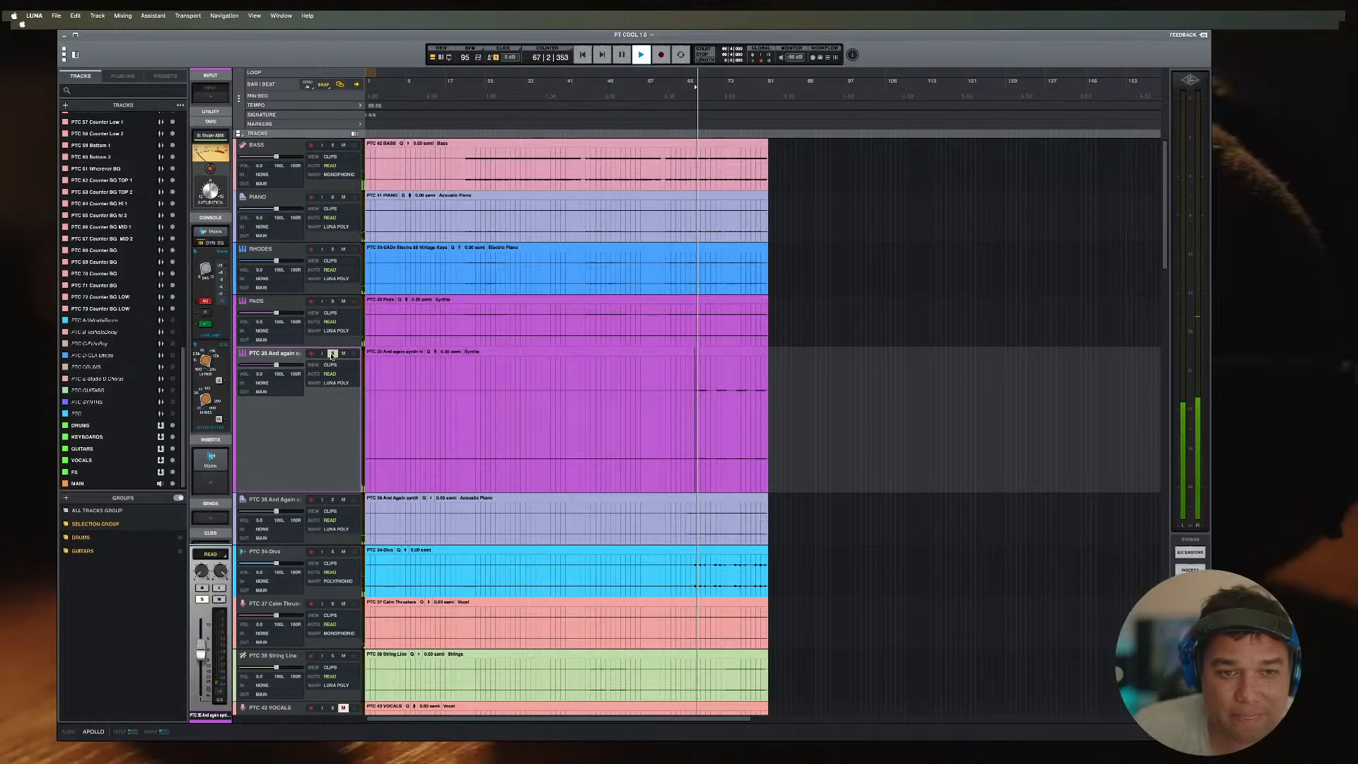
key("super+equal")
key("space")
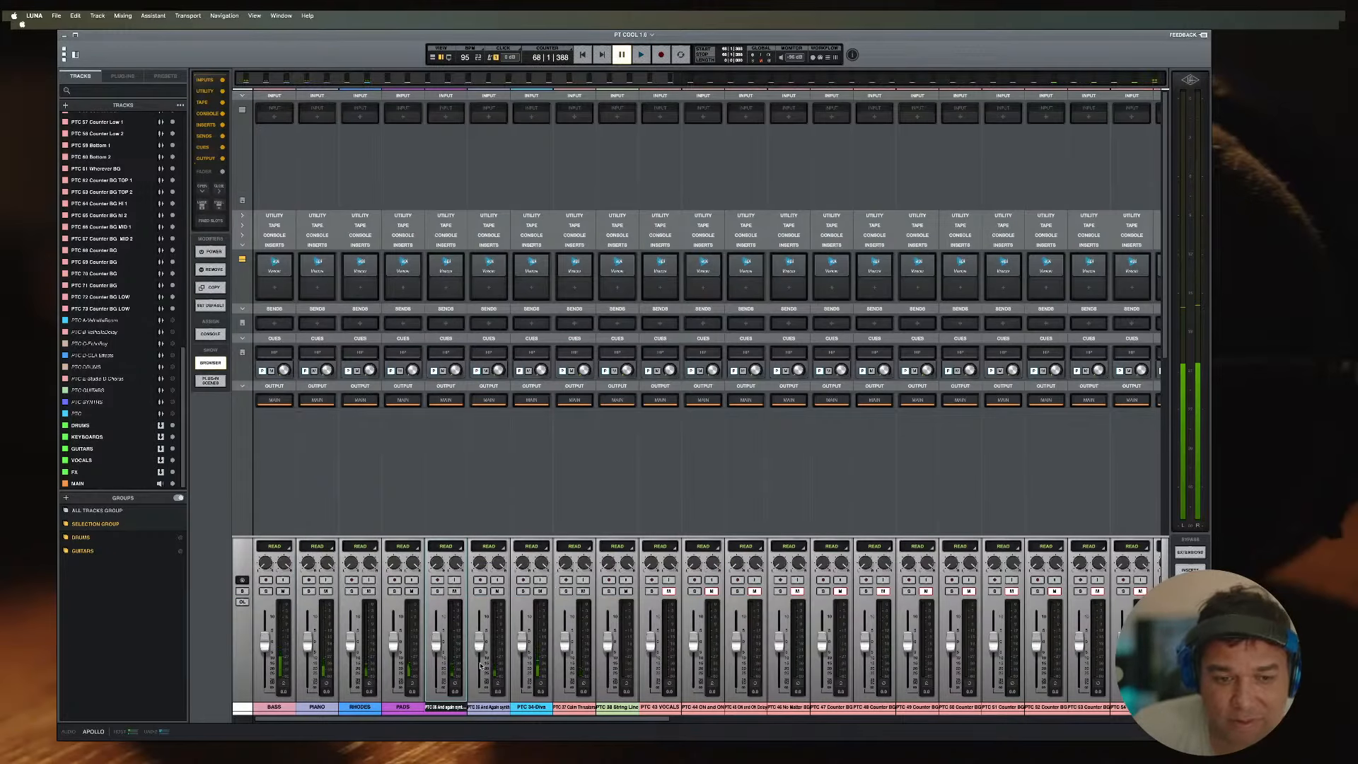
Step: Solo and audition the first And again synth channel, and rename it Hi Bell Synth
left_click(437, 592)
key("space")
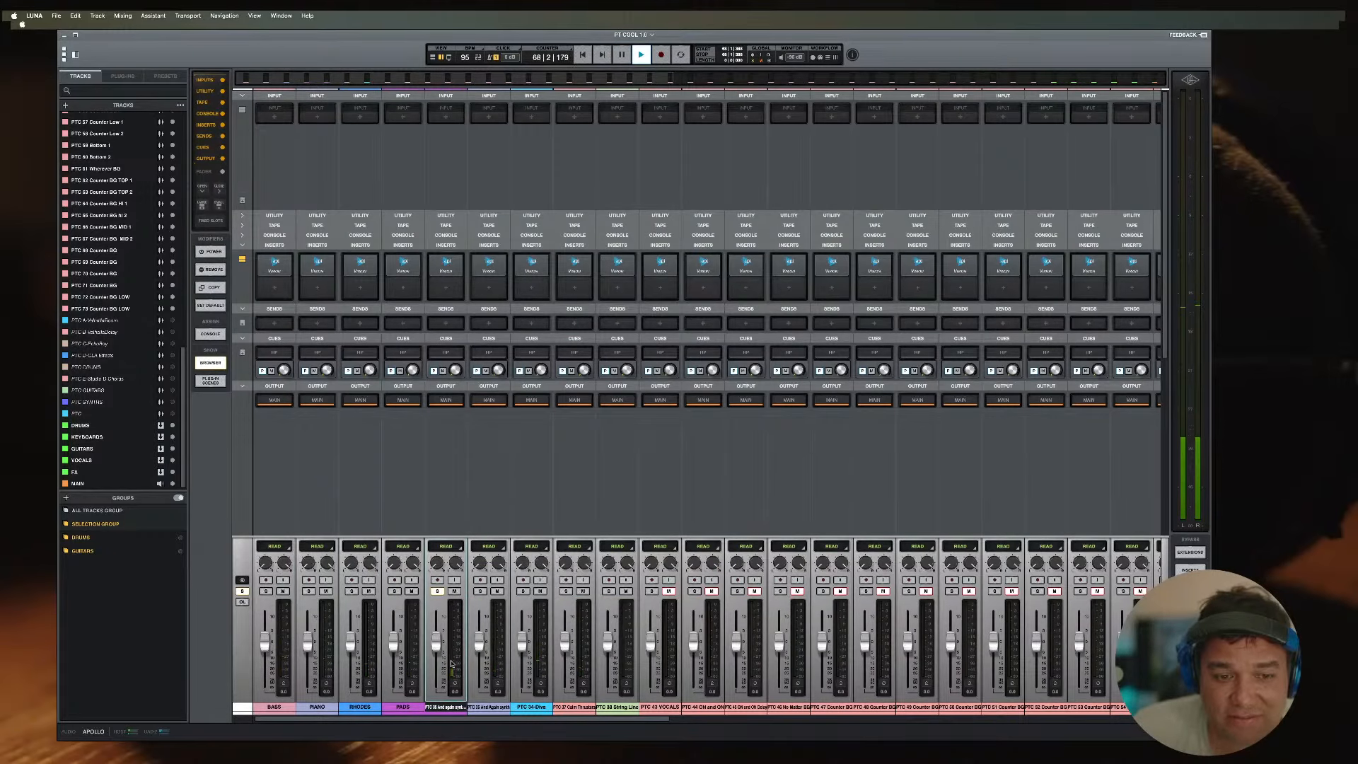
double_click(449, 707)
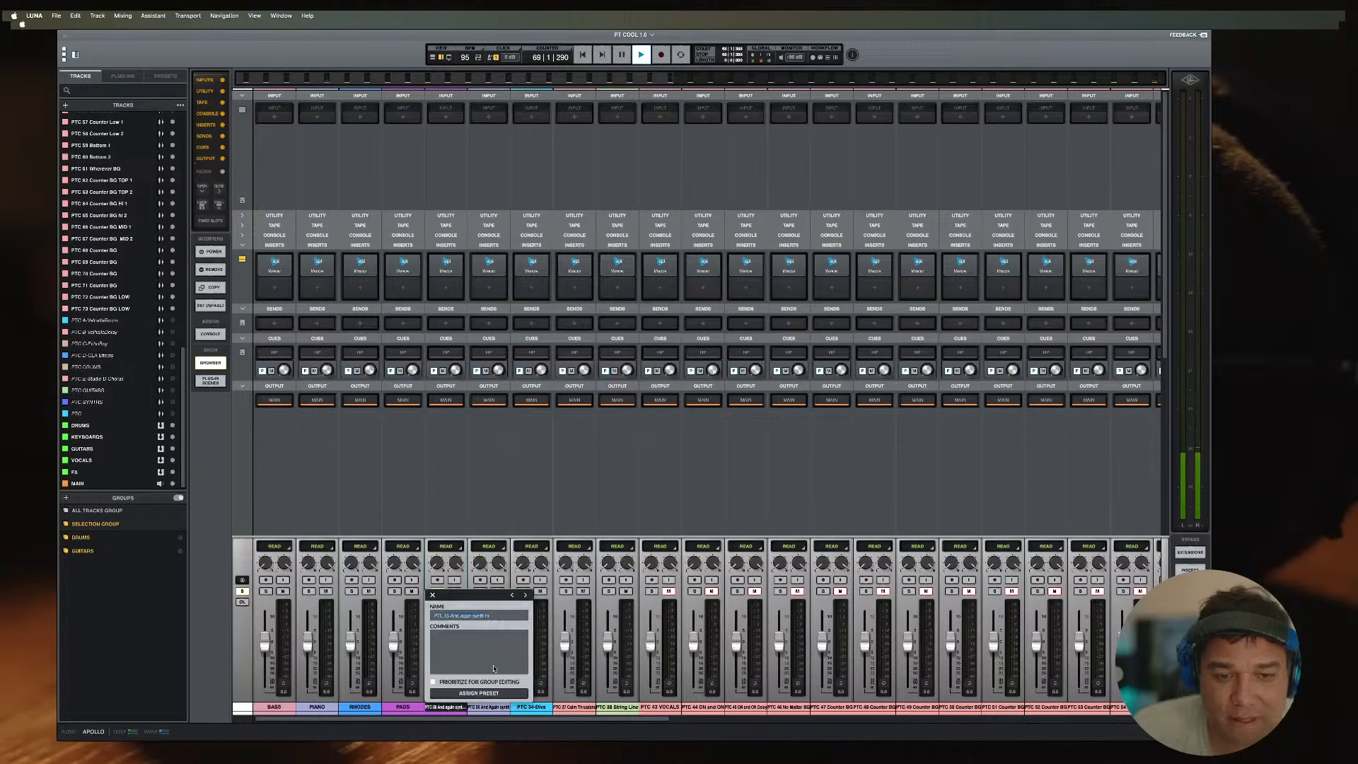
key("BackSpace")
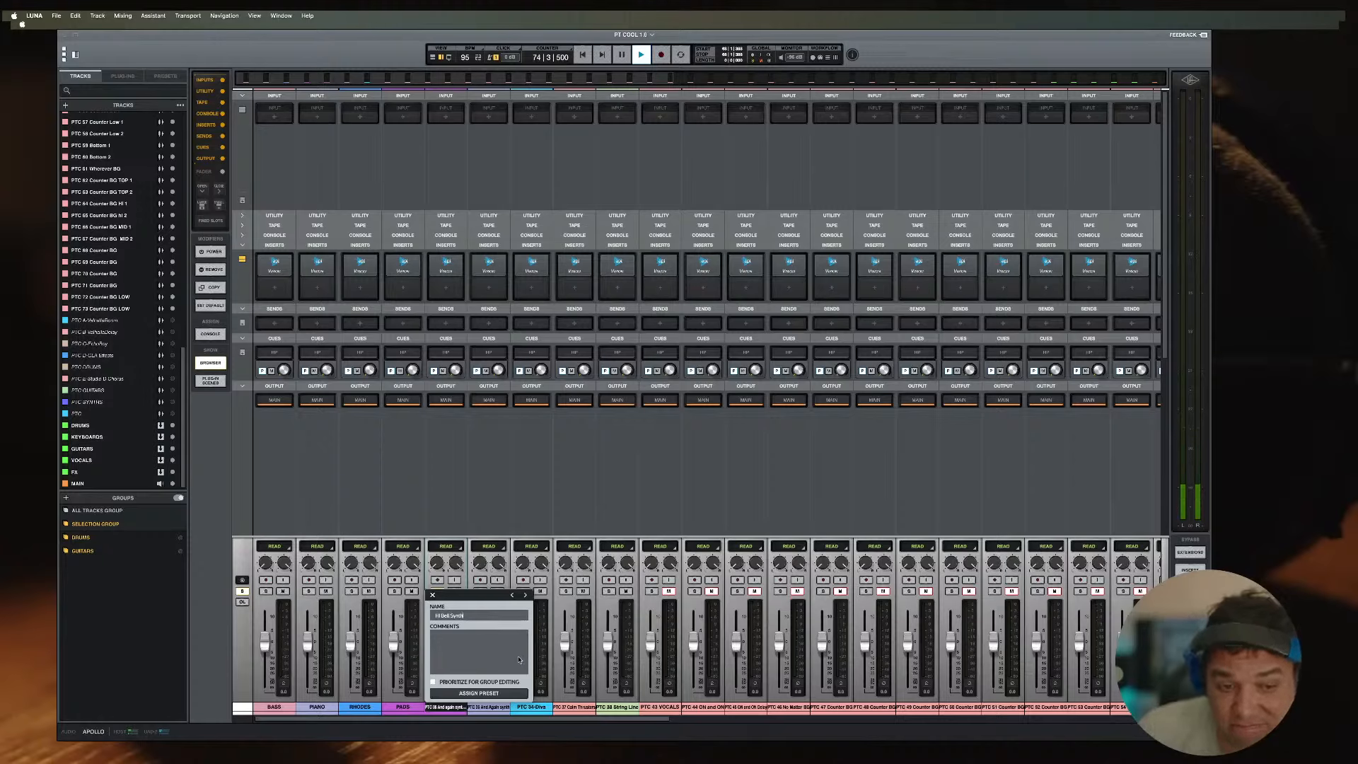
left_click(501, 690)
Step: Rename the second And again synth track as Bell Synth
left_click(493, 705)
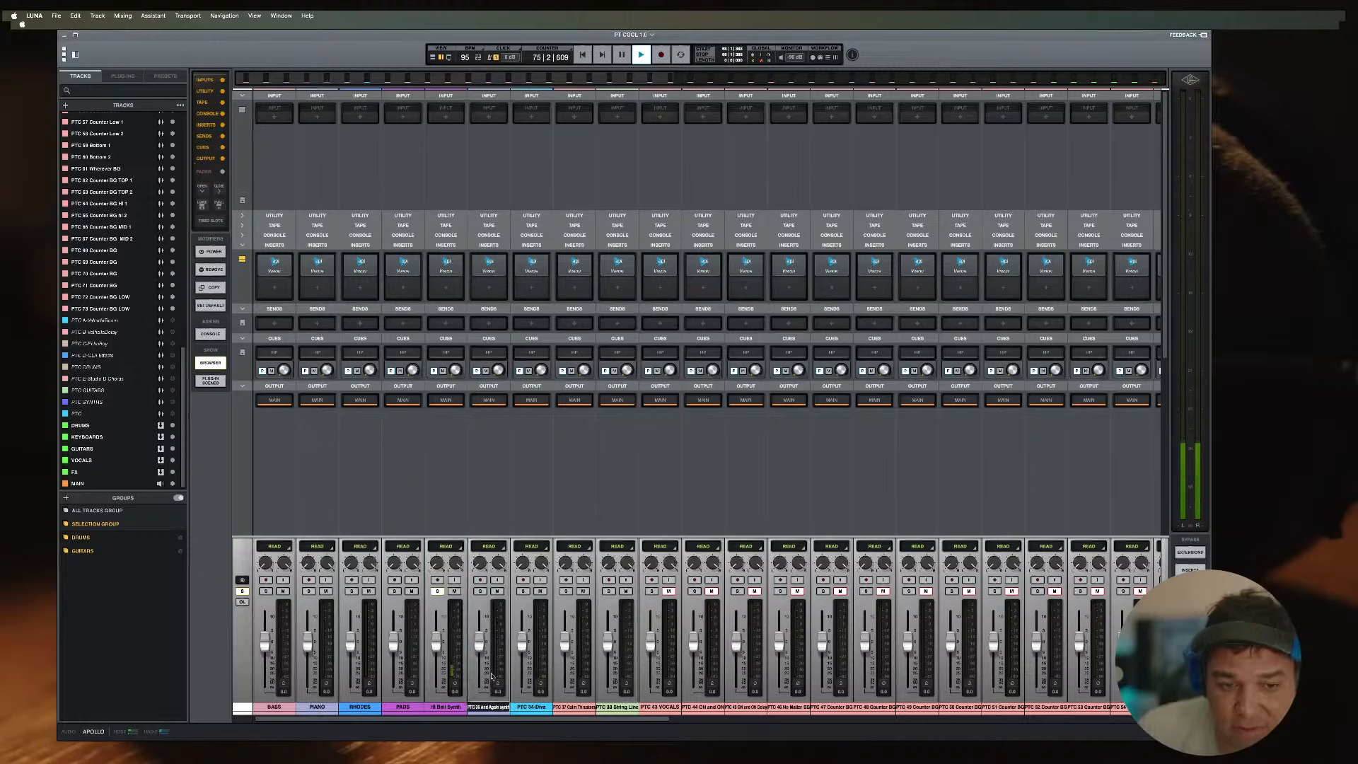
double_click(488, 706)
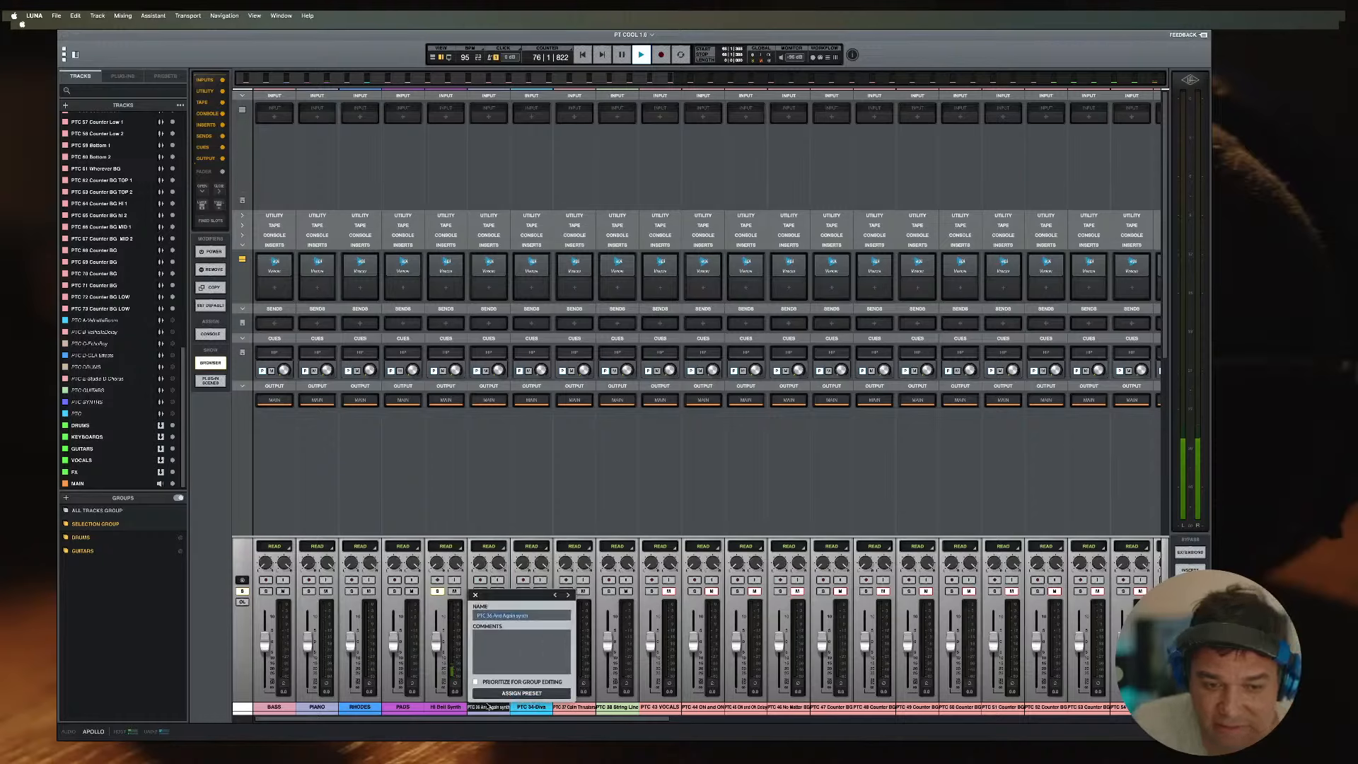
type("Le")
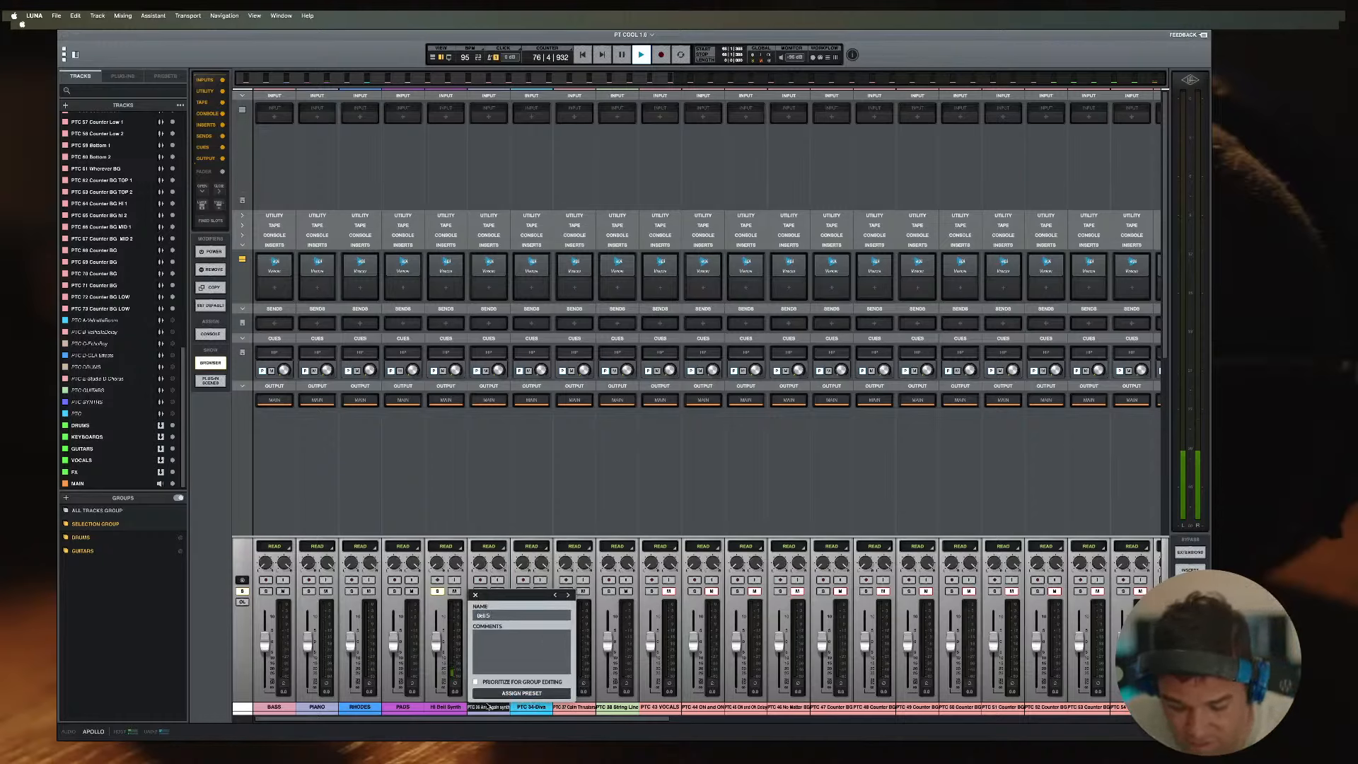
key("Return")
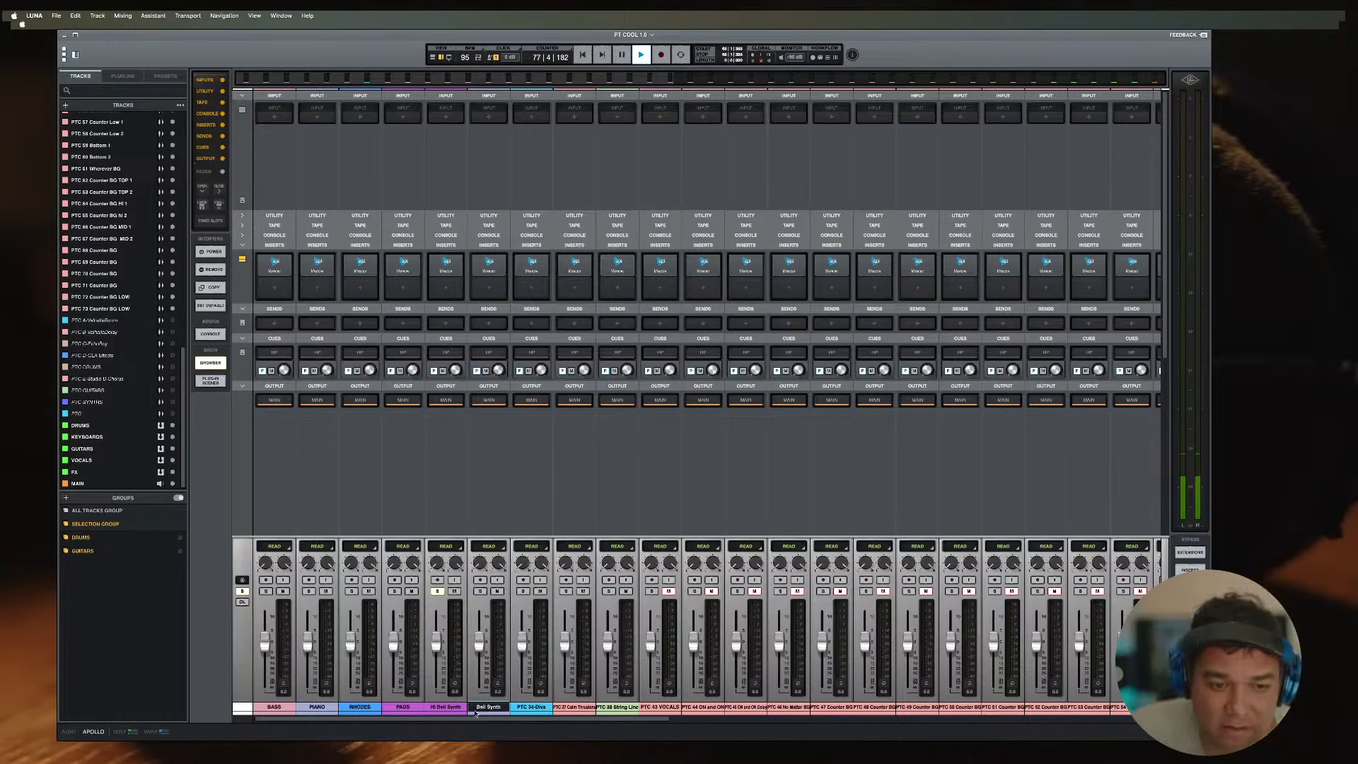
Step: Change the all-caps names of the PADS and RHODES tracks to Pads and Rhodes
left_click(450, 707)
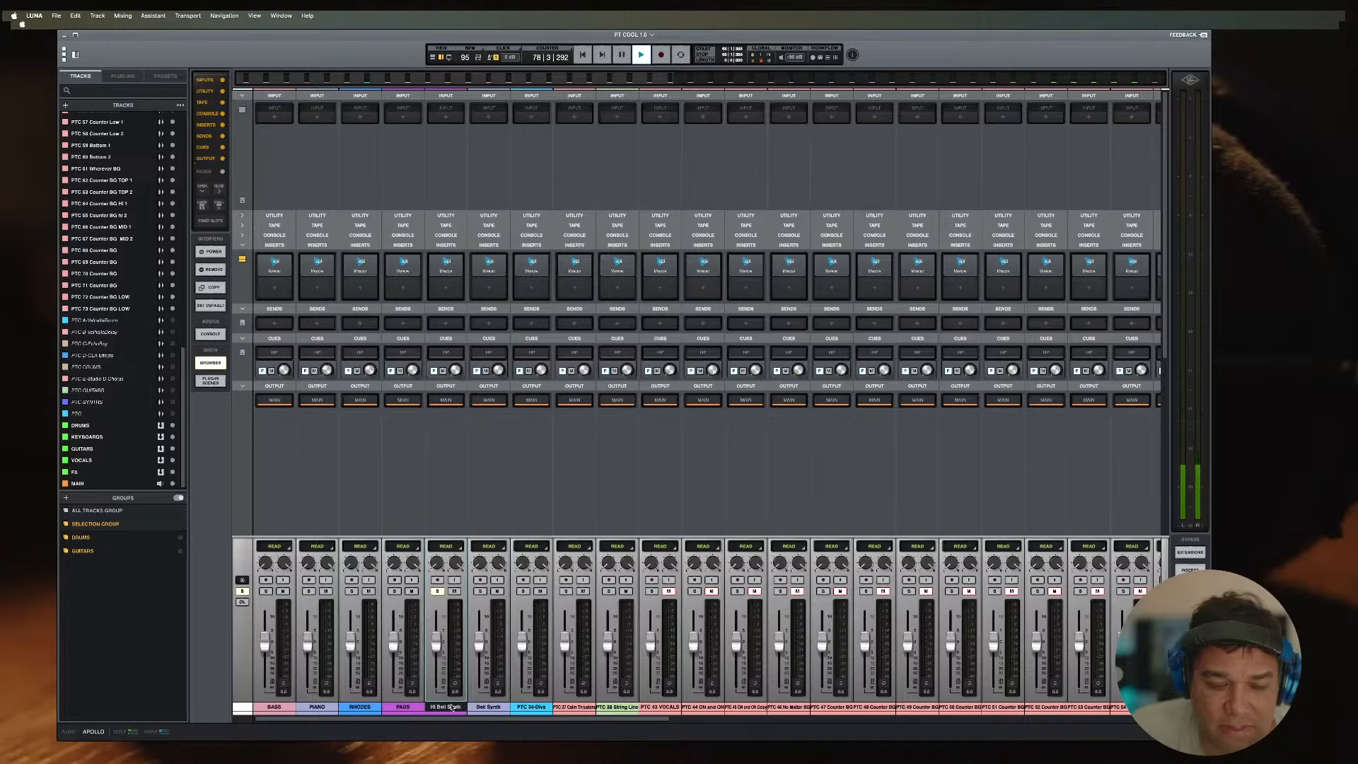
double_click(405, 707)
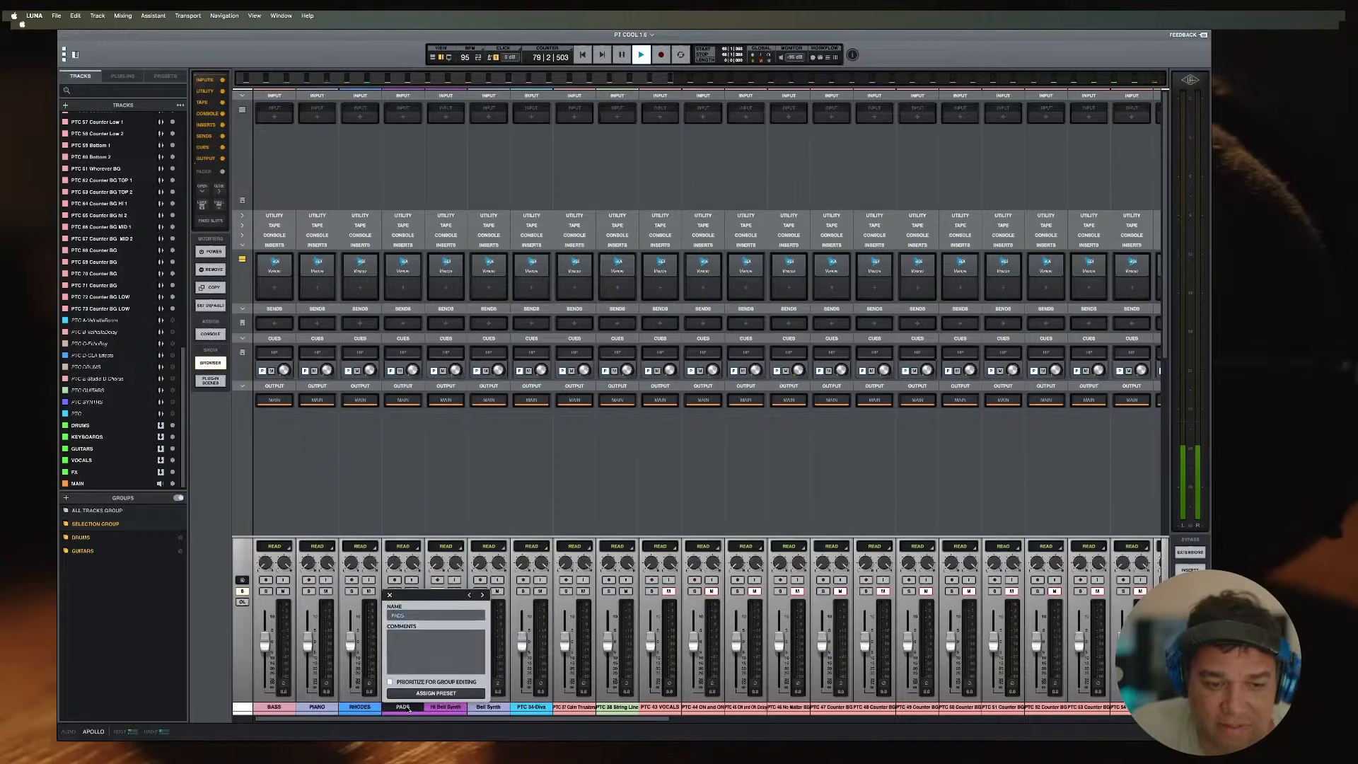
key("Return")
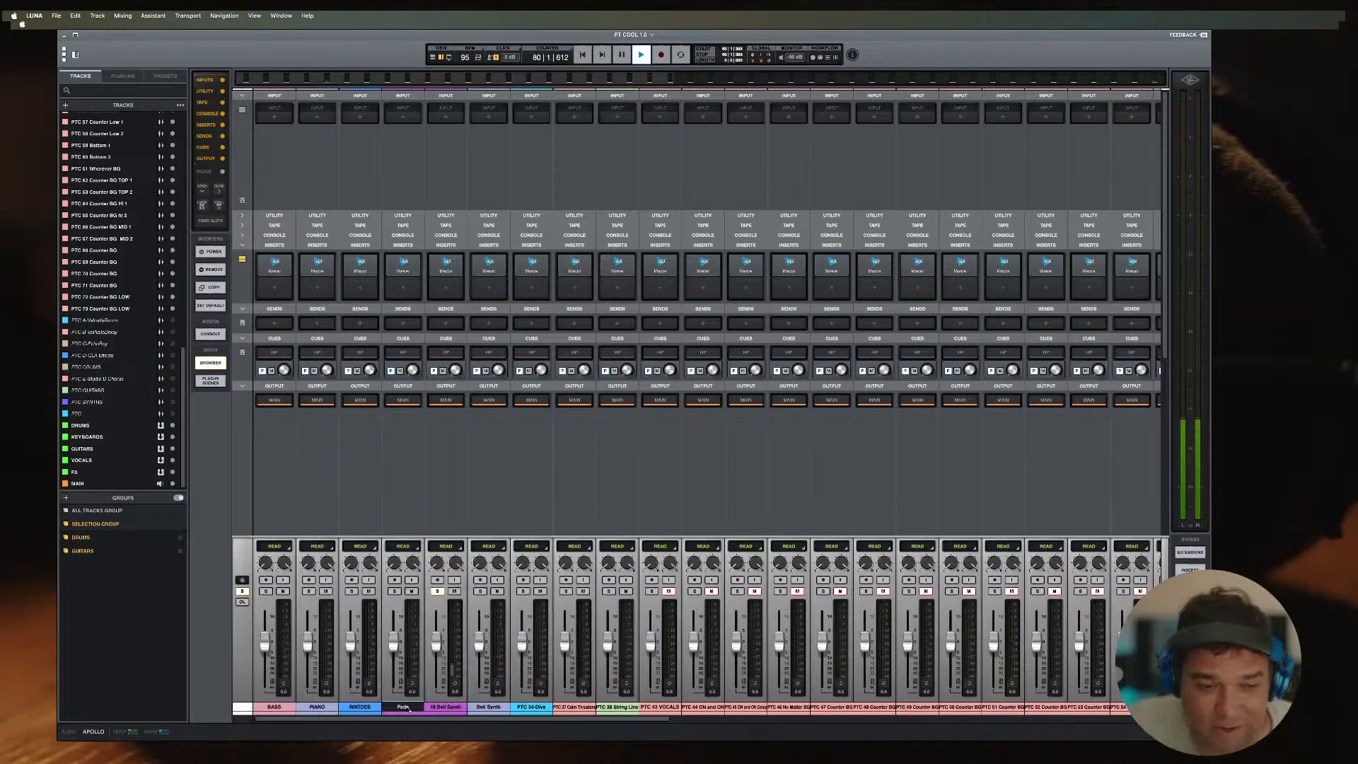
double_click(359, 706)
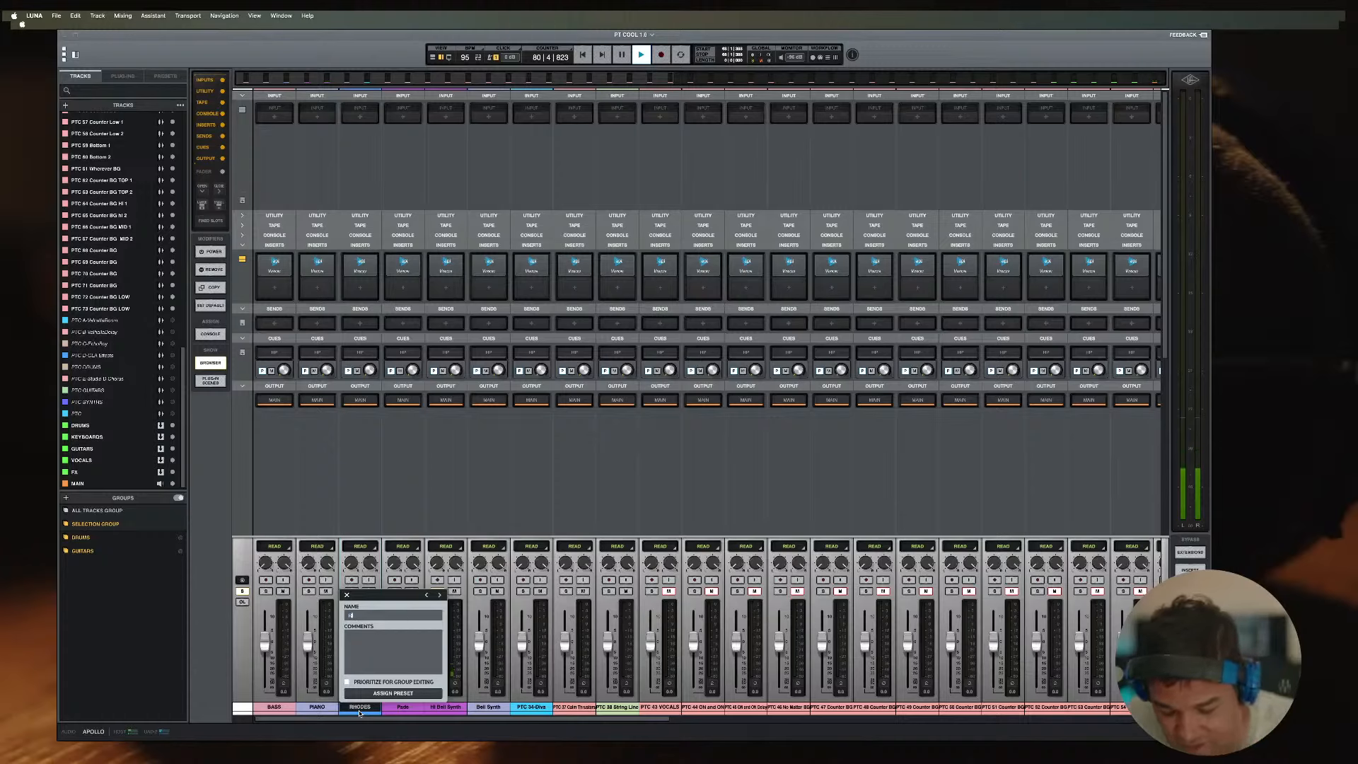
type("Rhodes")
key("Return")
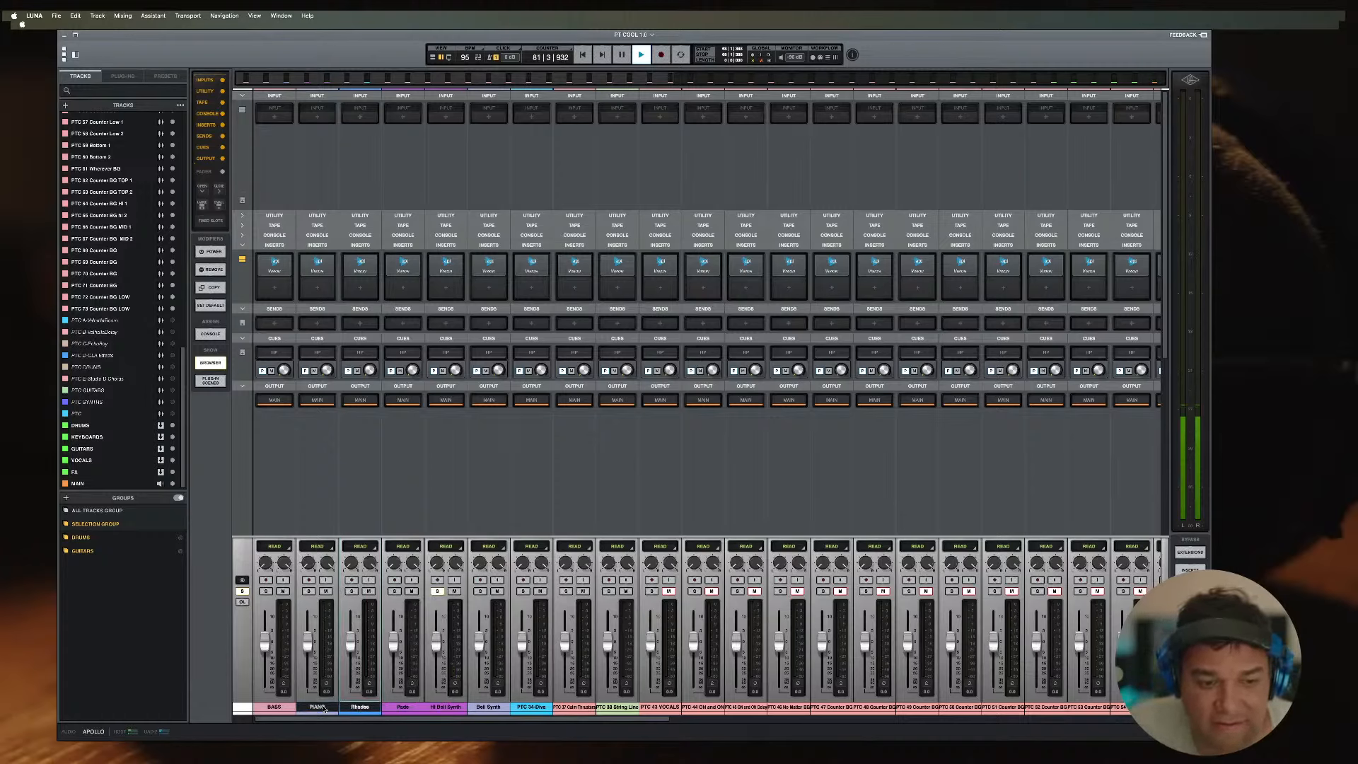
Step: Change the all-caps names of the PIANO and BASS tracks to Piano and Bass
double_click(325, 706)
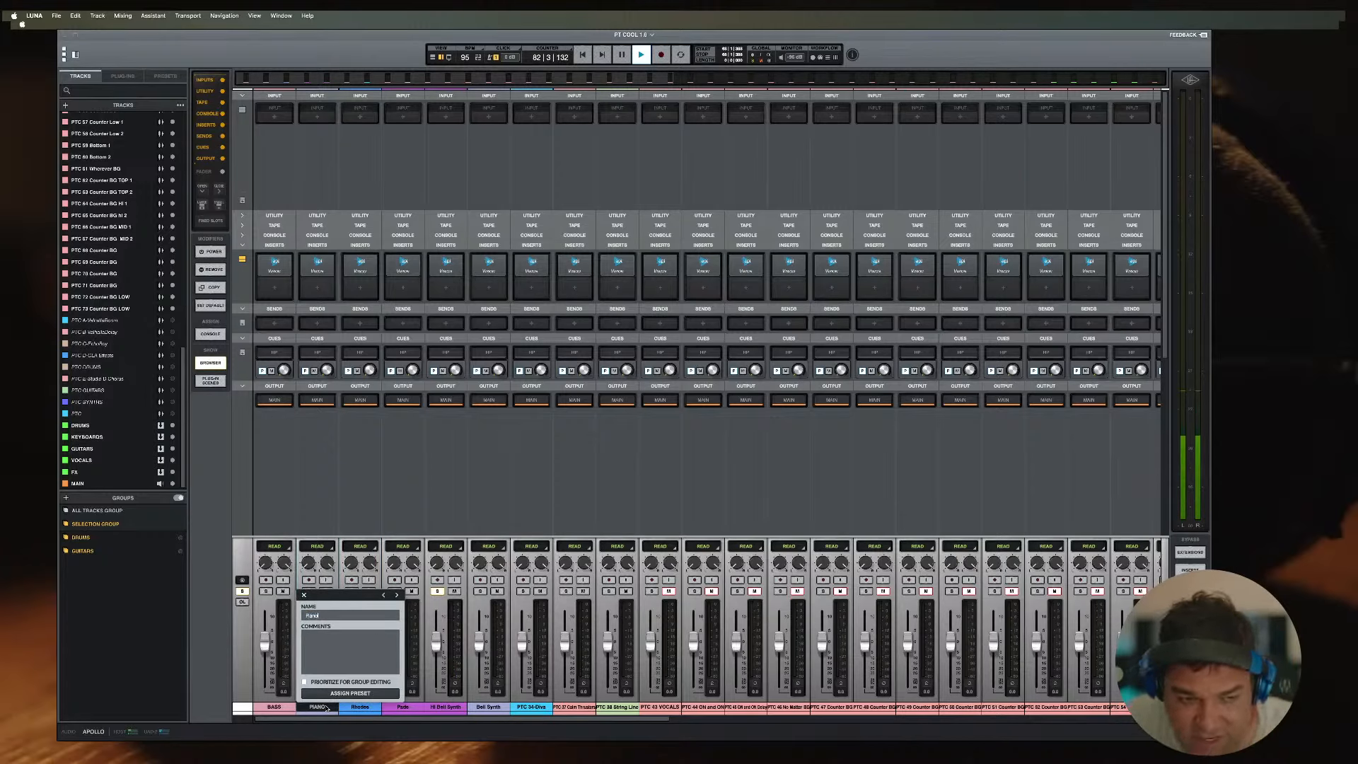
key("Return")
double_click(276, 707)
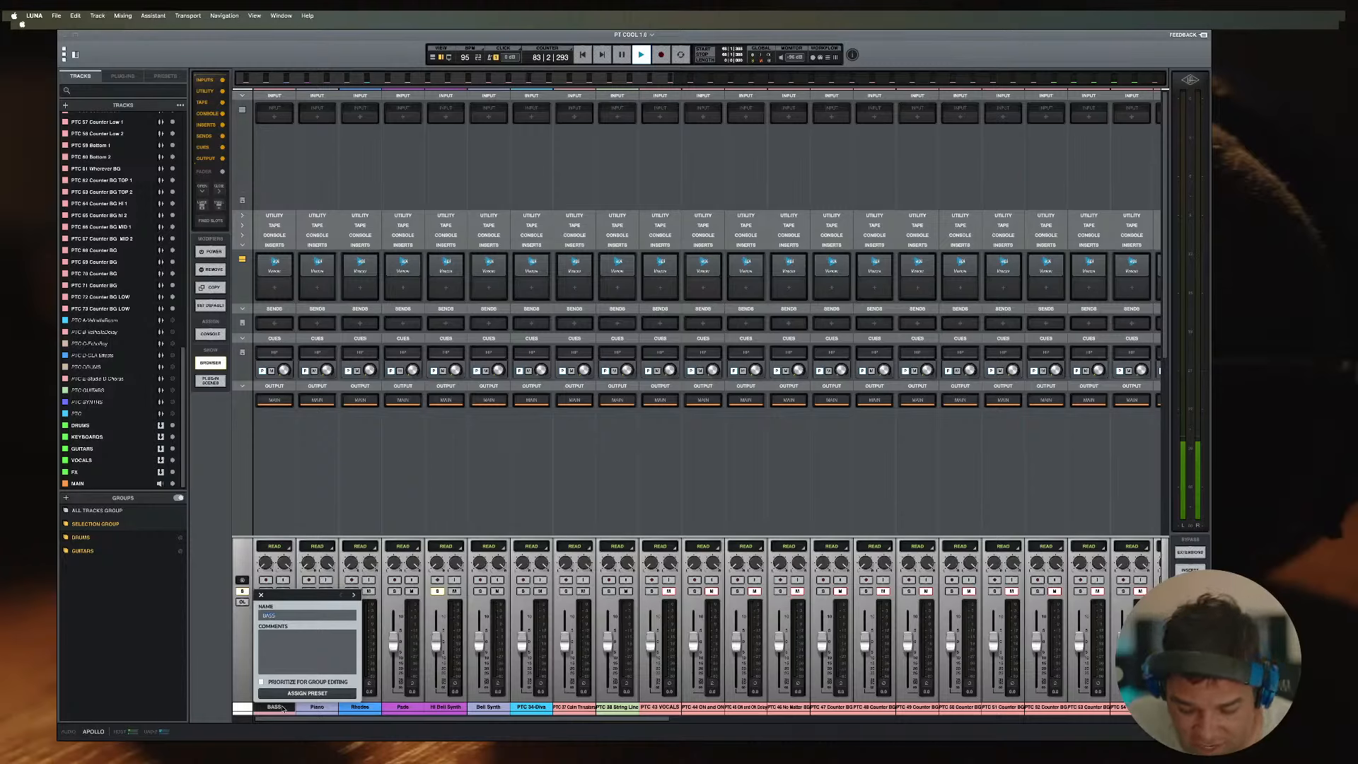
type("Bass")
key("Return")
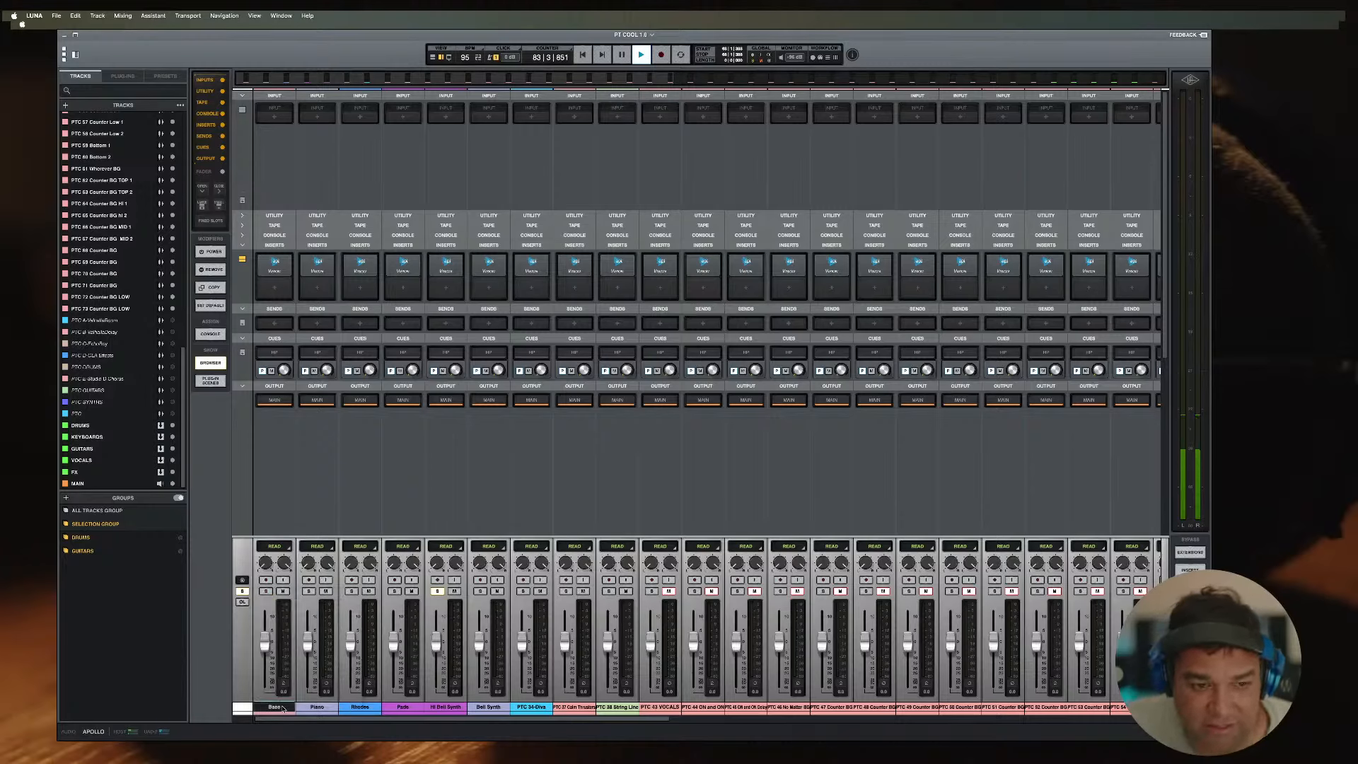
Step: Unsolo Hi Bell Synth, solo the PTC 34 synth track instead, and rename that track Diva
left_click(439, 591)
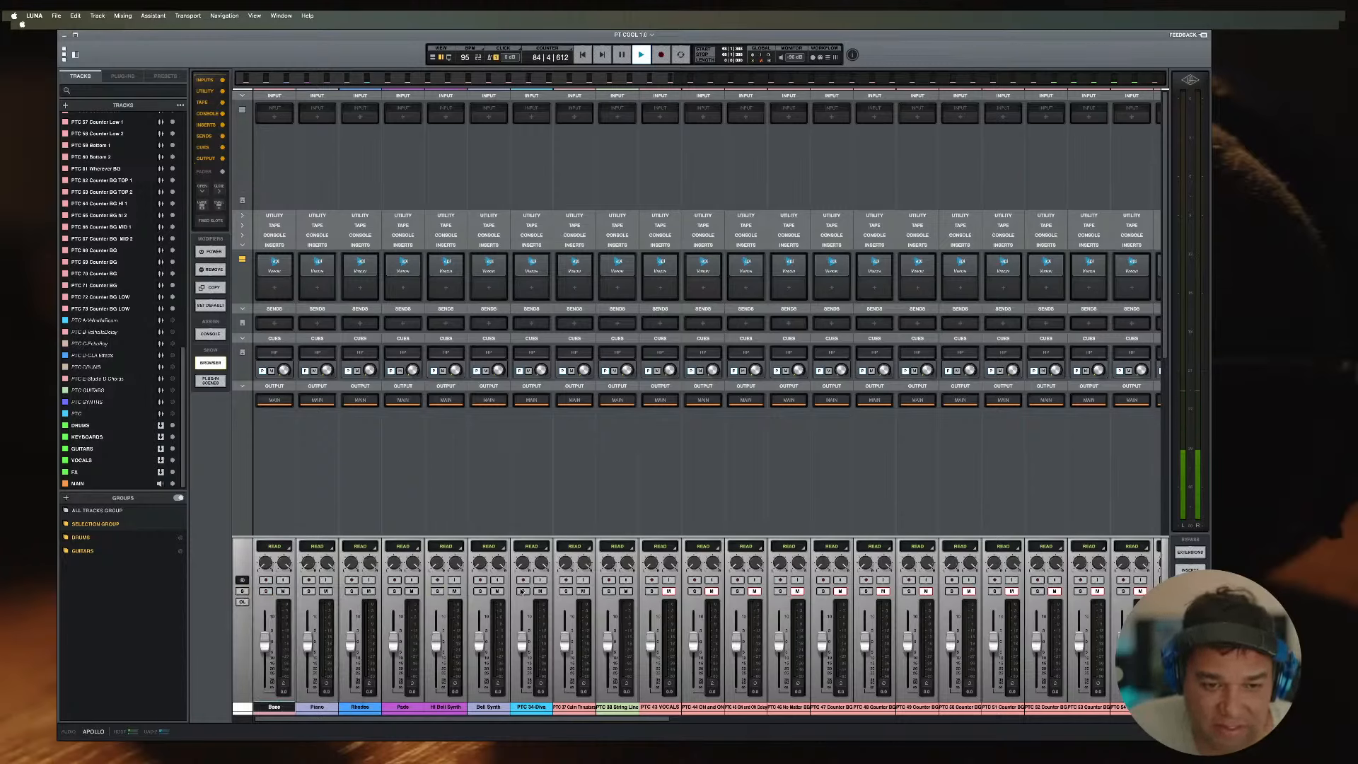
left_click(521, 591)
double_click(531, 707)
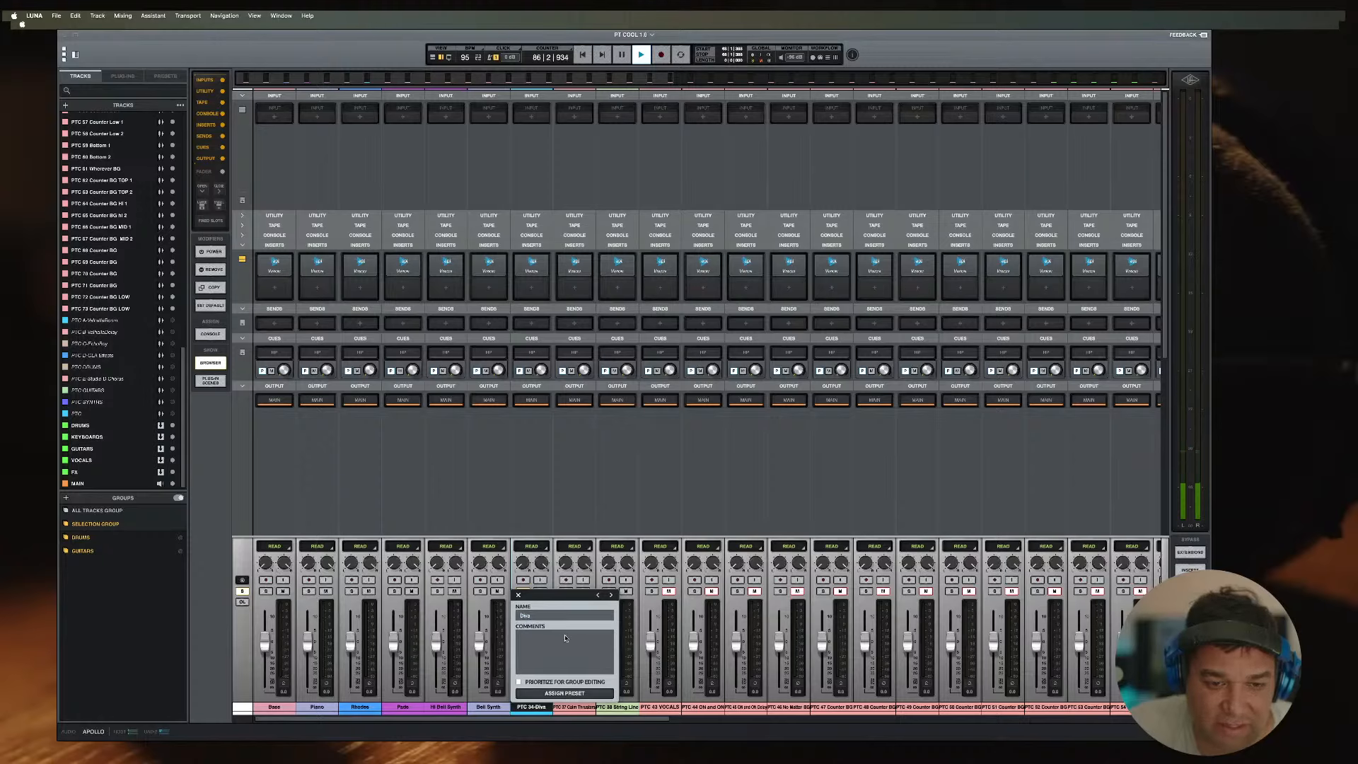
type("Diva")
key("Tab")
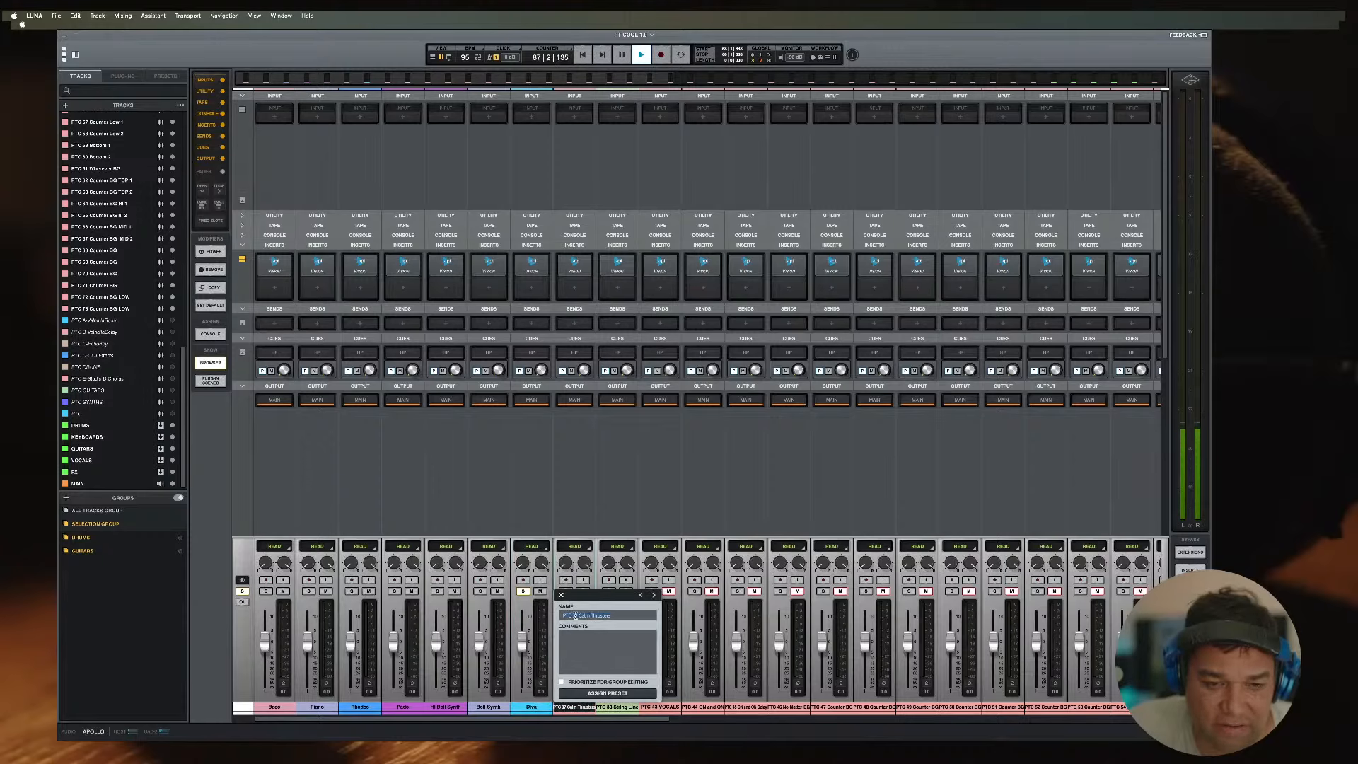
Step: Remove the PTC number prefixes from the next two tracks, naming them Calm Thrusters and String Line
key("BackSpace")
left_click(561, 595)
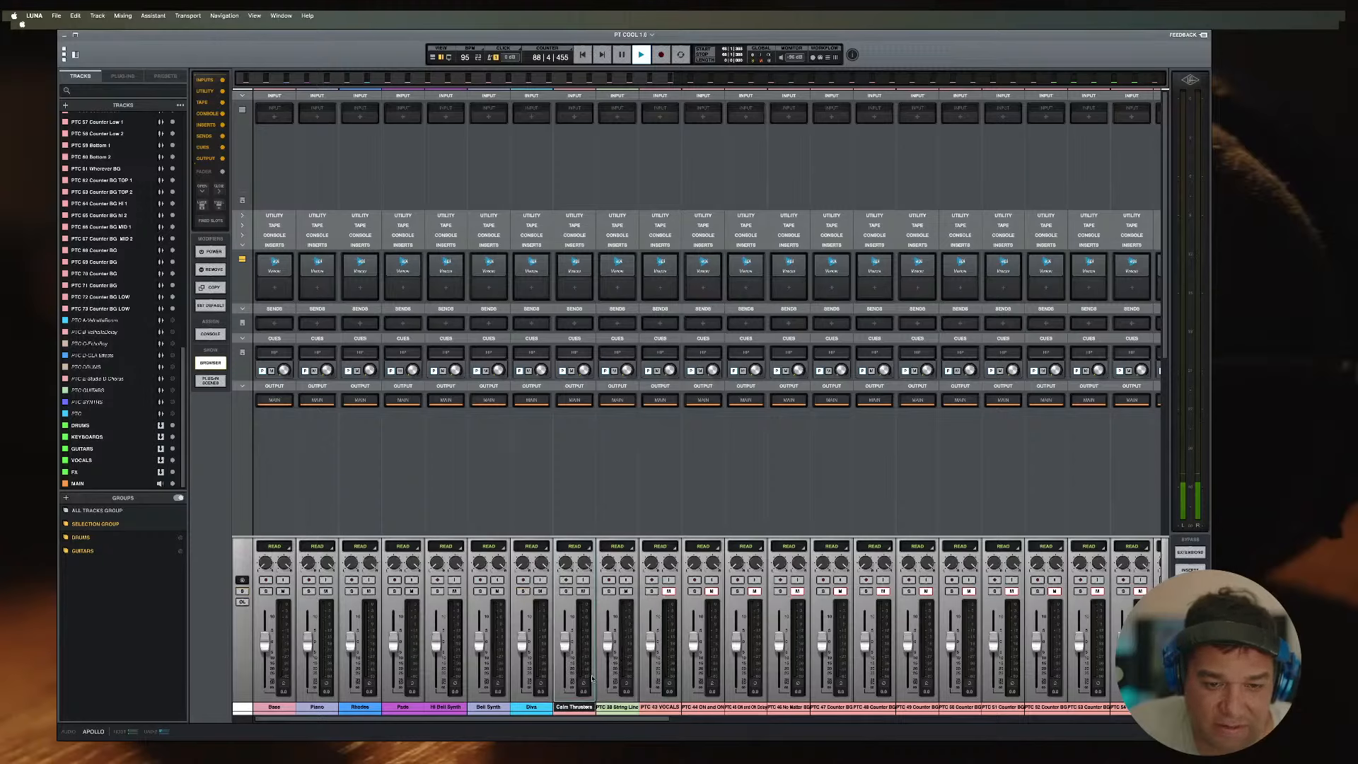
double_click(616, 706)
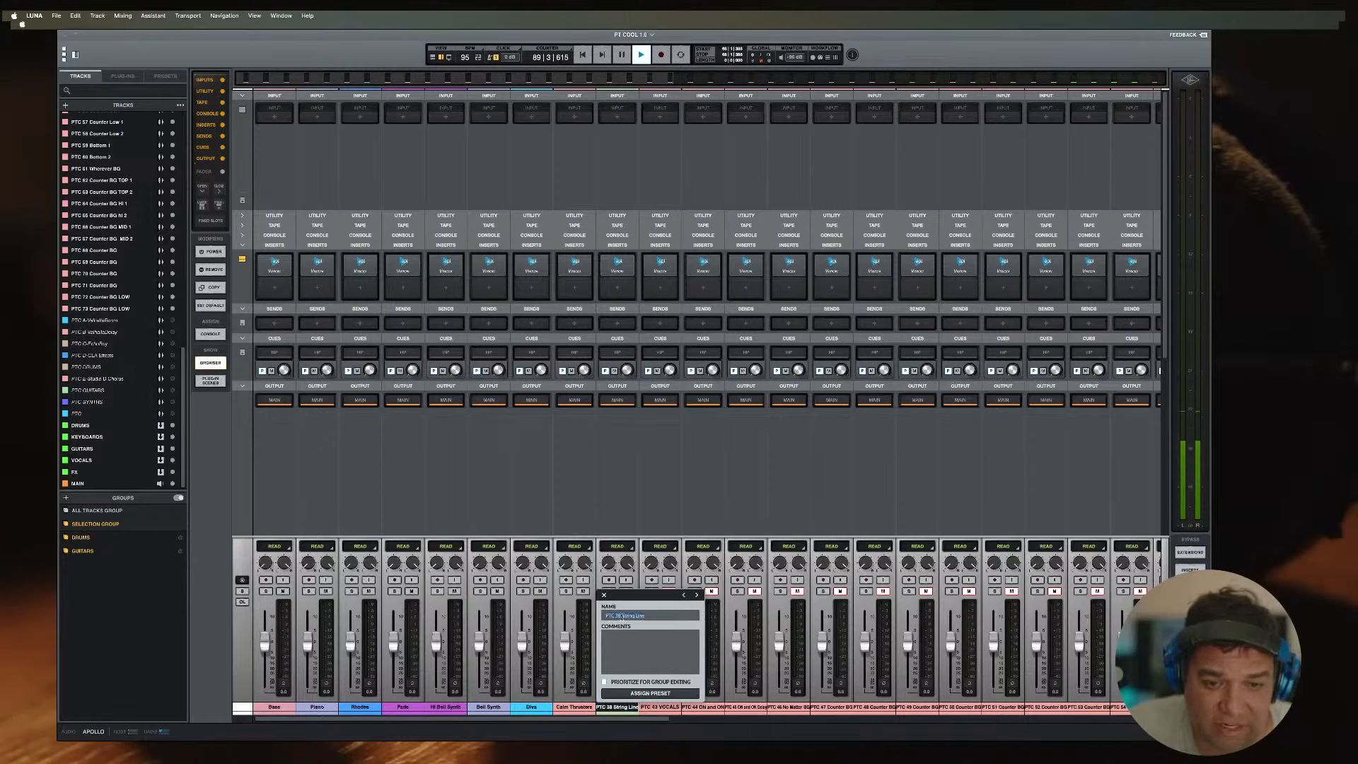
left_click(649, 707)
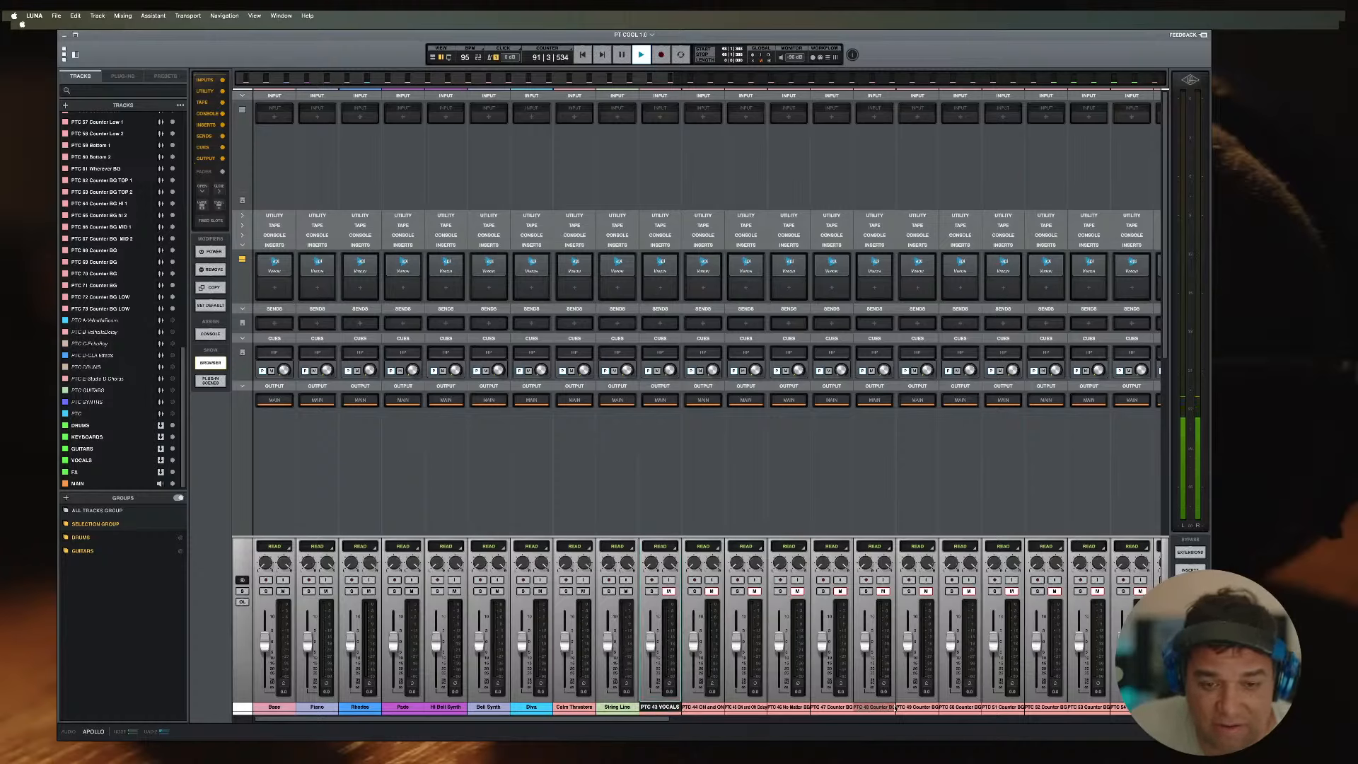
Step: Select all tracks from Bass through String Line and group them as KEYBOARDS
left_click(616, 707)
left_click(278, 707, "shift")
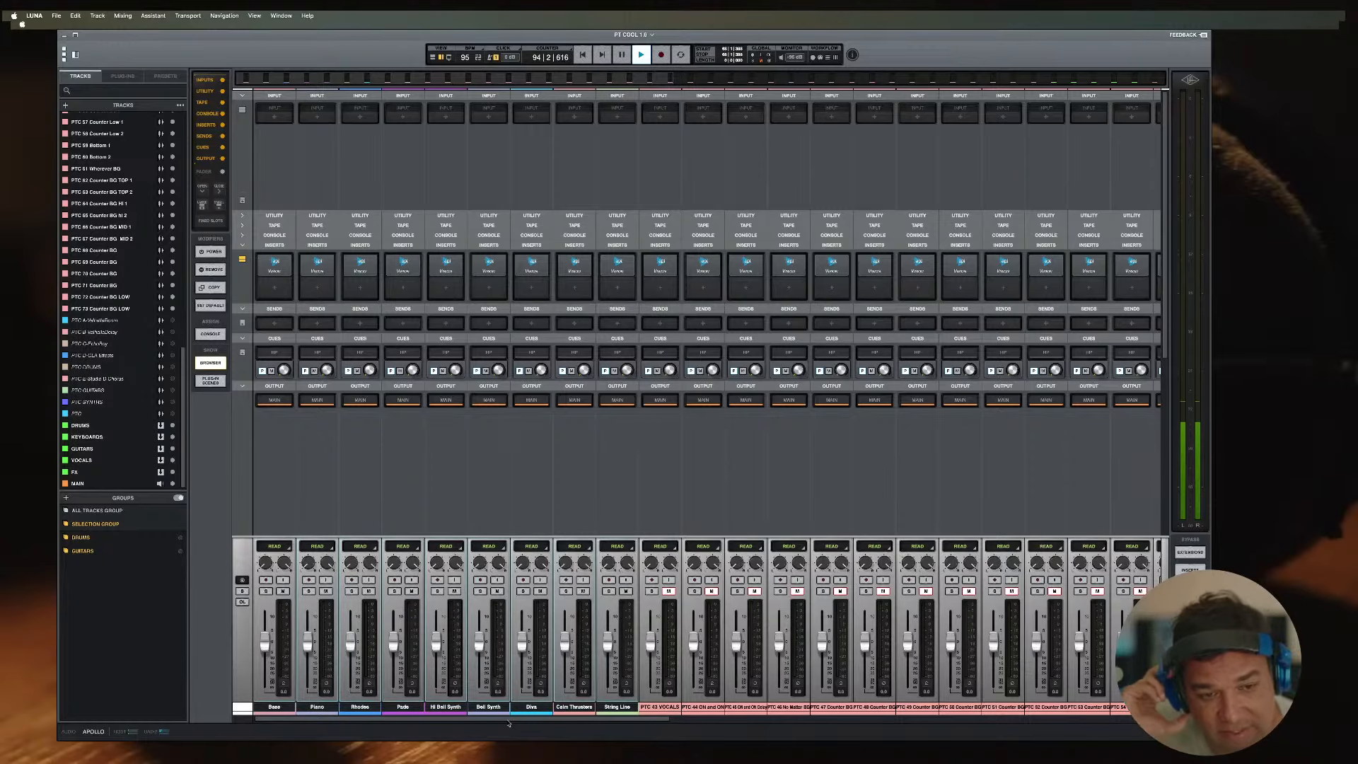
key("super+g")
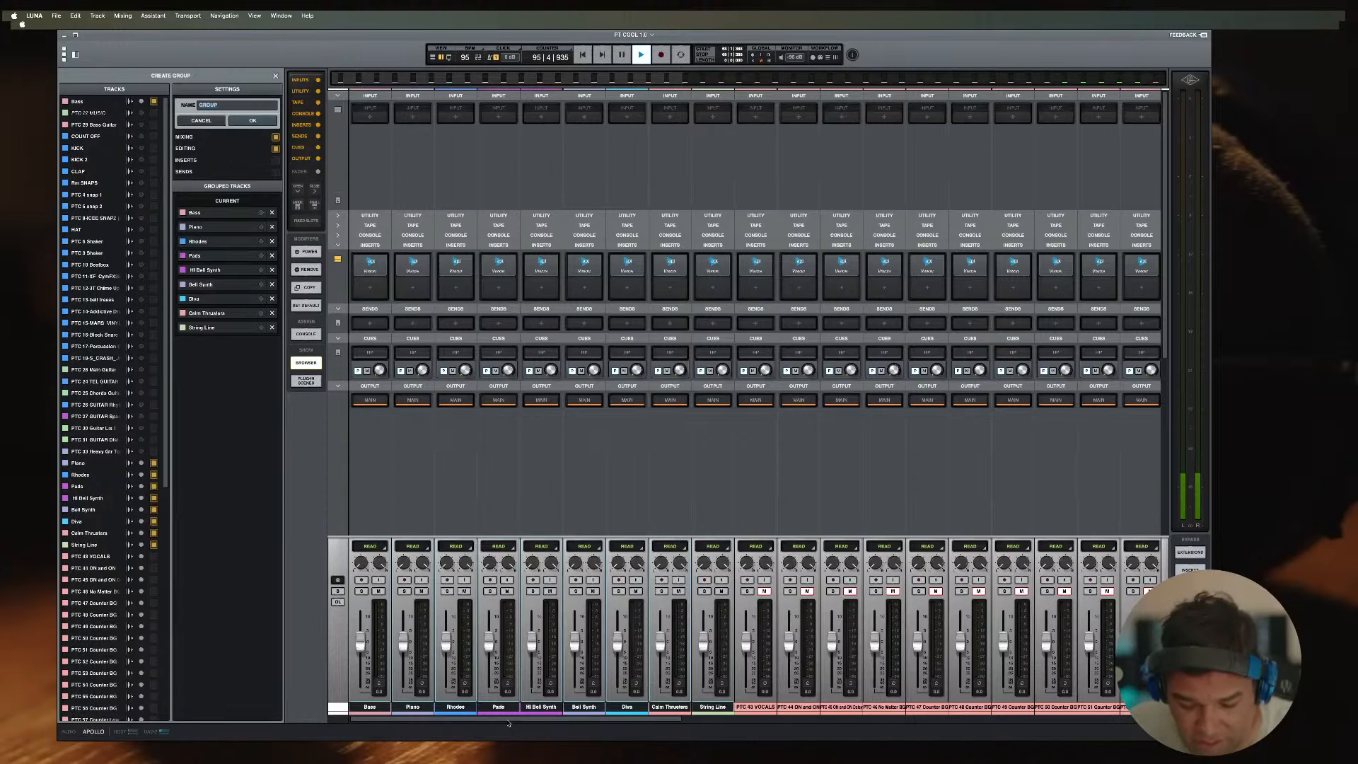
type("KEYB")
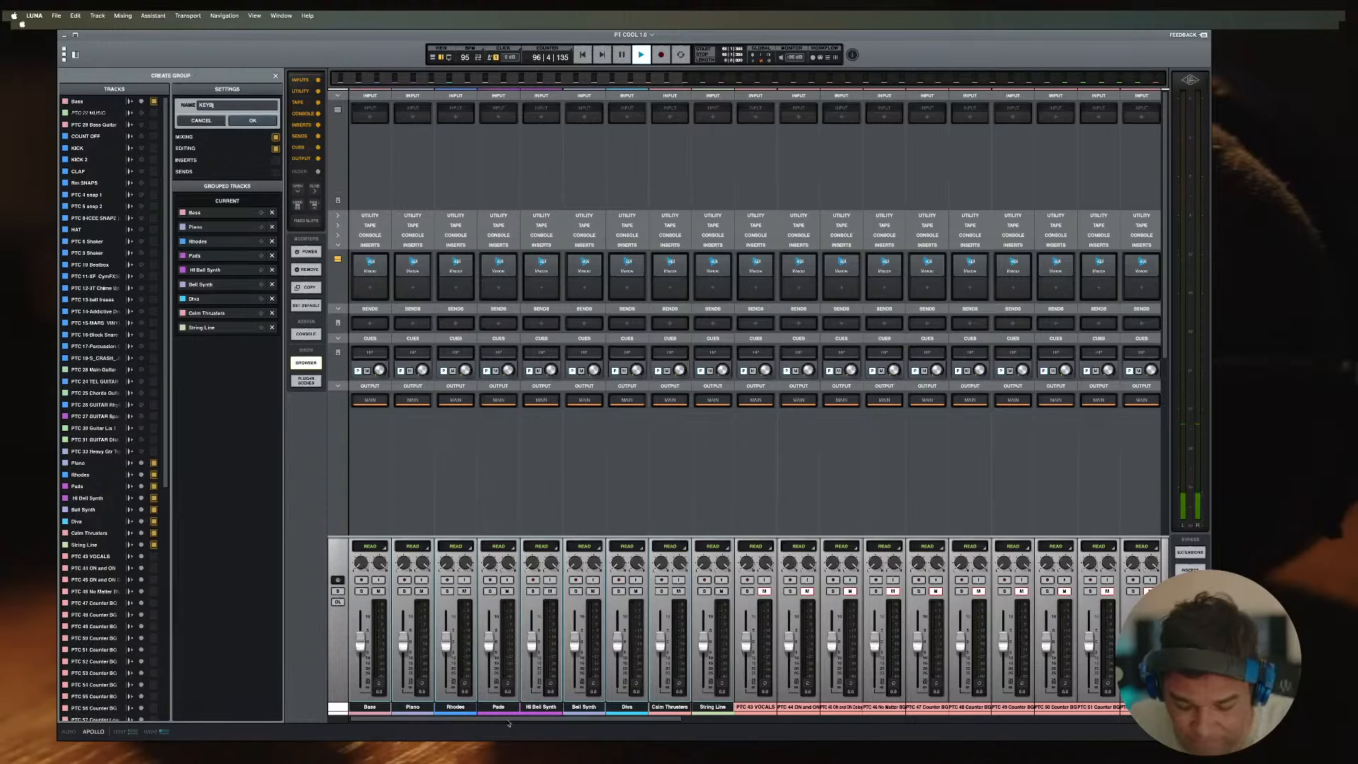
type("OARDS")
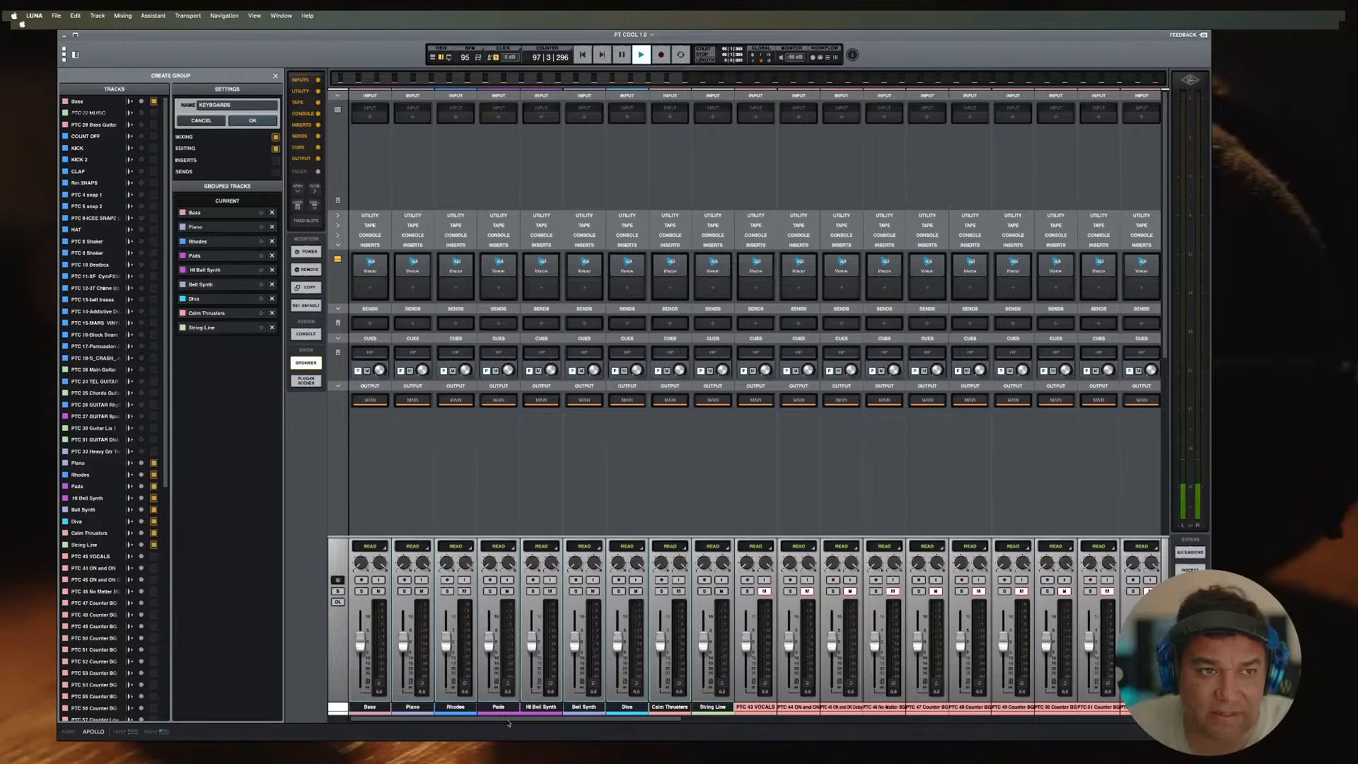
key("Return")
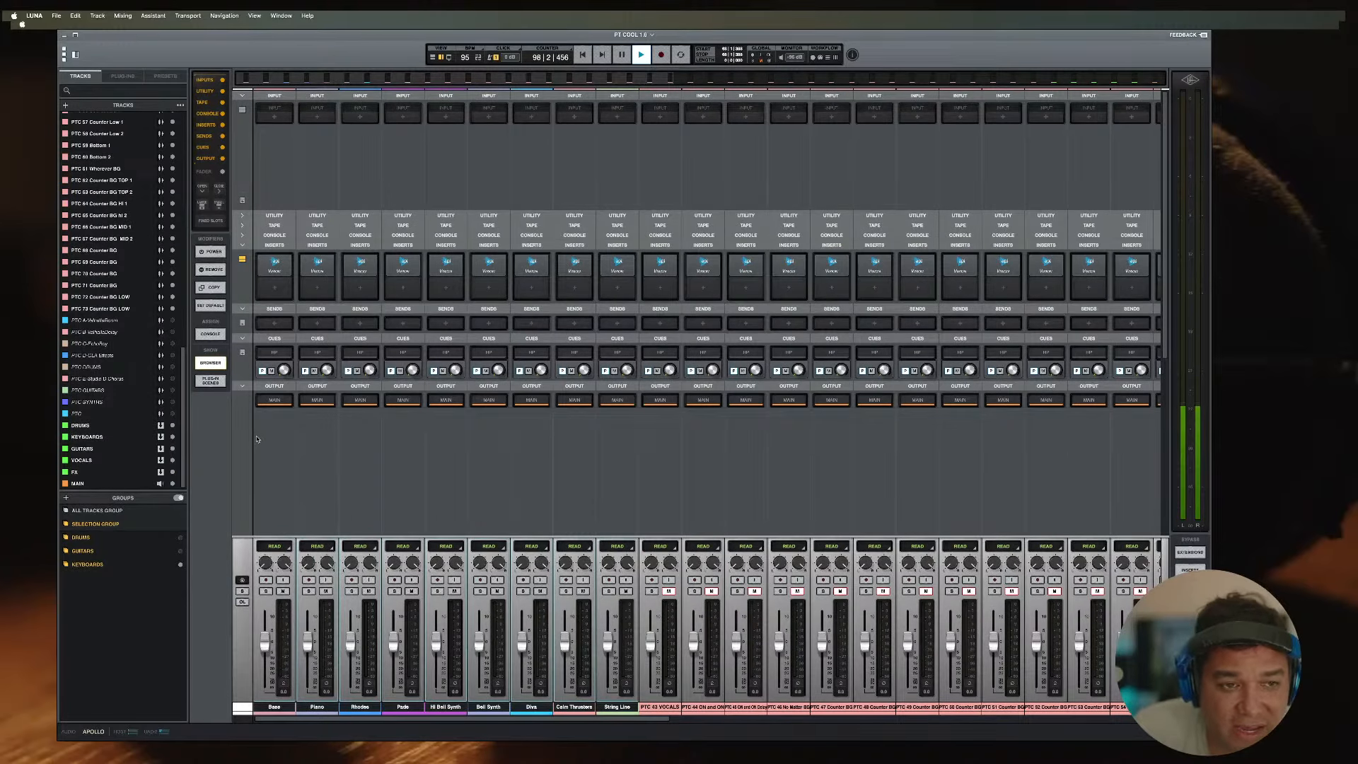
Step: Route the outputs of the selected keyboard tracks to the KEYBOARDS bus and hide the KEYBOARDS group
left_click(273, 401)
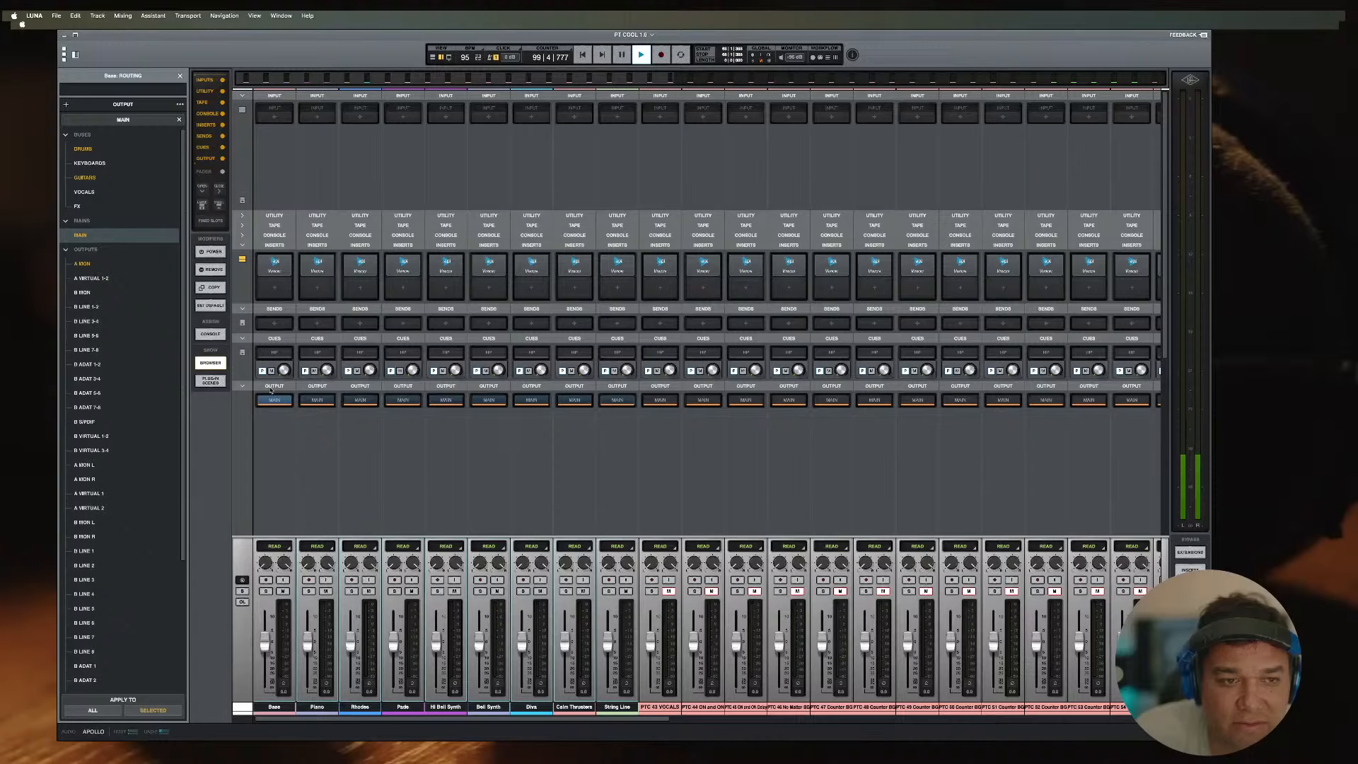
left_click(77, 165)
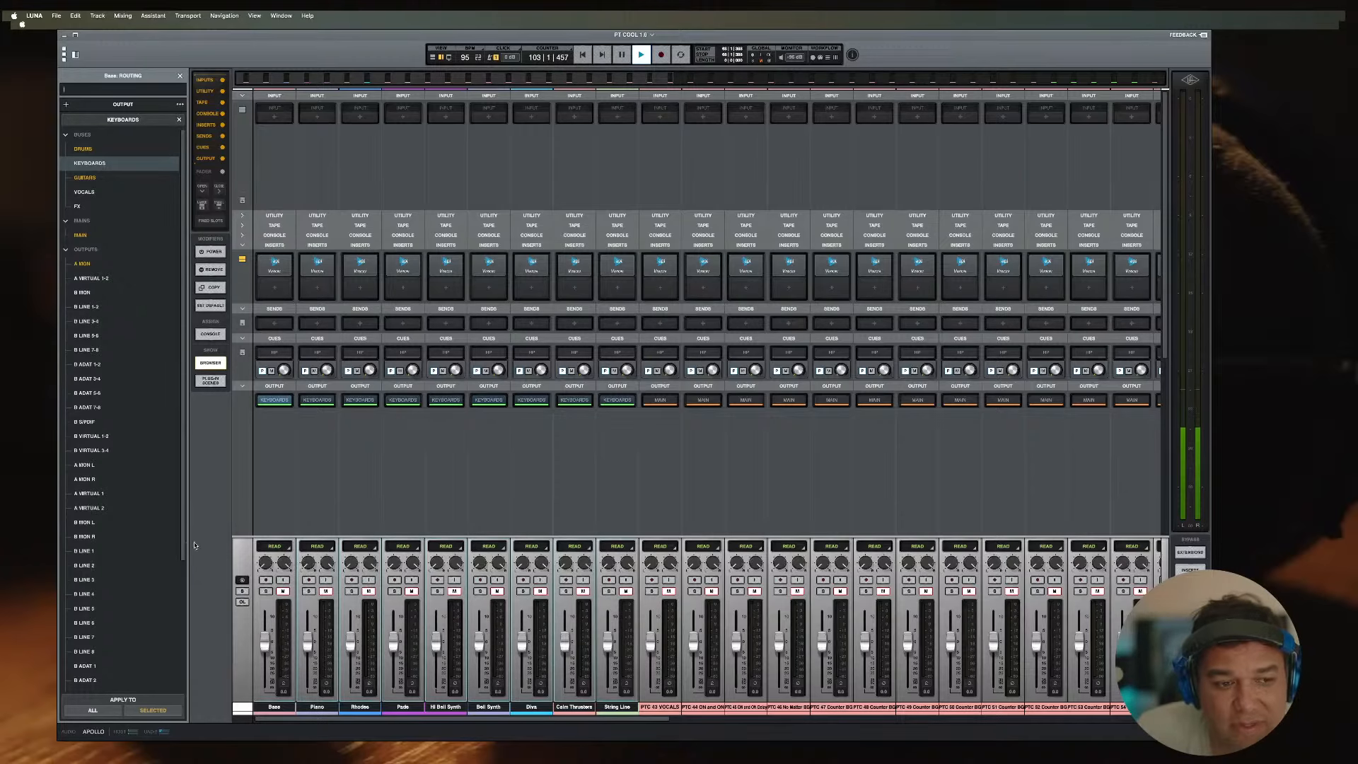
left_click(180, 76)
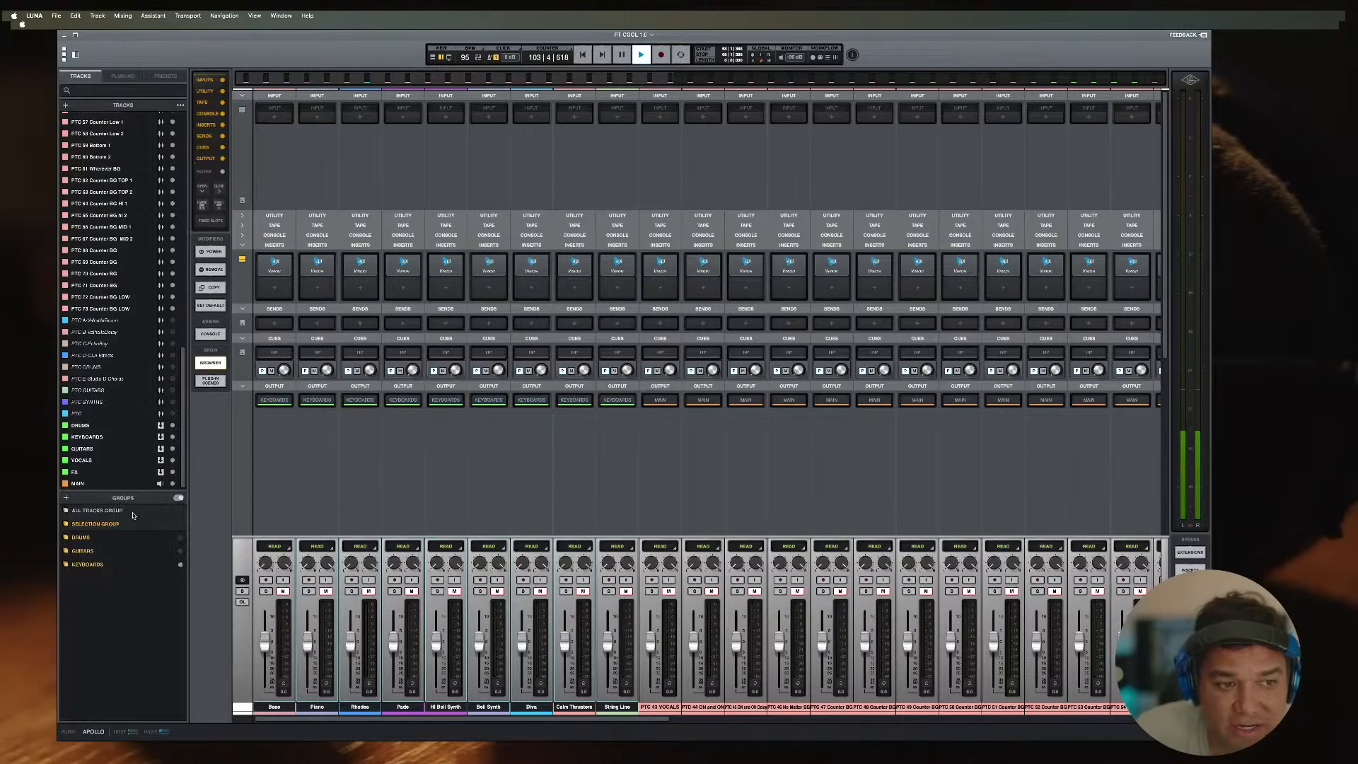
left_click(180, 565)
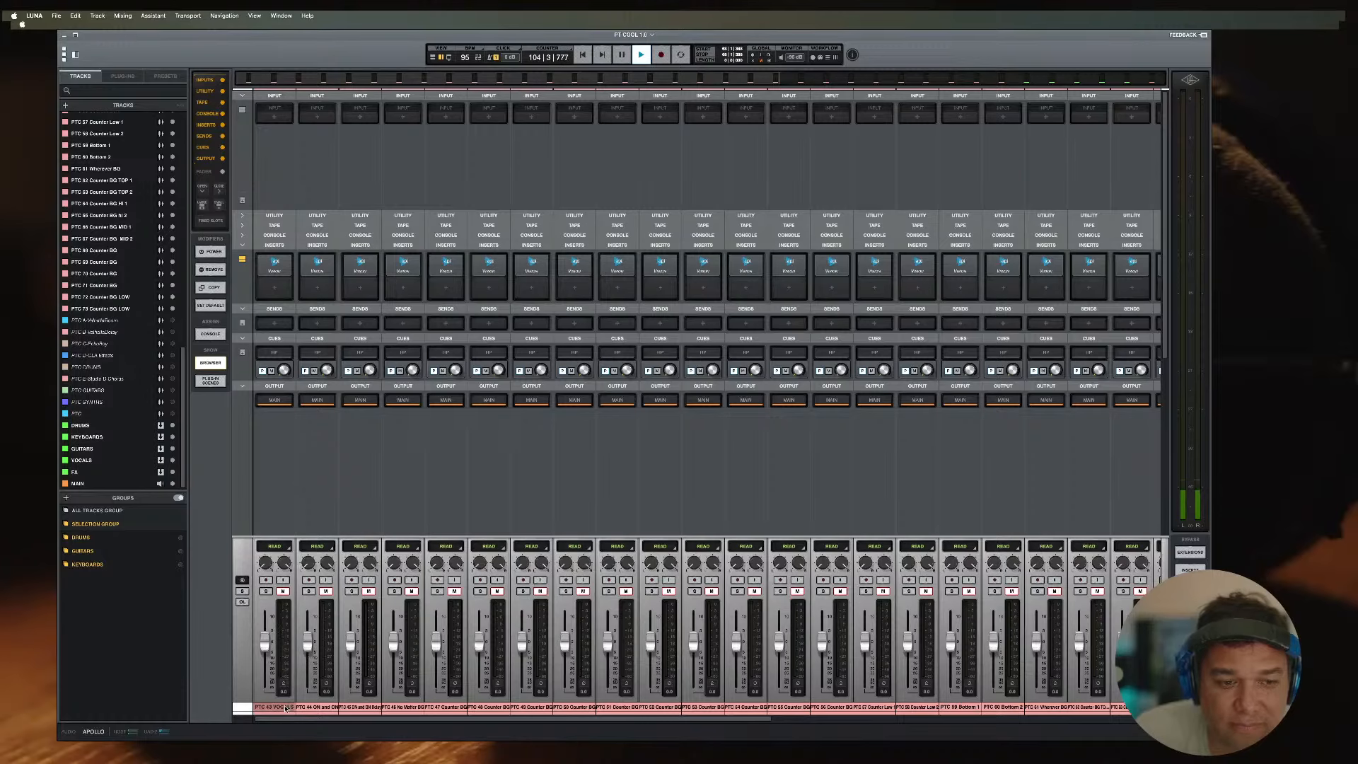
Step: Deactivate the PTC 43 VOCALS track in the timeline view and hide it
left_click(283, 708)
key("super+equal")
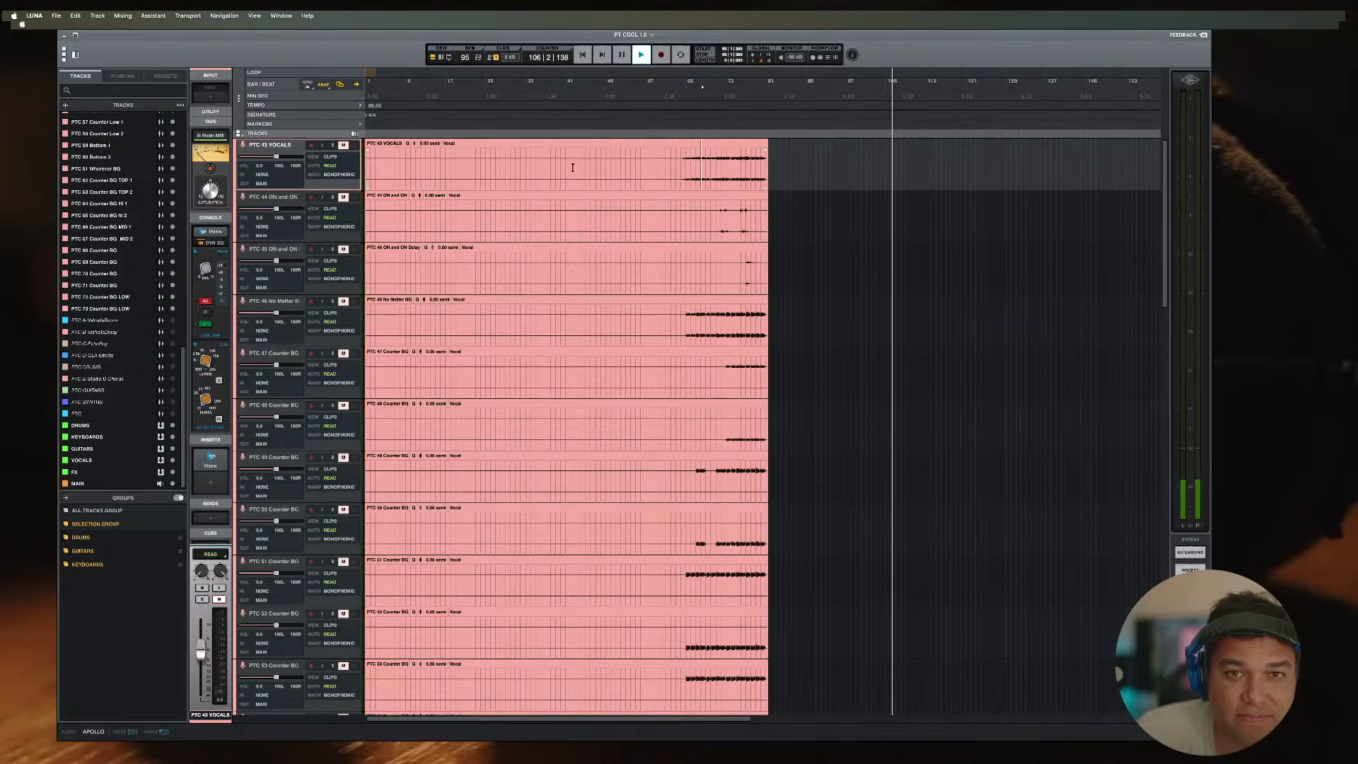
key("Down")
left_click(271, 157)
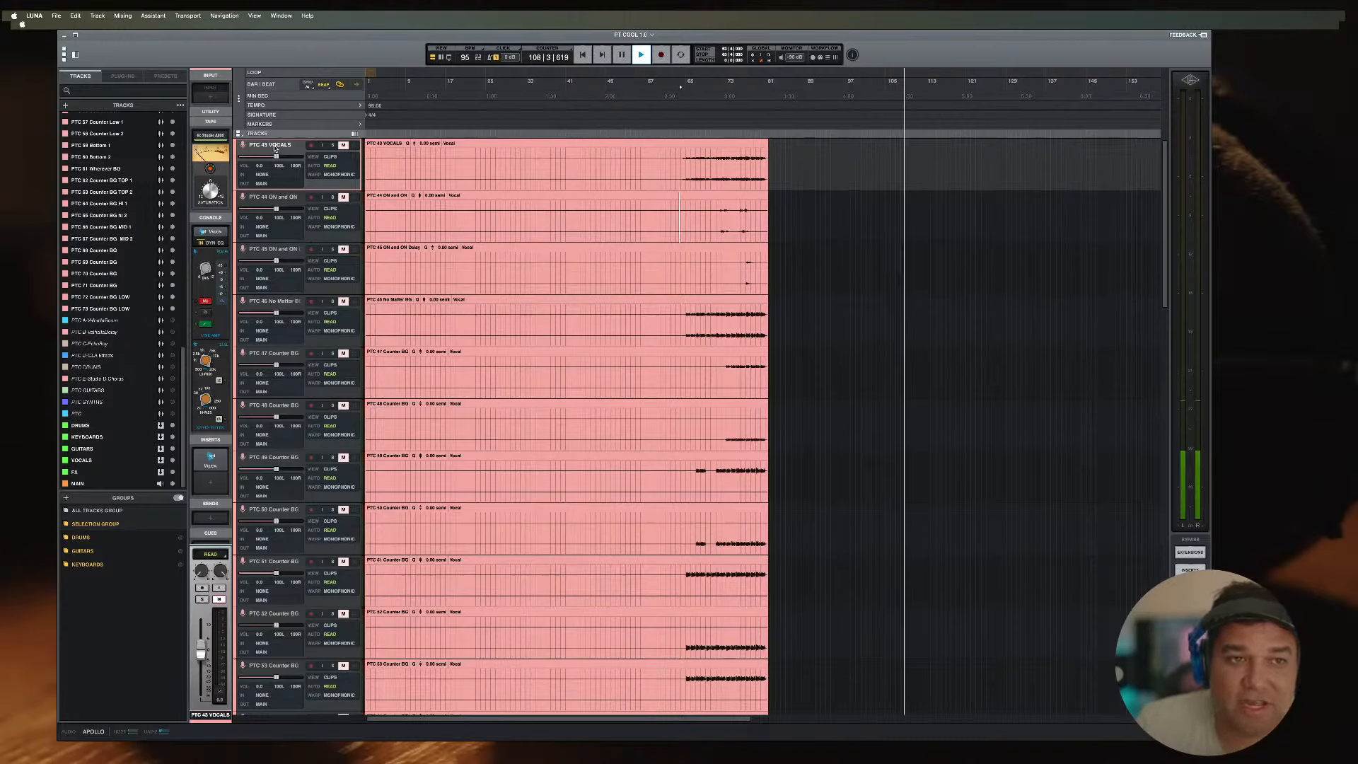
right_click(275, 149)
left_click(289, 184)
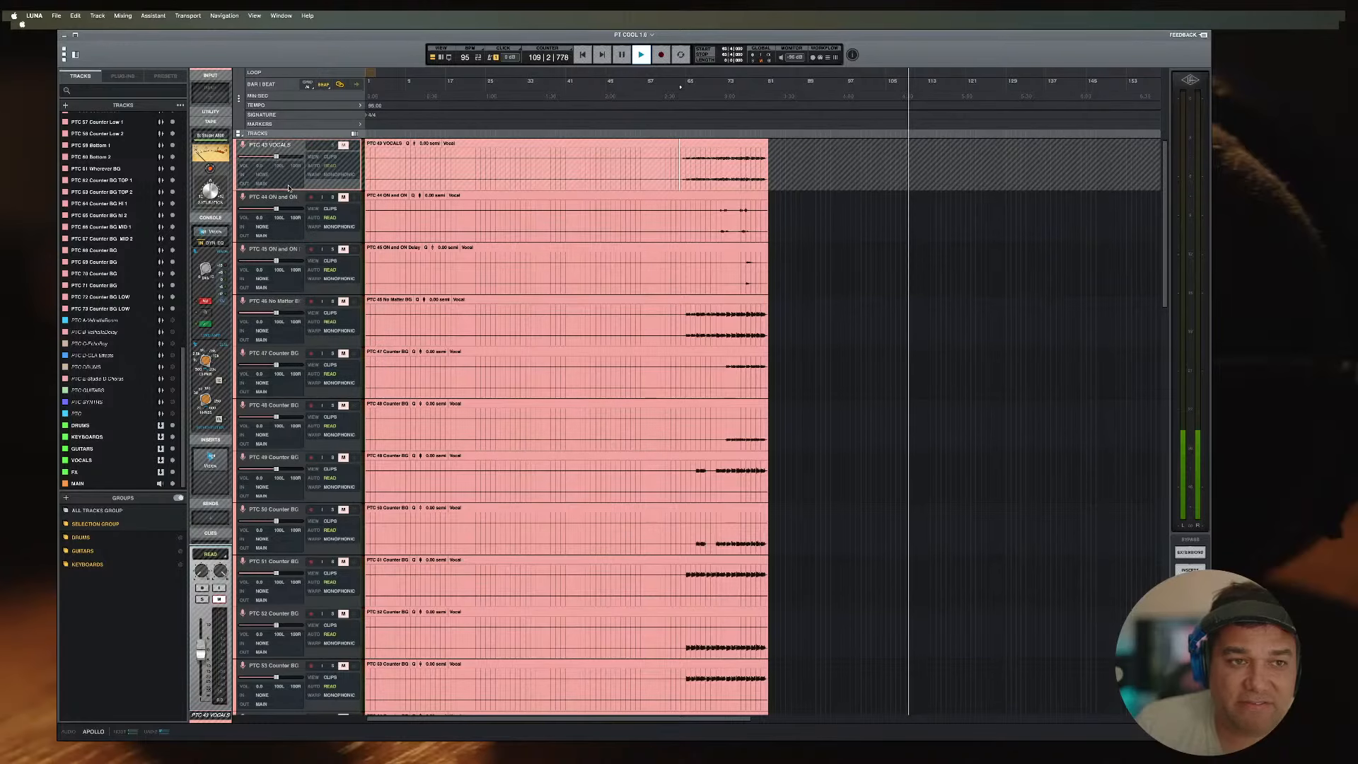
right_click(274, 150)
mouse_move(298, 236)
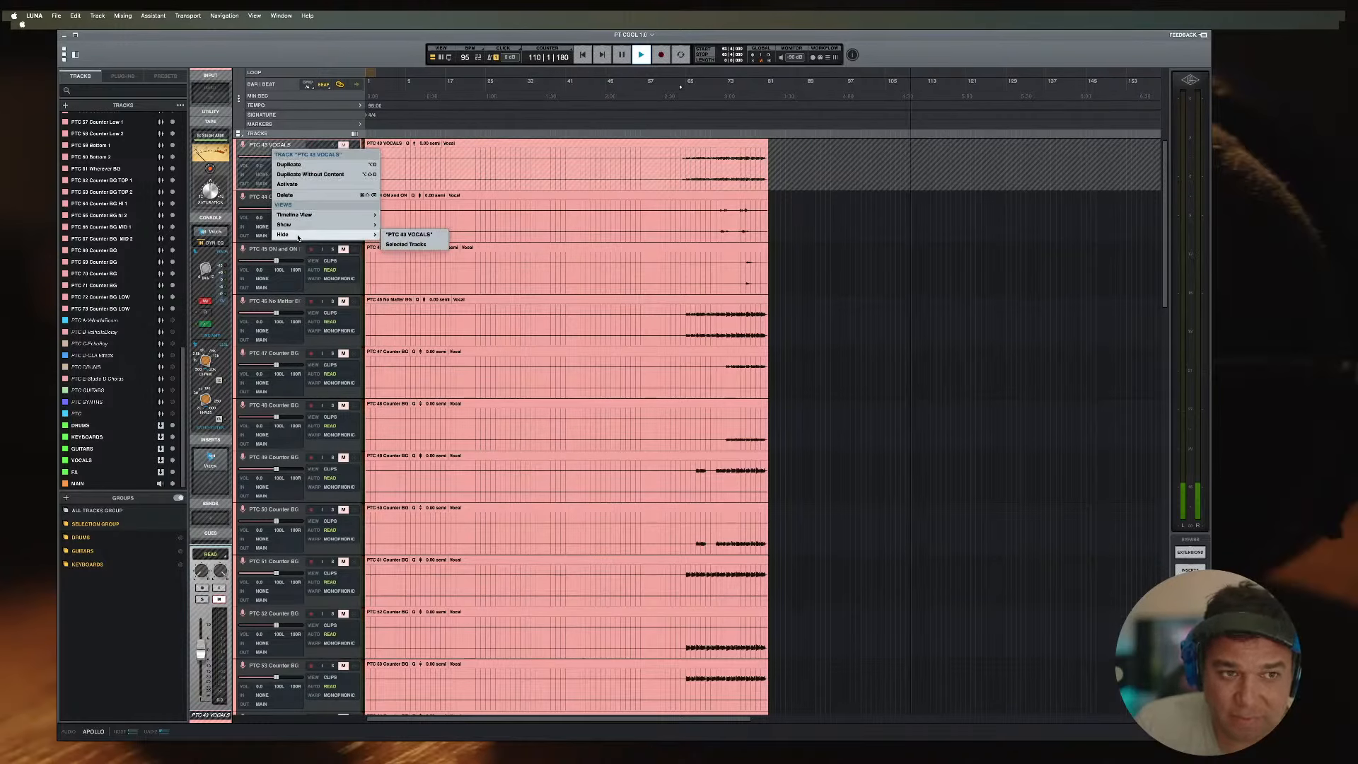
left_click(408, 234)
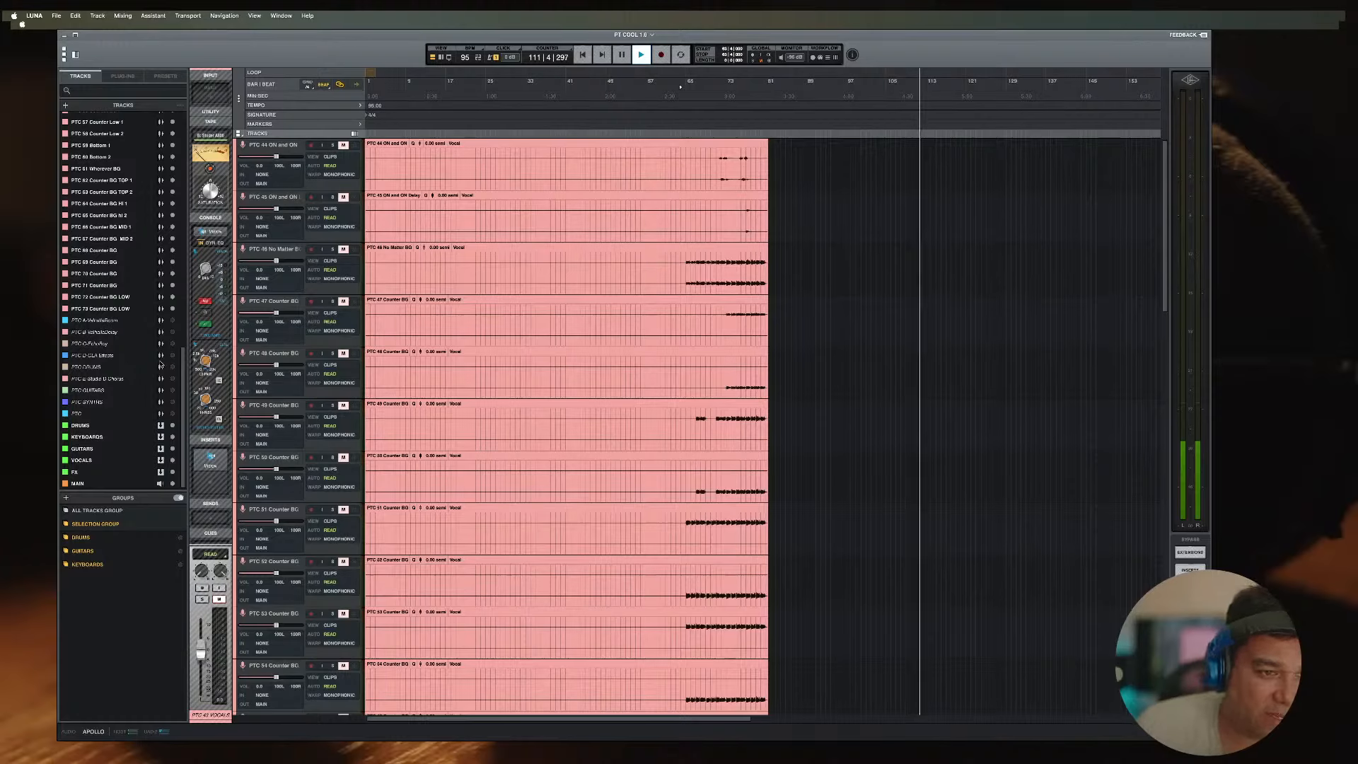
Step: Look through the whole track list and the first three vocal tracks in the timeline
scroll(128, 308, "up", 15)
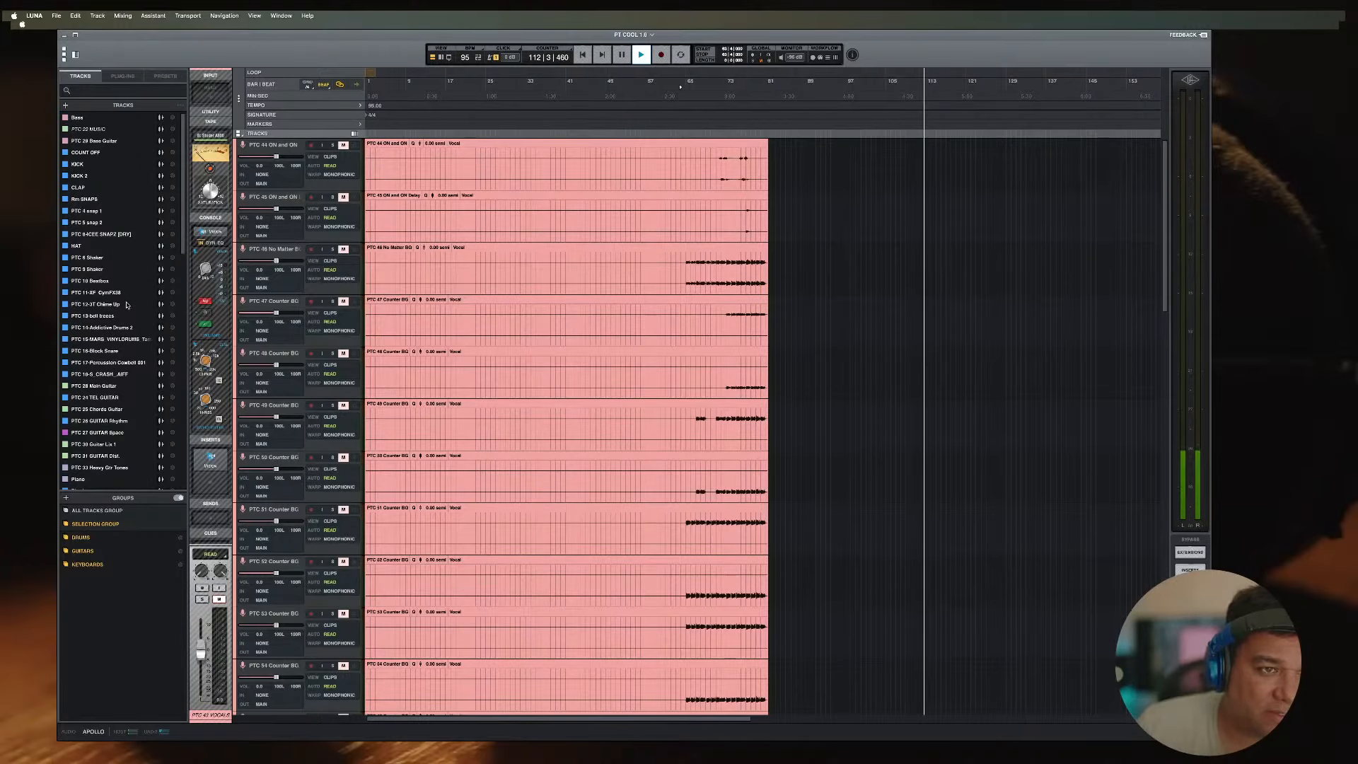
scroll(127, 305, "down", 15)
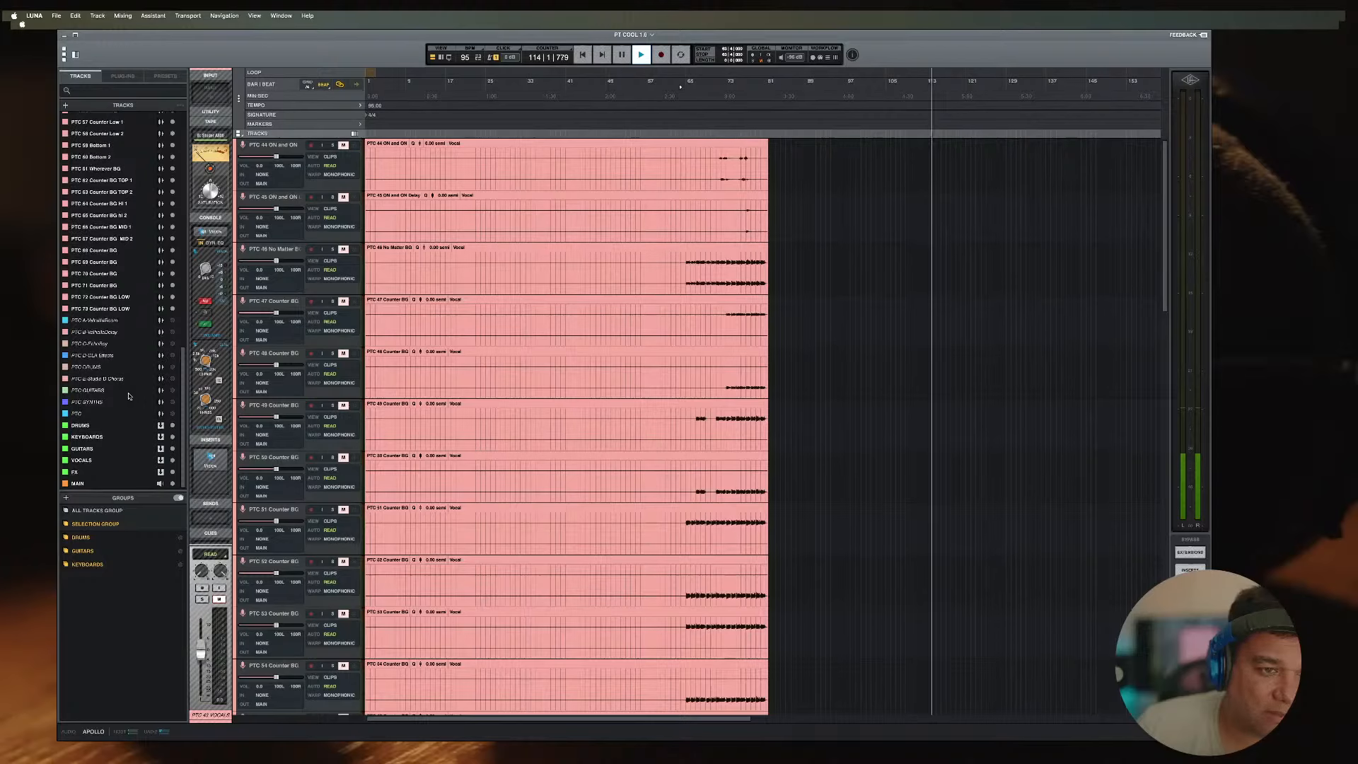
scroll(117, 340, "up", 1)
scroll(117, 340, "up", 15)
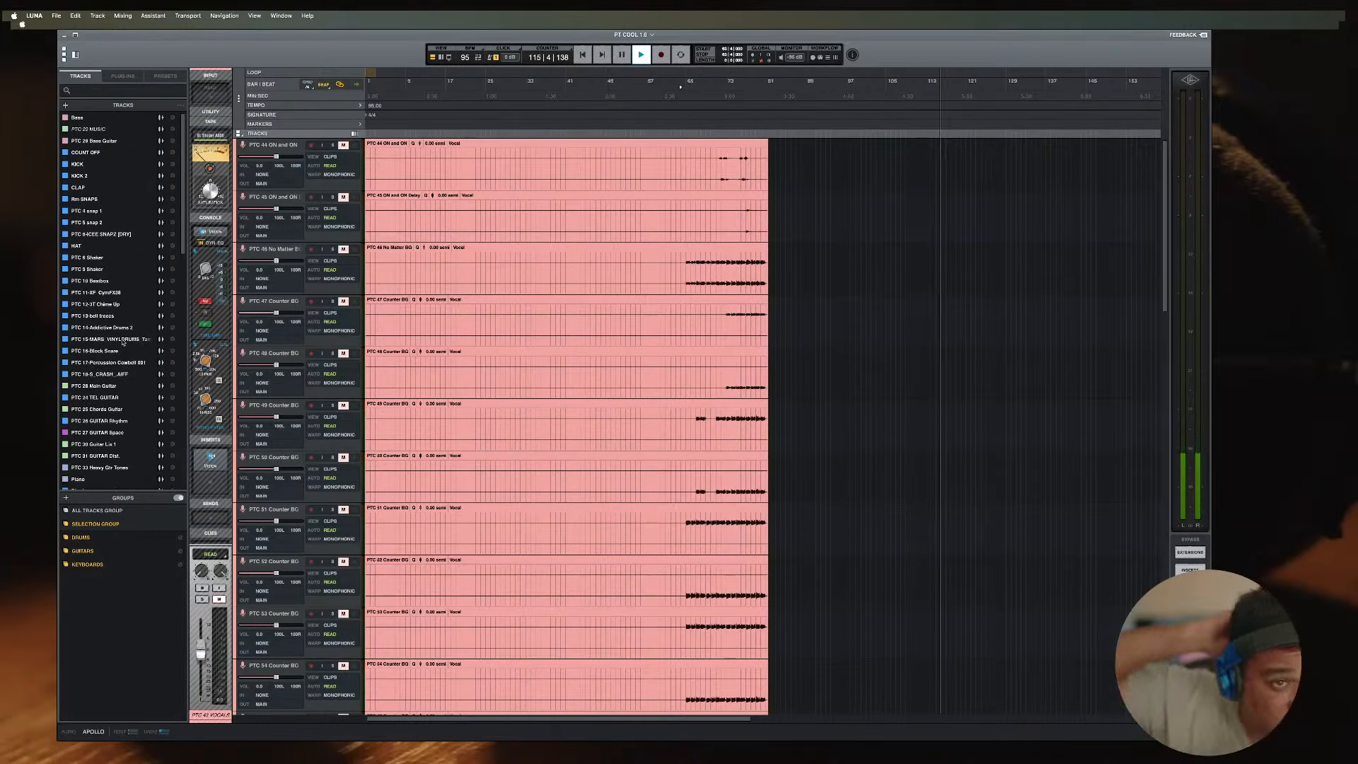
scroll(120, 361, "down", 10)
scroll(116, 388, "down", 5)
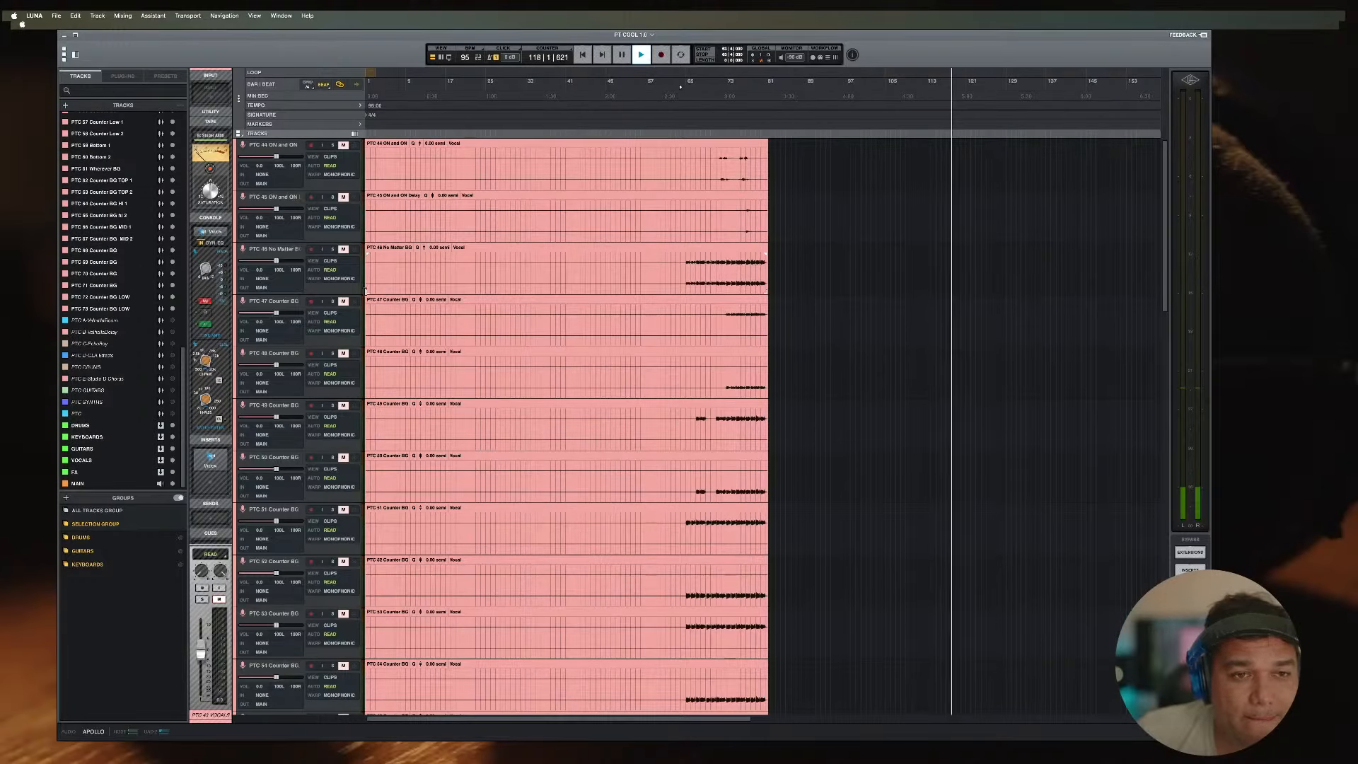
left_click(291, 153)
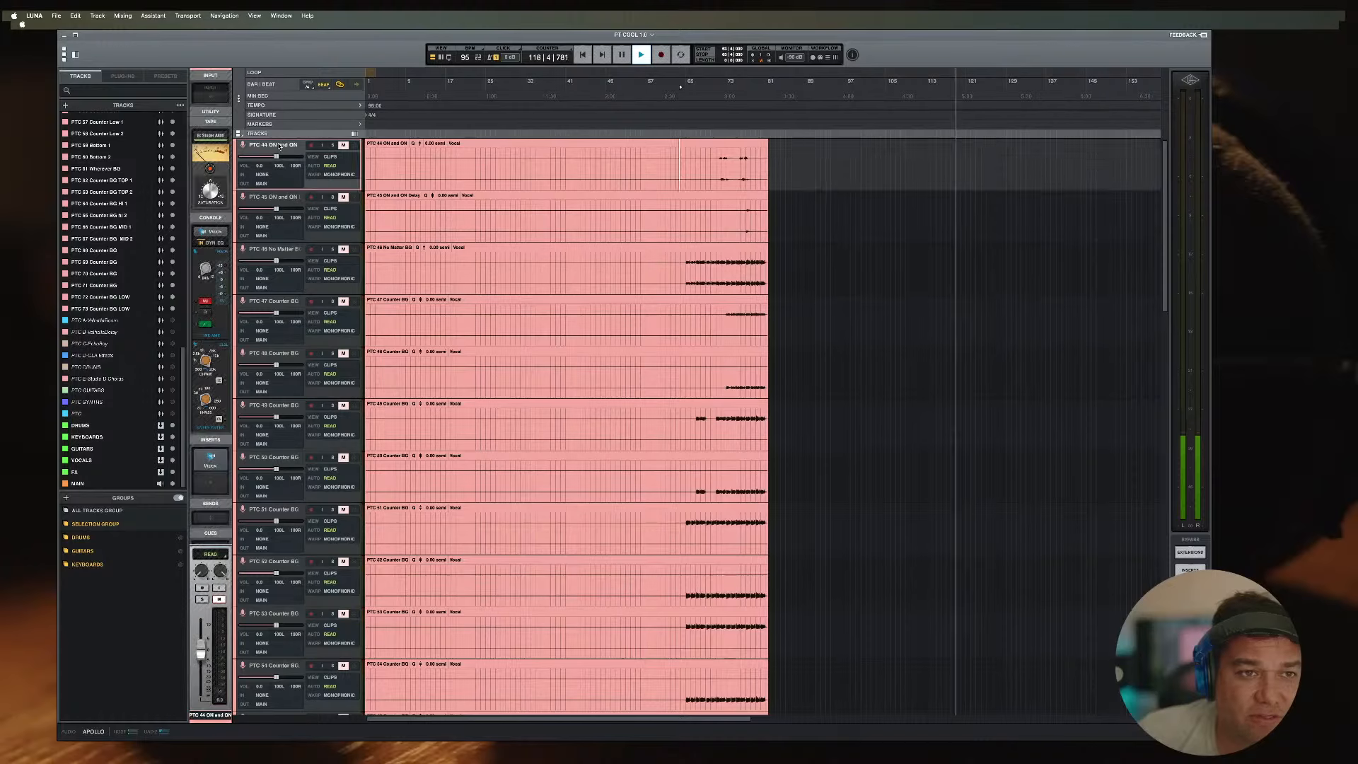
left_click(290, 201)
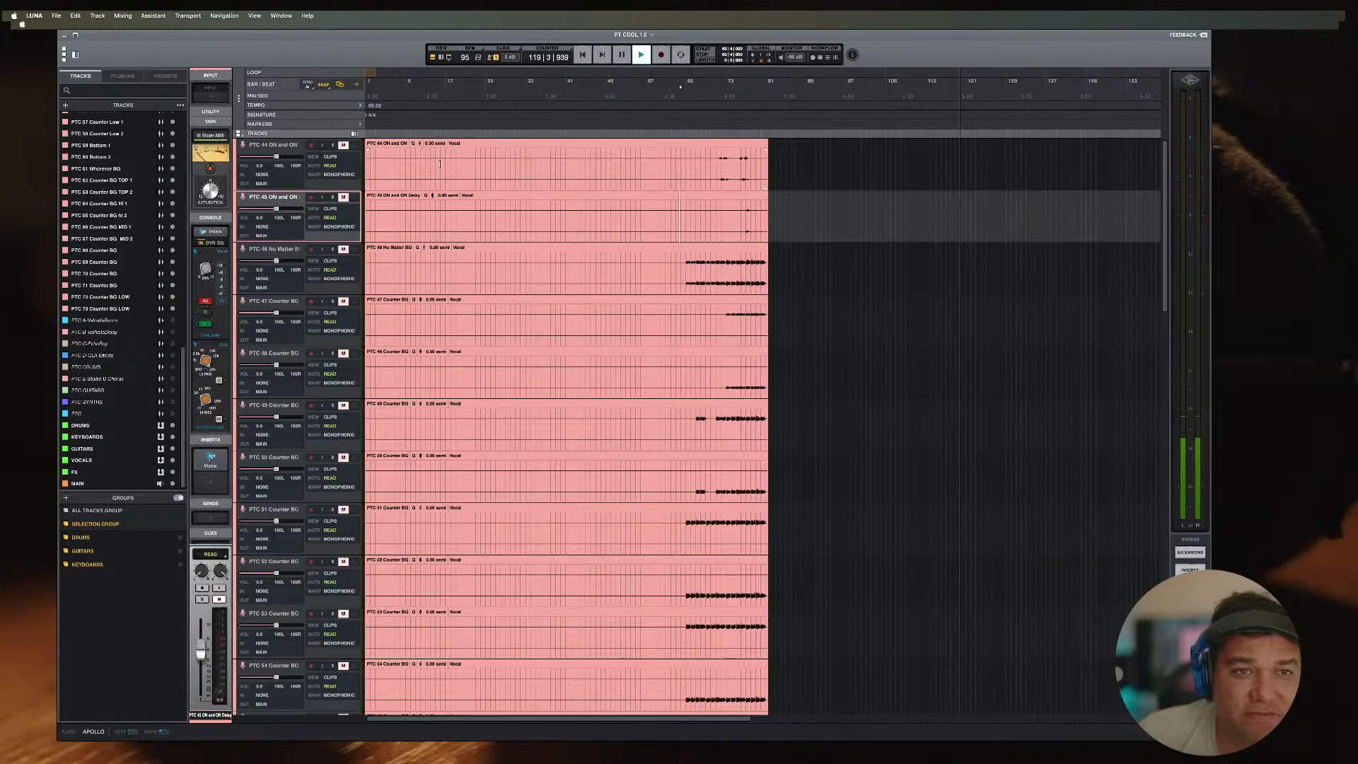
left_click(296, 253)
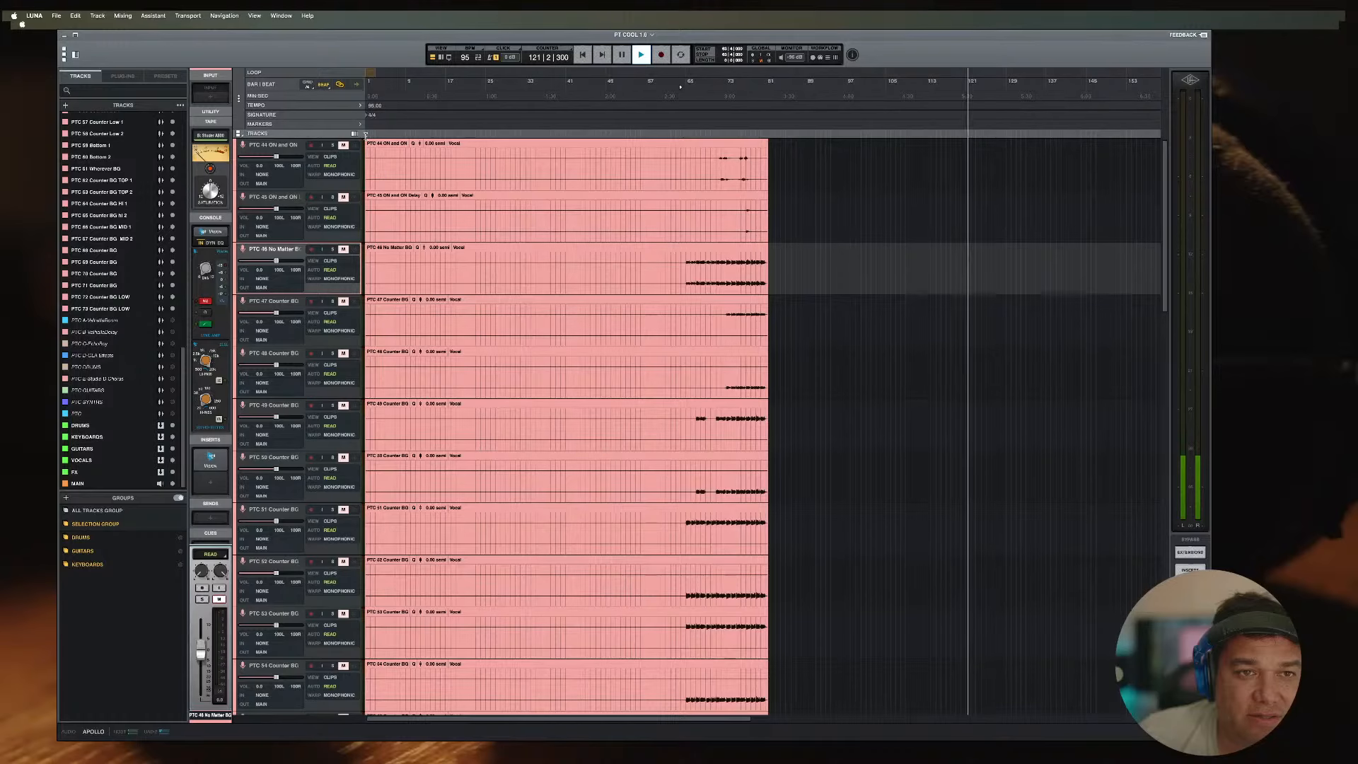
left_click(368, 86)
left_click_drag(405, 139, 364, 142)
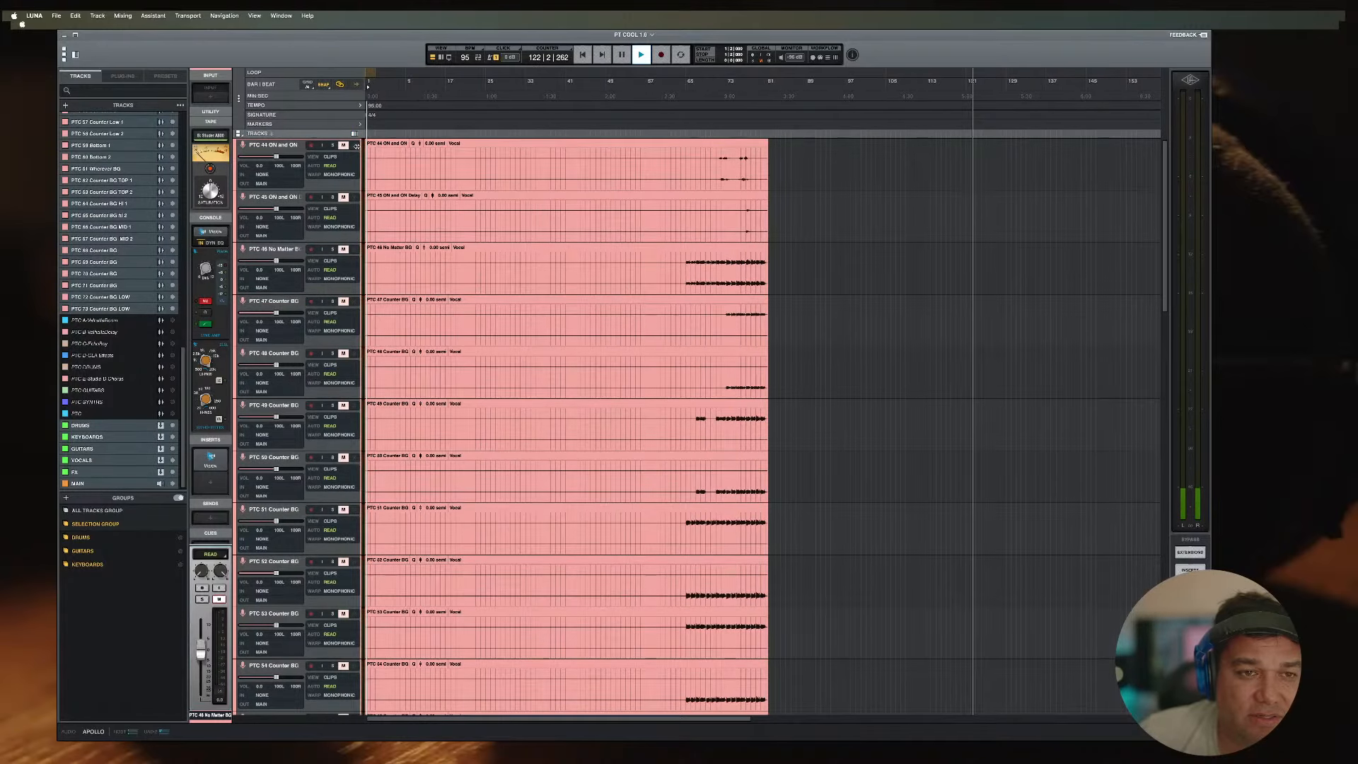
Step: Rename the PTC 46 No Matter BG track as Matter BG
left_click(286, 252)
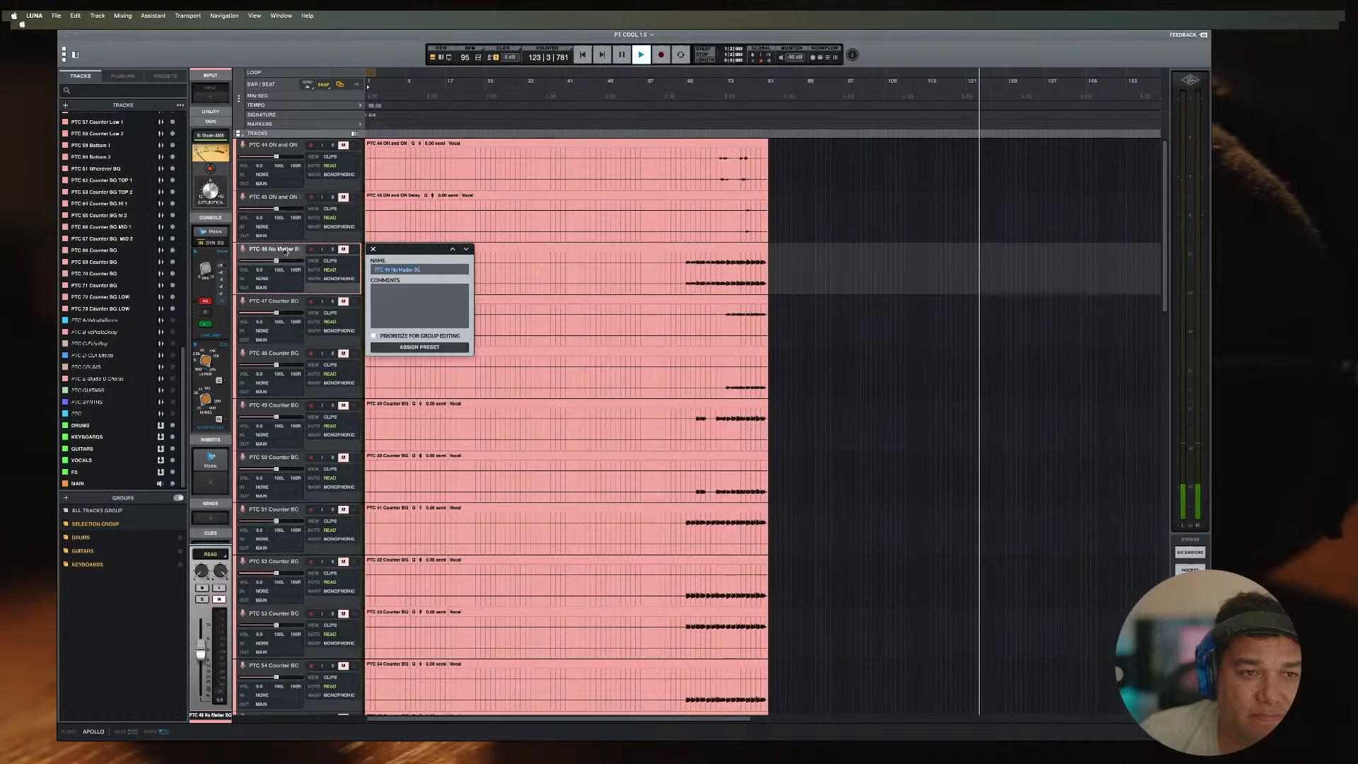
left_click(398, 269)
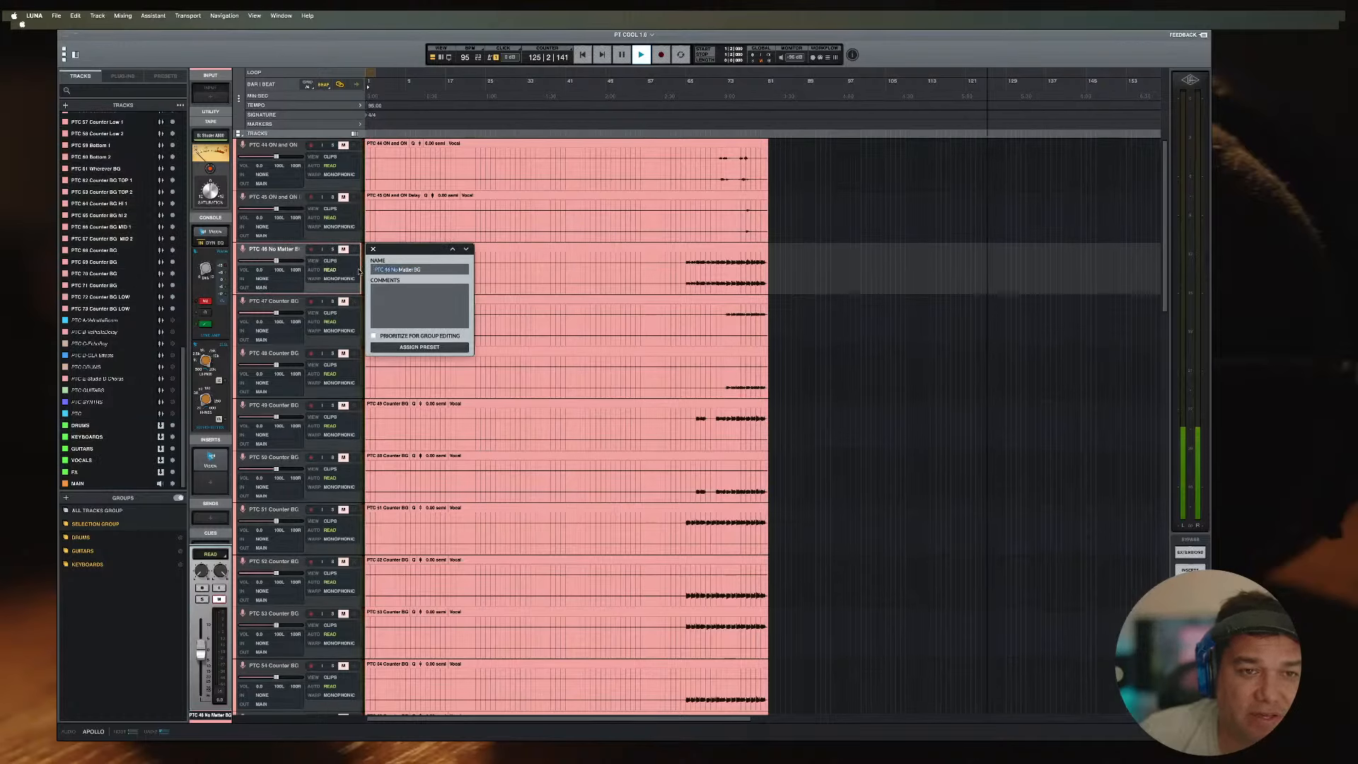
key("super+BackSpace")
key("Return")
Step: Unmute and solo the Matter BG track, listen to it from where its audio begins, and release the solo
left_click(709, 260)
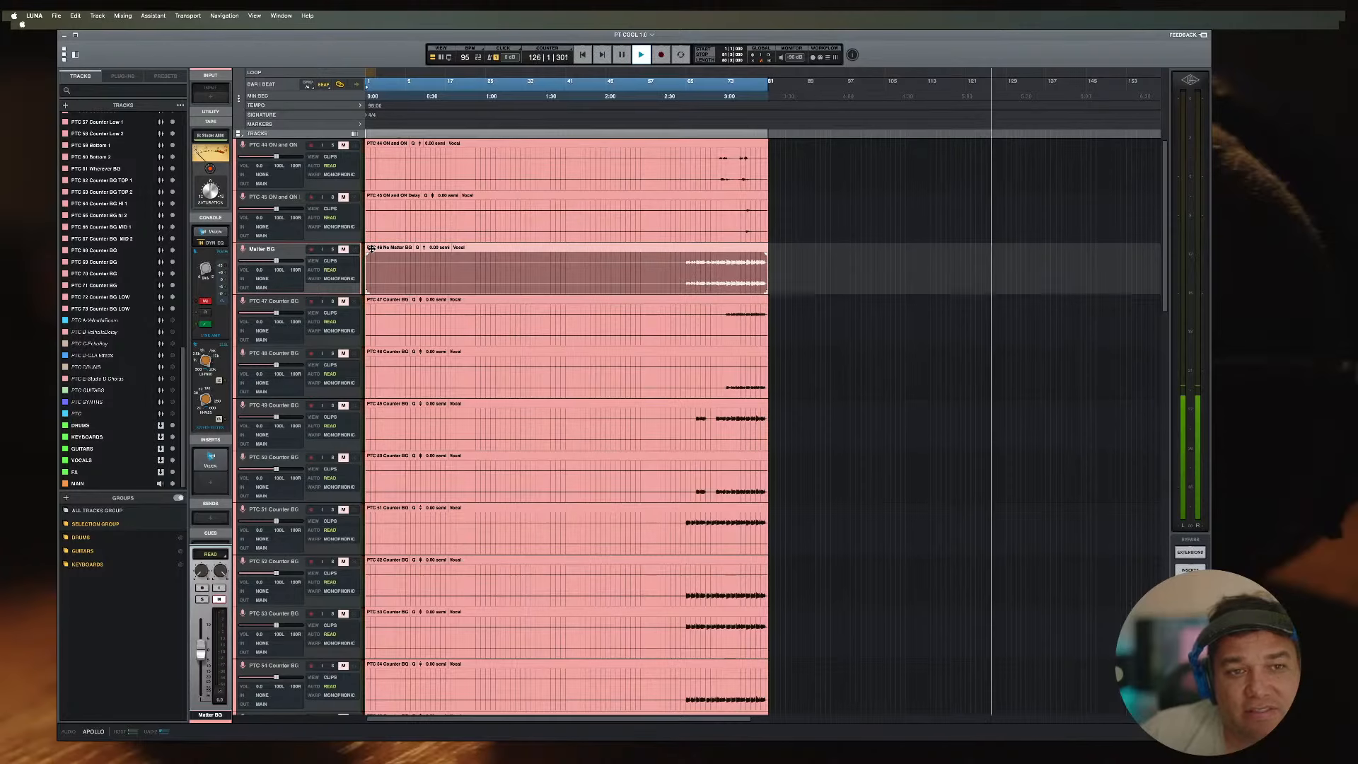
left_click(682, 269)
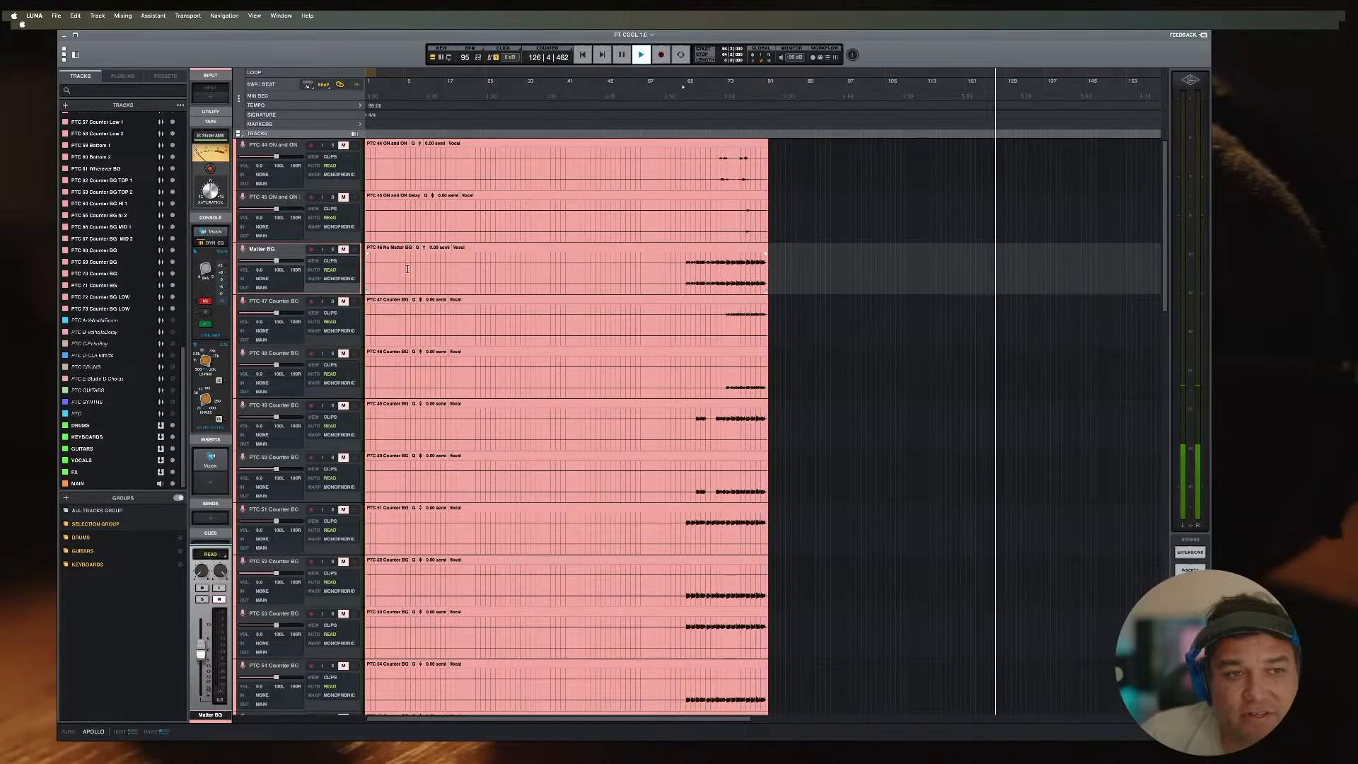
left_click(343, 250)
left_click(323, 250)
left_click(333, 250)
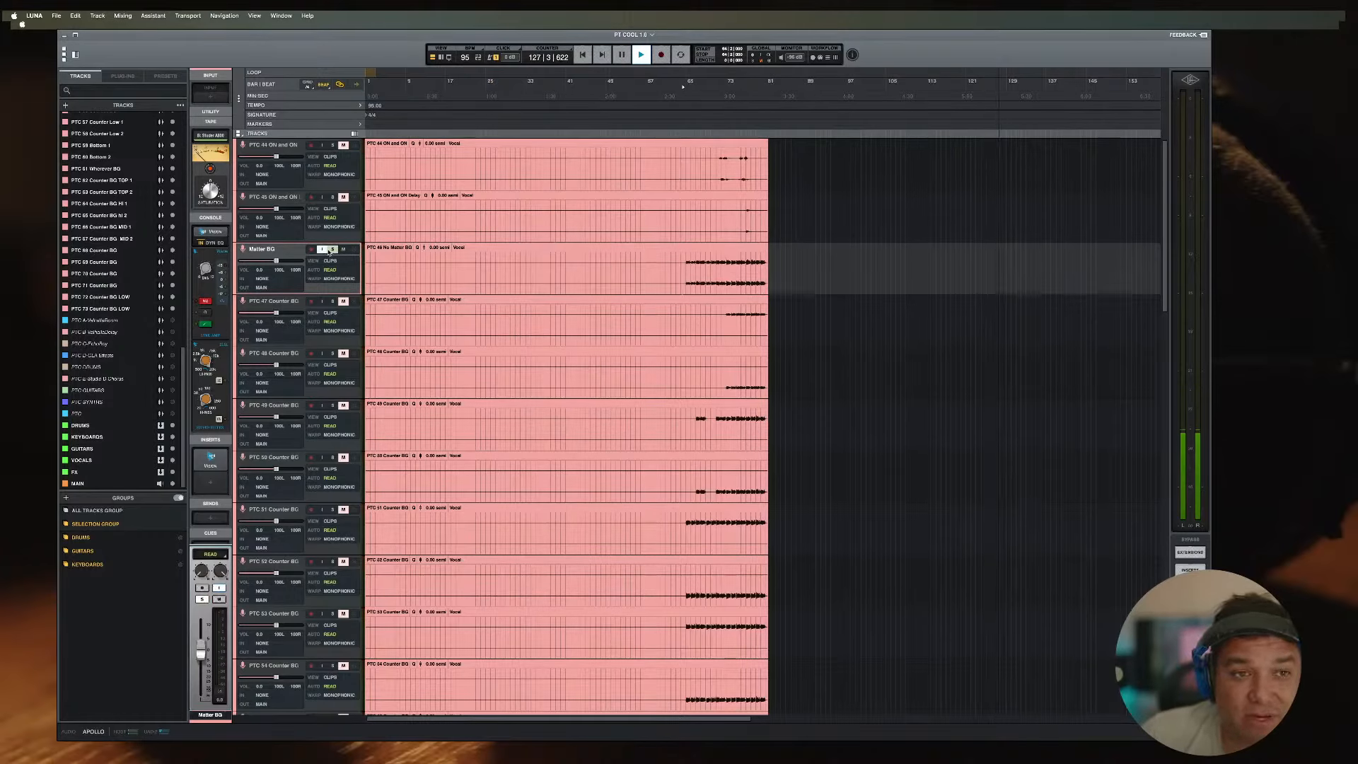
left_click(323, 250)
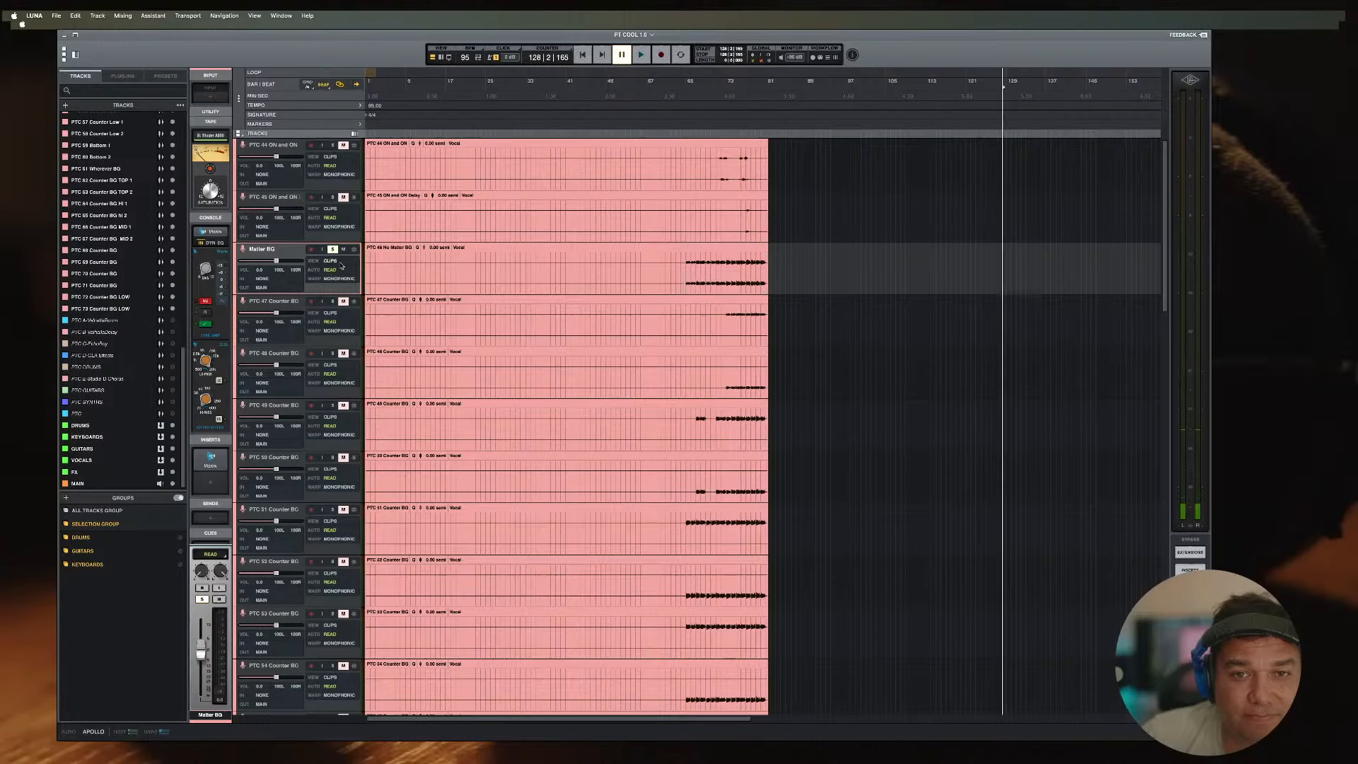
left_click(685, 262)
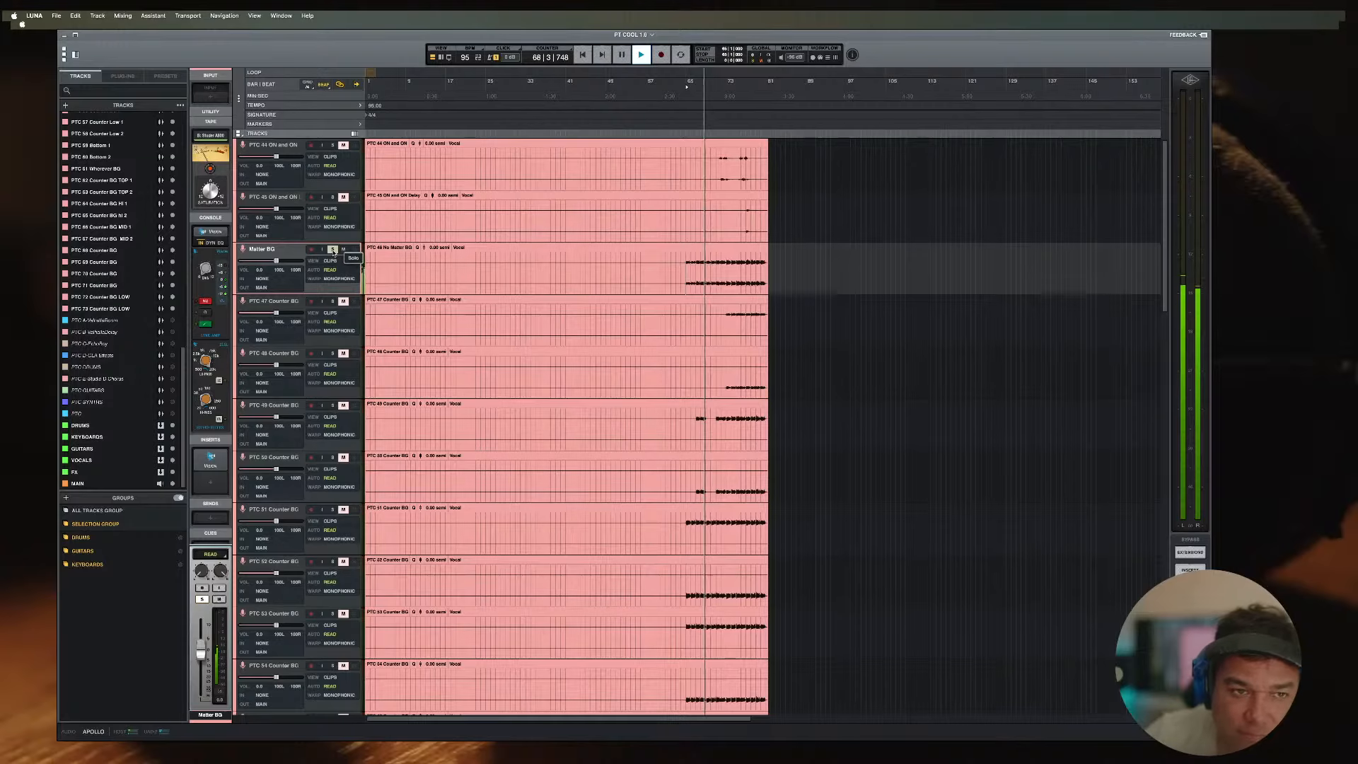
key("space")
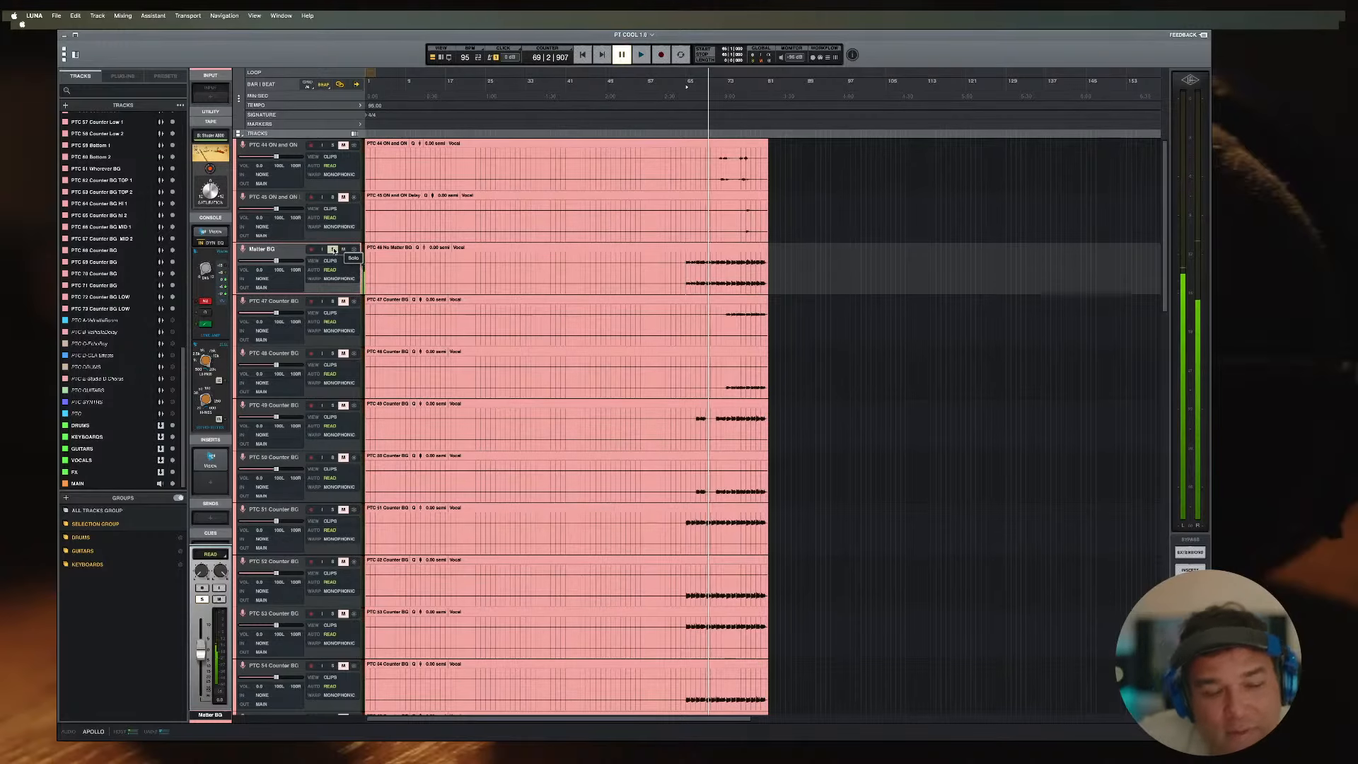
left_click(335, 251)
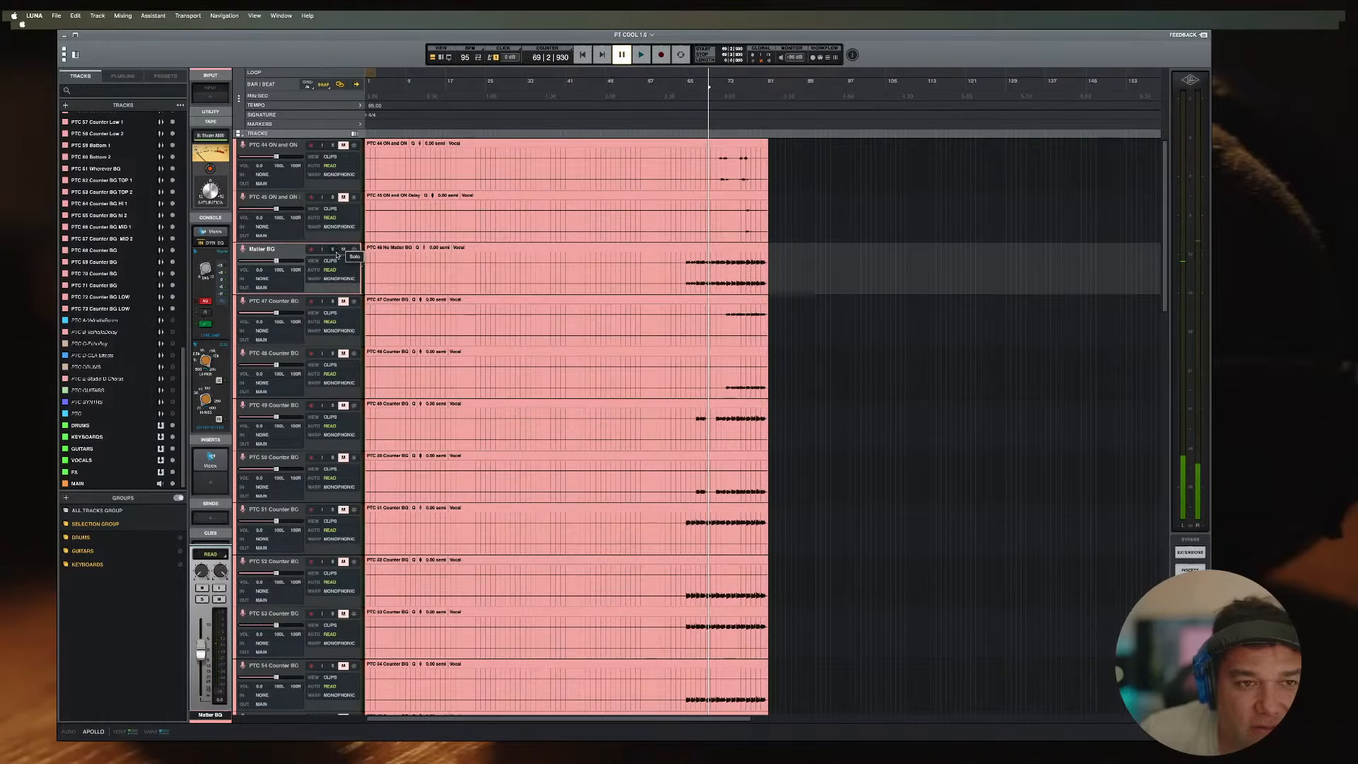
key("super+equal")
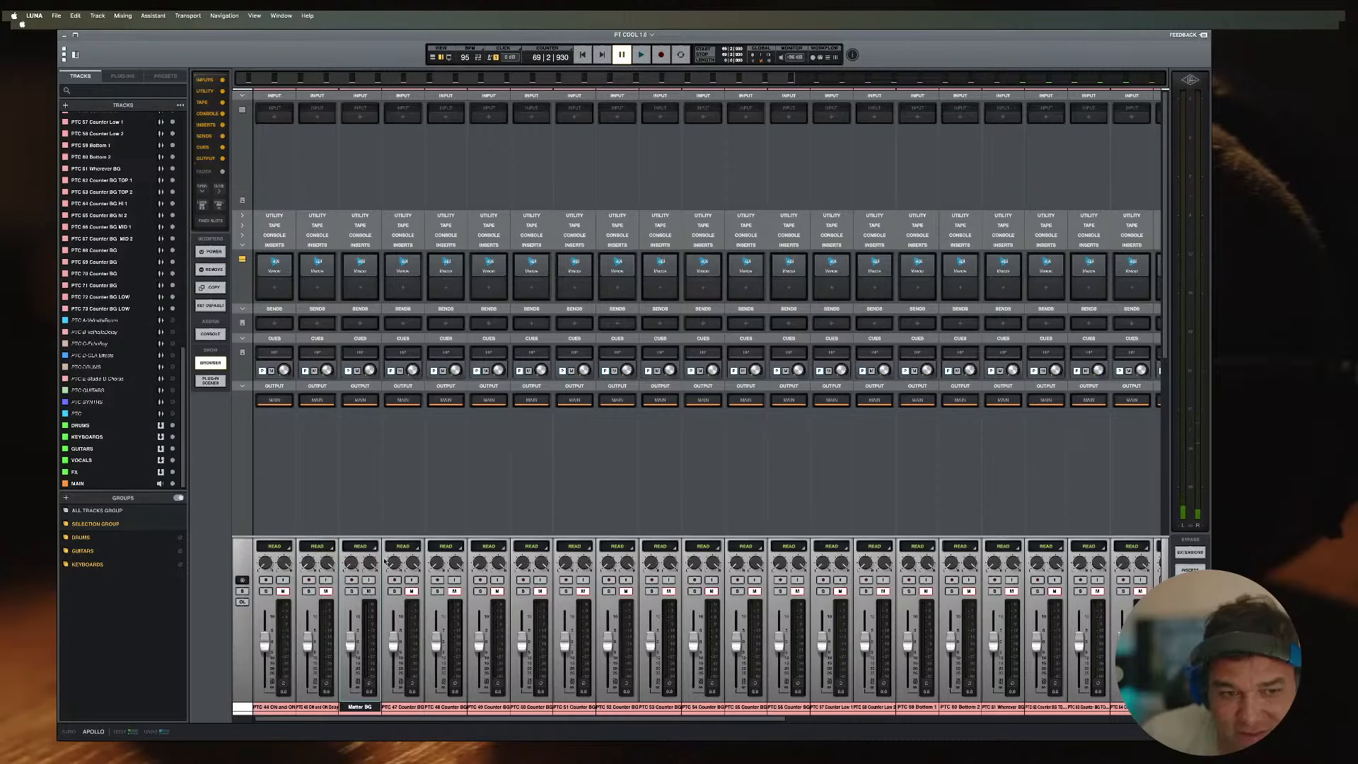
right_click(362, 705)
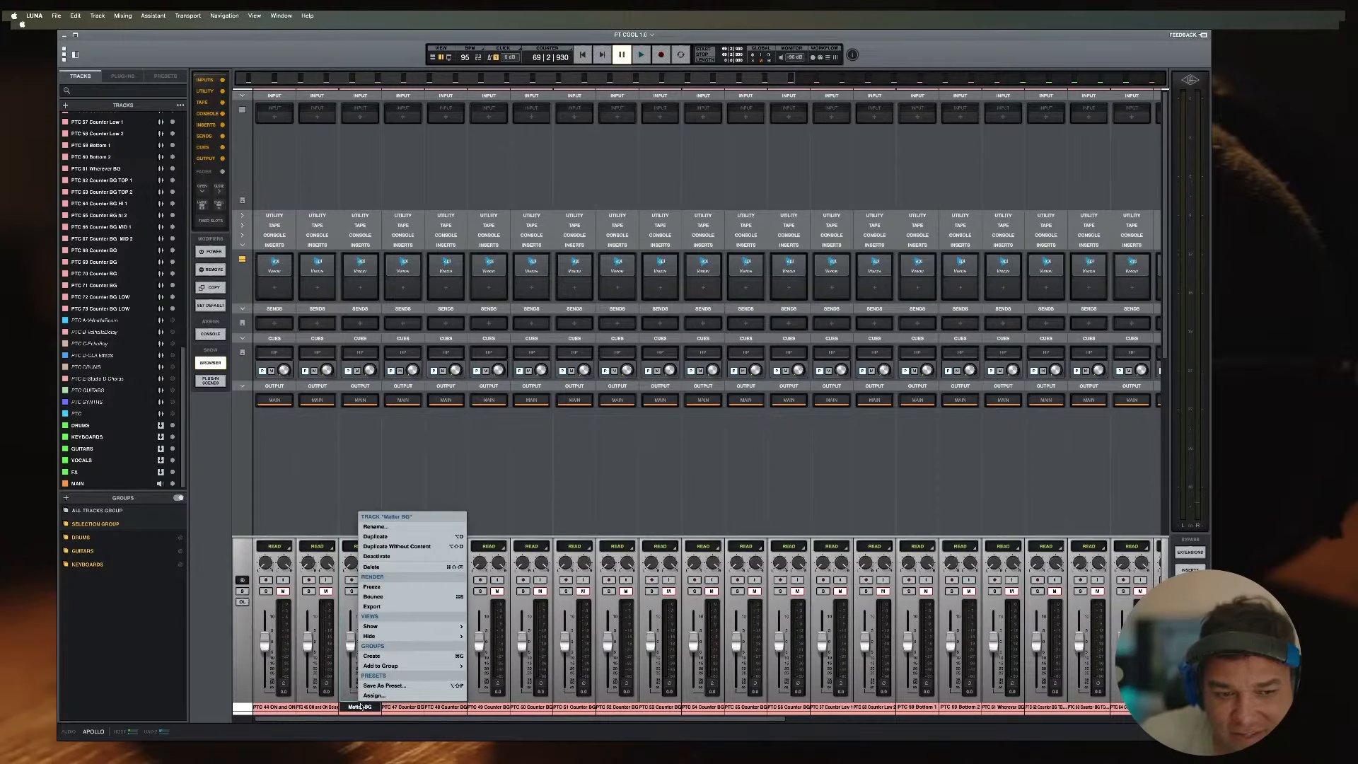
key("Escape")
left_click(352, 580)
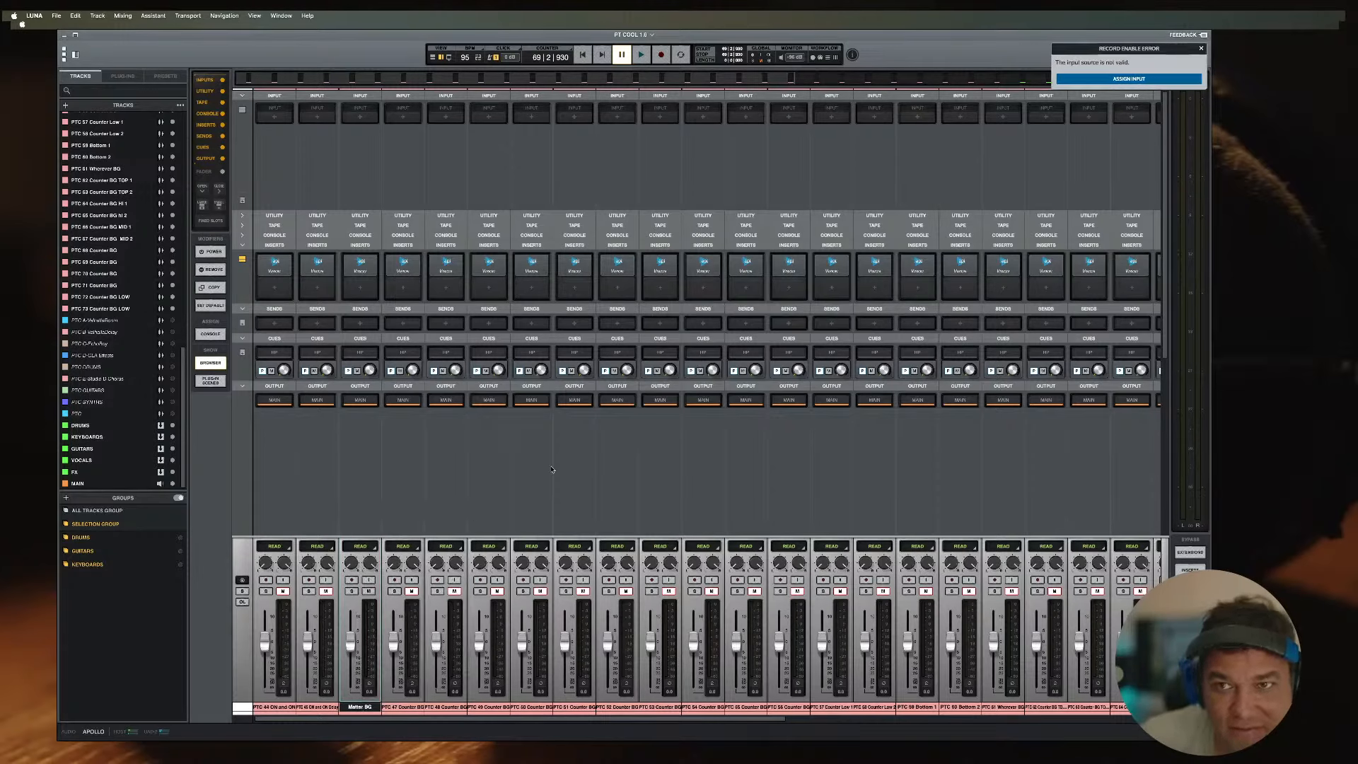
left_click(1114, 80)
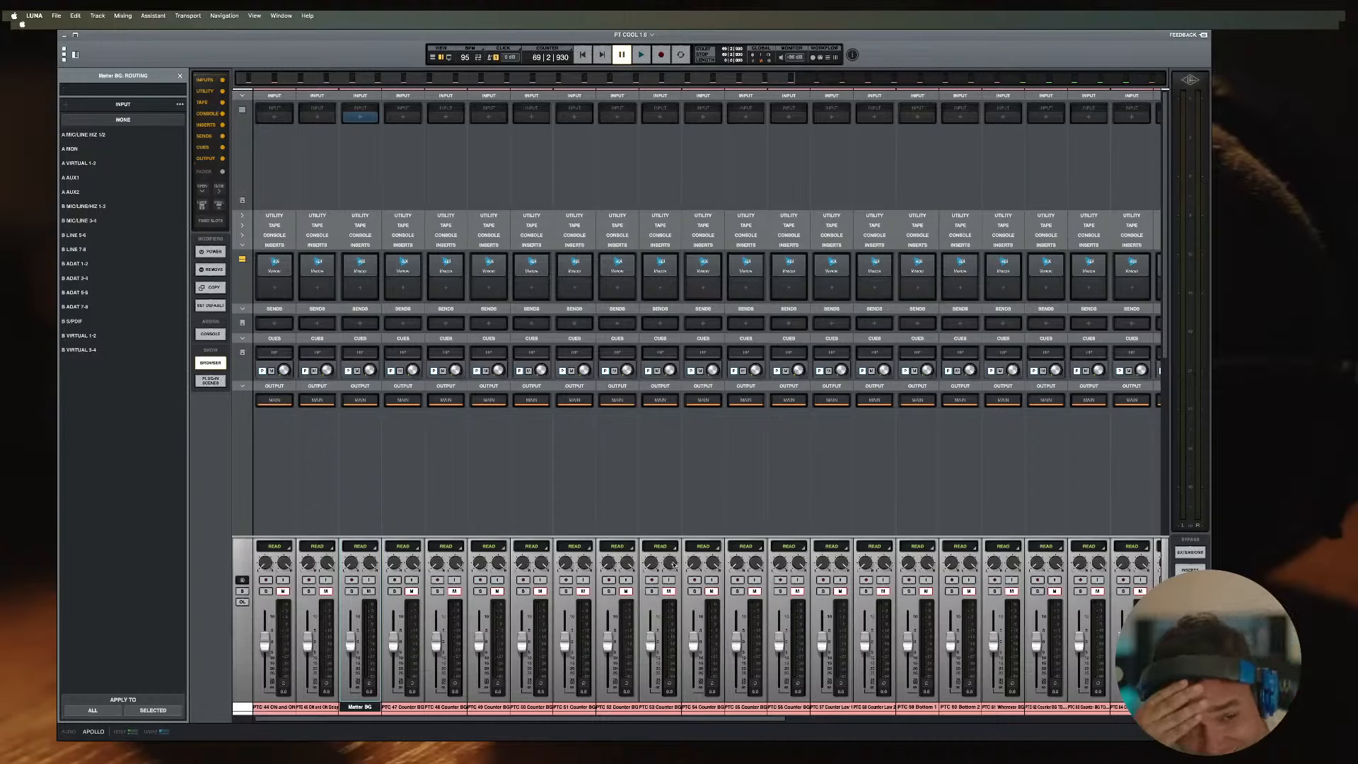
left_click(369, 580)
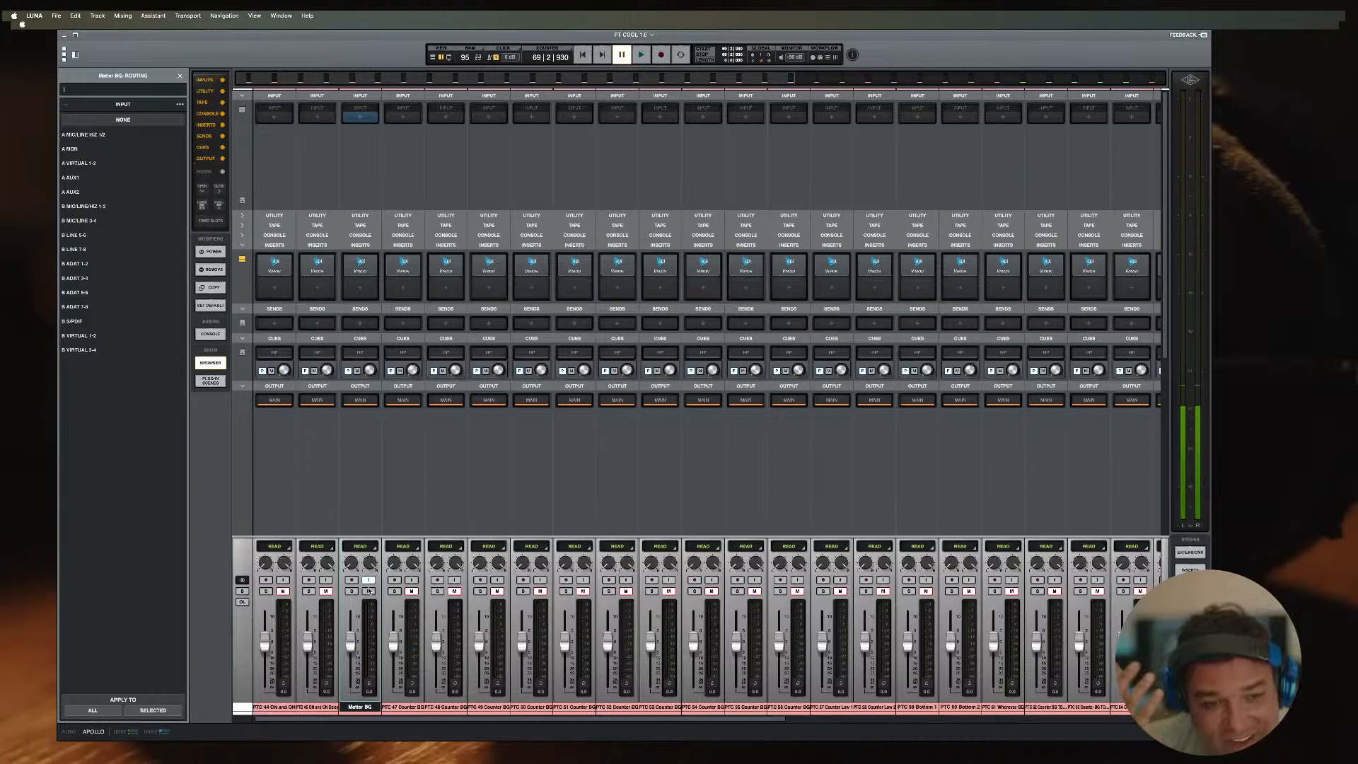
left_click(369, 582)
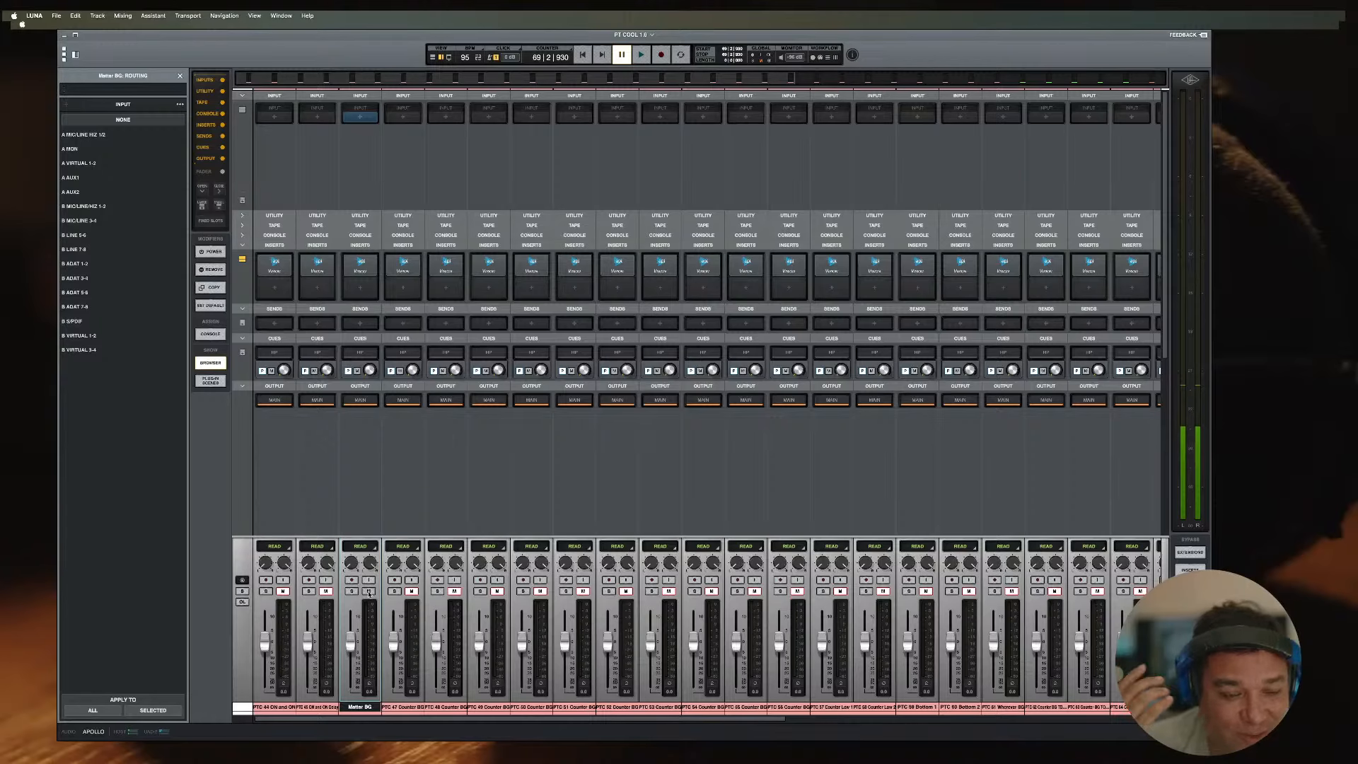
key("super+equal")
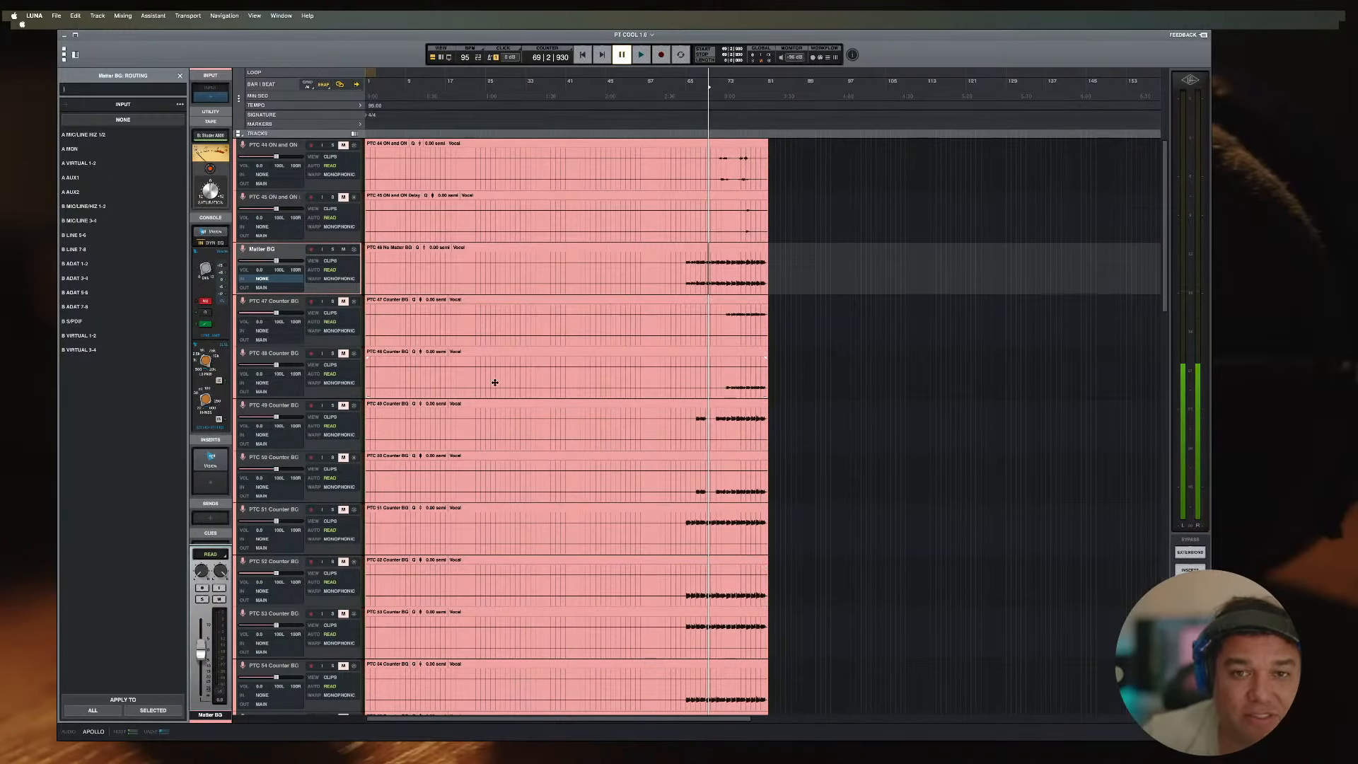
Step: Solo the Matter BG track and play a short passage from about bar 71
left_click(718, 259)
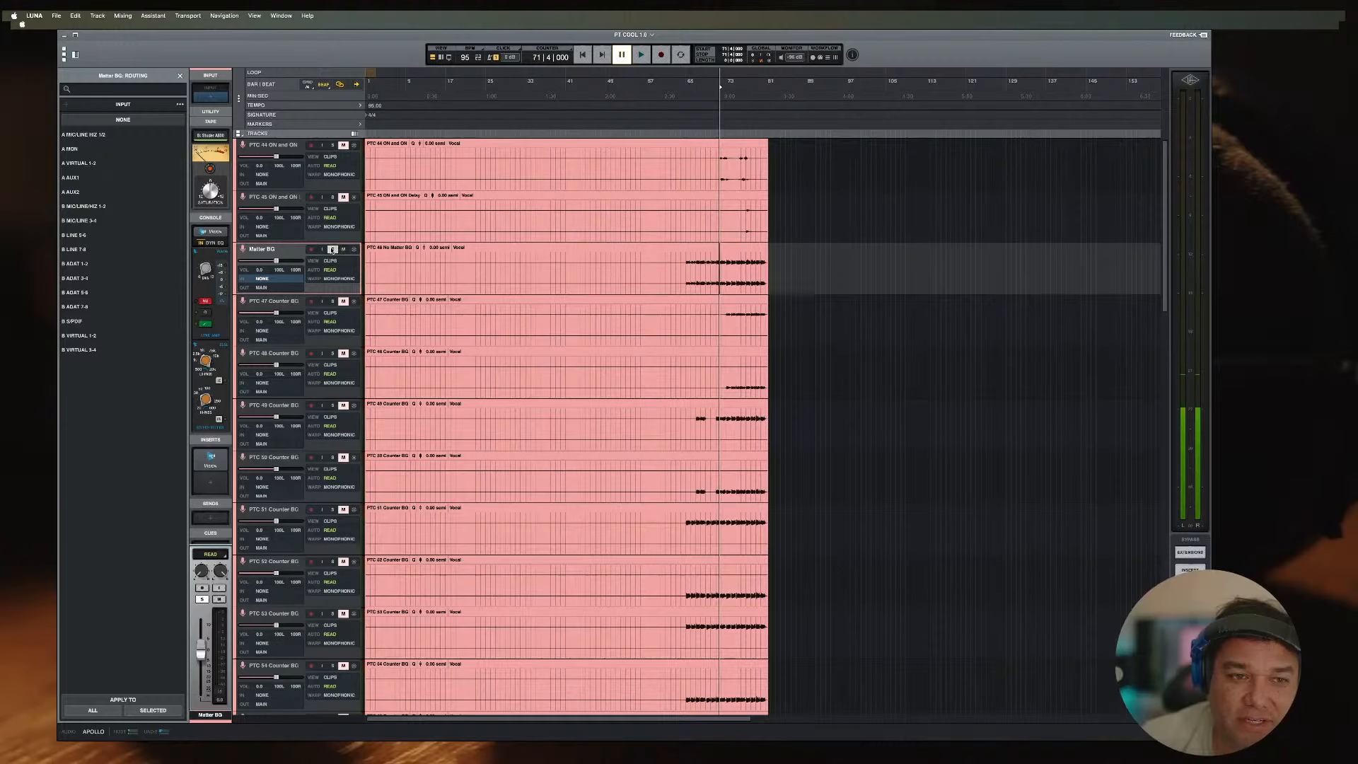
key("space")
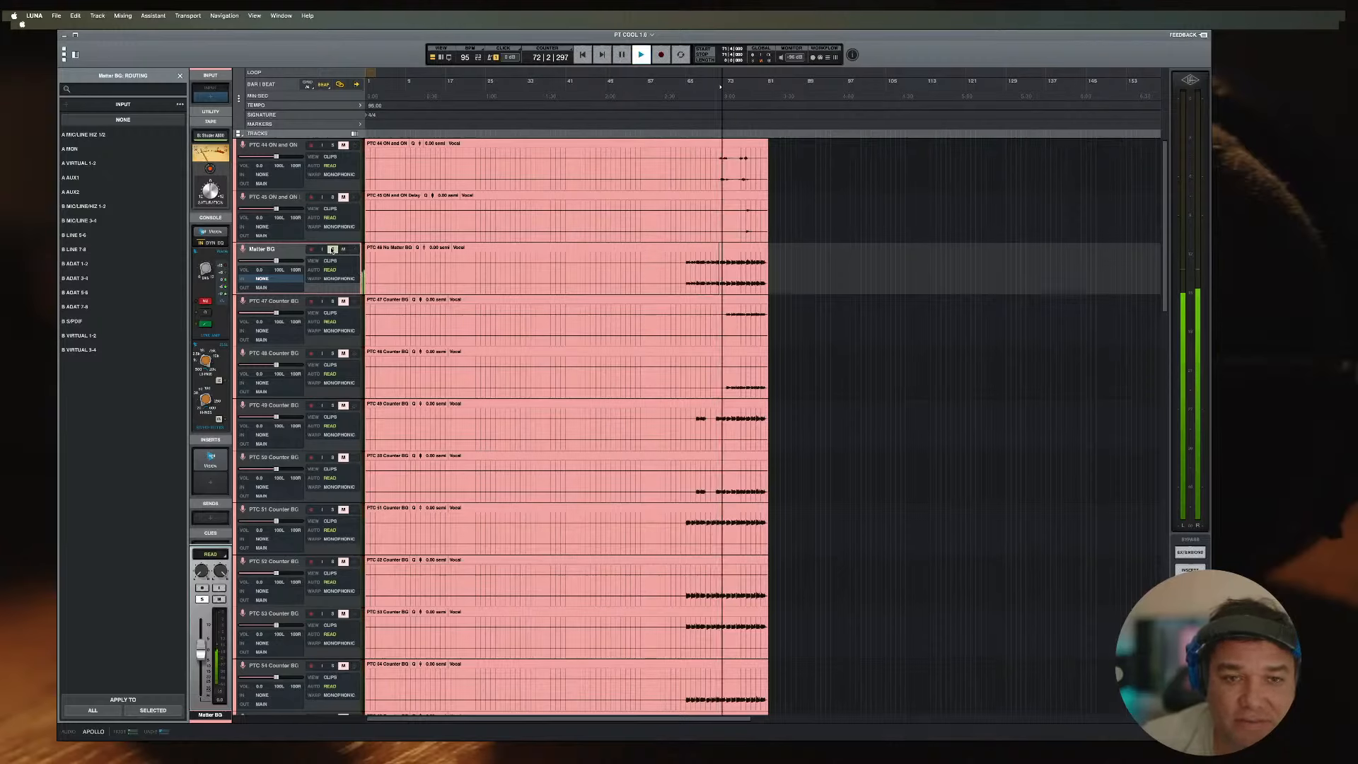
key("space")
left_click(333, 249)
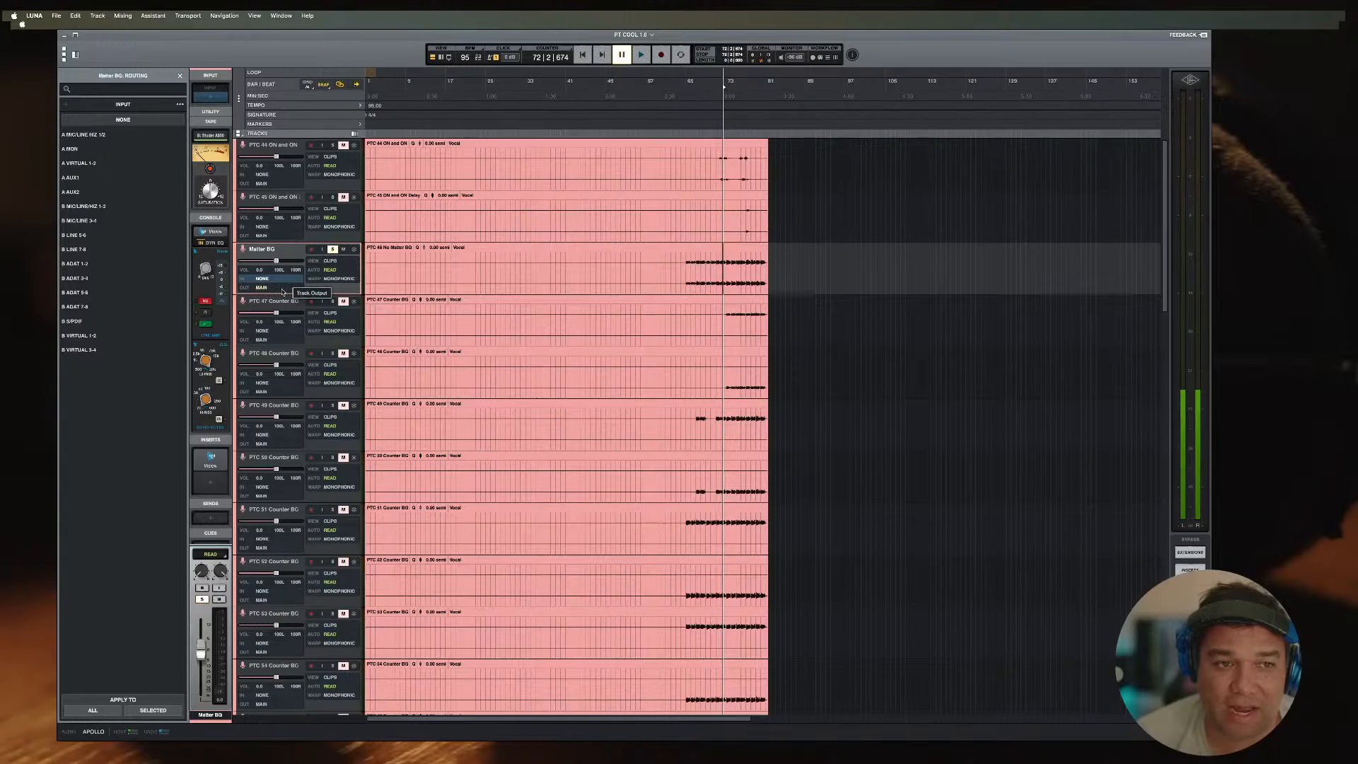
Step: Enlarge the Matter BG track's height in the timeline, and take the track out of solo and mute it
left_click_drag(280, 294, 280, 399)
left_click(684, 283)
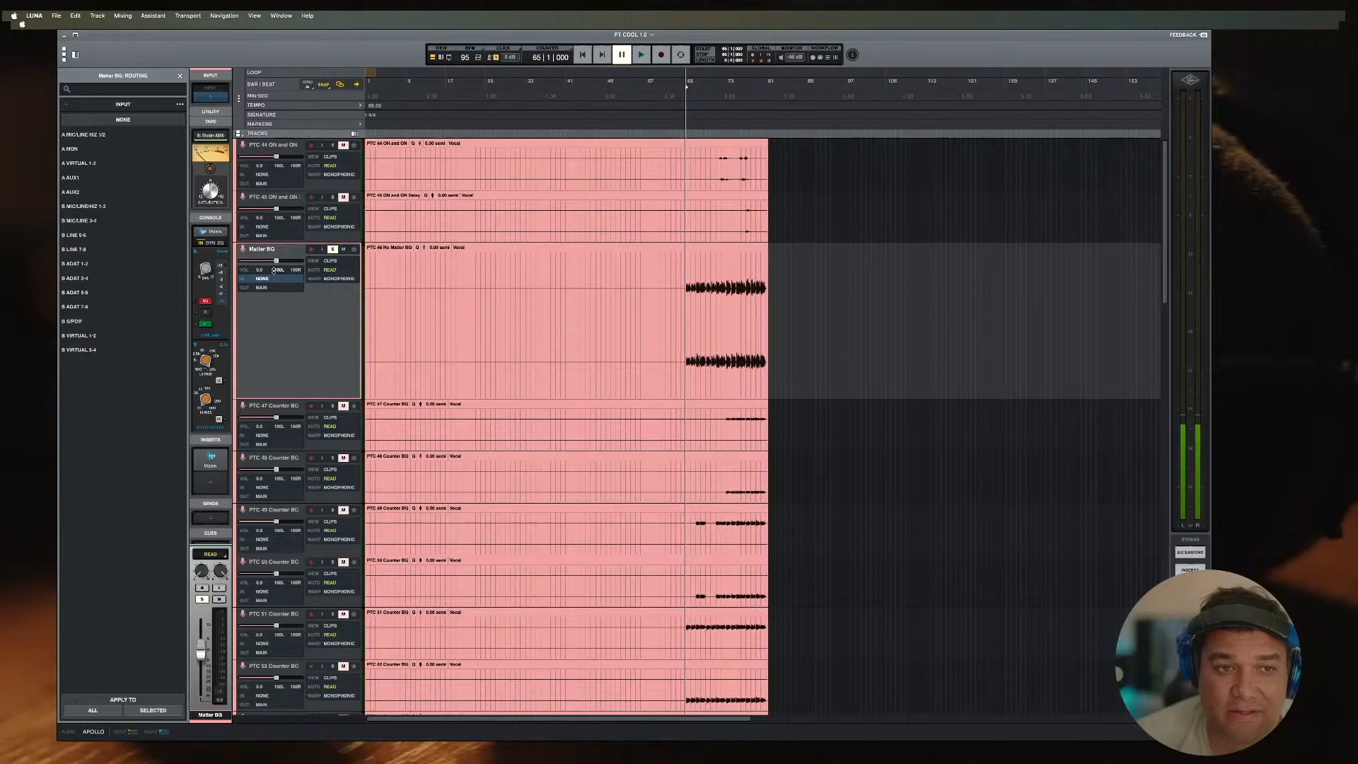
left_click(333, 249)
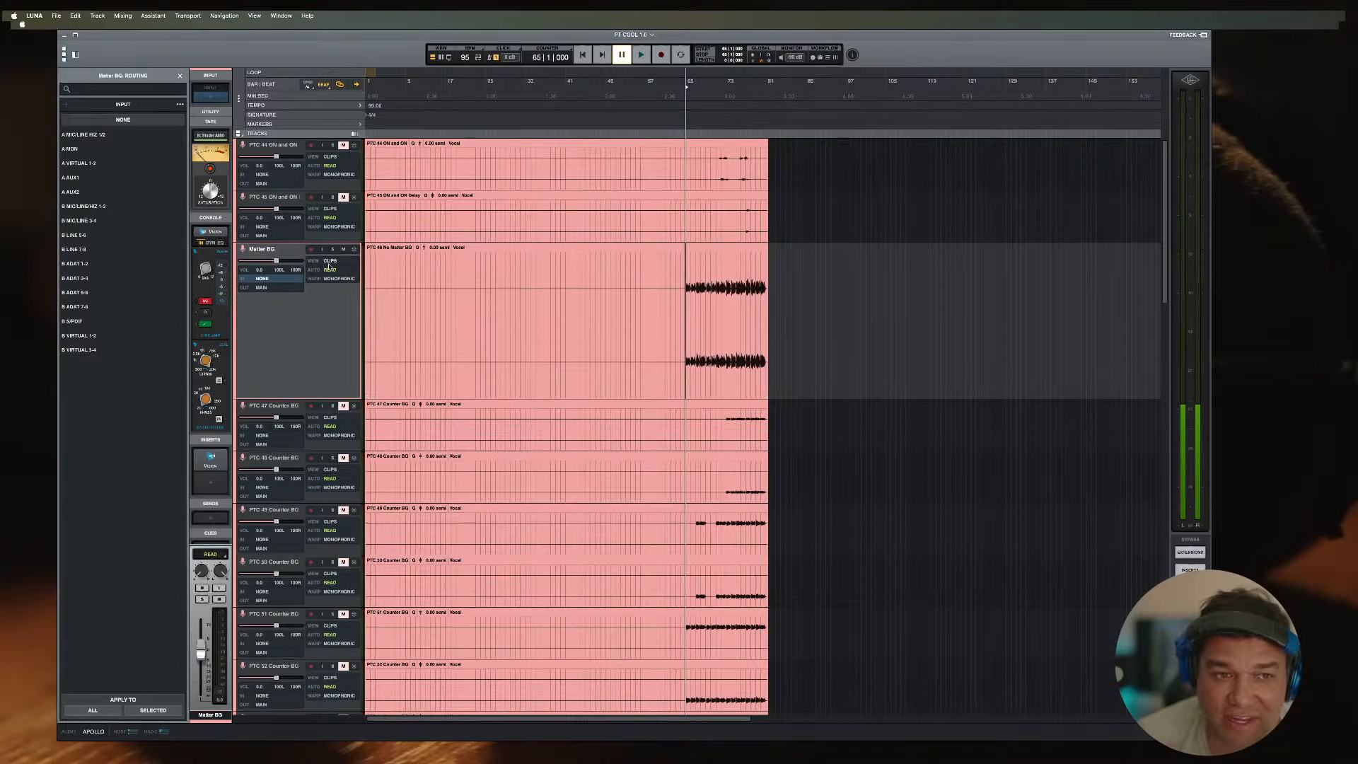
left_click(343, 249)
Step: Check the remaining Counter BG tracks and deactivate the Matter BG track
scroll(568, 331, "down", 1)
scroll(568, 331, "down", 10)
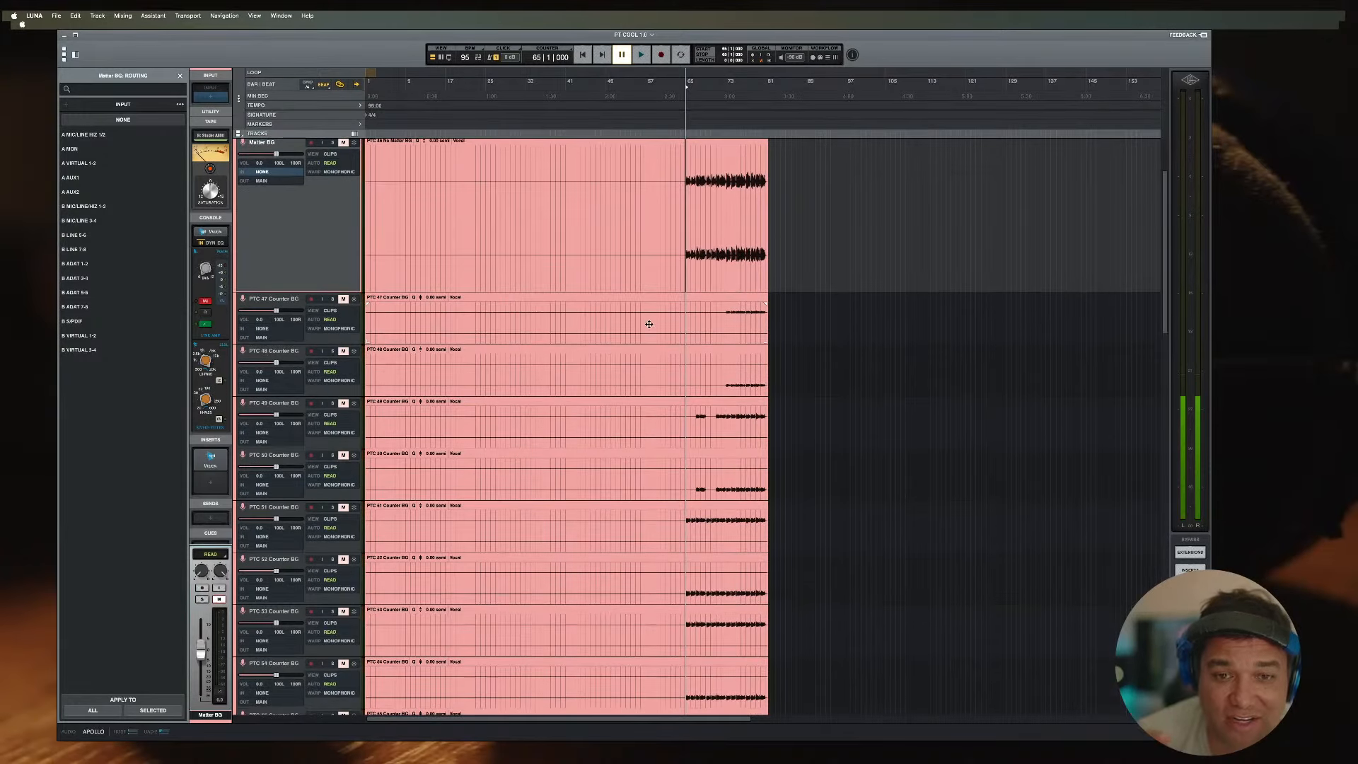
scroll(613, 420, "down", 20)
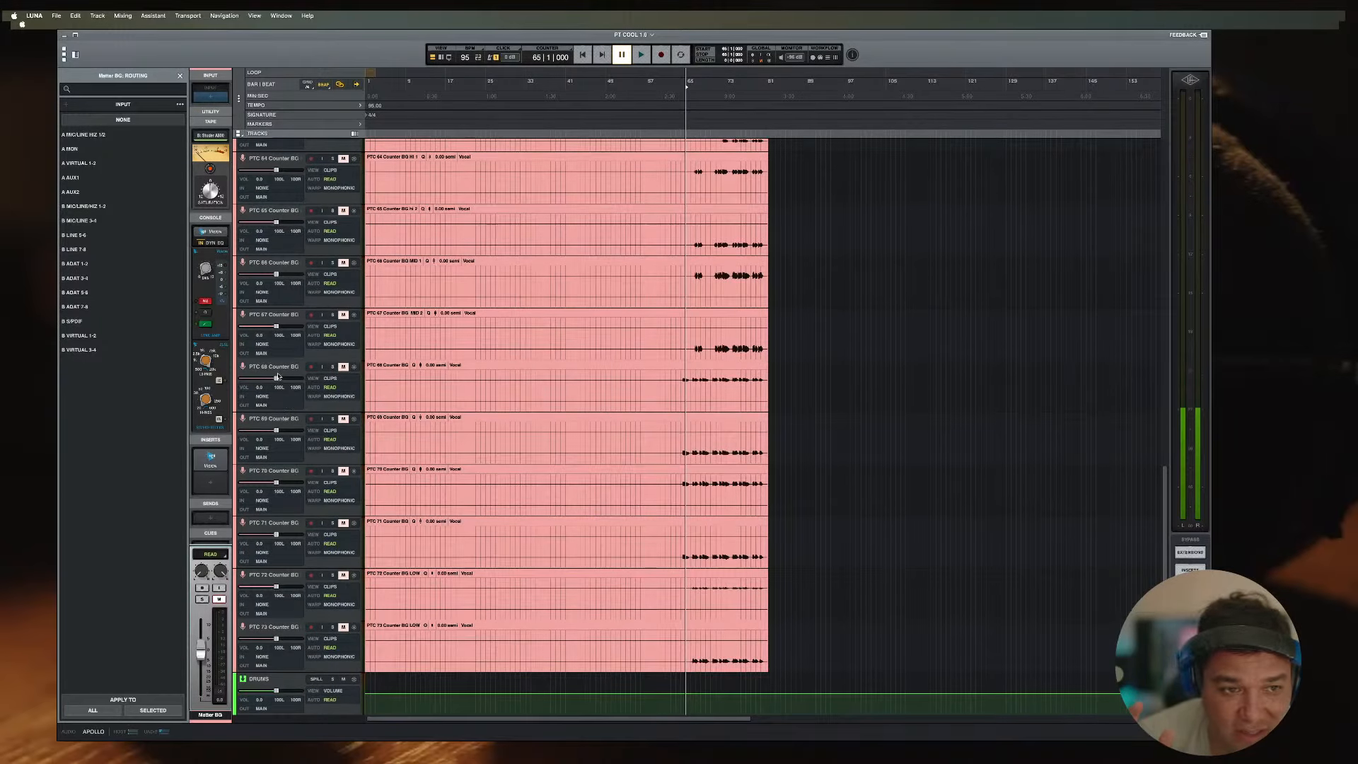
left_click(277, 377)
scroll(665, 333, "up", 20)
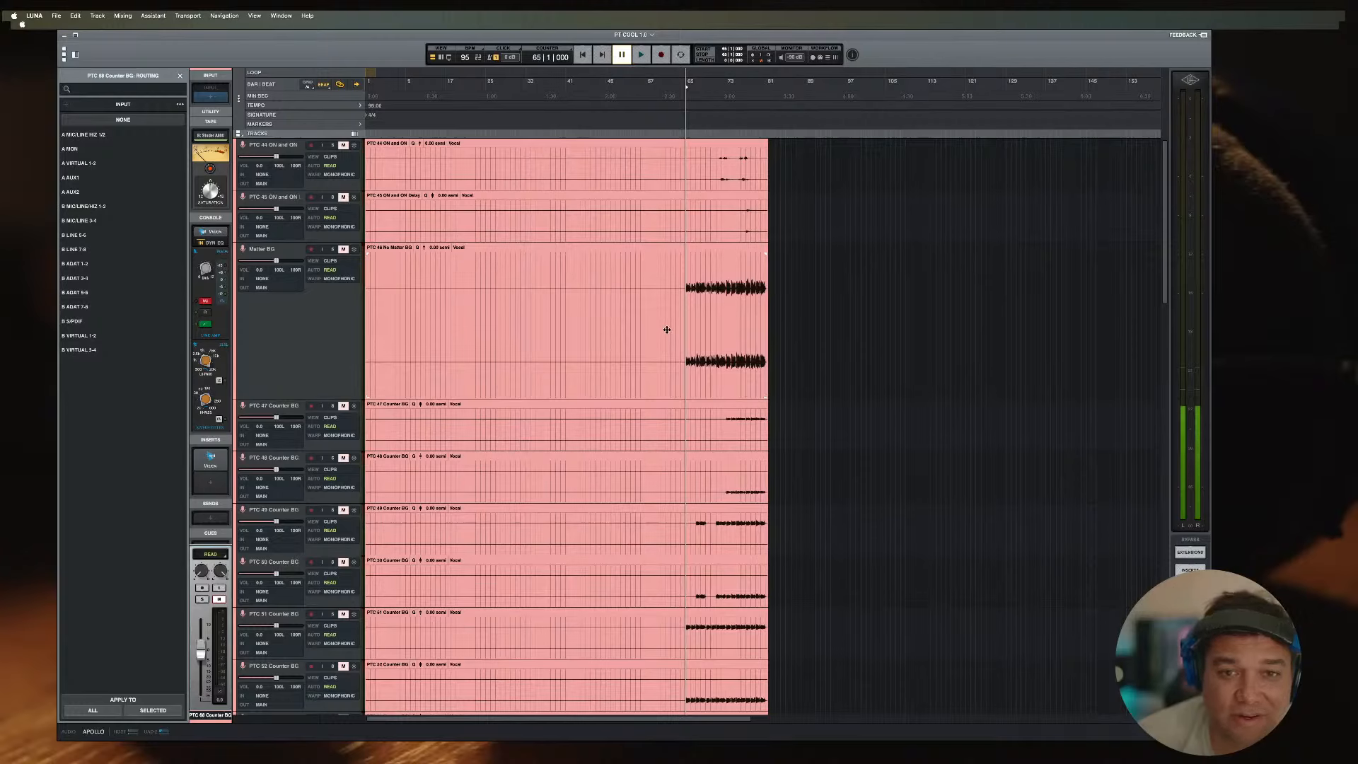
left_click(309, 259)
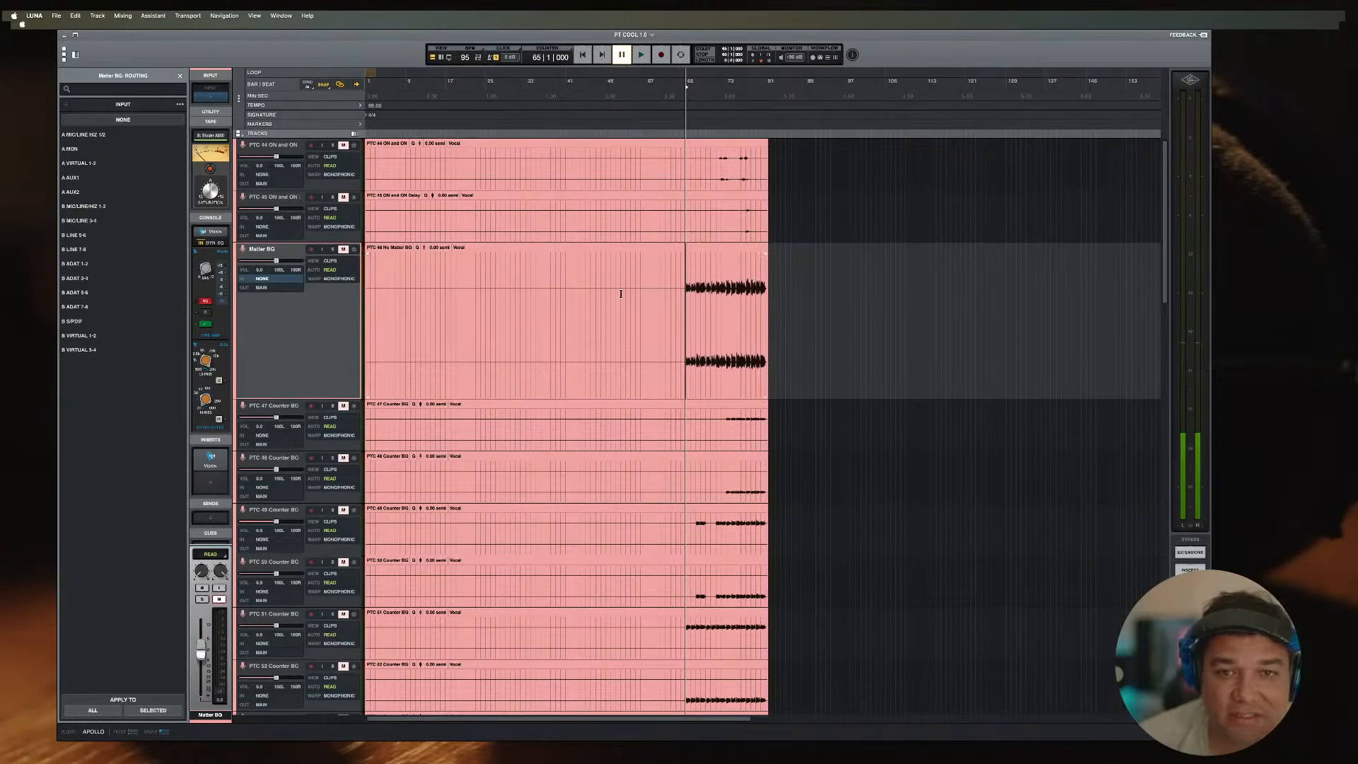
right_click(285, 258)
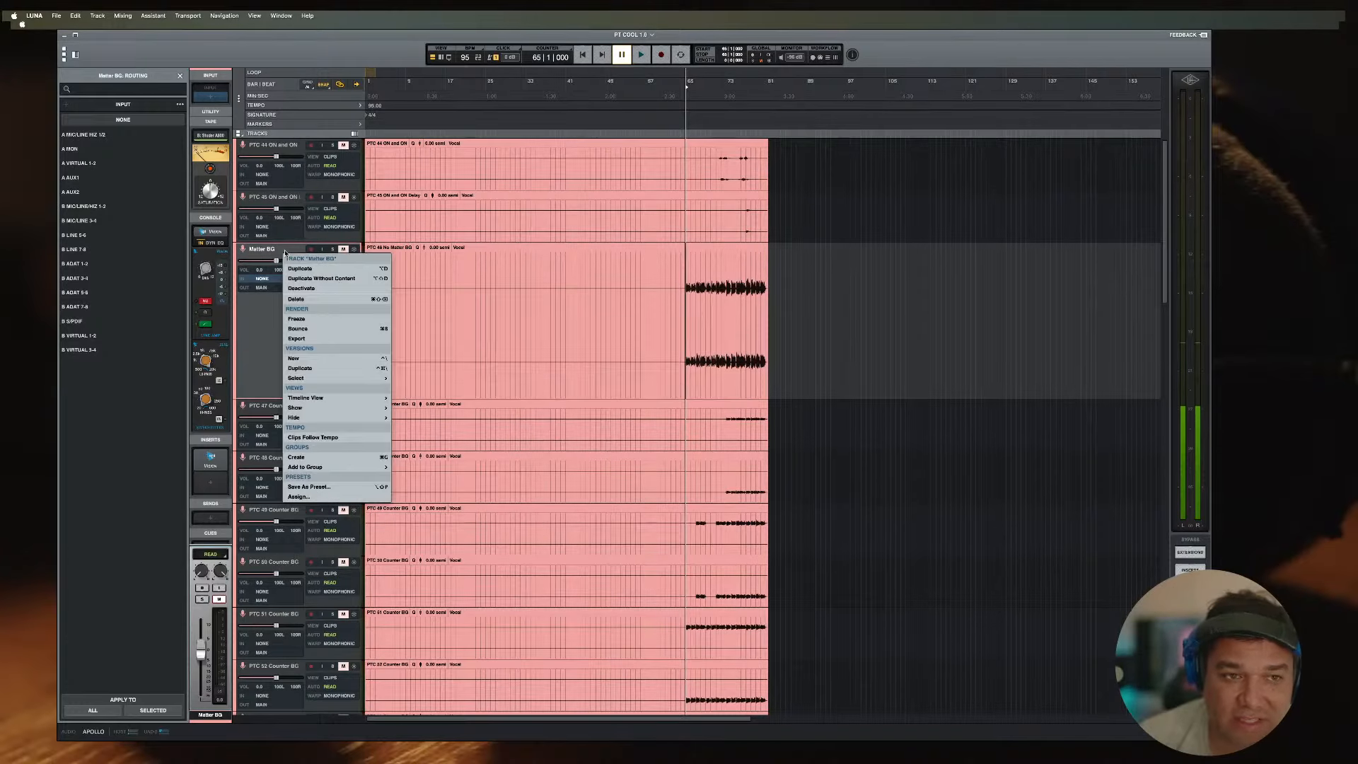
left_click(298, 288)
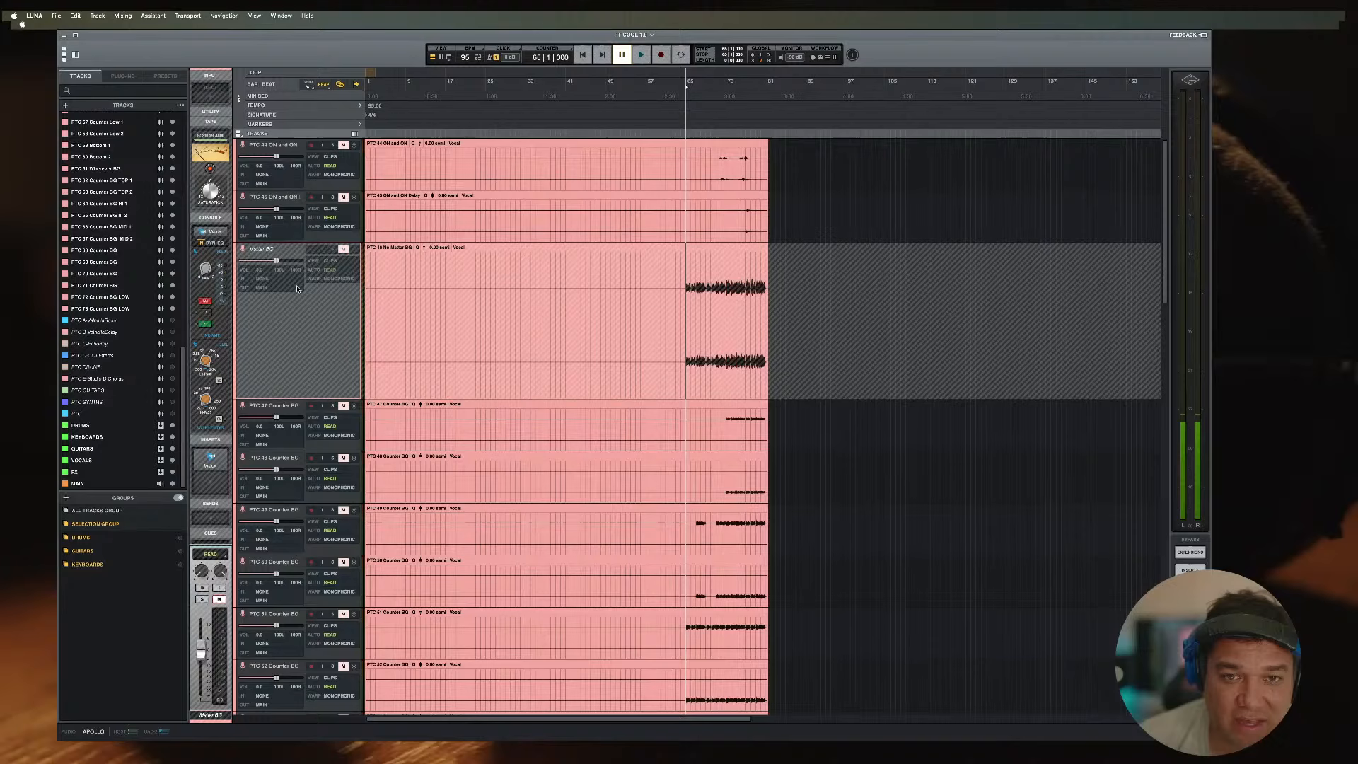
Step: Hide the deactivated Matter BG track from the timeline
right_click(276, 259)
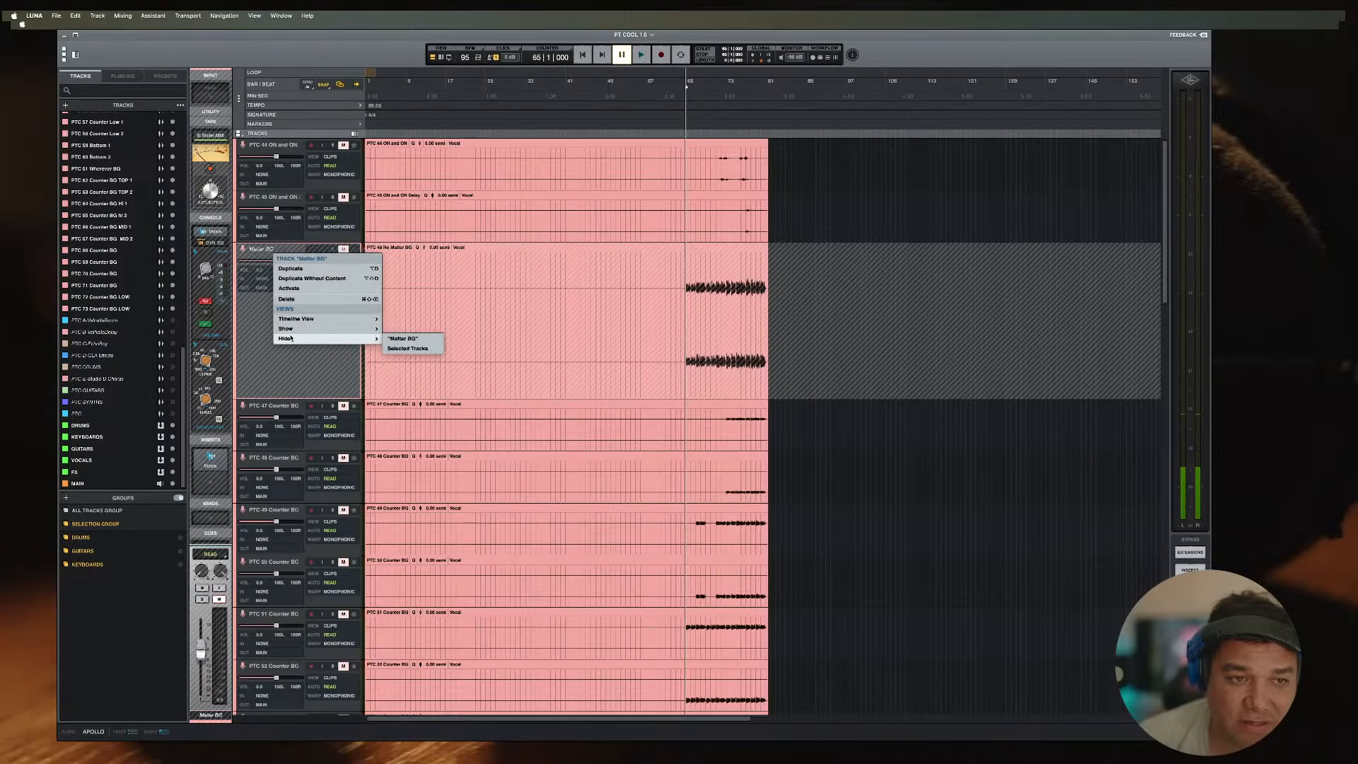
mouse_move(336, 341)
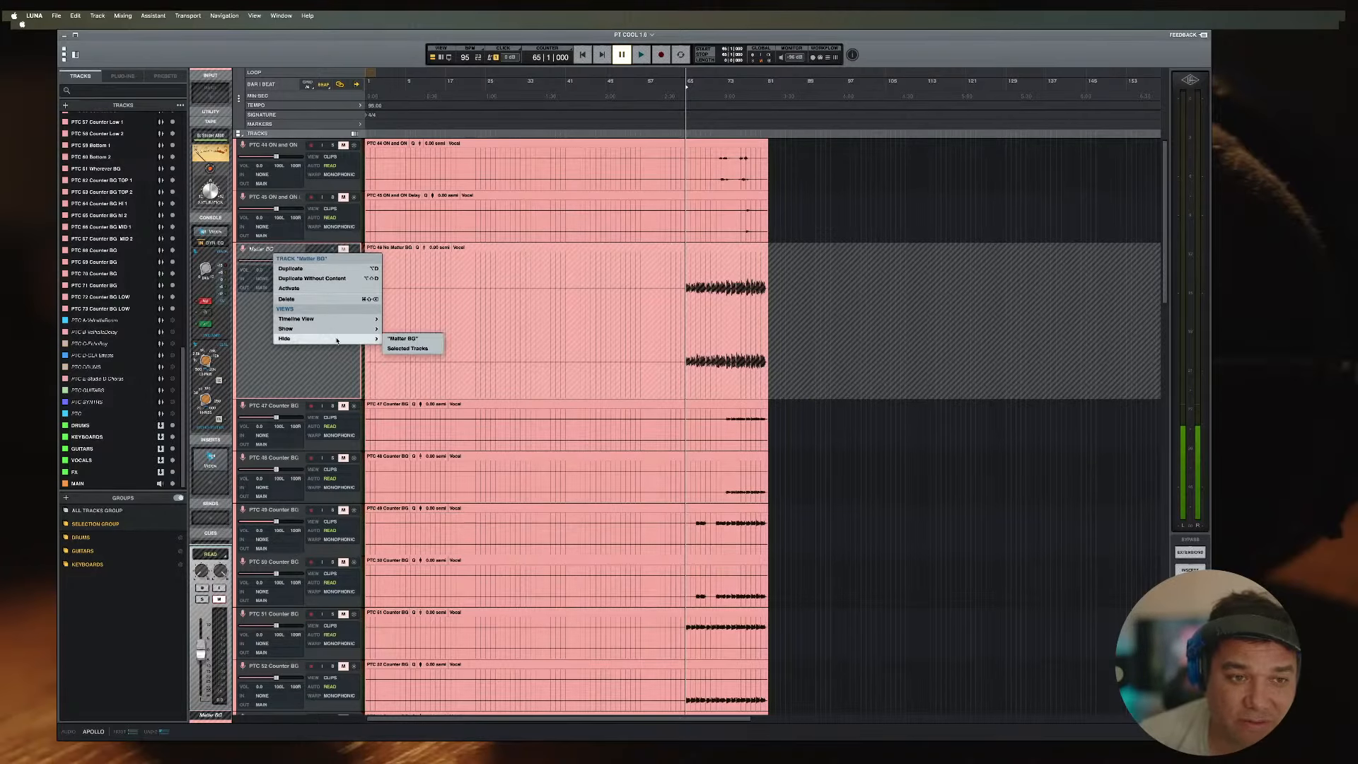
left_click(407, 348)
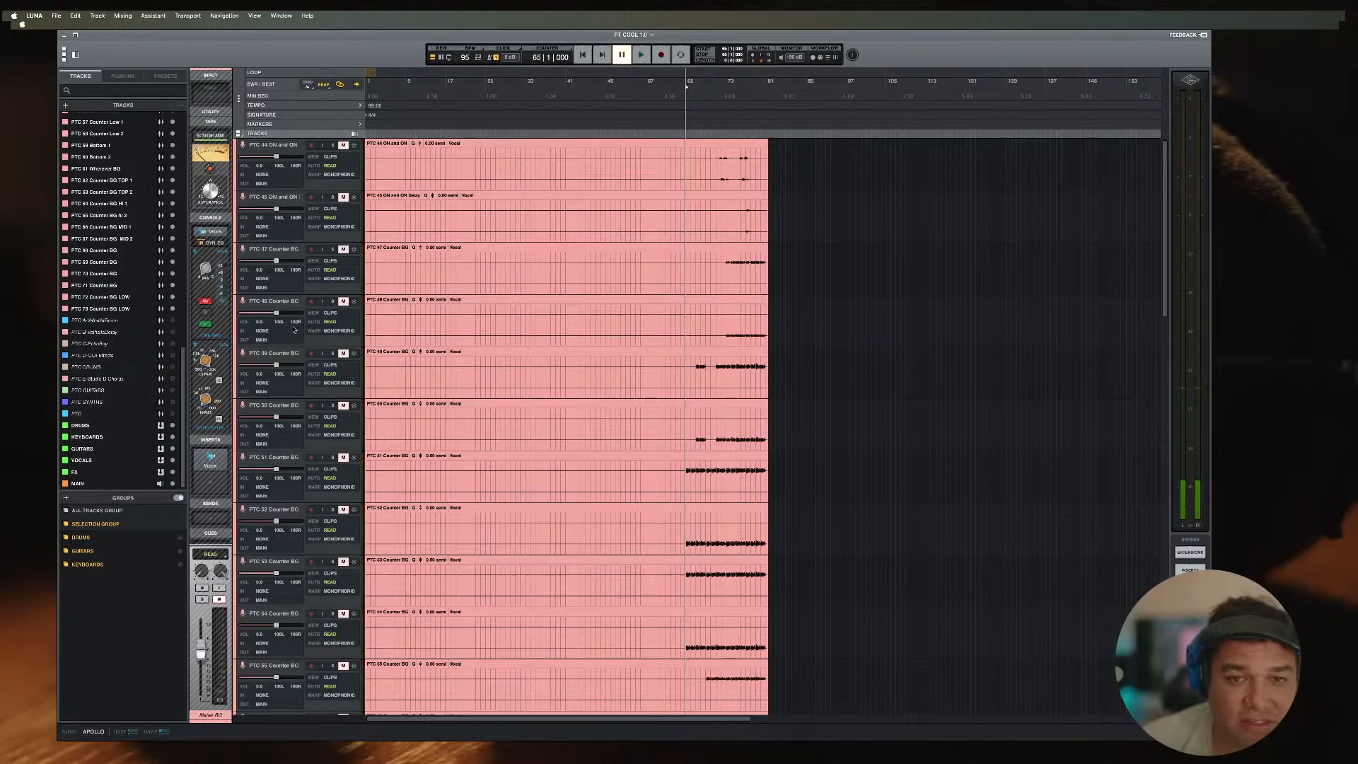
Step: Go through the Counter BG tracks from PTC 47 to PTC 51 and start playback at about bar 72
left_click(290, 354)
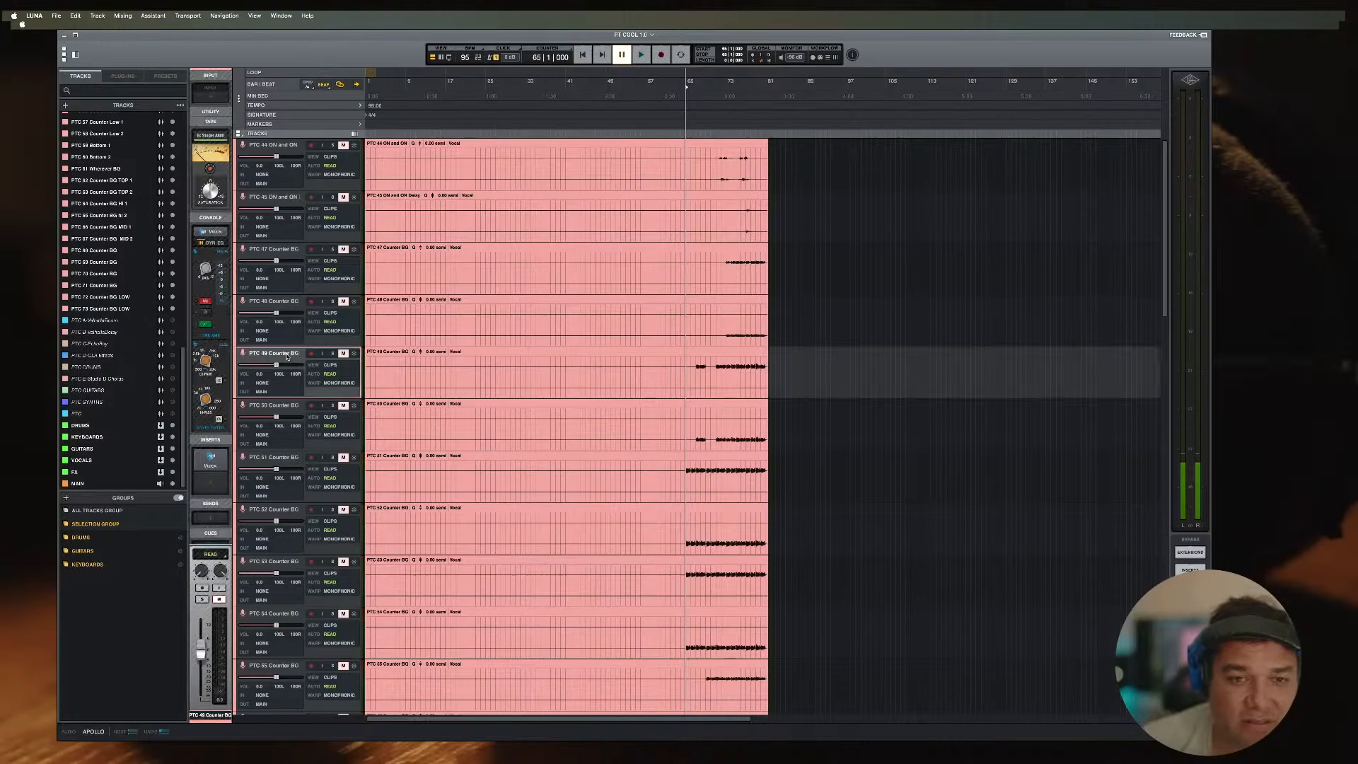
left_click(282, 301)
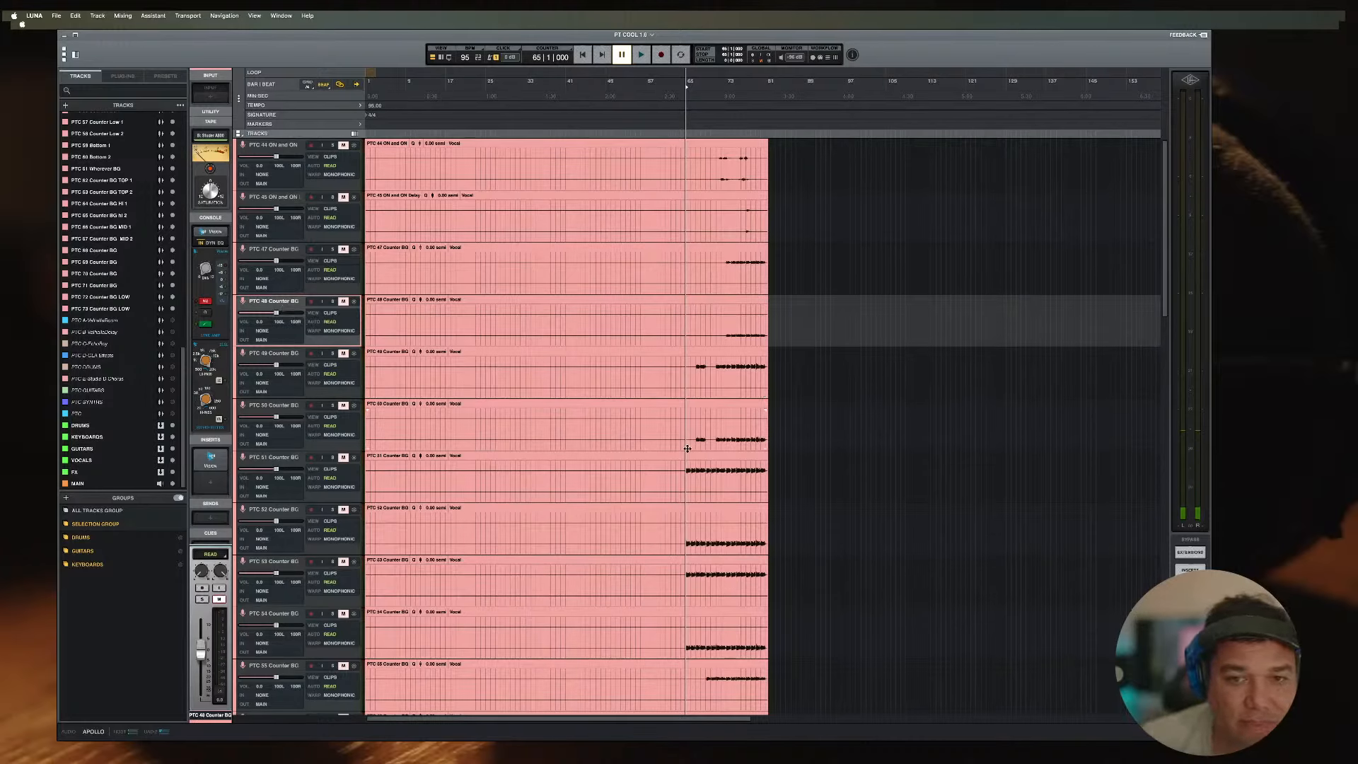
left_click(287, 456)
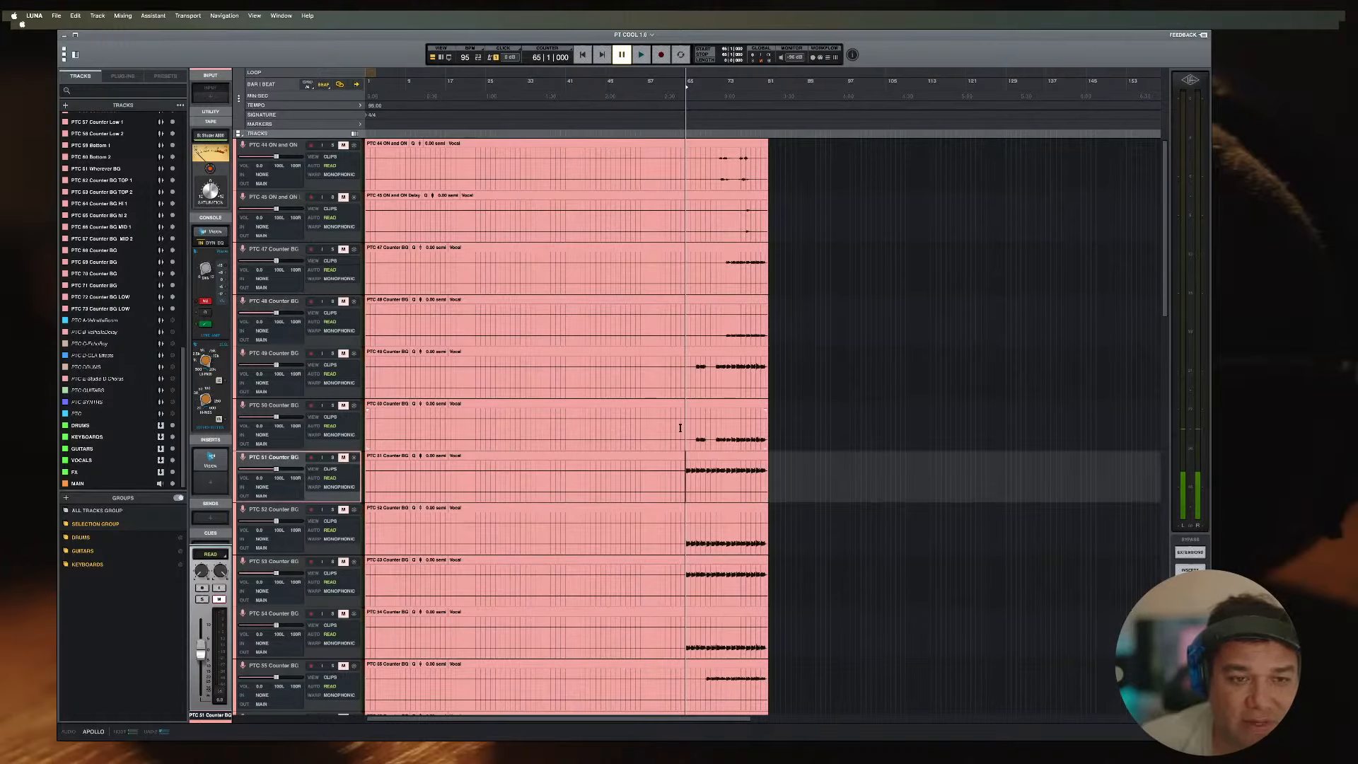
left_click(720, 259)
key("space")
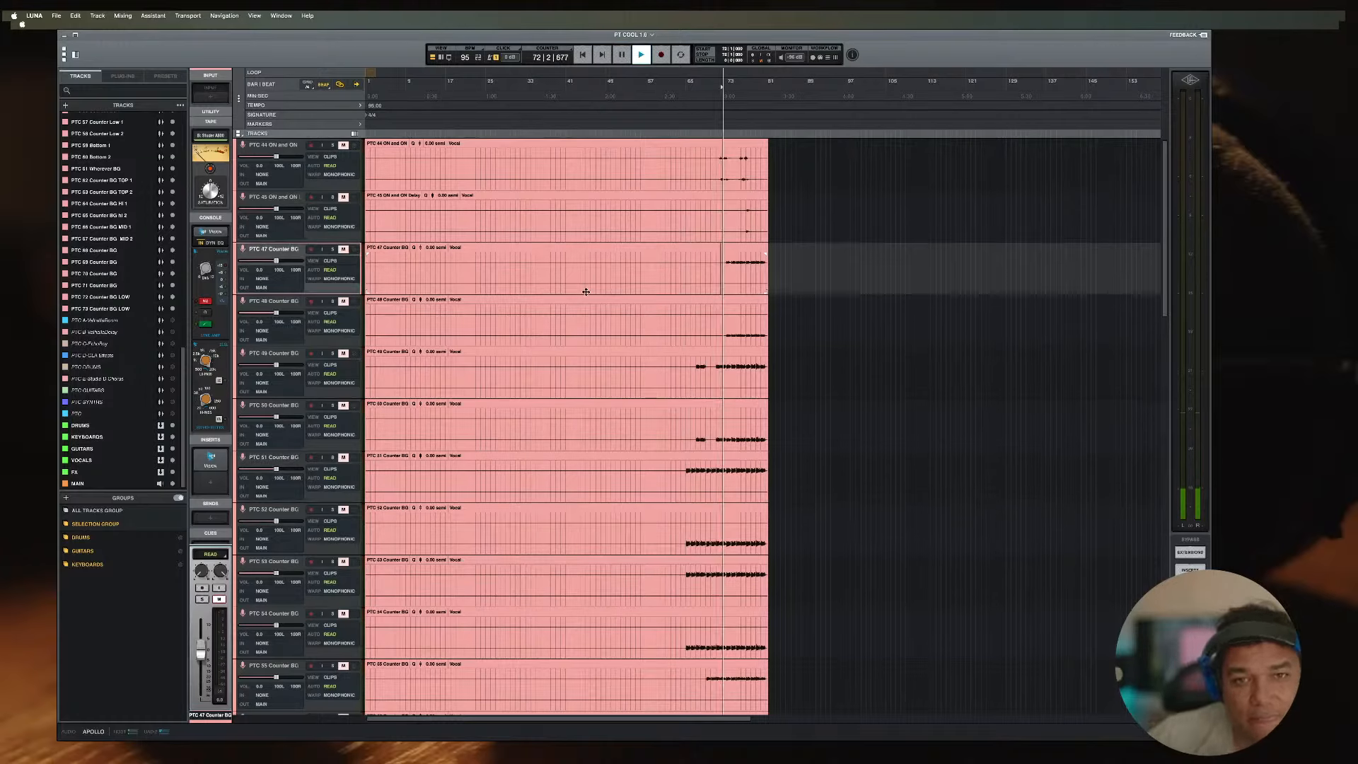
Step: Switch the PTC 47 Counter BG lane to its volume view and move the playhead to about bar 66
key("ctrl+minus")
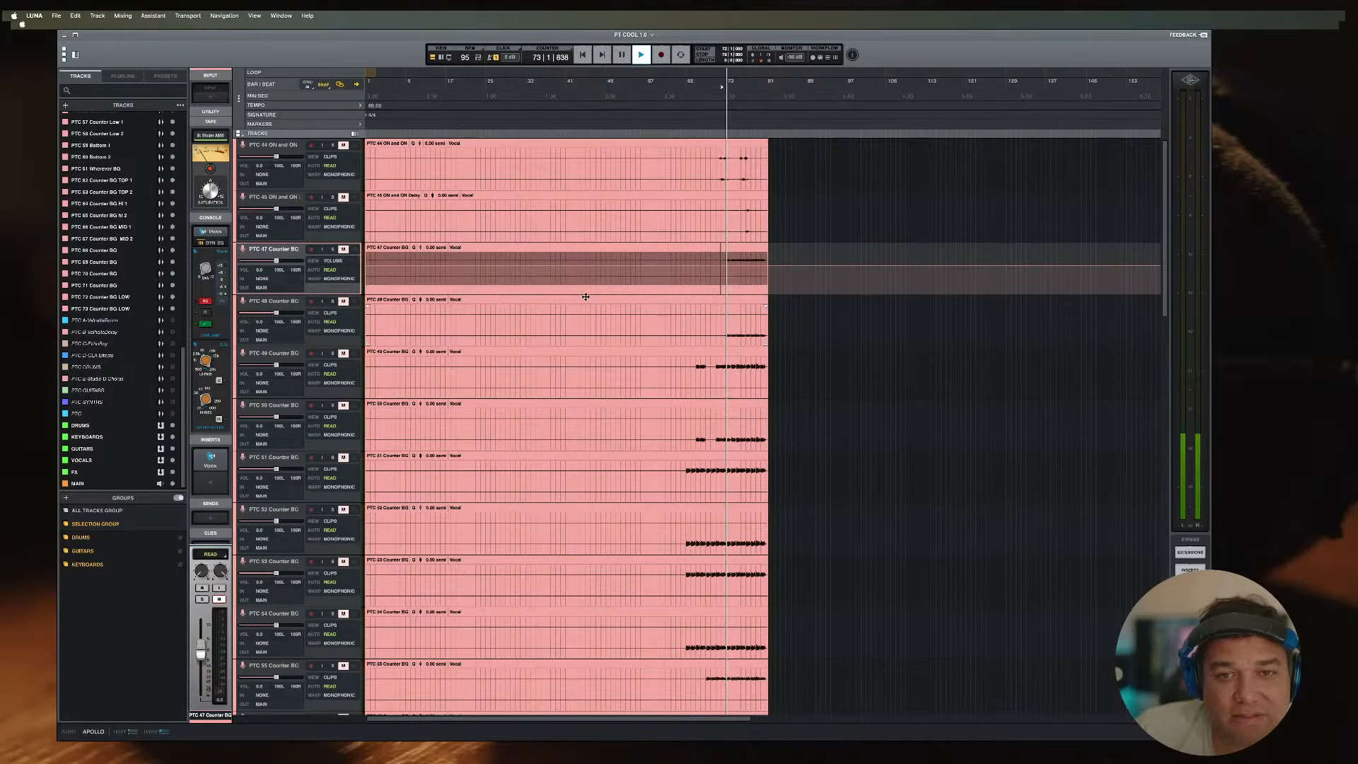
left_click(689, 286)
left_click(691, 327)
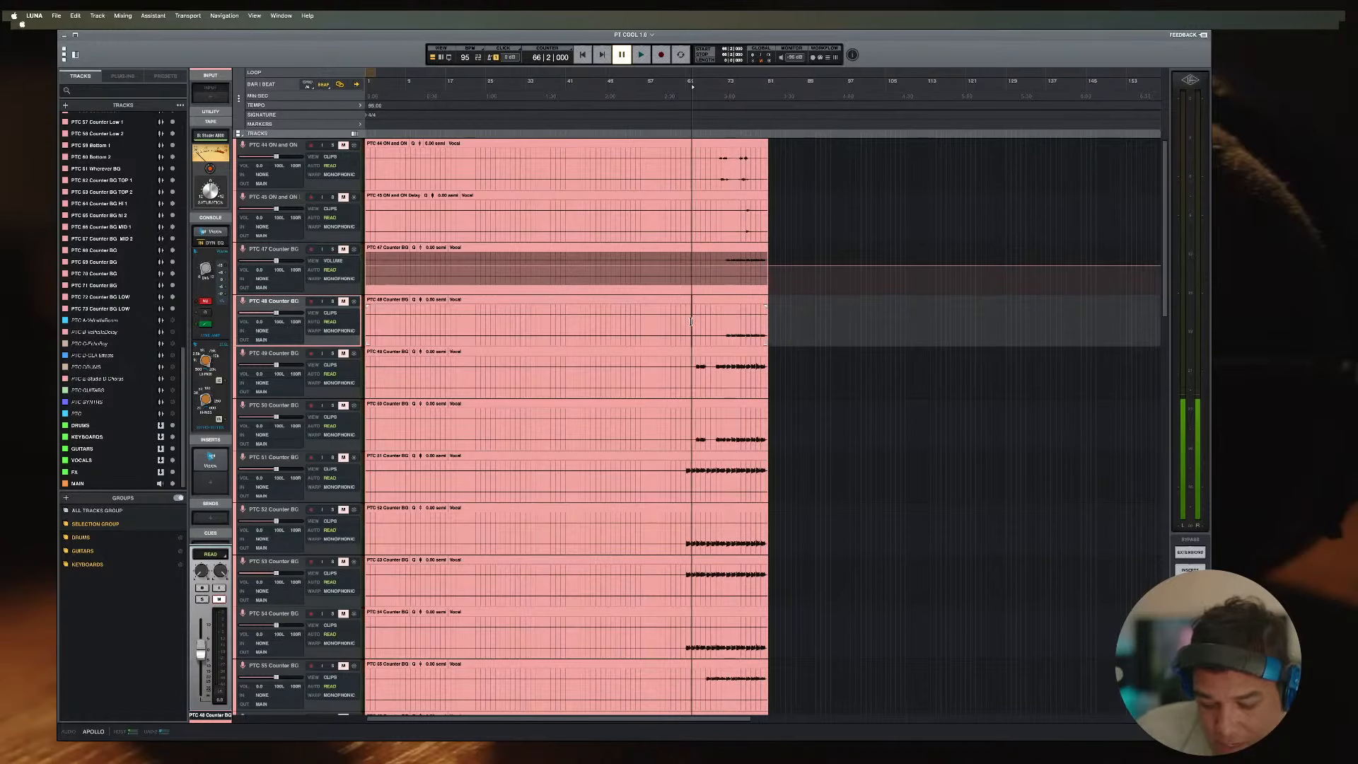
Step: Play briefly from about bar 66, examine where the Counter BG audio starts, and place the playhead at bar 65
key("space")
scroll(685, 357, "up", 10)
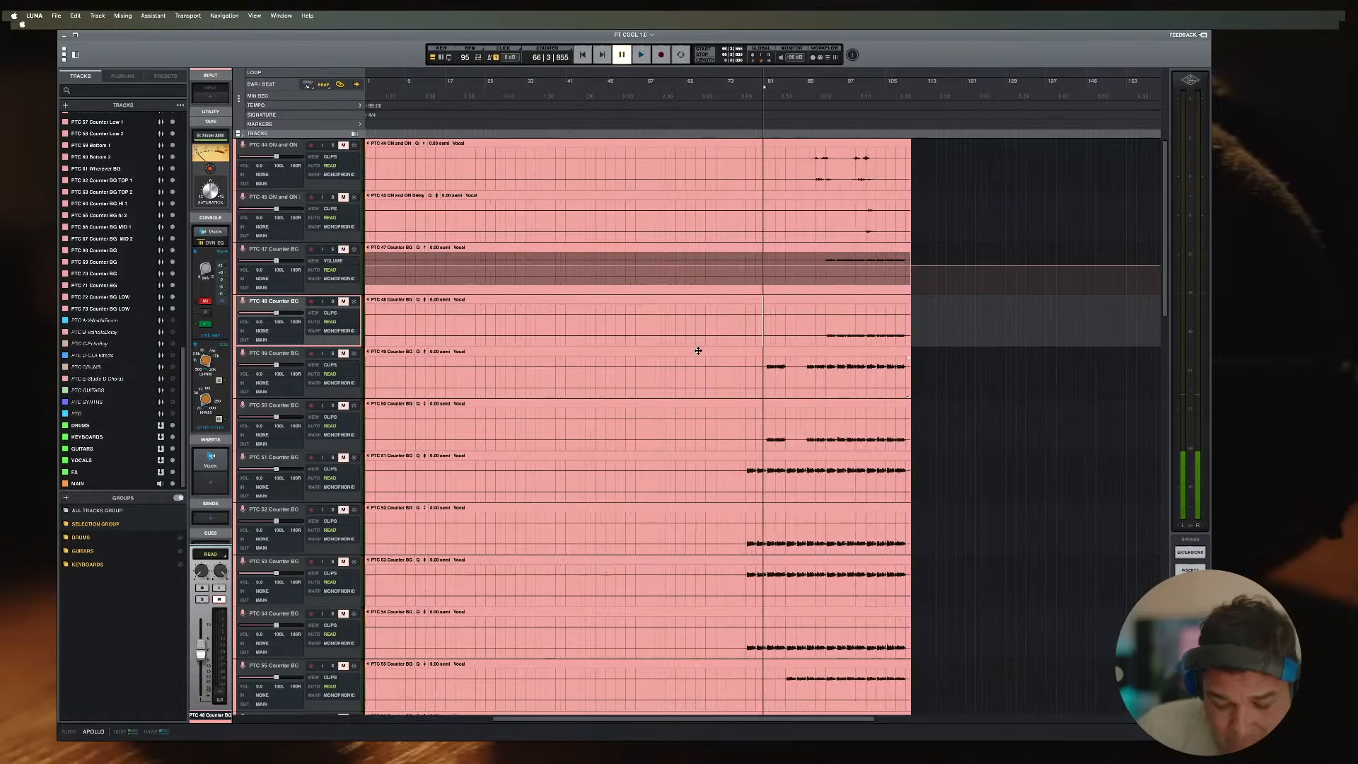
scroll(583, 354, "down", 3)
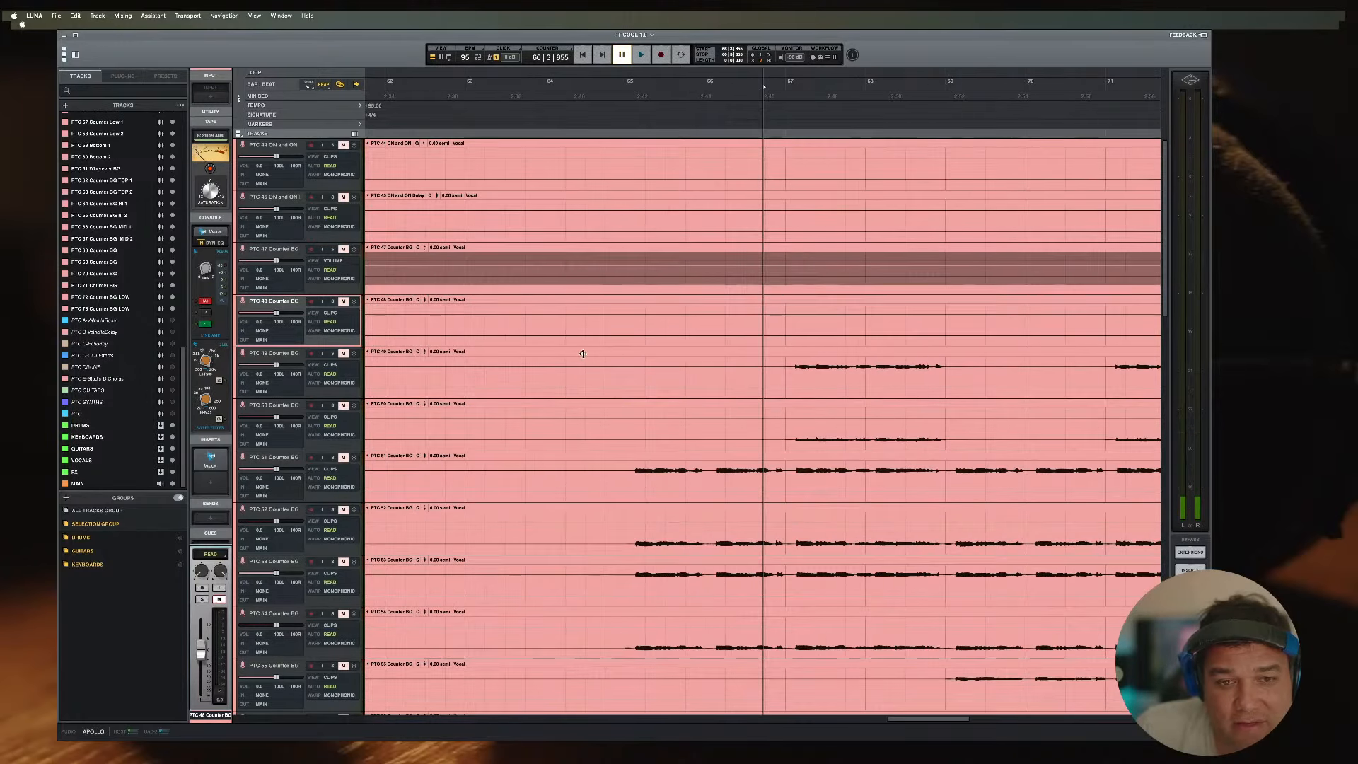
left_click(623, 366)
scroll(623, 366, "down", 10)
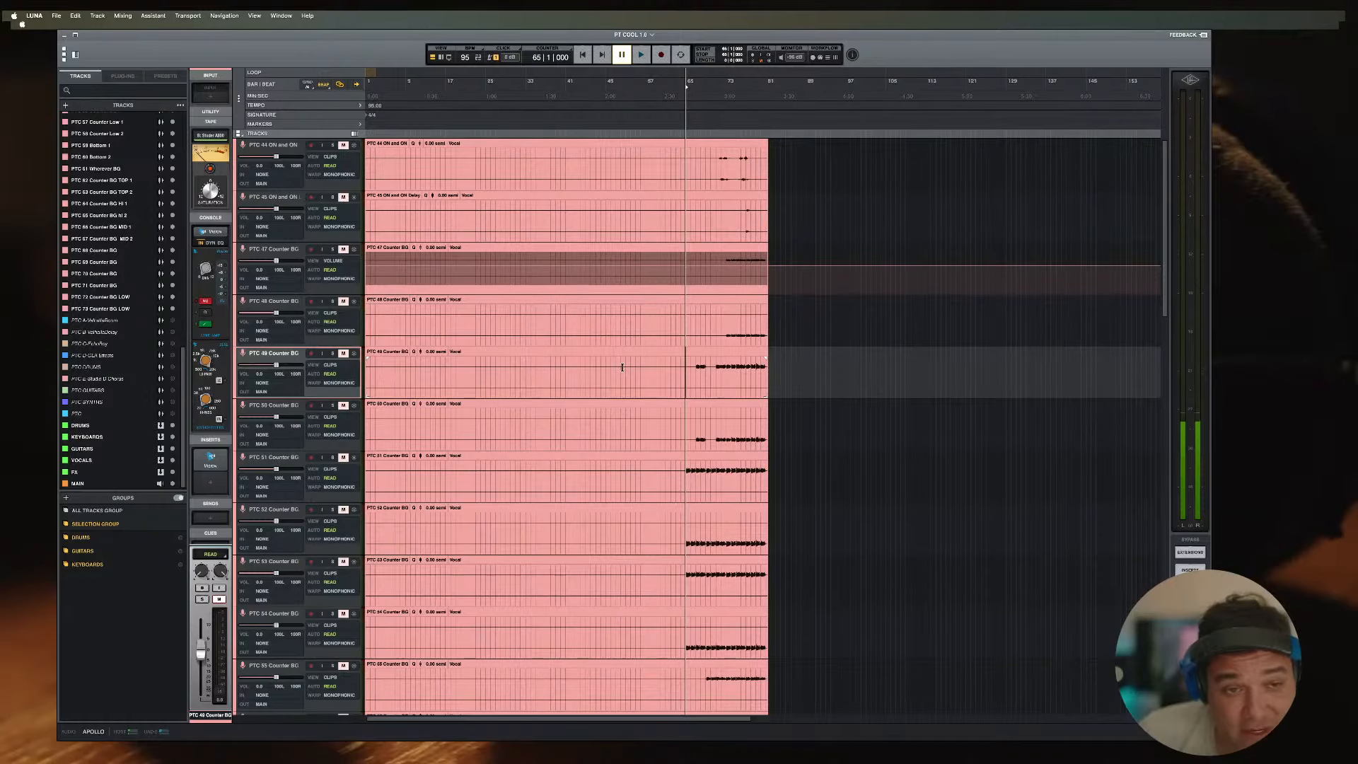
Step: In the mixer, unmute all background vocal tracks from PTC 44 ON and ON through PTC 73 Counter BG LOW
key("super+equal")
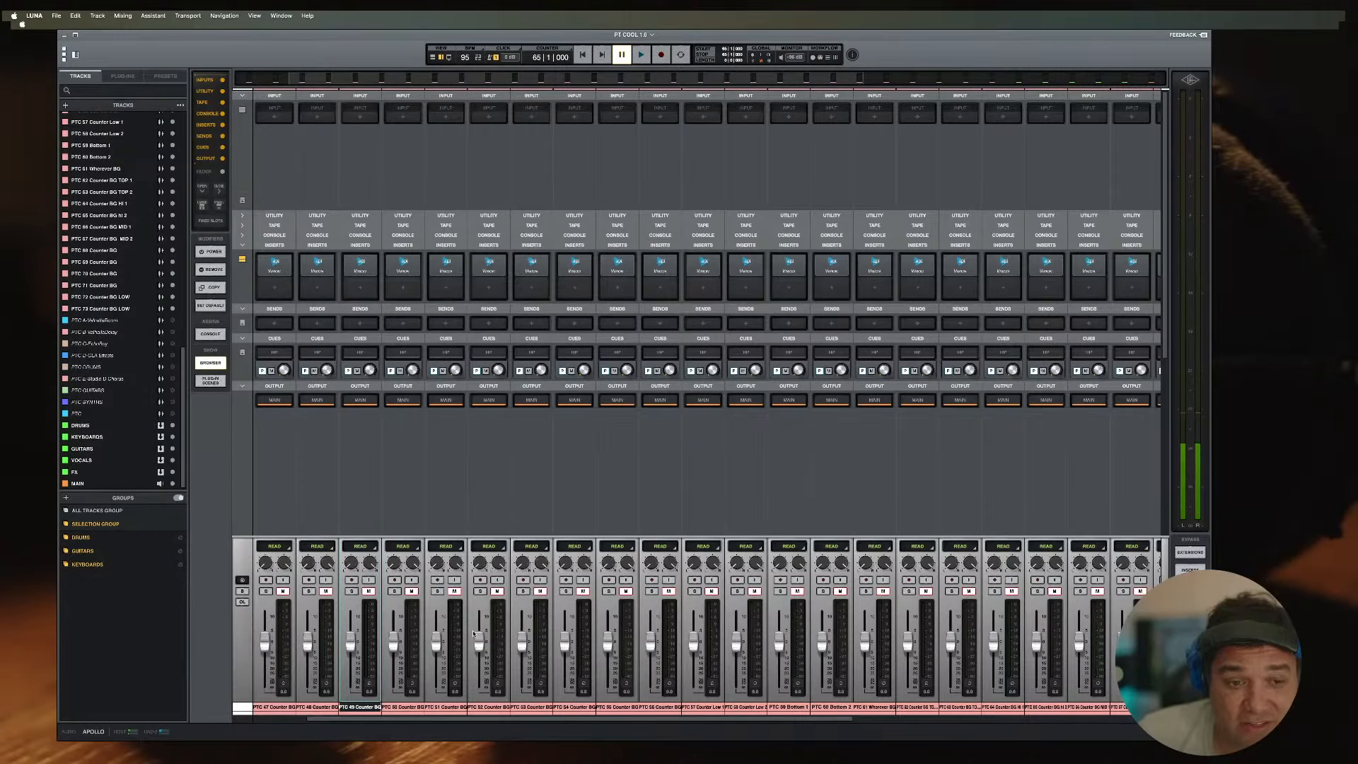
left_click_drag(285, 592, 986, 597)
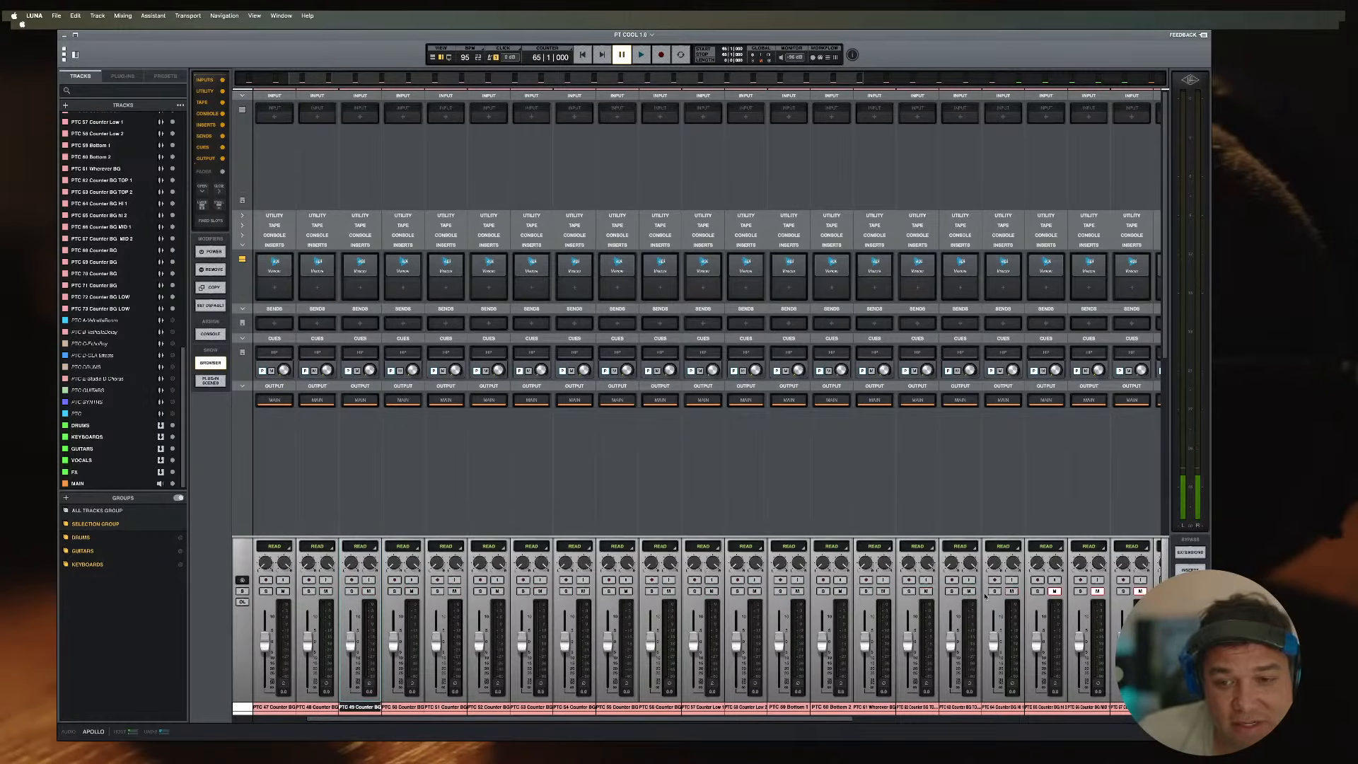
scroll(289, 692, "left", 3)
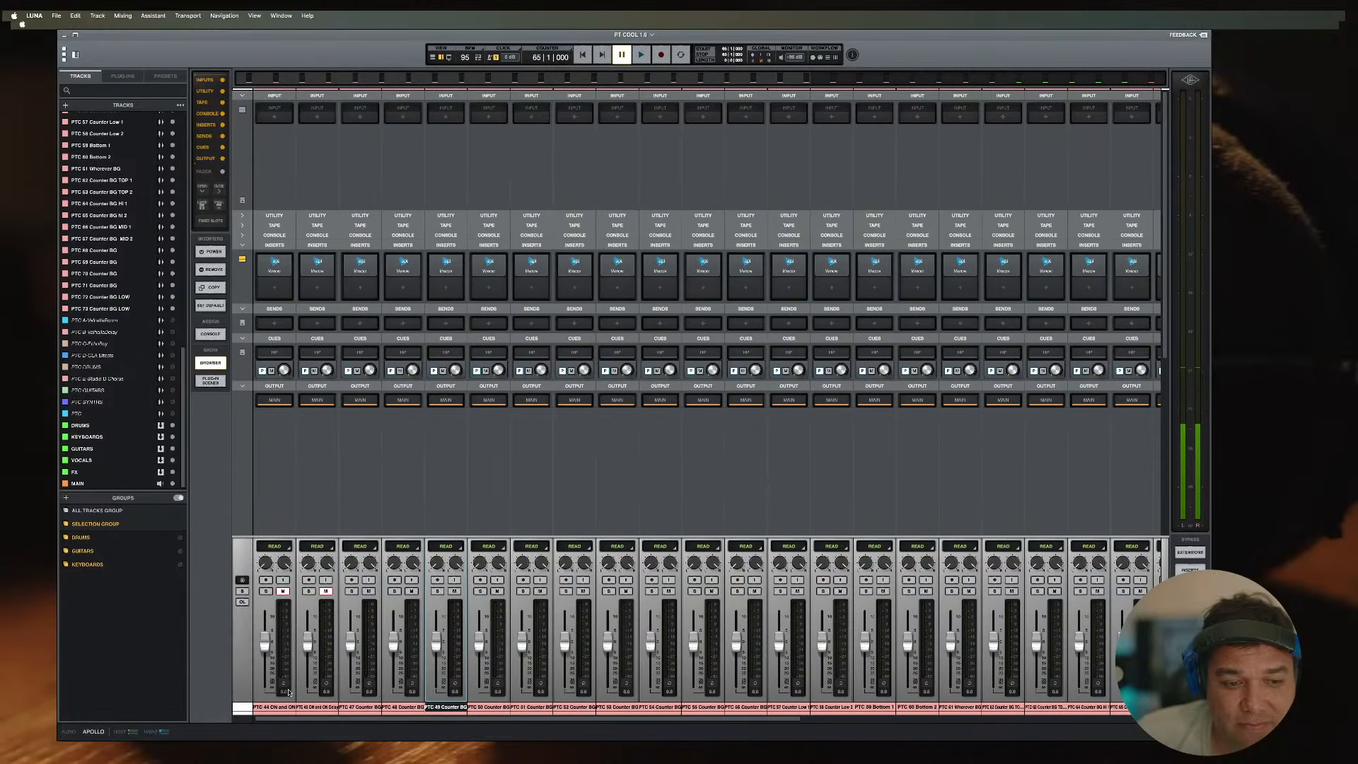
left_click(277, 706)
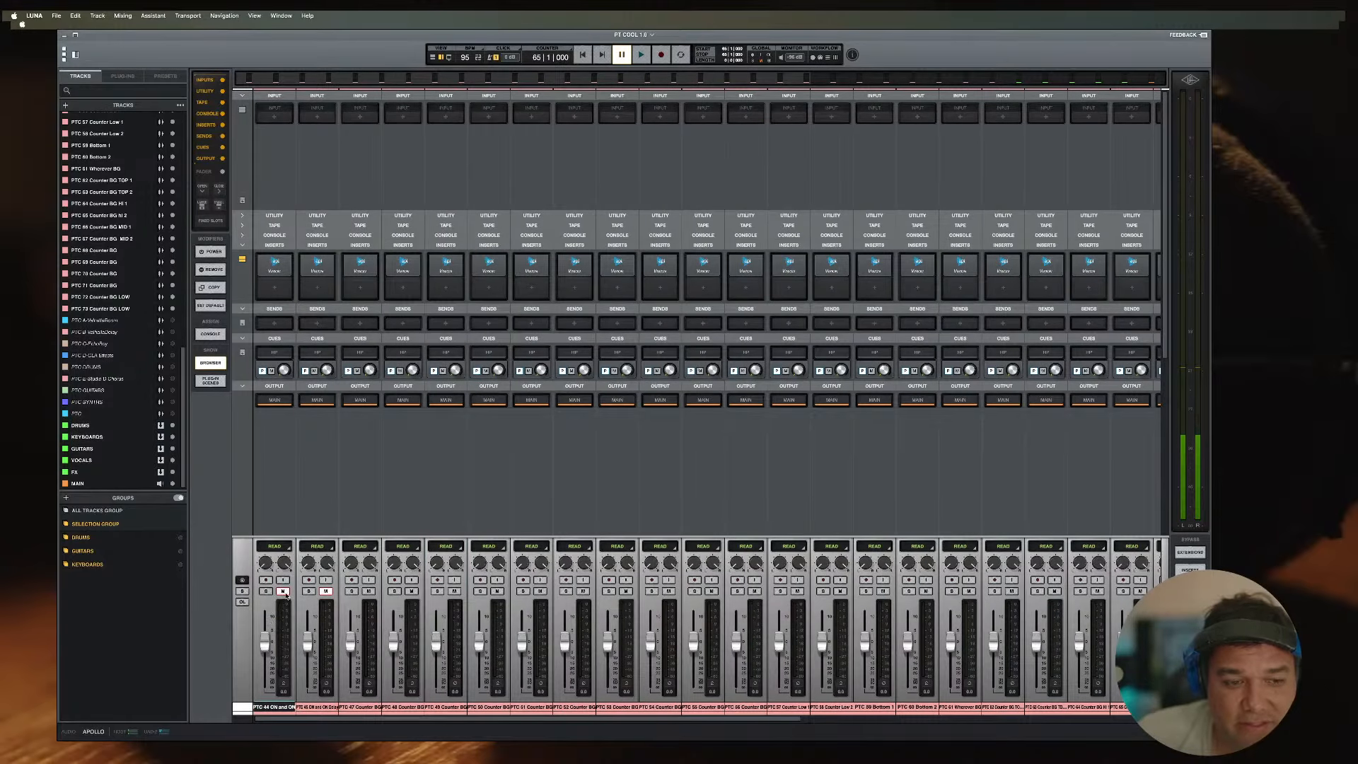
left_click_drag(287, 596, 331, 594)
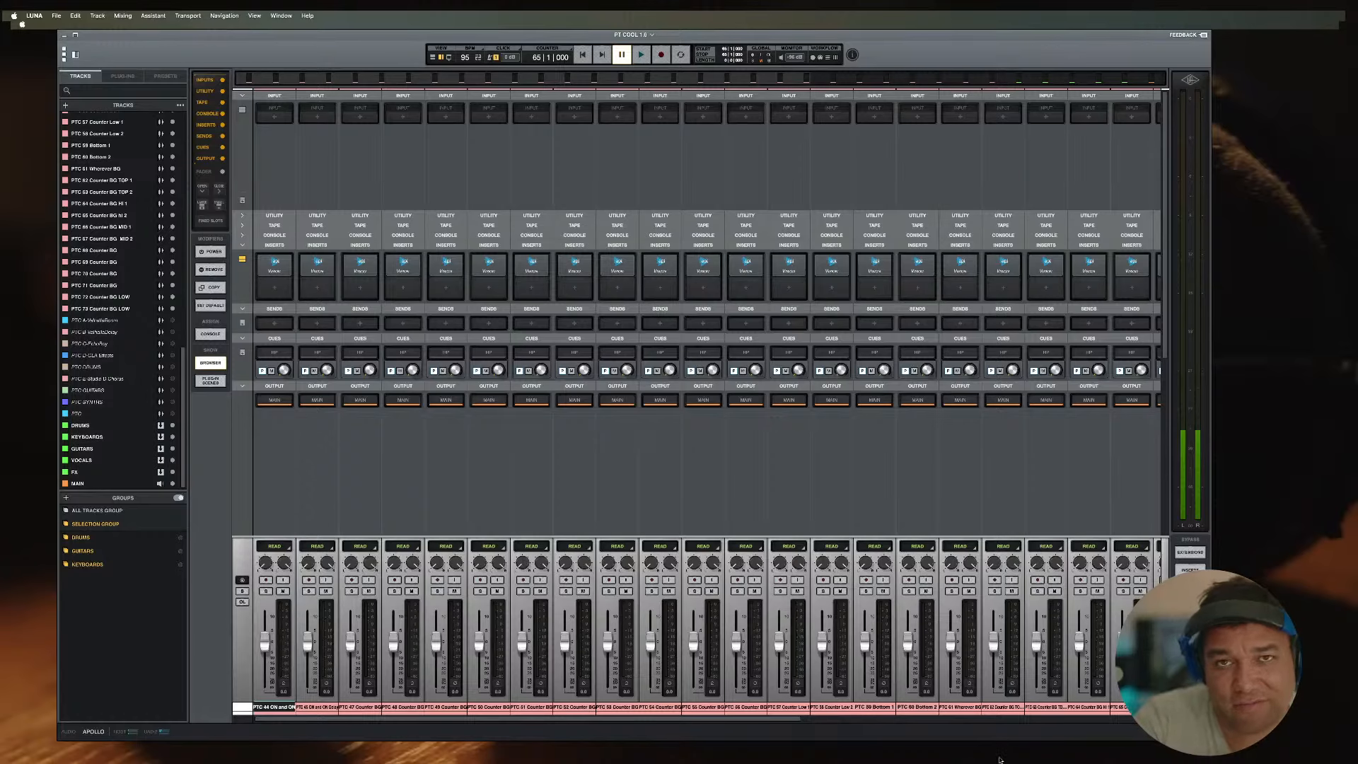
scroll(966, 636, "right", 15)
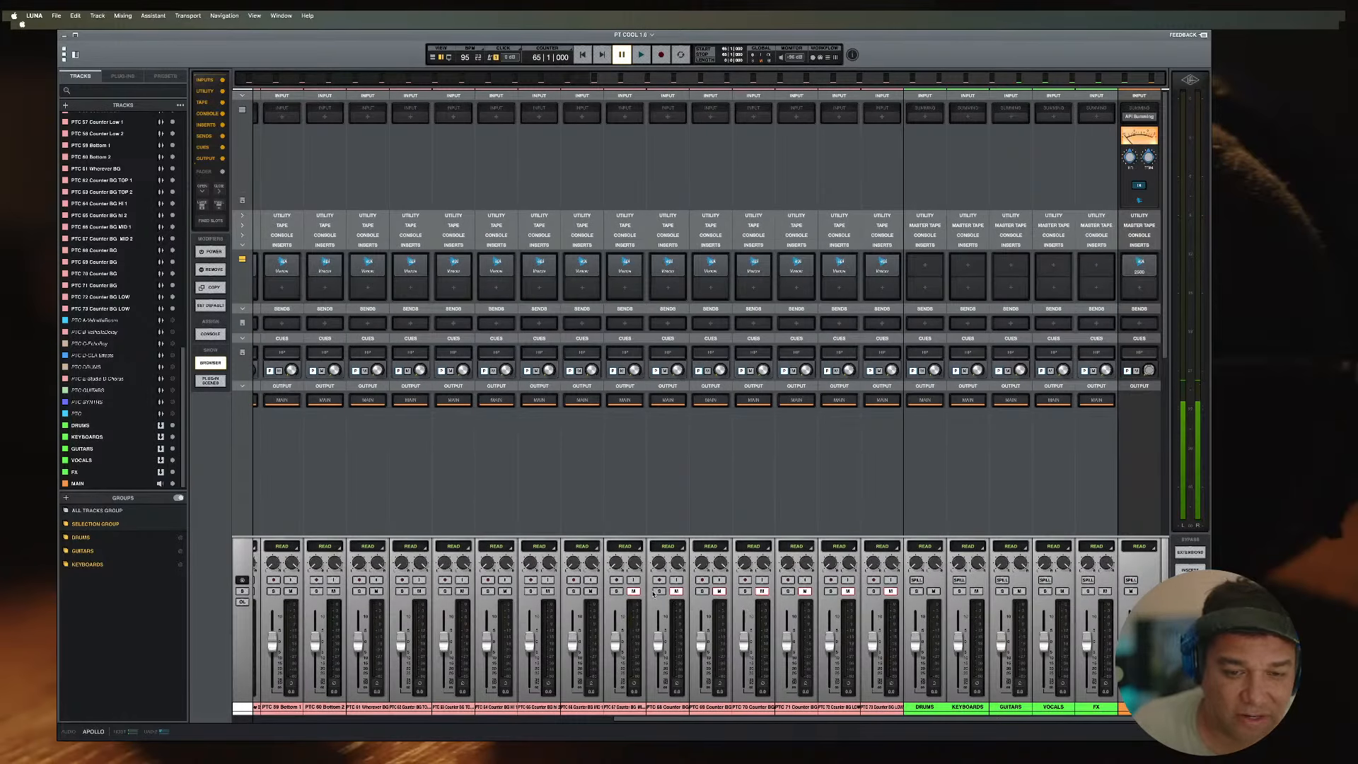
left_click_drag(634, 593, 837, 601)
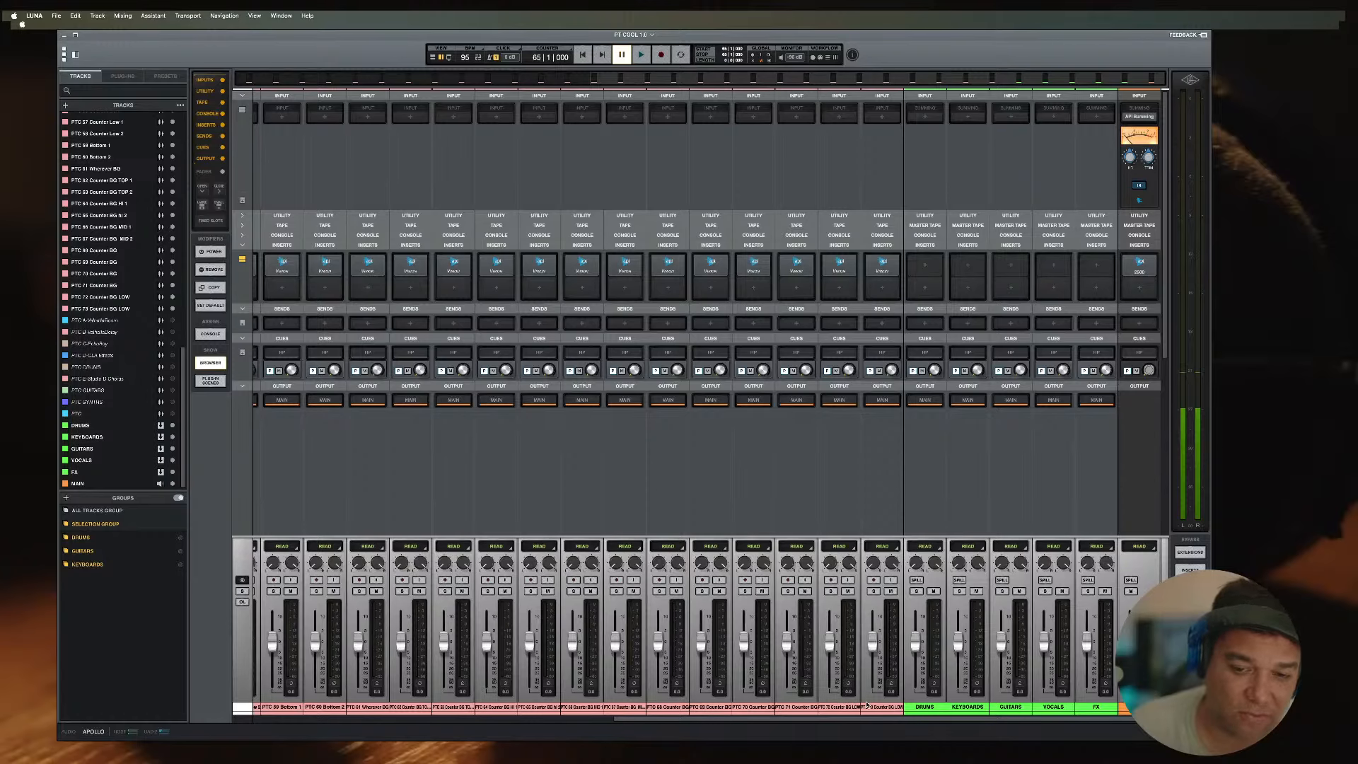
Step: Select all tracks from PTC 44 ON and ON through PTC 73 Counter BG LOW and group them as BG VOCALS
left_click(879, 706, "shift")
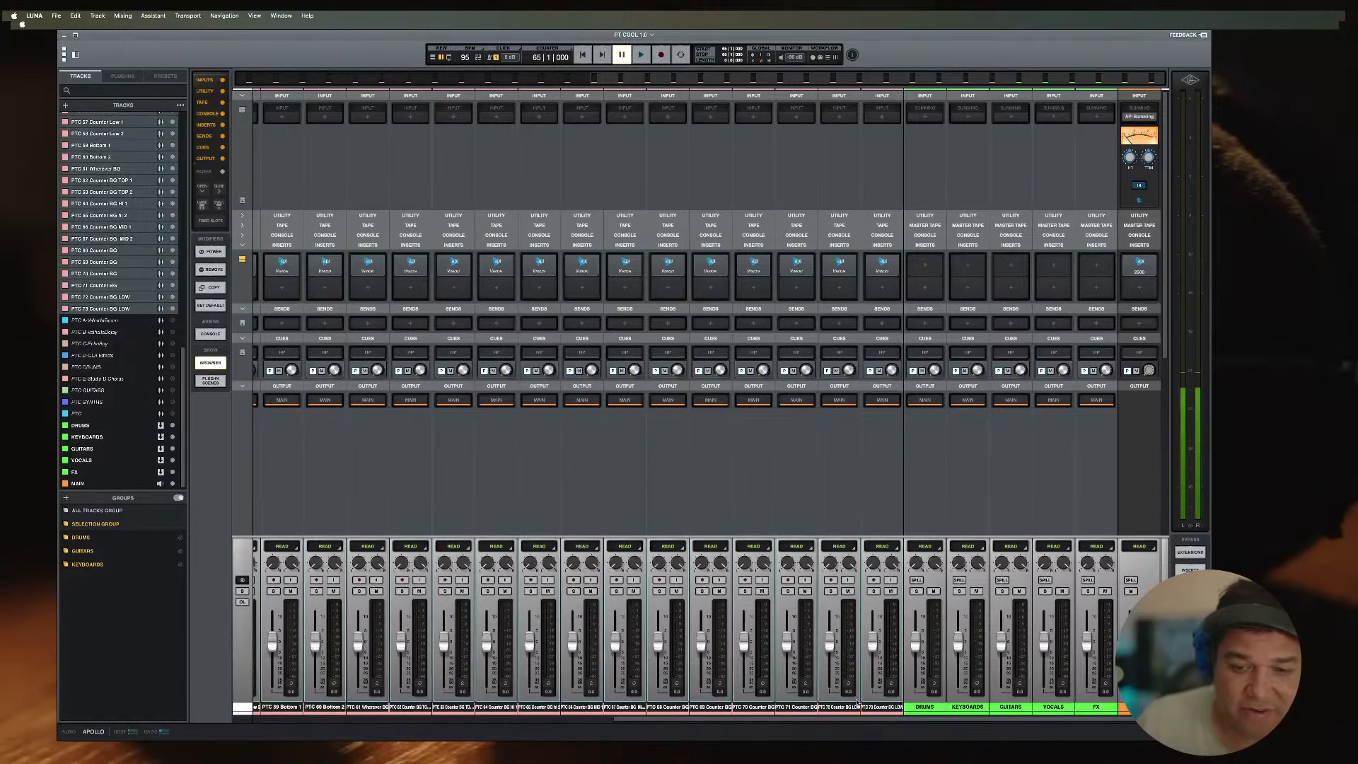
scroll(686, 469, "left", 15)
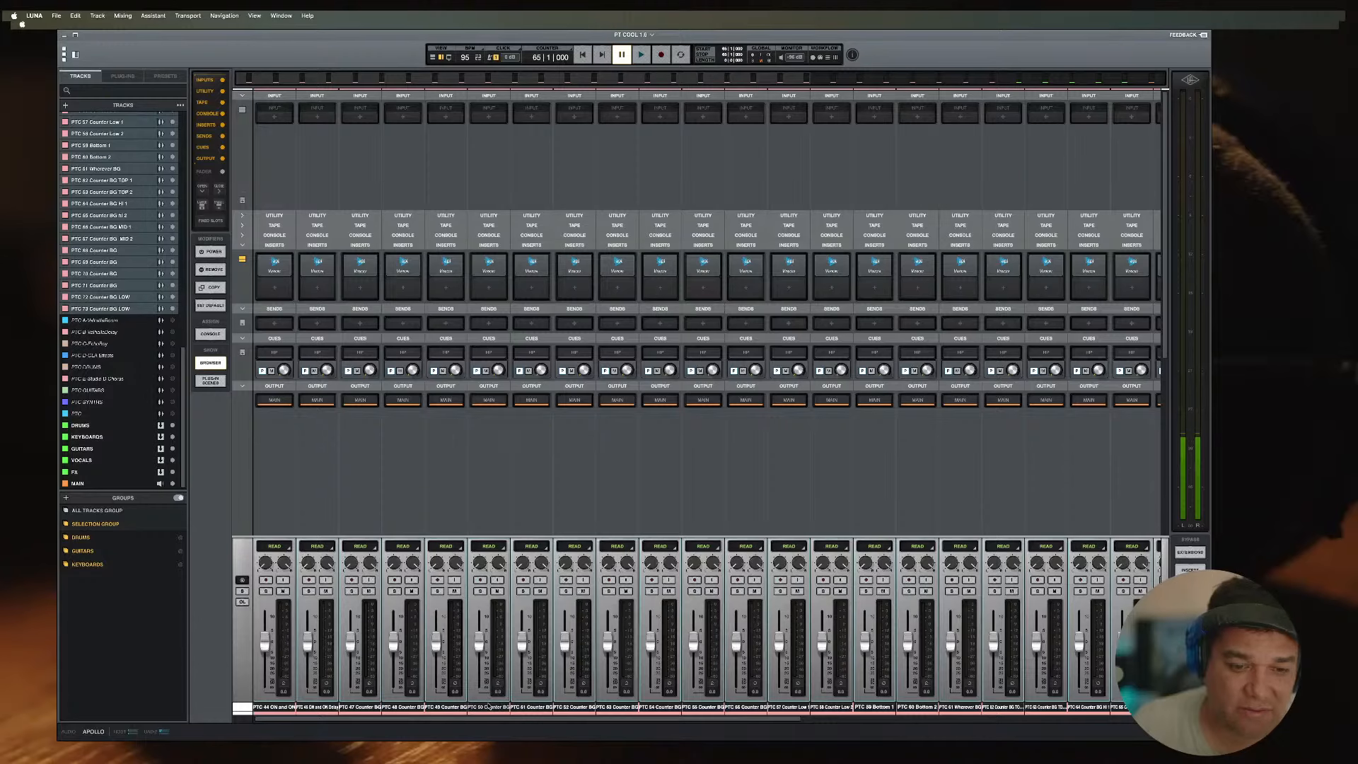
key("super+g")
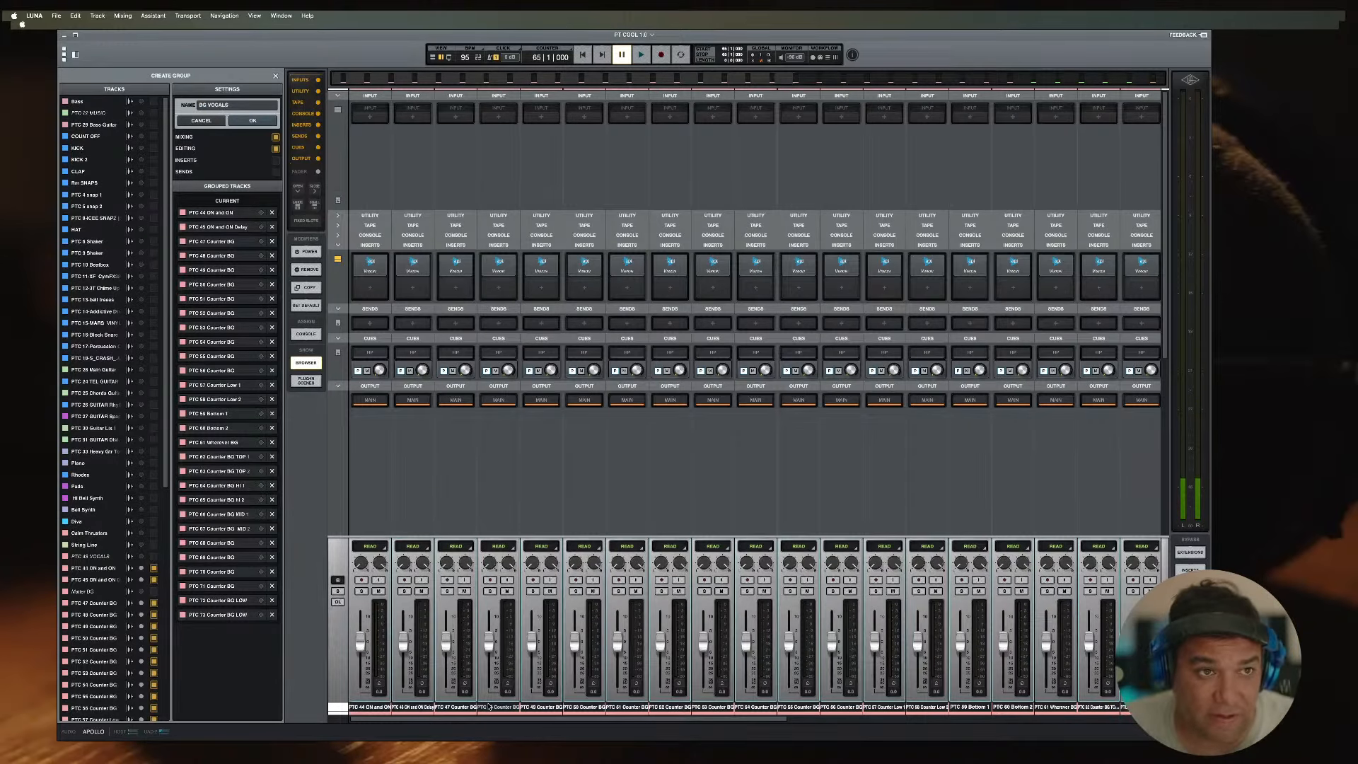
key("Return")
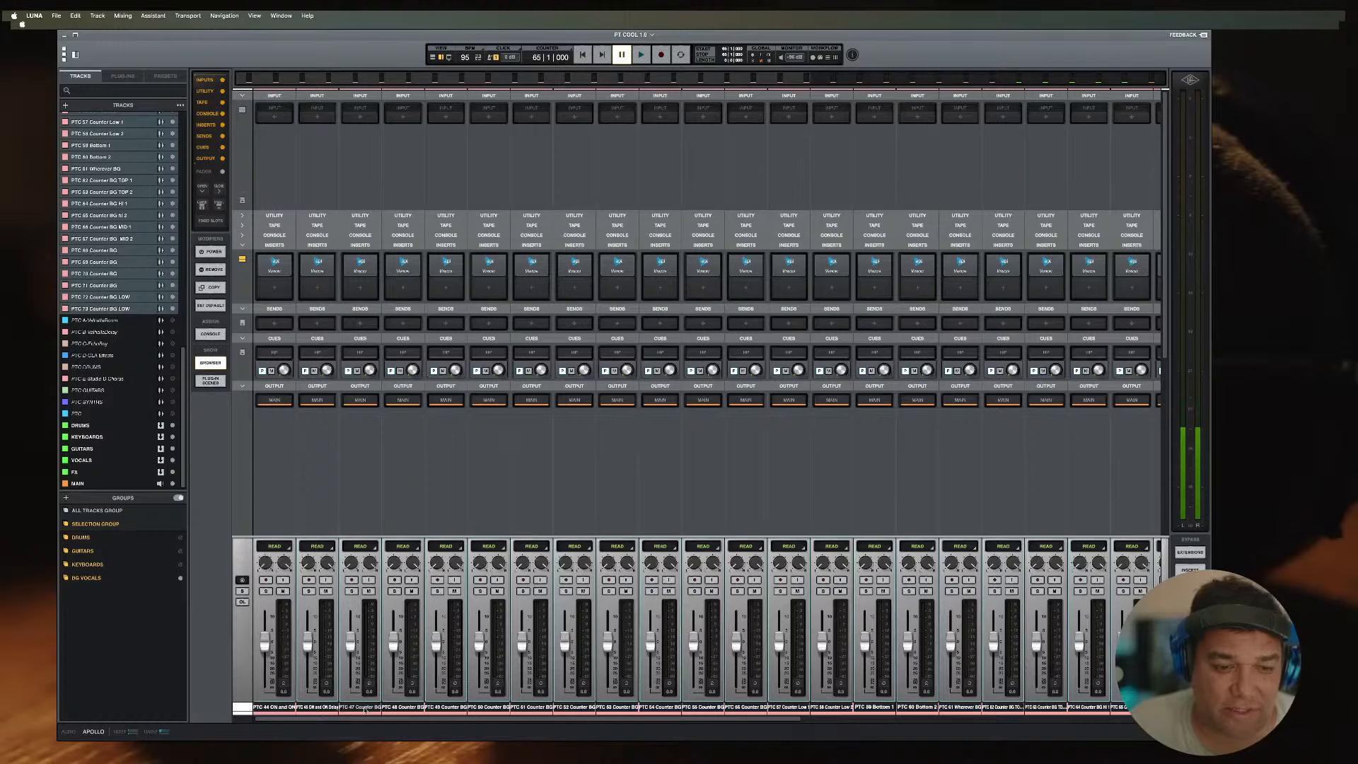
Step: Route the outputs of all selected background vocal tracks to the VOCALS bus
left_click(359, 402)
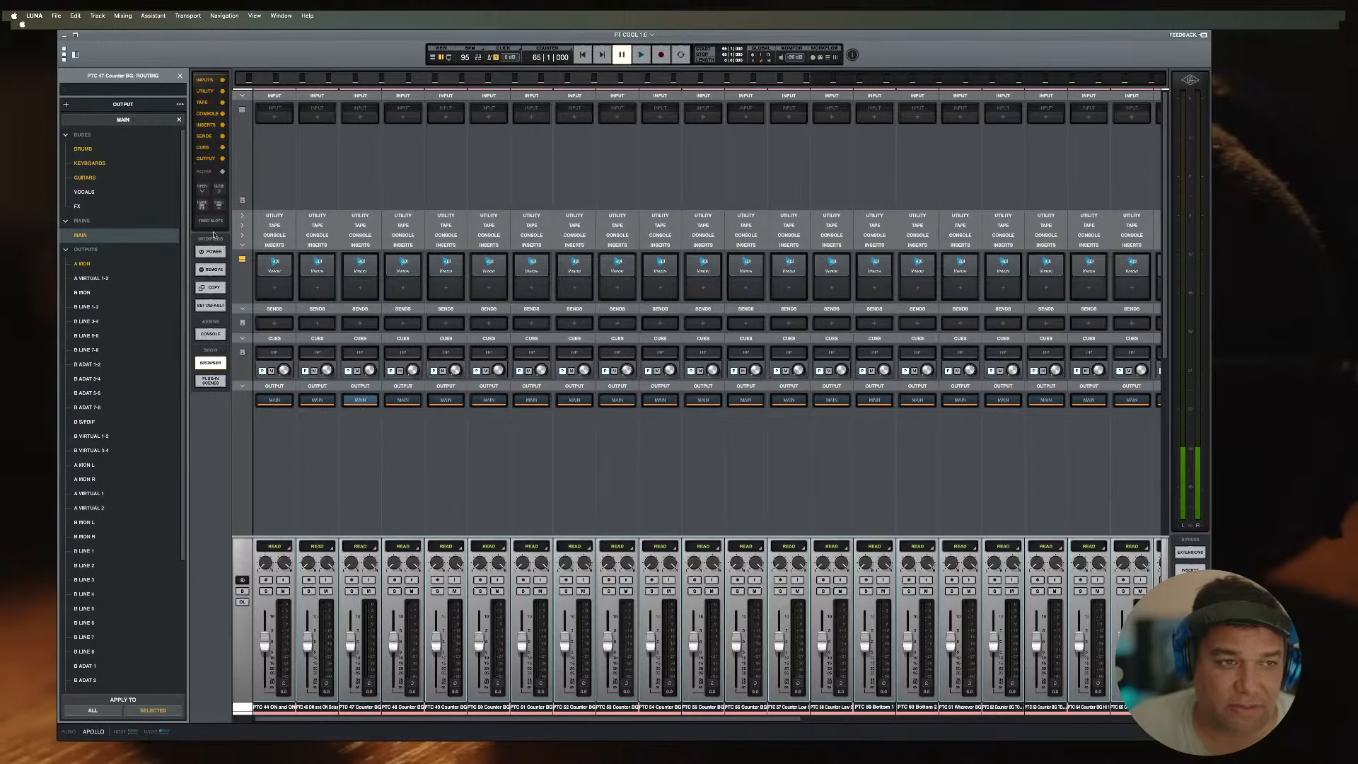
left_click(85, 192)
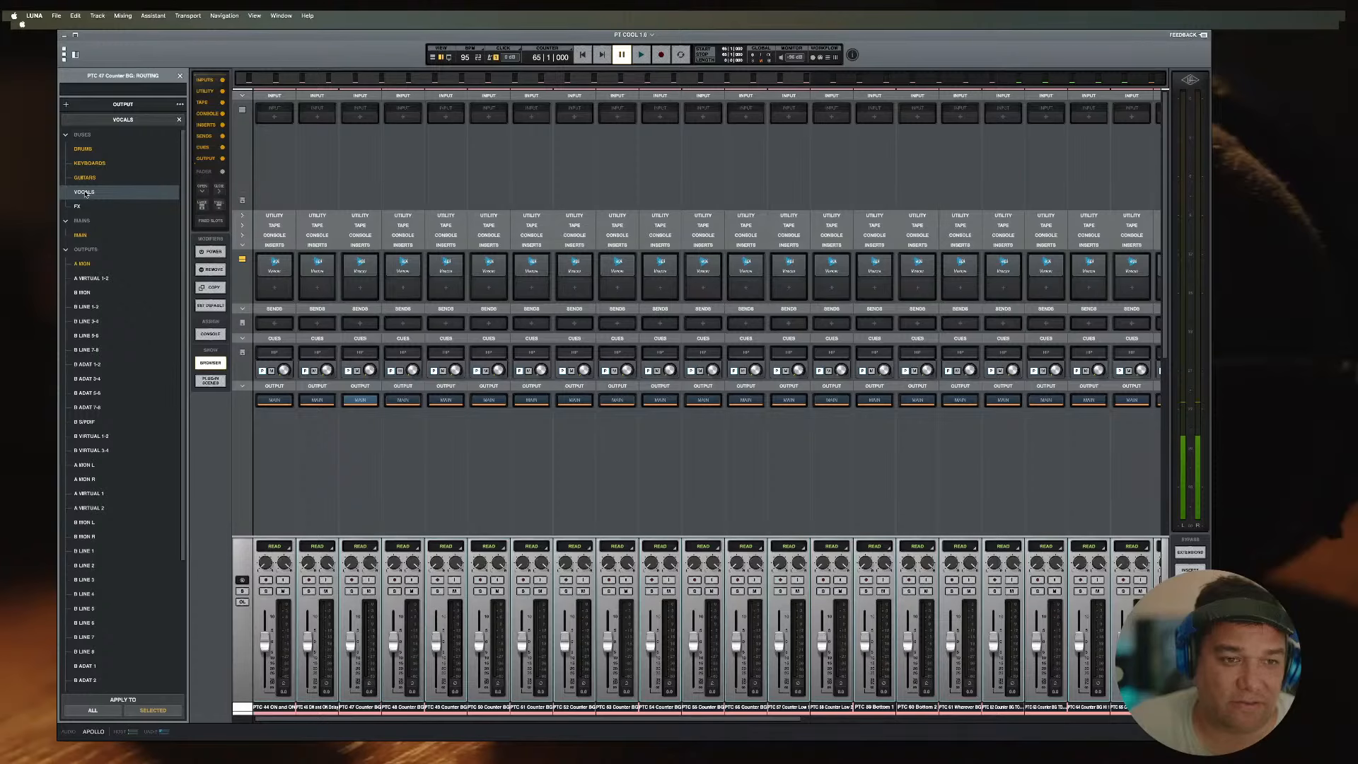
left_click(85, 193)
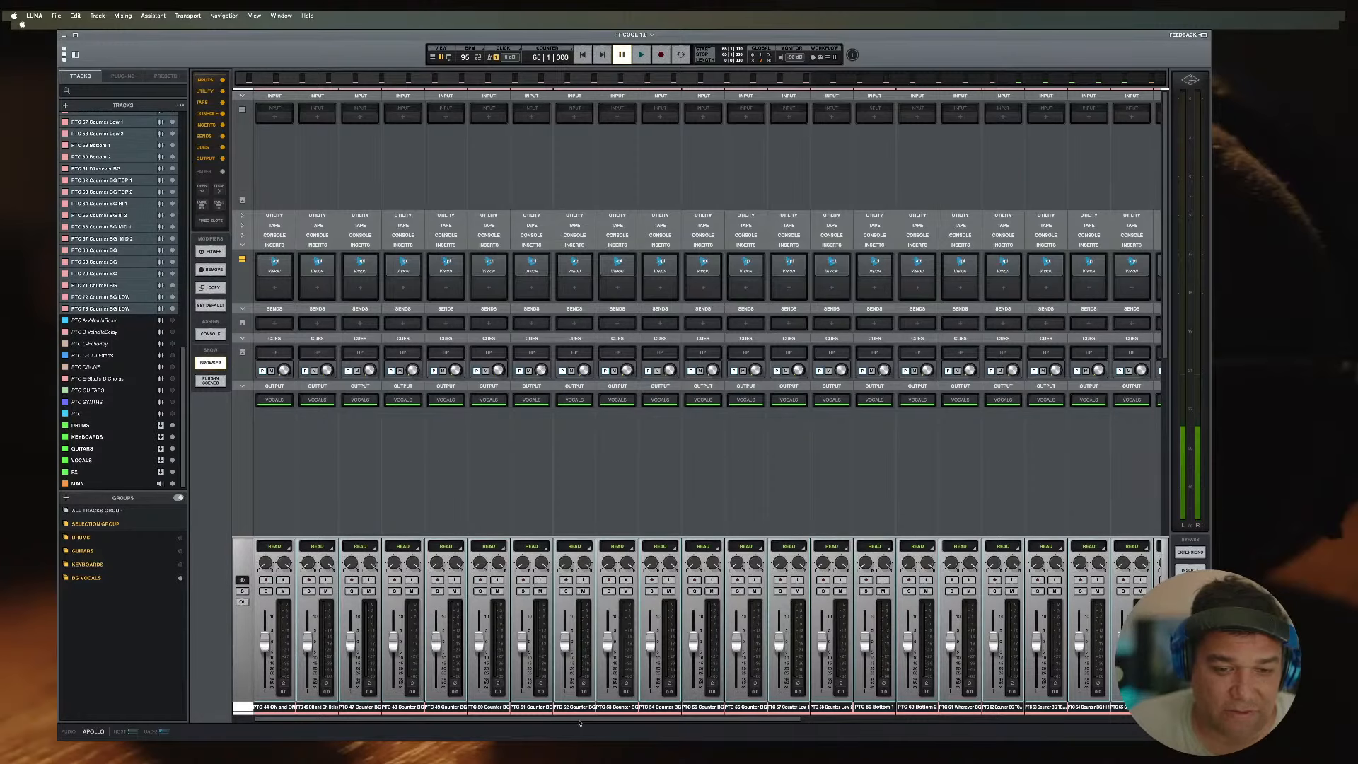
Step: Rename the VOCALS bus as BG VOCALS
left_click_drag(580, 723, 1041, 706)
double_click(1042, 704)
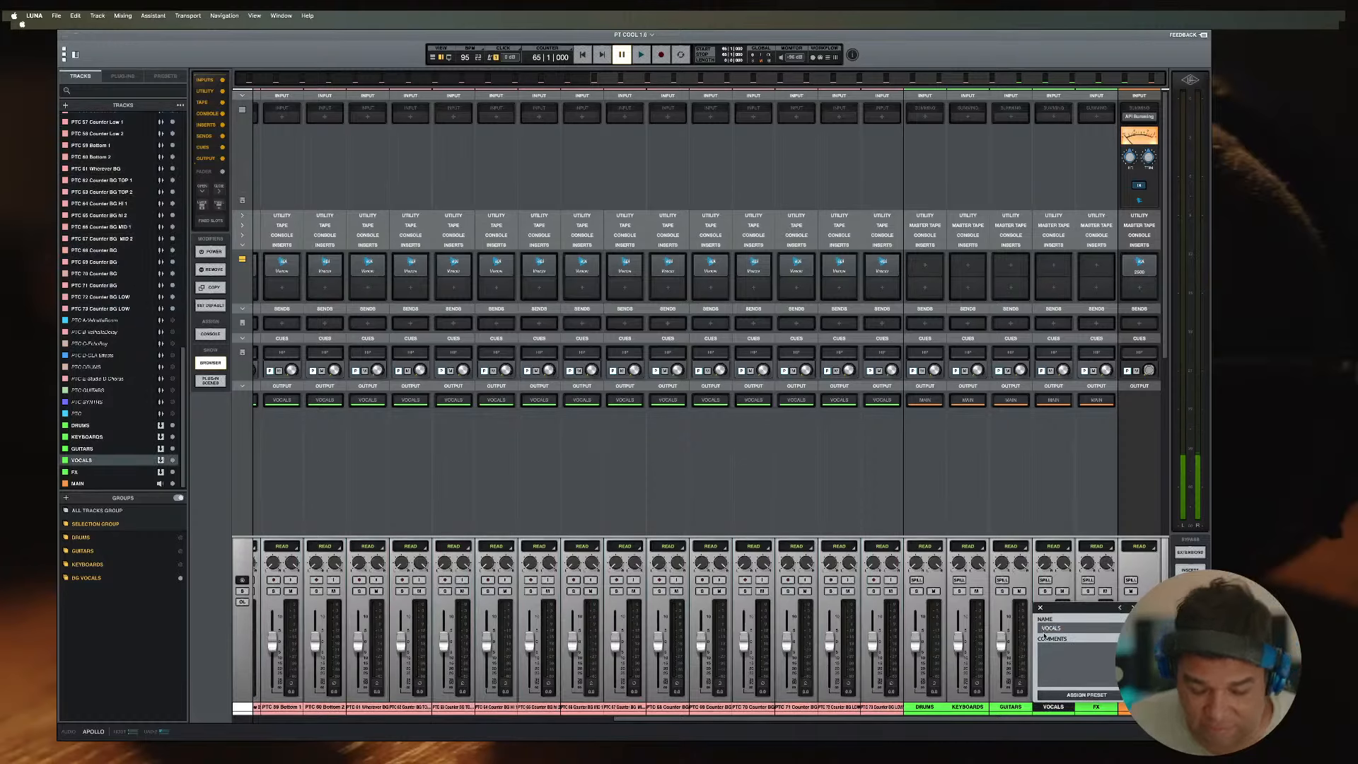
type("BG")
key("Return")
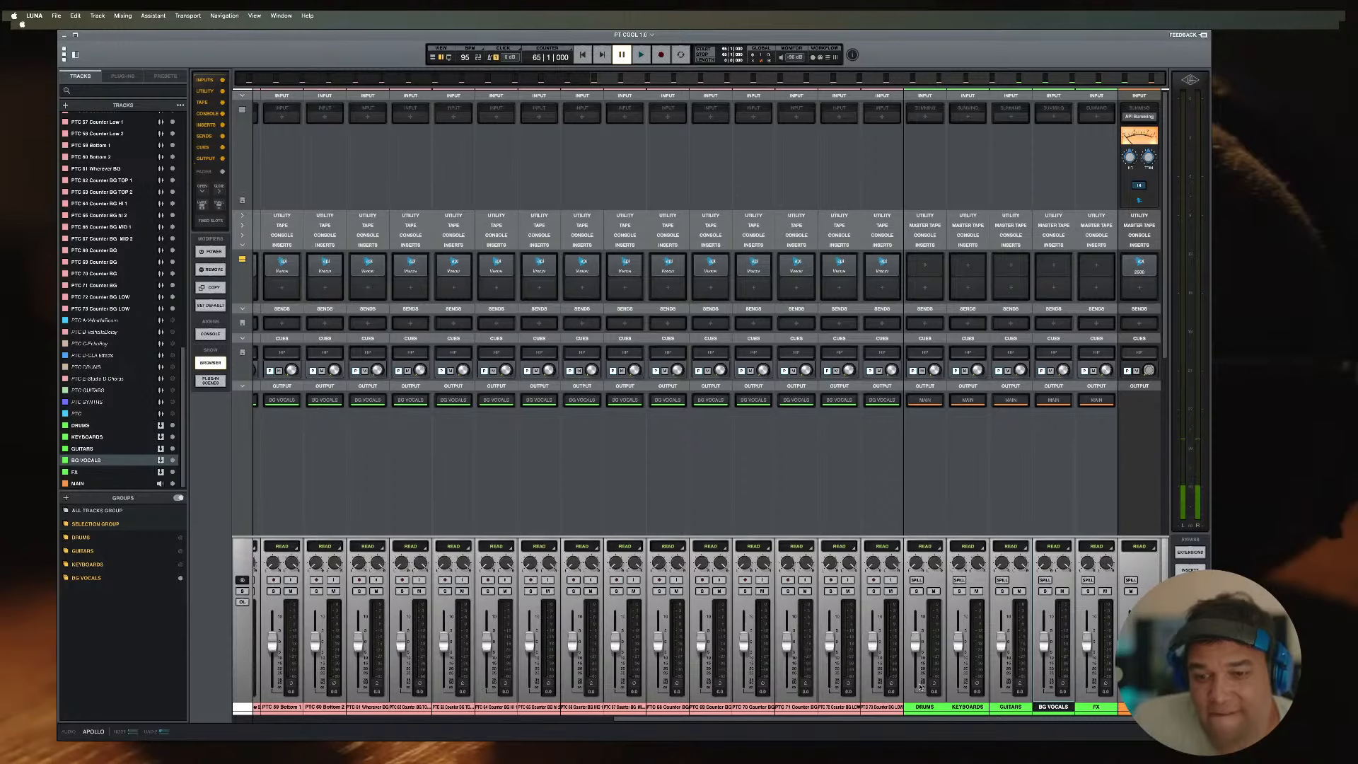
Step: Return to the timeline and check the grouping by selecting from about bar 37 to bar 64 across the background vocals
scroll(679, 645, "left", 5)
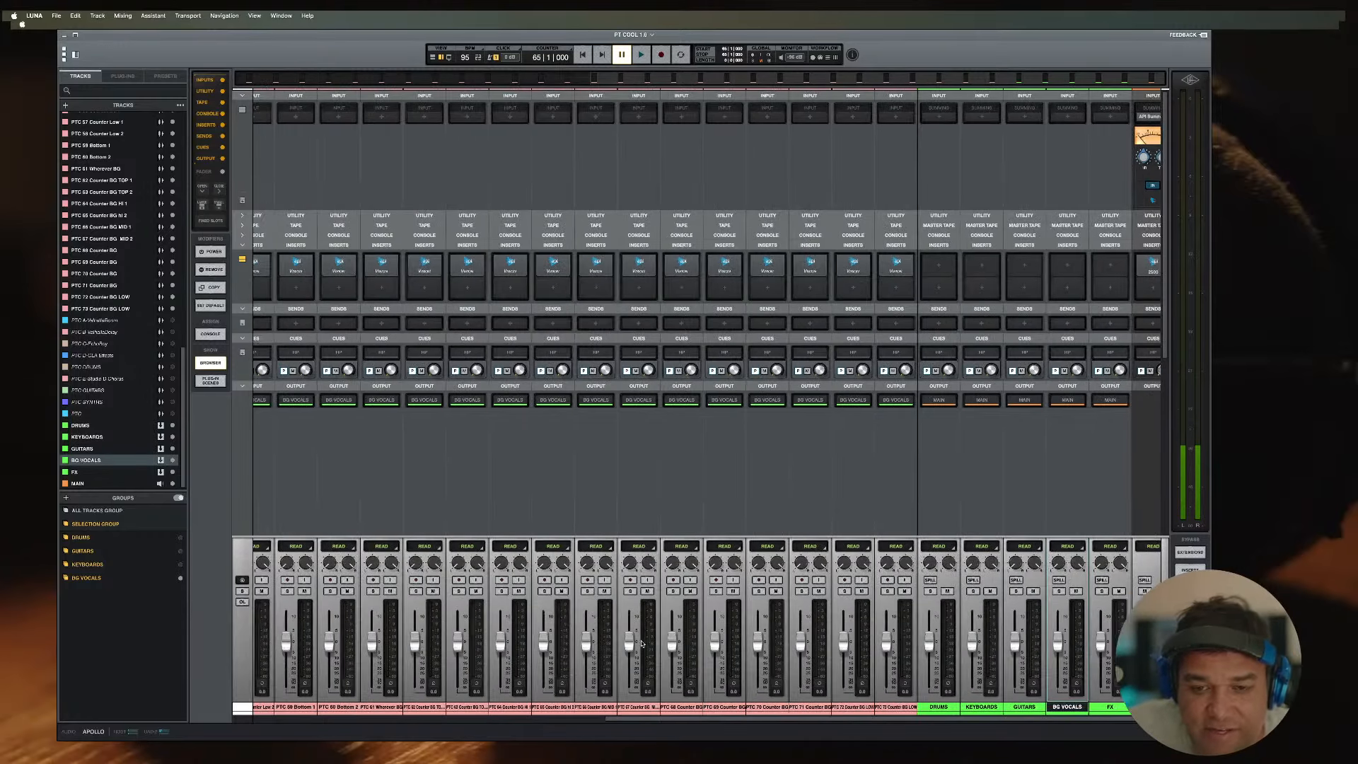
key("super+equal")
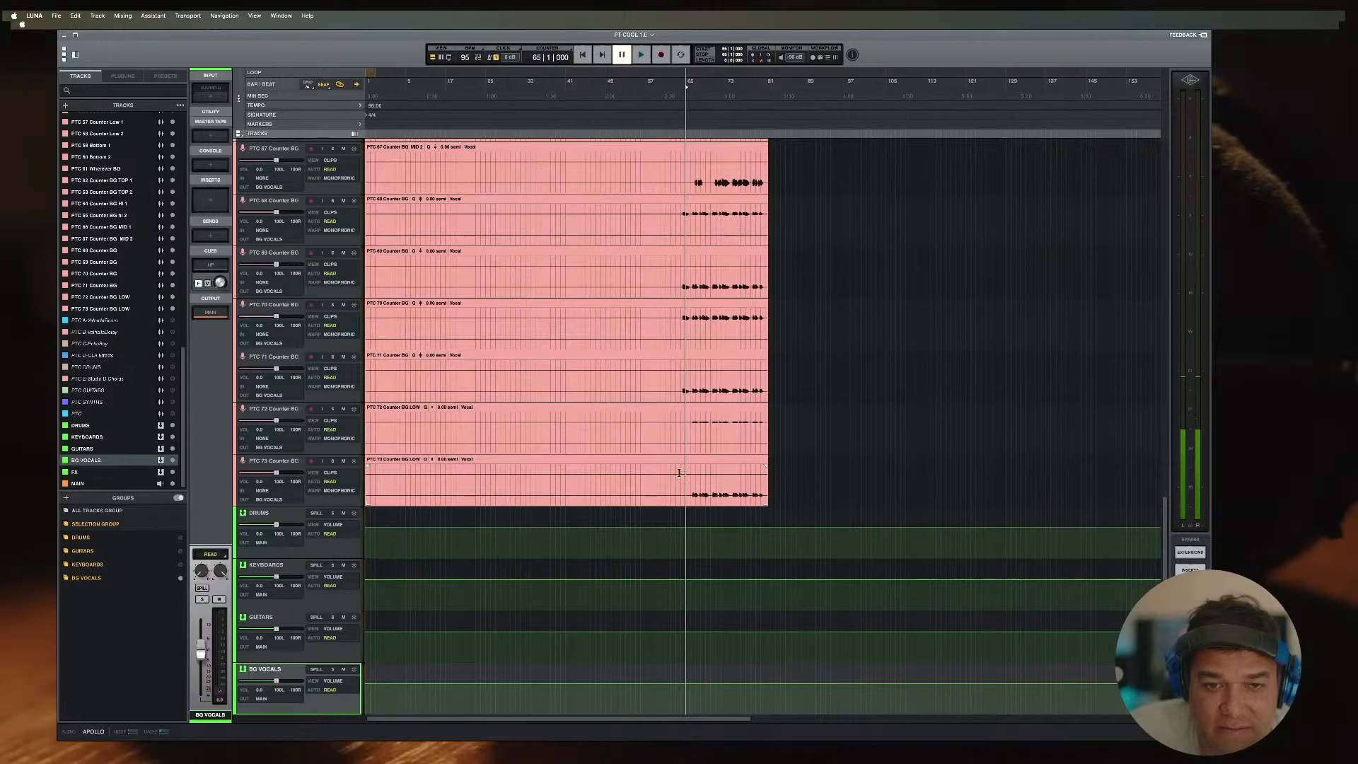
left_click_drag(679, 473, 548, 463)
scroll(614, 387, "up", 5)
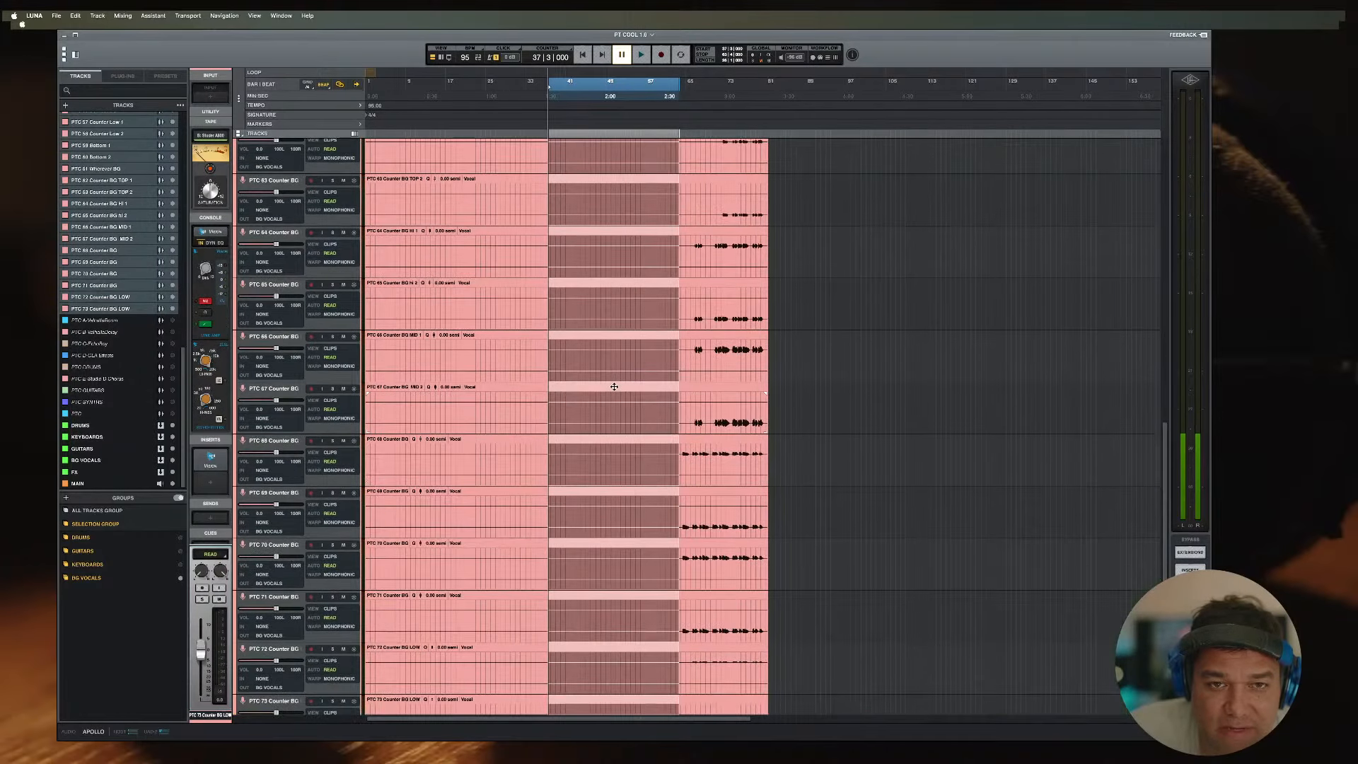
scroll(614, 387, "up", 10)
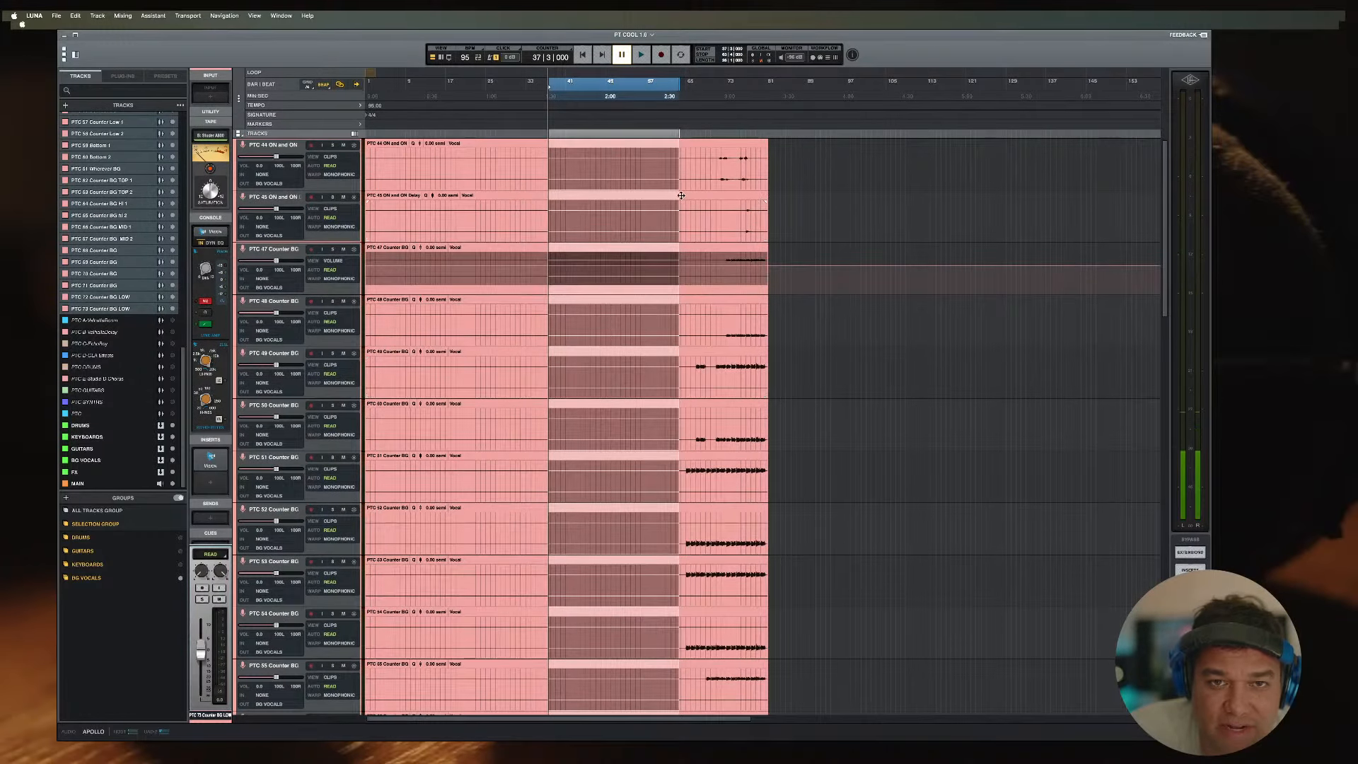
Step: Delete the silent clip sections from bar 1 to just before bar 65 across all background vocal tracks
left_click(689, 153)
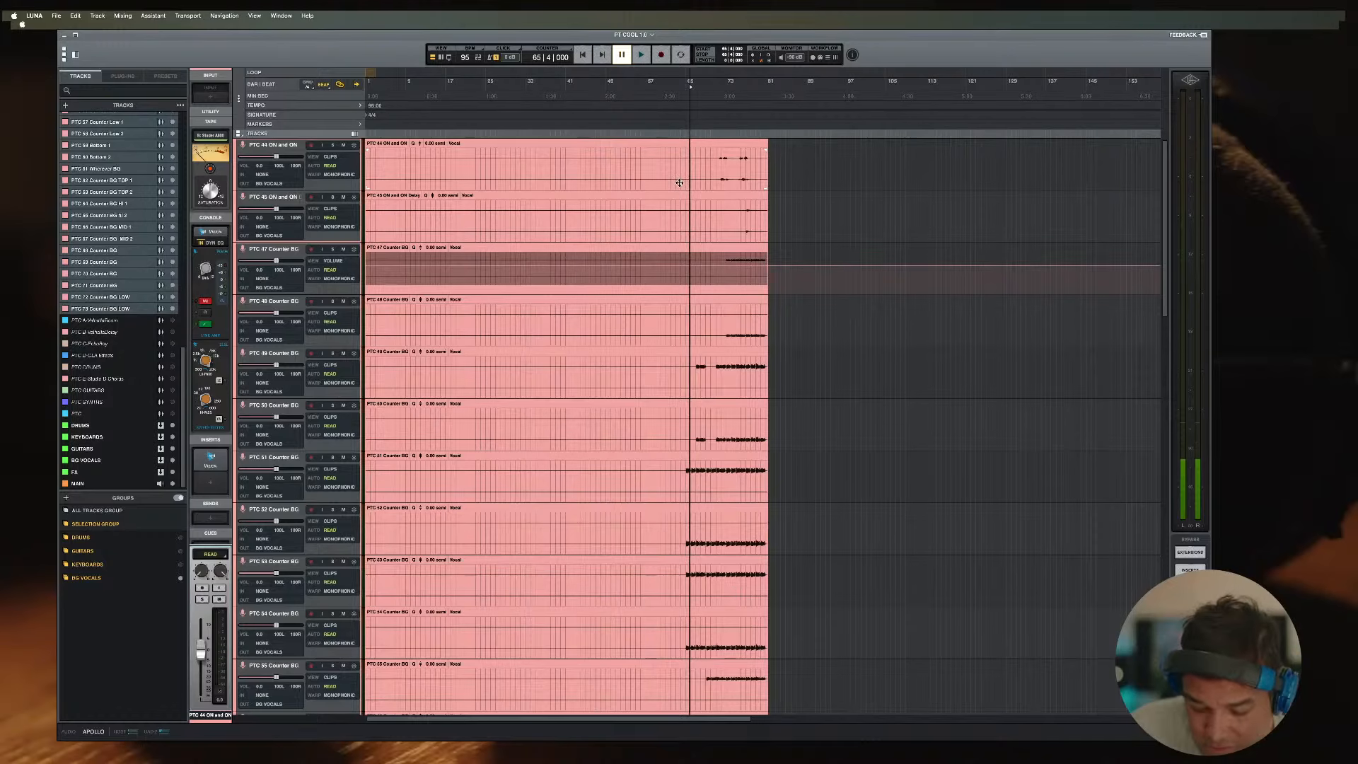
key("t")
key("t")
key("t")
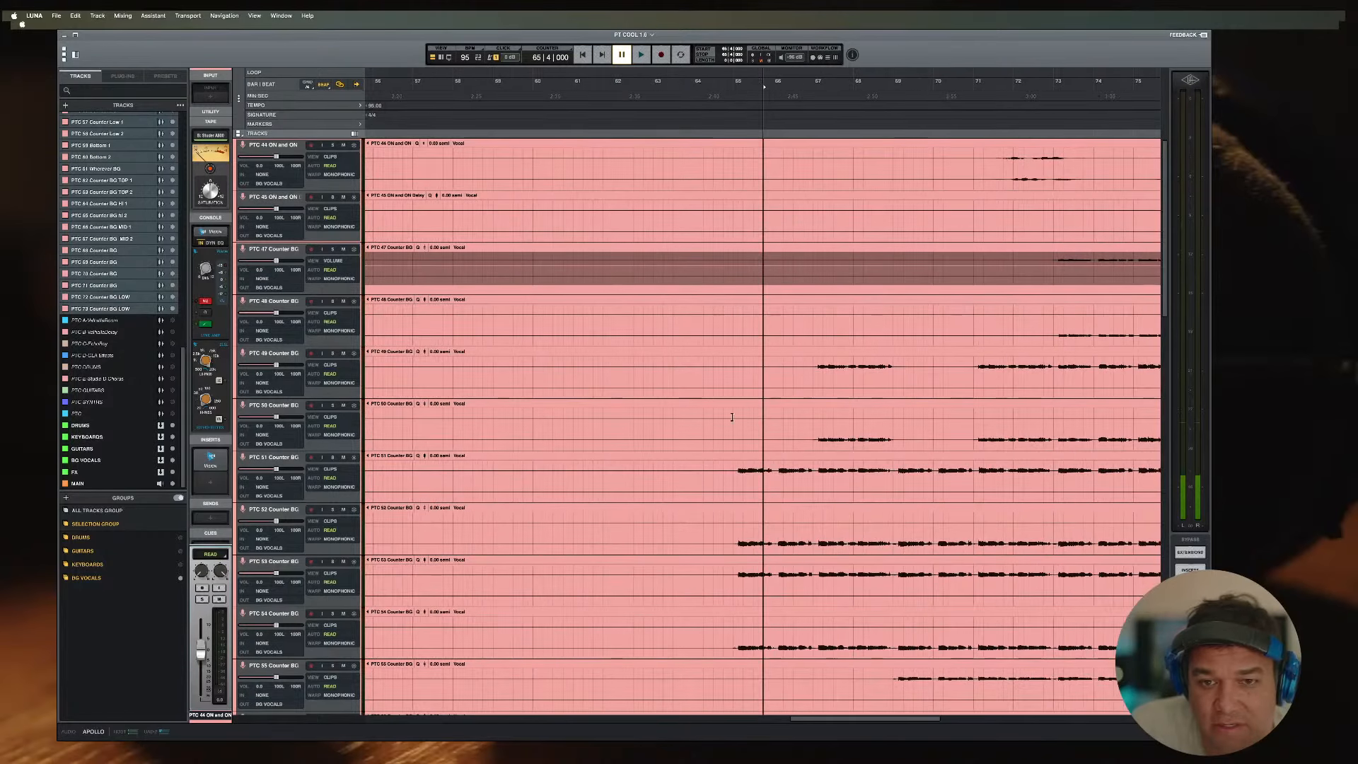
left_click(732, 376)
left_click_drag(732, 376, 360, 399)
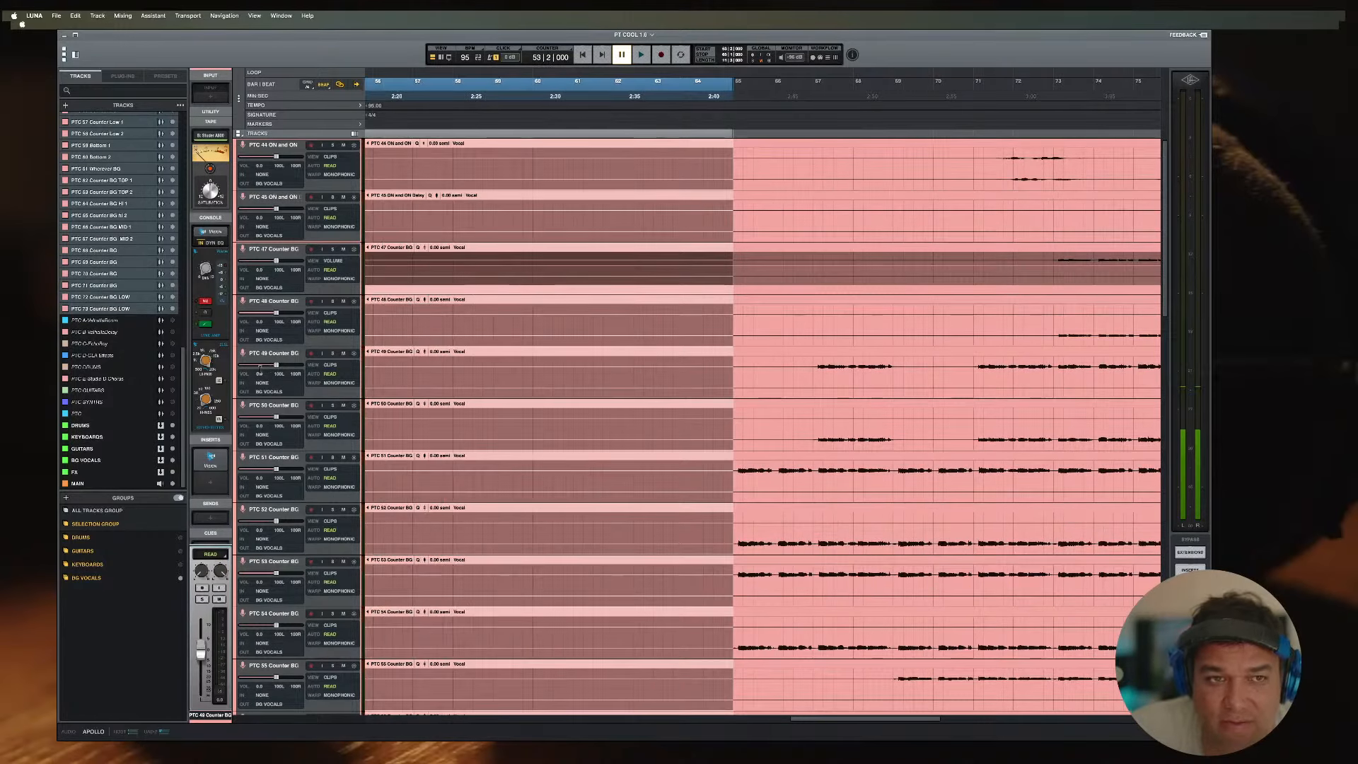
key("r")
key("r")
key("r")
key("r")
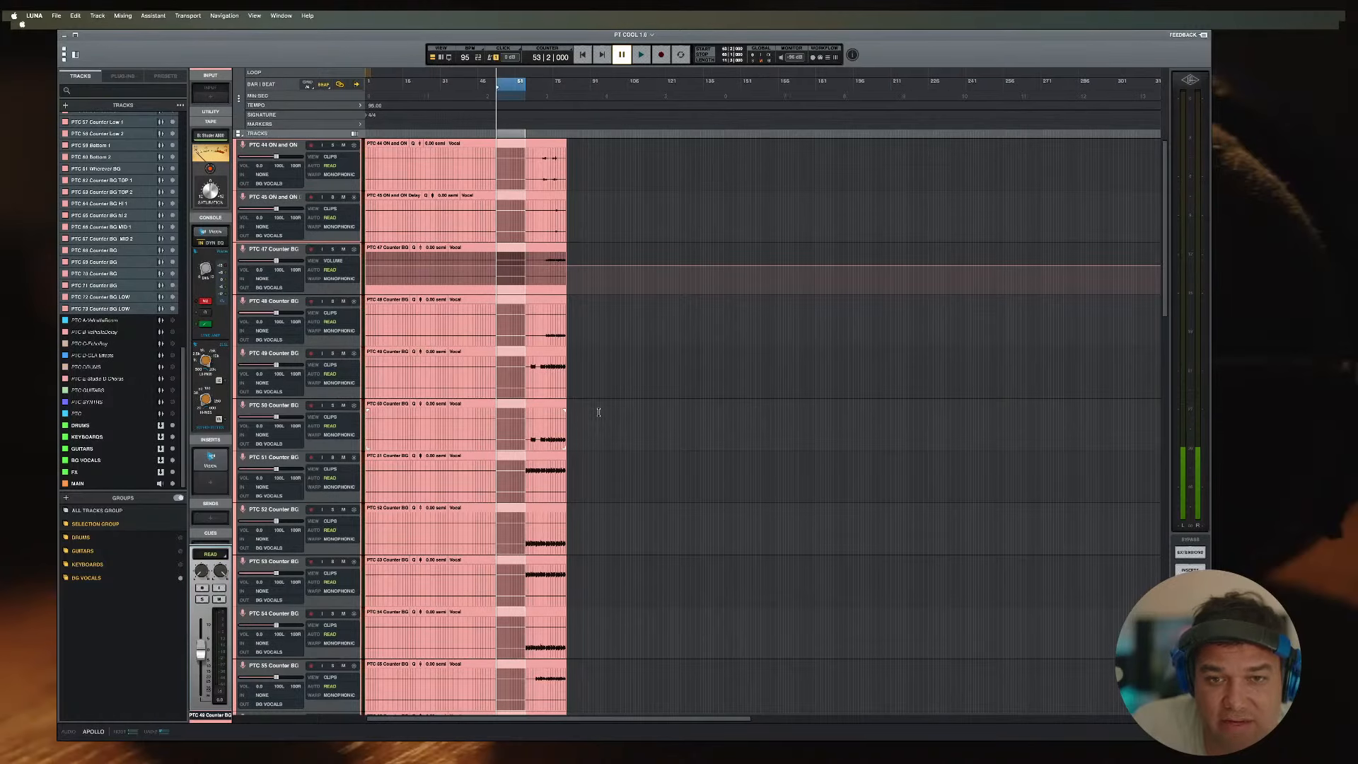
left_click_drag(387, 210, 297, 208)
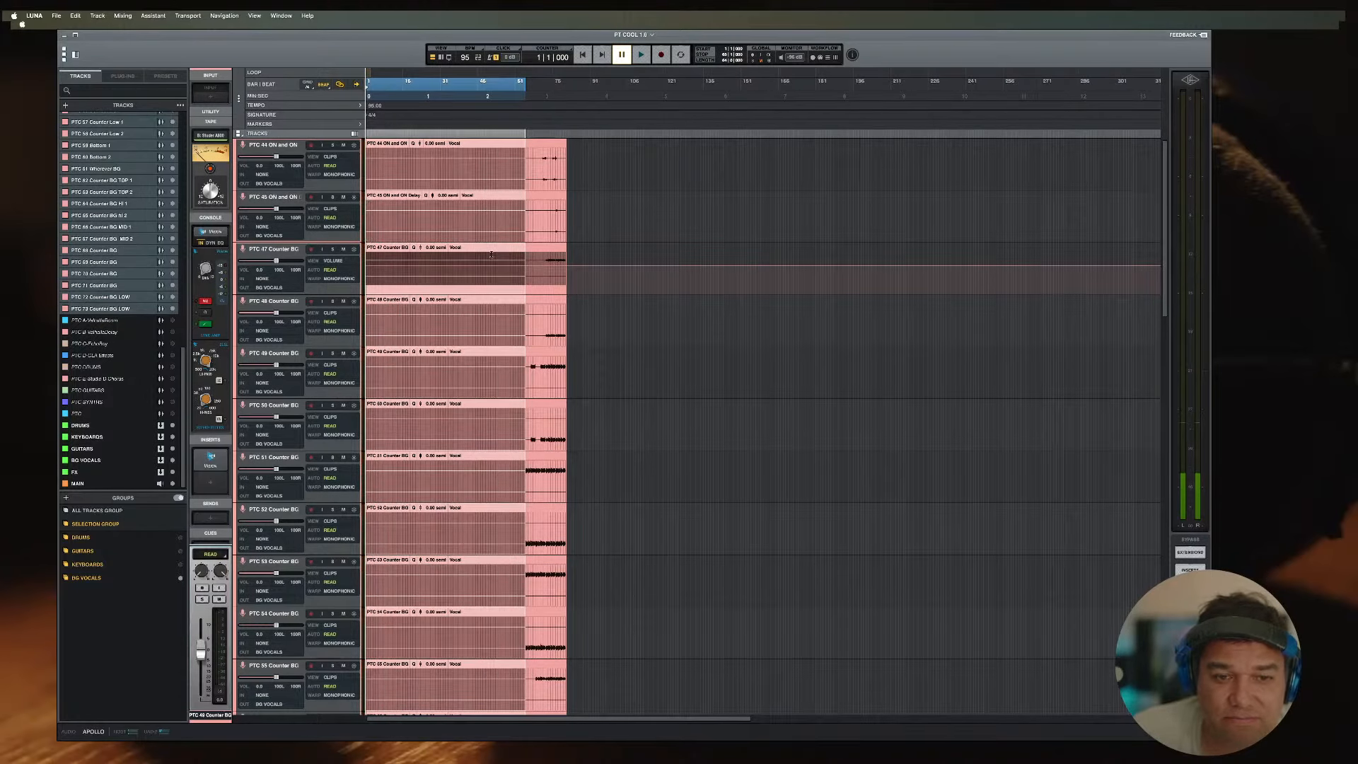
key("Delete")
Step: Examine the remaining clips on all background vocal tracks to check the trimmed start
scroll(492, 258, "down", 15)
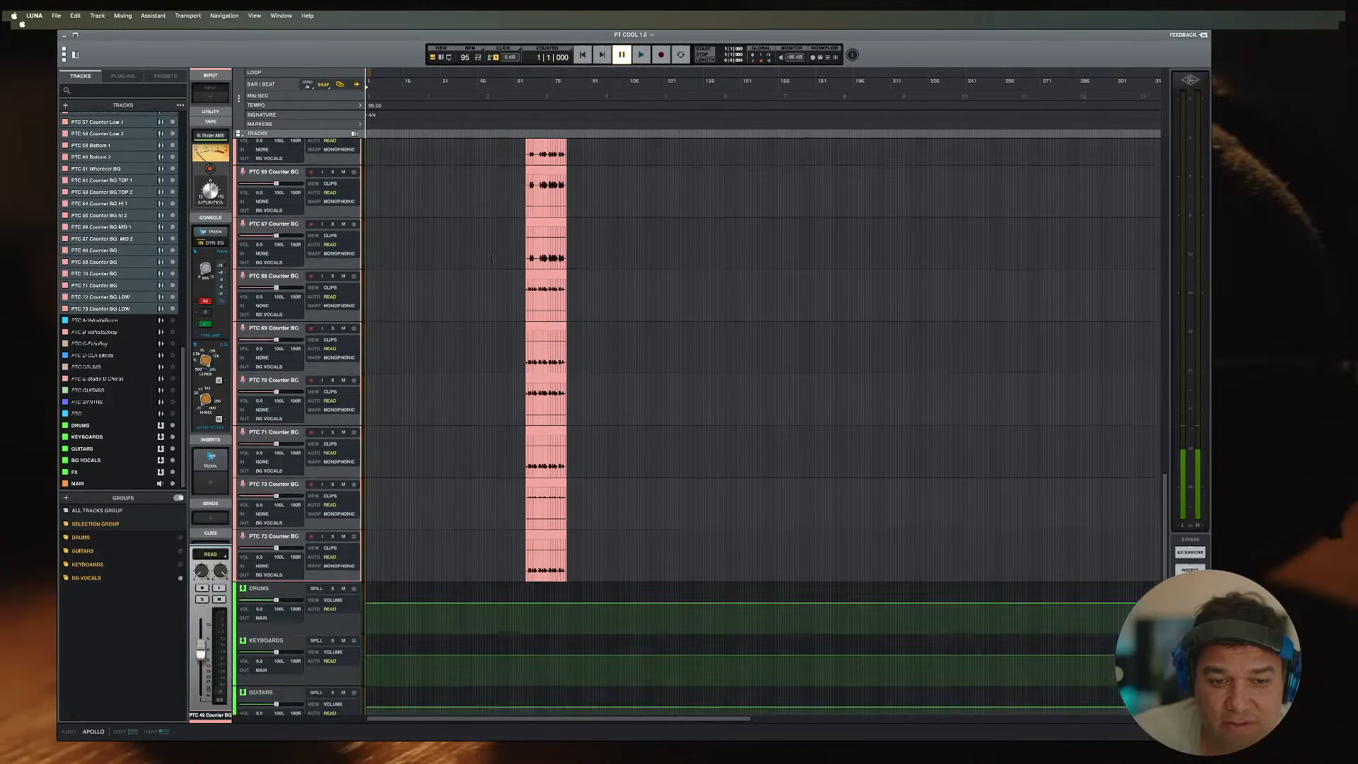
scroll(491, 259, "down", 6)
scroll(493, 261, "up", 10)
scroll(493, 261, "down", 5)
key("t")
key("t")
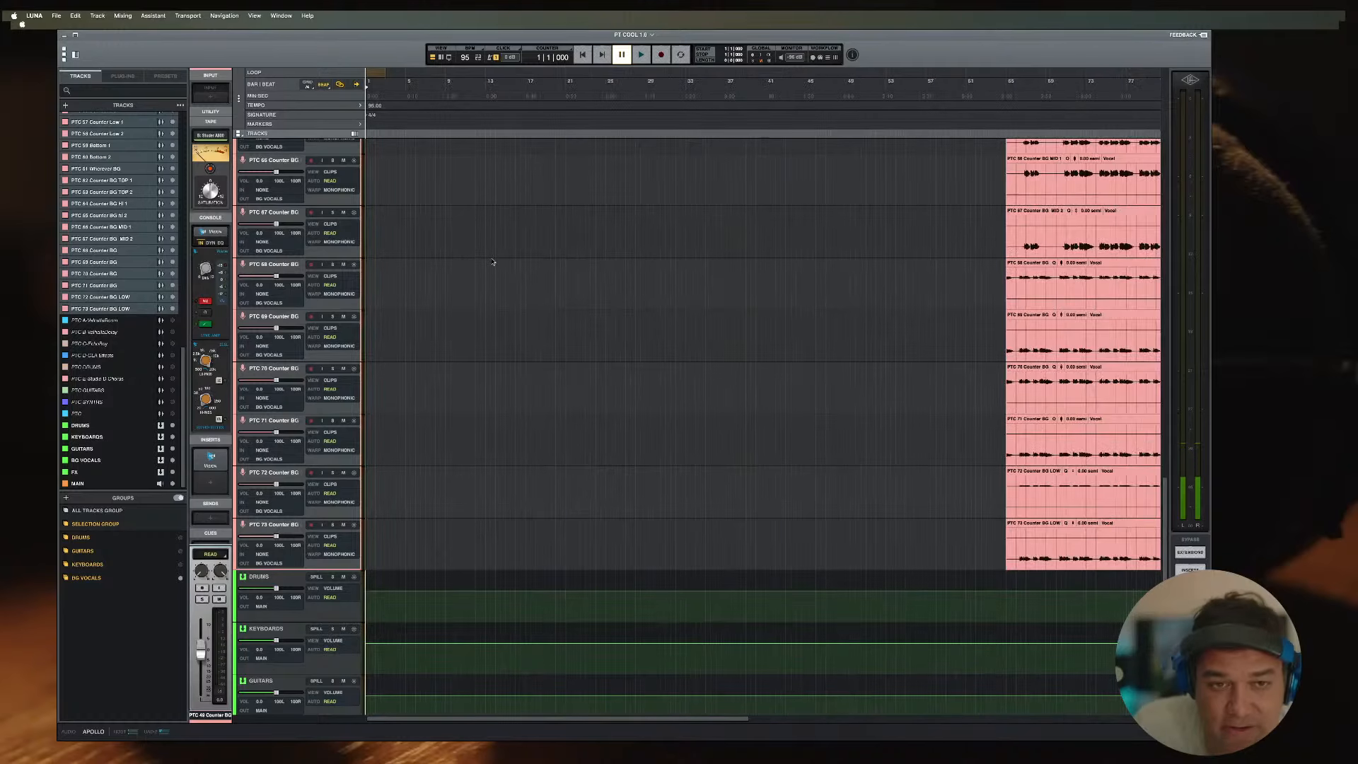
key("r")
key("r")
scroll(542, 315, "up", 10)
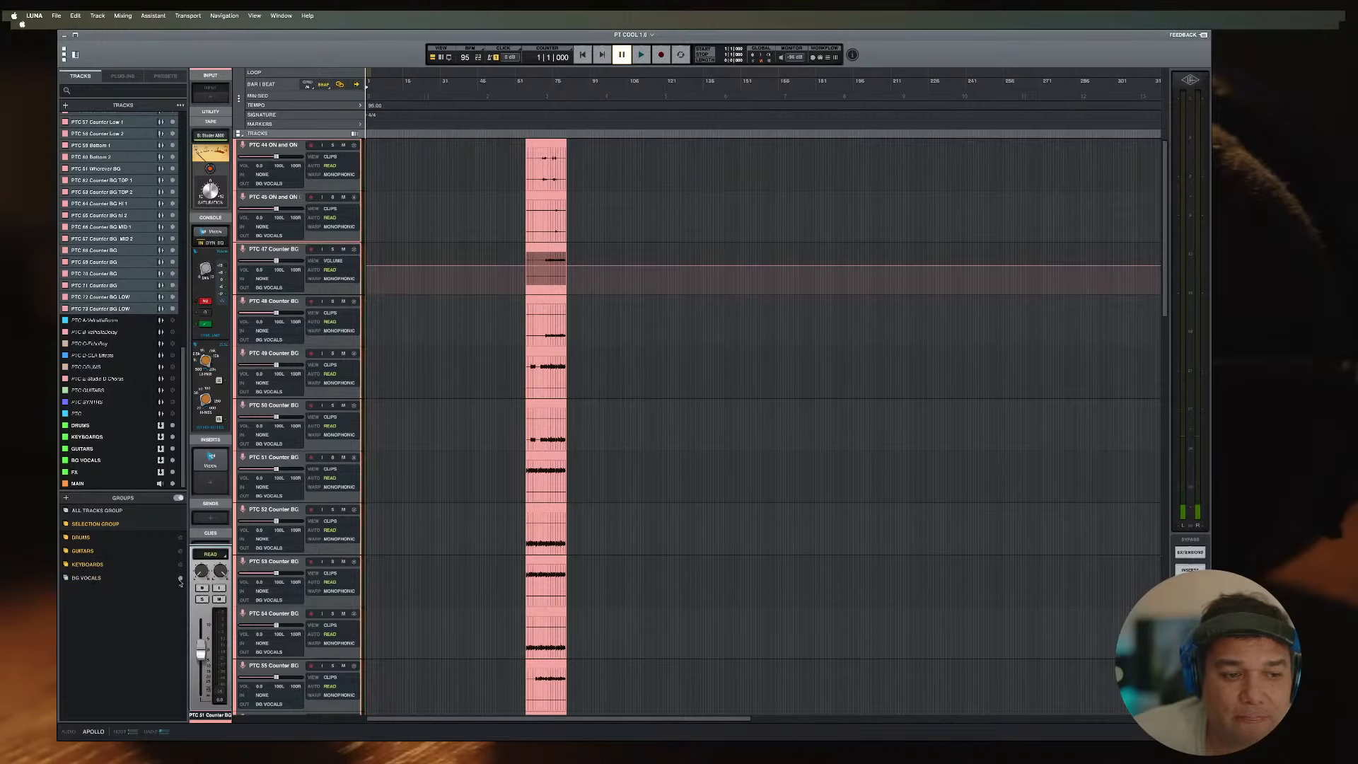
Step: Show the tracks of the BG VOCALS, KEYBOARDS, GUITARS and DRUMS groups together and unmute all of them
left_click(181, 578)
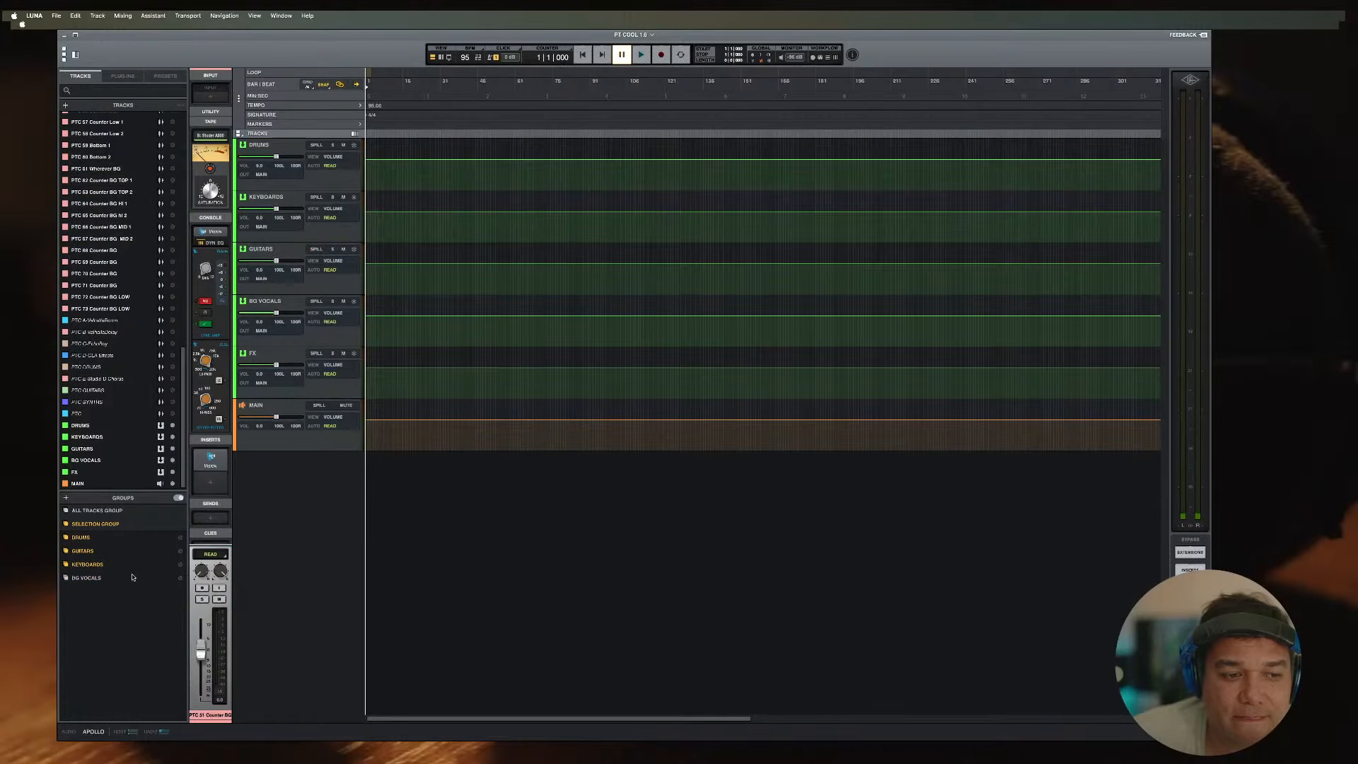
left_click(180, 578)
left_click(181, 565)
left_click(180, 551)
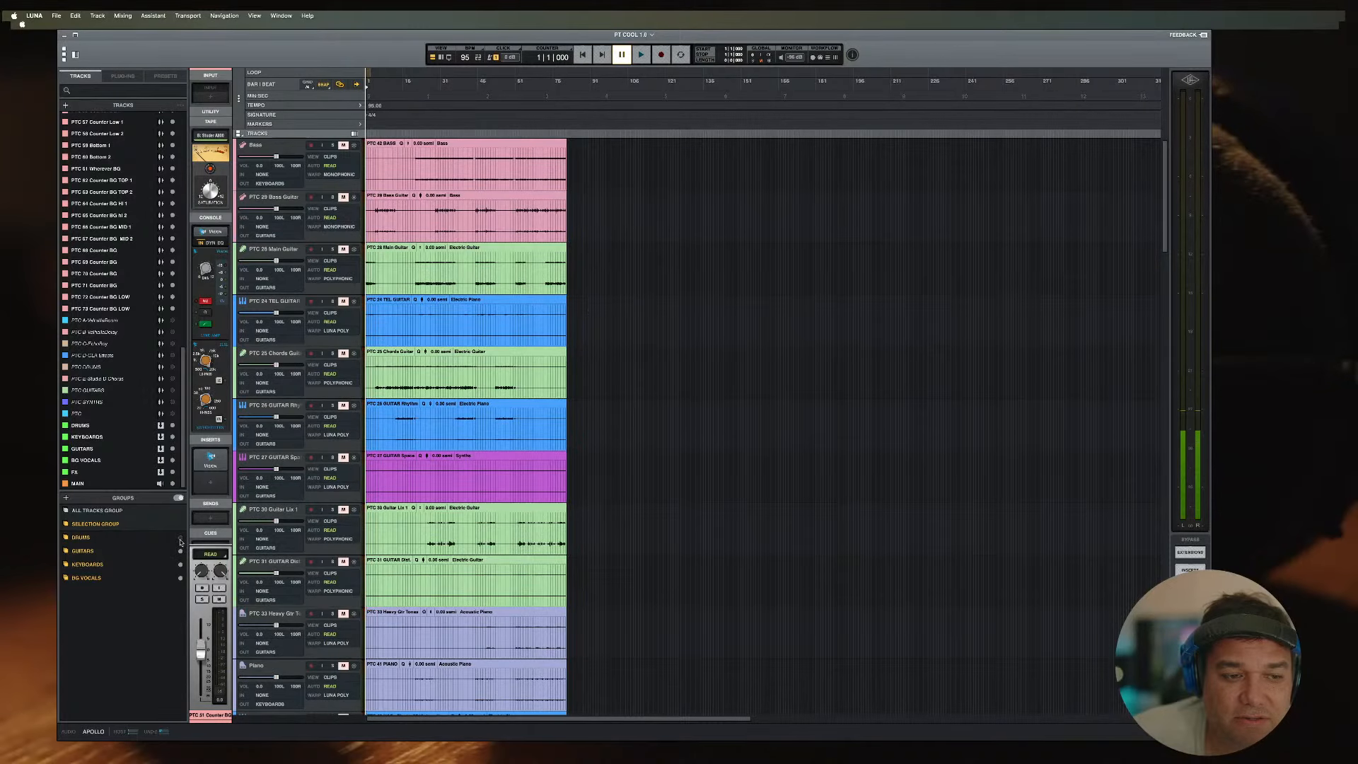
left_click(181, 539)
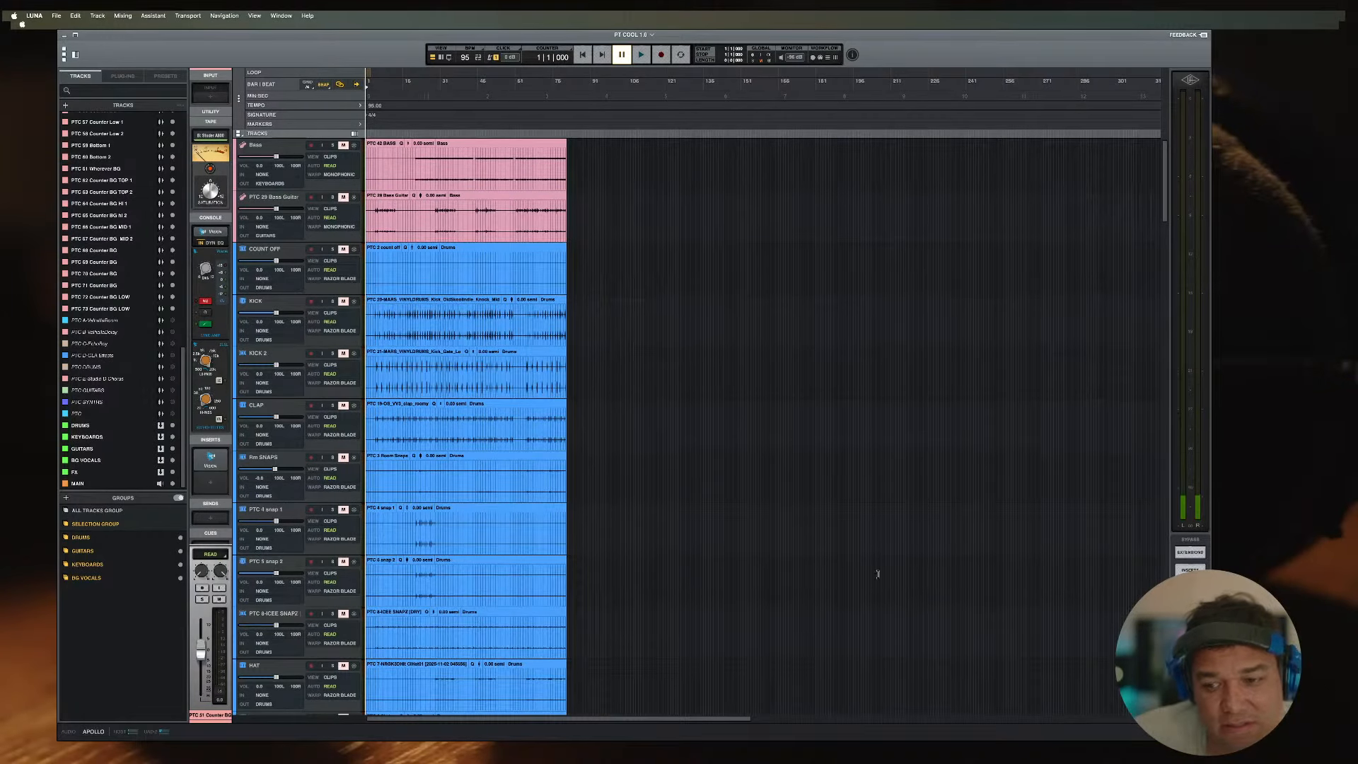
key("t")
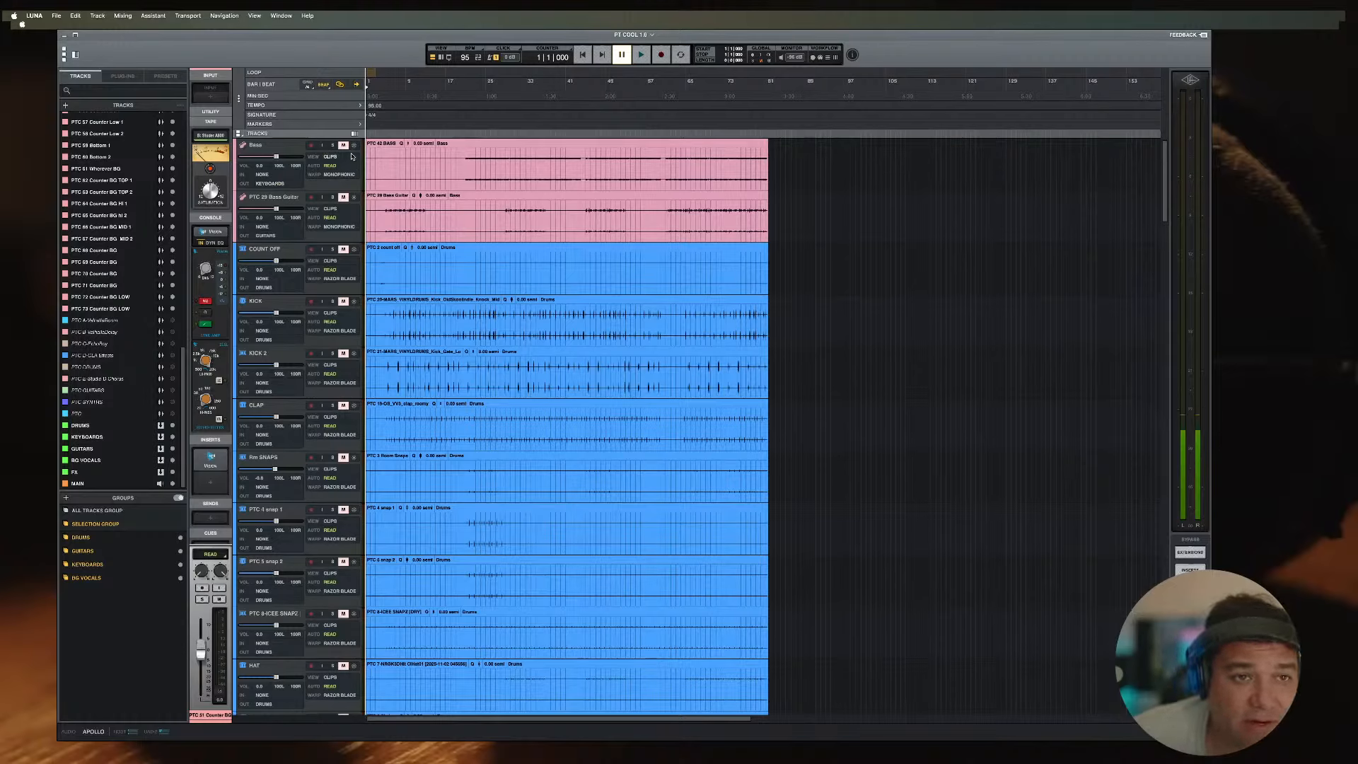
left_click_drag(343, 146, 340, 606)
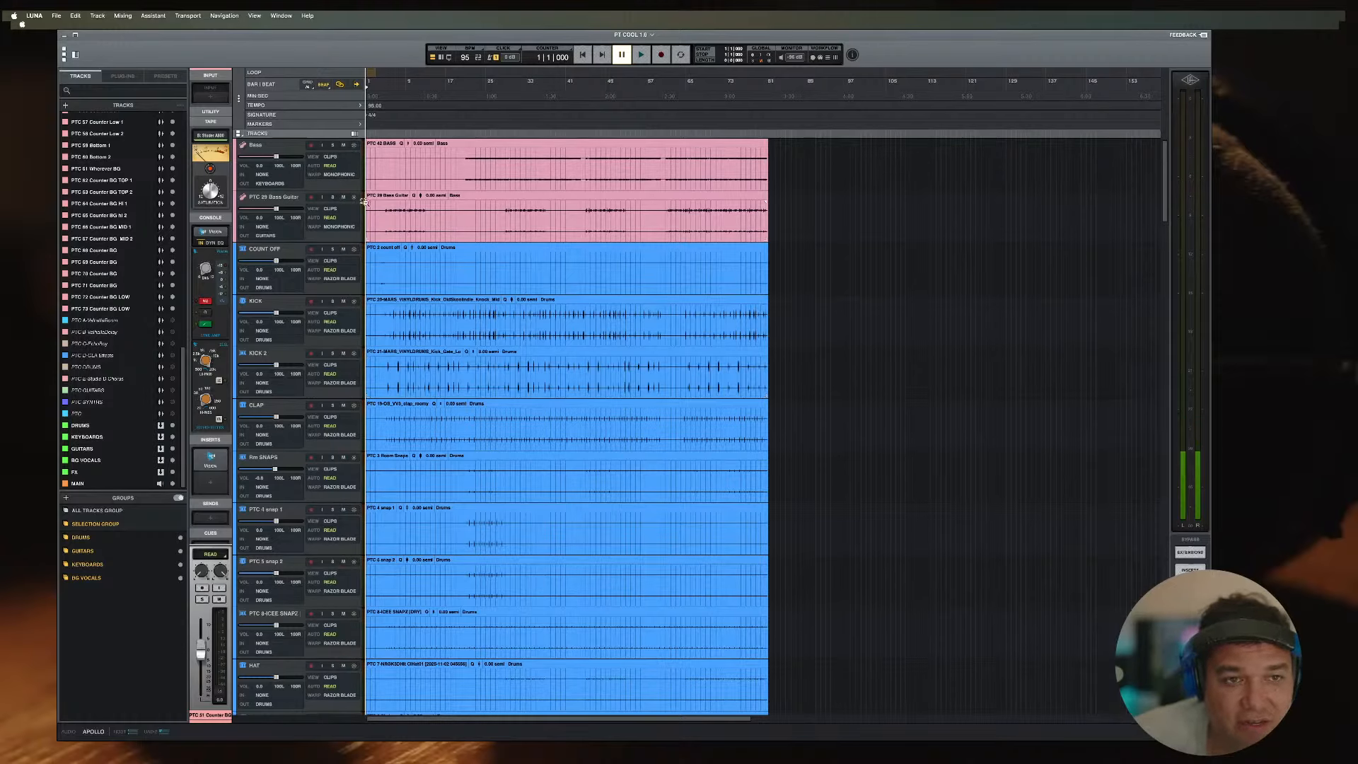
Step: Move the Bass and PTC 29 Bass Guitar tracks below the drum tracks, directly above the Main Guitar track
left_click(284, 148)
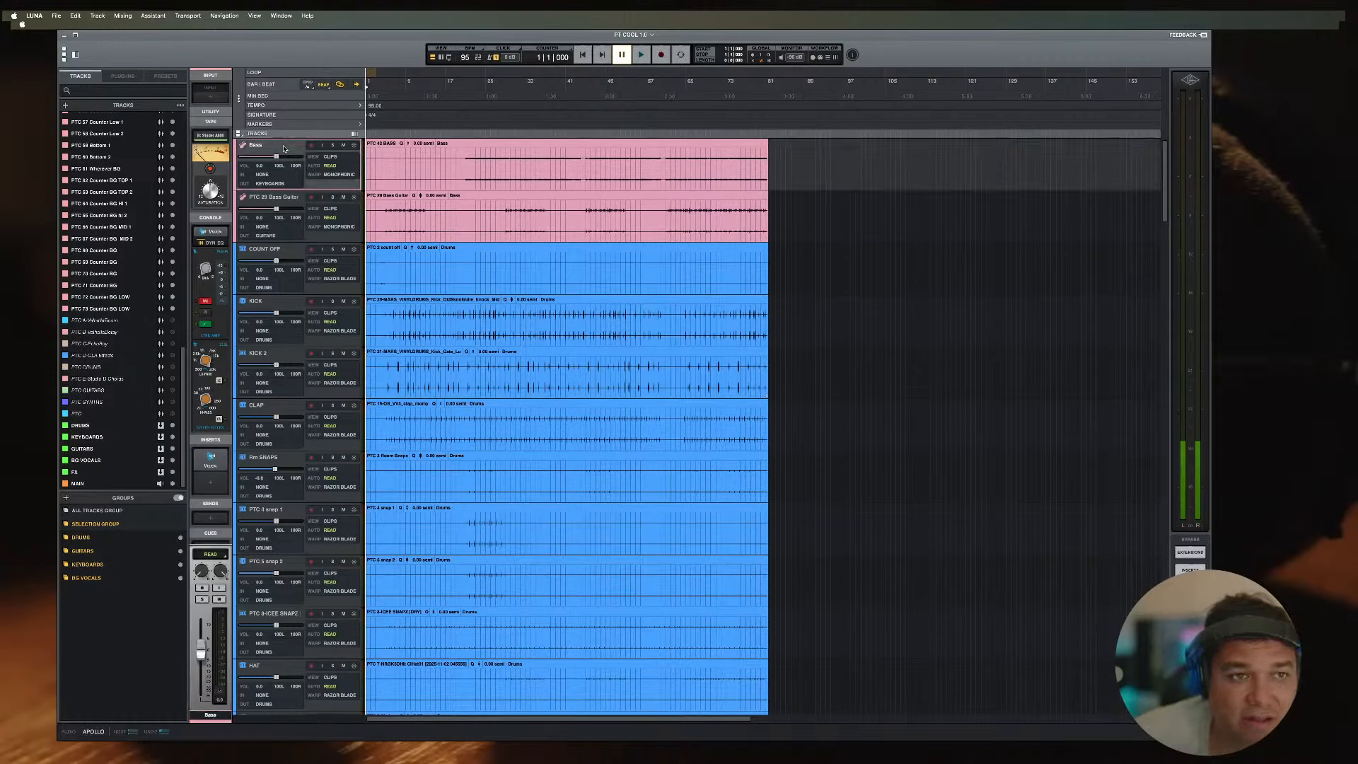
left_click(281, 201, "shift")
left_click_drag(296, 198, 335, 376)
scroll(551, 470, "up", 10)
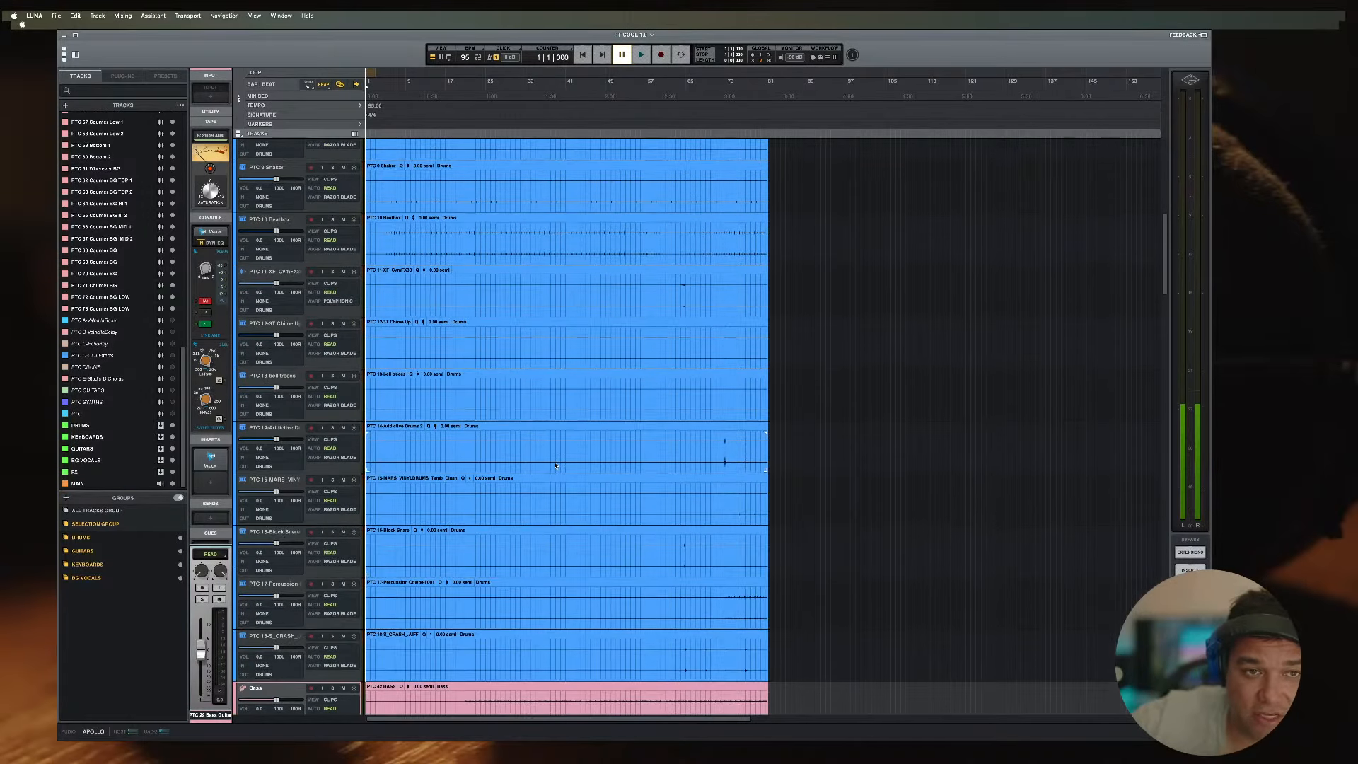
scroll(552, 469, "down", 15)
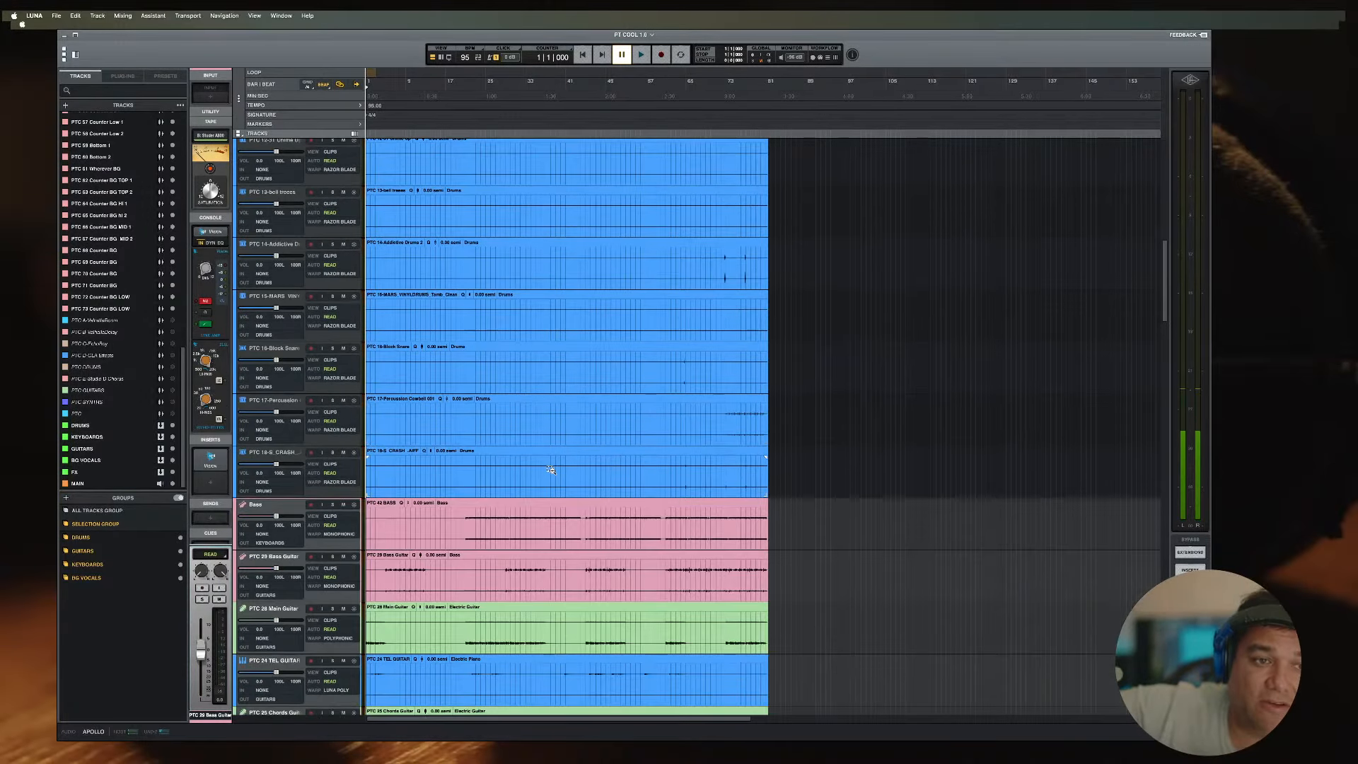
Step: Reduce the height of all tracks to Pico so the whole session fits in one view
scroll(553, 474, "down", 5)
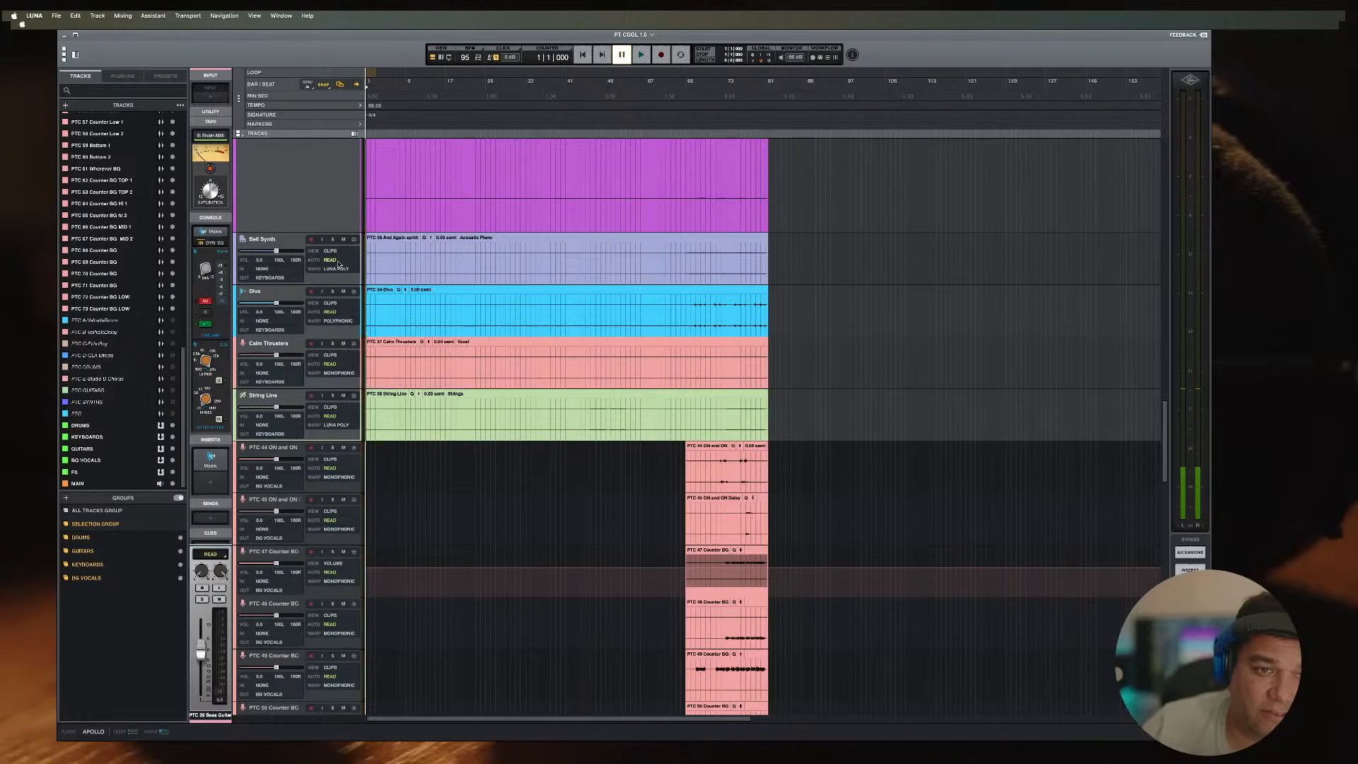
scroll(332, 234, "down", 8)
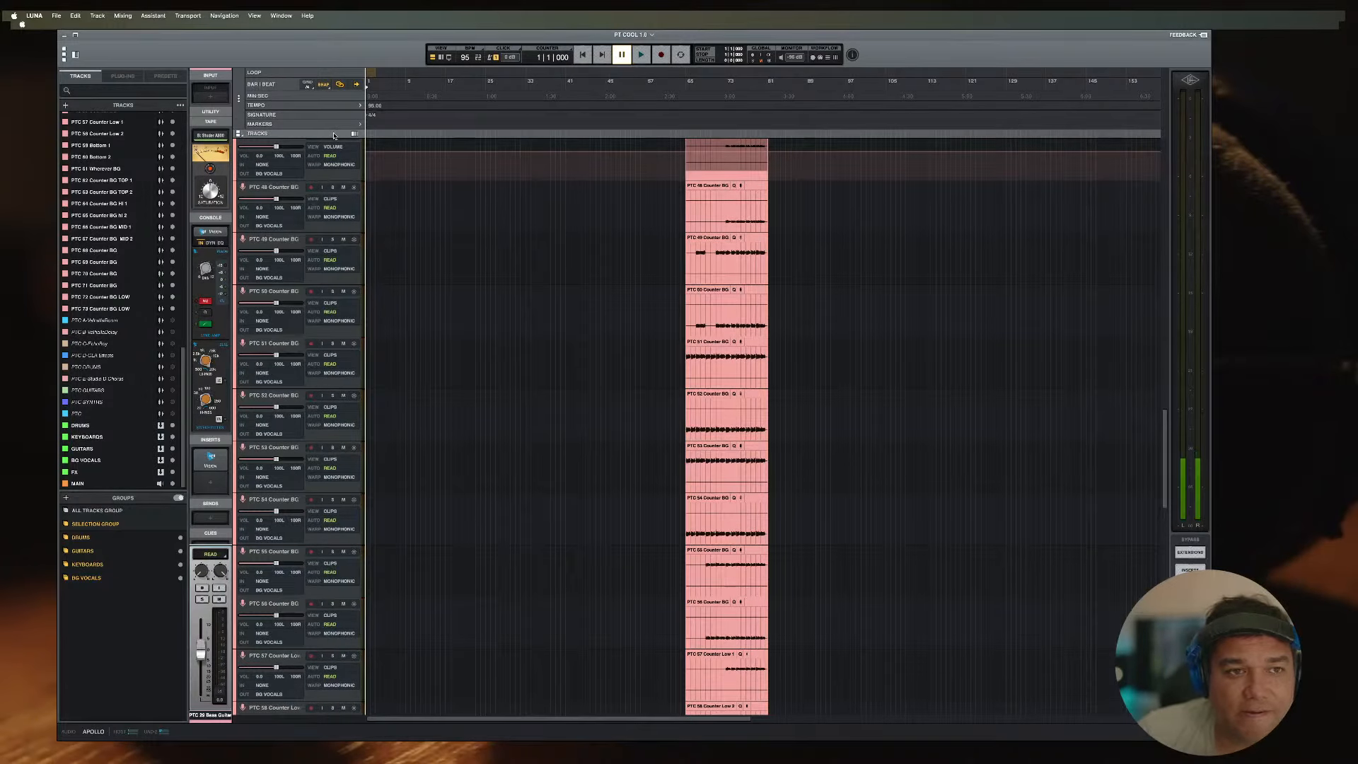
left_click(239, 134)
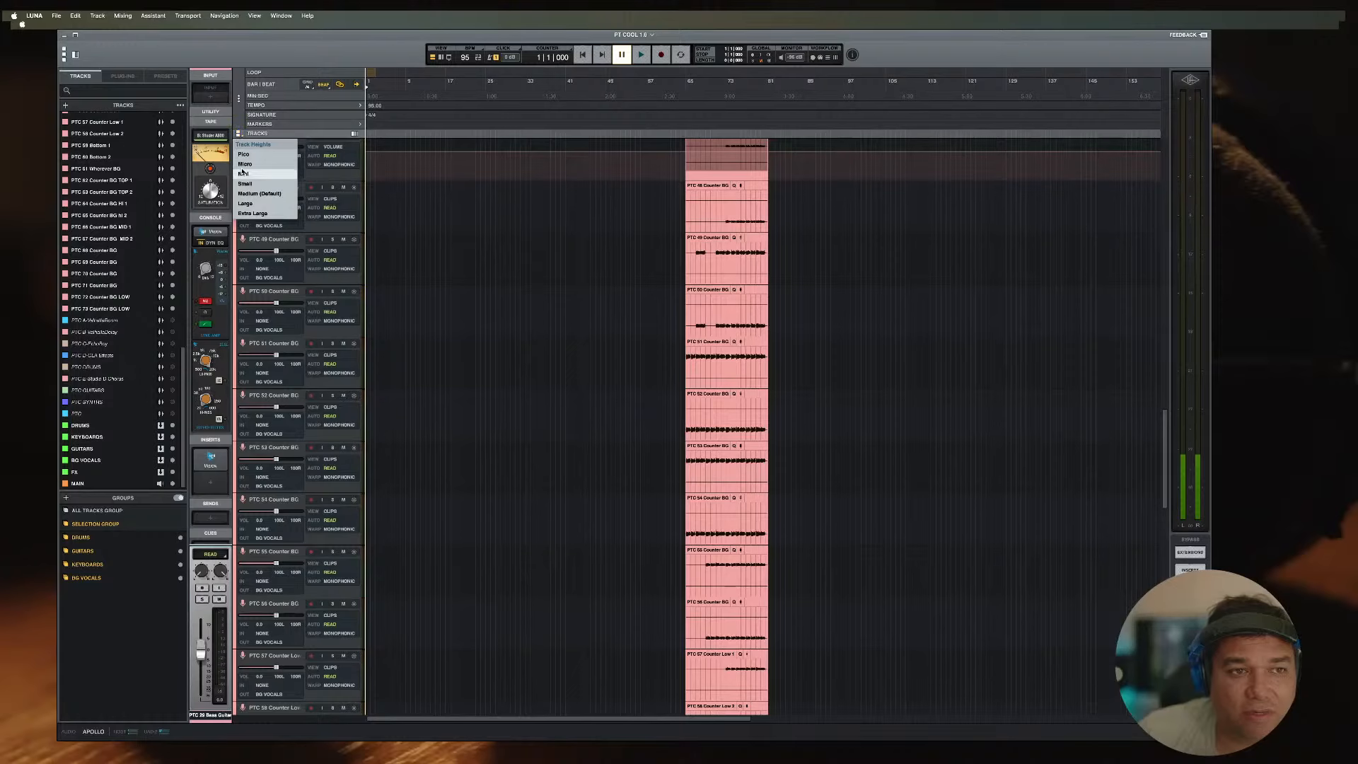
left_click(245, 183)
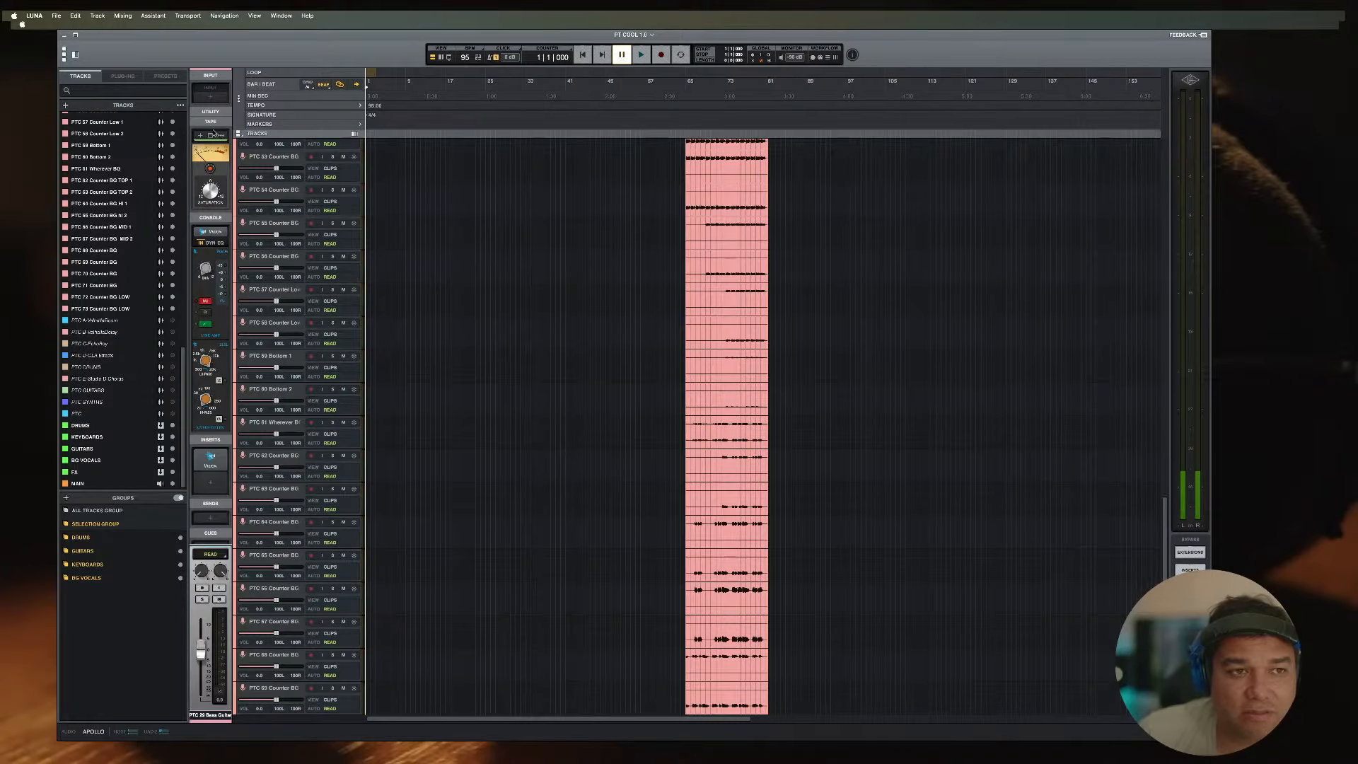
left_click(239, 133)
left_click(269, 170)
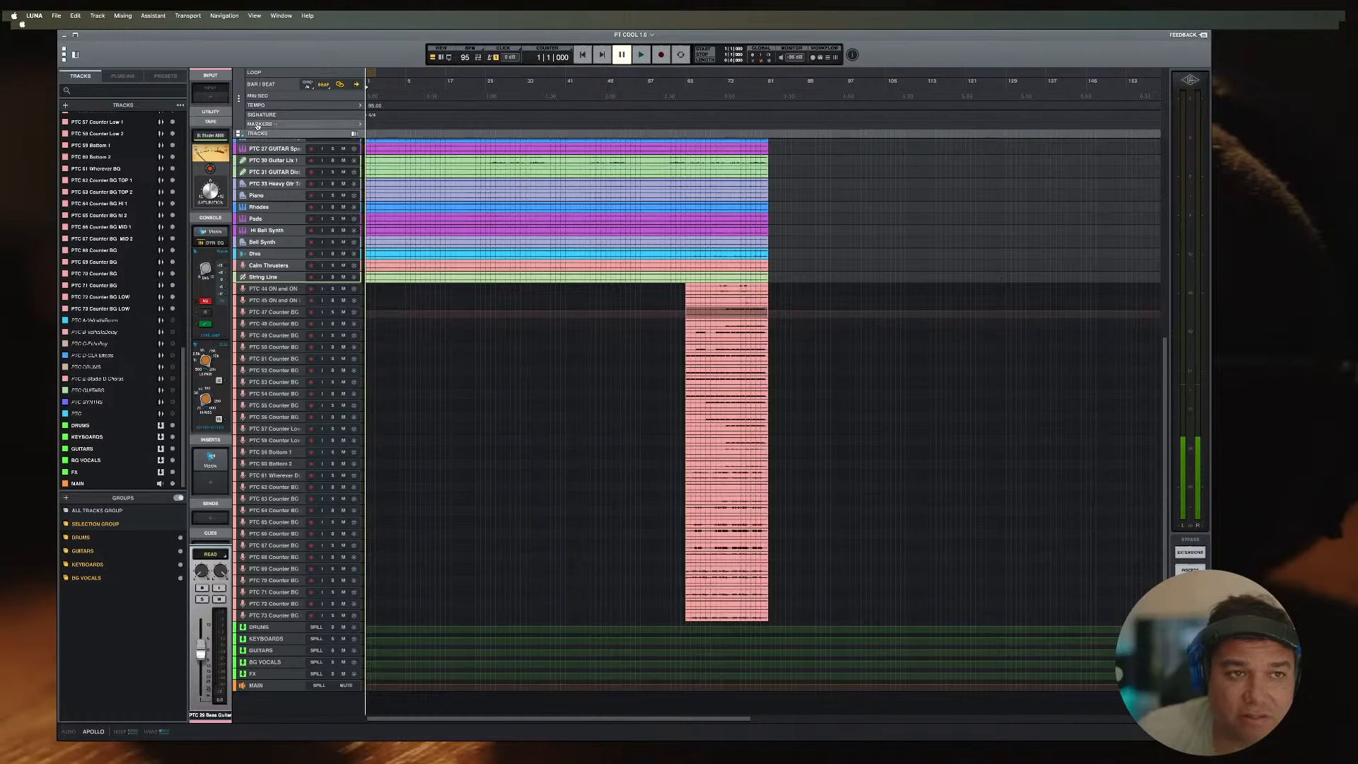
scroll(250, 147, "up", 10)
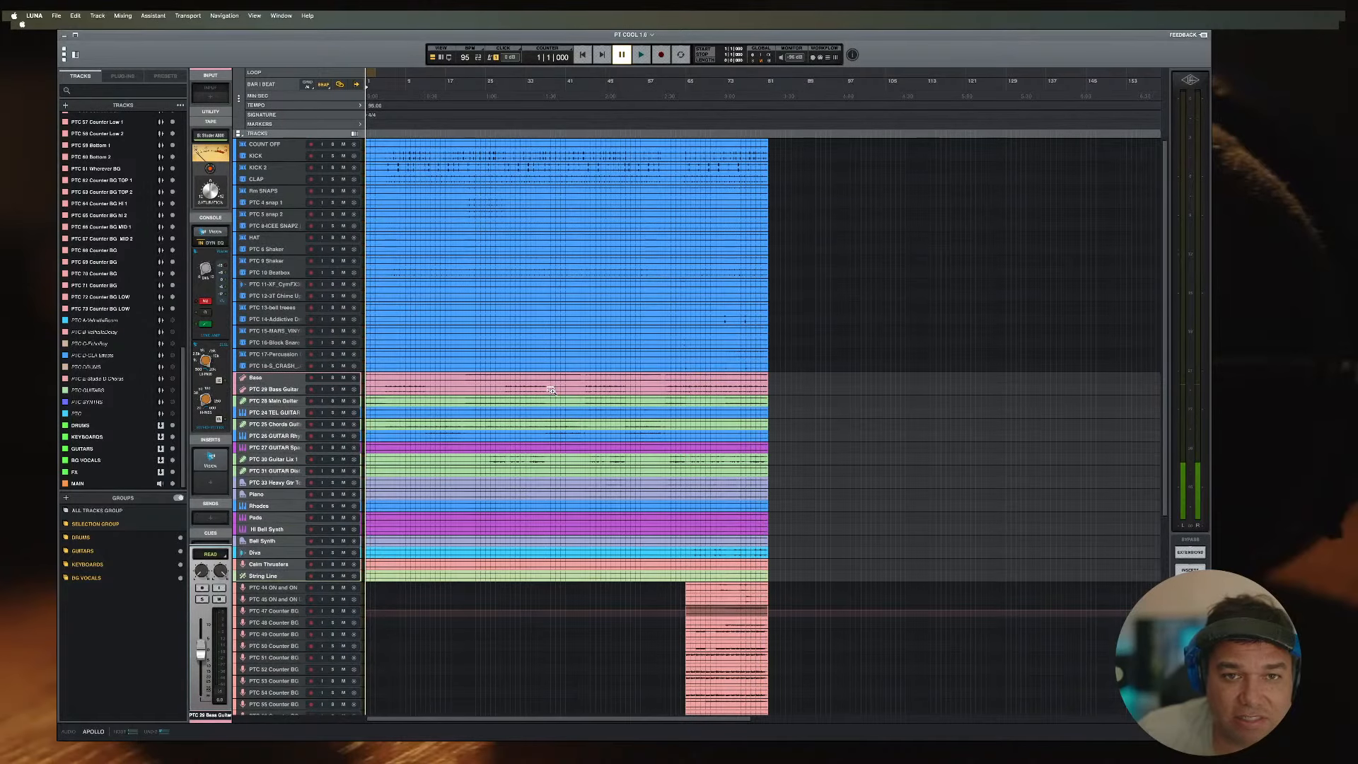
left_click(239, 133)
left_click(244, 159)
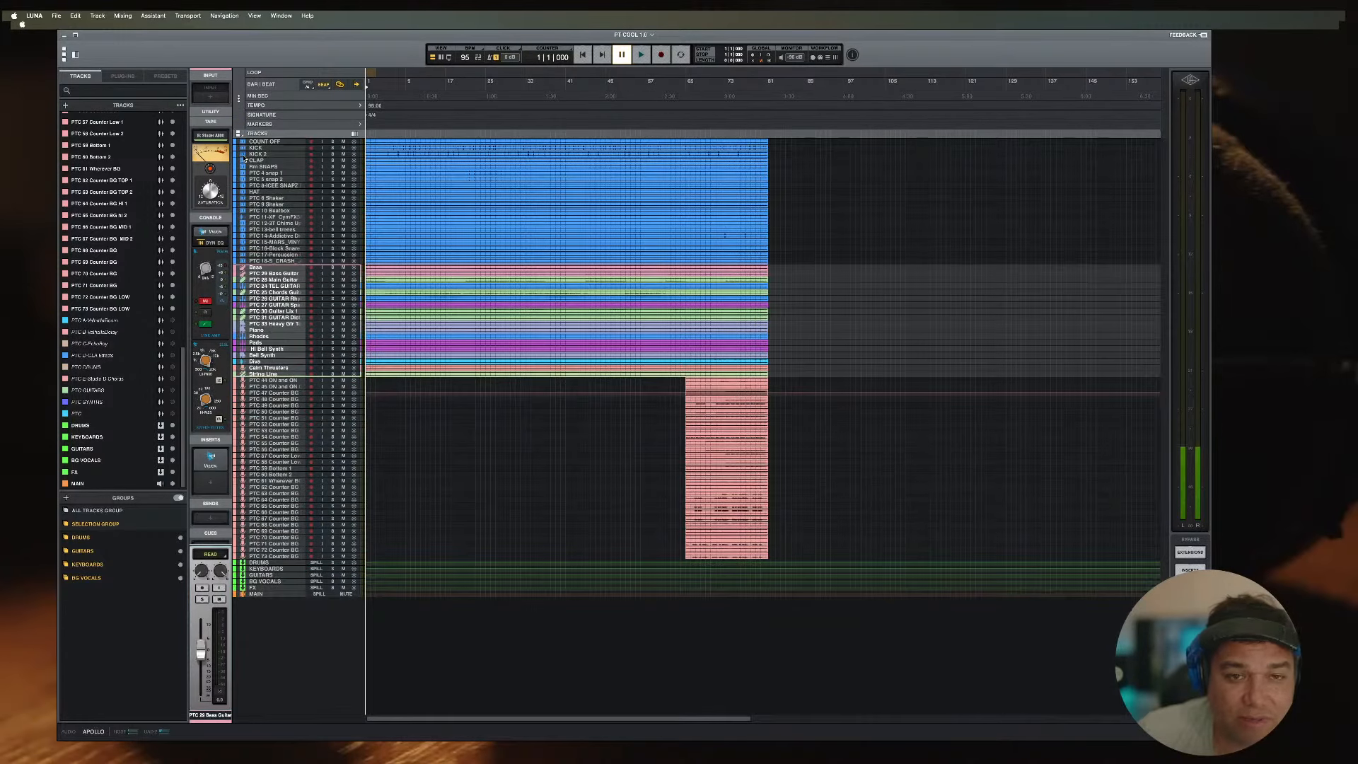
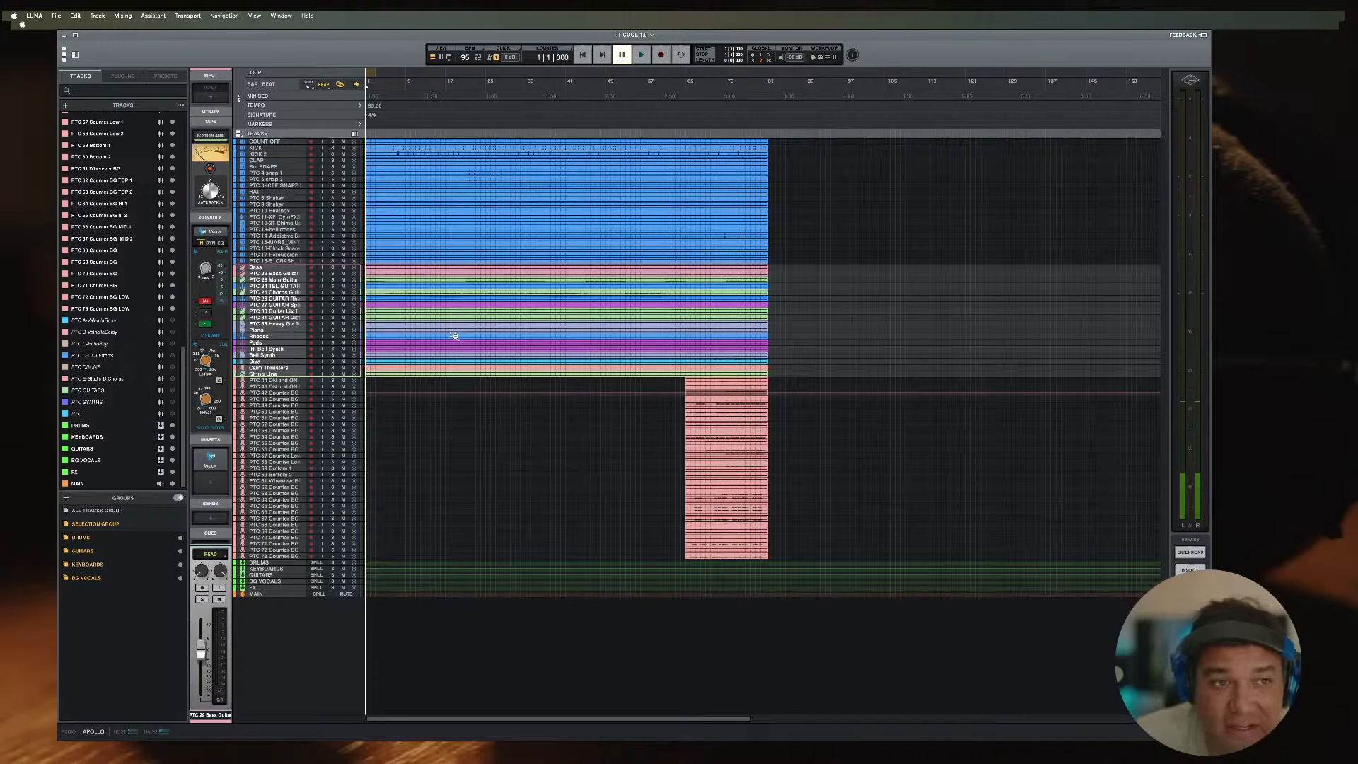
Step: Play the session and check the bus routing in the mixer by briefly muting the DRUMS and GUITARS buses
key("space")
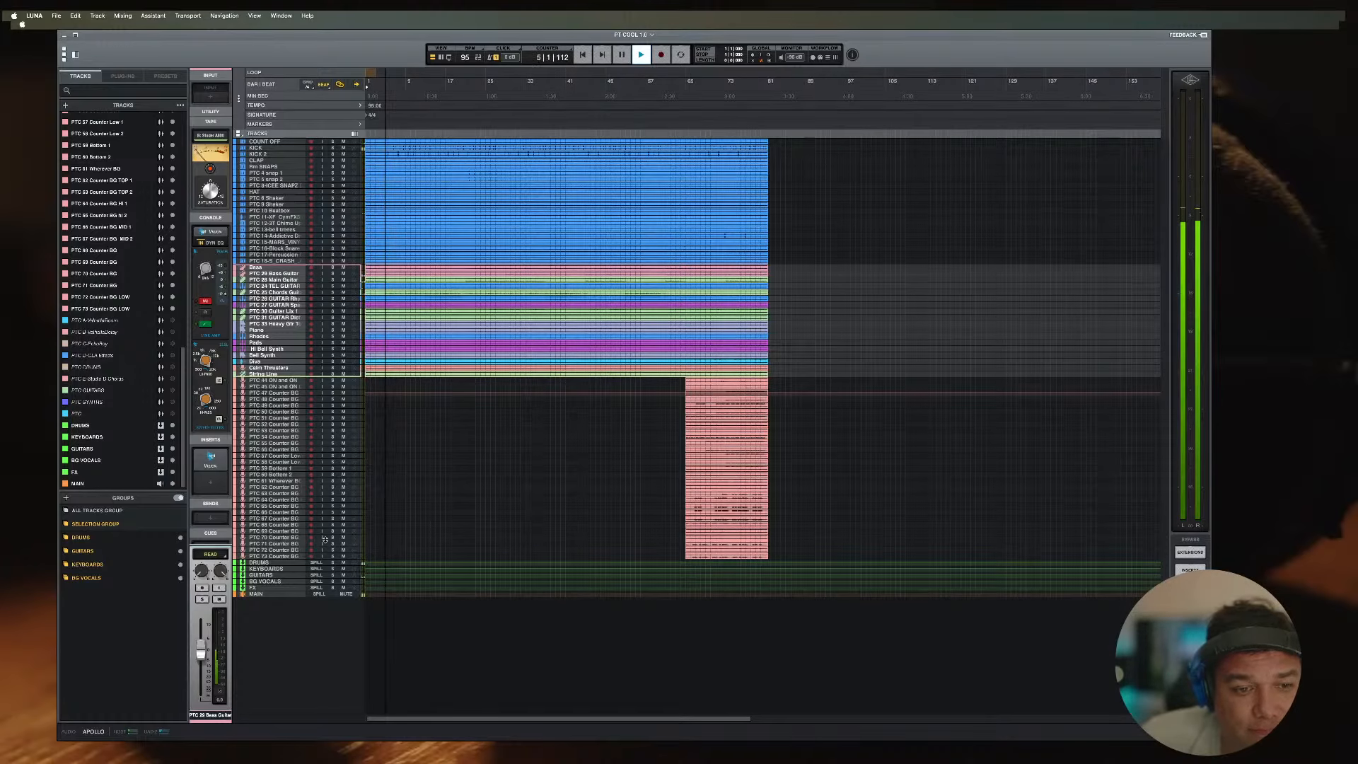
key("super+equal")
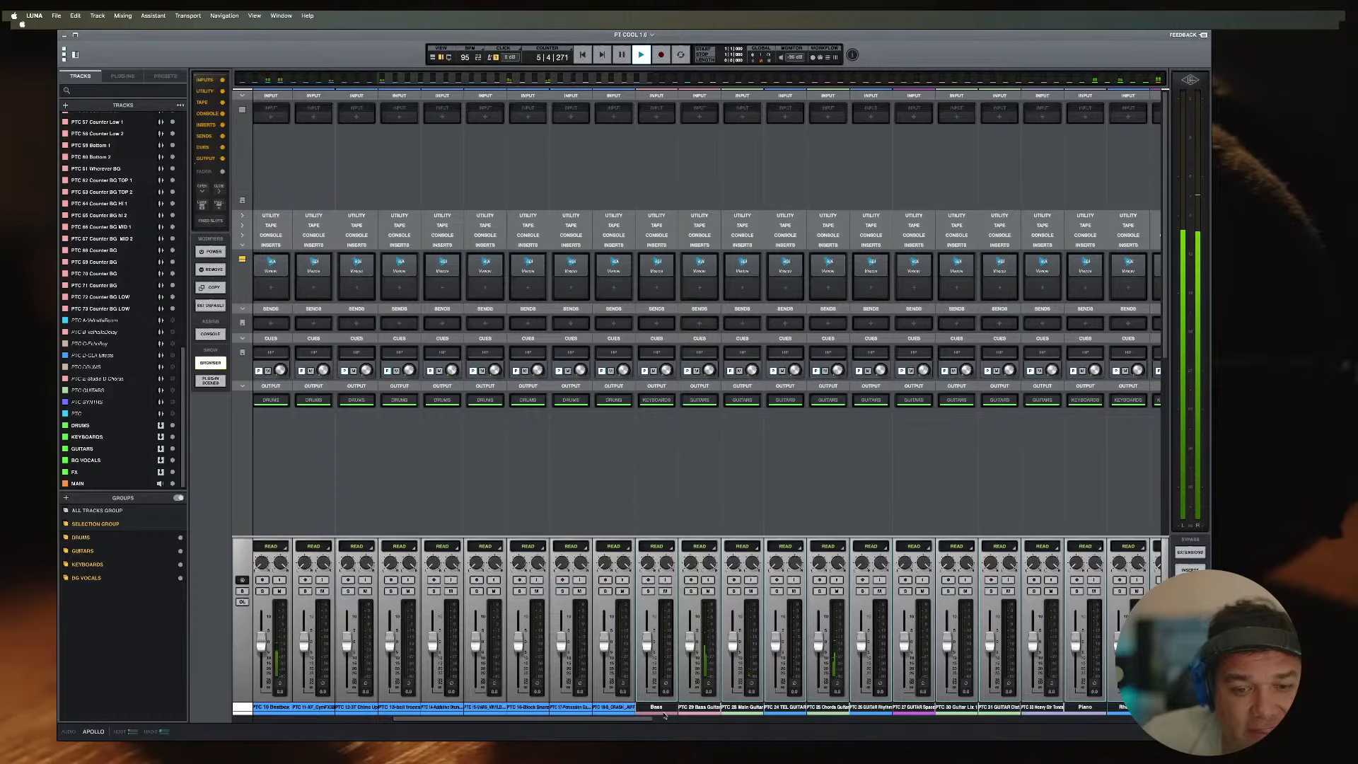
left_click_drag(629, 719, 1139, 718)
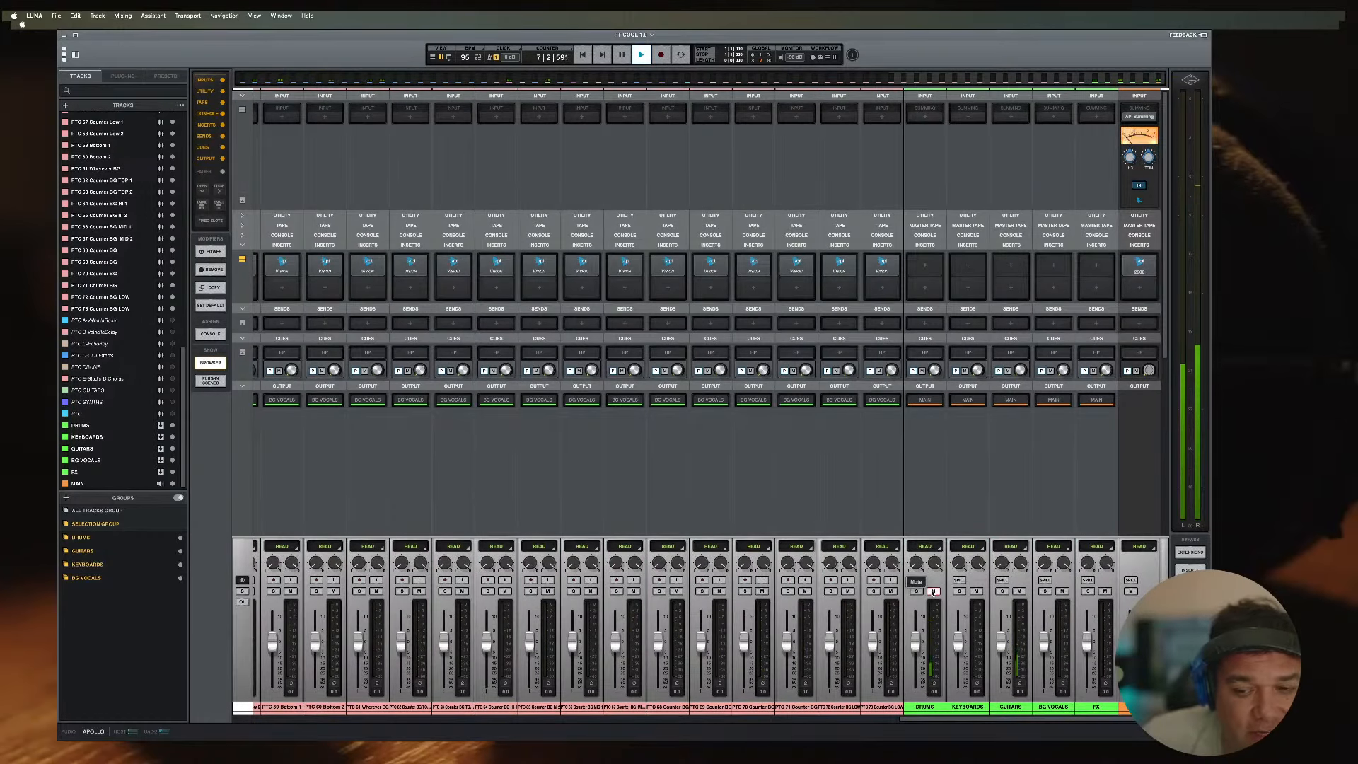
left_click(1019, 591)
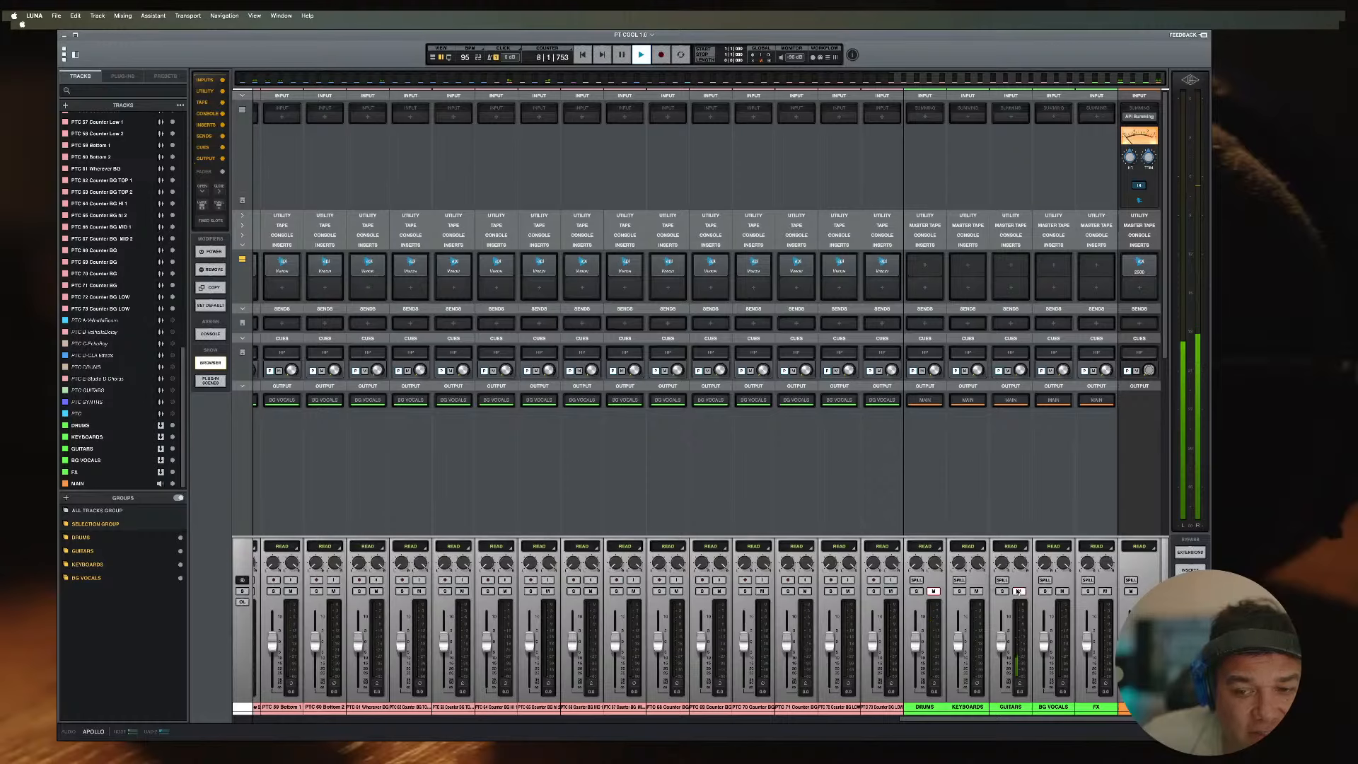
left_click(934, 591)
left_click(1019, 592)
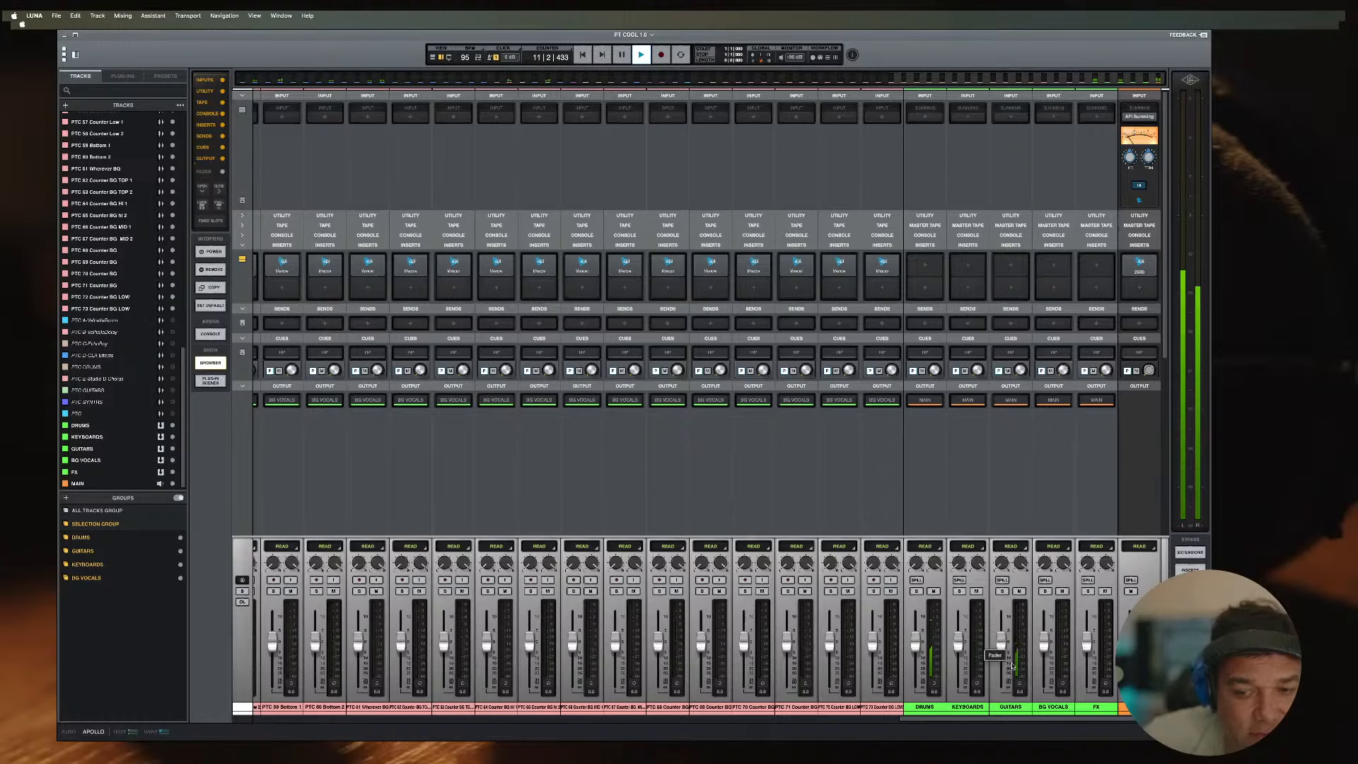
key("space")
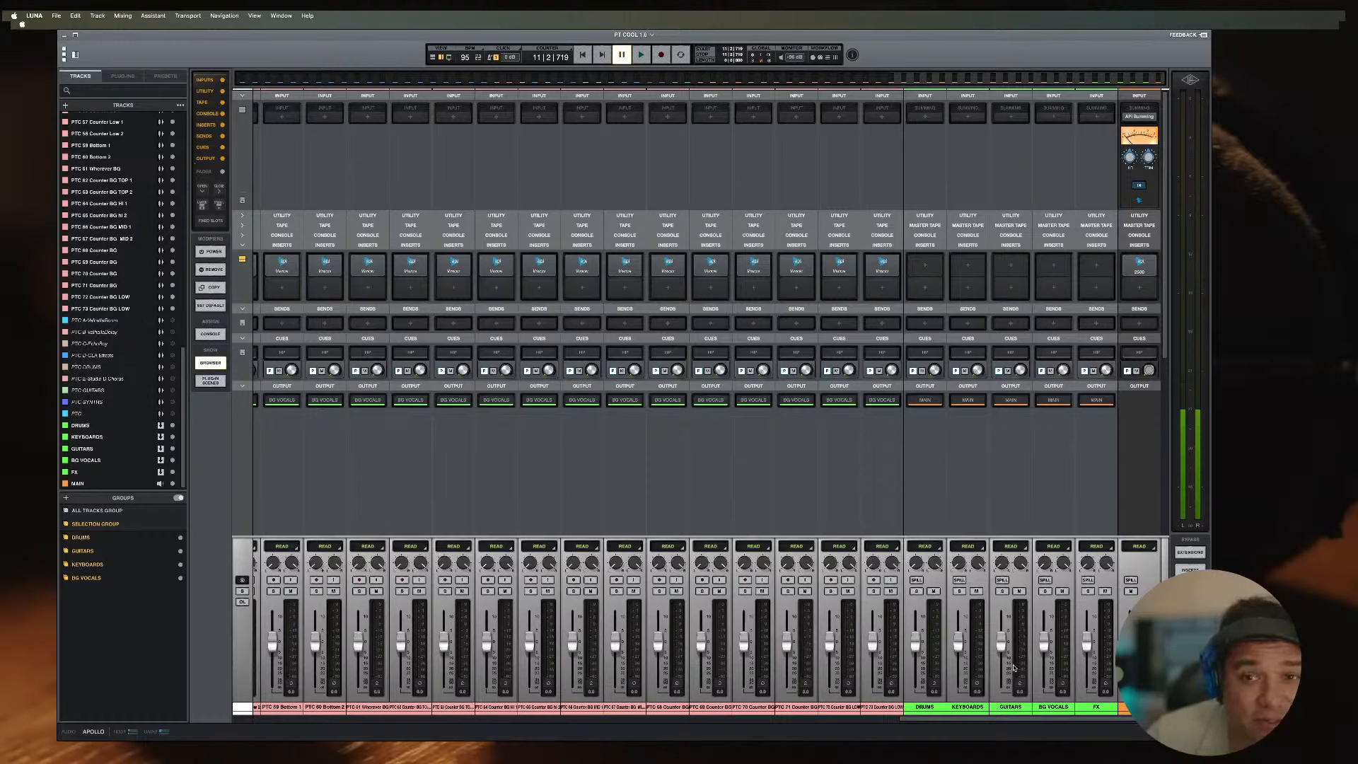
key("space")
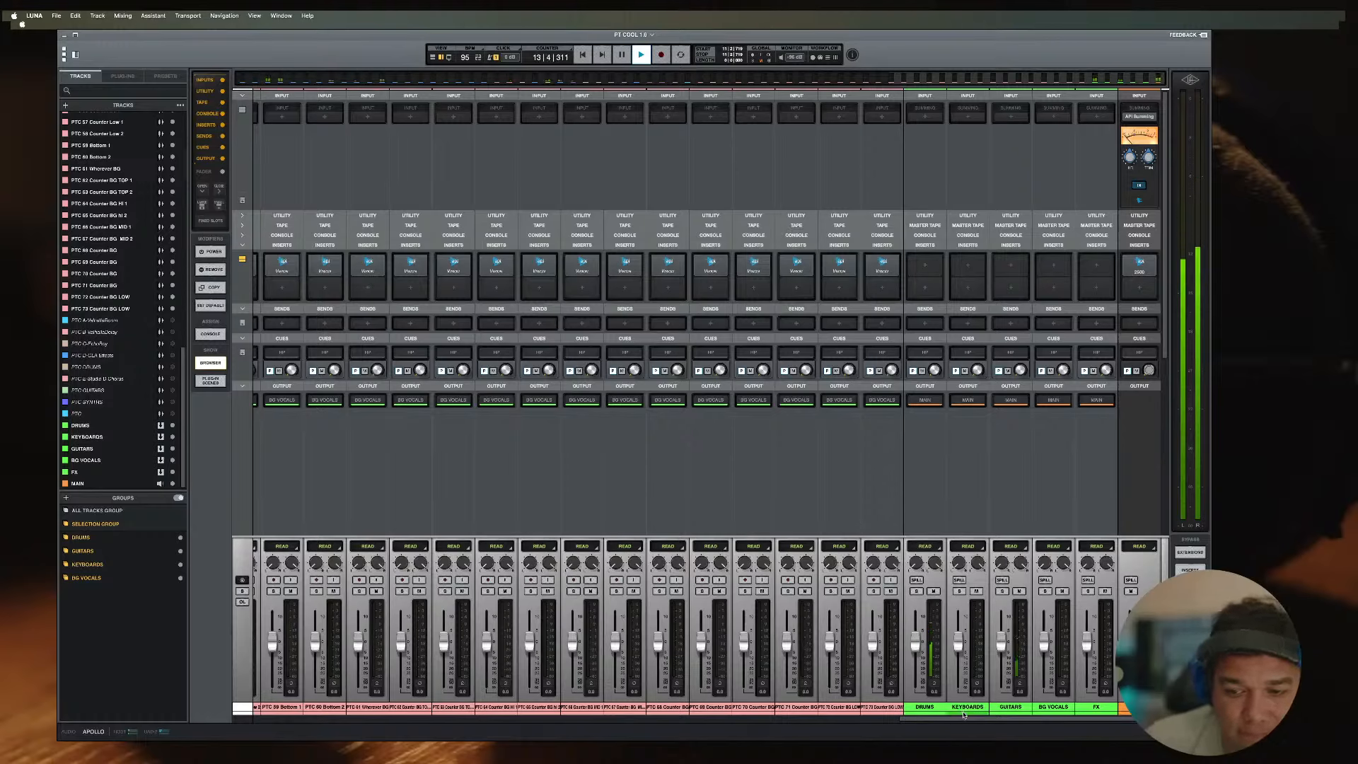
key("space")
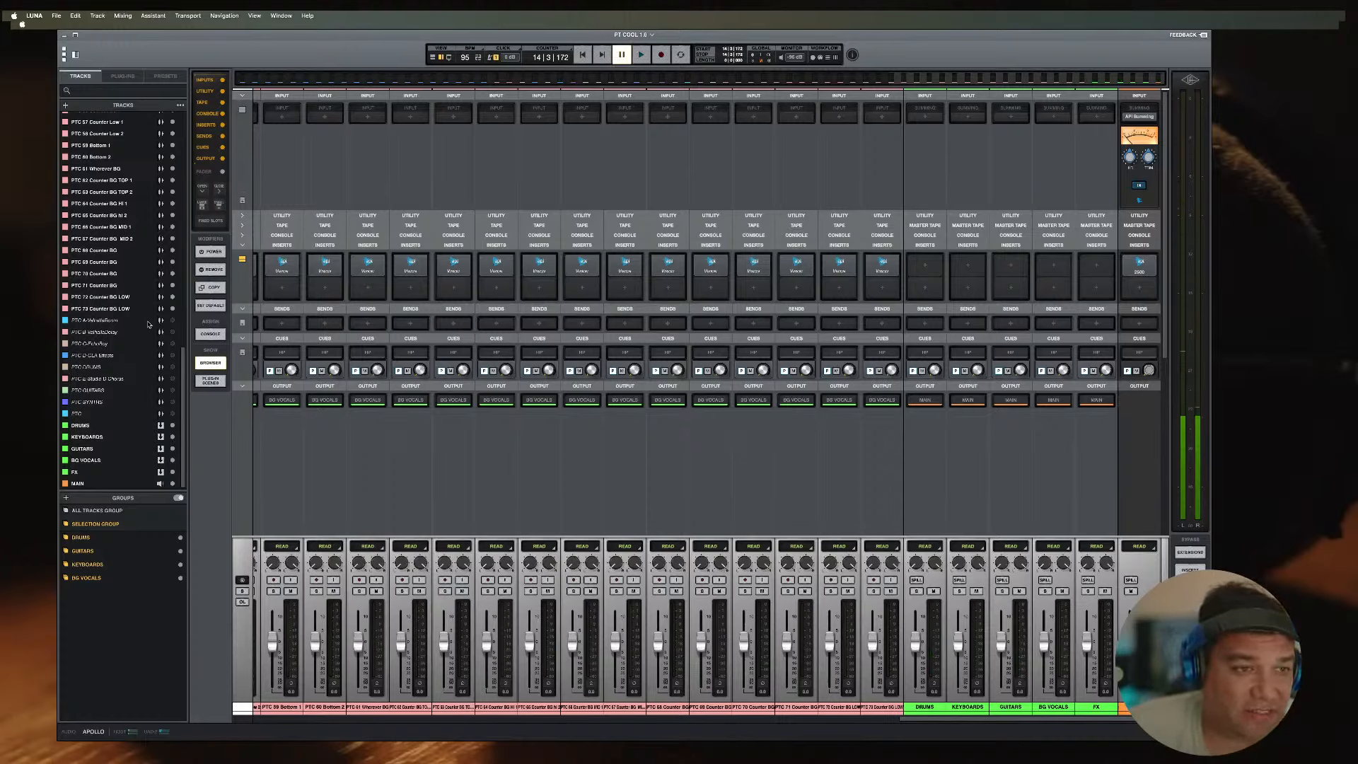
Step: Show the PTC A-ValhallaRoom, B-ValhallaDelay, C-EchoBoy and D-CLA Effects tracks, then activate and unmute all four together
left_click(172, 321)
left_click(172, 332)
left_click(172, 344)
left_click(172, 355)
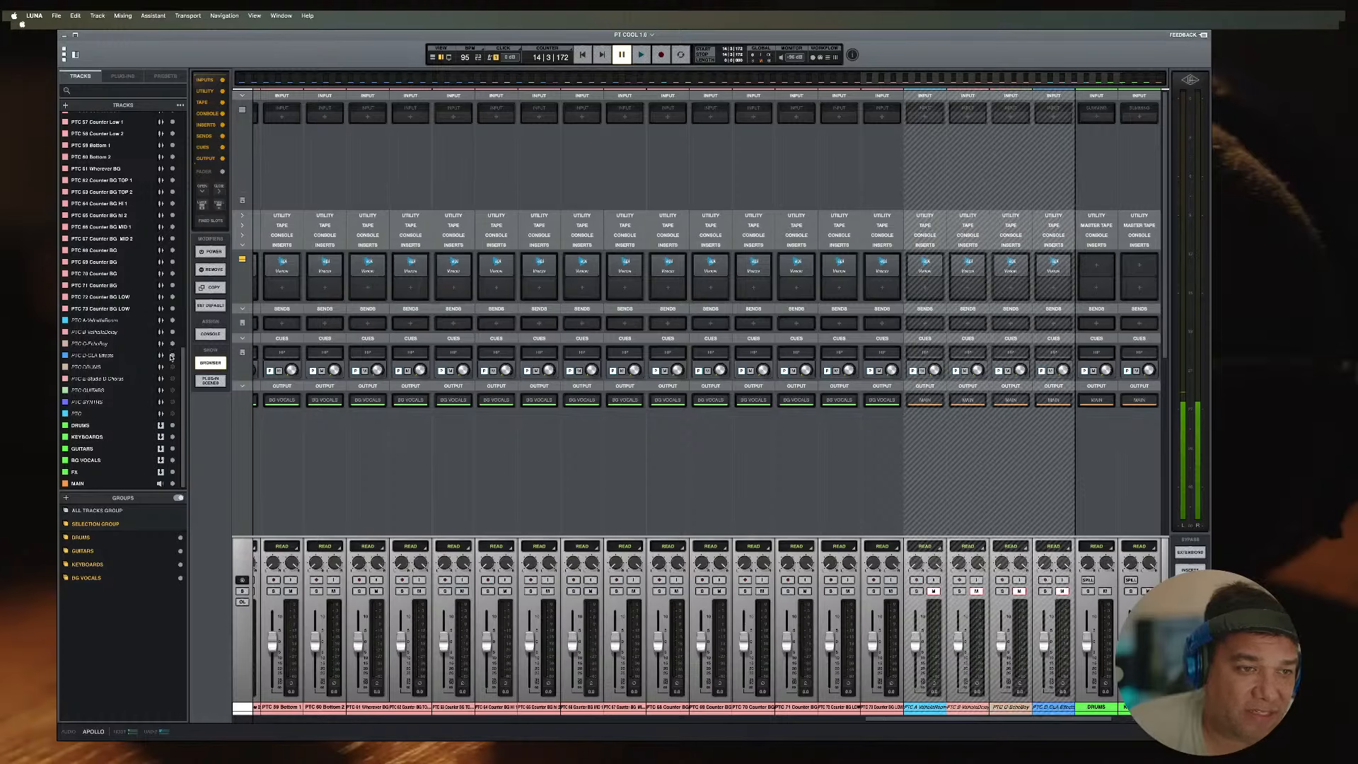
left_click(928, 710)
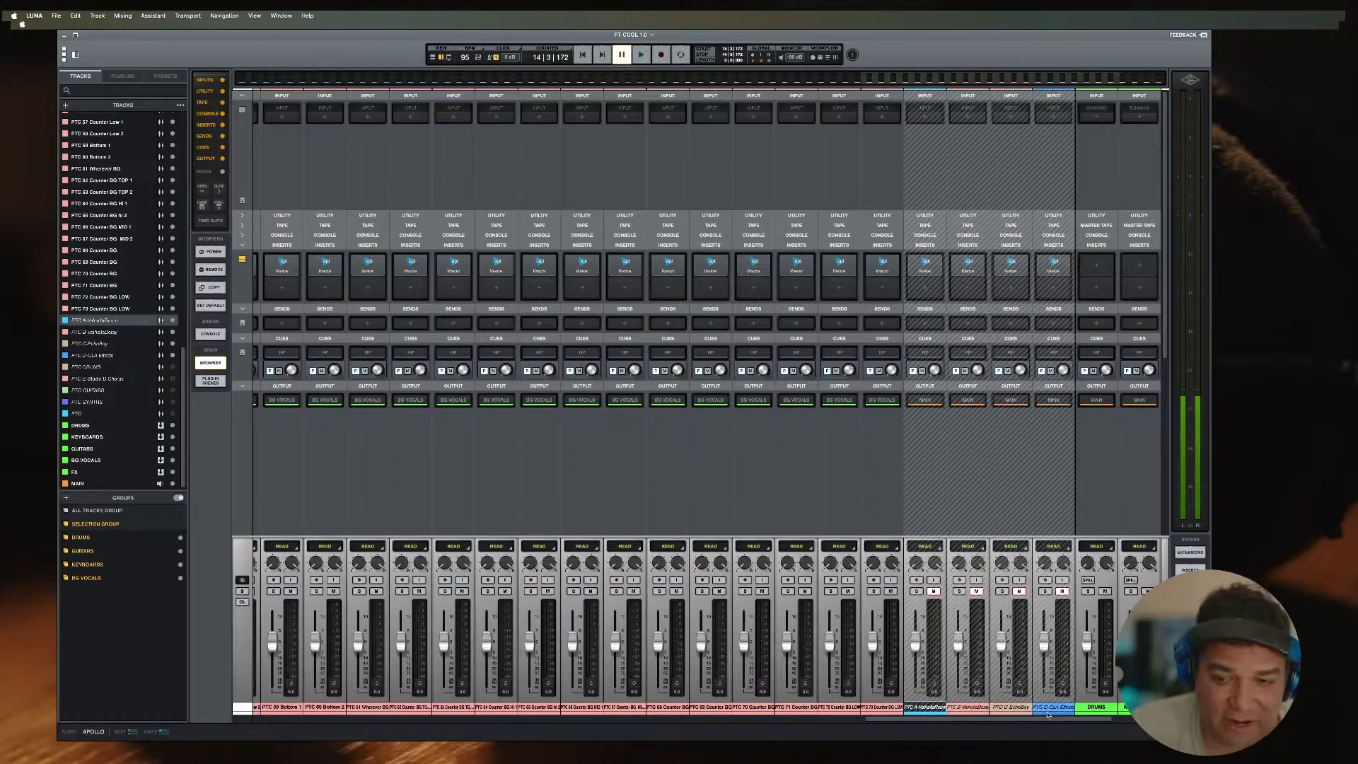
left_click(1056, 709, "shift")
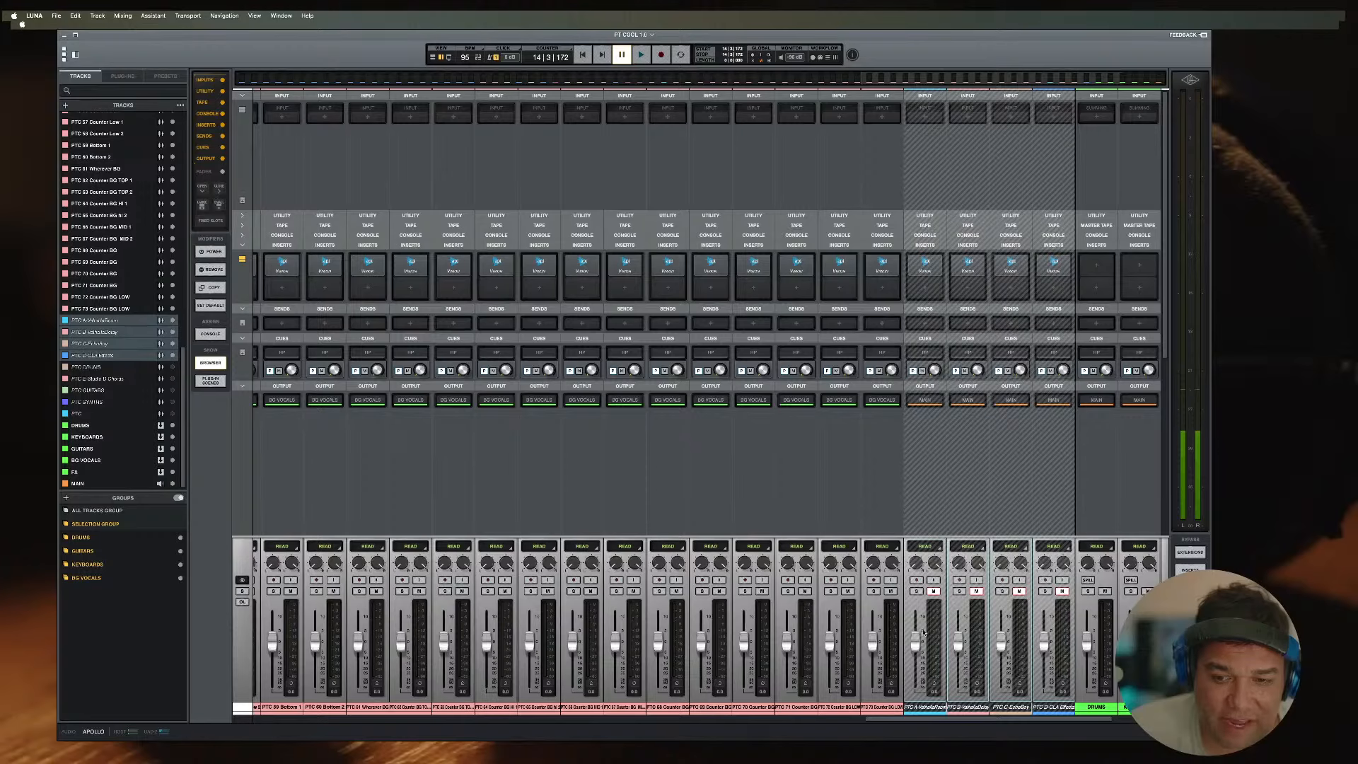
right_click(923, 705)
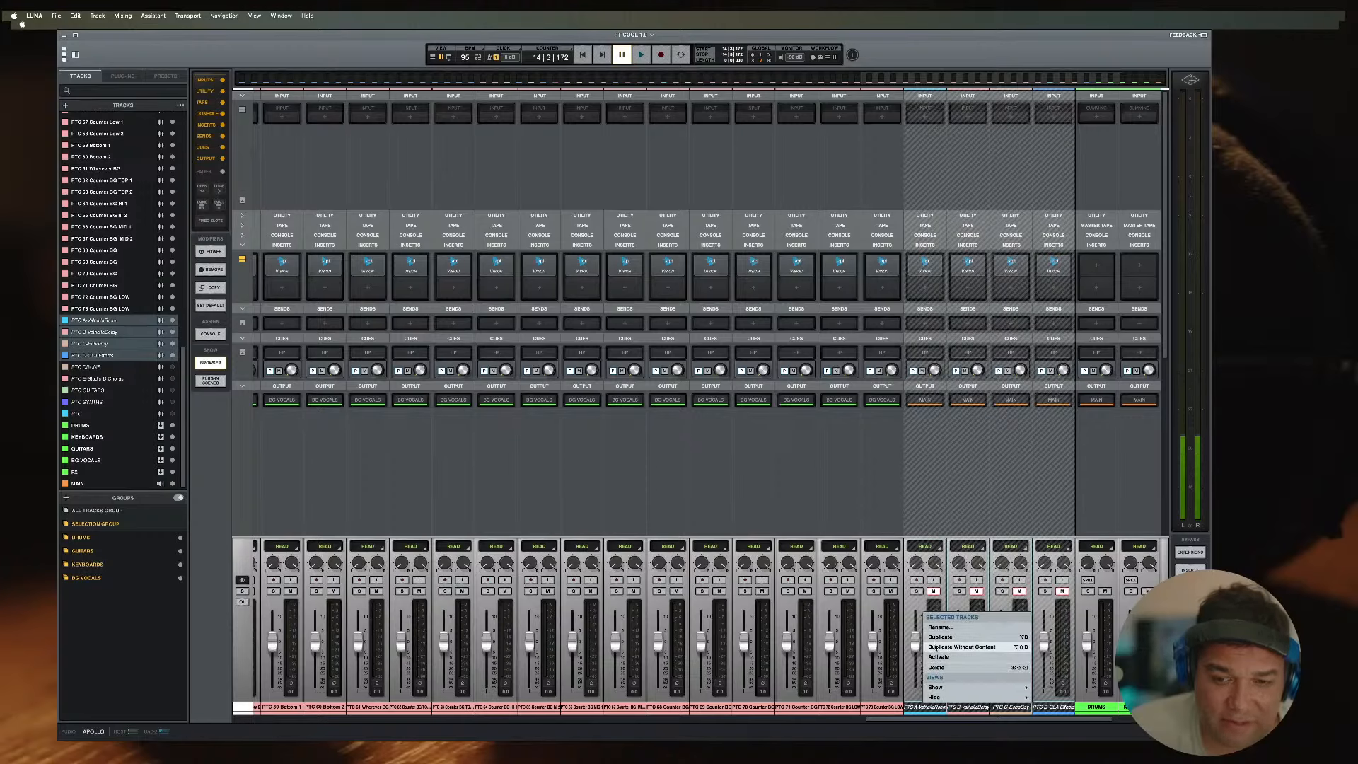
left_click(936, 660)
left_click(934, 592)
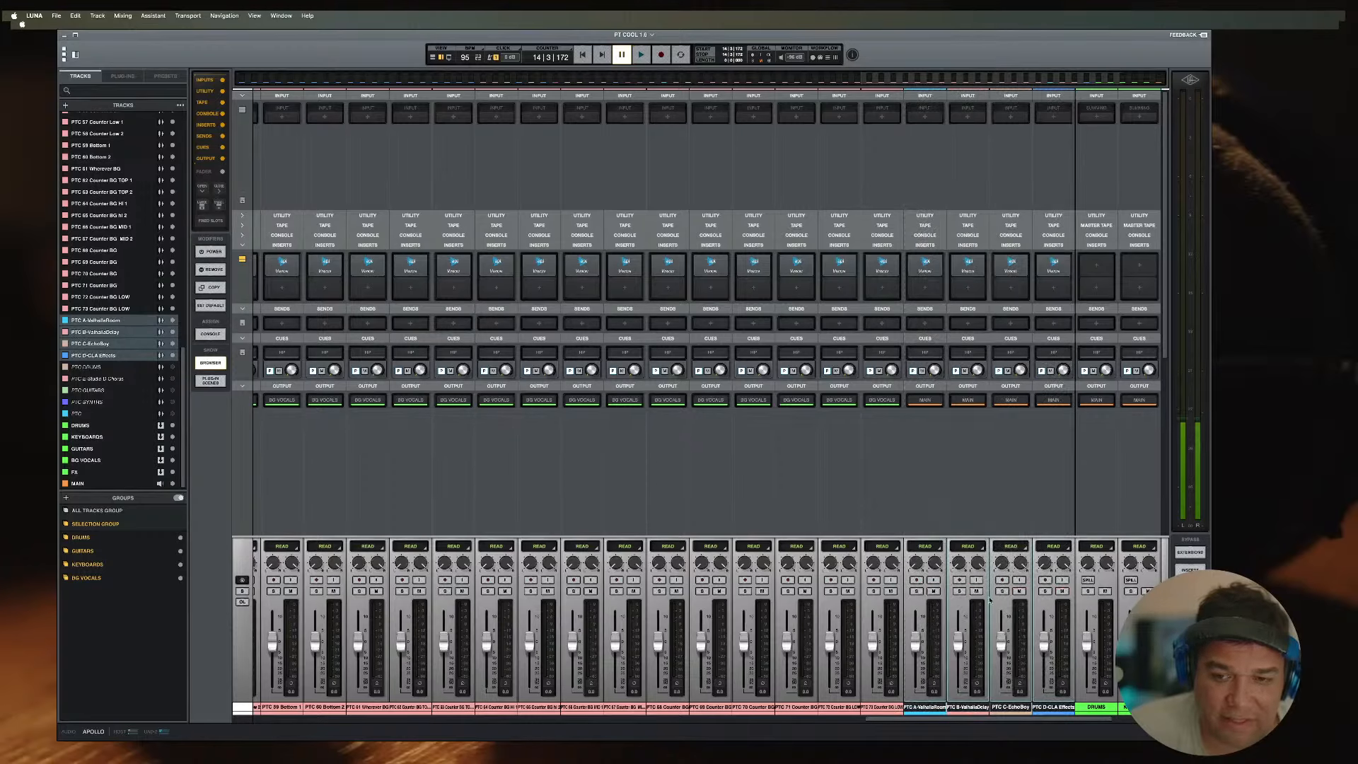
Step: Play the session with the four effect tracks soloed, try raising their faders together, and reset the faders to their default level
key("space")
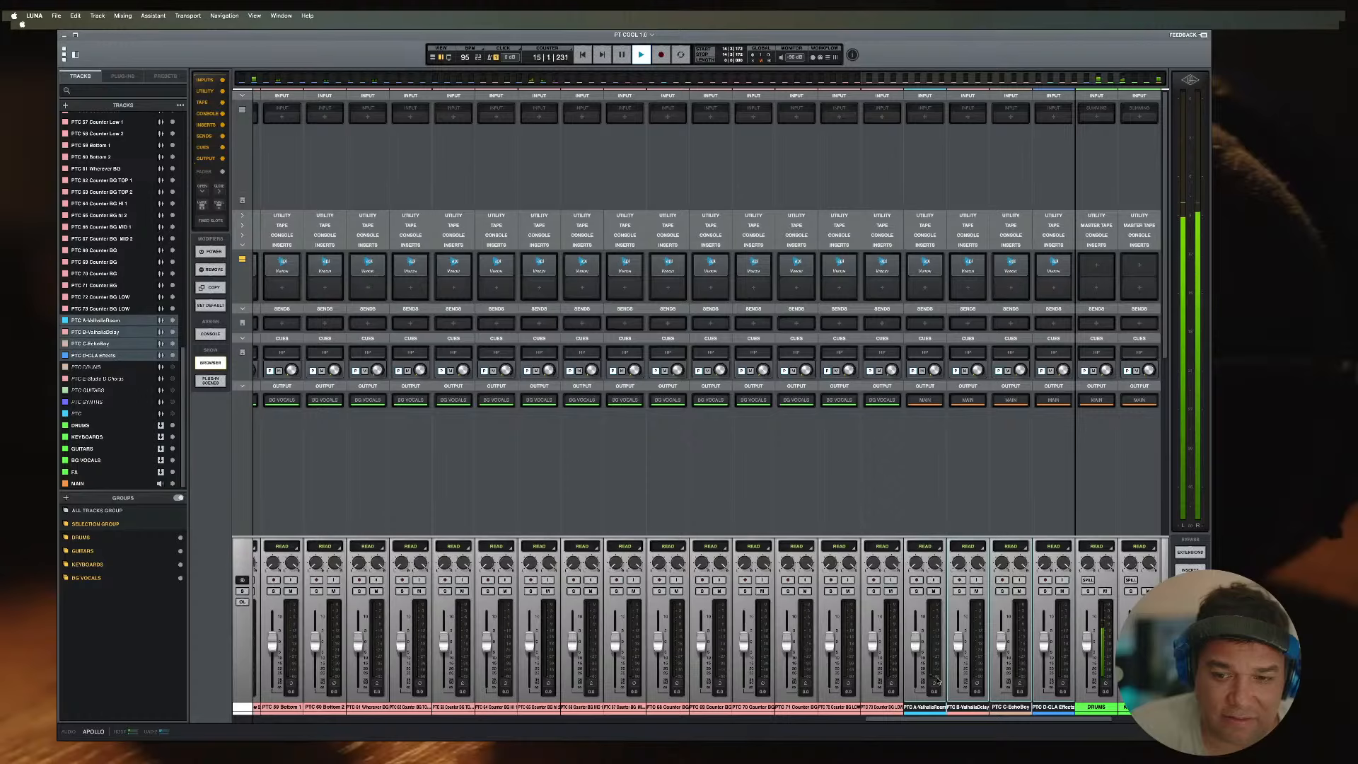
left_click(960, 590)
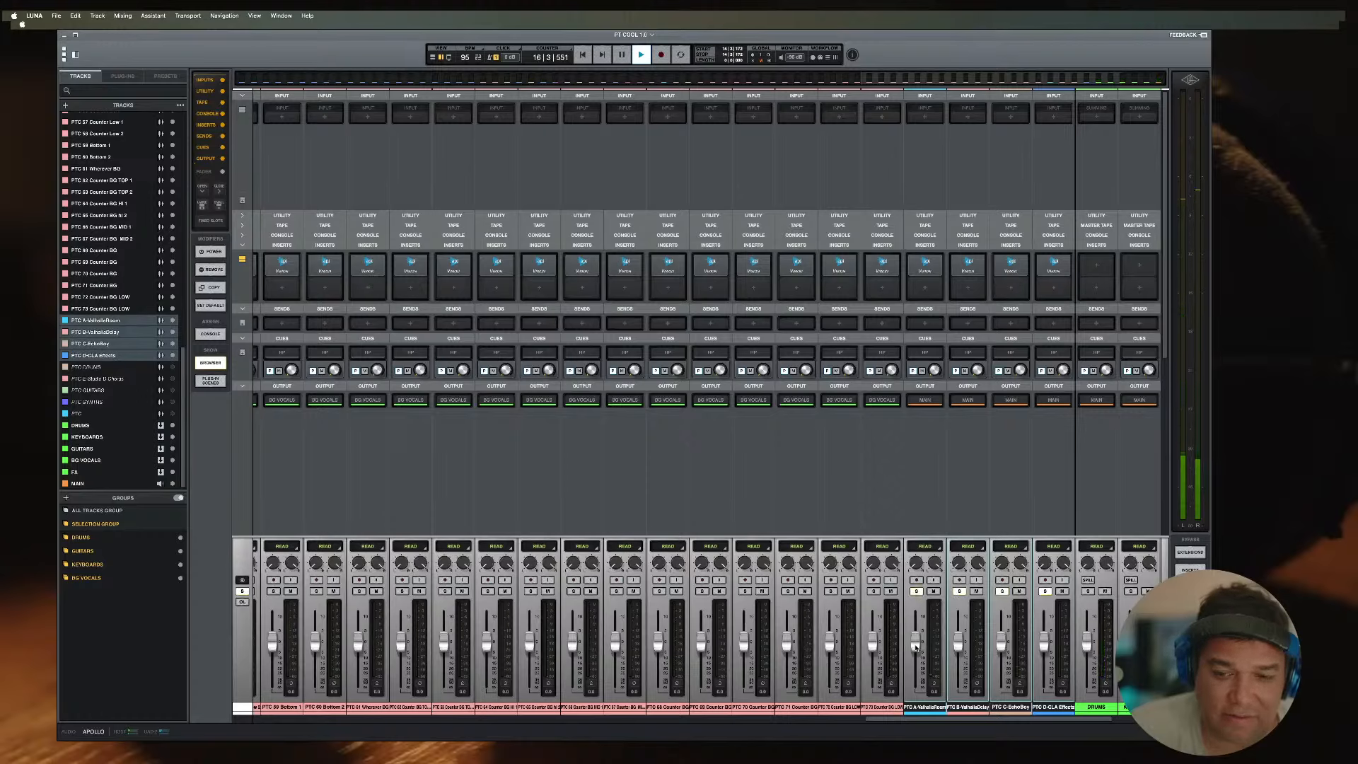
left_click_drag(916, 647, 918, 640)
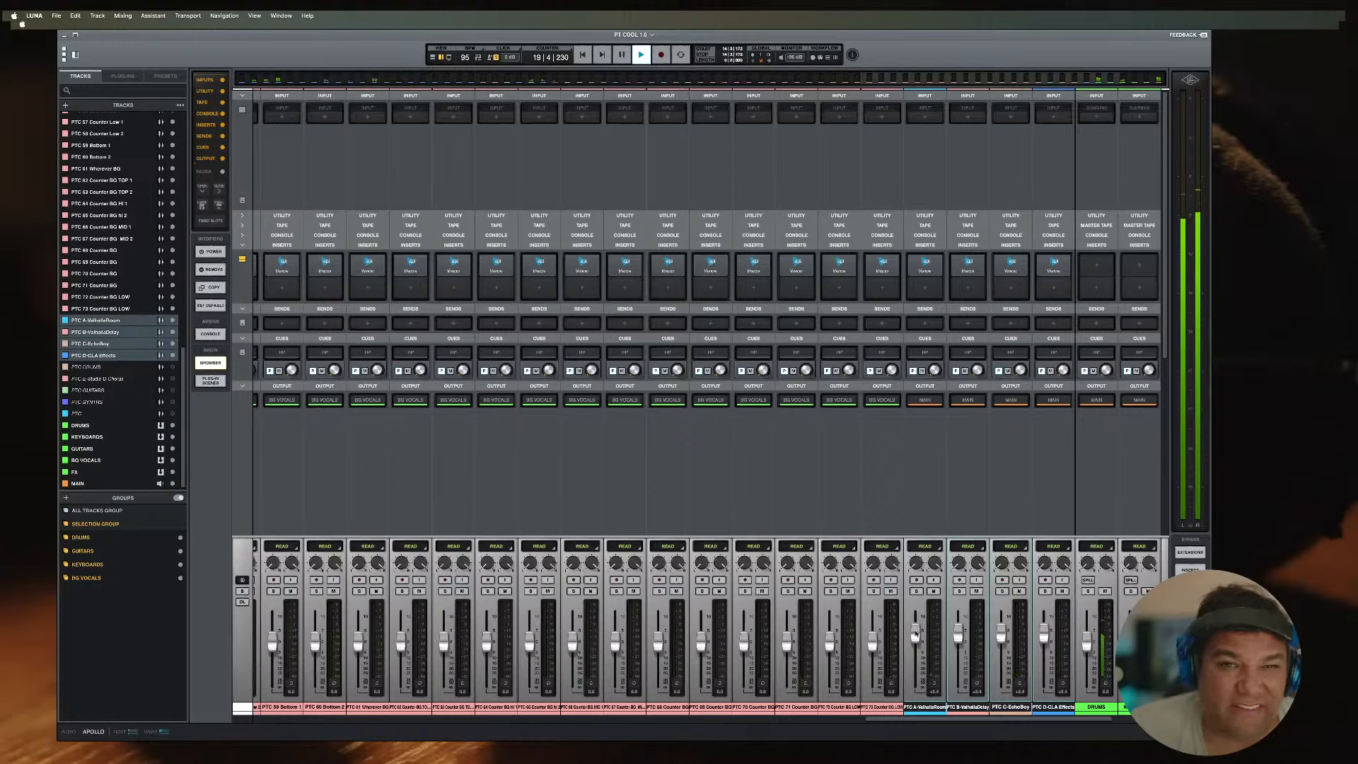
key("space")
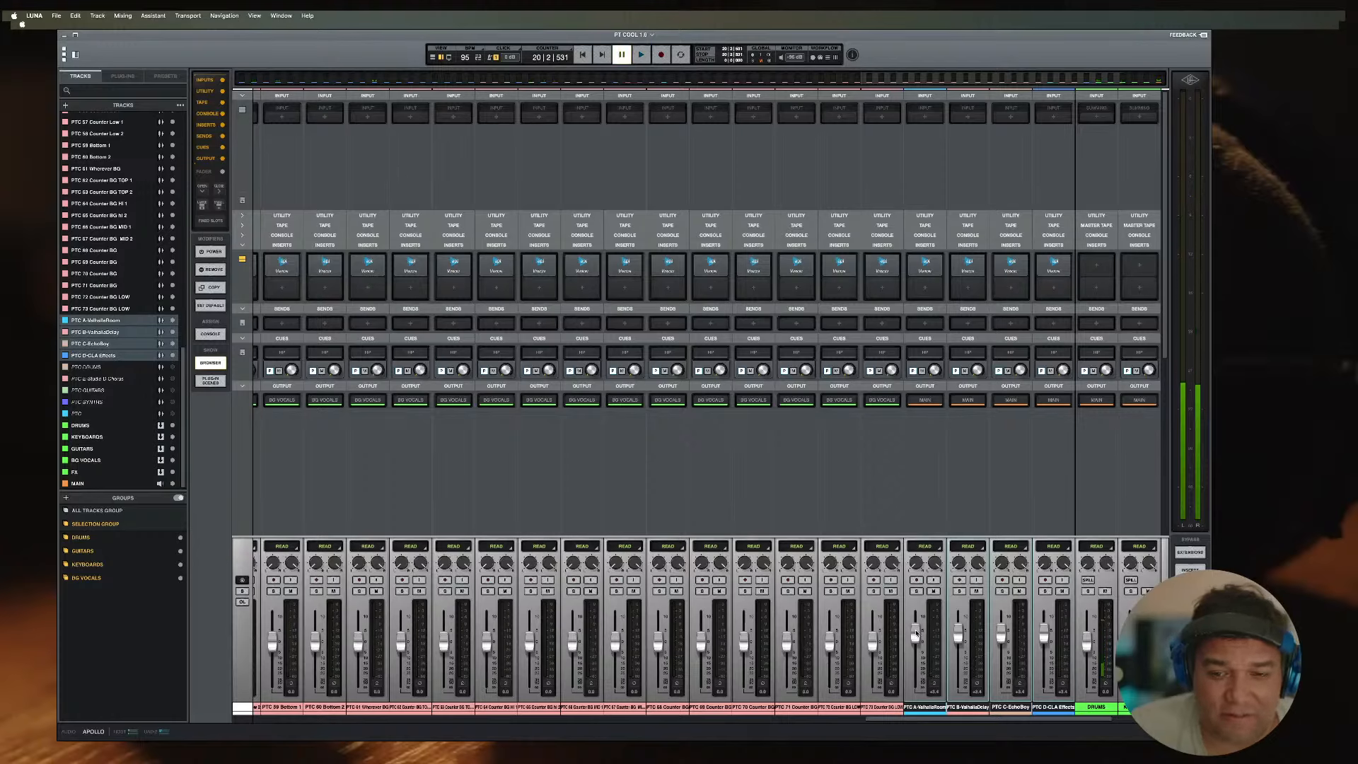
double_click(917, 634)
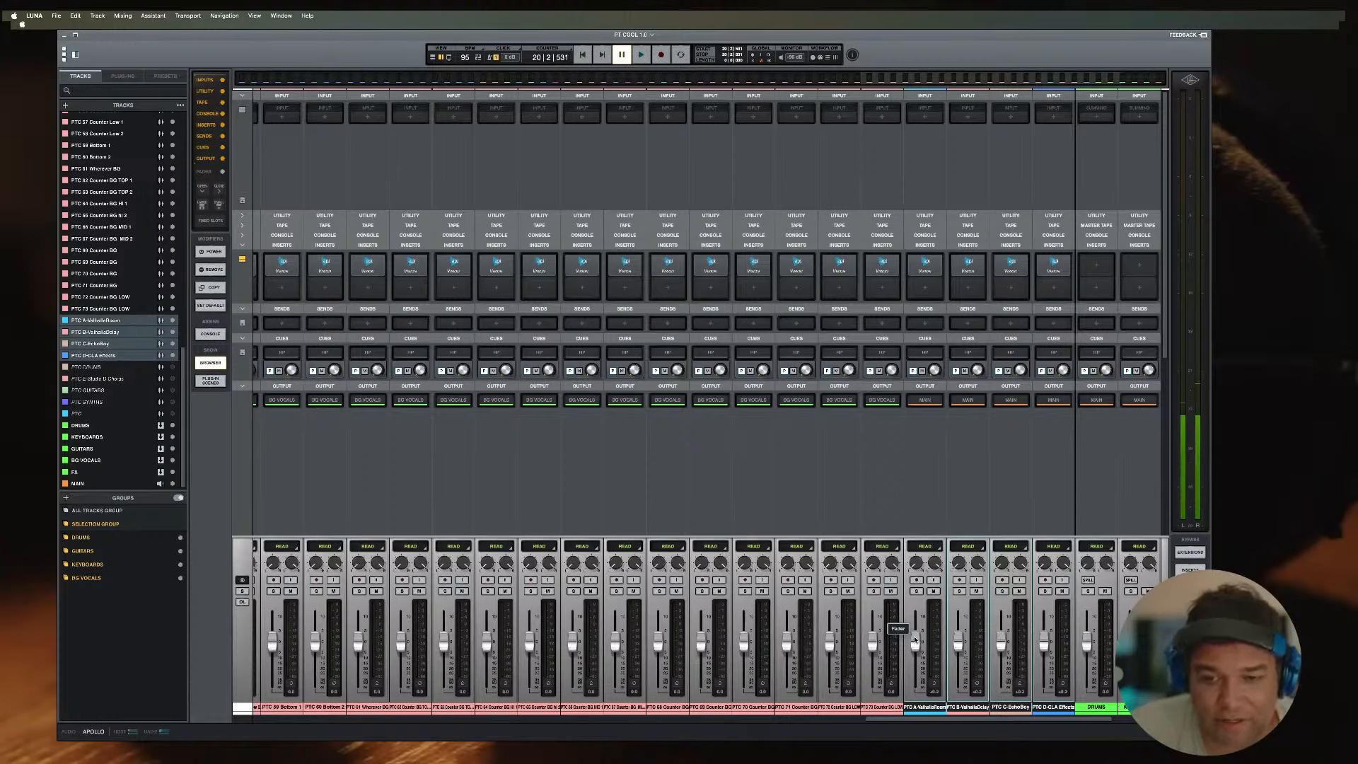
left_click_drag(916, 641, 914, 641)
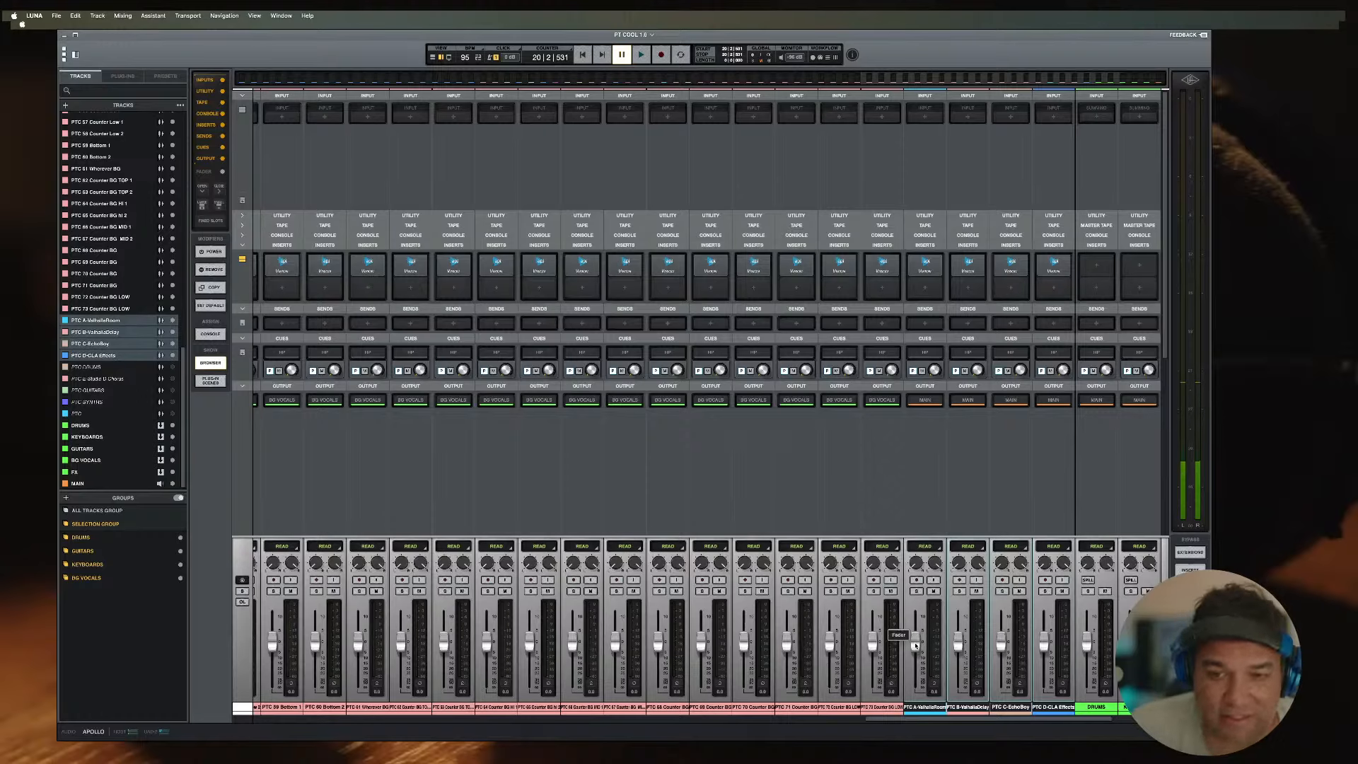
key("space")
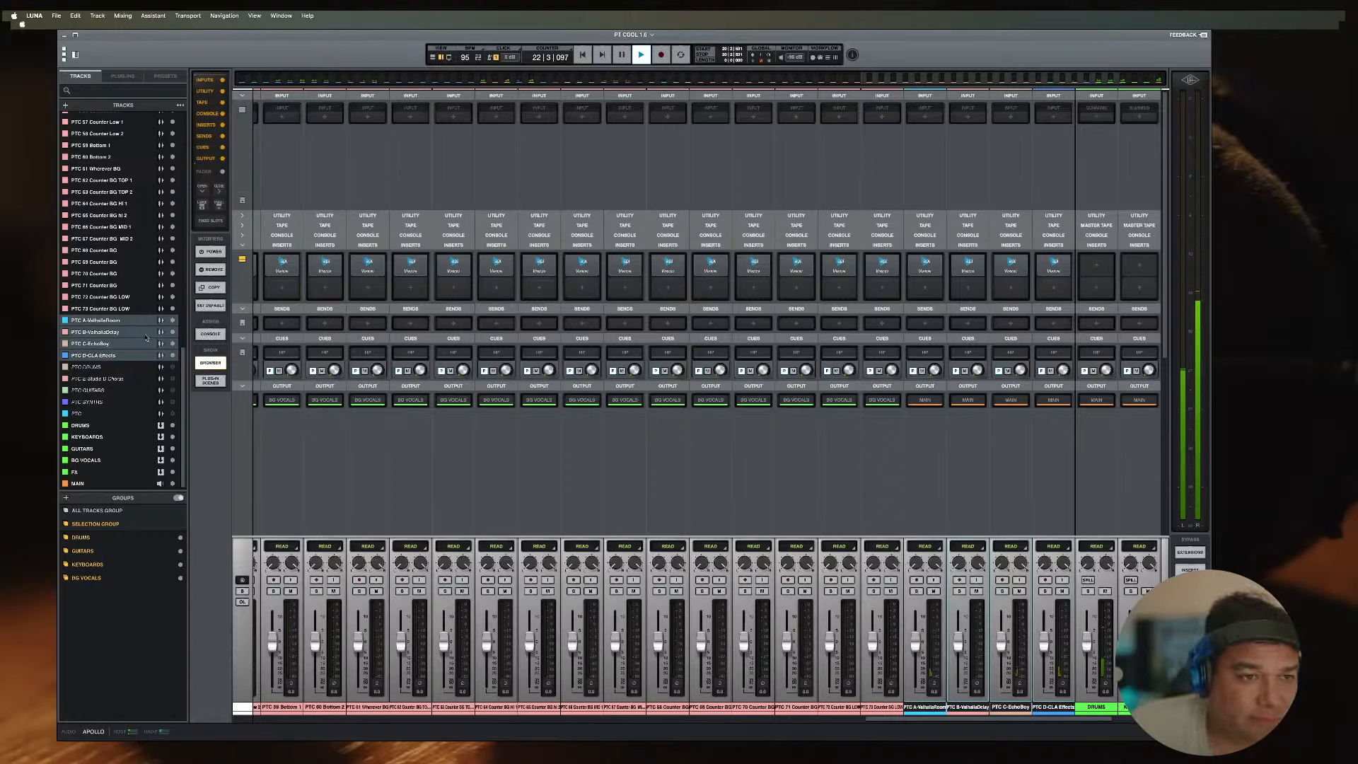
Step: Show the PTC E-Studio D Chorus track and activate it
left_click(172, 380)
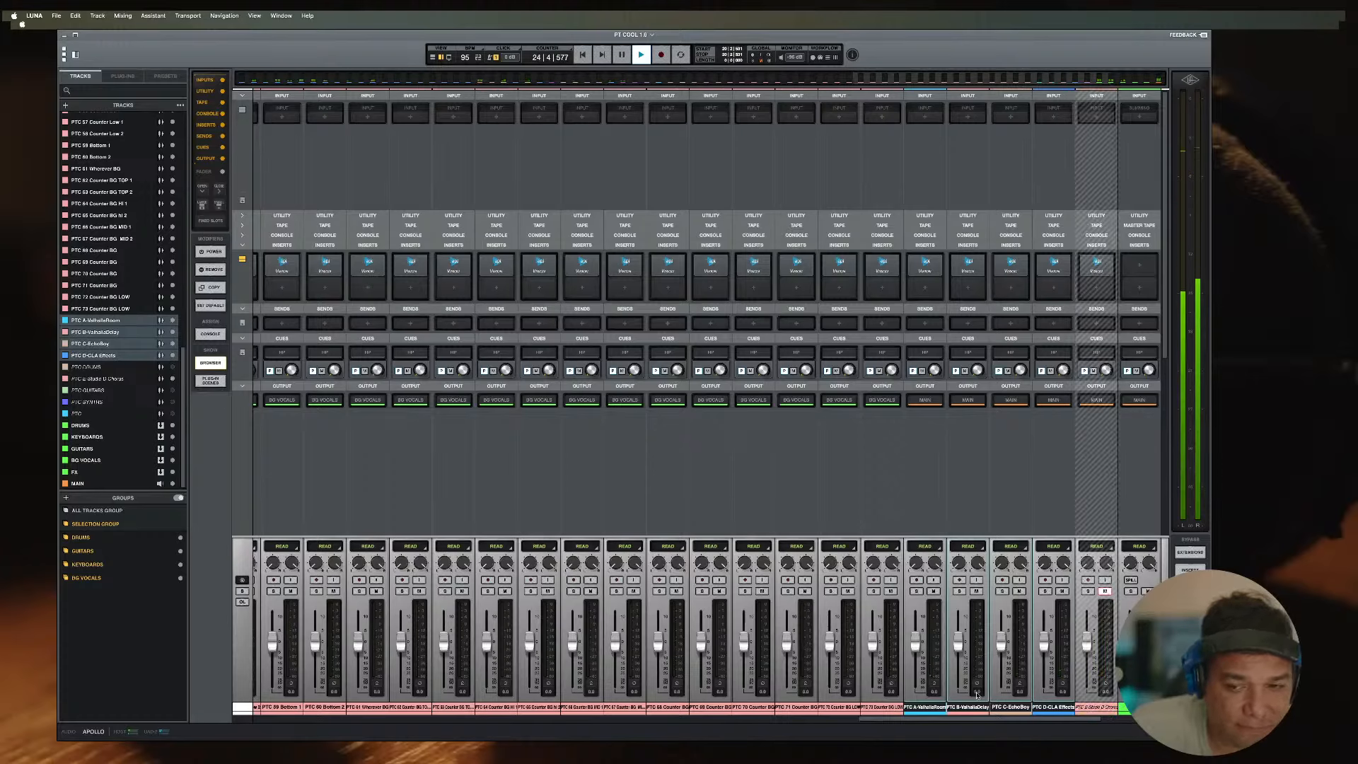
right_click(1085, 619)
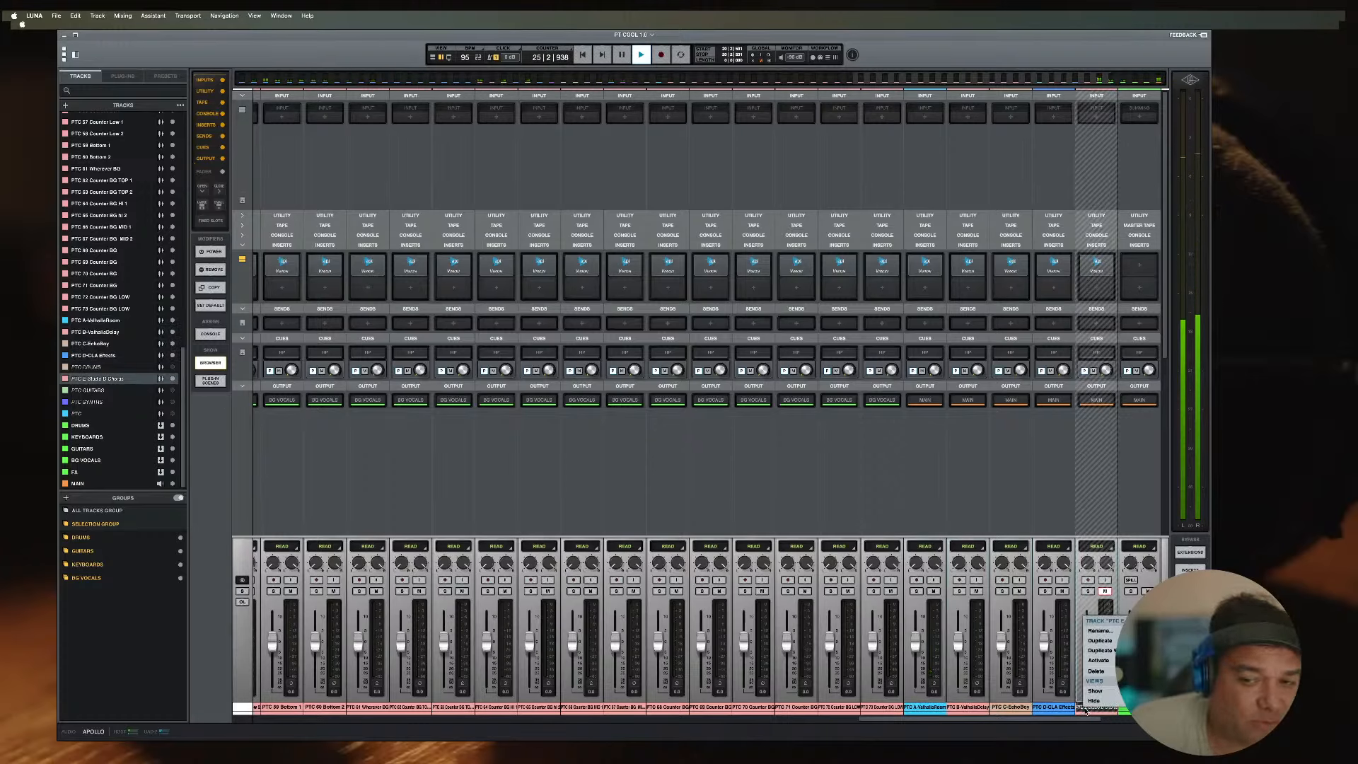
left_click(1097, 659)
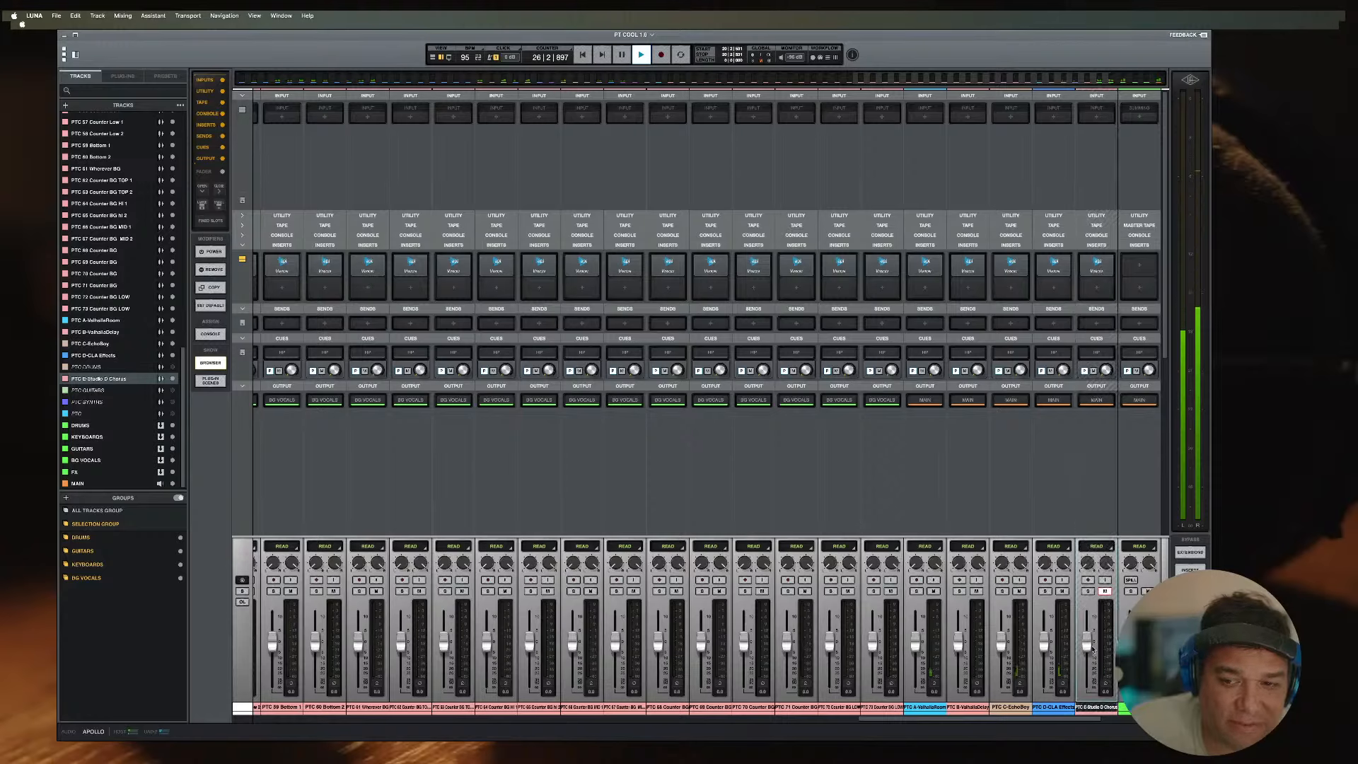
left_click(937, 708, "shift")
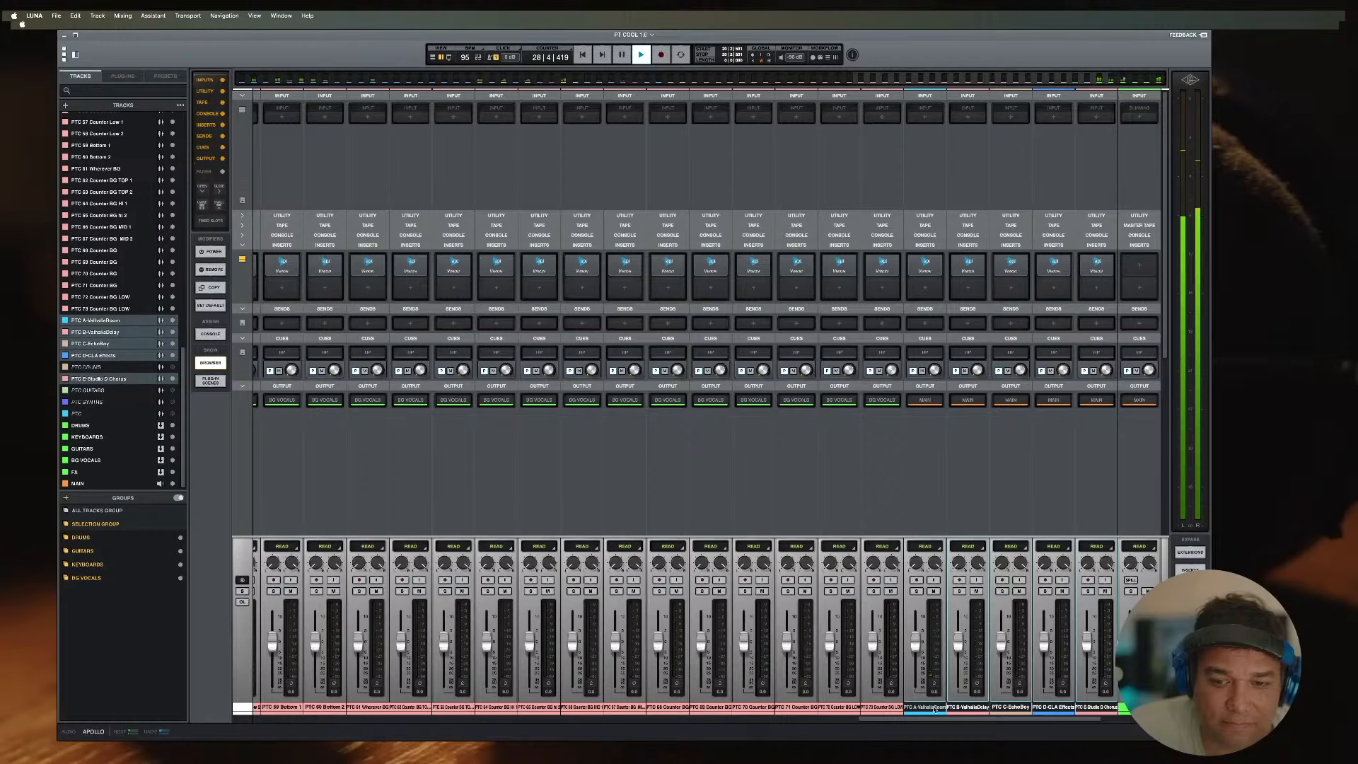
right_click(935, 709)
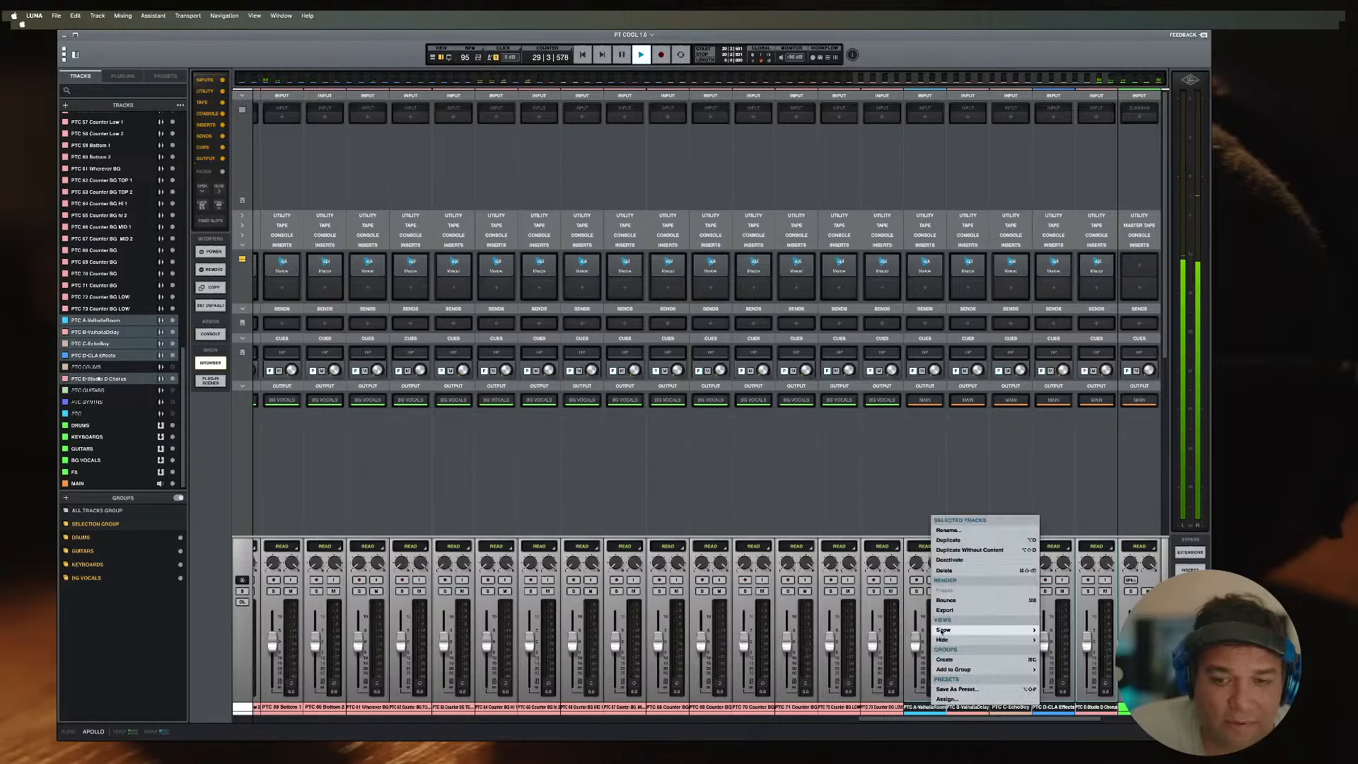
left_click(934, 710)
Step: Create one new stereo bus named Ableton FX
scroll(985, 698, "right", 5)
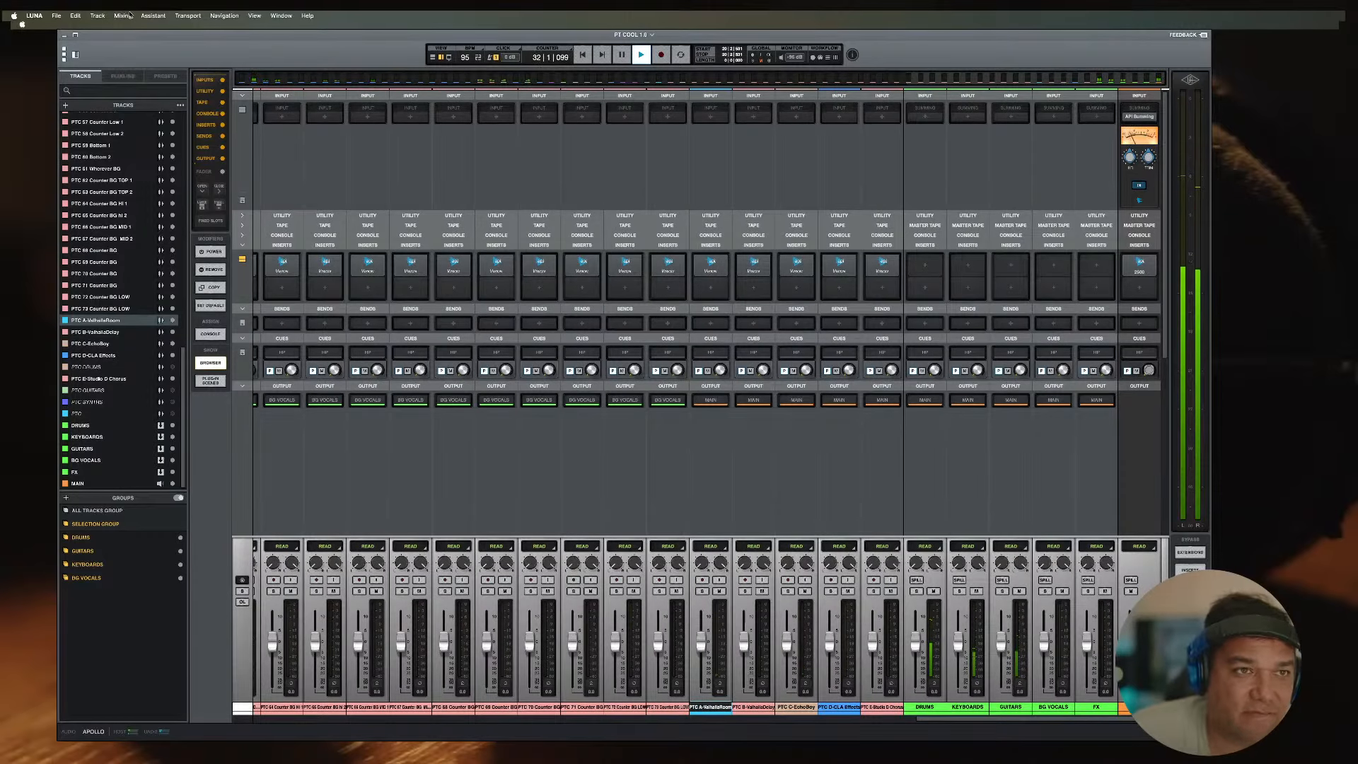
left_click(99, 16)
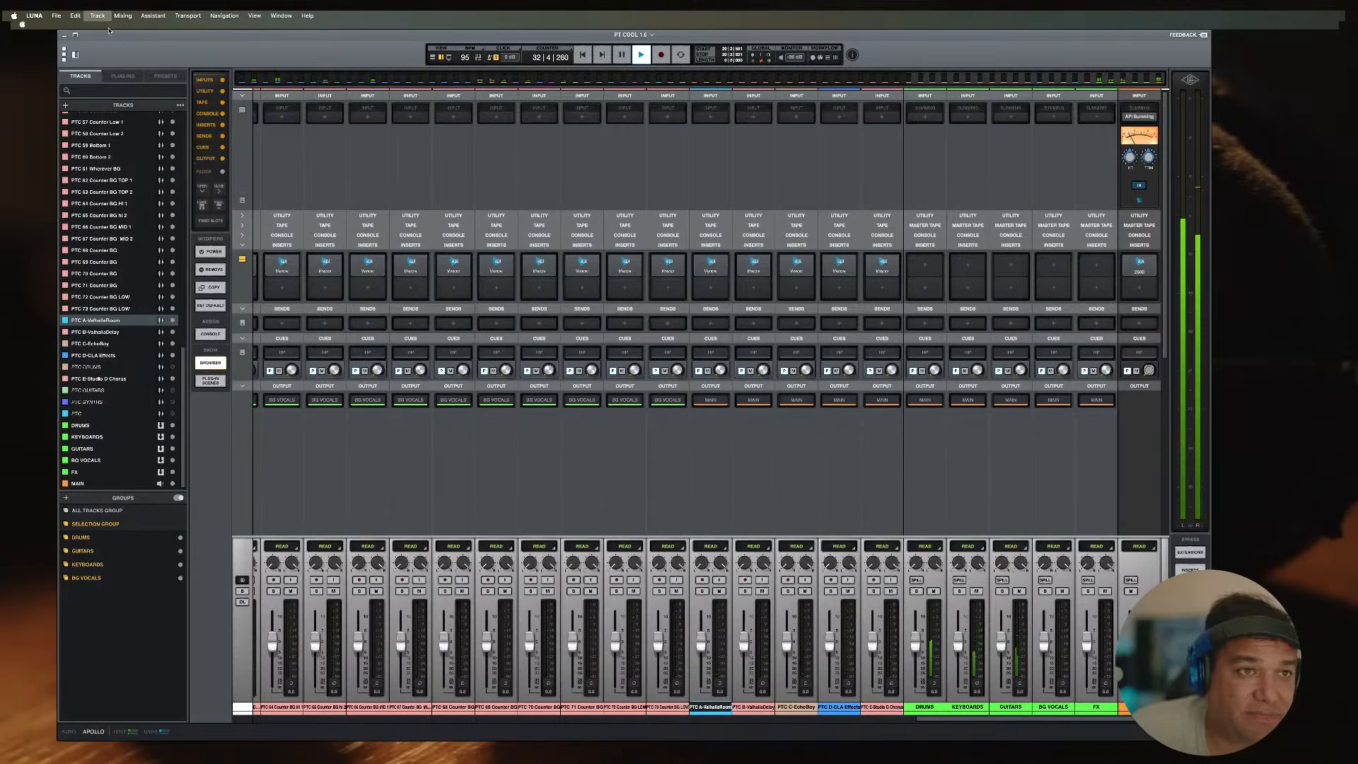
left_click(108, 30)
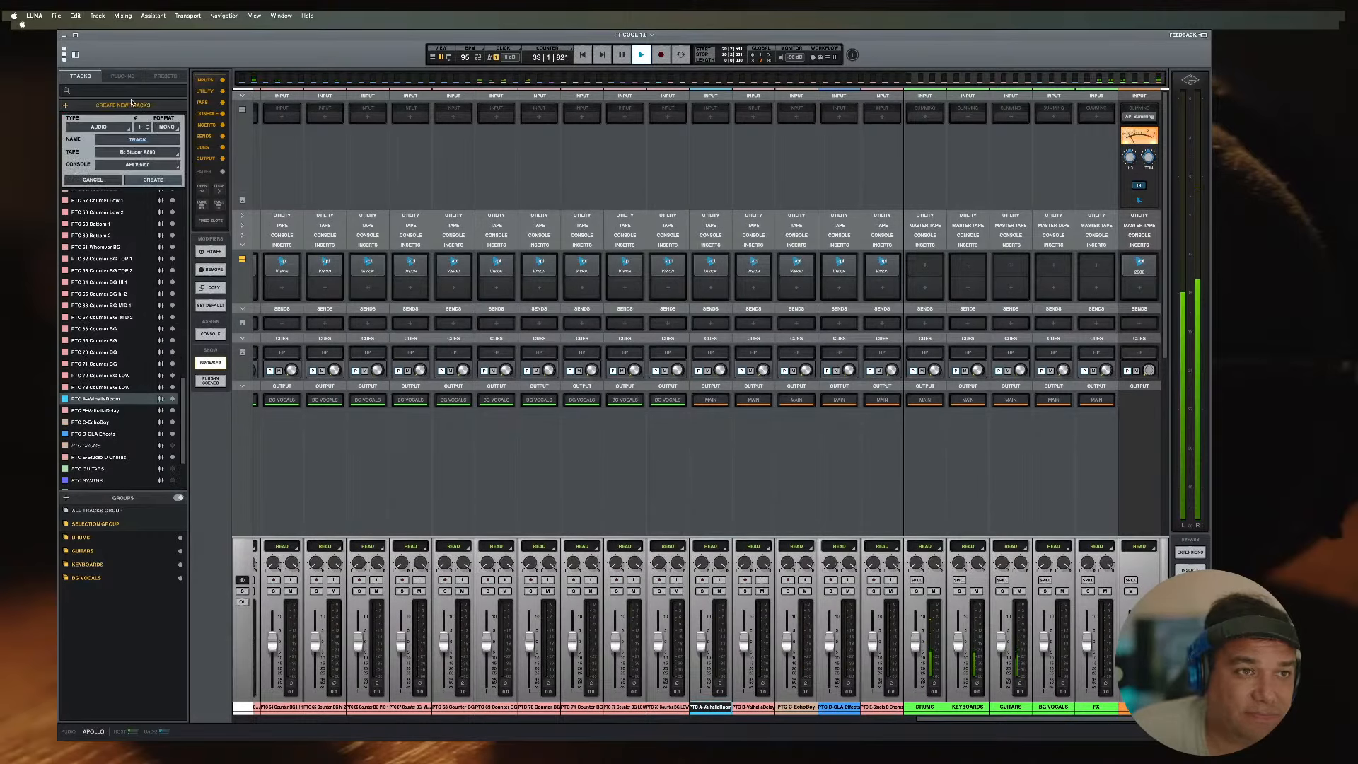
left_click(98, 127)
left_click(99, 153)
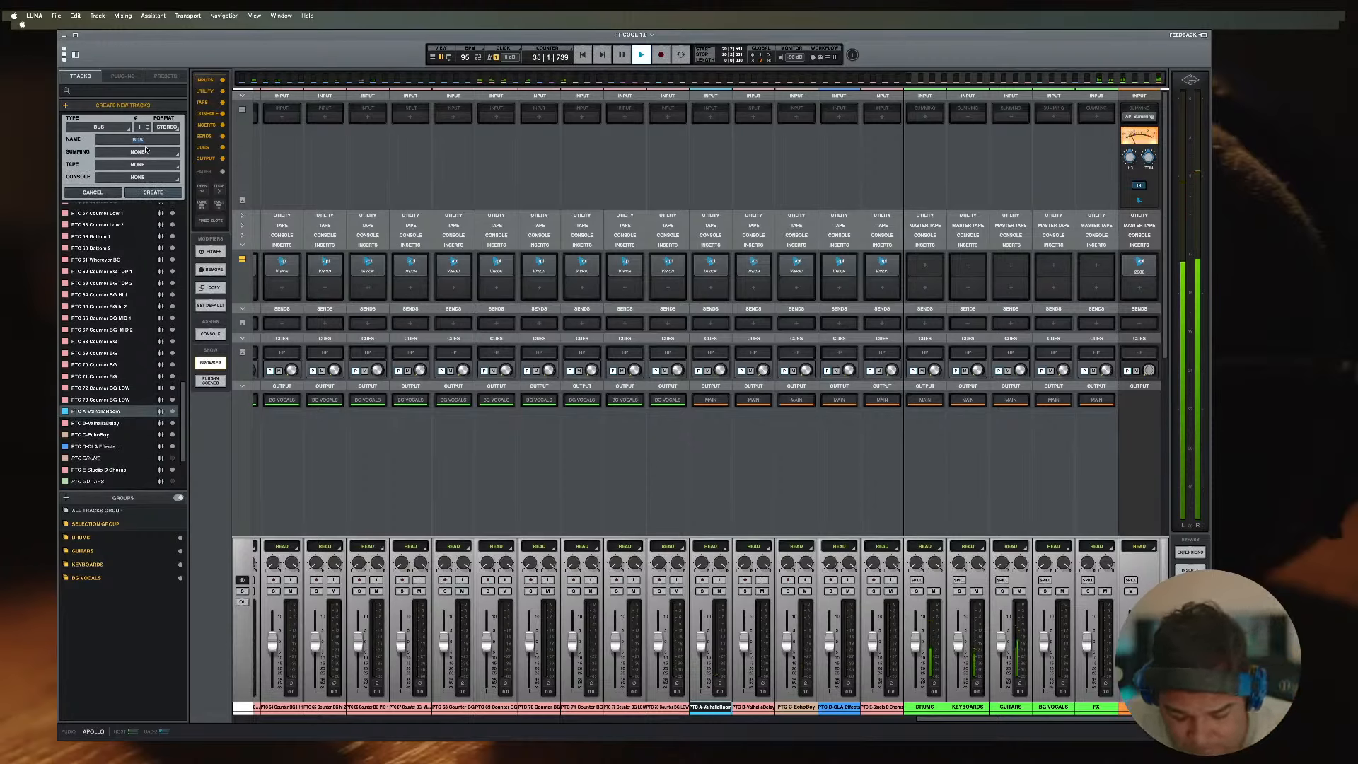
type("Ableton FX")
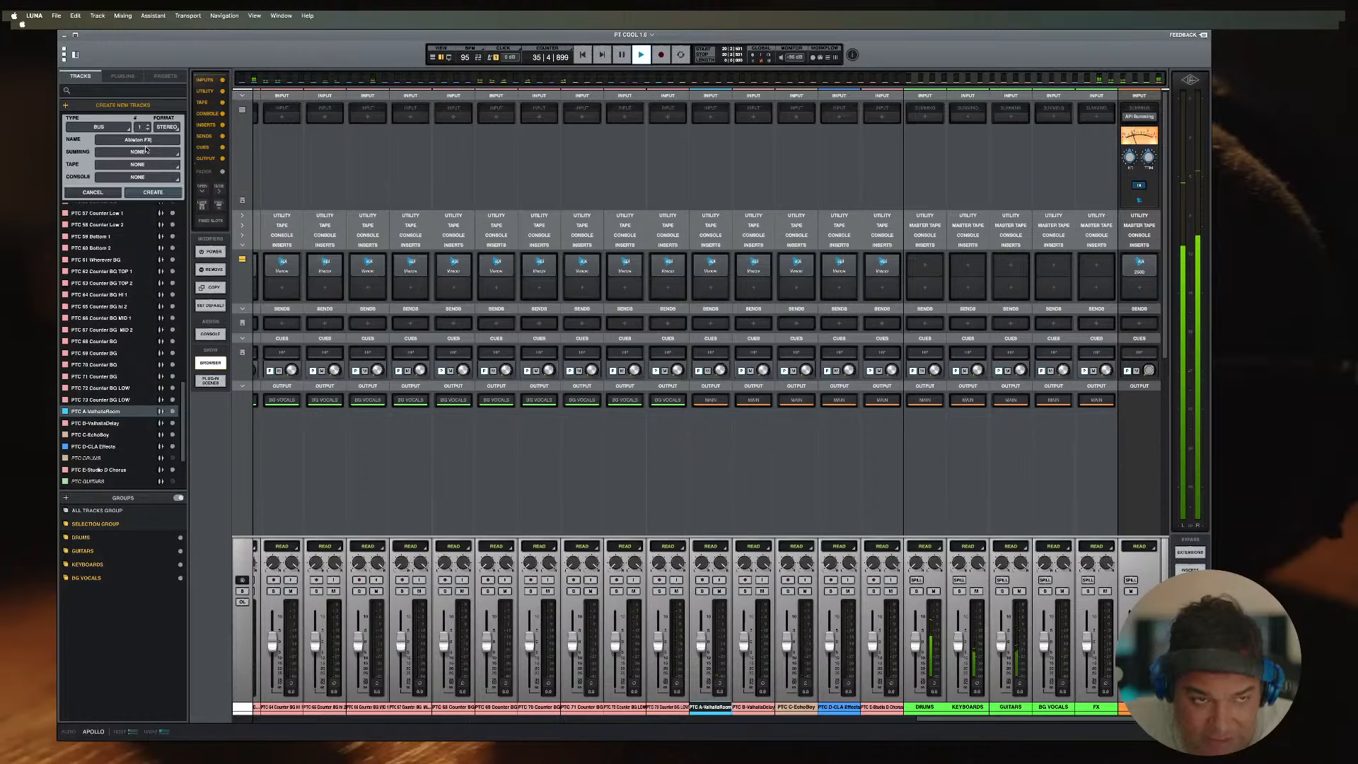
left_click(153, 192)
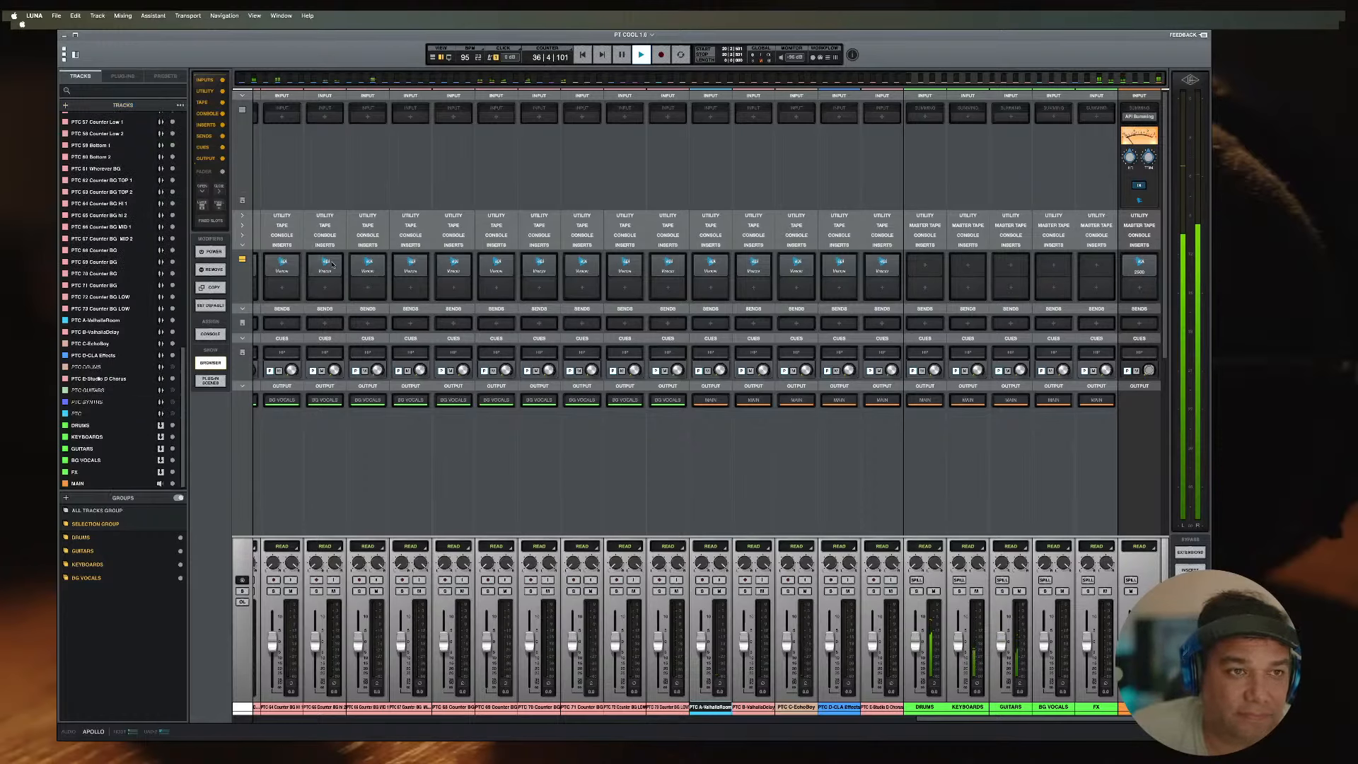
Step: Route the outputs of the five effect tracks, PTC A-ValhallaRoom through PTC E-Studio D Chorus, to the Ableton FX bus
left_click_drag(748, 711, 1105, 716)
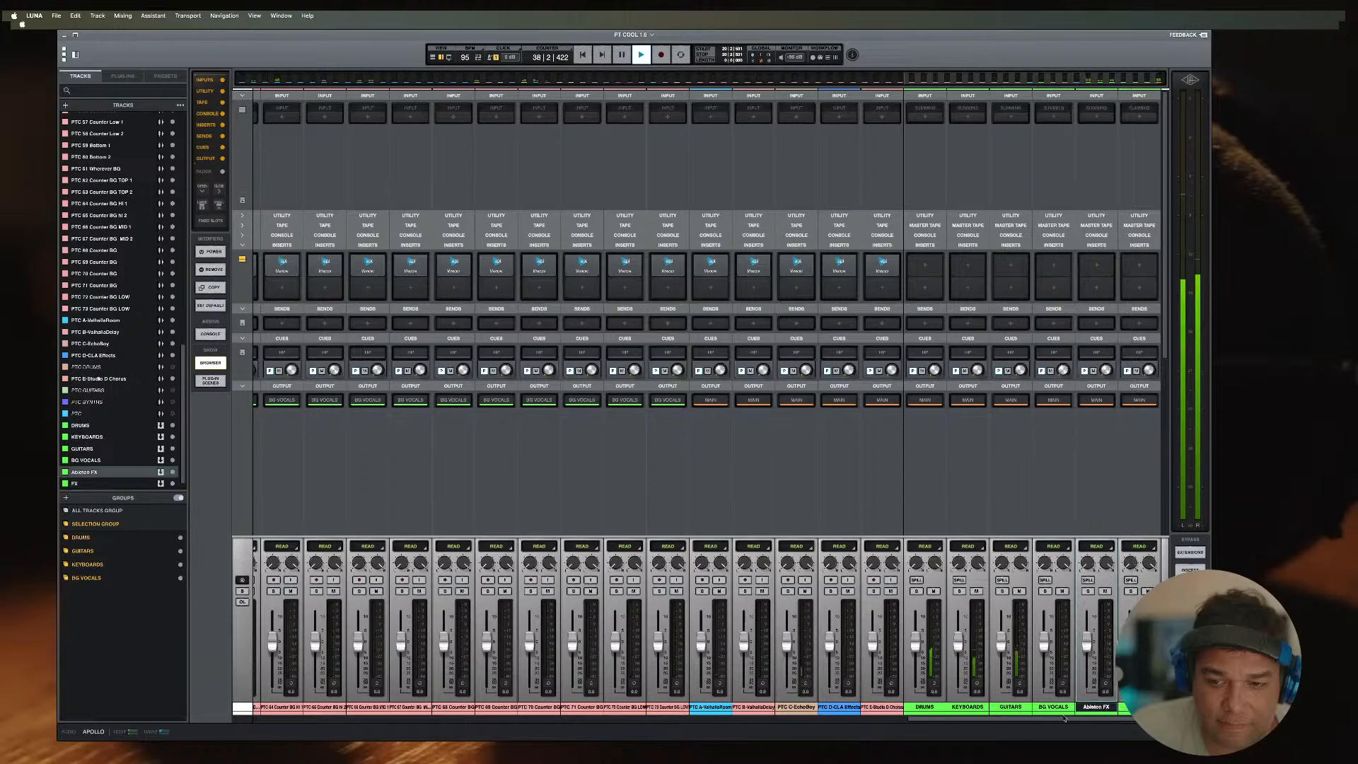
left_click(752, 709)
left_click(716, 709)
left_click(875, 710, "shift")
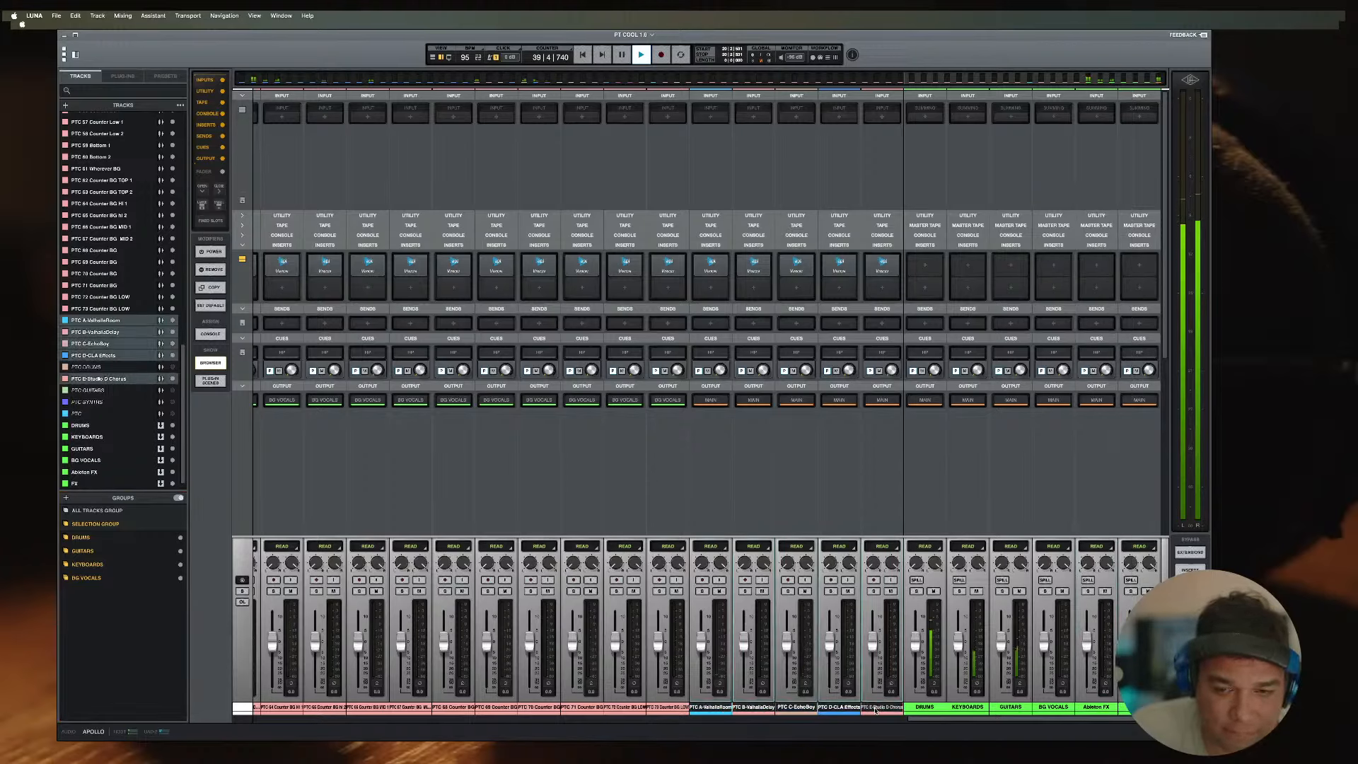
left_click(711, 401)
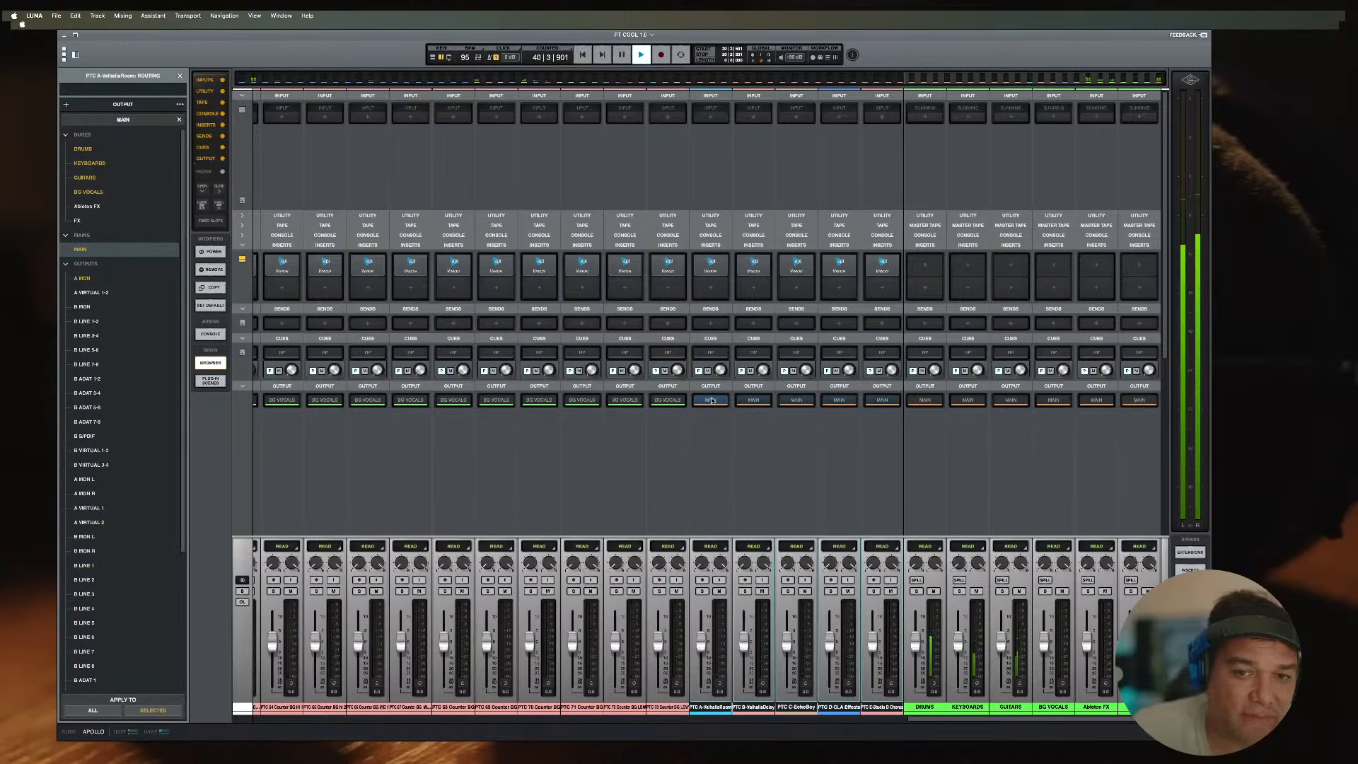
left_click(94, 206)
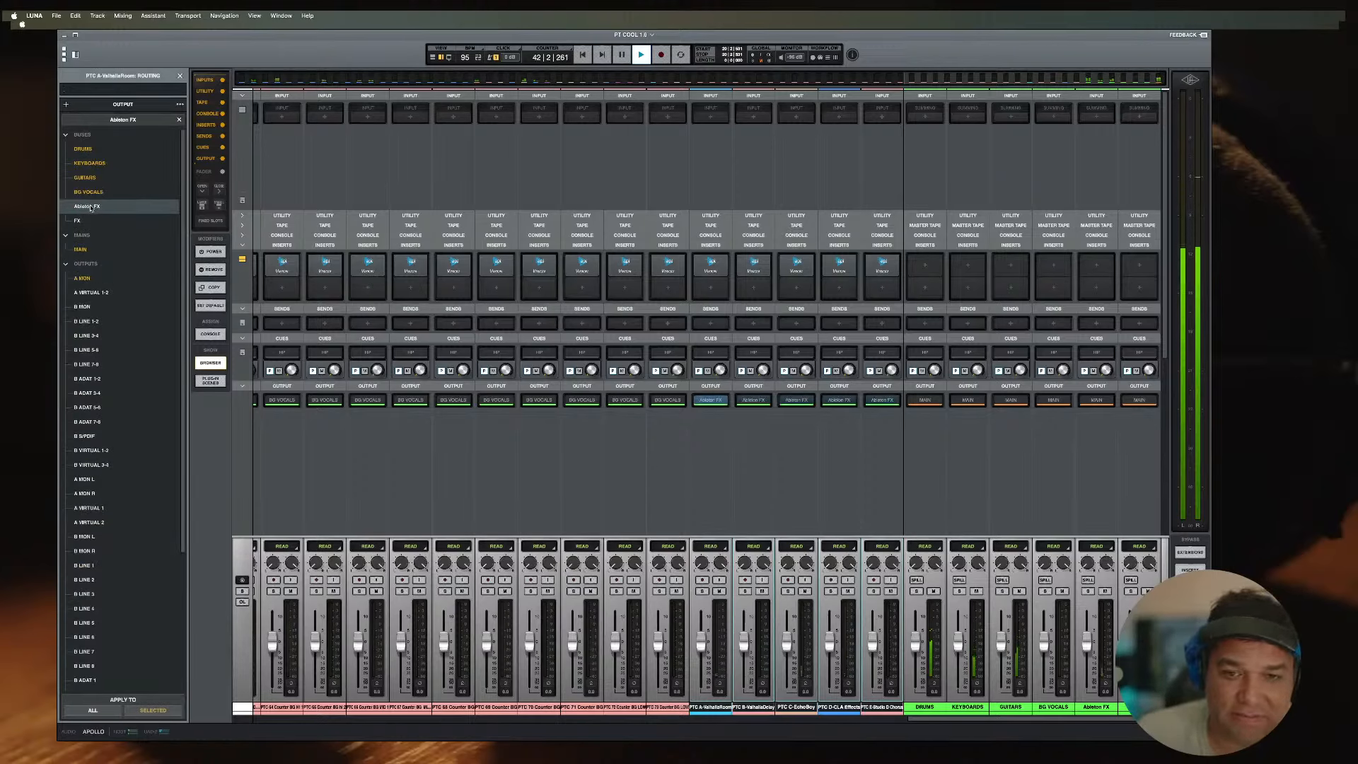
scroll(815, 697, "right", 2)
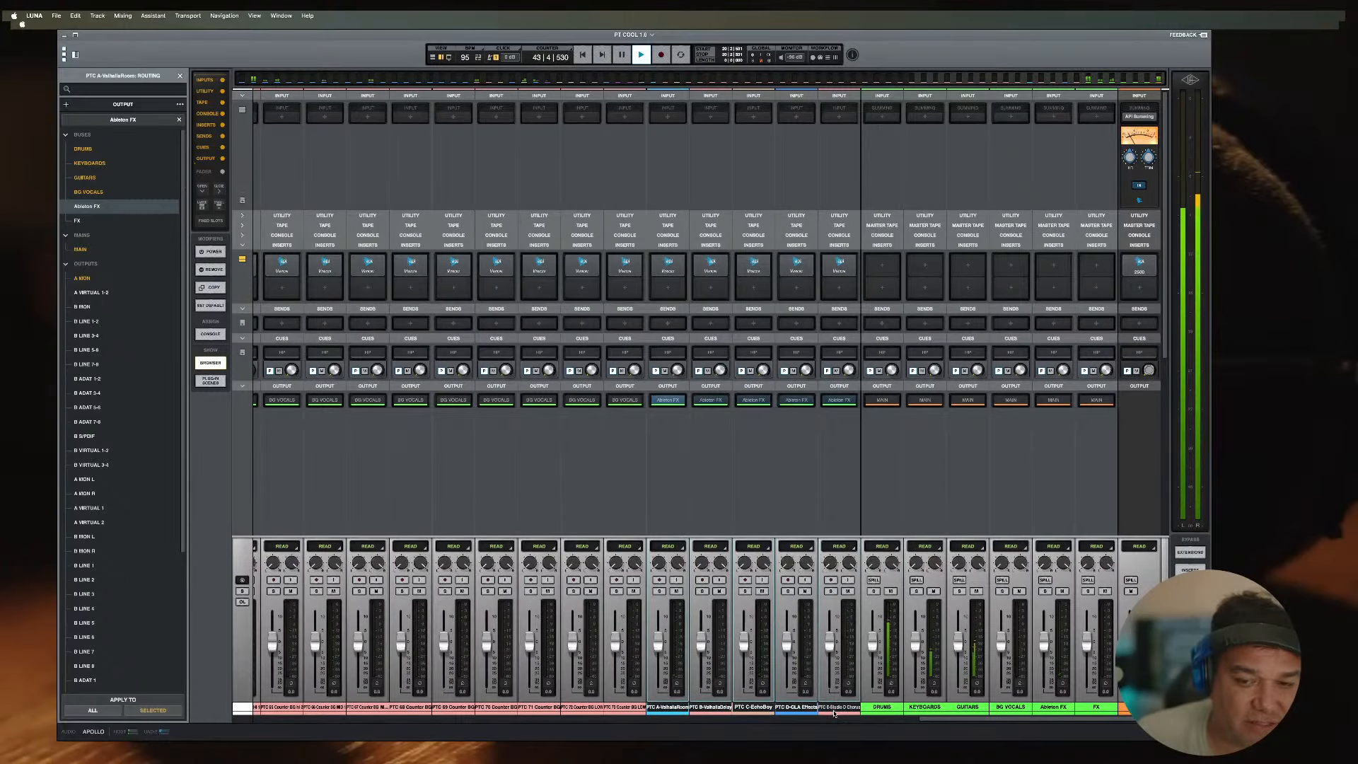
left_click(834, 707)
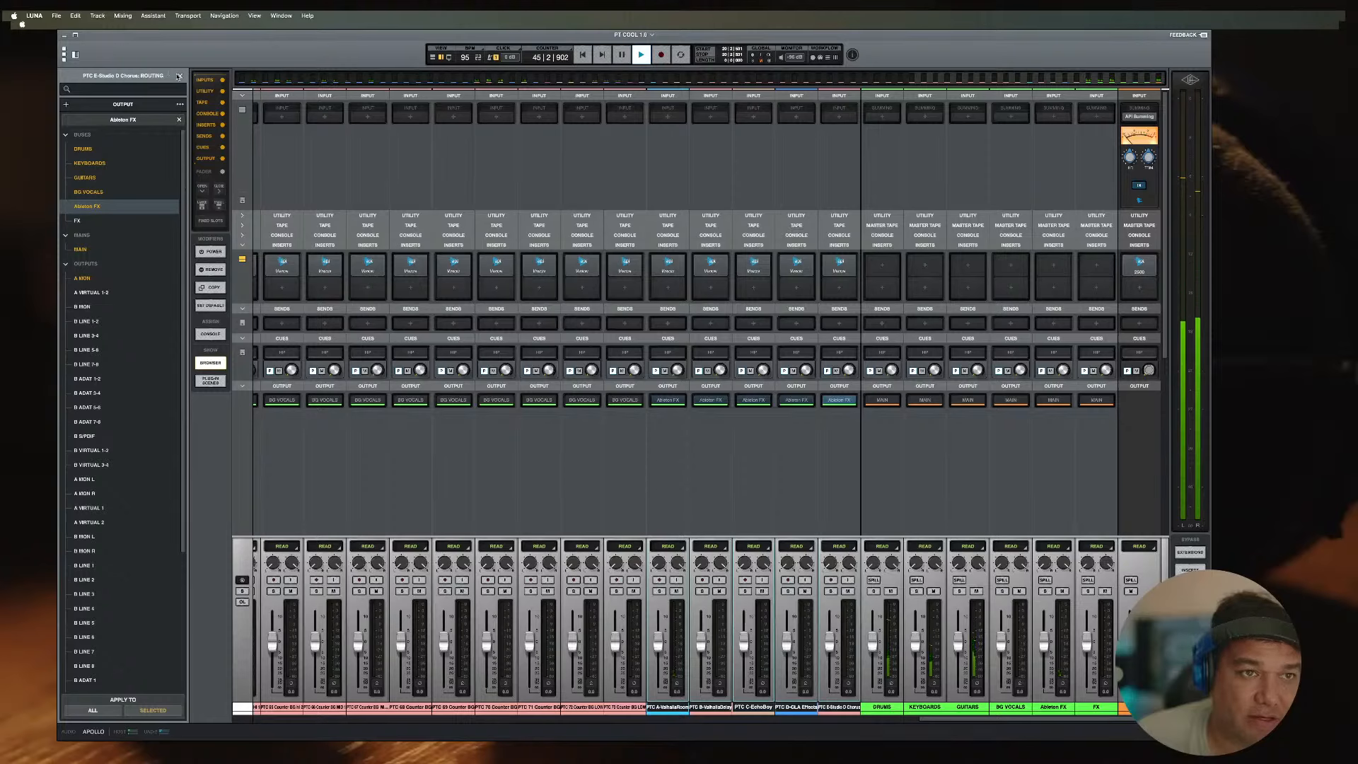
left_click(179, 76)
Step: Change the track color of the five effect tracks to purple
scroll(149, 199, "up", 5)
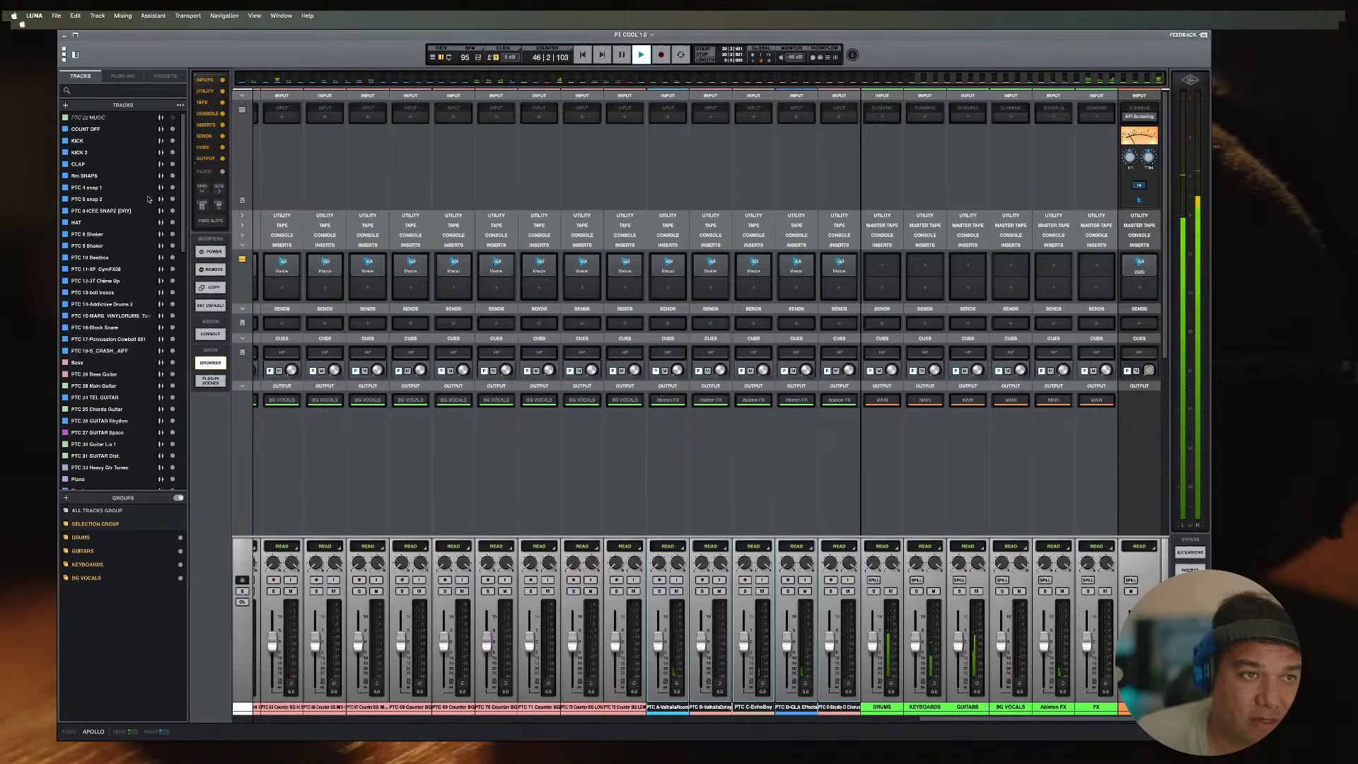
left_click(662, 714)
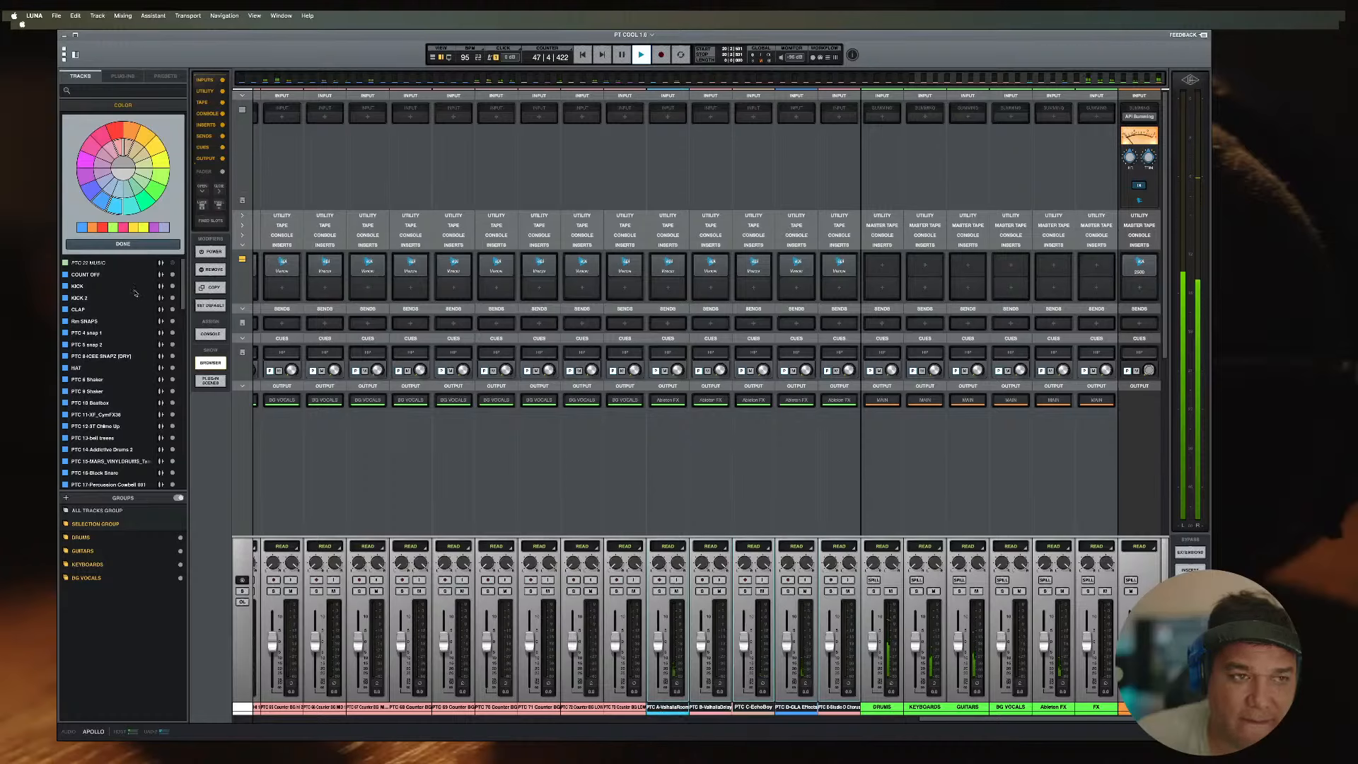
left_click(156, 174)
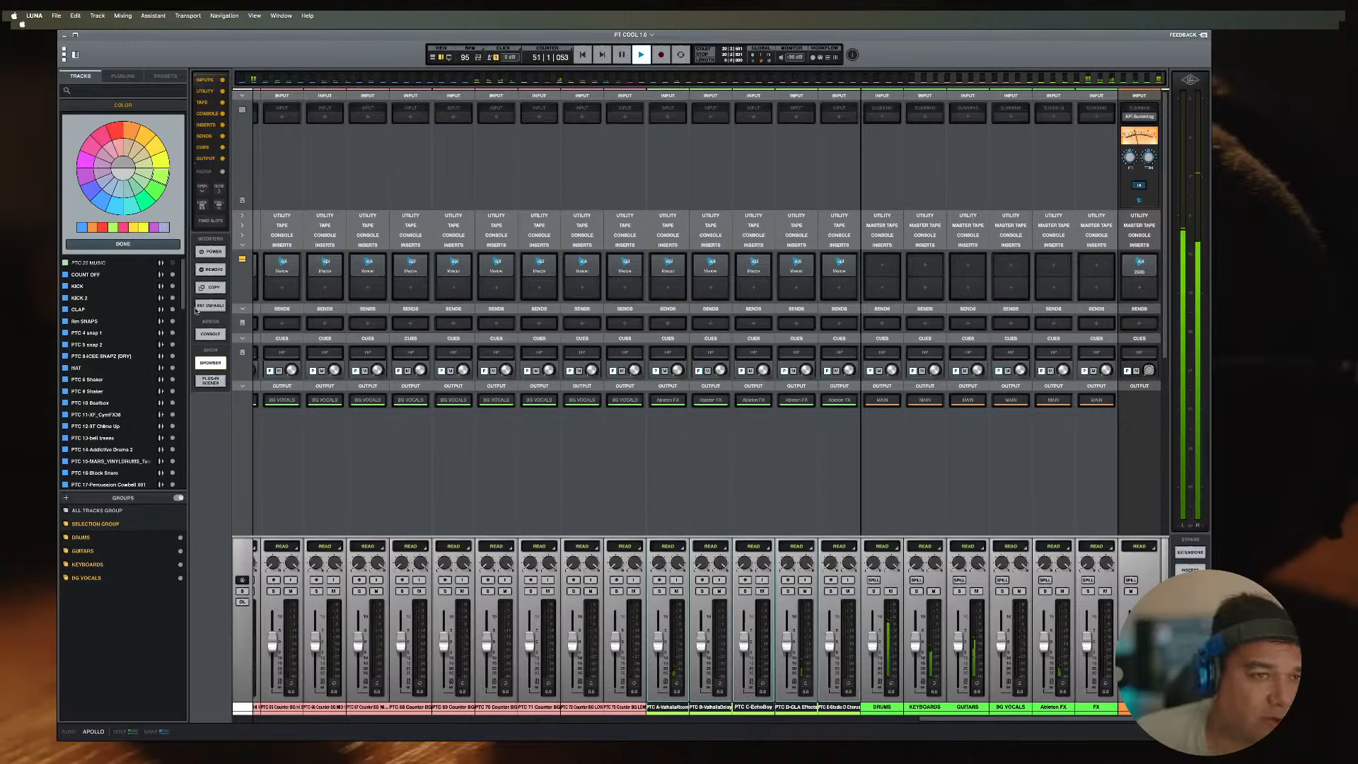
left_click(85, 176)
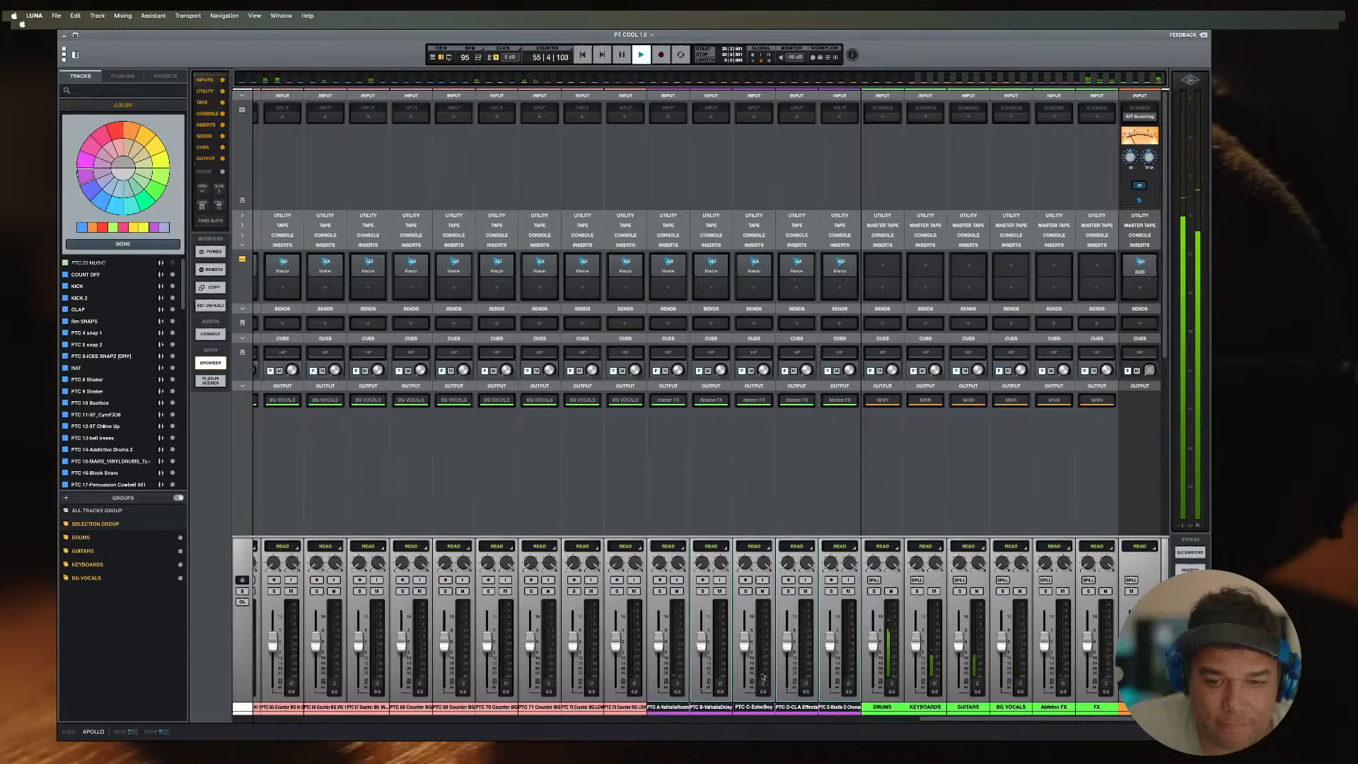
scroll(762, 677, "left", 3)
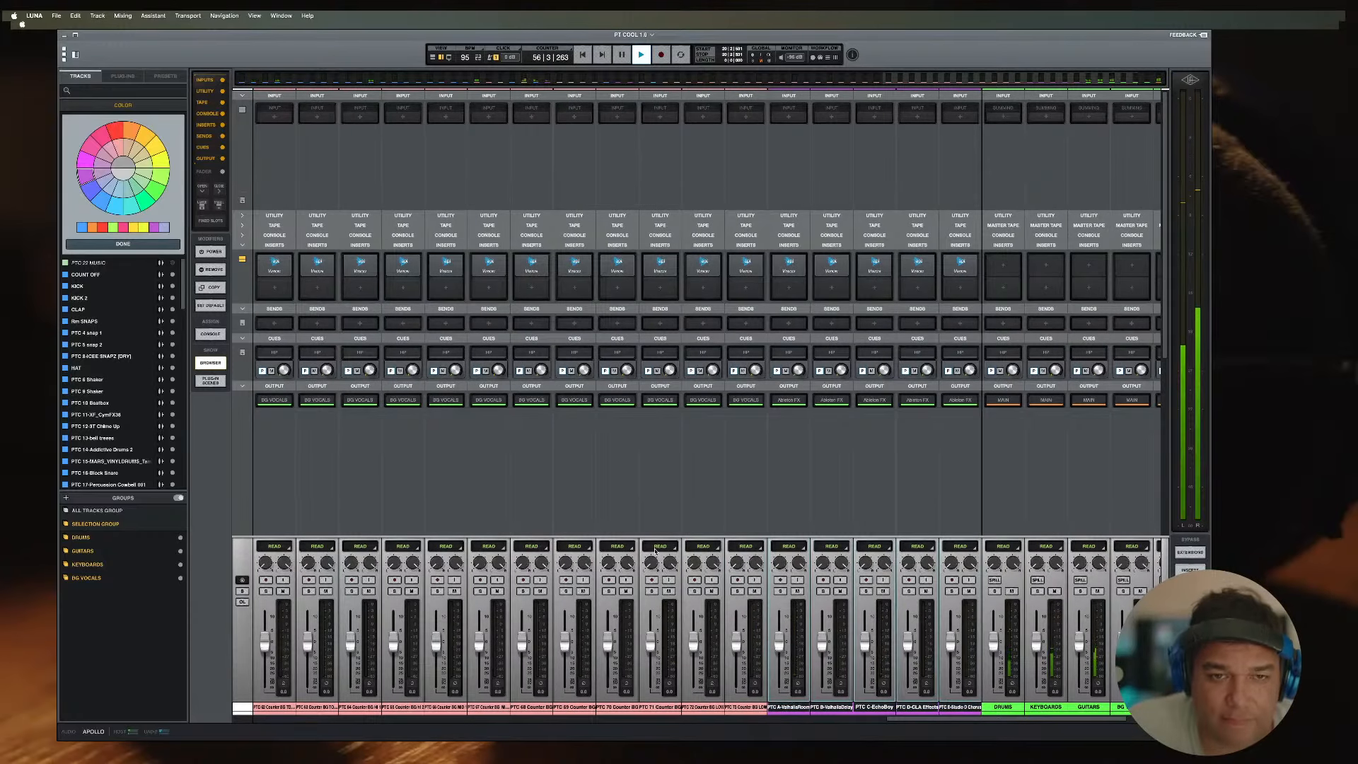
scroll(655, 551, "left", 1)
scroll(652, 546, "left", 7)
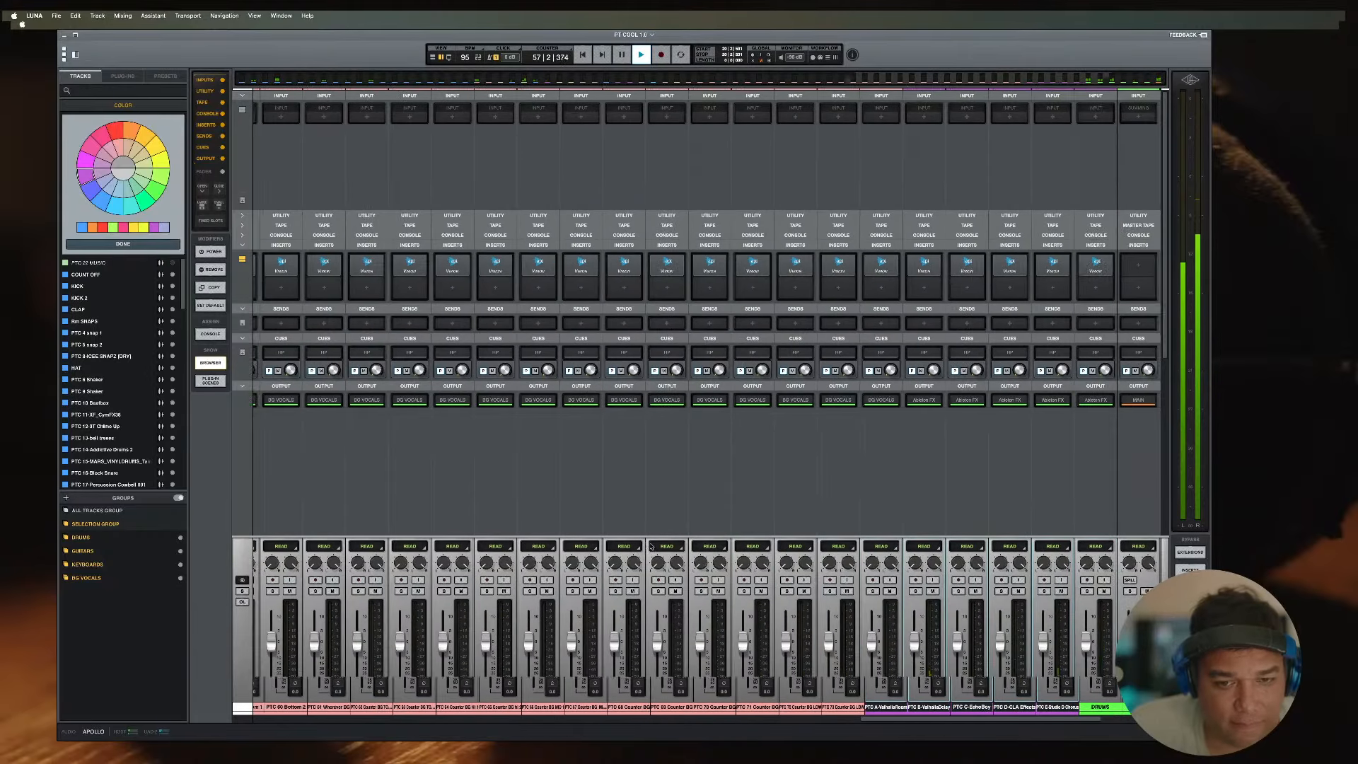
Step: Stop playback and extend the start of the grouped background vocal clips, PTC 44 through PTC 73, back to about bar 64
key("super+equal")
key("super+equal")
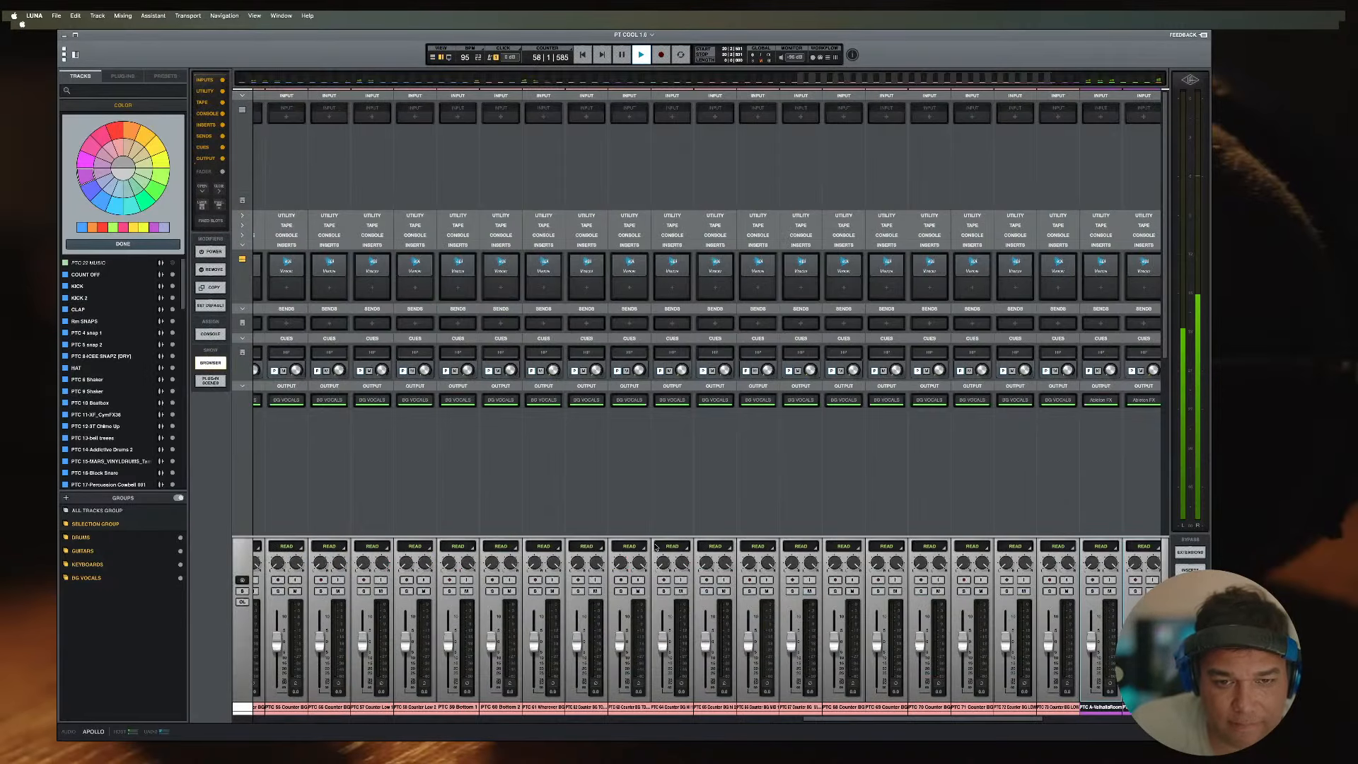
key("super+equal")
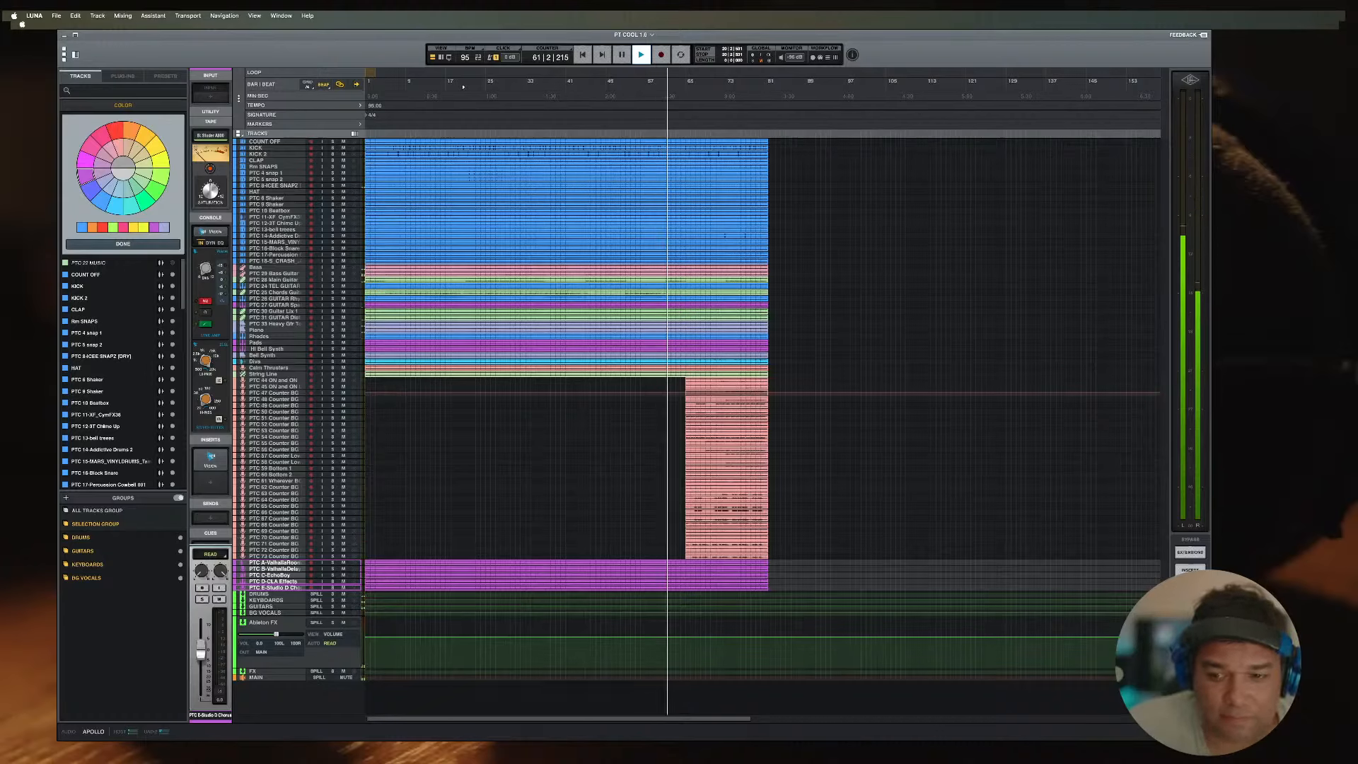
left_click(684, 405)
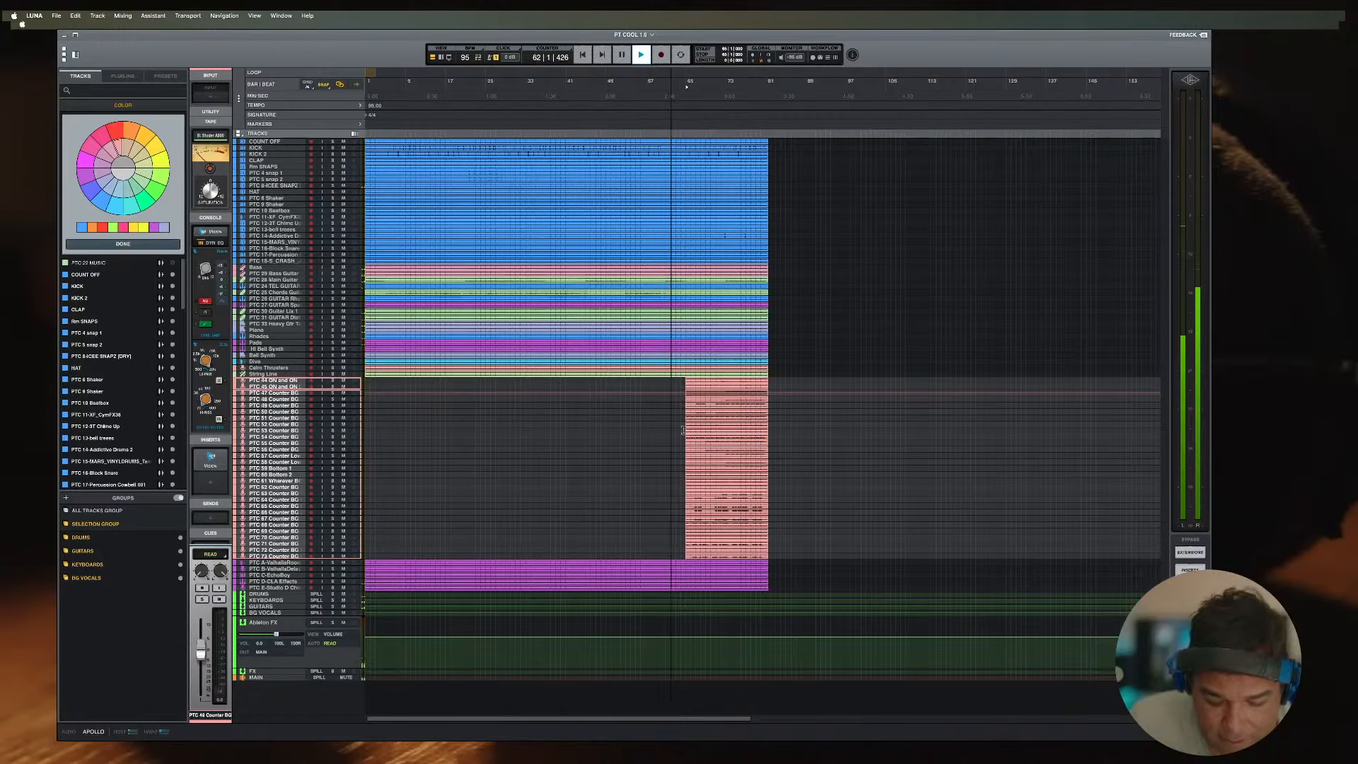
key("t")
key("t")
key("t")
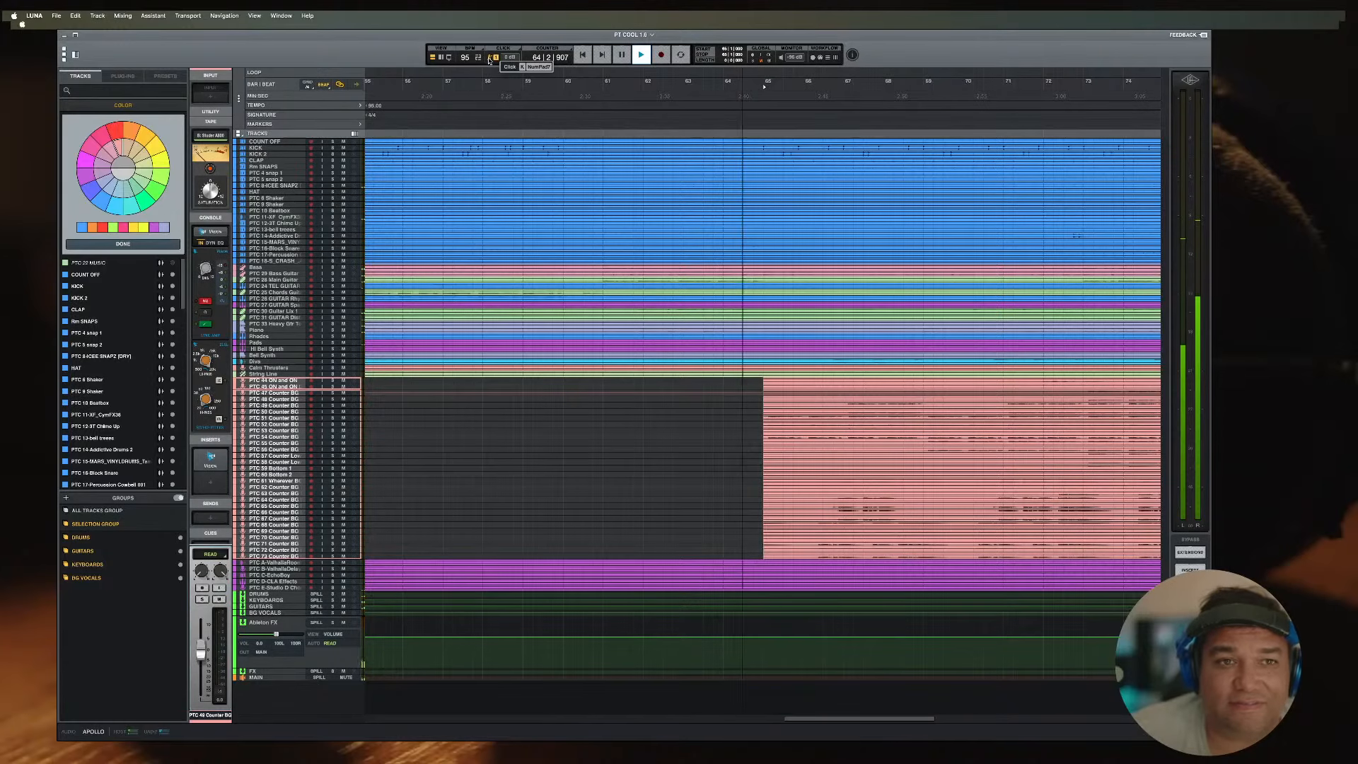
key("space")
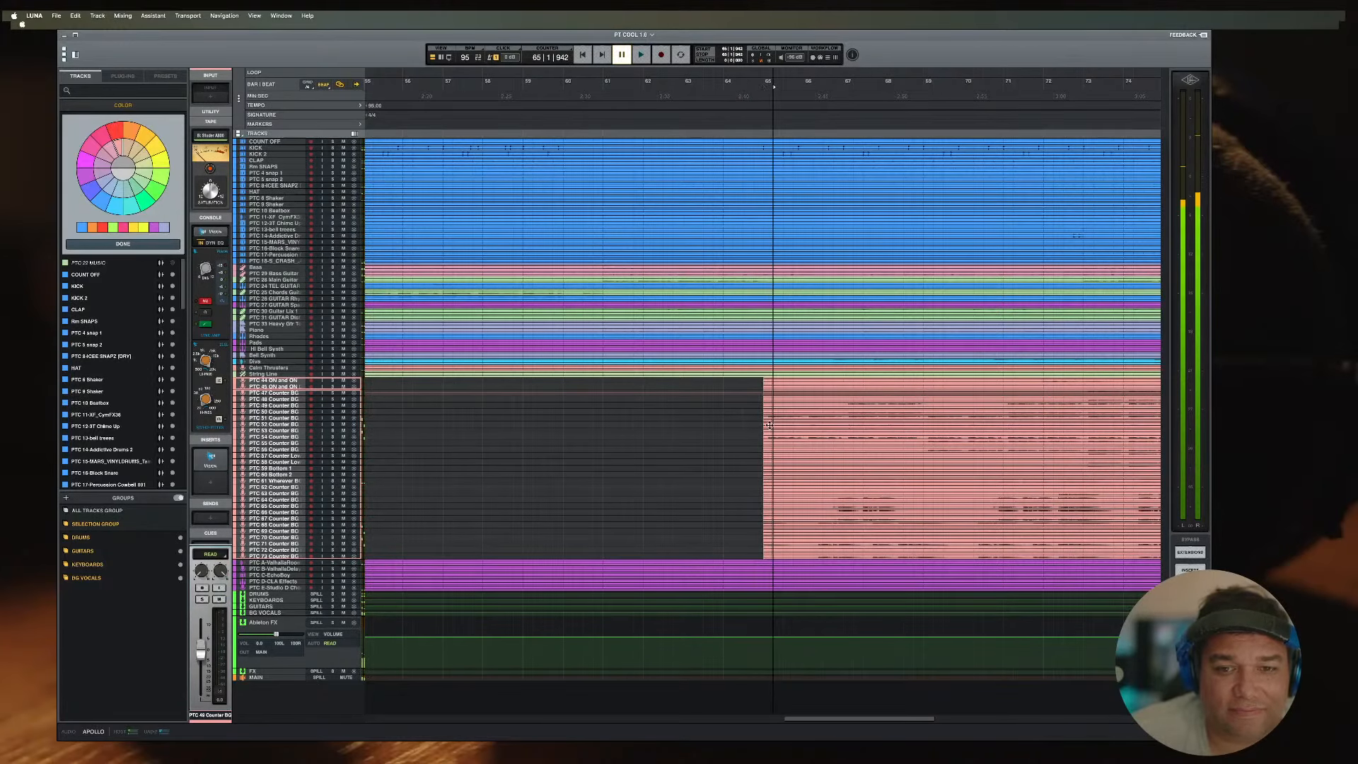
left_click_drag(765, 382, 721, 388)
Step: Play the session from just before the extended vocal clips and check the background vocal channels' meters in the mixer
left_click(717, 397)
key("space")
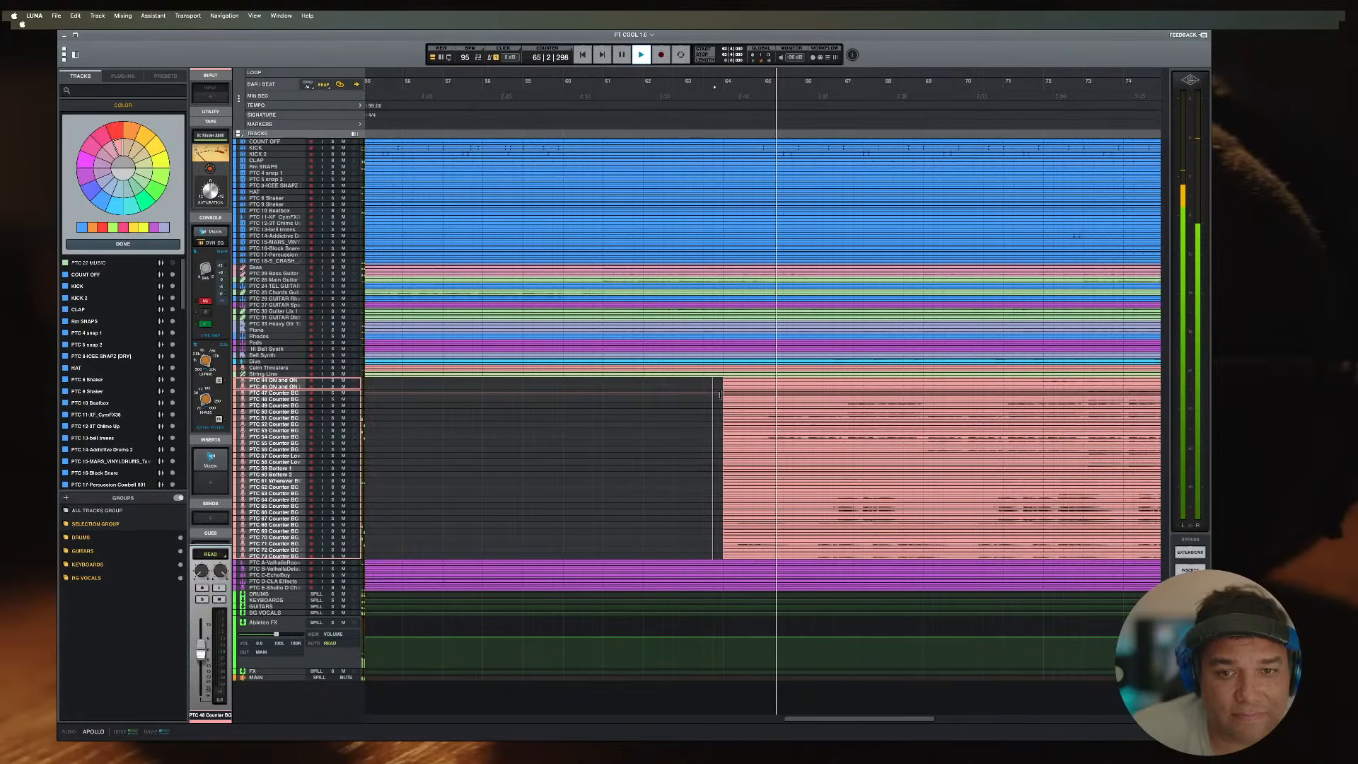
key("space")
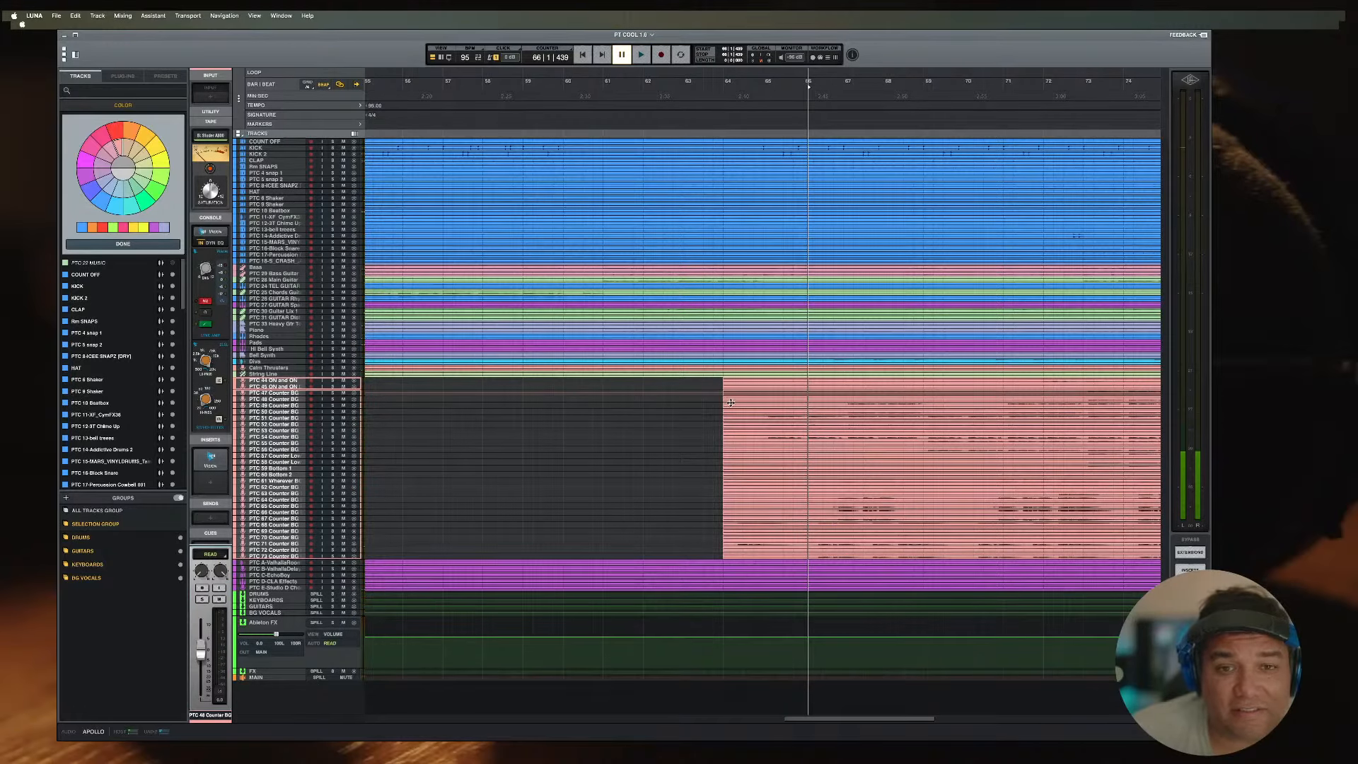
left_click(712, 410)
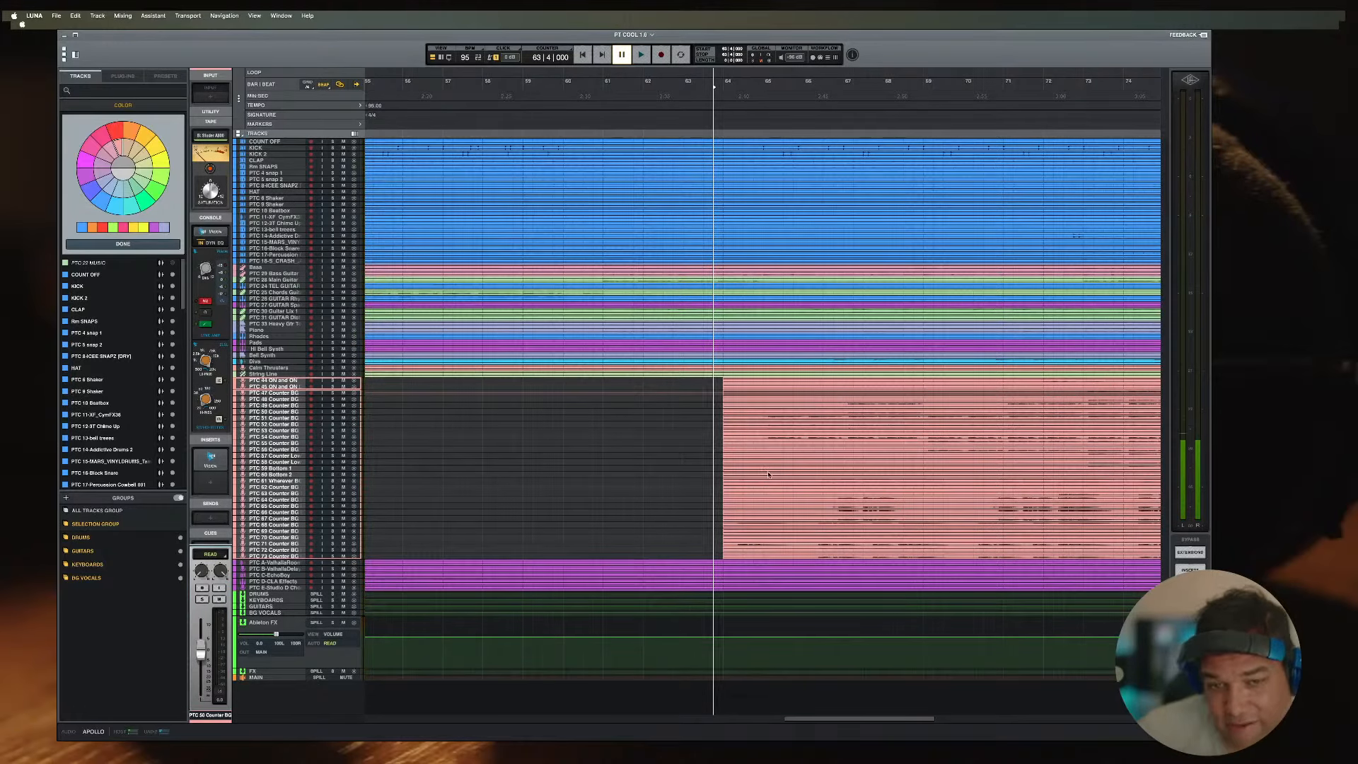
key("super+equal")
key("space")
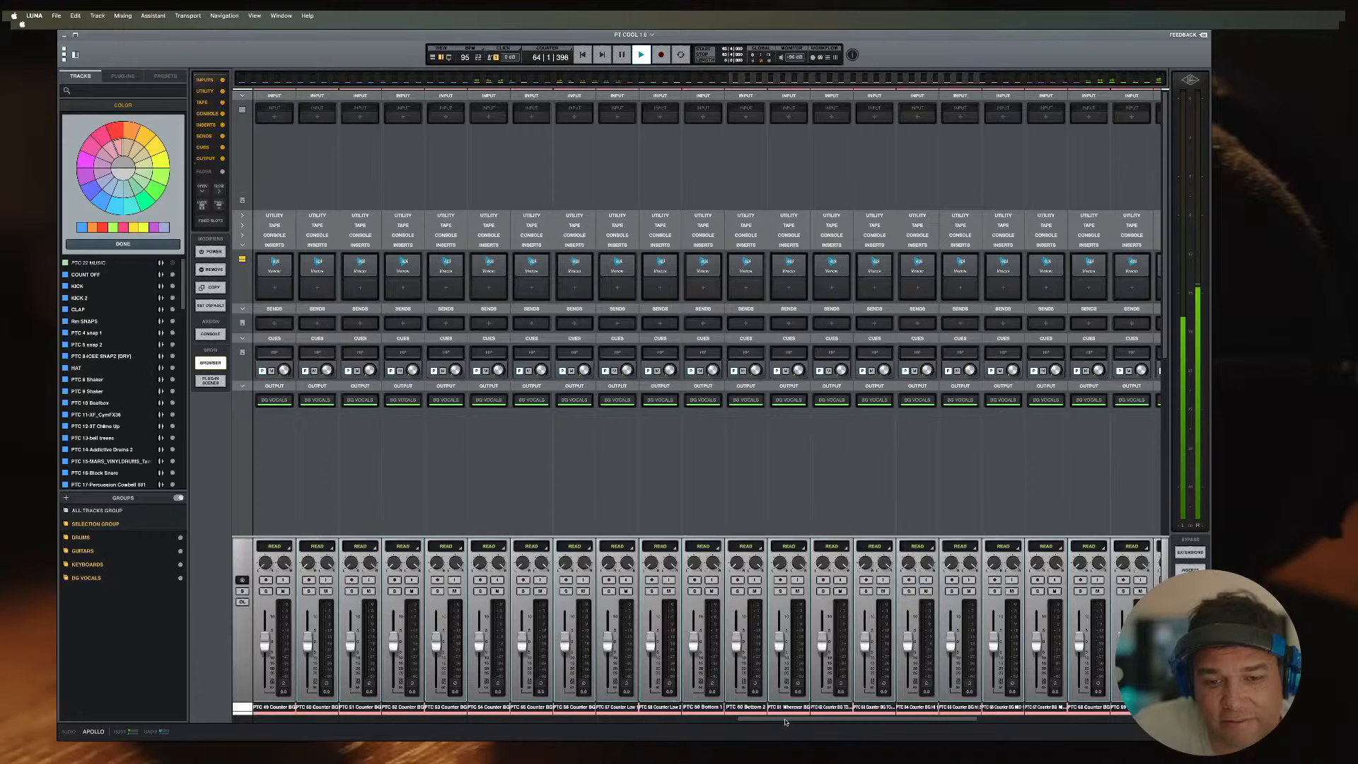
left_click_drag(785, 722, 721, 716)
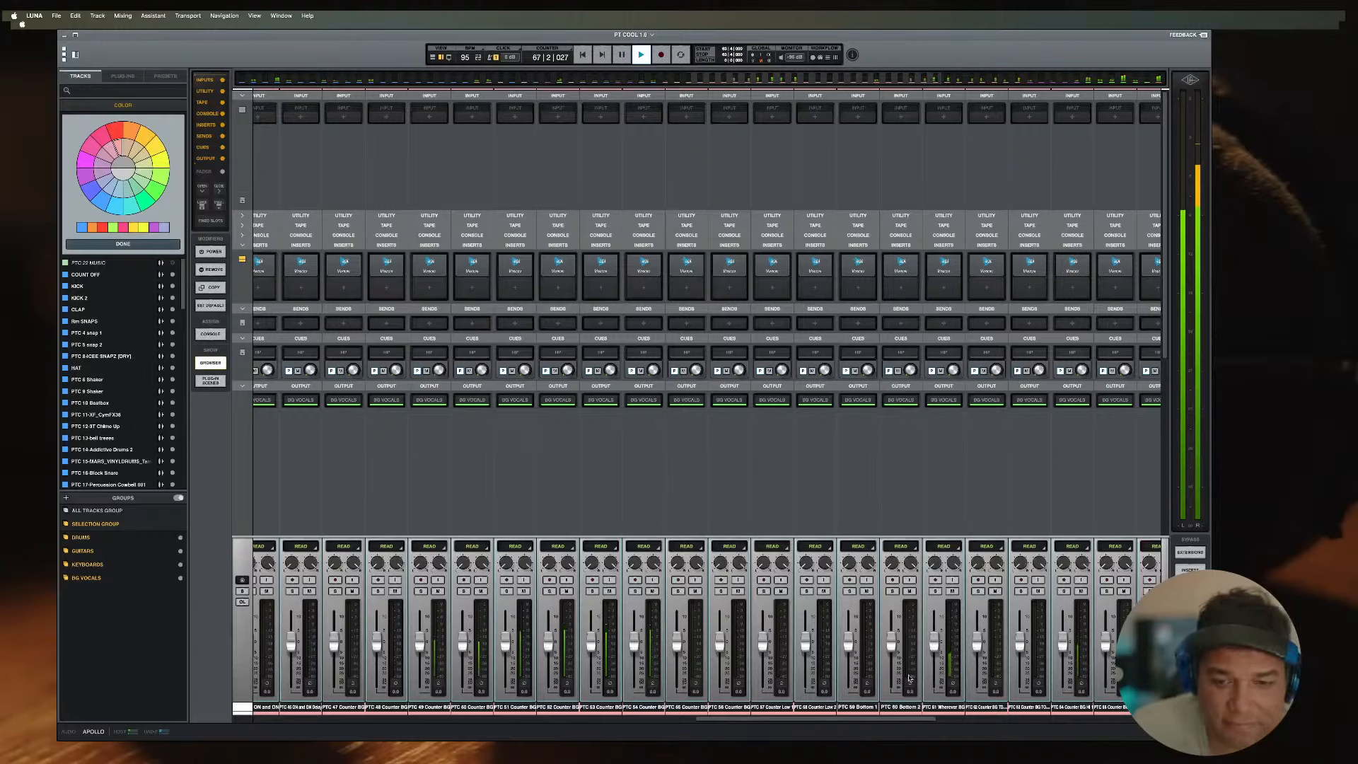
Step: Stop playback and turn off all active track groups, including the Selection Group
left_click(952, 591)
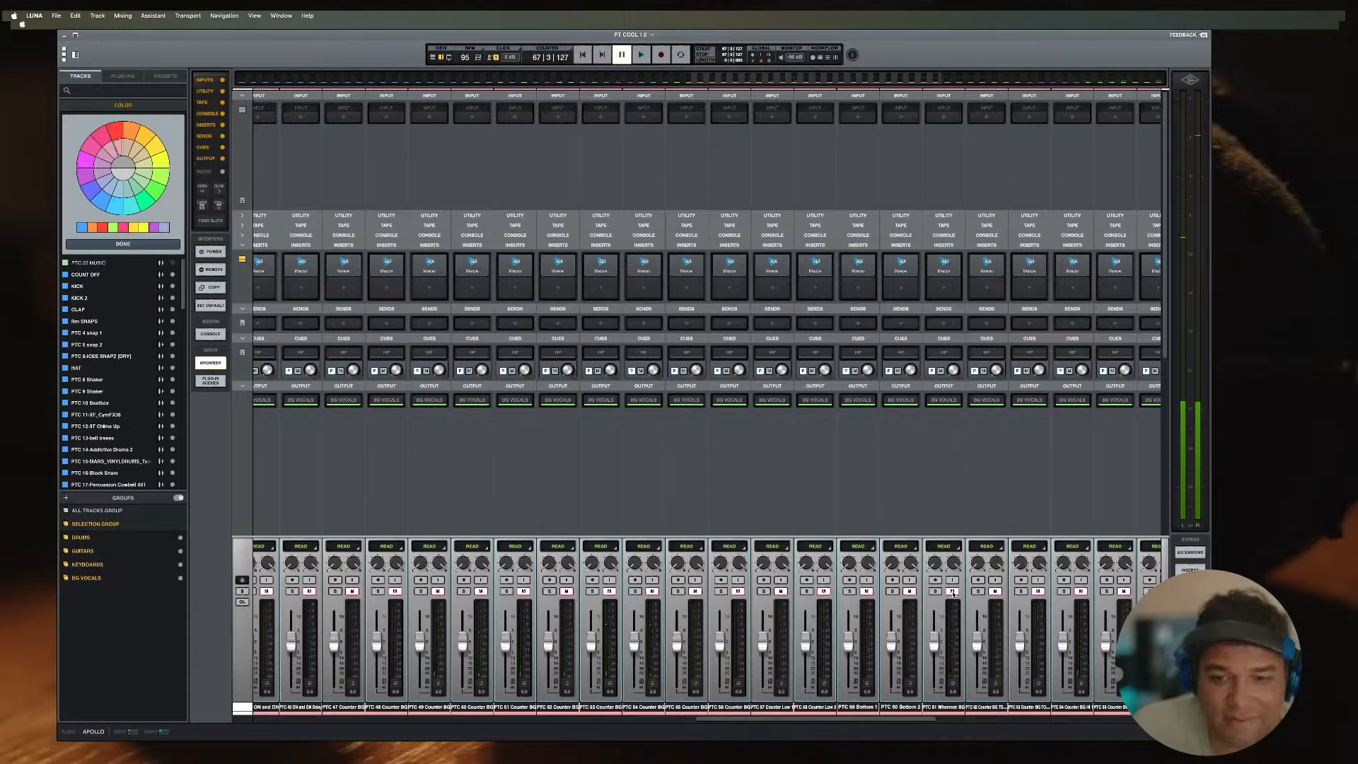
key("space")
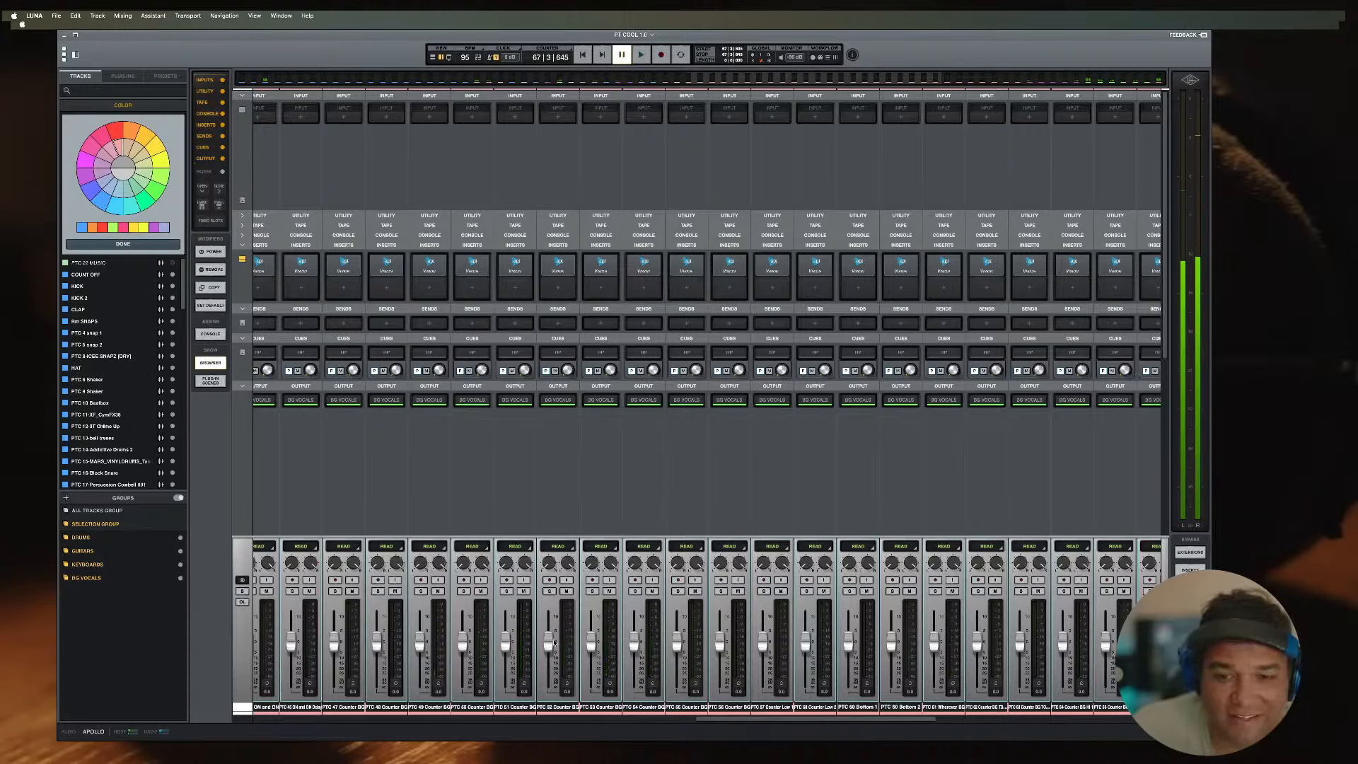
left_click(87, 526)
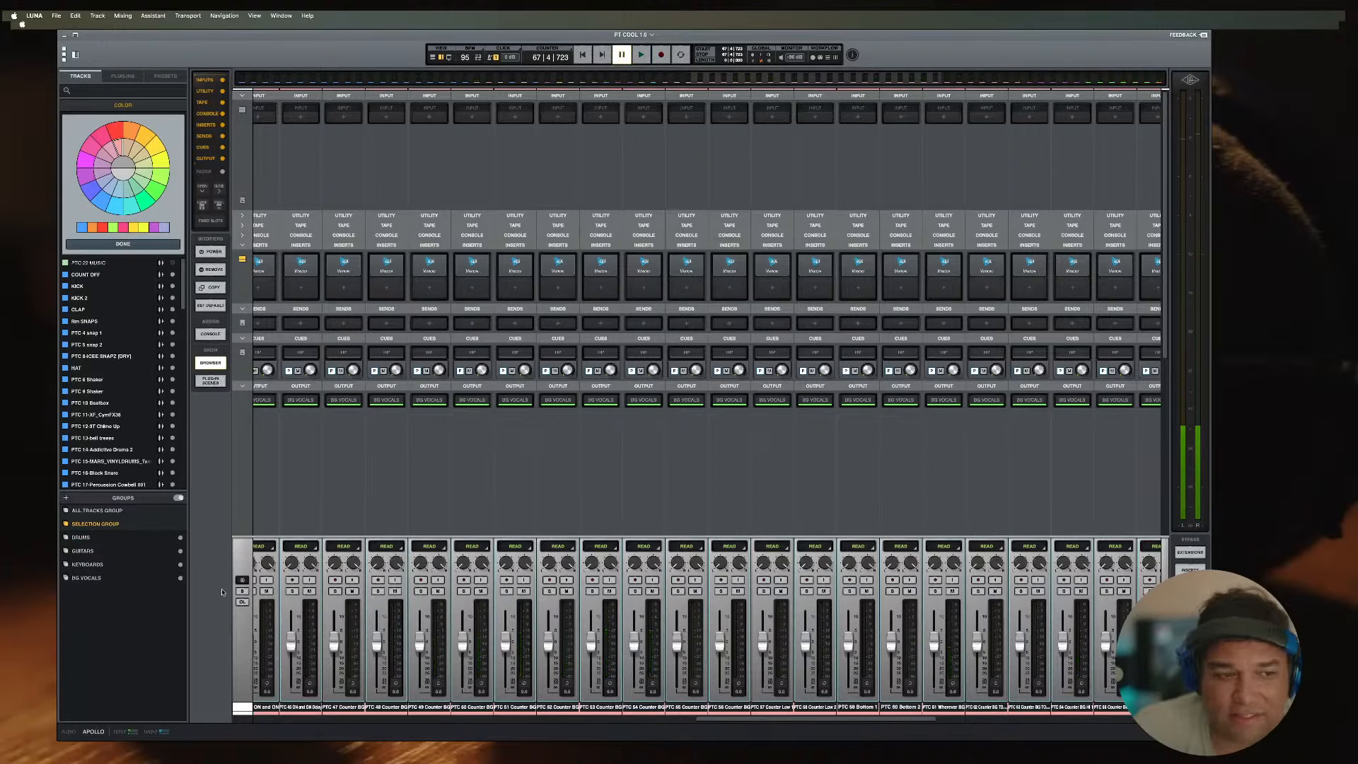
left_click(120, 525)
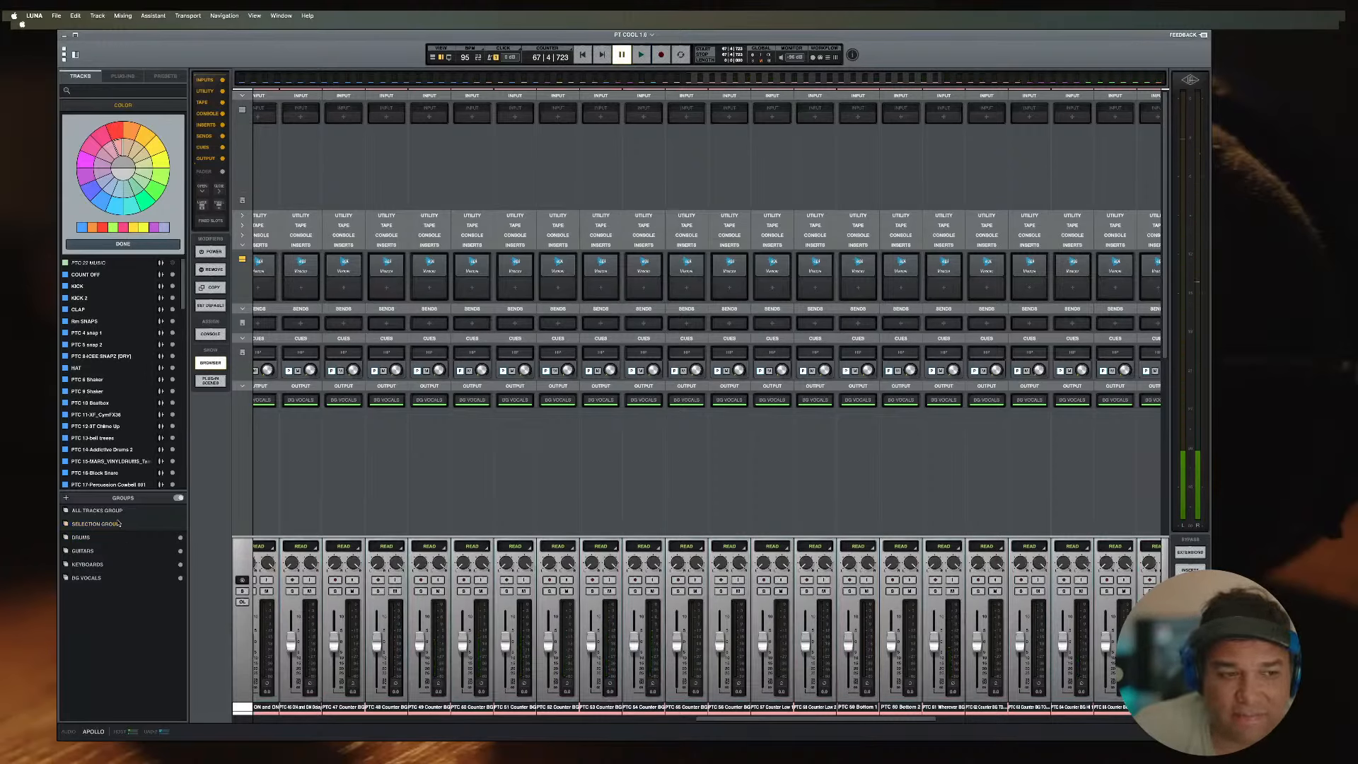
Step: Audition the PTC 61 Wherever BG track in solo and deactivate it
left_click(949, 709)
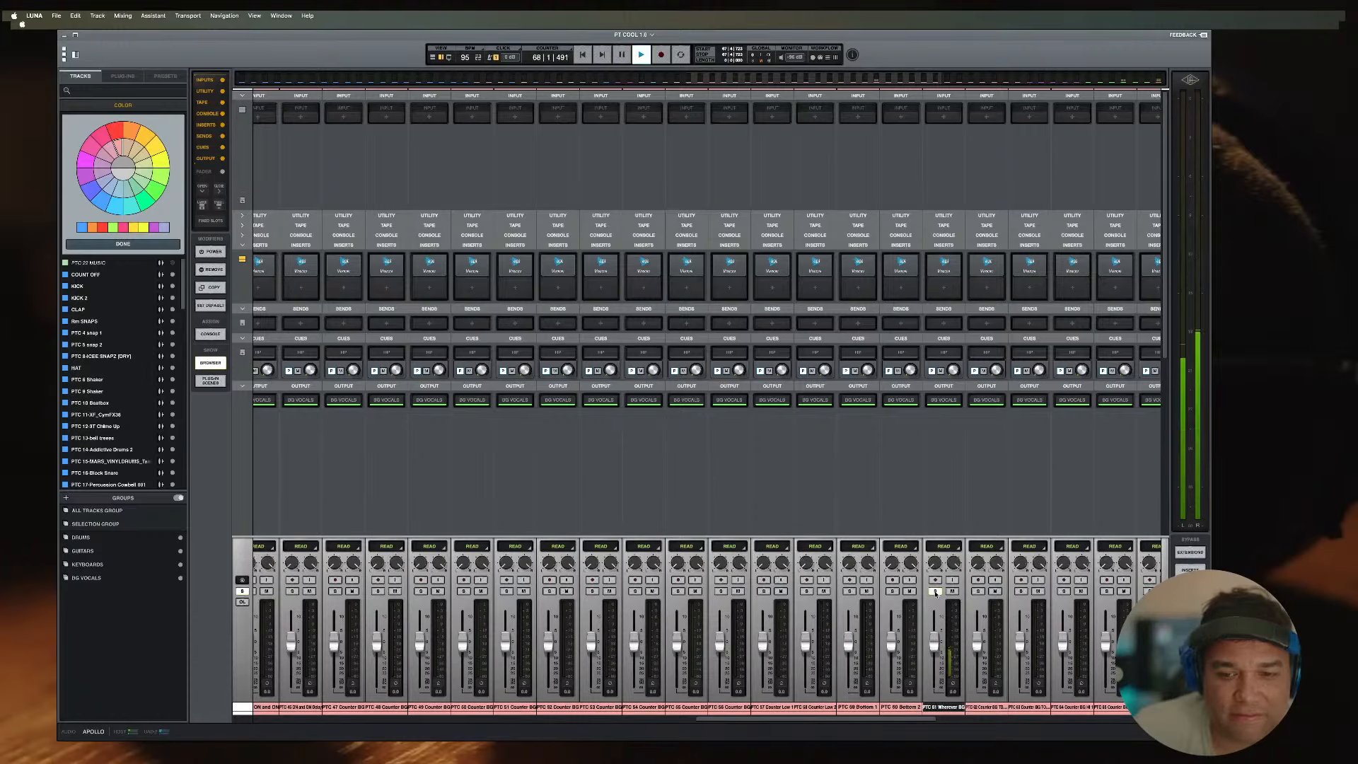
key("space")
right_click(941, 709)
left_click(959, 564)
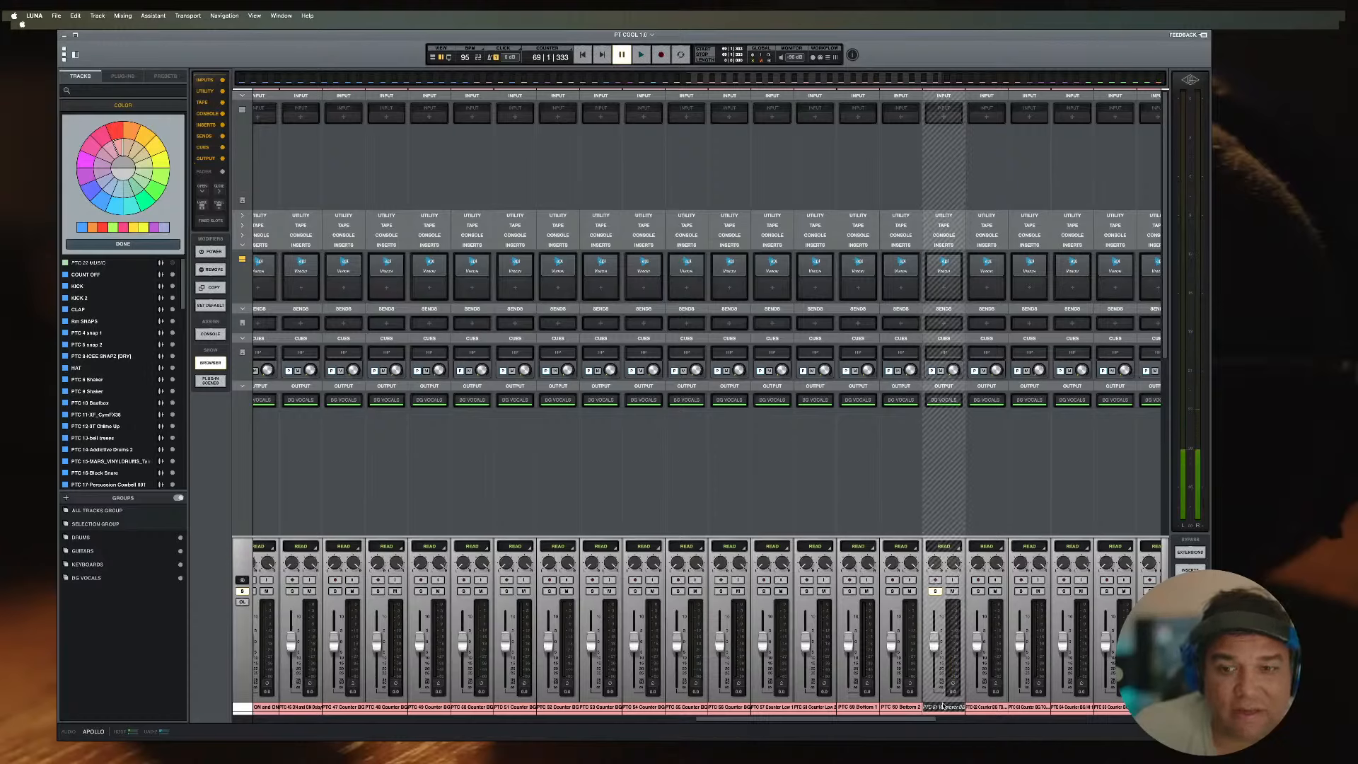
Step: Reactivate the PTC 61 Wherever BG track with solo off and color it red
left_click(934, 591)
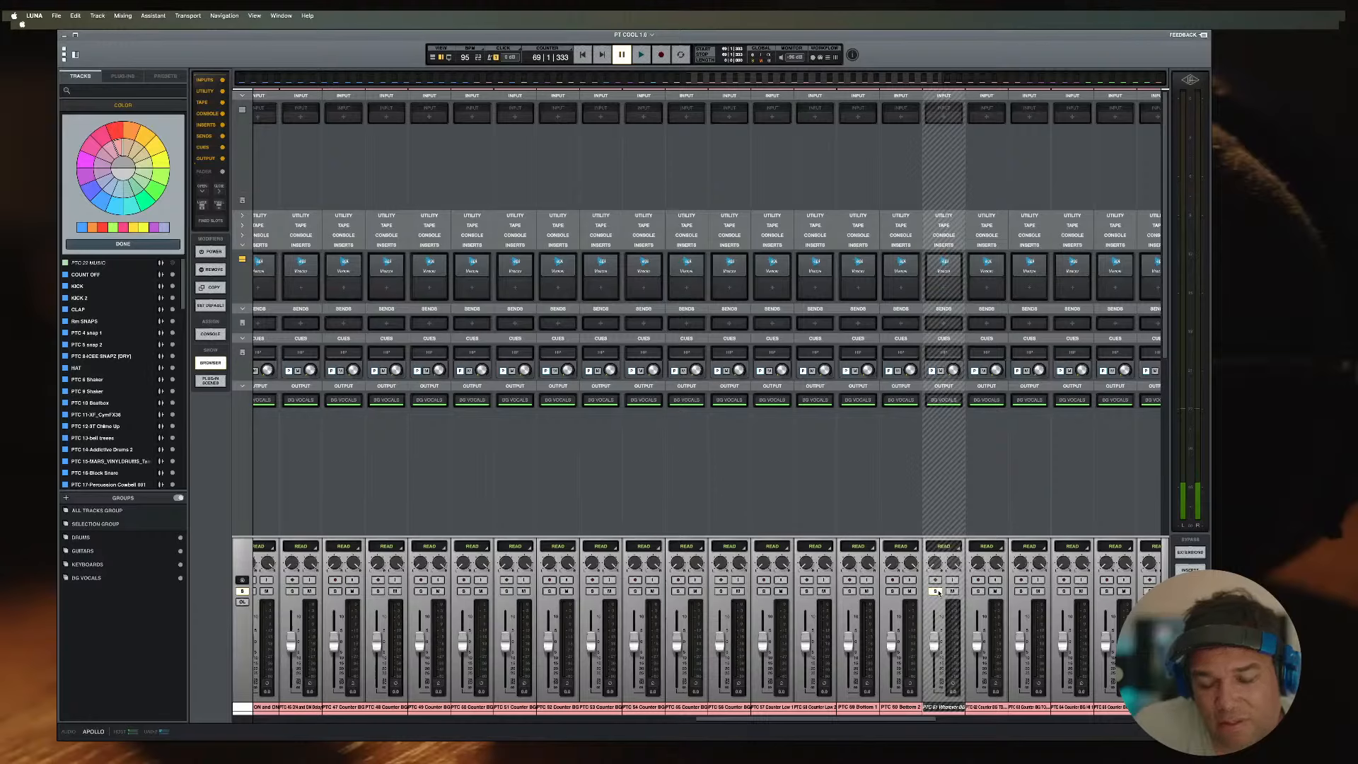
right_click(943, 707)
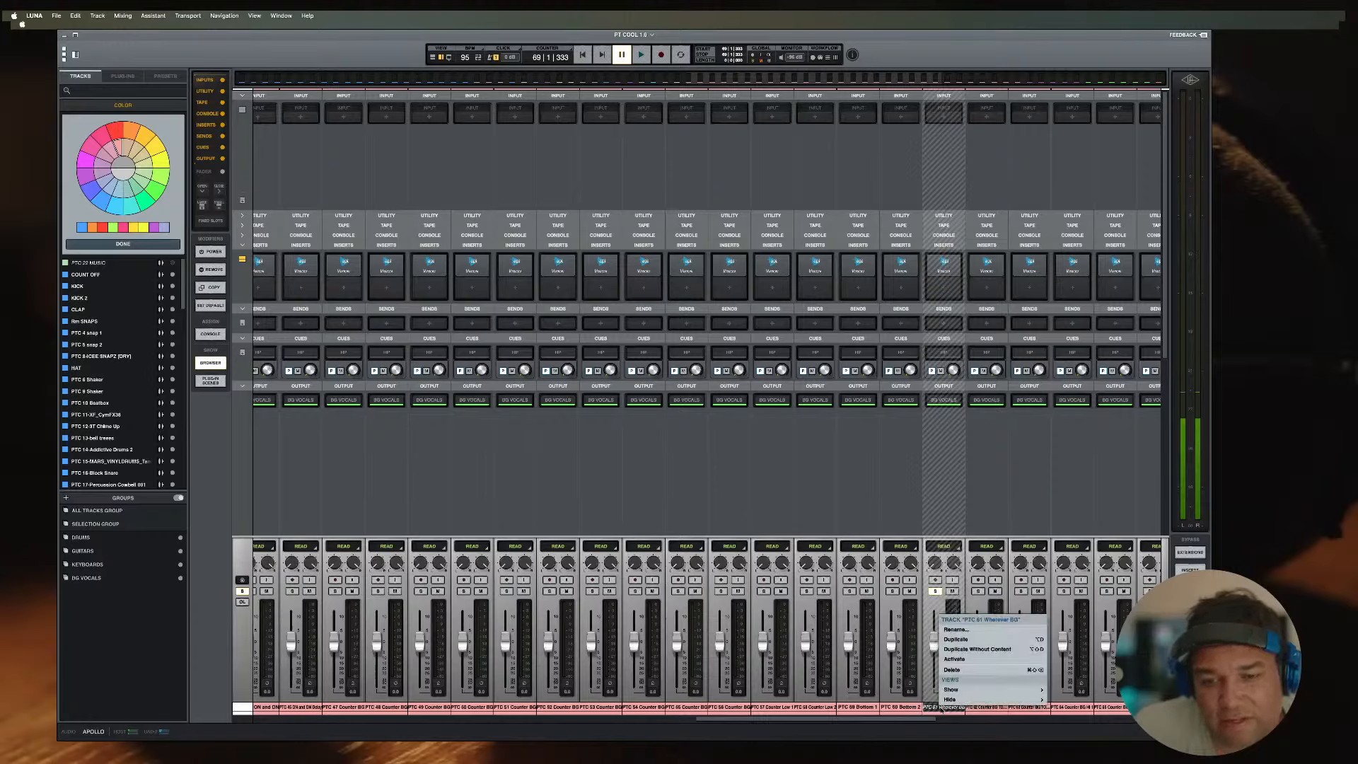
left_click(953, 660)
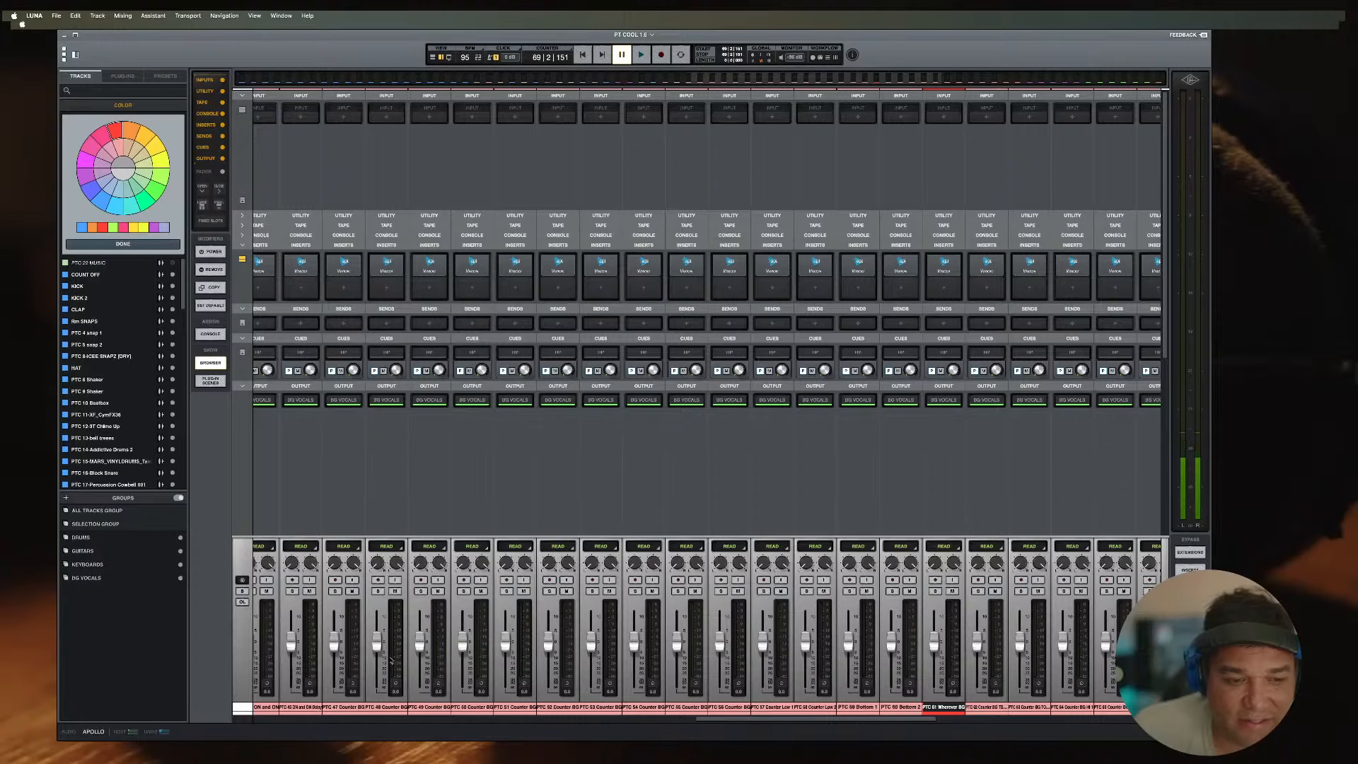
Step: Enlarge the PTC 61 Wherever BG track in the timeline and move it above the PTC 44 ON and ON track
scroll(487, 675, "left", 1)
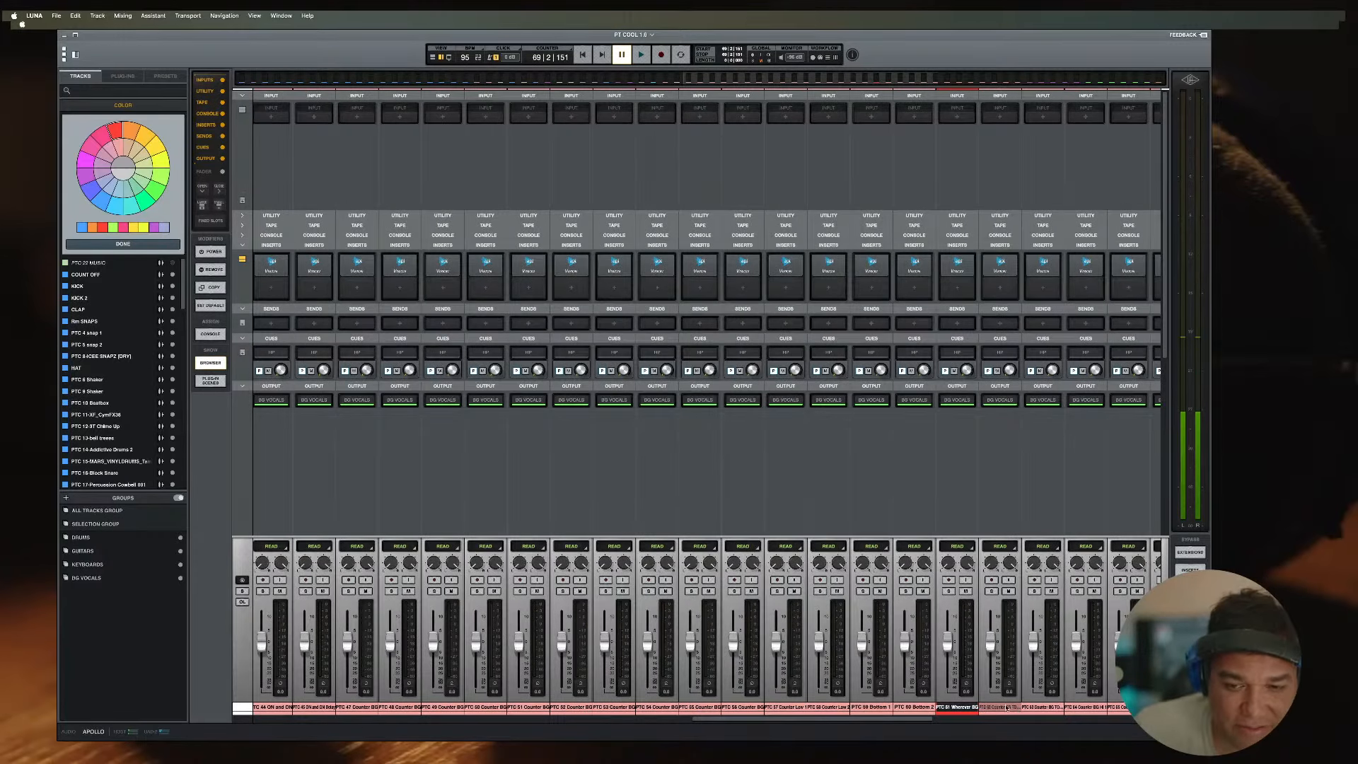
key("super+=")
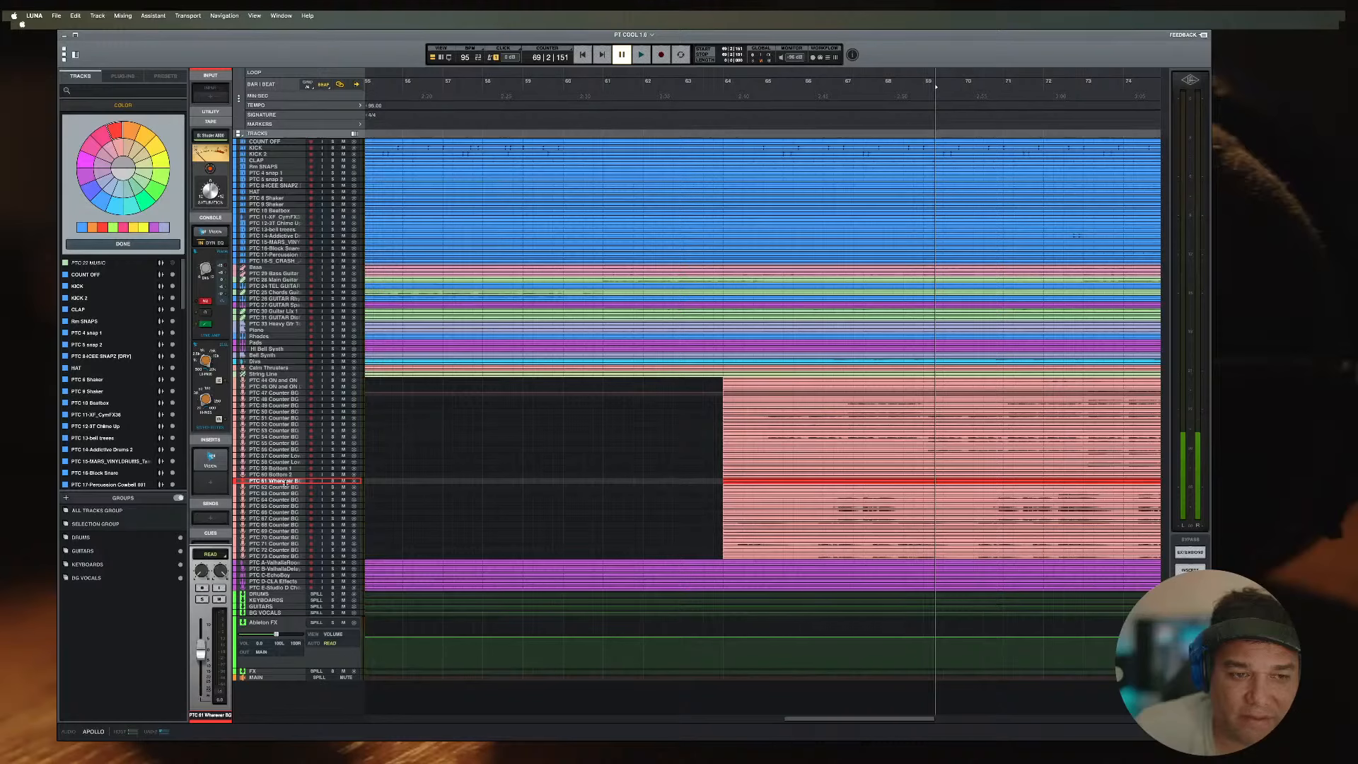
left_click_drag(283, 483, 281, 543)
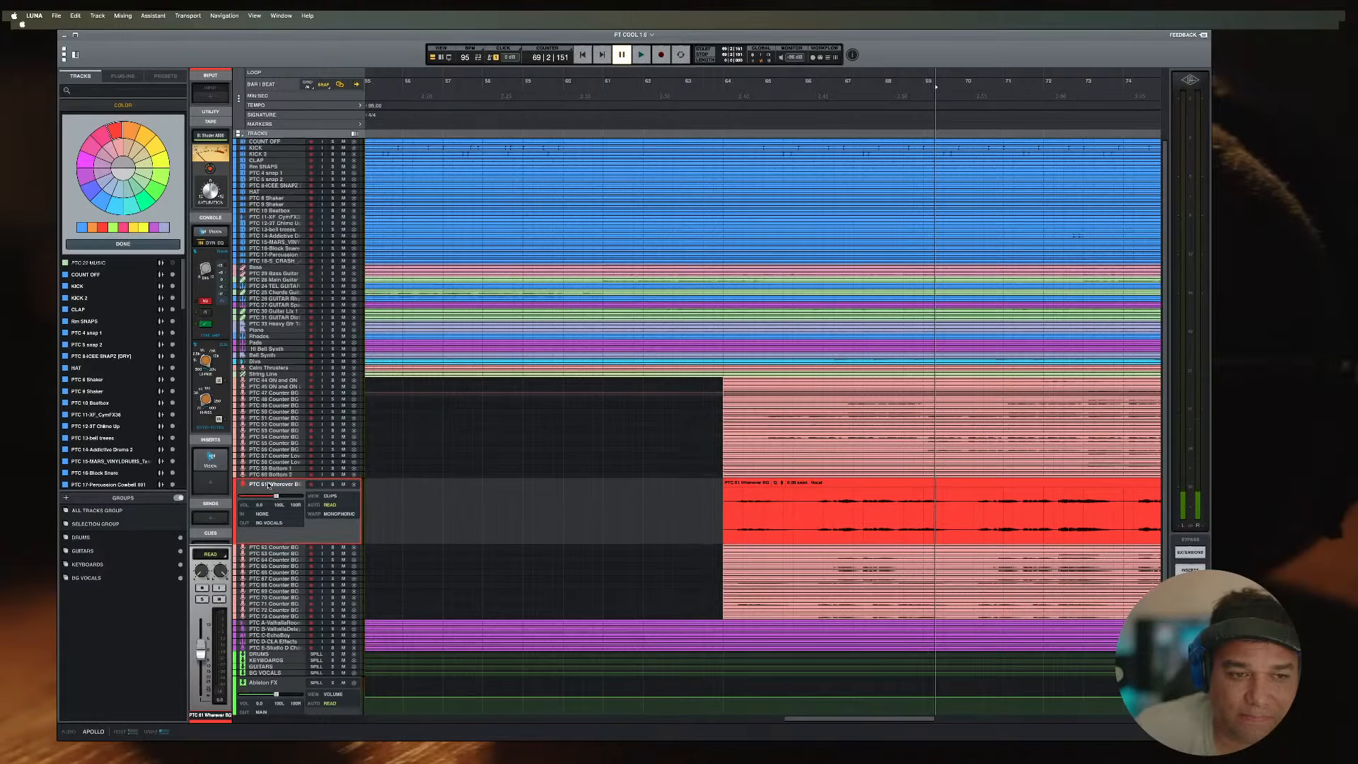
left_click_drag(269, 486, 286, 384)
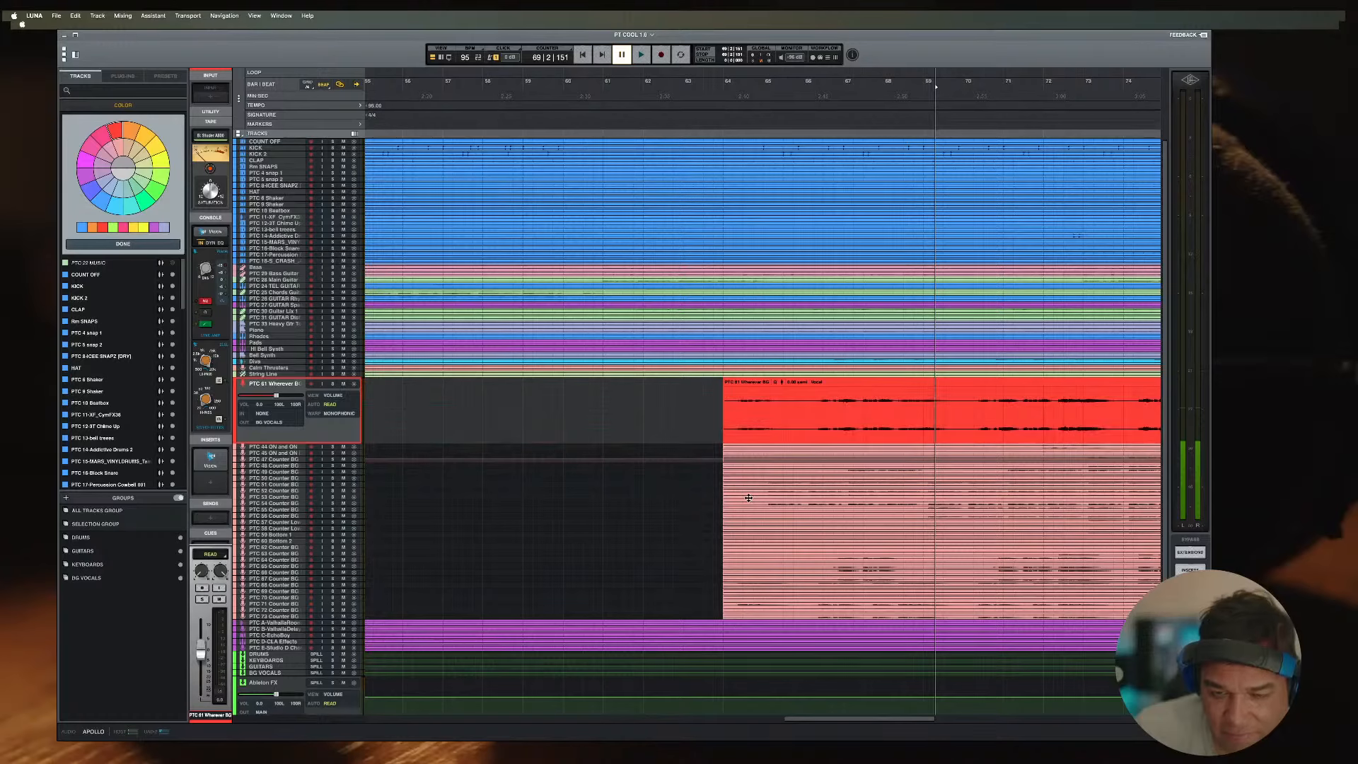
key("a")
left_click(546, 490)
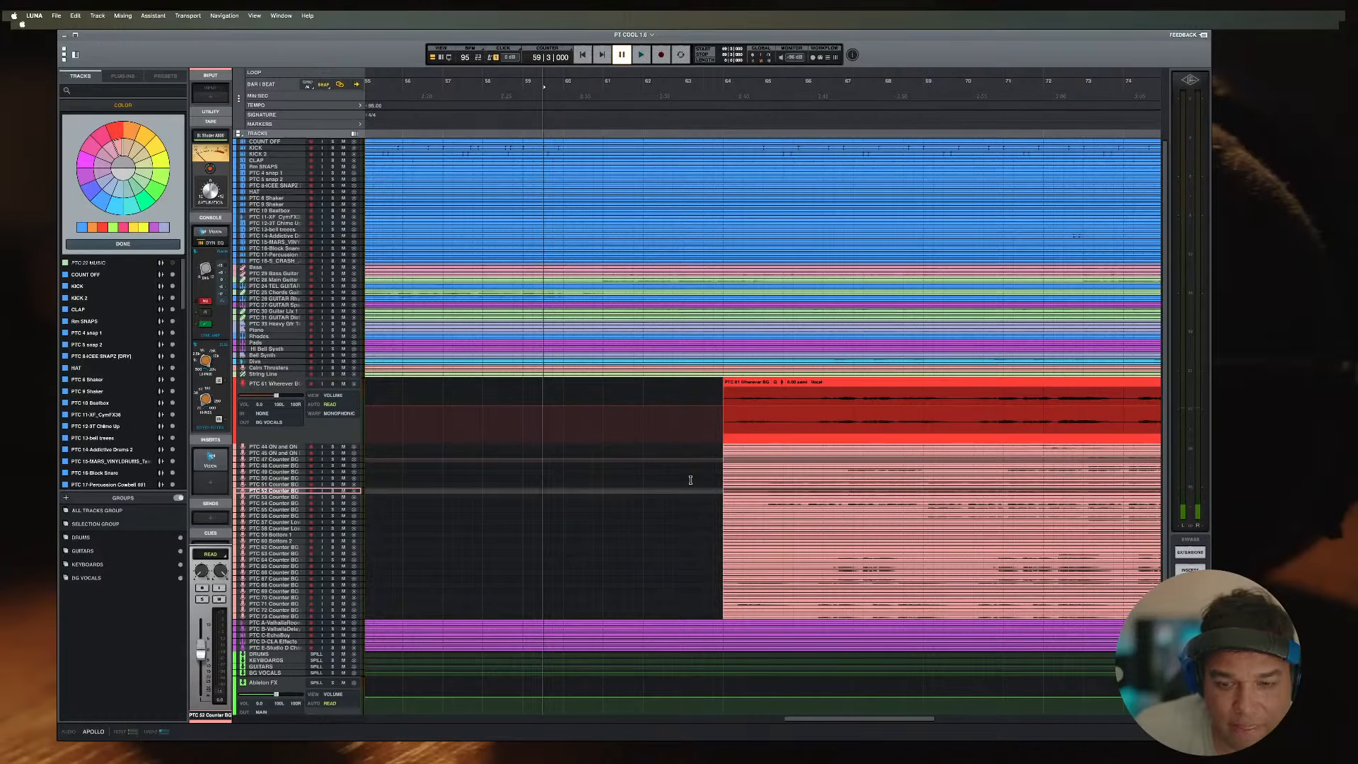
Step: Mute all background vocal tracks from PTC 44 ON and ON through PTC 73 Counter BG LOW, leaving PTC 61 Wherever BG unmuted
key("super+equal")
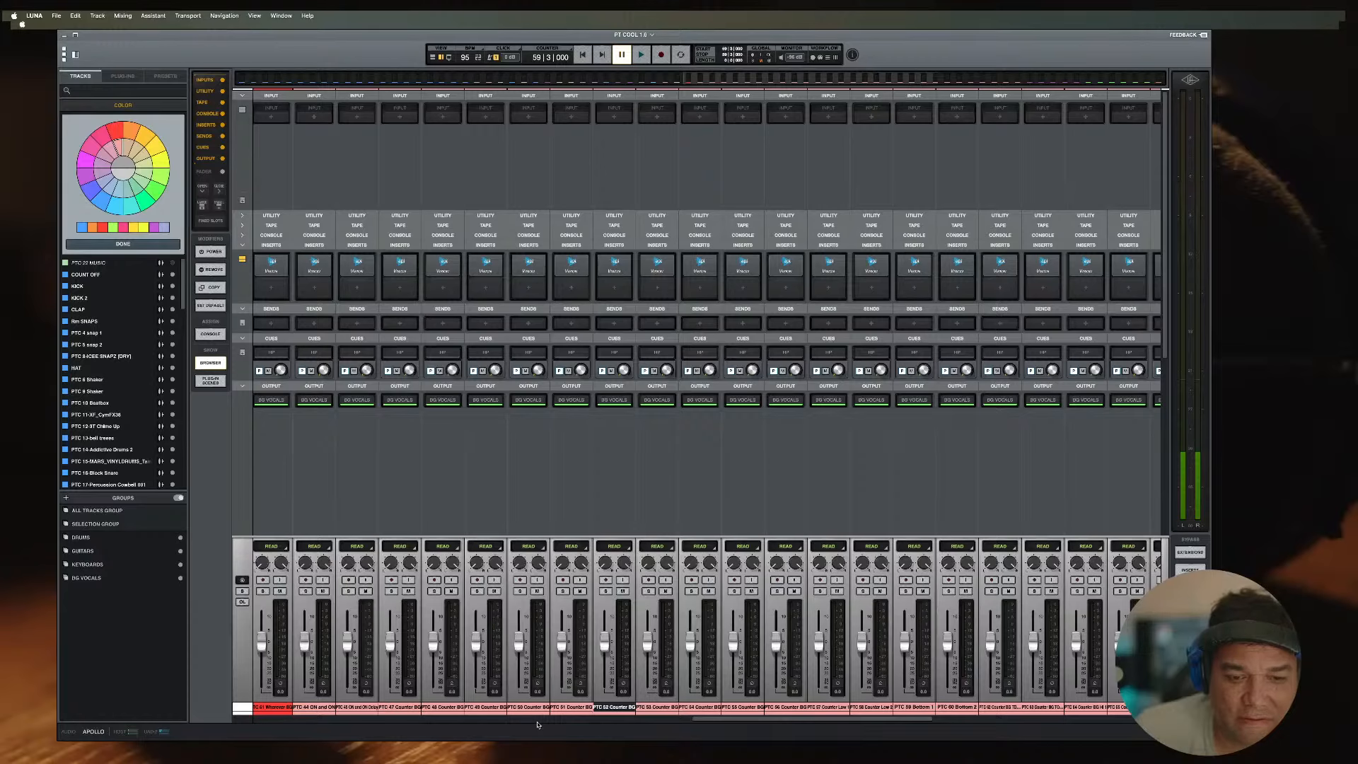
scroll(721, 721, "left", 3)
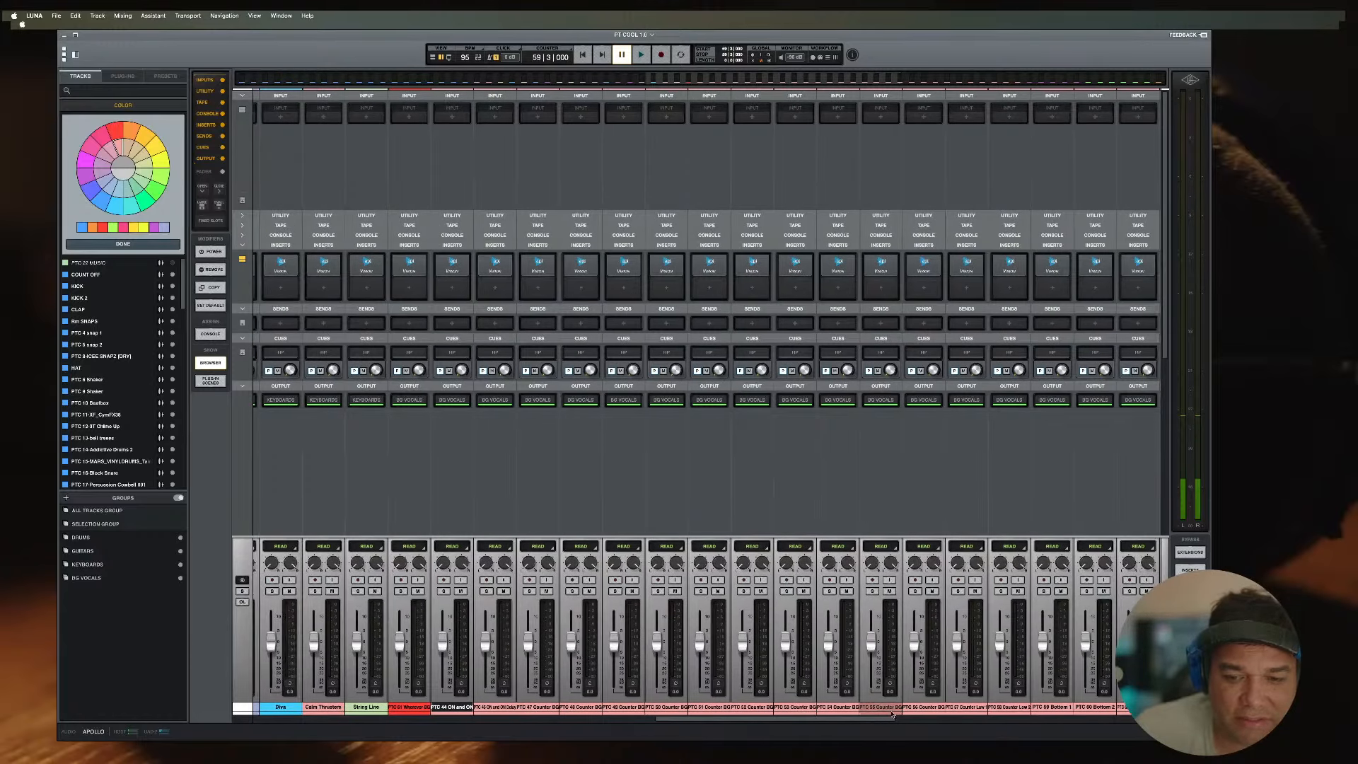
scroll(890, 714, "right", 3)
scroll(890, 714, "right", 8)
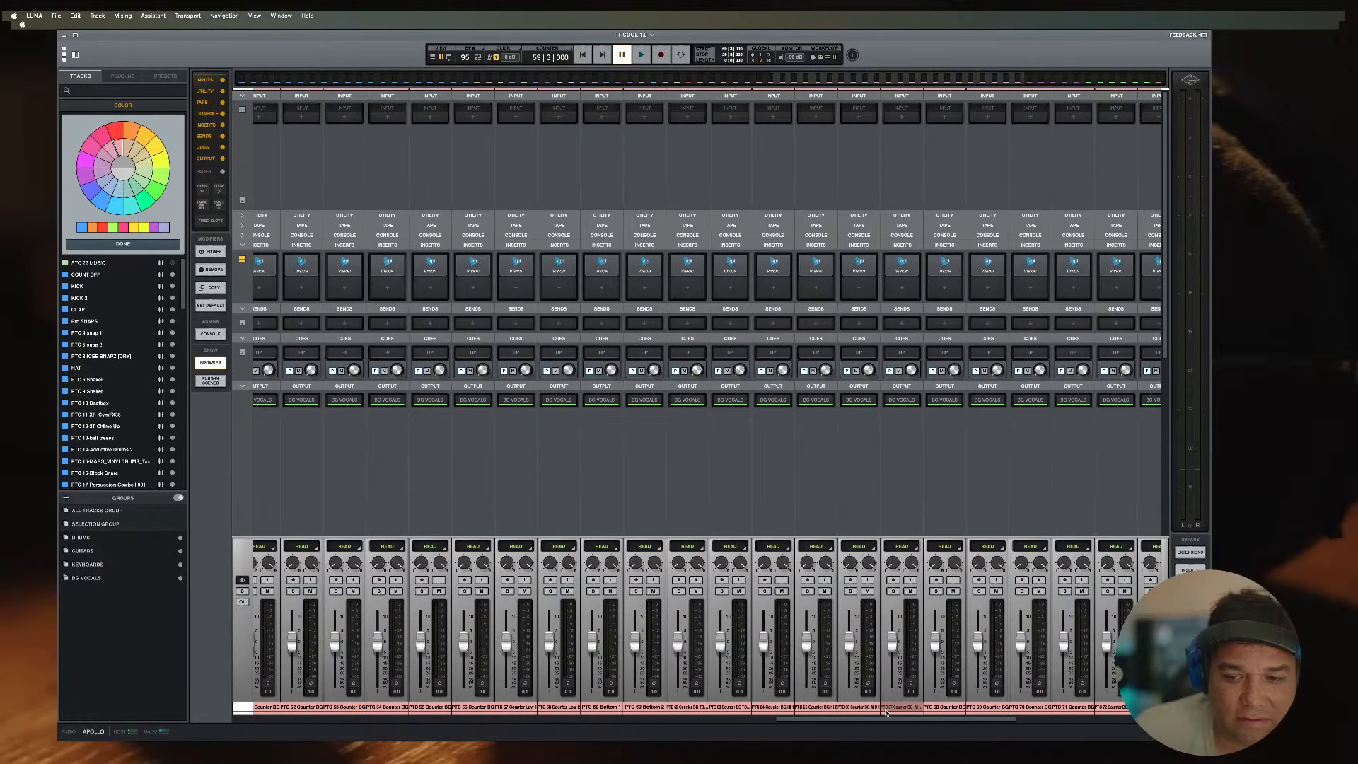
scroll(849, 707, "right", 6)
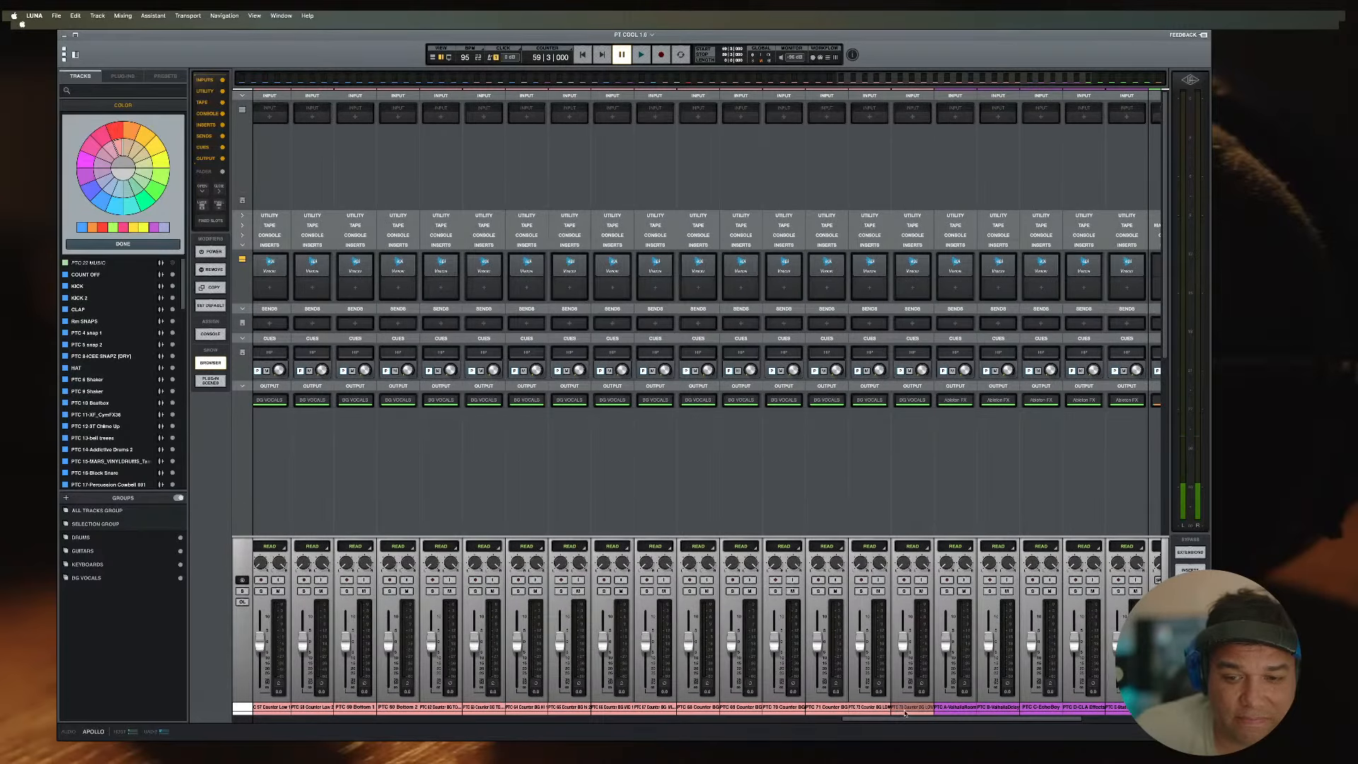
left_click(904, 713, "shift")
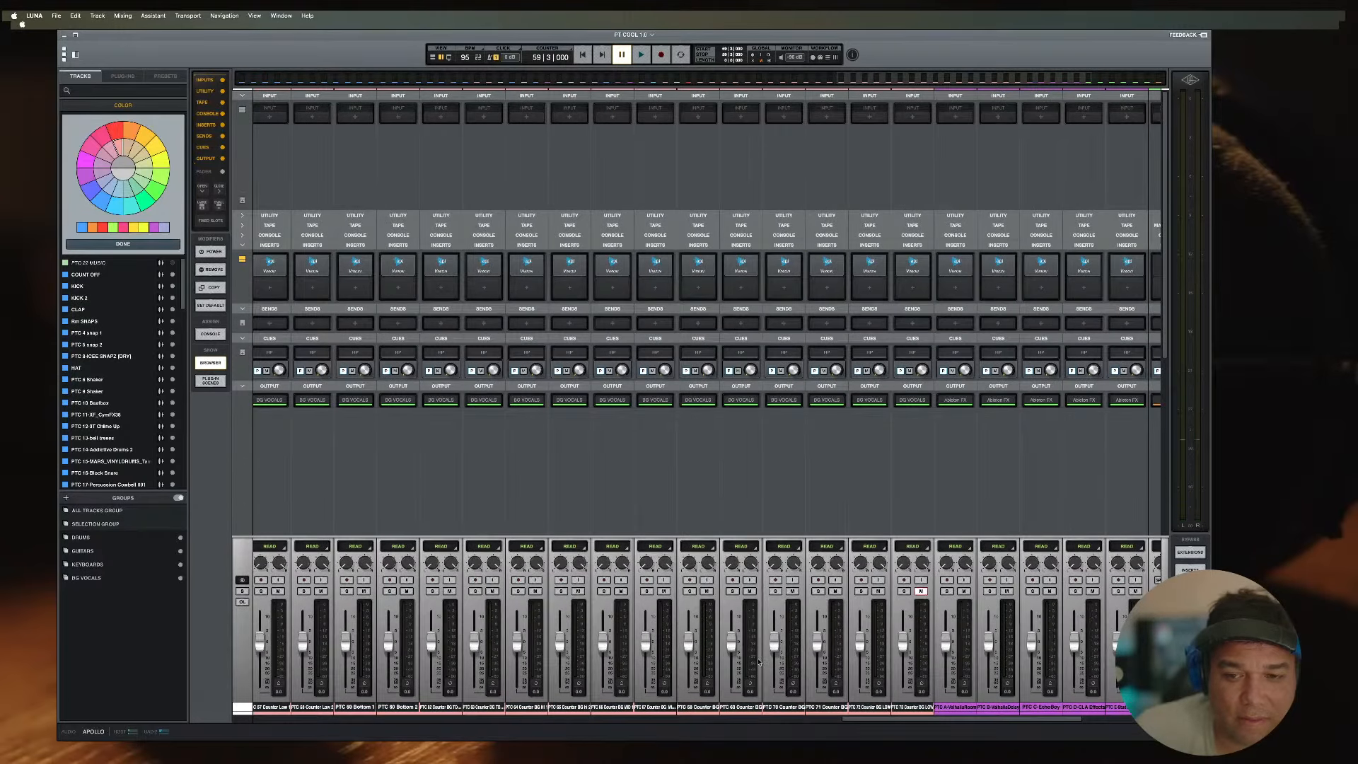
left_click(877, 591)
scroll(476, 649, "left", 5)
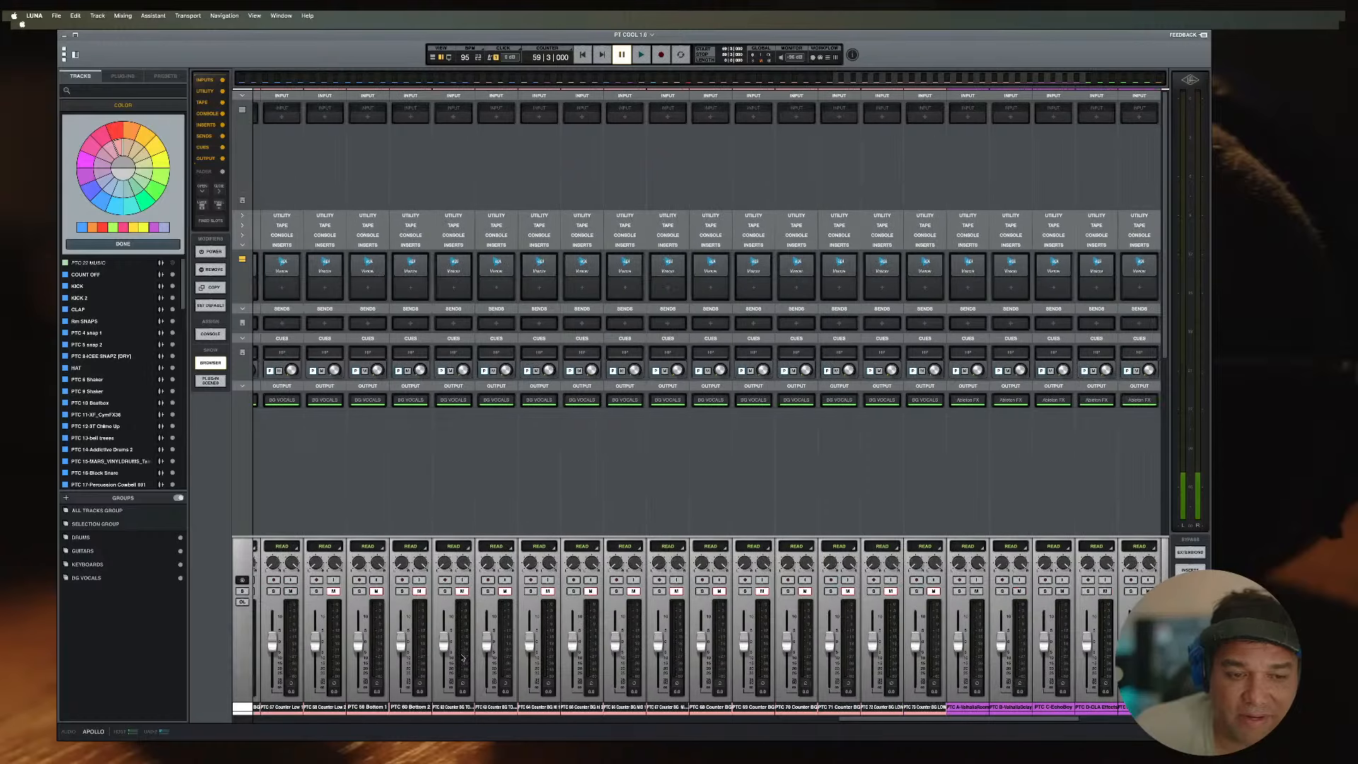
left_click_drag(521, 593, 305, 592)
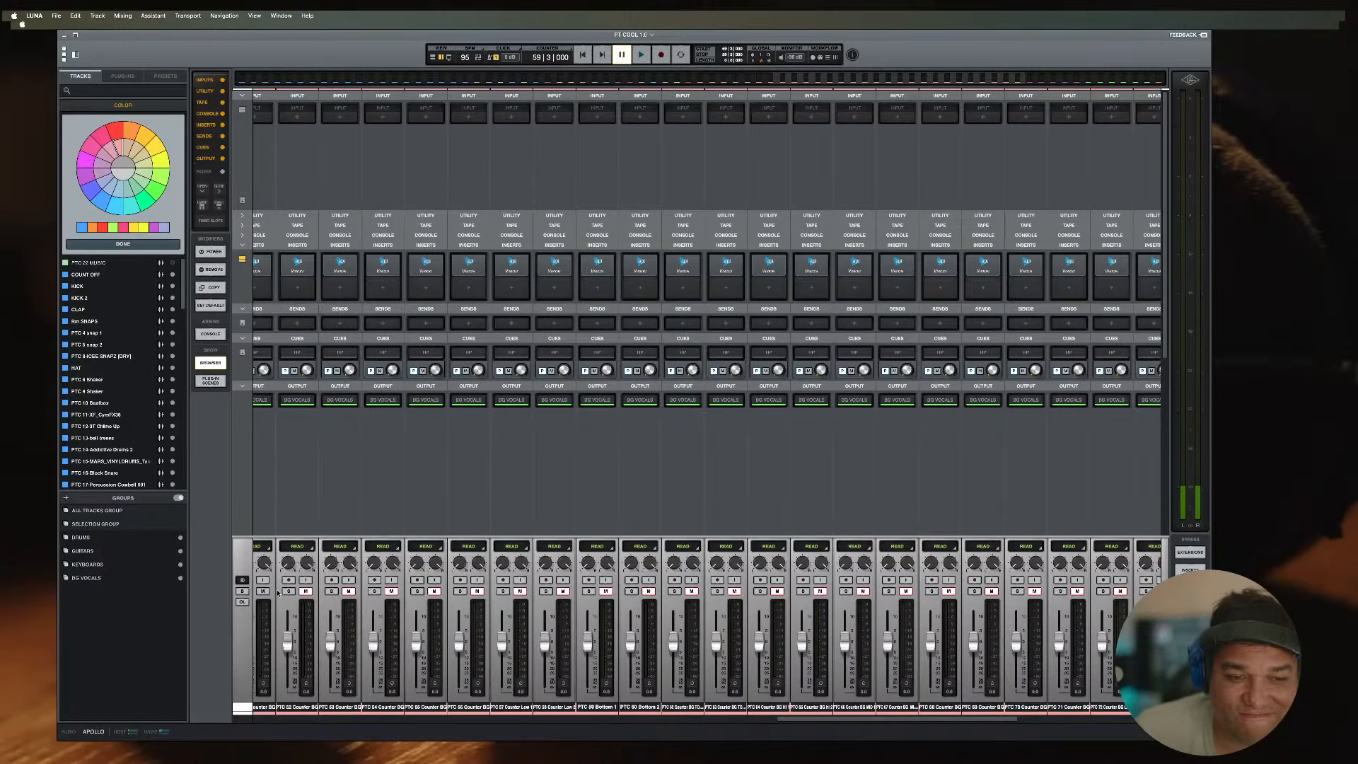
scroll(450, 612, "left", 7)
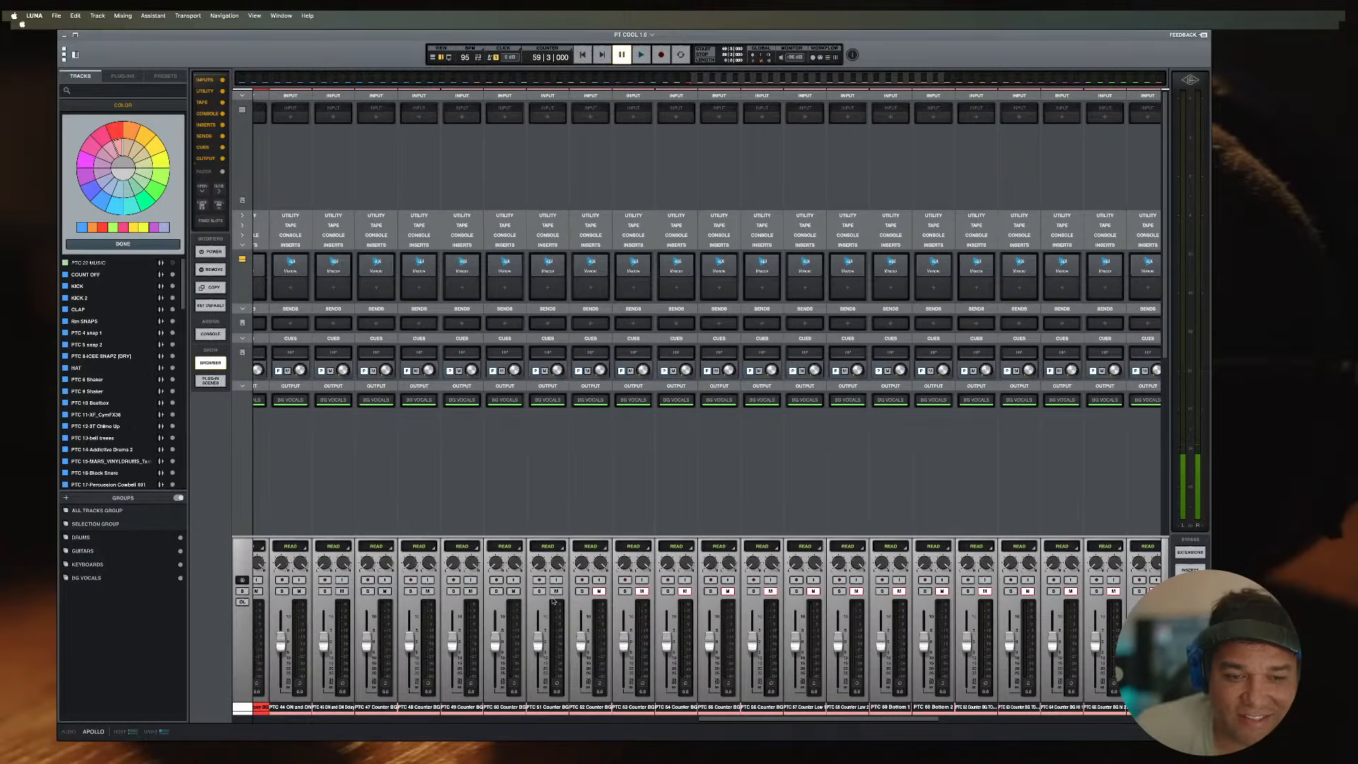
left_click_drag(561, 592, 401, 594)
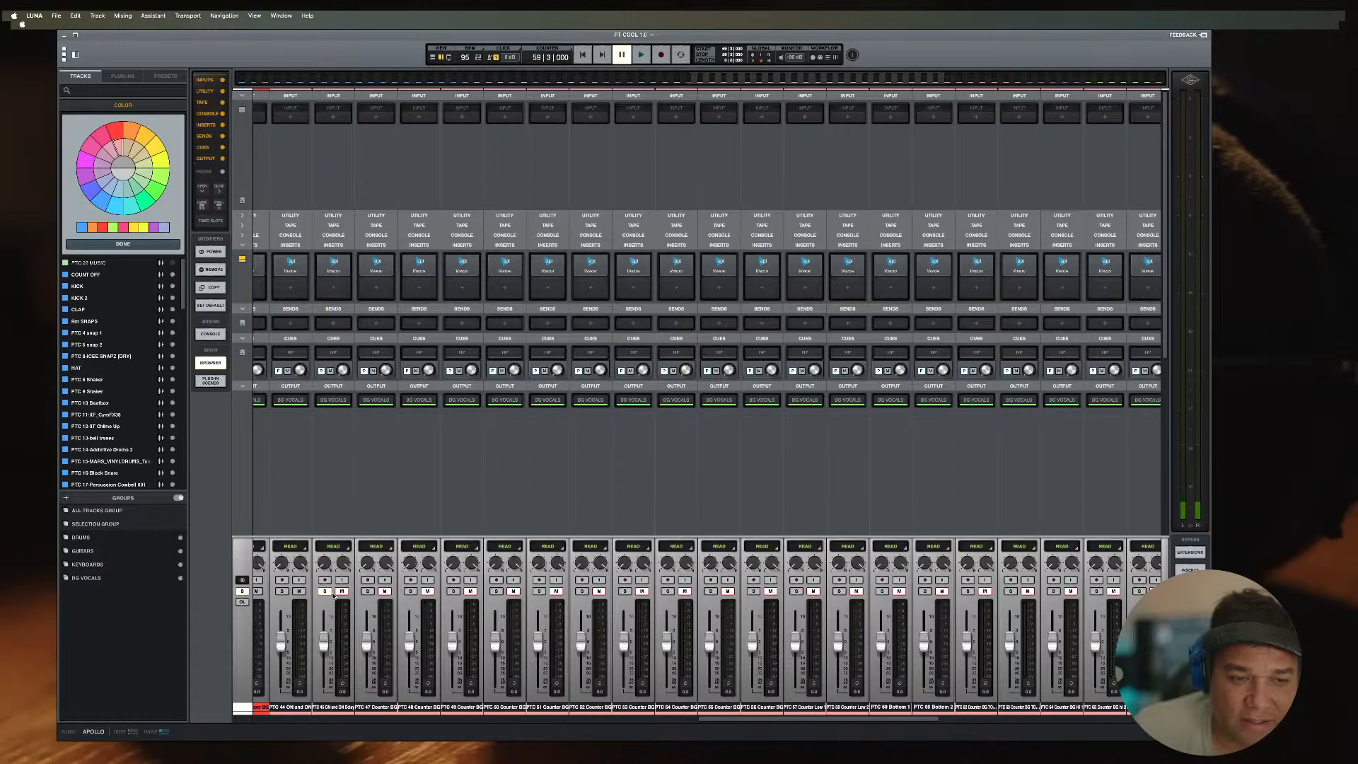
Step: Switch to the timeline and raise the PTC 61 Wherever BG volume slightly while playing from bar 64
key("space")
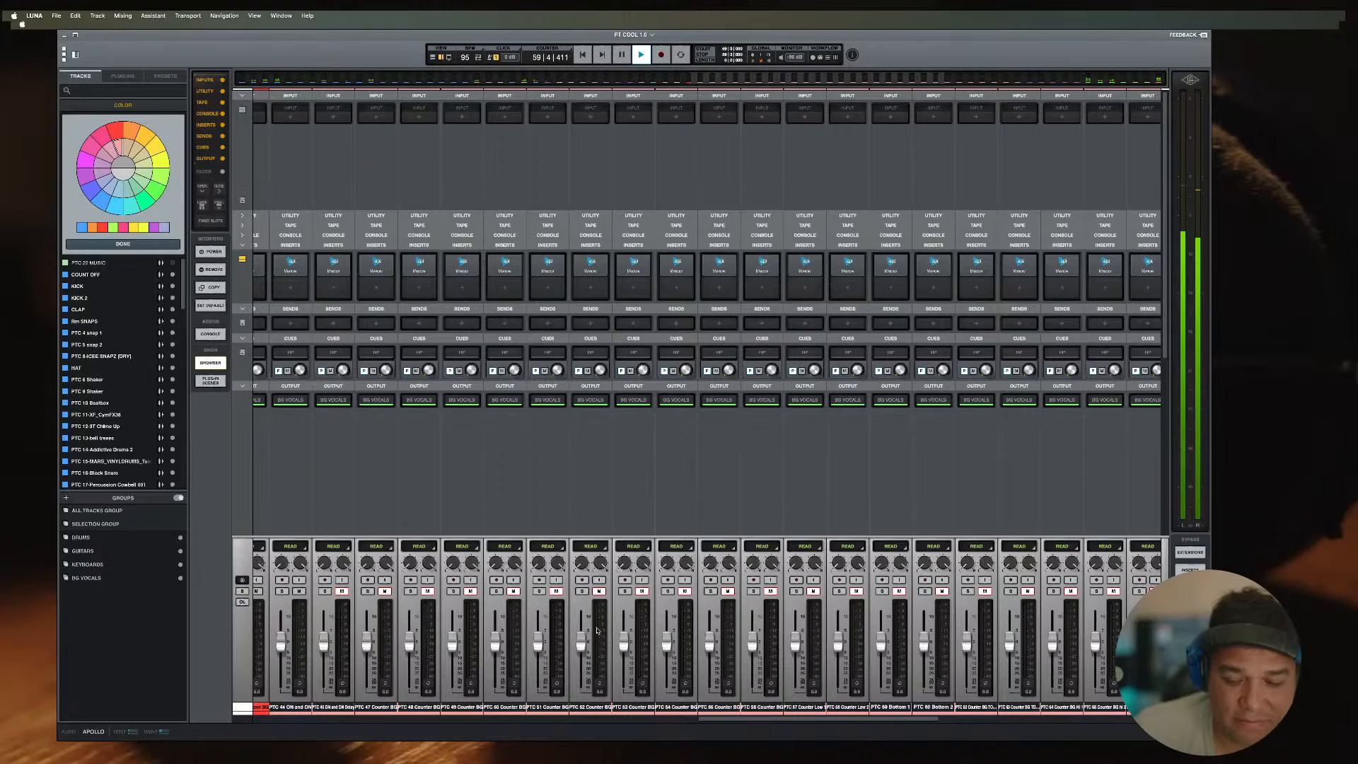
key("super+equal")
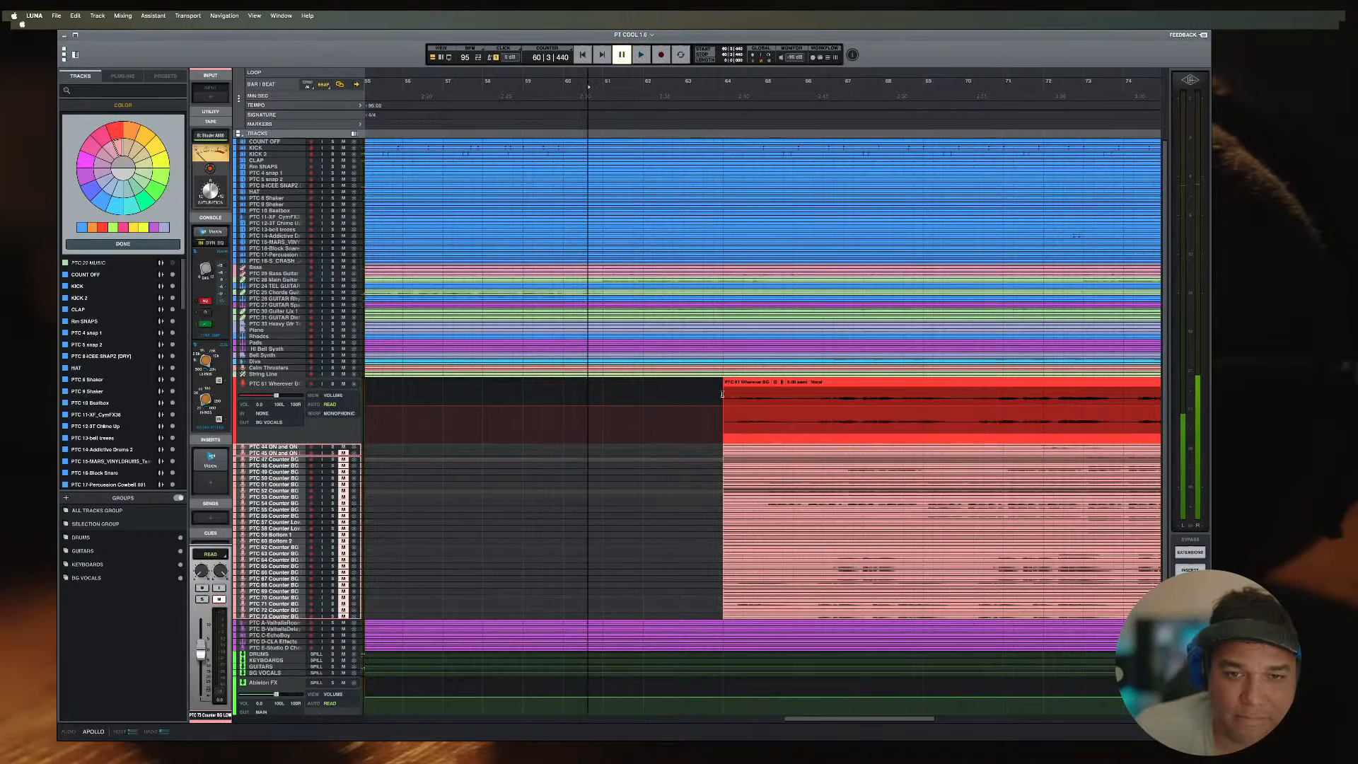
left_click(722, 394)
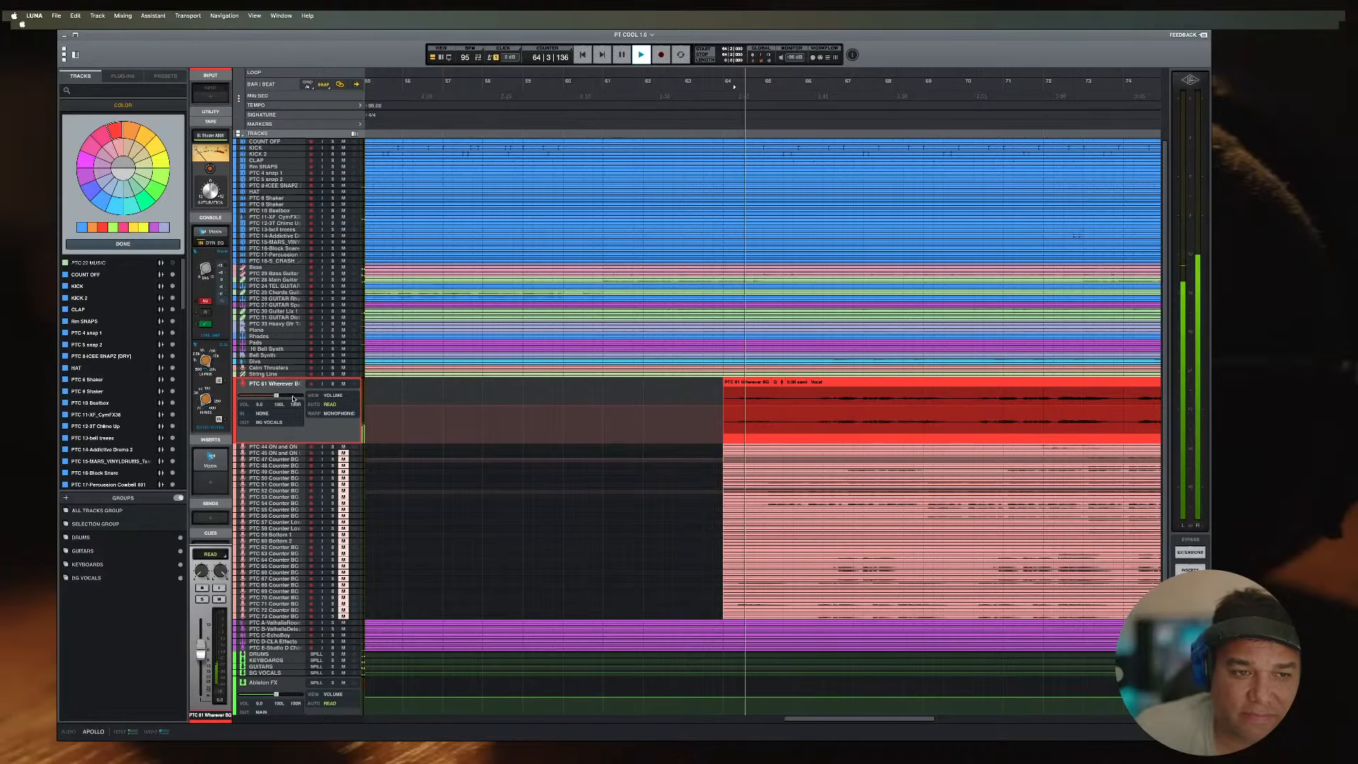
left_click_drag(276, 396, 284, 397)
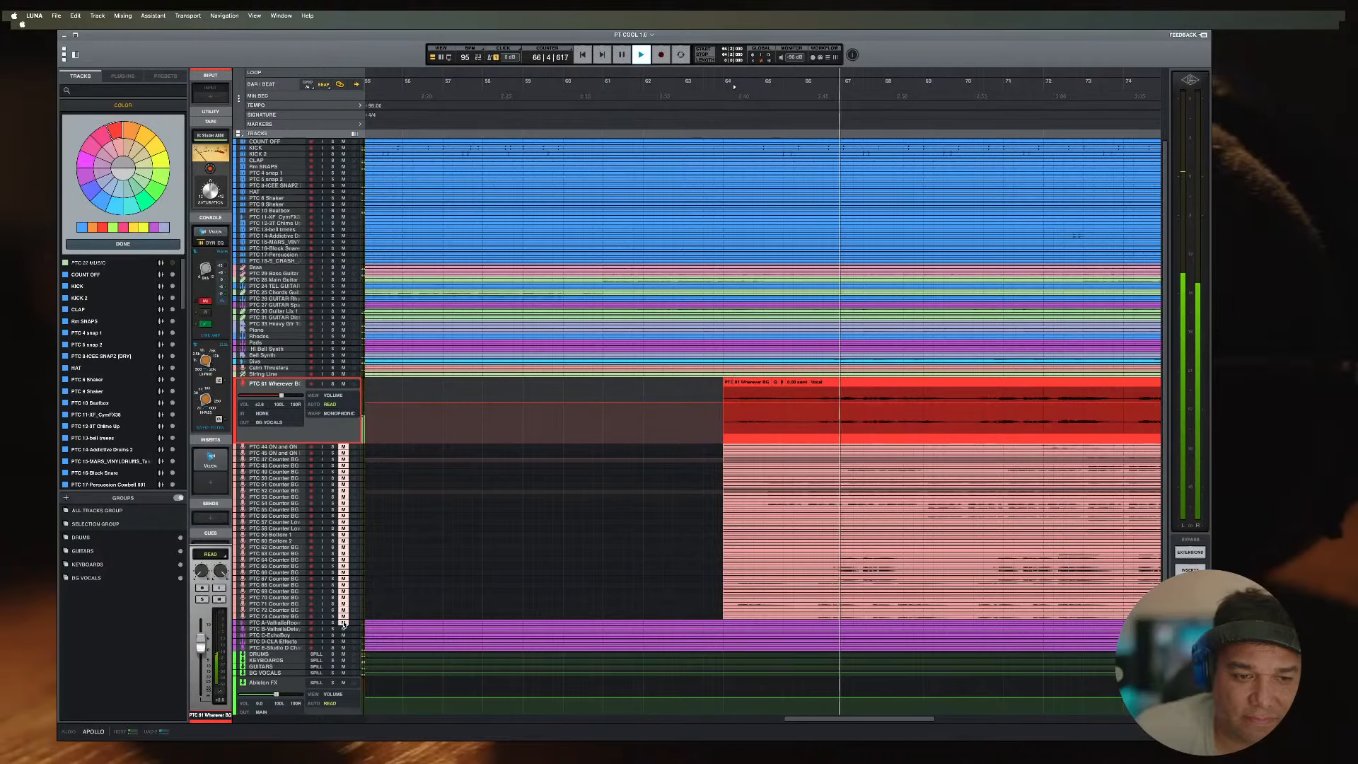
key("space")
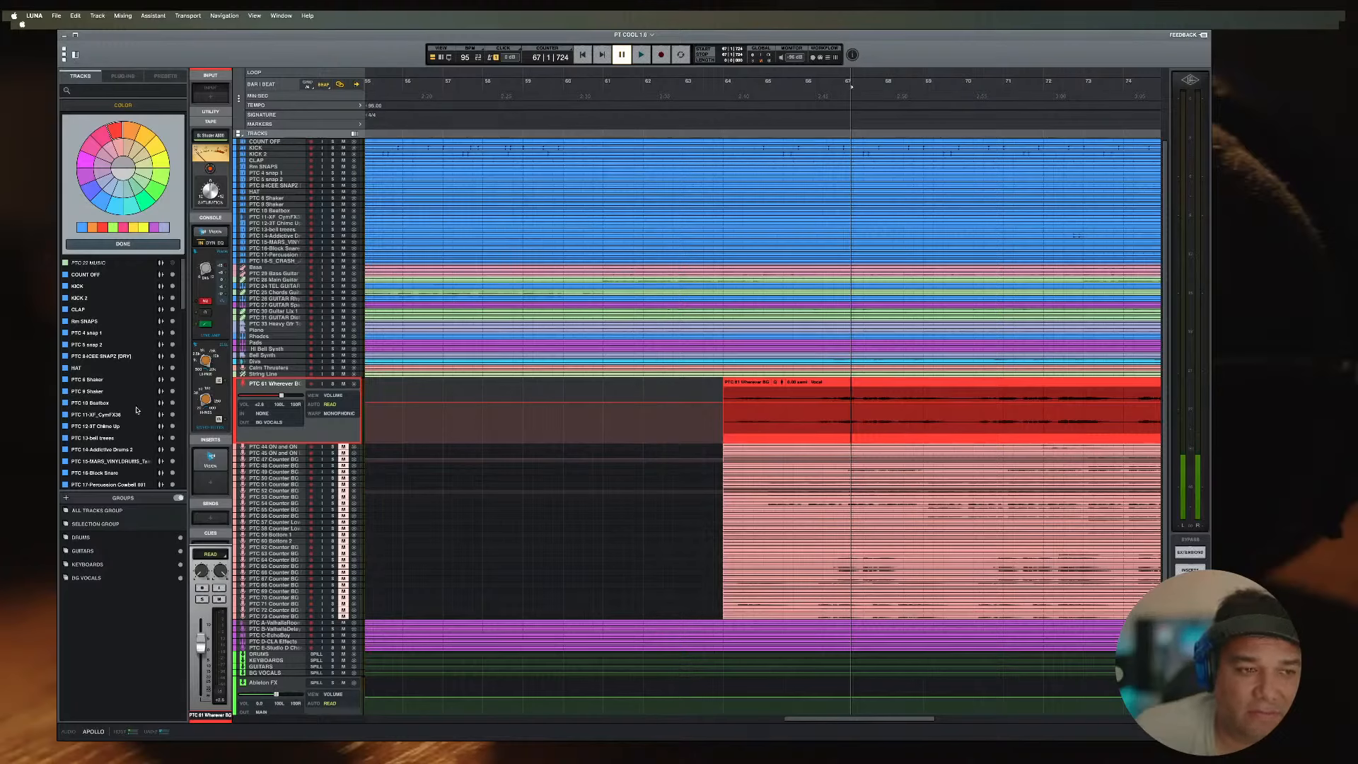
Step: Close the color picker and extend the track list downward so more tracks fit above the groups
left_click(122, 244)
scroll(133, 322, "down", 10)
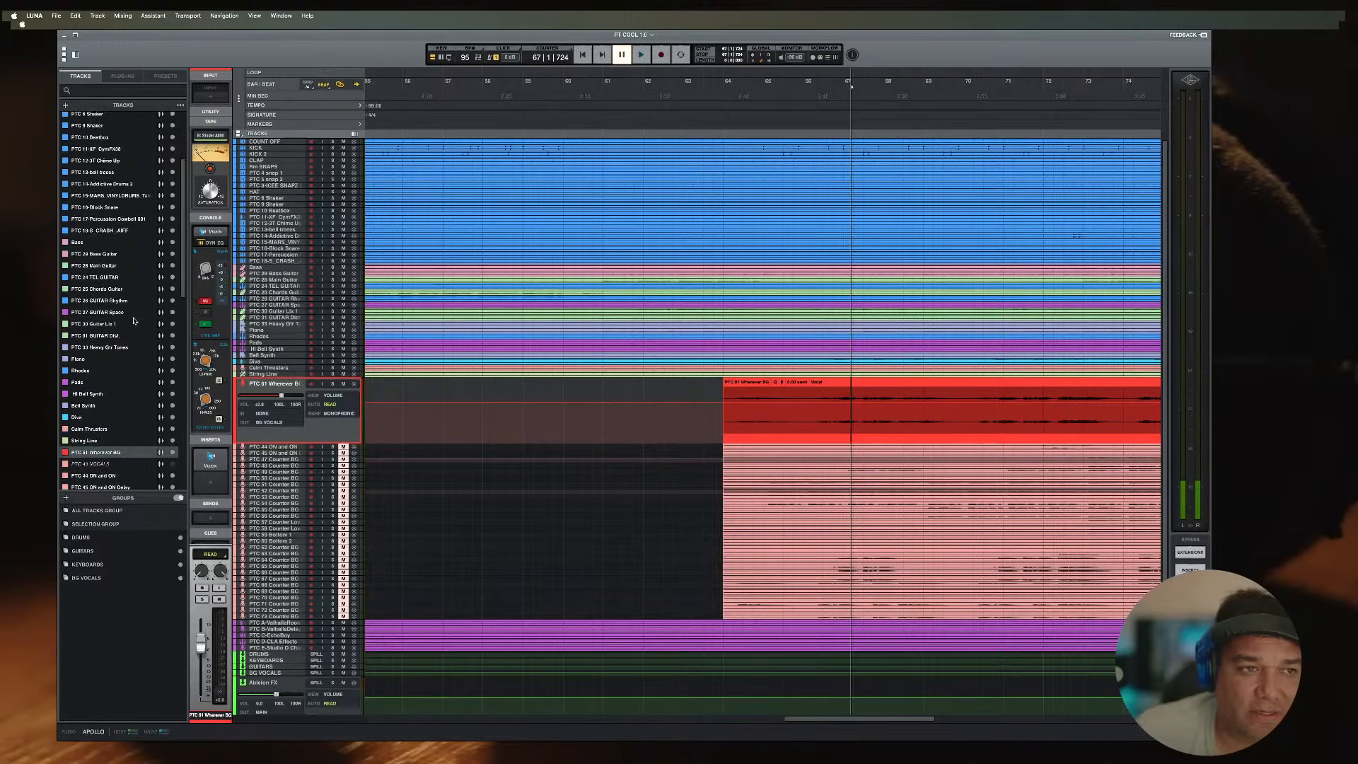
scroll(134, 322, "down", 9)
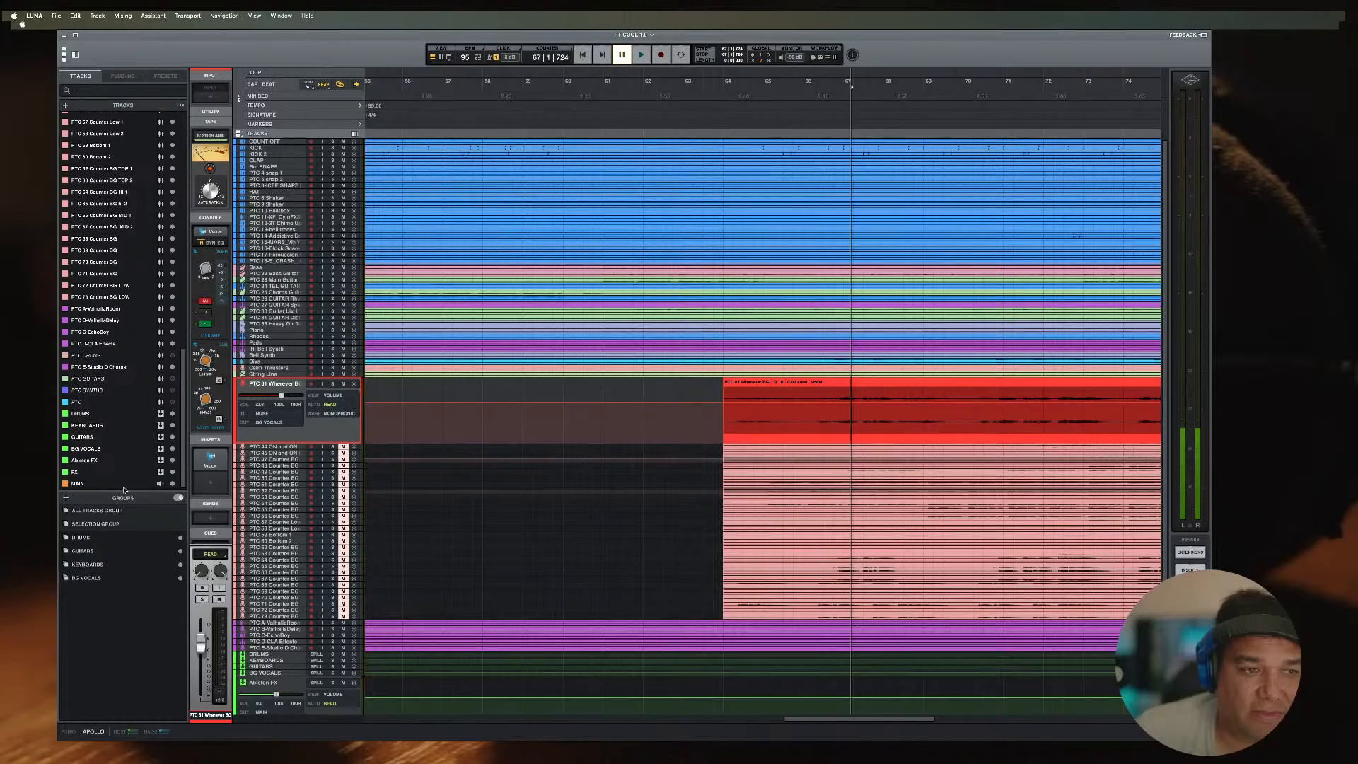
left_click_drag(125, 494, 127, 665)
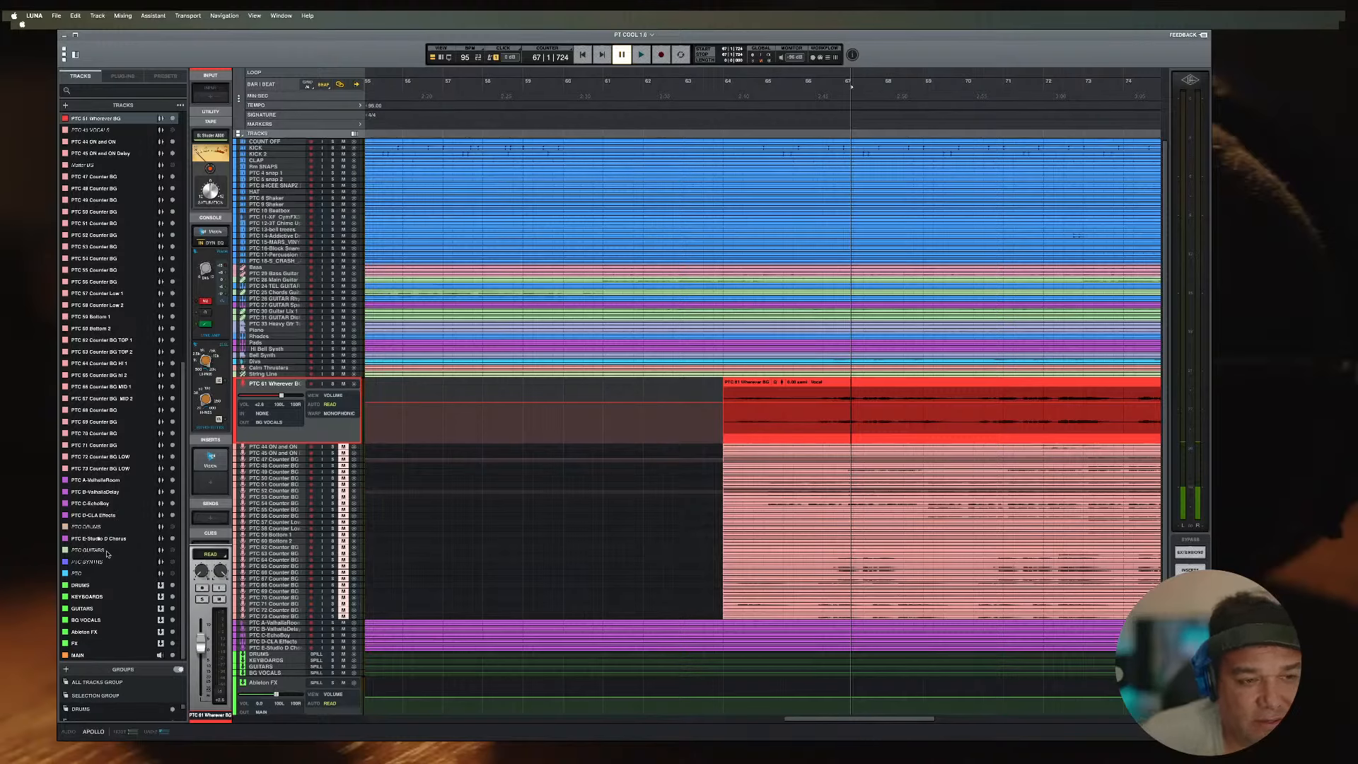
Step: Activate the deactivated Matter BG track and show it in the timeline
scroll(122, 451, "up", 3)
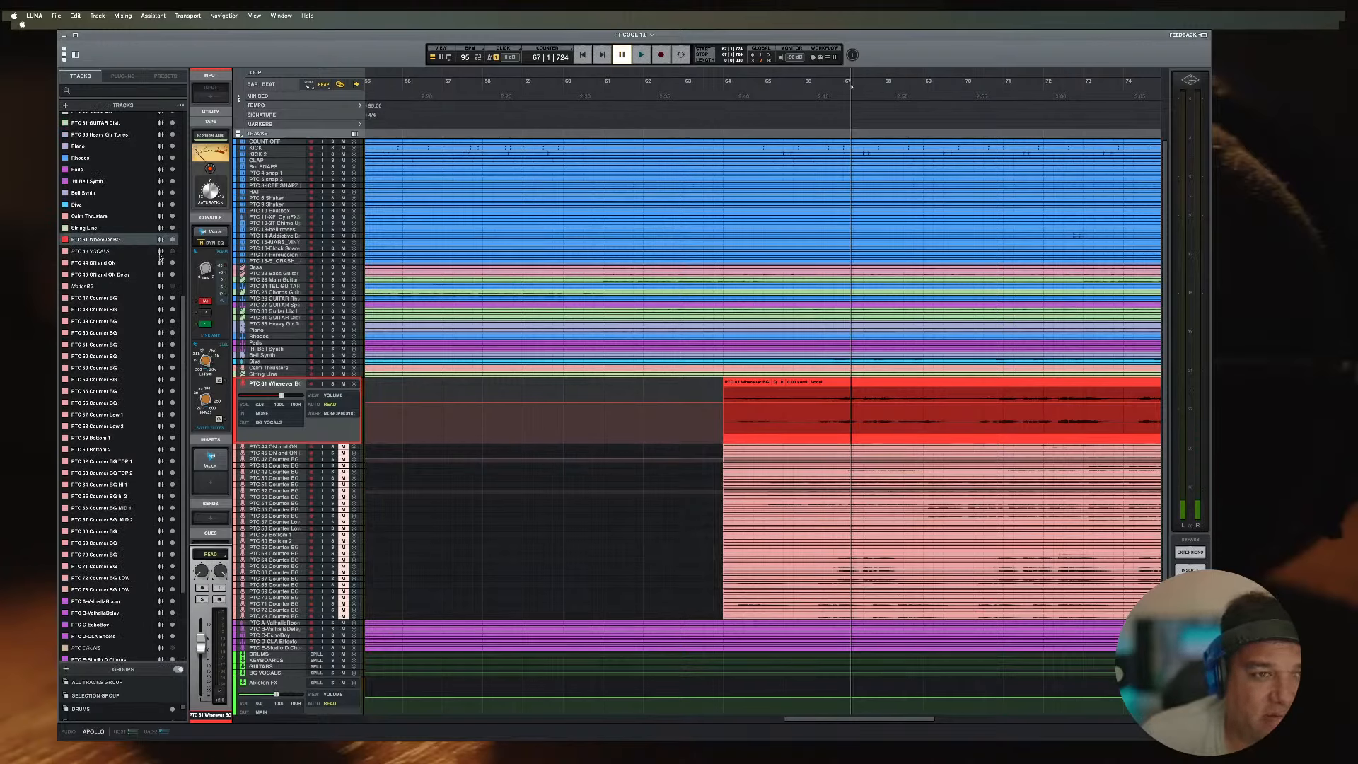
left_click(136, 288)
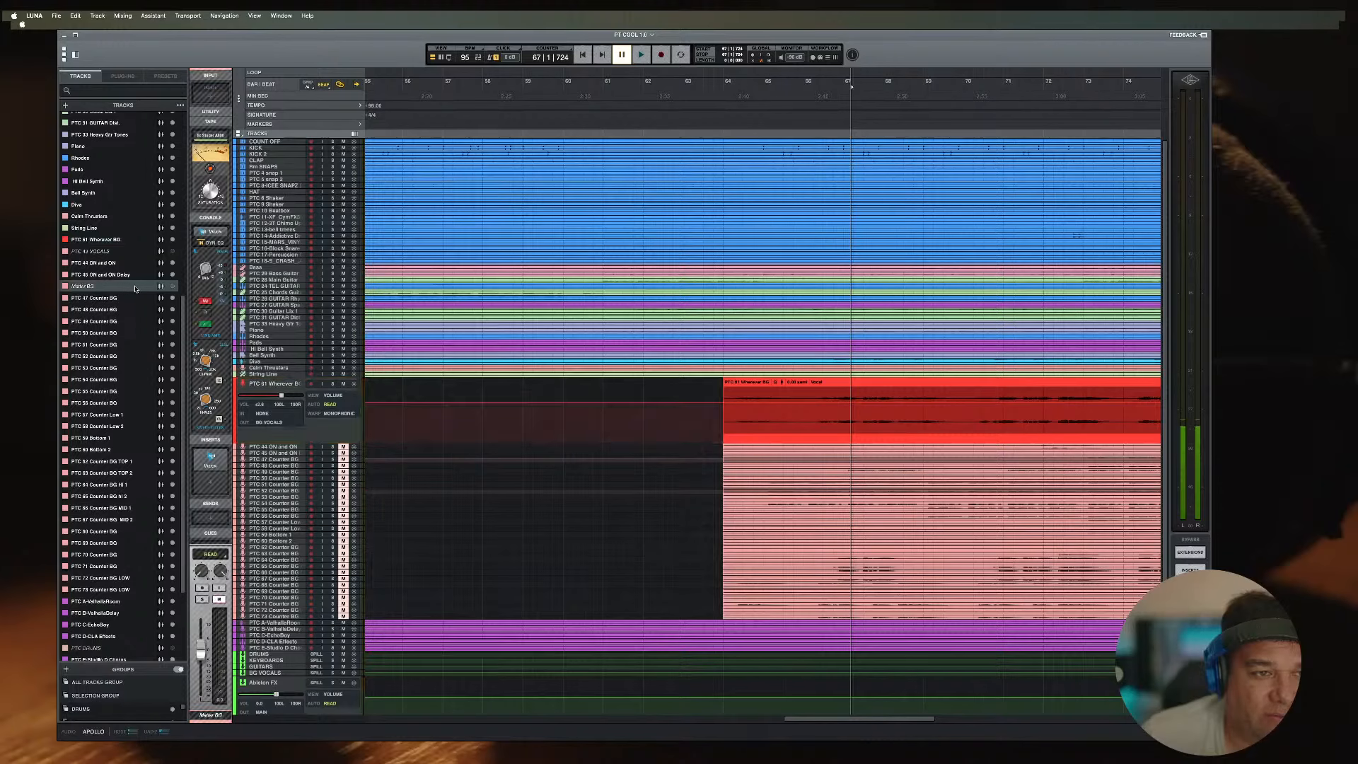
right_click(115, 288)
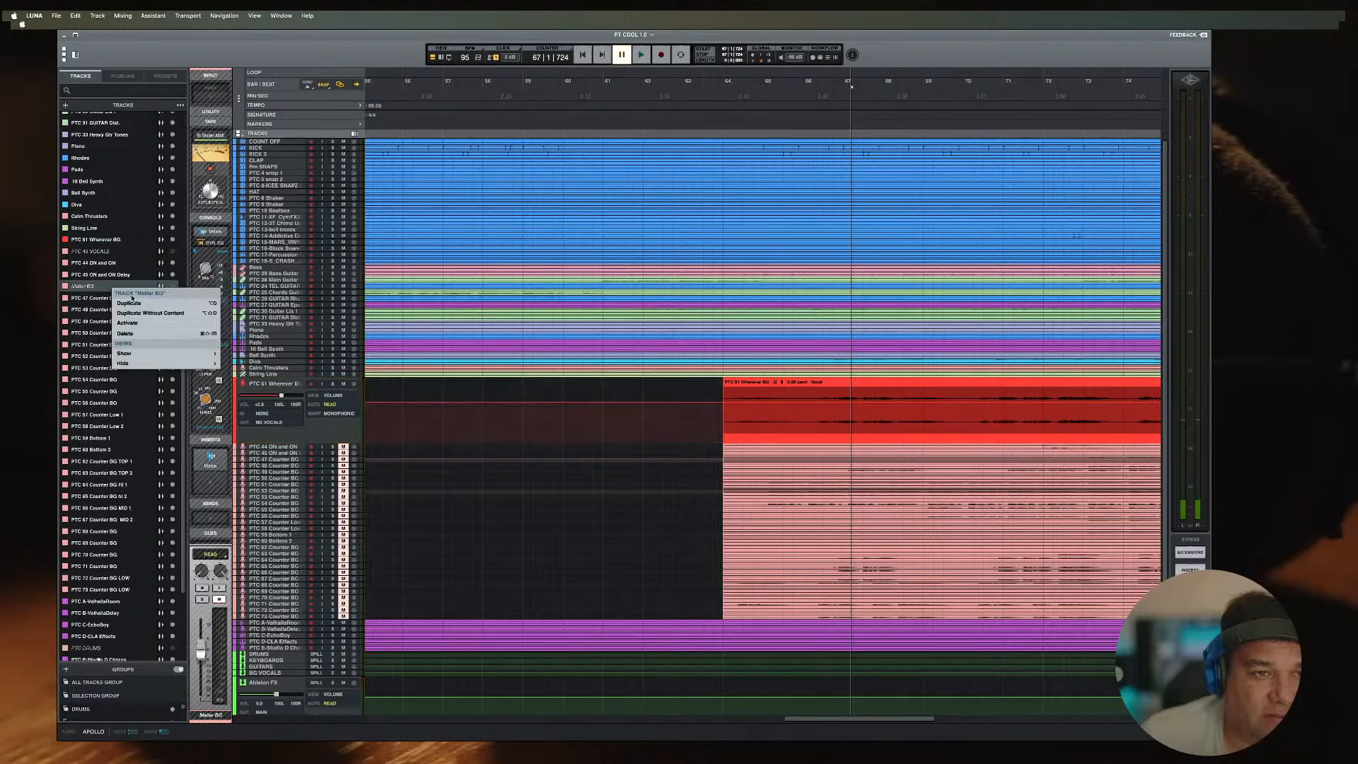
left_click(128, 323)
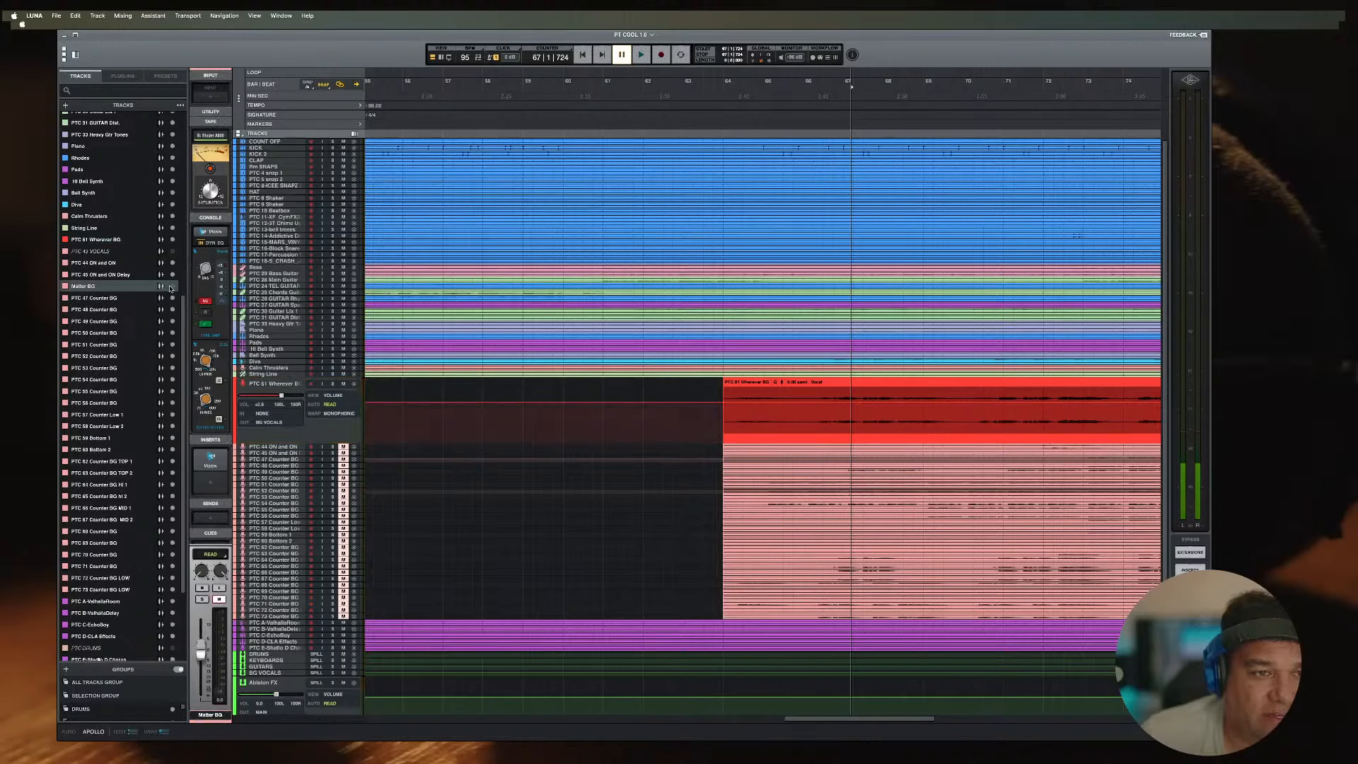
left_click(171, 287)
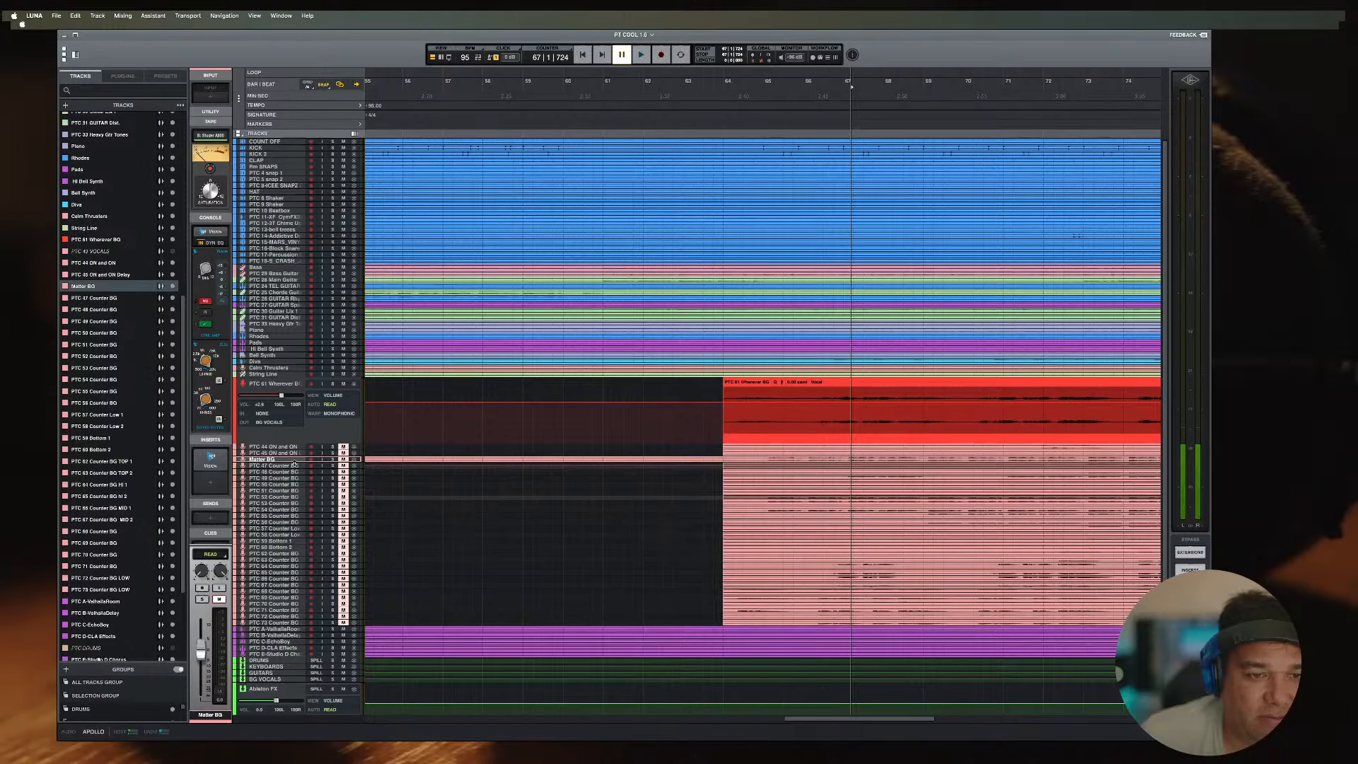
Step: Enlarge the Matter BG track, move it above PTC 61 Wherever BG and place the playhead at bar 65
left_click(270, 459)
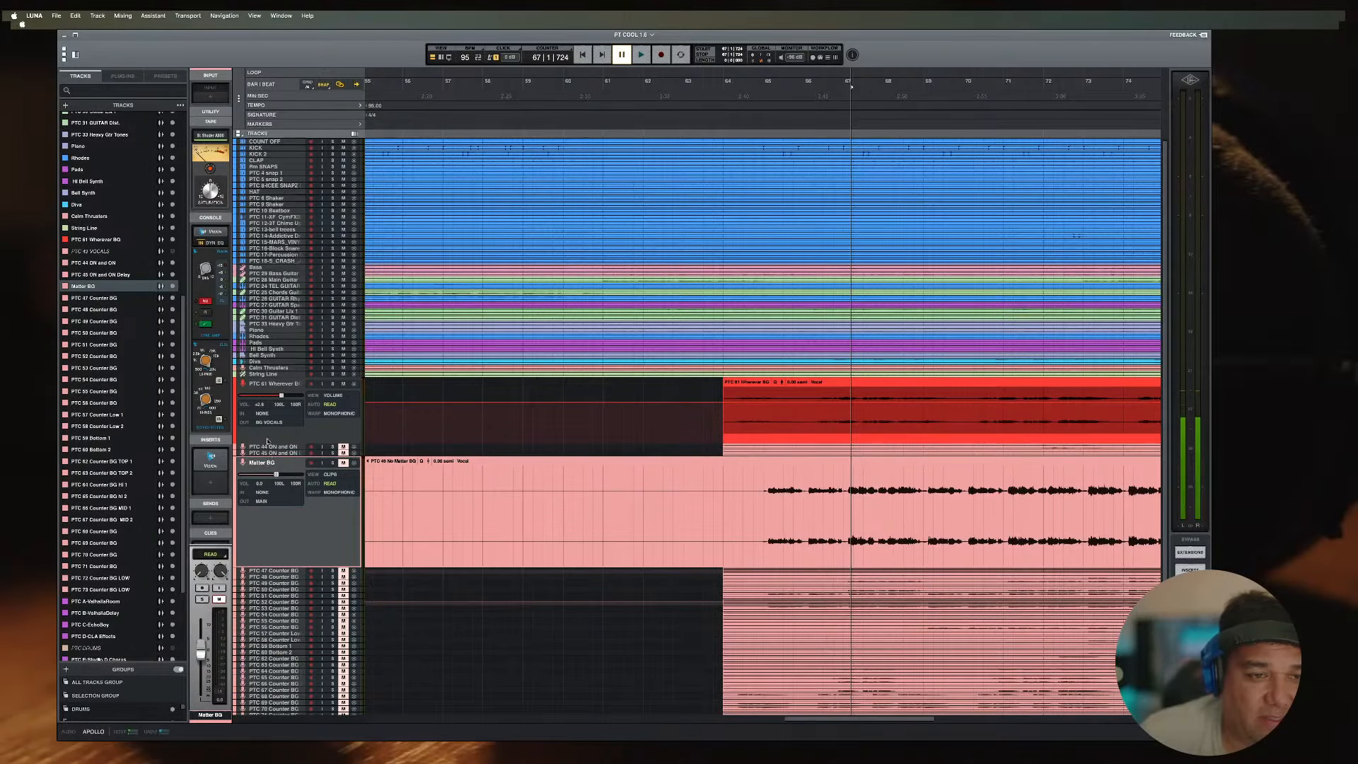
left_click_drag(267, 441, 273, 386)
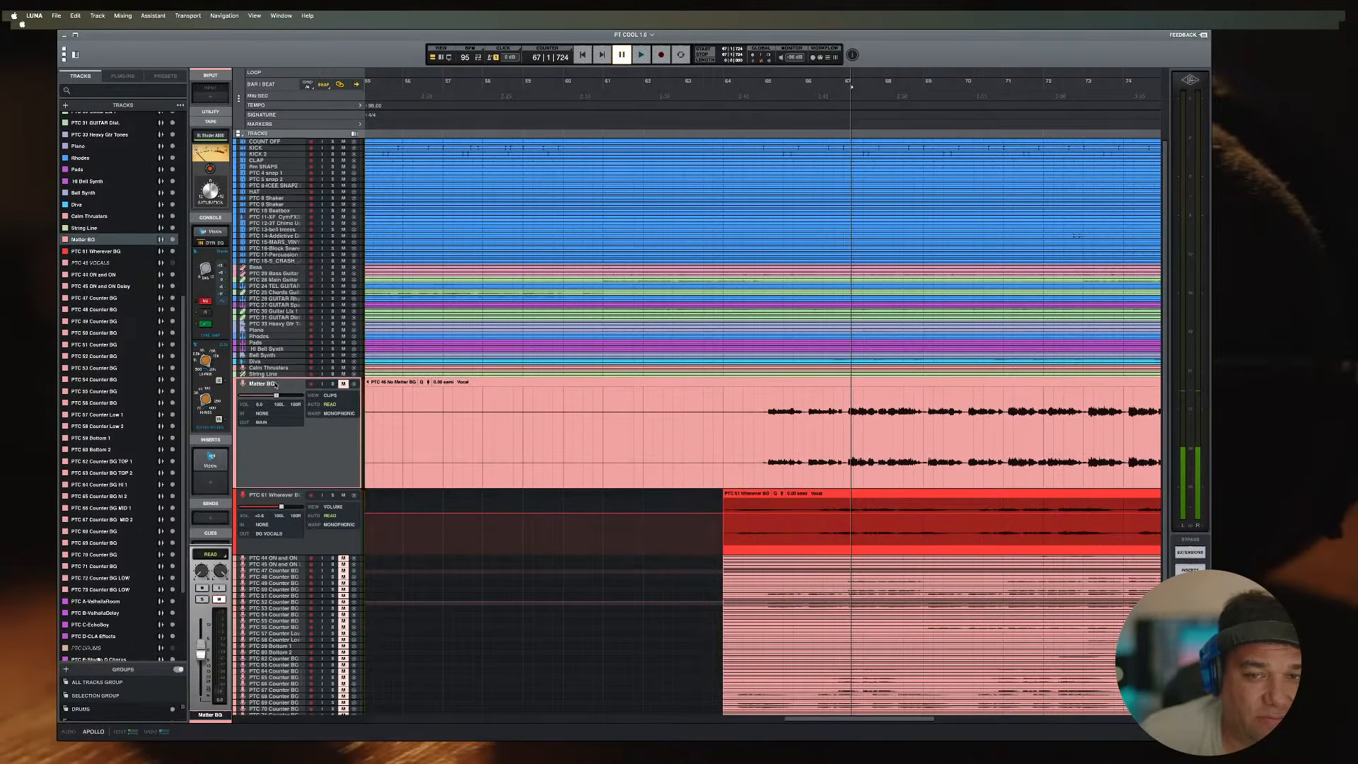
left_click(770, 408)
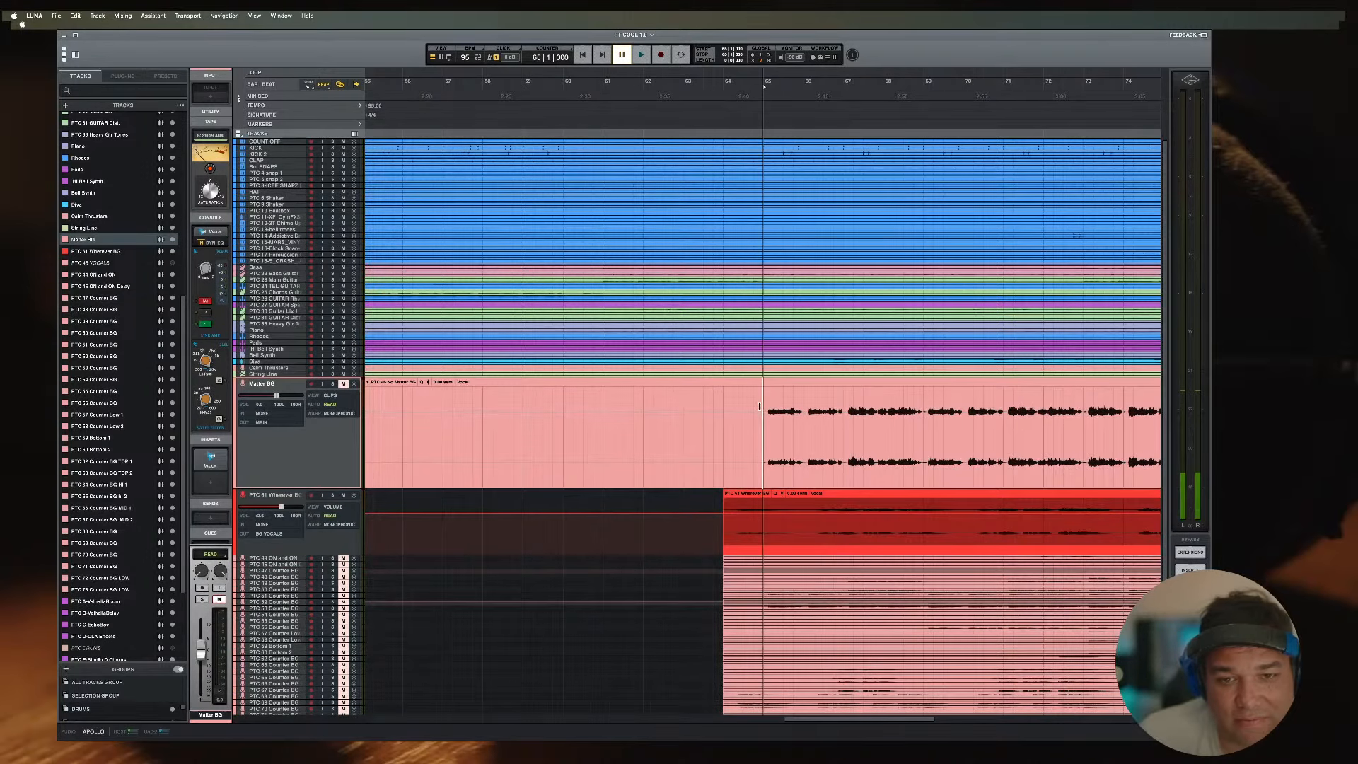
Step: Color the Matter BG track red and reduce the heights of the Matter BG and PTC 61 Wherever BG tracks
left_click(238, 387)
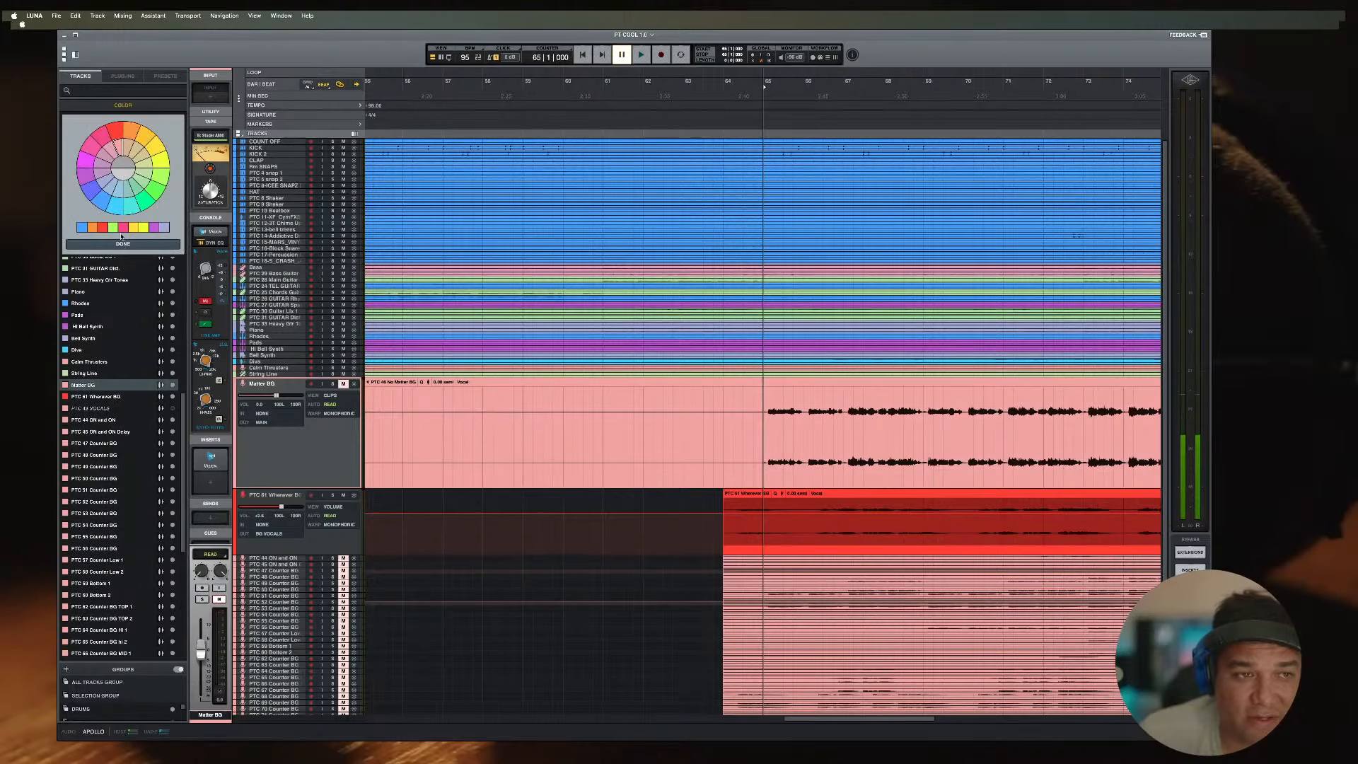
left_click(113, 133)
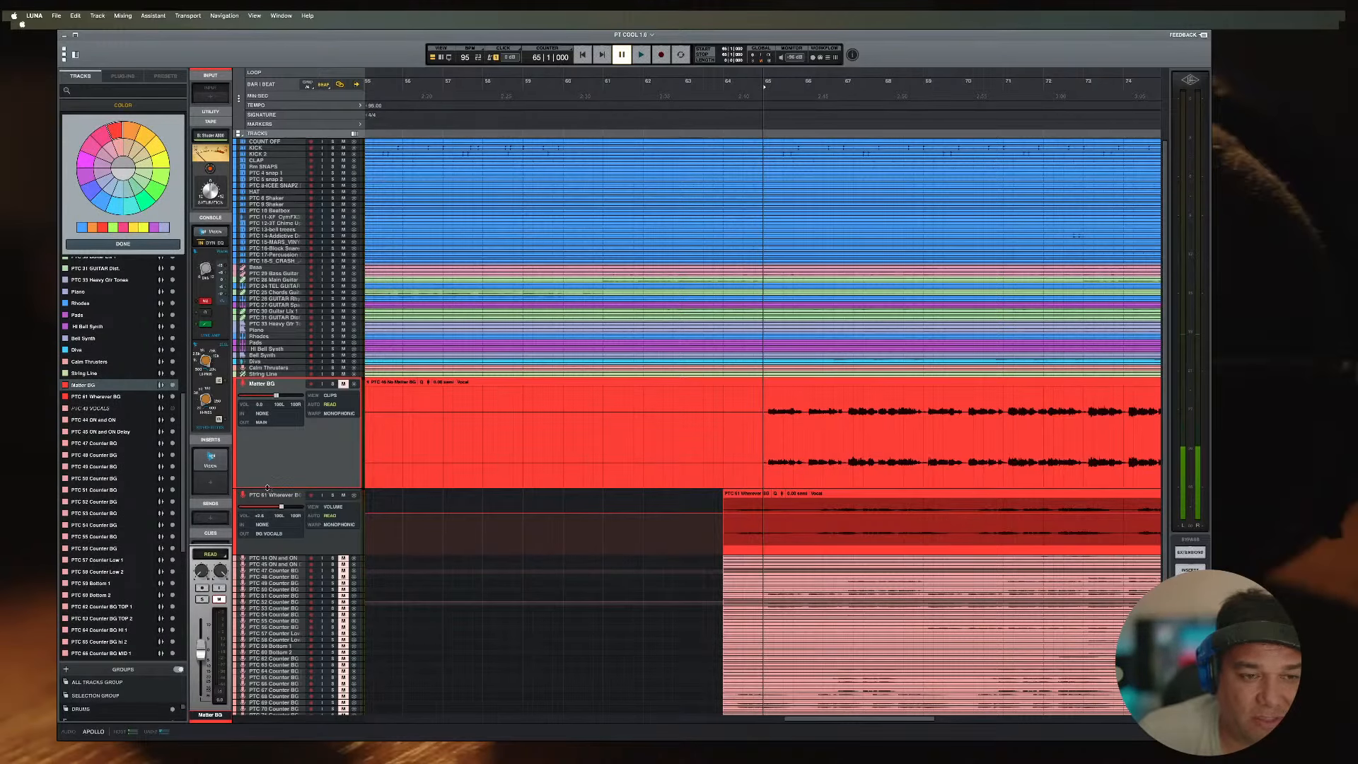
left_click_drag(268, 488, 271, 407)
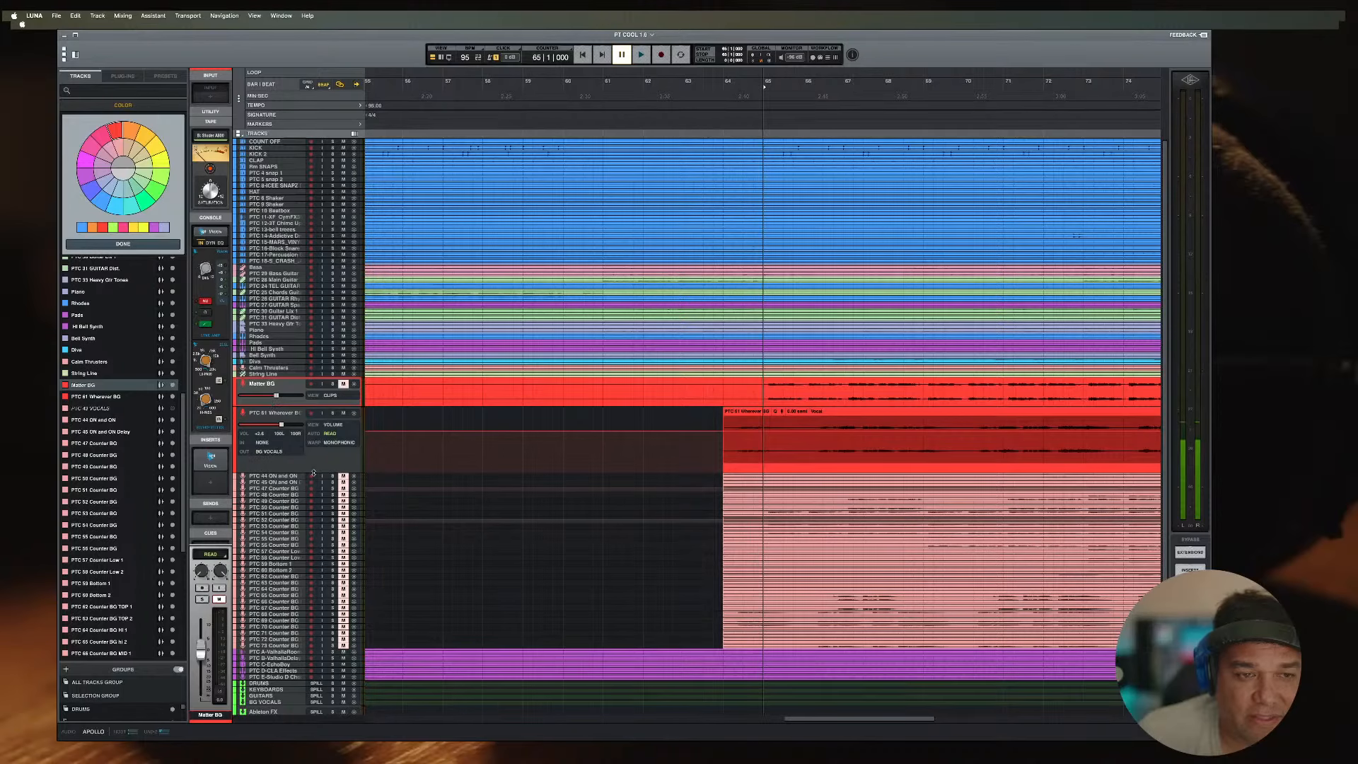
left_click_drag(313, 473, 280, 416)
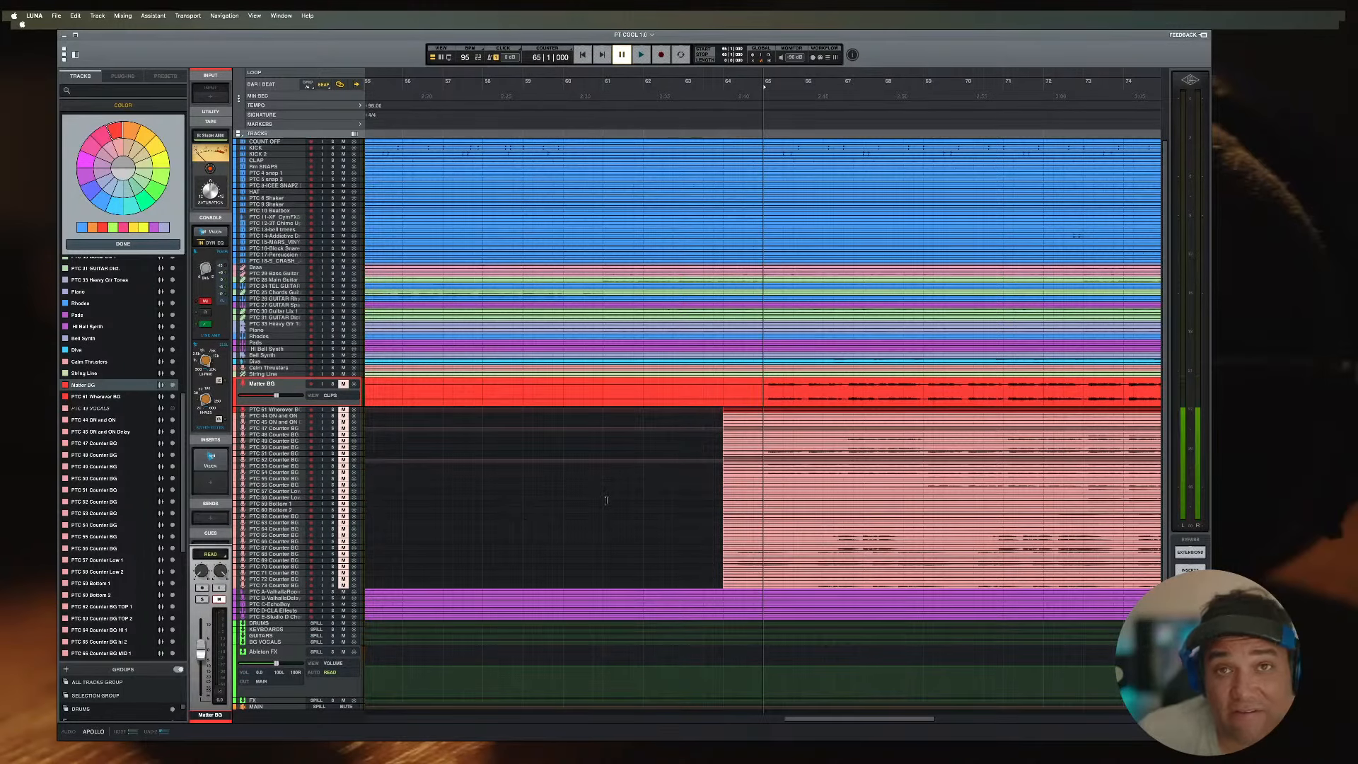
Step: Start playback from bar 65 and enlarge the PTC 61 Wherever BG track again
key("space")
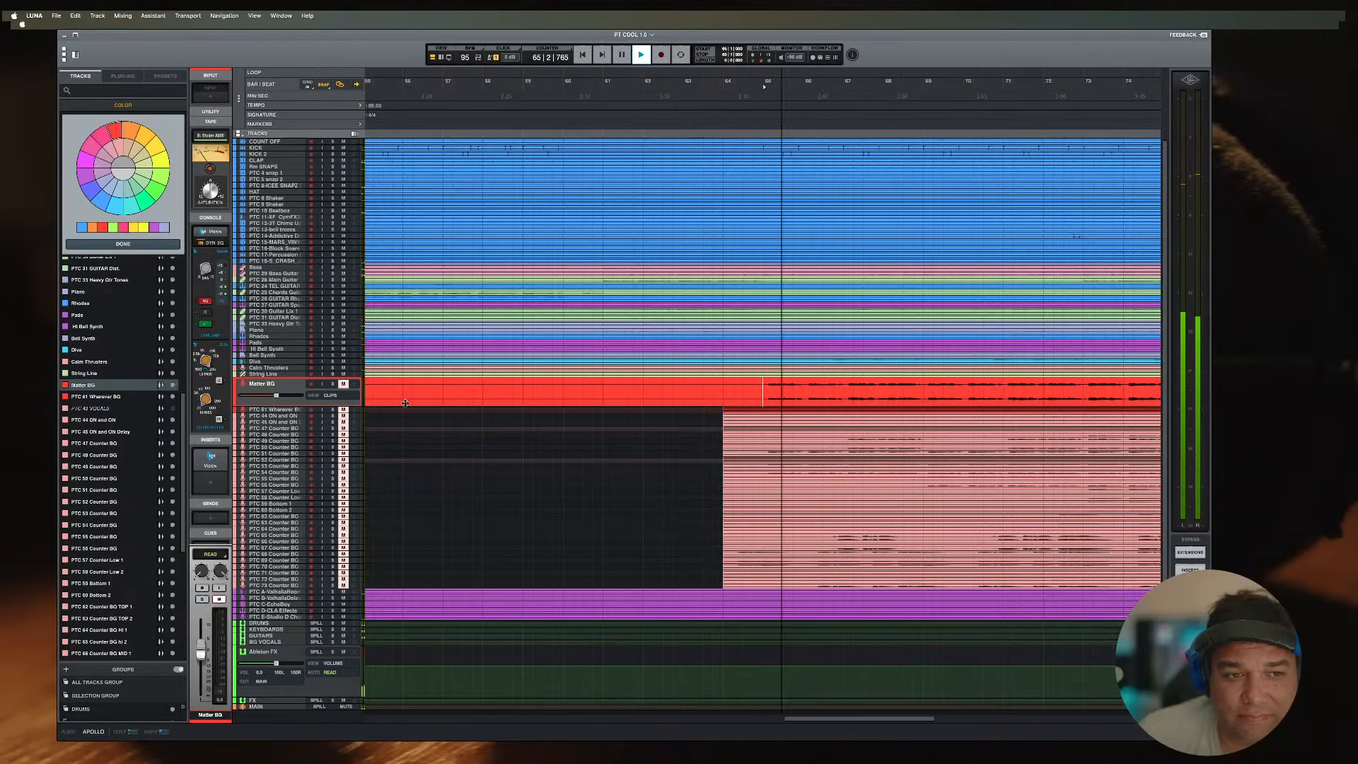
left_click(280, 411)
key("ctrl+Up")
key("ctrl+Up")
key("ctrl+Up")
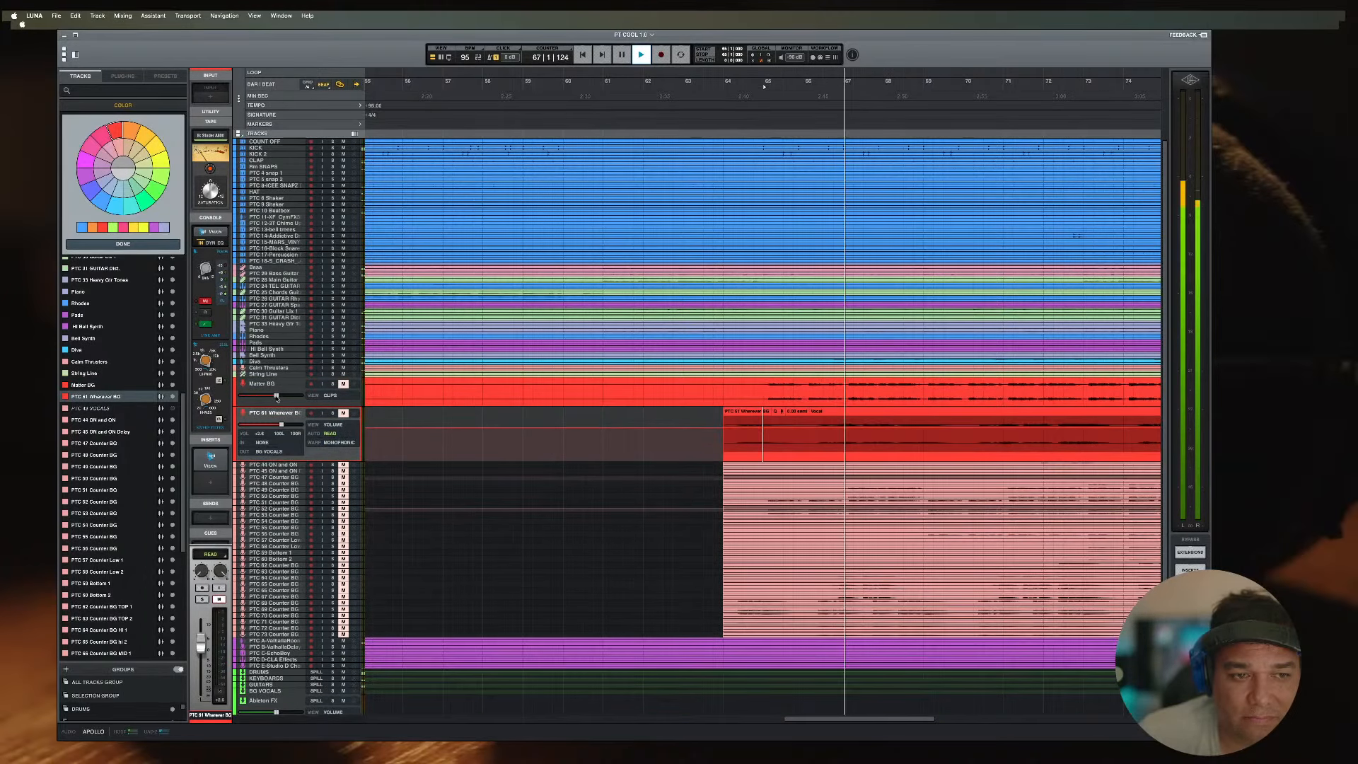
Step: Lower the Matter BG and PTC 61 Wherever BG volumes and unmute both tracks
left_click_drag(276, 396, 264, 424)
key("space")
left_click(343, 384)
key("space")
key("space")
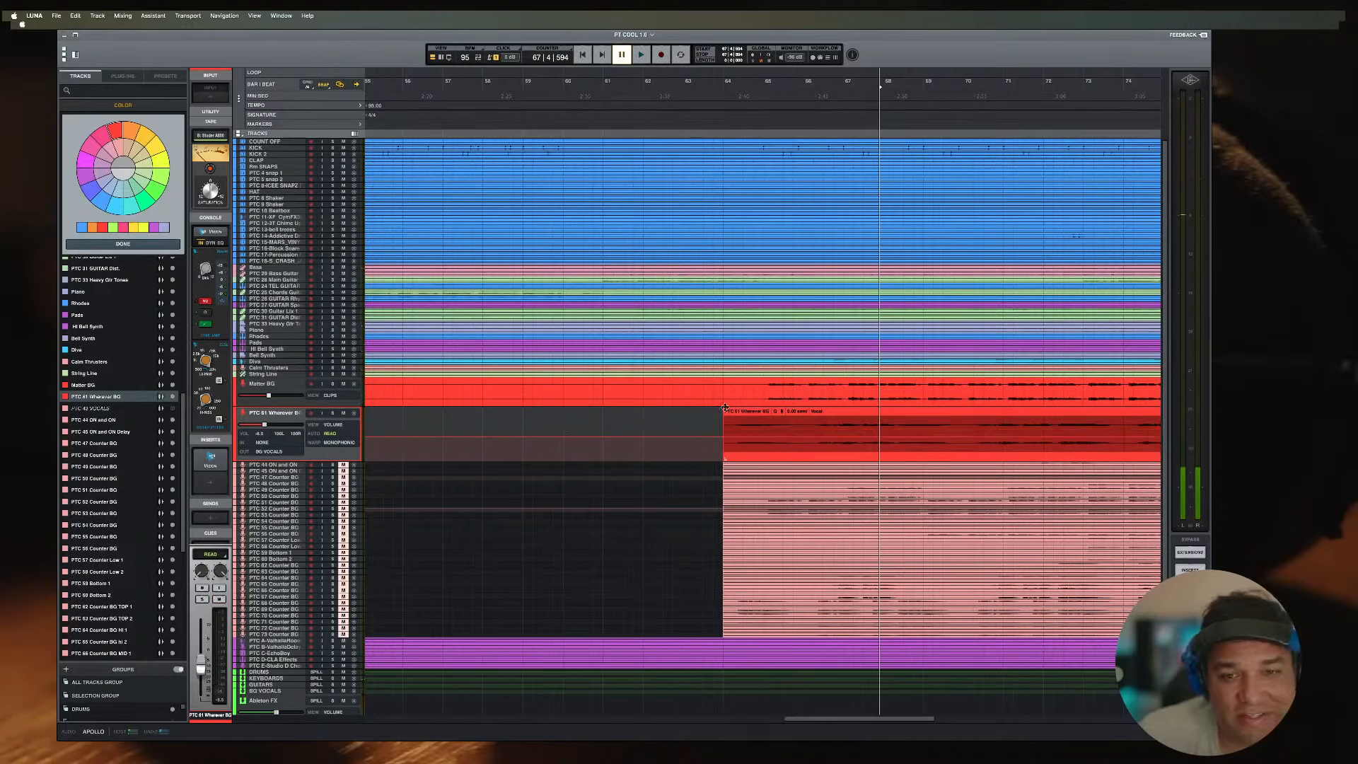
Step: Play from bar 64 beat 2 and rebalance the two red background vocals, raising the PTC 61 Wherever BG volume
left_click(731, 385)
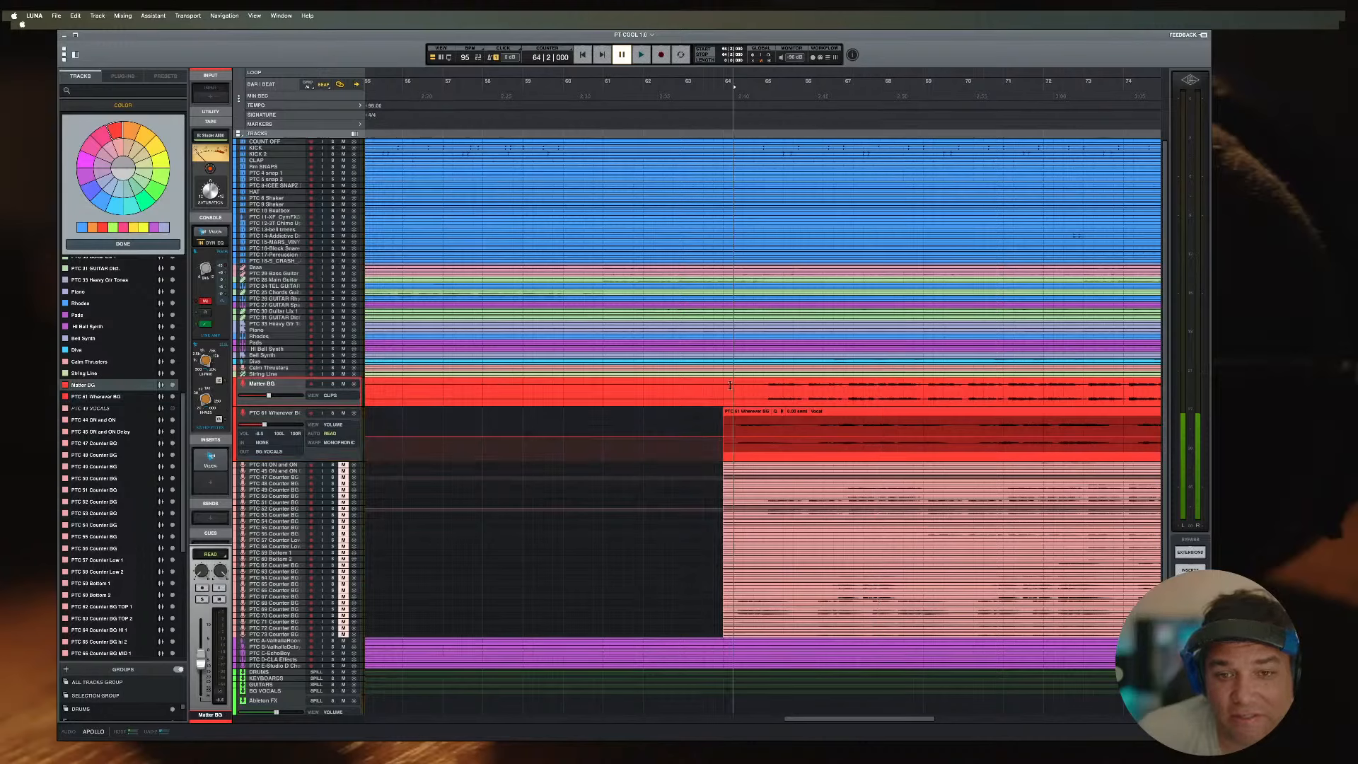
key("space")
left_click_drag(276, 426, 271, 397)
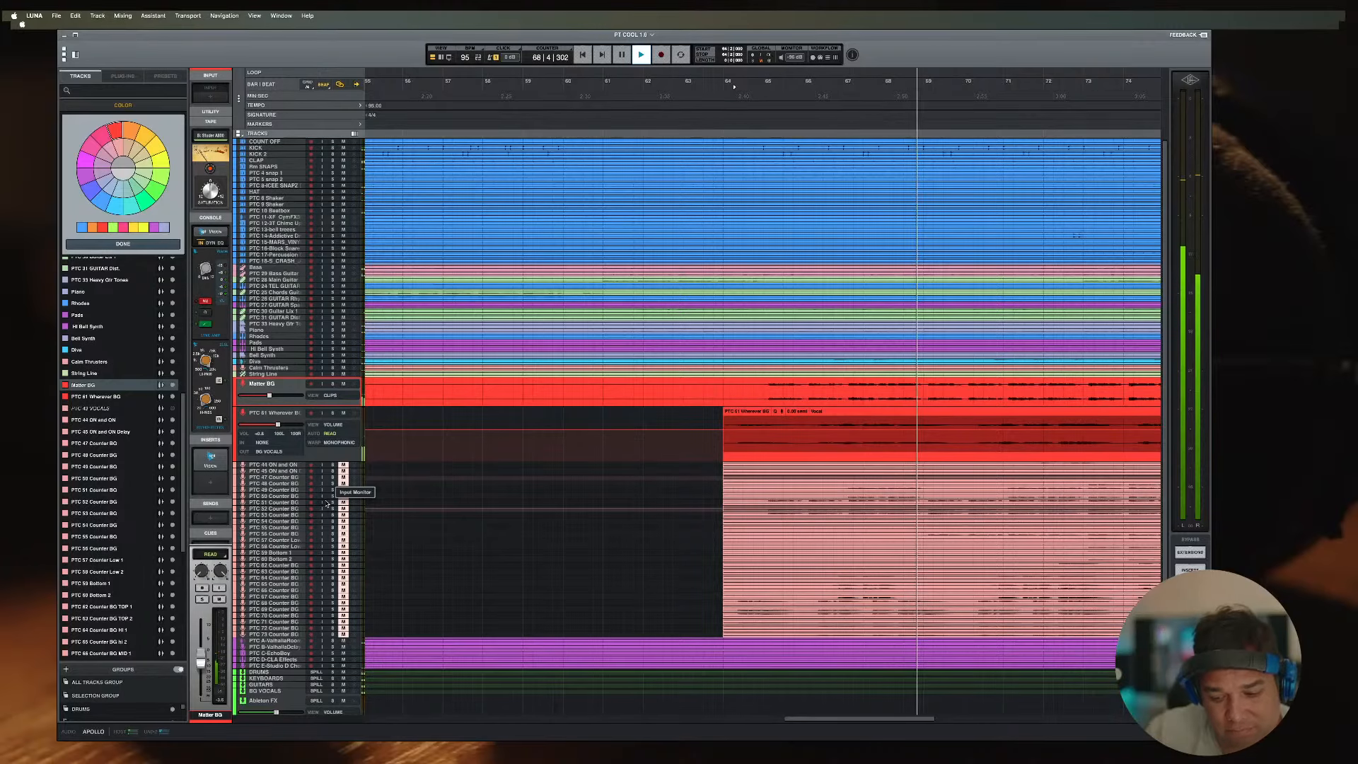
Step: Switch the Matter BG track from clips to volume view and stop playback
key("minus")
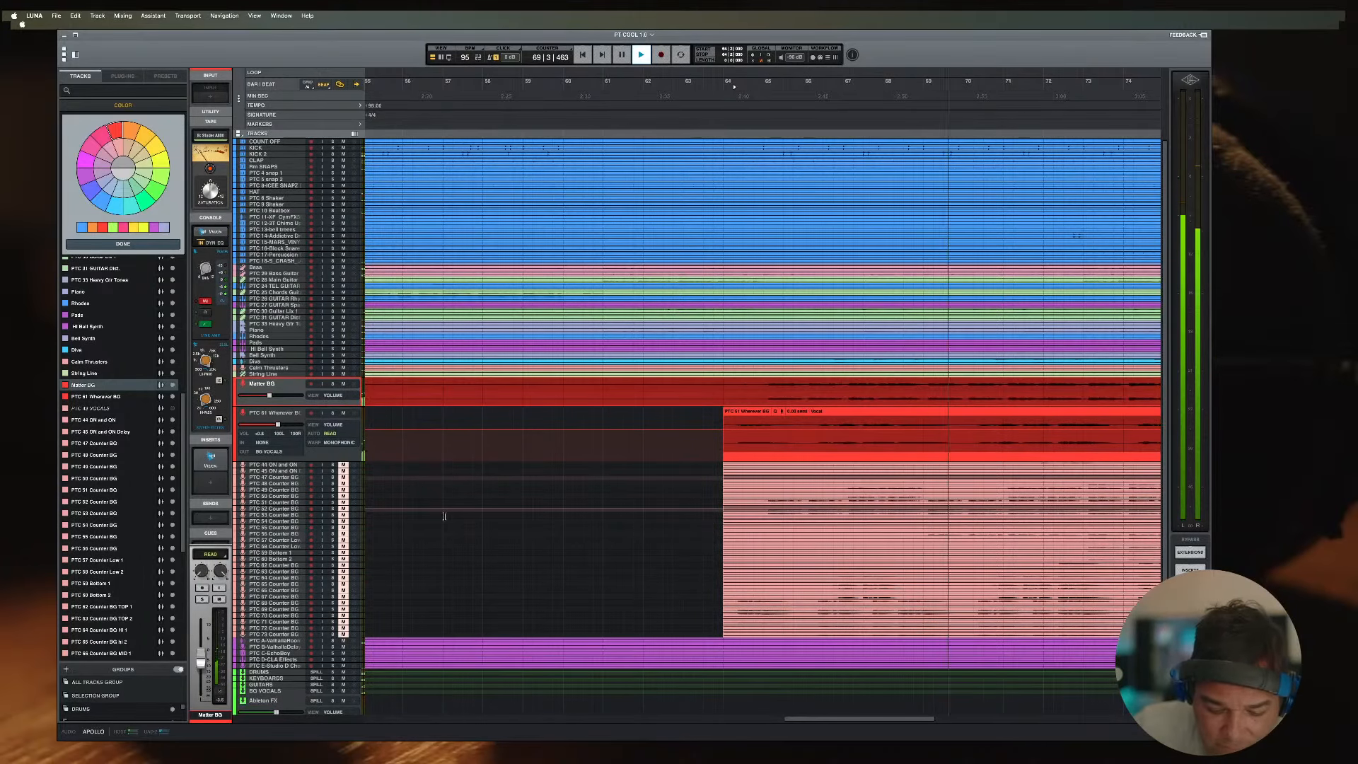
key("r")
key("r")
key("space")
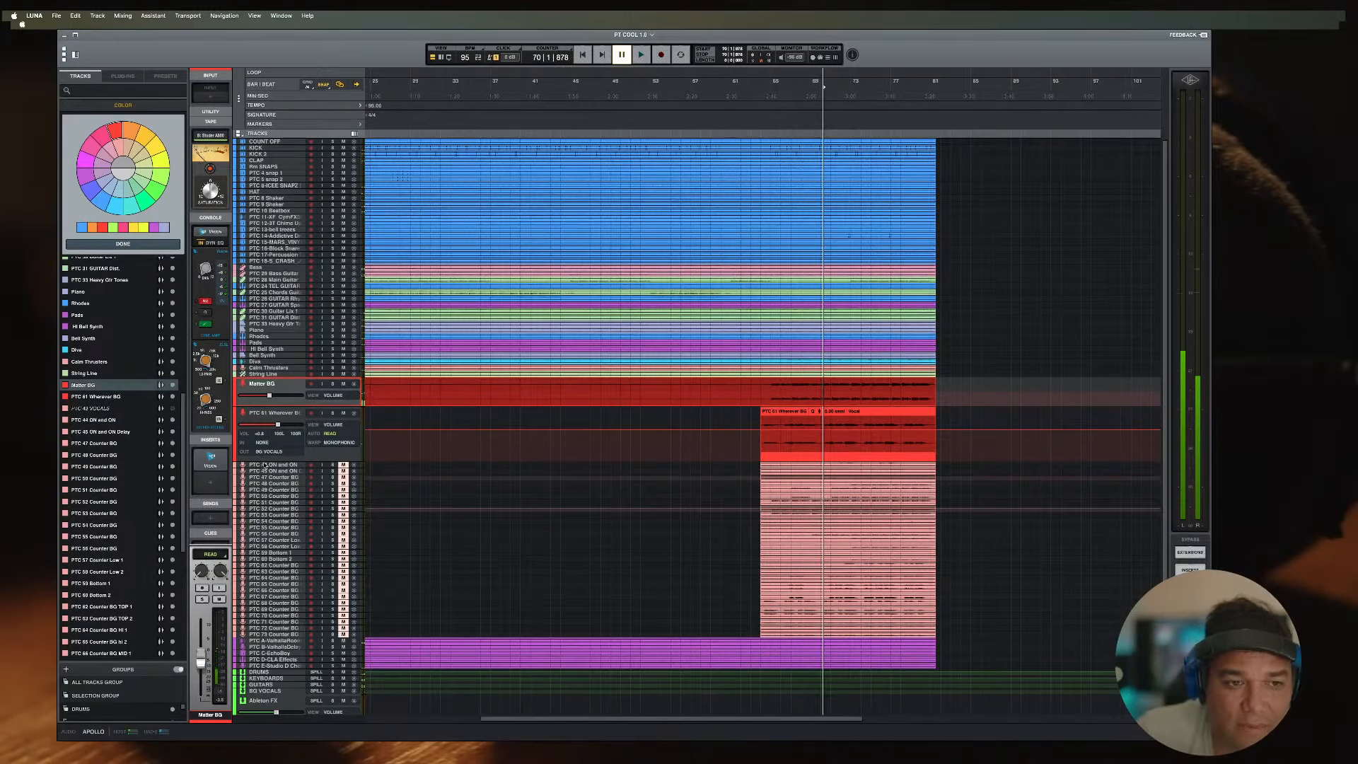
Step: Deactivate all tracks from PTC 47 Counter BG through PTC 73 Counter BG LOW
left_click(262, 465)
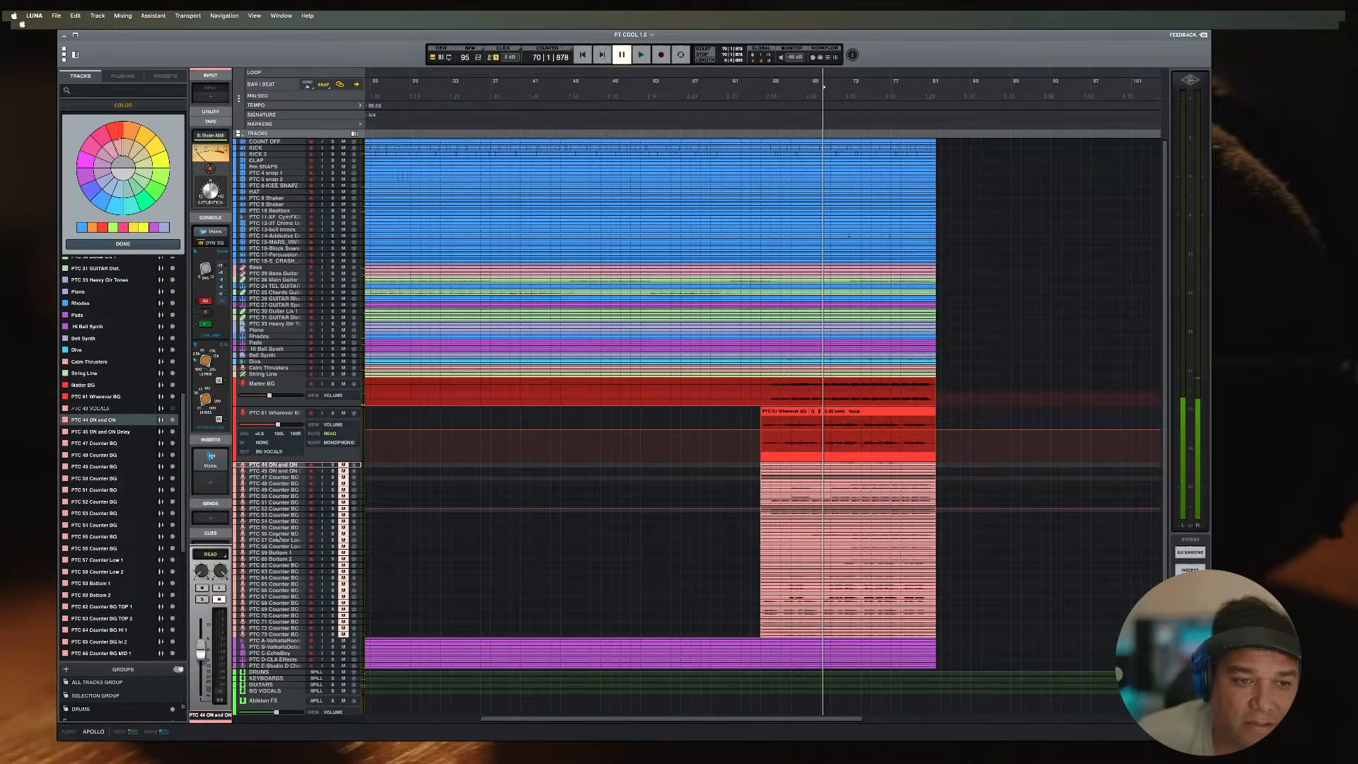
left_click(276, 479)
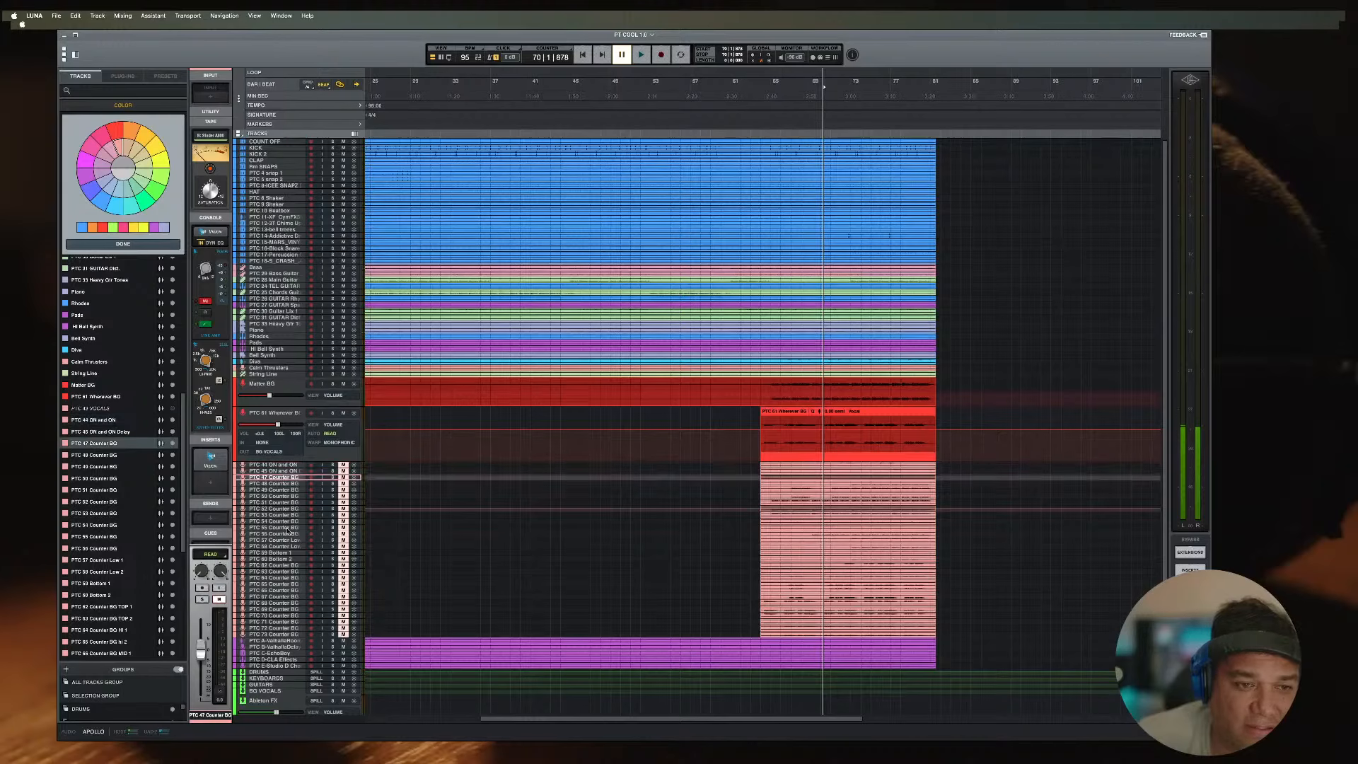
left_click(284, 635, "shift")
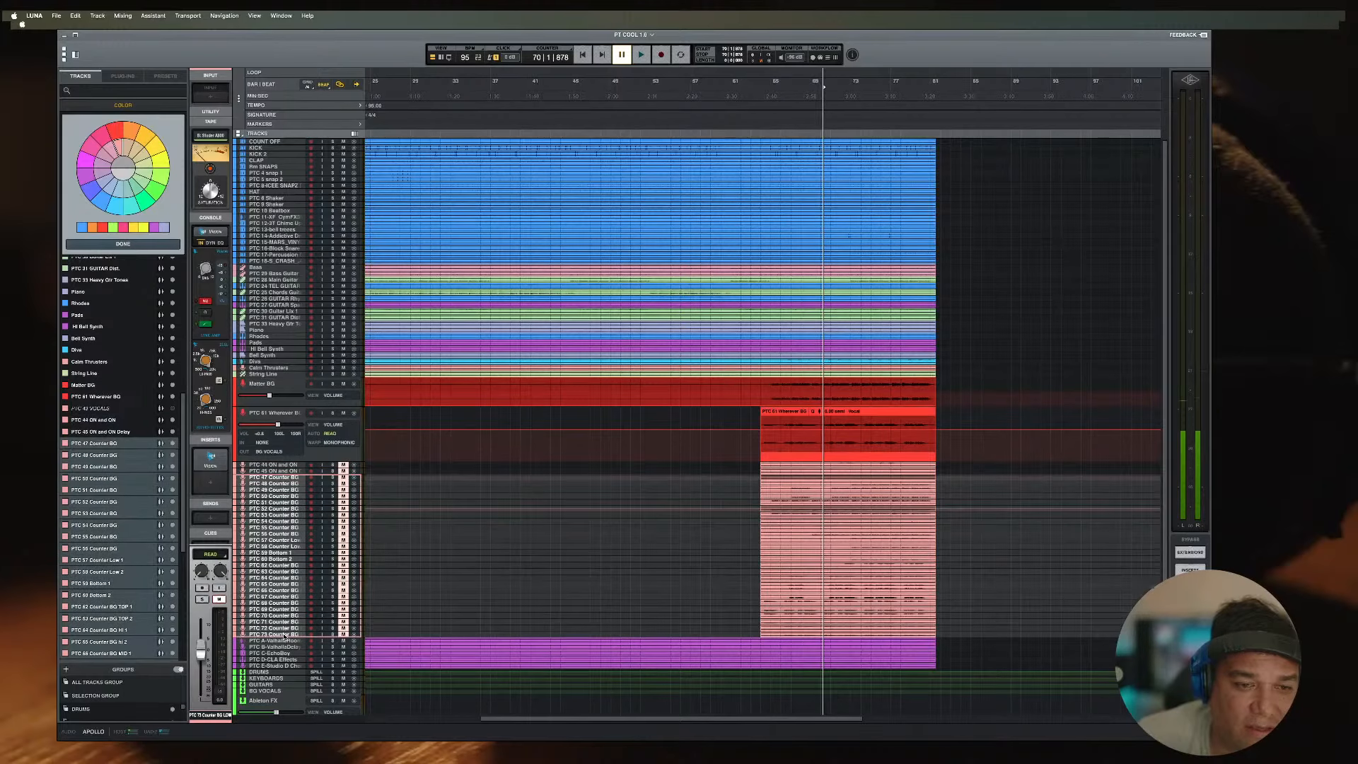
right_click(281, 479)
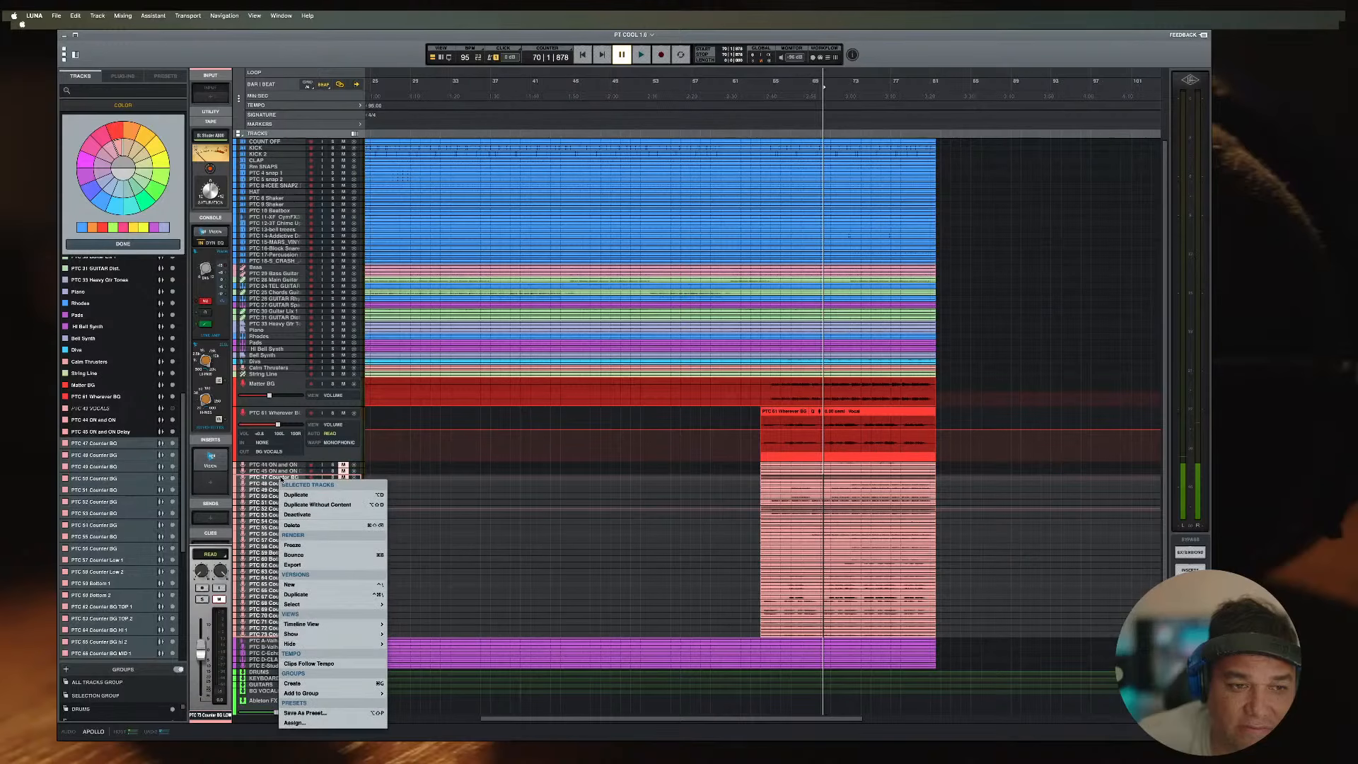
left_click(292, 515)
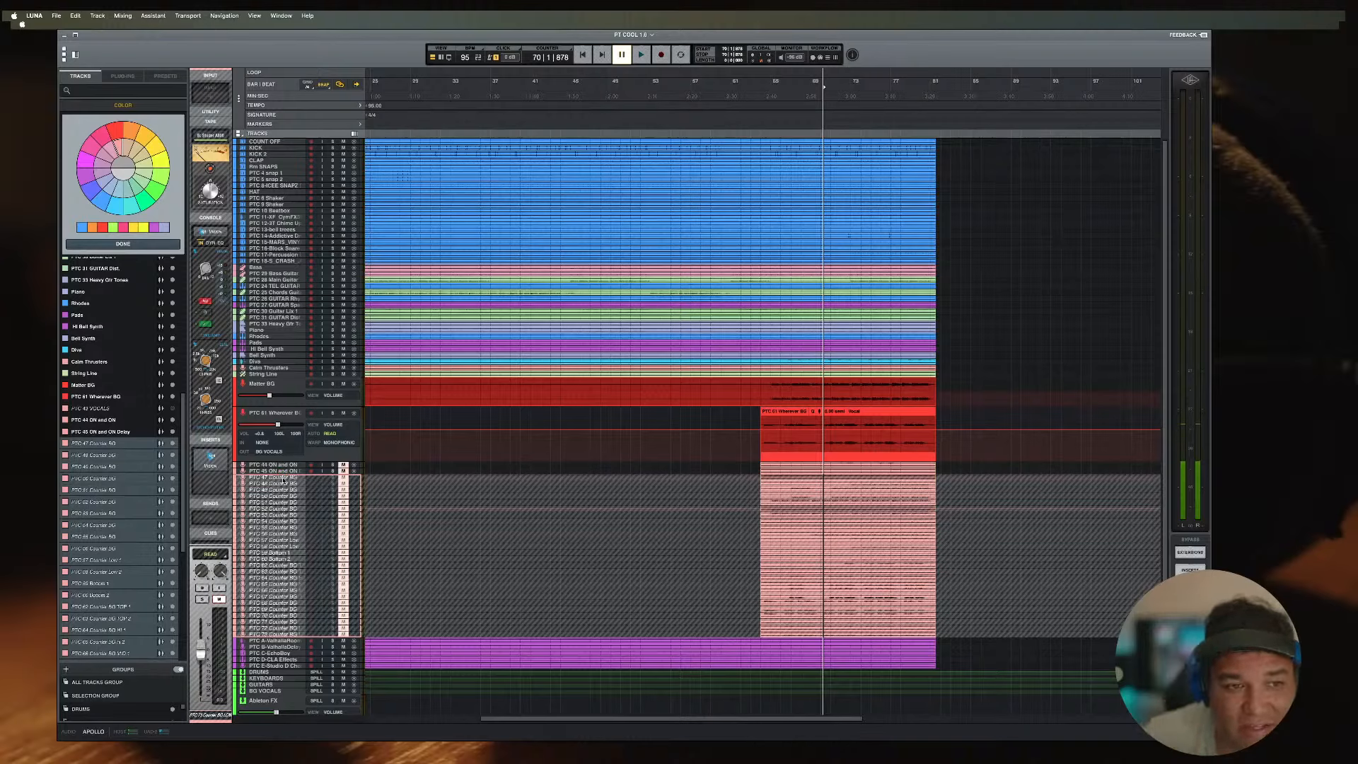
Step: Hide the deactivated tracks PTC 47 Counter BG through PTC 73 Counter BG LOW
right_click(283, 480)
mouse_move(297, 565)
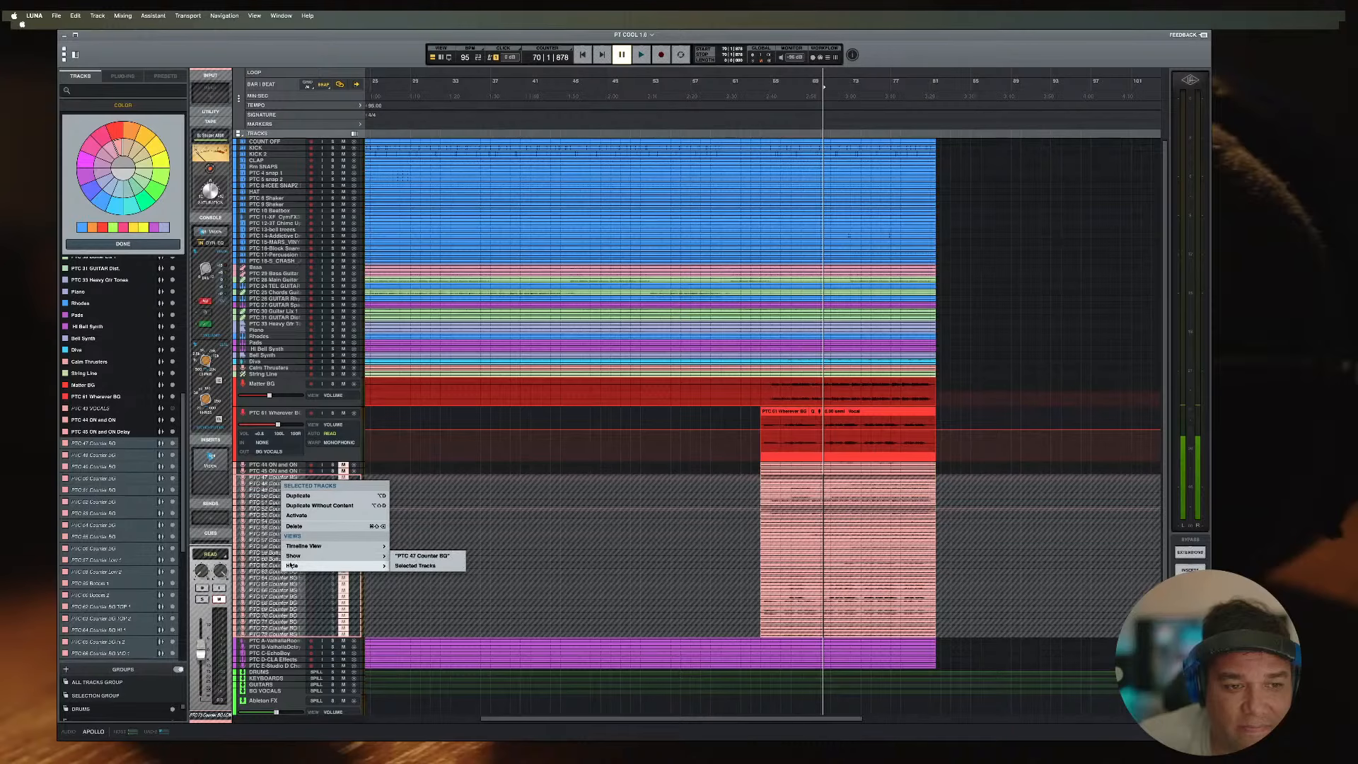
left_click(412, 565)
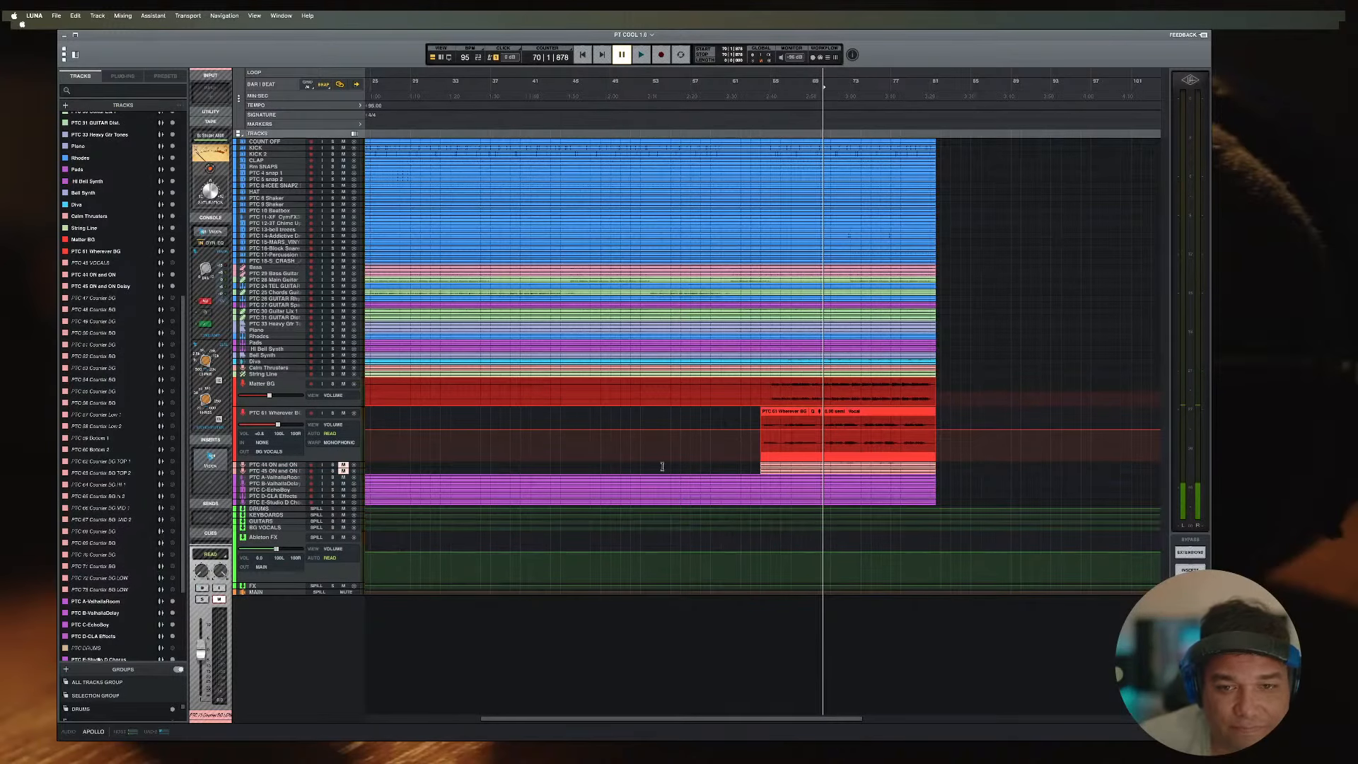
Step: Play from bar 63 beat 4, enlarge the PTC 44 and PTC 45 ON and ON tracks and unmute them
left_click(758, 426)
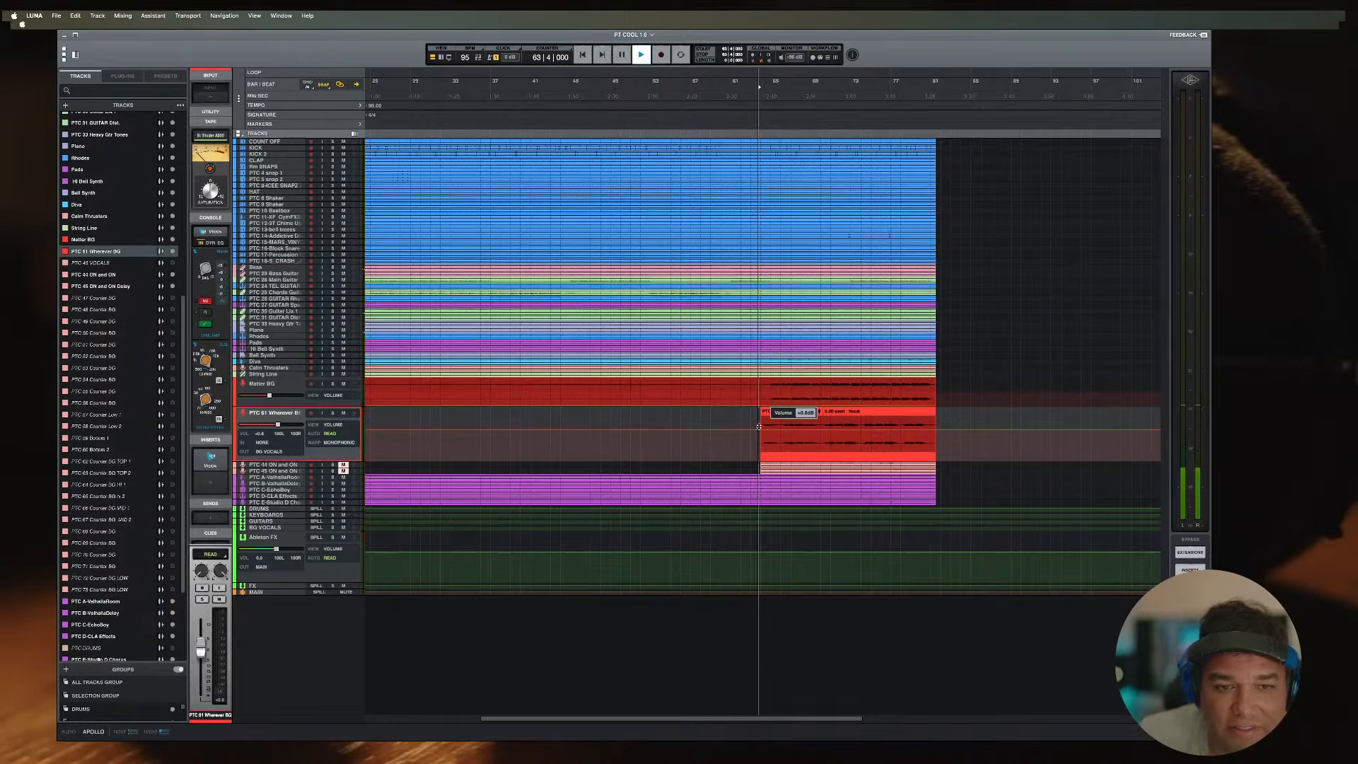
left_click_drag(301, 474, 302, 561)
left_click_drag(300, 468, 300, 527)
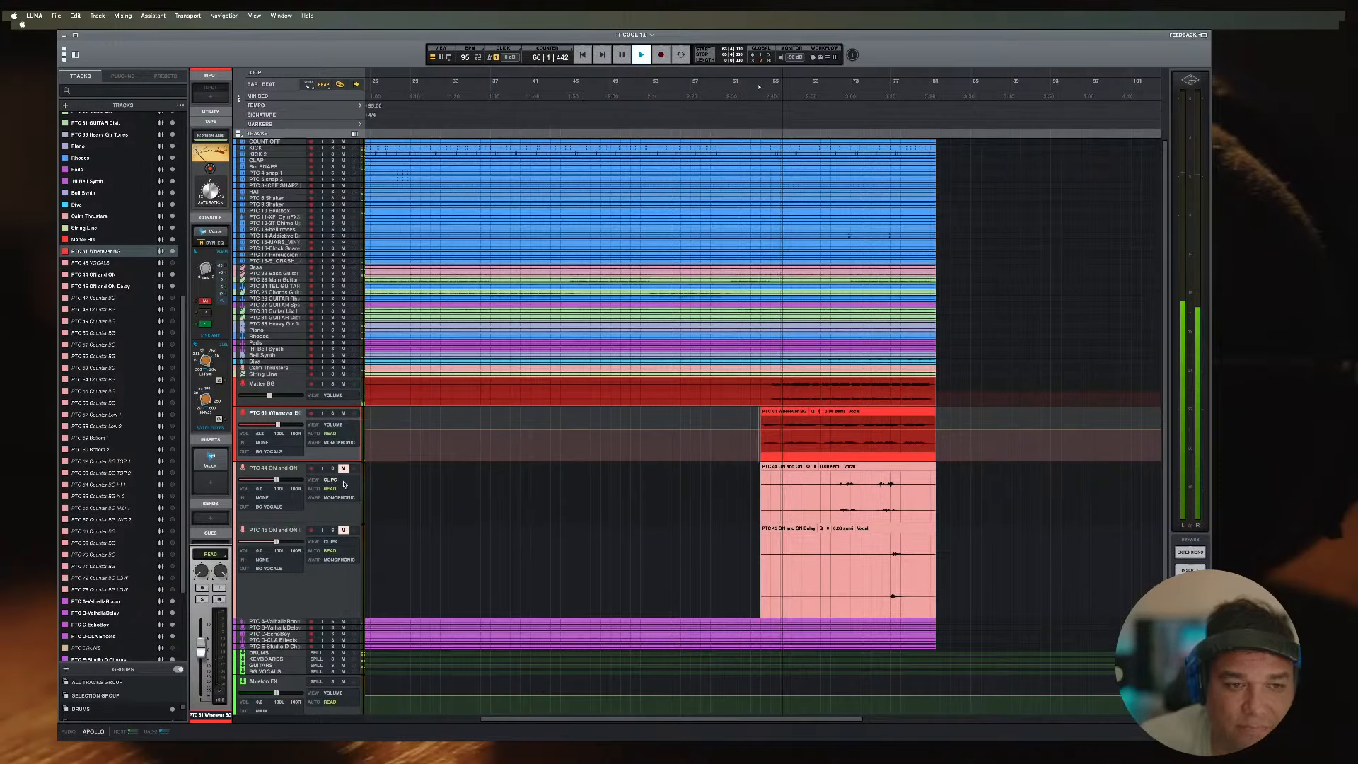
left_click(343, 468)
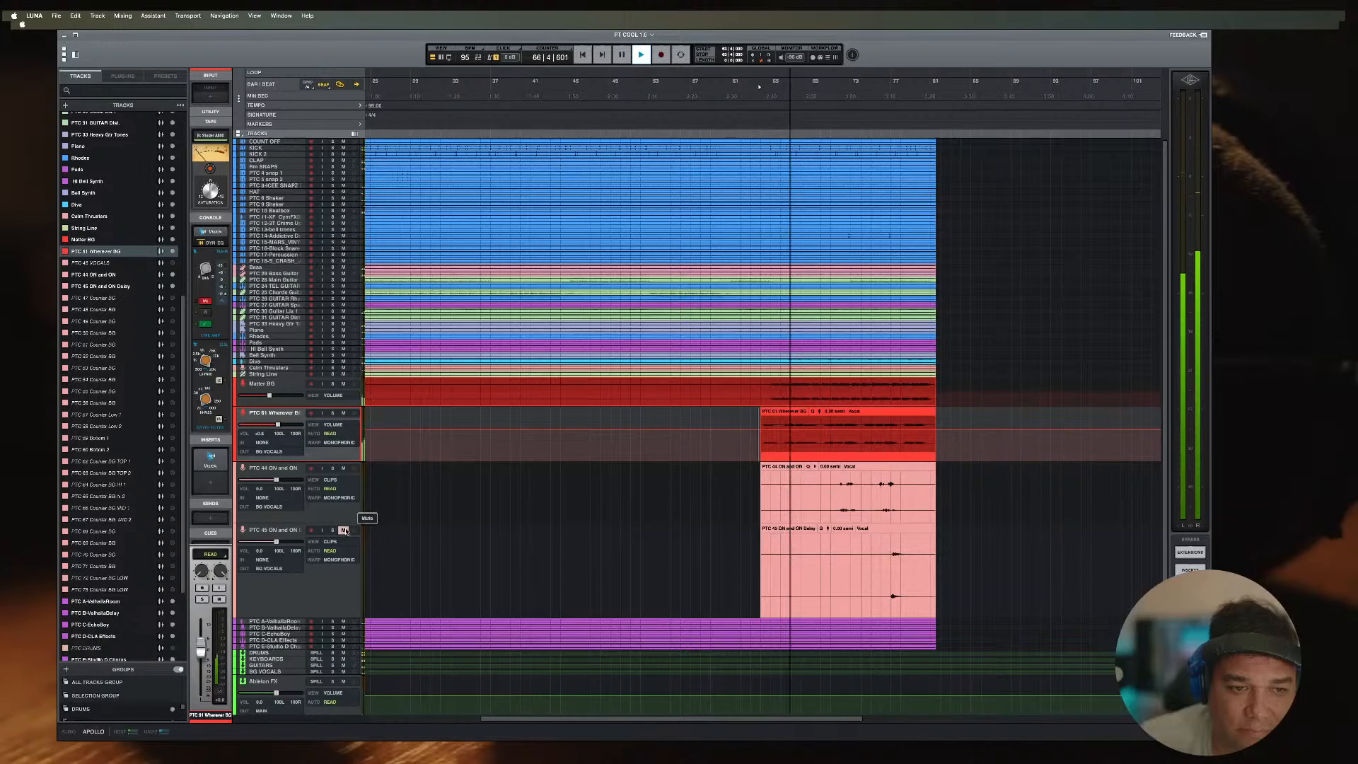
Step: Delete the silent beginnings of the PTC 44 ON and ON and PTC 45 ON and ON Delay clips
left_click_drag(741, 488, 829, 484)
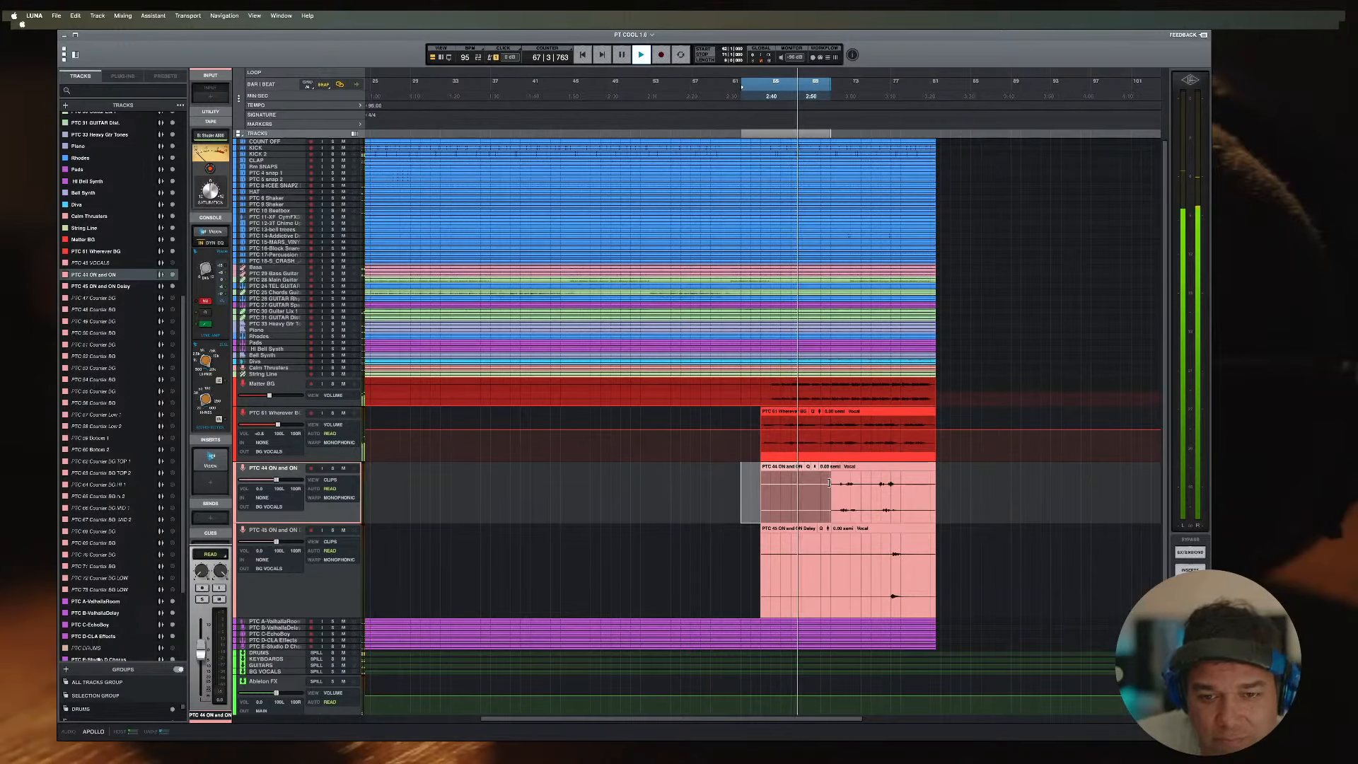
key("Delete")
left_click_drag(742, 566, 885, 568)
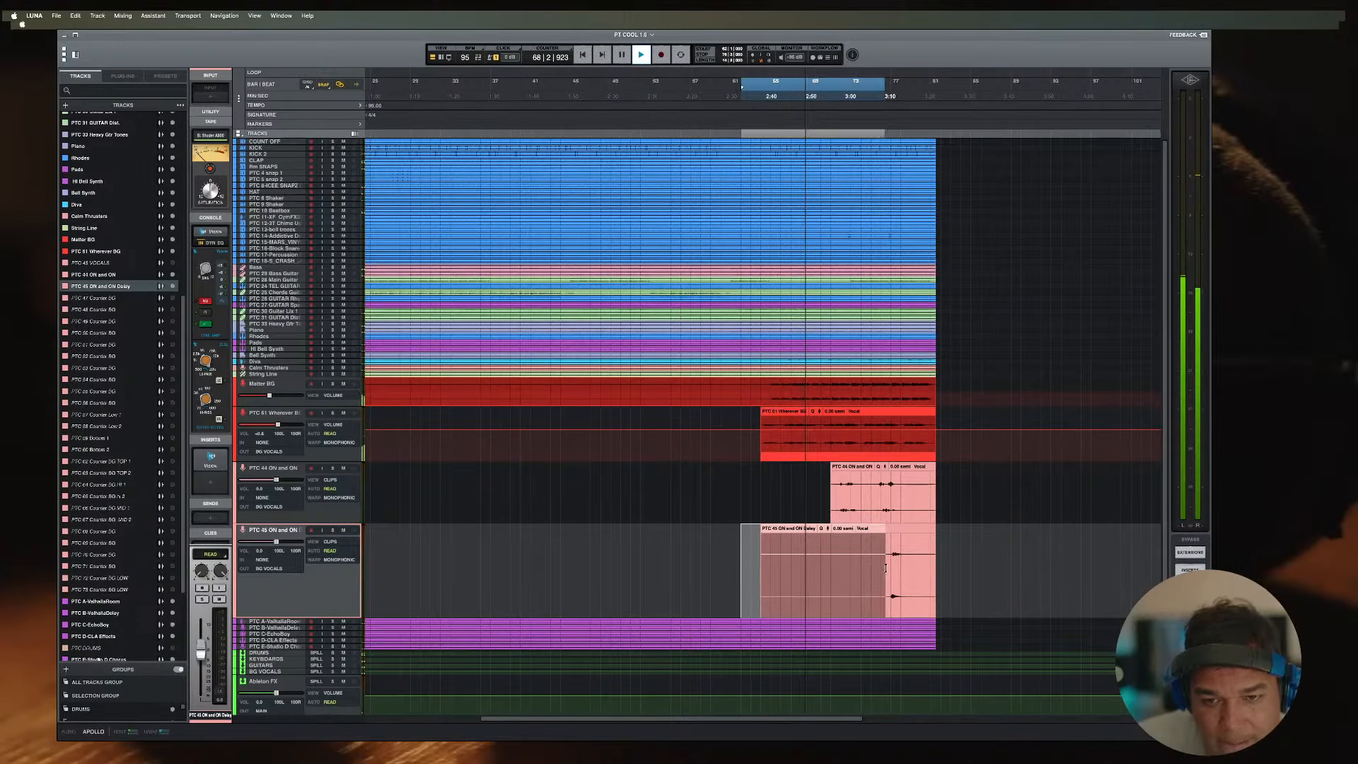
key("Delete")
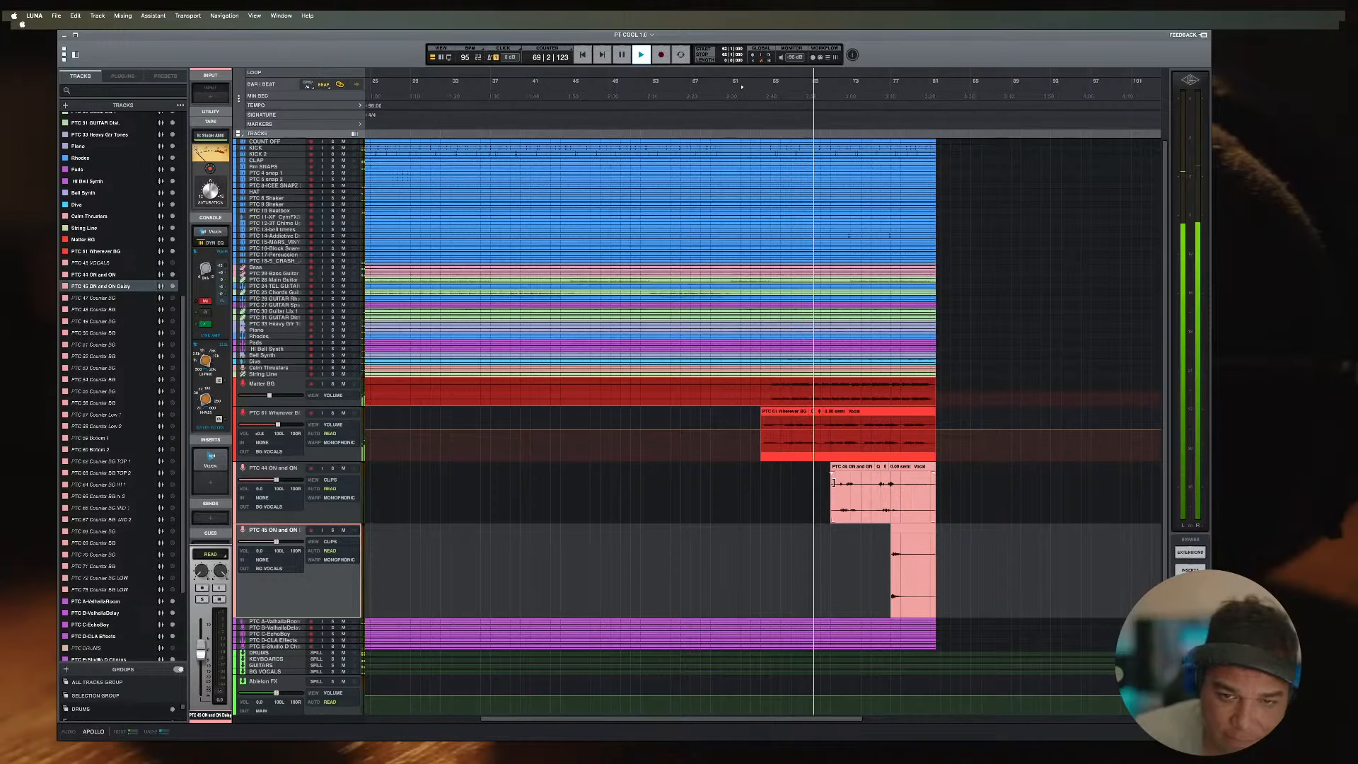
Step: Raise the volume of the PTC 44 ON and ON track slightly
key("t")
key("r")
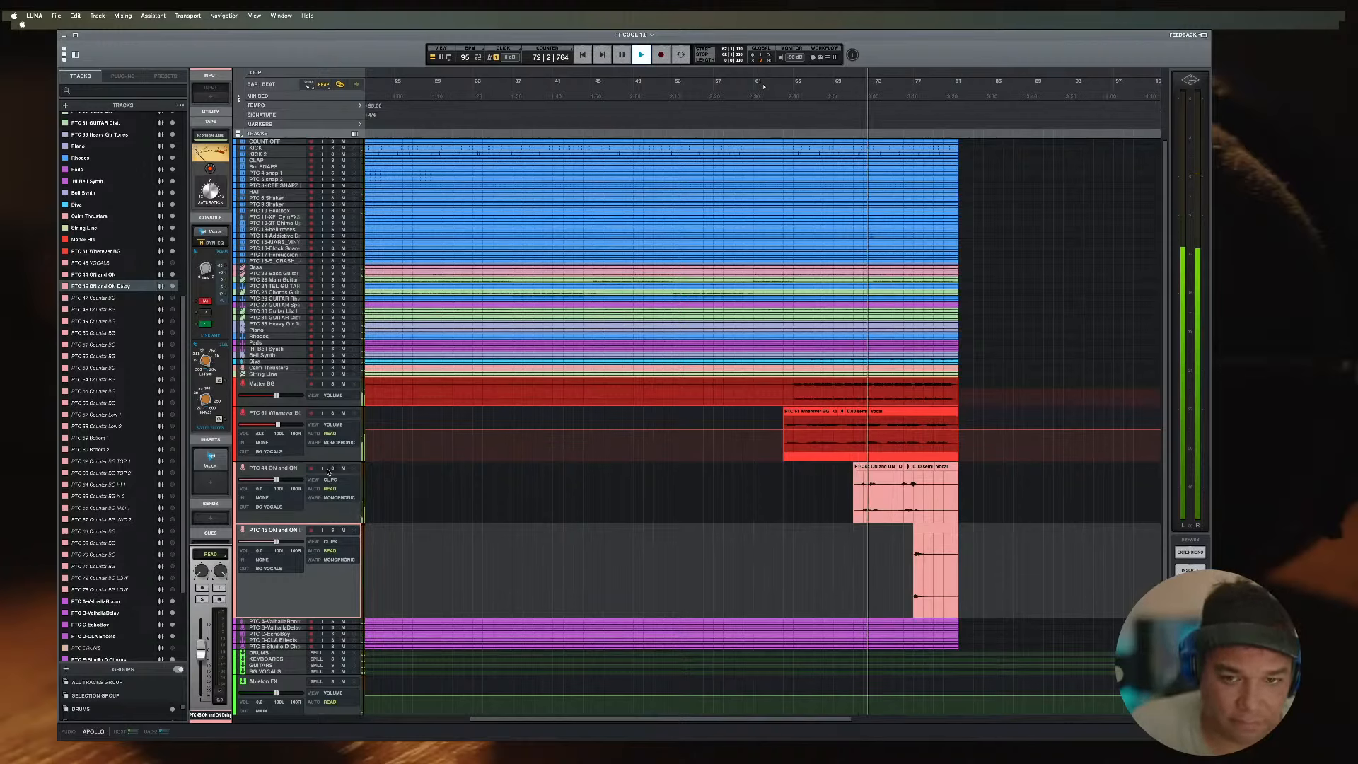
left_click_drag(276, 480, 280, 481)
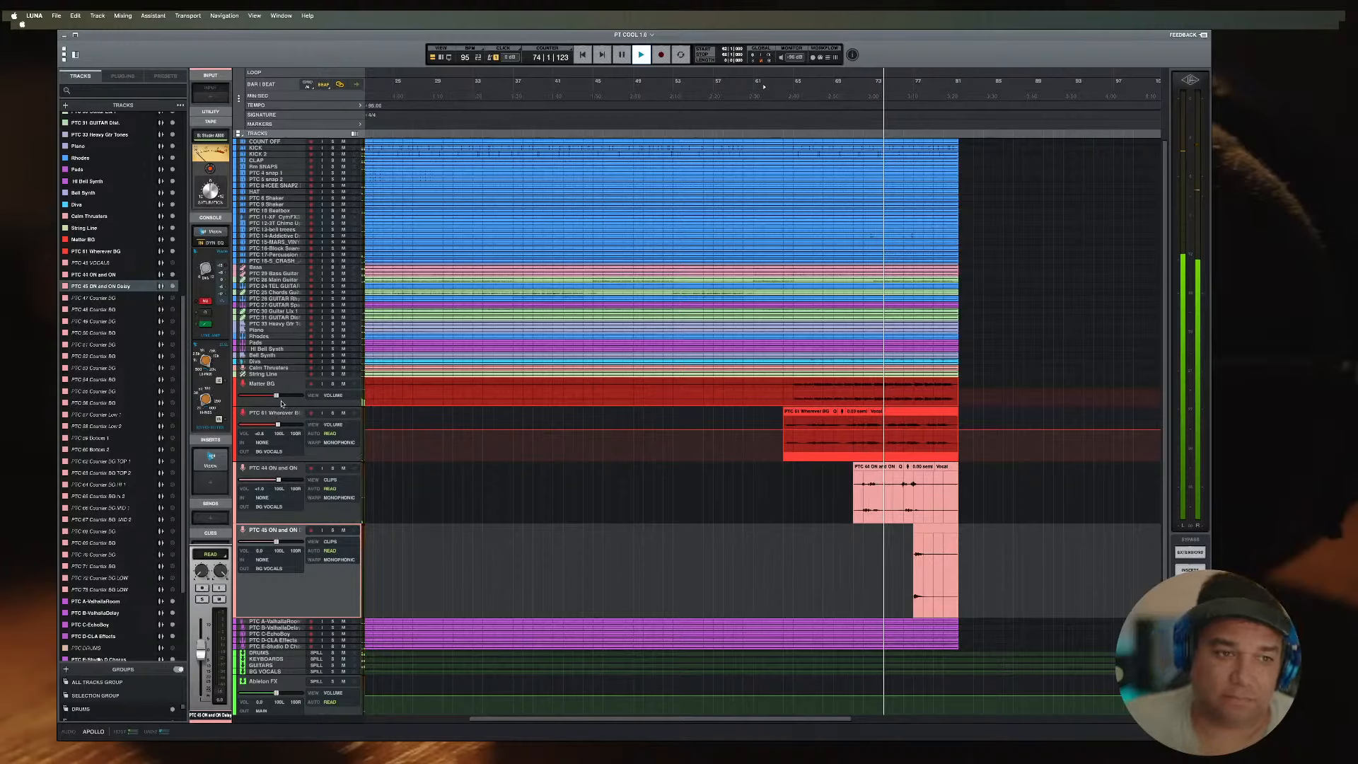
Step: Lower the Matter BG and PTC 61 Wherever BG volumes, mute PTC 44 ON and ON, and stop playback
left_click_drag(344, 384, 344, 469)
left_click_drag(344, 413, 275, 427)
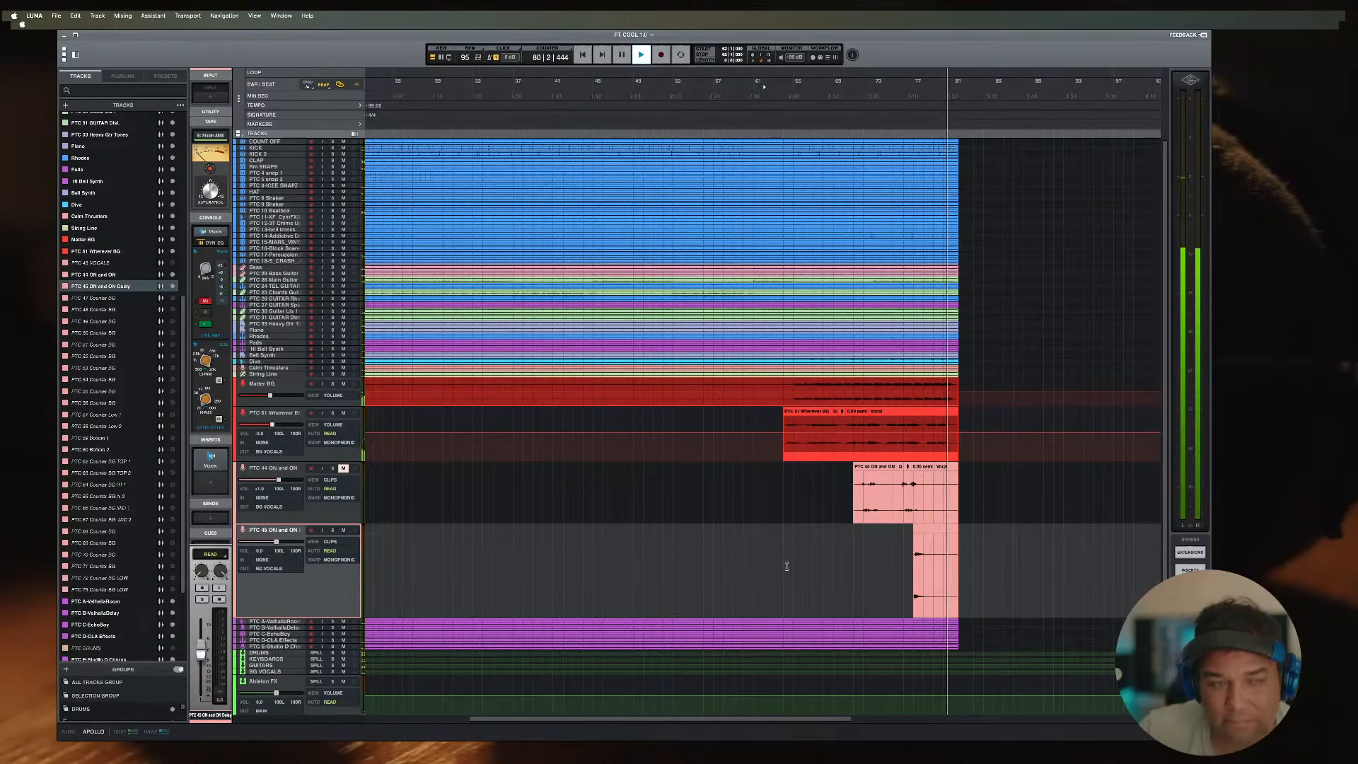
key("r")
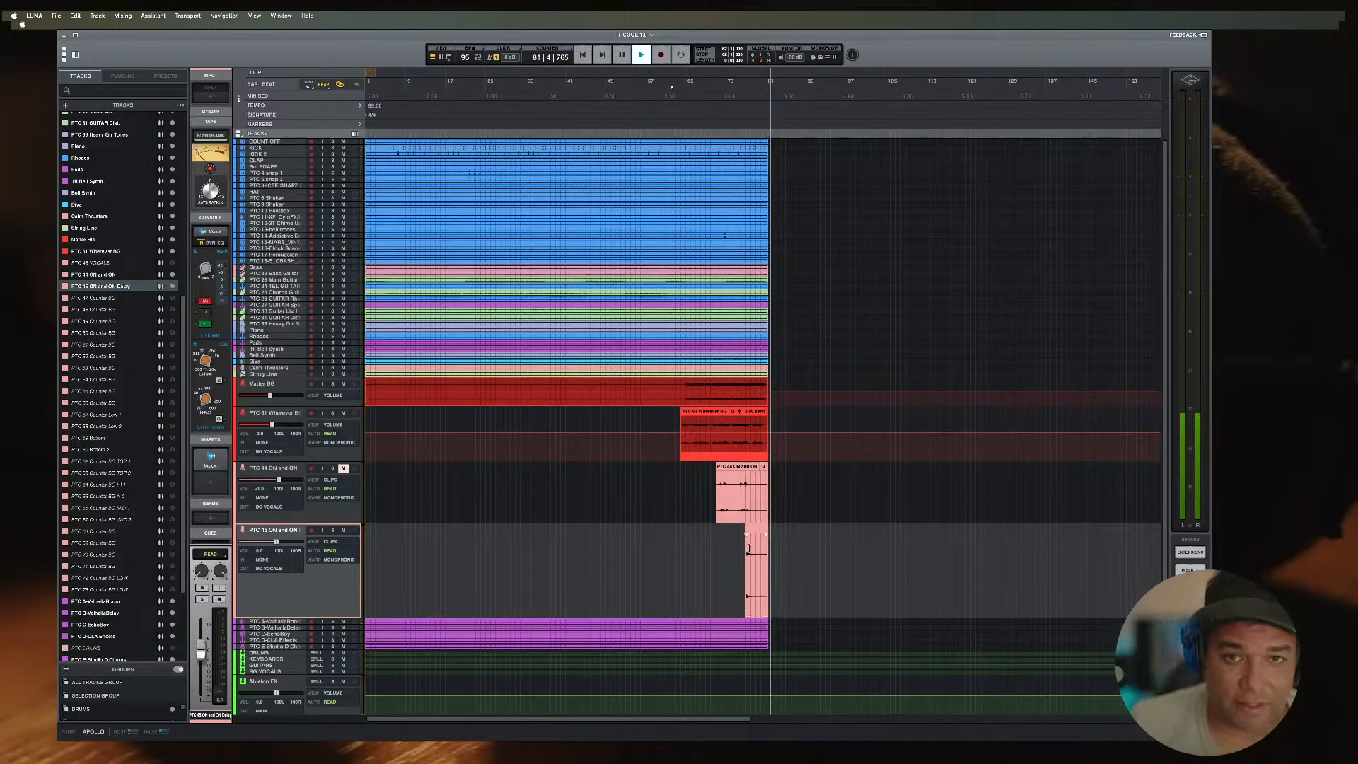
key("space")
Step: Play the song's ending from bar 79 beat 4 and examine where the clips stop
left_click(762, 194)
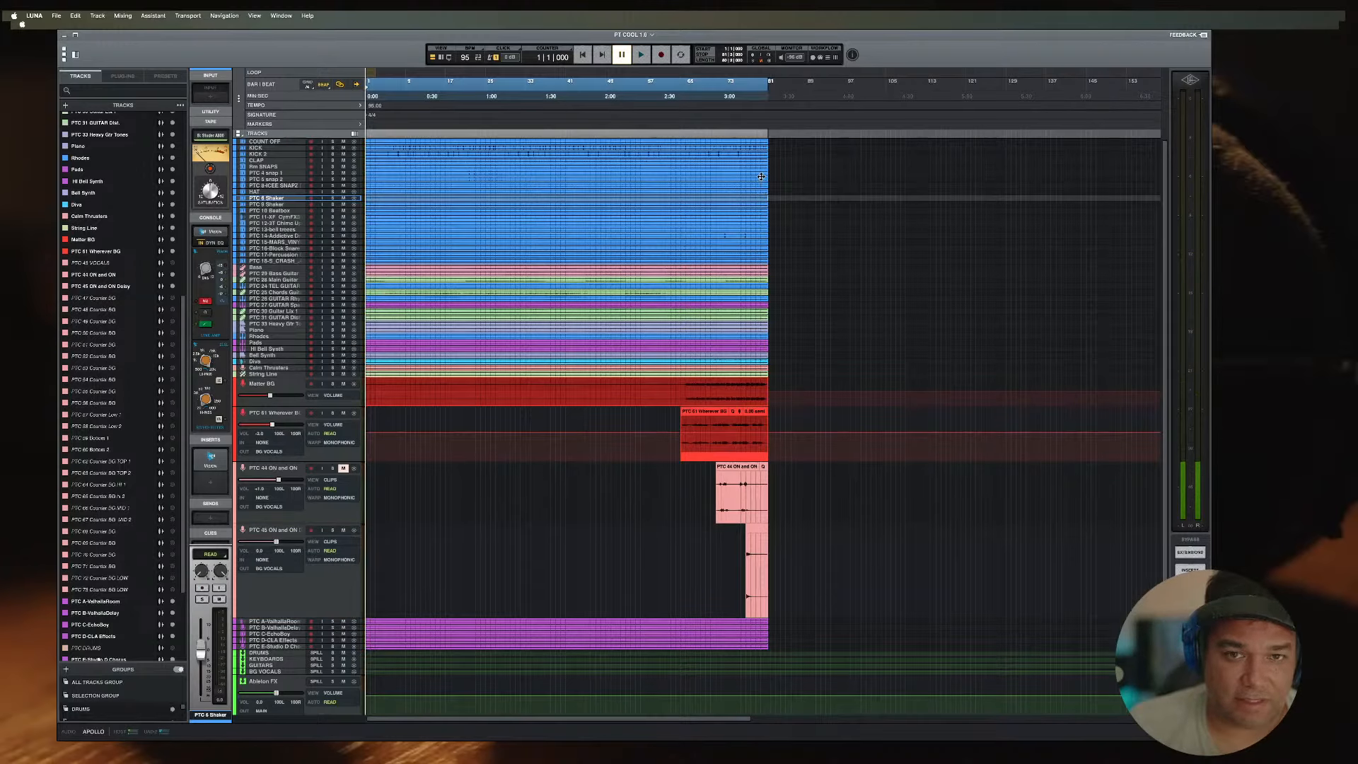
left_click(761, 114)
key("space")
key("t")
key("t")
key("t")
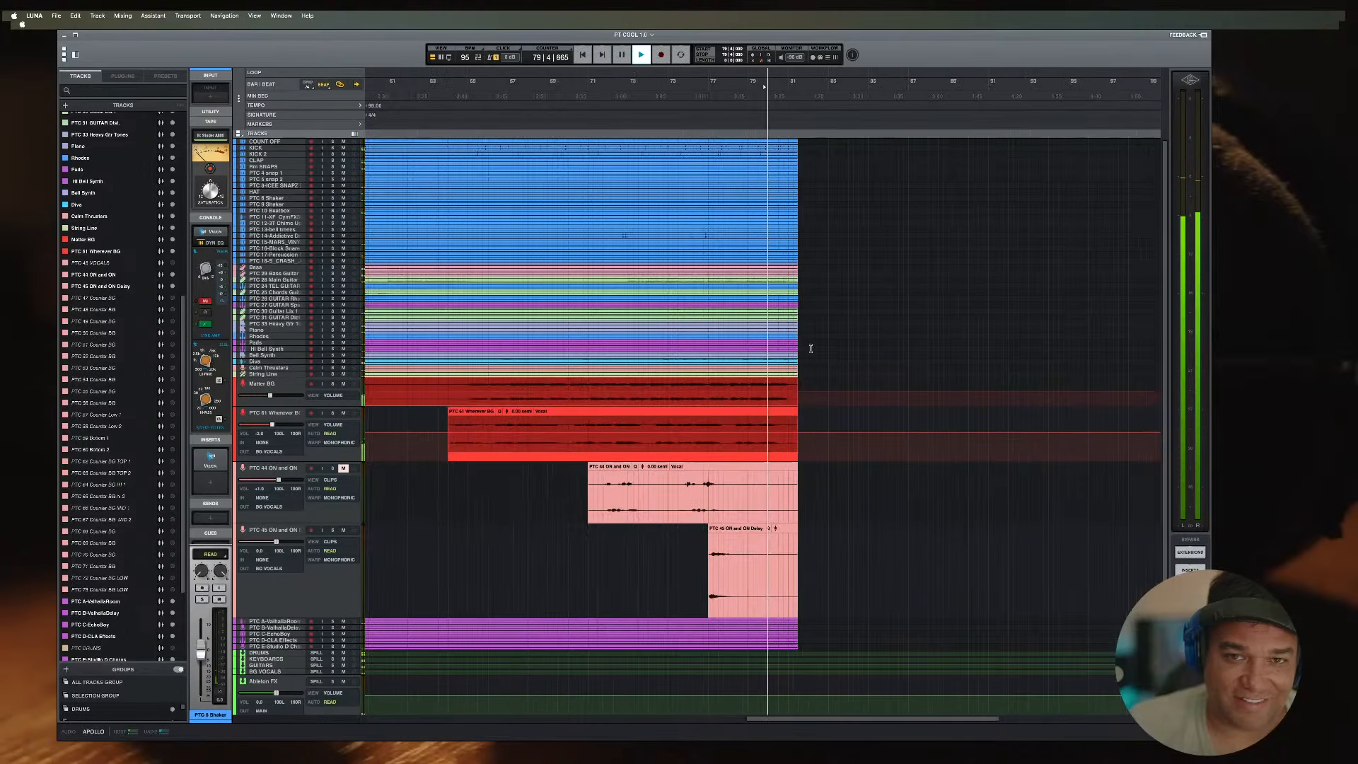
key("t")
key("t")
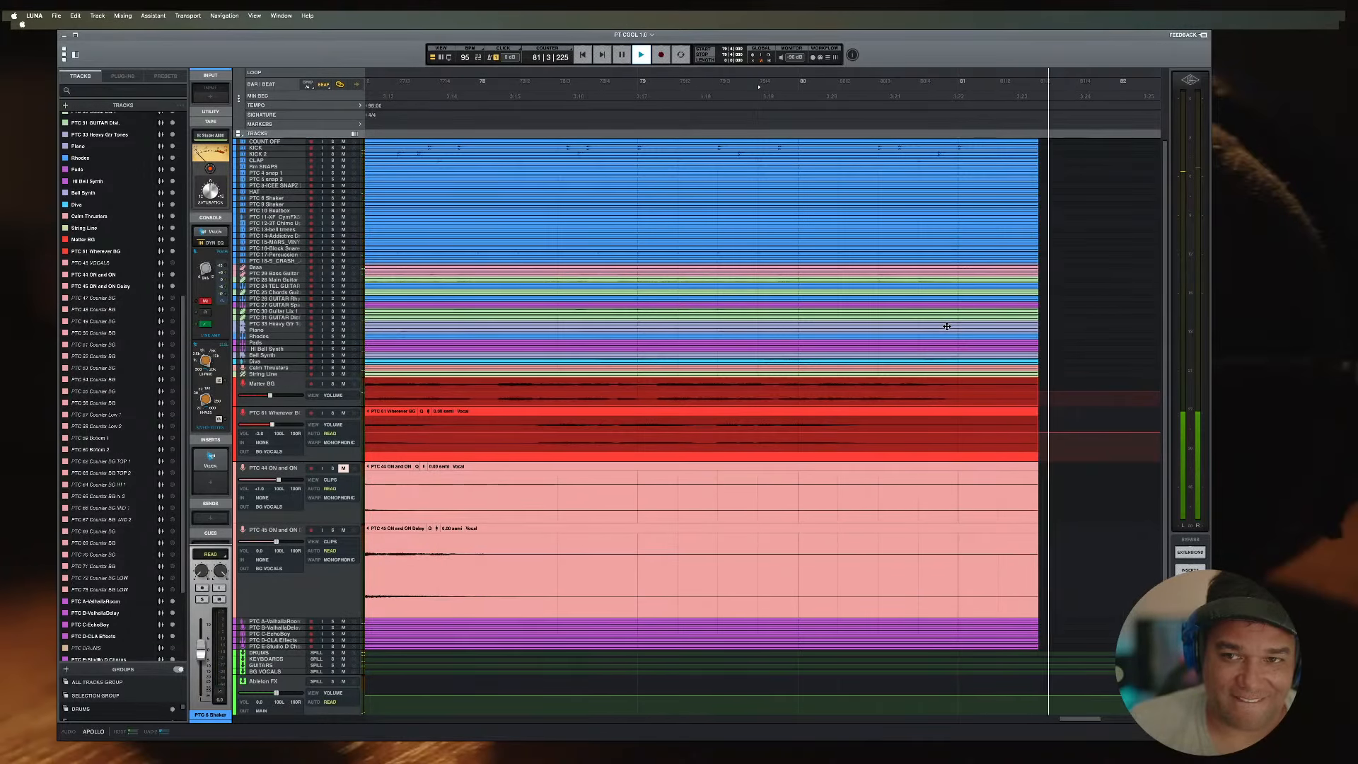
key("space")
key("r")
key("r")
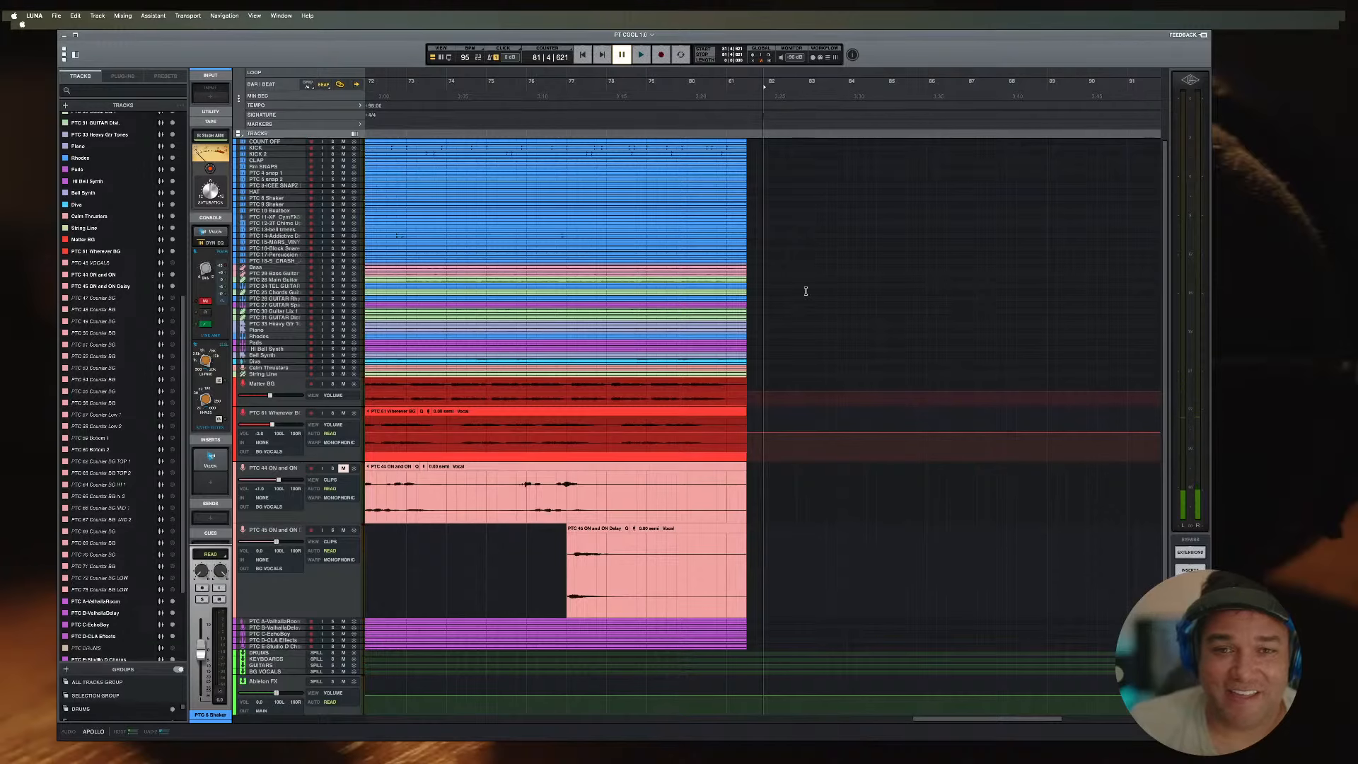
Step: Place the playhead at bar 81 beat 2 and examine the clip ends up close
key("super+a")
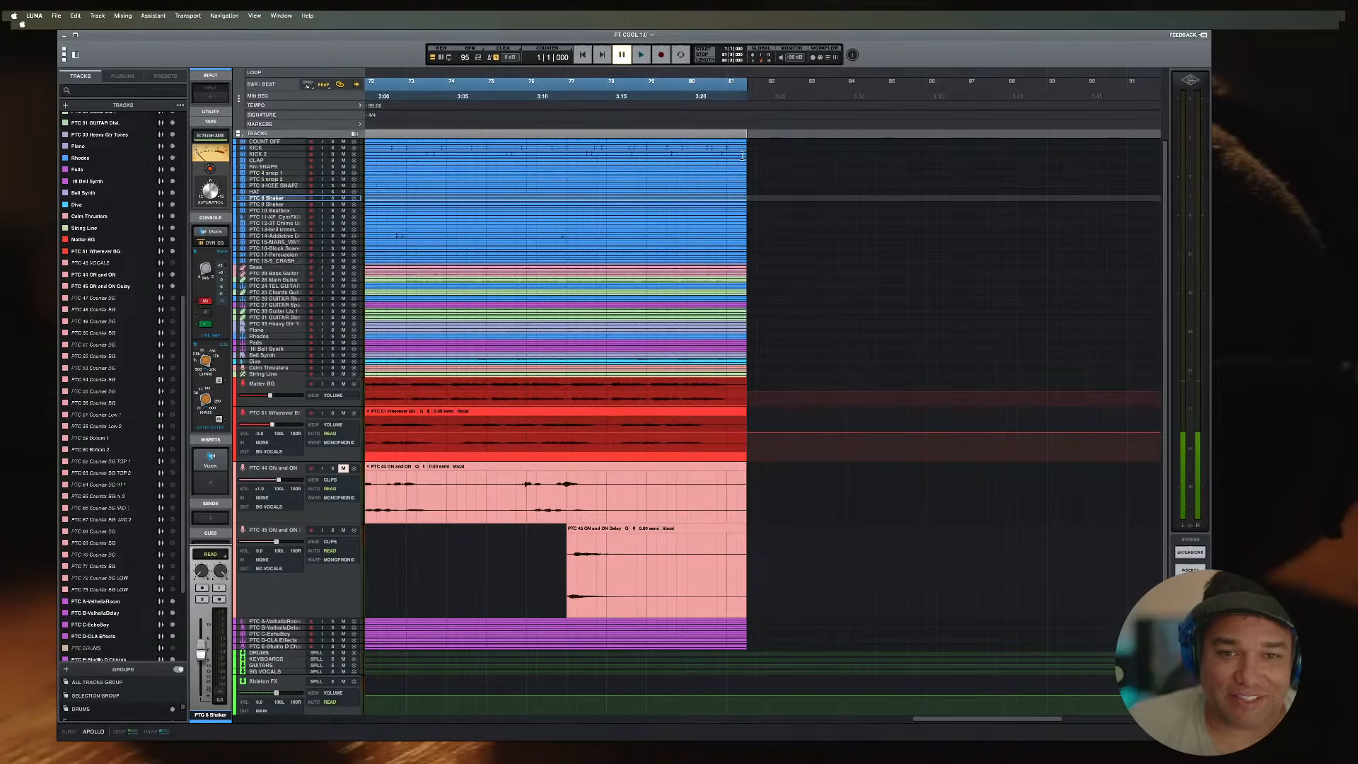
left_click(740, 122)
key("t")
key("t")
key("t")
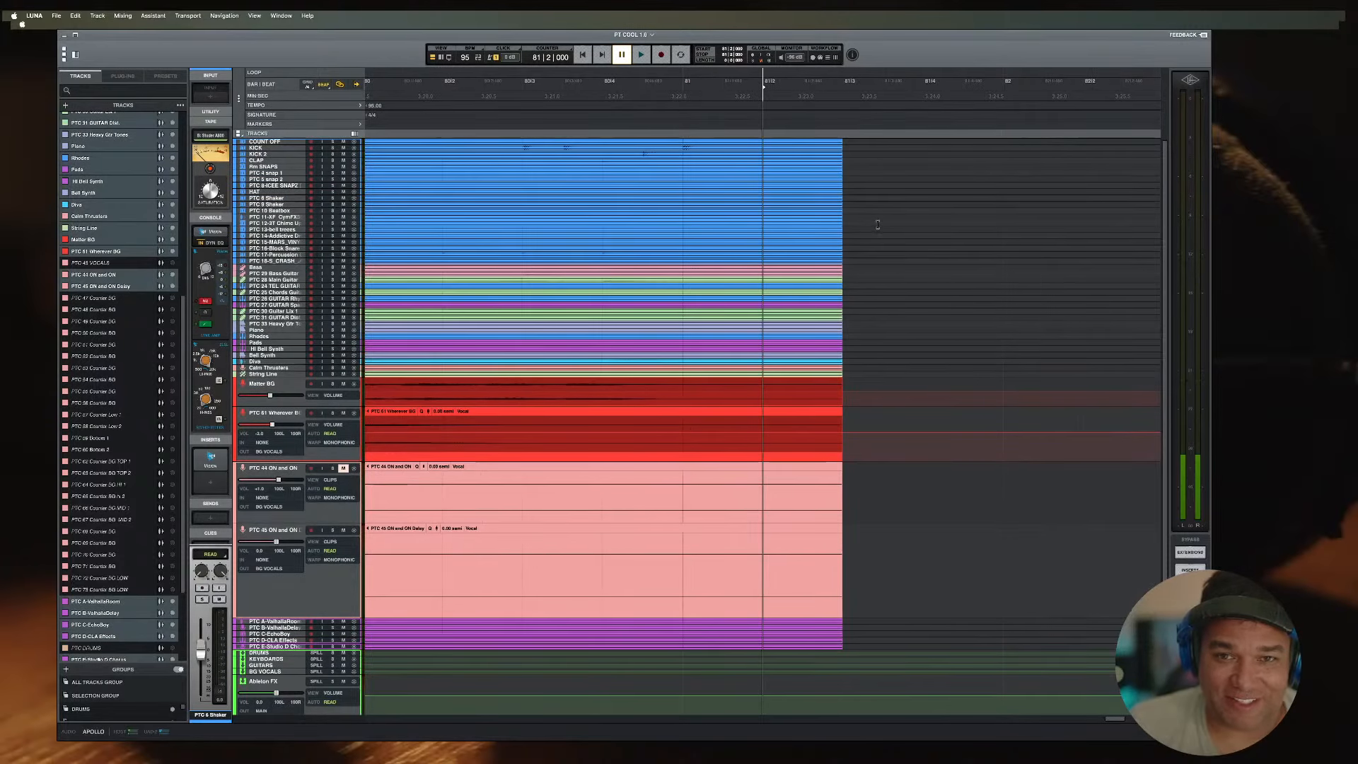
key("r")
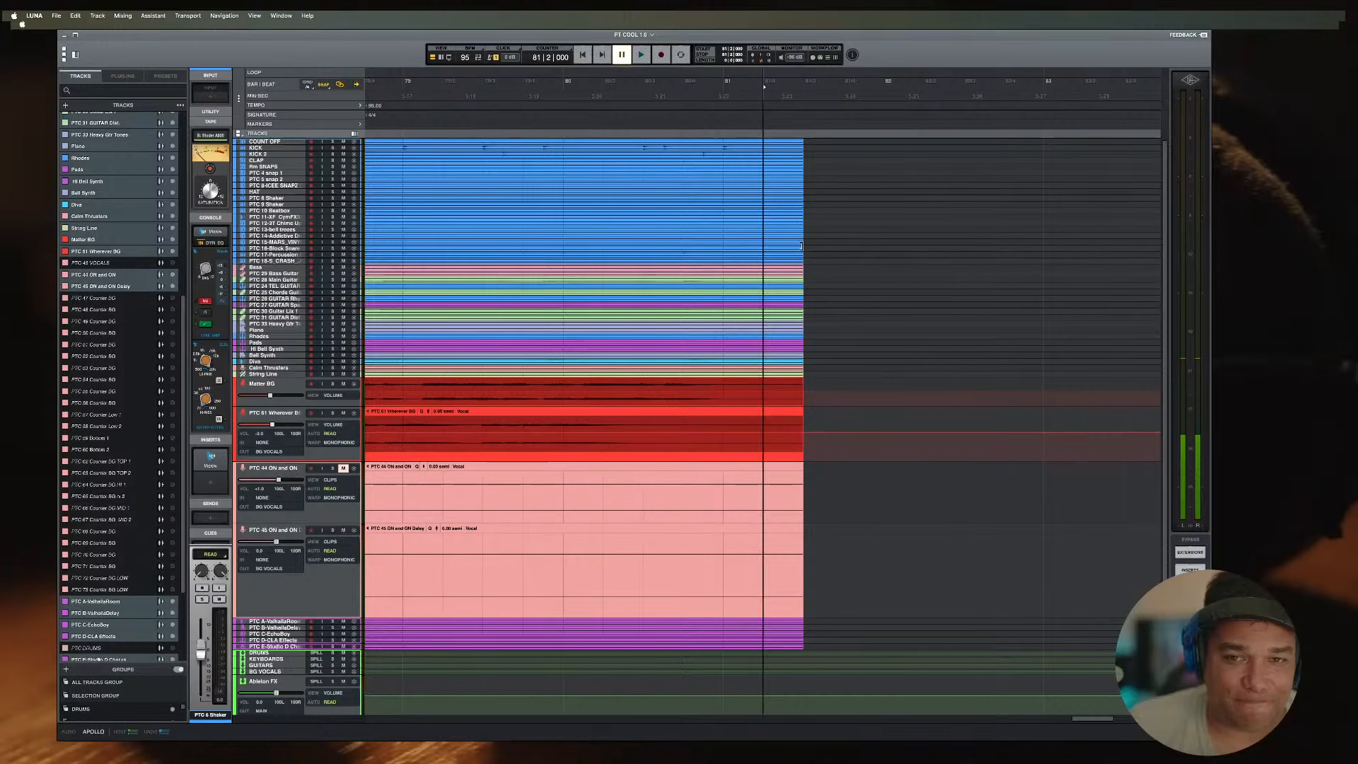
key("super+a")
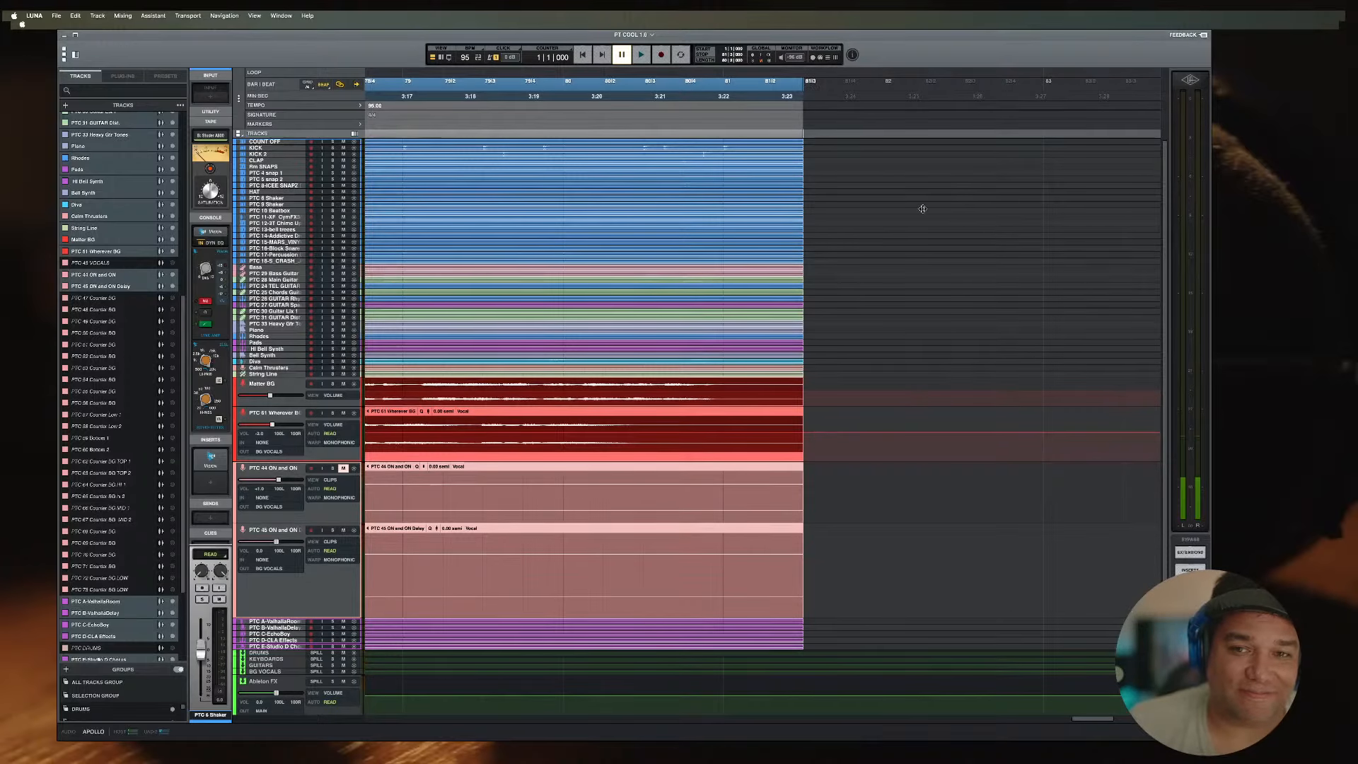
left_click_drag(984, 216, 948, 218)
left_click(757, 187)
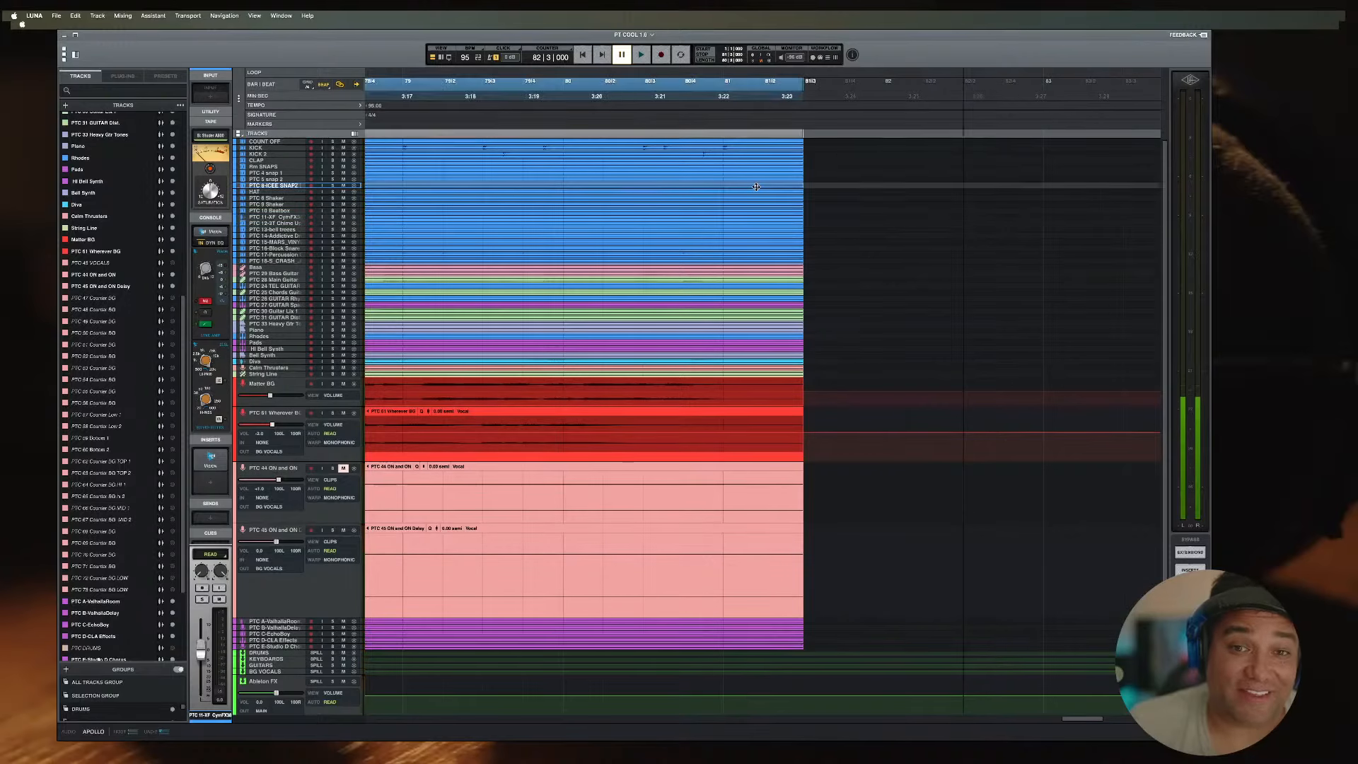
left_click(712, 160)
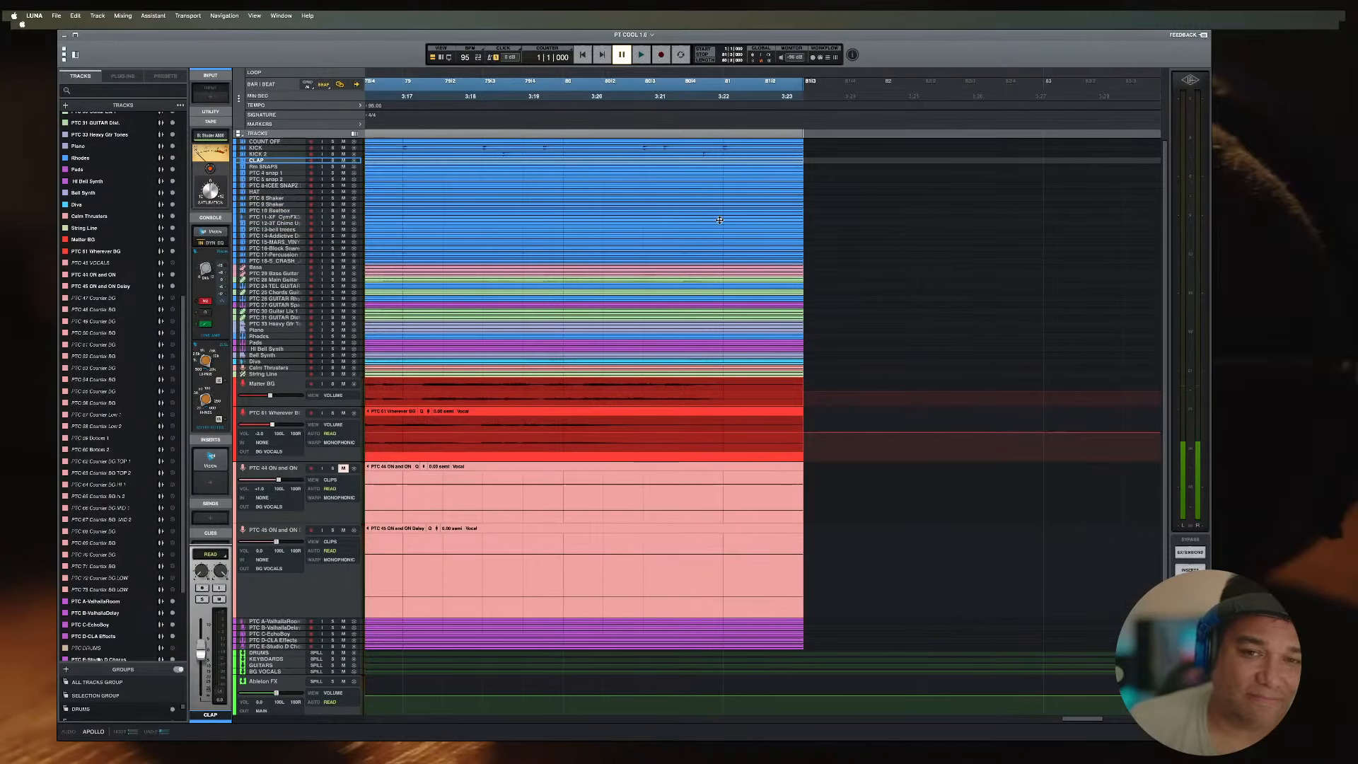
Step: Play the final moments twice from bar 81 beat 1 to hear how the song ends
left_click(720, 136)
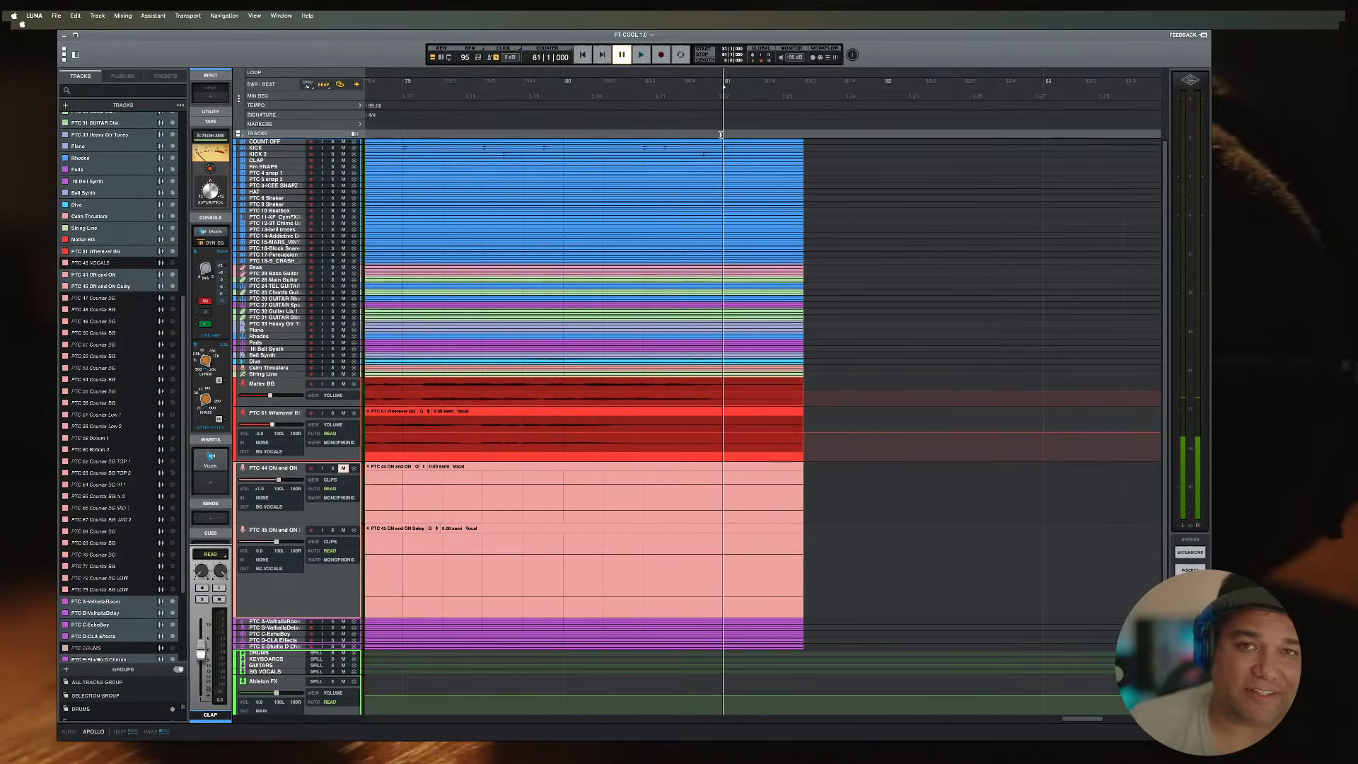
key("space")
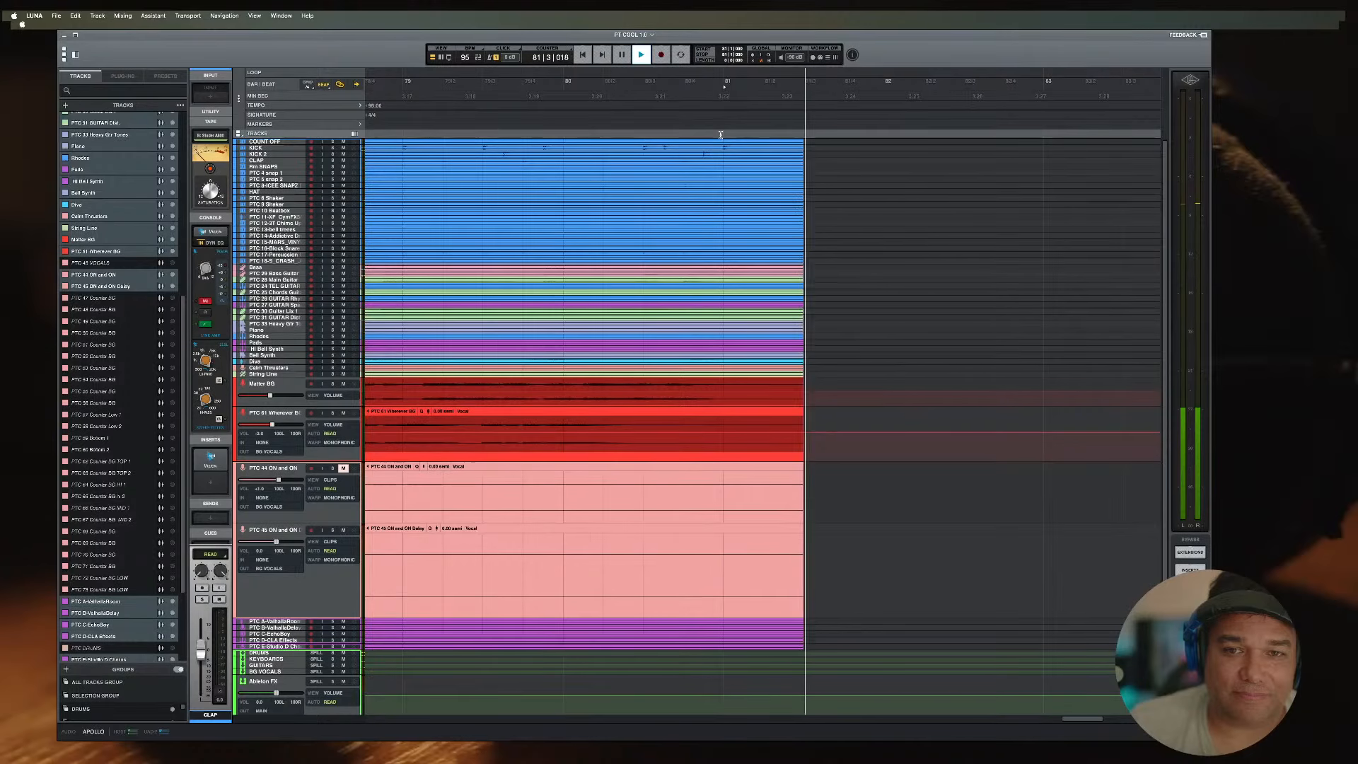
key("space")
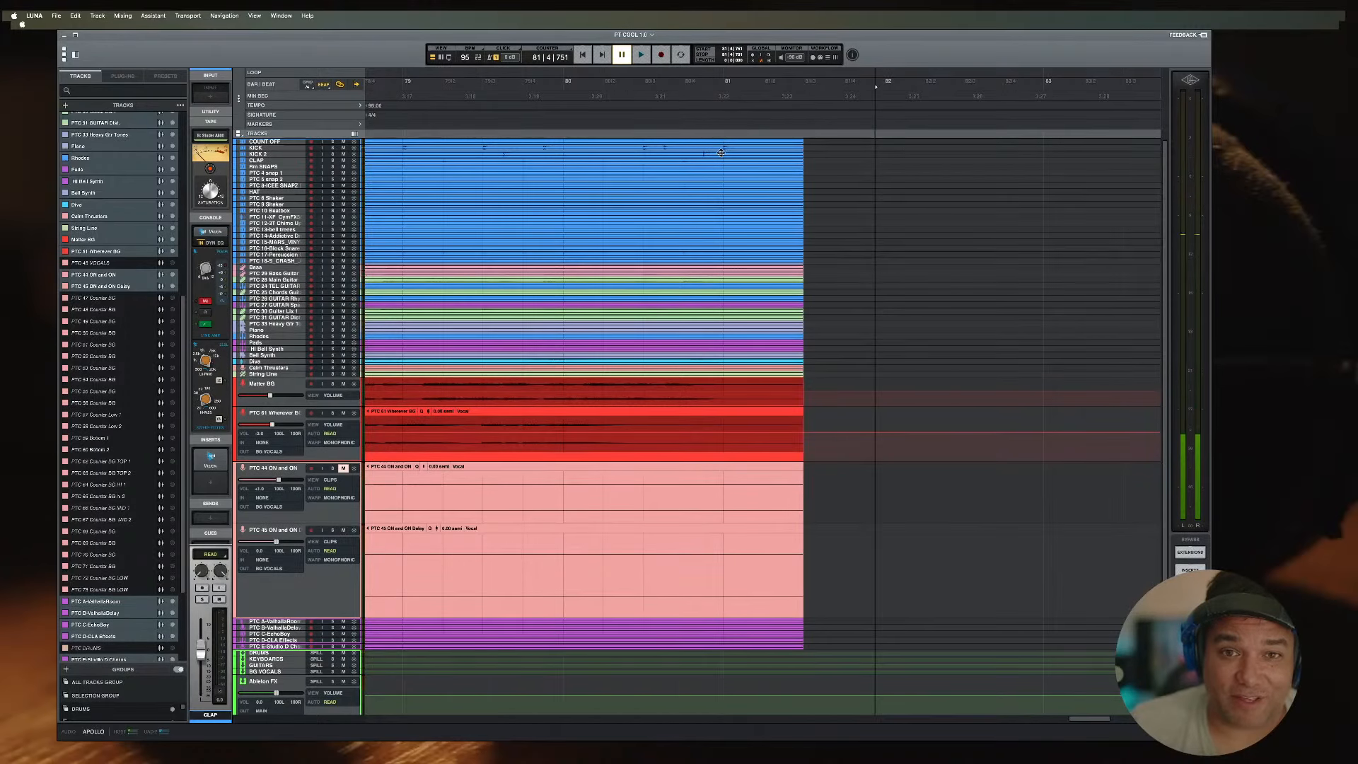
left_click(722, 153)
left_click(723, 147)
left_click(723, 135)
key("space")
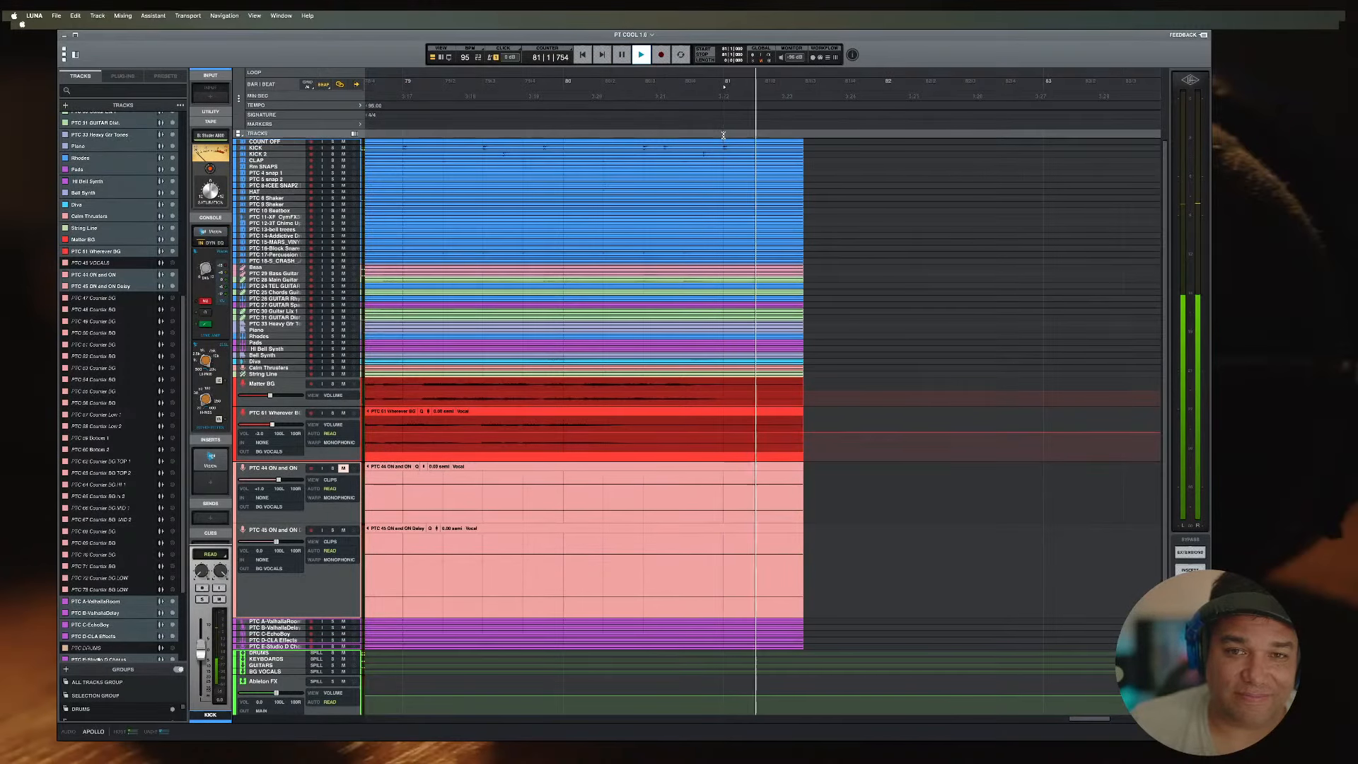
key("space")
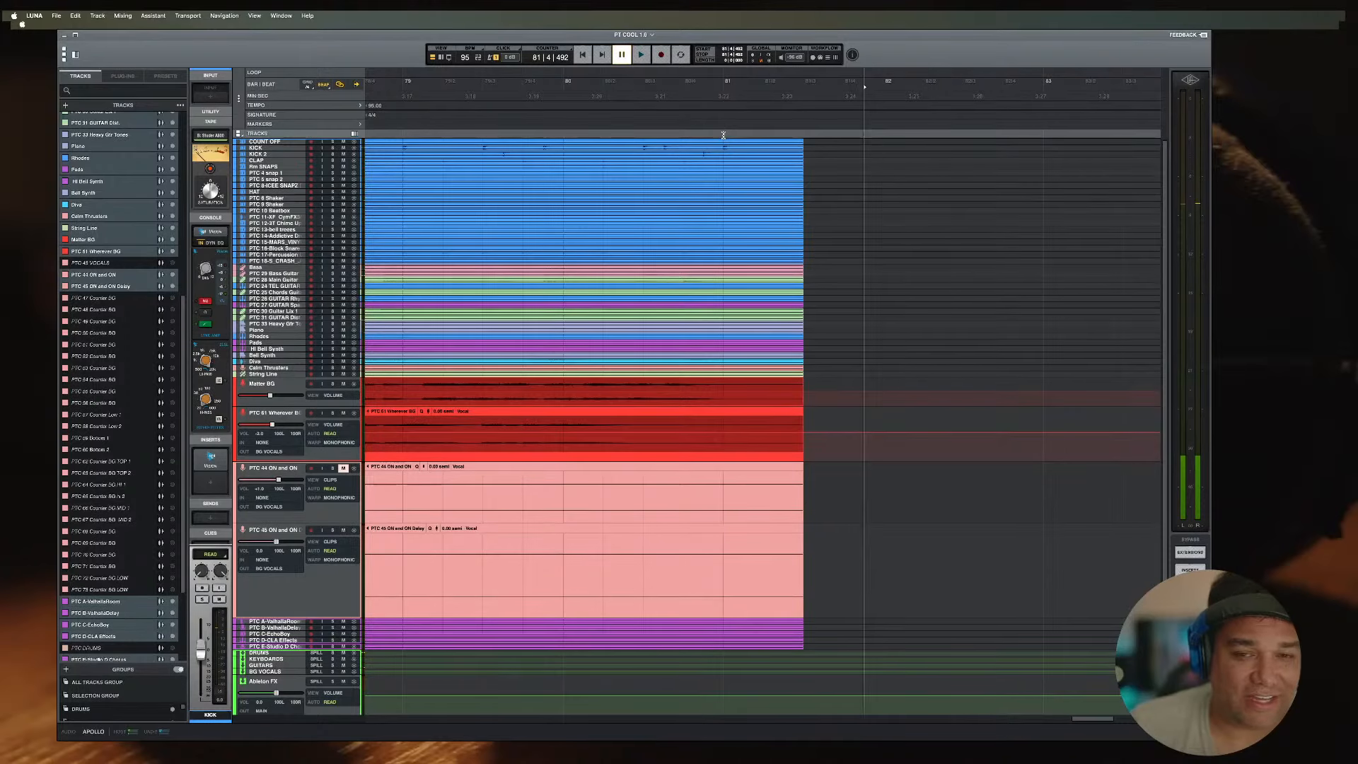
Step: Play the ending from bar 80 and examine the clip ends at several zoom levels
key("r")
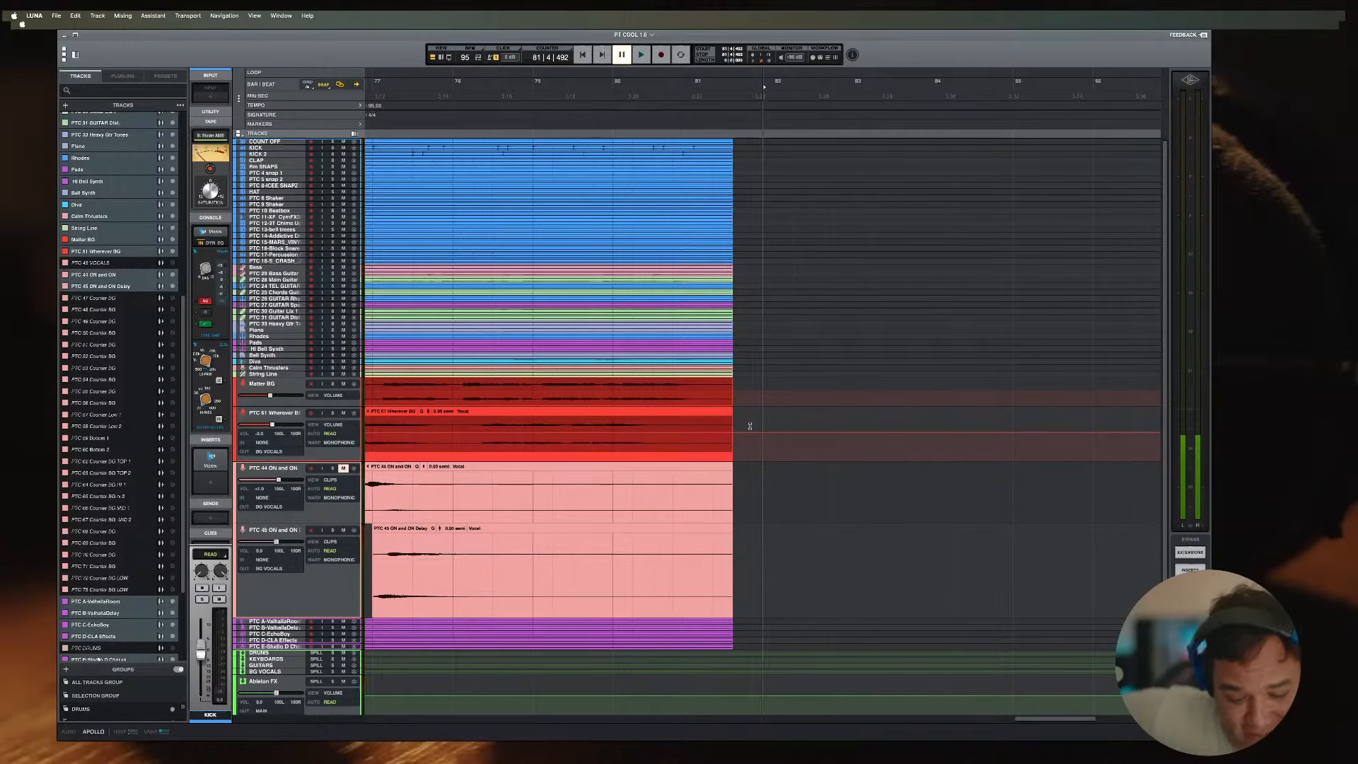
key("r")
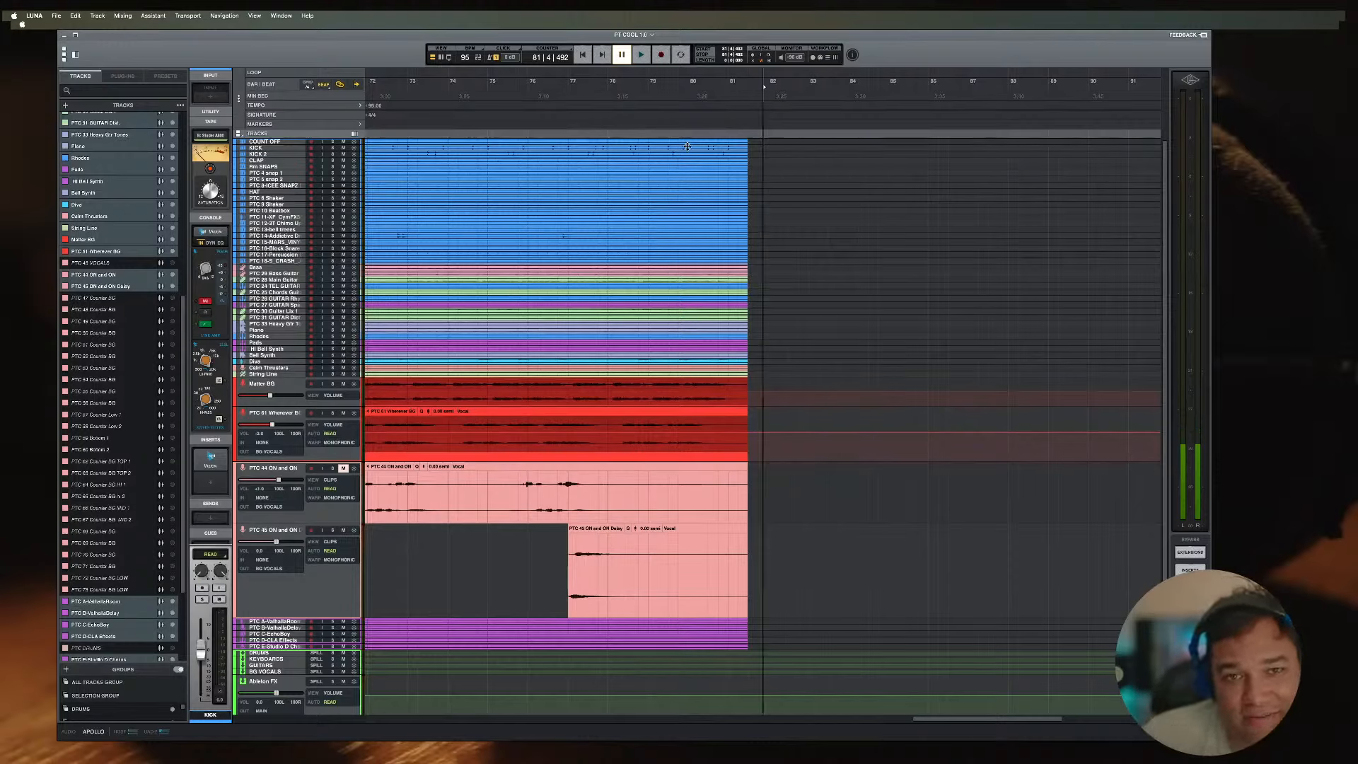
left_click(704, 129)
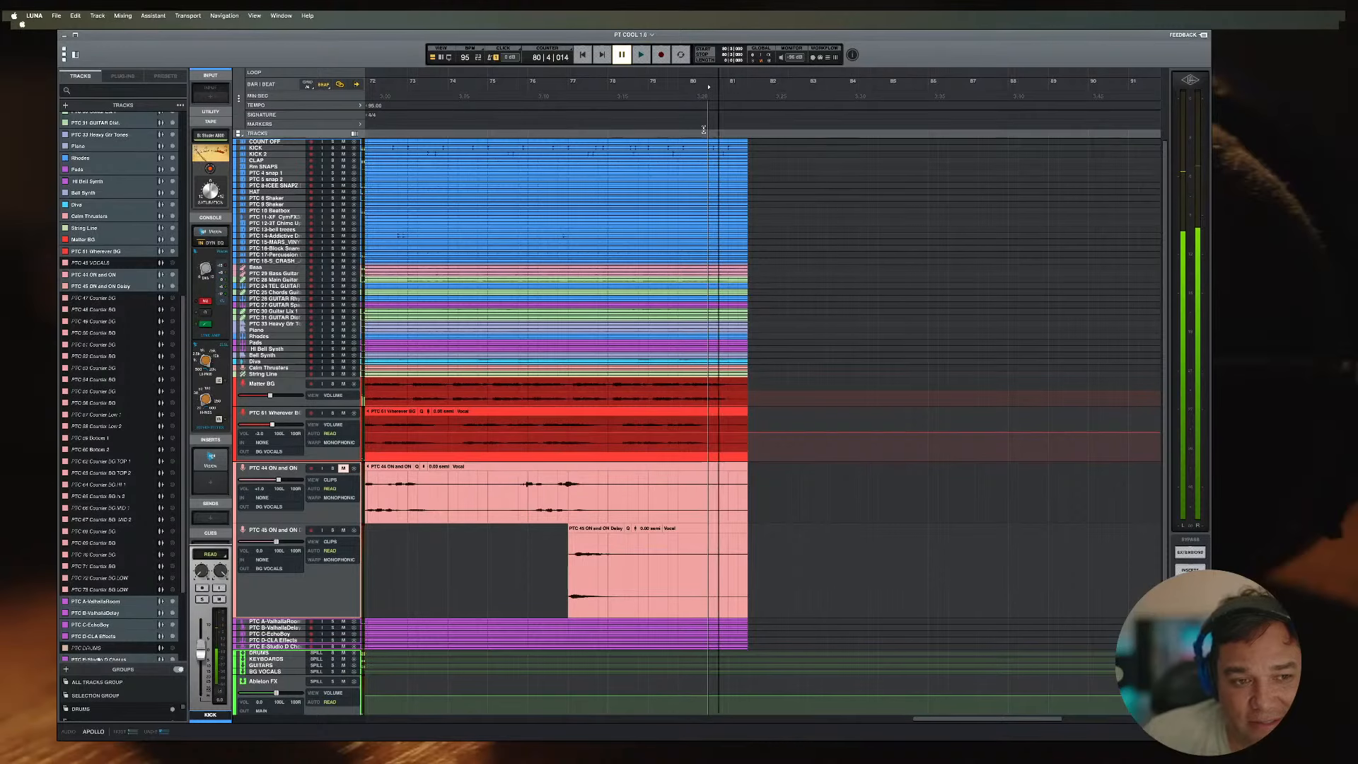
key("t")
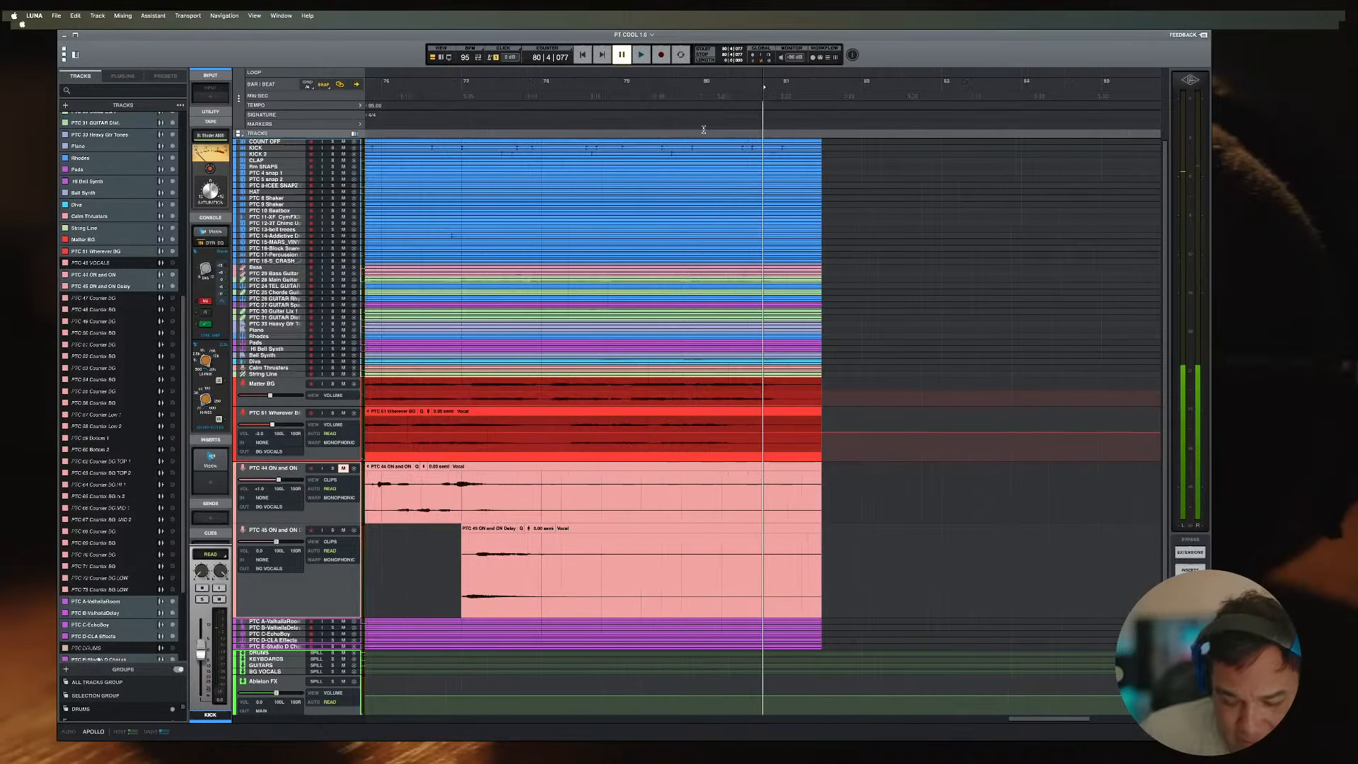
key("t")
key("t")
key("t")
key("r")
key("r")
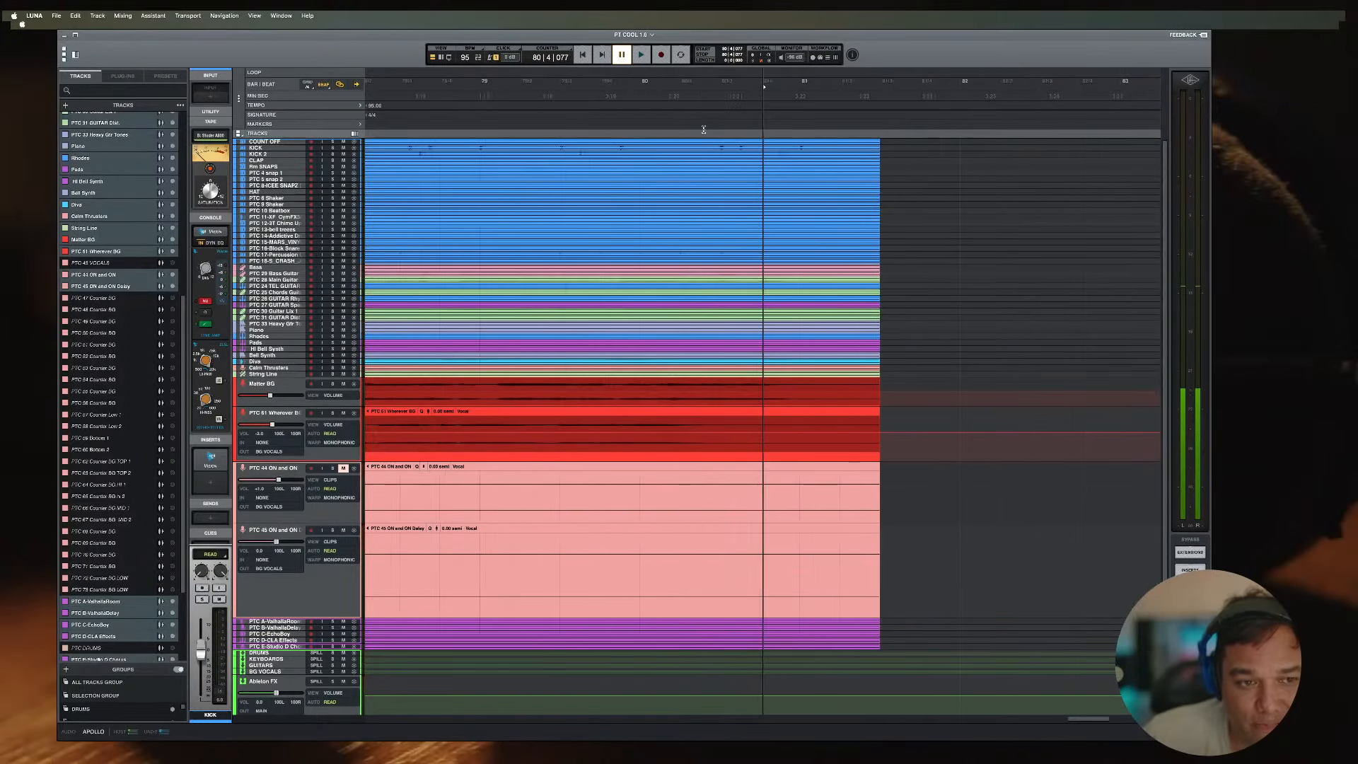
key("r")
key("r")
key("r")
key("r")
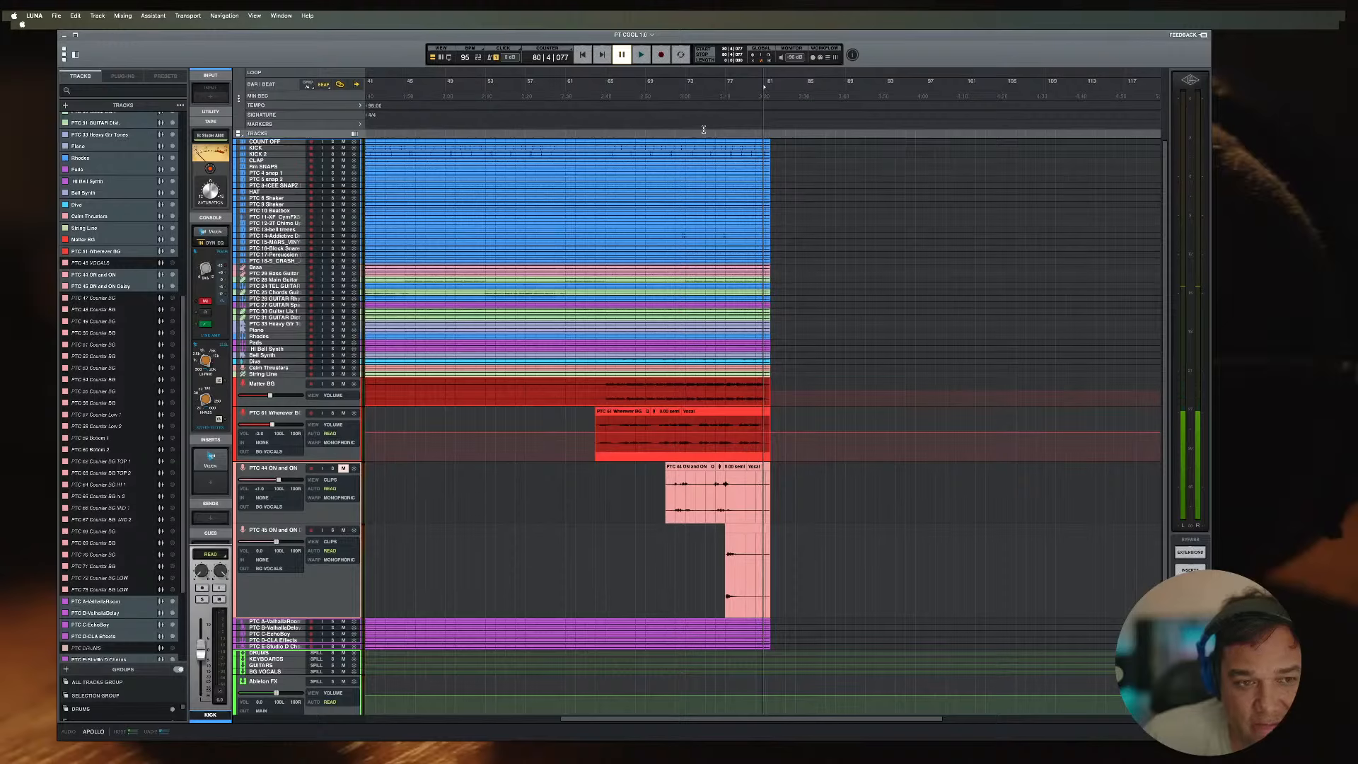